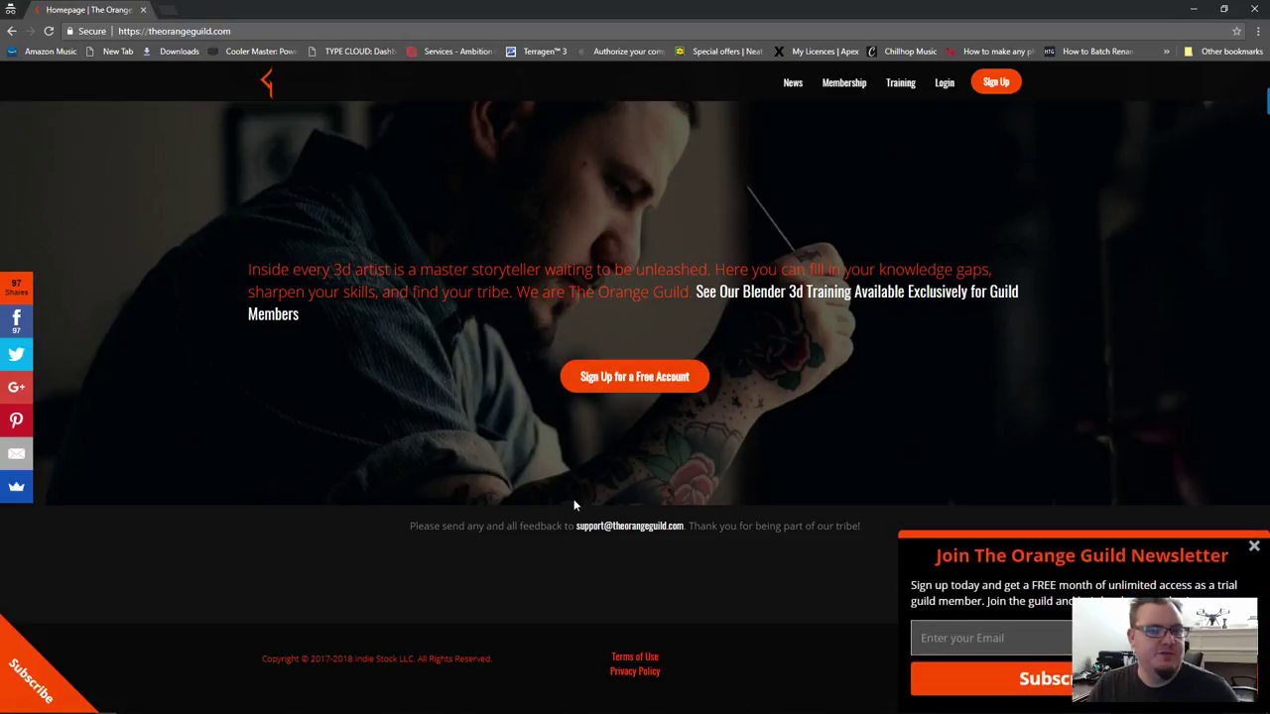
Dismiss the newsletter pop-up, then open the free account sign-up form past its newsletter overlay
left_click(1035, 631)
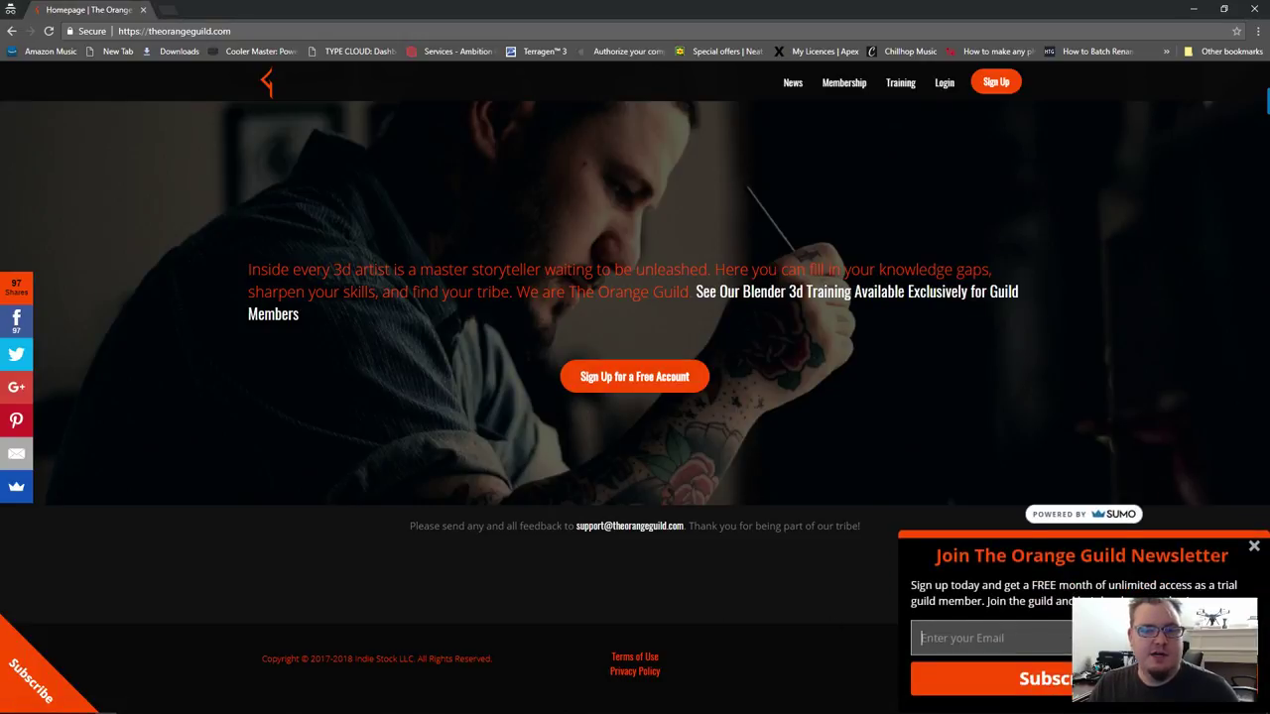
left_click(1253, 546)
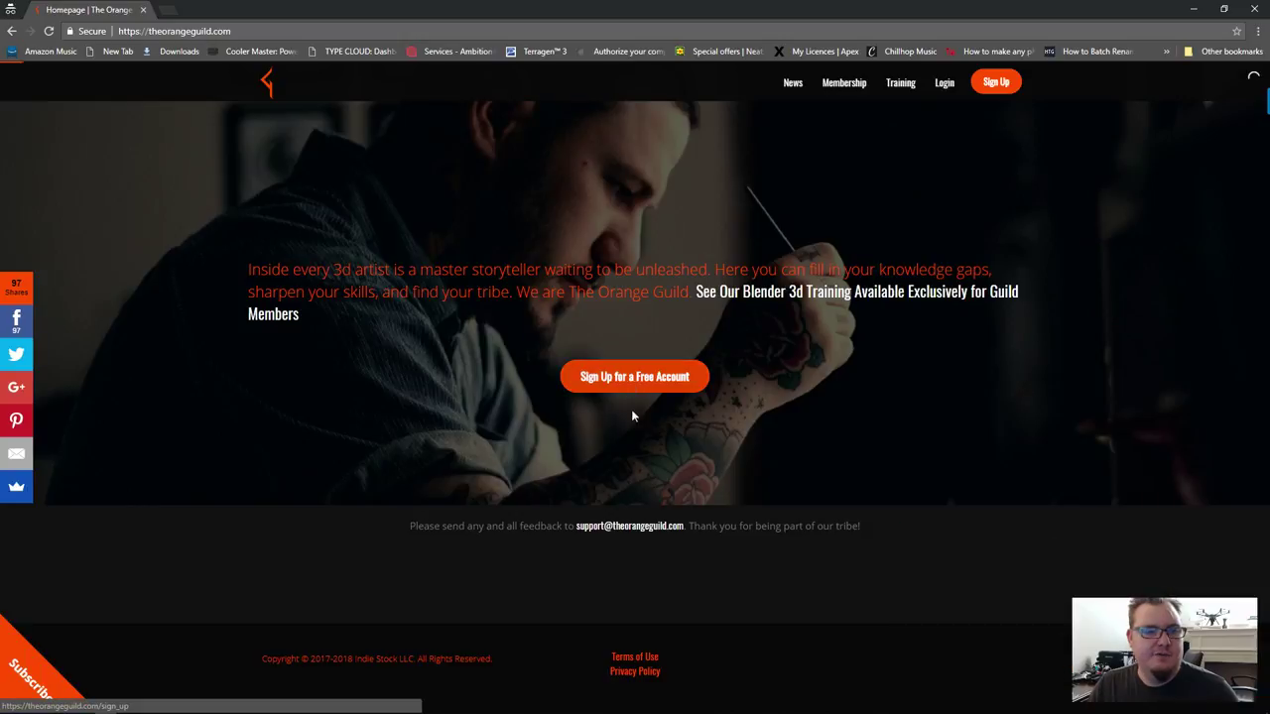
left_click(633, 387)
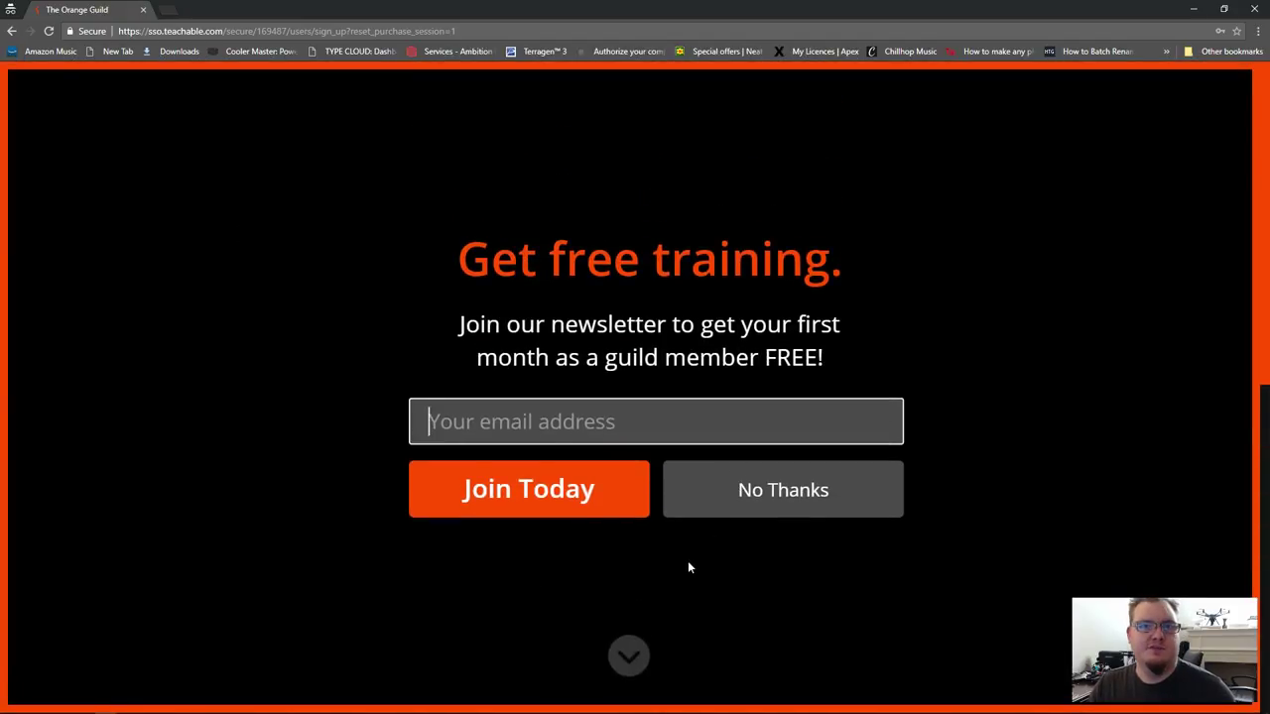
left_click(623, 660)
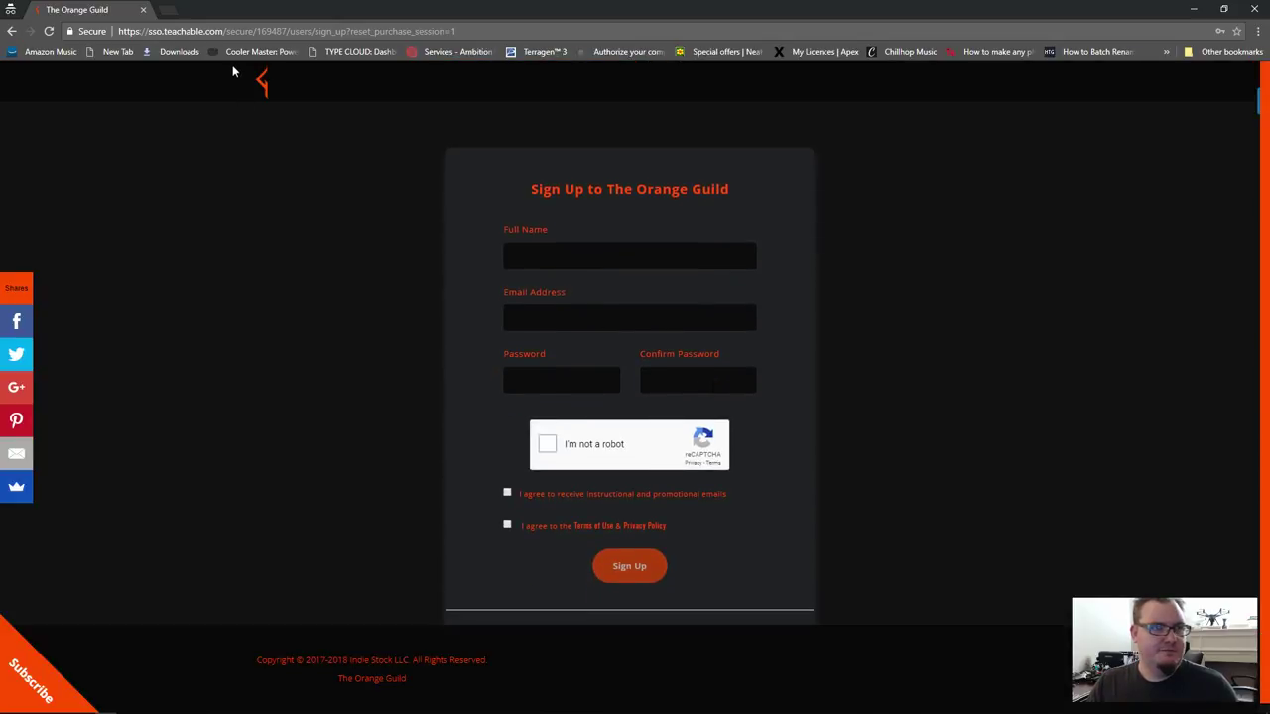
Return to The Orange Guild home page and open the Live Stream Hangouts course from the training catalogue
left_click(256, 83)
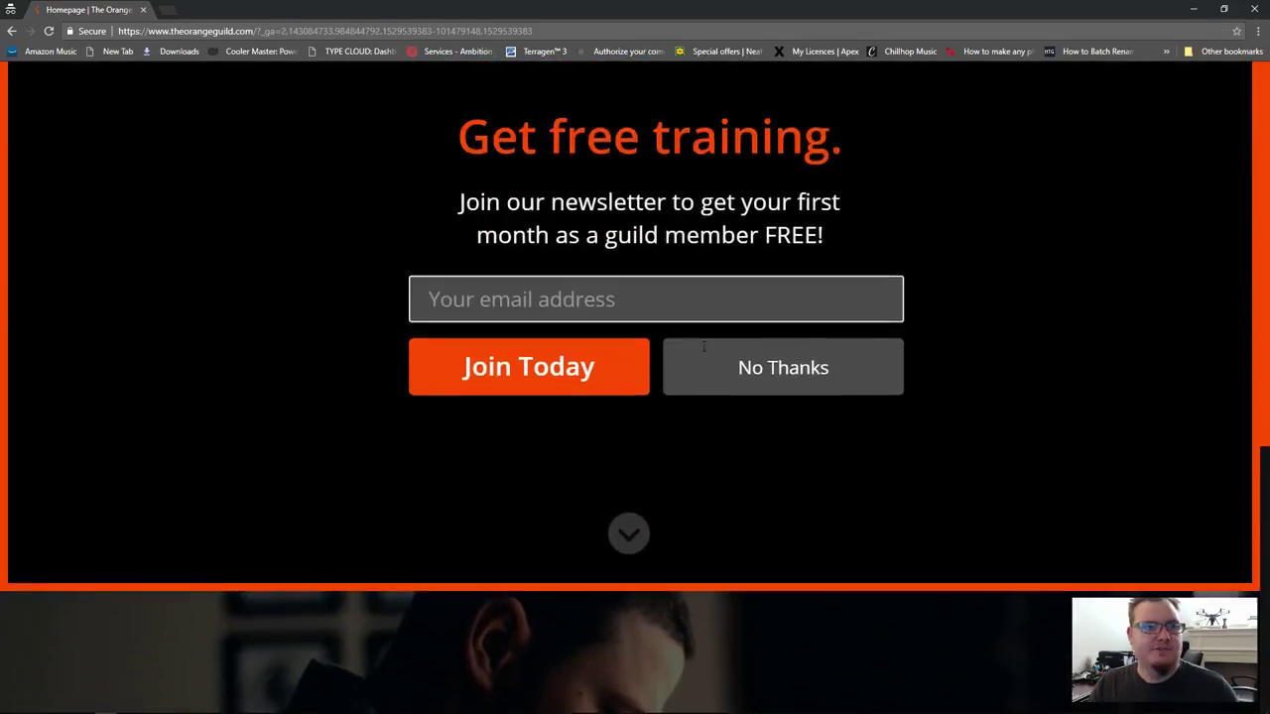
left_click(620, 660)
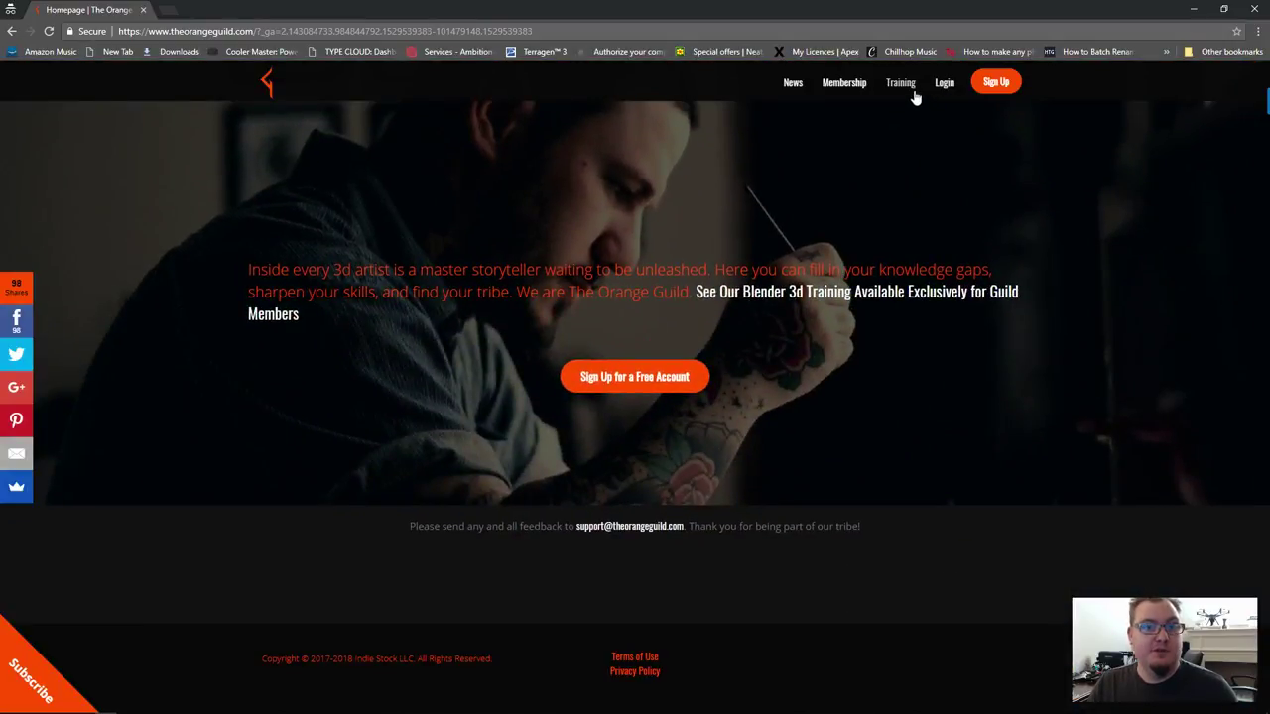
left_click(912, 87)
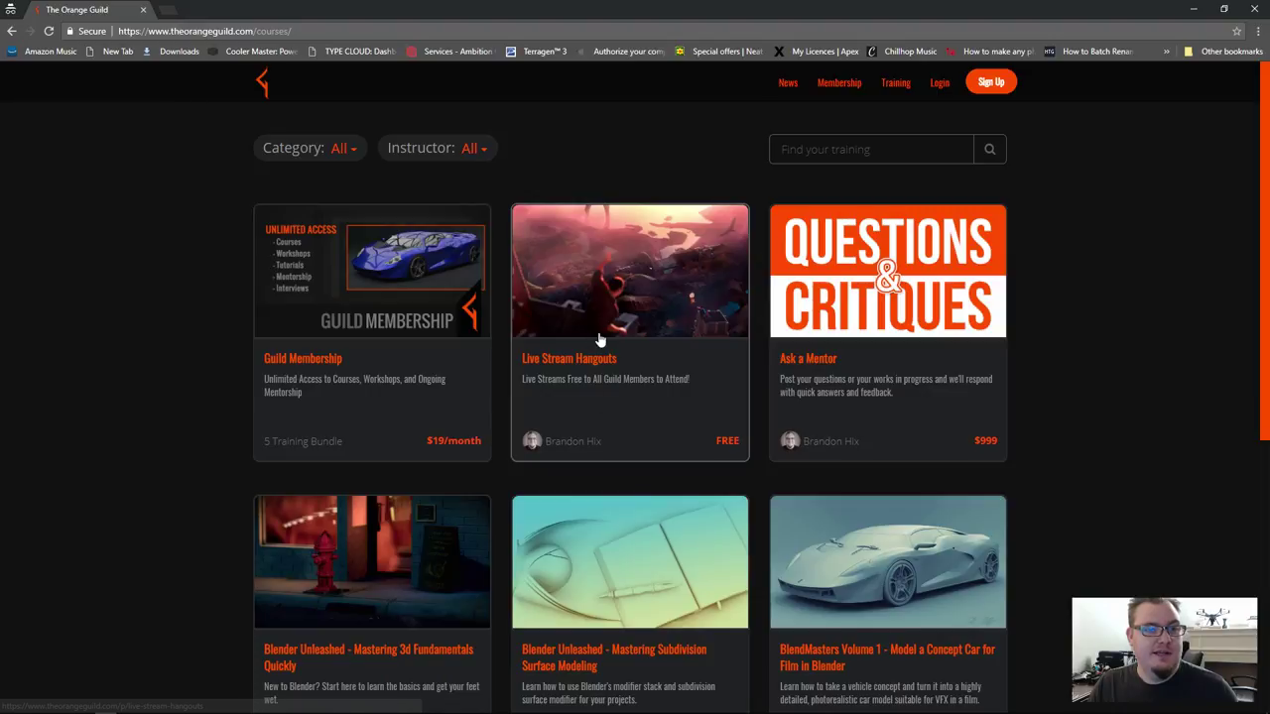
left_click(599, 340)
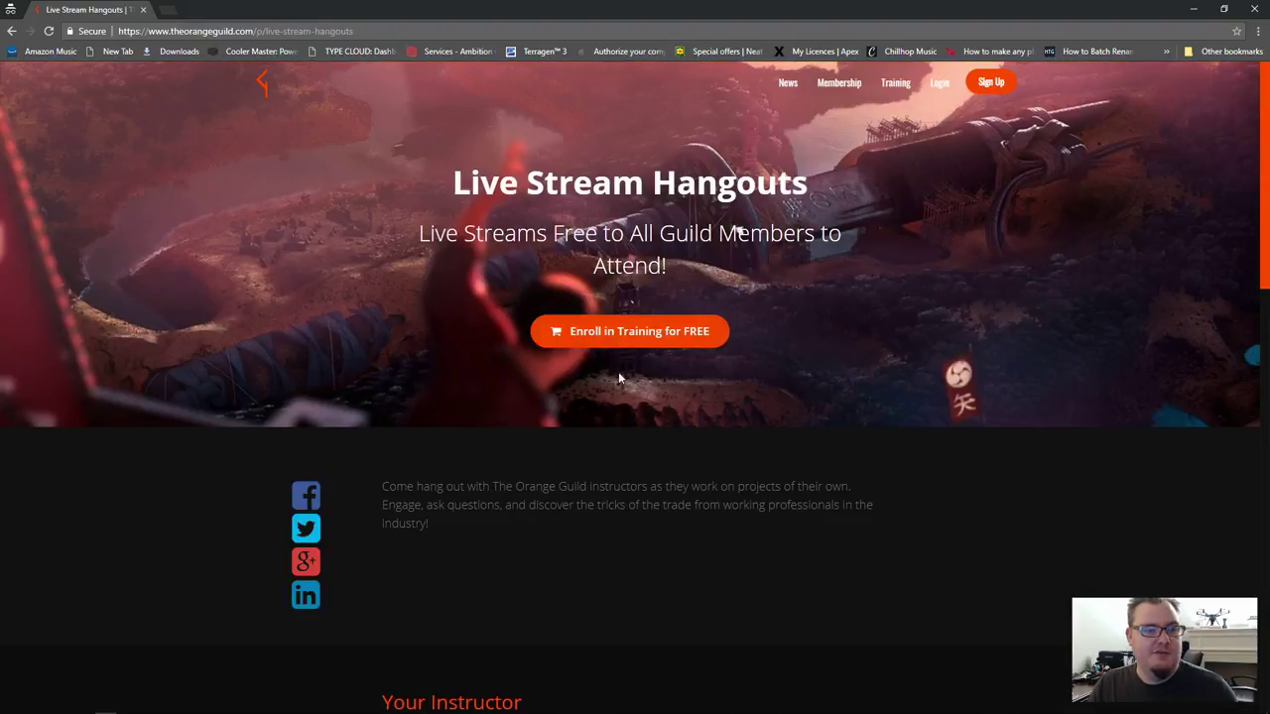
Review the training curriculum and frequently asked questions of the Live Stream Hangouts course
scroll(618, 377, "down", 10)
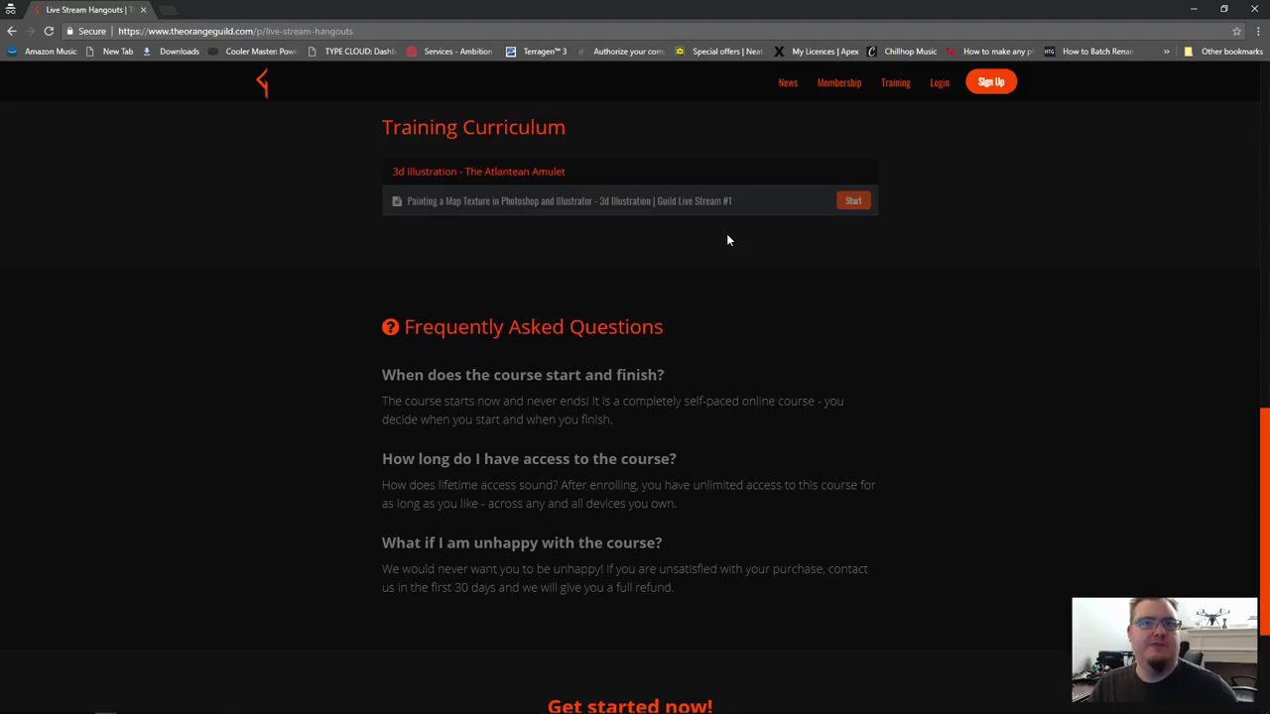
scroll(701, 431, "up", 5)
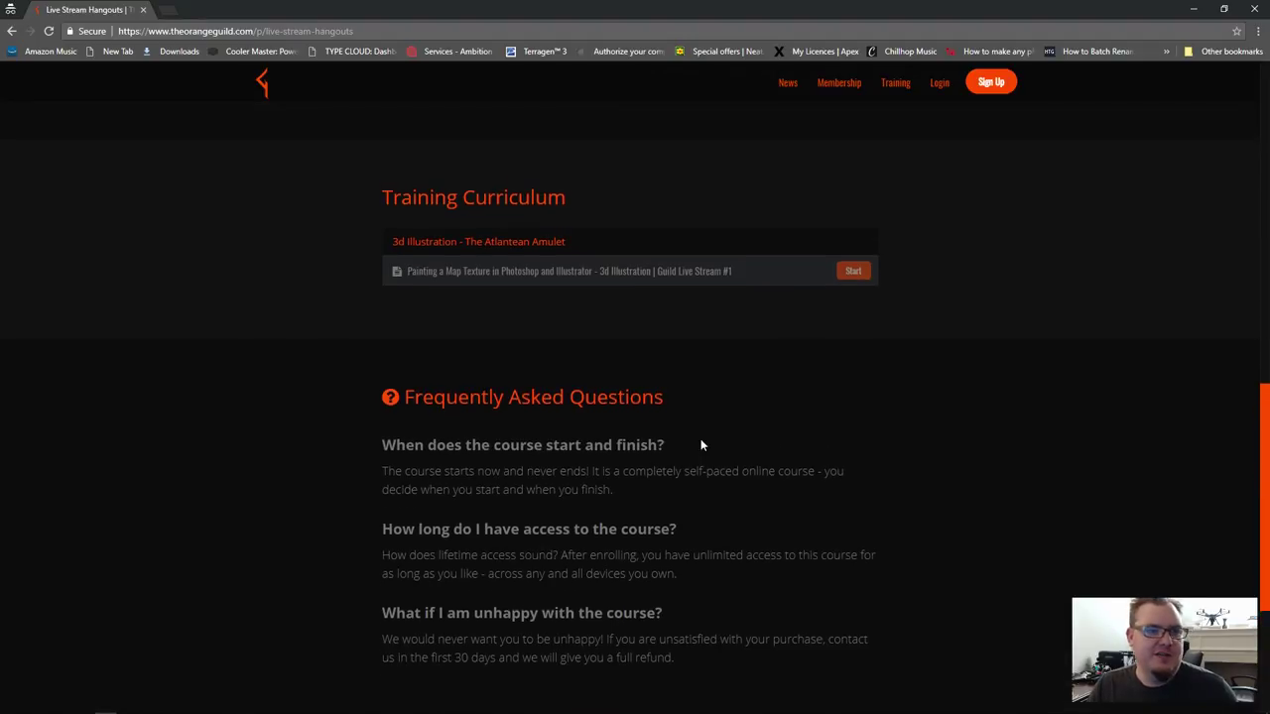
scroll(700, 421, "up", 2)
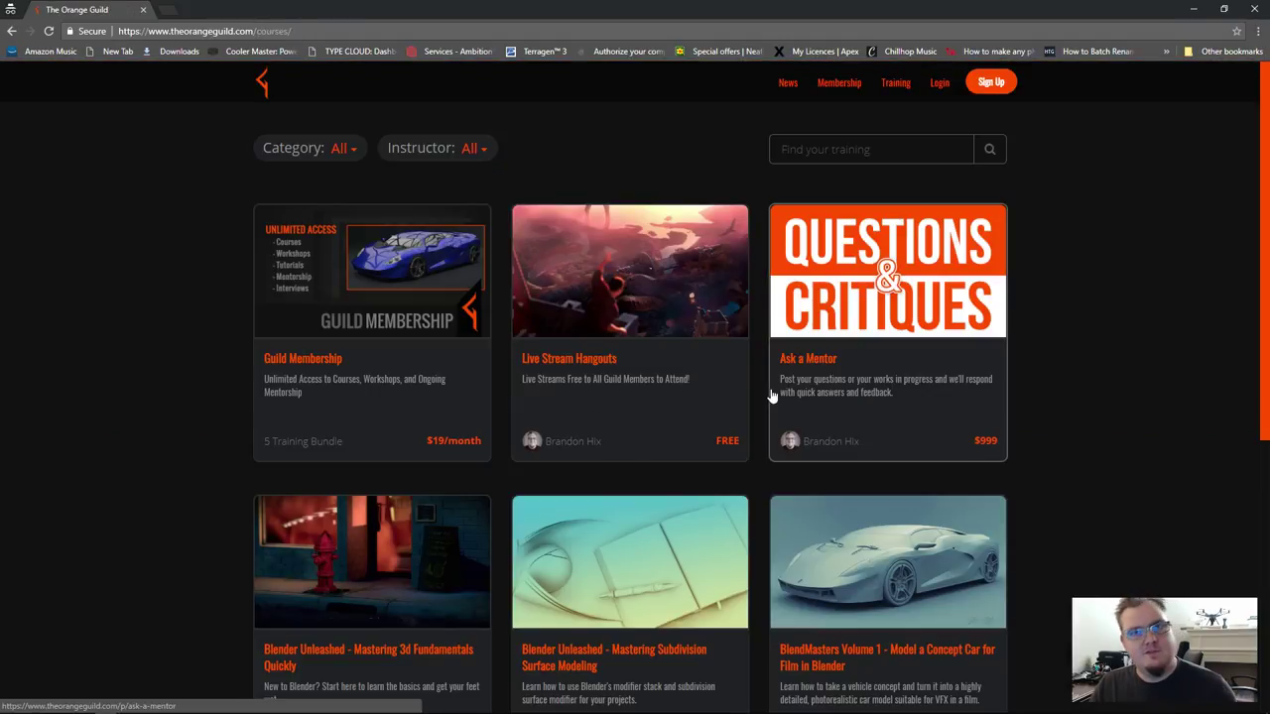
Browse the full list of courses in the training catalogue
scroll(1043, 377, "down", 2)
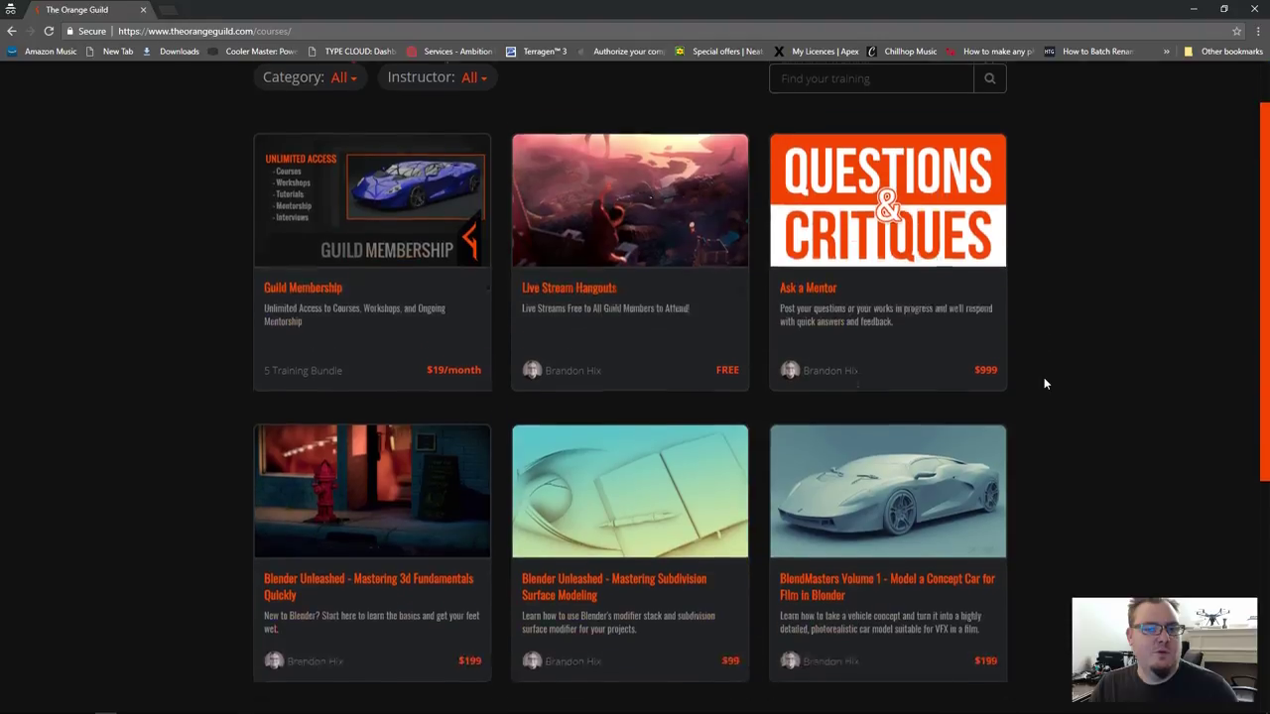
scroll(1043, 379, "down", 2)
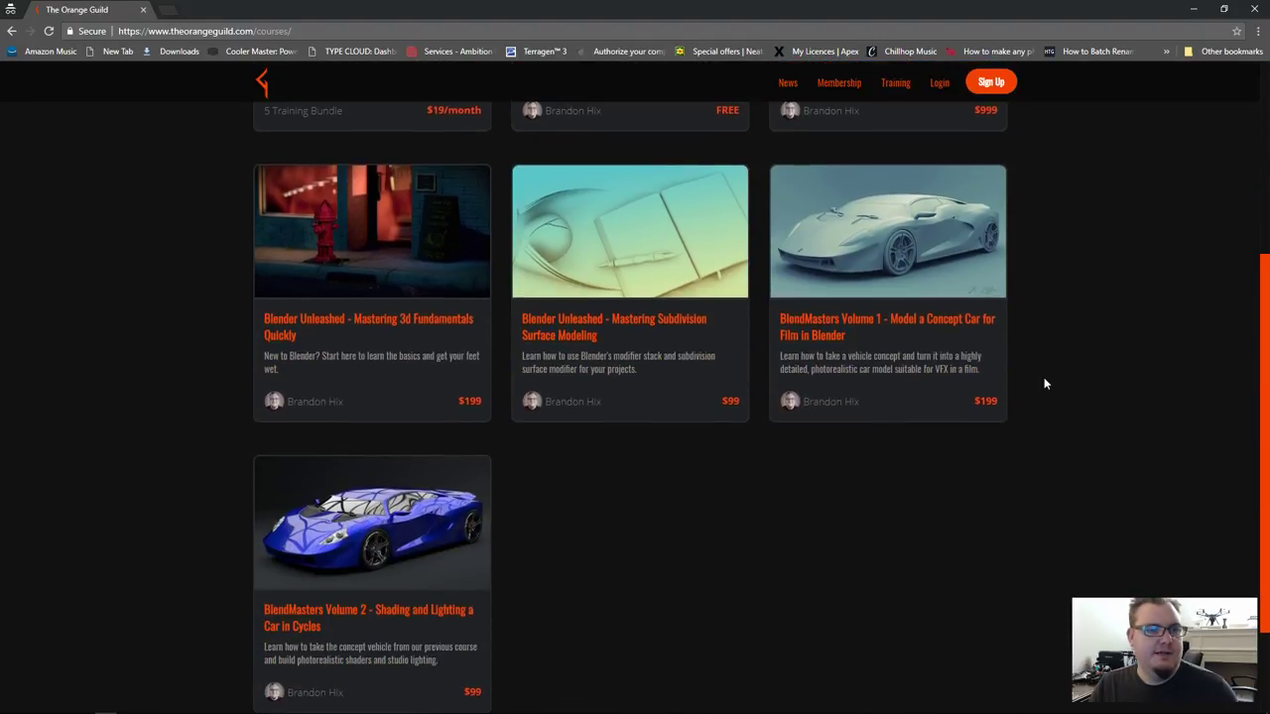
scroll(1044, 378, "up", 3)
scroll(1044, 384, "up", 1)
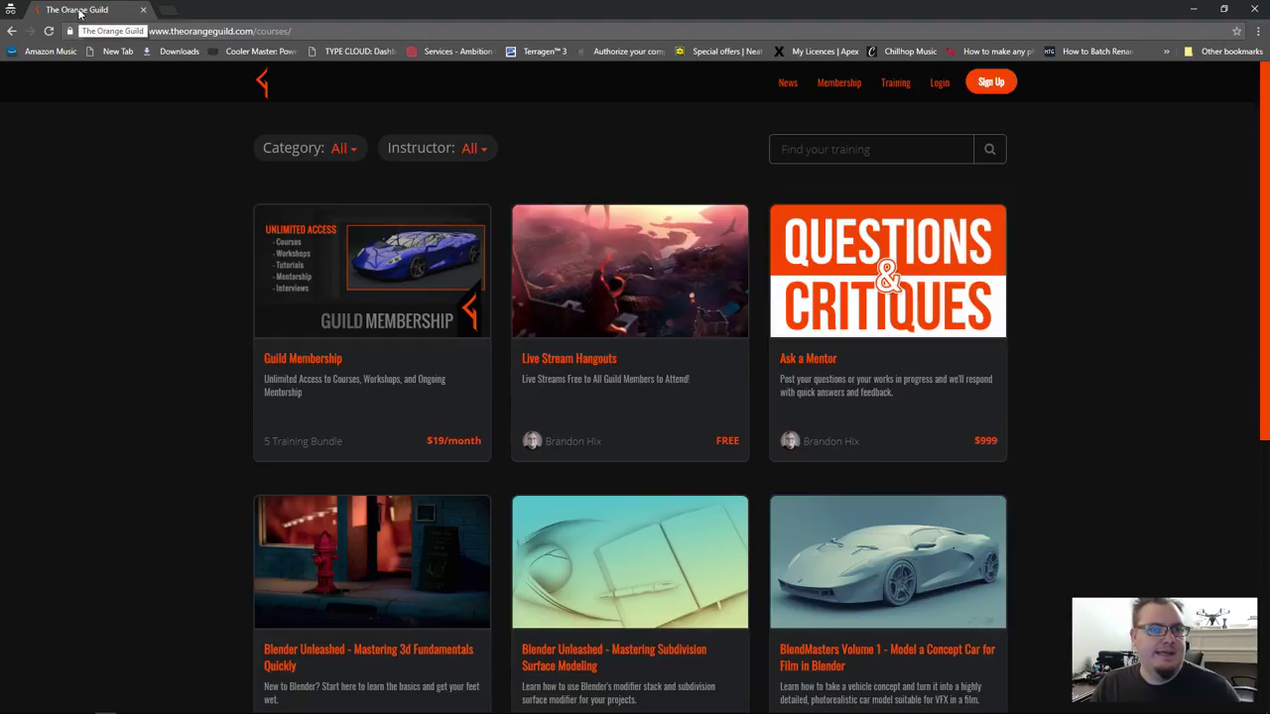
Move the Orange Guild window to another monitor, bring in the Pinterest window and skim its "20,000 leagues octopus" results
left_click_drag(79, 14, 1269, 347)
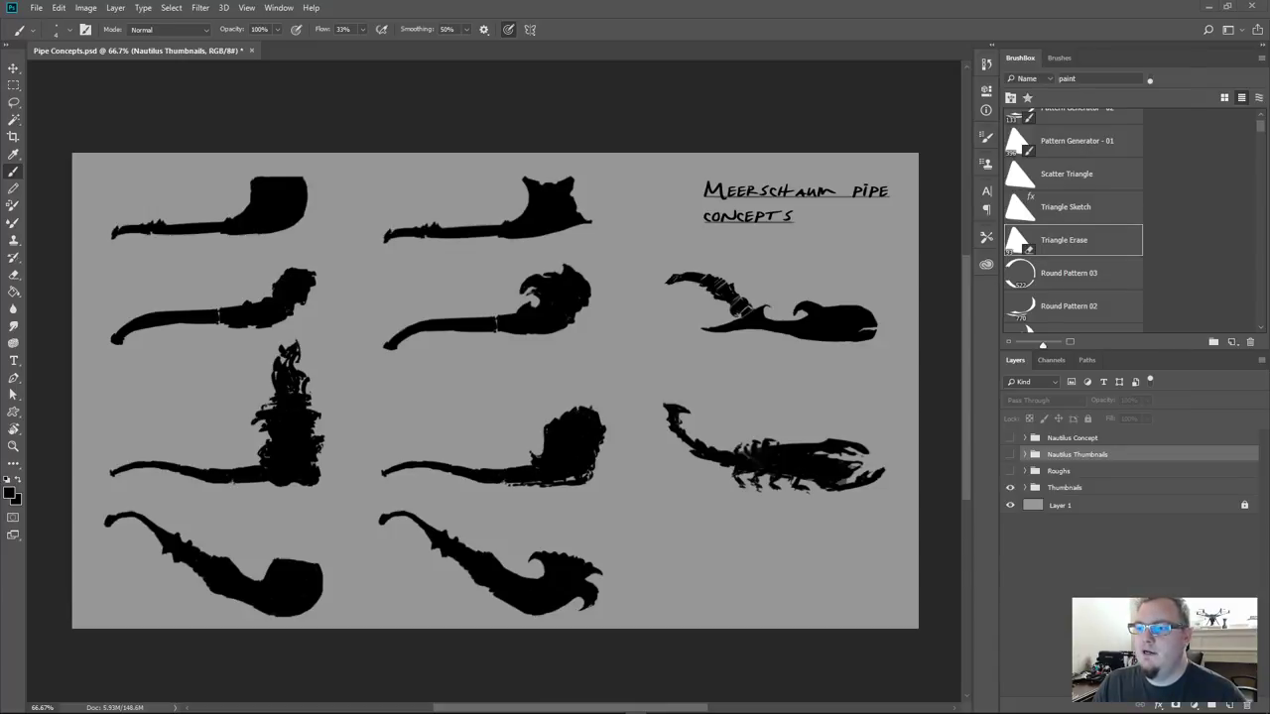
left_click_drag(1268, 119, 496, 1)
scroll(566, 227, "up", 4)
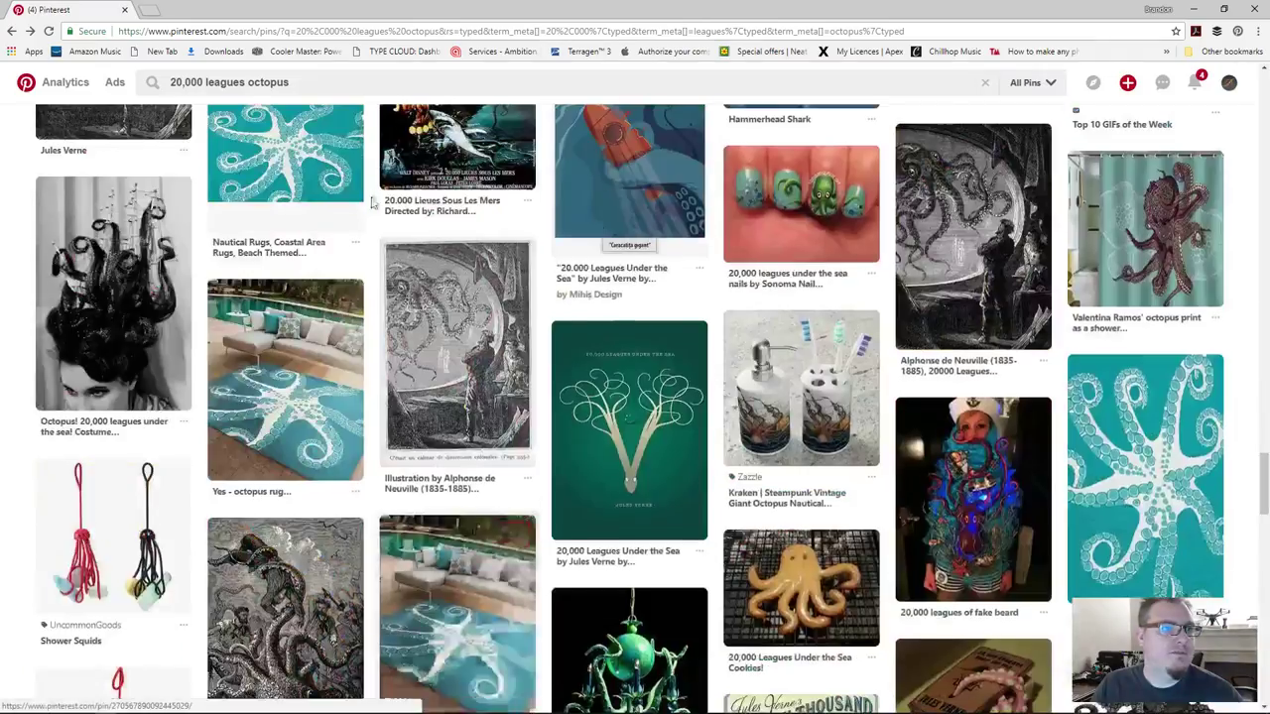
scroll(374, 202, "down", 10)
scroll(900, 197, "up", 5)
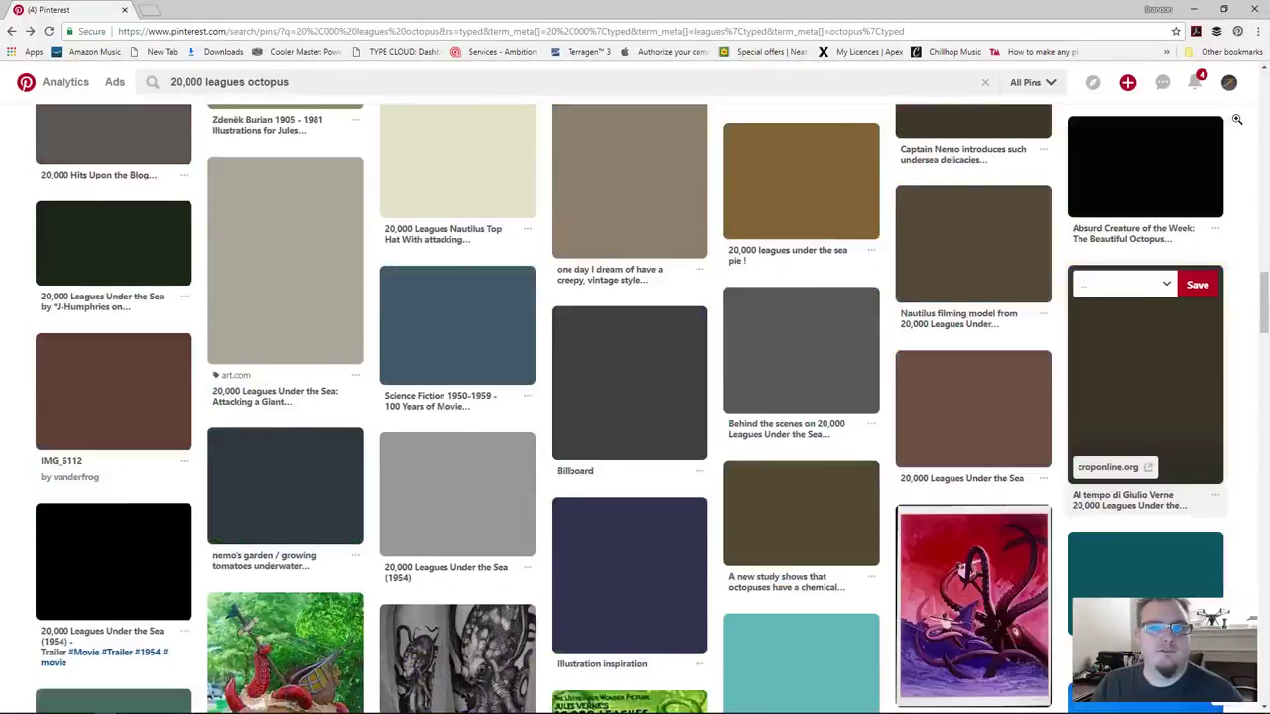
Open the Pipe section of The Atlantean Amulet board from the Blender Unleashed profile's boards
left_click(1229, 83)
left_click(1228, 125)
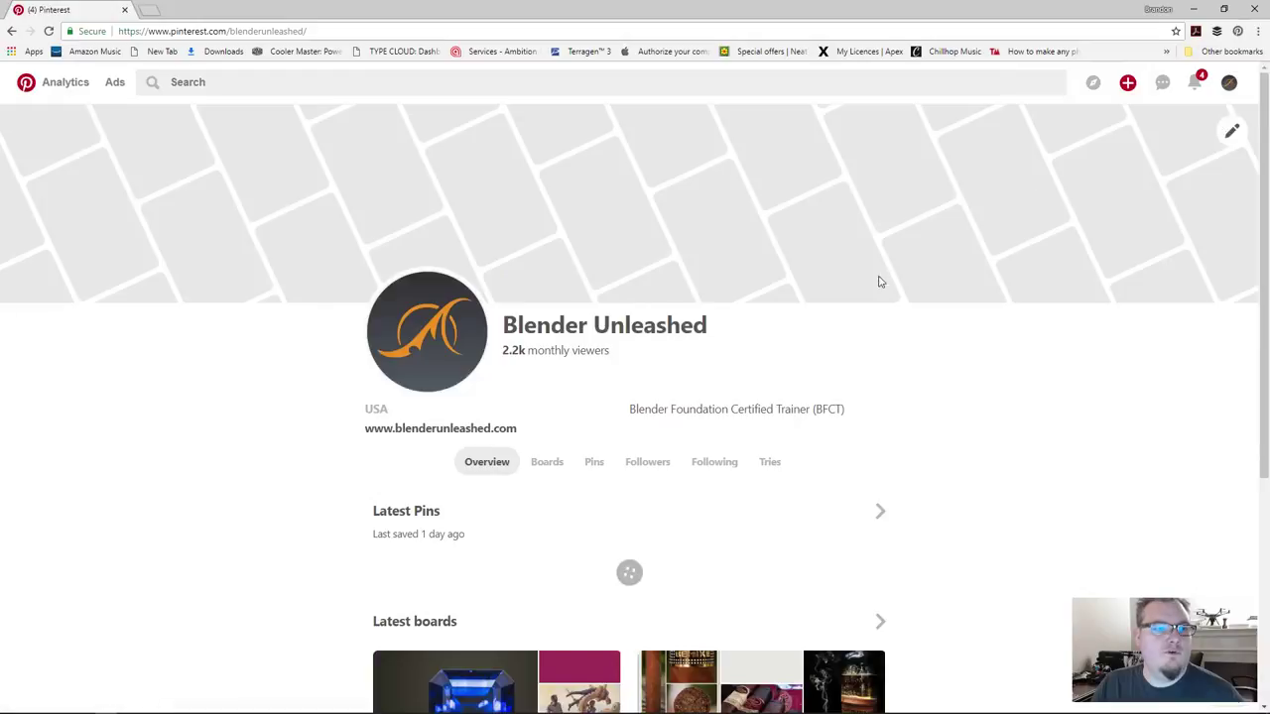
left_click(540, 462)
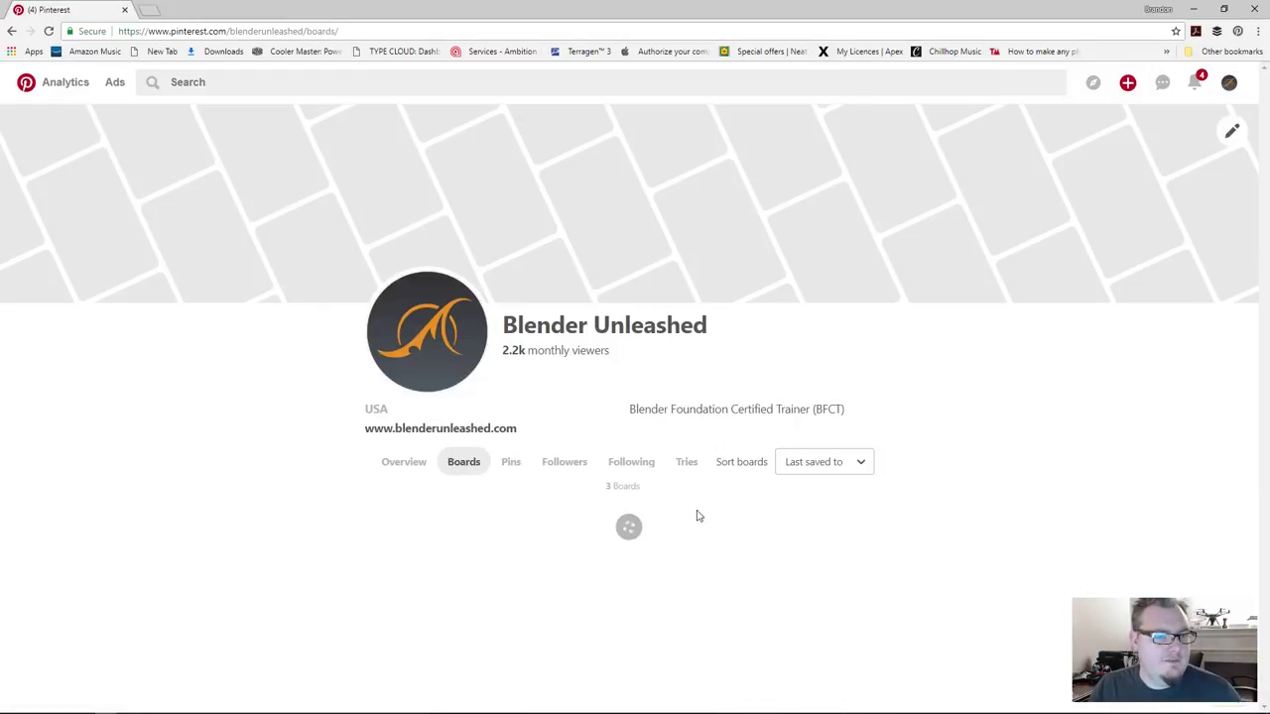
scroll(477, 477, "down", 4)
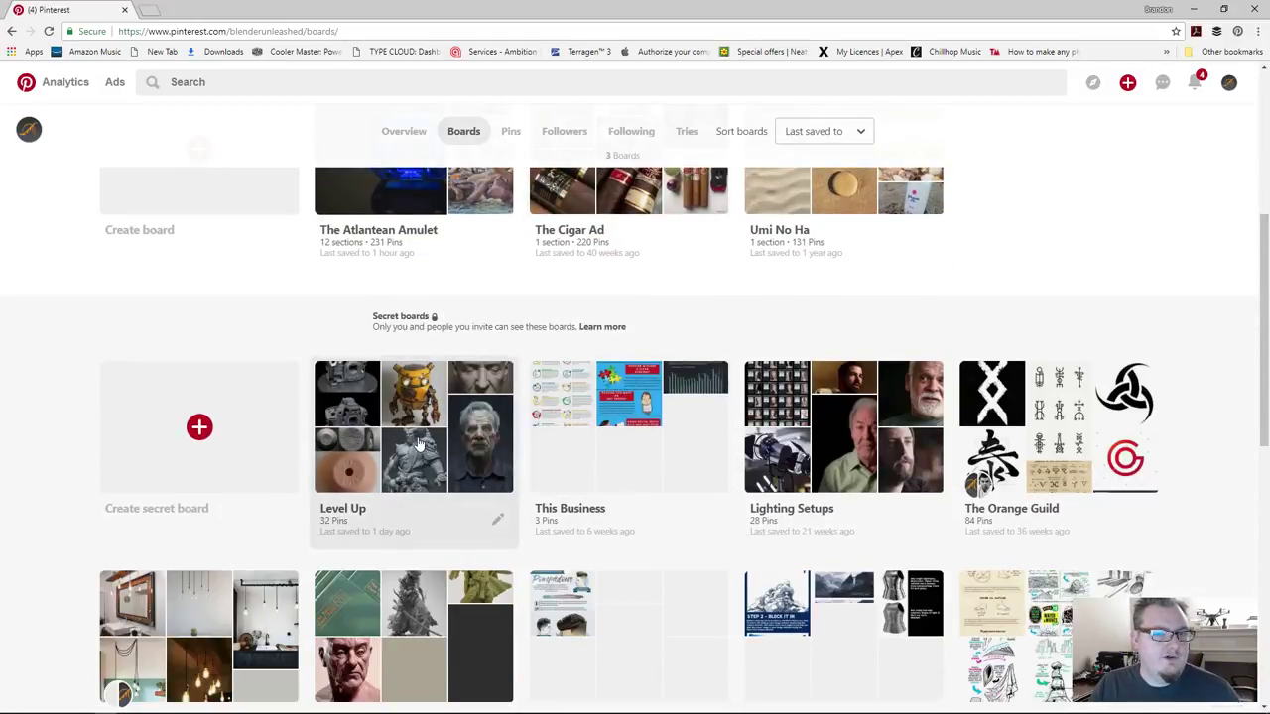
scroll(417, 481, "up", 3)
left_click(381, 552)
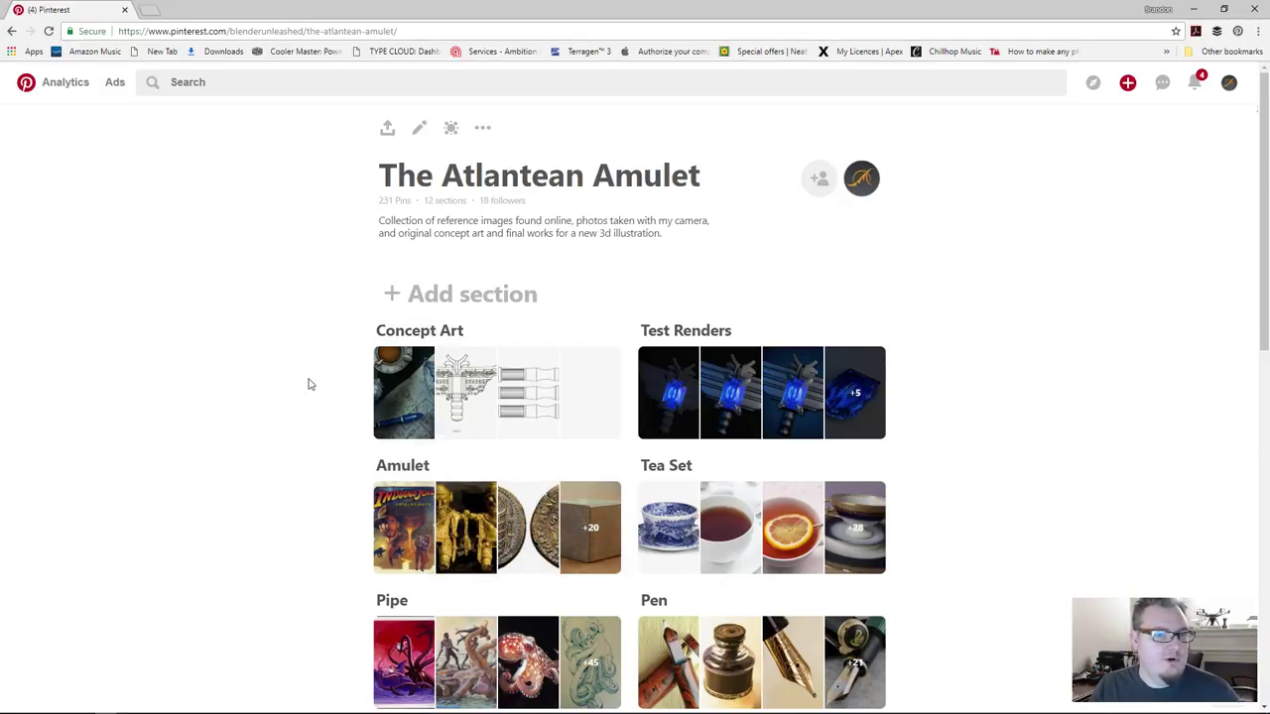
scroll(309, 381, "down", 3)
left_click(404, 390)
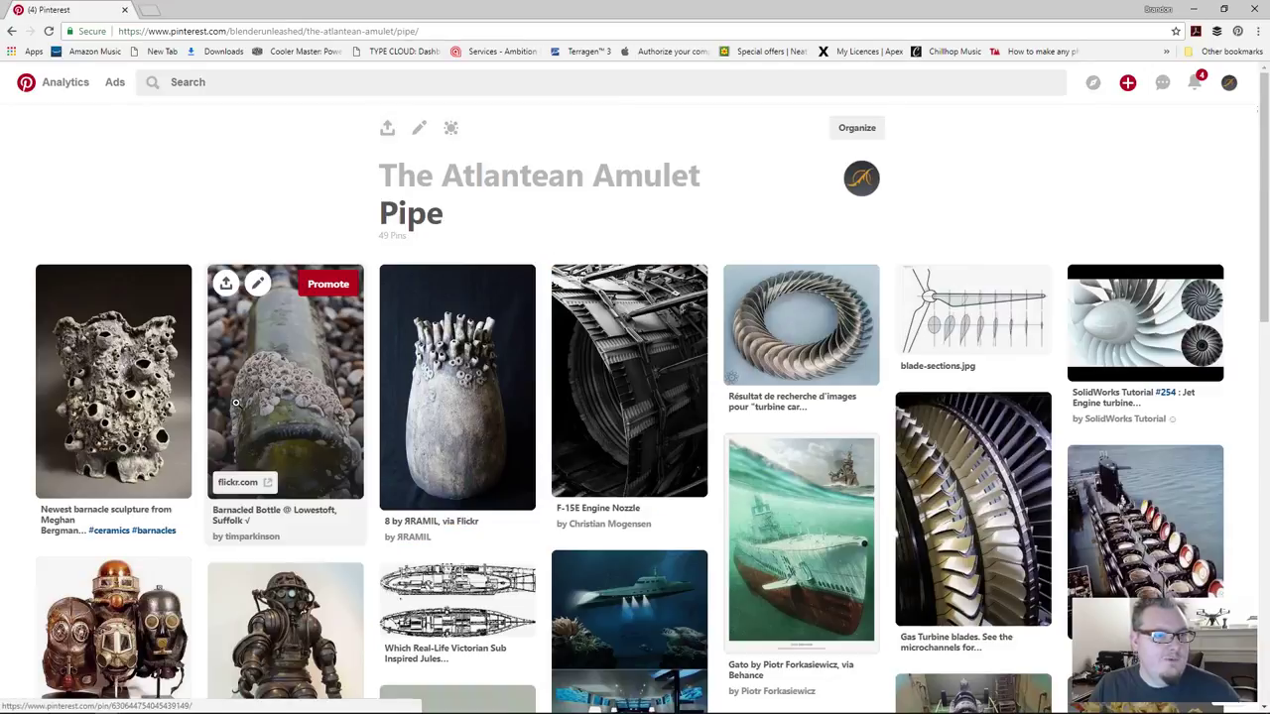
Examine the carved meerschaum pipe reference images saved in the Pipe section
scroll(501, 332, "down", 5)
scroll(501, 333, "up", 3)
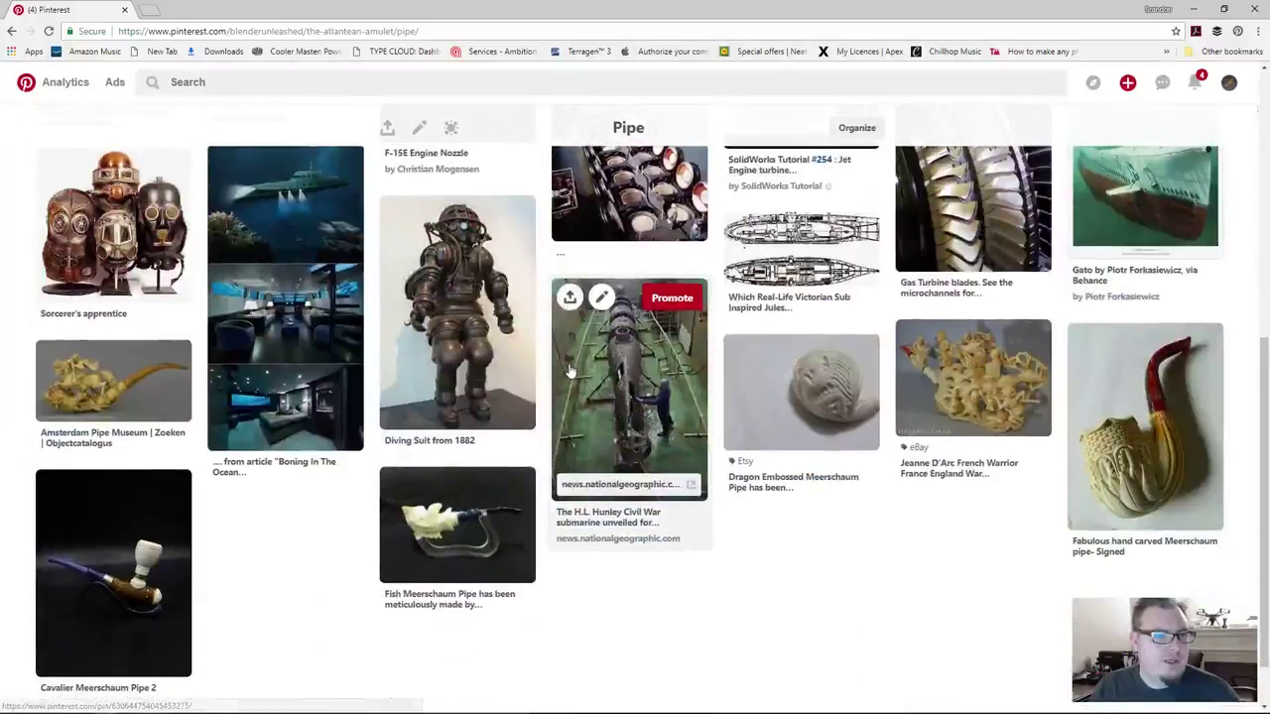
scroll(1046, 499, "down", 1)
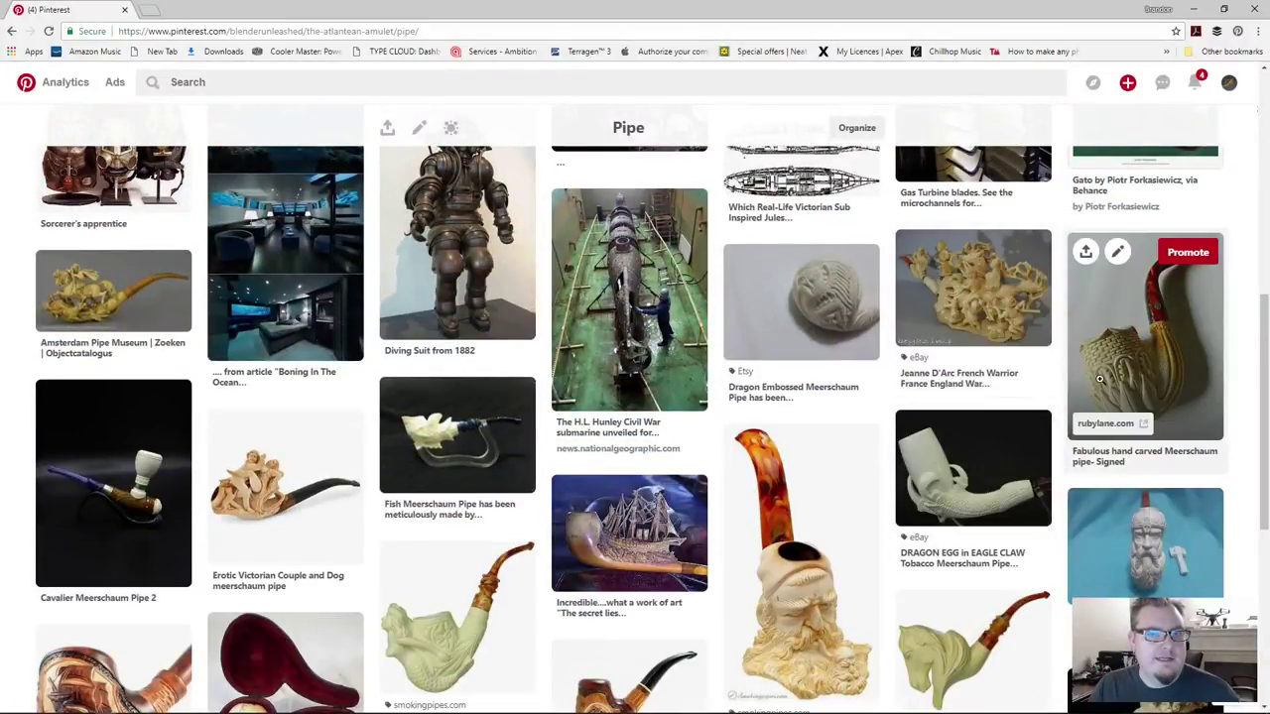
scroll(1141, 327, "down", 1)
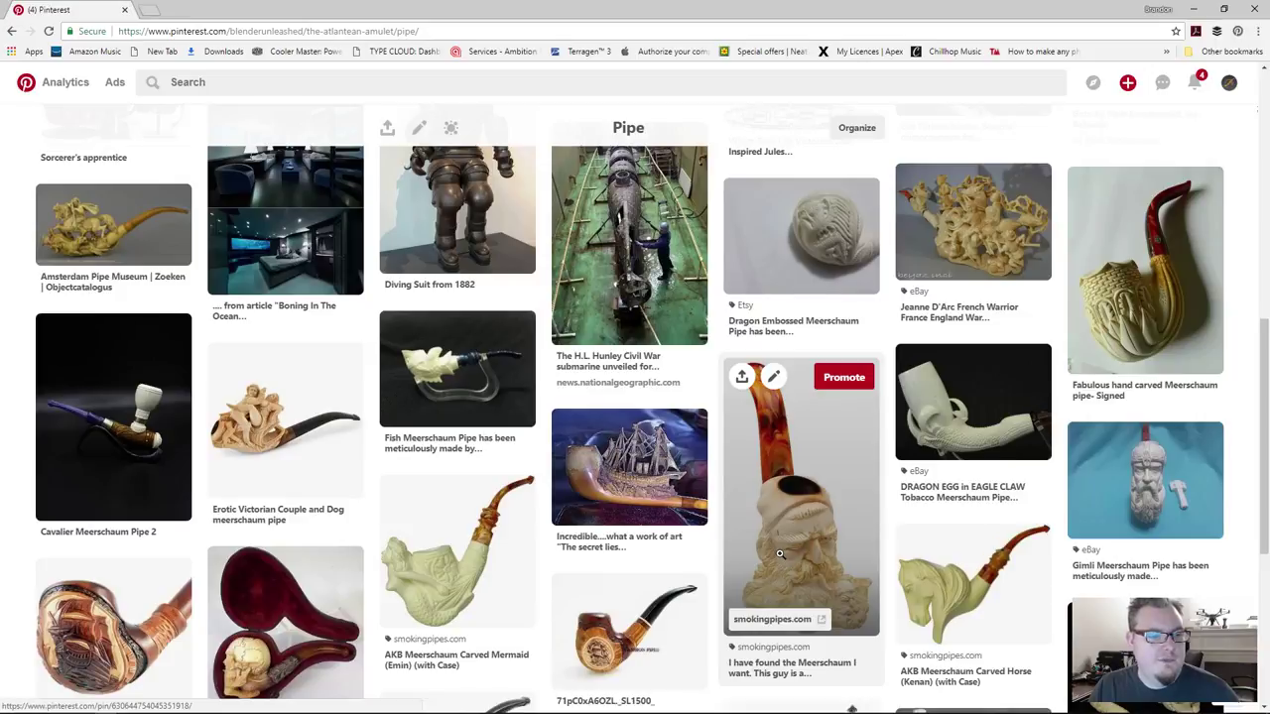
scroll(779, 554, "down", 1)
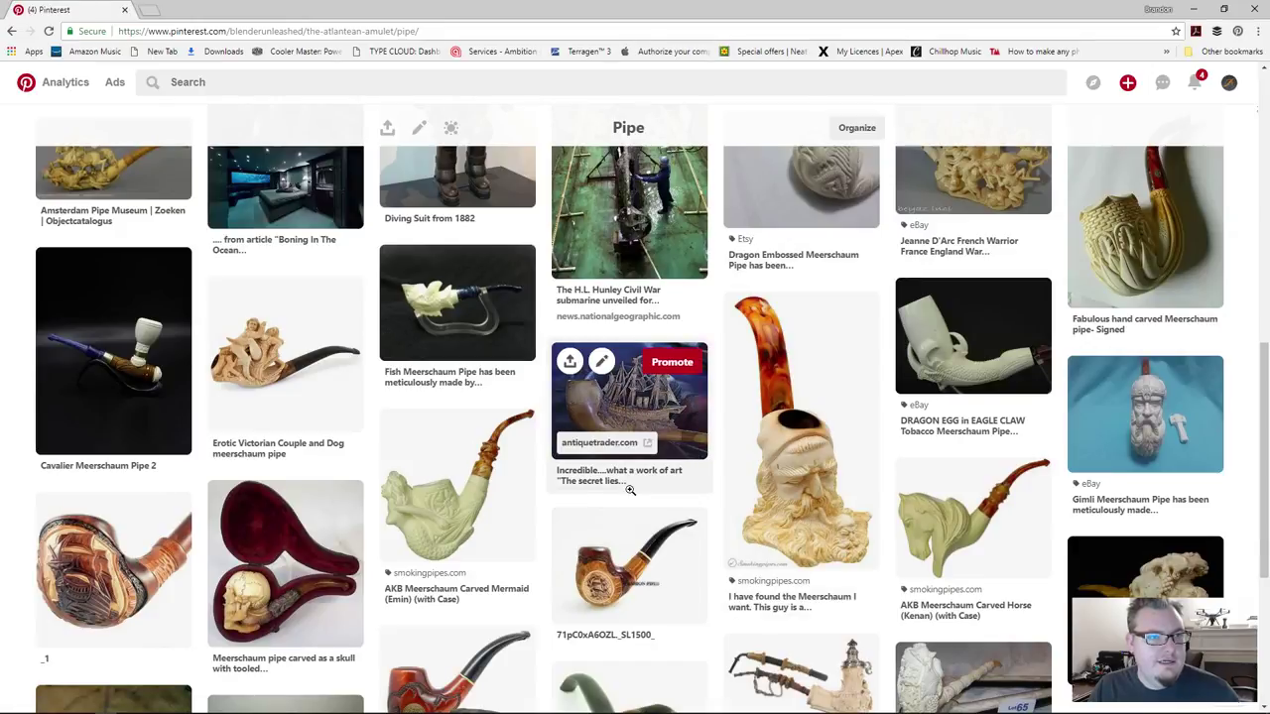
scroll(629, 489, "down", 3)
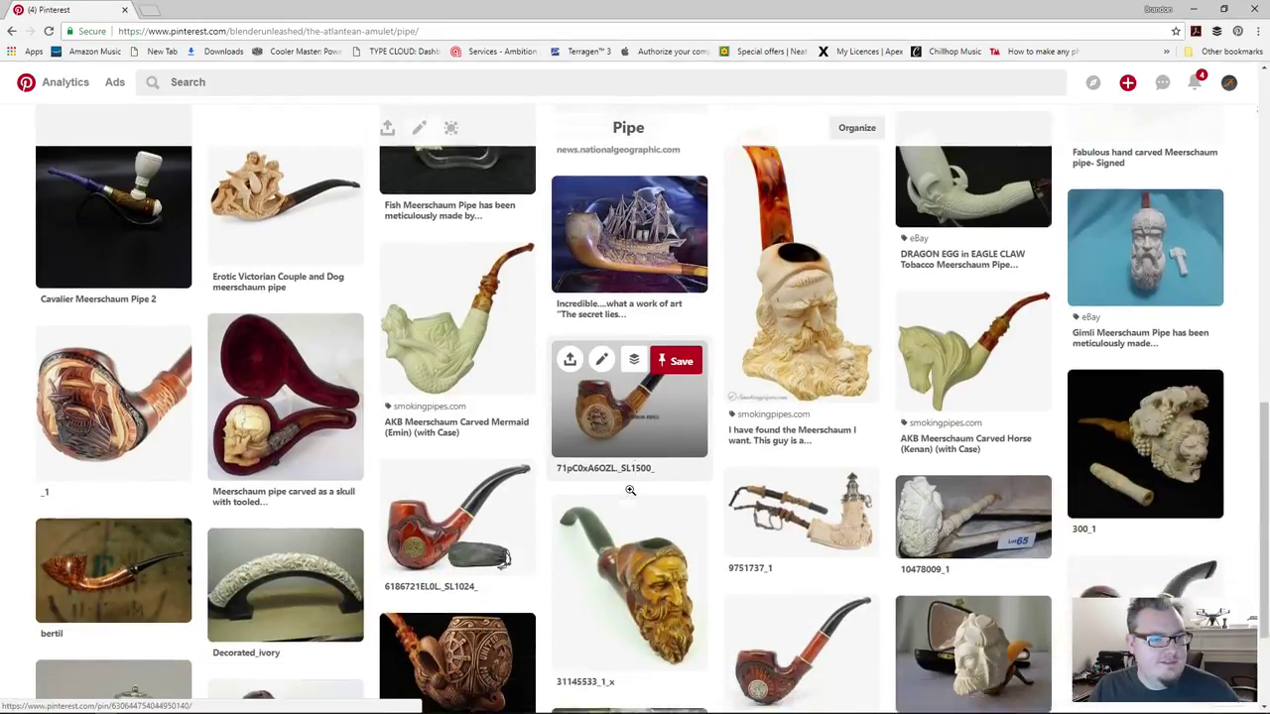
scroll(629, 489, "down", 1)
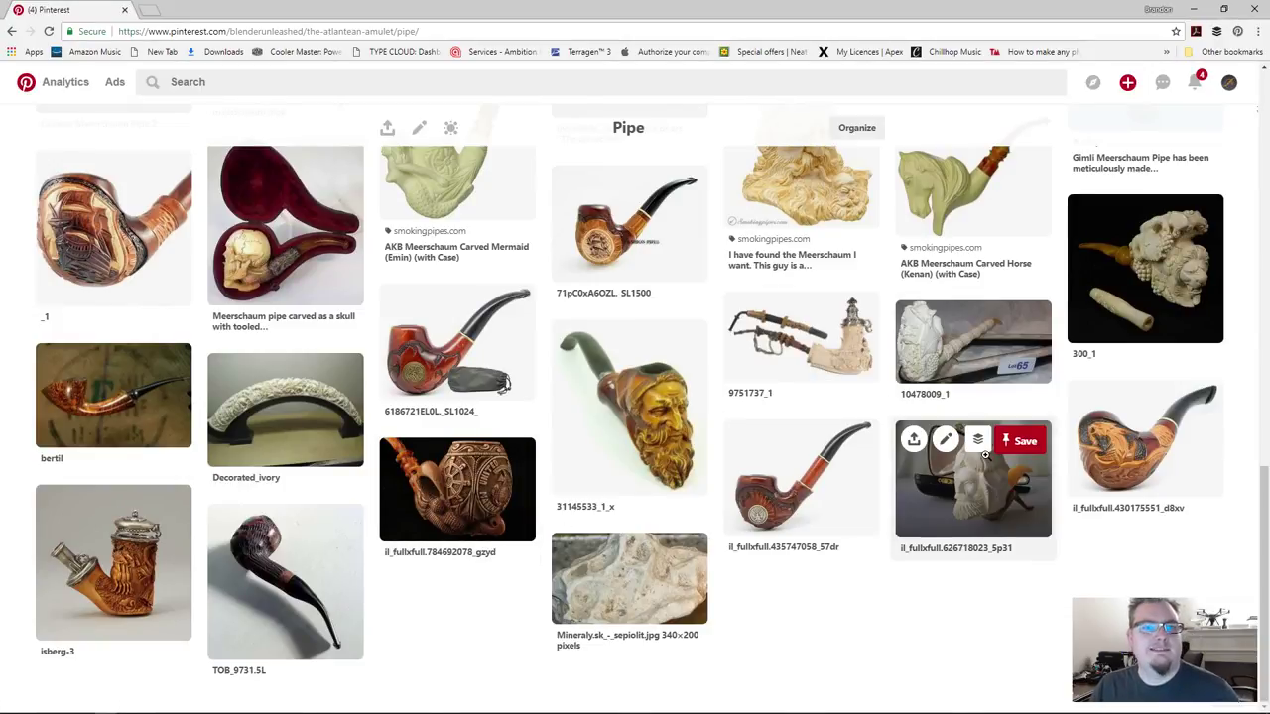
scroll(985, 453, "up", 1)
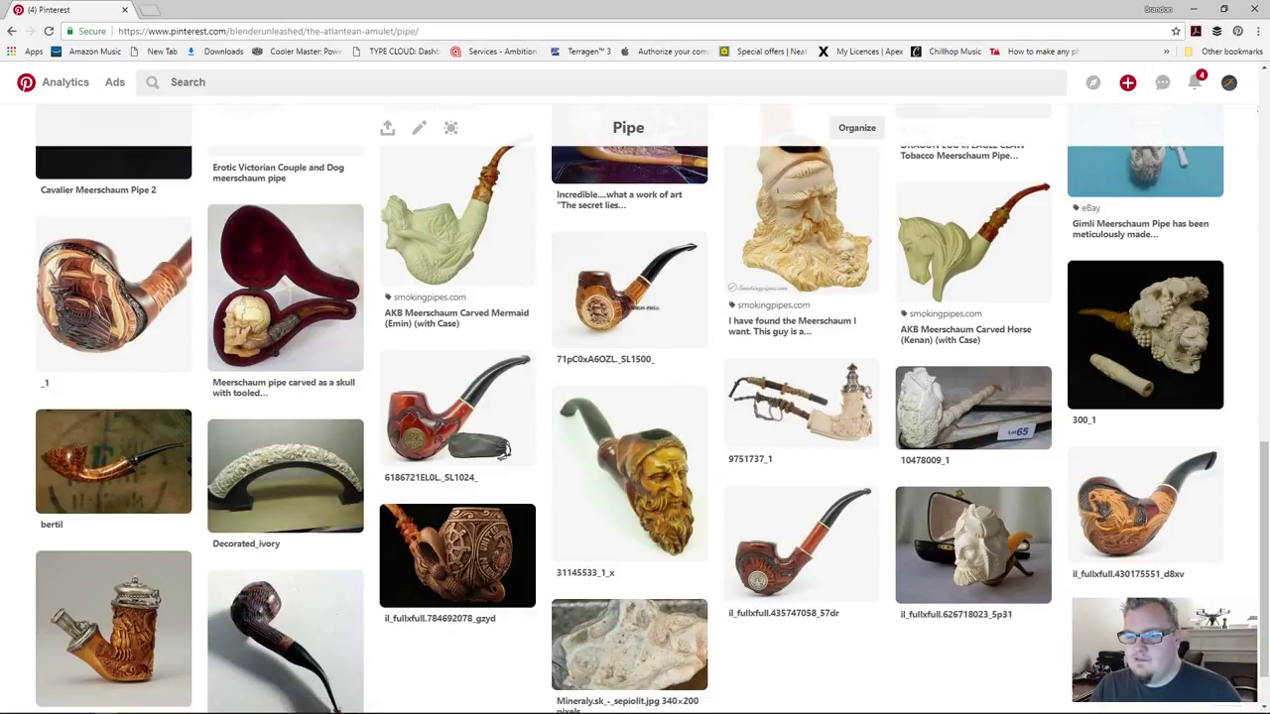
Bring the Photos window showing Scene_WIP_010.png onto the main screen and maximize it
mouse_move(102, 706)
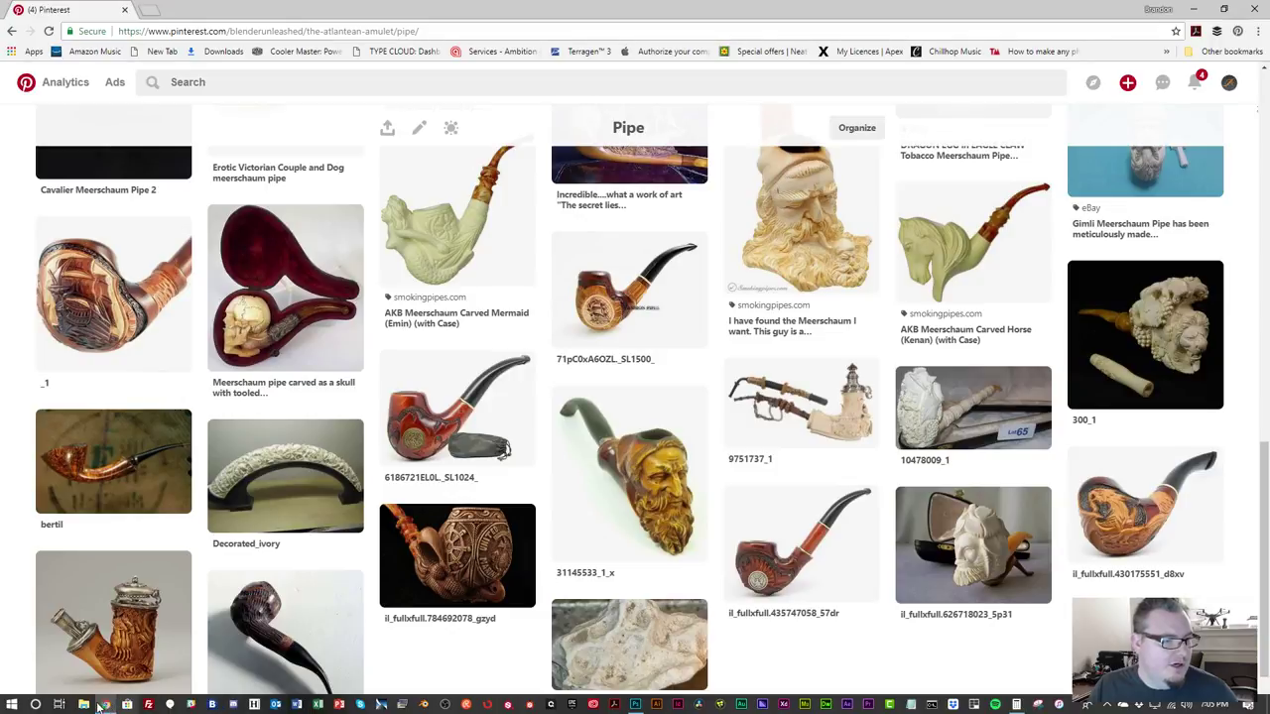
left_click(104, 705)
left_click_drag(472, 202, 1269, 168)
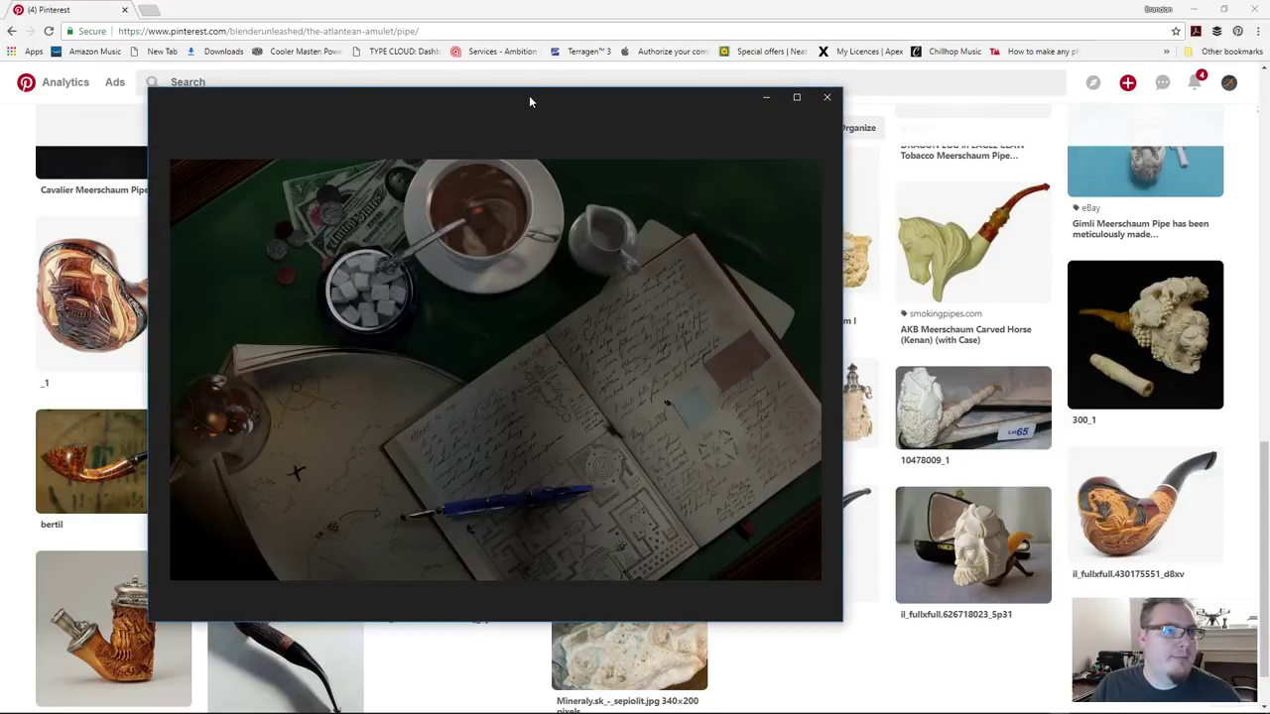
mouse_move(557, 292)
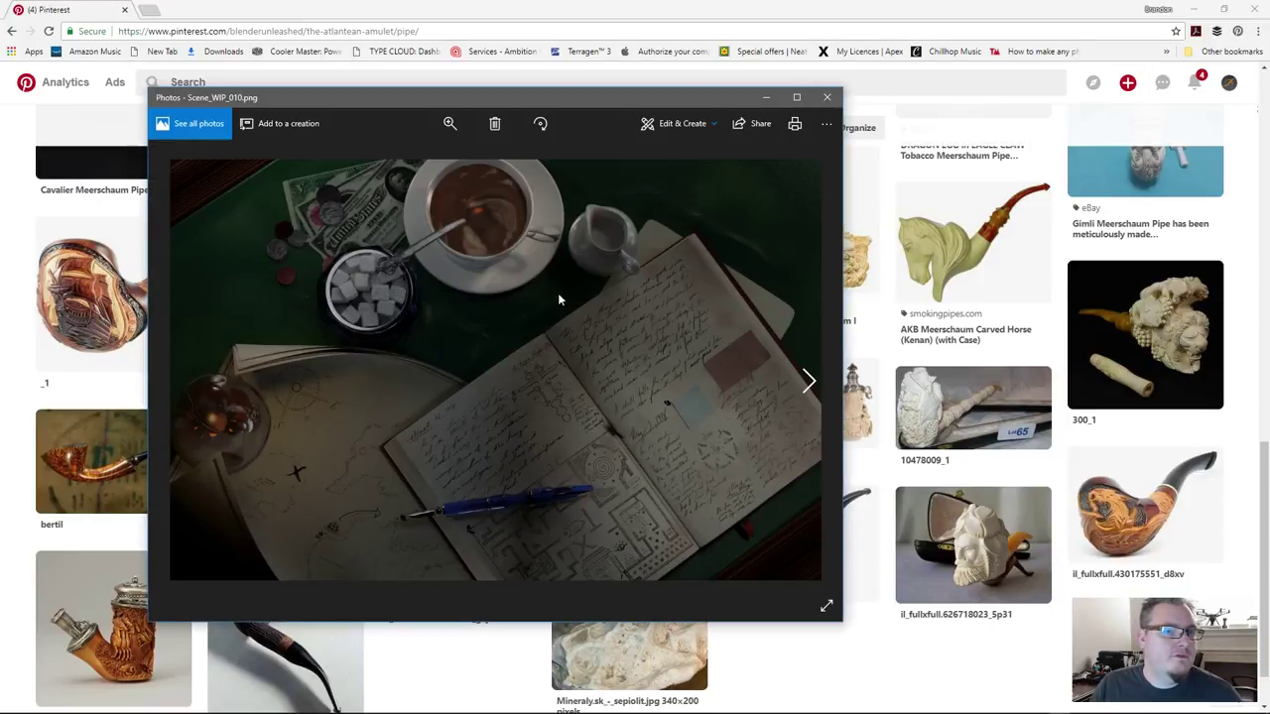
double_click(551, 98)
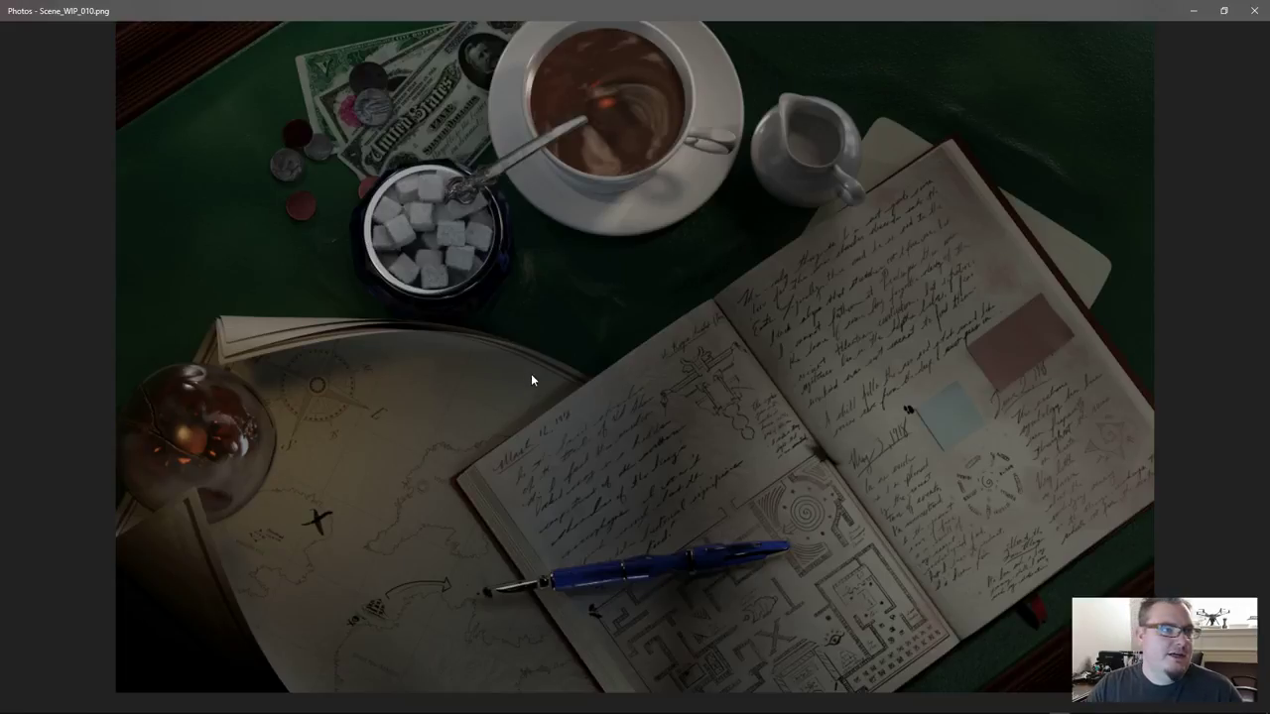
Inspect the desk scene render up close around the sugar bowl, map and journal
scroll(531, 373, "up", 3)
scroll(671, 377, "down", 3)
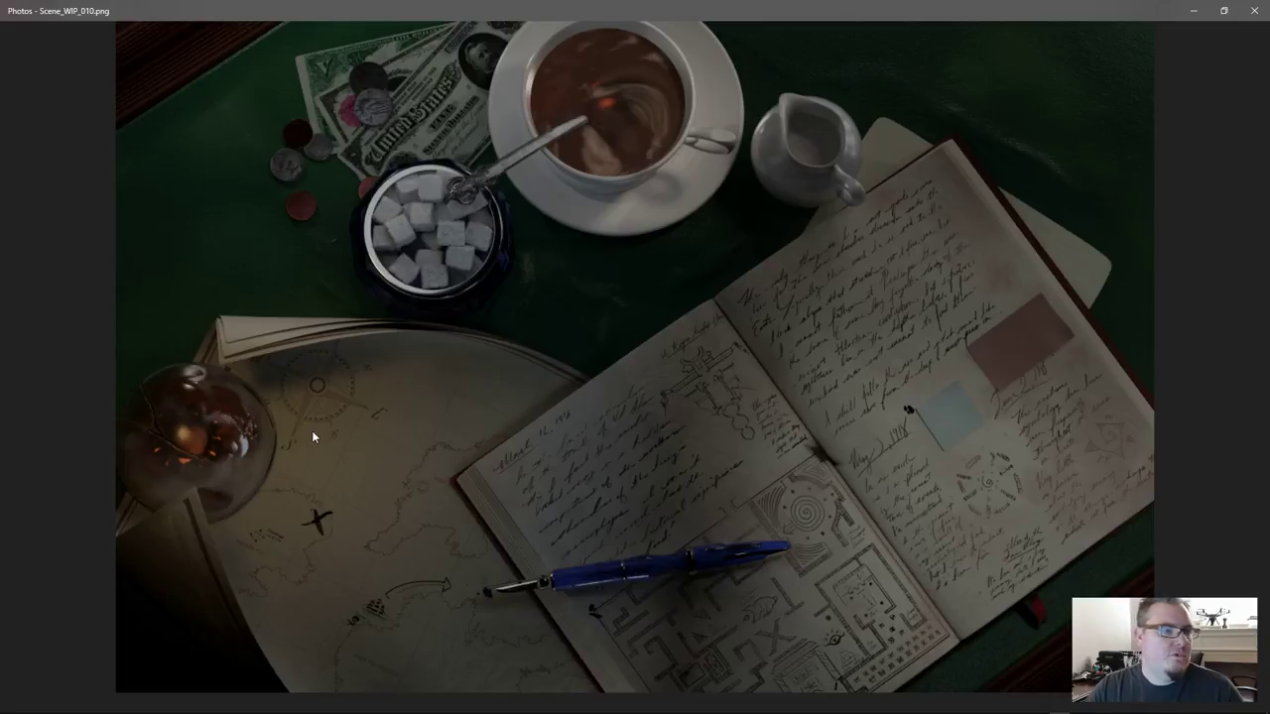
scroll(489, 212, "up", 2)
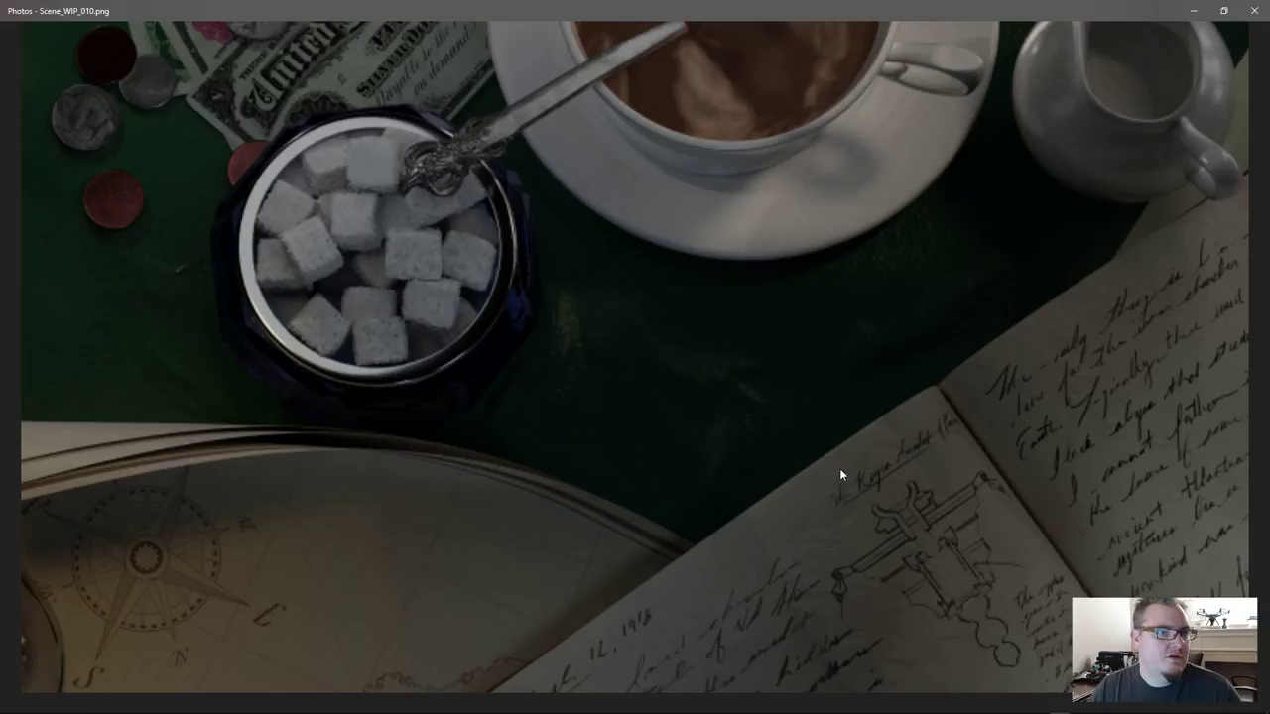
Close the Photos viewer and switch to Scene_WIP_010.png in Photoshop, displayed full screen and fitted to the monitor
left_click(1254, 10)
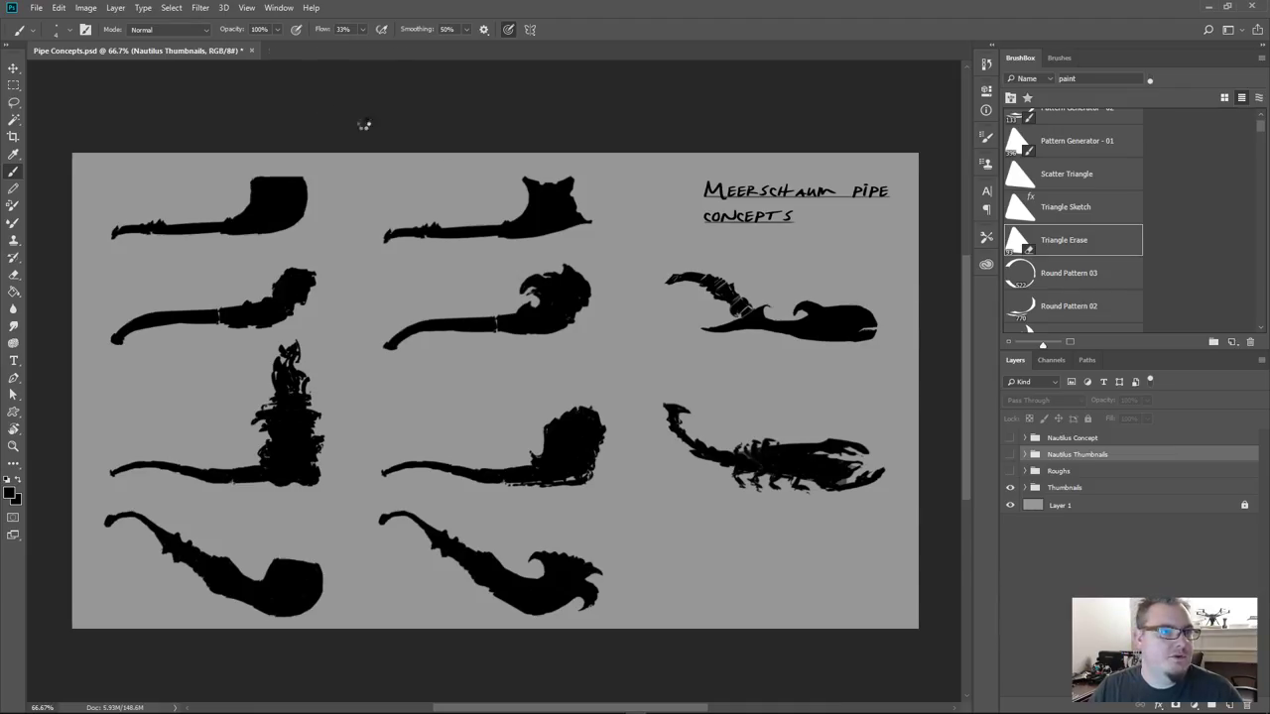
left_click(333, 50)
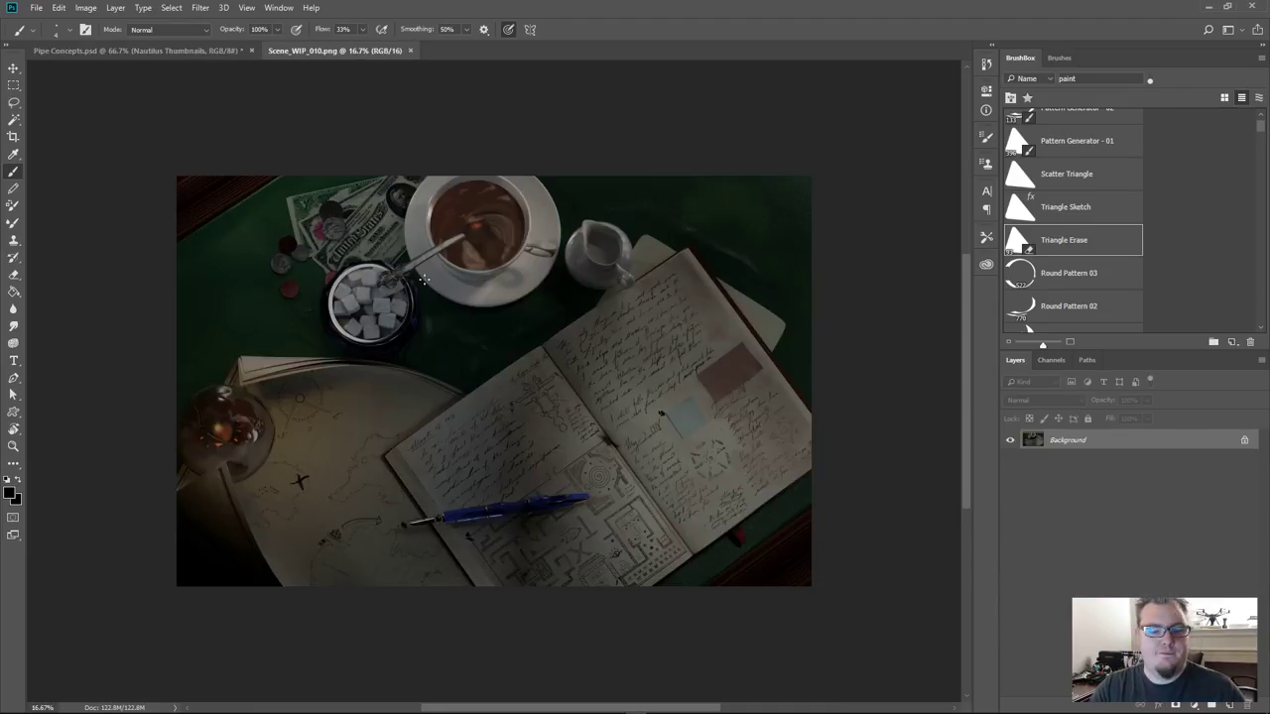
key("f")
key("f")
key("ctrl+0")
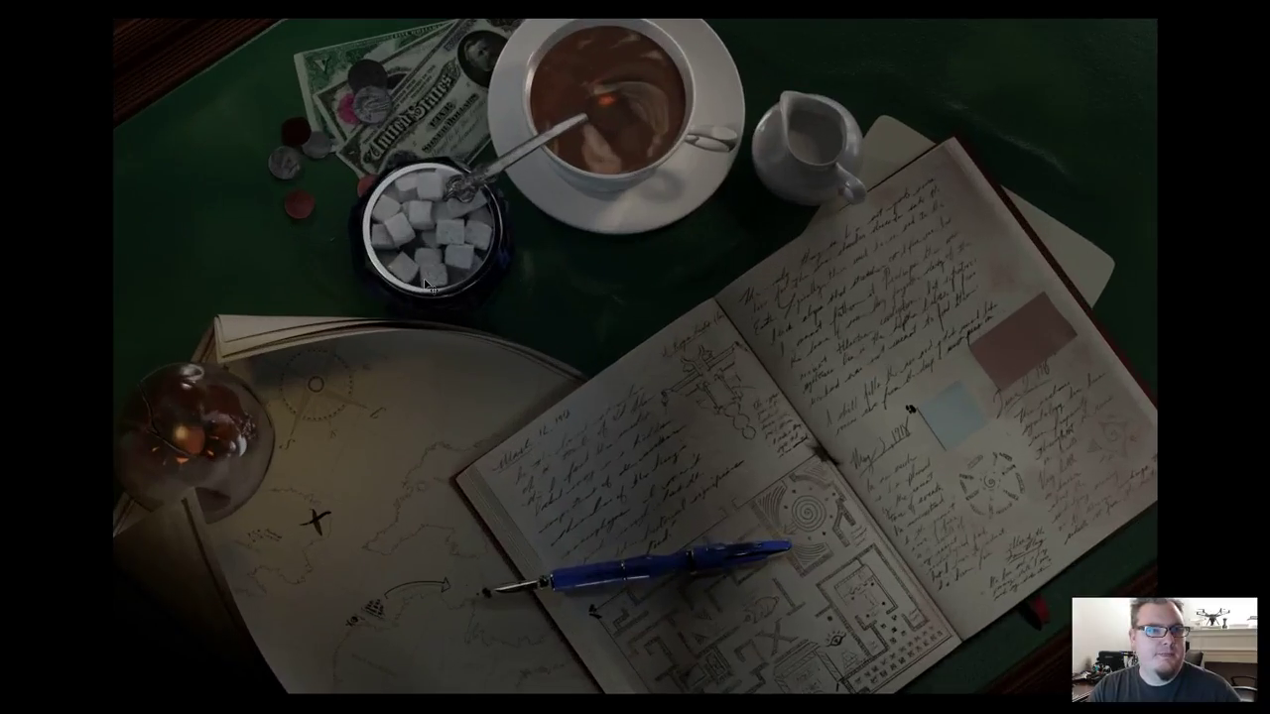
Inspect the journal sketches, fountain pen and map of the desk scene at 100% zoom
key("ctrl+1")
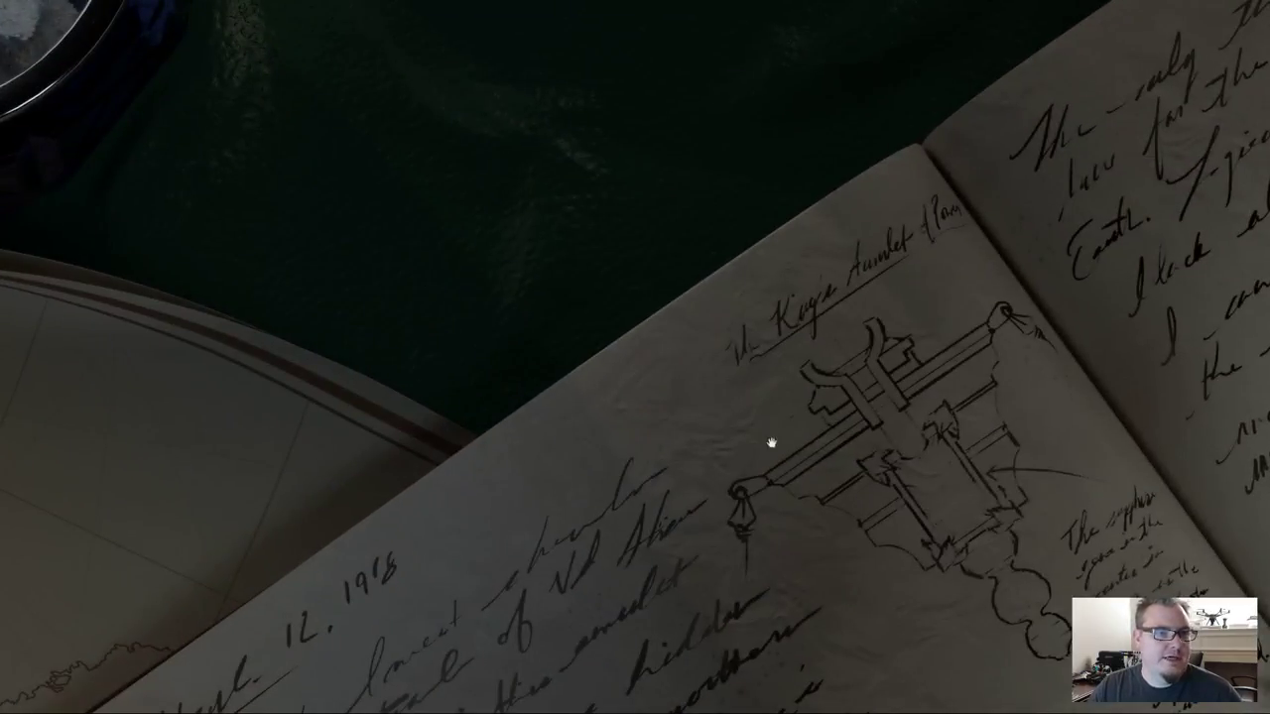
left_click_drag(771, 442, 618, 190)
left_click_drag(737, 499, 680, 292)
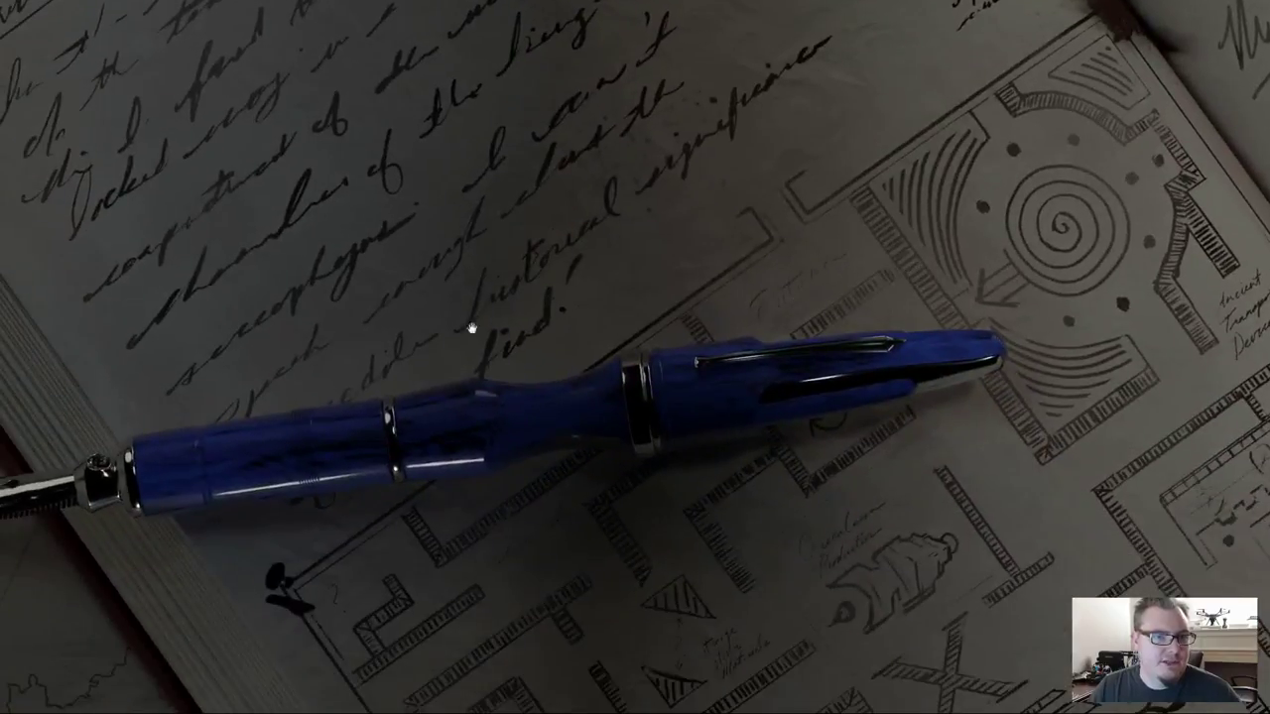
left_click_drag(467, 328, 949, 198)
left_click_drag(487, 248, 992, 259)
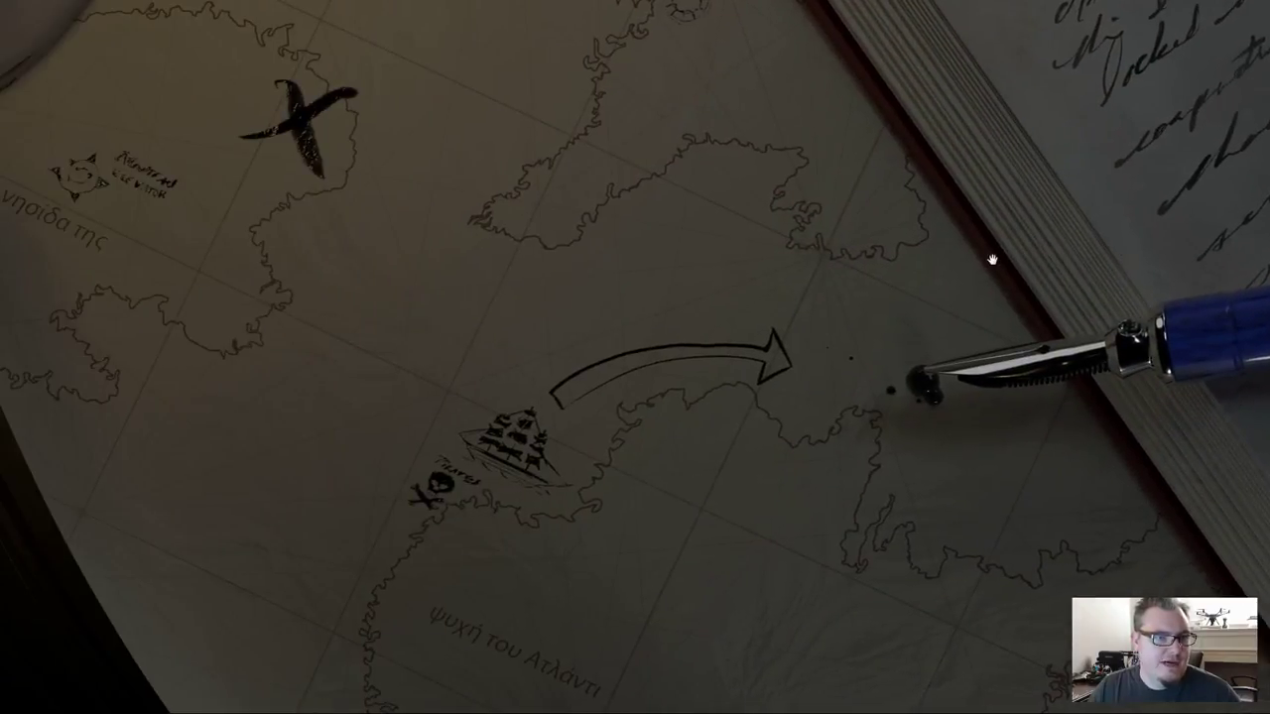
left_click_drag(526, 247, 879, 307)
left_click_drag(448, 119, 472, 512)
left_click_drag(801, 385, 662, 52)
left_click_drag(684, 458, 621, 247)
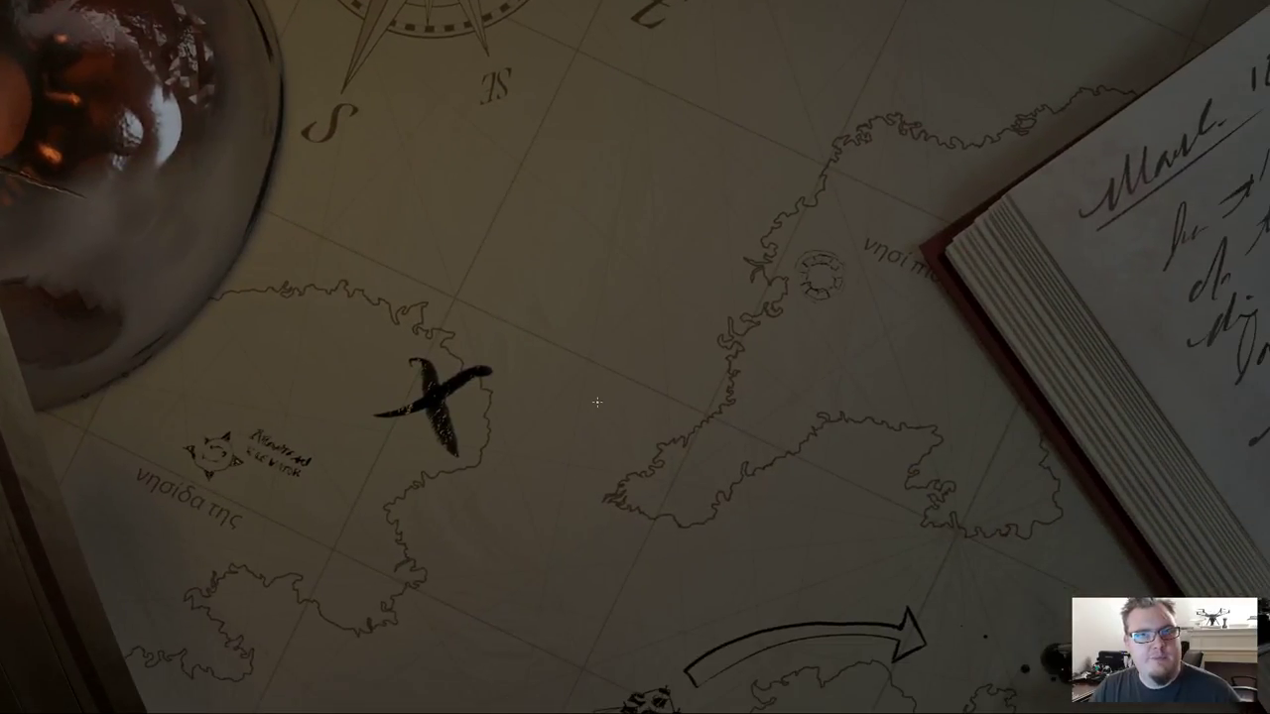
left_click_drag(626, 239, 585, 470)
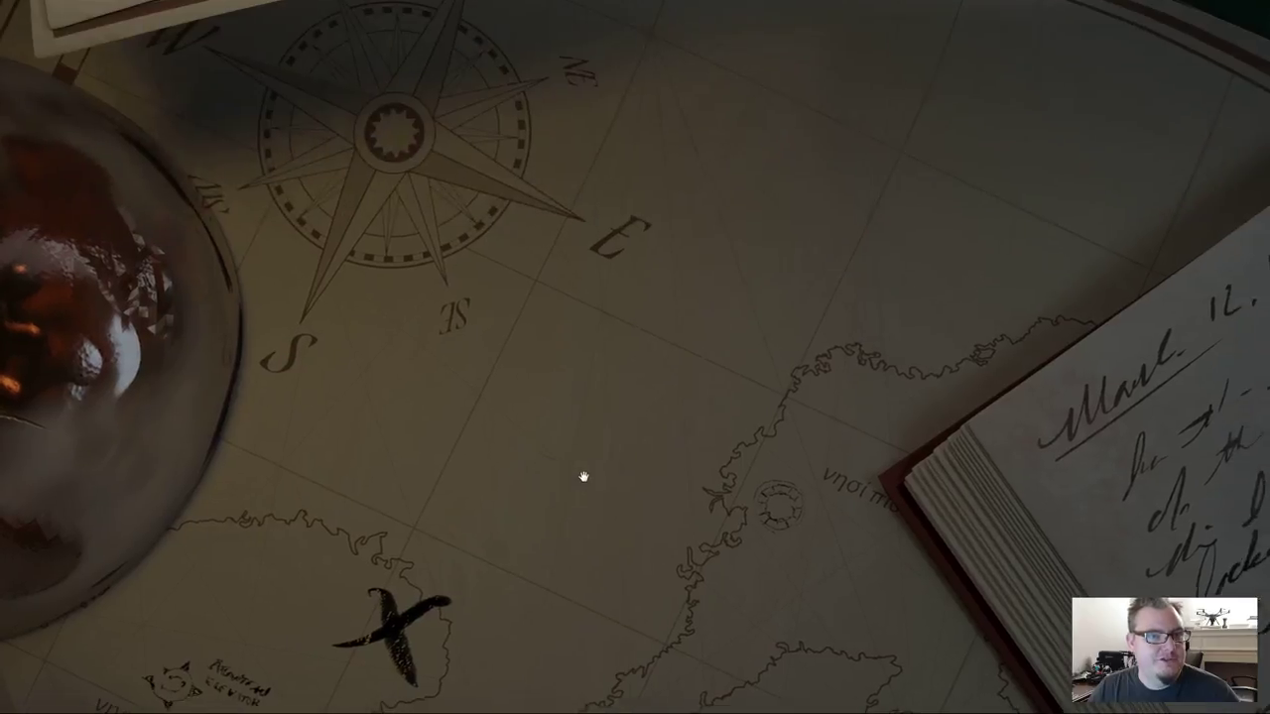
Inspect the coins, banknotes, sugar bowl and coffee cup in the desk scene at full size
left_click_drag(661, 220, 533, 538)
left_click_drag(601, 266, 601, 539)
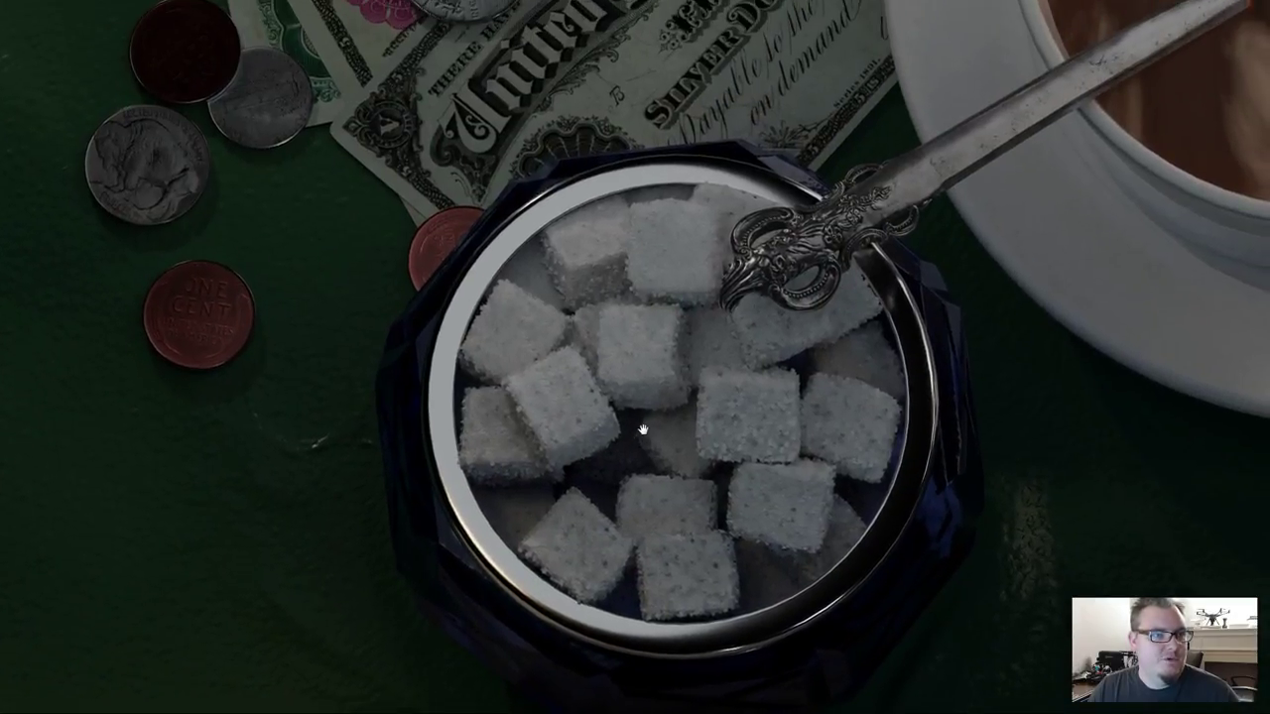
left_click_drag(643, 429, 646, 546)
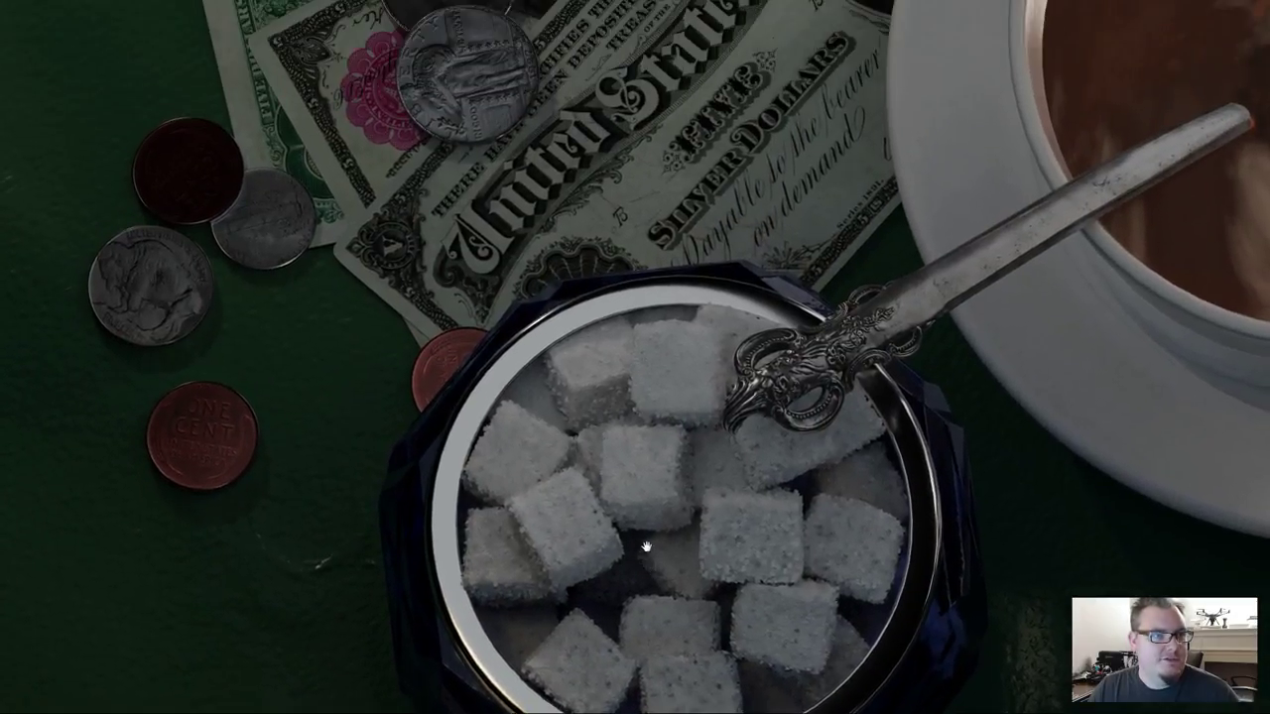
mouse_move(649, 331)
left_mouse_down()
mouse_move(645, 526)
mouse_move(507, 406)
left_mouse_up()
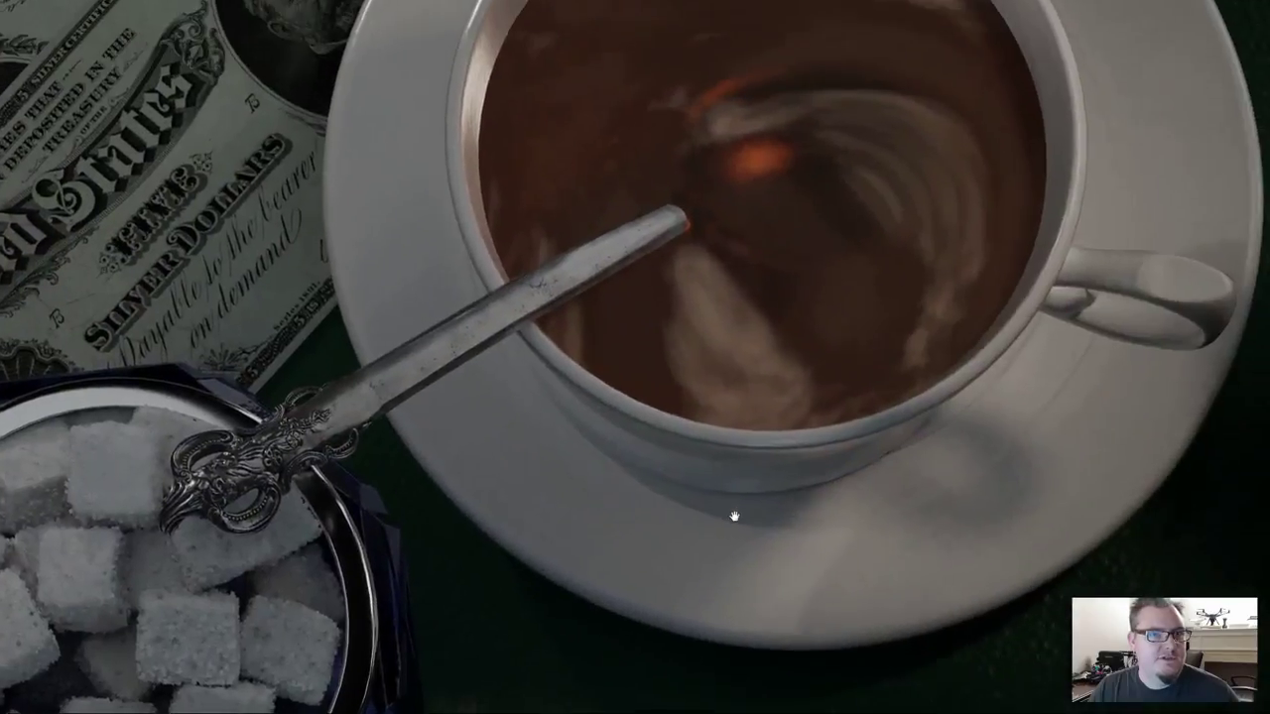
left_click_drag(731, 516, 1157, 446)
left_click_drag(989, 534, 973, 334)
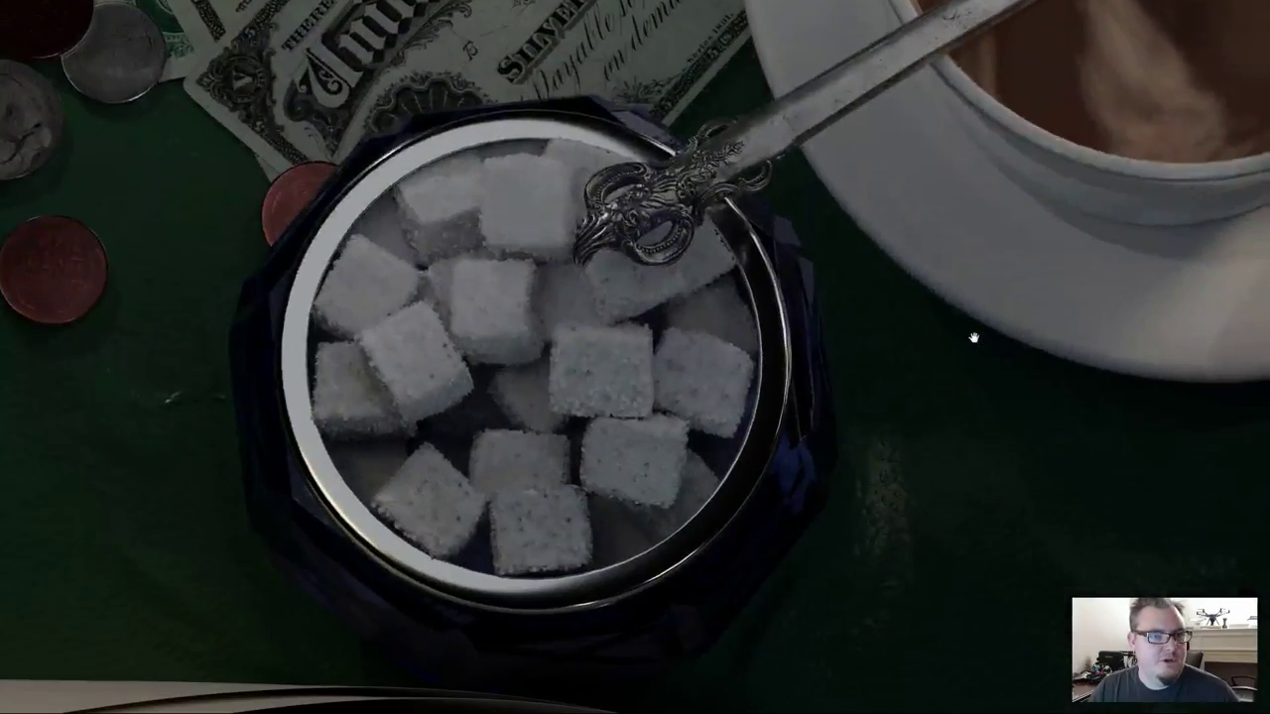
Leave full-screen mode, close Scene_WIP_010.png and return to Pipe Concepts.psd
key("f")
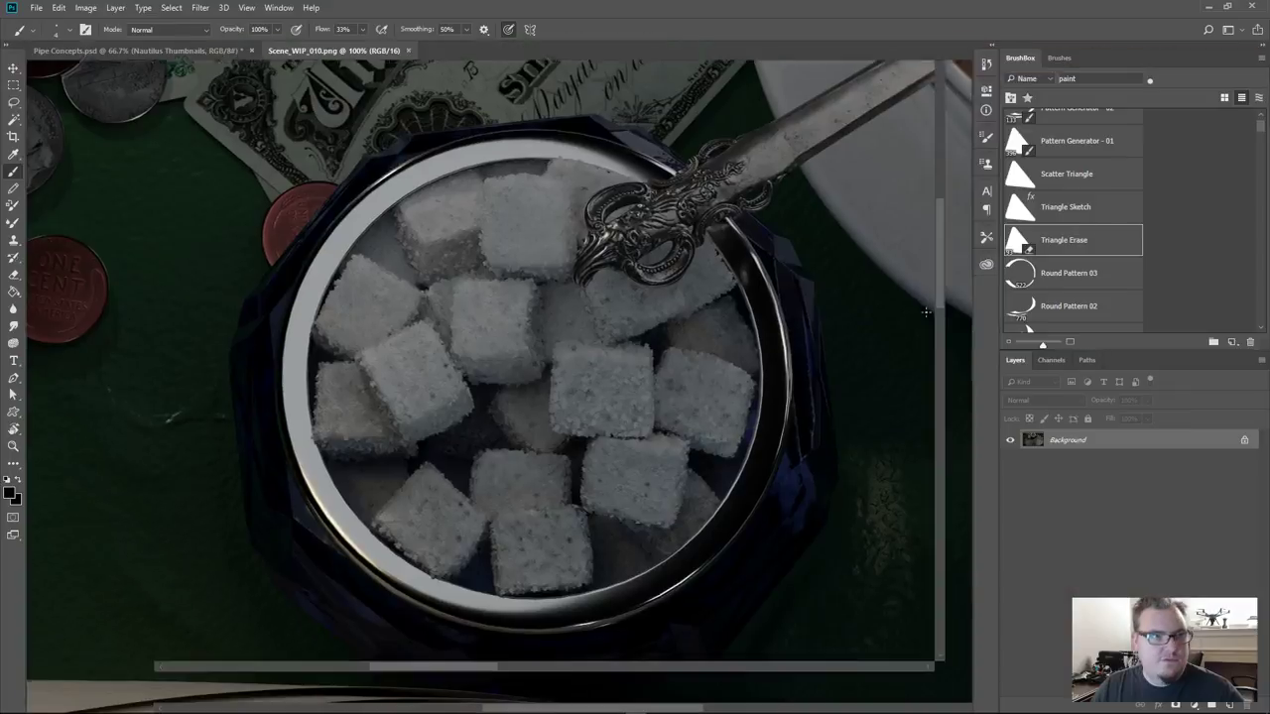
left_click(157, 52)
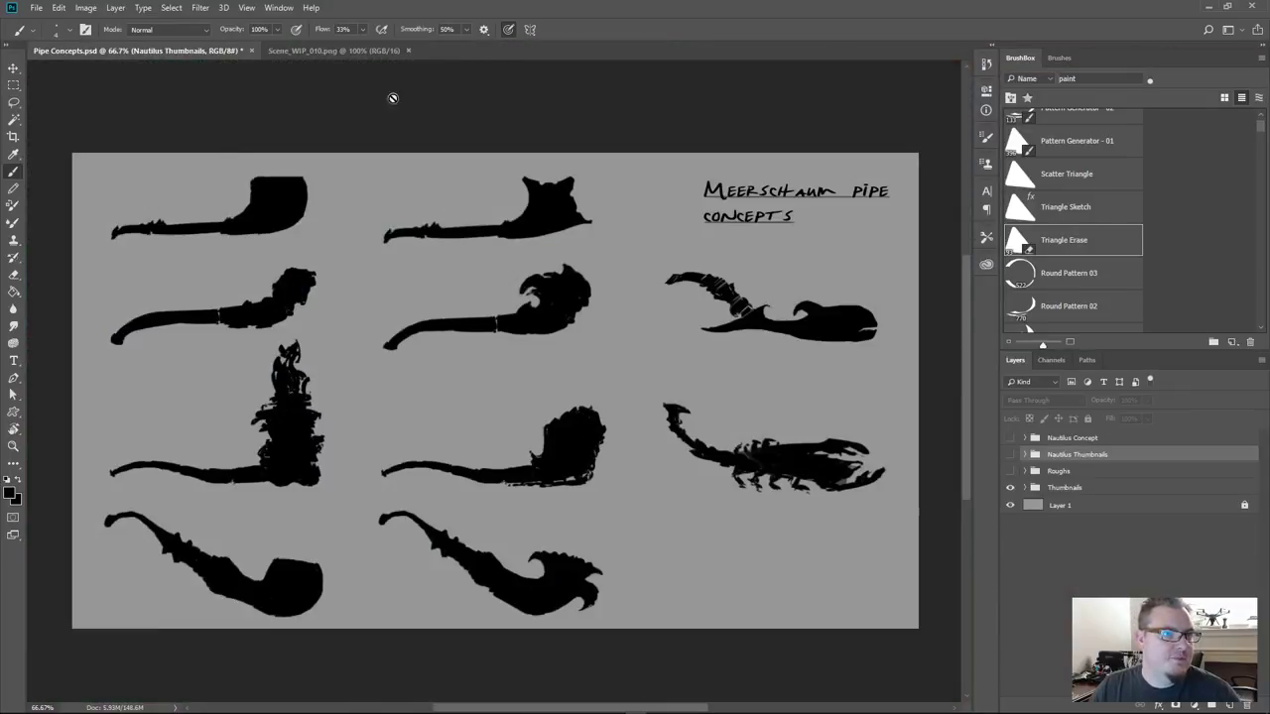
left_click(403, 55)
left_click(408, 51)
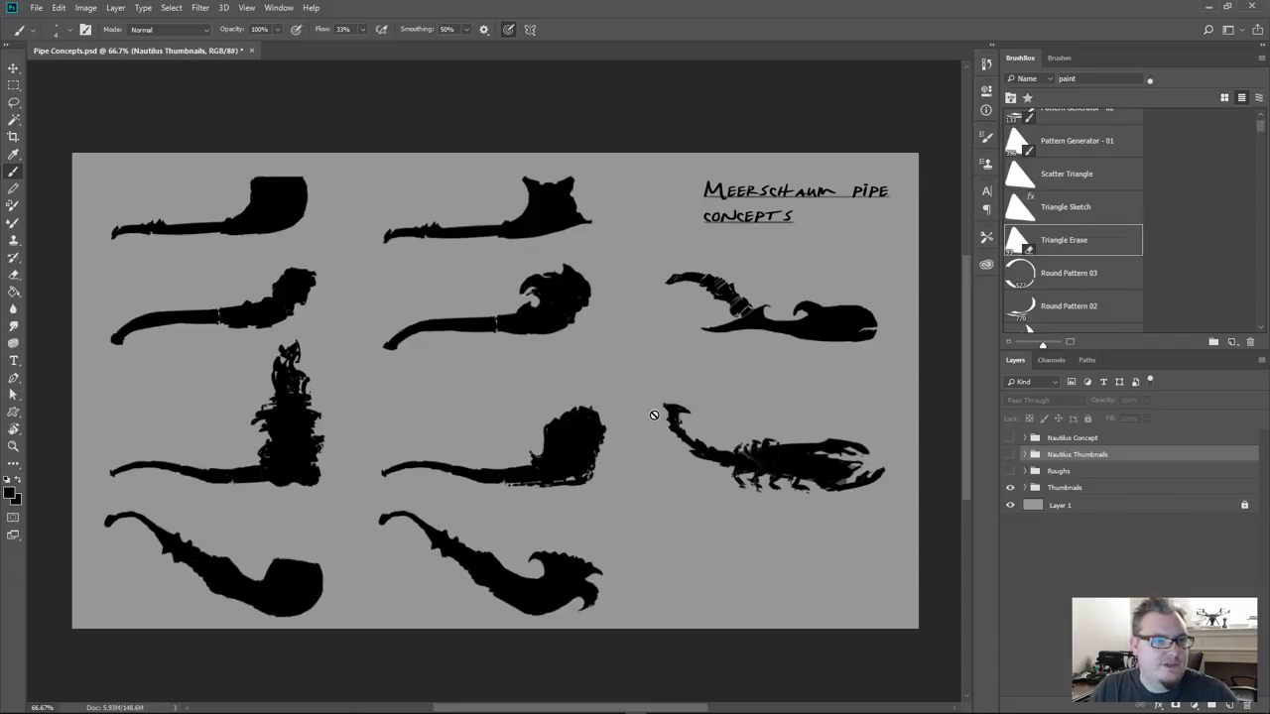
Switch the visible layer group from Thumbnails to Roughs and on to Nautilus Thumbnails
left_click(1009, 487)
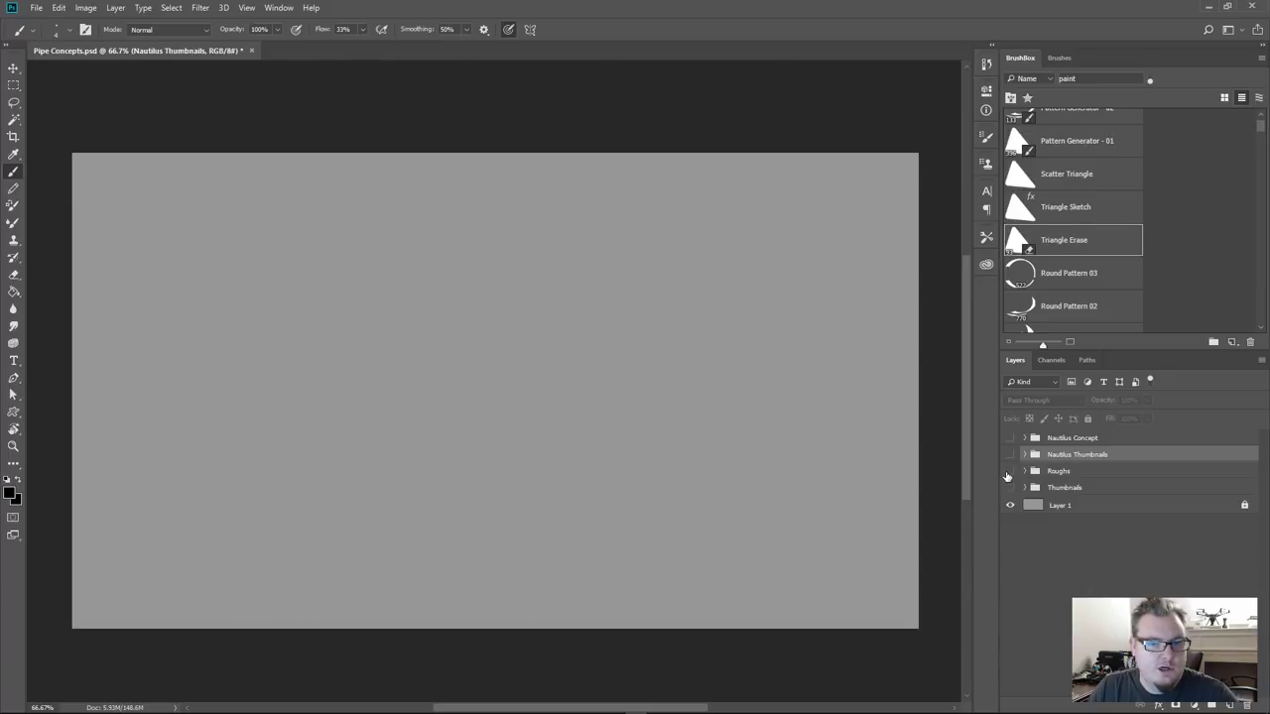
left_click(1010, 472)
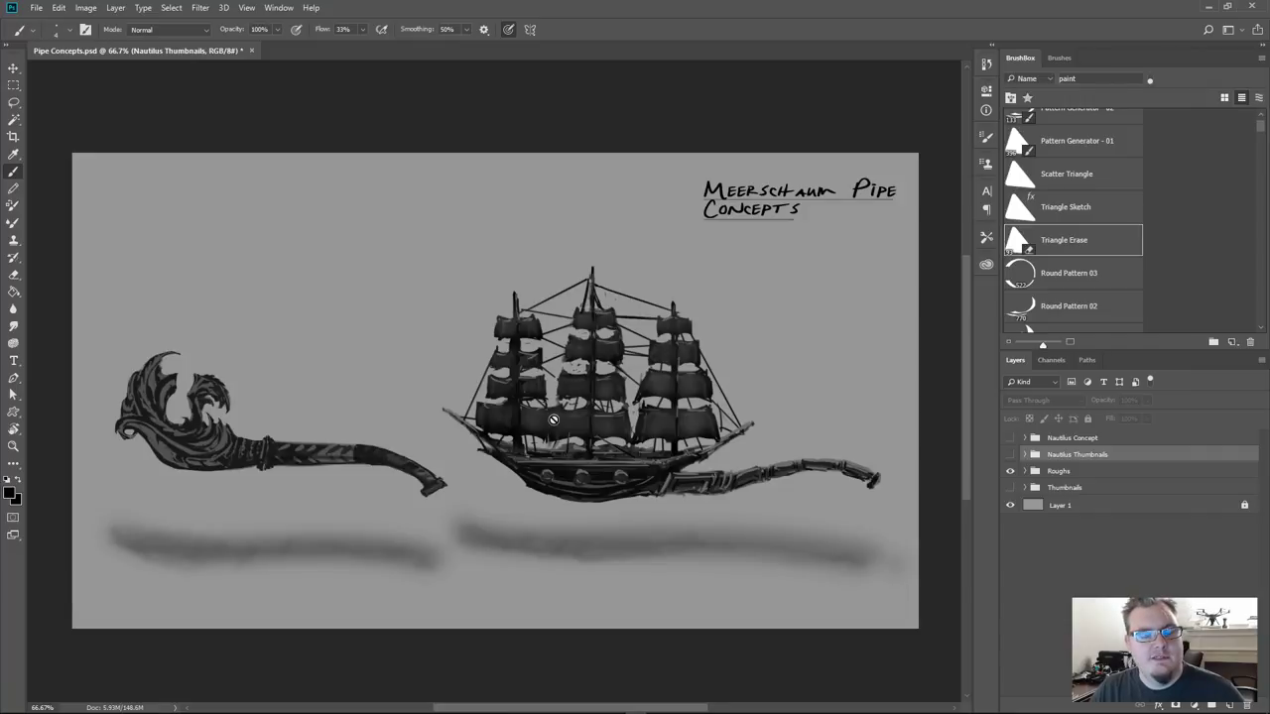
left_click(1010, 468)
left_click(1010, 455)
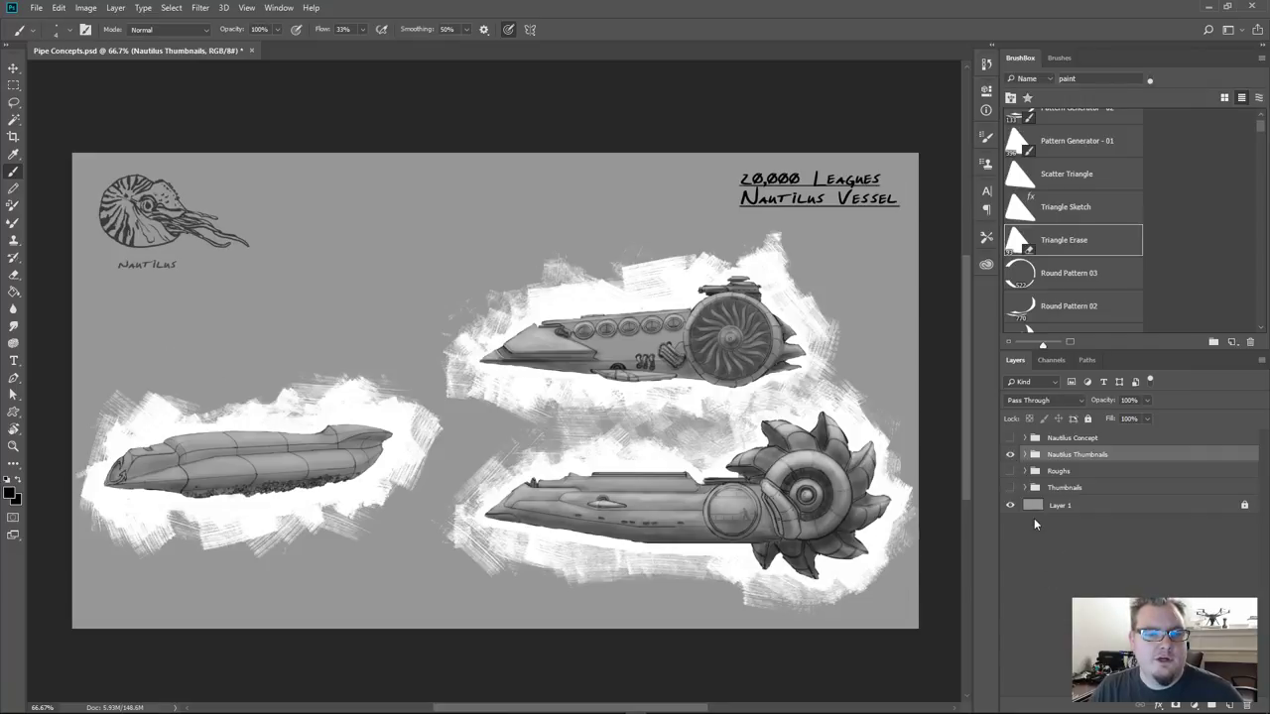
Expand the Nautilus Thumbnails group and hide its white paint, underpainting and Nautilus copy layers, leaving only the line art
left_click(1025, 455)
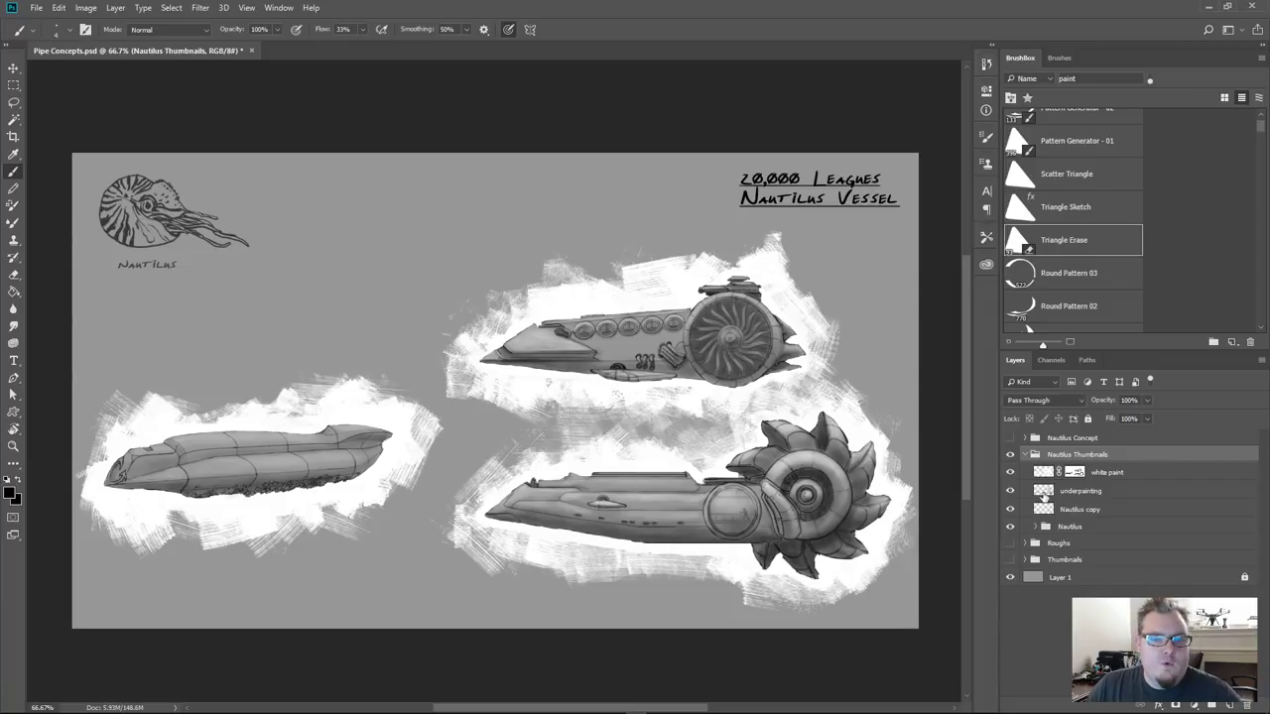
left_click(1036, 527)
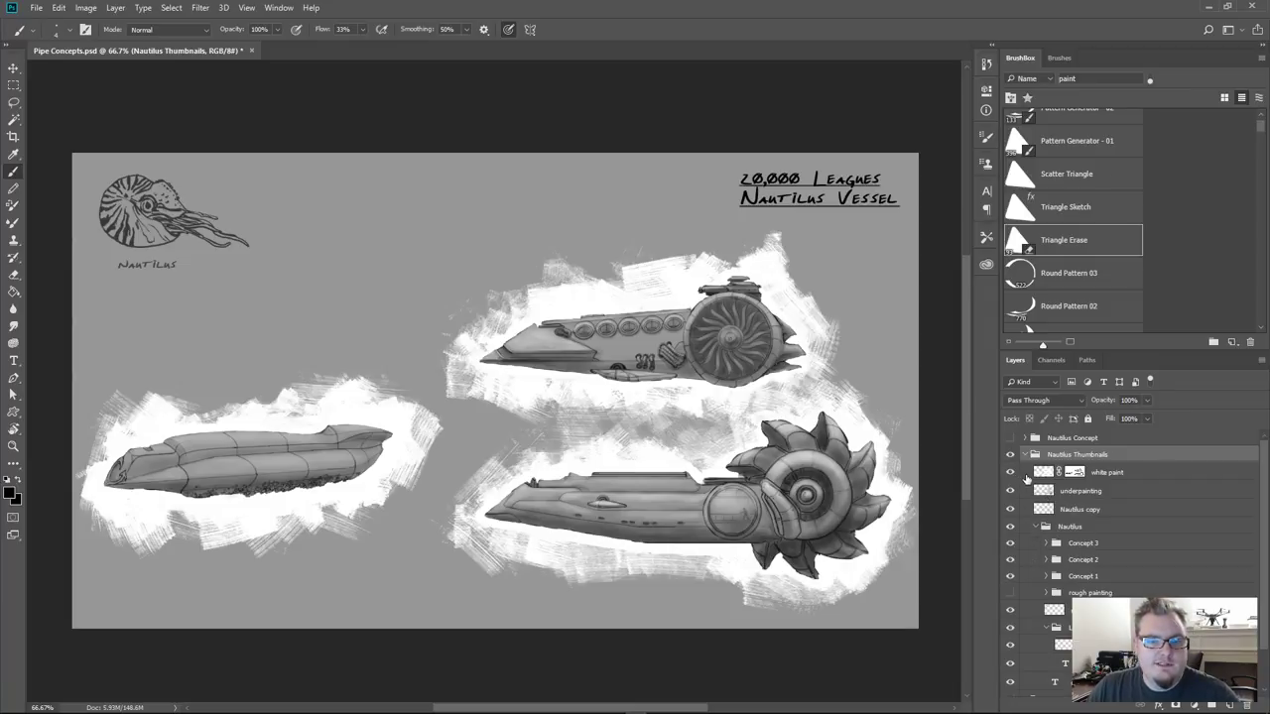
left_click(1036, 527)
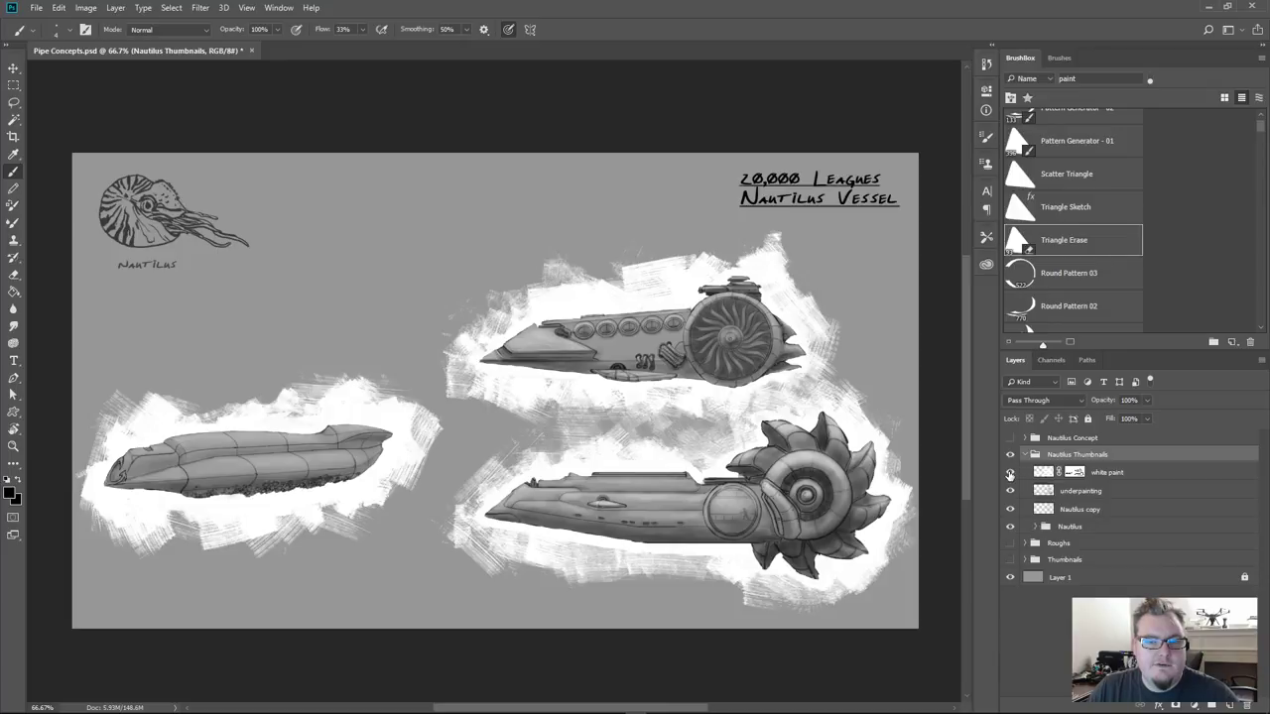
left_click_drag(1010, 472, 1011, 510)
left_click(1032, 530)
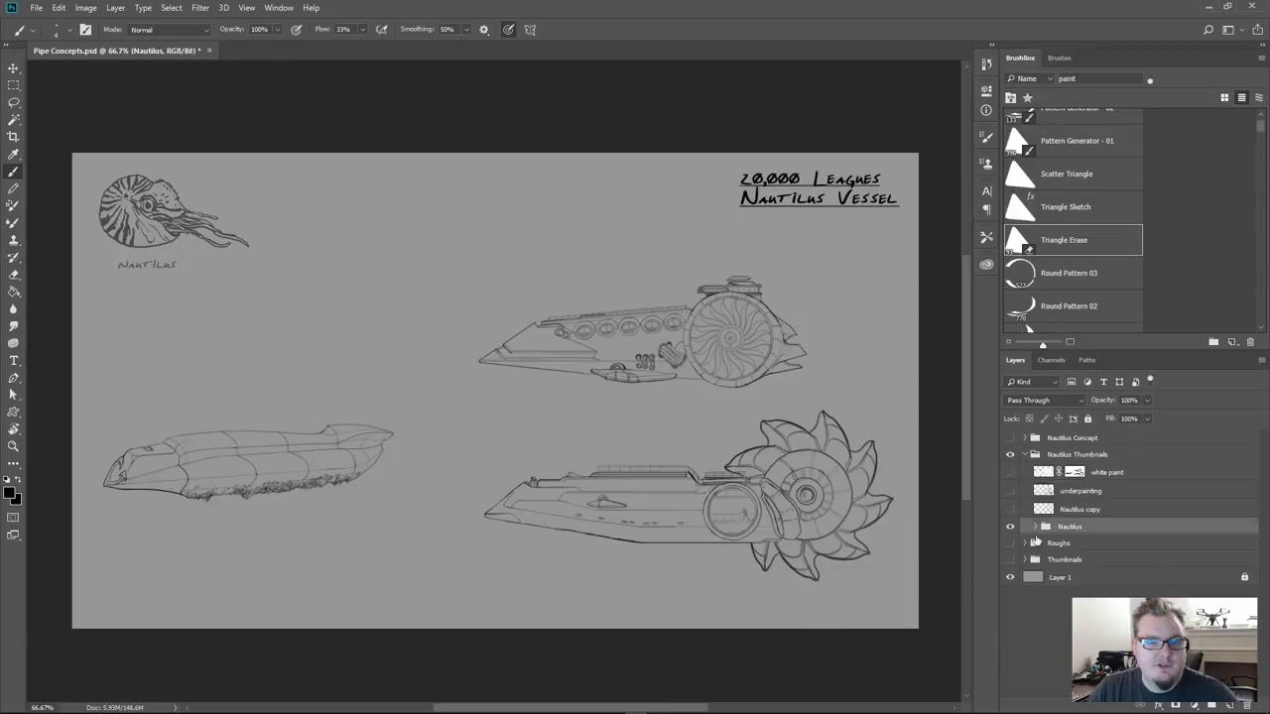
Expand the Nautilus group, hide Concept 3, Concept 2 and Concept 1, and show the rough painting group
left_click(1035, 527)
scroll(1032, 531, "down", 1)
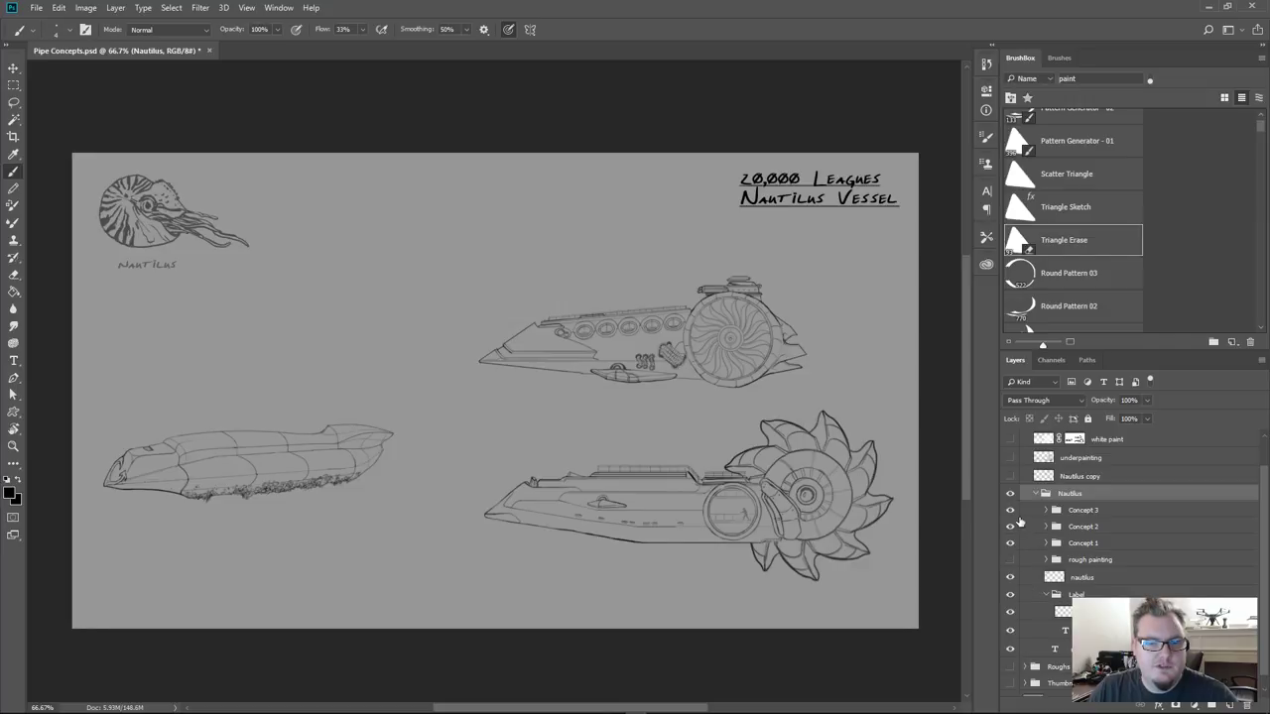
left_click_drag(1010, 510, 1013, 553)
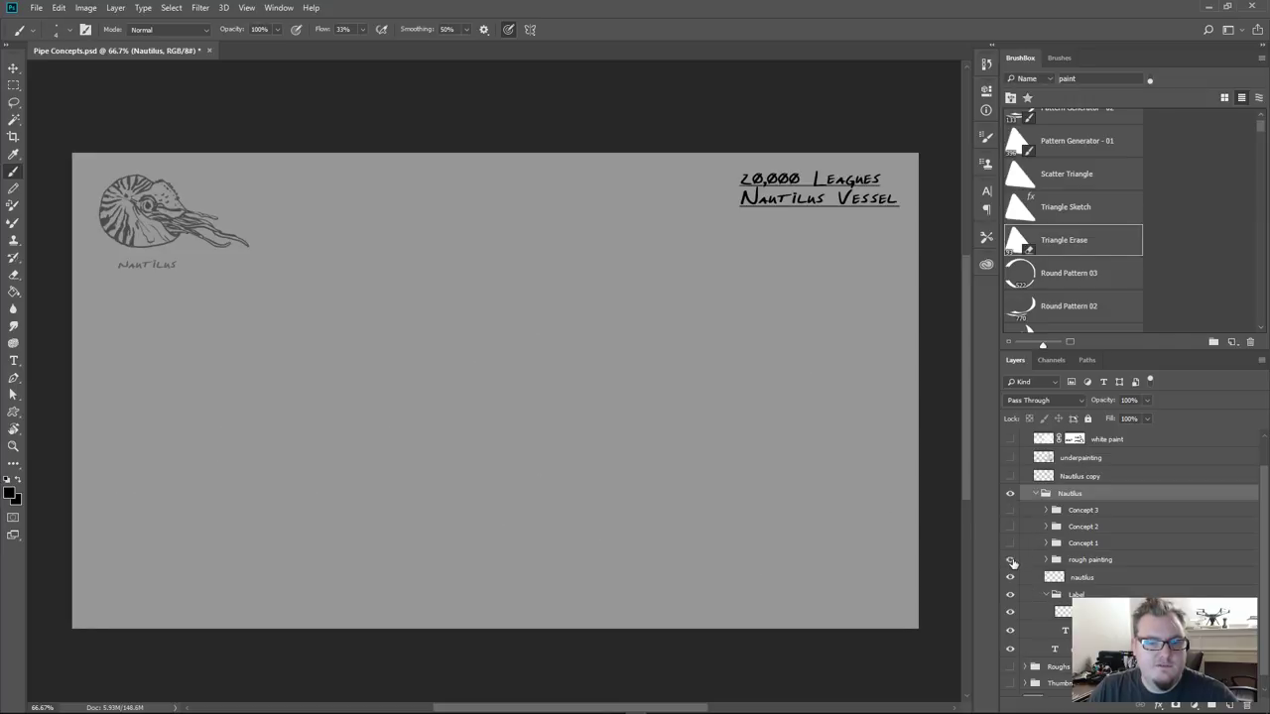
left_click(1010, 559)
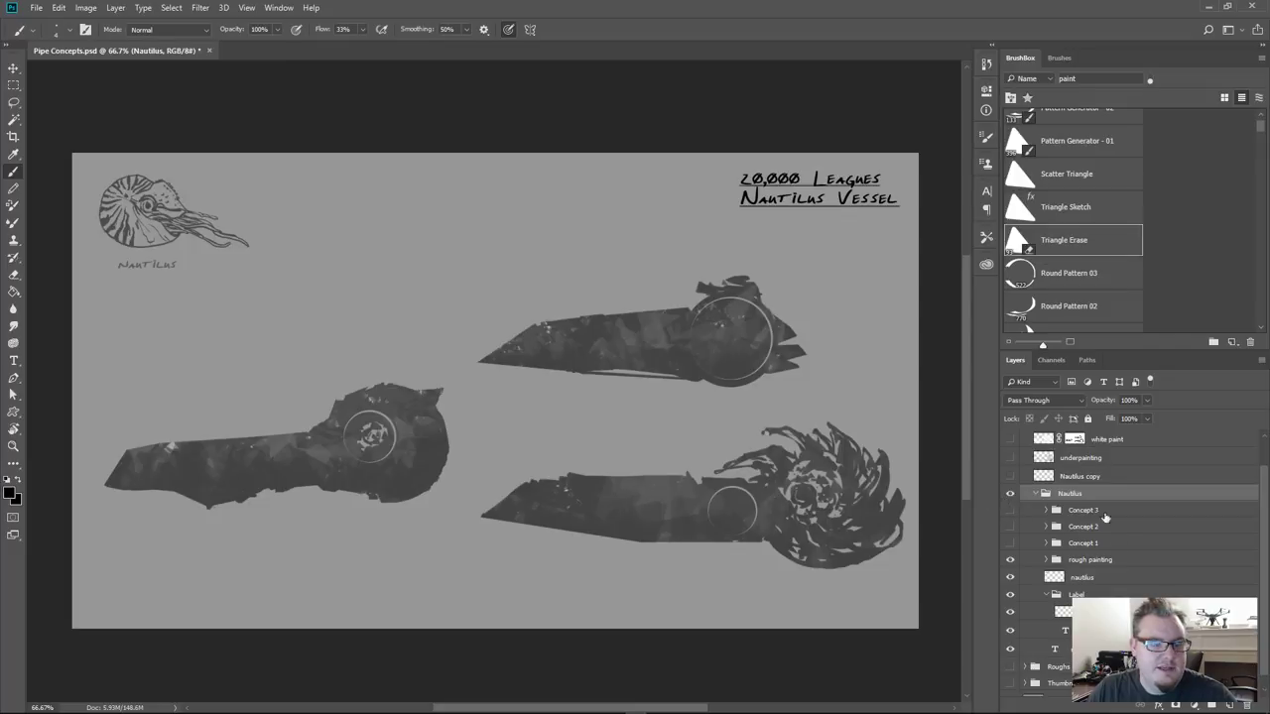
Hide the rough painting group and show Concept 1 to 3 plus the Nautilus copy, underpainting and white paint layers
left_click(1010, 559)
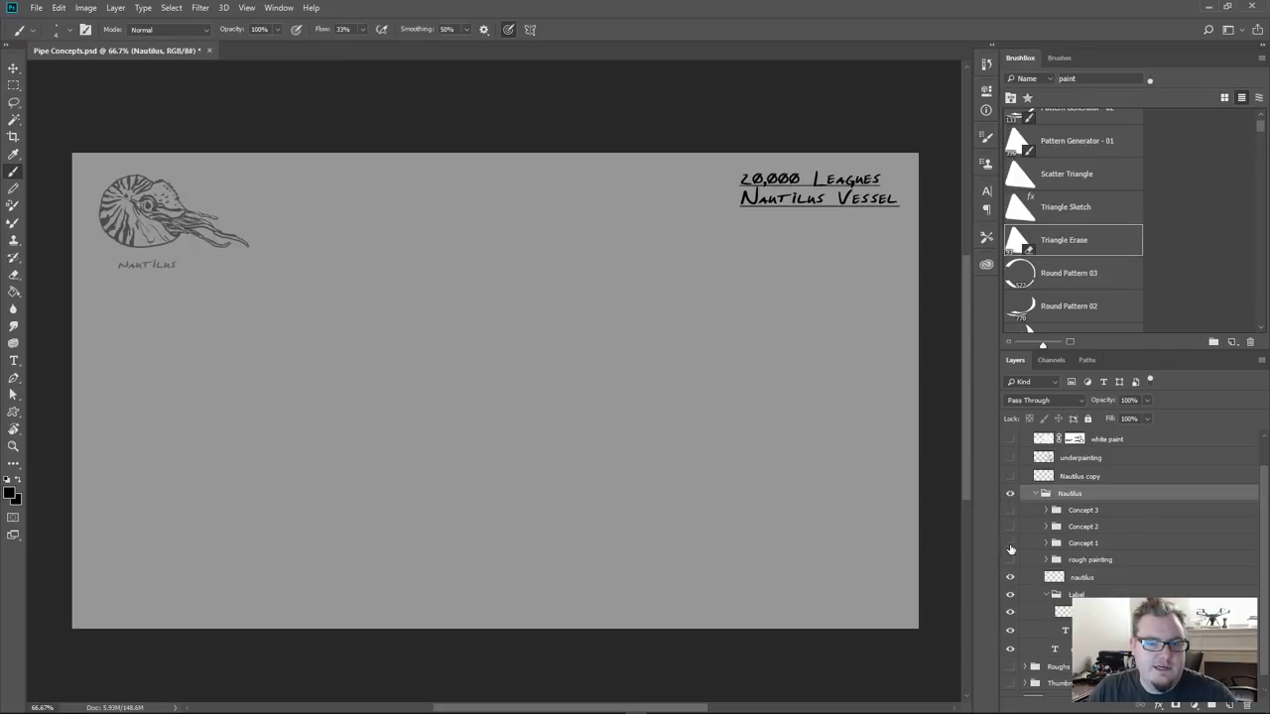
left_click_drag(1010, 542, 1010, 510)
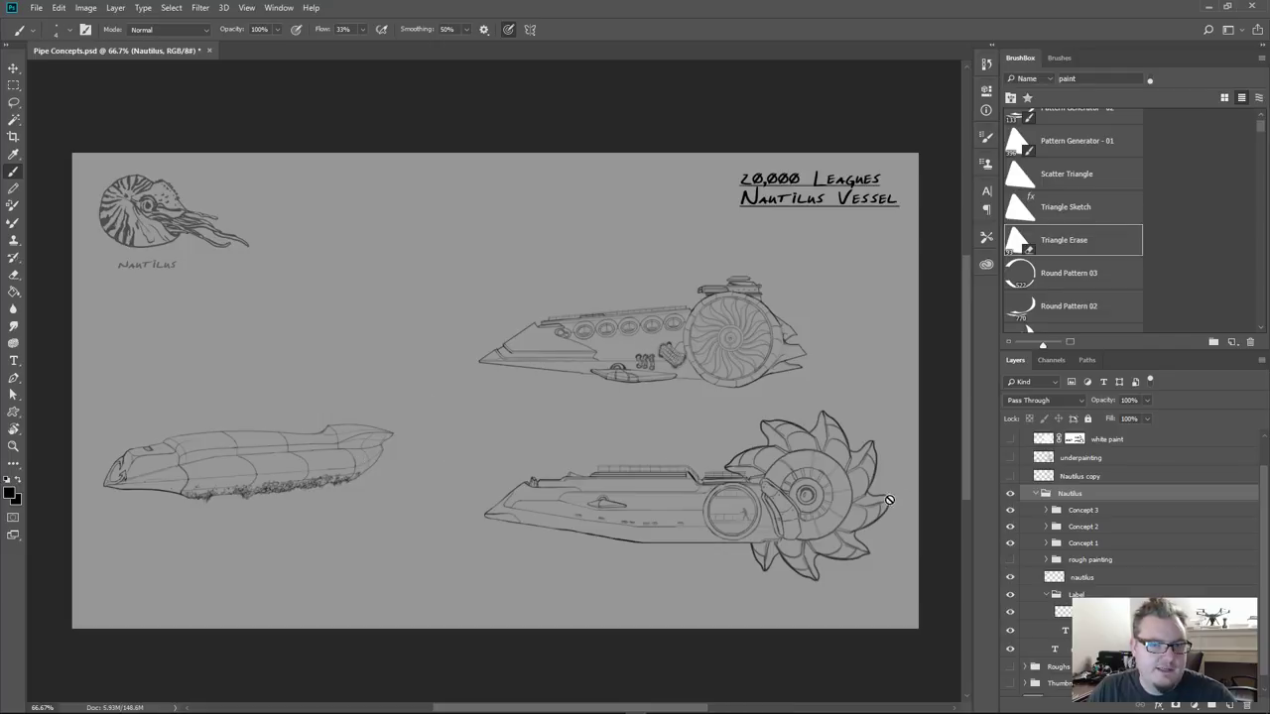
left_click_drag(1010, 476, 1010, 439)
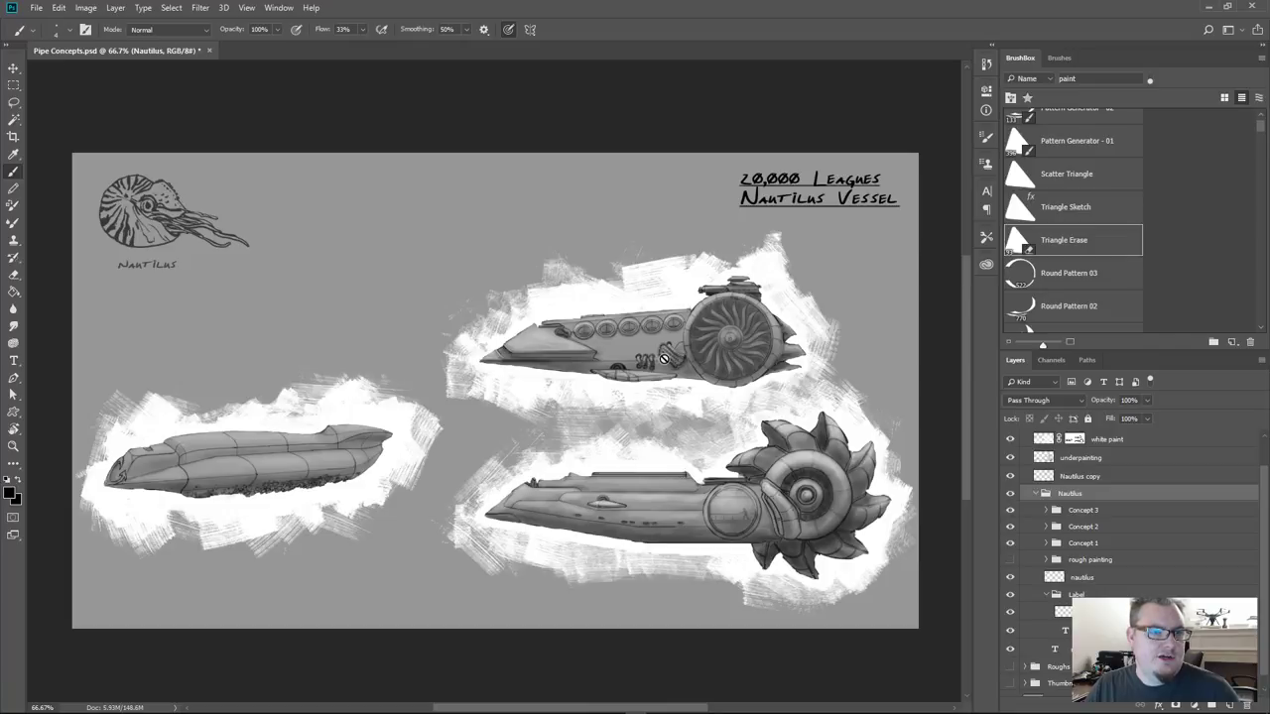
Collapse the Nautilus group and toggle its visibility off and on to compare the thumbnails
left_click(1034, 493)
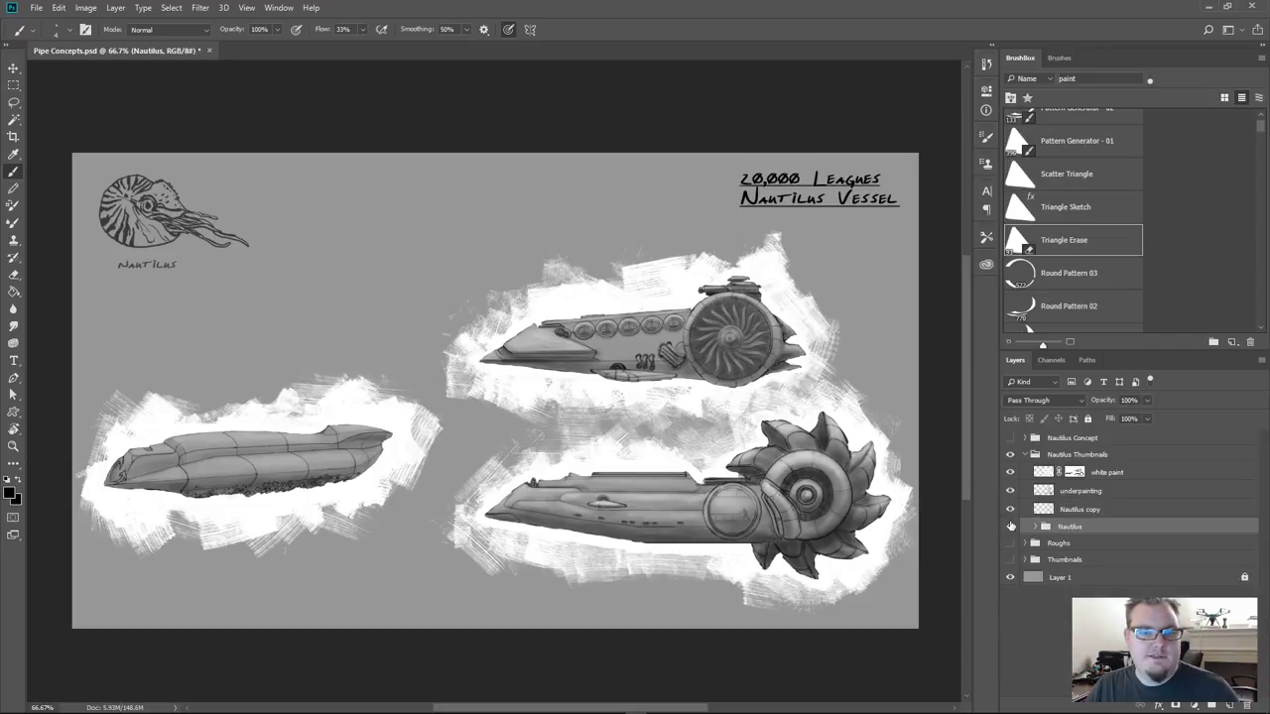
left_click(1010, 525)
left_click(1010, 526)
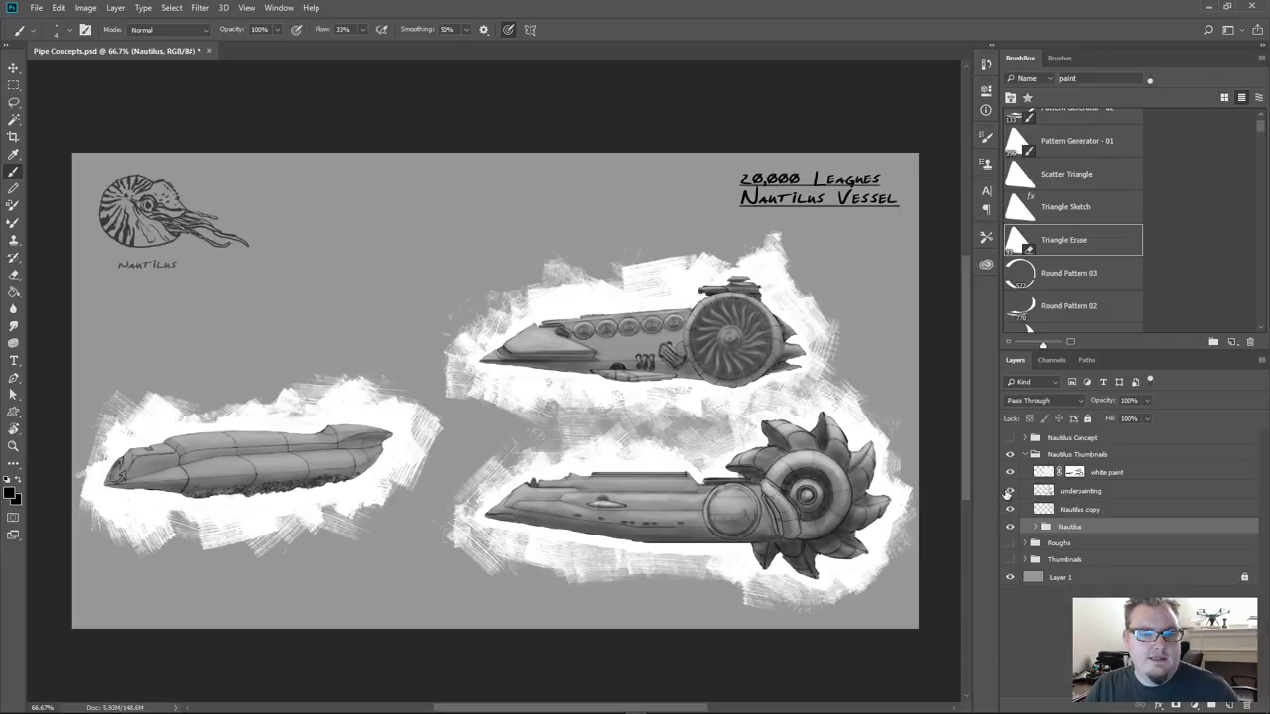
Collapse and hide the Nautilus Thumbnails group, and show the Nautilus Concept group
left_click(1024, 454)
left_click(1010, 455)
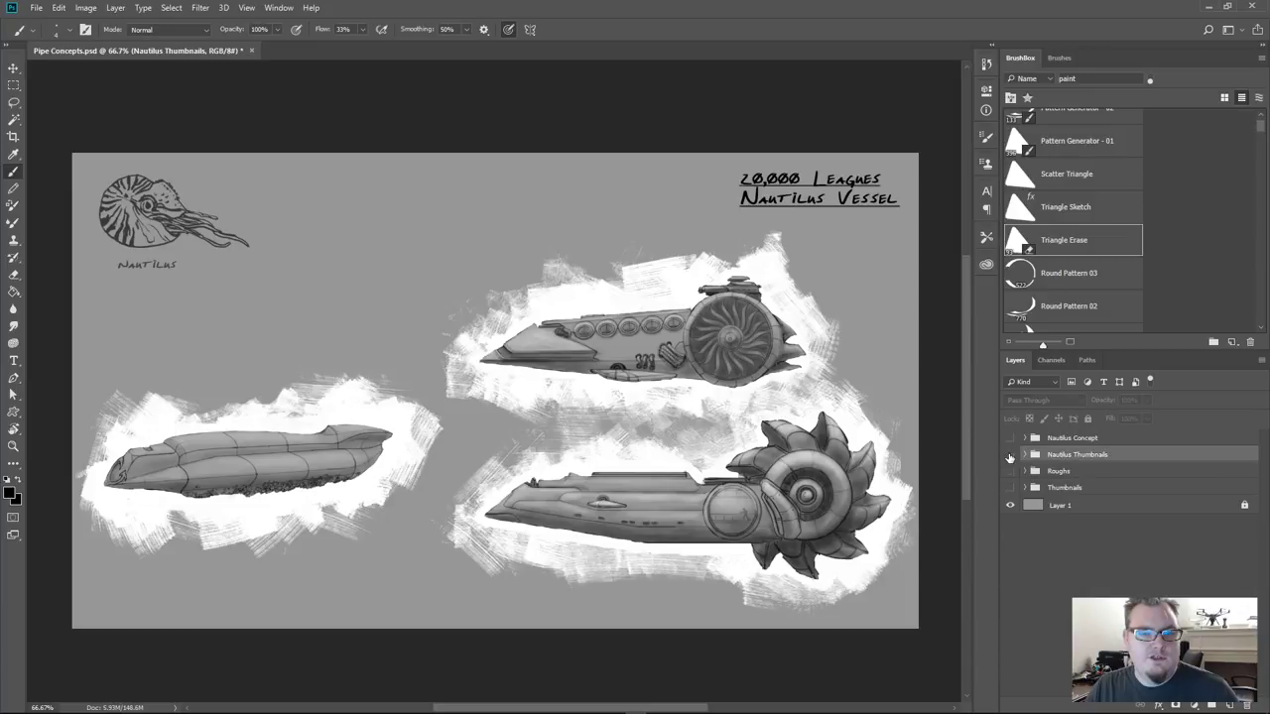
left_click(1009, 438)
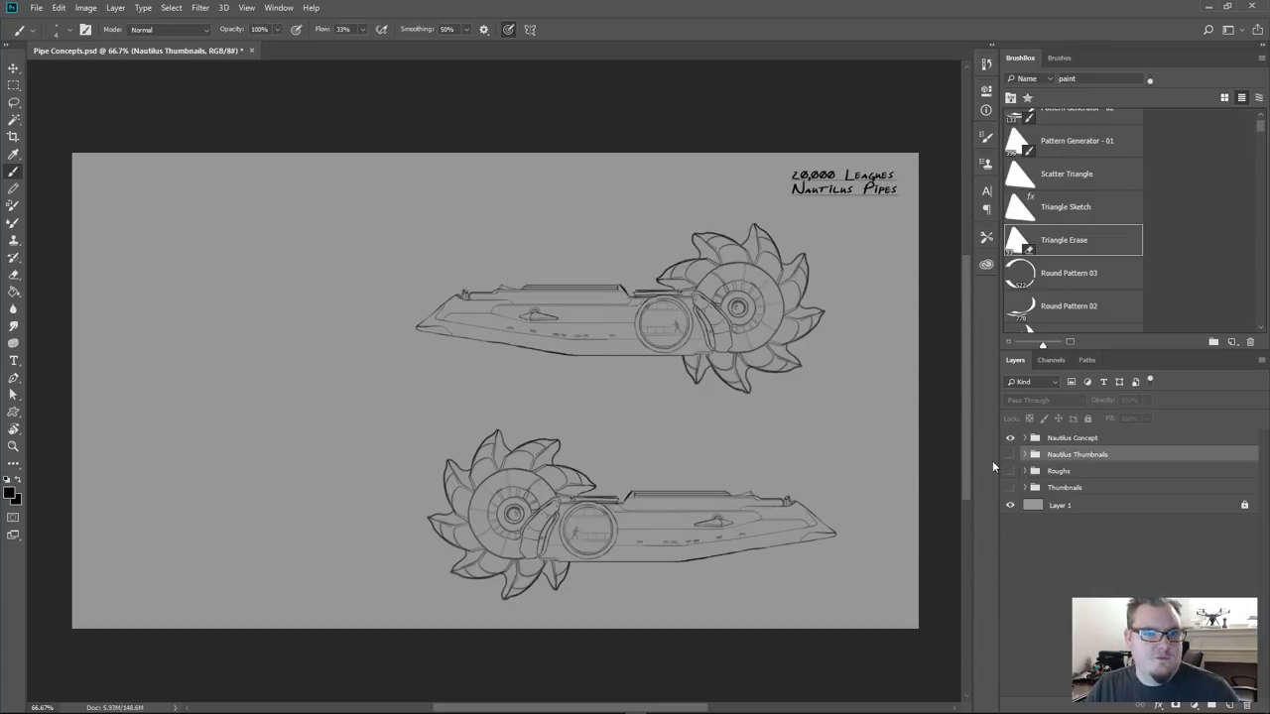
Expand the Nautilus Concept group, select Layer 23 and make its pipe sketch visible
left_click(1024, 438)
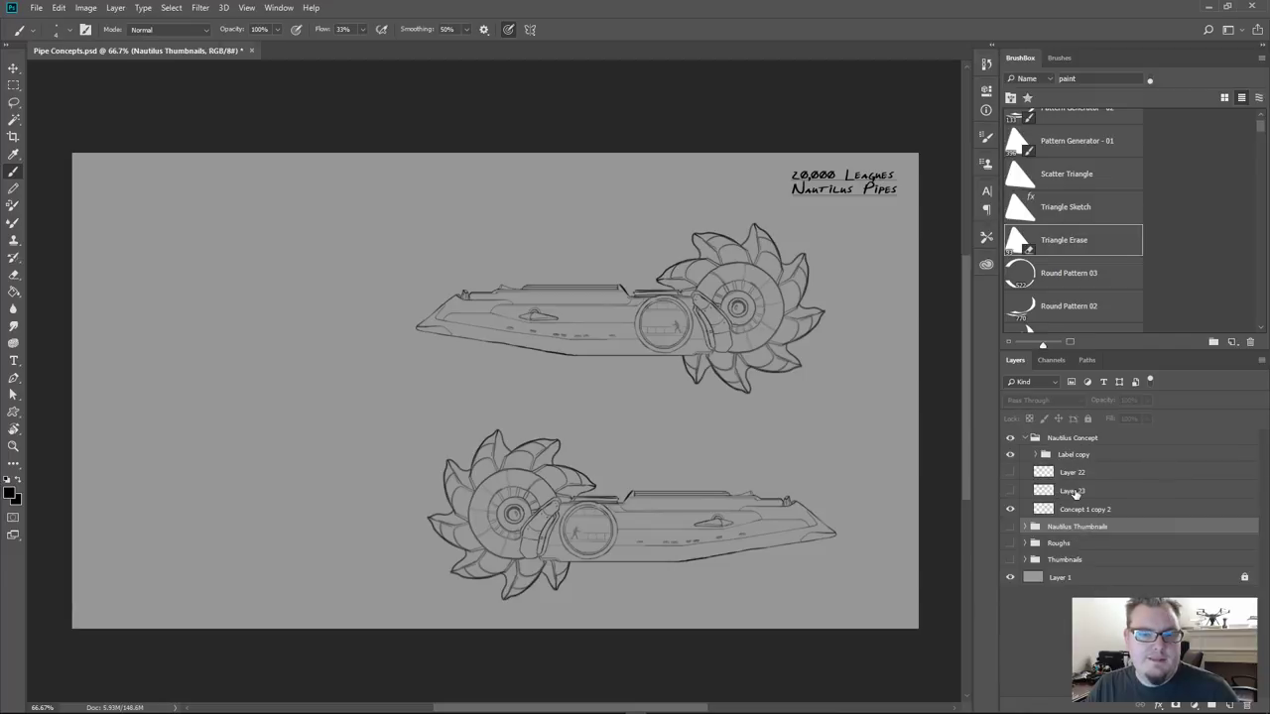
left_click(1075, 492)
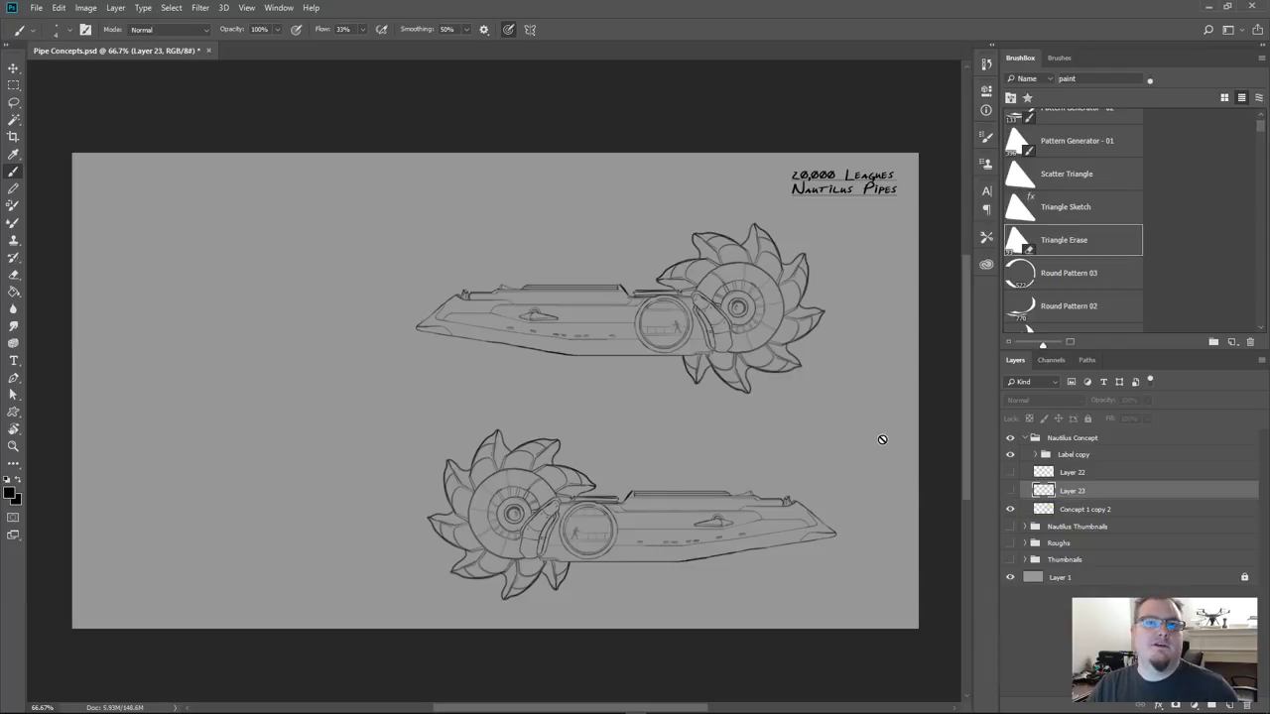
left_click(1009, 491)
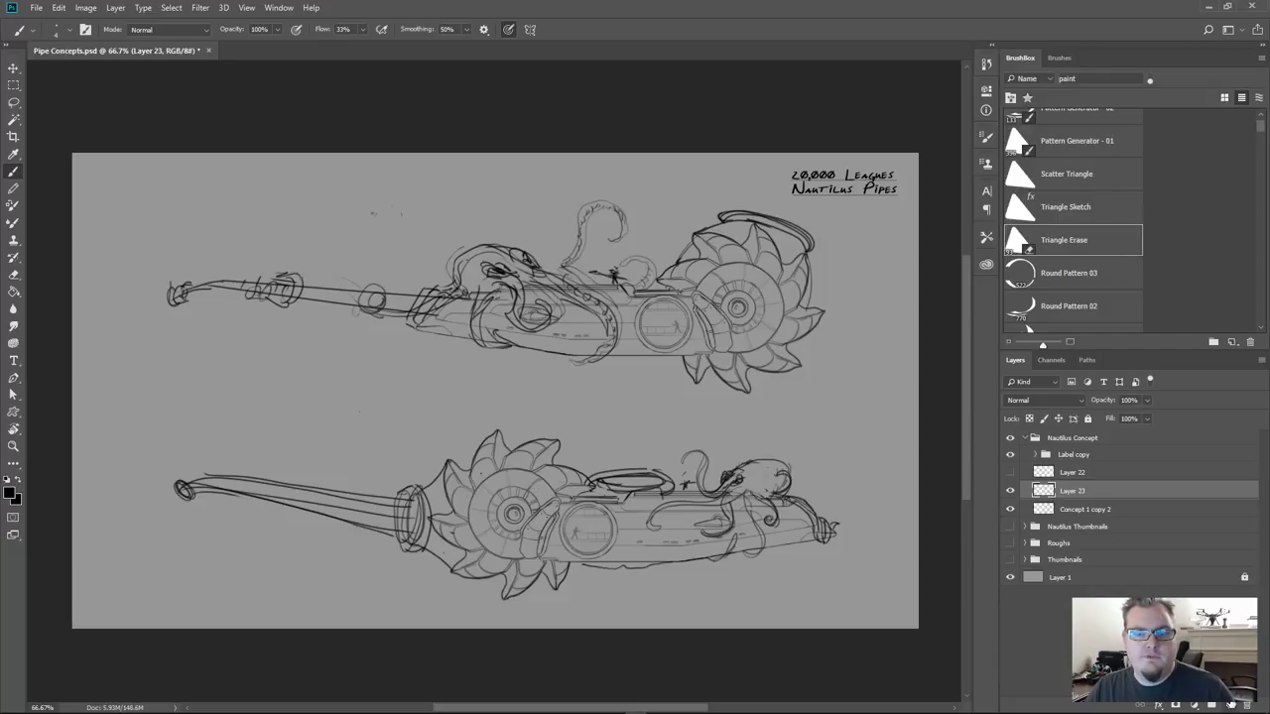
Add a new layer above Layer 23 and set the foreground color to pure red
key("ctrl+shift+alt+n")
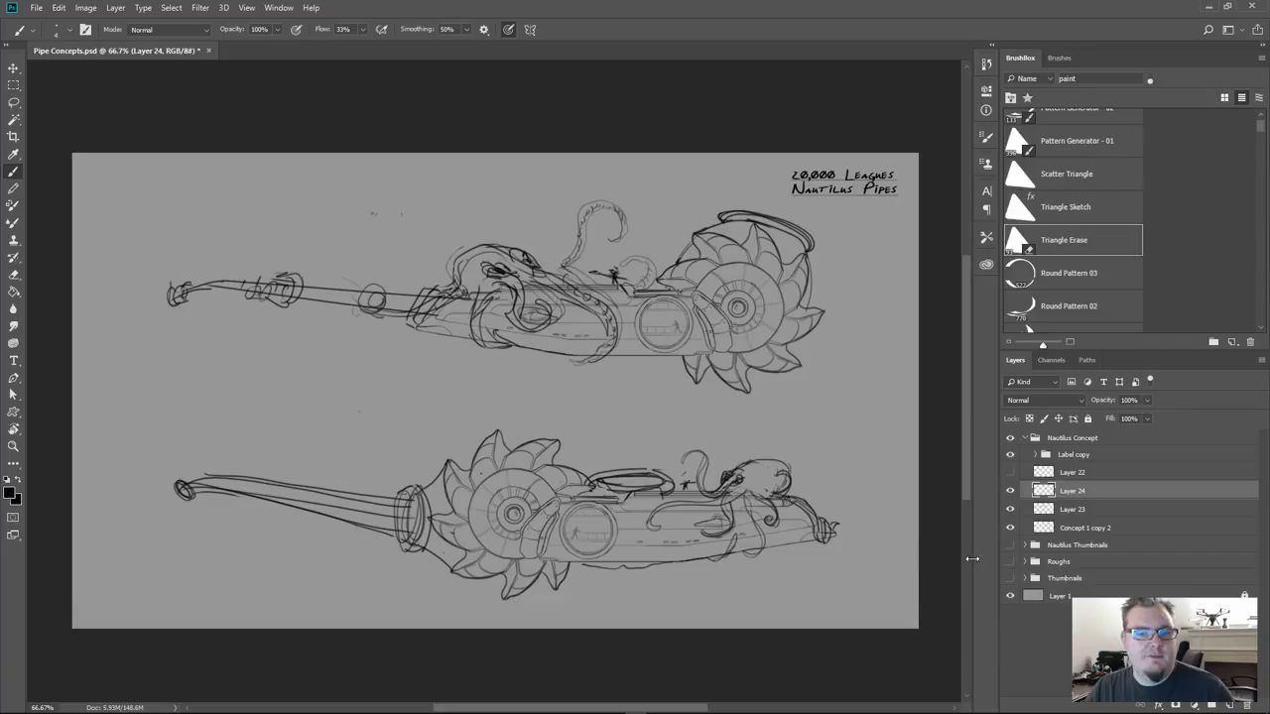
left_click(12, 494)
left_click_drag(949, 466, 1008, 393)
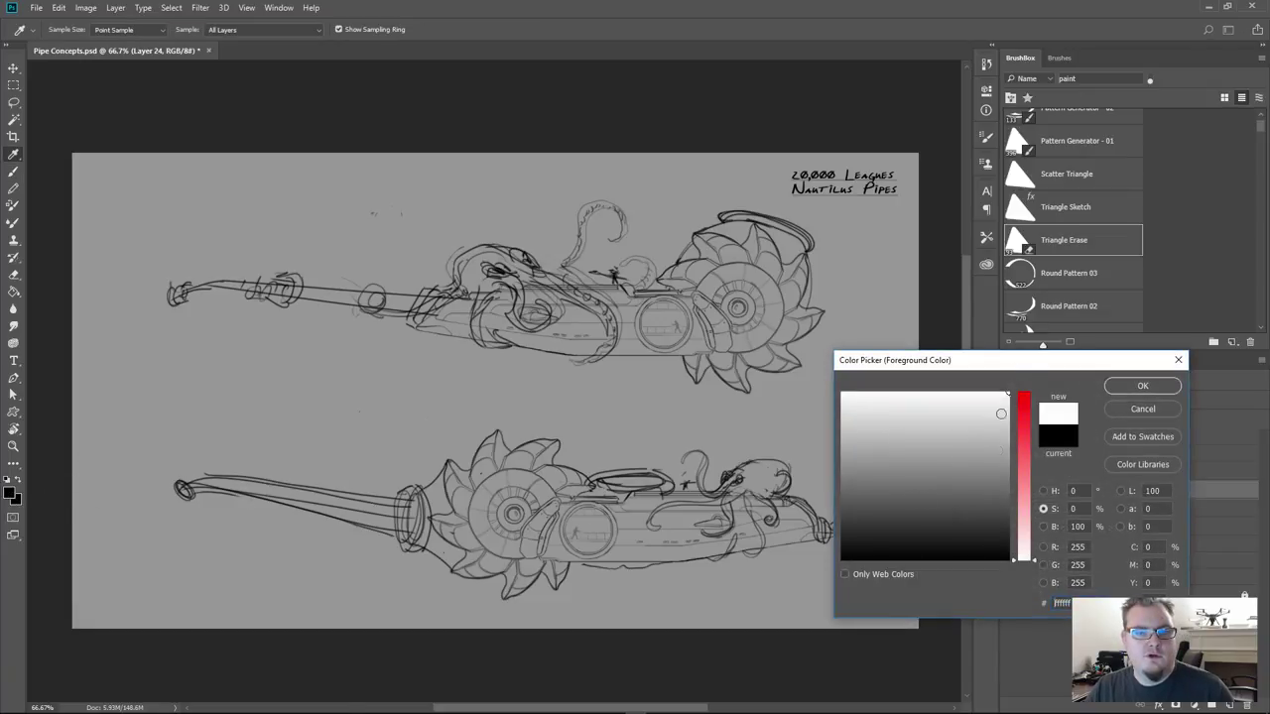
left_click_drag(1020, 442, 1024, 392)
left_click(1116, 387)
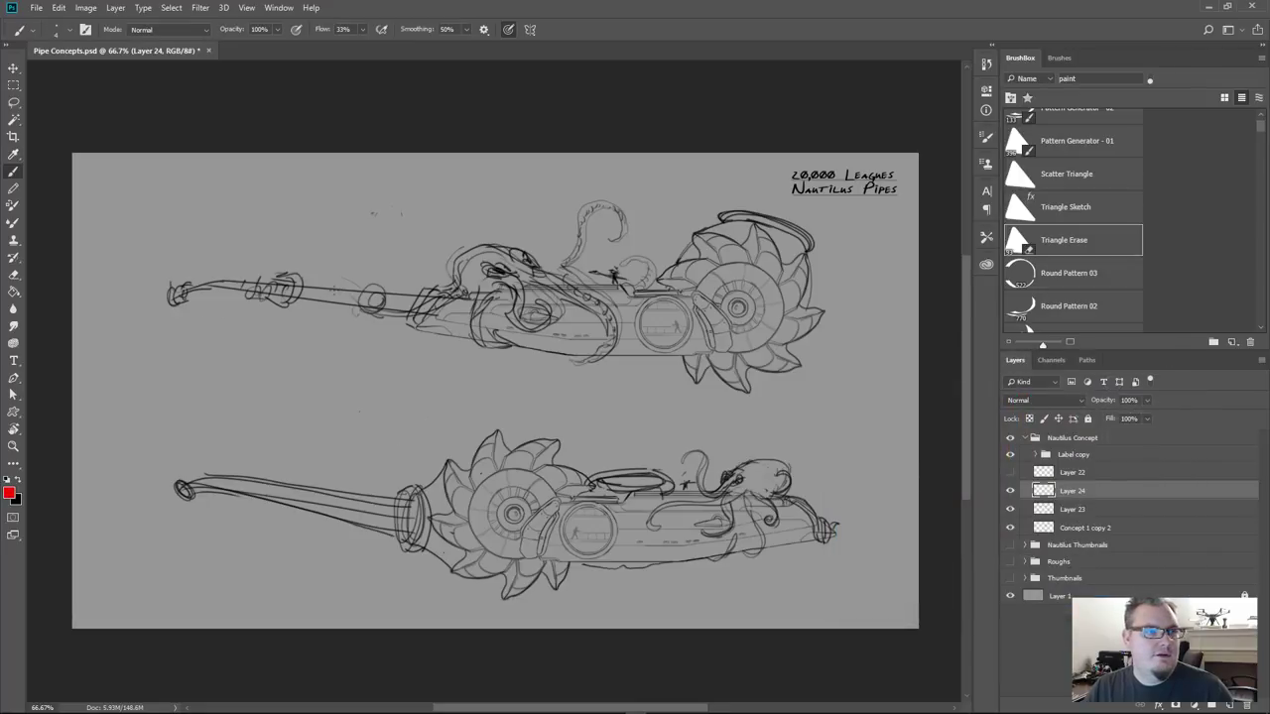
Circle both pipe stems, the oval opening on the lower pipe and the rim above the upper pipe's wheel in red
mouse_move(158, 264)
left_mouse_down()
mouse_move(169, 255)
mouse_move(451, 342)
mouse_move(149, 299)
mouse_move(151, 278)
left_mouse_up()
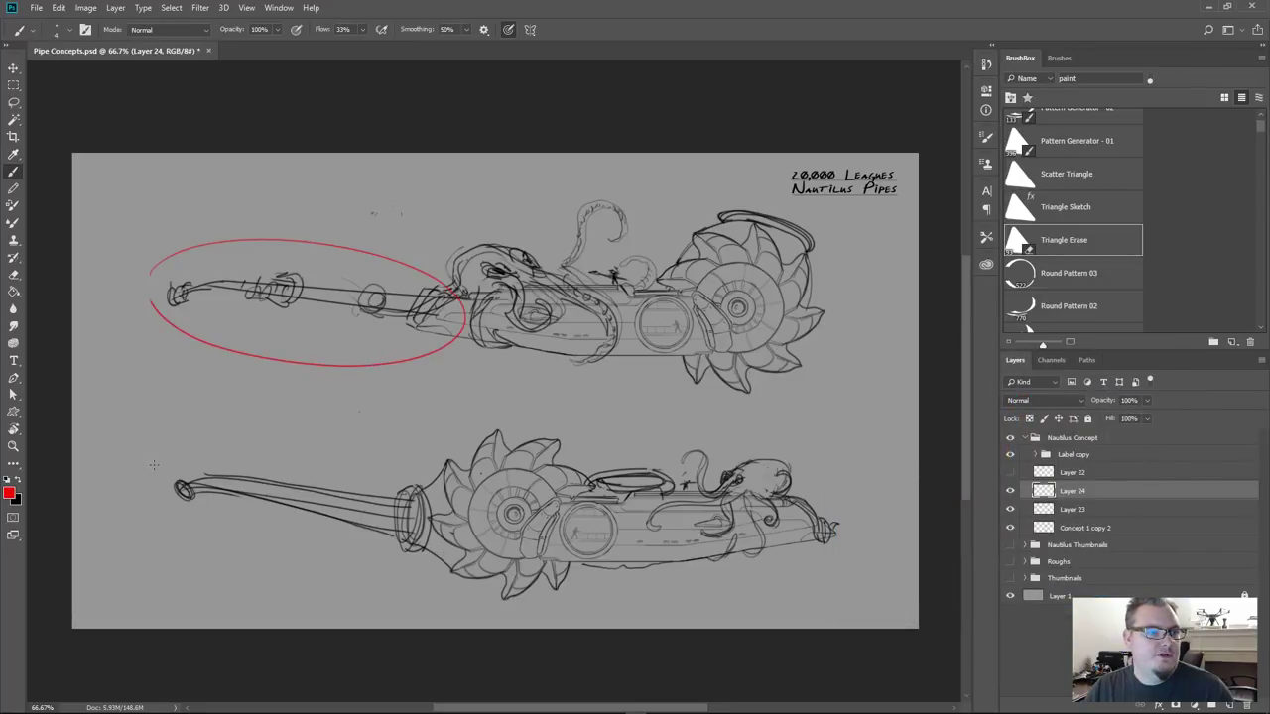
mouse_move(154, 461)
left_mouse_down()
mouse_move(422, 480)
mouse_move(376, 585)
mouse_move(122, 476)
left_mouse_up()
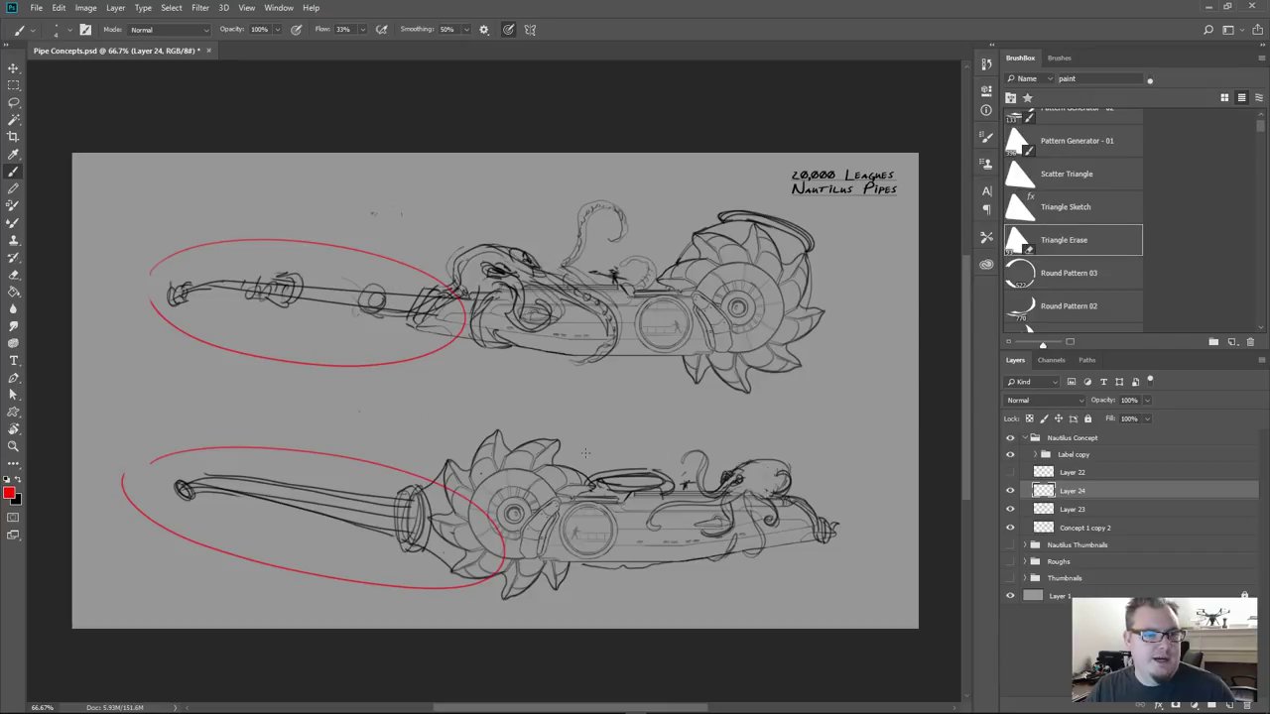
mouse_move(586, 453)
left_mouse_down()
mouse_move(687, 466)
mouse_move(587, 450)
left_mouse_up()
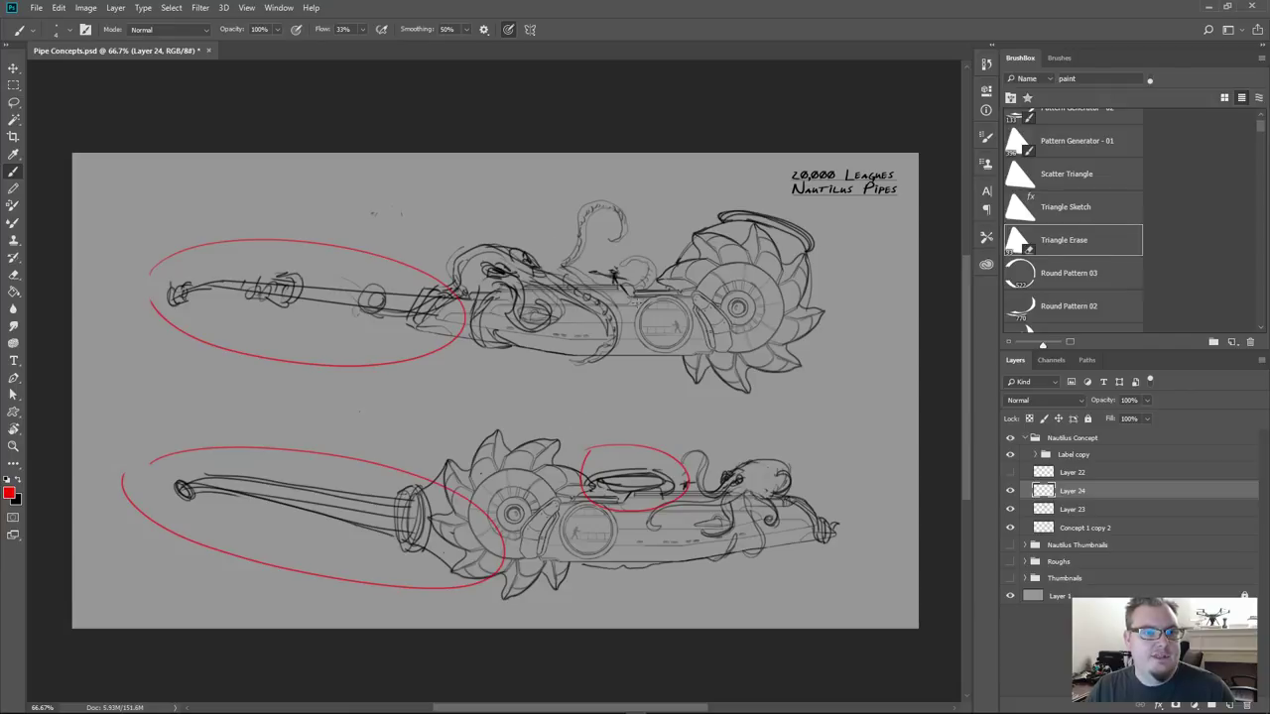
mouse_move(700, 197)
left_mouse_down()
mouse_move(767, 202)
mouse_move(770, 274)
mouse_move(703, 189)
left_mouse_up()
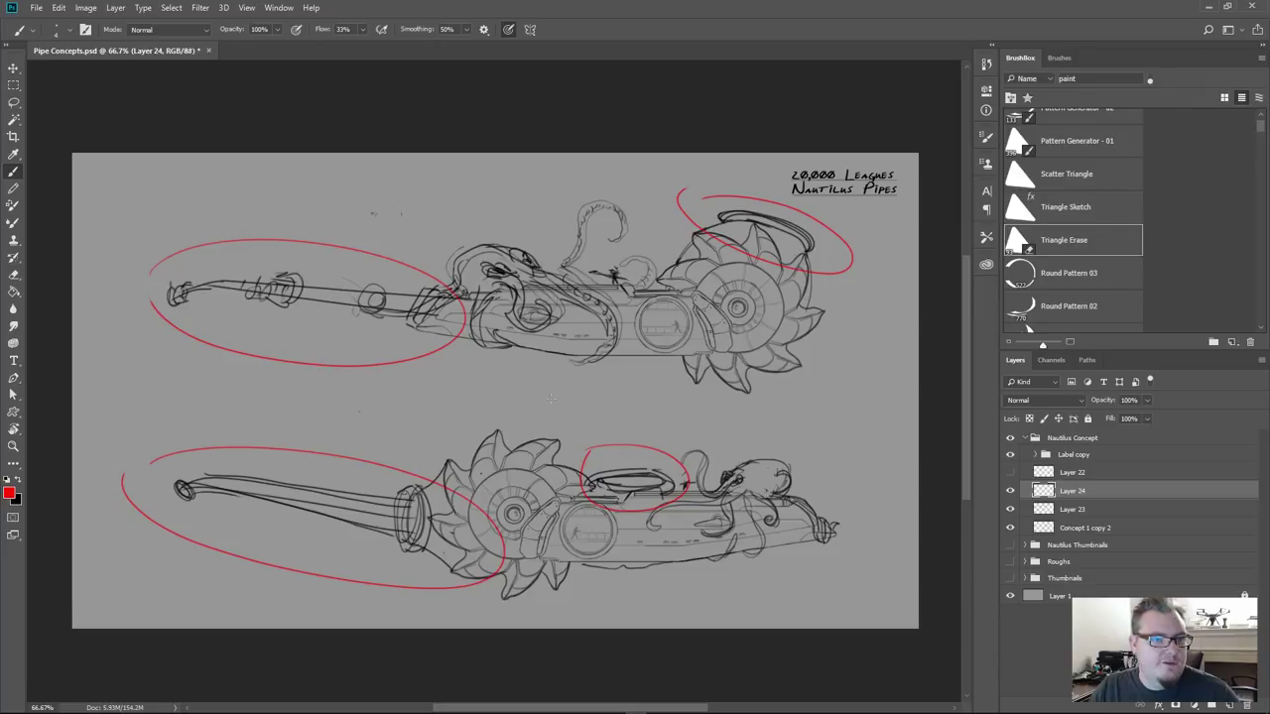
Delete all the red annotation circles from the layer and clear the selection
key("ctrl+a")
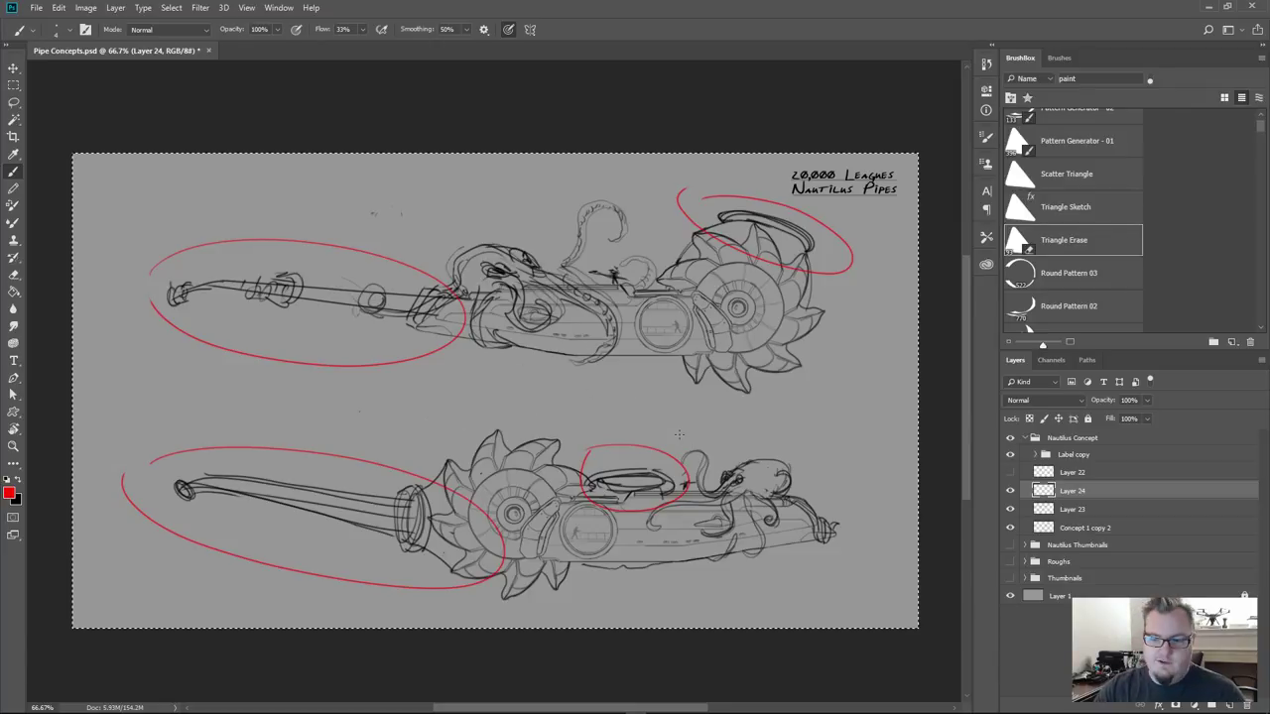
key("Delete")
key("ctrl+d")
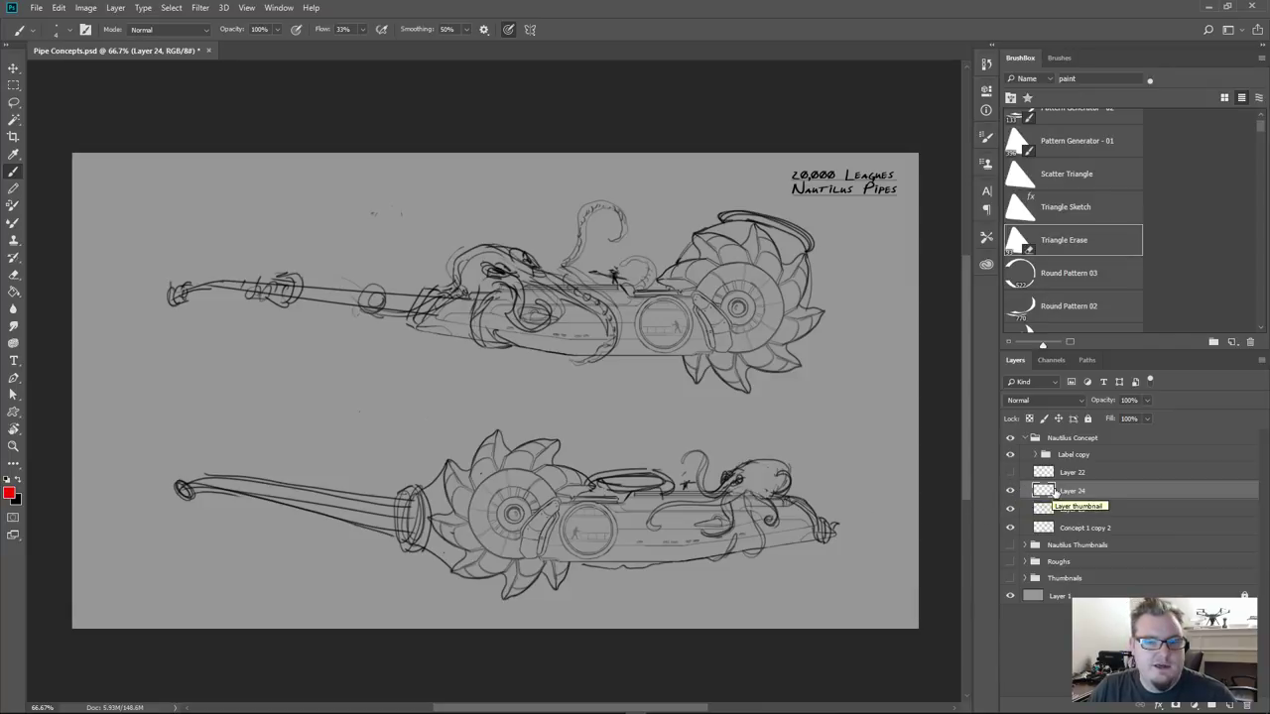
left_click(1129, 399)
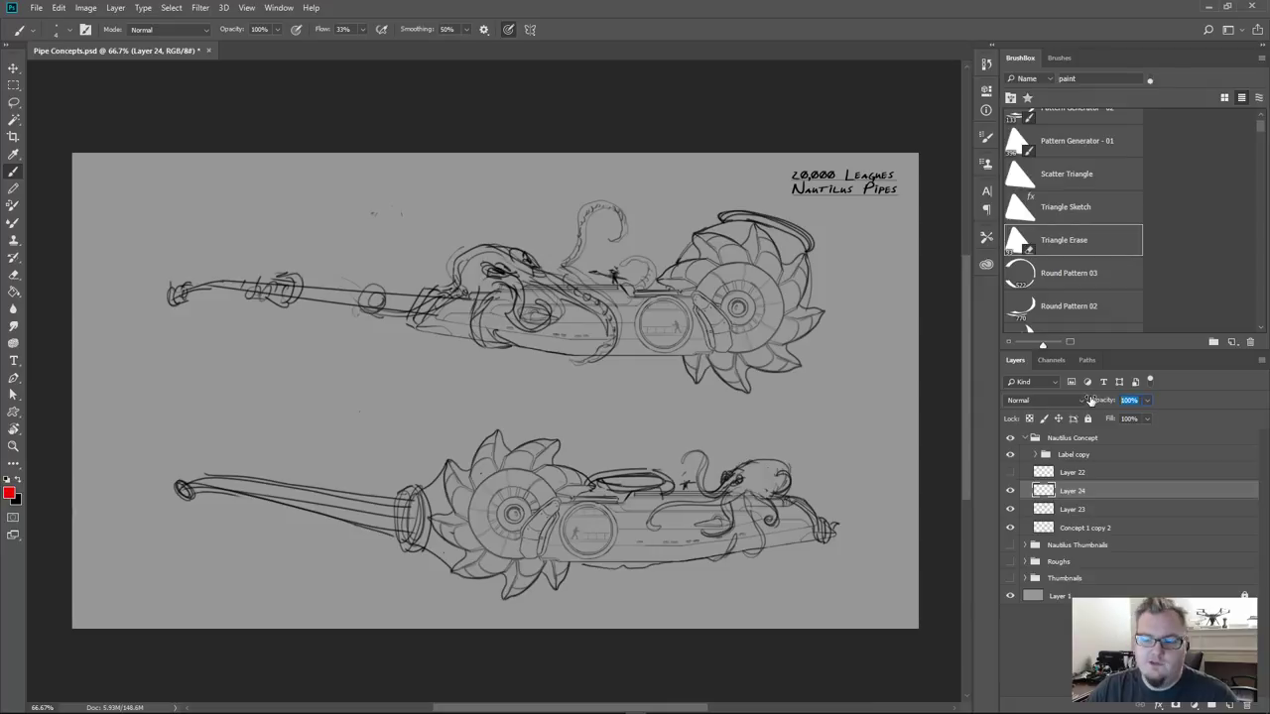
type("20")
key("Return")
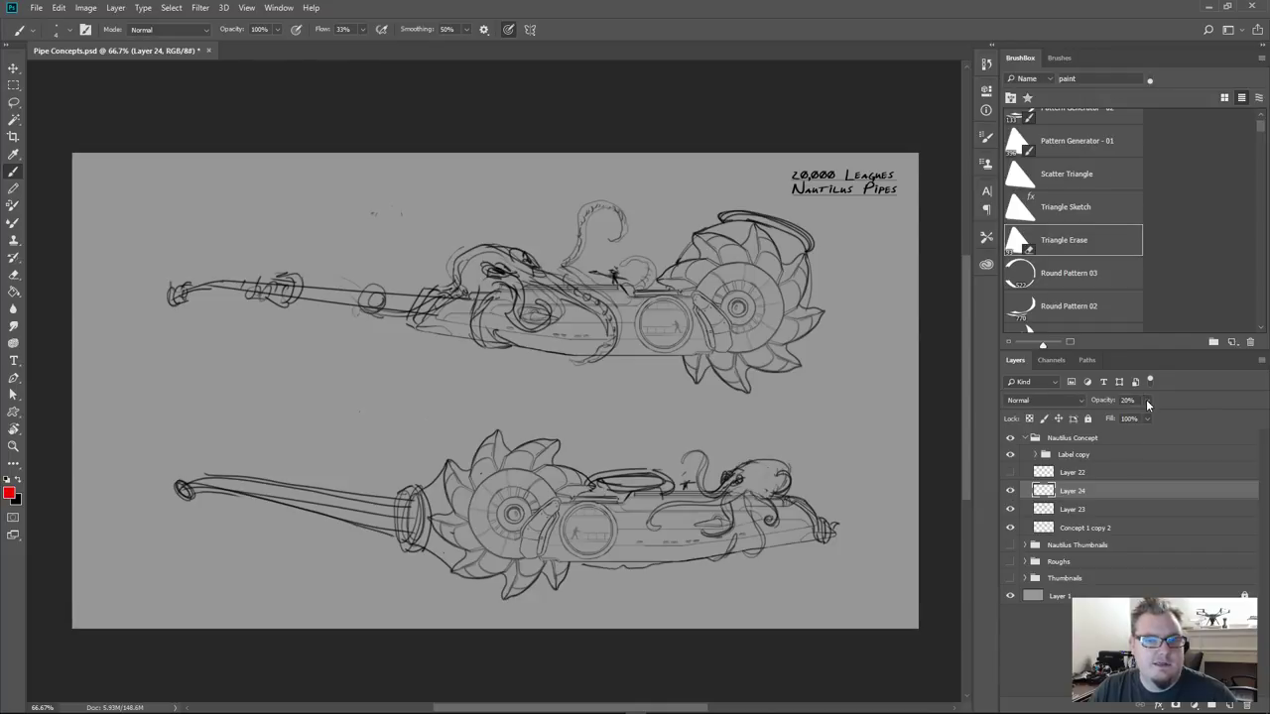
left_click_drag(1147, 400, 1208, 418)
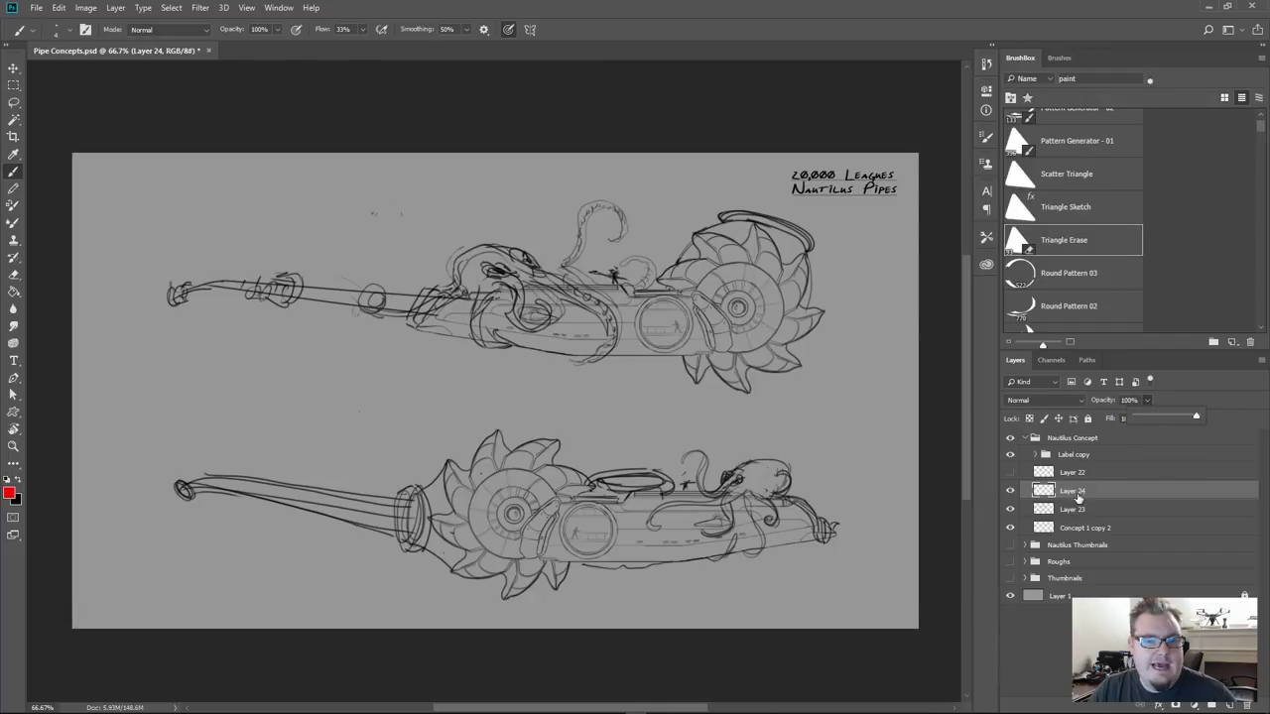
Check what Layer 23 contains by toggling its visibility, and lower its opacity to 20%
left_click(1079, 508)
left_click(1010, 509)
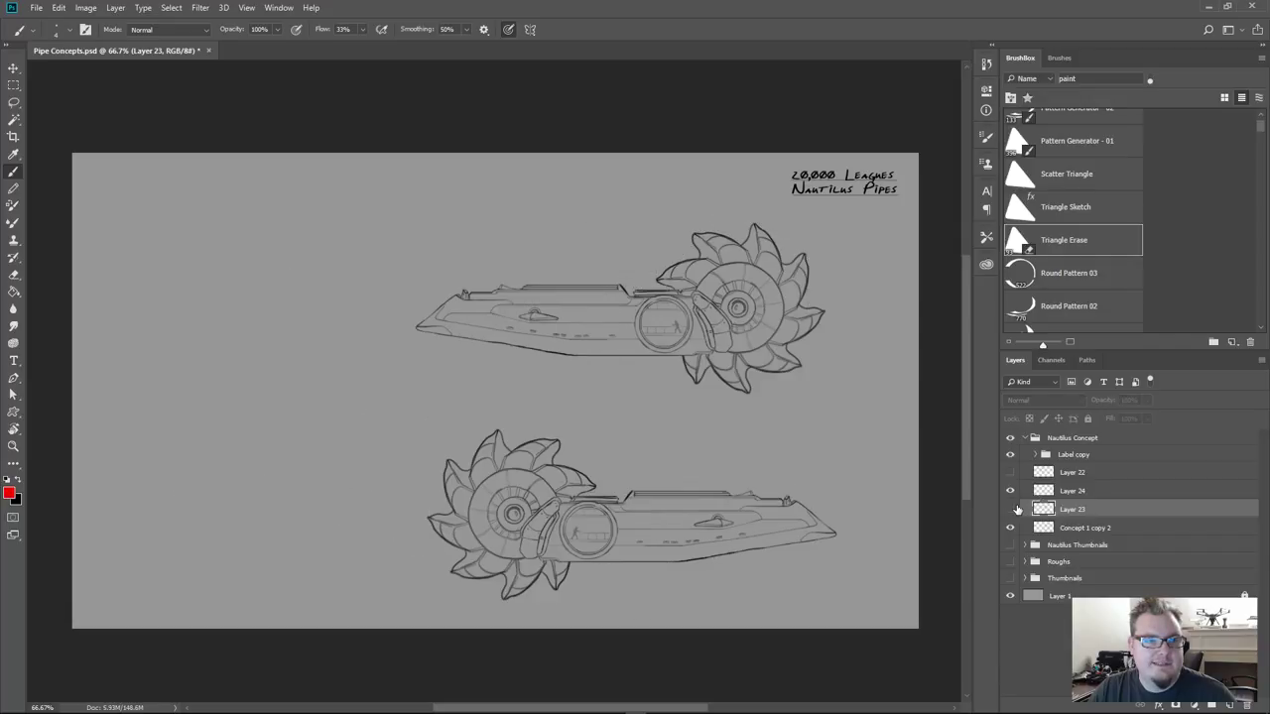
left_click(1010, 509)
left_click(1129, 400)
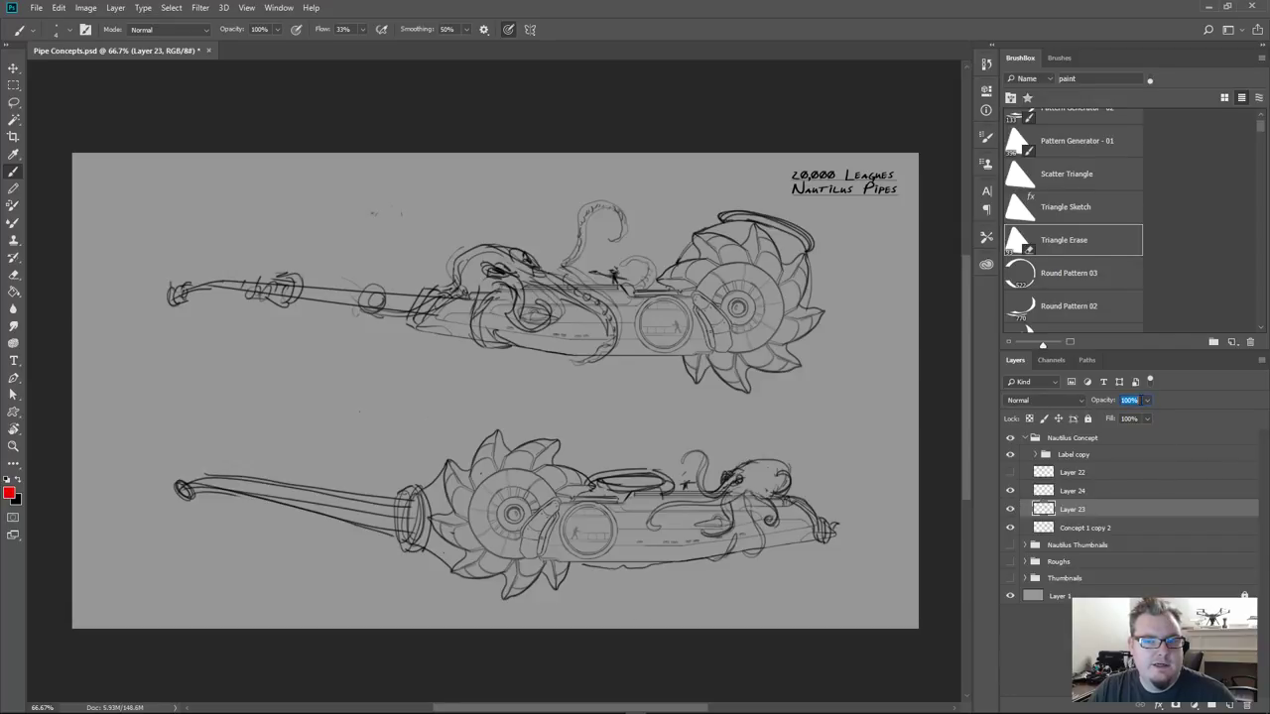
type("20")
key("Return")
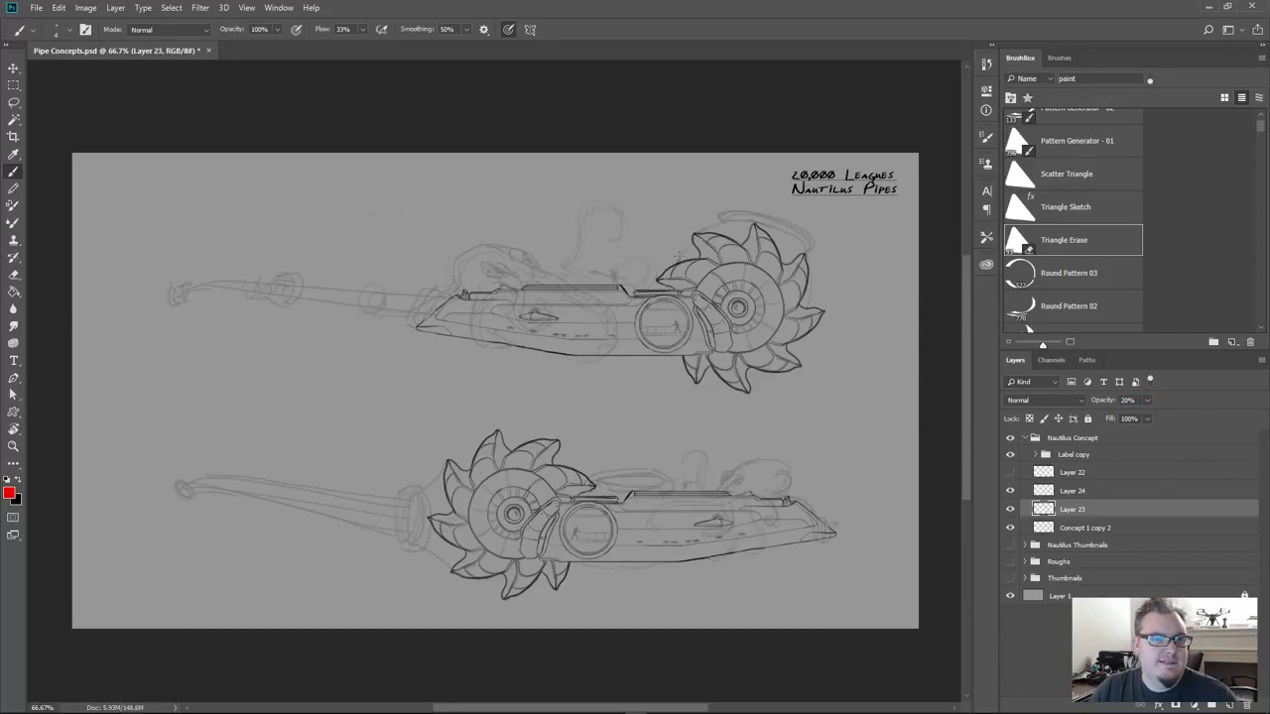
Show and select Layer 22, and toggle its visibility to compare the inked stems with the faded sketch
left_click(1009, 472)
left_click(1074, 472)
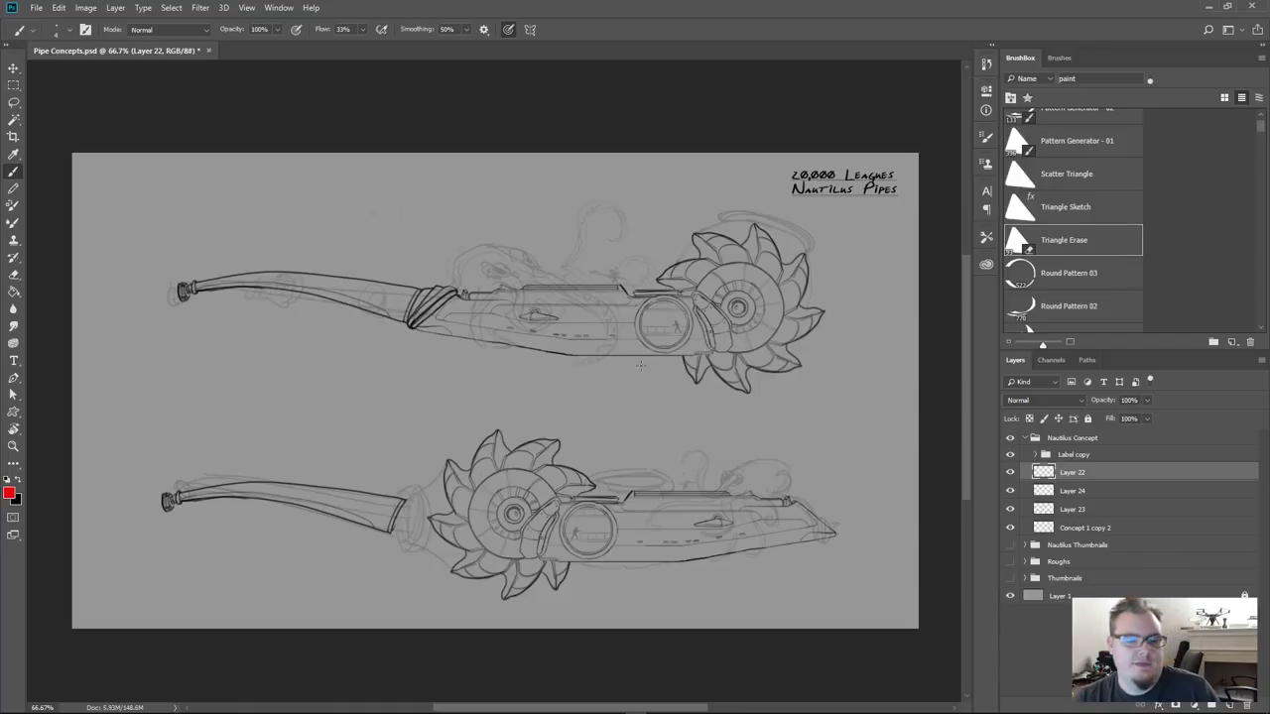
left_click_drag(703, 403, 652, 400)
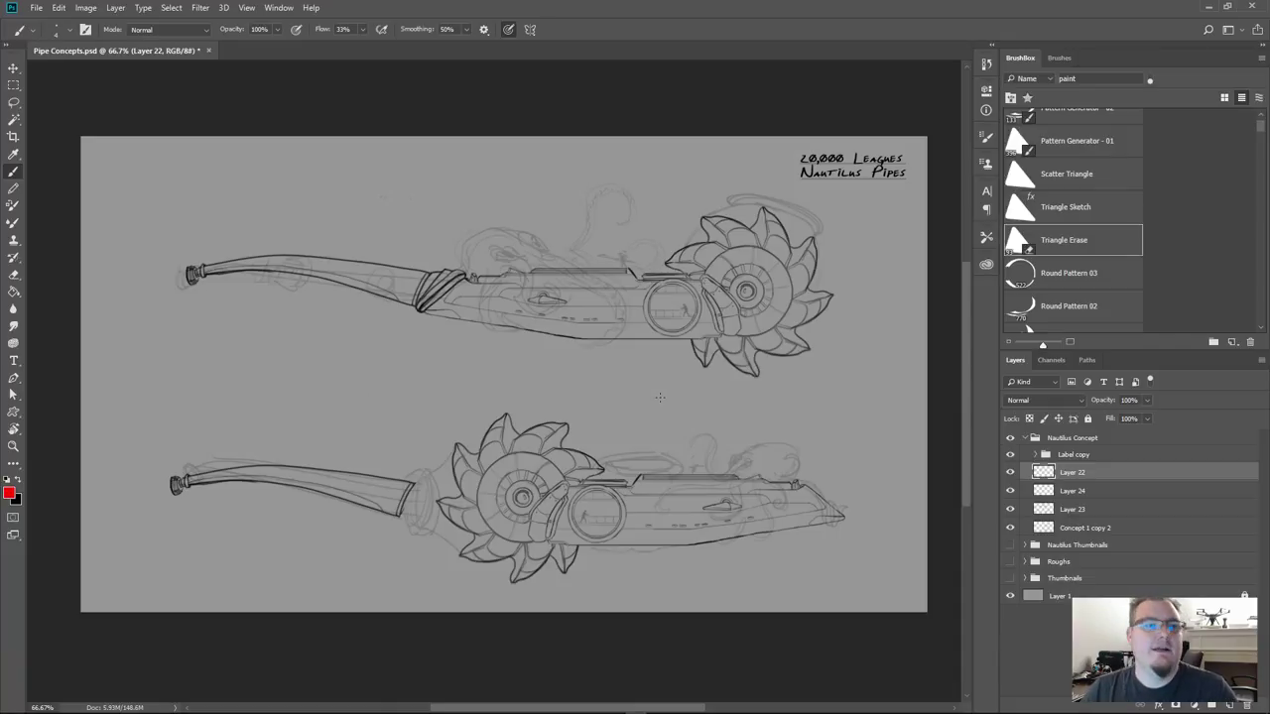
left_click(1010, 472)
left_click(1010, 472)
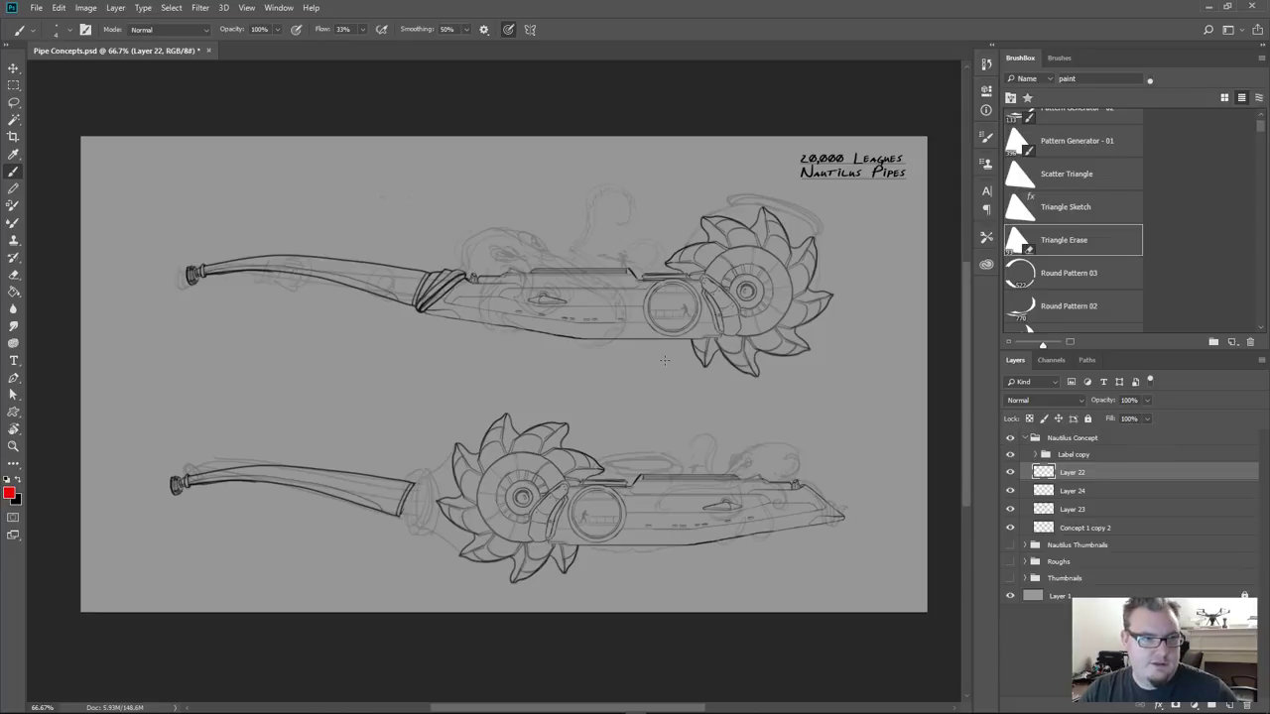
Zoom in to 200% on the upper pipe's octopus and choose the Ballpoint Pen - Fine brush
key("ctrl+plus")
key("ctrl+plus")
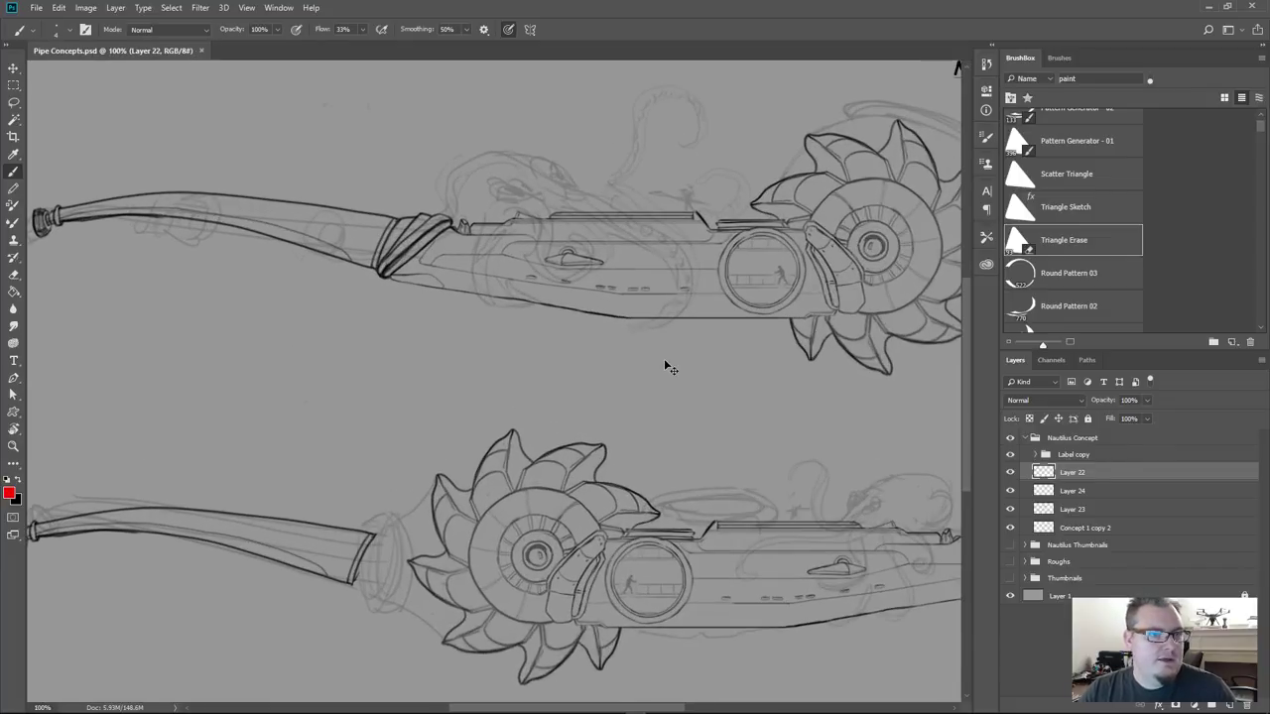
left_click_drag(694, 258, 678, 505)
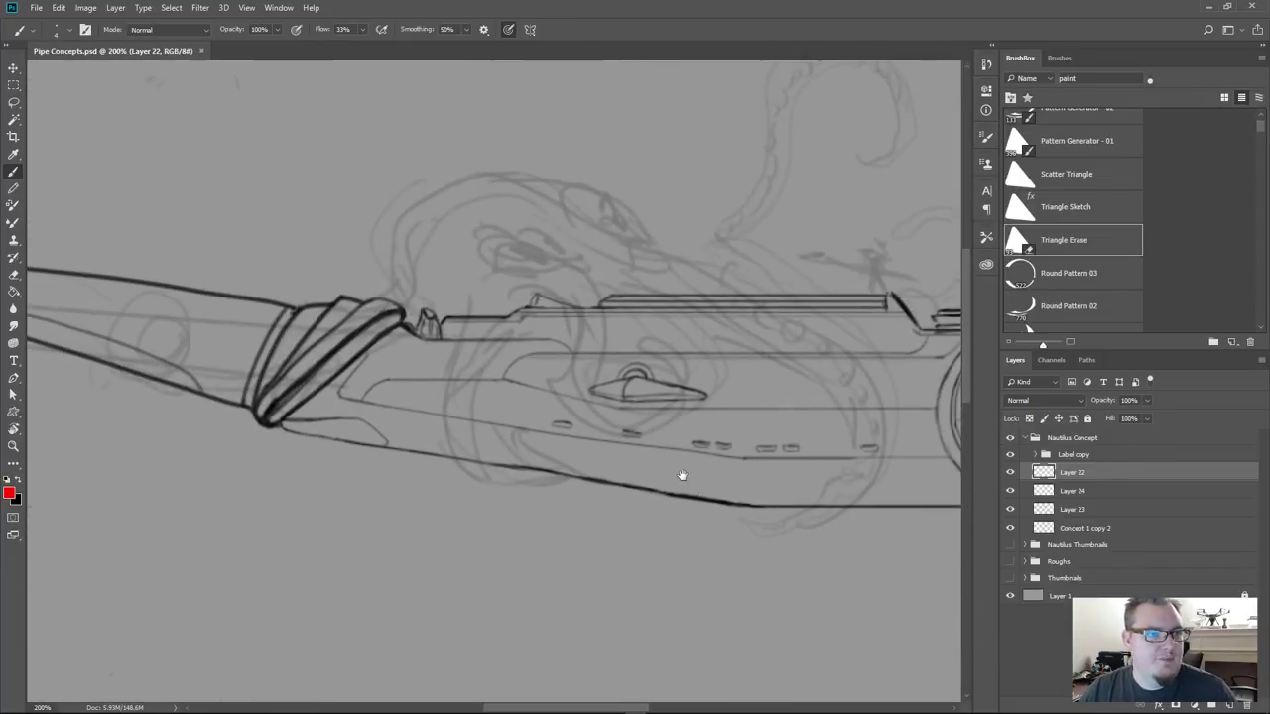
left_click_drag(603, 387, 556, 388)
scroll(1131, 266, "up", 2)
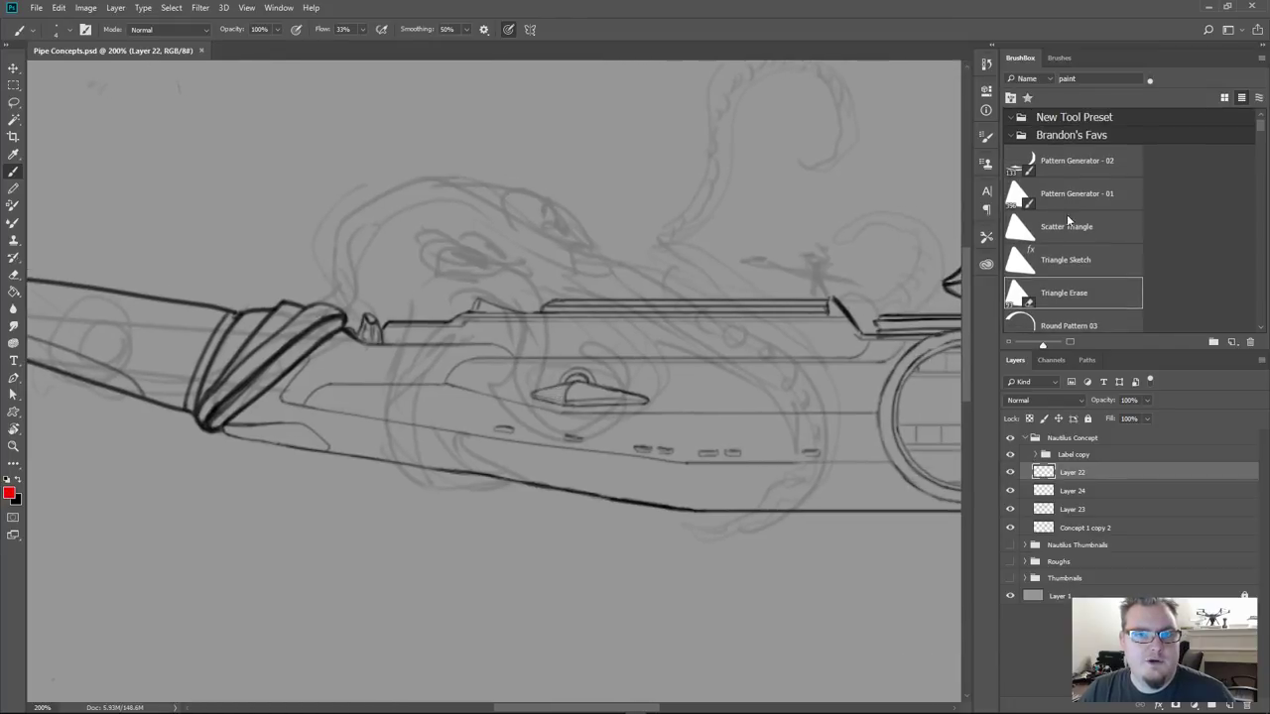
scroll(1170, 188, "down", 5)
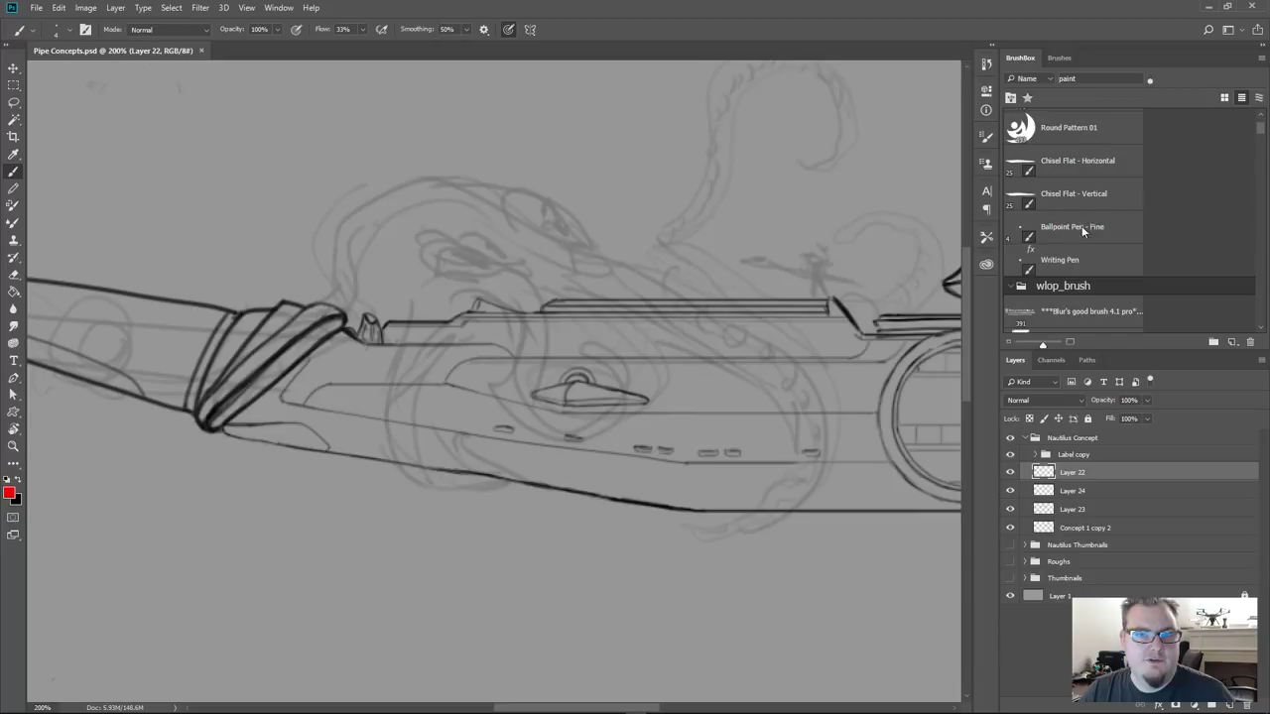
left_click(1048, 226)
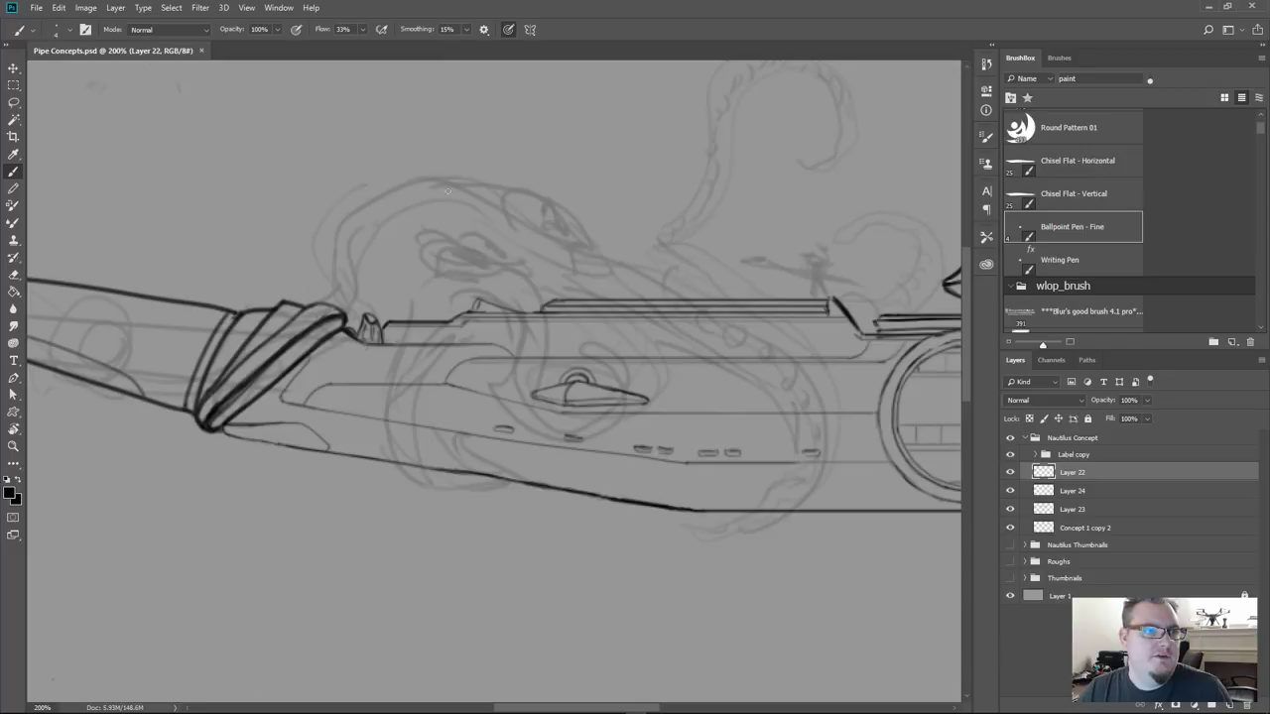
Try a stroke over the octopus sketch, undo it and set the brush smoothing to 45%
mouse_move(448, 191)
left_mouse_down()
mouse_move(445, 159)
mouse_move(422, 139)
mouse_move(407, 228)
mouse_move(430, 208)
mouse_move(496, 238)
mouse_move(448, 146)
mouse_move(367, 164)
mouse_move(357, 224)
mouse_move(342, 184)
mouse_move(300, 152)
mouse_move(230, 213)
mouse_move(184, 103)
left_mouse_up()
key("ctrl+z")
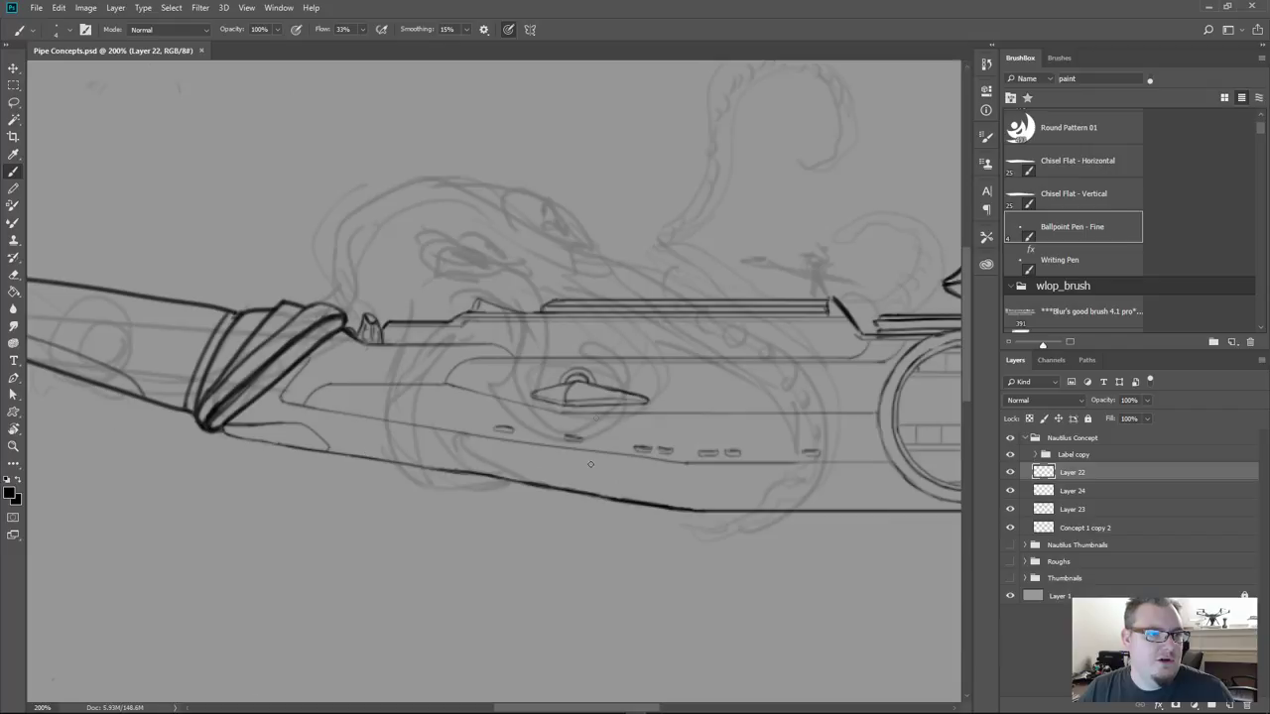
left_click_drag(409, 30, 428, 30)
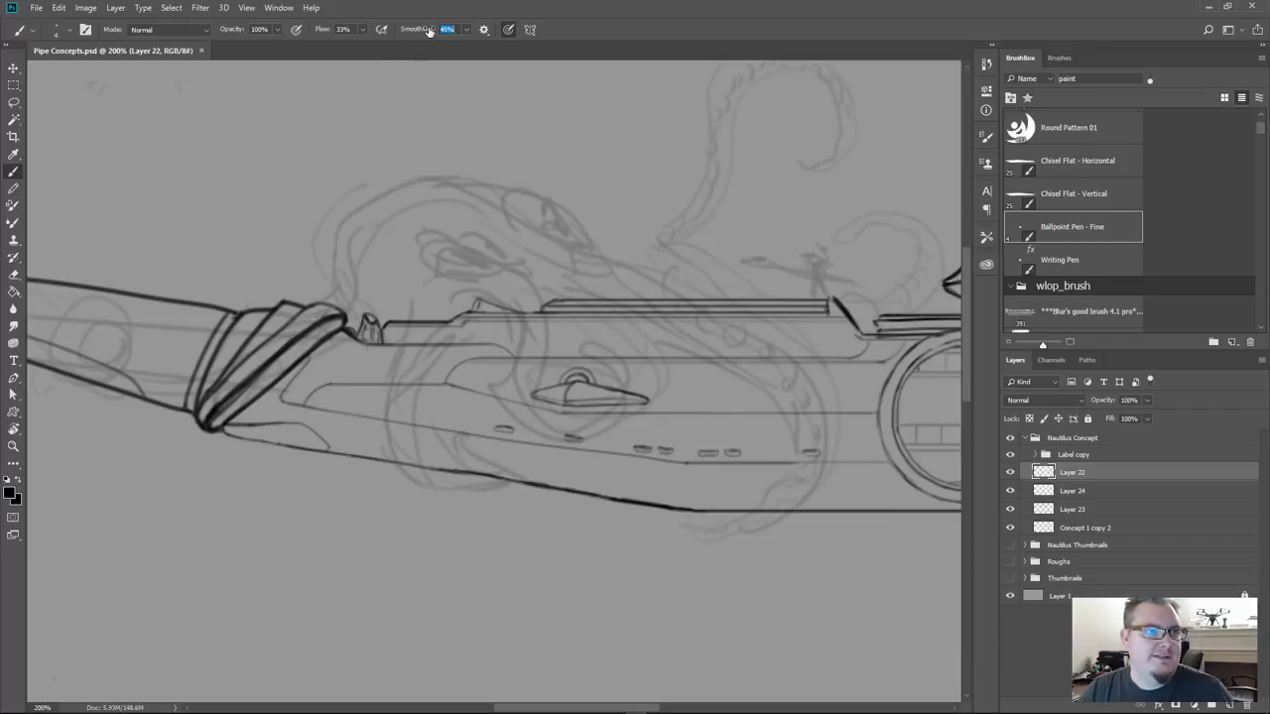
Draw long looping test strokes over the octopus to try the smoothing, and examine the upper pipe's stem line work
mouse_move(303, 113)
left_mouse_down()
mouse_move(521, 204)
mouse_move(789, 217)
mouse_move(600, 150)
mouse_move(488, 248)
mouse_move(634, 213)
mouse_move(799, 213)
mouse_move(491, 260)
left_mouse_up()
left_click_drag(369, 236, 46, 163)
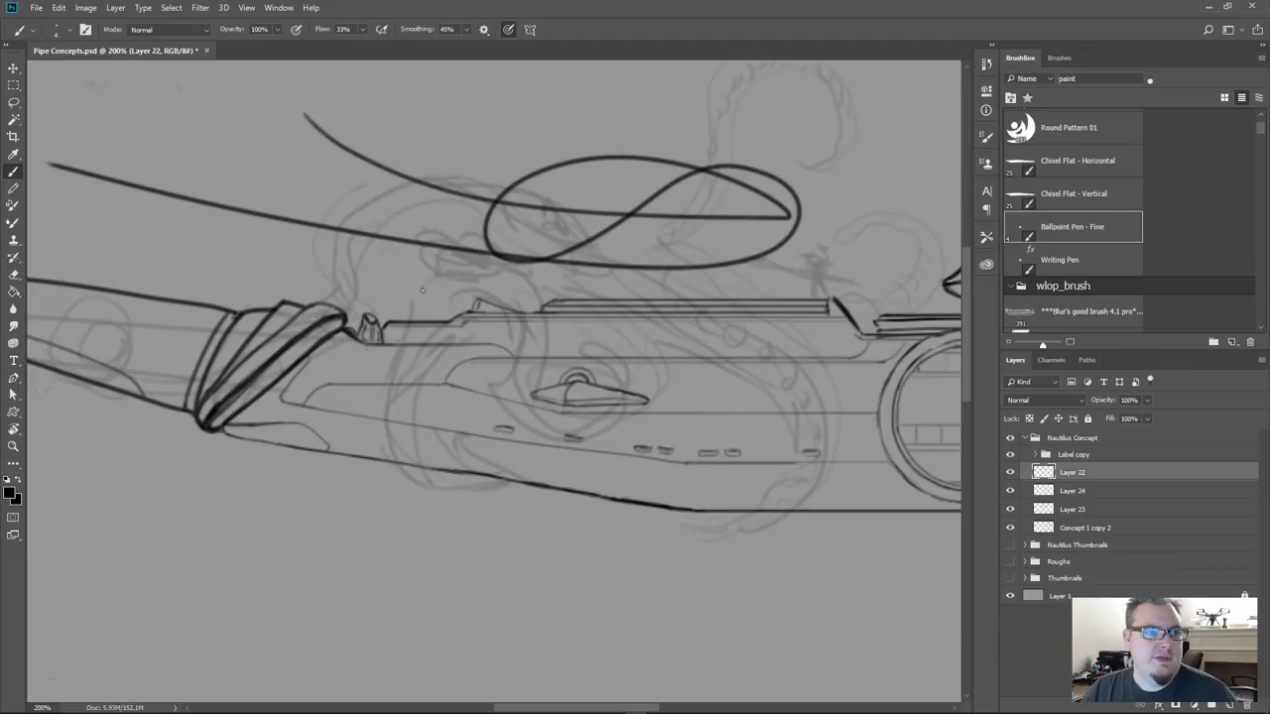
left_click_drag(278, 335, 660, 383)
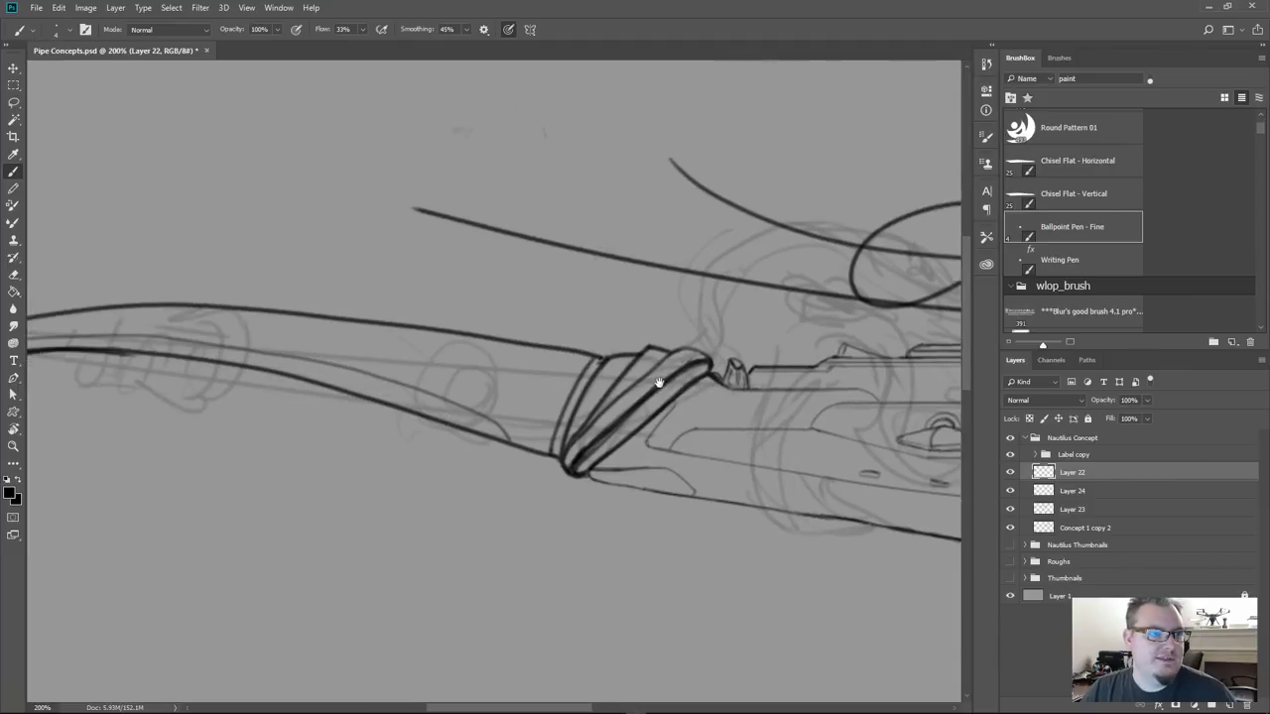
left_click_drag(195, 347, 418, 292)
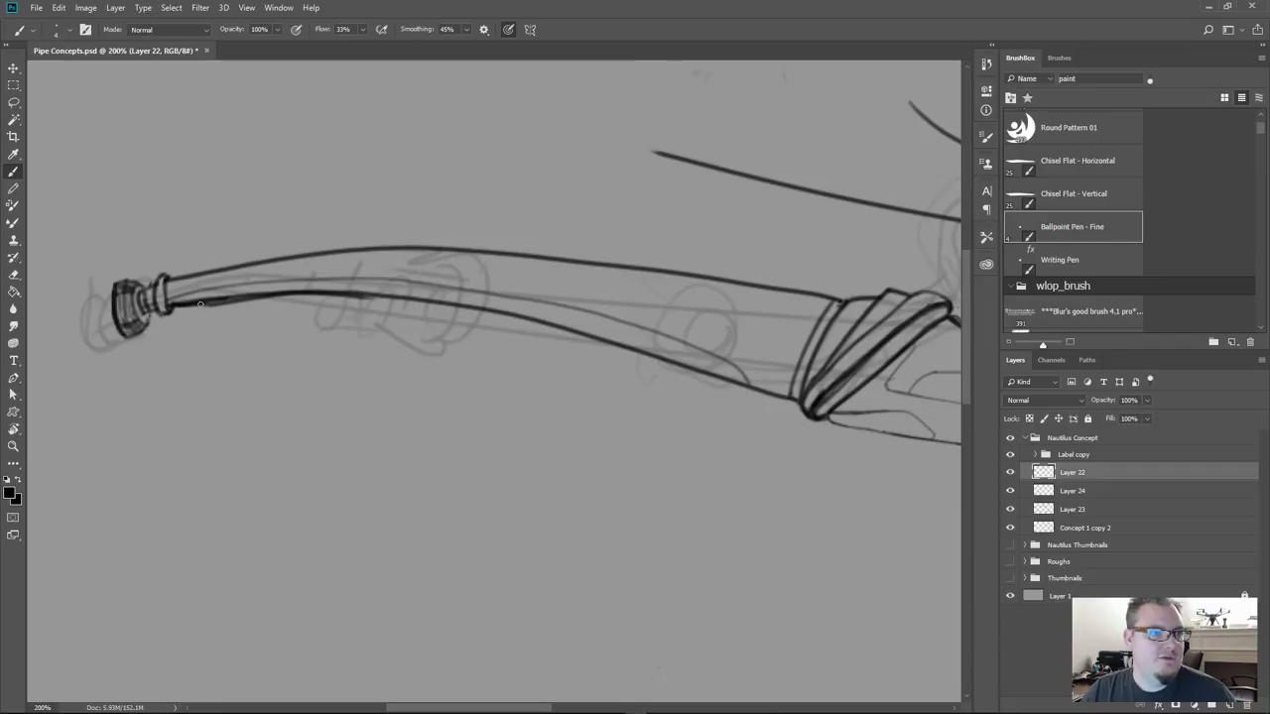
left_click_drag(715, 275, 414, 283)
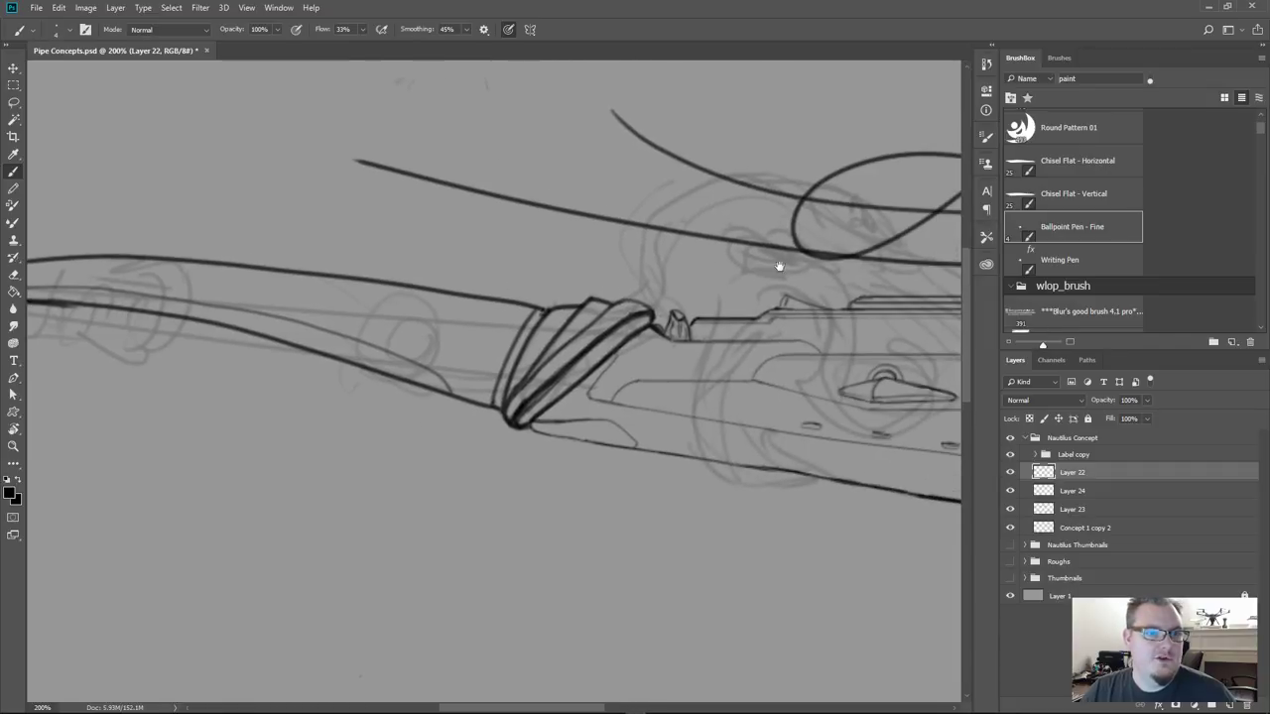
left_click_drag(853, 259, 463, 234)
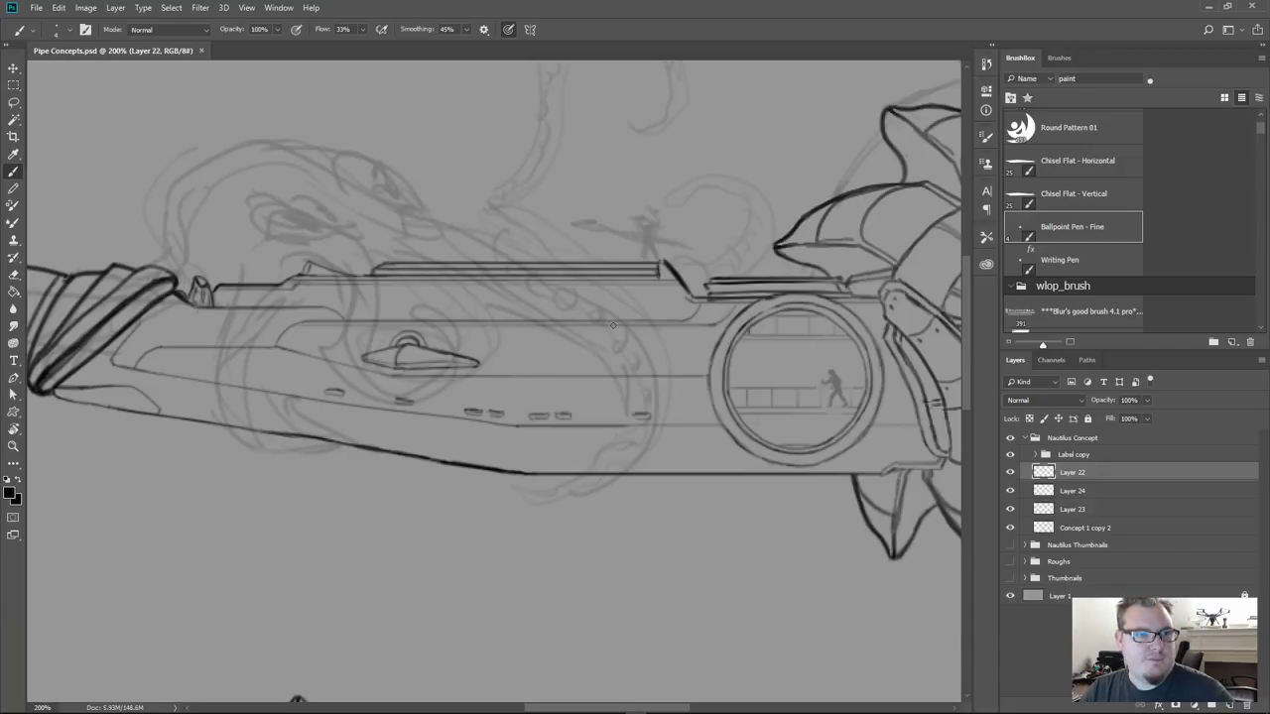
Ink the inner slanted rim above the upper pipe's turbine bowl as a long, narrow closed shape with rounded ends
left_click_drag(616, 300, 326, 393)
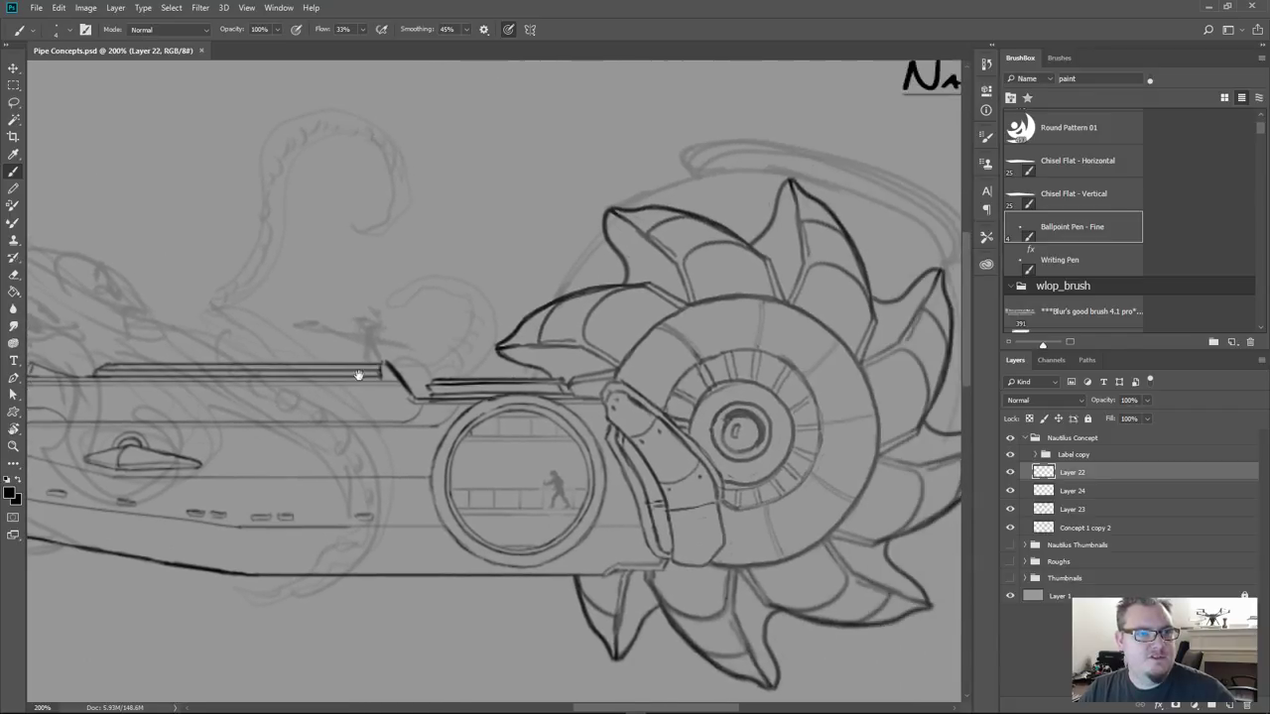
mouse_move(380, 359)
left_mouse_down()
mouse_move(806, 319)
mouse_move(355, 443)
left_mouse_up()
mouse_move(620, 402)
left_mouse_down()
mouse_move(470, 428)
mouse_move(516, 445)
mouse_move(531, 340)
left_mouse_up()
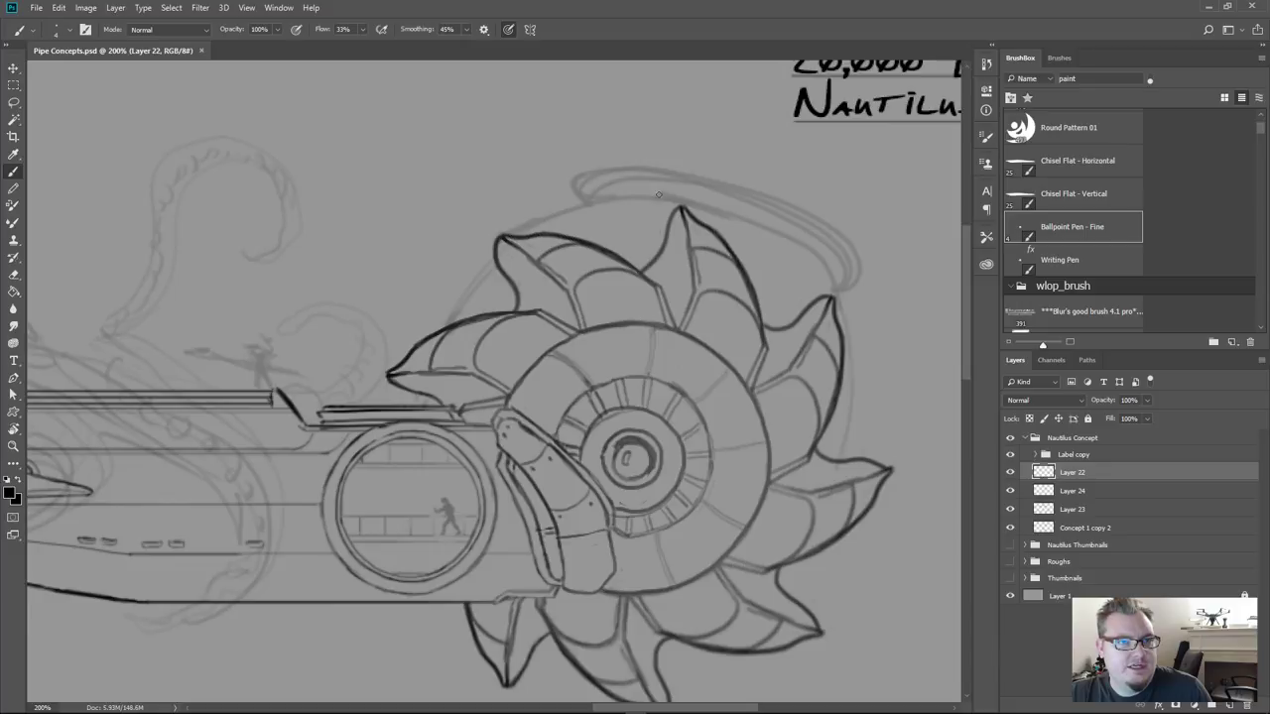
left_click_drag(626, 184, 827, 260)
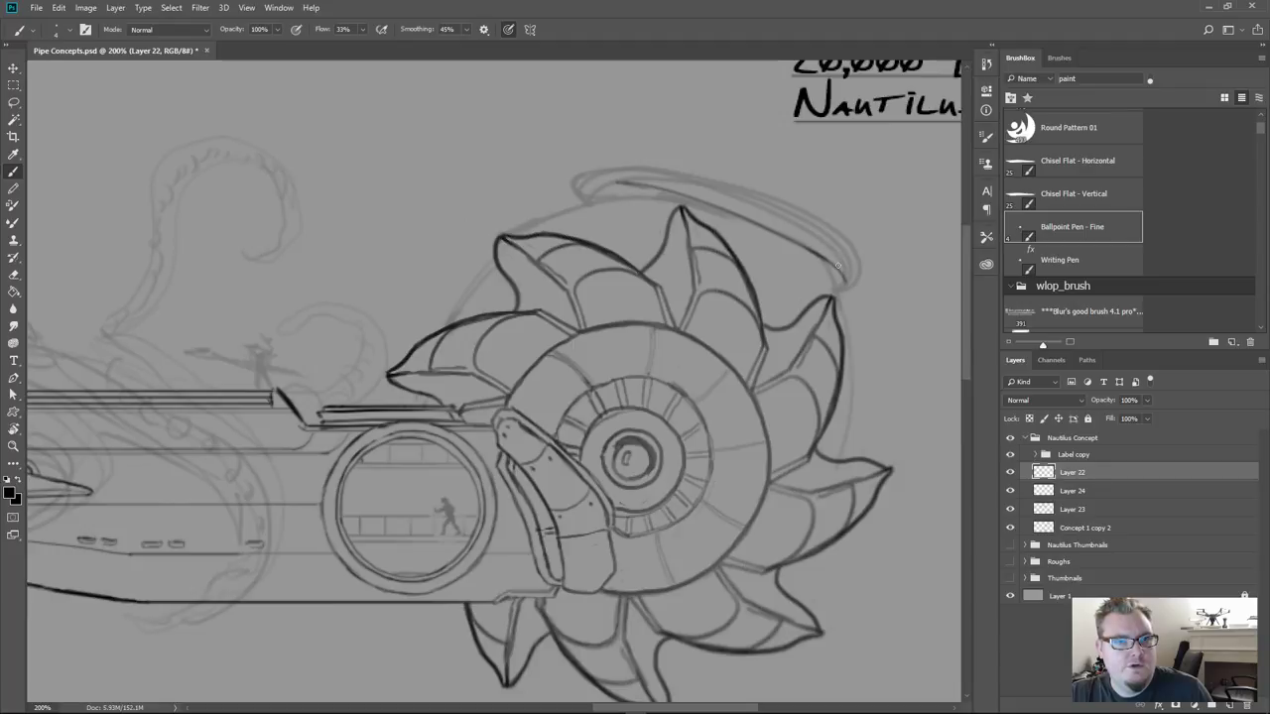
mouse_move(845, 279)
left_mouse_down()
mouse_move(758, 224)
mouse_move(630, 182)
mouse_move(766, 228)
mouse_move(843, 288)
left_mouse_up()
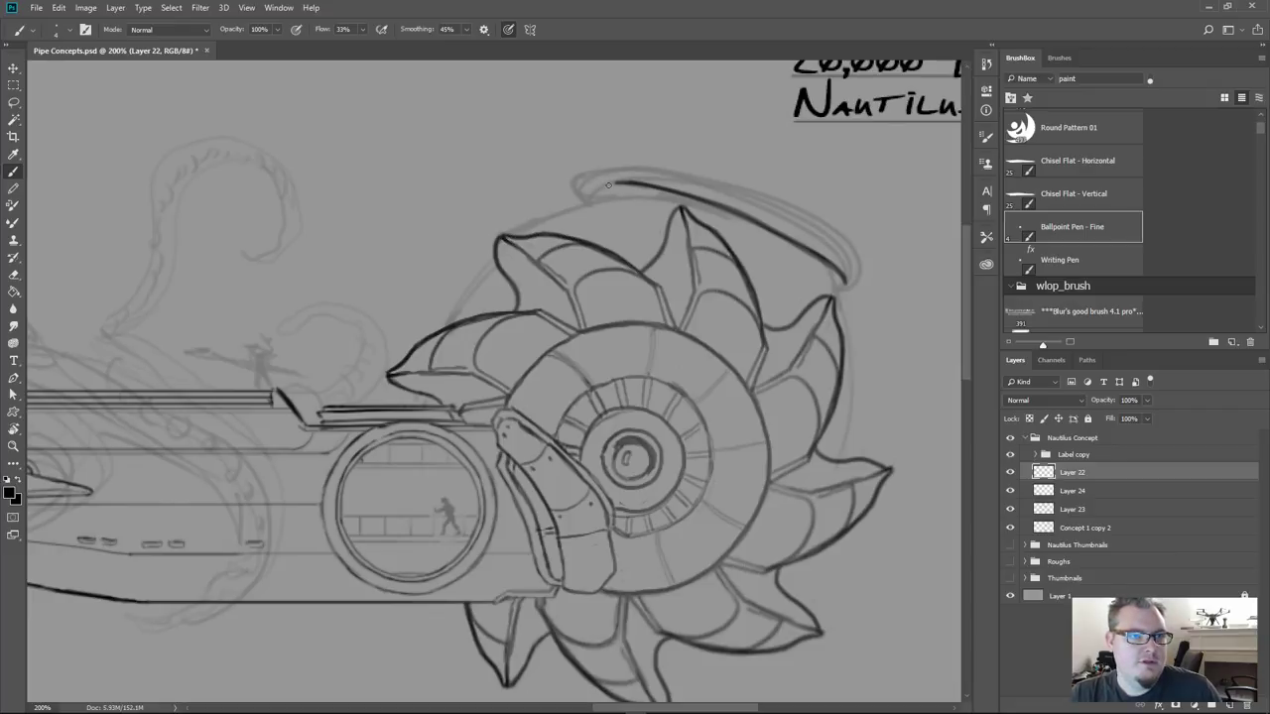
mouse_move(619, 183)
left_mouse_down()
mouse_move(602, 187)
mouse_move(627, 182)
left_mouse_up()
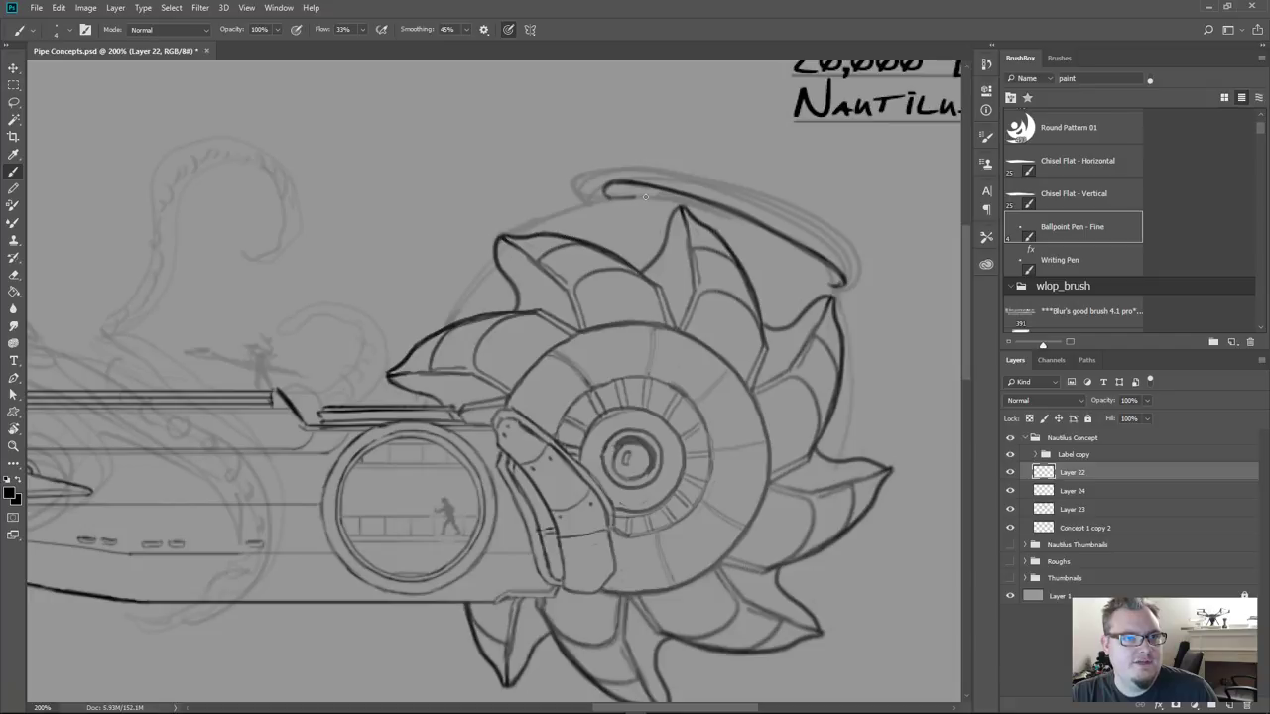
left_click_drag(665, 200, 843, 285)
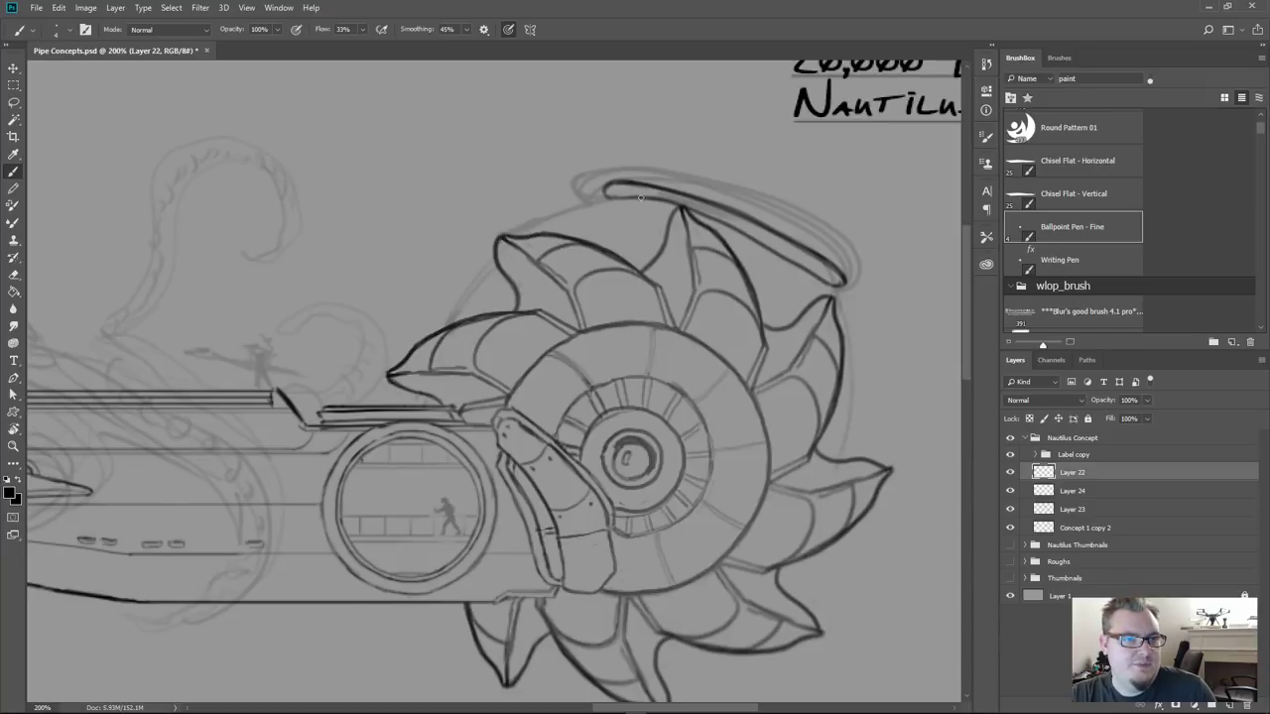
mouse_move(609, 197)
left_mouse_down()
mouse_move(685, 208)
mouse_move(836, 287)
mouse_move(840, 274)
left_mouse_up()
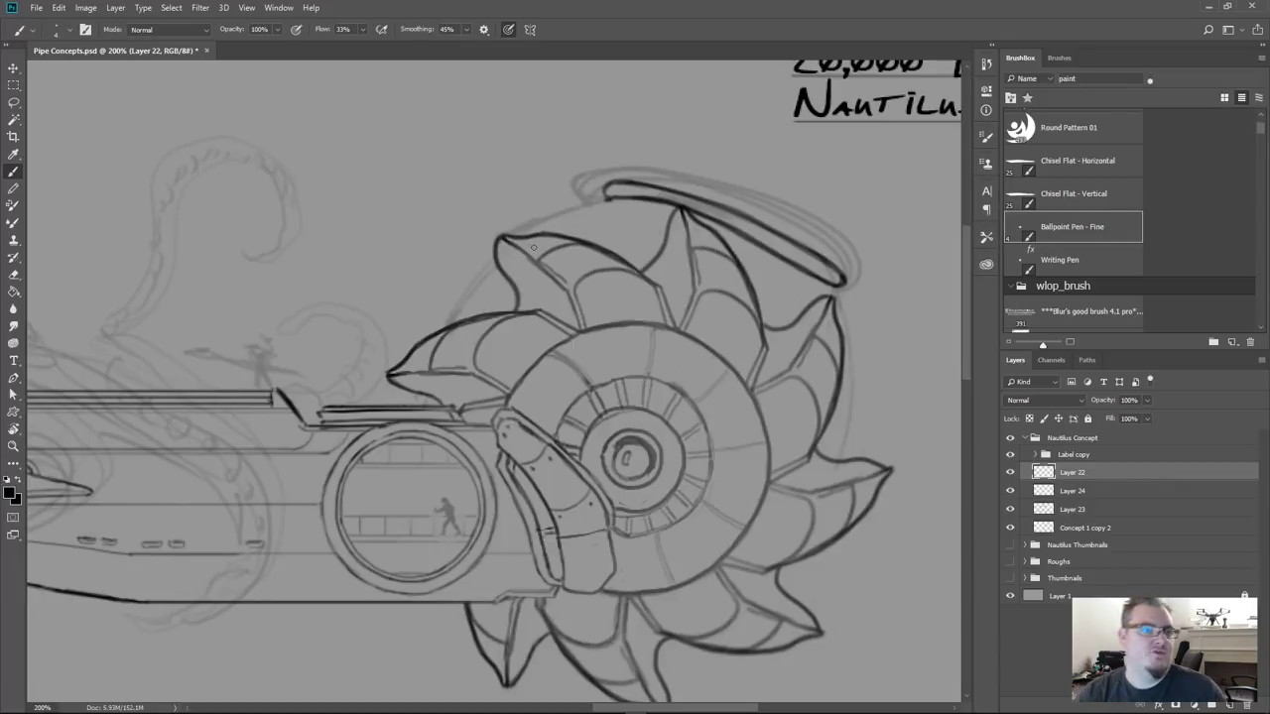
Thicken the underside of the slanted rim with repeated strokes along its lower edge
mouse_move(486, 240)
left_mouse_down()
mouse_move(558, 256)
mouse_move(460, 311)
left_mouse_up()
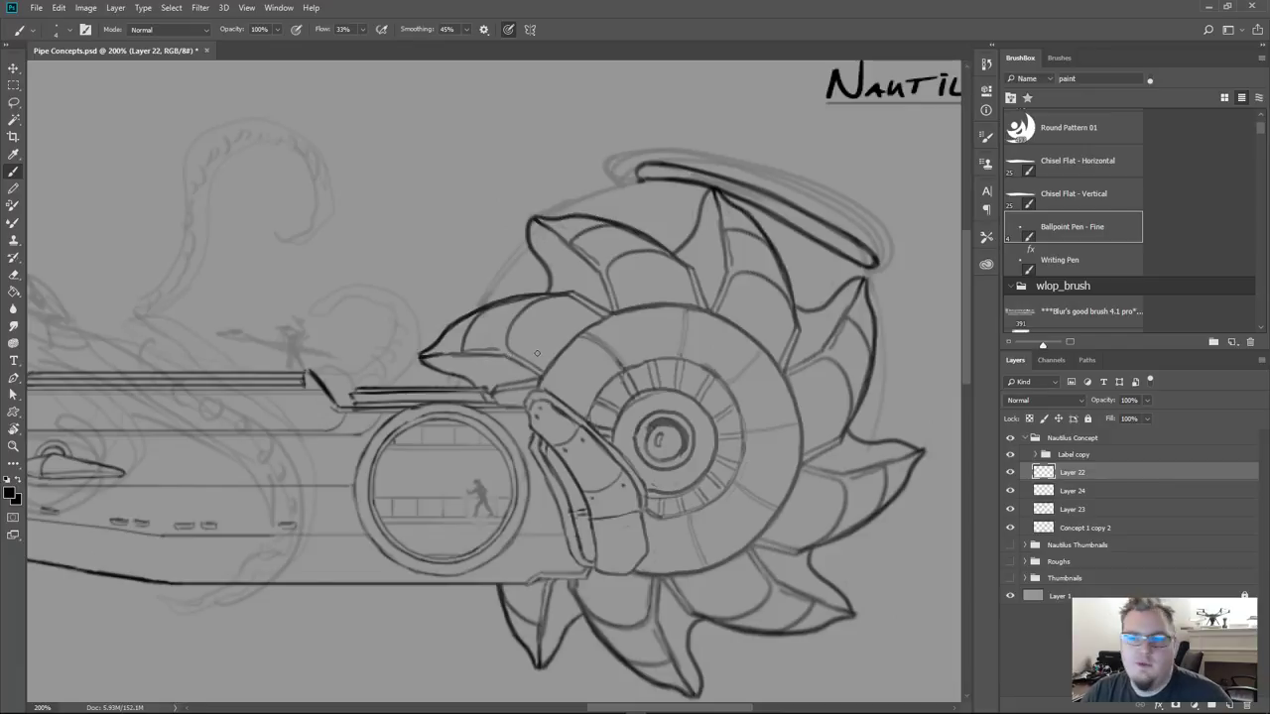
left_click_drag(612, 354, 556, 354)
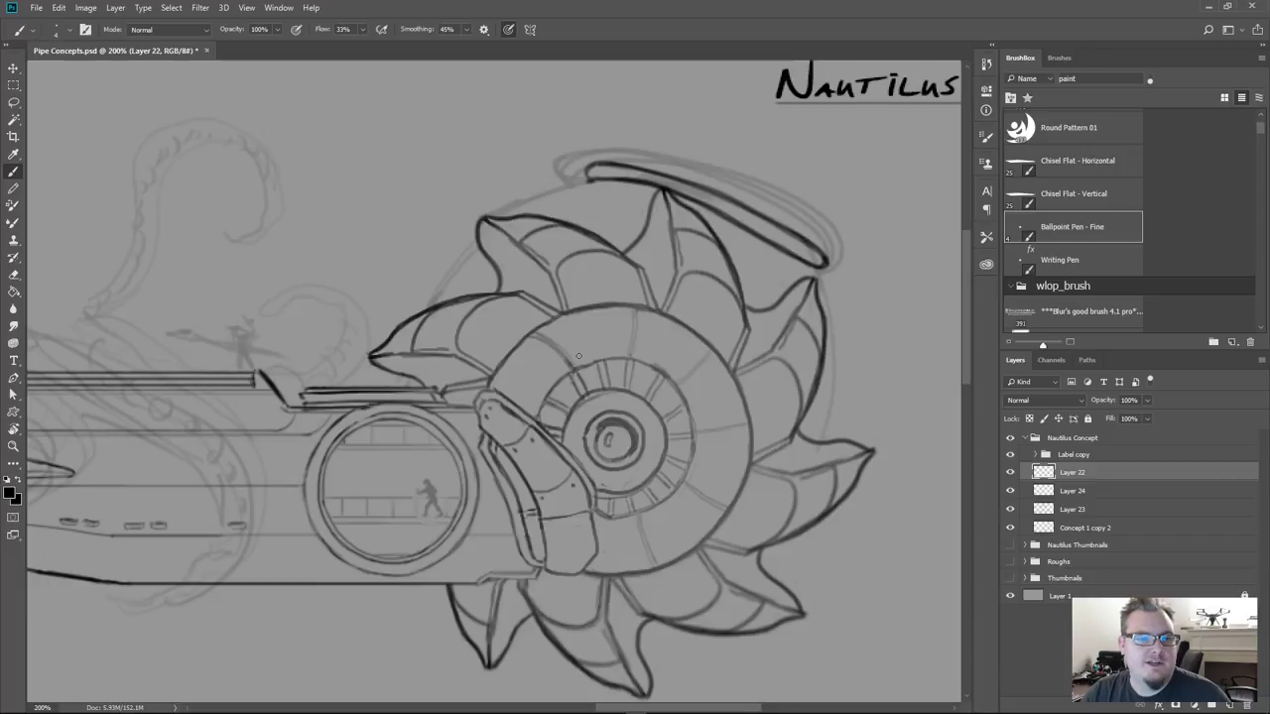
left_click_drag(611, 363, 611, 357)
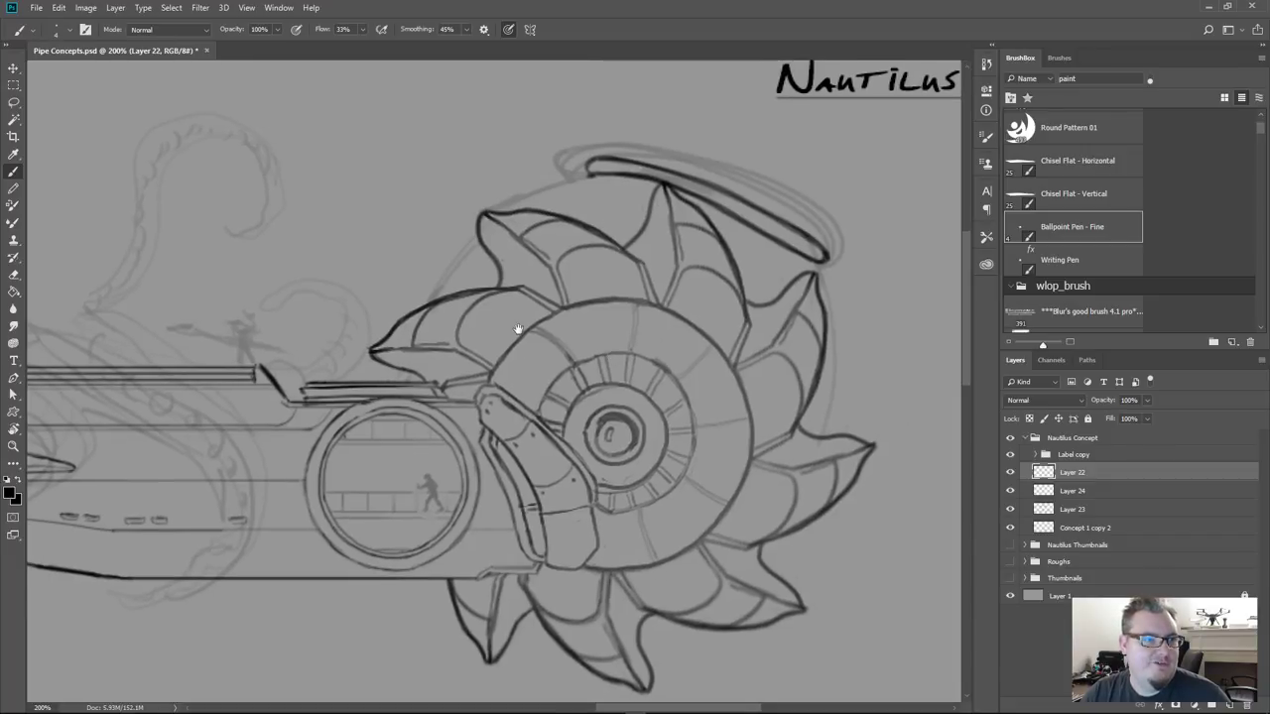
left_click_drag(524, 331, 562, 335)
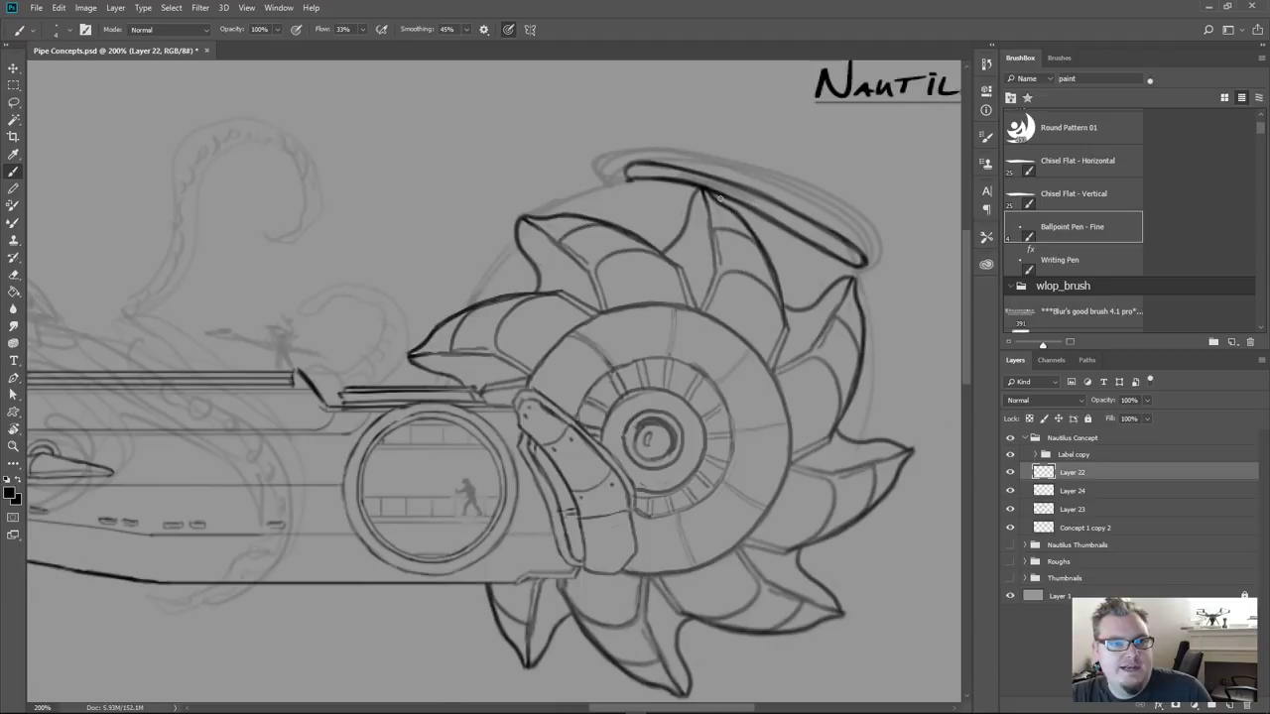
mouse_move(734, 204)
left_mouse_down()
mouse_move(863, 270)
mouse_move(734, 198)
left_mouse_up()
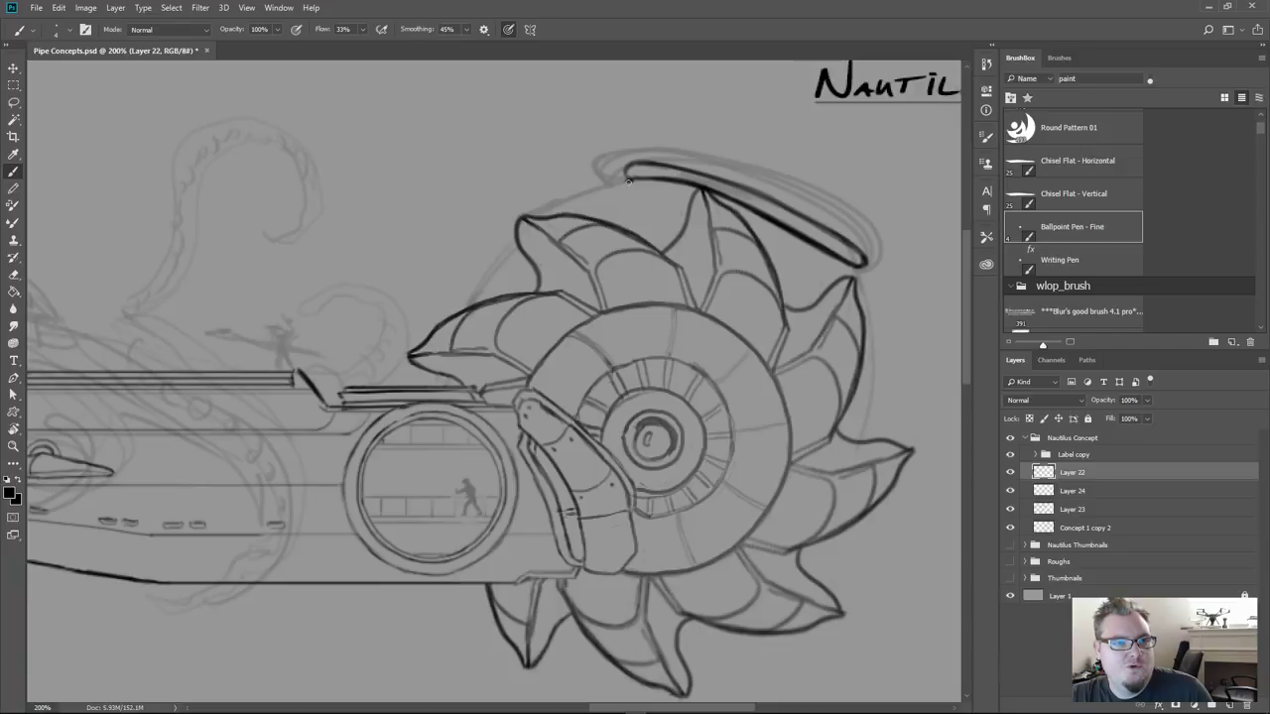
mouse_move(629, 182)
left_mouse_down()
mouse_move(698, 194)
mouse_move(627, 181)
mouse_move(736, 209)
mouse_move(845, 264)
left_mouse_up()
left_click_drag(740, 207, 853, 269)
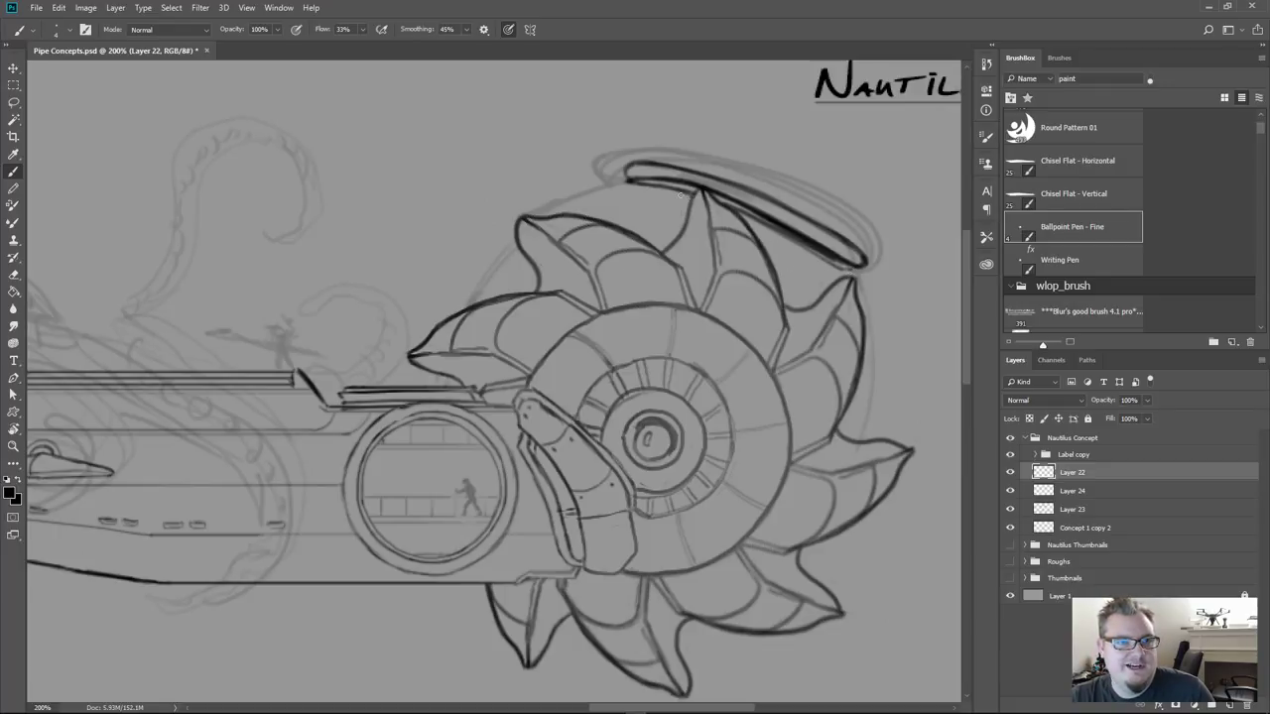
left_click_drag(688, 195, 625, 184)
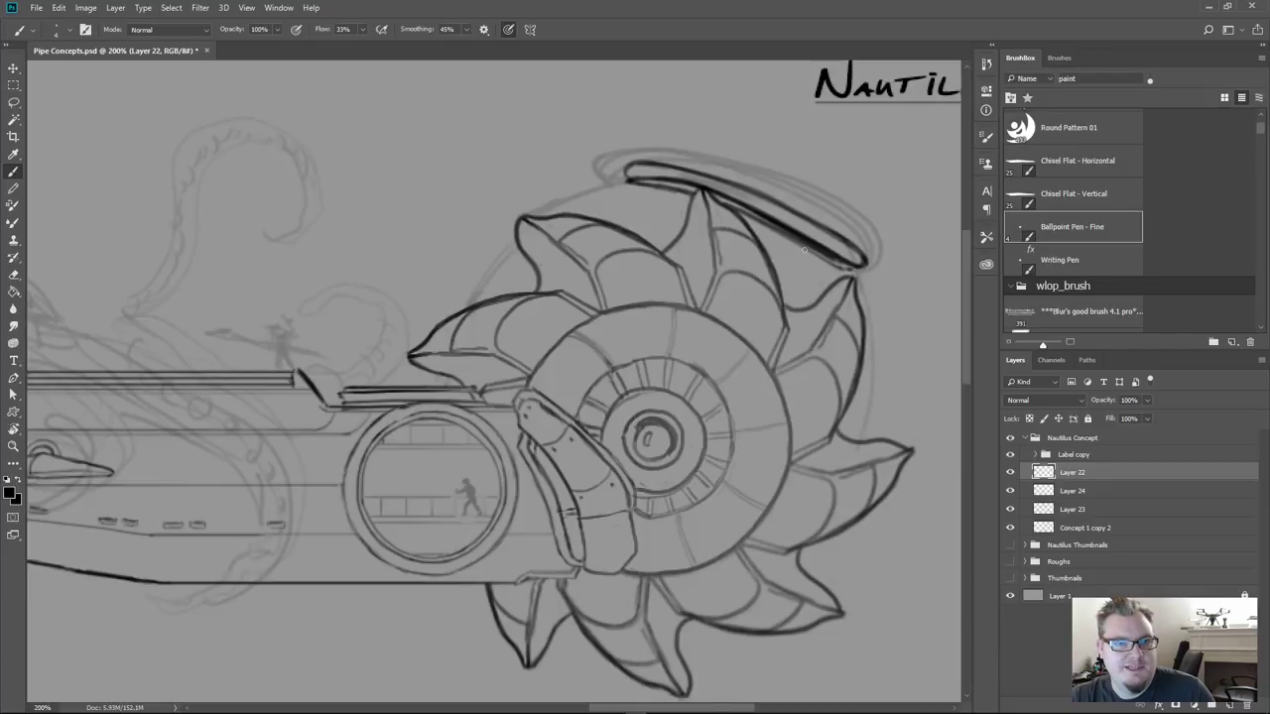
left_click_drag(790, 239, 749, 216)
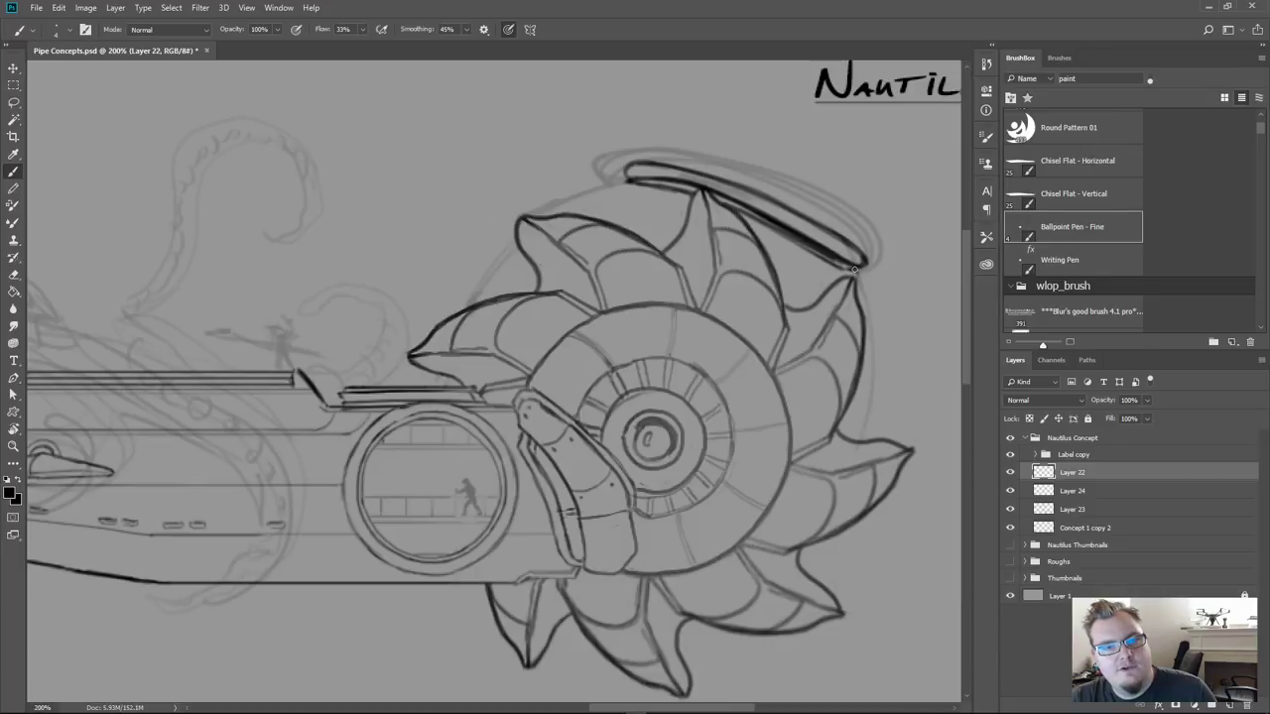
Ink the bowl's curved outline behind the turbine blades on both sides of the rim, rotating the canvas for the longer curve
mouse_move(852, 271)
left_mouse_down()
mouse_move(875, 345)
mouse_move(859, 448)
left_mouse_up()
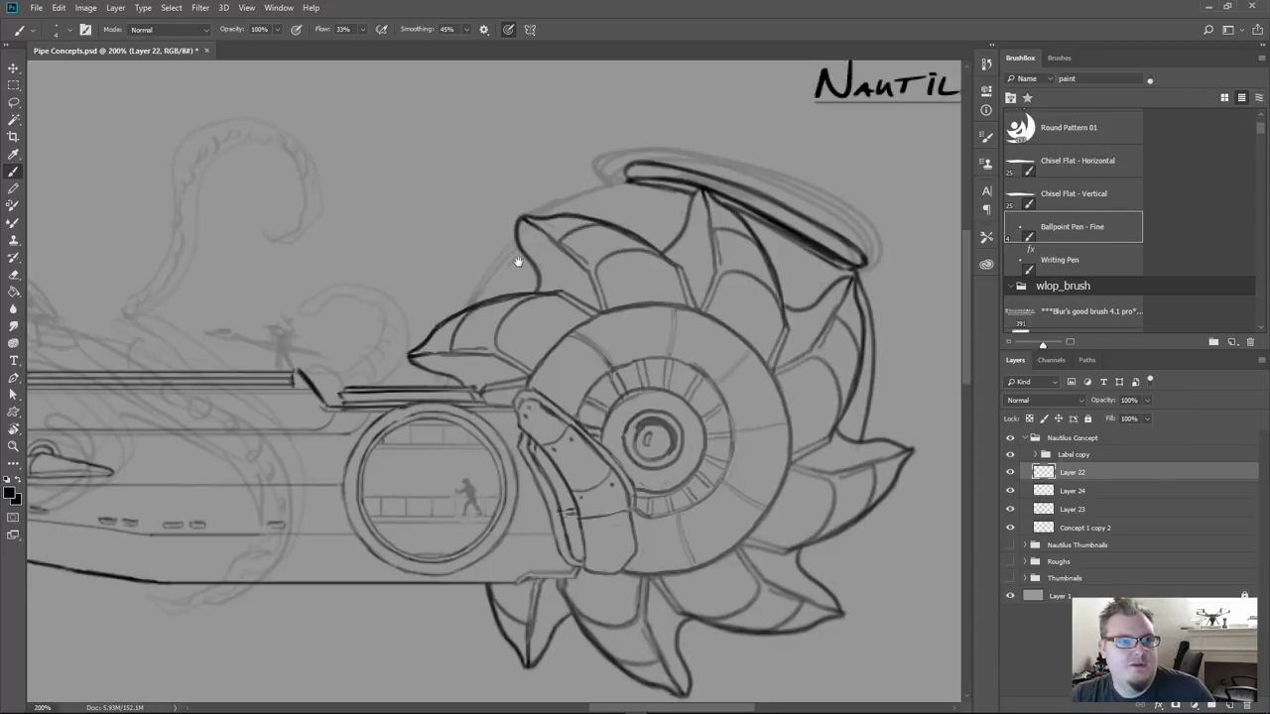
mouse_move(516, 262)
left_mouse_down()
mouse_move(597, 291)
mouse_move(603, 306)
mouse_move(558, 287)
mouse_move(564, 267)
left_mouse_up()
key("r")
left_click_drag(470, 286, 552, 204)
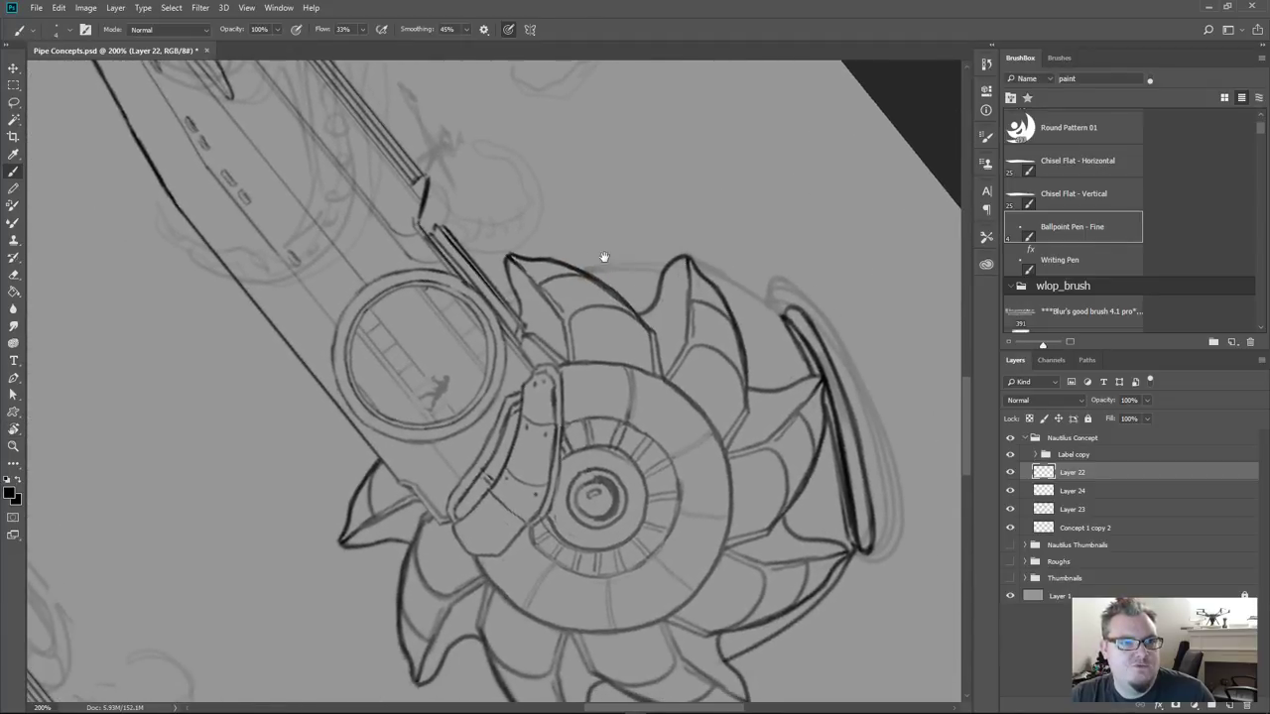
left_click_drag(758, 278, 717, 359)
key("b")
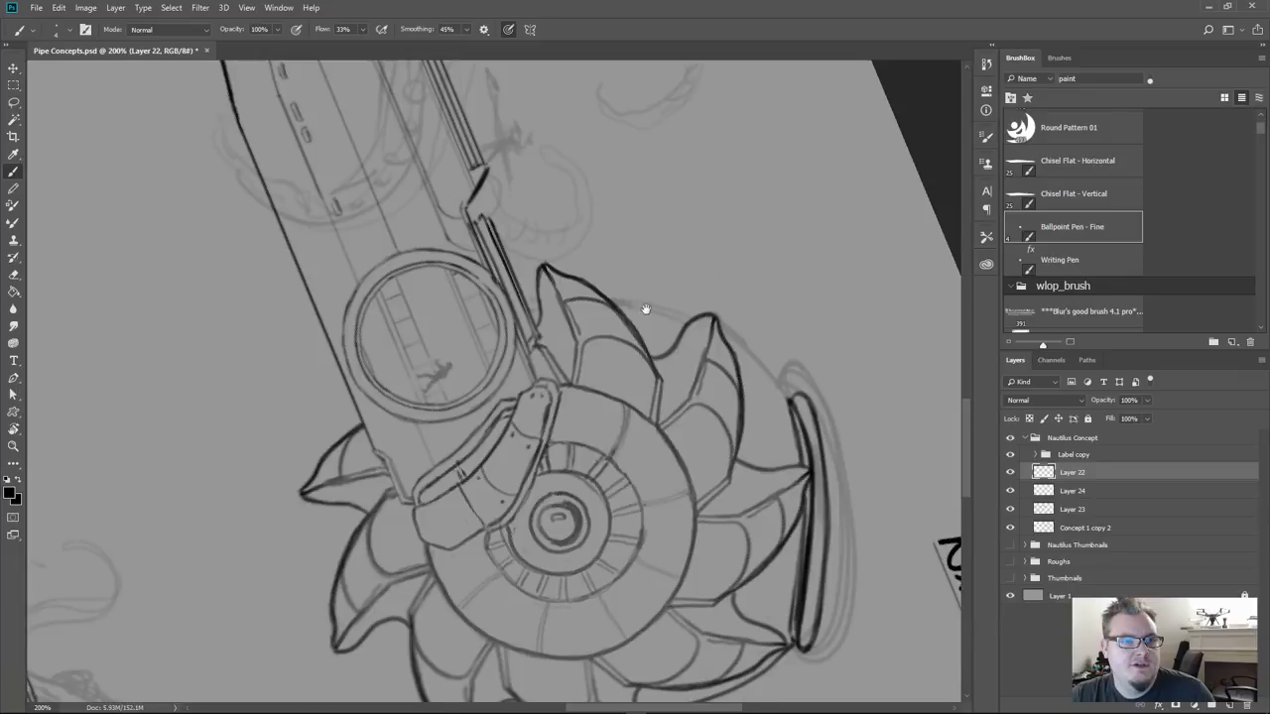
left_click_drag(635, 313, 564, 240)
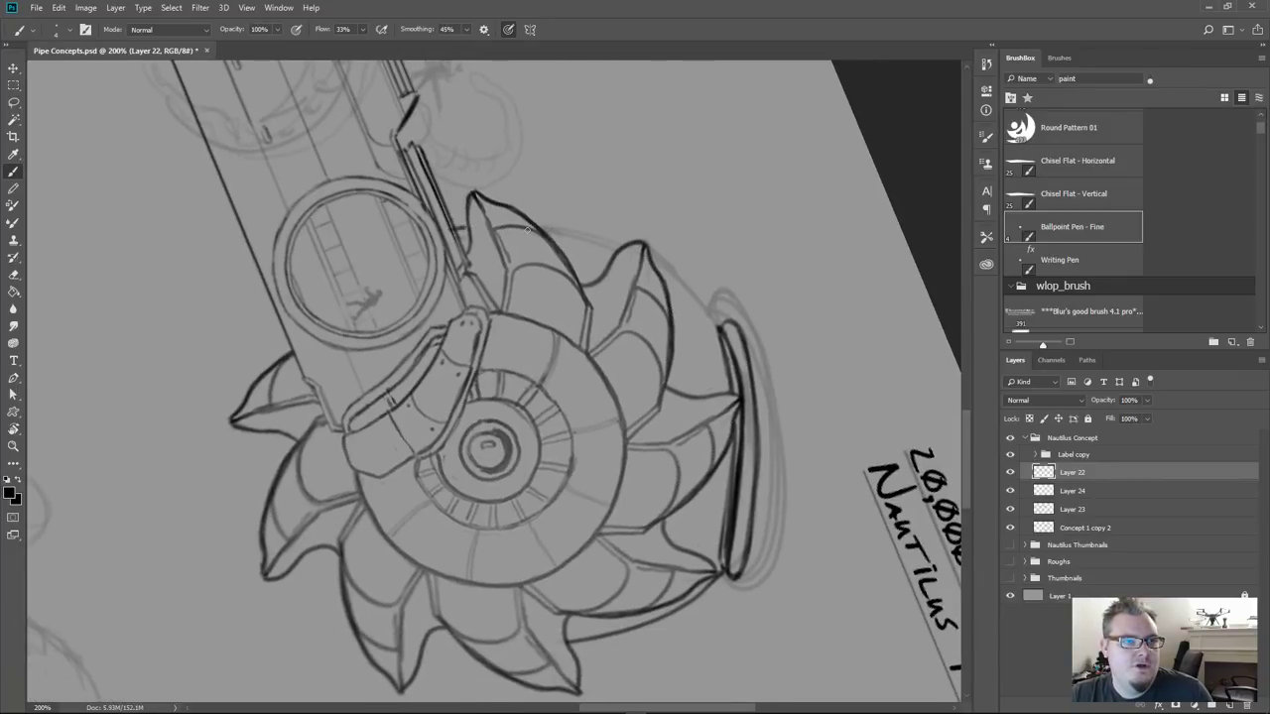
mouse_move(533, 229)
left_mouse_down()
mouse_move(603, 238)
mouse_move(662, 266)
mouse_move(718, 333)
left_mouse_up()
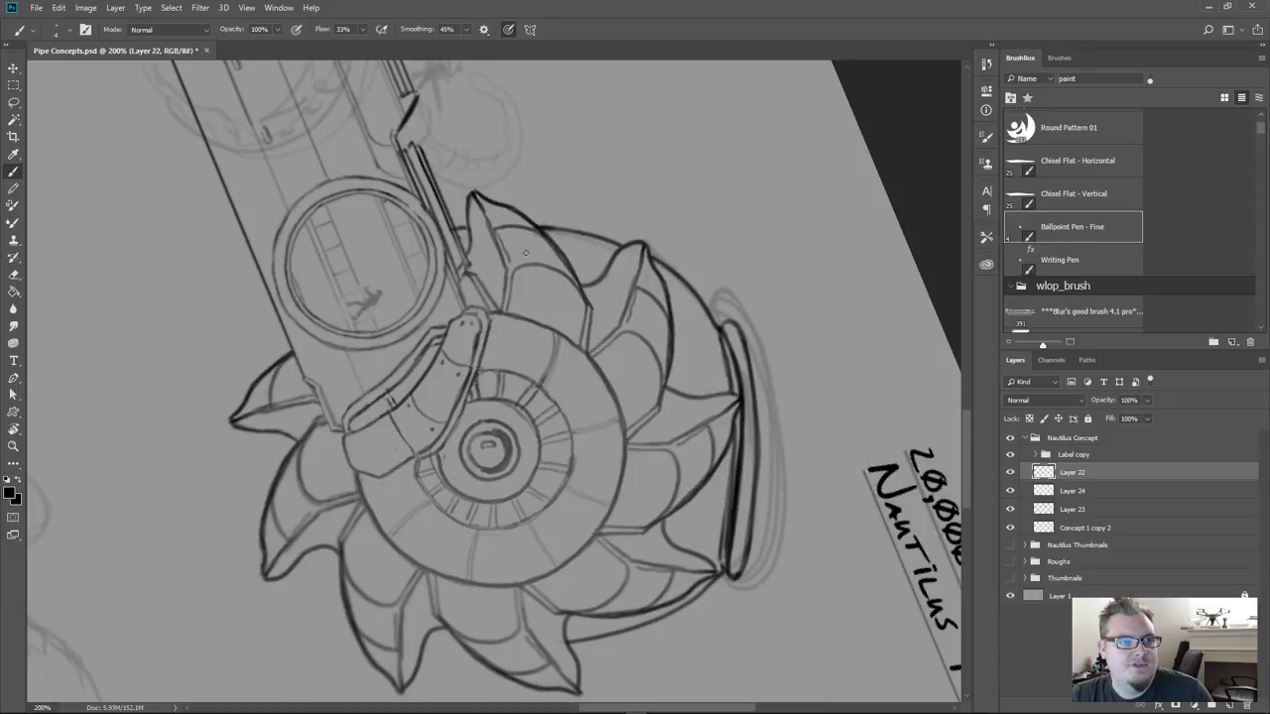
Straighten the rotated canvas back to a rotation angle of 0° and return to the Brush tool
key("r")
mouse_move(599, 159)
left_mouse_down()
mouse_move(550, 170)
mouse_move(584, 156)
mouse_move(591, 171)
mouse_move(417, 307)
left_mouse_up()
key("b")
mouse_move(474, 374)
left_mouse_down()
mouse_move(559, 303)
mouse_move(626, 321)
left_mouse_up()
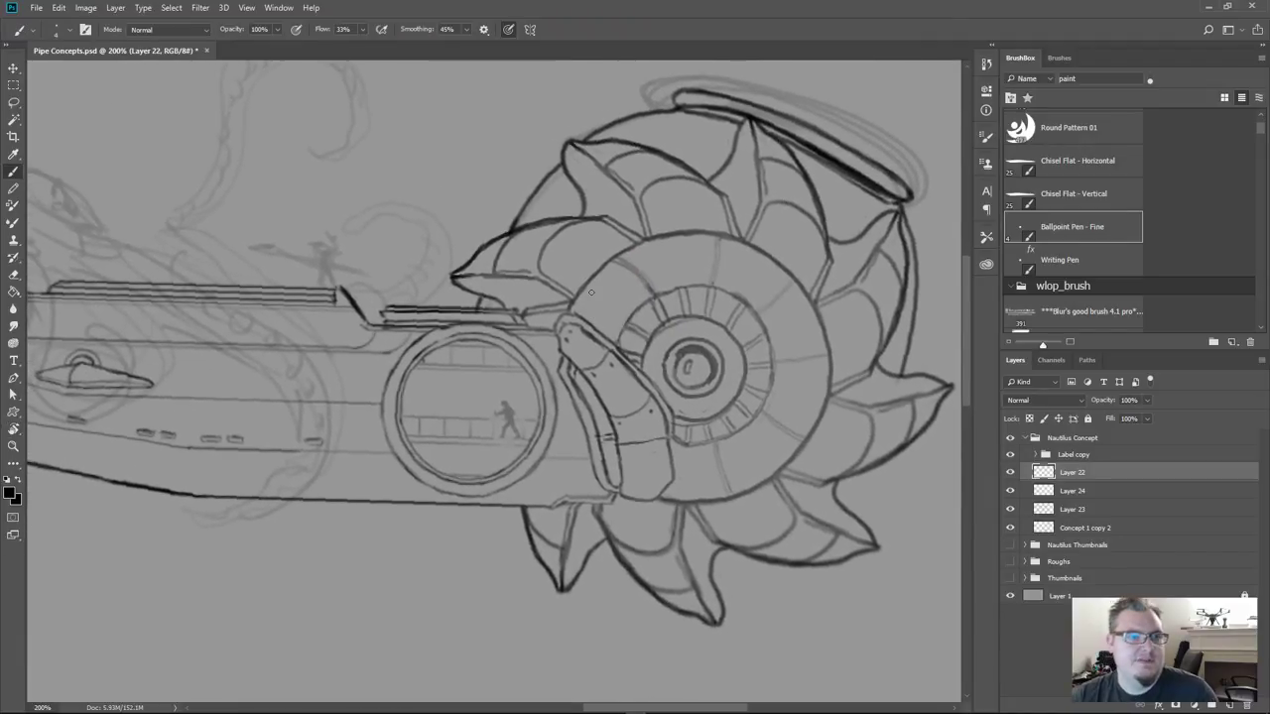
key("r")
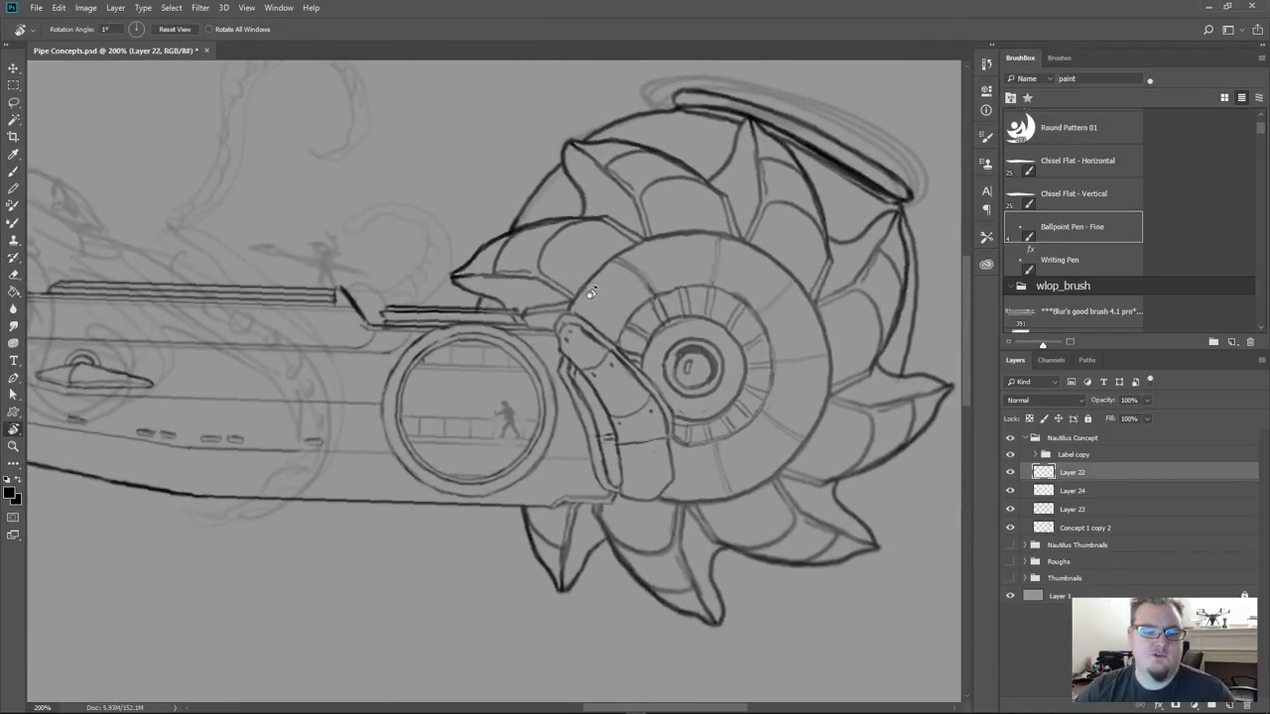
key("b")
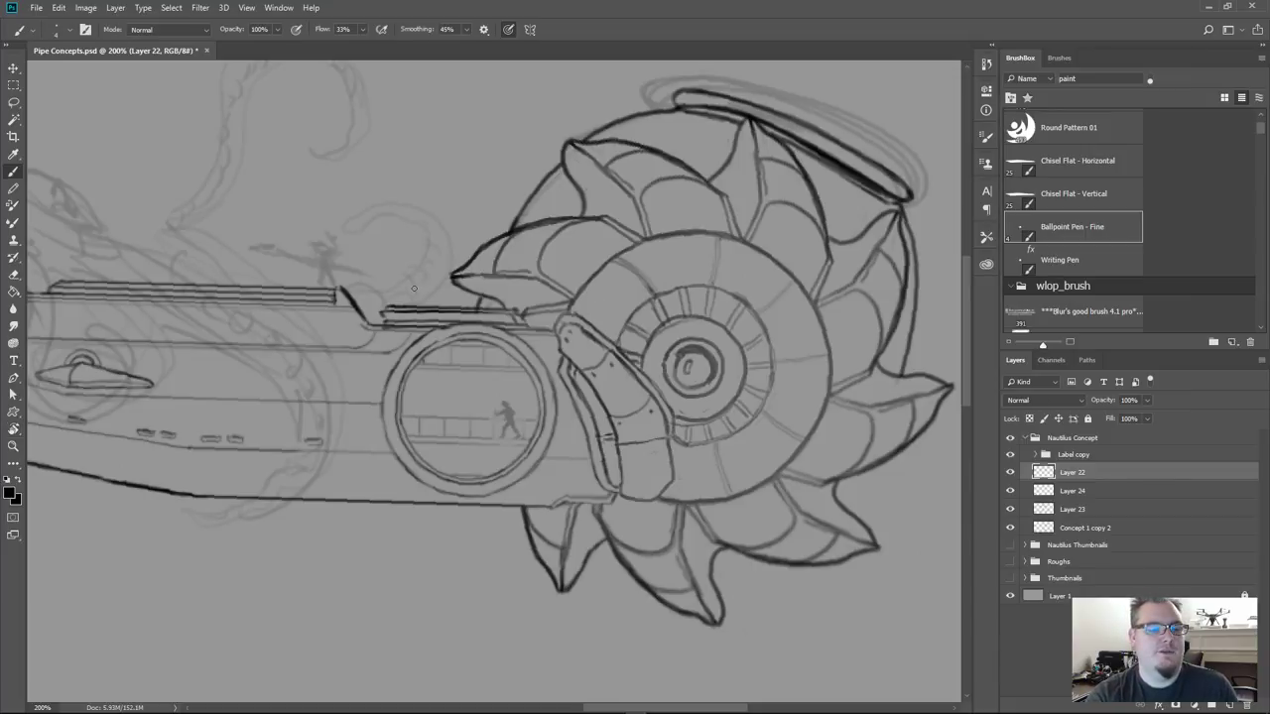
key("r")
left_click_drag(404, 264, 384, 271, "shift")
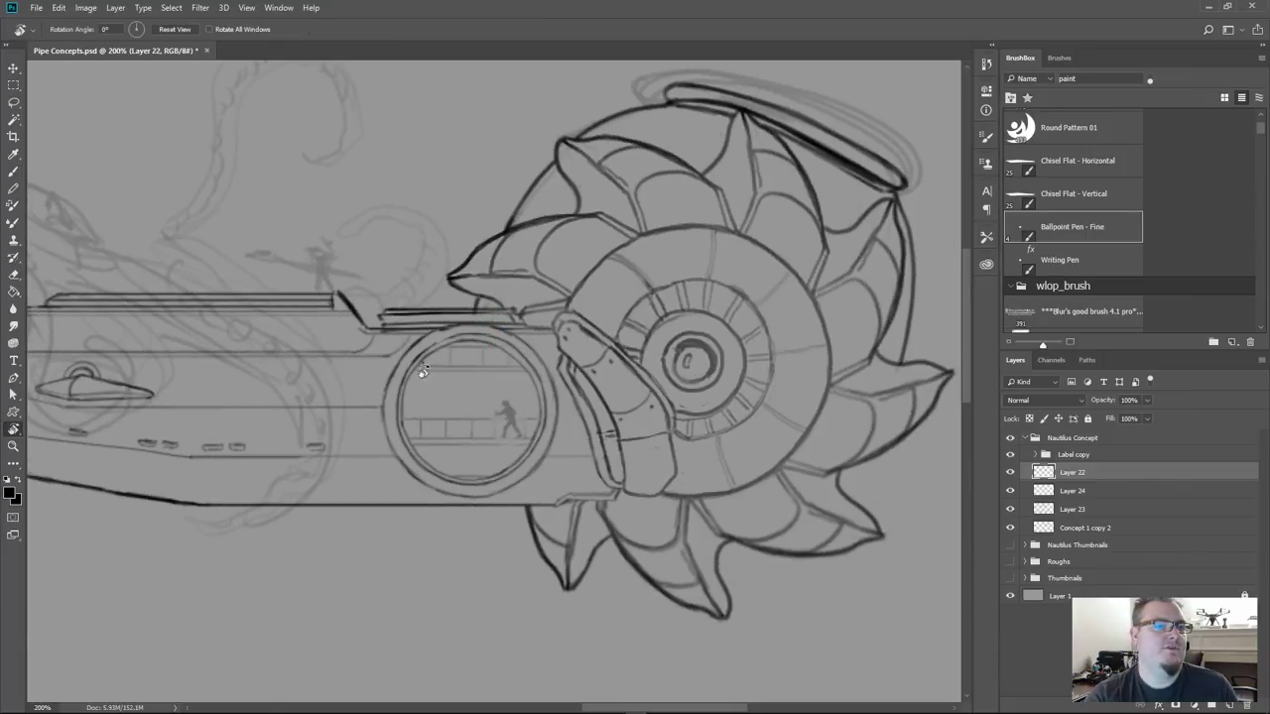
key("b")
Zoom out to review both pipes, then zoom back to 200% on the upper pipe's octopus sketch
left_click_drag(437, 429, 520, 403)
key("ctrl+minus")
key("ctrl+minus")
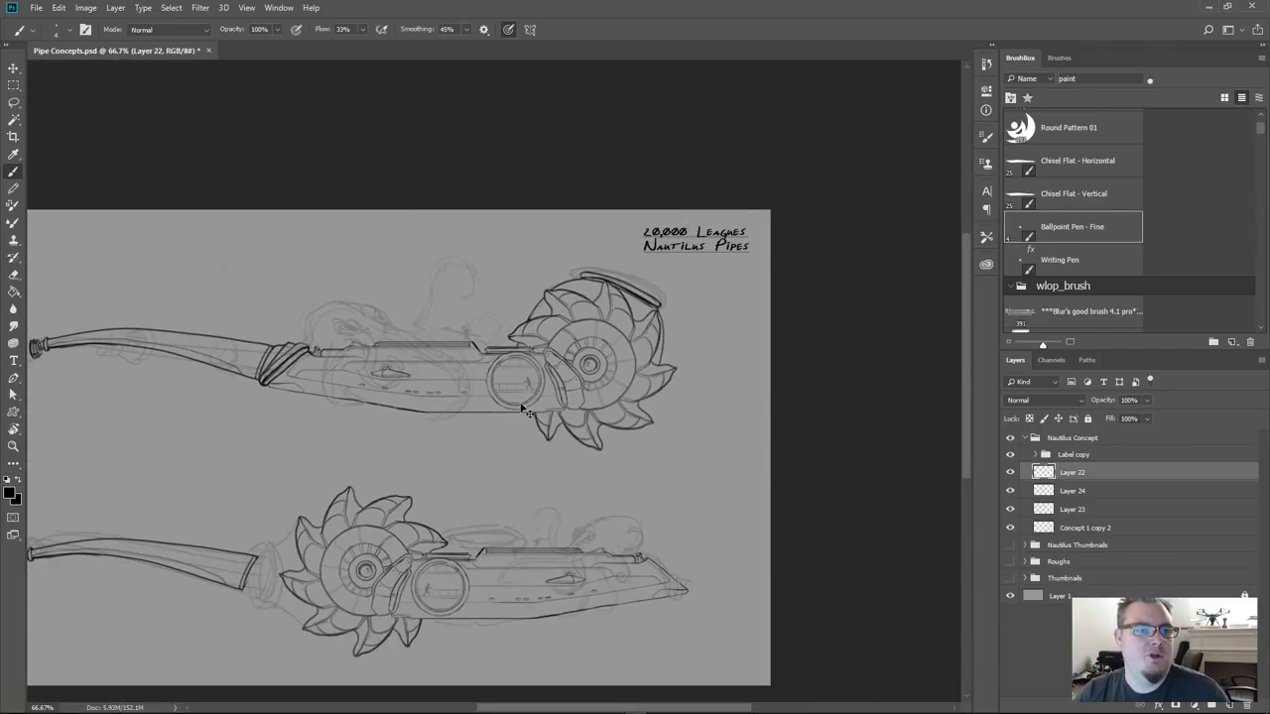
key("ctrl+plus")
left_click_drag(439, 396, 546, 408)
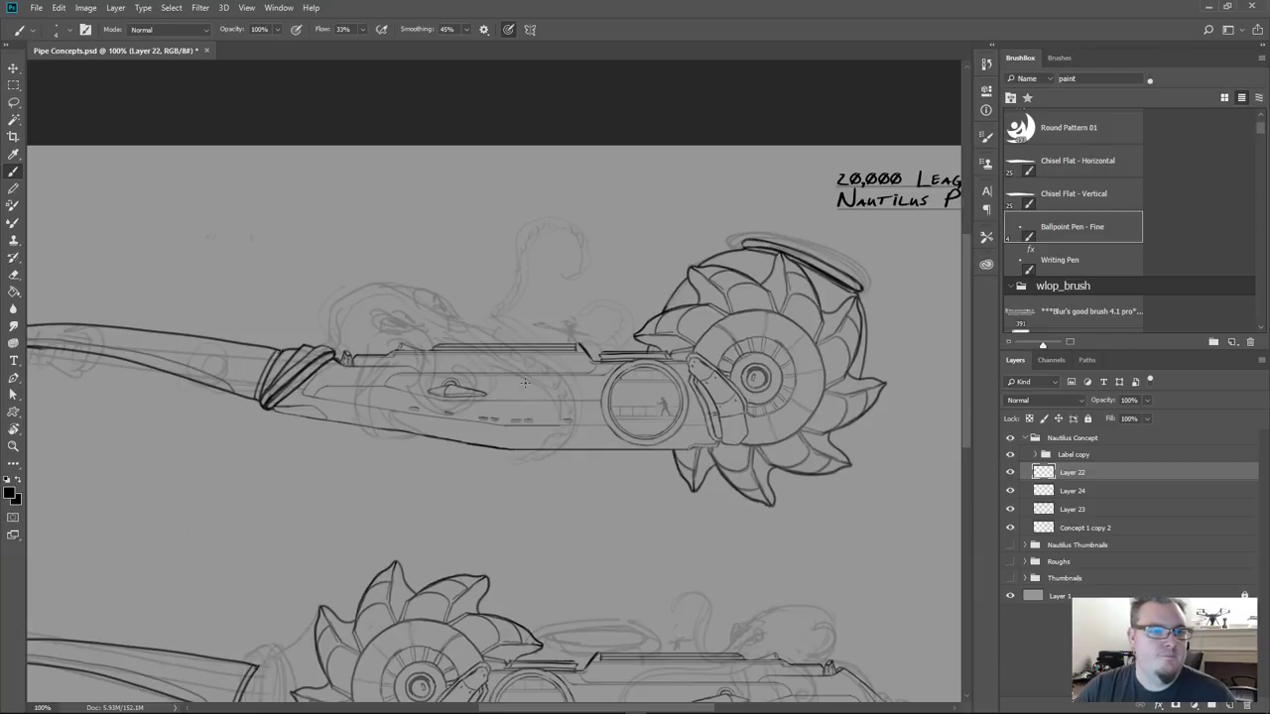
key("ctrl+plus")
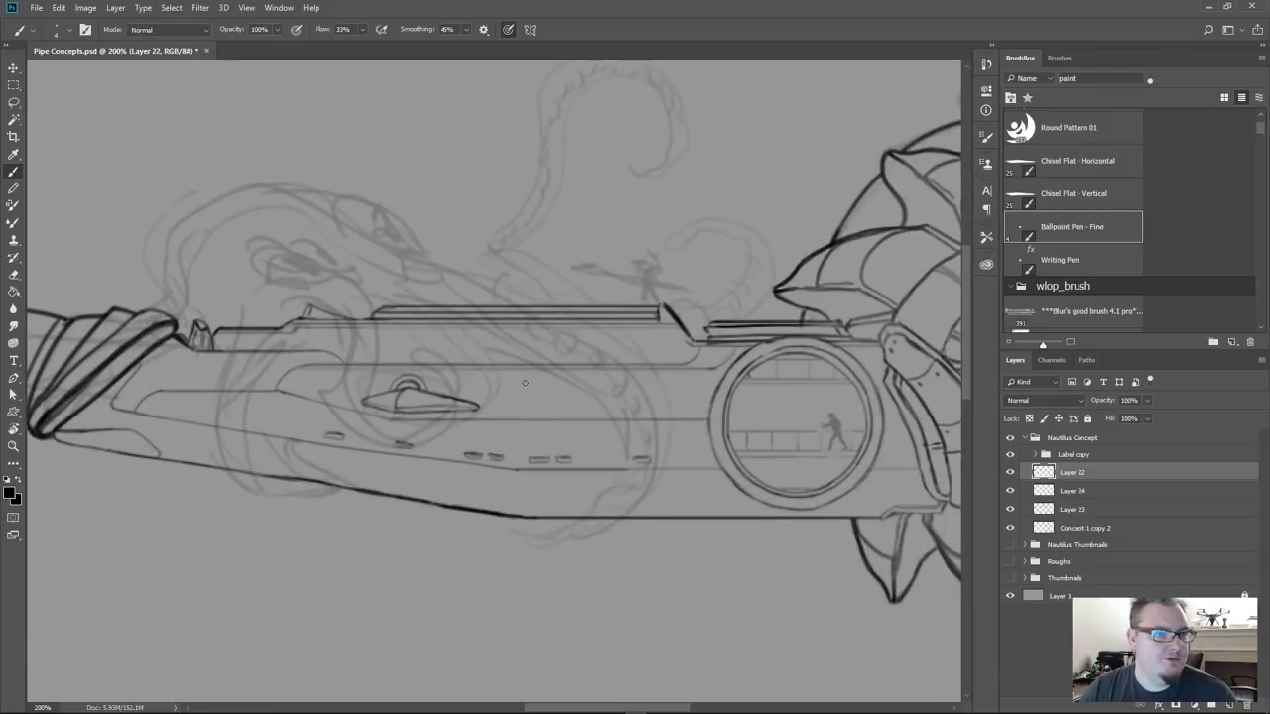
left_click_drag(436, 316, 610, 382)
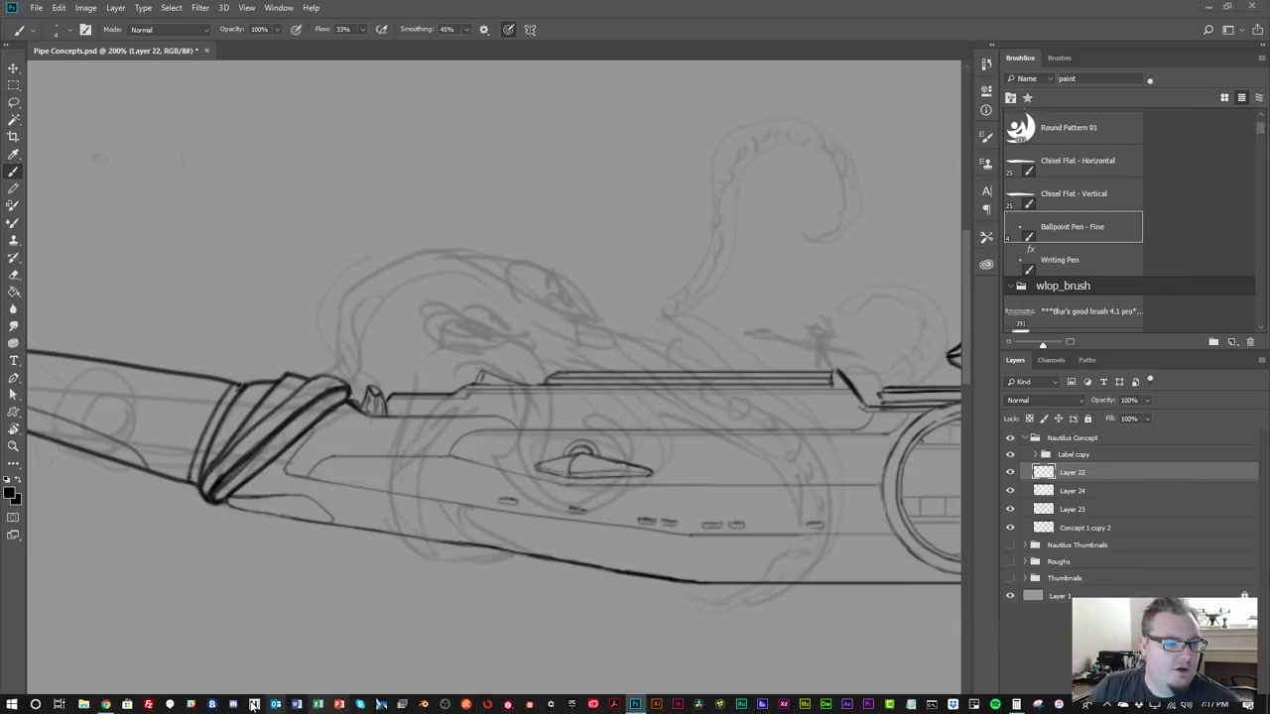
Switch to the Pinterest Pipe board in Chrome and study the octopus ink drawing's head, tentacles and suckers
left_click(105, 704)
scroll(431, 322, "up", 15)
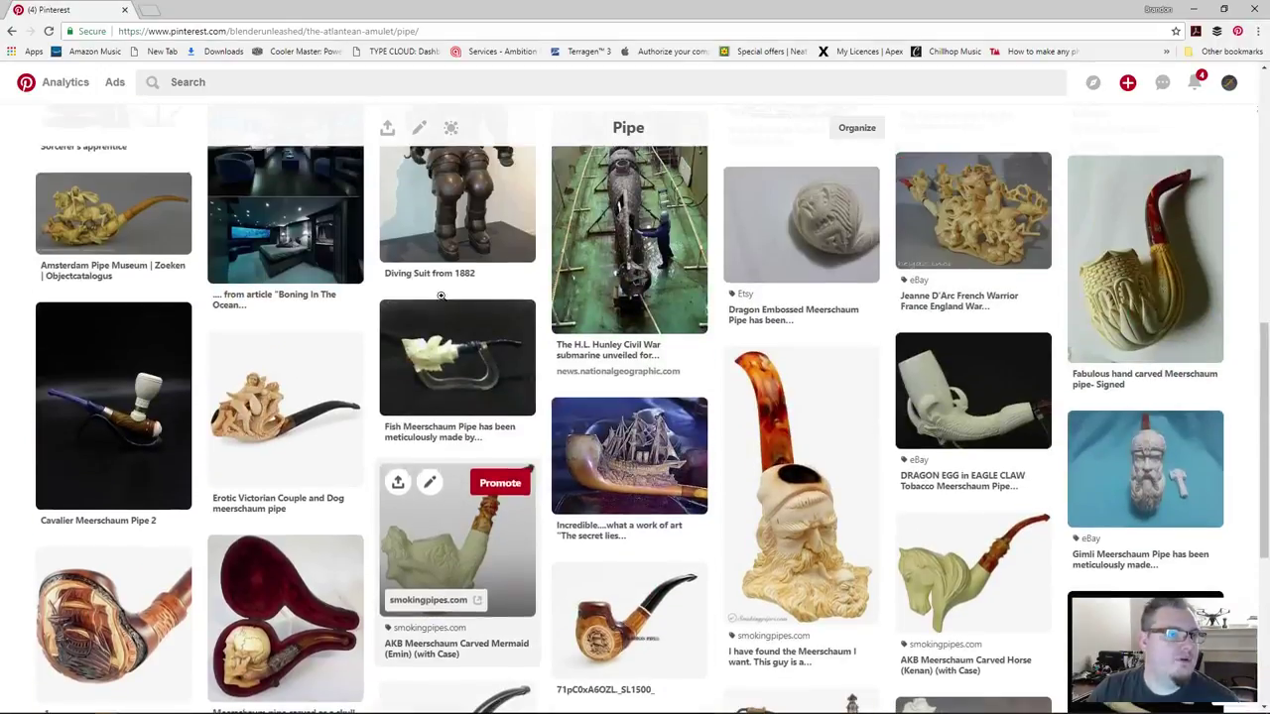
scroll(431, 321, "up", 2)
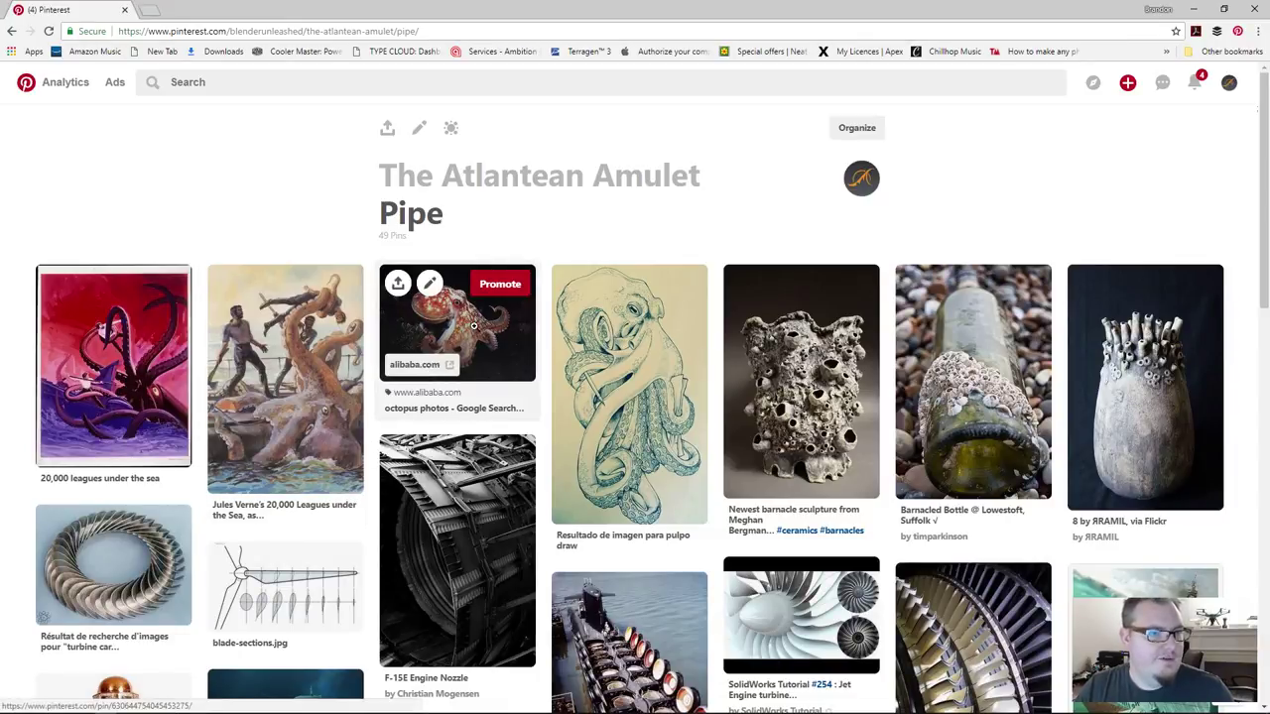
left_click(660, 405)
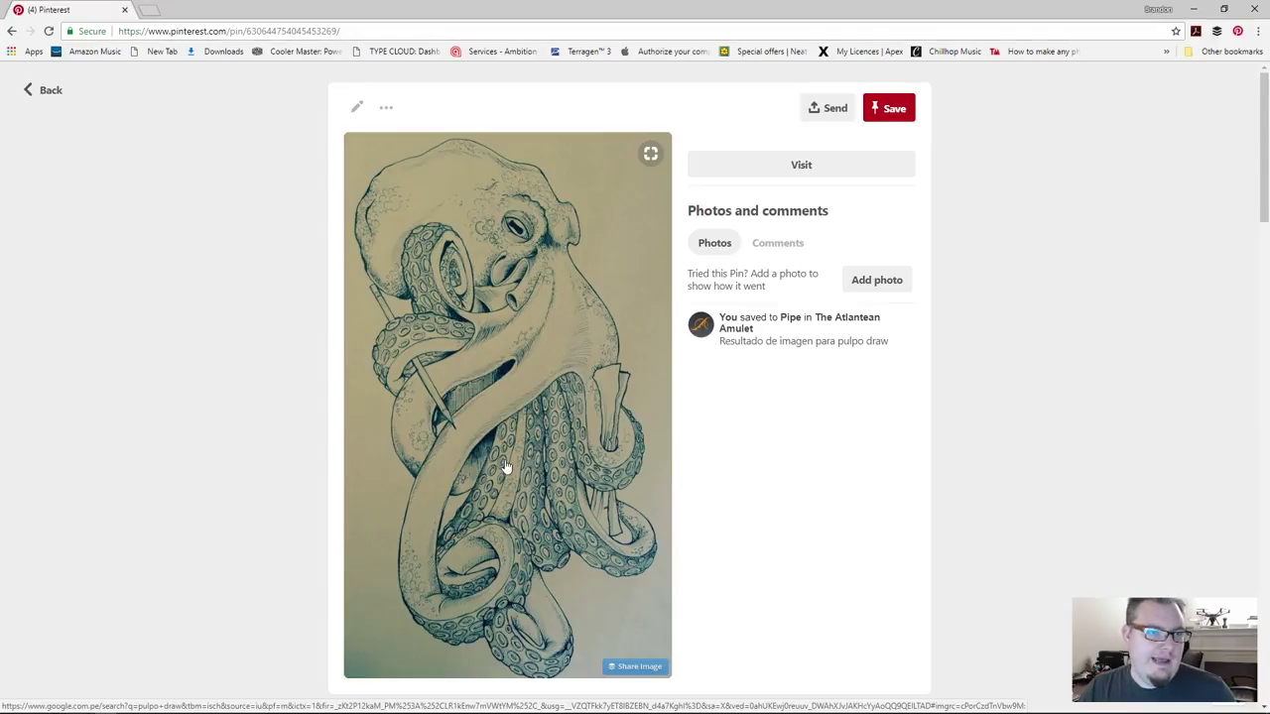
left_click(47, 92)
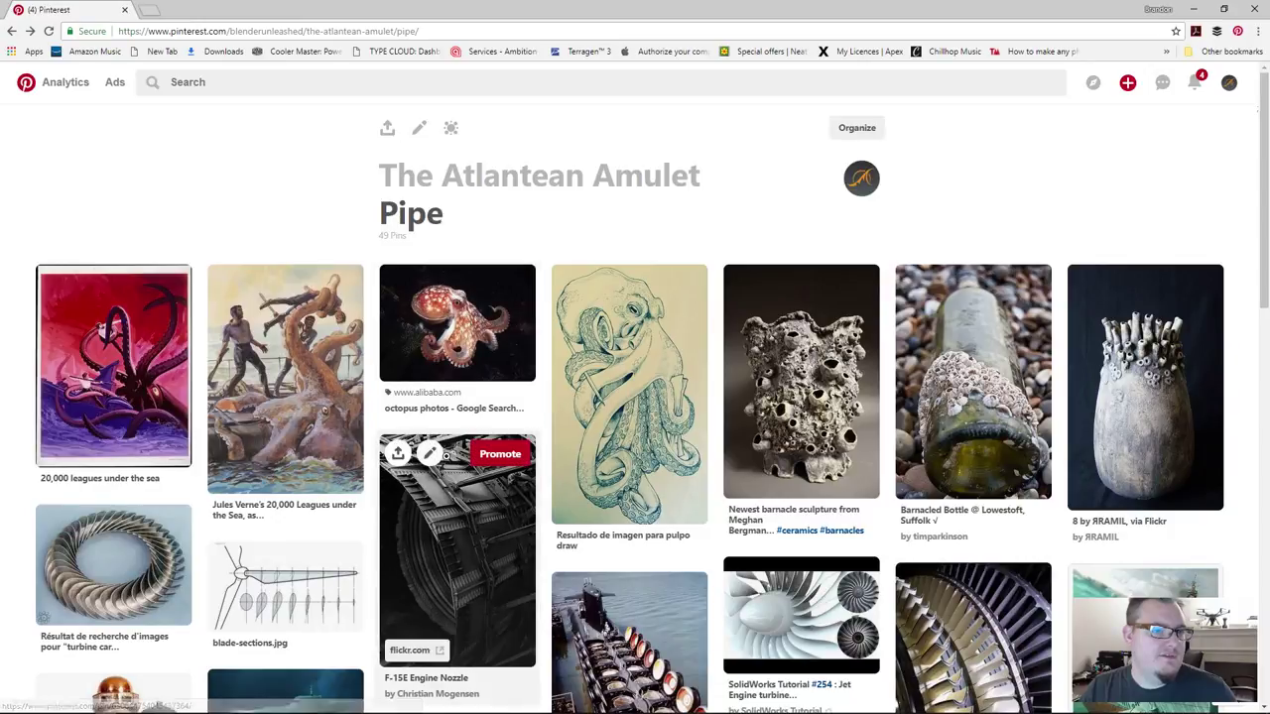
Study the spotted octopus photo and the Jules Verne 20,000 Leagues painting on the Pipe board as references
left_click(449, 369)
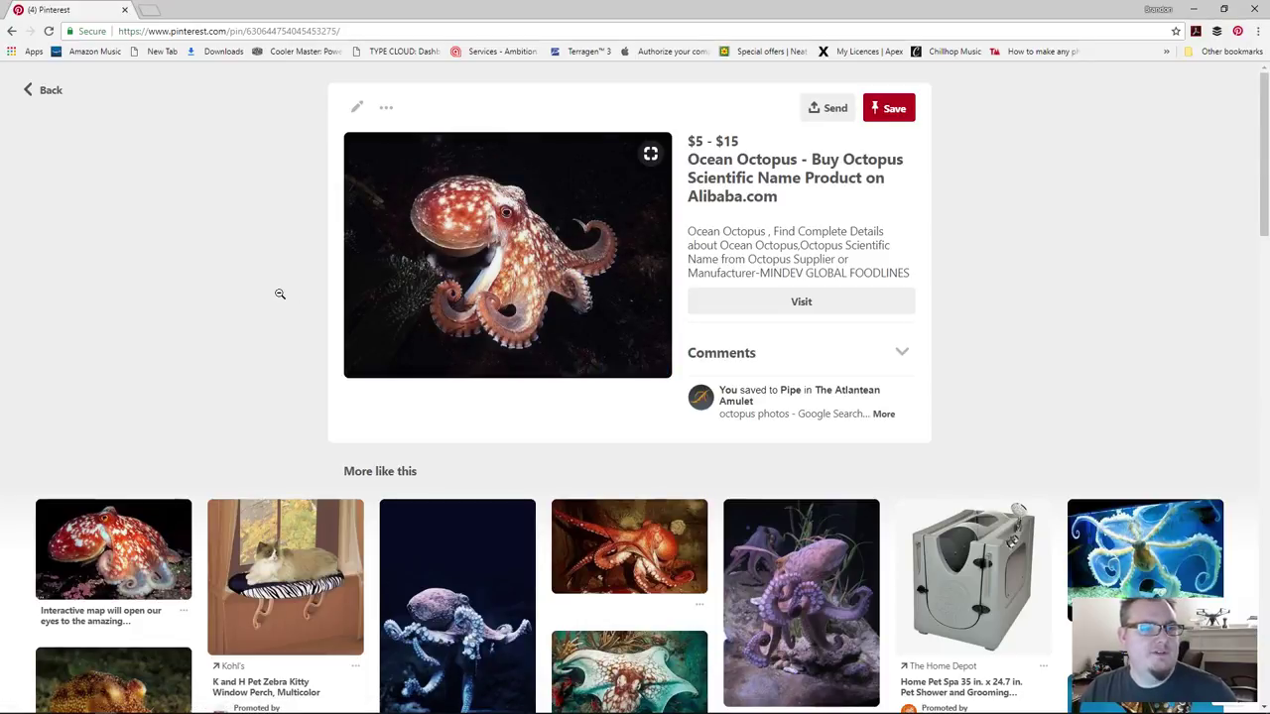
left_click(40, 89)
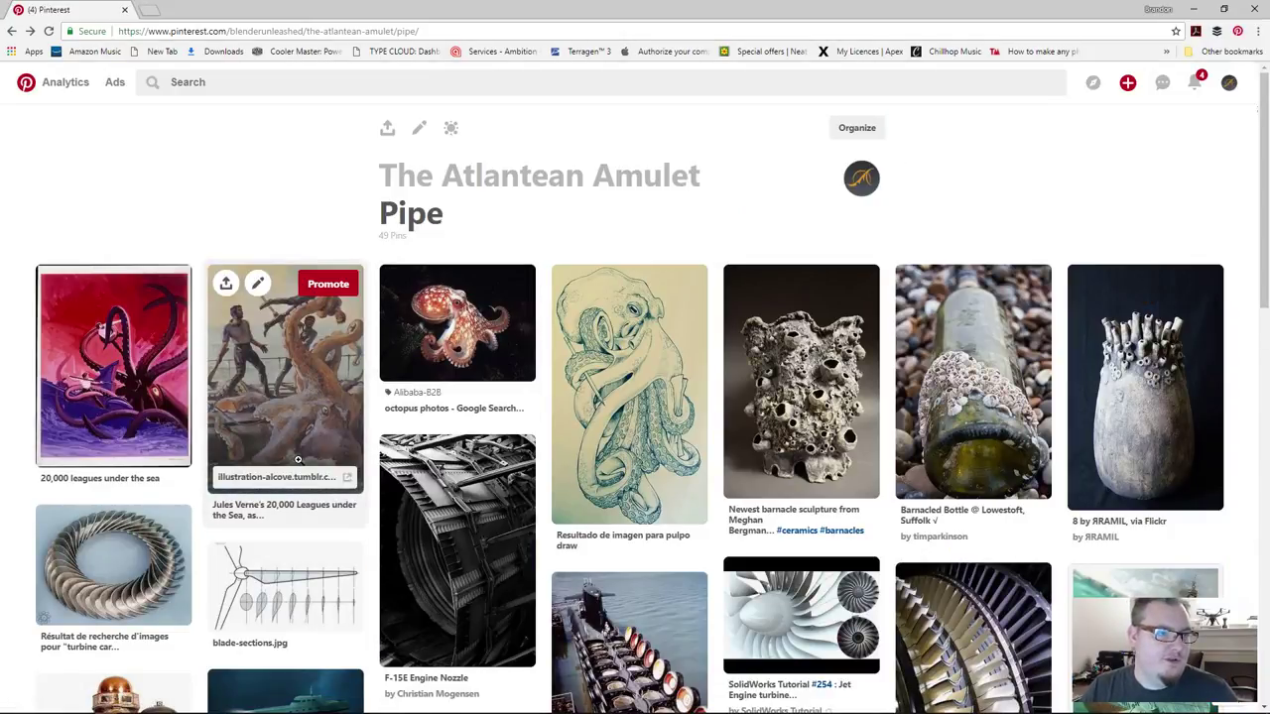
left_click(300, 416)
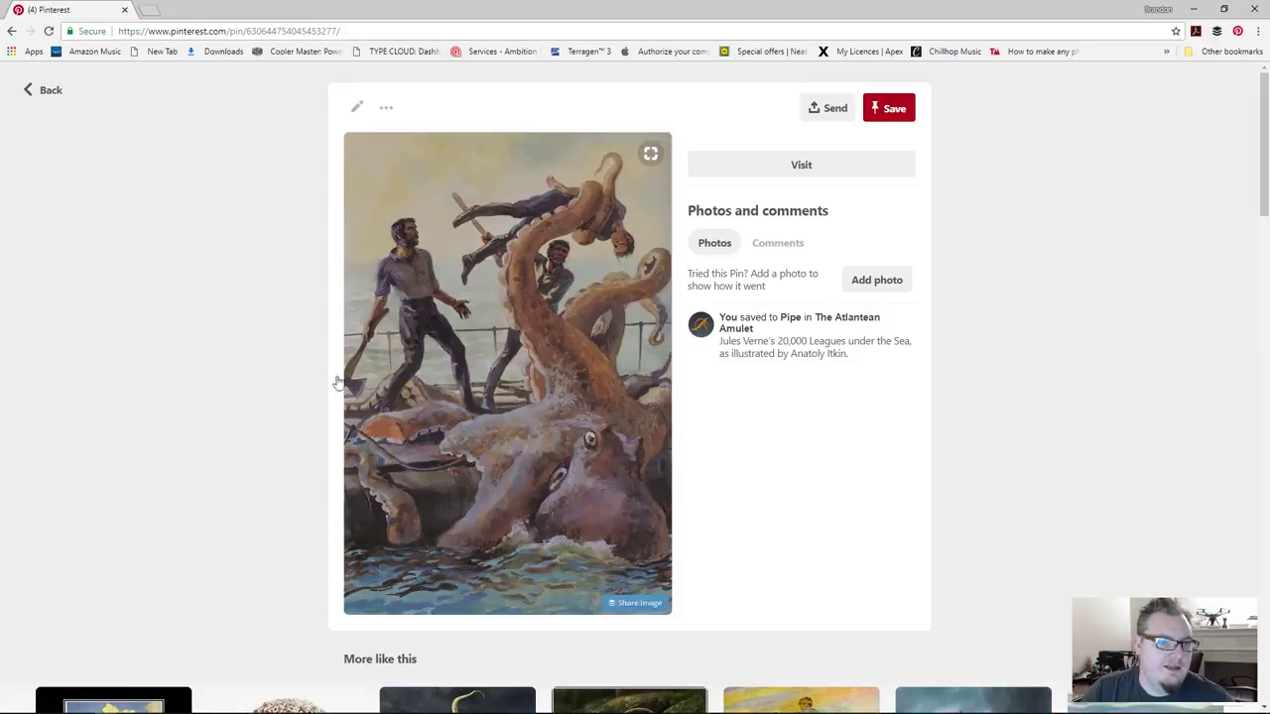
Study the red and purple 20,000 leagues under the sea painting from the Pipe board as a tentacle reference
left_click(42, 89)
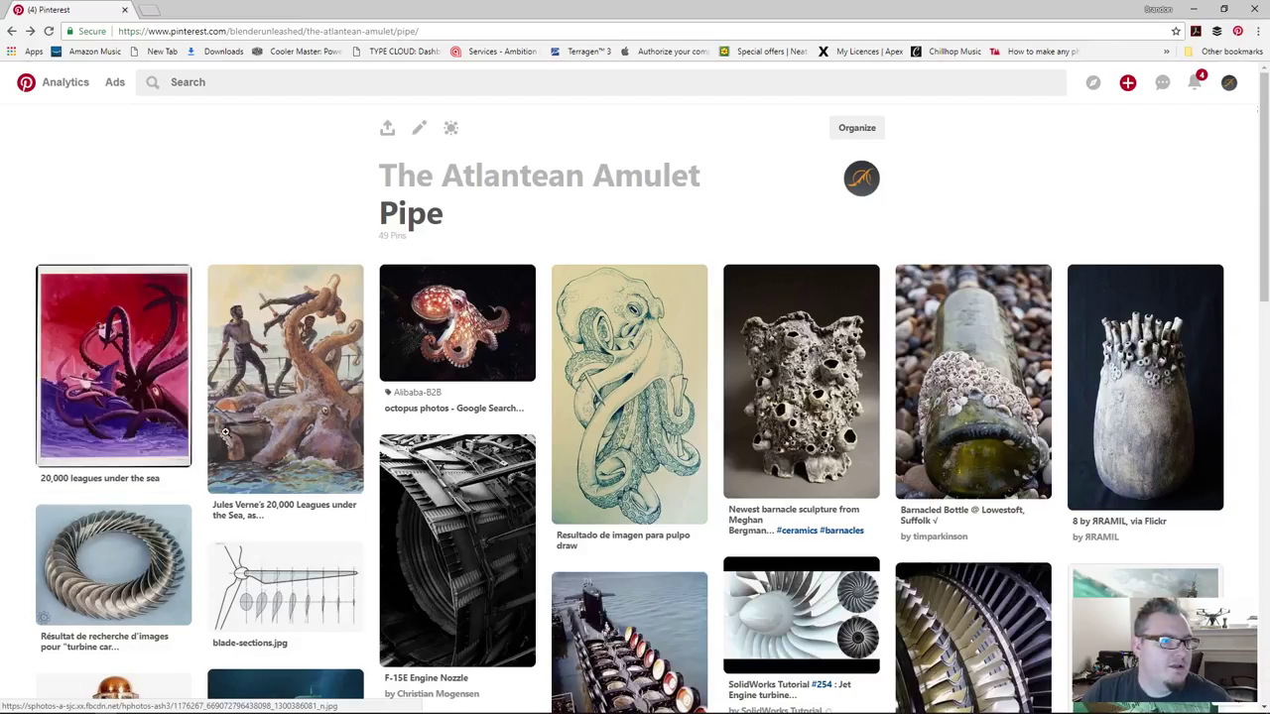
left_click(111, 377)
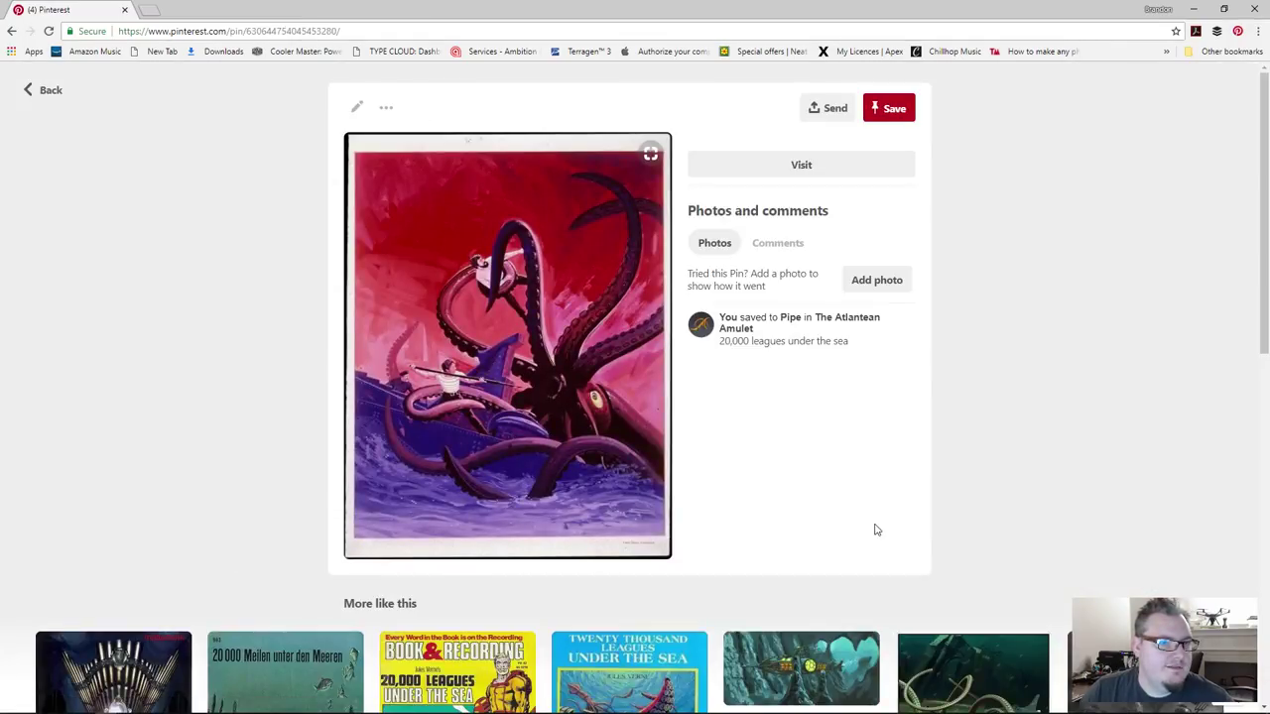
mouse_move(654, 508)
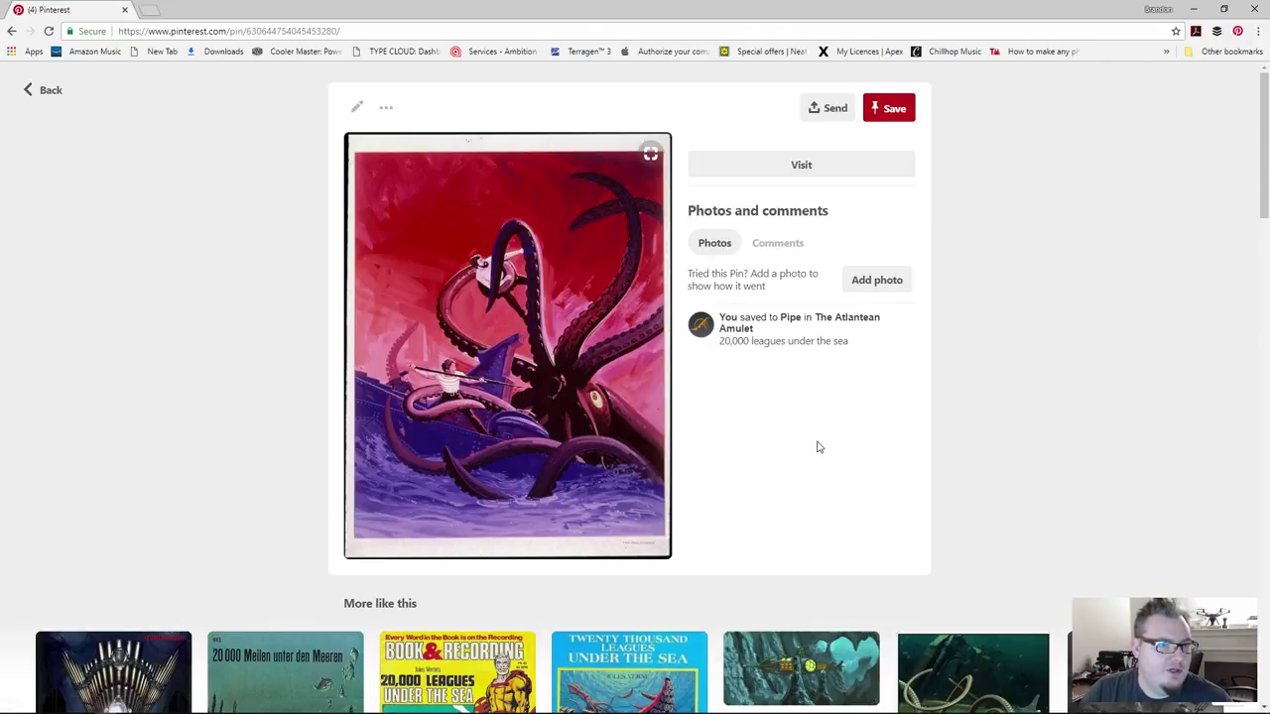
left_click(50, 90)
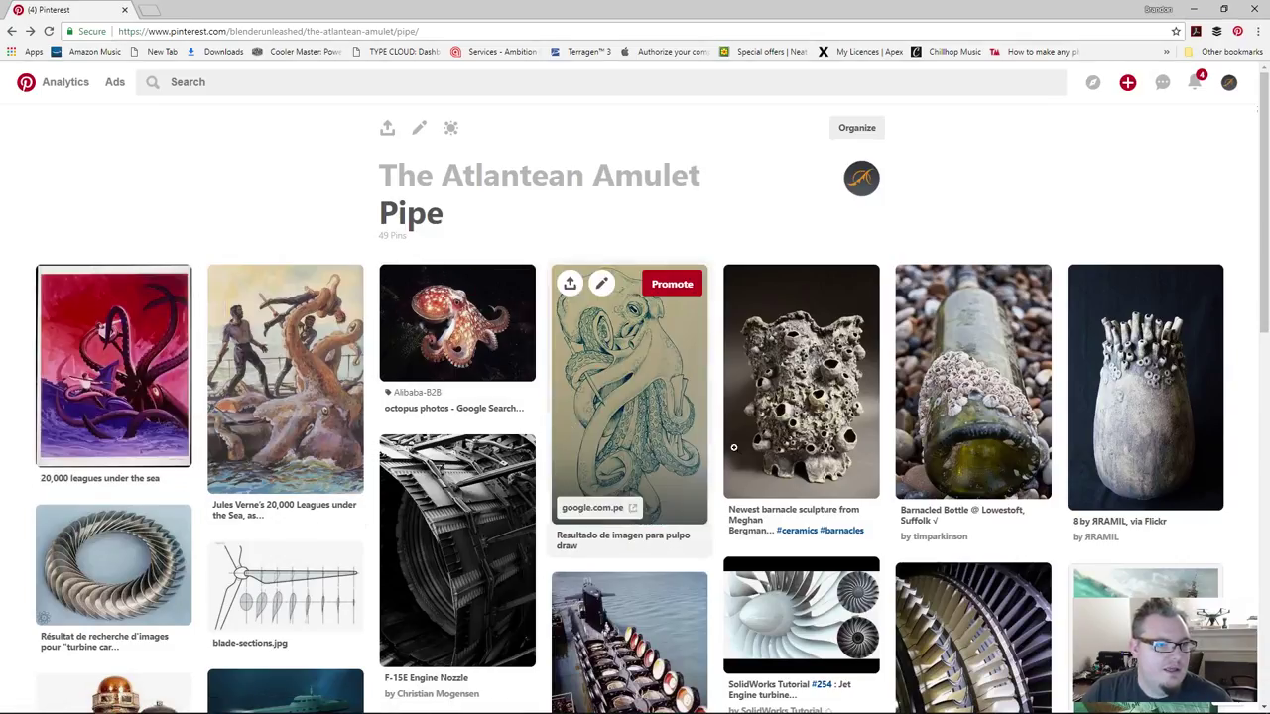
Review the Pipe board's submarine, turbine, diving suit and octopus reference images
scroll(794, 268, "down", 1)
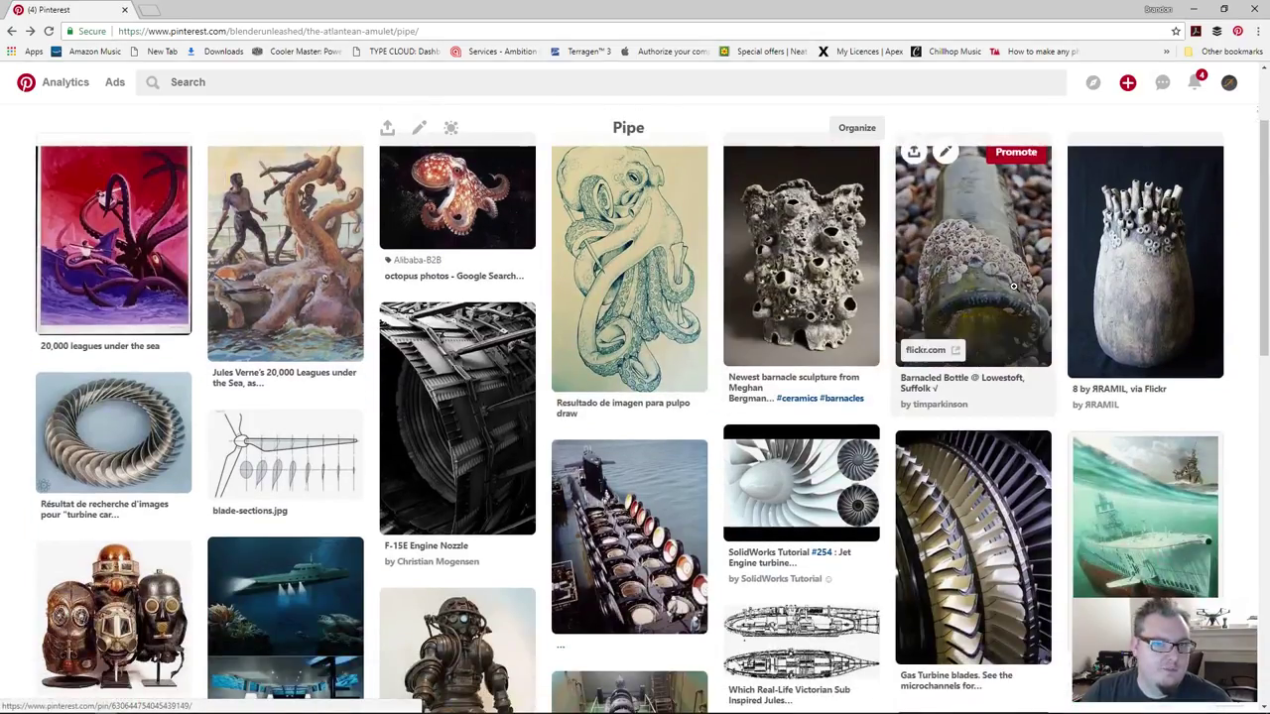
scroll(967, 416, "down", 1)
scroll(964, 421, "down", 1)
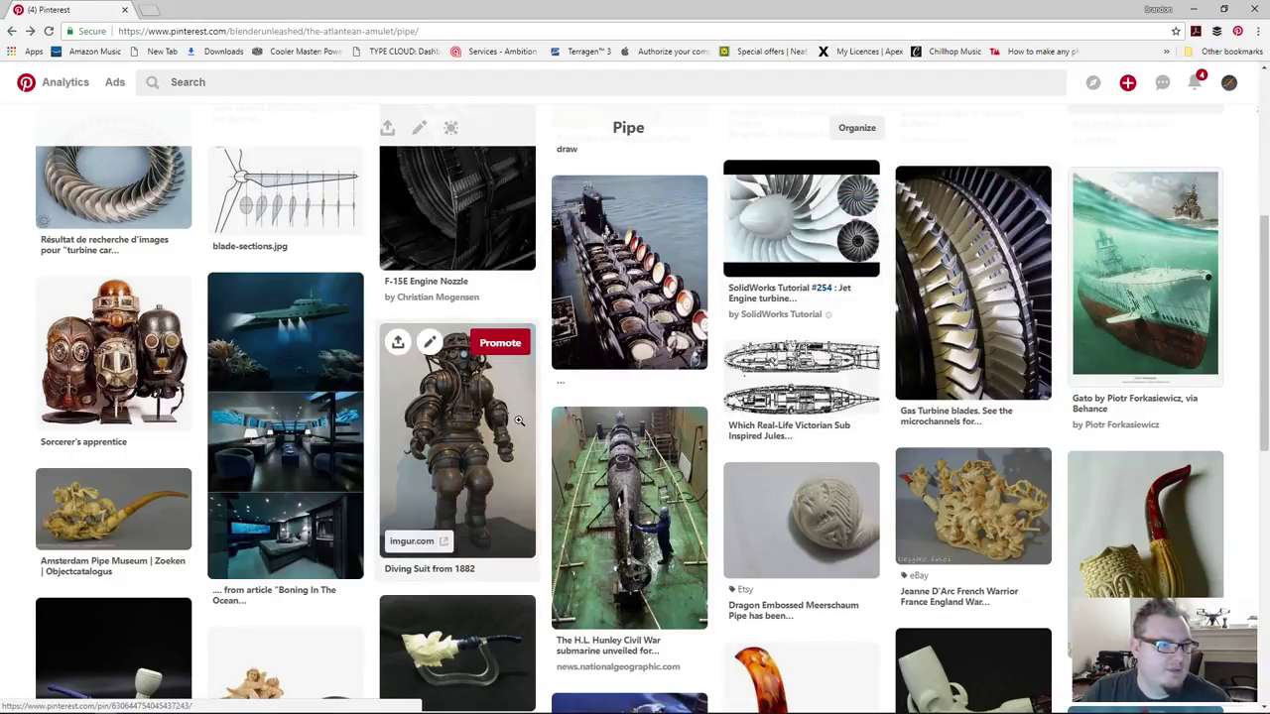
scroll(518, 421, "up", 1)
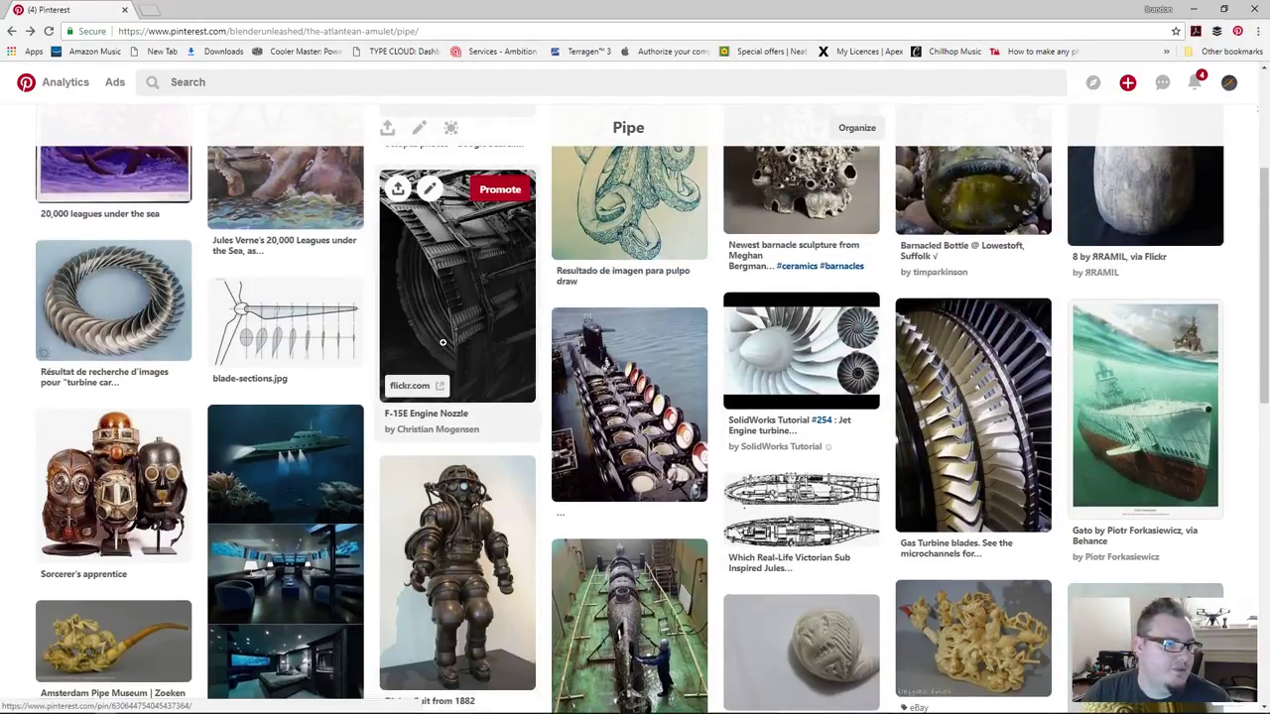
scroll(442, 342, "up", 2)
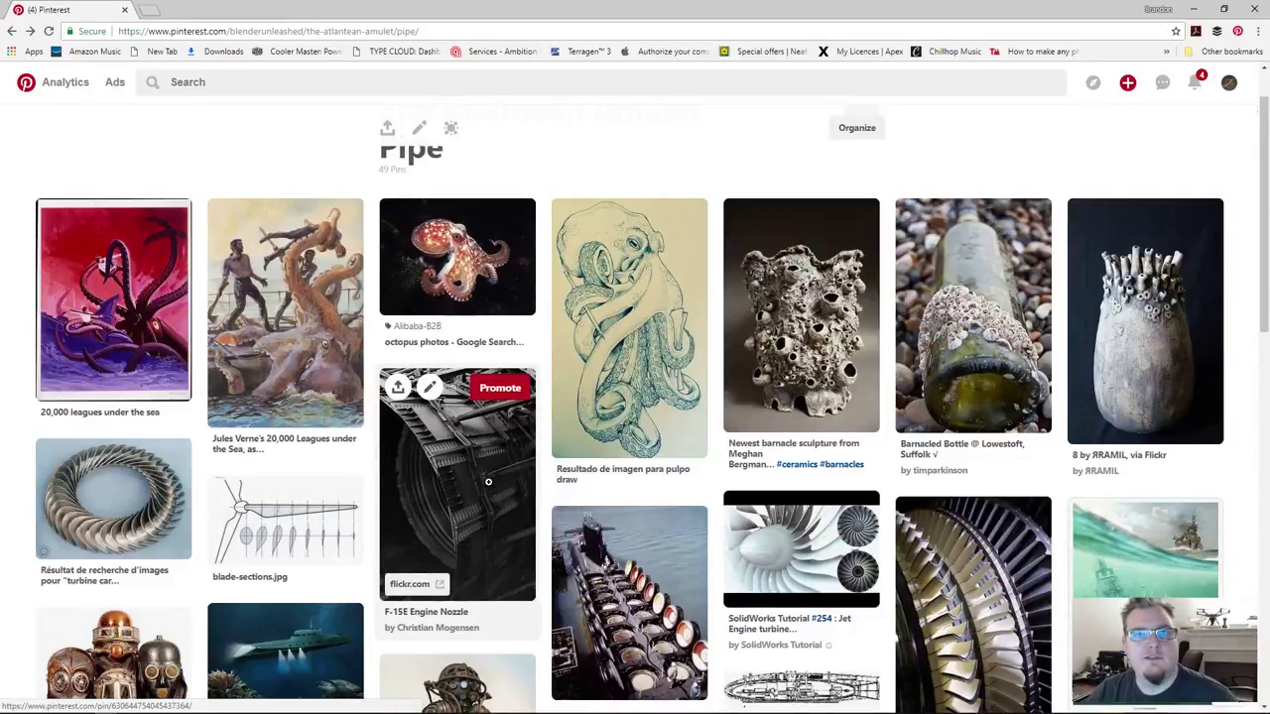
scroll(598, 405, "up", 1)
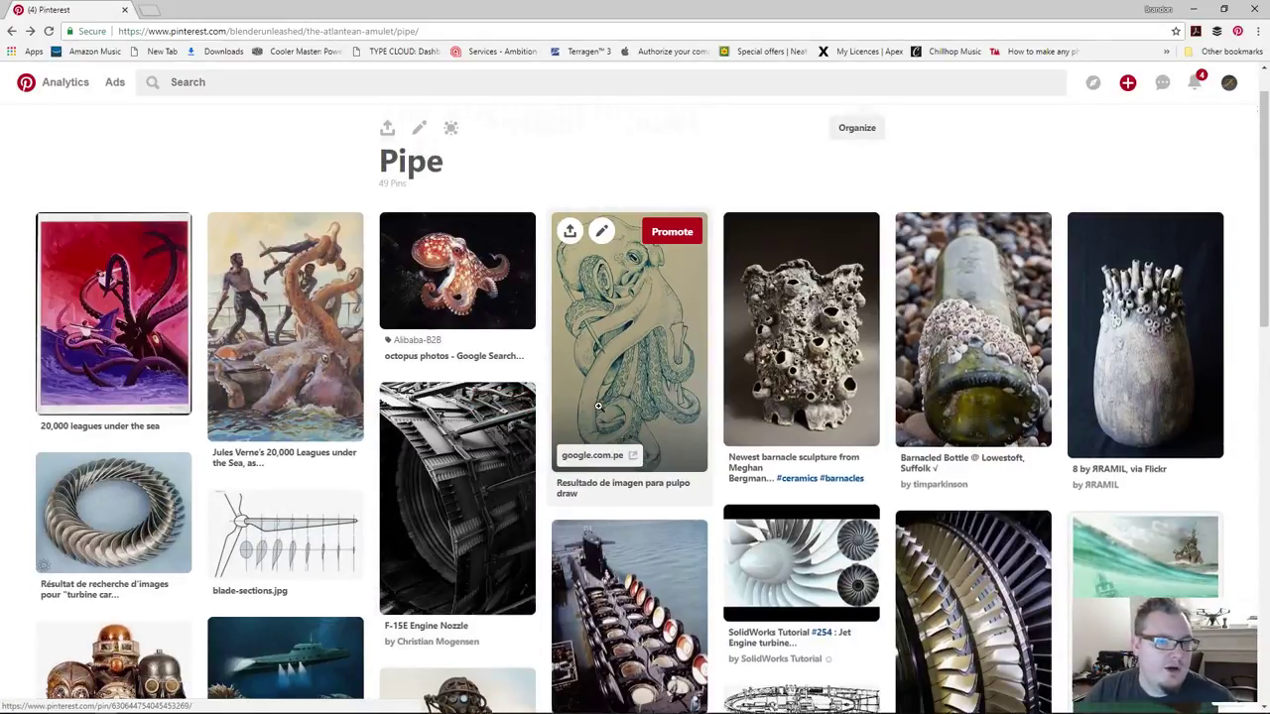
scroll(598, 406, "up", 1)
Switch back to Pipe Concepts.psd in Photoshop and make Layer 22 in the Nautilus Concept group the active layer
left_click_drag(155, 86, 1269, 397)
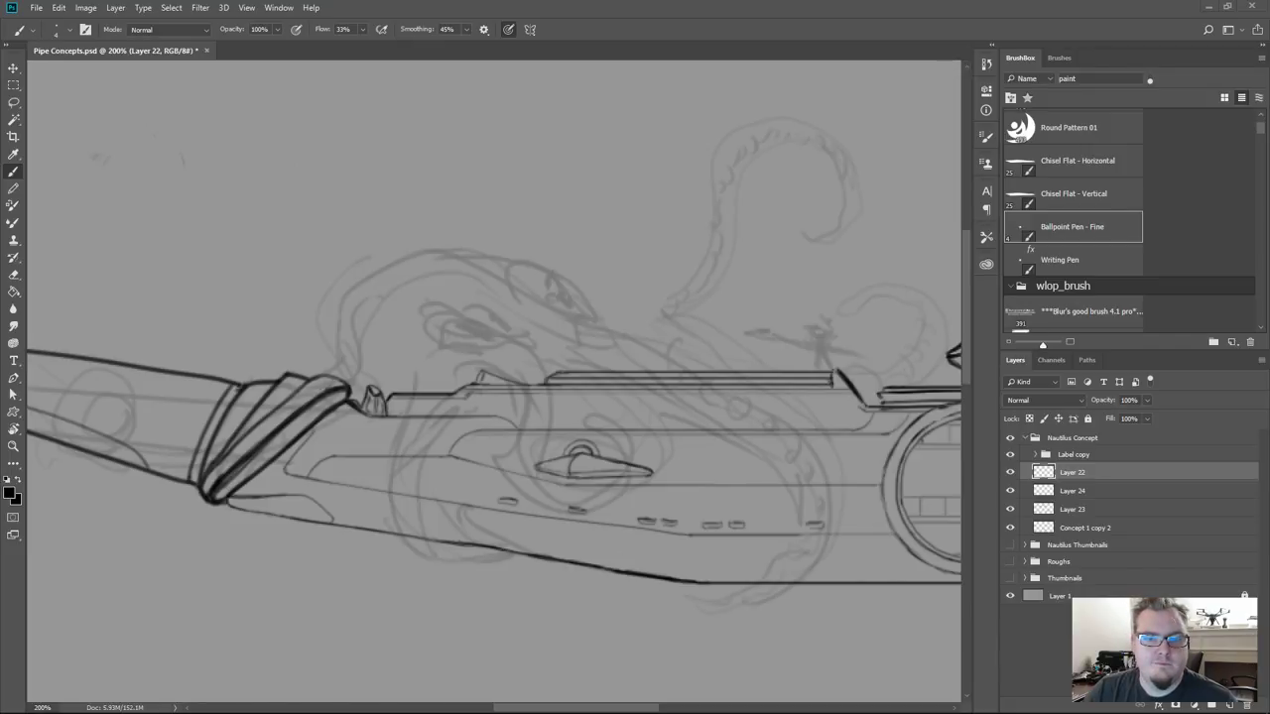
mouse_move(549, 465)
left_mouse_down()
mouse_move(470, 351)
mouse_move(535, 439)
mouse_move(496, 451)
mouse_move(515, 454)
left_mouse_up()
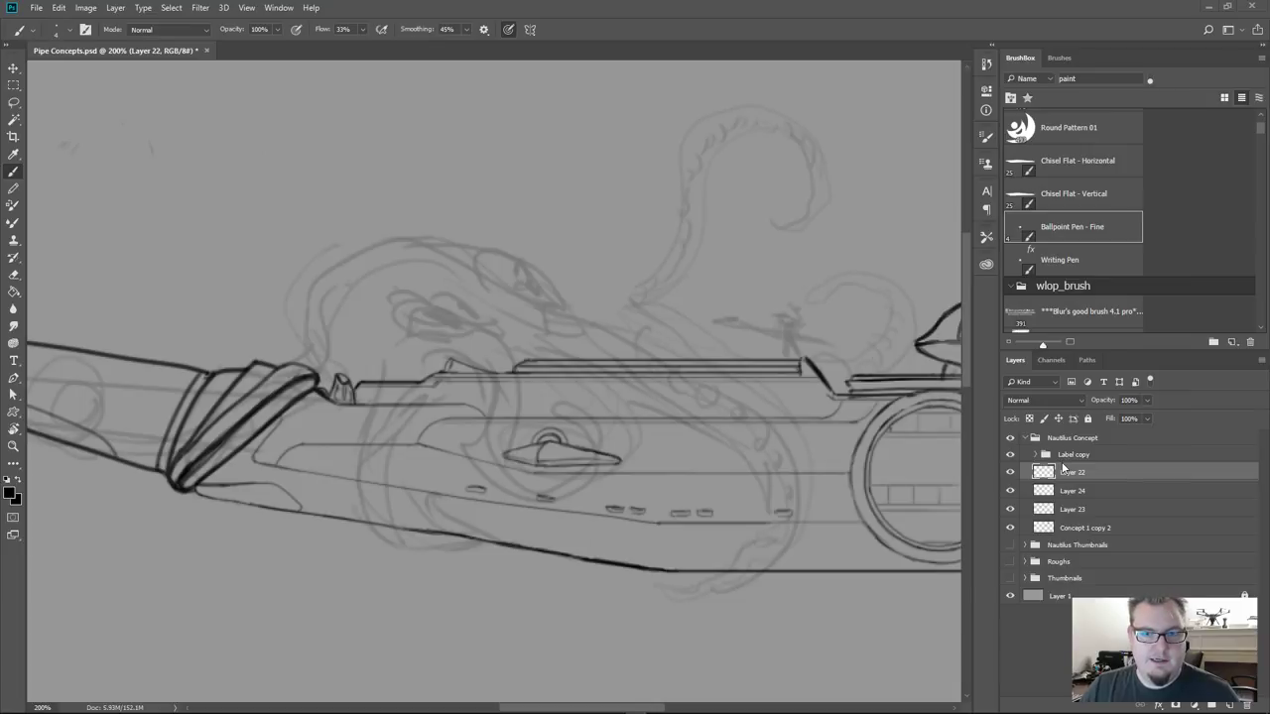
mouse_move(1141, 712)
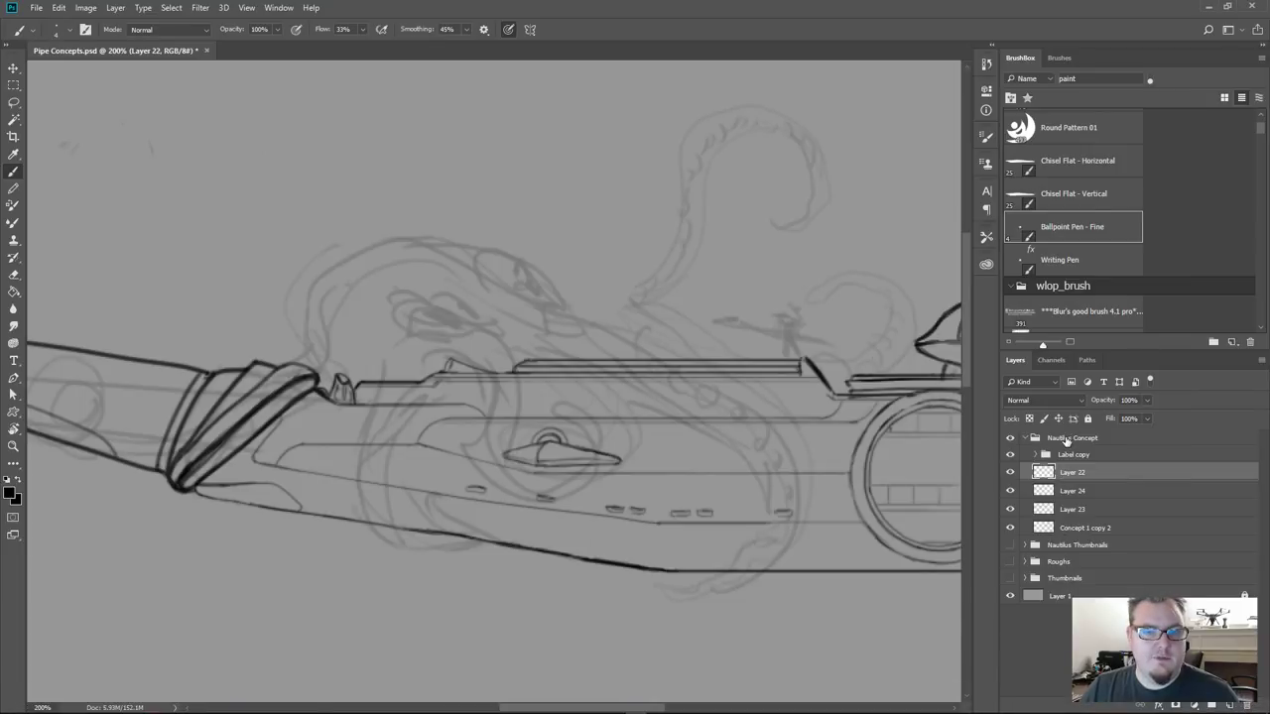
left_click(1067, 439)
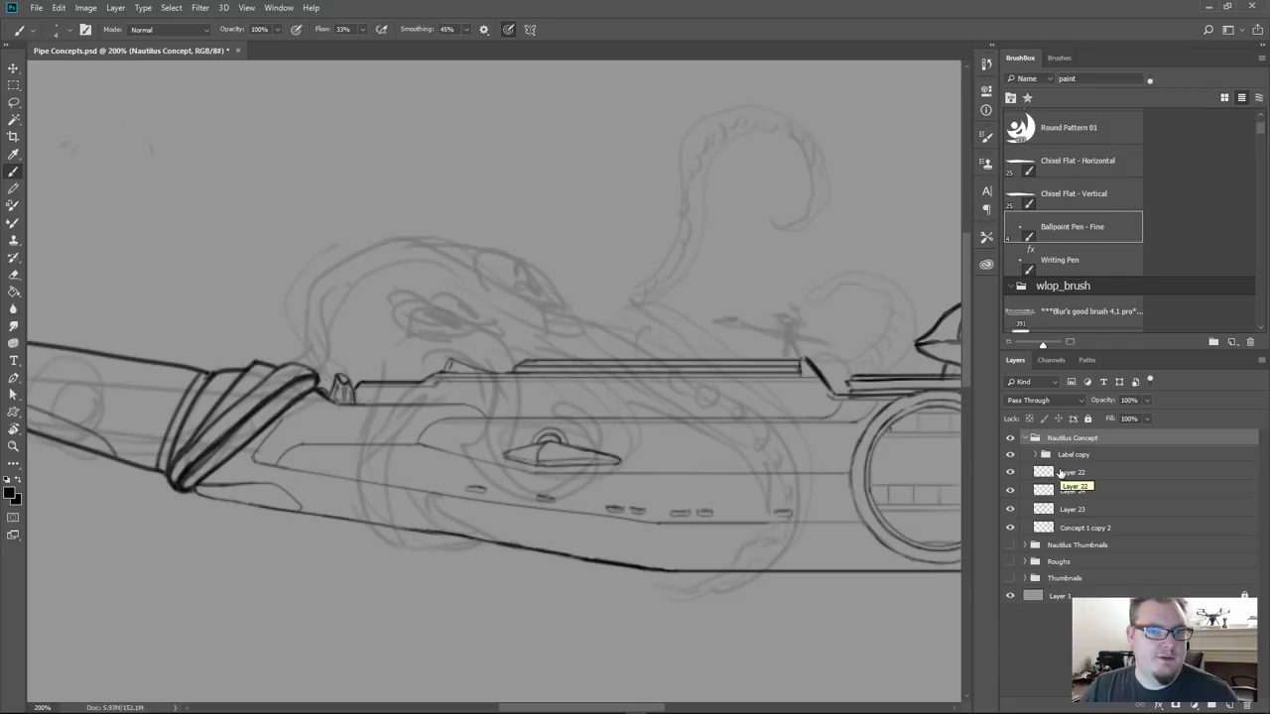
left_click(1060, 473)
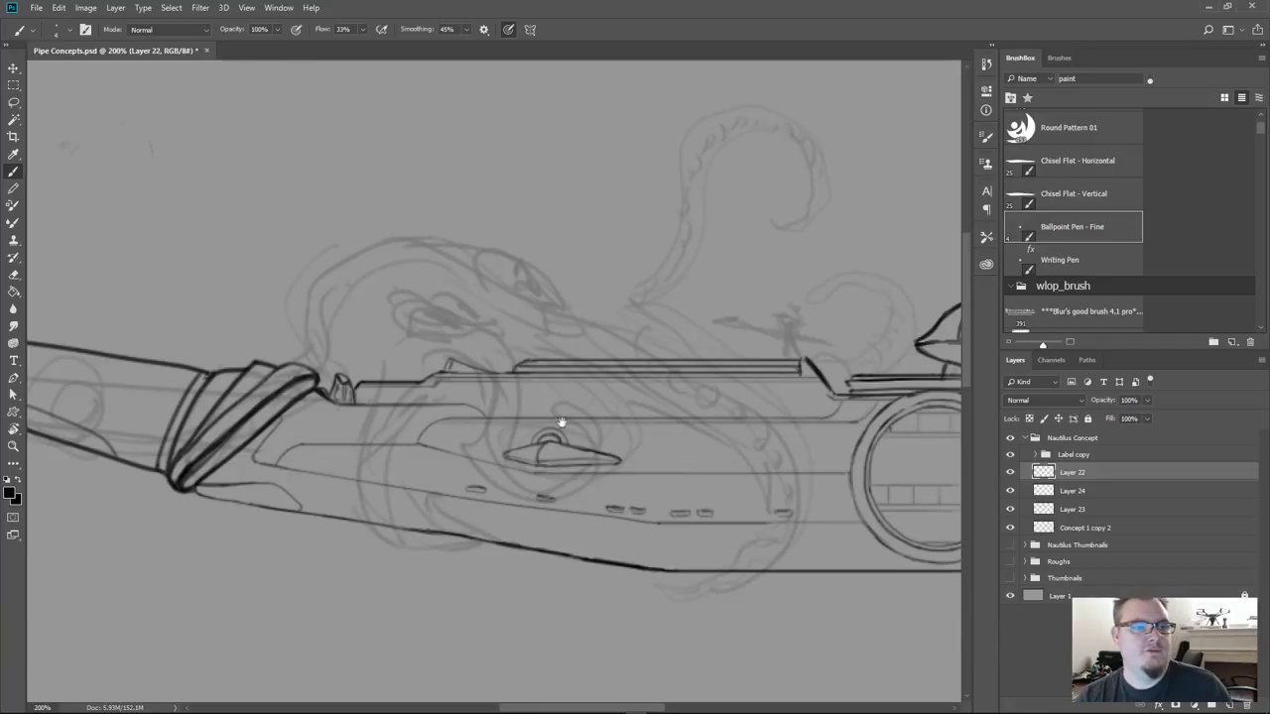
mouse_move(662, 410)
left_mouse_down()
mouse_move(562, 426)
mouse_move(592, 411)
mouse_move(610, 450)
left_mouse_up()
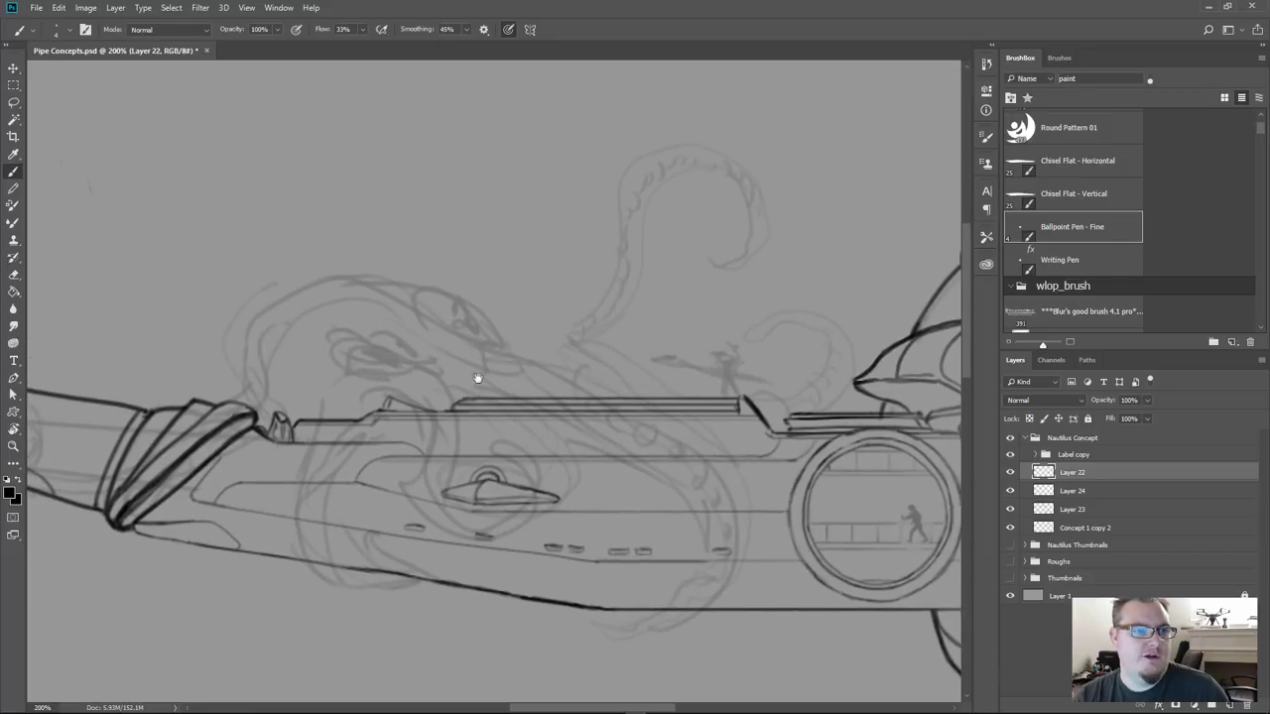
left_click(729, 351)
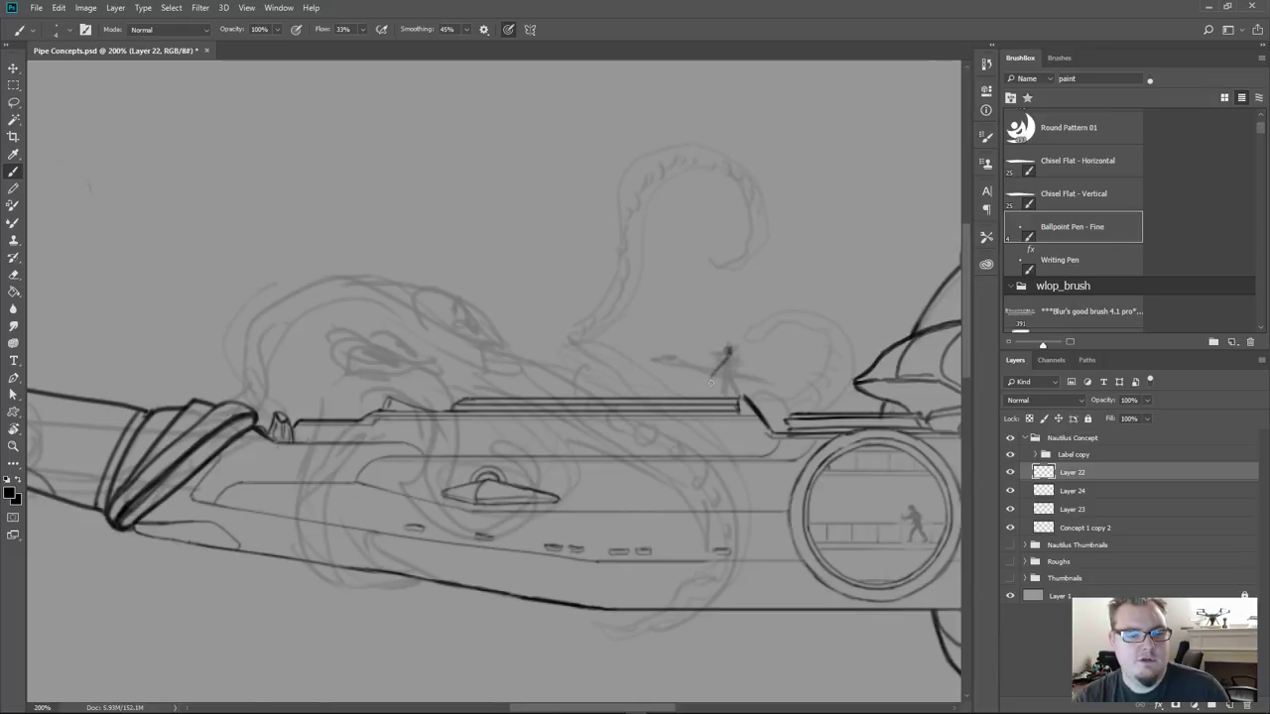
key("e")
left_click(724, 362)
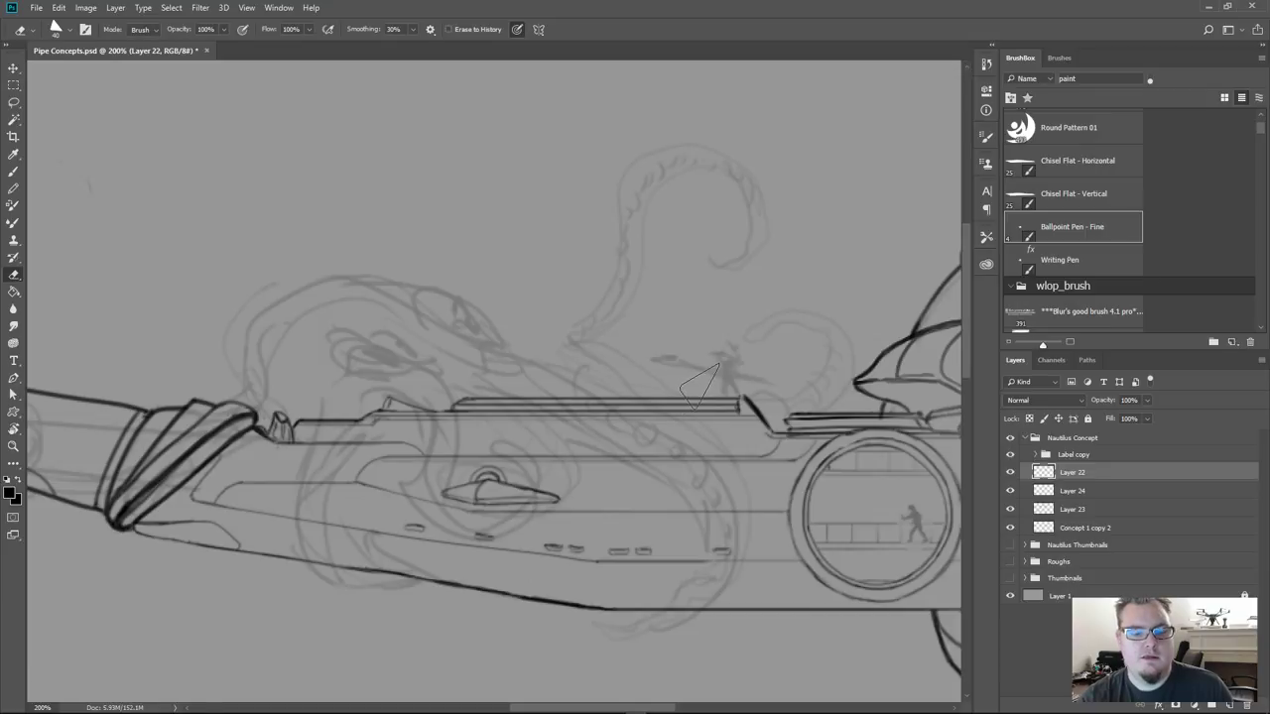
Ink the torso and legs of the small harpooner standing on the deck with a 2 px Ballpoint Pen - Fine brush
key("b")
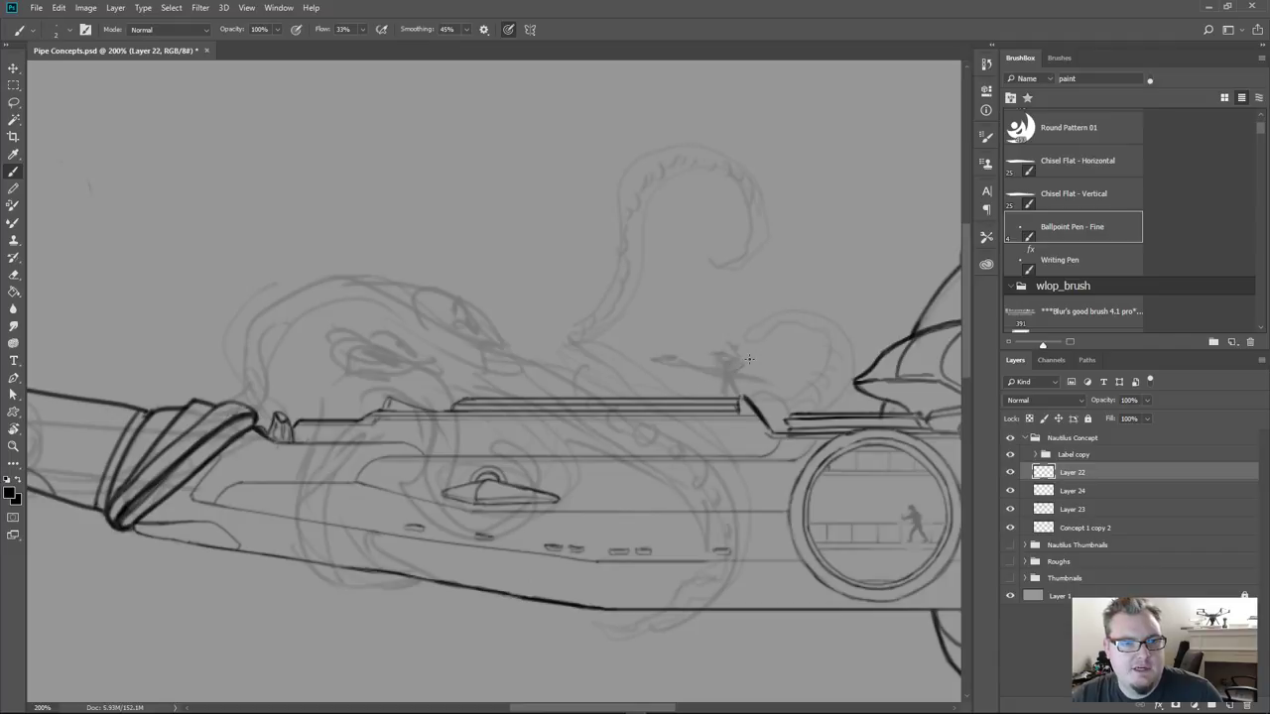
left_click_drag(749, 359, 728, 373)
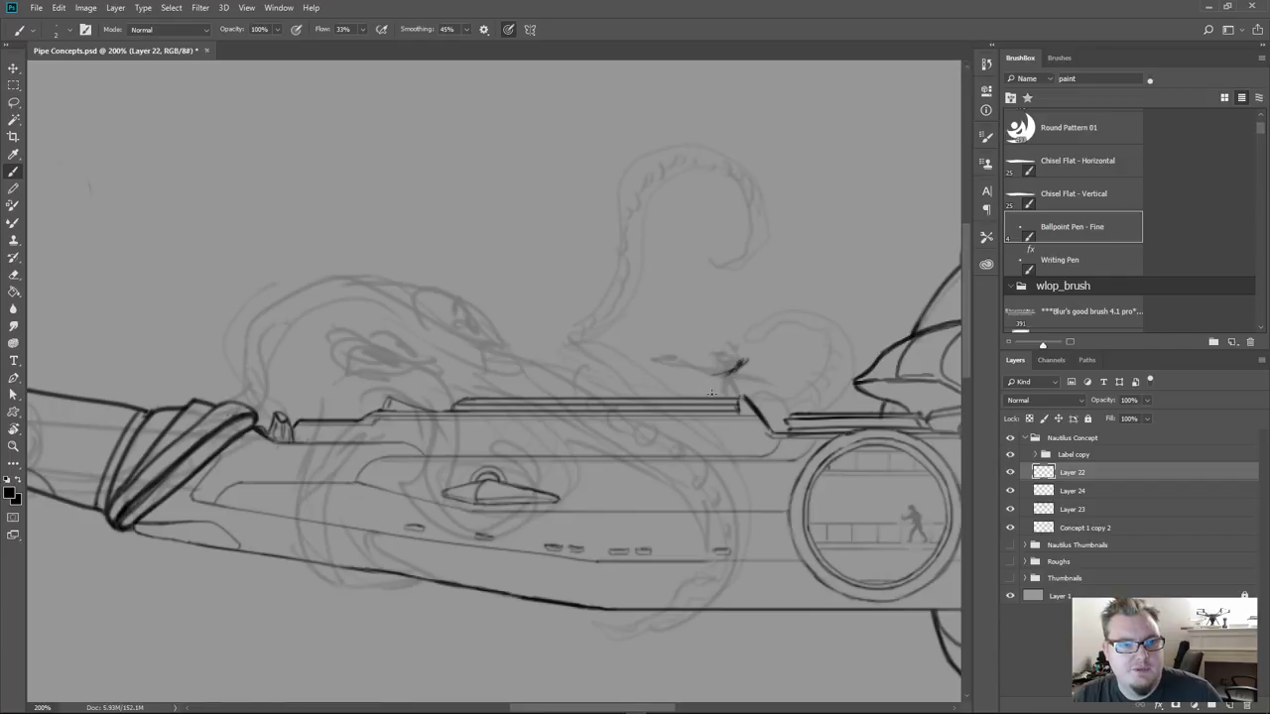
left_click_drag(724, 374, 731, 391)
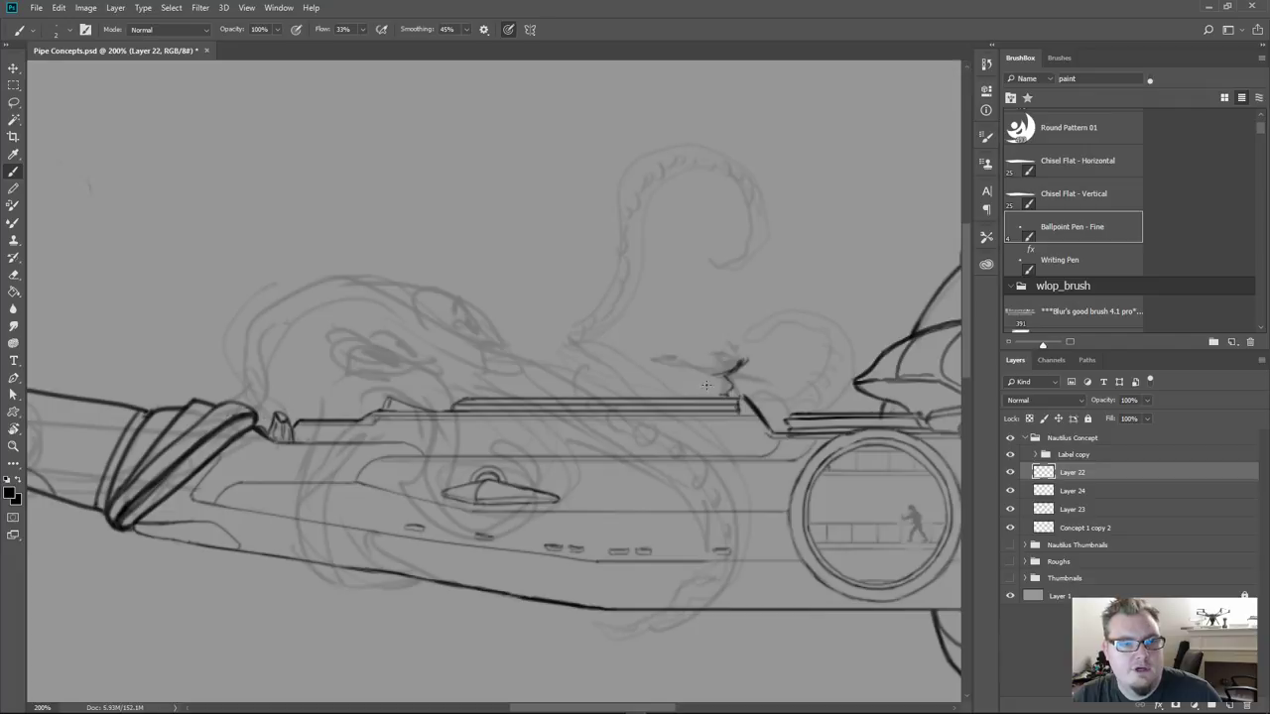
left_click_drag(727, 373, 717, 379)
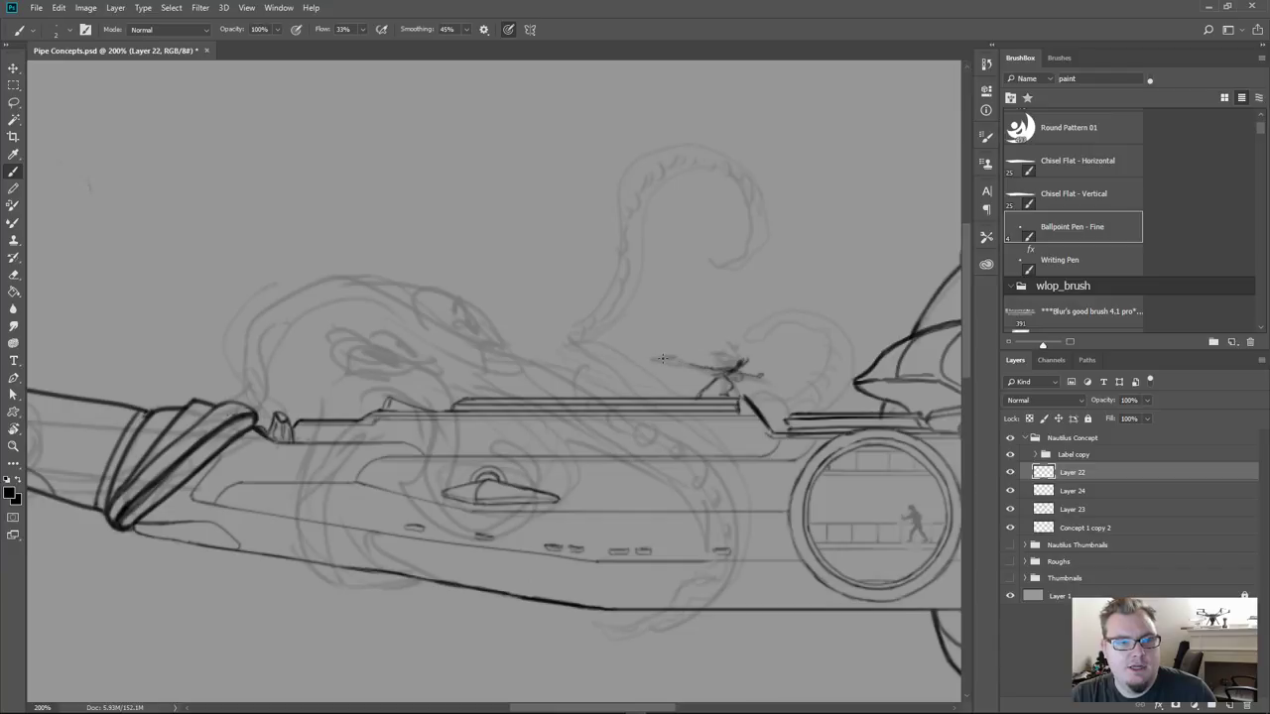
Ink the harpooner's long diagonal harpoon through his hands and darken its front end
left_click_drag(660, 359, 787, 378)
key("ctrl+z")
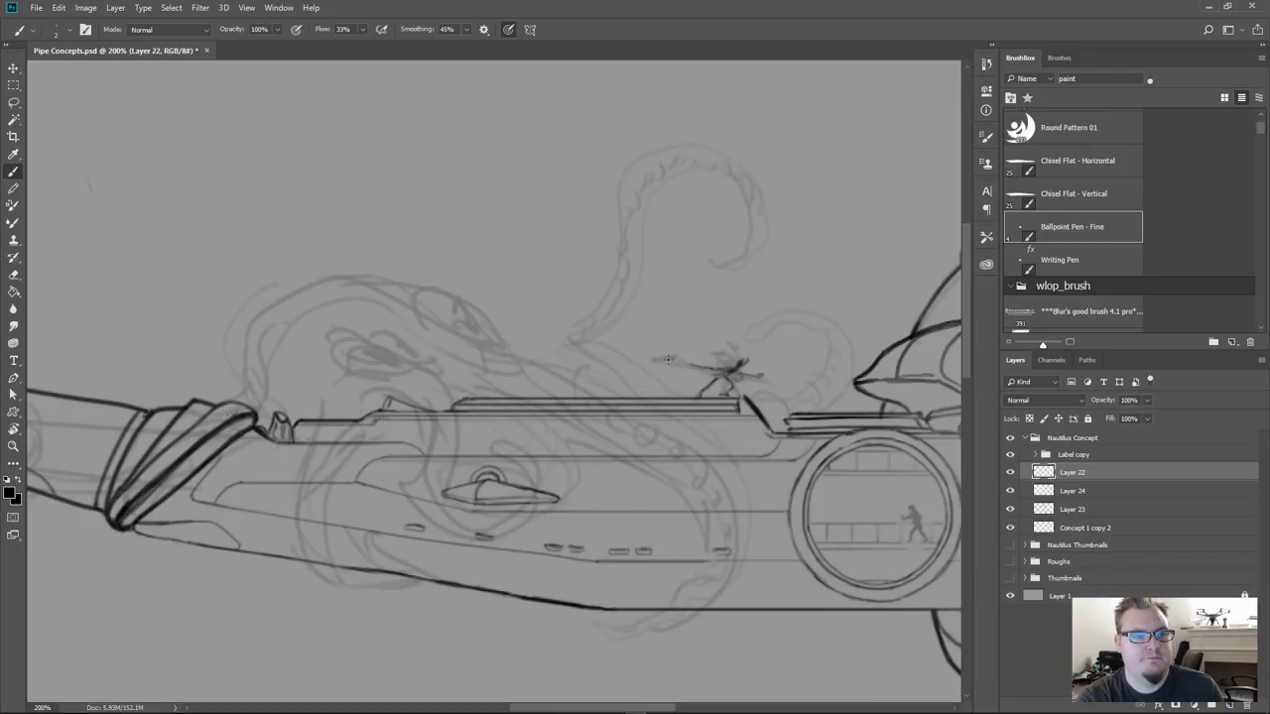
left_click_drag(667, 359, 781, 380)
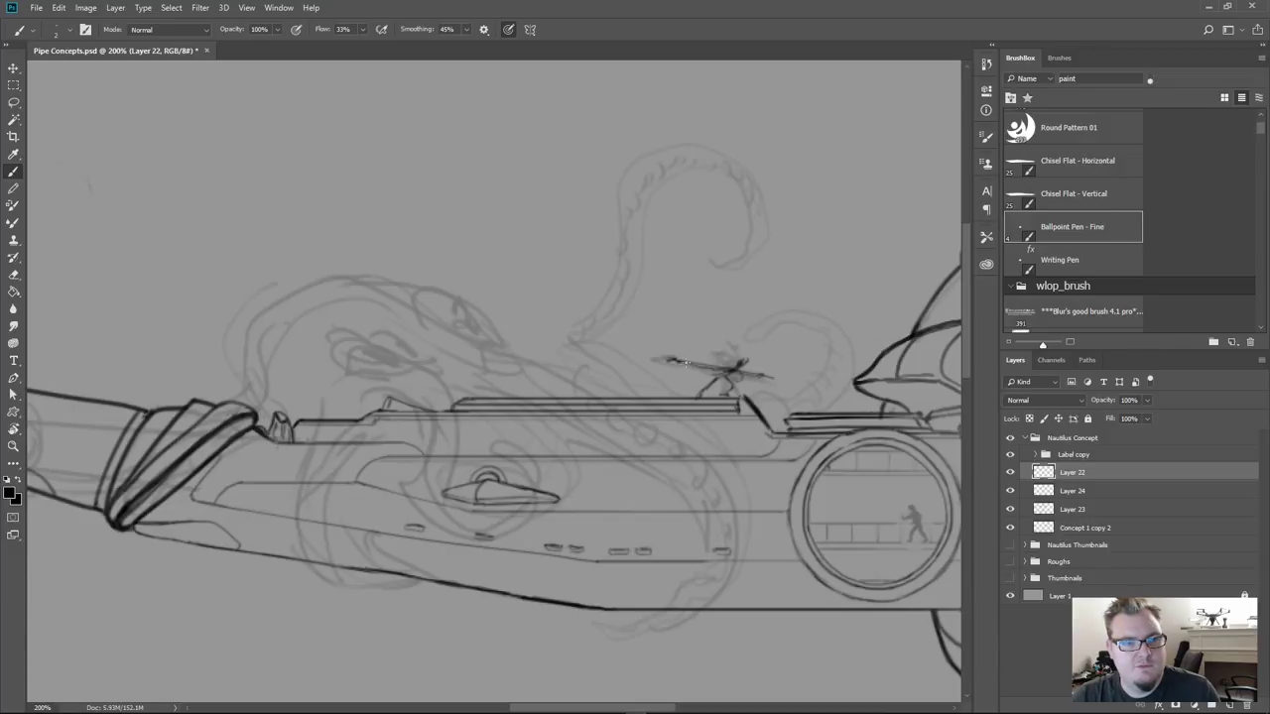
left_click_drag(673, 359, 731, 369)
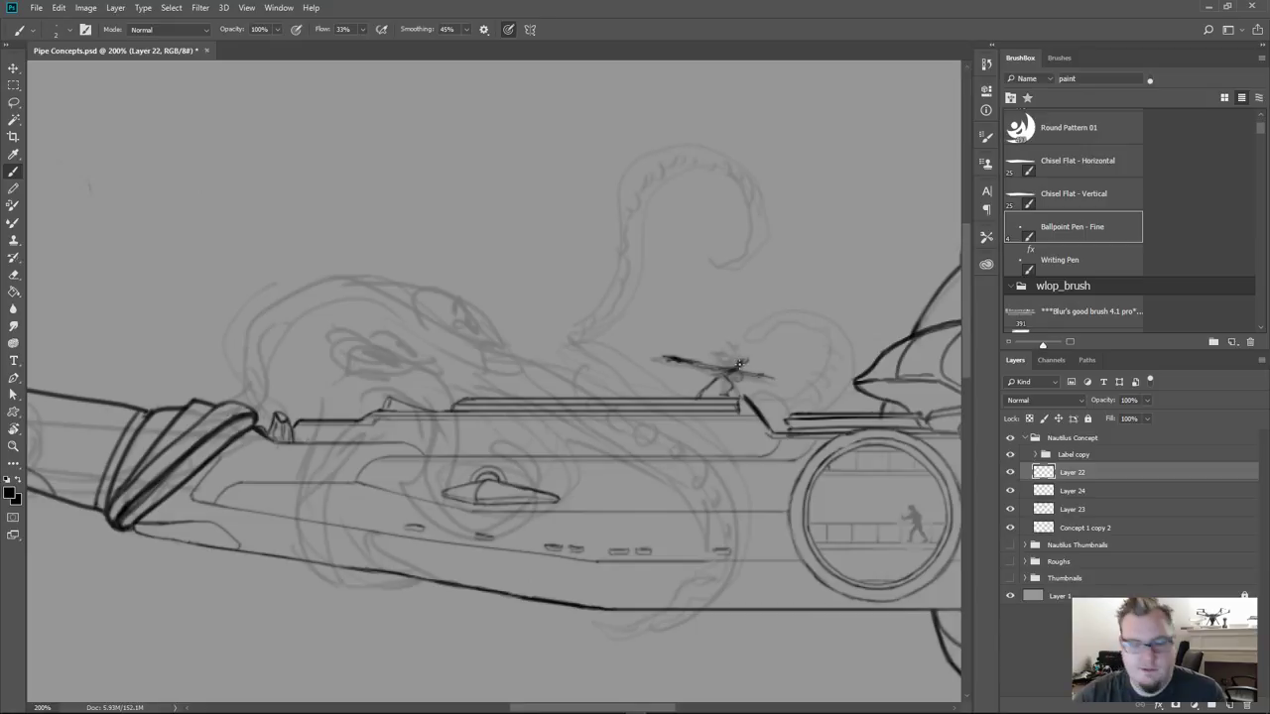
Reduce the eraser size to 9 px and trim the excess ink around the harpooner's upper body
key("e")
key("bracketleft")
key("bracketleft")
key("bracketleft")
key("bracketleft")
key("bracketleft")
key("bracketleft")
key("bracketleft")
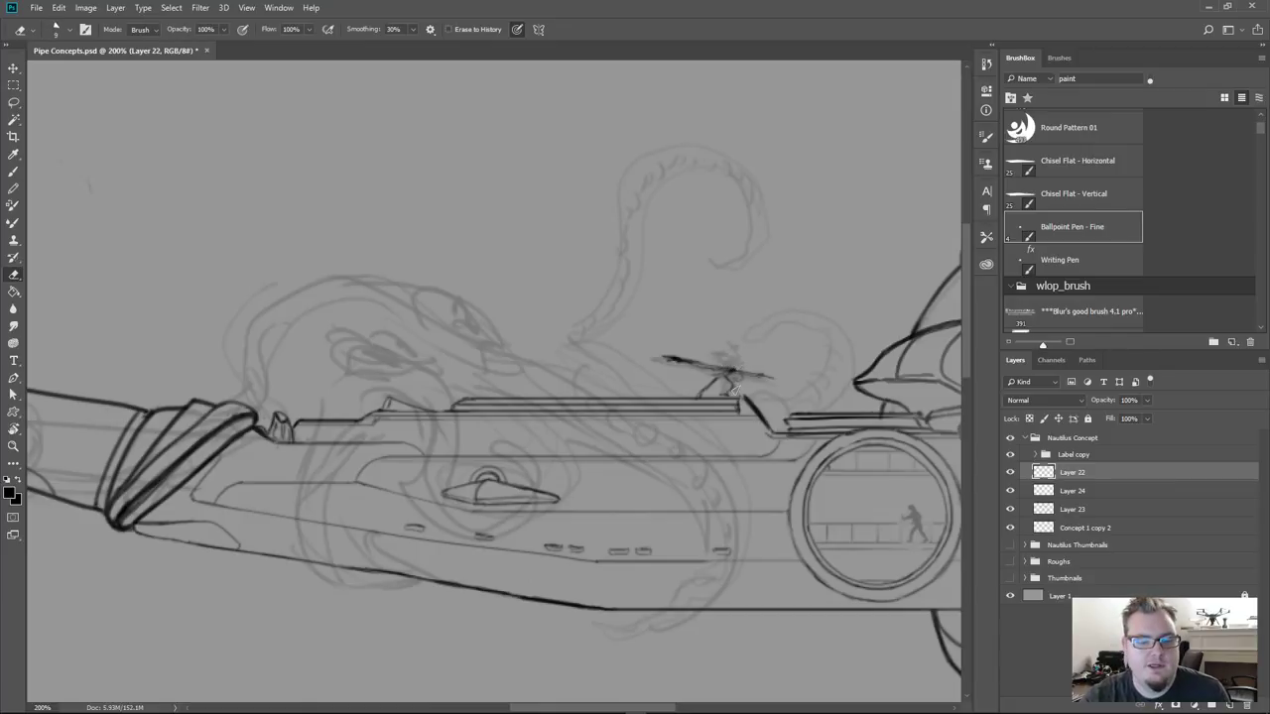
Refine the harpooner with the brush, filling in his feet, legs, torso and arms
key("b")
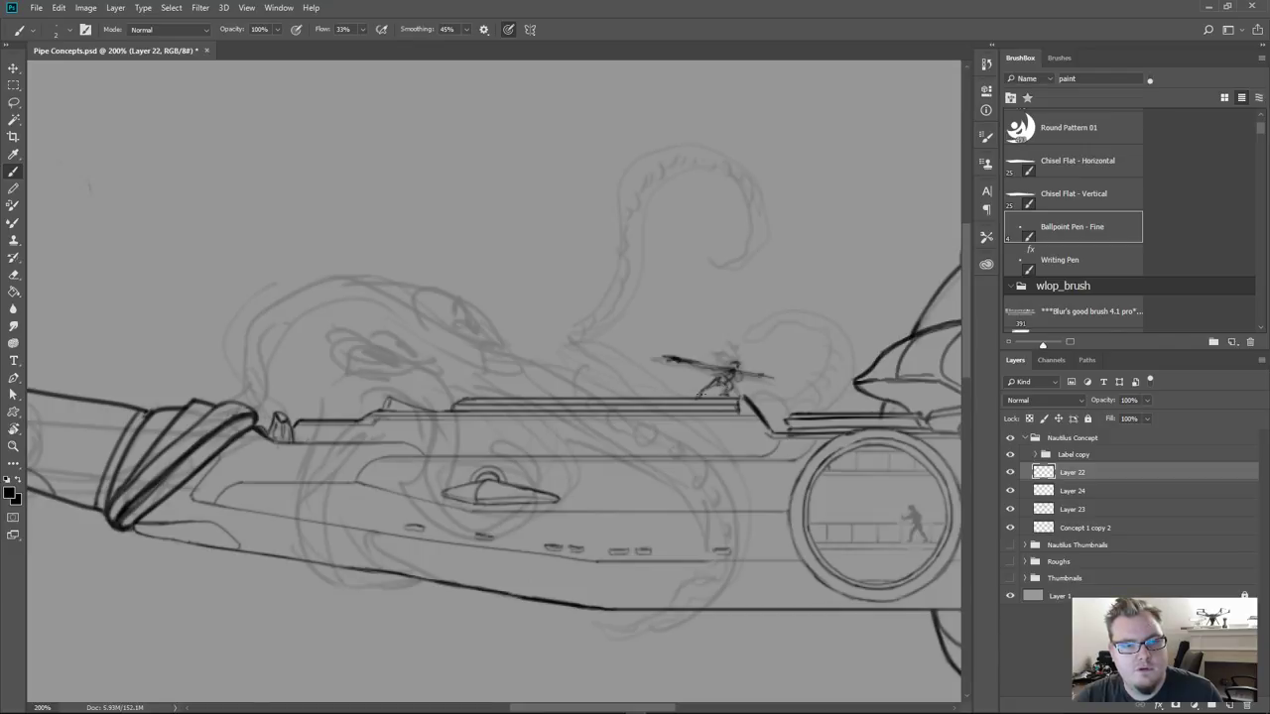
left_click_drag(701, 395, 696, 396)
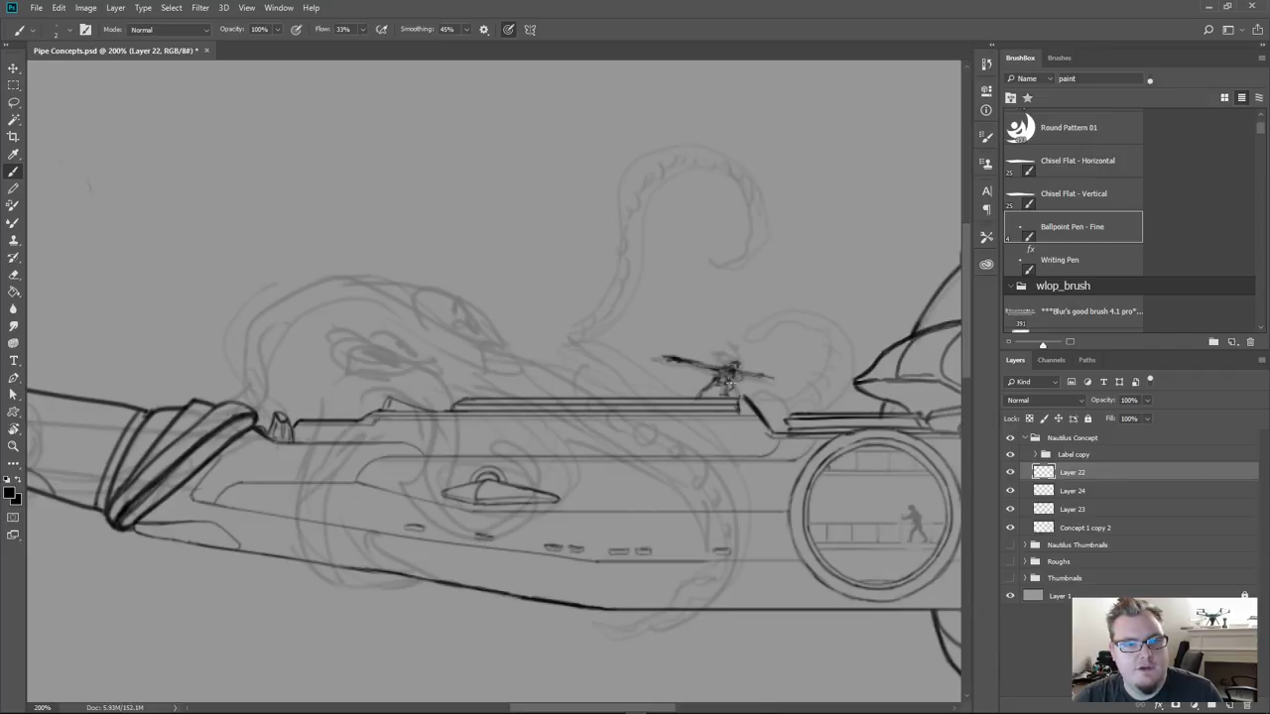
left_click_drag(729, 374, 739, 365)
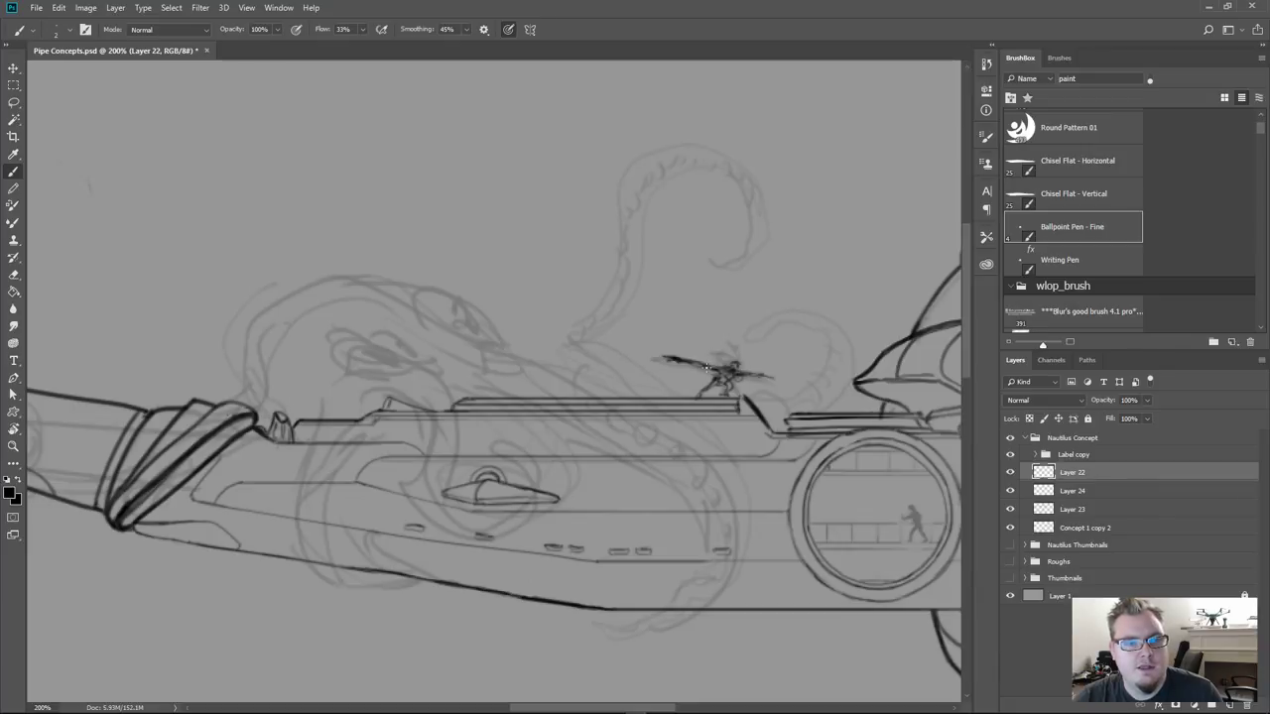
left_click_drag(702, 364, 736, 365)
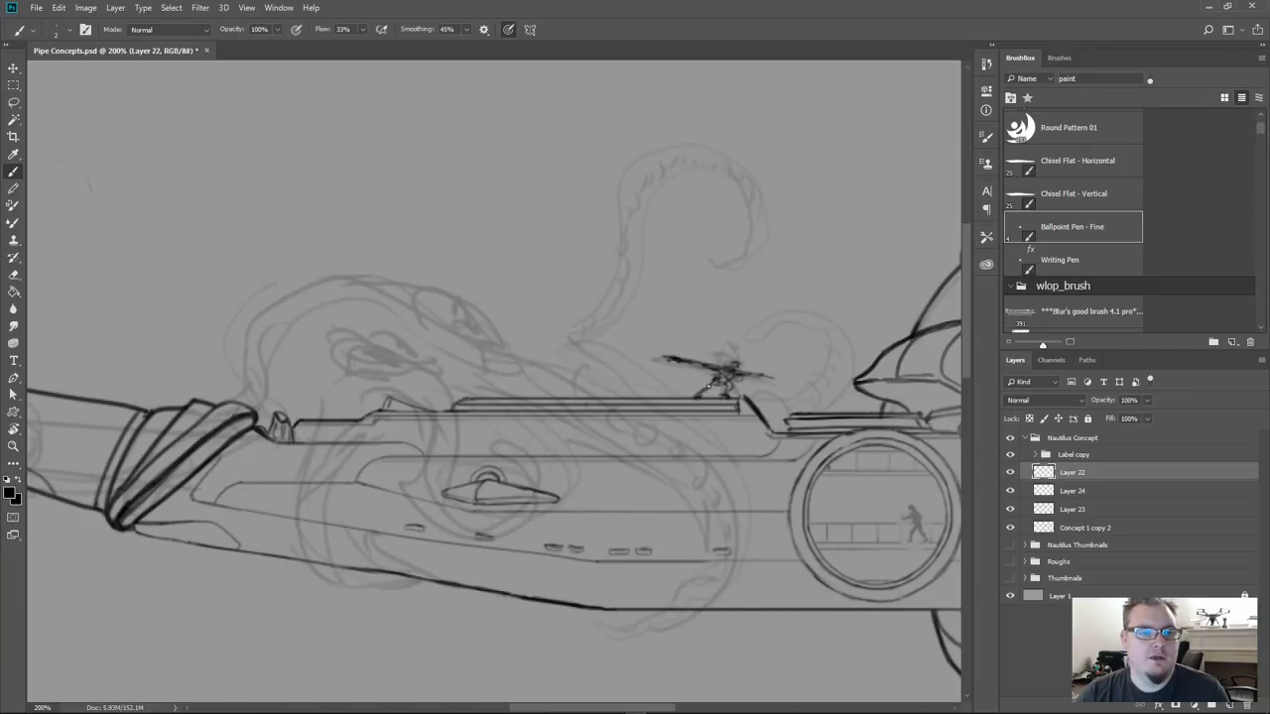
Set the brush smoothing to 20%, try it with a freehand stroke across the octopus's head and undo that stroke
left_click_drag(584, 396, 661, 379)
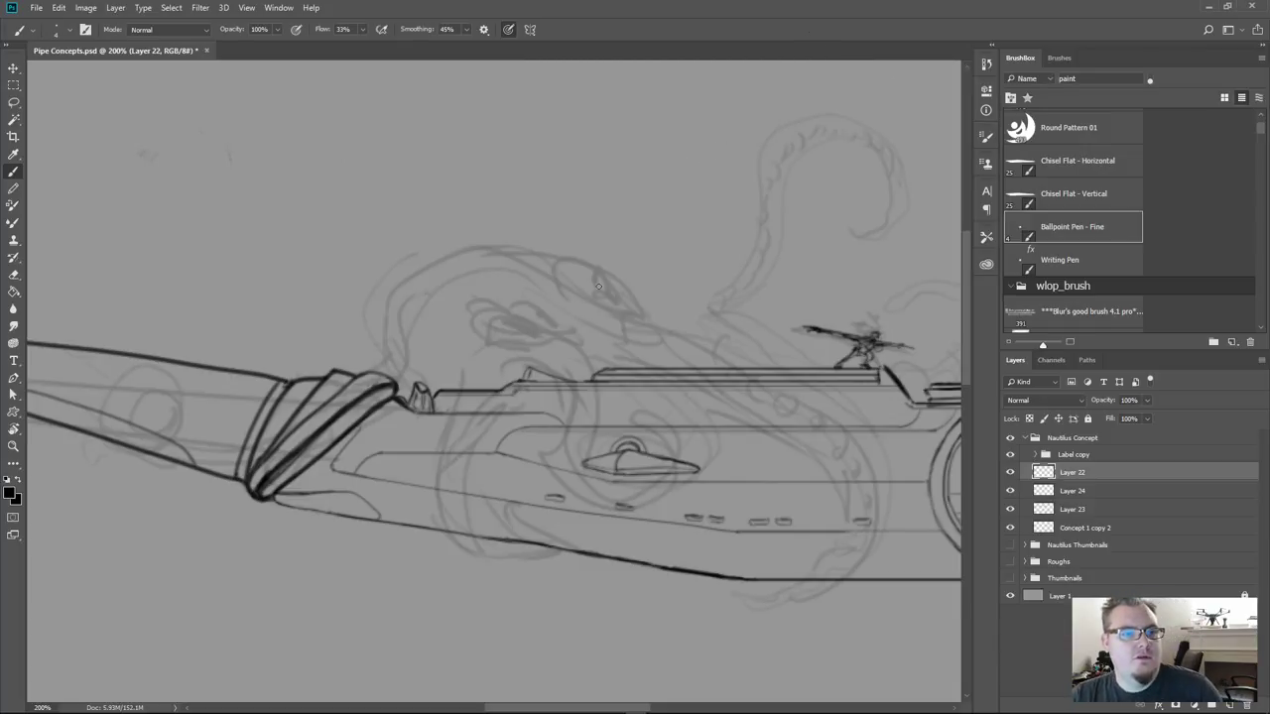
left_click(448, 29)
type("15%")
key("Return")
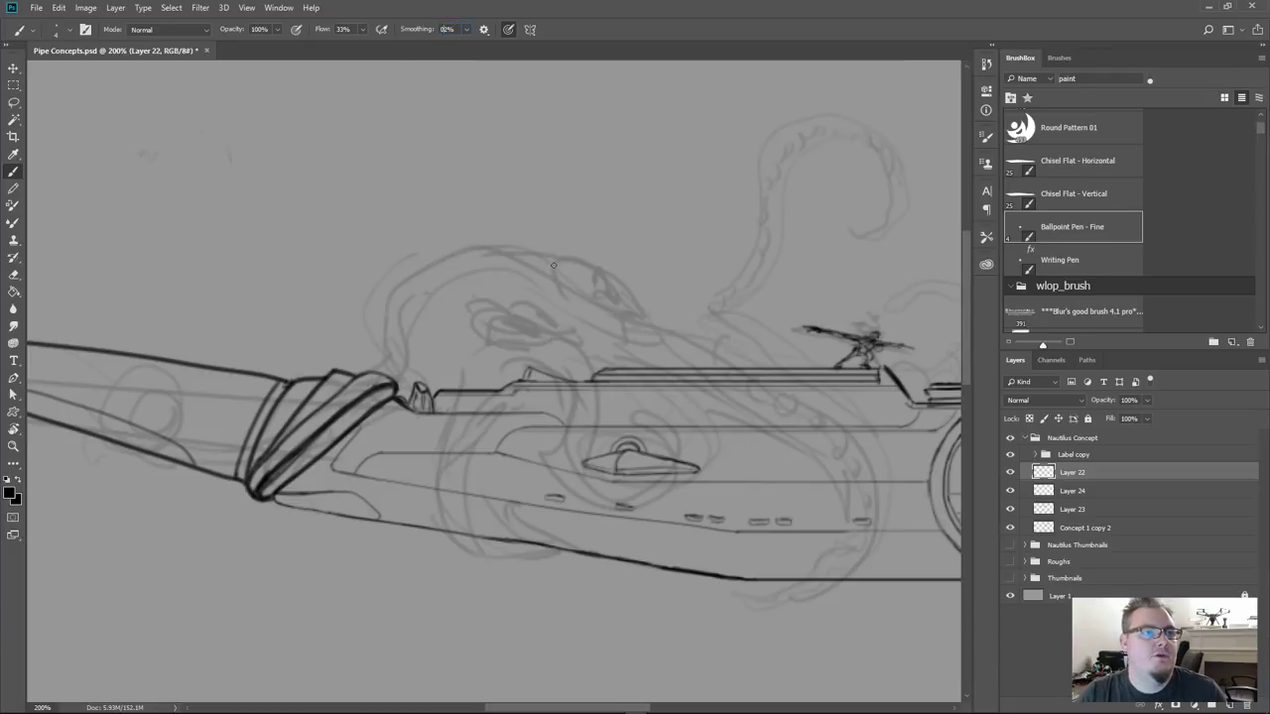
left_click(447, 28)
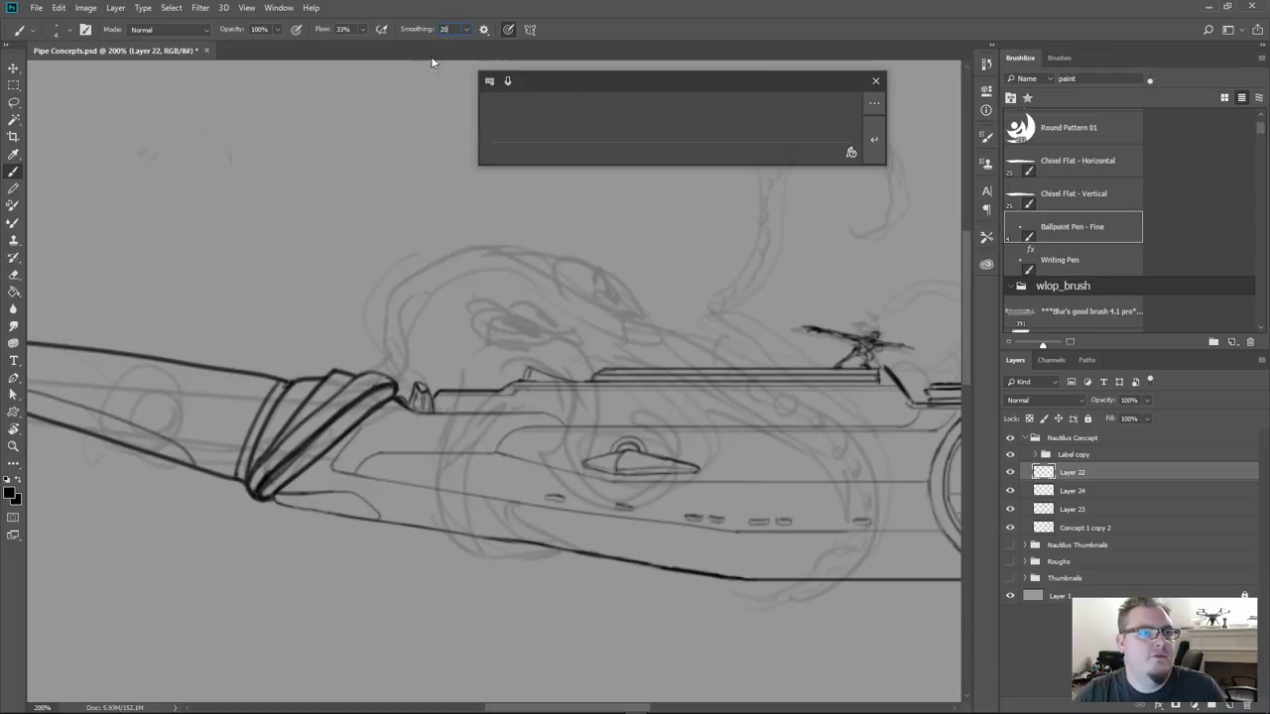
type("20%")
key("Return")
mouse_move(523, 238)
left_mouse_down()
mouse_move(558, 280)
mouse_move(491, 230)
mouse_move(254, 231)
left_mouse_up()
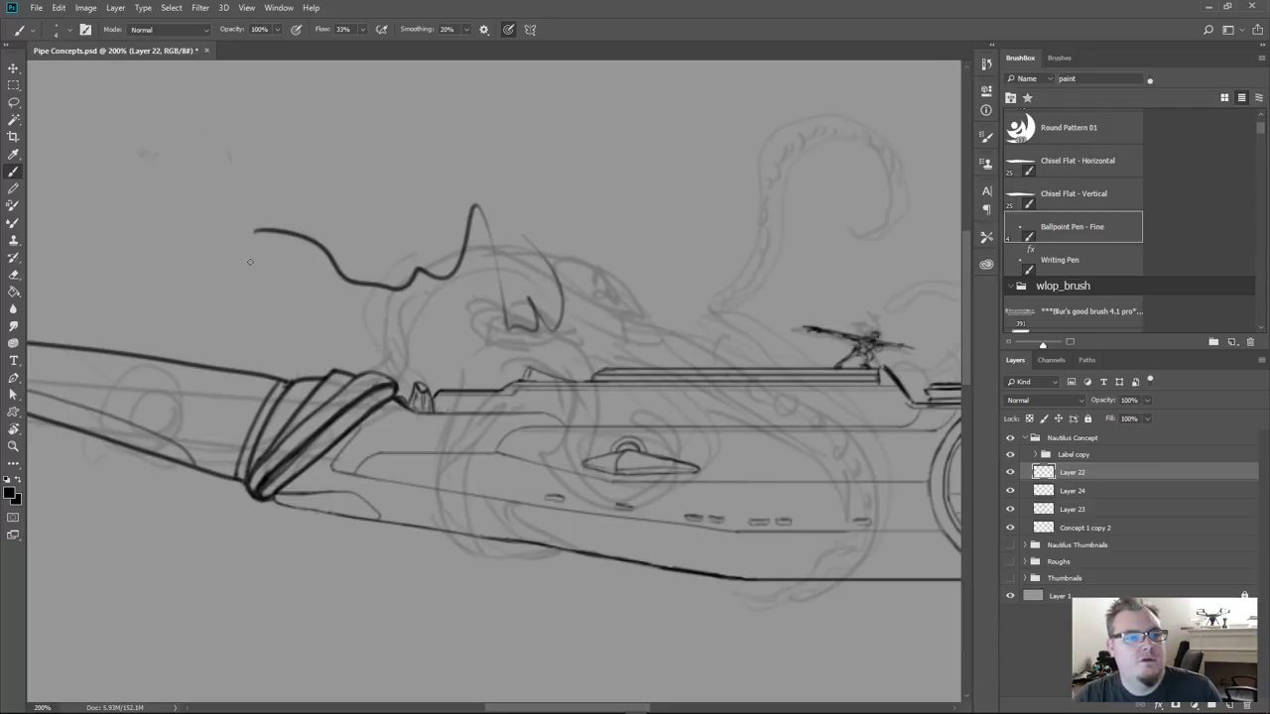
key("ctrl+z")
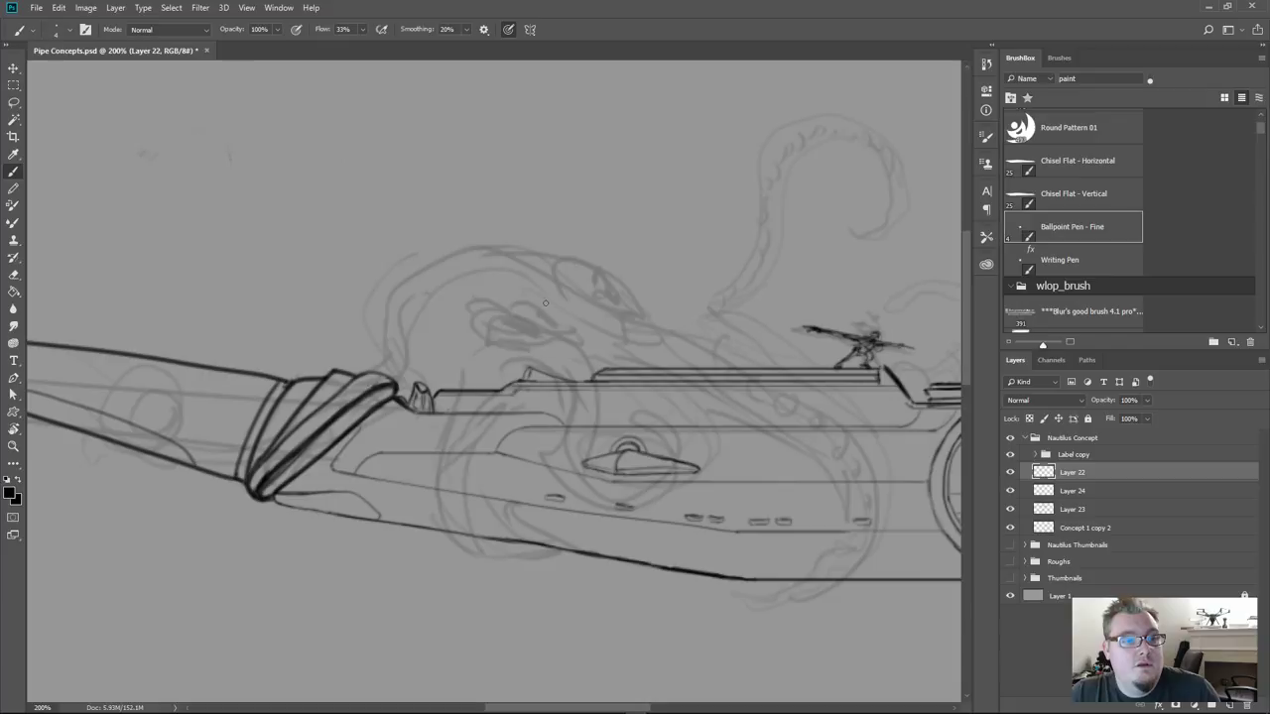
Ink the octopus's near eye with a thick dark outline and a slit pupil, following the faded sketch
mouse_move(547, 327)
left_mouse_down()
mouse_move(527, 305)
mouse_move(507, 314)
mouse_move(516, 325)
mouse_move(503, 316)
mouse_move(535, 305)
mouse_move(540, 327)
mouse_move(536, 309)
mouse_move(523, 309)
mouse_move(532, 328)
mouse_move(506, 317)
mouse_move(536, 318)
mouse_move(515, 315)
left_mouse_up()
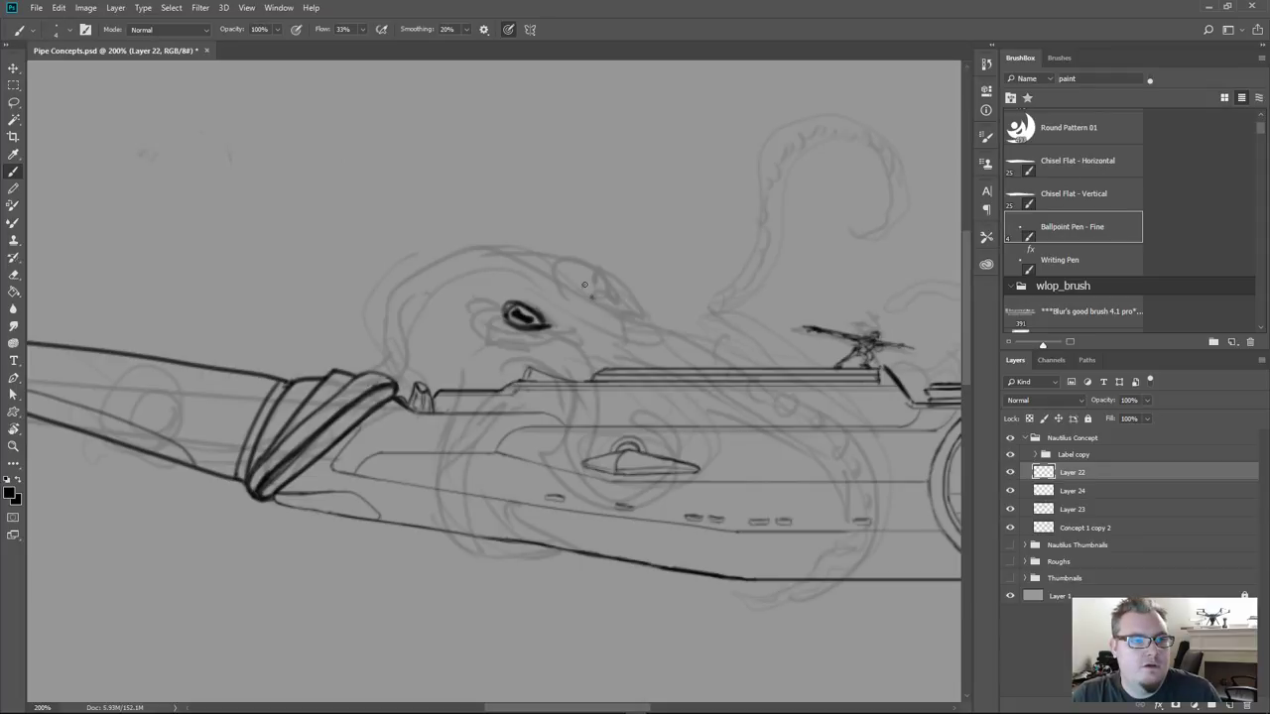
Ink the octopus's far eye over the faded sketch with a thick outline, dark pupil and wrinkled lid edge
mouse_move(564, 277)
left_mouse_down()
mouse_move(593, 267)
mouse_move(620, 286)
left_mouse_up()
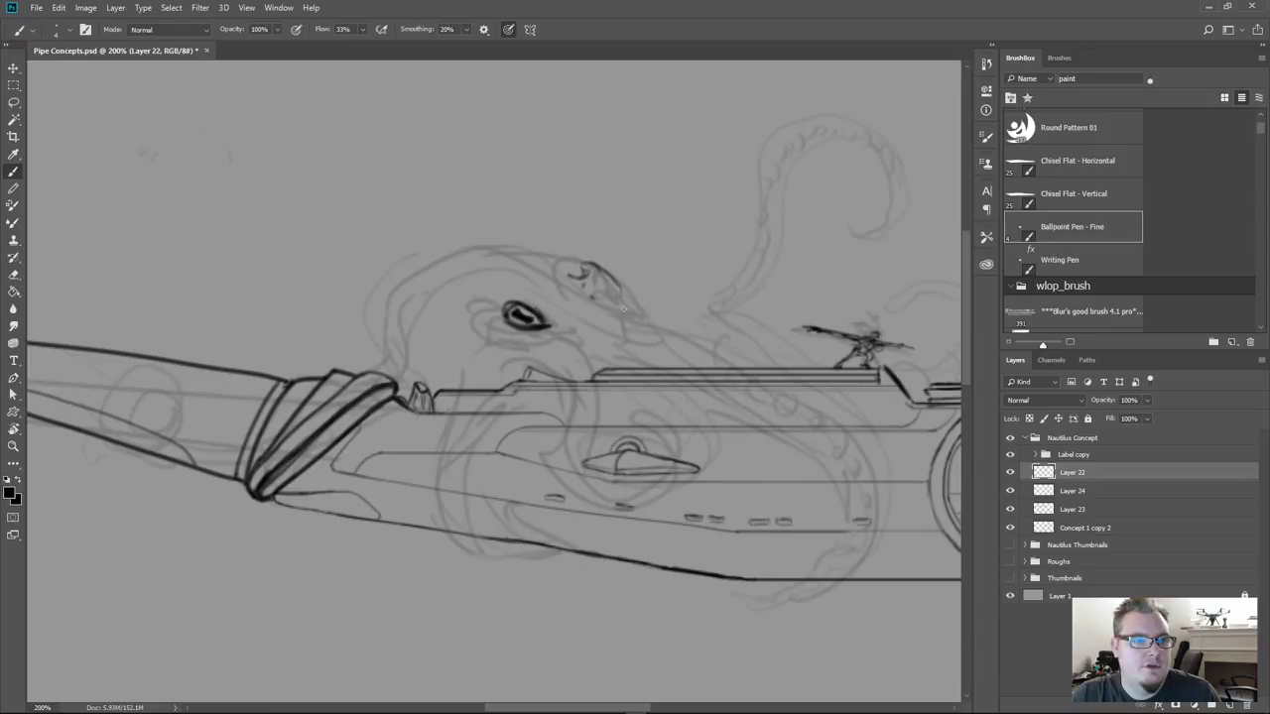
left_click_drag(590, 267, 612, 294)
left_click_drag(595, 273, 608, 286)
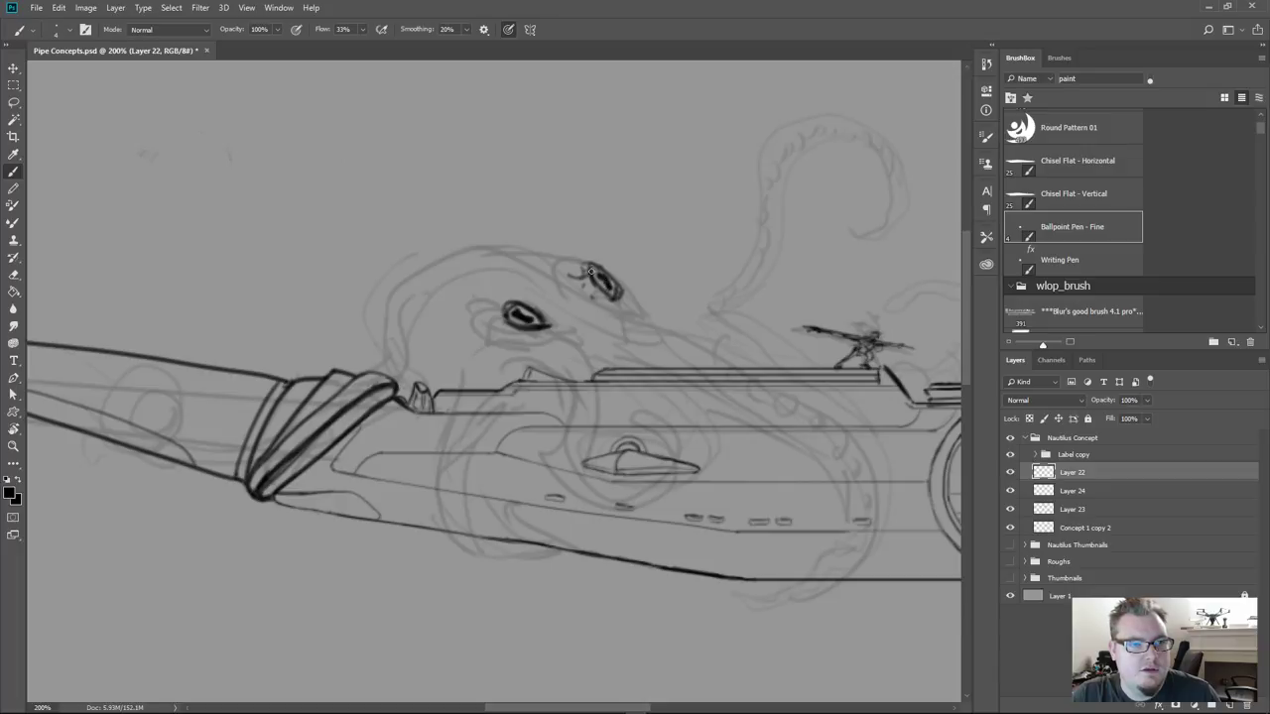
mouse_move(592, 265)
left_mouse_down()
mouse_move(625, 301)
mouse_move(615, 284)
mouse_move(617, 303)
mouse_move(601, 297)
left_mouse_up()
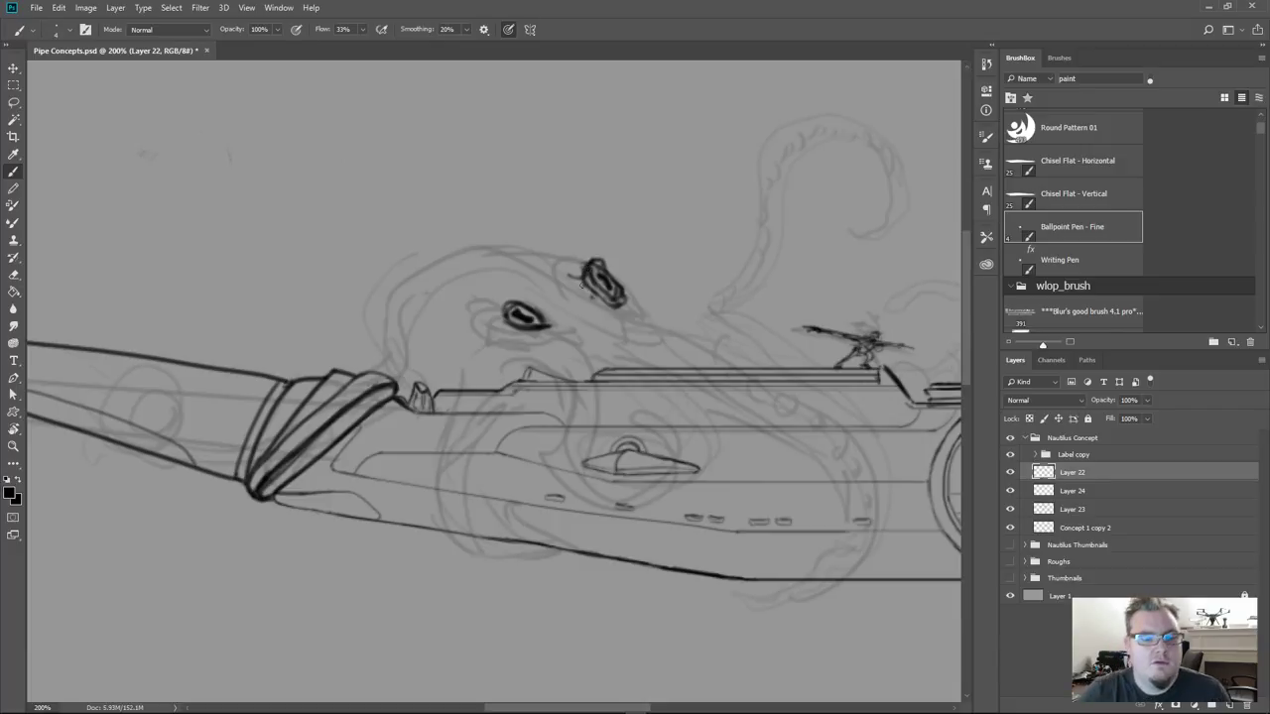
key("e")
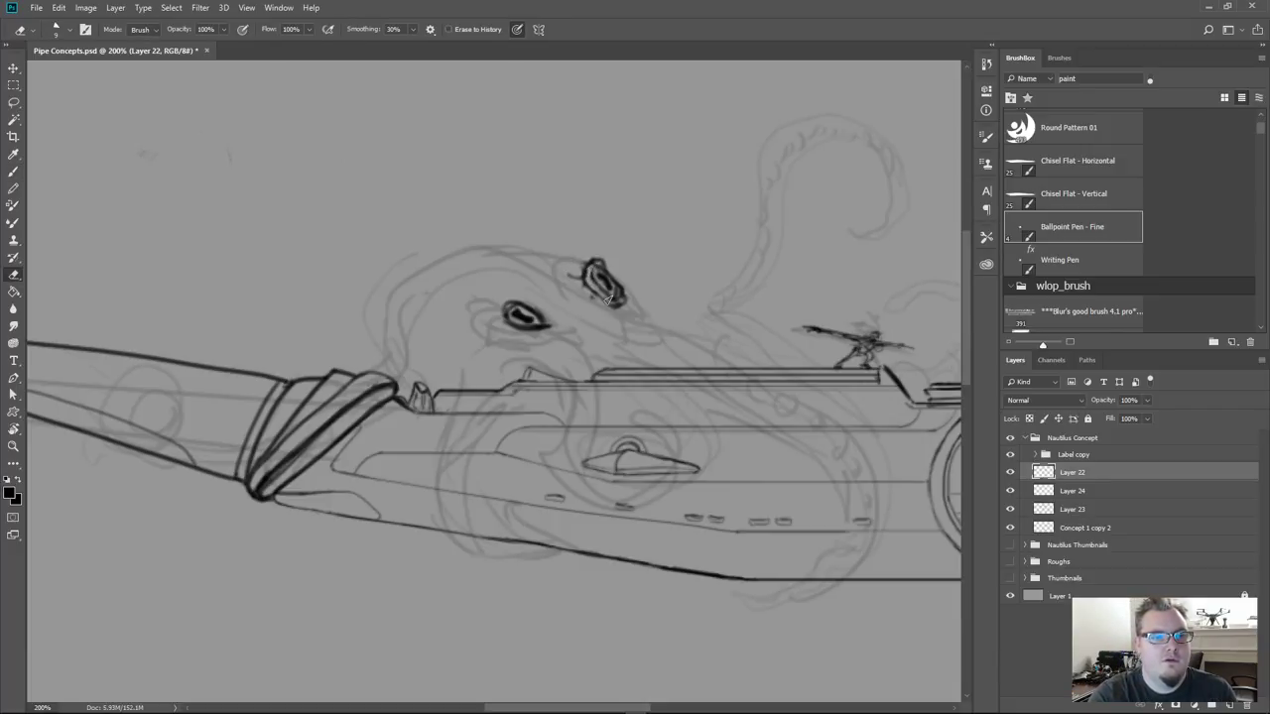
key("b")
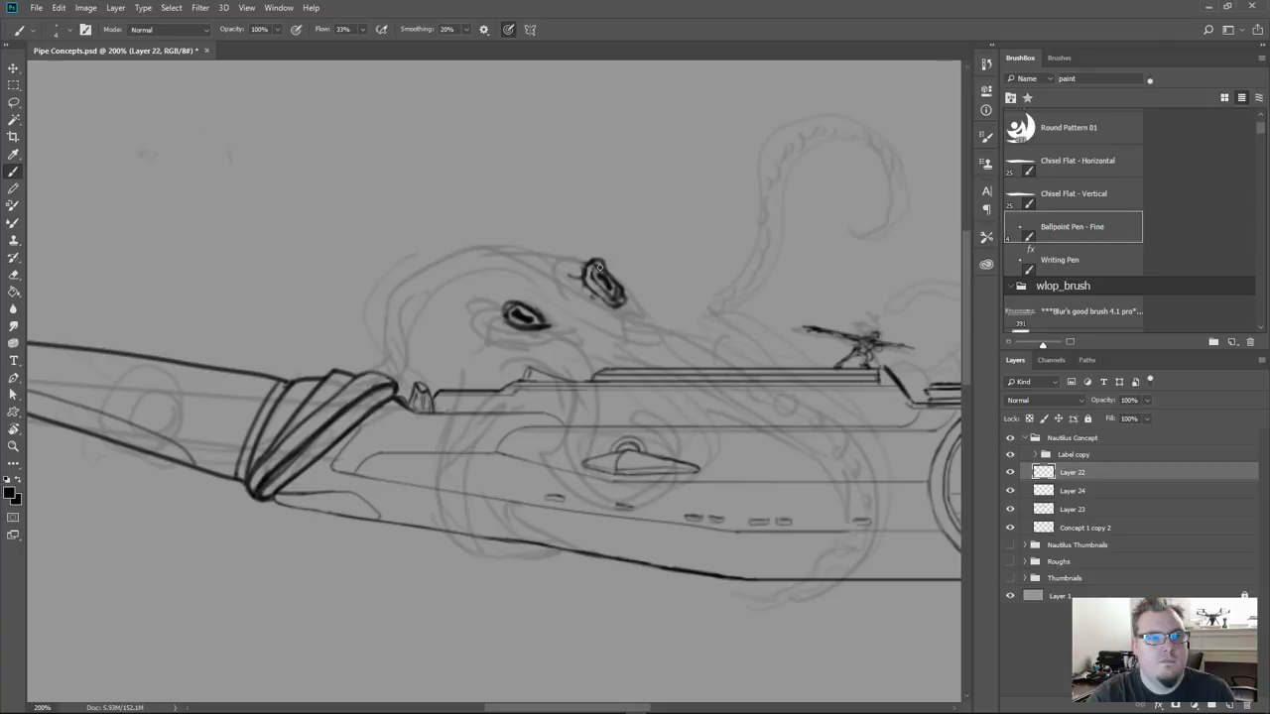
left_click_drag(593, 279, 618, 301)
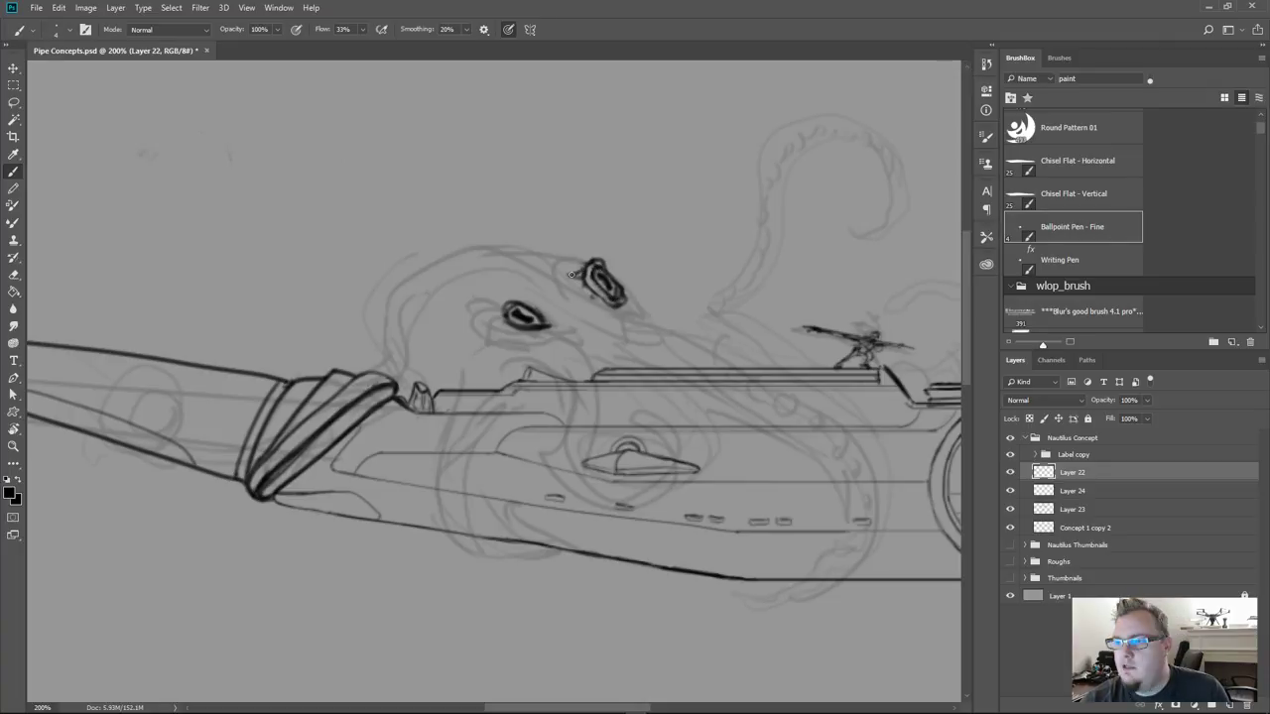
mouse_move(570, 273)
left_mouse_down()
mouse_move(610, 268)
mouse_move(626, 301)
mouse_move(605, 306)
mouse_move(583, 284)
mouse_move(619, 298)
mouse_move(572, 269)
left_mouse_up()
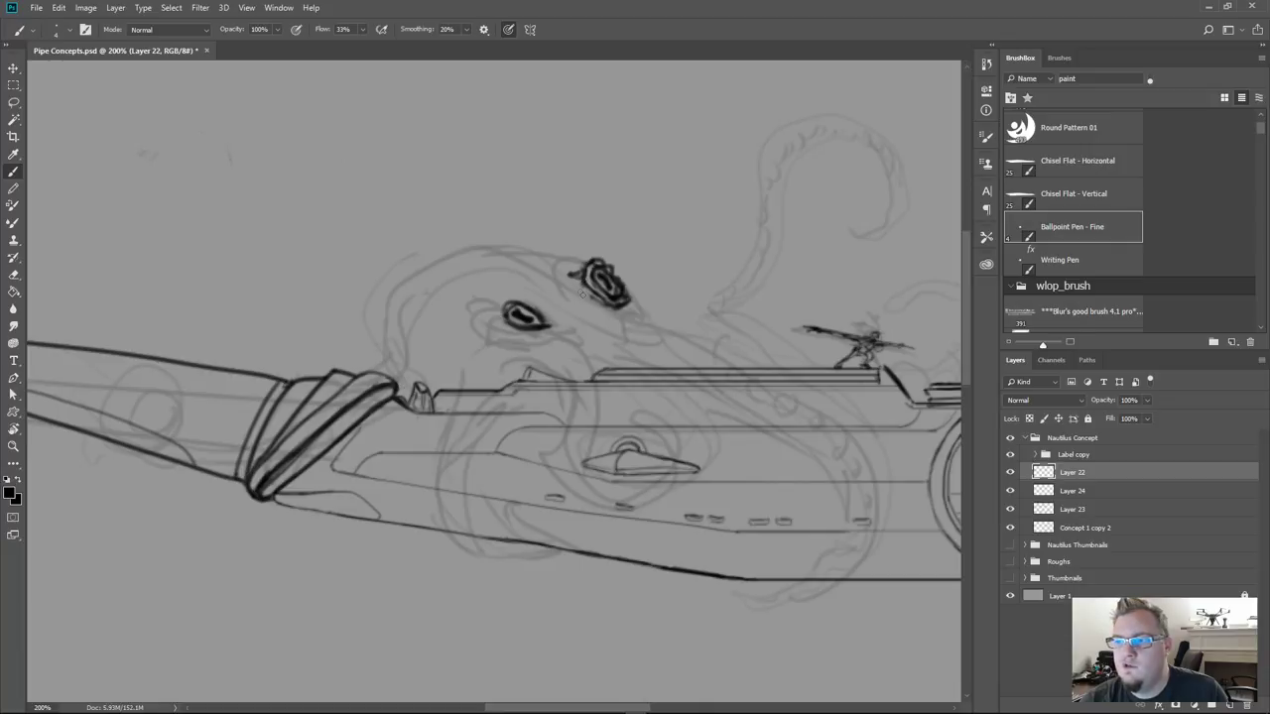
left_click_drag(606, 305, 614, 315)
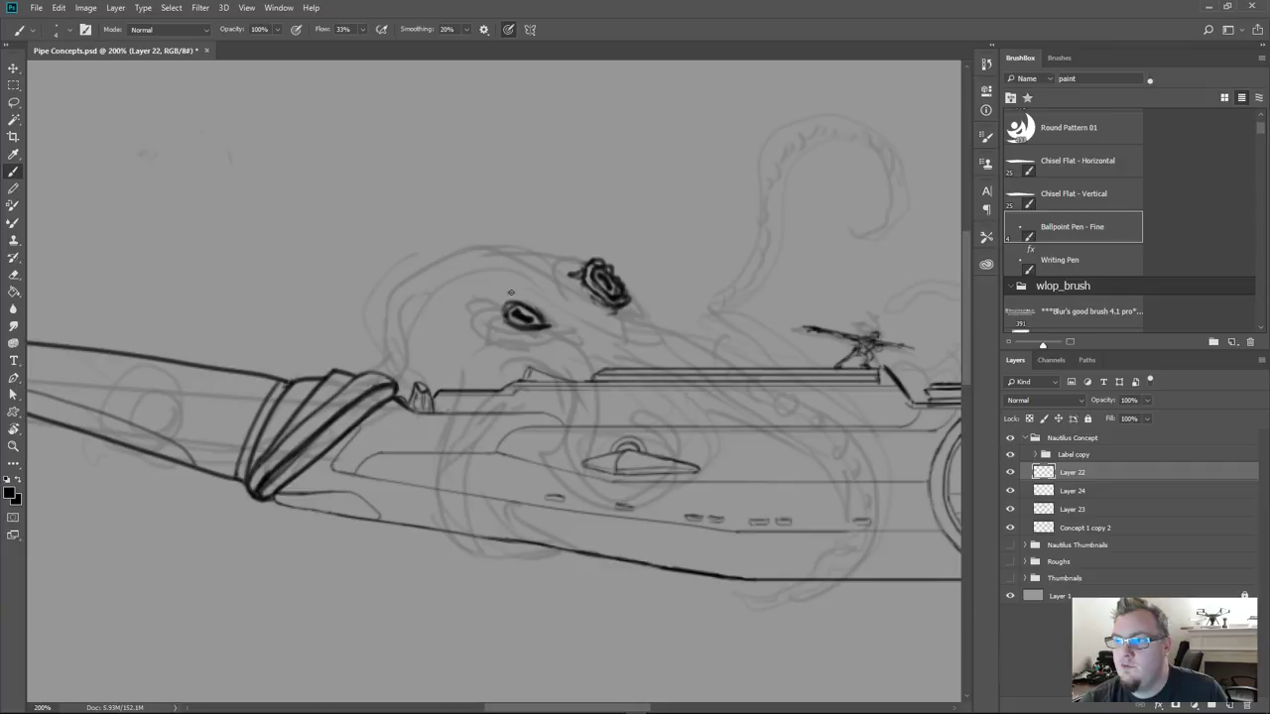
Add a wavy wrinkled ring around the octopus's near eye, erase its upper edge and redraw a tighter dark outline
mouse_move(511, 292)
left_mouse_down()
mouse_move(563, 328)
mouse_move(522, 338)
mouse_move(496, 297)
mouse_move(488, 319)
mouse_move(506, 333)
mouse_move(552, 331)
mouse_move(500, 331)
left_mouse_up()
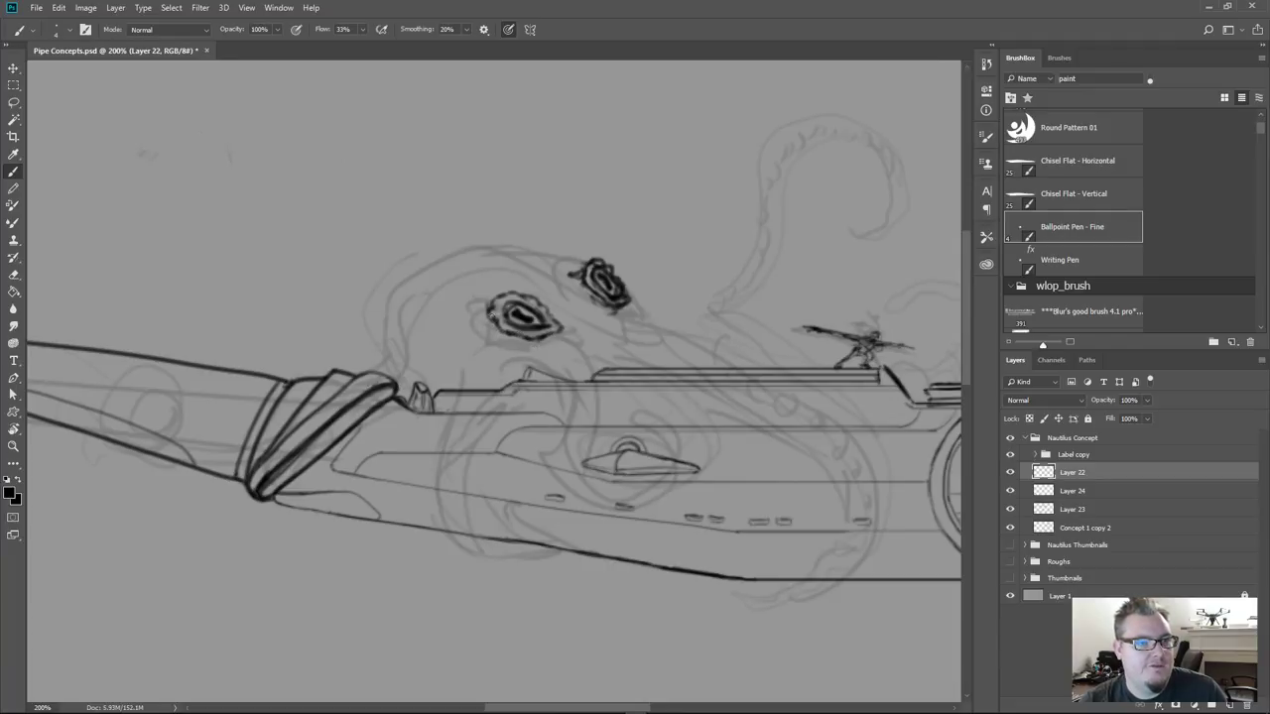
left_click_drag(505, 298, 526, 297)
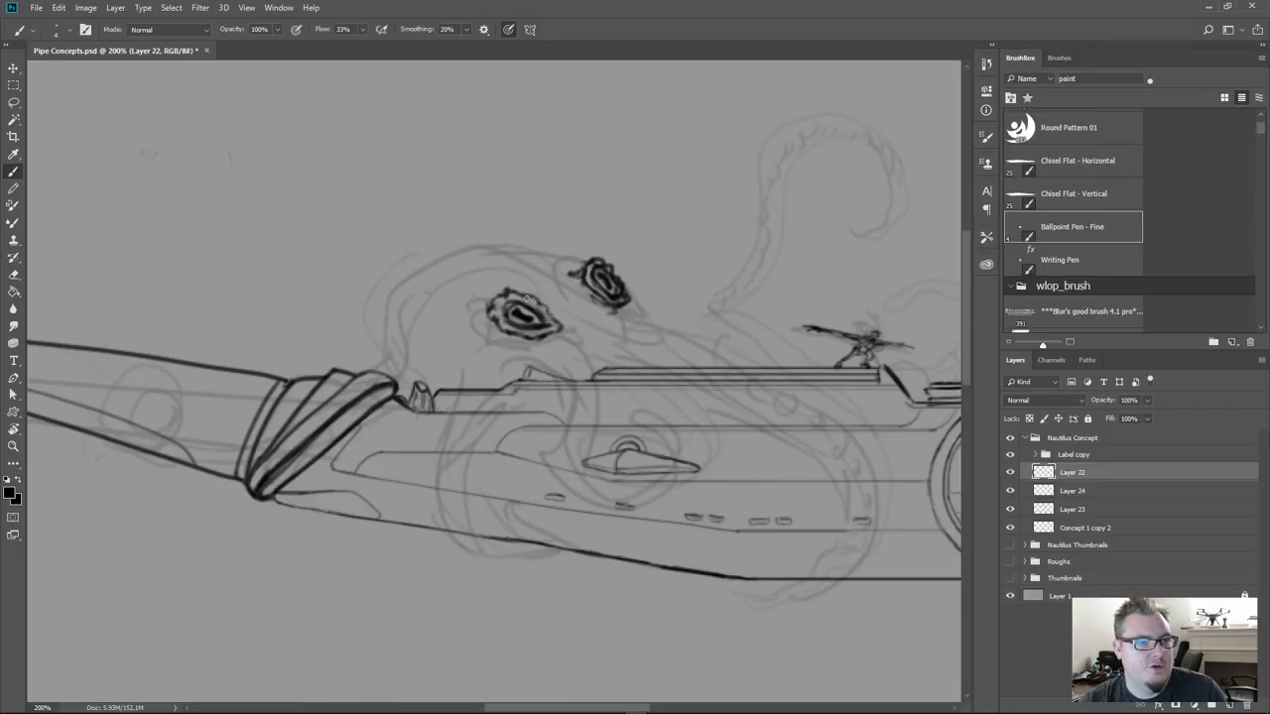
left_click_drag(525, 360, 506, 350)
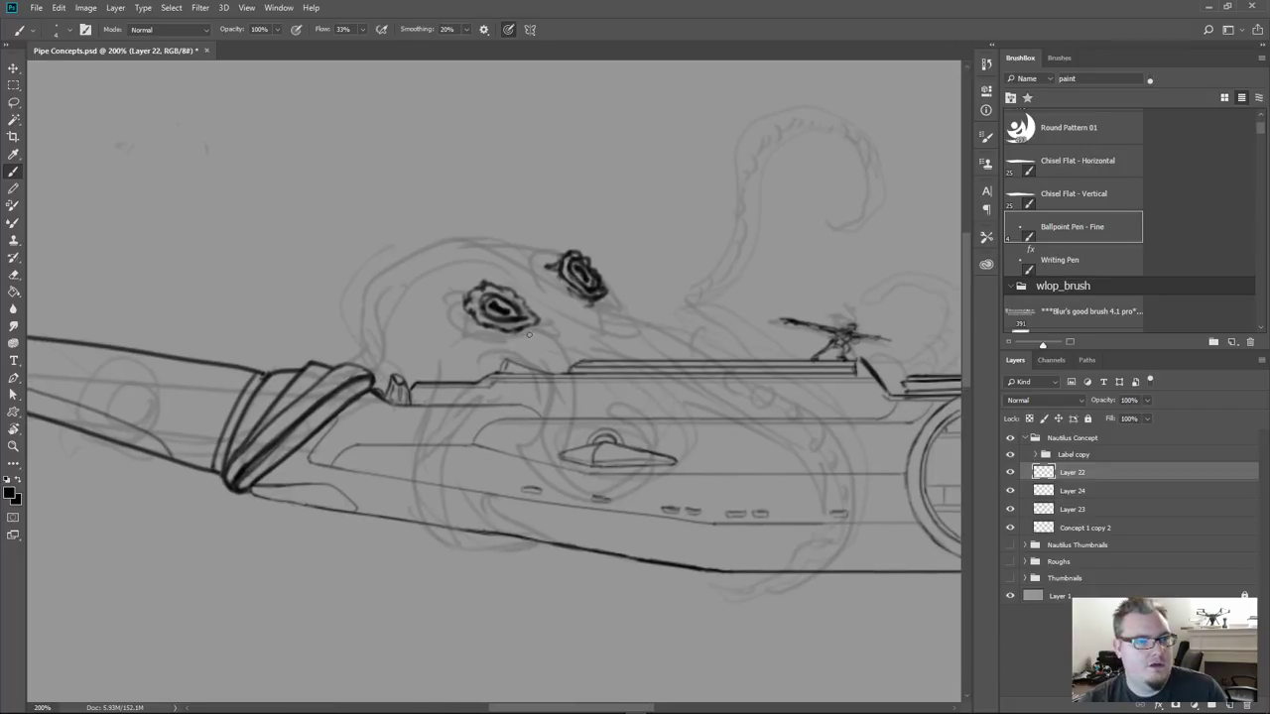
key("e")
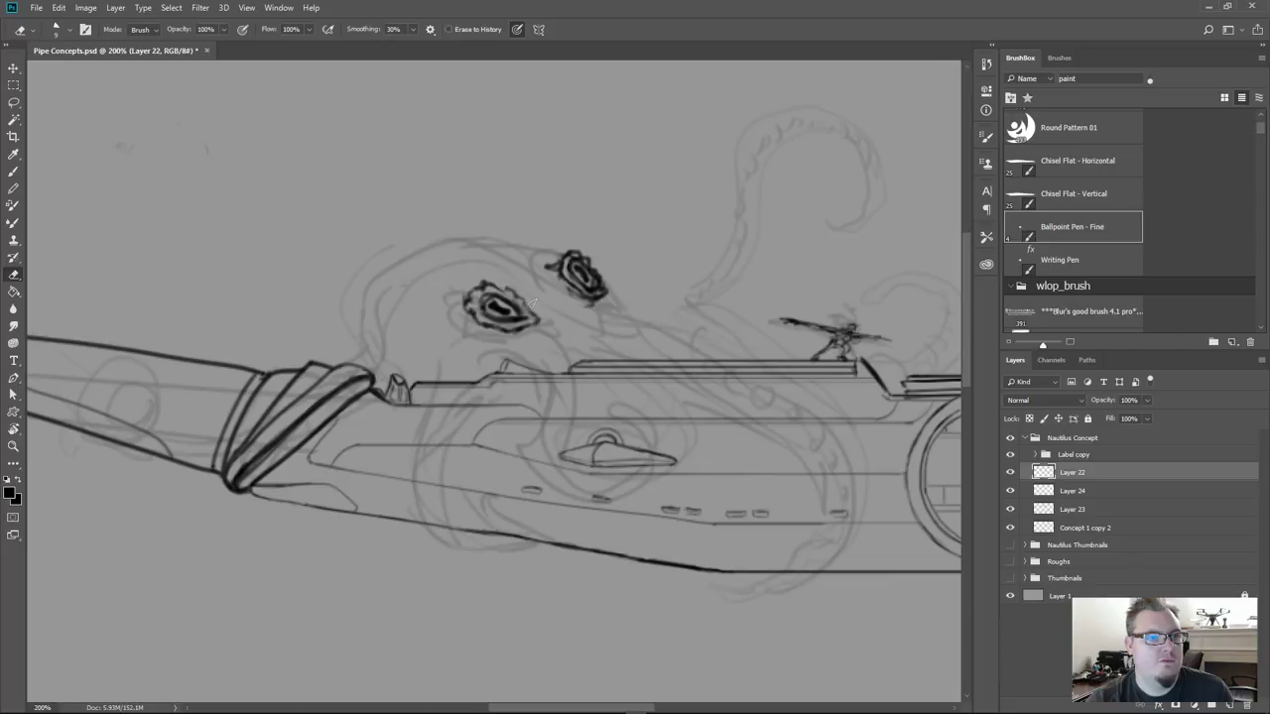
mouse_move(520, 295)
left_mouse_down()
mouse_move(529, 326)
mouse_move(512, 297)
left_mouse_up()
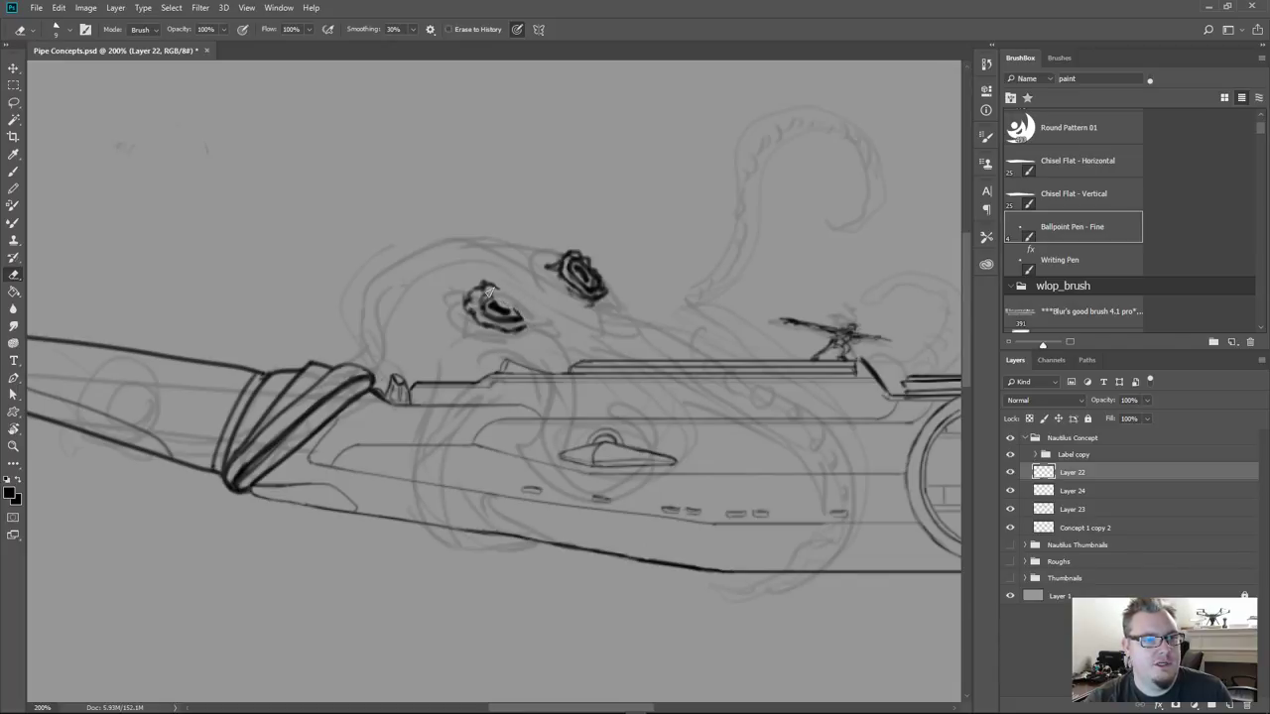
key("b")
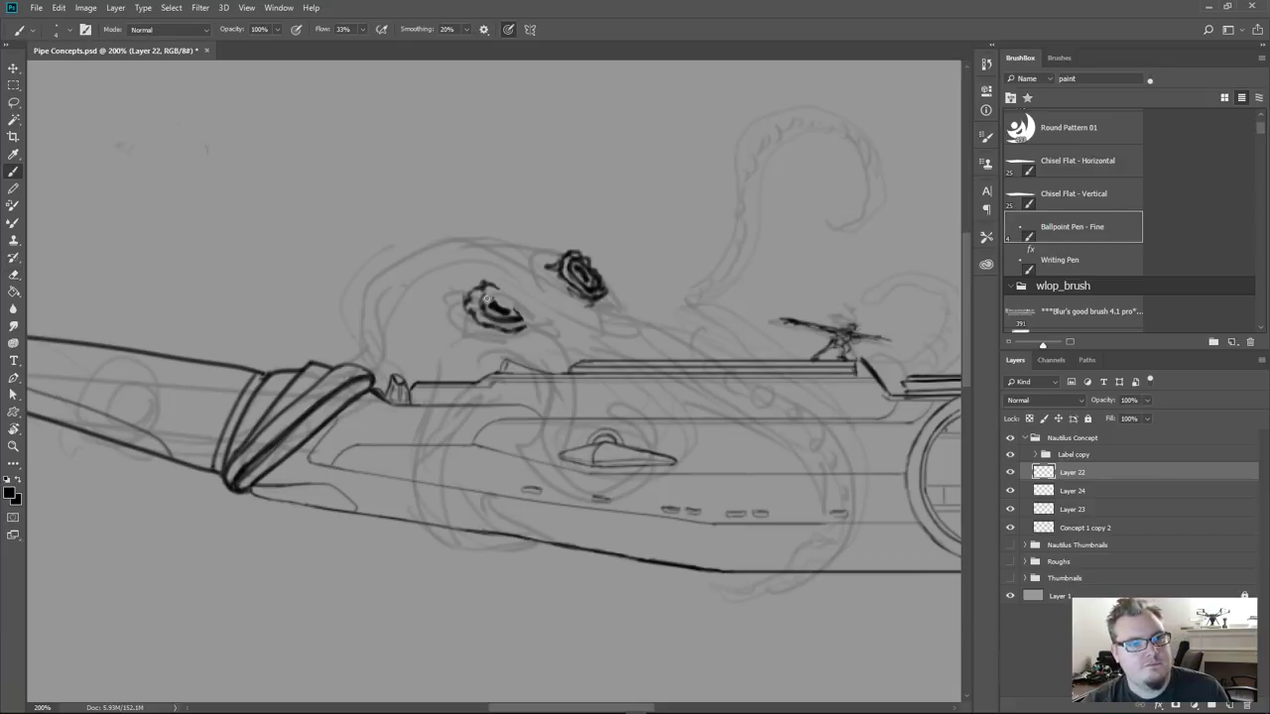
mouse_move(496, 297)
left_mouse_down()
mouse_move(516, 315)
mouse_move(527, 307)
mouse_move(533, 328)
mouse_move(514, 327)
left_mouse_up()
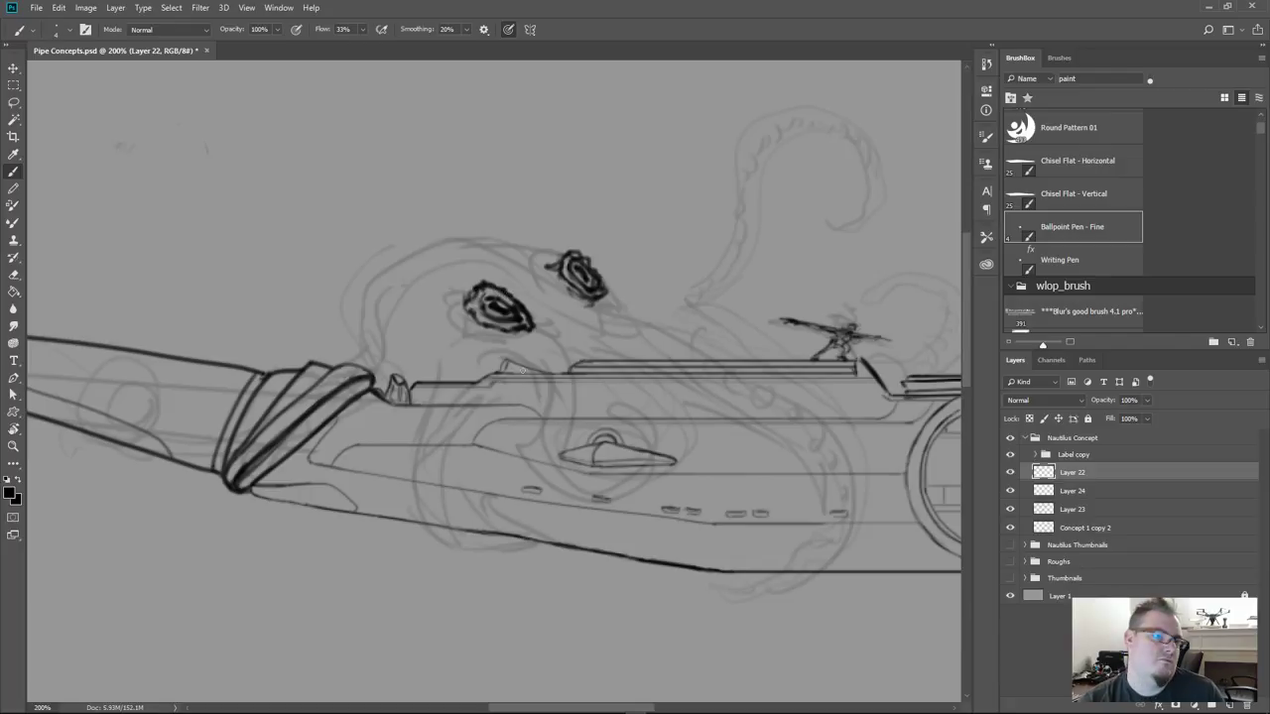
Erase the octopus's near eye with a 20 px eraser and redraw it with a slanted dark pupil and ragged, wrinkled rim
key("e")
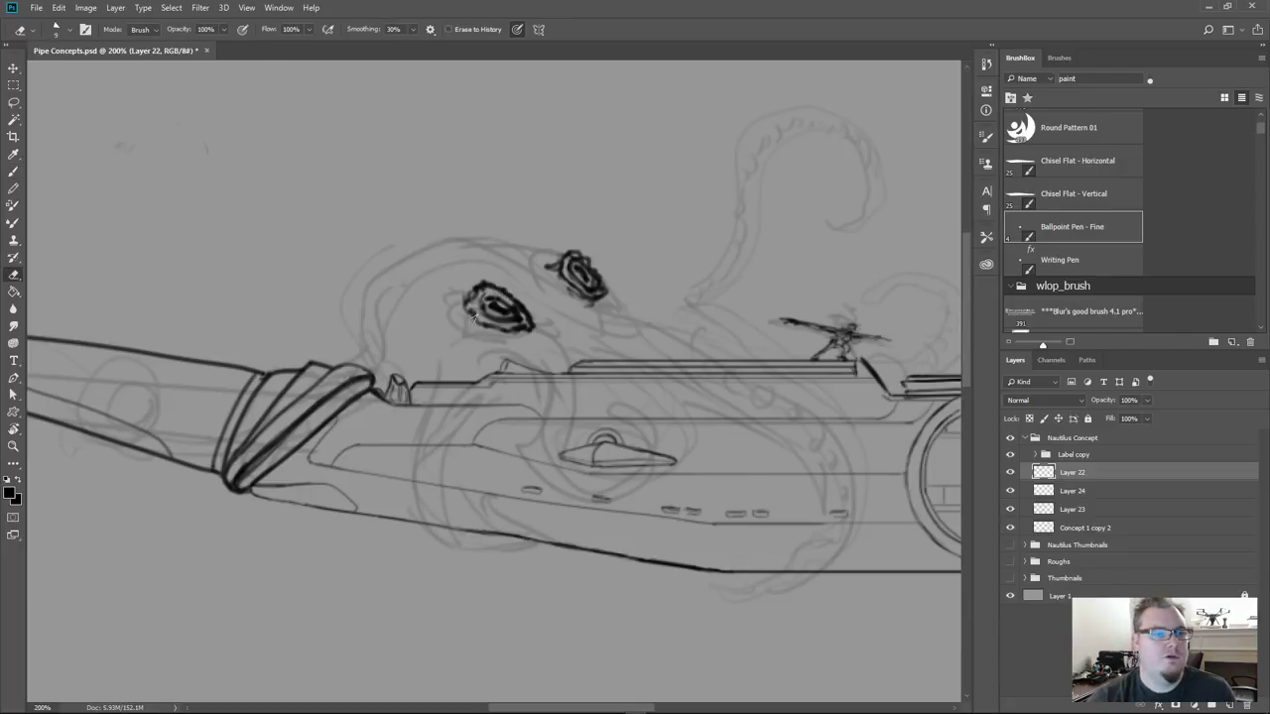
mouse_move(494, 288)
left_mouse_down()
mouse_move(511, 308)
mouse_move(501, 325)
mouse_move(473, 302)
left_mouse_up()
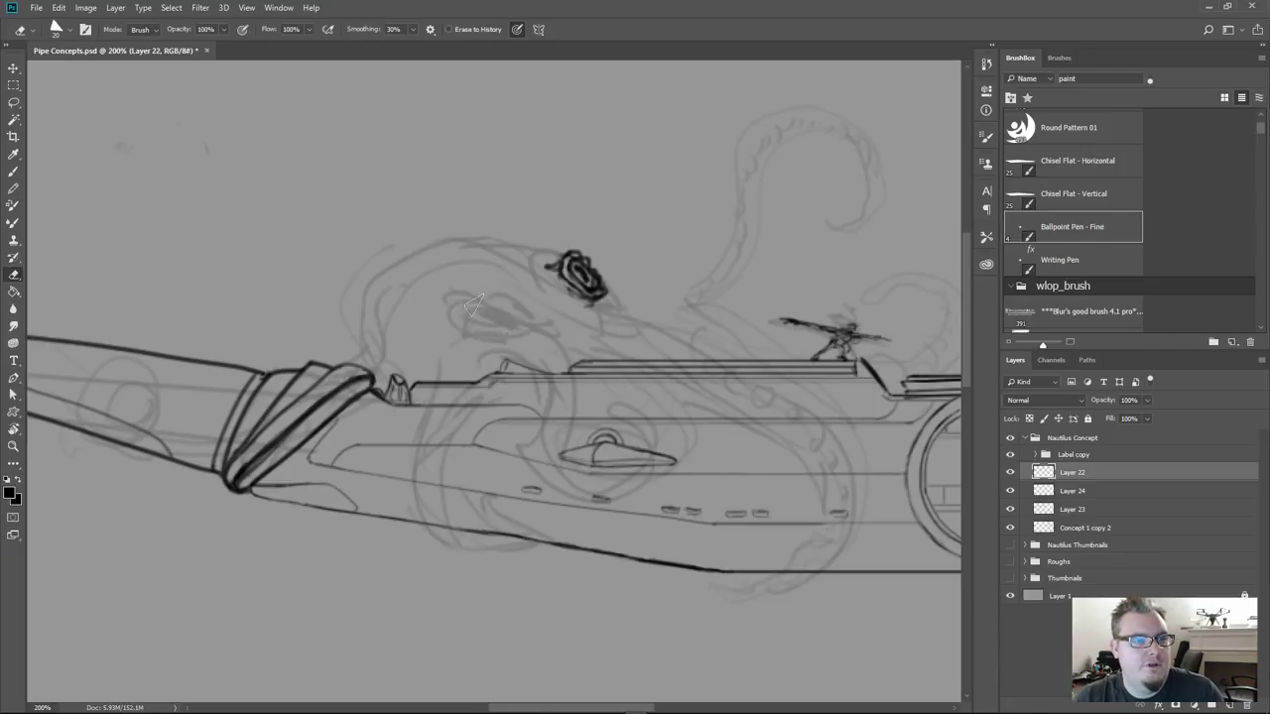
key("b")
mouse_move(537, 326)
left_mouse_down()
mouse_move(496, 316)
mouse_move(520, 295)
mouse_move(528, 331)
mouse_move(497, 315)
mouse_move(523, 327)
mouse_move(508, 295)
mouse_move(494, 301)
mouse_move(516, 317)
left_mouse_up()
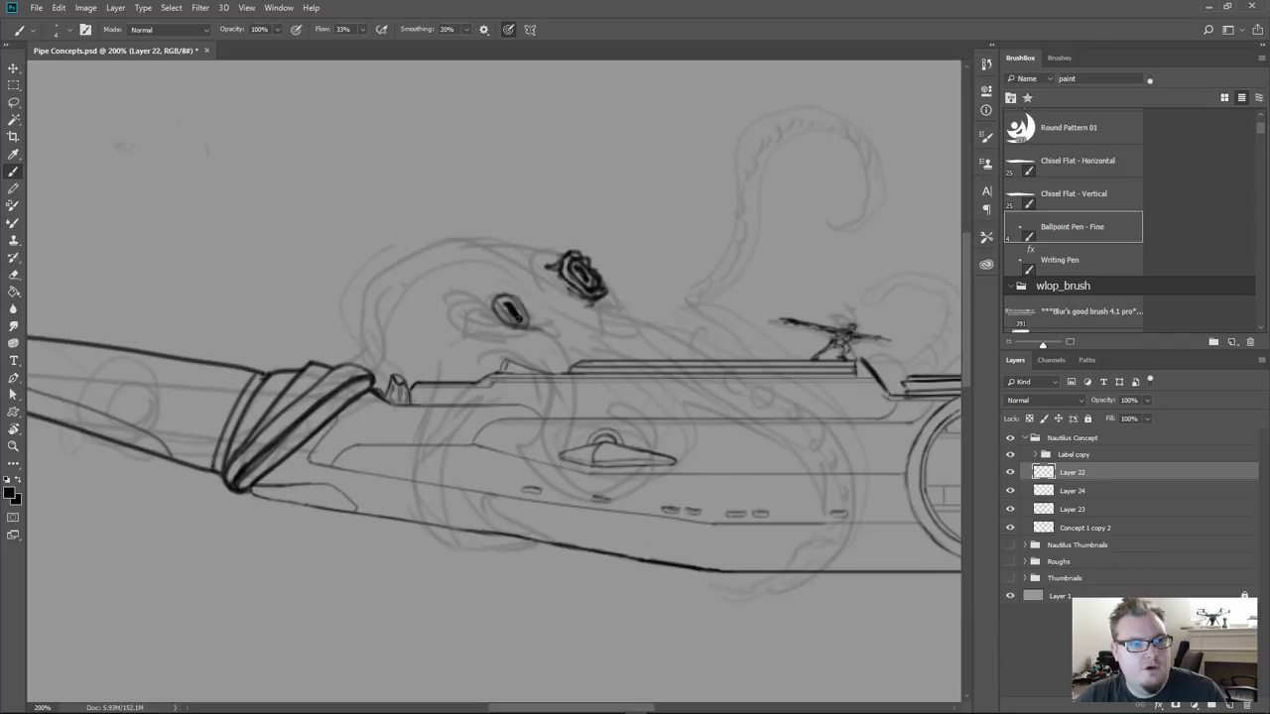
mouse_move(517, 319)
left_mouse_down()
mouse_move(502, 292)
mouse_move(542, 321)
mouse_move(516, 284)
mouse_move(467, 275)
mouse_move(506, 329)
mouse_move(527, 333)
mouse_move(494, 331)
mouse_move(488, 296)
left_mouse_up()
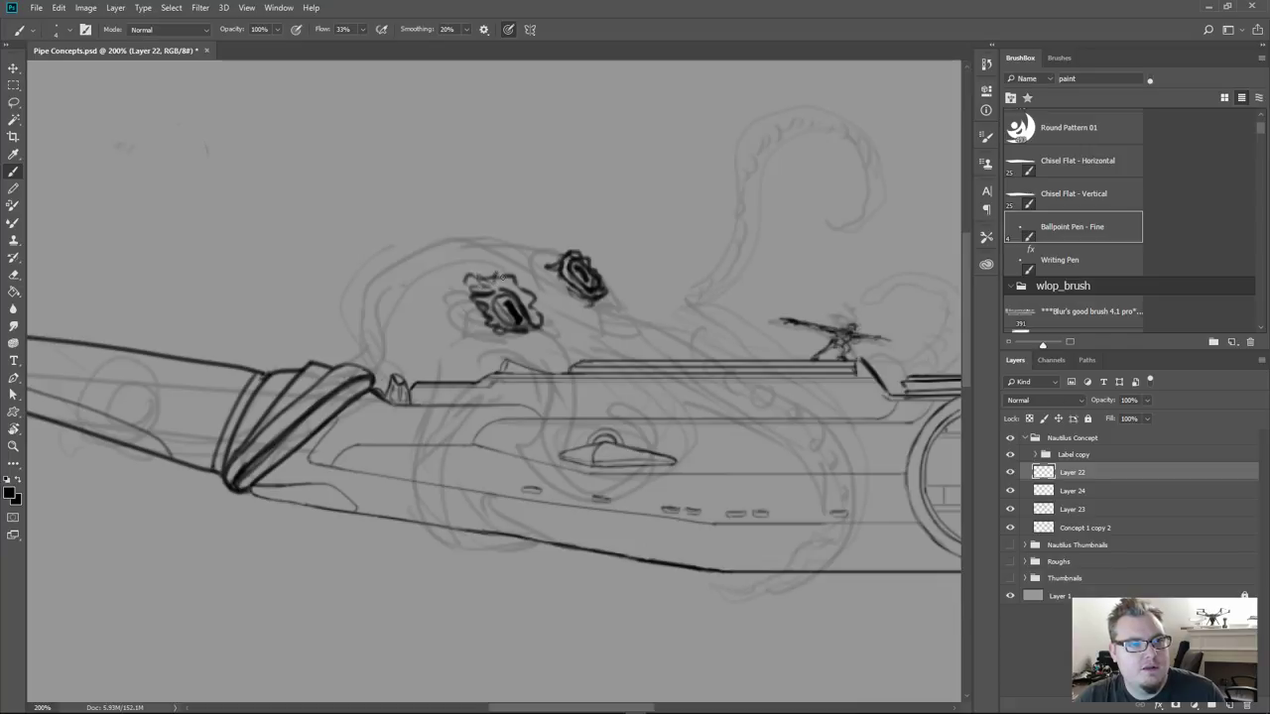
key("e")
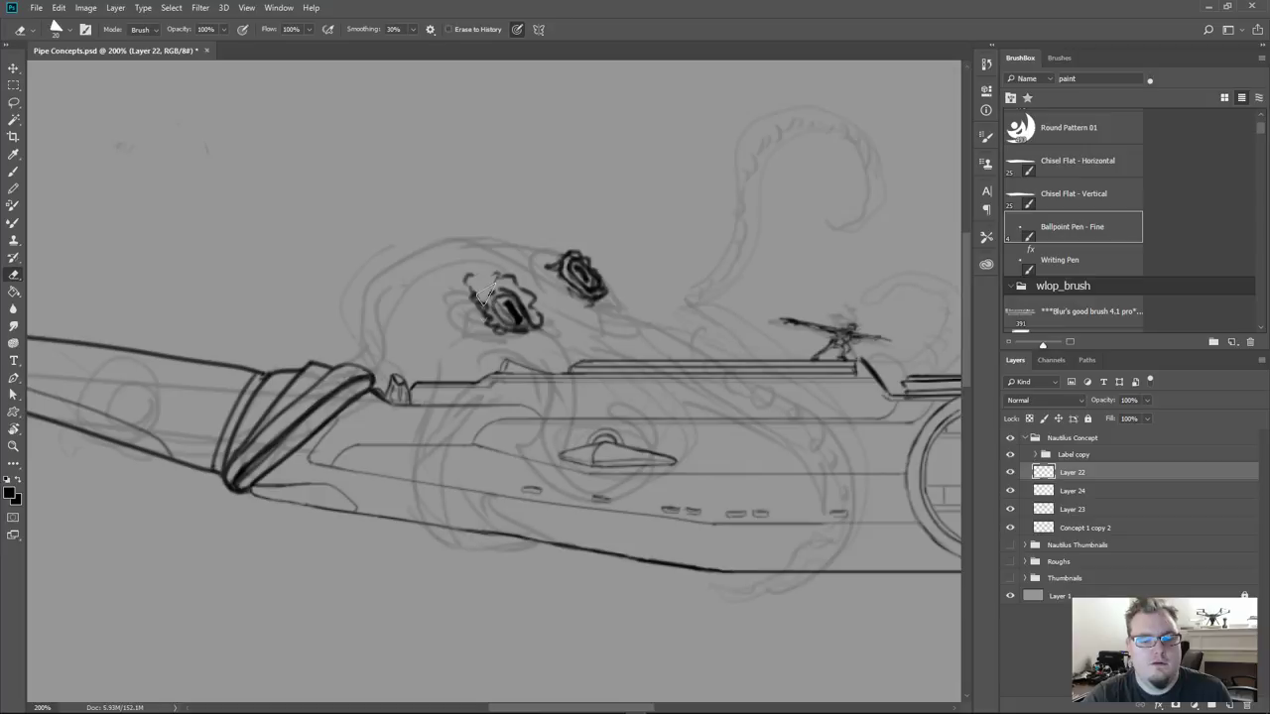
key("b")
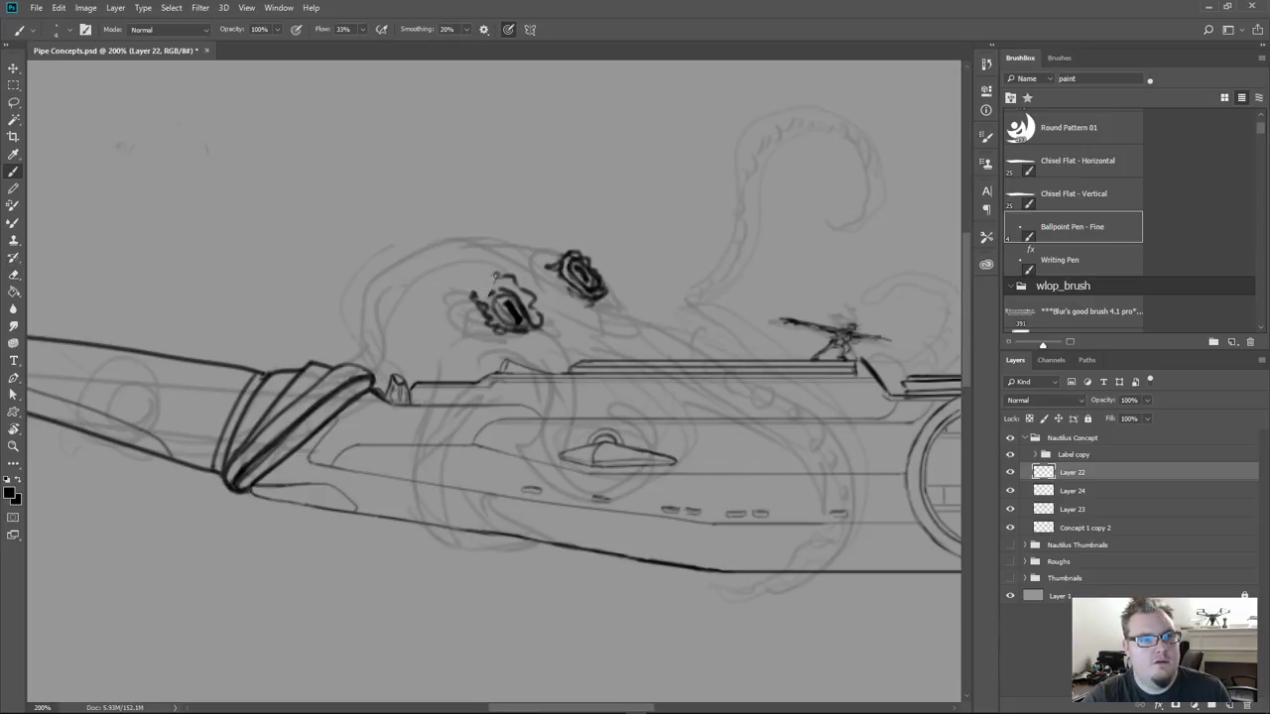
mouse_move(474, 284)
left_mouse_down()
mouse_move(468, 303)
mouse_move(482, 290)
mouse_move(501, 299)
mouse_move(491, 298)
mouse_move(529, 324)
mouse_move(505, 318)
mouse_move(548, 327)
mouse_move(549, 344)
mouse_move(486, 328)
left_mouse_up()
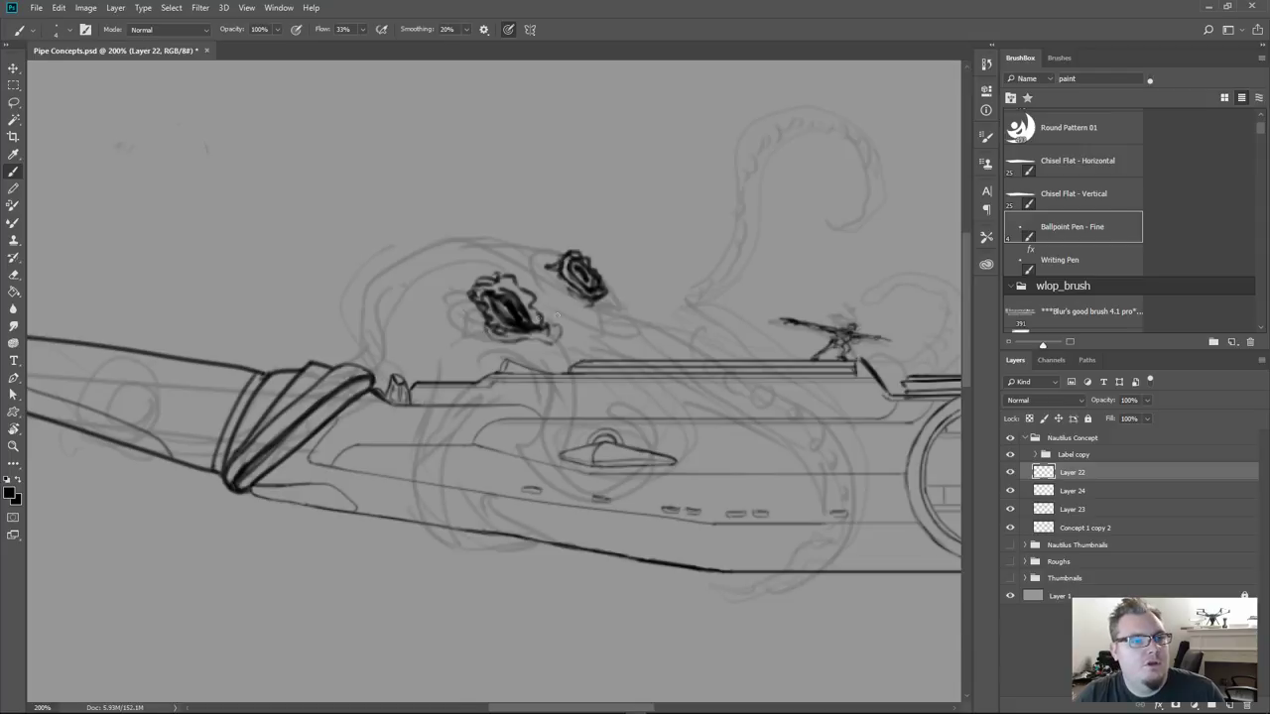
Erase the octopus's far eye and redraw it with a narrow slanted pupil and wrinkled rim to match the near eye
key("e")
mouse_move(582, 285)
left_mouse_down()
mouse_move(571, 266)
mouse_move(597, 293)
mouse_move(577, 277)
mouse_move(575, 288)
mouse_move(604, 303)
mouse_move(589, 304)
left_mouse_up()
key("b")
key("e")
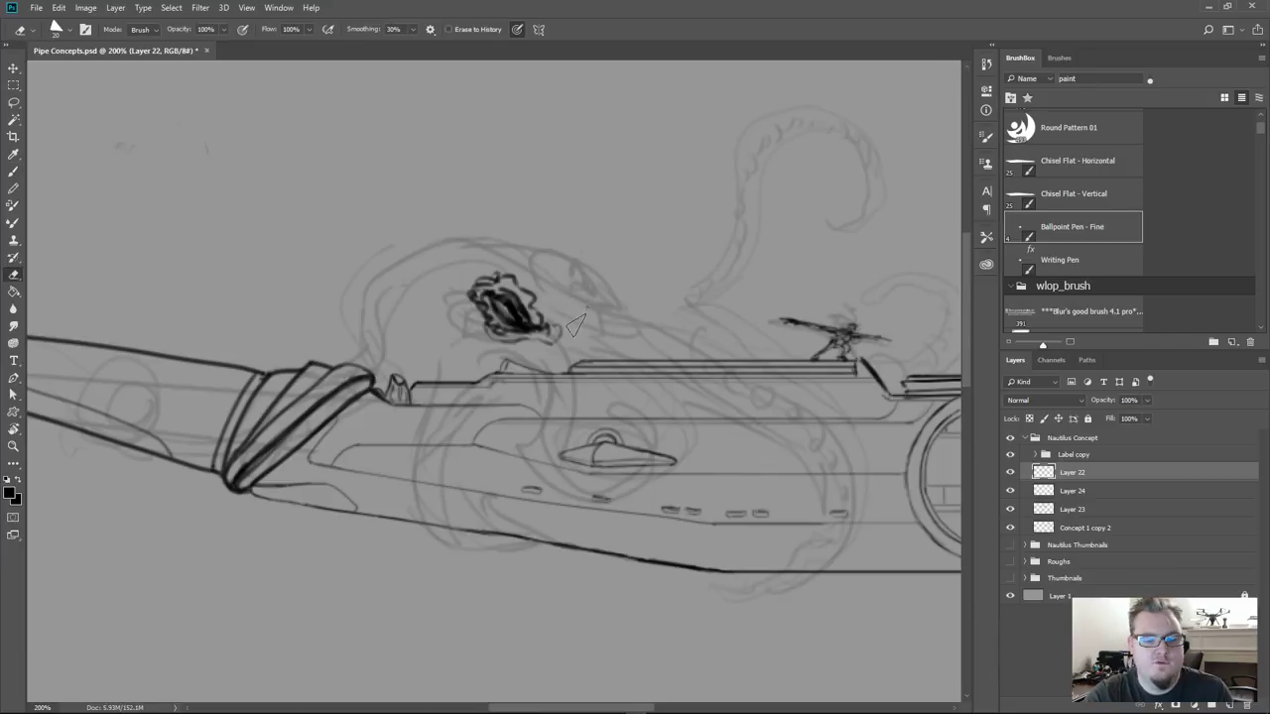
key("b")
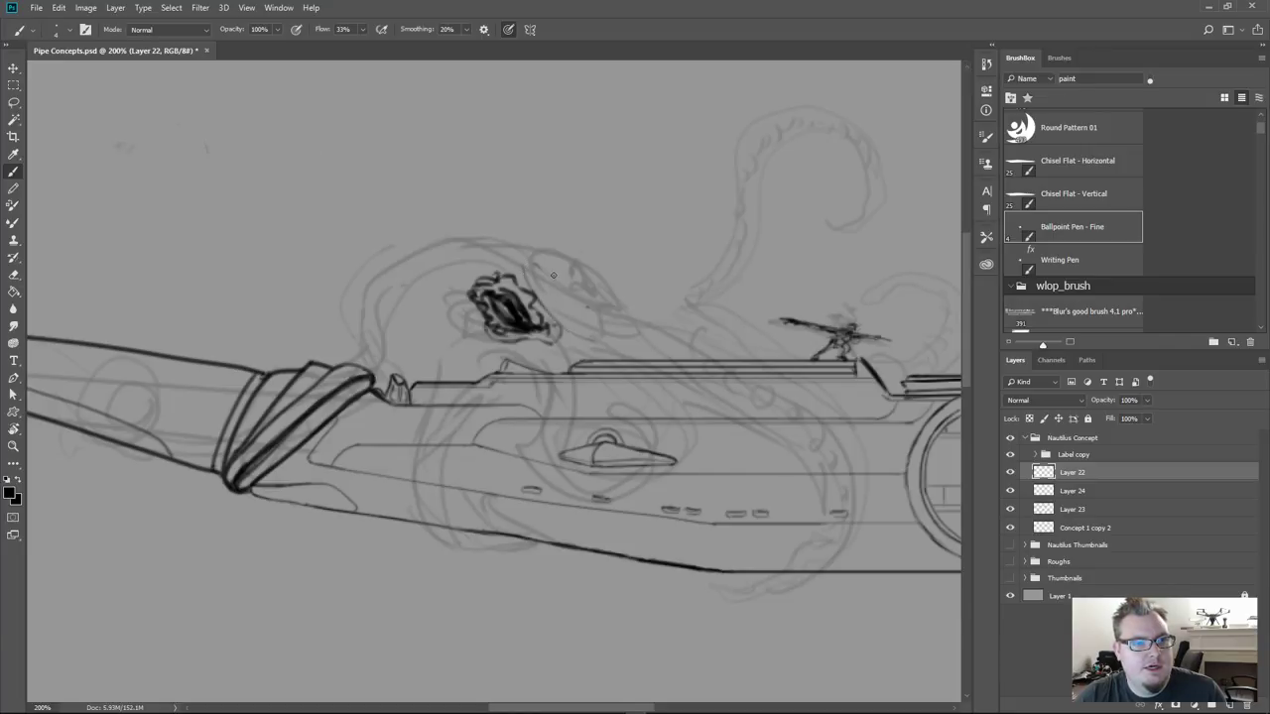
mouse_move(547, 263)
left_mouse_down()
mouse_move(584, 308)
mouse_move(568, 284)
left_mouse_up()
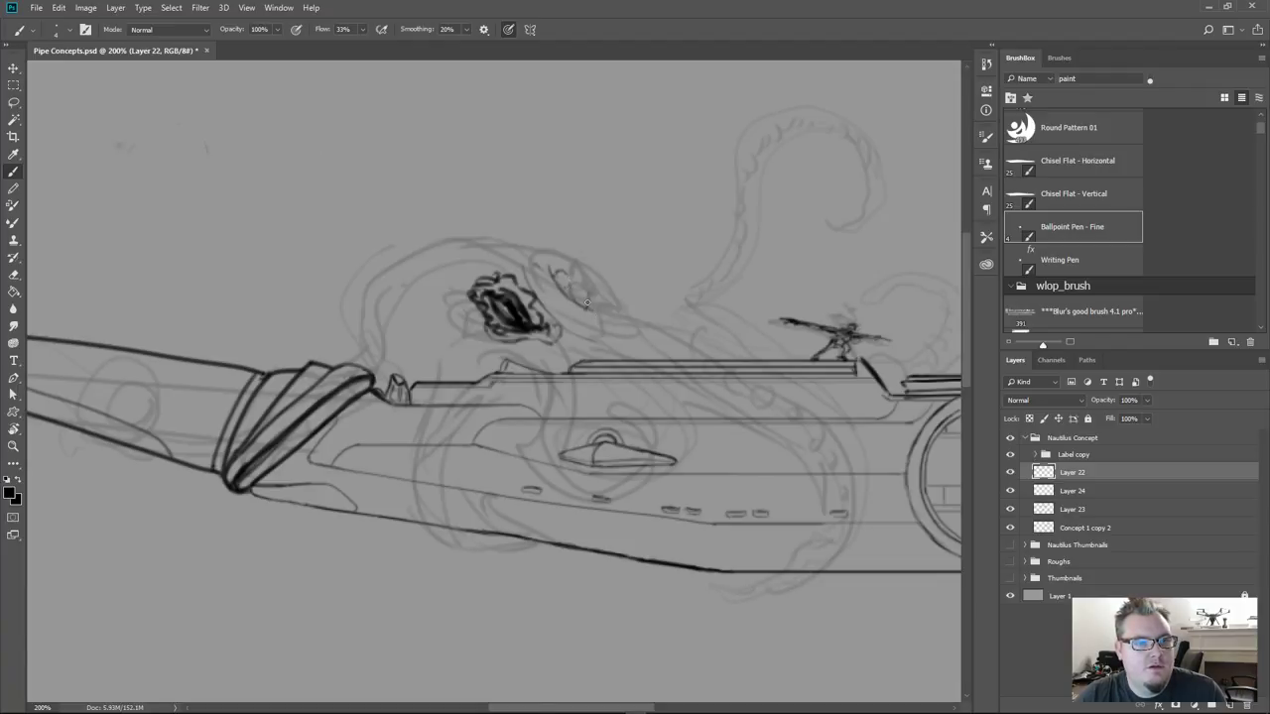
mouse_move(564, 265)
left_mouse_down()
mouse_move(593, 278)
mouse_move(603, 303)
mouse_move(583, 271)
left_mouse_up()
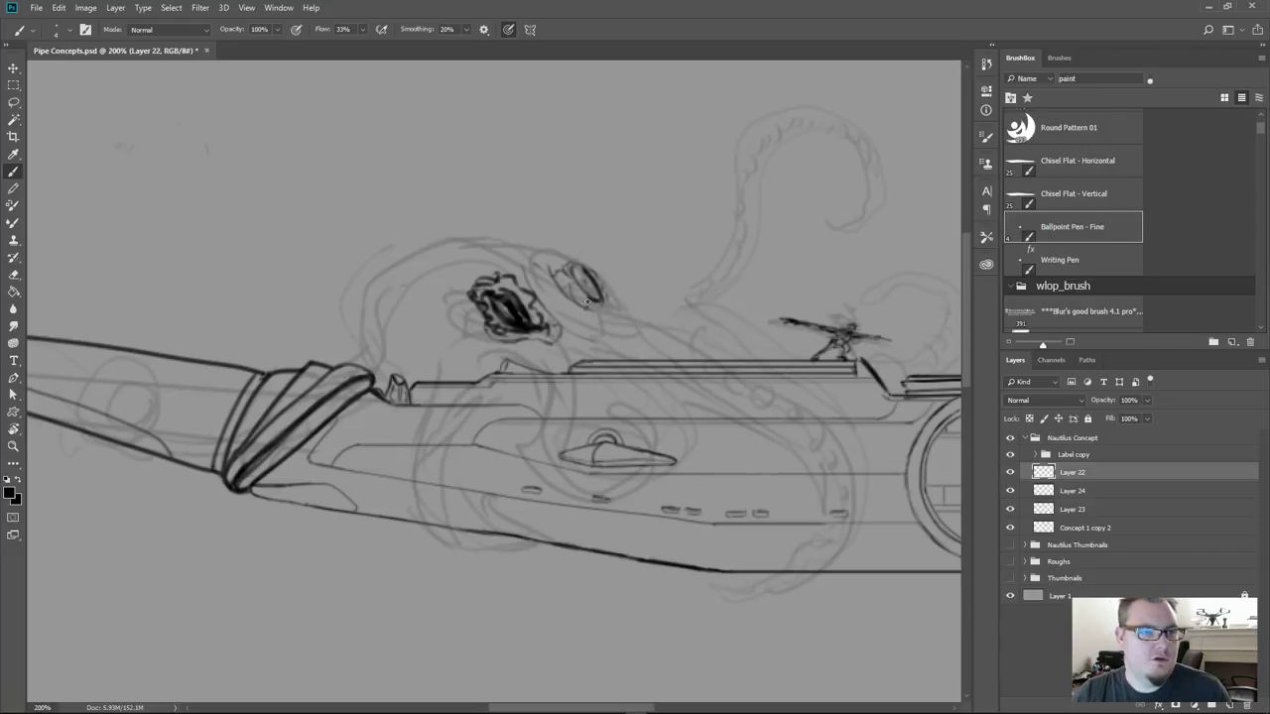
mouse_move(586, 284)
left_mouse_down()
mouse_move(587, 297)
mouse_move(576, 270)
mouse_move(589, 280)
left_mouse_up()
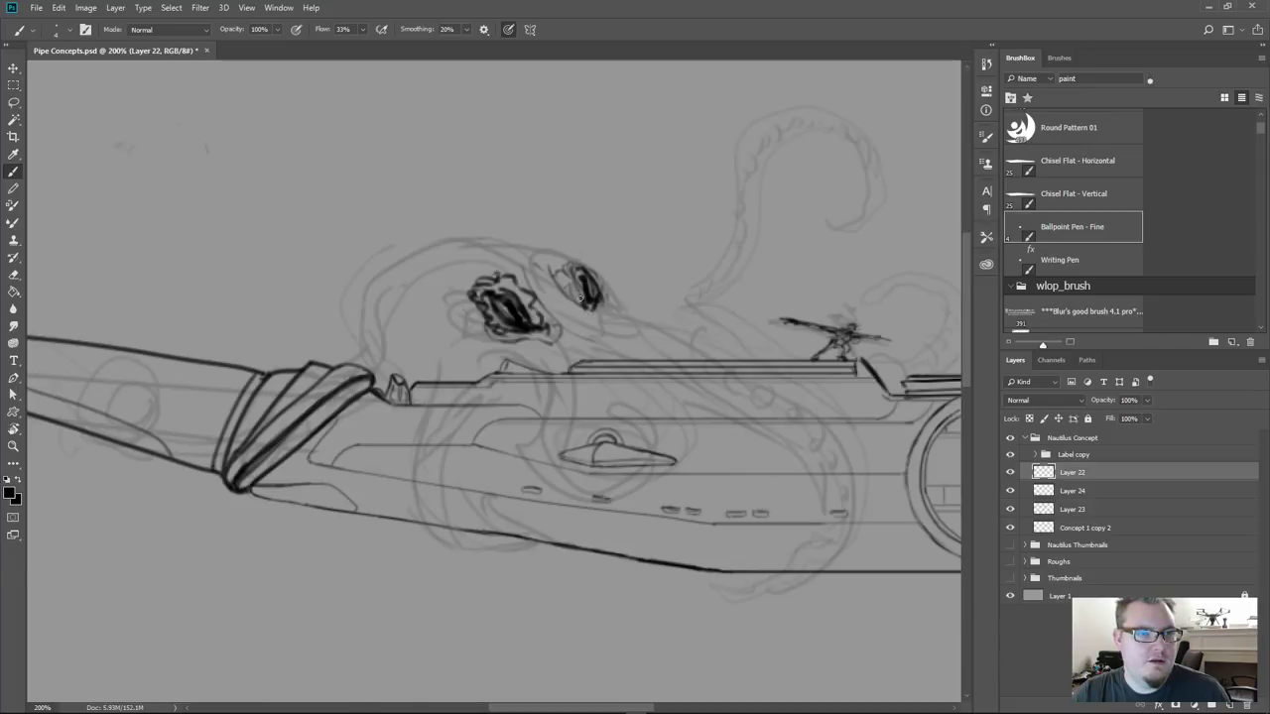
mouse_move(580, 297)
left_mouse_down()
mouse_move(581, 271)
mouse_move(569, 298)
mouse_move(602, 304)
mouse_move(569, 260)
mouse_move(552, 275)
mouse_move(582, 260)
mouse_move(603, 306)
left_mouse_up()
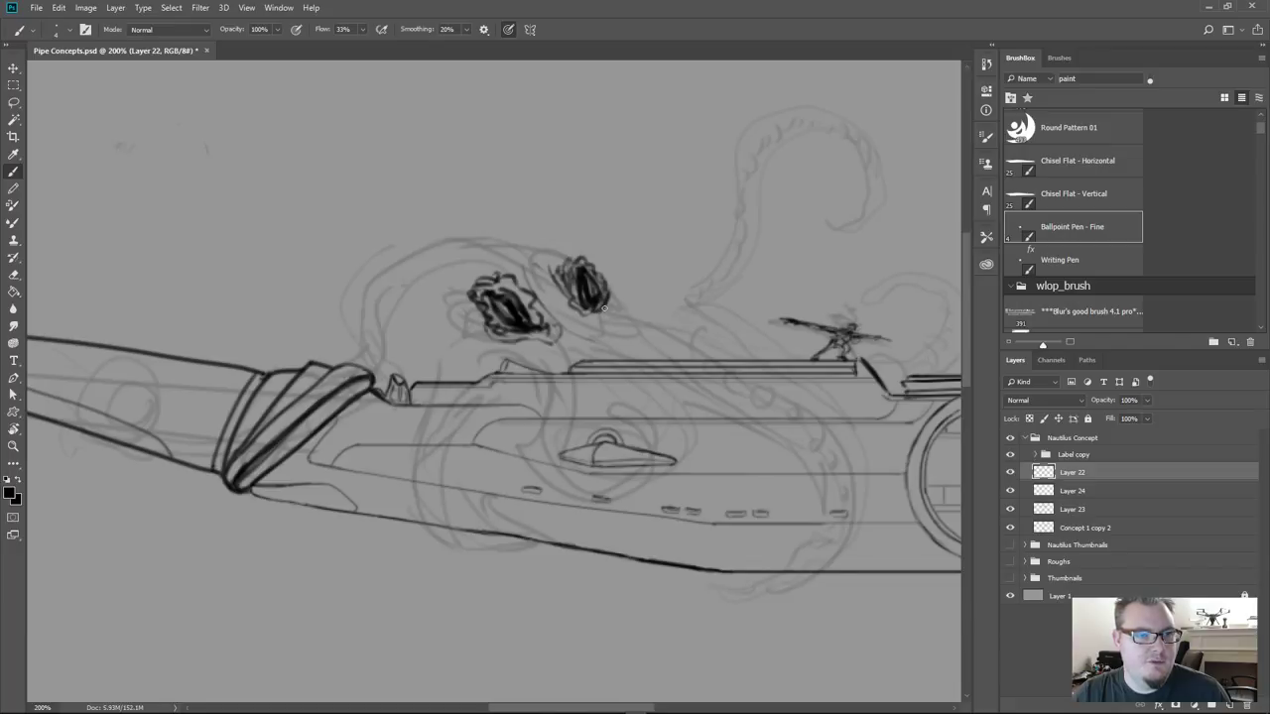
Clean up the rim of the octopus's far eye with the eraser, then redraw its dark pupil against a lightened iris
key("e")
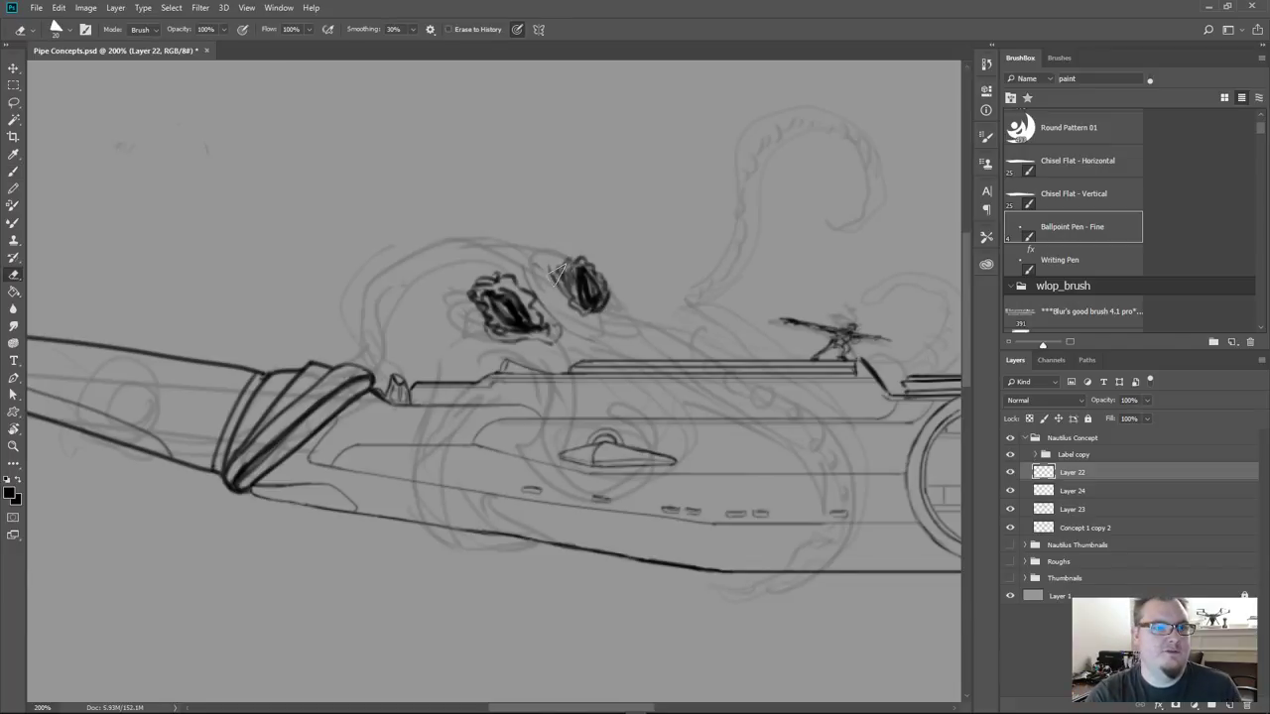
mouse_move(568, 272)
left_mouse_down()
mouse_move(570, 290)
mouse_move(561, 274)
mouse_move(556, 283)
mouse_move(571, 314)
left_mouse_up()
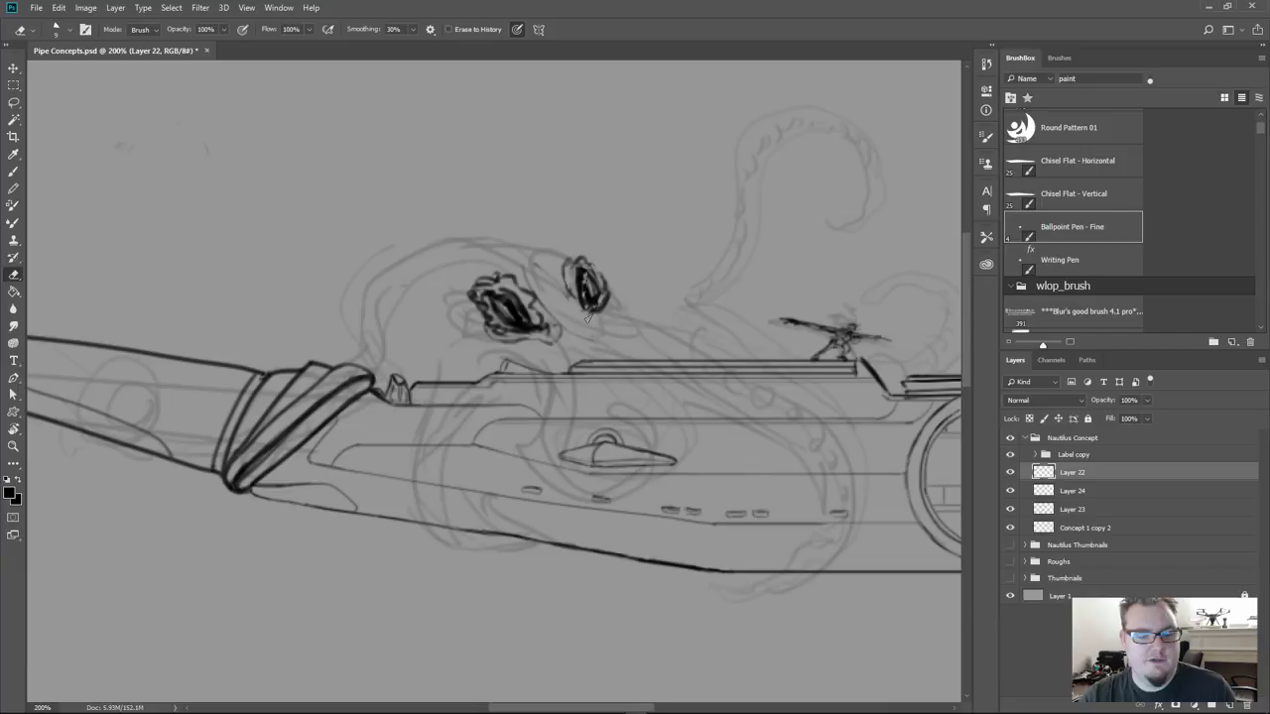
key("b")
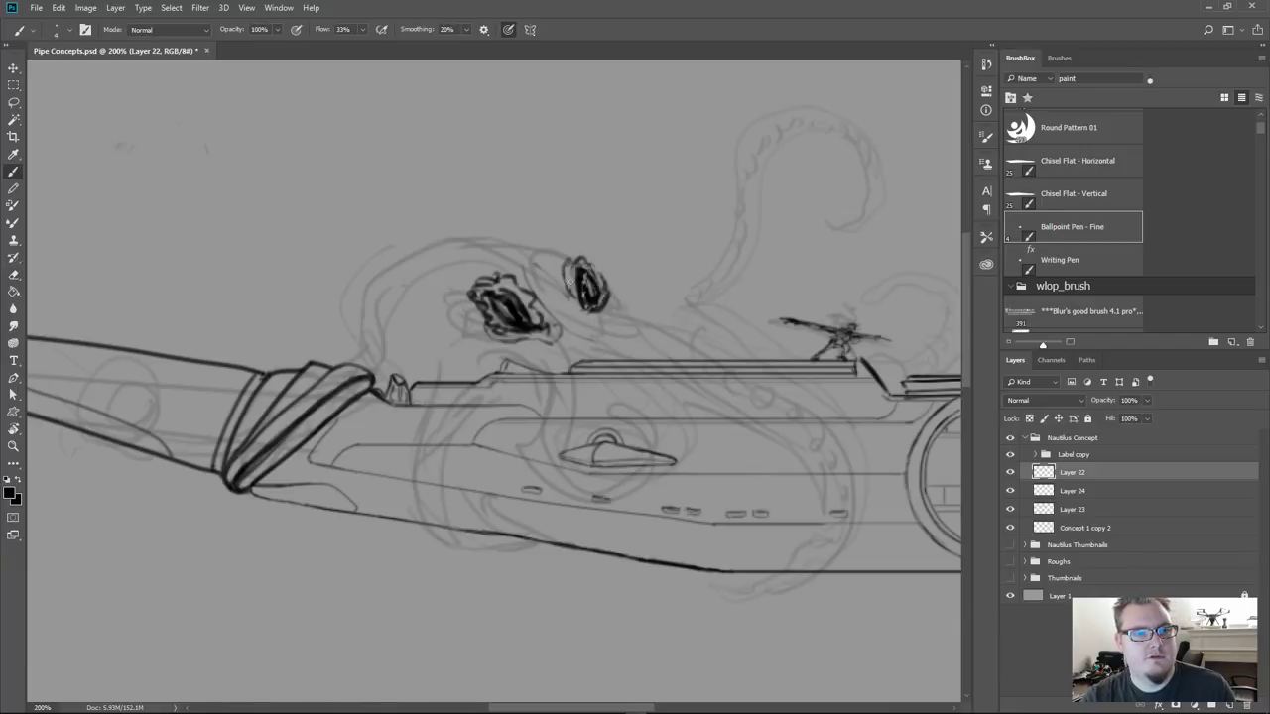
left_click_drag(580, 281, 585, 282)
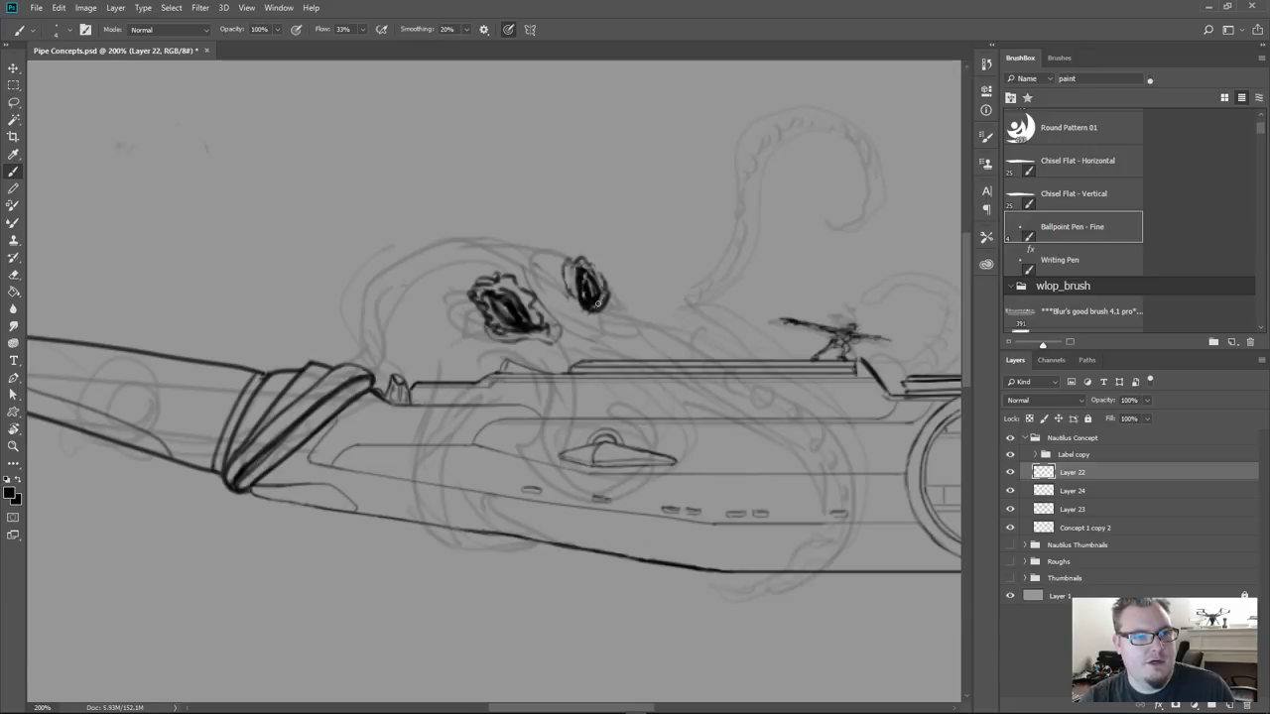
key("e")
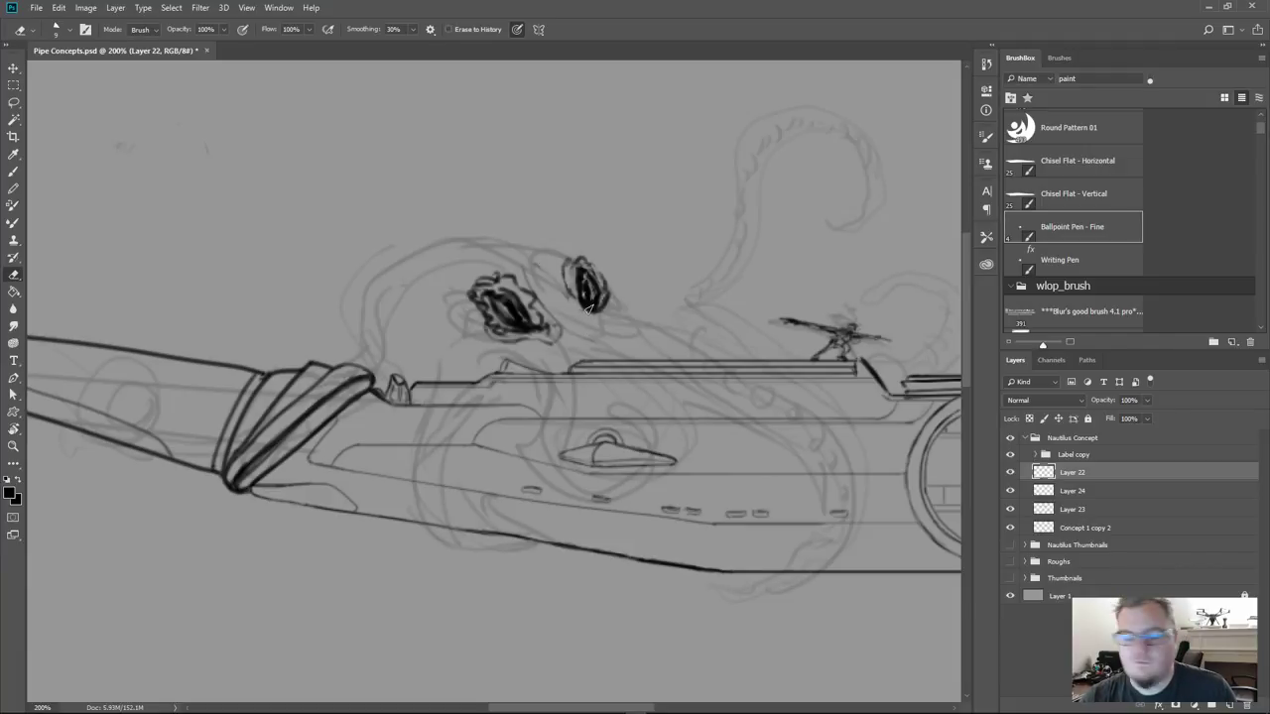
key("b")
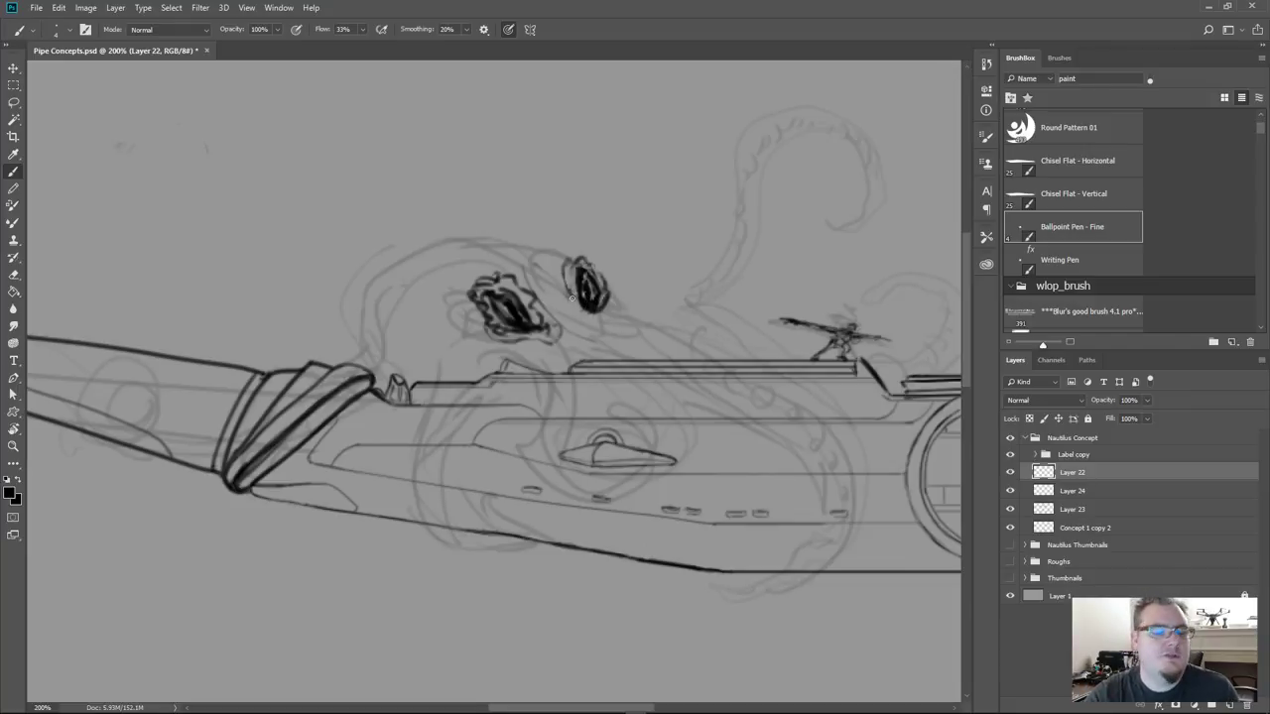
key("e")
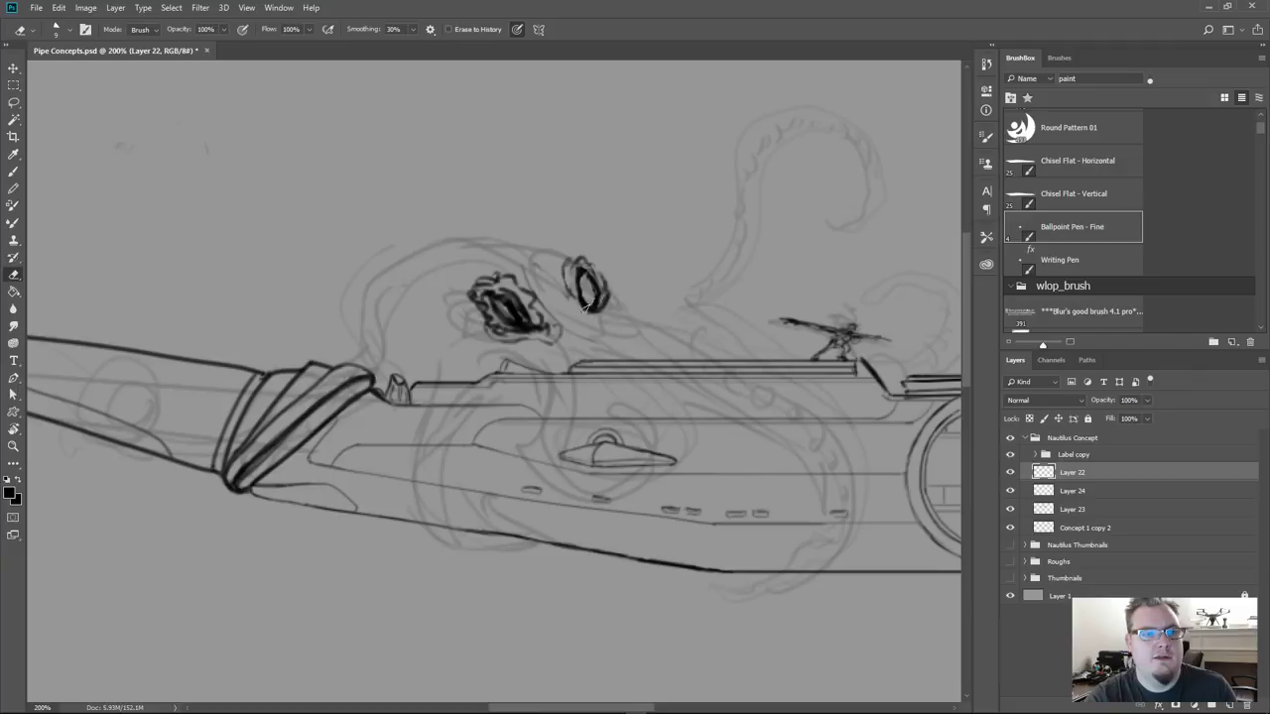
key("b")
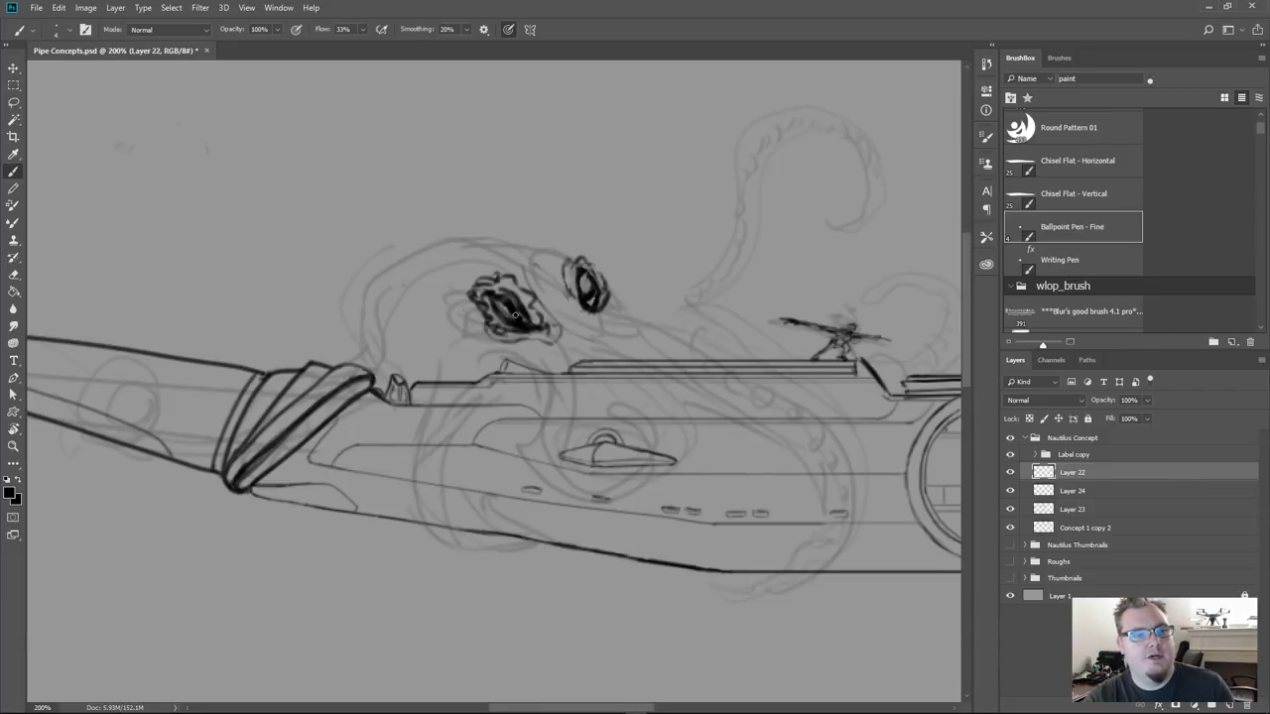
Erase a light iris area inside the octopus's near eye and redraw its dark pupil
key("e")
mouse_move(501, 327)
left_mouse_down()
mouse_move(504, 305)
mouse_move(511, 316)
left_mouse_up()
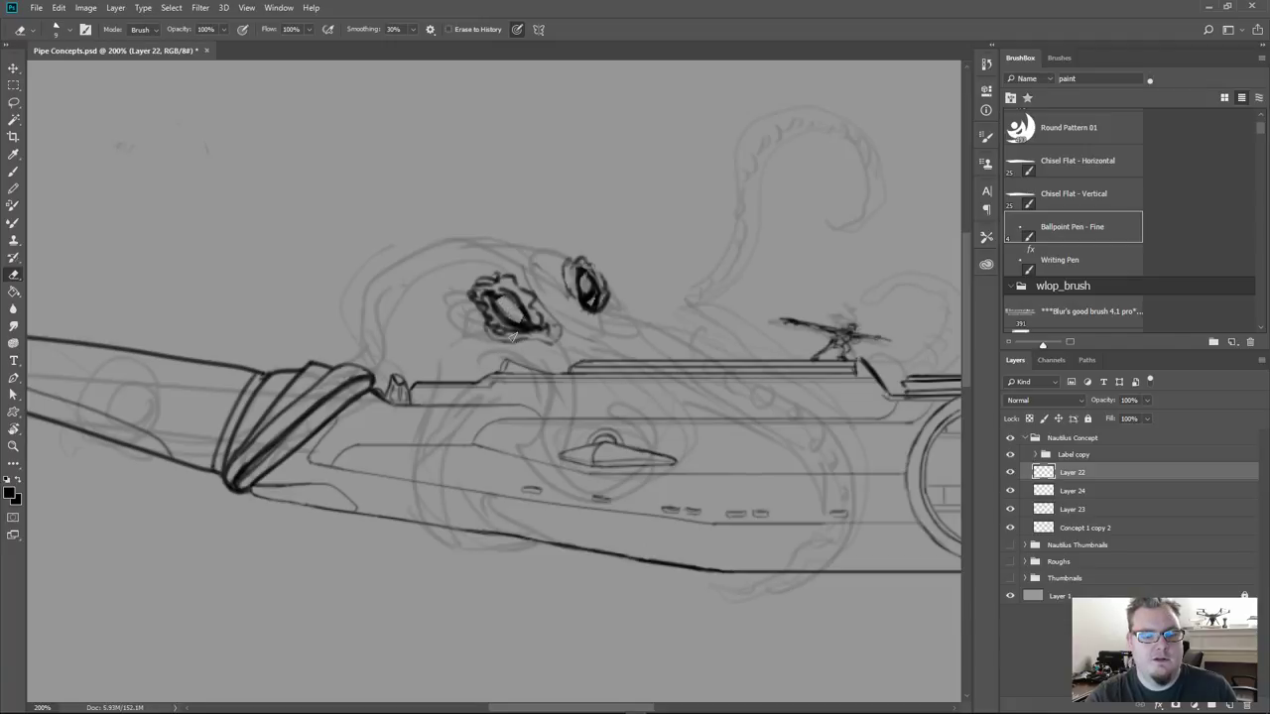
key("b")
mouse_move(501, 308)
left_mouse_down()
mouse_move(519, 310)
mouse_move(506, 321)
left_mouse_up()
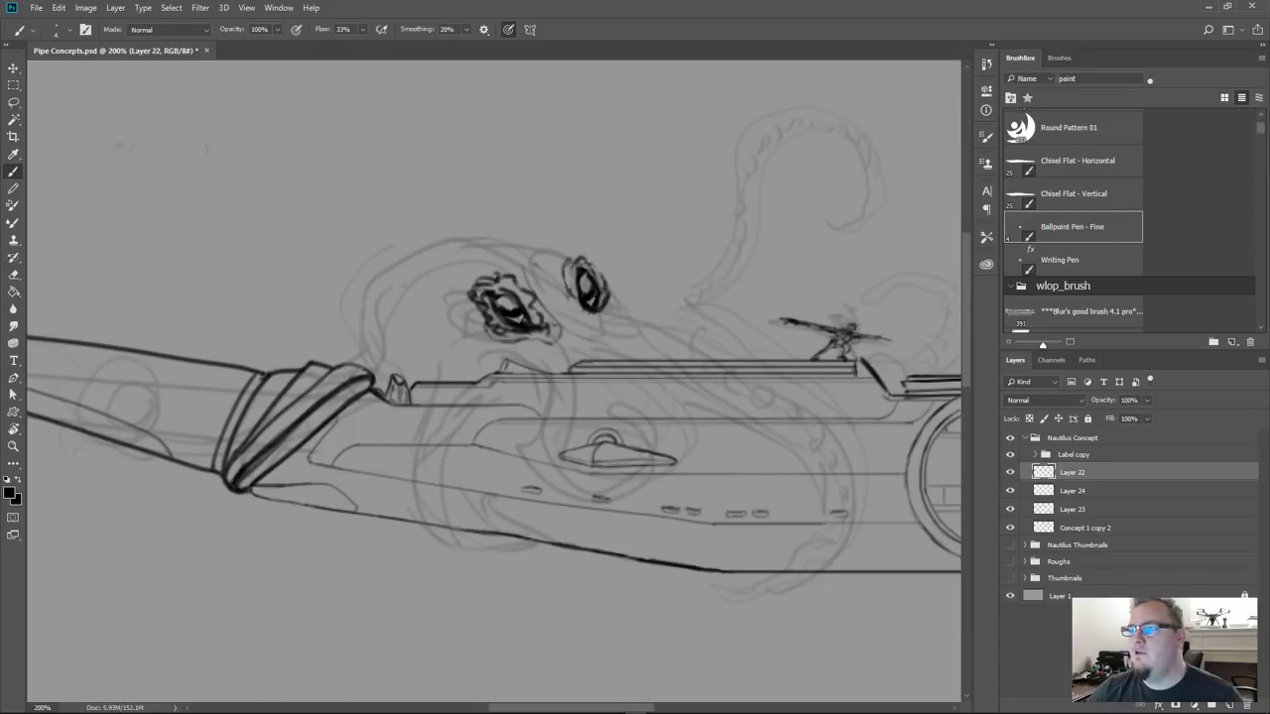
Consult the octopus drawing on Pinterest, return to Photoshop and darken the irises of the octopus's eyes
key("alt+Tab")
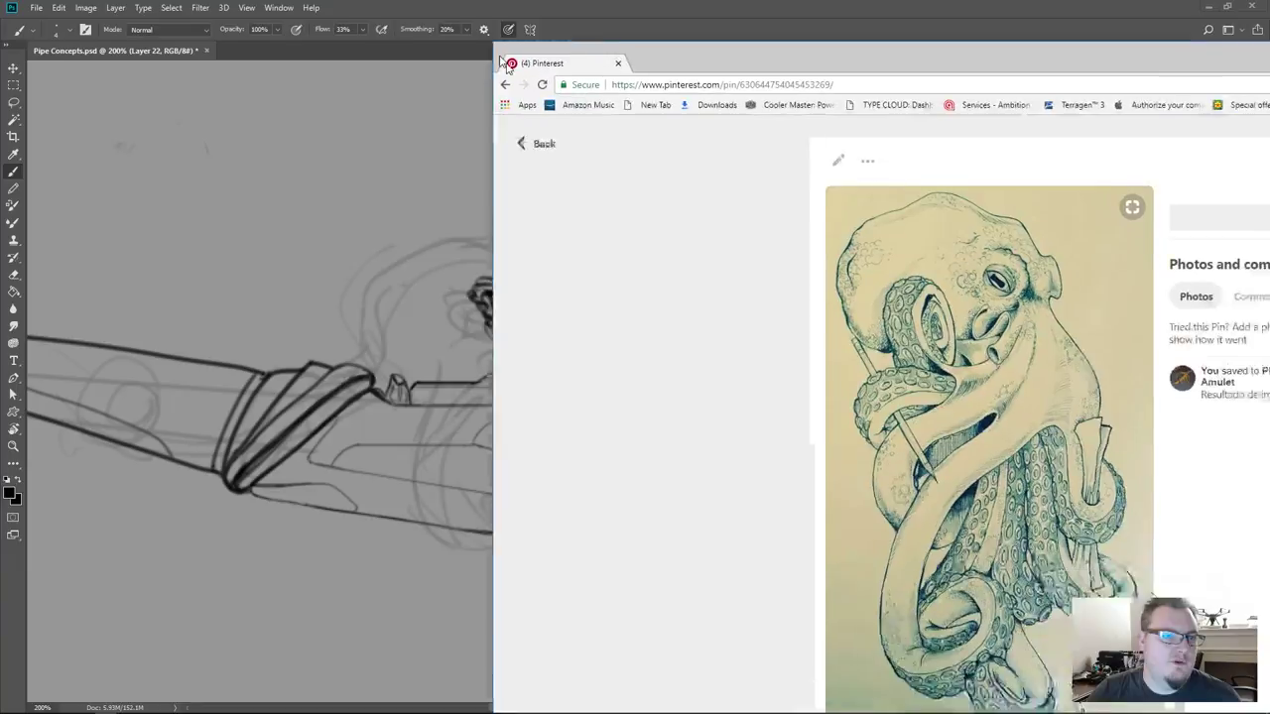
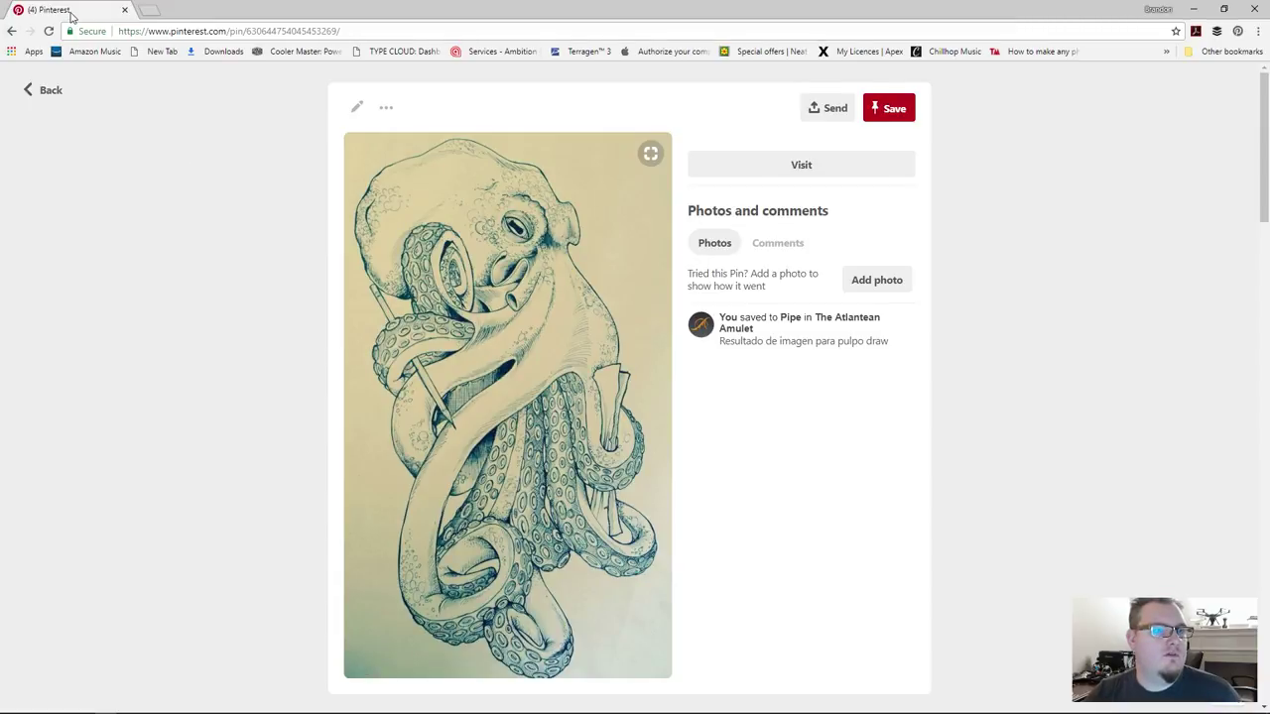
left_click_drag(70, 14, 1269, 397)
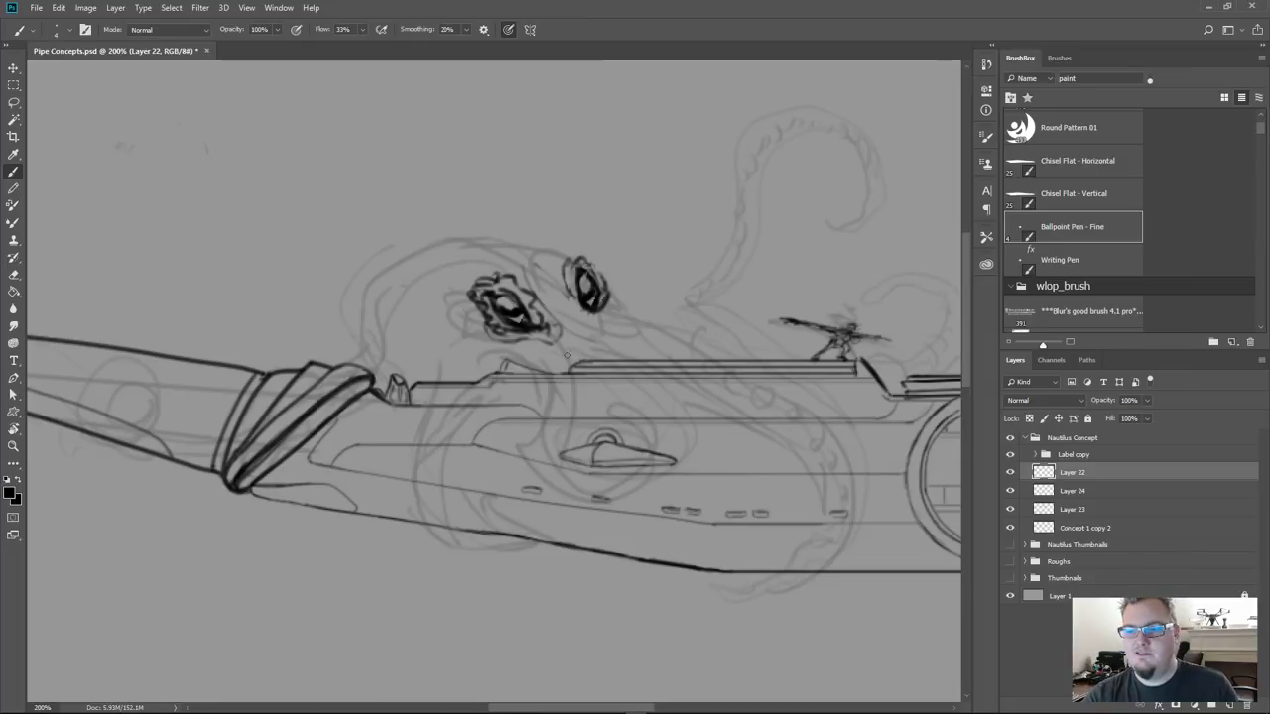
left_click_drag(515, 312, 526, 318)
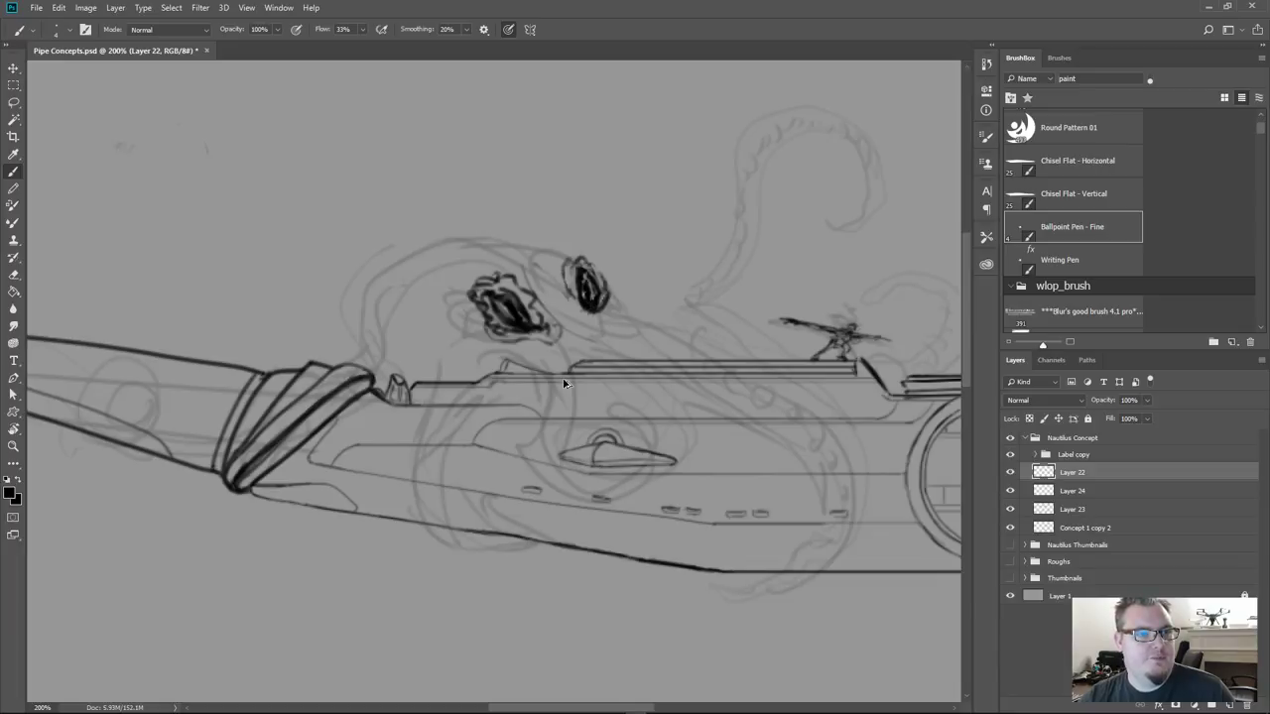
Erase light irises inside both octopus eyes, redraw the dark pupils and touch up the lid edges
key("e")
left_click_drag(592, 274, 591, 308)
mouse_move(514, 316)
left_mouse_down()
mouse_move(518, 334)
mouse_move(504, 314)
mouse_move(518, 323)
left_mouse_up()
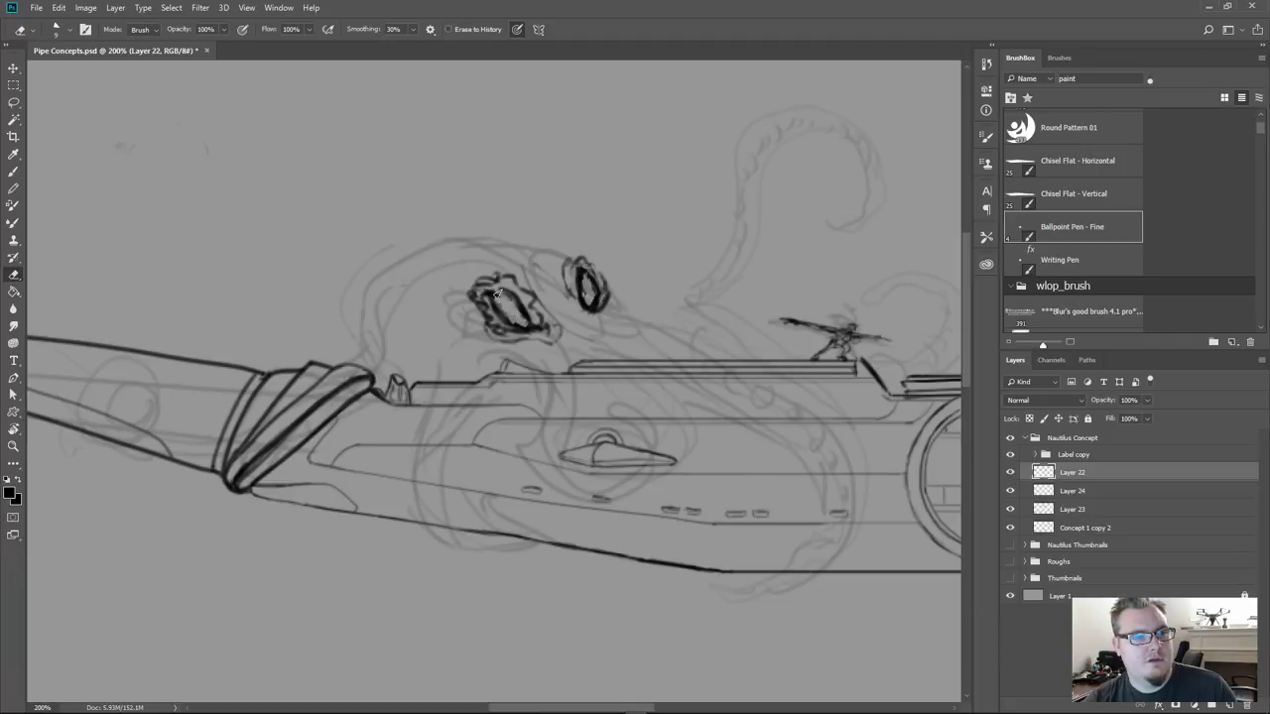
key("b")
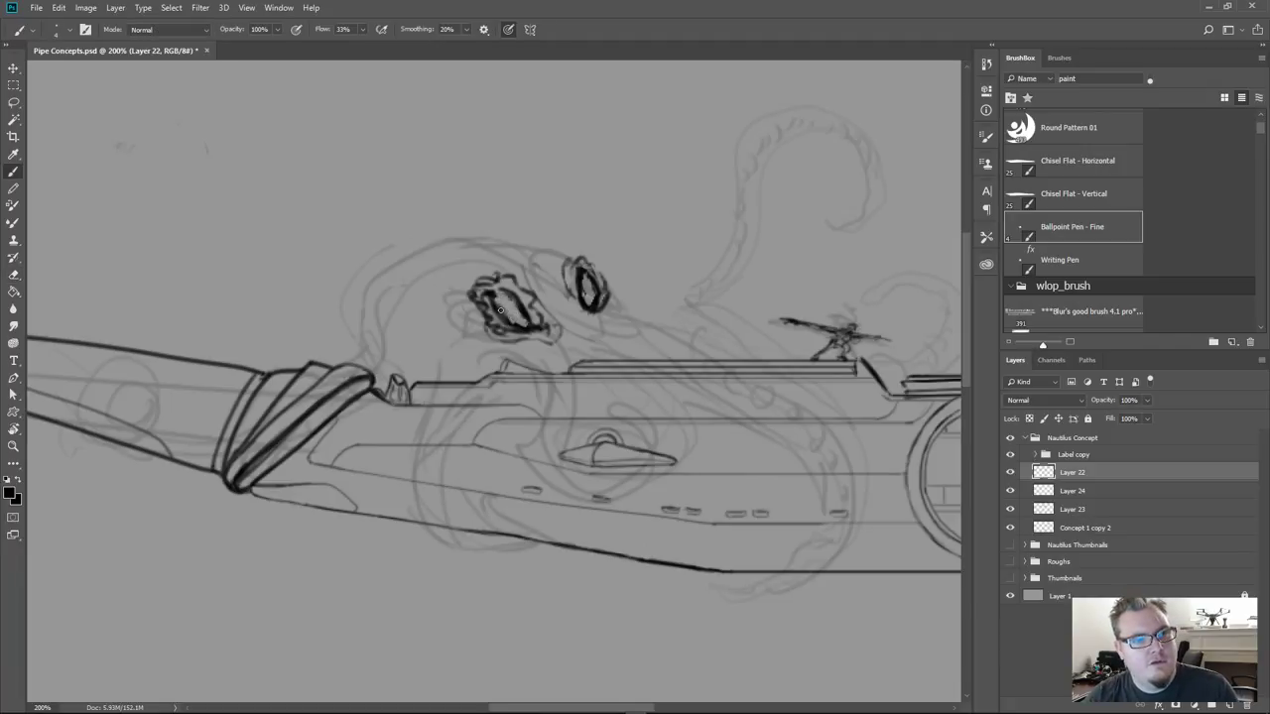
mouse_move(501, 309)
left_mouse_down()
mouse_move(532, 319)
mouse_move(522, 299)
mouse_move(591, 292)
mouse_move(578, 277)
mouse_move(595, 301)
left_mouse_up()
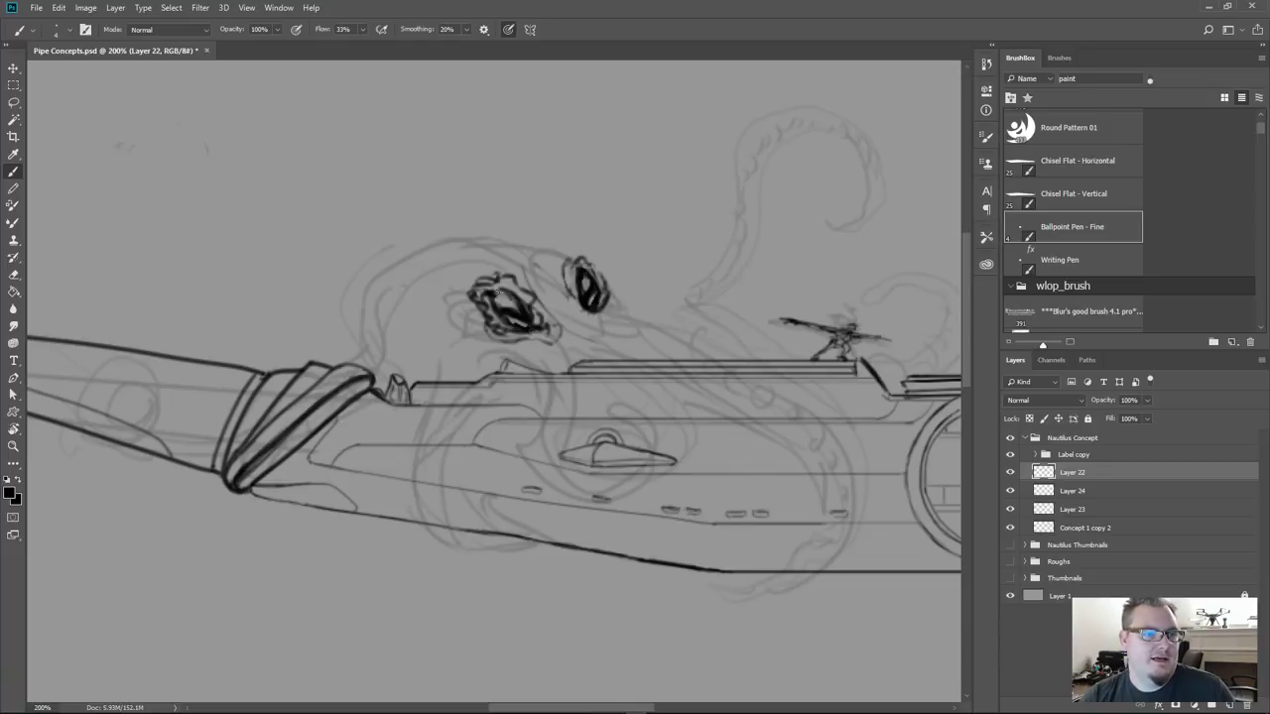
left_click_drag(499, 289, 492, 292)
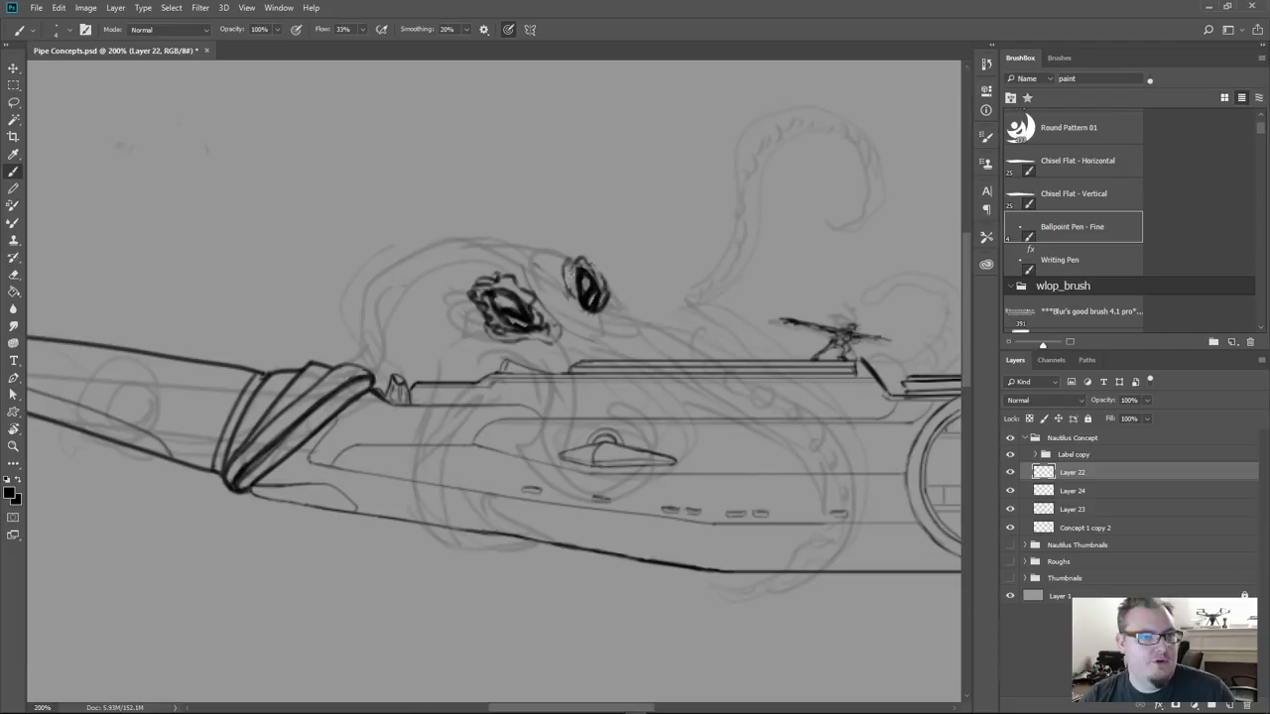
mouse_move(571, 264)
left_mouse_down()
mouse_move(573, 300)
mouse_move(592, 313)
left_mouse_up()
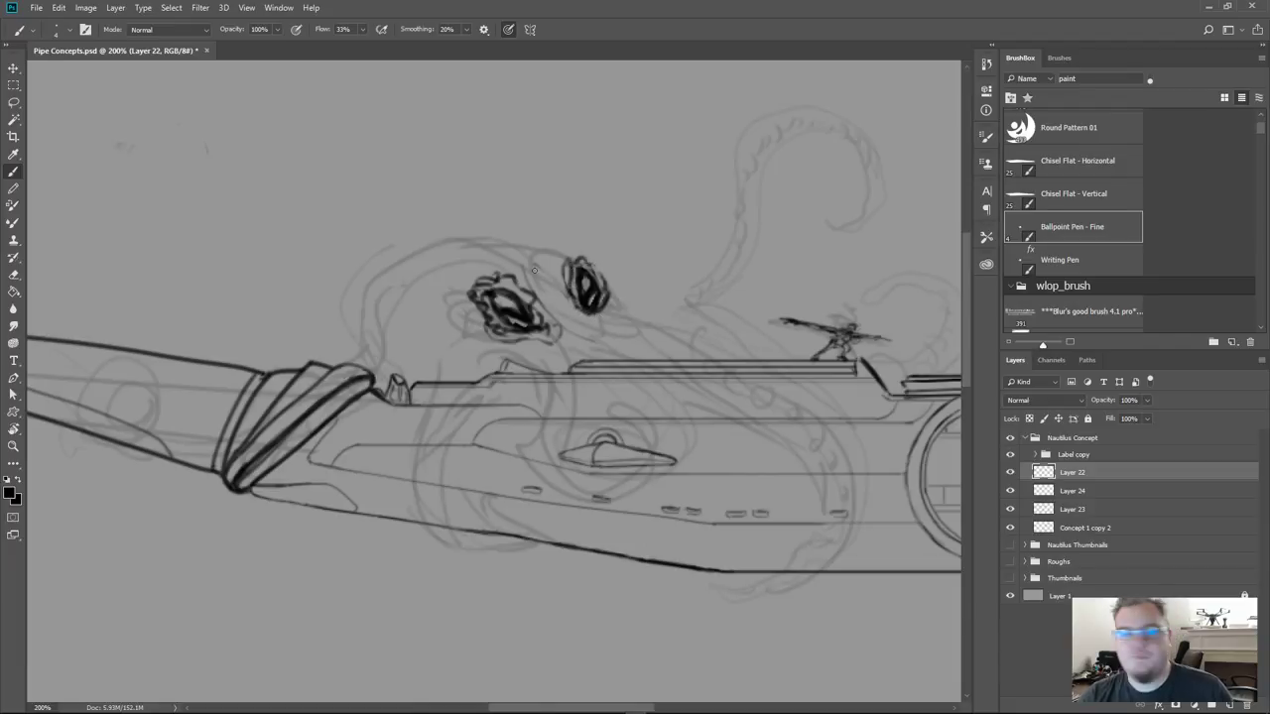
Ink the octopus's head outline from the far eye over the crown and down the back toward the rope wrap
left_click_drag(568, 260, 447, 245)
key("ctrl+z")
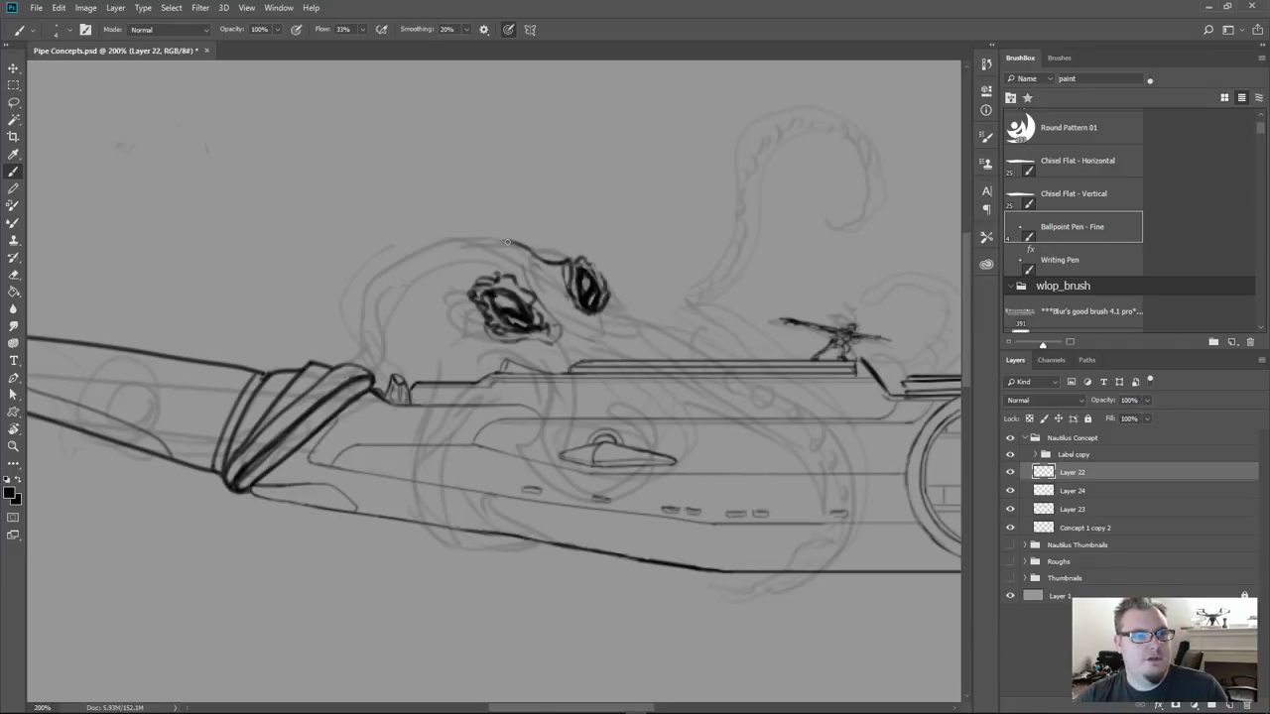
mouse_move(510, 244)
left_mouse_down()
mouse_move(425, 231)
mouse_move(397, 260)
left_mouse_up()
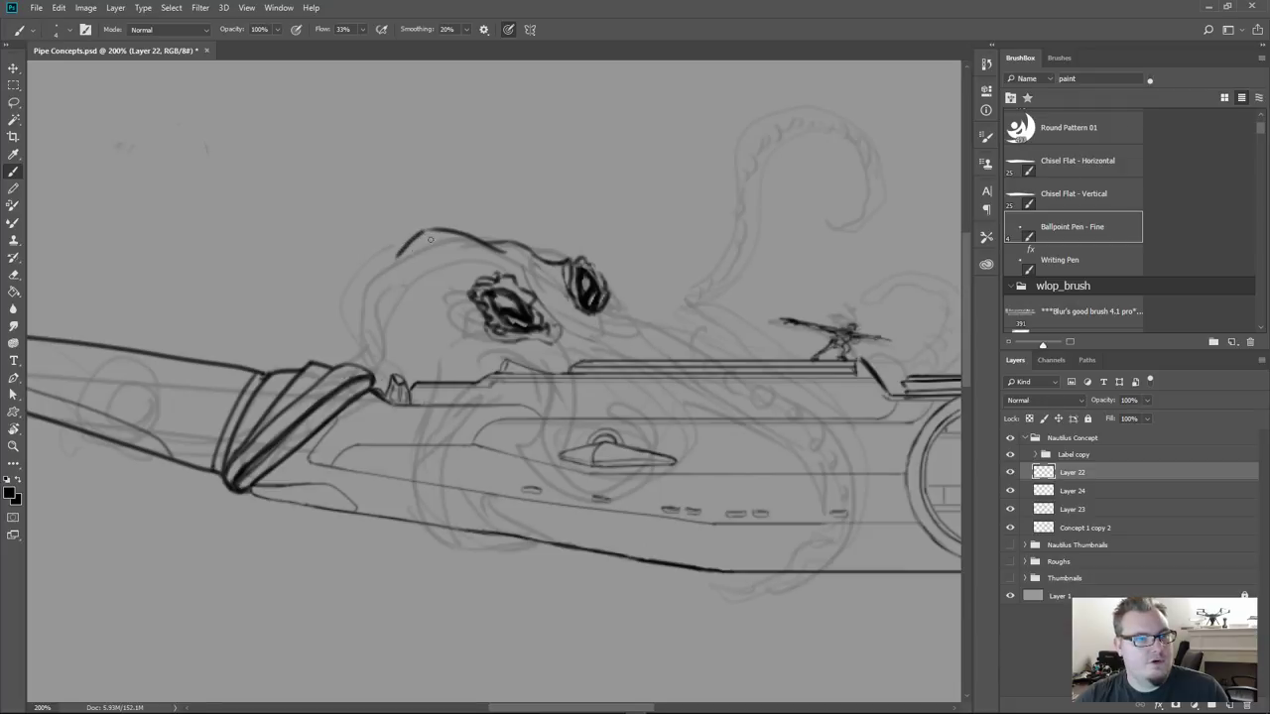
left_click_drag(447, 229, 390, 265)
key("ctrl+z")
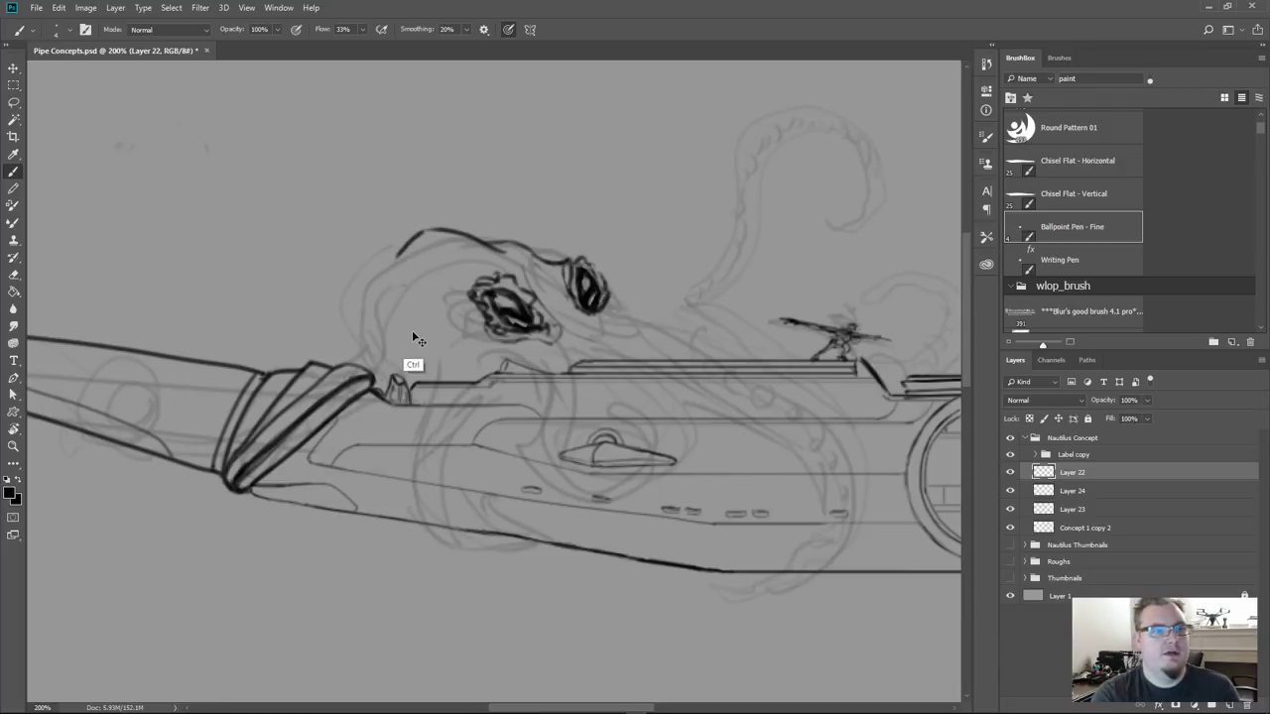
key("ctrl+z")
mouse_move(373, 254)
left_mouse_down()
mouse_move(434, 233)
mouse_move(449, 232)
mouse_move(401, 242)
mouse_move(471, 238)
left_mouse_up()
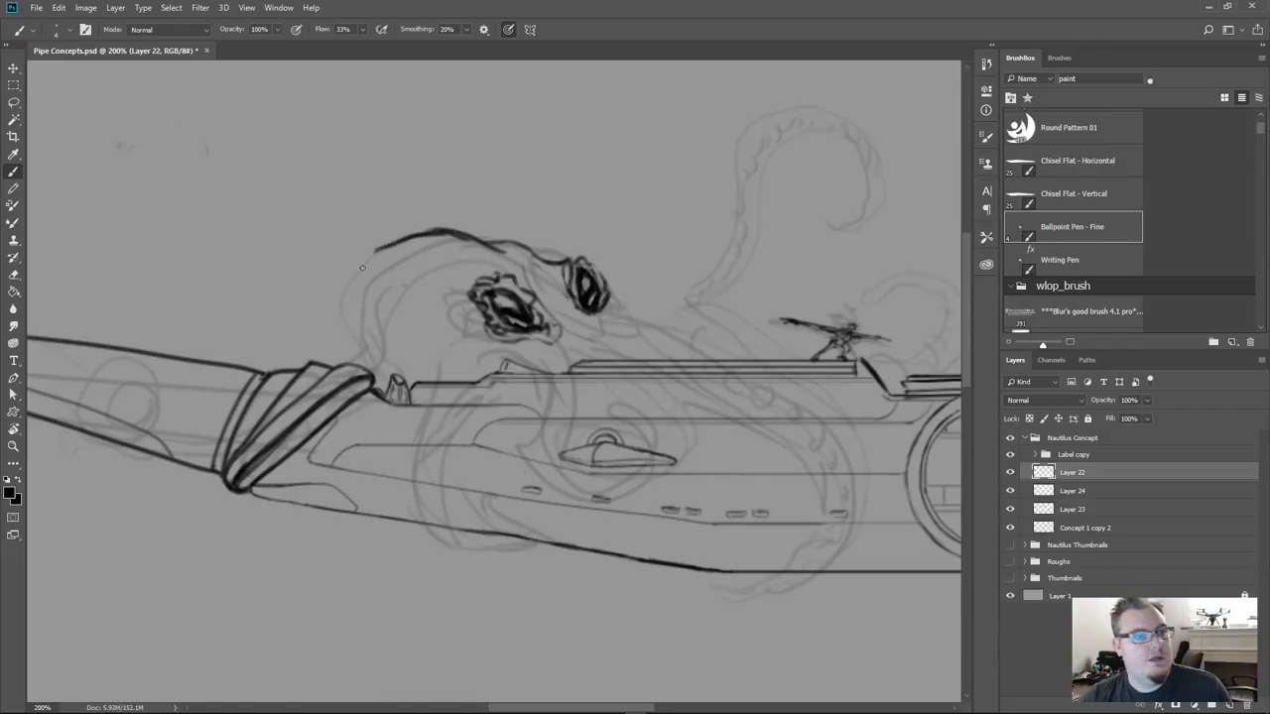
mouse_move(376, 250)
left_mouse_down()
mouse_move(351, 313)
mouse_move(371, 355)
left_mouse_up()
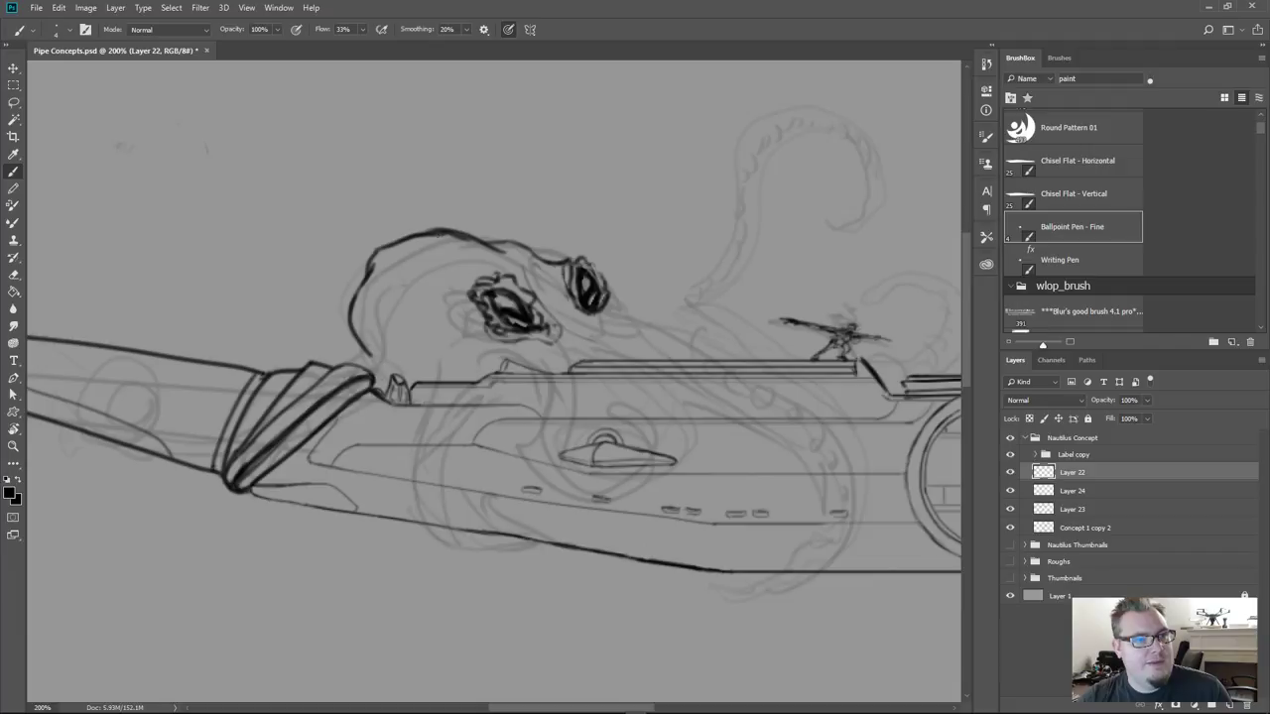
Thicken the octopus's head outline along the crown and back, and clean up the brow line beside the far eye with the eraser
left_click_drag(496, 250, 429, 233)
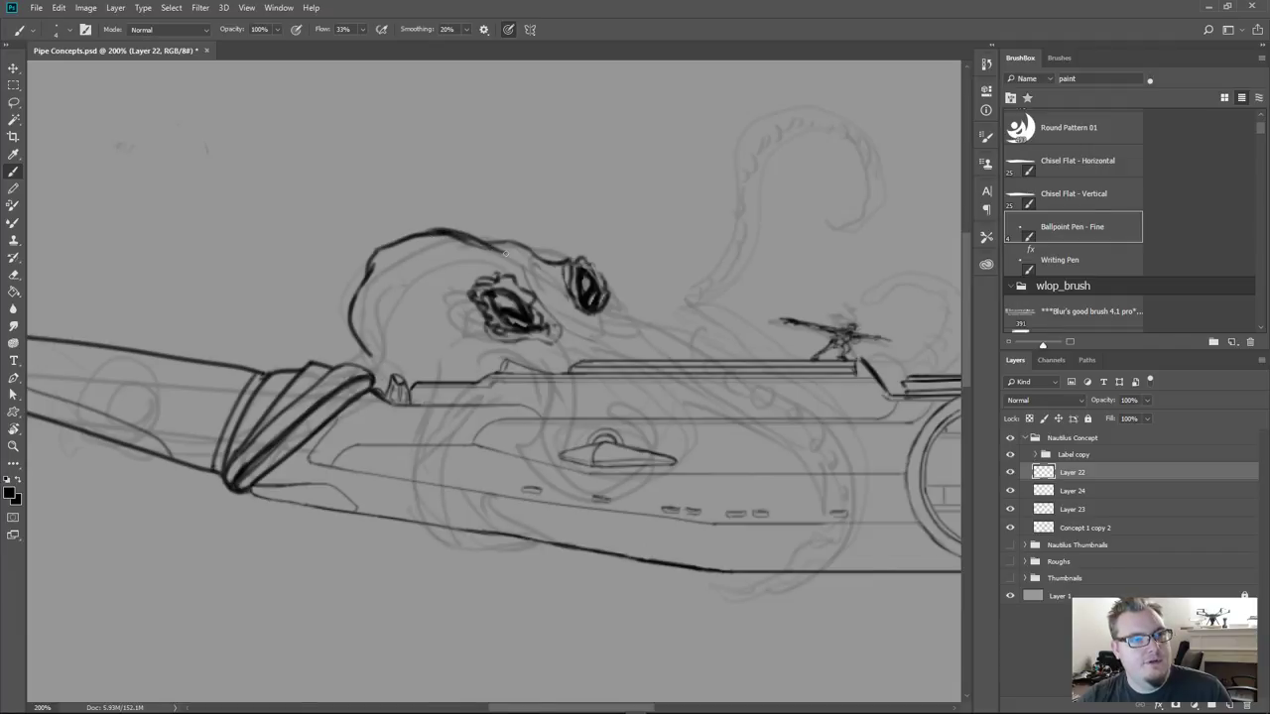
mouse_move(505, 253)
left_mouse_down()
mouse_move(405, 235)
mouse_move(365, 268)
mouse_move(351, 326)
left_mouse_up()
key("e")
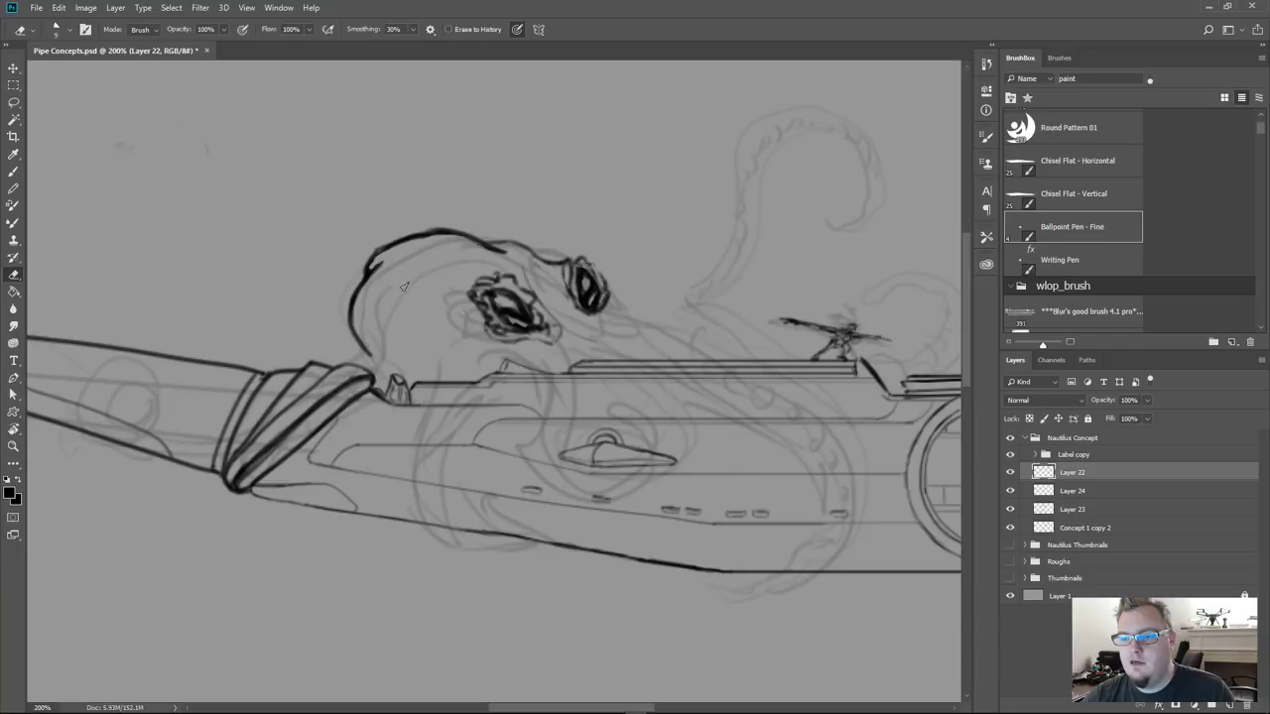
key("b")
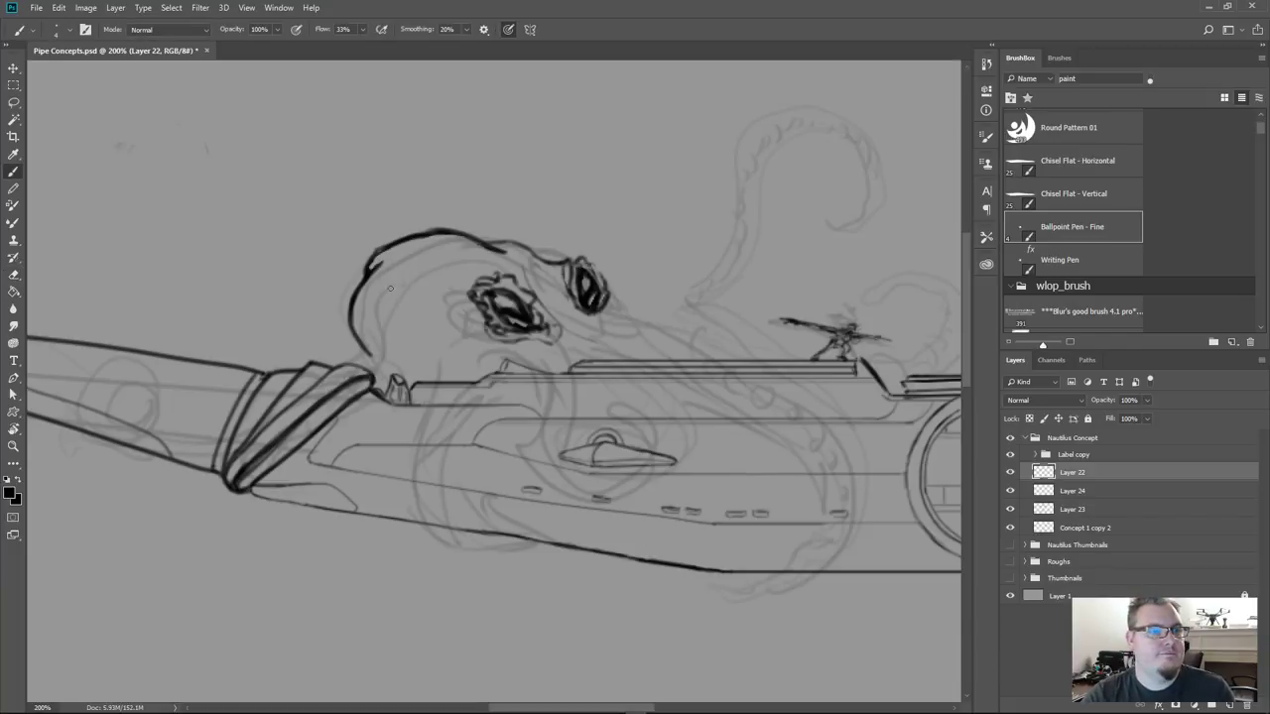
mouse_move(479, 240)
left_mouse_down()
mouse_move(539, 253)
mouse_move(464, 234)
left_mouse_up()
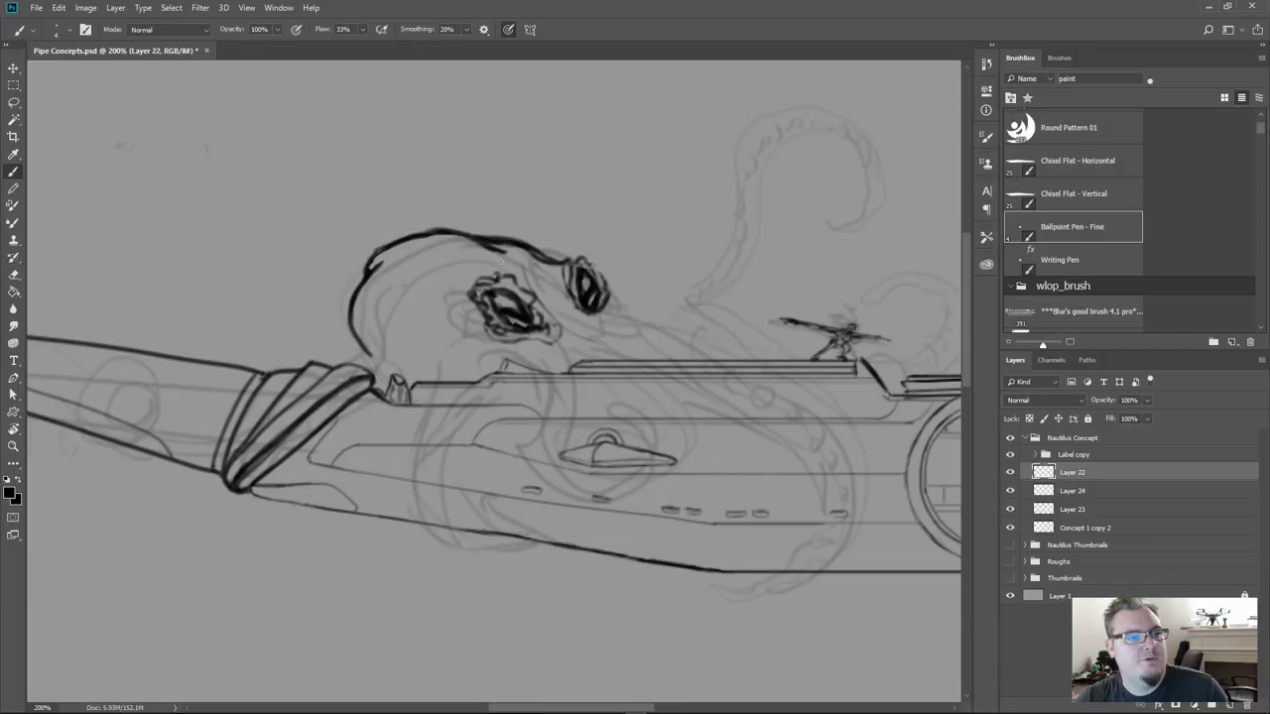
key("e")
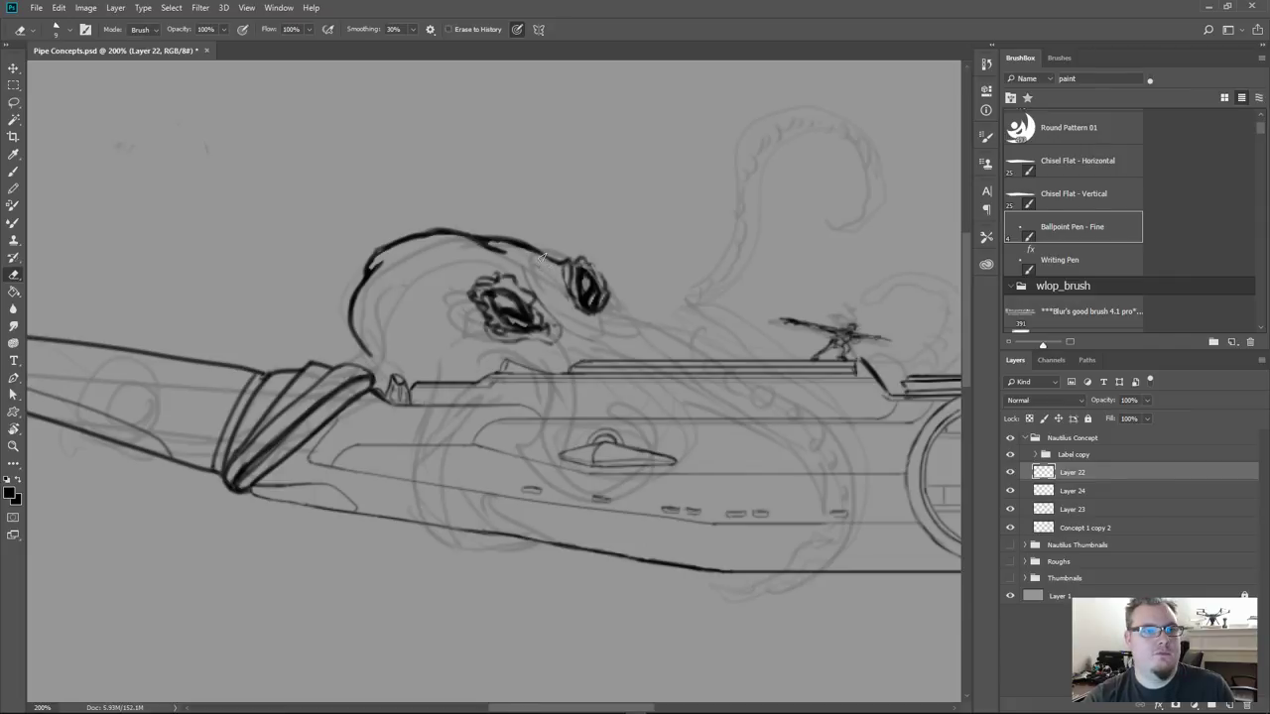
key("b")
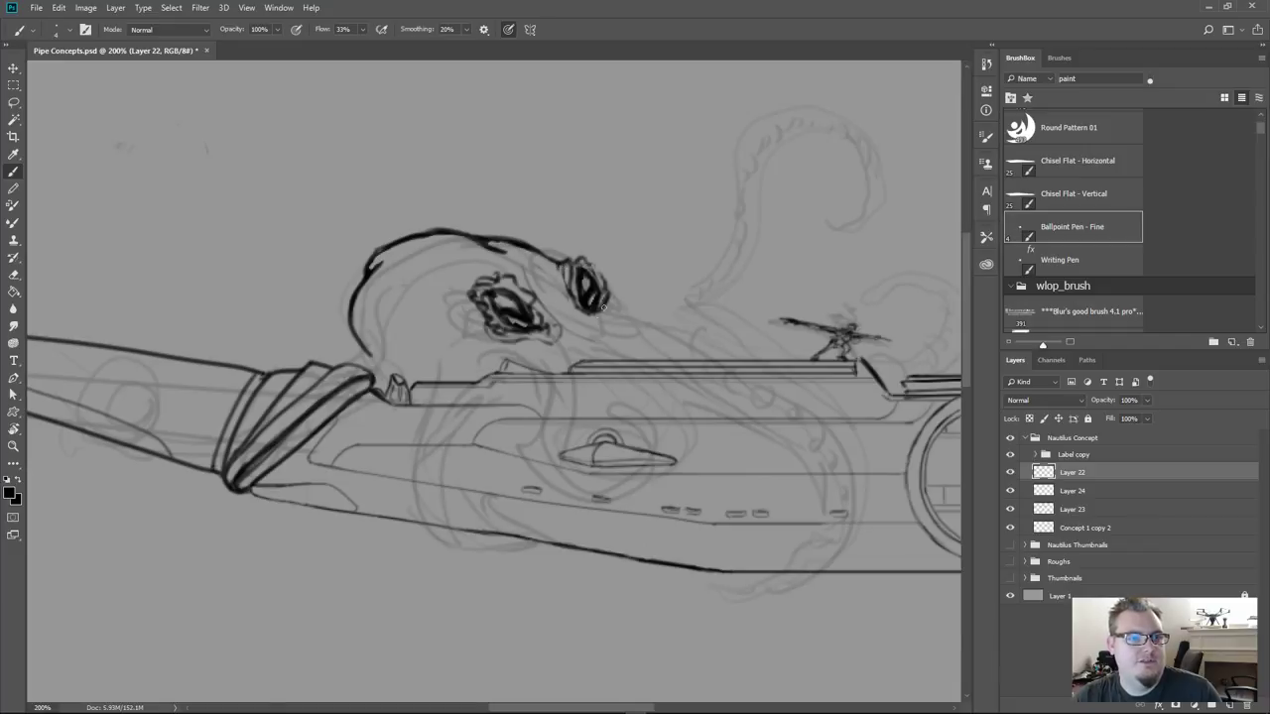
Ink the contour running from below the octopus's far eye toward the deck, and extend the back of the head to the rope wrap
left_click_drag(605, 304, 602, 317)
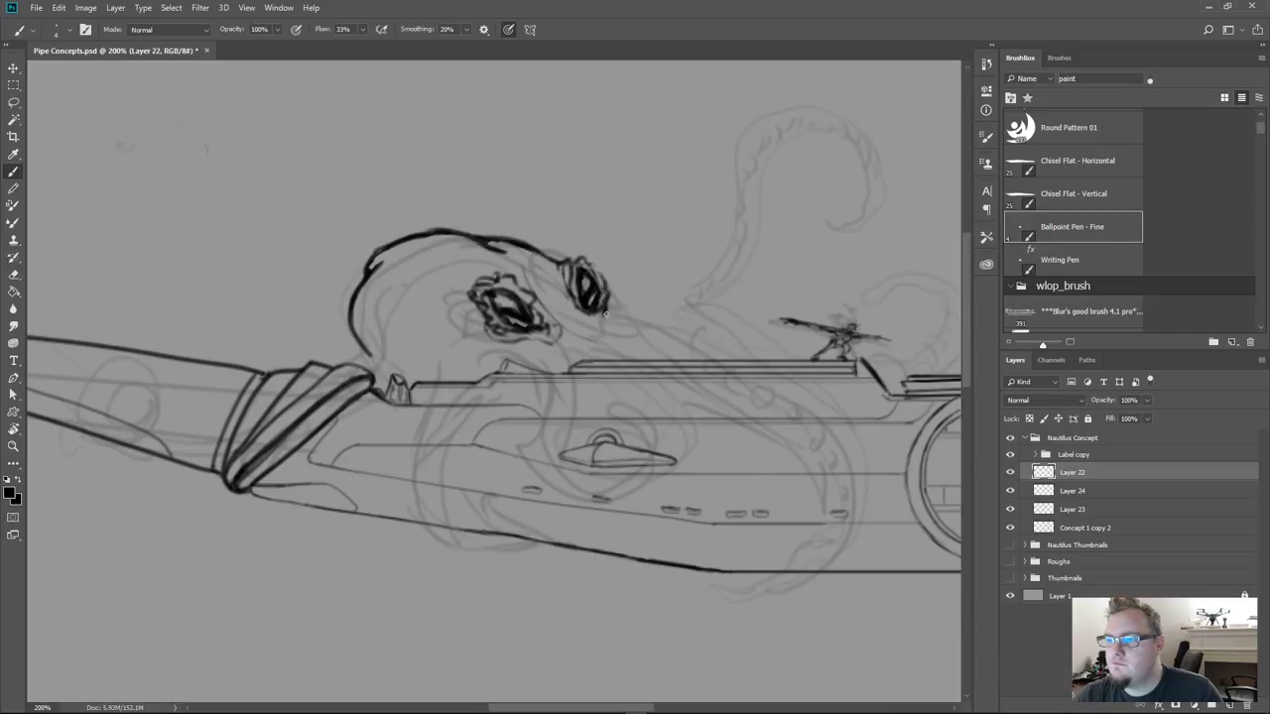
left_click_drag(608, 310, 653, 331)
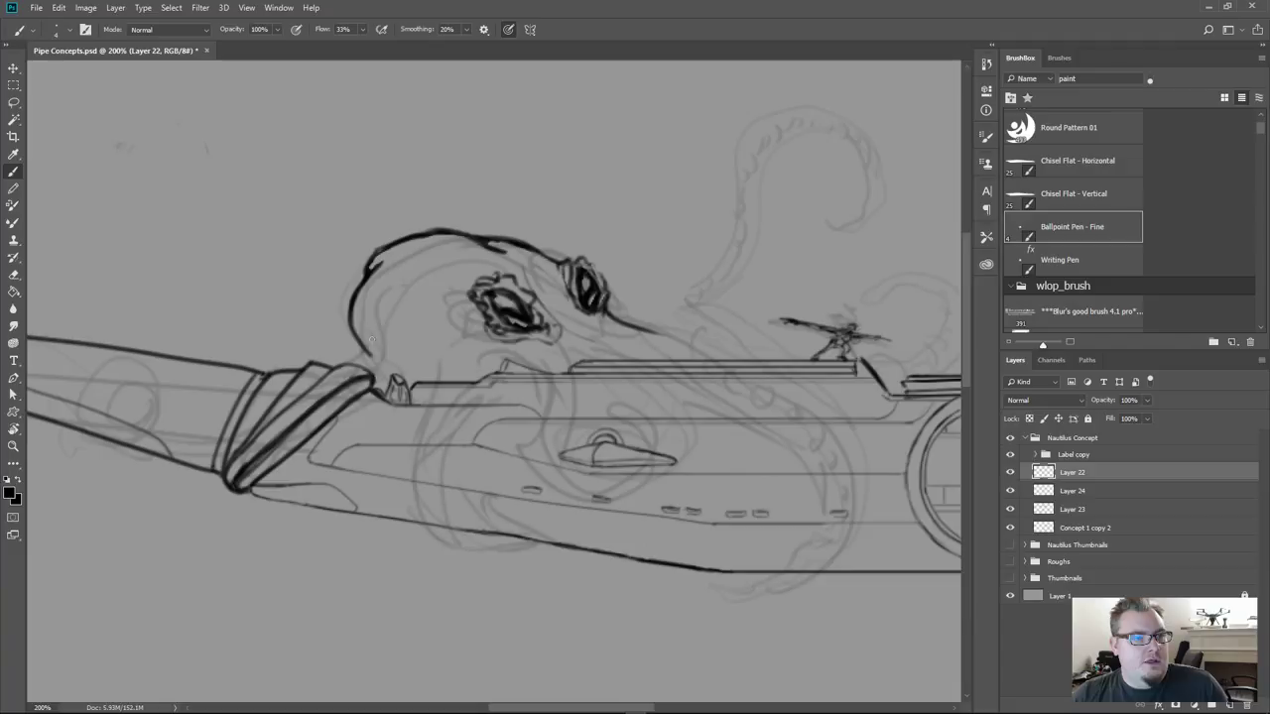
left_click_drag(369, 335, 365, 366)
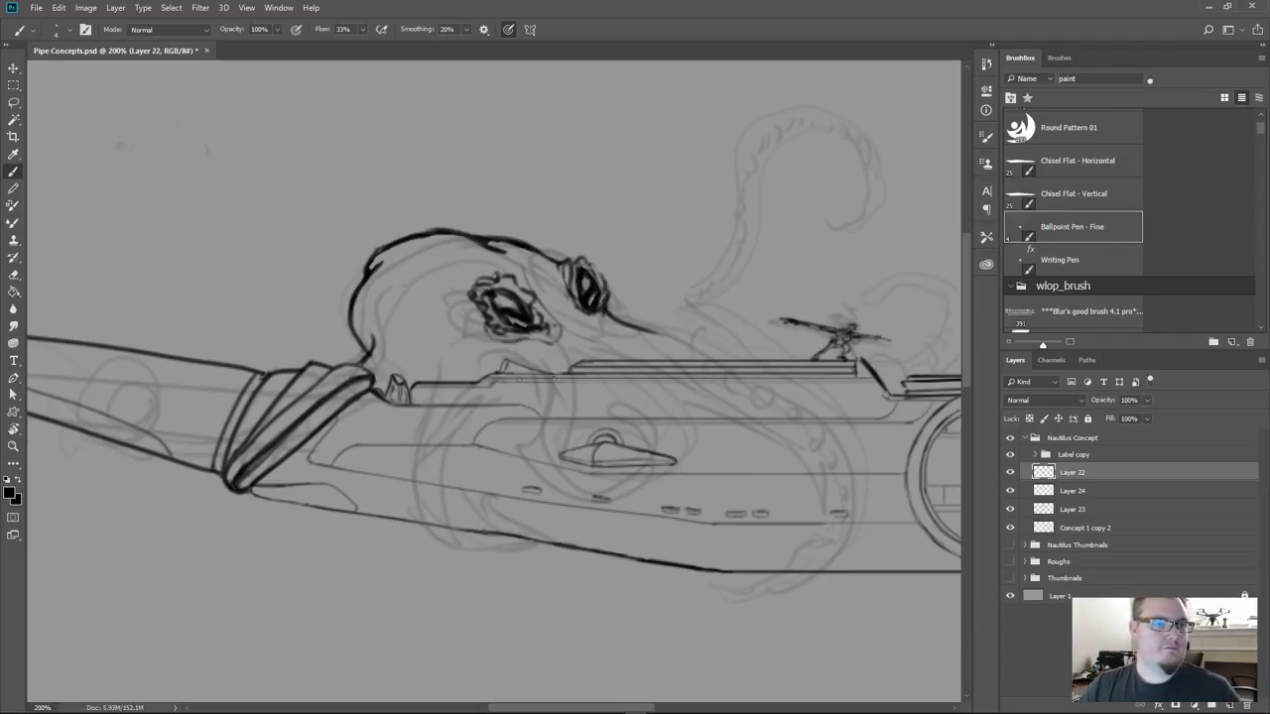
Ink the octopus's siphon with its round opening at the deck edge, and the skin folds beside it below the near eye
left_click_drag(604, 296, 524, 237)
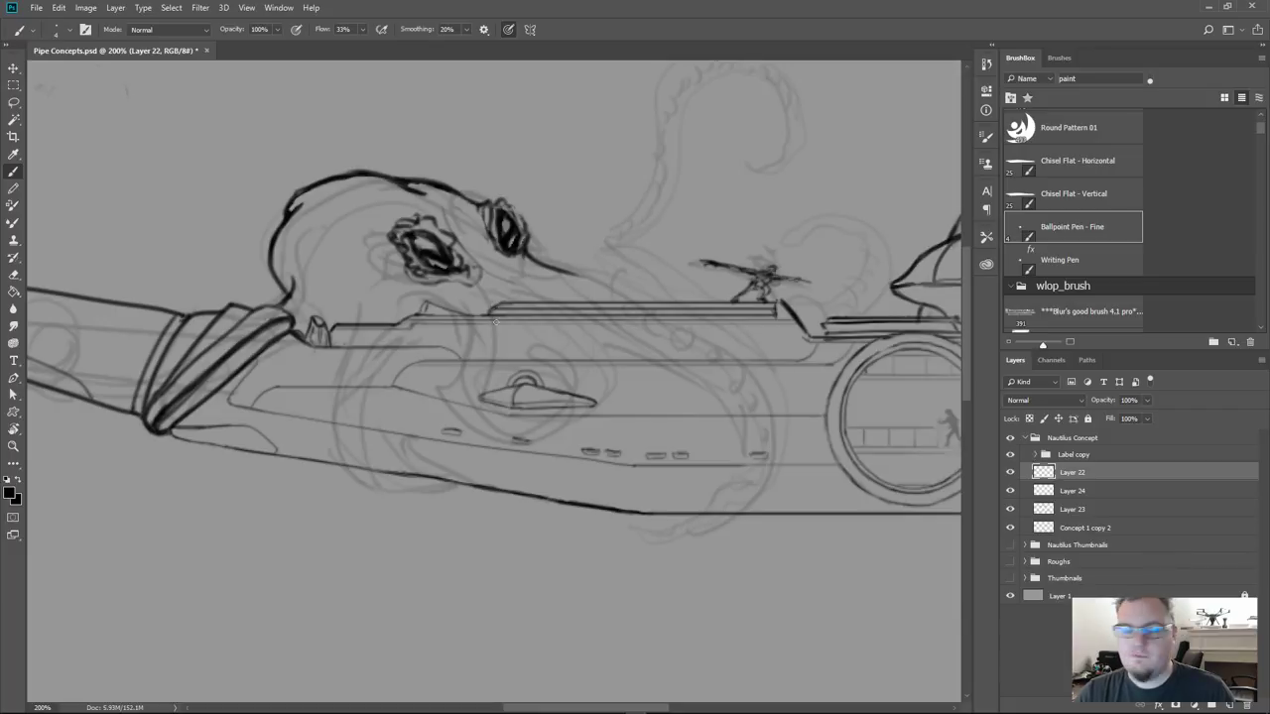
mouse_move(500, 311)
left_mouse_down()
mouse_move(487, 315)
mouse_move(479, 286)
mouse_move(480, 324)
mouse_move(463, 313)
mouse_move(484, 323)
mouse_move(470, 318)
left_mouse_up()
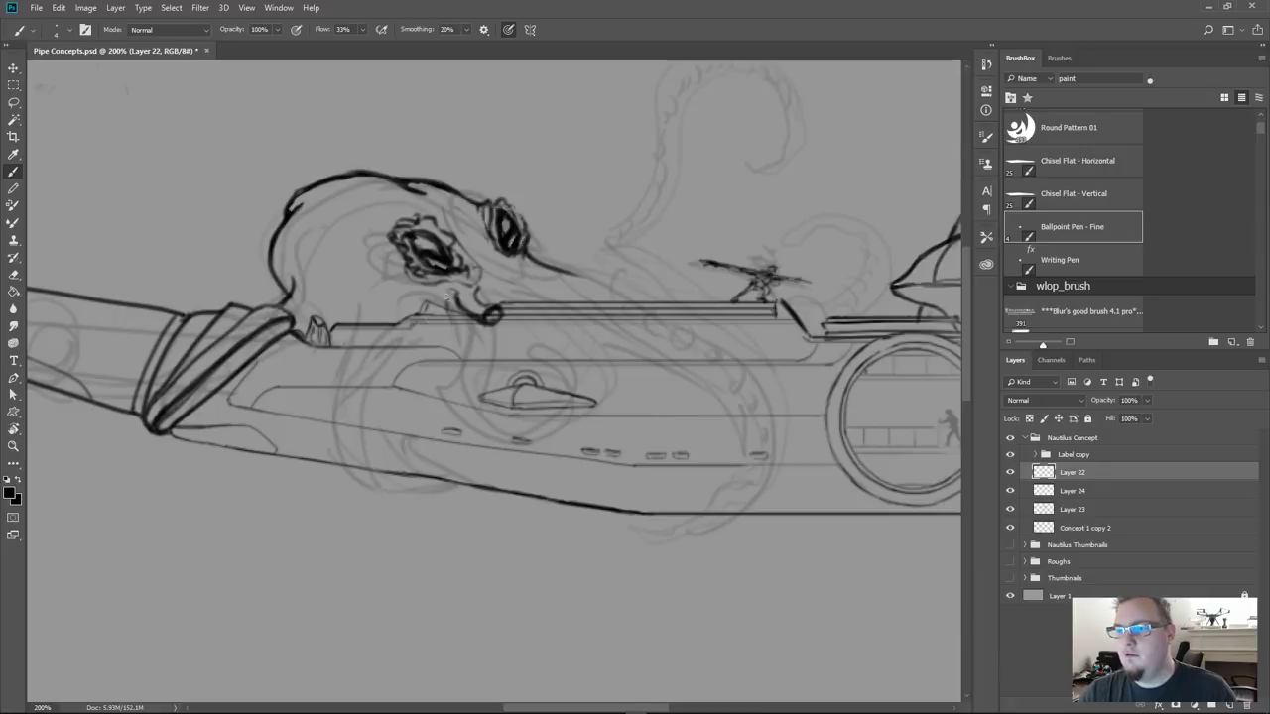
mouse_move(447, 295)
left_mouse_down()
mouse_move(437, 323)
mouse_move(402, 323)
mouse_move(387, 293)
mouse_move(446, 308)
mouse_move(438, 324)
mouse_move(402, 320)
mouse_move(448, 317)
mouse_move(387, 334)
mouse_move(432, 319)
mouse_move(451, 330)
mouse_move(450, 296)
mouse_move(442, 304)
left_mouse_up()
key("e")
key("b")
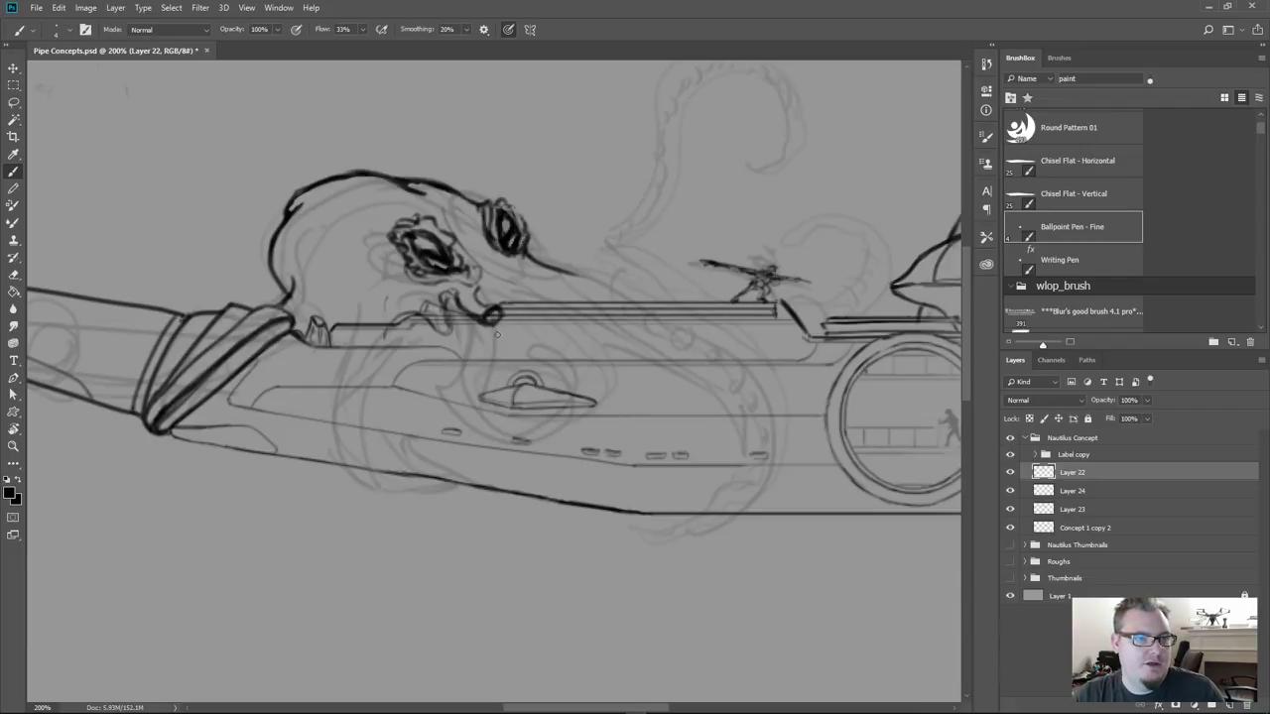
Ink both edges of the short tentacle that drops from the siphon area, wraps the hull's side fin and ends in a small curl
left_click_drag(497, 297, 524, 299)
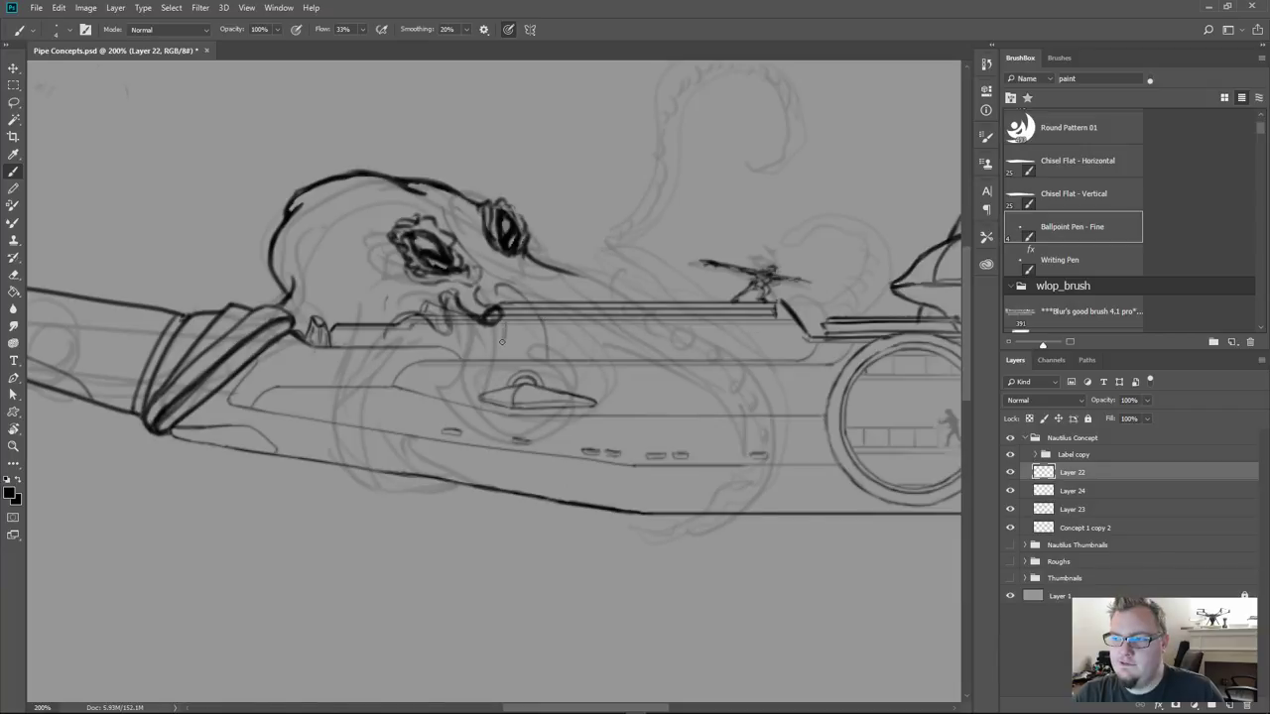
mouse_move(503, 337)
left_mouse_down()
mouse_move(481, 404)
mouse_move(491, 425)
mouse_move(577, 421)
mouse_move(593, 395)
mouse_move(573, 379)
left_mouse_up()
key("ctrl+z")
key("ctrl+z")
key("ctrl+z")
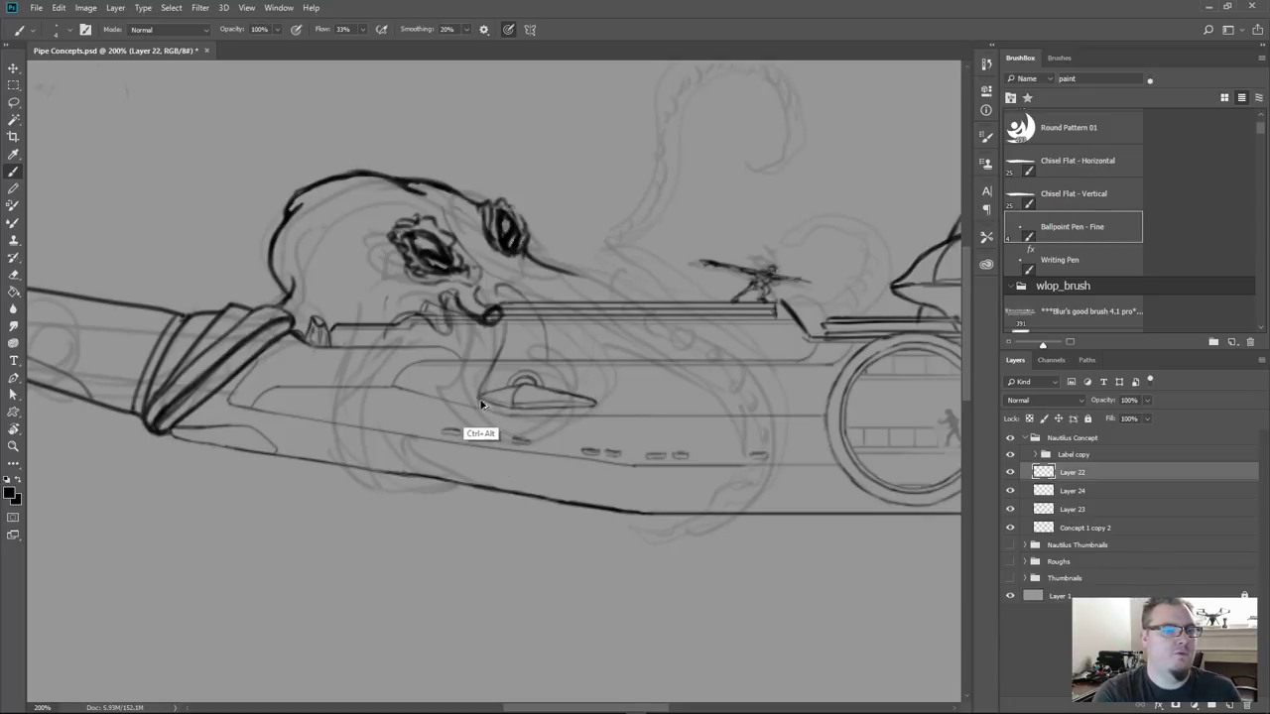
mouse_move(489, 408)
left_mouse_down()
mouse_move(590, 410)
mouse_move(594, 391)
left_mouse_up()
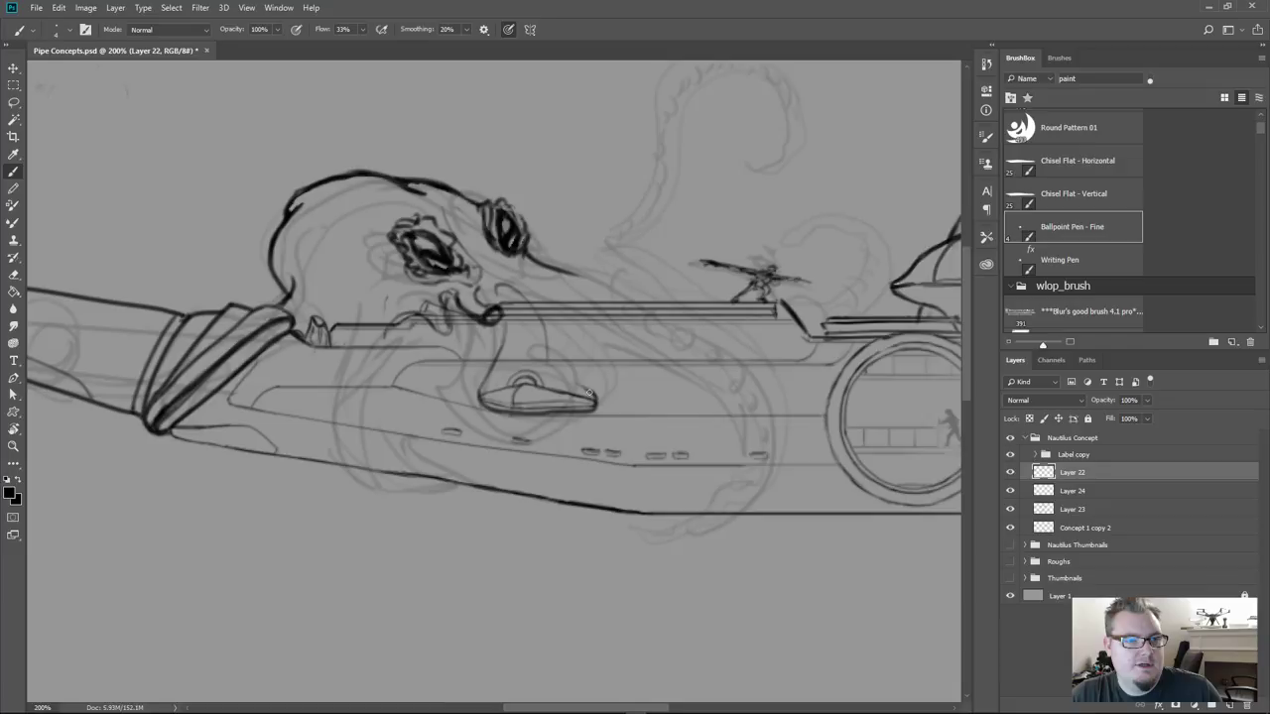
mouse_move(588, 394)
left_mouse_down()
mouse_move(508, 373)
mouse_move(518, 356)
left_mouse_up()
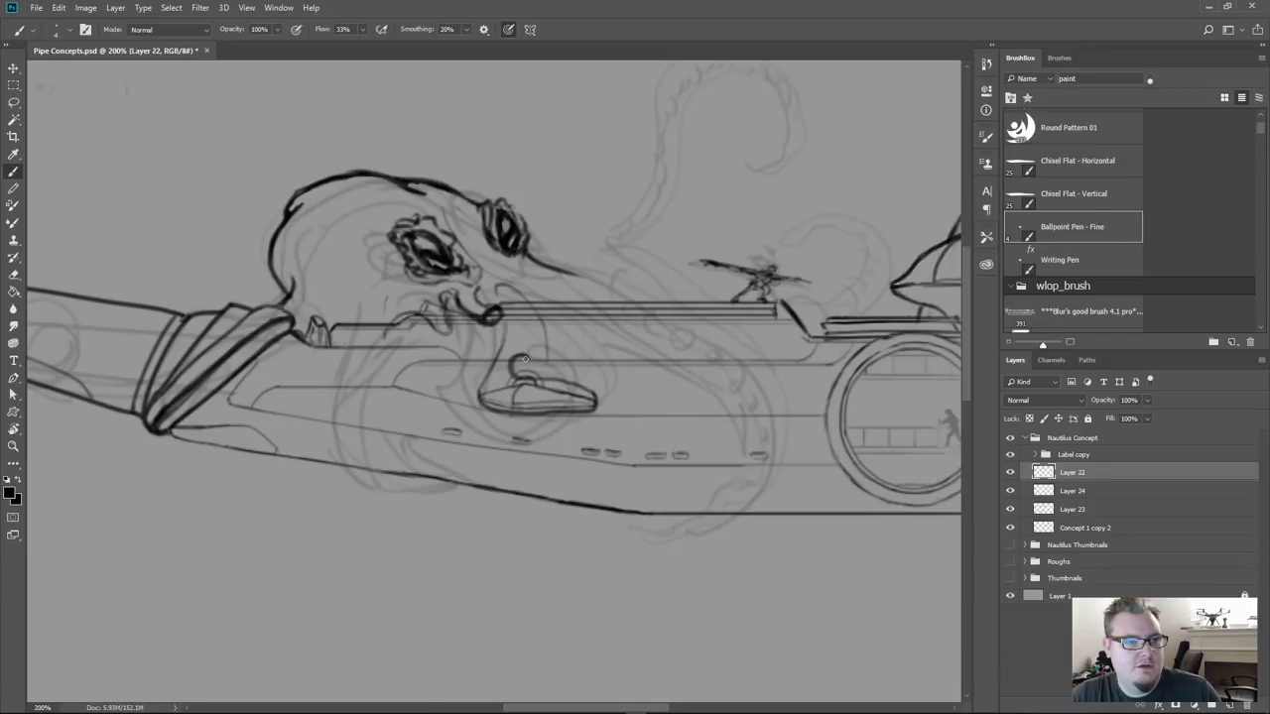
mouse_move(517, 365)
left_mouse_down()
mouse_move(597, 394)
mouse_move(602, 414)
mouse_move(526, 430)
mouse_move(477, 429)
mouse_move(452, 409)
left_mouse_up()
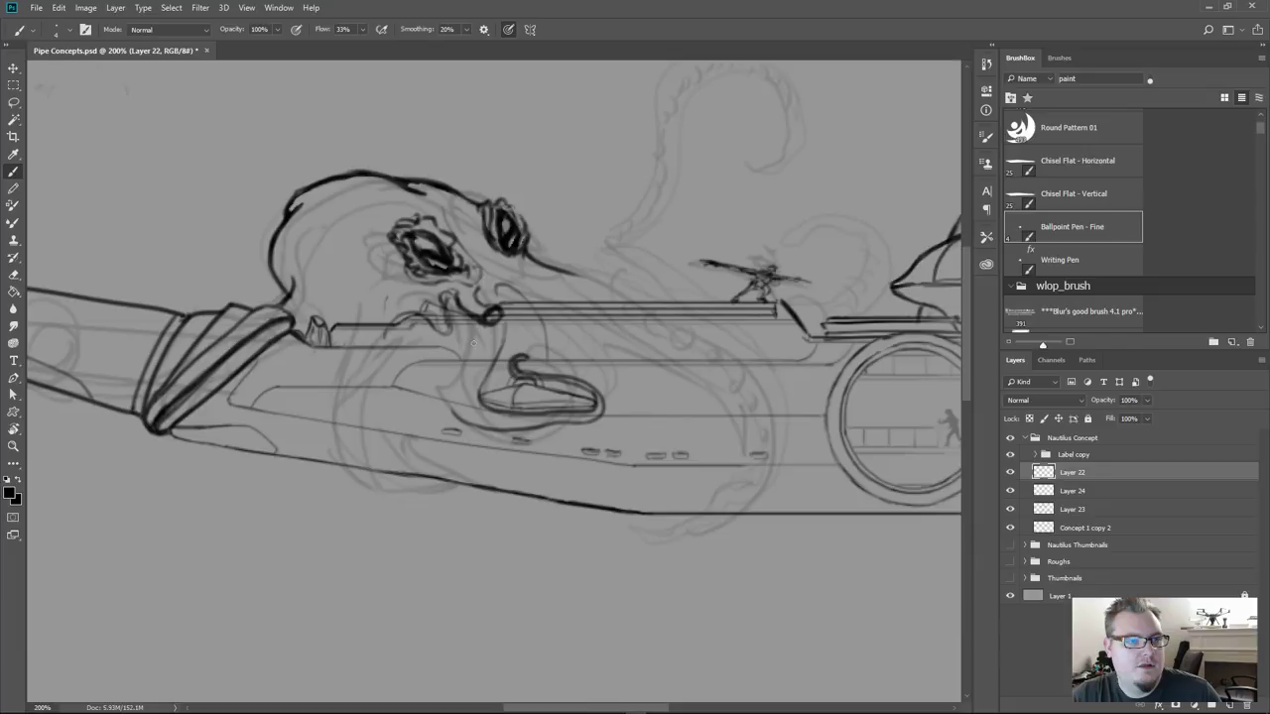
mouse_move(473, 345)
left_mouse_down()
mouse_move(452, 402)
mouse_move(462, 429)
mouse_move(571, 427)
mouse_move(601, 410)
left_mouse_up()
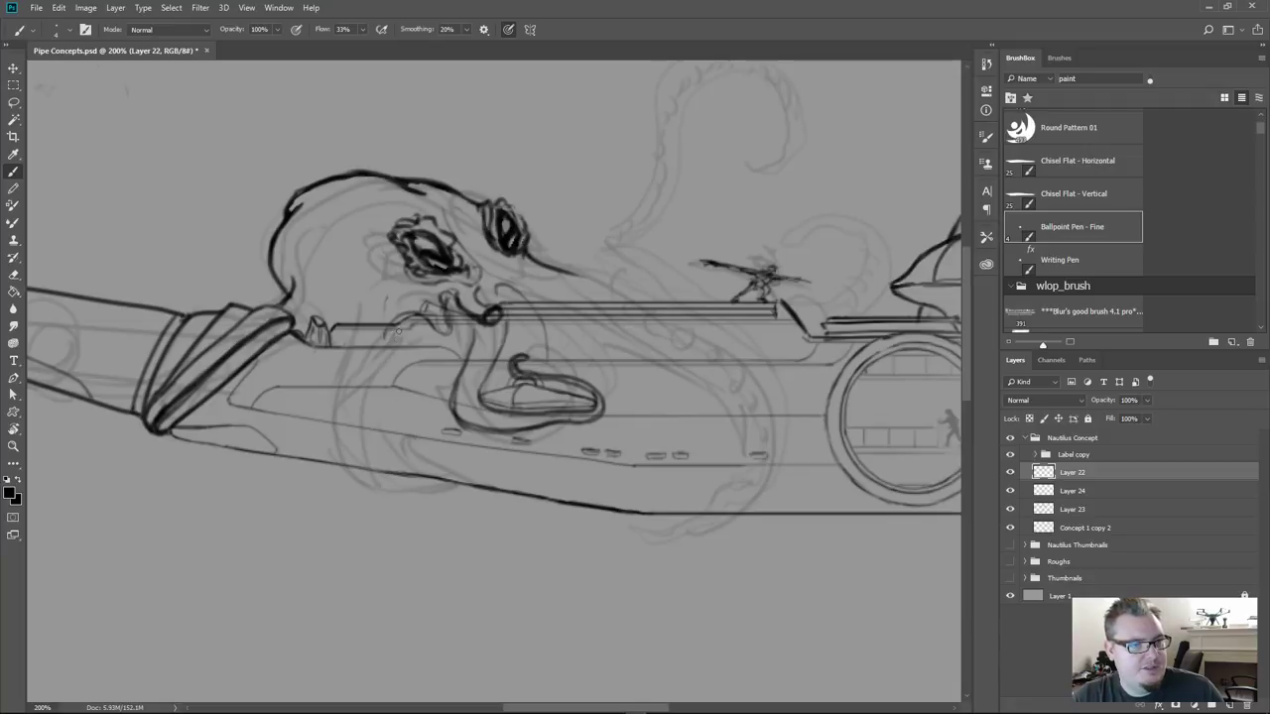
Ink both edges of the rear tentacle running from under the head down the hull and wrapping beneath its lower edge
mouse_move(398, 333)
left_mouse_down()
mouse_move(361, 425)
mouse_move(387, 475)
left_mouse_up()
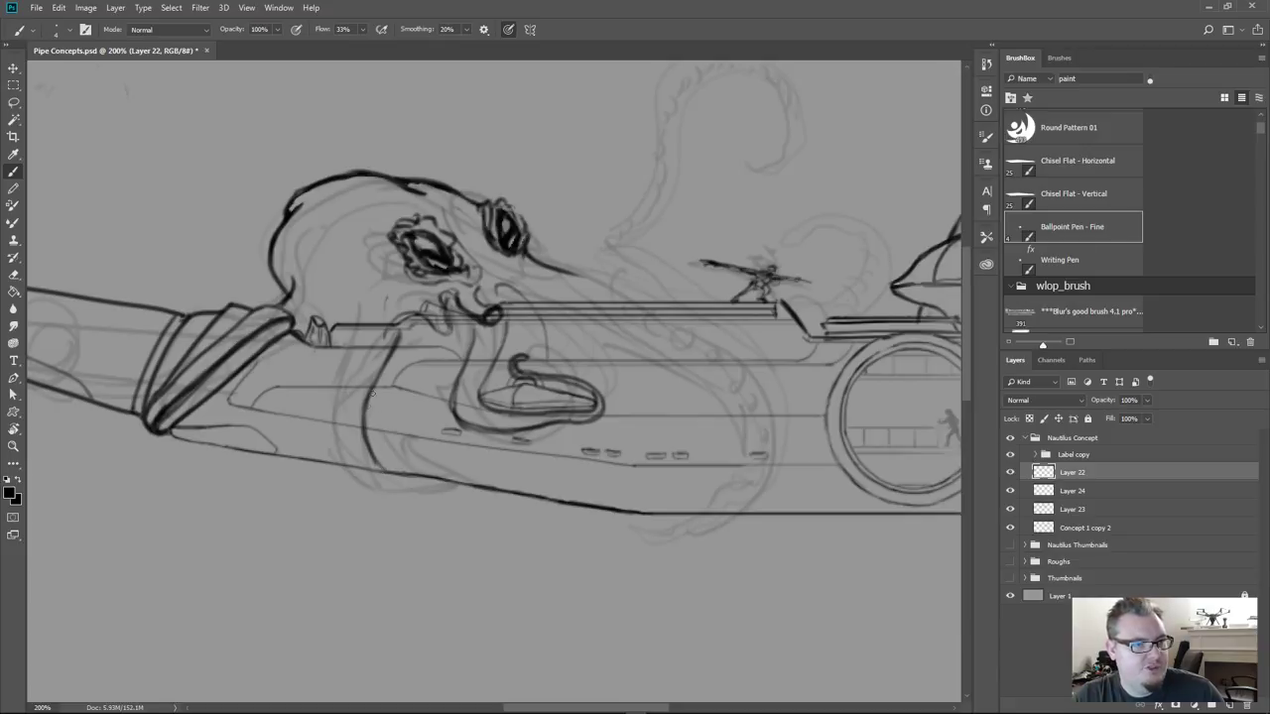
mouse_move(373, 394)
left_mouse_down()
mouse_move(366, 448)
mouse_move(378, 470)
mouse_move(466, 485)
mouse_move(387, 498)
mouse_move(429, 496)
mouse_move(371, 493)
mouse_move(349, 468)
left_mouse_up()
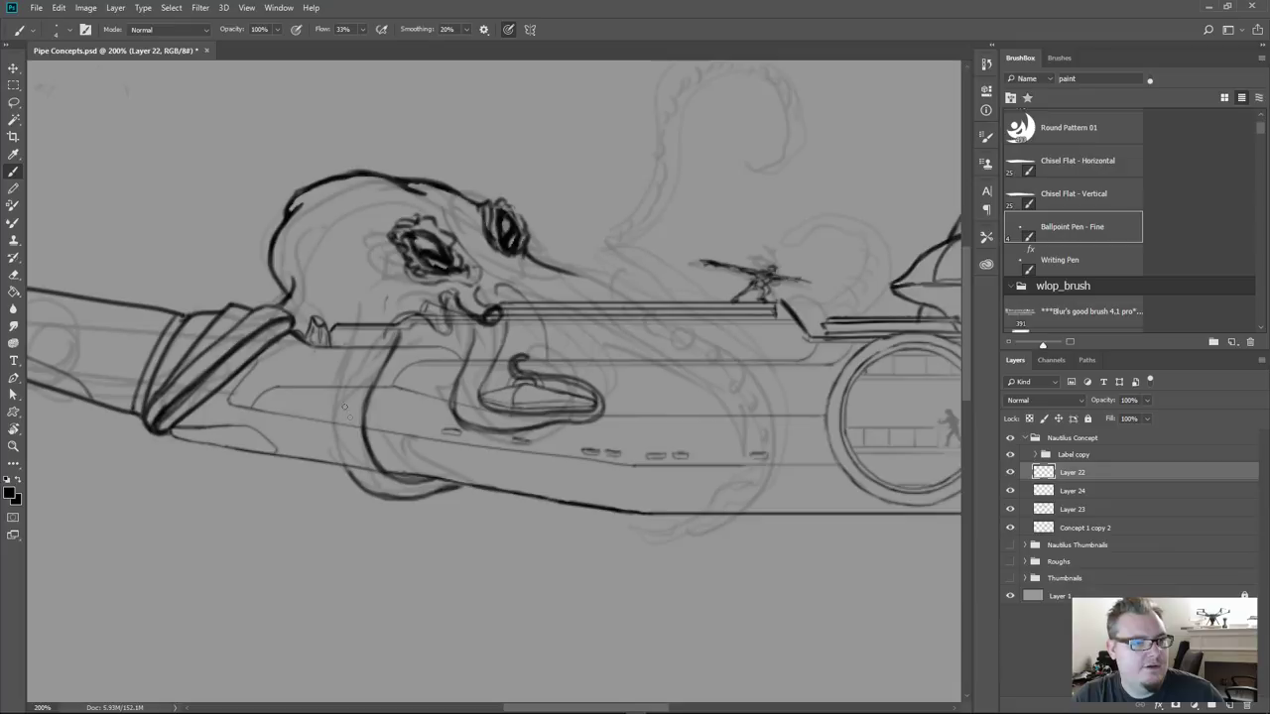
mouse_move(357, 300)
left_mouse_down()
mouse_move(337, 395)
mouse_move(345, 472)
left_mouse_up()
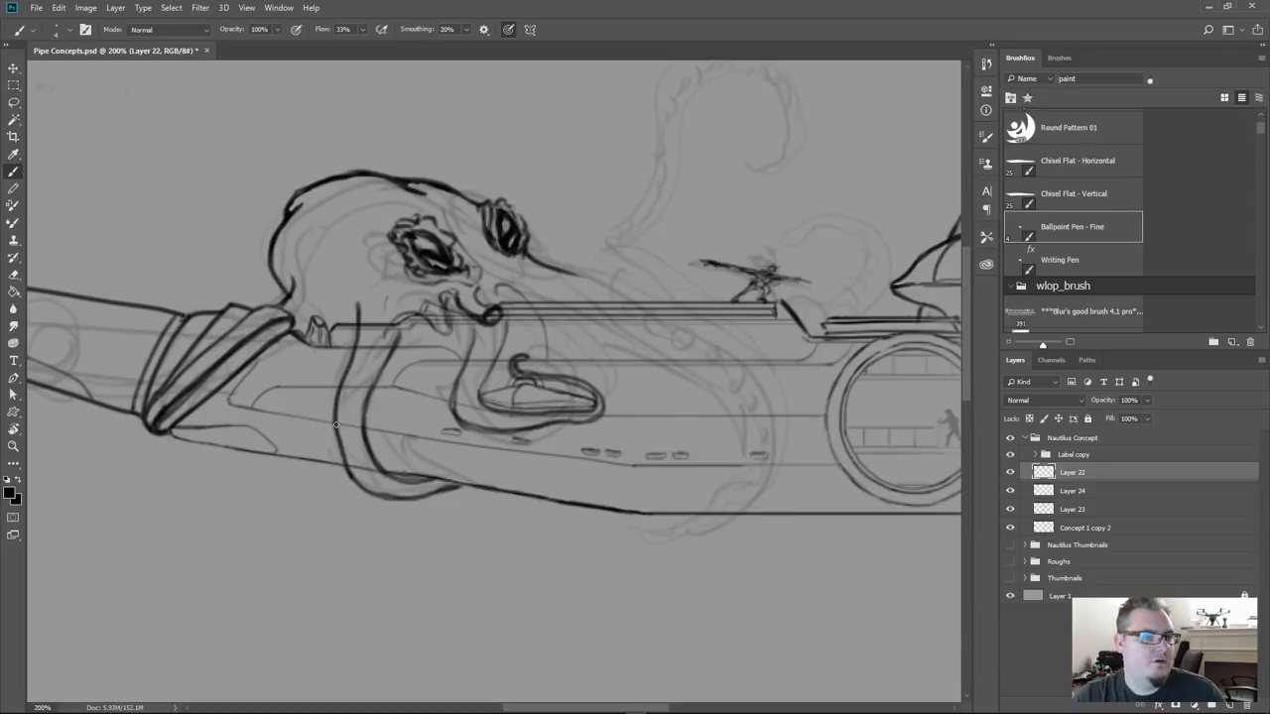
left_click_drag(337, 399, 346, 459)
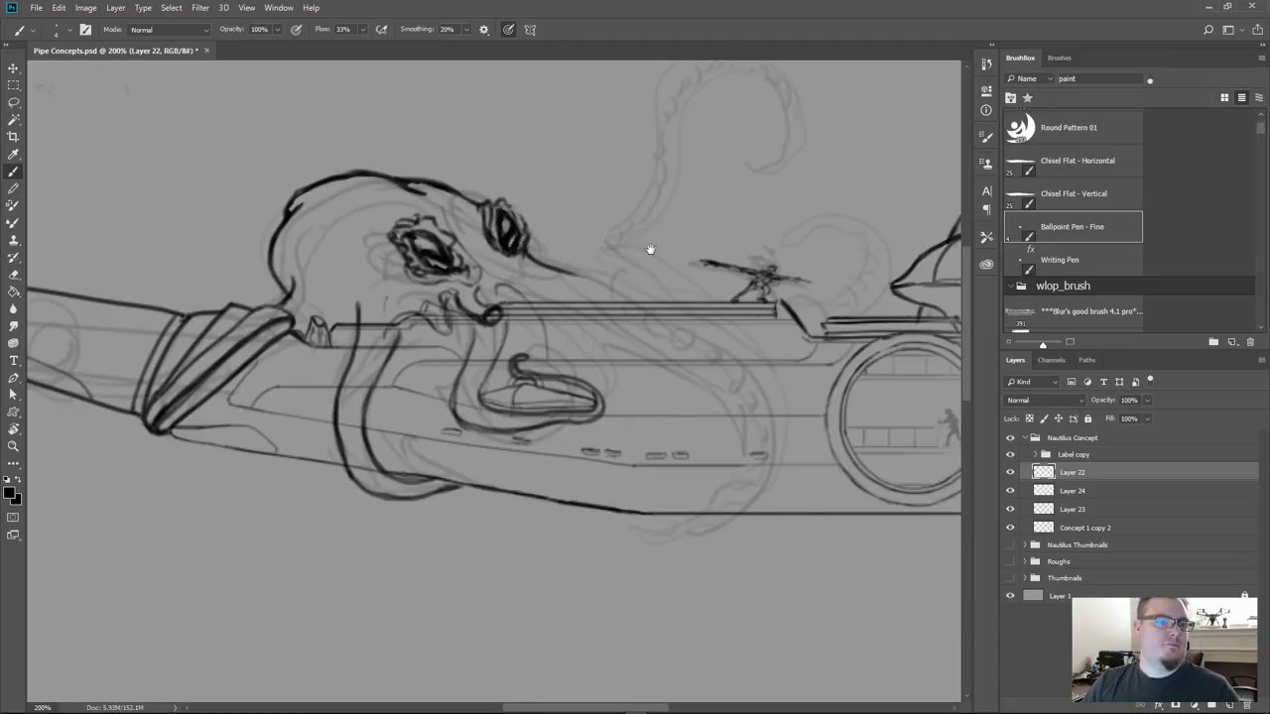
Ink the outer and inner edges of the long front tentacle sweeping from the far eye over the deck and down to the hull's lower edge
left_click_drag(648, 247, 505, 321)
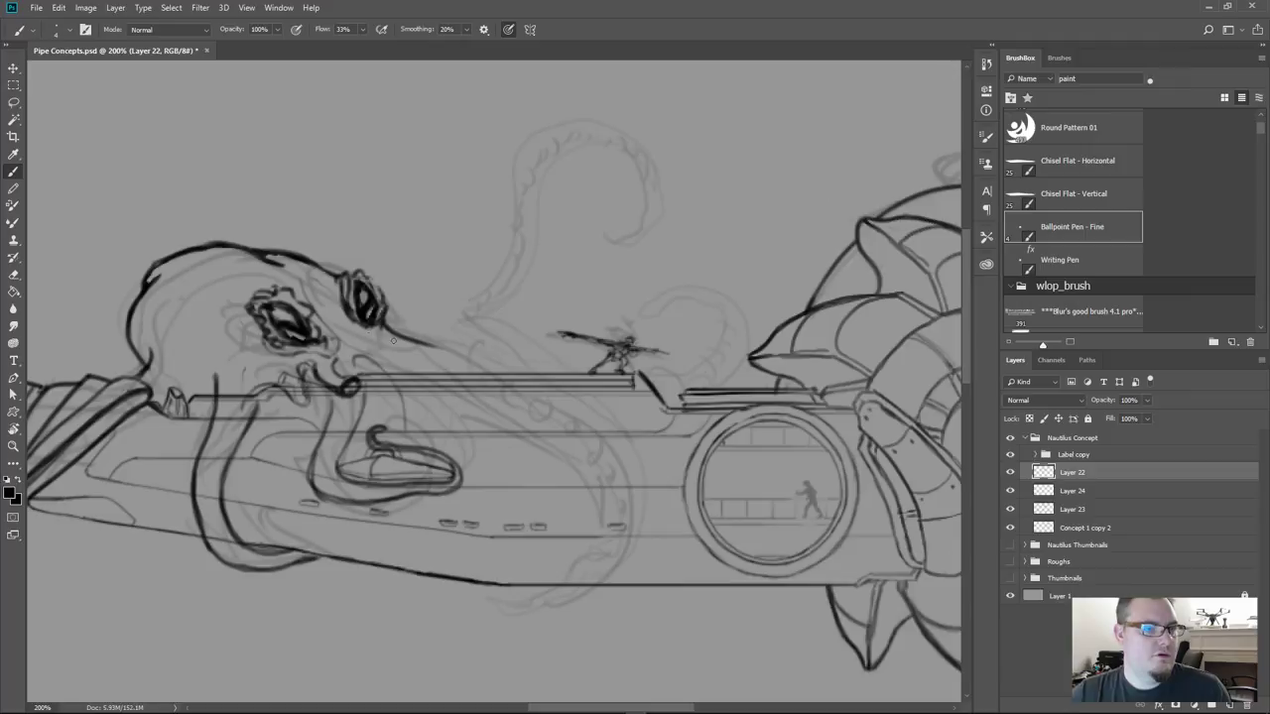
mouse_move(381, 333)
left_mouse_down()
mouse_move(392, 356)
mouse_move(427, 359)
mouse_move(429, 347)
mouse_move(485, 378)
left_mouse_up()
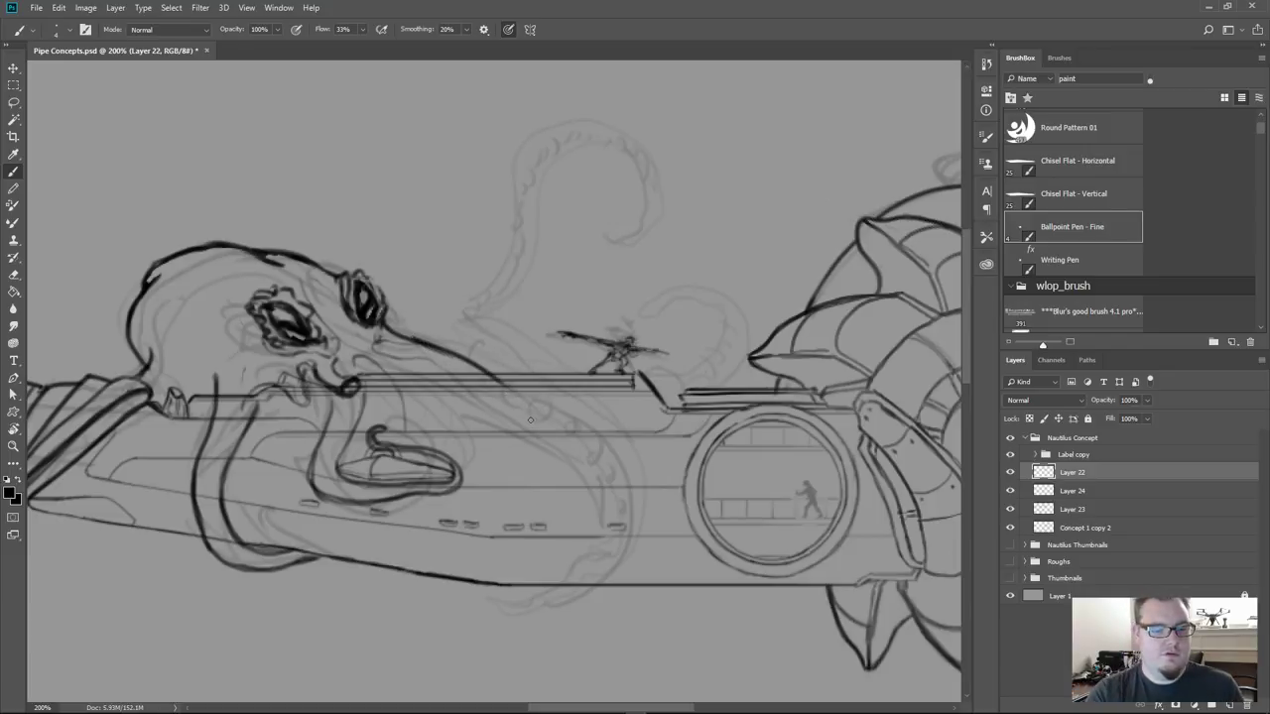
key("ctrl+z")
mouse_move(429, 345)
left_mouse_down()
mouse_move(581, 422)
mouse_move(621, 466)
mouse_move(628, 537)
mouse_move(570, 589)
mouse_move(525, 585)
left_mouse_up()
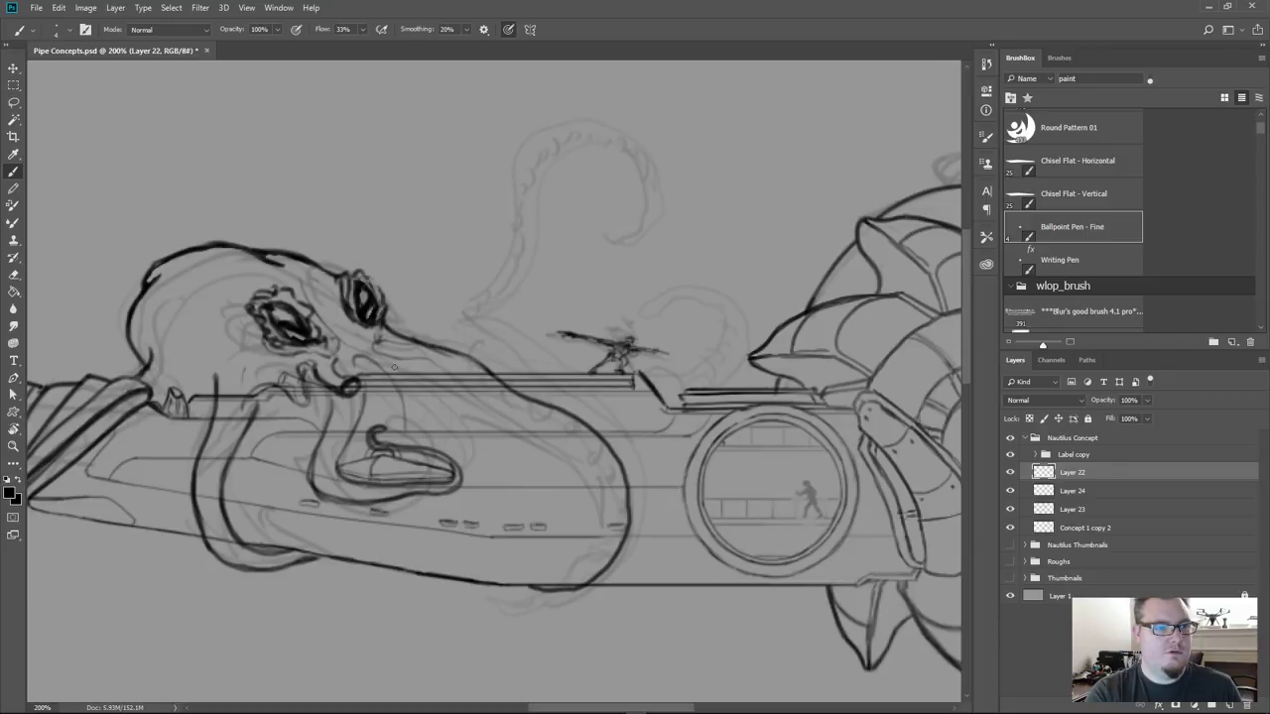
mouse_move(394, 369)
left_mouse_down()
mouse_move(526, 436)
mouse_move(601, 510)
mouse_move(575, 563)
mouse_move(522, 577)
left_mouse_up()
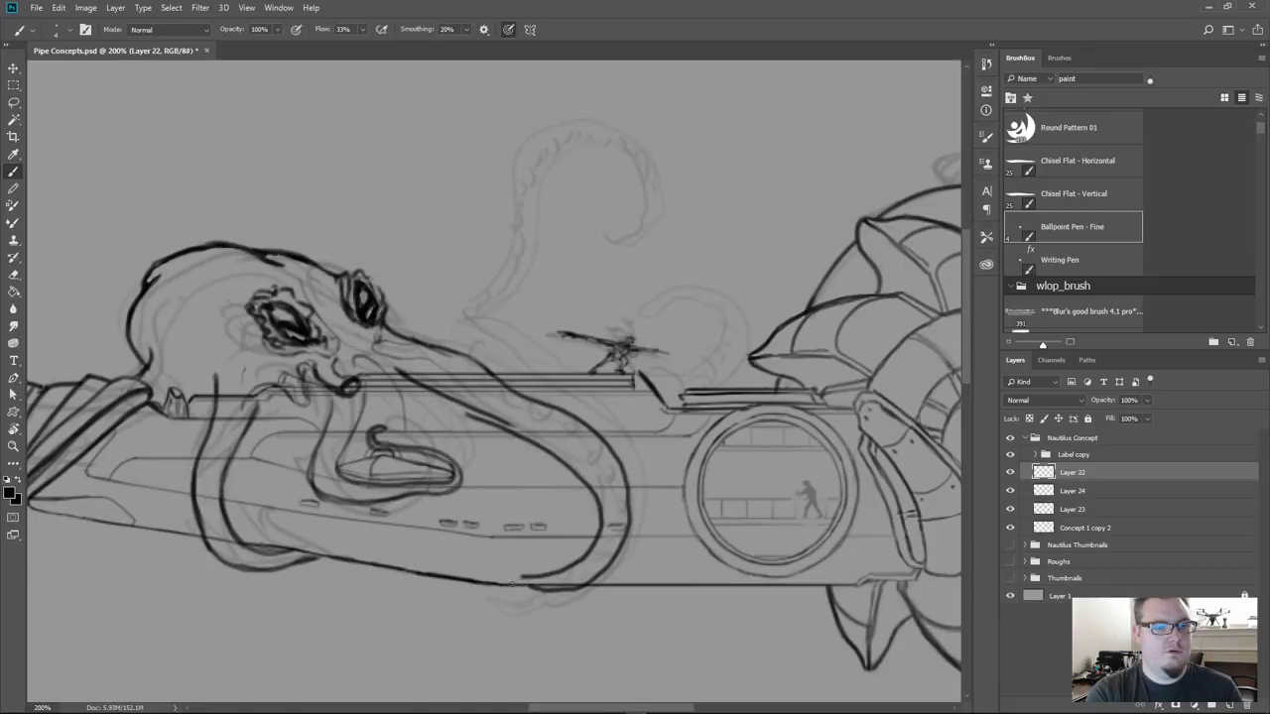
Rework the end of the long front tentacle where it wraps under the hull, erasing stray lines and redrawing a rounded end
key("e")
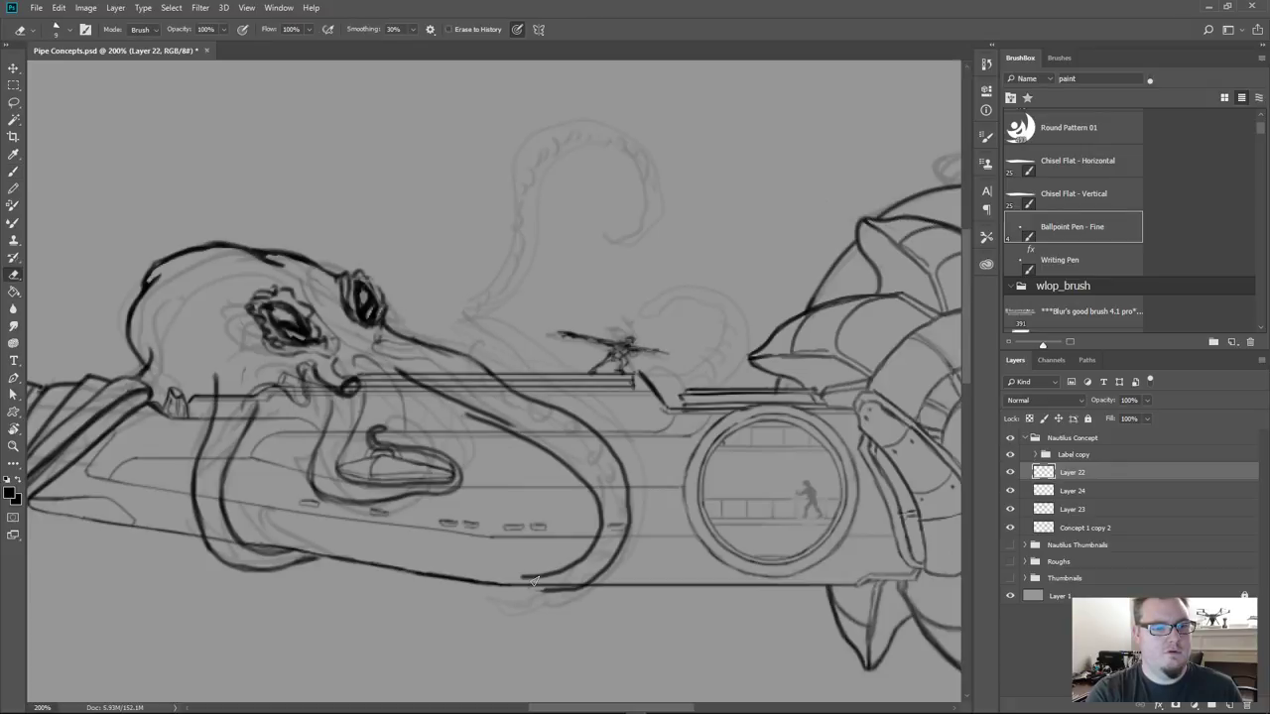
key("b")
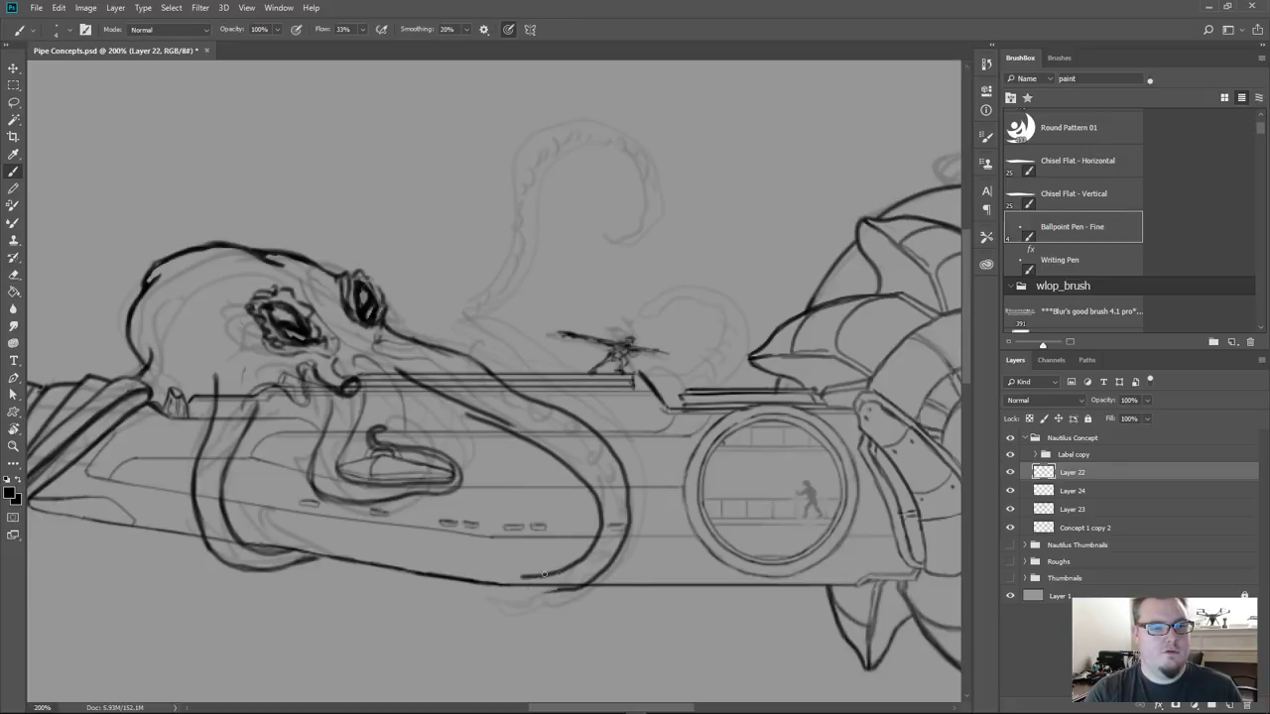
mouse_move(591, 548)
left_mouse_down()
mouse_move(537, 592)
mouse_move(557, 599)
mouse_move(597, 579)
mouse_move(561, 595)
left_mouse_up()
key("e")
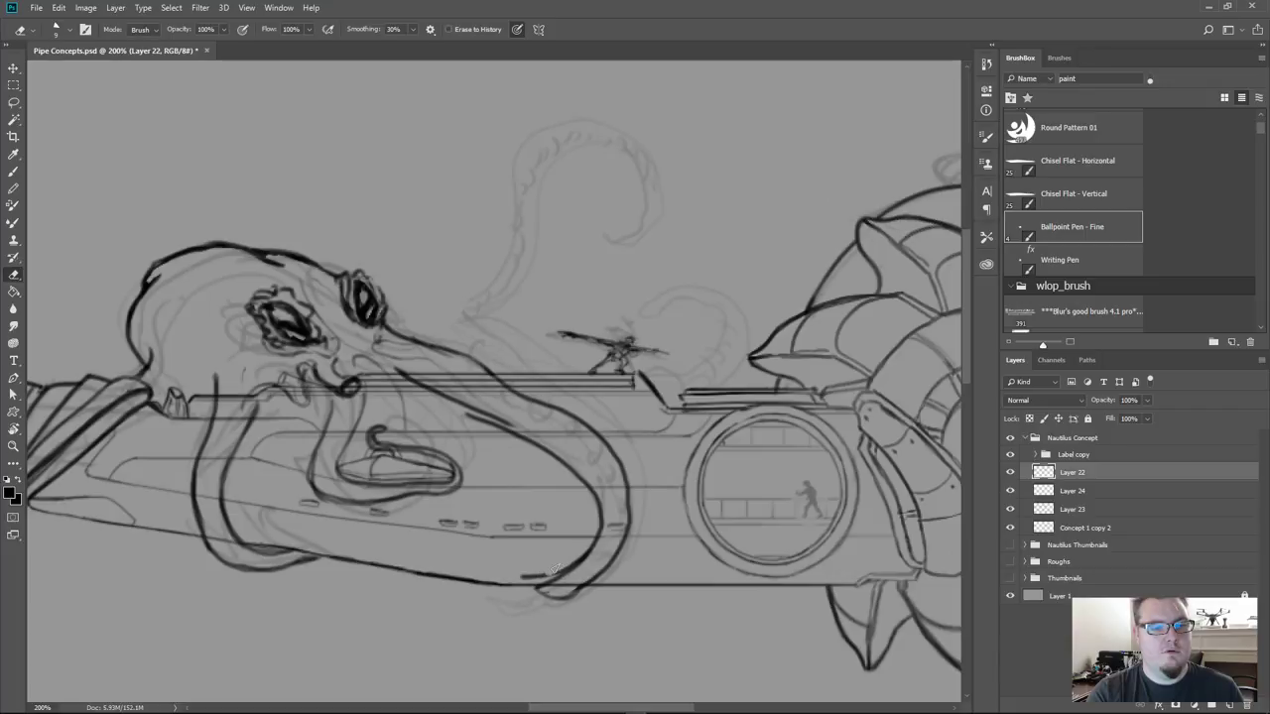
left_click_drag(569, 562, 523, 577)
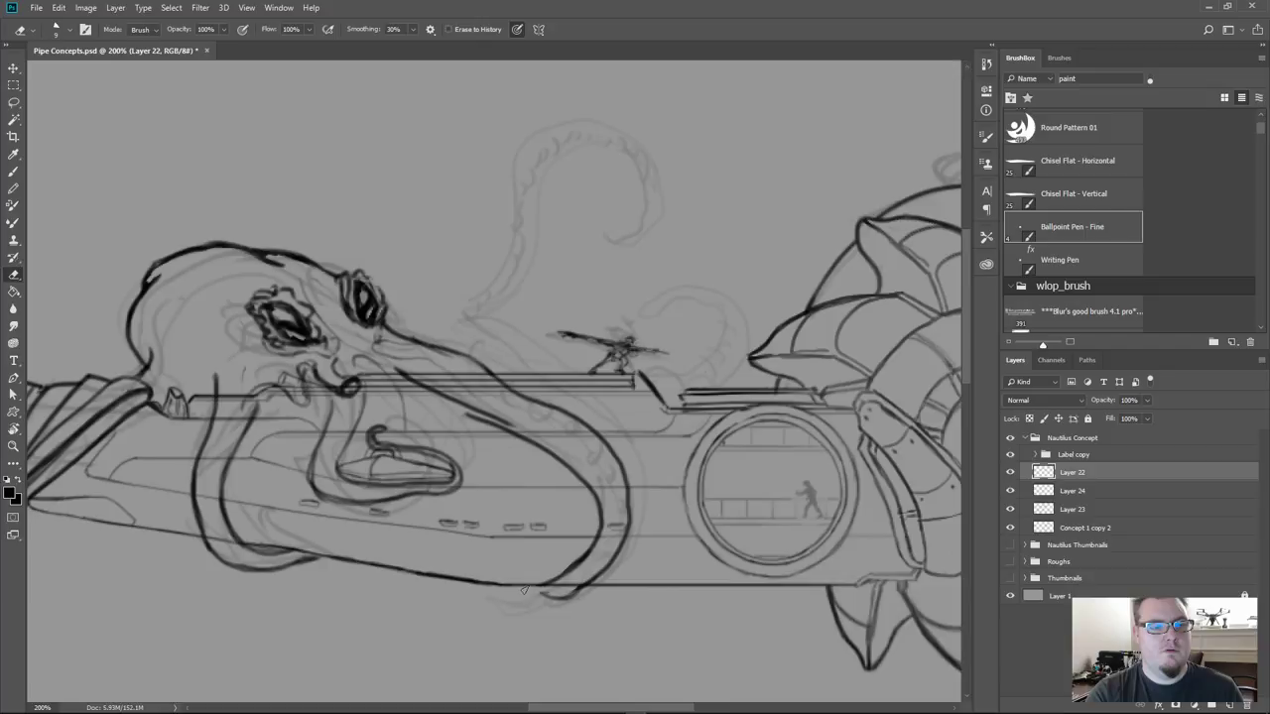
key("b")
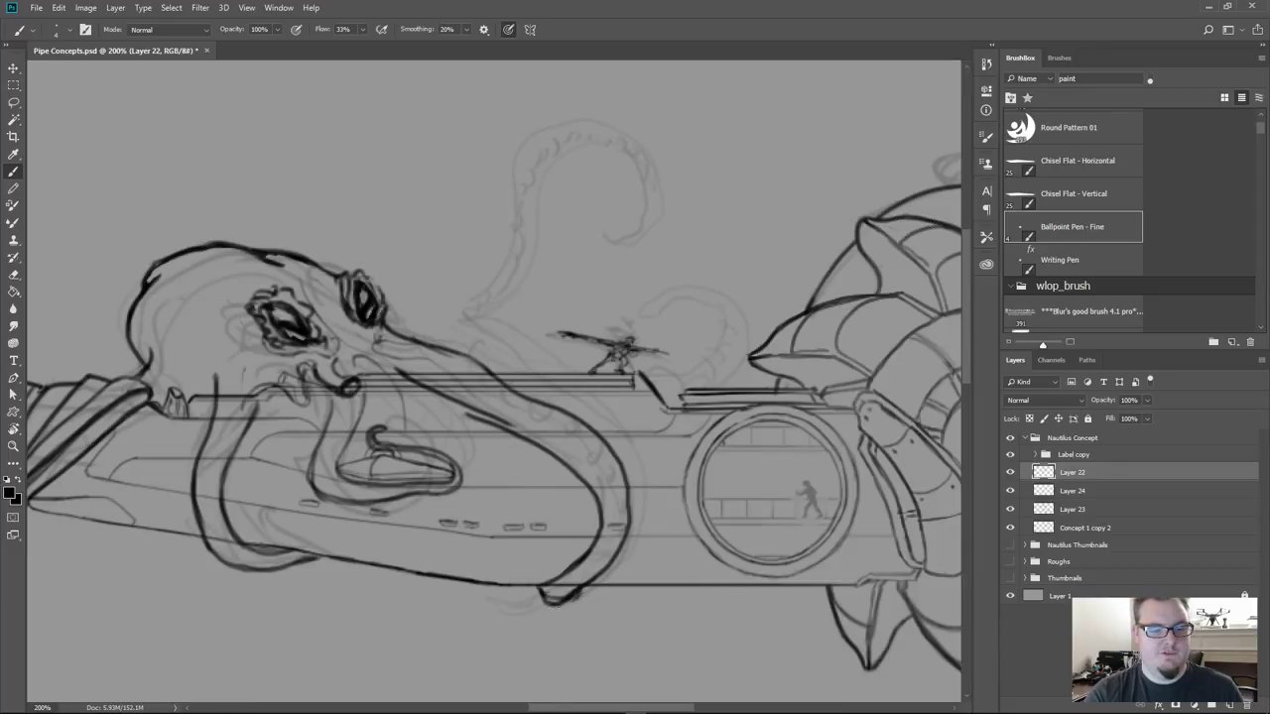
key("e")
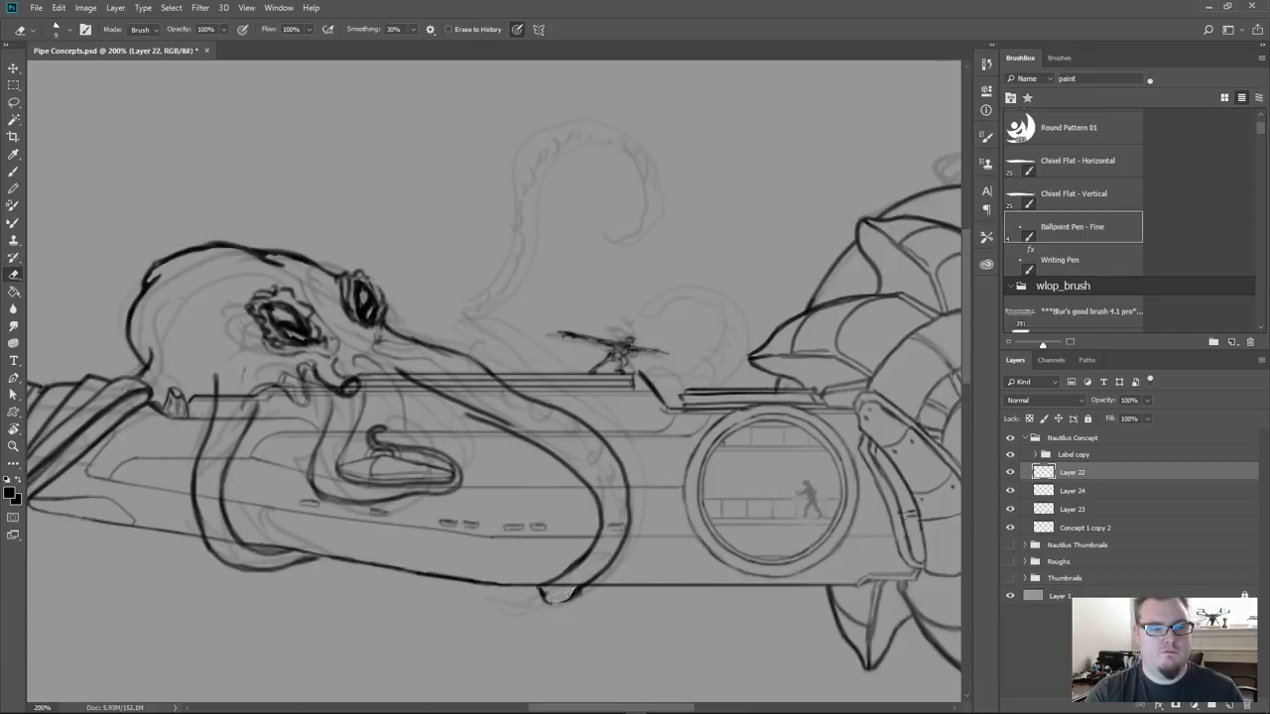
key("b")
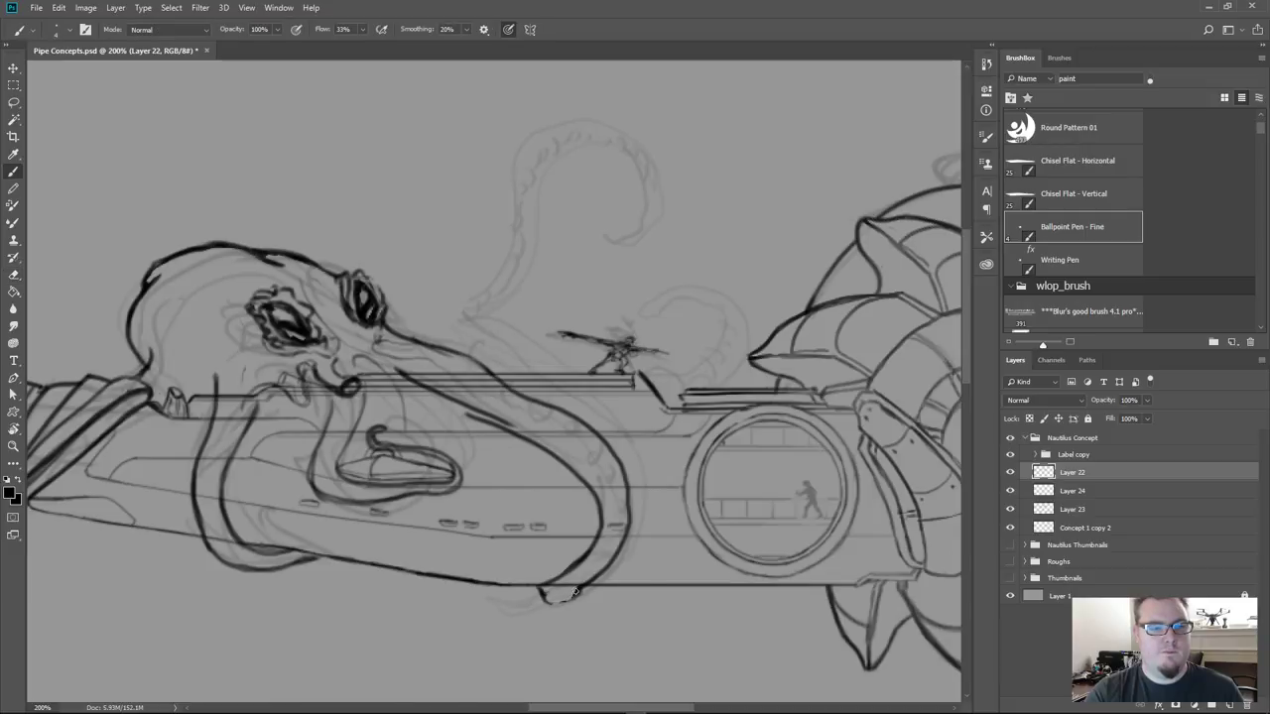
mouse_move(557, 606)
left_mouse_down()
mouse_move(569, 605)
mouse_move(535, 591)
mouse_move(555, 604)
left_mouse_up()
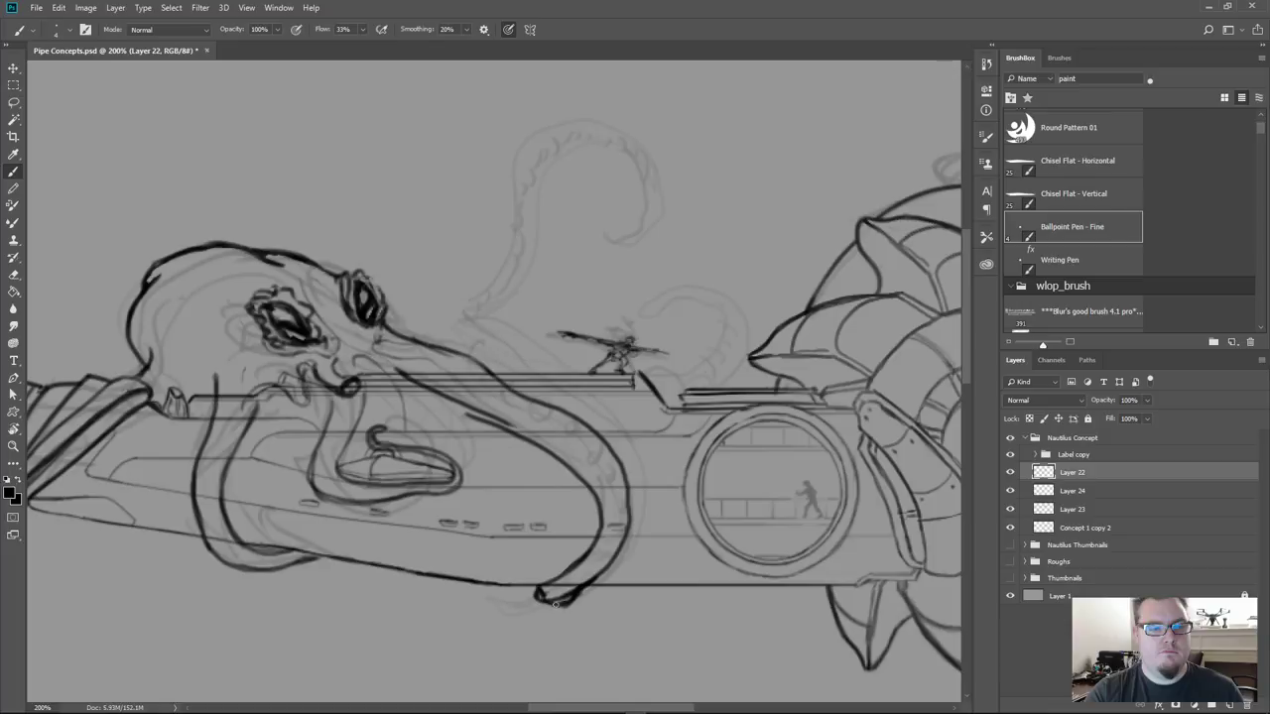
key("e")
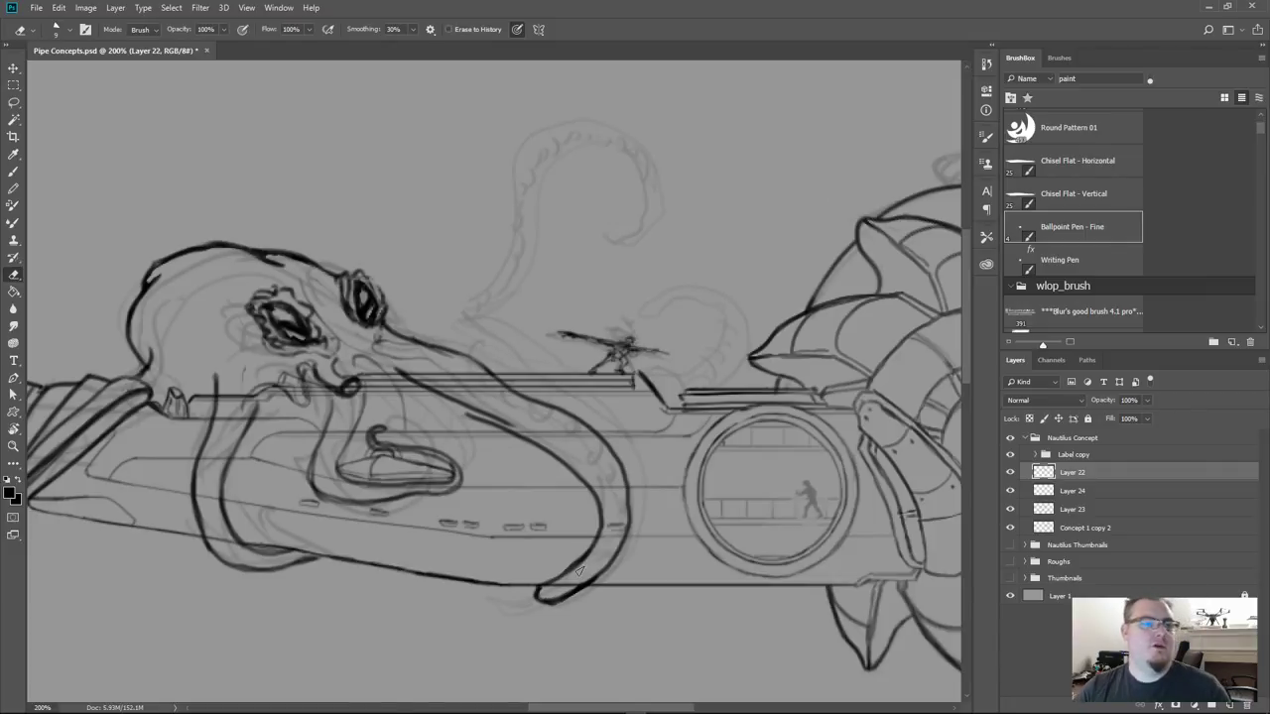
Thicken and close the inner edge of the long front tentacle, and add small sucker bumps along it
left_click_drag(485, 548, 507, 573)
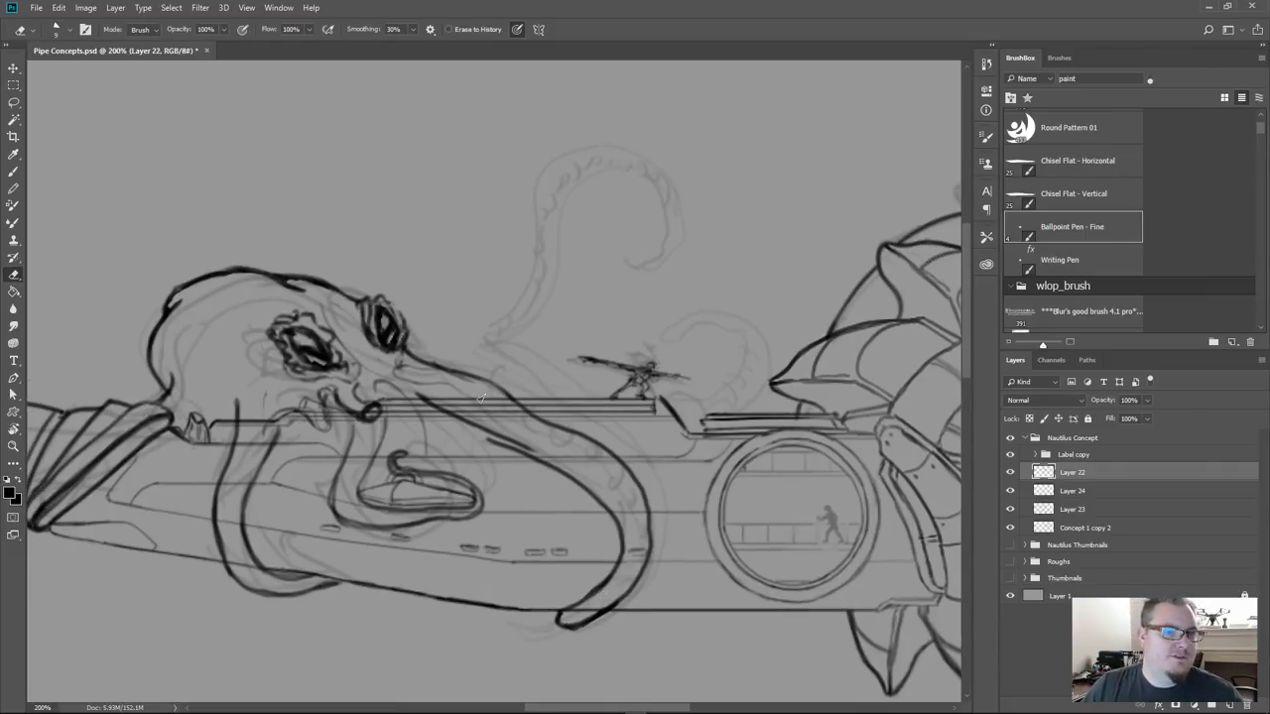
key("b")
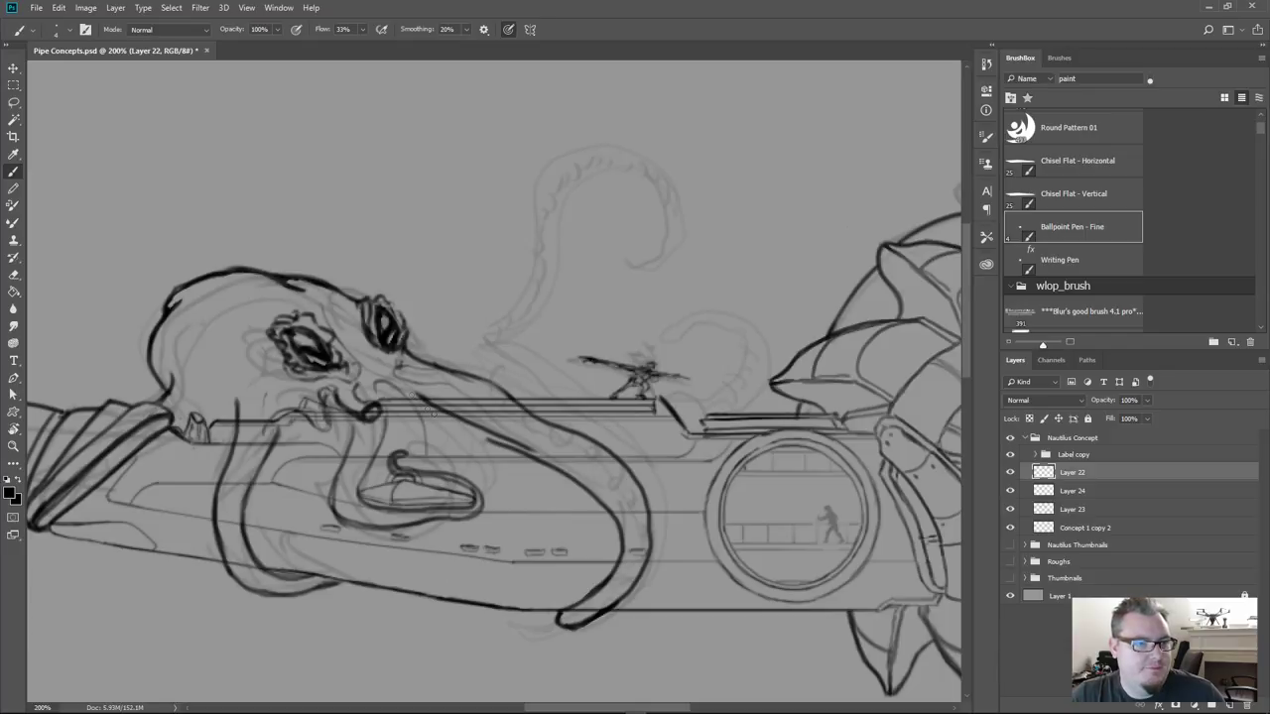
mouse_move(407, 392)
left_mouse_down()
mouse_move(615, 503)
mouse_move(631, 551)
mouse_move(555, 628)
left_mouse_up()
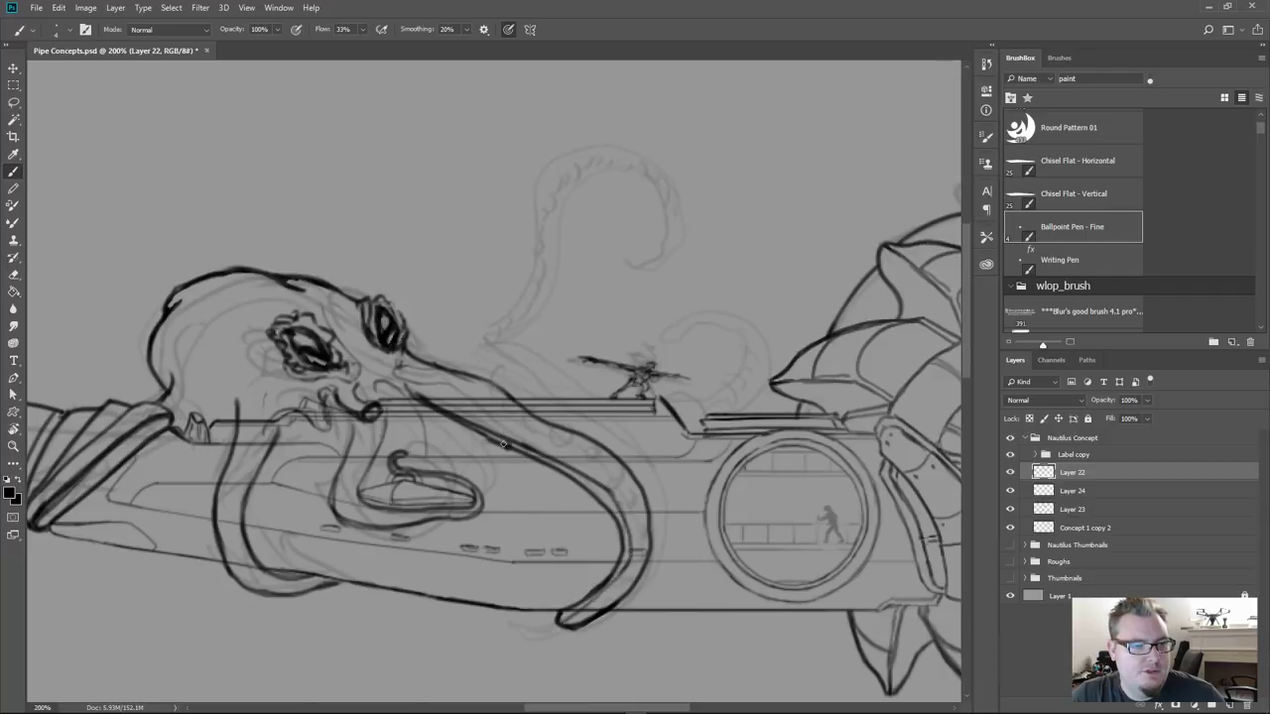
mouse_move(534, 456)
left_mouse_down()
mouse_move(617, 516)
mouse_move(627, 559)
mouse_move(611, 573)
left_mouse_up()
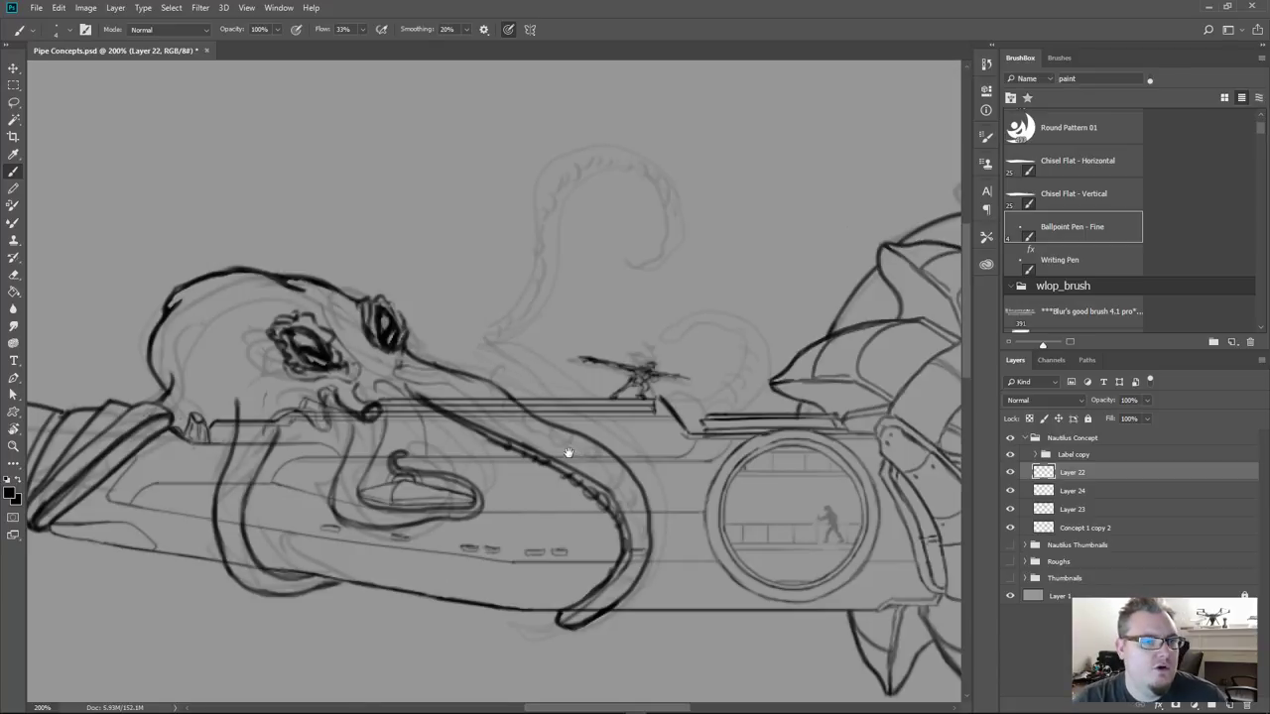
Thicken the outline of the short curled tentacle around the side fin, from the siphon down to its curled tip
mouse_move(568, 452)
left_mouse_down()
mouse_move(547, 288)
mouse_move(546, 377)
left_mouse_up()
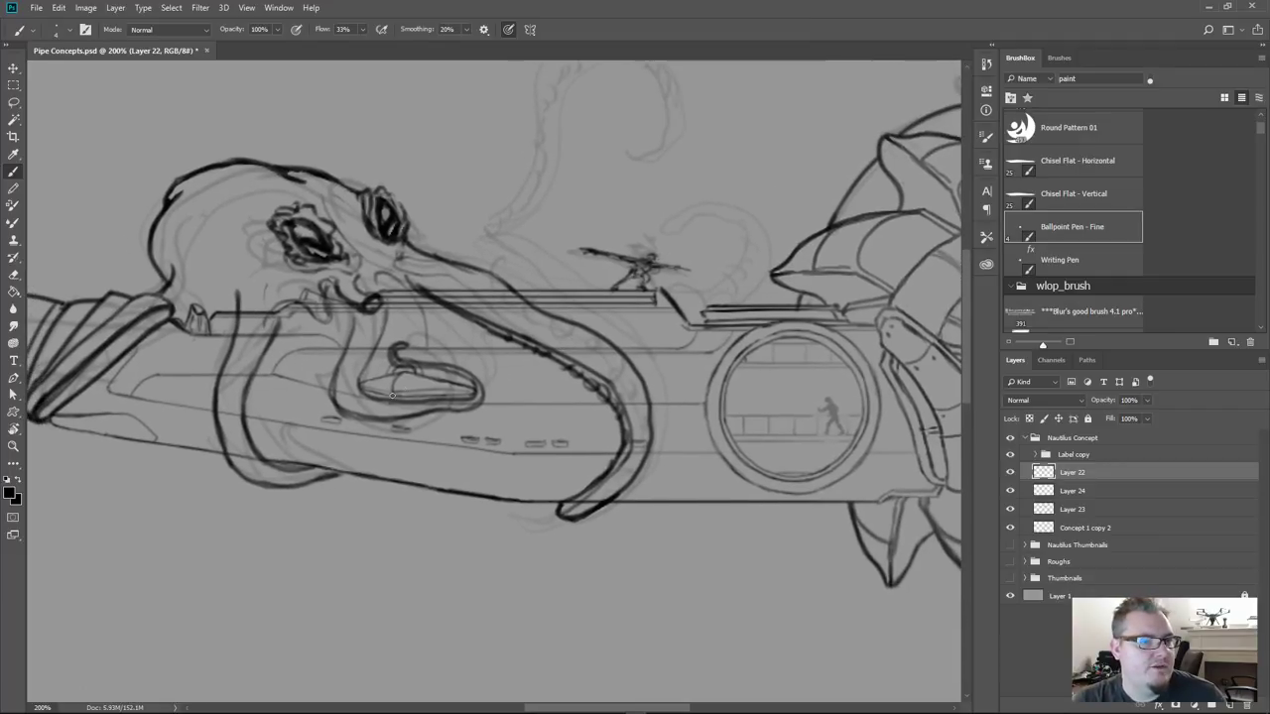
mouse_move(381, 311)
left_mouse_down()
mouse_move(369, 391)
mouse_move(436, 408)
mouse_move(474, 401)
mouse_move(479, 379)
mouse_move(396, 364)
mouse_move(405, 344)
mouse_move(417, 351)
mouse_move(397, 355)
mouse_move(462, 370)
mouse_move(482, 402)
mouse_move(369, 419)
mouse_move(389, 422)
left_mouse_up()
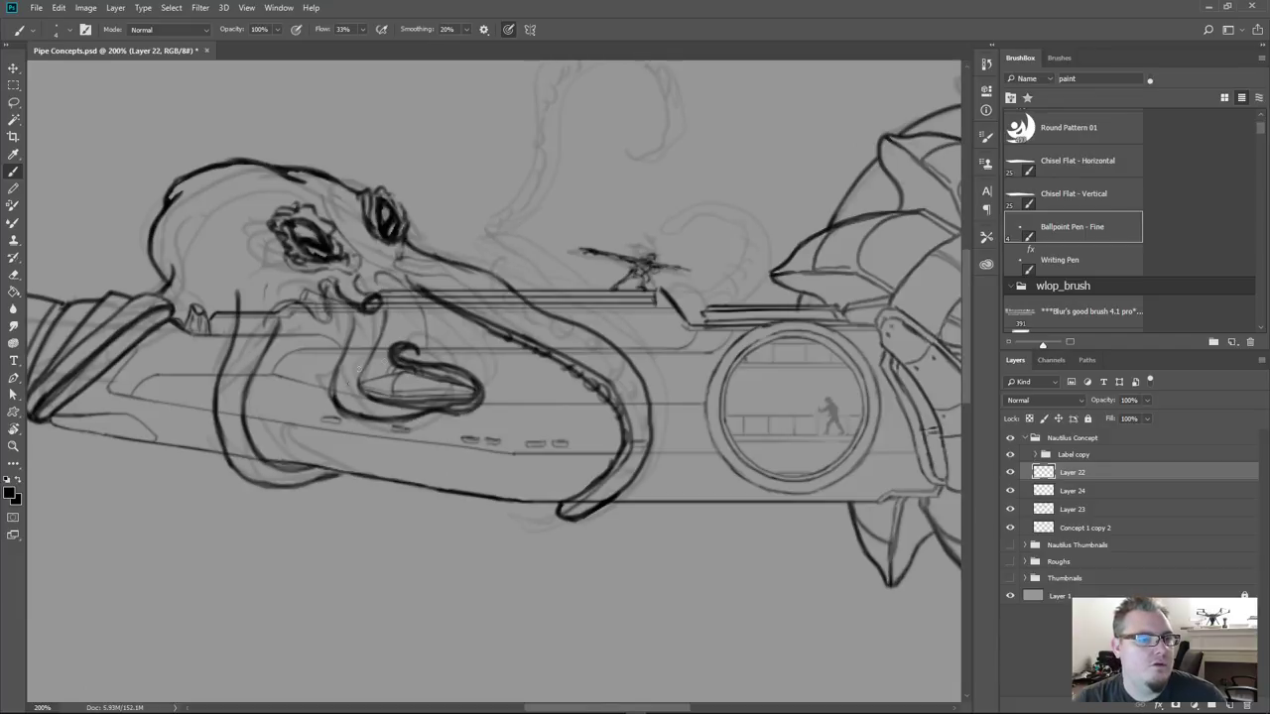
mouse_move(330, 309)
left_mouse_down()
mouse_move(350, 342)
mouse_move(337, 396)
left_mouse_up()
left_click_drag(412, 461, 424, 379)
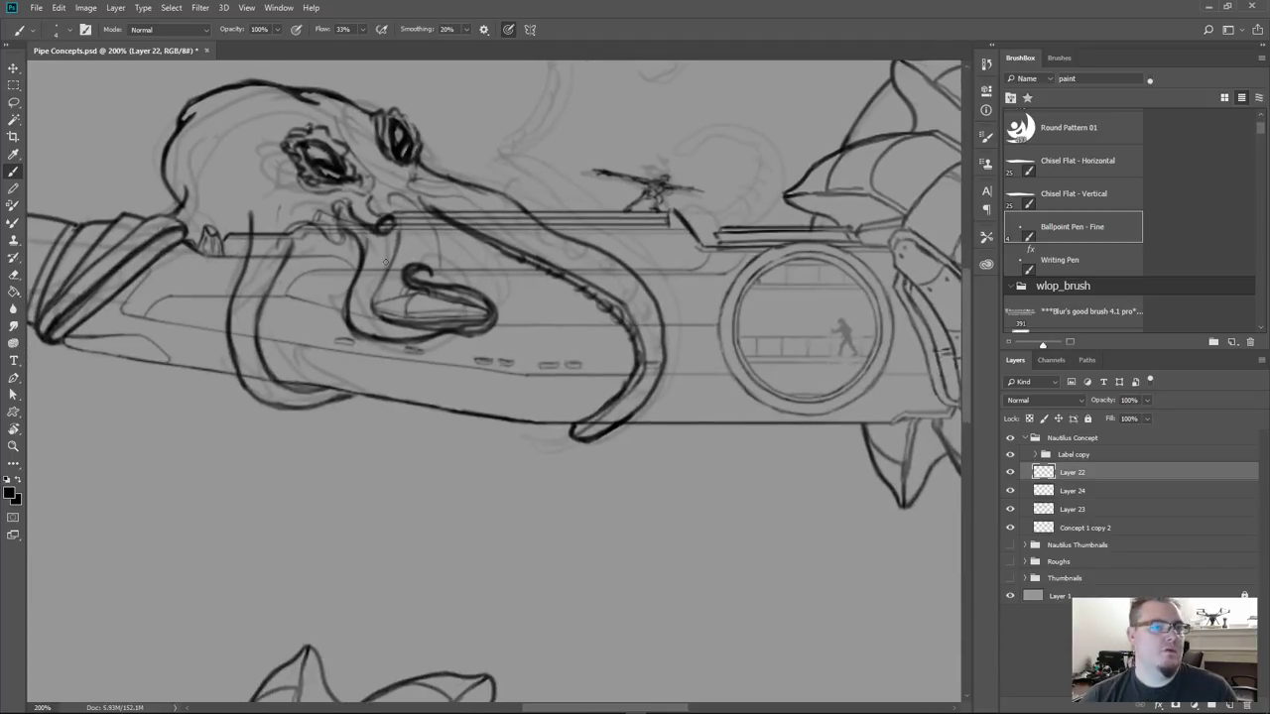
mouse_move(402, 224)
left_mouse_down()
mouse_move(371, 304)
mouse_move(392, 312)
mouse_move(373, 305)
left_mouse_up()
mouse_move(393, 262)
left_mouse_down()
mouse_move(368, 311)
mouse_move(415, 313)
left_mouse_up()
key("ctrl+minus")
key("ctrl+minus")
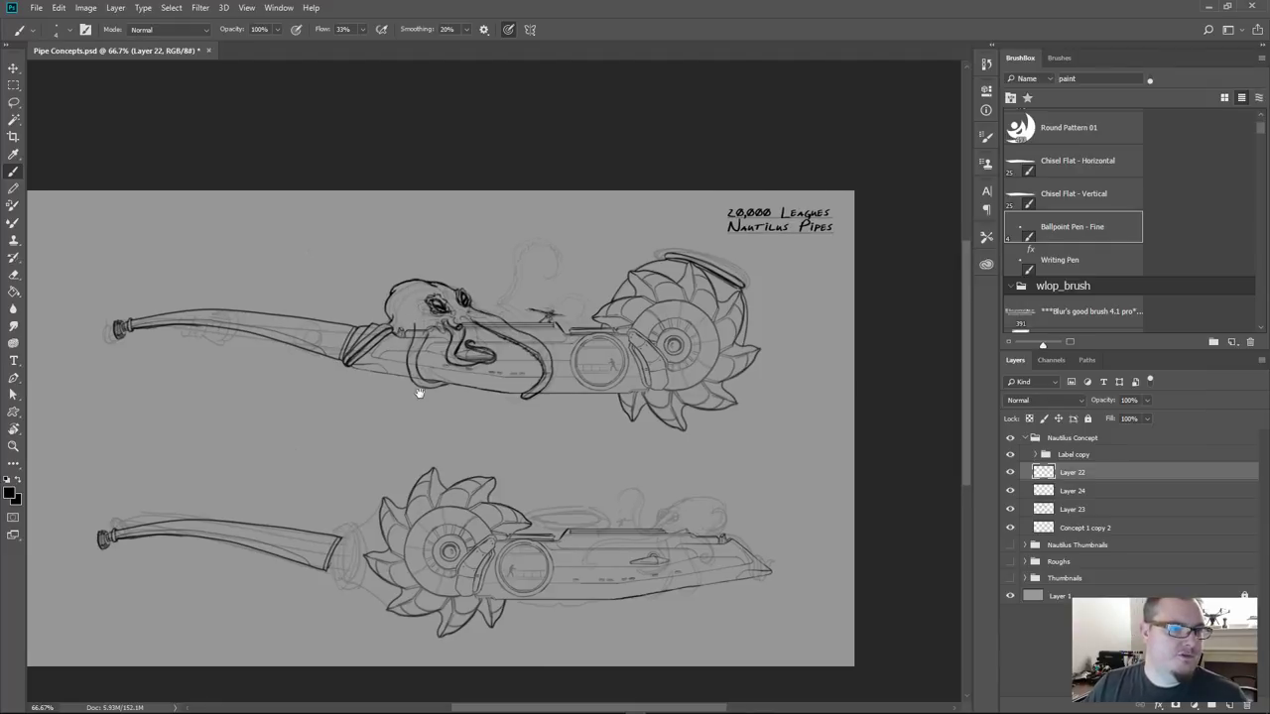
left_click_drag(420, 391, 487, 374)
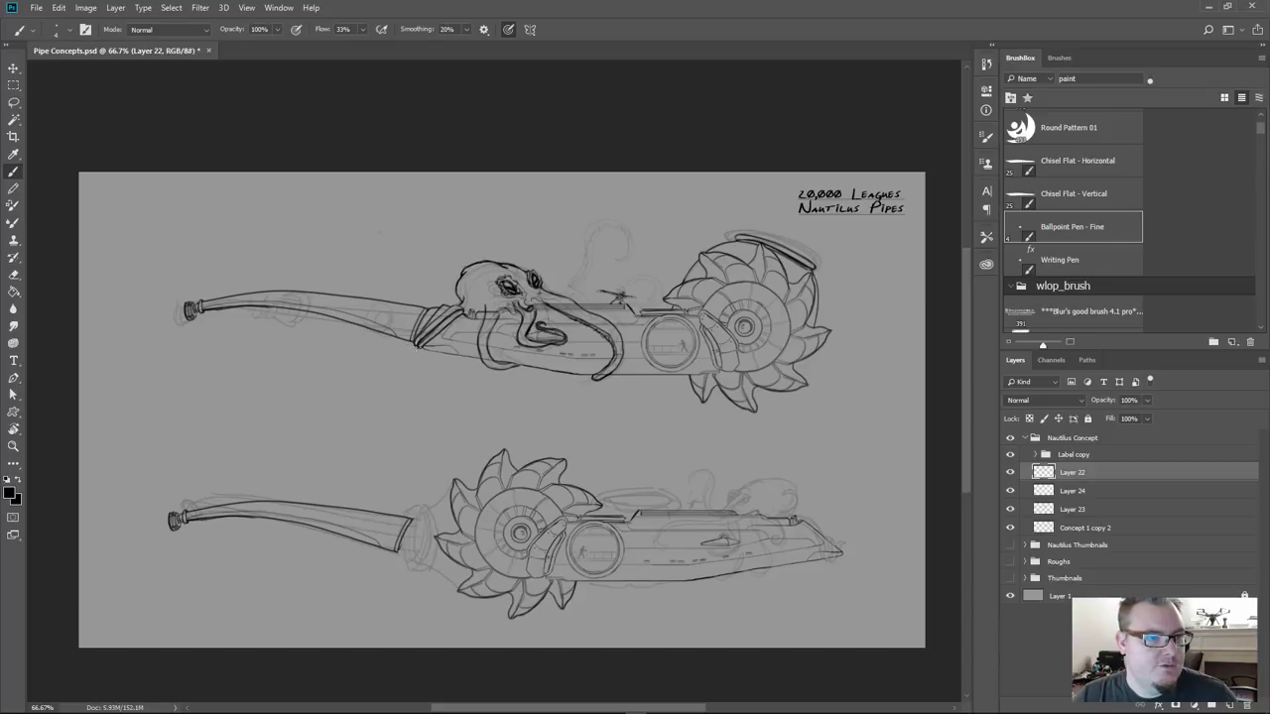
Ink a tentacle loop wrapping around the pipe stem just behind the wrapped bands, with a small curled tip on the stem
left_click_drag(401, 357, 371, 328)
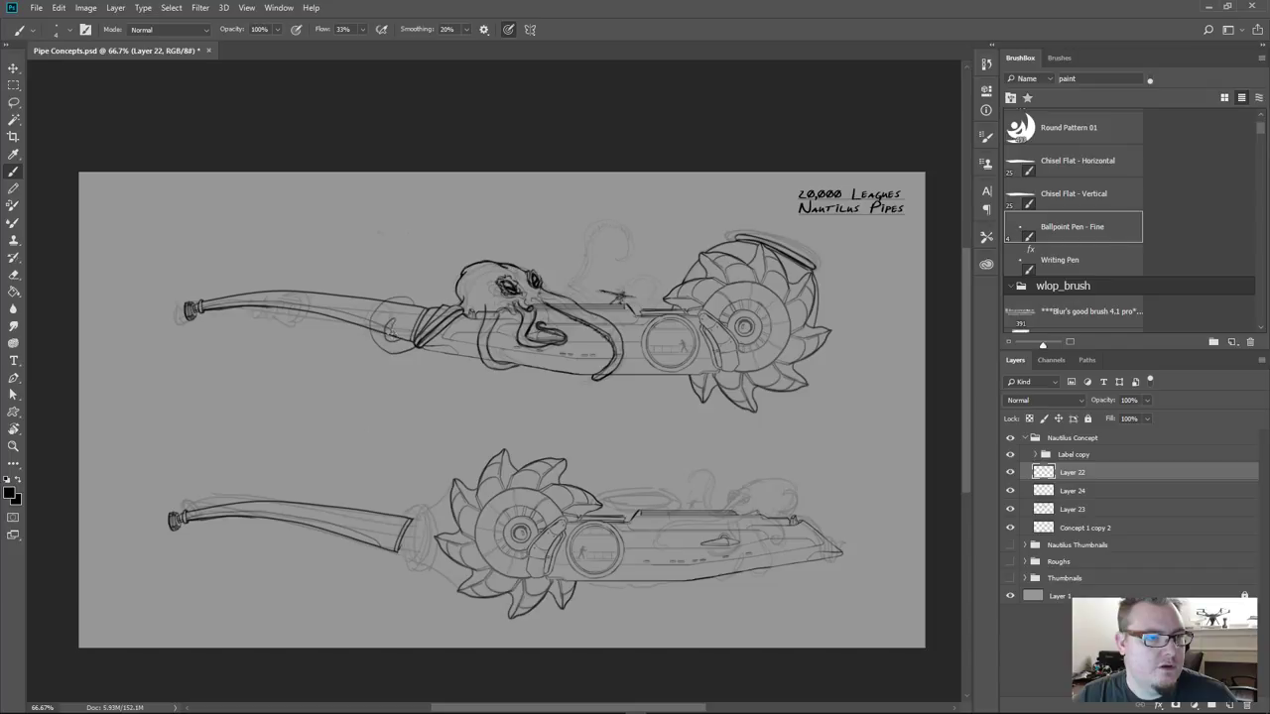
left_click_drag(394, 316, 389, 327)
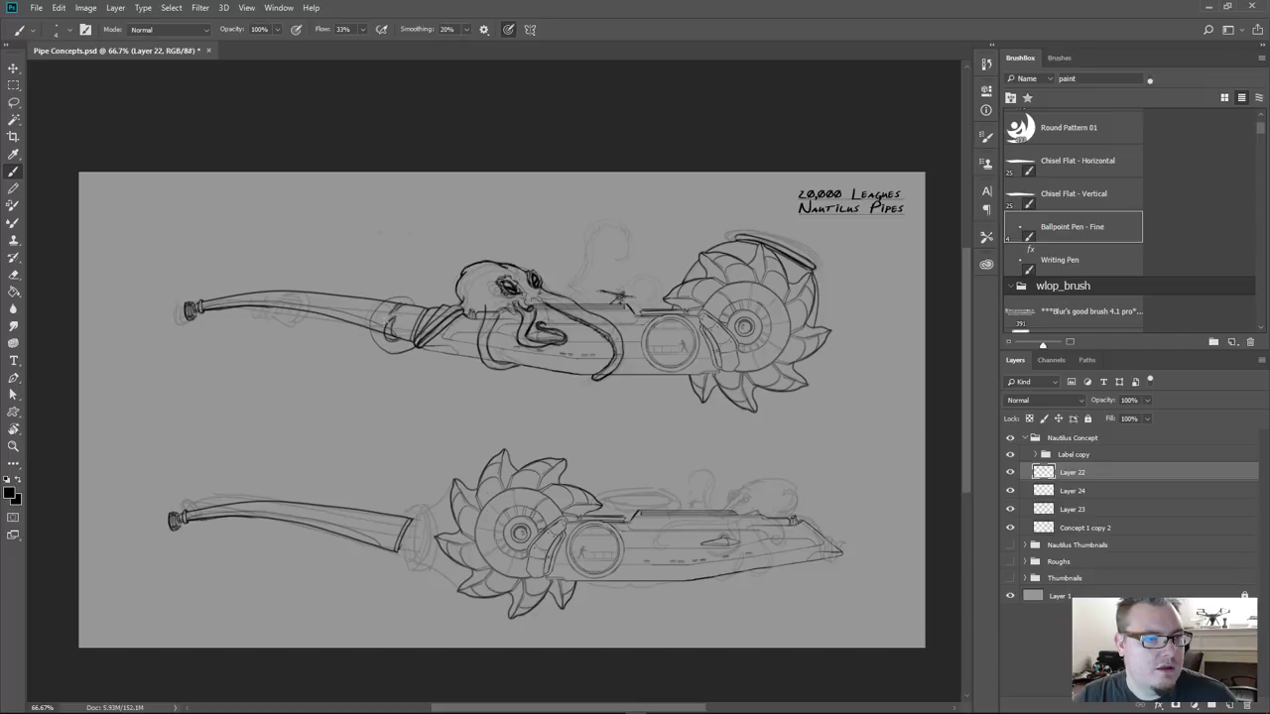
left_click_drag(387, 322, 390, 338)
left_click_drag(372, 321, 383, 354)
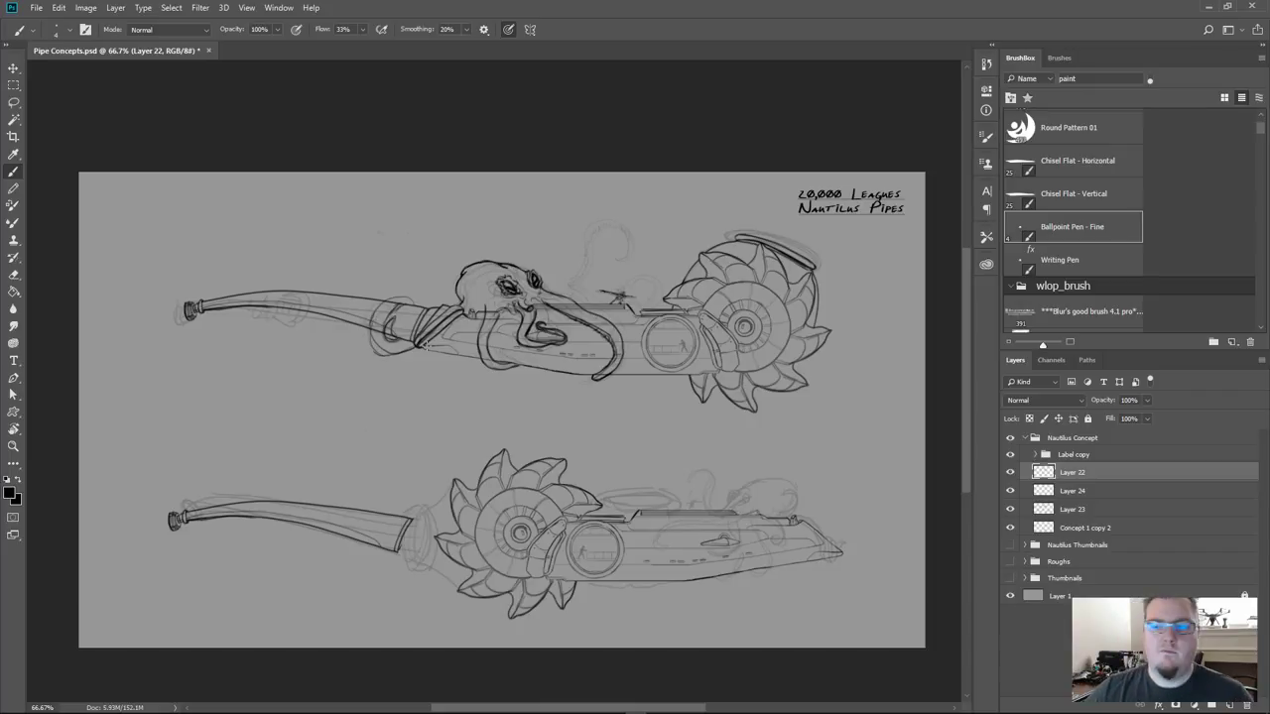
Erase the stray overlapping lines where the stem tentacle's loop crosses the stem's lower edge
key("ctrl+plus")
key("ctrl+plus")
key("e")
left_click_drag(255, 358, 543, 490)
mouse_move(415, 319)
left_mouse_down()
mouse_move(421, 395)
mouse_move(482, 413)
mouse_move(429, 389)
left_mouse_up()
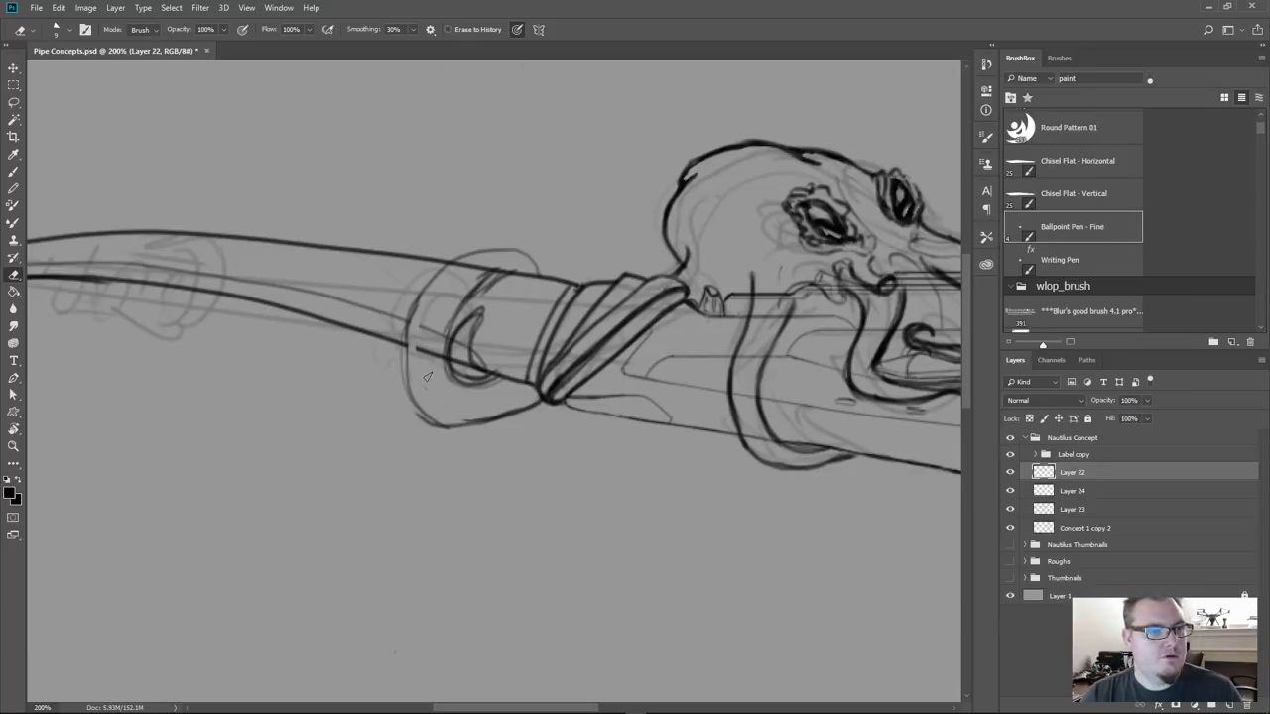
left_click_drag(425, 367, 446, 387)
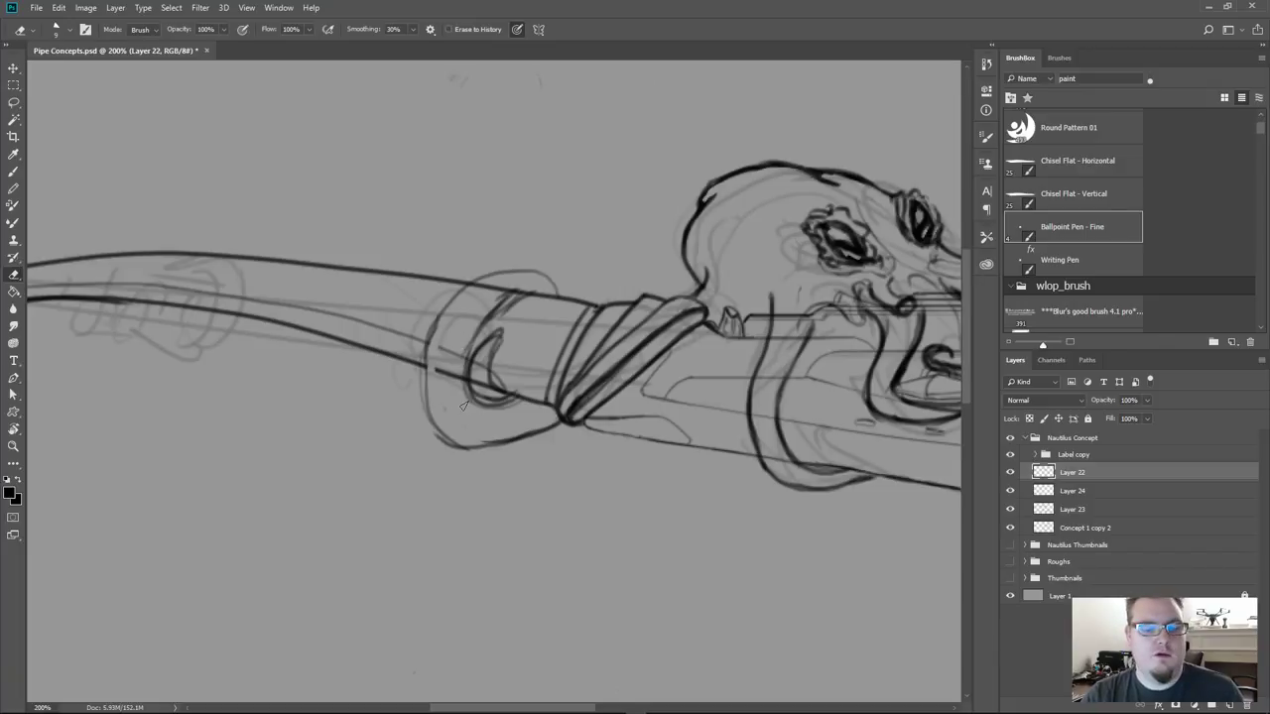
Redraw the outer edge of the stem tentacle's loop, erasing and reshaping its lower bend, and darken its inner curled tip
key("b")
left_click_drag(424, 347, 431, 399)
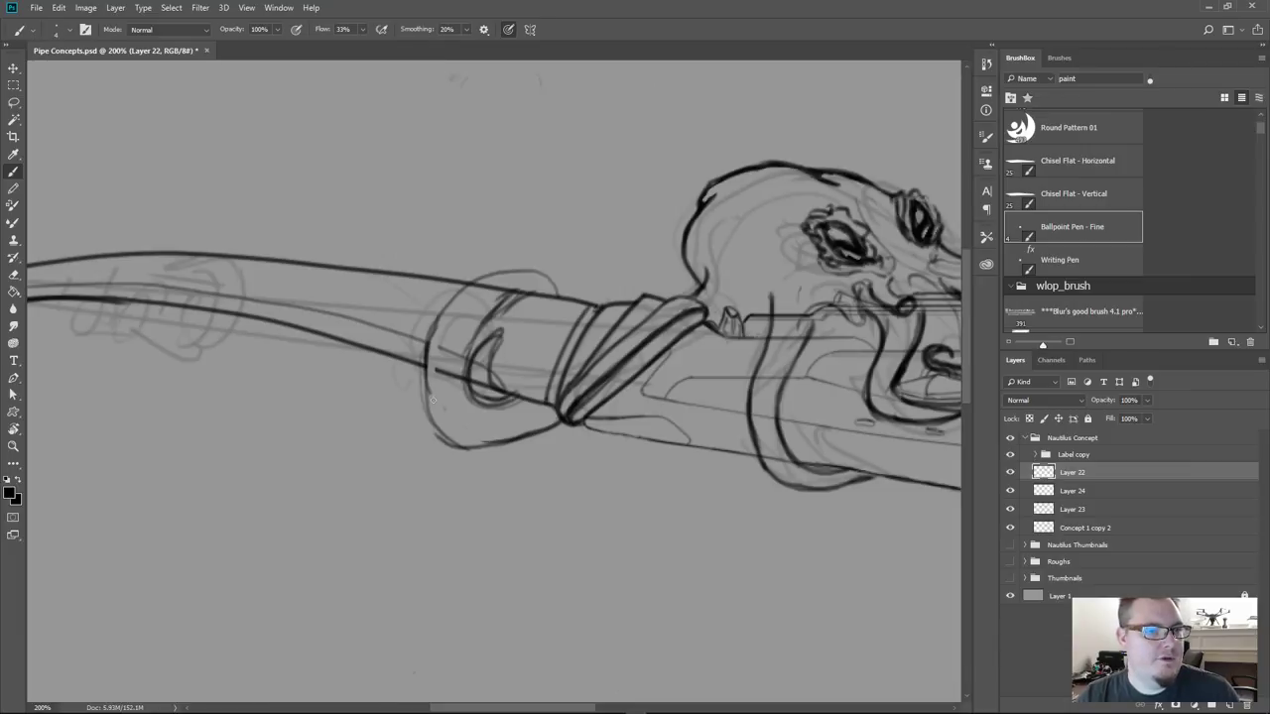
mouse_move(433, 337)
left_mouse_down()
mouse_move(442, 438)
mouse_move(478, 446)
left_mouse_up()
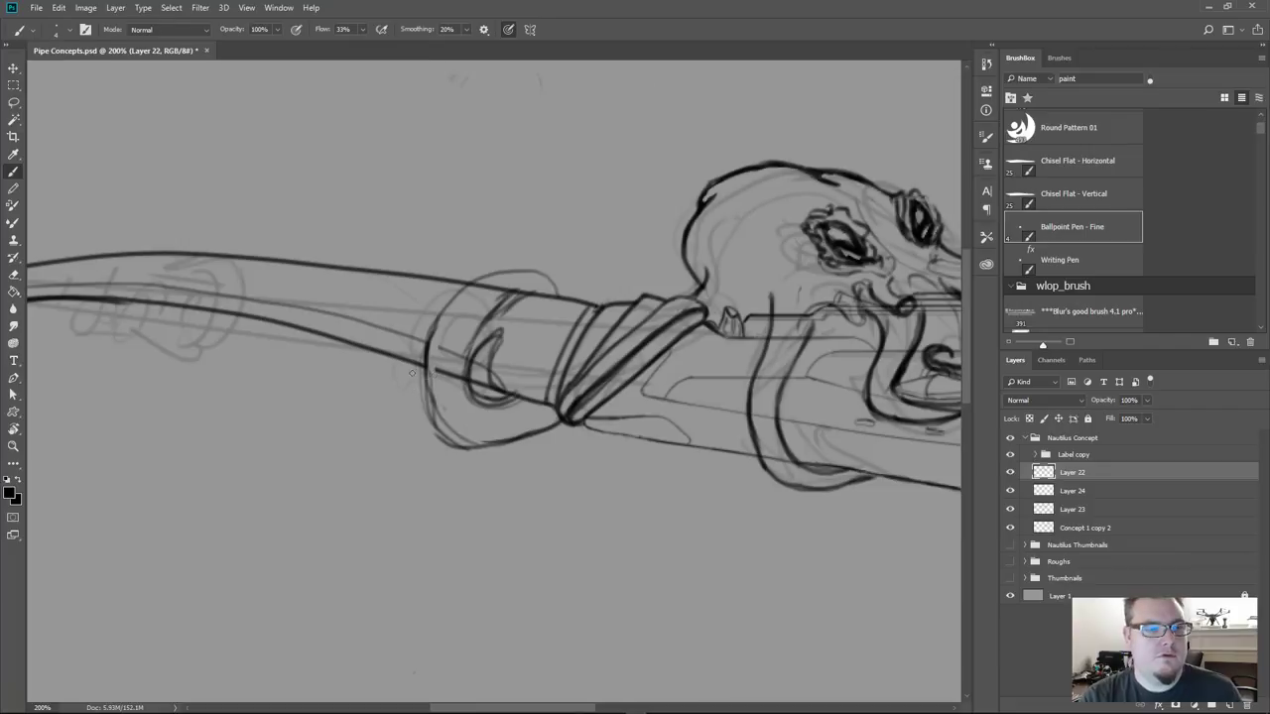
key("e")
left_click_drag(413, 387, 486, 453)
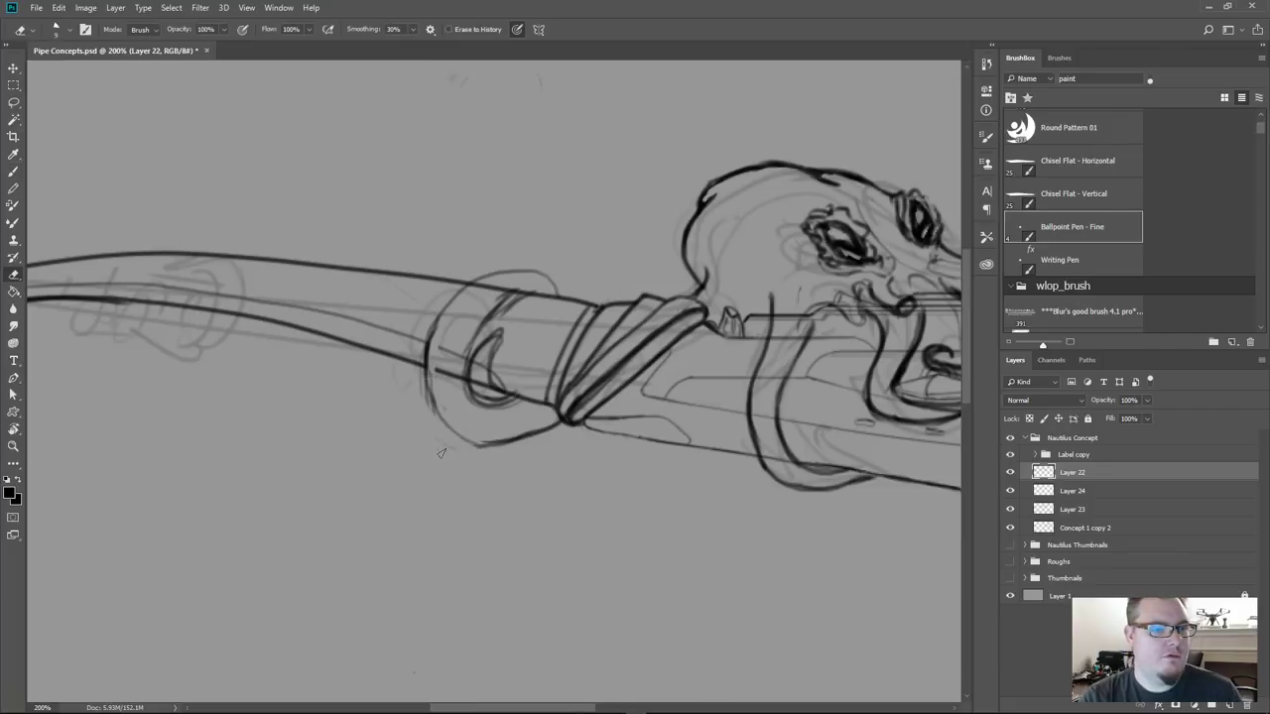
key("b")
left_click_drag(429, 399, 489, 449)
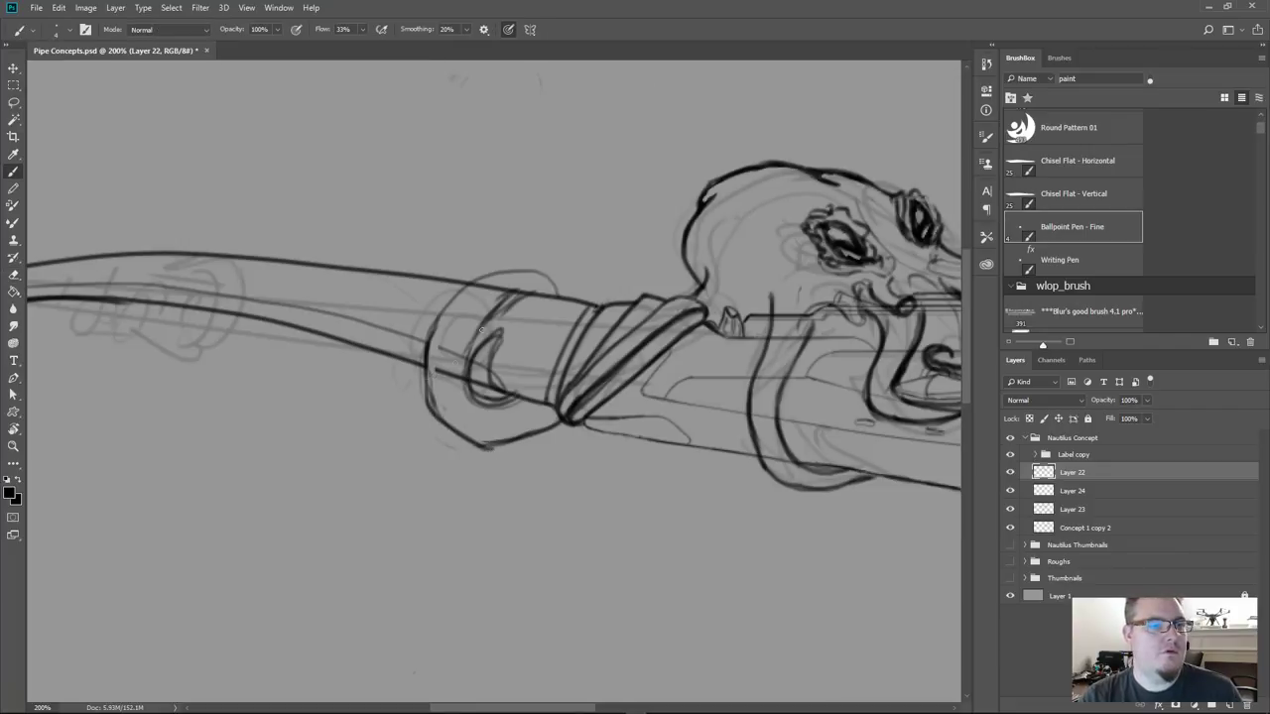
left_click_drag(507, 293, 522, 299)
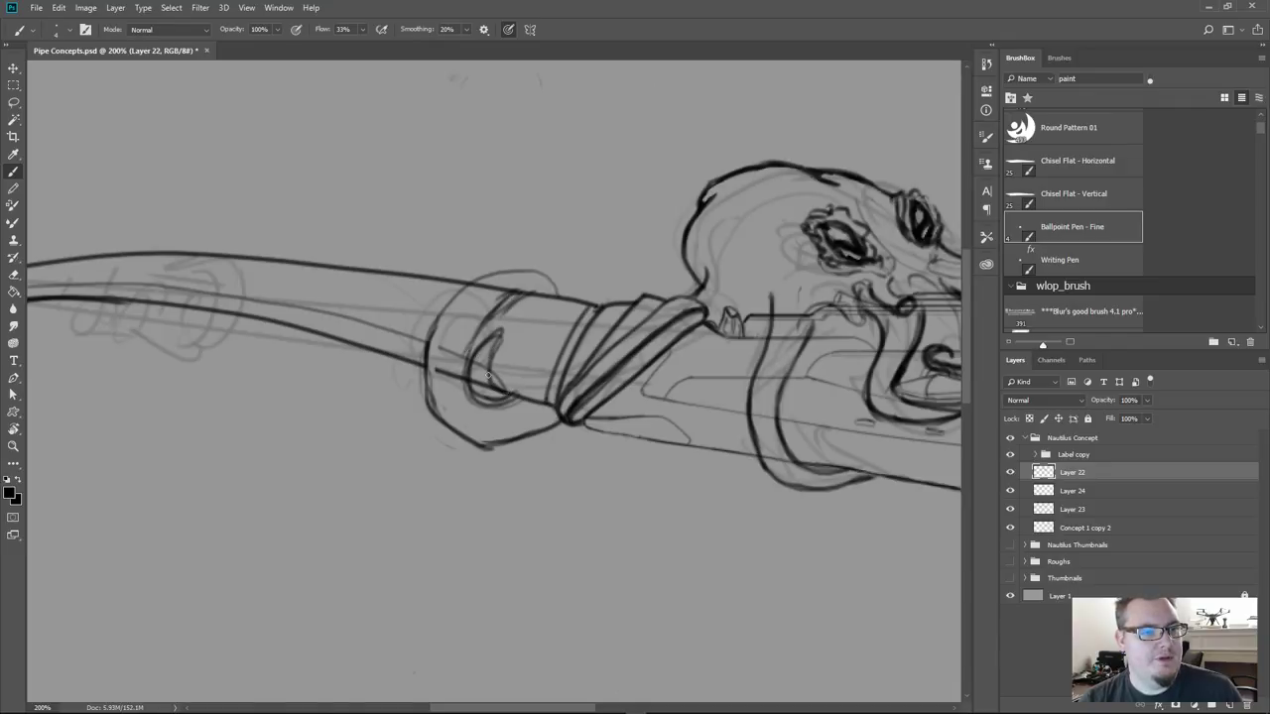
mouse_move(494, 345)
left_mouse_down()
mouse_move(508, 329)
mouse_move(486, 387)
mouse_move(513, 398)
left_mouse_up()
Round out the underside of the stem tentacle's loop, extending it beneath the wrapped bands and erasing excess line
key("ctrl+minus")
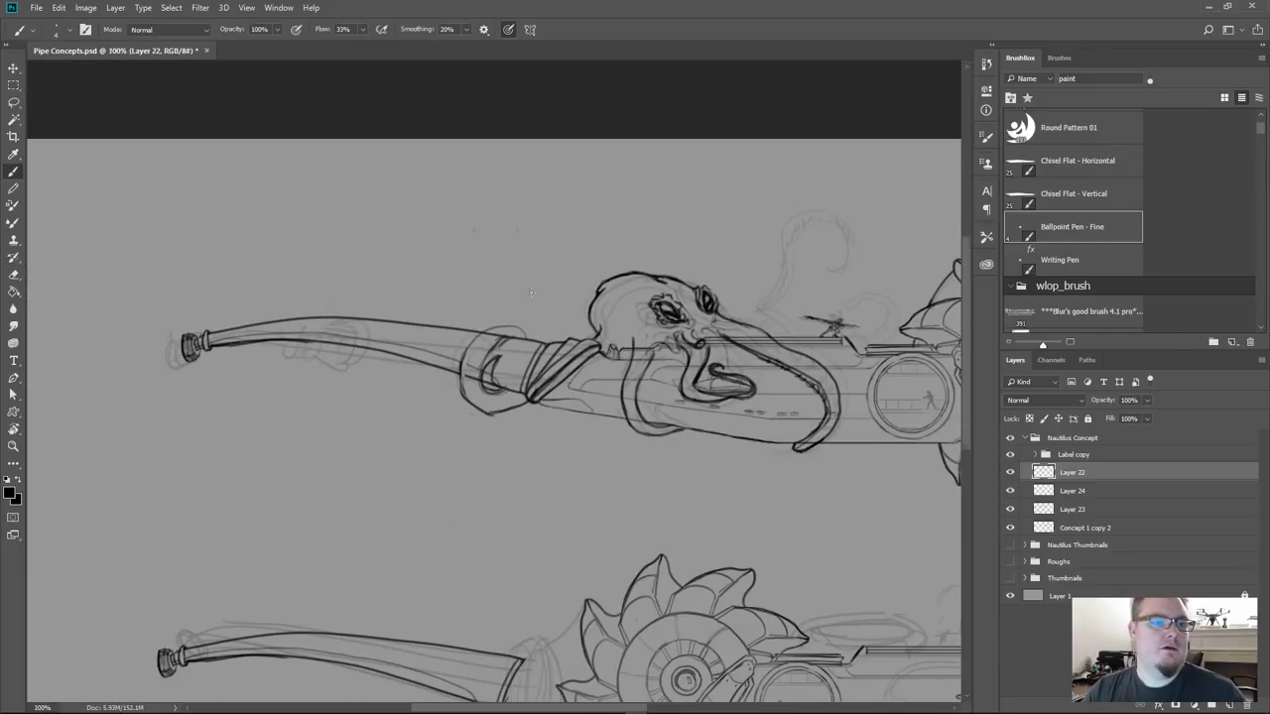
left_click_drag(565, 297, 550, 298)
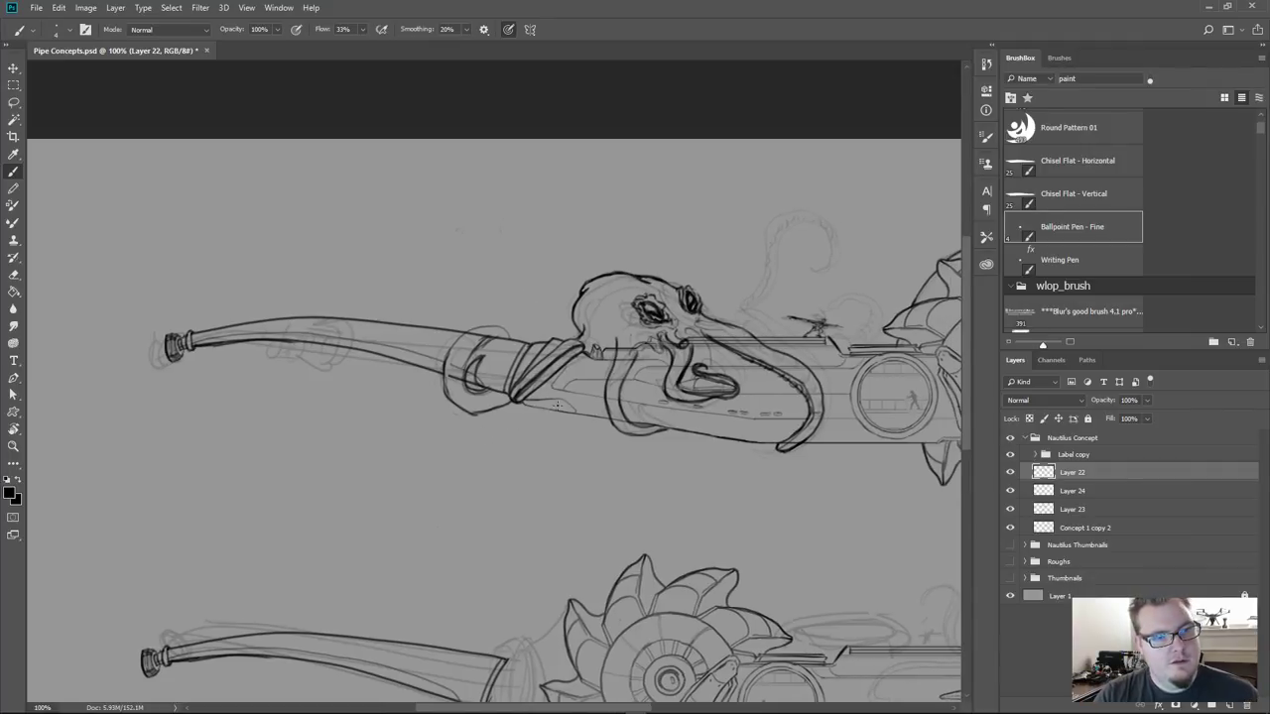
left_click_drag(522, 415, 543, 406)
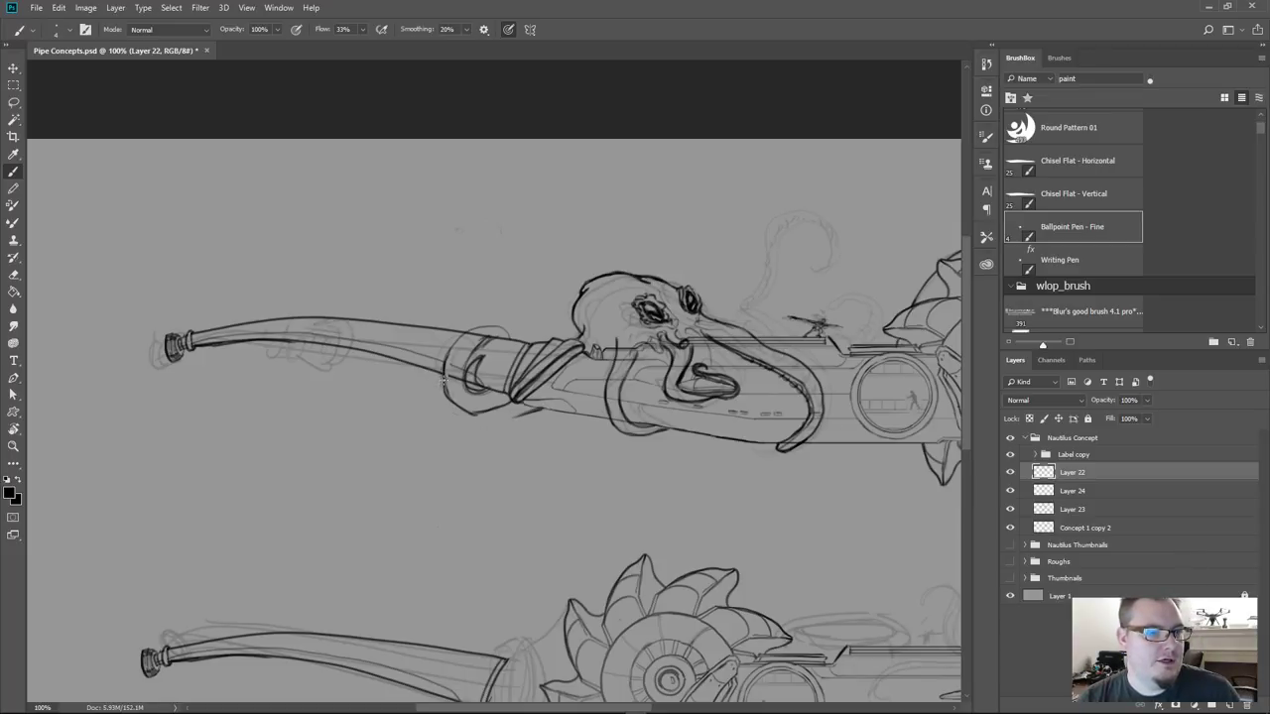
mouse_move(442, 387)
left_mouse_down()
mouse_move(480, 415)
mouse_move(543, 407)
mouse_move(477, 416)
mouse_move(452, 403)
left_mouse_up()
key("e")
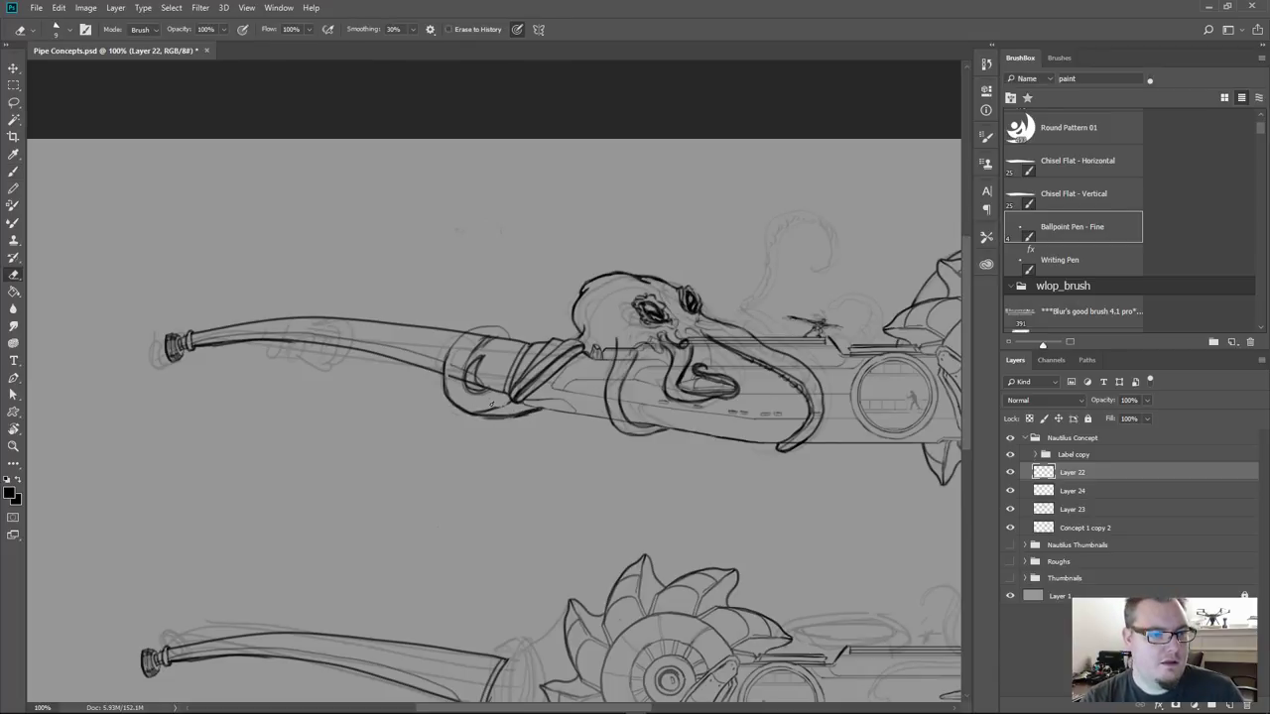
left_click_drag(500, 406, 468, 410)
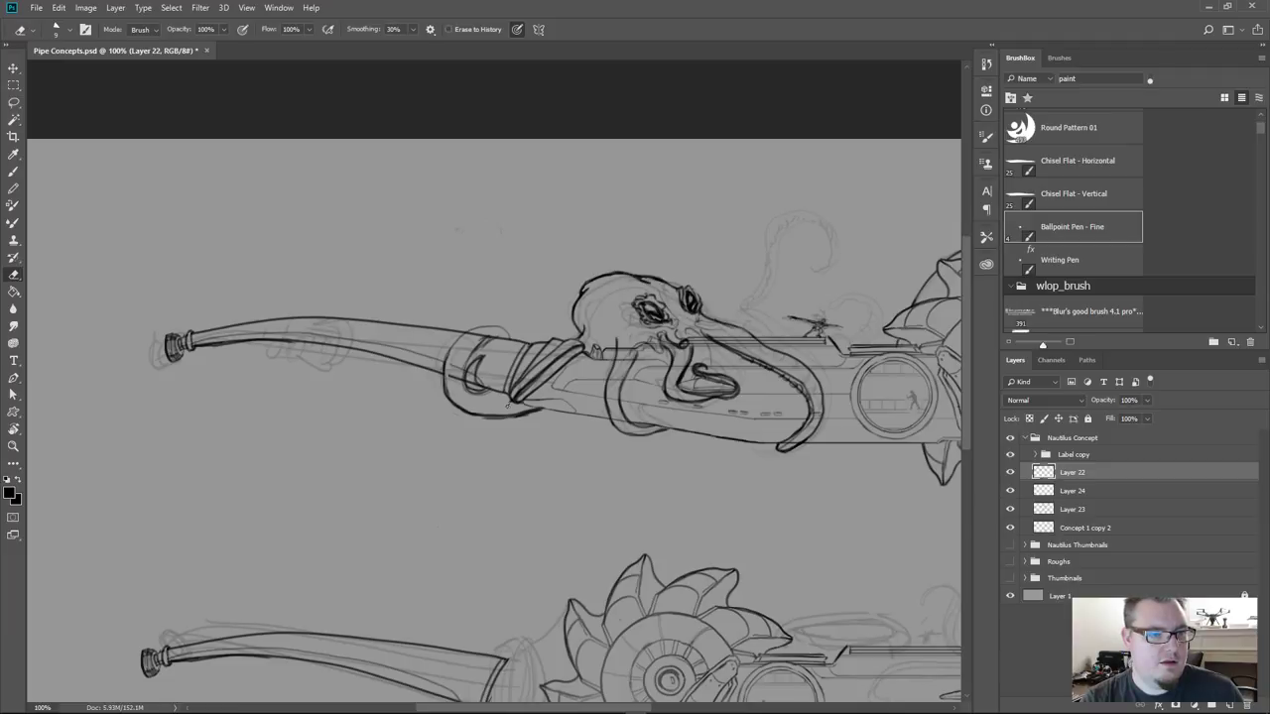
Thicken the lower edge of the stem tentacle's curled tip and ink the loop's upper edge over the stem
key("b")
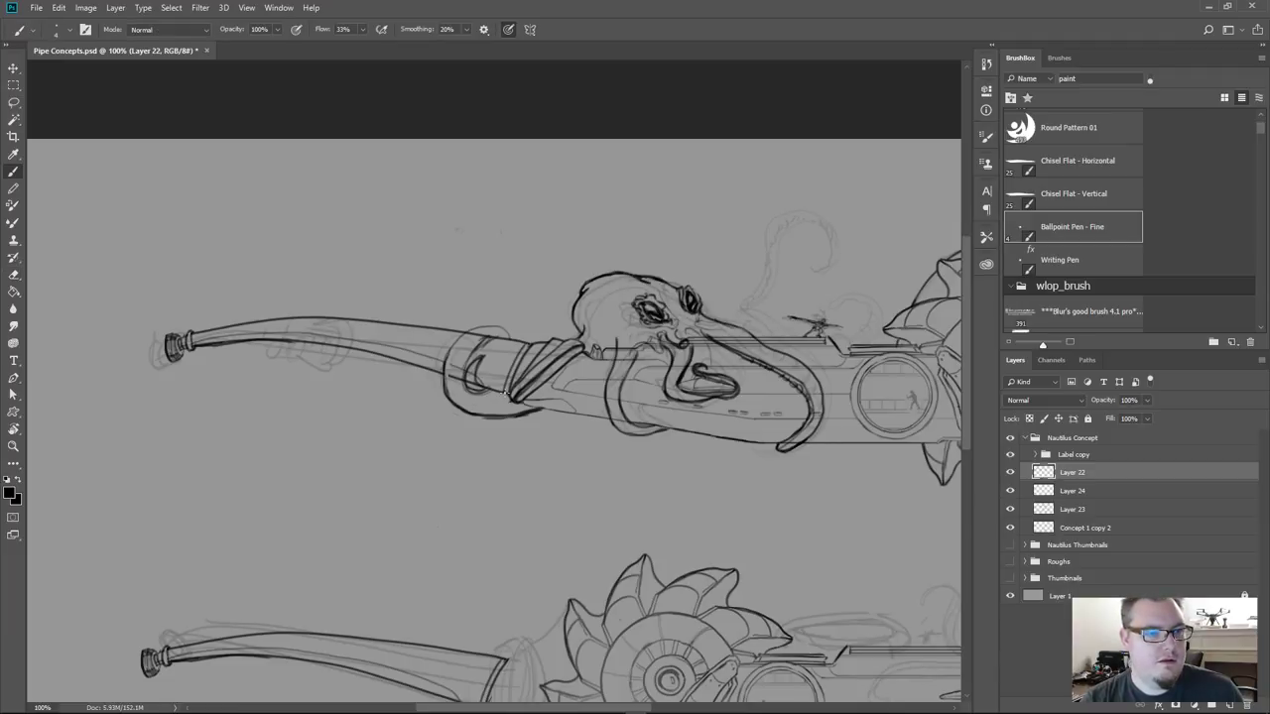
left_click_drag(506, 395, 479, 397)
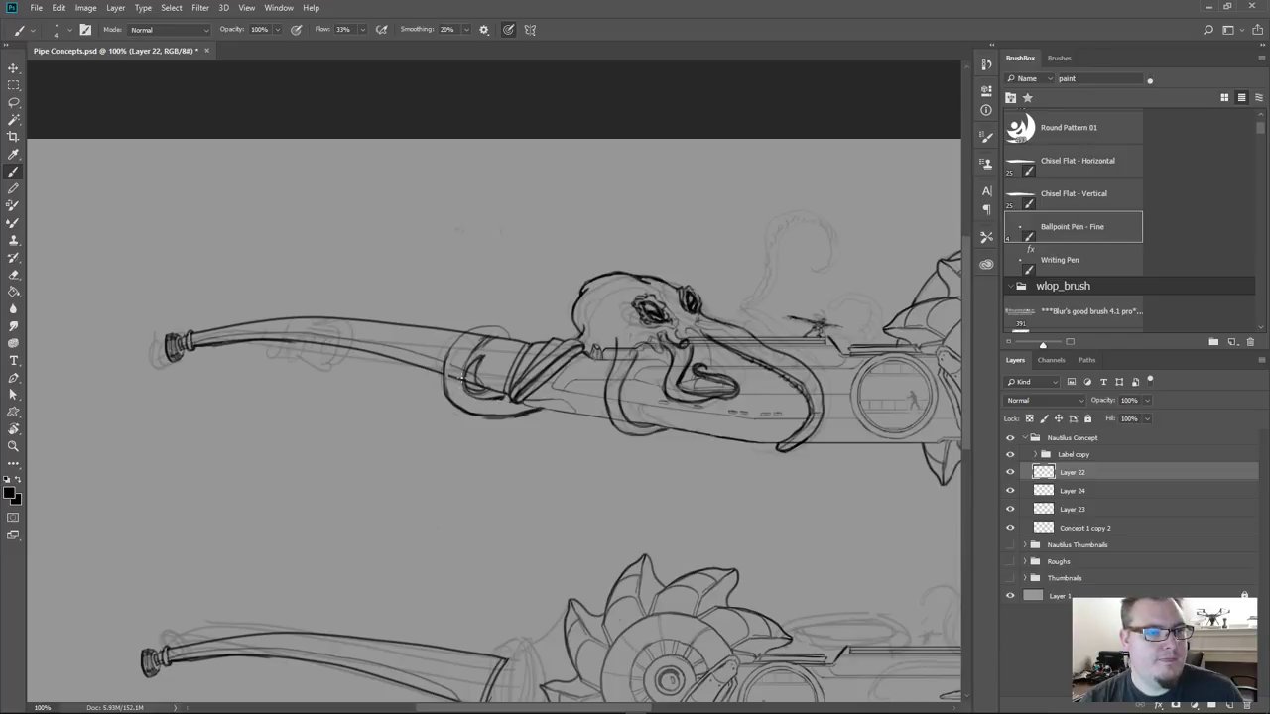
mouse_move(478, 347)
left_mouse_down()
mouse_move(490, 340)
mouse_move(454, 348)
mouse_move(490, 327)
mouse_move(510, 338)
left_mouse_up()
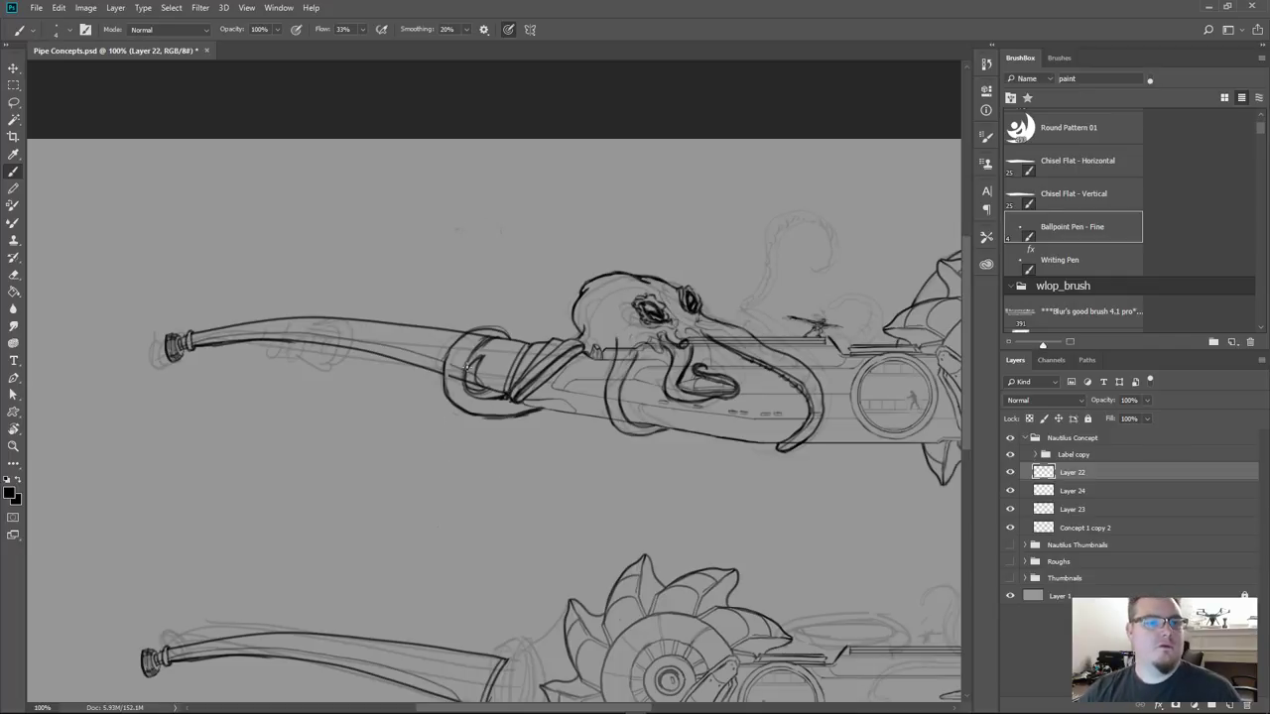
Ink the raised tentacle curling up behind the far eye, with its outer edge, inner edge and hooked tip
left_click_drag(497, 388, 300, 414)
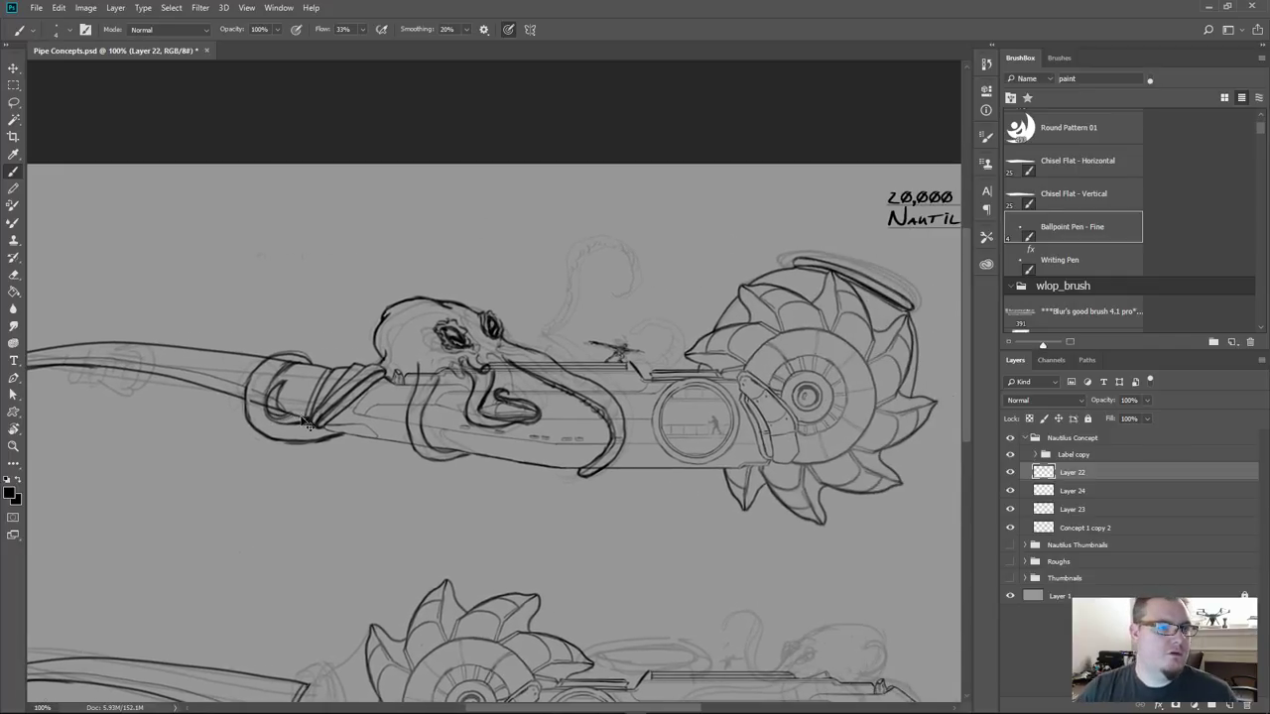
key("ctrl+plus")
left_click_drag(437, 415, 380, 383)
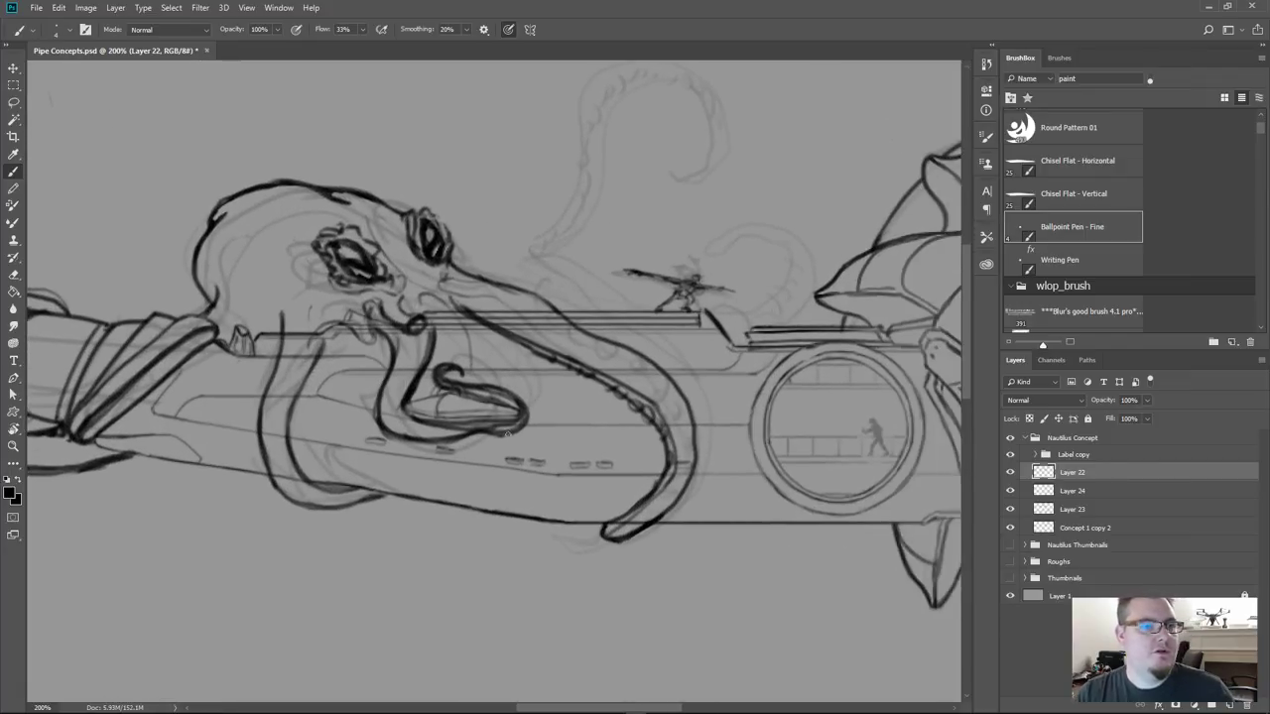
left_click_drag(510, 351, 499, 489)
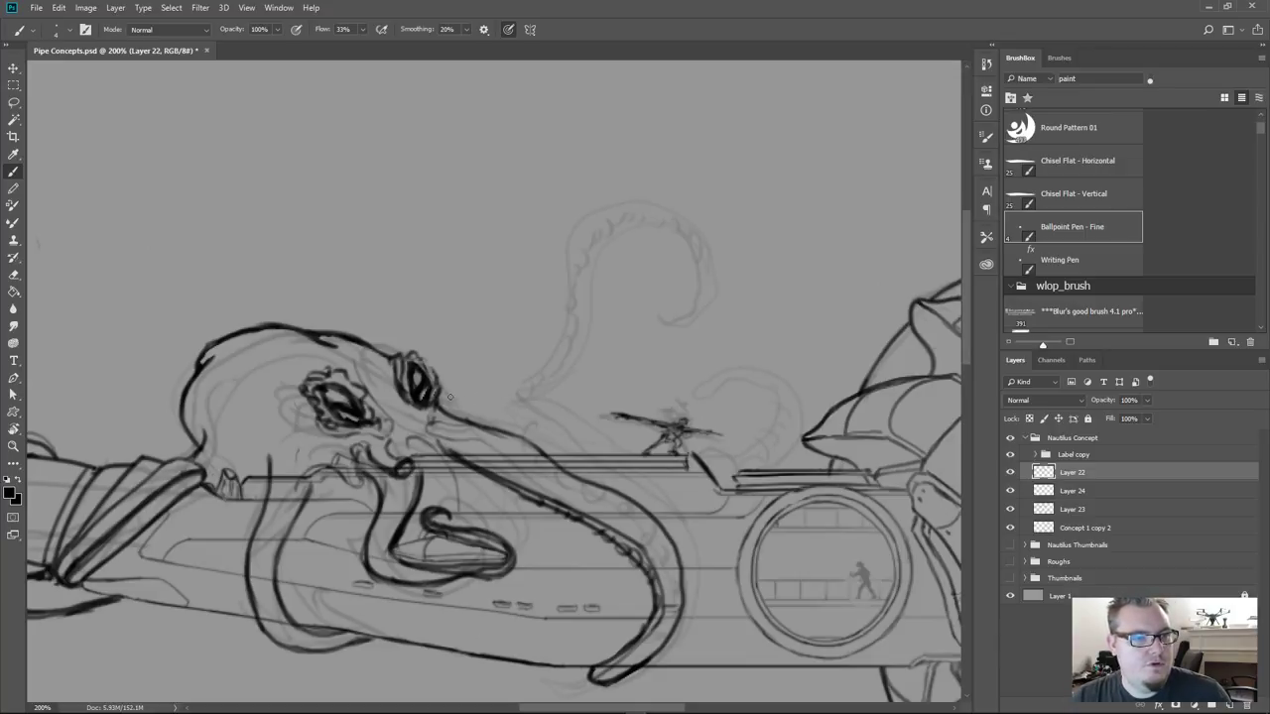
mouse_move(450, 397)
left_mouse_down()
mouse_move(521, 392)
mouse_move(561, 331)
mouse_move(569, 234)
mouse_move(686, 233)
mouse_move(676, 317)
mouse_move(646, 316)
mouse_move(679, 294)
mouse_move(677, 258)
mouse_move(641, 241)
mouse_move(611, 264)
mouse_move(600, 373)
mouse_move(564, 416)
mouse_move(587, 353)
mouse_move(593, 260)
mouse_move(651, 227)
mouse_move(672, 242)
mouse_move(686, 284)
mouse_move(651, 318)
left_mouse_up()
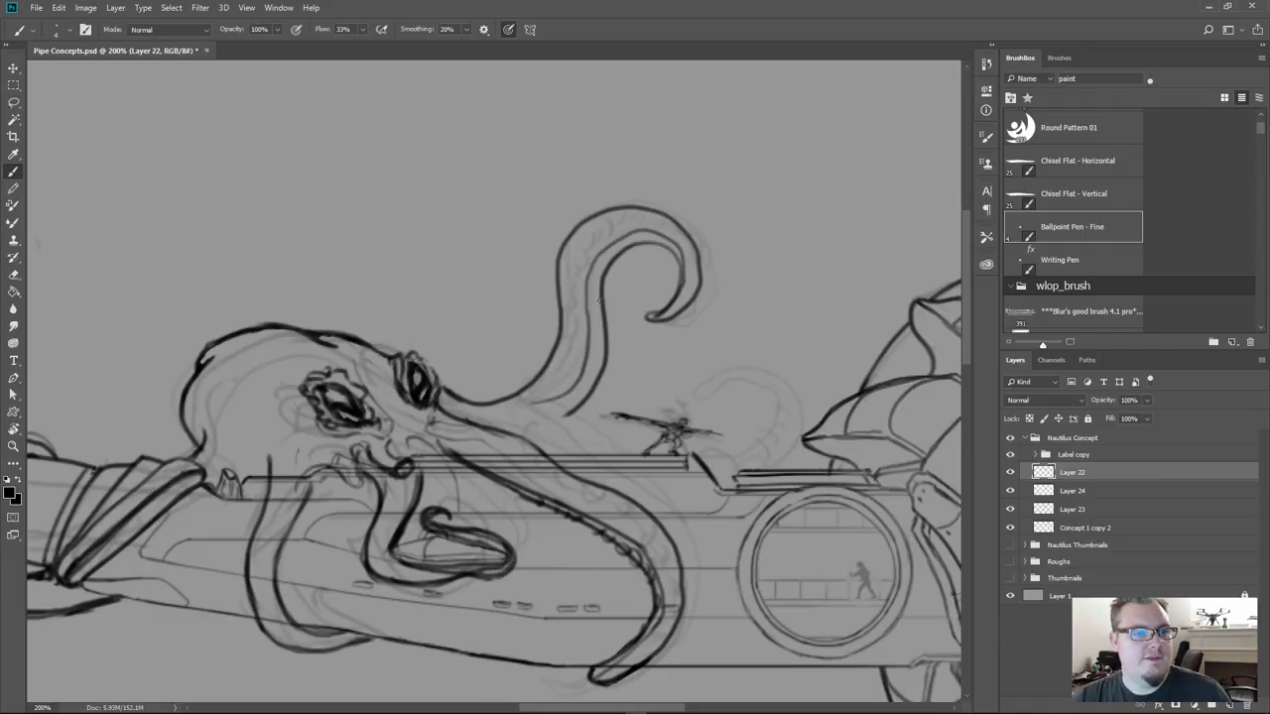
Undo the raised tentacle's inner contour, redraw it with brush smoothing at 59%, and return the smoothing to 20%
key("ctrl+z")
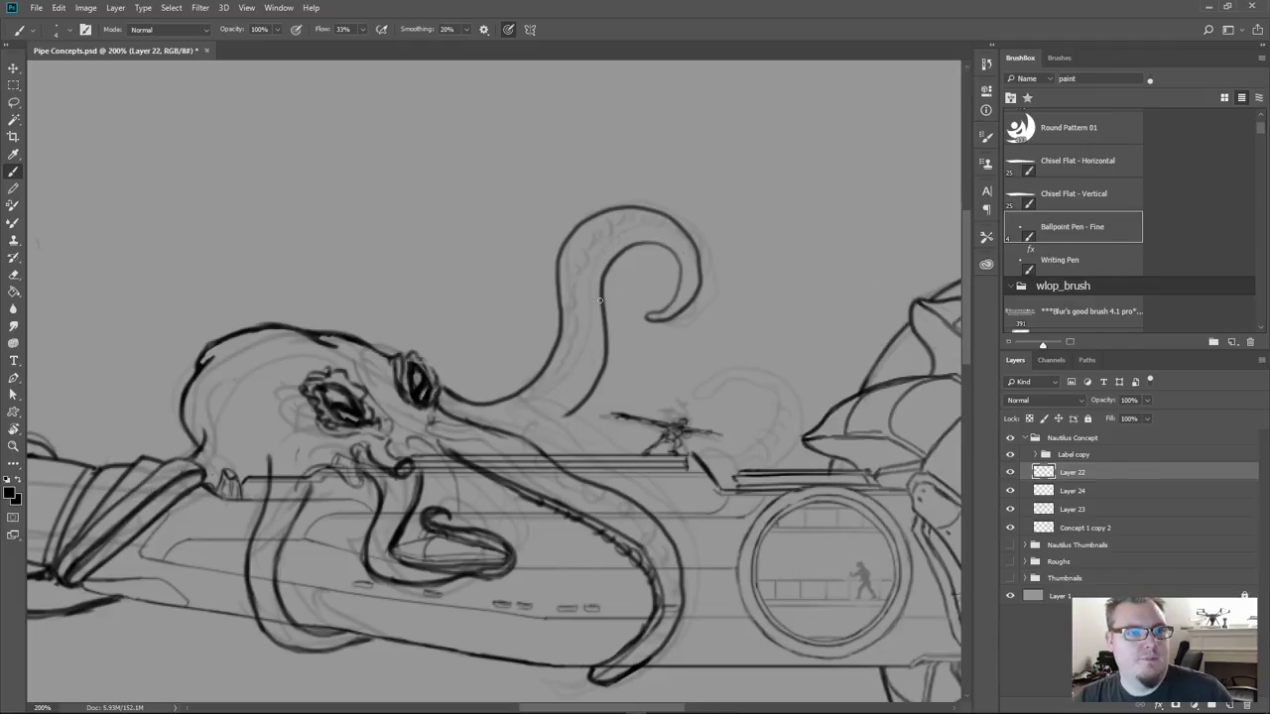
left_click_drag(414, 30, 431, 45)
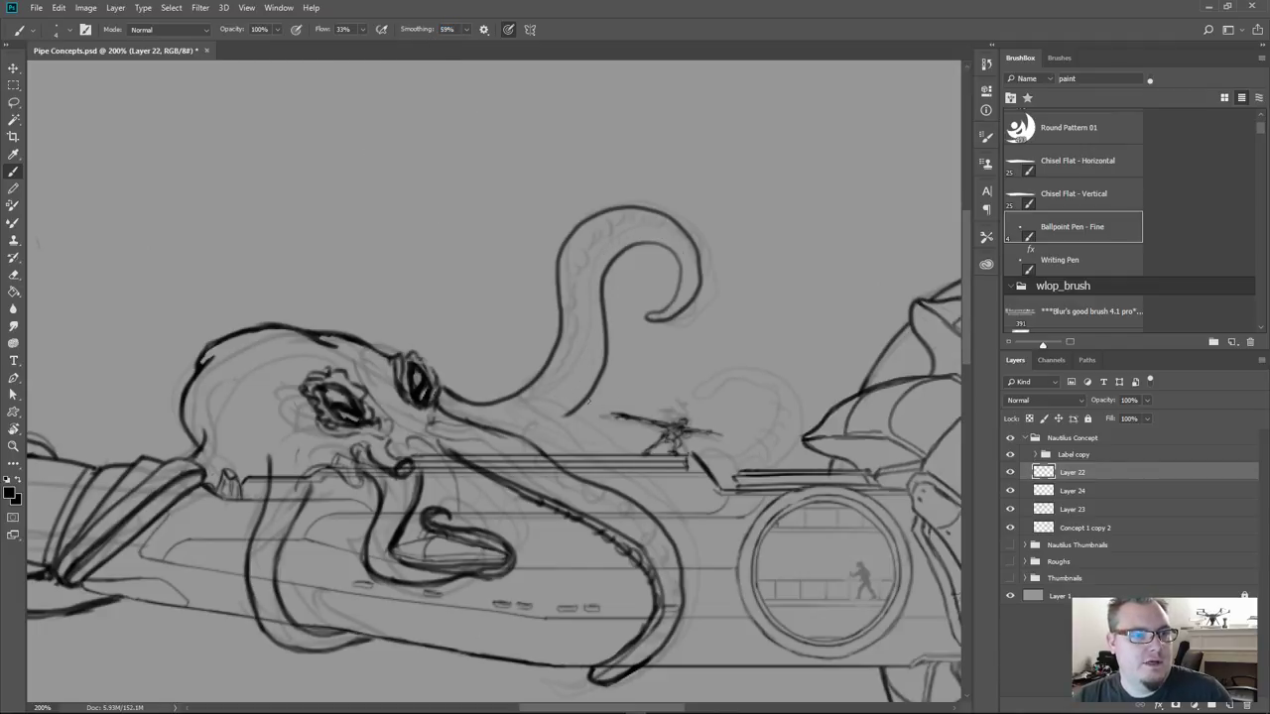
mouse_move(552, 394)
left_mouse_down()
mouse_move(599, 246)
mouse_move(649, 226)
mouse_move(673, 230)
mouse_move(694, 272)
mouse_move(689, 295)
mouse_move(646, 318)
left_mouse_up()
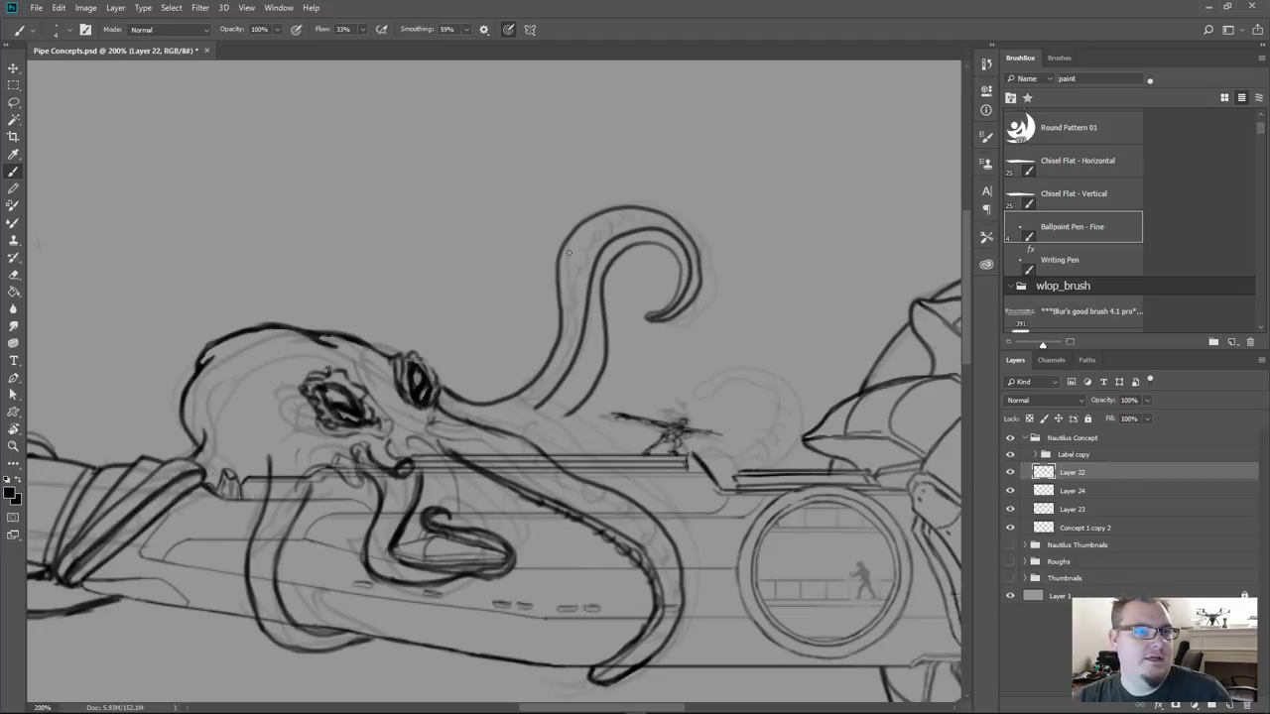
left_click_drag(426, 29, 395, 37)
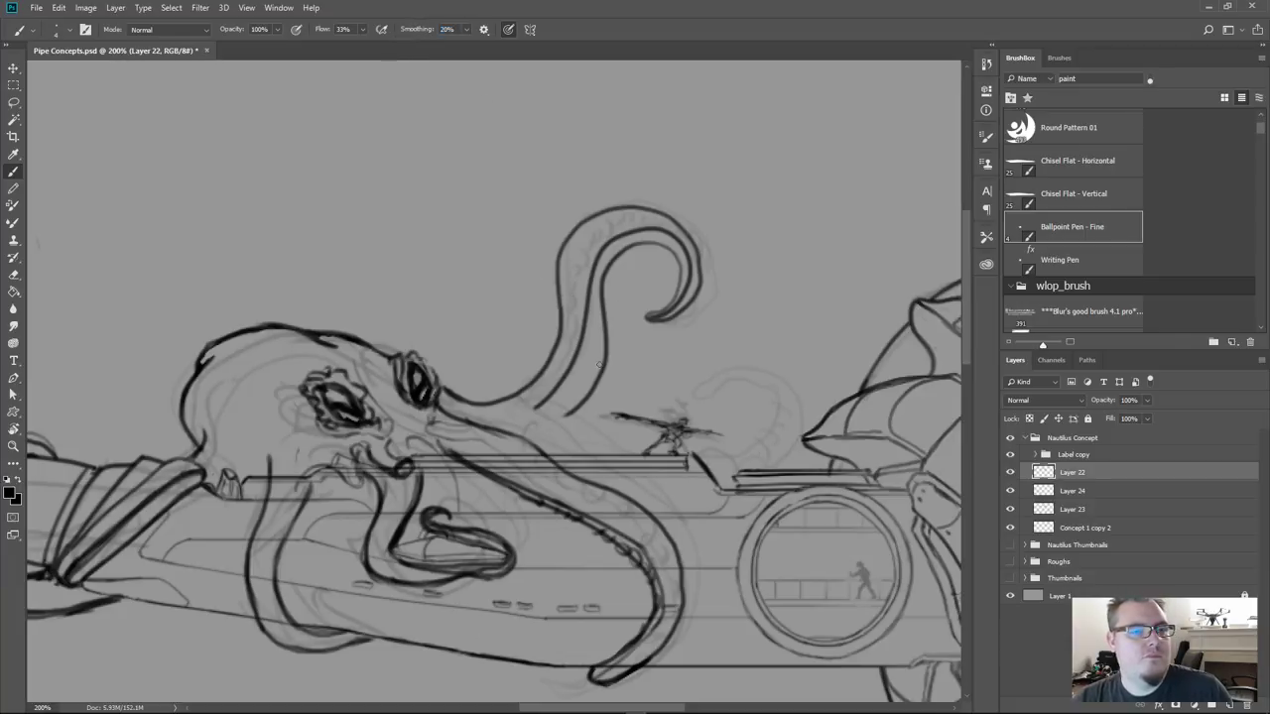
Extend the raised tentacle's base lines and ink the small curled tentacle rising behind the deck near the paddle wheel
left_click_drag(607, 480, 587, 413)
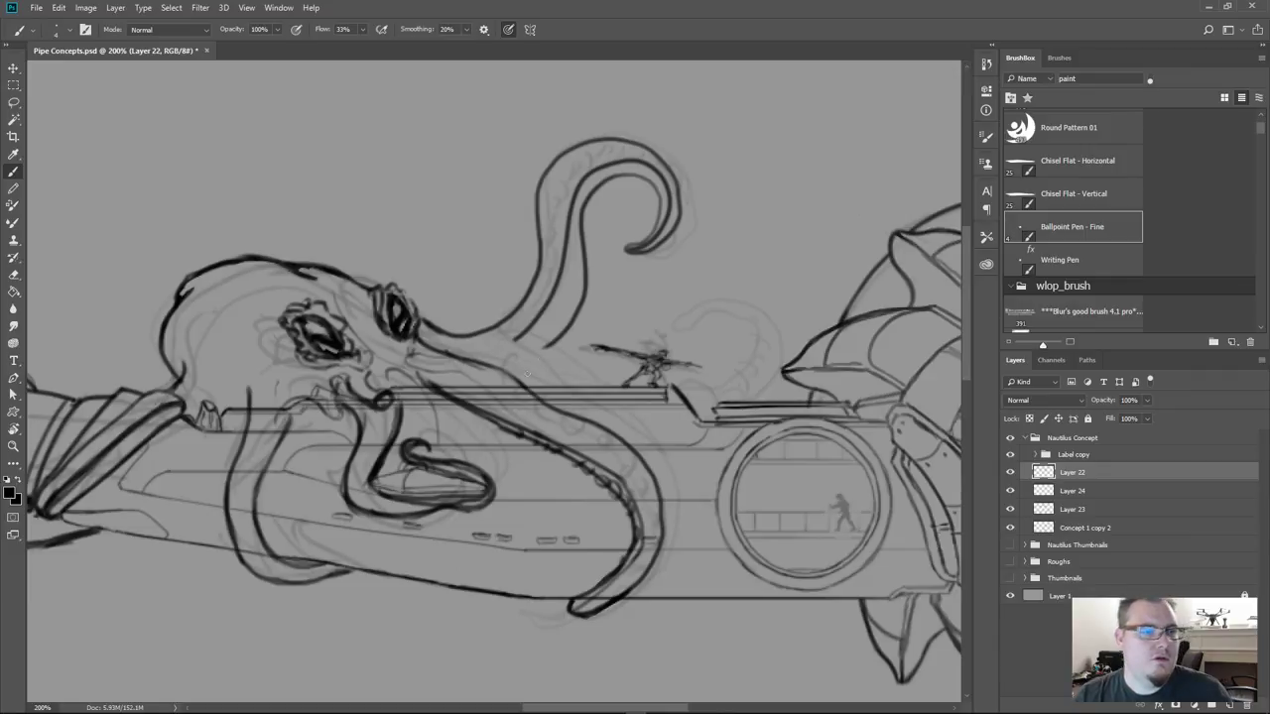
mouse_move(553, 343)
left_mouse_down()
mouse_move(536, 362)
mouse_move(476, 348)
mouse_move(525, 366)
left_mouse_up()
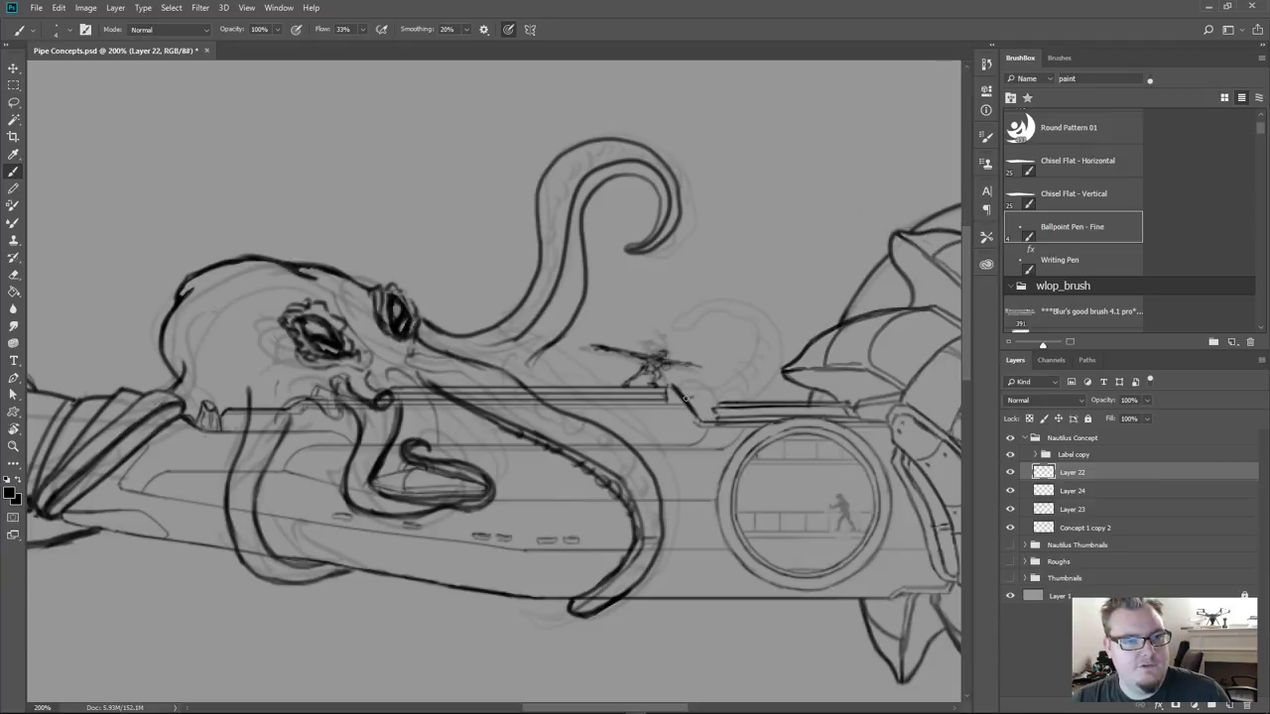
mouse_move(691, 398)
left_mouse_down()
mouse_move(726, 390)
mouse_move(753, 354)
mouse_move(720, 315)
mouse_move(692, 323)
mouse_move(687, 339)
mouse_move(705, 353)
mouse_move(679, 336)
mouse_move(678, 318)
mouse_move(719, 298)
mouse_move(769, 315)
mouse_move(780, 355)
mouse_move(751, 408)
left_mouse_up()
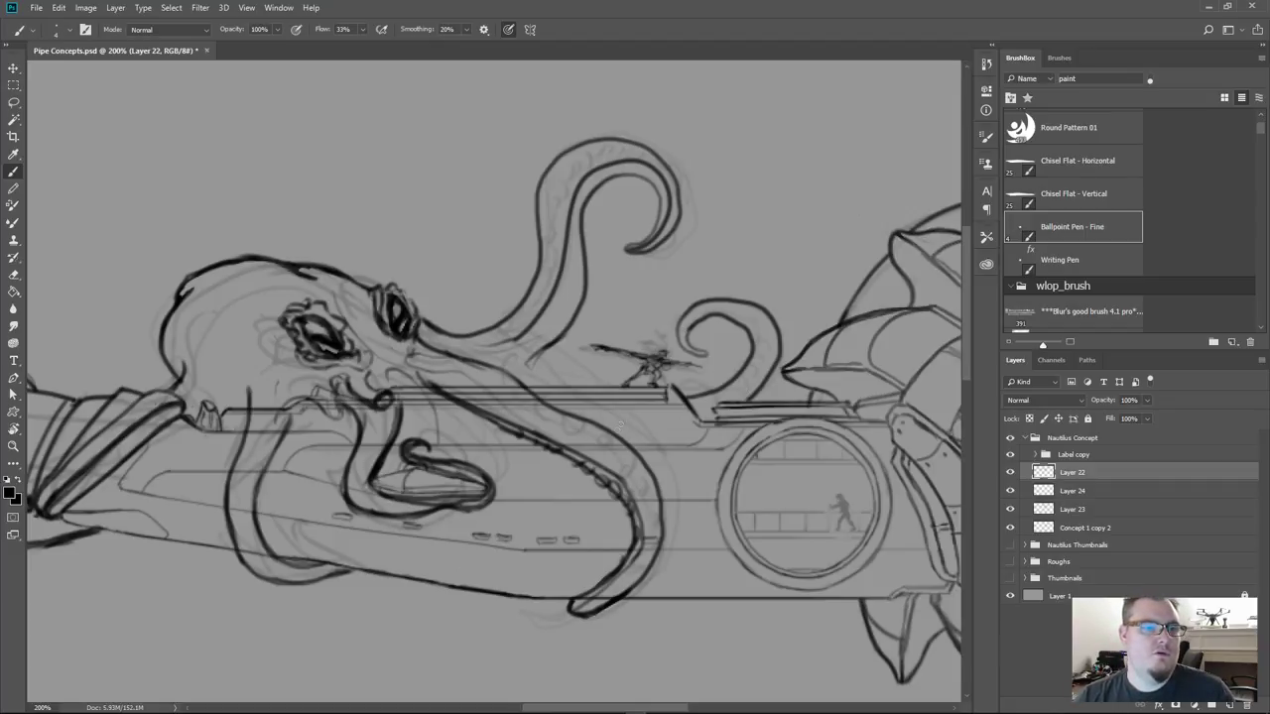
left_click_drag(668, 524, 657, 451)
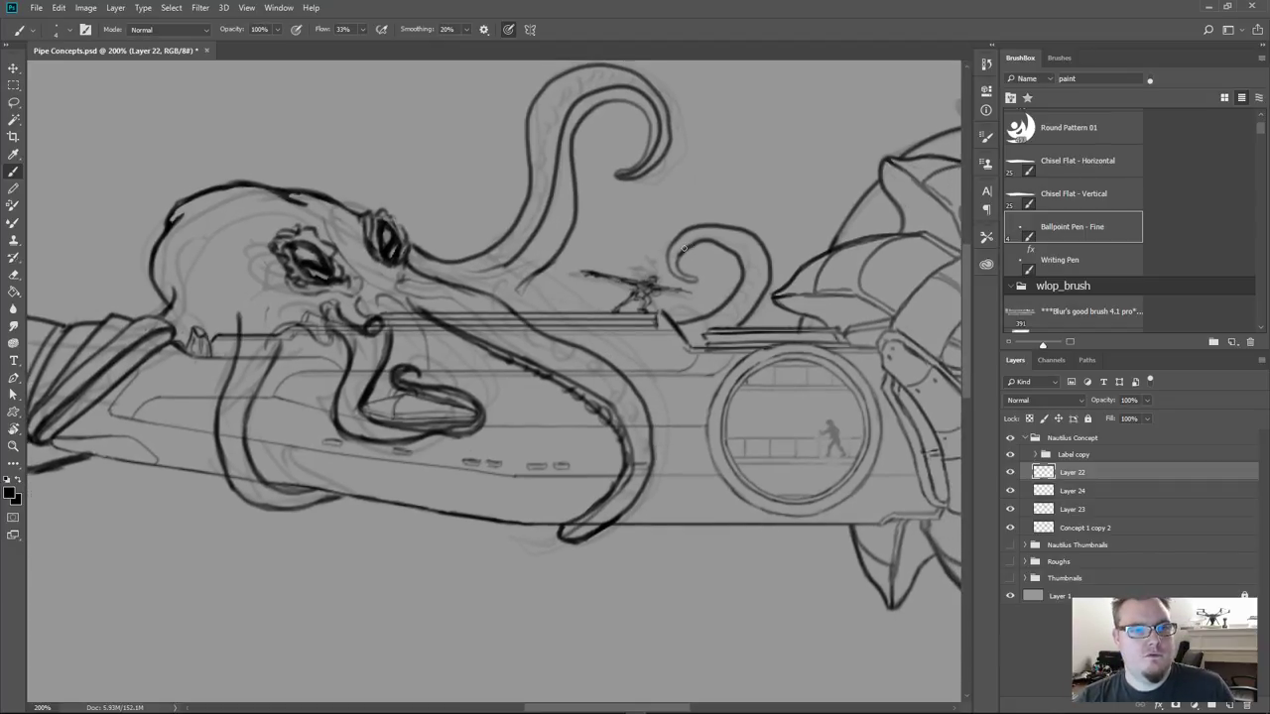
mouse_move(684, 249)
left_mouse_down()
mouse_move(734, 242)
mouse_move(754, 270)
mouse_move(740, 301)
mouse_move(683, 334)
left_mouse_up()
mouse_move(603, 505)
left_mouse_down()
mouse_move(601, 425)
mouse_move(636, 531)
left_mouse_up()
left_click_drag(598, 398, 595, 432)
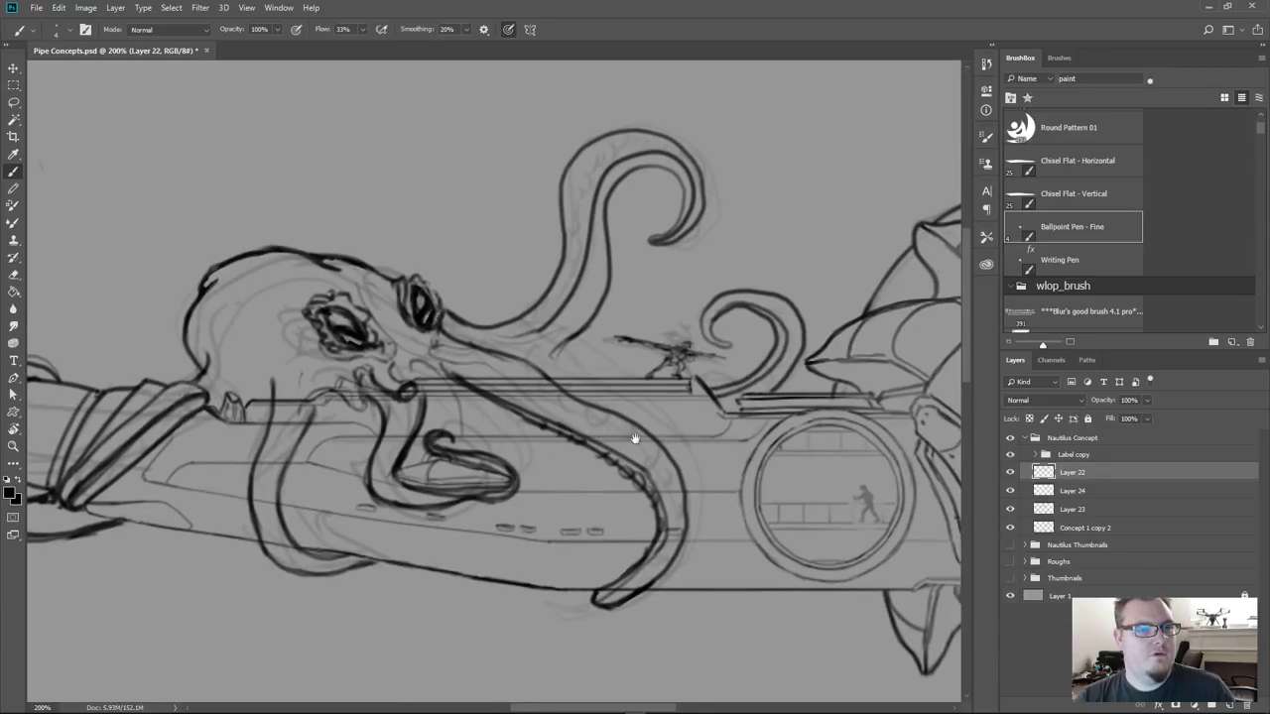
left_click_drag(636, 498, 740, 473)
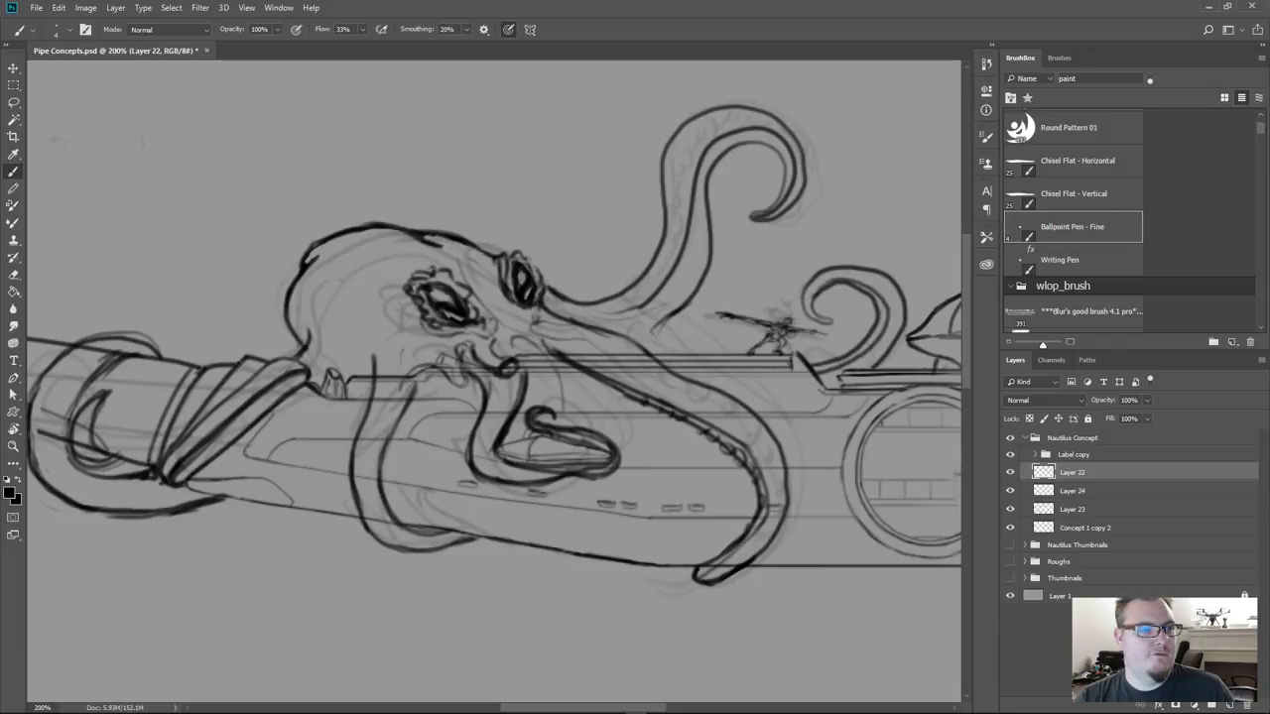
left_click_drag(708, 427, 604, 419)
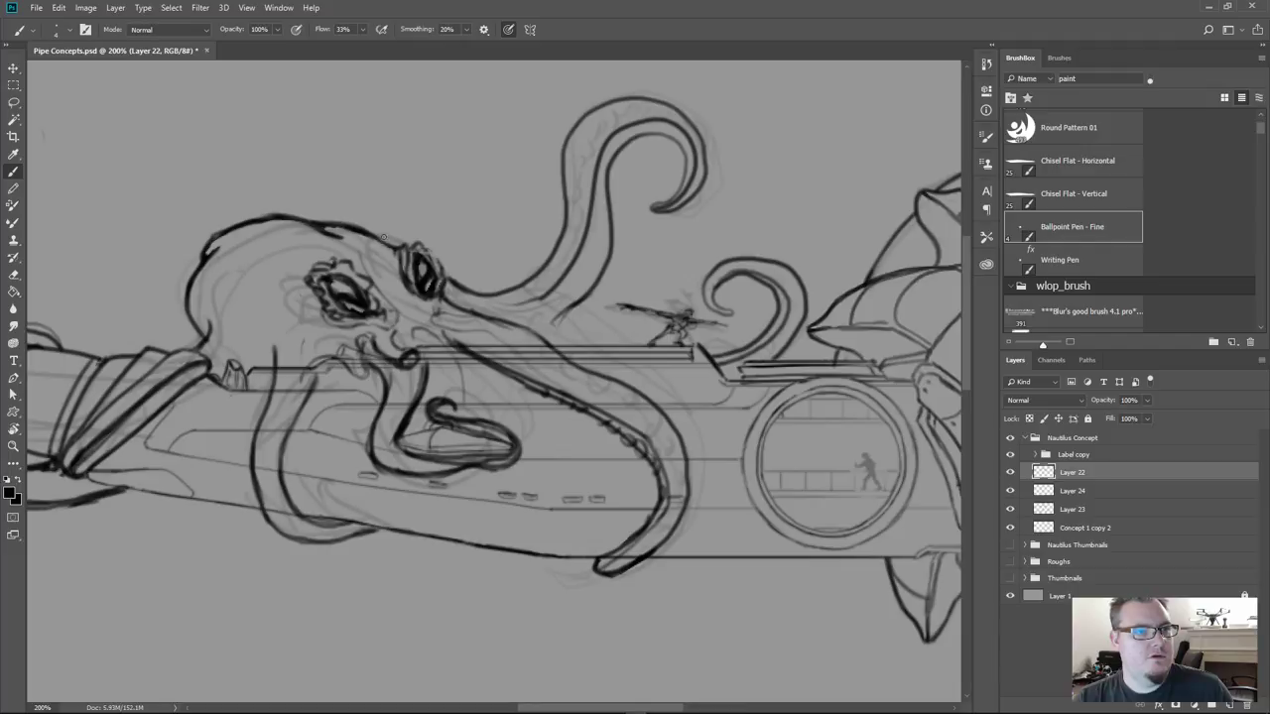
left_click_drag(368, 496, 432, 434)
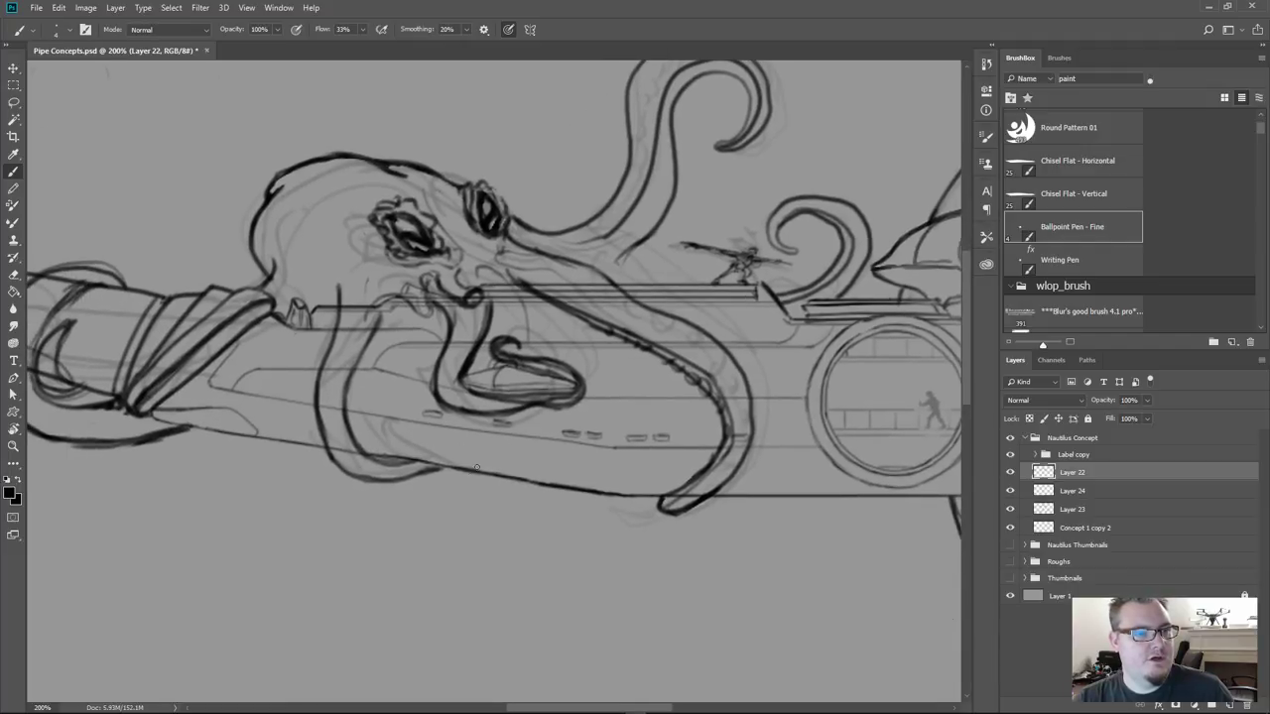
left_click_drag(363, 419, 430, 441)
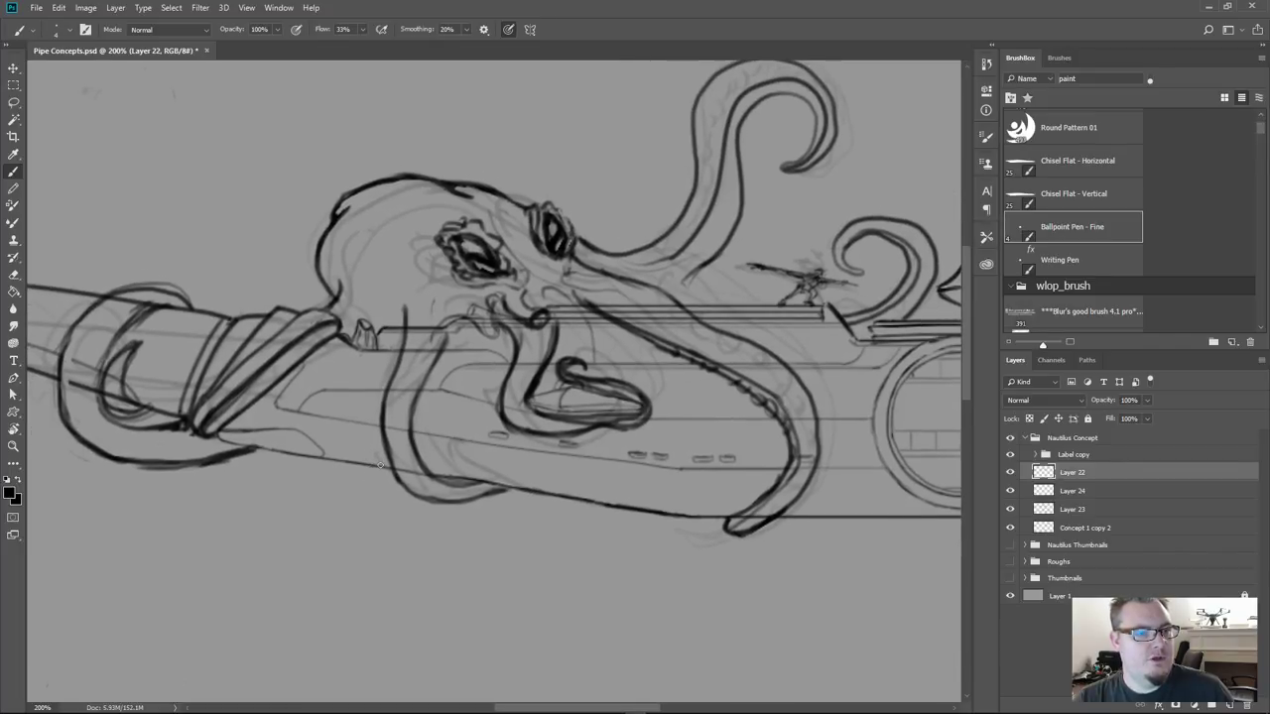
Ink the small tentacle hanging over the hull's lower edge, between the stem wrap and the loop around the hull
mouse_move(361, 472)
left_mouse_down()
mouse_move(380, 469)
mouse_move(357, 472)
mouse_move(330, 427)
mouse_move(297, 415)
mouse_move(295, 436)
mouse_move(310, 412)
mouse_move(366, 475)
left_mouse_up()
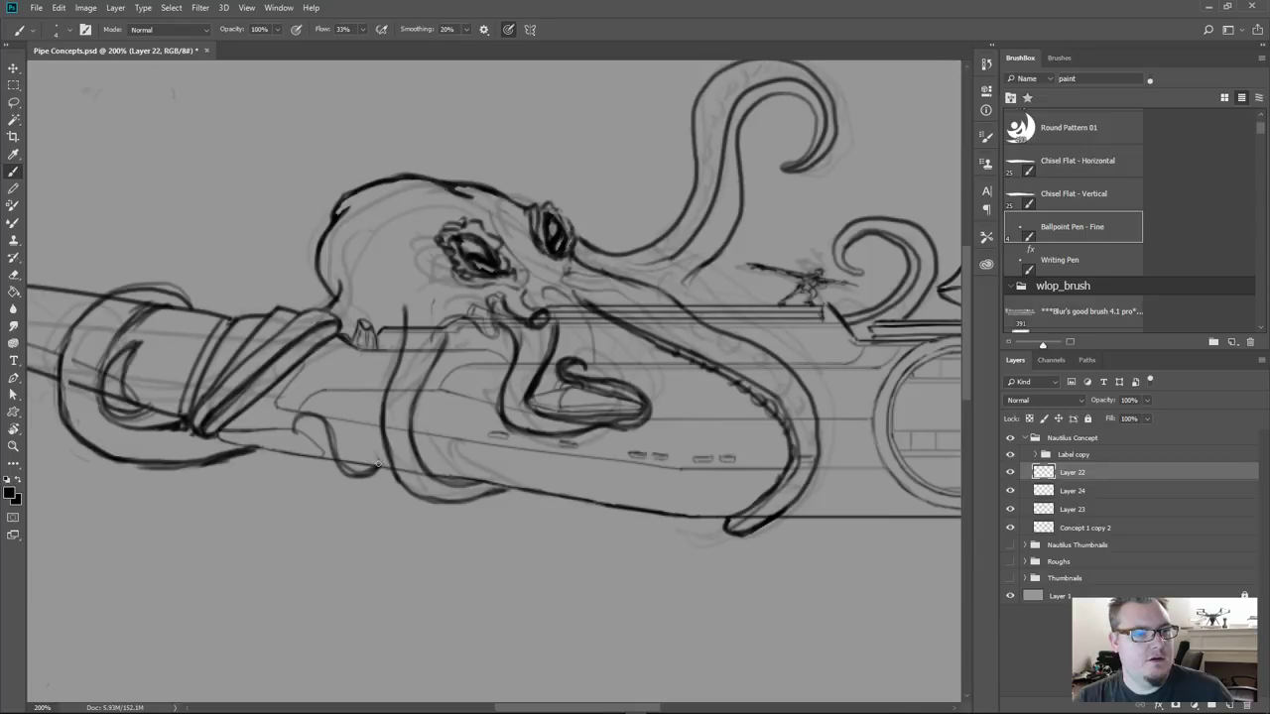
mouse_move(355, 448)
left_mouse_down()
mouse_move(315, 402)
mouse_move(289, 424)
mouse_move(293, 436)
mouse_move(337, 417)
mouse_move(358, 448)
left_mouse_up()
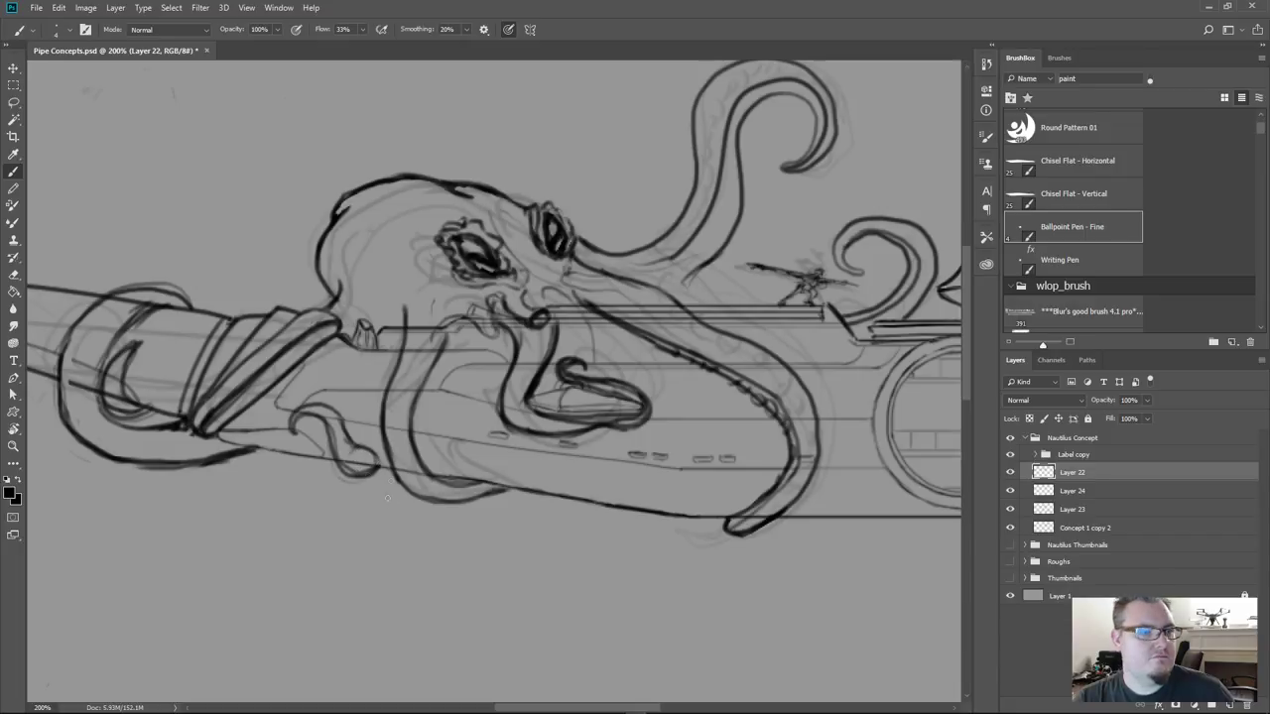
left_click_drag(412, 505, 372, 537)
mouse_move(459, 453)
left_mouse_down()
mouse_move(388, 510)
mouse_move(446, 509)
mouse_move(362, 469)
left_mouse_up()
Erase the small hanging tentacle's lower curl and redraw its tip against the hull's lower edge
key("e")
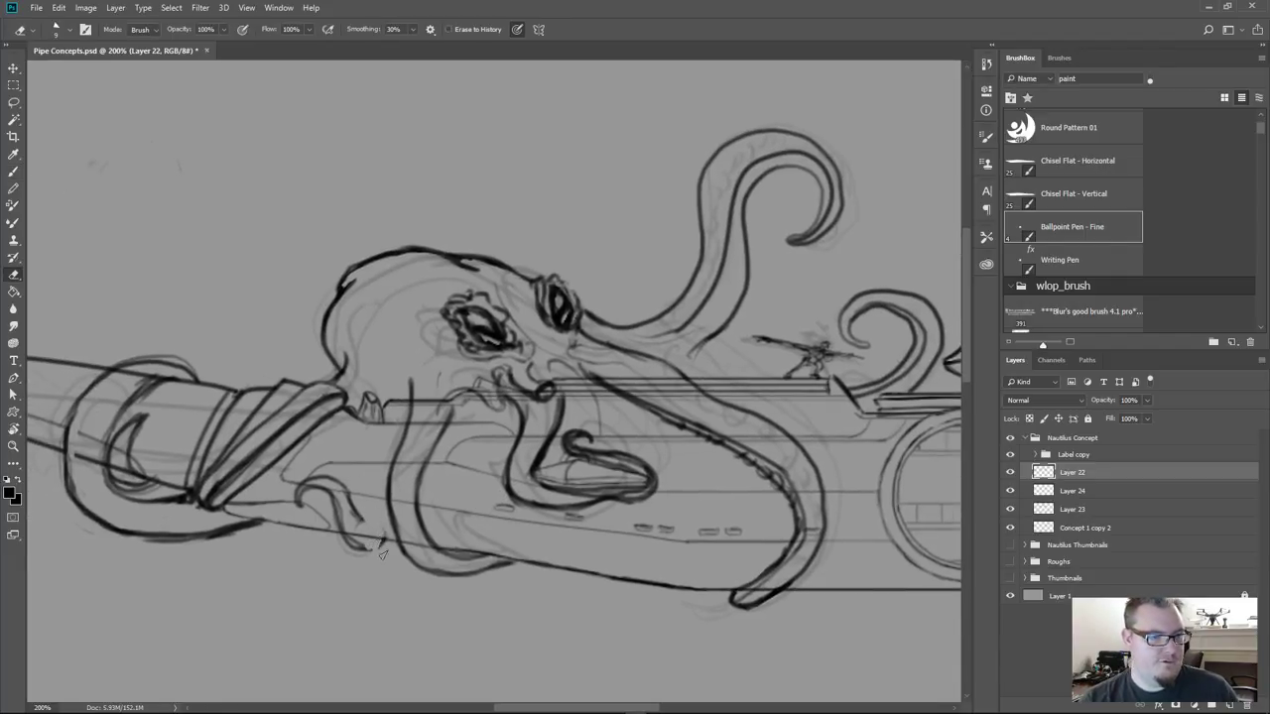
mouse_move(383, 537)
left_mouse_down()
mouse_move(378, 548)
mouse_move(352, 541)
left_mouse_up()
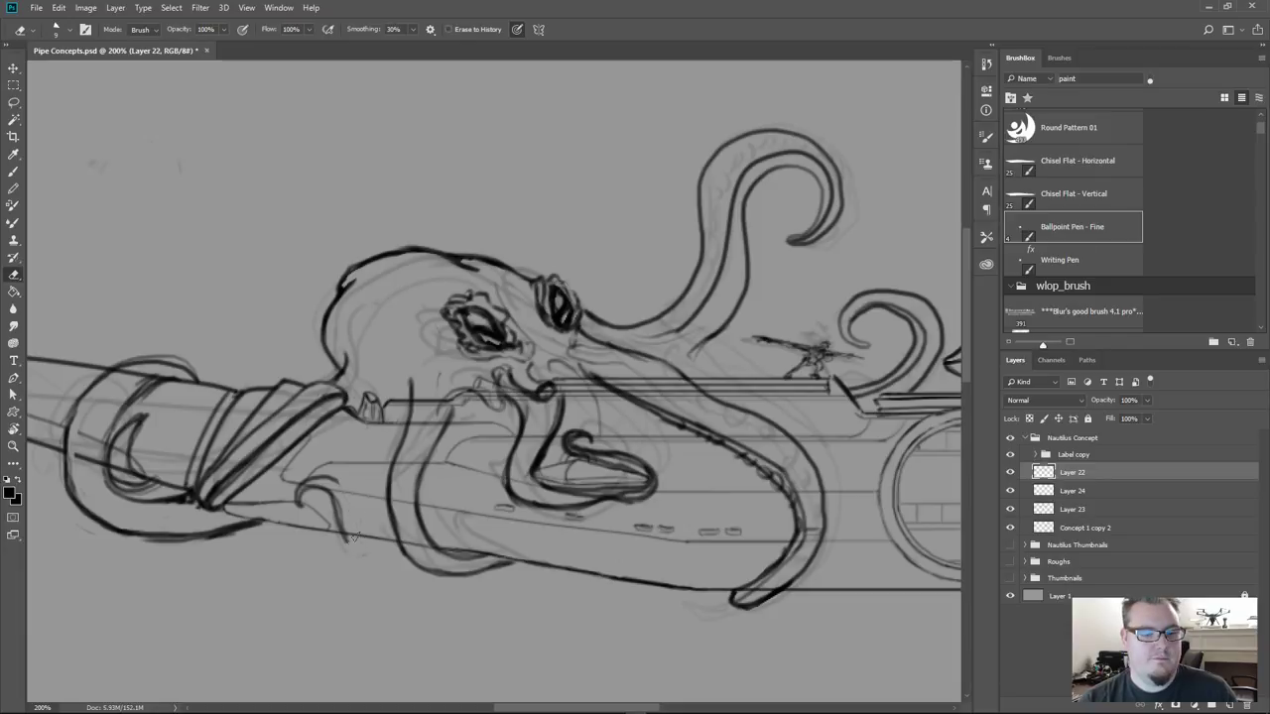
key("b")
mouse_move(339, 520)
left_mouse_down()
mouse_move(350, 558)
mouse_move(339, 535)
mouse_move(375, 560)
mouse_move(388, 541)
mouse_move(361, 534)
mouse_move(331, 475)
mouse_move(365, 541)
left_mouse_up()
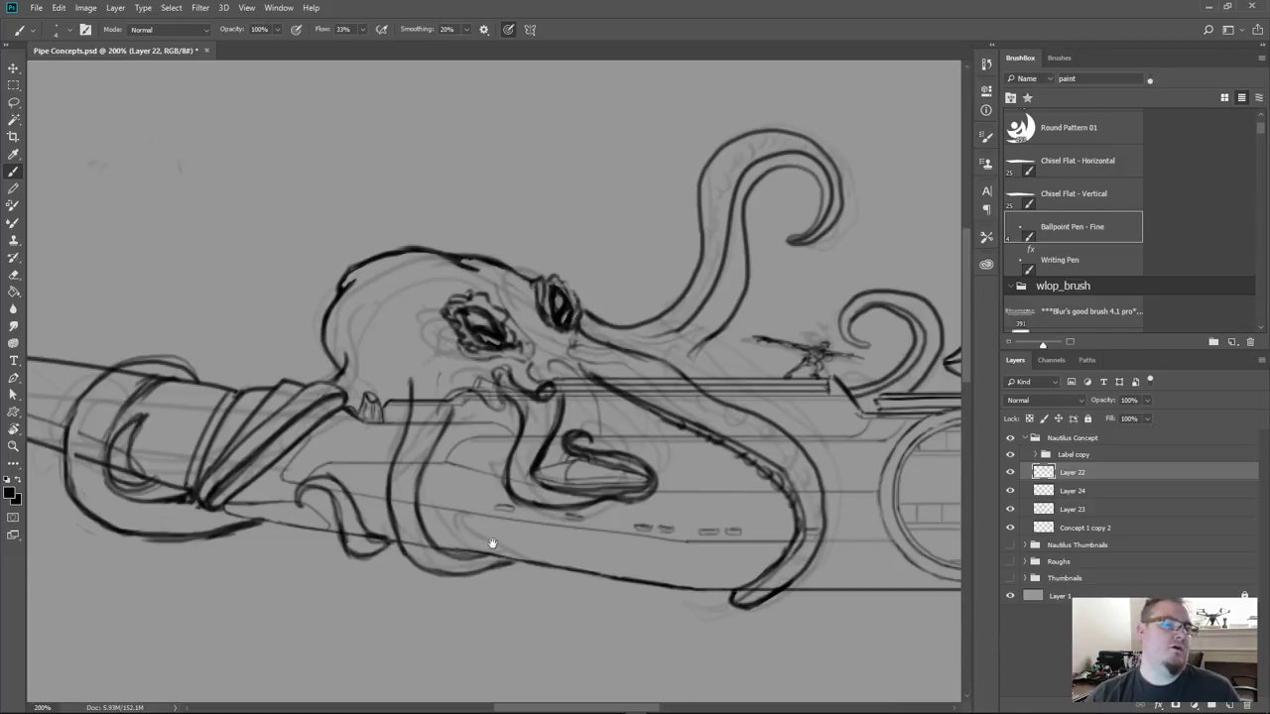
left_click_drag(493, 544, 363, 542)
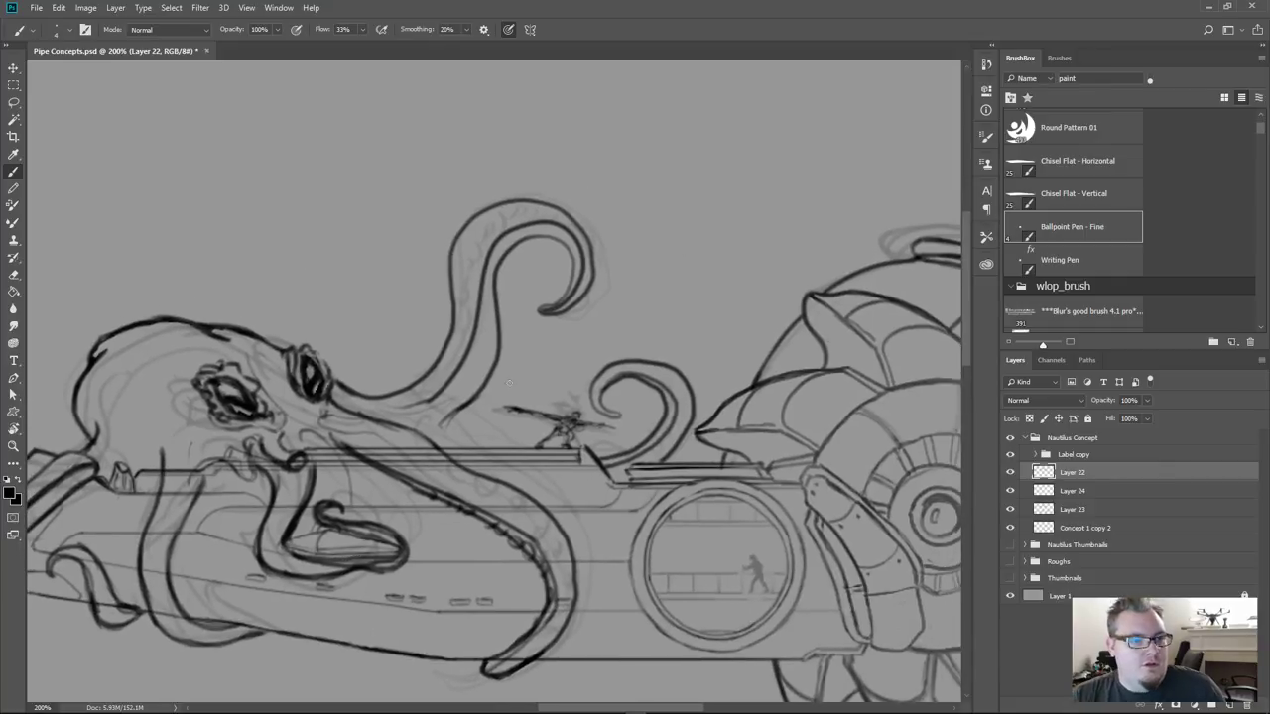
left_click_drag(495, 479, 458, 418)
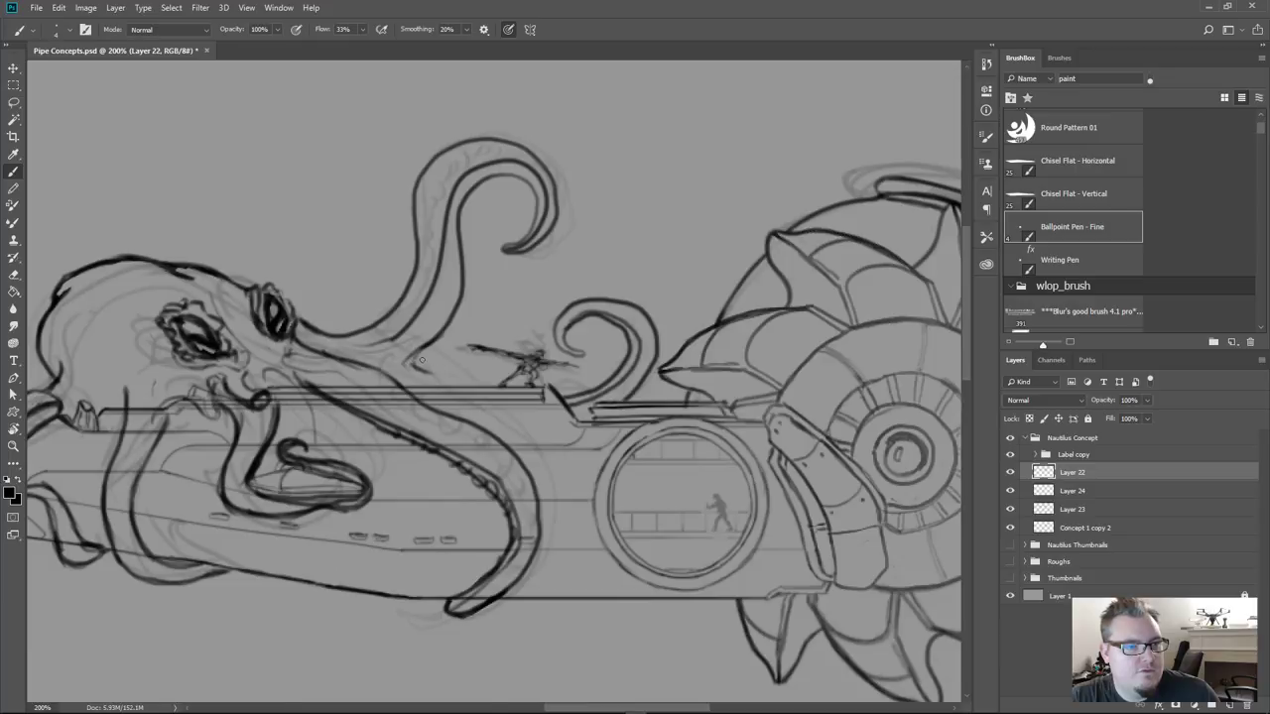
mouse_move(435, 365)
left_mouse_down()
mouse_move(484, 389)
mouse_move(446, 379)
left_mouse_up()
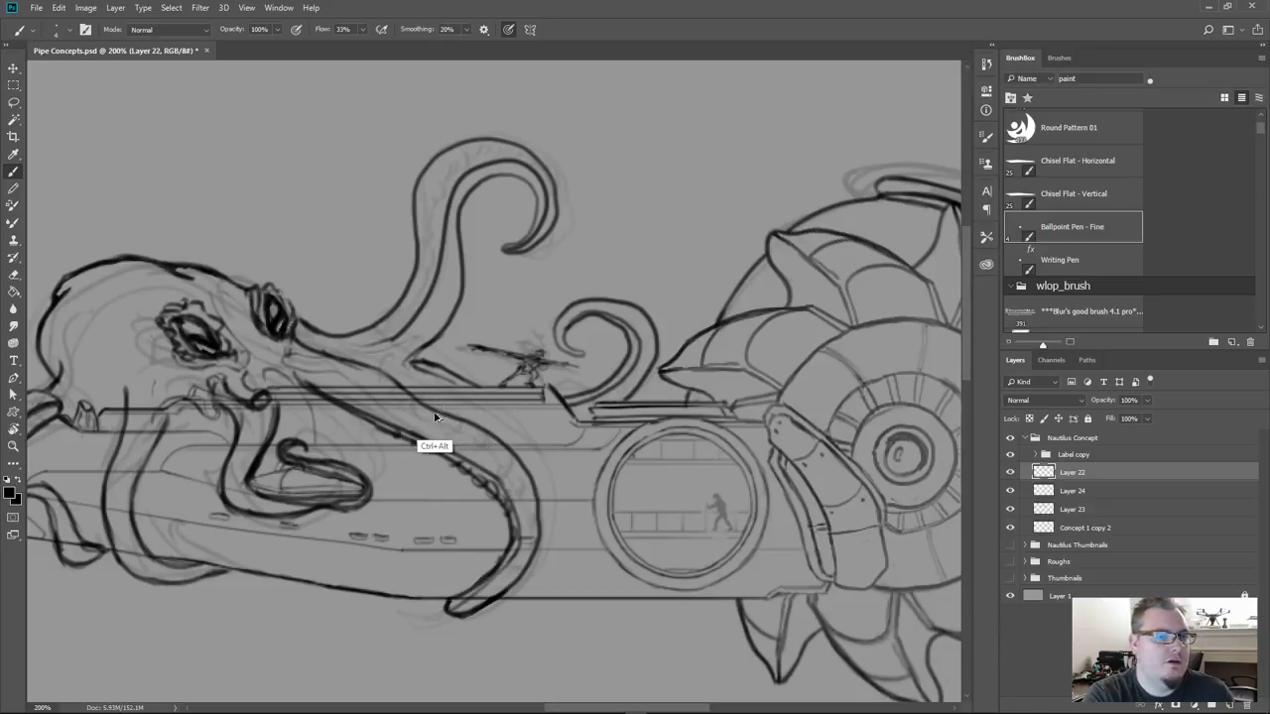
key("ctrl+alt+z")
key("ctrl+alt+z")
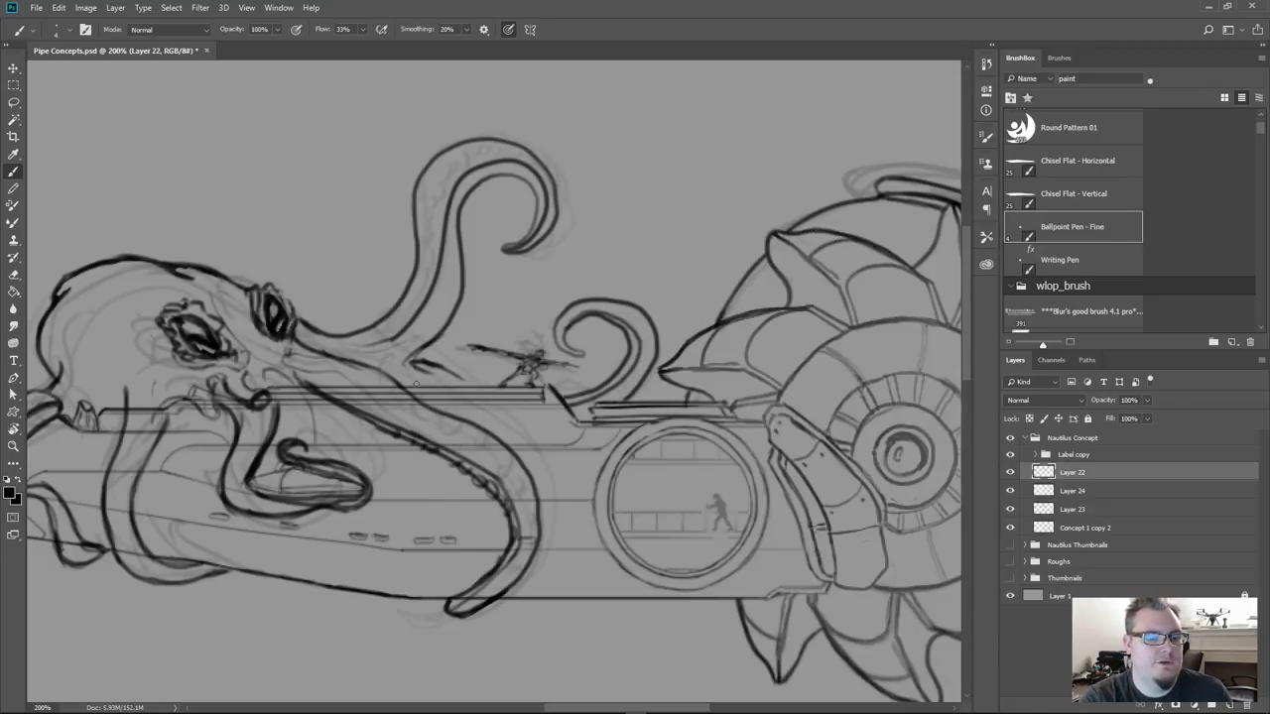
key("e")
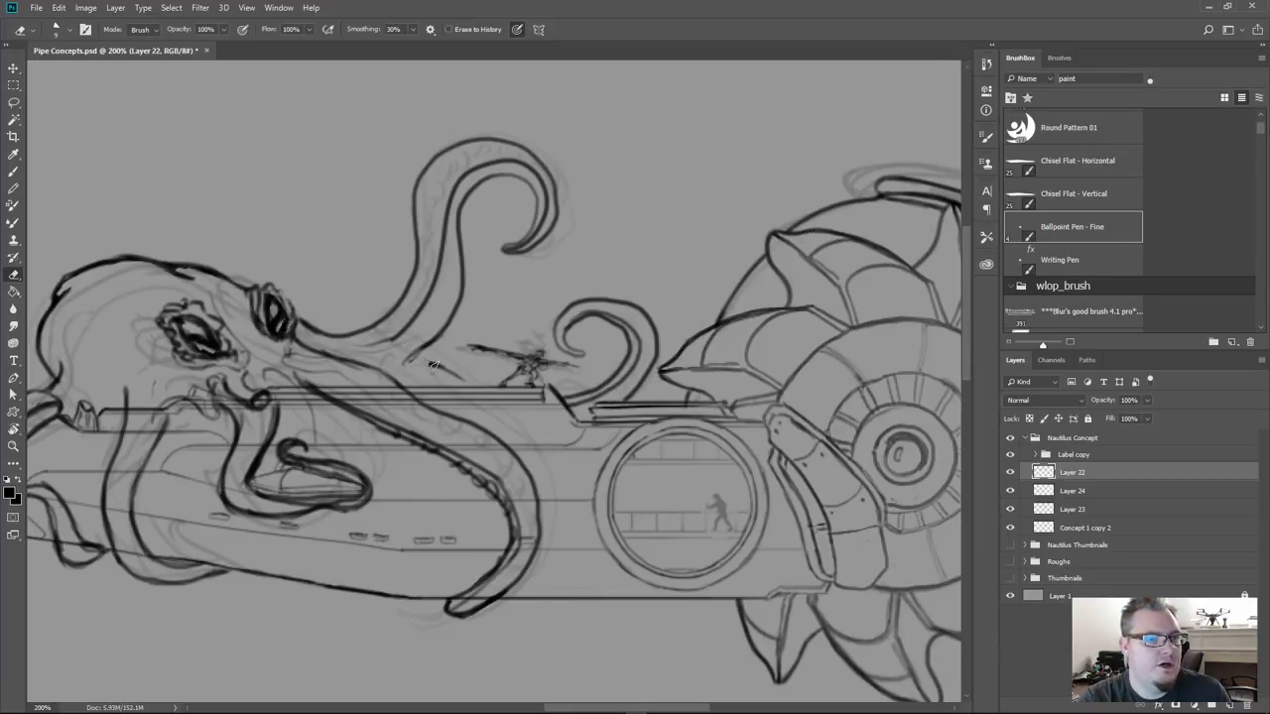
mouse_move(432, 366)
left_mouse_down()
mouse_move(448, 372)
mouse_move(400, 371)
mouse_move(462, 392)
left_mouse_up()
Ink the two edges running from the raised tentacle's base down to the deck beside the gunner figure
key("b")
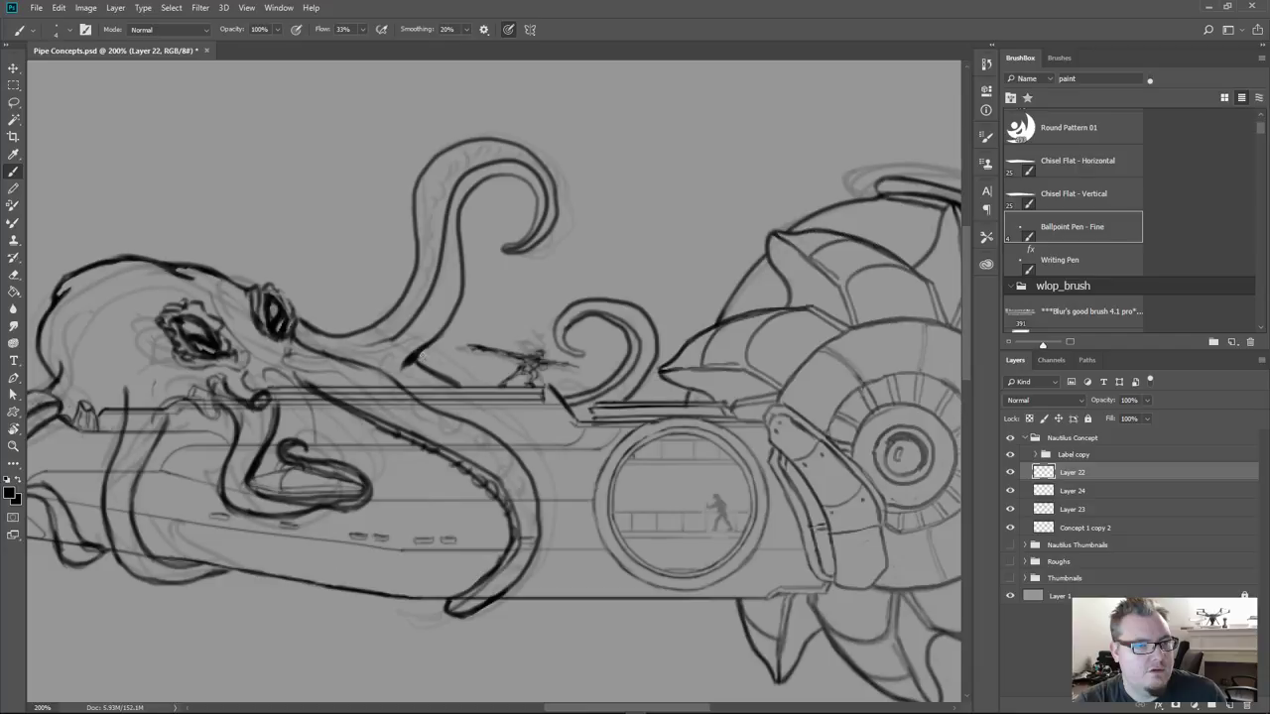
left_click_drag(416, 351, 481, 388)
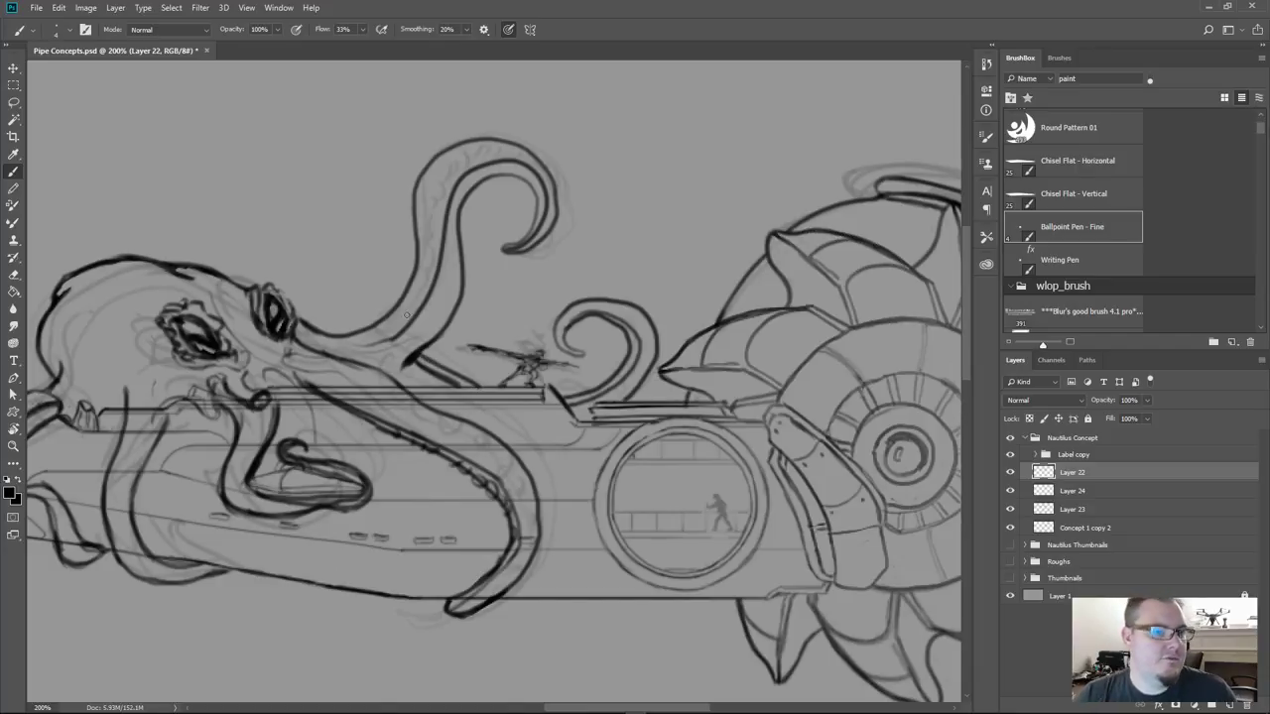
mouse_move(405, 372)
left_mouse_down()
mouse_move(431, 383)
mouse_move(401, 367)
mouse_move(423, 345)
left_mouse_up()
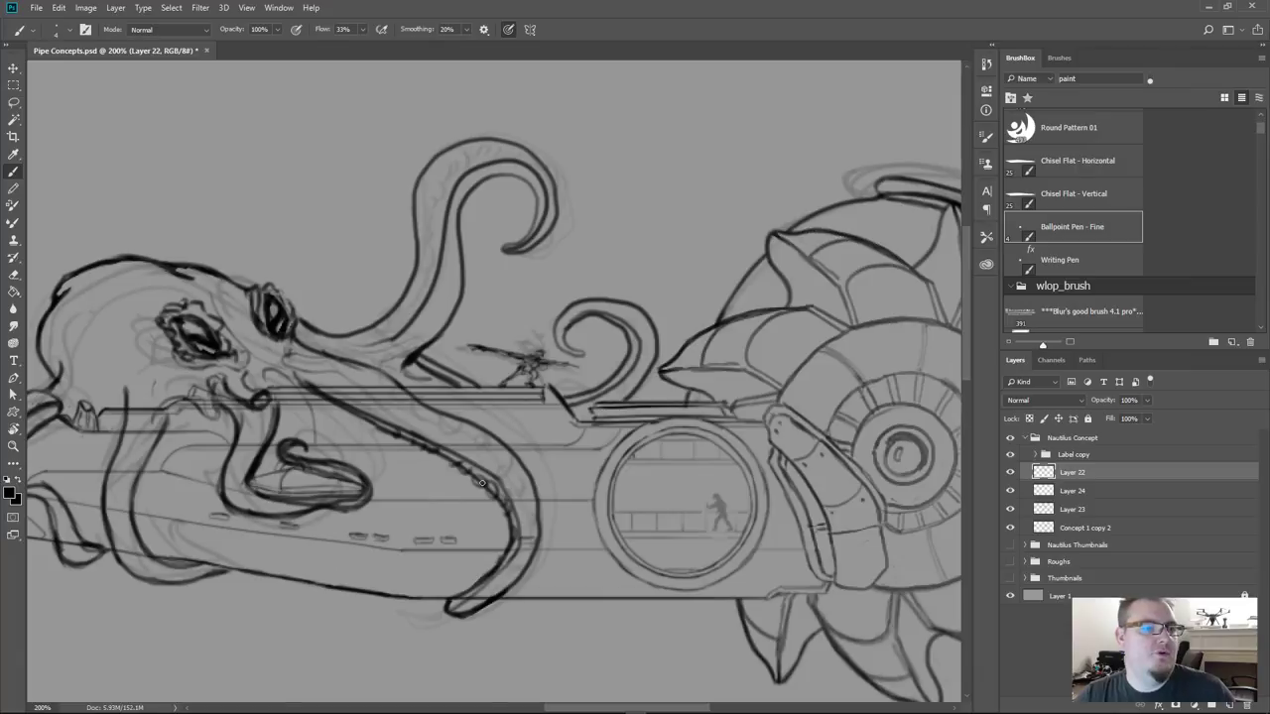
Reinforce the hull-crossing tentacle's contour near the mouth and ink the lines joining it to the raised tentacle's base at the deck
key("ctrl+minus")
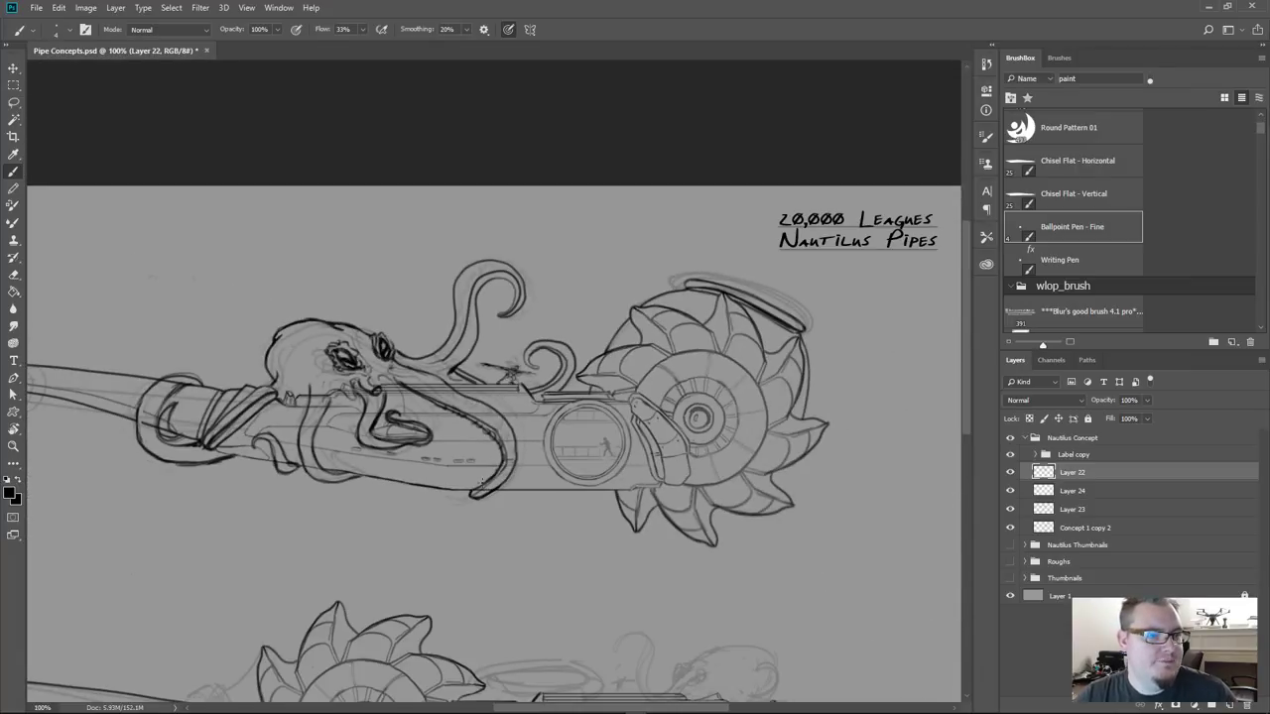
key("ctrl+plus")
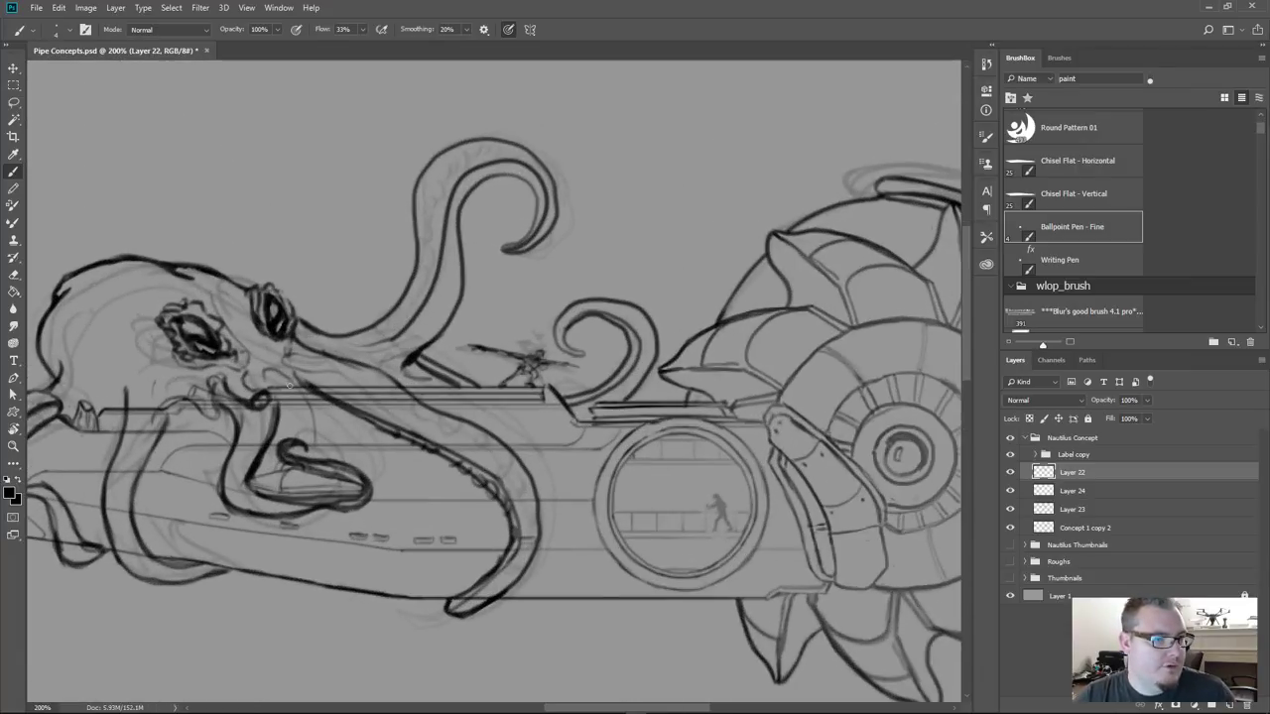
mouse_move(290, 385)
left_mouse_down()
mouse_move(307, 387)
mouse_move(271, 369)
mouse_move(268, 382)
left_mouse_up()
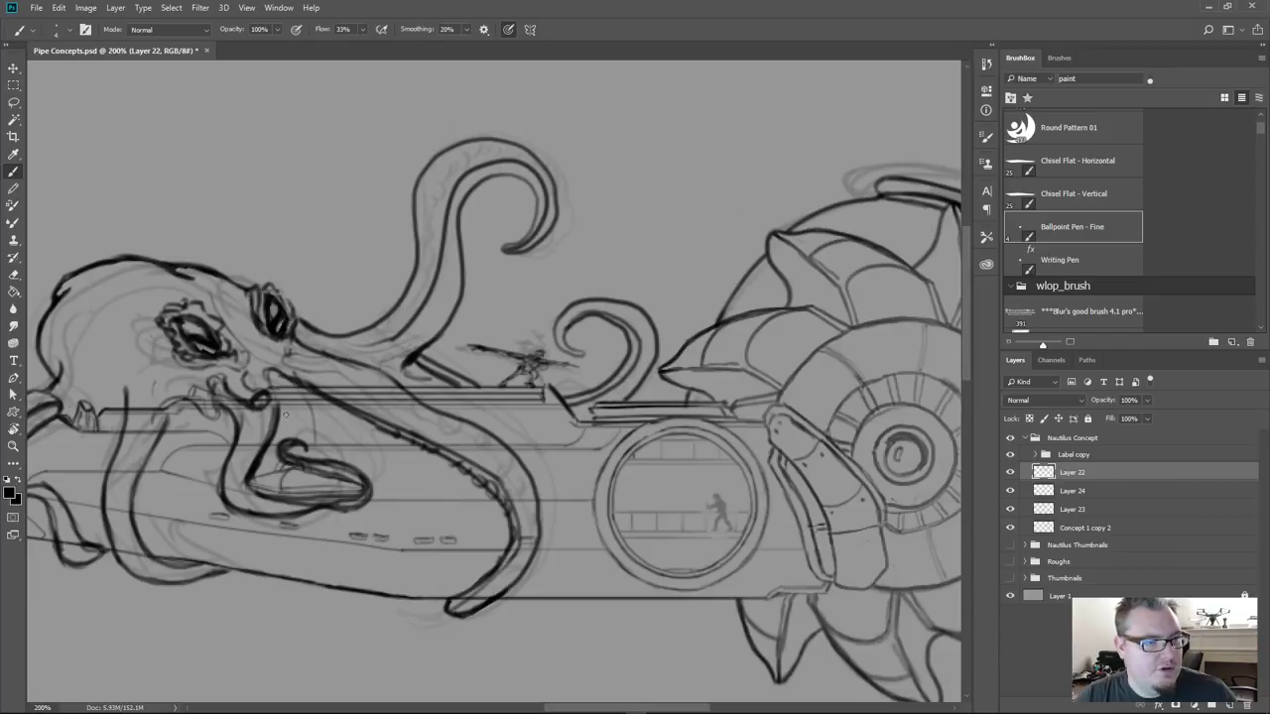
mouse_move(280, 427)
left_mouse_down()
mouse_move(315, 404)
mouse_move(333, 411)
mouse_move(284, 406)
mouse_move(314, 398)
left_mouse_up()
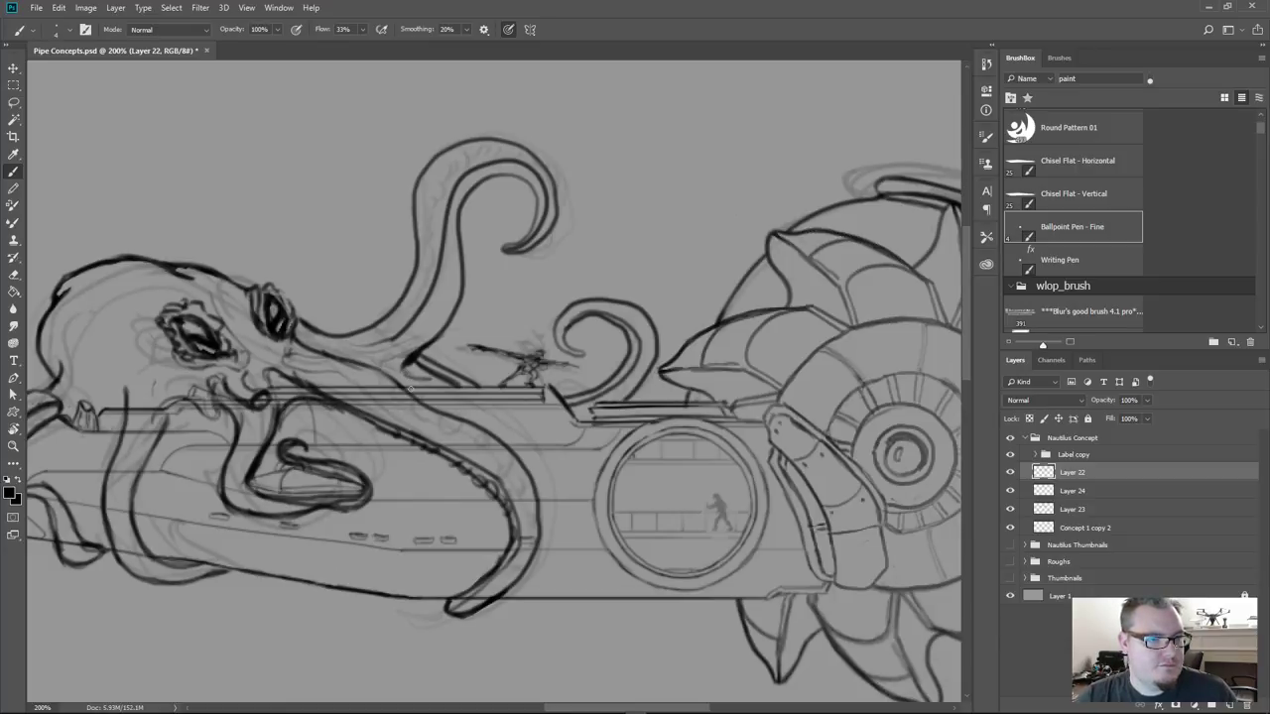
mouse_move(411, 392)
left_mouse_down()
mouse_move(405, 370)
mouse_move(428, 381)
left_mouse_up()
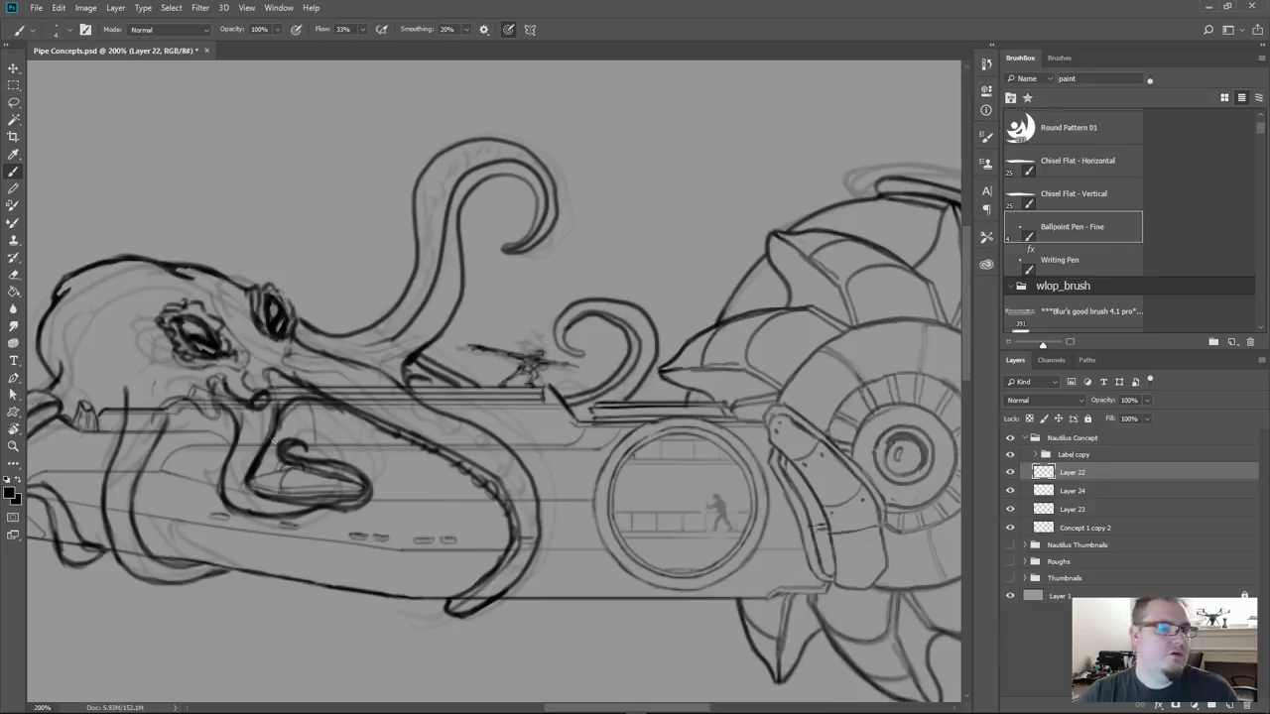
mouse_move(439, 387)
left_mouse_down()
mouse_move(417, 401)
mouse_move(421, 389)
left_mouse_up()
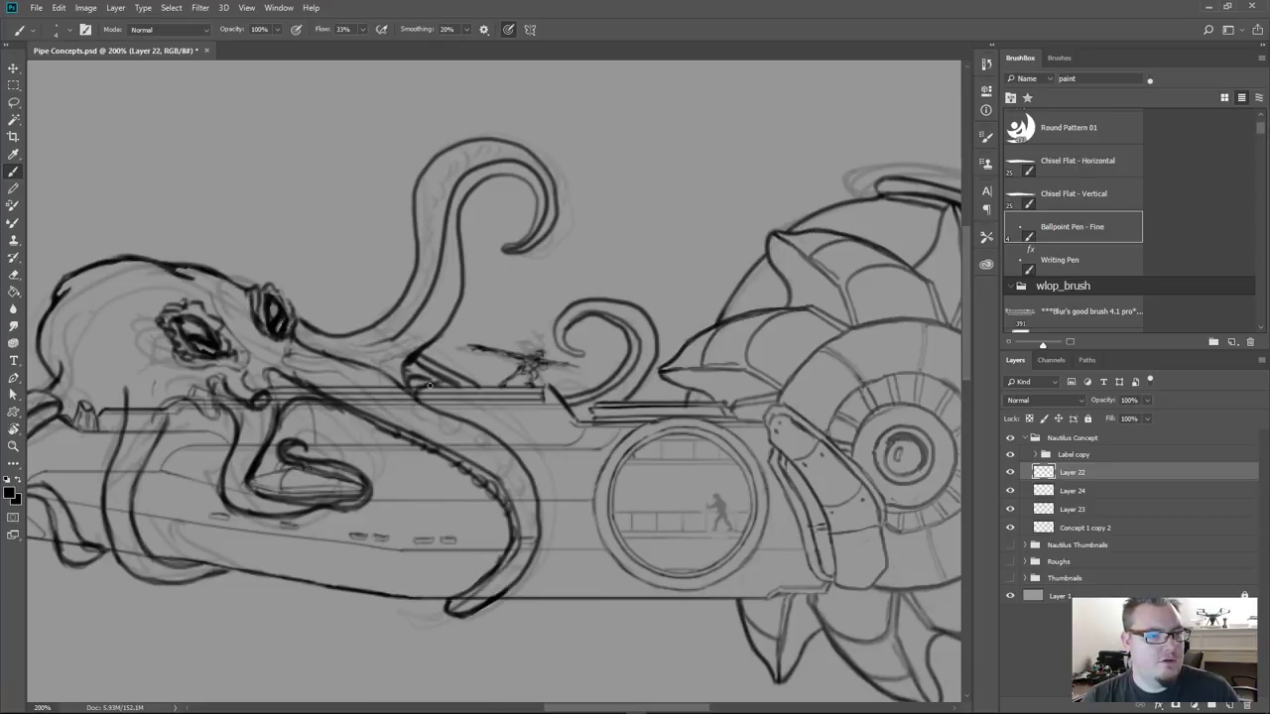
Erase the excess marks between the raised tentacle's base lines just above the deck
key("e")
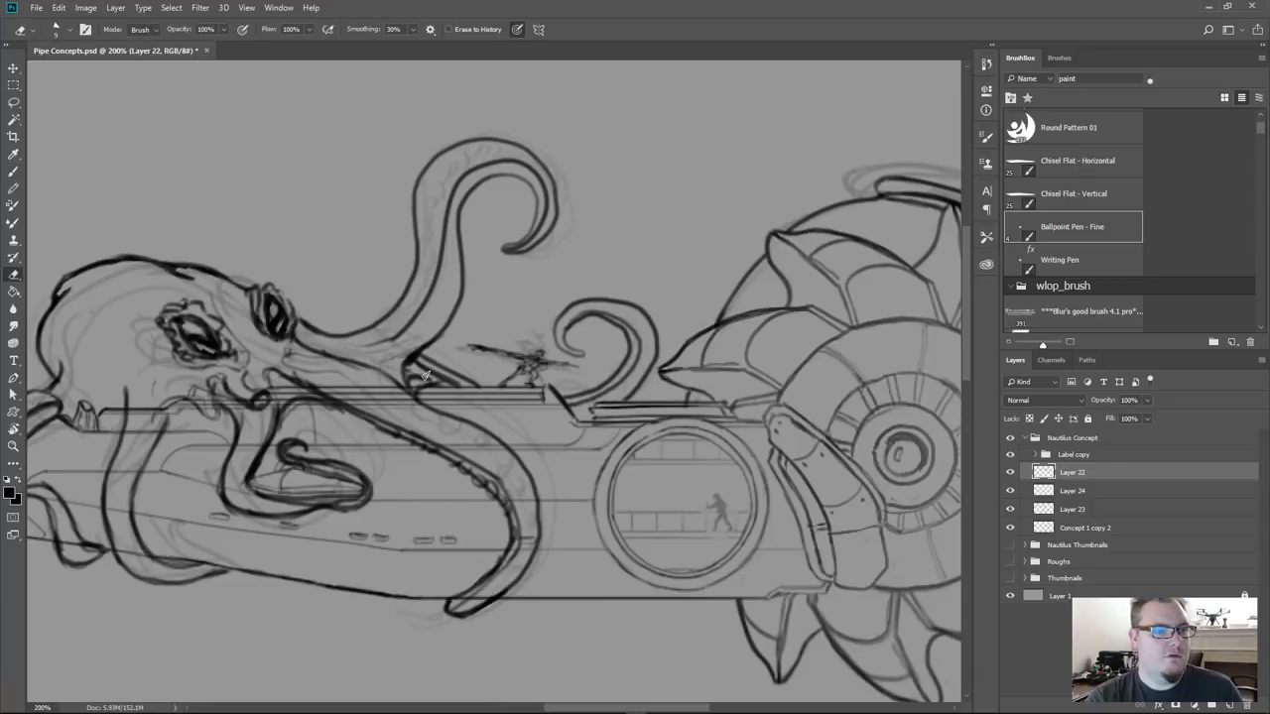
mouse_move(428, 380)
left_mouse_down()
mouse_move(415, 375)
mouse_move(414, 387)
left_mouse_up()
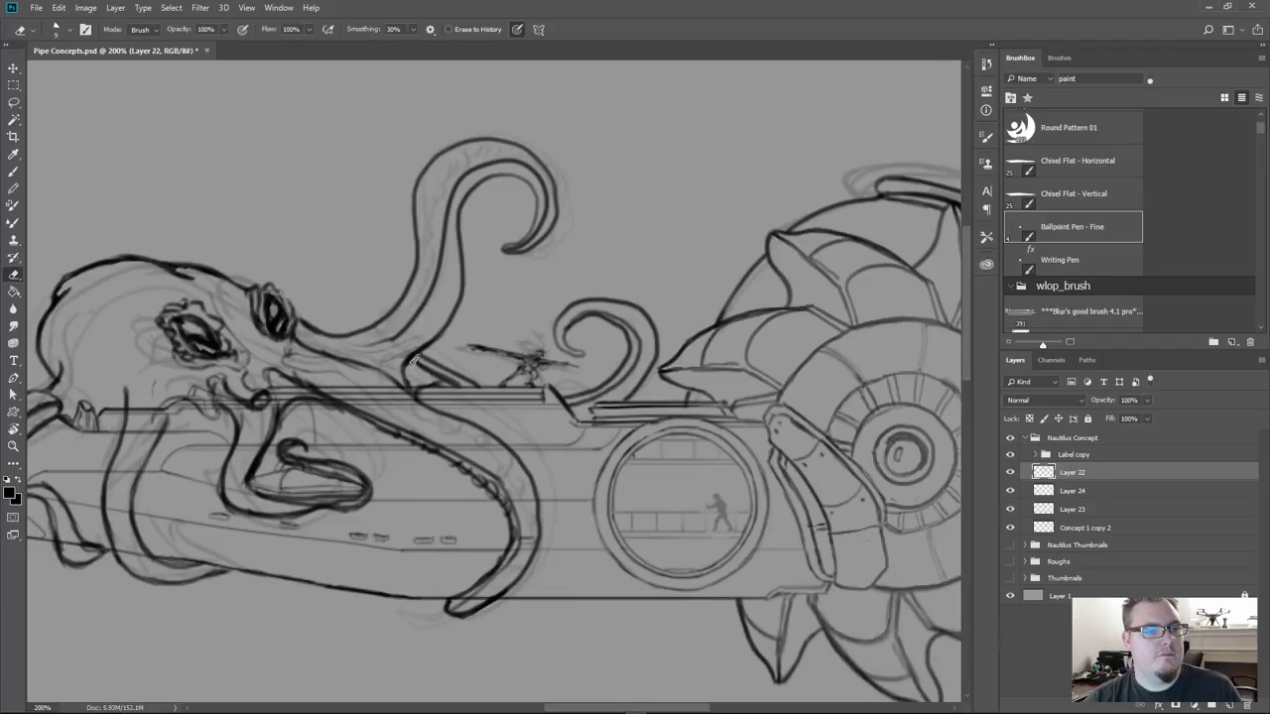
left_click_drag(416, 360, 410, 366)
key("b")
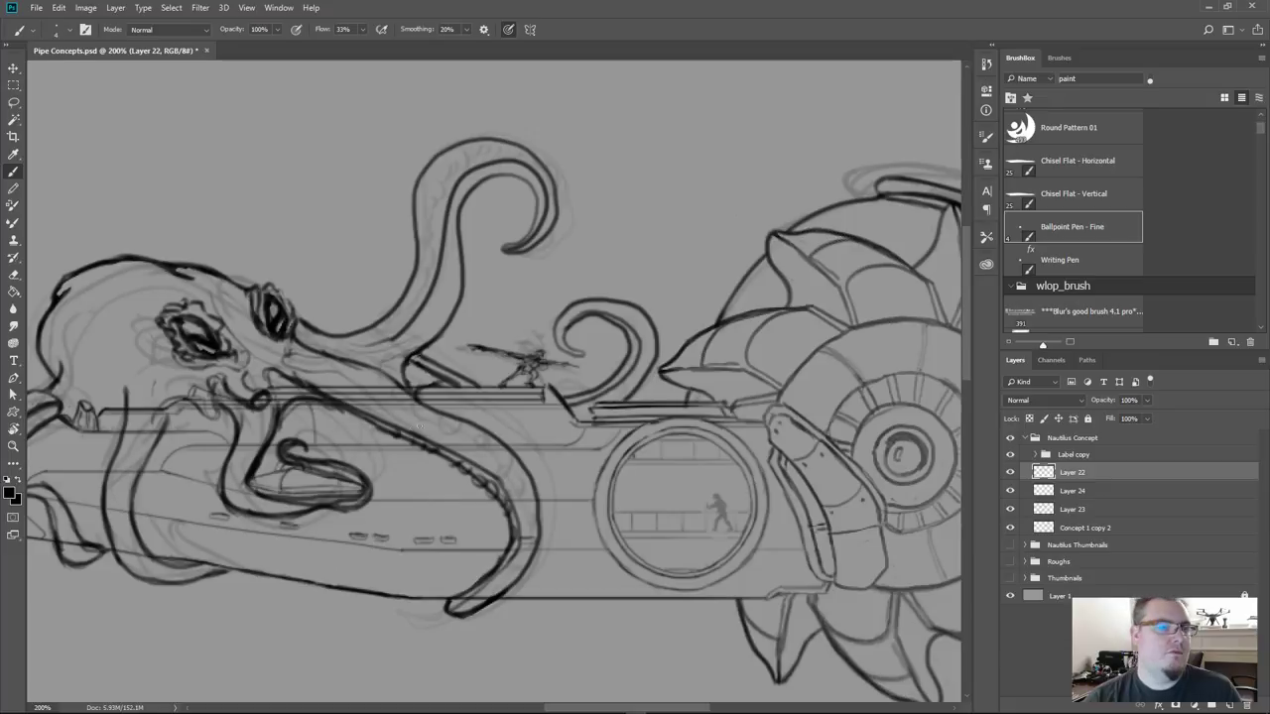
Hide the rough sketch on Layer 23 and delete Layer 24
mouse_move(418, 453)
left_mouse_down()
mouse_move(502, 411)
mouse_move(475, 460)
left_mouse_up()
key("z")
mouse_move(526, 518)
left_mouse_down()
mouse_move(383, 536)
mouse_move(438, 551)
mouse_move(426, 566)
mouse_move(451, 446)
left_mouse_up()
mouse_move(452, 495)
left_mouse_down()
mouse_move(499, 405)
mouse_move(453, 469)
left_mouse_up()
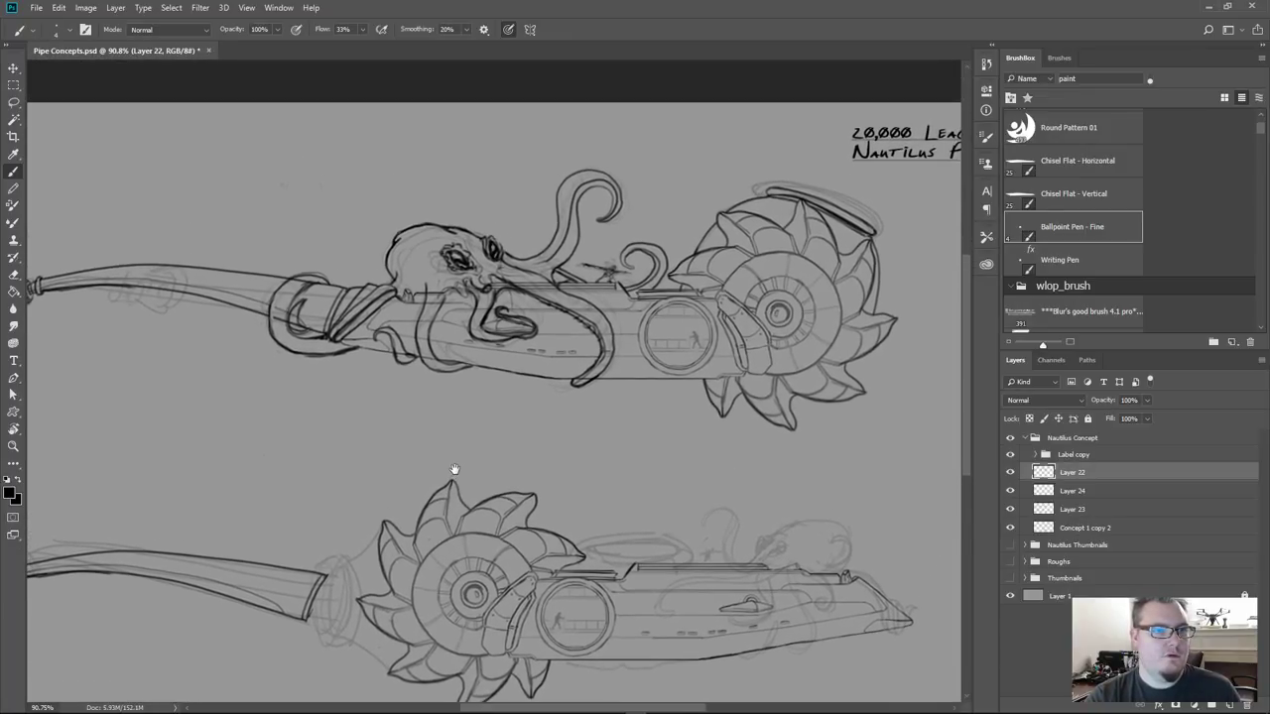
left_click(1009, 490)
left_click(1010, 509)
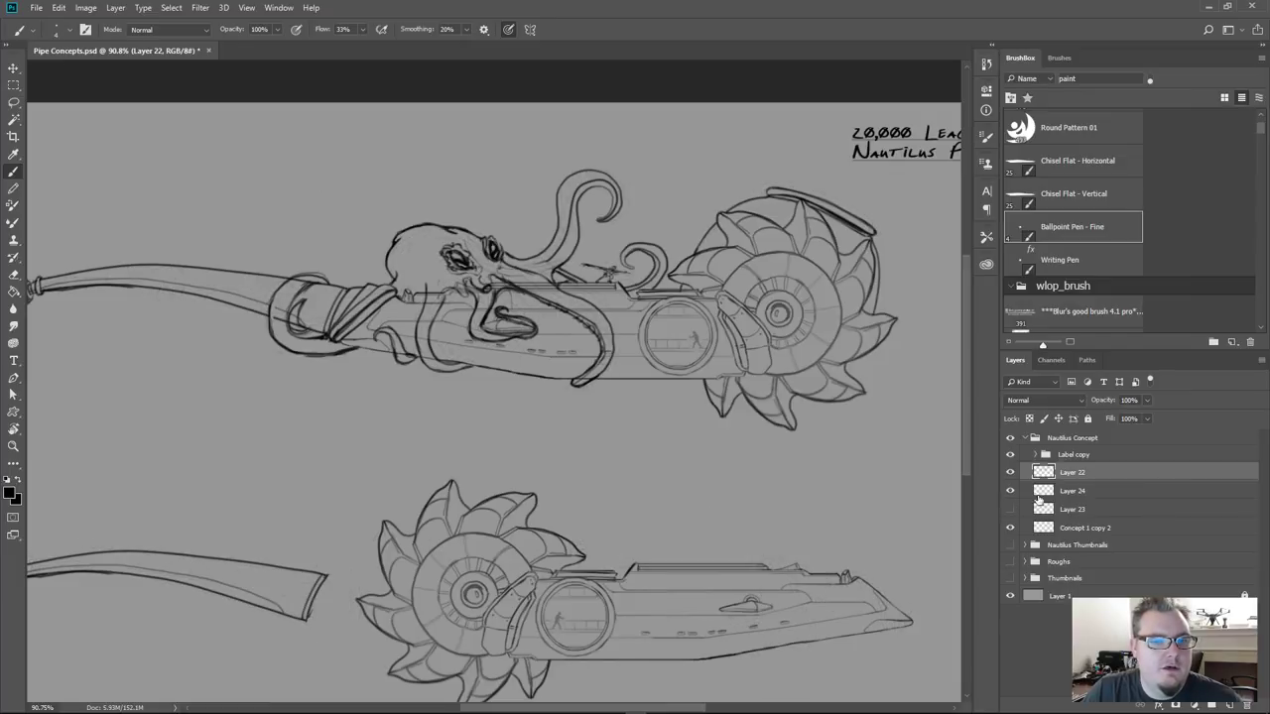
mouse_move(1071, 490)
left_mouse_down()
mouse_move(1141, 621)
mouse_move(1244, 704)
left_mouse_up()
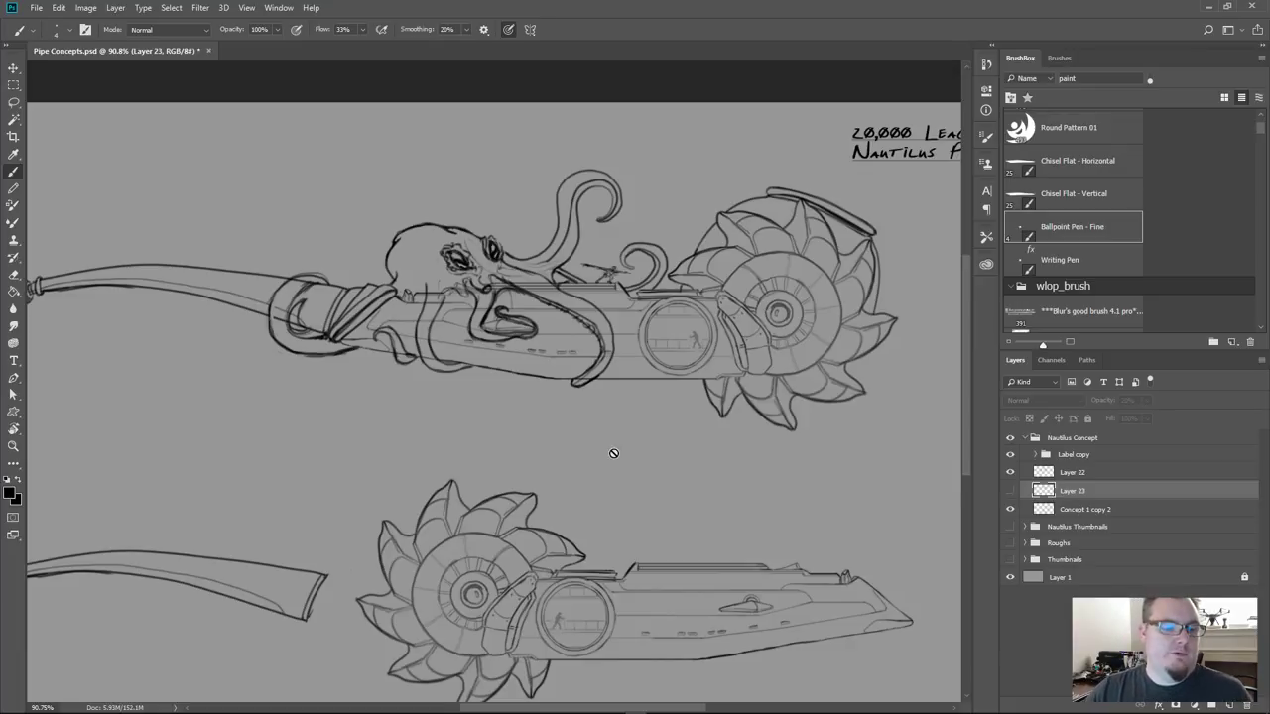
Sketch a small detail on Layer 22 along the hull's lower edge, beside the long tentacle's tip
key("ctrl+1")
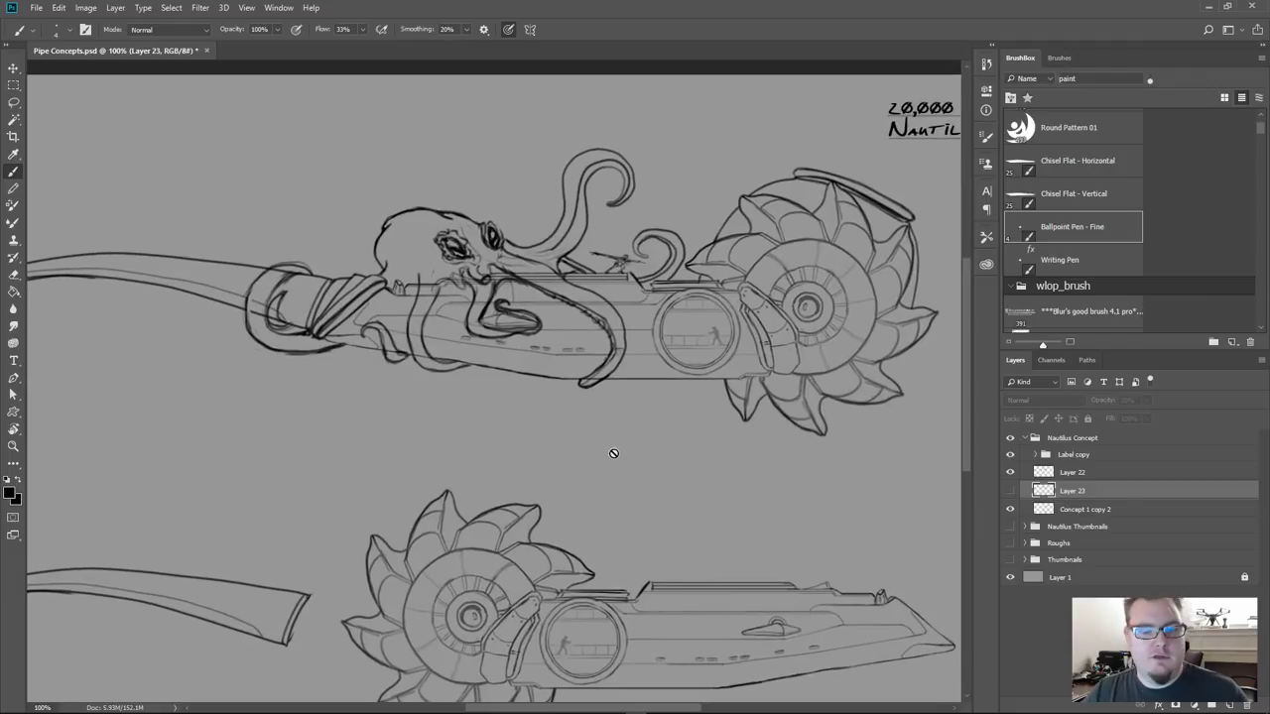
left_click(1041, 474)
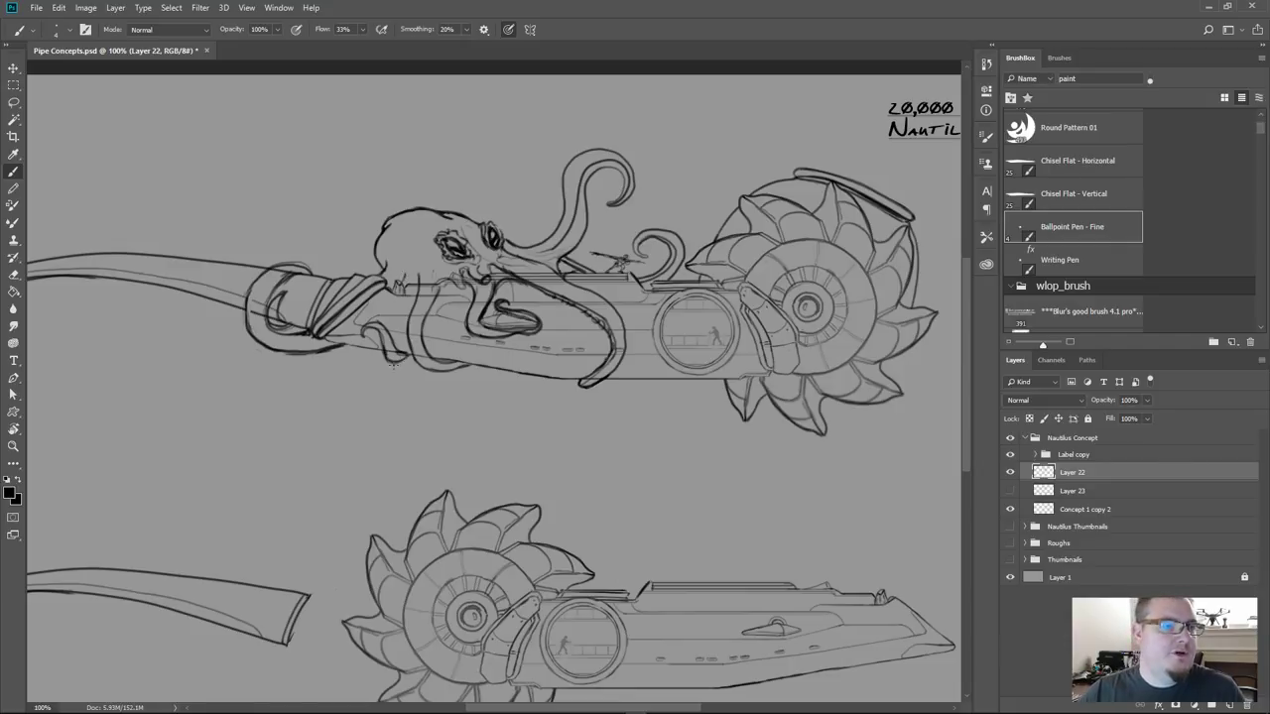
mouse_move(675, 402)
left_mouse_down()
mouse_move(661, 368)
mouse_move(652, 403)
left_mouse_up()
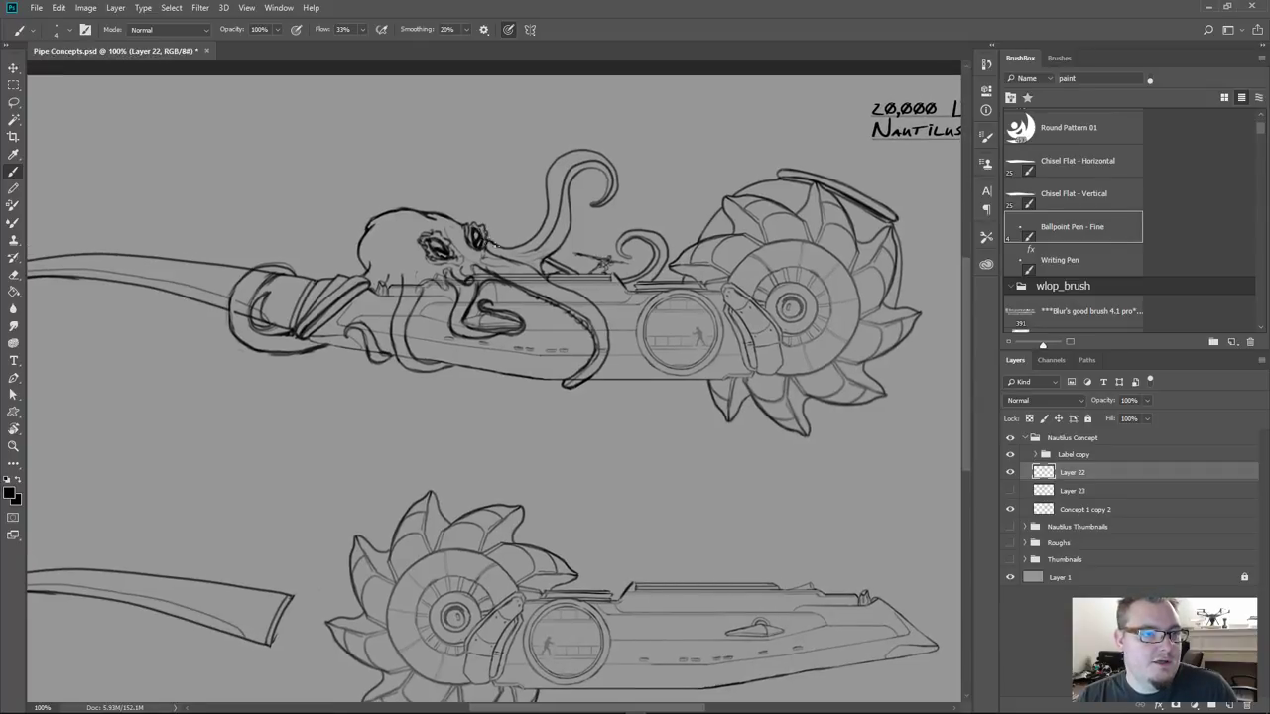
mouse_move(519, 499)
left_mouse_down()
mouse_move(547, 456)
mouse_move(507, 482)
left_mouse_up()
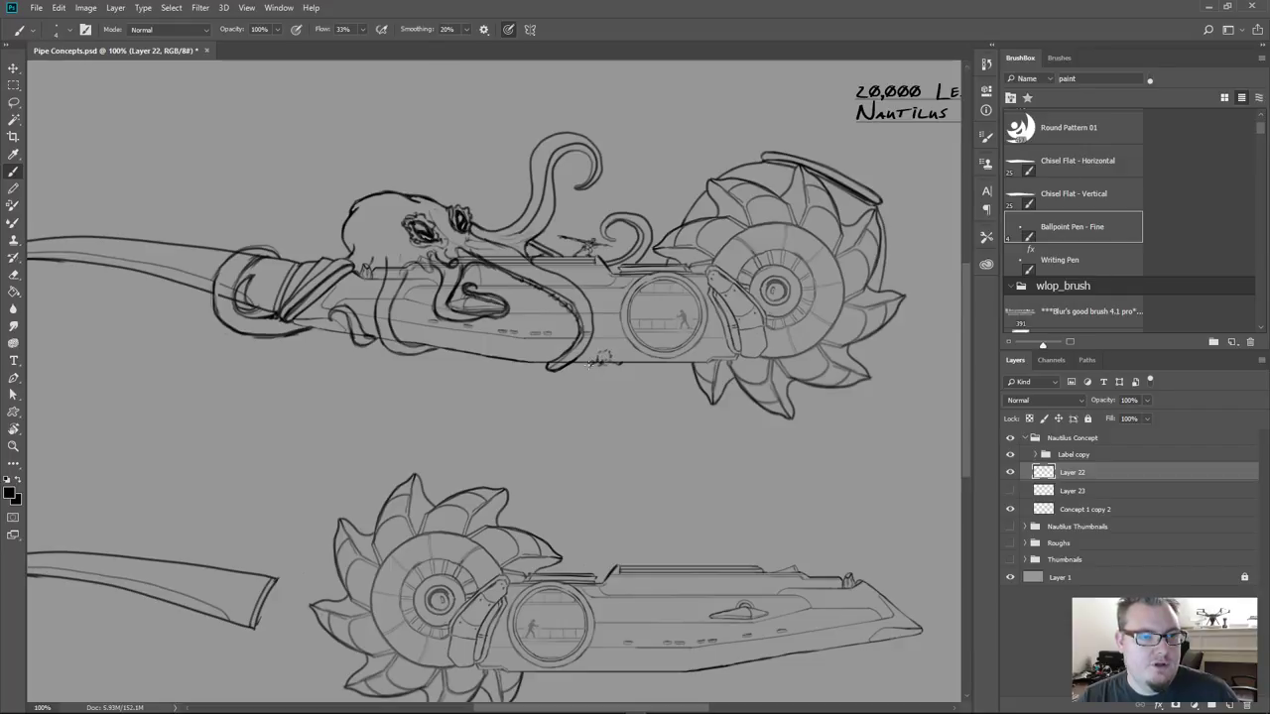
key("ctrl+minus")
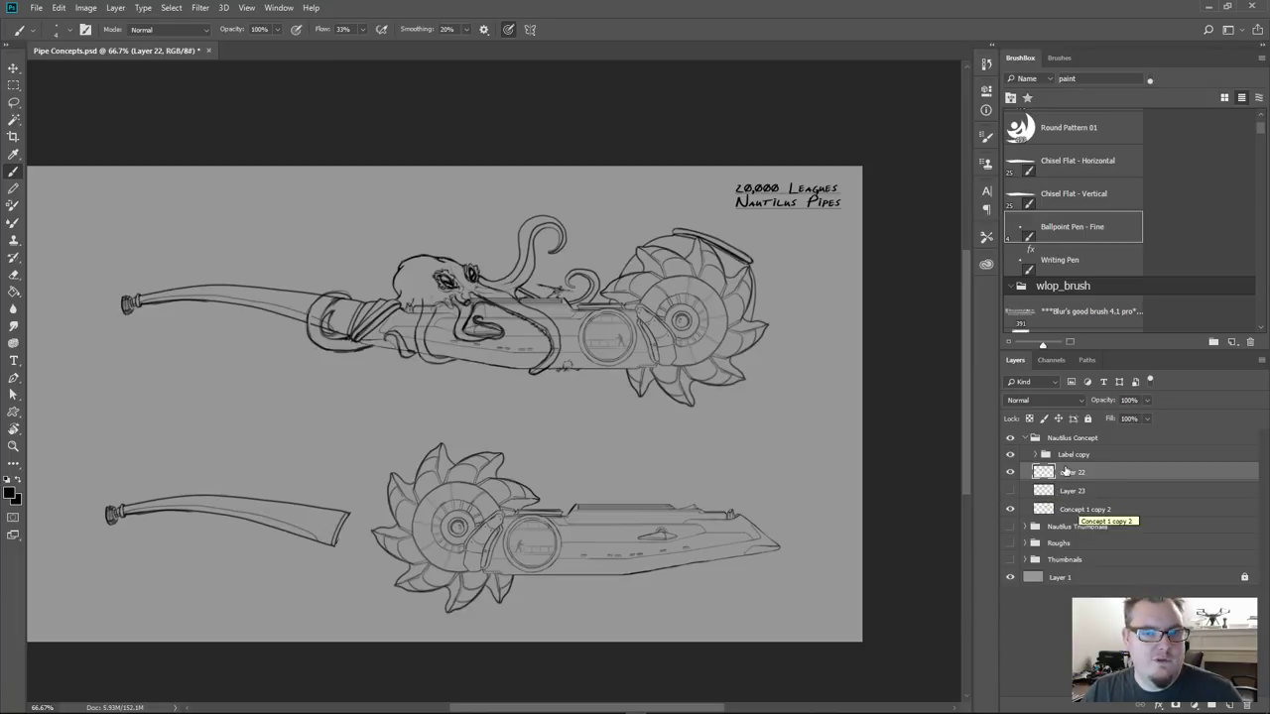
Add a new layer above the octopus ink on Layer 22 and set the foreground colour to red
key("ctrl+shift+alt+n")
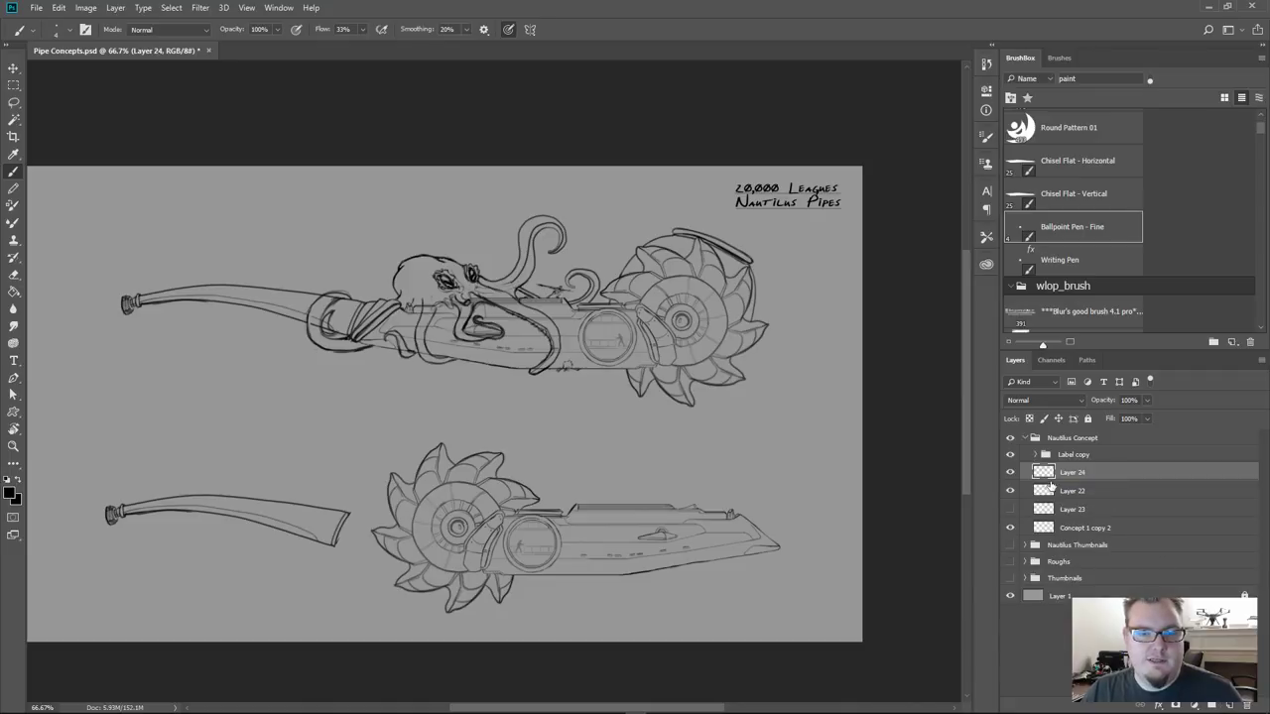
left_click(11, 492)
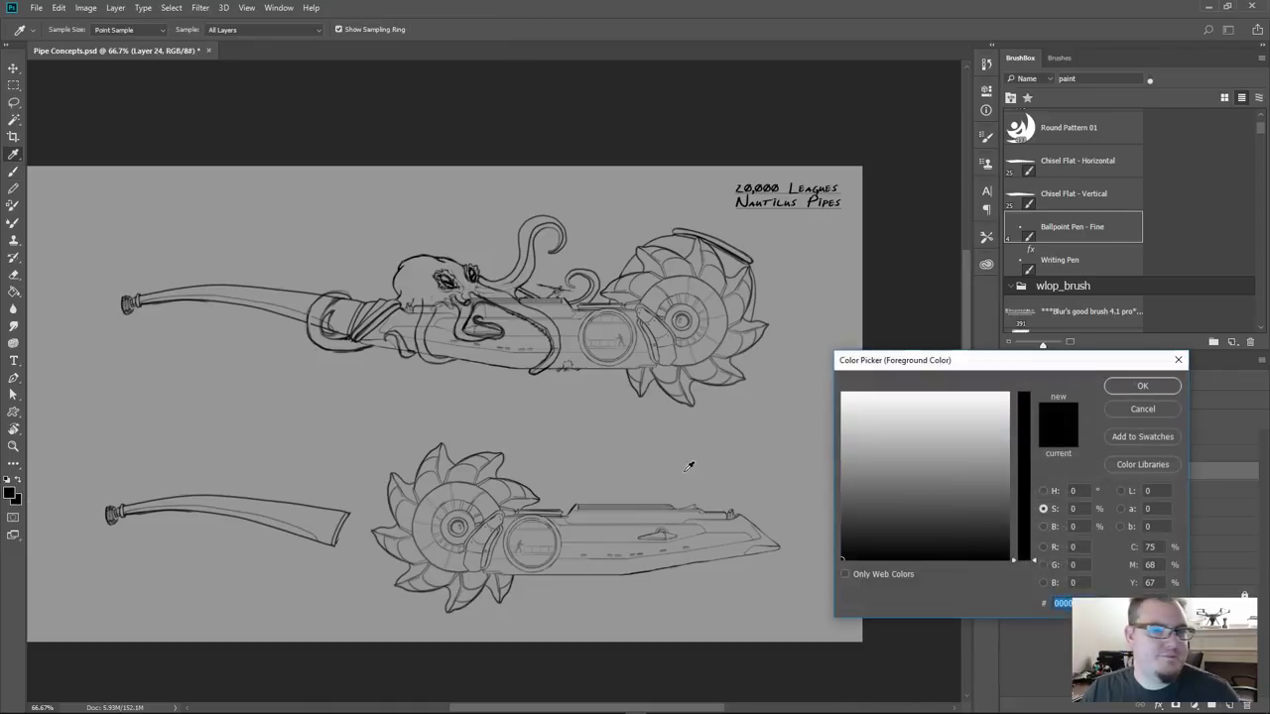
left_click_drag(1000, 401, 1036, 376)
left_click(1026, 402)
left_click(1142, 386)
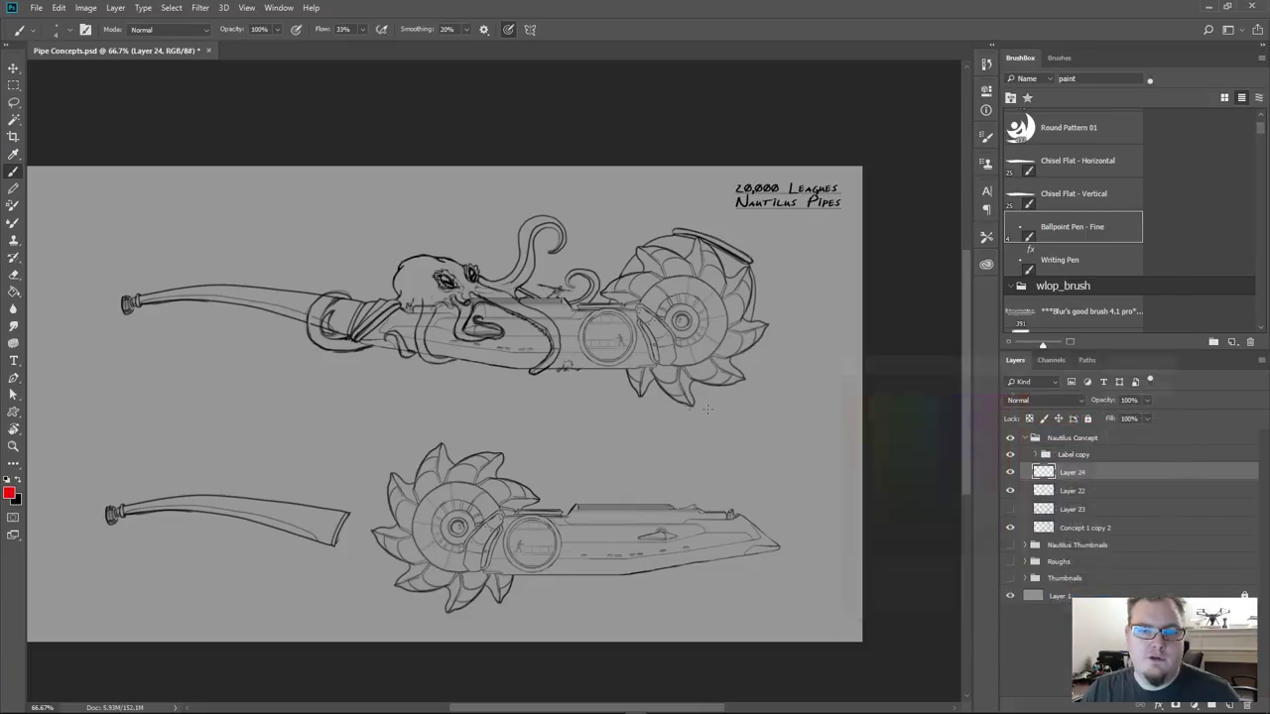
Switch the brush preset to Writing Pen
left_click(1085, 246)
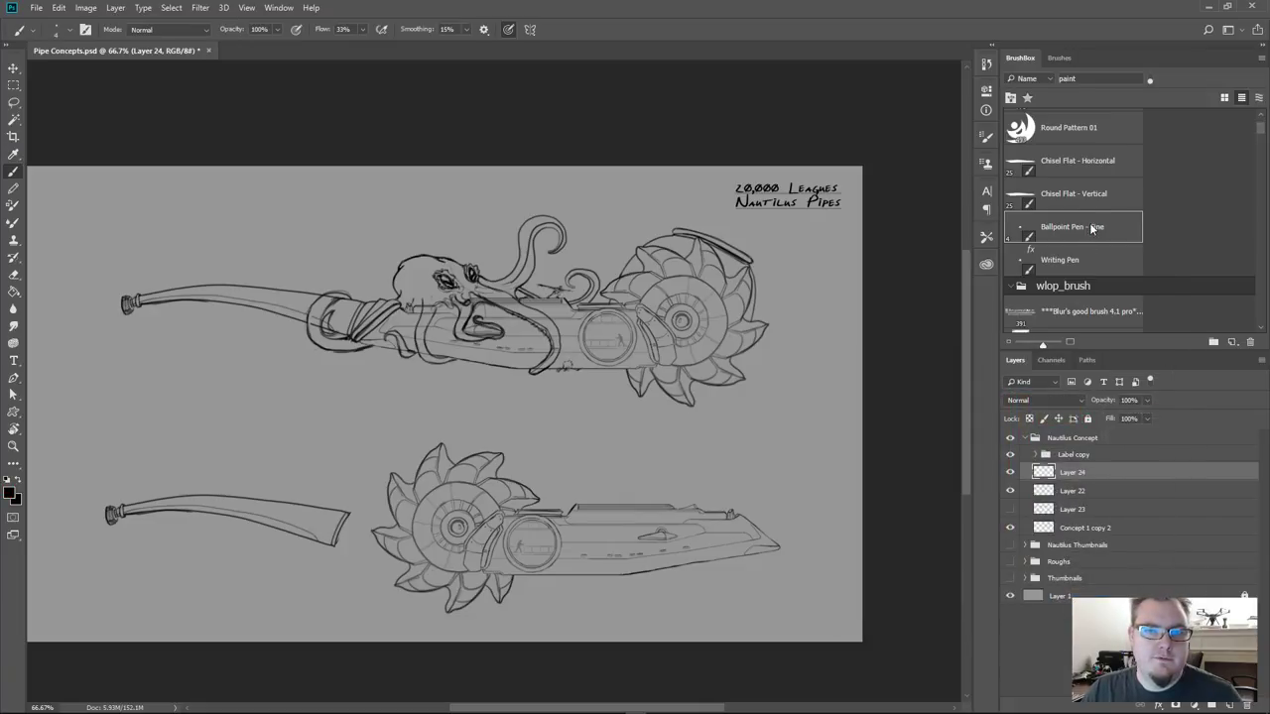
left_click(1063, 262)
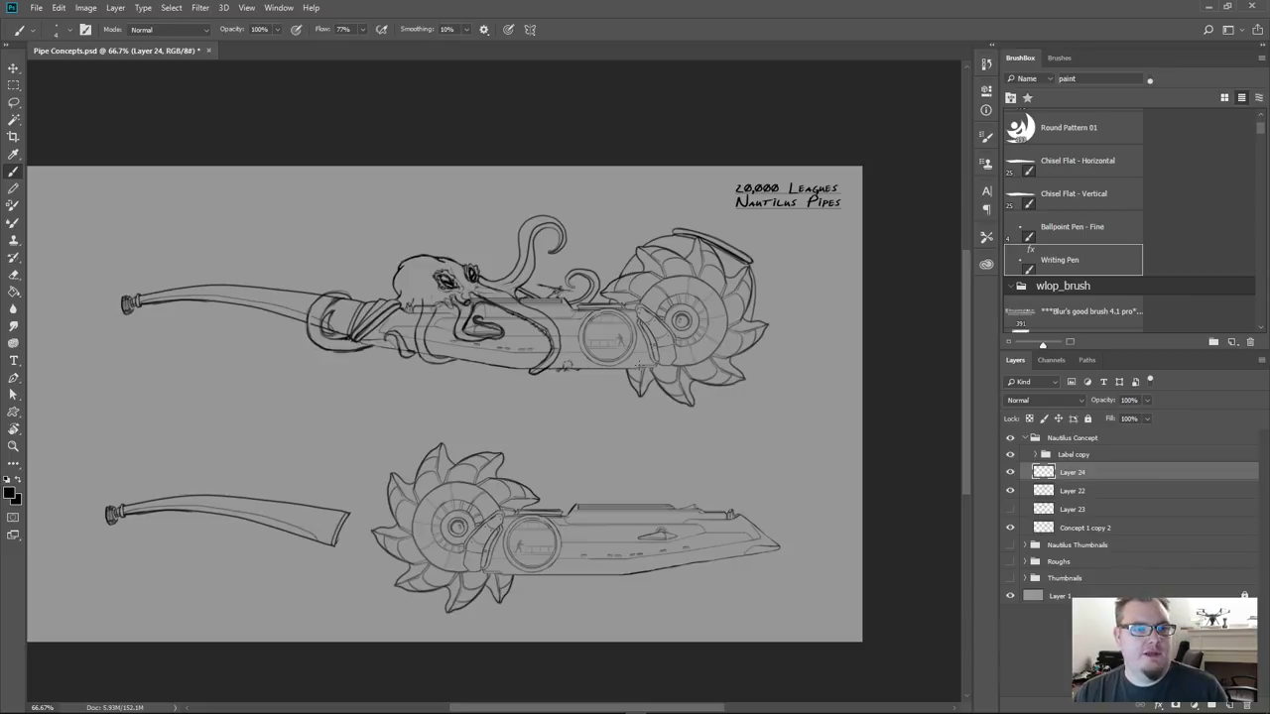
Set the brush smoothing to 50% and try a stroke along the upper wheel's outline on Layer 24
left_click(448, 28)
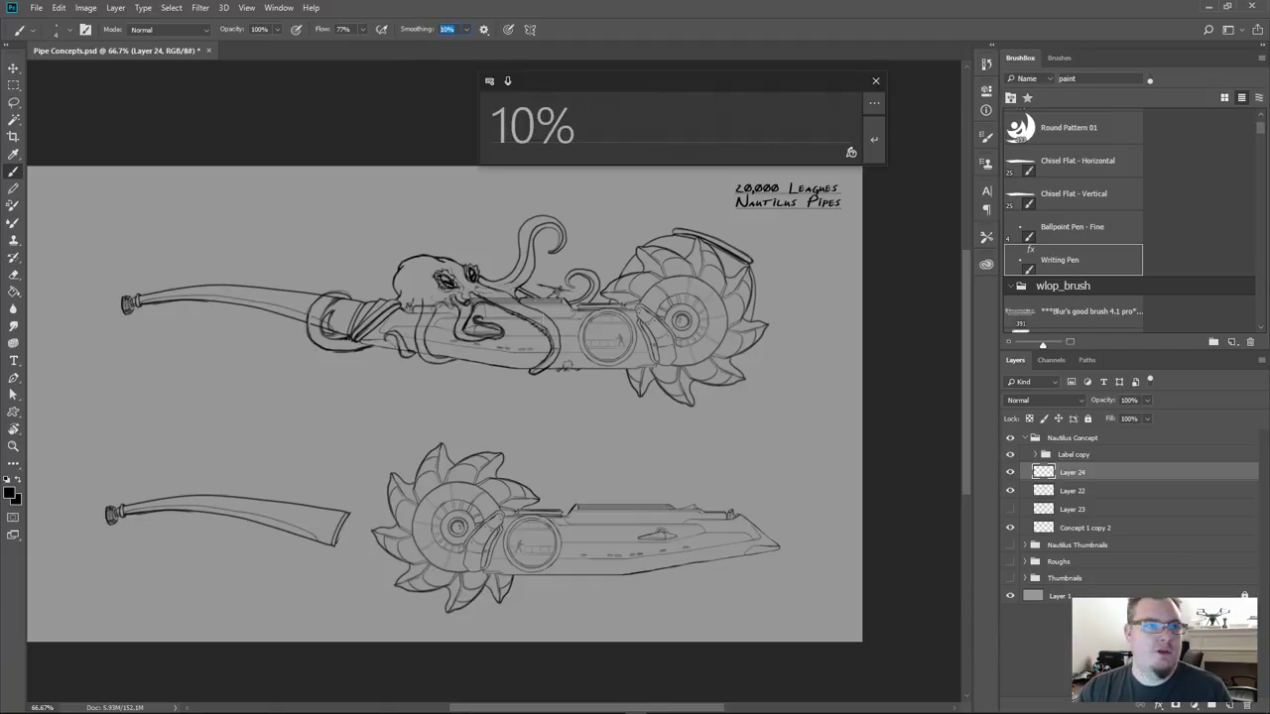
type("50")
key("Return")
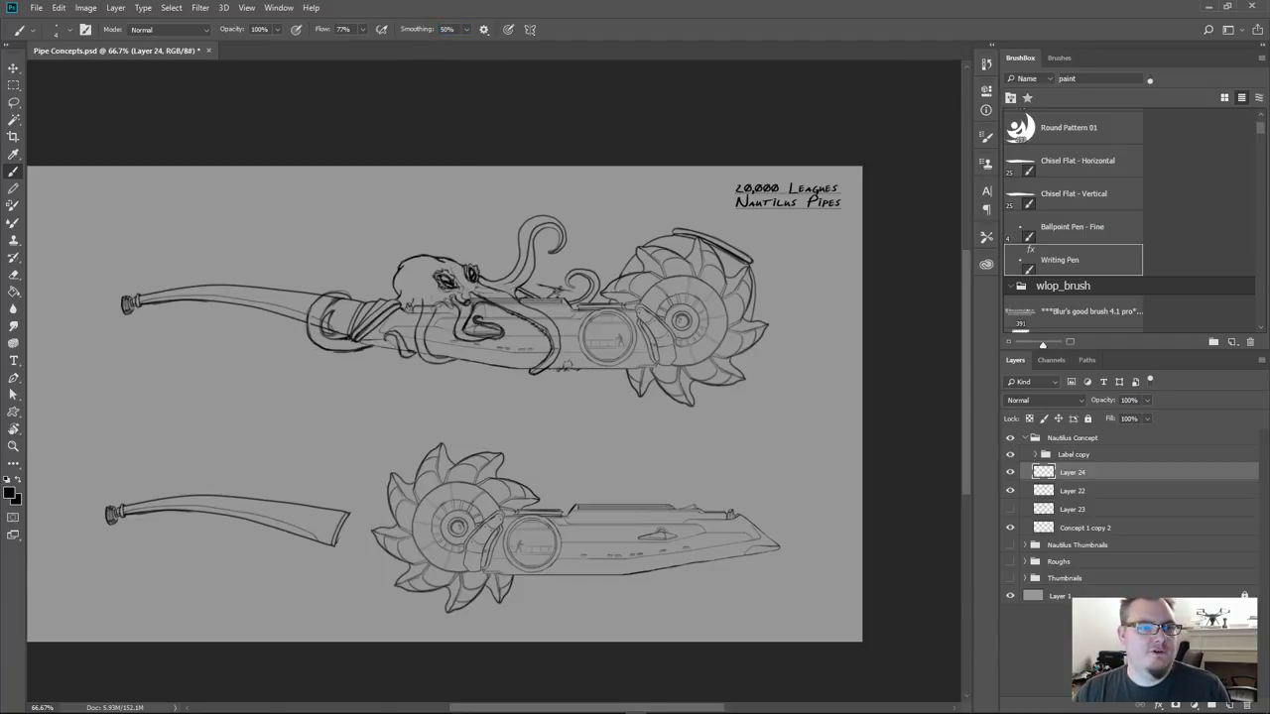
left_click_drag(612, 306, 637, 252)
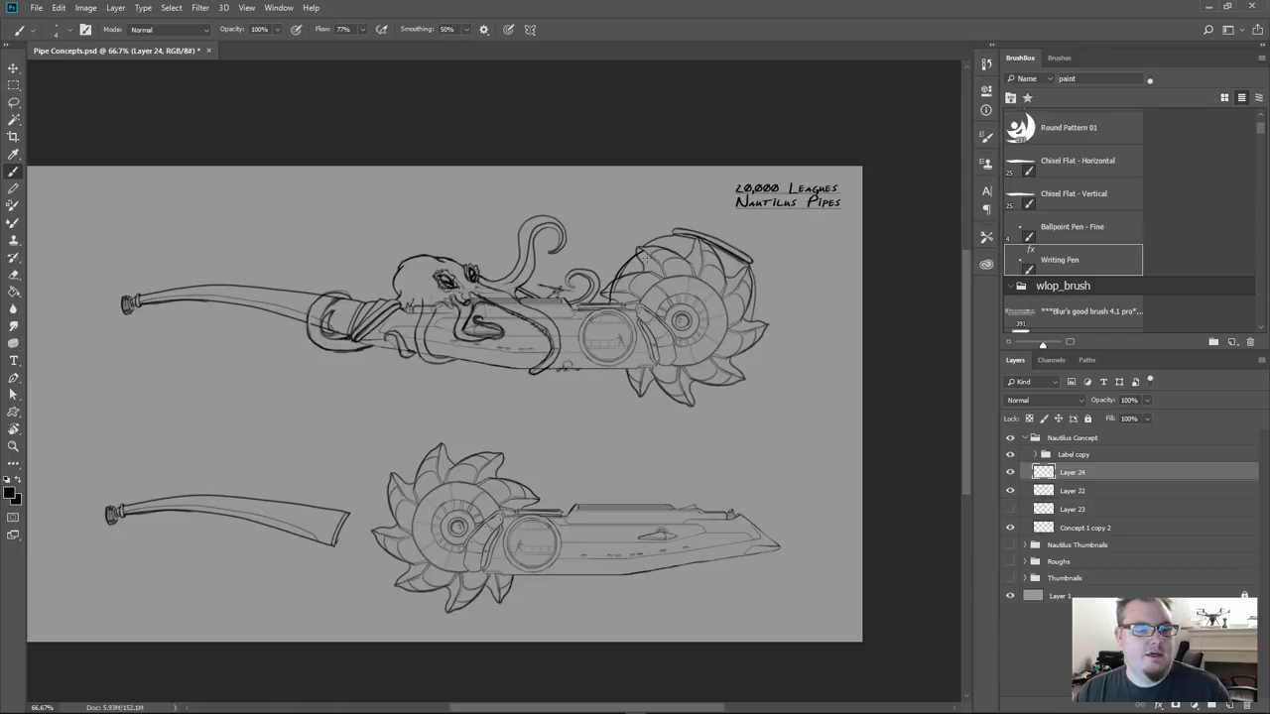
key("ctrl+z")
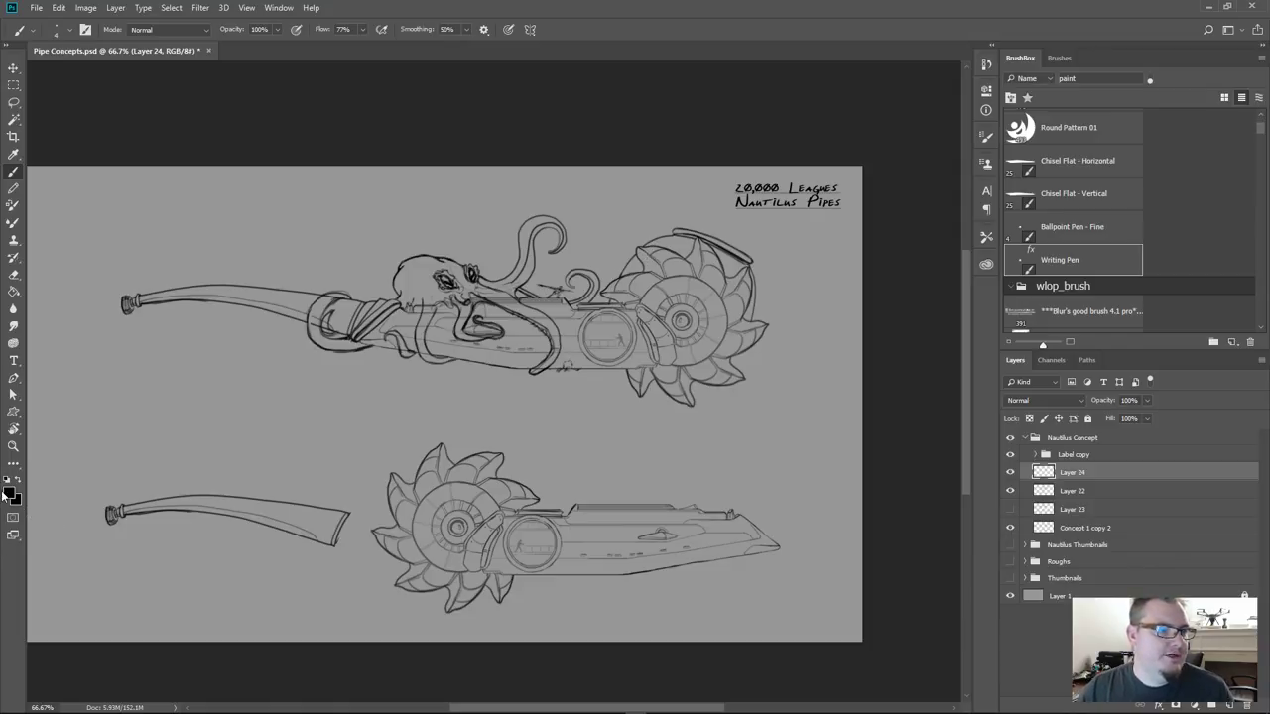
Change the foreground colour to pure red and draw a large circle around the upper concept's spiked wheel
left_click(10, 492)
left_click(1008, 394)
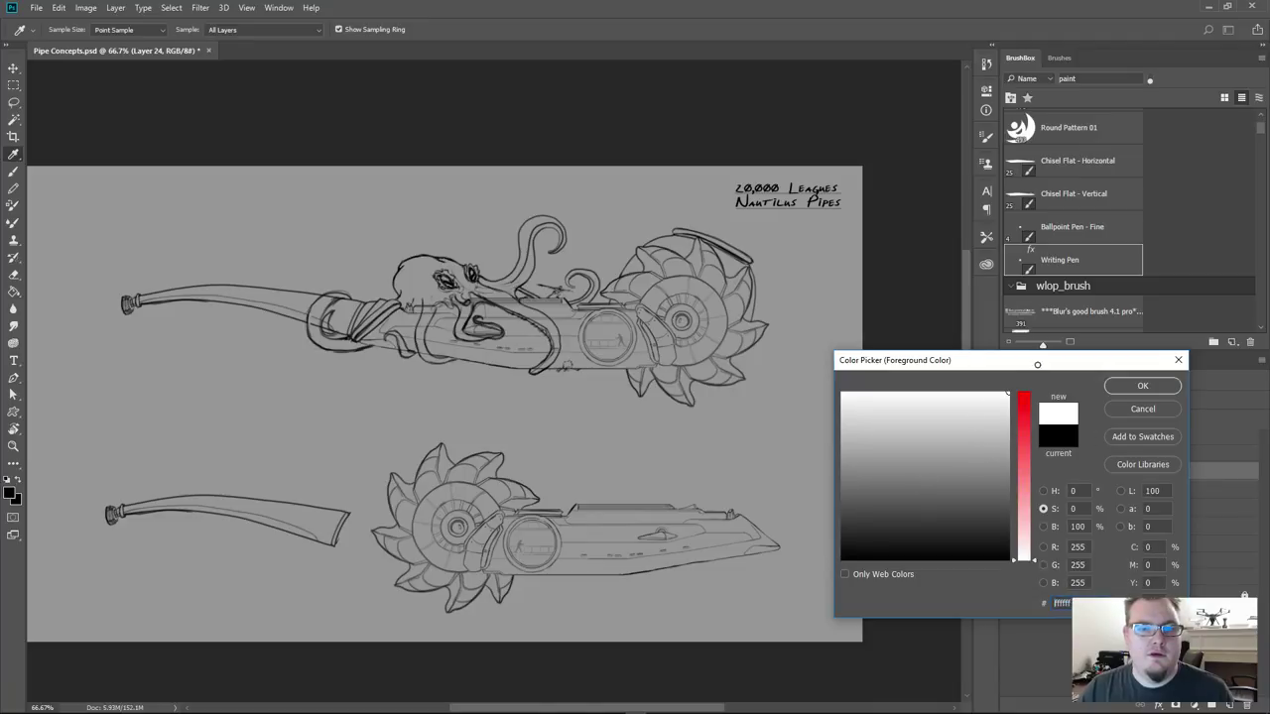
left_click(1023, 394)
left_click(1143, 386)
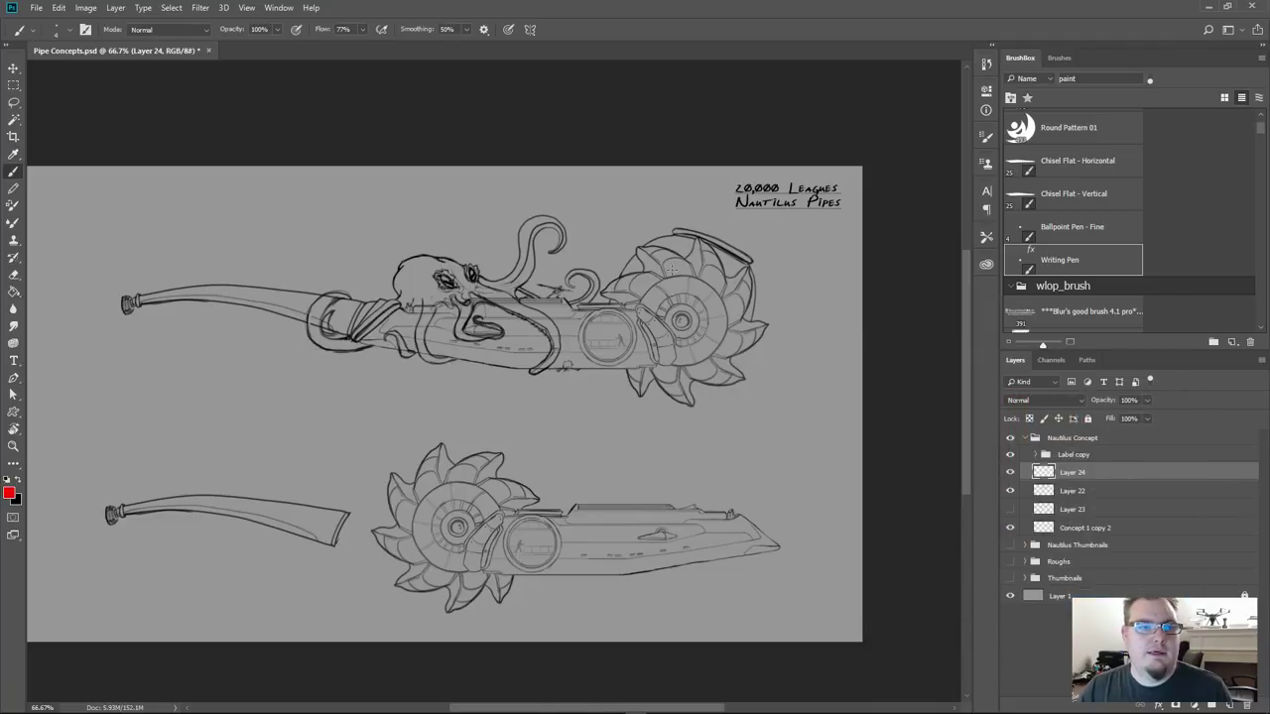
mouse_move(608, 296)
left_mouse_down()
mouse_move(653, 243)
mouse_move(746, 258)
mouse_move(746, 333)
mouse_move(682, 376)
mouse_move(625, 347)
mouse_move(621, 278)
left_mouse_up()
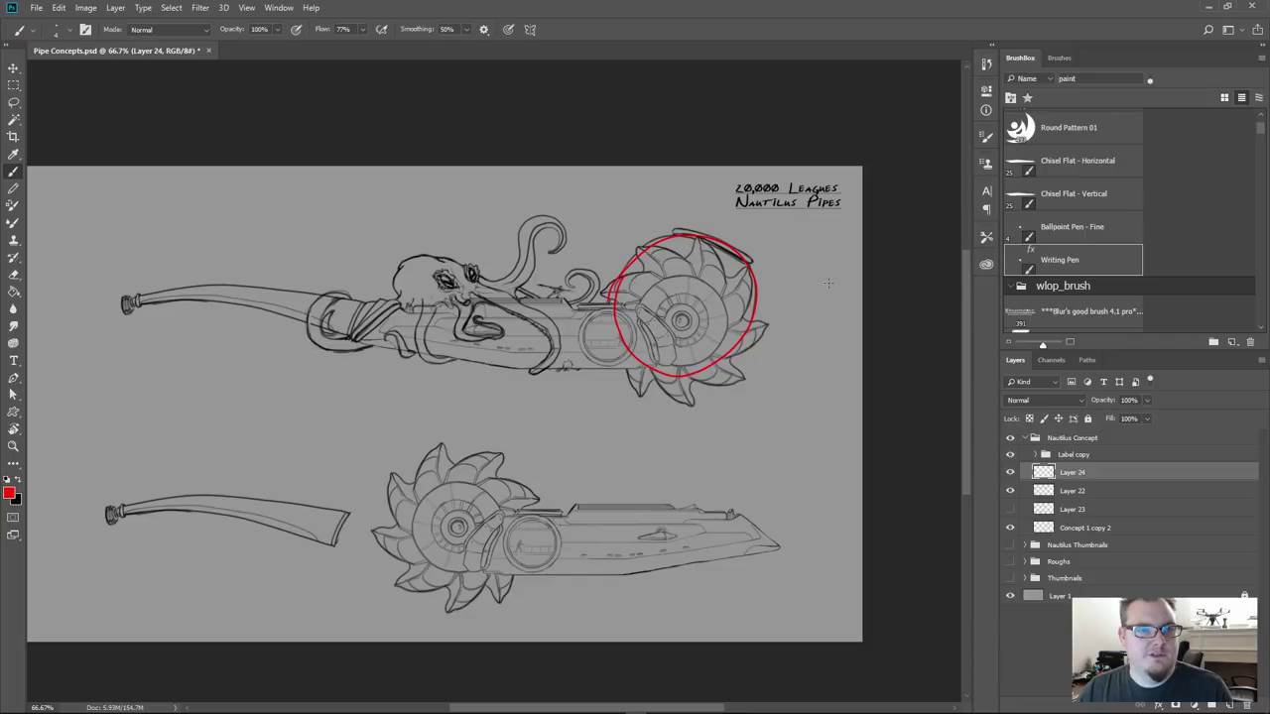
Sketch a small red half-circle side-profile diagram with inner detail strokes beside the spiked wheel
mouse_move(829, 284)
left_mouse_down()
mouse_move(804, 290)
mouse_move(816, 331)
left_mouse_up()
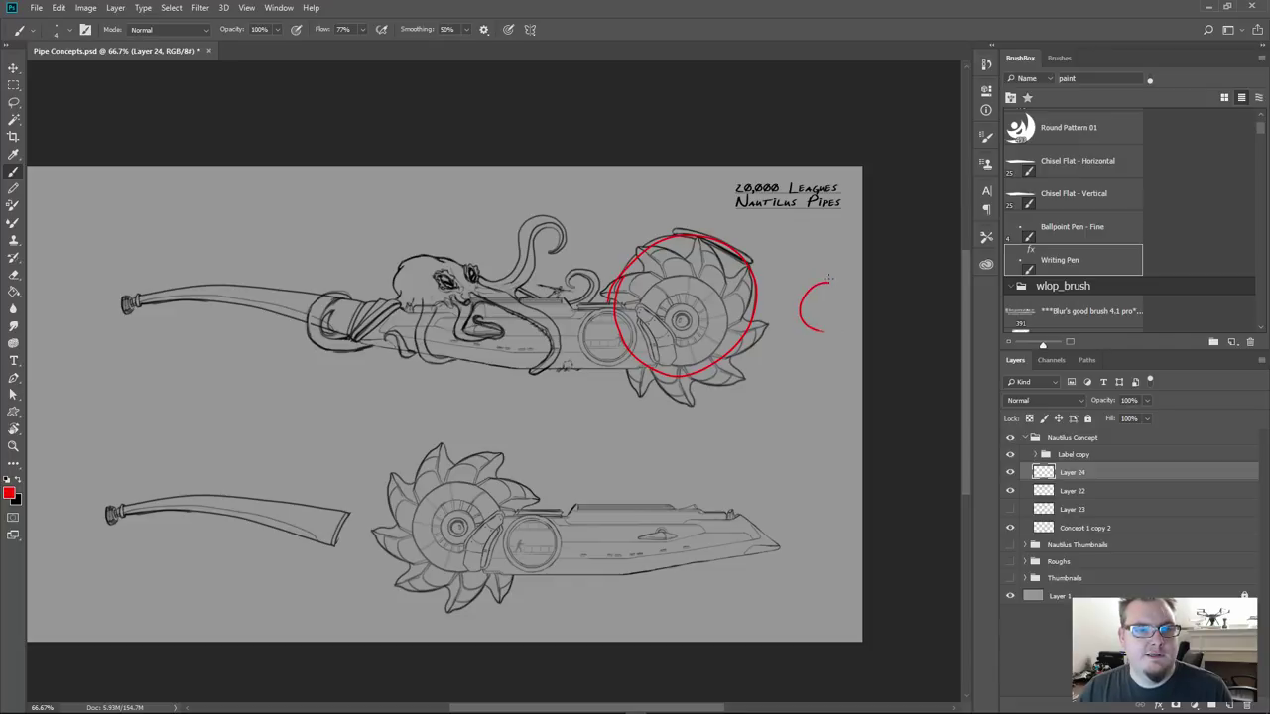
left_click_drag(829, 281, 828, 331)
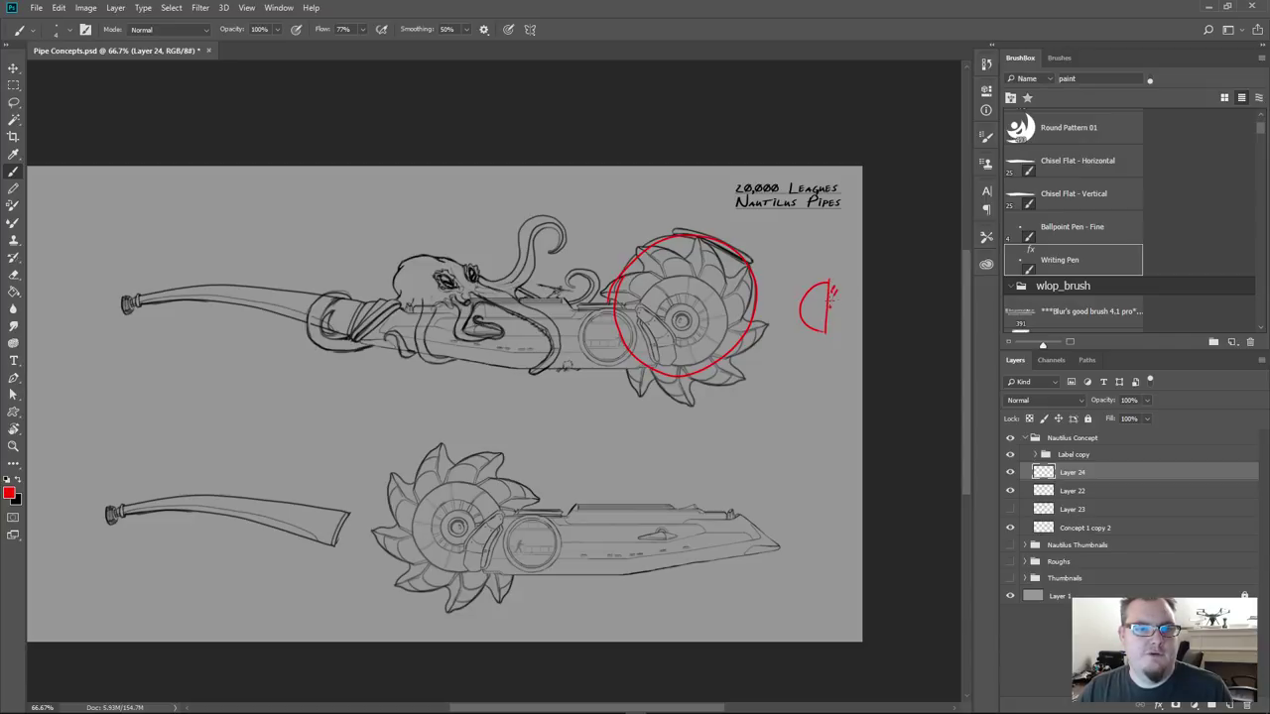
mouse_move(831, 322)
left_mouse_down()
mouse_move(826, 331)
mouse_move(835, 298)
left_mouse_up()
mouse_move(817, 316)
left_mouse_down()
mouse_move(825, 297)
mouse_move(819, 307)
left_mouse_up()
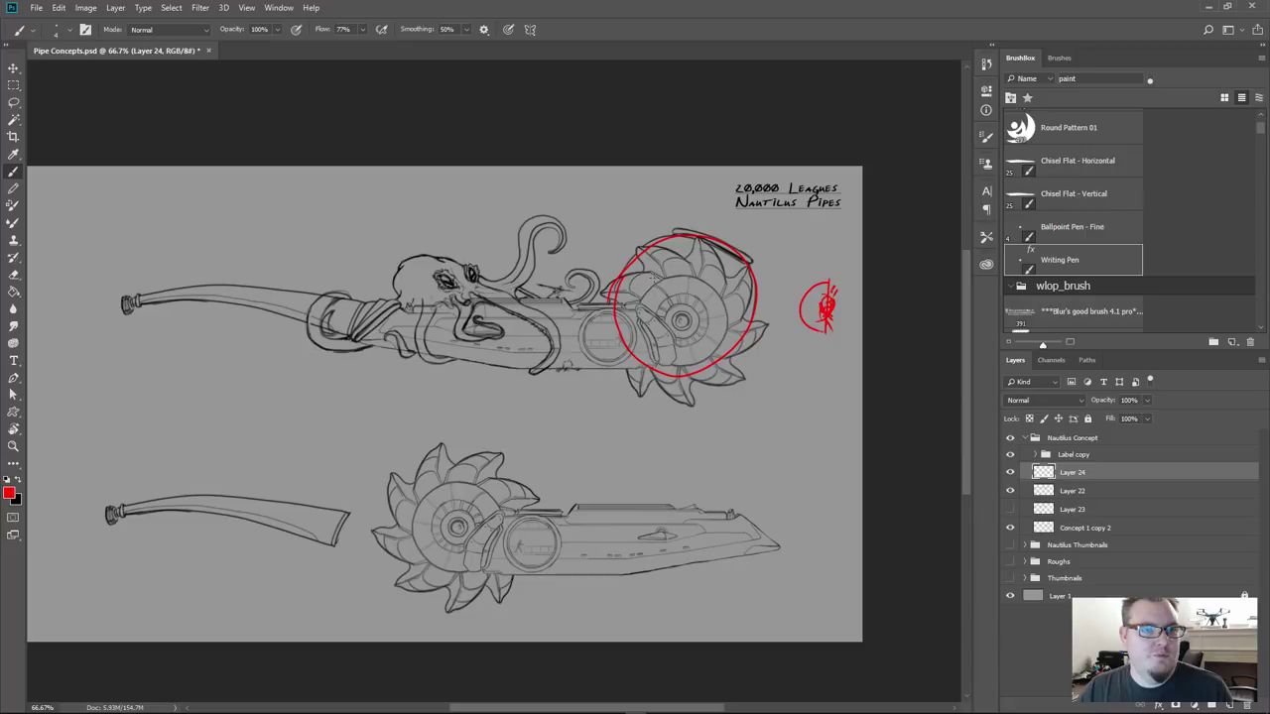
Draw a red leader line from the upper wheel towards its note and set the brush smoothing to 15%
left_click_drag(742, 285, 801, 249)
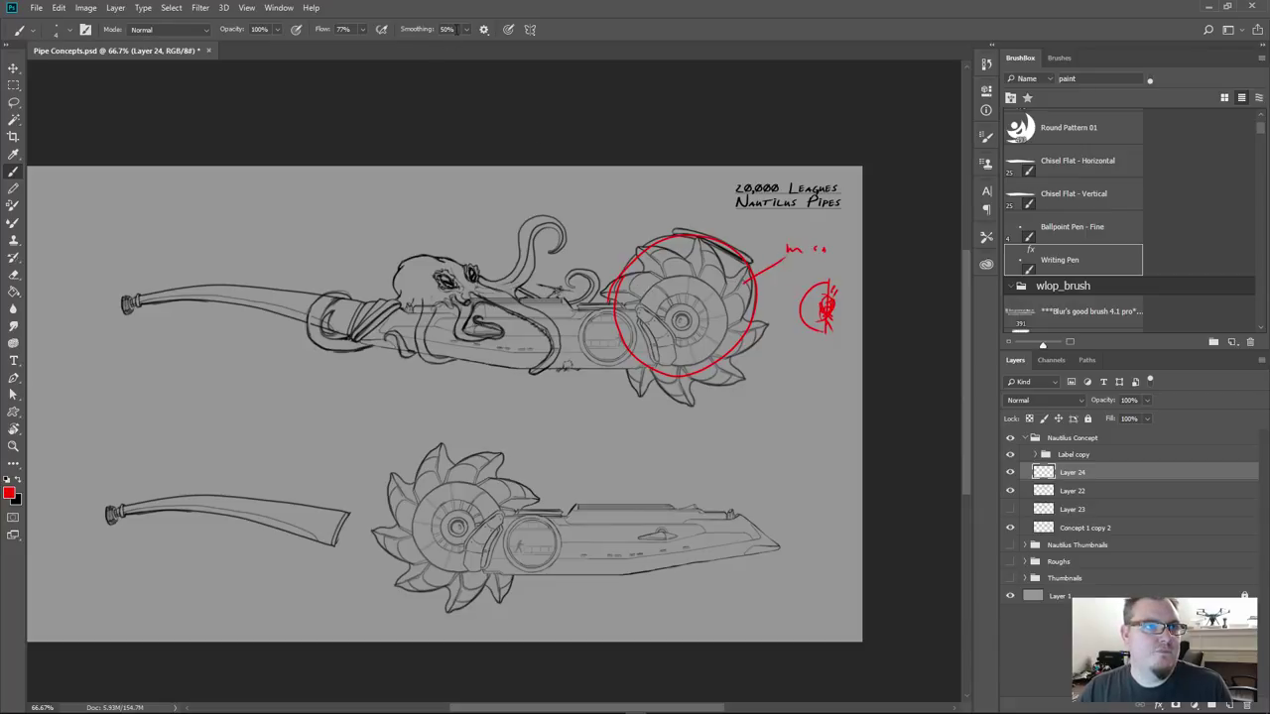
left_click(449, 31)
type("154")
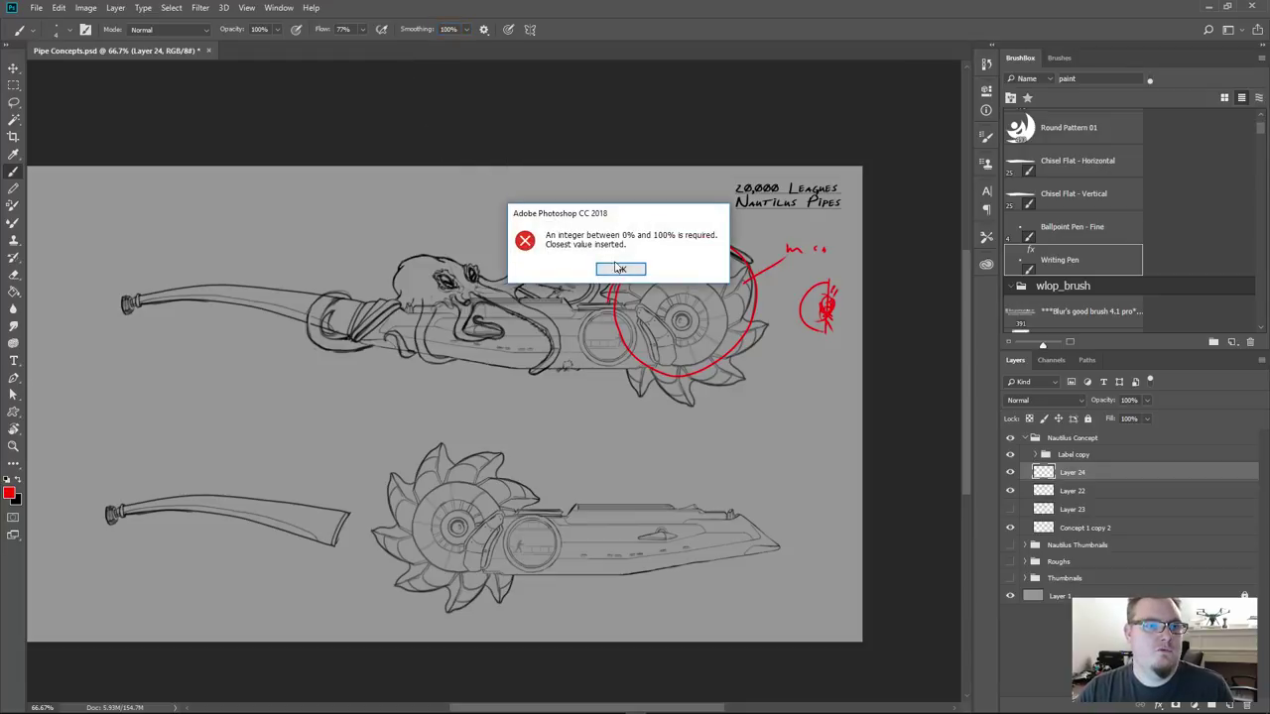
left_click(620, 269)
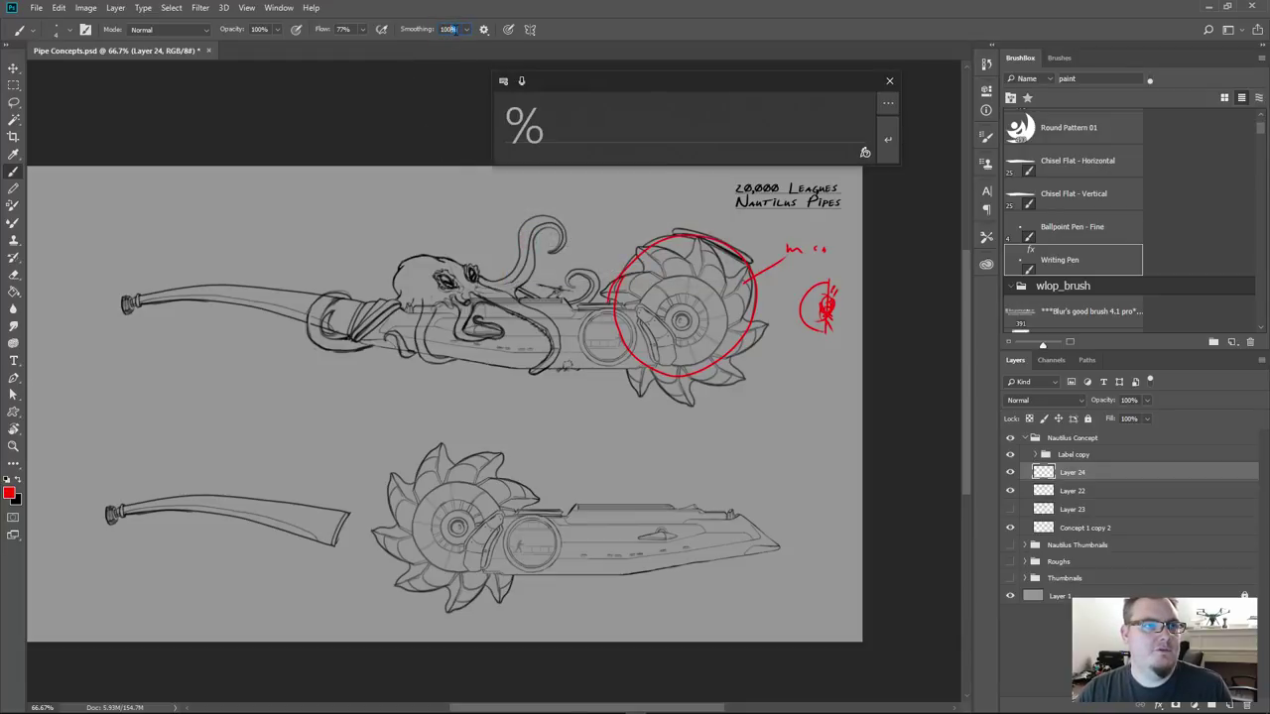
left_click_drag(456, 30, 439, 35)
type("15")
key("Return")
Erase the rough lettering at the wheel's leader line and write the label MODEL in its place
key("e")
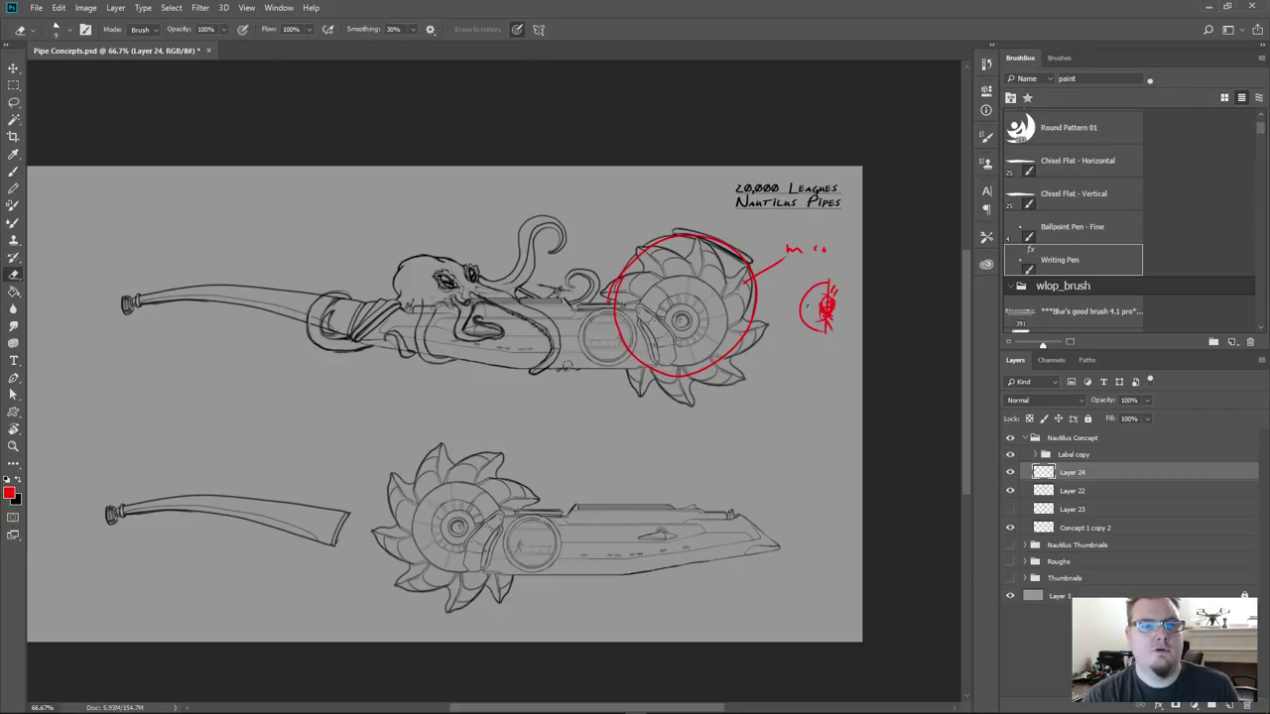
left_click_drag(790, 249, 842, 256)
key("b")
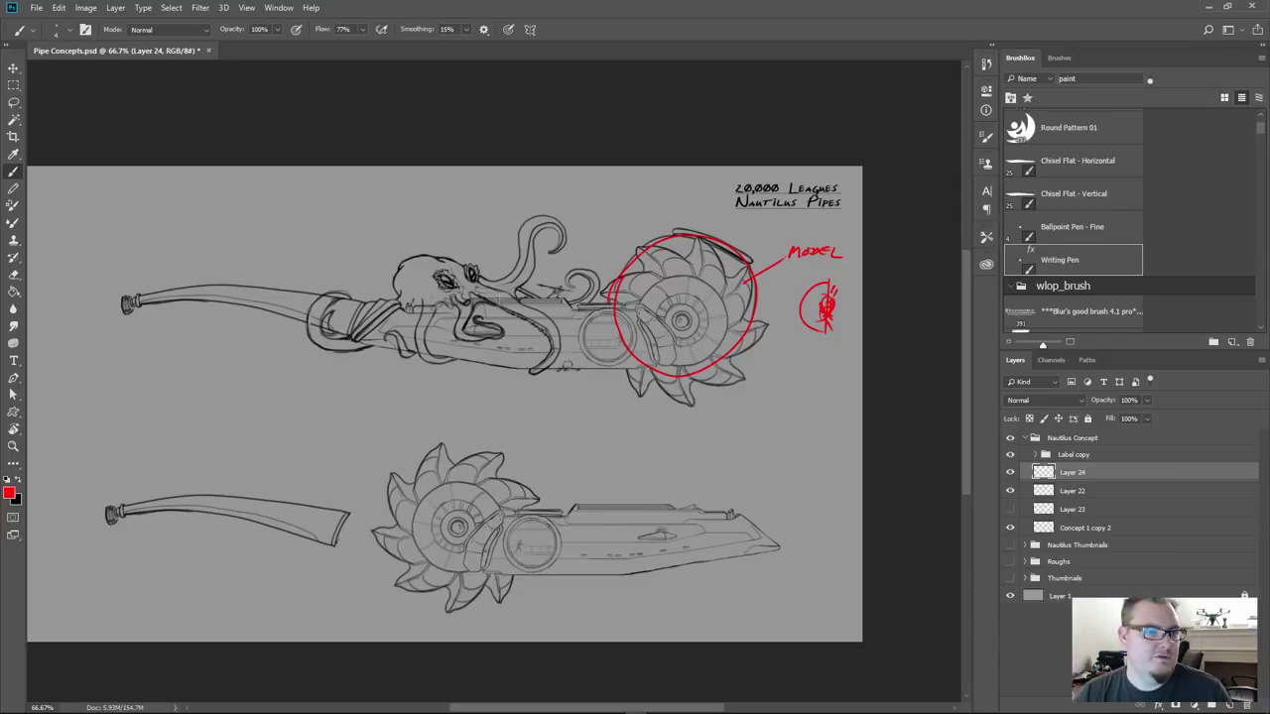
Draw a red arrow down to the octopus's head and write SCULPTED LAST above it
left_click_drag(424, 219, 426, 257)
left_click_drag(416, 246, 425, 257)
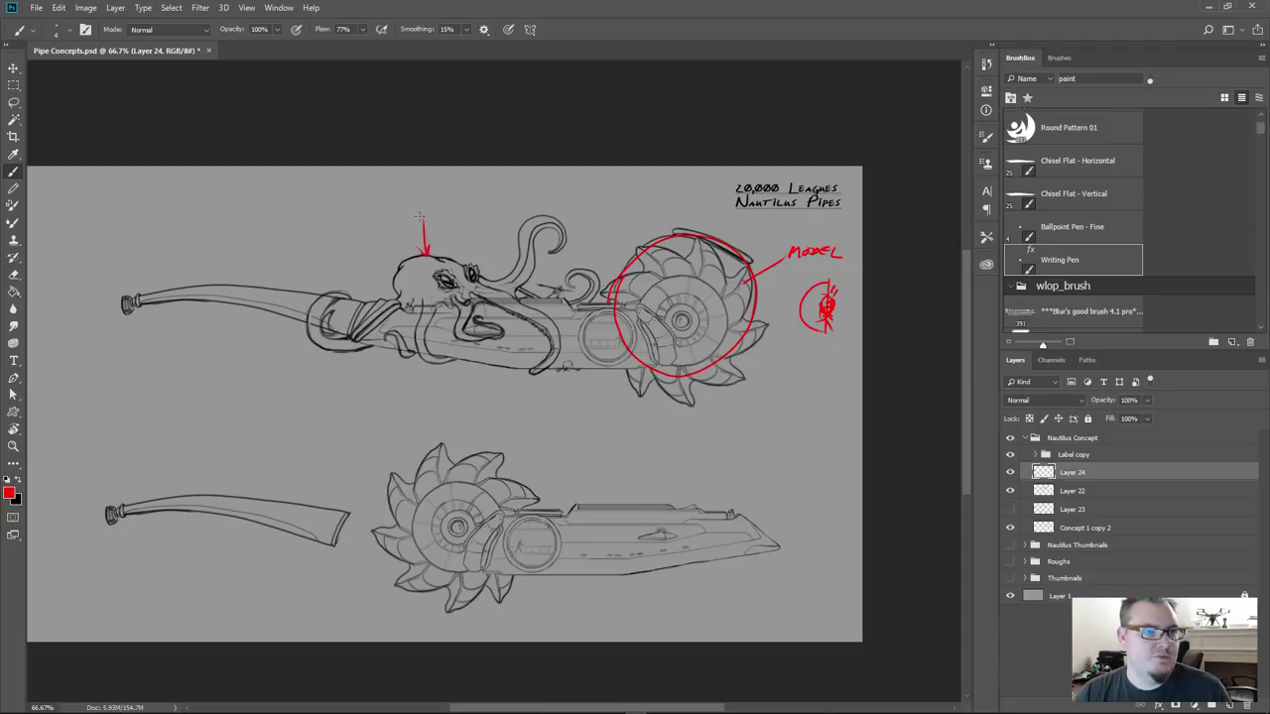
mouse_move(421, 196)
left_mouse_down()
mouse_move(411, 209)
mouse_move(427, 208)
left_mouse_up()
mouse_move(435, 208)
left_mouse_down()
mouse_move(474, 201)
mouse_move(485, 208)
mouse_move(464, 230)
mouse_move(497, 227)
left_mouse_up()
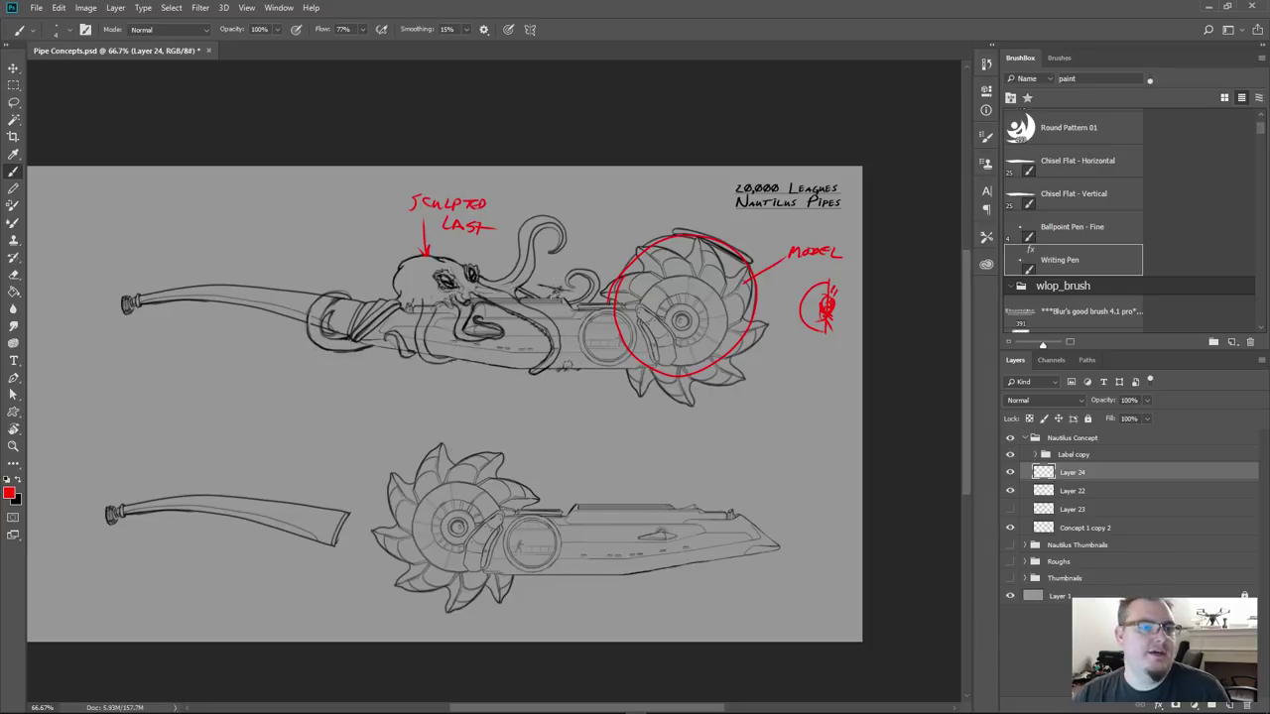
Label the raised deck detail MODELED and the long pipe stem MODEL, each with a red arrow
mouse_move(571, 248)
left_mouse_down()
mouse_move(554, 279)
mouse_move(584, 242)
mouse_move(637, 246)
left_mouse_up()
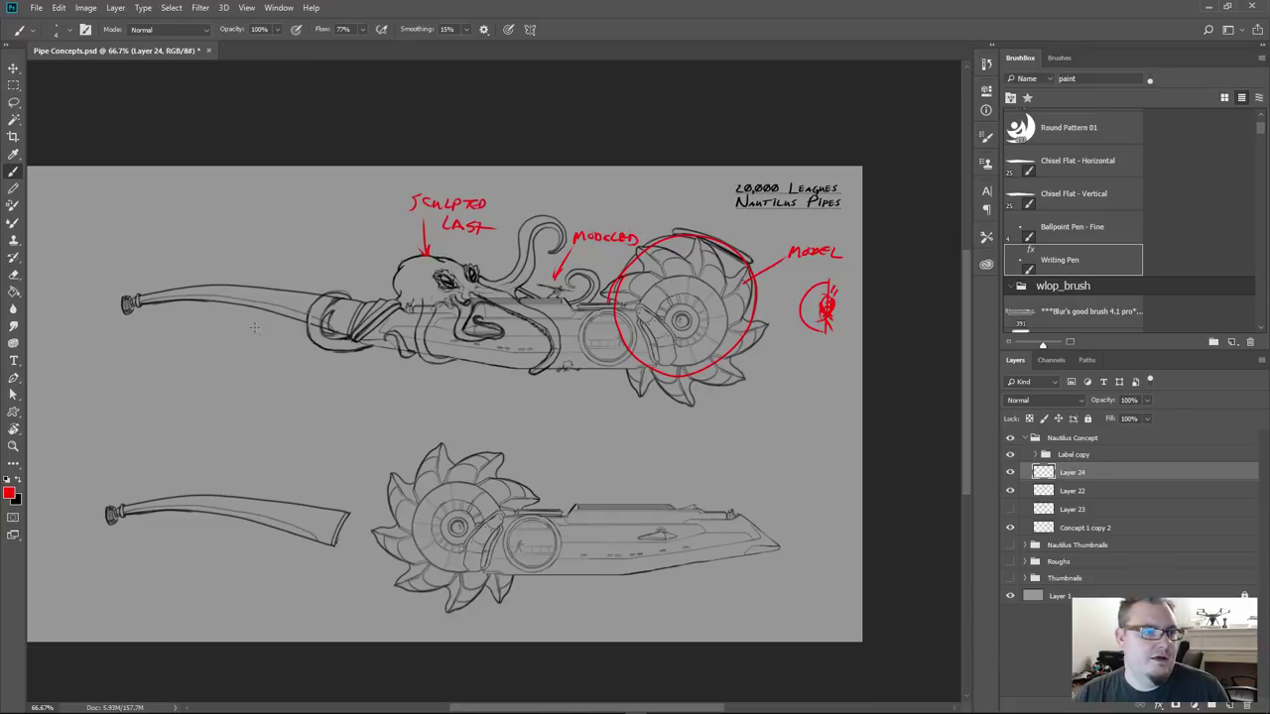
mouse_move(251, 312)
left_mouse_down()
mouse_move(241, 359)
mouse_move(249, 313)
left_mouse_up()
left_click_drag(249, 313, 254, 324)
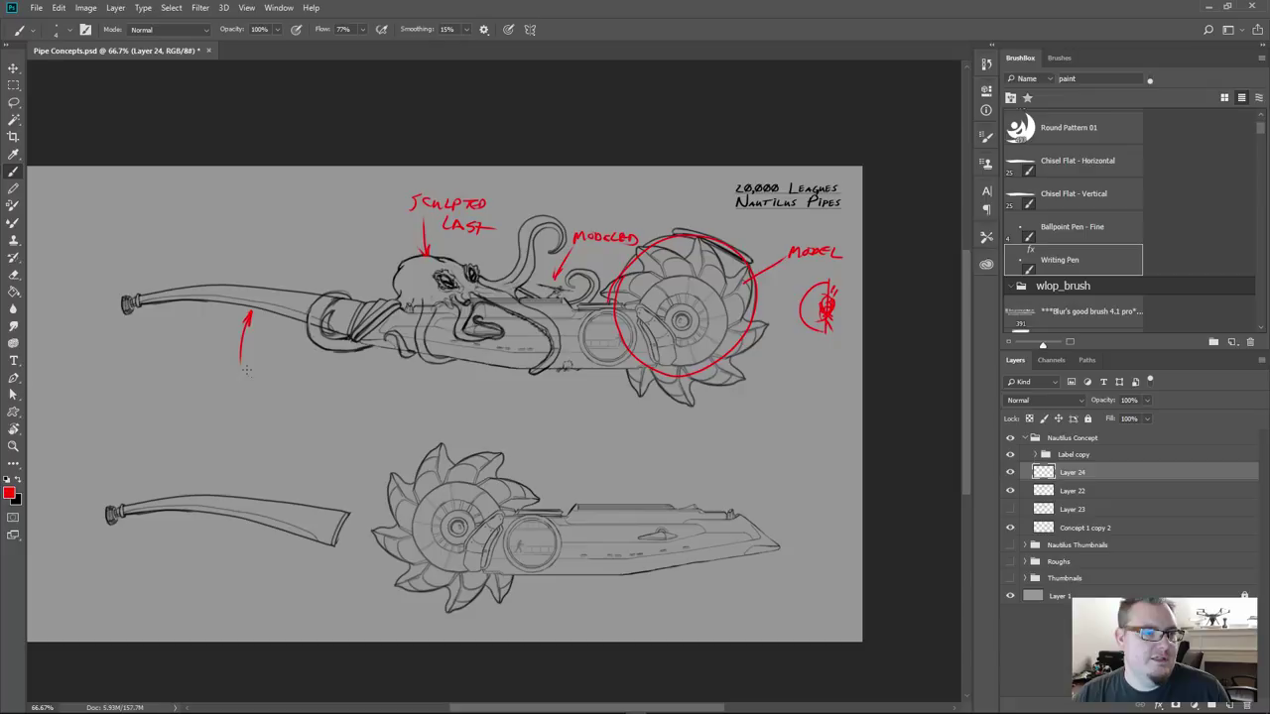
left_click_drag(243, 381, 290, 380)
Draw a red arrow up to the hull's underside and write SCULPTED beneath it
left_click_drag(472, 419, 486, 369)
mouse_move(486, 369)
left_mouse_down()
mouse_move(491, 383)
mouse_move(486, 368)
left_mouse_up()
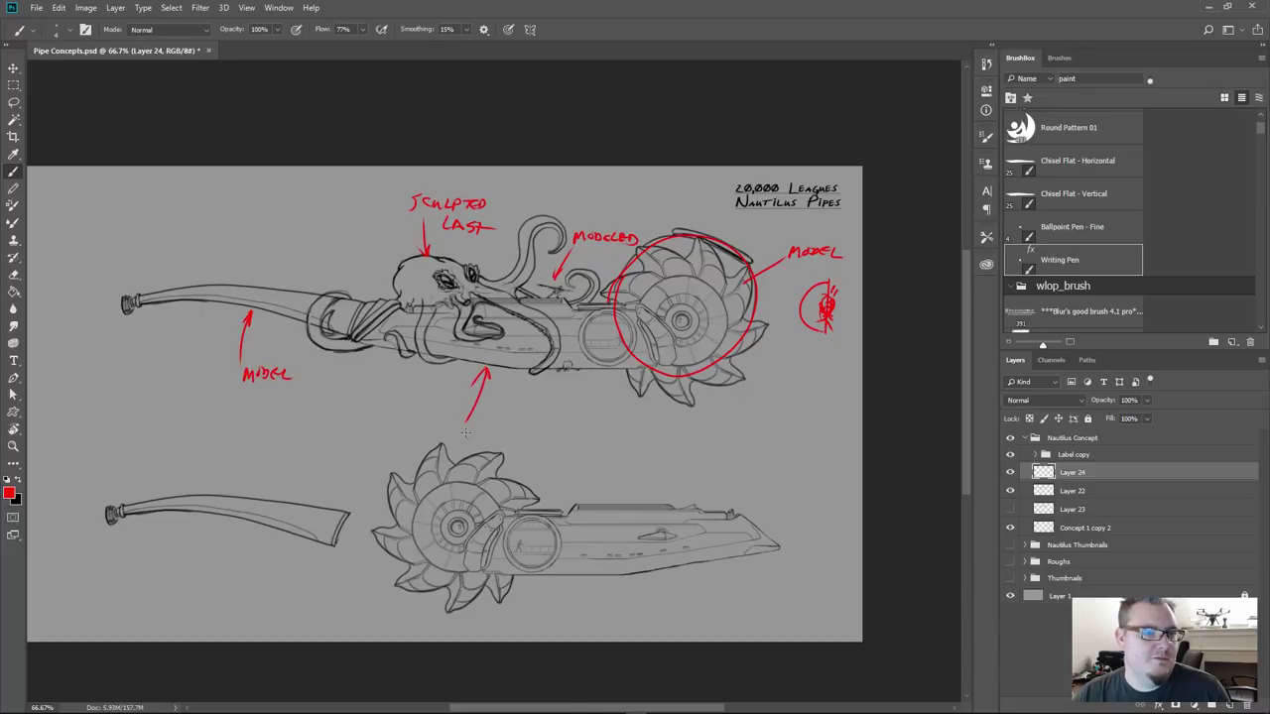
mouse_move(472, 428)
left_mouse_down()
mouse_move(460, 444)
mouse_move(473, 440)
left_mouse_up()
mouse_move(486, 428)
left_mouse_down()
mouse_move(506, 442)
mouse_move(532, 430)
left_mouse_up()
mouse_move(525, 429)
left_mouse_down()
mouse_move(525, 443)
mouse_move(551, 446)
left_mouse_up()
left_click_drag(550, 433, 552, 446)
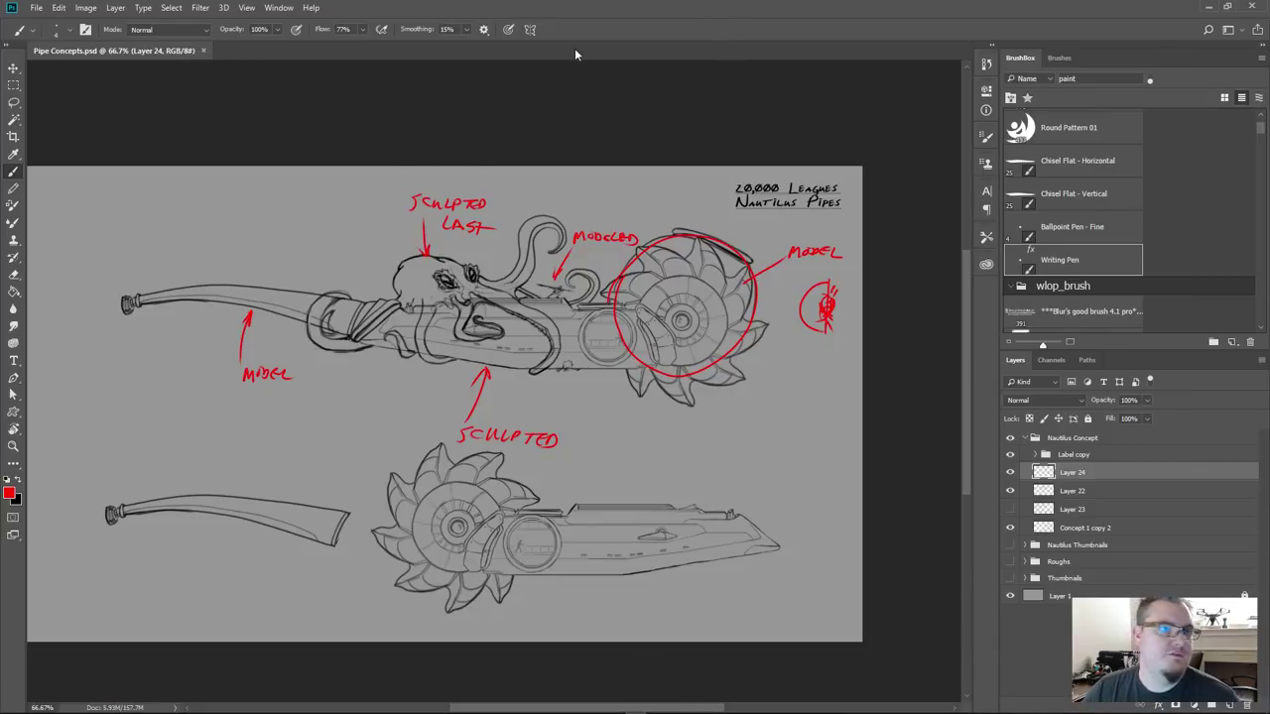
Move the Photoshop window off this screen and launch Blender
left_click(1226, 8)
left_click_drag(442, 10, 1269, 228)
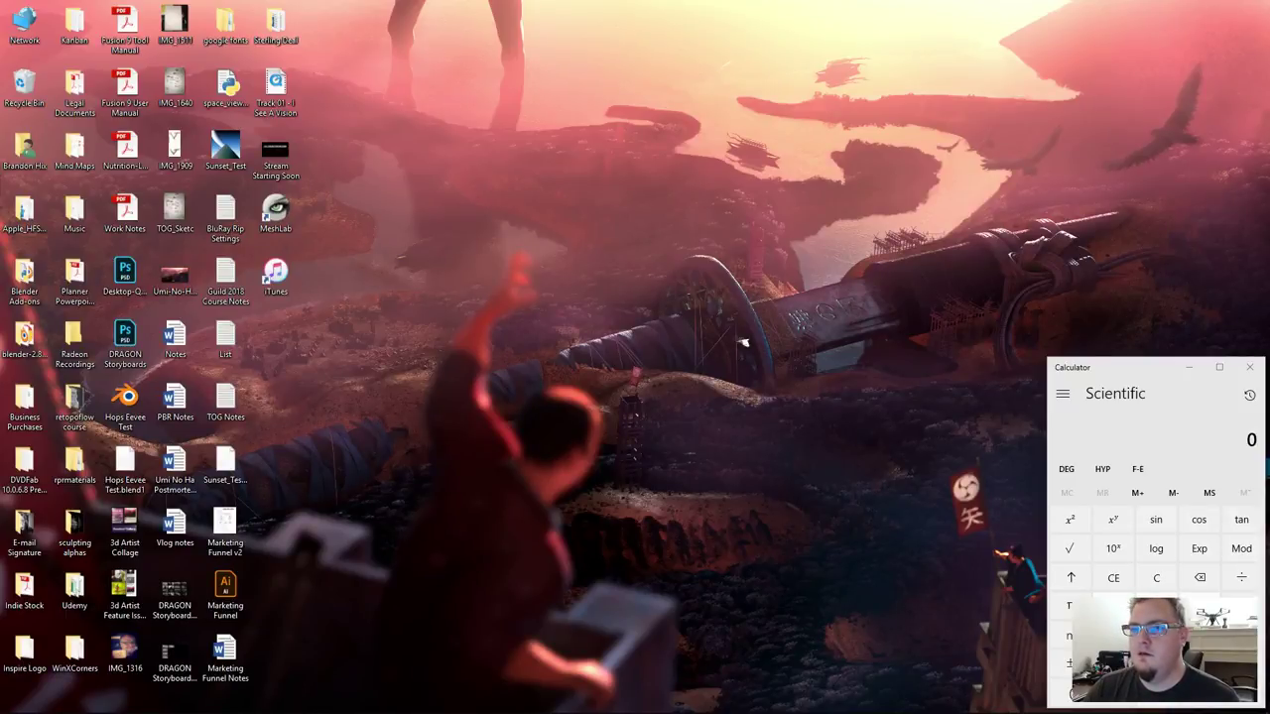
mouse_move(168, 699)
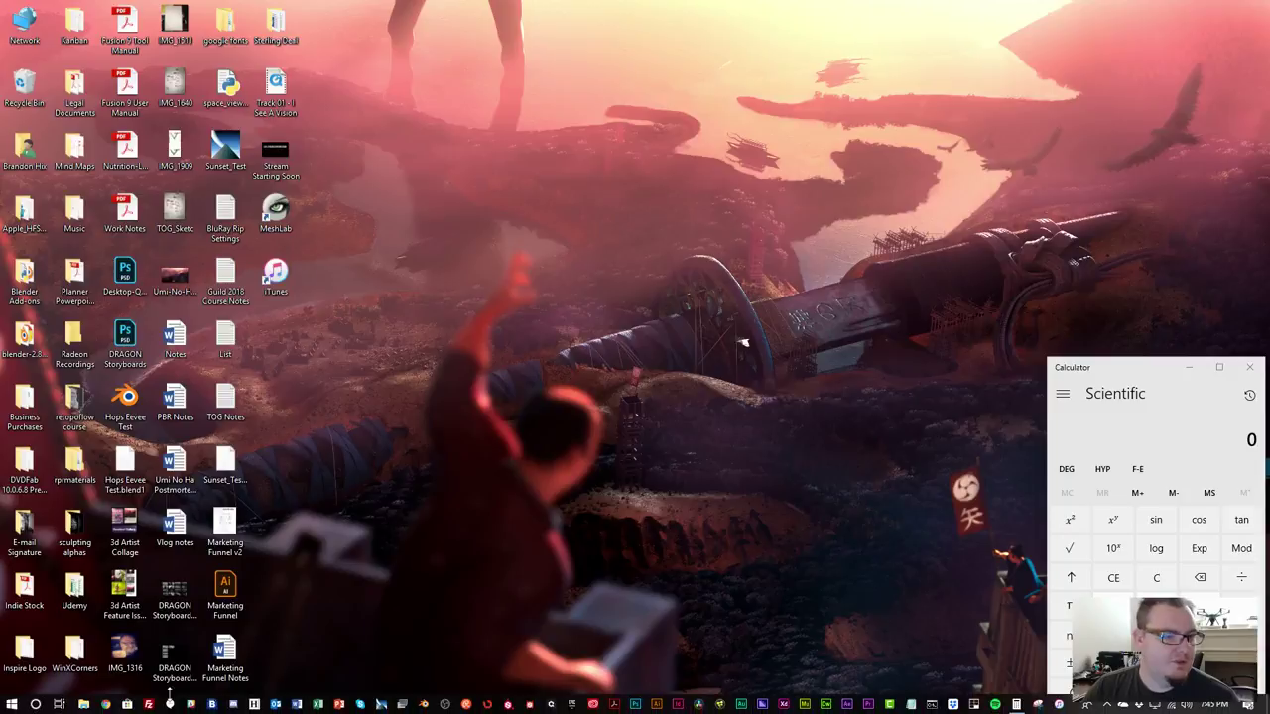
left_click(445, 705)
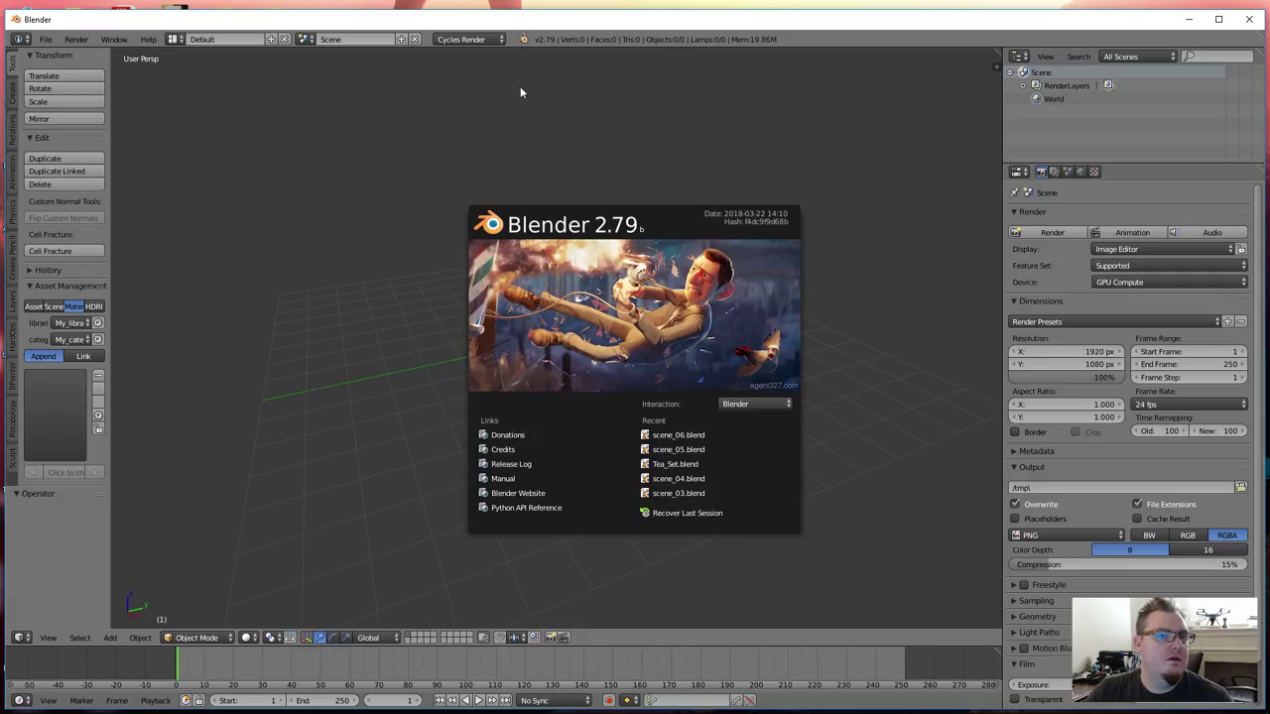
Open the recent file scene_06.blend in a maximized window and deselect all objects in the tabletop scene
left_click(684, 435)
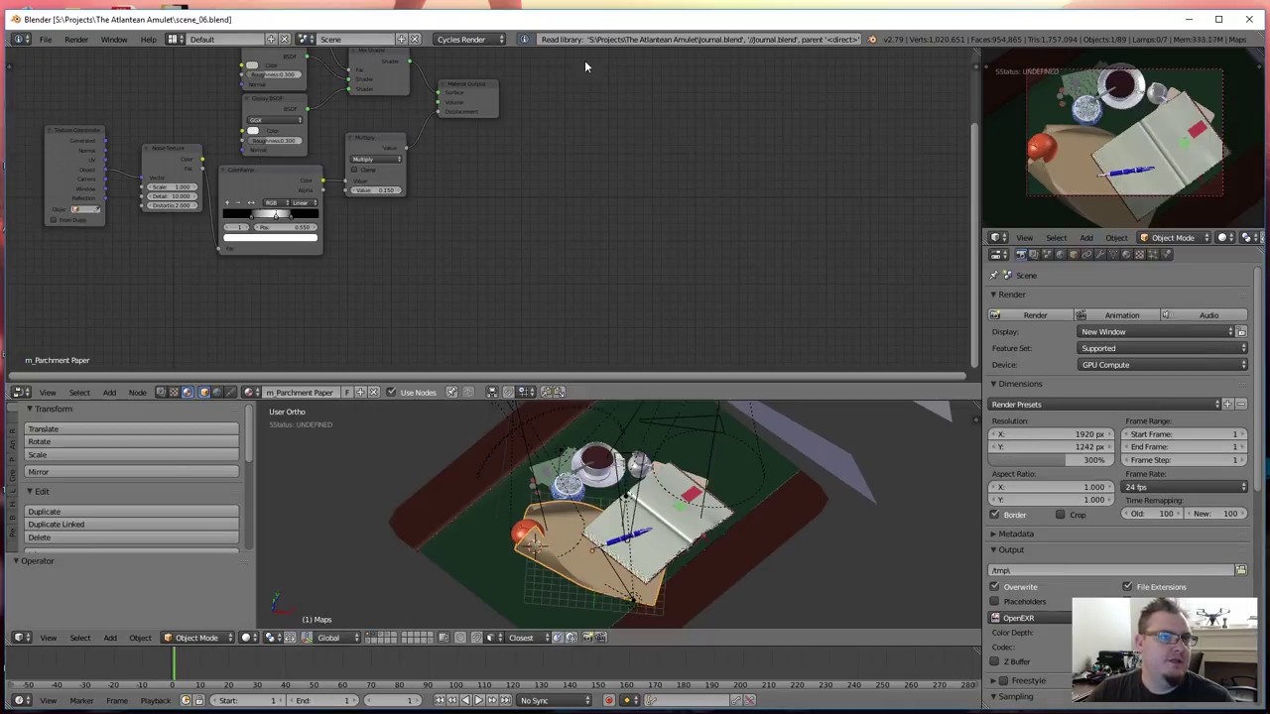
double_click(594, 22)
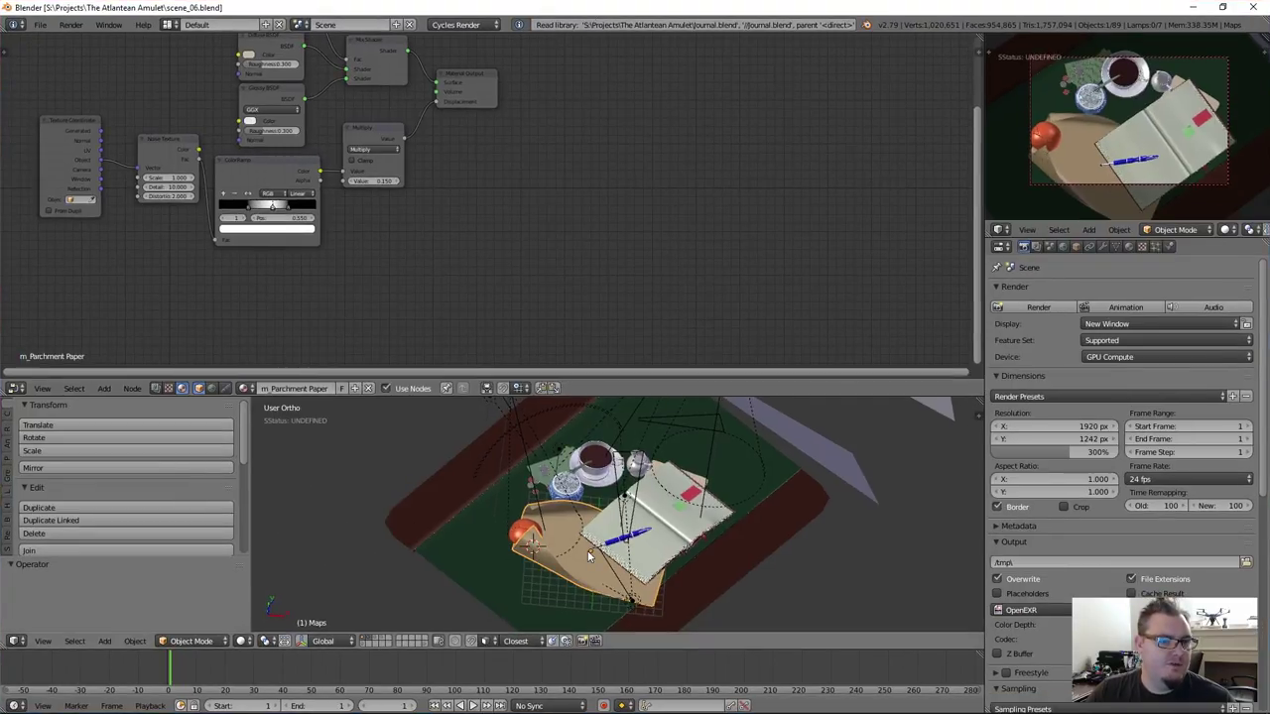
scroll(589, 550, "down", 2)
middle_click_drag(574, 560, 563, 502)
scroll(575, 534, "up", 4)
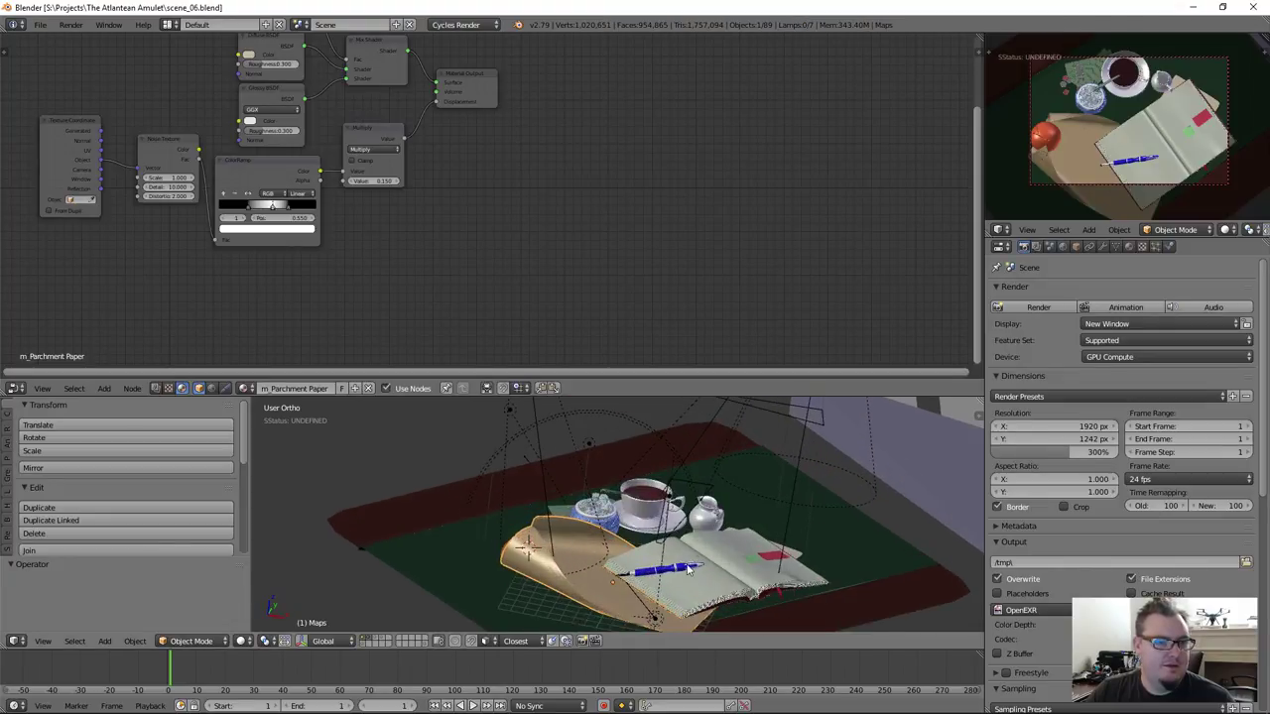
middle_click_drag(687, 568, 655, 544, "shift")
key("a")
scroll(590, 499, "down", 2)
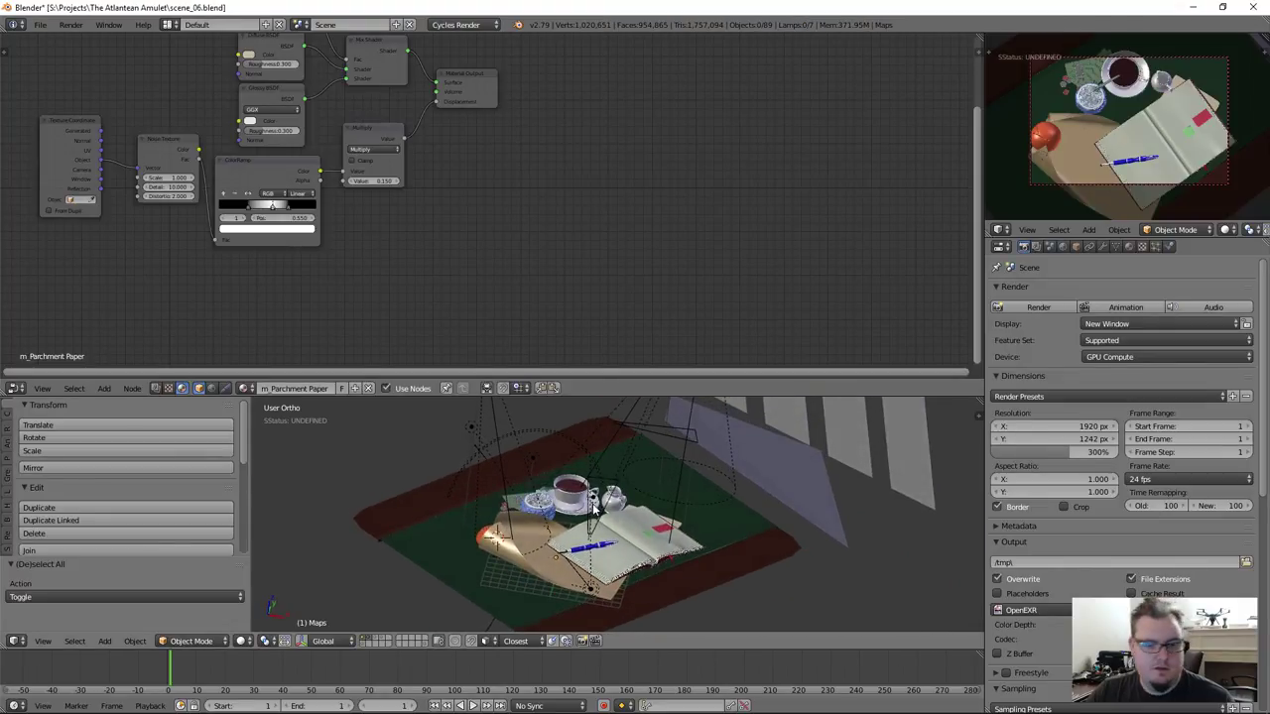
Switch the scene to layer 5 for an empty workspace
key("6")
key("5")
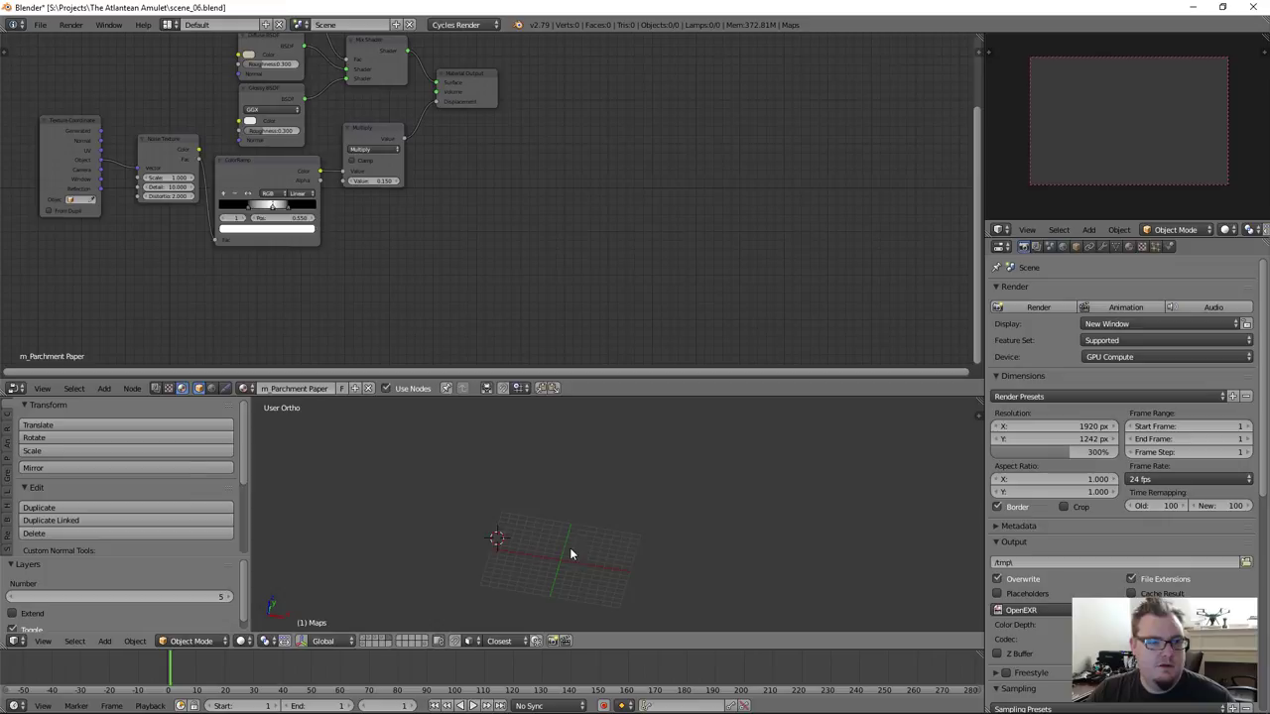
scroll(569, 548, "up", 3)
middle_click_drag(557, 553, 572, 496, "shift")
Merge the 3D viewport over the node editor, join the properties area over the camera view, and maximize the 3D viewport
left_click_drag(980, 398, 927, 238)
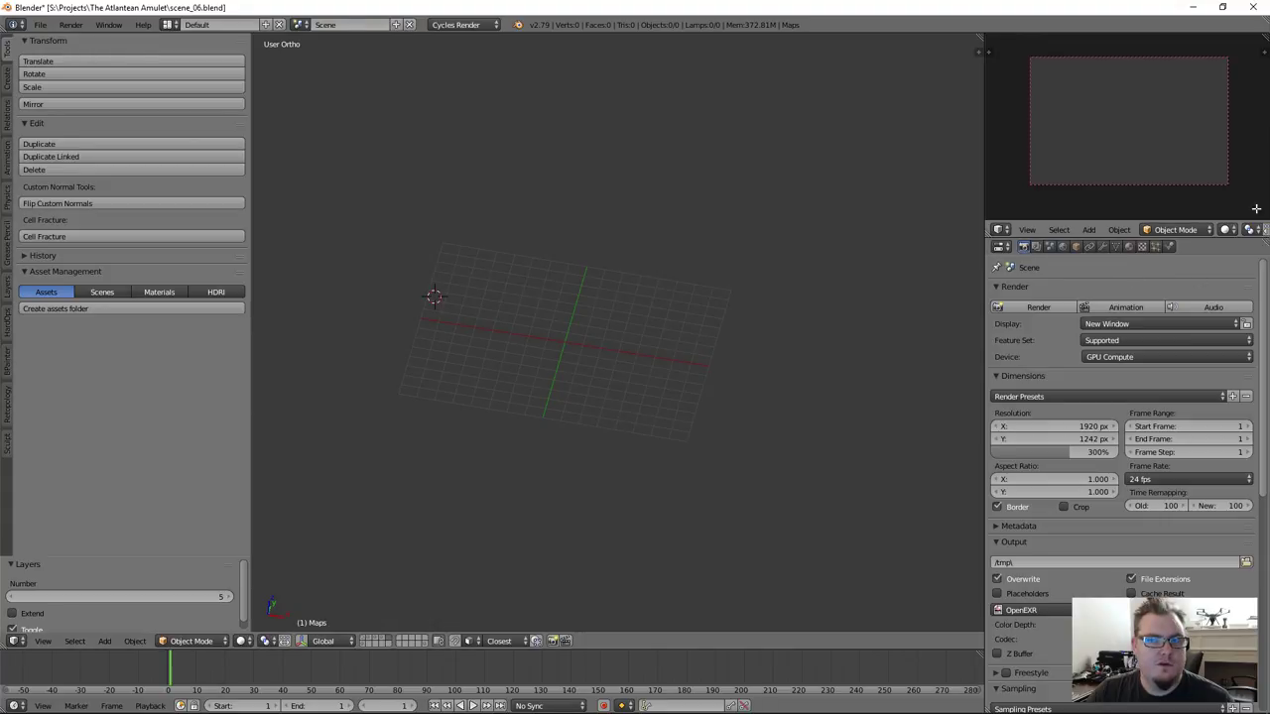
left_click_drag(1263, 242, 1215, 173)
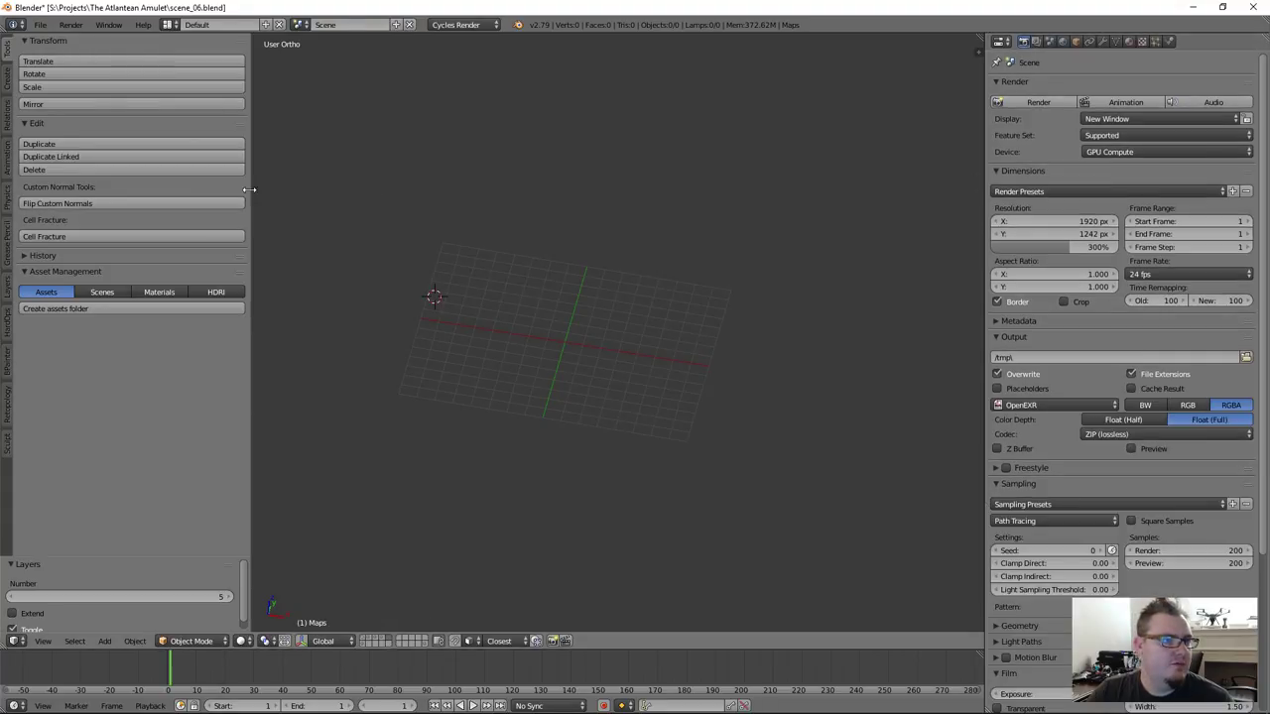
key("t")
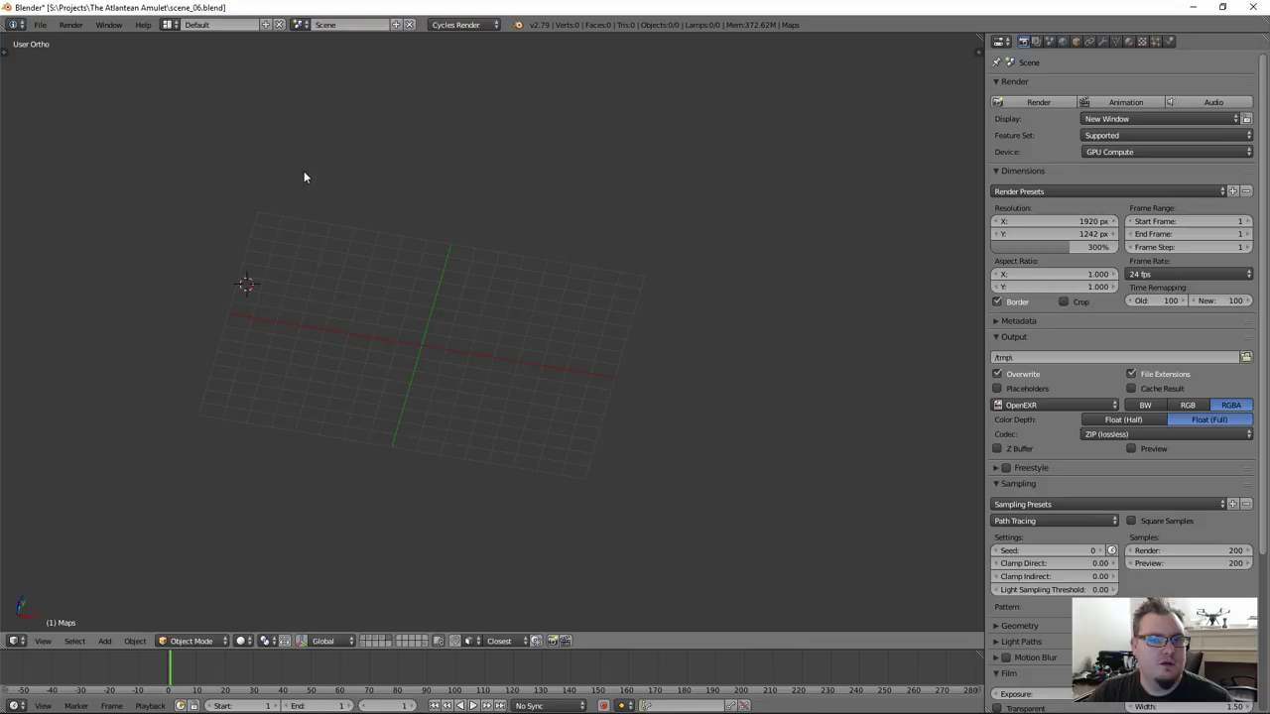
key("ctrl+space")
key("t")
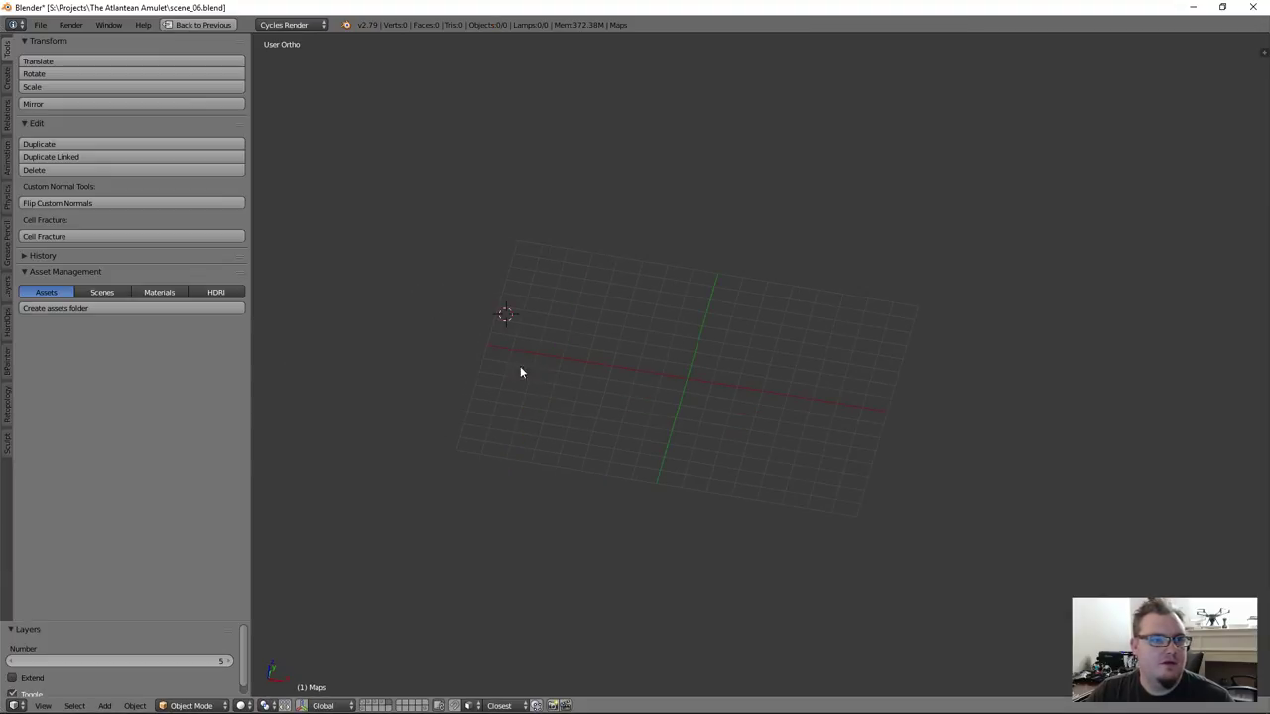
Reset the 3D cursor to the world origin and start adding a mesh primitive in front view
key("shift+c")
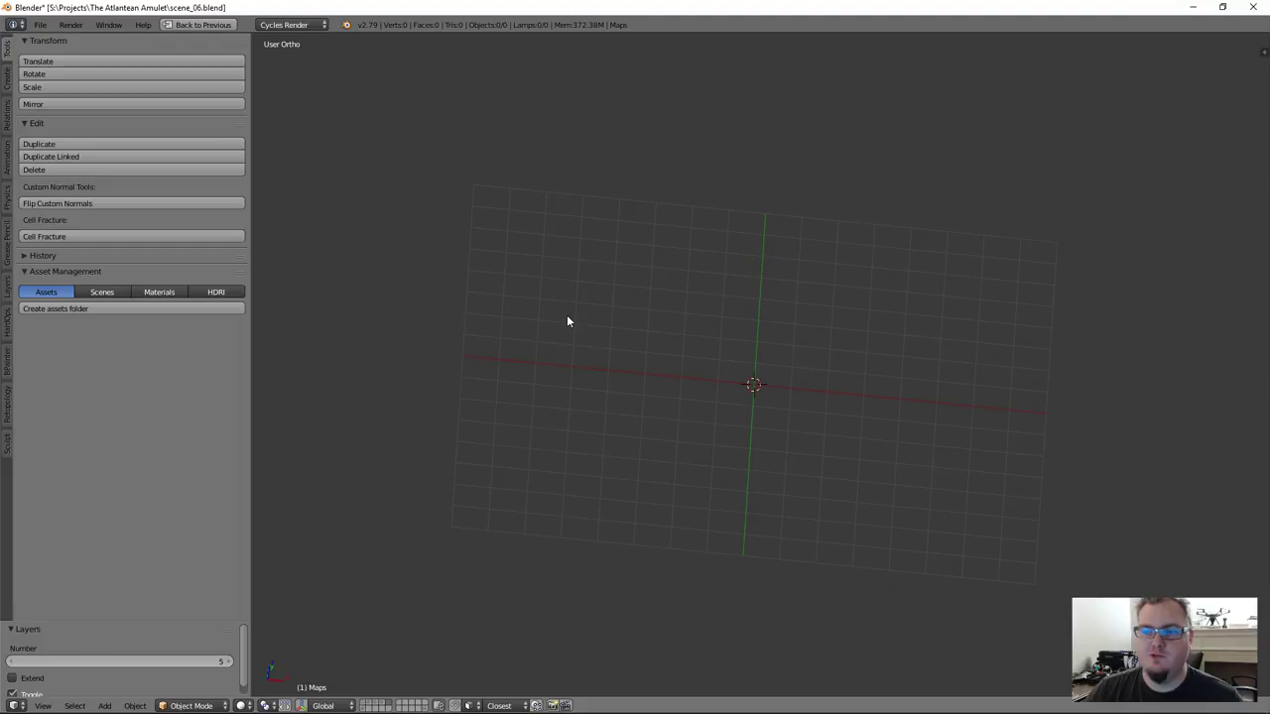
key("KP_1")
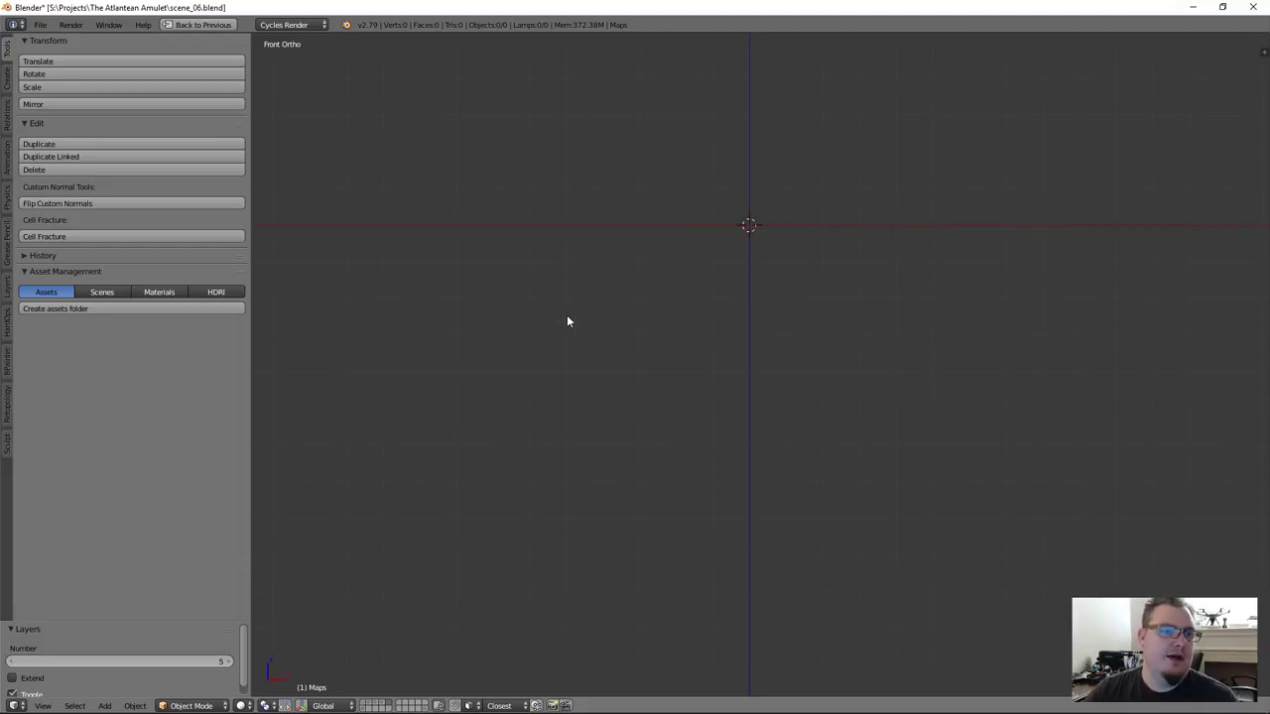
key("shift+a")
mouse_move(611, 257)
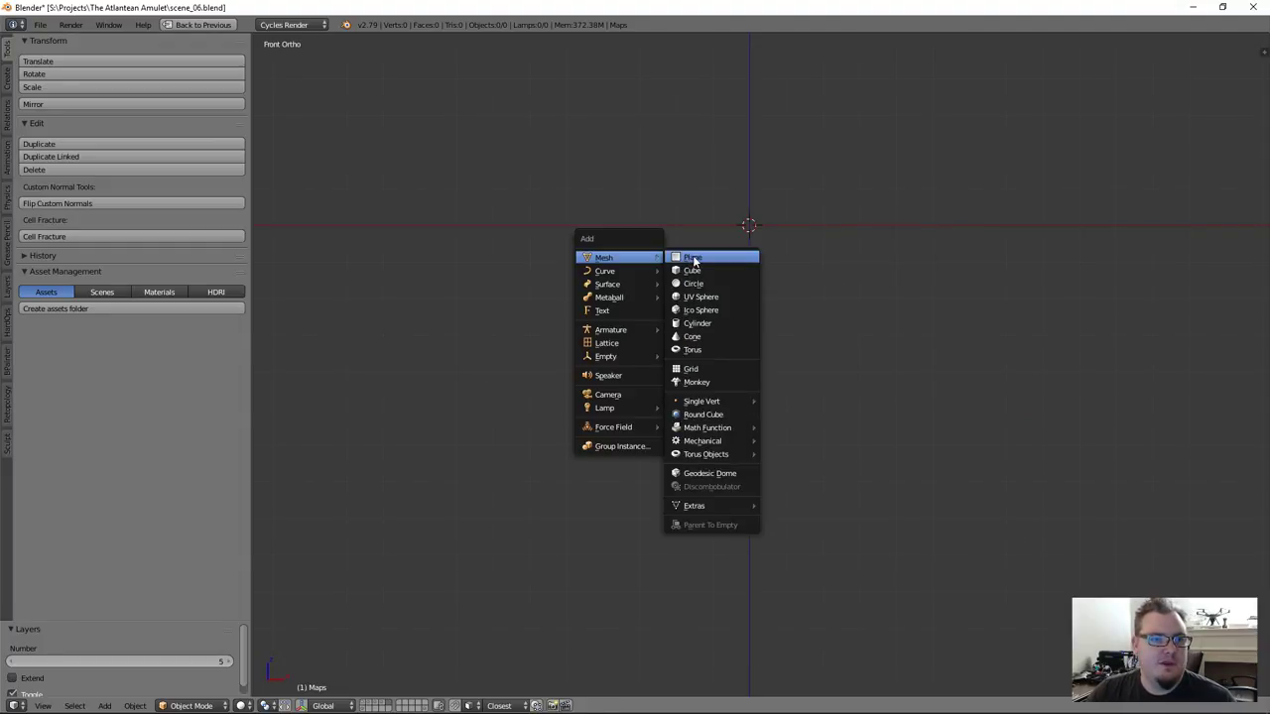
Add a plane mesh at the origin and view its single face in Edit Mode before returning to Object Mode
left_click(694, 260)
middle_click_drag(784, 296, 757, 321)
scroll(711, 390, "up", 6)
key("Tab")
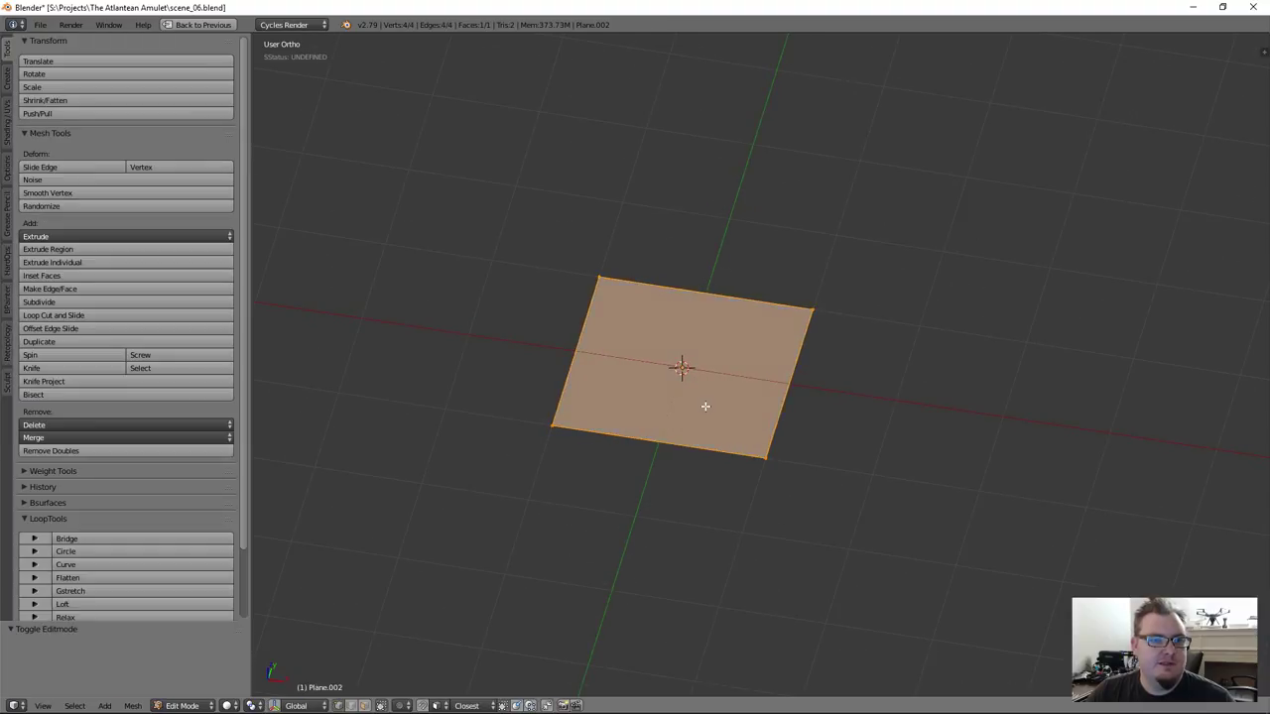
scroll(706, 407, "up", 2)
scroll(706, 405, "down", 1)
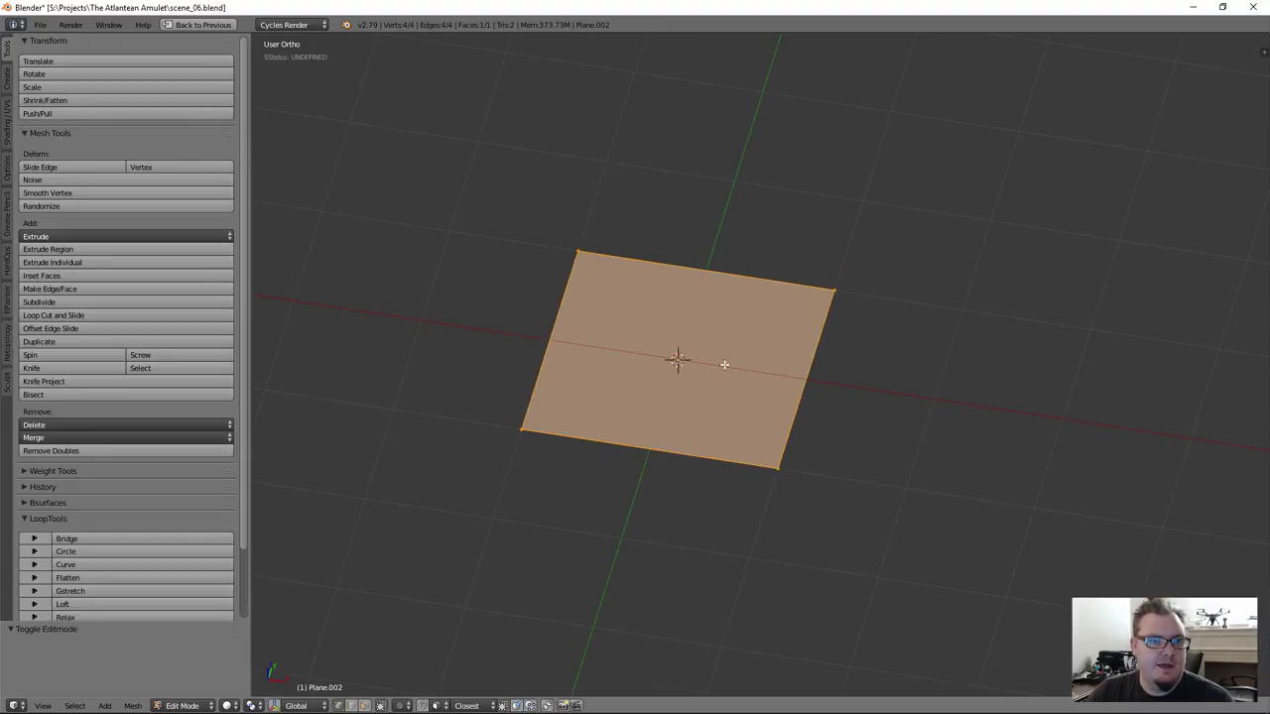
key("Tab")
Add a cone and move it off the plane by about 1.64 in X, 1.48 in Y and 1.13 in Z
key("shift+a")
mouse_move(718, 367)
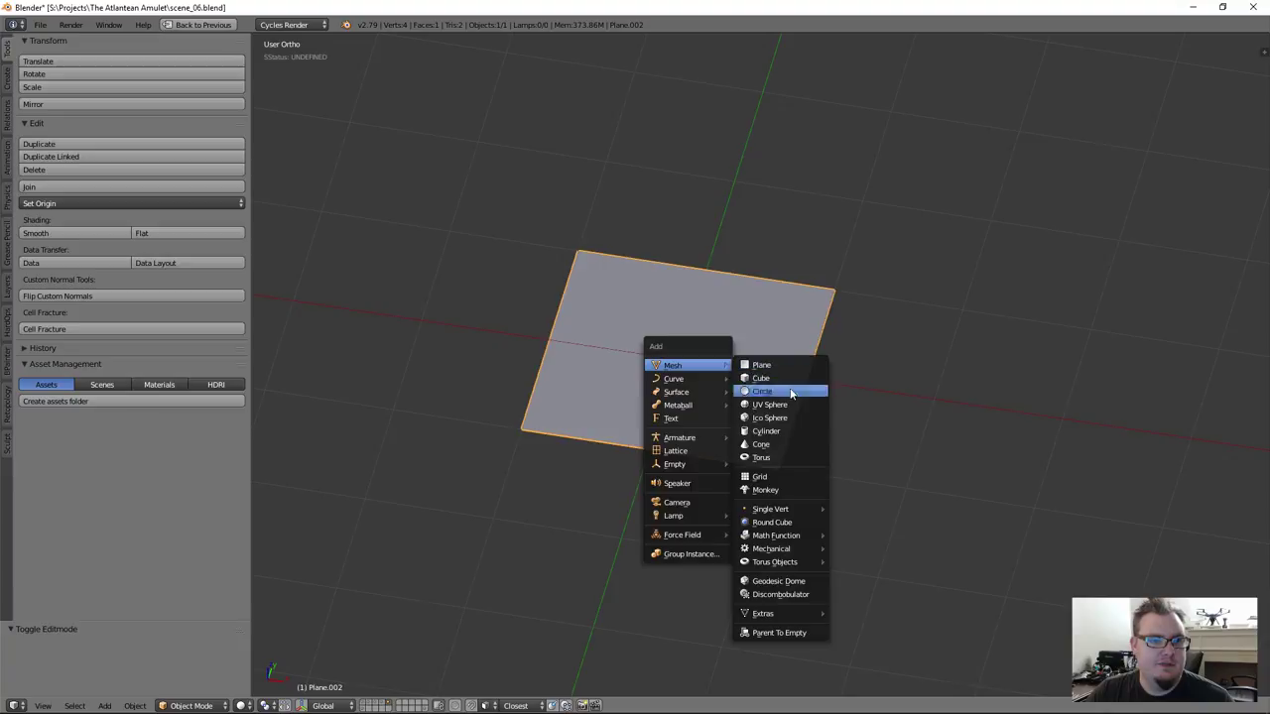
left_click(809, 447)
right_click_drag(680, 442, 932, 236)
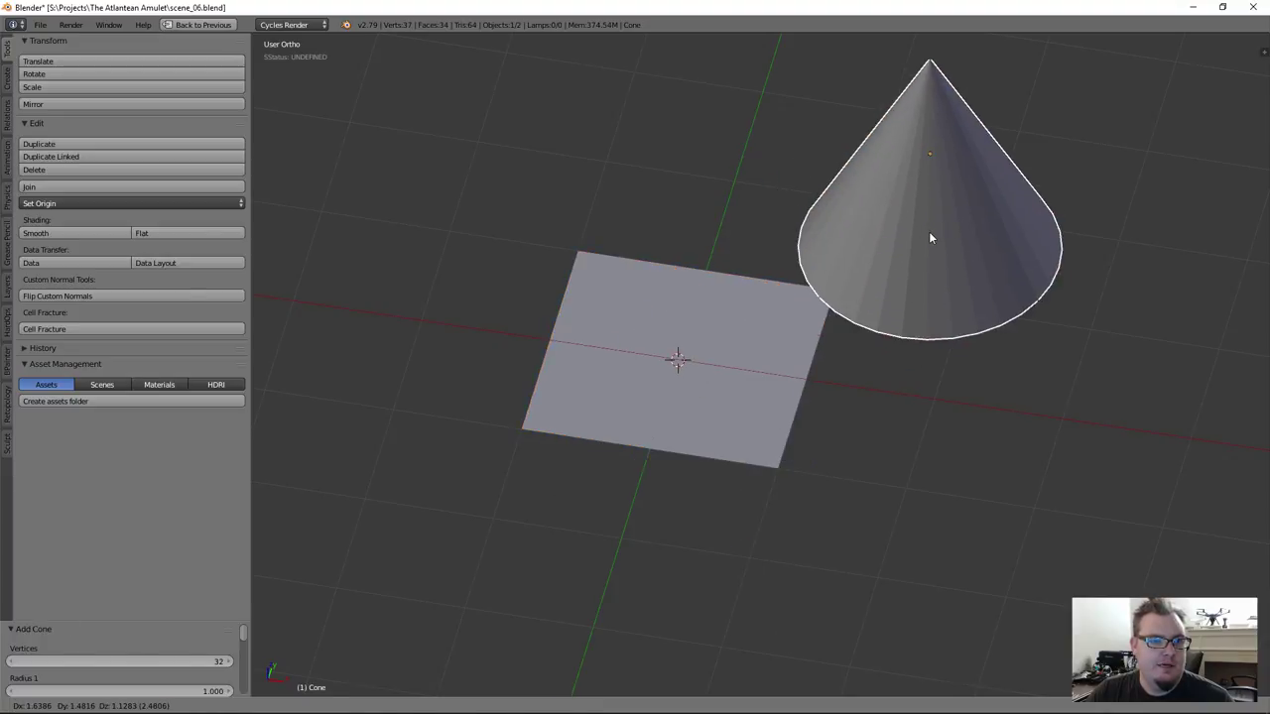
Add a UV sphere and move it to the plane's other side, about -2.03 in X, 0.35 in Y and 0.81 in Z
key("shift+a")
mouse_move(801, 323)
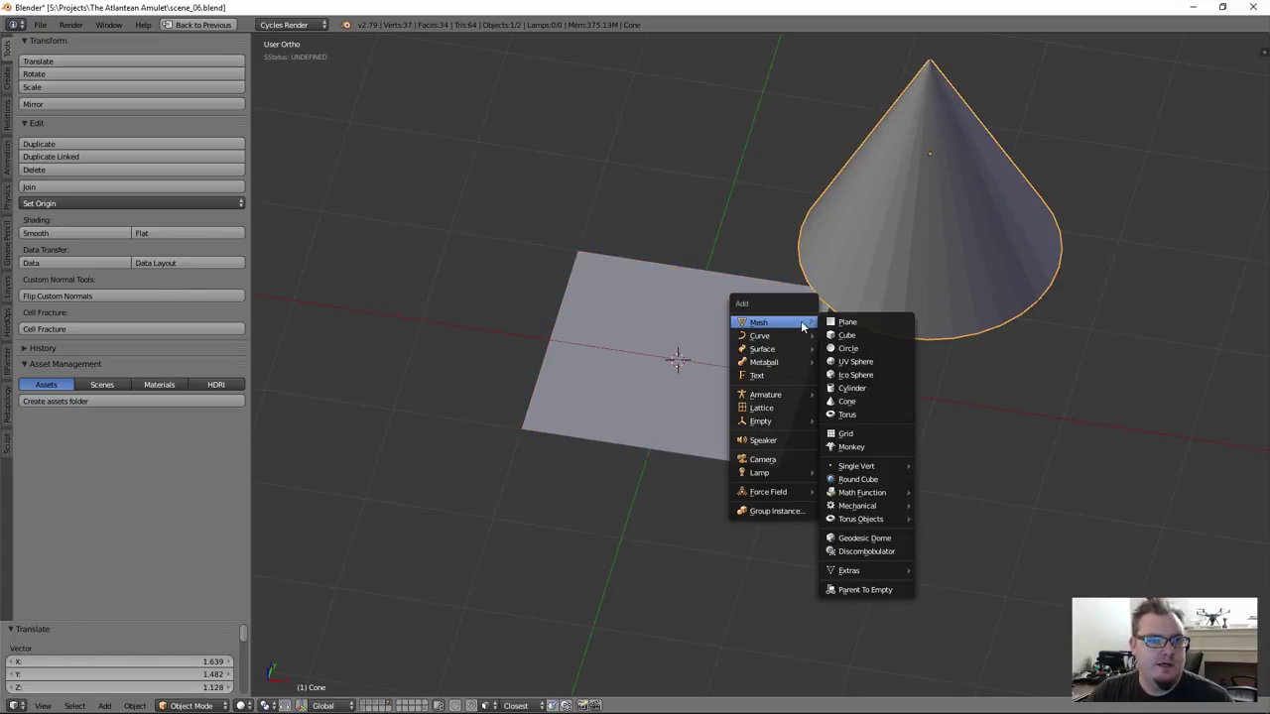
left_click(859, 363)
right_click_drag(769, 355, 517, 200)
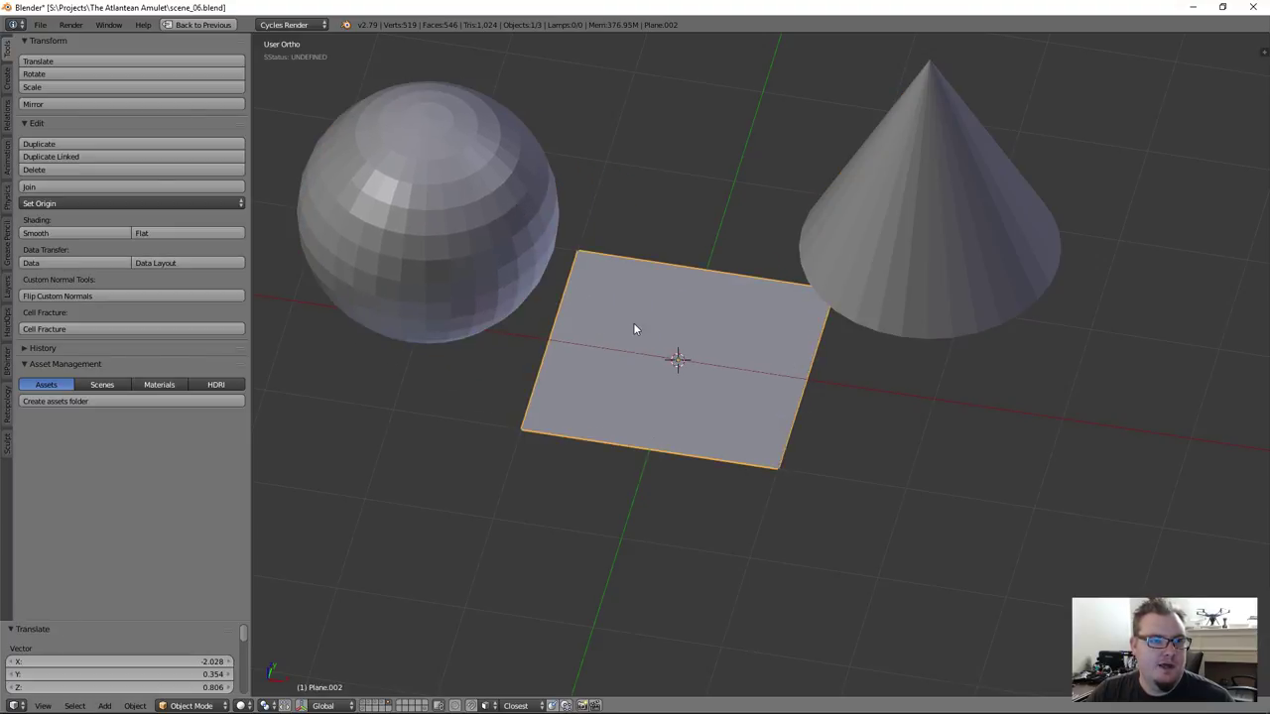
Inset the plane's face by about 0.71 and extrude the small inner face upward into a tall block
right_click(689, 372)
key("Tab")
key("i")
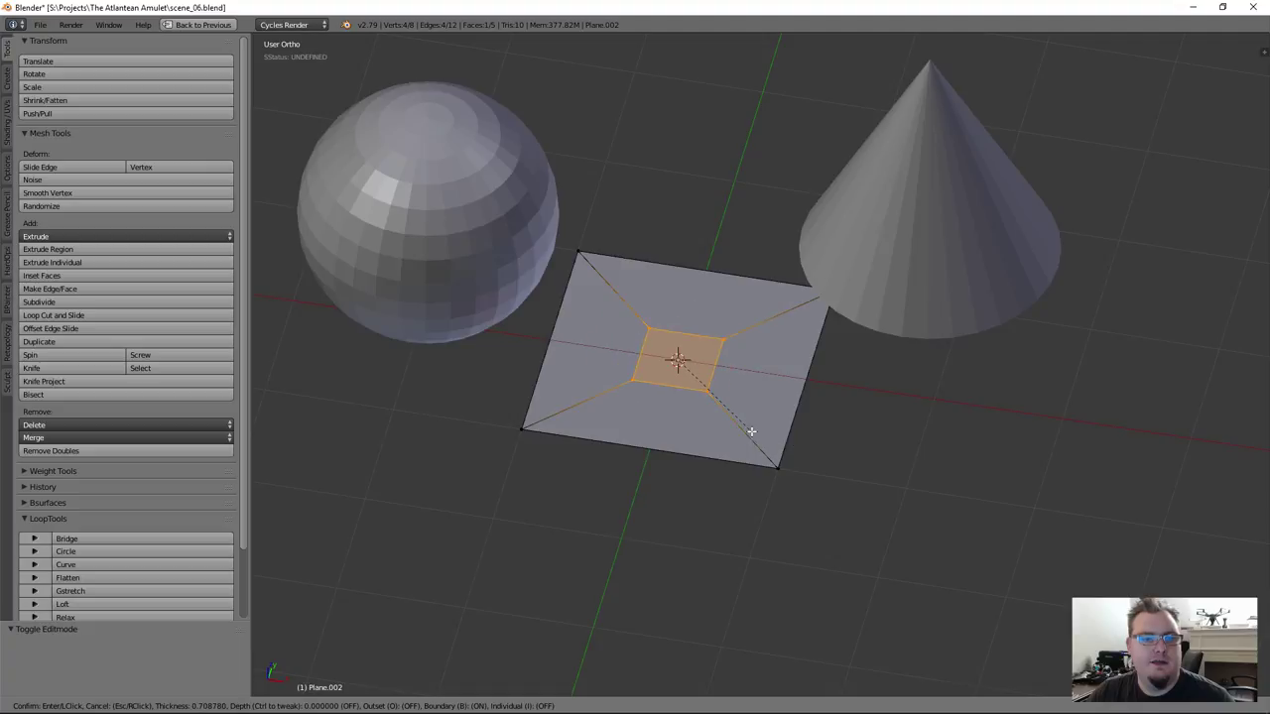
left_click(754, 433)
key("e")
left_click(702, 294)
key("Tab")
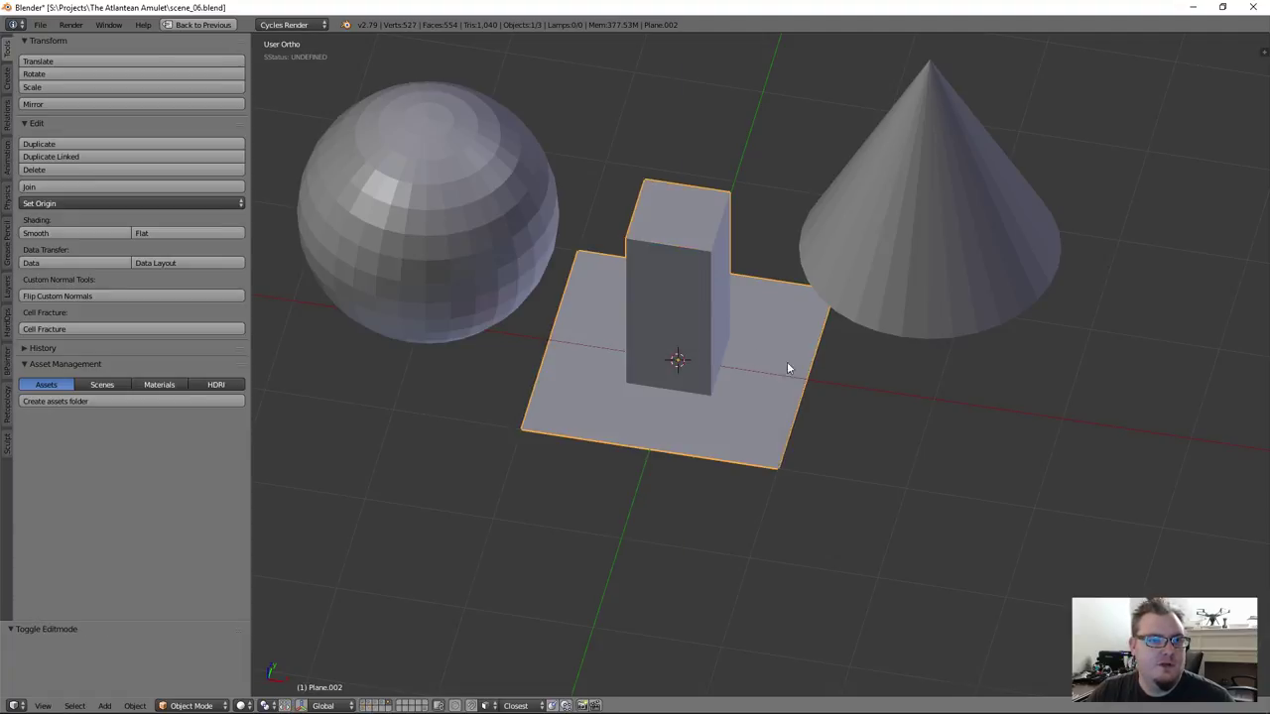
Select the cone's bottom face in face select mode and extrude it downward into a short rim
scroll(793, 327, "down", 3)
right_click(823, 288)
key("Tab")
middle_click_drag(898, 281, 842, 374)
key("ctrl+Tab")
left_click(842, 395)
right_click(842, 373)
key("e")
left_click(987, 495)
Extrude and scale the cone's bottom face inward to a smaller circle, and extrude that circle down into a short neck
key("e")
key("s")
left_click(1000, 462)
key("e")
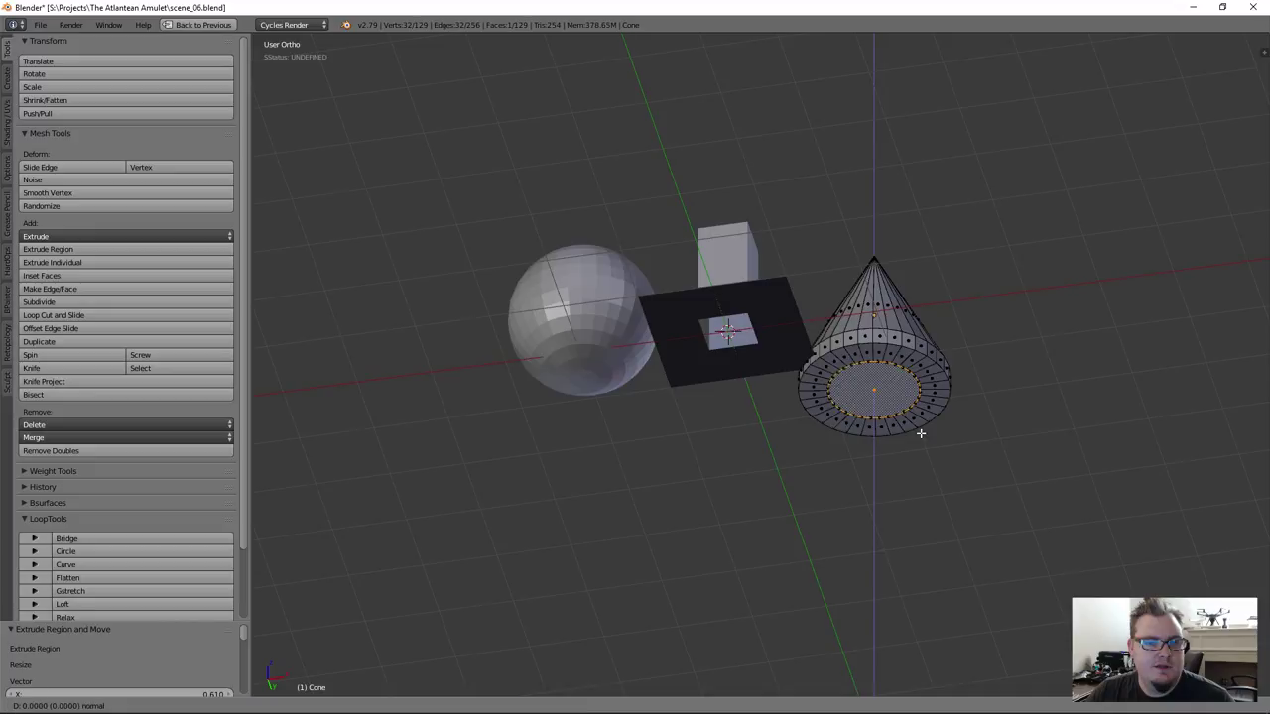
left_click(914, 453)
Extrude and scale the neck's end face outward past the rim, and extrude it down along Z into a thick cylinder
key("e")
key("s")
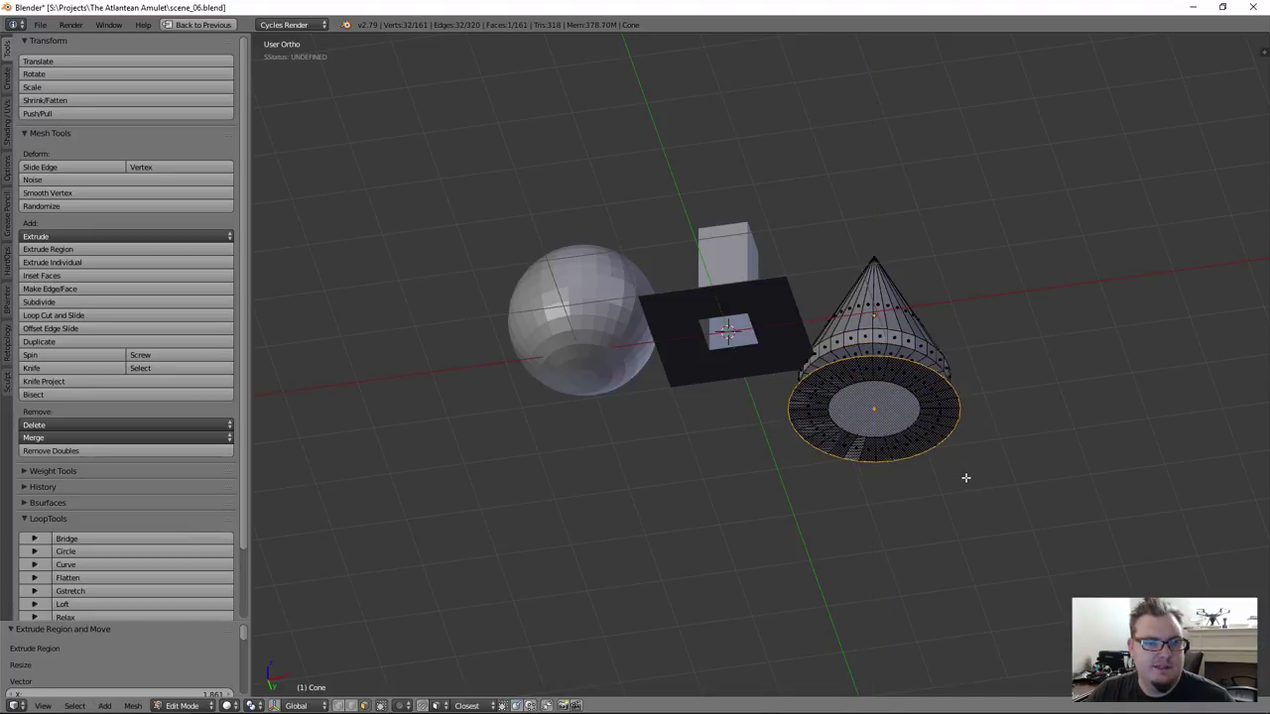
left_click(966, 476)
key("e")
key("z")
left_click(955, 566)
middle_click_drag(783, 287, 882, 397)
key("Tab")
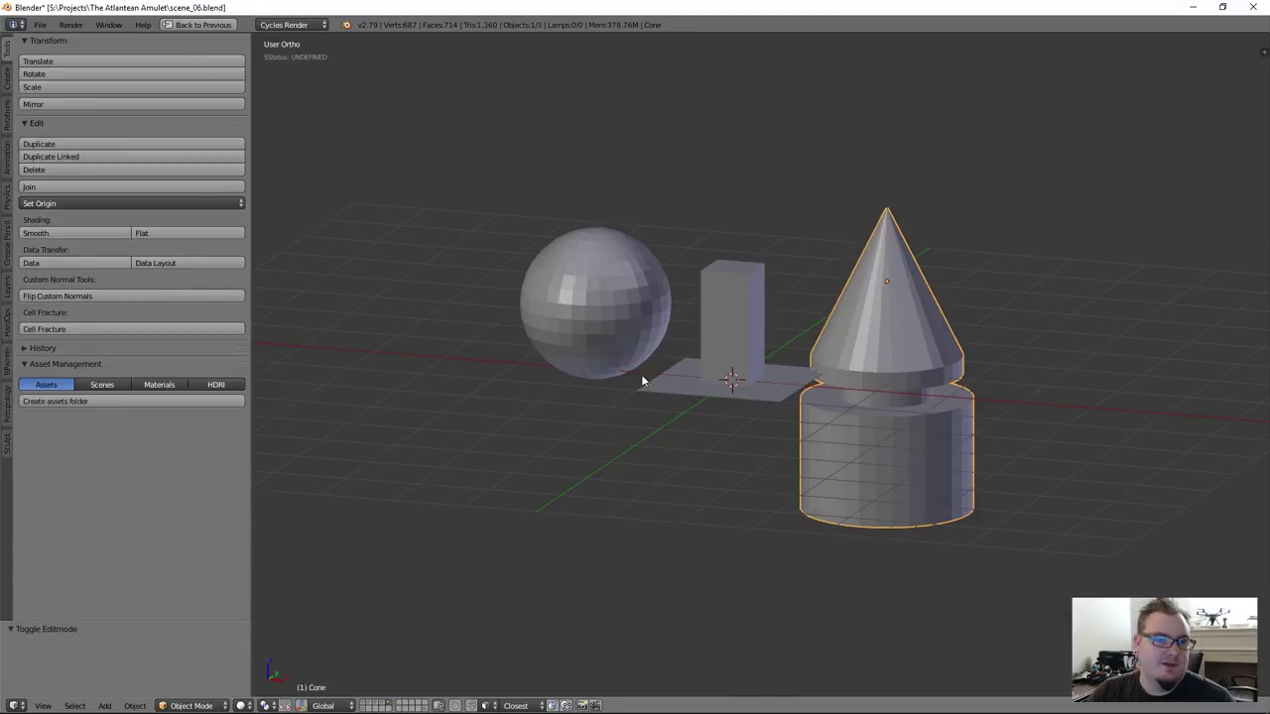
Look over the three objects and examine the sphere's face layout in Edit Mode
middle_click_drag(670, 329, 752, 378)
key("a")
key("a")
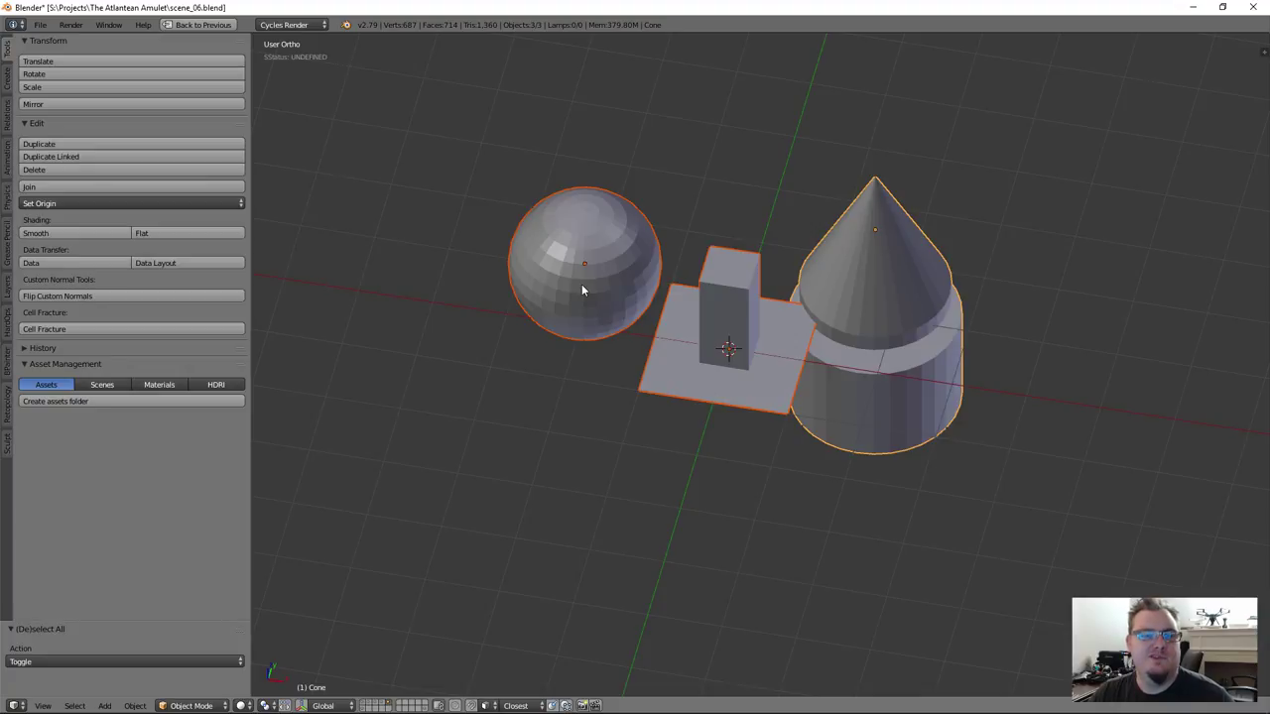
right_click(597, 328)
middle_click_drag(614, 297, 570, 345)
key("Tab")
scroll(579, 301, "up", 3)
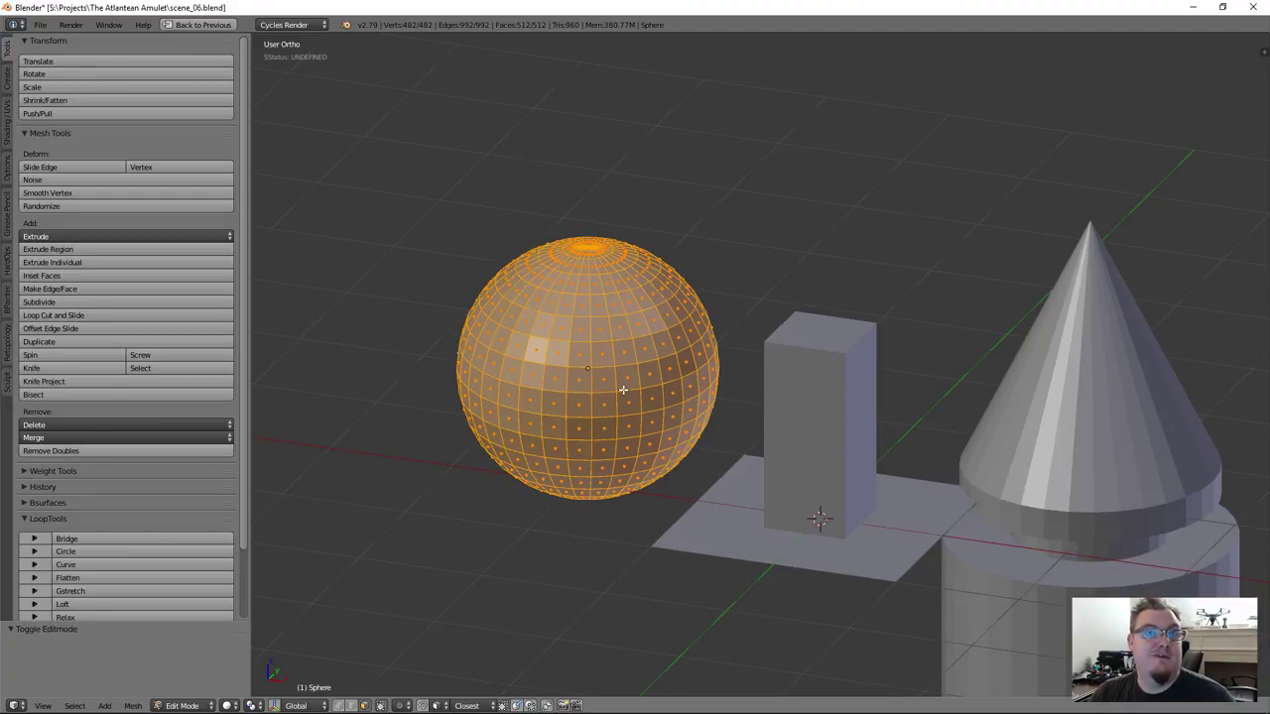
scroll(623, 389, "down", 4)
key("Tab")
Select the sphere, the plane and the cone models and delete them all
middle_click_drag(754, 432, 713, 391)
key("a")
key("a")
key("x")
left_click(713, 391)
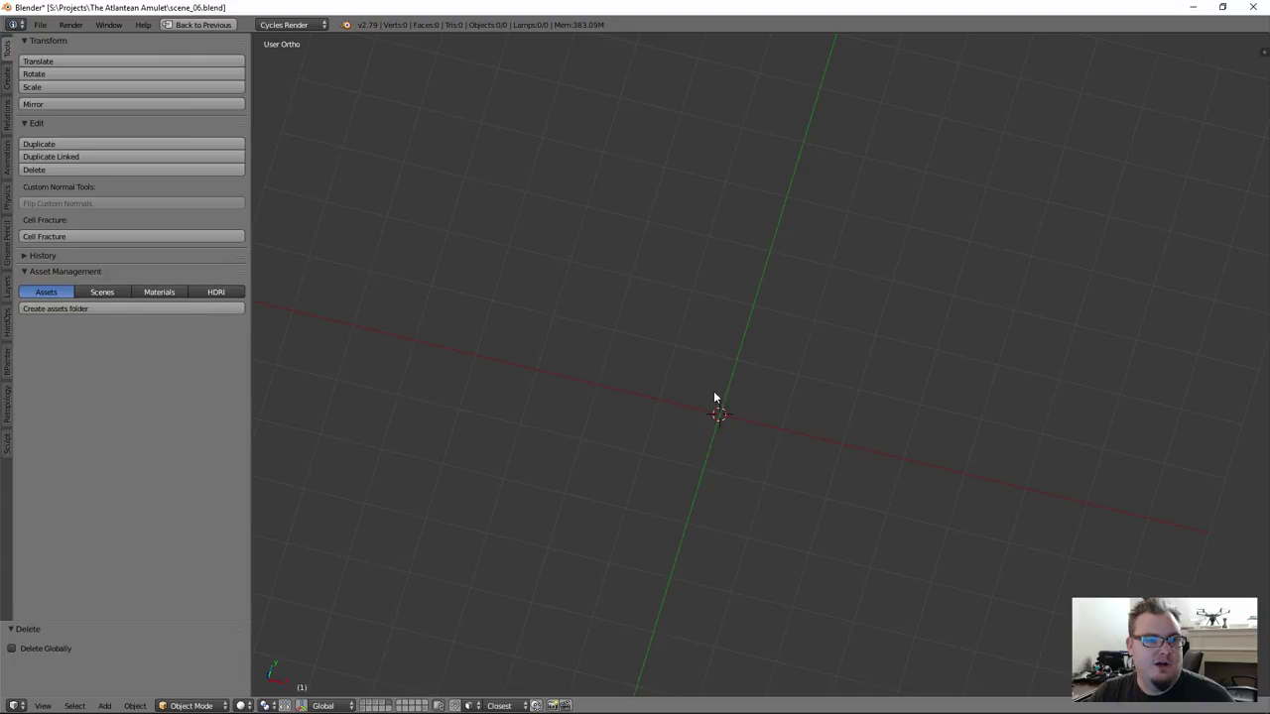
Add a cube mesh with radius 1.000 at the origin
key("shift+a")
mouse_move(676, 324)
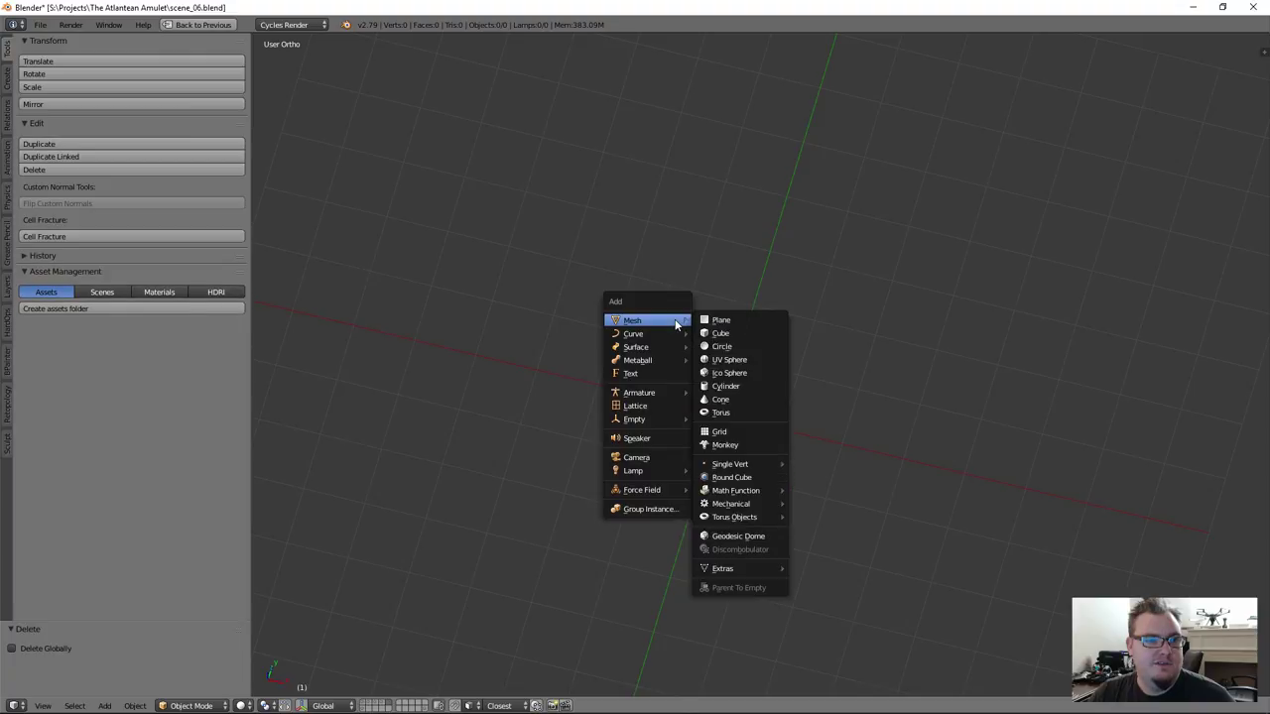
left_click(748, 335)
middle_click_drag(717, 461, 721, 408)
scroll(721, 408, "up", 6)
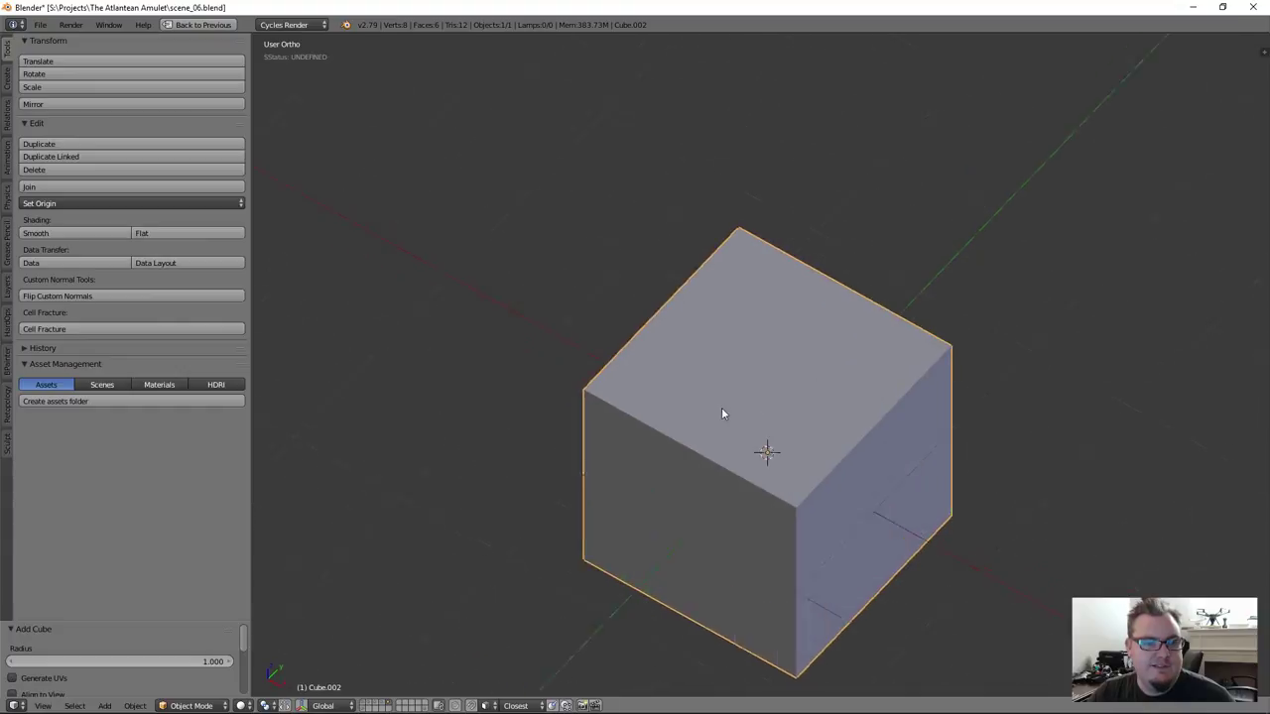
middle_click_drag(780, 477, 718, 389, "shift")
scroll(700, 382, "down", 6)
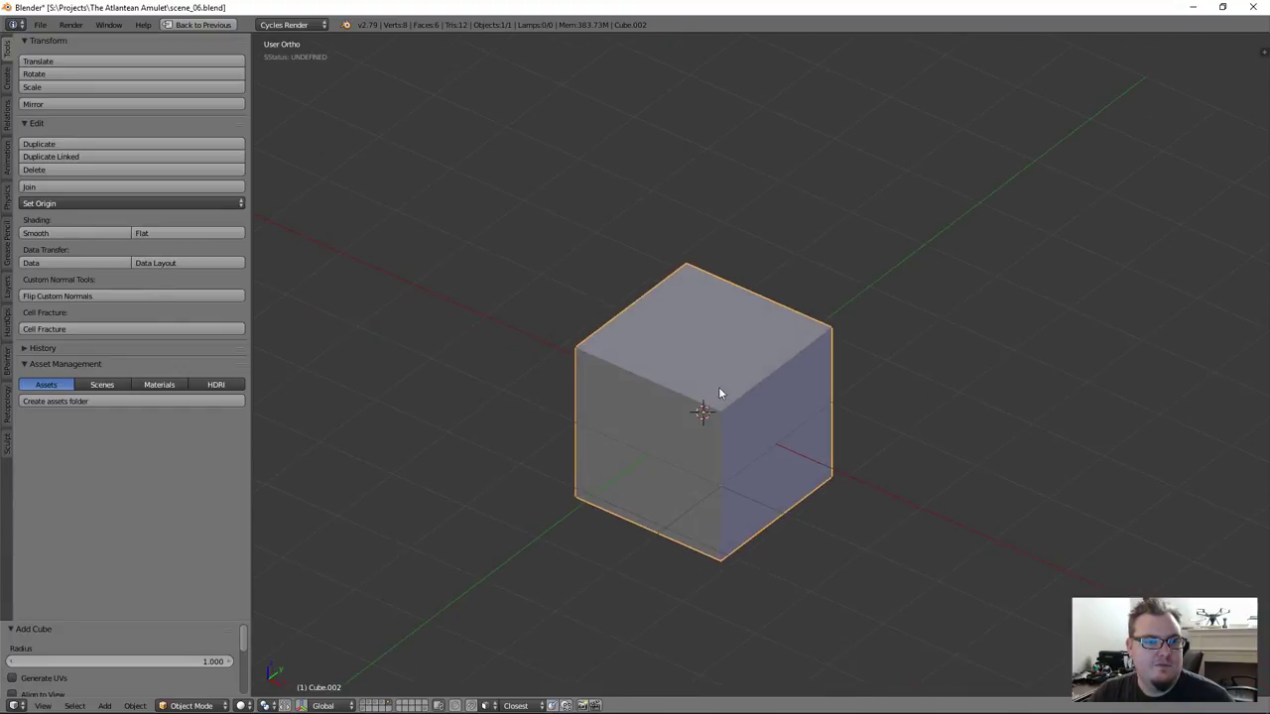
Restore the full screen layout, give the cube a level 1 subdivision surface modifier and apply it
key("shift+space")
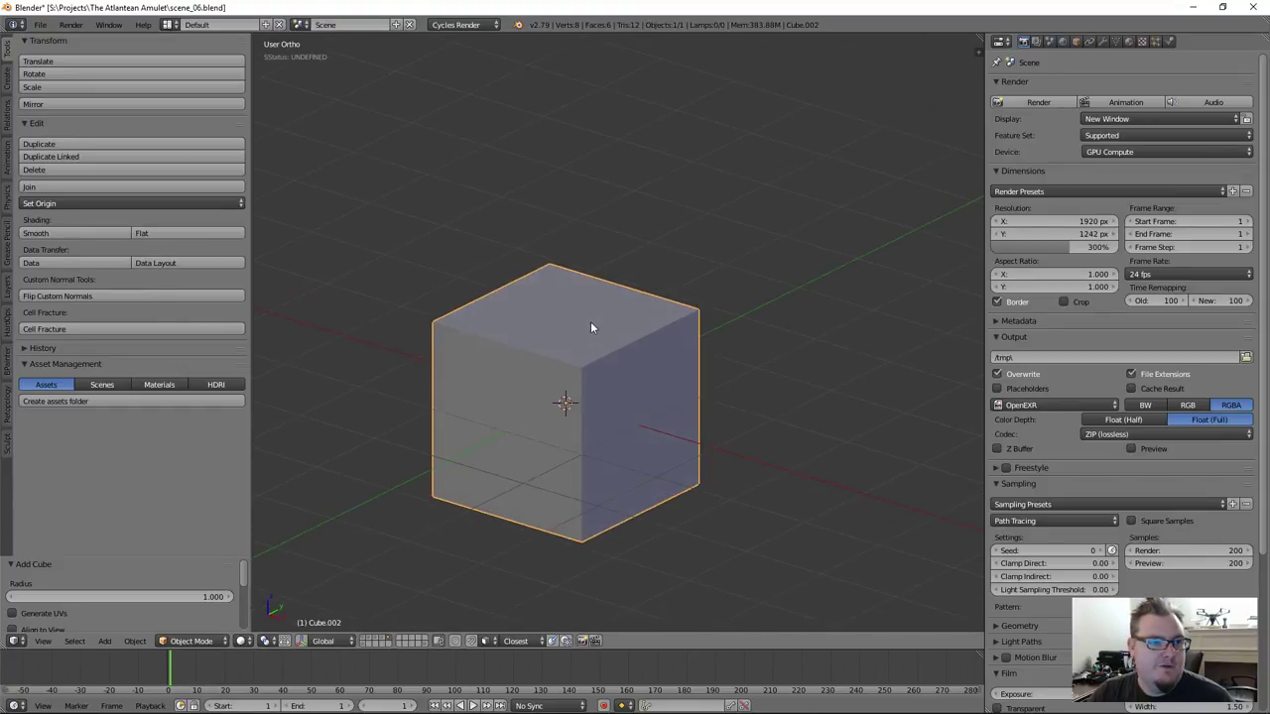
key("ctrl+3")
key("ctrl+1")
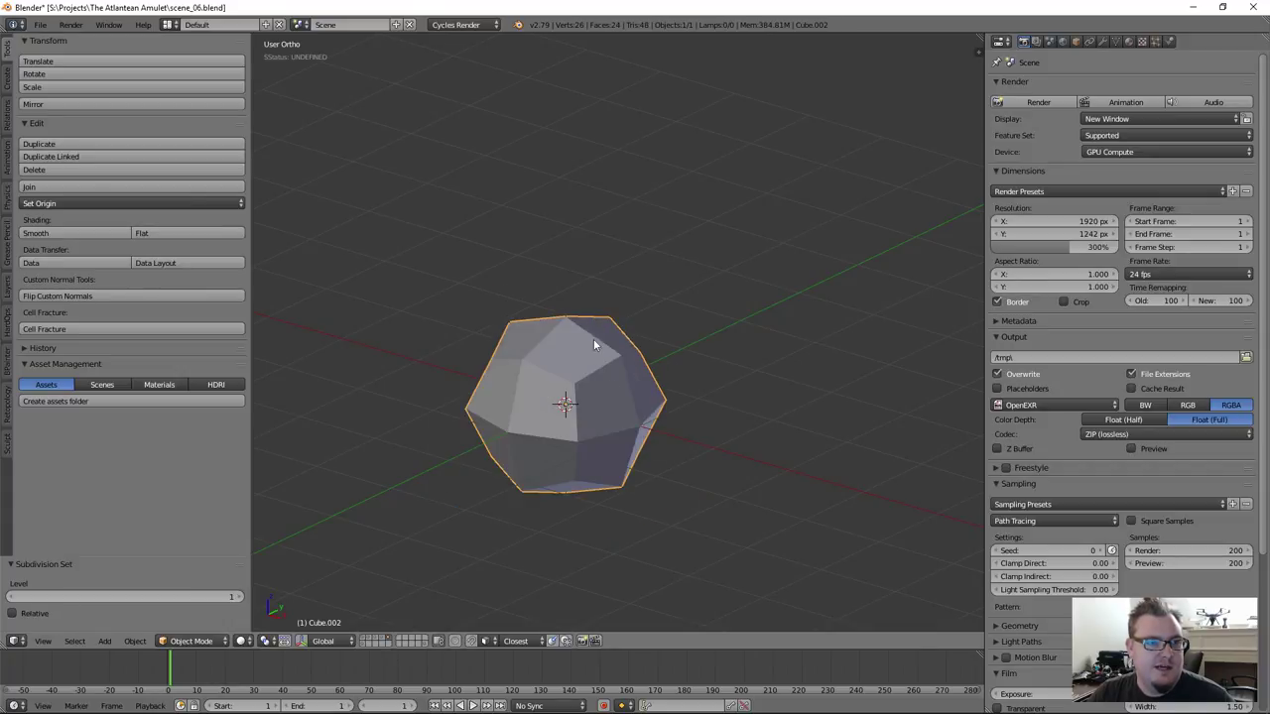
middle_click_drag(600, 349, 625, 377)
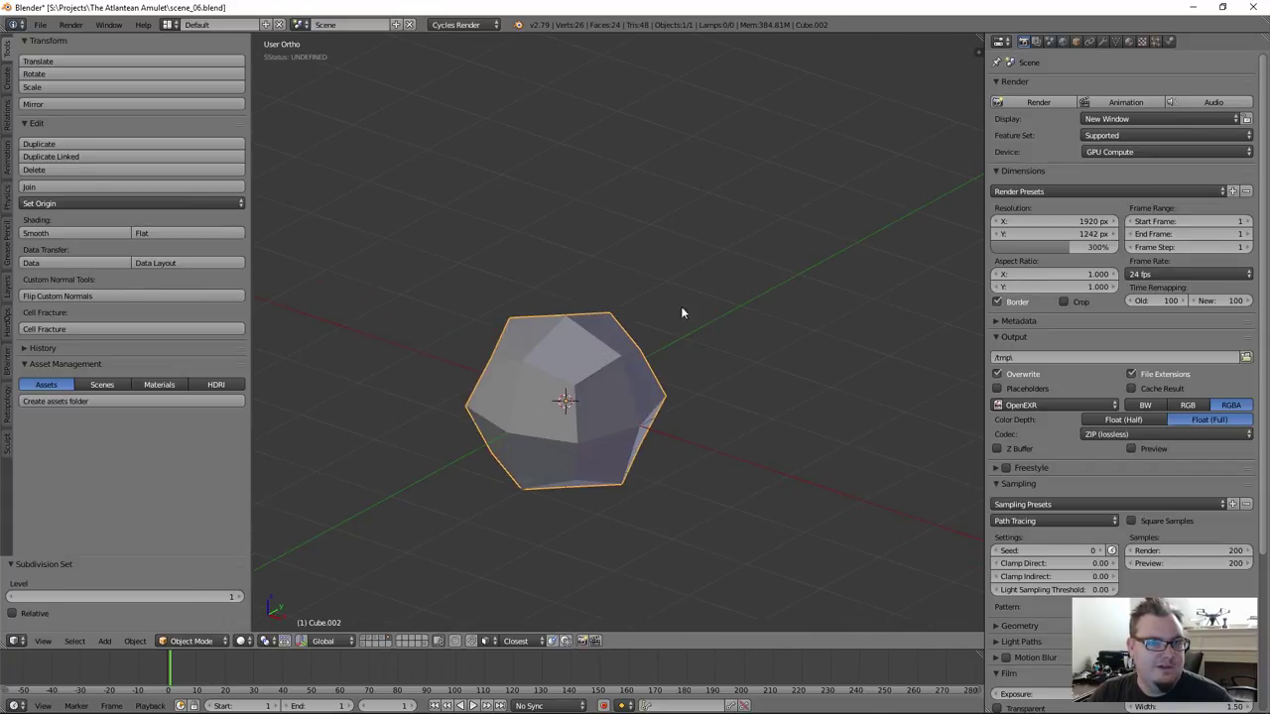
left_click(1103, 41)
left_click(1058, 126)
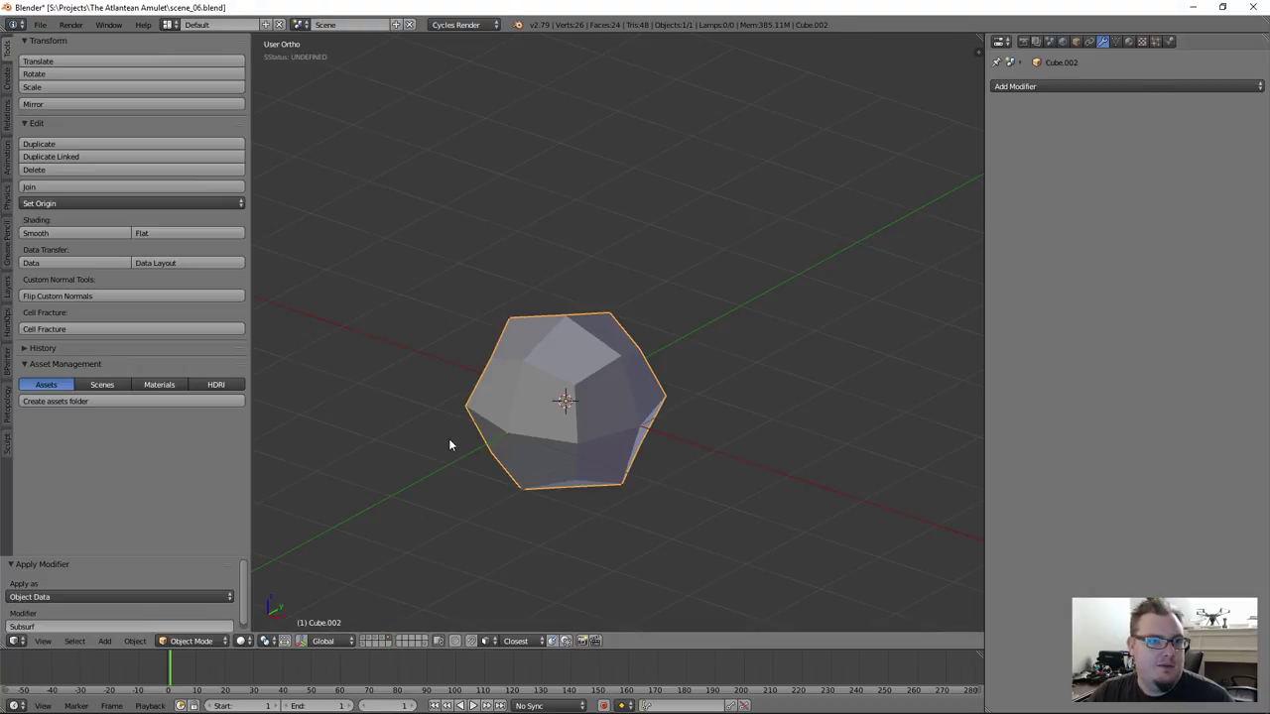
Switch the subdivided cube to Sculpt Mode and choose the Clay Strips brush
scroll(449, 439, "up", 2)
left_click(194, 641)
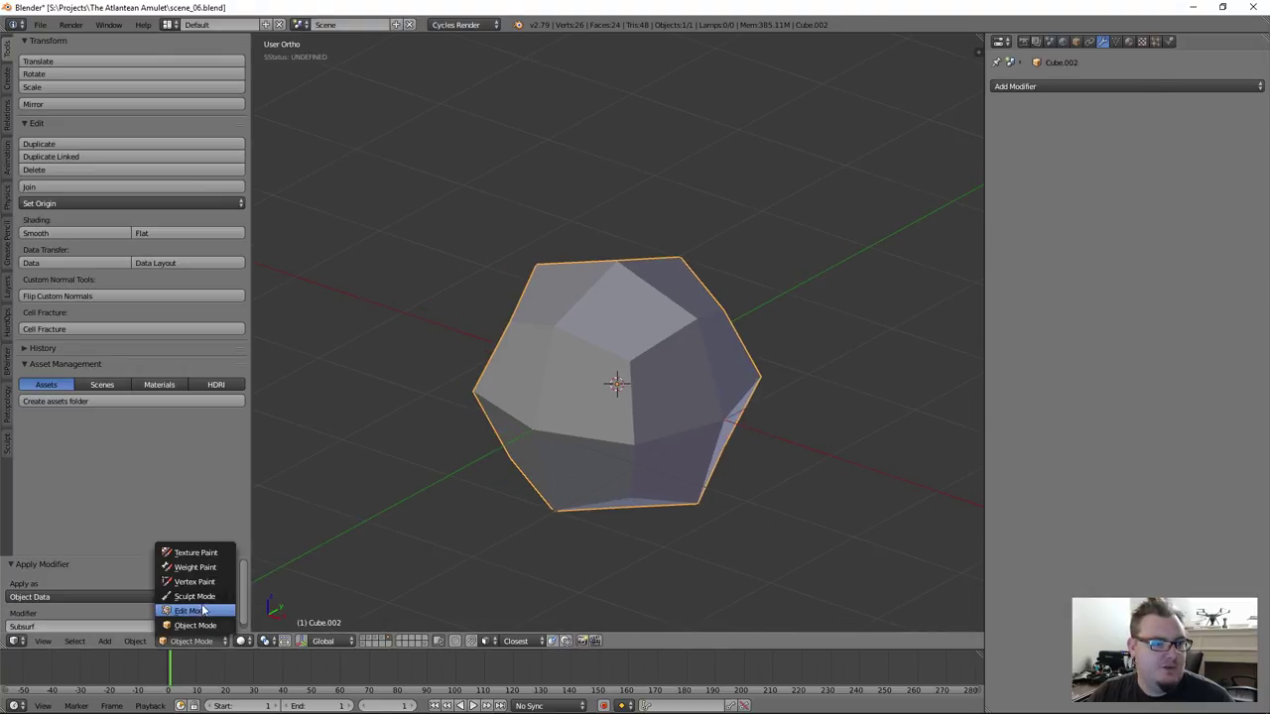
left_click(206, 603)
middle_click_drag(567, 383, 556, 392)
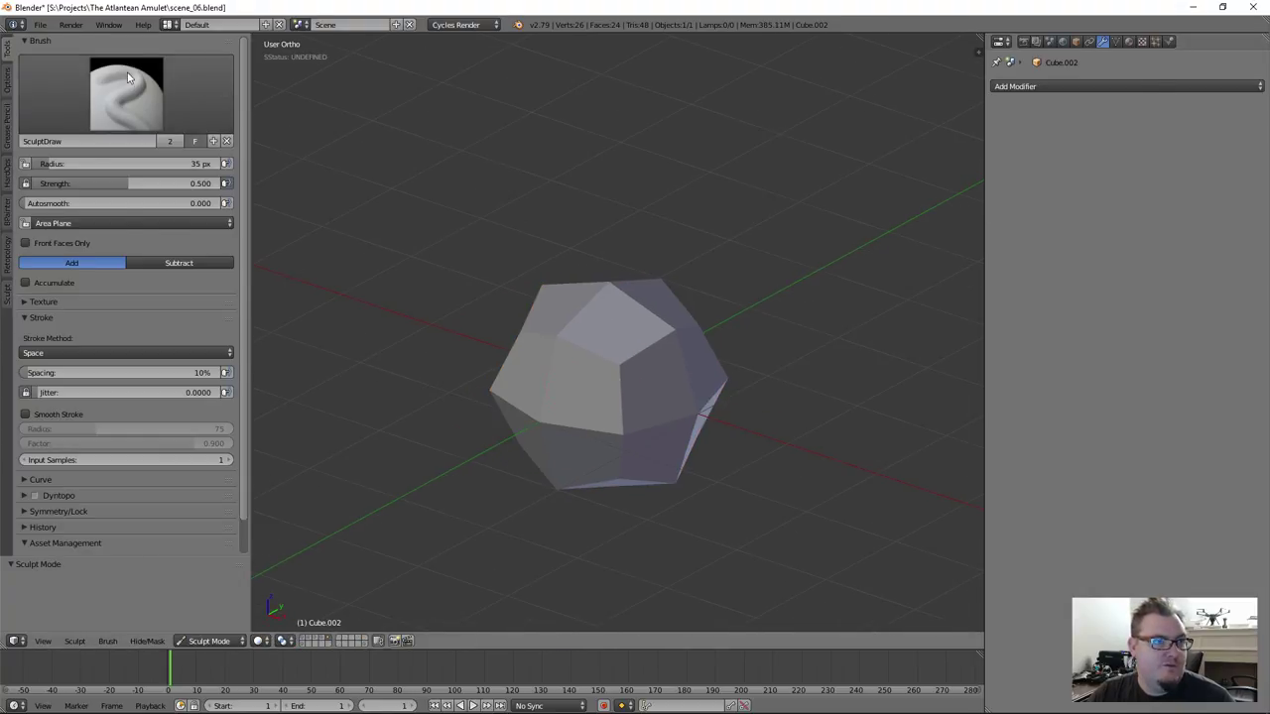
left_click(129, 91)
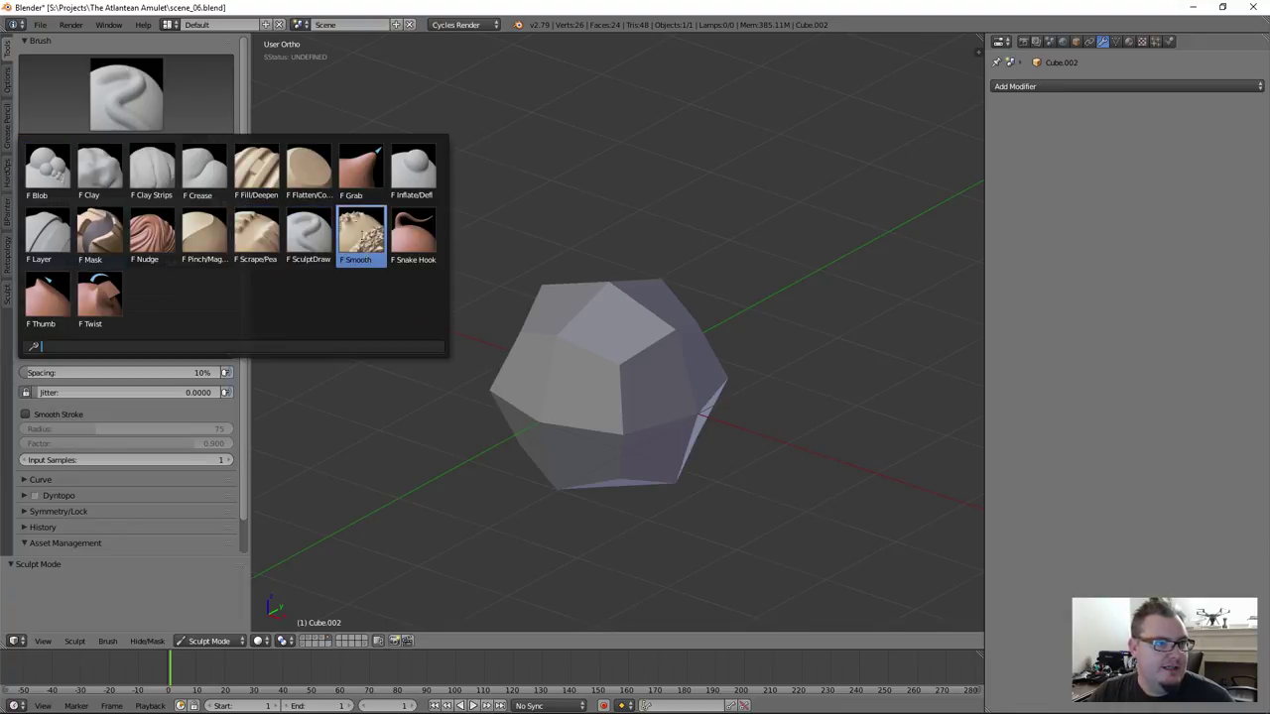
left_click(157, 176)
Enable Dyntopo and expand its settings to review the detail refine method and detail type options
scroll(159, 362, "down", 3)
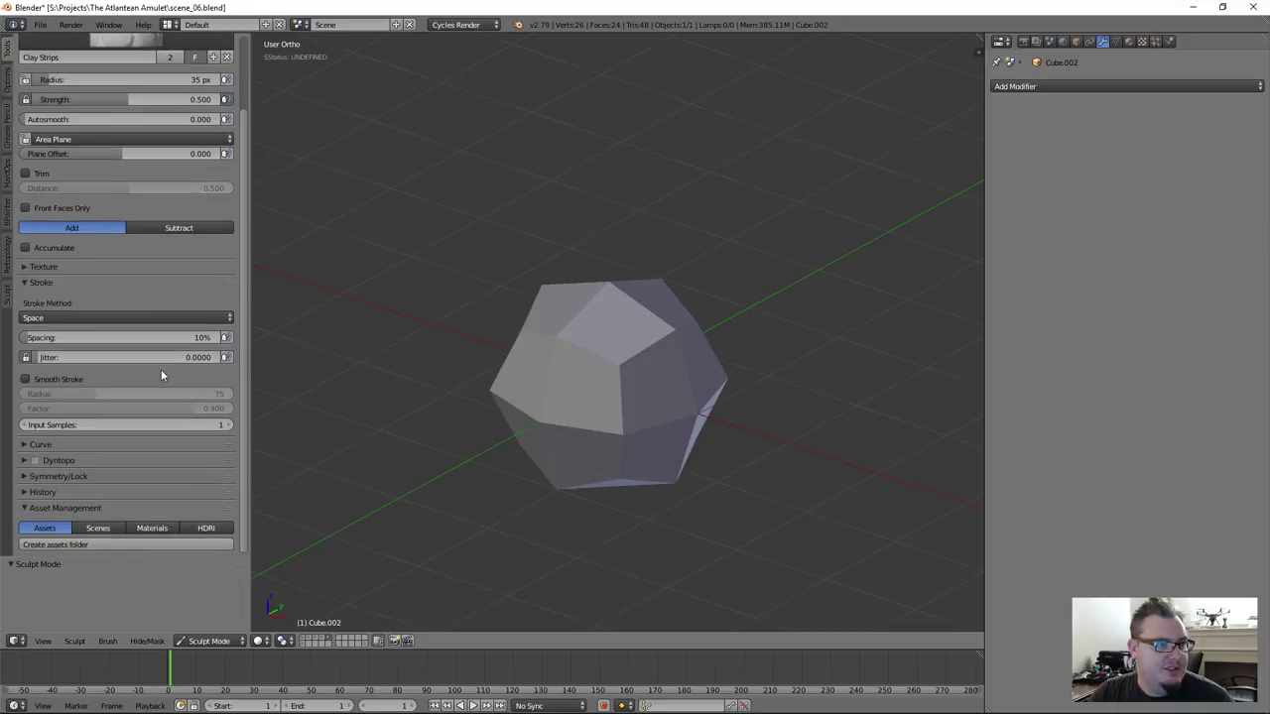
left_click(36, 460)
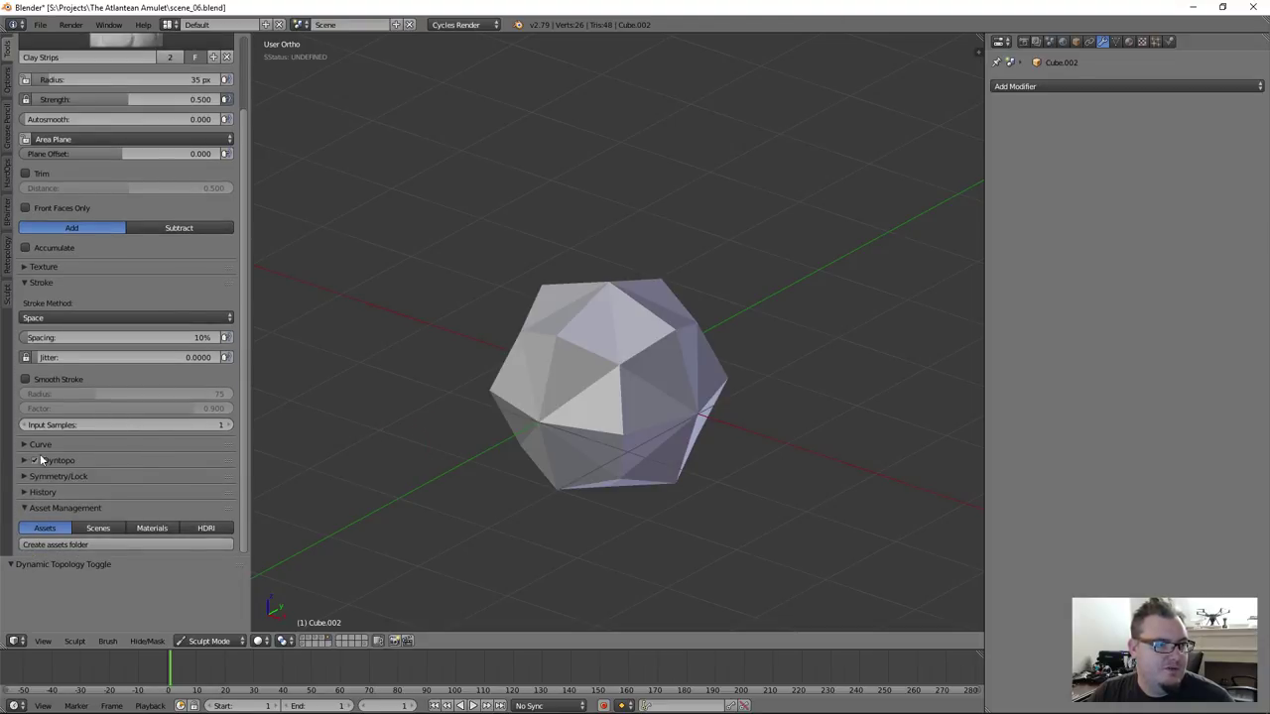
left_click(20, 461)
scroll(182, 423, "down", 3)
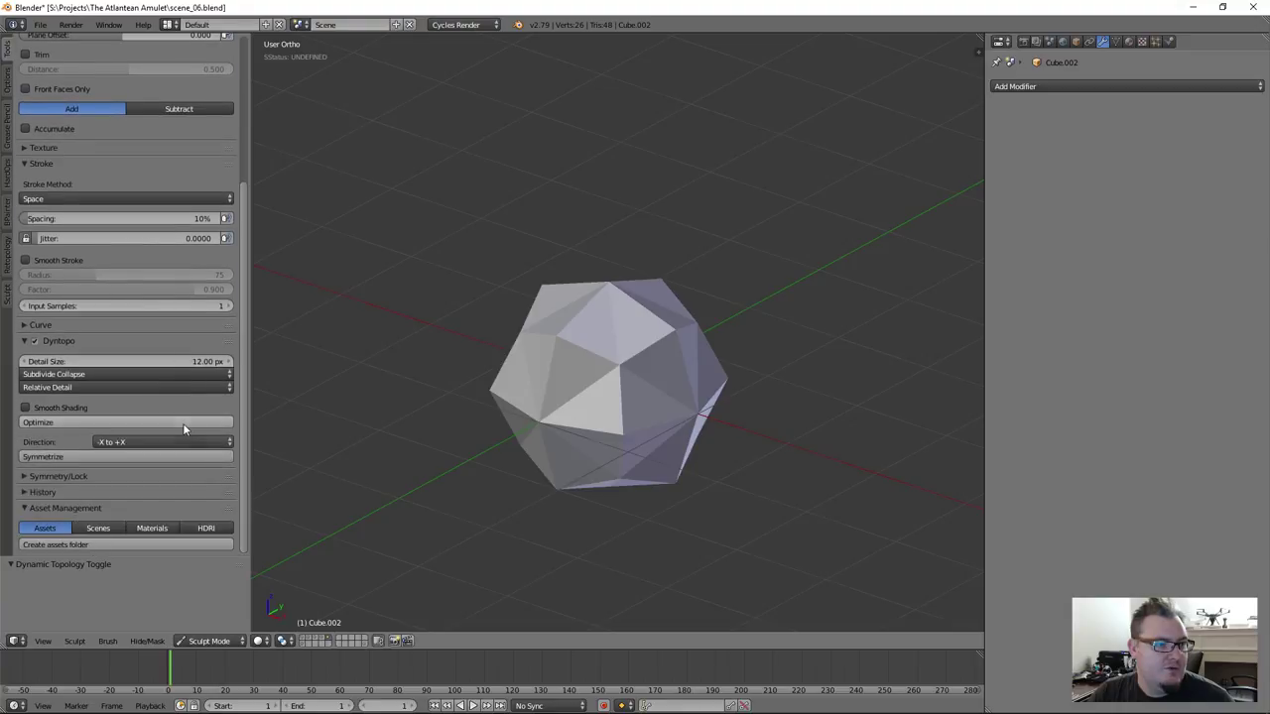
left_click(82, 374)
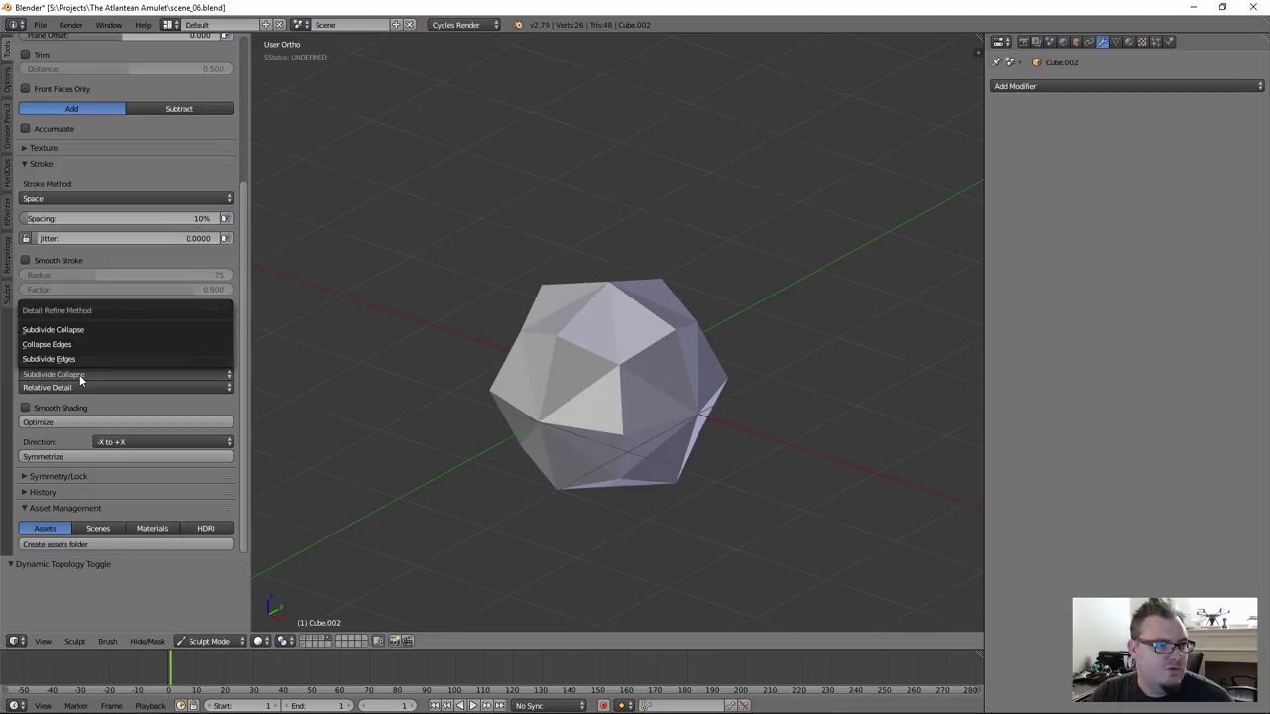
left_click(80, 374)
left_click(80, 388)
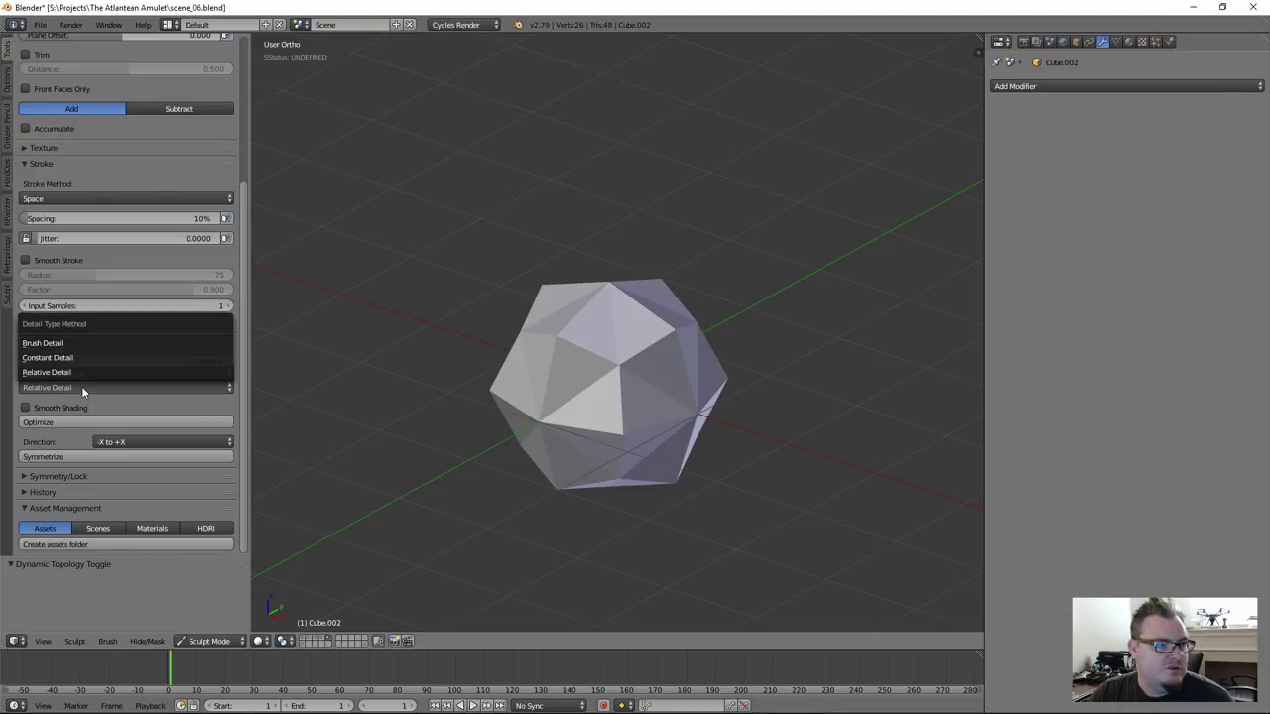
Try sculpting a few Clay Strips strokes on the side of the faceted ball at 35 px radius and 0.500 strength
middle_click_drag(508, 322, 561, 355)
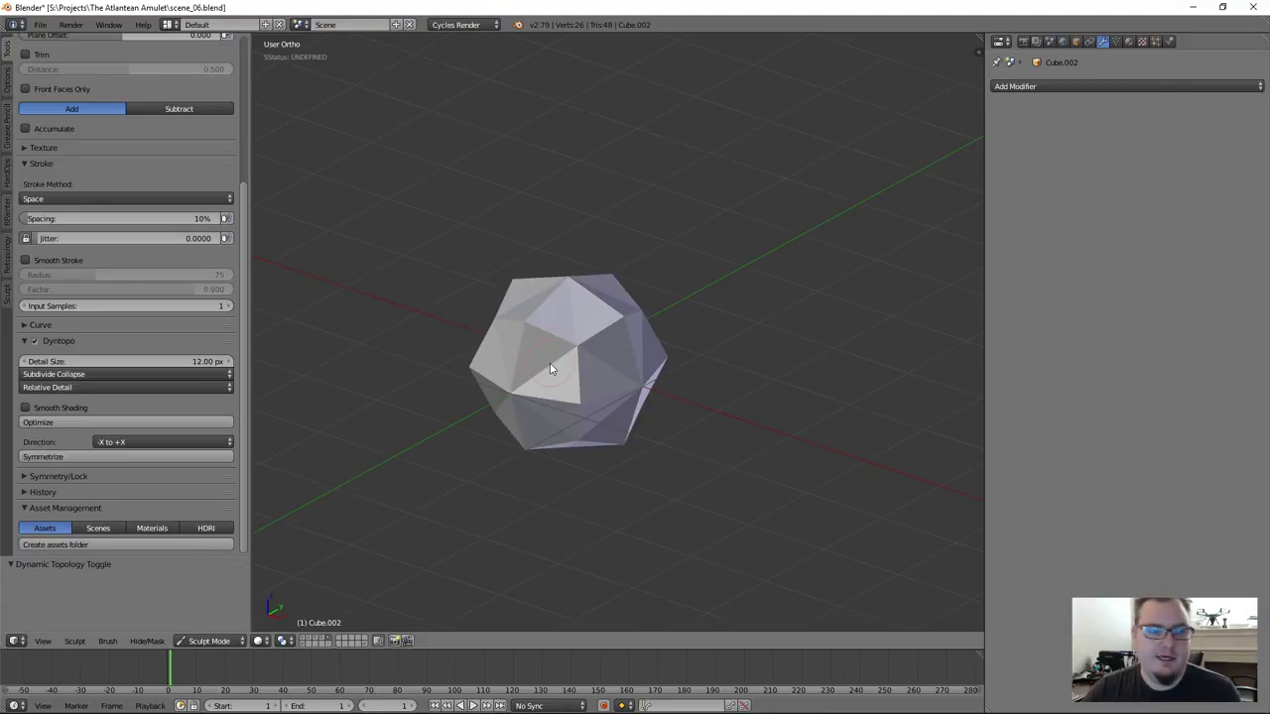
mouse_move(541, 361)
middle_mouse_down()
mouse_move(580, 360)
mouse_move(428, 281)
middle_mouse_up()
scroll(201, 191, "up", 5)
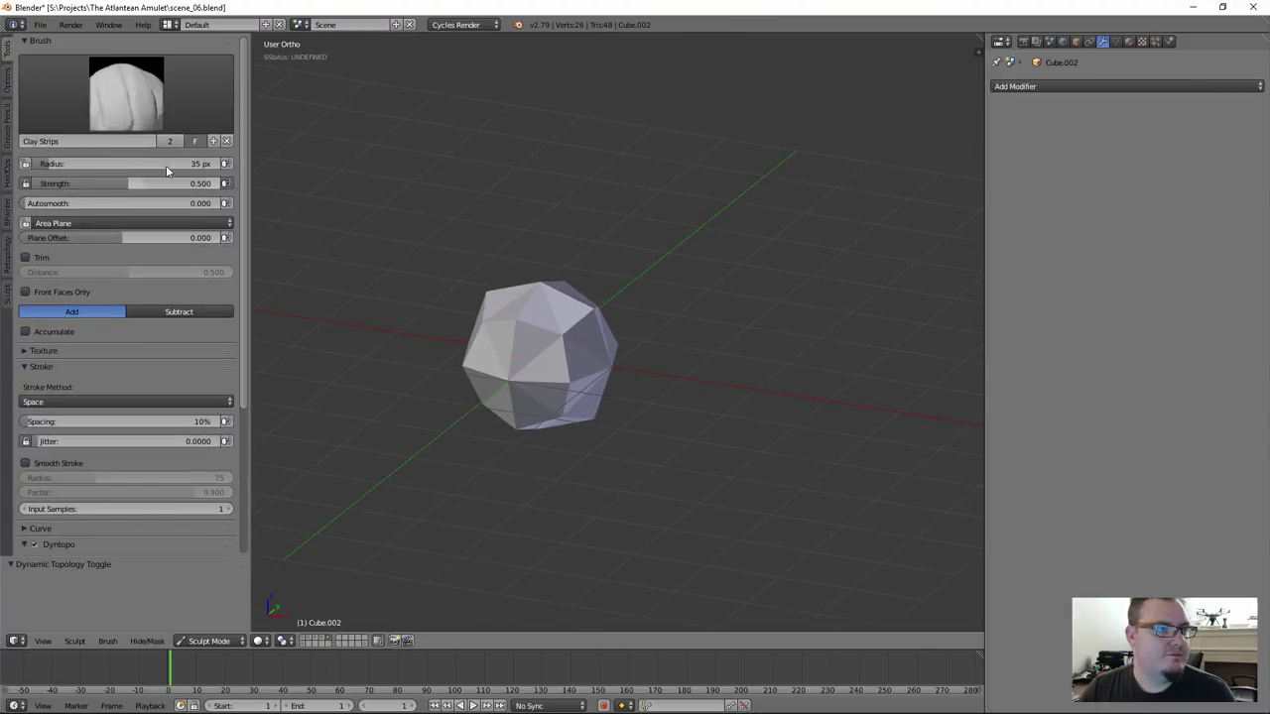
left_click(127, 99)
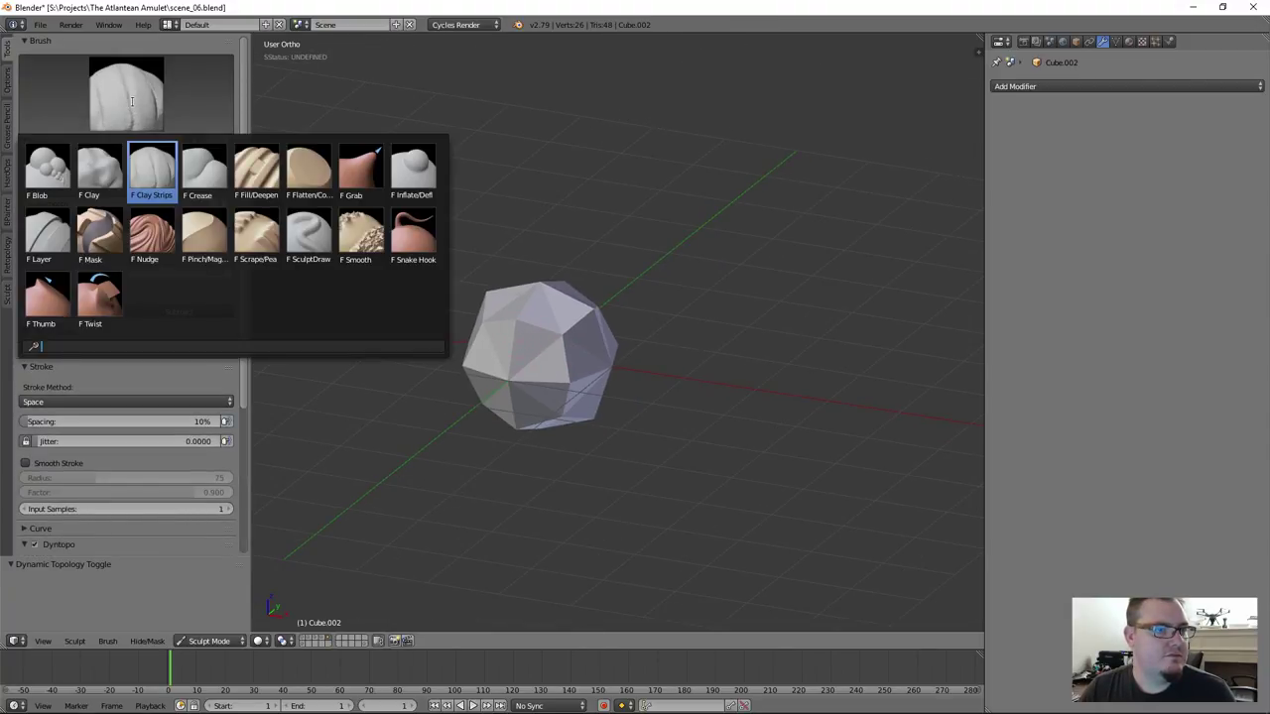
left_click_drag(543, 379, 522, 377)
middle_click_drag(521, 377, 488, 350)
left_click_drag(488, 349, 480, 357)
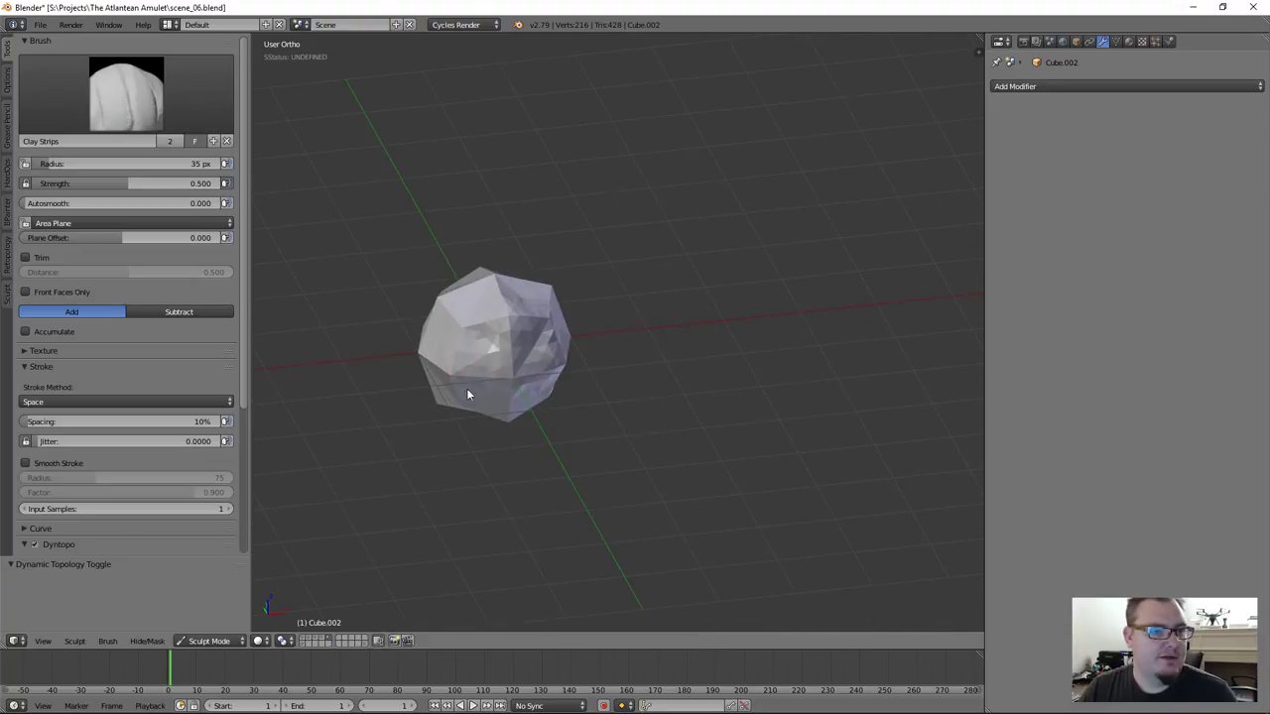
mouse_move(495, 384)
middle_mouse_down()
mouse_move(458, 336)
mouse_move(485, 391)
middle_mouse_up()
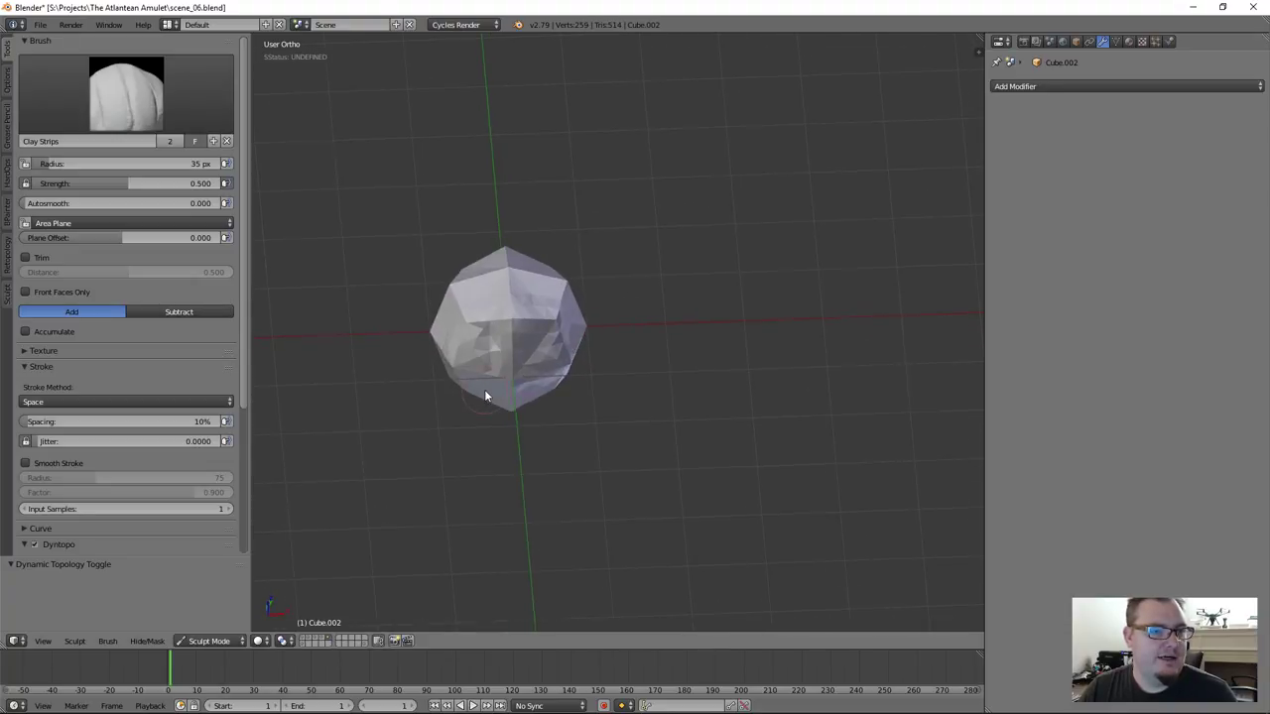
Undo the Clay Strips strokes on the faceted ball
key("ctrl+z")
key("ctrl+z")
middle_click_drag(595, 423, 502, 394)
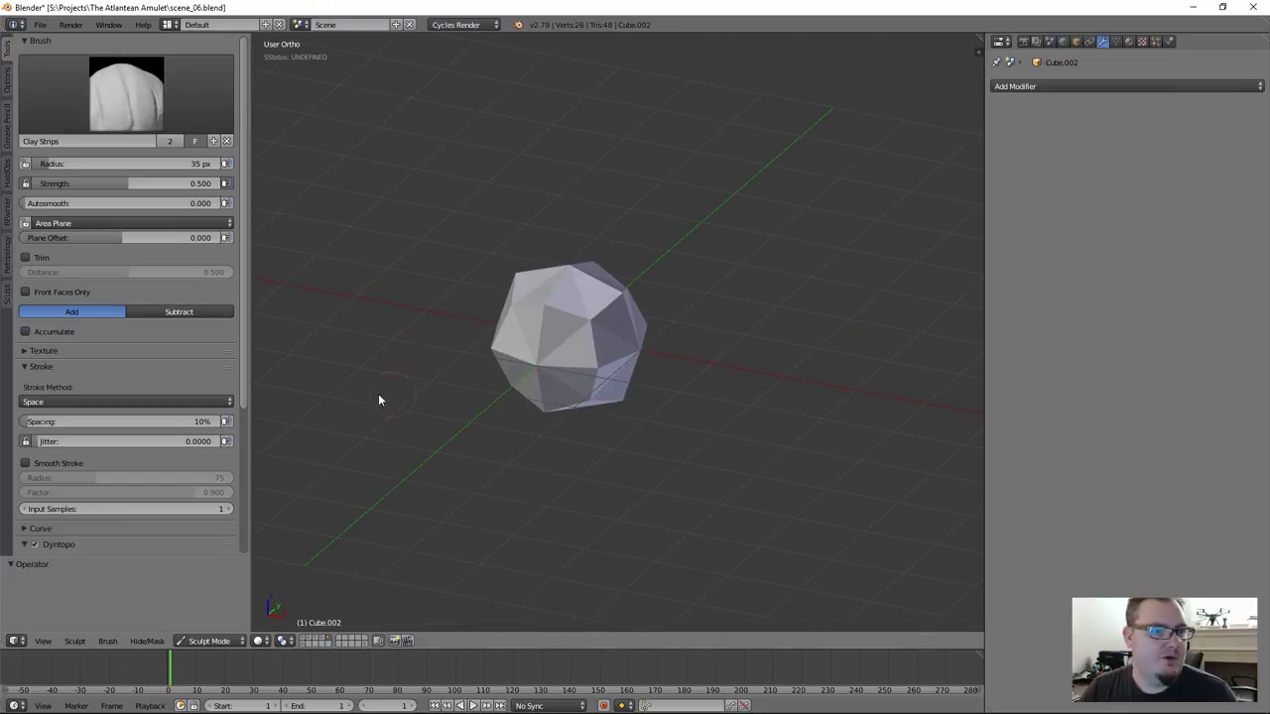
Turn on X-axis mirror symmetry for sculpting
scroll(147, 403, "down", 5)
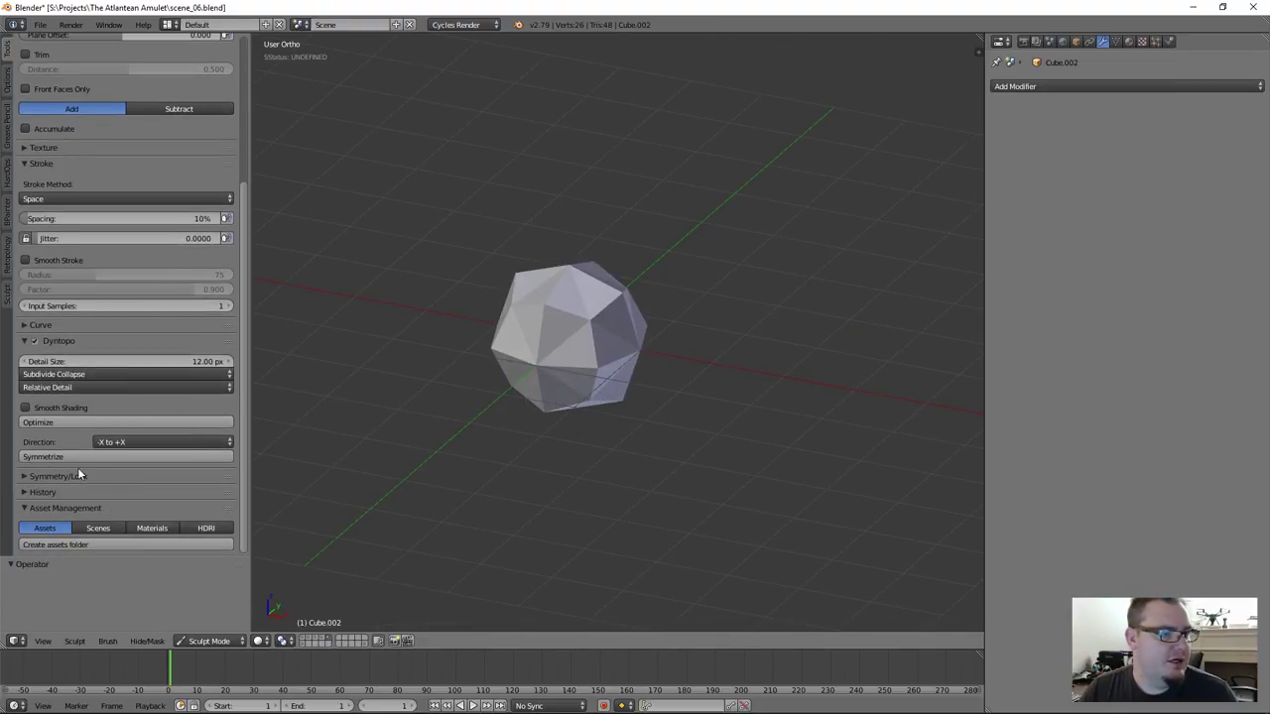
left_click(82, 474)
scroll(60, 452, "down", 2)
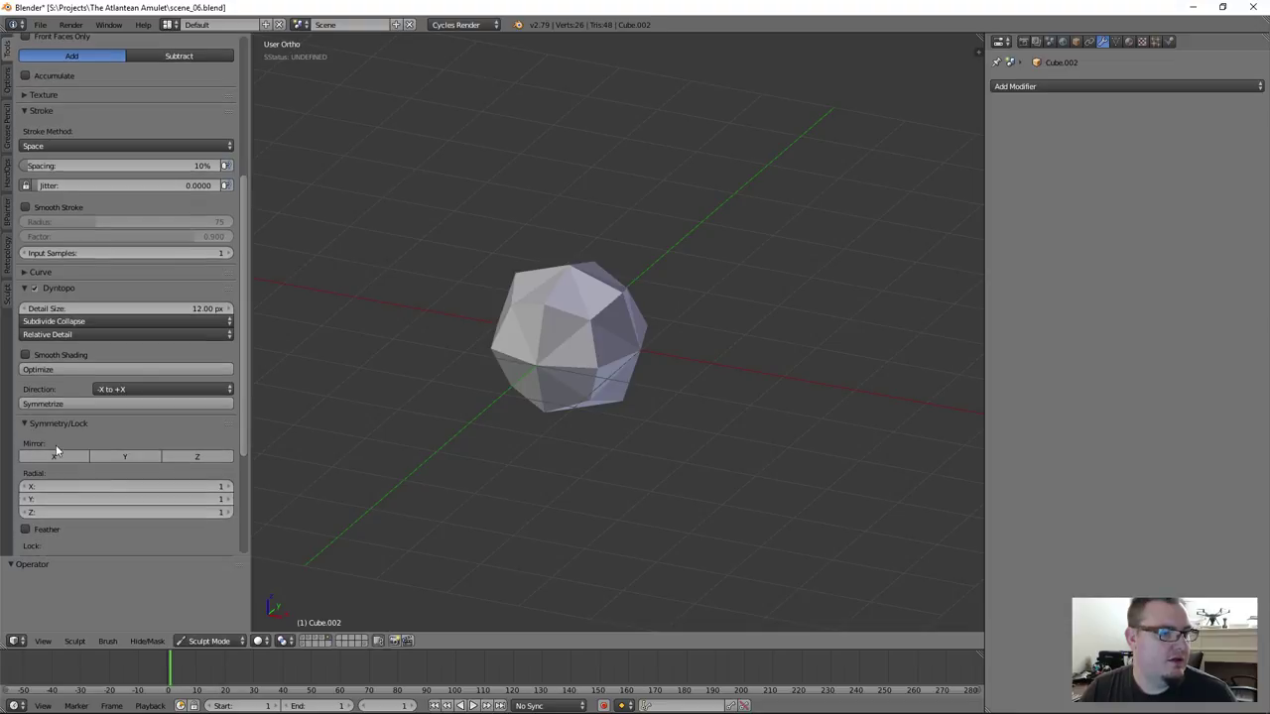
left_click(58, 456)
Sculpt a mirrored Clay Strips test stroke on the front of the faceted ball
scroll(512, 411, "up", 3)
mouse_move(641, 208)
left_mouse_down()
mouse_move(659, 284)
mouse_move(643, 275)
left_mouse_up()
scroll(609, 346, "down", 4)
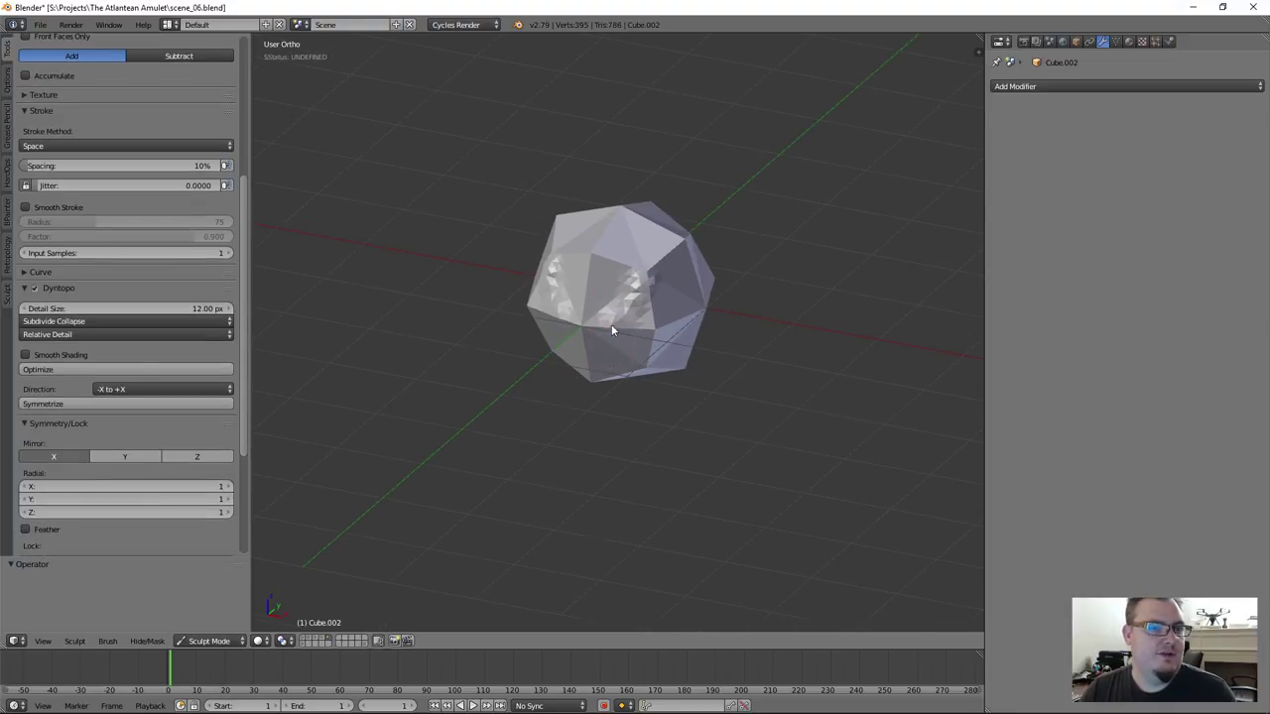
Set the Dyntopo detail size to 15 px
scroll(501, 324, "up", 1)
scroll(194, 454, "up", 5)
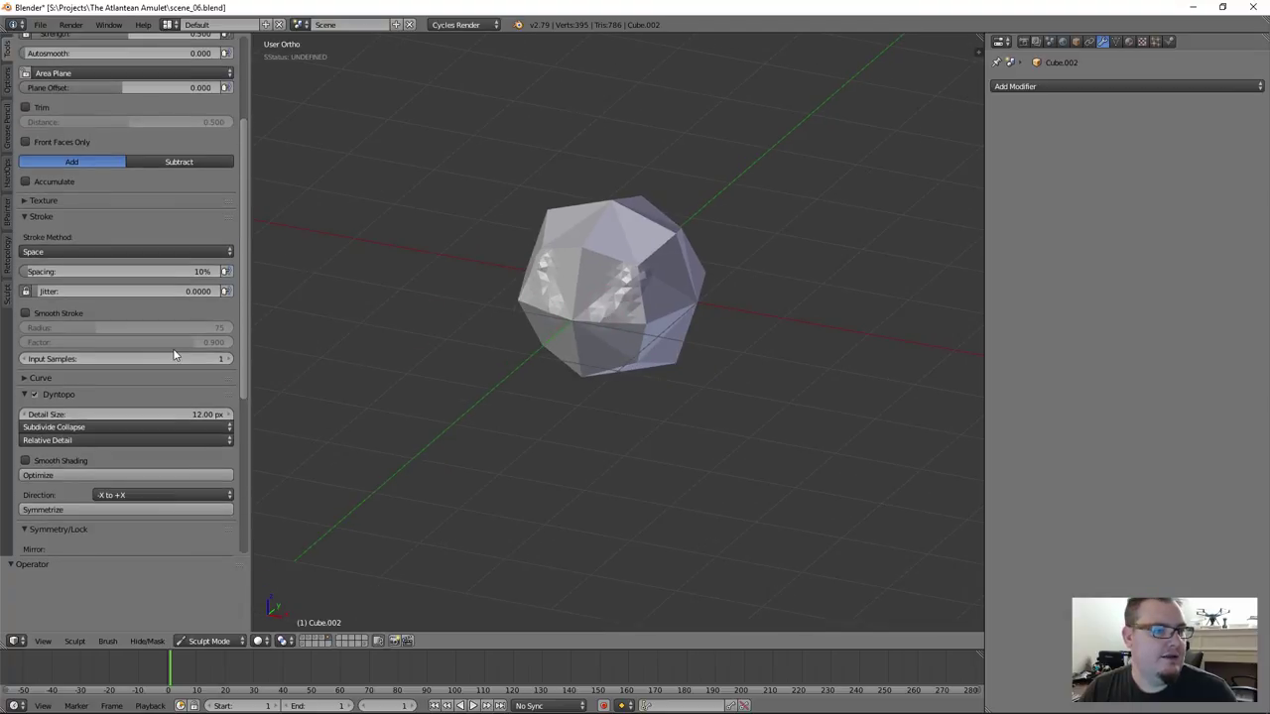
scroll(169, 260, "down", 3)
scroll(172, 419, "down", 2)
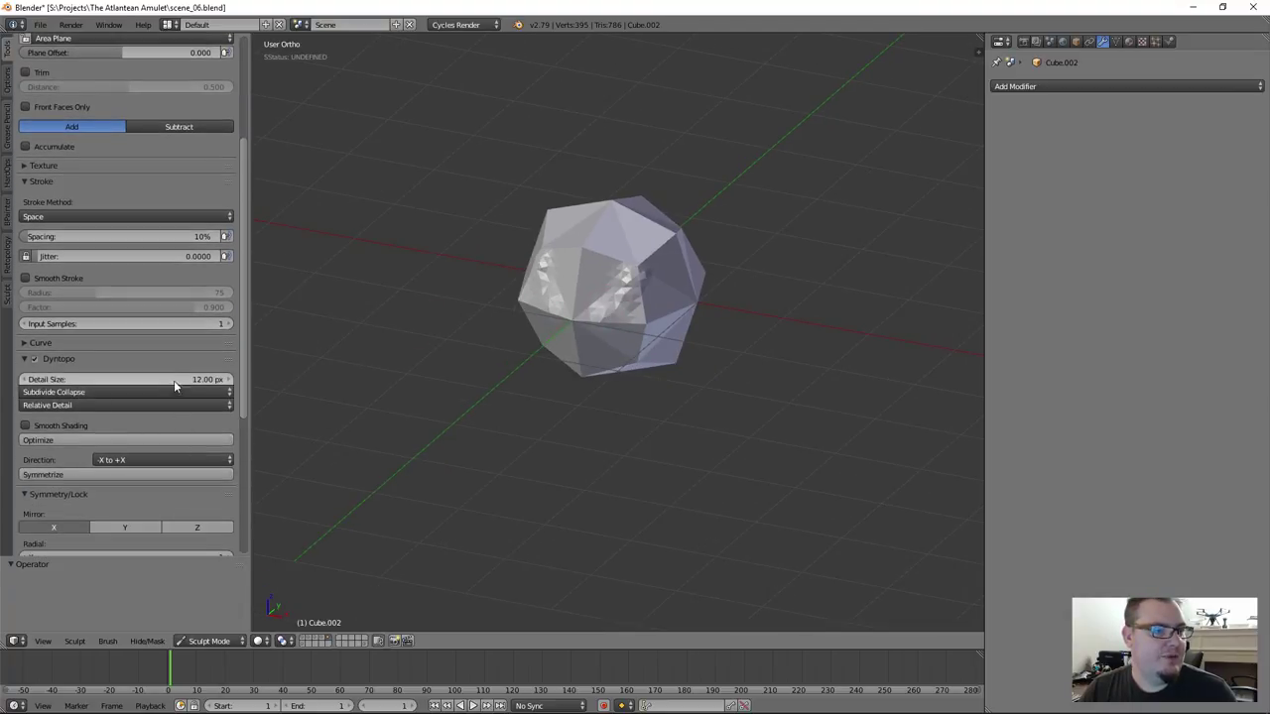
left_click(174, 380)
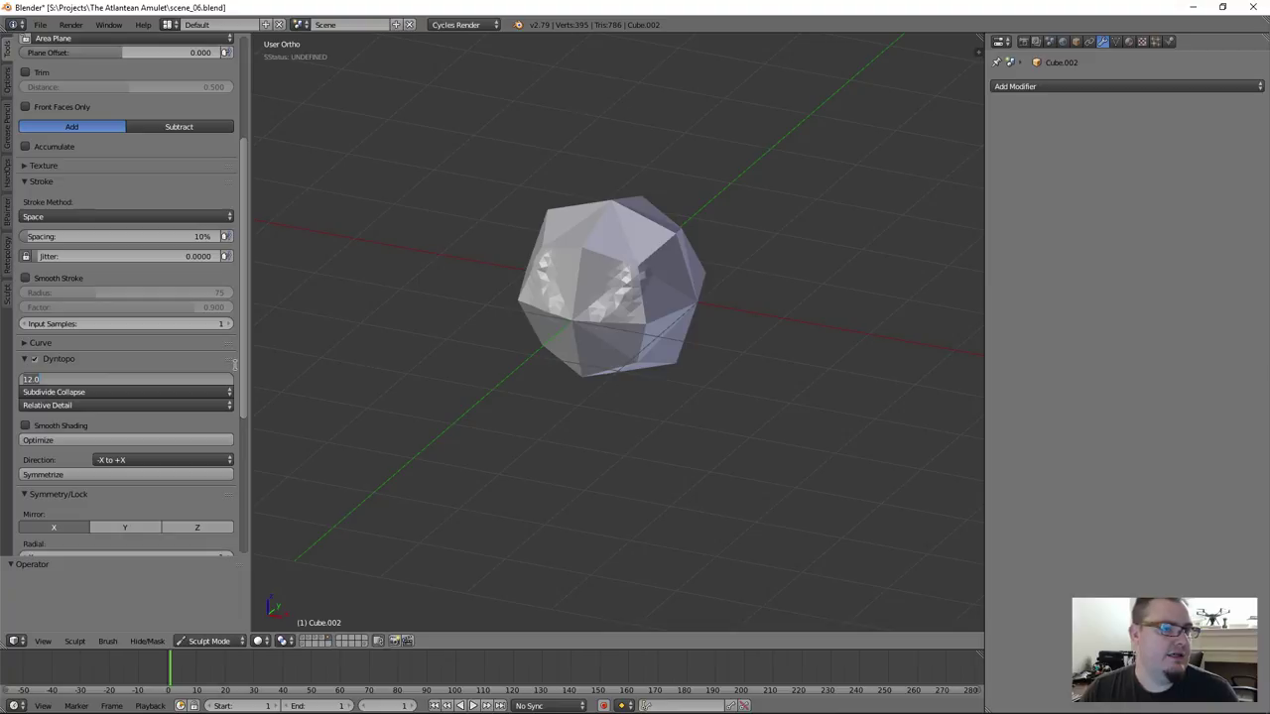
type("15")
key("Return")
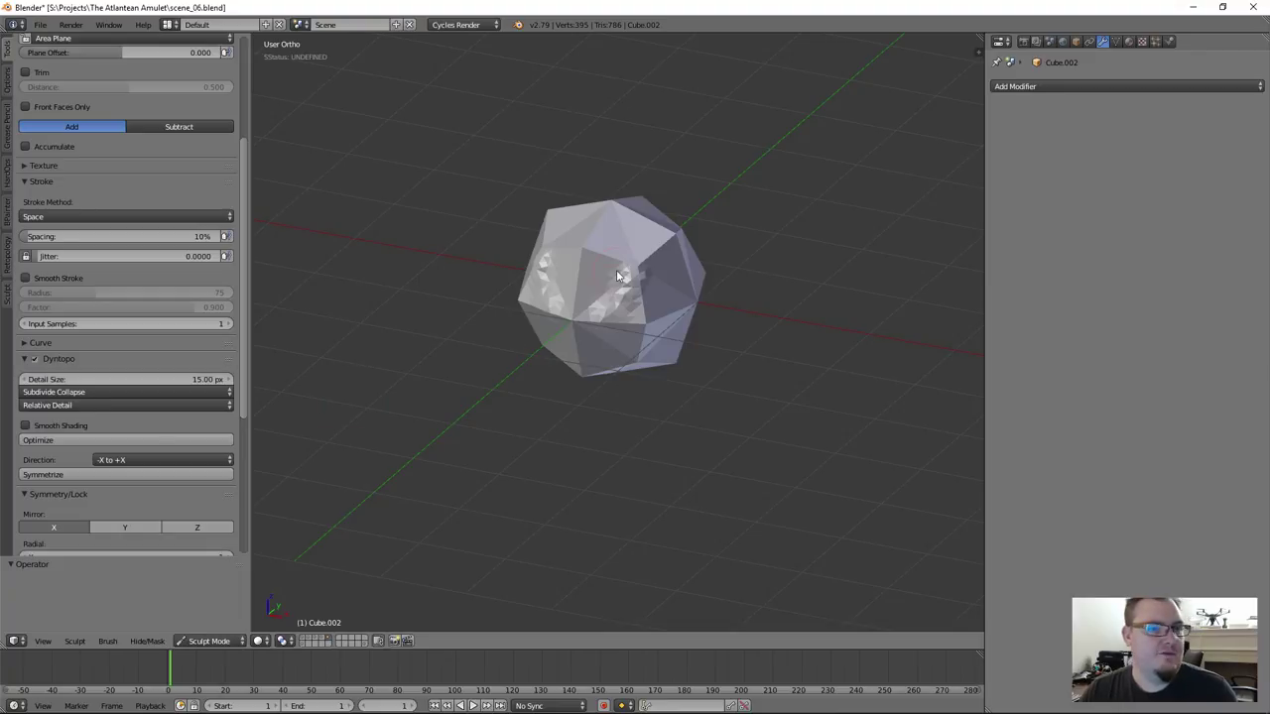
Build up the front and upper faces of the ball with Clay Strips strokes and try a carving stroke on the front
mouse_move(616, 270)
left_mouse_down()
mouse_move(611, 327)
mouse_move(600, 286)
mouse_move(586, 349)
left_mouse_up()
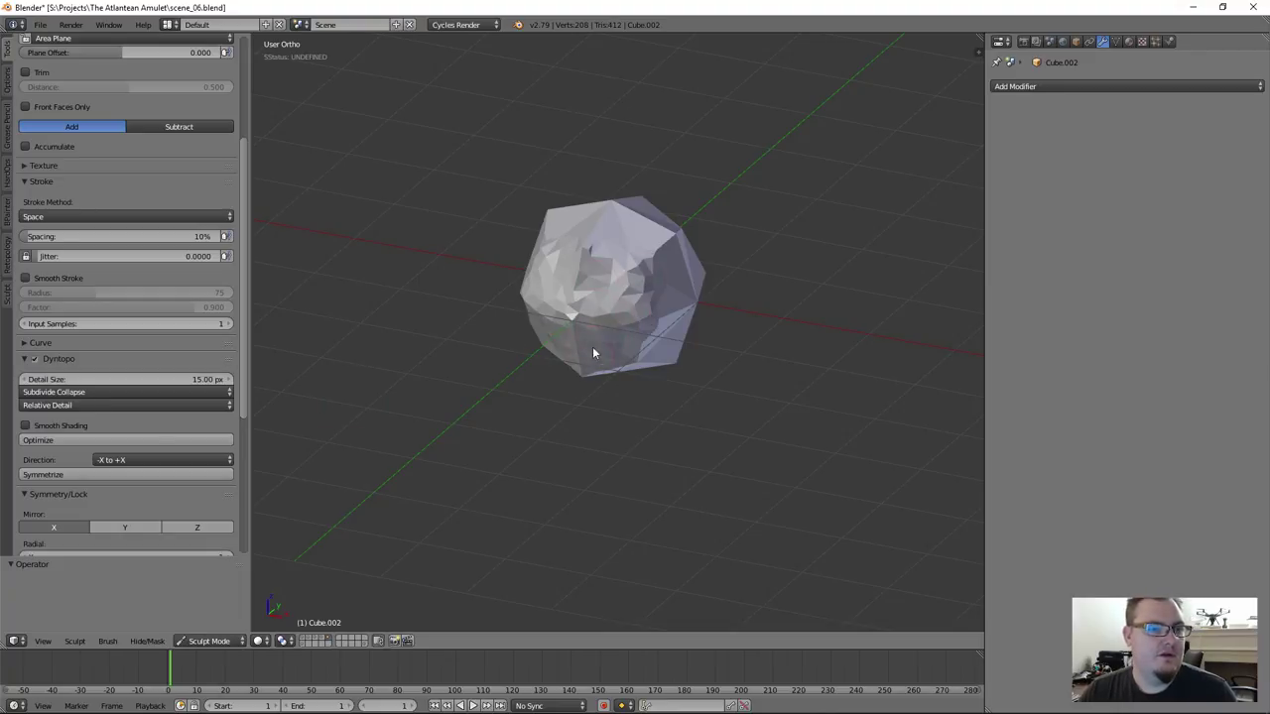
middle_click_drag(602, 294, 635, 244)
left_click_drag(655, 242, 625, 265)
mouse_move(636, 292)
middle_mouse_down()
mouse_move(592, 250)
mouse_move(646, 309)
middle_mouse_up()
mouse_move(646, 310)
left_mouse_down()
mouse_move(635, 328)
mouse_move(621, 279)
mouse_move(599, 311)
mouse_move(611, 335)
left_mouse_up()
mouse_move(611, 335)
middle_mouse_down()
mouse_move(595, 273)
mouse_move(625, 312)
middle_mouse_up()
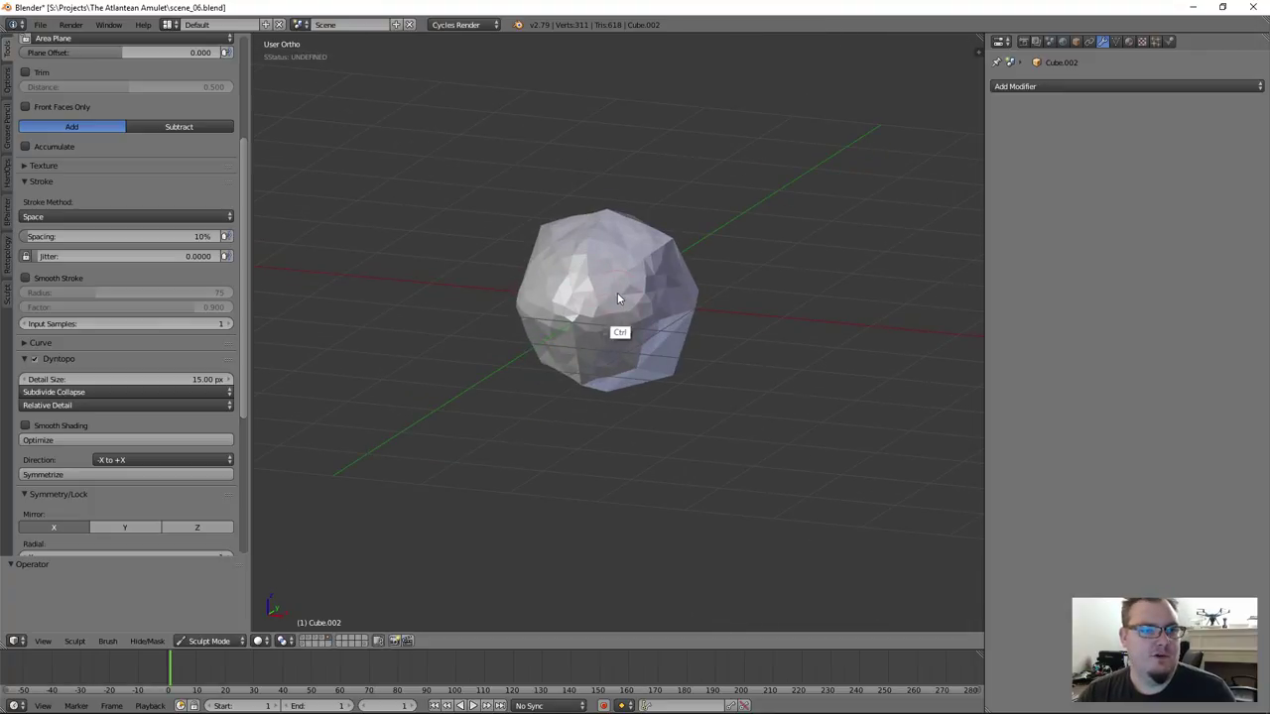
mouse_move(617, 294)
left_mouse_down("ctrl")
mouse_move(621, 325)
mouse_move(615, 273)
mouse_move(612, 301)
left_mouse_up("ctrl")
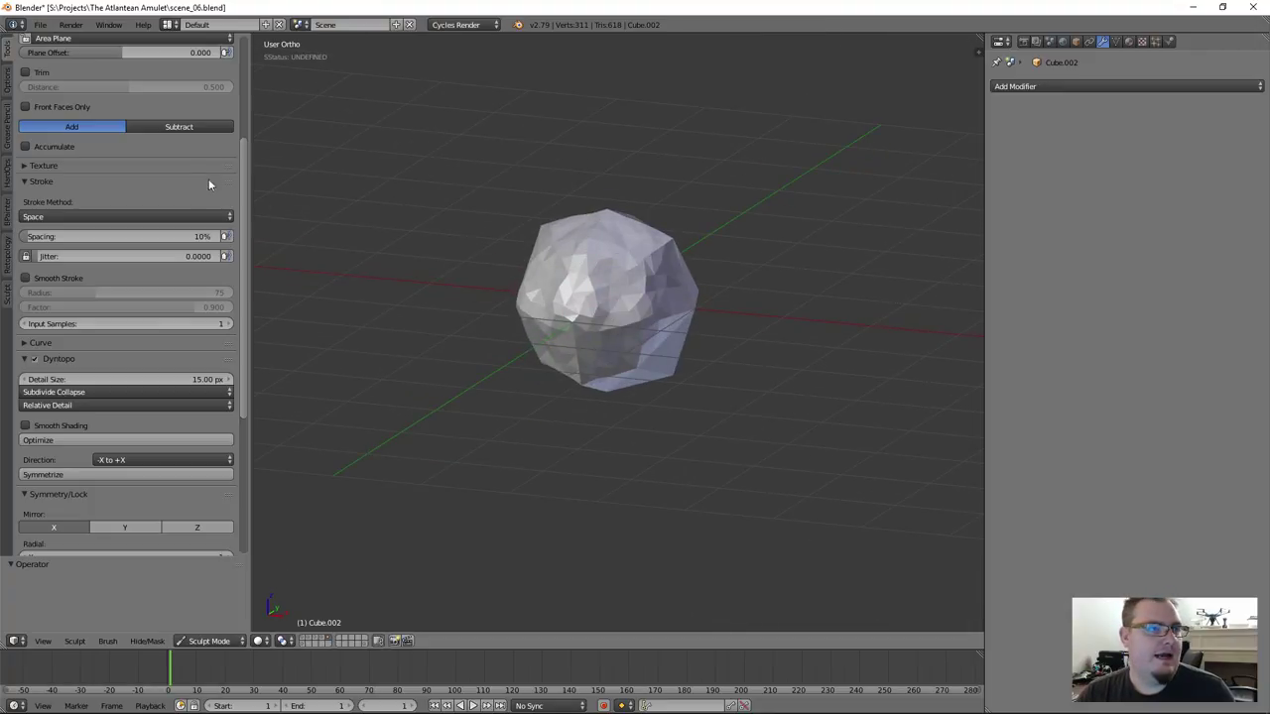
Raise the Clay Strips strength to 0.587 and sculpt over the front of the ball
left_click_drag(244, 182, 250, 74)
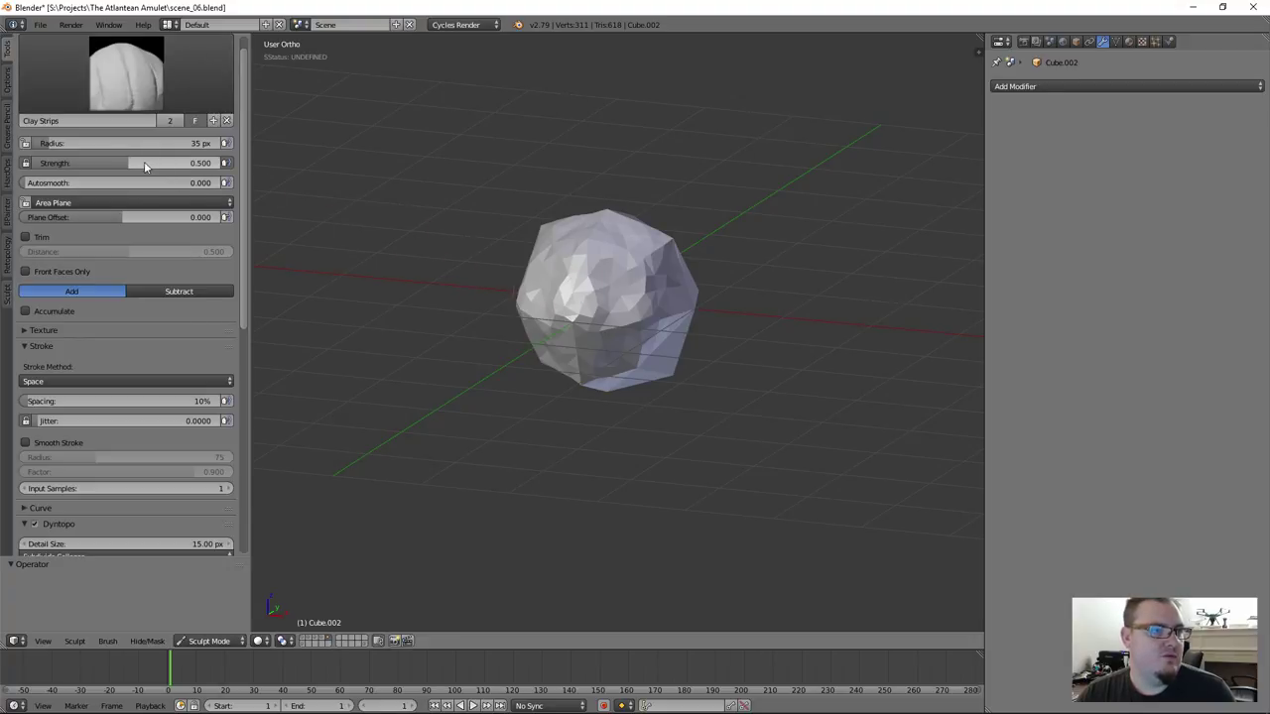
left_click_drag(135, 166, 153, 166)
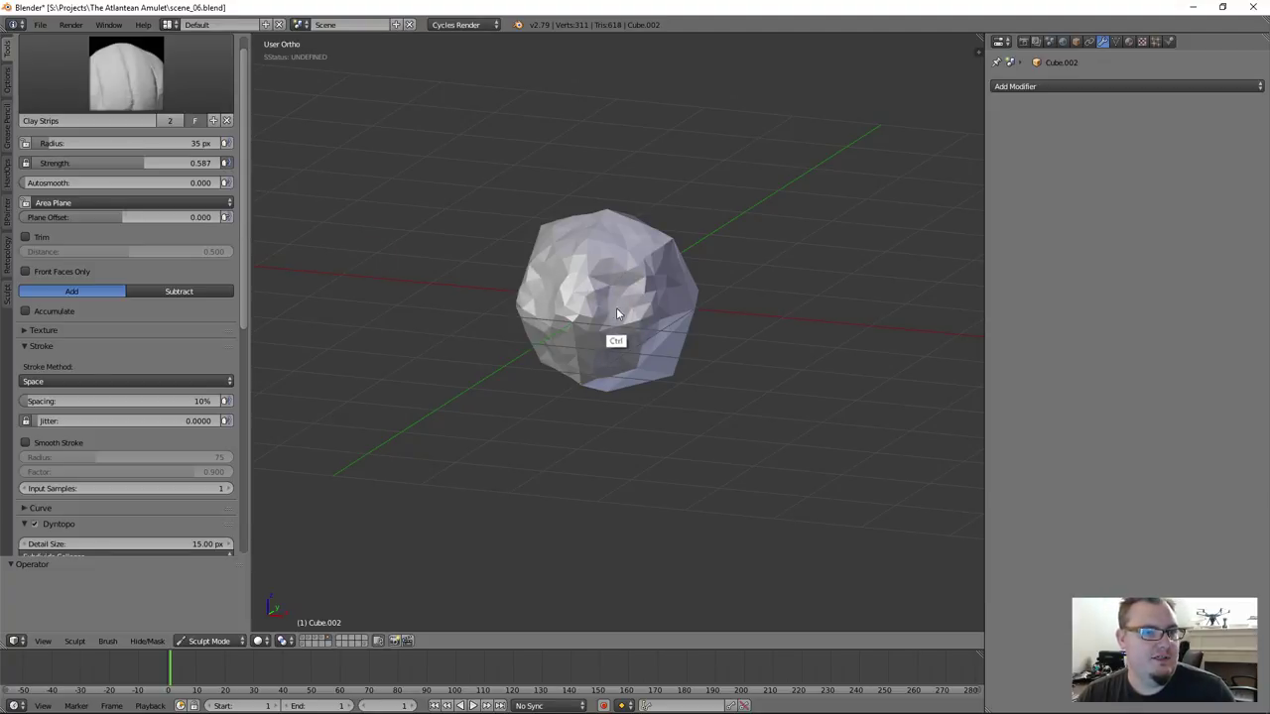
left_click_drag(564, 333, 585, 298)
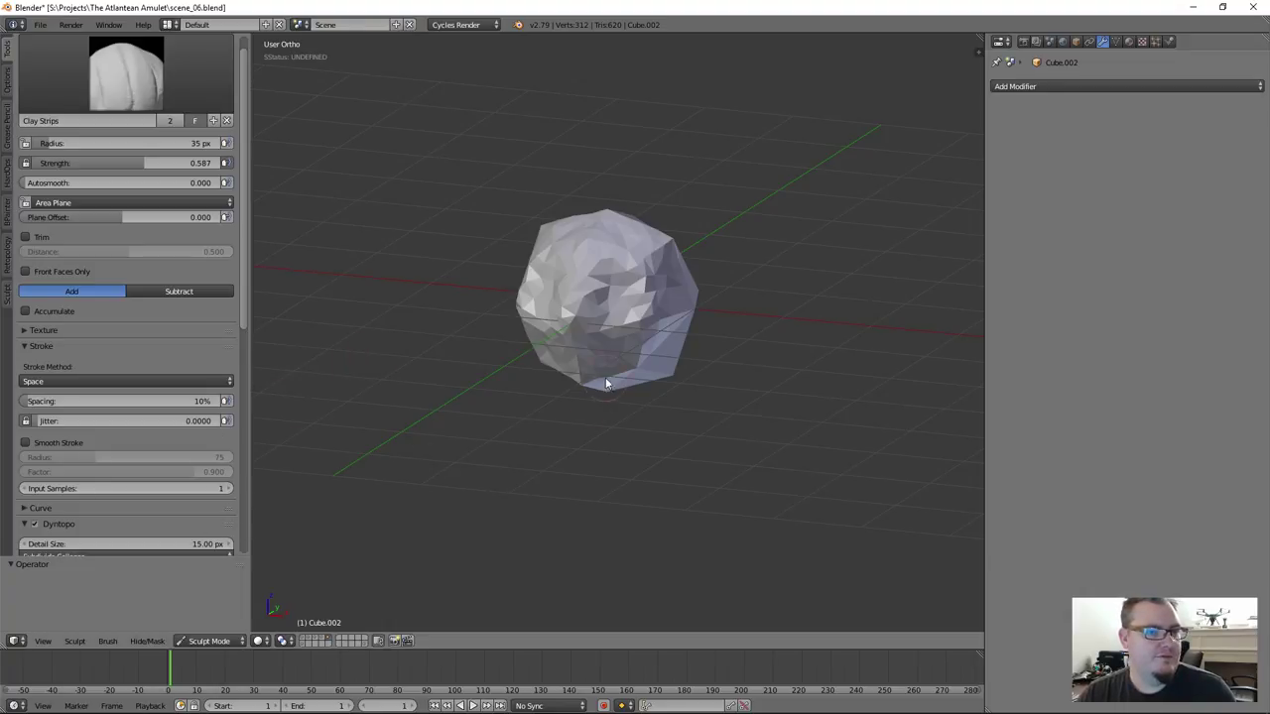
Add Clay Strips strokes to the lower front and side of the ball, and smooth the pointed corner on its top
mouse_move(587, 375)
middle_mouse_down()
mouse_move(578, 337)
mouse_move(595, 363)
middle_mouse_up()
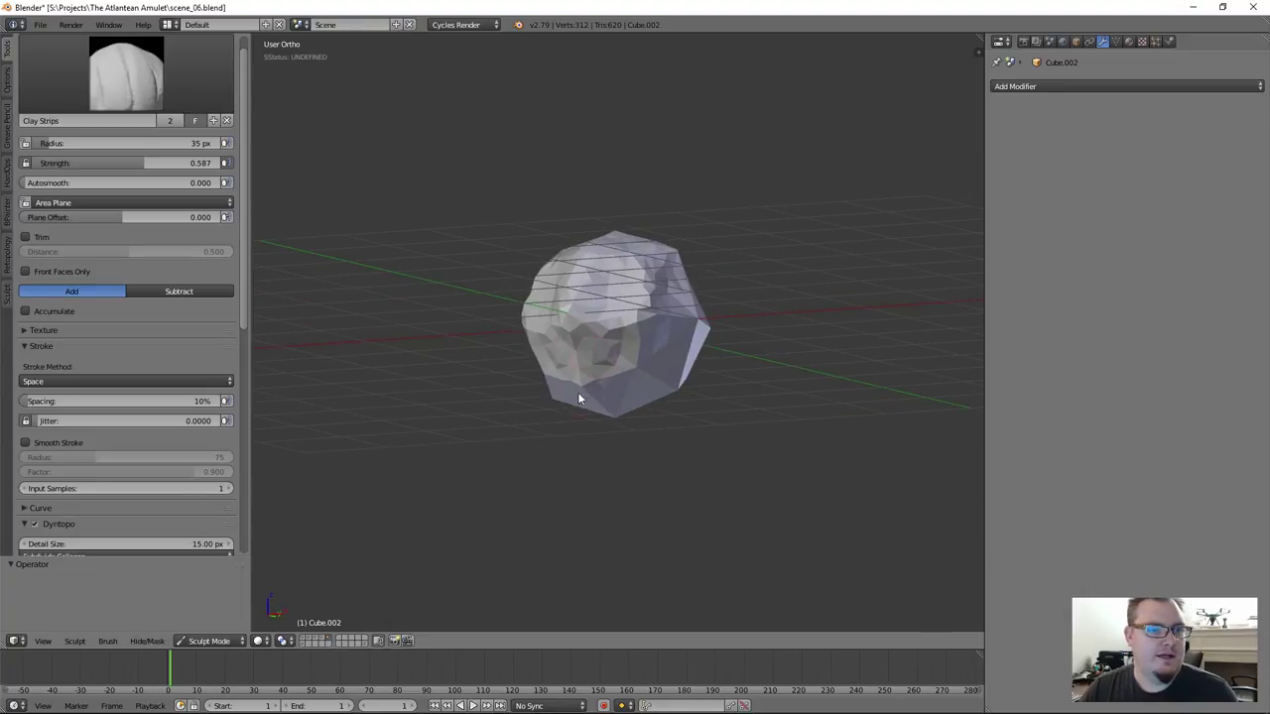
left_click_drag(589, 374, 625, 337)
mouse_move(625, 338)
middle_mouse_down()
mouse_move(538, 378)
mouse_move(640, 347)
middle_mouse_up()
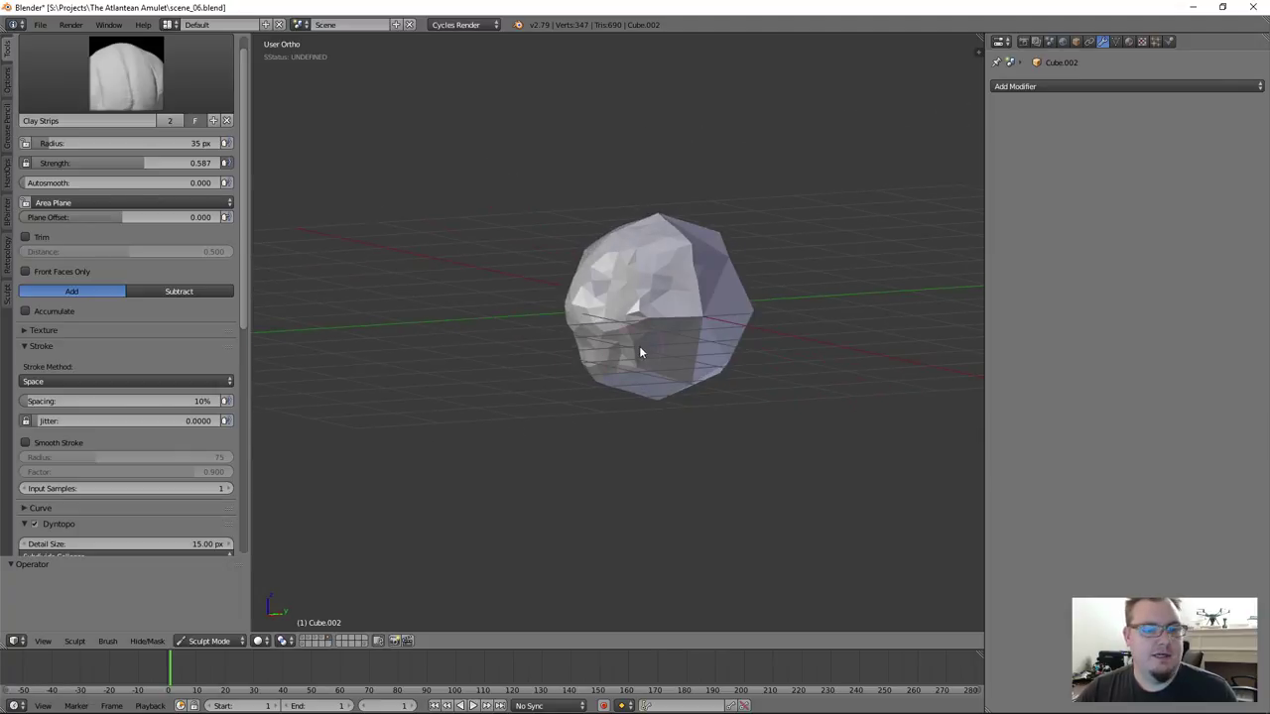
mouse_move(642, 345)
left_mouse_down("ctrl")
mouse_move(692, 261)
mouse_move(714, 306)
mouse_move(692, 284)
mouse_move(683, 307)
left_mouse_up("ctrl")
mouse_move(681, 246)
left_mouse_down()
mouse_move(702, 237)
mouse_move(694, 293)
left_mouse_up()
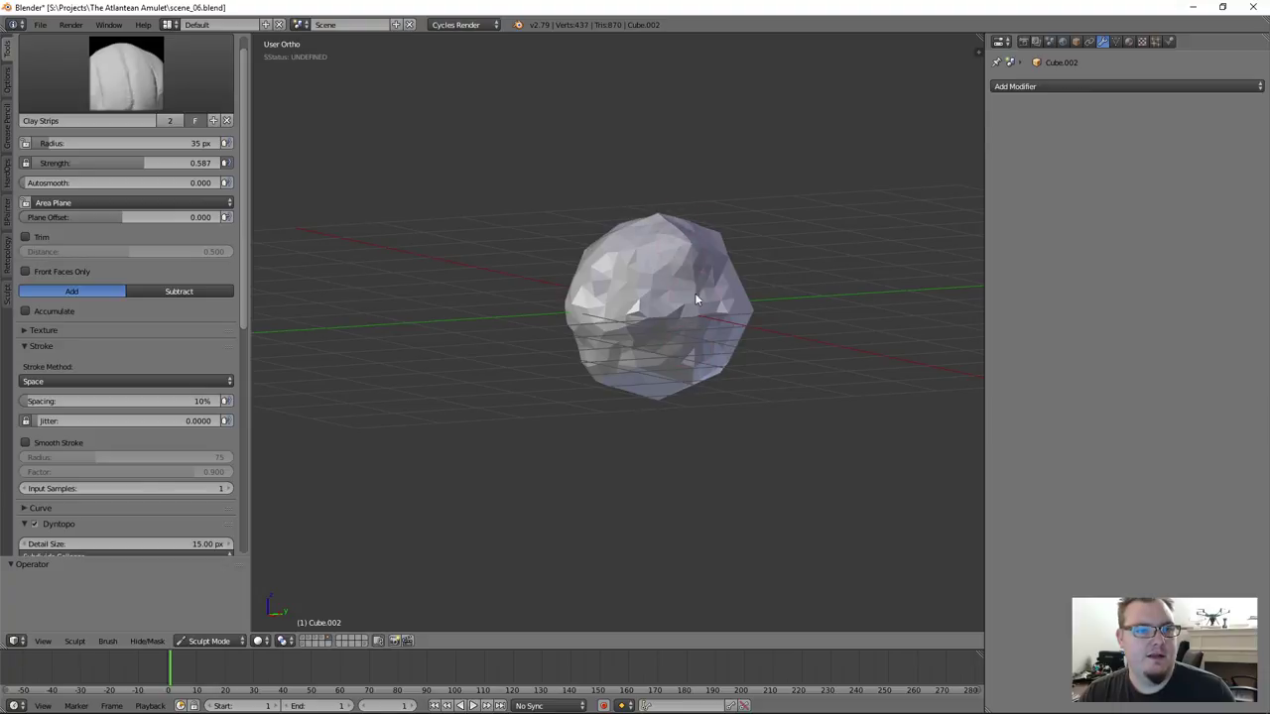
left_click_drag(678, 231, 686, 222, "shift")
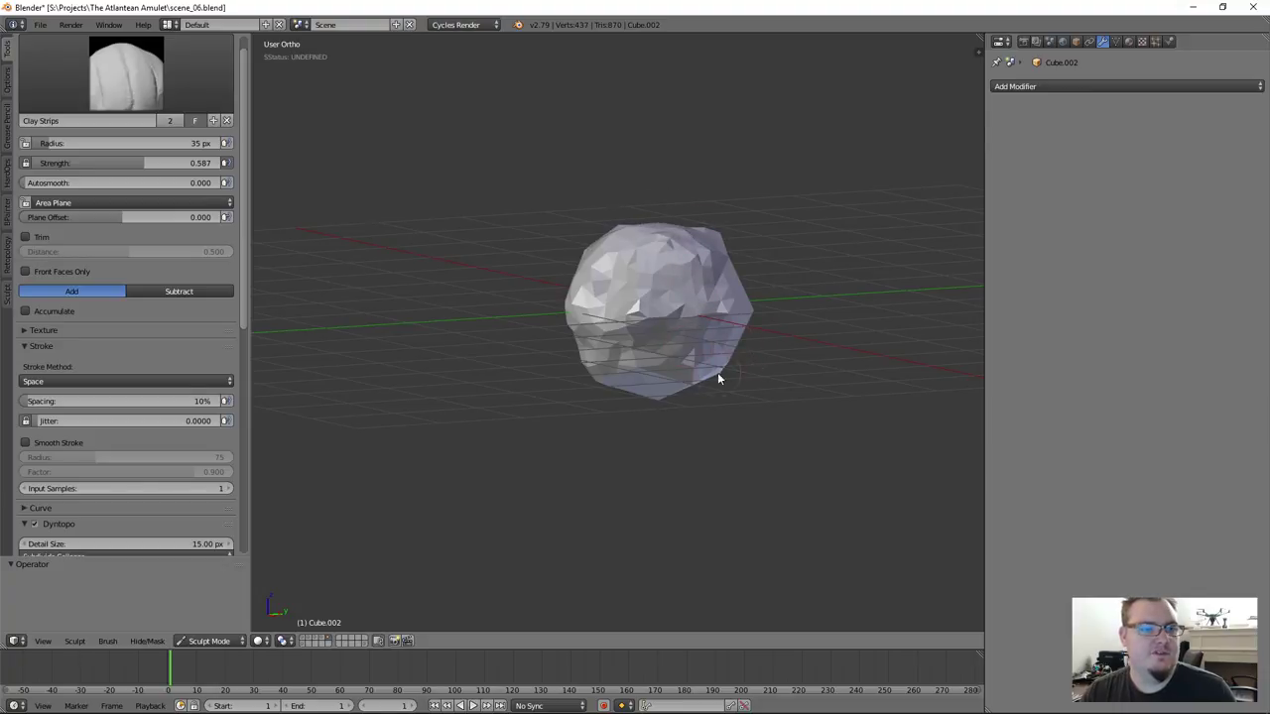
Add Clay Strips strokes to the underside and back of the ball and smooth the rough back edge
mouse_move(681, 400)
middle_mouse_down()
mouse_move(558, 311)
mouse_move(540, 245)
mouse_move(675, 395)
middle_mouse_up()
mouse_move(675, 395)
left_mouse_down()
mouse_move(719, 378)
mouse_move(675, 369)
mouse_move(692, 421)
left_mouse_up()
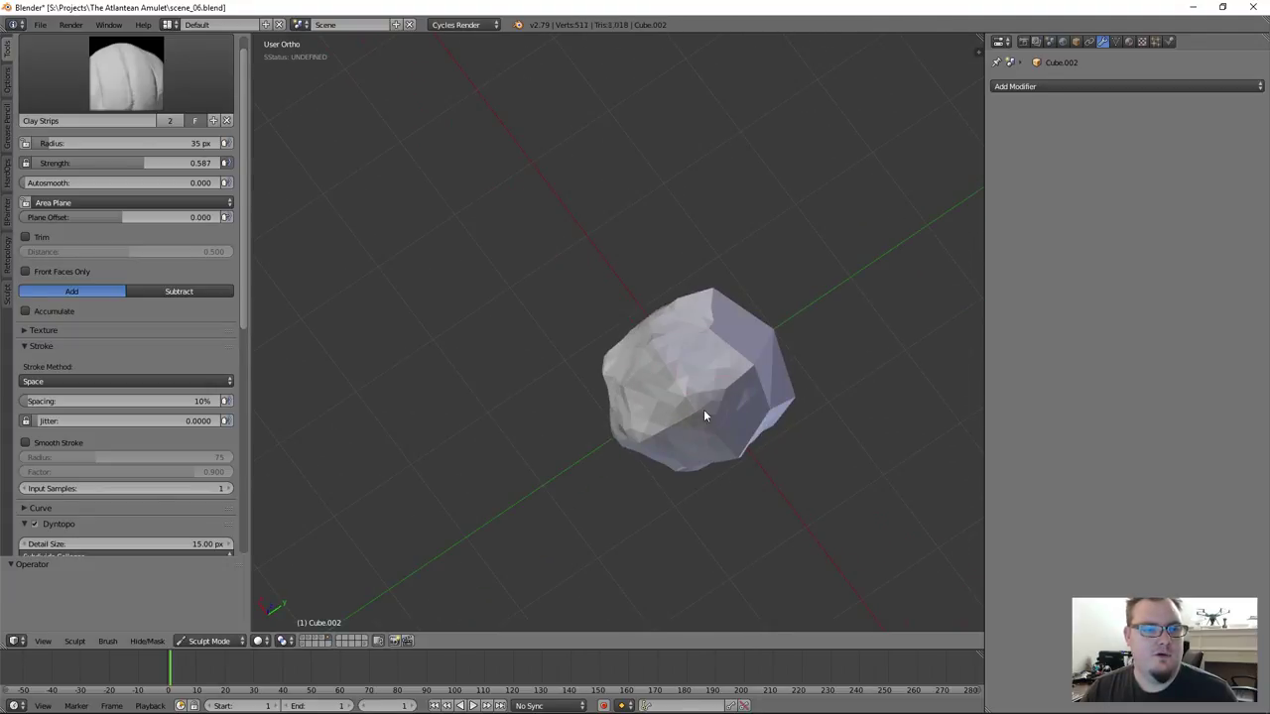
mouse_move(697, 386)
middle_mouse_down()
mouse_move(635, 413)
mouse_move(745, 342)
middle_mouse_up()
mouse_move(745, 342)
left_mouse_down()
mouse_move(751, 246)
mouse_move(731, 241)
mouse_move(771, 234)
mouse_move(727, 270)
left_mouse_up()
mouse_move(727, 270)
middle_mouse_down()
mouse_move(775, 309)
mouse_move(710, 285)
middle_mouse_up()
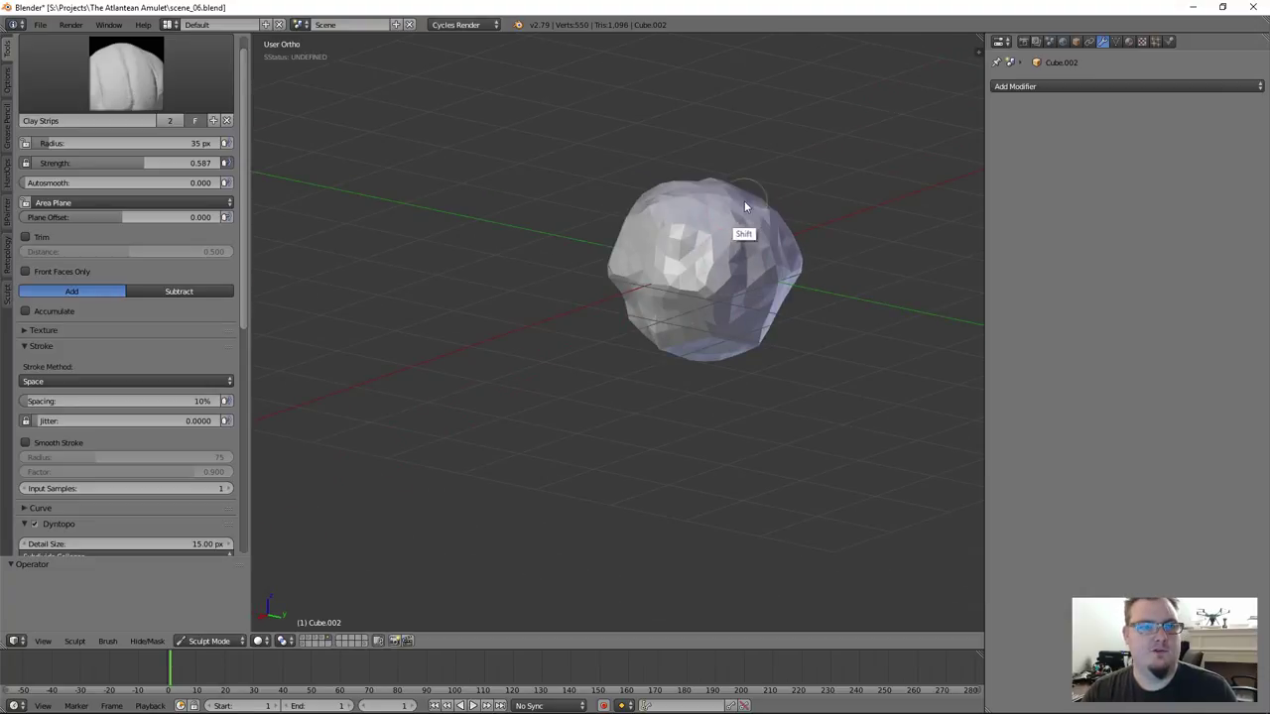
mouse_move(760, 289)
left_mouse_down("shift")
mouse_move(721, 240)
mouse_move(738, 342)
left_mouse_up("shift")
Set the Dyntopo detail size to 8 px
middle_click_drag(737, 348, 881, 374)
scroll(182, 355, "down", 5)
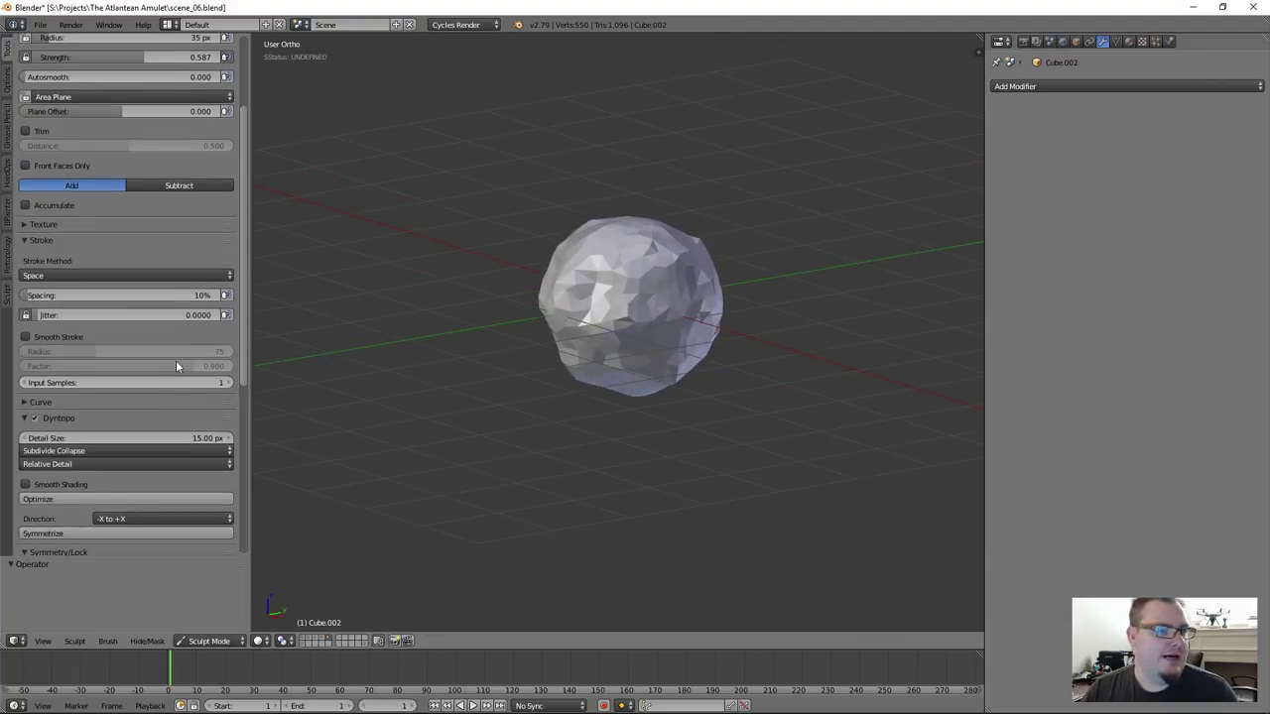
left_click(159, 333)
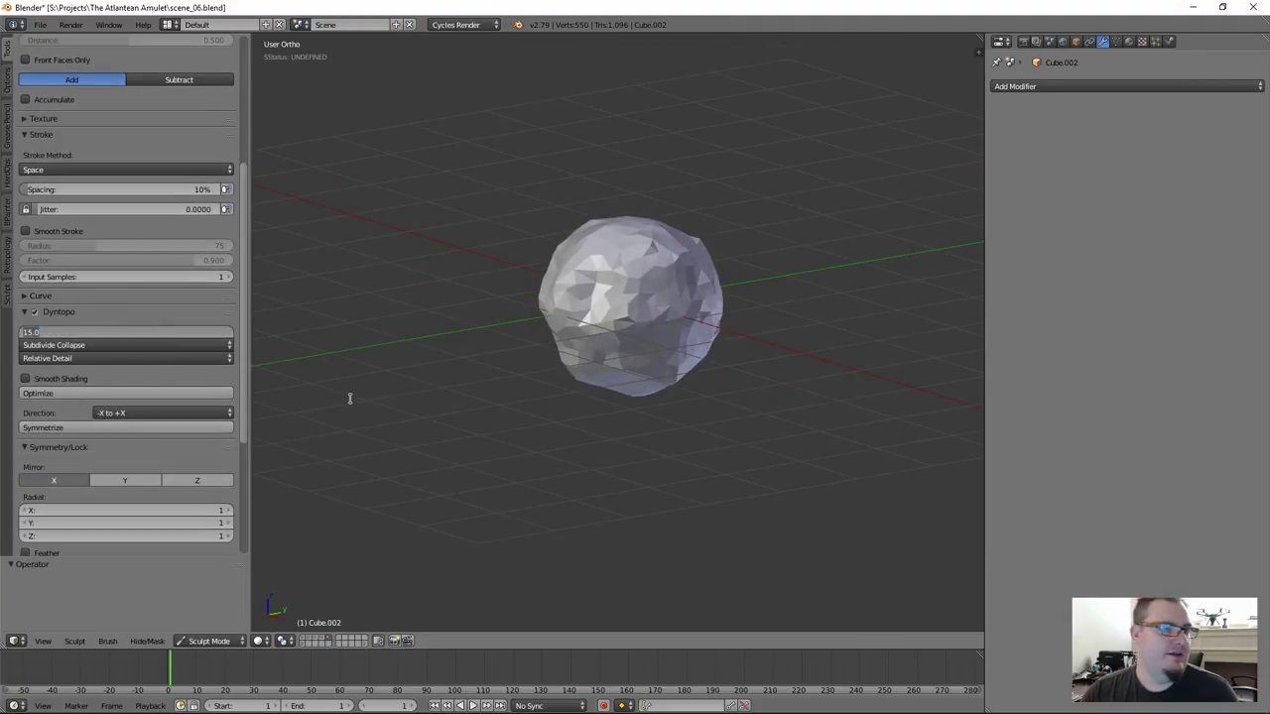
type("8")
key("Return")
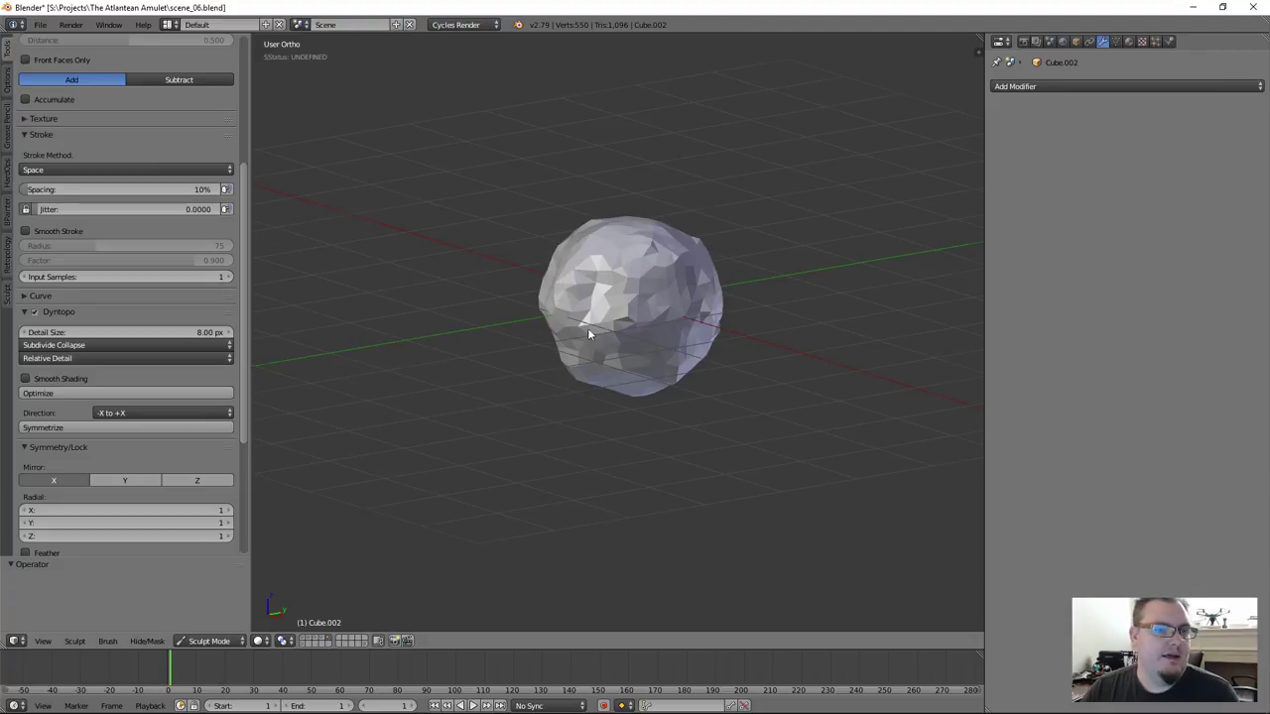
Sculpt a vertical nose ridge down the middle of the head's front with Clay Strips
middle_click_drag(587, 334, 677, 332)
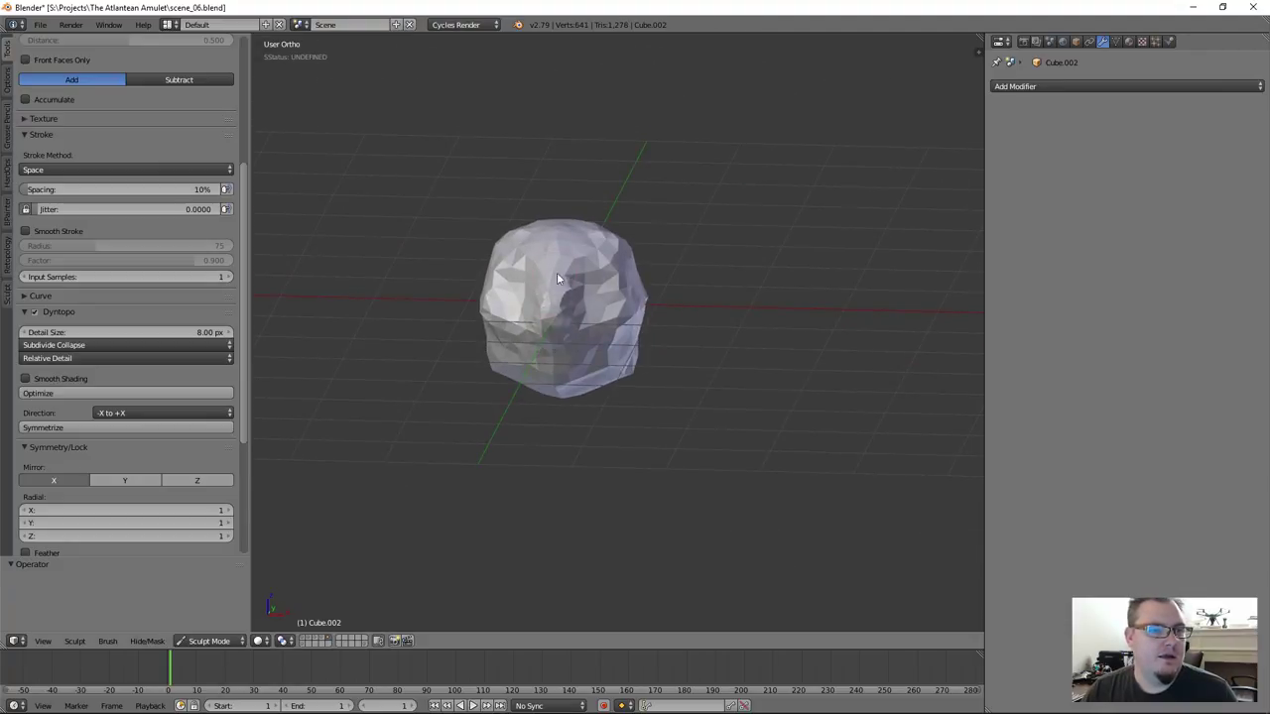
middle_click_drag(561, 328, 525, 338)
scroll(521, 336, "up", 3)
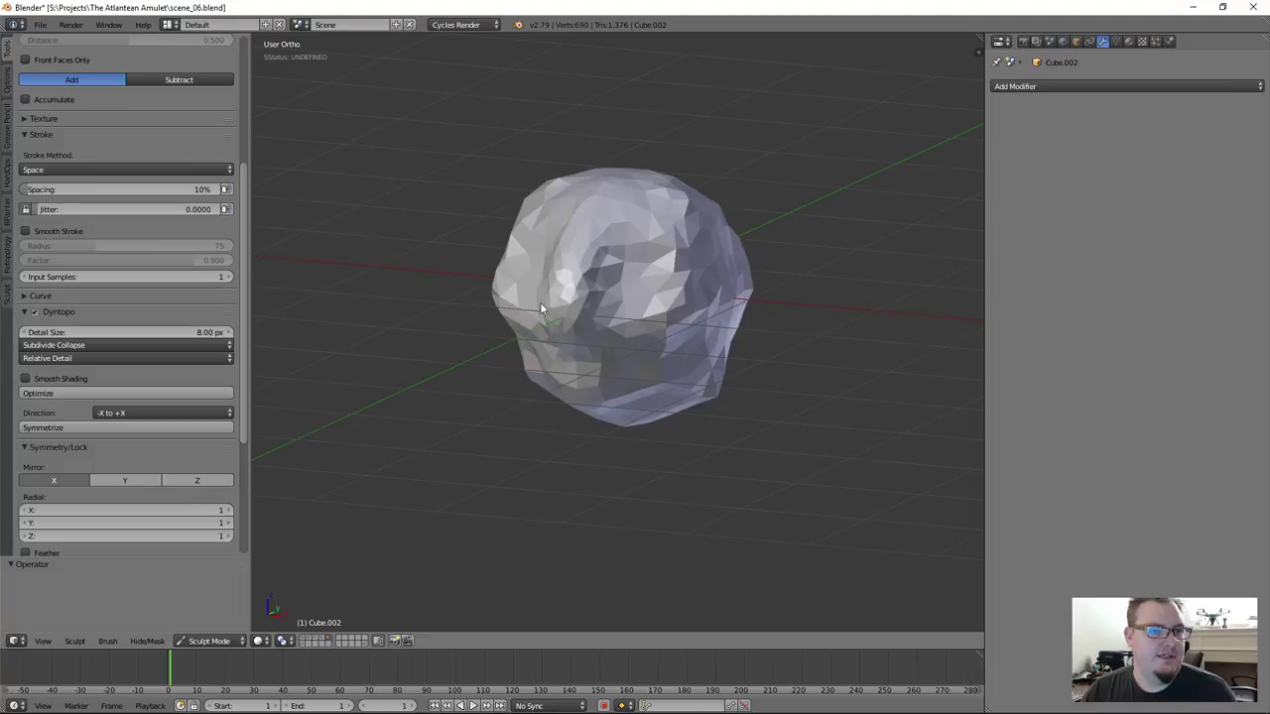
scroll(566, 288, "down", 1)
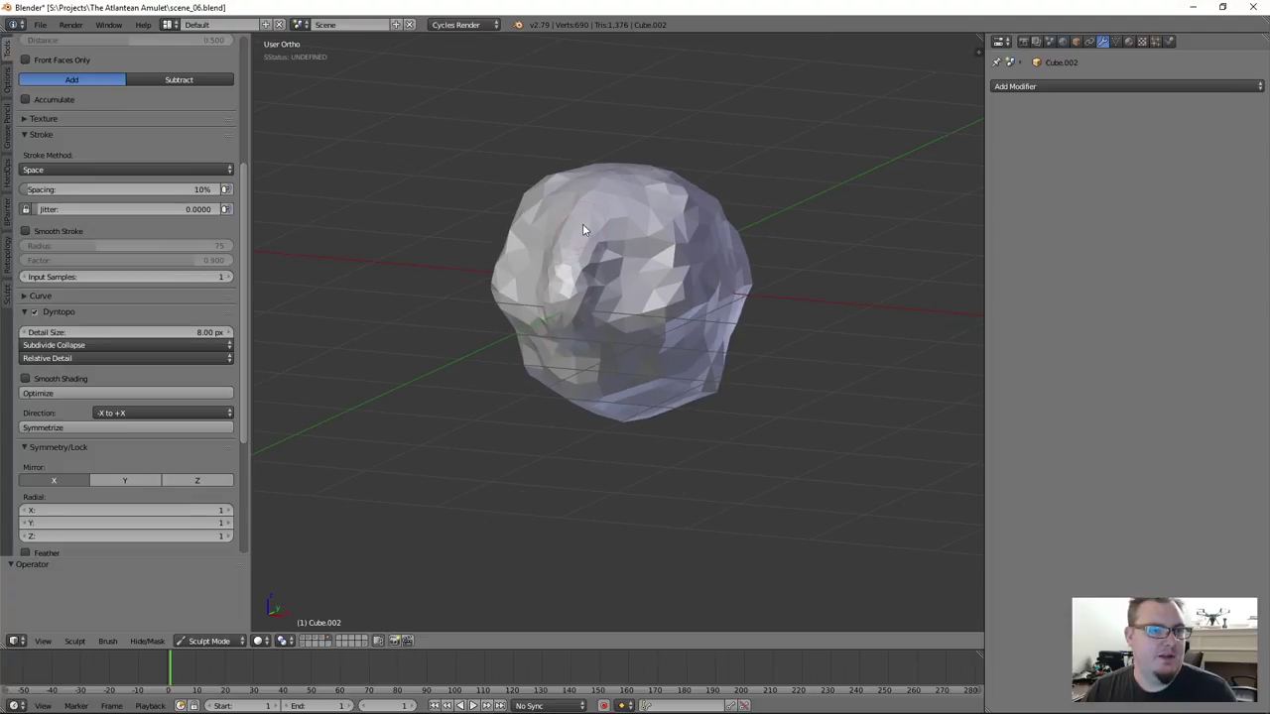
left_click_drag(591, 247, 583, 355)
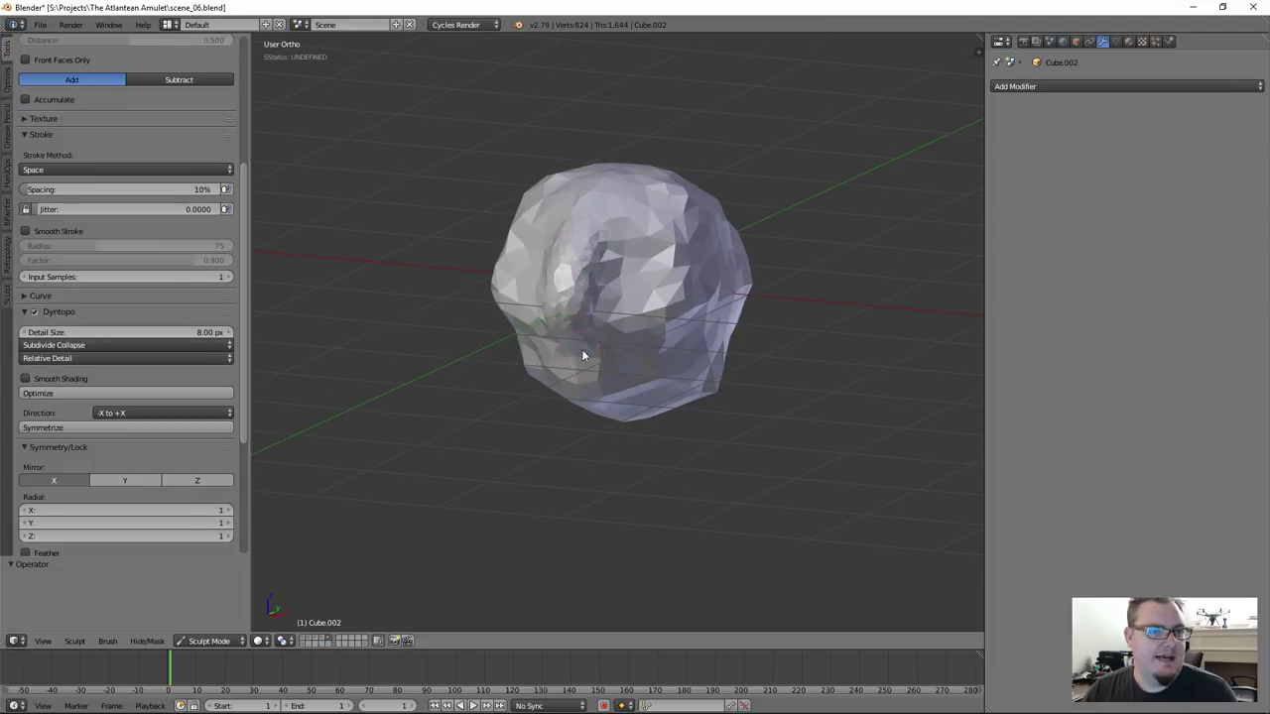
Set the Dyntopo detail size to 5 px and sculpt the nose, brow, eye slits and cheeks
left_click(209, 333)
type("5")
key("Return")
mouse_move(582, 281)
left_mouse_down()
mouse_move(572, 323)
mouse_move(587, 303)
left_mouse_up()
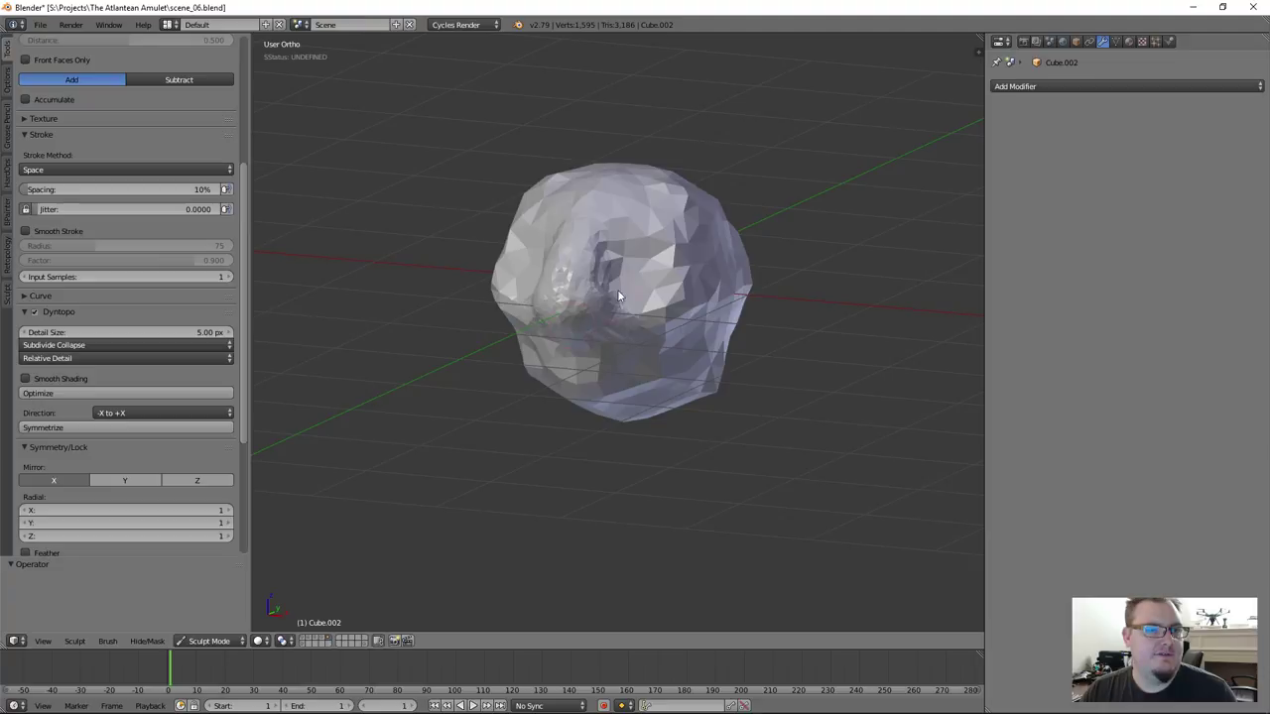
mouse_move(663, 243)
left_mouse_down()
mouse_move(609, 244)
mouse_move(634, 245)
mouse_move(596, 204)
mouse_move(608, 273)
mouse_move(620, 260)
mouse_move(631, 280)
mouse_move(629, 257)
mouse_move(620, 280)
left_mouse_up()
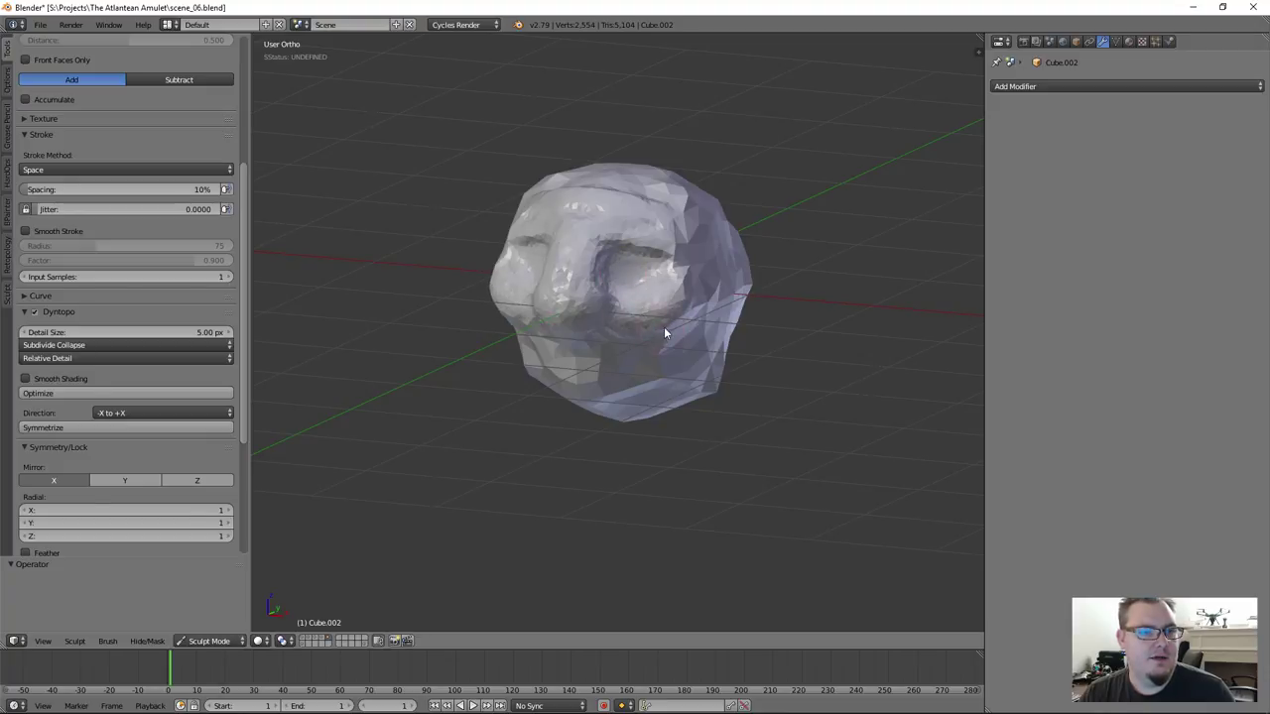
Shape the mouth below the nose by carving the surrounding area and lip line and smoothing the lips
mouse_move(645, 358)
left_mouse_down("ctrl")
mouse_move(663, 353)
mouse_move(623, 371)
left_mouse_up("ctrl")
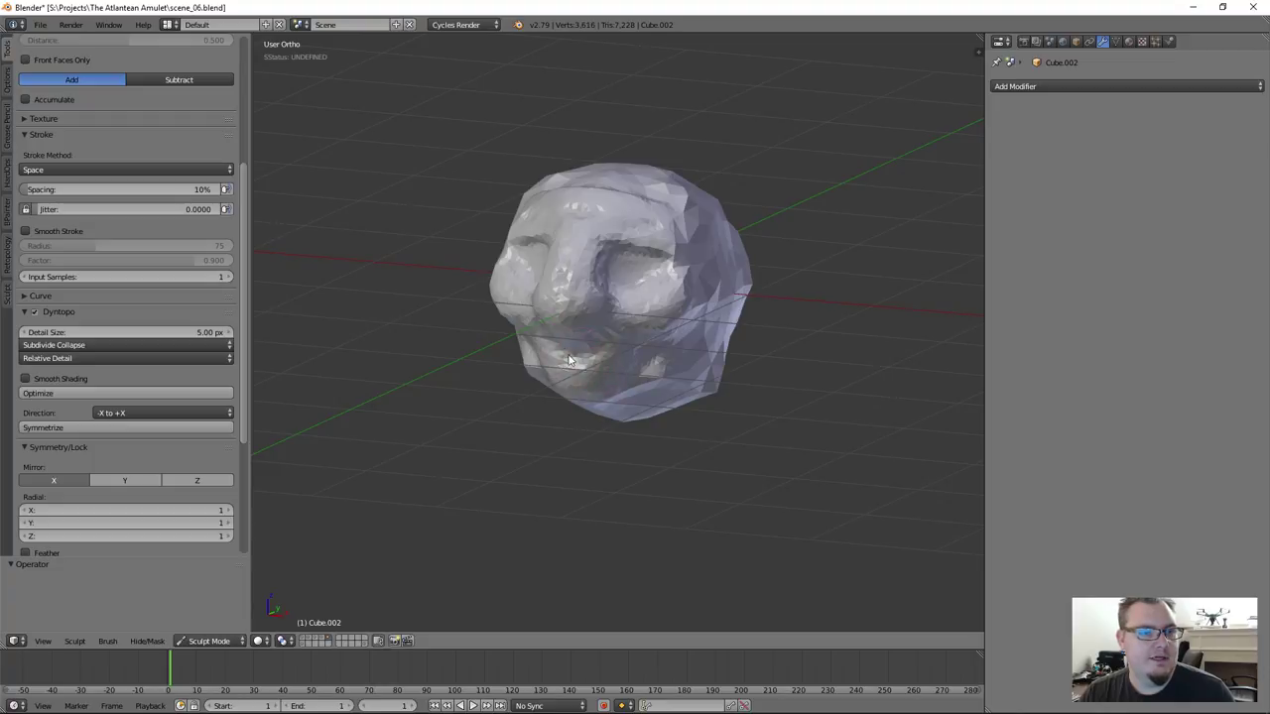
left_click_drag(564, 352, 597, 348, "shift")
scroll(552, 373, "down", 1)
scroll(552, 373, "up", 3)
mouse_move(552, 373)
middle_mouse_down()
mouse_move(573, 307)
mouse_move(587, 327)
middle_mouse_up()
scroll(588, 331, "up", 1)
mouse_move(591, 337)
left_mouse_down("ctrl")
mouse_move(530, 324)
mouse_move(576, 323)
mouse_move(576, 372)
mouse_move(623, 375)
mouse_move(566, 351)
left_mouse_up("ctrl")
mouse_move(542, 405)
left_mouse_down("ctrl")
mouse_move(612, 386)
mouse_move(578, 412)
mouse_move(618, 430)
mouse_move(648, 360)
left_mouse_up("ctrl")
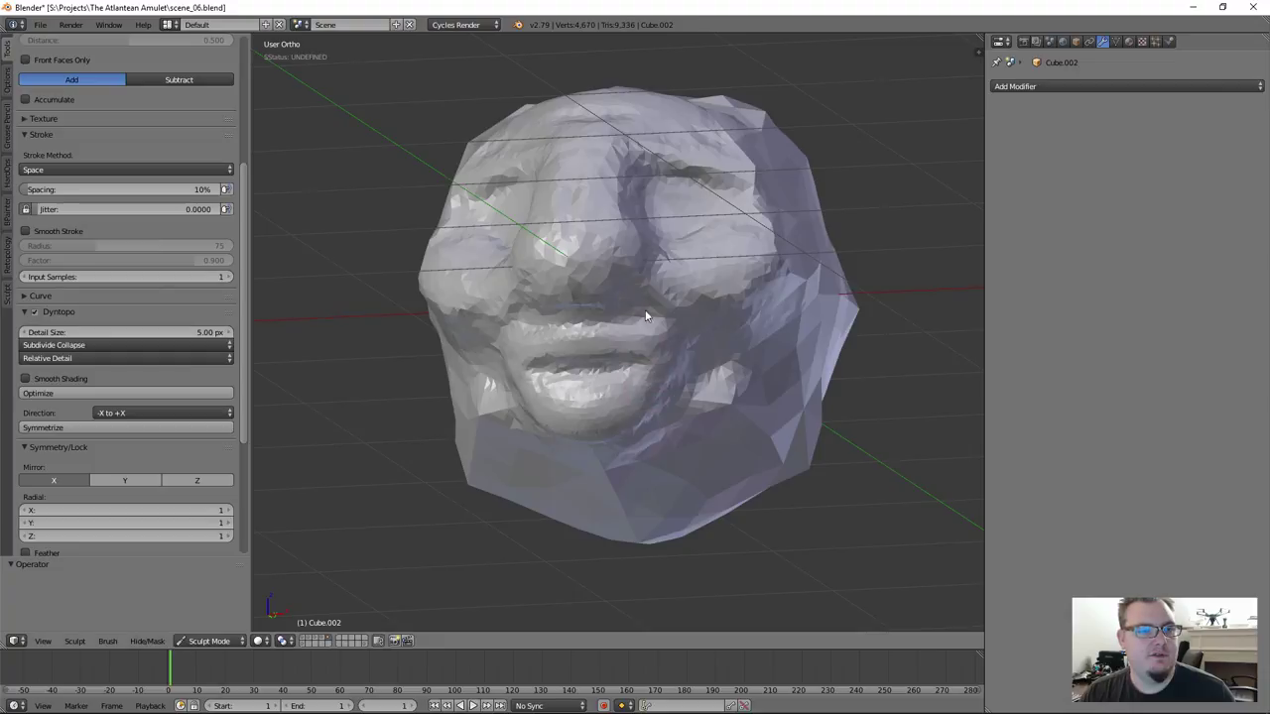
Refine the area around the nose, carving the nostrils and deepening the eye sockets under the brow
left_click_drag(645, 315, 608, 320)
mouse_move(600, 271)
left_mouse_down("ctrl")
mouse_move(609, 296)
mouse_move(572, 265)
mouse_move(631, 232)
mouse_move(640, 278)
mouse_move(605, 191)
mouse_move(617, 196)
mouse_move(624, 172)
mouse_move(619, 210)
mouse_move(605, 181)
mouse_move(571, 231)
mouse_move(607, 268)
mouse_move(605, 236)
mouse_move(631, 244)
mouse_move(603, 255)
mouse_move(608, 275)
mouse_move(593, 249)
mouse_move(619, 249)
mouse_move(577, 162)
mouse_move(585, 281)
left_mouse_up("ctrl")
mouse_move(656, 307)
middle_mouse_down()
mouse_move(582, 361)
mouse_move(629, 380)
mouse_move(638, 264)
middle_mouse_up()
mouse_move(644, 224)
left_mouse_down("ctrl")
mouse_move(657, 249)
mouse_move(647, 211)
mouse_move(711, 203)
mouse_move(668, 248)
mouse_move(681, 234)
mouse_move(694, 272)
mouse_move(686, 258)
mouse_move(719, 226)
mouse_move(747, 231)
mouse_move(677, 275)
left_mouse_up("ctrl")
middle_click_drag(650, 256, 703, 297)
mouse_move(628, 219)
left_mouse_down("ctrl")
mouse_move(632, 244)
mouse_move(615, 213)
mouse_move(653, 204)
left_mouse_up("ctrl")
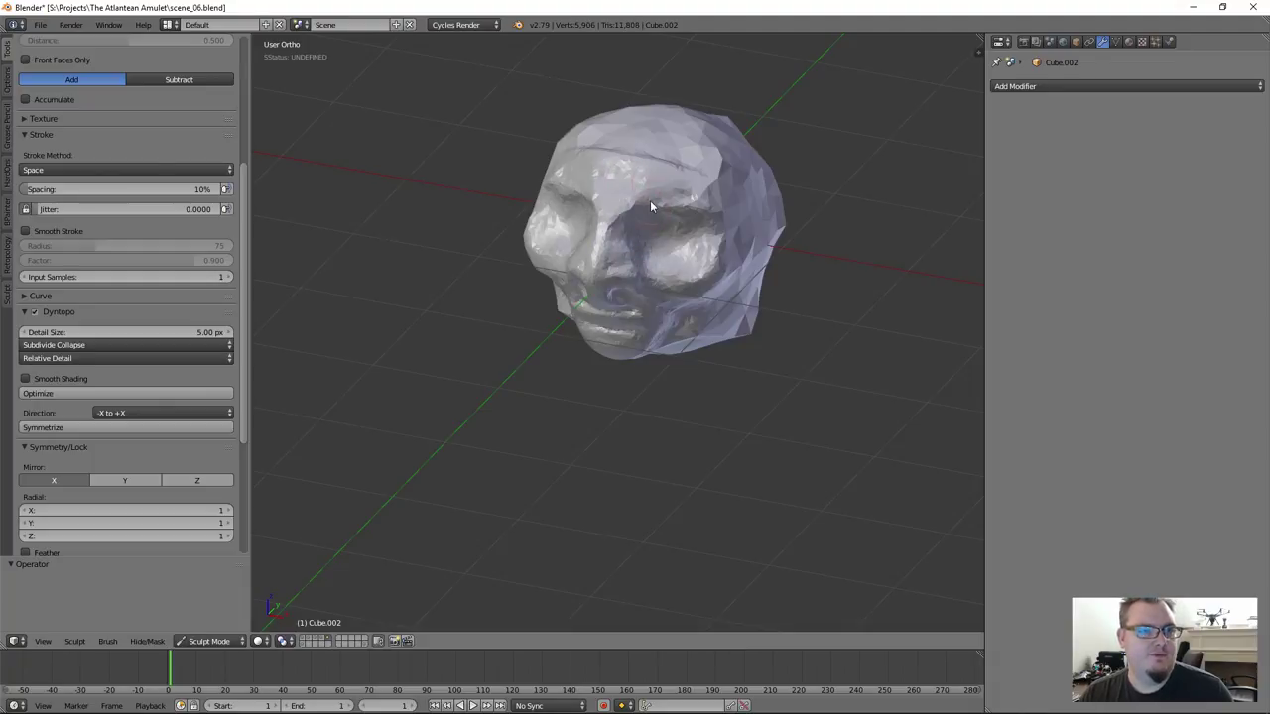
Switch the sculpting brush to Snake Hook
scroll(194, 164, "up", 5)
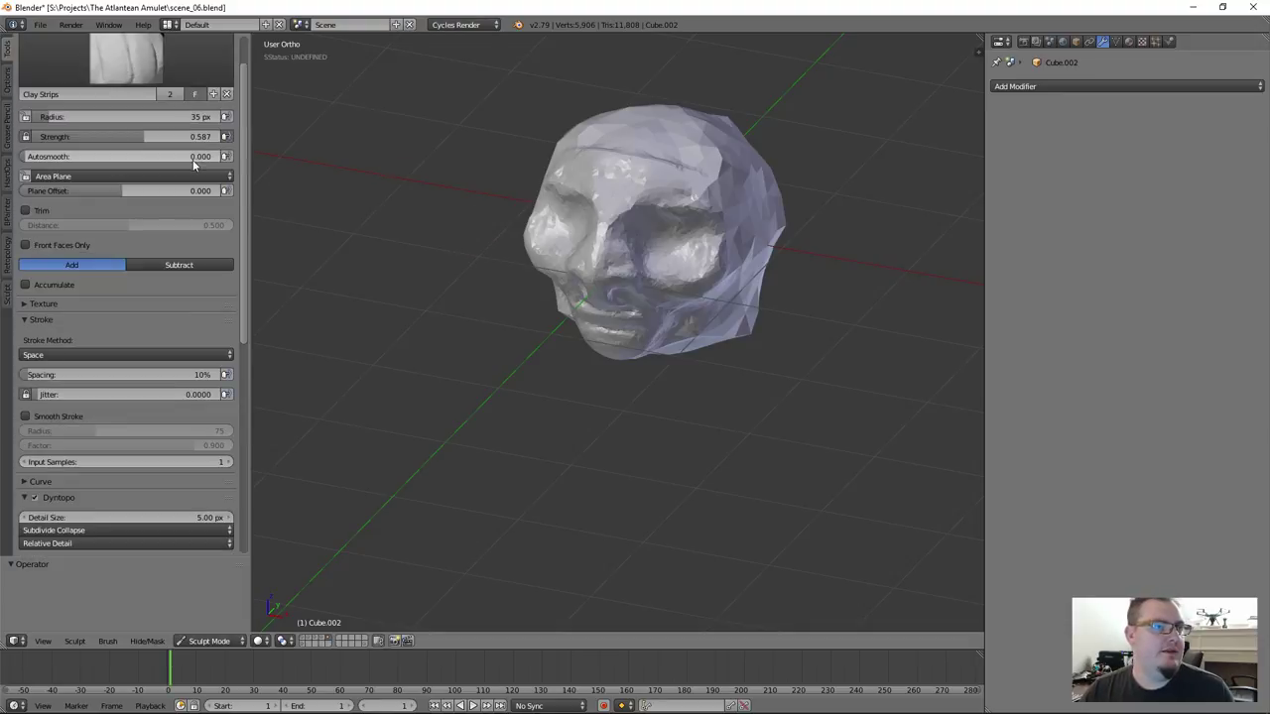
scroll(188, 149, "up", 2)
left_click(159, 102)
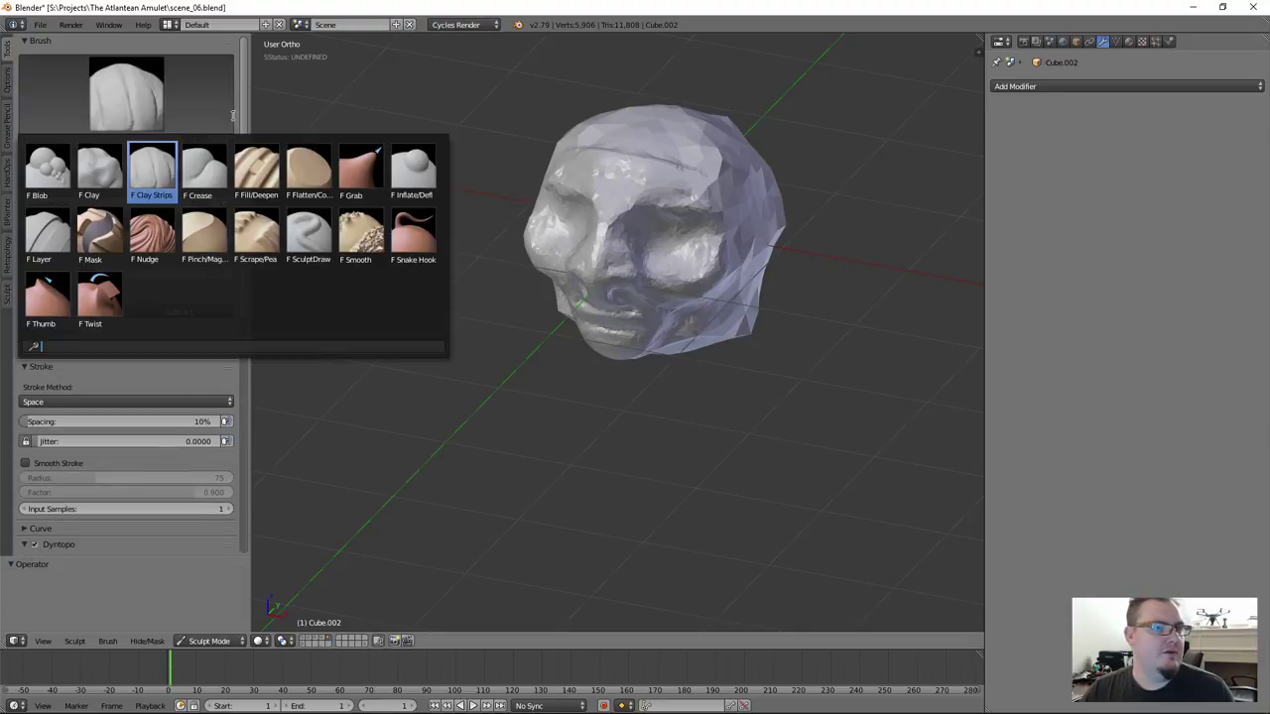
left_click(395, 235)
Try pulling the forehead upward with the Snake Hook brush at 75 px radius, and undo the pull
middle_click_drag(514, 281, 545, 251)
mouse_move(582, 225)
middle_mouse_down()
mouse_move(594, 348)
mouse_move(582, 372)
middle_mouse_up()
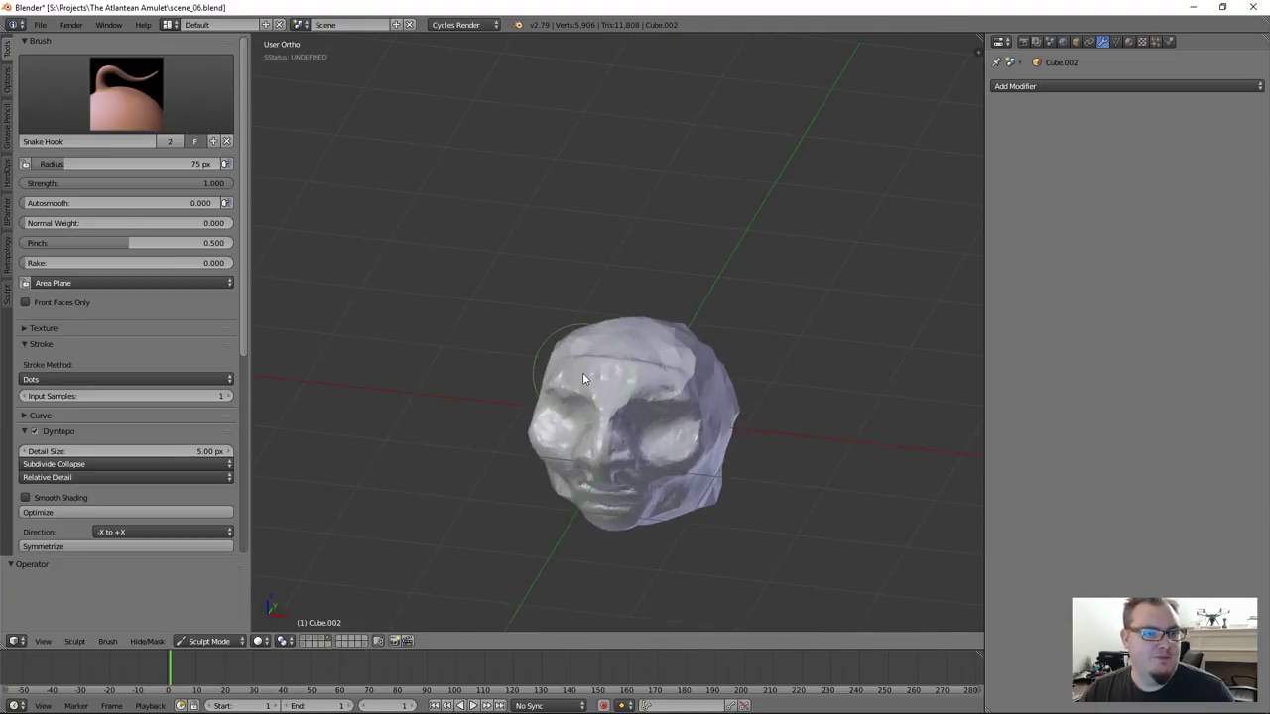
mouse_move(626, 360)
left_mouse_down()
mouse_move(632, 324)
mouse_move(612, 338)
left_mouse_up()
key("ctrl+z")
Enlarge the Snake Hook brush radius to 113 px
mouse_move(747, 310)
middle_mouse_down()
mouse_move(763, 275)
mouse_move(751, 284)
middle_mouse_up()
key("bracketright")
key("bracketright")
key("bracketright")
key("bracketright")
key("bracketright")
key("bracketright")
key("bracketright")
key("bracketright")
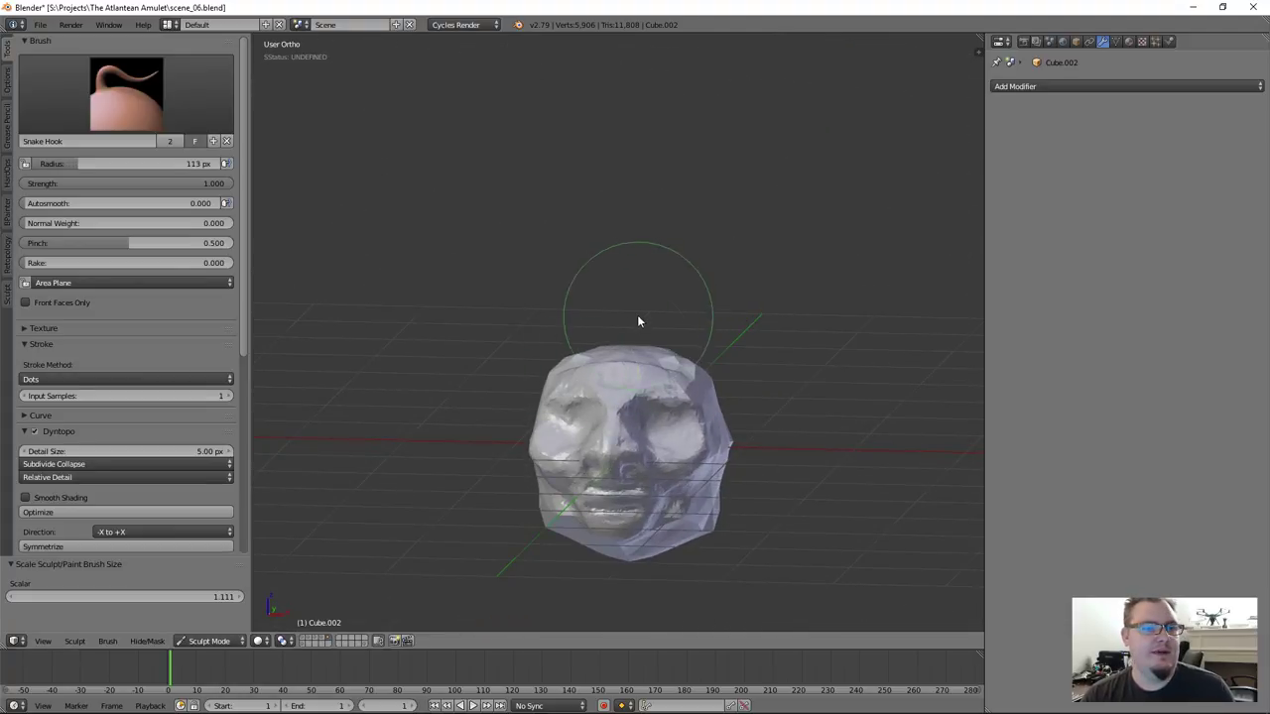
Pull the top of the head upward into a taller cranium with Snake Hook, enlarging the brush radius to 170 px
left_click_drag(624, 357, 629, 249)
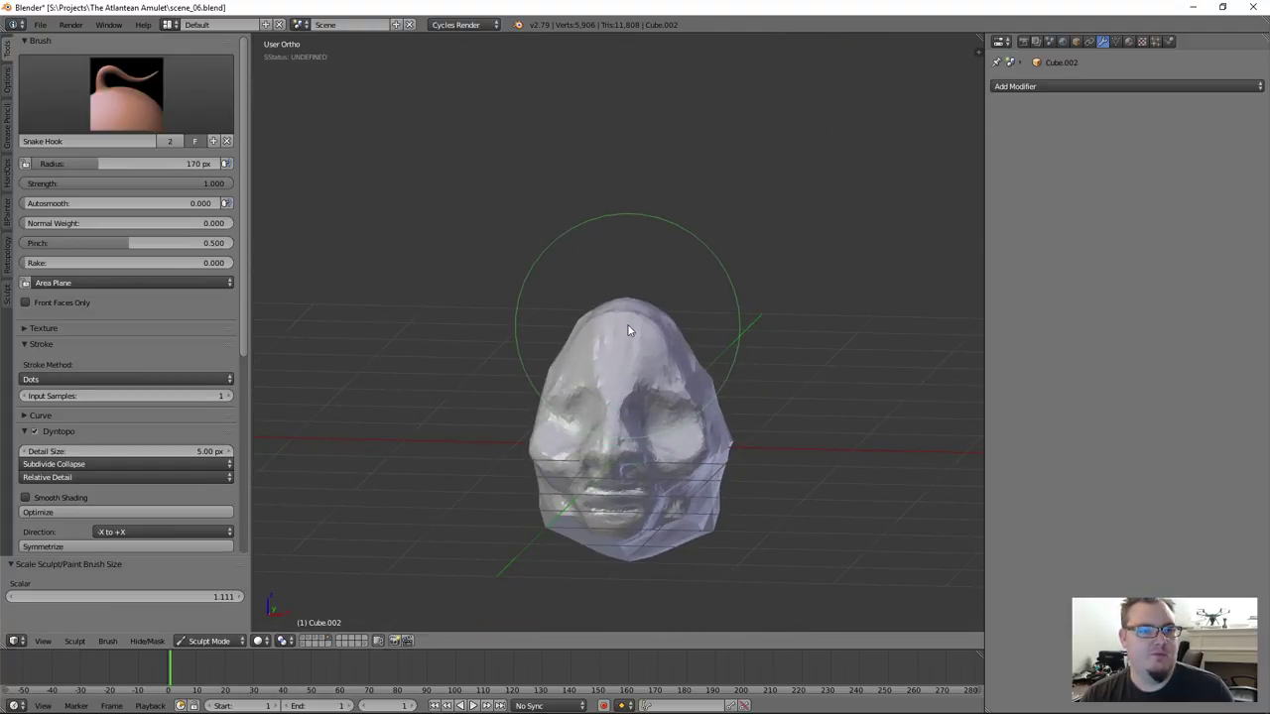
mouse_move(611, 390)
middle_mouse_down()
mouse_move(640, 383)
mouse_move(553, 374)
mouse_move(566, 420)
mouse_move(510, 395)
mouse_move(601, 363)
mouse_move(790, 414)
mouse_move(645, 339)
middle_mouse_up()
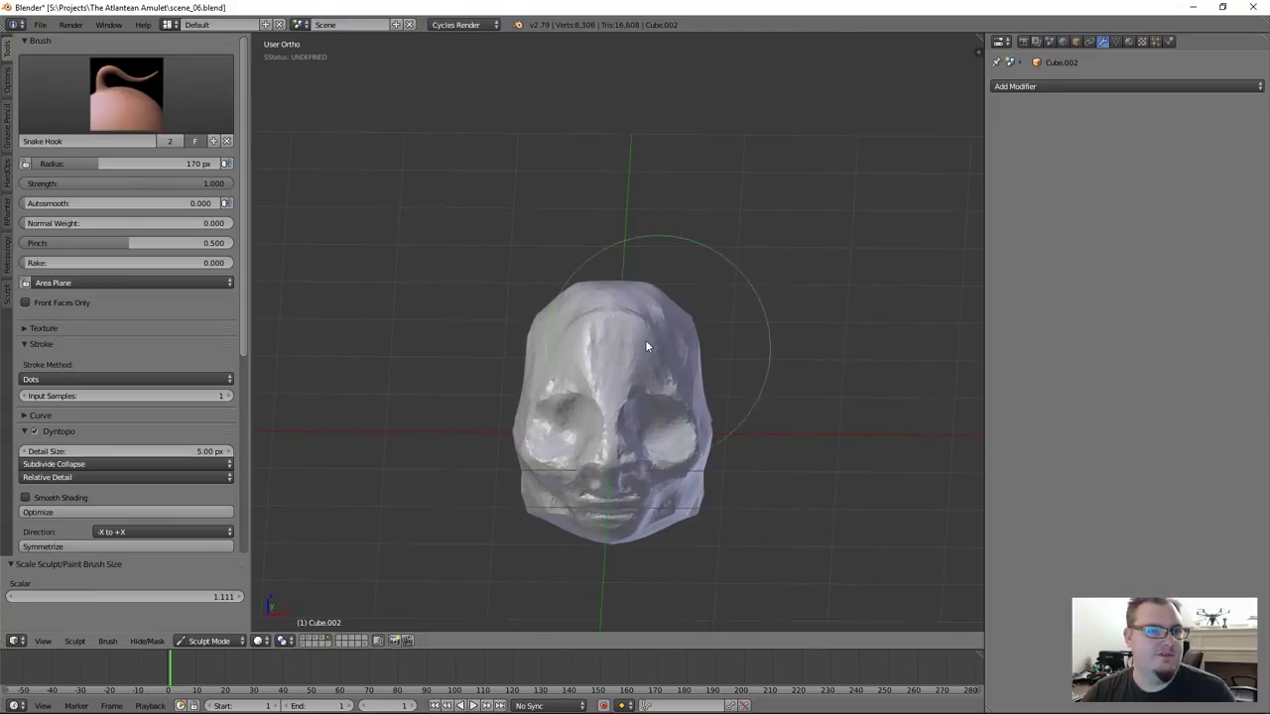
Switch the sculpting brush to Clay Strips
left_click(160, 99)
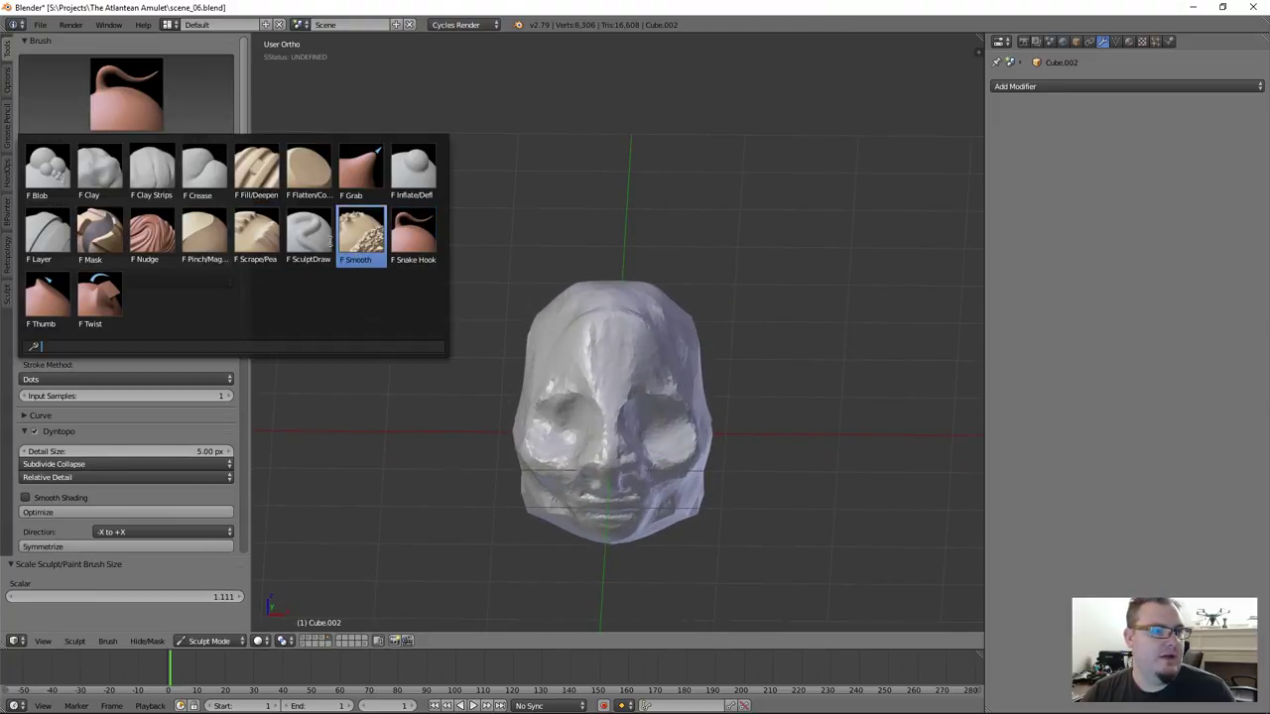
left_click(101, 177)
left_click(126, 94)
left_click(151, 168)
Smooth the stretched forehead and the sides of the cranium
scroll(542, 381, "up", 2)
middle_click_drag(542, 381, 484, 476)
mouse_move(585, 371)
left_mouse_down("shift")
mouse_move(606, 342)
mouse_move(654, 368)
mouse_move(648, 390)
mouse_move(575, 367)
mouse_move(614, 321)
mouse_move(699, 361)
mouse_move(658, 414)
left_mouse_up("shift")
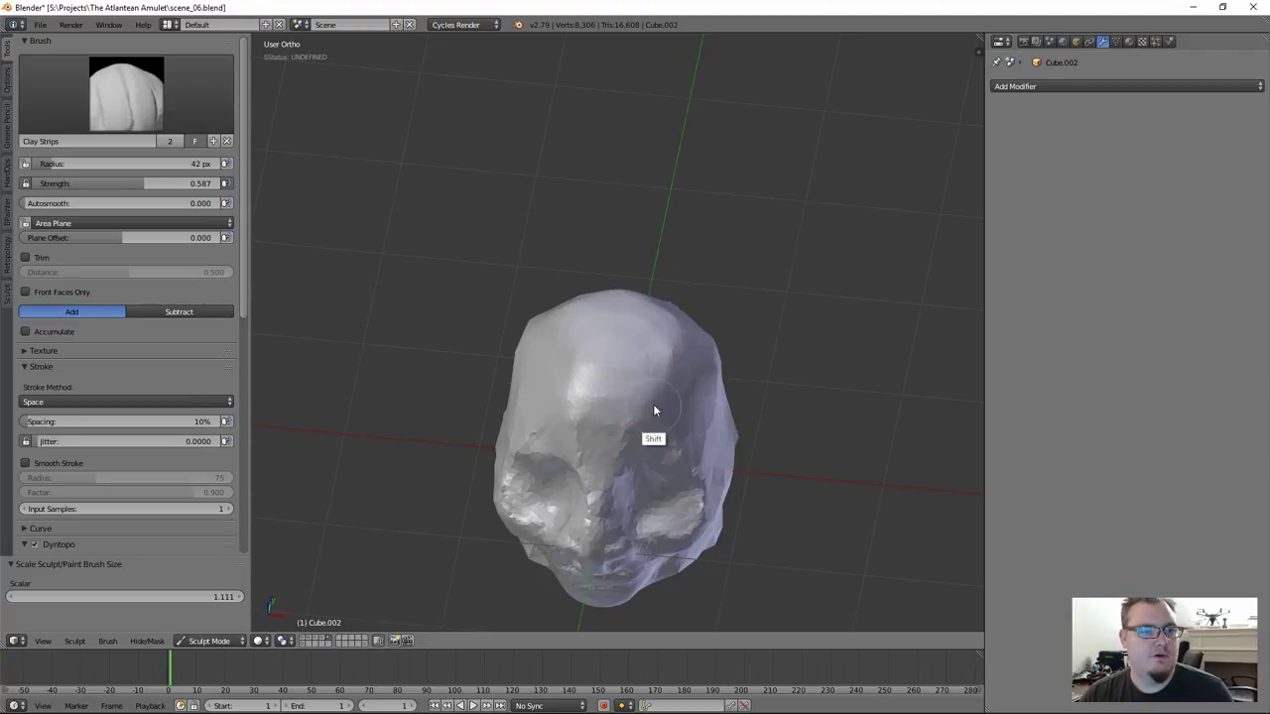
middle_click_drag(647, 442, 625, 366)
mouse_move(564, 398)
left_mouse_down("shift")
mouse_move(615, 342)
mouse_move(712, 307)
mouse_move(703, 354)
mouse_move(723, 304)
mouse_move(714, 397)
mouse_move(670, 437)
mouse_move(608, 410)
mouse_move(566, 416)
mouse_move(566, 443)
mouse_move(635, 462)
mouse_move(583, 407)
mouse_move(607, 367)
left_mouse_up("shift")
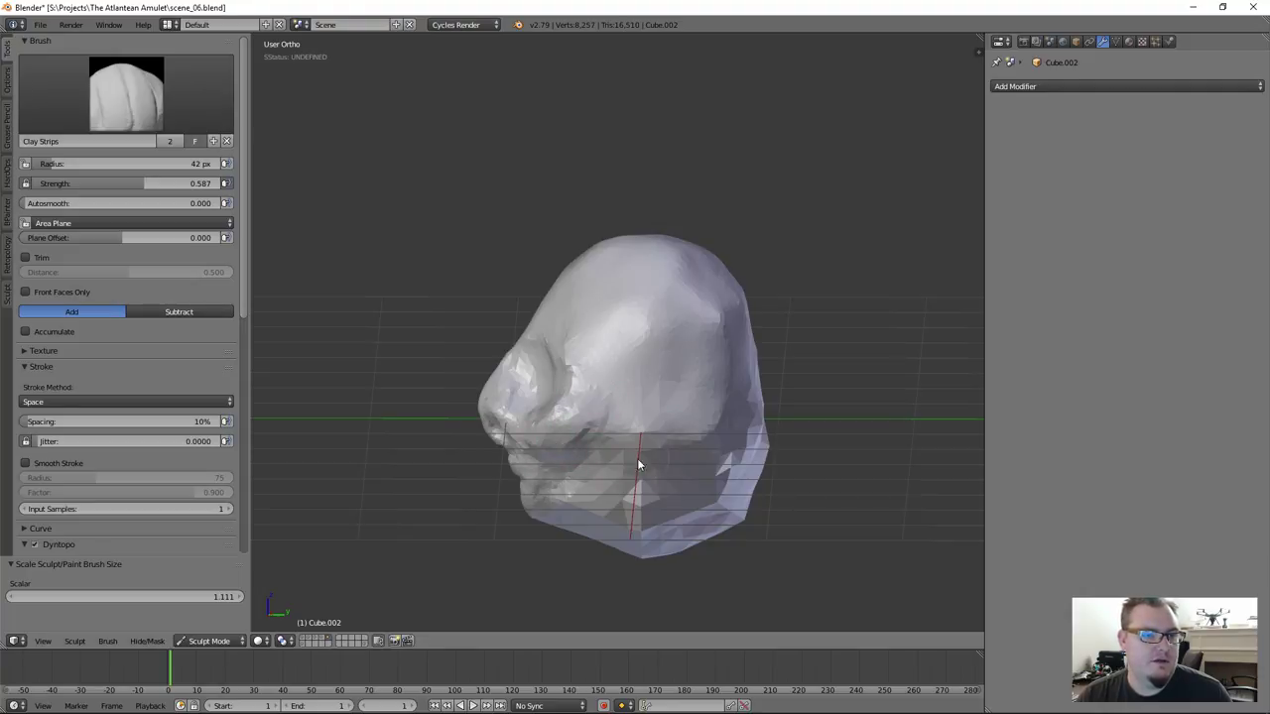
Carve the side of the head behind the cheek and shape the jaw line toward the back with Clay Strips
mouse_move(626, 422)
left_mouse_down("ctrl")
mouse_move(610, 447)
mouse_move(623, 464)
mouse_move(640, 446)
mouse_move(648, 358)
mouse_move(688, 454)
mouse_move(731, 412)
mouse_move(748, 454)
left_mouse_up("ctrl")
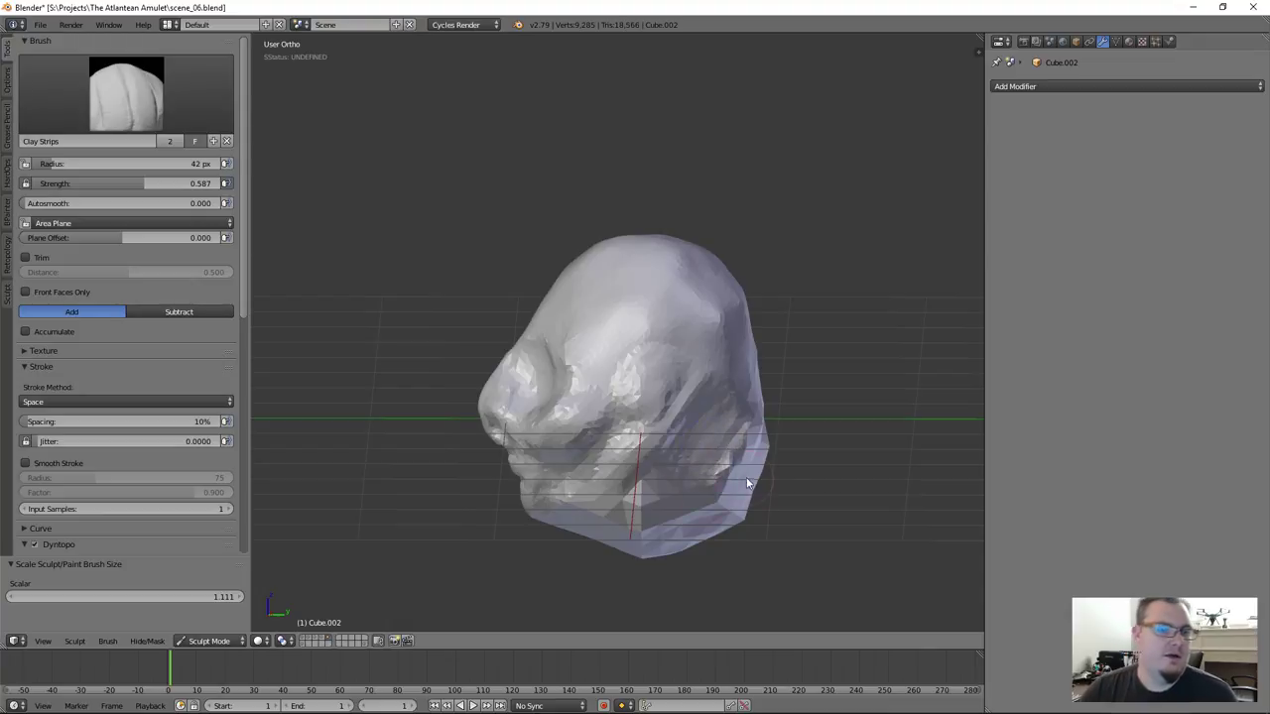
middle_click_drag(748, 484, 740, 450)
mouse_move(758, 427)
left_mouse_down("ctrl")
mouse_move(739, 417)
mouse_move(759, 428)
mouse_move(746, 471)
mouse_move(783, 444)
mouse_move(765, 486)
mouse_move(813, 430)
mouse_move(816, 502)
mouse_move(819, 430)
mouse_move(817, 521)
left_mouse_up("ctrl")
mouse_move(695, 499)
left_mouse_down()
mouse_move(713, 451)
mouse_move(767, 477)
mouse_move(710, 415)
mouse_move(687, 449)
mouse_move(753, 474)
left_mouse_up()
Build up the rear side of the head with Clay Strips
mouse_move(753, 474)
middle_mouse_down()
mouse_move(797, 419)
mouse_move(768, 462)
mouse_move(771, 347)
middle_mouse_up()
scroll(781, 345, "down", 2)
mouse_move(778, 335)
left_mouse_down()
mouse_move(791, 341)
mouse_move(791, 314)
mouse_move(744, 350)
mouse_move(799, 301)
mouse_move(746, 335)
left_mouse_up()
middle_click_drag(720, 392, 853, 340)
scroll(774, 353, "up", 2)
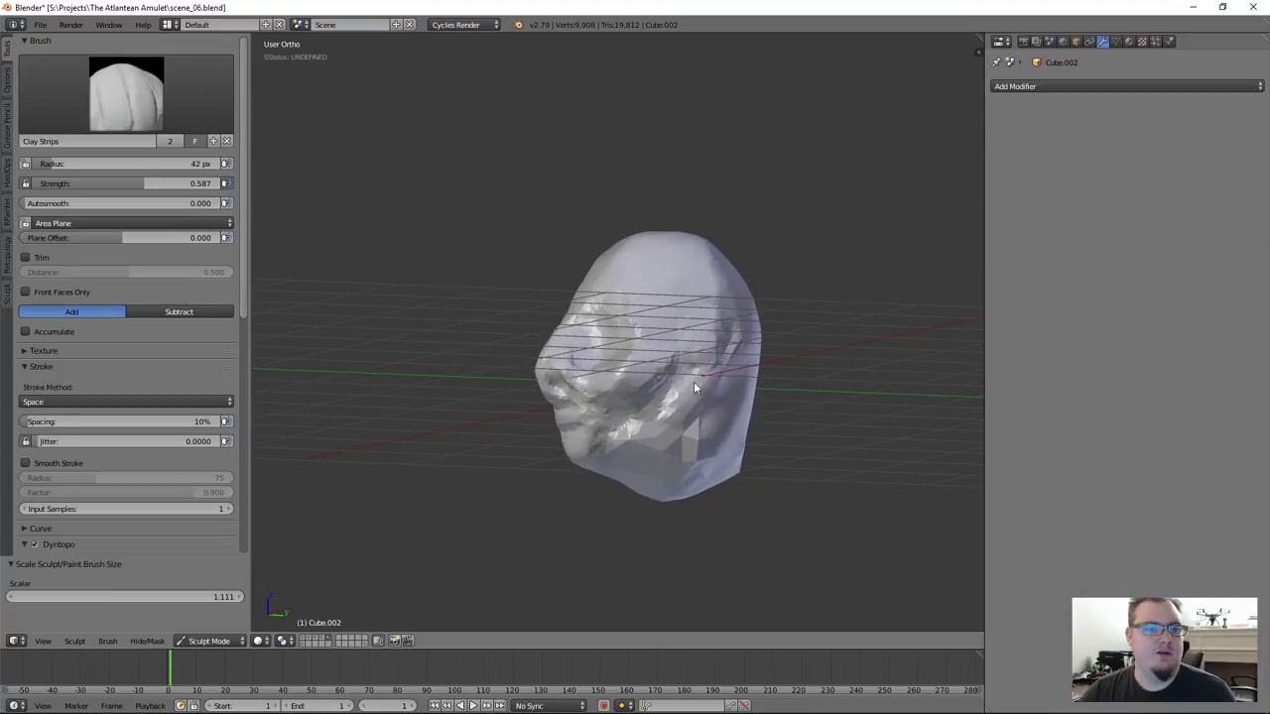
Carve in the area beneath the jaw and smooth the underside toward the neck
middle_click_drag(694, 379, 664, 388)
mouse_move(712, 409)
left_mouse_down("ctrl")
mouse_move(703, 397)
mouse_move(735, 377)
mouse_move(670, 467)
left_mouse_up("ctrl")
mouse_move(621, 479)
middle_mouse_down()
mouse_move(634, 407)
mouse_move(625, 442)
mouse_move(699, 360)
mouse_move(640, 493)
middle_mouse_up()
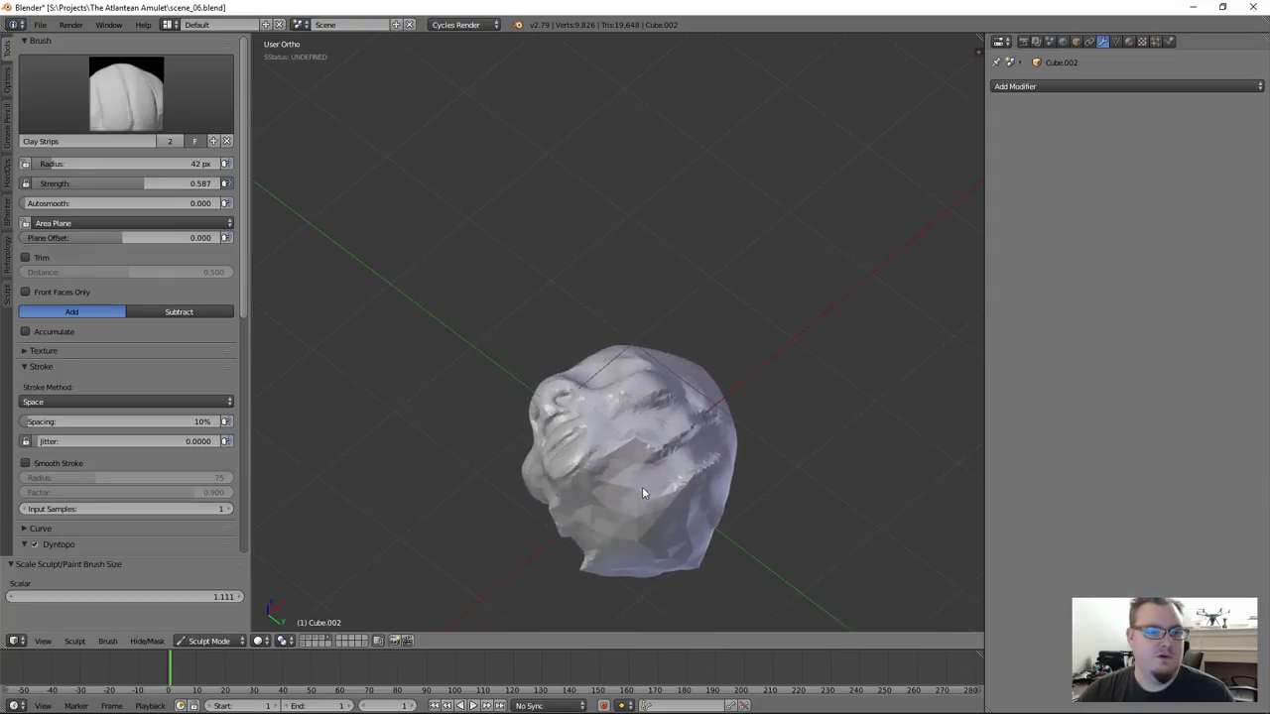
mouse_move(623, 511)
left_mouse_down("ctrl")
mouse_move(629, 483)
mouse_move(653, 491)
mouse_move(655, 475)
mouse_move(635, 499)
mouse_move(696, 446)
mouse_move(652, 458)
mouse_move(690, 446)
mouse_move(676, 483)
mouse_move(631, 512)
left_mouse_up("ctrl")
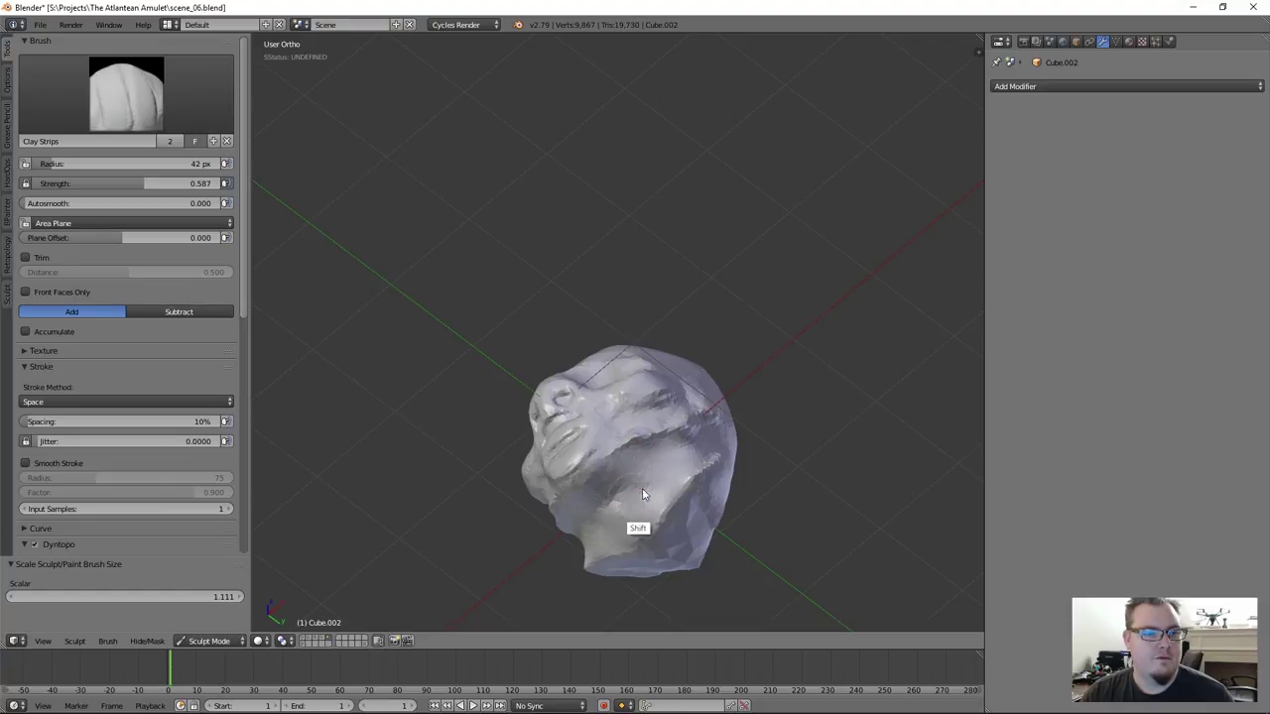
Build up the brow and carve the upper eye socket and temple with Clay Strips
middle_click_drag(648, 404, 655, 530)
mouse_move(597, 318)
left_mouse_down()
mouse_move(656, 305)
mouse_move(646, 272)
mouse_move(645, 290)
mouse_move(662, 262)
mouse_move(672, 304)
mouse_move(700, 292)
mouse_move(671, 316)
mouse_move(666, 279)
mouse_move(603, 284)
mouse_move(597, 308)
mouse_move(641, 318)
mouse_move(611, 329)
mouse_move(638, 317)
mouse_move(632, 275)
mouse_move(618, 288)
mouse_move(651, 317)
mouse_move(586, 312)
mouse_move(614, 306)
left_mouse_up()
mouse_move(589, 350)
left_mouse_down("ctrl")
mouse_move(621, 349)
mouse_move(599, 344)
mouse_move(608, 365)
mouse_move(647, 338)
left_mouse_up("ctrl")
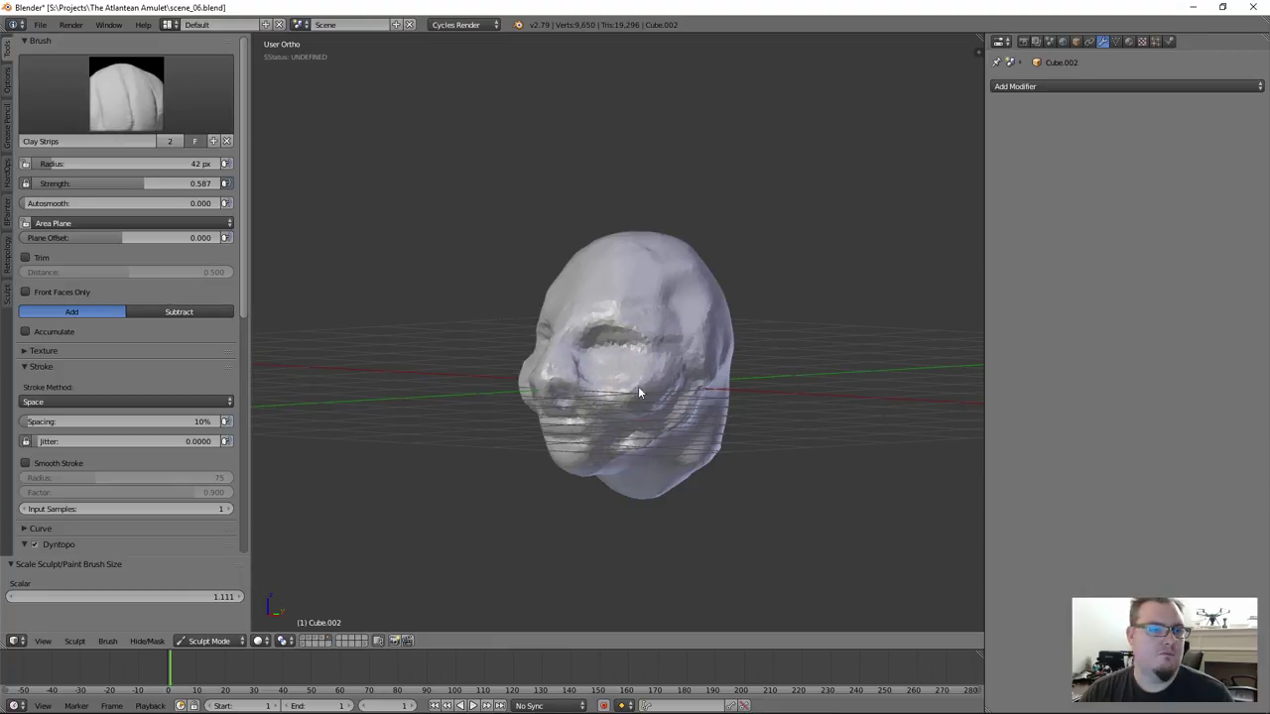
Set the Dyntopo detail size to 3 px
mouse_move(670, 399)
middle_mouse_down()
mouse_move(722, 445)
mouse_move(628, 389)
middle_mouse_up()
left_click(99, 544)
scroll(180, 415, "down", 4)
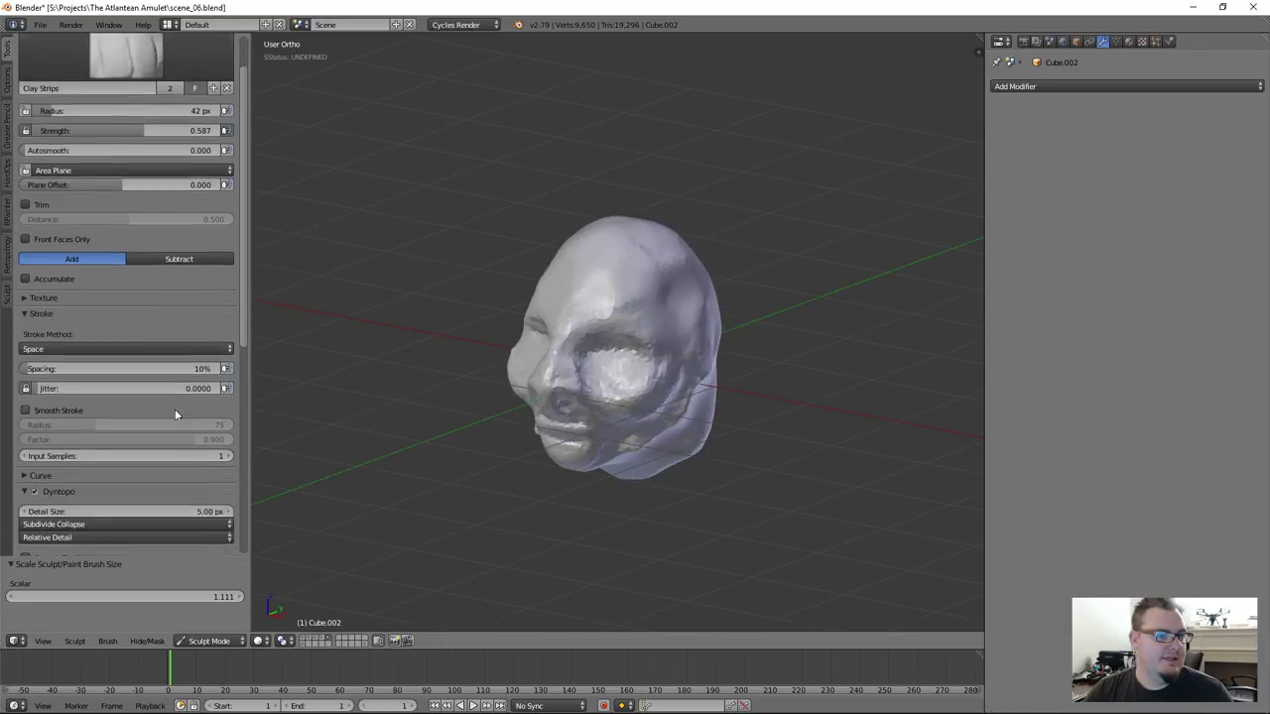
left_click(179, 406)
type("3")
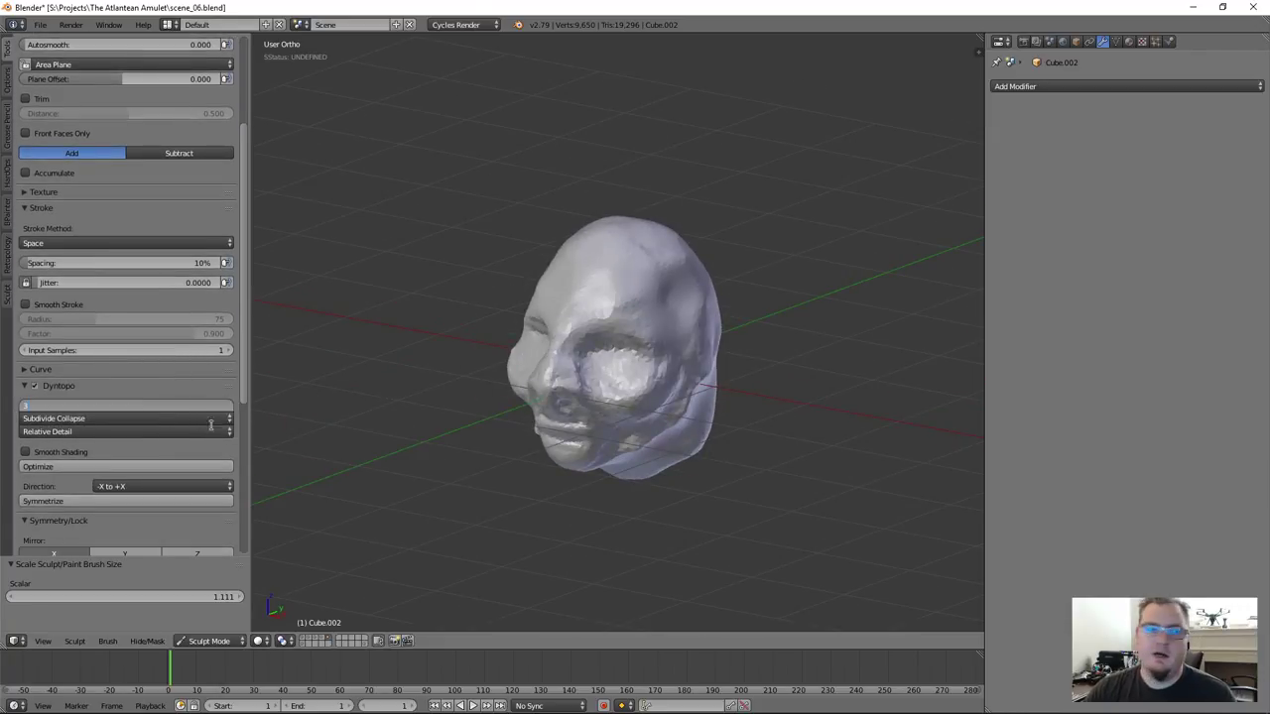
key("Return")
Carve finer detail along the side of the nose, above the nostril and around the eye socket
scroll(570, 392, "up", 7)
middle_click_drag(583, 352, 538, 370)
mouse_move(570, 341)
left_mouse_down("ctrl")
mouse_move(548, 363)
mouse_move(530, 356)
left_mouse_up("ctrl")
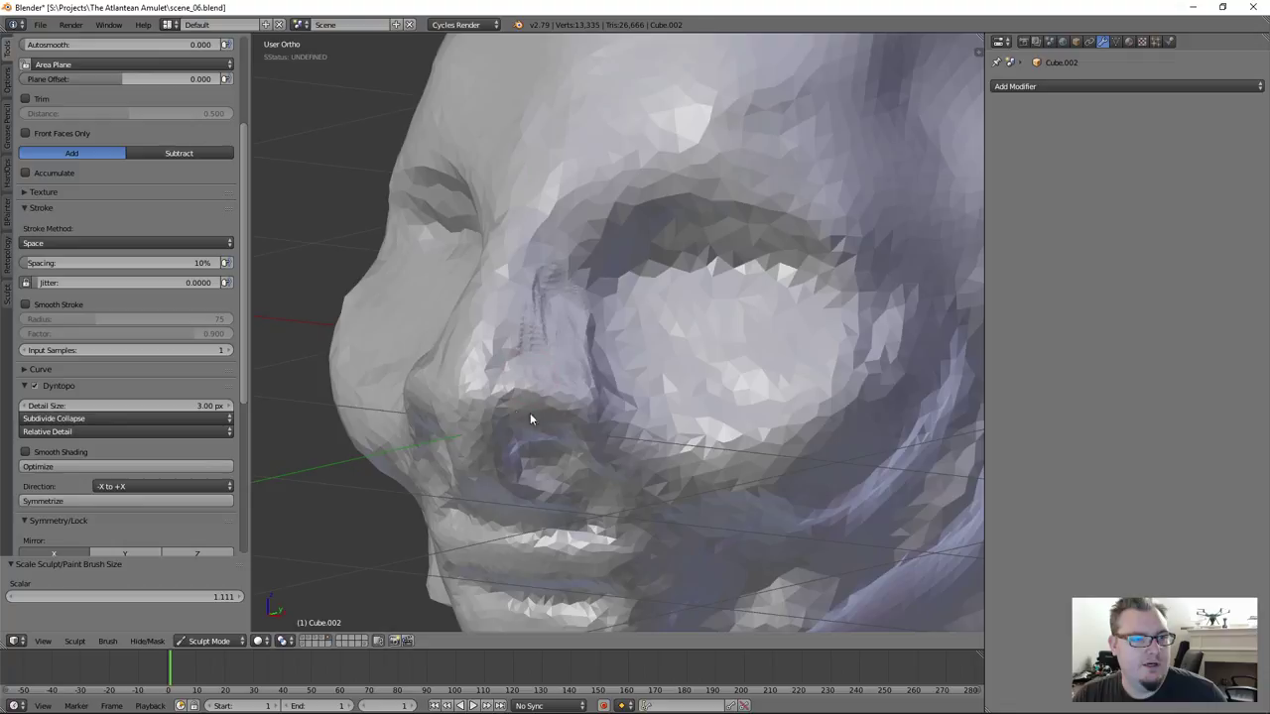
mouse_move(505, 409)
left_mouse_down("ctrl")
mouse_move(541, 382)
mouse_move(499, 403)
mouse_move(571, 395)
mouse_move(558, 346)
mouse_move(574, 369)
left_mouse_up("ctrl")
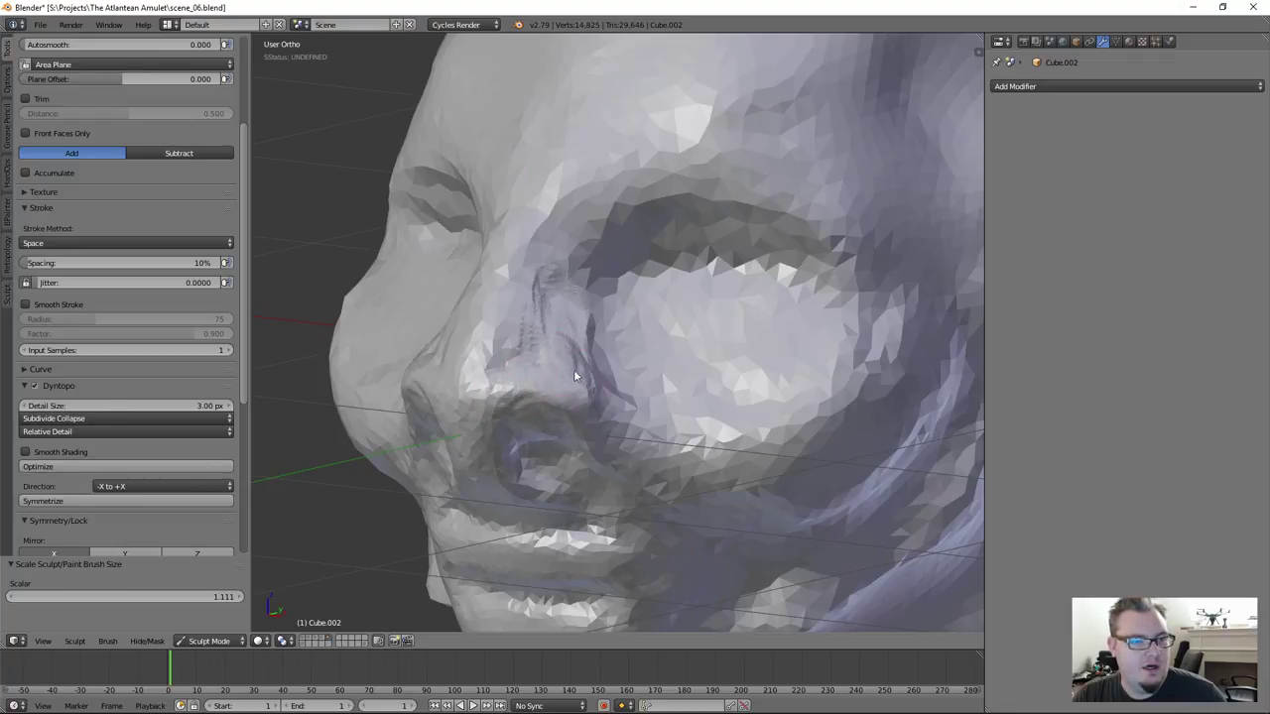
mouse_move(583, 322)
left_mouse_down("ctrl")
mouse_move(595, 365)
mouse_move(596, 283)
mouse_move(681, 204)
mouse_move(760, 212)
mouse_move(587, 261)
mouse_move(619, 216)
mouse_move(688, 284)
mouse_move(734, 240)
mouse_move(641, 285)
mouse_move(668, 340)
mouse_move(728, 333)
mouse_move(610, 299)
mouse_move(823, 350)
mouse_move(744, 359)
mouse_move(805, 312)
mouse_move(820, 328)
mouse_move(765, 410)
mouse_move(660, 394)
mouse_move(706, 448)
mouse_move(727, 377)
mouse_move(749, 417)
mouse_move(813, 357)
mouse_move(779, 347)
left_mouse_up("ctrl")
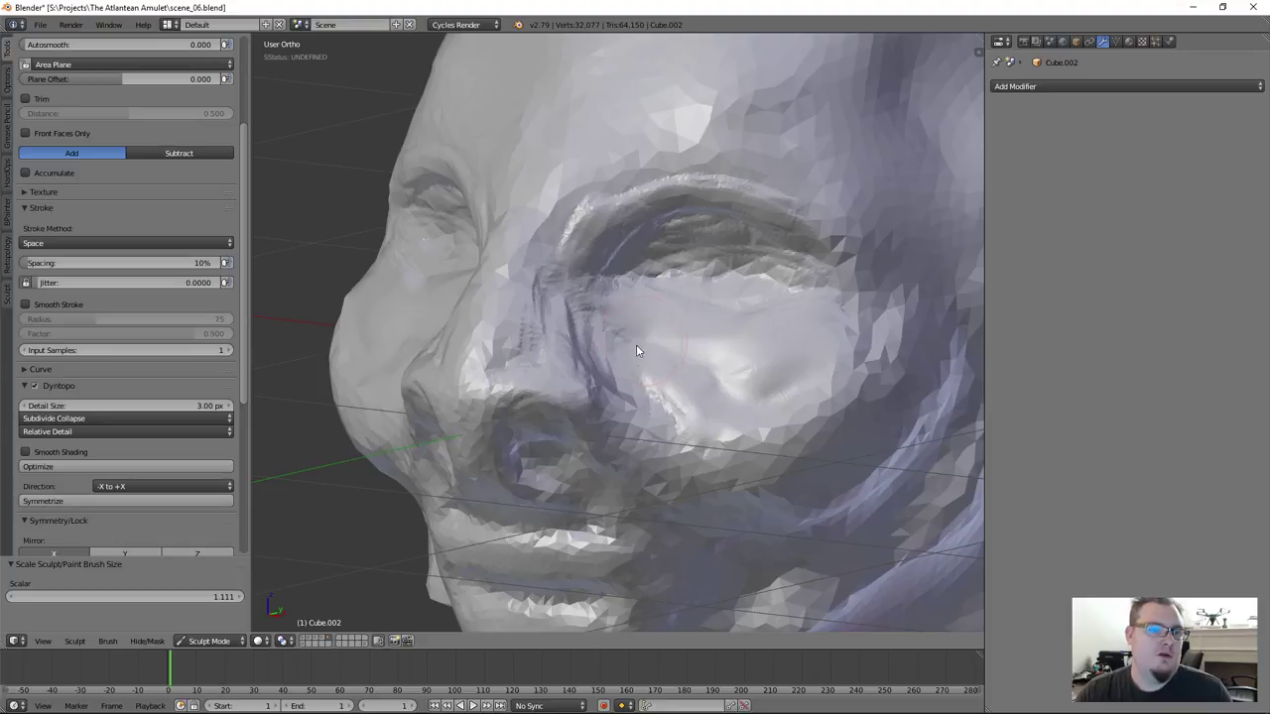
Build up the nose bridge, then carve and smooth the nostrils, the area below the nose and the lips
mouse_move(526, 363)
left_mouse_down()
mouse_move(534, 353)
mouse_move(453, 403)
mouse_move(479, 349)
mouse_move(493, 354)
mouse_move(537, 283)
left_mouse_up()
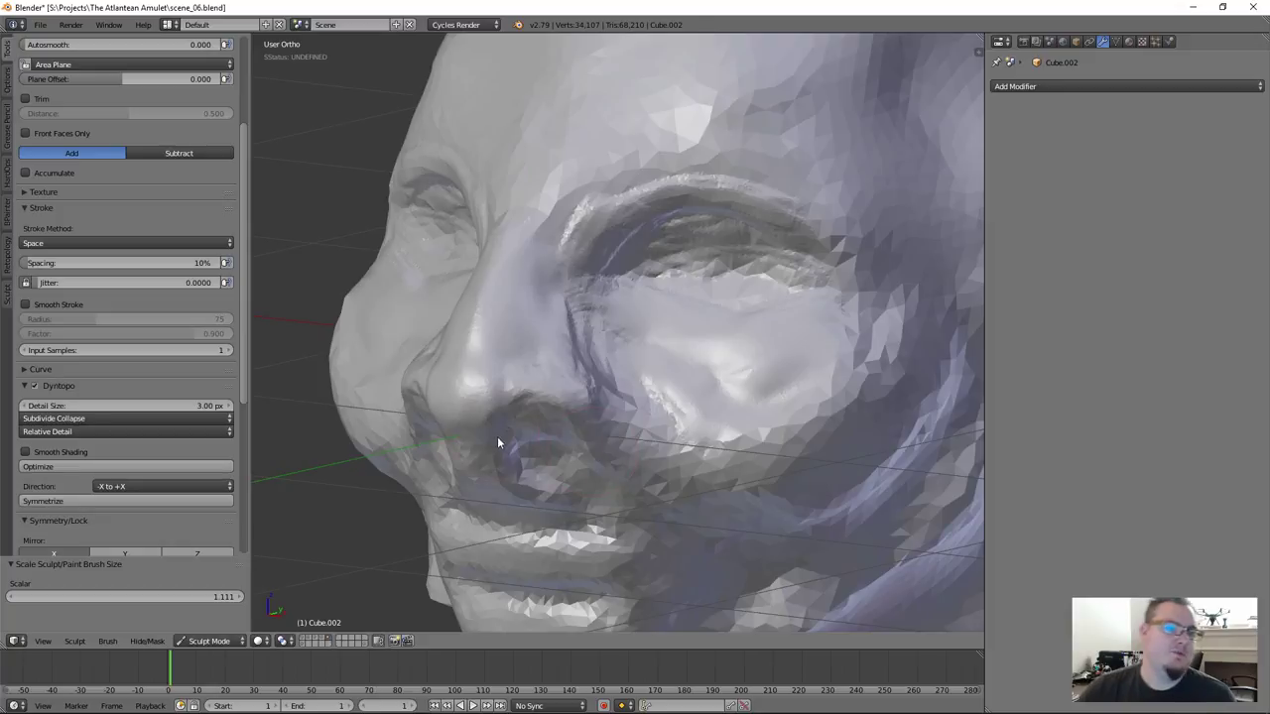
mouse_move(528, 426)
middle_mouse_down()
mouse_move(543, 318)
mouse_move(490, 491)
middle_mouse_up()
mouse_move(476, 505)
left_mouse_down()
mouse_move(487, 504)
mouse_move(483, 526)
left_mouse_up()
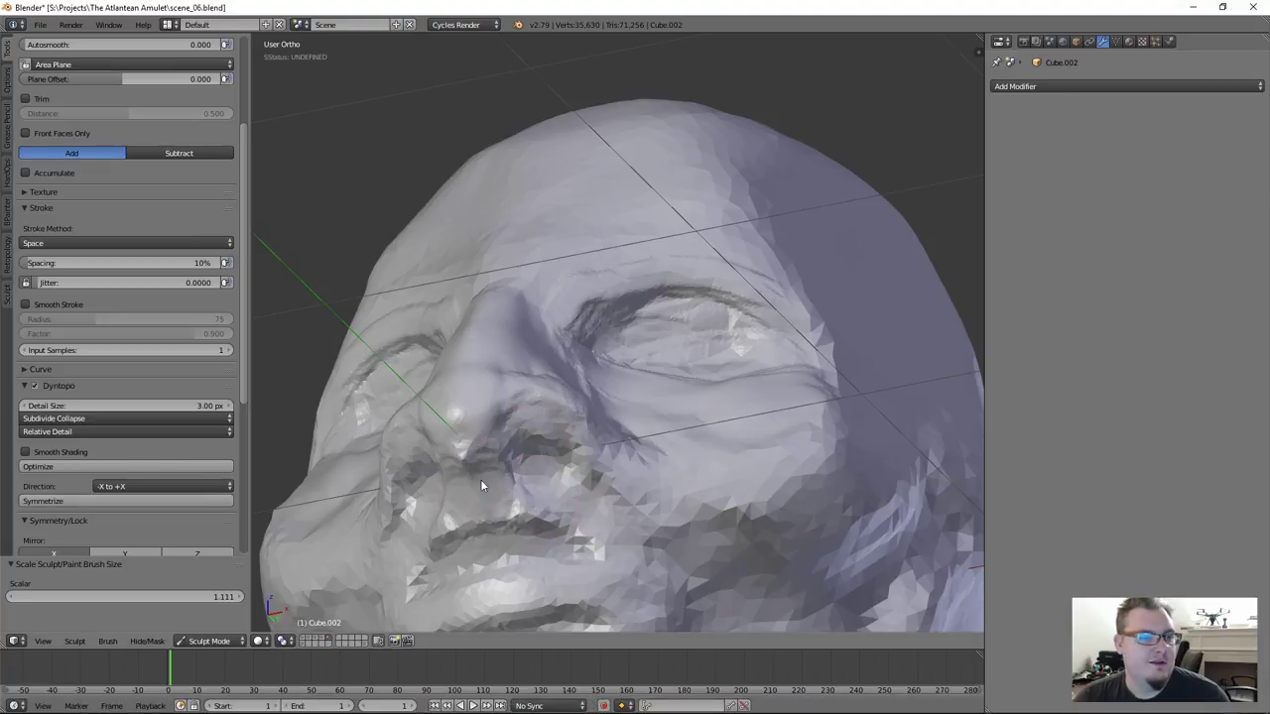
key("shift")
mouse_move(522, 516)
left_mouse_down("ctrl")
mouse_move(526, 457)
mouse_move(513, 468)
mouse_move(490, 442)
mouse_move(520, 454)
mouse_move(537, 488)
mouse_move(521, 534)
mouse_move(533, 575)
mouse_move(496, 600)
mouse_move(538, 576)
mouse_move(554, 583)
mouse_move(538, 593)
mouse_move(593, 587)
mouse_move(601, 572)
mouse_move(567, 568)
mouse_move(565, 536)
mouse_move(575, 492)
mouse_move(608, 504)
mouse_move(516, 437)
mouse_move(580, 505)
left_mouse_up("ctrl")
key("shift")
scroll(765, 579, "down", 5)
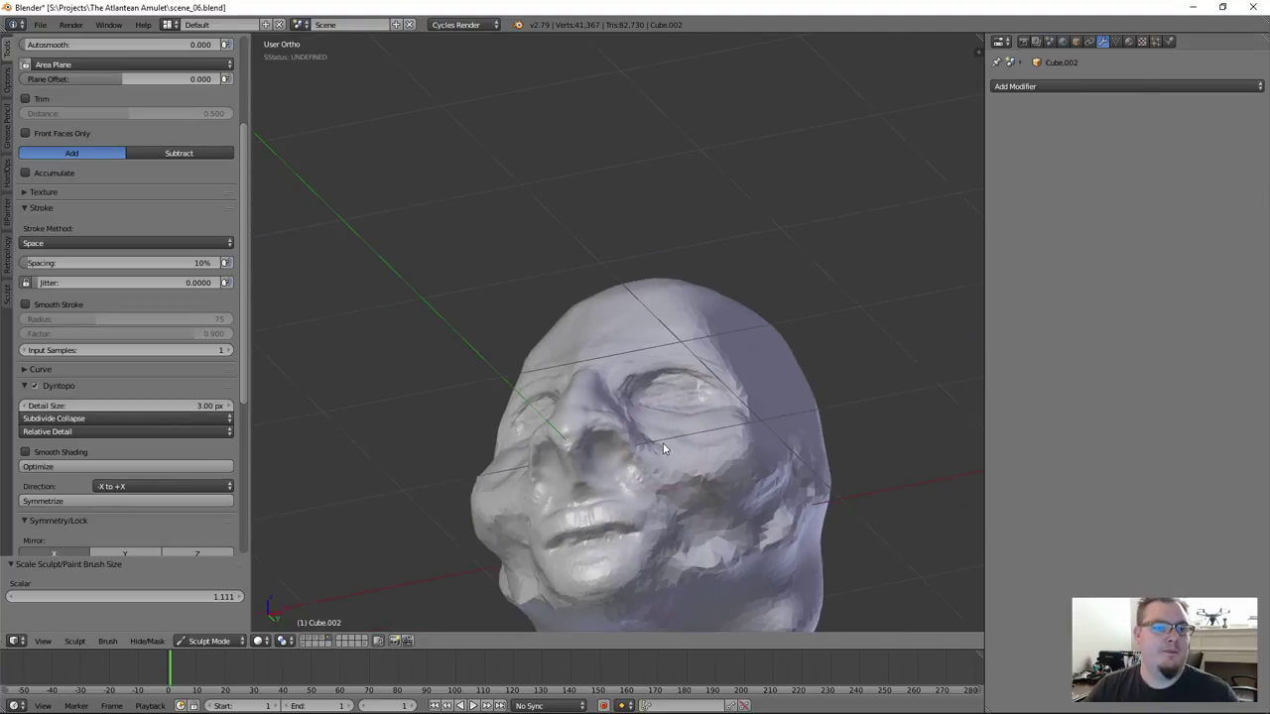
Switch to the Grab brush and enlarge its radius to 125 px
mouse_move(660, 446)
middle_mouse_down()
mouse_move(626, 412)
mouse_move(660, 421)
mouse_move(654, 335)
middle_mouse_up()
scroll(57, 134, "up", 5)
left_click(144, 106)
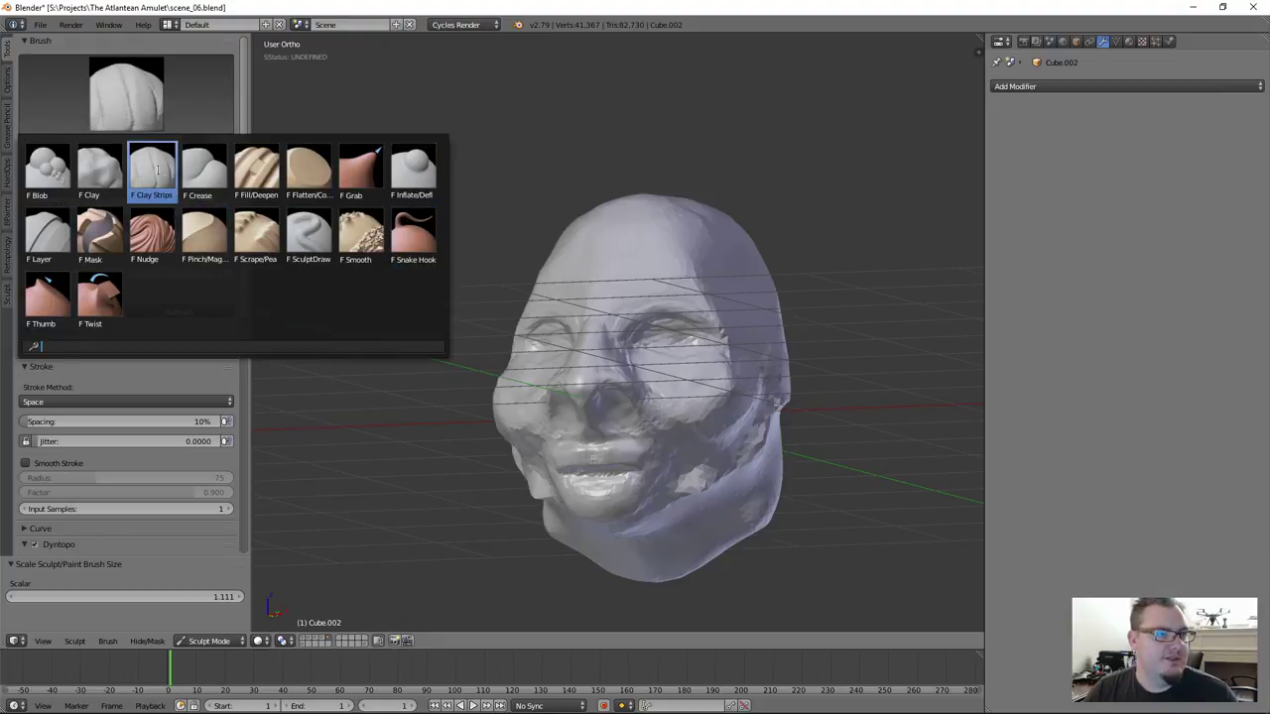
left_click(360, 169)
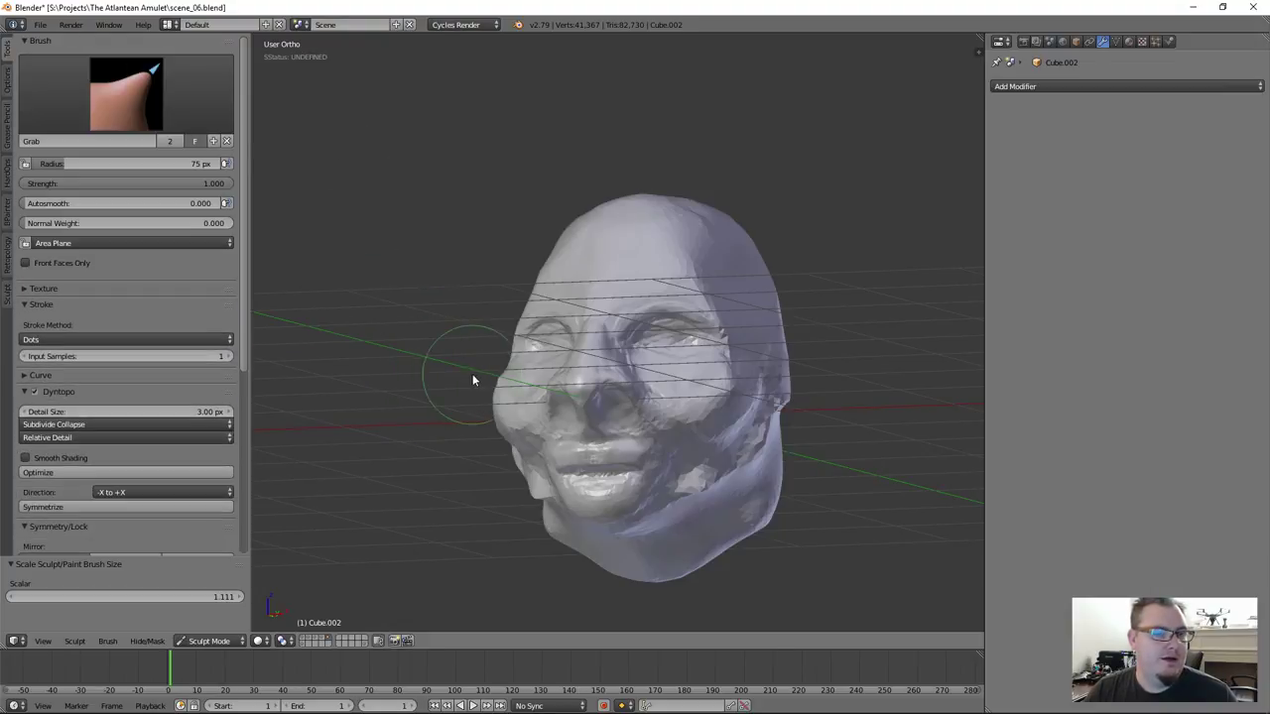
middle_click_drag(481, 383, 497, 399)
scroll(498, 400, "down", 2)
middle_click_drag(593, 417, 670, 424)
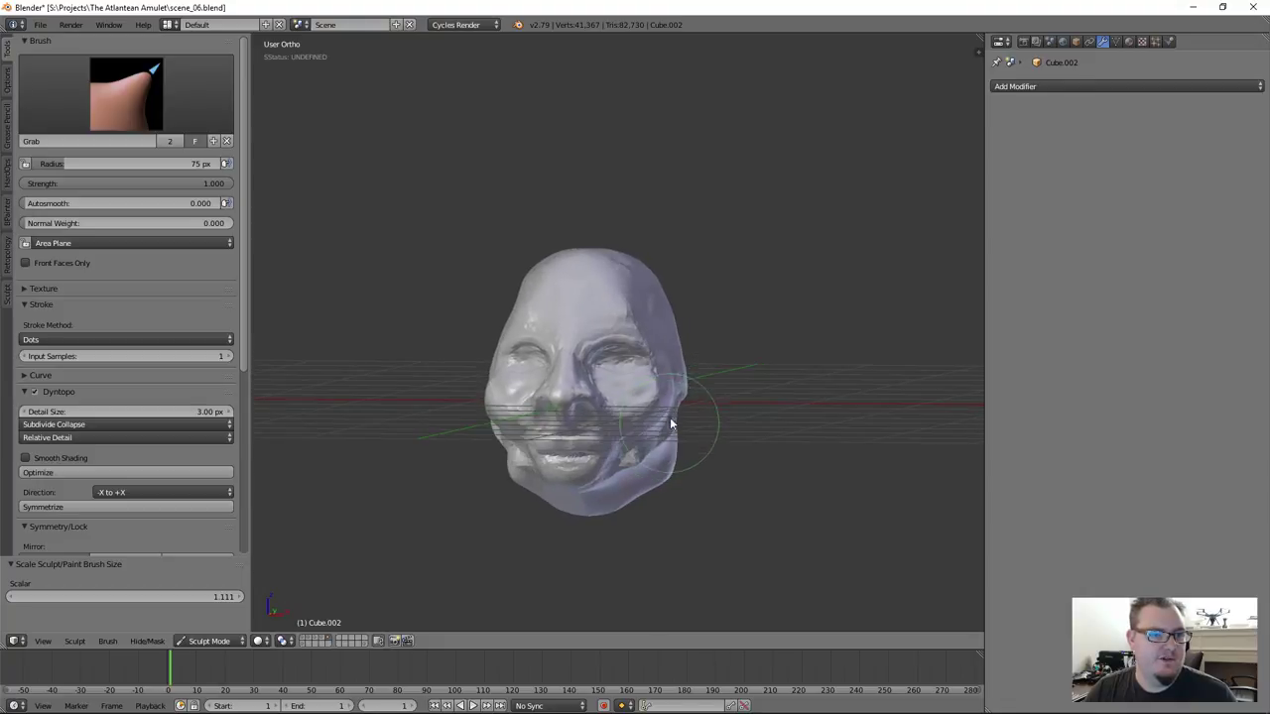
scroll(670, 424, "up", 1)
key("f")
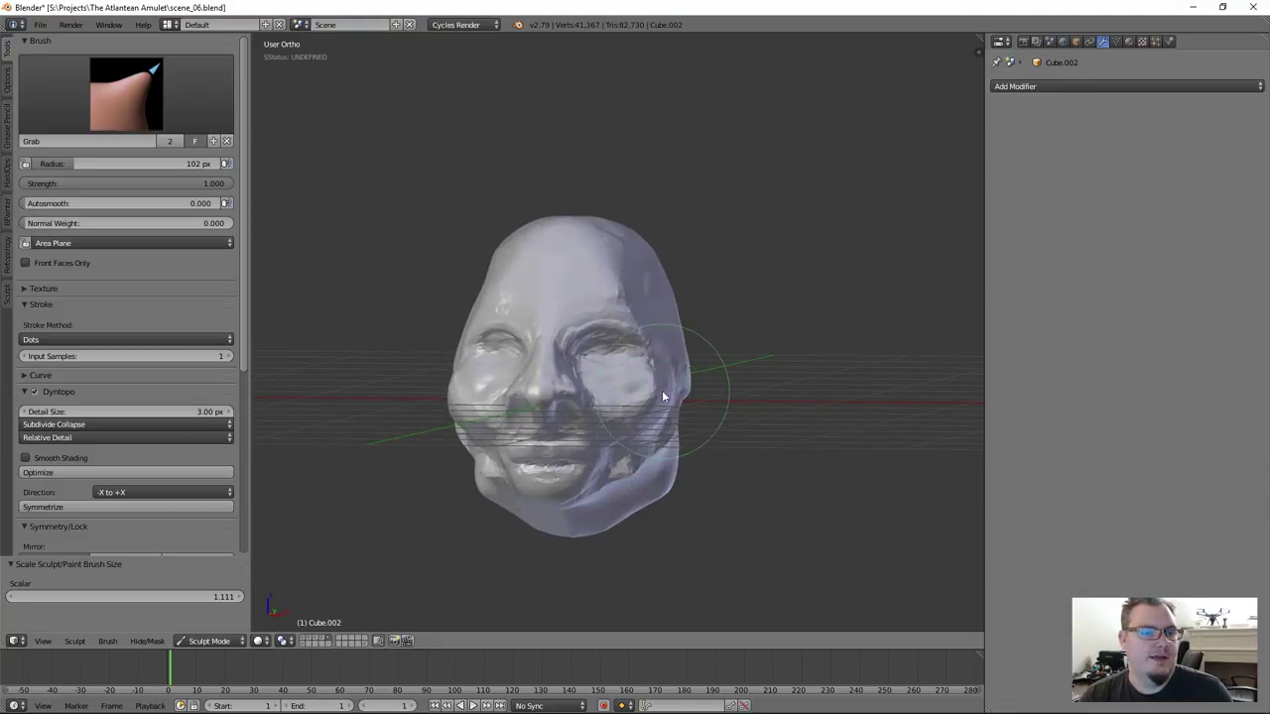
left_click(647, 387)
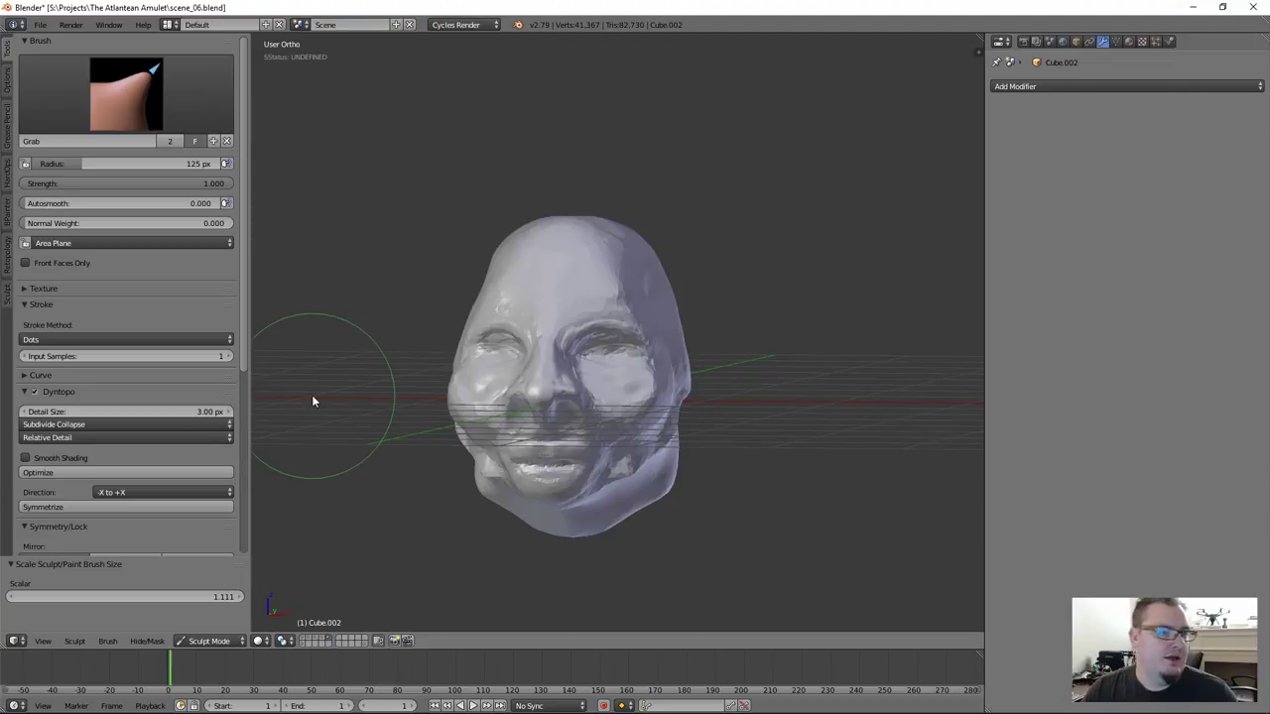
Turn off Dyntopo and push the cheeks inward with the Grab brush
left_click(35, 392)
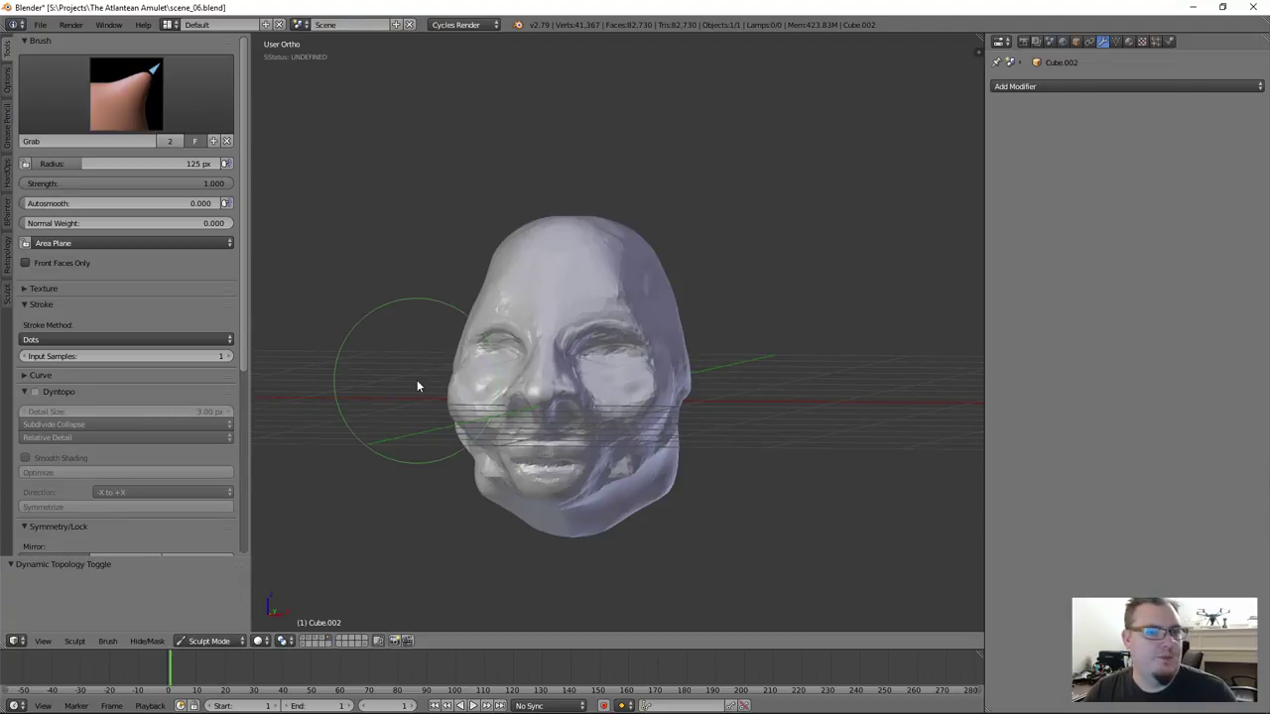
mouse_move(657, 387)
left_mouse_down()
mouse_move(605, 392)
mouse_move(624, 387)
left_mouse_up()
left_click_drag(651, 387, 647, 385)
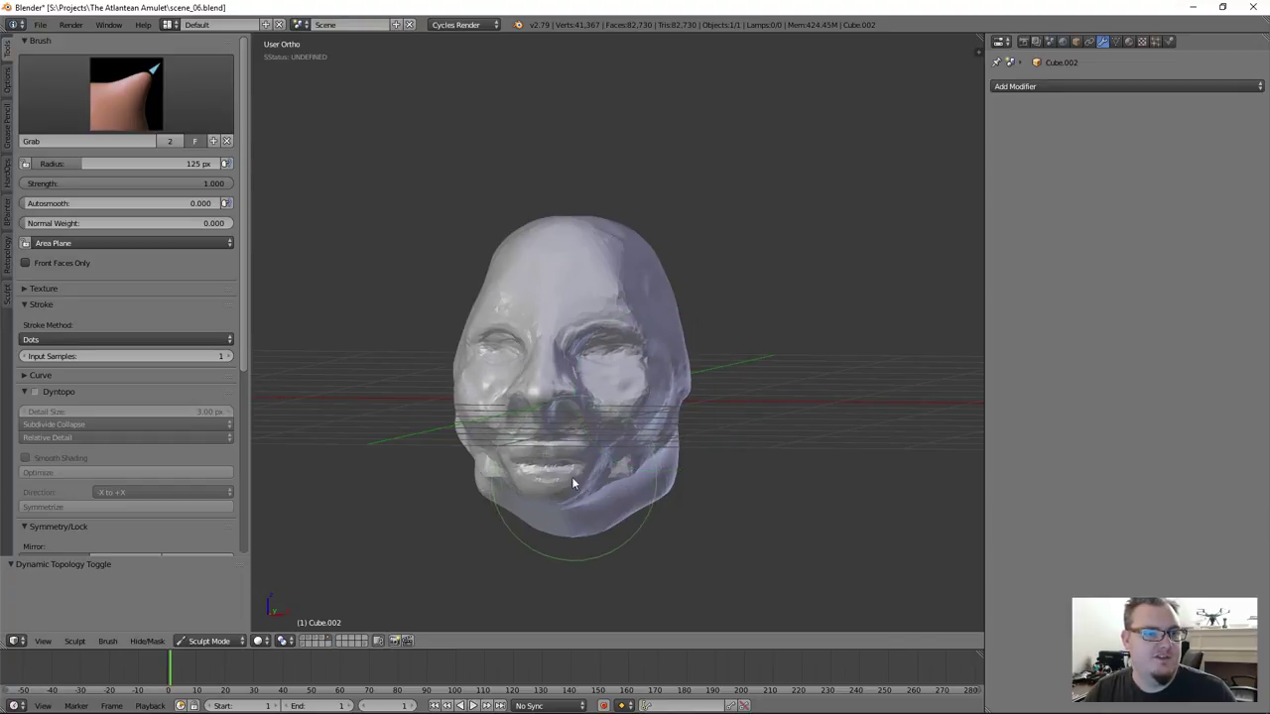
Reshape the proportions of the lower face around the nose, mouth and chin with the Grab brush
scroll(575, 482, "down", 2)
left_click_drag(561, 477, 573, 424)
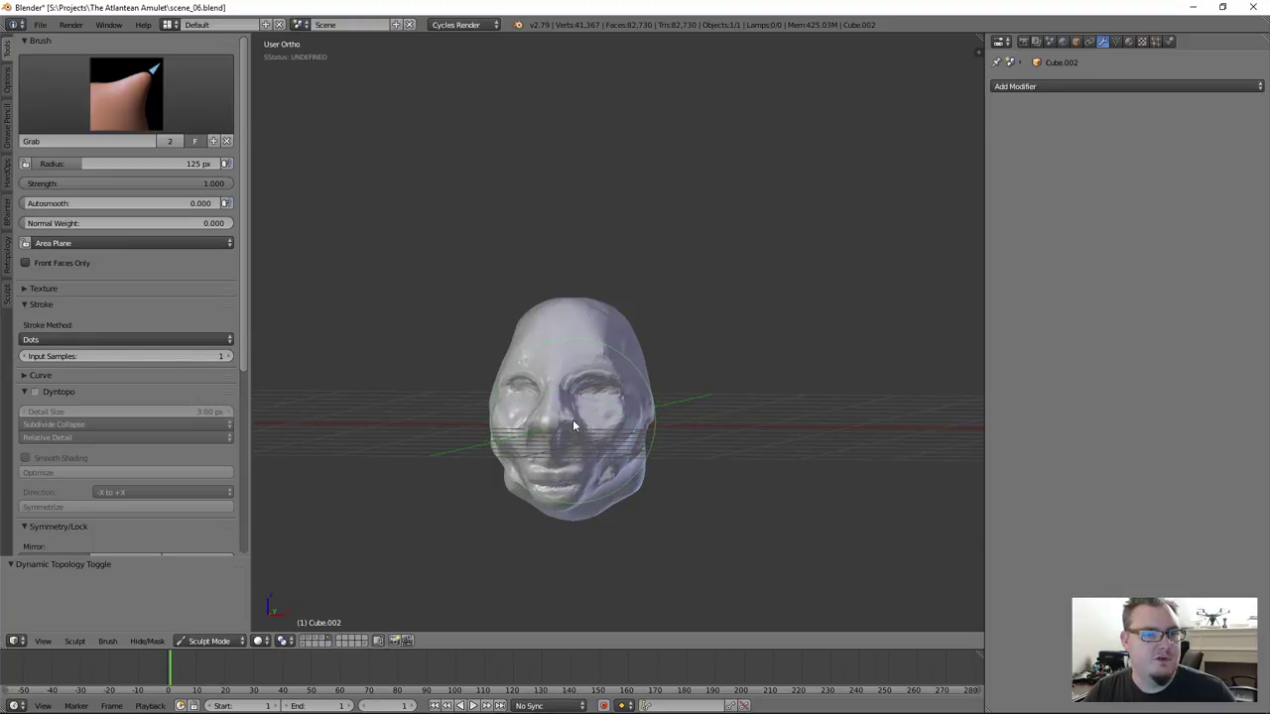
scroll(573, 419, "up", 3)
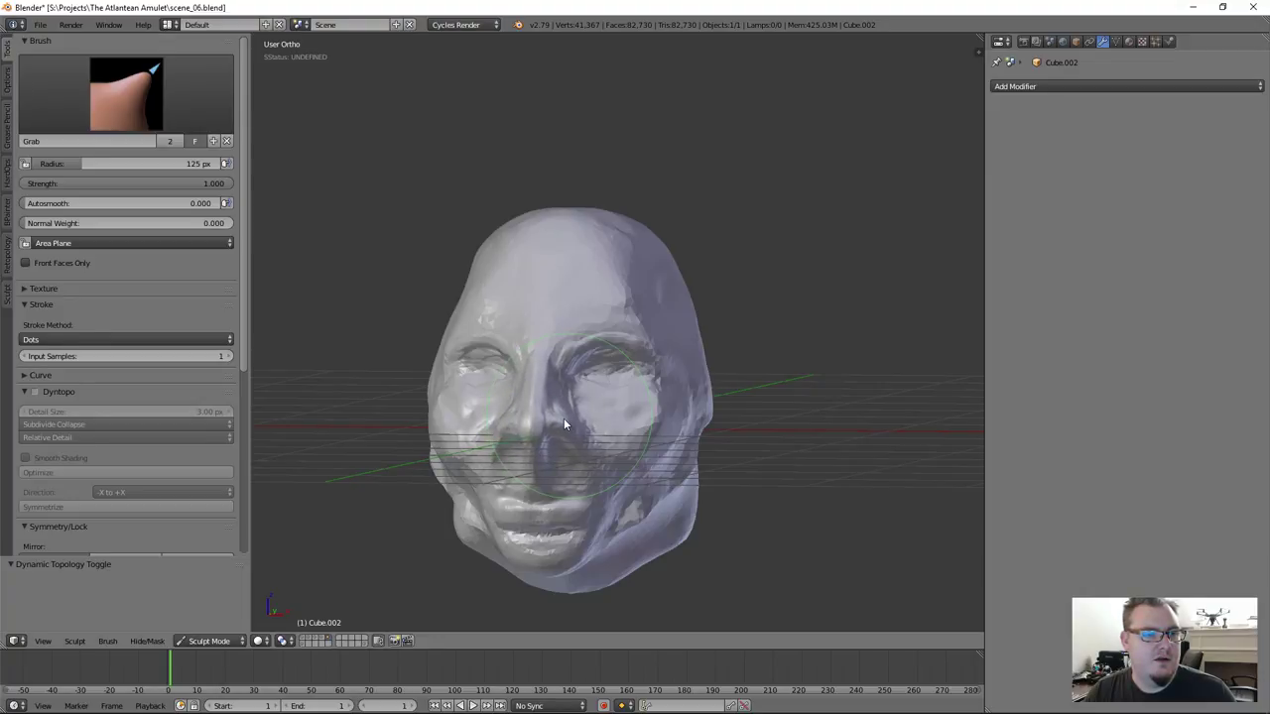
Reduce the Grab brush radius to 90 px and adjust the chin from the side
mouse_move(613, 457)
middle_mouse_down()
mouse_move(652, 528)
mouse_move(586, 479)
mouse_move(509, 492)
mouse_move(533, 562)
mouse_move(543, 521)
middle_mouse_up()
key("bracketleft")
key("bracketleft")
key("bracketleft")
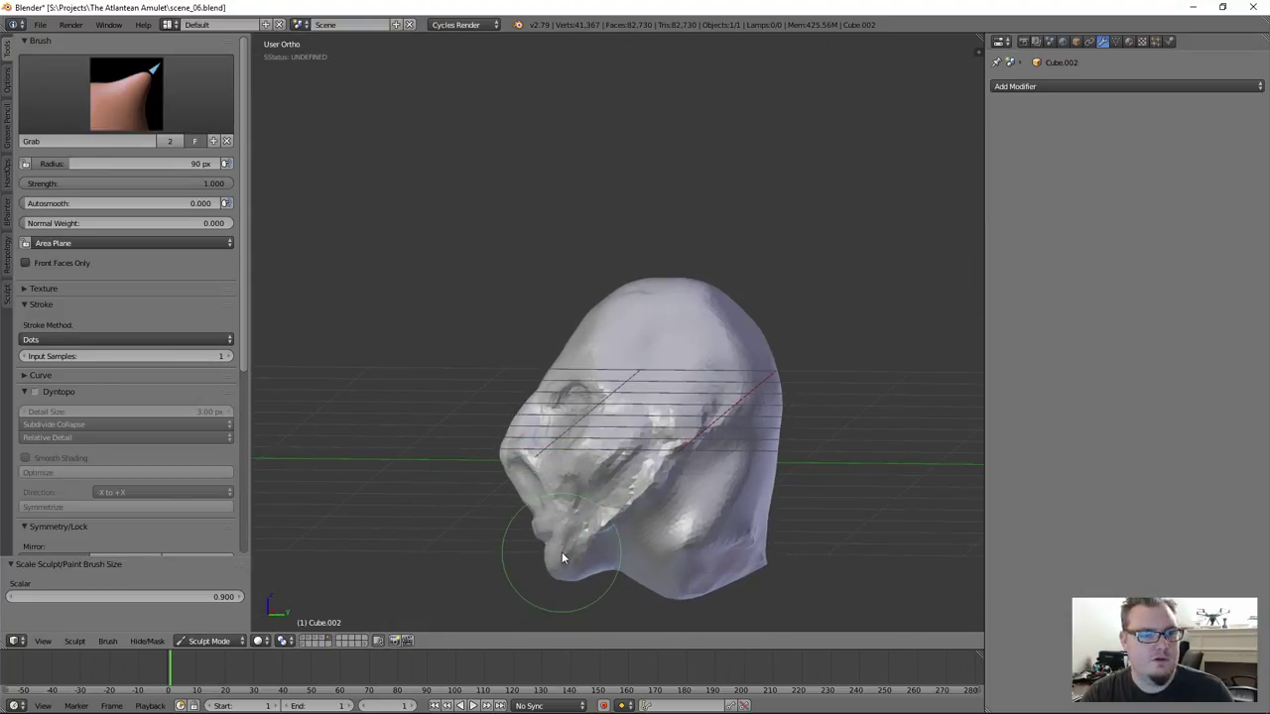
mouse_move(563, 551)
left_mouse_down()
mouse_move(512, 550)
mouse_move(556, 558)
left_mouse_up()
Enlarge the Grab brush radius to 151 px and pull the chin and mouth forward
key("bracketright")
key("bracketright")
key("bracketright")
key("bracketright")
key("bracketright")
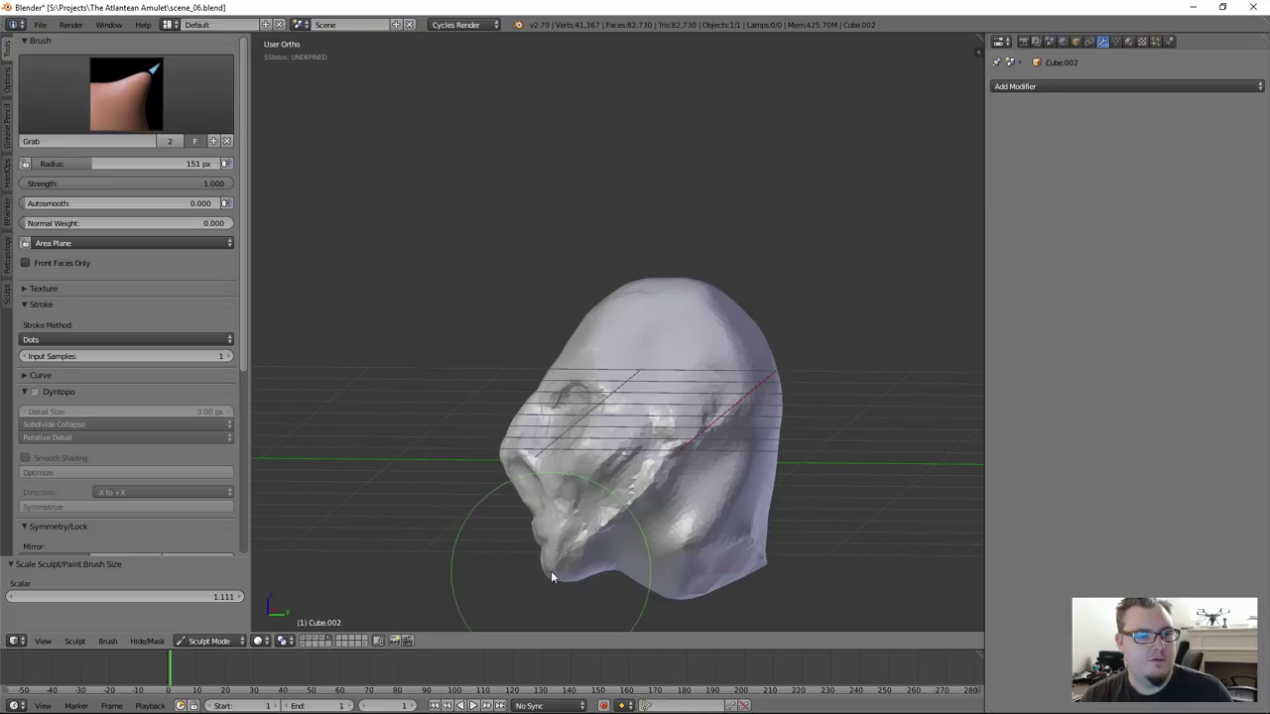
mouse_move(551, 574)
left_mouse_down()
mouse_move(504, 573)
mouse_move(541, 570)
left_mouse_up()
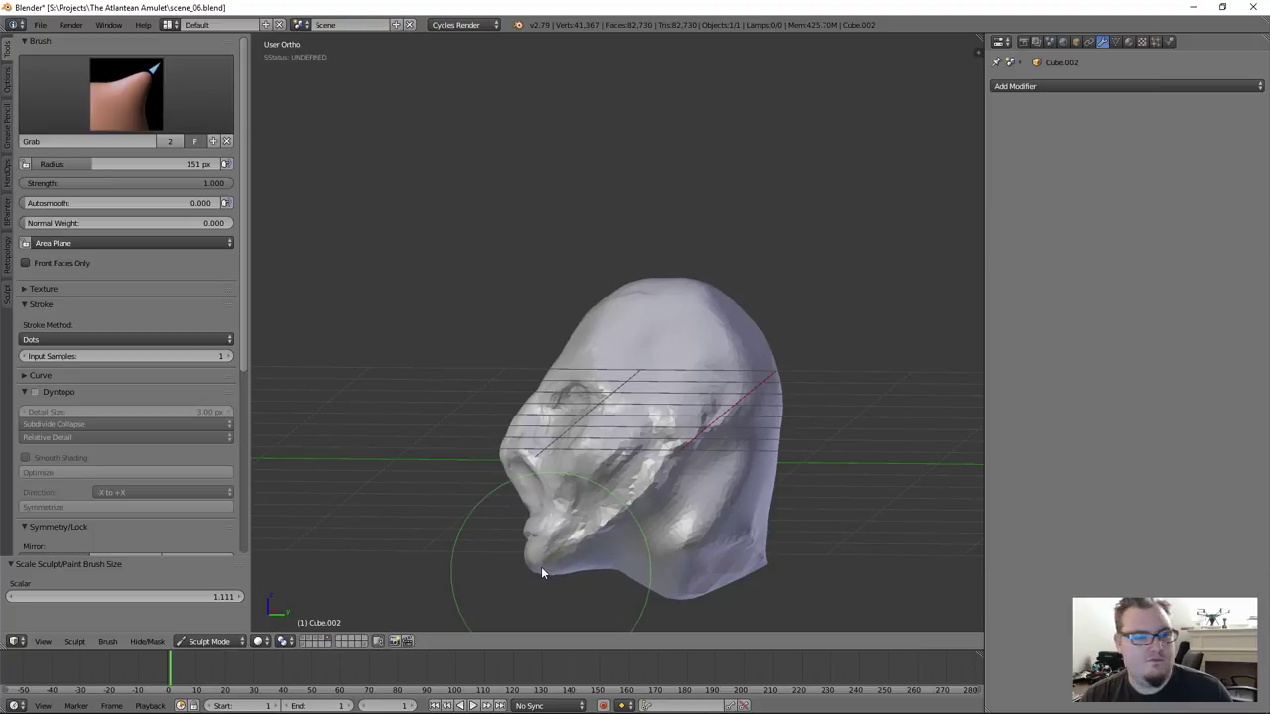
Switch back to Clay Strips at 68 px radius and rework the underside of the nose, the upper lip area and the cheeks
left_click(156, 119)
left_click(160, 180)
mouse_move(306, 371)
middle_mouse_down()
mouse_move(561, 482)
mouse_move(526, 436)
mouse_move(462, 464)
middle_mouse_up()
scroll(520, 433, "up", 4)
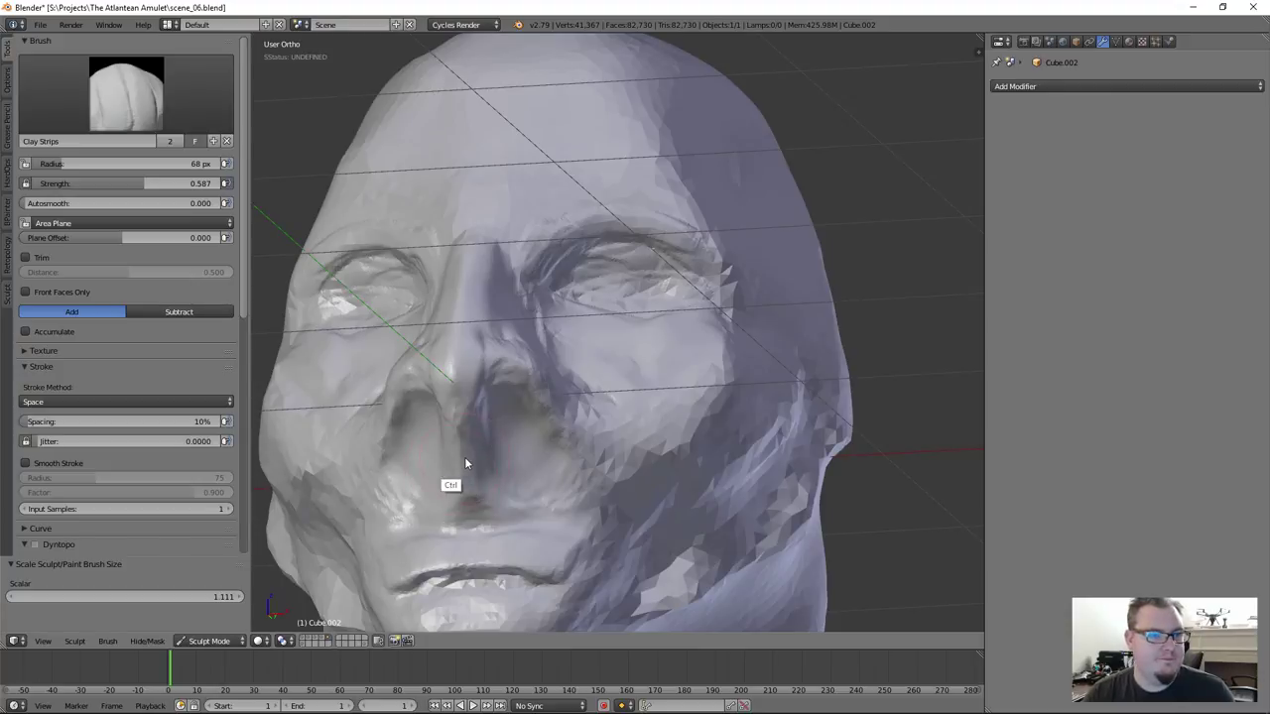
mouse_move(459, 410)
left_mouse_down("ctrl")
mouse_move(467, 466)
mouse_move(482, 434)
mouse_move(486, 454)
left_mouse_up("ctrl")
mouse_move(494, 506)
left_mouse_down()
mouse_move(517, 494)
mouse_move(566, 516)
mouse_move(483, 547)
mouse_move(599, 515)
mouse_move(581, 527)
left_mouse_up()
mouse_move(678, 365)
left_mouse_down()
mouse_move(621, 408)
mouse_move(640, 422)
mouse_move(517, 553)
left_mouse_up()
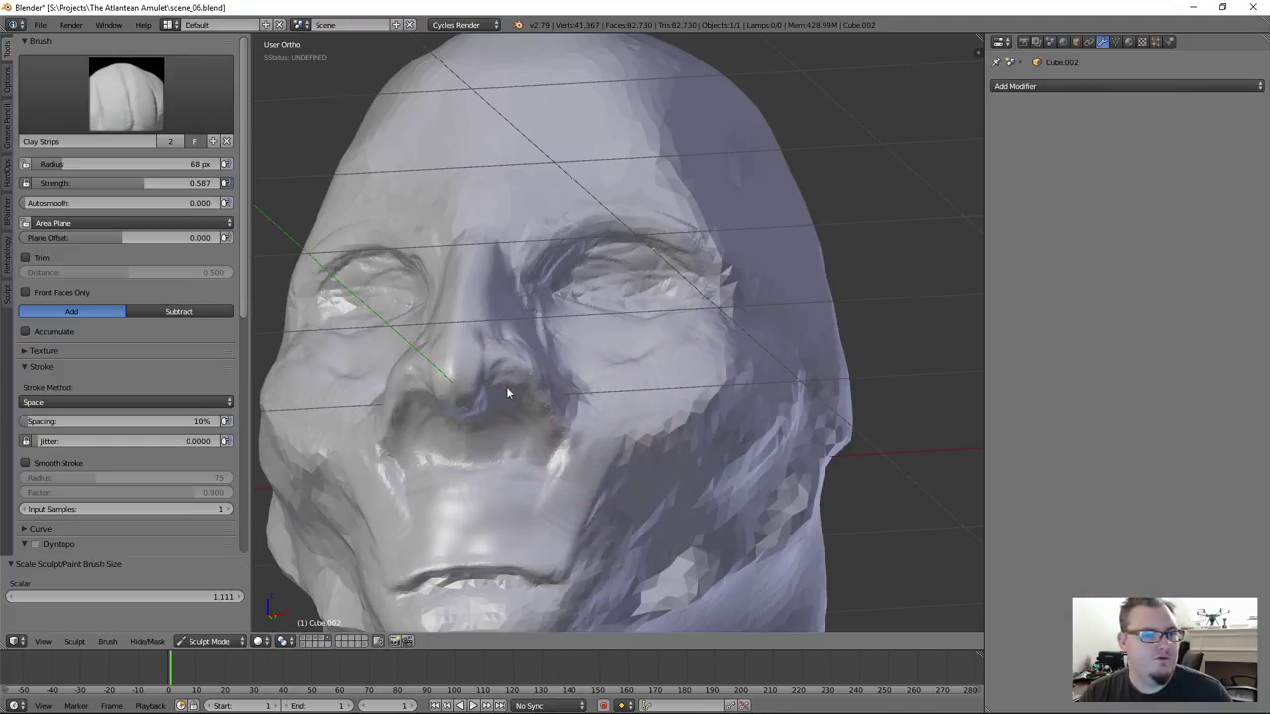
Shape the nostril wings, the groove between nose and mouth, and the lips with Clay Strips
left_click_drag(548, 397, 524, 369)
key("ctrl")
mouse_move(490, 440)
left_mouse_down()
mouse_move(488, 516)
mouse_move(477, 446)
left_mouse_up()
mouse_move(490, 537)
left_mouse_down()
mouse_move(499, 515)
mouse_move(566, 531)
mouse_move(517, 569)
left_mouse_up()
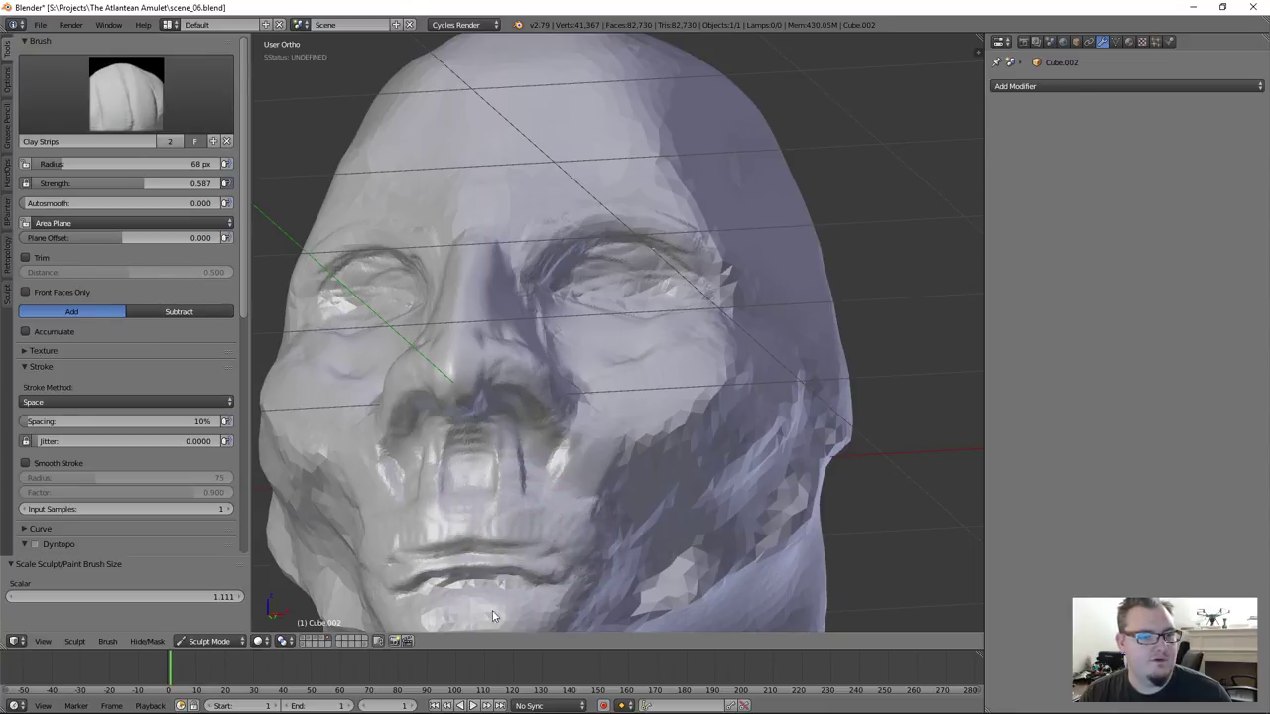
Smooth the mouth and lower cheek area, and review the head from above
scroll(506, 569, "down", 2)
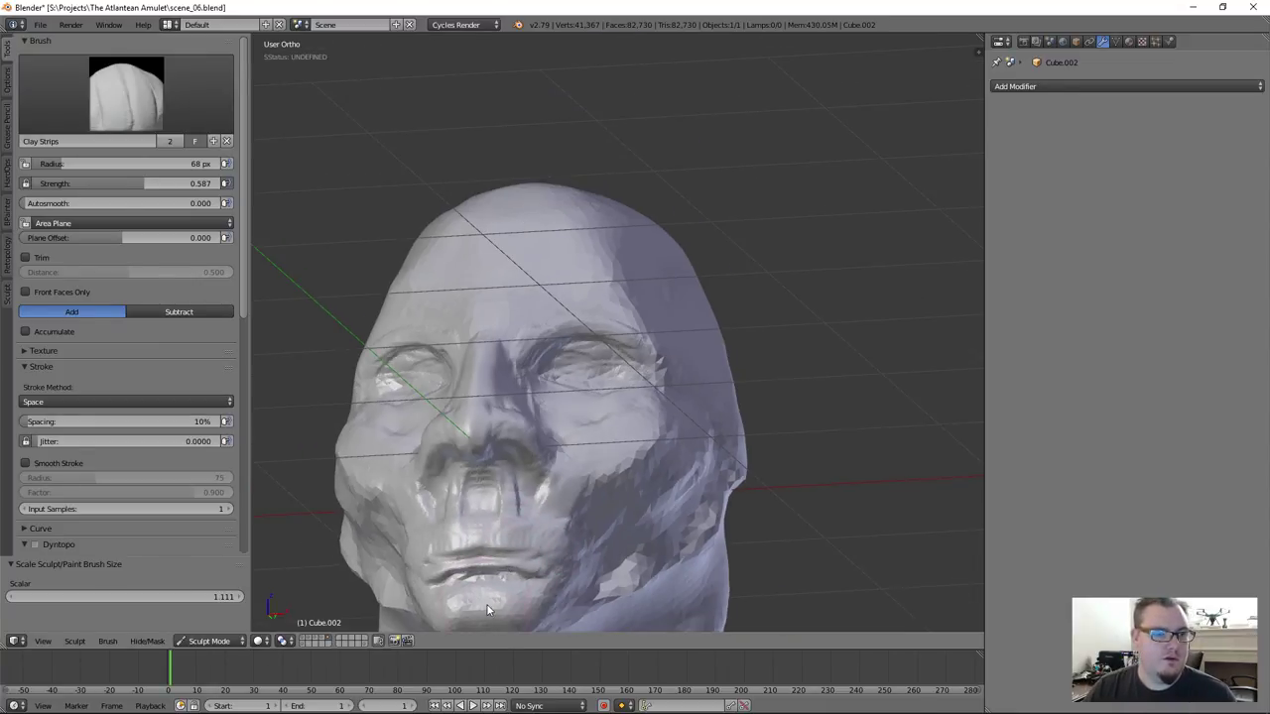
mouse_move(506, 564)
left_mouse_down("shift")
mouse_move(462, 562)
mouse_move(463, 582)
mouse_move(482, 497)
mouse_move(549, 464)
mouse_move(469, 488)
mouse_move(512, 361)
mouse_move(510, 290)
mouse_move(562, 369)
mouse_move(549, 359)
mouse_move(554, 427)
mouse_move(589, 424)
mouse_move(657, 487)
mouse_move(621, 572)
left_mouse_up("shift")
scroll(598, 400, "down", 5)
middle_click_drag(570, 332, 640, 459)
scroll(516, 360, "up", 4)
scroll(596, 381, "down", 3)
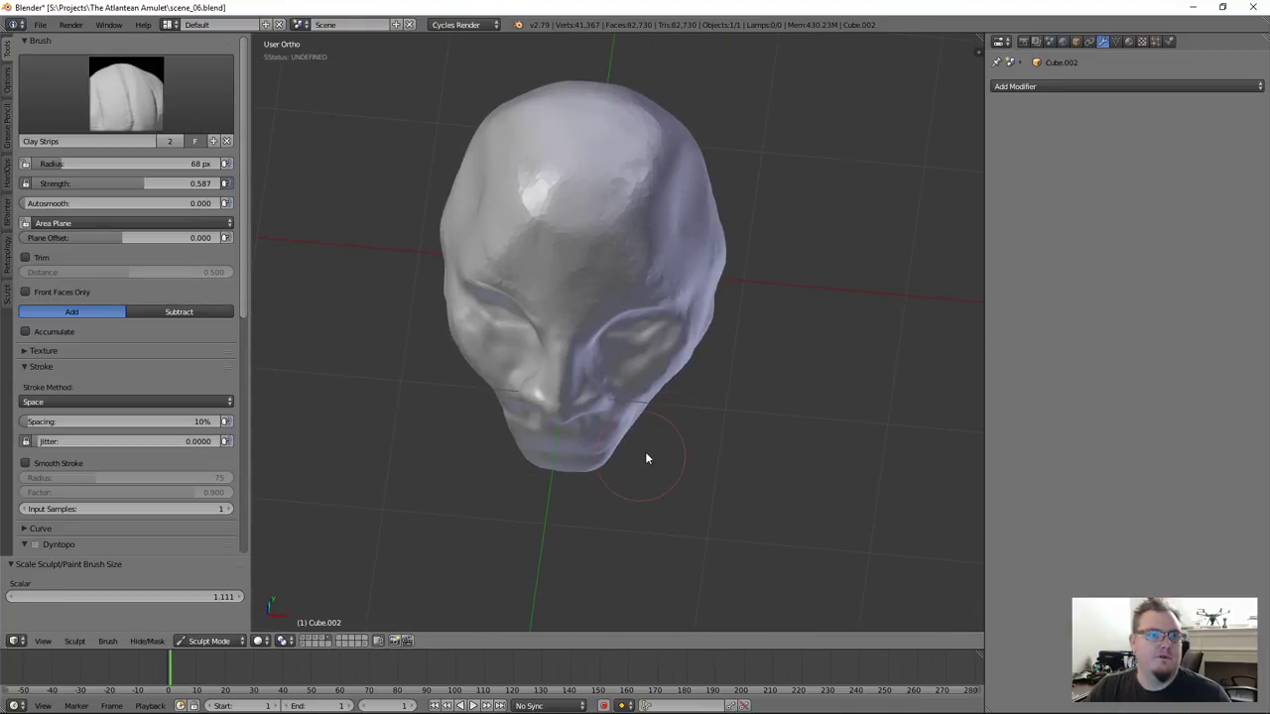
Switch the finished head from Sculpt Mode to Object Mode and delete it from the scene
middle_click_drag(771, 415, 556, 430)
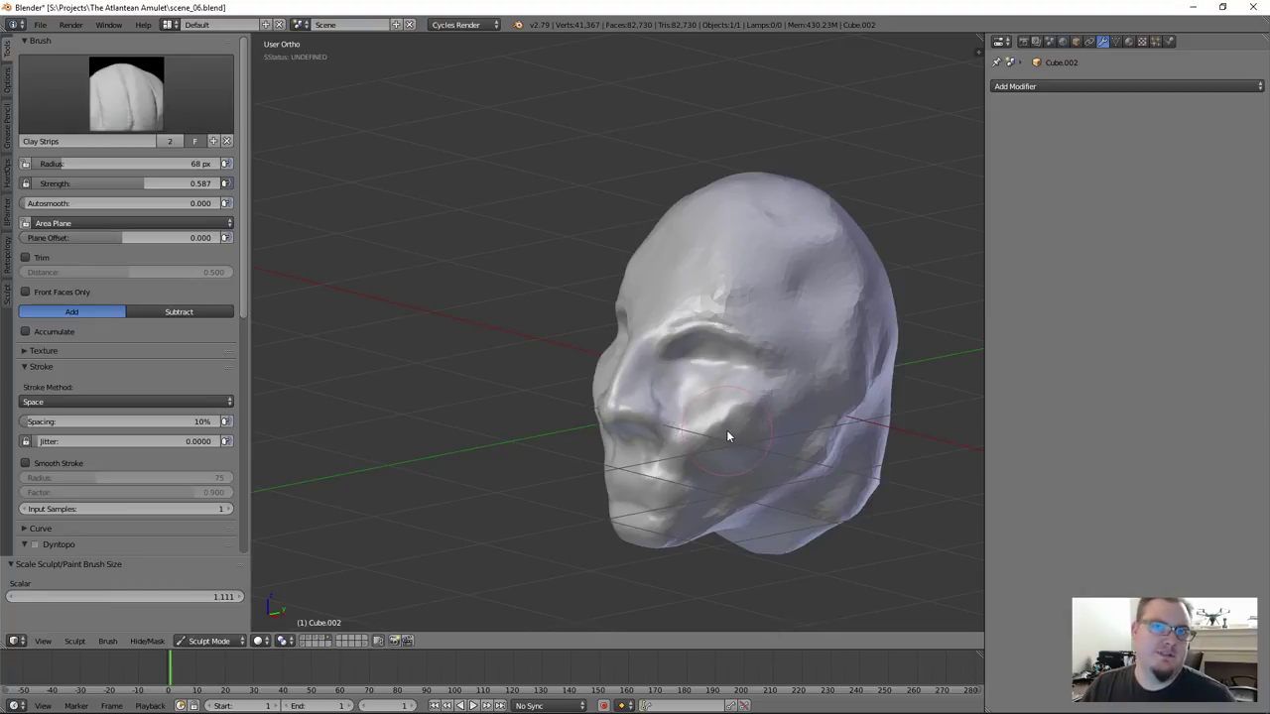
middle_click_drag(684, 377, 669, 400)
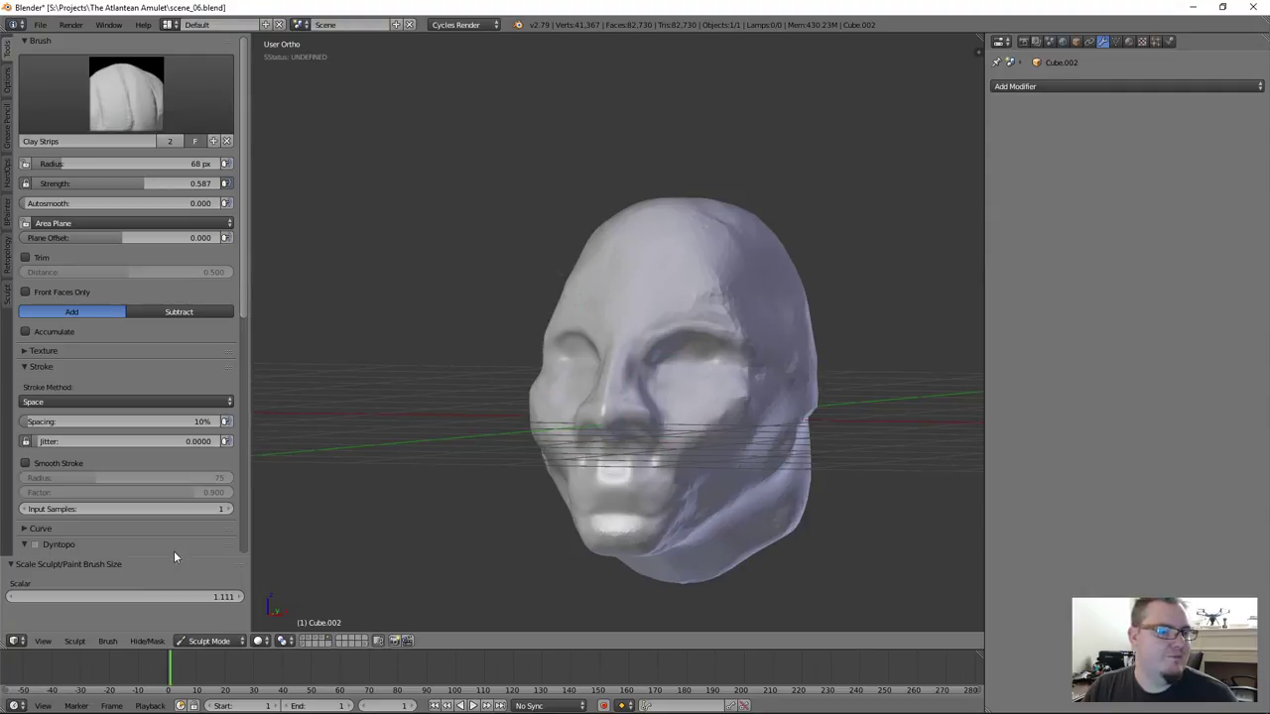
left_click(208, 641)
left_click(203, 628)
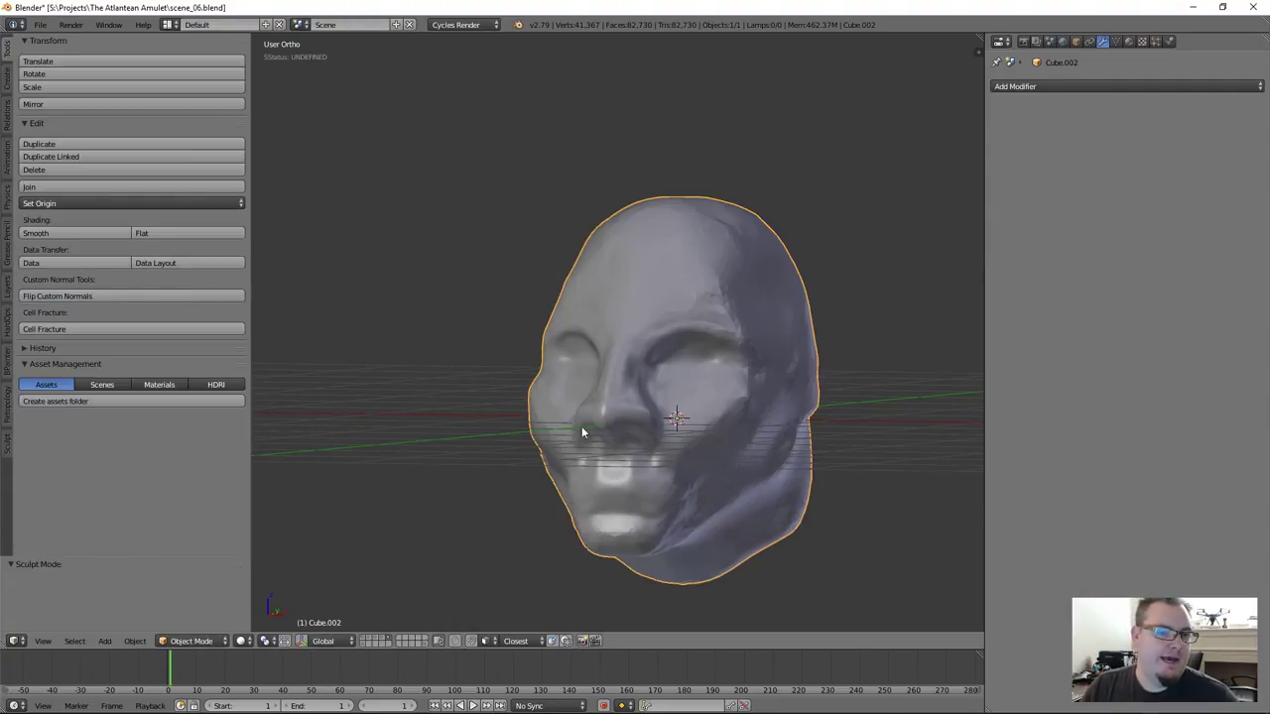
scroll(662, 367, "down", 2)
middle_click_drag(665, 373, 668, 390)
key("Delete")
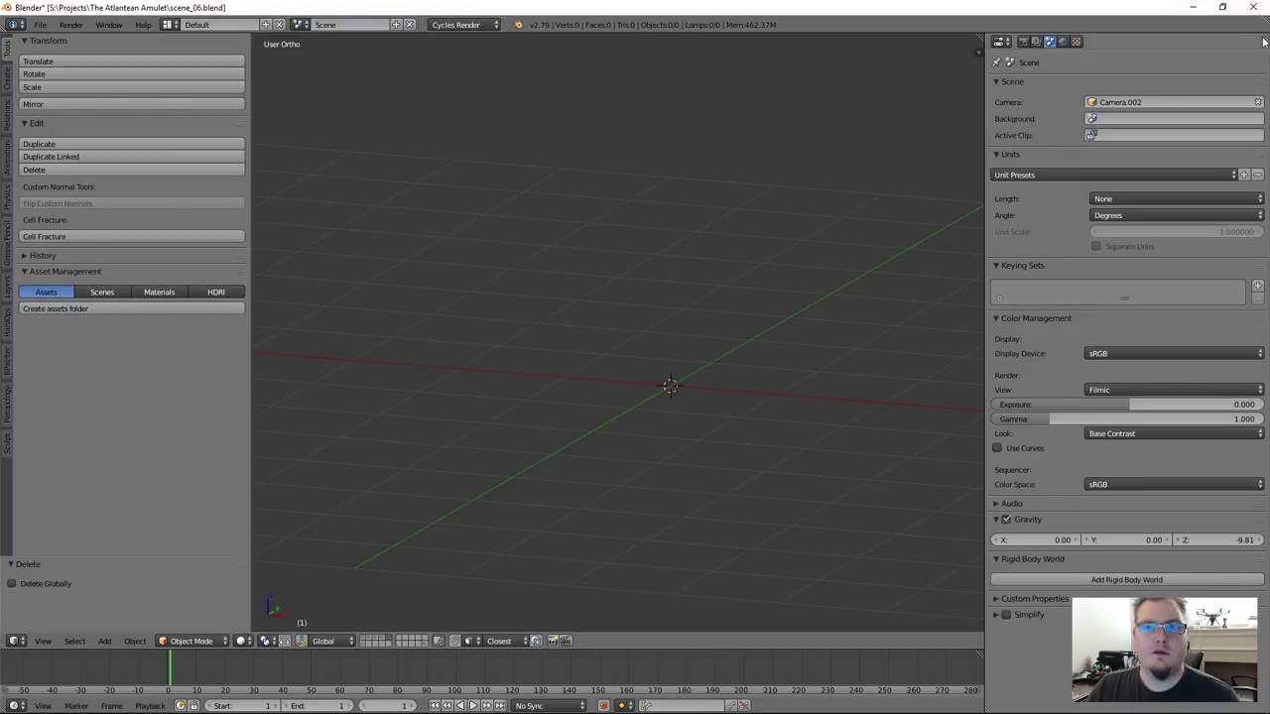
Add a UV sphere at the scene's origin with 8 segments
mouse_move(664, 377)
middle_mouse_down()
mouse_move(641, 360)
mouse_move(673, 373)
mouse_move(651, 387)
middle_mouse_up()
key("shift+a")
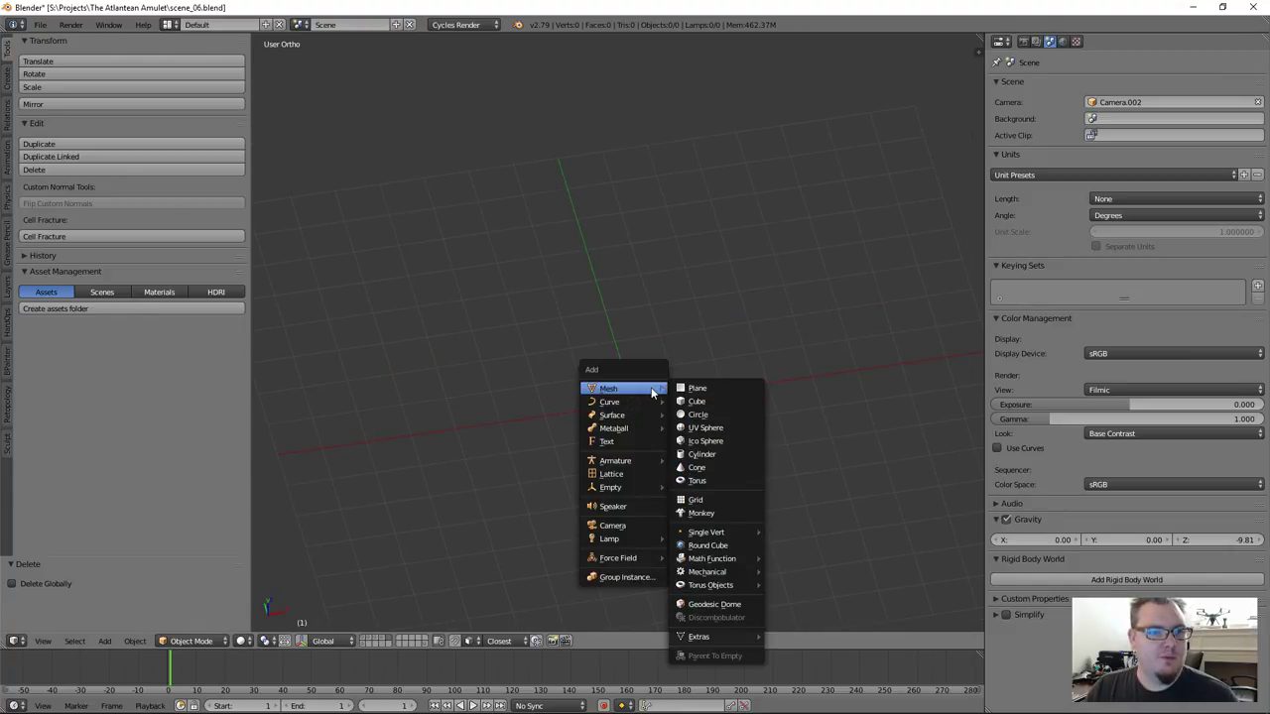
left_click(727, 427)
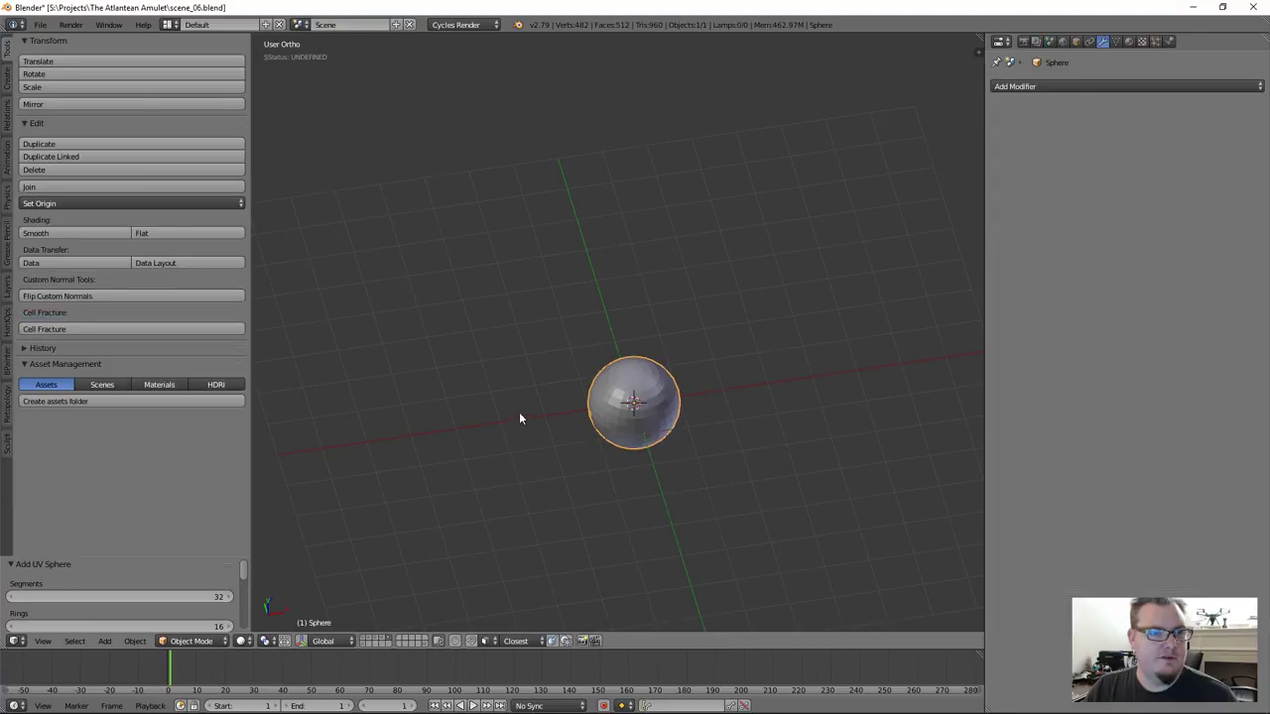
left_click(31, 596)
type("8")
key("Return")
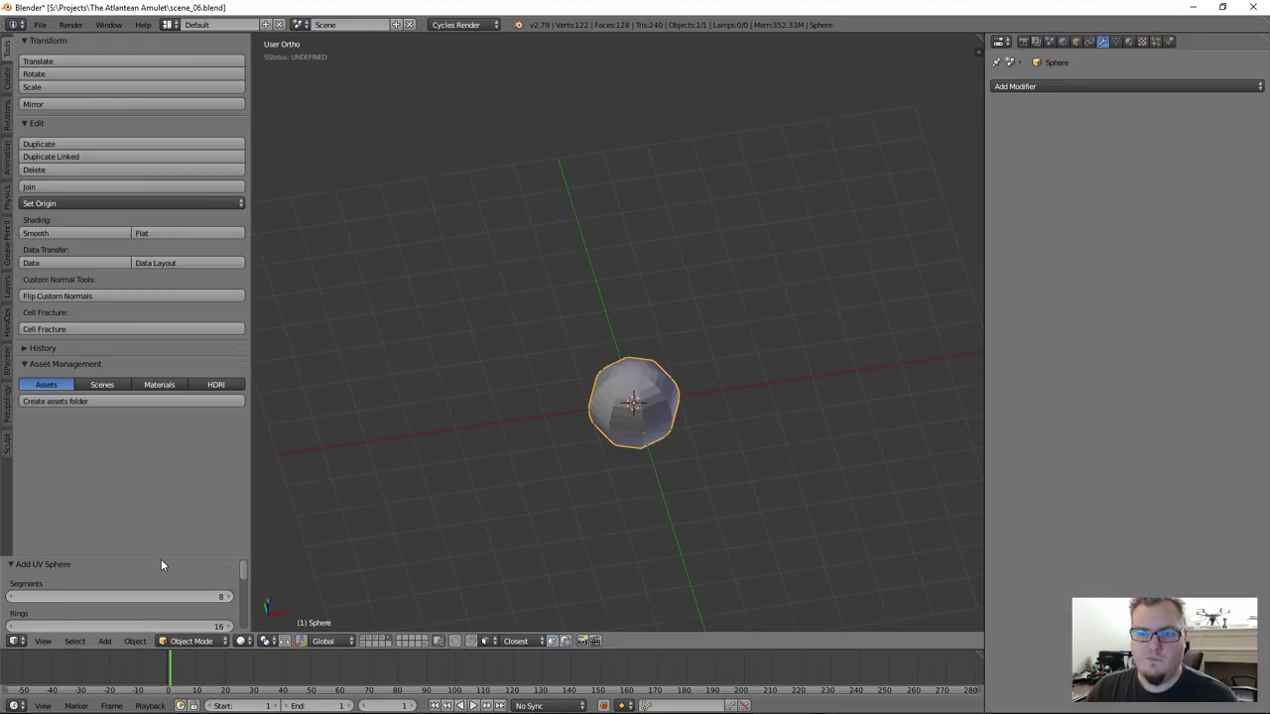
Set the new UV sphere's ring count to 8
scroll(162, 565, "down", 3)
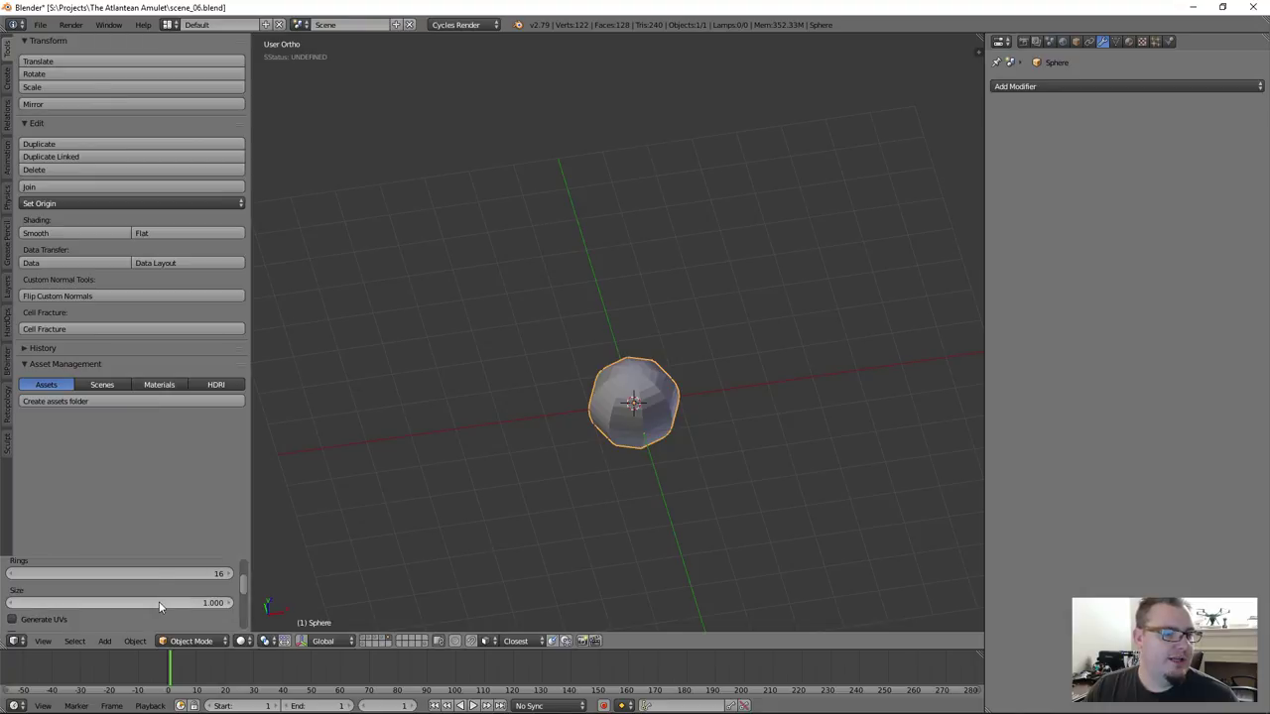
scroll(156, 604, "up", 2)
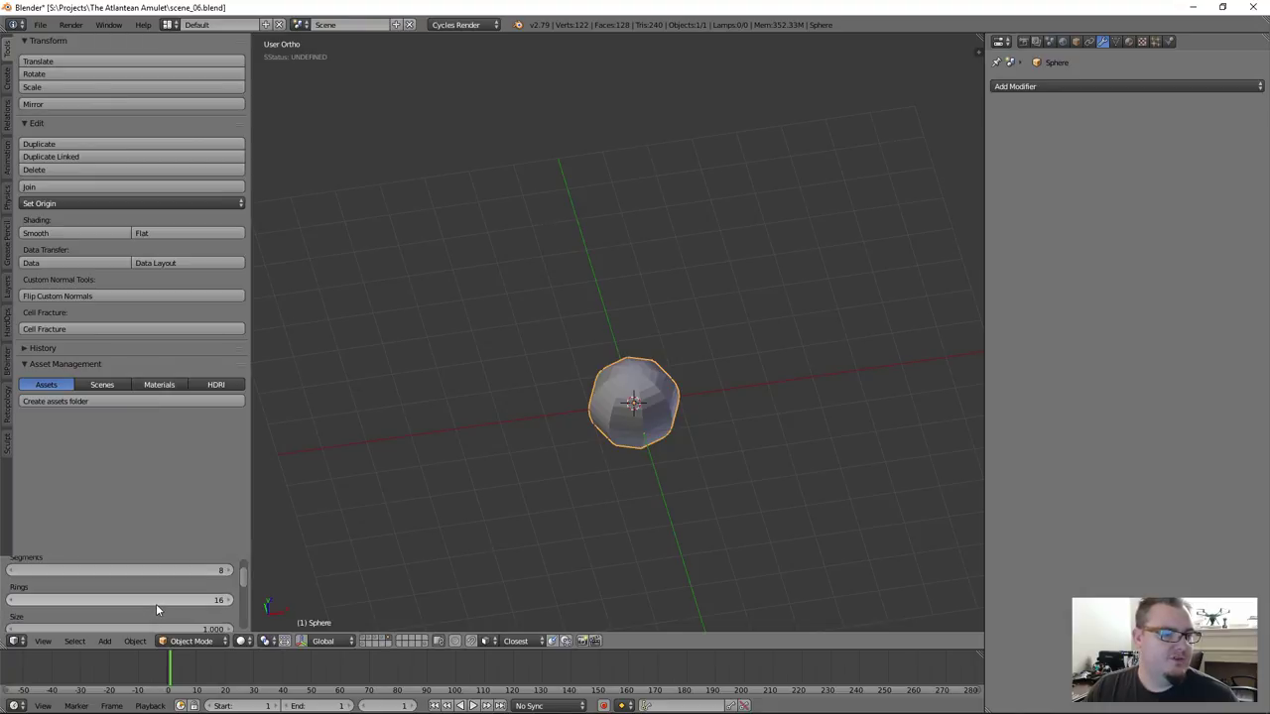
double_click(156, 602)
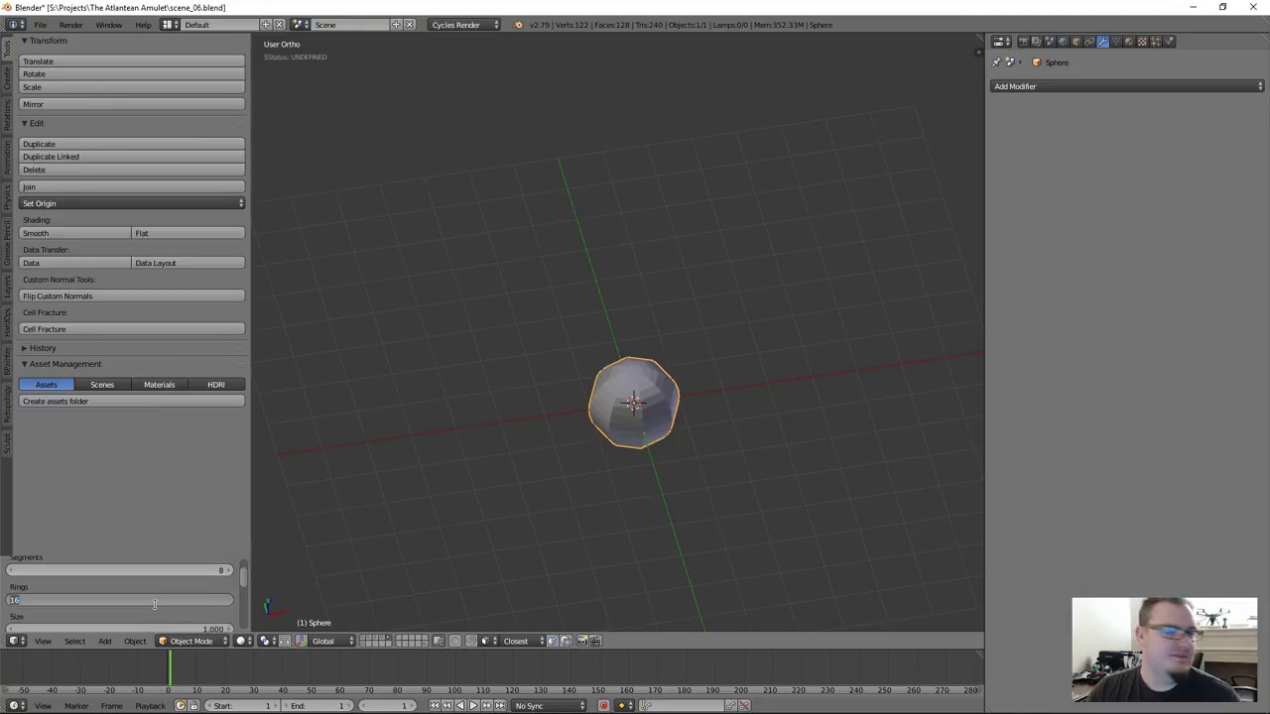
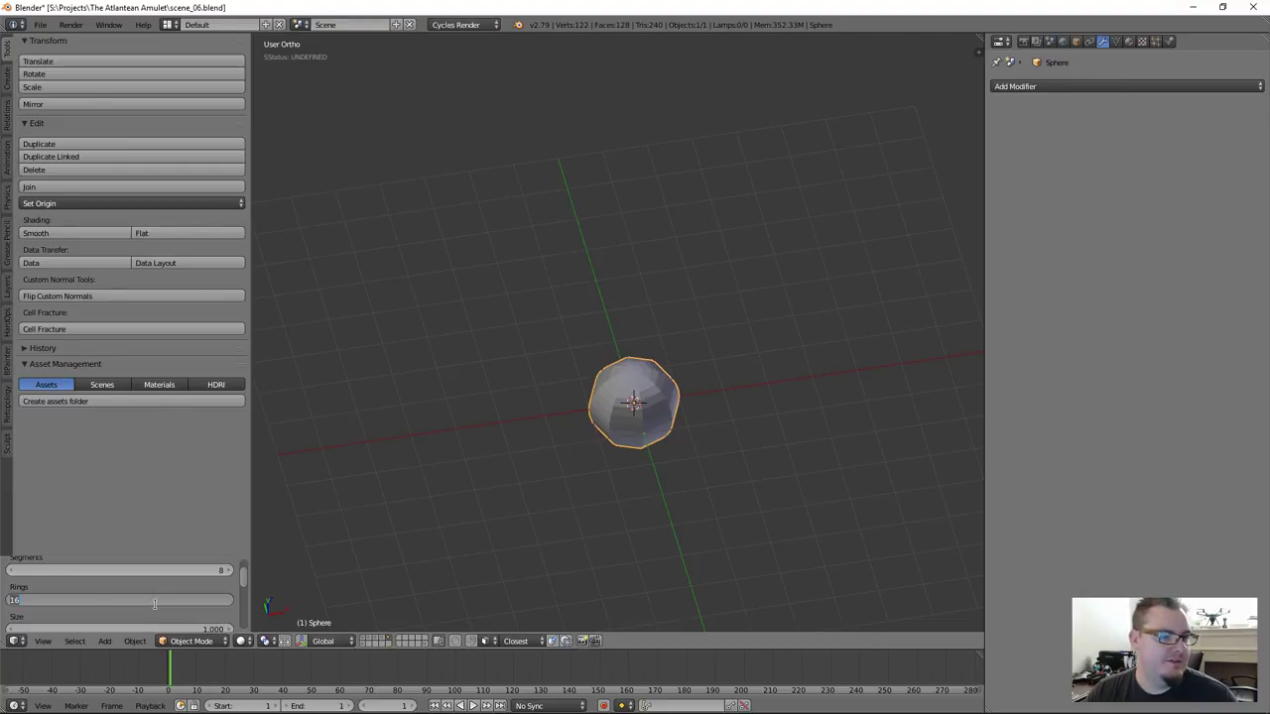
type("8")
key("Return")
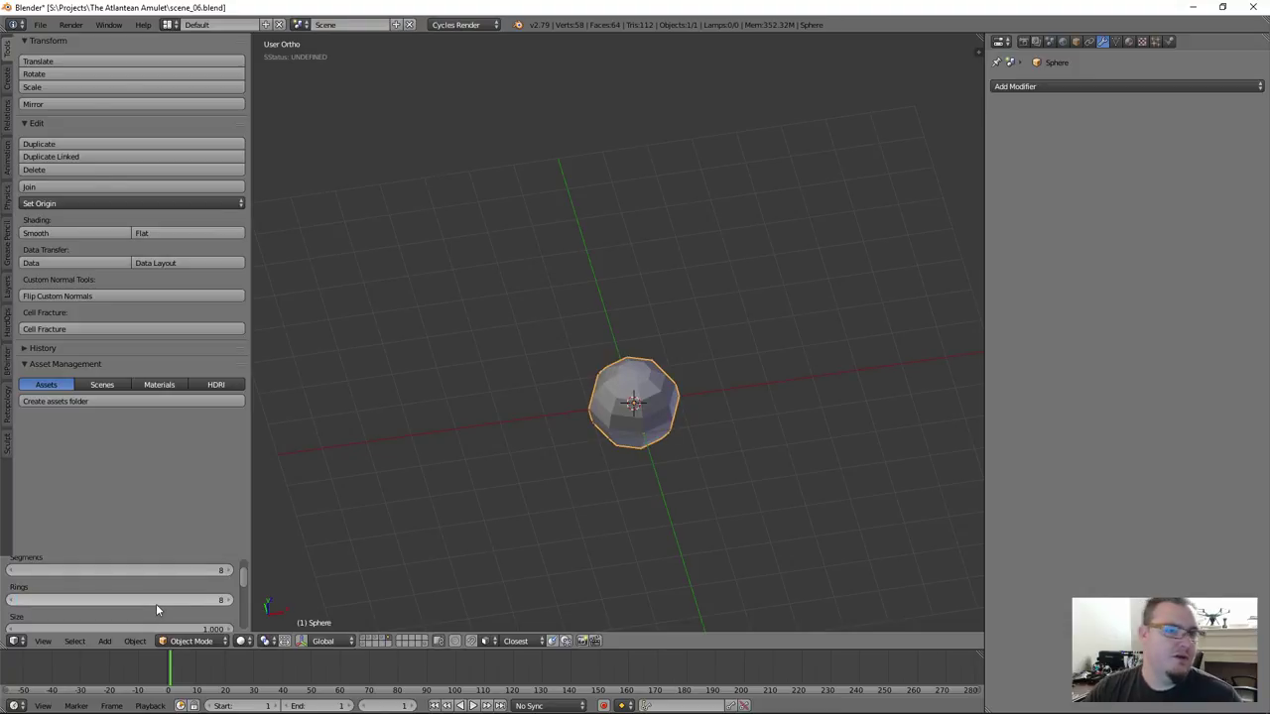
Rotate the sphere 90° in the right orthographic view so its poles lie along the Y axis
scroll(732, 390, "up", 5)
middle_click_drag(561, 443, 631, 377)
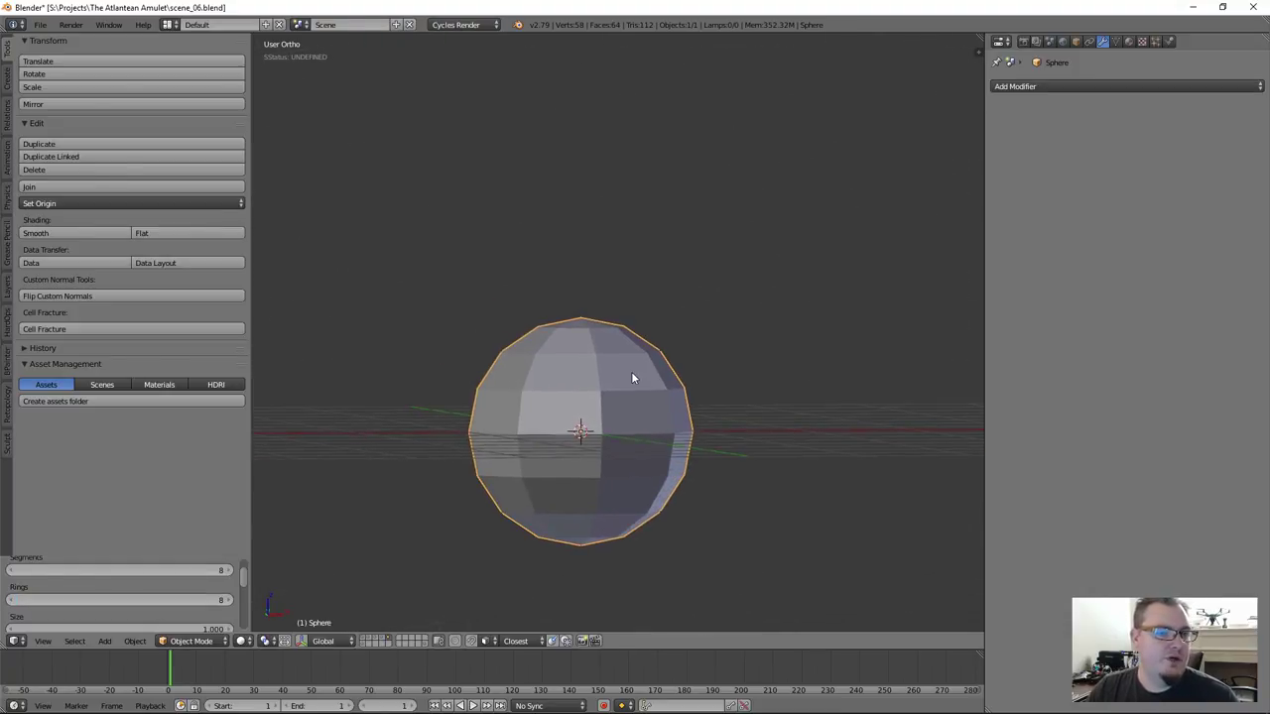
middle_click_drag(635, 447, 672, 479)
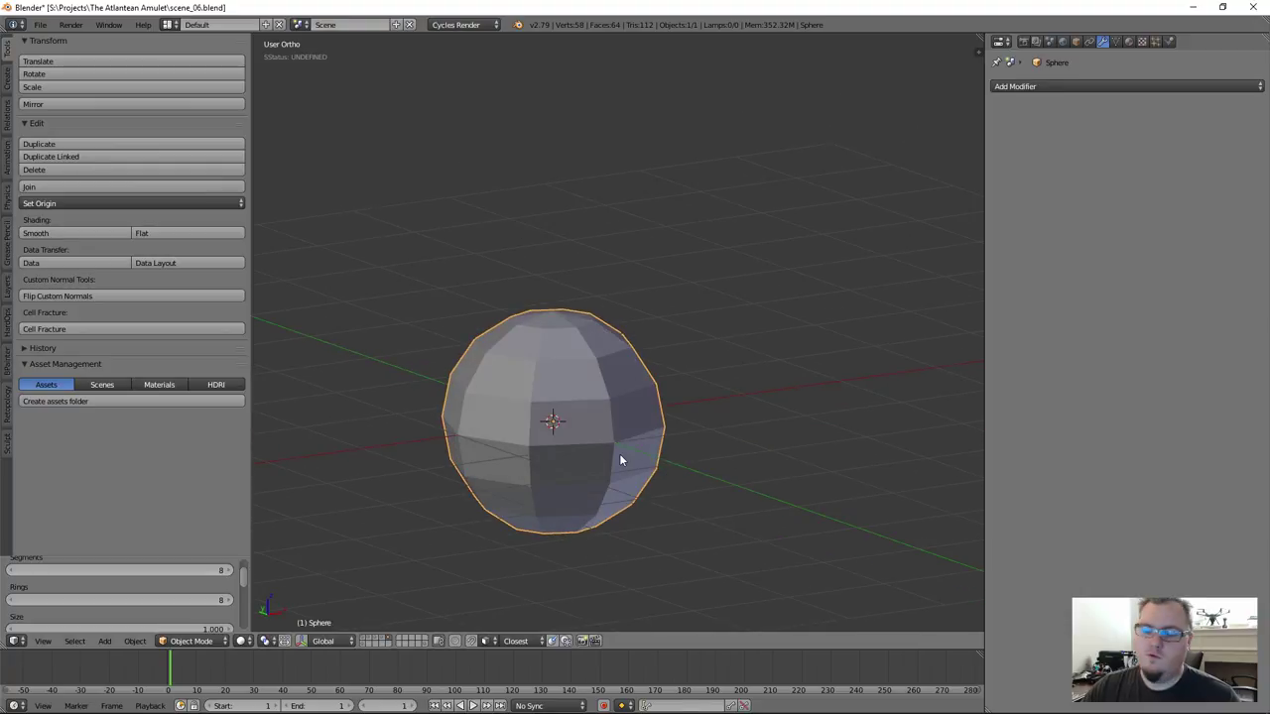
key("KP_3")
key("r")
key("9")
key("0")
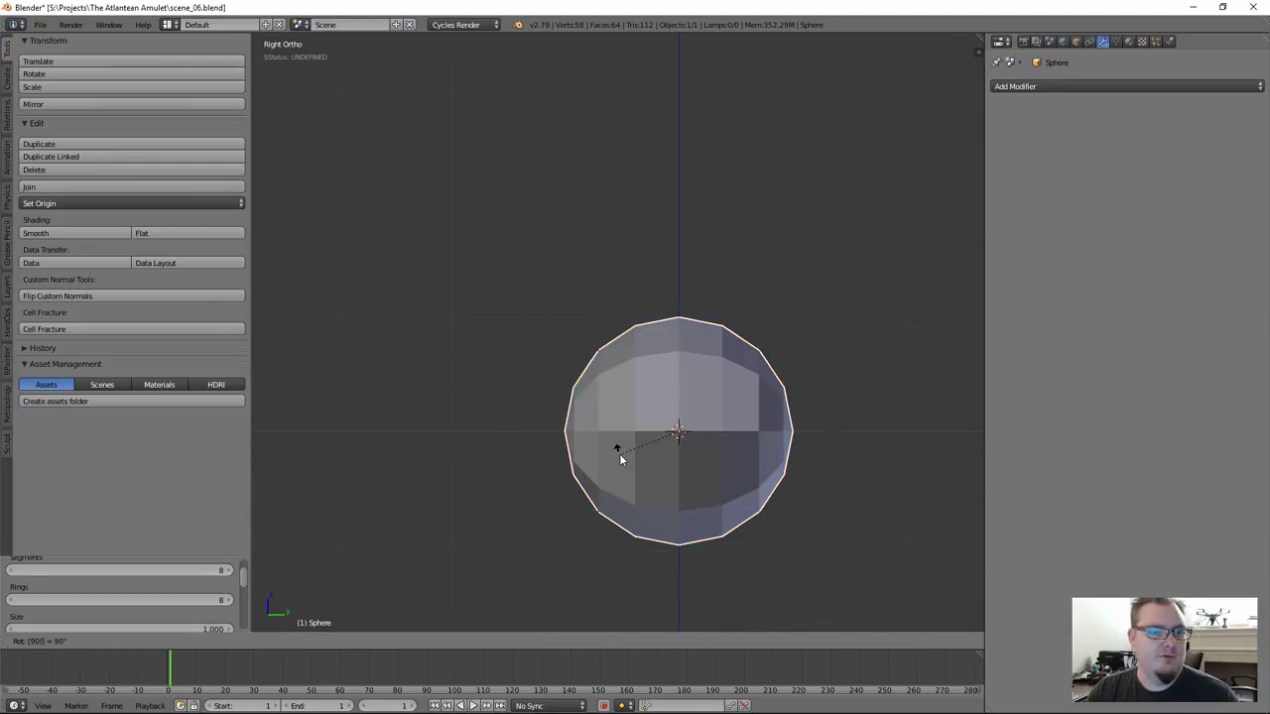
key("Return")
Add a cube mesh at the centre of the sphere
middle_click_drag(613, 452, 601, 424)
middle_click_drag(462, 411, 486, 440)
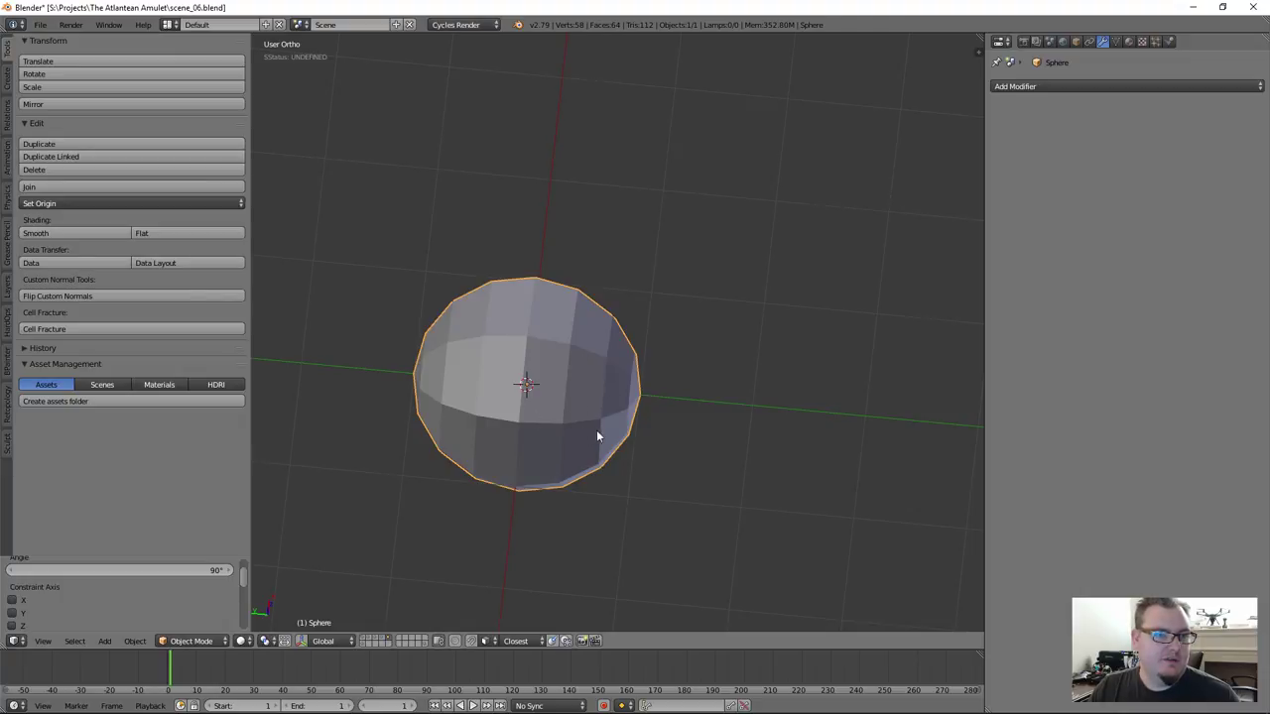
middle_click_drag(597, 435, 597, 433)
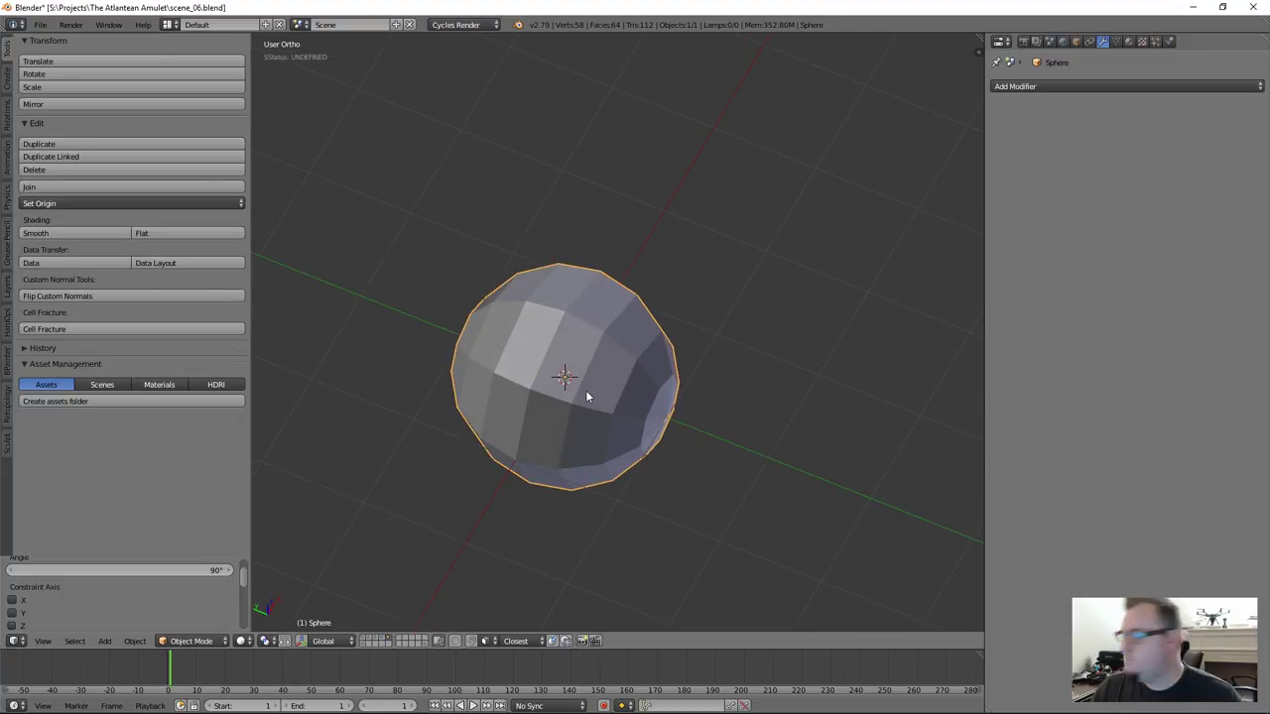
middle_click_drag(648, 434, 568, 413)
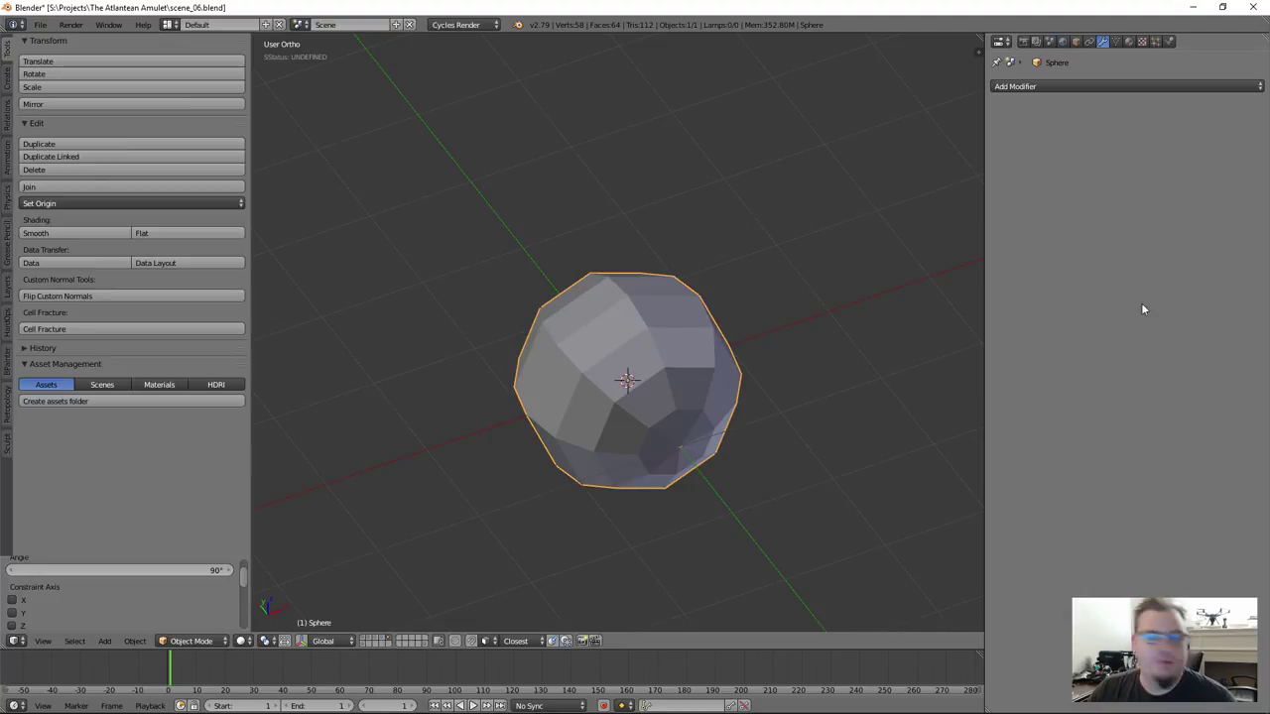
middle_click_drag(624, 473, 638, 462)
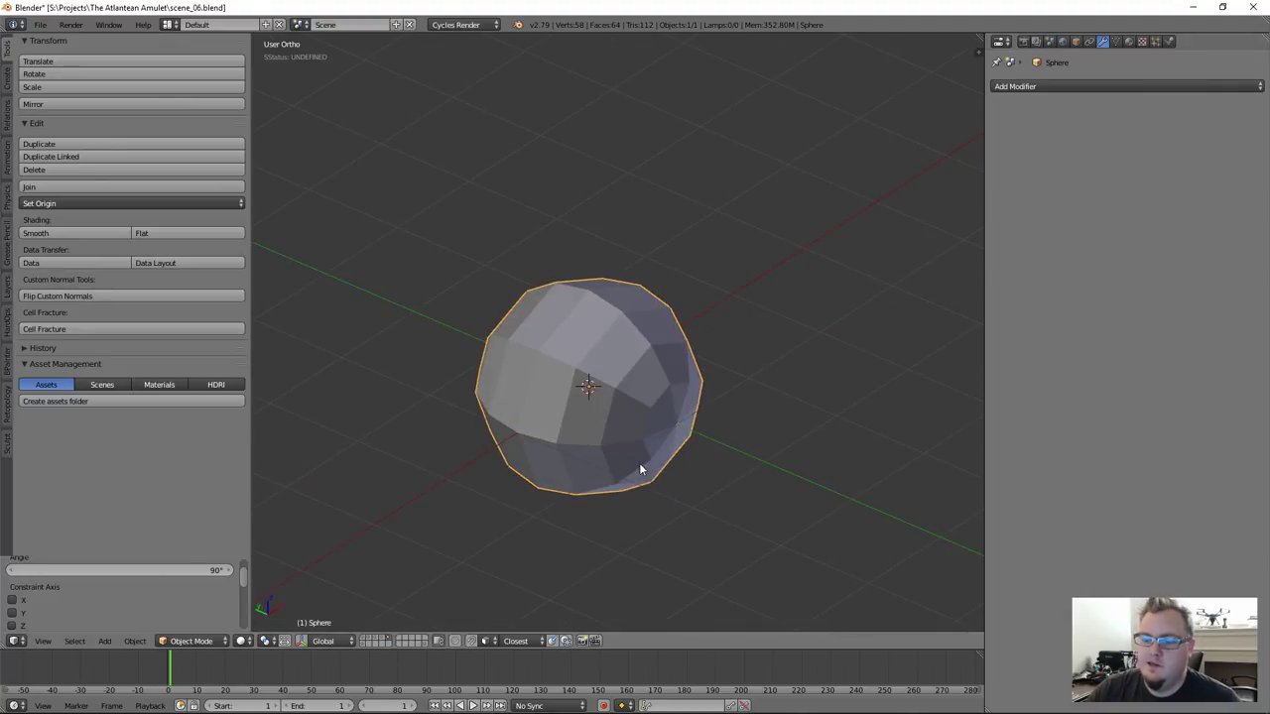
key("shift+a")
mouse_move(640, 466)
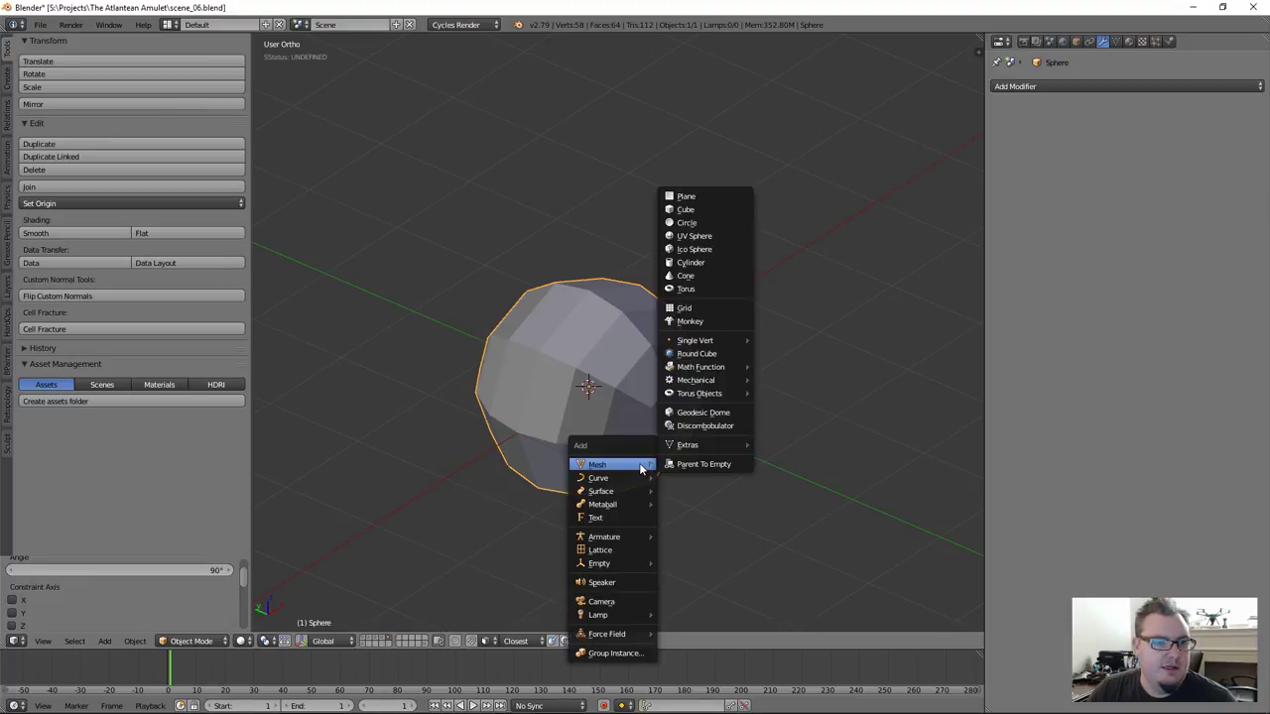
left_click(715, 213)
Scale the cube to about 0.16 in Y and Z only, and move it about -1.814 along X beside the sphere
scroll(589, 446, "down", 3)
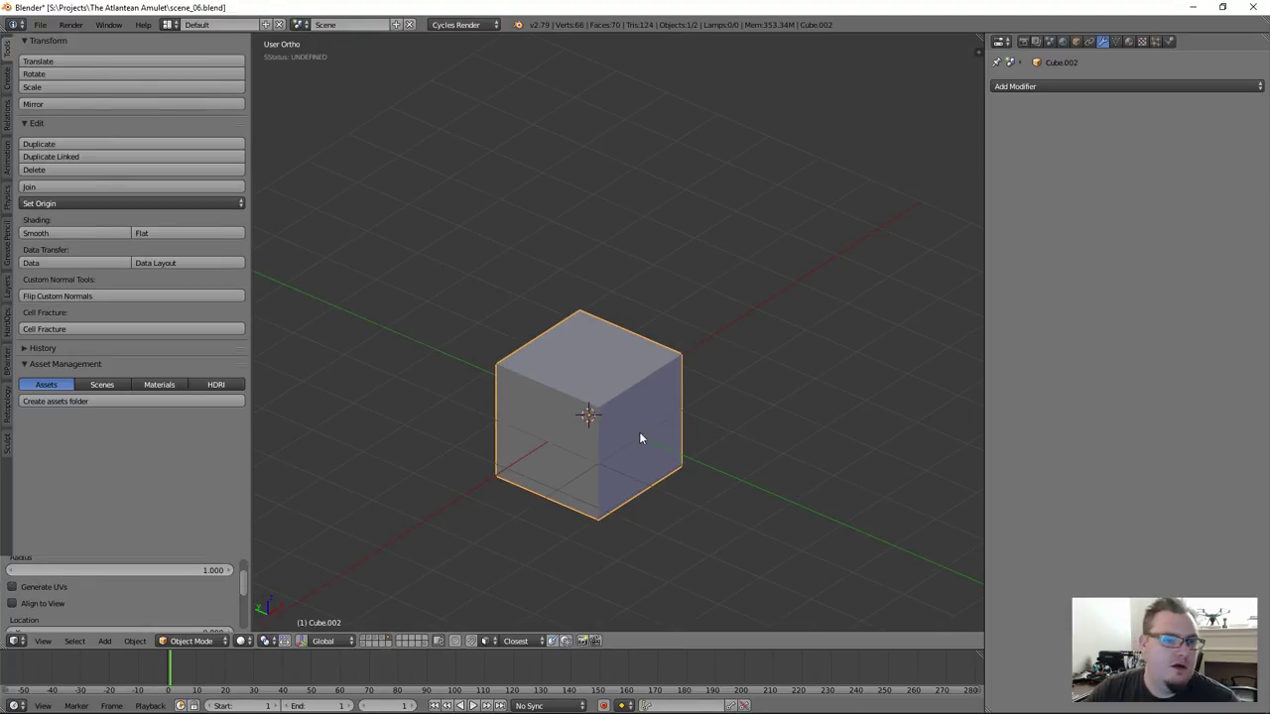
key("s")
key("shift+x")
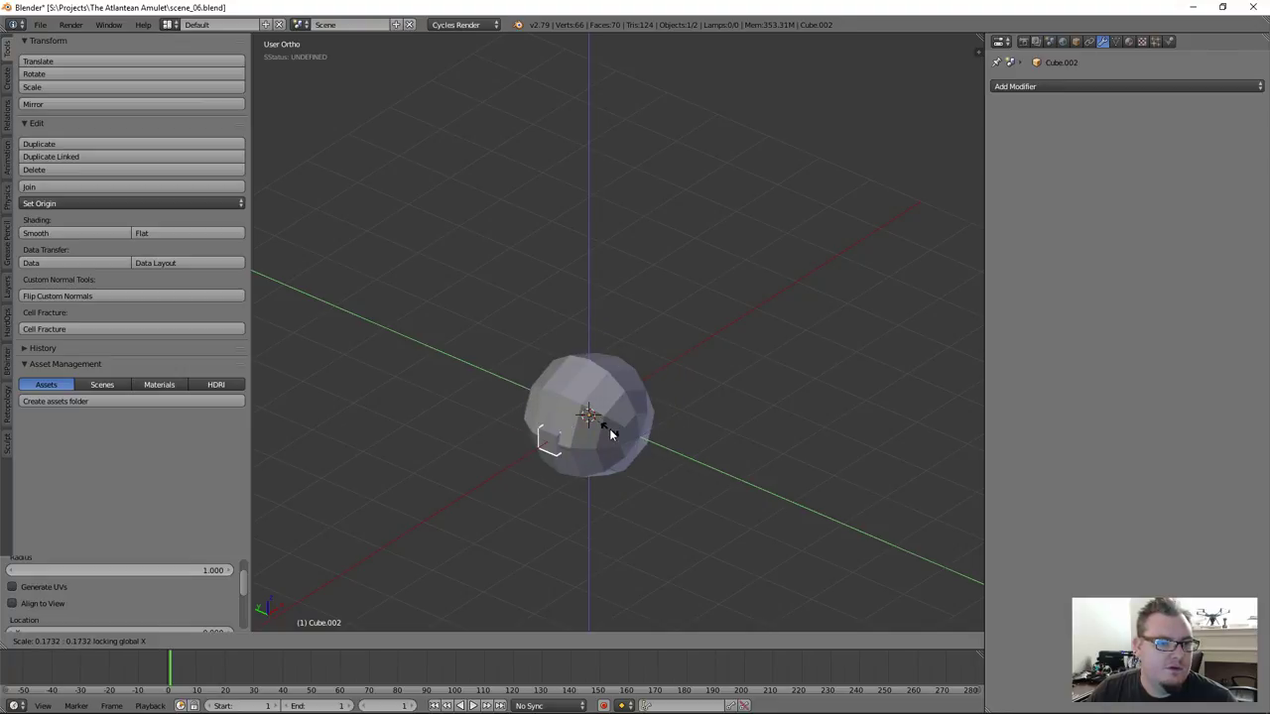
left_click(607, 428)
key("KP_7")
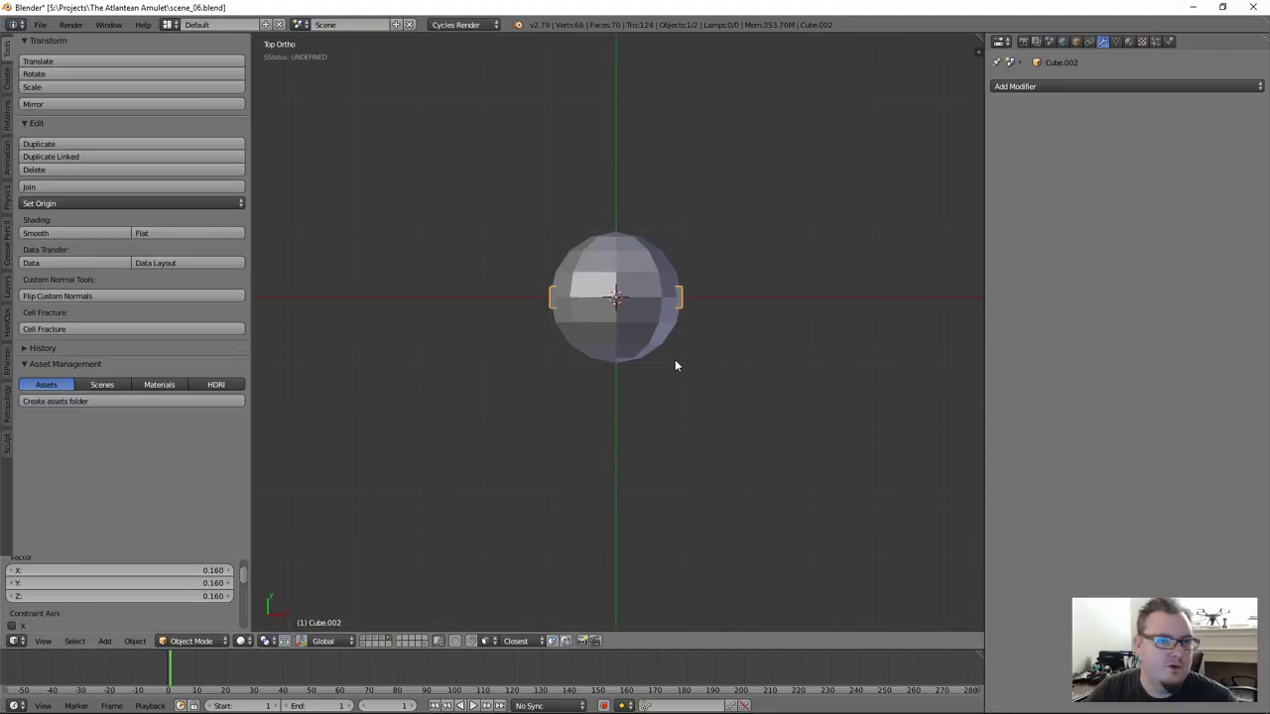
key("g")
key("x")
left_click(550, 369)
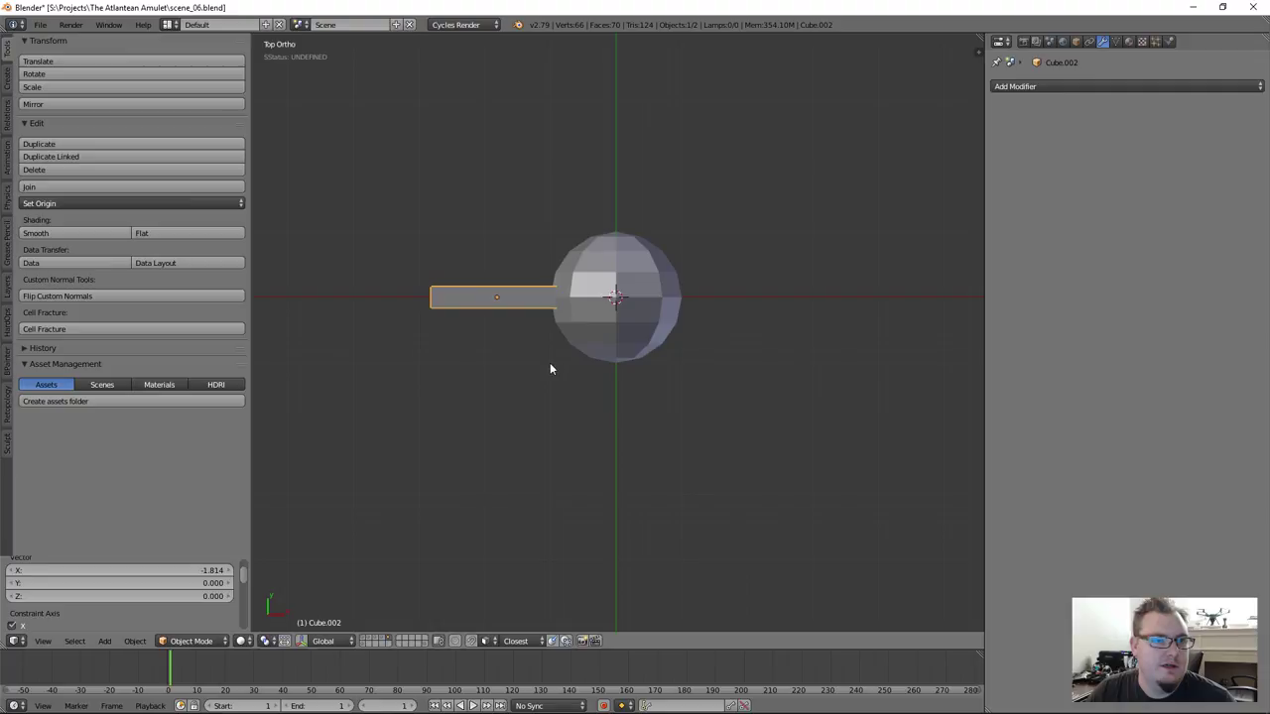
In wireframe, widen the bar's end face inside the sphere by about 2.239 along Y to taper the bar
scroll(548, 352, "up", 2)
key("Tab")
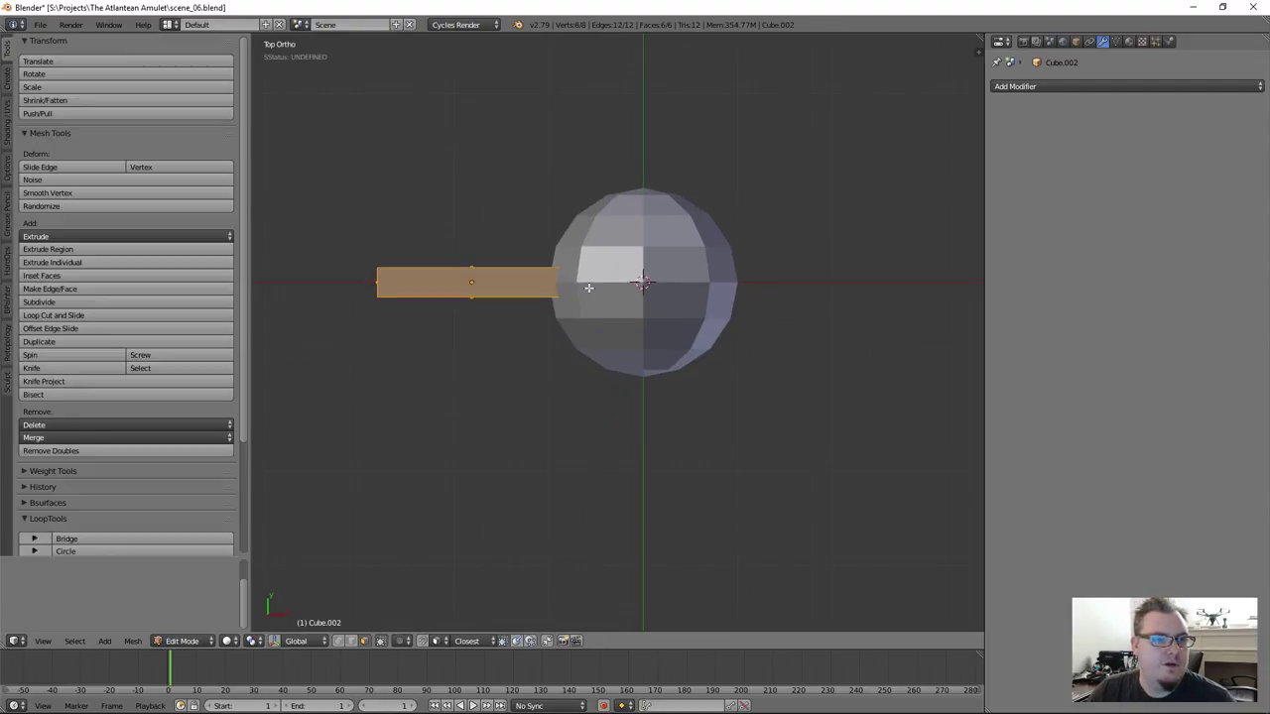
scroll(580, 298, "up", 3)
key("z")
right_click(556, 280)
key("s")
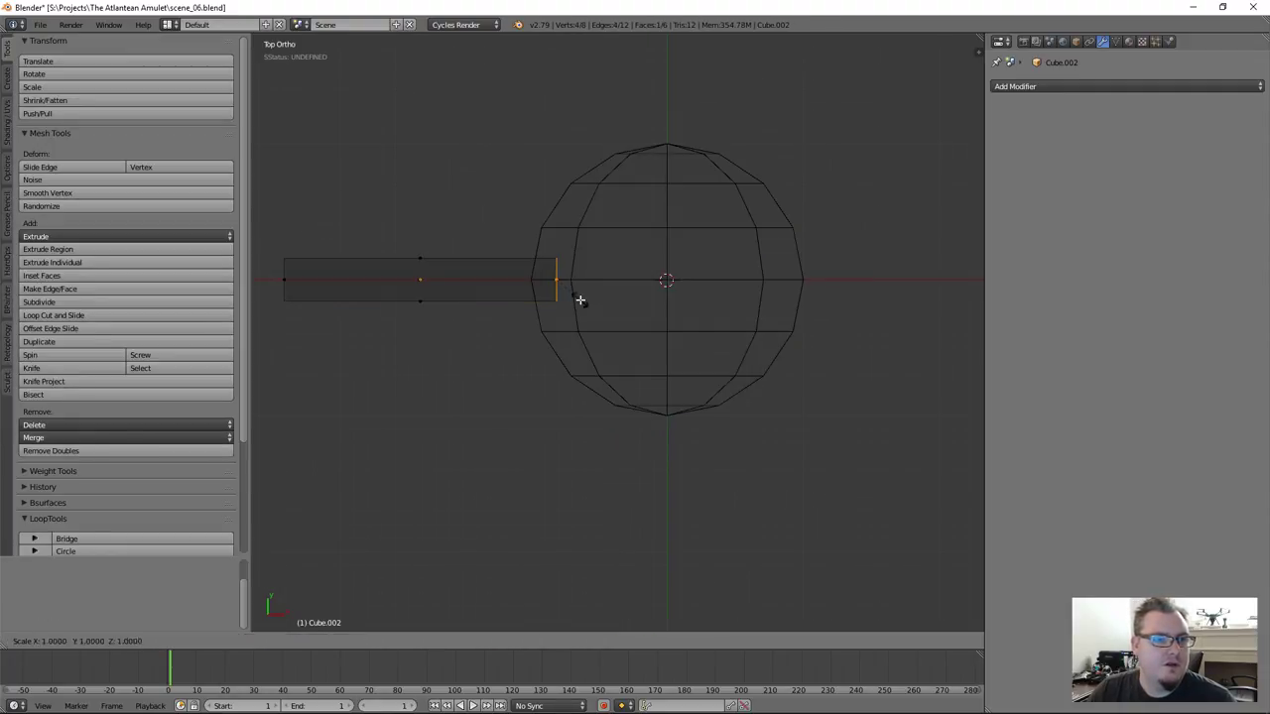
key("y")
left_click(605, 329)
scroll(513, 292, "down", 2)
middle_click_drag(514, 290, 590, 337, "shift")
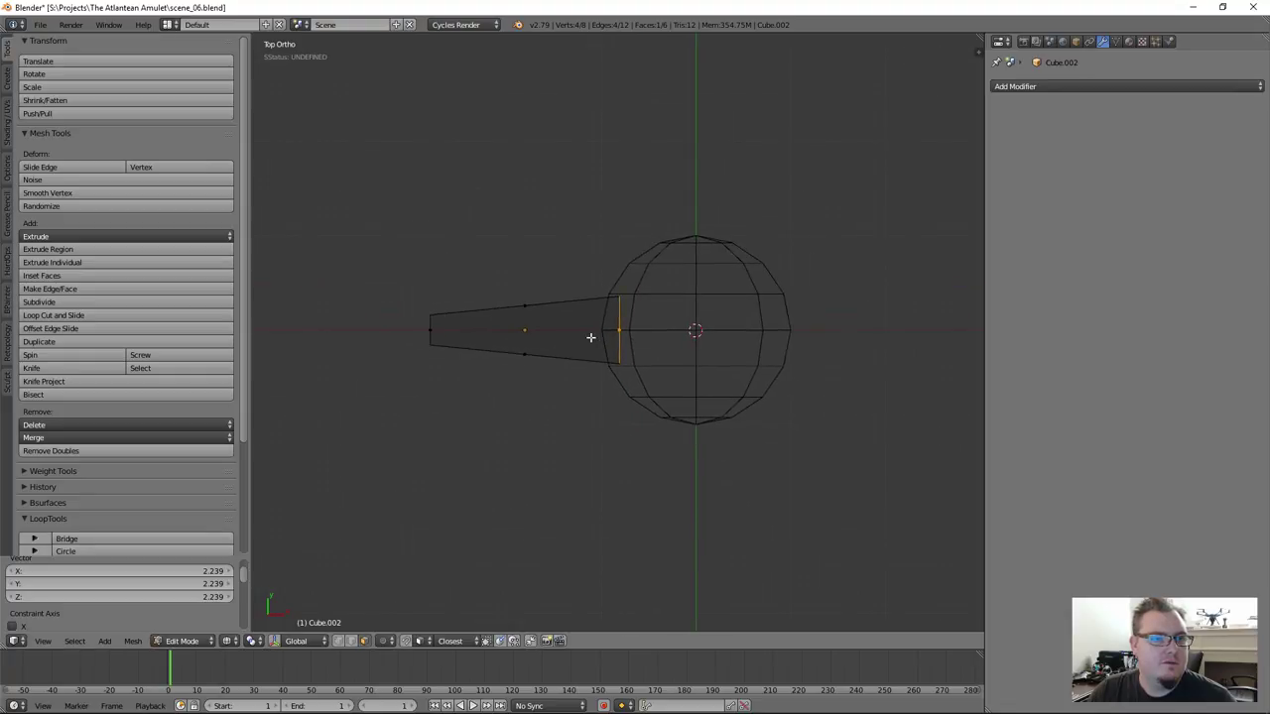
key("Tab")
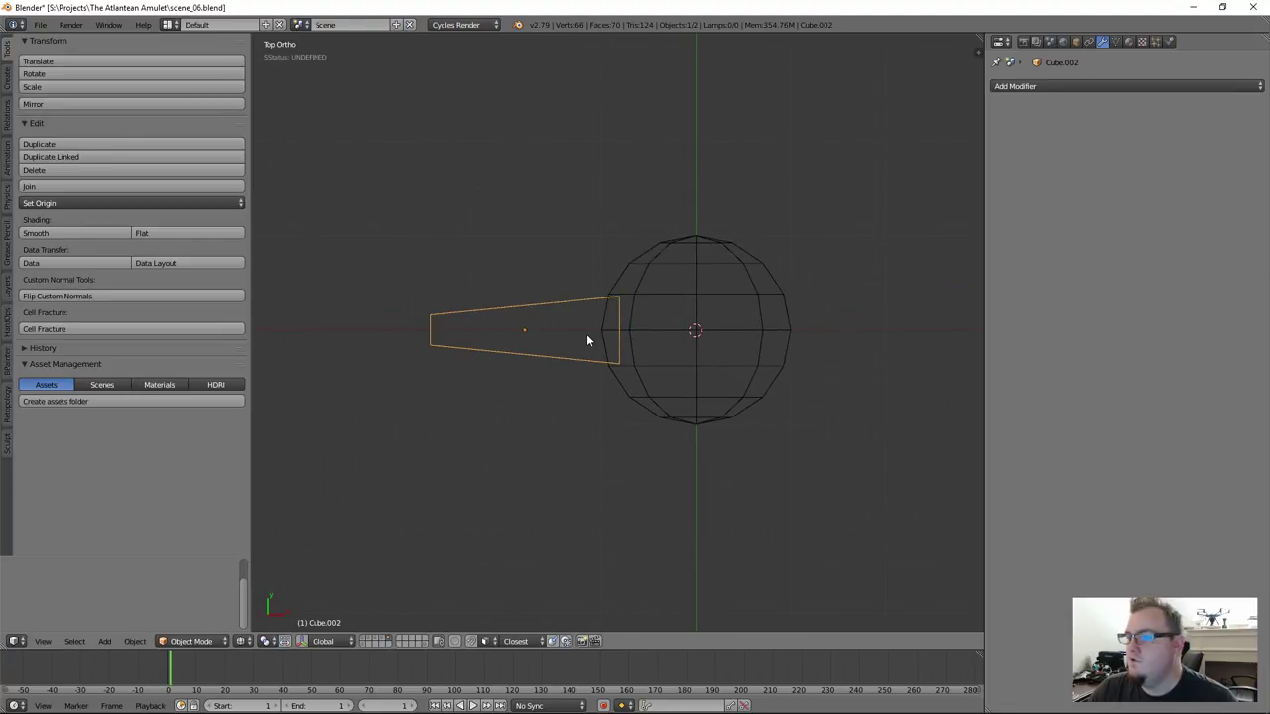
Cut one edge loop across the tapered bar and slide it by about 0.31 towards the bar's outer end
key("Tab")
key("ctrl+r")
left_click(516, 323)
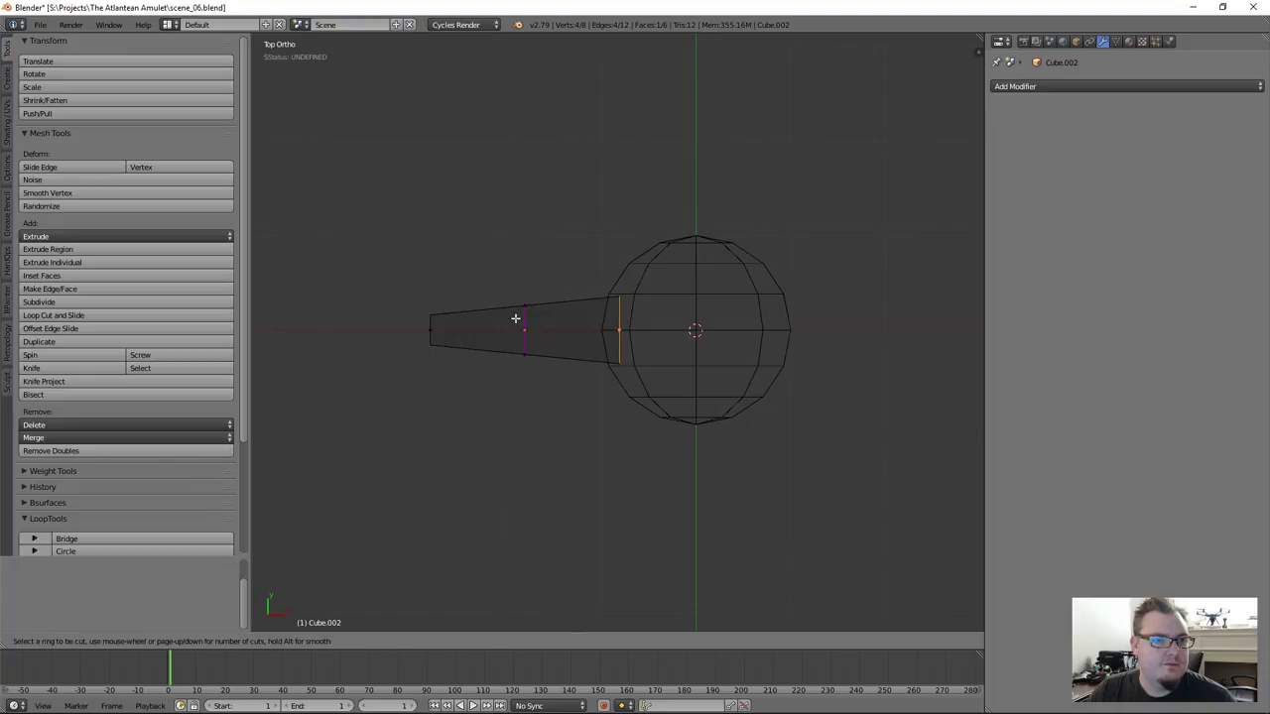
right_click(511, 332)
key("KP_1")
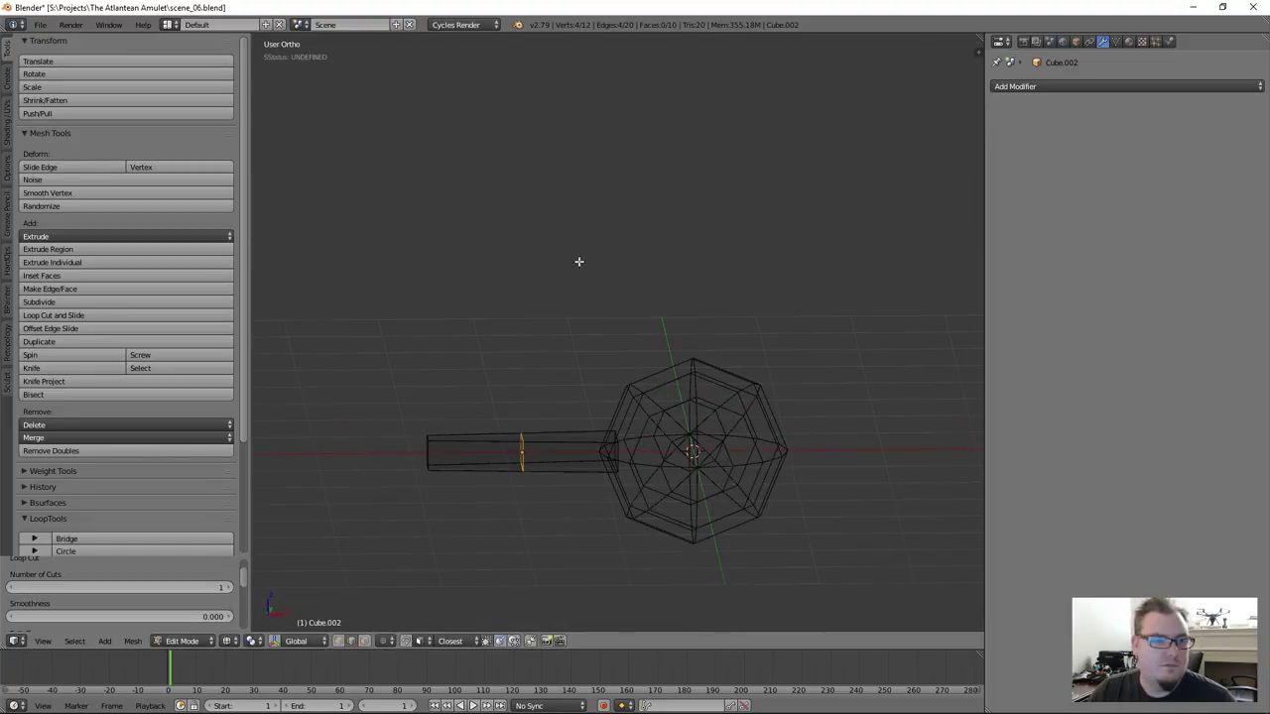
scroll(542, 482, "up", 2)
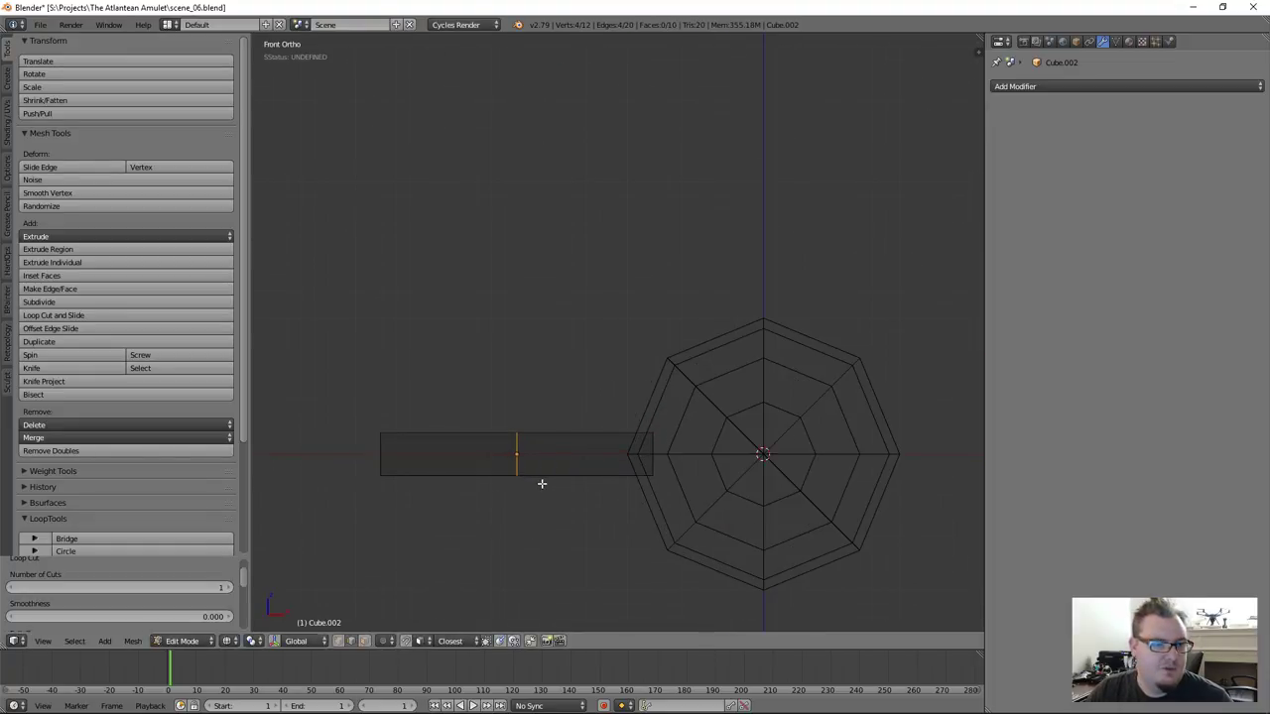
key("g")
key("g")
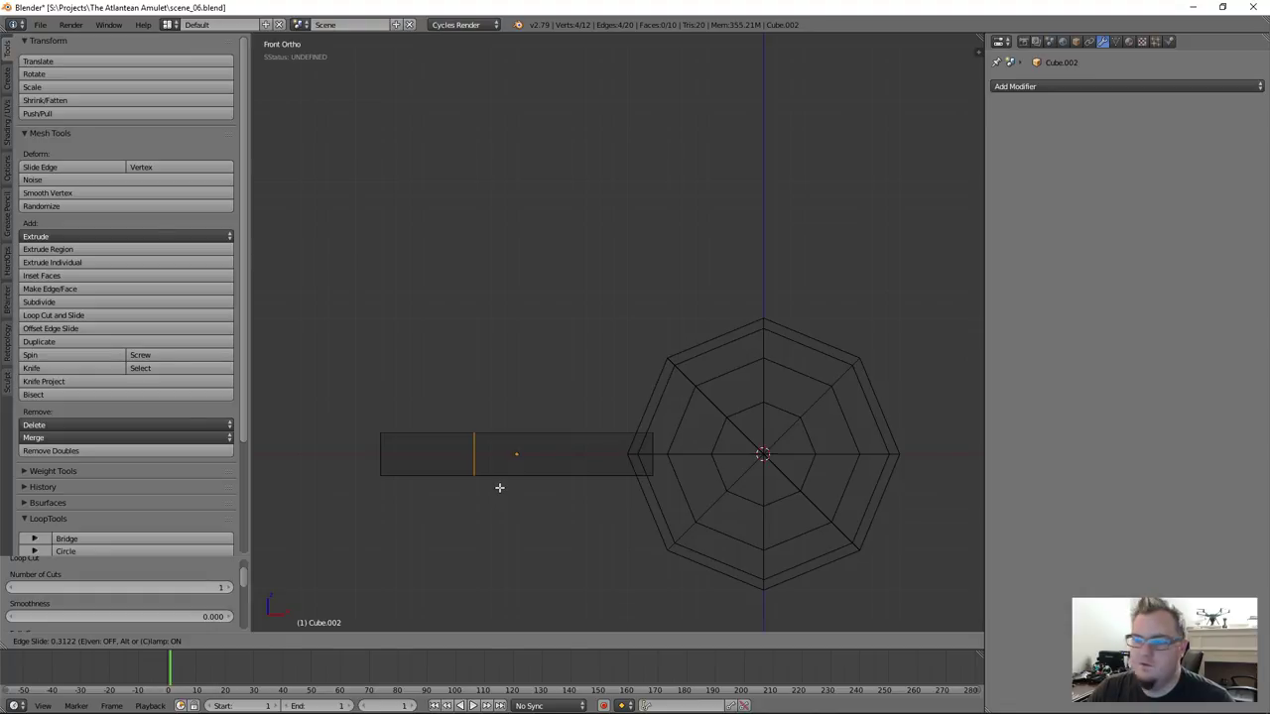
left_click(499, 487)
Select the vertices at the bar's outer end in vertex mode and raise them about 0.122 along Z
key("a")
key("ctrl+Tab")
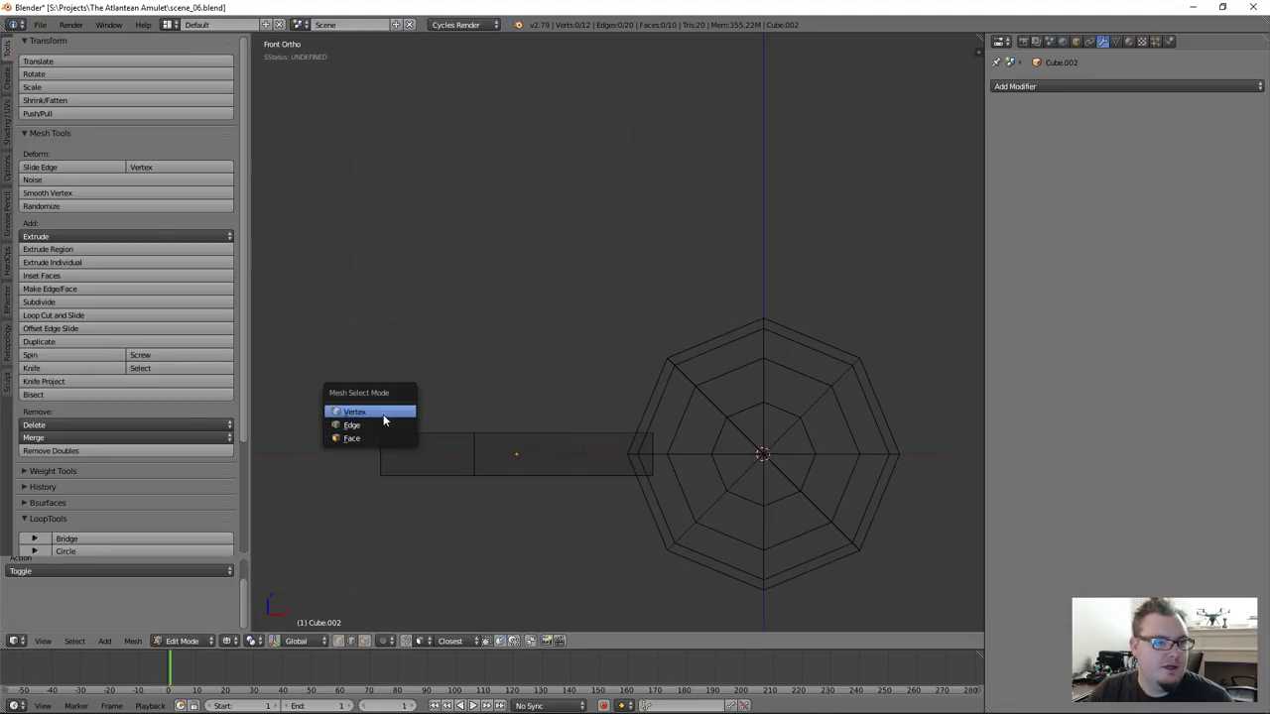
left_click(384, 417)
key("b")
left_click_drag(359, 403, 409, 512)
key("g")
key("z")
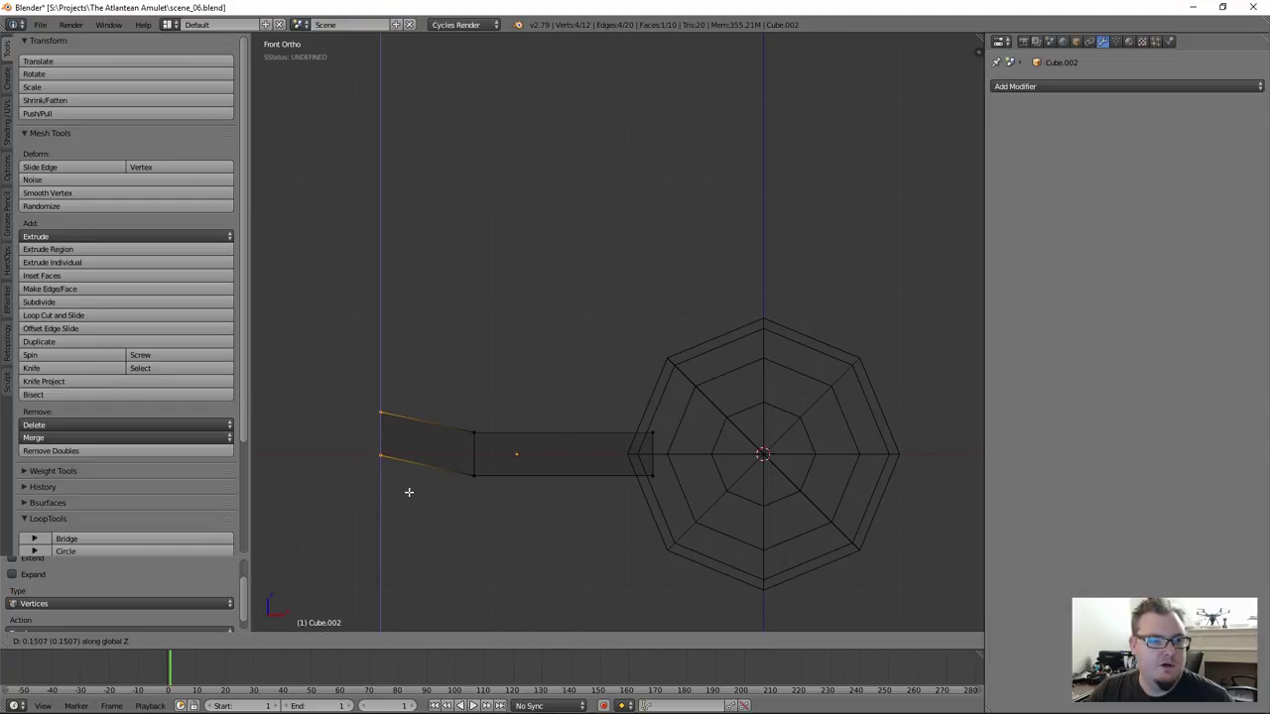
left_click(408, 497)
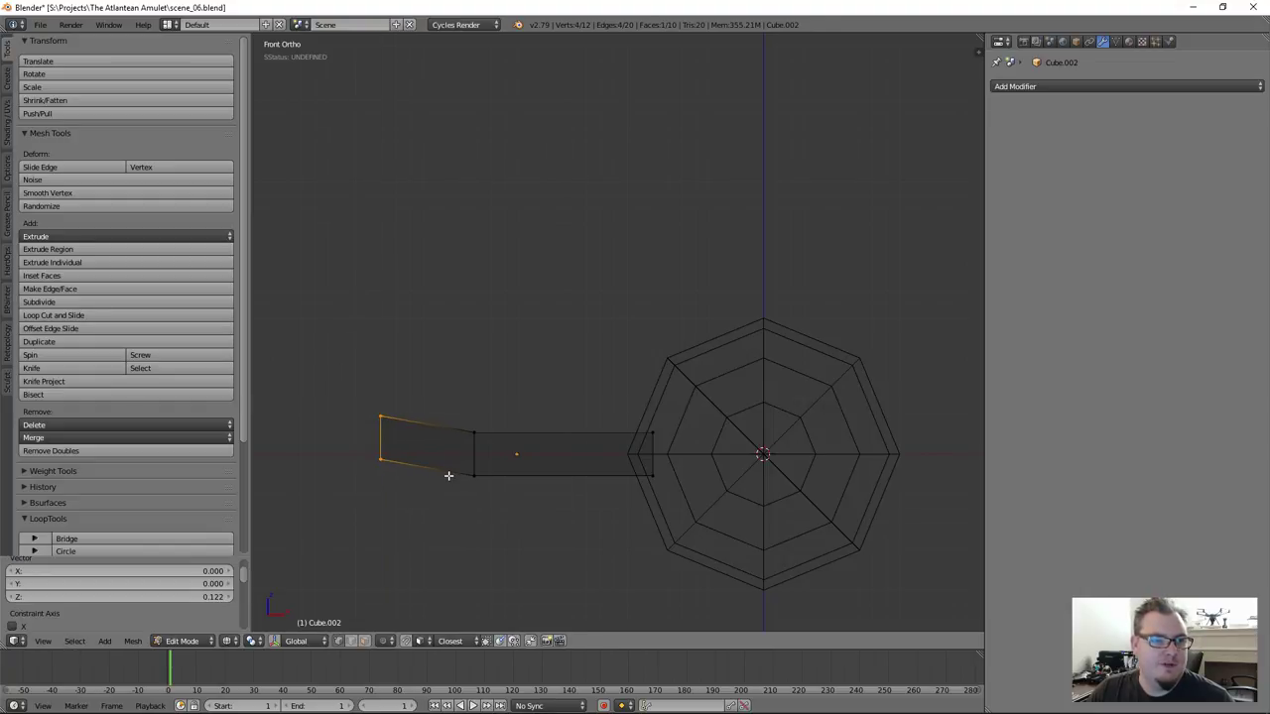
Tilt the bar's outer end face and move it about -0.770 along X and 0.105 along Z
middle_click_drag(493, 442, 755, 449, "shift")
key("r")
left_click(698, 494)
scroll(703, 493, "down", 1)
key("g")
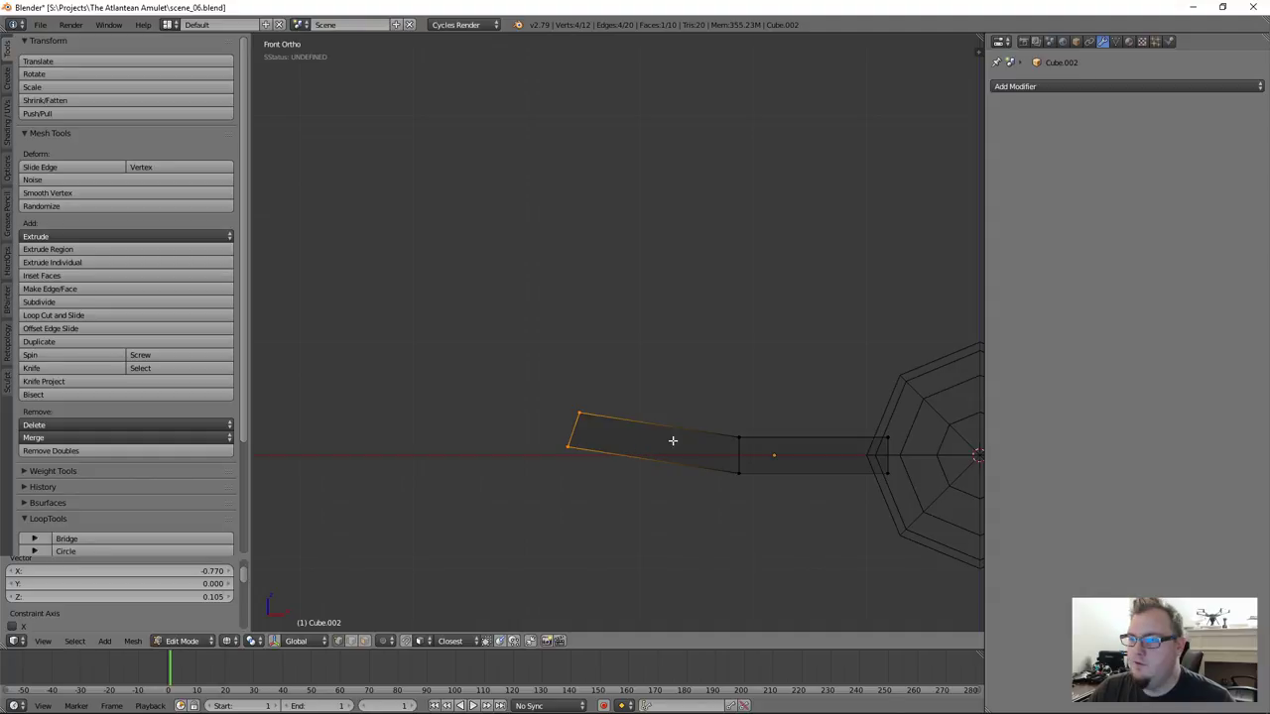
key("Tab")
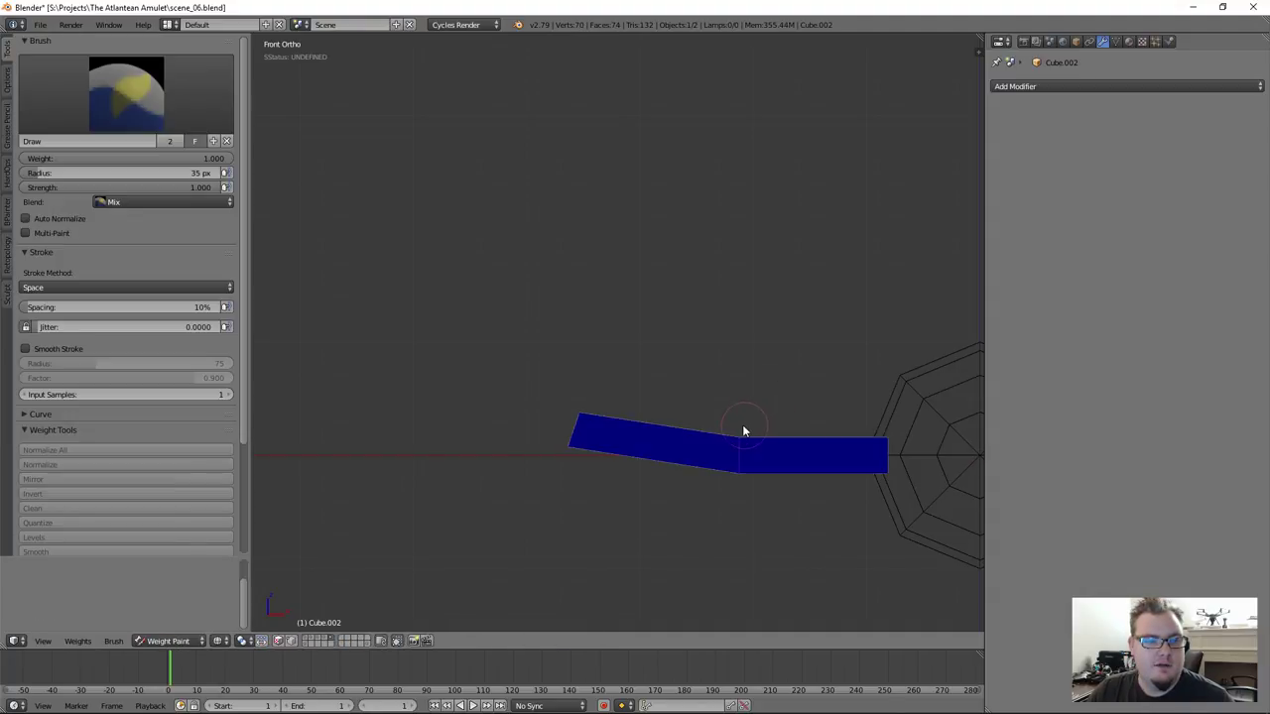
key("Tab")
In face mode, extrude the bar's two top faces upward by about 0.274 along Z
middle_click_drag(747, 394, 684, 382)
key("ctrl+Tab")
left_click(743, 463)
left_click(702, 510)
left_click(774, 397, "shift")
key("e")
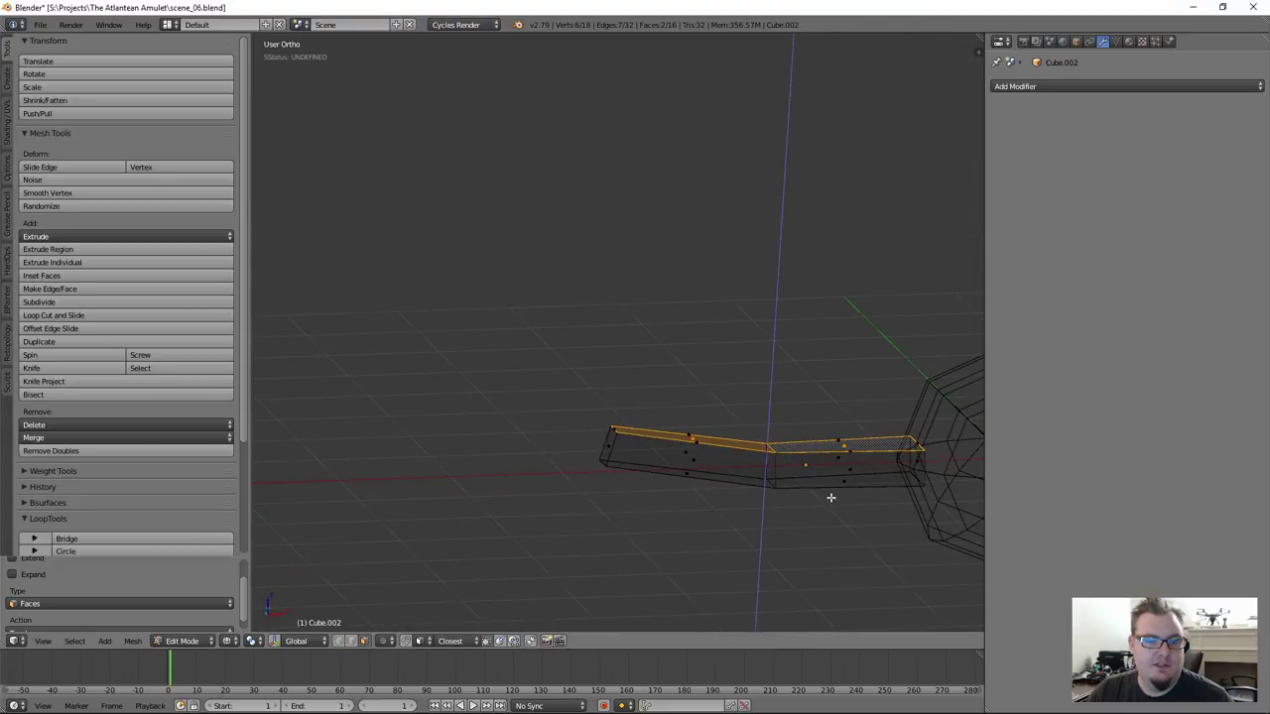
left_click(814, 471)
Scale the extruded top faces down, adjust their height along Z, and return to solid view in Object Mode
key("s")
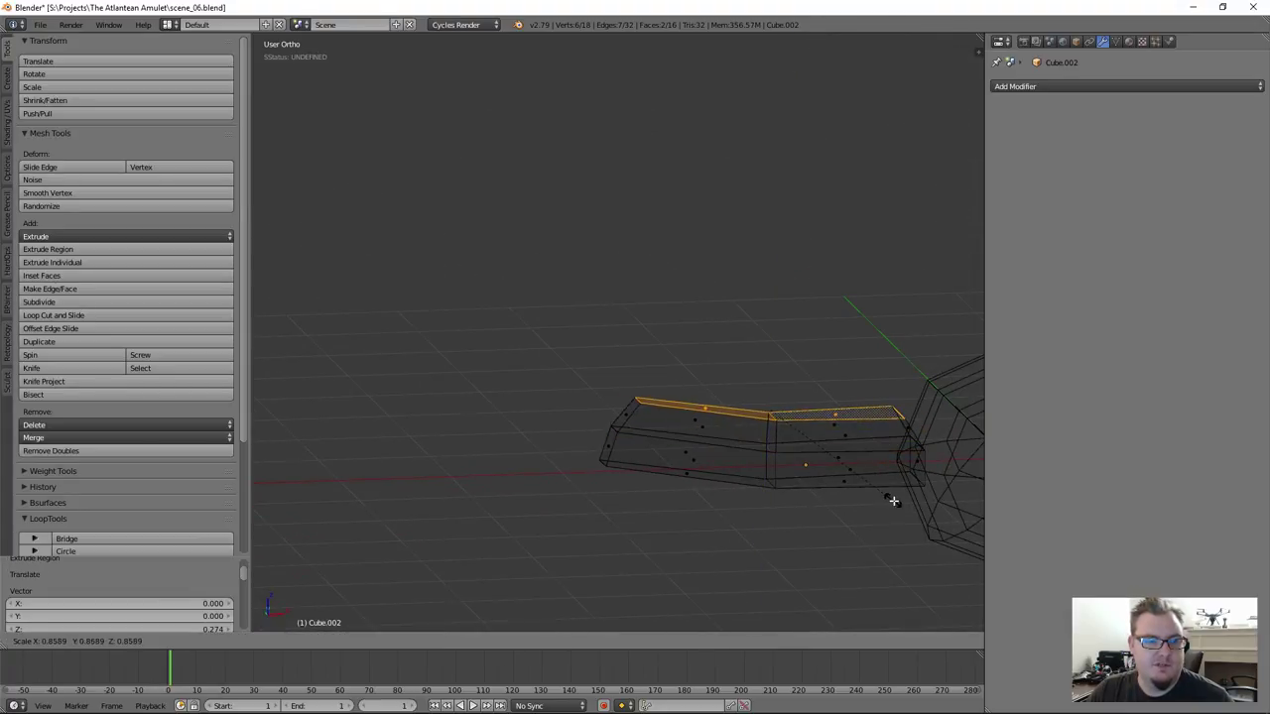
left_click(871, 489)
key("g")
key("z")
left_click(760, 487)
mouse_move(760, 487)
middle_mouse_down()
mouse_move(830, 535)
mouse_move(792, 440)
mouse_move(946, 516)
mouse_move(751, 477)
mouse_move(661, 381)
middle_mouse_up()
key("Tab")
key("z")
scroll(603, 337, "up", 2)
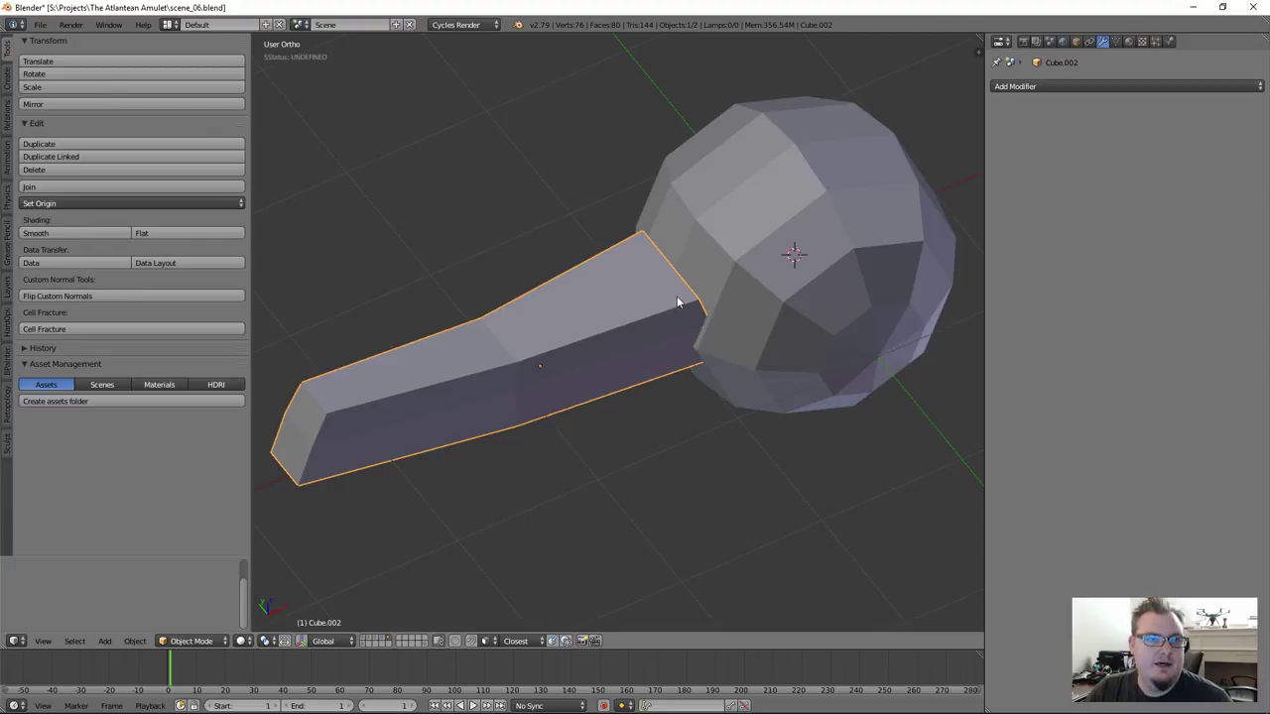
In vertex mode and wireframe, move the two top vertices at the bar's inner end towards the sphere
middle_click_drag(677, 298, 651, 253)
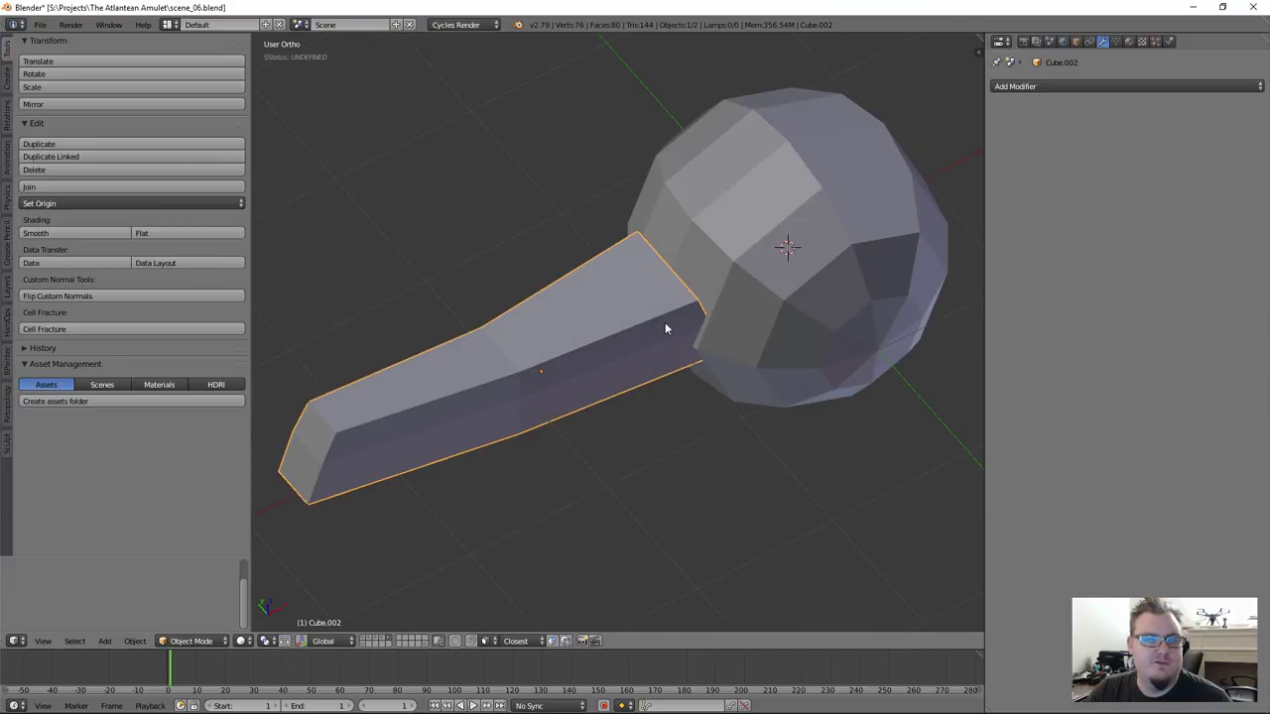
middle_click_drag(663, 363, 667, 262)
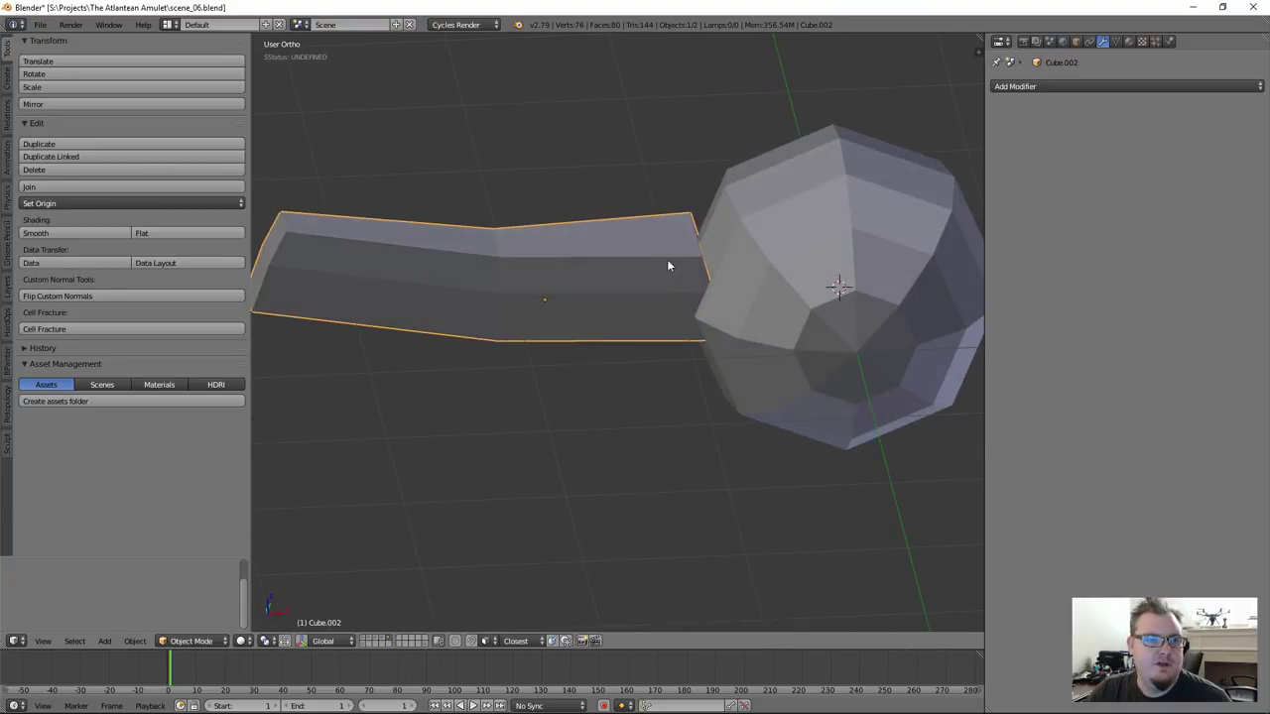
key("Tab")
key("ctrl+Tab")
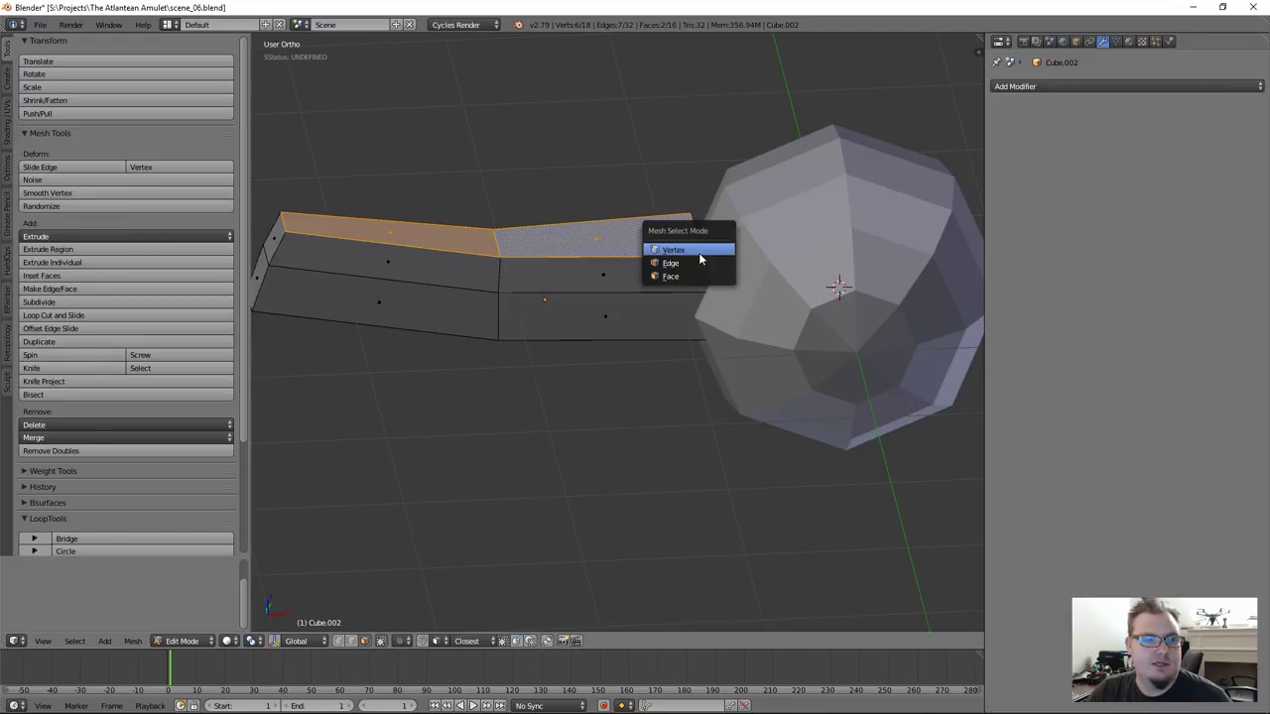
left_click(690, 248)
right_click(702, 259)
right_click(692, 215, "shift")
key("z")
mouse_move(757, 351)
middle_mouse_down()
mouse_move(743, 292)
mouse_move(737, 304)
mouse_move(708, 252)
mouse_move(705, 269)
middle_mouse_up()
key("g")
left_click(743, 297)
Nudge single vertices at the bar's inner end into line, shifting one about -0.024 along X
right_click(715, 333)
middle_click_drag(714, 332, 720, 340)
key("g")
left_click(717, 322)
right_click(716, 265)
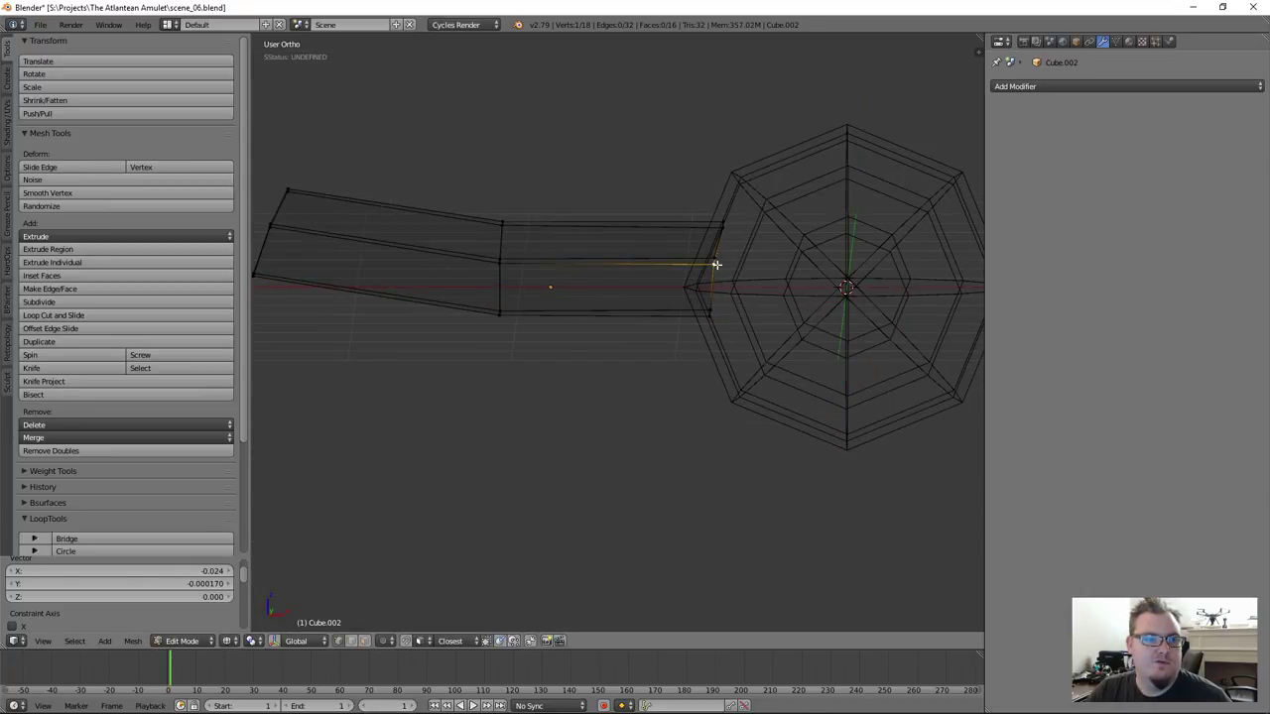
key("g")
left_click(694, 282)
key("Tab")
Cut one lengthwise edge loop down the centre of the bar
scroll(695, 309, "down", 2)
middle_click_drag(680, 326, 779, 477)
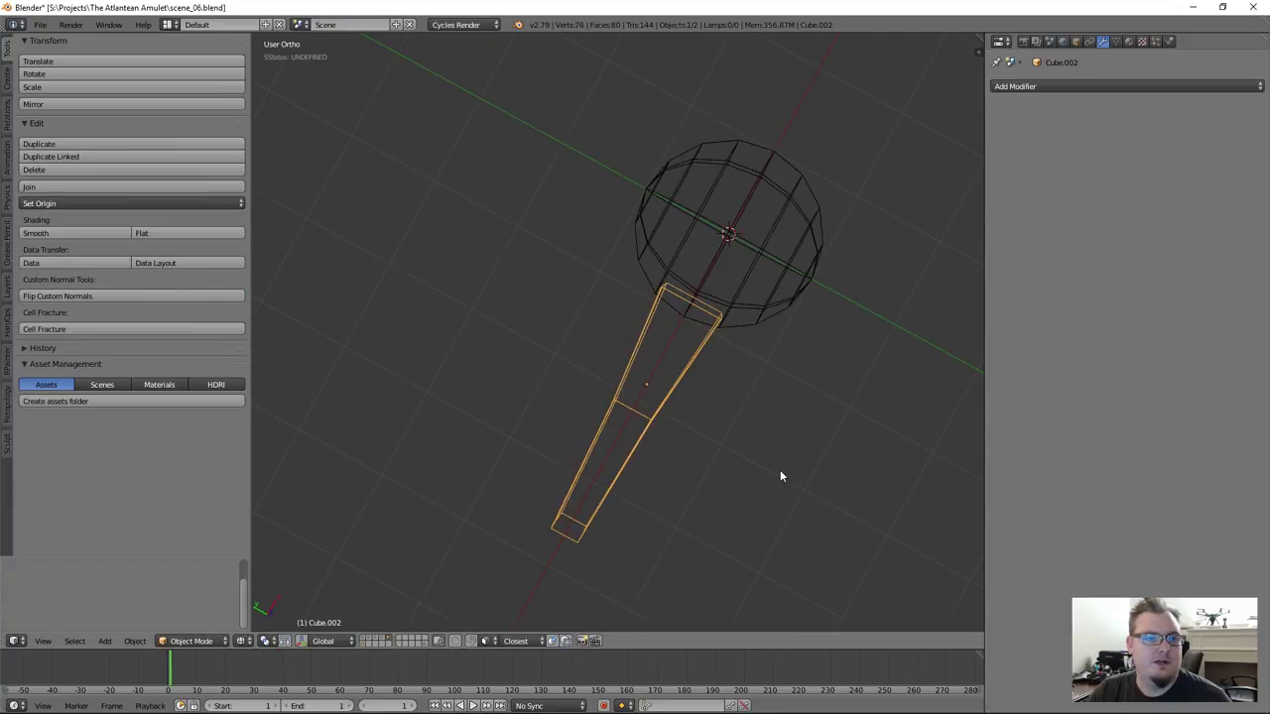
middle_click_drag(680, 354, 660, 314)
key("Tab")
right_click(683, 287, "alt")
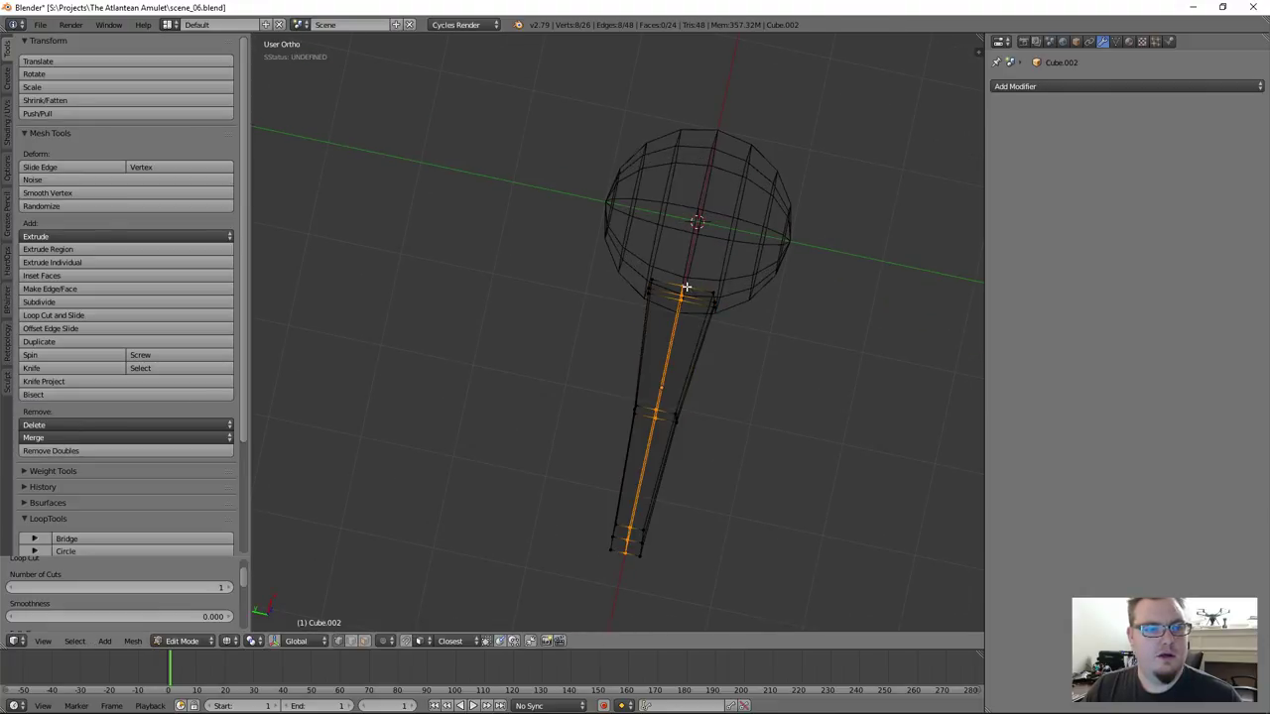
key("a")
middle_click_drag(740, 447, 766, 424)
scroll(732, 473, "down", 3)
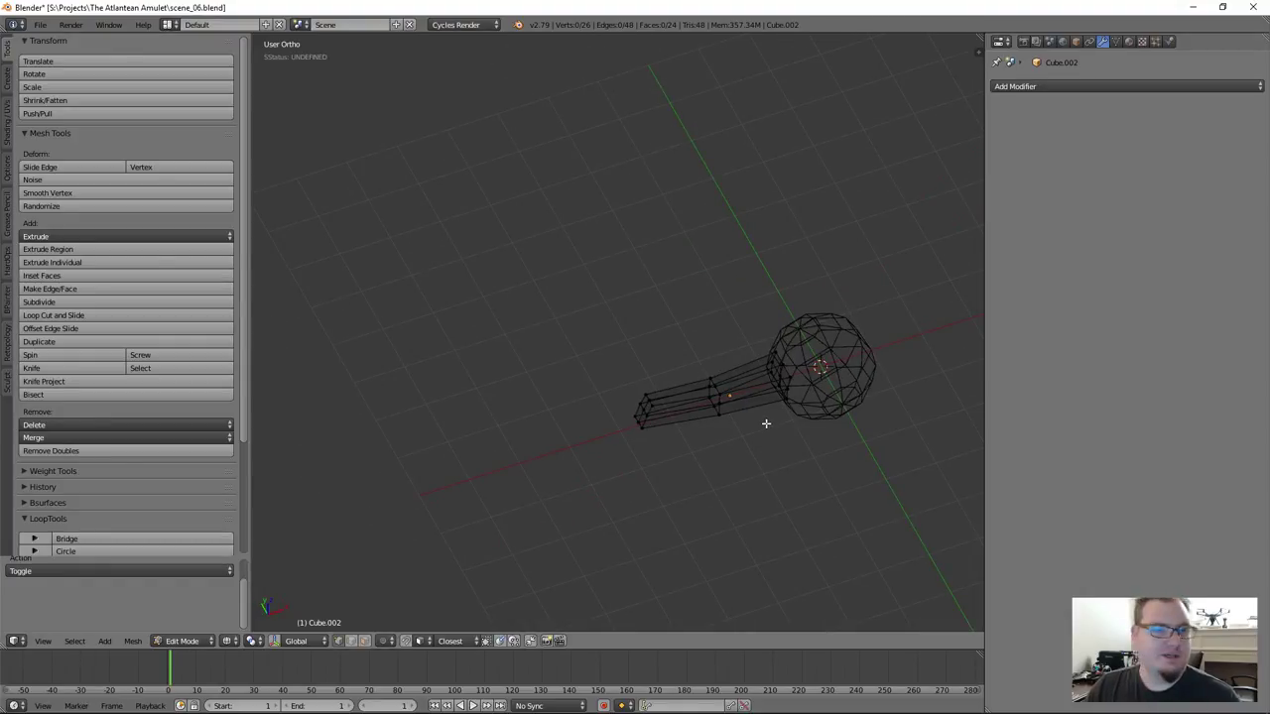
mouse_move(766, 424)
middle_mouse_down()
mouse_move(734, 433)
mouse_move(743, 280)
mouse_move(728, 456)
mouse_move(743, 405)
mouse_move(729, 432)
mouse_move(778, 413)
middle_mouse_up()
key("z")
scroll(718, 445, "up", 3)
right_click(710, 417, "alt")
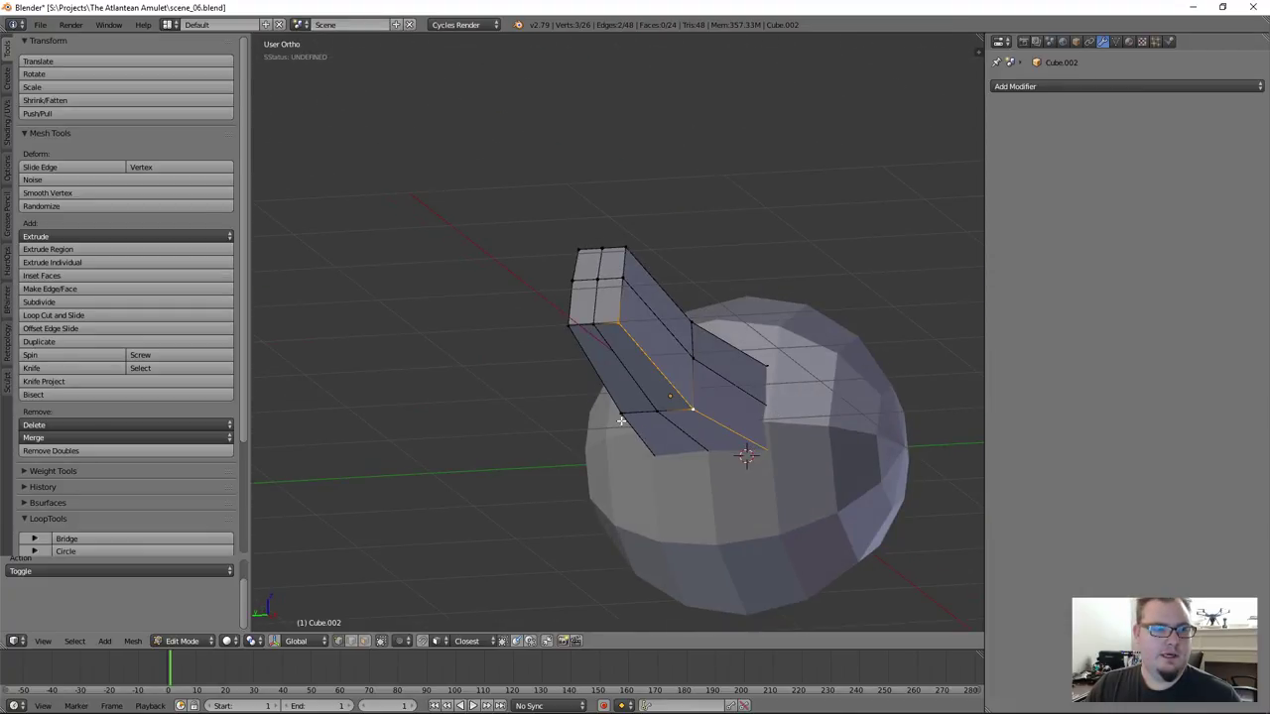
key("a")
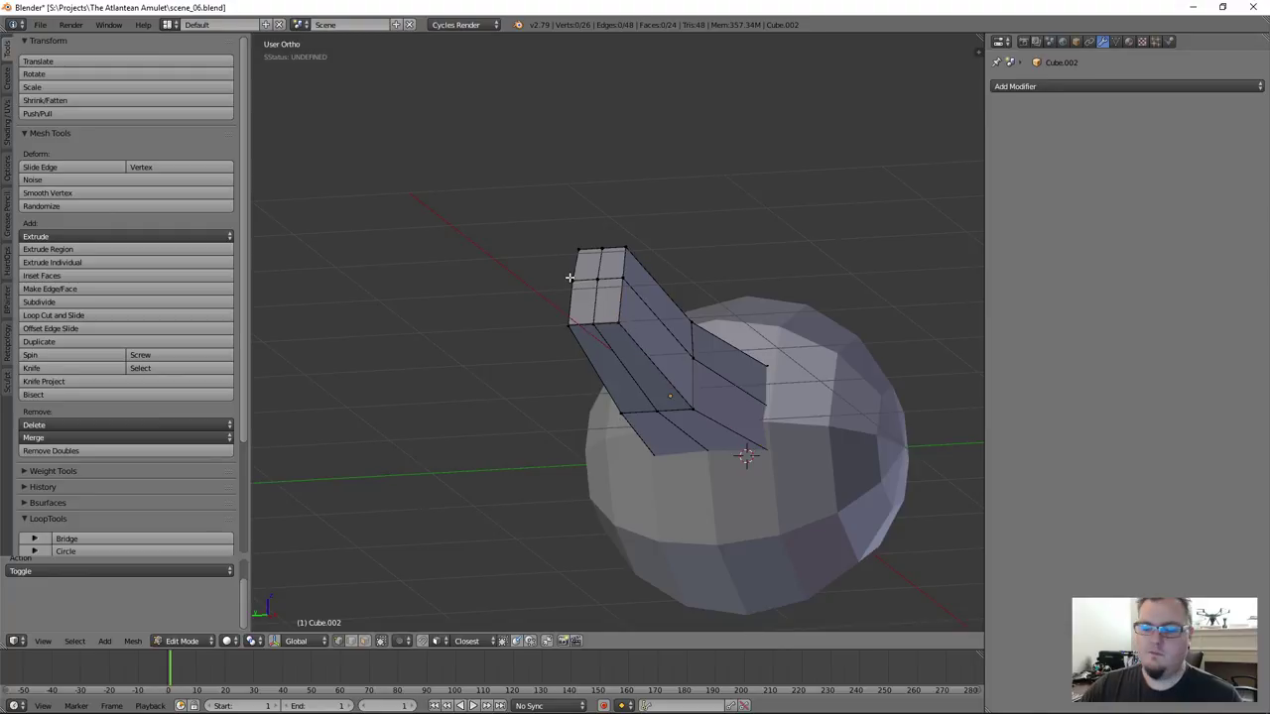
From the top view in wireframe, delete the bar's vertices on the positive Y side of the centre loop
key("KP_7")
key("z")
key("b")
left_click_drag(288, 312, 858, 374)
key("x")
left_click(801, 366)
key("Tab")
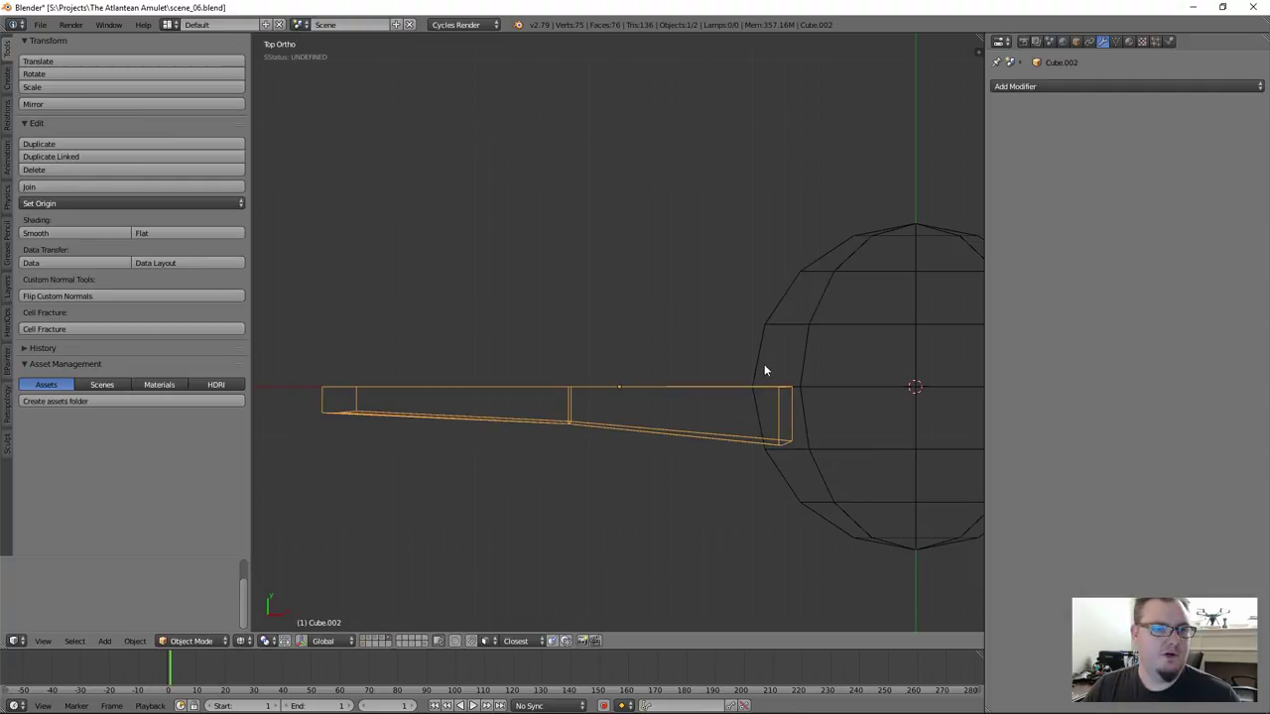
Add a Mirror modifier to the half bar, using only the Y axis with Clipping enabled
left_click(1055, 86)
left_click(947, 218)
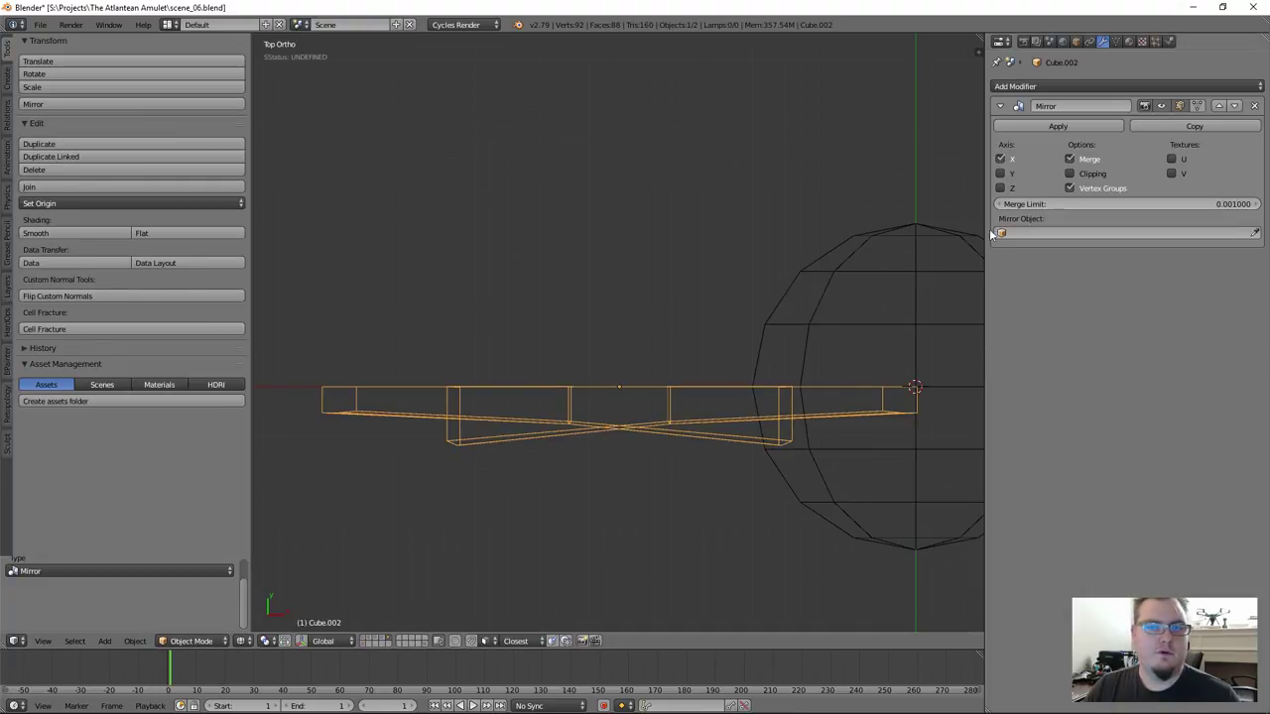
left_click(1020, 174)
left_click(1012, 159)
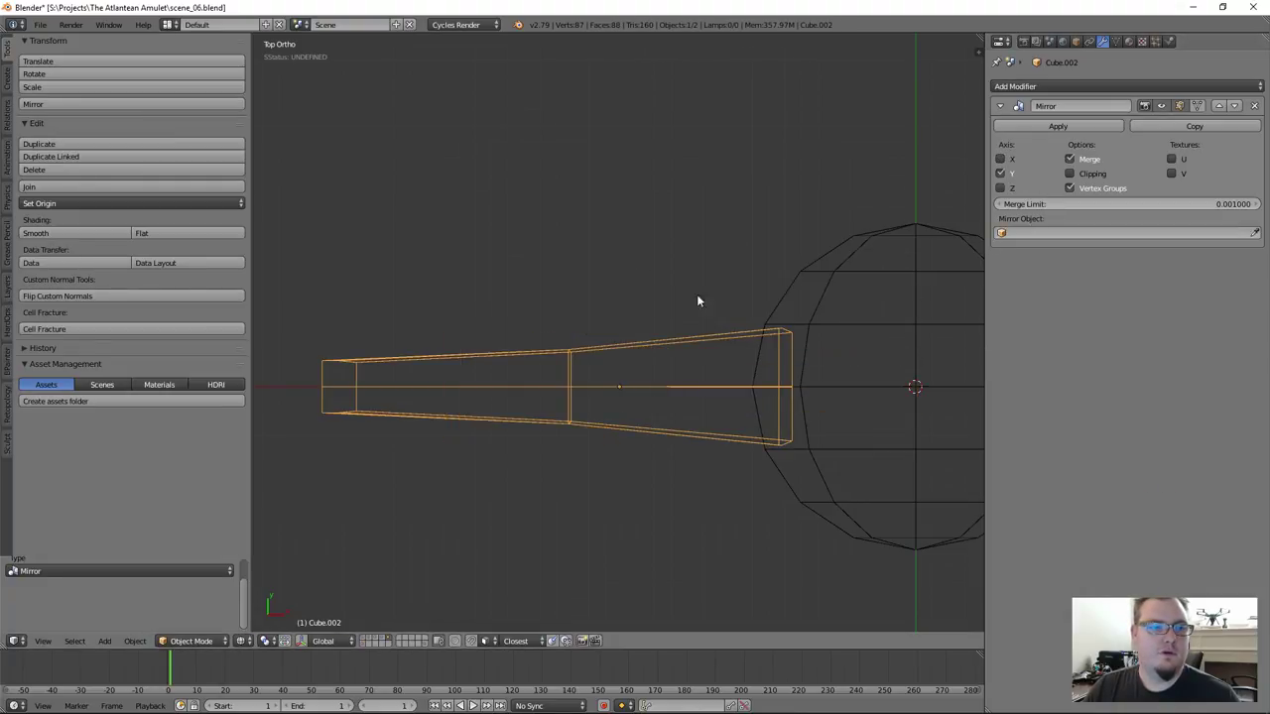
left_click(1071, 174)
From the front view in wireframe, move the middle vertices of the bar's outer end about 0.015 along X and -0.010 along Z
key("Tab")
mouse_move(681, 462)
middle_mouse_down()
mouse_move(704, 377)
mouse_move(651, 378)
mouse_move(658, 432)
middle_mouse_up()
key("z")
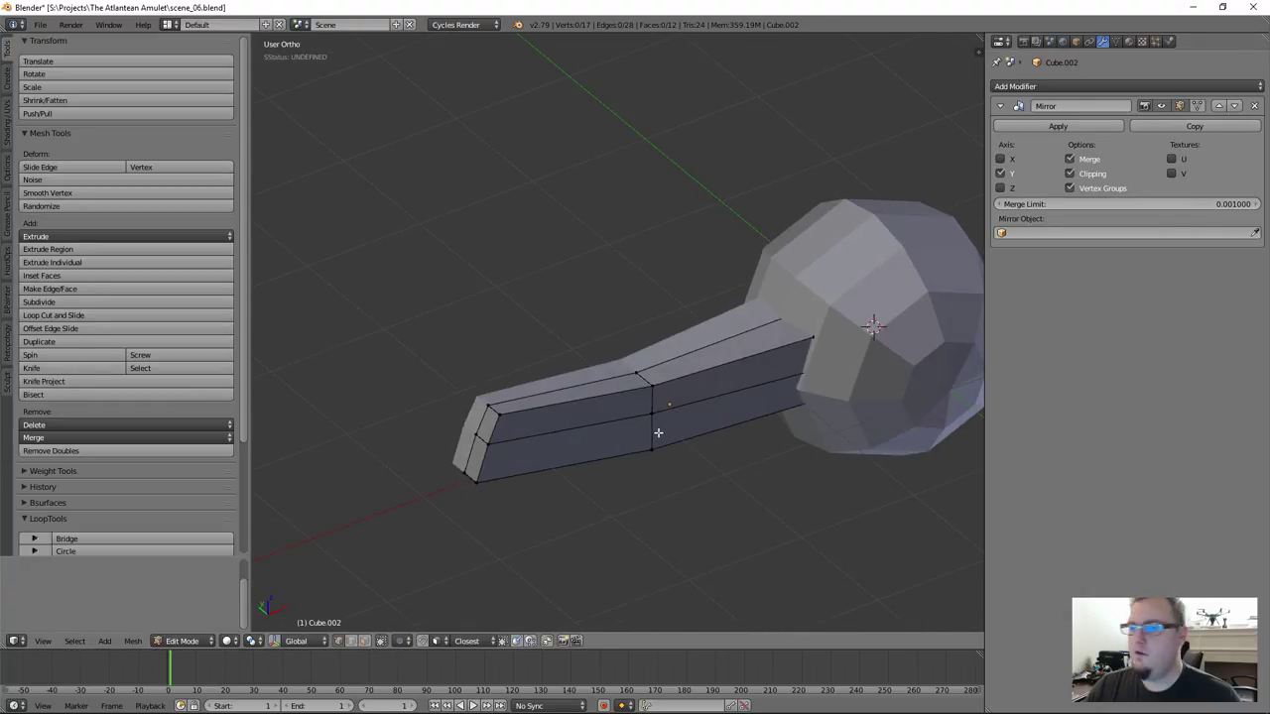
middle_click_drag(581, 442, 521, 408)
key("KP_1")
key("z")
key("b")
left_click_drag(463, 383, 496, 418)
key("g")
left_click(496, 419)
scroll(539, 420, "down", 3)
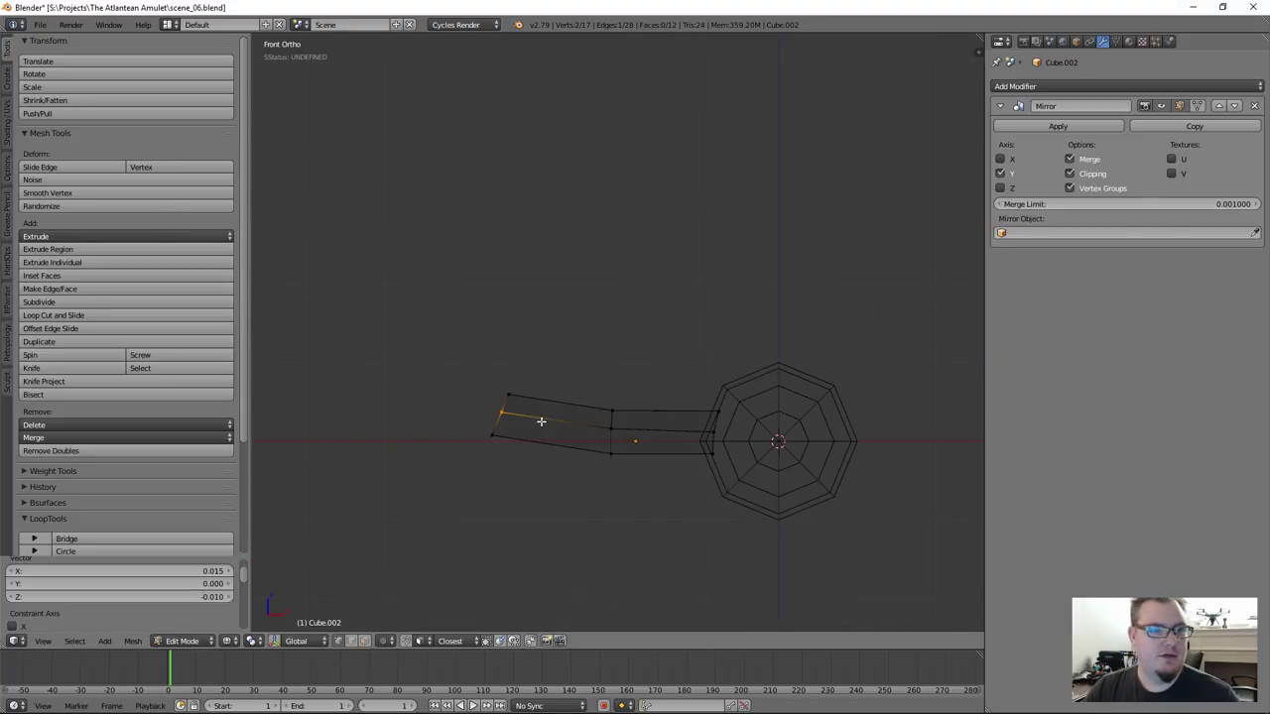
Select the bar's upper side edges from outer to inner end and edge-slide them by about 0.447
middle_click_drag(546, 420, 577, 404, "shift")
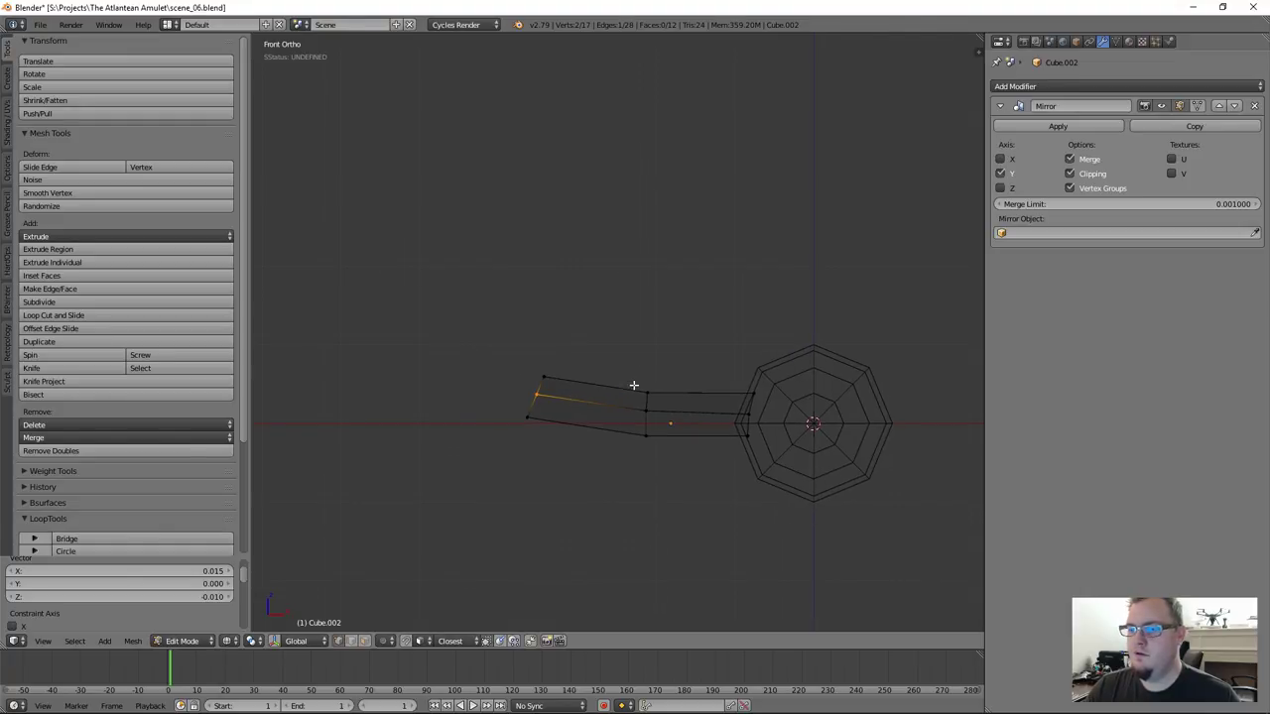
scroll(634, 385, "up", 3)
mouse_move(632, 383)
middle_mouse_down()
mouse_move(646, 403)
mouse_move(635, 439)
middle_mouse_up()
key("z")
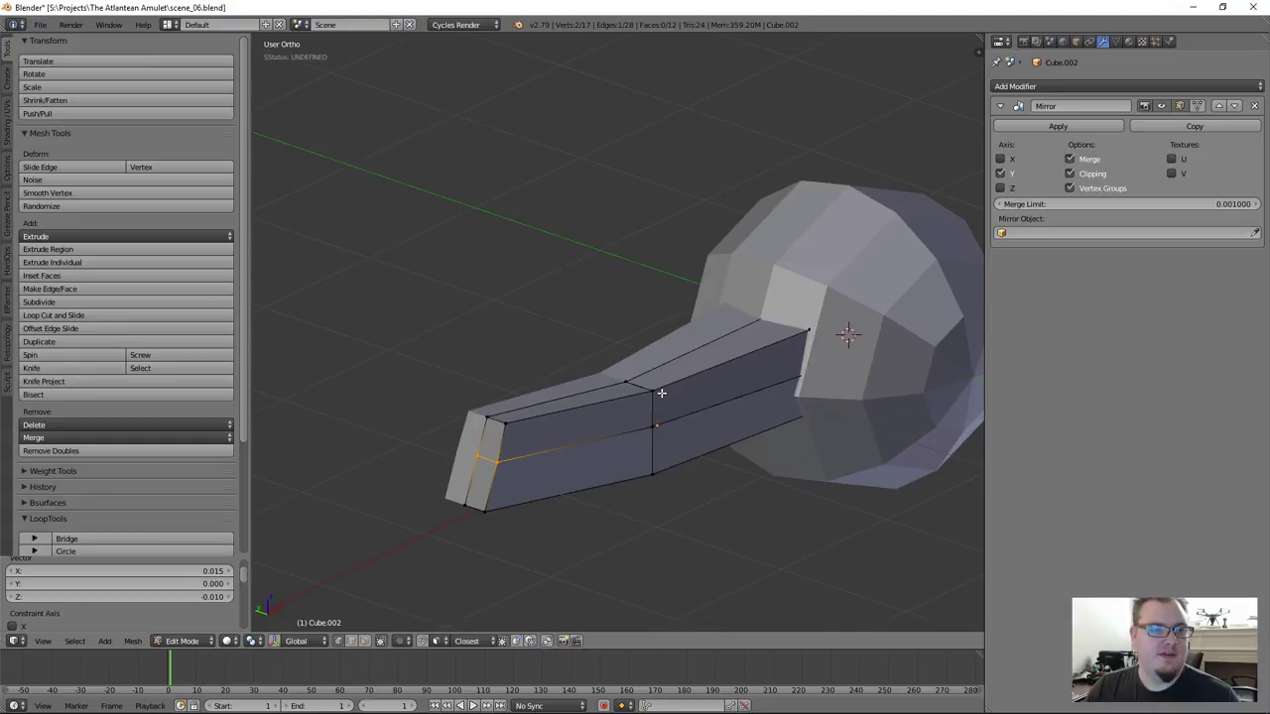
right_click(516, 421)
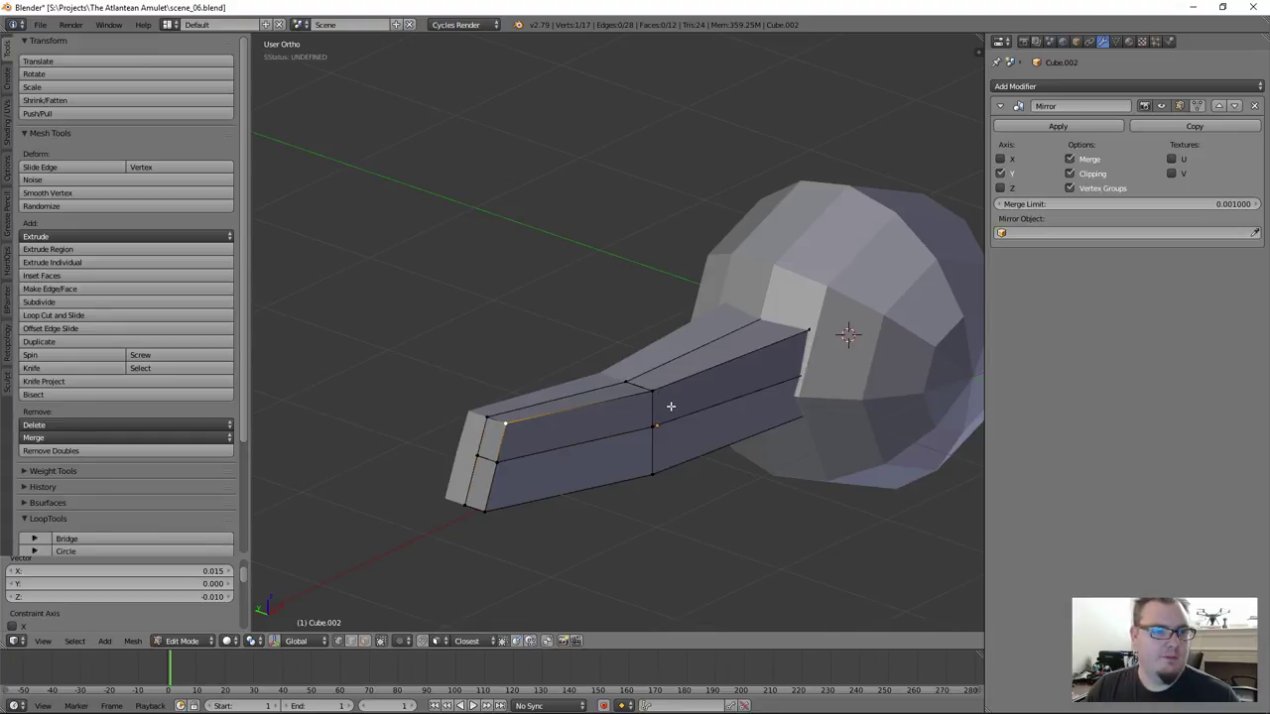
right_click(812, 332, "ctrl")
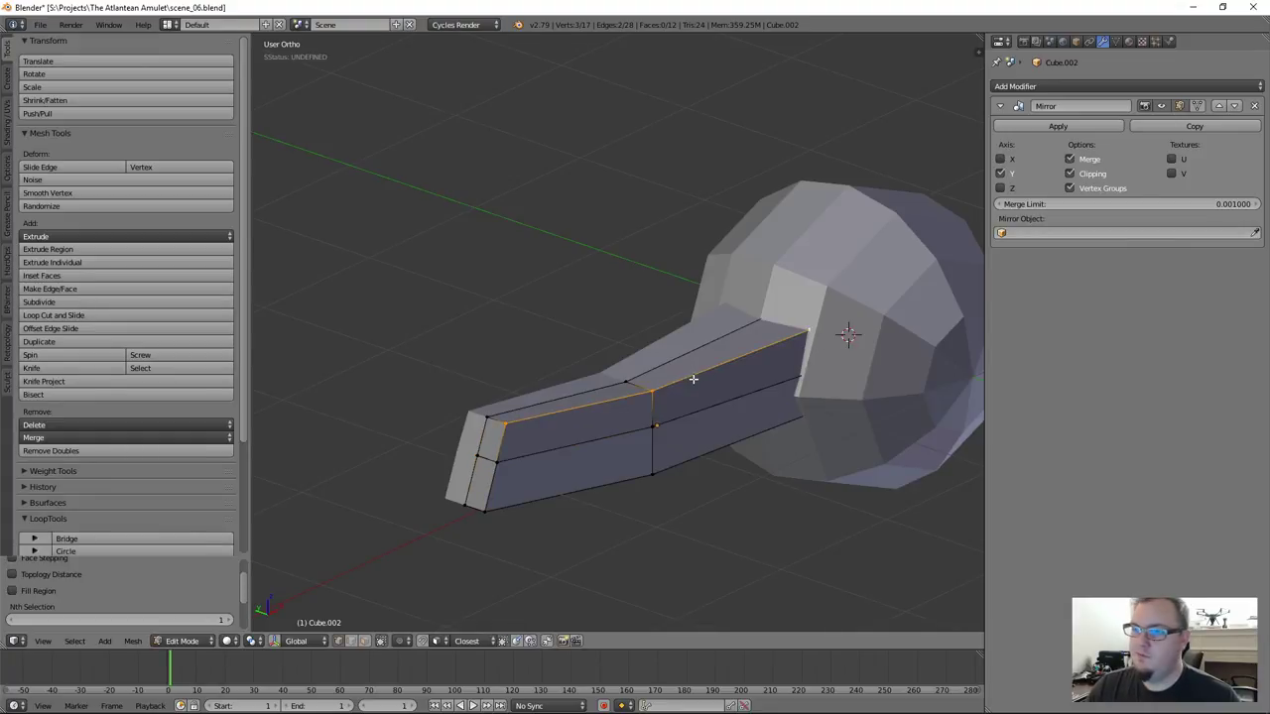
scroll(615, 282, "down", 5)
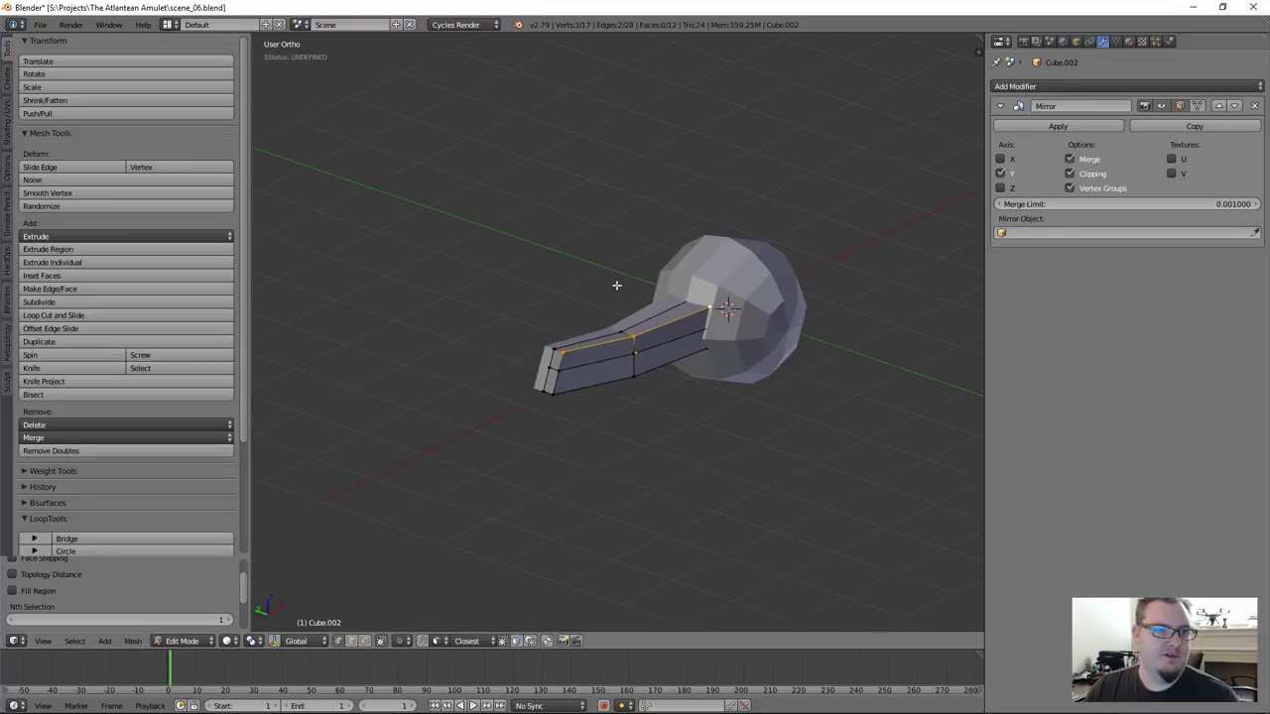
scroll(599, 394, "up", 5)
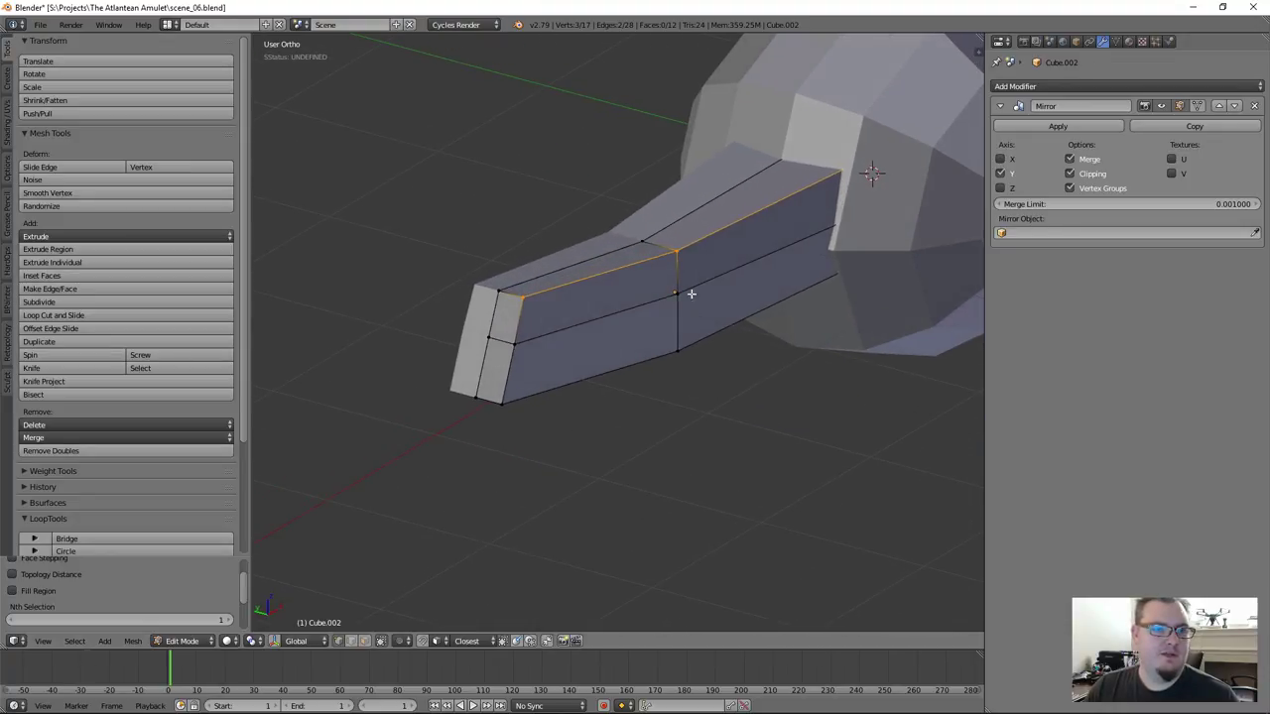
middle_click_drag(667, 294, 688, 275)
key("g")
key("g")
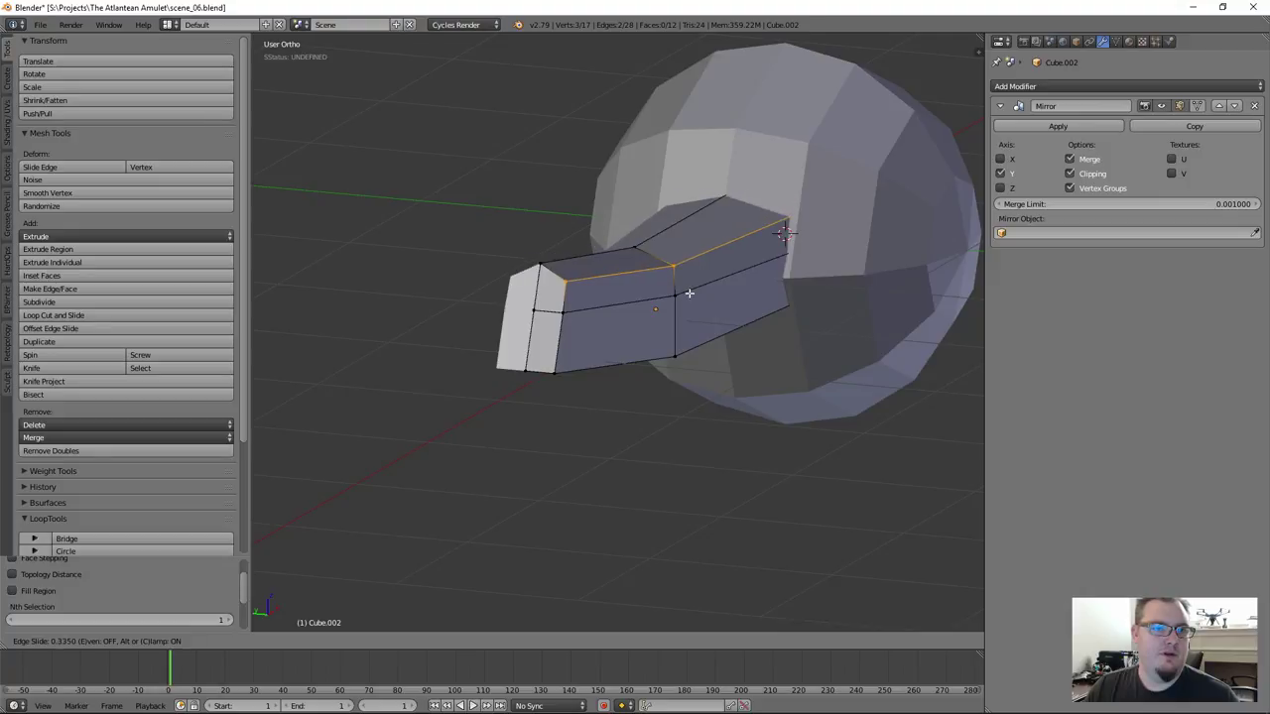
left_click(686, 294)
Edge-slide the upper side edges again by about -0.124
key("g")
key("g")
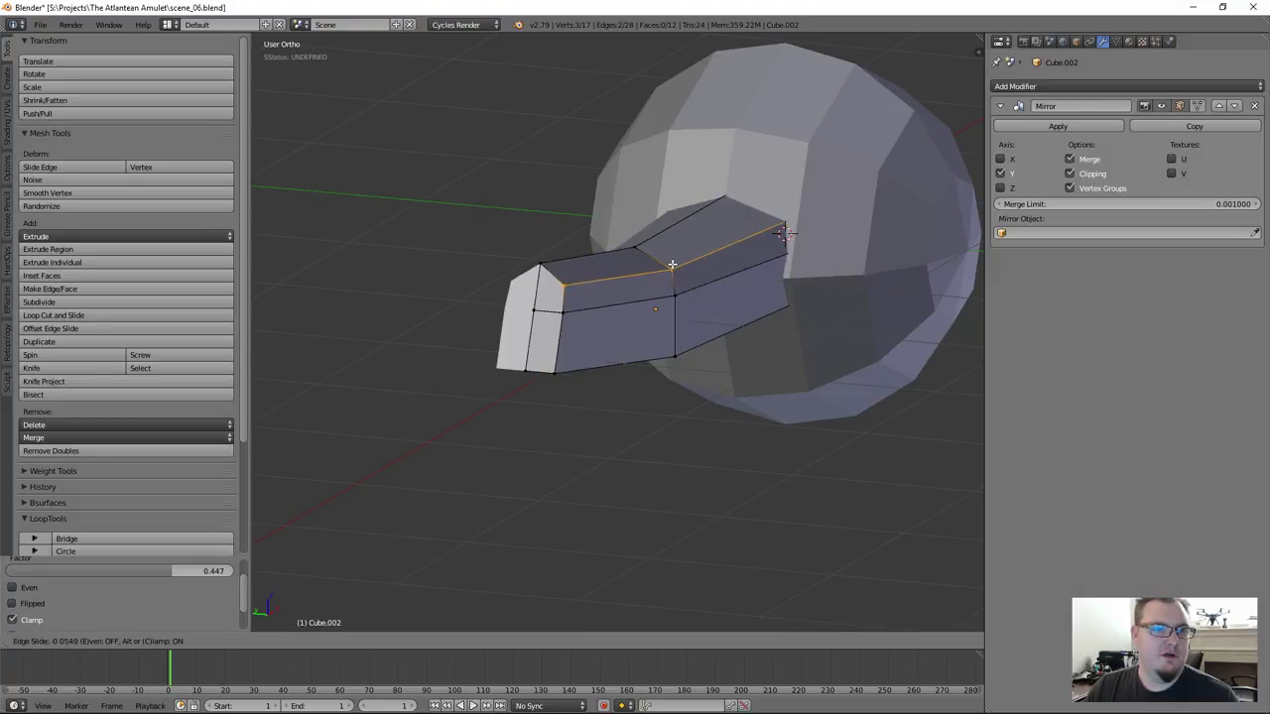
left_click(670, 265)
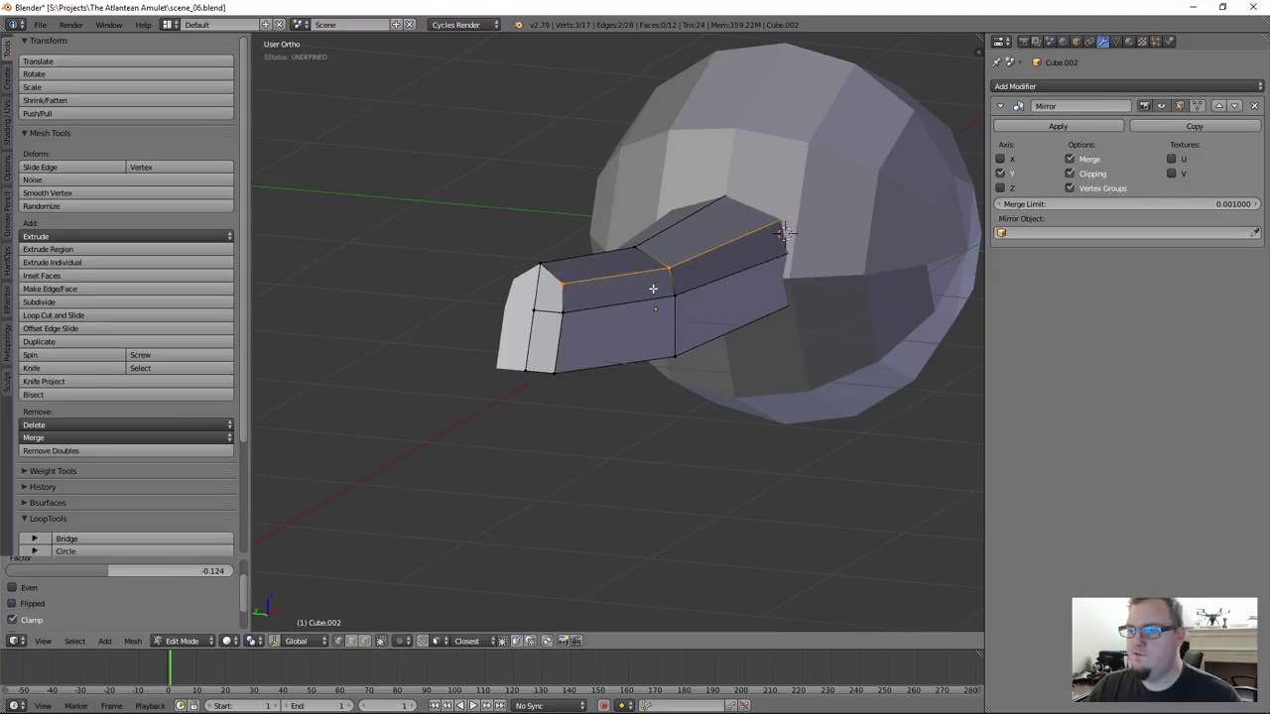
Select the bar's lower side edges along its length and edge-slide them by about 0.616
key("a")
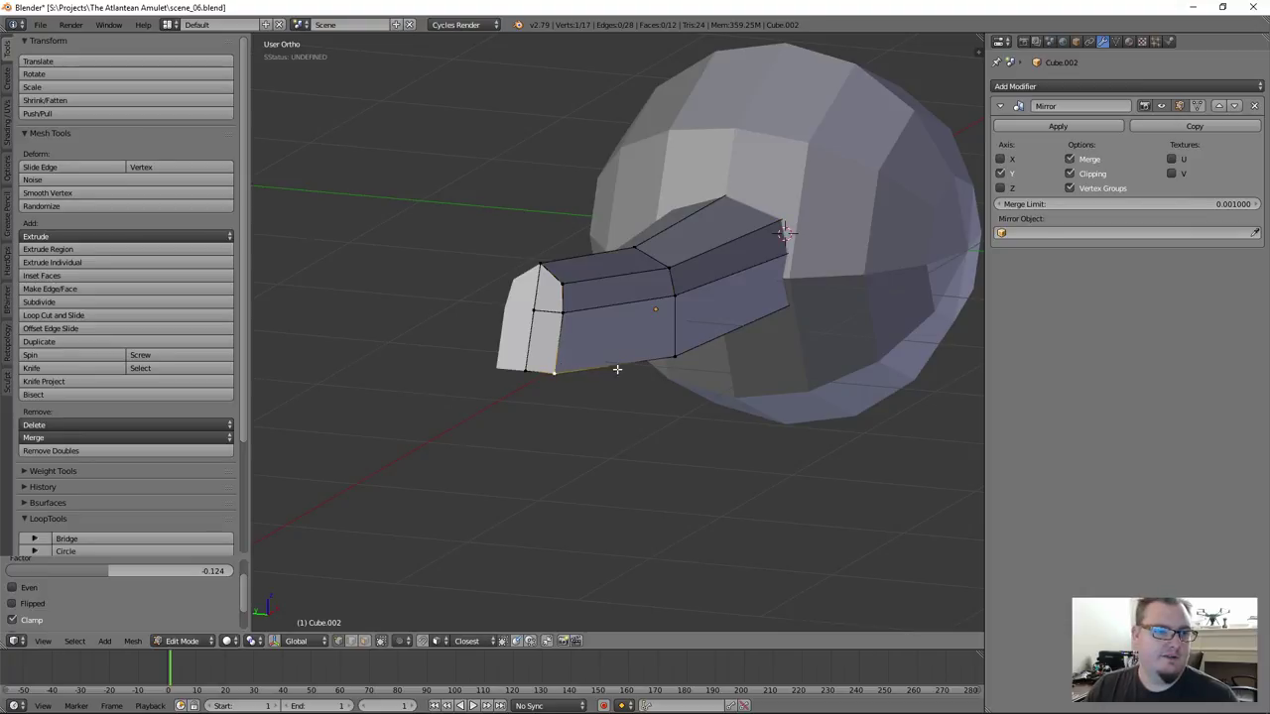
right_click(631, 367, "alt")
middle_click_drag(664, 397, 694, 382)
key("g")
key("g")
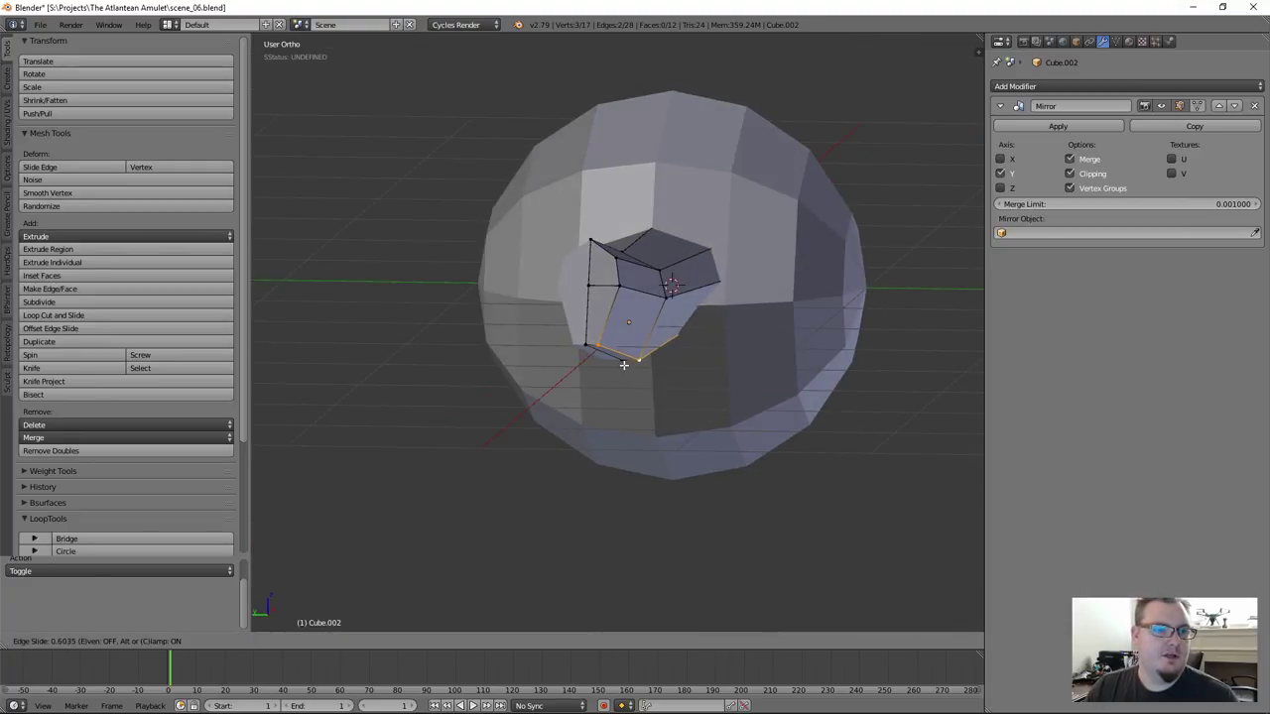
left_click(623, 365)
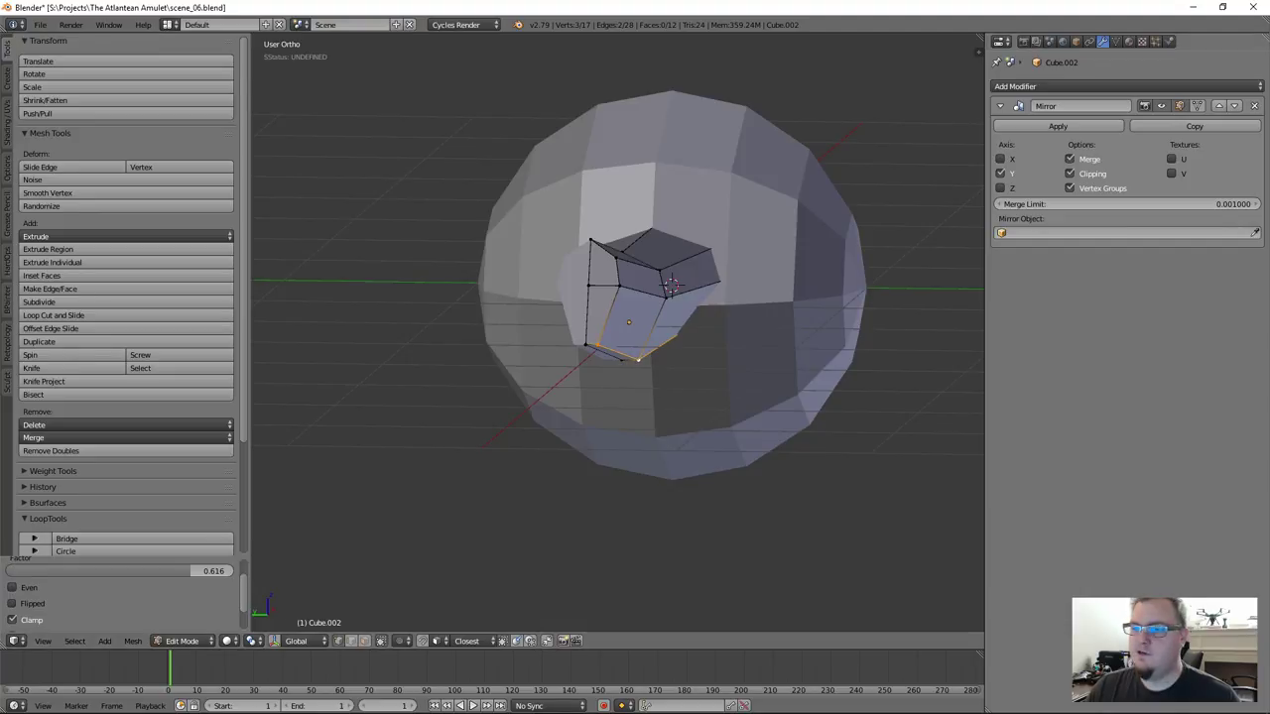
Edge-slide the lower side edges again by about -0.100 and return to Object Mode
key("g")
key("g")
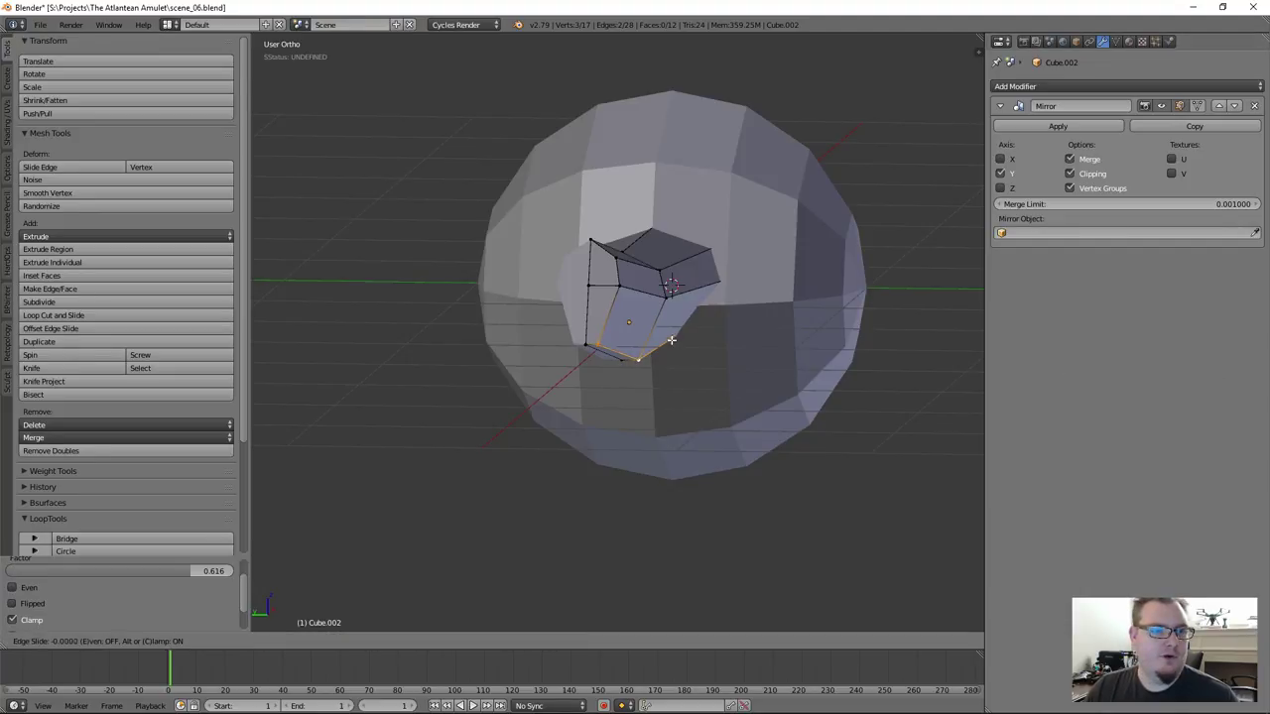
left_click(649, 349)
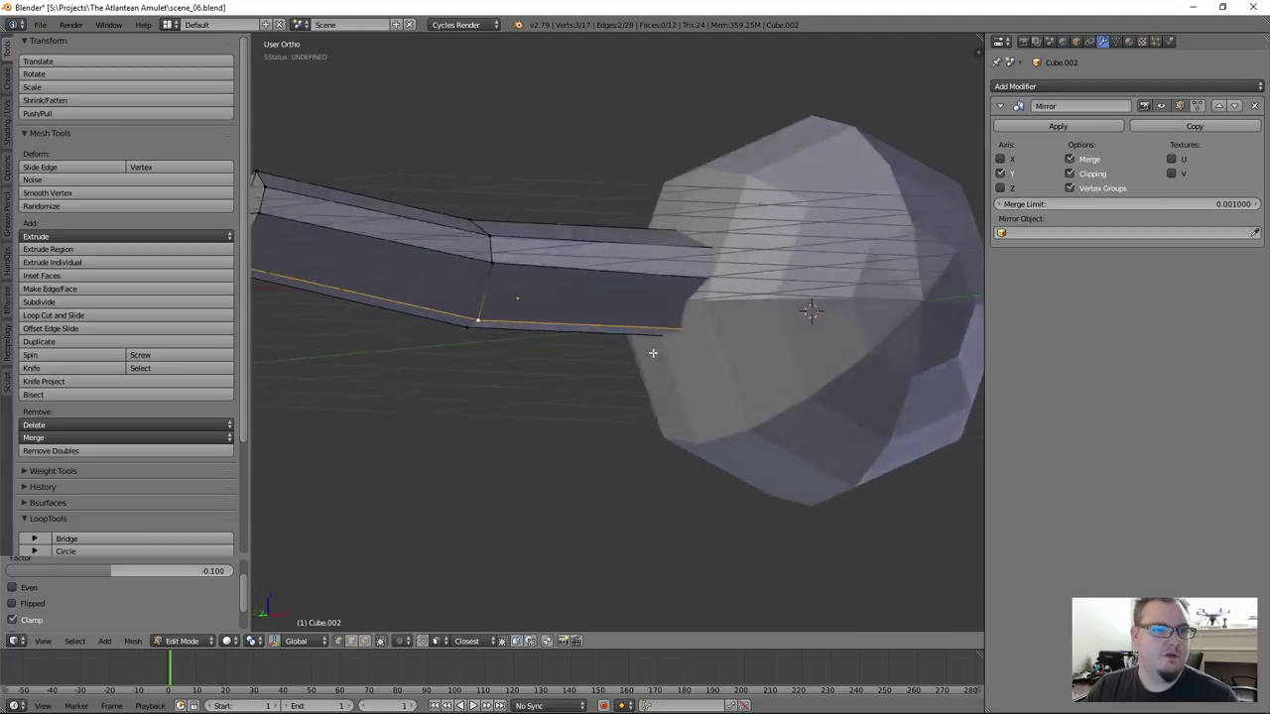
middle_click_drag(652, 351, 604, 363)
key("Tab")
middle_click_drag(510, 318, 746, 386)
middle_click_drag(649, 385, 611, 353)
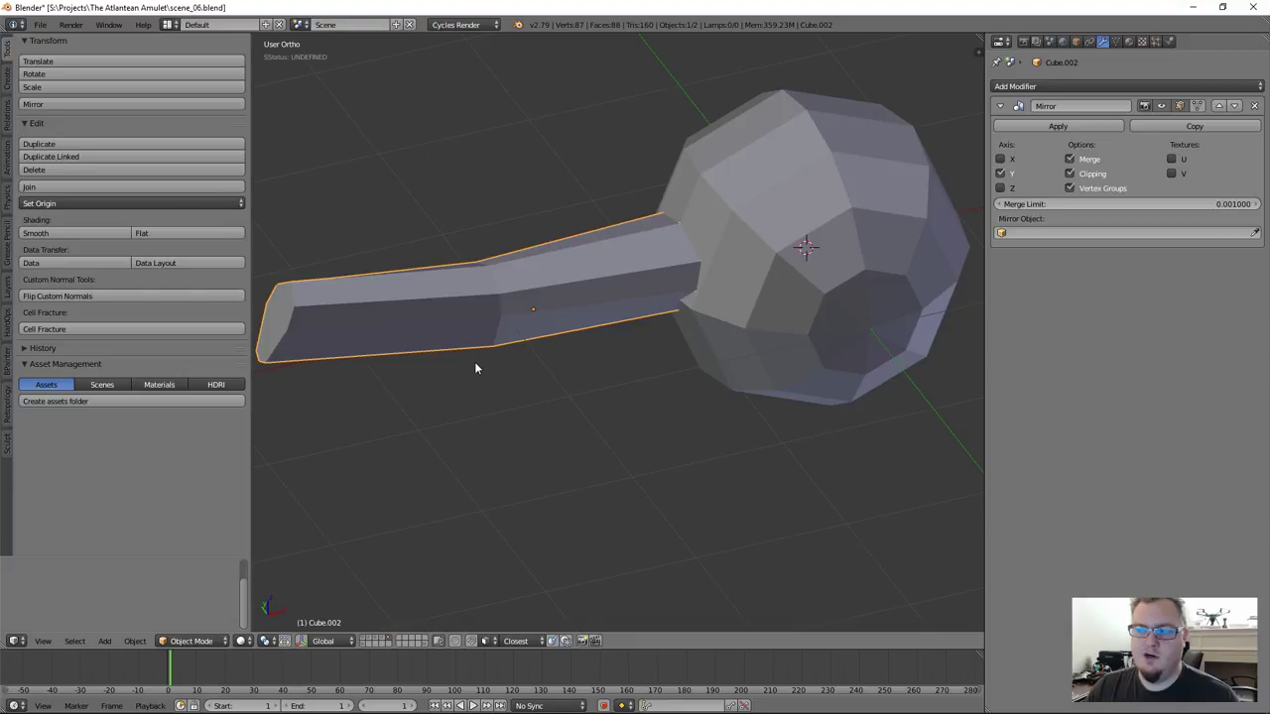
middle_click_drag(476, 363, 566, 388)
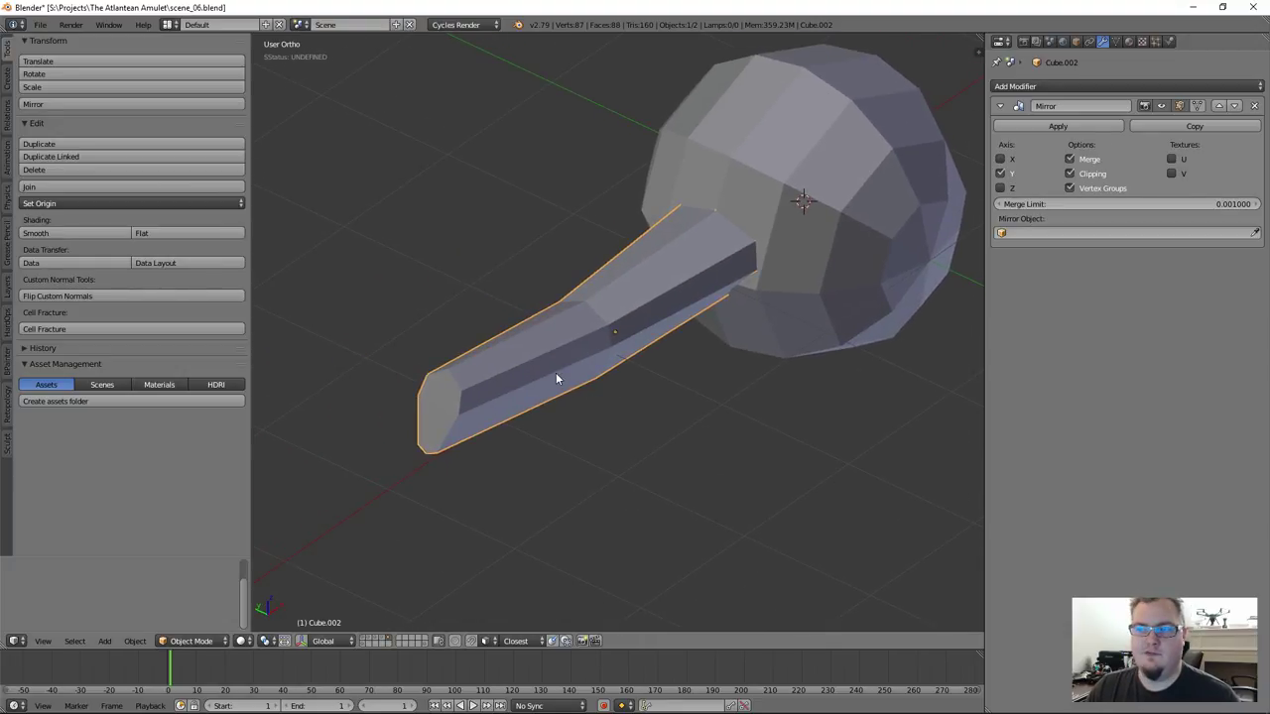
Add a level-1 Subdivision Surface modifier to the bar
middle_click_drag(557, 379, 608, 349)
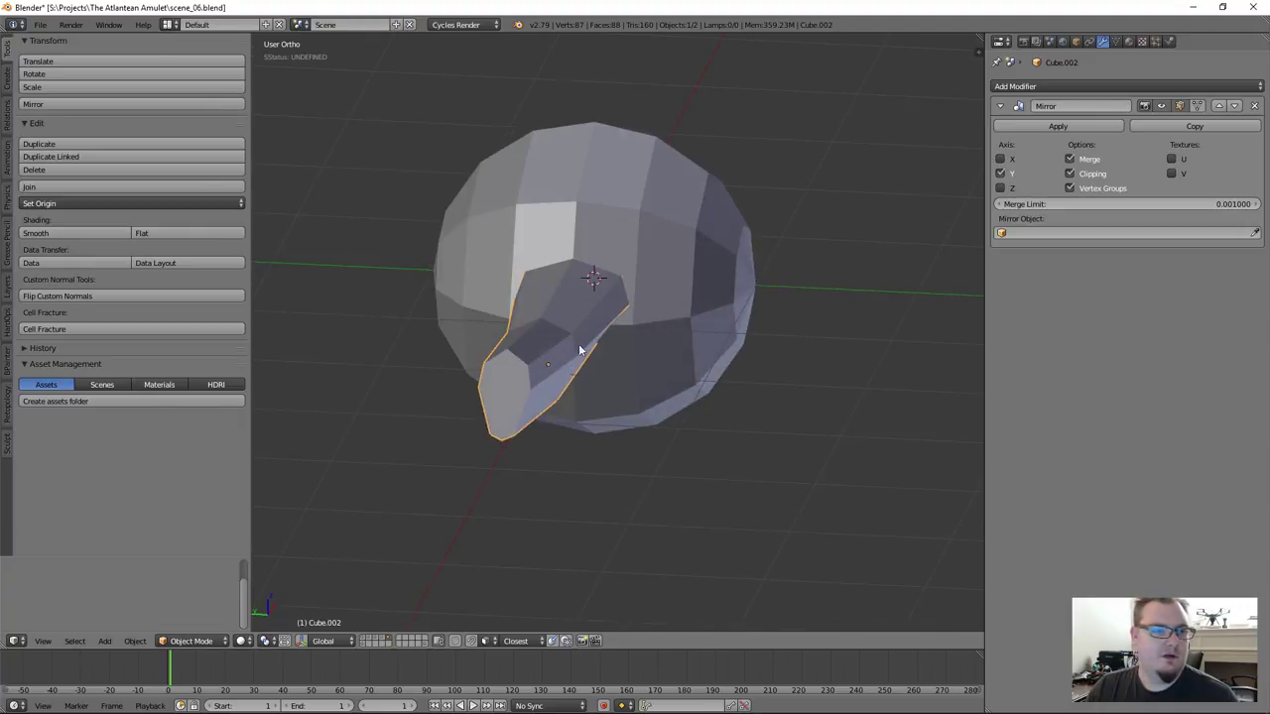
mouse_move(502, 381)
middle_mouse_down()
mouse_move(492, 378)
mouse_move(501, 383)
middle_mouse_up()
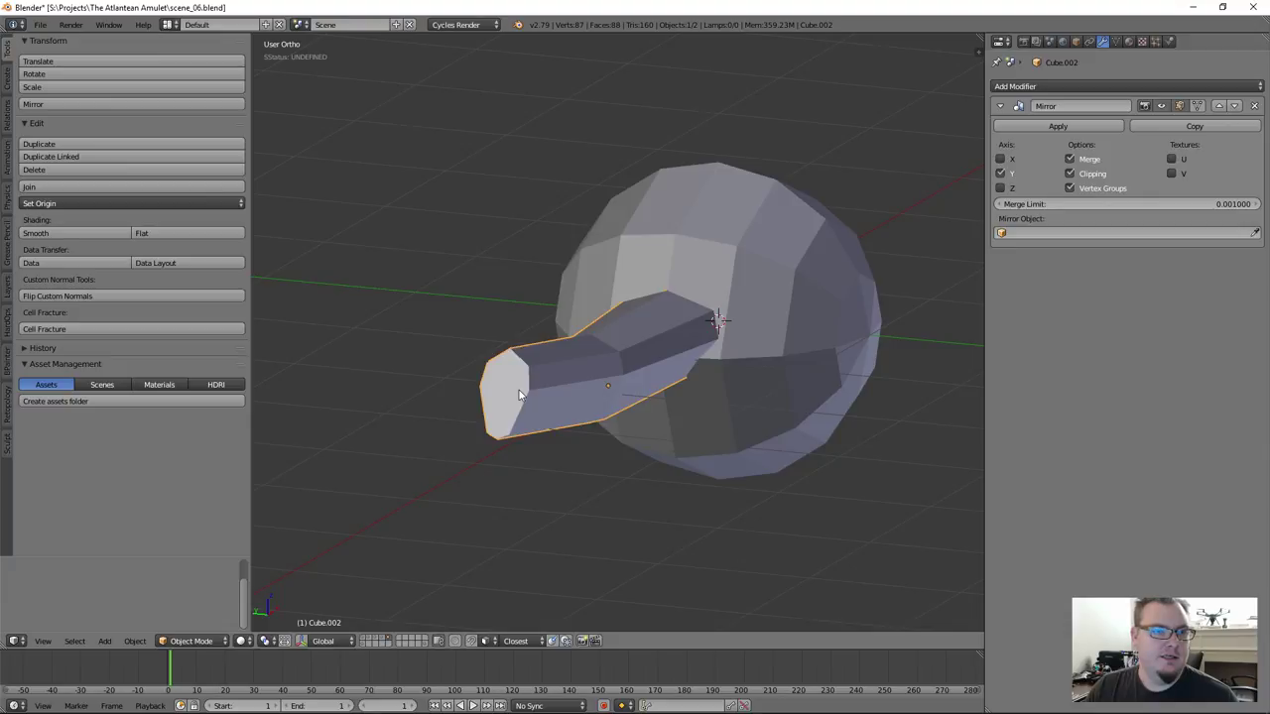
key("ctrl+1")
Cut an edge loop around the bar and slide it close to the outer end
middle_click_drag(543, 369, 459, 355)
key("Tab")
key("ctrl+r")
left_click(441, 350)
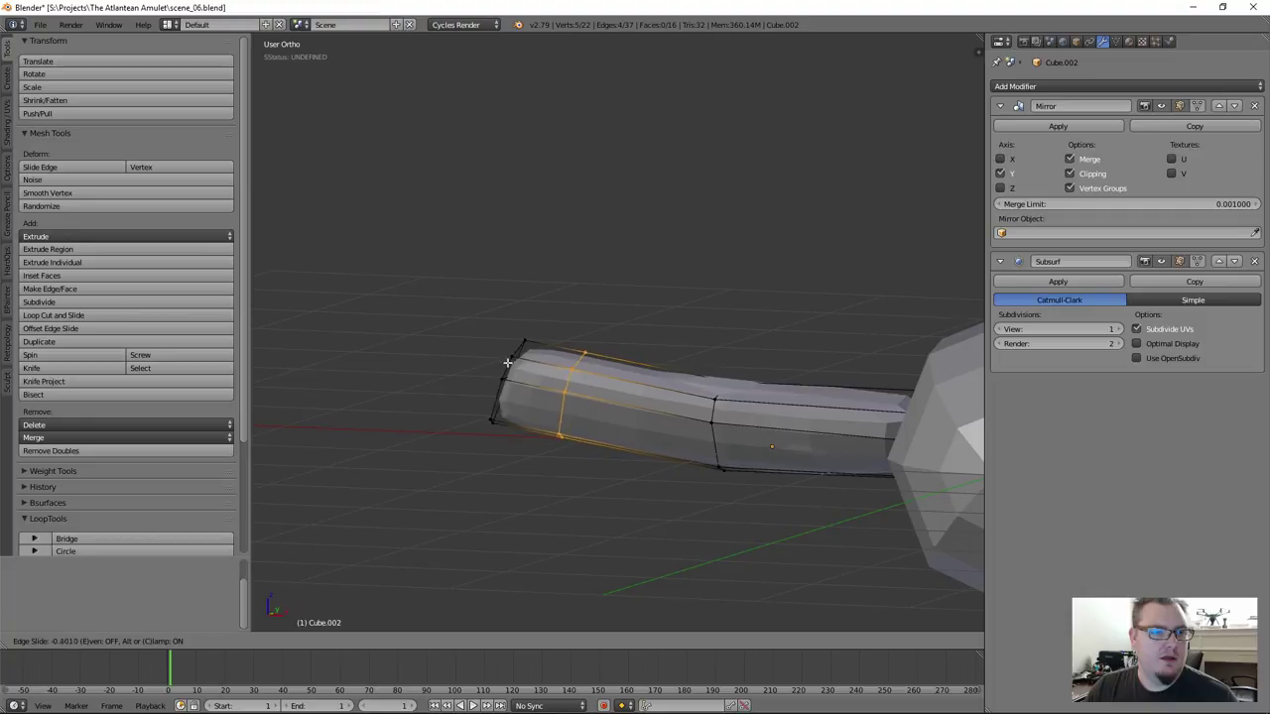
left_click(453, 348)
middle_click_drag(456, 377, 545, 343)
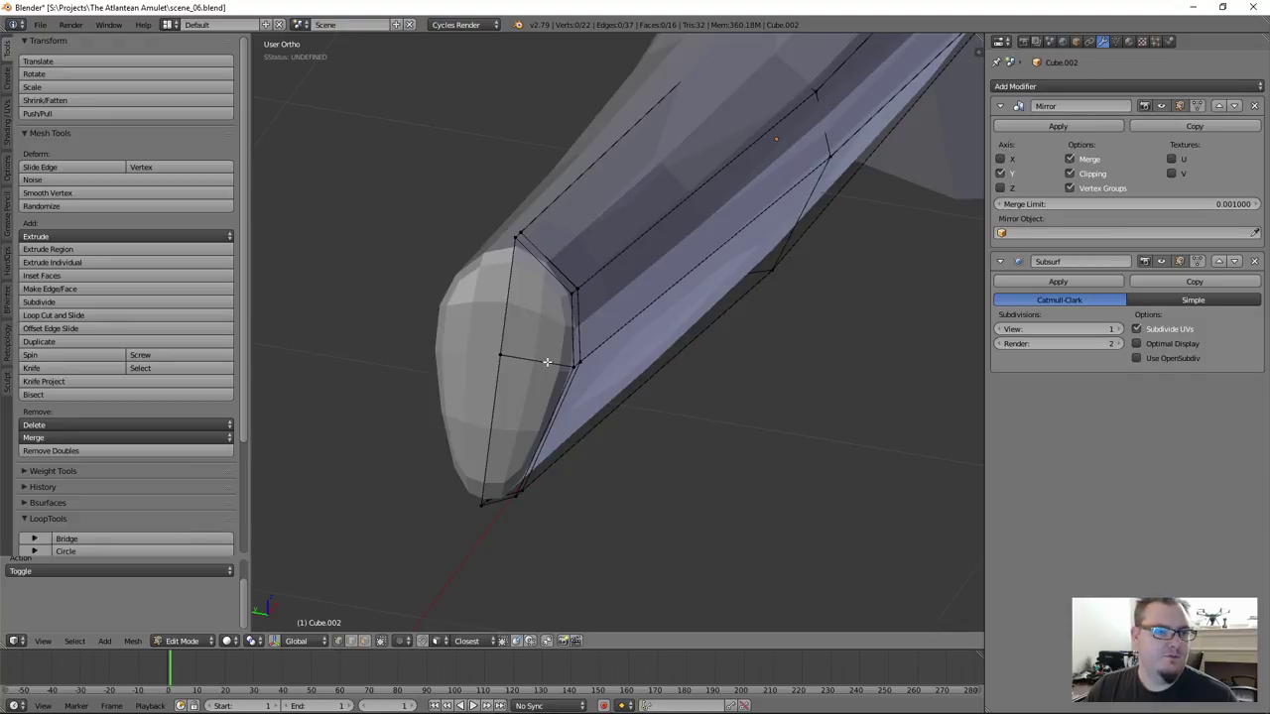
Select the two faces of the bar's outer end cap and inset them slightly with the Boundary option off
middle_click_drag(547, 362, 557, 352)
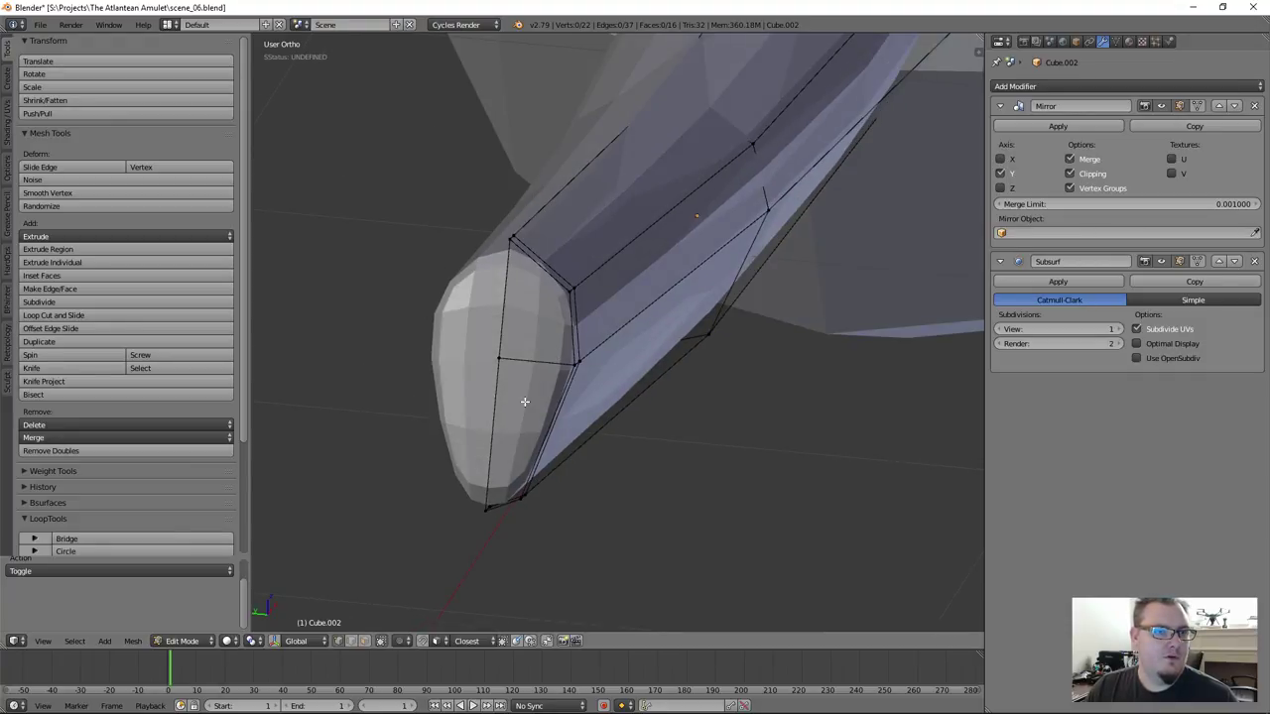
key("ctrl+Tab")
left_click(511, 426)
left_click(538, 339)
left_click(523, 434, "shift")
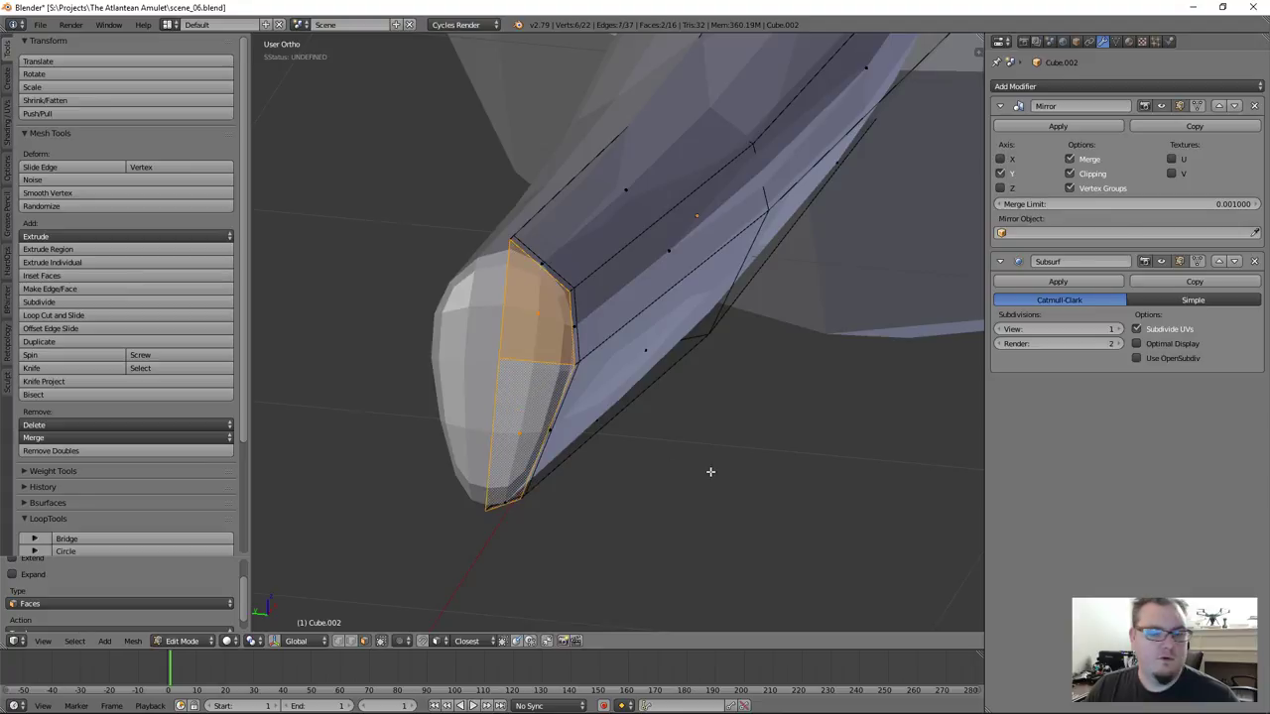
key("i")
key("b")
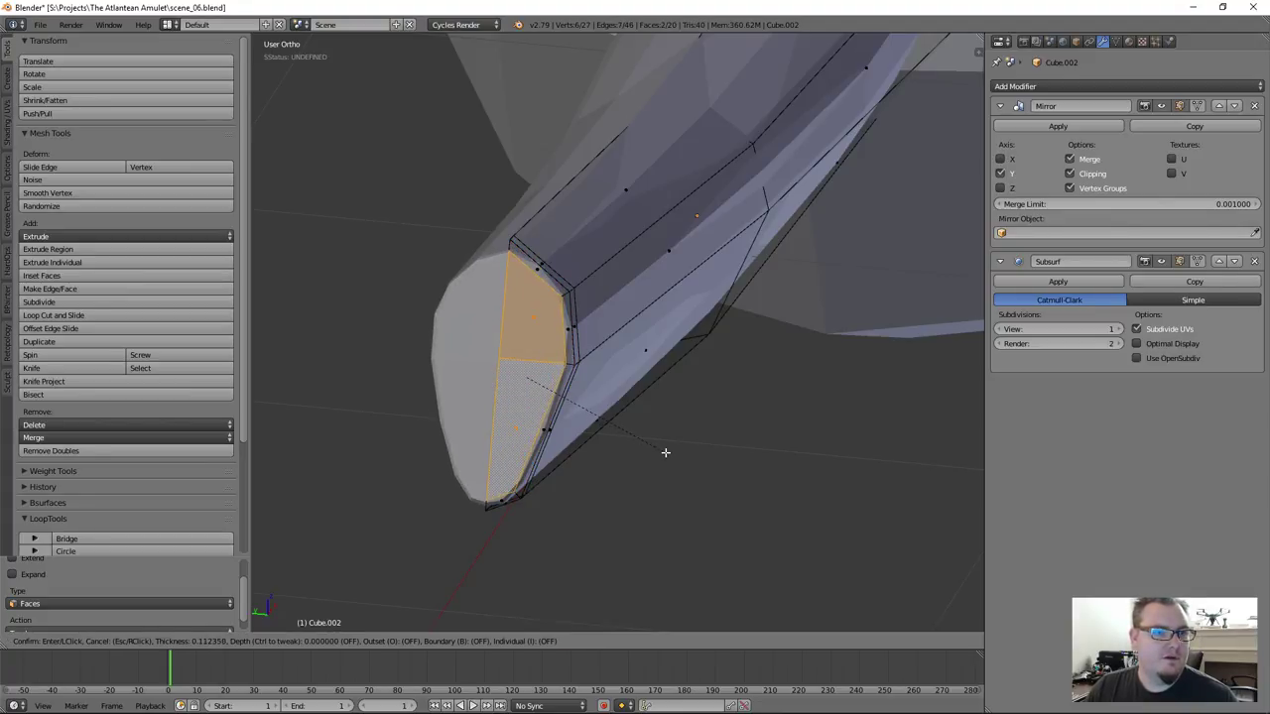
left_click(650, 448)
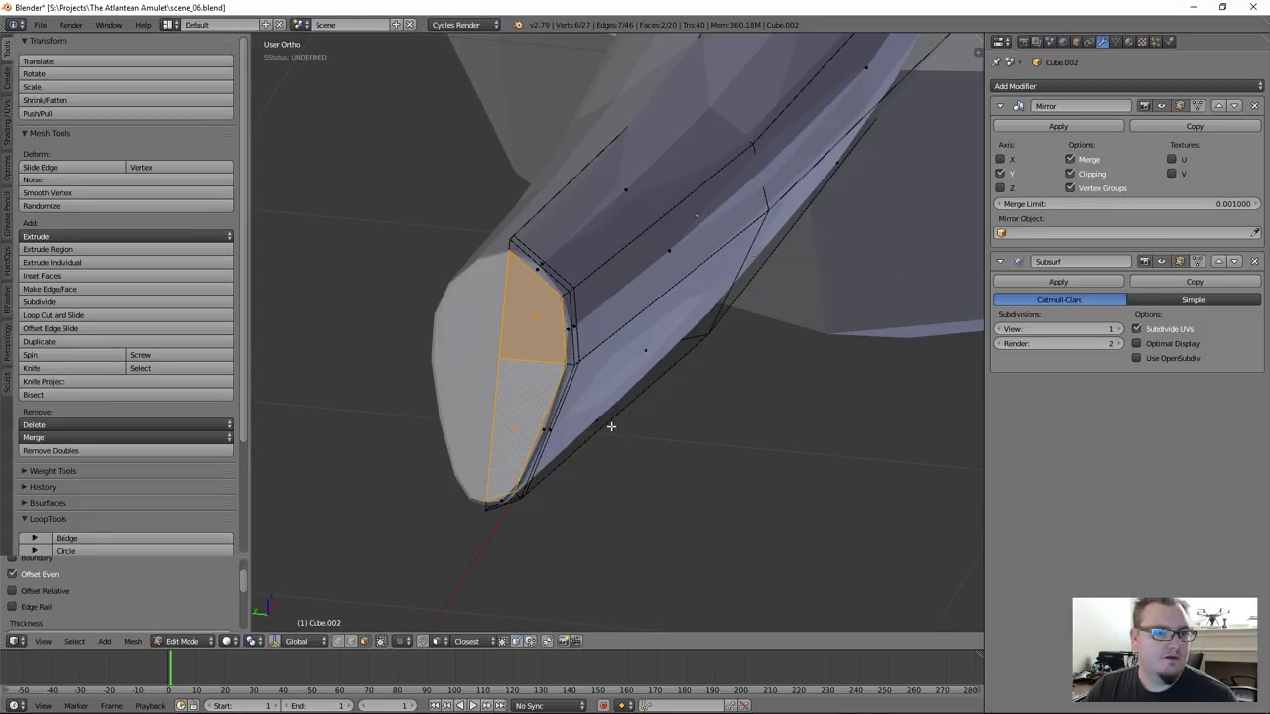
Try a loop cut across the lower half of the bar's end cap
key("ctrl+Tab")
left_click(539, 372)
key("a")
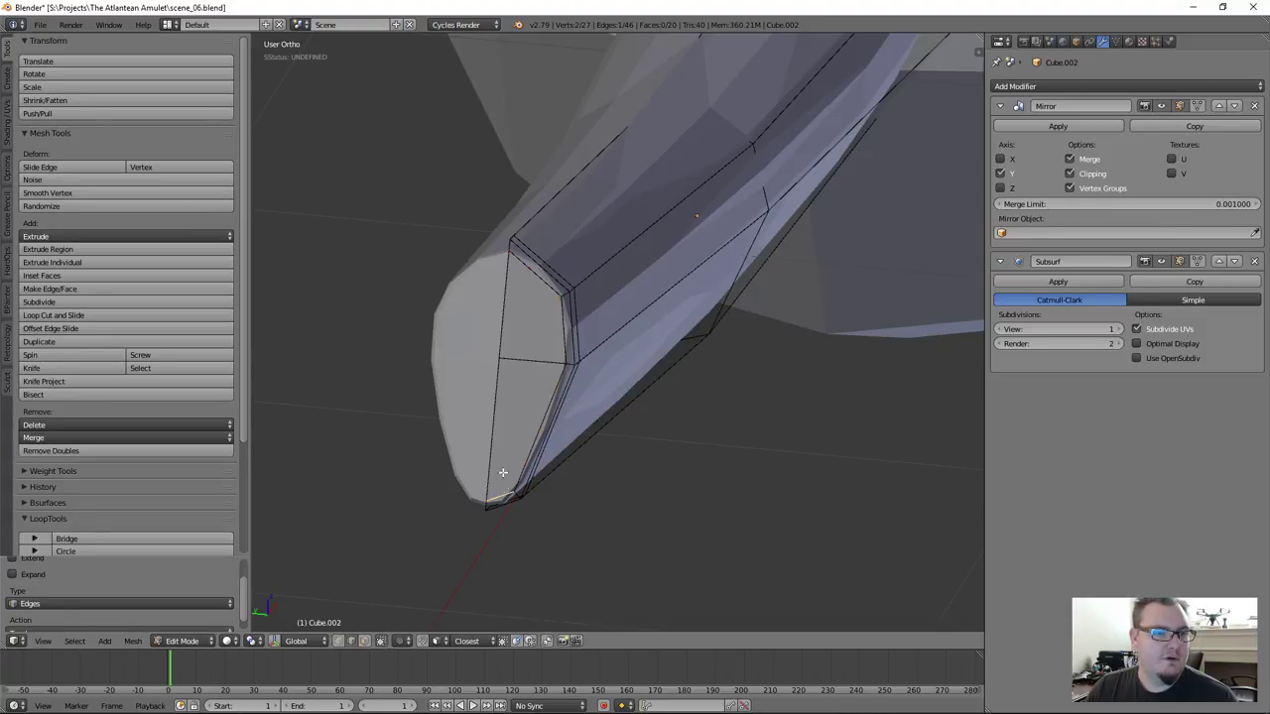
key("ctrl+r")
left_click(504, 414)
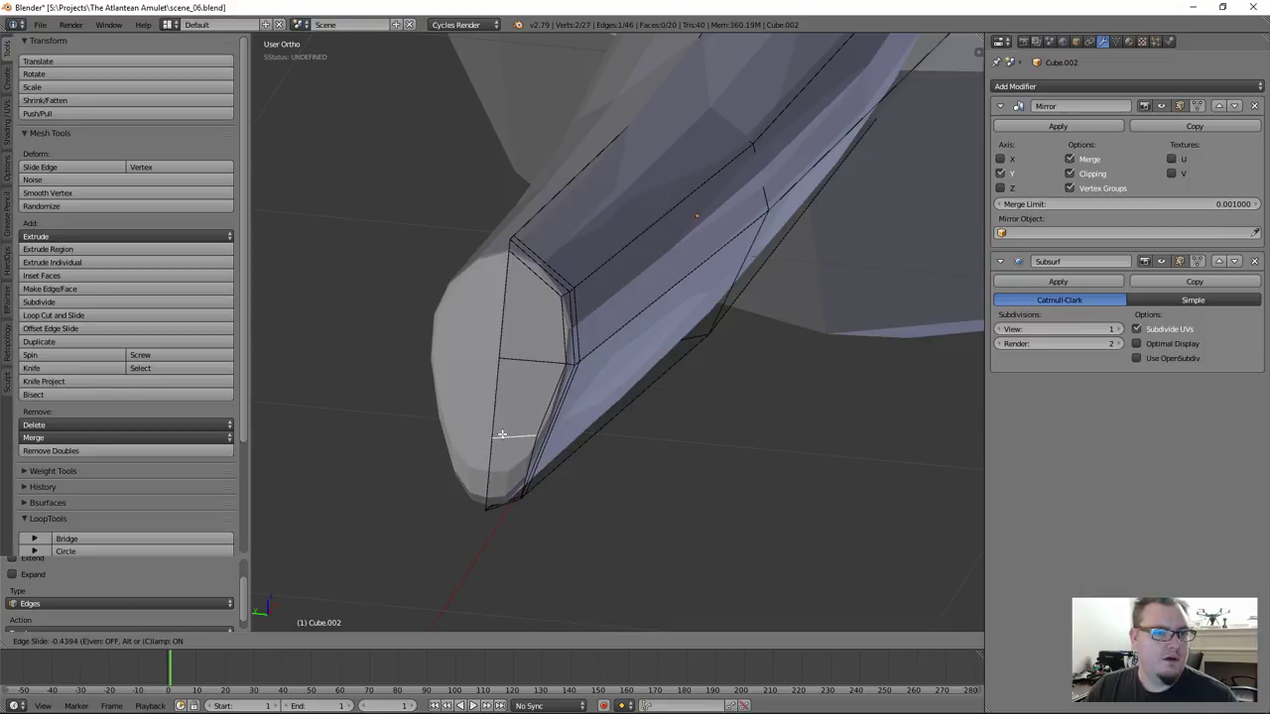
left_click(502, 433)
Cut a centred edge loop lengthwise through the bar's lower side and across the end cap
middle_click_drag(604, 460, 596, 429)
key("ctrl+Tab")
middle_click_drag(558, 375, 581, 463)
key("ctrl+r")
left_click(575, 377)
right_click(575, 377)
scroll(666, 481, "down", 3)
scroll(605, 463, "up", 5)
scroll(583, 460, "up", 3)
Vertex-slide the lower middle vertex on the end cap's centre line upward by 0.066
key("ctrl+Tab")
left_click(566, 446)
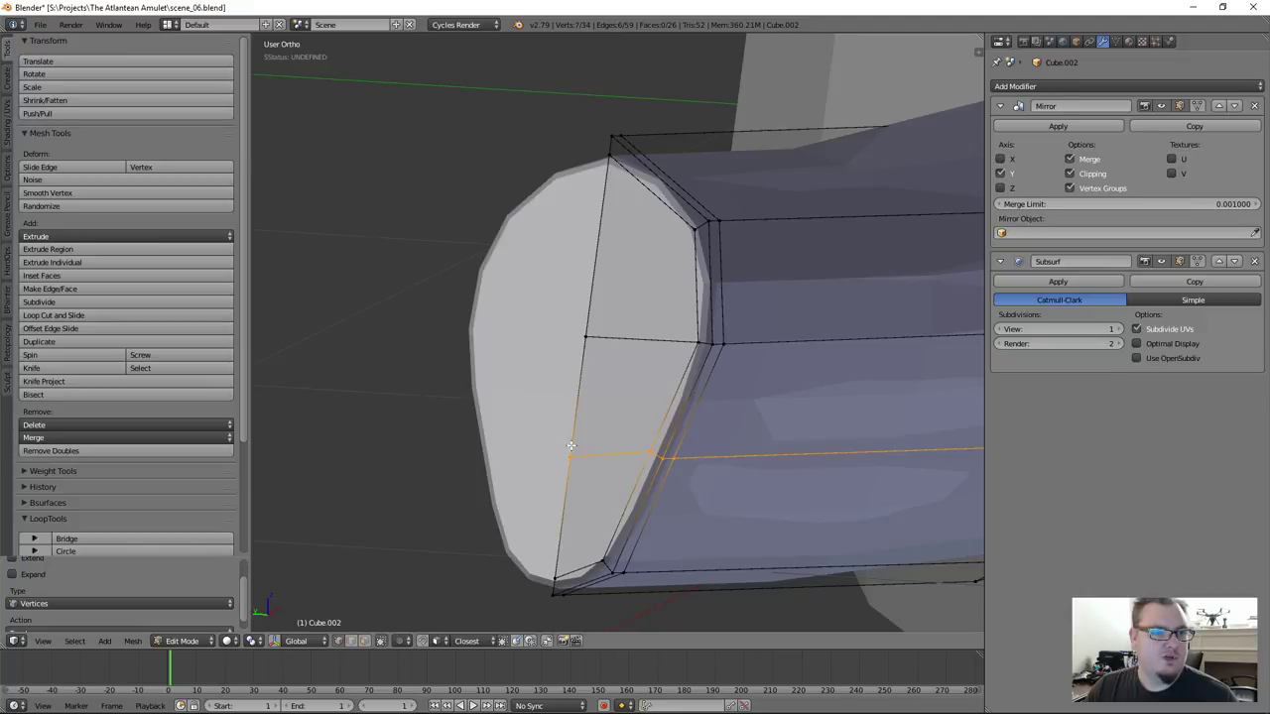
scroll(573, 443, "down", 3)
right_click(573, 440)
key("shift+v")
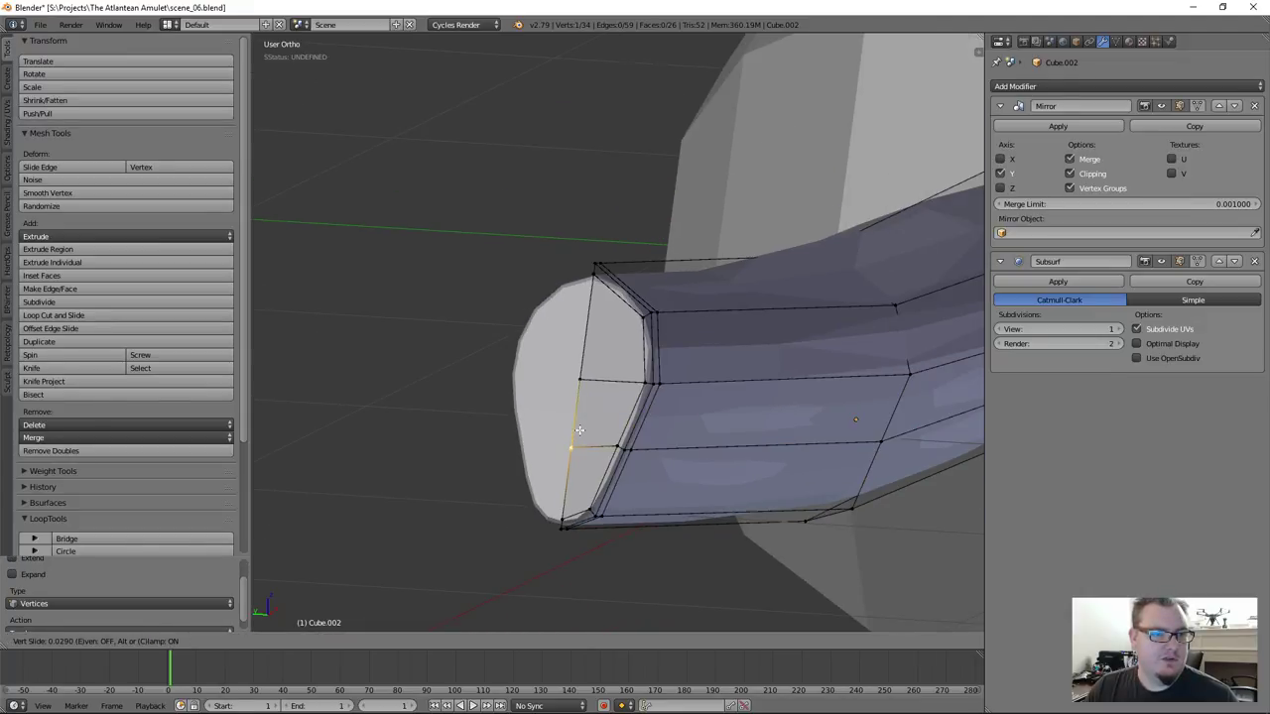
left_click(580, 432)
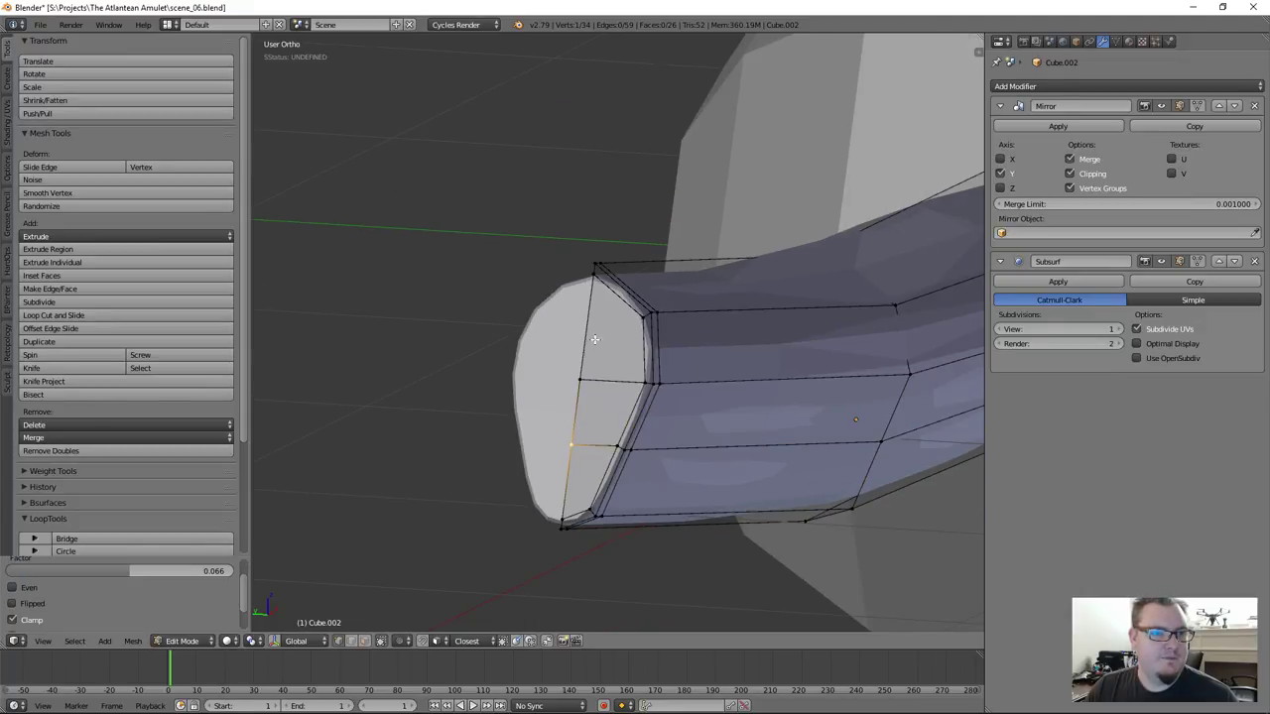
middle_click_drag(592, 341, 609, 350)
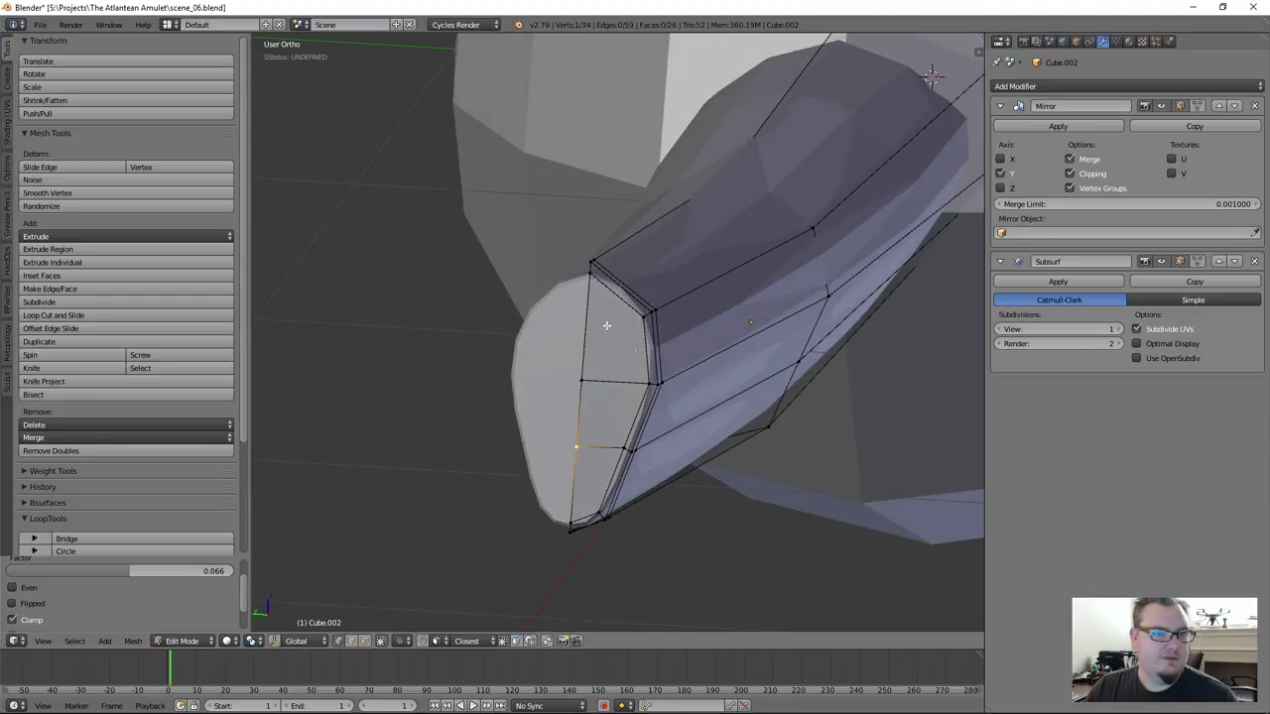
Select the end cap's middle and upper faces and inset them slightly with the Boundary option off
key("ctrl+Tab")
left_click(599, 455)
right_click(610, 410)
right_click(612, 338, "shift")
middle_click_drag(675, 477, 705, 451)
key("i")
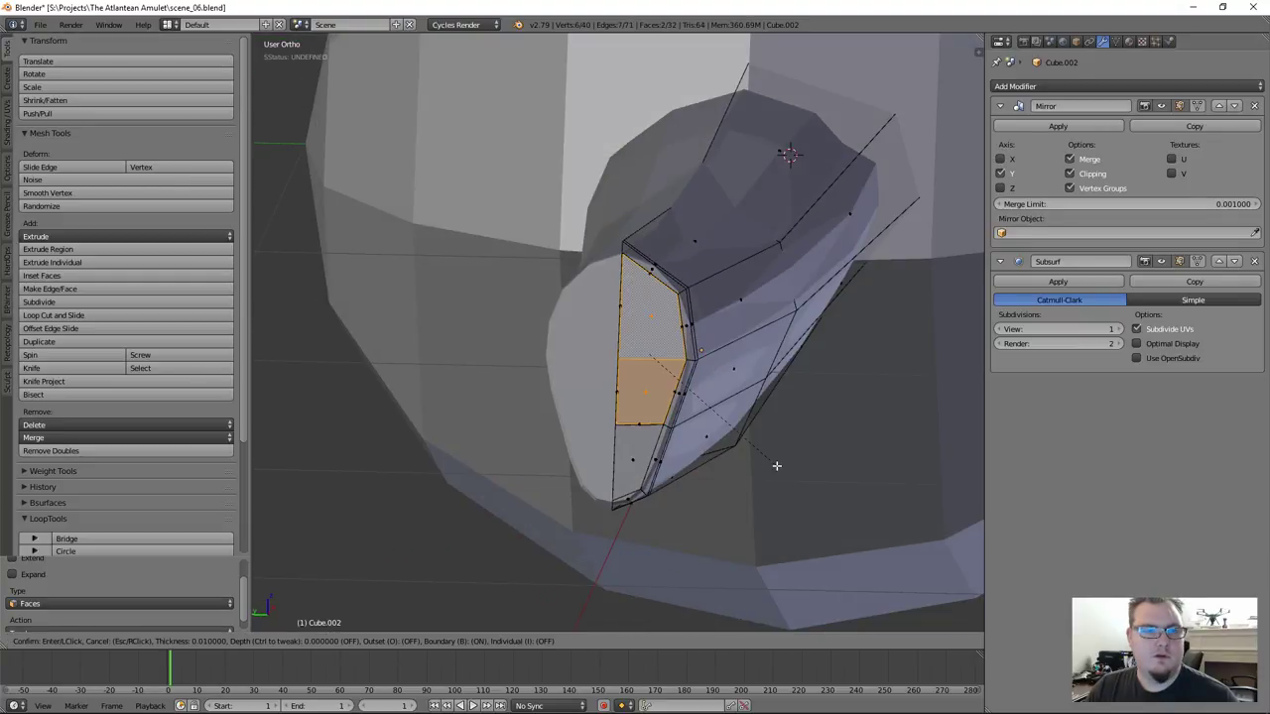
key("b")
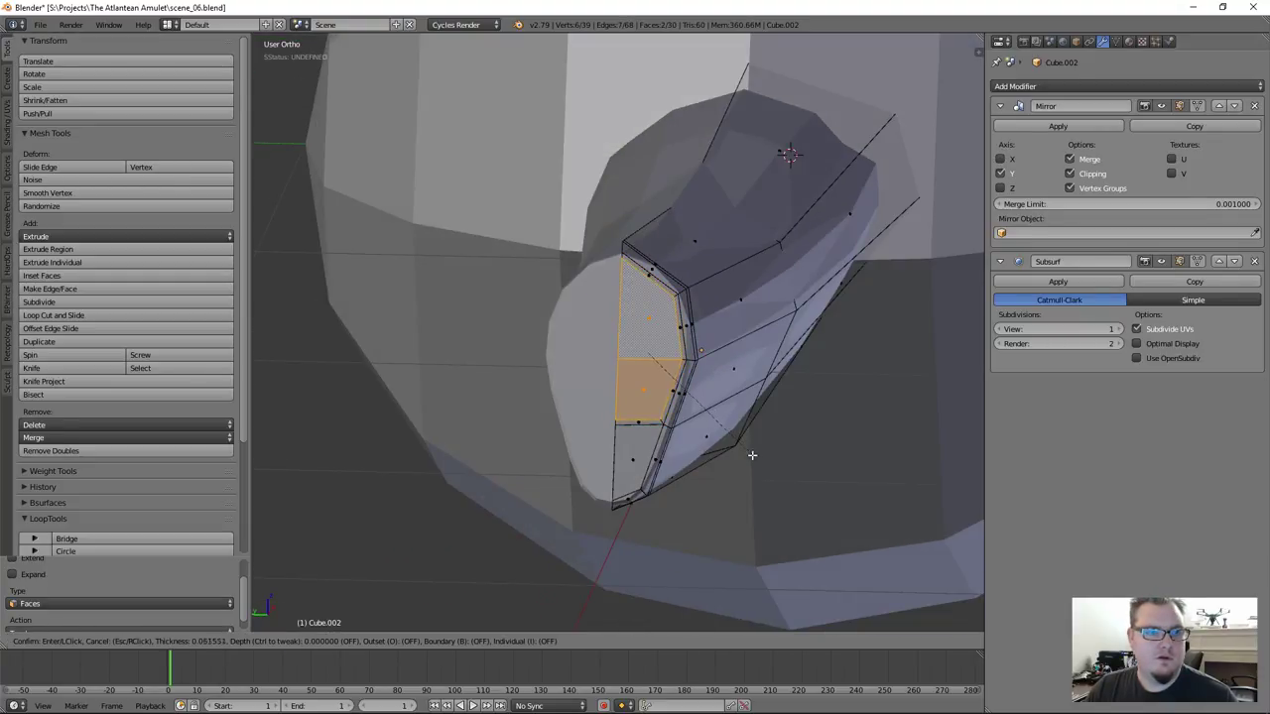
left_click(747, 452)
Dissolve the two inset end-cap faces into a single face
key("x")
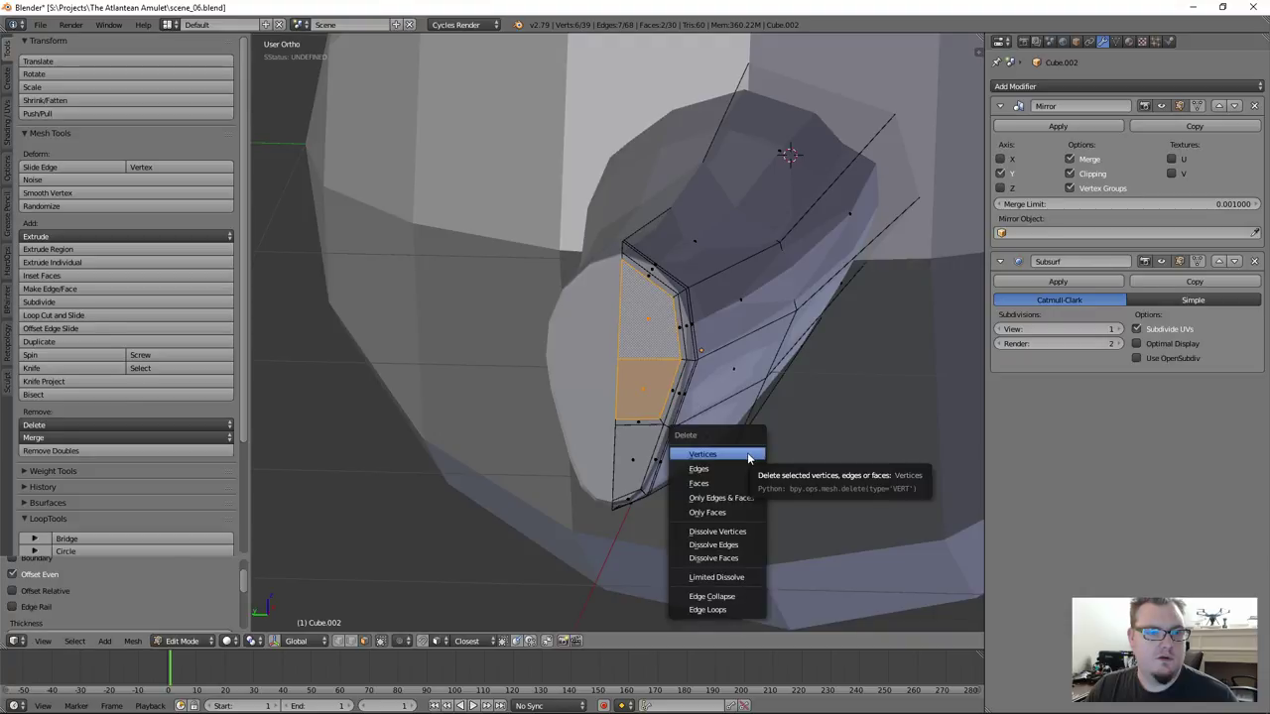
middle_click_drag(751, 386, 659, 368)
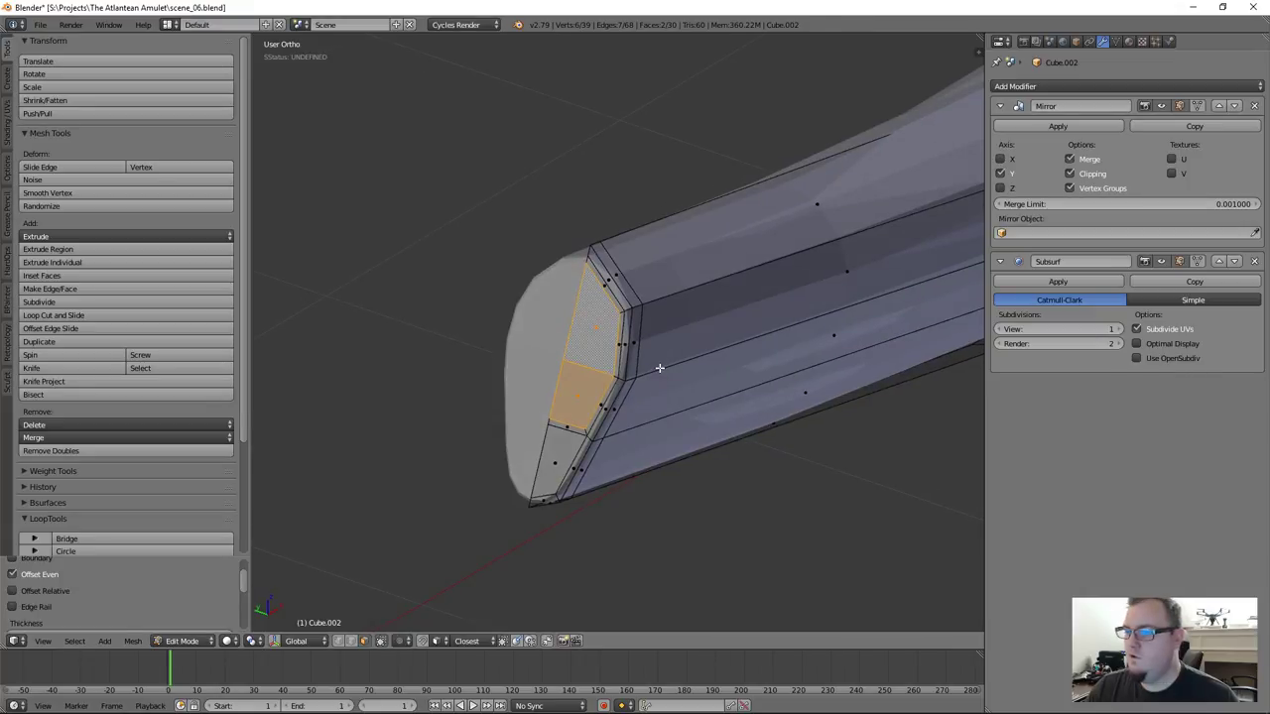
middle_click_drag(658, 368, 595, 350)
scroll(554, 384, "down", 3)
middle_click_drag(554, 385, 648, 397)
key("KP_1")
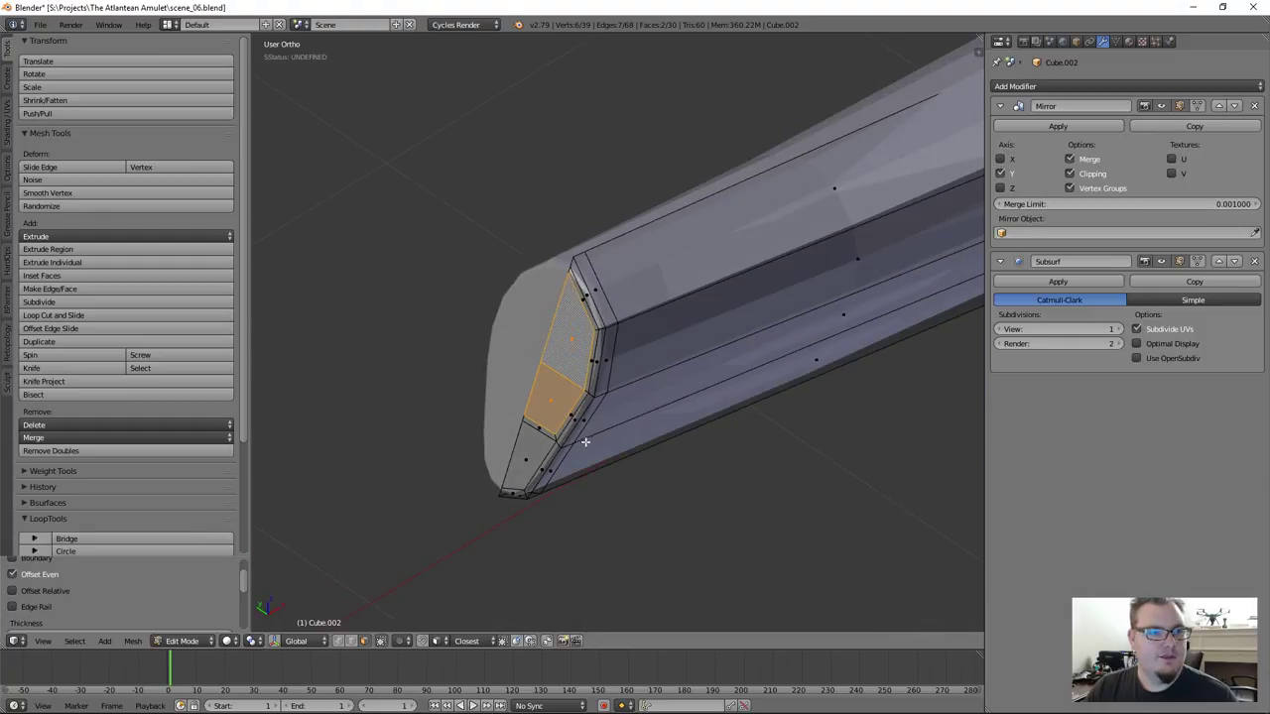
middle_click_drag(585, 442, 556, 427)
scroll(178, 329, "down", 3)
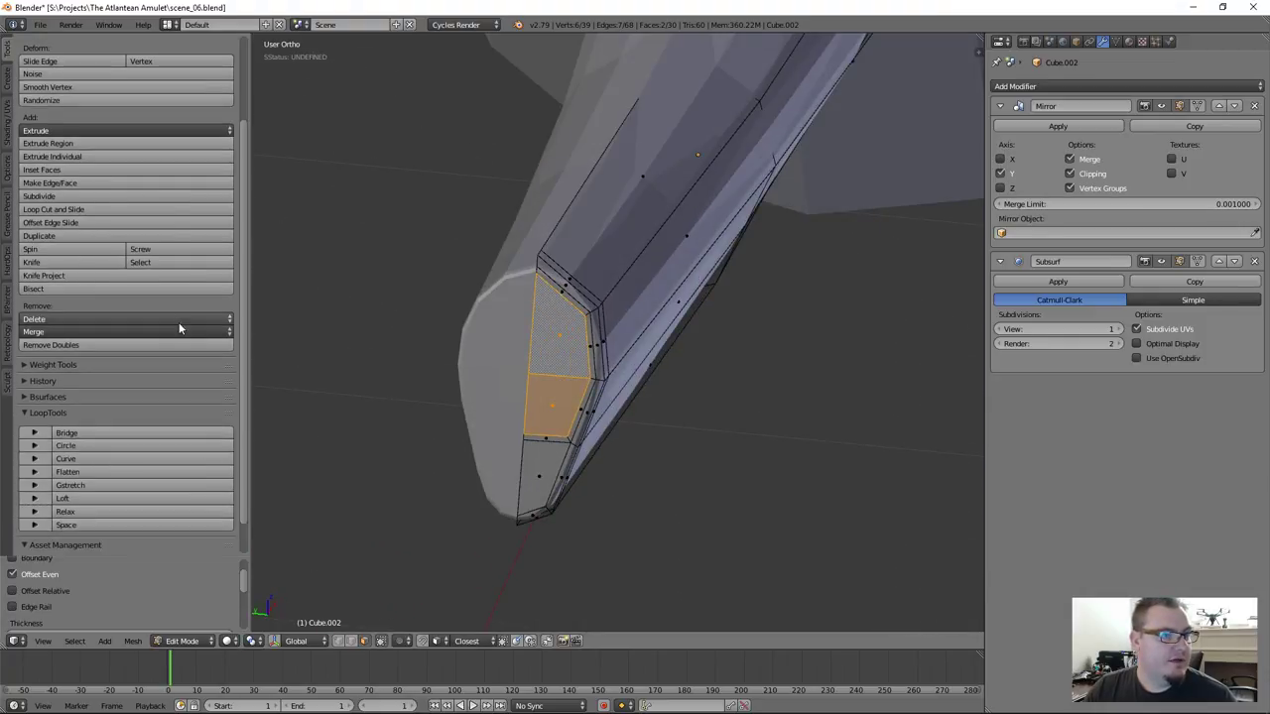
scroll(179, 327, "down", 1)
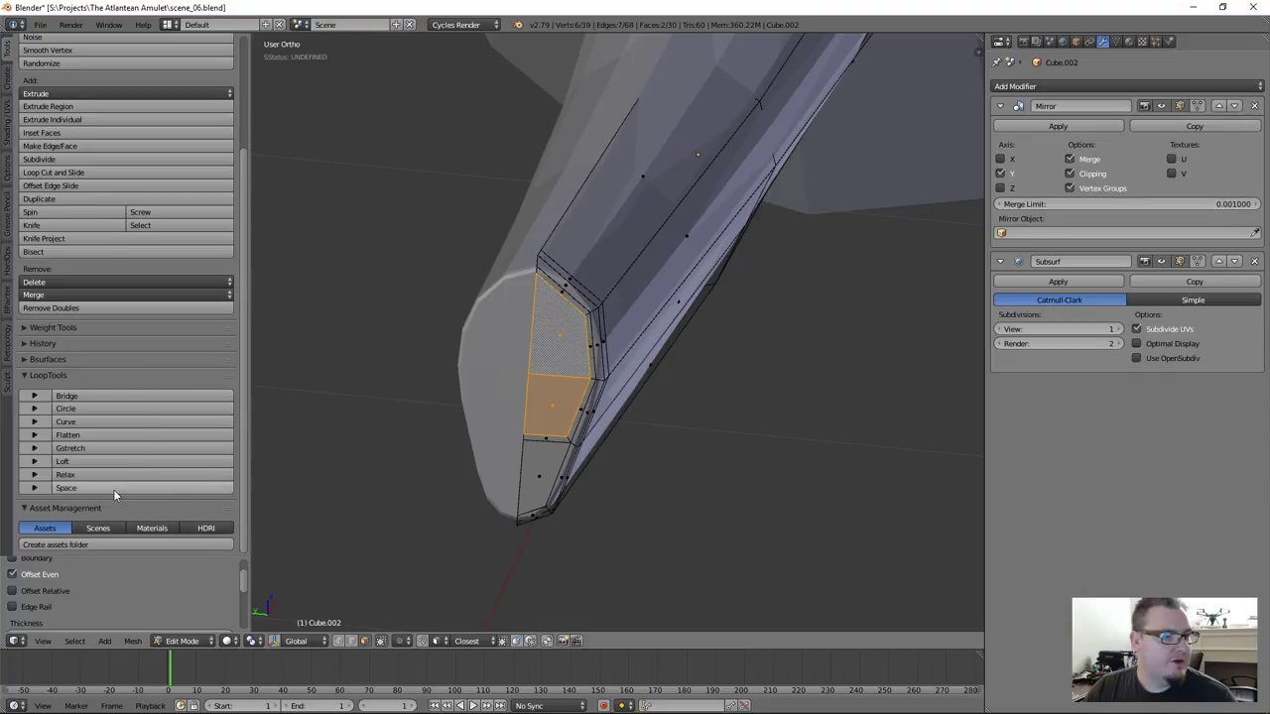
key("ctrl+x")
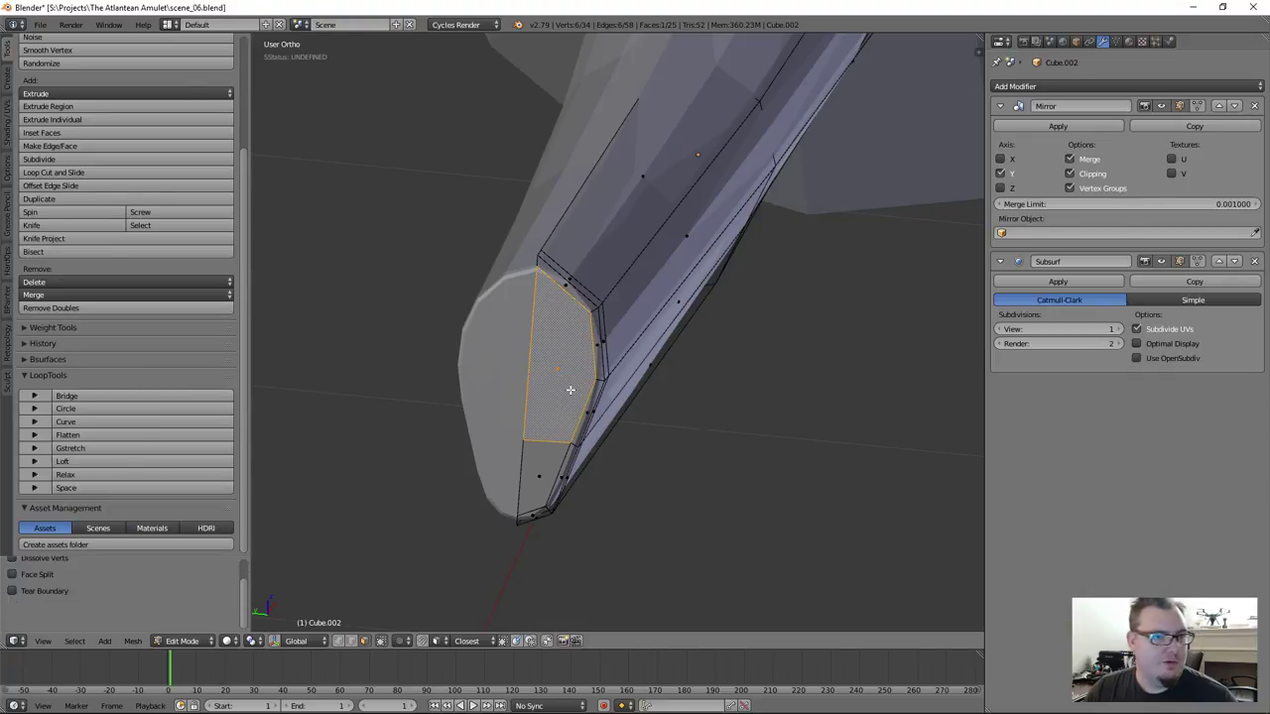
Undo the face dissolve, second inset, vertex slide and lengthwise loop cut, keeping the first end-cap inset
key("ctrl+z")
key("ctrl+z")
key("ctrl+z")
key("ctrl+z")
key("ctrl+z")
key("ctrl+z")
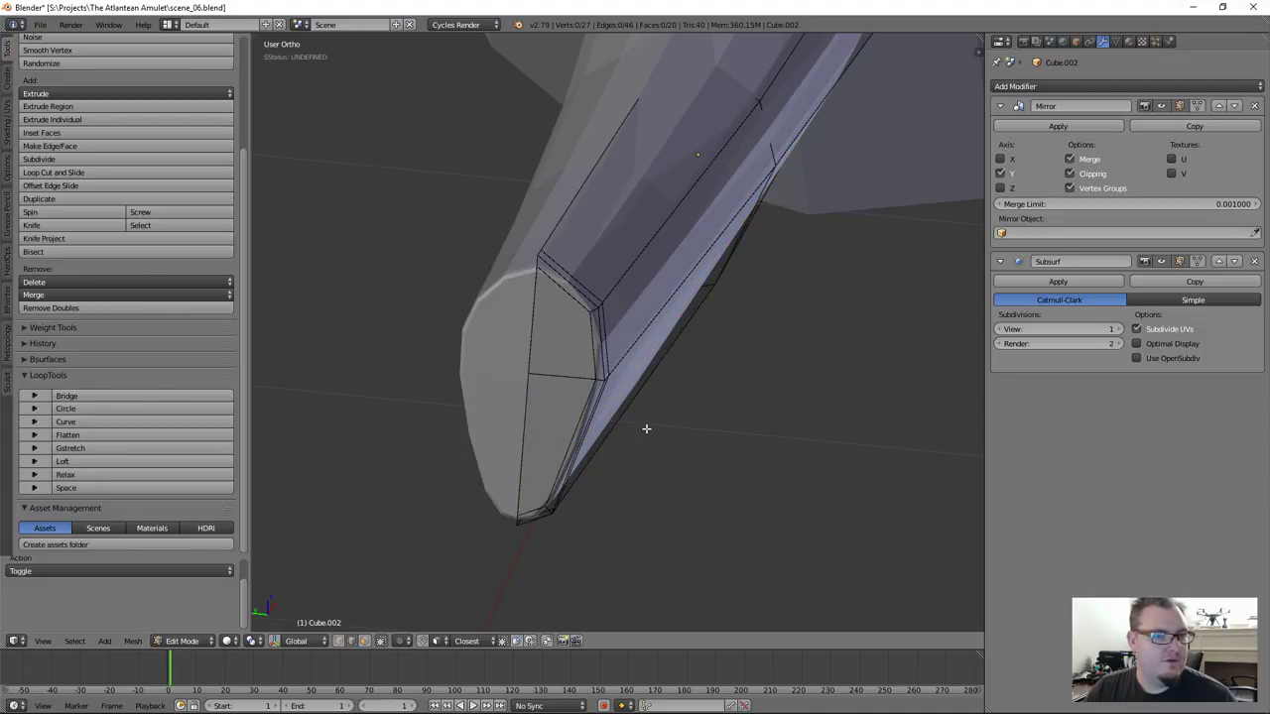
Inspect the bar in Object Mode, and check its profile and outer end from the front and at an angle
key("Tab")
scroll(627, 432, "down", 3)
middle_click_drag(627, 424, 664, 396)
key("Tab")
middle_click_drag(661, 496, 575, 466)
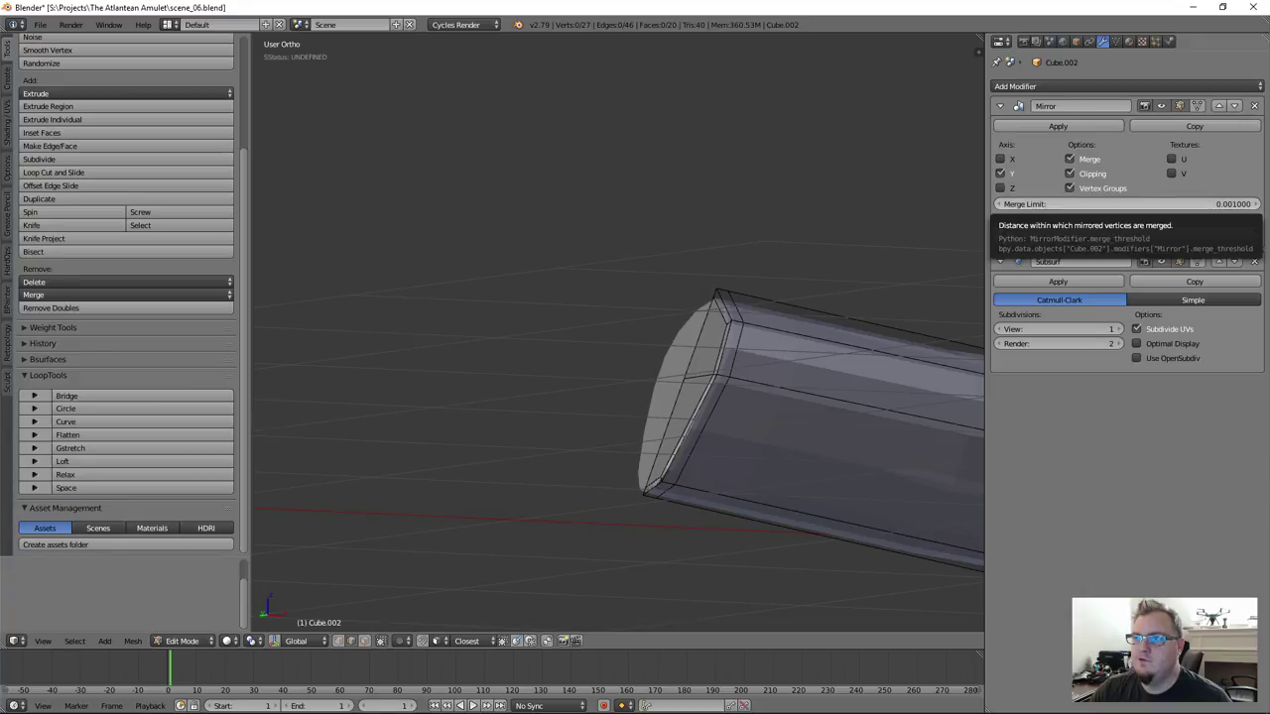
key("alt+Tab")
left_click_drag(637, 5, 637, 0)
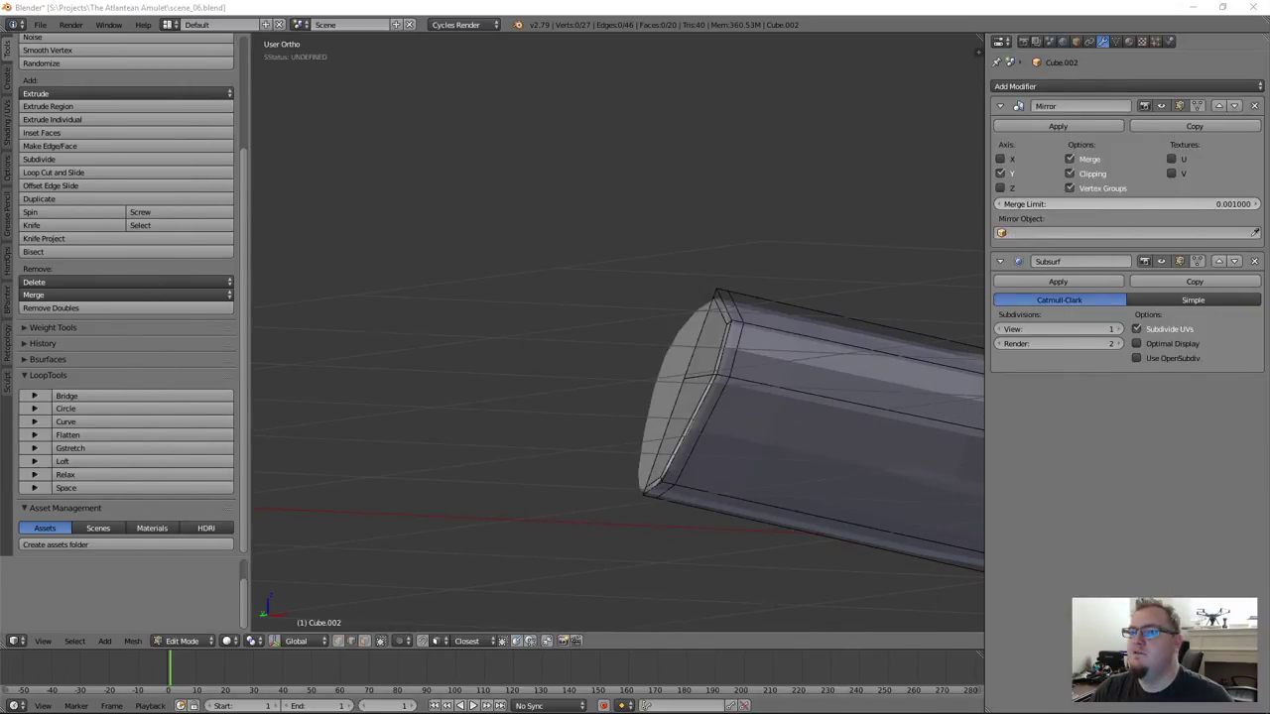
middle_click_drag(864, 241, 649, 406)
key("KP_1")
scroll(650, 406, "down", 5)
middle_click_drag(827, 434, 624, 372, "shift")
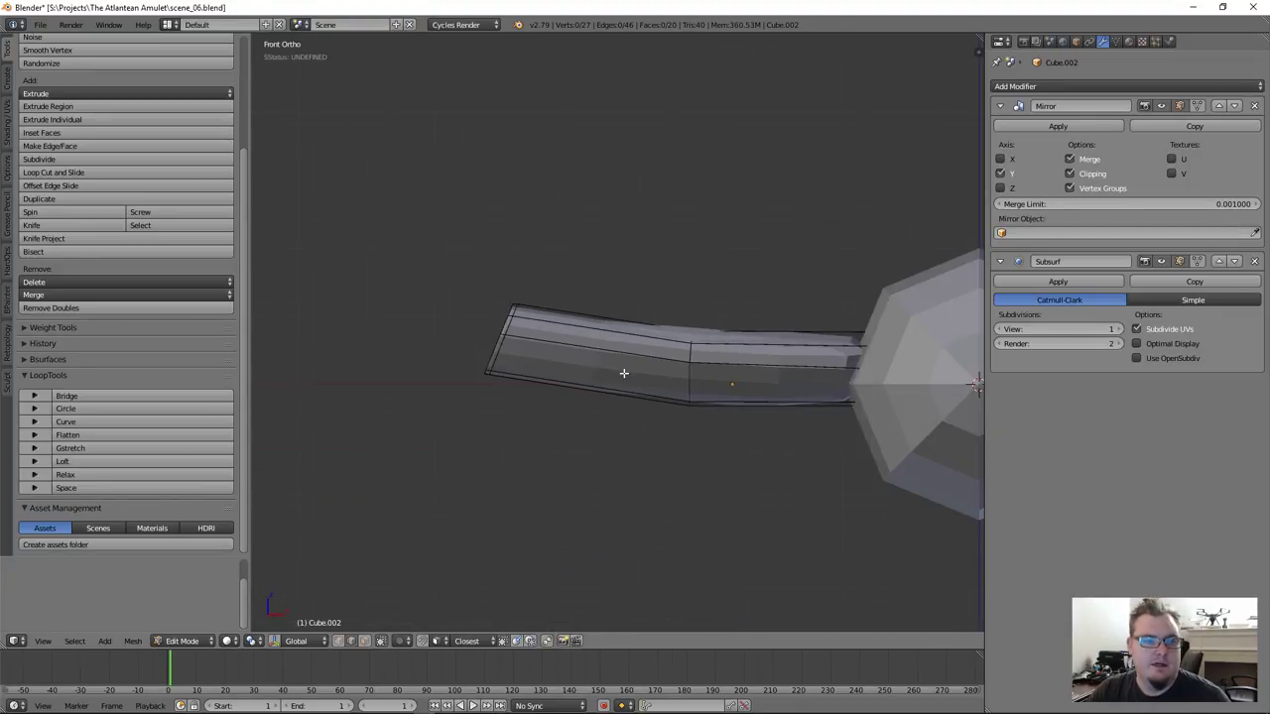
middle_click_drag(508, 352, 648, 388)
scroll(516, 383, "up", 5)
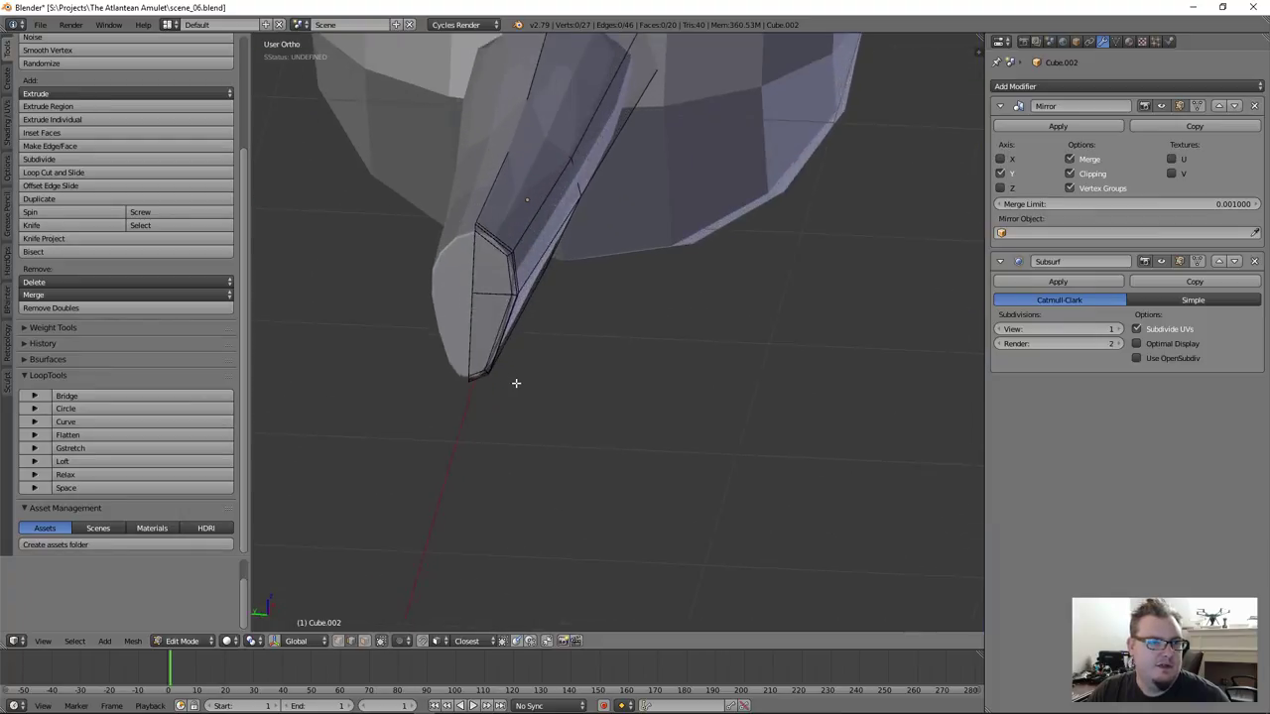
Cut an edge loop around the bar's inner section and slide it by about 0.870 toward the sphere
middle_click_drag(515, 303, 446, 417, "shift")
scroll(601, 430, "down", 5)
middle_click_drag(861, 368, 647, 402, "shift")
key("ctrl+r")
left_click(648, 402)
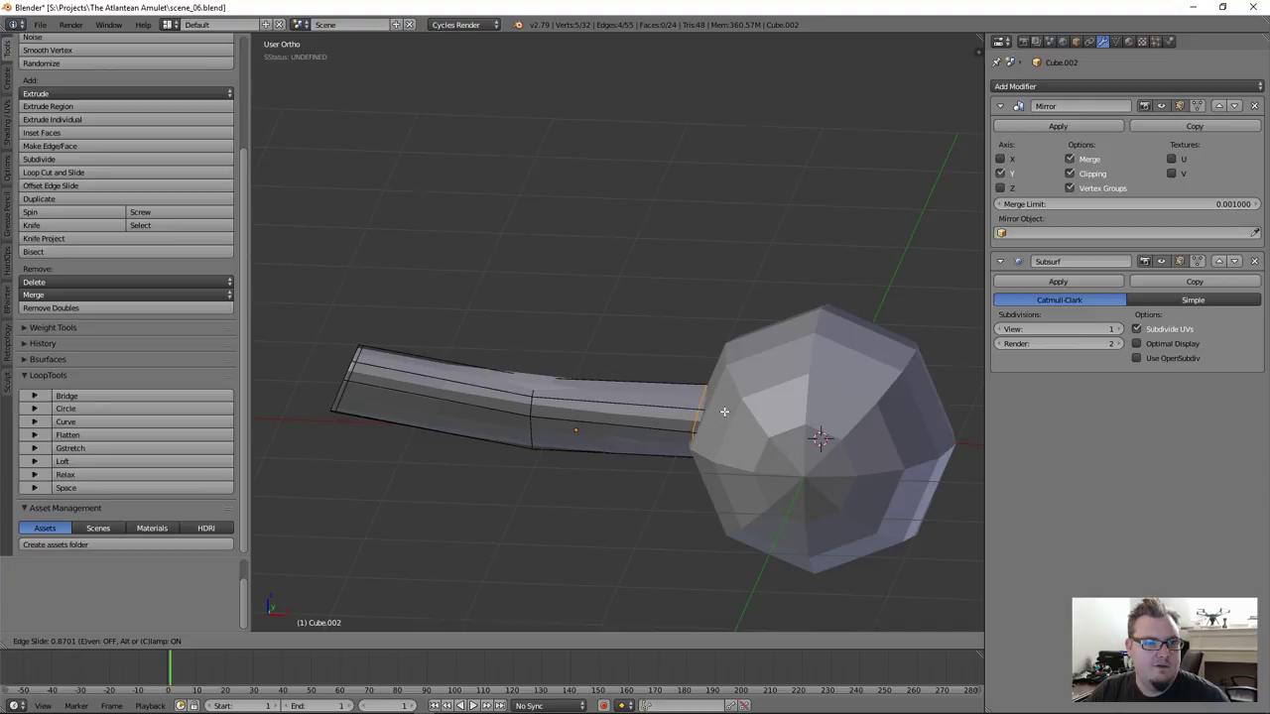
left_click(723, 411)
scroll(591, 446, "up", 3)
Clear the selection on the bar and switch the mesh to vertex selection mode
middle_click_drag(591, 447, 603, 397)
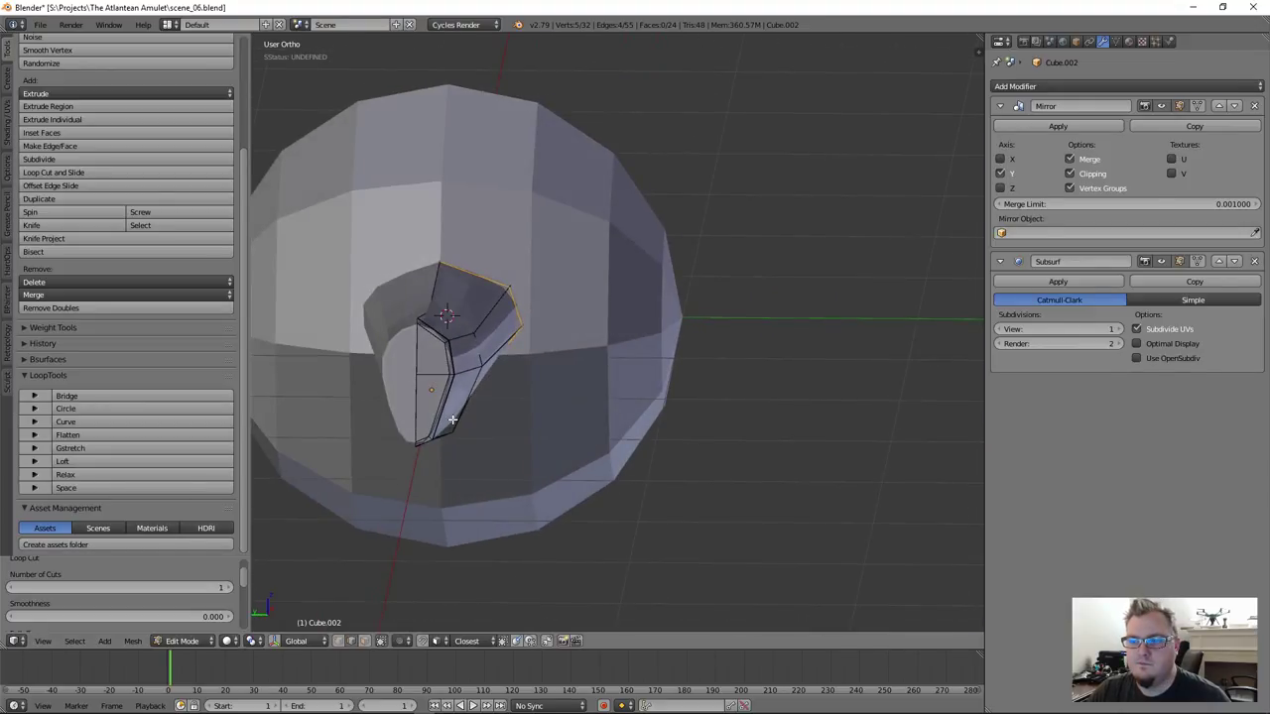
scroll(487, 442, "up", 3)
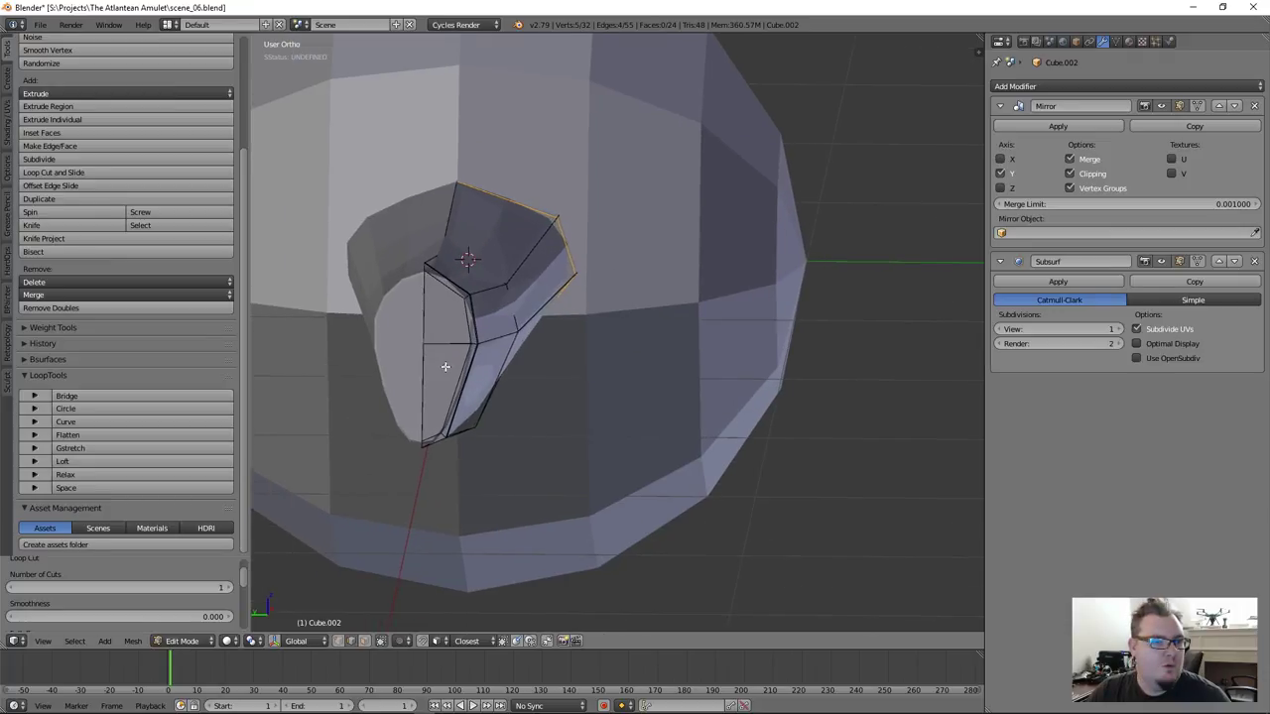
scroll(463, 374, "up", 3)
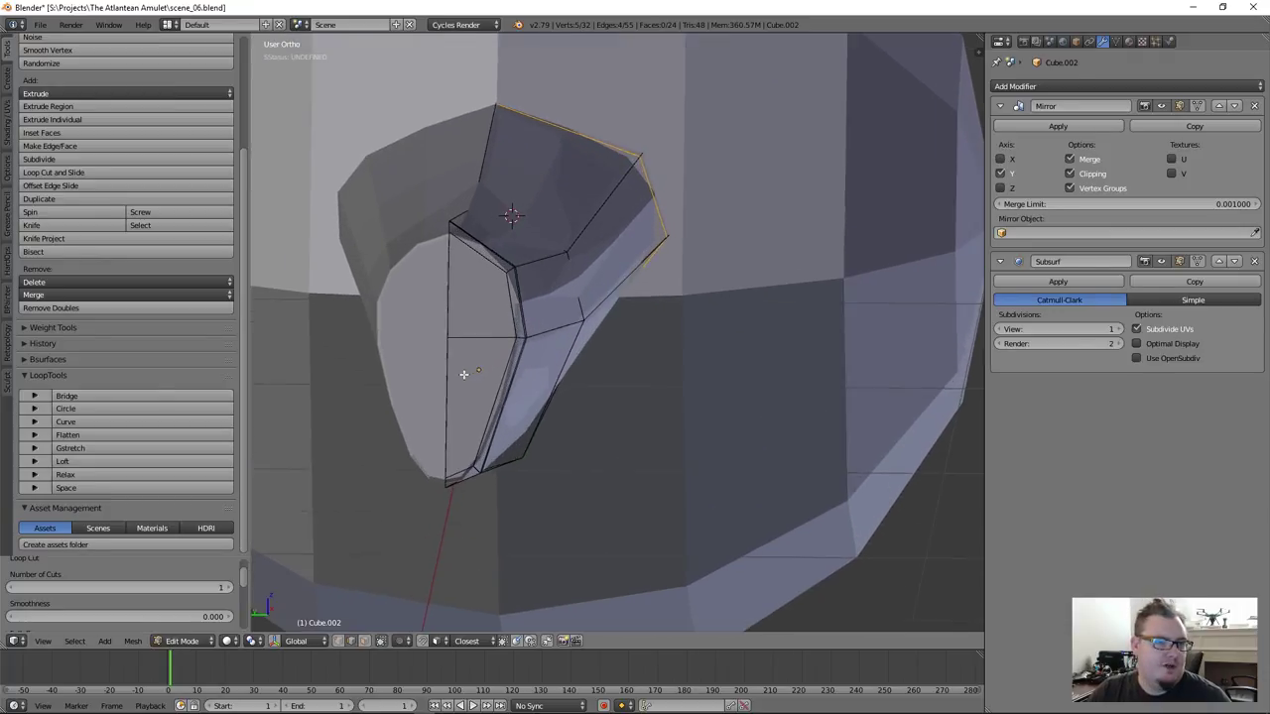
middle_click_drag(510, 377, 526, 397)
key("a")
key("ctrl+Tab")
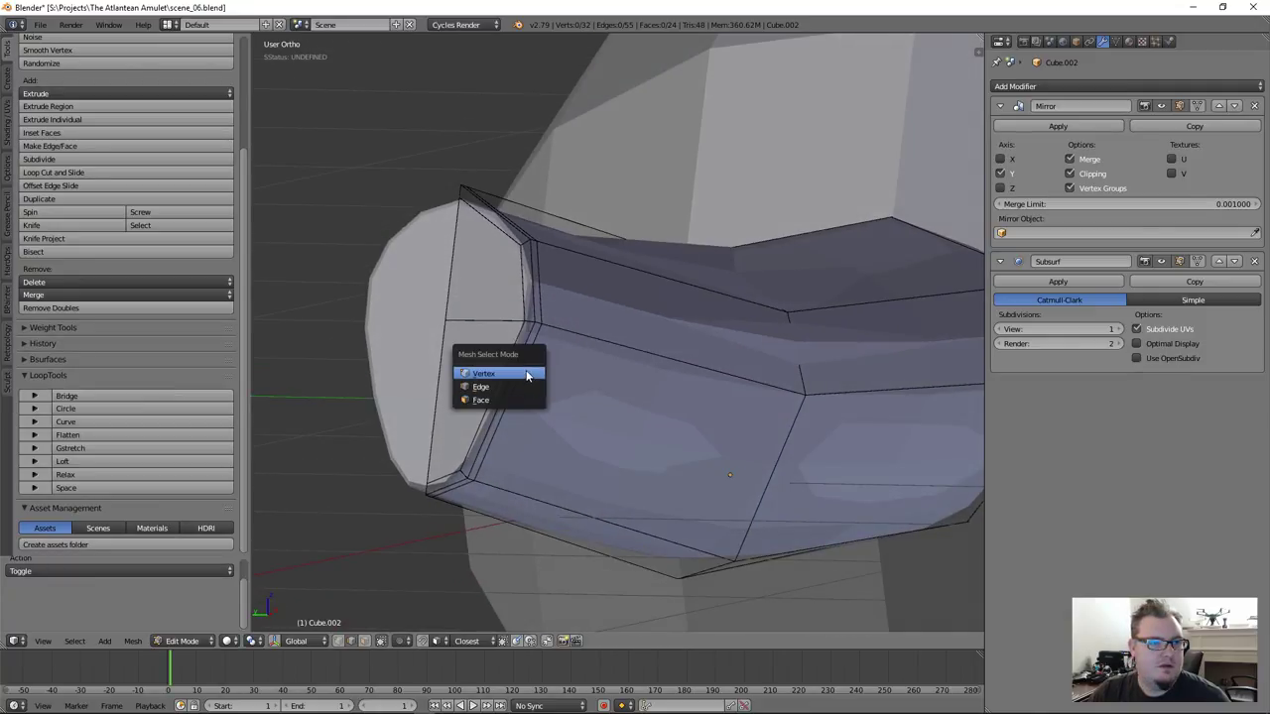
left_click(526, 373)
key("b")
left_click_drag(415, 456, 508, 526)
middle_click_drag(508, 525, 484, 467)
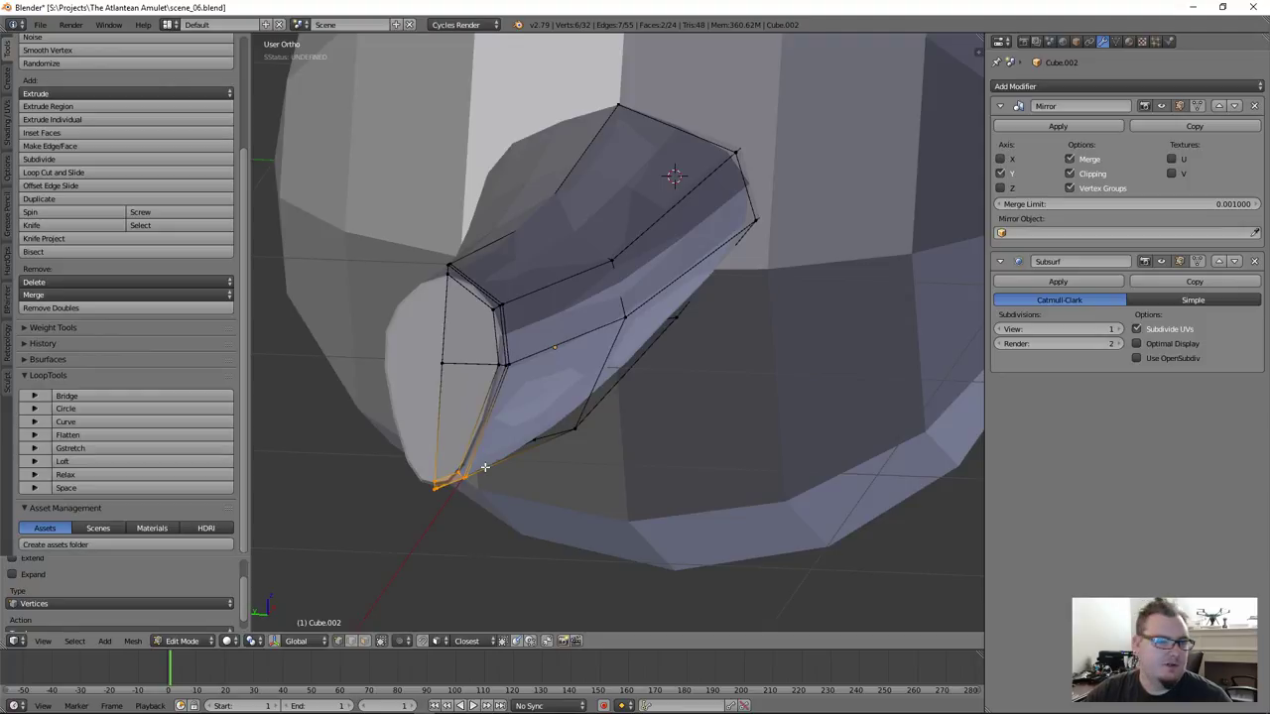
key("KP_3")
key("KP_1")
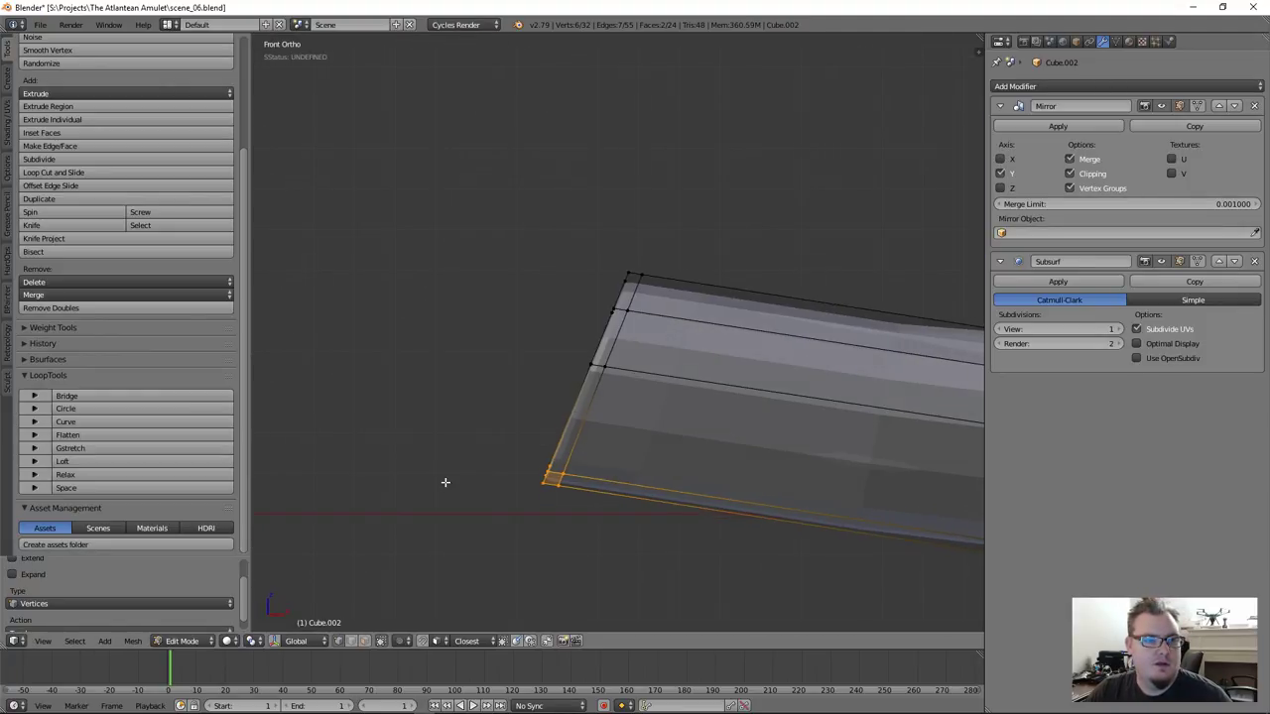
key("g")
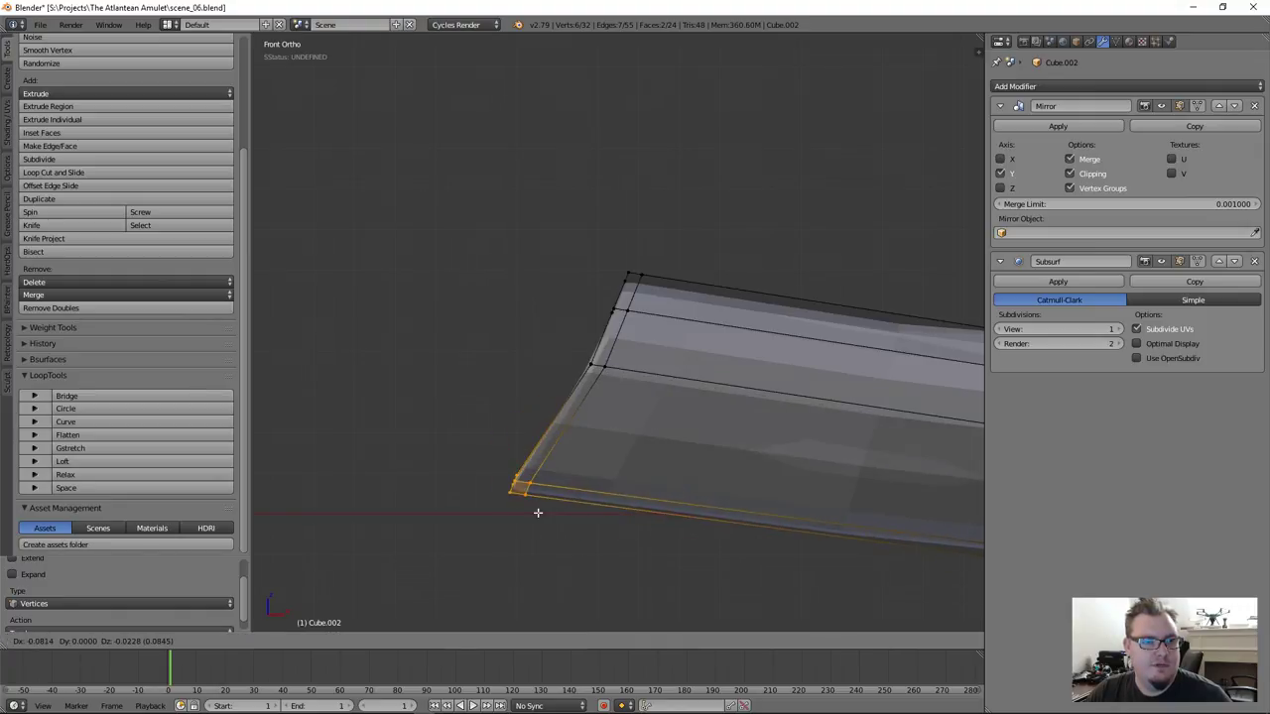
right_click(575, 513)
Move the side vertices at mid-height of the bar's outer end outward by -0.036 along Y
middle_click_drag(569, 445, 717, 470)
scroll(570, 467, "up", 2)
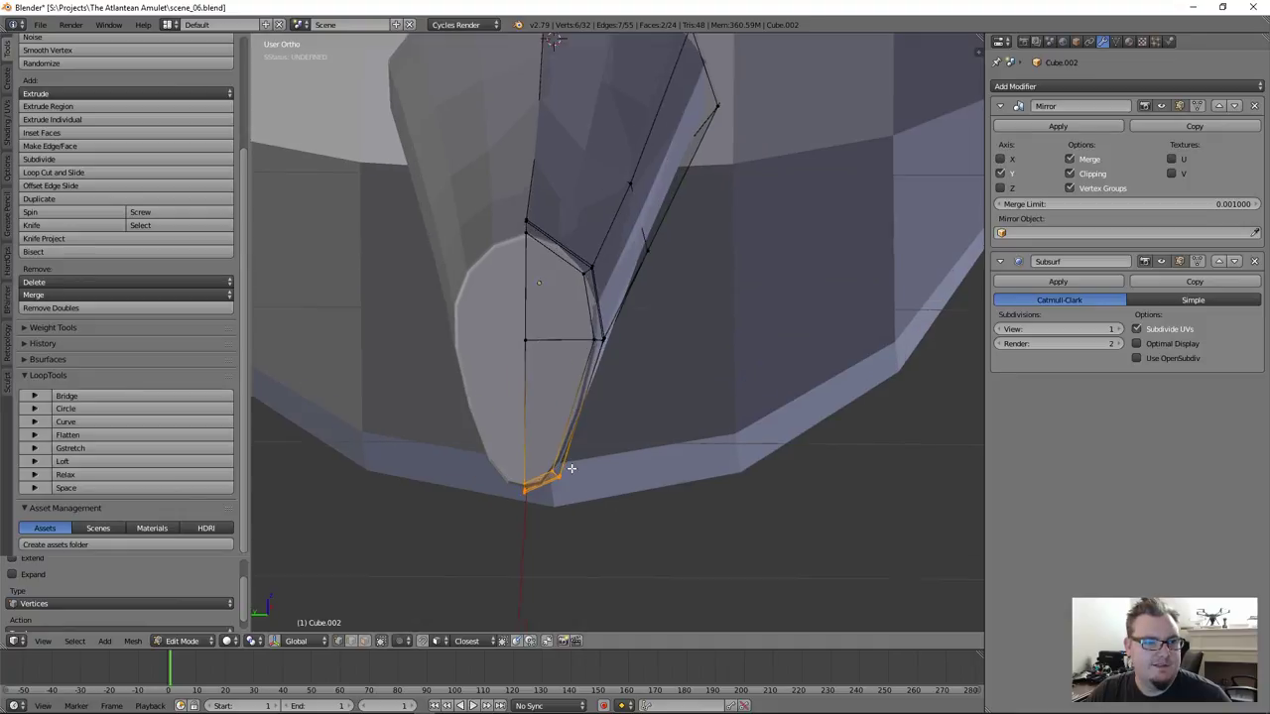
mouse_move(565, 468)
middle_mouse_down()
mouse_move(523, 482)
mouse_move(514, 449)
mouse_move(561, 471)
middle_mouse_up()
key("a")
key("b")
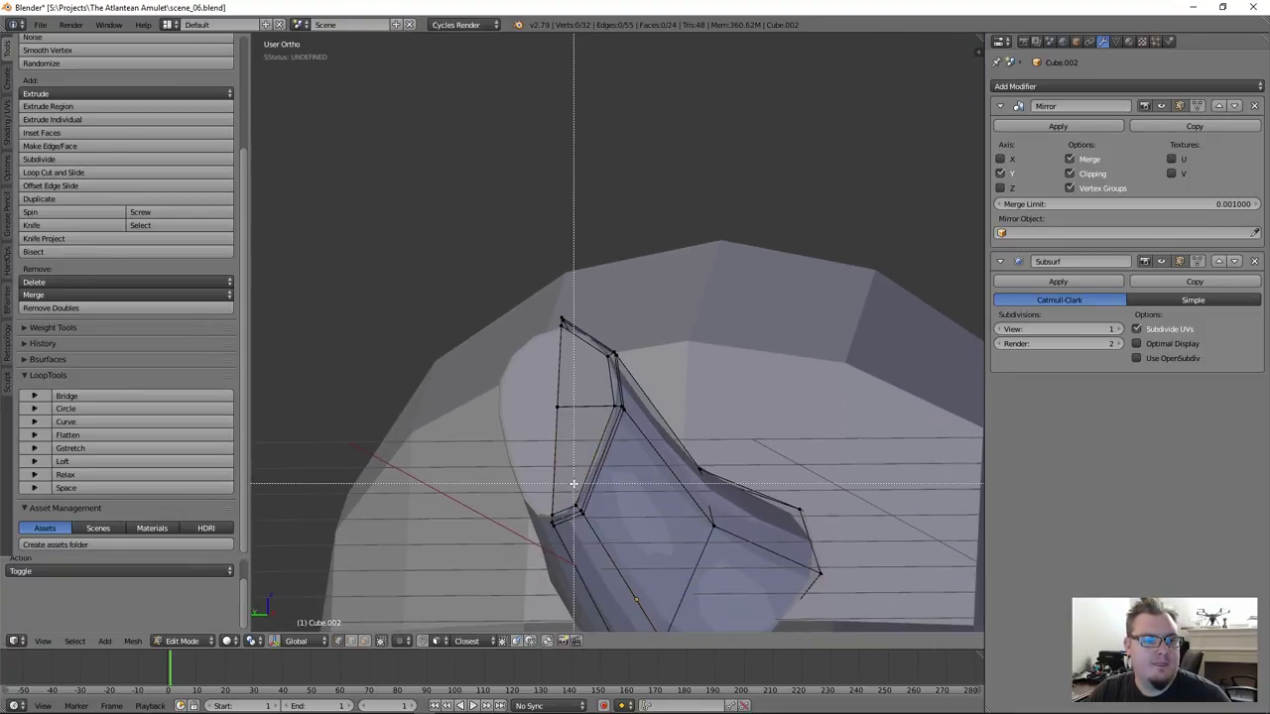
left_click_drag(567, 484, 589, 525)
middle_click_drag(589, 525, 620, 501)
key("g")
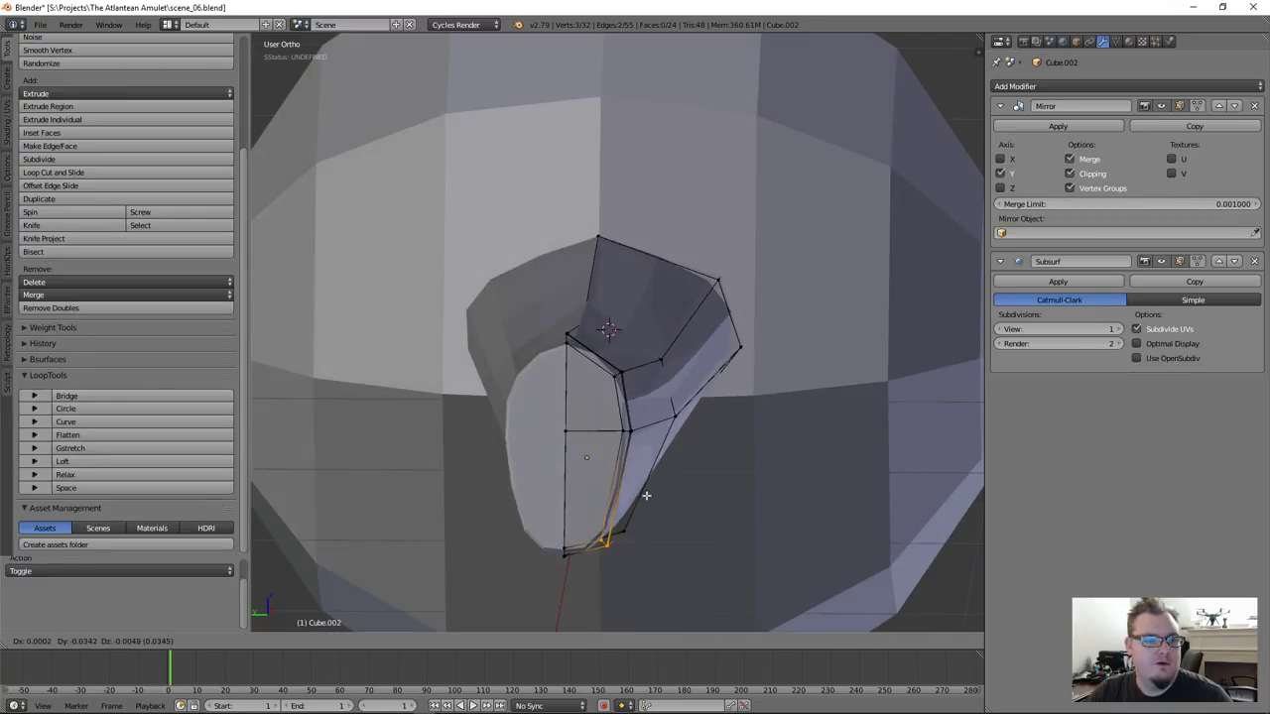
key("y")
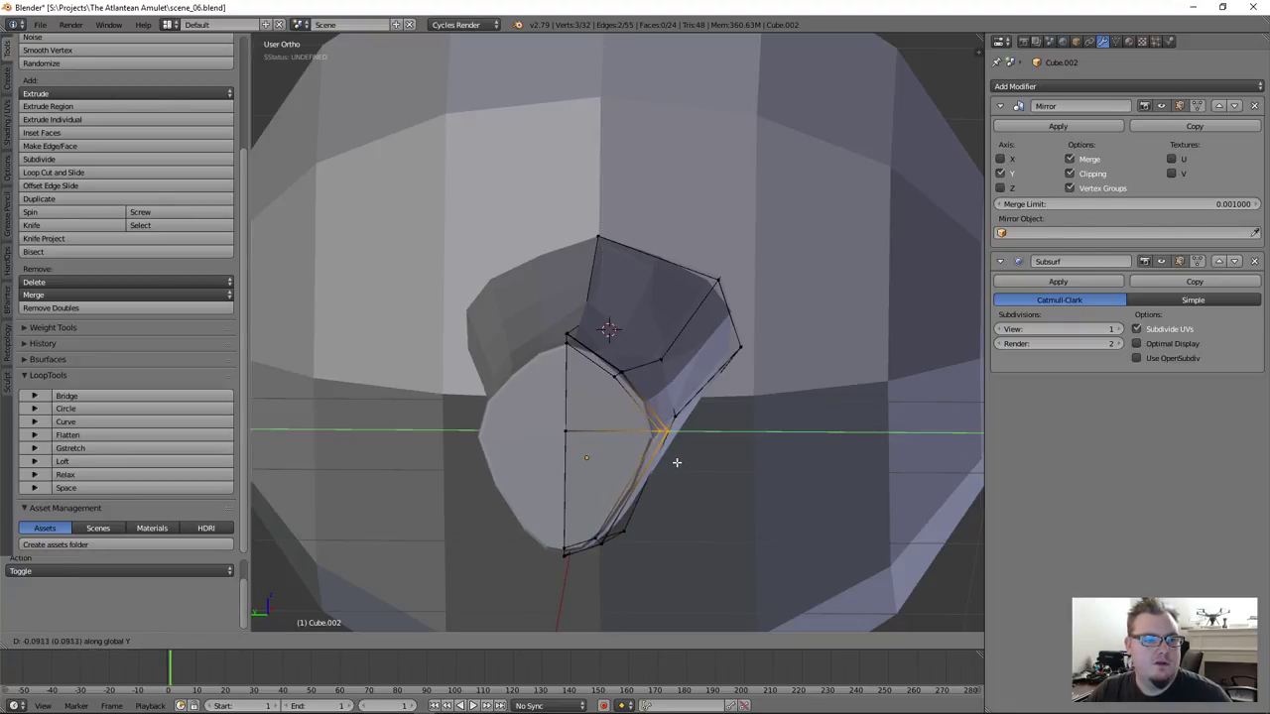
left_click(656, 462)
Cut a centered edge loop lengthwise through the lower half of the bar's side
key("ctrl+r")
left_click(628, 482)
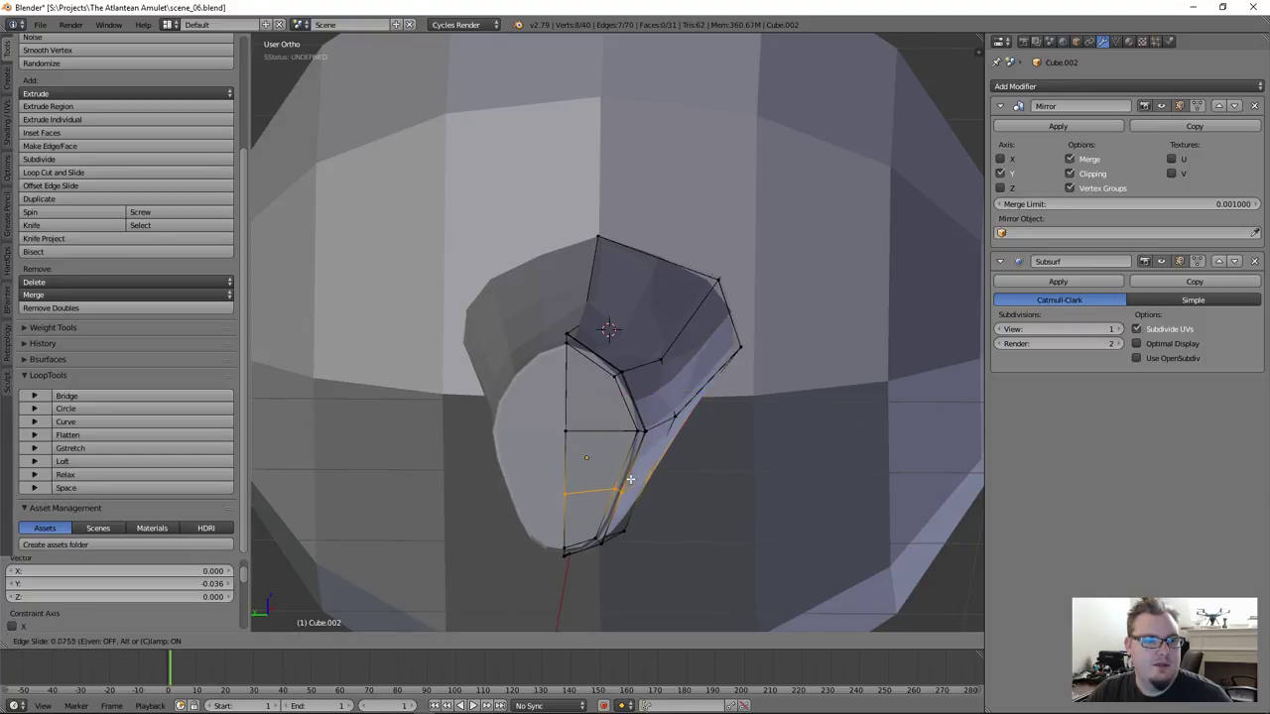
right_click(620, 494)
Move the new loop's side vertices at the outer end outward by about -0.04 along Y
key("a")
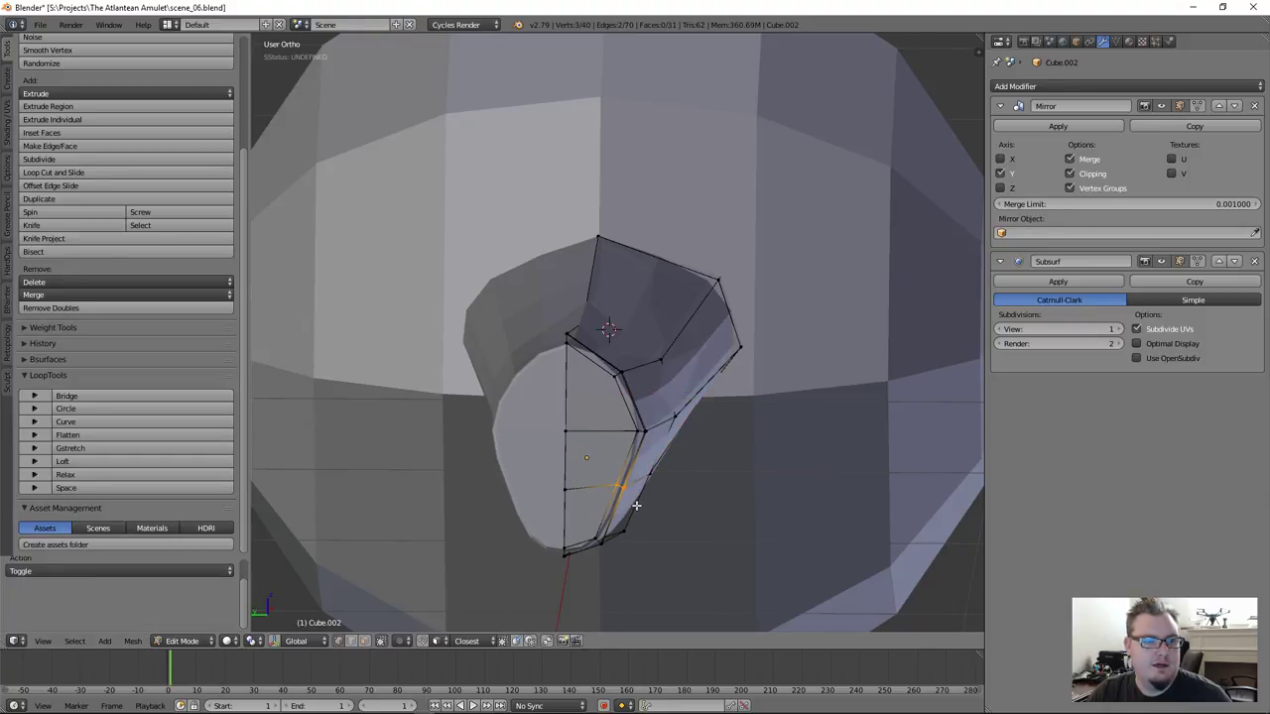
middle_click_drag(629, 504, 609, 503)
key("g")
key("y")
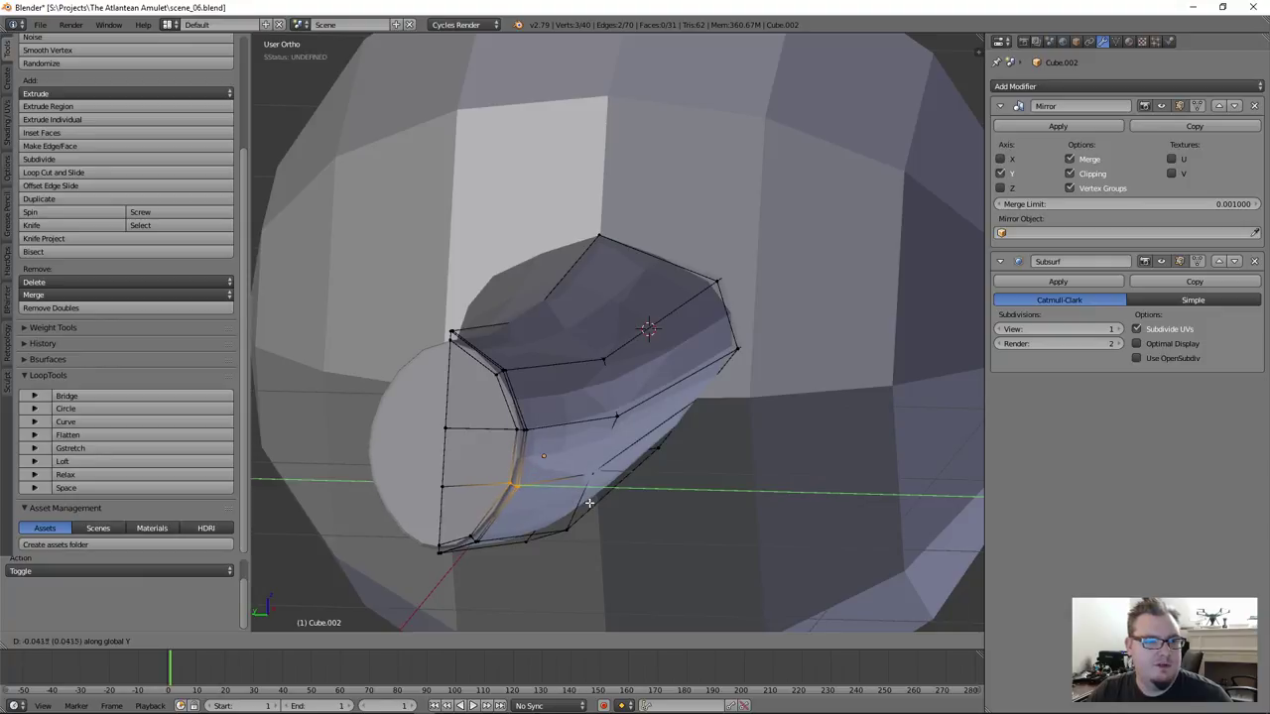
left_click(587, 503)
Move both middle rows of side vertices at the outer end outward by -0.039 along Y
key("a")
middle_click_drag(459, 338, 478, 360)
middle_click_drag(538, 442, 502, 422)
key("b")
left_click_drag(502, 421, 566, 502)
key("b")
middle_click_drag(526, 494, 560, 488)
key("g")
key("y")
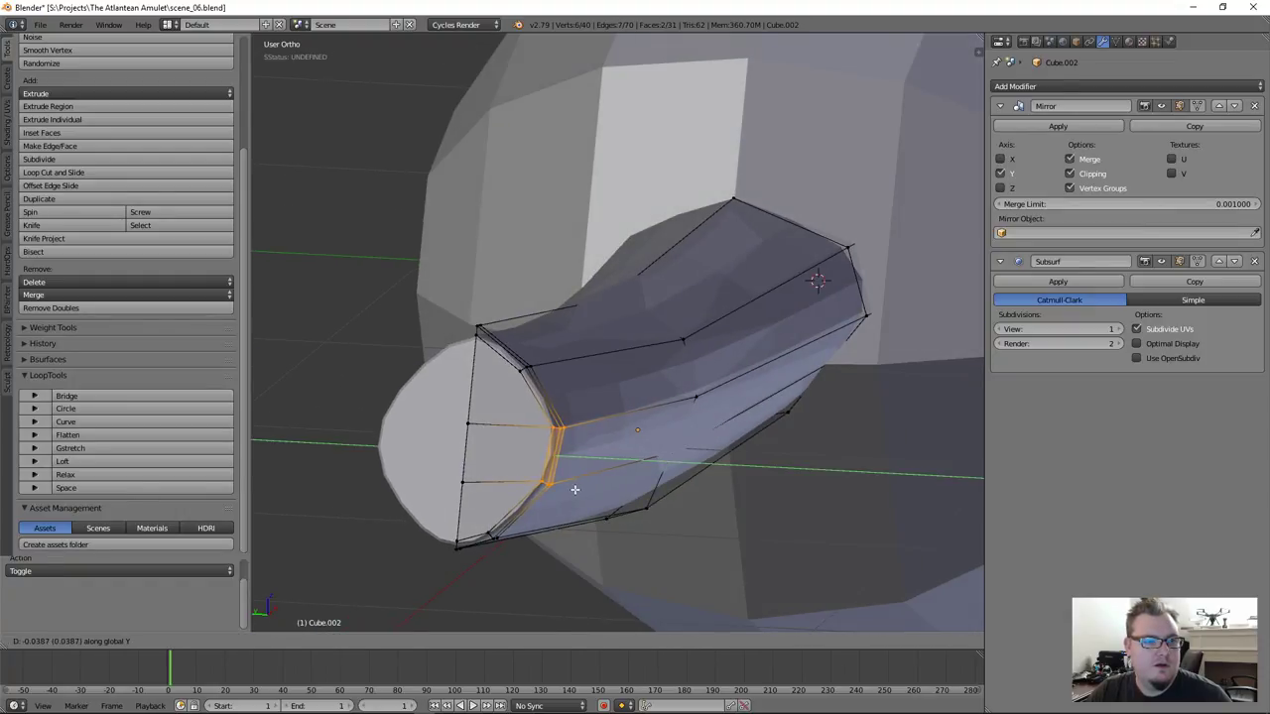
left_click(569, 488)
Scale the two selected rows of side vertices closer together along Z
key("s")
key("z")
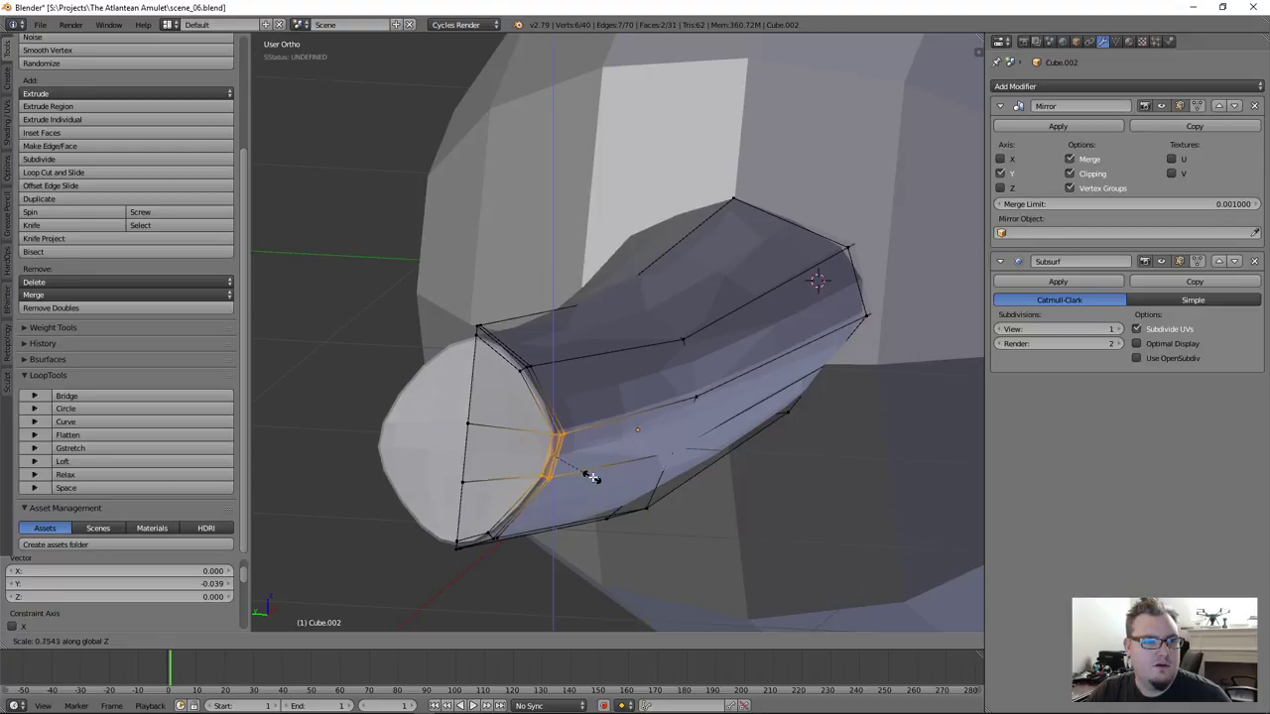
left_click(599, 477)
Move the upper and lower corner vertices of the bar's outer end slightly outward along Y to round it
key("a")
key("b")
left_click_drag(508, 359, 544, 389)
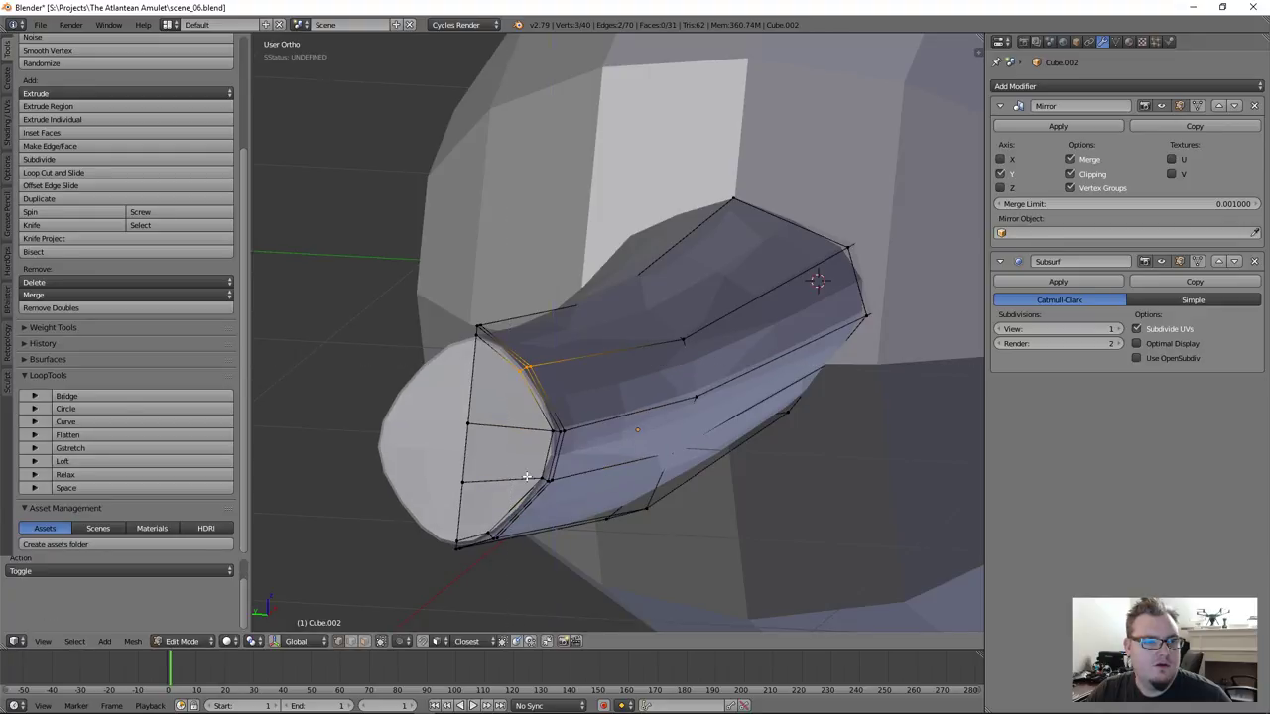
key("b")
left_click_drag(478, 520, 592, 535)
key("g")
key("y")
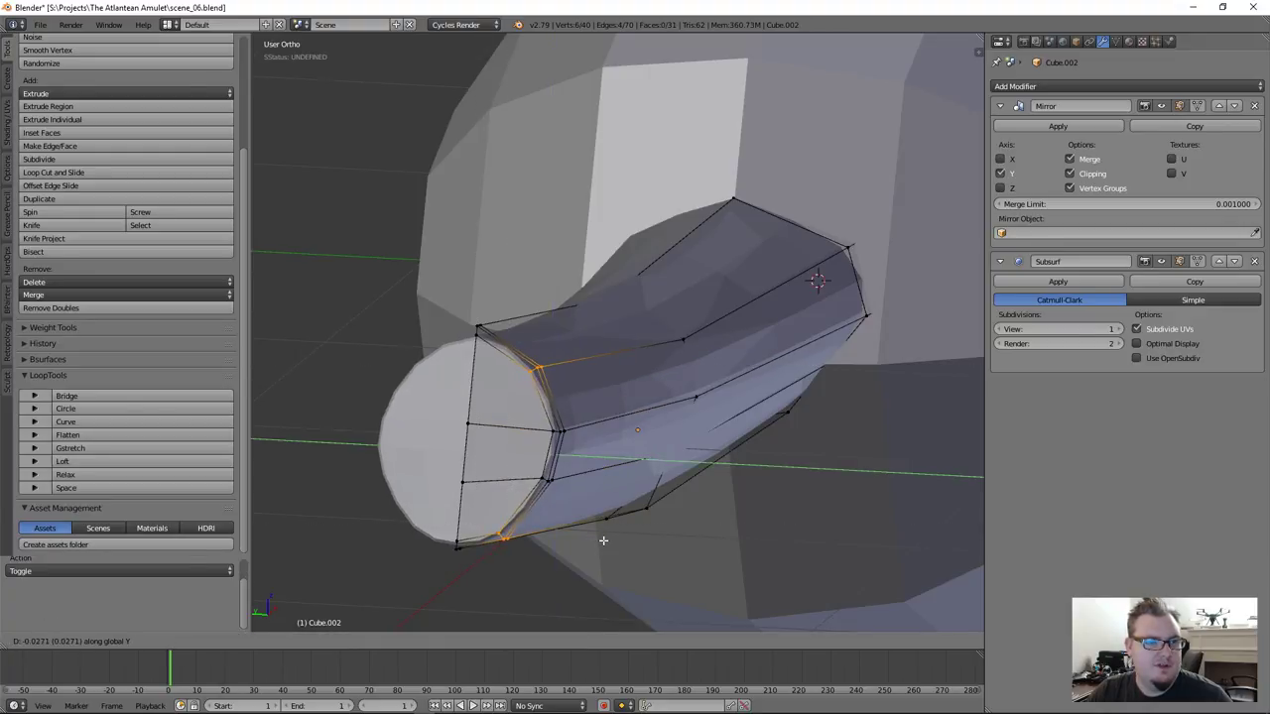
left_click(593, 534)
Inspect the whole bar and the roundness of its outer end in Object Mode
scroll(595, 526, "down", 5)
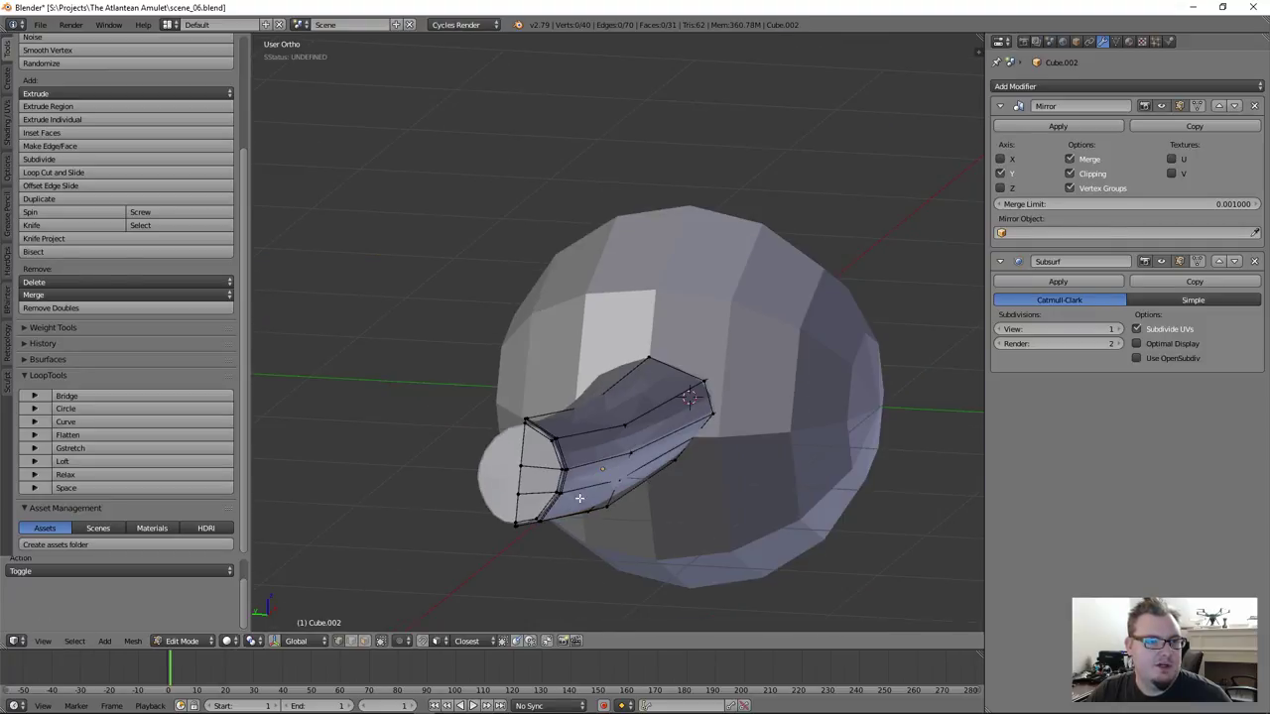
key("Tab")
middle_click_drag(655, 480, 547, 419)
scroll(626, 400, "down", 4)
middle_click_drag(626, 400, 698, 462)
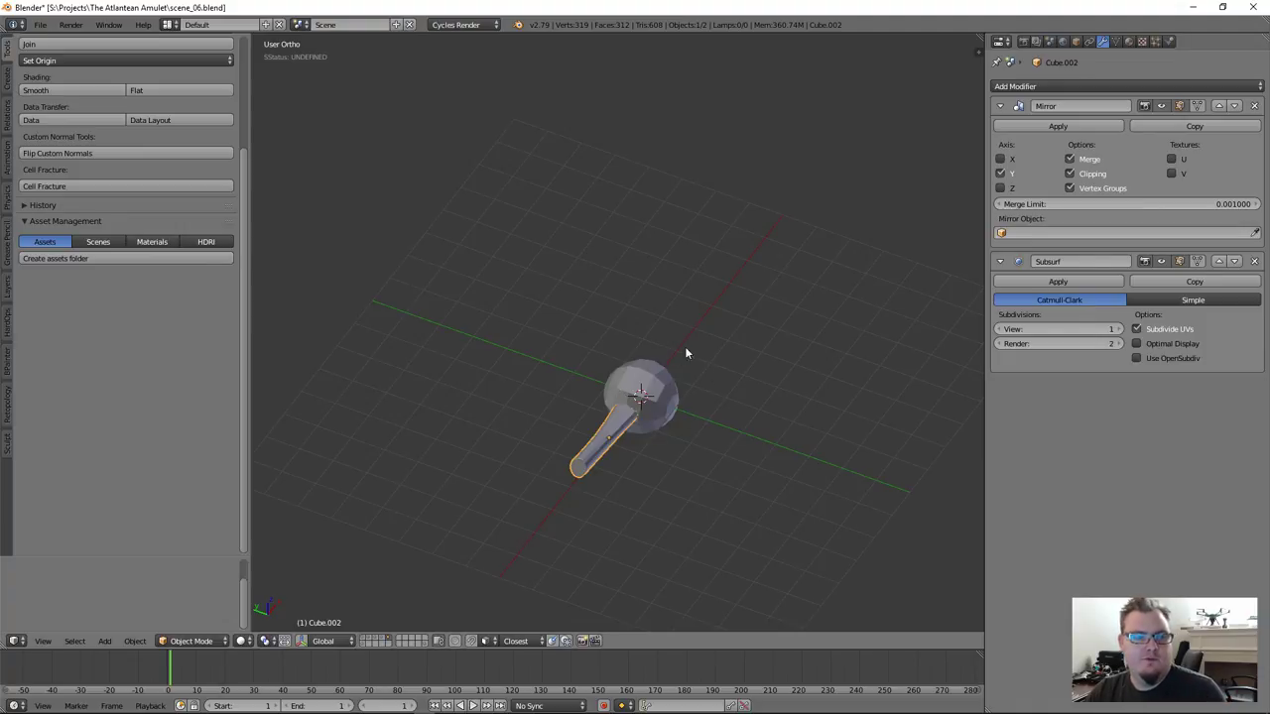
scroll(619, 385, "up", 2)
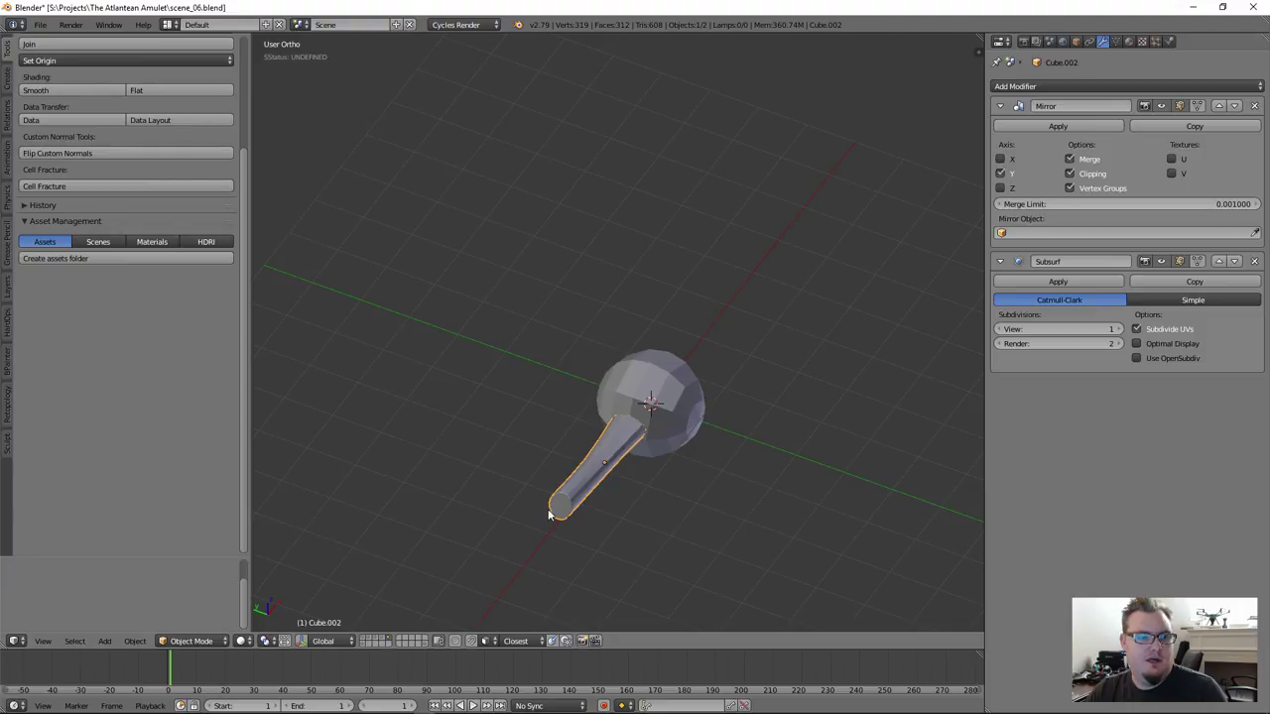
scroll(561, 507, "up", 5)
mouse_move(558, 506)
middle_mouse_down()
mouse_move(584, 473)
mouse_move(581, 510)
mouse_move(564, 514)
mouse_move(550, 483)
mouse_move(552, 506)
middle_mouse_up()
scroll(581, 510, "up", 4)
Move the lower corner vertices of the bar's outer end slightly upward and outward in Edit Mode
key("Tab")
scroll(550, 483, "up", 2)
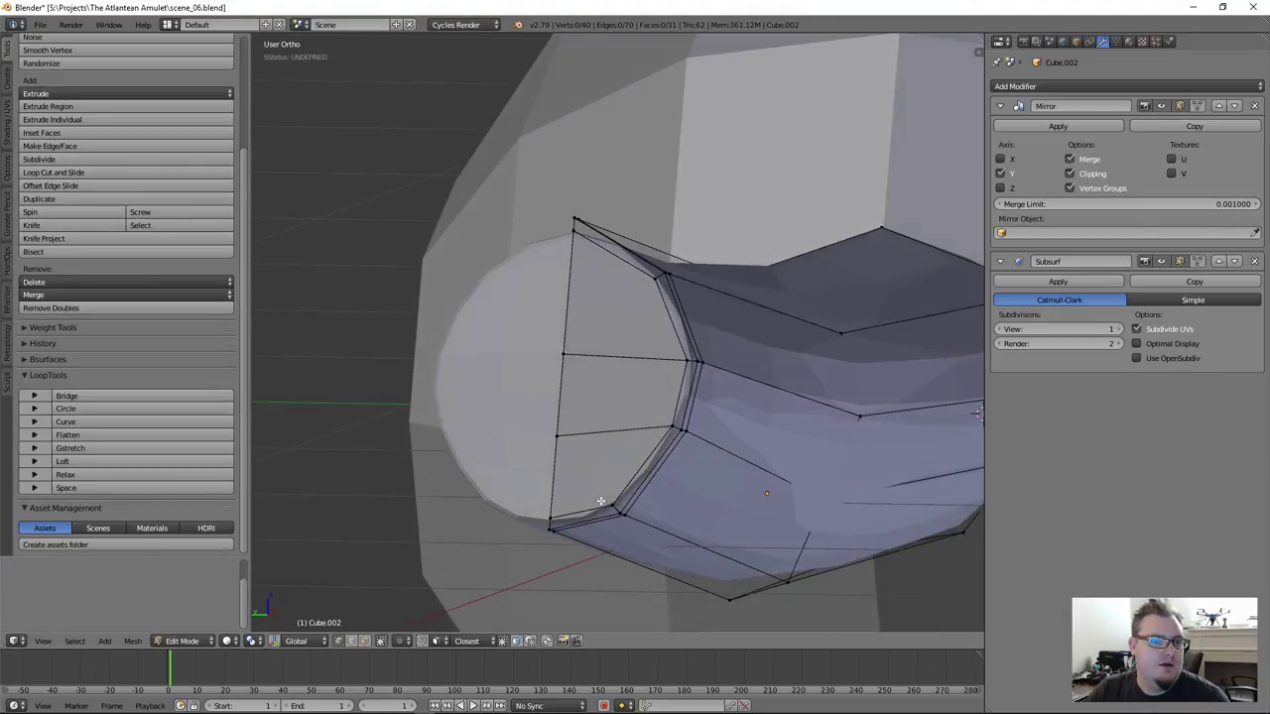
key("b")
left_click_drag(604, 495, 636, 524)
key("g")
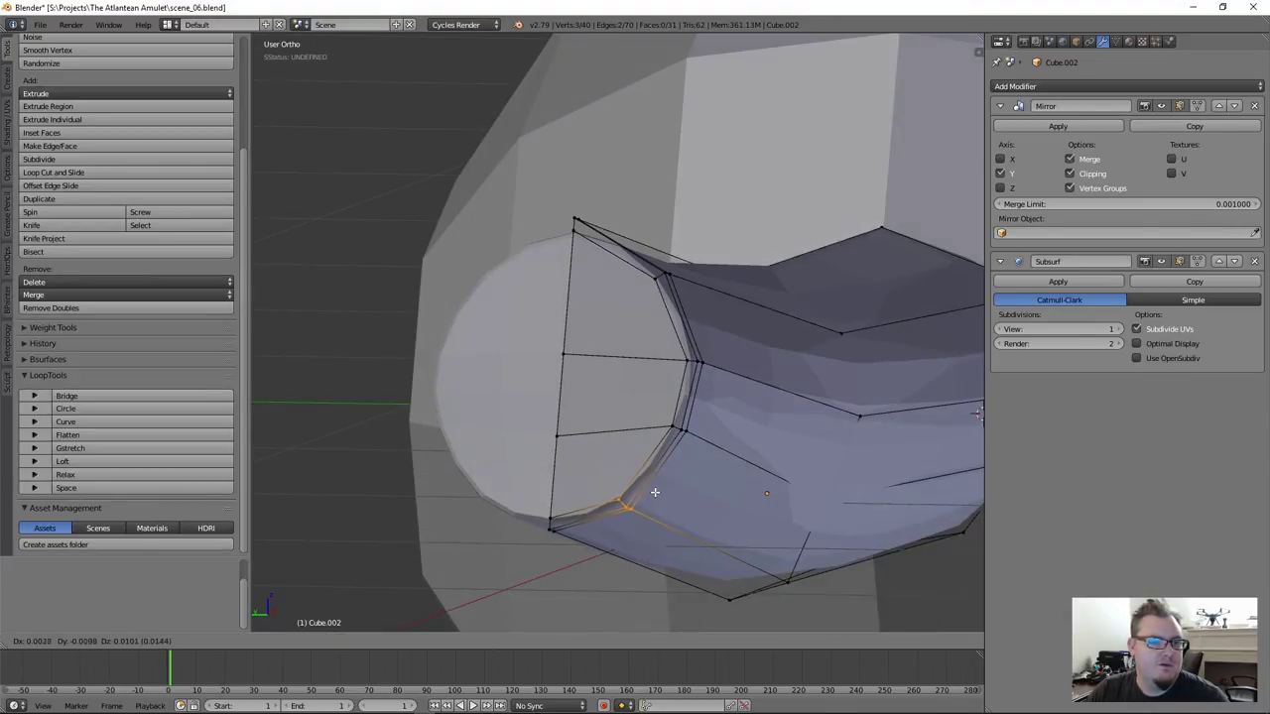
left_click(655, 488)
Clear the selection and show the bar's outer end in wireframe from the front
scroll(629, 414, "down", 3)
middle_click_drag(628, 413, 525, 440)
key("a")
middle_click_drag(615, 440, 619, 394)
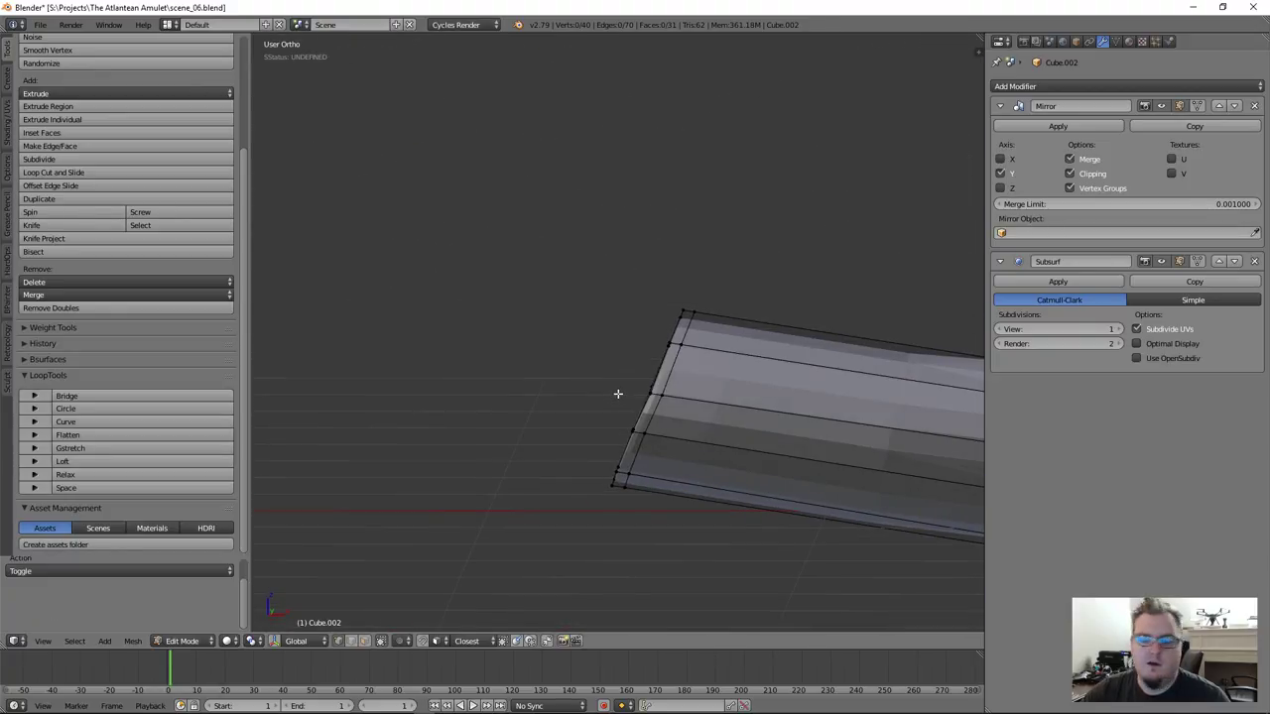
key("KP_1")
scroll(639, 394, "up", 3)
middle_click_drag(702, 461, 683, 411, "shift")
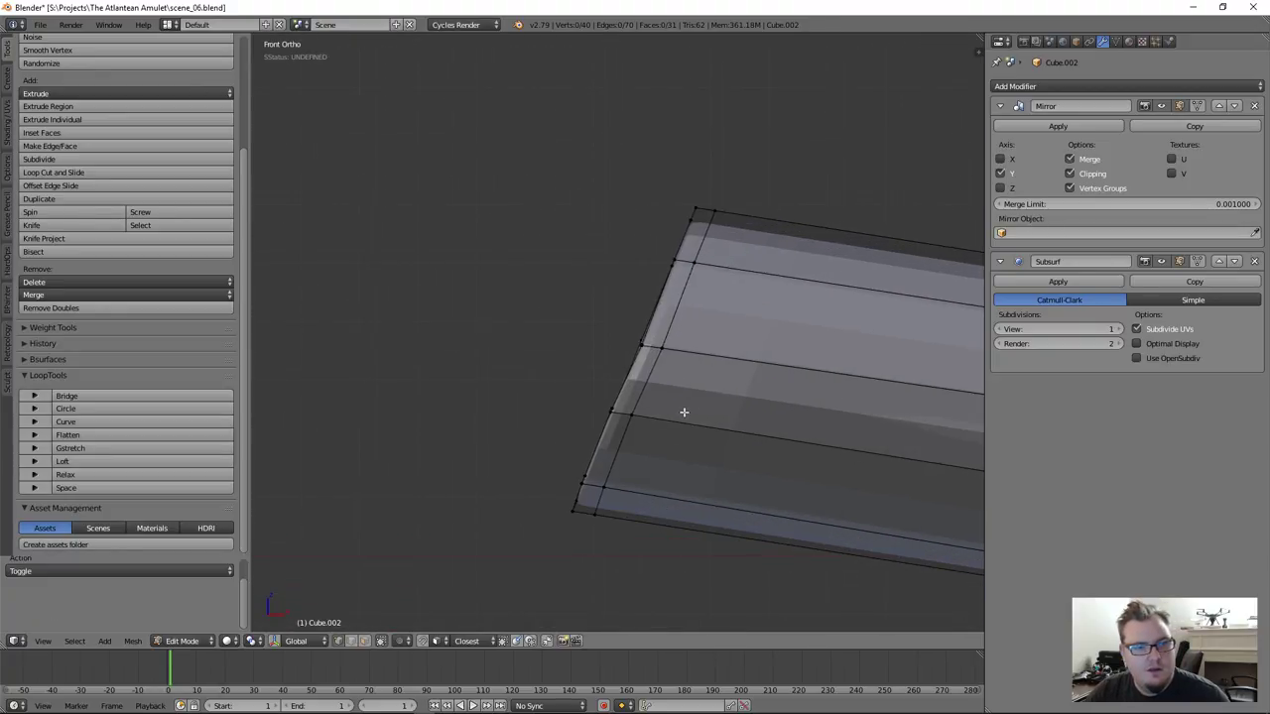
key("a")
key("a")
key("z")
key("b")
left_click_drag(560, 455, 630, 494)
key("a")
key("b")
left_click_drag(581, 394, 682, 439)
key("g")
key("y")
key("x")
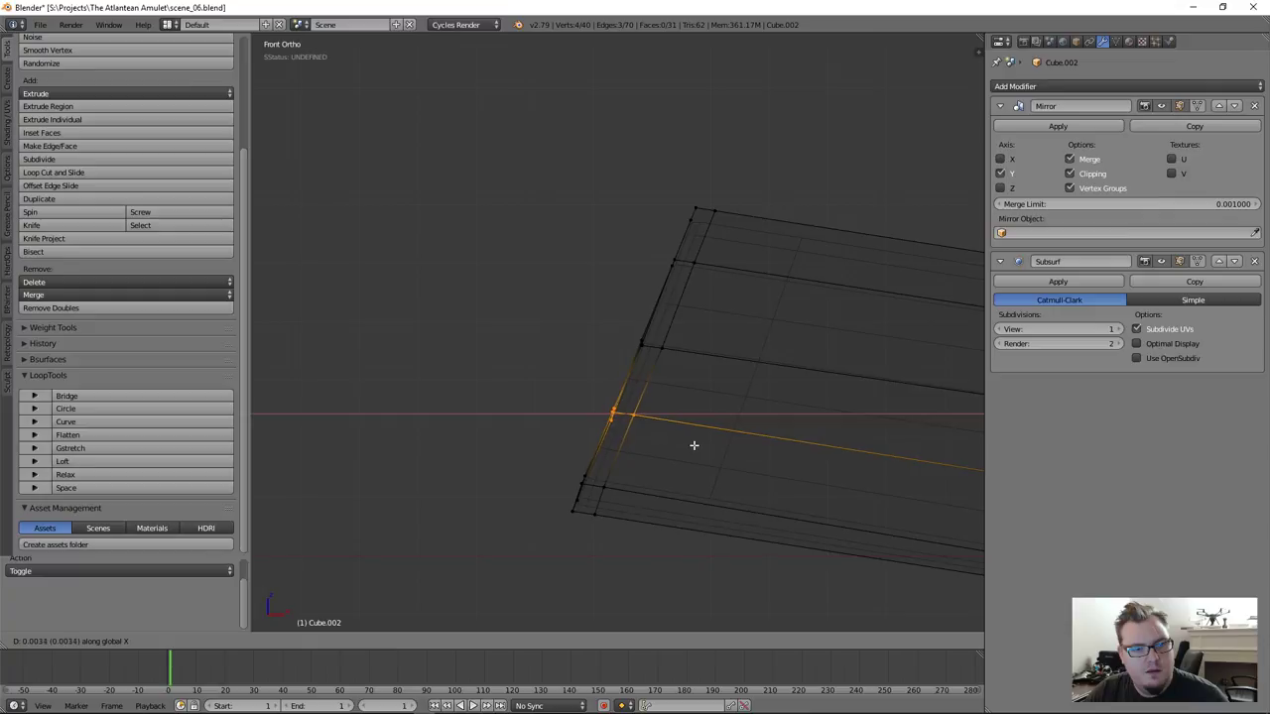
key("Escape")
Move the upper three rows of vertices at the outer end by about -0.008 along X, and restore solid shading
key("a")
key("b")
left_click_drag(599, 193, 755, 371)
key("g")
key("x")
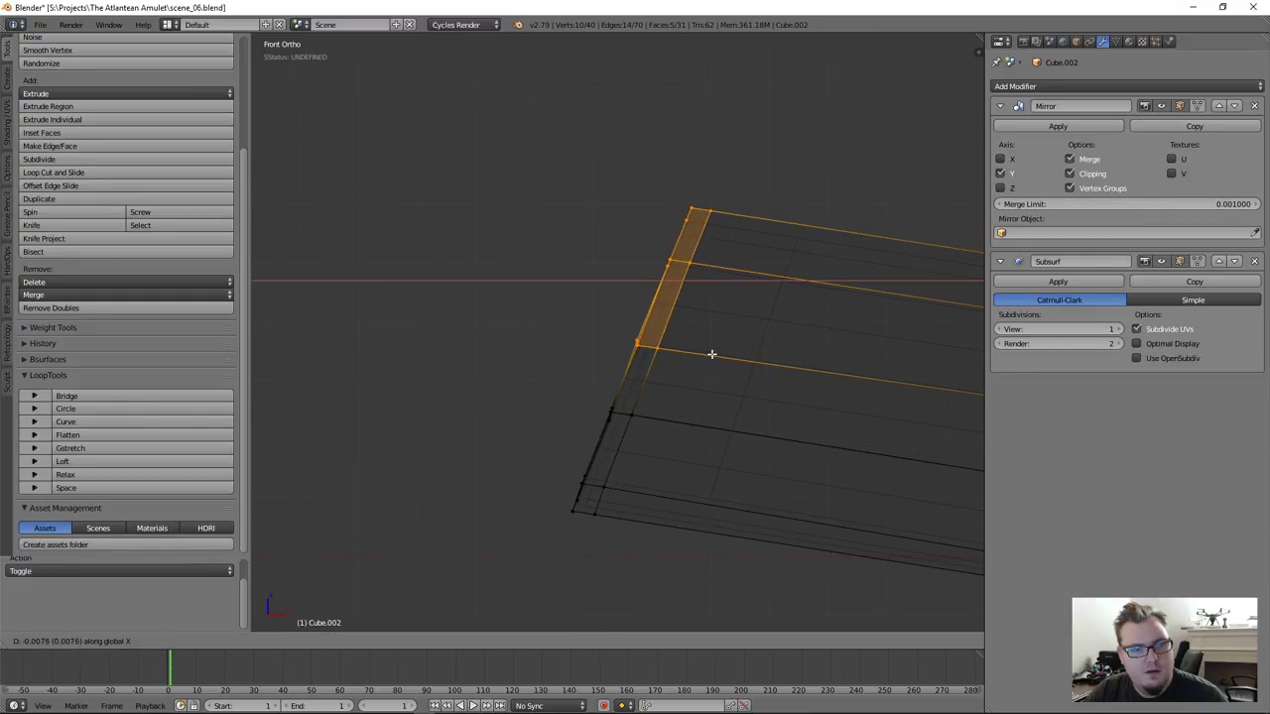
left_click(712, 354)
scroll(711, 354, "down", 1)
key("a")
scroll(711, 354, "down", 4)
key("z")
Check the reshaped bar beside the sphere in Object Mode at an angle
scroll(685, 402, "down", 5)
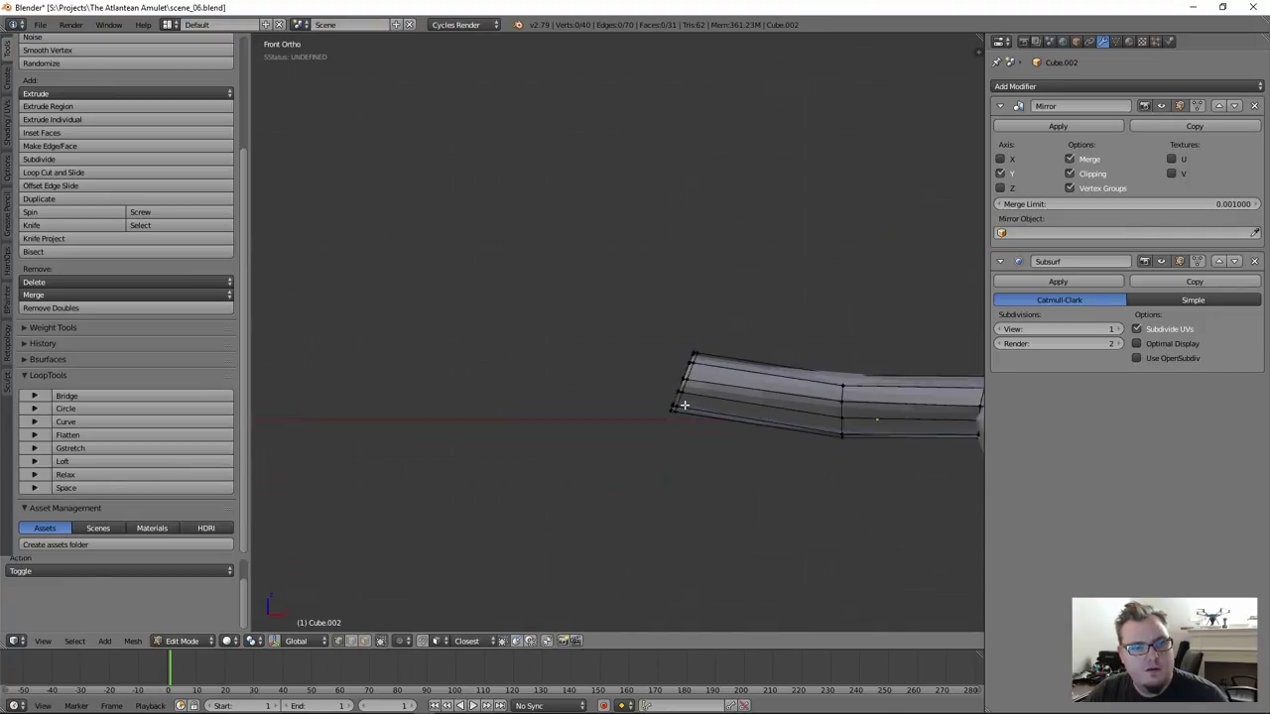
key("Tab")
scroll(737, 426, "down", 2)
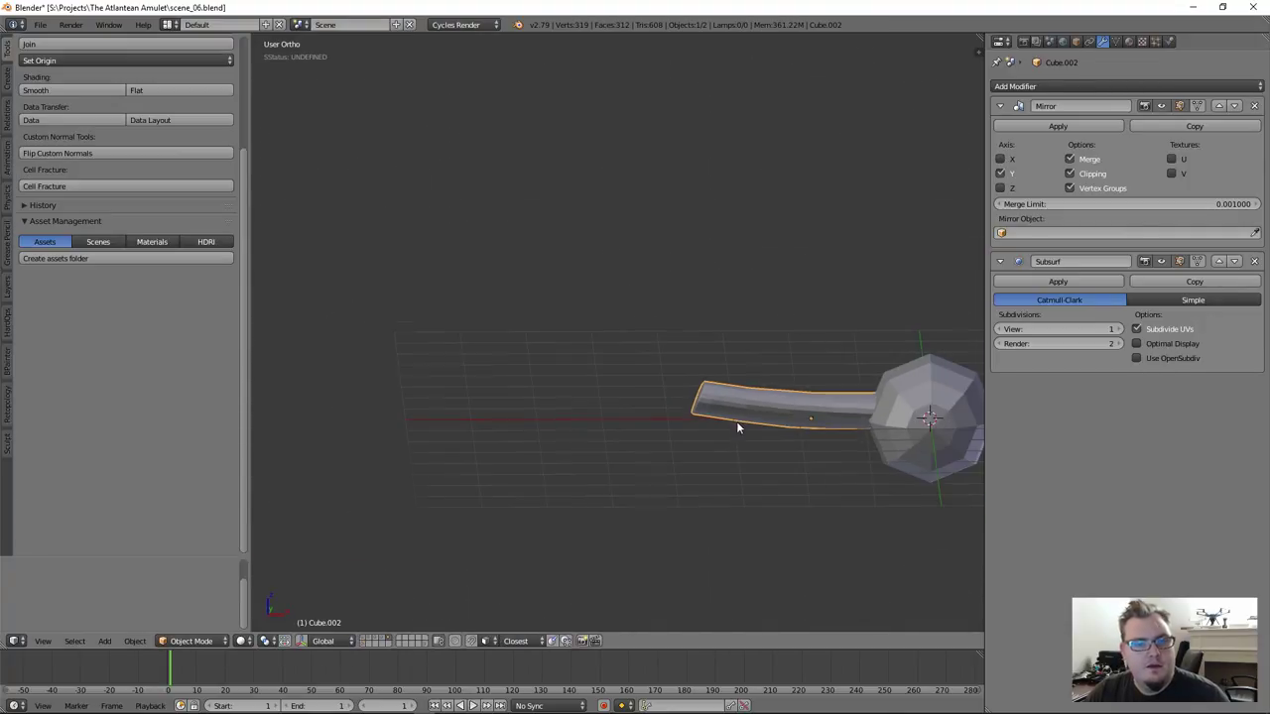
middle_click_drag(737, 426, 796, 536)
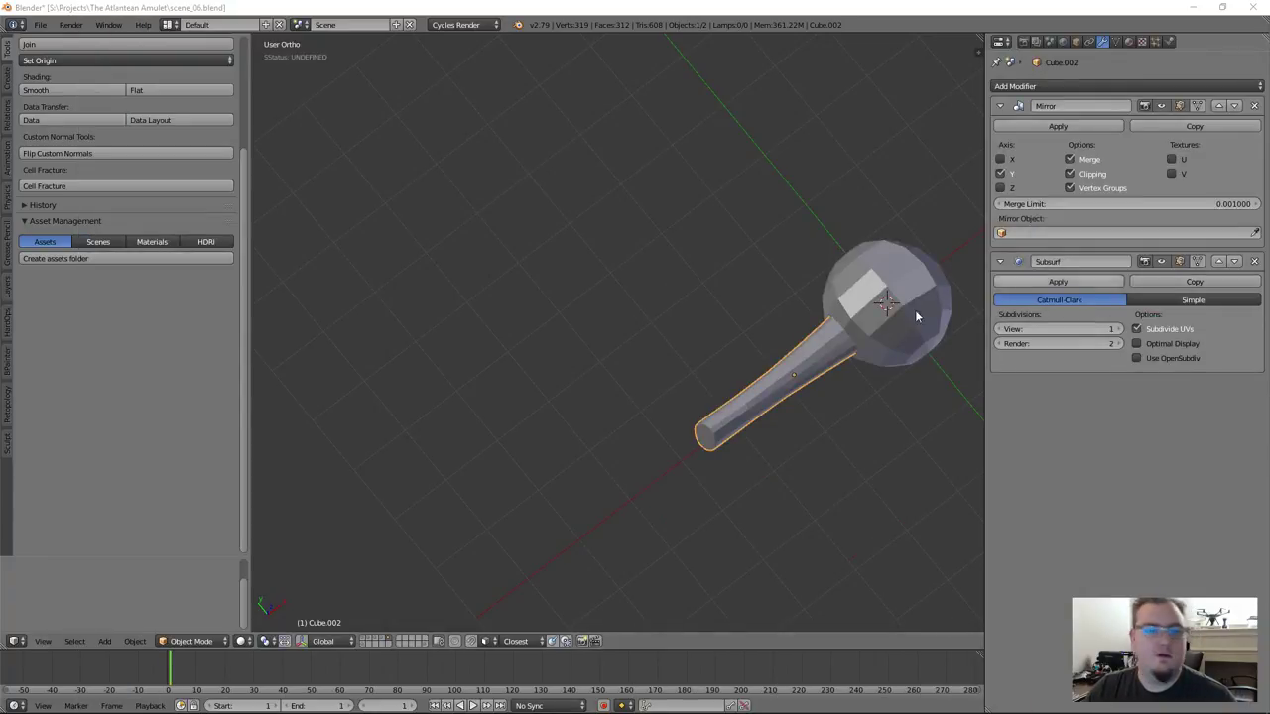
scroll(742, 460, "up", 2)
scroll(743, 460, "up", 3)
Duplicate the outer rim edge loop of the bar's end in Edit Mode, leaving the copy in place
key("Tab")
scroll(743, 426, "up", 4)
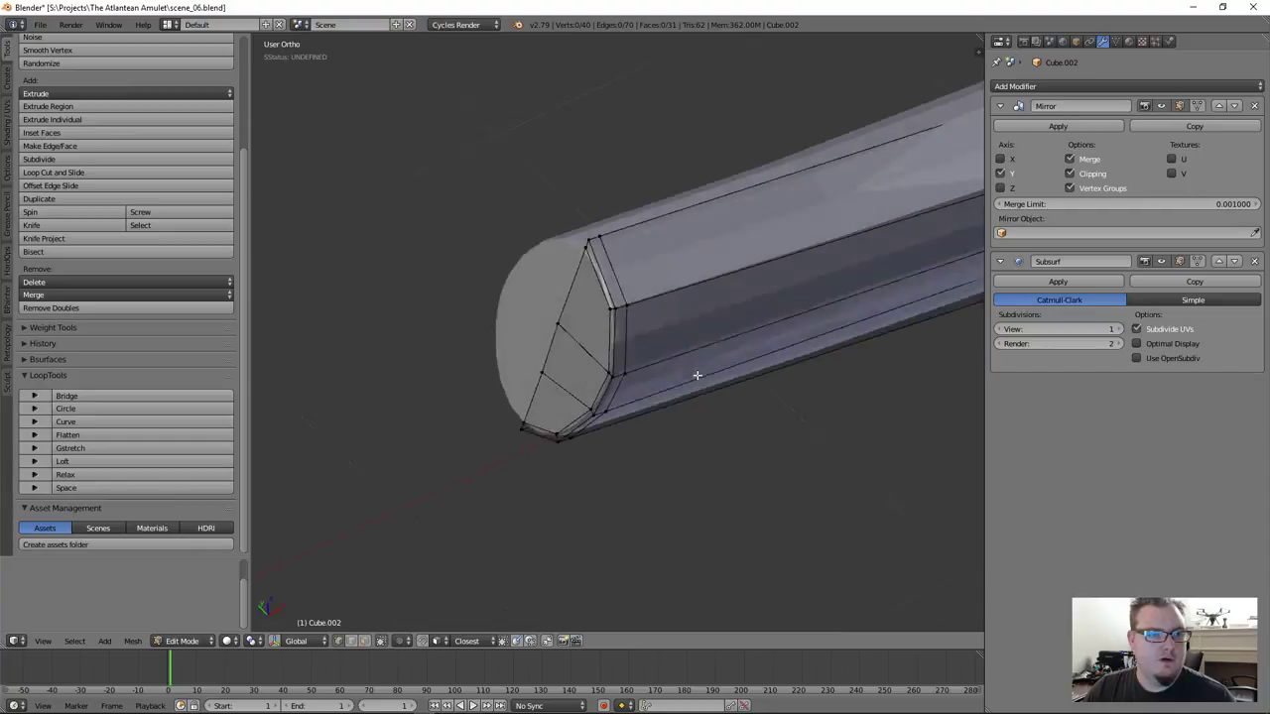
left_click(625, 334, "alt")
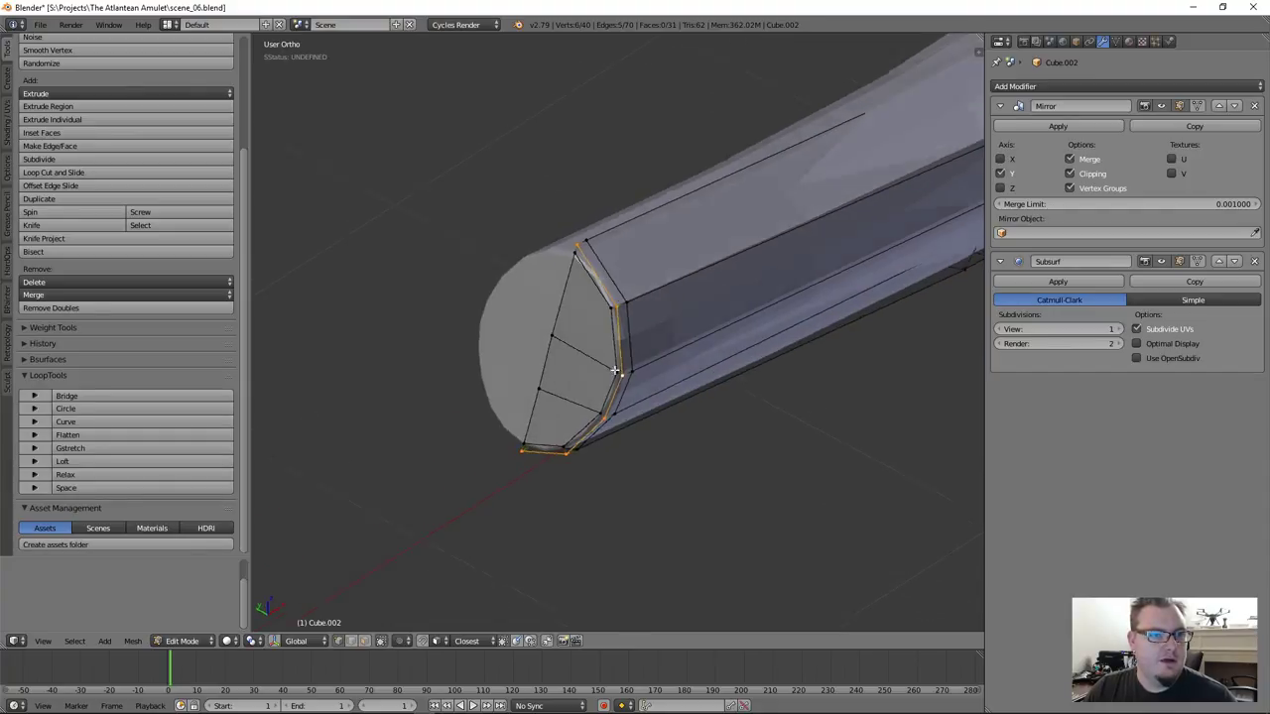
middle_click_drag(627, 333, 585, 331)
key("KP_3")
key("KP_1")
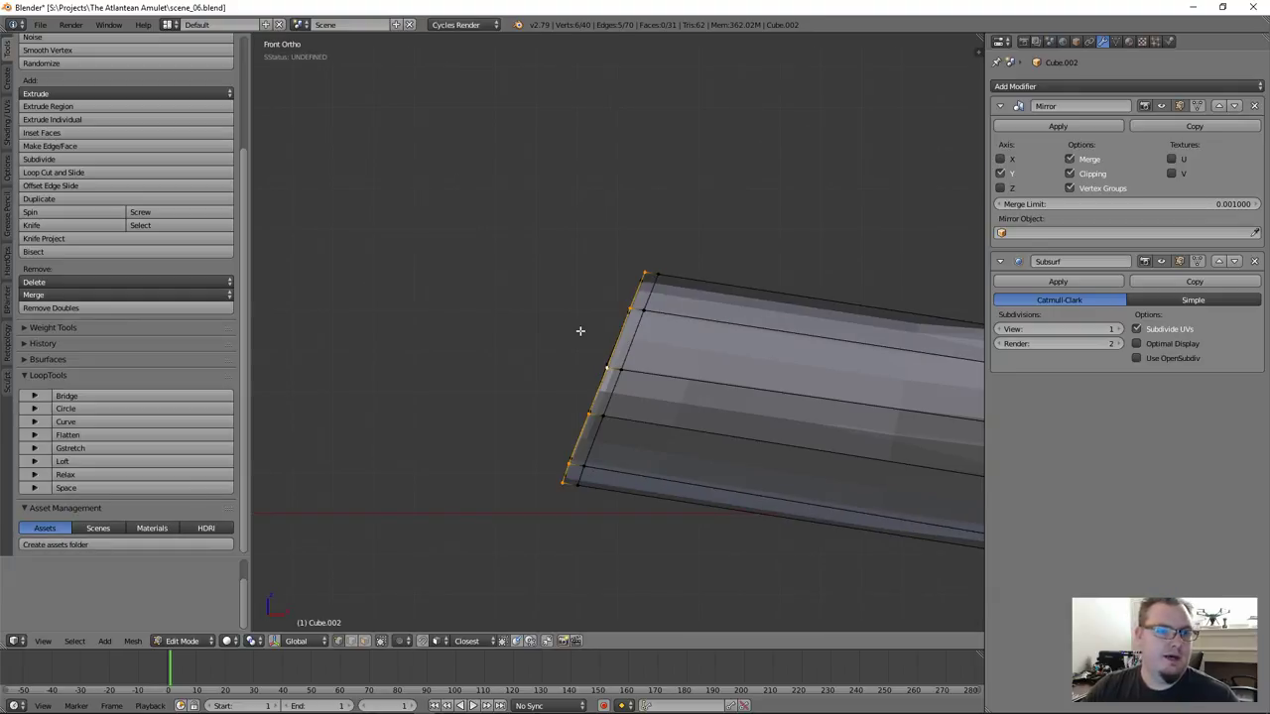
scroll(581, 331, "up", 4)
middle_click_drag(730, 462, 721, 363, "shift")
key("shift+d")
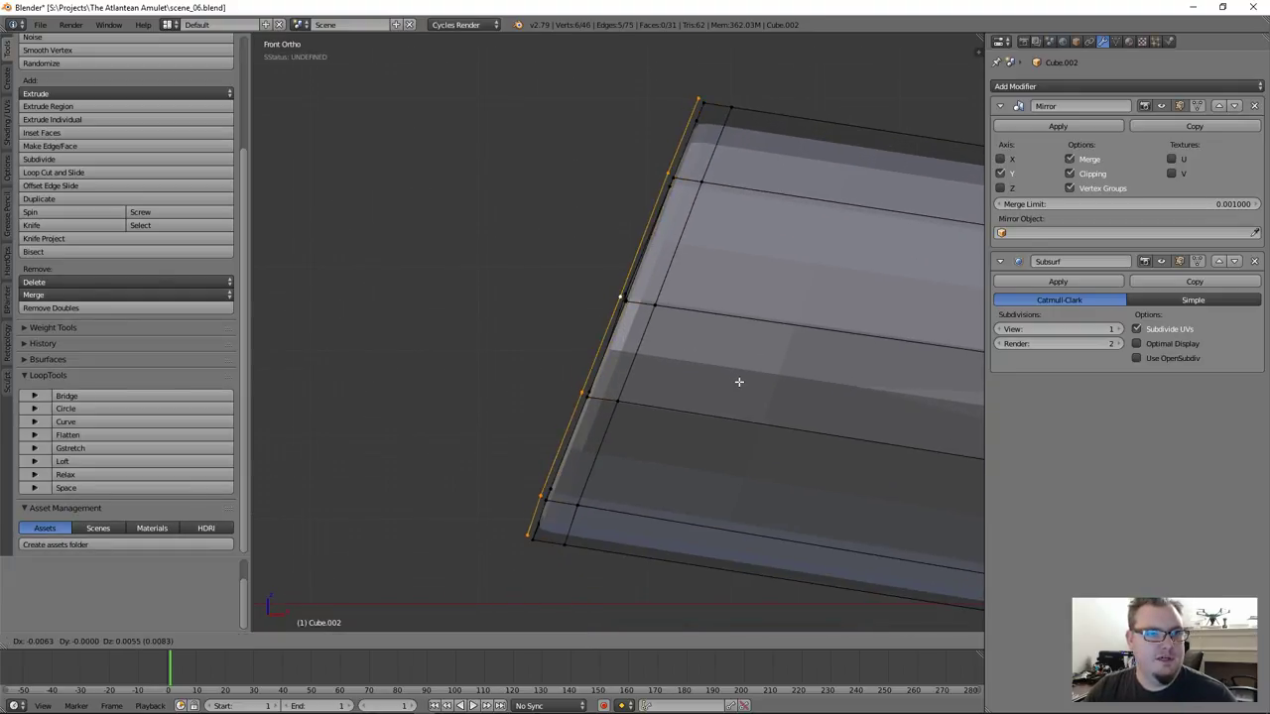
left_click(739, 384)
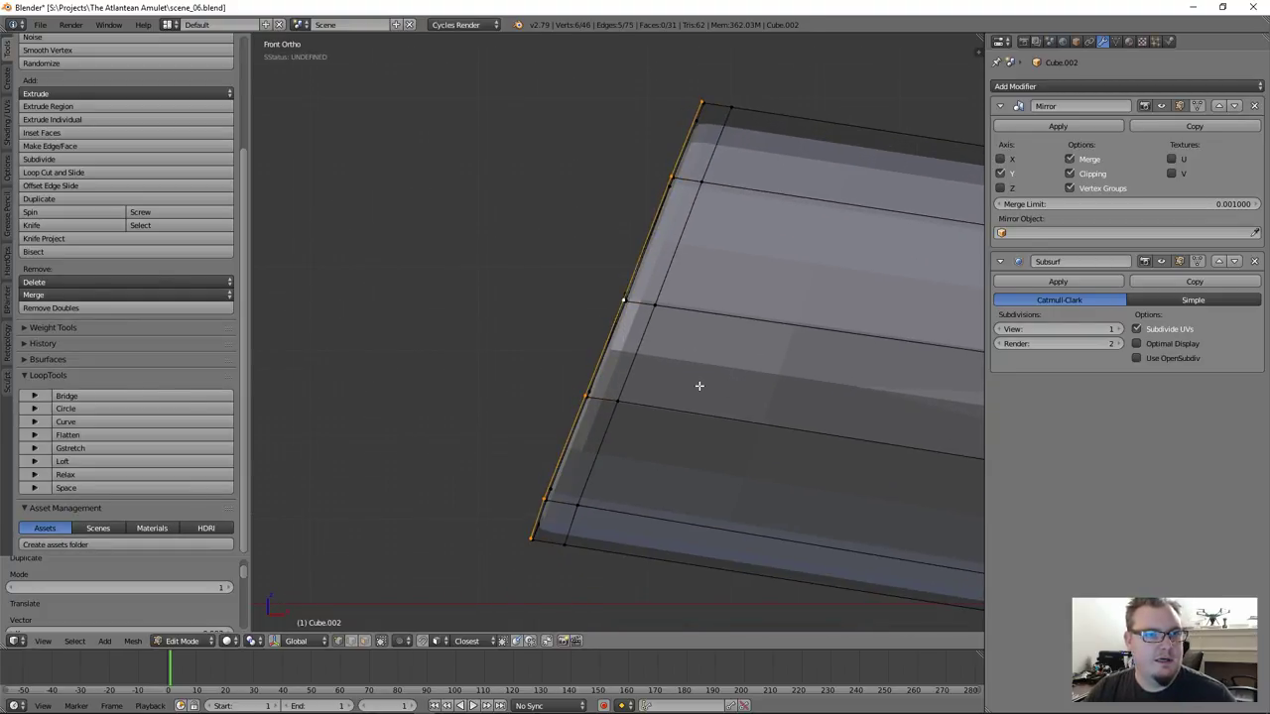
Extrude the duplicated rim loop outward from the bar's end by about -0.264 along X and 0.054 along Z
scroll(654, 328, "up", 3)
scroll(641, 298, "down", 5)
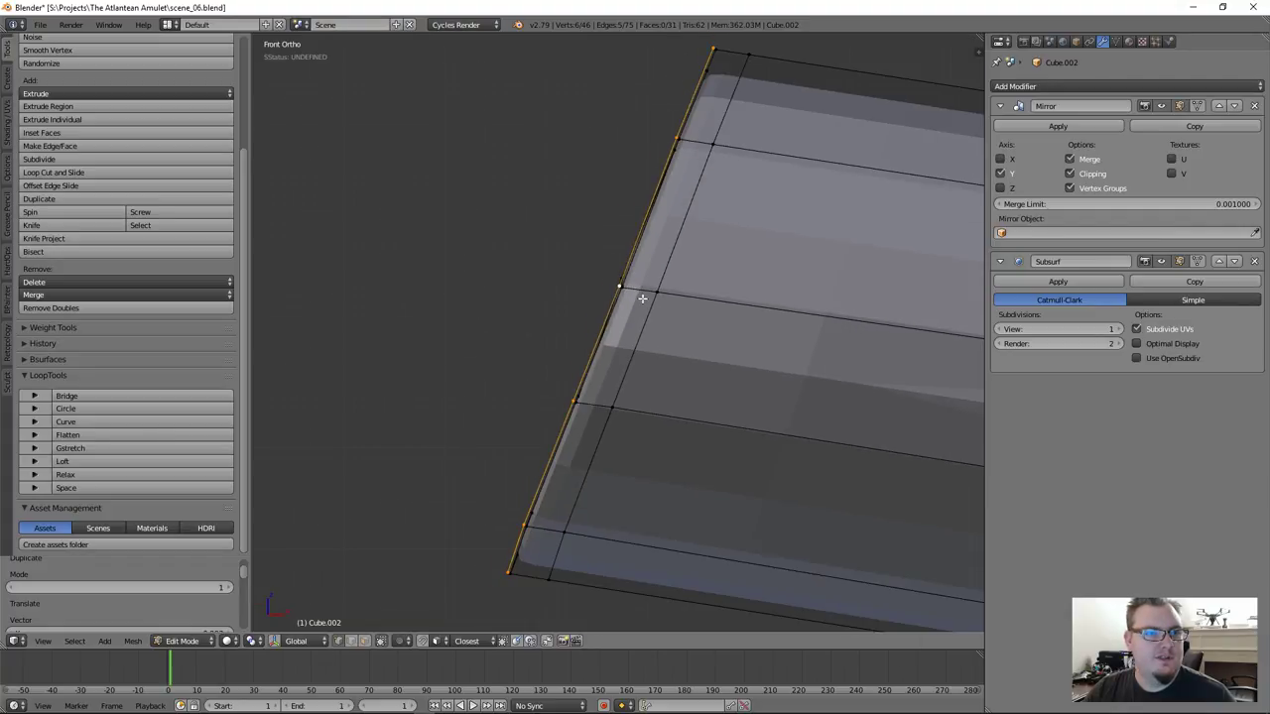
key("e")
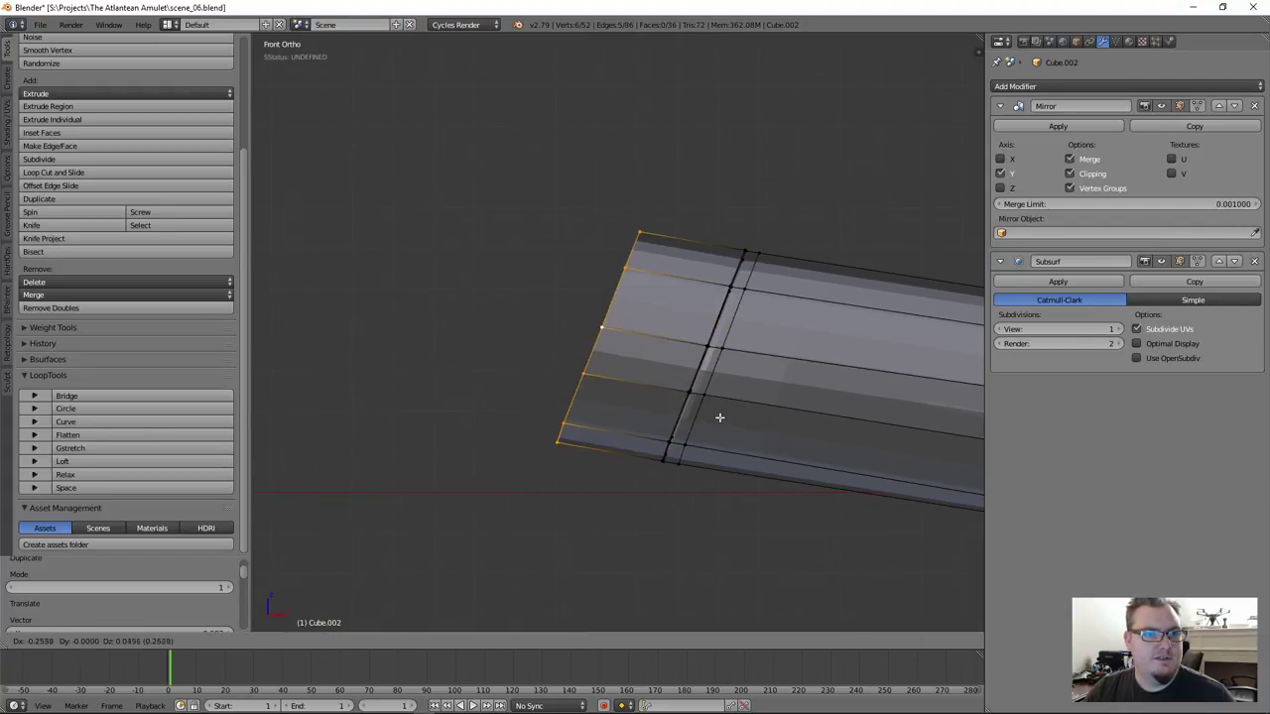
left_click(718, 414)
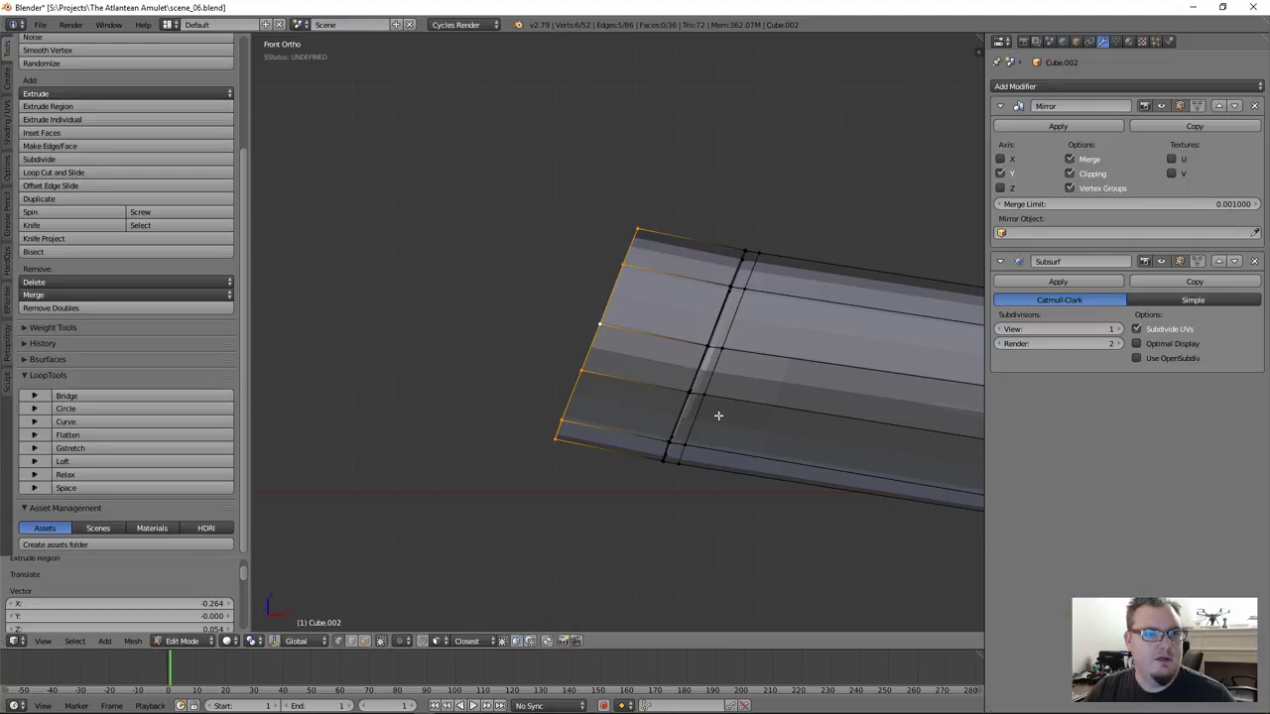
scroll(694, 416, "down", 5)
scroll(682, 429, "up", 5)
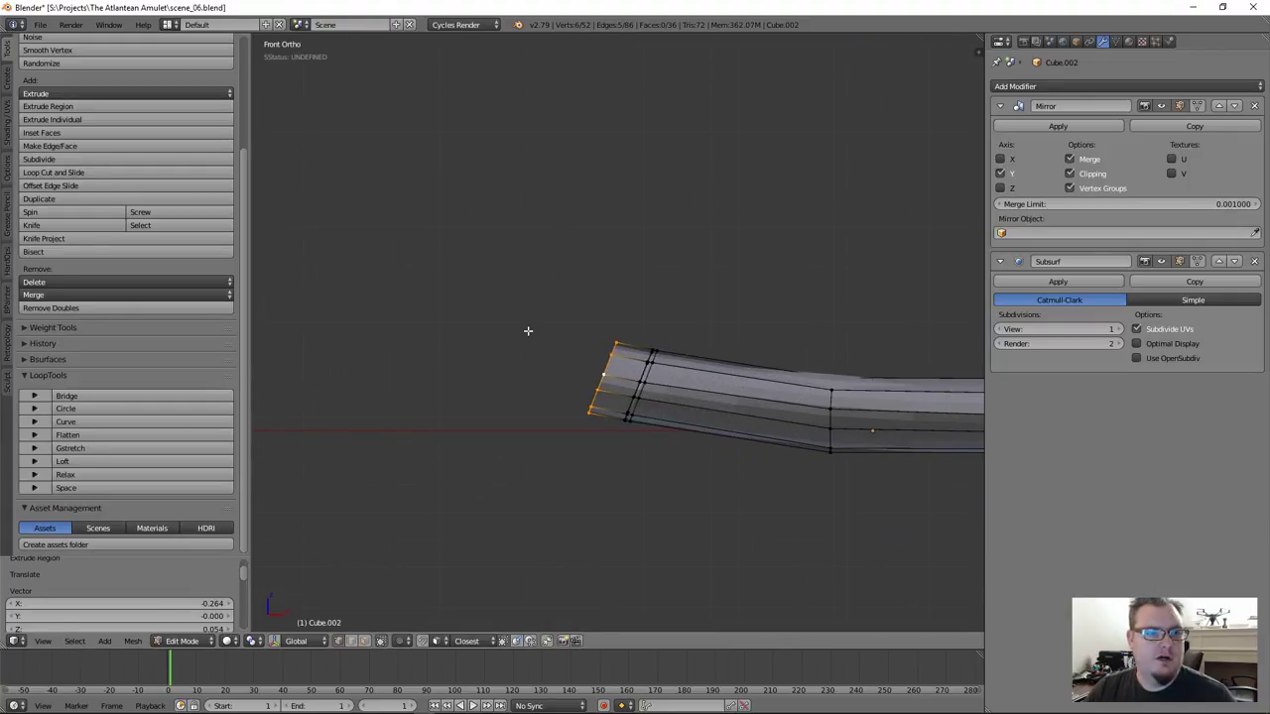
middle_click_drag(661, 379, 750, 402, "shift")
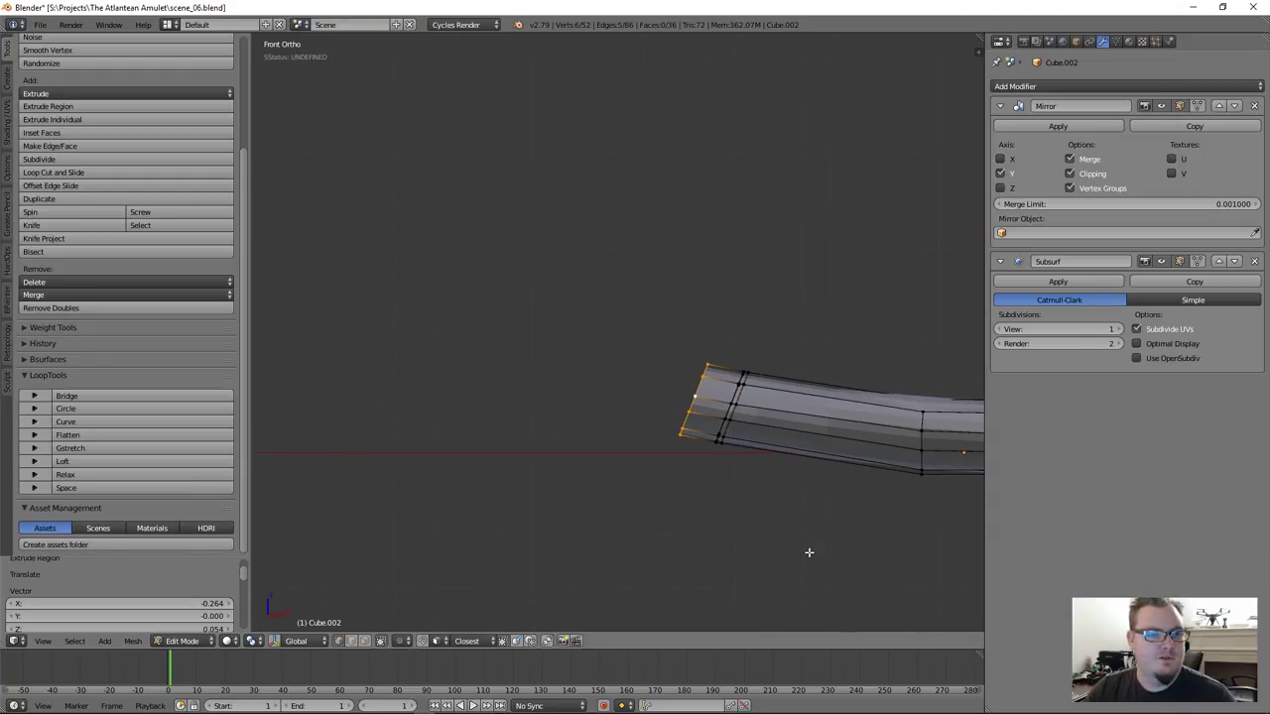
Snap the 3D cursor midway between the top and bottom centre vertices of the open rim
scroll(776, 533, "down", 2)
mouse_move(689, 481)
middle_mouse_down()
mouse_move(694, 414)
mouse_move(796, 447)
mouse_move(692, 460)
middle_mouse_up()
scroll(685, 443, "up", 4)
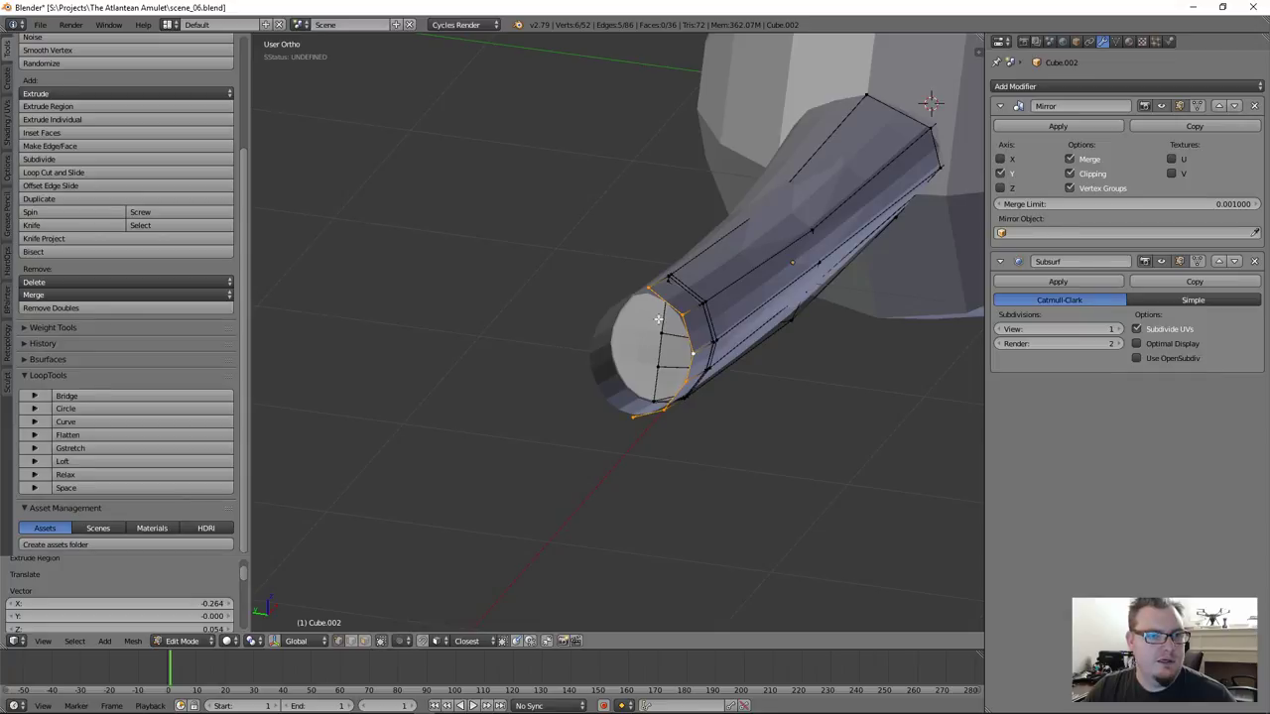
right_click(647, 288)
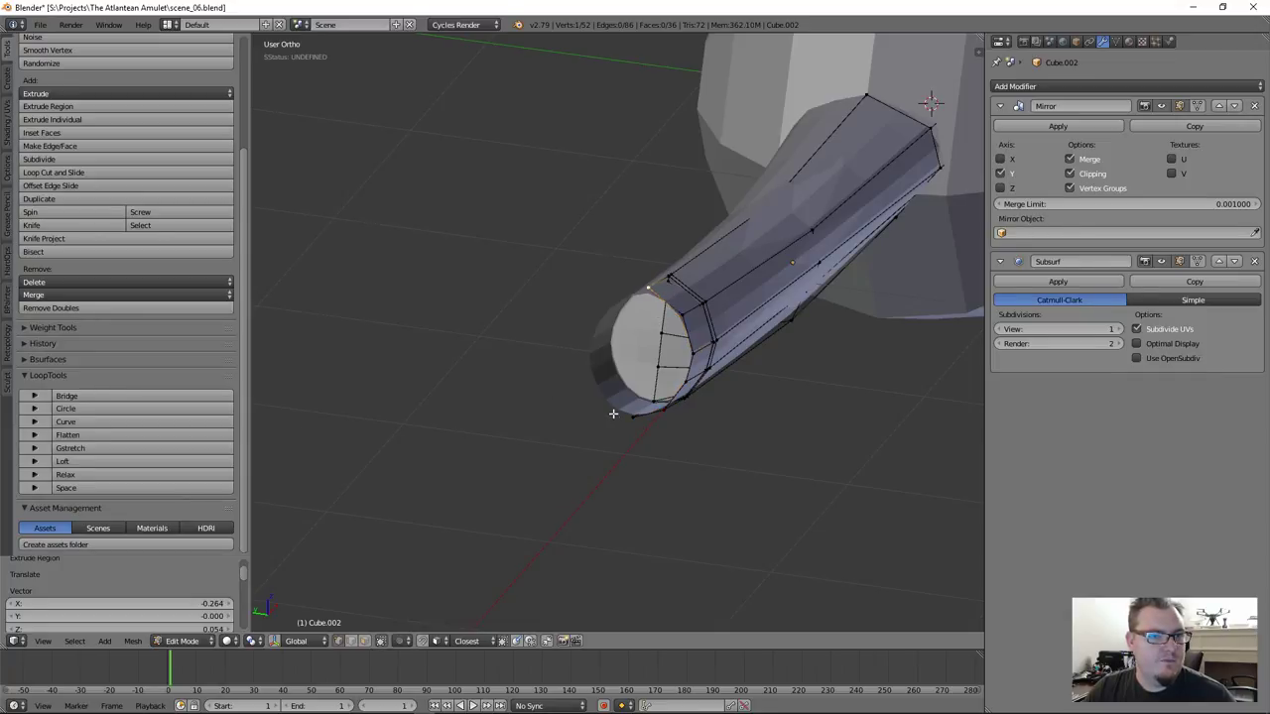
key("shift+s")
left_click(587, 441)
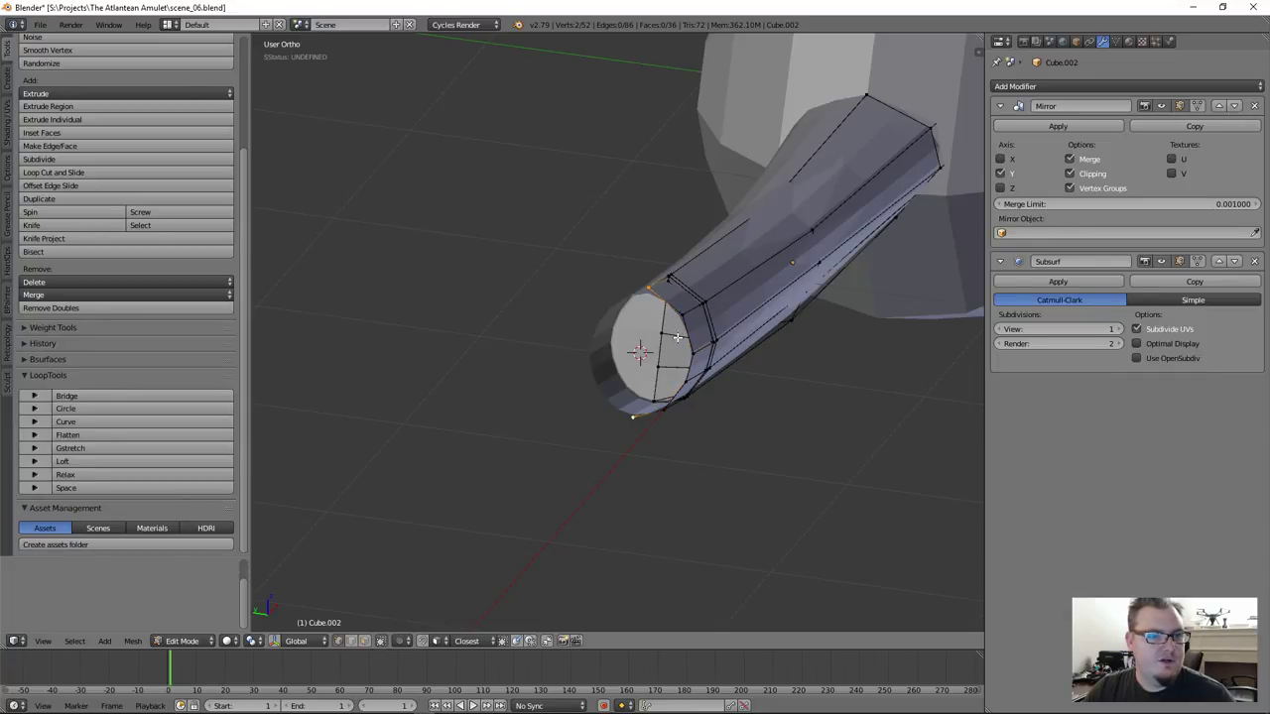
Try rounding the whole open rim loop with LoopTools Circle, and undo it
middle_click_drag(676, 312, 731, 437)
scroll(591, 330, "up", 3)
middle_click_drag(591, 329, 563, 347)
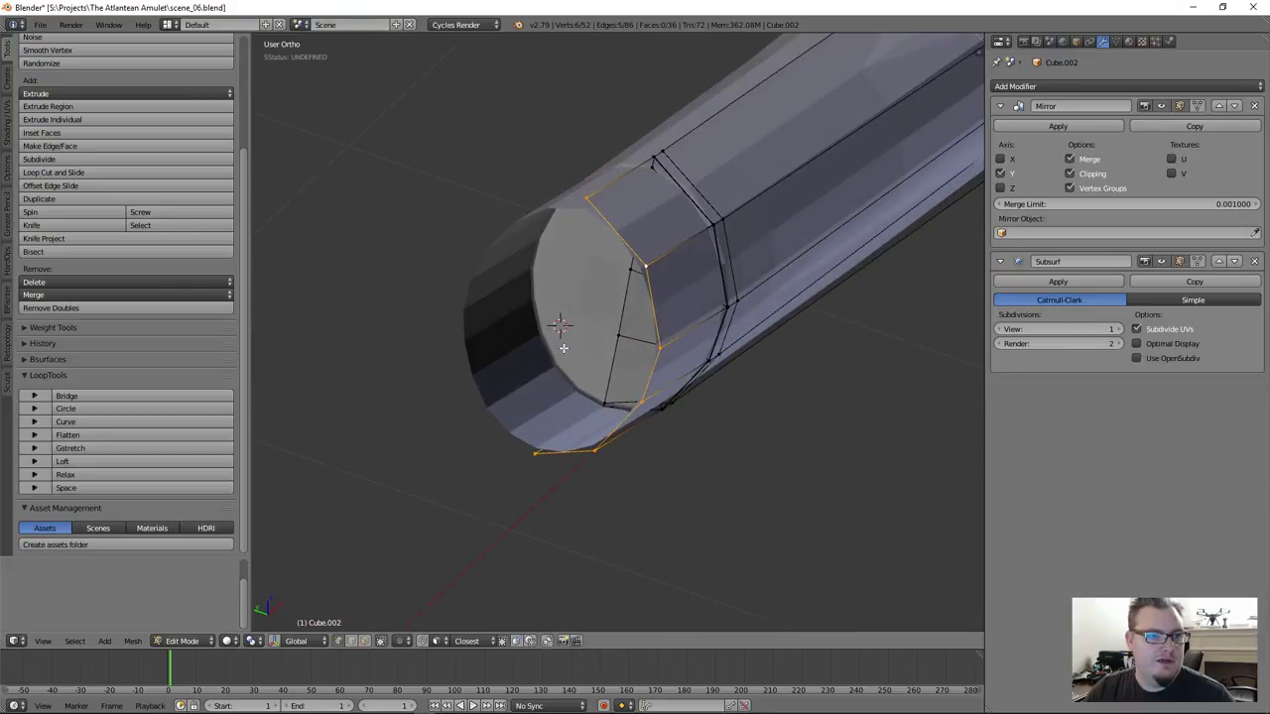
left_click(91, 409)
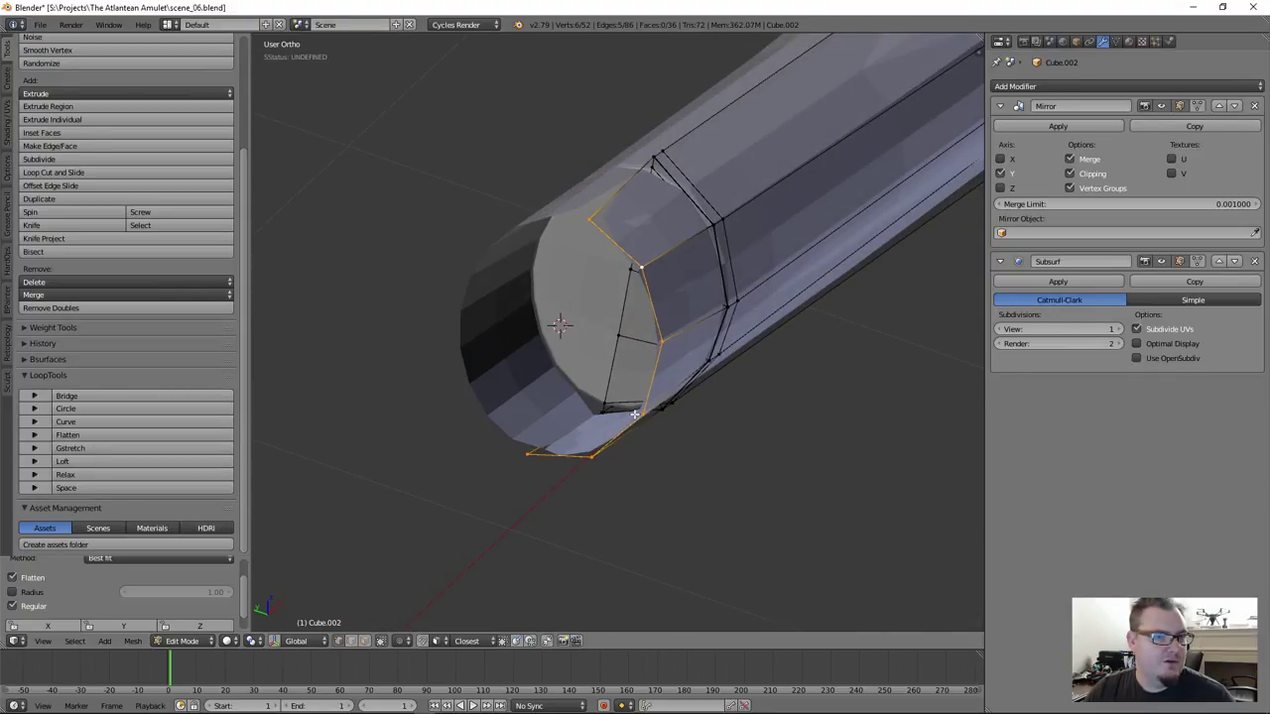
middle_click_drag(635, 414, 709, 288)
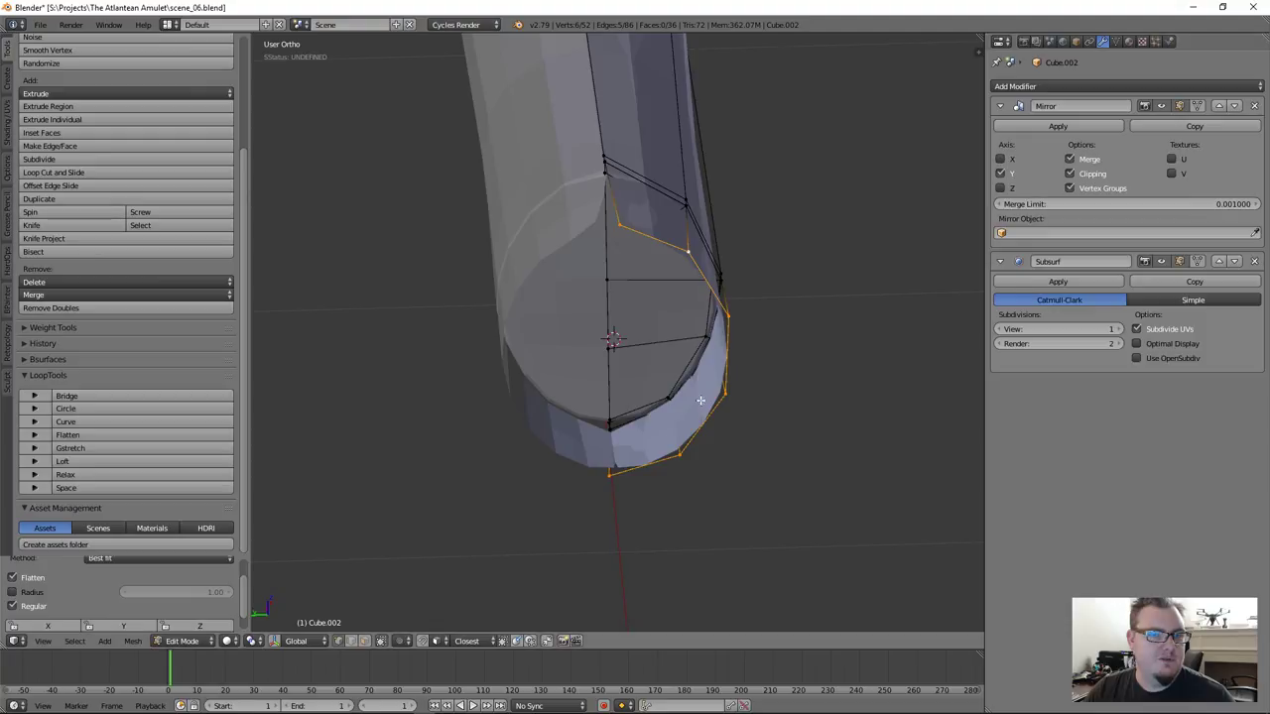
middle_click_drag(637, 350, 629, 403)
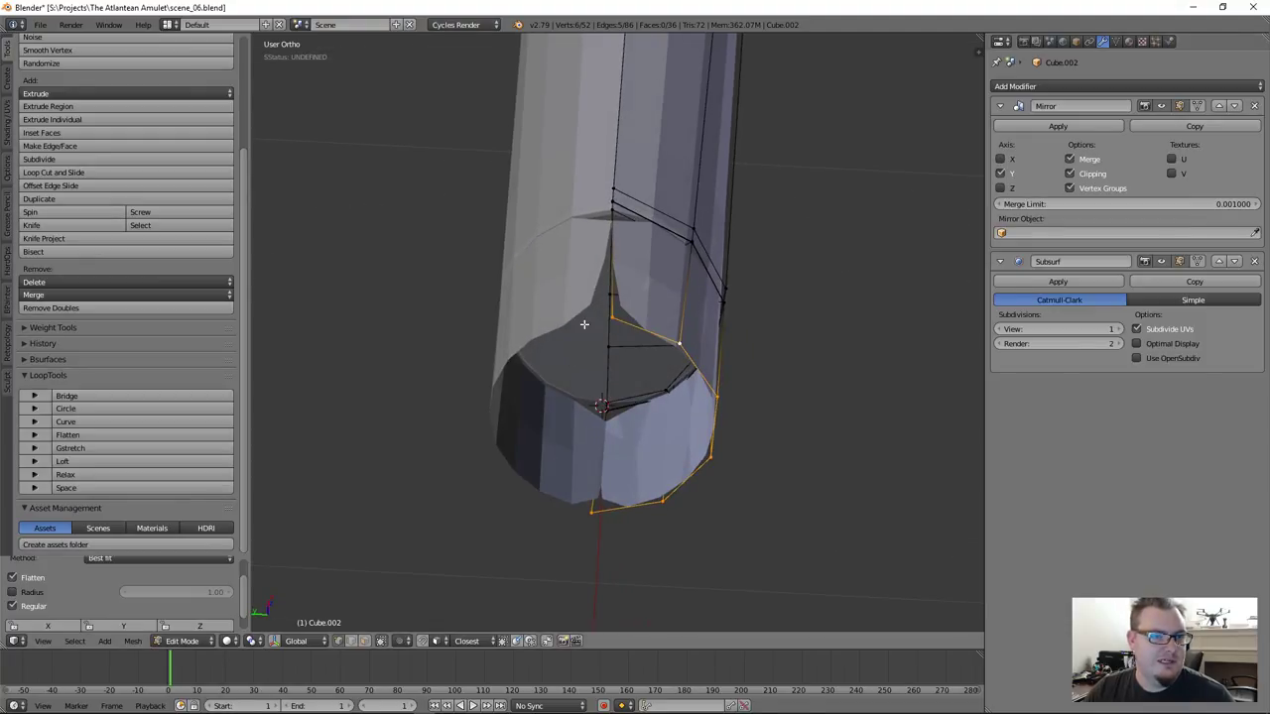
key("ctrl+z")
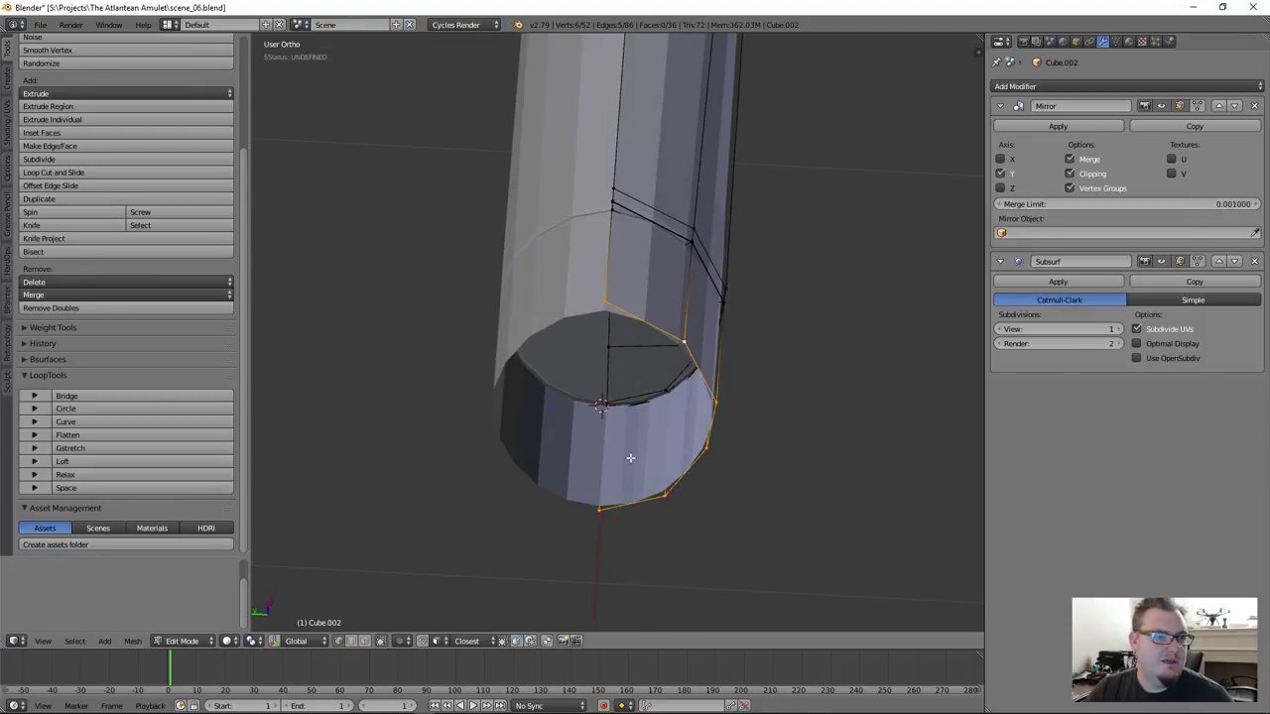
Distribute the open rim loop's vertices evenly with LoopTools Space
middle_click_drag(630, 457, 631, 445)
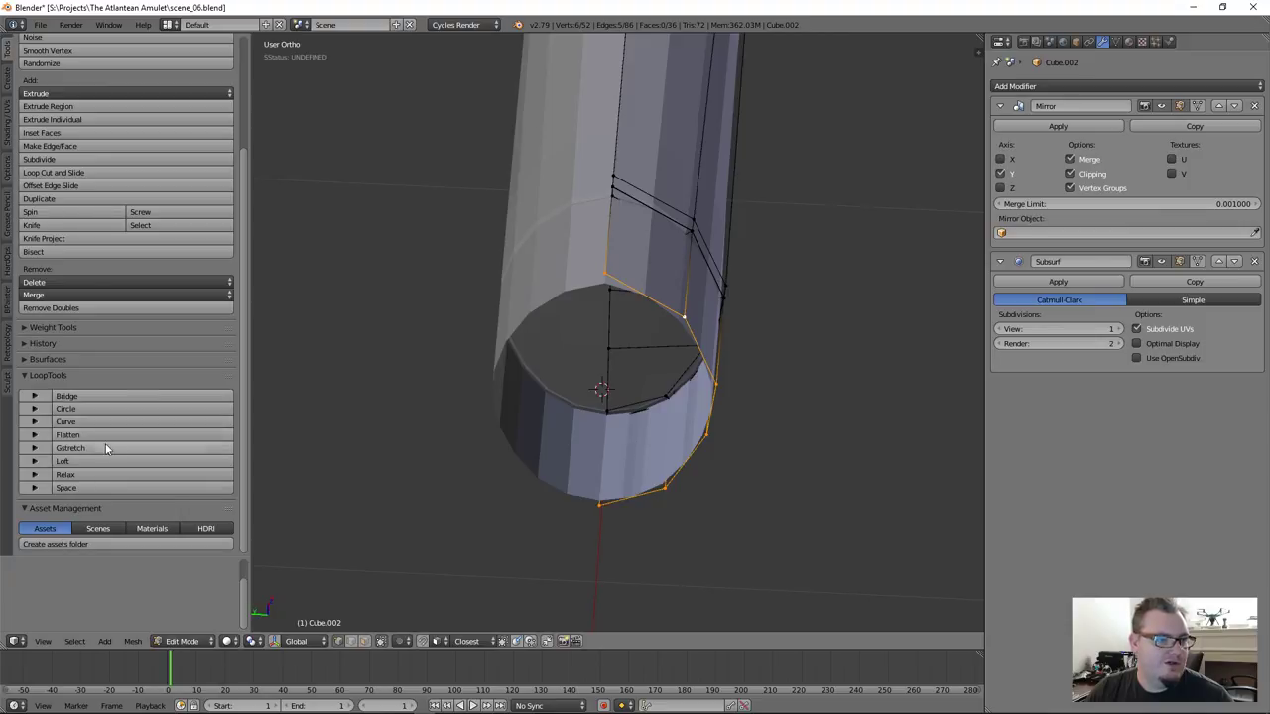
left_click(66, 487)
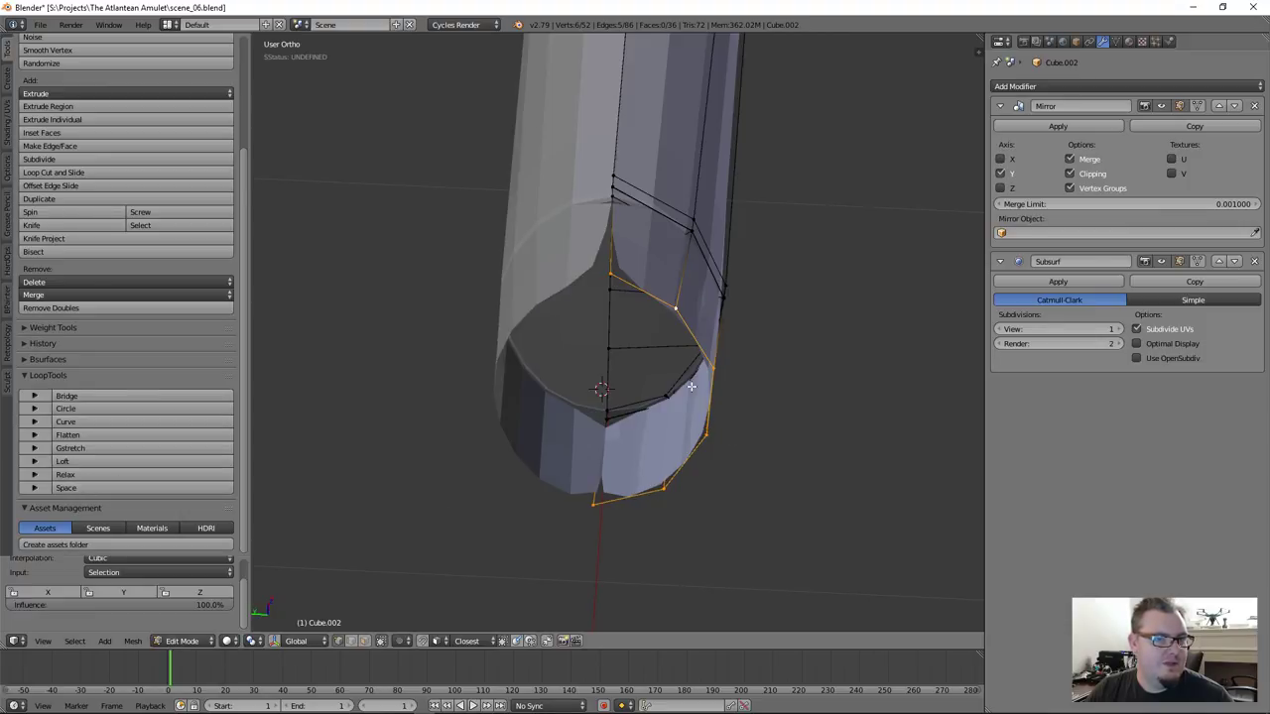
middle_click_drag(691, 386, 613, 382)
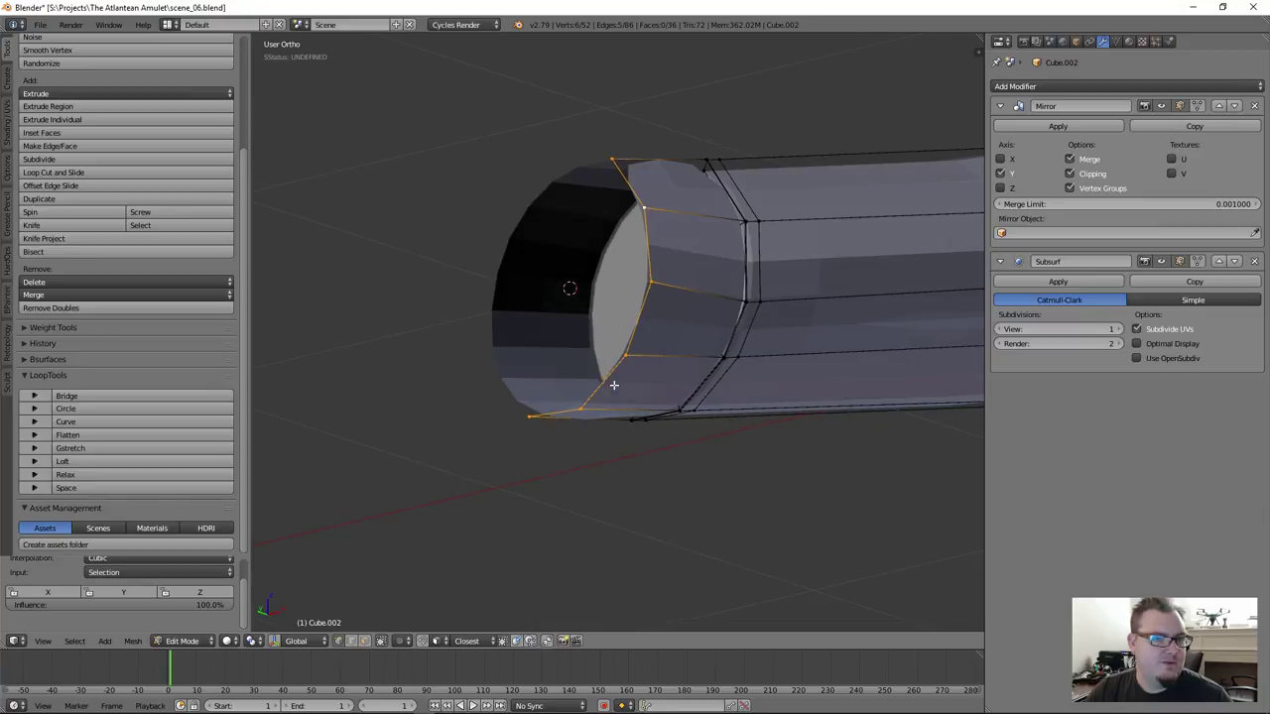
Move the rim's top and bottom centre vertices along Y until they clip onto the mirror plane
middle_click_drag(629, 192, 674, 250)
right_click(675, 249)
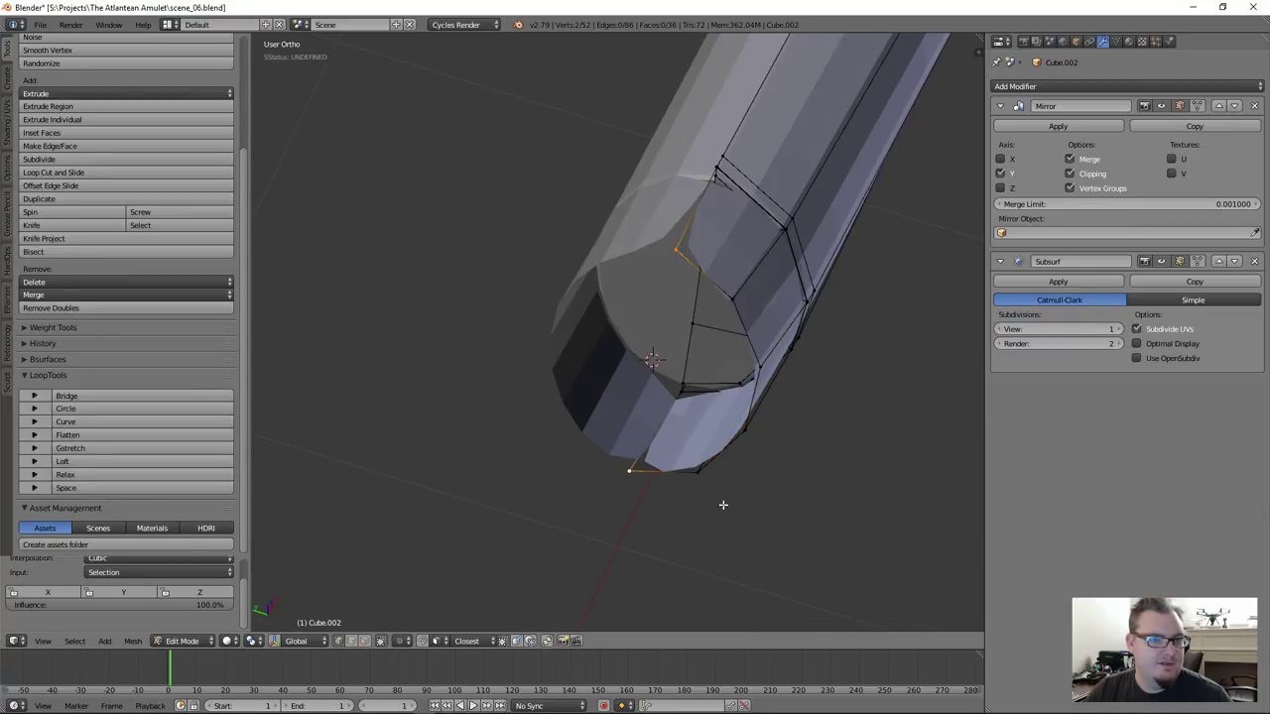
key("g")
key("y")
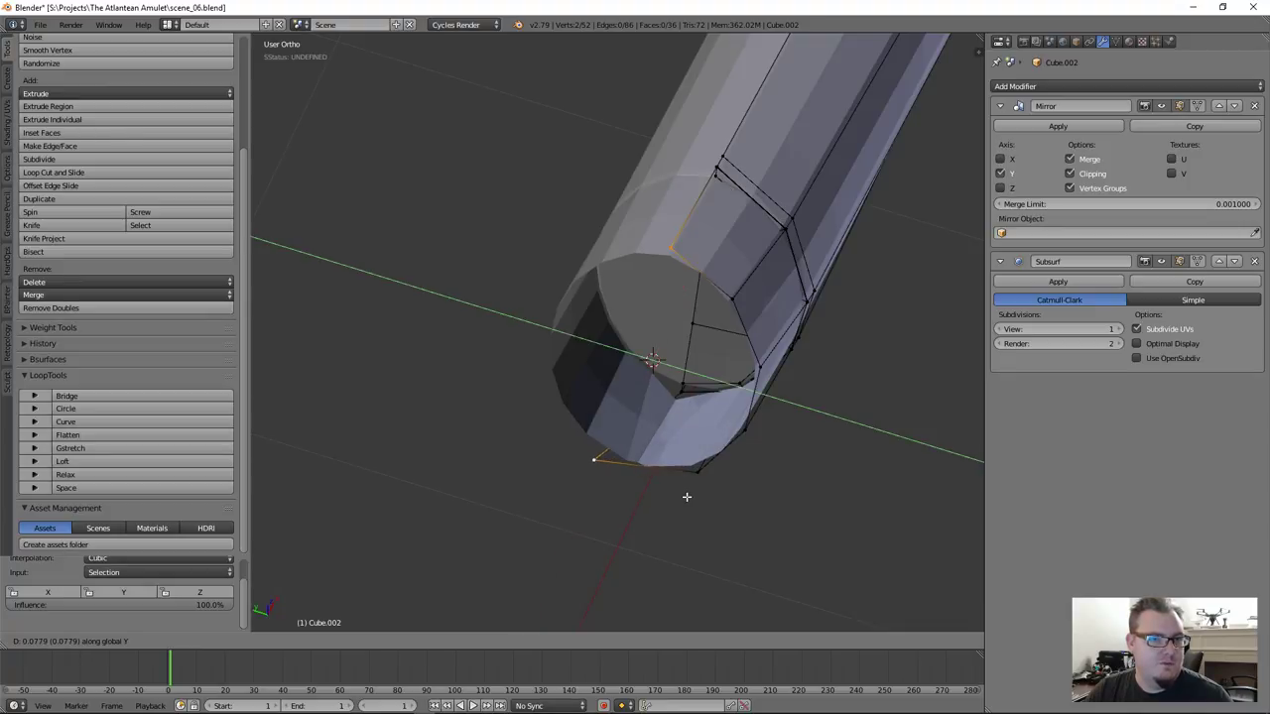
left_click(711, 495)
key("g")
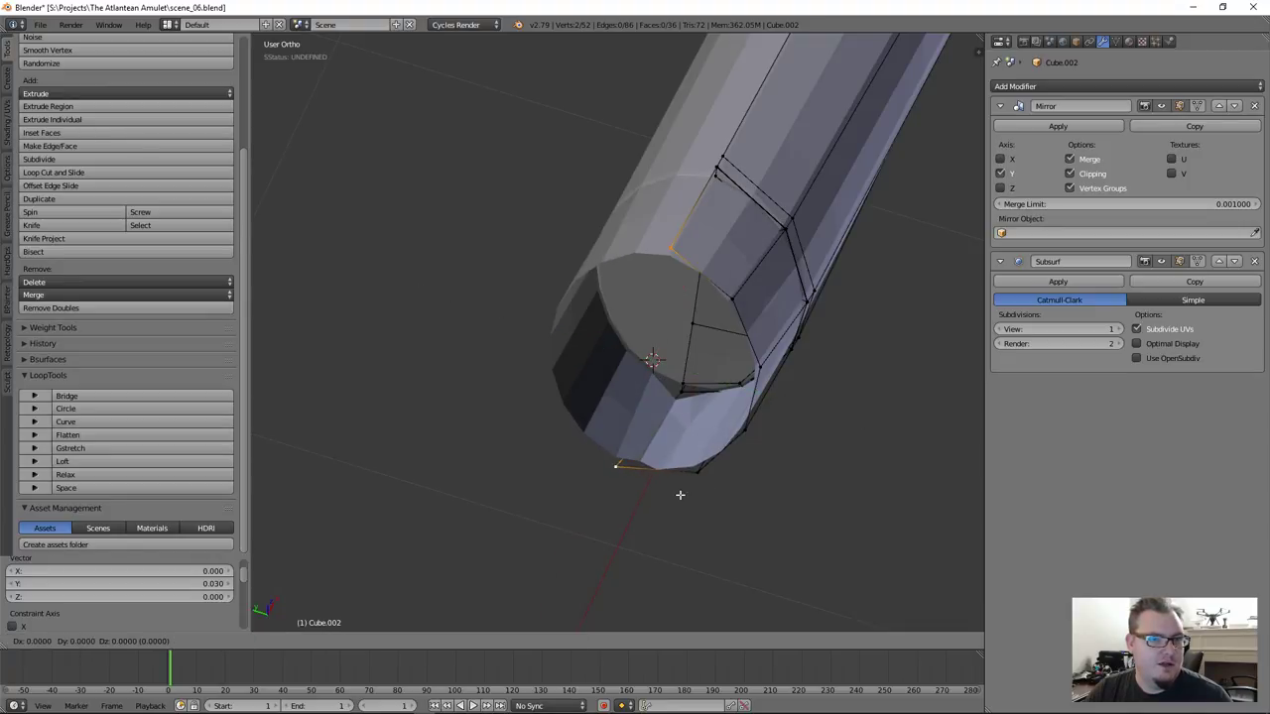
key("y")
left_click(726, 494)
middle_click_drag(571, 384, 836, 340)
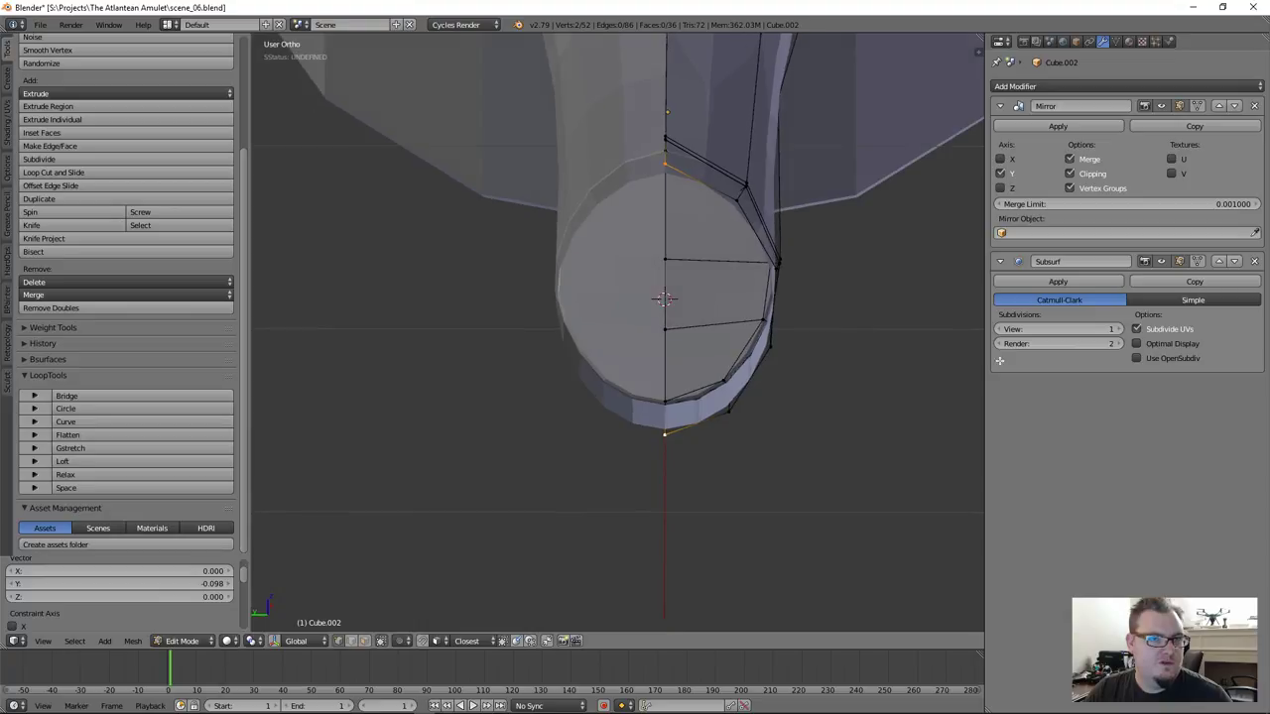
Select the open rim loop and scale it along Z to about 0.906
middle_click_drag(708, 377, 641, 381)
key("a")
right_click(683, 189, "alt")
scroll(737, 380, "down", 5)
middle_click_drag(737, 380, 768, 376)
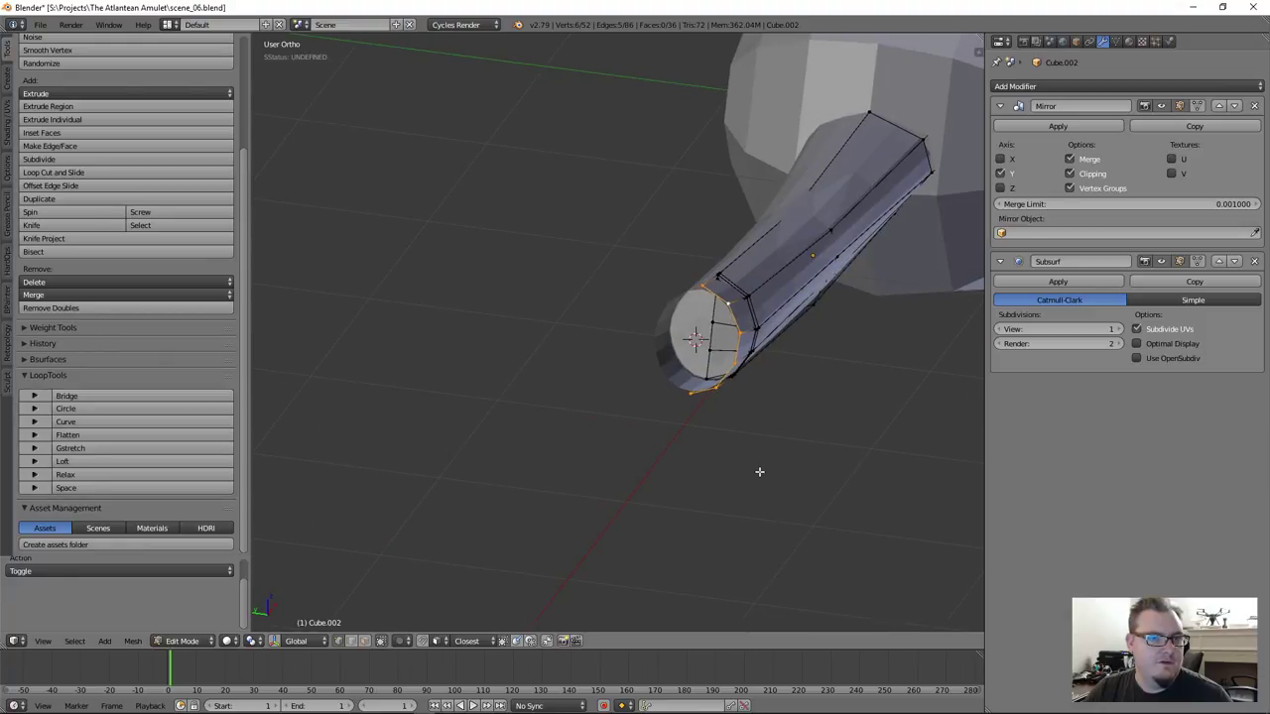
key("s")
key("z")
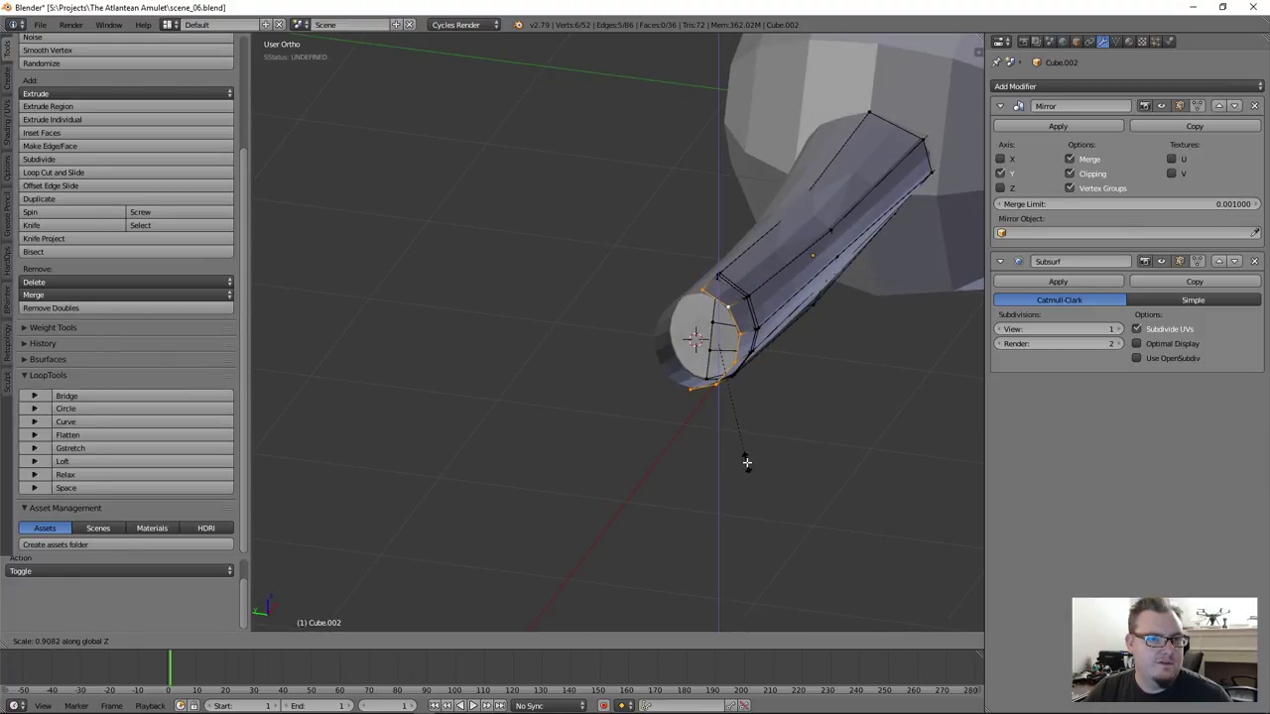
left_click(746, 462)
Raise the open rim loop by about 0.003 along Z
scroll(714, 447, "up", 3)
middle_click_drag(714, 448, 632, 374)
key("g")
key("z")
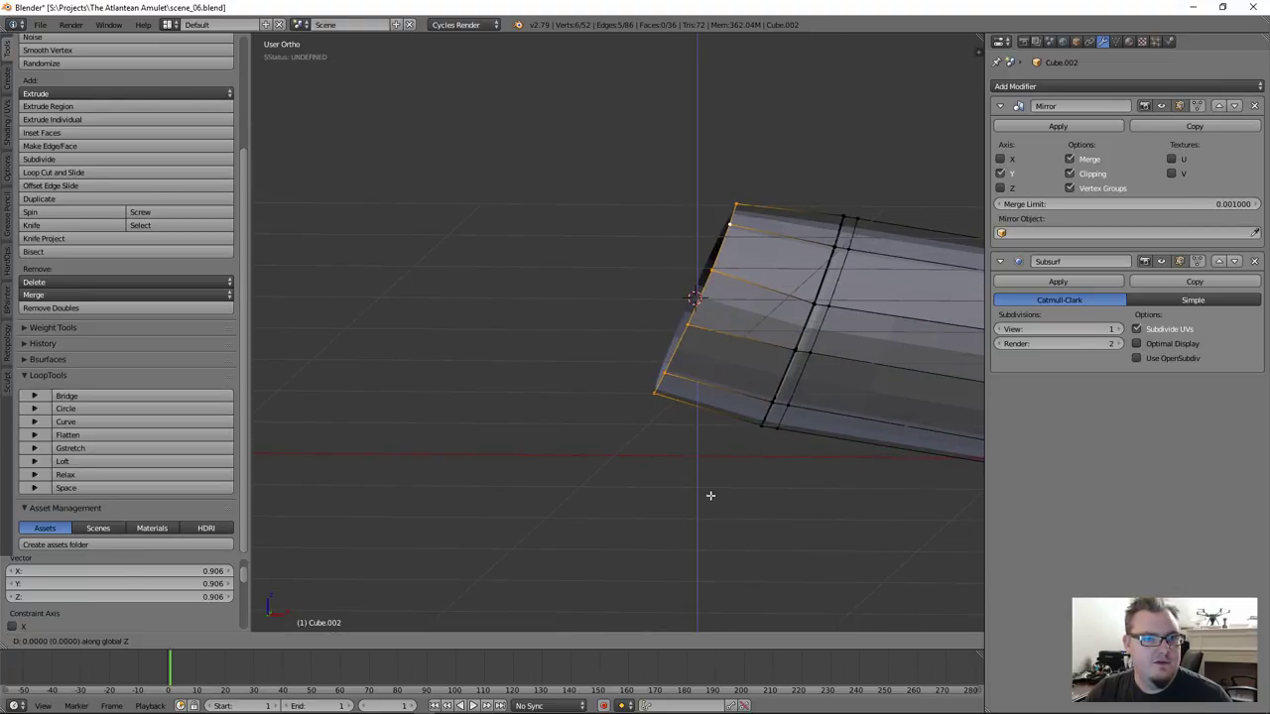
left_click(714, 524)
From the front, extrude the rim about -1.502 along X and 0.595 along Z, and scale the new end down slightly
key("KP_3")
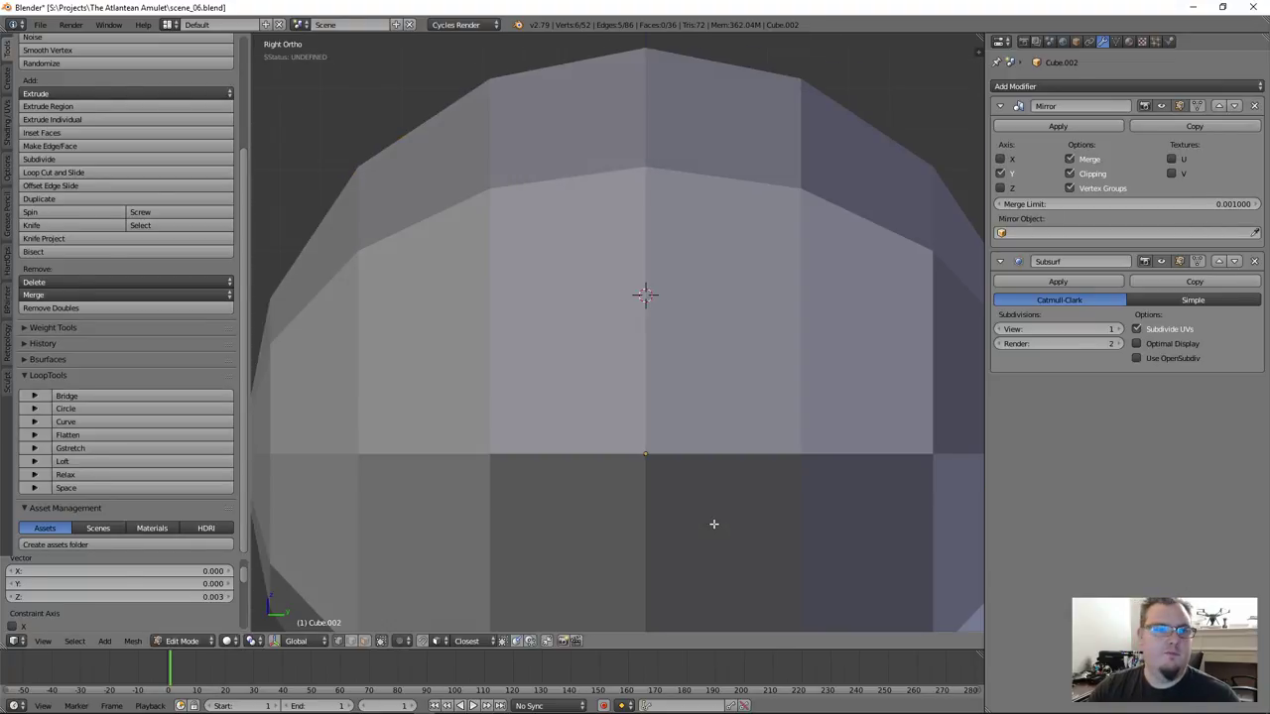
key("KP_1")
scroll(700, 503, "down", 5)
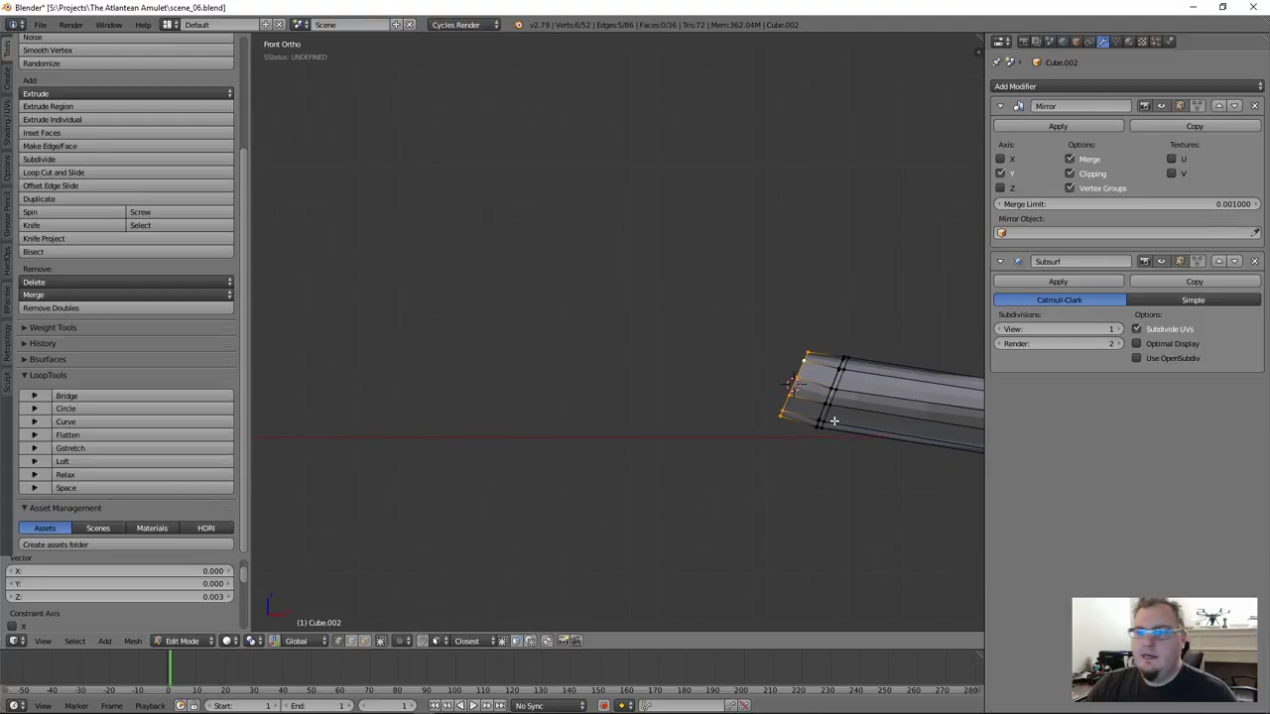
scroll(799, 471, "down", 3)
middle_click_drag(897, 475, 751, 416, "shift")
scroll(751, 416, "up", 1)
middle_click_drag(669, 417, 733, 421, "shift")
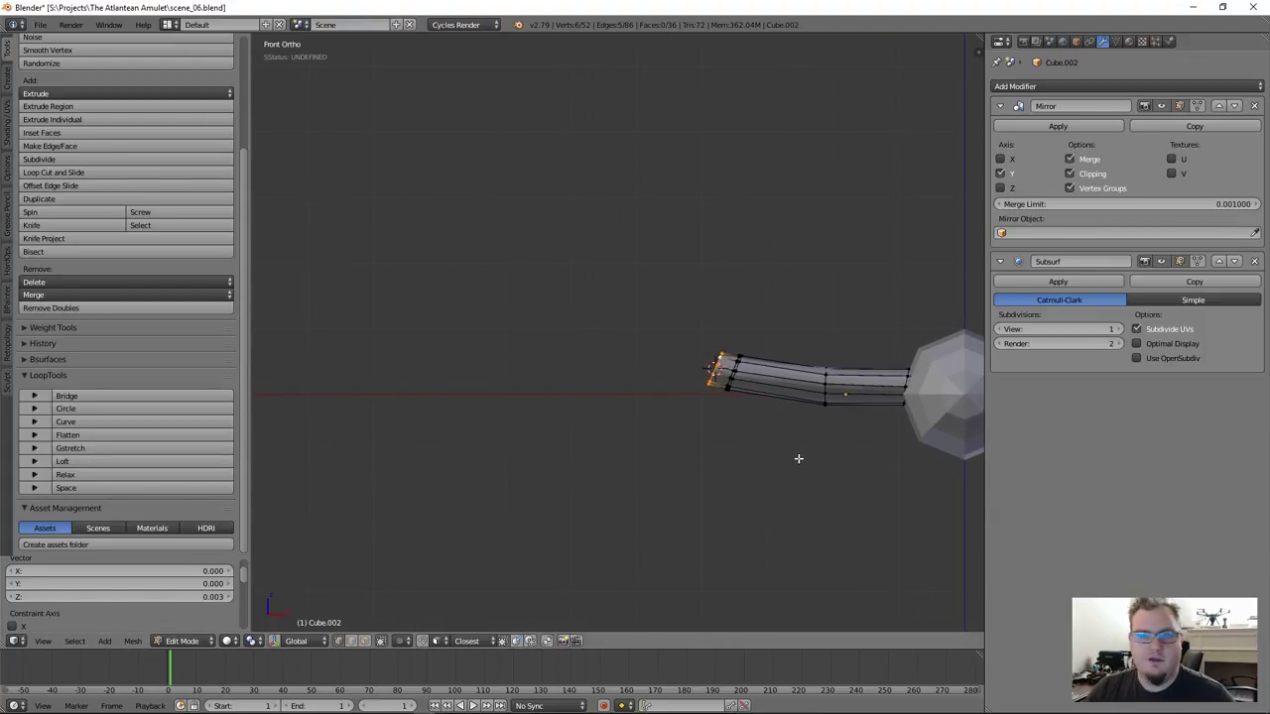
key("e")
left_click(699, 449)
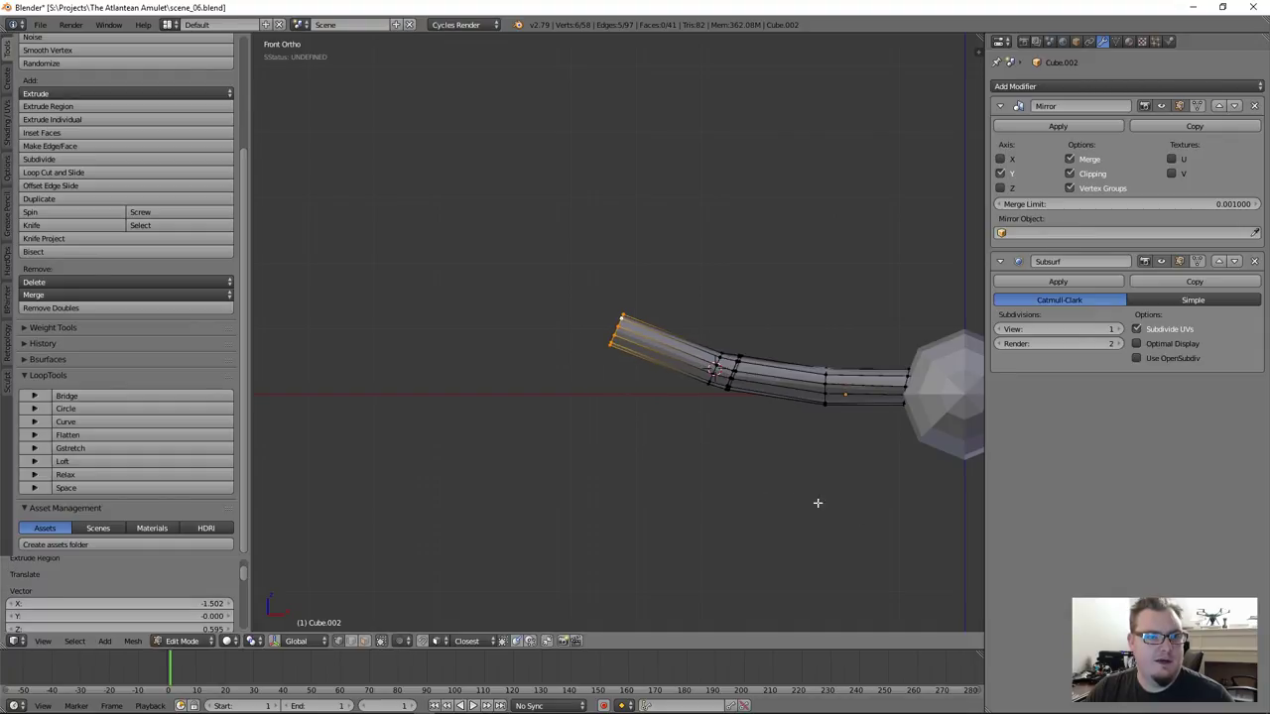
key("s")
left_click(693, 474)
Extrude another outward section, rotating its end loop by about -13.6° and scaling it to about 0.706
key("e")
left_click(615, 449)
key("r")
left_click(729, 407)
key("s")
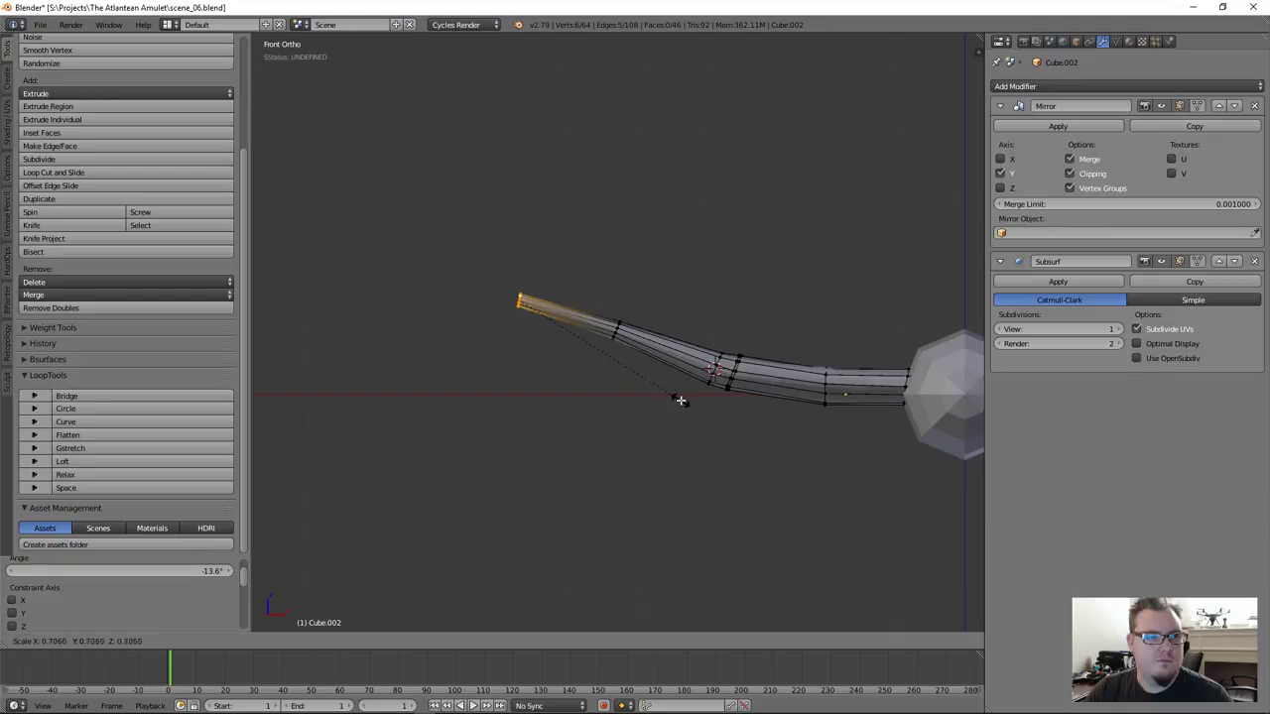
left_click(680, 400)
Extrude the end about -1.179 along X and 0.060 along Z, rotate it clockwise about 22°, and scale it to about 0.816
key("e")
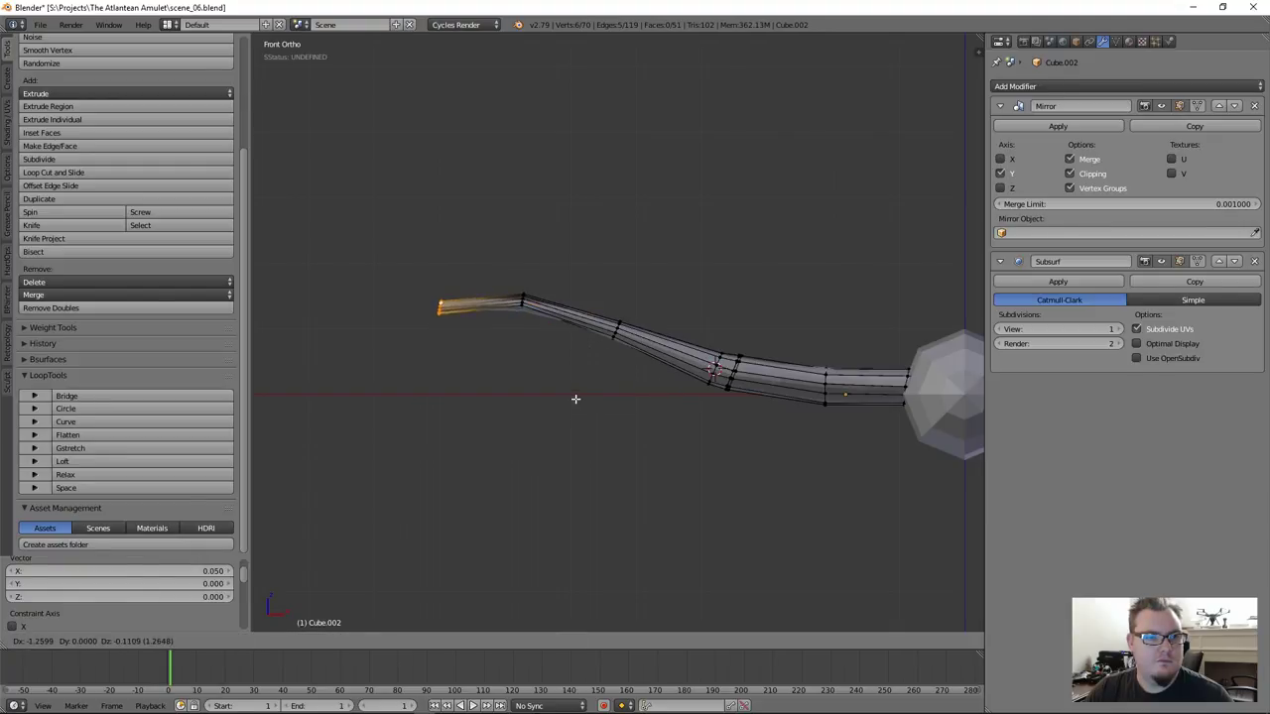
left_click(586, 391)
key("r")
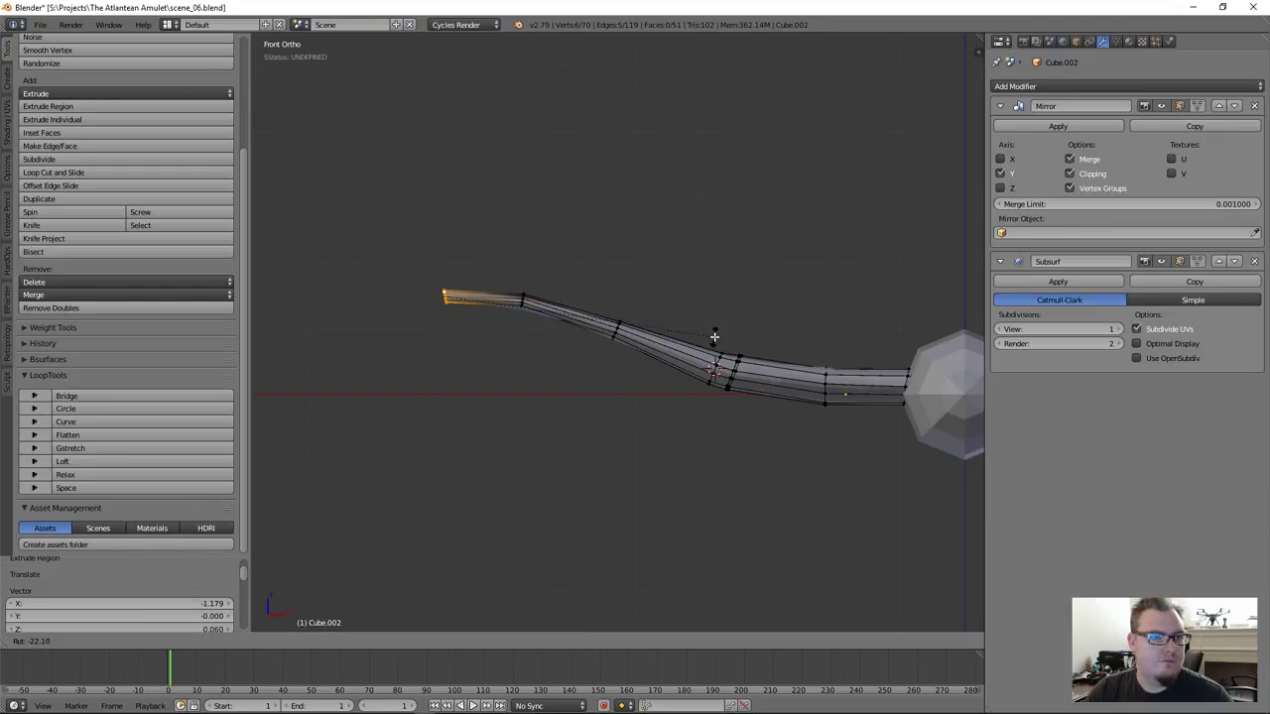
left_click(723, 340)
key("s")
left_click(692, 366)
Extrude a short tip about -0.413 along X and -0.111 along Z, rotated by -11.5° and scaled to about 0.742
key("e")
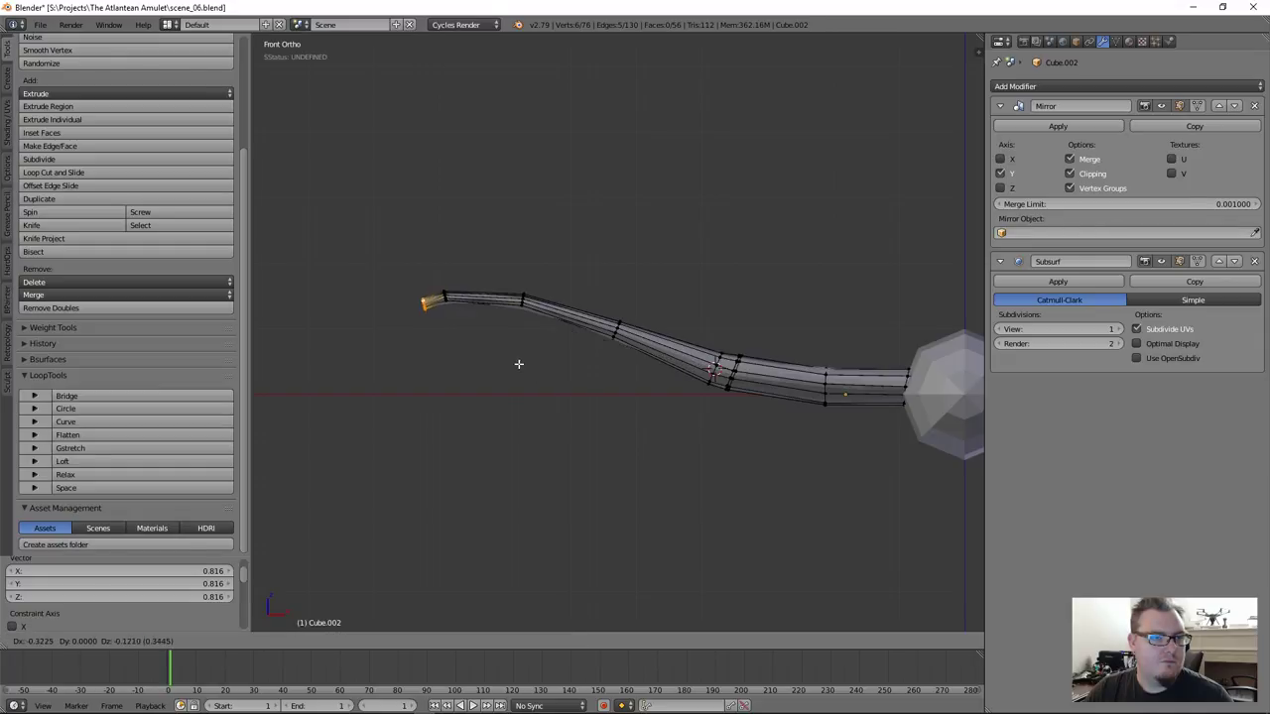
left_click(513, 363)
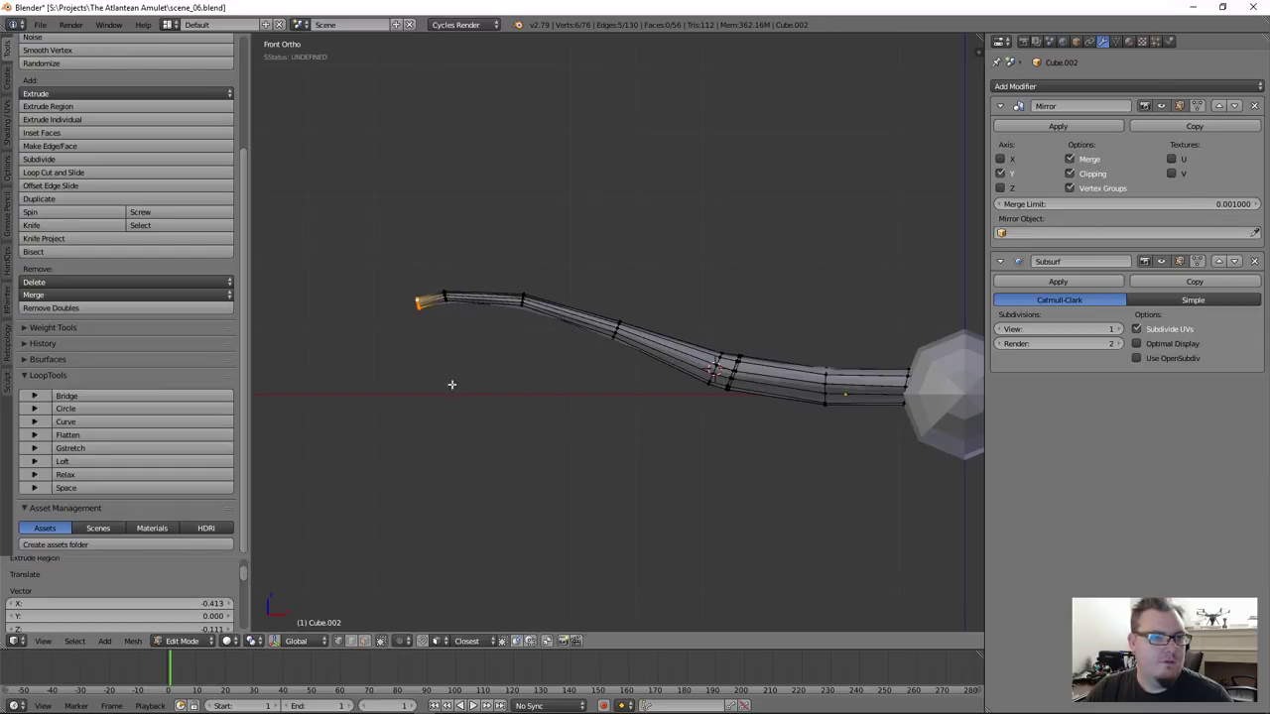
key("r")
left_click(544, 383)
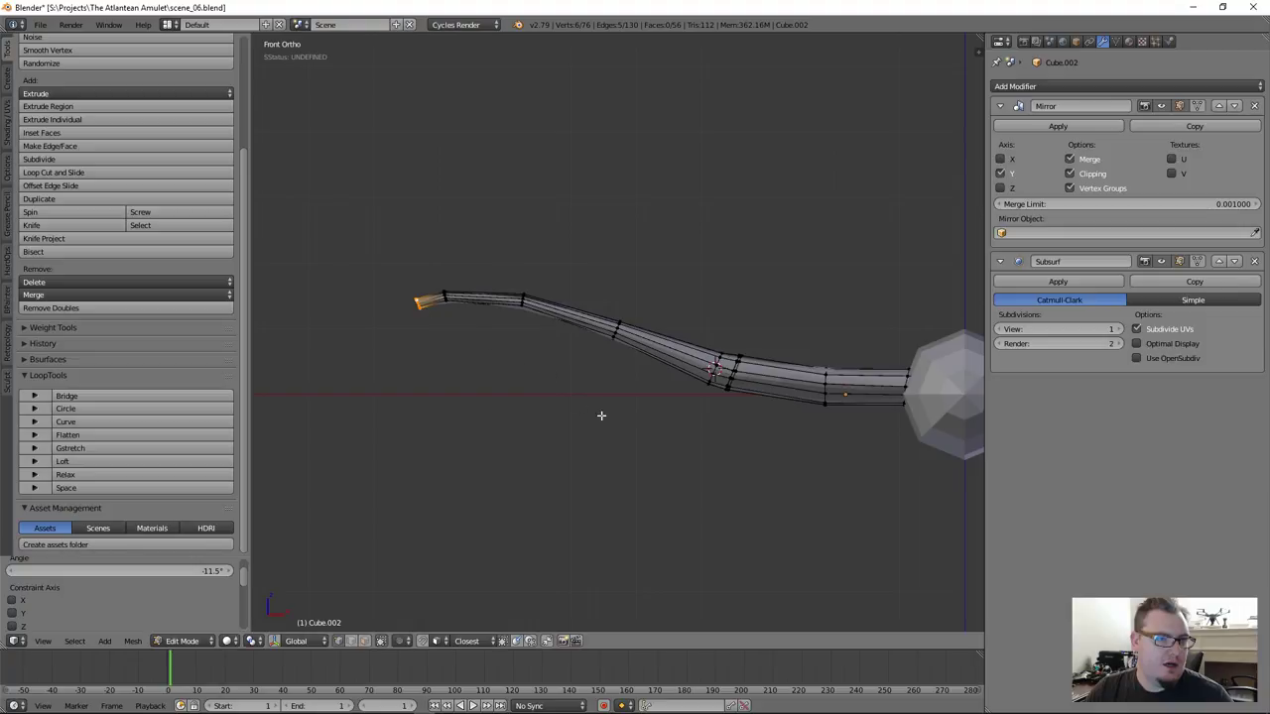
scroll(465, 391, "up", 3)
middle_click_drag(469, 287, 622, 465, "shift")
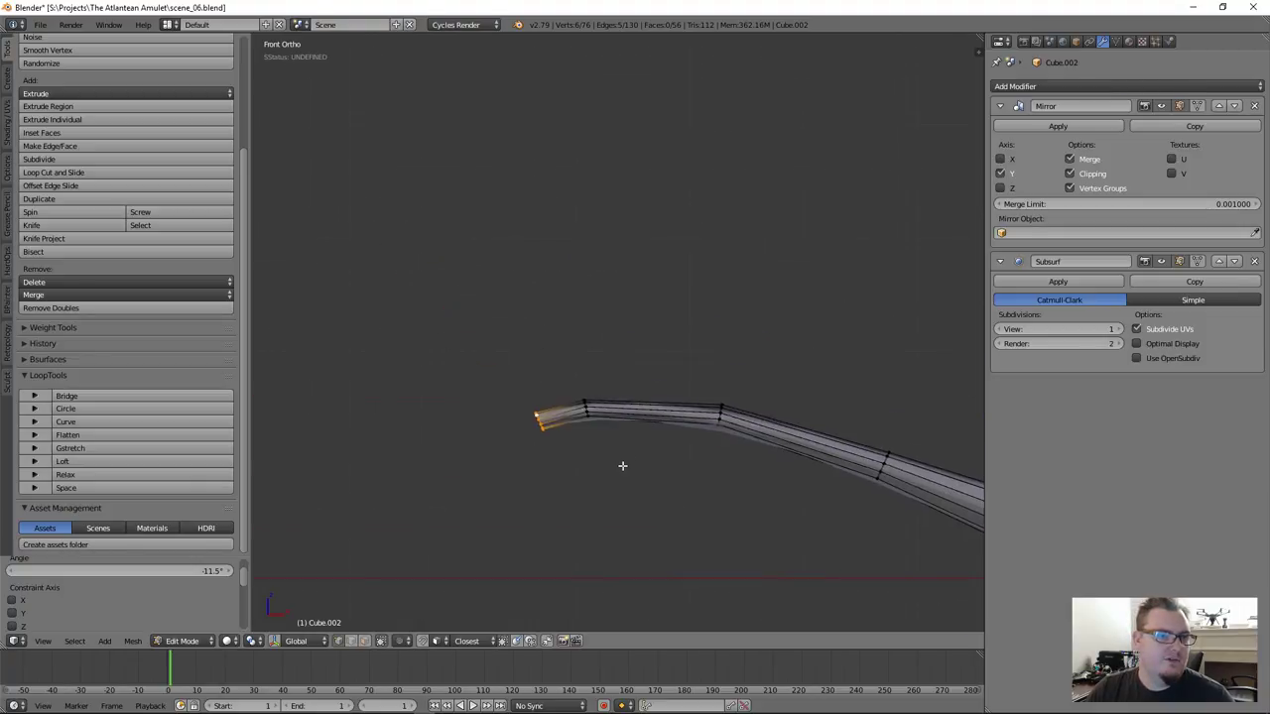
scroll(621, 465, "up", 5)
key("s")
left_click(621, 510)
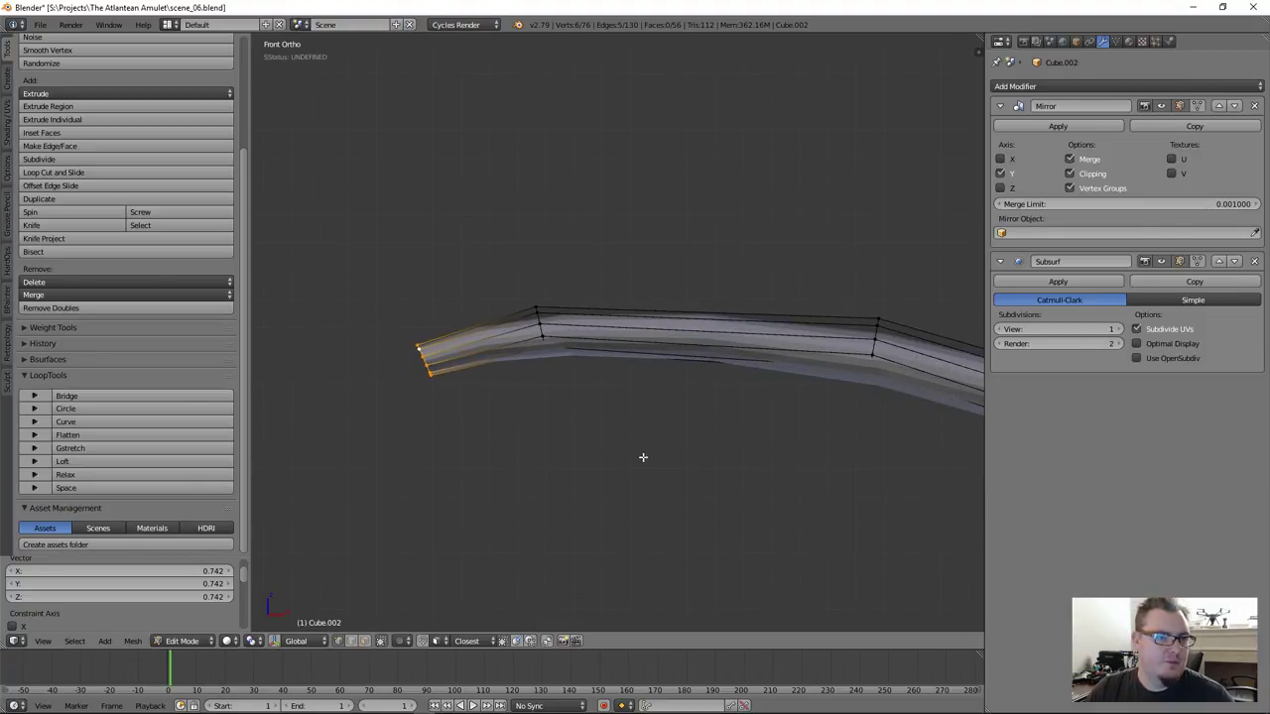
Examine the whole tapering limb in Object Mode, from the front and at an angle
scroll(709, 433, "down", 4)
key("Tab")
scroll(762, 499, "down", 3)
middle_click_drag(826, 494, 691, 361, "shift")
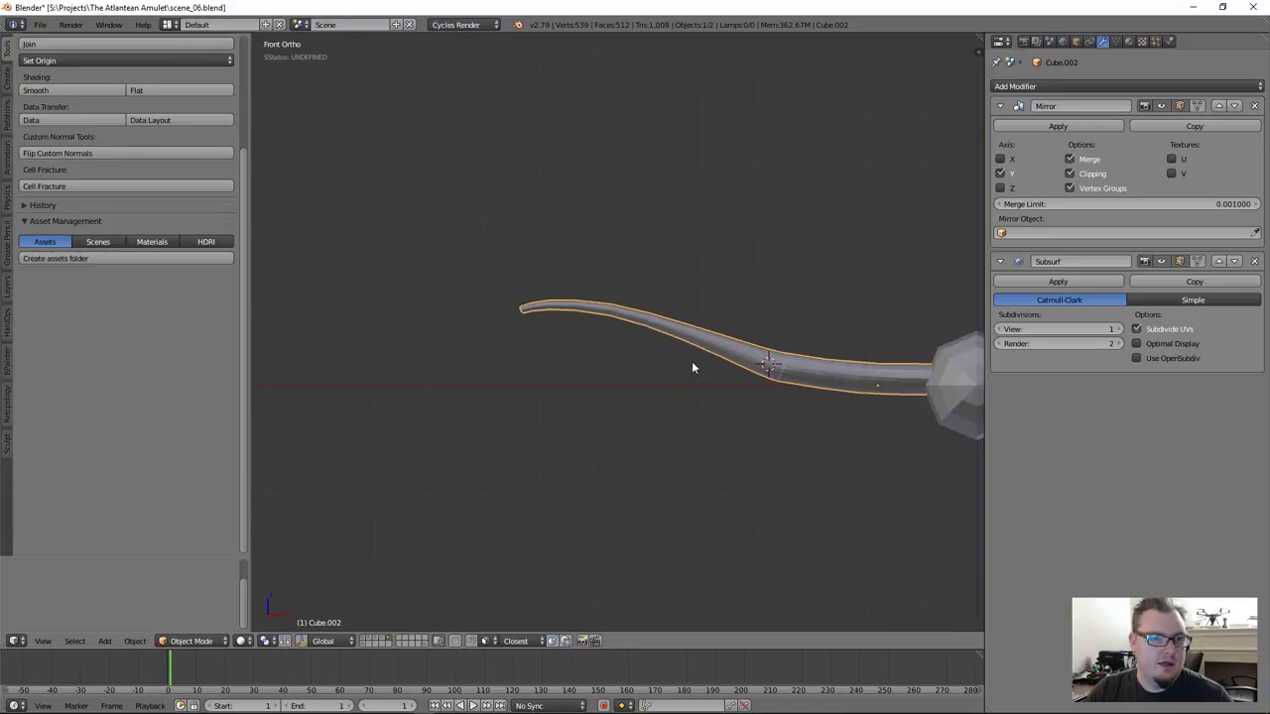
scroll(702, 357, "up", 2)
middle_click_drag(582, 295, 453, 310)
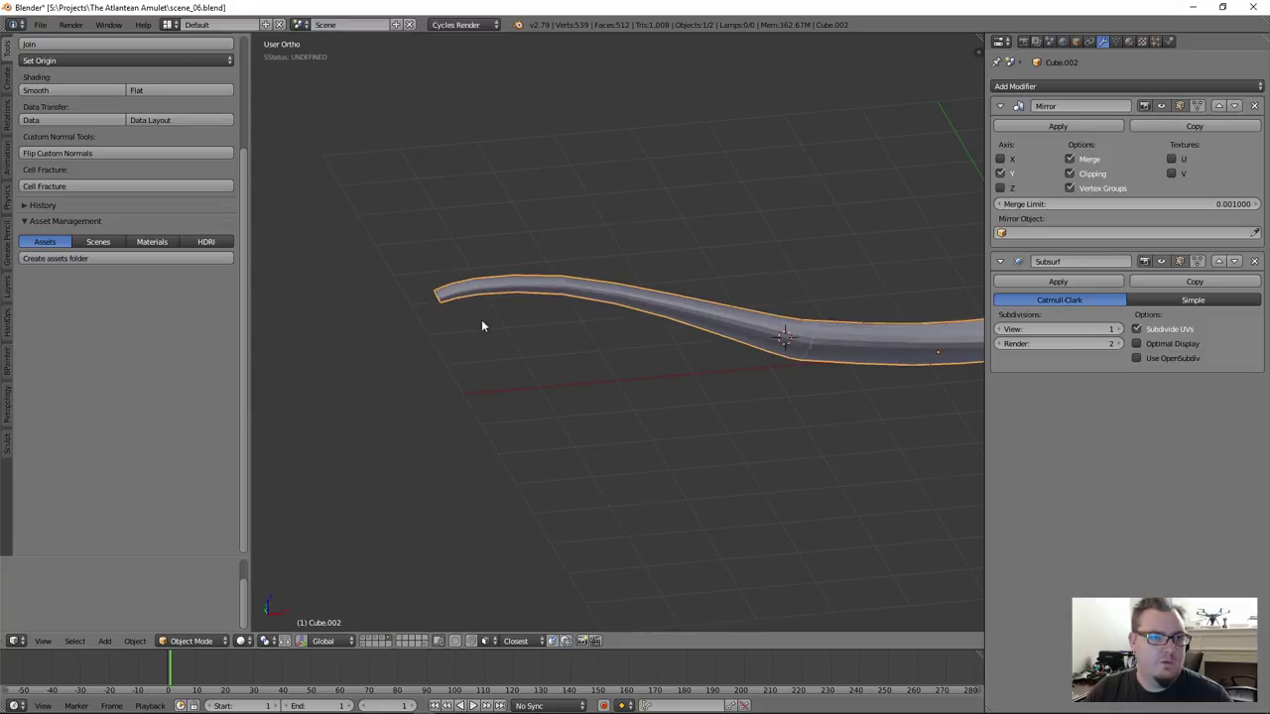
middle_click_drag(536, 326, 558, 371)
In Edit Mode, select the edge loop just before the limb's tip section and duplicate it in place
key("Tab")
scroll(484, 301, "up", 4)
key("a")
scroll(520, 365, "up", 4)
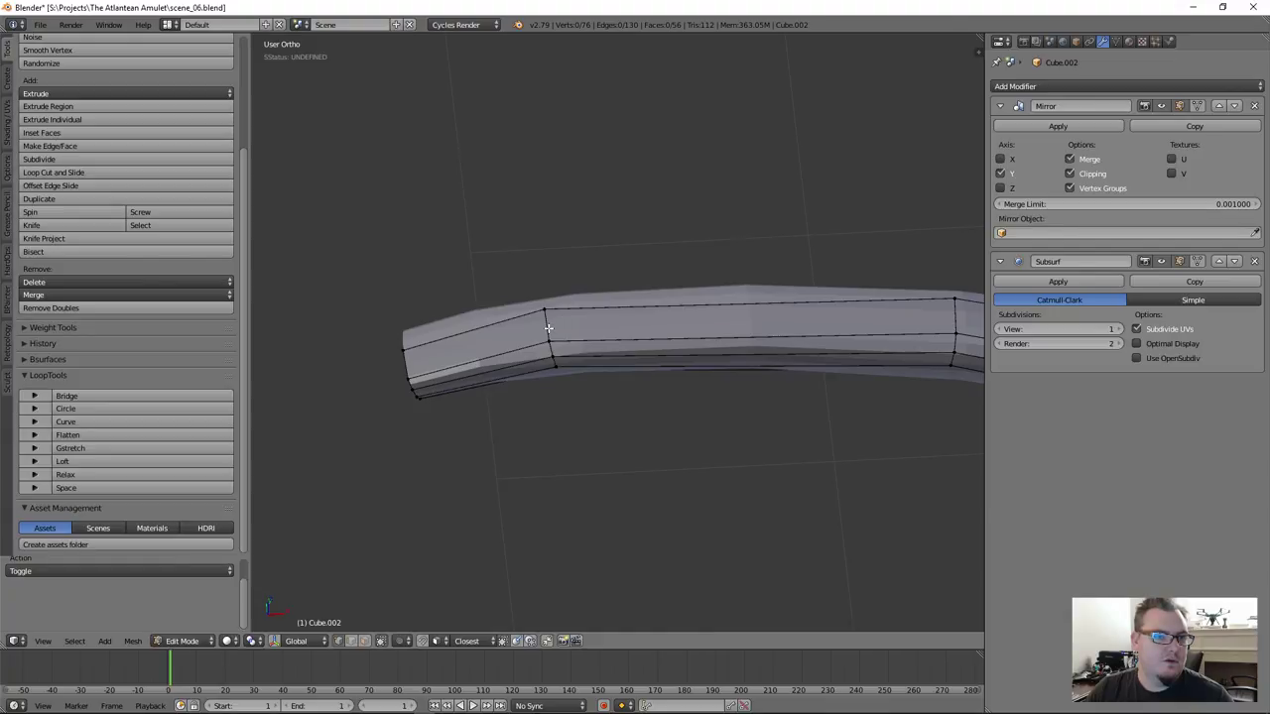
right_click(549, 328, "alt")
scroll(631, 453, "down", 3)
middle_click_drag(641, 459, 663, 420)
key("shift+d")
right_click(665, 421)
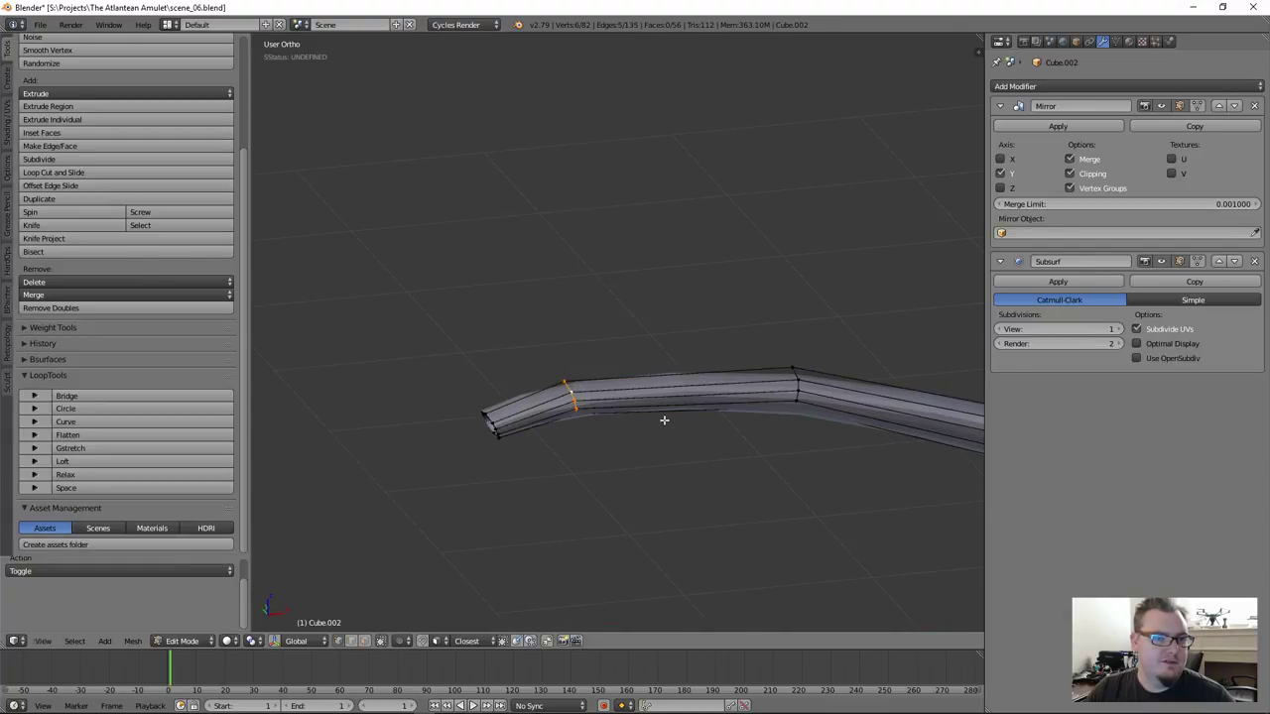
Try moving the duplicated loop and enlarging it to about 1.745, and undo the scaling
key("g")
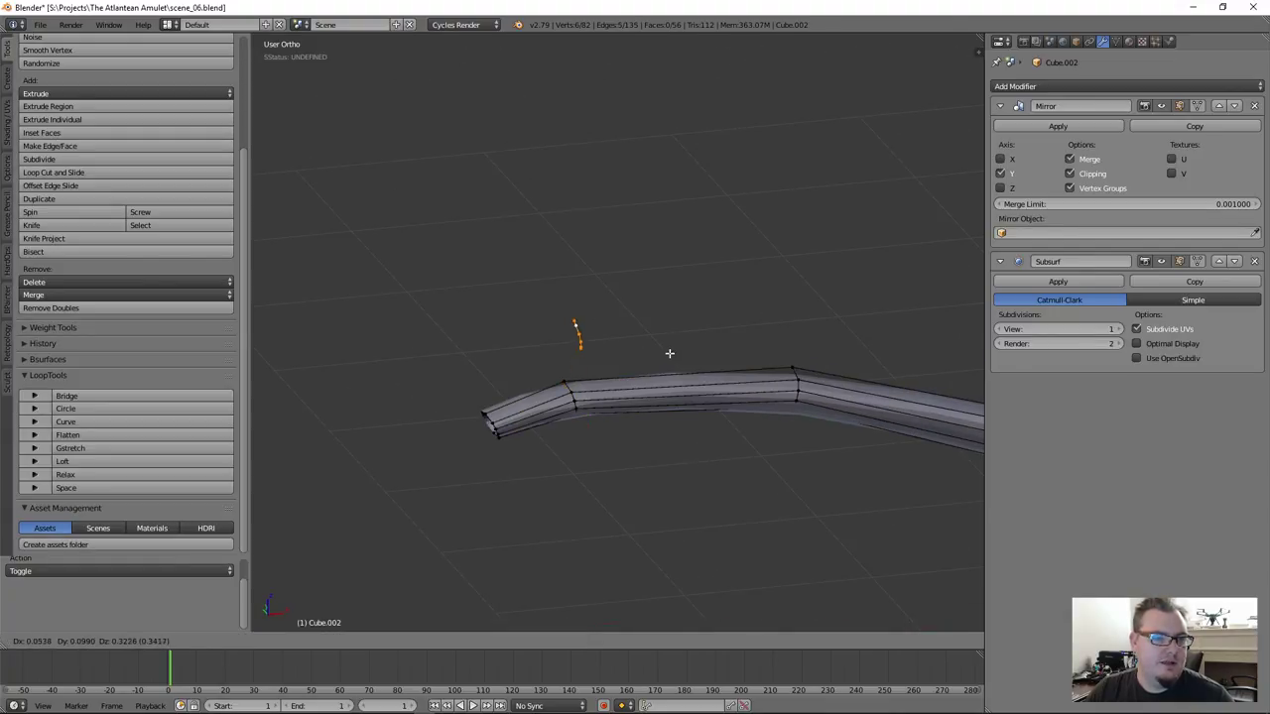
right_click(744, 345)
key("s")
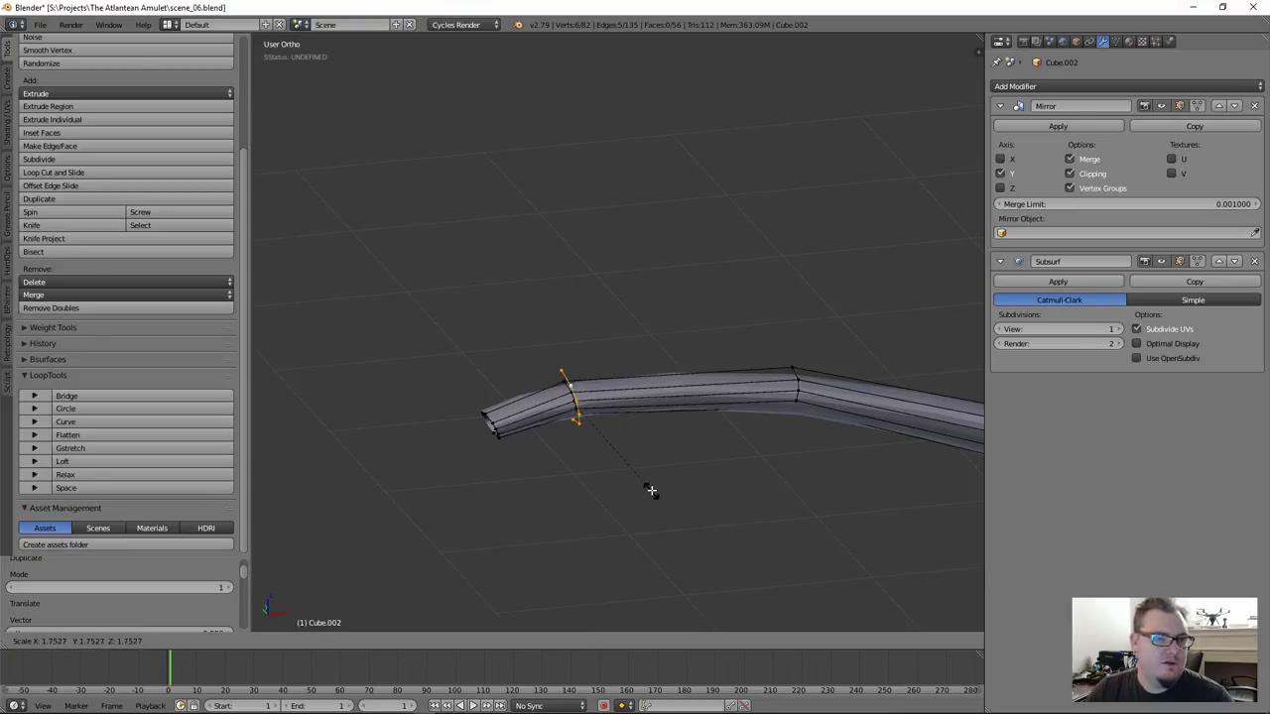
left_click(650, 489)
middle_click_drag(648, 487, 600, 429)
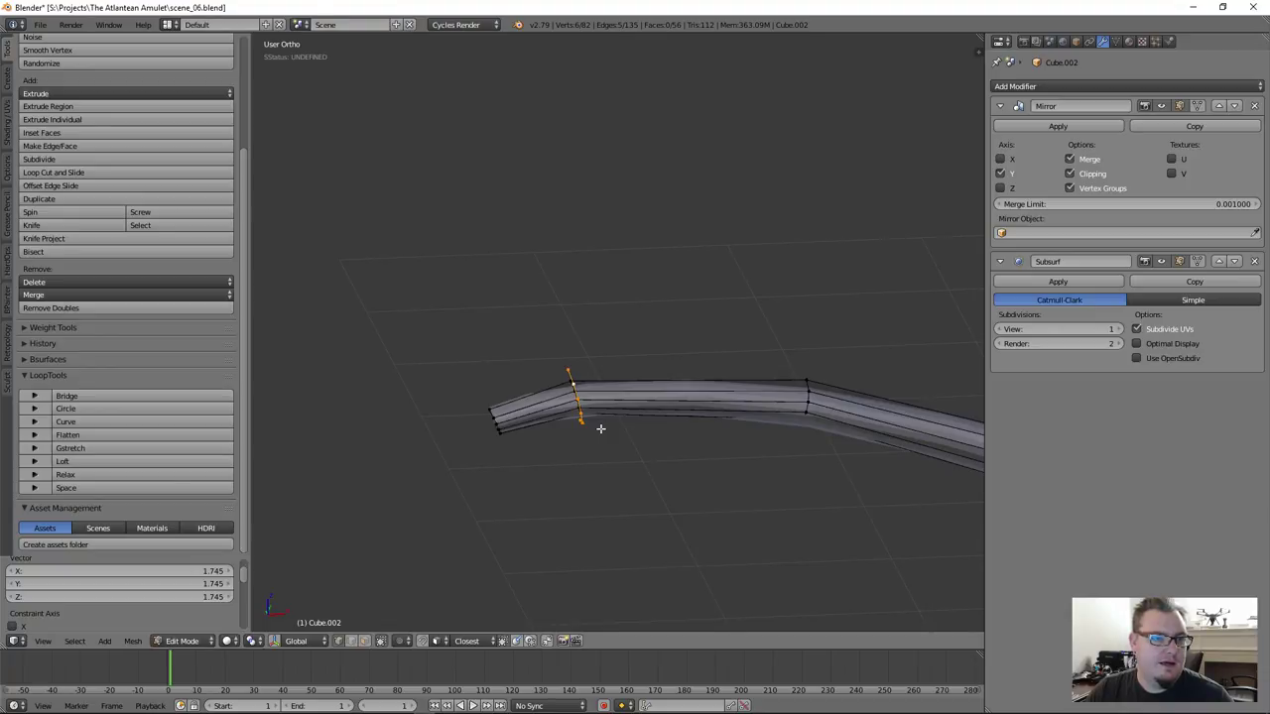
key("ctrl+z")
From the front, move the duplicated loop about -0.049 along X and -0.014 along Z, and scale it to about 0.917
scroll(646, 460, "up", 5)
middle_click_drag(578, 355, 655, 349)
key("KP_1")
key("g")
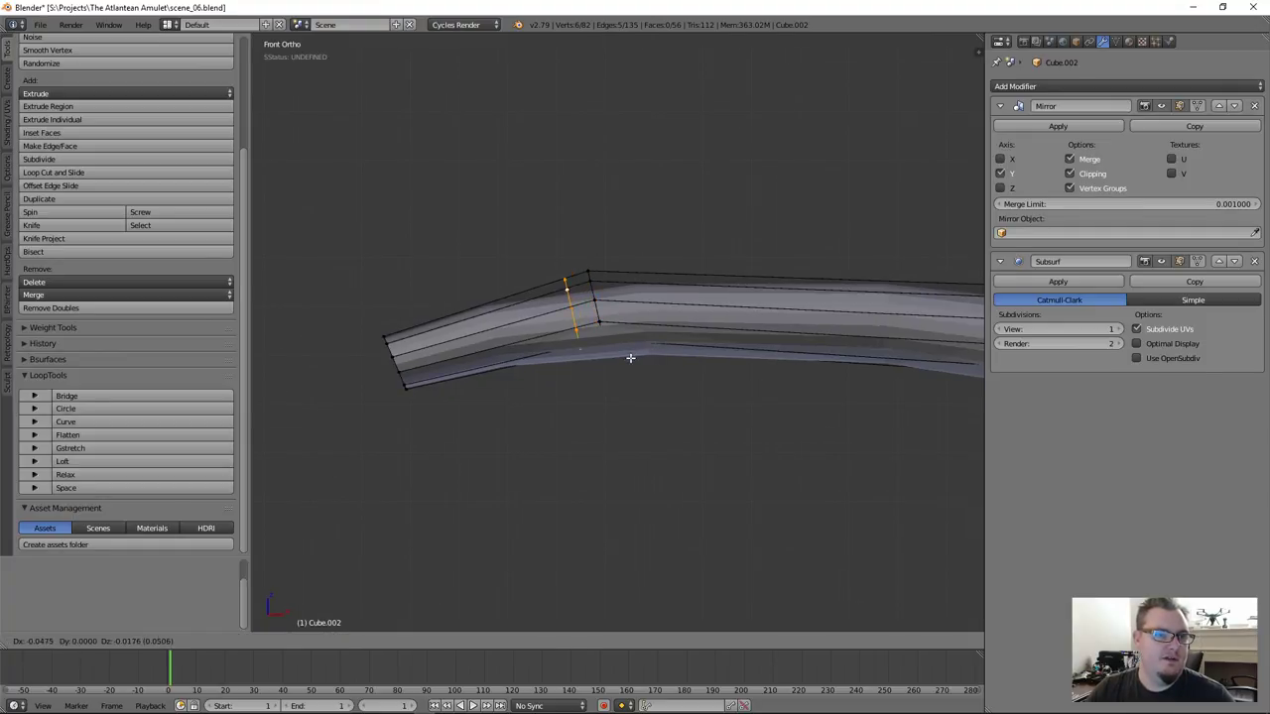
left_click(629, 356)
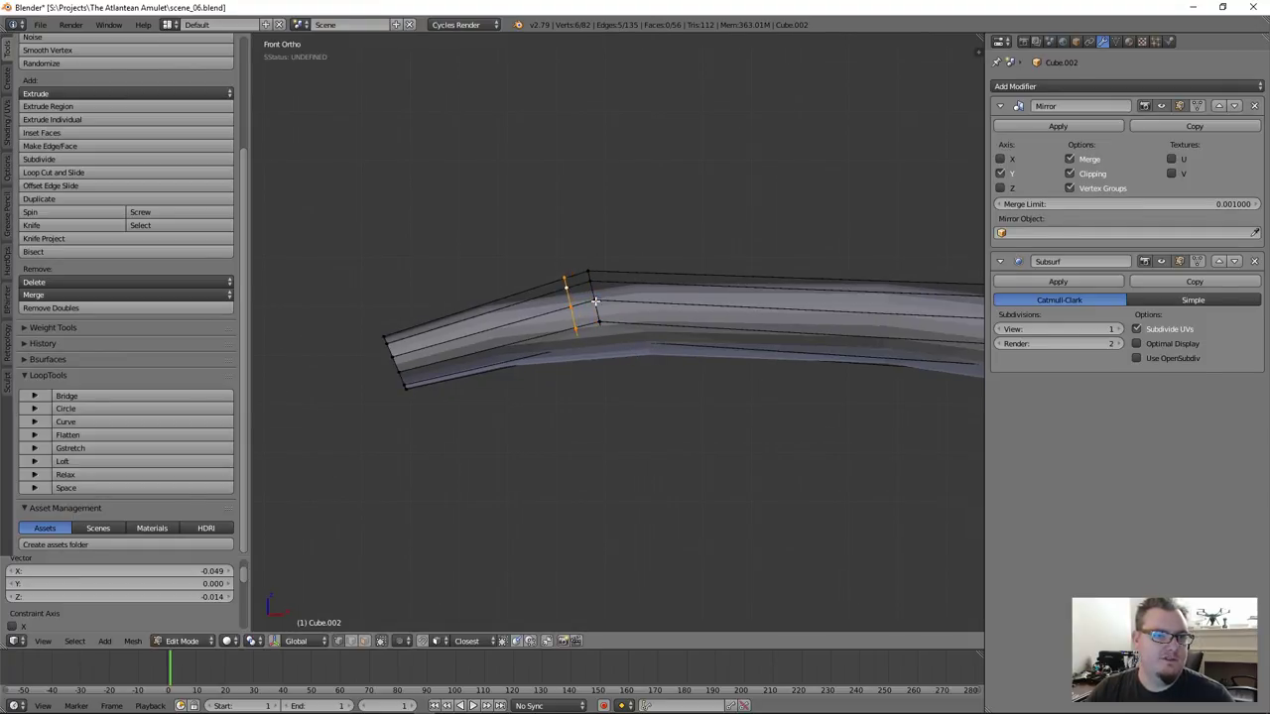
key("s")
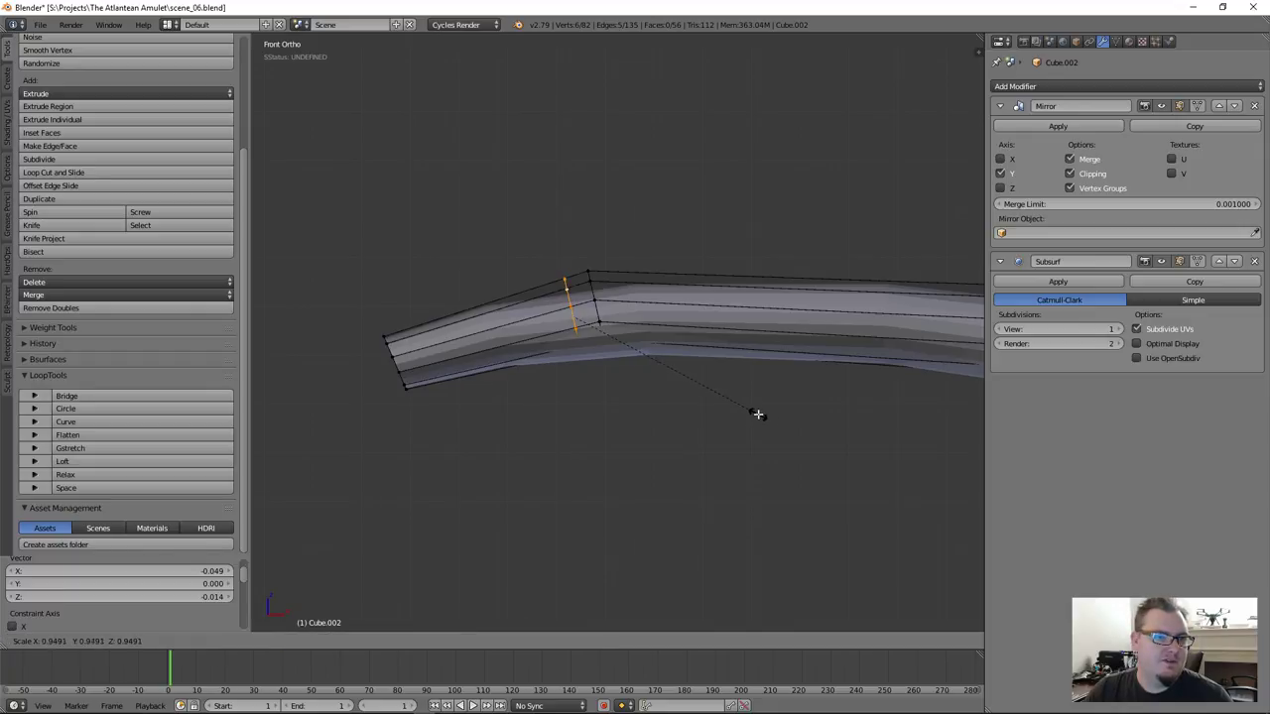
left_click(750, 411)
Extrude the loop outward at a scale of about 1.465, and extrude that rim about -0.061 along X and -0.016 along Z
key("g")
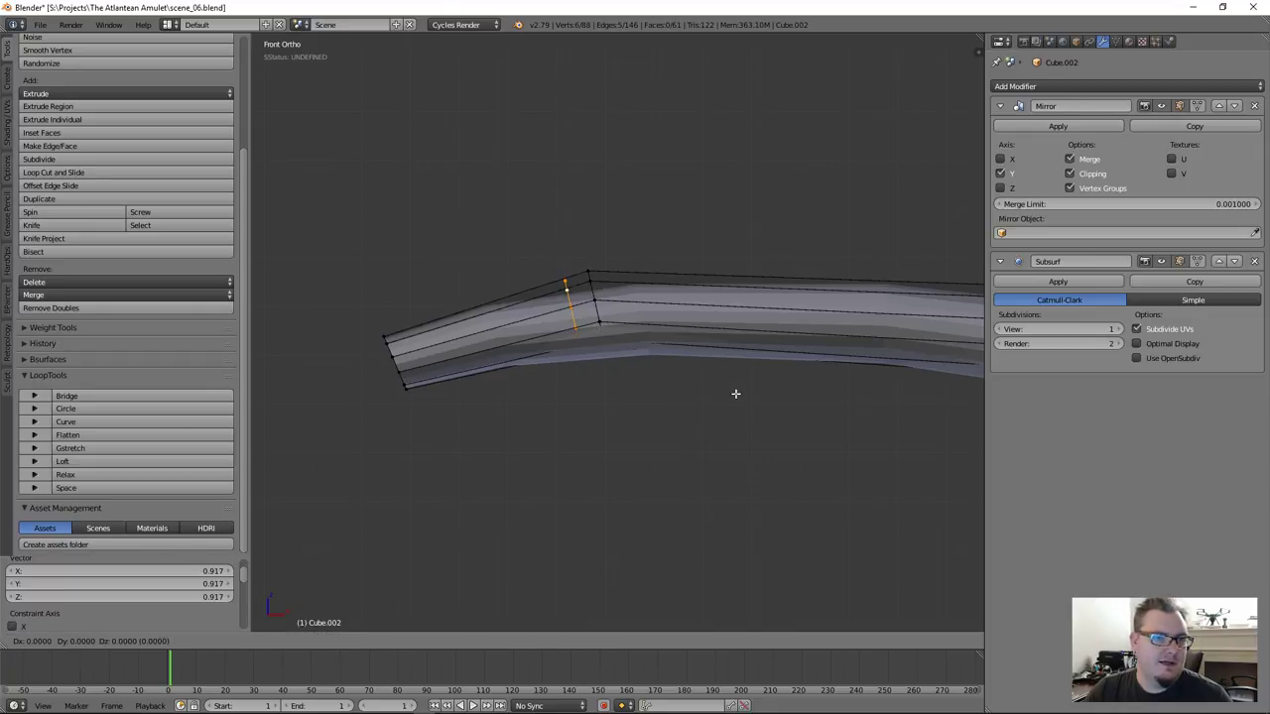
key("s")
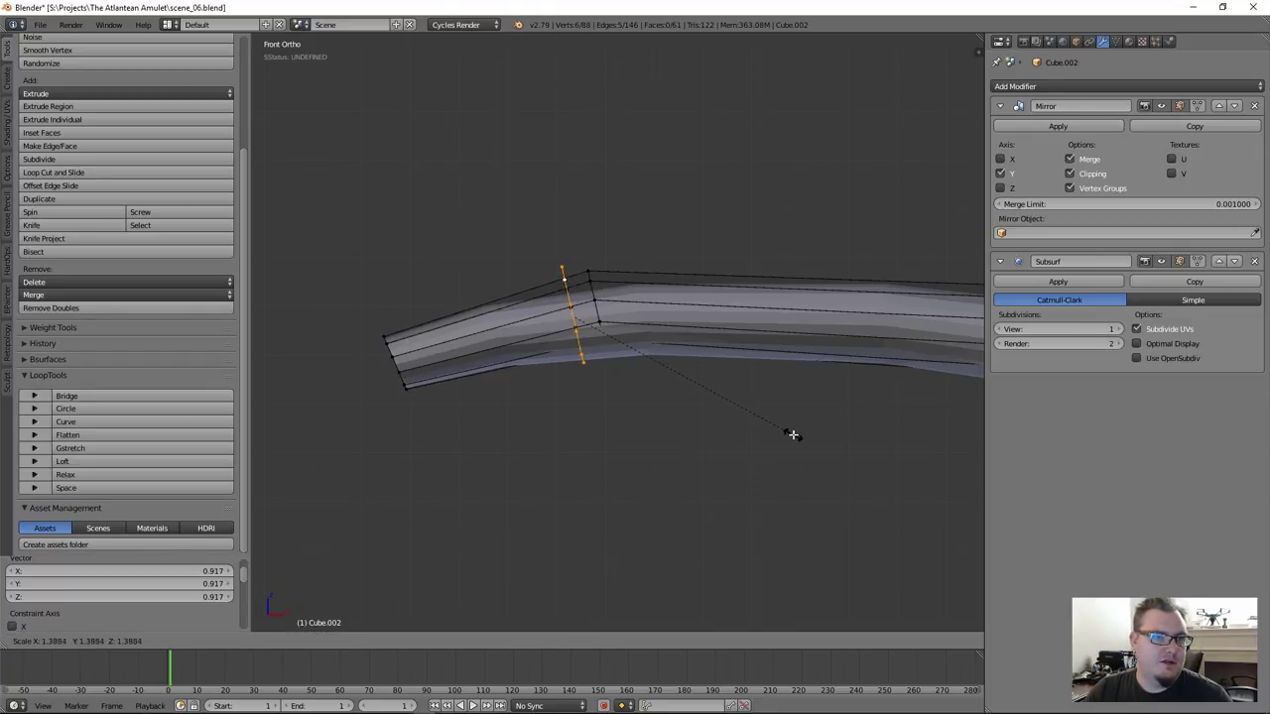
left_click(804, 444)
key("g")
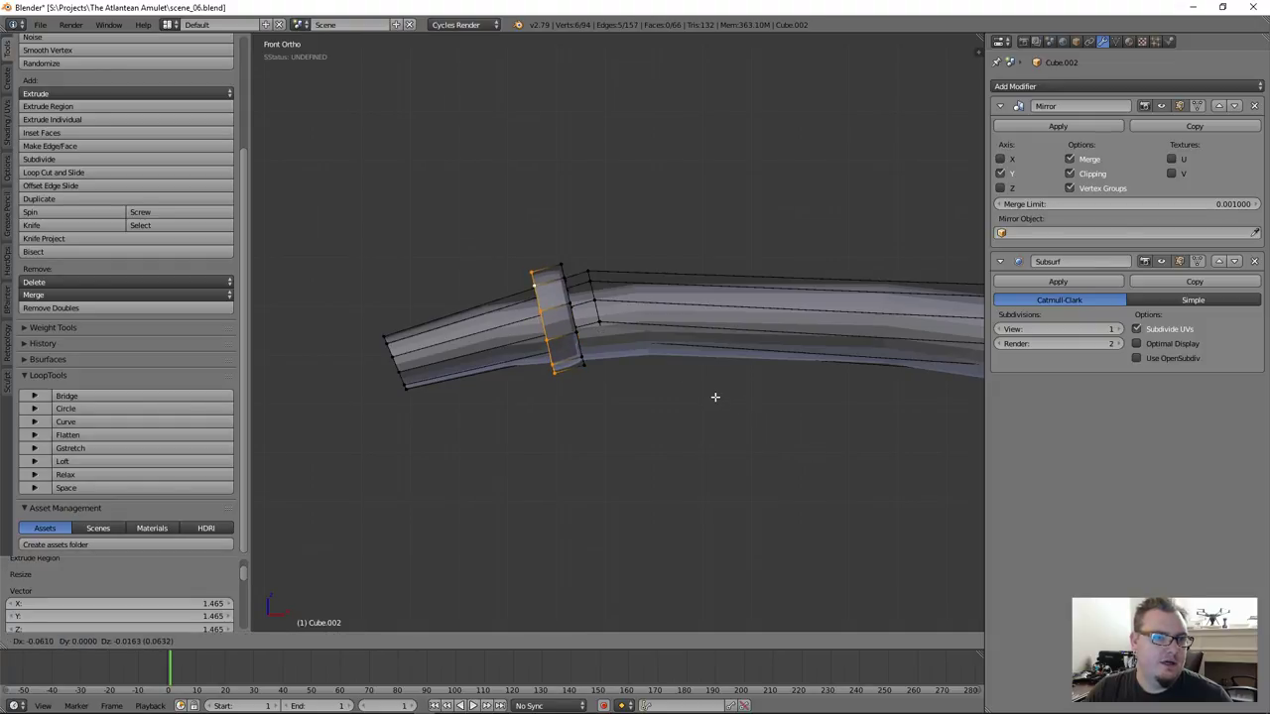
left_click(714, 396)
Extrude the rim once more and scale it inward to close the collar's side against the limb
middle_click_drag(799, 419, 840, 439)
key("s")
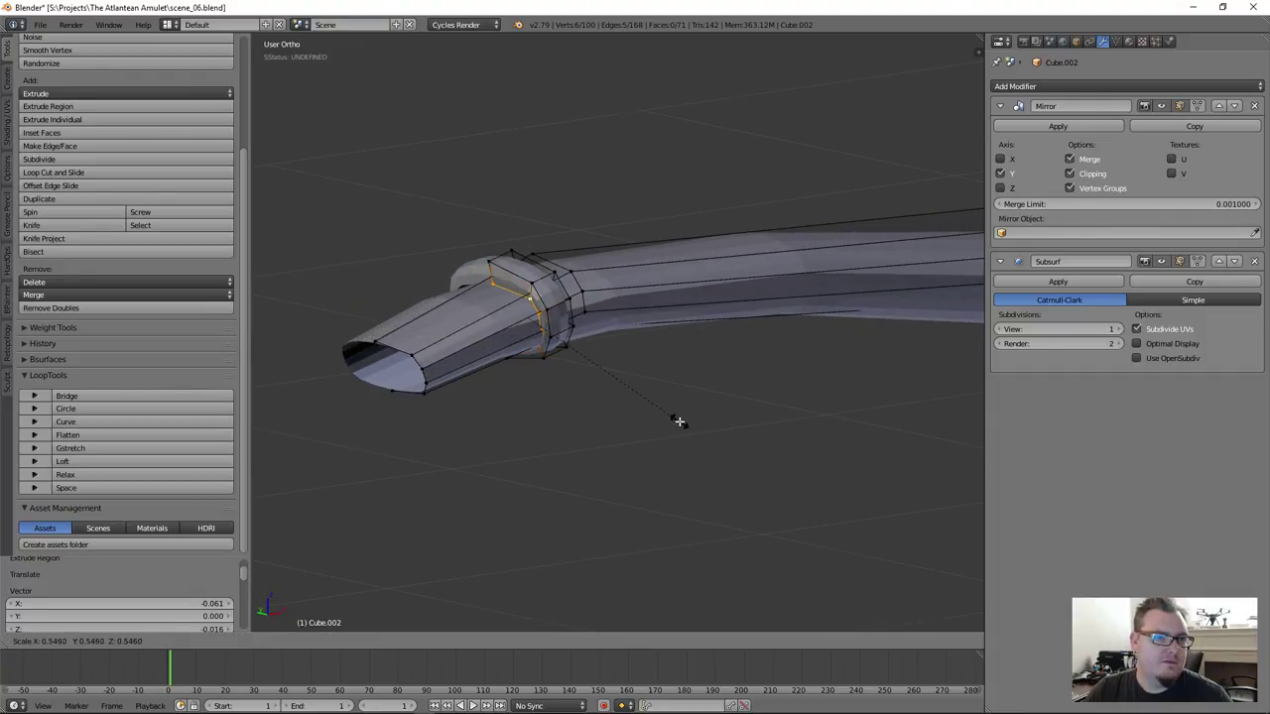
left_click(665, 418)
key("Tab")
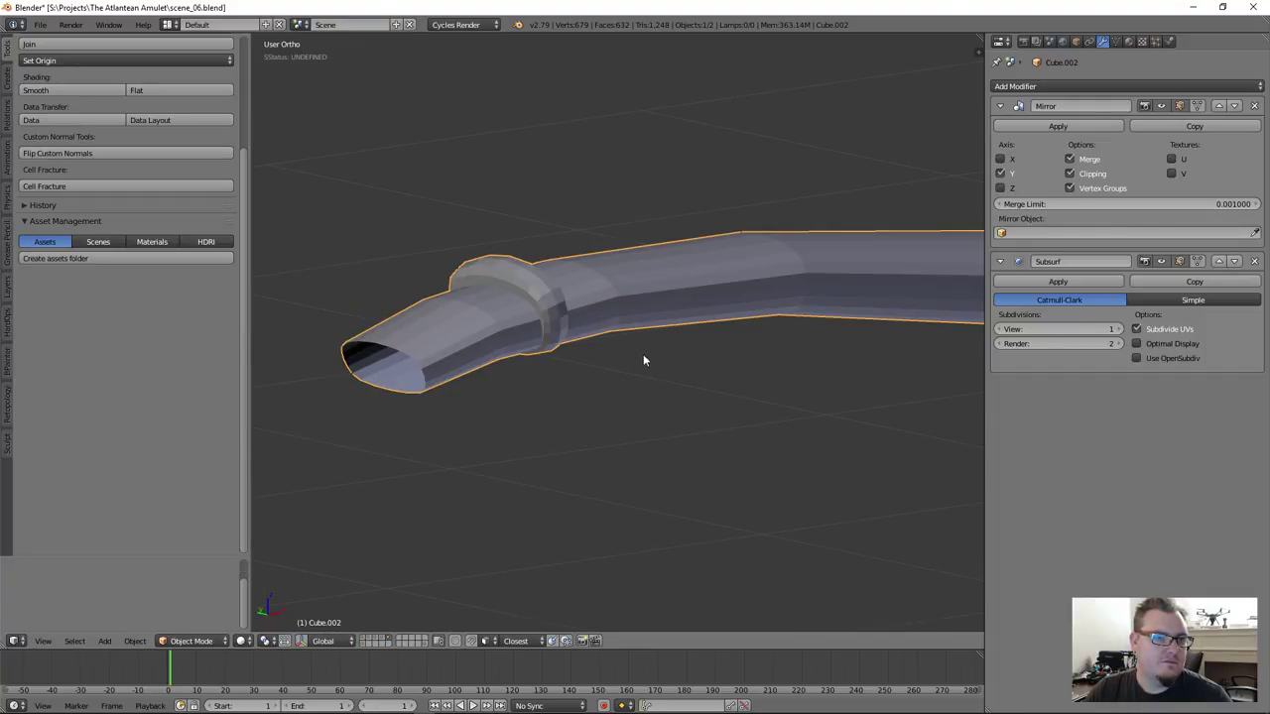
middle_click_drag(642, 353, 578, 387)
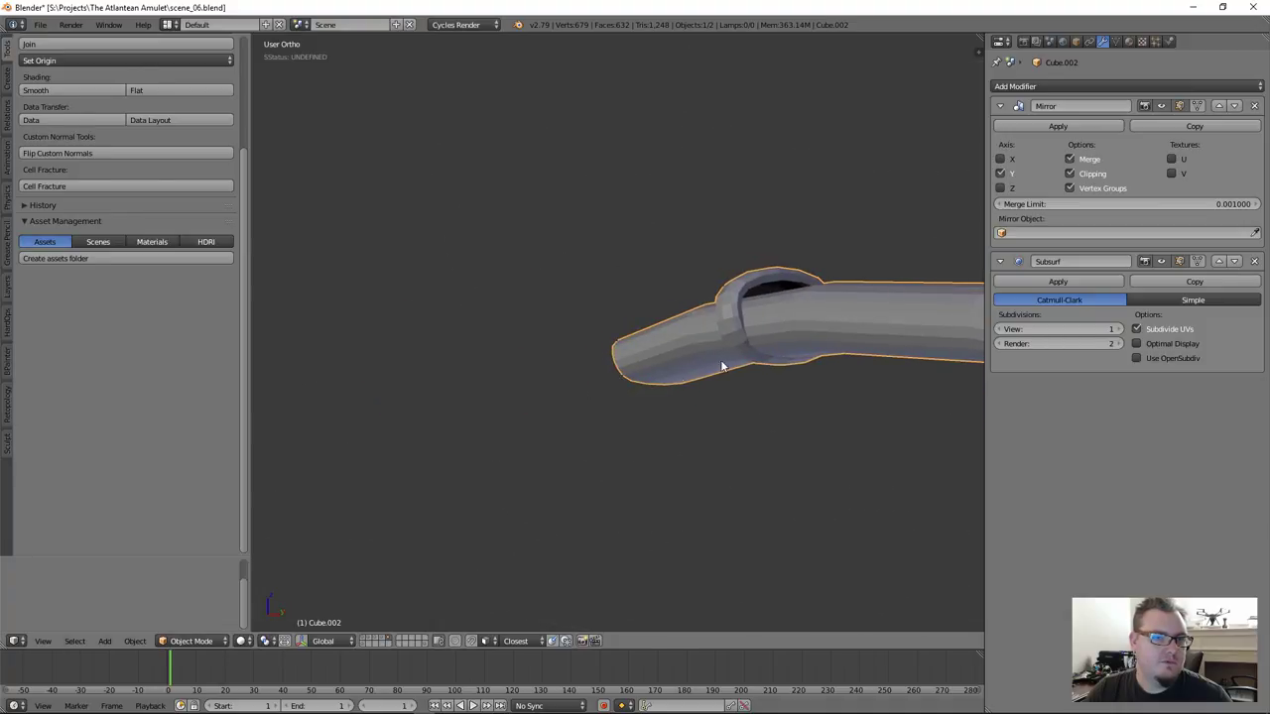
Select the whole collar, rotate it about 5.32° from the front, and move it about -0.001 along X and -0.007 along Z
key("Tab")
middle_click_drag(725, 363, 735, 310)
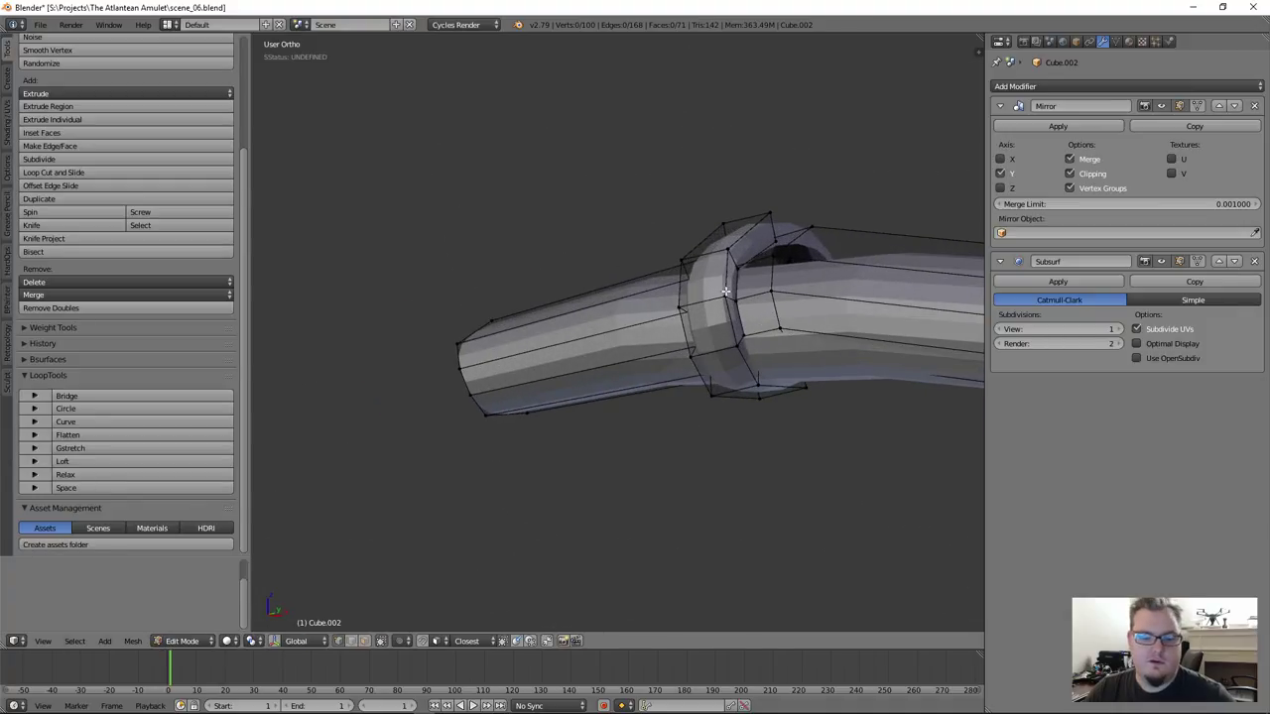
key("l")
key("KP_1")
key("KP_Decimal")
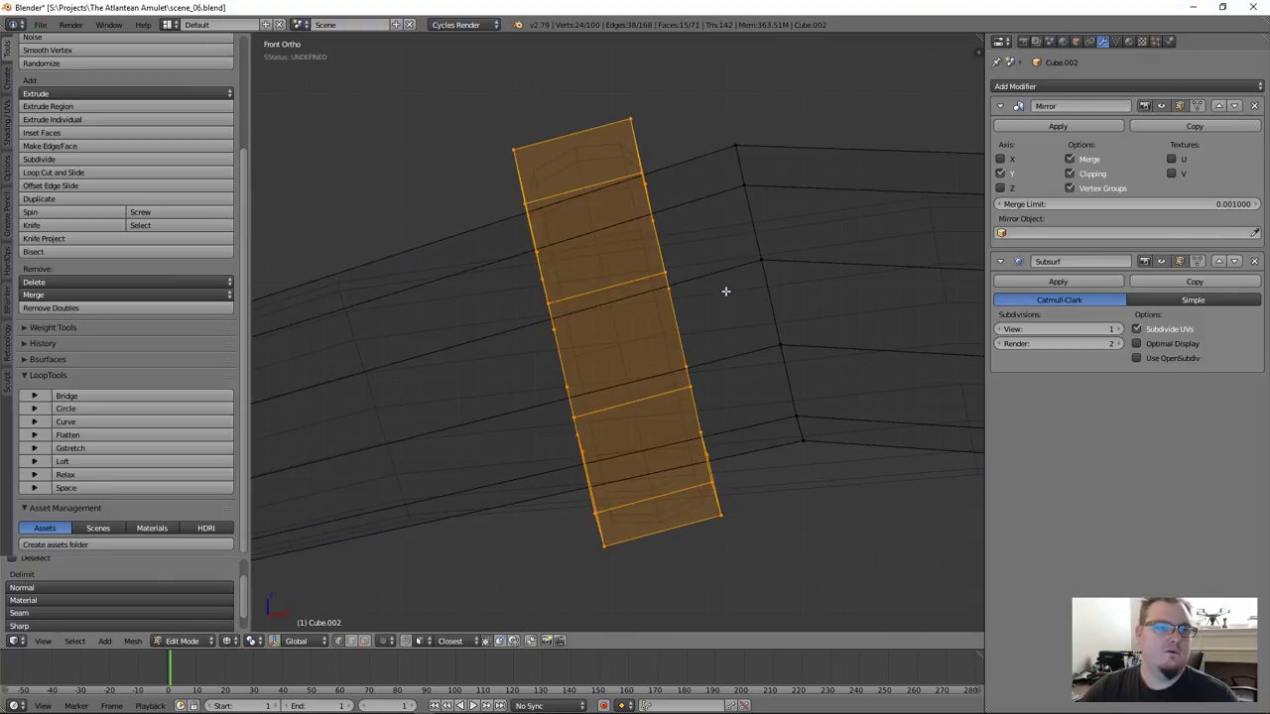
key("r")
left_click(935, 411)
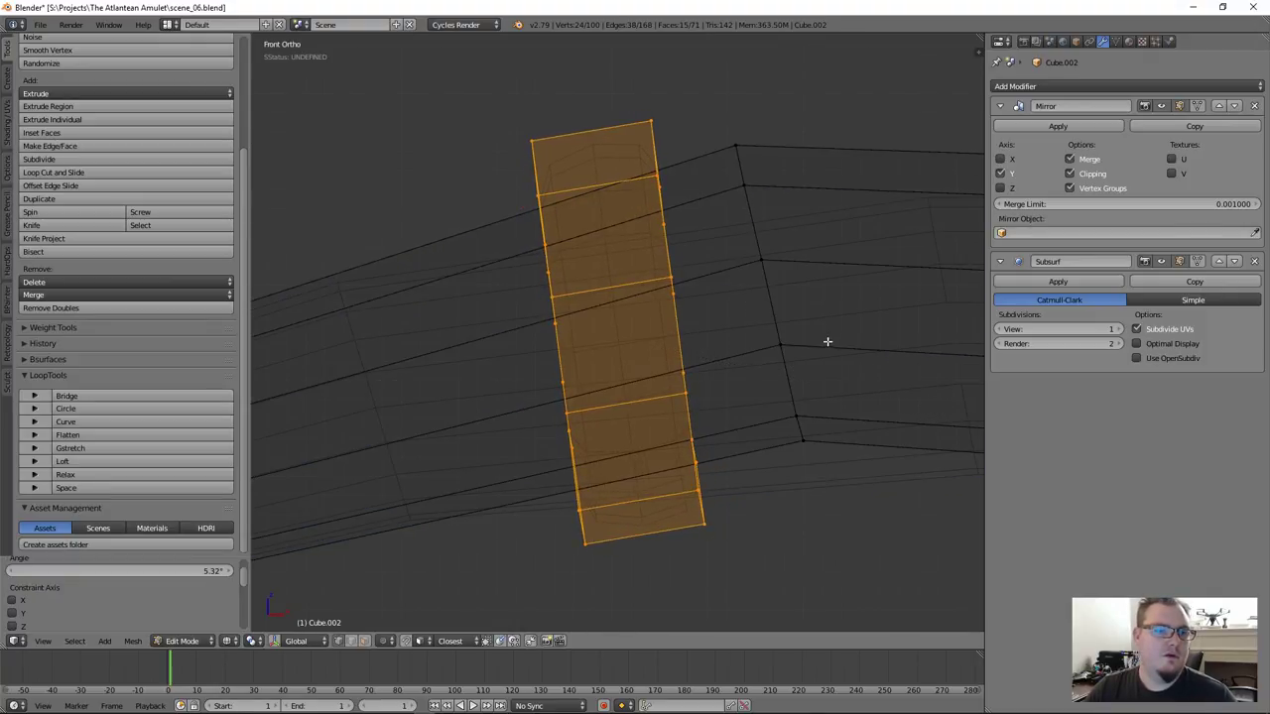
key("g")
left_click(827, 357)
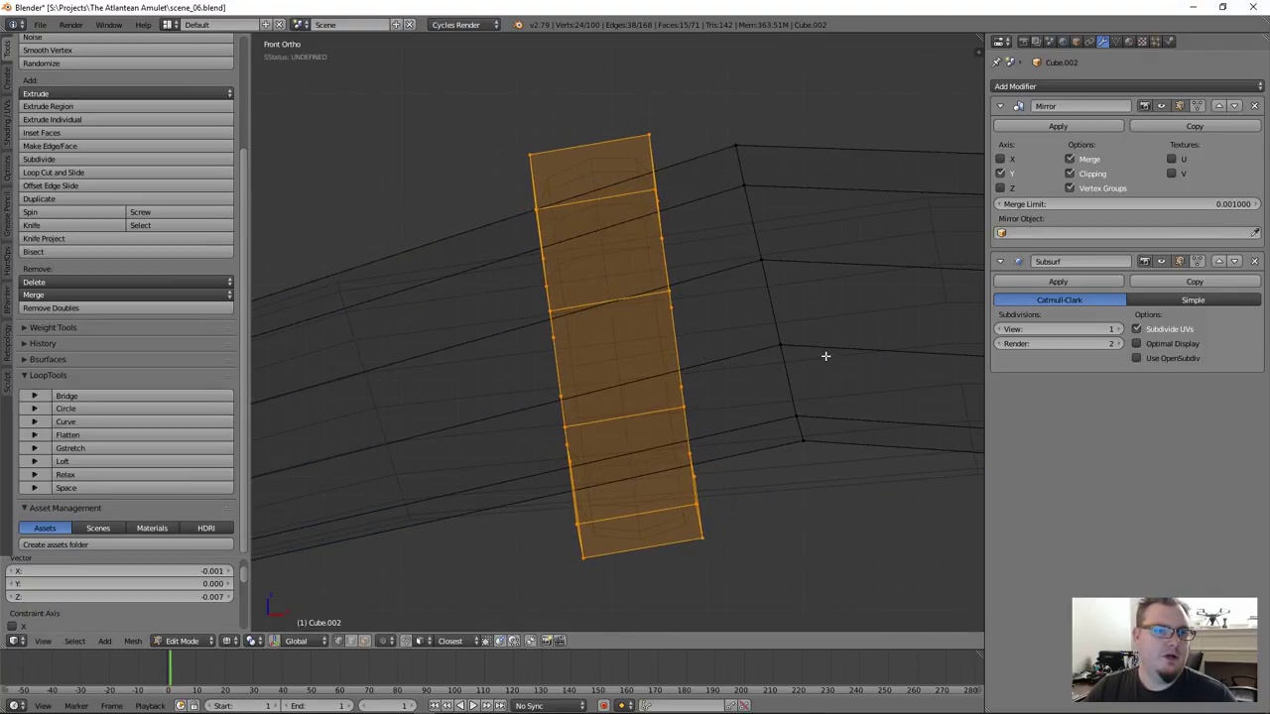
Lower the collar slightly along Z so it sits centred around the limb
key("z")
middle_click_drag(830, 388, 743, 340)
key("g")
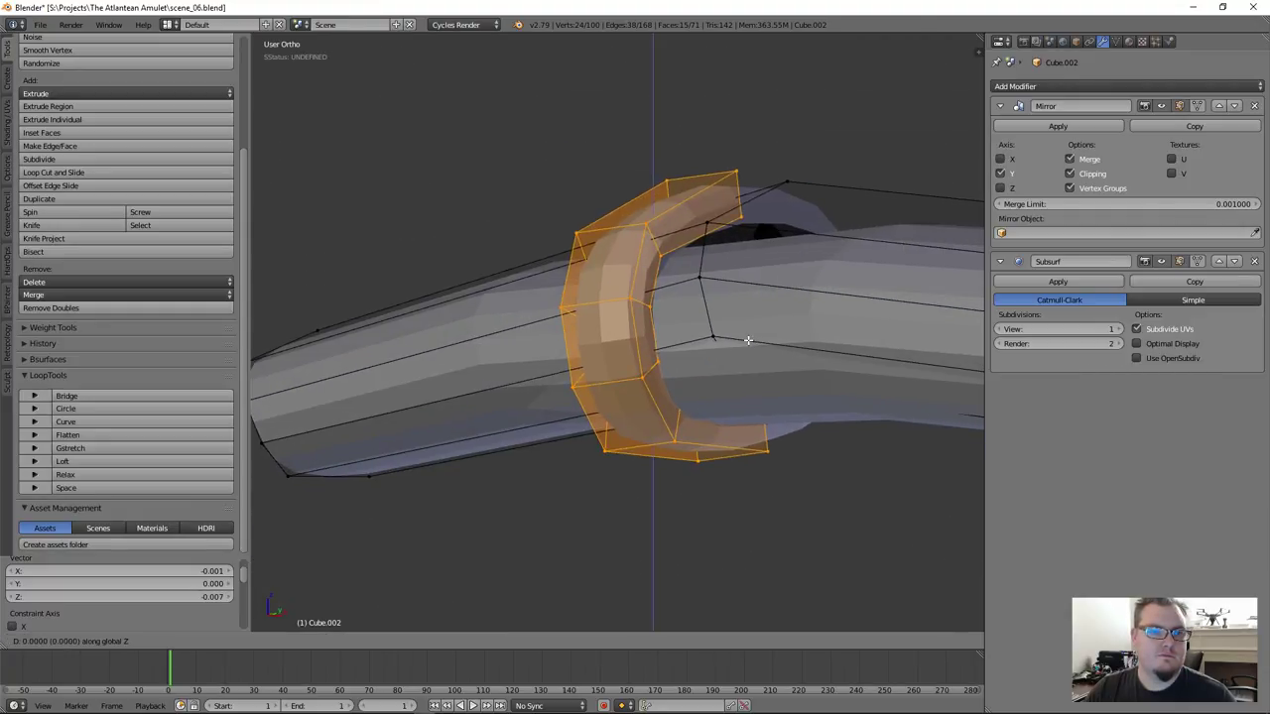
key("z")
left_click(750, 358)
middle_click_drag(790, 378, 616, 371)
key("a")
scroll(700, 359, "down", 4)
key("Tab")
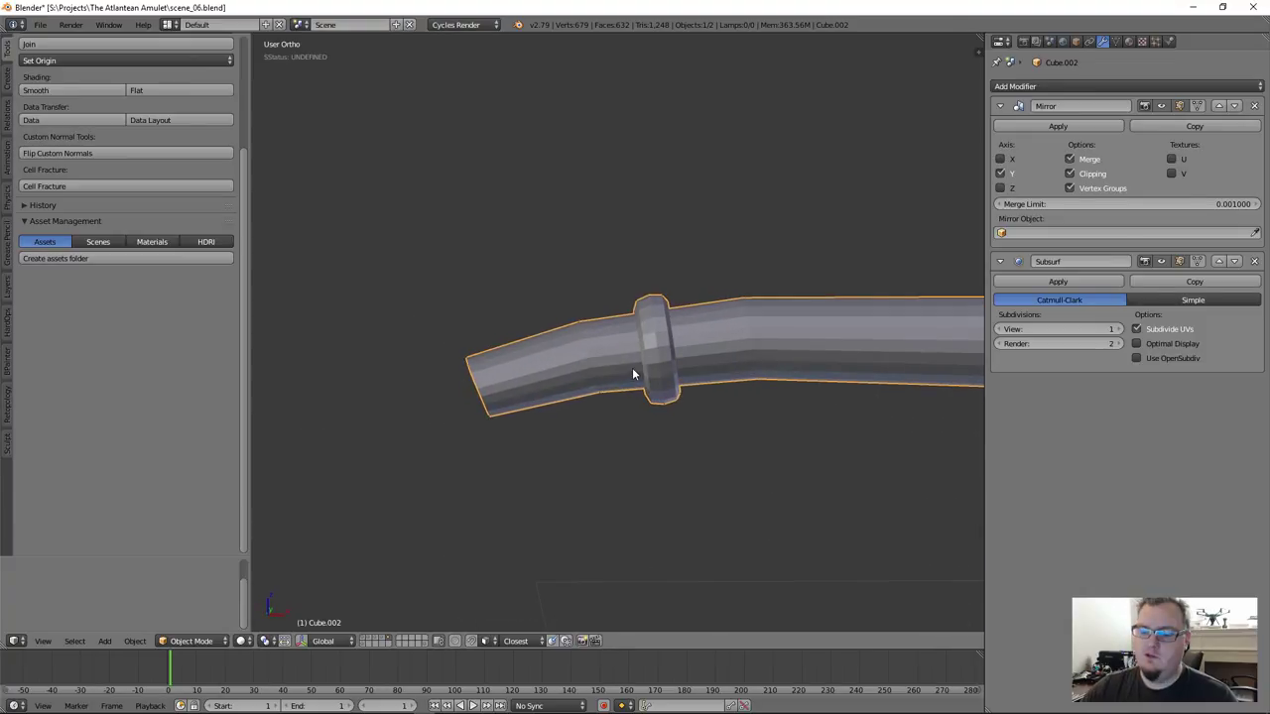
Slide the whole collar towards the limb's tip, about -0.116 along X and -0.011 along Z
key("KP_1")
key("Tab")
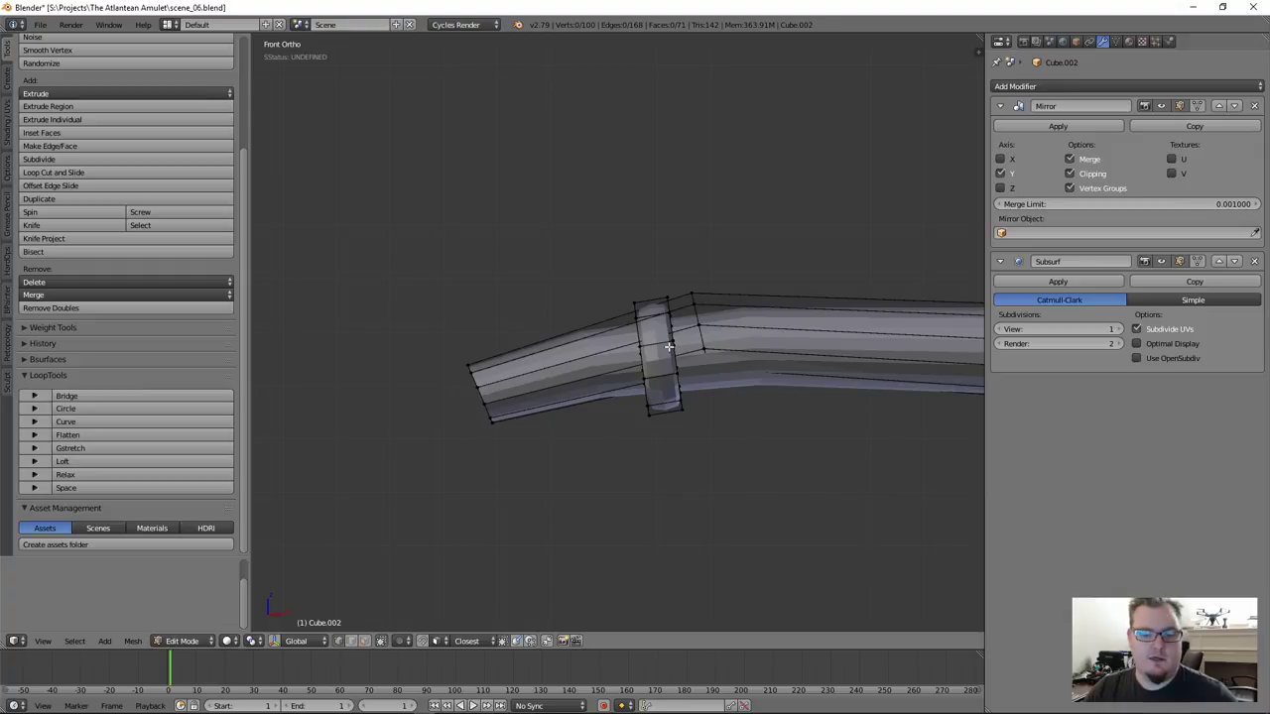
key("l")
key("g")
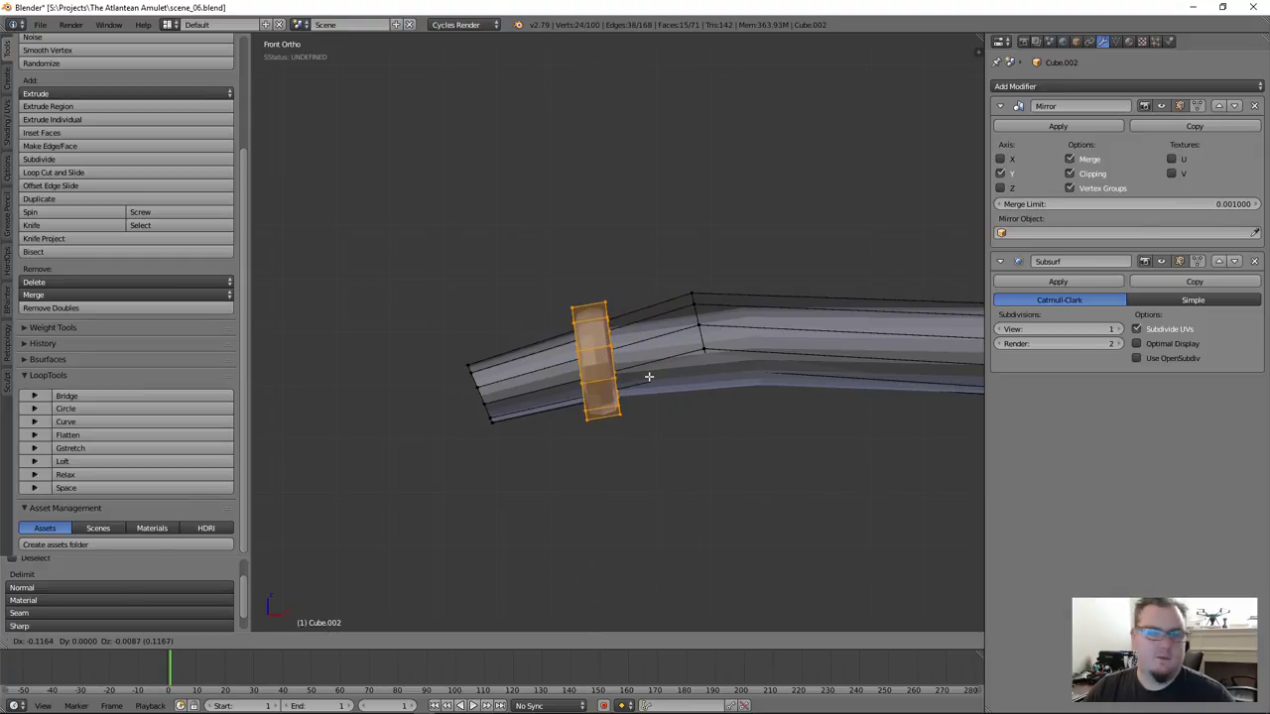
left_click(647, 377)
key("z")
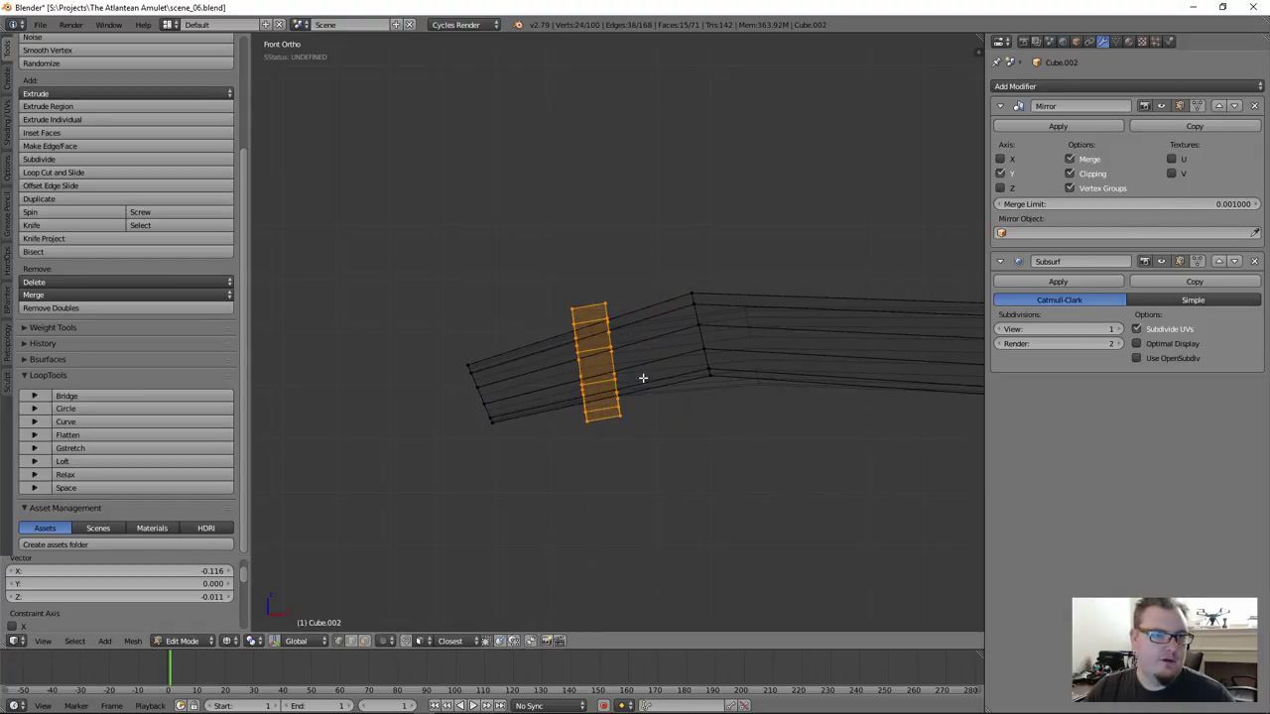
key("z")
key("Tab")
middle_click_drag(647, 377, 585, 387)
key("Tab")
key("KP_1")
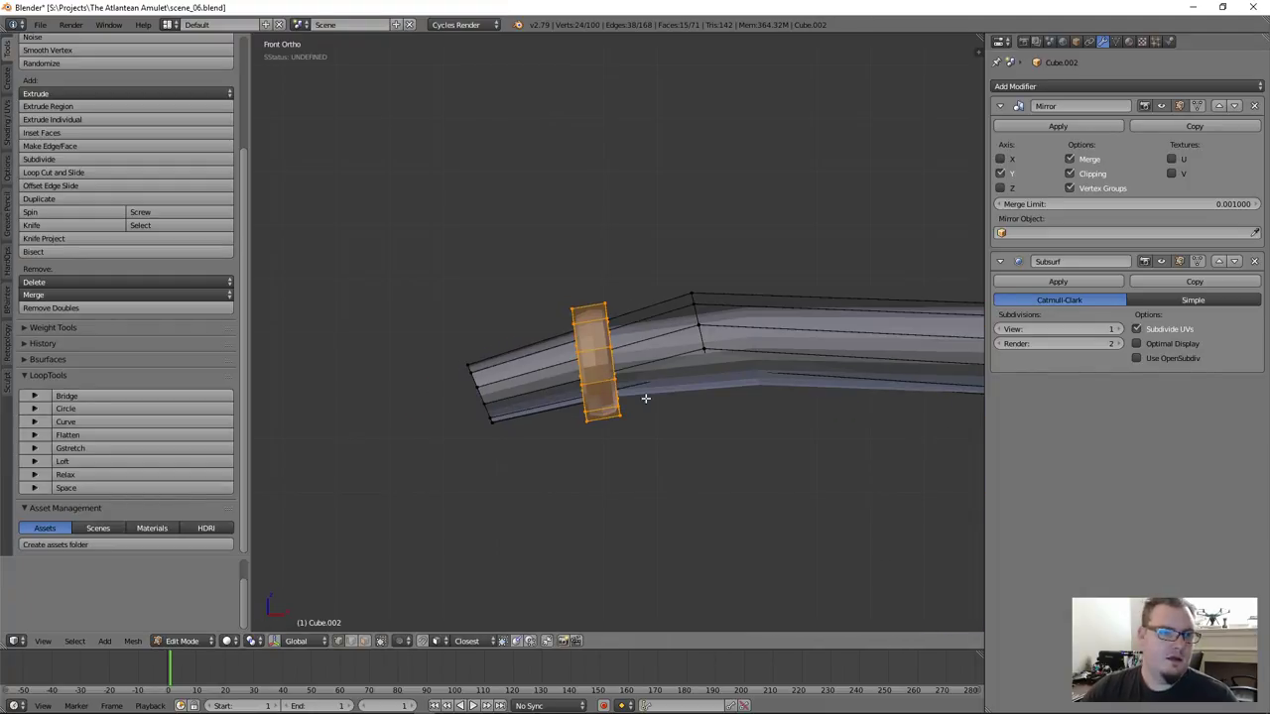
Scale the collar along its local Y axis
key("s")
key("y")
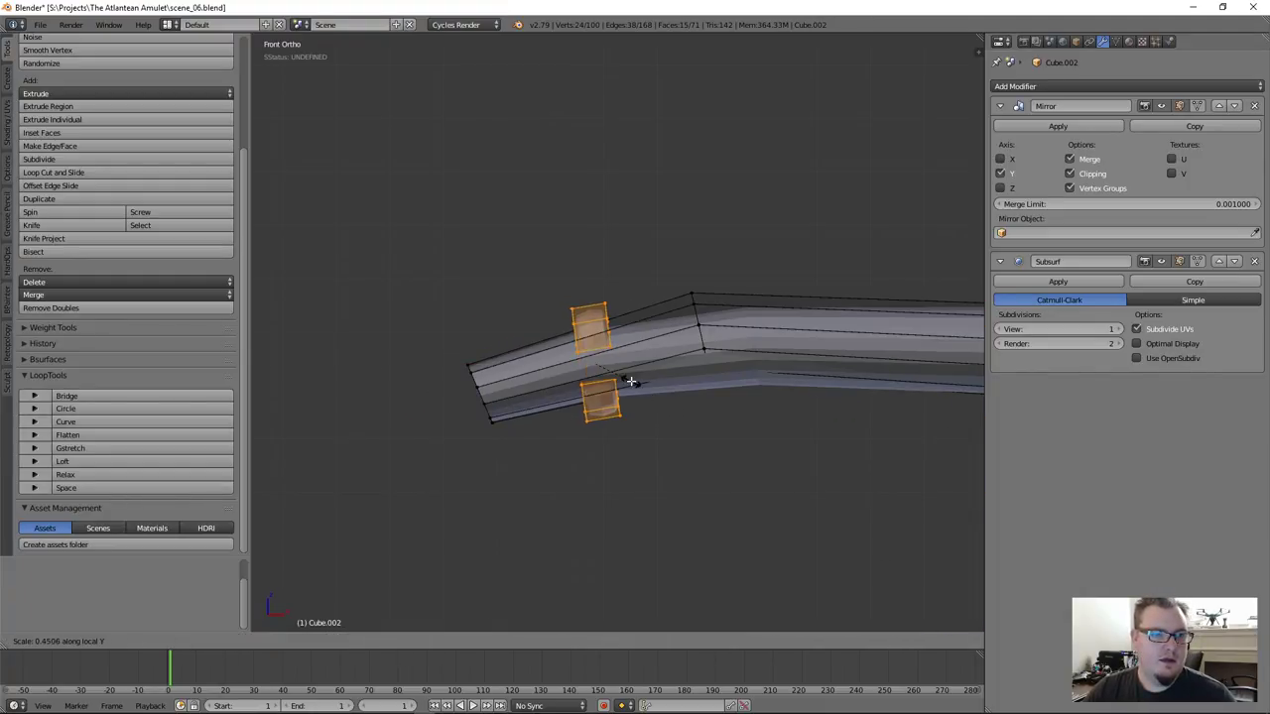
left_click(655, 393)
scroll(723, 408, "up", 5)
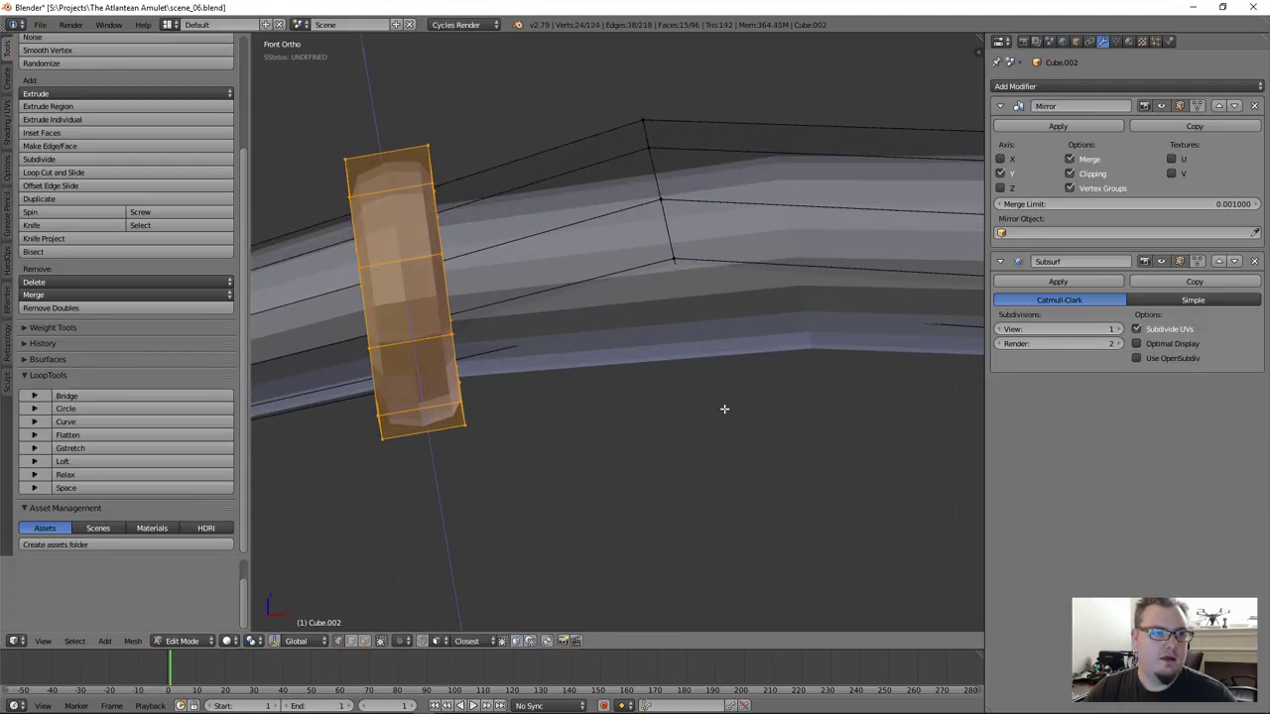
key("e")
right_click(724, 408)
key("ctrl+z")
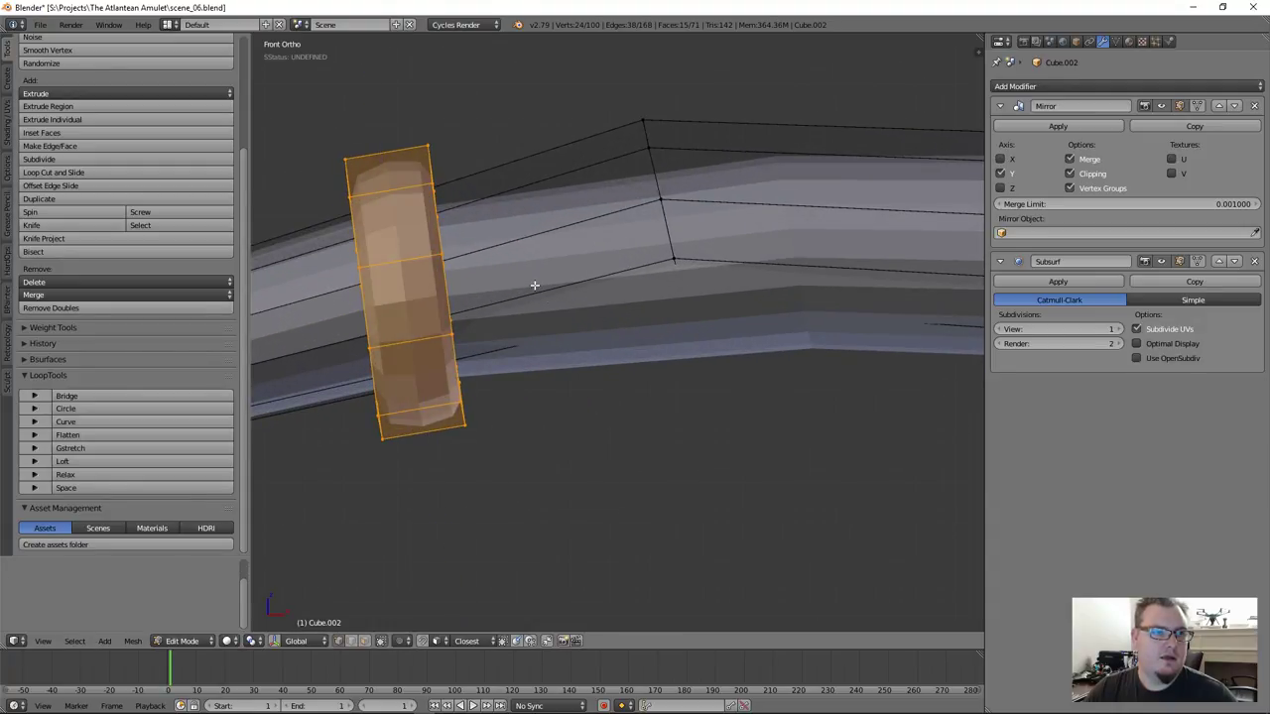
middle_click_drag(533, 283, 695, 334, "shift")
key("s")
key("z")
key("z")
key("Escape")
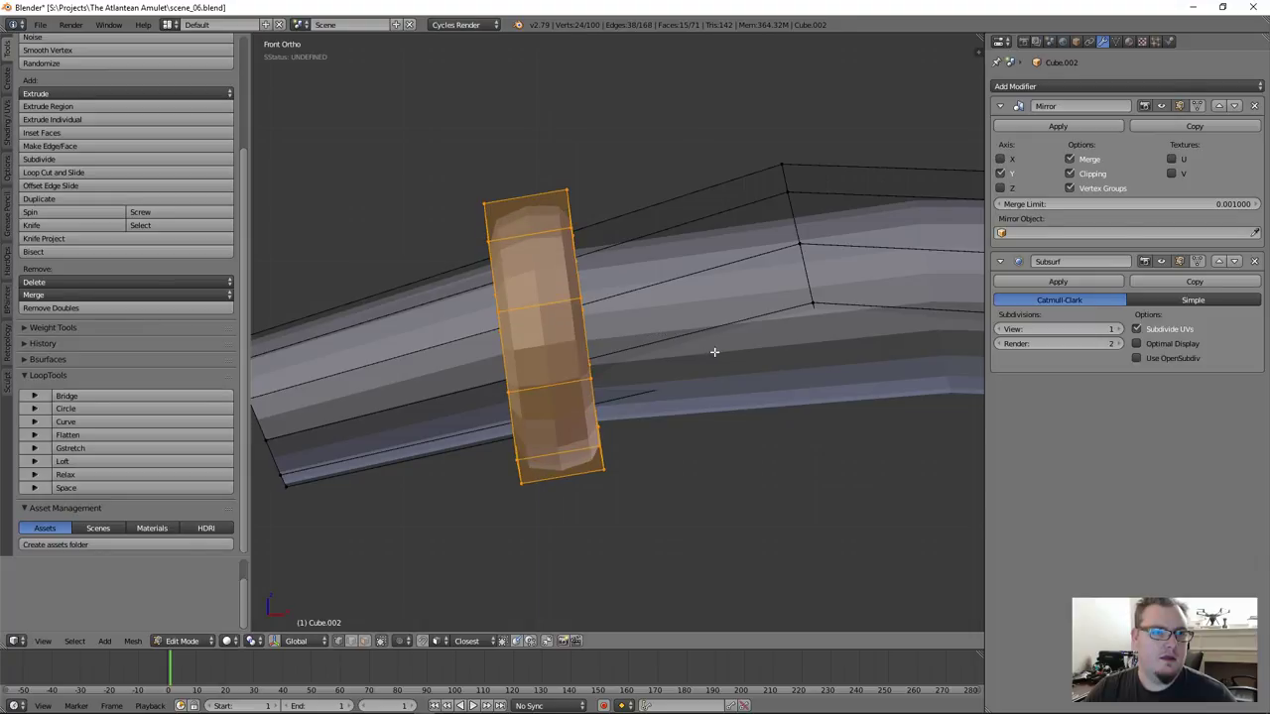
Switch to edge selection and select the outer and inner edge loops on the collar side facing away from the tip
middle_click_drag(563, 306, 545, 326)
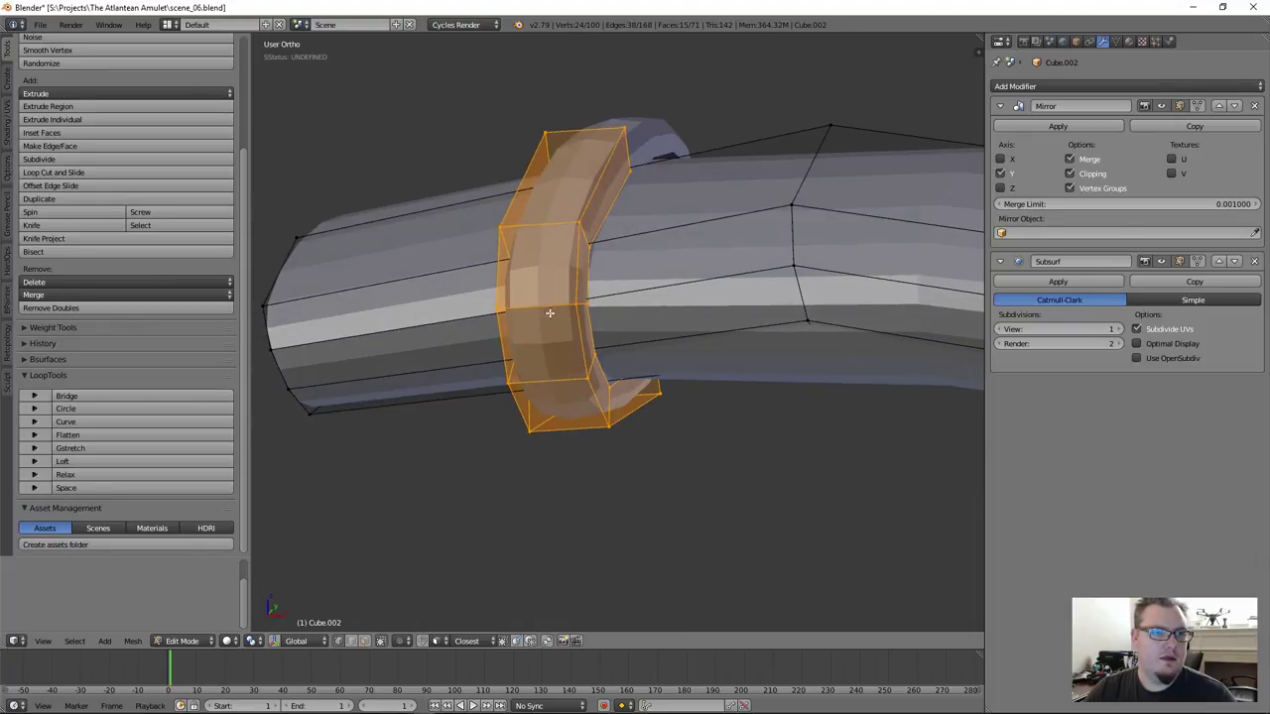
key("a")
key("ctrl+Tab")
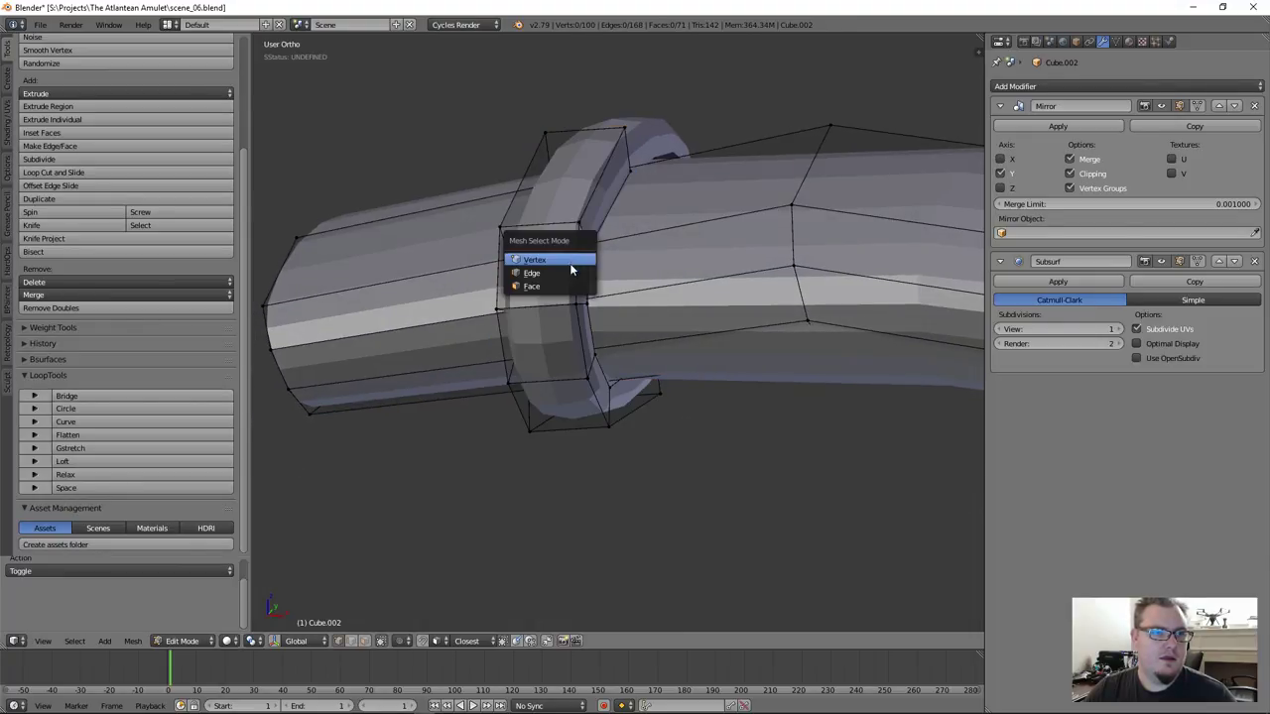
left_click(570, 273)
right_click(575, 257, "alt")
right_click(590, 271, "alt+shift")
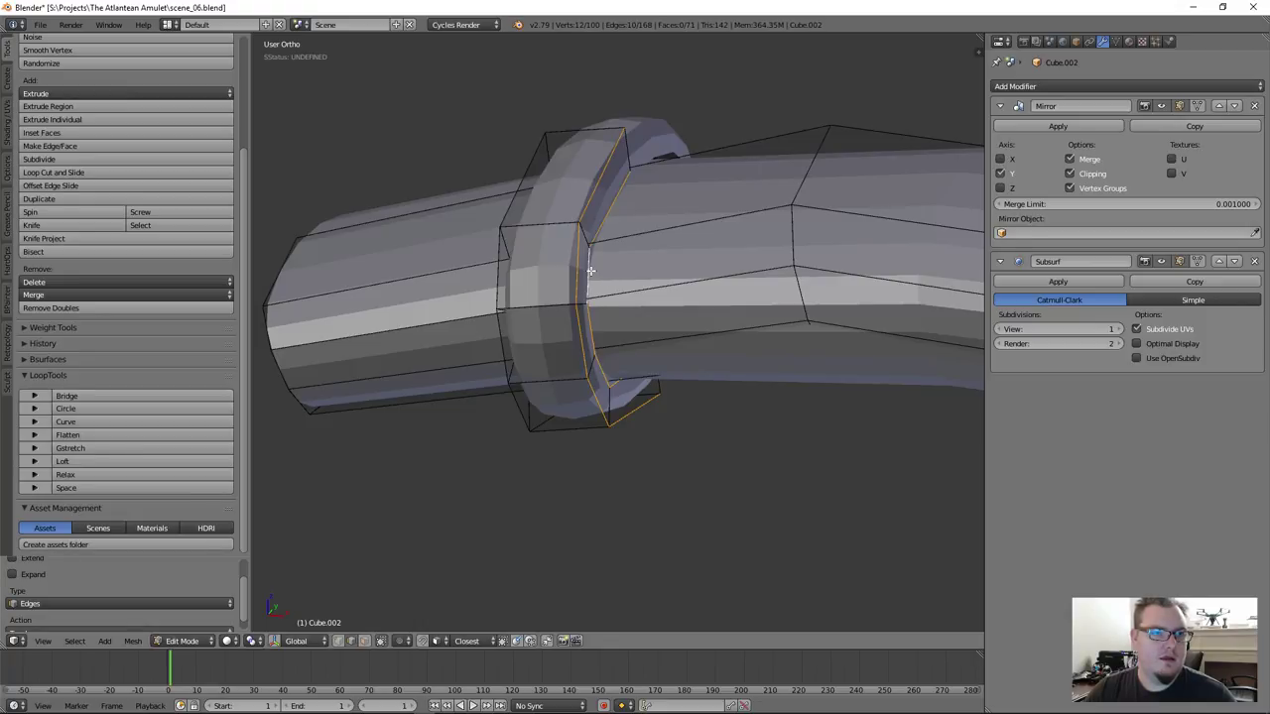
Try to move the two selected collar edge loops along the local X axis
middle_click_drag(631, 301, 658, 267)
key("g")
key("x")
key("x")
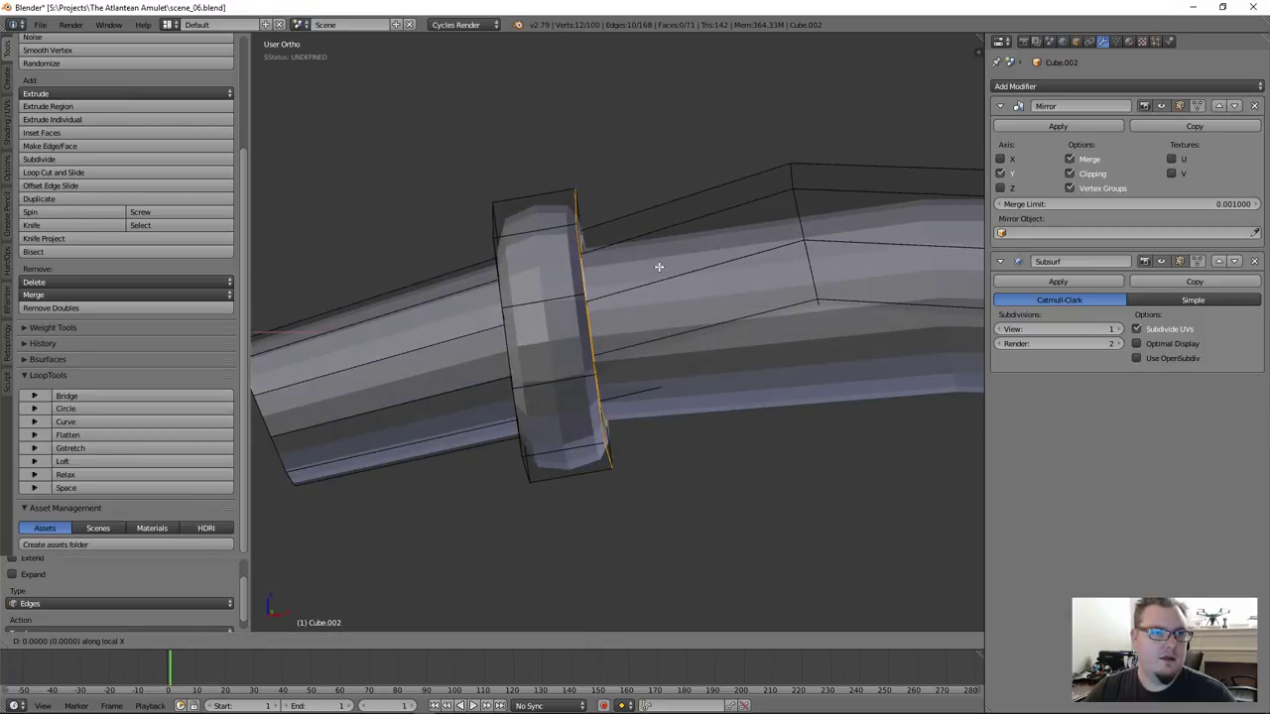
left_click(622, 272)
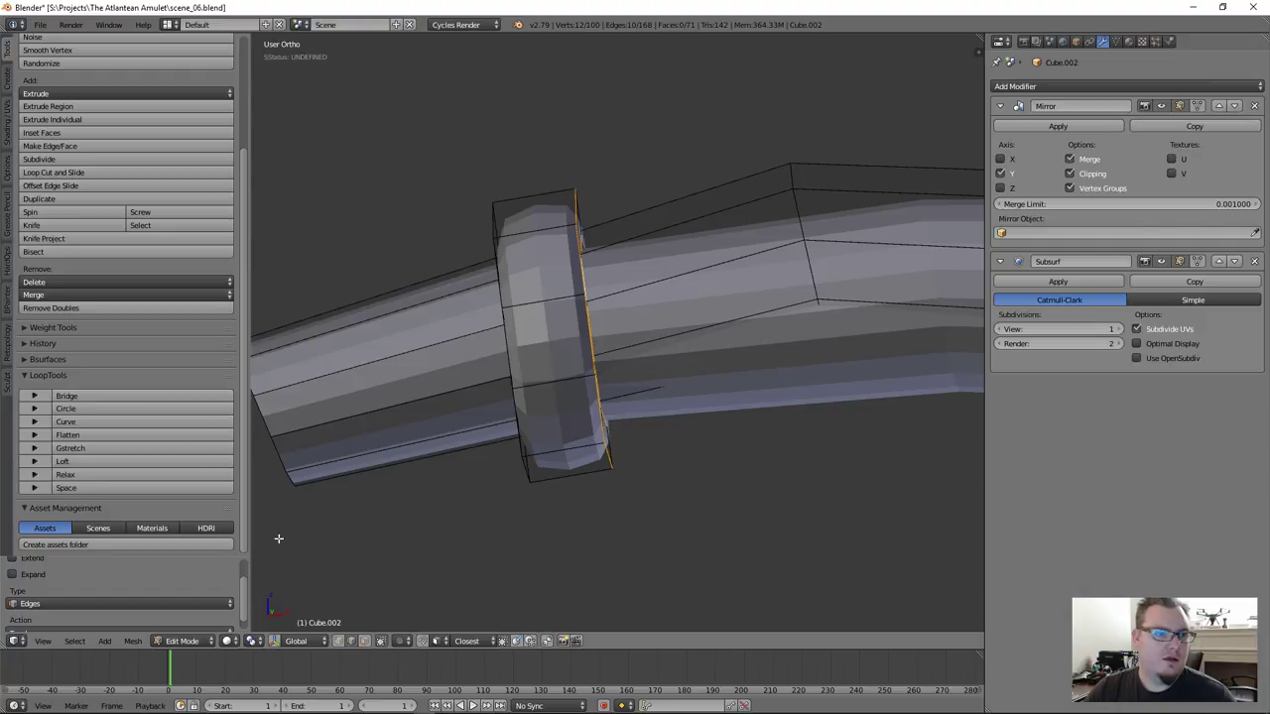
Try to move the selected collar edge loops along their normal Z and Y axes with the Normal orientation, and restore Global orientation
left_click(311, 640)
left_click(324, 594)
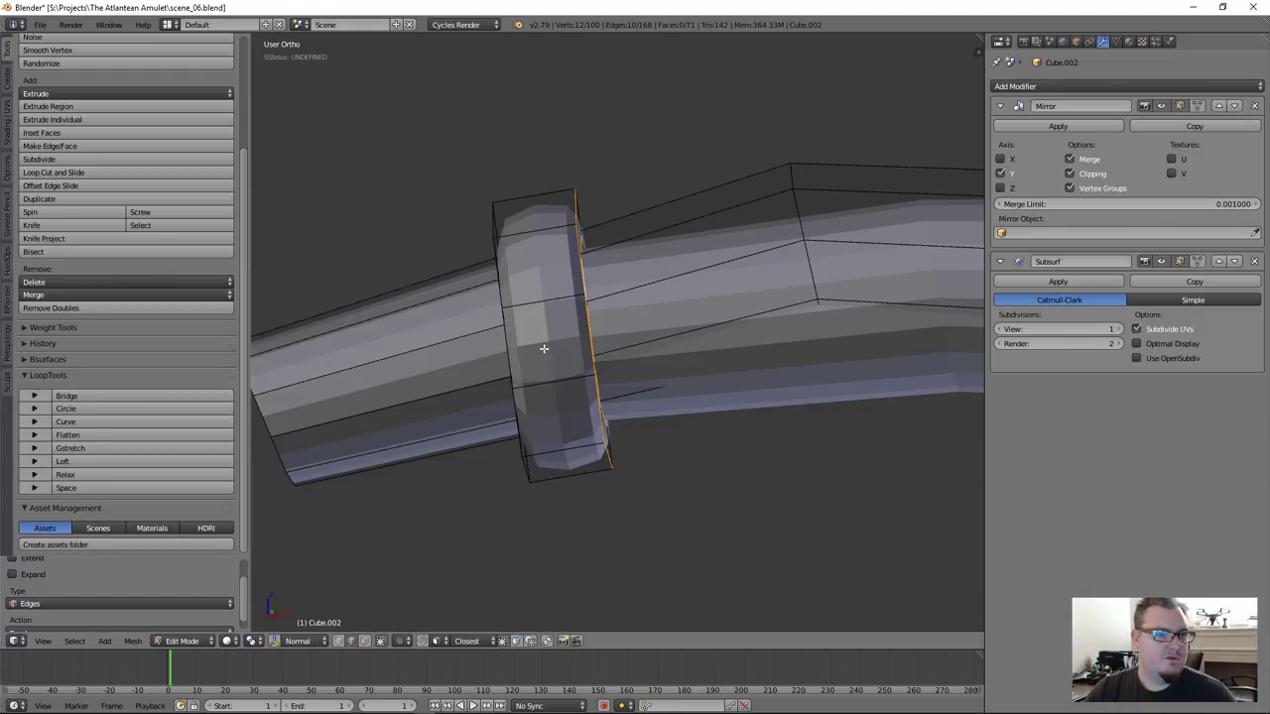
key("g")
key("x")
key("z")
key("z")
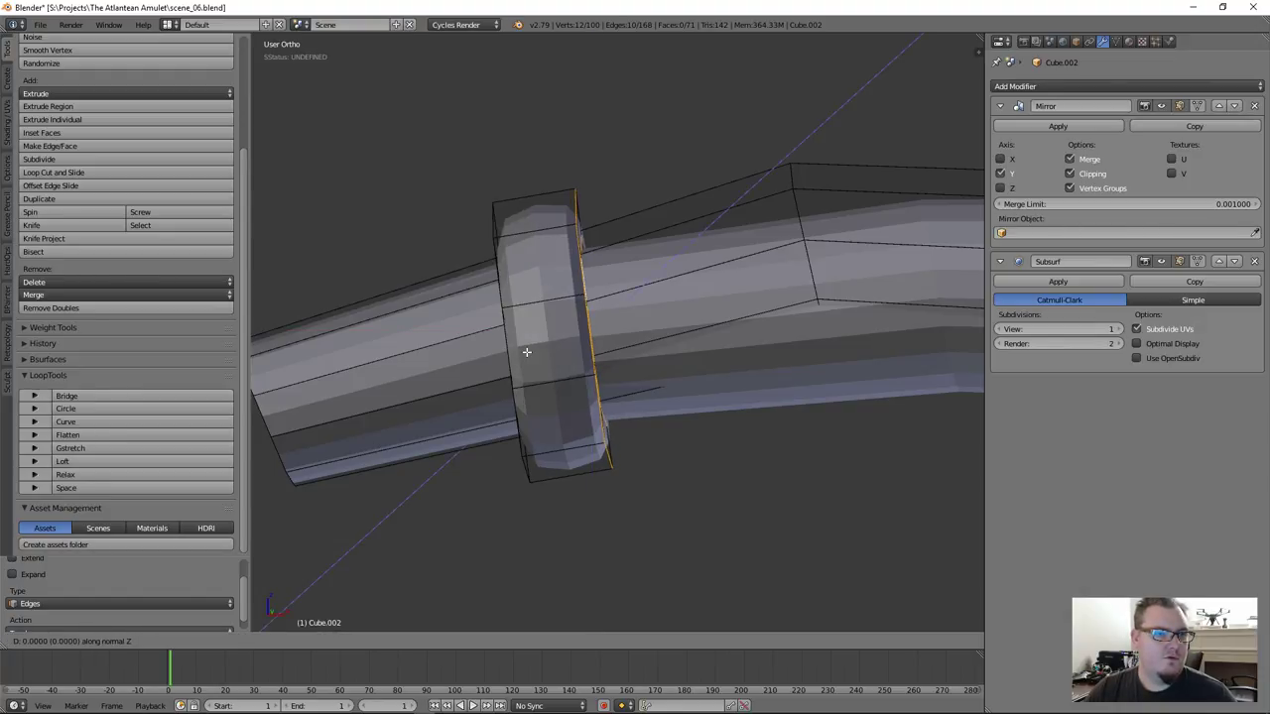
key("y")
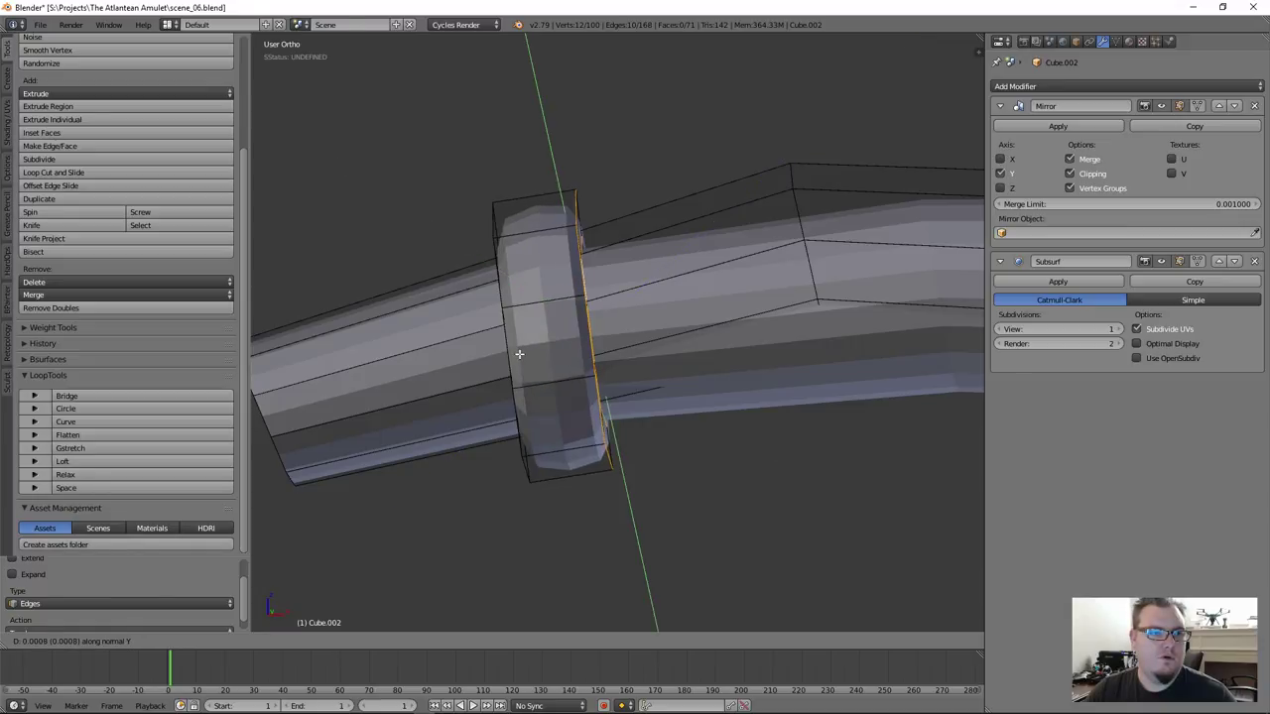
left_click(525, 353)
left_click(293, 641)
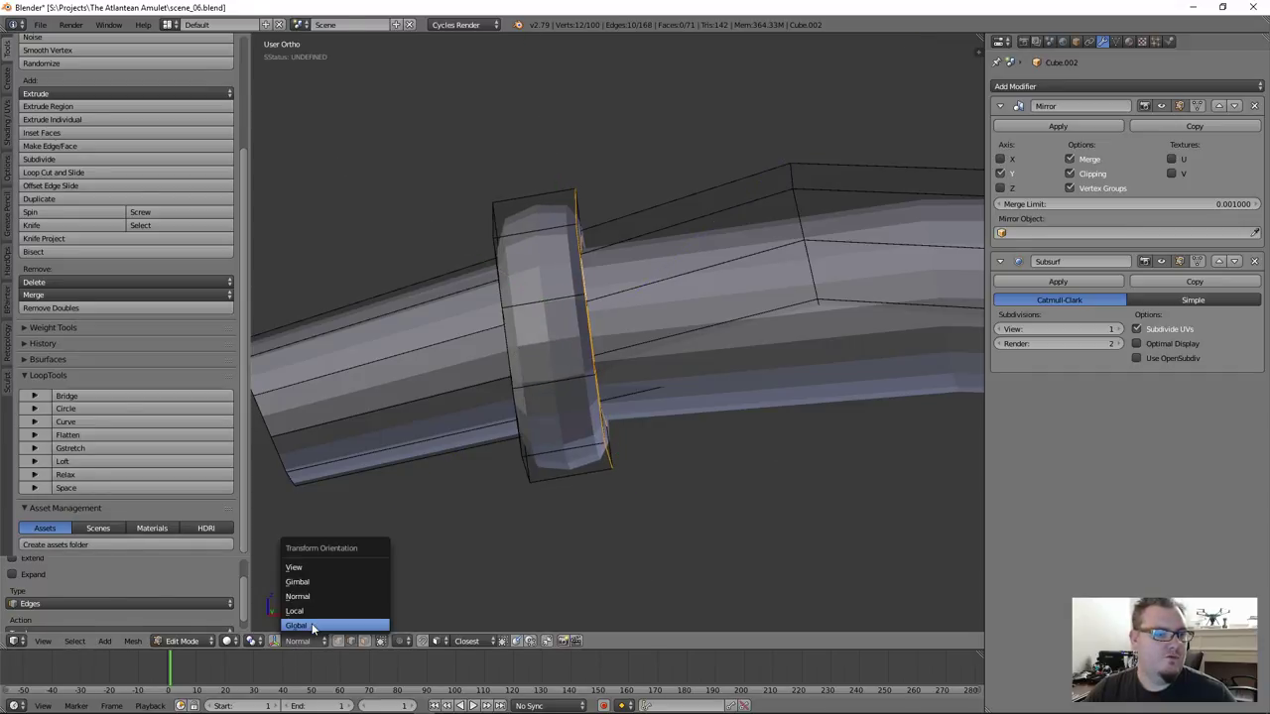
left_click(314, 624)
Select only the collar's outer edge loop facing away from the tip and edge-slide it about 0.27 towards the tip
scroll(590, 370, "down", 2)
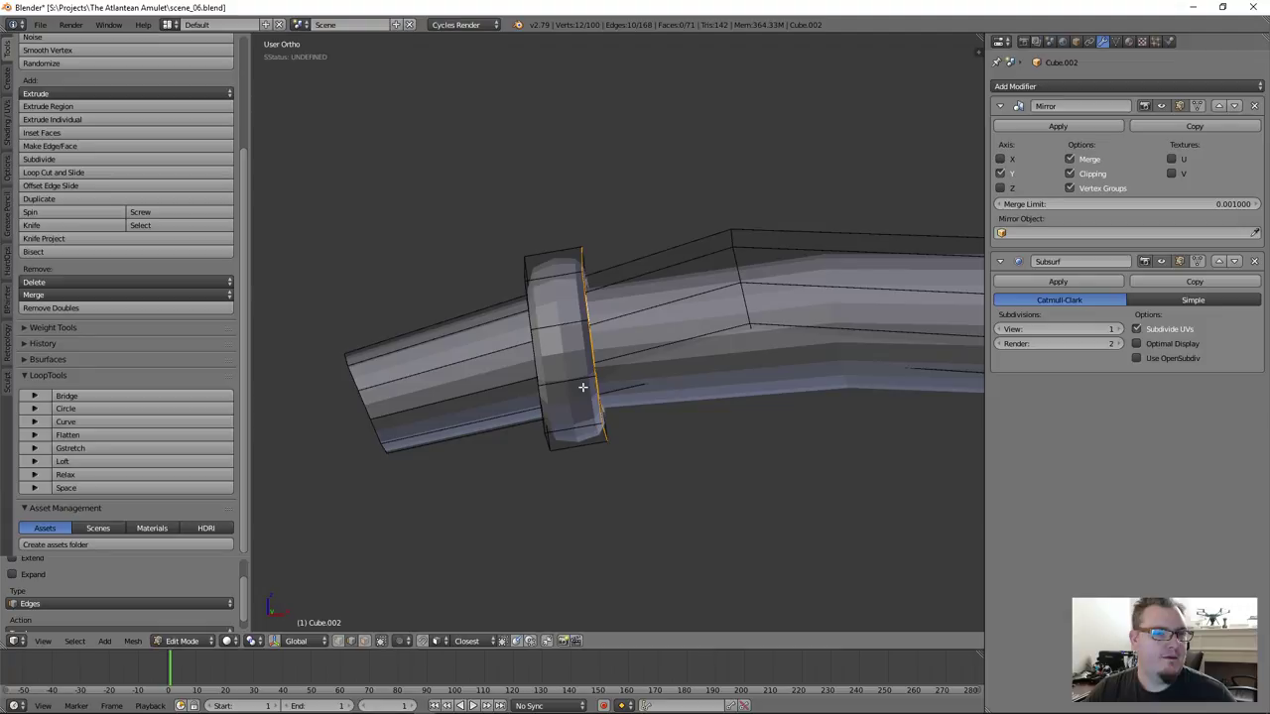
key("KP_1")
scroll(576, 219, "up", 3)
key("a")
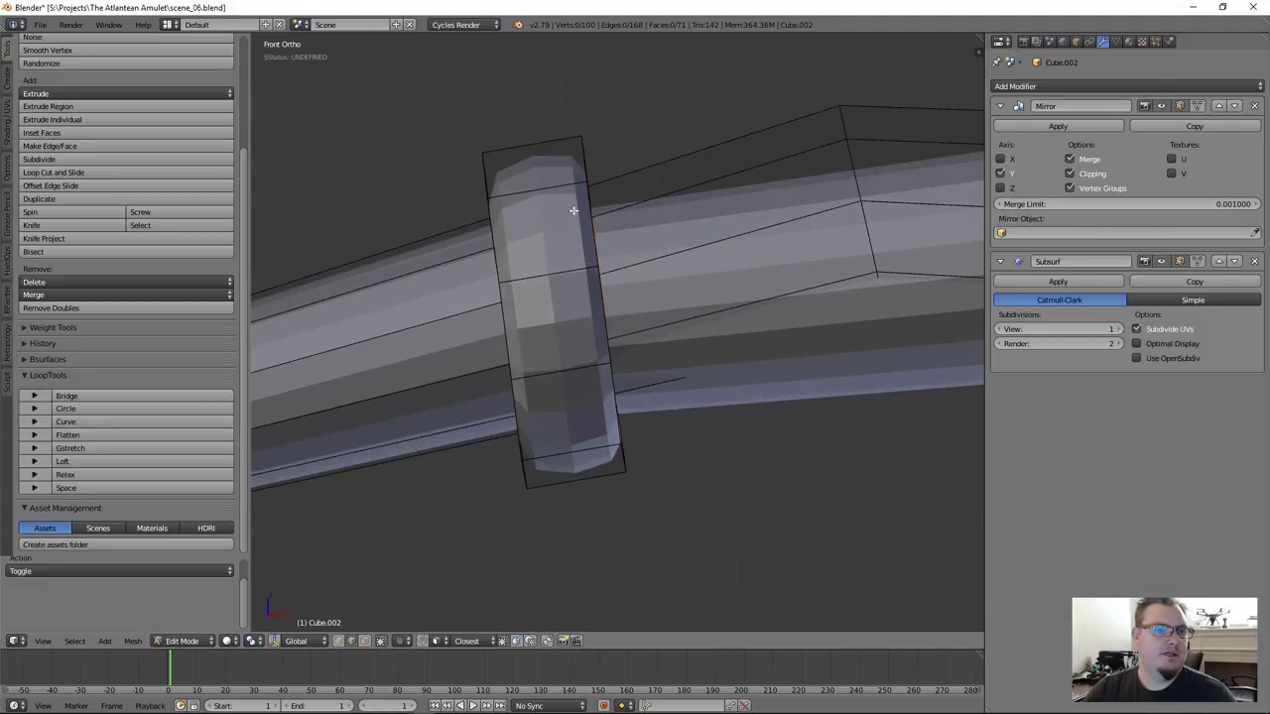
middle_click_drag(610, 185, 645, 240)
right_click(601, 196, "alt")
key("KP_1")
key("g")
key("g")
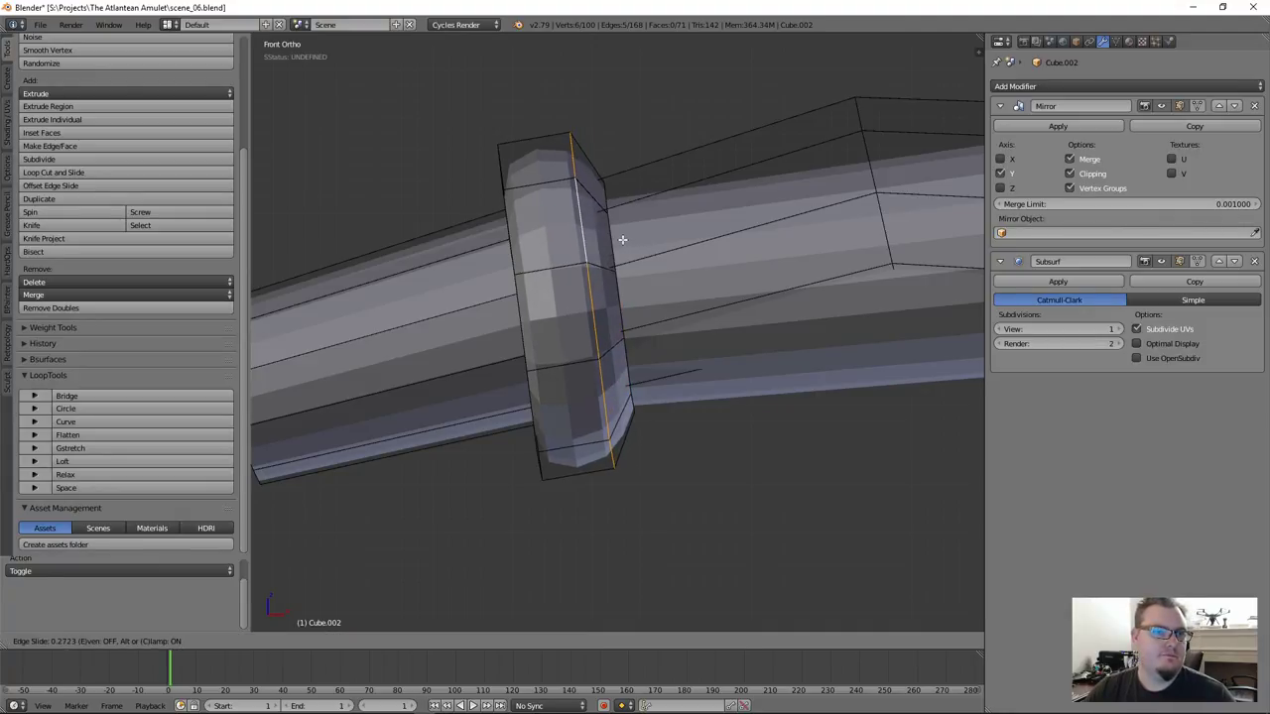
left_click(622, 239)
Move the collar's inner edge loop facing away from the tip about -0.018 along X and -0.002 along Z, flush with the outer loop
scroll(629, 264, "up", 2)
key("z")
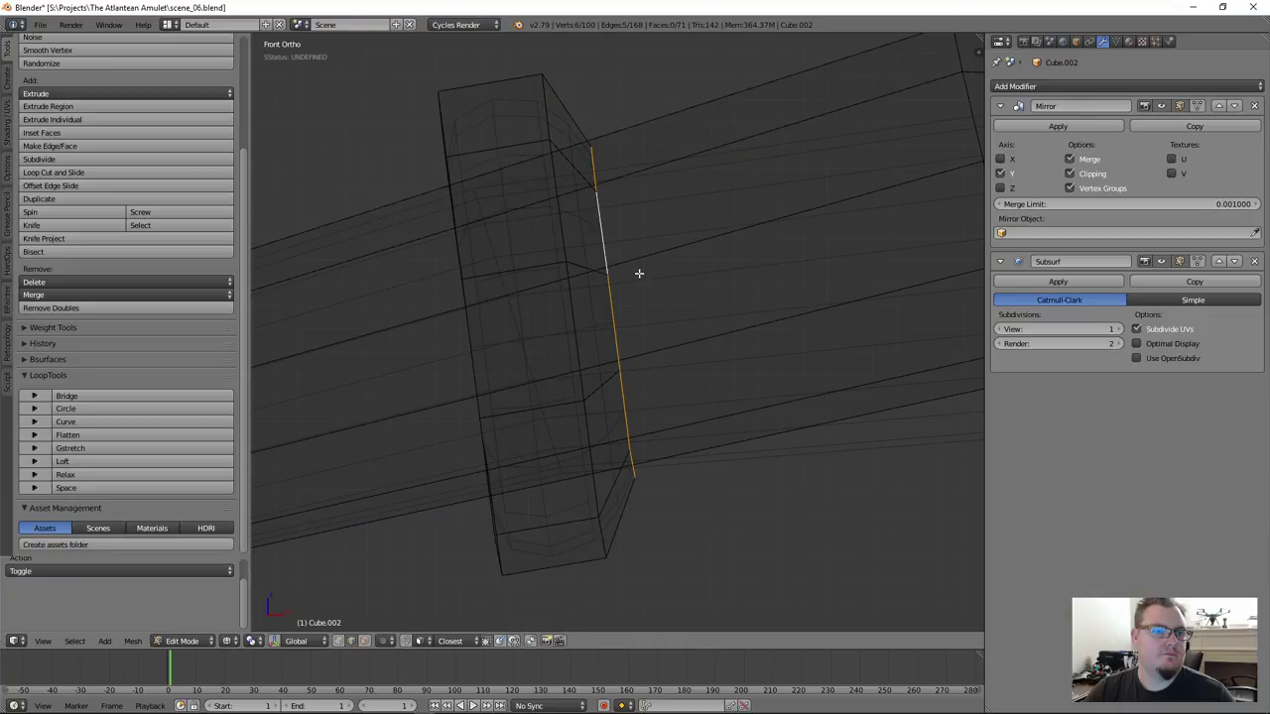
key("g")
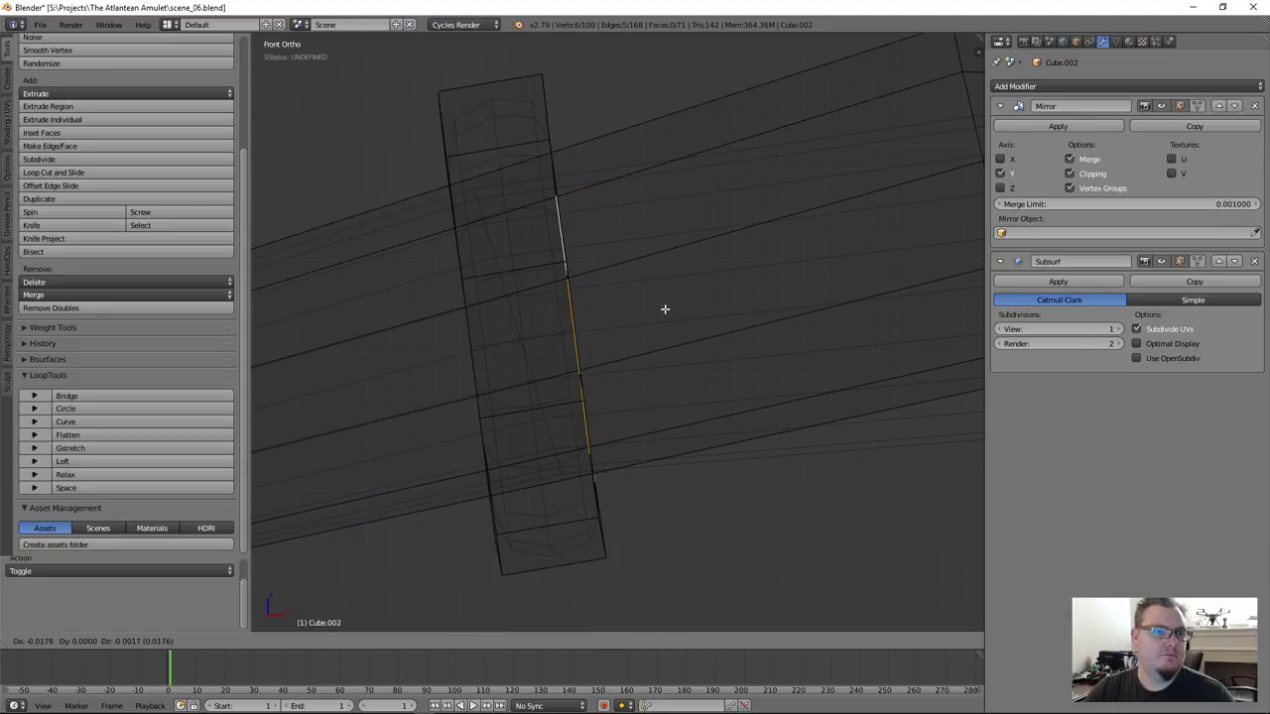
left_click(666, 310)
key("a")
scroll(667, 314, "down", 3)
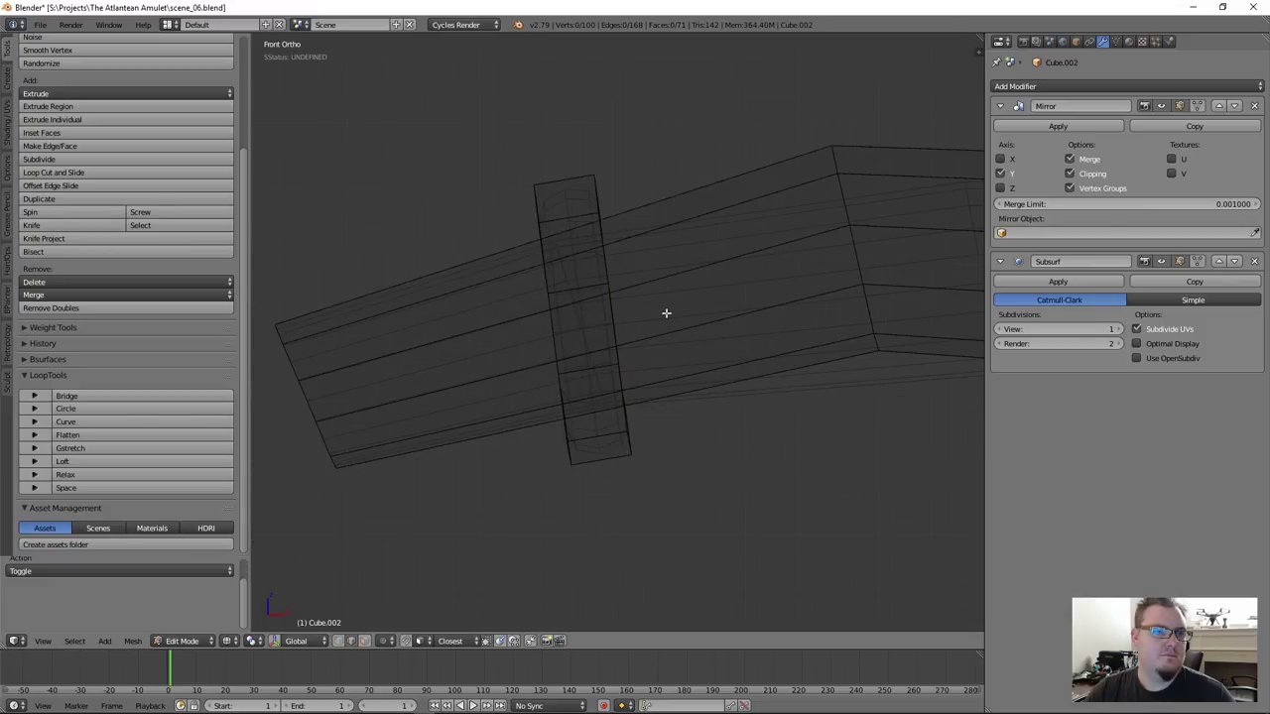
key("Tab")
middle_click_drag(728, 276, 657, 298)
key("z")
scroll(690, 283, "down", 4)
scroll(691, 242, "up", 2)
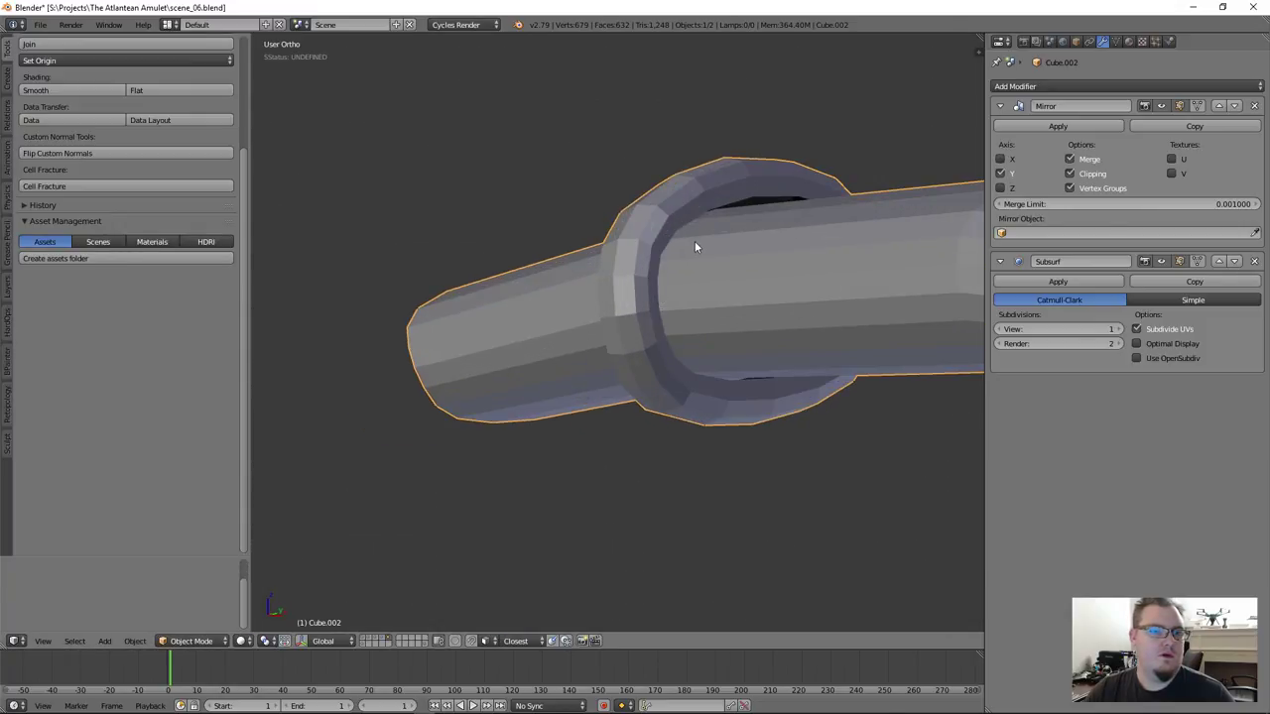
Select the collar's inner edge loop facing away from the tip, lower it about 0.001 and scale it to about 0.92 along Z
key("Tab")
middle_click_drag(718, 205, 725, 207)
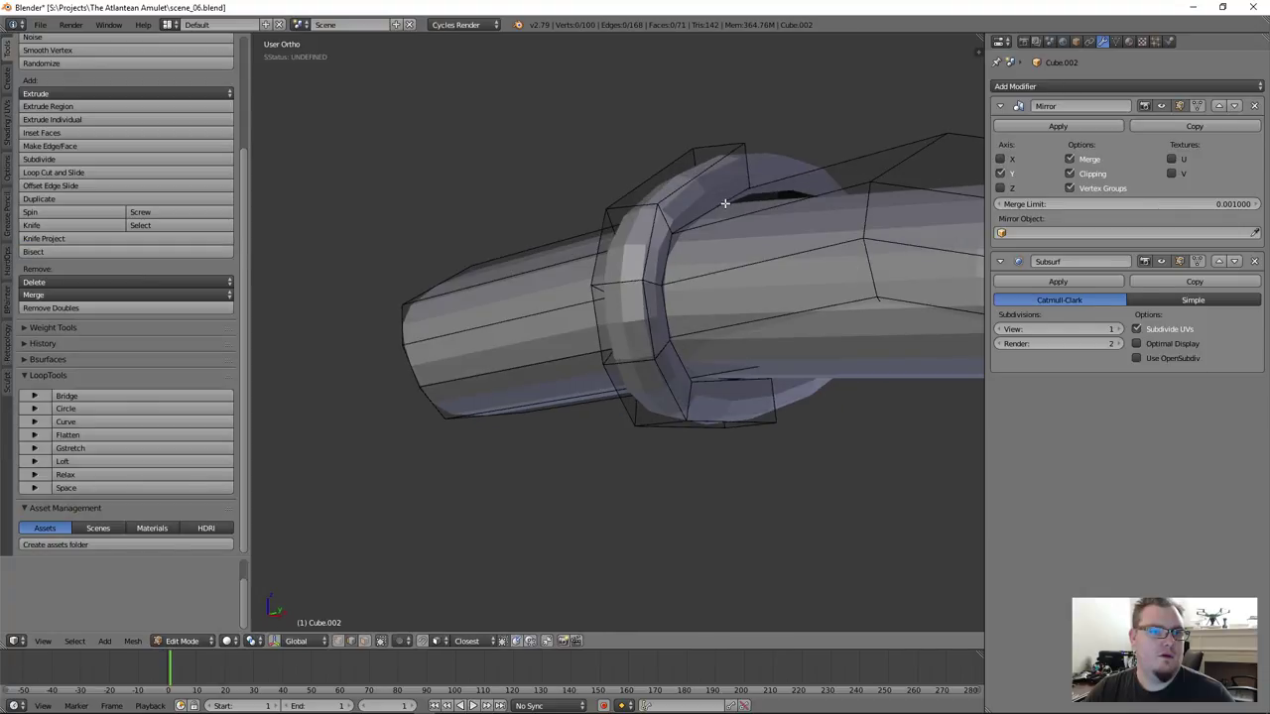
left_click(725, 203, "alt")
key("g")
key("z")
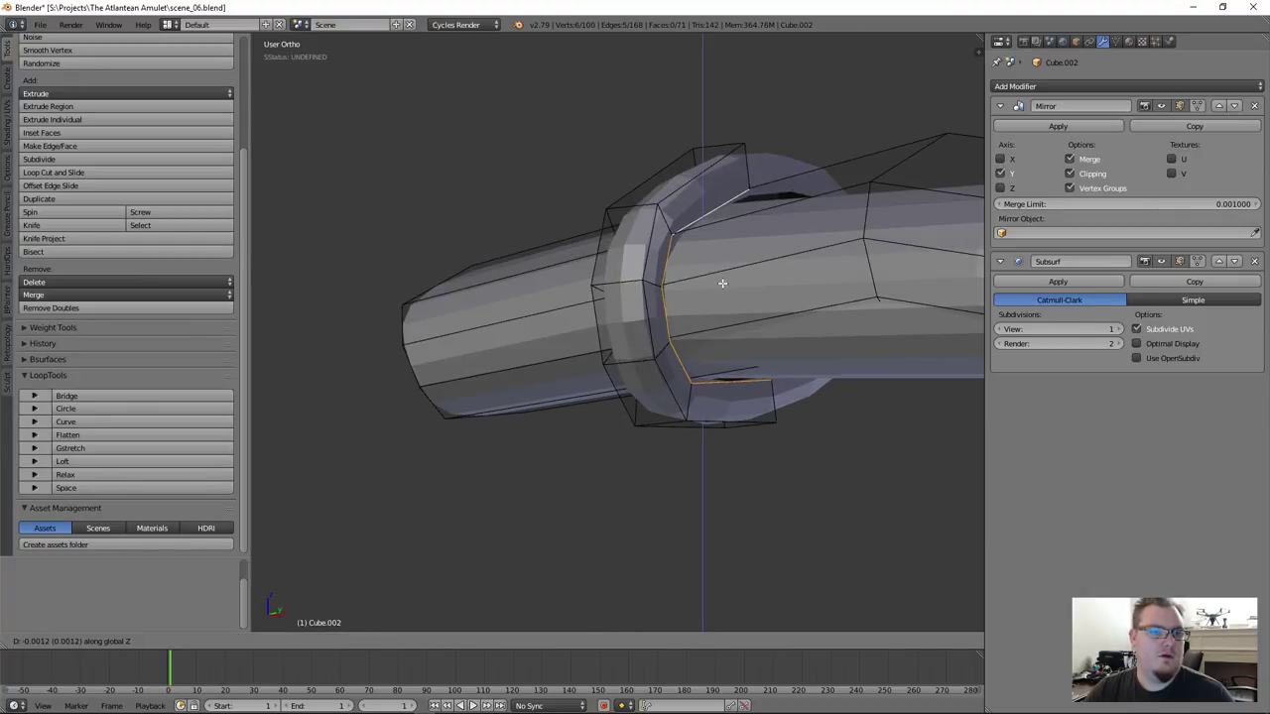
left_click(723, 283)
key("s")
key("z")
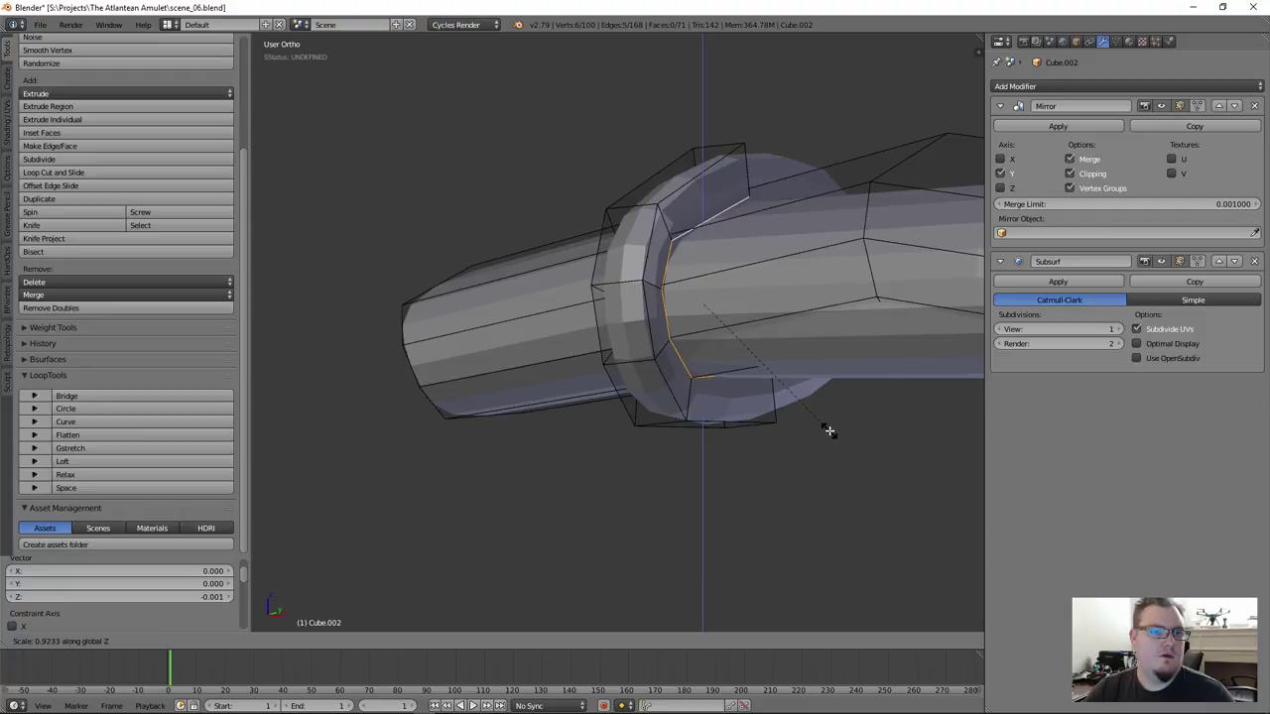
left_click(827, 431)
Move the same inner collar loop slightly down along global Z and return to object mode
key("Tab")
middle_click_drag(822, 430, 589, 343)
key("Tab")
key("g")
key("z")
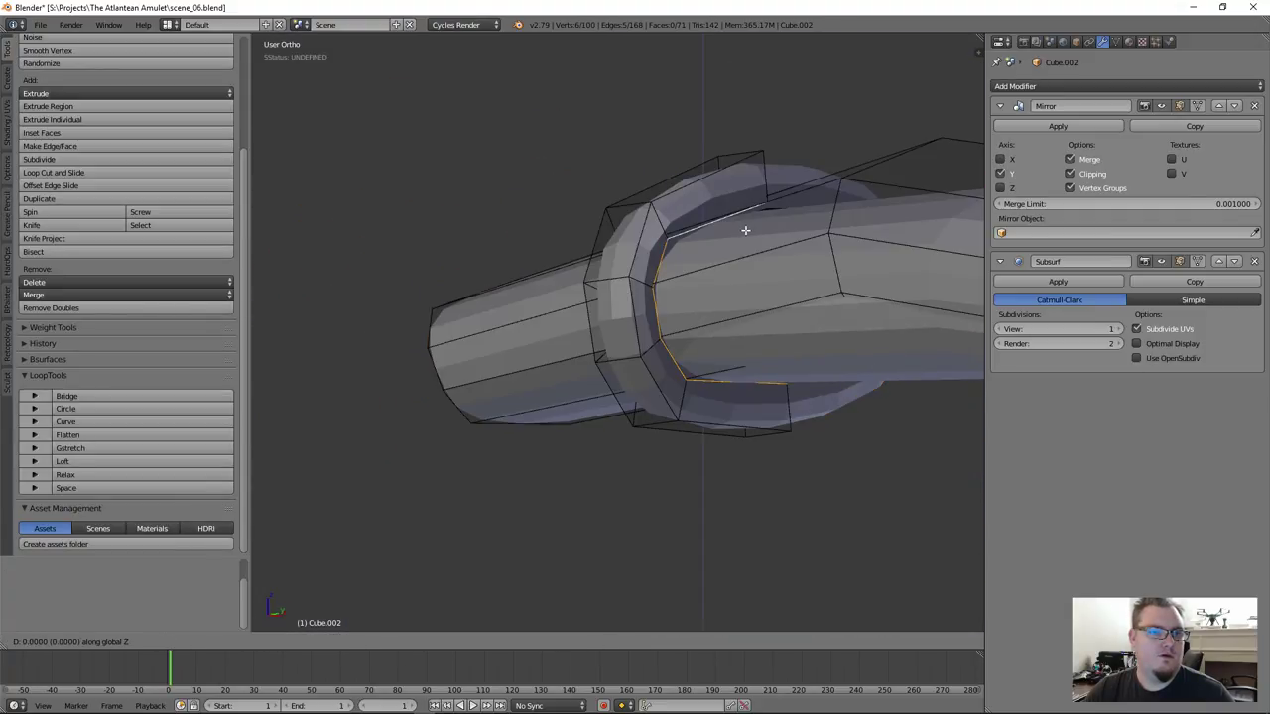
left_click(744, 249)
key("Tab")
Duplicate the collar's inner edge loop facing the tip and place the copy about -0.11 along X and -0.03 along Z
scroll(744, 253, "down", 5)
middle_click_drag(682, 296, 822, 305)
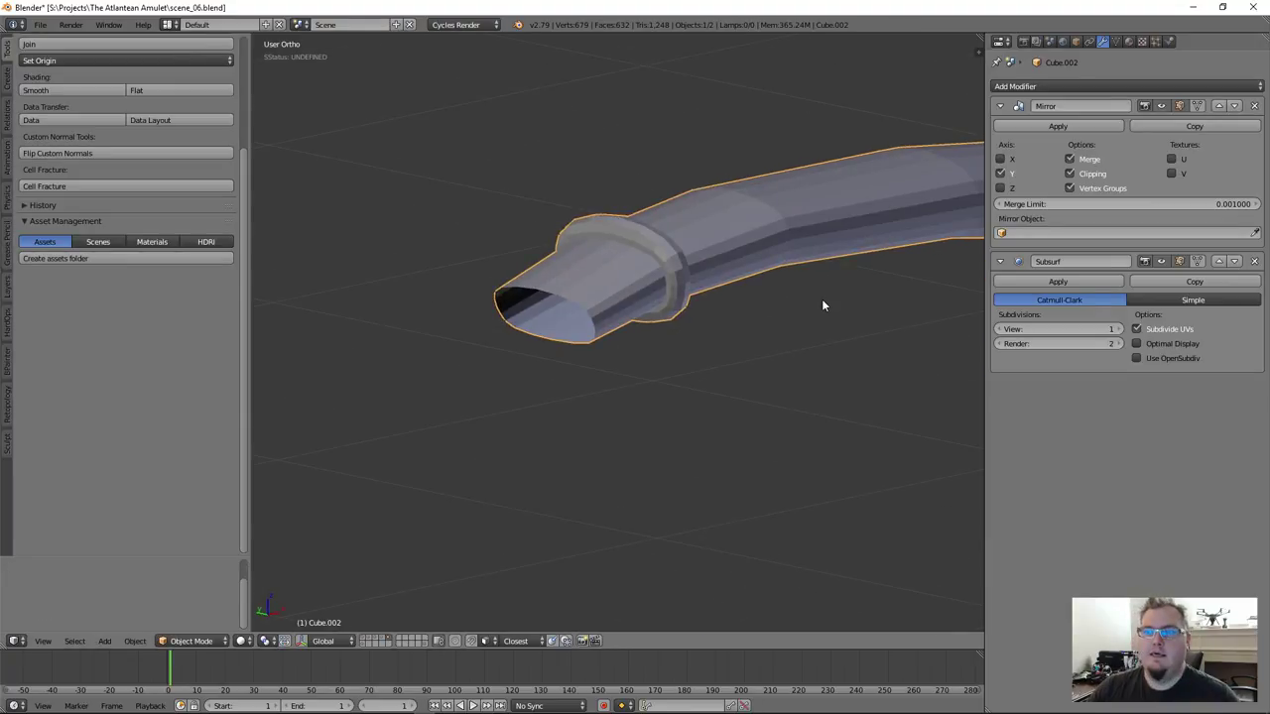
scroll(821, 298, "up", 4)
key("Tab")
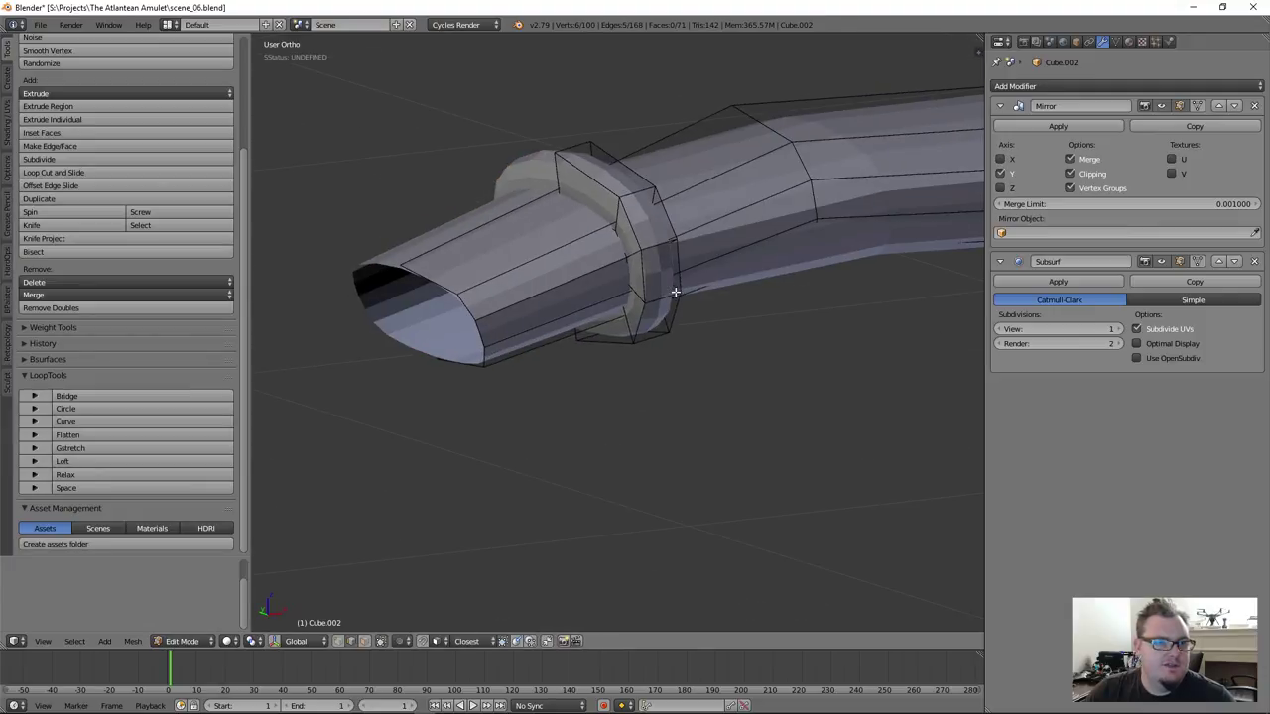
key("a")
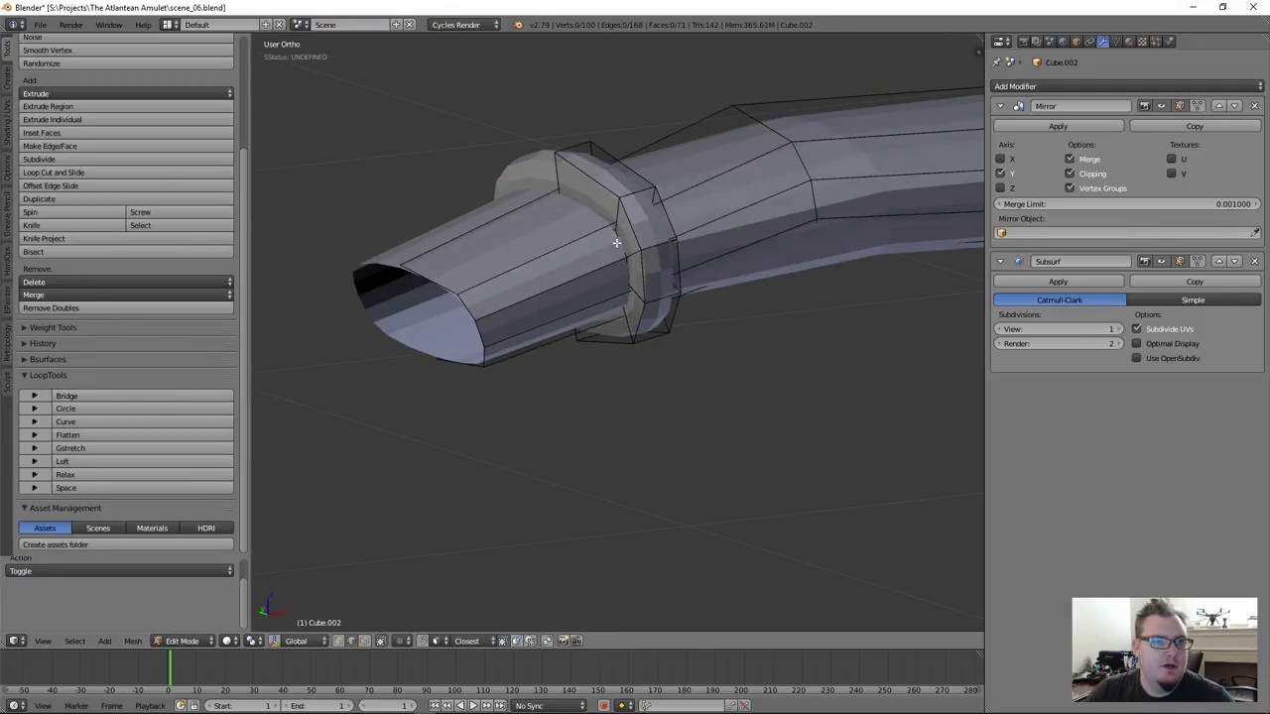
key("z")
key("KP_1")
key("z")
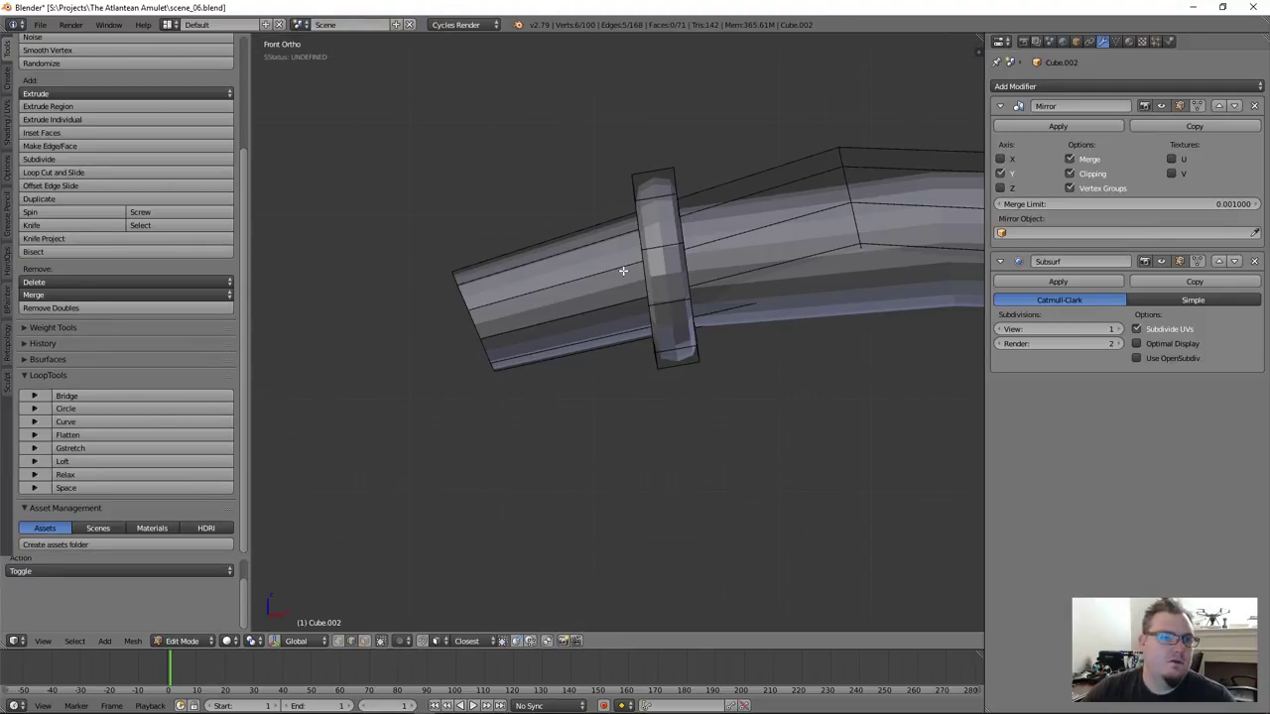
key("g")
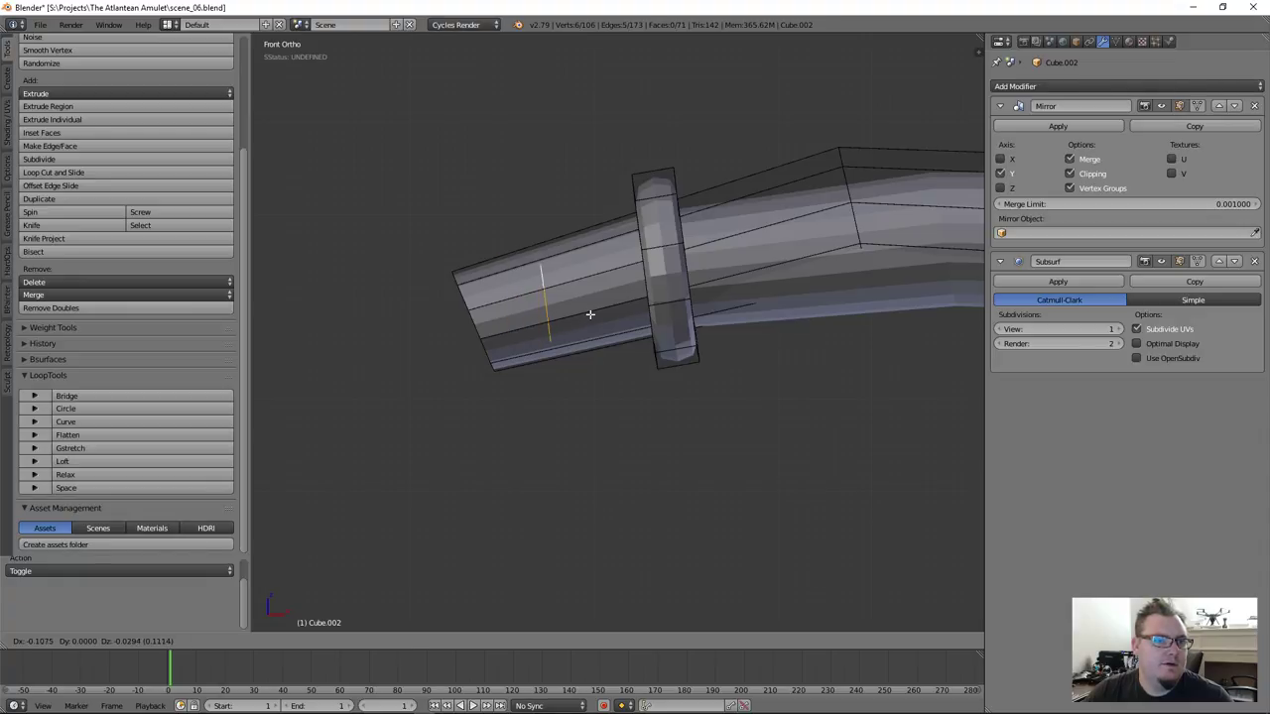
left_click(585, 317)
Rotate the duplicated loop about -6.2° and move it about 0.048 along X and 0.018 along Z, back towards the collar
key("z")
key("r")
left_click(702, 394)
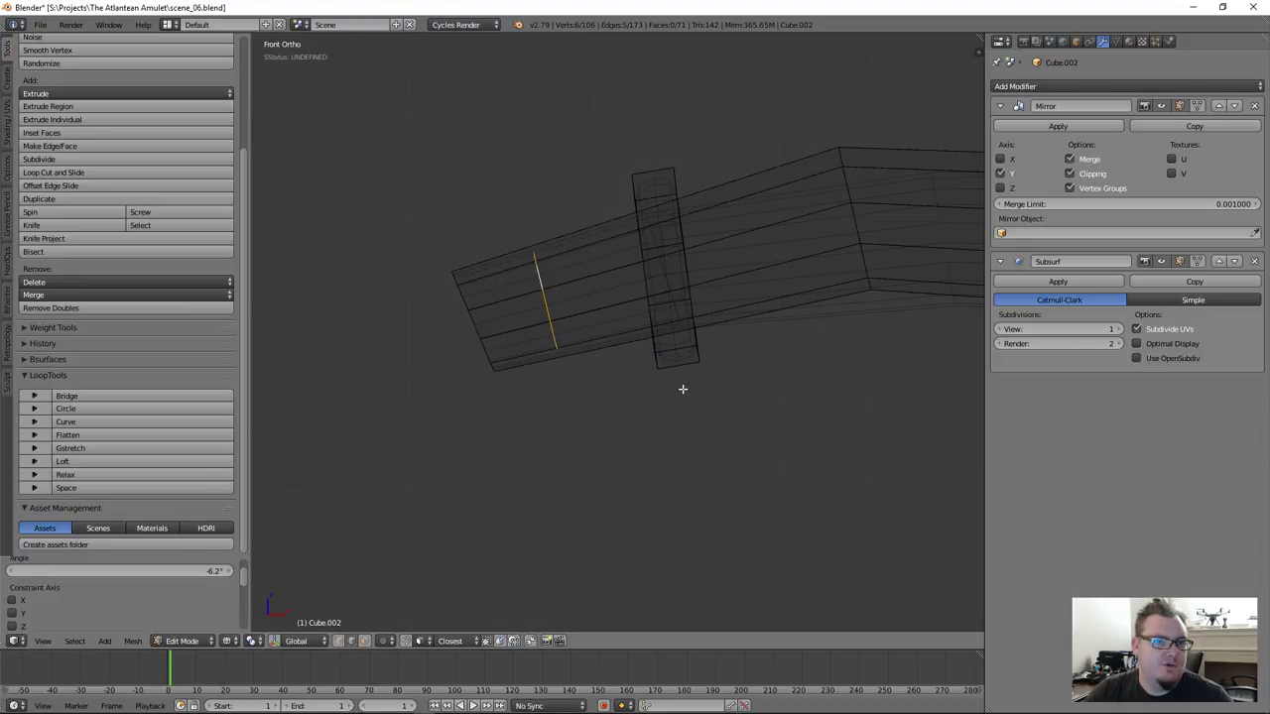
key("g")
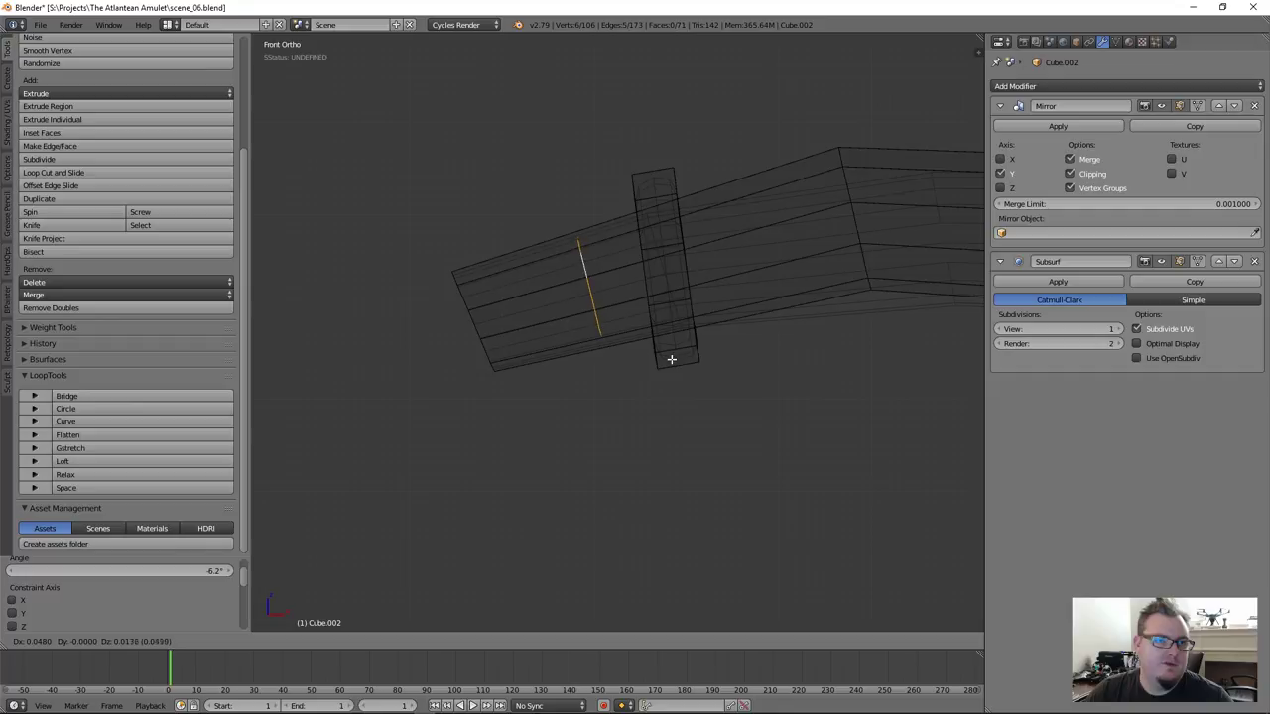
left_click(672, 360)
key("r")
left_click(652, 357)
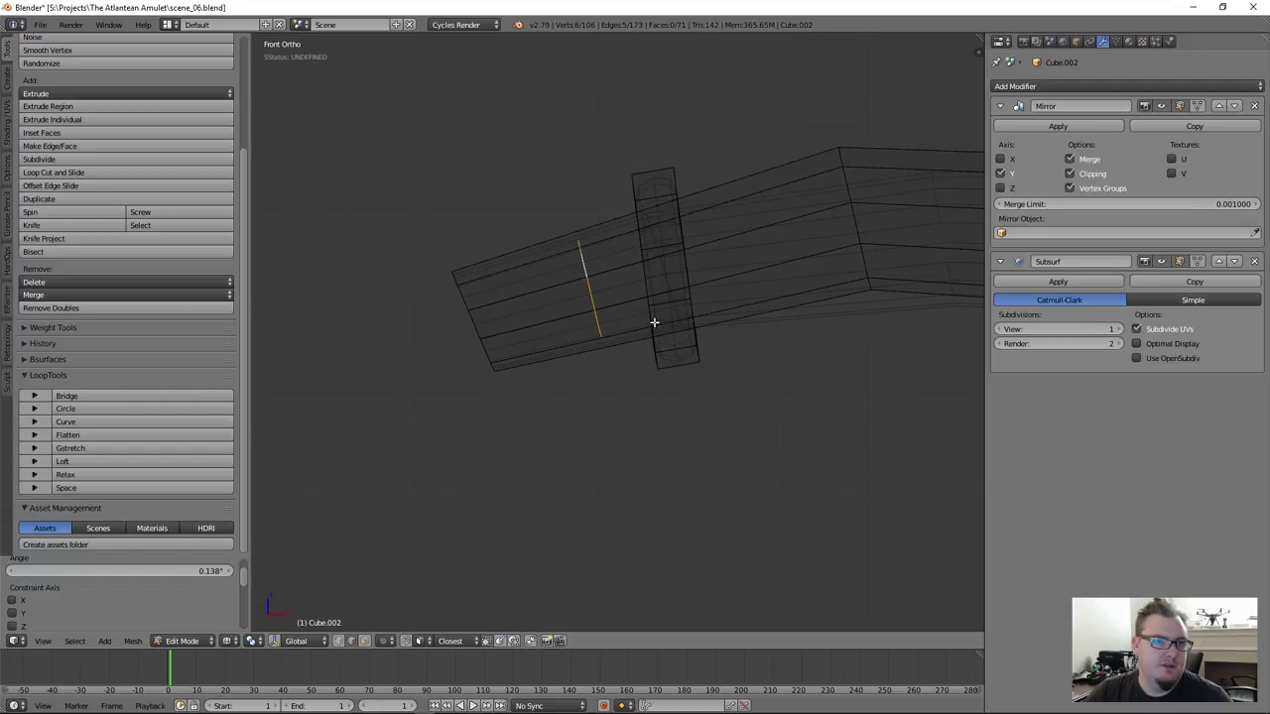
Extrude the duplicated loop outward with a scale of 1.523, and scale the new outer edge by 0.860
key("s")
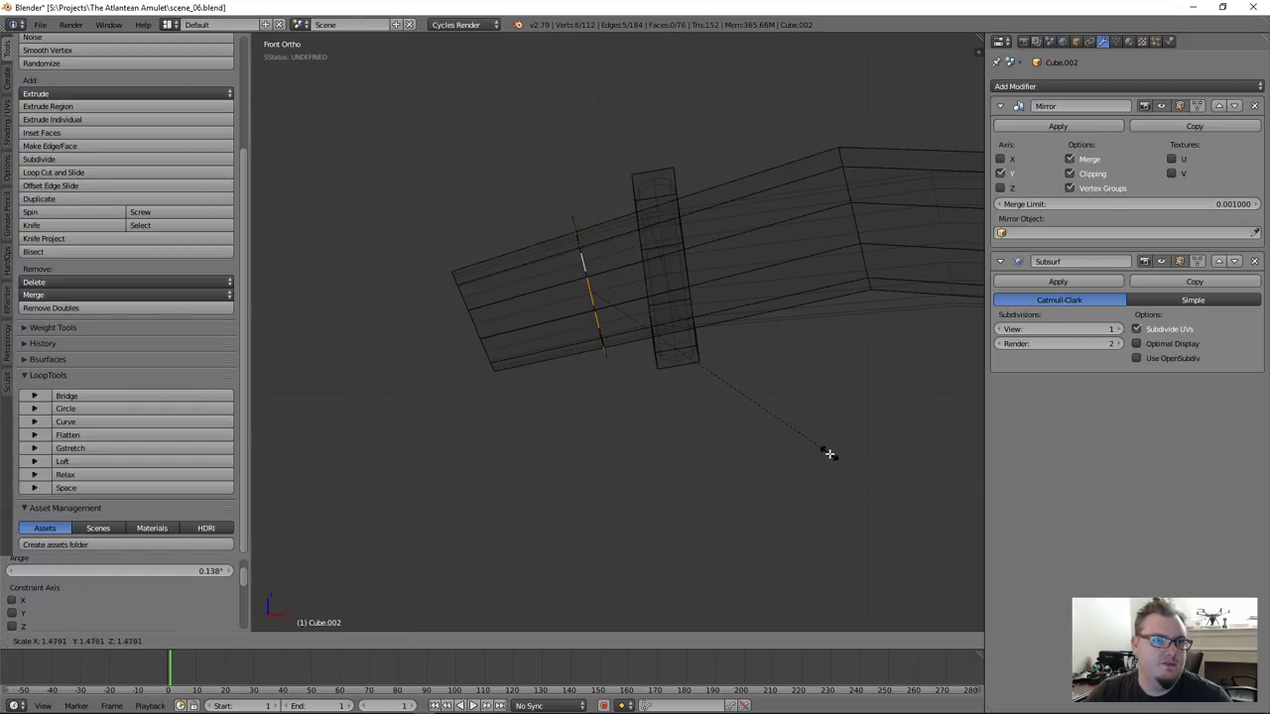
left_click(829, 454)
key("z")
mouse_move(646, 371)
middle_mouse_down()
mouse_move(725, 326)
mouse_move(588, 340)
middle_mouse_up()
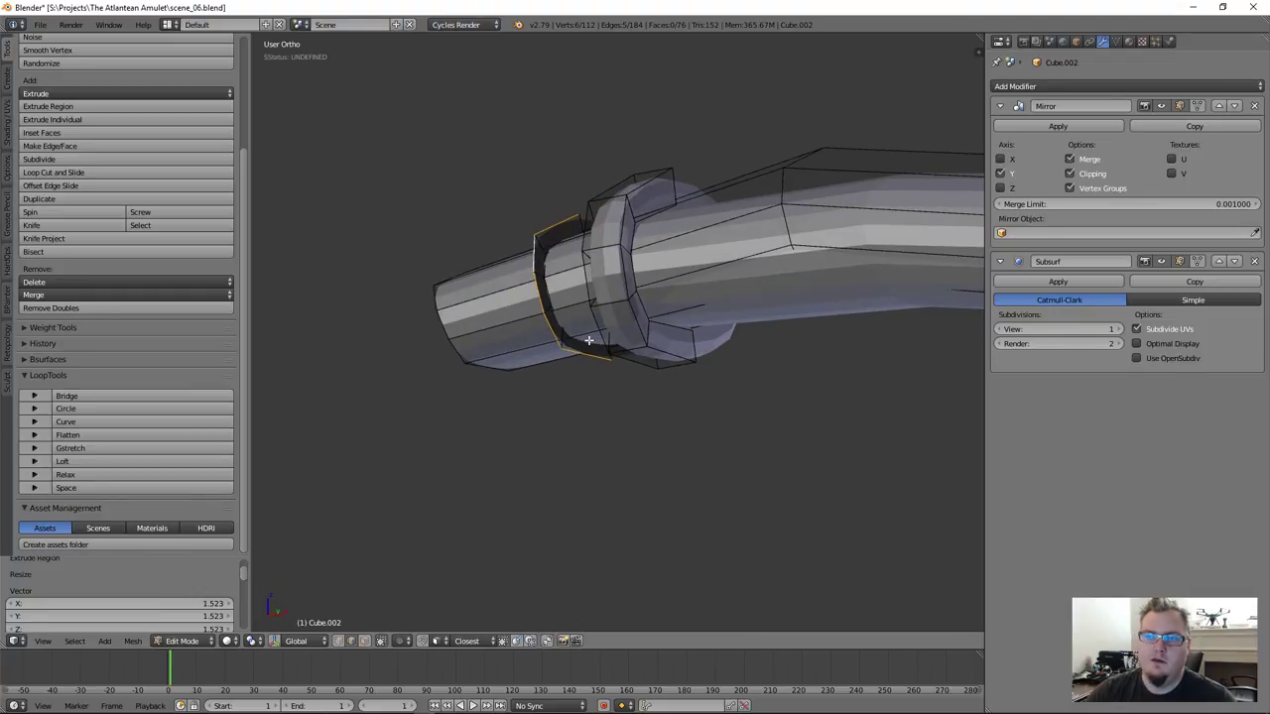
key("KP_1")
key("s")
left_click(816, 443)
middle_click_drag(453, 312, 528, 312)
key("KP_1")
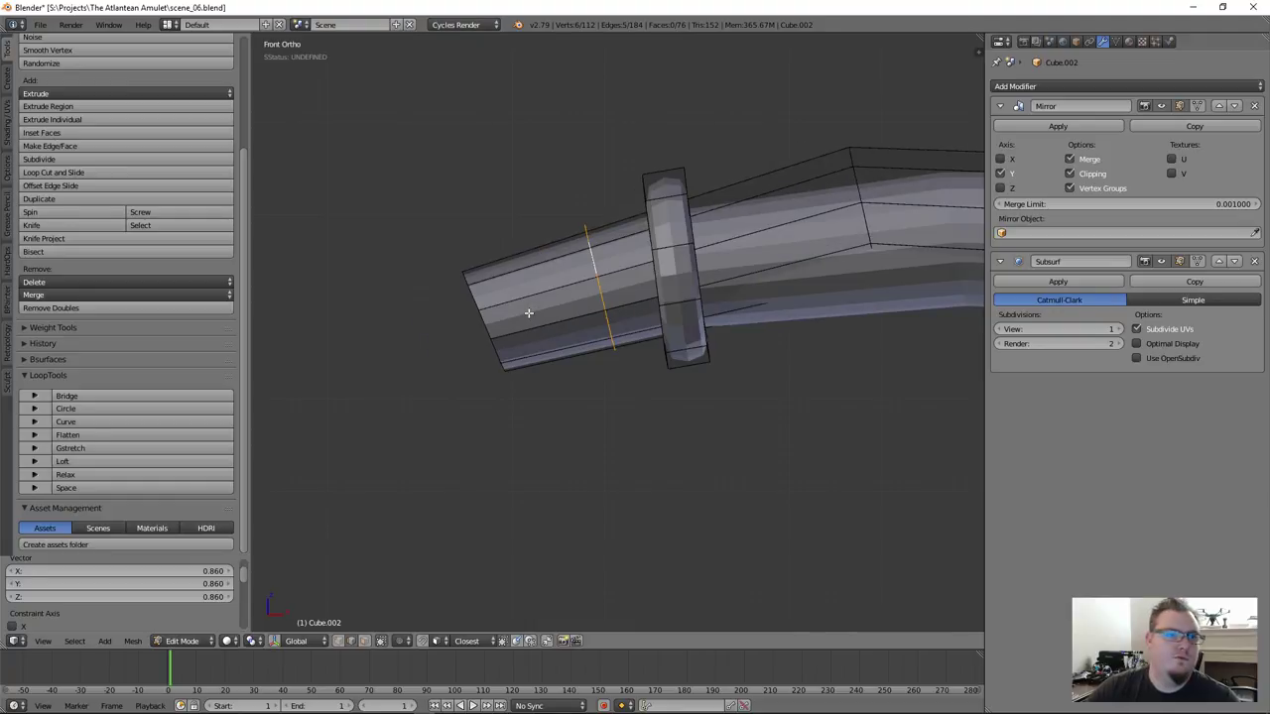
Extrude the outer edge about -0.050 along X and -0.018 along Z, then flare it by 1.532 and shift it about 0.014 along X
key("e")
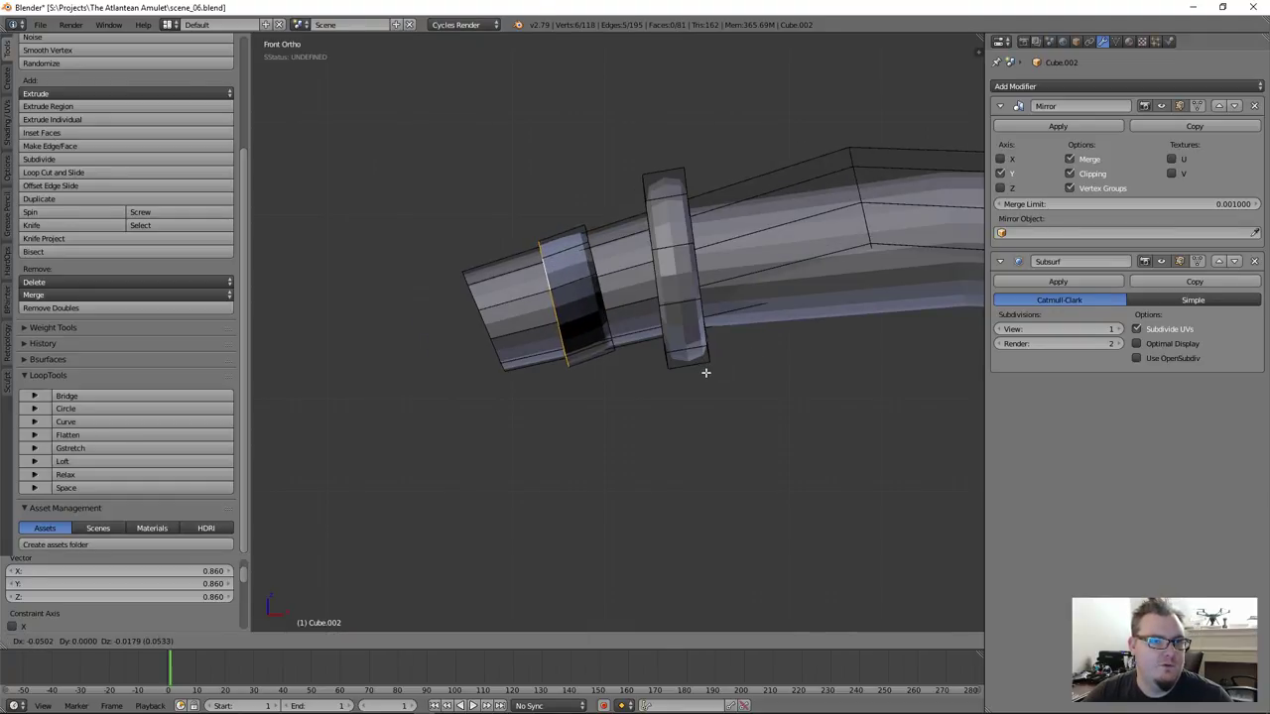
left_click(705, 372)
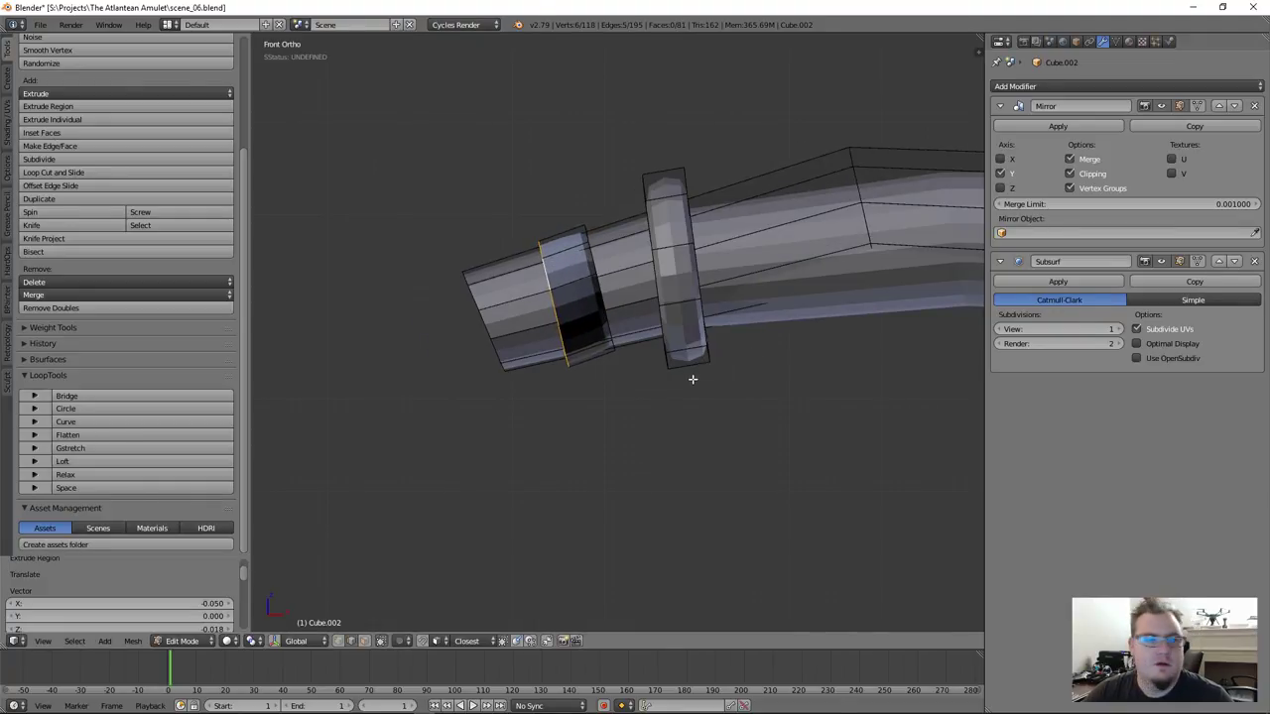
key("s")
left_click(567, 419)
key("g")
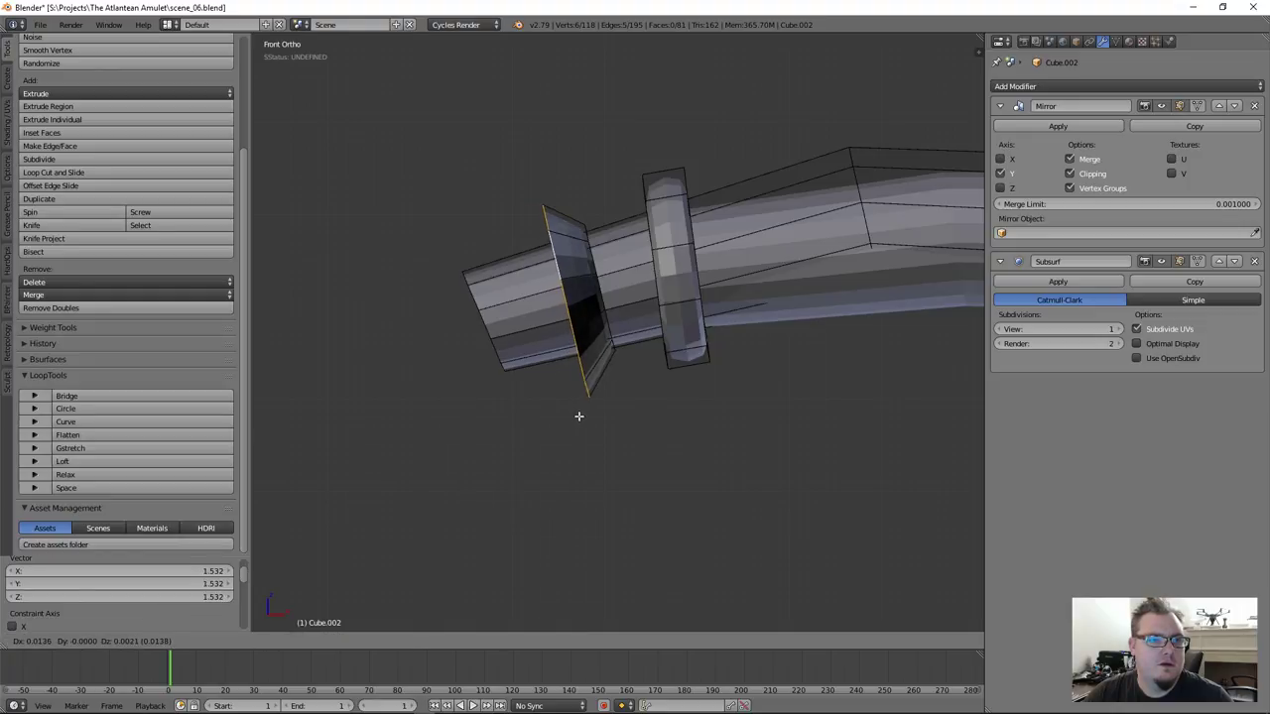
left_click(578, 415)
Extrude the flared rim about -0.052 along X and -0.002 along Z, and lower the new edge about 0.014
key("e")
left_click(566, 421)
key("g")
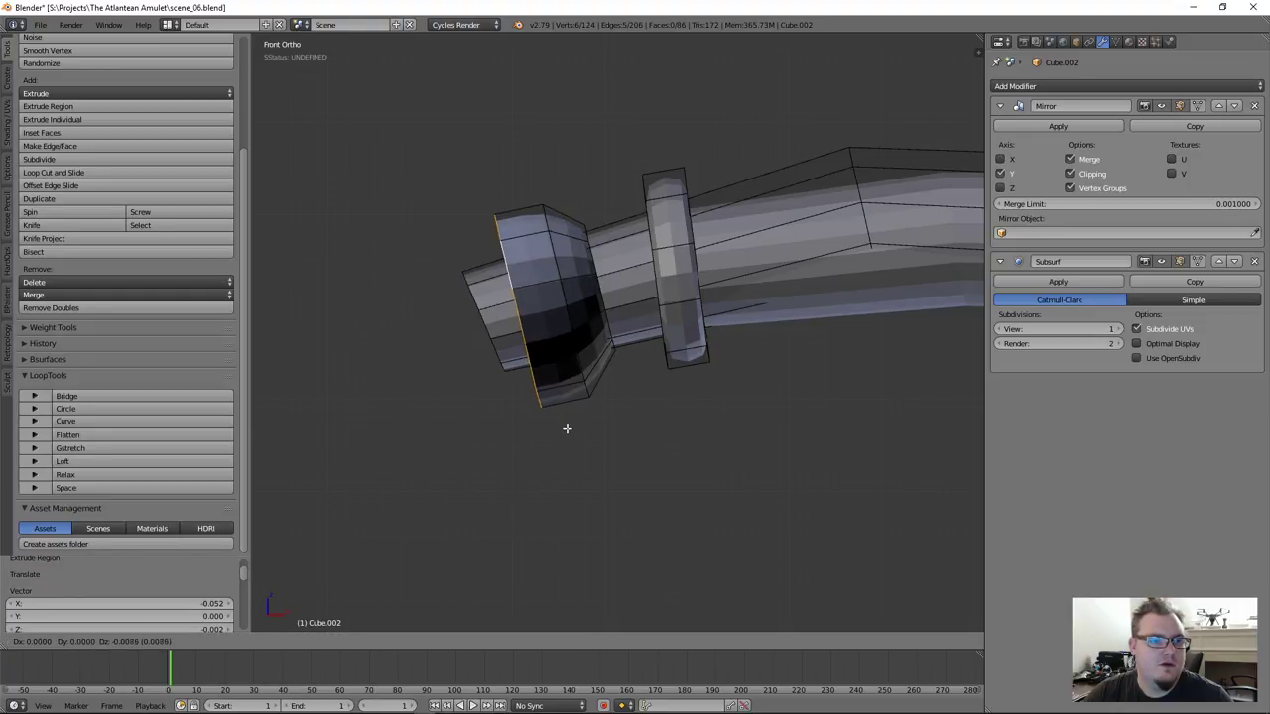
left_click(592, 433)
Scale the cuff's new rim by 1.202 and rotate it about -2.6°
key("s")
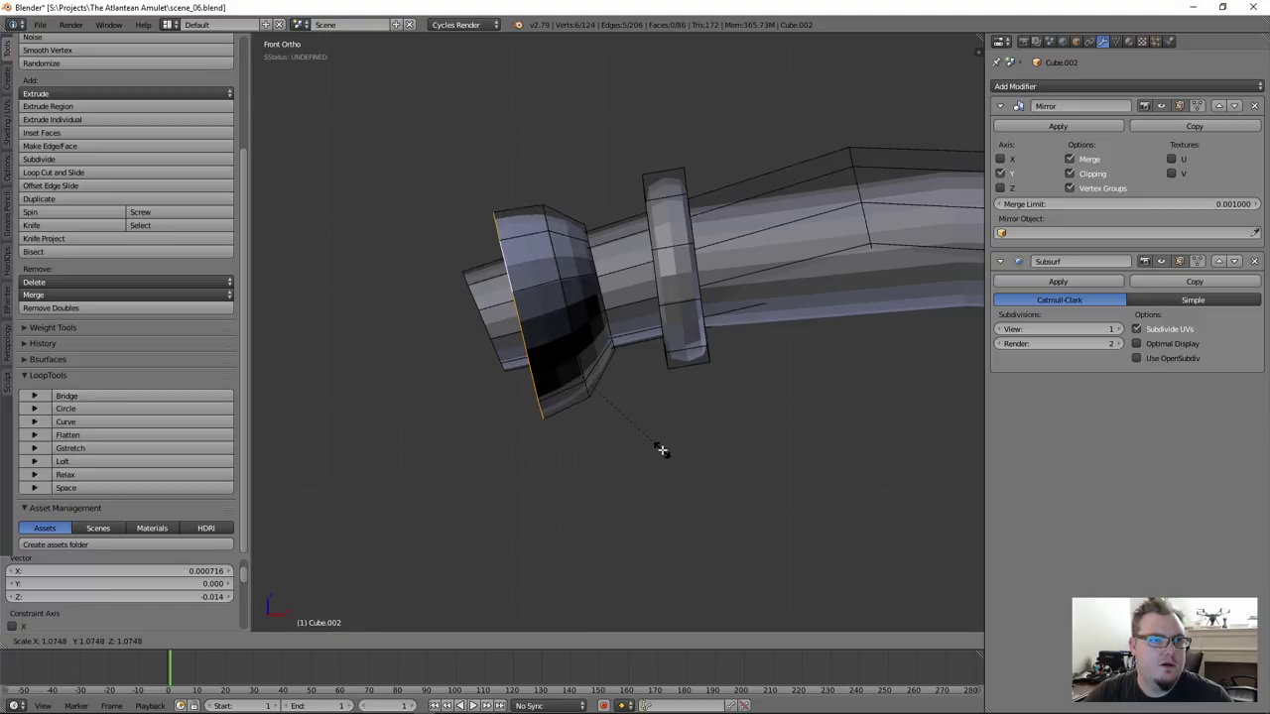
left_click(662, 450)
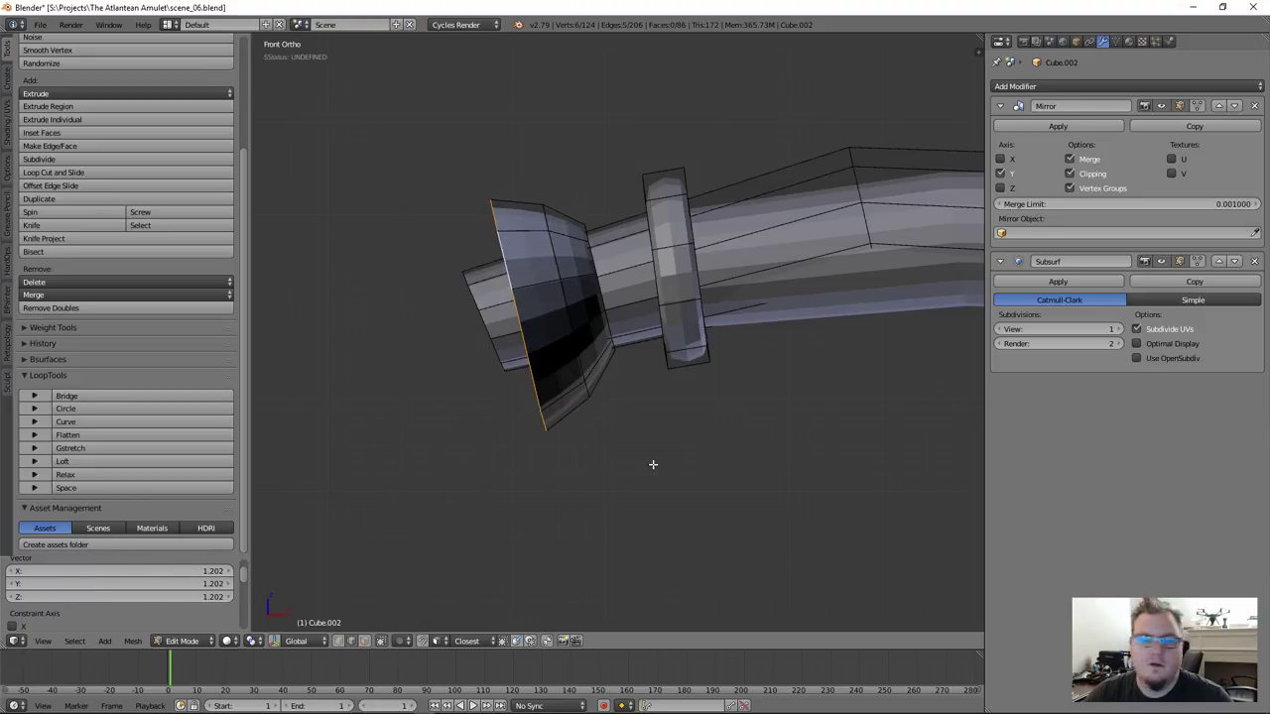
key("r")
left_click(688, 461)
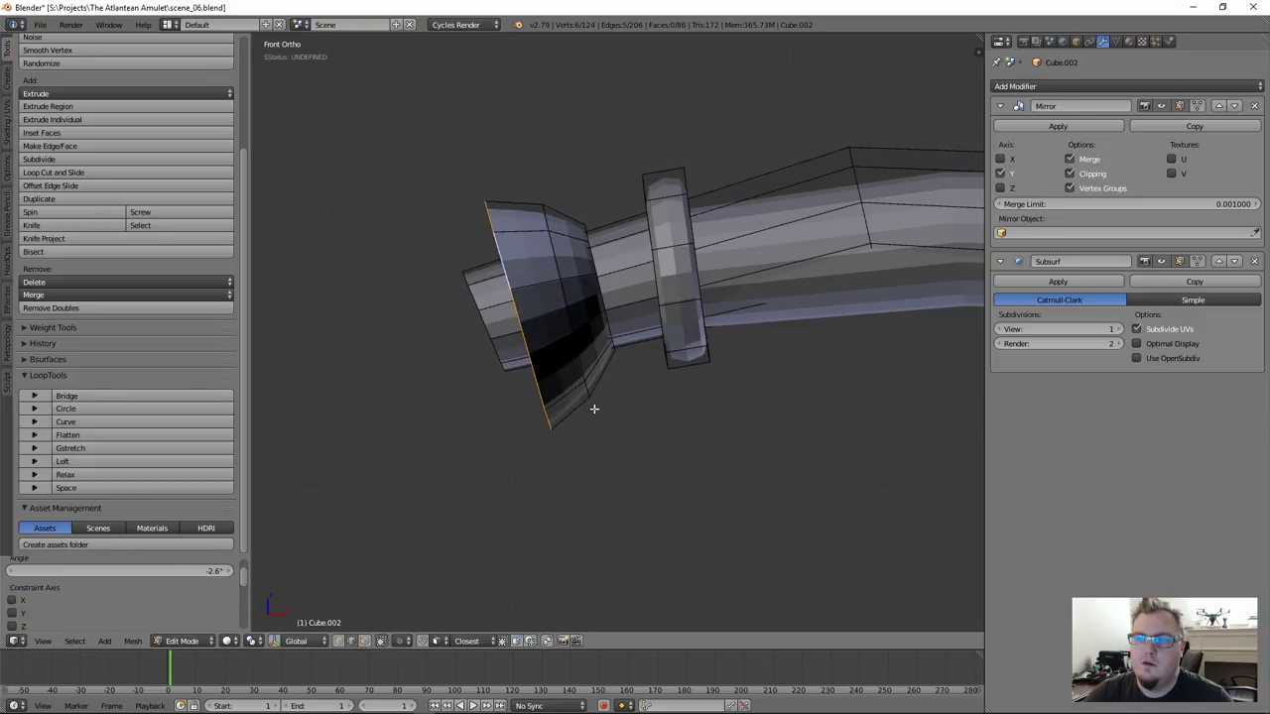
Extrude the cuff's rim about -0.077 along X and -0.025 along Z, then extrude it again inward with a scale of 0.528
key("e")
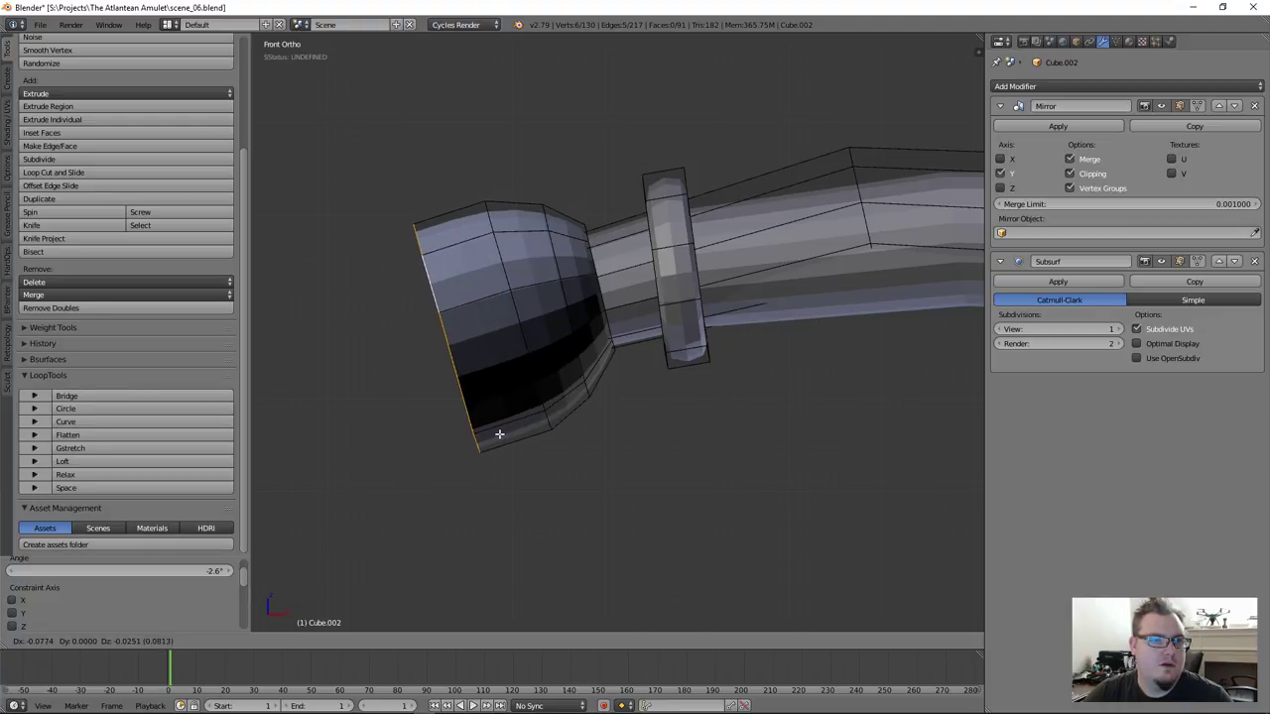
left_click(499, 434)
middle_click_drag(419, 462, 555, 357)
key("e")
key("s")
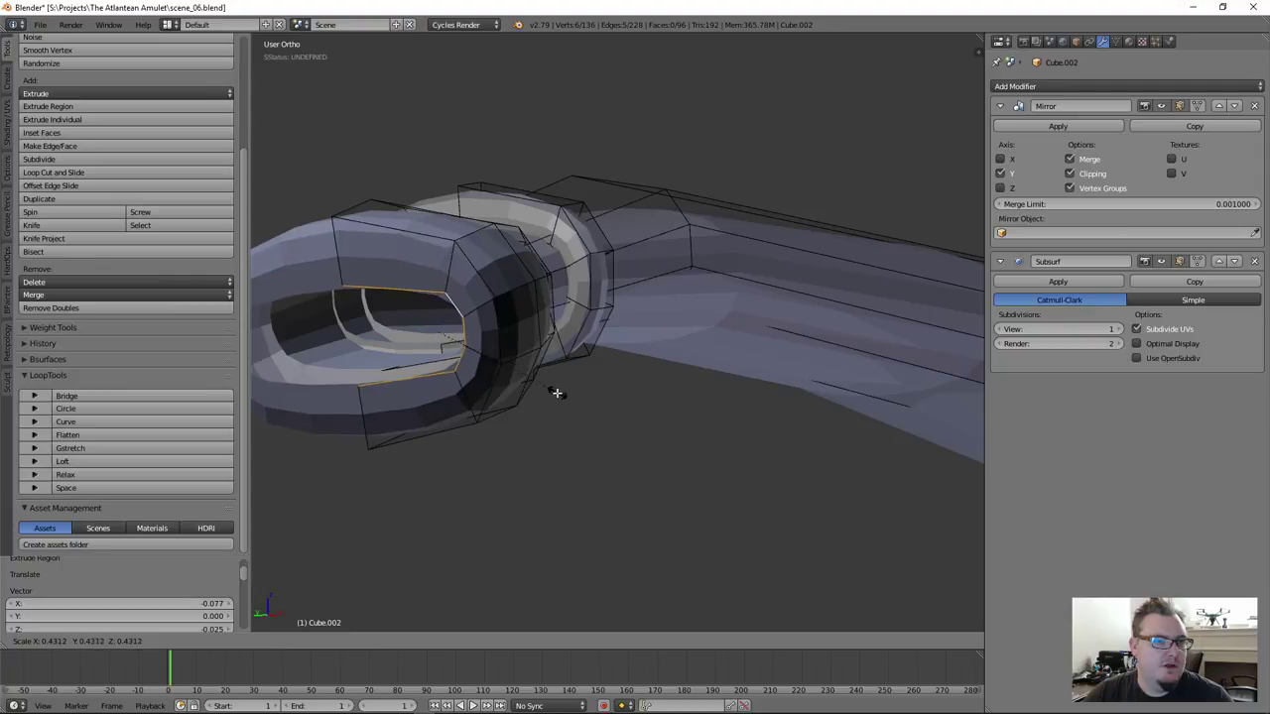
left_click(589, 393)
Extrude the cuff's inner edge back into the opening, about 0.048 along X and 0.017 along Z
middle_click_drag(512, 320, 498, 337)
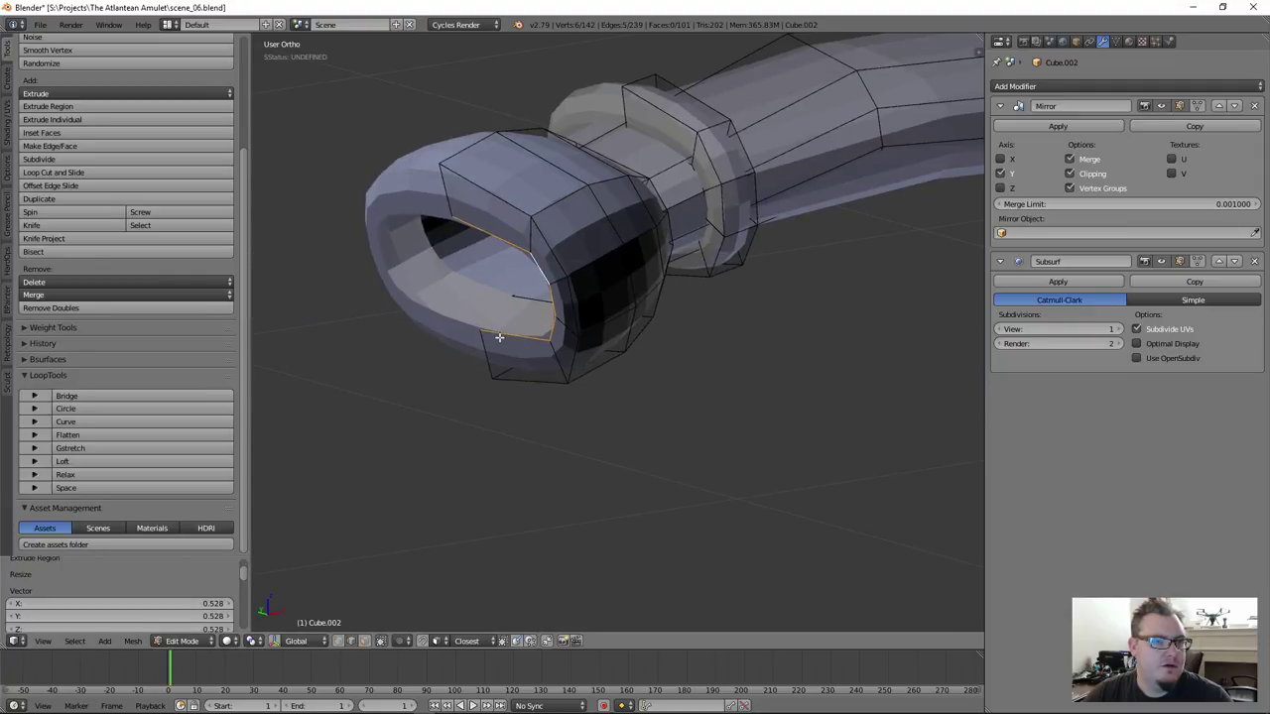
key("g")
key("y")
key("x")
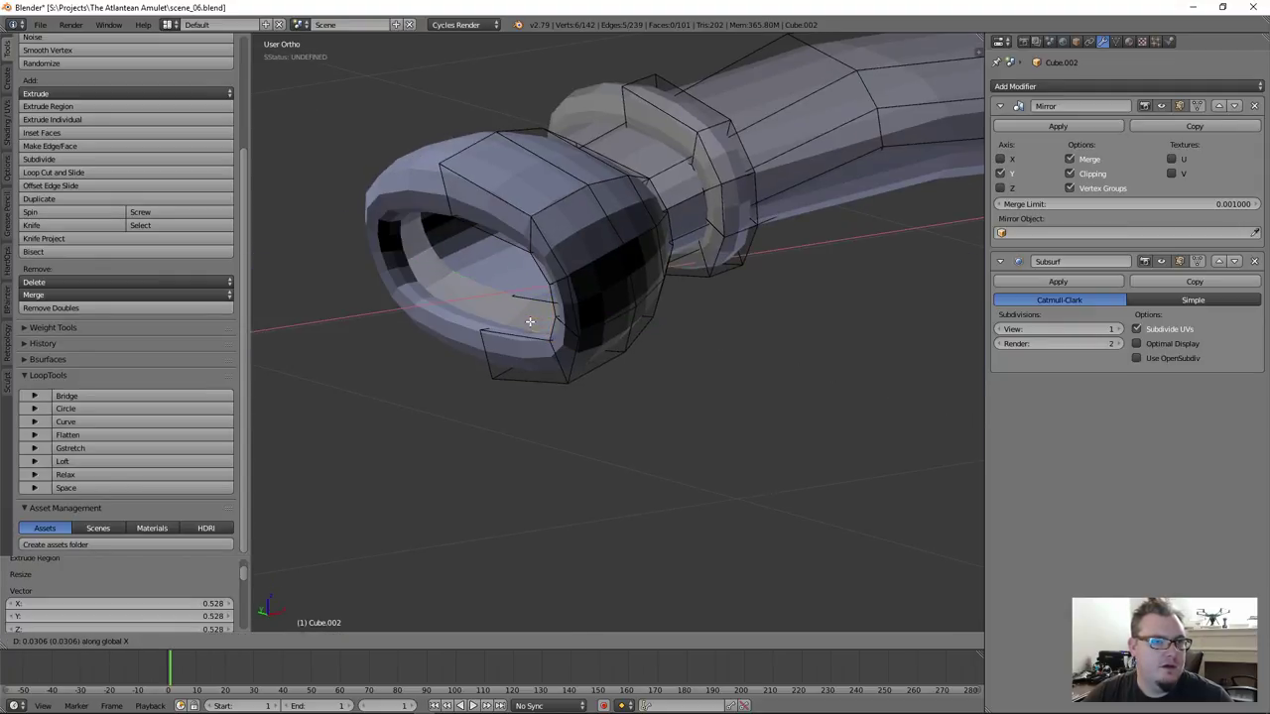
right_click(532, 317)
key("KP_3")
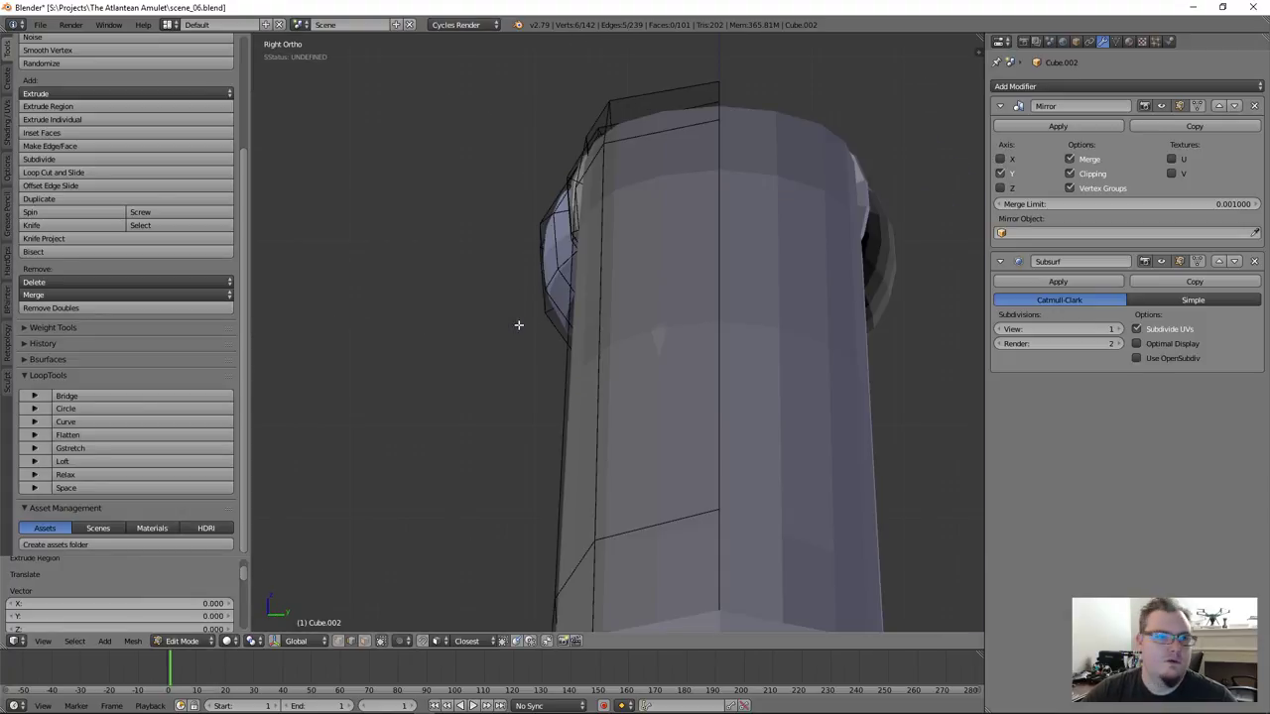
key("z")
key("KP_1")
key("g")
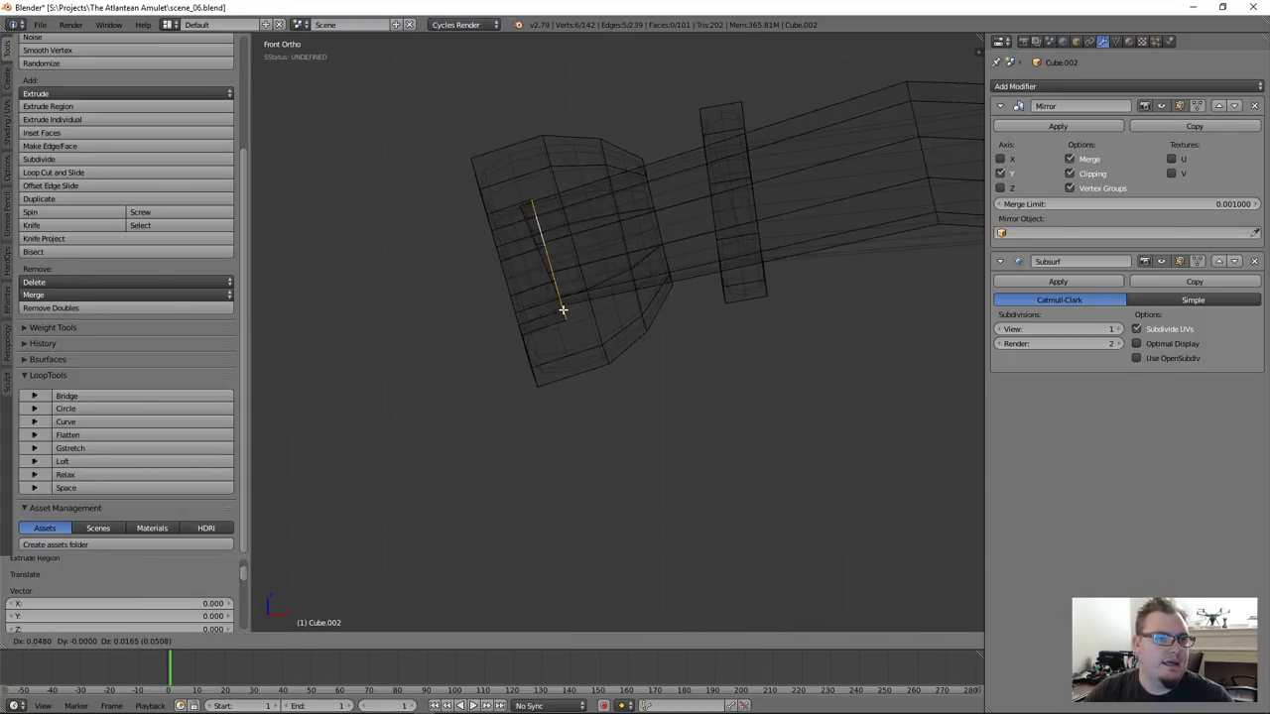
left_click(563, 311)
Bevel the edge loop around the cuff's inner lip with two segments and an offset of about 0.032
mouse_move(561, 307)
middle_mouse_down()
mouse_move(505, 278)
mouse_move(510, 264)
mouse_move(556, 346)
mouse_move(596, 234)
mouse_move(575, 277)
mouse_move(654, 231)
mouse_move(638, 347)
middle_mouse_up()
key("a")
right_click(516, 281, "alt")
key("z")
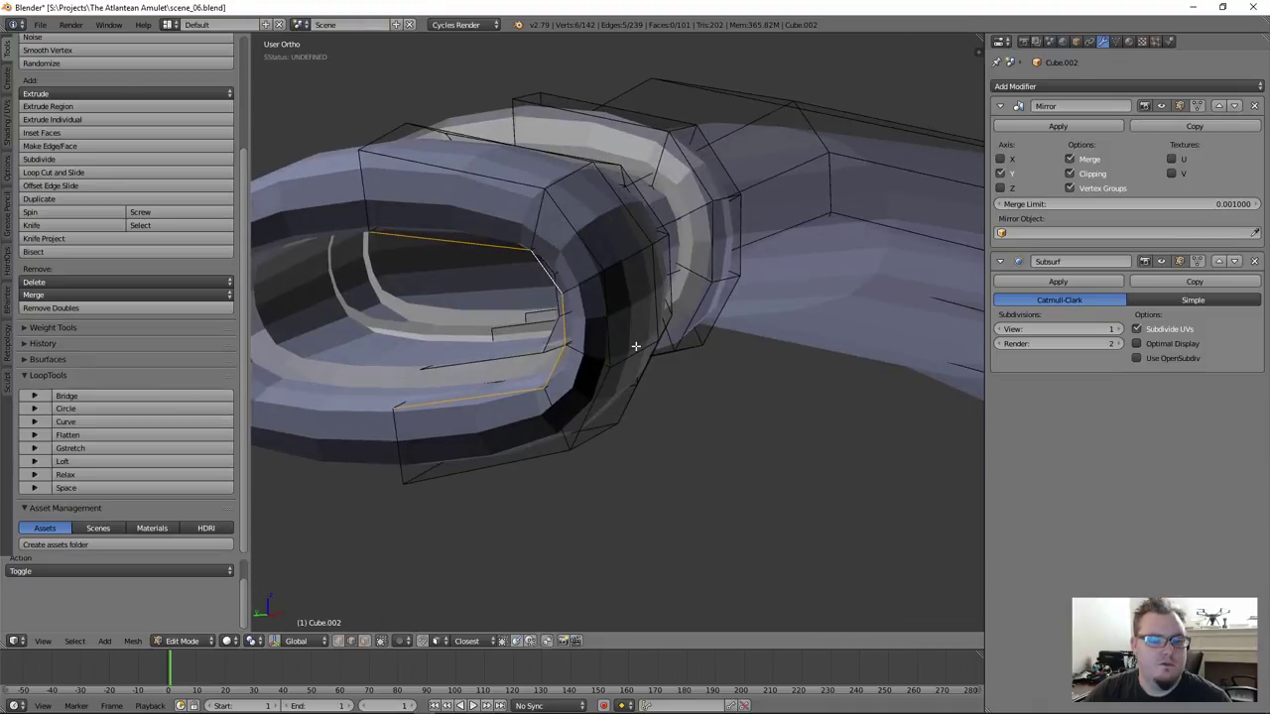
key("ctrl+b")
scroll(690, 342, "up", 1)
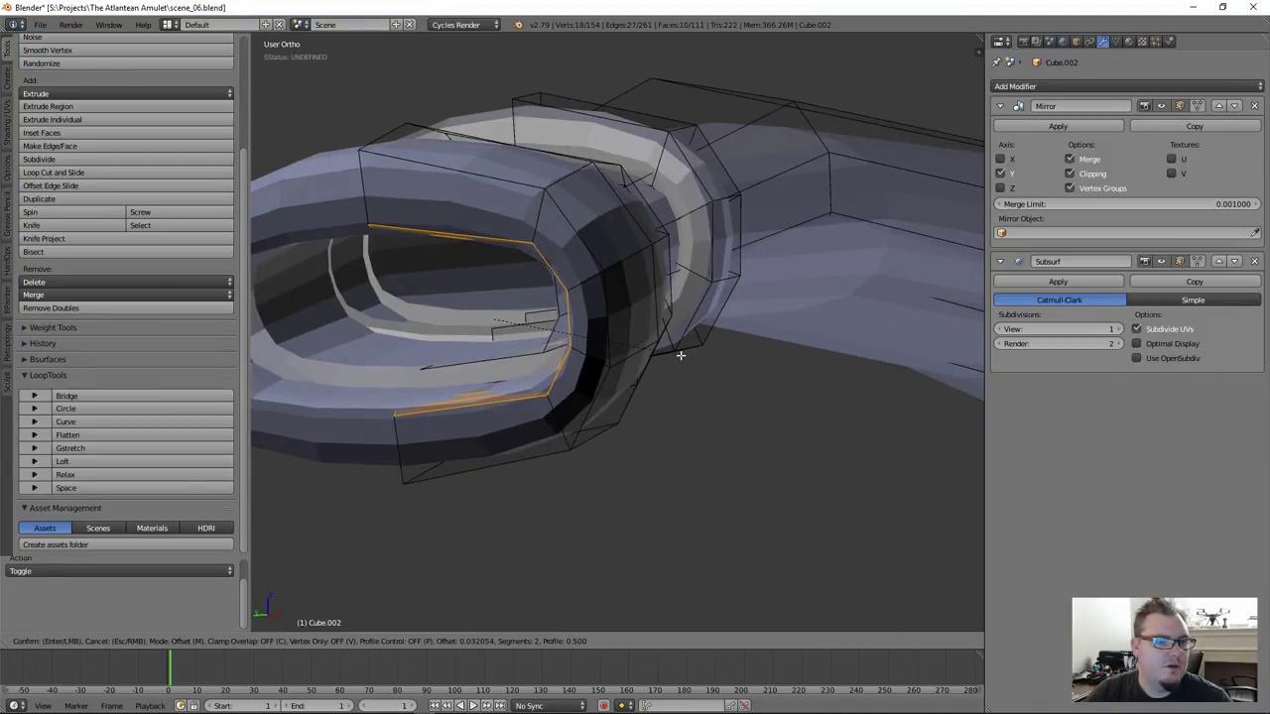
left_click(680, 354)
Recalculate the normals of the whole limb mesh
key("Tab")
scroll(593, 380, "down", 3)
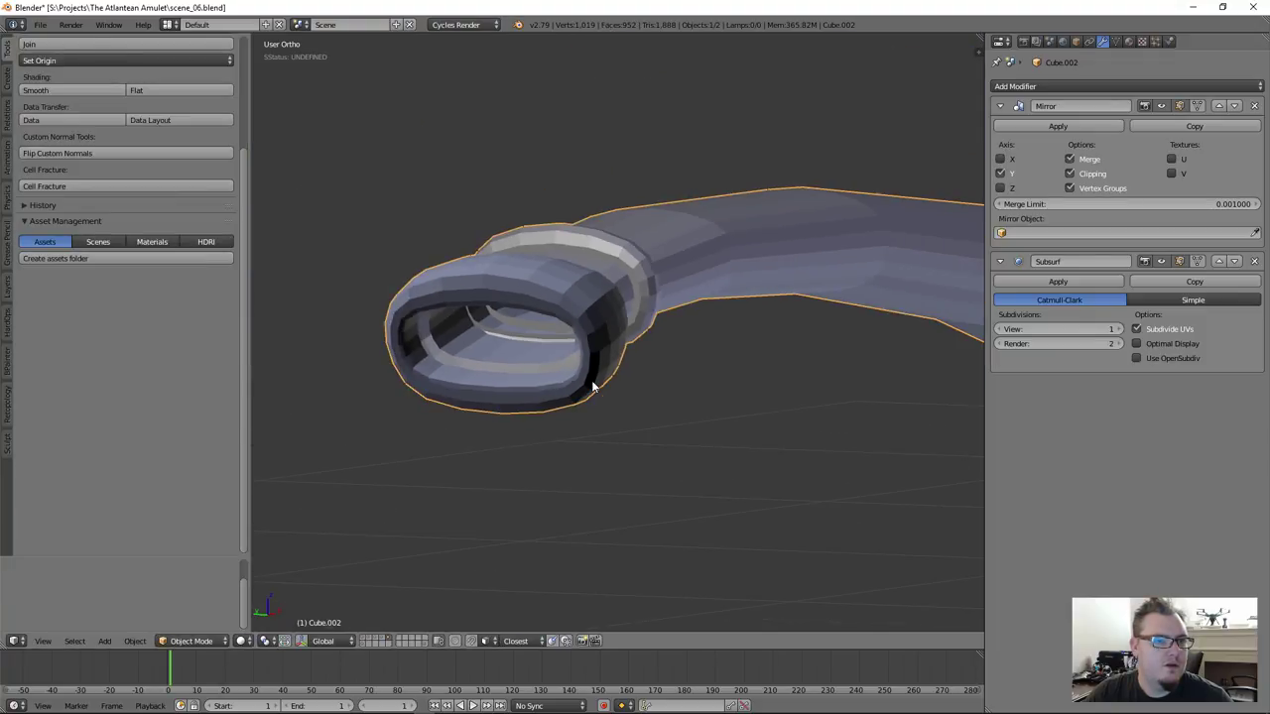
key("Tab")
key("a")
key("ctrl+n")
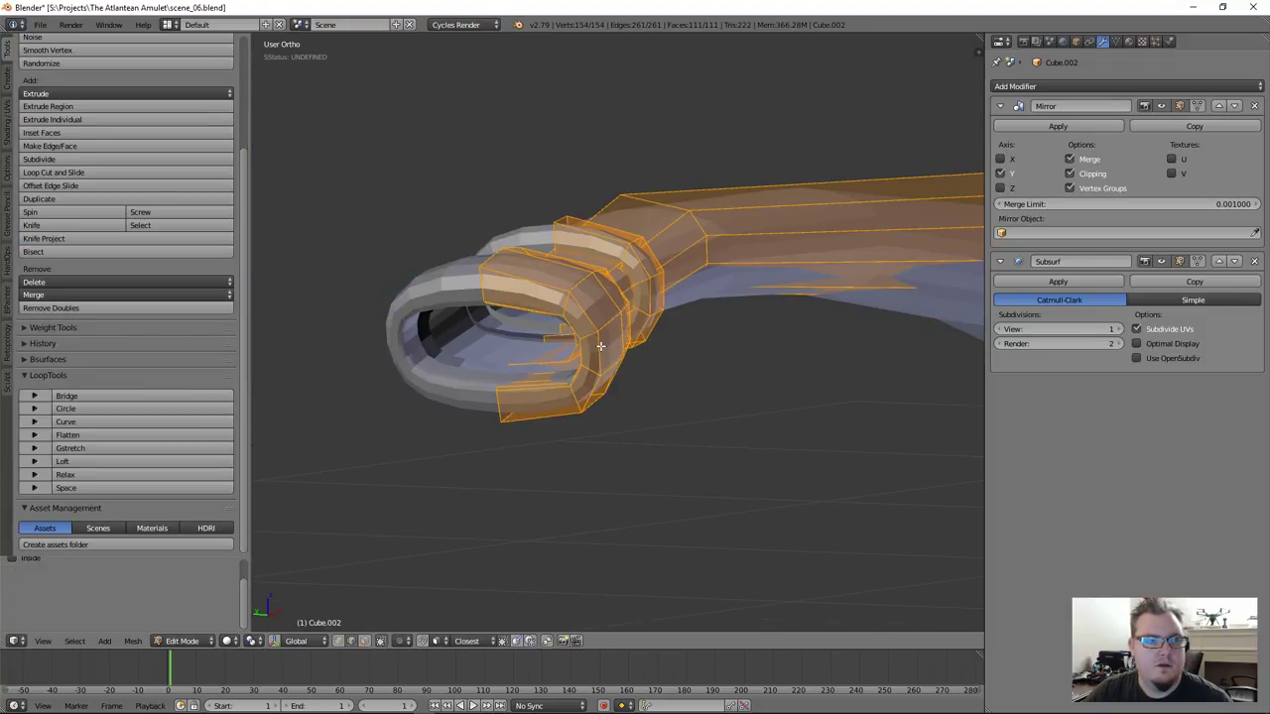
key("Tab")
middle_click_drag(600, 347, 528, 447)
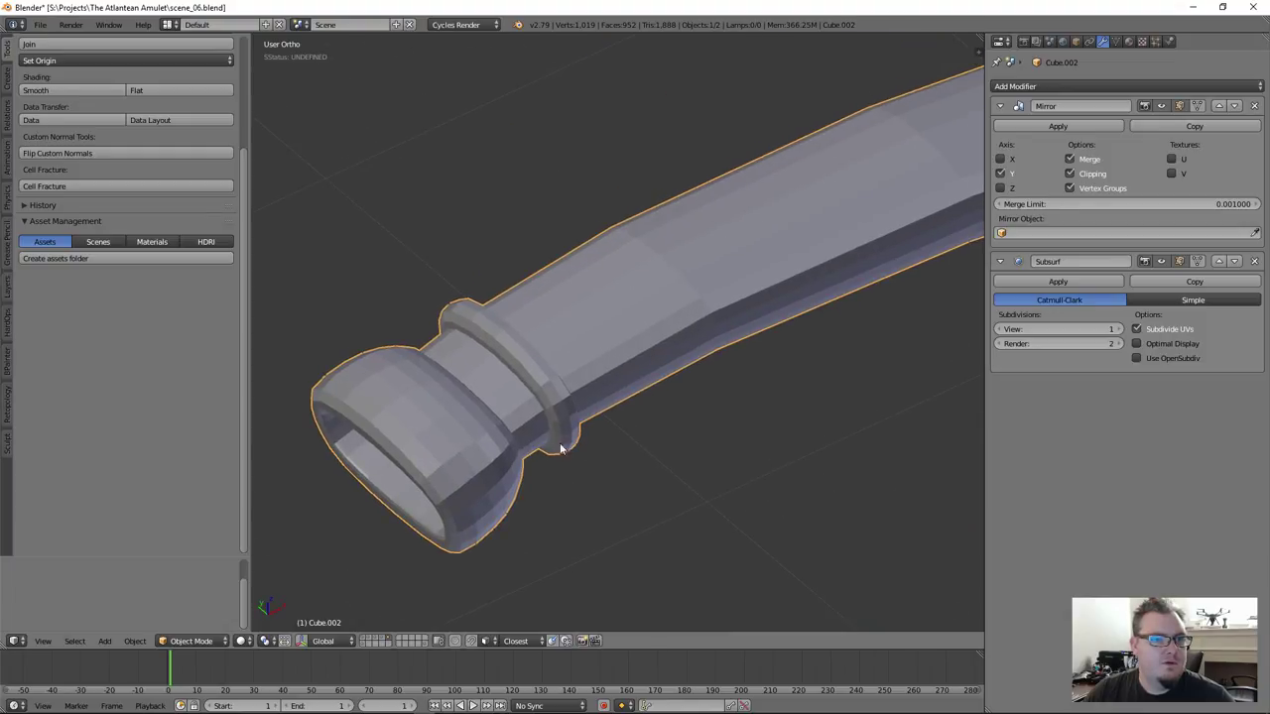
Examine the limb's overall shape and its junction with the sphere from several angles
scroll(673, 417, "down", 8)
middle_click_drag(722, 407, 642, 562)
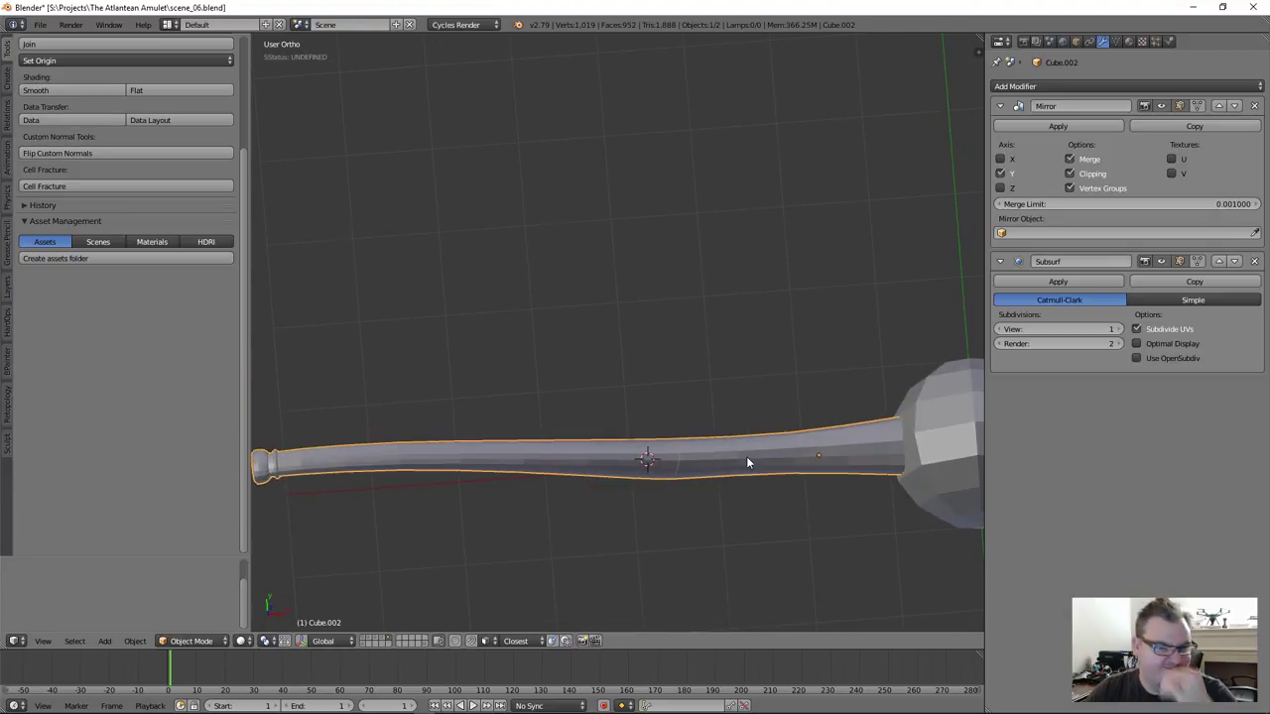
middle_click_drag(610, 464, 618, 496)
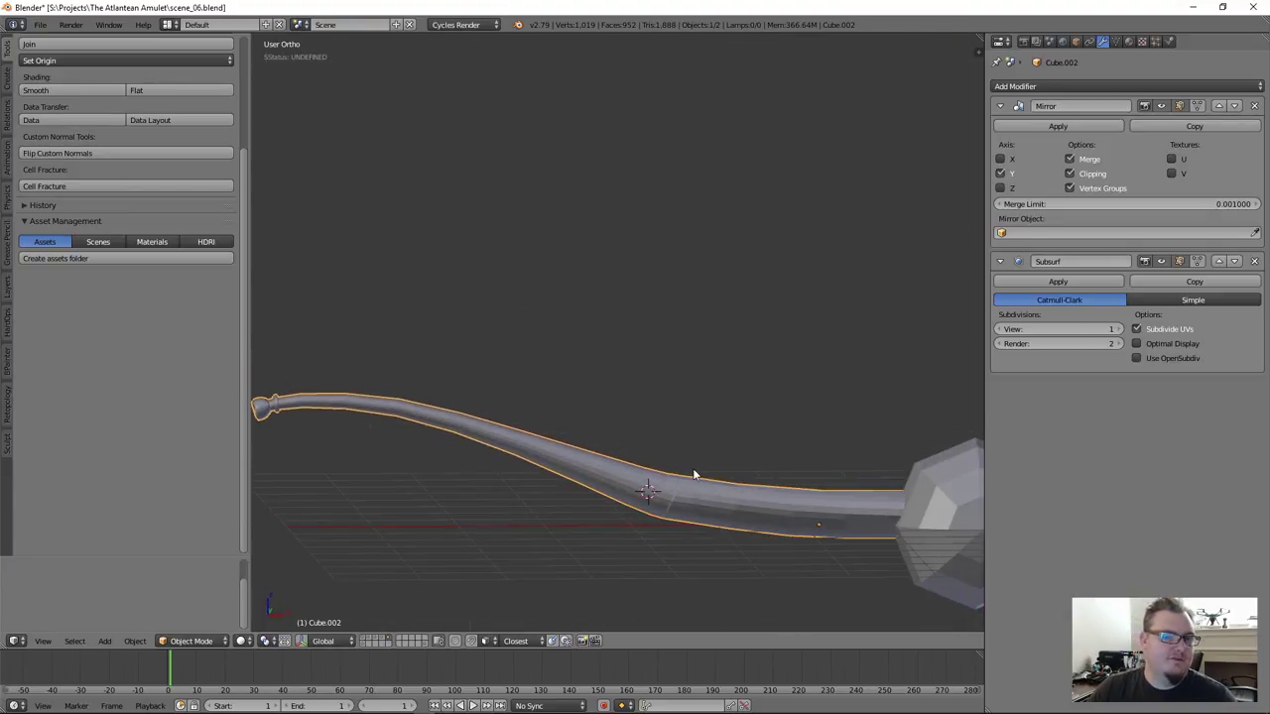
middle_click_drag(694, 475, 722, 579)
key("Tab")
middle_click_drag(743, 482, 765, 519)
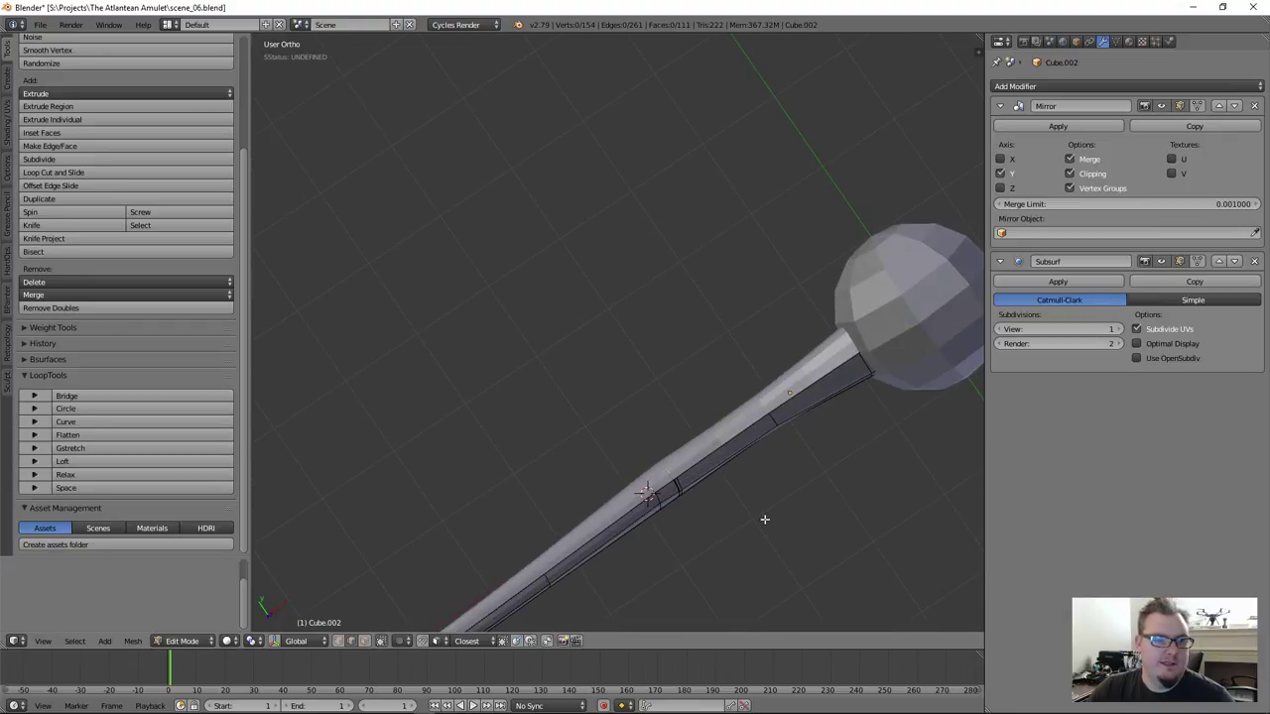
scroll(757, 451, "up", 4)
scroll(802, 452, "down", 2)
middle_click_drag(801, 452, 771, 496)
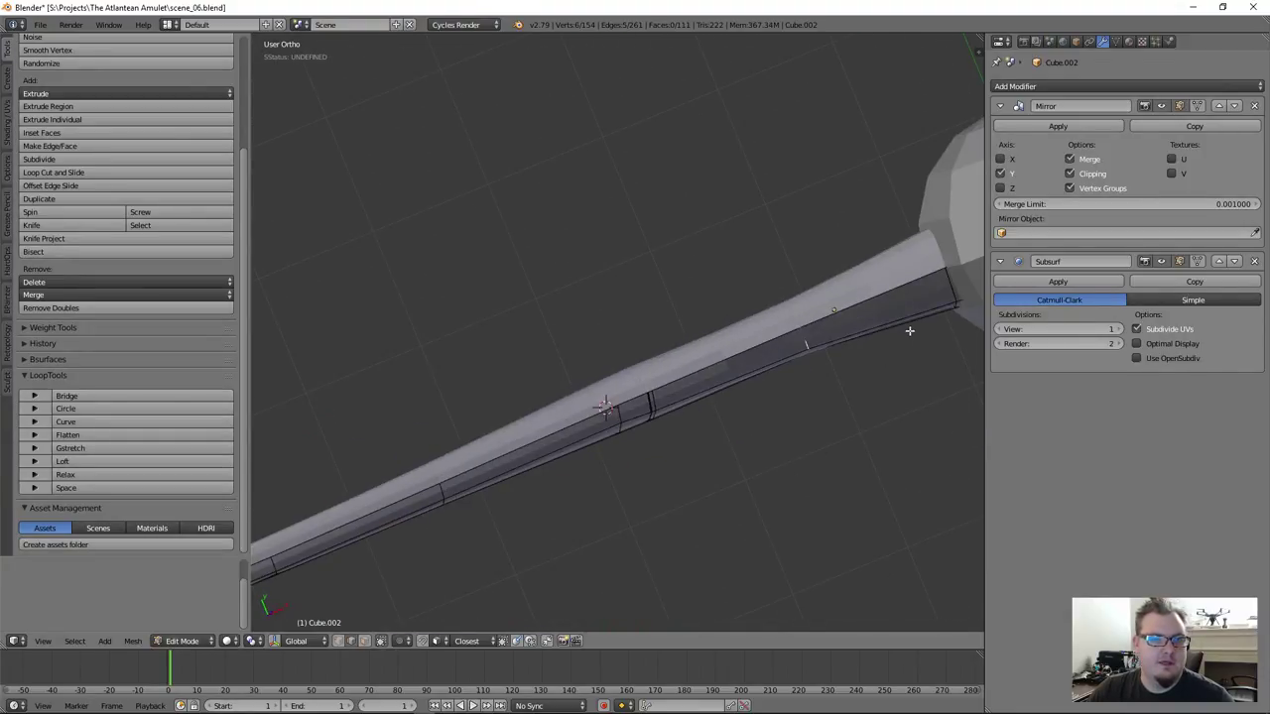
In wireframe display, dissolve the extra edge loop at the limb's sphere end
key("z")
scroll(715, 387, "down", 3)
scroll(748, 383, "up", 3)
mouse_move(747, 383)
middle_mouse_down()
mouse_move(720, 411)
mouse_move(718, 340)
mouse_move(669, 318)
middle_mouse_up()
scroll(700, 344, "up", 3)
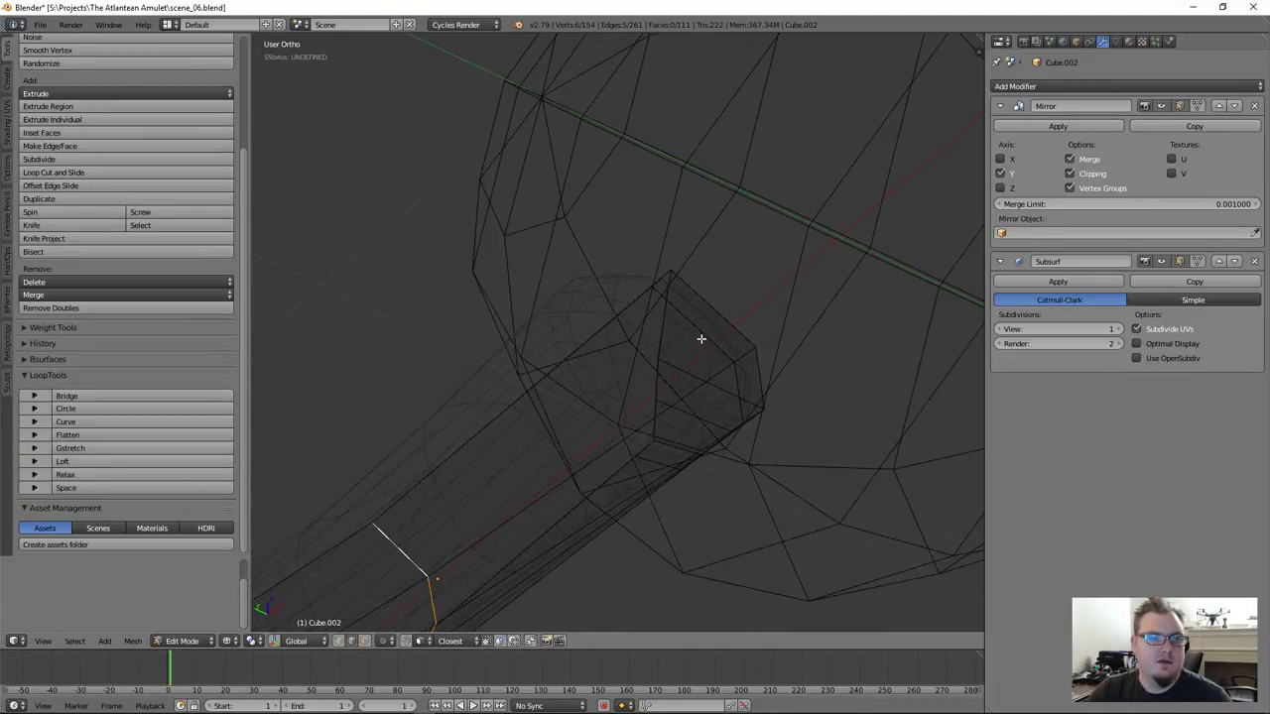
key("a")
right_click(702, 336, "alt")
key("ctrl+x")
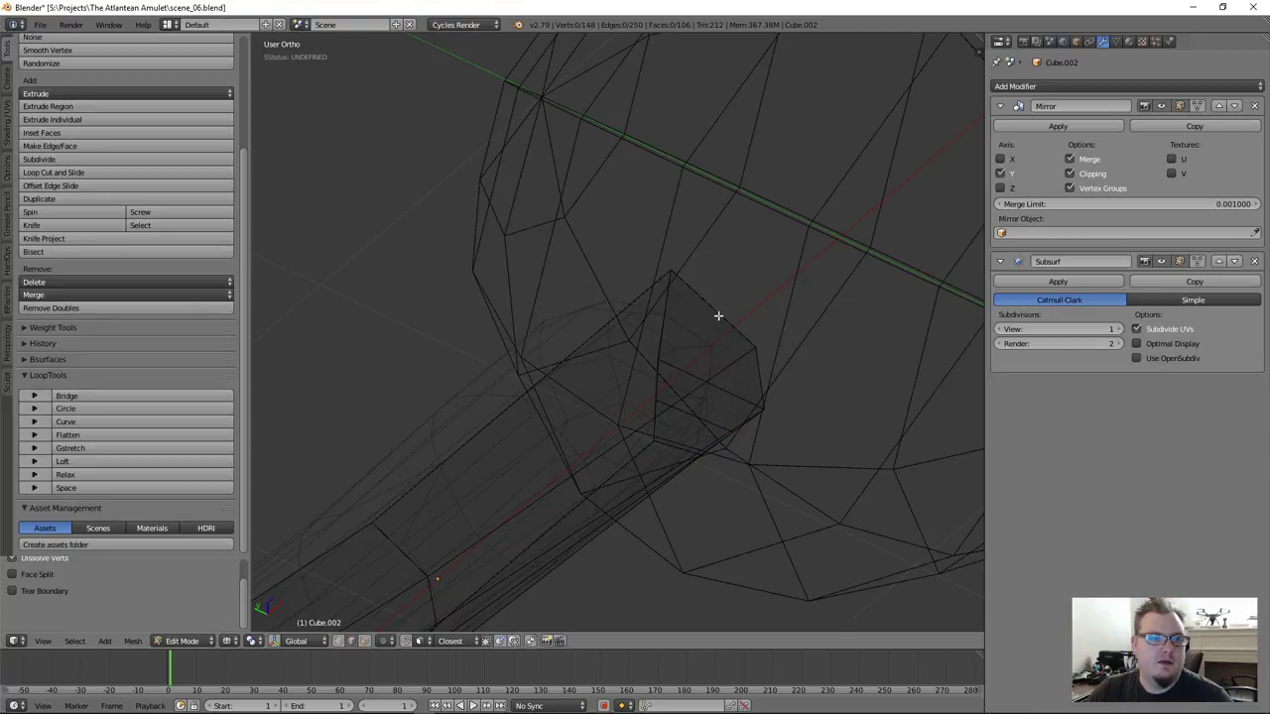
Widen the limb's base by moving its end loop and the neighbouring loop -0.350 along Y
right_click(752, 386, "alt")
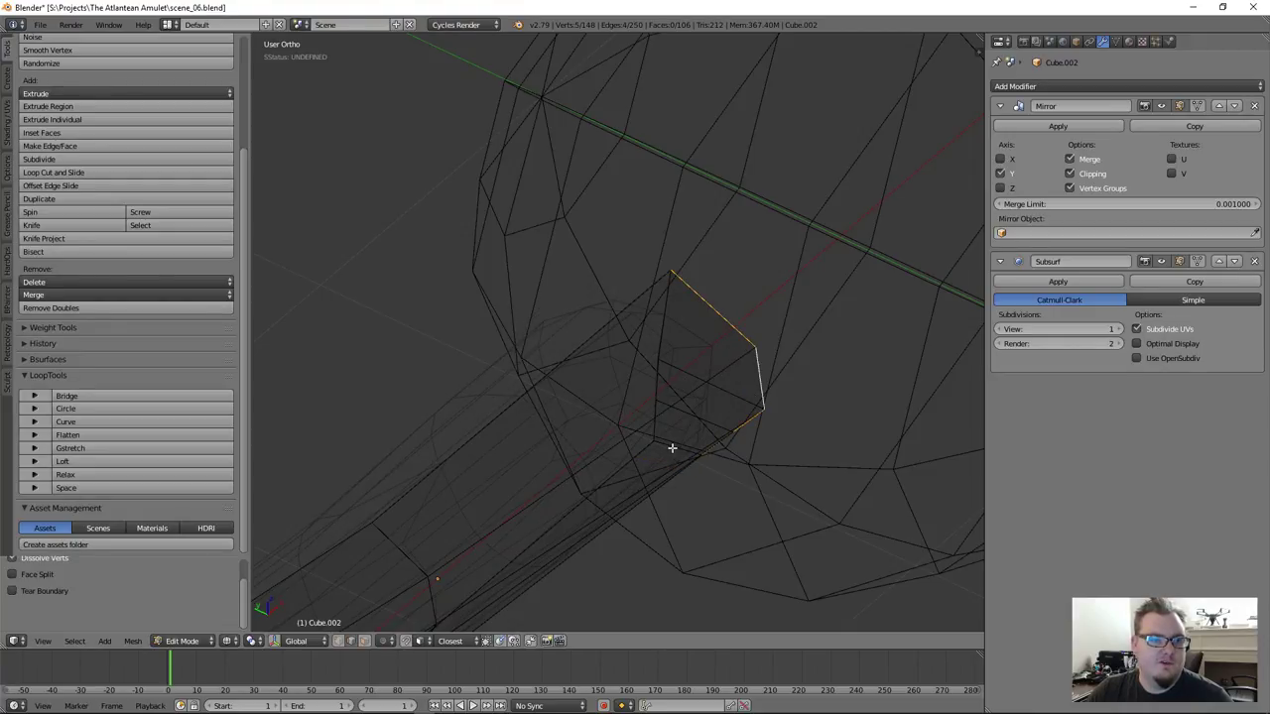
scroll(687, 500, "down", 3)
middle_click_drag(606, 516, 737, 374, "shift")
right_click(651, 387, "alt+shift")
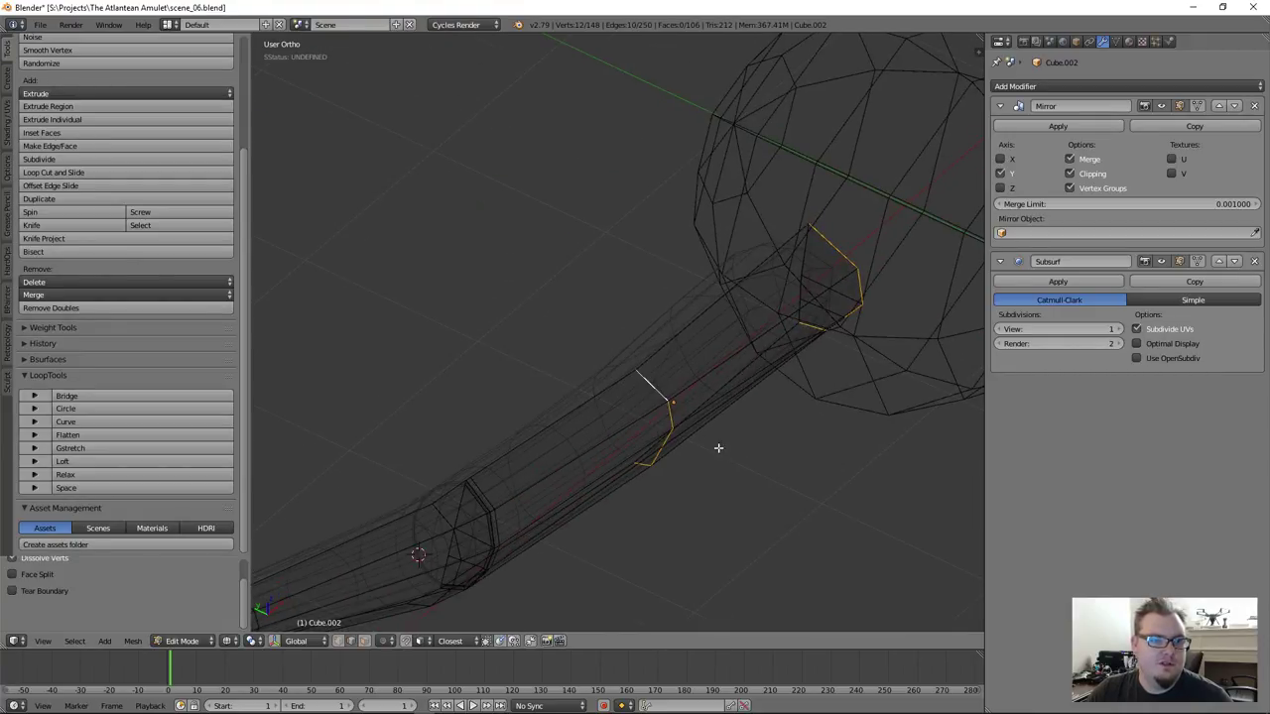
scroll(723, 450, "down", 4)
middle_click_drag(724, 449, 737, 487)
key("g")
key("x")
key("y")
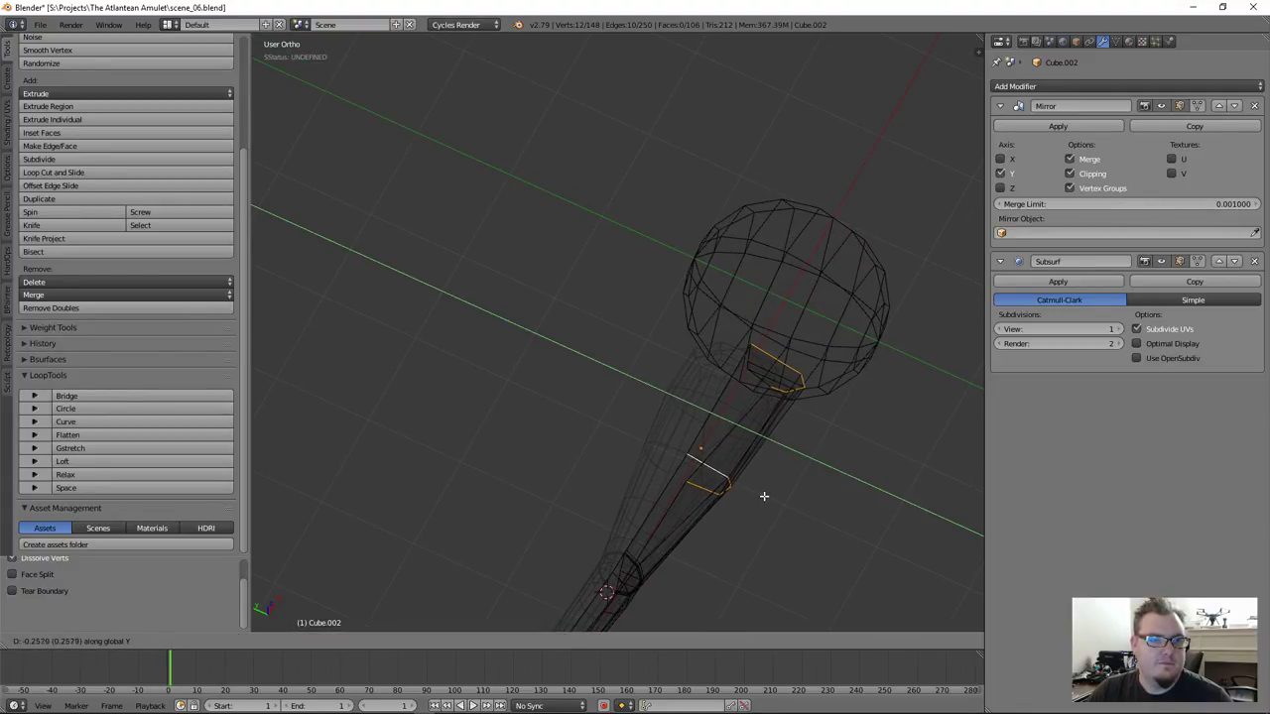
left_click(774, 497)
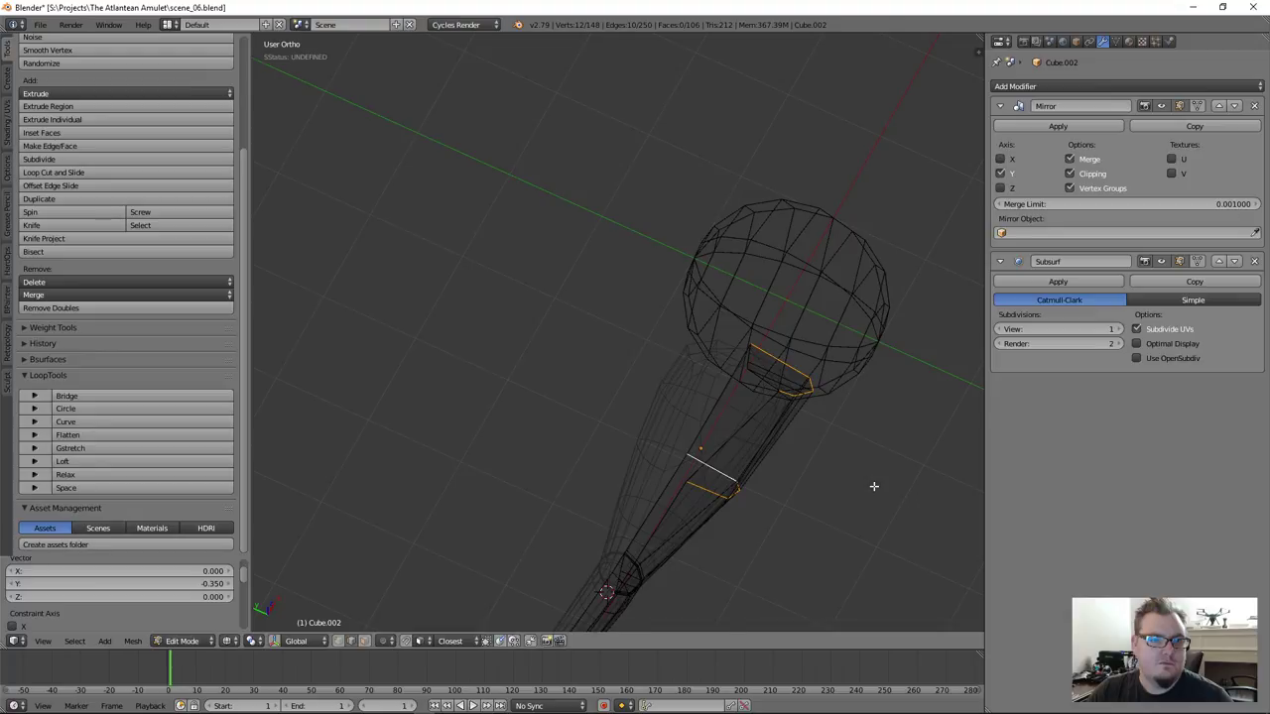
middle_click_drag(874, 486, 869, 529)
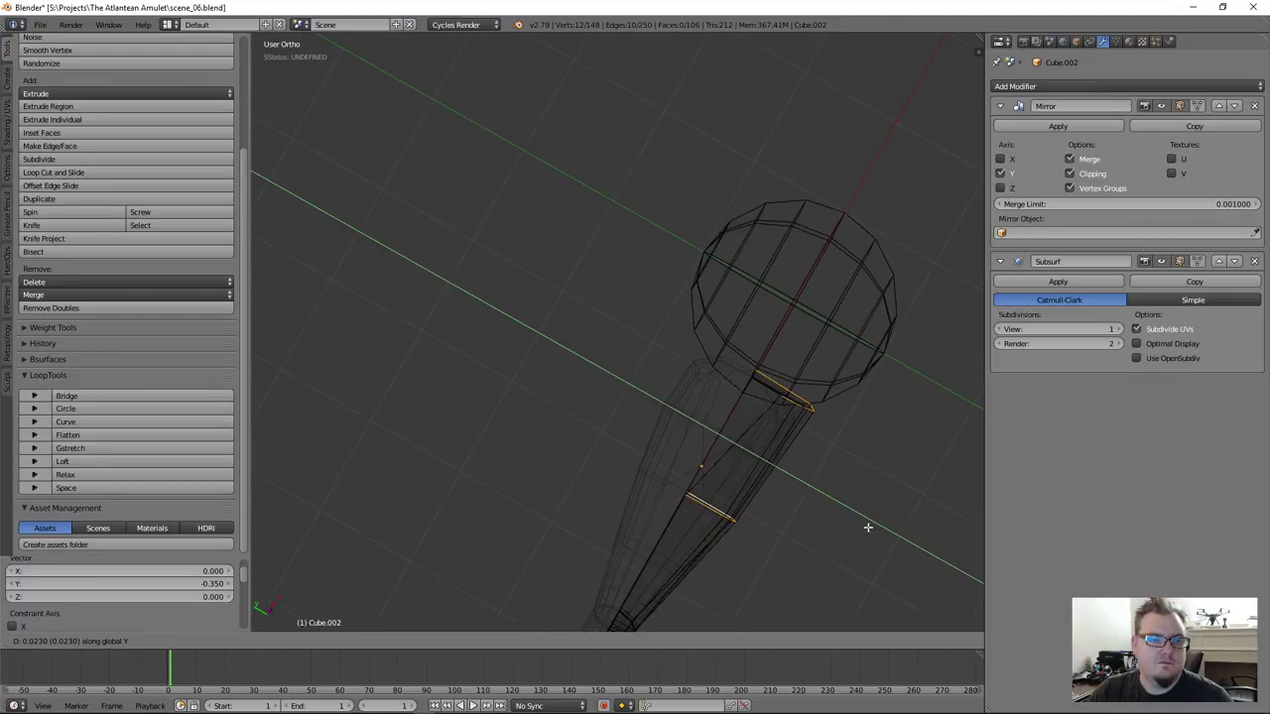
Delete the faces capping the limb's end inside the sphere
key("a")
middle_click_drag(779, 479, 748, 463)
key("ctrl+Tab")
left_click(834, 444)
right_click(768, 483)
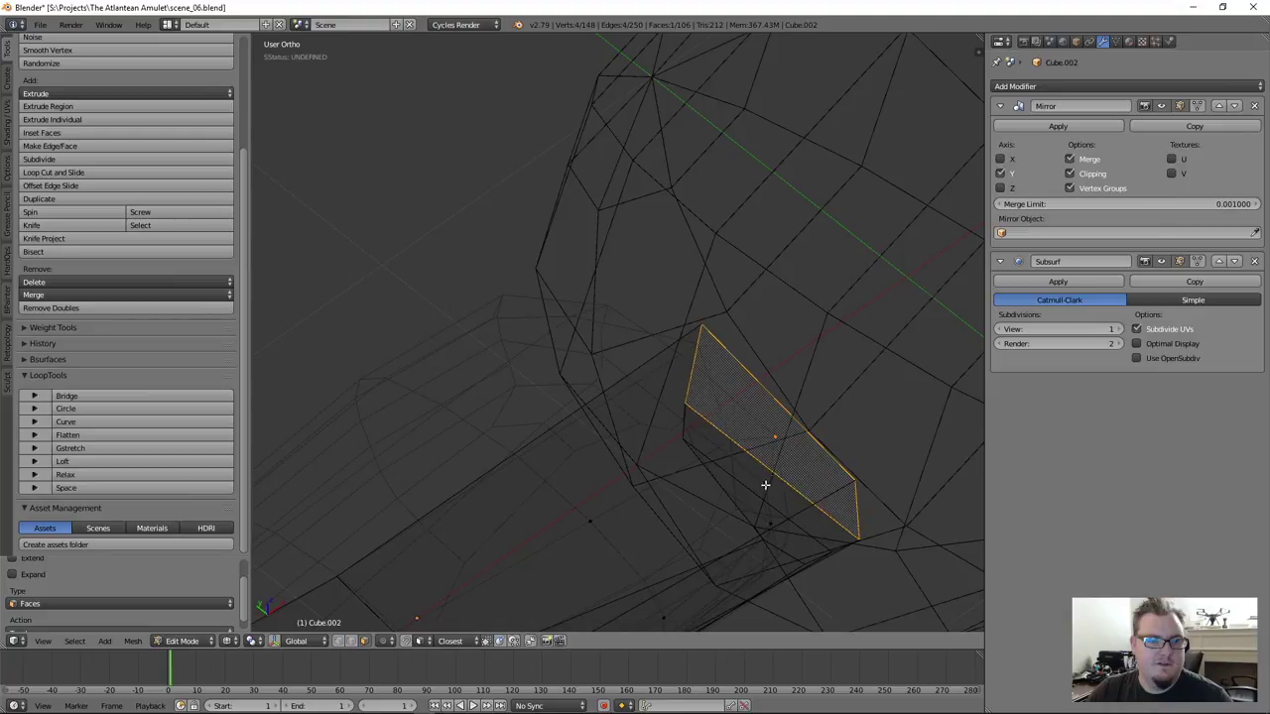
key("x")
left_click(729, 554)
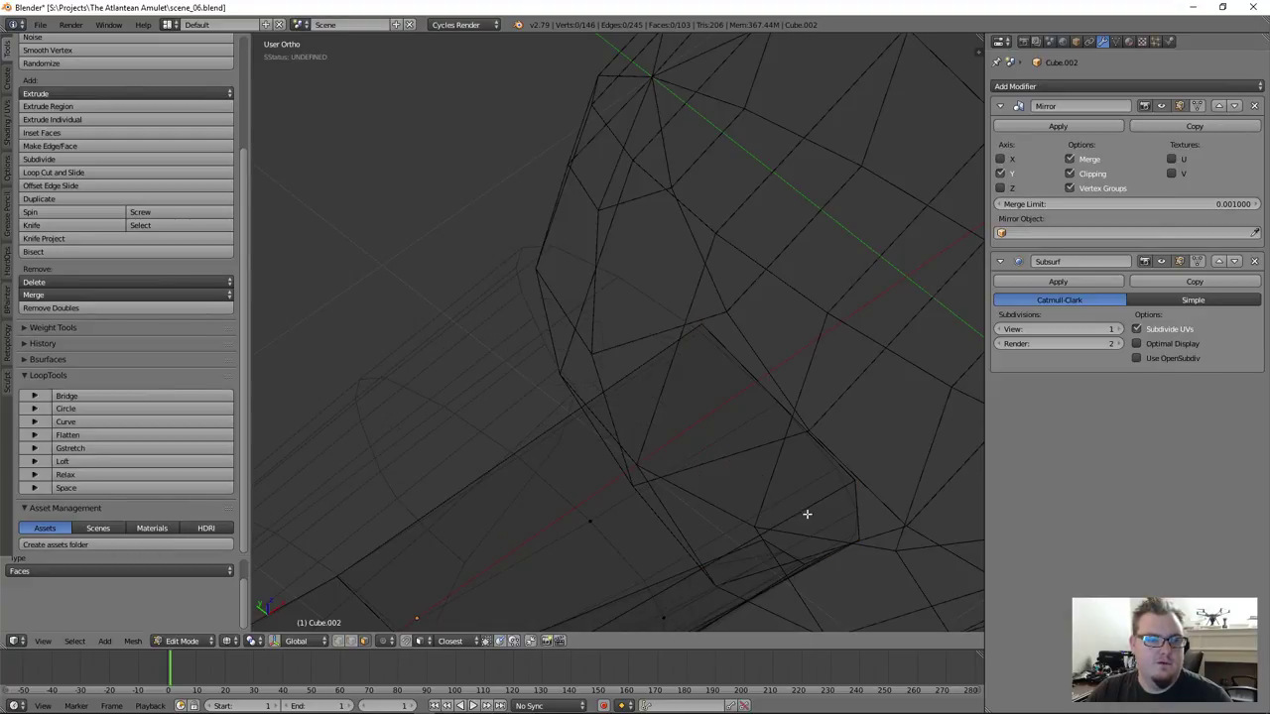
Move the offset vertex at the limb's sphere end along Y onto the mirror centre line
middle_click_drag(737, 439, 769, 464)
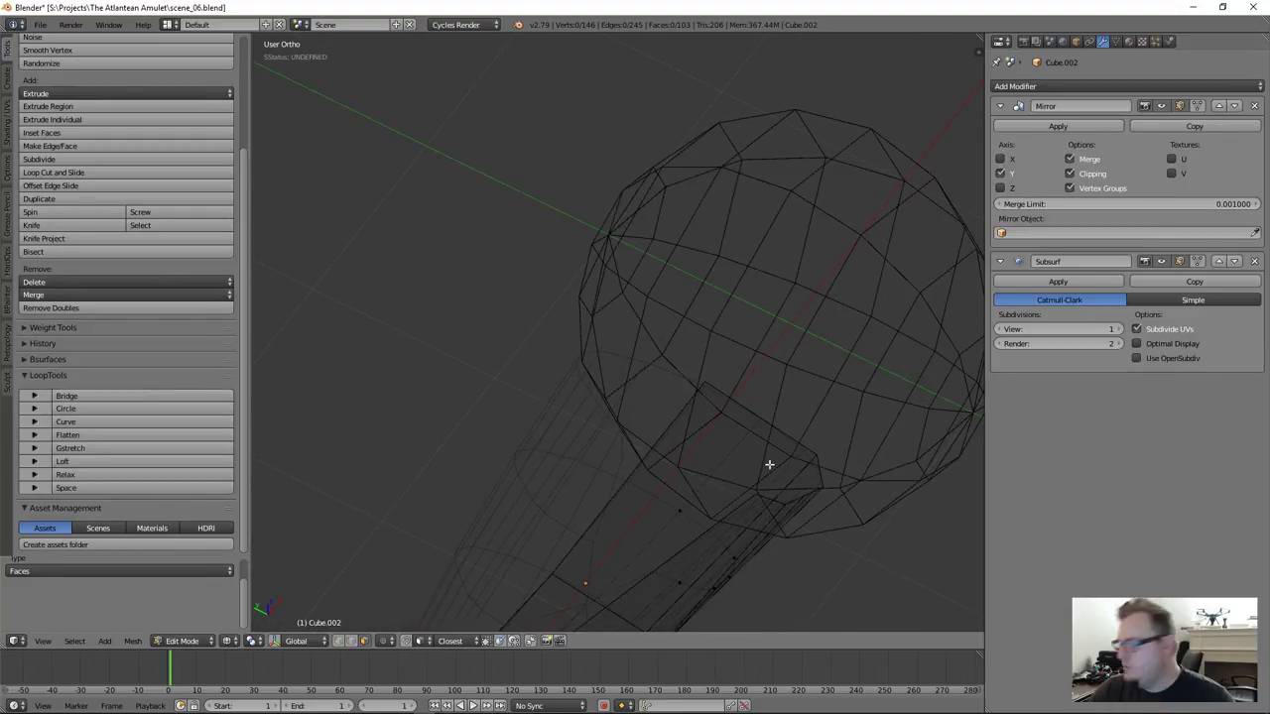
scroll(719, 466, "down", 3)
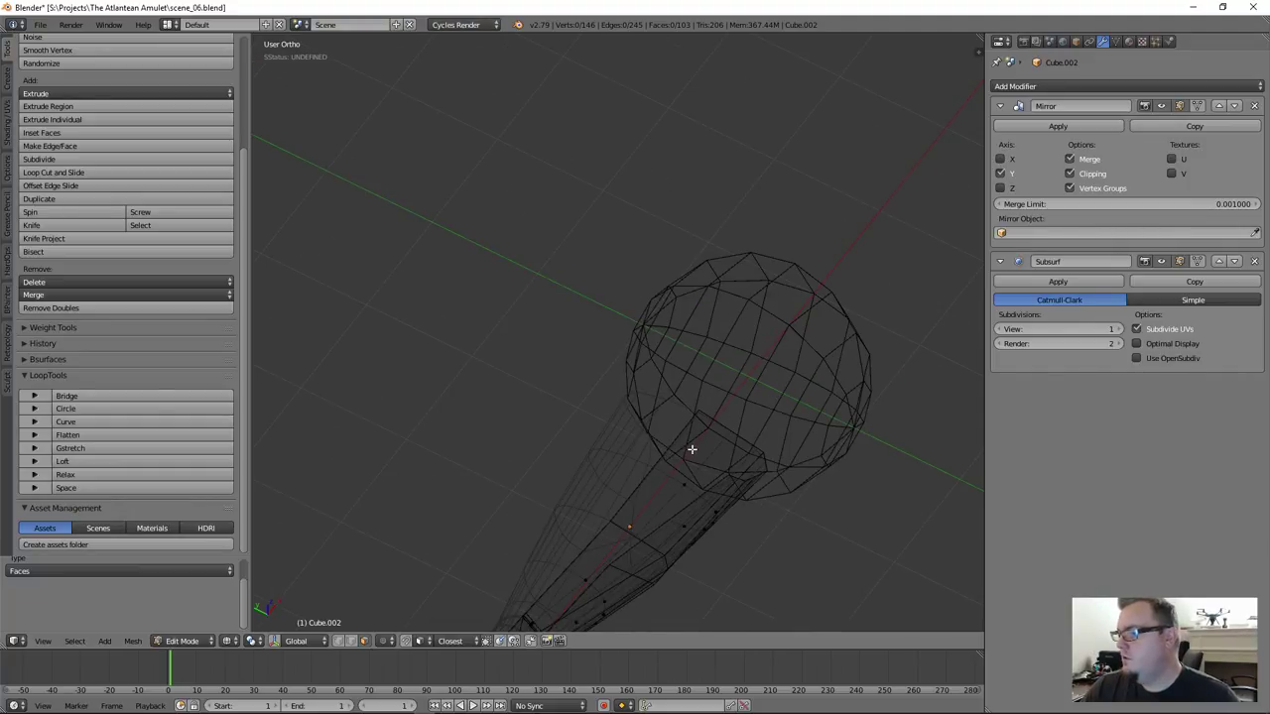
middle_click_drag(703, 443, 621, 515)
scroll(621, 515, "up", 2)
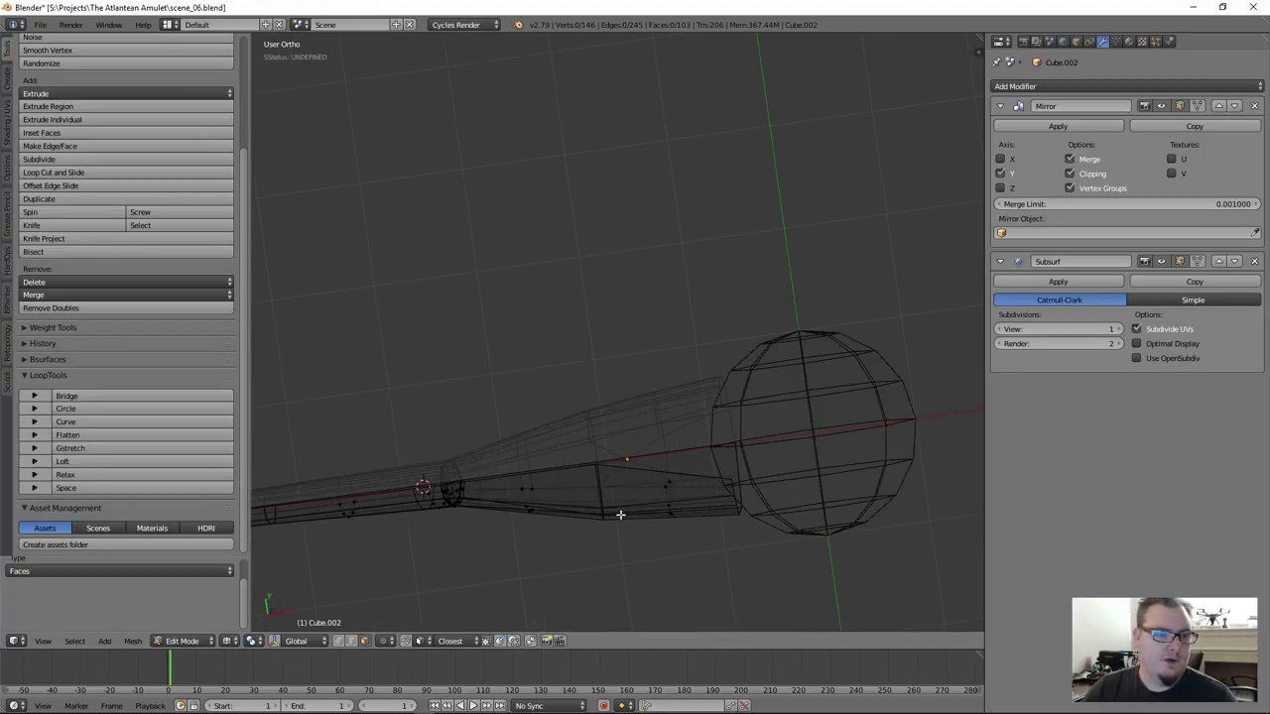
key("KP_7")
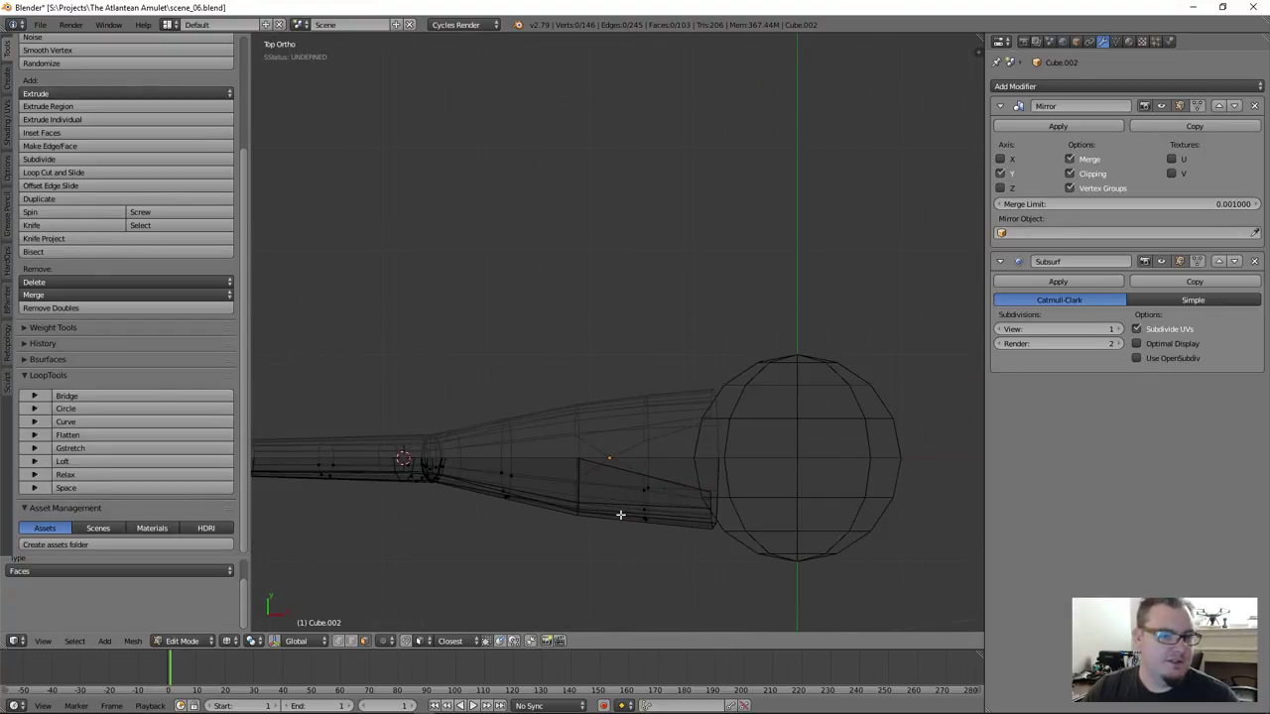
scroll(620, 515, "up", 4)
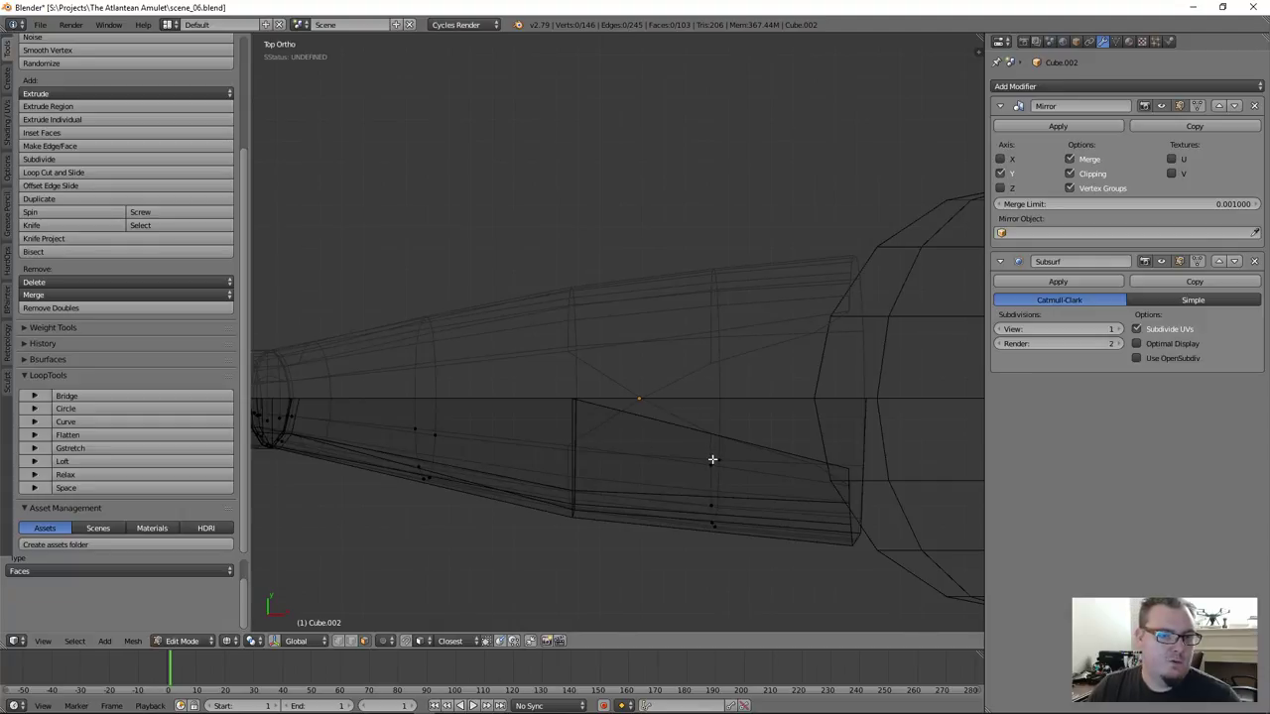
key("ctrl+Tab")
left_click(819, 437)
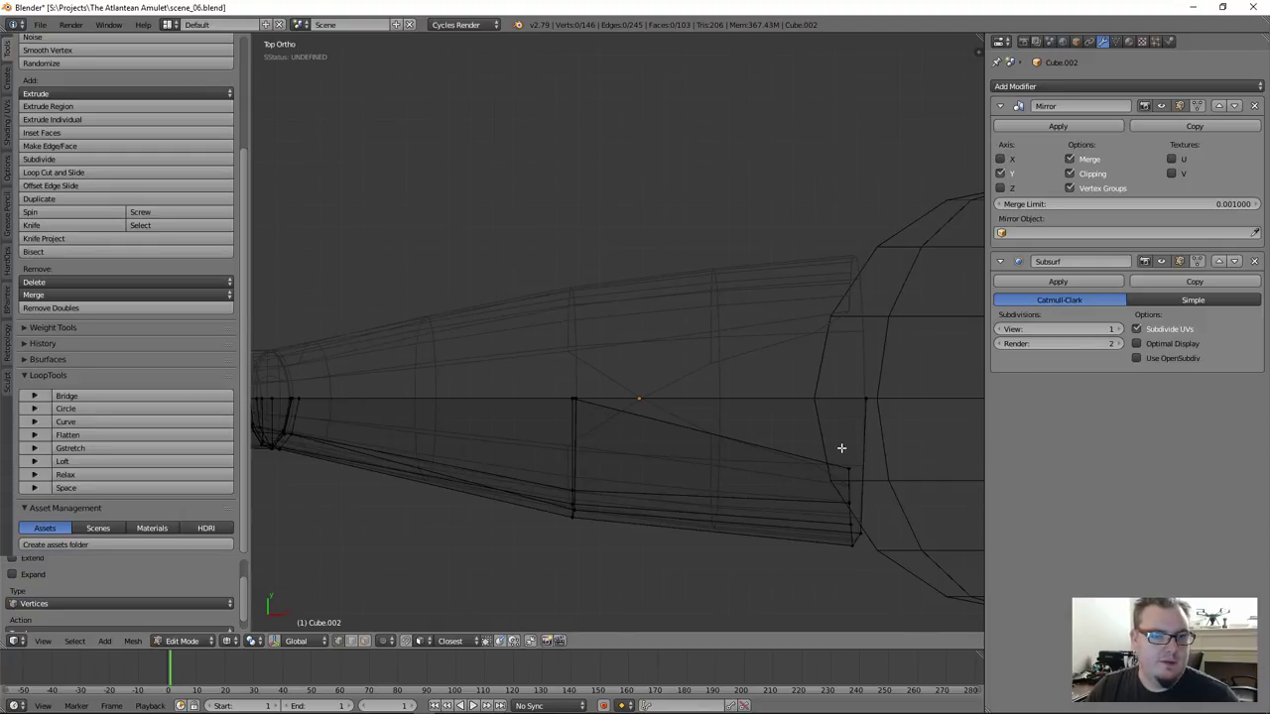
right_click(844, 465, "shift")
key("g")
key("y")
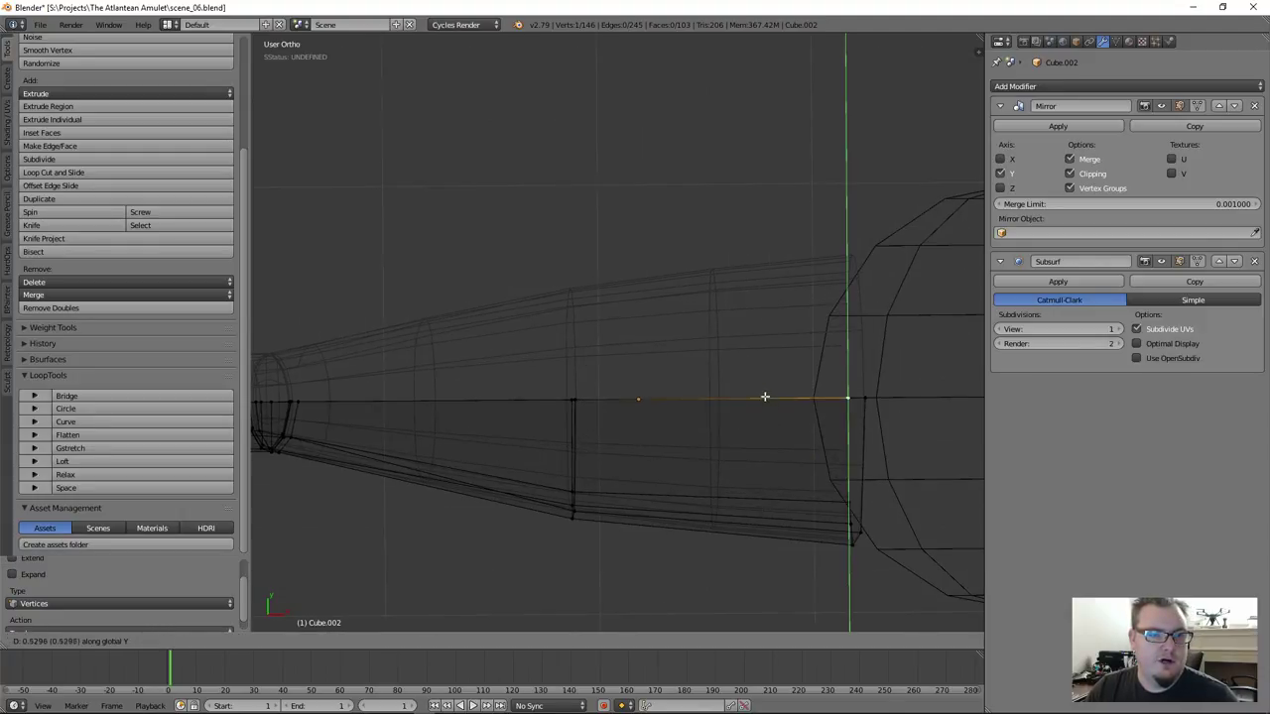
Move the end vertex about 0.53 along Y onto the mirror centreline, and slide the neighbouring vertex on the arm's end by about 0.191
left_click(763, 393)
mouse_move(787, 479)
middle_mouse_down()
mouse_move(840, 423)
mouse_move(754, 388)
mouse_move(870, 496)
mouse_move(901, 499)
mouse_move(941, 443)
mouse_move(740, 371)
mouse_move(716, 391)
mouse_move(708, 425)
mouse_move(784, 511)
mouse_move(811, 476)
mouse_move(788, 510)
mouse_move(766, 476)
mouse_move(777, 420)
mouse_move(781, 489)
middle_mouse_up()
key("a")
right_click(886, 462)
key("g")
key("g")
left_click(796, 510)
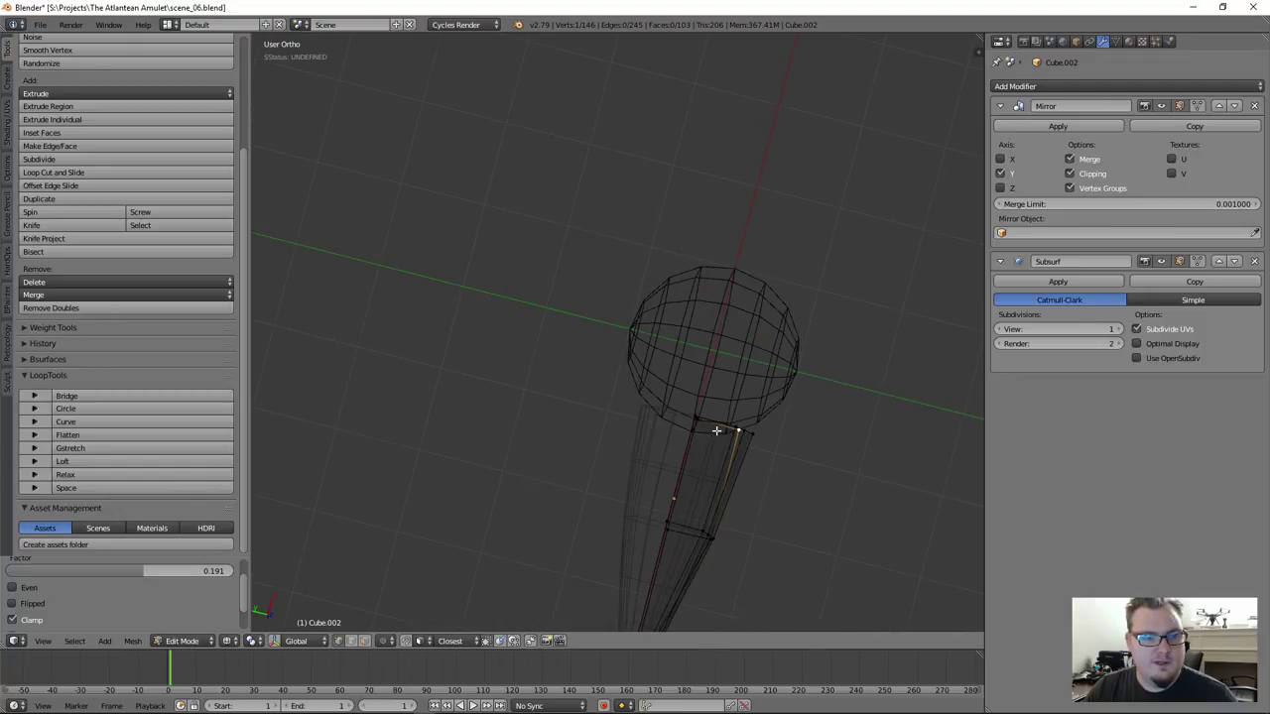
Flatten the arm's end at the sphere by scaling its six end vertices to 0 along X
scroll(715, 430, "up", 3)
key("KP_7")
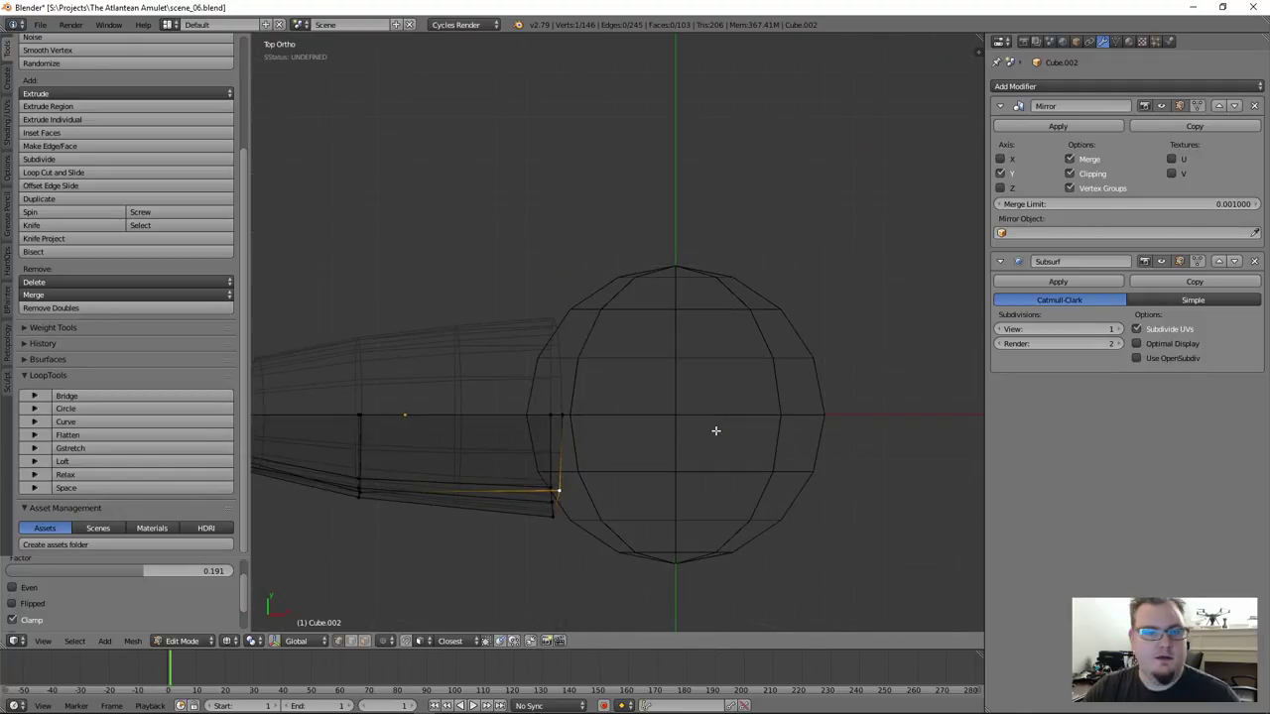
key("a")
key("b")
left_click_drag(513, 482, 580, 545)
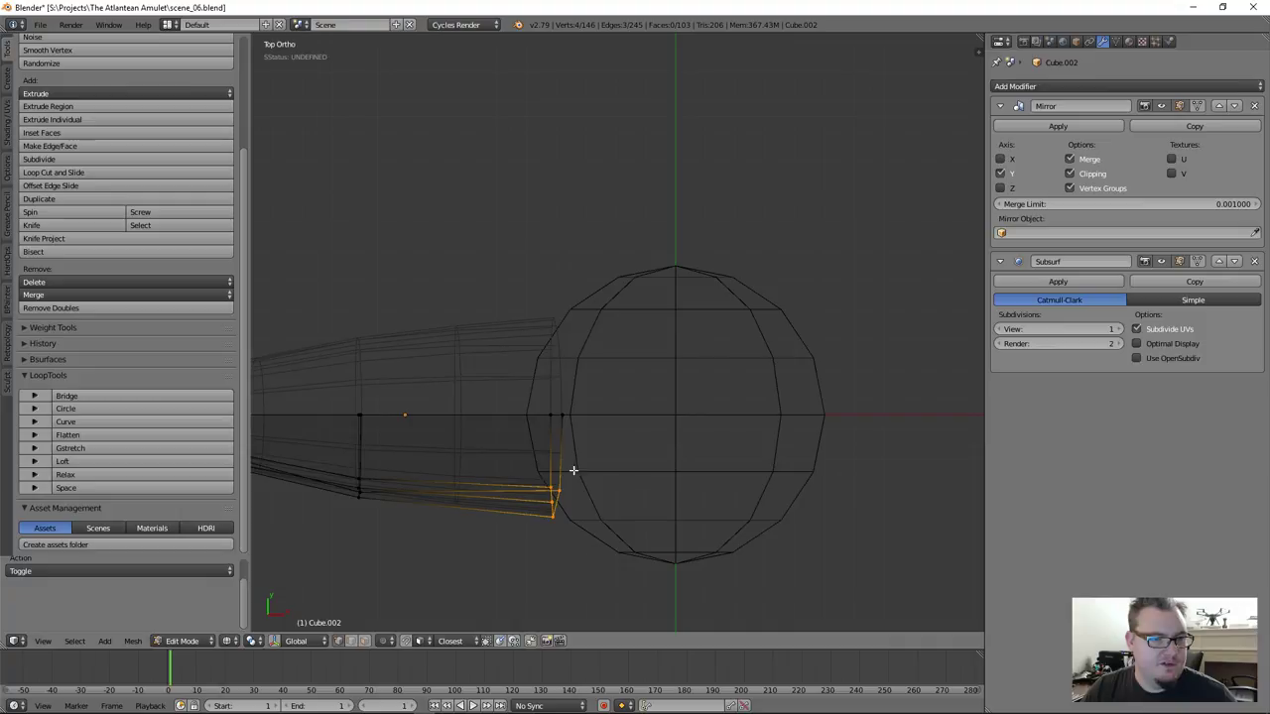
key("b")
left_click_drag(537, 398, 586, 424)
key("s")
key("x")
key("0")
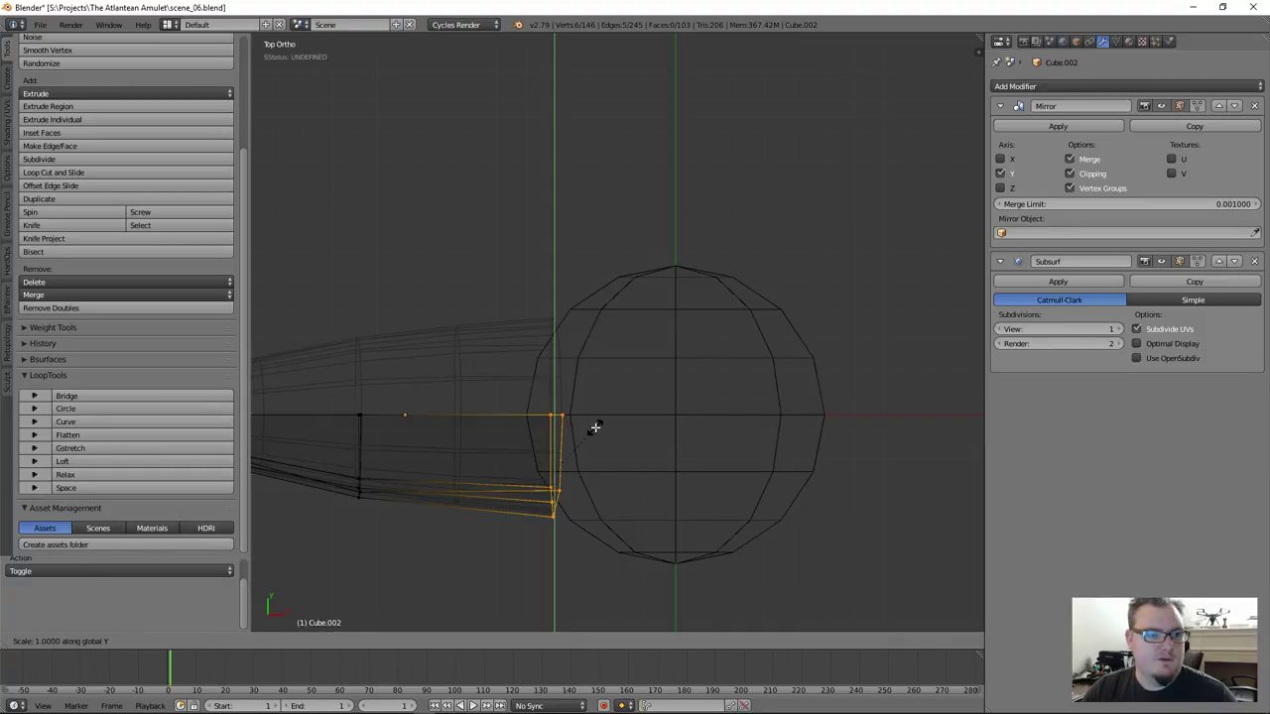
key("Return")
Move the flattened end loop about 0.164 along X into the sphere and check the joint in solid shading
key("g")
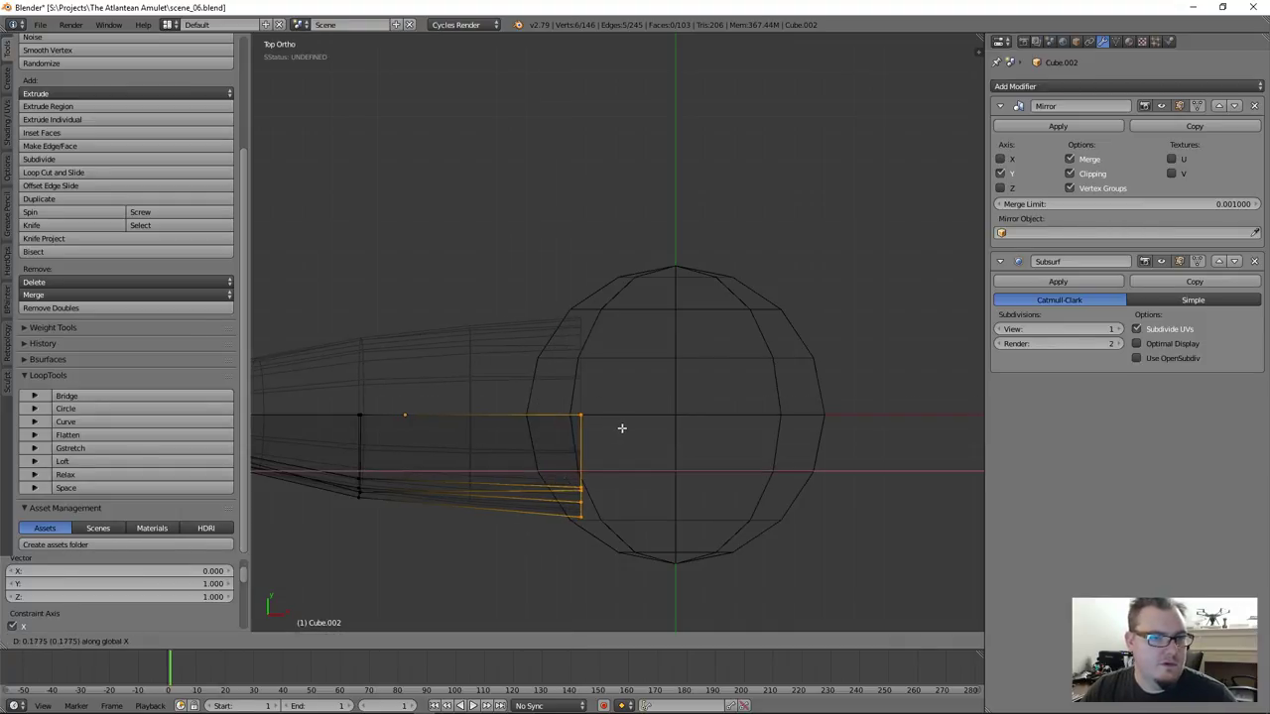
left_click(621, 426)
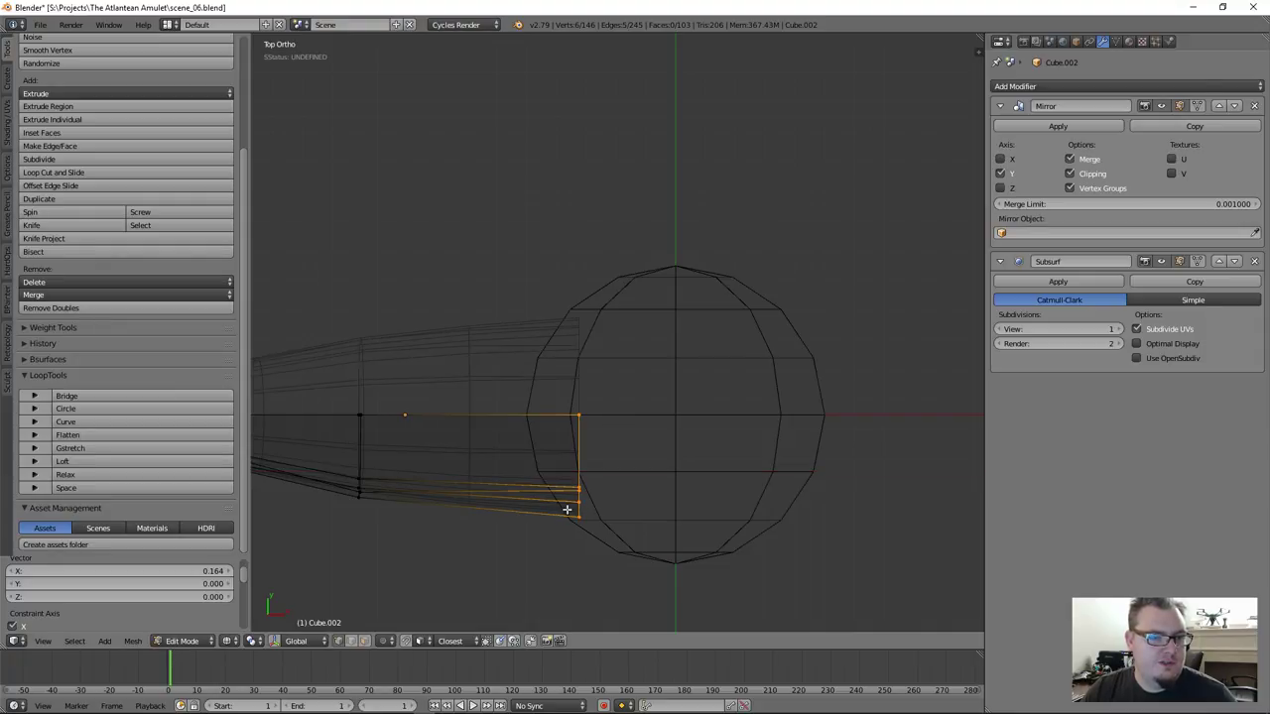
middle_click_drag(566, 509, 595, 426)
key("z")
key("Tab")
middle_click_drag(589, 516, 525, 447)
key("Tab")
middle_click_drag(445, 562, 537, 485)
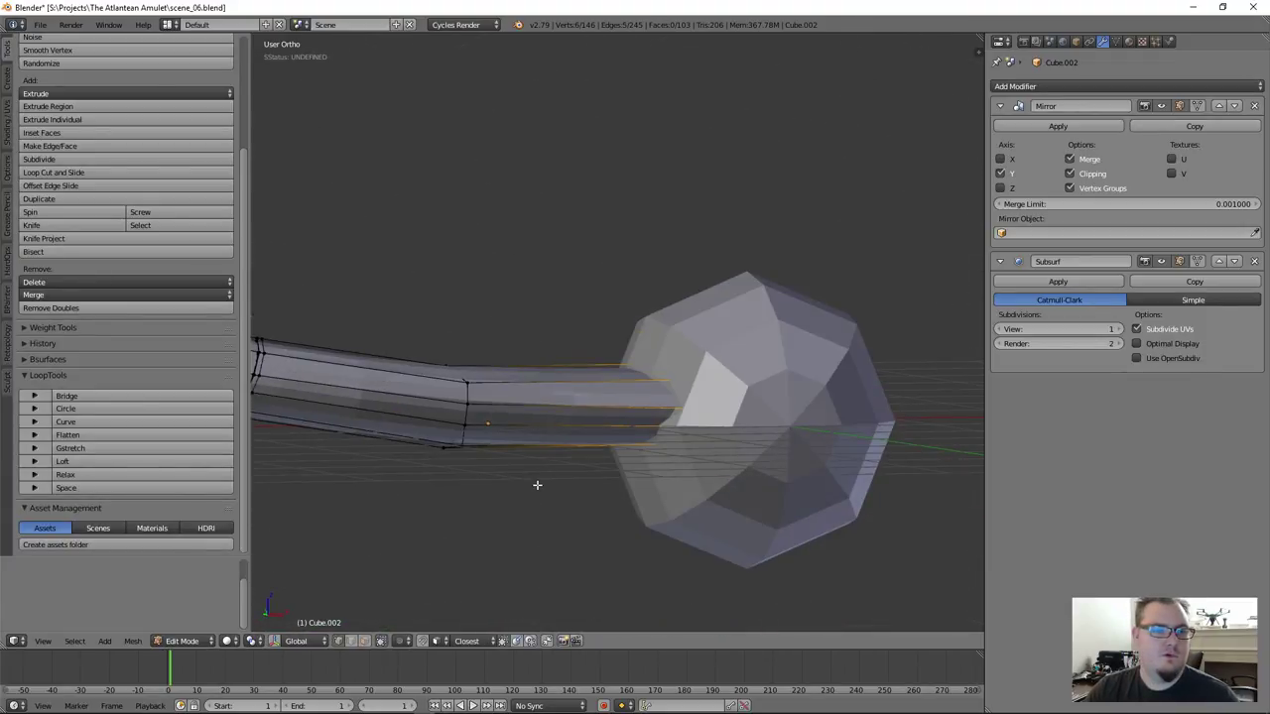
Scale the end loop by about 1.642 along Z and shift it about -0.169 along Z
key("KP_1")
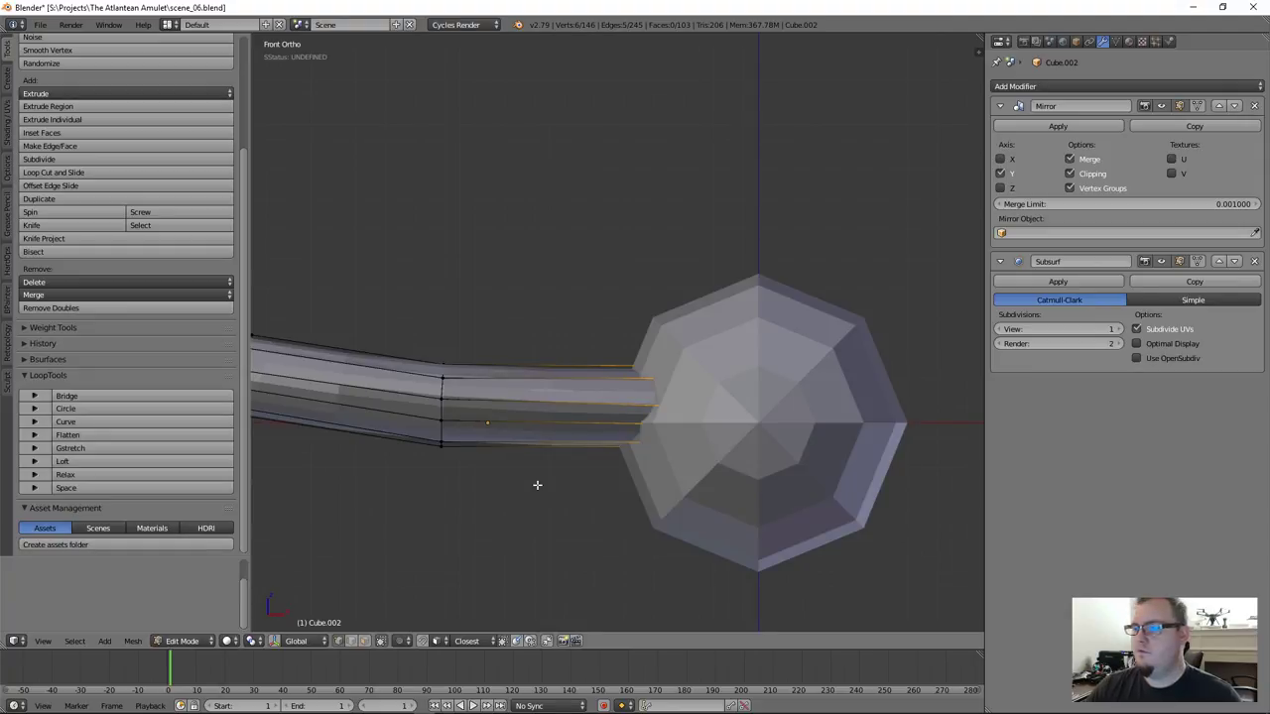
key("z")
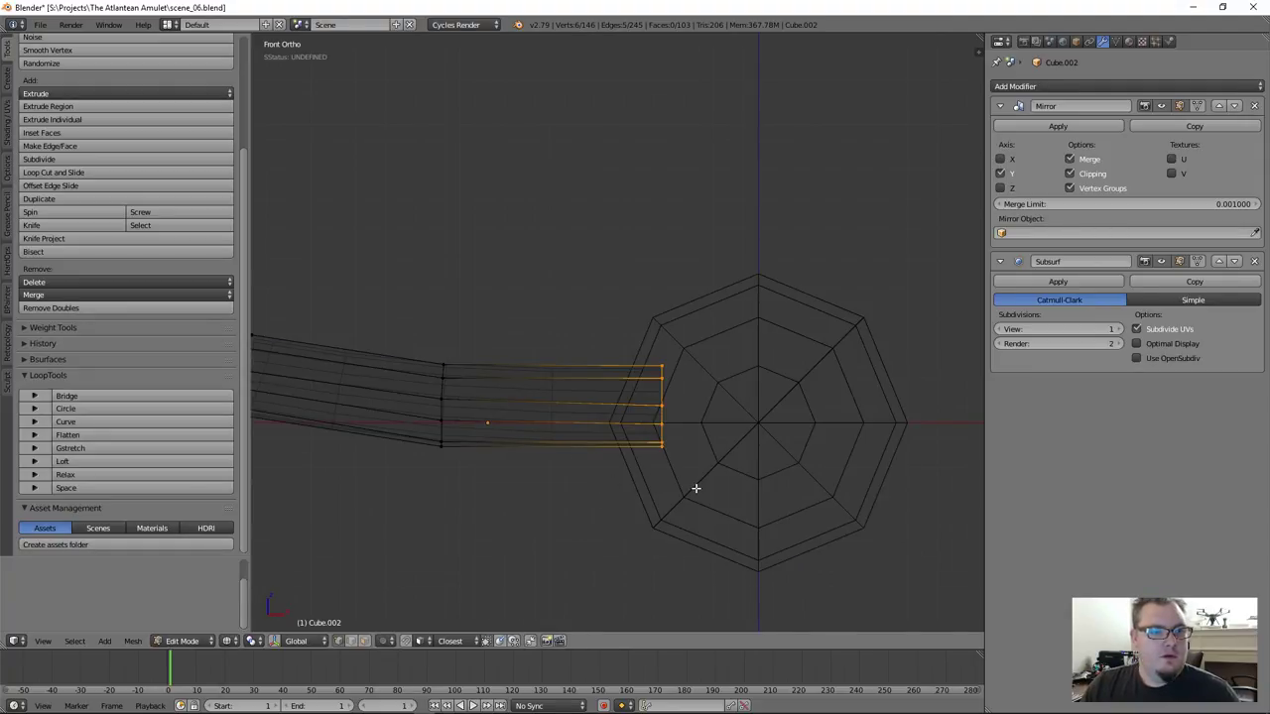
key("s")
key("z")
left_click(736, 530)
key("g")
key("z")
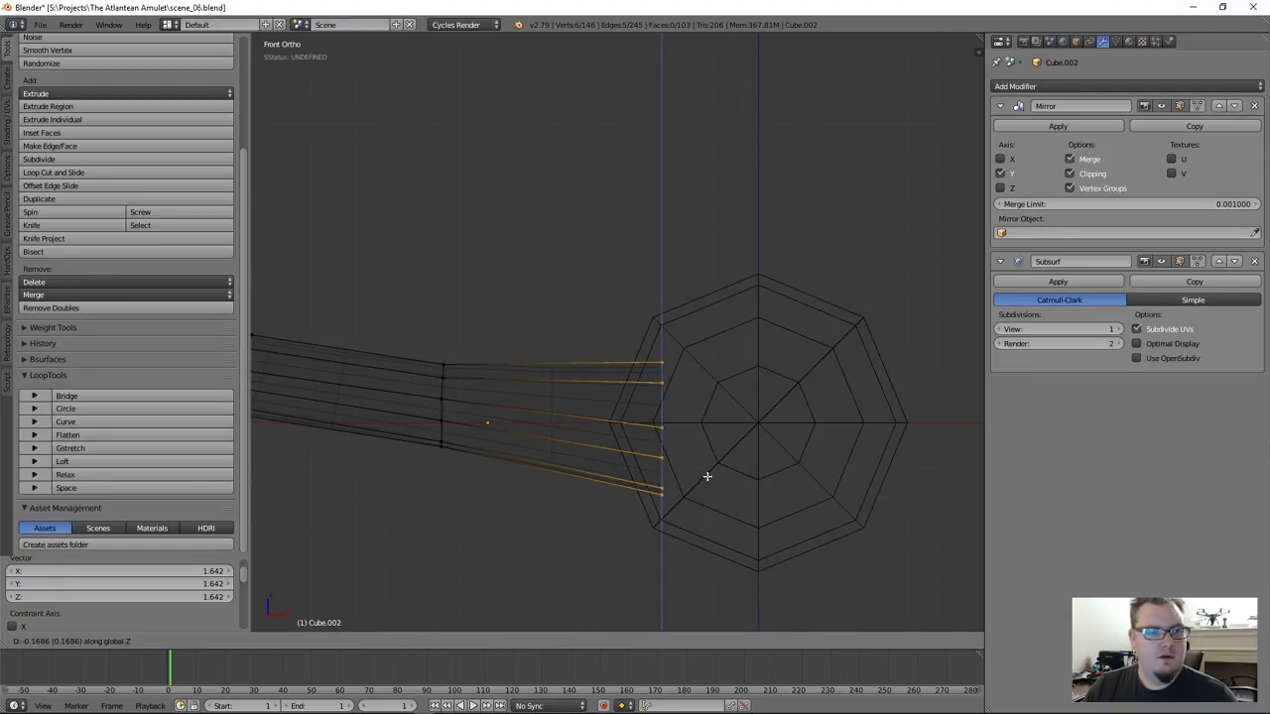
left_click(707, 476)
Raise the end loop by about 0.015 along Z and clear the selection
middle_click_drag(496, 416, 649, 394, "shift")
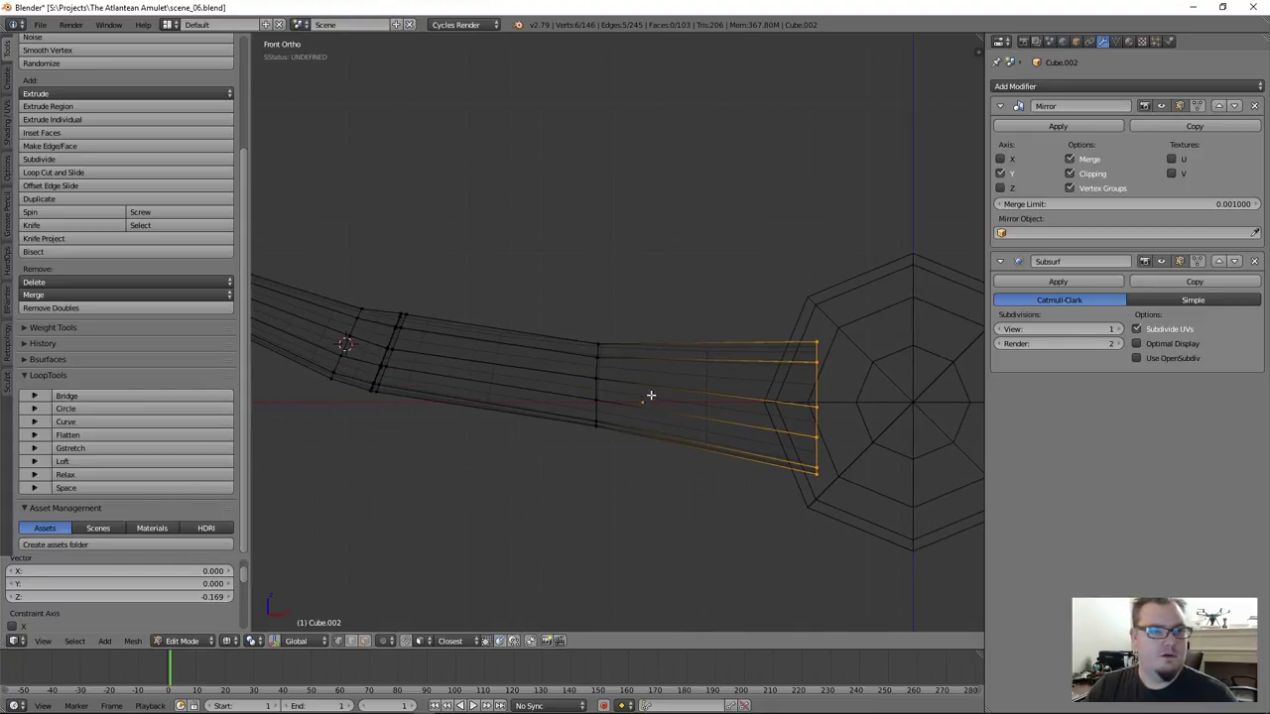
scroll(648, 394, "down", 3)
key("g")
key("z")
left_click(664, 449)
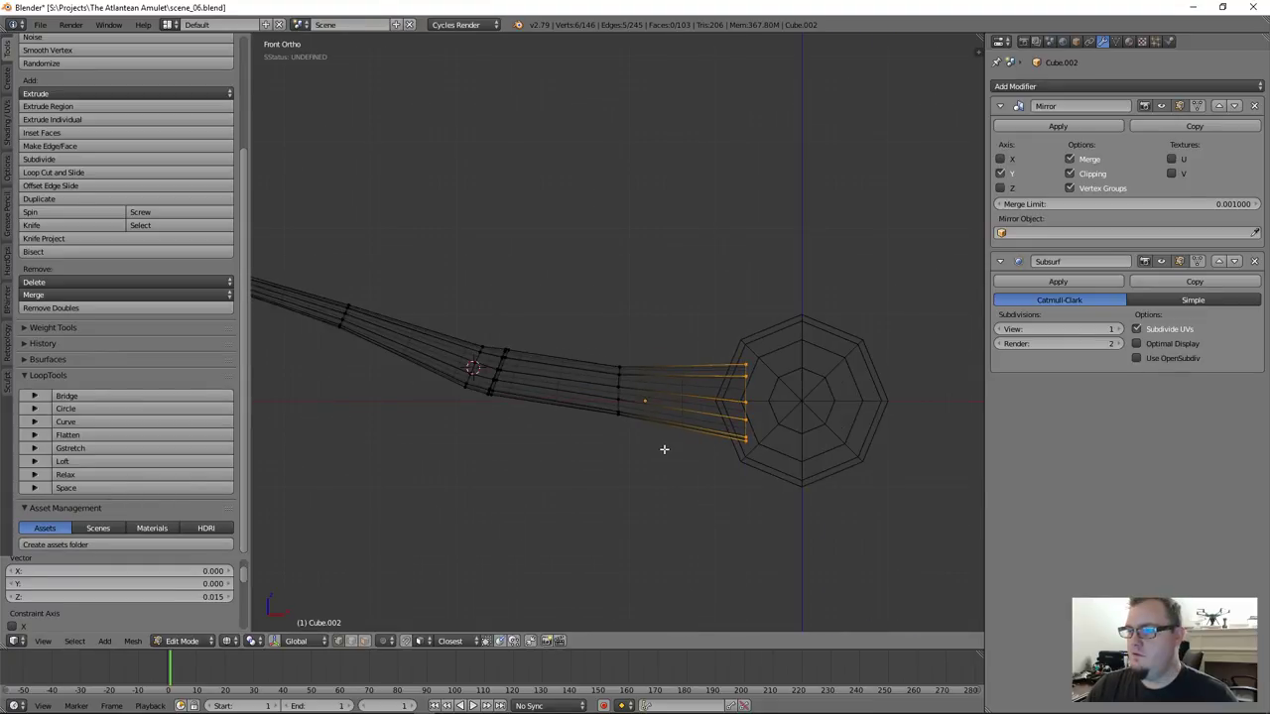
key("a")
scroll(647, 390, "down", 2)
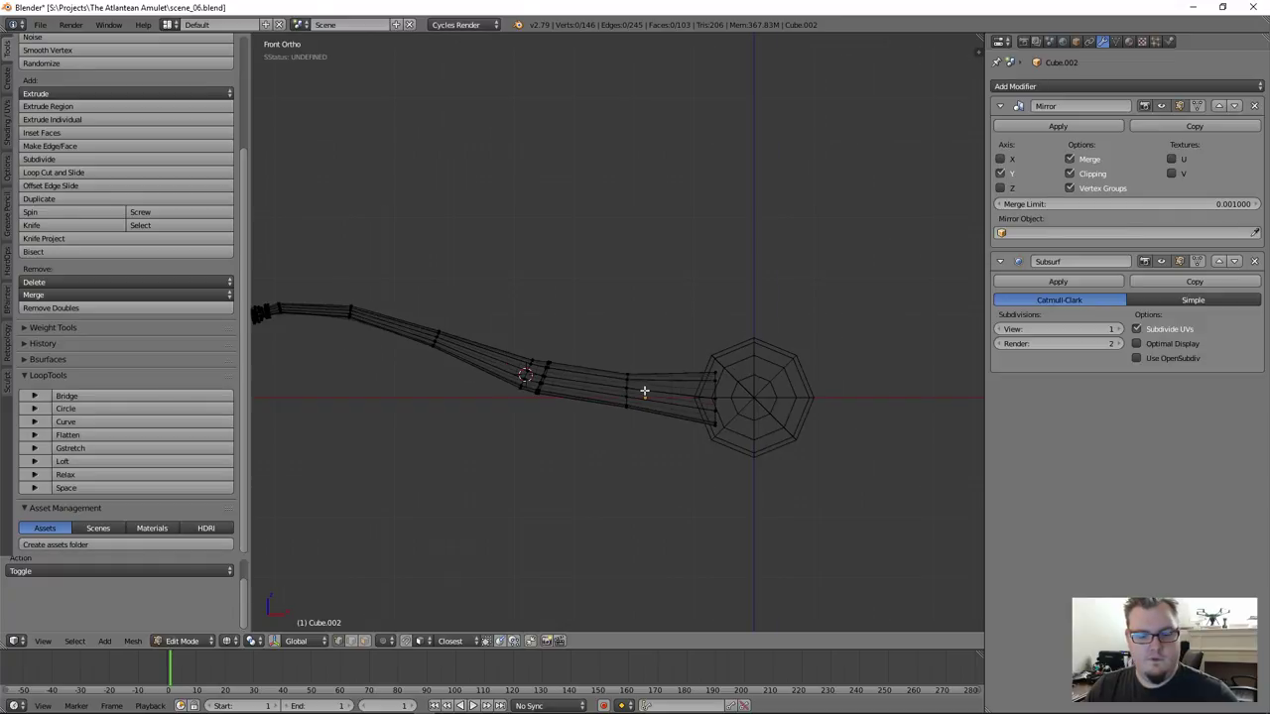
Select the whole arm except its end loop and lower it by about 0.166 along Z
key("a")
scroll(591, 390, "up", 1)
key("b")
middle_click_drag(696, 353, 765, 433)
key("g")
key("z")
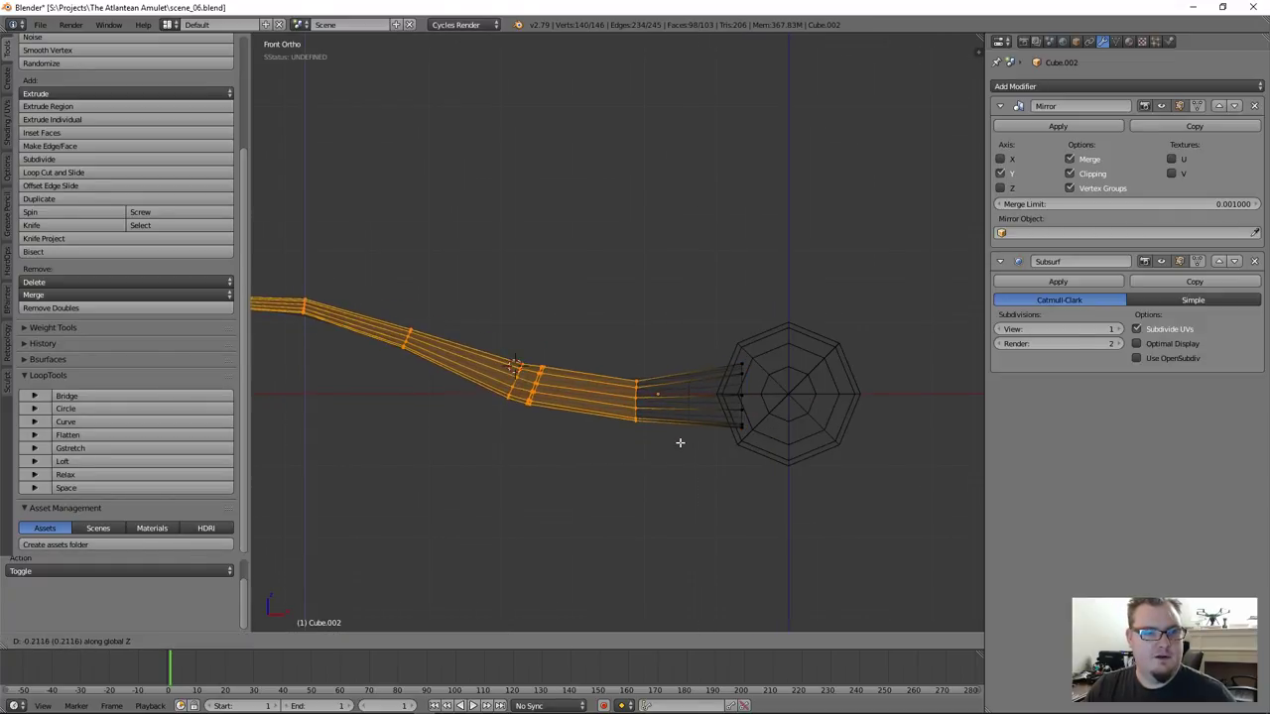
left_click(681, 439)
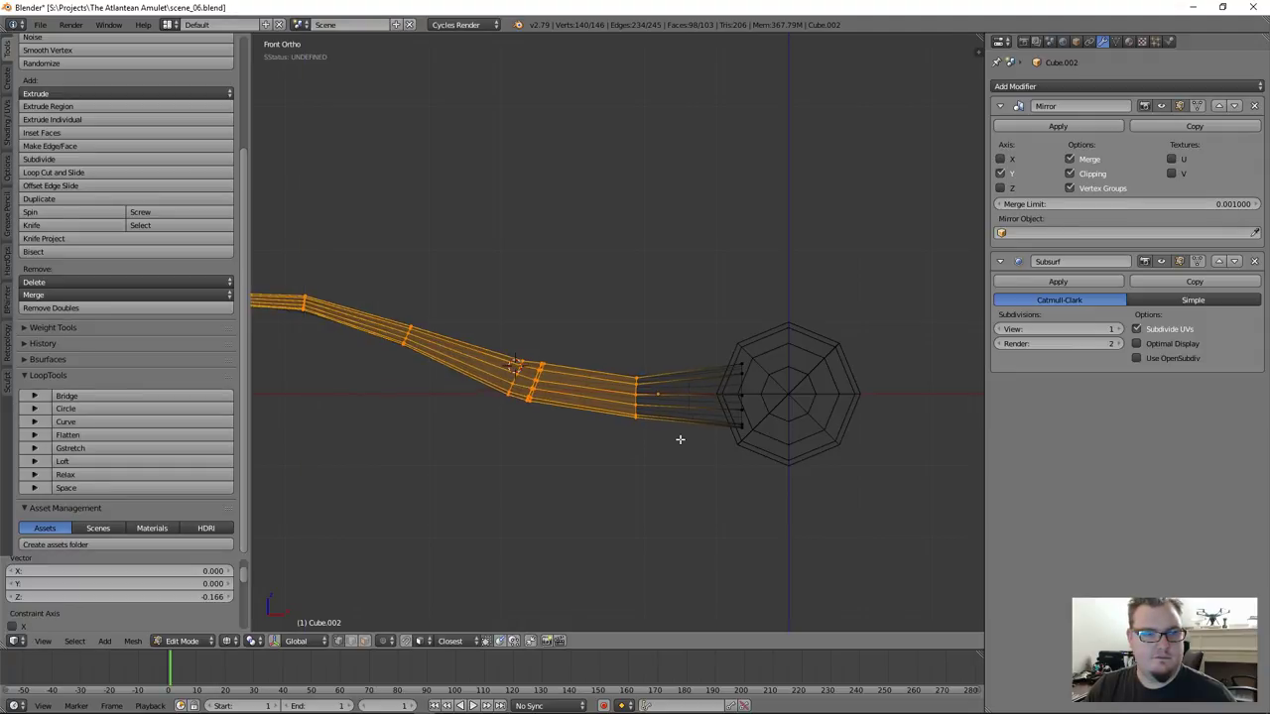
Lower the end loop inside the sphere by about 0.166 along Z and clear the selection
key("a")
right_click(738, 385, "alt")
key("g")
key("z")
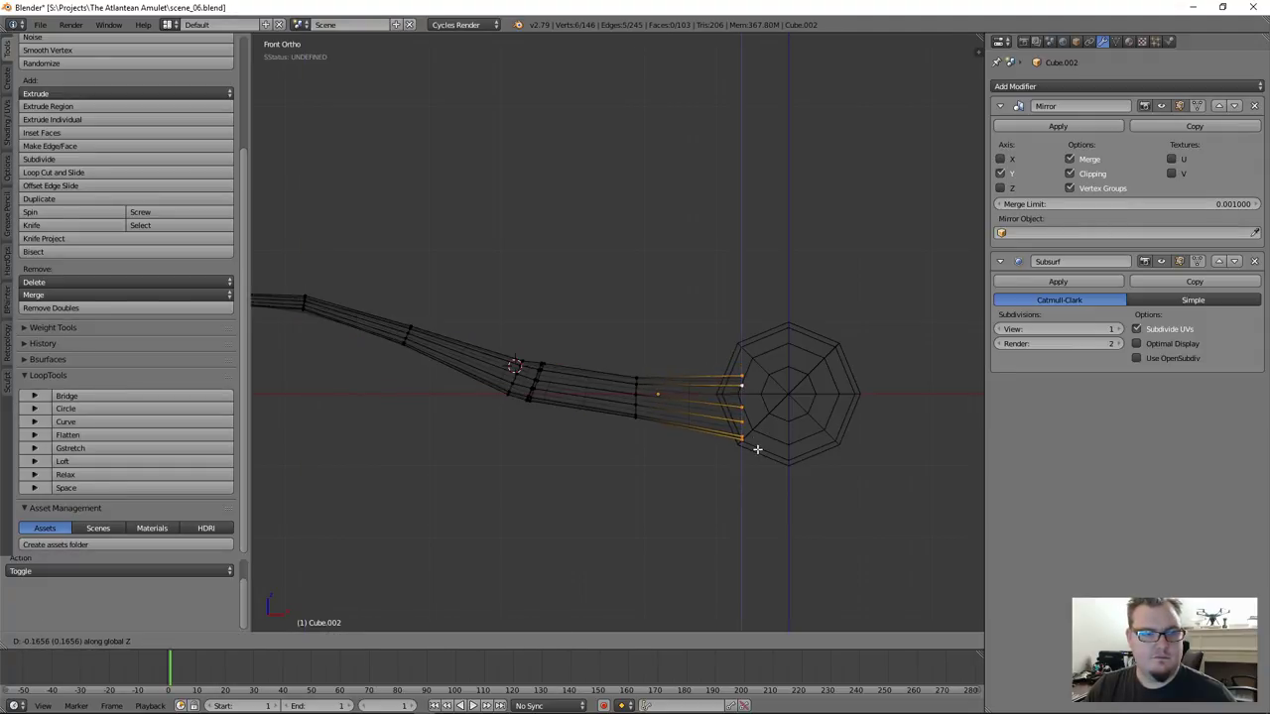
key("a")
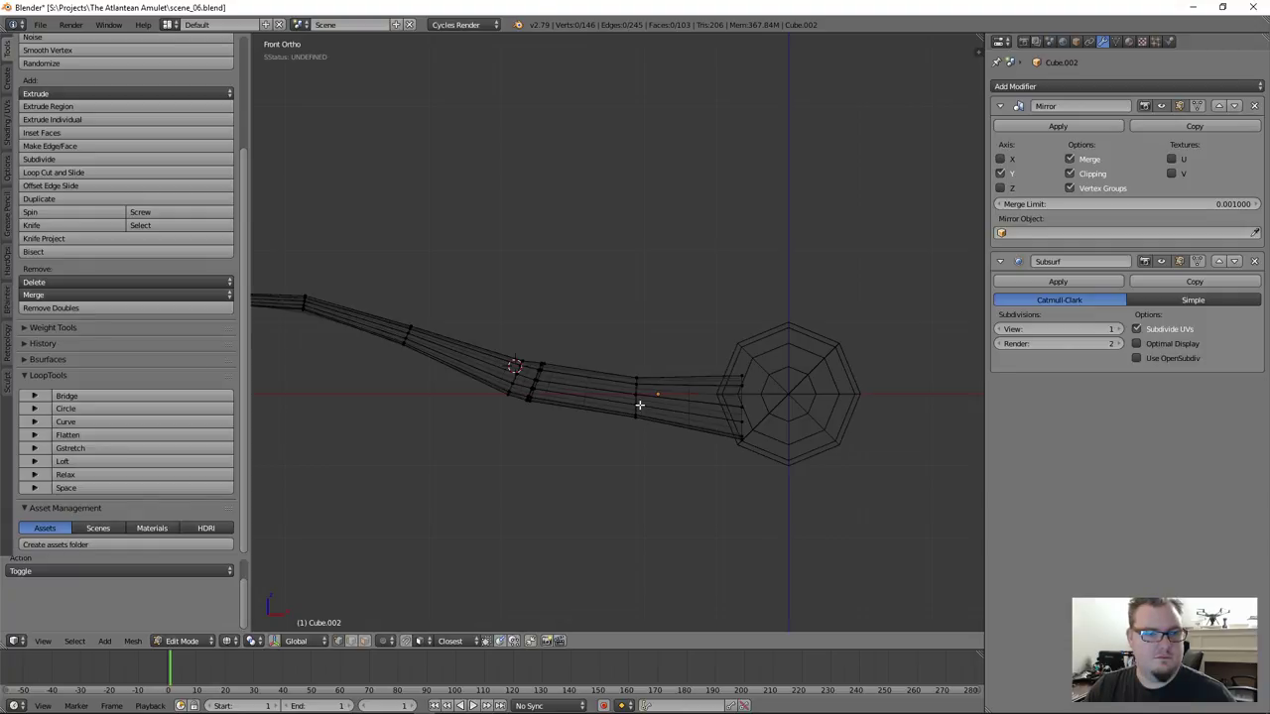
Enlarge the edge loop just before the sphere by about 1.3 along Z and move it about -0.12 along Z
right_click(637, 400, "alt")
key("s")
key("z")
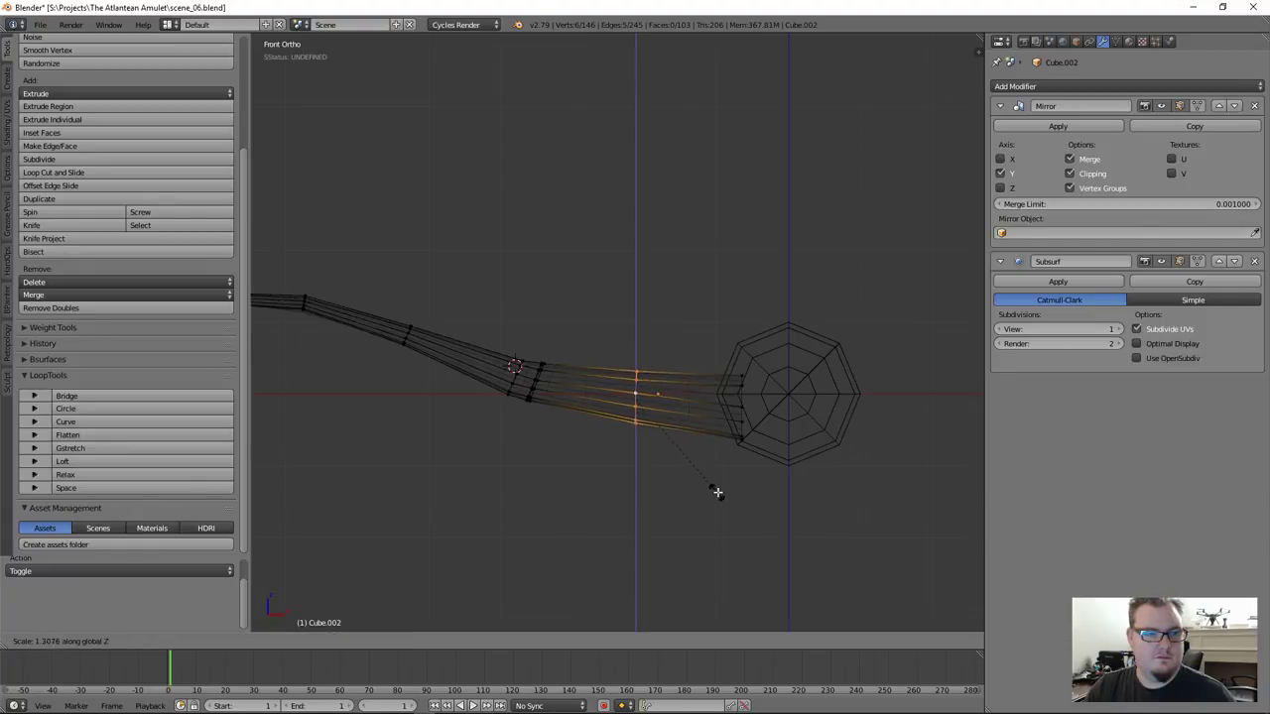
left_click(717, 496)
key("g")
key("z")
left_click(712, 504)
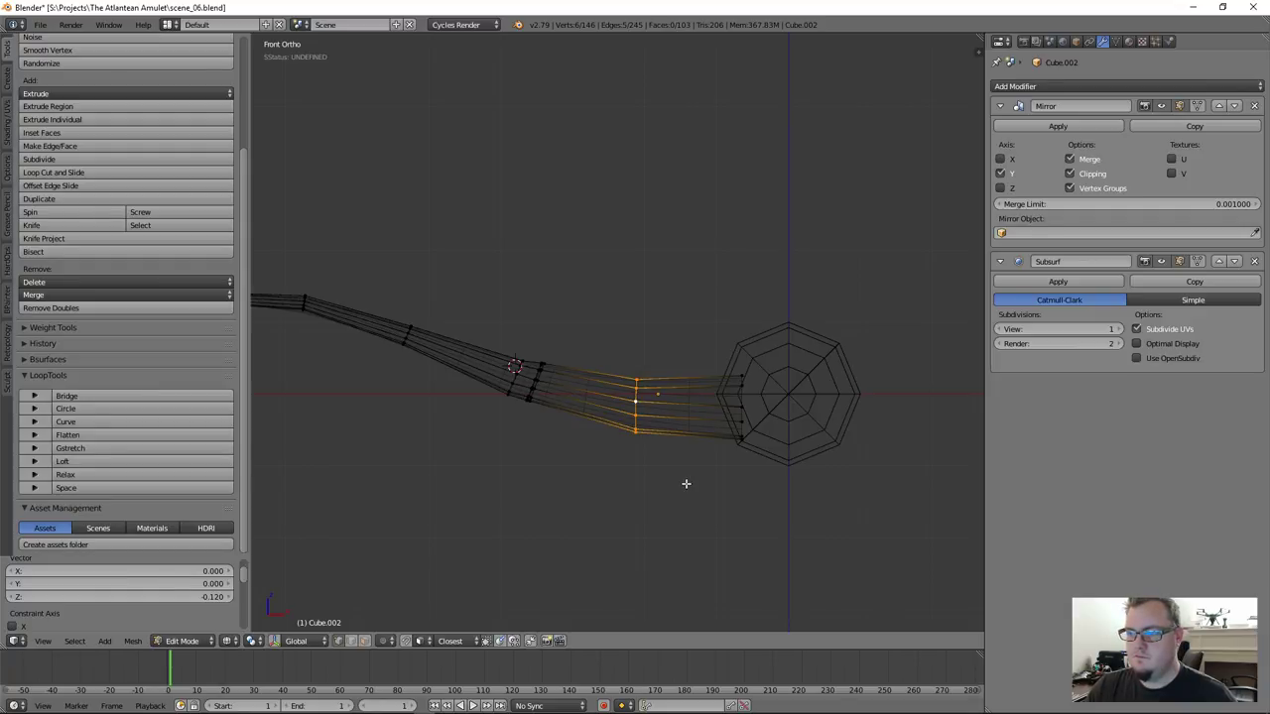
scroll(685, 483, "up", 4)
key("r")
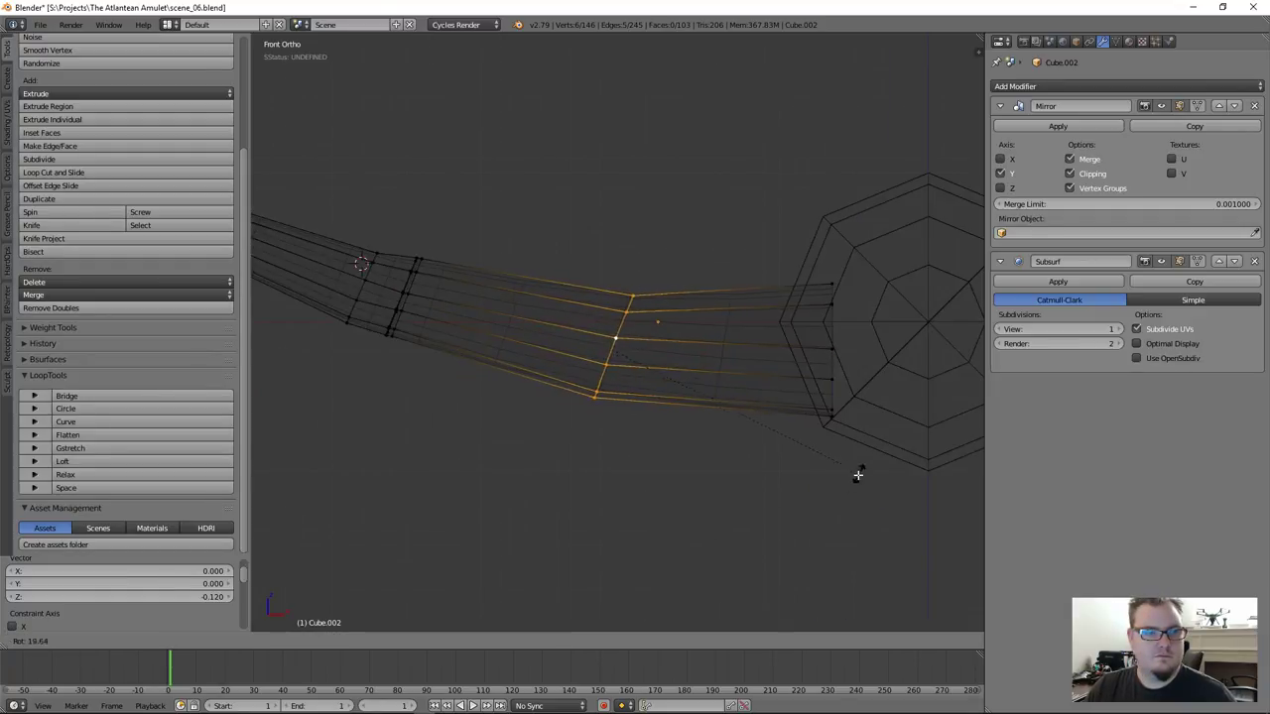
left_click(823, 472)
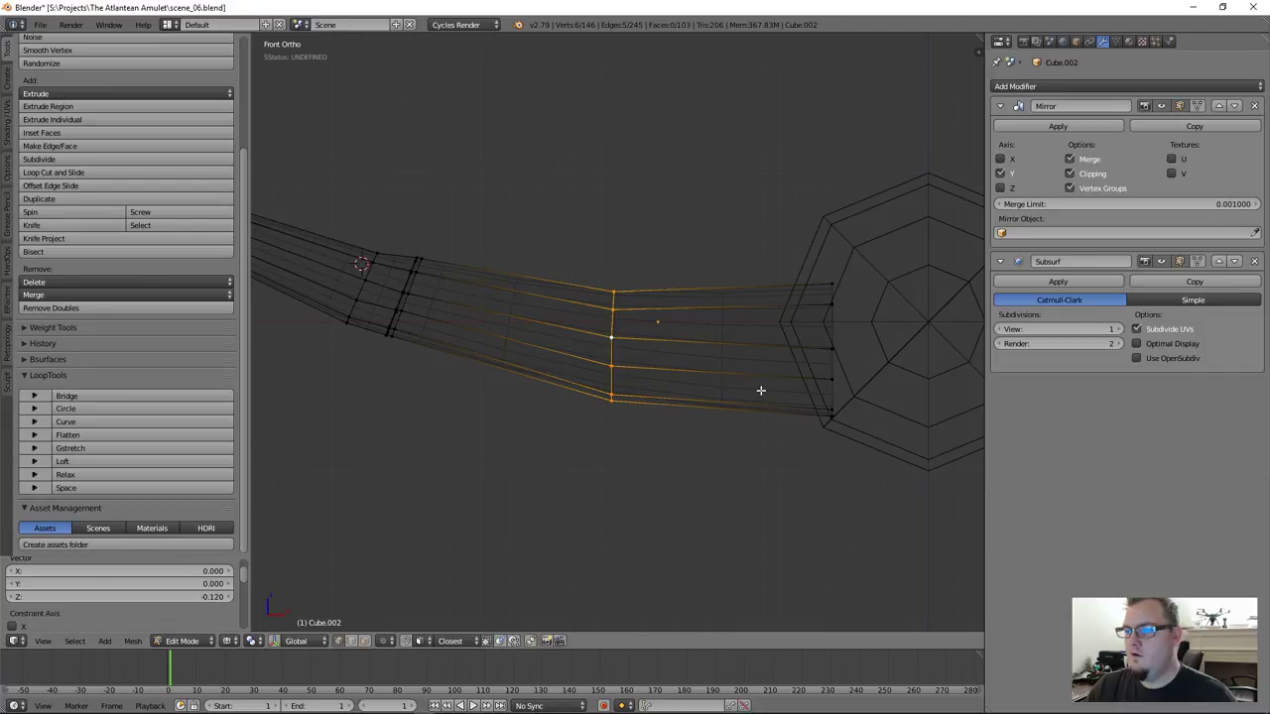
Add one centred loop cut to the arm's last segment before the sphere
key("a")
scroll(737, 317, "up", 1)
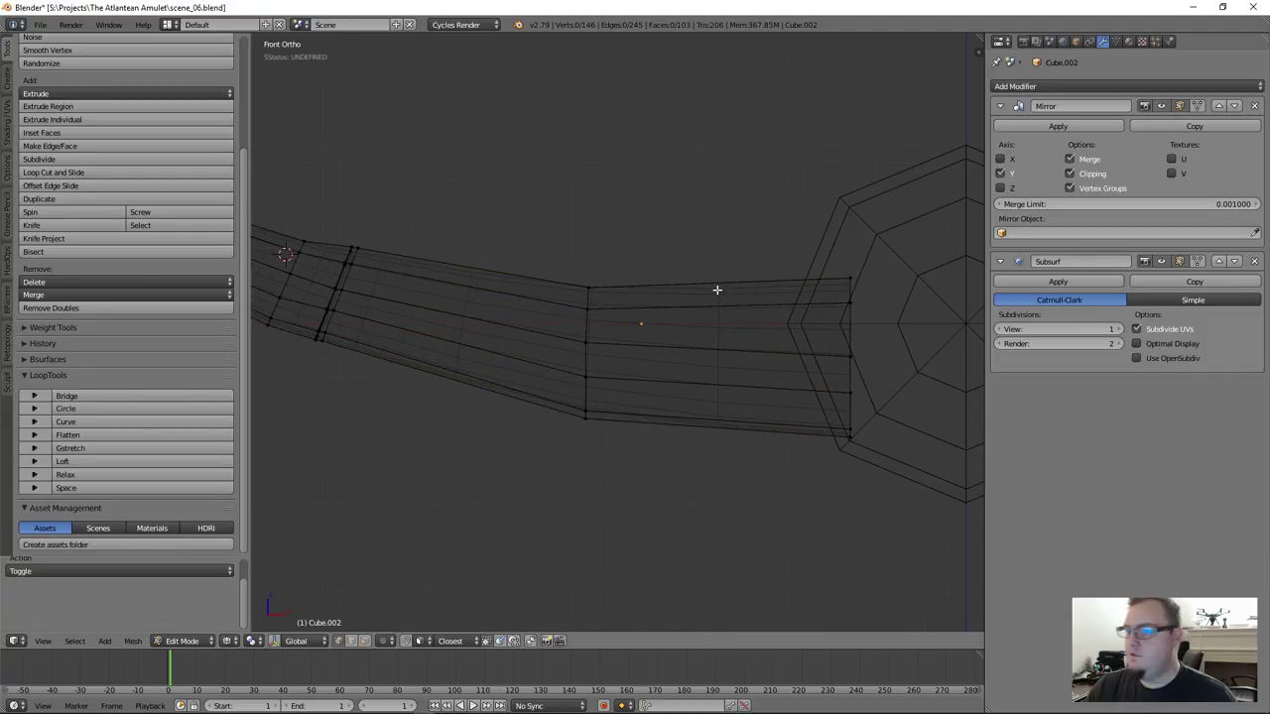
key("ctrl+r")
left_click(717, 289)
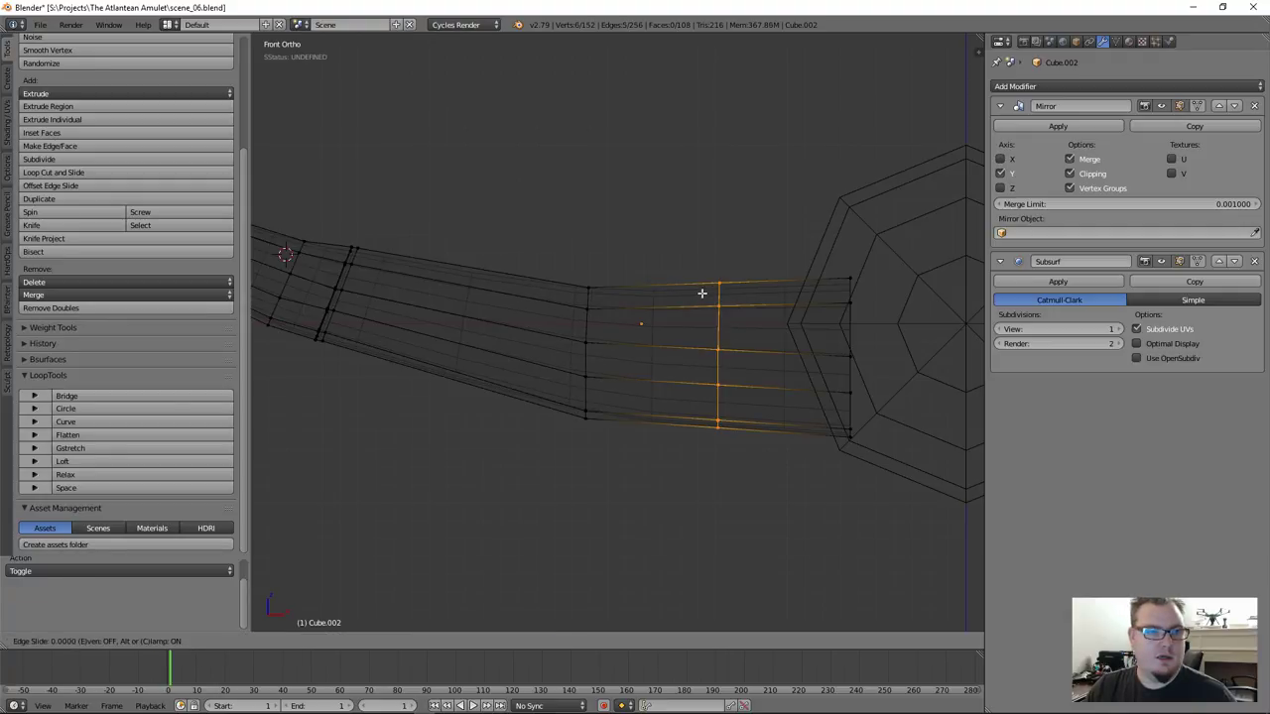
right_click(735, 389)
Shear the new edge loop by about -0.337 so that it slants across the segment
key("alt+s")
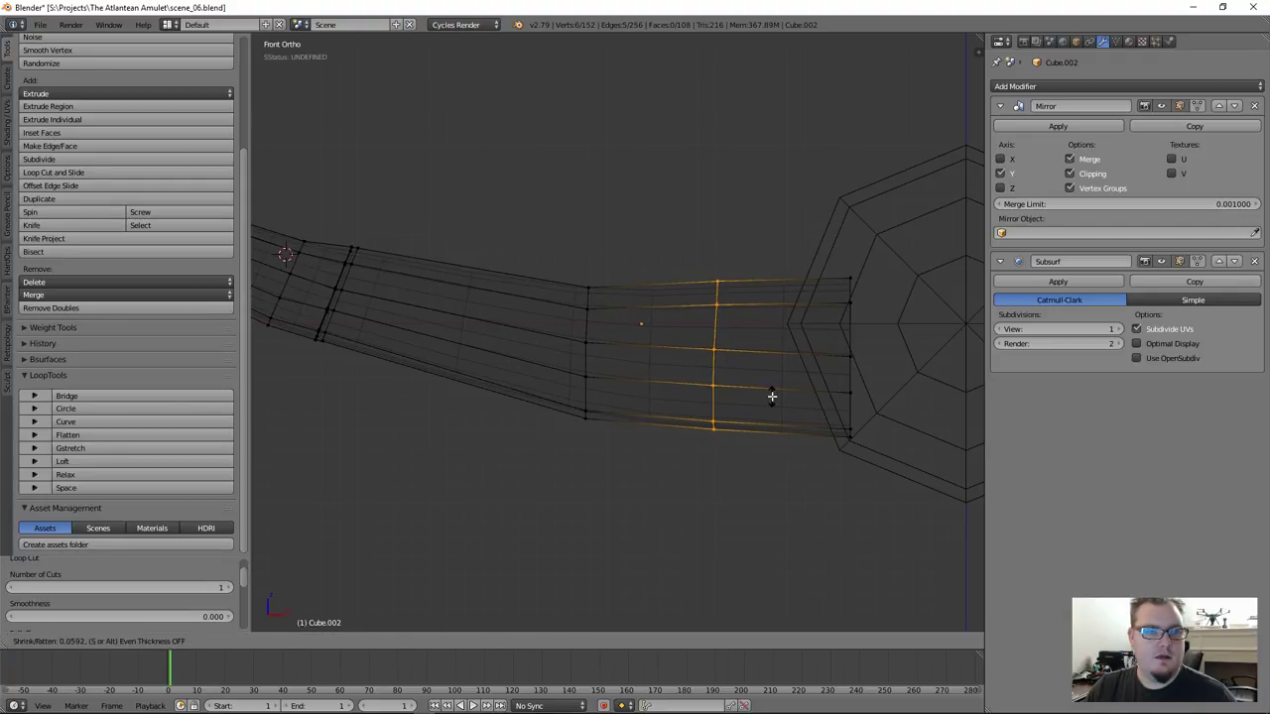
right_click(772, 396)
key("shift+ctrl+alt+s")
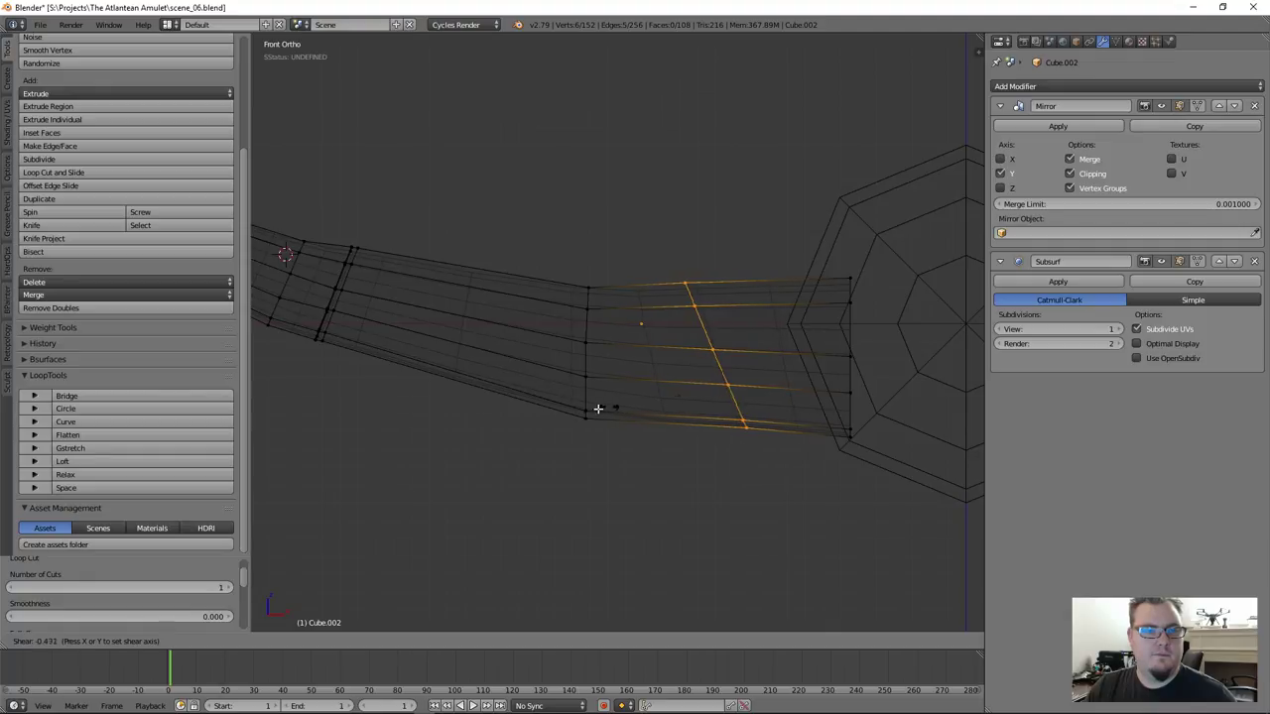
left_click(647, 409)
key("g")
right_click(801, 487)
key("g")
right_click(787, 460)
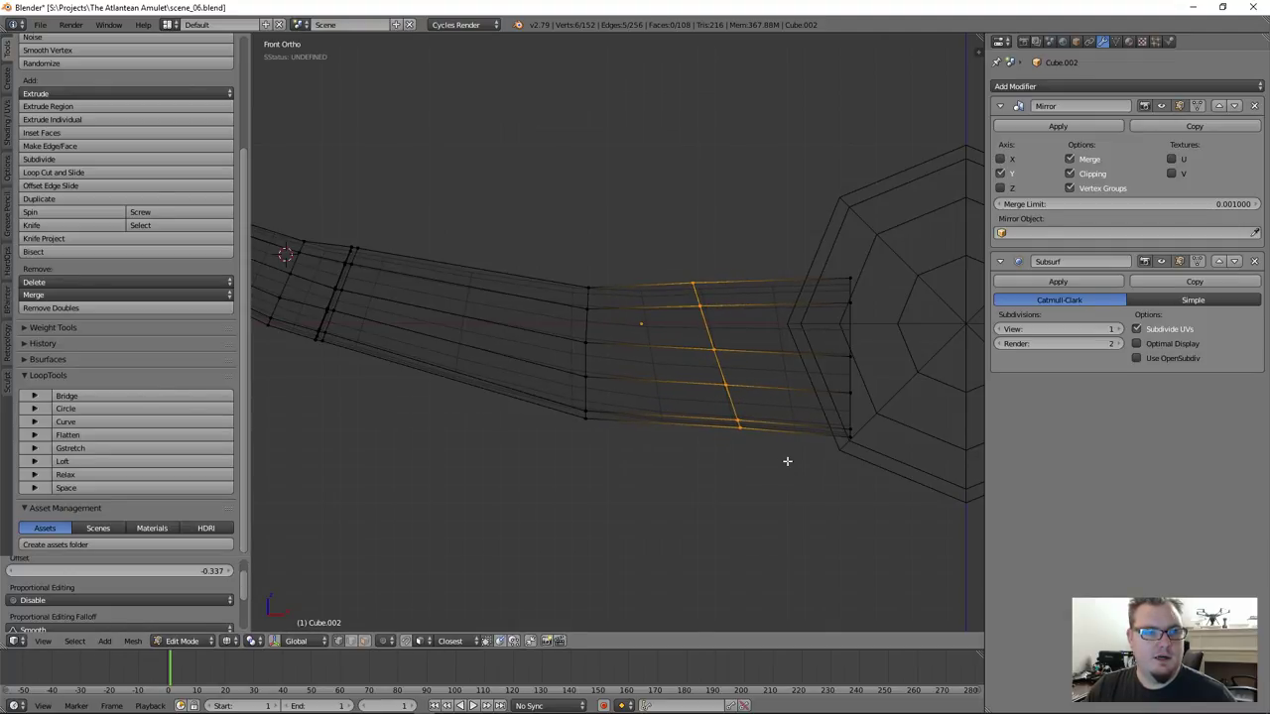
Select the uppermost side face between the slanted loop and the arm's end in face mode and delete it
key("ctrl+Tab")
left_click(746, 327)
right_click(771, 298)
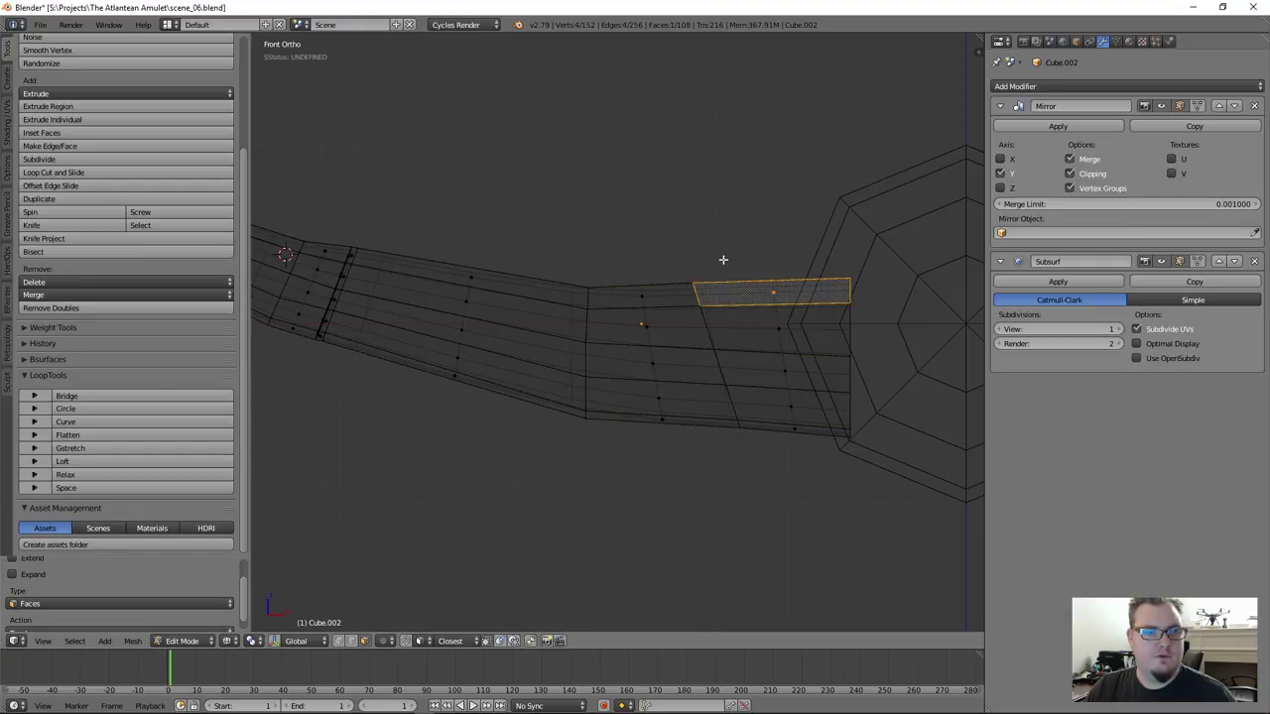
middle_click_drag(723, 259, 767, 356)
key("x")
left_click(694, 270)
Extrude the long open edge beside the deleted face about 0.867 along Y to the mirror centreline
key("ctrl+Tab")
left_click(760, 304)
right_click(799, 317)
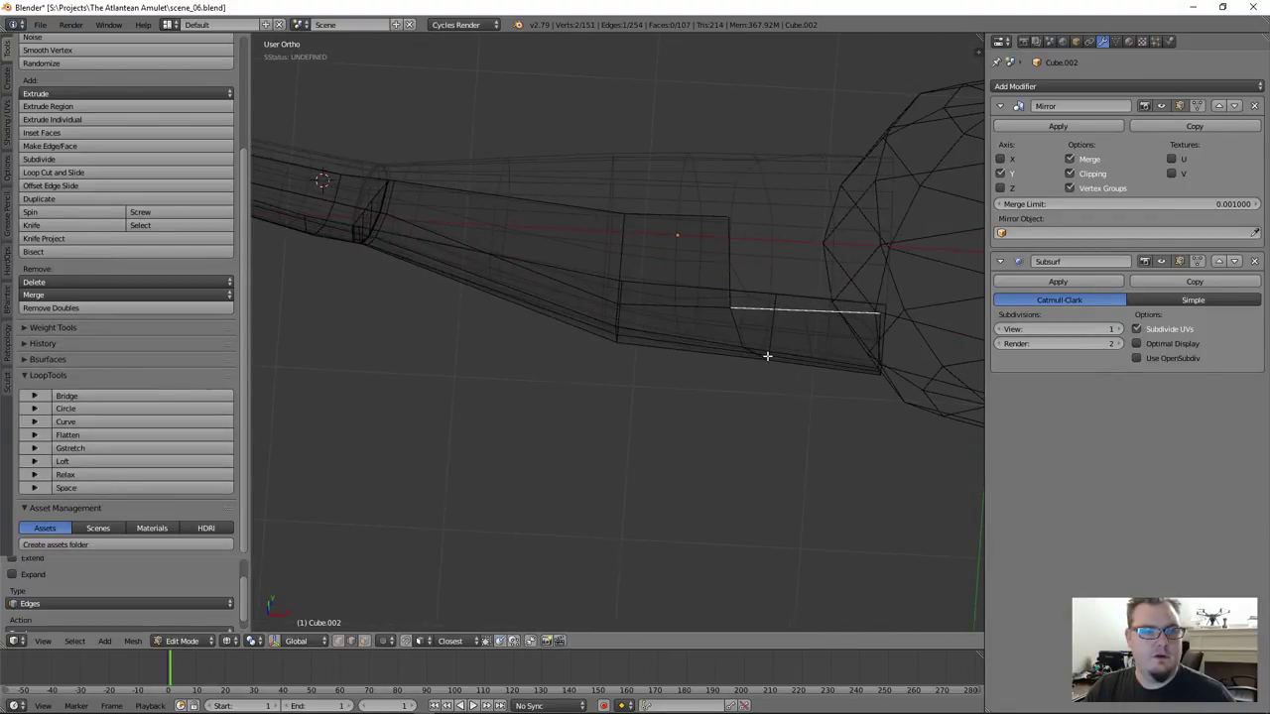
key("e")
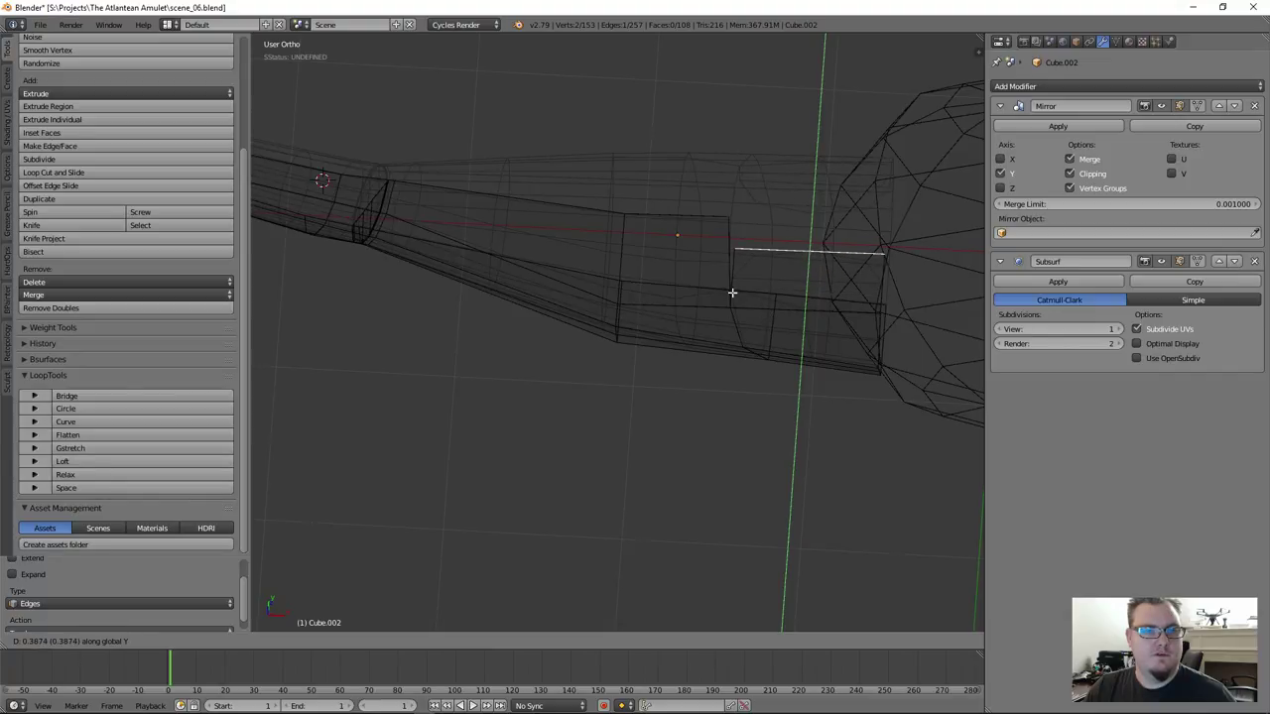
left_click(701, 217)
middle_click_drag(780, 348, 728, 332)
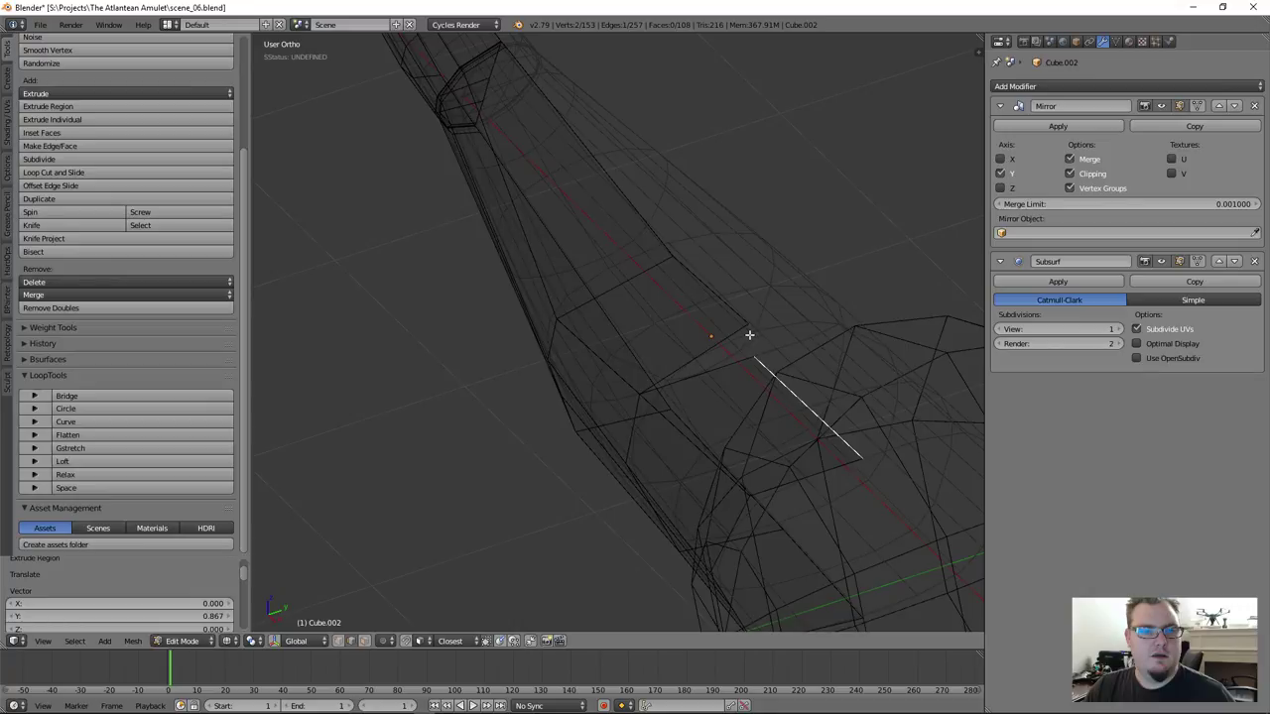
Fill the gap between the extruded strip and the arm's upper surface with a face, using vertex selection
key("ctrl+Tab")
left_click(745, 324)
right_click(748, 330)
right_click(750, 353, "shift")
key("f")
key("f")
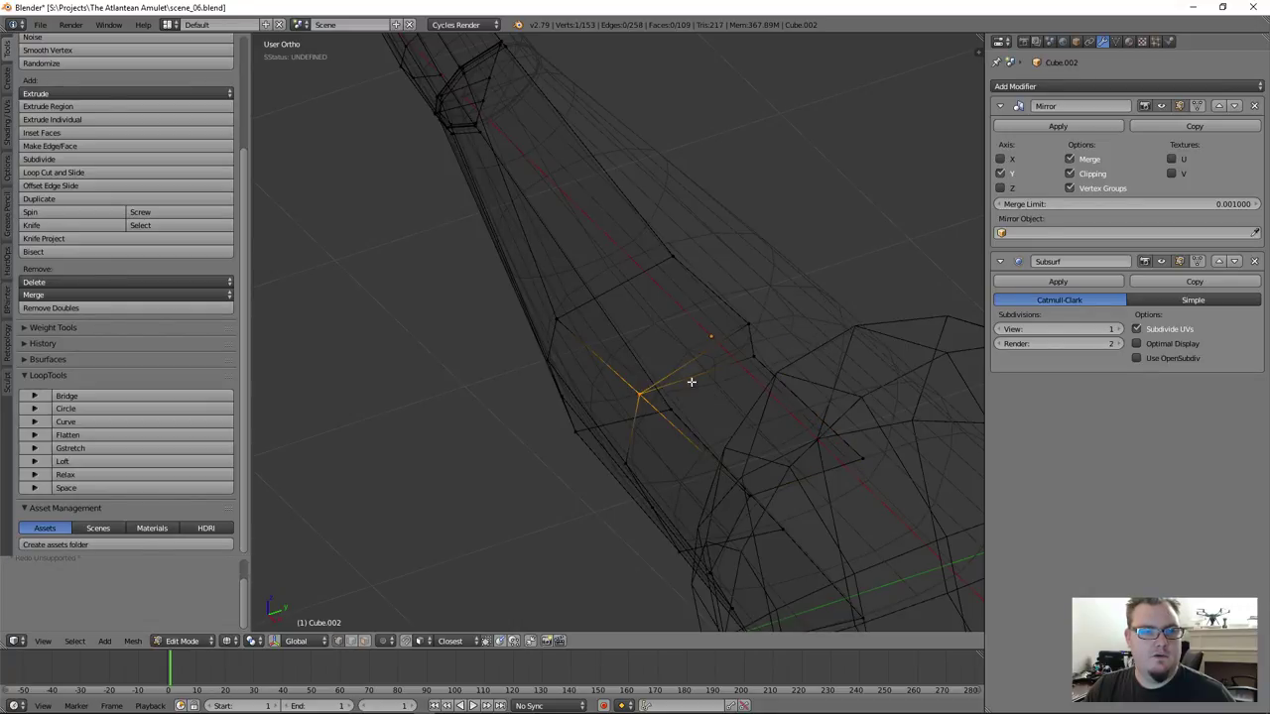
left_click(725, 403)
Examine the recessed step on top of the arm in Object Mode with solid shading from several angles
middle_click_drag(726, 402, 803, 400)
key("Tab")
key("z")
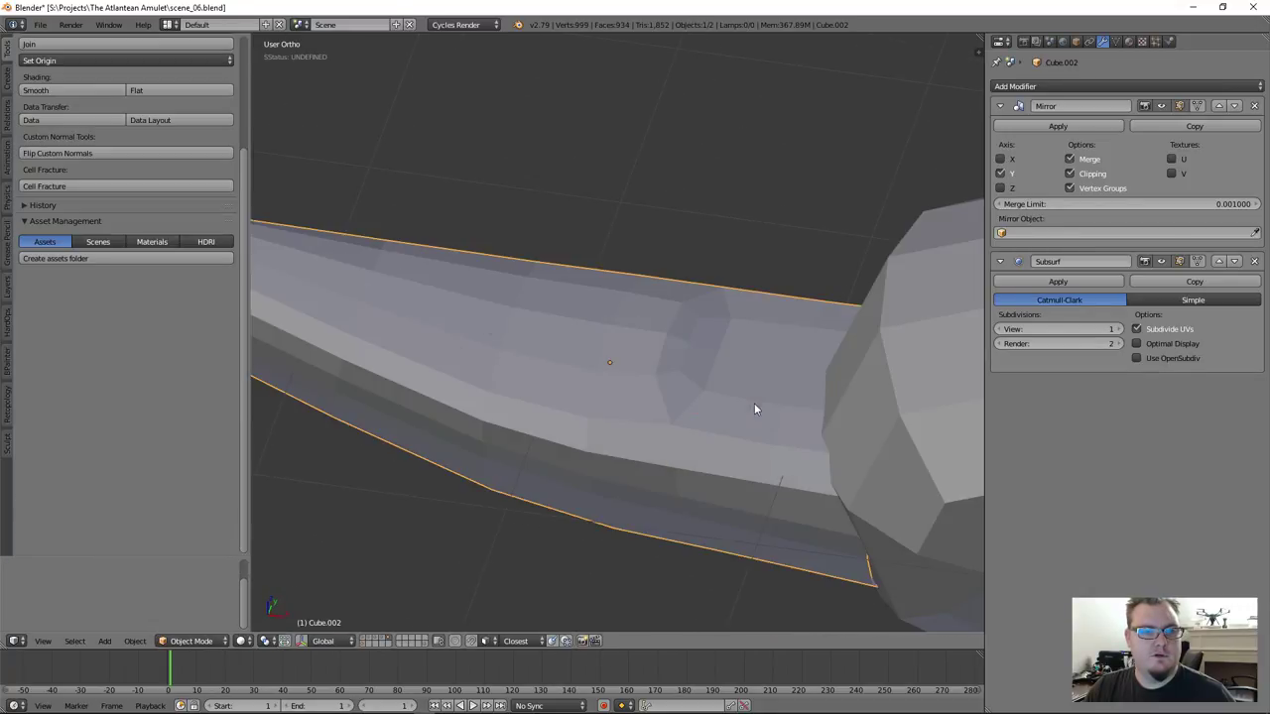
scroll(754, 402, "down", 4)
middle_click_drag(676, 440, 696, 412)
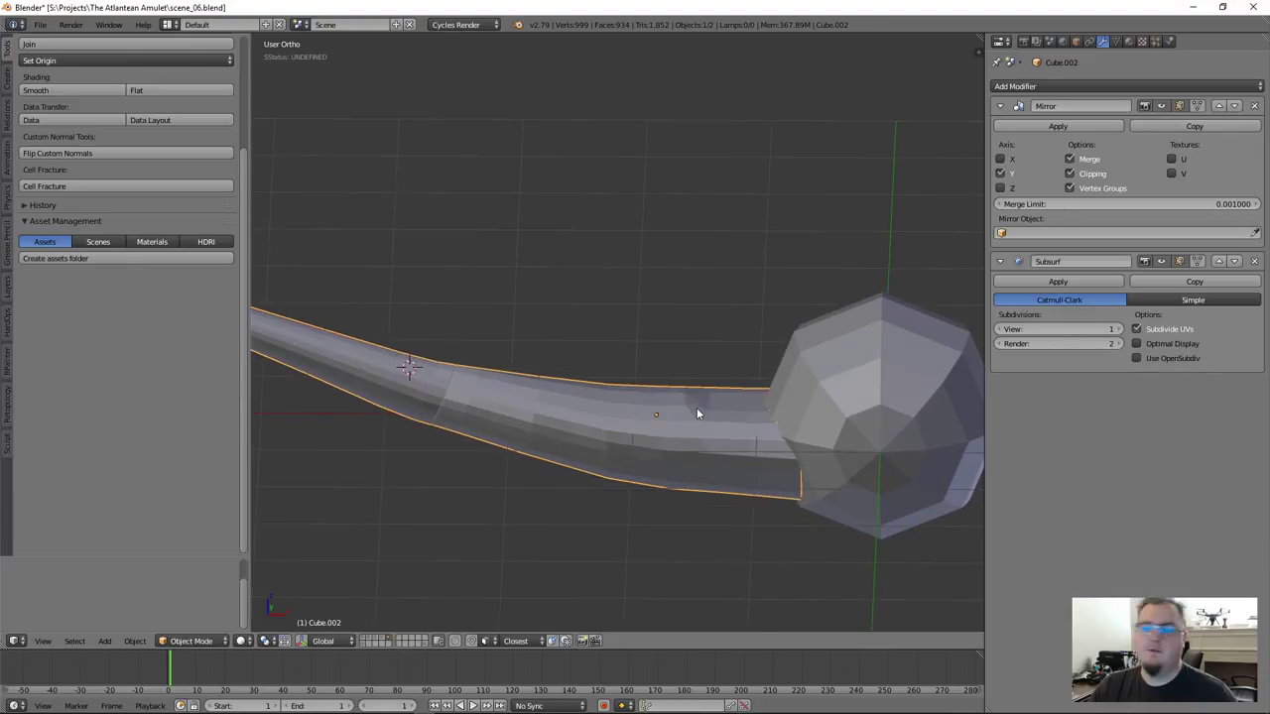
scroll(696, 414, "up", 2)
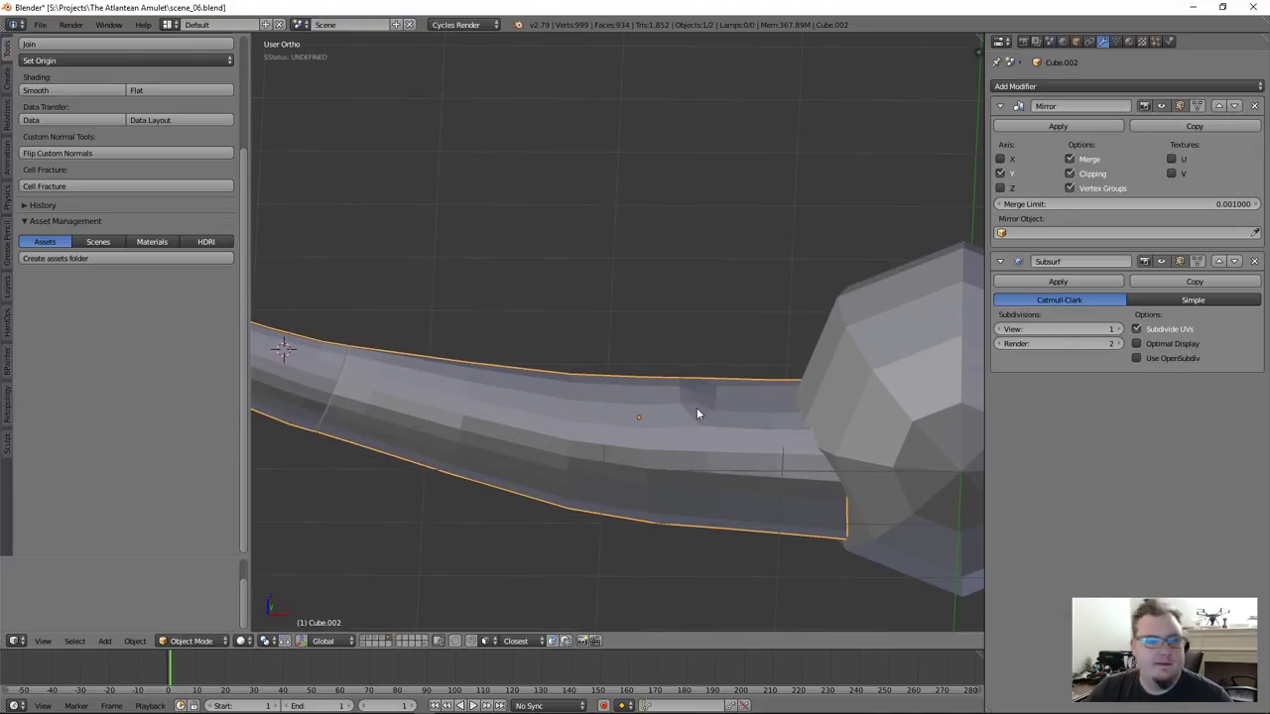
scroll(696, 414, "up", 3)
middle_click_drag(713, 410, 704, 420)
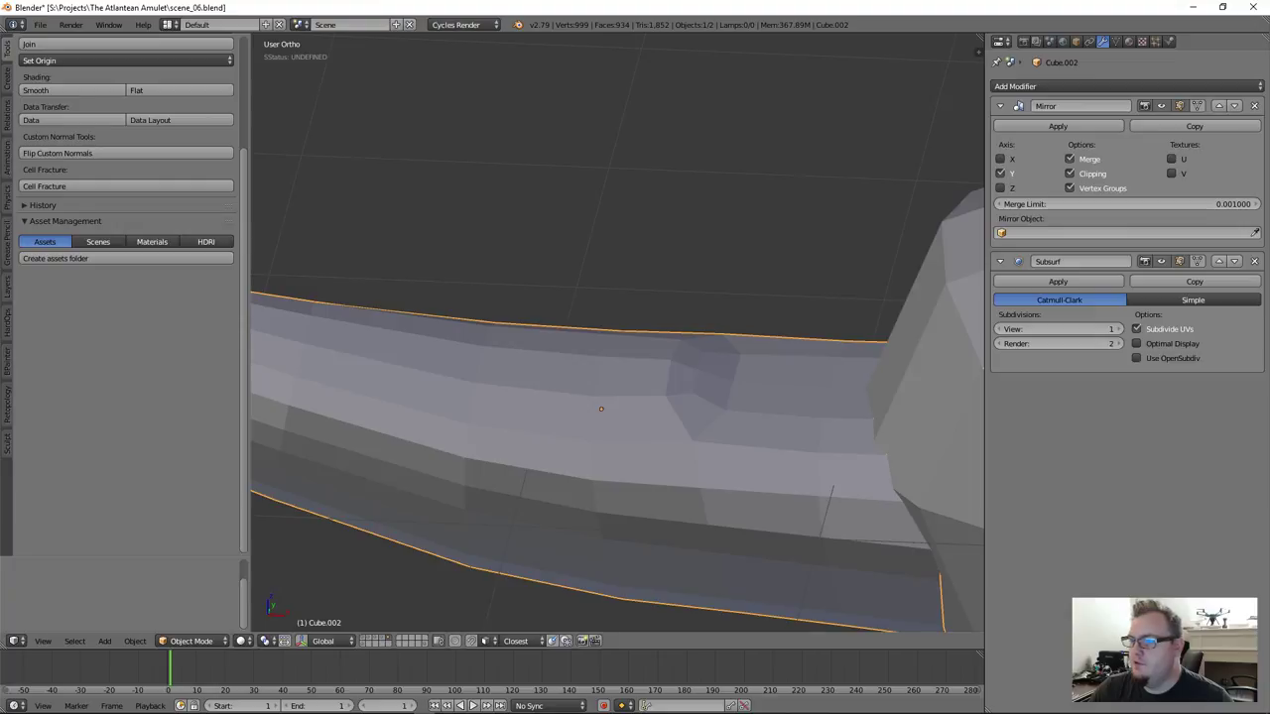
Select an edge loop on the arm near the sphere in Edit Mode and move it along the X axis
scroll(889, 401, "down", 5)
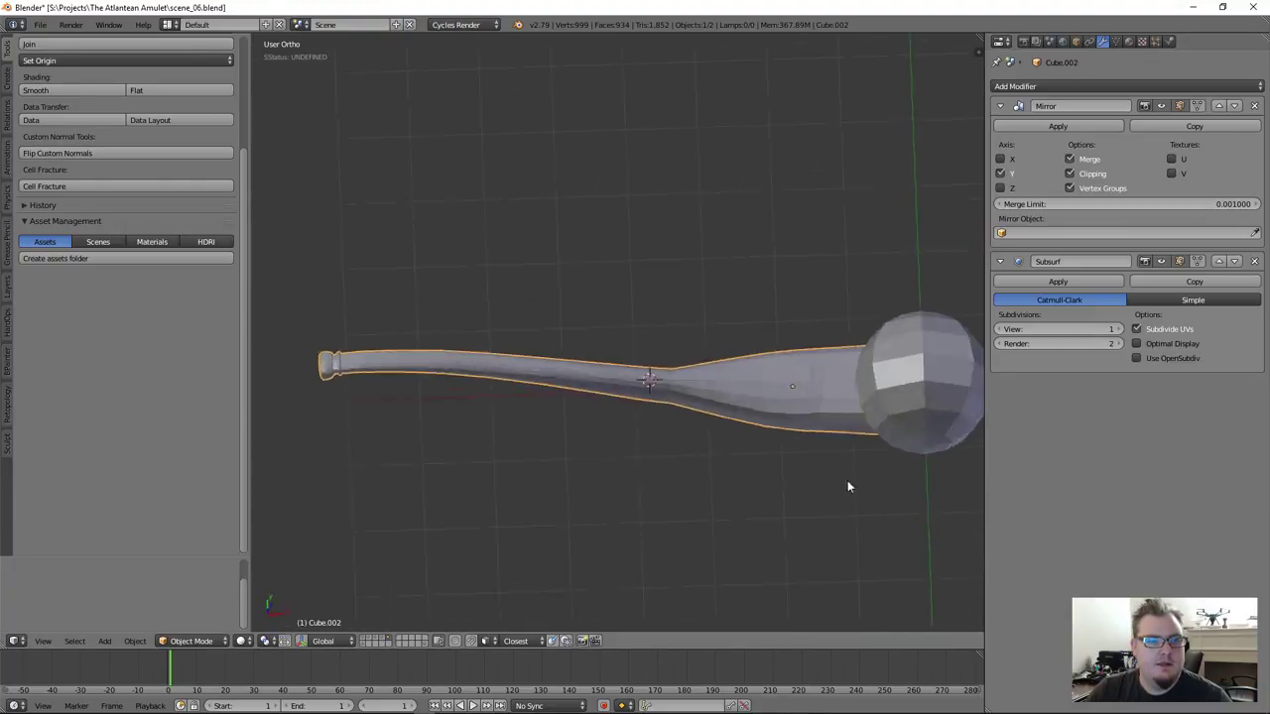
middle_click_drag(848, 486, 809, 507)
scroll(865, 458, "up", 4)
key("Tab")
key("a")
mouse_move(819, 461)
middle_mouse_down()
mouse_move(843, 561)
mouse_move(784, 464)
mouse_move(711, 513)
mouse_move(794, 581)
mouse_move(735, 567)
mouse_move(802, 556)
mouse_move(768, 417)
mouse_move(745, 467)
mouse_move(736, 444)
mouse_move(805, 507)
middle_mouse_up()
right_click(843, 565, "alt")
key("g")
key("y")
key("x")
left_click(786, 462)
key("Tab")
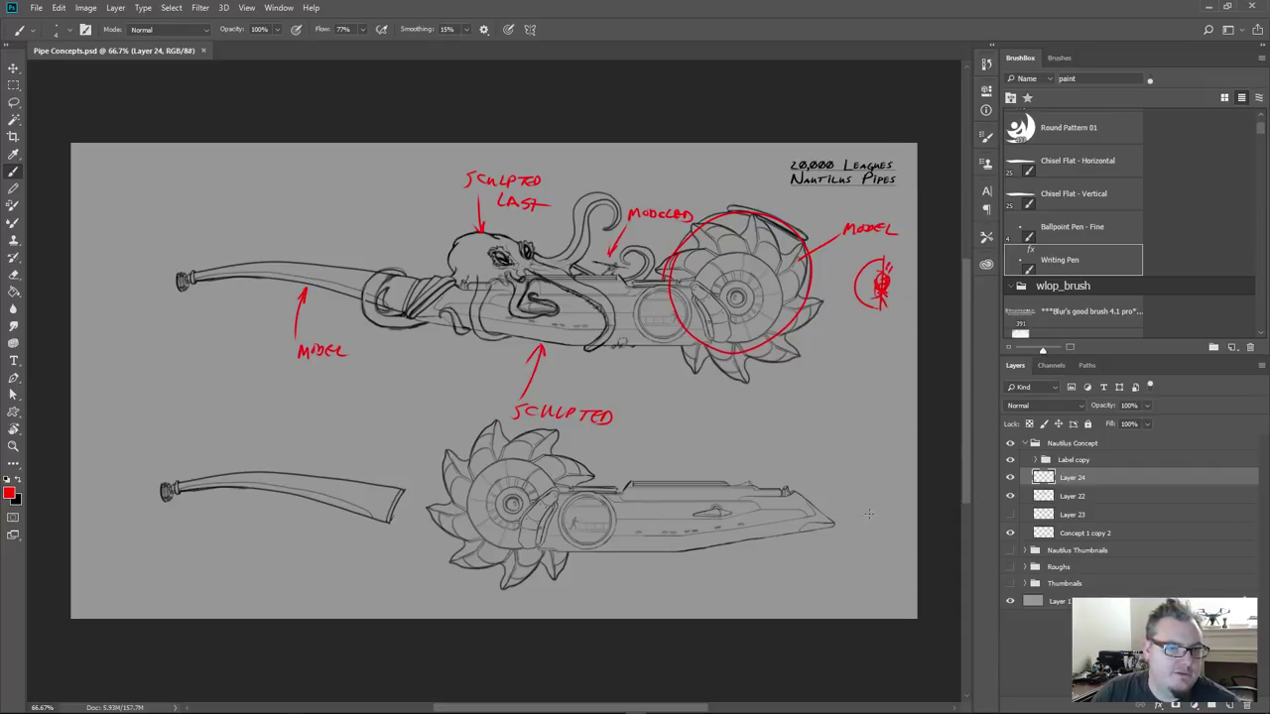
Switch to the Pipe Concepts.psd sketch in Photoshop, hide Layer 24, and examine the joint between the hull and the paddle wheel
left_click(1011, 478)
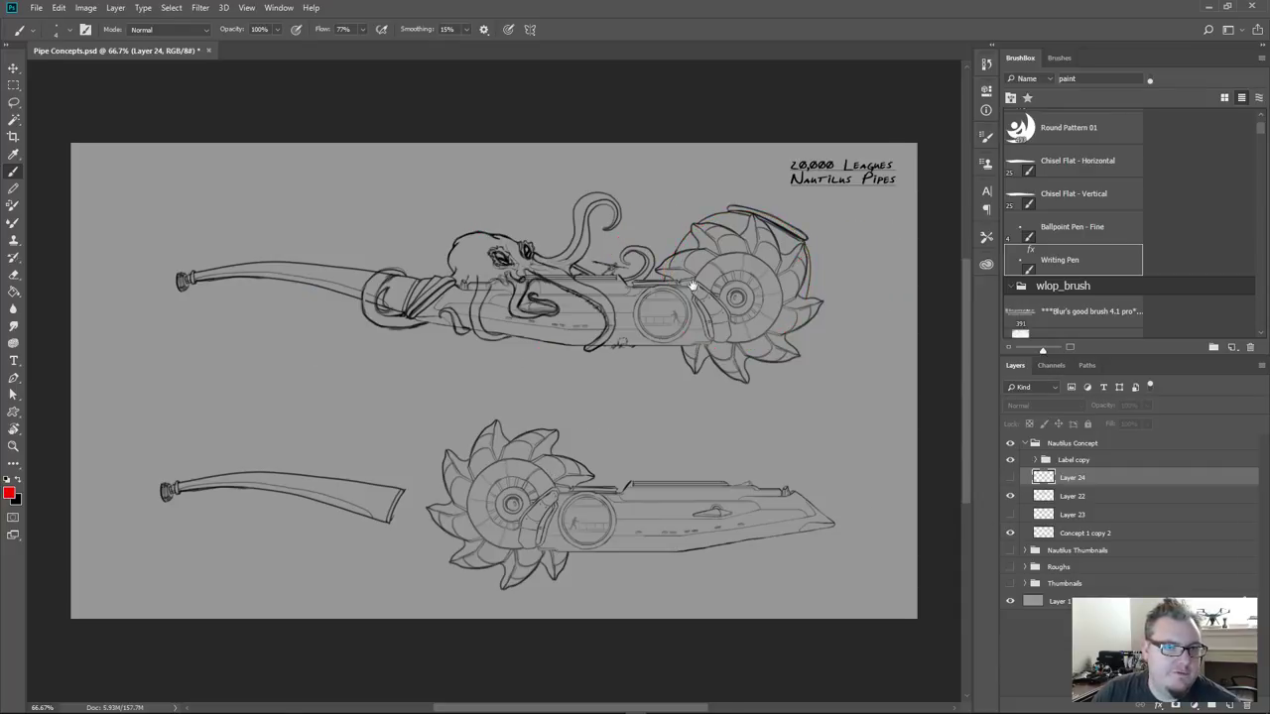
left_click_drag(692, 286, 618, 313)
key("ctrl+plus")
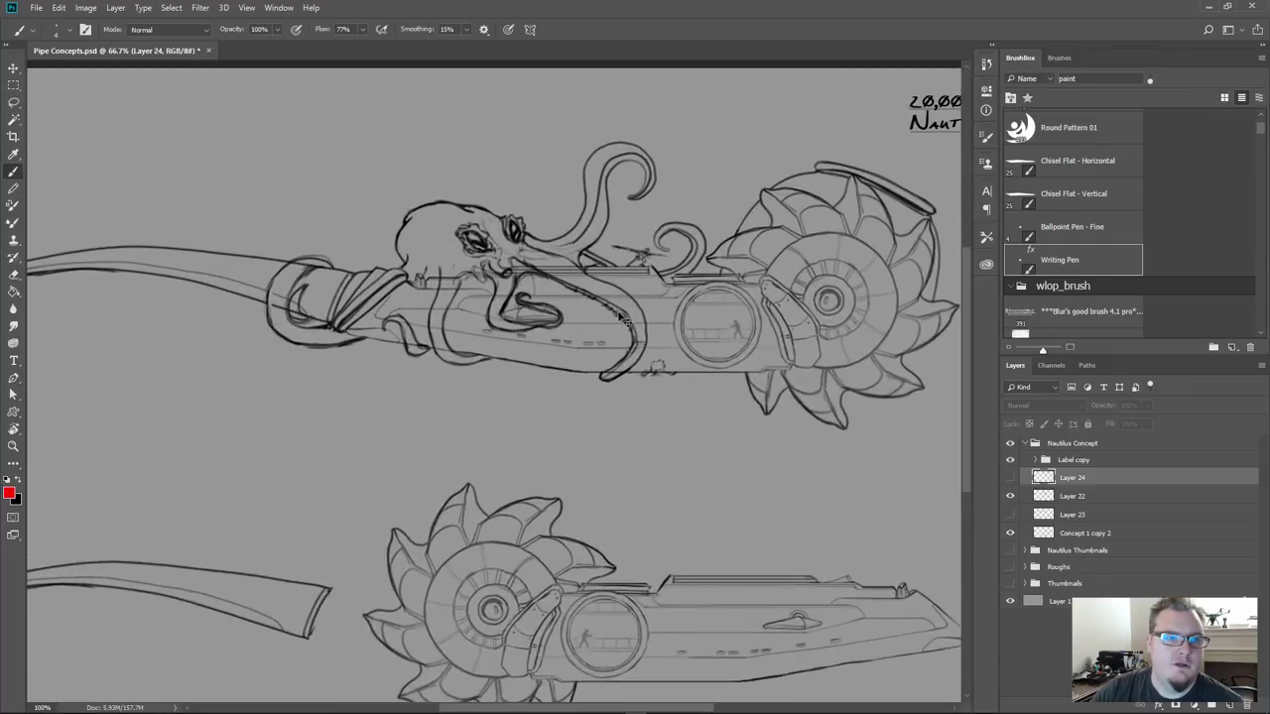
key("ctrl+plus")
left_click_drag(762, 234, 221, 391)
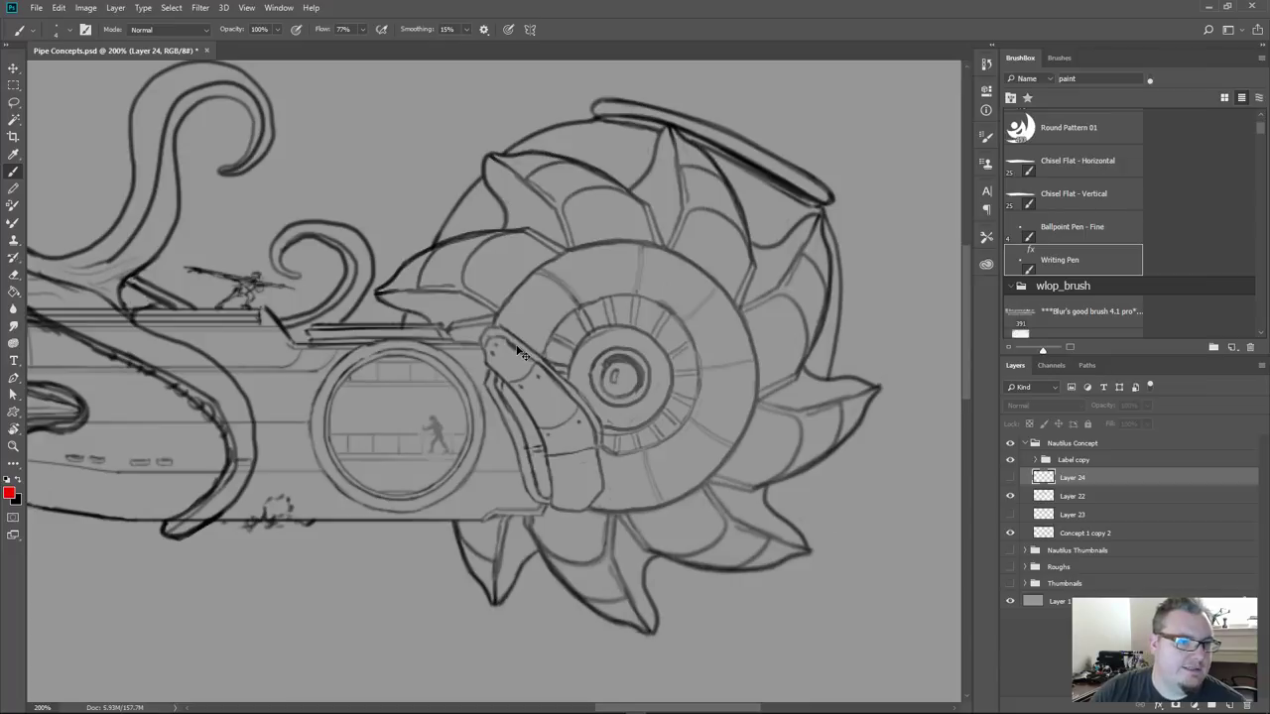
scroll(526, 357, "left", 3, "ctrl")
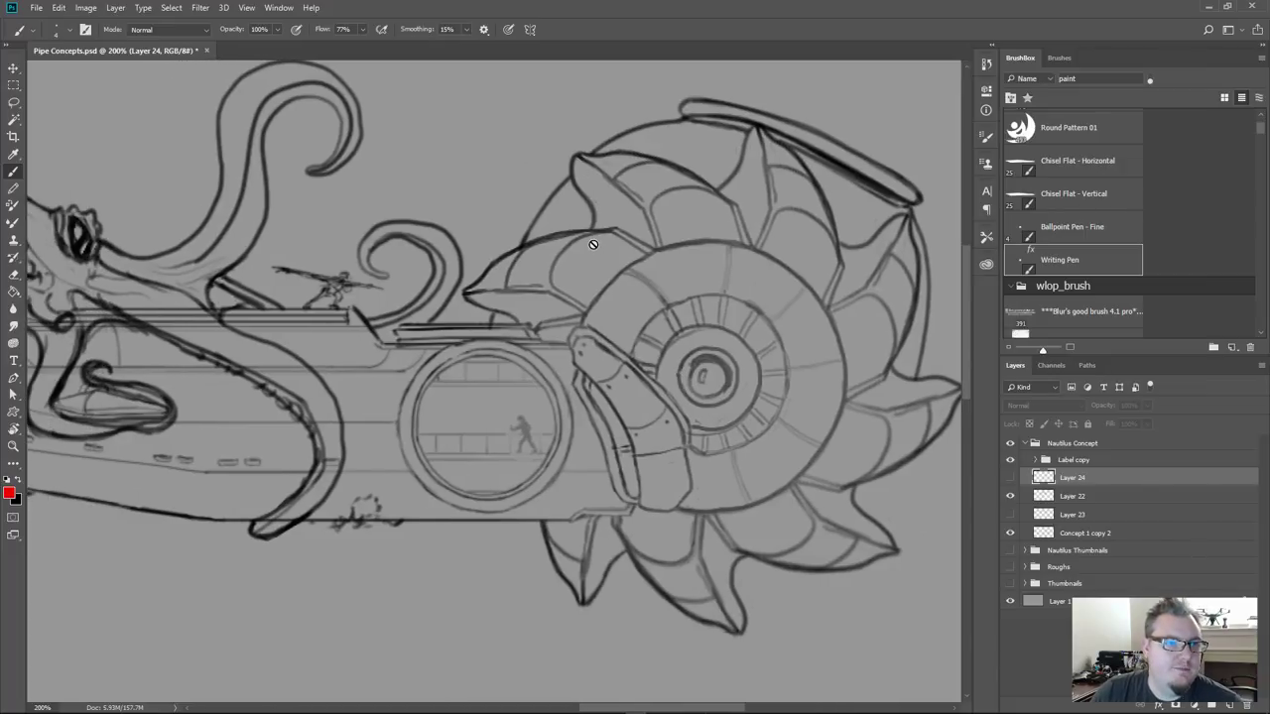
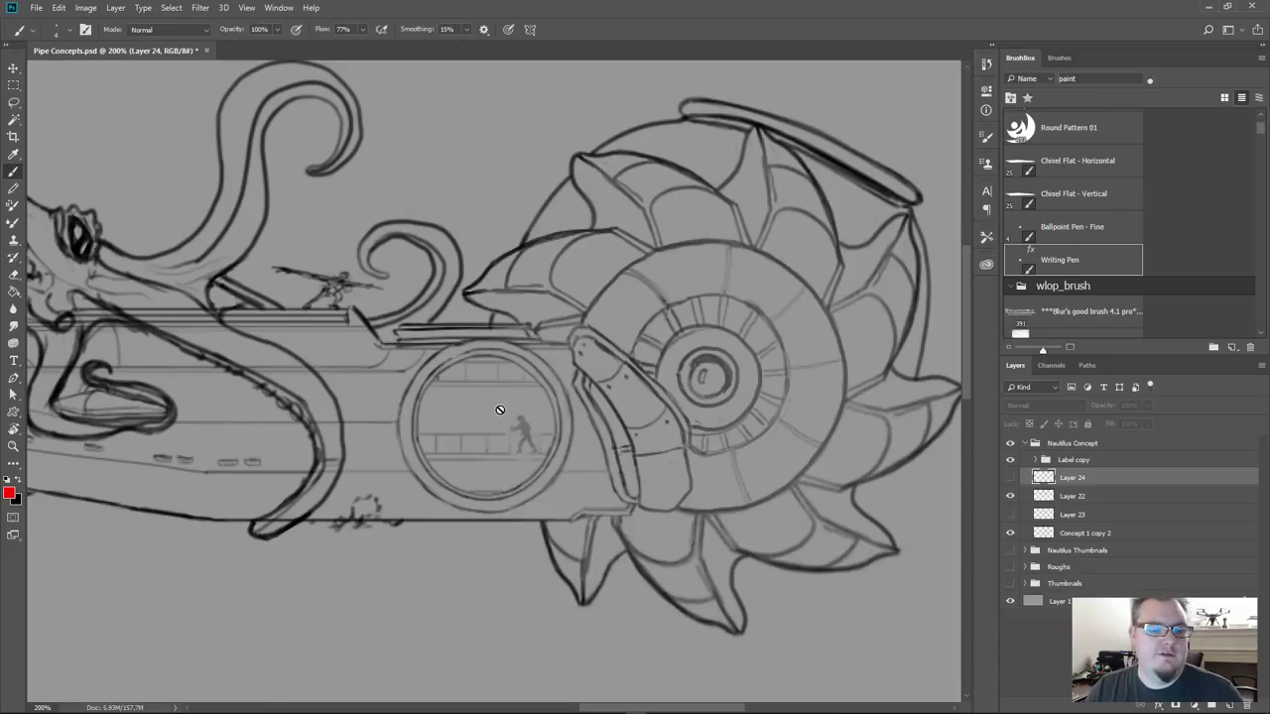
key("ctrl+minus")
left_click_drag(600, 399, 610, 297)
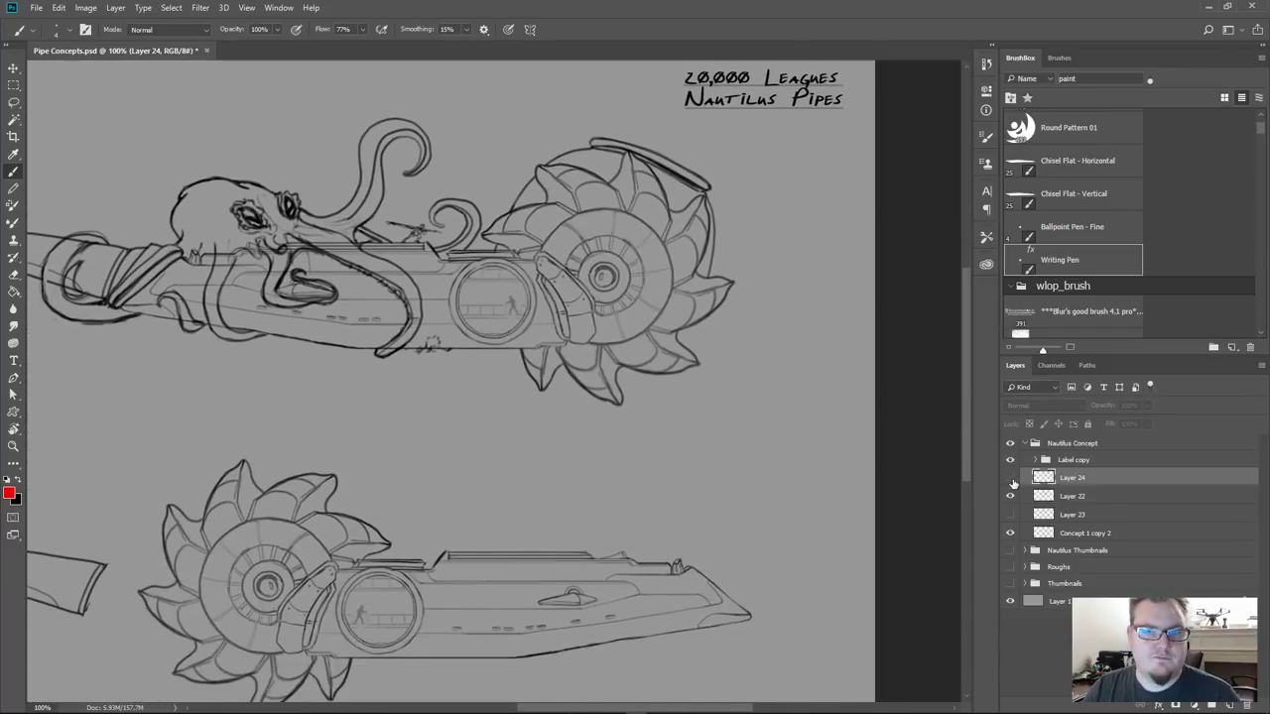
Show Layer 24 again and clear all of its red annotations
left_click(1011, 482)
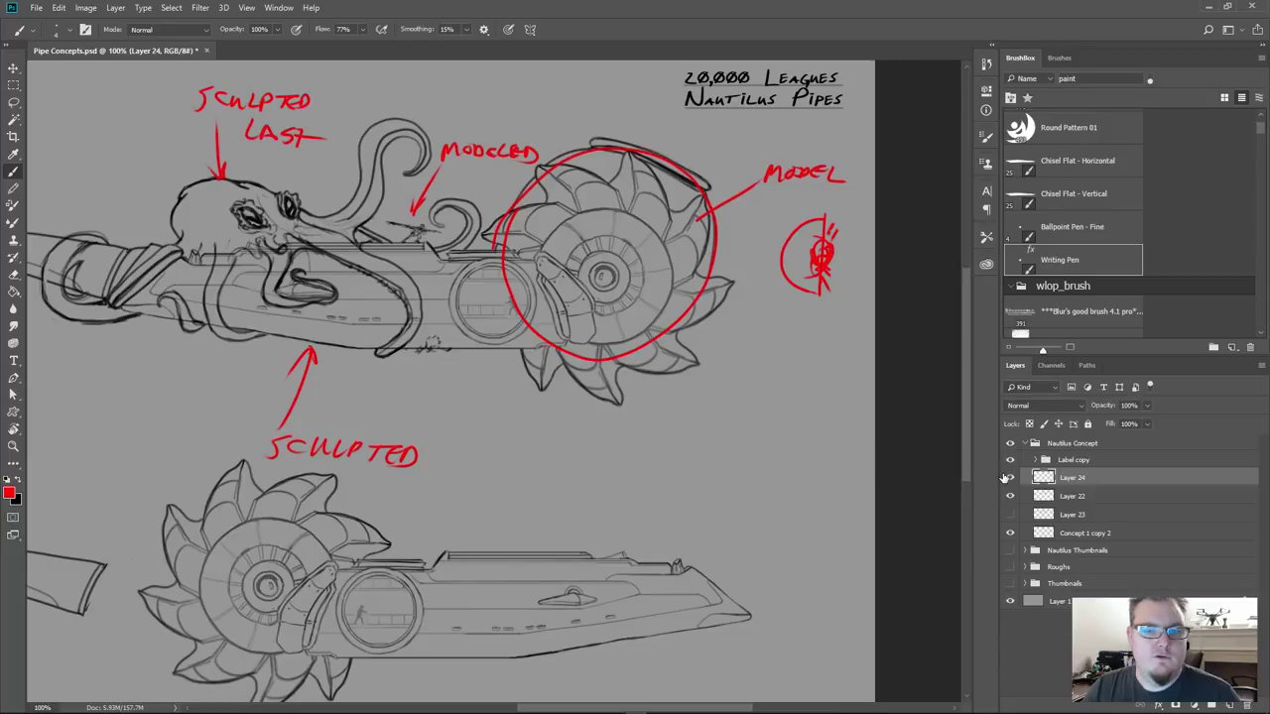
key("ctrl+a")
key("Delete")
key("ctrl+d")
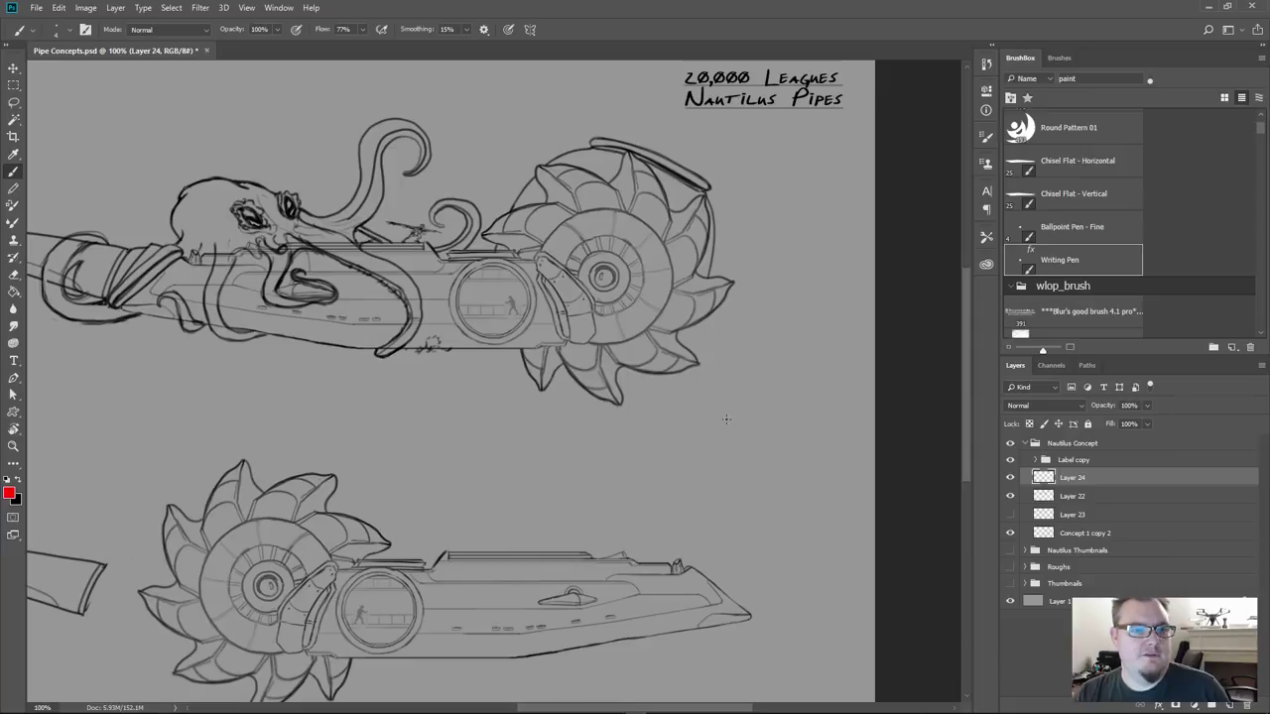
Sketch a red circle with a horizontal line through its middle in the empty area below the upper pipe's wheel
mouse_move(684, 451)
left_mouse_down()
mouse_move(751, 426)
mouse_move(758, 450)
left_mouse_up()
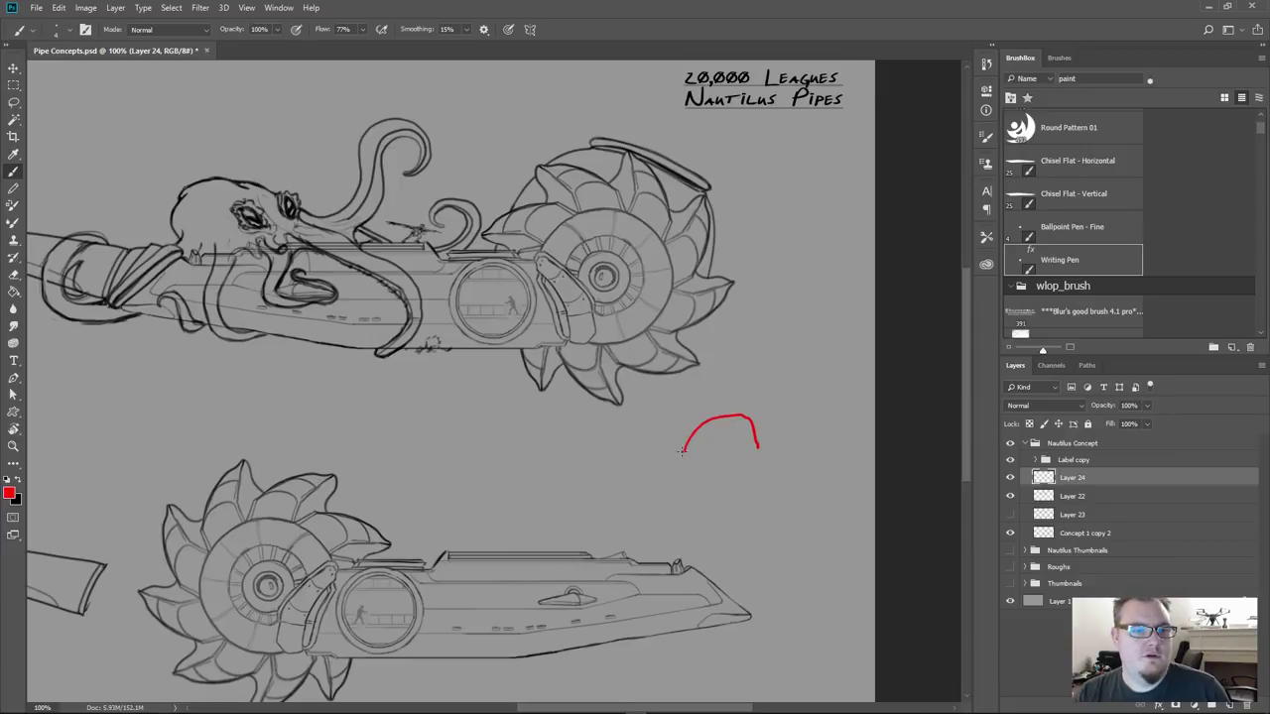
mouse_move(681, 451)
left_mouse_down()
mouse_move(772, 450)
mouse_move(766, 433)
mouse_move(704, 415)
left_mouse_up()
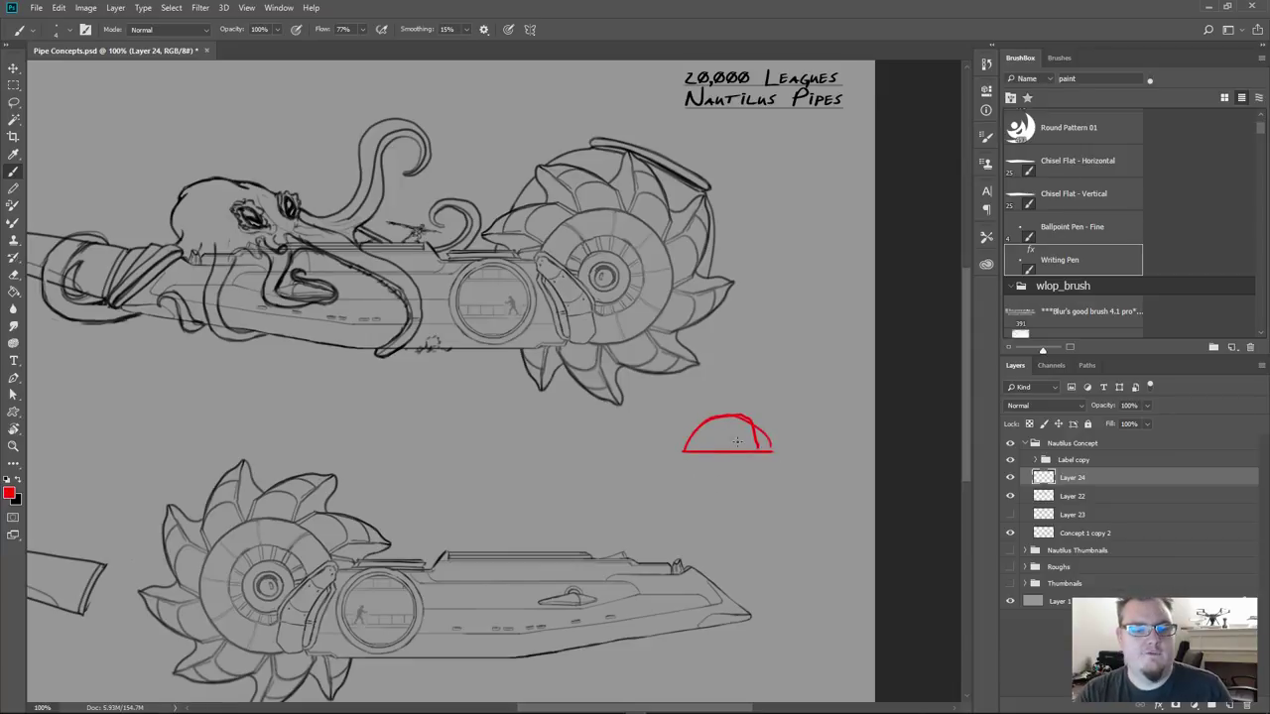
key("e")
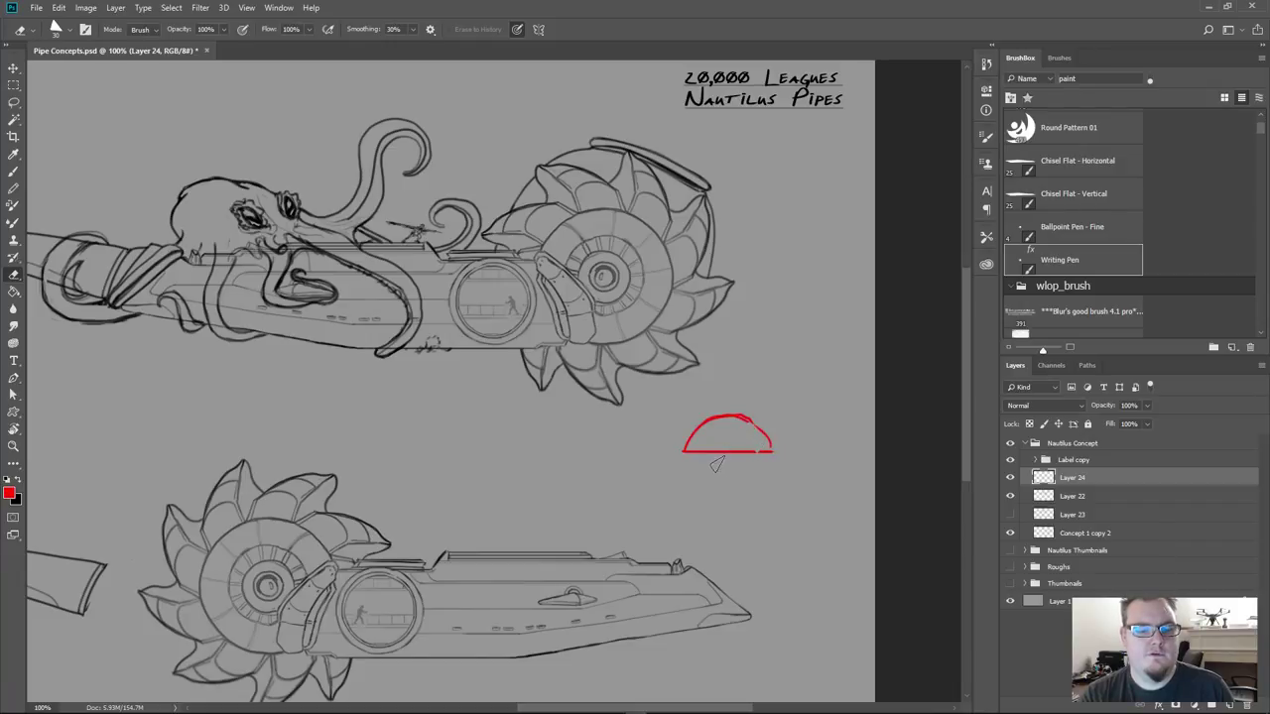
key("b")
left_click_drag(771, 452, 747, 494)
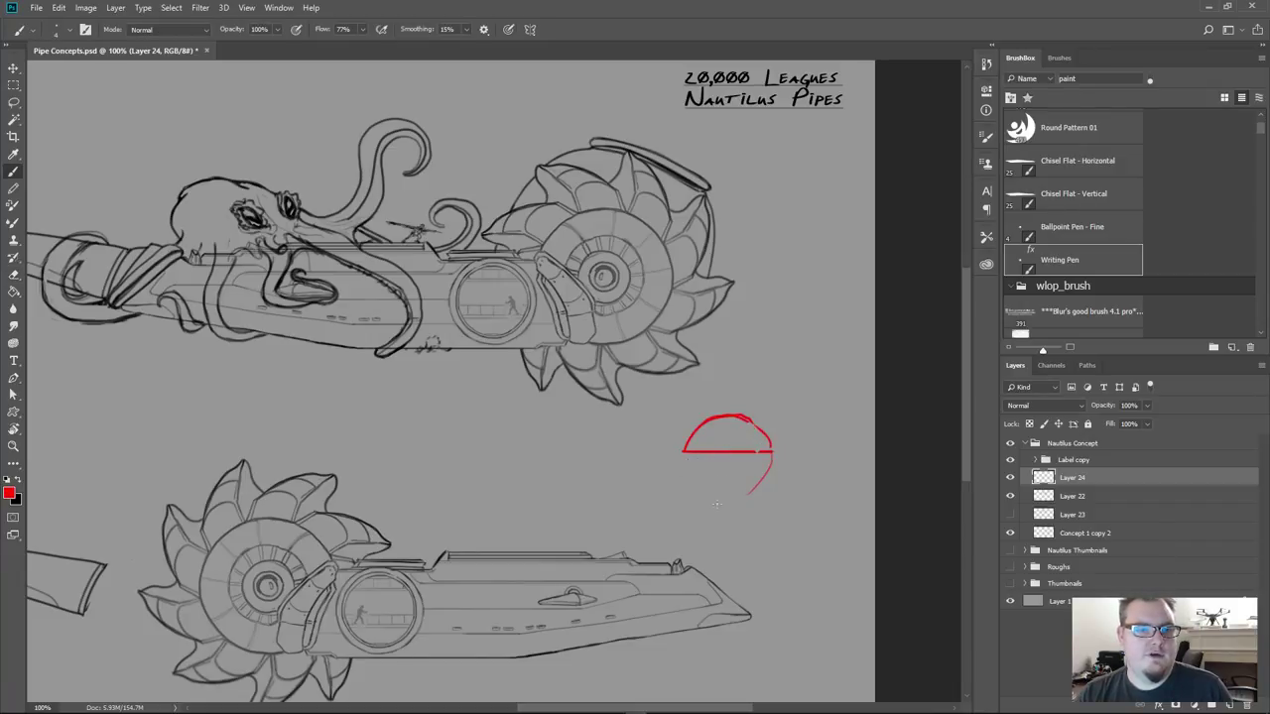
mouse_move(685, 451)
left_mouse_down()
mouse_move(746, 493)
mouse_move(697, 496)
mouse_move(684, 455)
mouse_move(774, 457)
left_mouse_up()
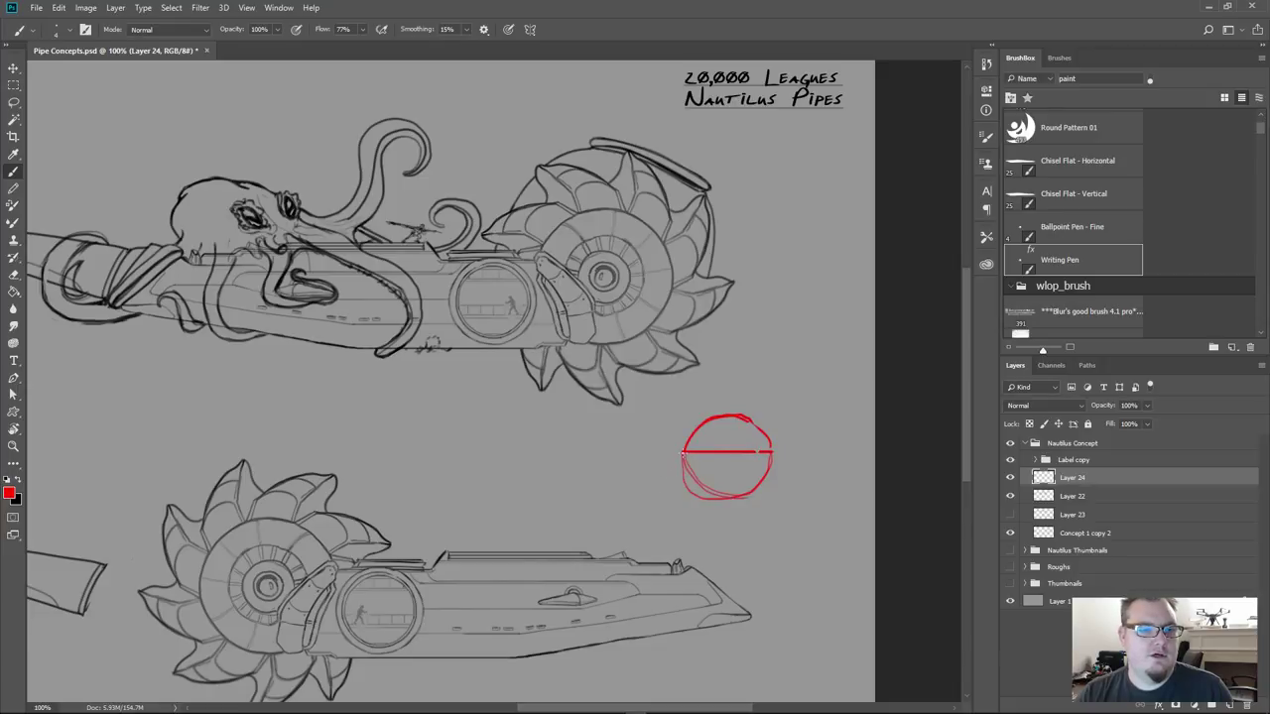
Extend the circle's centreline out to the left and sketch the arm's tapering upper and lower outlines around it
left_click_drag(682, 452, 424, 454, "shift")
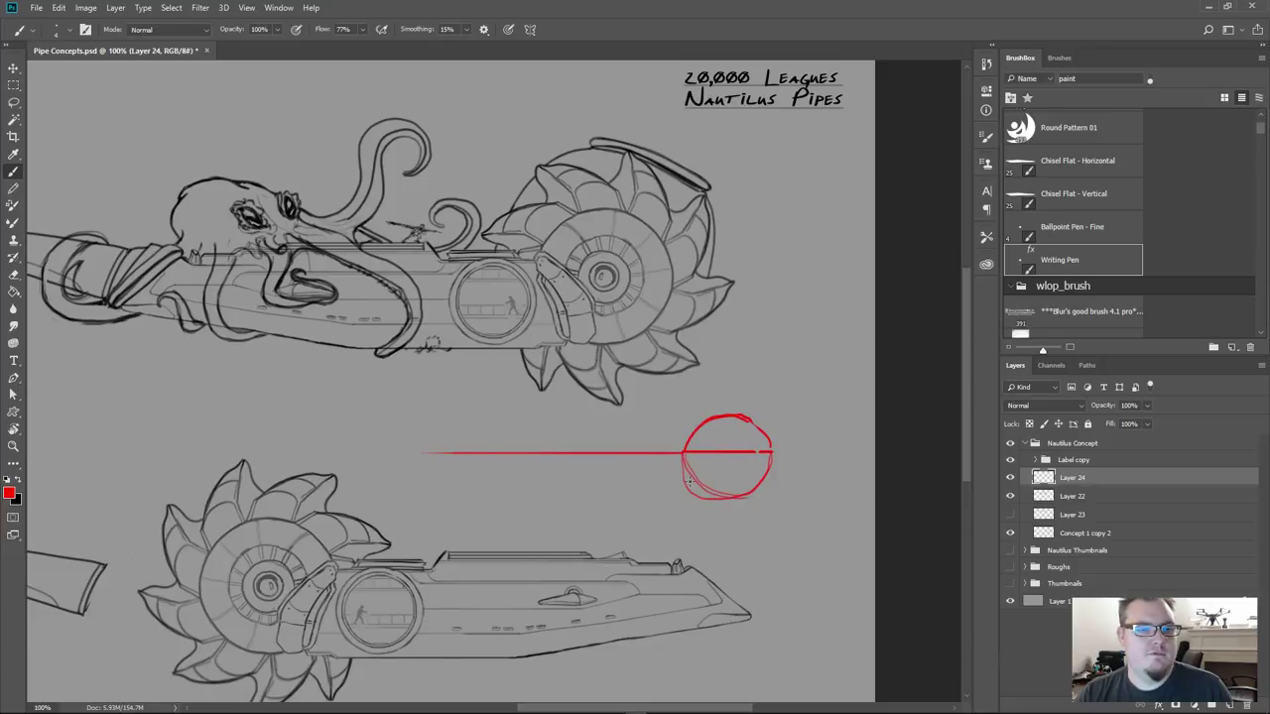
left_click_drag(688, 483, 500, 460)
left_click_drag(690, 427, 493, 475)
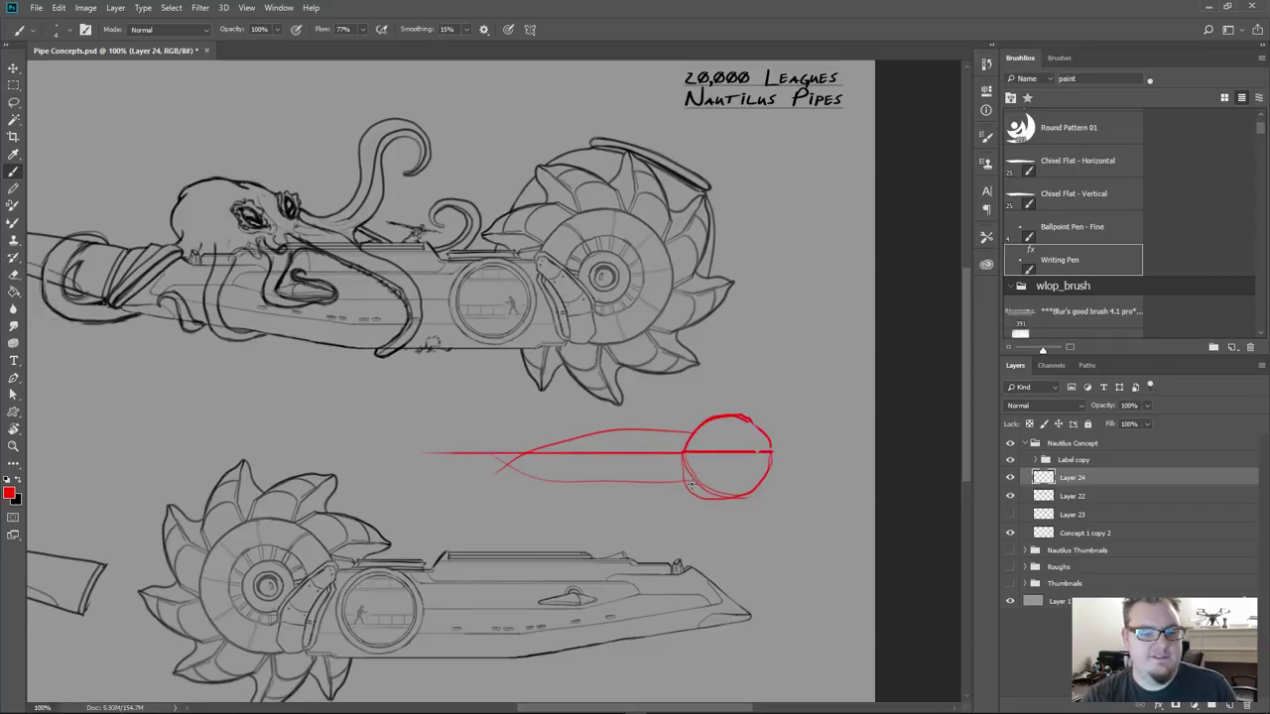
Erase the circle's lower half and sketch overlapping scalloped blades beneath the centreline in its place
key("e")
mouse_move(692, 483)
left_mouse_down()
mouse_move(729, 499)
mouse_move(761, 493)
mouse_move(758, 476)
mouse_move(688, 476)
mouse_move(701, 462)
mouse_move(751, 476)
mouse_move(765, 454)
mouse_move(775, 482)
mouse_move(746, 462)
mouse_move(730, 481)
left_mouse_up()
key("b")
mouse_move(725, 460)
left_mouse_down()
mouse_move(708, 460)
mouse_move(714, 479)
mouse_move(706, 458)
left_mouse_up()
mouse_move(692, 458)
left_mouse_down()
mouse_move(684, 480)
mouse_move(769, 479)
left_mouse_up()
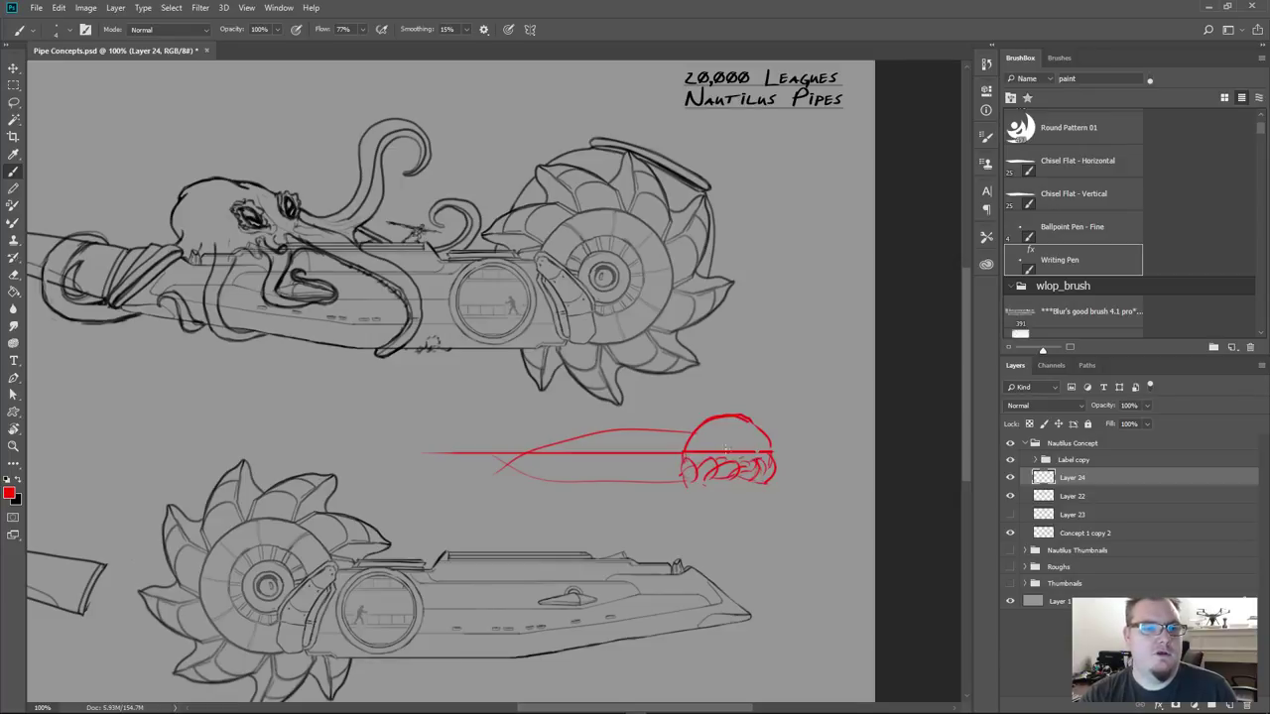
Try a rounded joint housing where the arm meets the circle, redrawing it wider and undoing the extra curve beside it
mouse_move(684, 434)
left_mouse_down()
mouse_move(666, 476)
mouse_move(686, 480)
left_mouse_up()
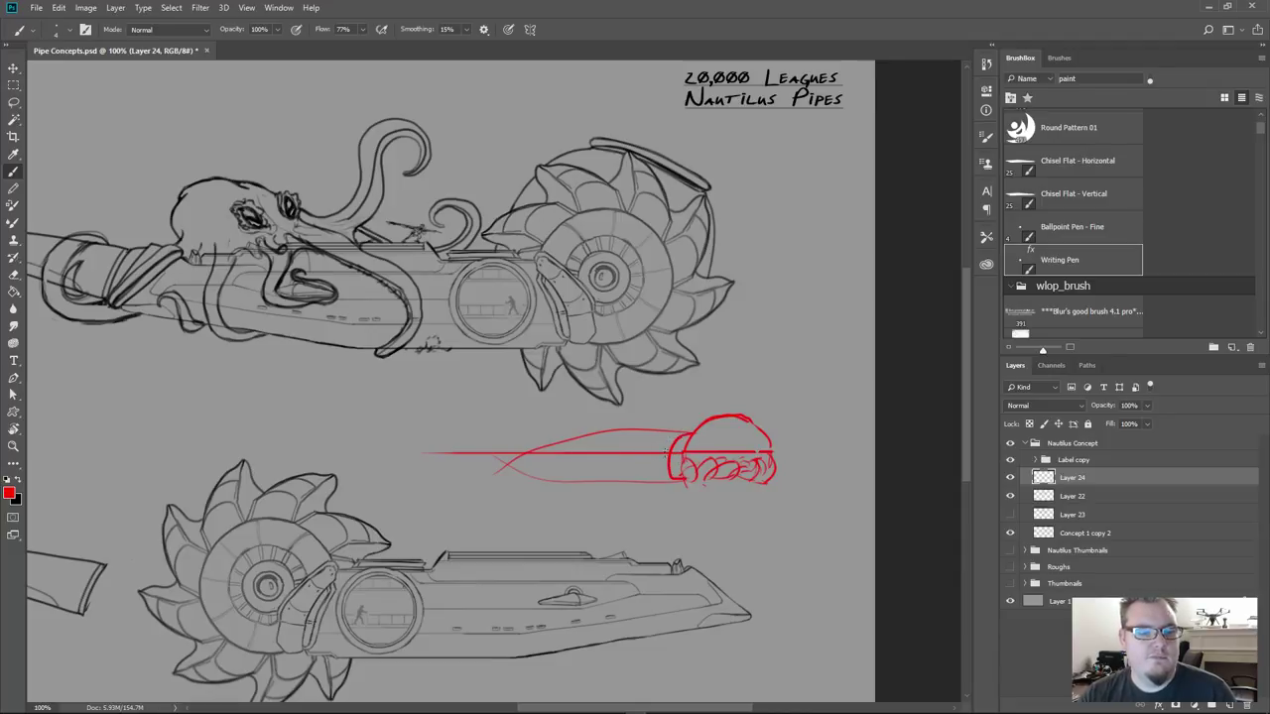
key("e")
mouse_move(671, 449)
left_mouse_down()
mouse_move(684, 435)
mouse_move(669, 450)
mouse_move(679, 474)
mouse_move(656, 437)
mouse_move(646, 472)
mouse_move(673, 480)
mouse_move(655, 478)
mouse_move(650, 455)
mouse_move(674, 434)
left_mouse_up()
key("b")
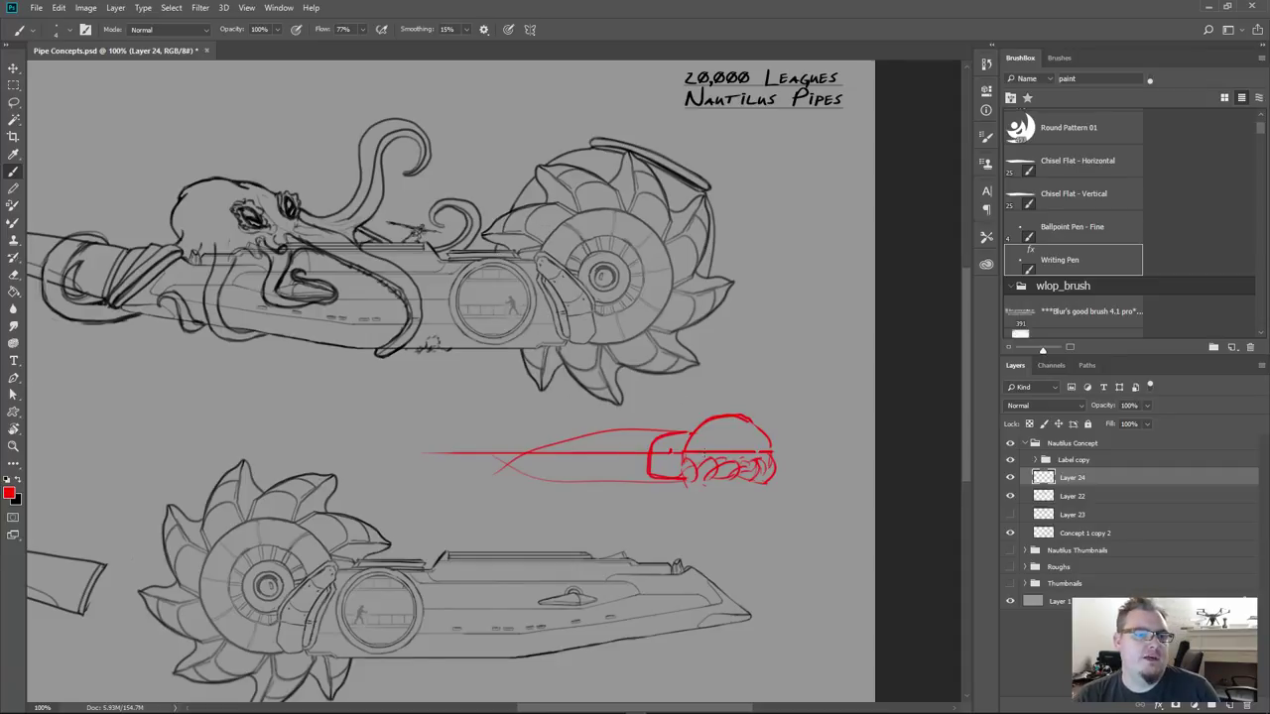
mouse_move(668, 466)
left_mouse_down()
mouse_move(670, 478)
mouse_move(640, 454)
mouse_move(680, 474)
left_mouse_up()
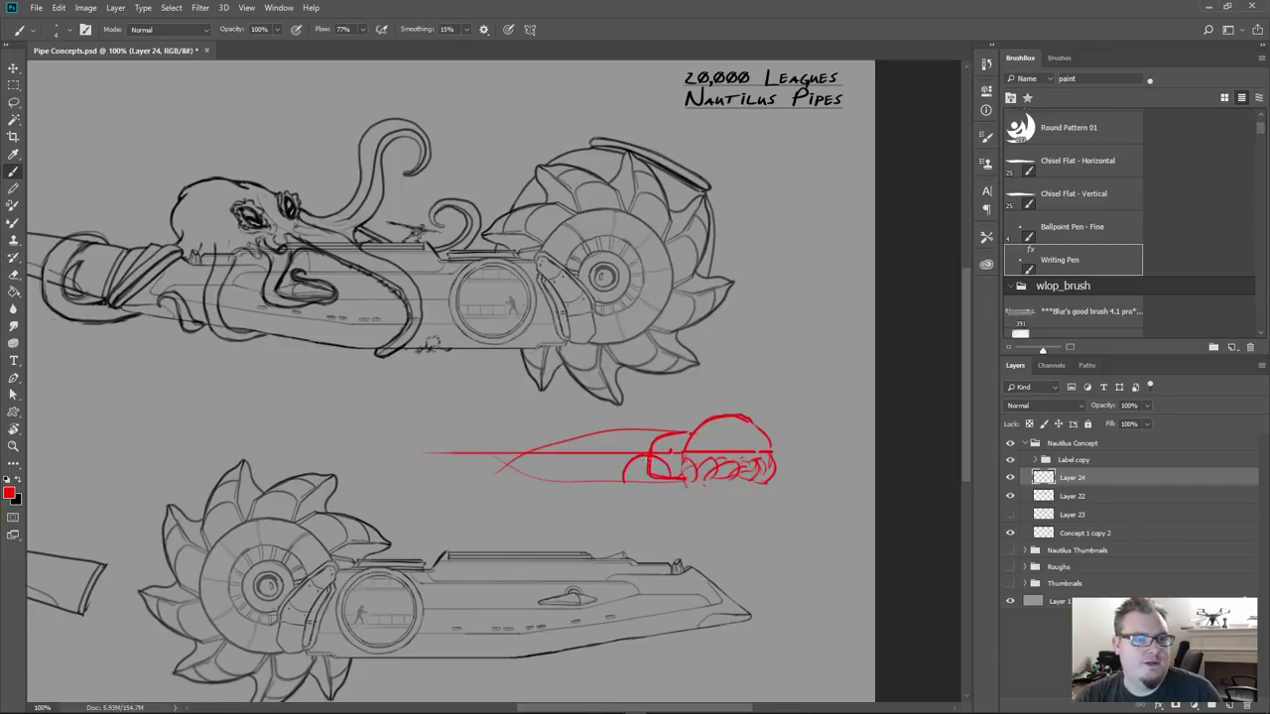
key("ctrl+z")
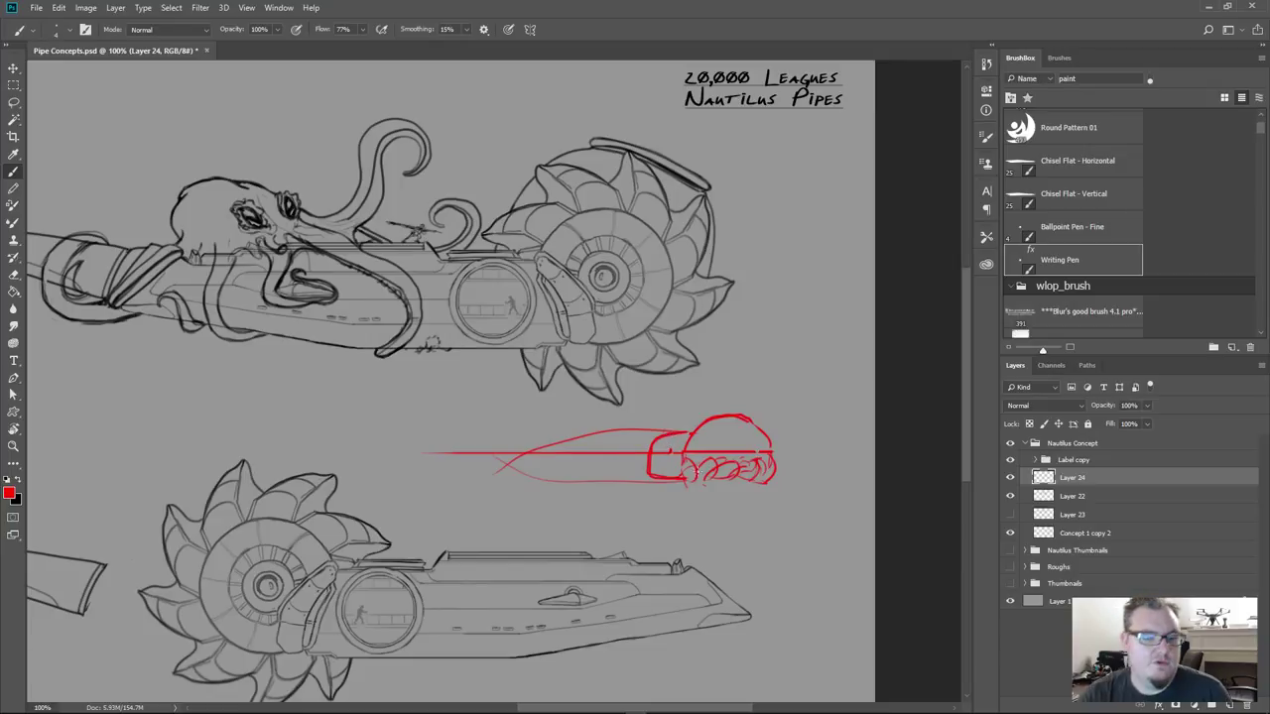
Lasso the scalloped blades and move them up into the upper half of the circle, then deselect
key("l")
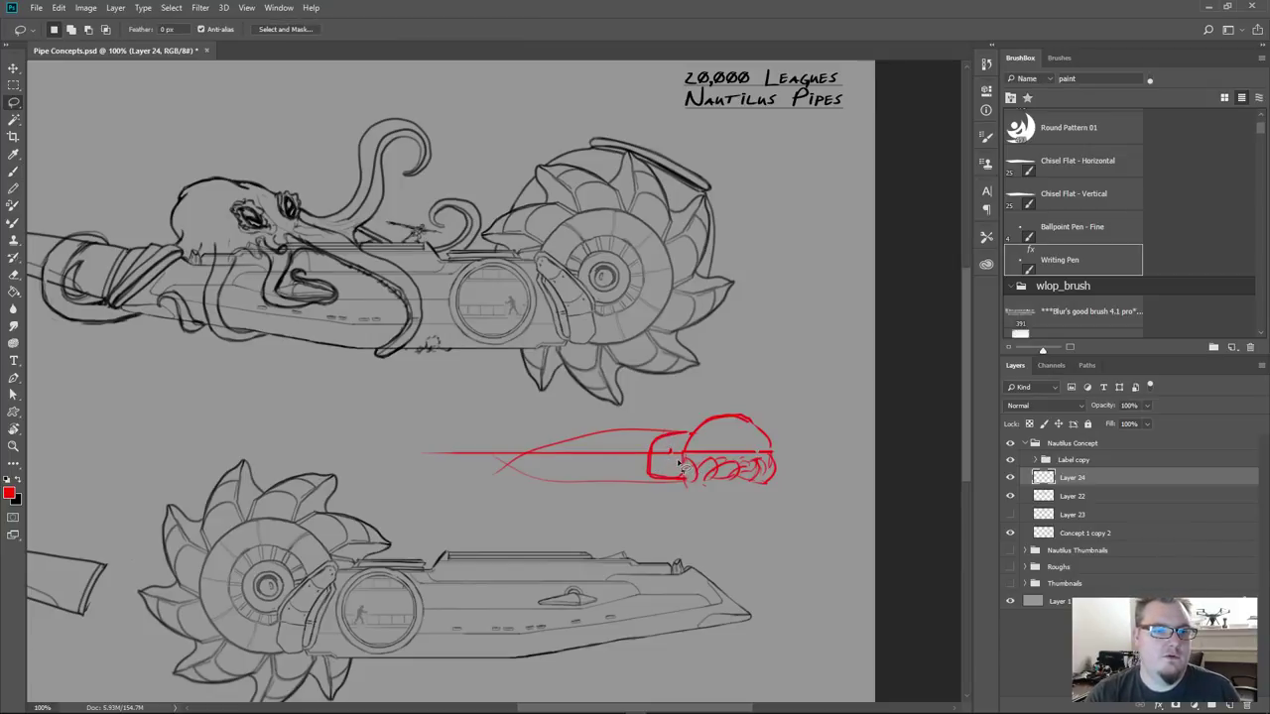
mouse_move(712, 459)
left_mouse_down()
mouse_move(769, 461)
mouse_move(774, 501)
mouse_move(680, 506)
mouse_move(703, 448)
left_mouse_up()
key("v")
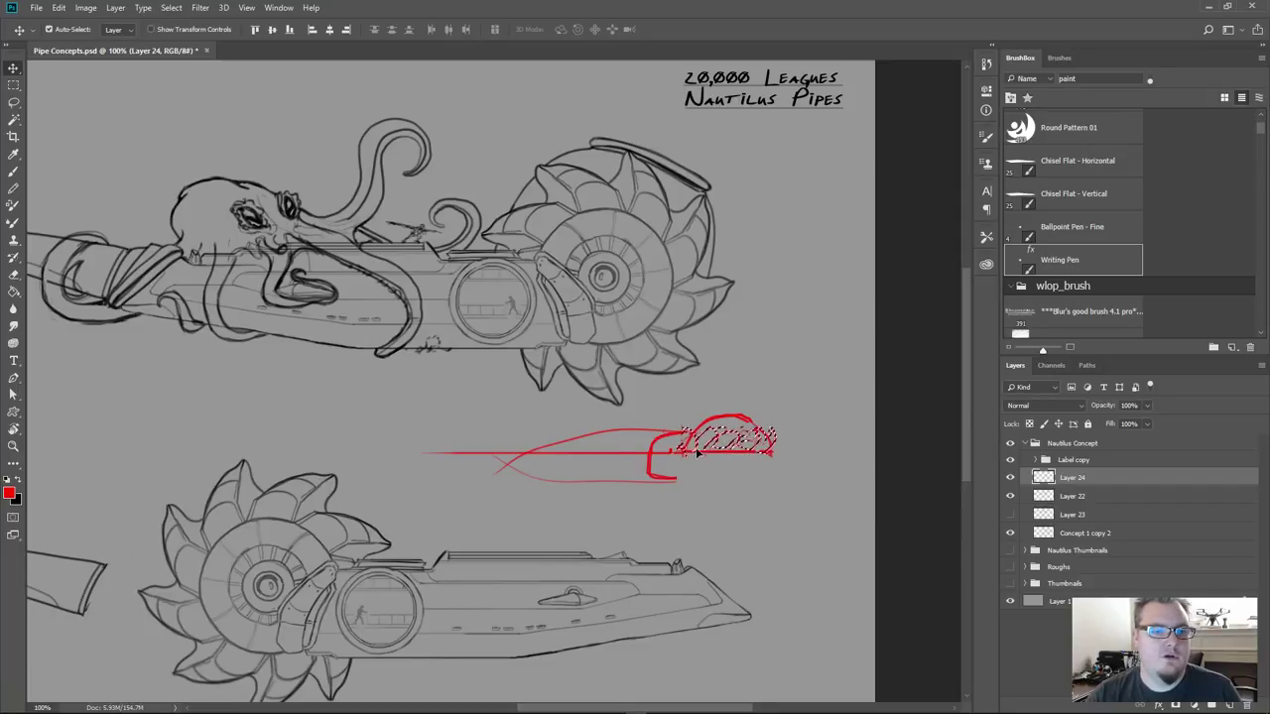
key("e")
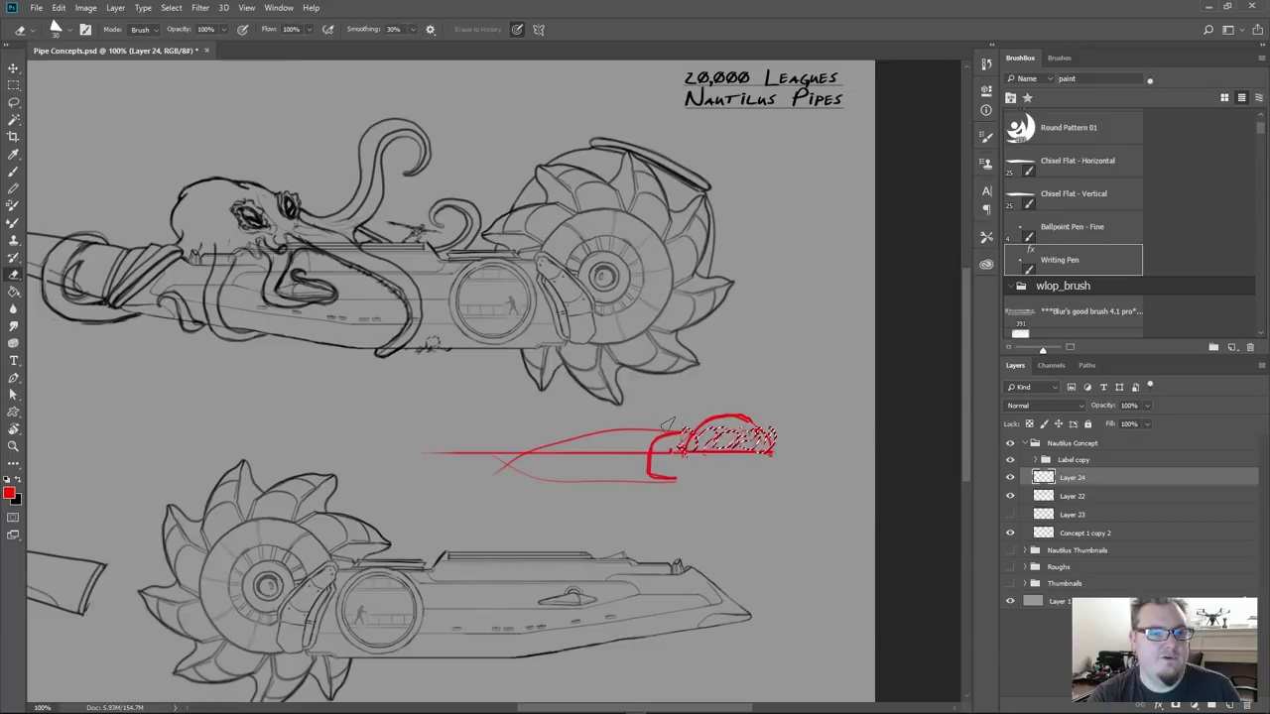
key("ctrl+d")
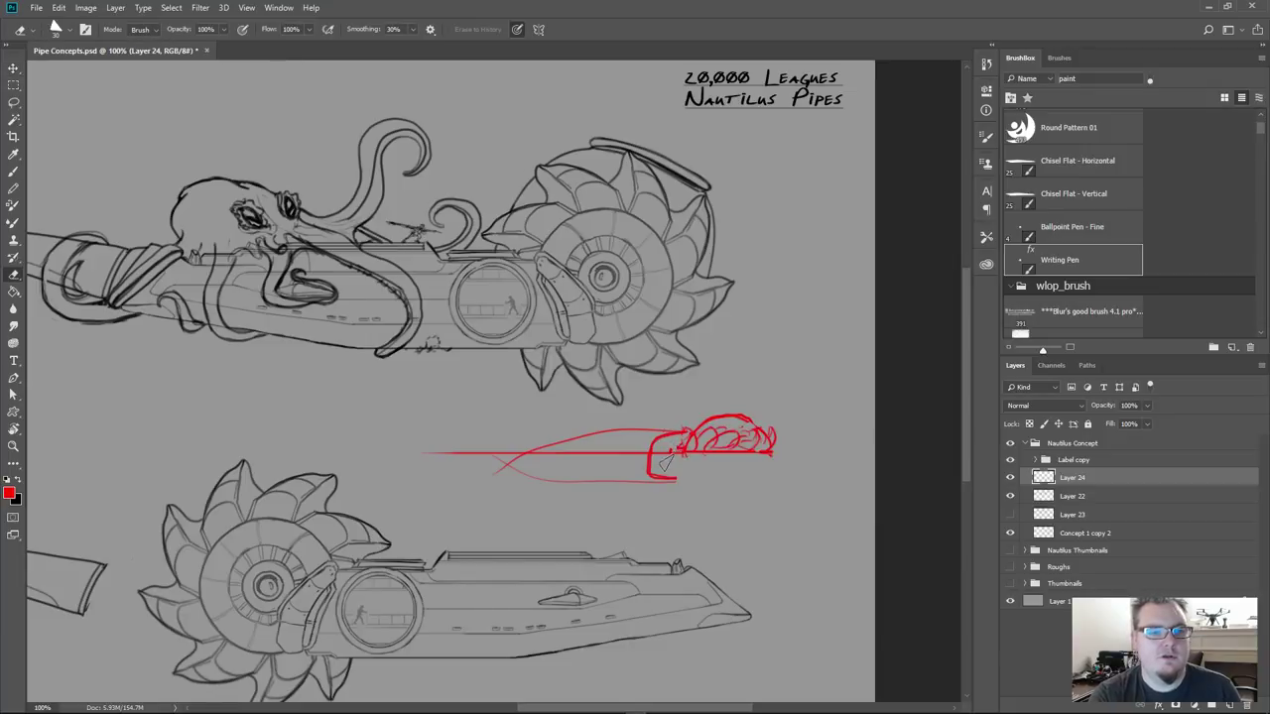
Erase the rounded joint housing and sketch small blade ends just below the centreline of the half circle
mouse_move(665, 444)
left_mouse_down()
mouse_move(671, 428)
mouse_move(640, 476)
mouse_move(650, 458)
mouse_move(651, 472)
mouse_move(674, 477)
mouse_move(653, 479)
left_mouse_up()
key("b")
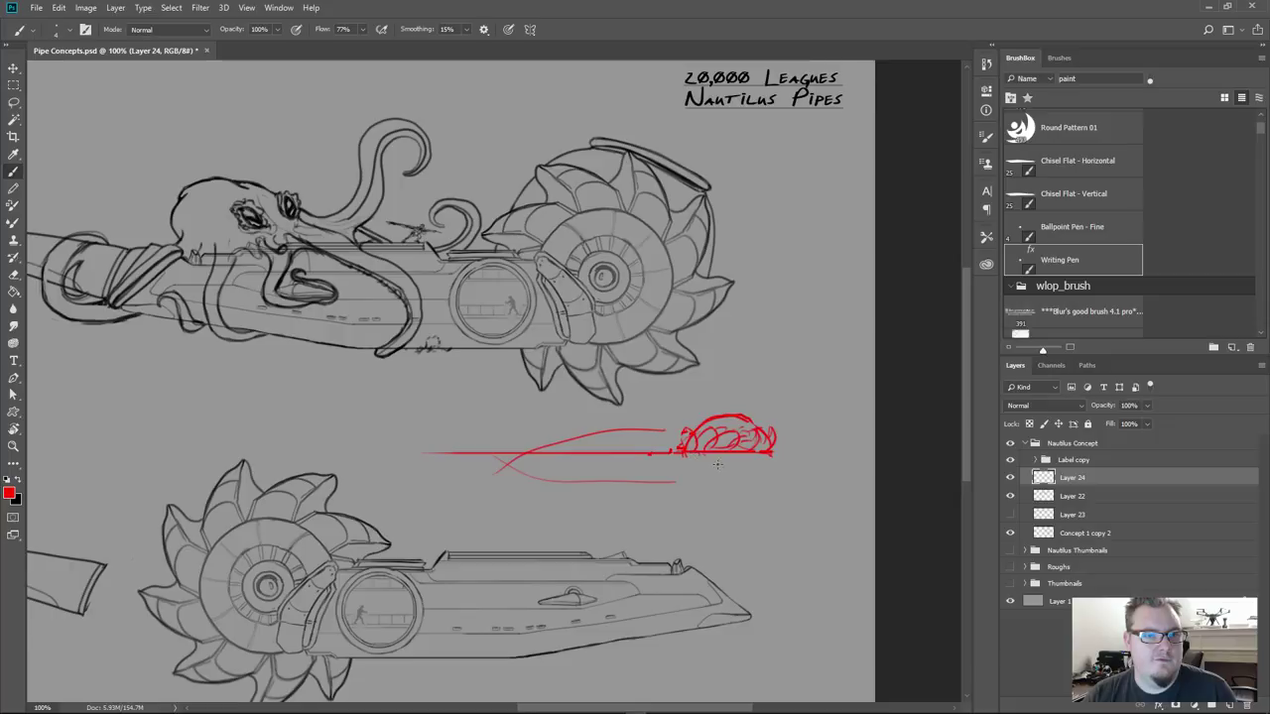
left_click_drag(717, 464, 751, 454)
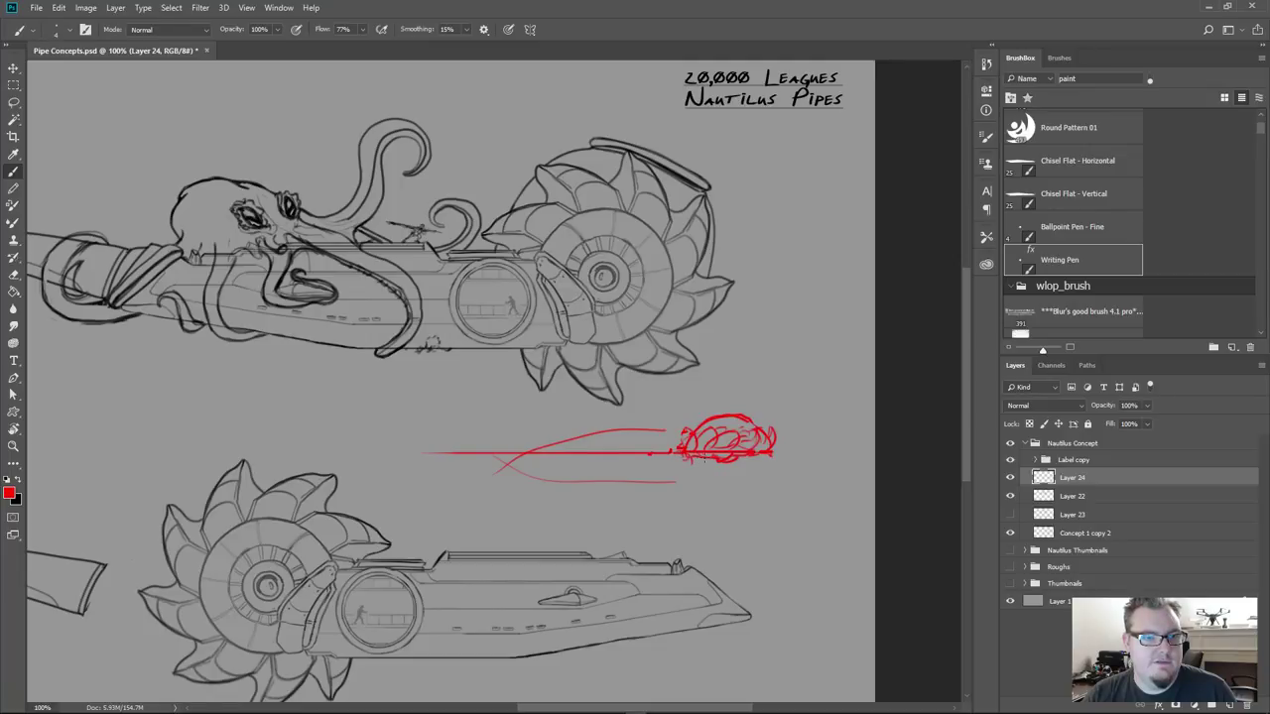
mouse_move(704, 458)
left_mouse_down()
mouse_move(679, 457)
mouse_move(774, 460)
mouse_move(678, 474)
left_mouse_up()
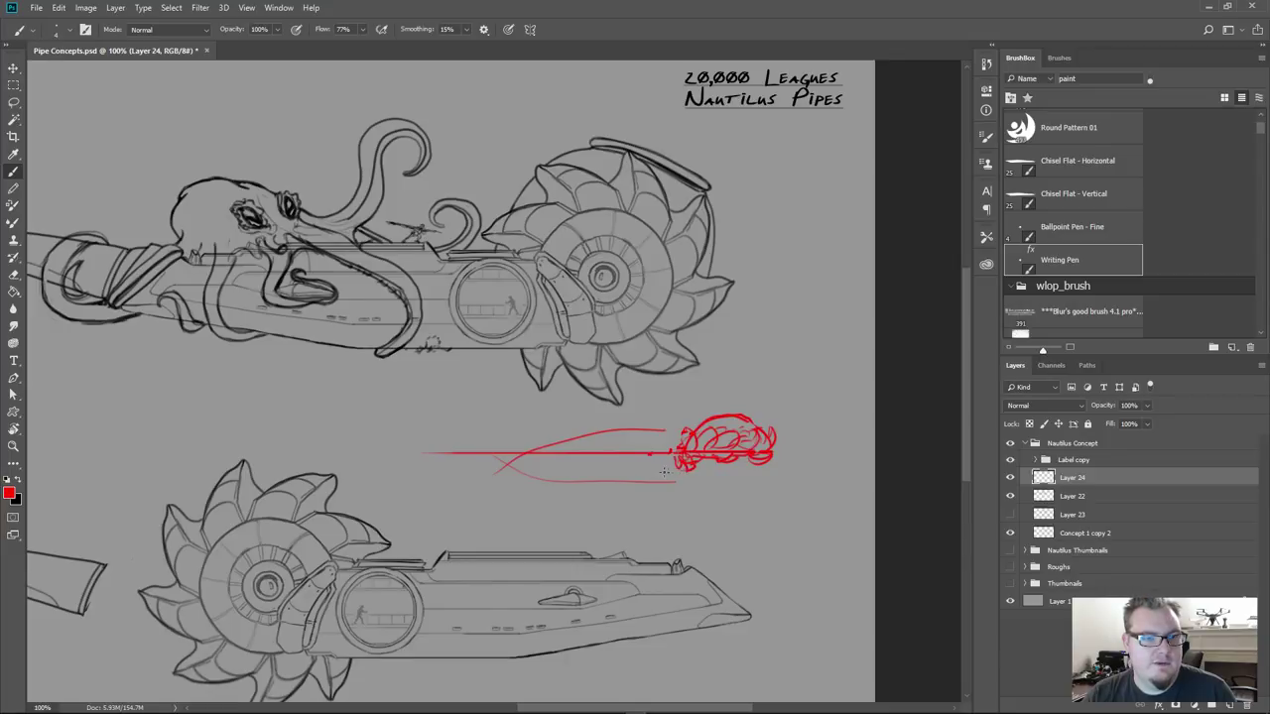
Redraw the arm's full outline with bolder strokes, giving it a rounded tip and joining it to the bladed half circle
mouse_move(684, 472)
left_mouse_down()
mouse_move(636, 488)
mouse_move(626, 478)
left_mouse_up()
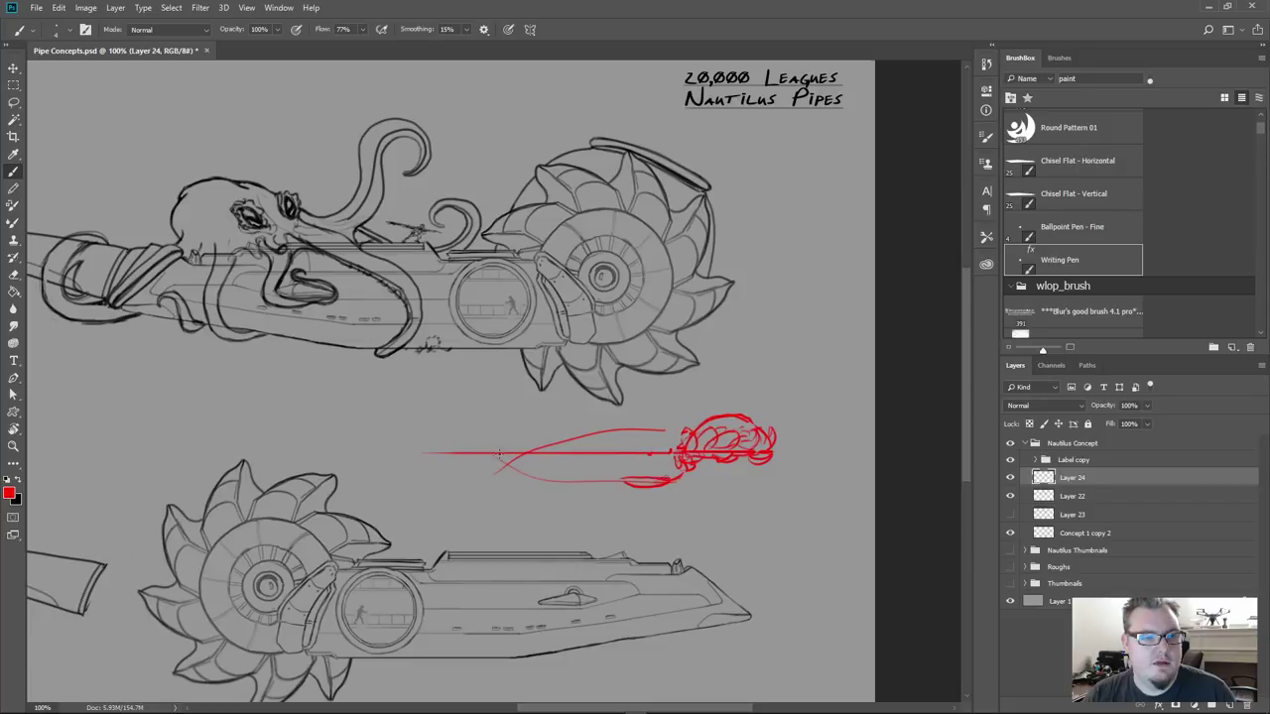
mouse_move(499, 455)
left_mouse_down()
mouse_move(571, 483)
mouse_move(631, 484)
left_mouse_up()
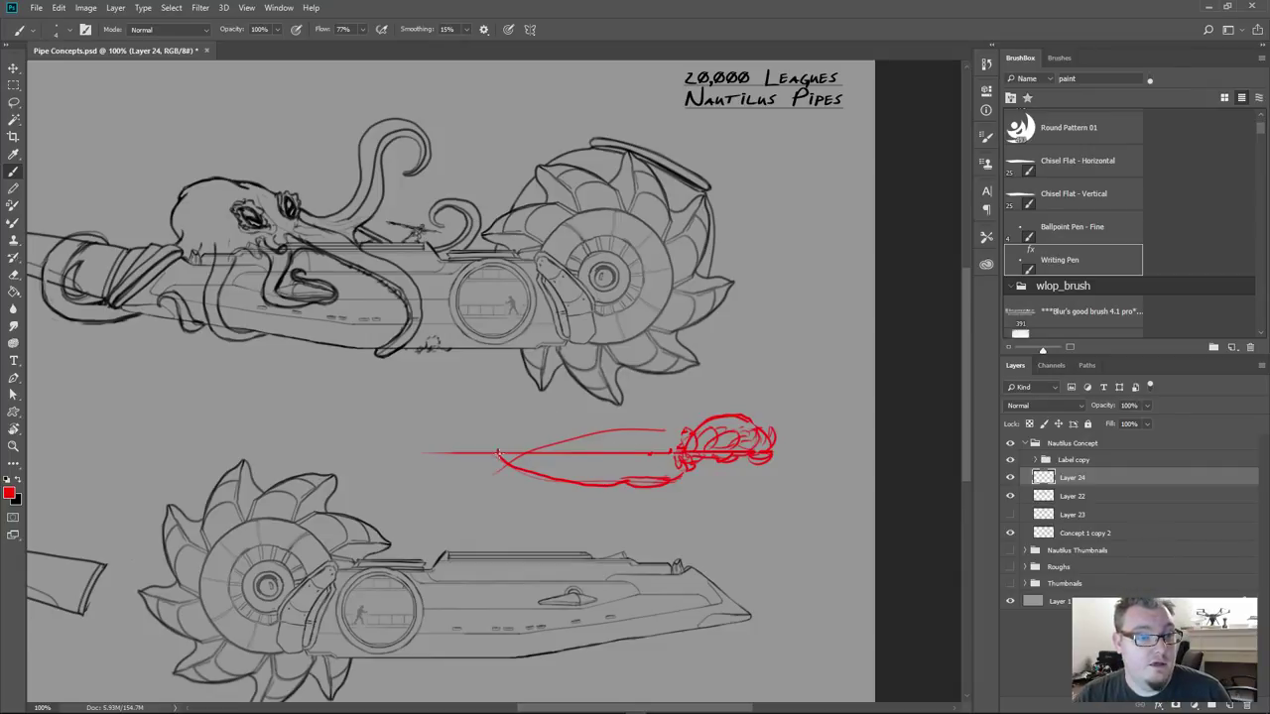
mouse_move(499, 454)
left_mouse_down()
mouse_move(572, 433)
mouse_move(681, 432)
mouse_move(685, 443)
left_mouse_up()
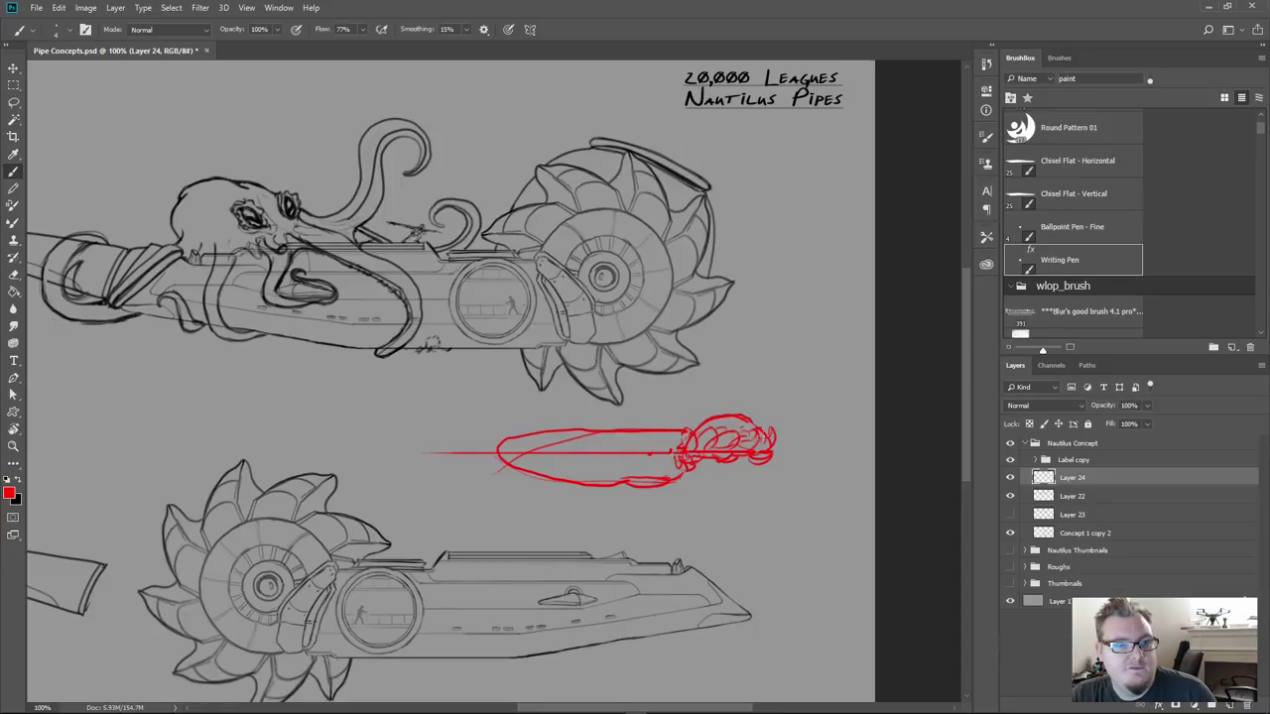
Outline the thin raised deck strip beside the paddle wheel on the upper pipe sketch in red
mouse_move(816, 417)
left_mouse_down()
mouse_move(839, 459)
mouse_move(814, 412)
left_mouse_up()
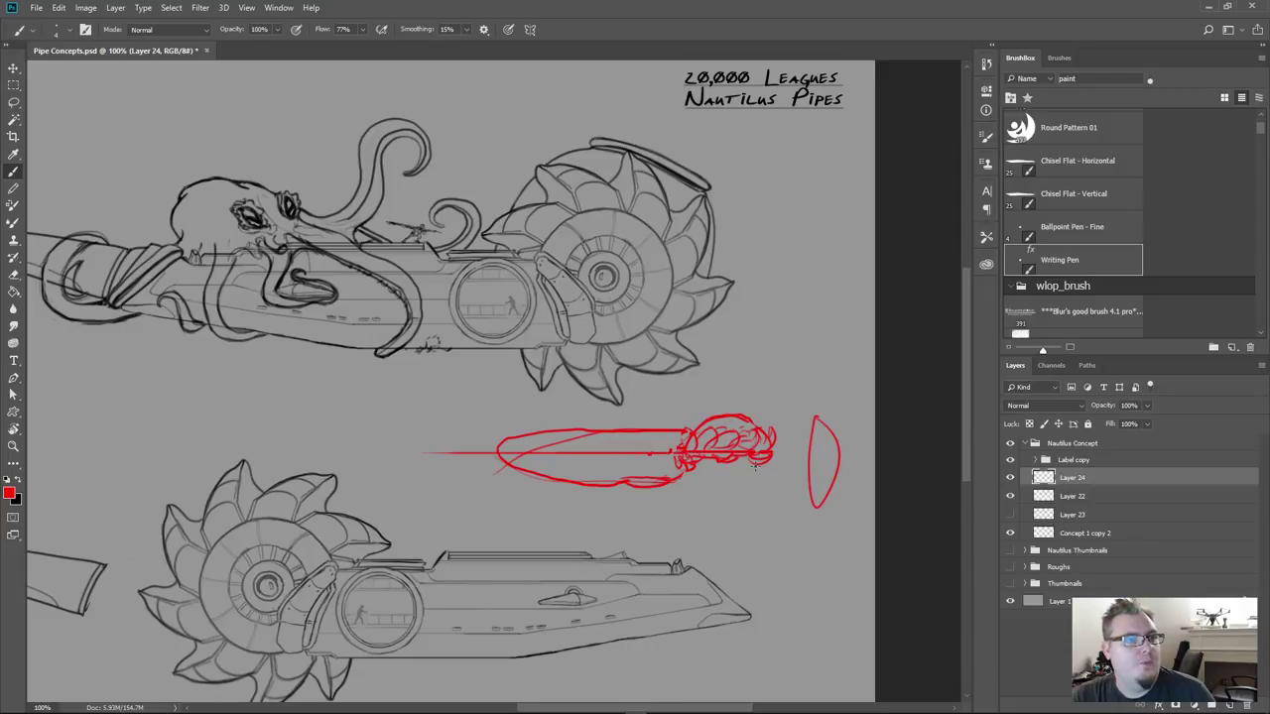
key("ctrl+z")
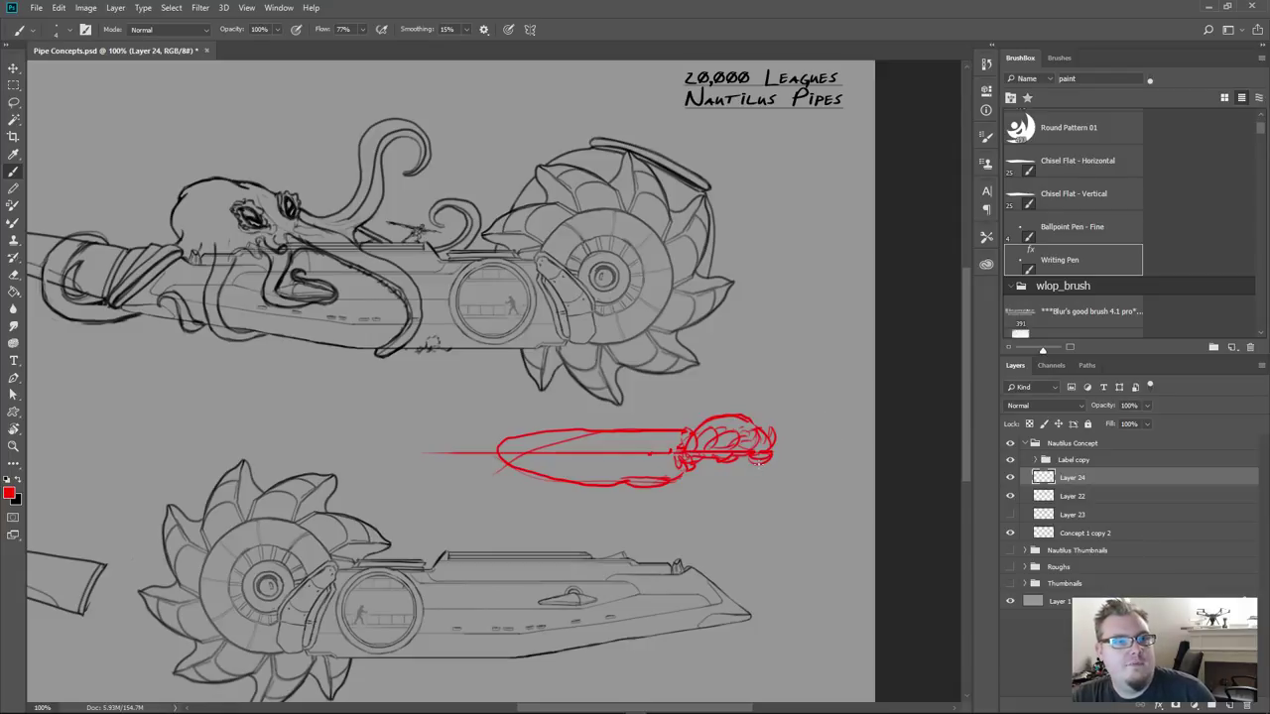
mouse_move(454, 246)
left_mouse_down()
mouse_move(526, 250)
mouse_move(441, 248)
left_mouse_up()
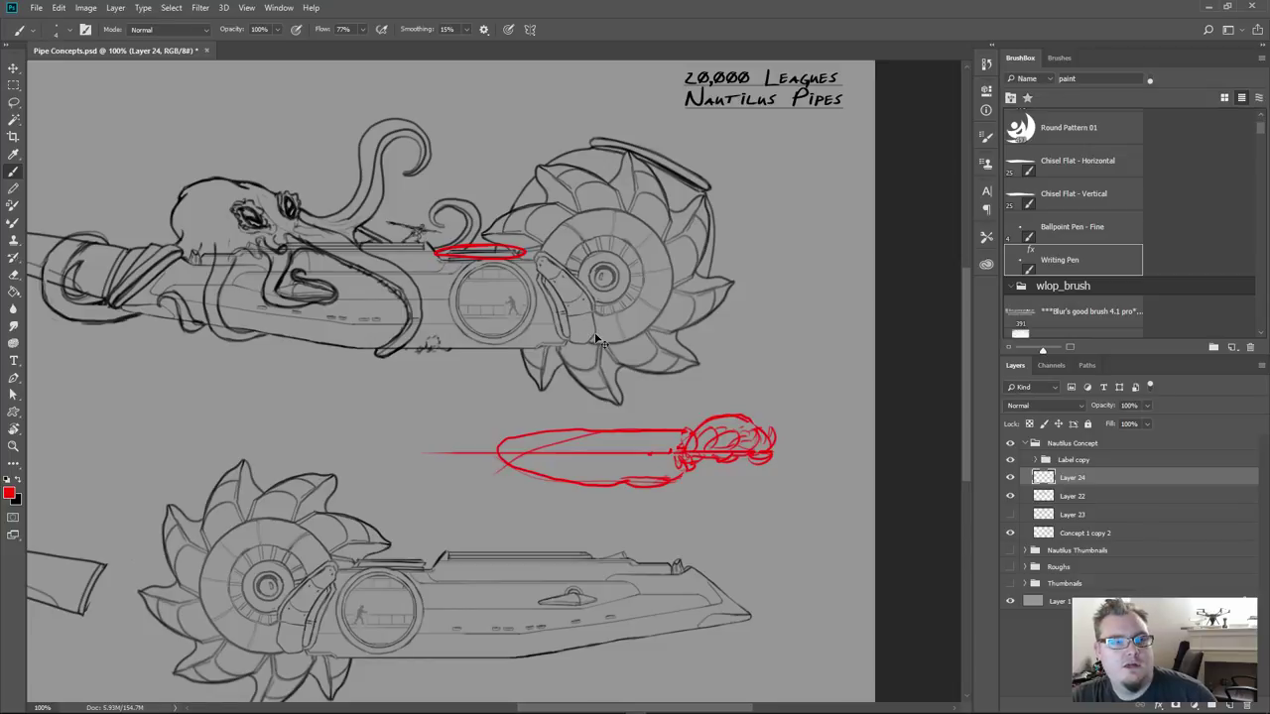
Undo the red deck strip outline and sketch a small round window where the red hull meets its bladed wheel
key("ctrl+z")
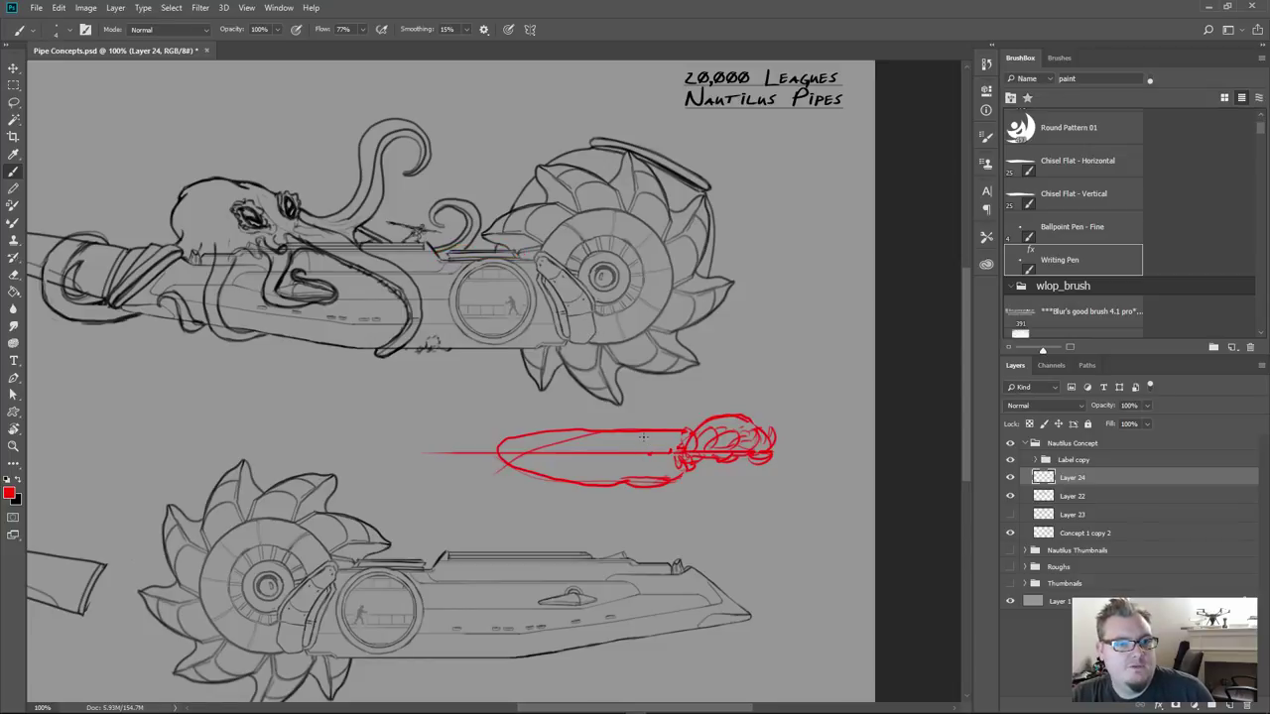
mouse_move(643, 436)
left_mouse_down()
mouse_move(676, 456)
mouse_move(650, 474)
mouse_move(650, 442)
mouse_move(667, 470)
mouse_move(672, 437)
mouse_move(644, 444)
mouse_move(682, 477)
mouse_move(648, 470)
mouse_move(674, 441)
left_mouse_up()
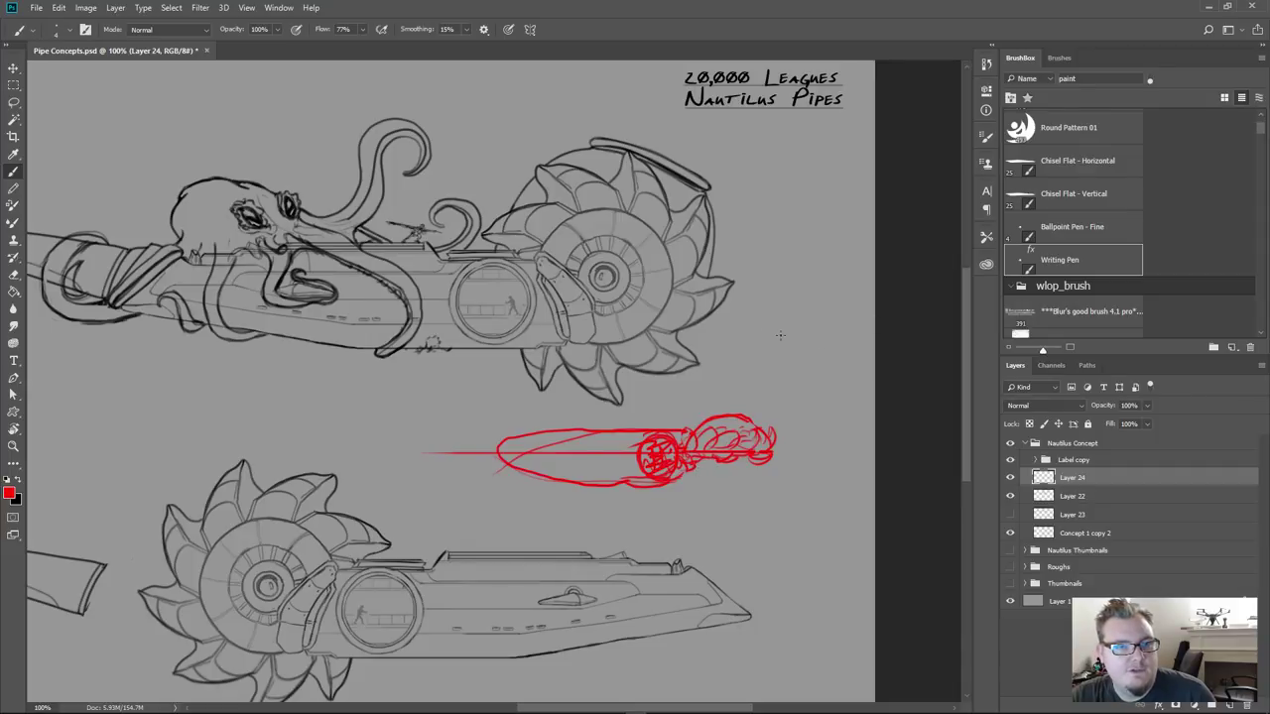
Sketch a red sphere with a wedge cut out beside the paddle wheel and draw curved blades in its opening
mouse_move(778, 336)
left_mouse_down()
mouse_move(835, 360)
mouse_move(759, 354)
mouse_move(836, 362)
mouse_move(759, 351)
mouse_move(779, 305)
mouse_move(797, 296)
mouse_move(823, 316)
mouse_move(782, 303)
mouse_move(831, 304)
mouse_move(857, 333)
mouse_move(839, 381)
left_mouse_up()
mouse_move(773, 378)
left_mouse_down()
mouse_move(756, 347)
mouse_move(792, 388)
mouse_move(845, 361)
mouse_move(809, 298)
mouse_move(784, 293)
mouse_move(848, 315)
mouse_move(829, 377)
mouse_move(769, 385)
left_mouse_up()
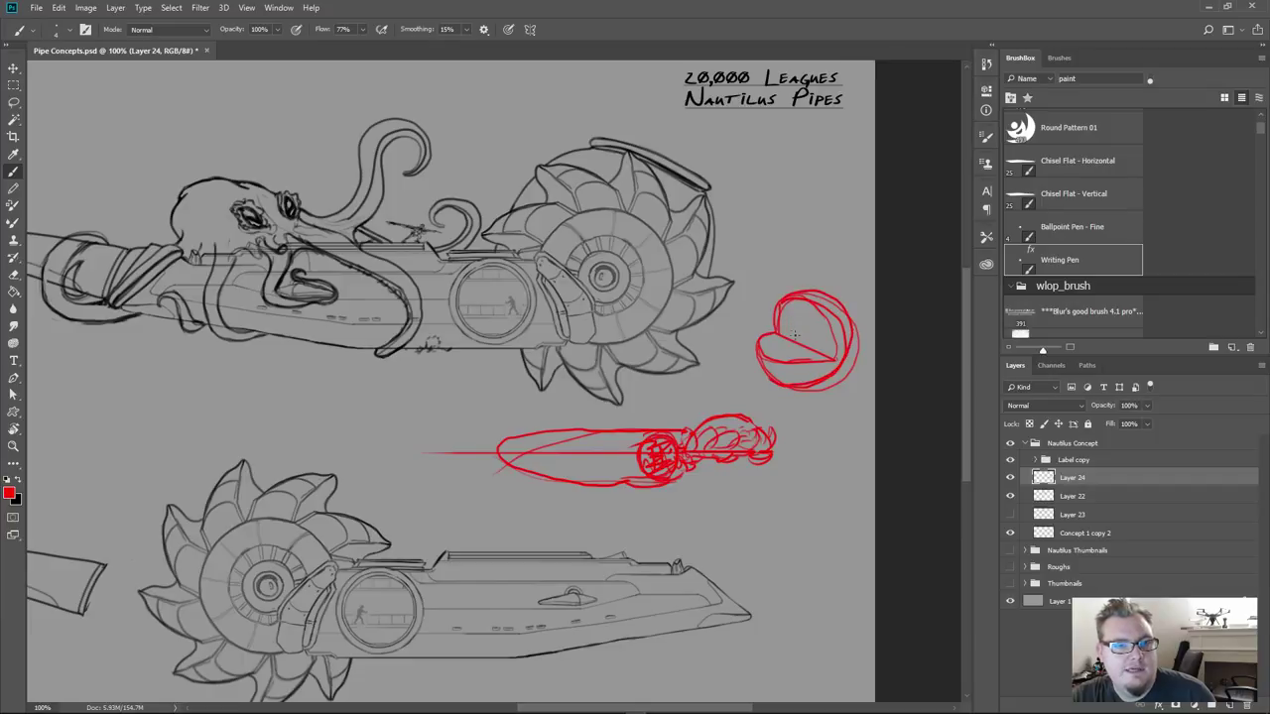
mouse_move(774, 310)
left_mouse_down()
mouse_move(761, 300)
mouse_move(799, 321)
mouse_move(825, 302)
left_mouse_up()
mouse_move(815, 353)
left_mouse_down()
mouse_move(828, 324)
mouse_move(809, 371)
left_mouse_up()
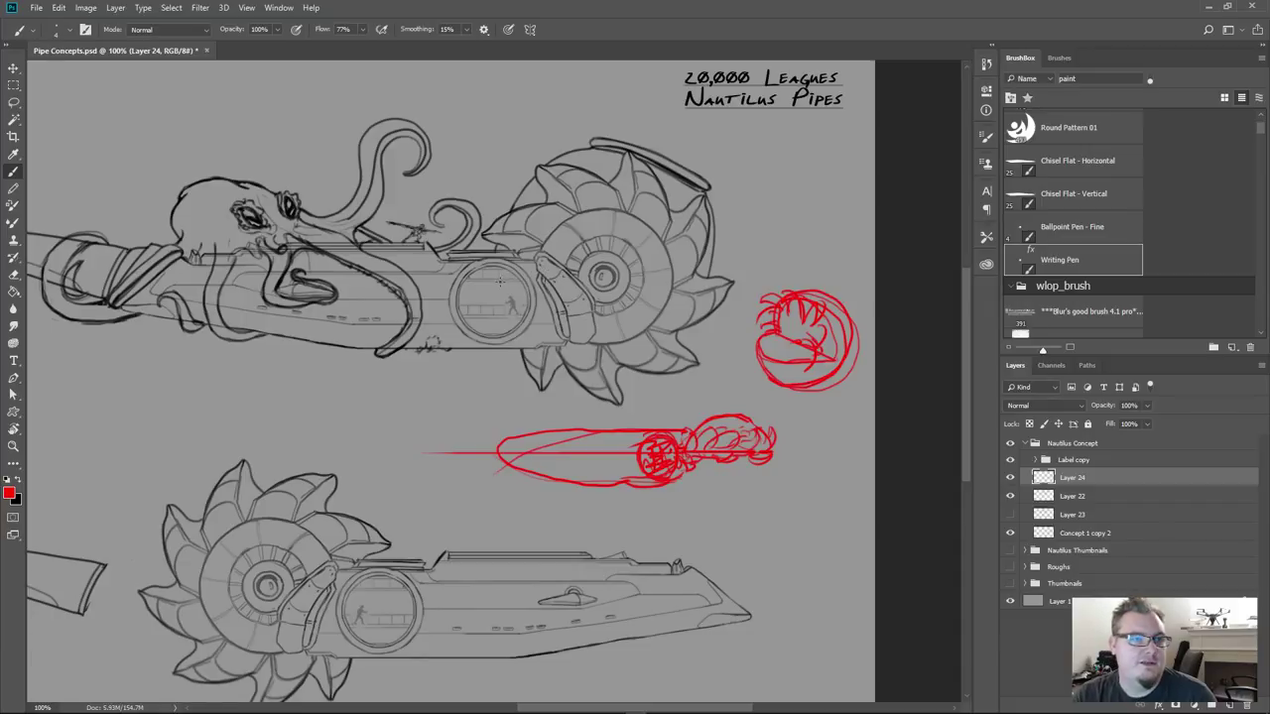
Draw a red half circle around the upper paddle wheel's lower half and a matching bowl curve under the small sketch's blades
mouse_move(494, 285)
left_mouse_down("shift")
mouse_move(729, 326)
mouse_move(673, 385)
mouse_move(571, 401)
mouse_move(520, 365)
mouse_move(496, 285)
left_mouse_up("shift")
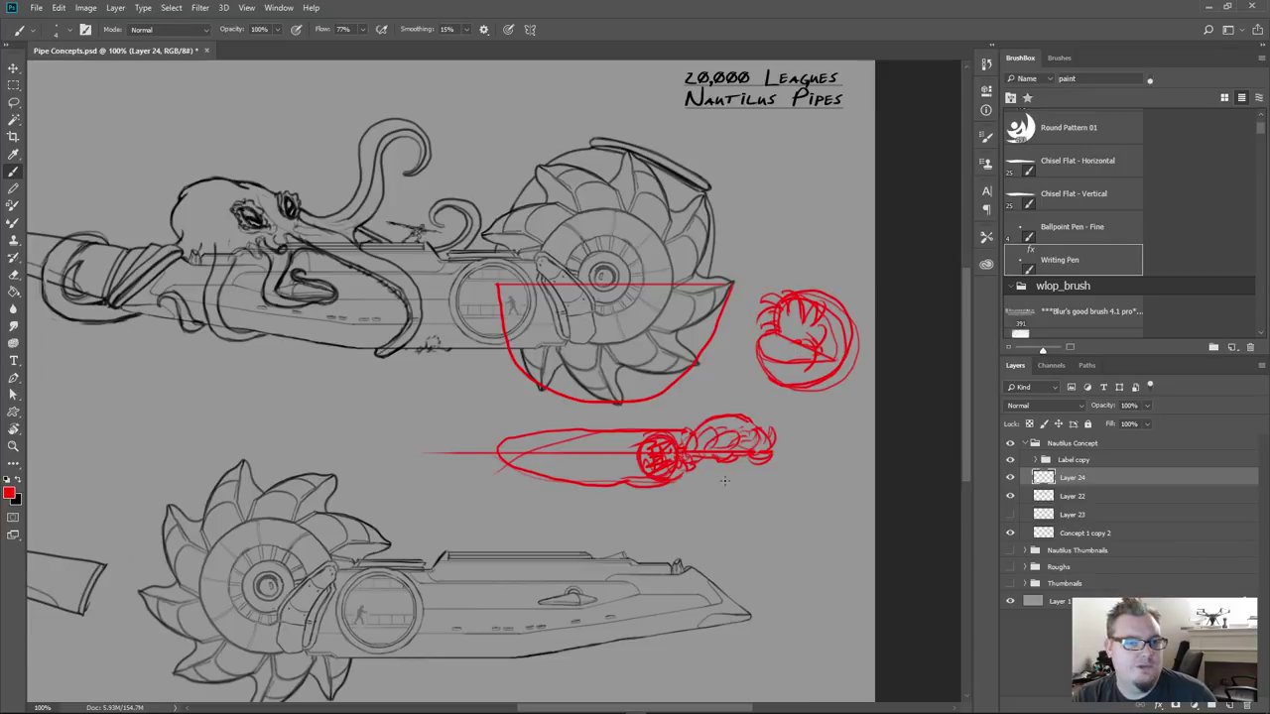
mouse_move(776, 448)
left_mouse_down()
mouse_move(746, 495)
mouse_move(655, 485)
left_mouse_up()
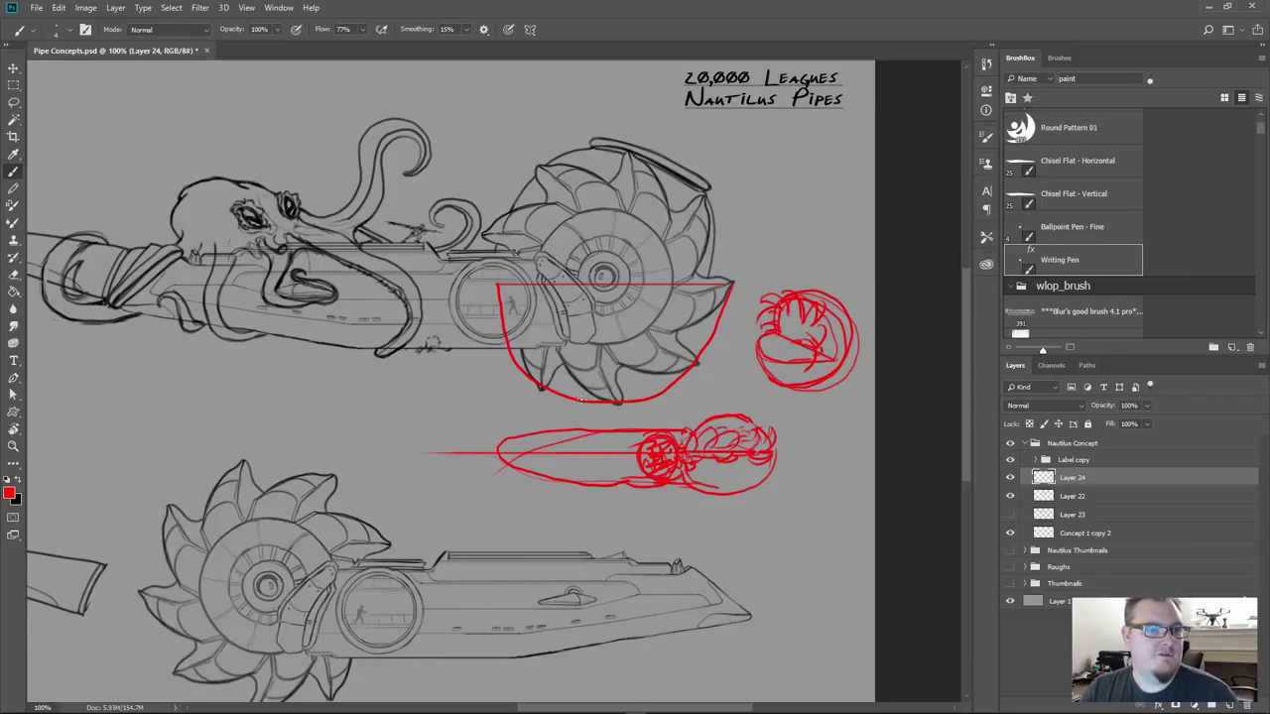
Switch to Blender and isolate the sphere in local view with its mesh open for editing
key("alt+Tab")
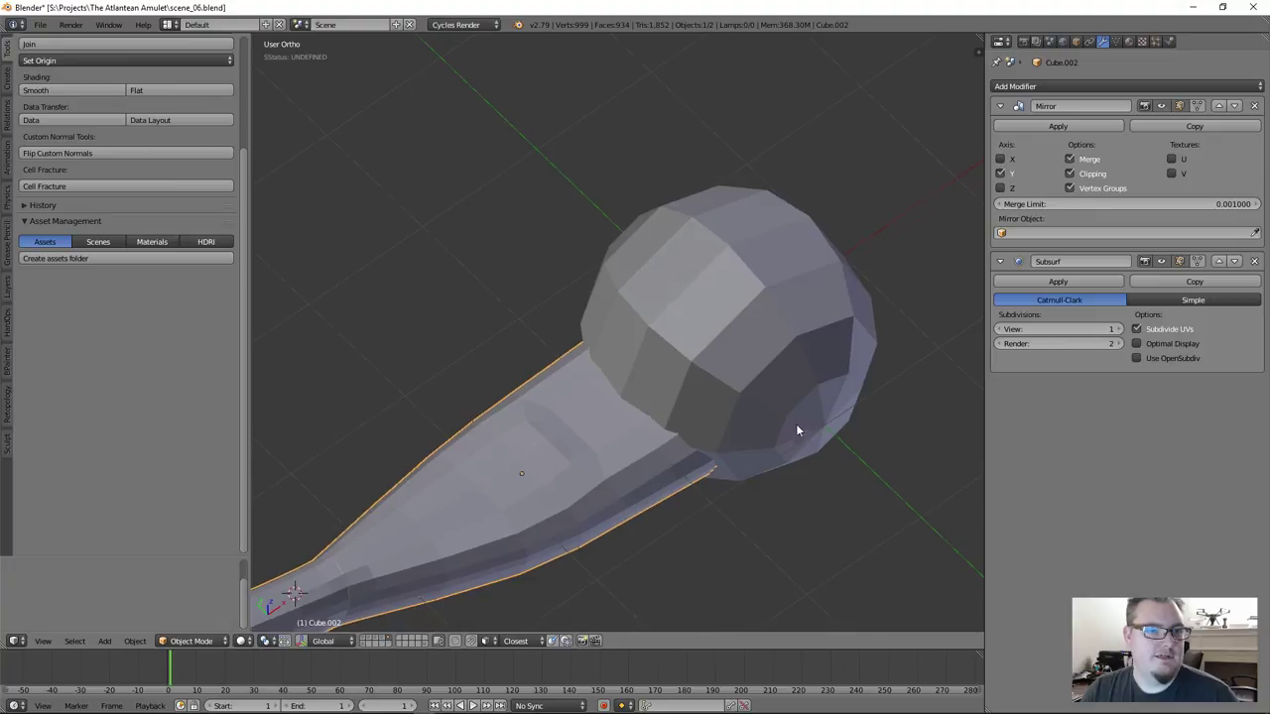
middle_click_drag(800, 428, 783, 417)
right_click(779, 368)
key("Tab")
middle_click_drag(779, 368, 760, 420)
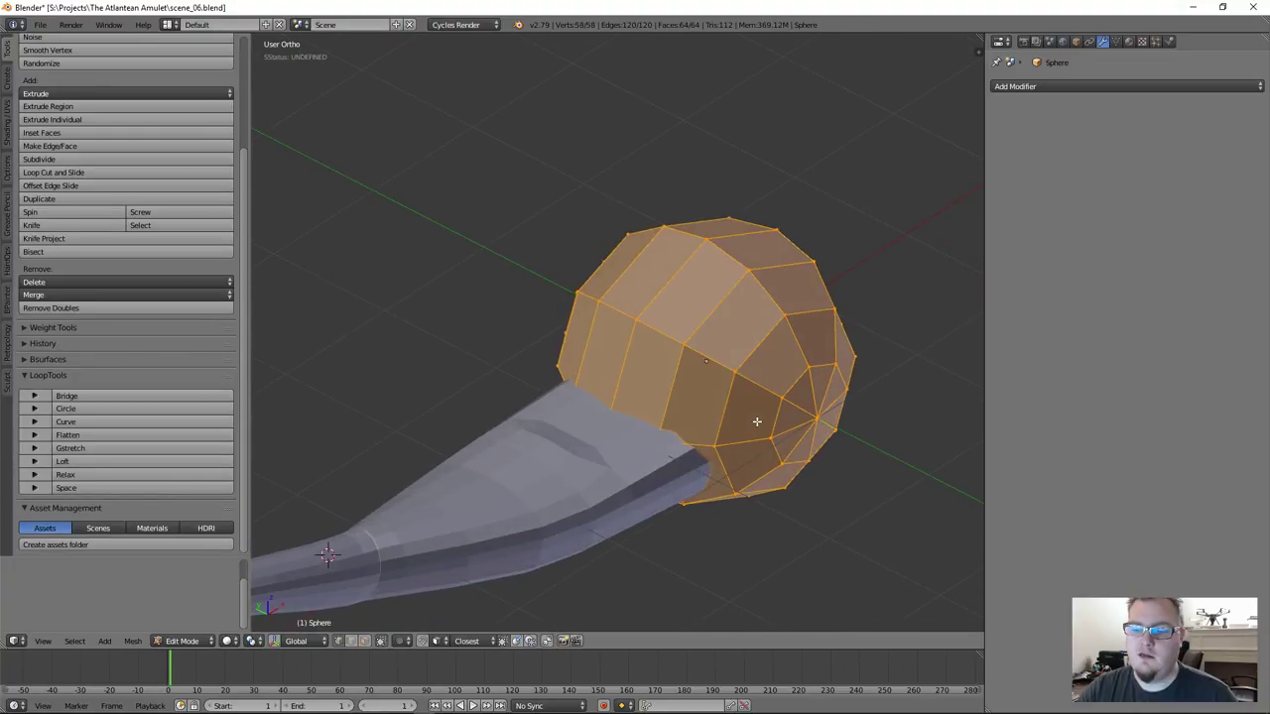
key("KP_Divide")
scroll(645, 402, "up", 1)
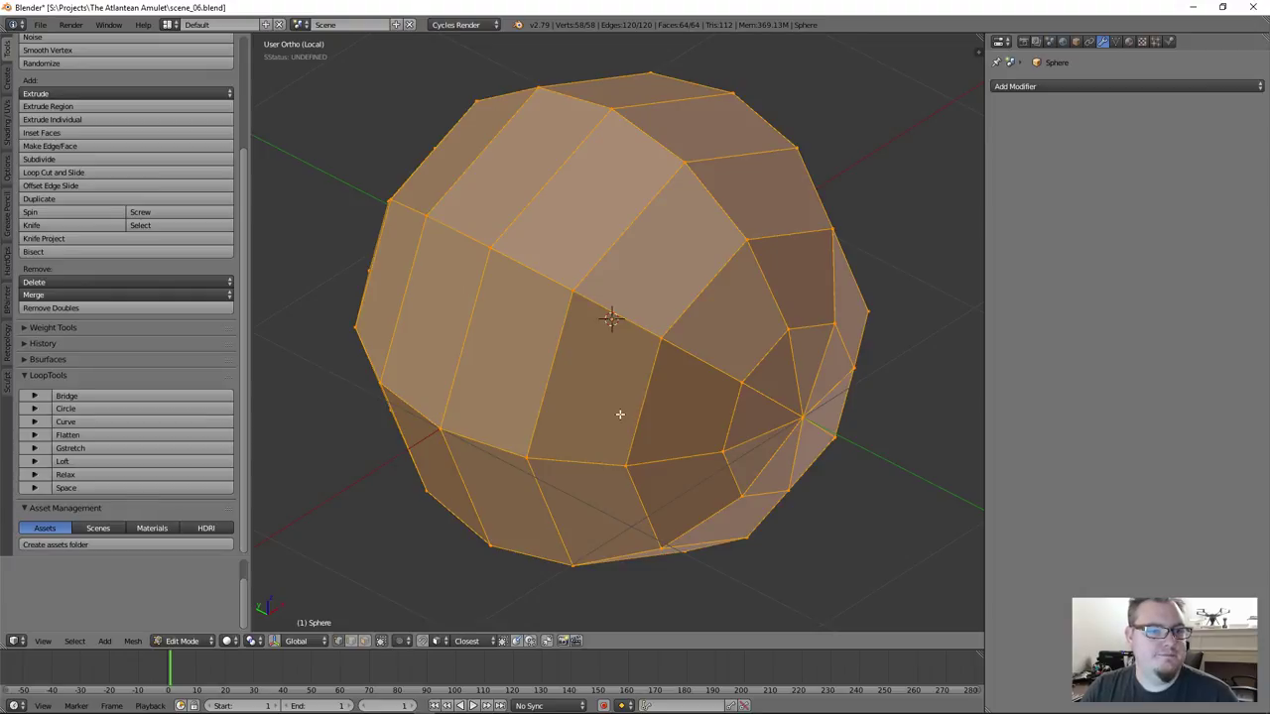
Select the faces covering the sphere's upper front quarter and delete them
key("ctrl+Tab")
left_click(593, 439)
scroll(615, 437, "down", 2)
right_click(737, 409)
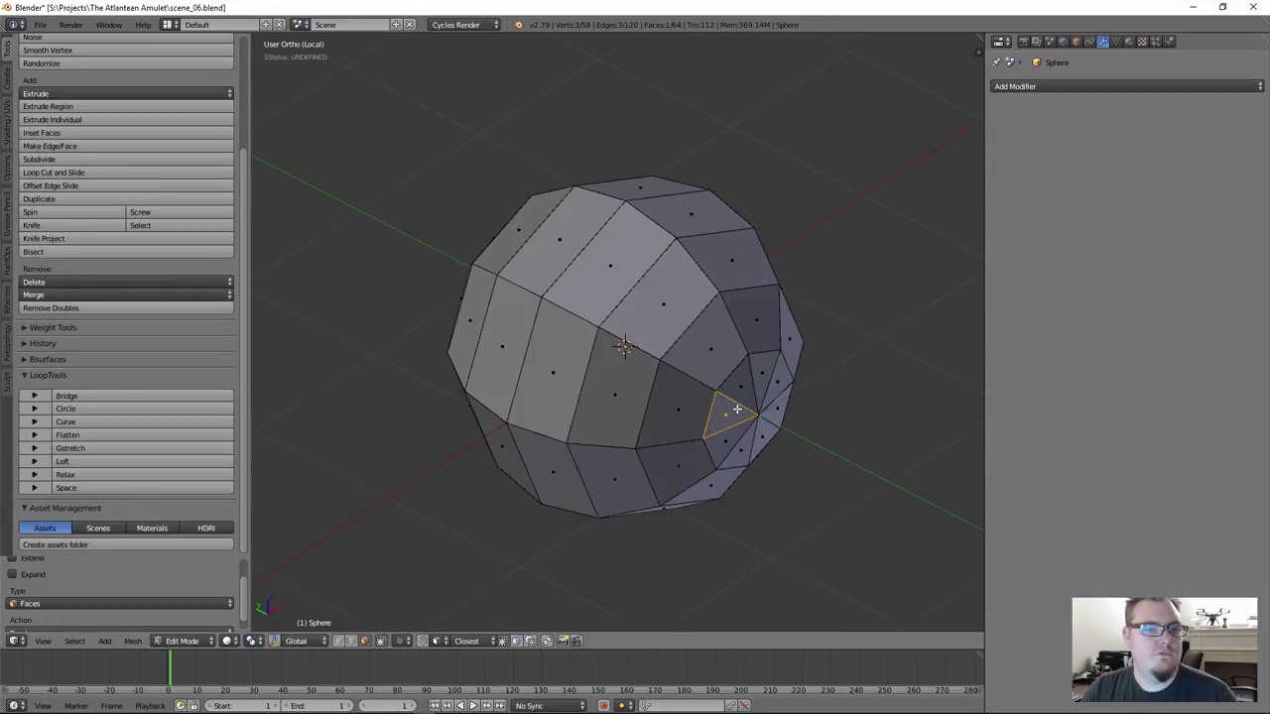
right_click(744, 387, "shift")
right_click(770, 364, "shift")
right_click(784, 382, "shift")
middle_click_drag(830, 374, 779, 361)
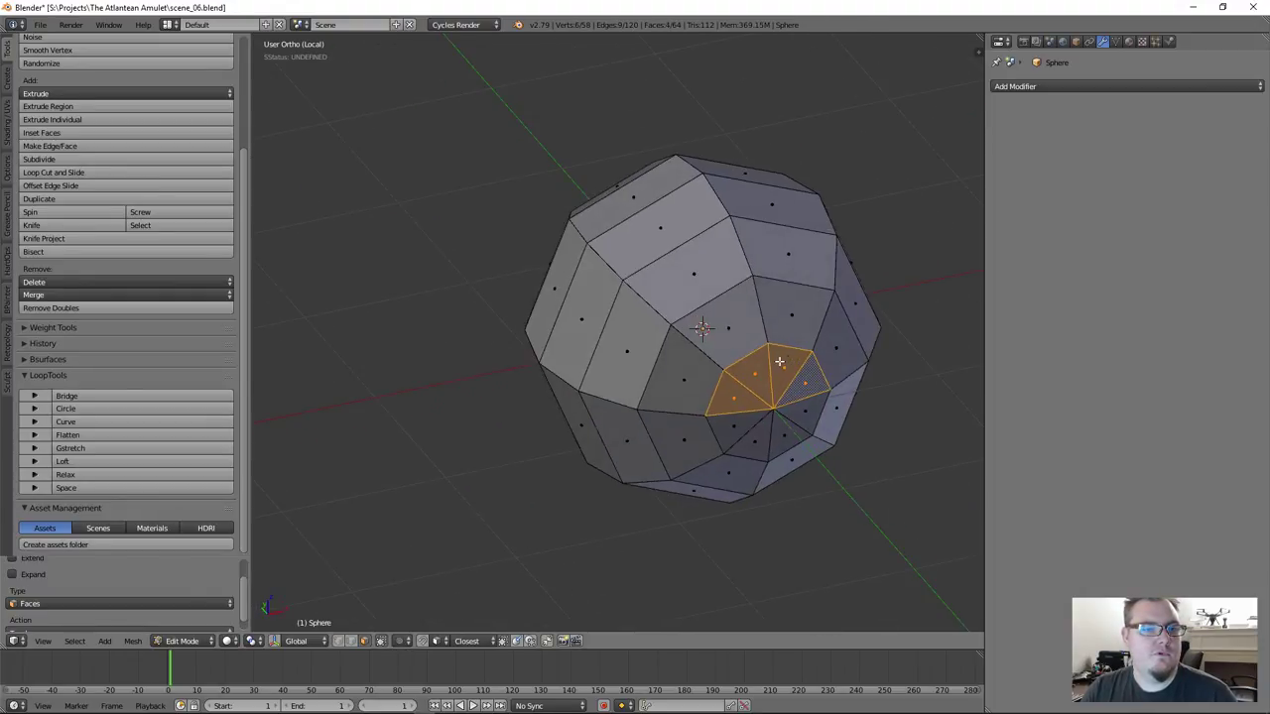
key("c")
mouse_move(734, 353)
left_mouse_down()
mouse_move(803, 337)
mouse_move(711, 283)
mouse_move(647, 270)
mouse_move(774, 235)
left_mouse_up()
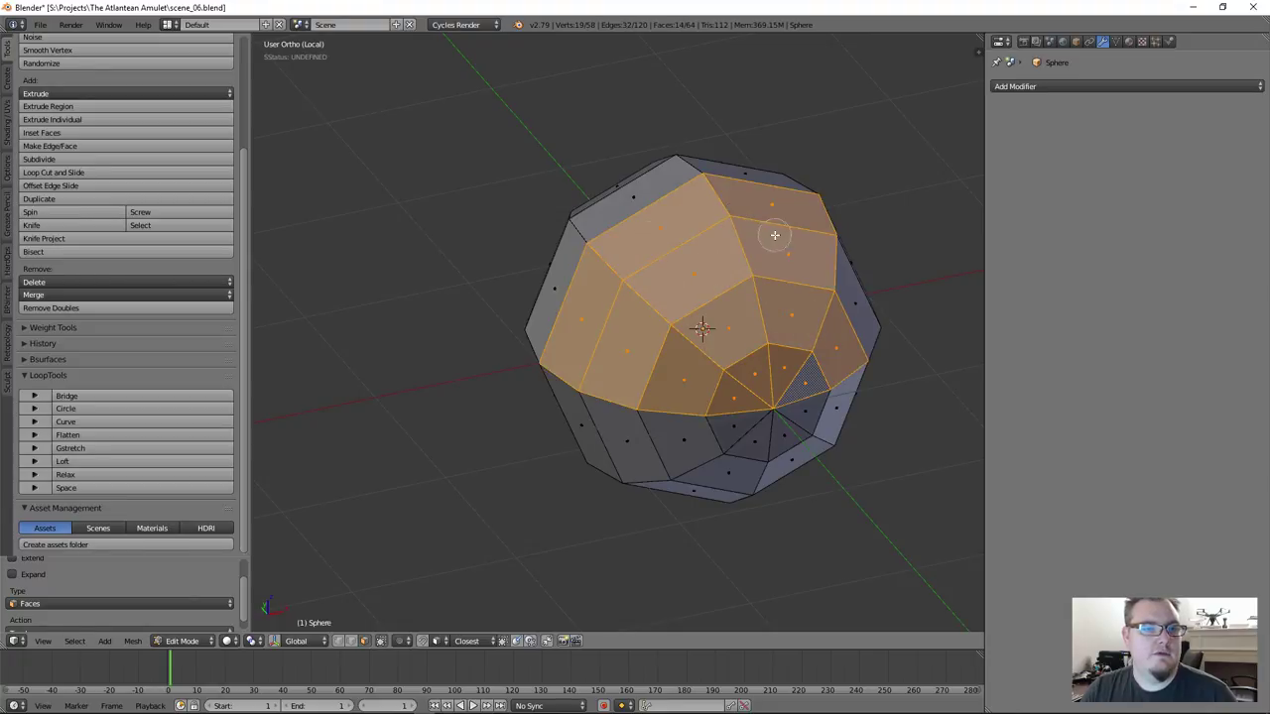
left_click(851, 310)
right_click(831, 364)
mouse_move(863, 349)
middle_mouse_down()
mouse_move(873, 340)
mouse_move(762, 319)
middle_mouse_up()
mouse_move(977, 338)
middle_mouse_down("shift")
mouse_move(585, 337)
mouse_move(638, 321)
middle_mouse_up("shift")
key("x")
left_click(607, 365)
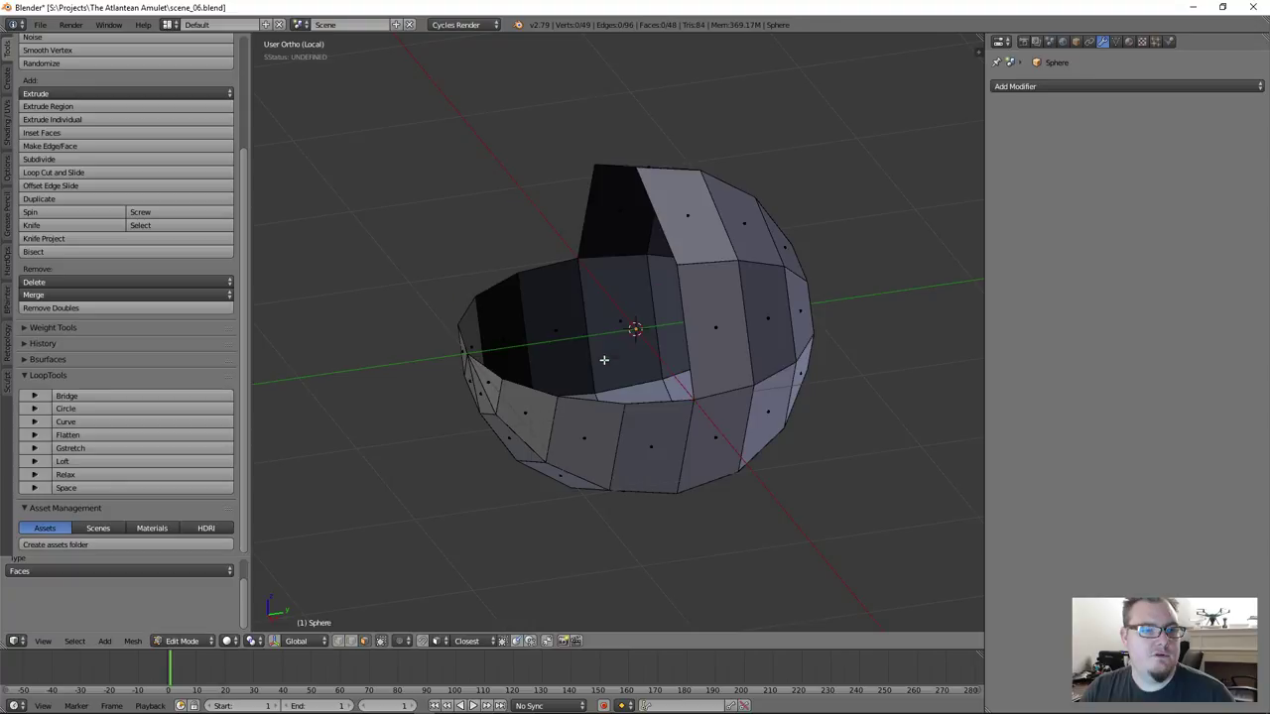
Connect the two opposite corner vertices of the opening with an edge and add one cut at its midpoint
middle_click_drag(603, 359, 635, 348)
key("ctrl+Tab")
left_click(583, 310)
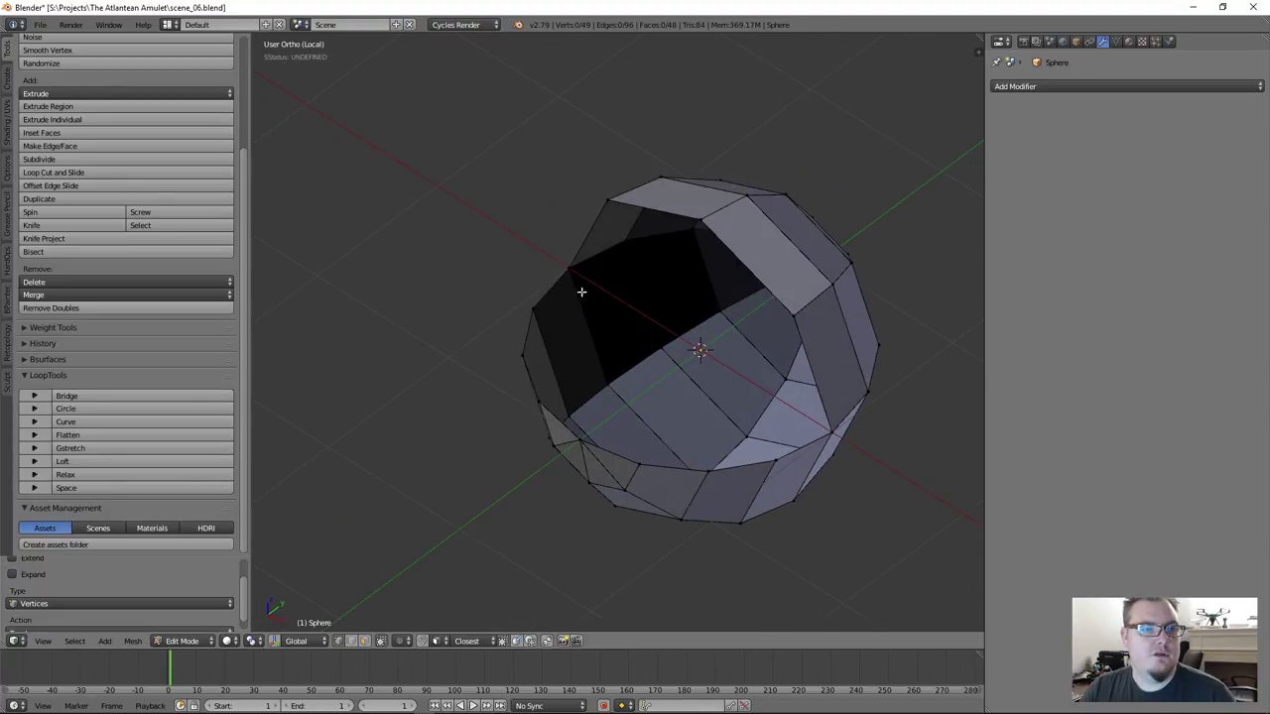
right_click(561, 271)
right_click(818, 433, "shift")
key("f")
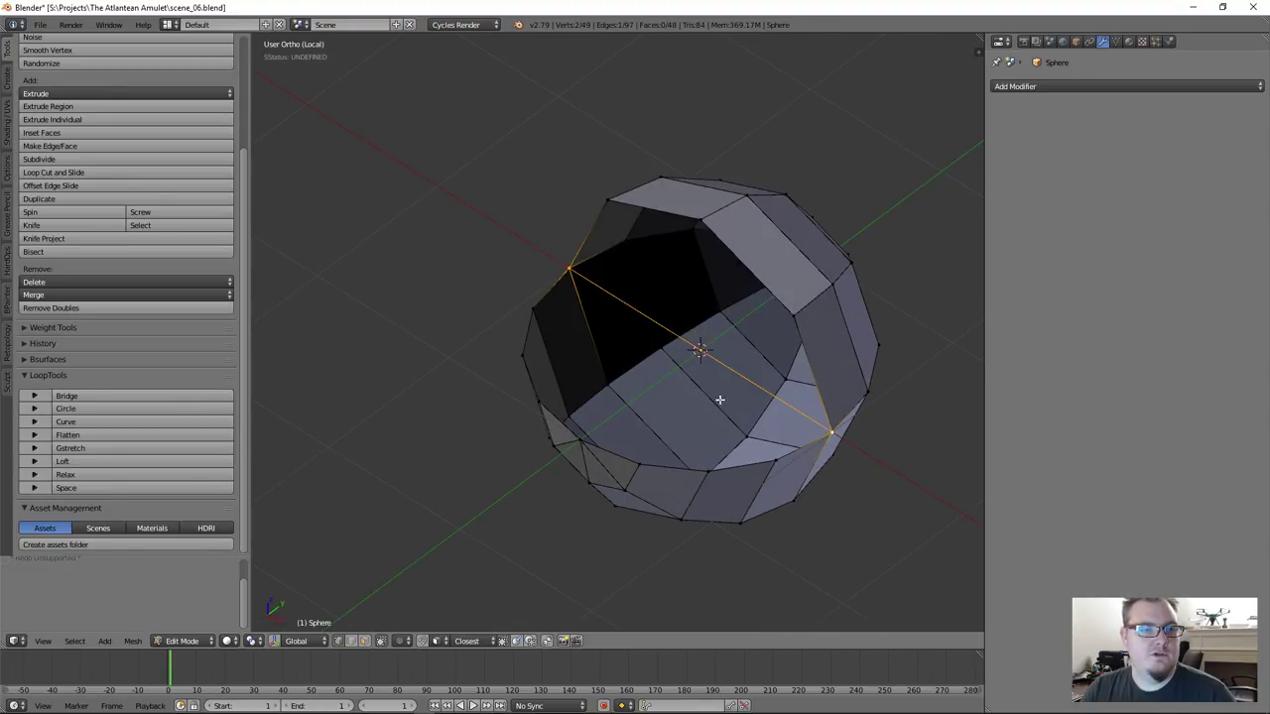
mouse_move(653, 362)
middle_mouse_down()
mouse_move(689, 359)
mouse_move(675, 351)
middle_mouse_up()
key("ctrl+r")
left_click(729, 323)
right_click(729, 331)
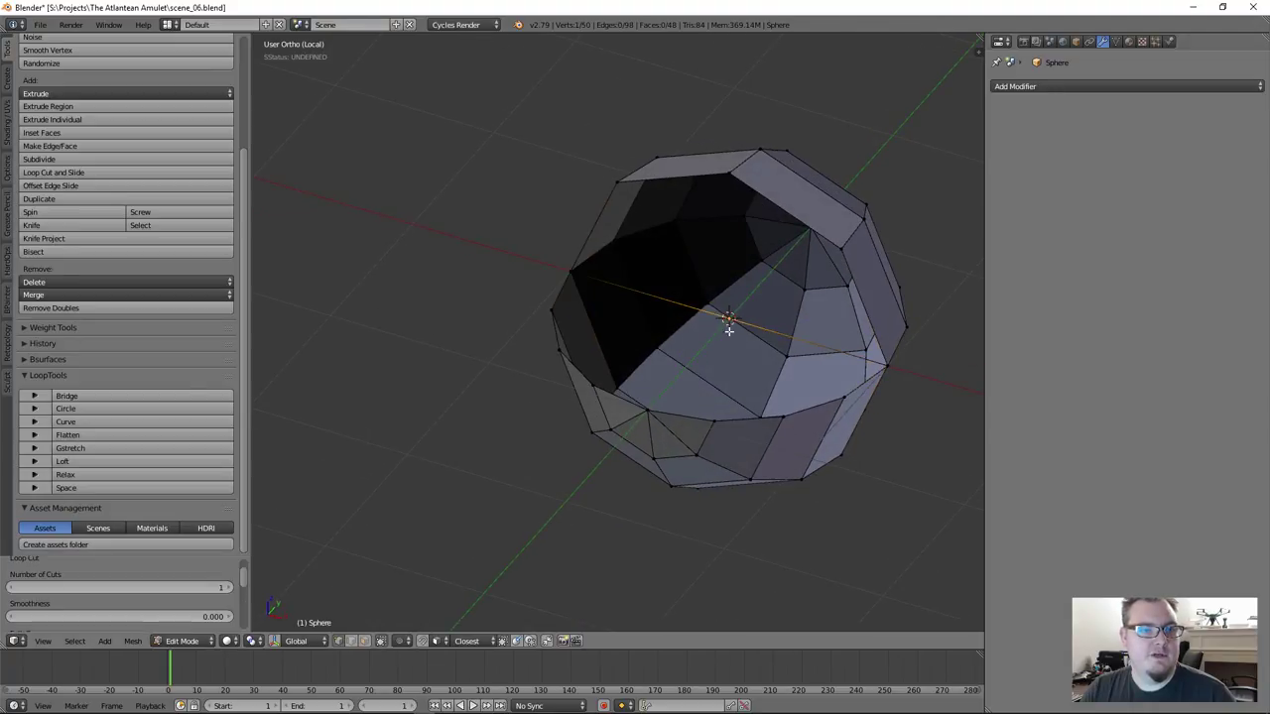
Fill the vertical wall of the cutout with faces on both sides of a centre edge
right_click(724, 184)
right_click(726, 324, "shift")
key("f")
key("f")
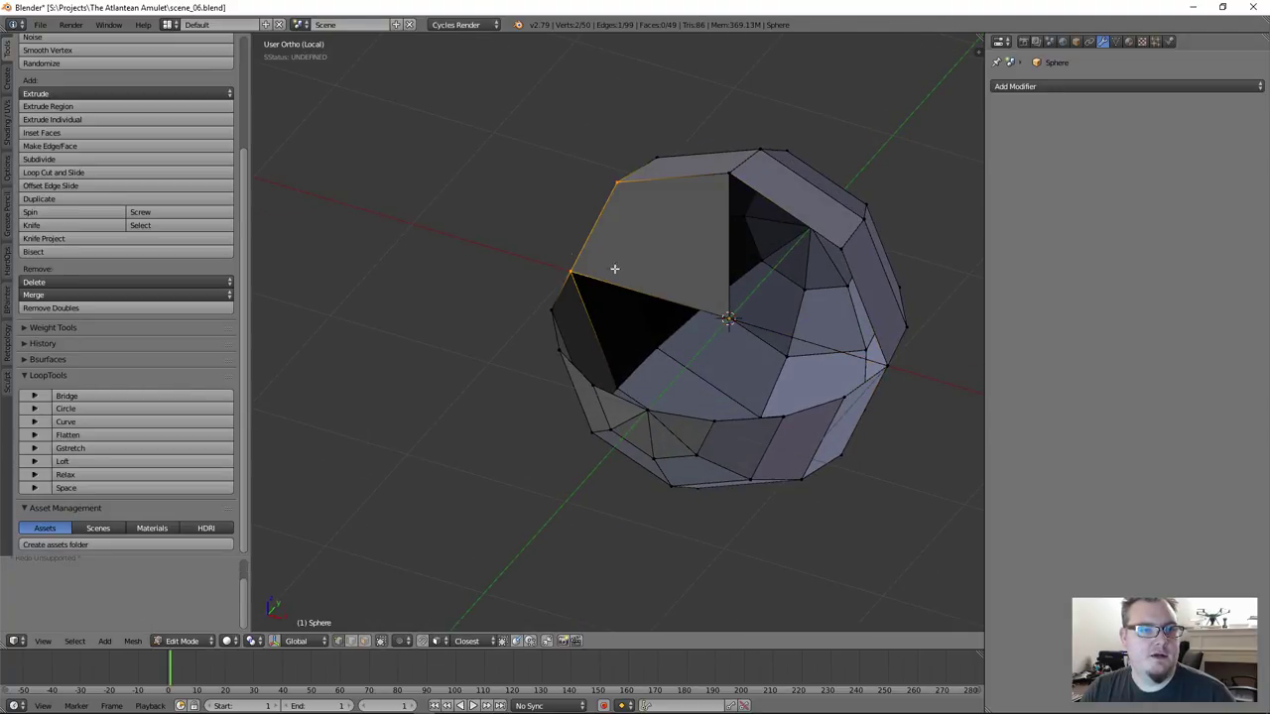
right_click(731, 179)
right_click(846, 257, "shift")
key("f")
key("a")
middle_click_drag(791, 342, 618, 354)
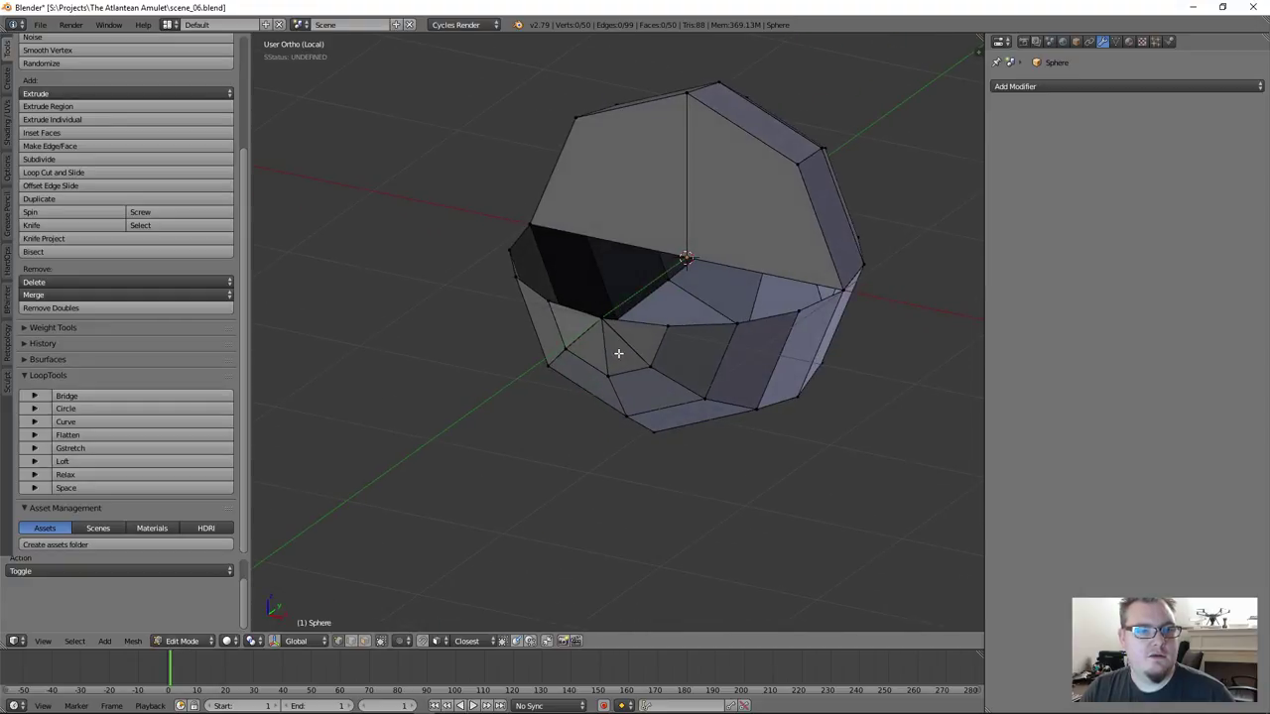
Extrude the pole vertex on the sphere's front rim inward 0.272 along the Y axis
right_click(615, 314)
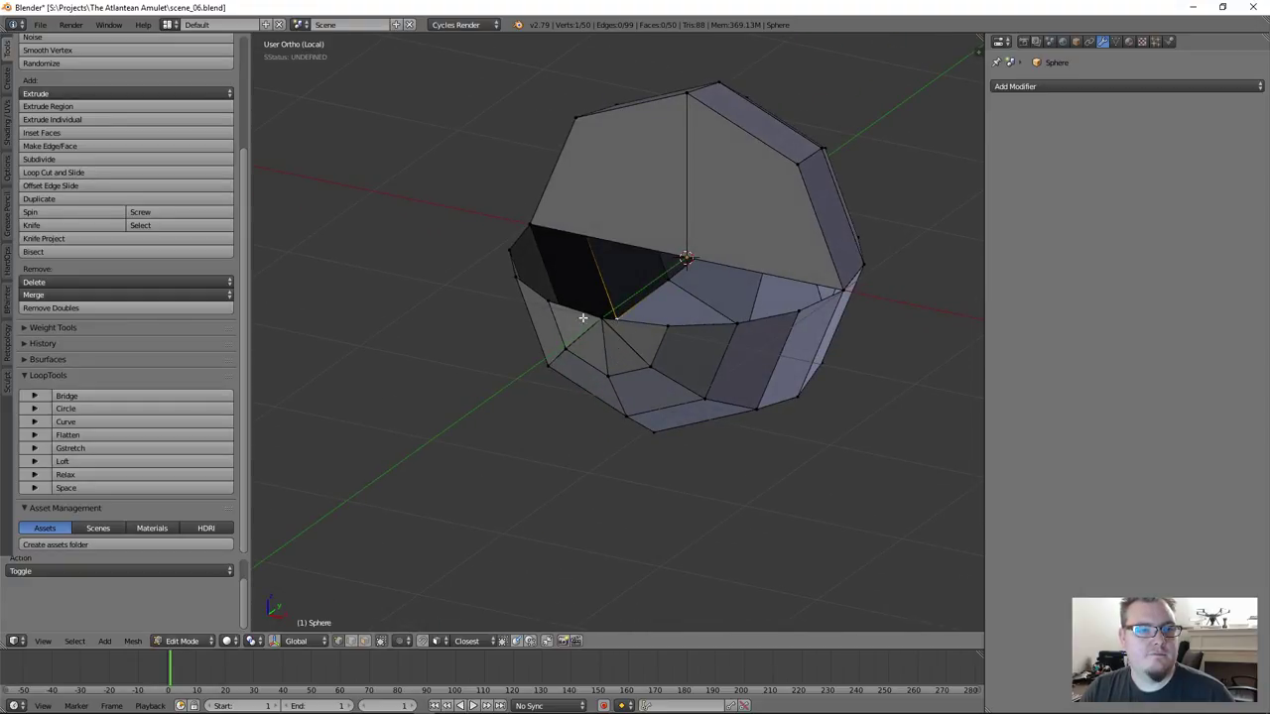
right_click(599, 319)
middle_click_drag(624, 283, 624, 323)
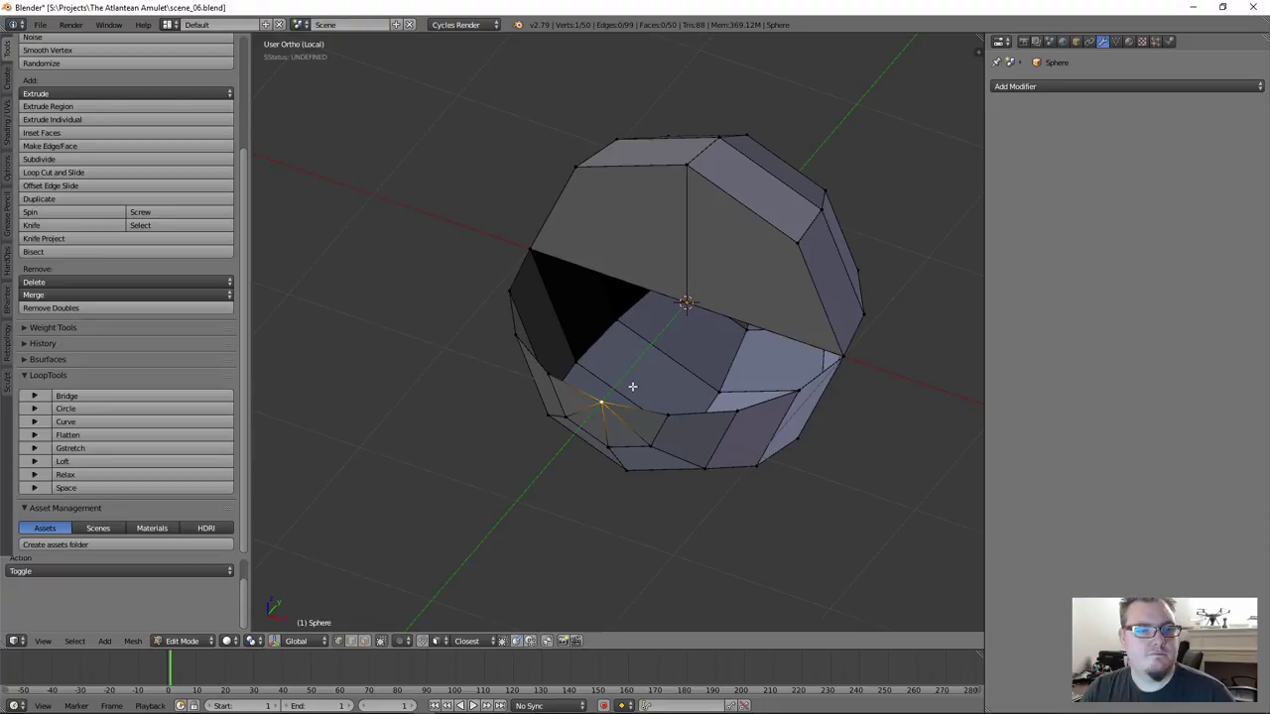
key("e")
key("y")
left_click(687, 379)
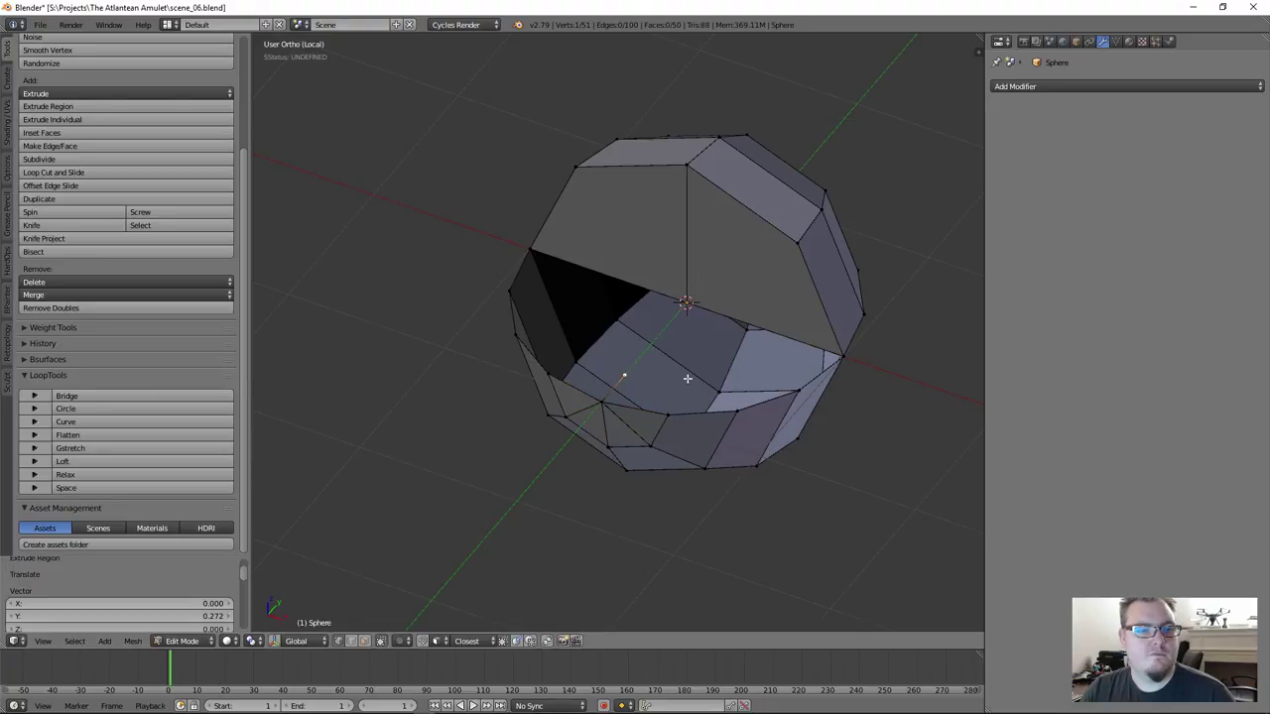
Bridge the opposite front rim vertices with an edge, cut it once, and merge the cut with the extruded vertex
right_click(735, 409)
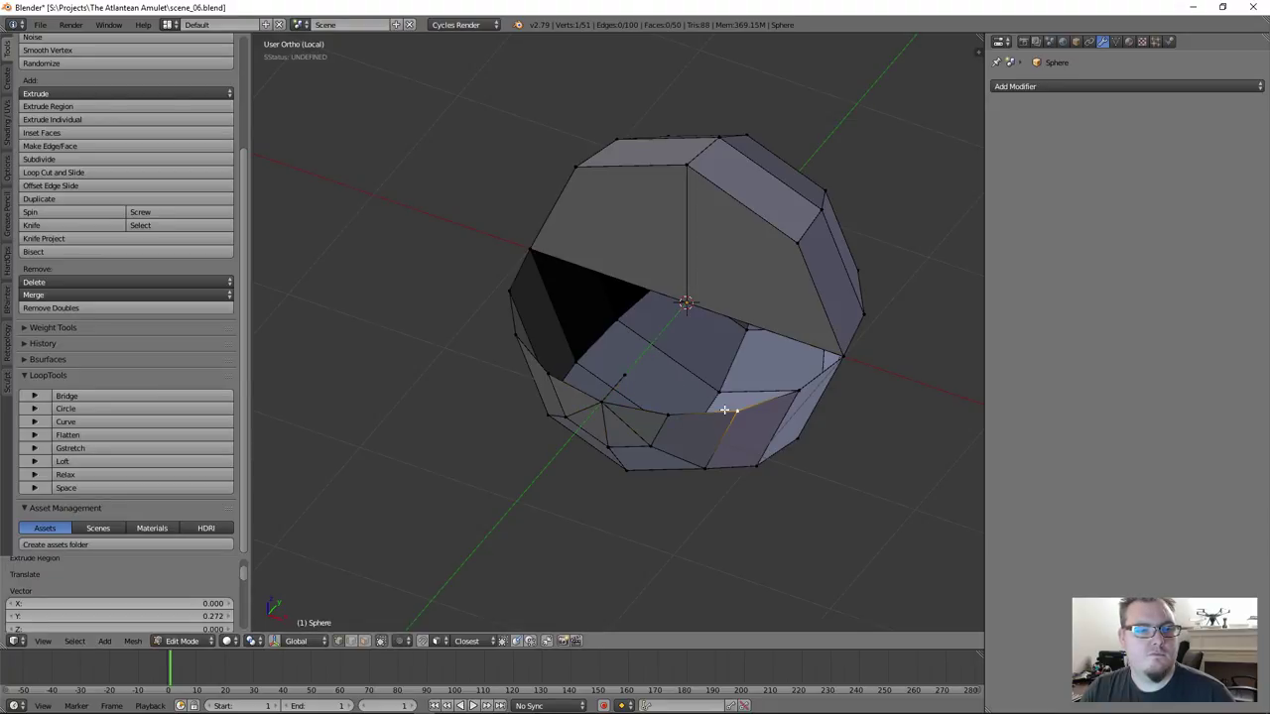
right_click(515, 333, "shift")
key("f")
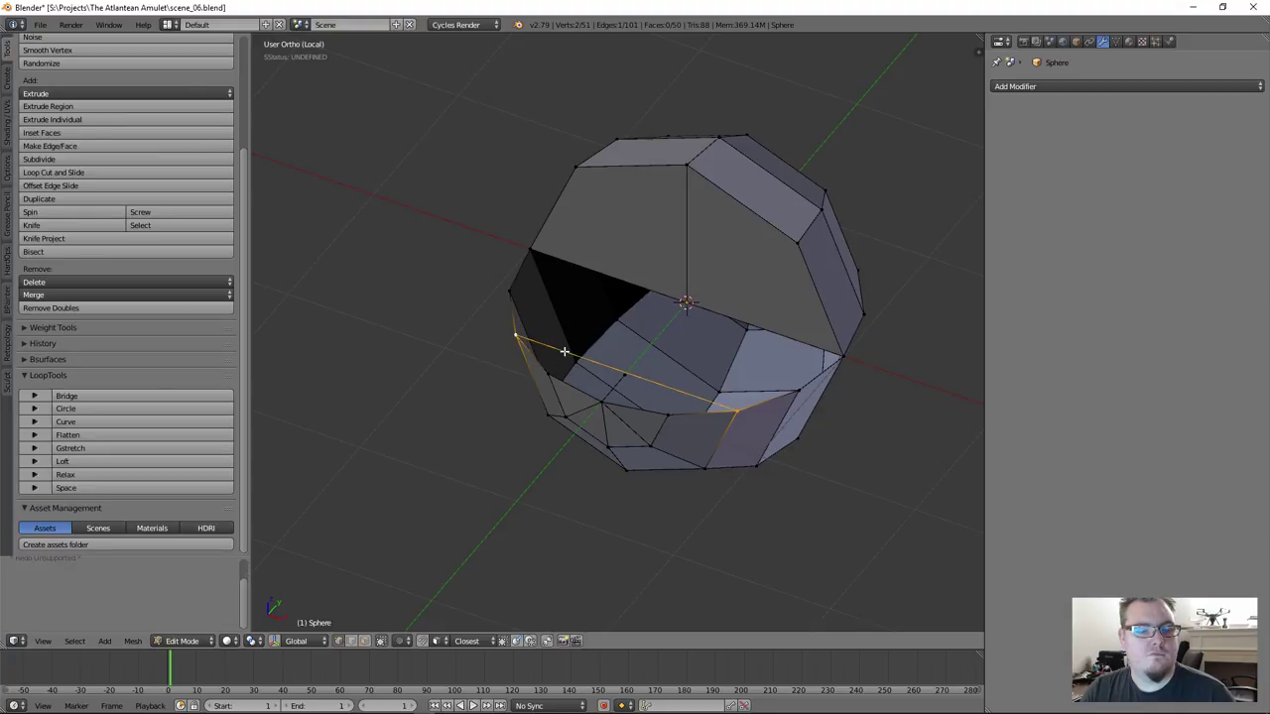
key("ctrl+r")
left_click(625, 366)
key("alt+m")
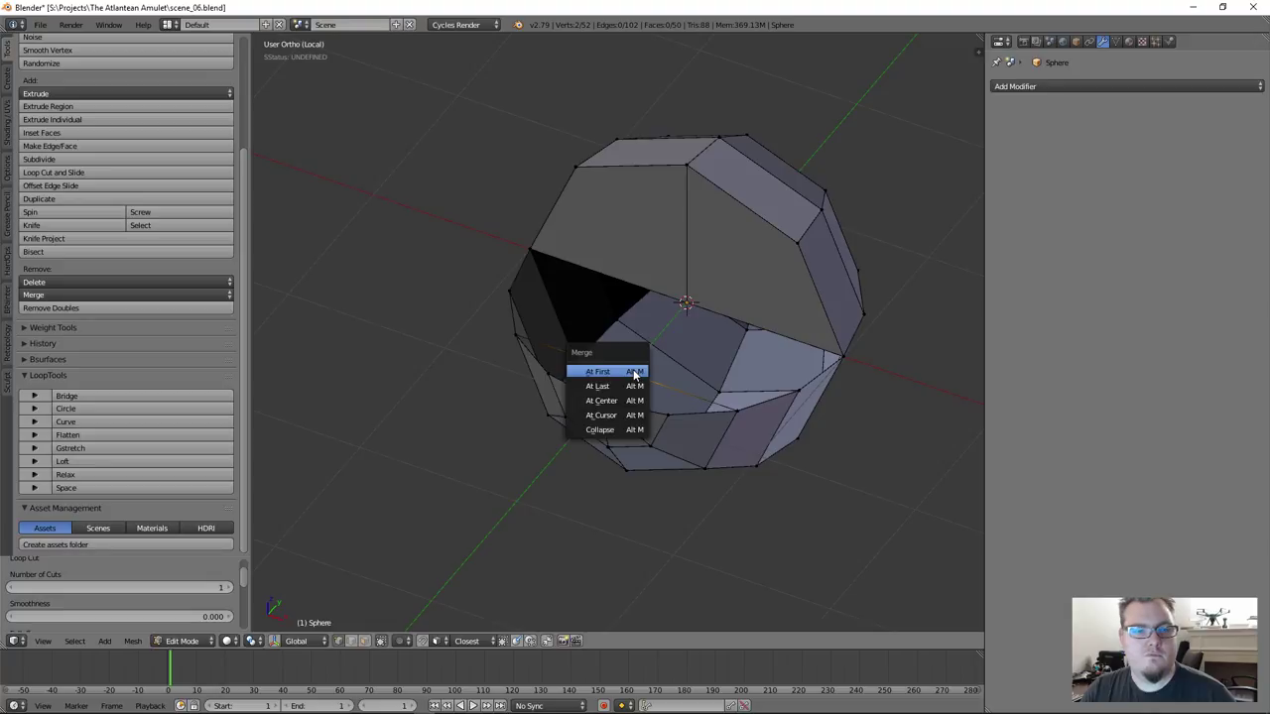
left_click(633, 383)
Fill the gaps between the new cross edge and the sphere's front rim with faces
right_click(678, 412, "shift")
key("f")
right_click(600, 396)
right_click(537, 376, "shift")
key("f")
Connect the merged vertex to the cutout's centre, cut that edge once, and fill the rest of the floor with faces
left_click(643, 375)
left_click(682, 307, "shift")
key("ctrl+r")
left_click(704, 333)
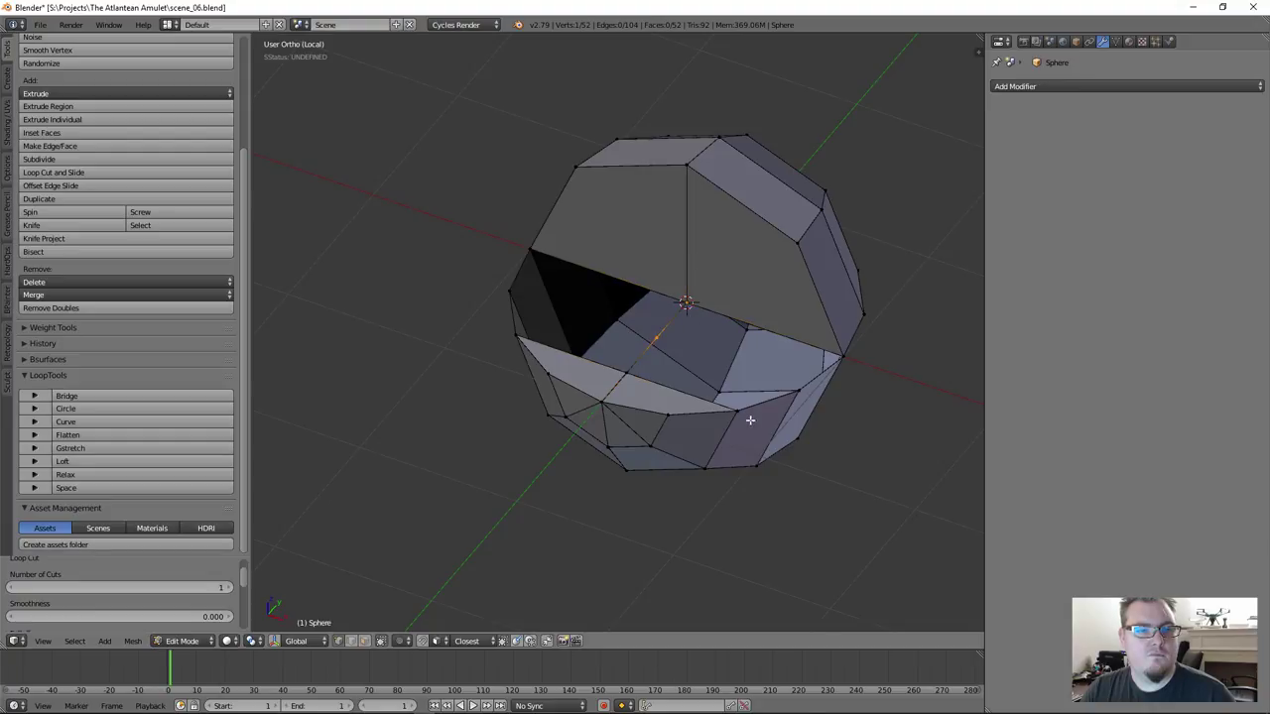
key("f")
key("f")
right_click(626, 376)
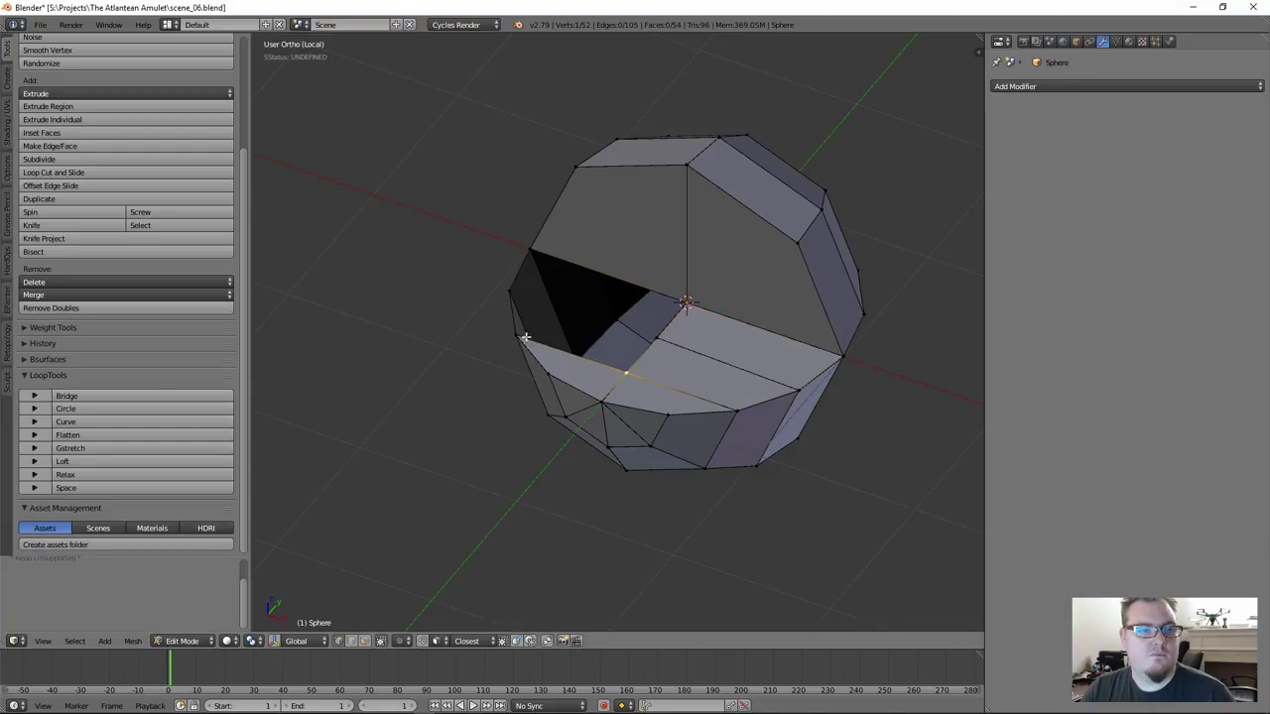
right_click(525, 341, "shift")
key("f")
key("f")
key("a")
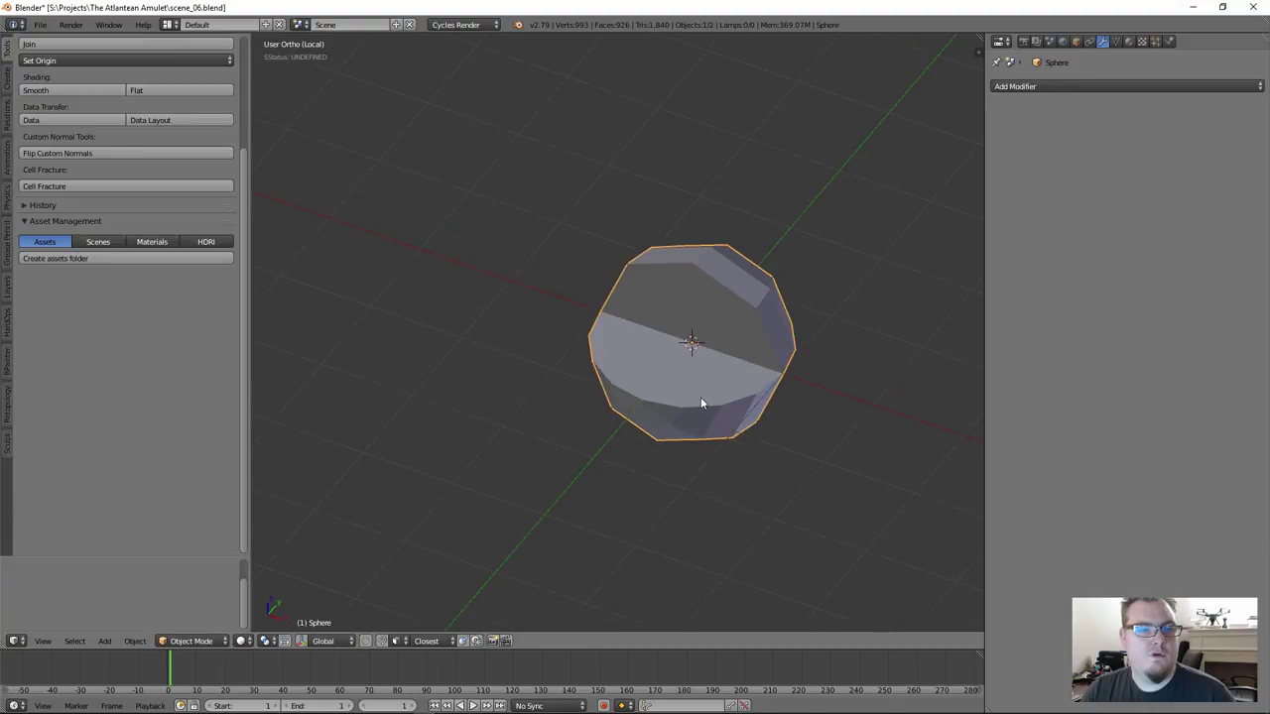
Leave local view and examine how the cut sphere meets the end of the arm
middle_click_drag(700, 397, 629, 298)
key("KP_Divide")
scroll(610, 369, "up", 4)
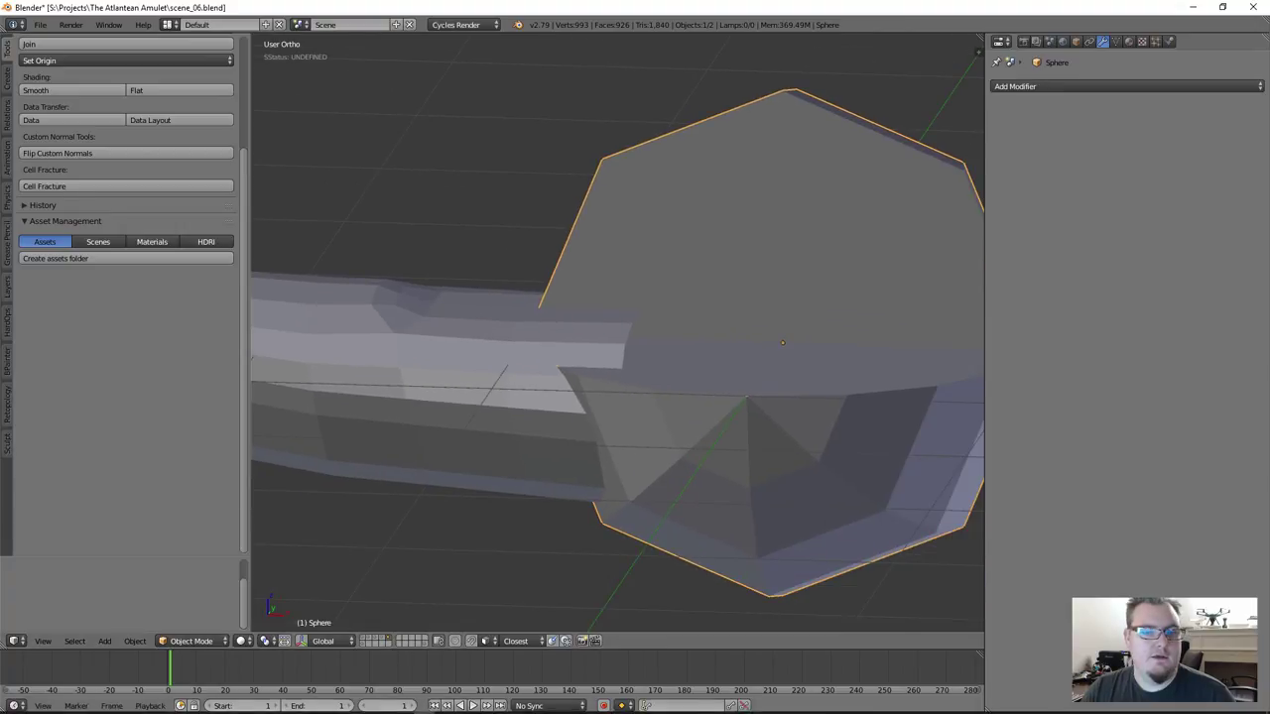
scroll(620, 359, "down", 5)
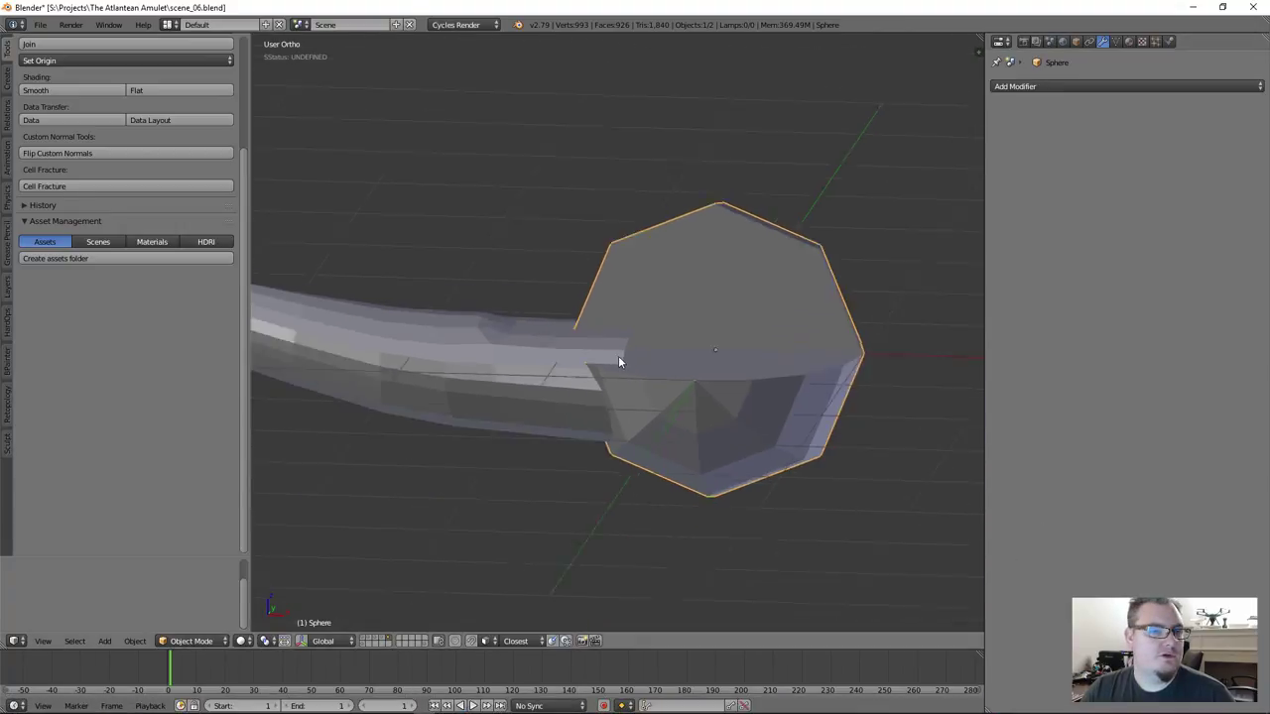
middle_click_drag(646, 346, 690, 356)
scroll(691, 357, "up", 1)
scroll(664, 360, "up", 4)
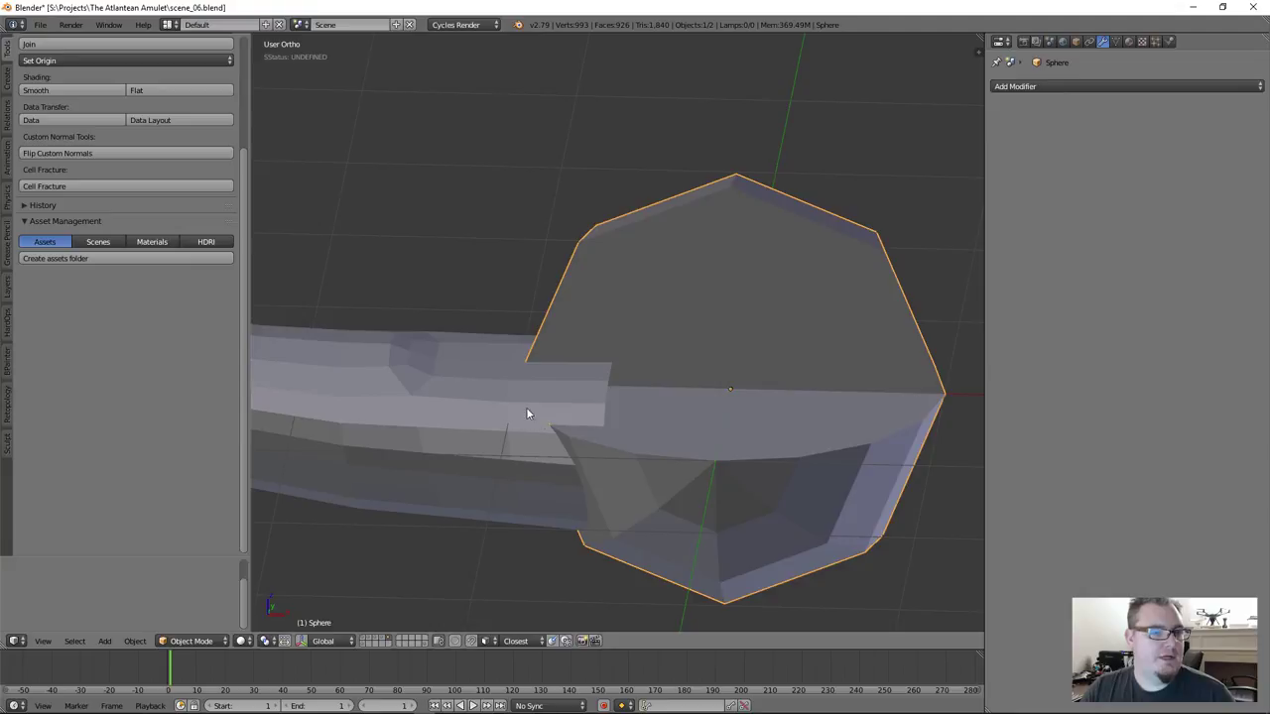
Extrude a side vertex at the arm's open end 0.946 along Y toward the mirror plane
right_click(484, 415)
key("Tab")
middle_click_drag(525, 404, 615, 365)
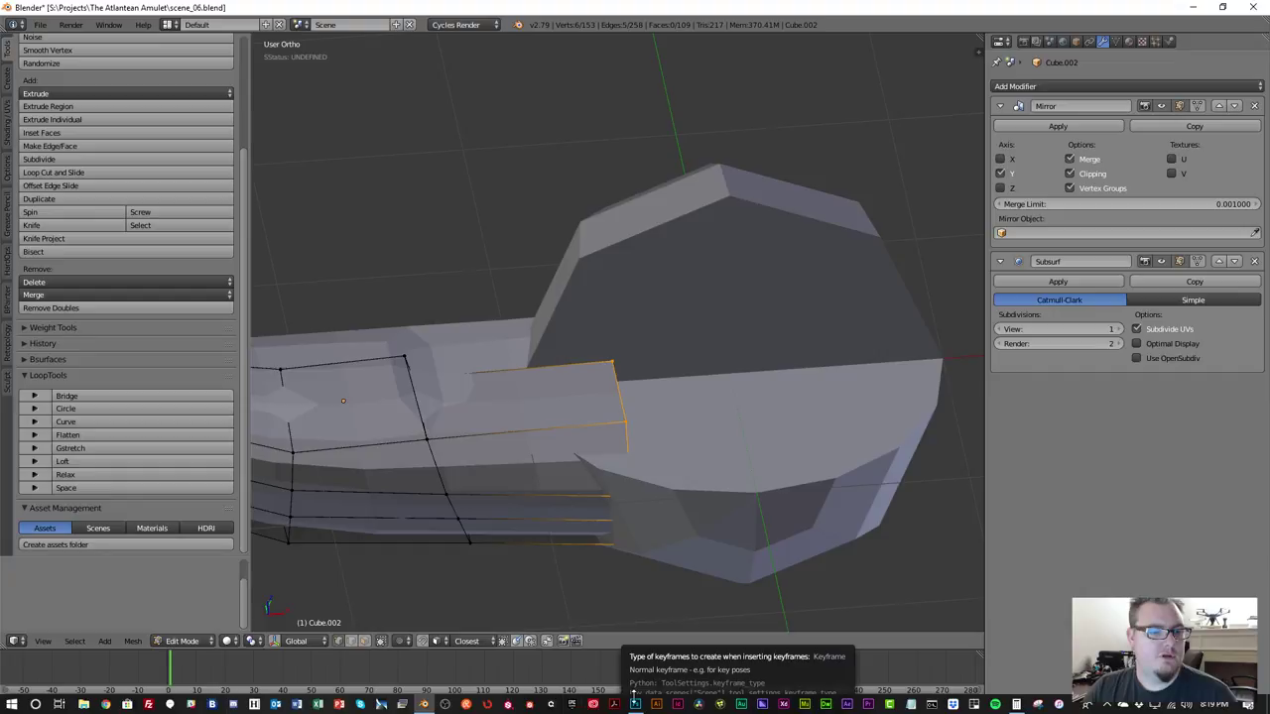
left_click(636, 705)
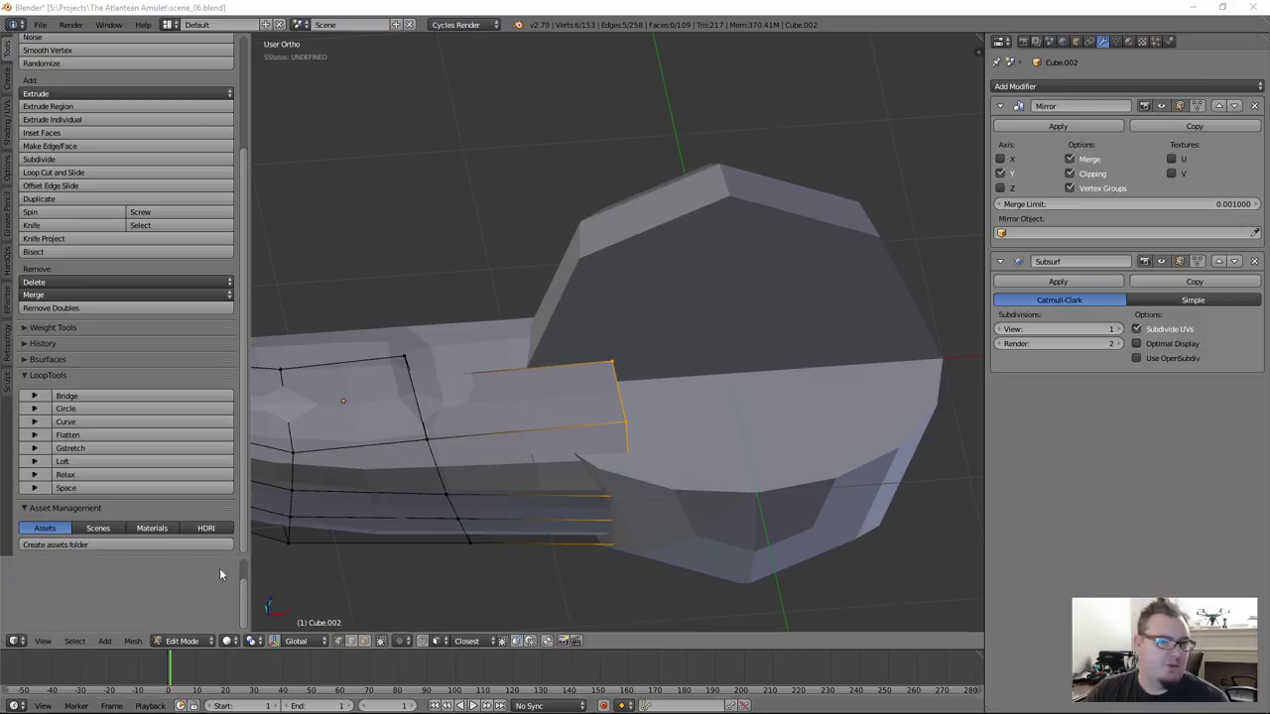
mouse_move(649, 460)
middle_mouse_down()
mouse_move(569, 427)
mouse_move(640, 445)
middle_mouse_up()
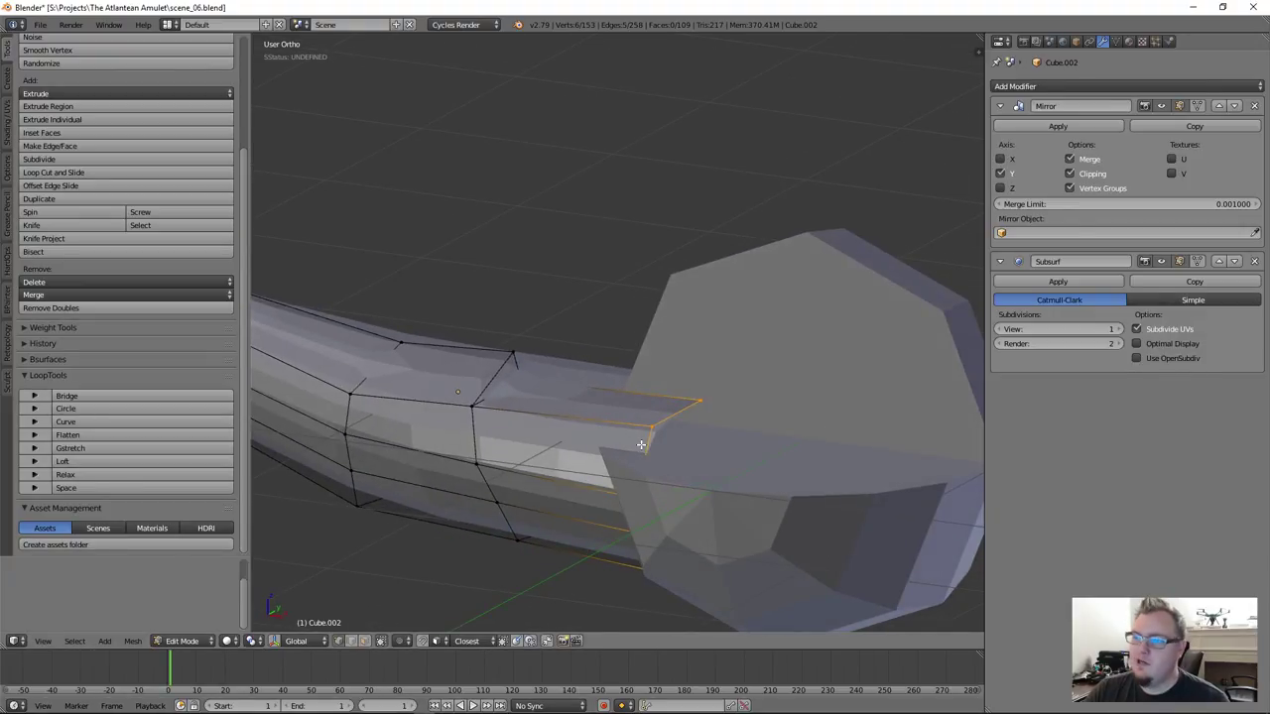
mouse_move(676, 421)
middle_mouse_down()
mouse_move(671, 437)
mouse_move(672, 419)
middle_mouse_up()
key("z")
middle_click_drag(652, 463, 659, 399)
middle_click_drag(683, 487, 644, 482)
key("e")
key("y")
left_click(960, 409)
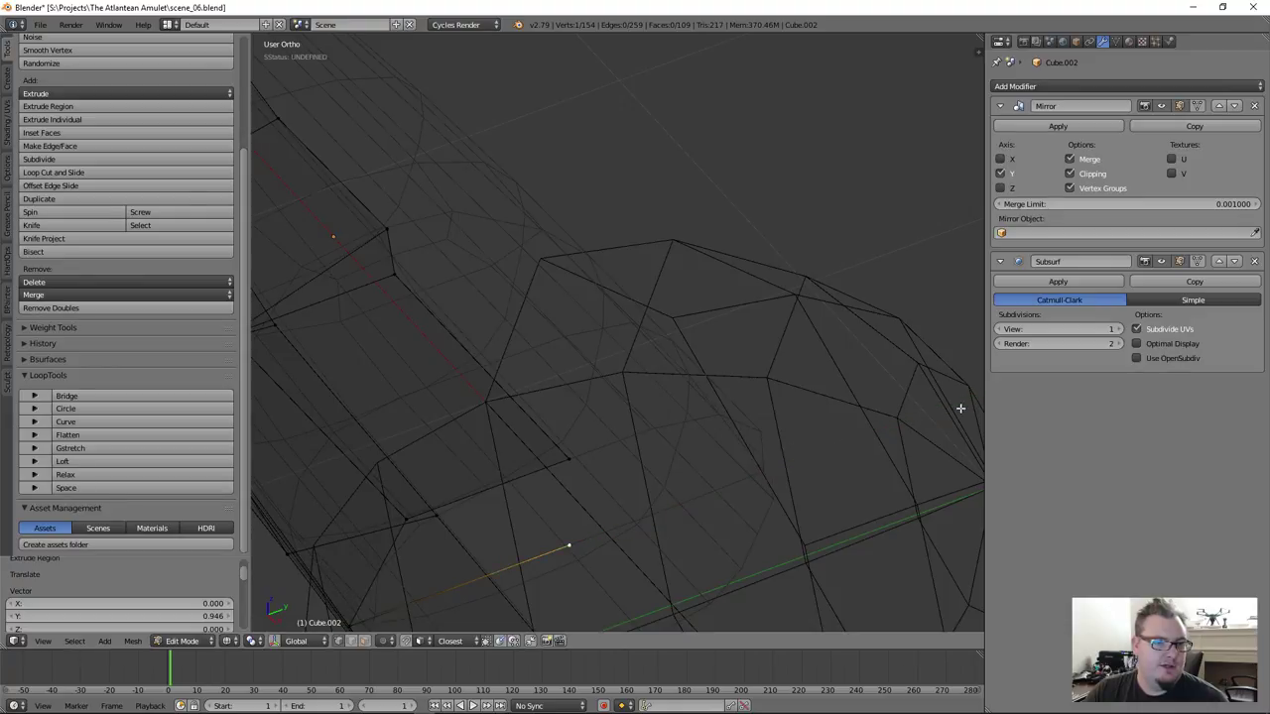
Fill the upper part of the arm's open end from the new centre vertex and return to object mode
right_click(578, 459, "shift")
key("f")
key("f")
key("z")
scroll(529, 524, "down", 3)
key("Tab")
middle_click_drag(537, 523, 608, 476)
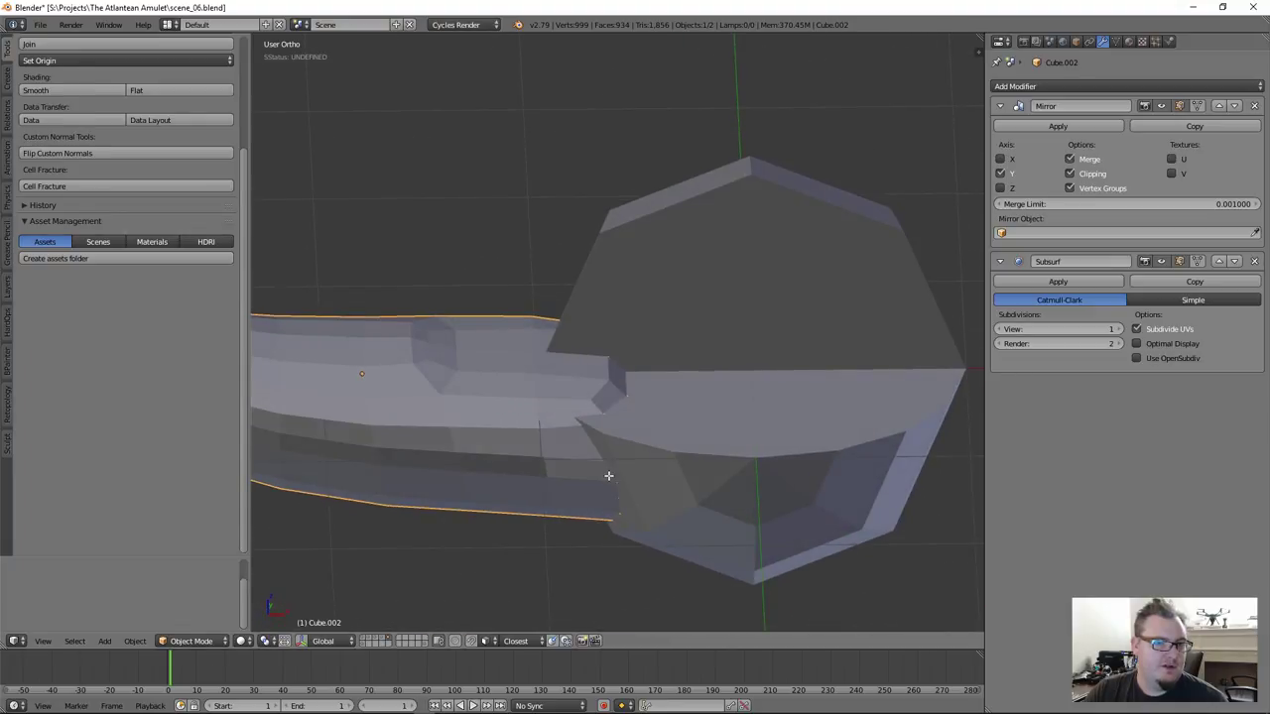
Examine how the arm's mesh meets the cut sphere, close up and along the arm's full length
key("Tab")
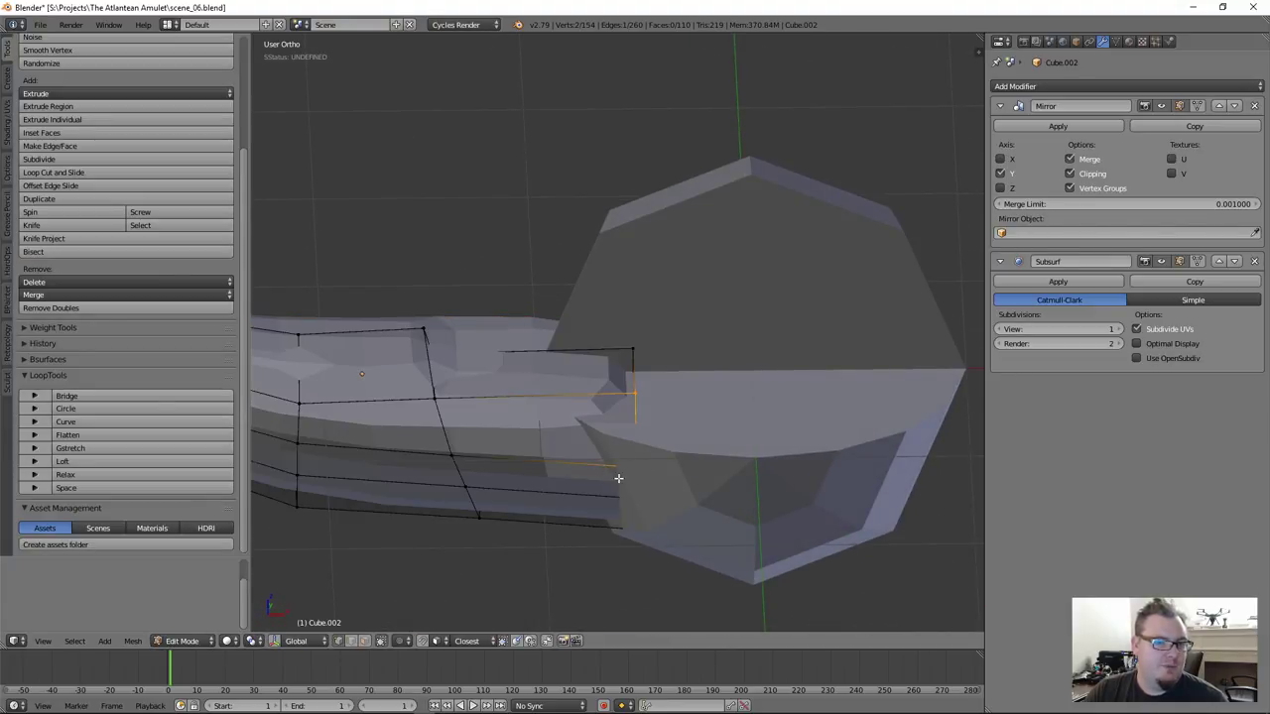
scroll(563, 483, "down", 4)
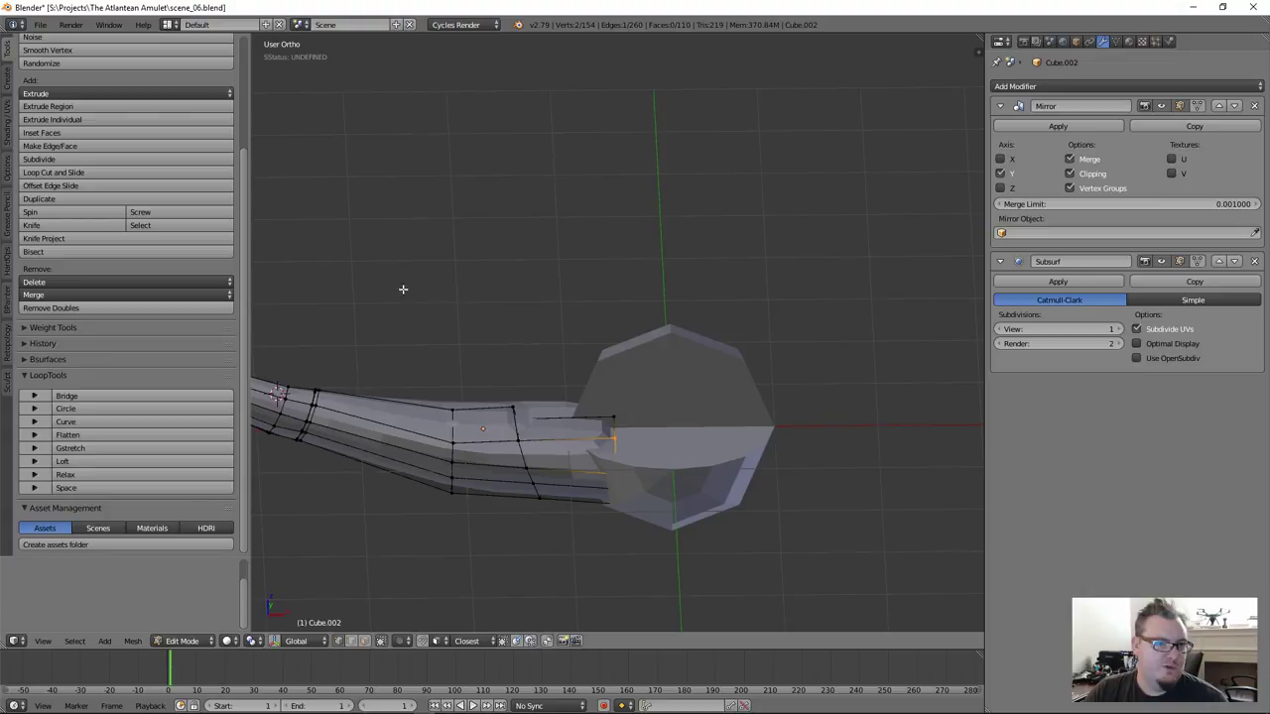
key("Tab")
scroll(580, 456, "up", 5)
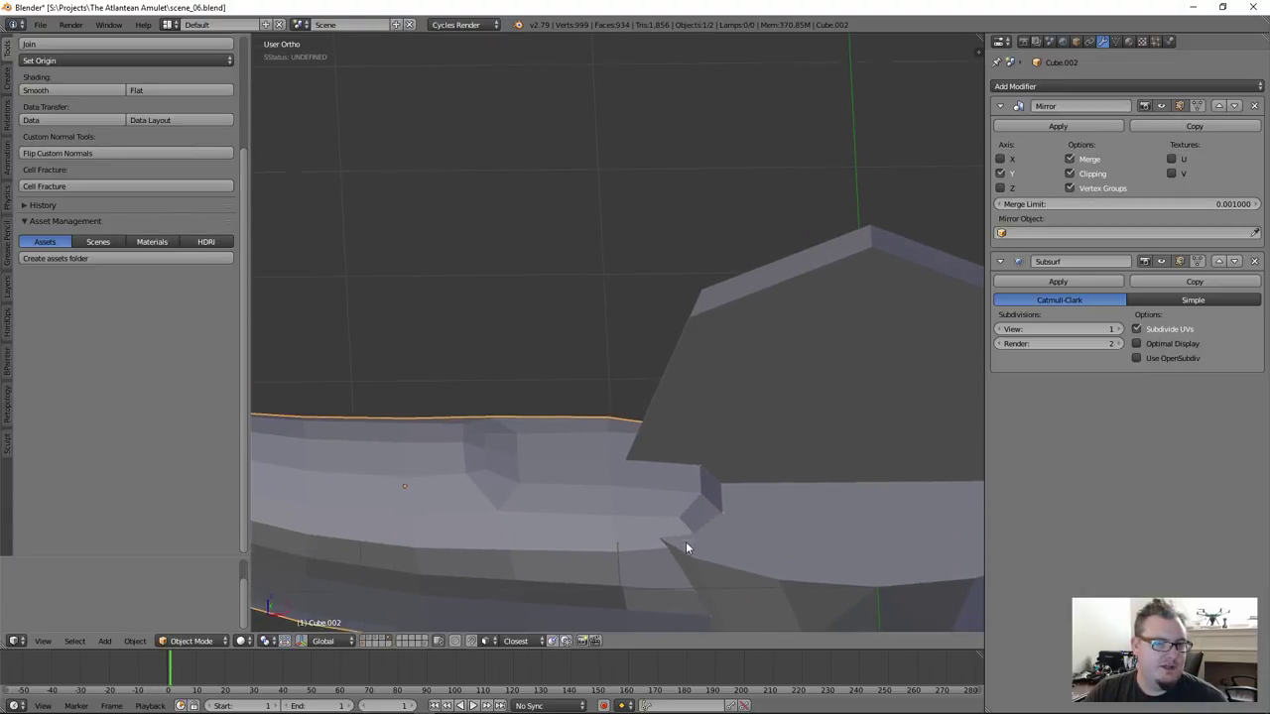
scroll(686, 543, "down", 5)
scroll(641, 454, "down", 5)
scroll(566, 448, "down", 1)
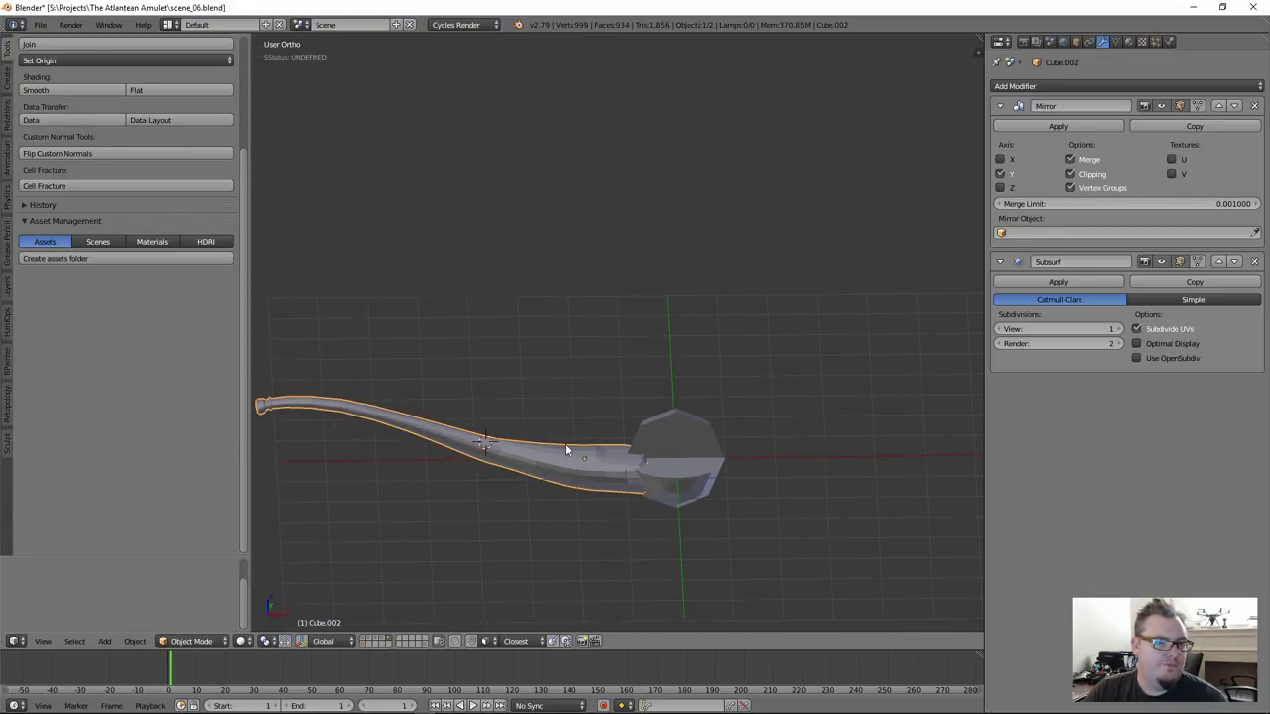
scroll(595, 451, "up", 6)
scroll(595, 456, "up", 1)
Separate the arm's thin outer section, including its small end piece, from the thick base into its own object
key("Tab")
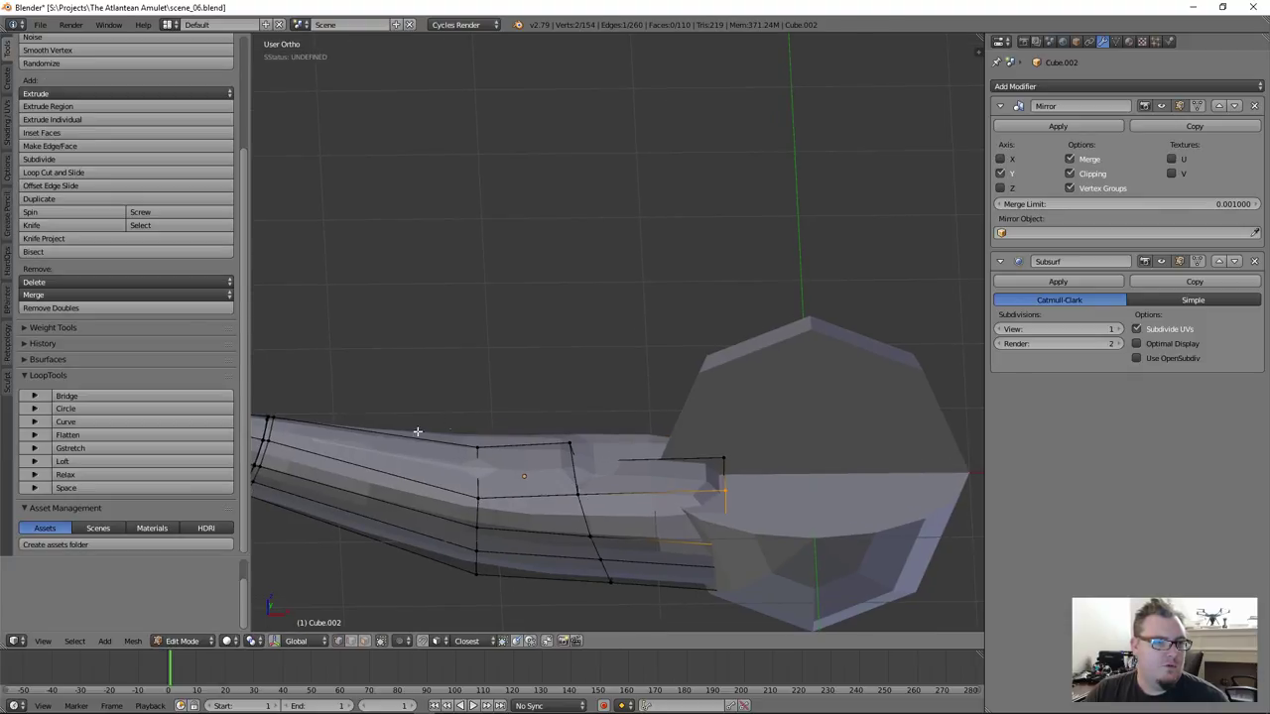
scroll(416, 433, "up", 3)
scroll(697, 380, "down", 1)
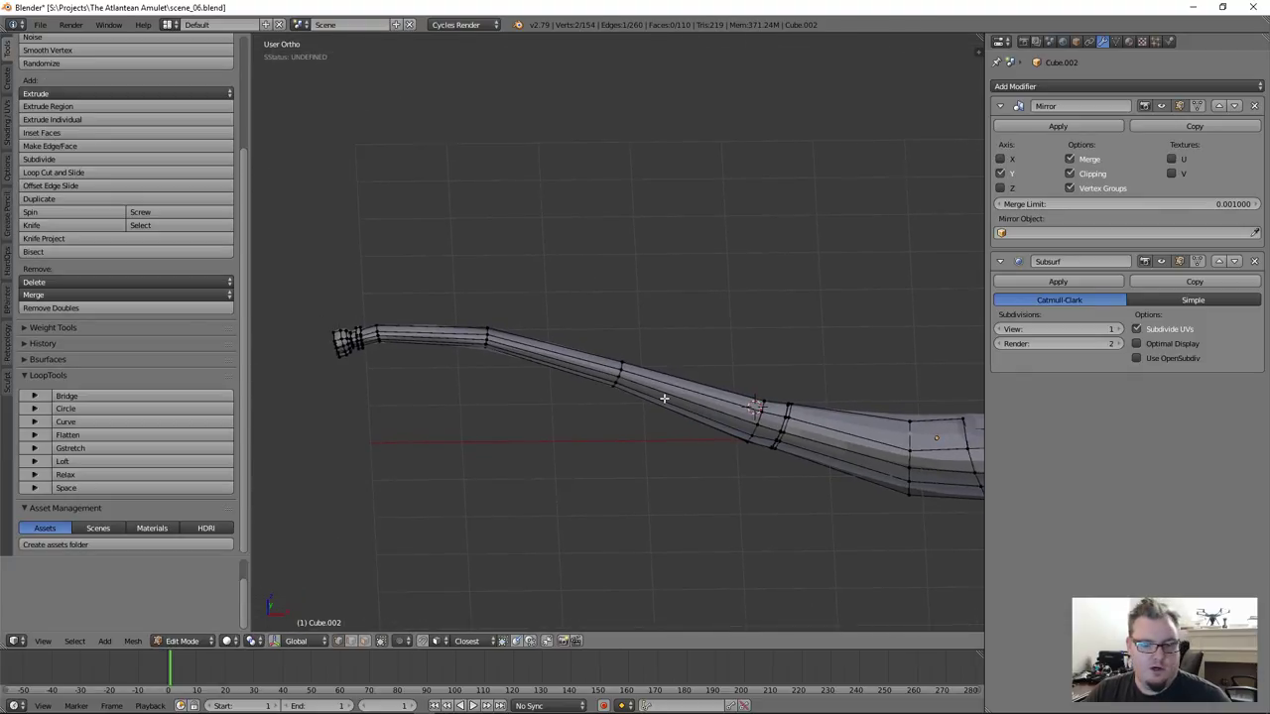
key("l")
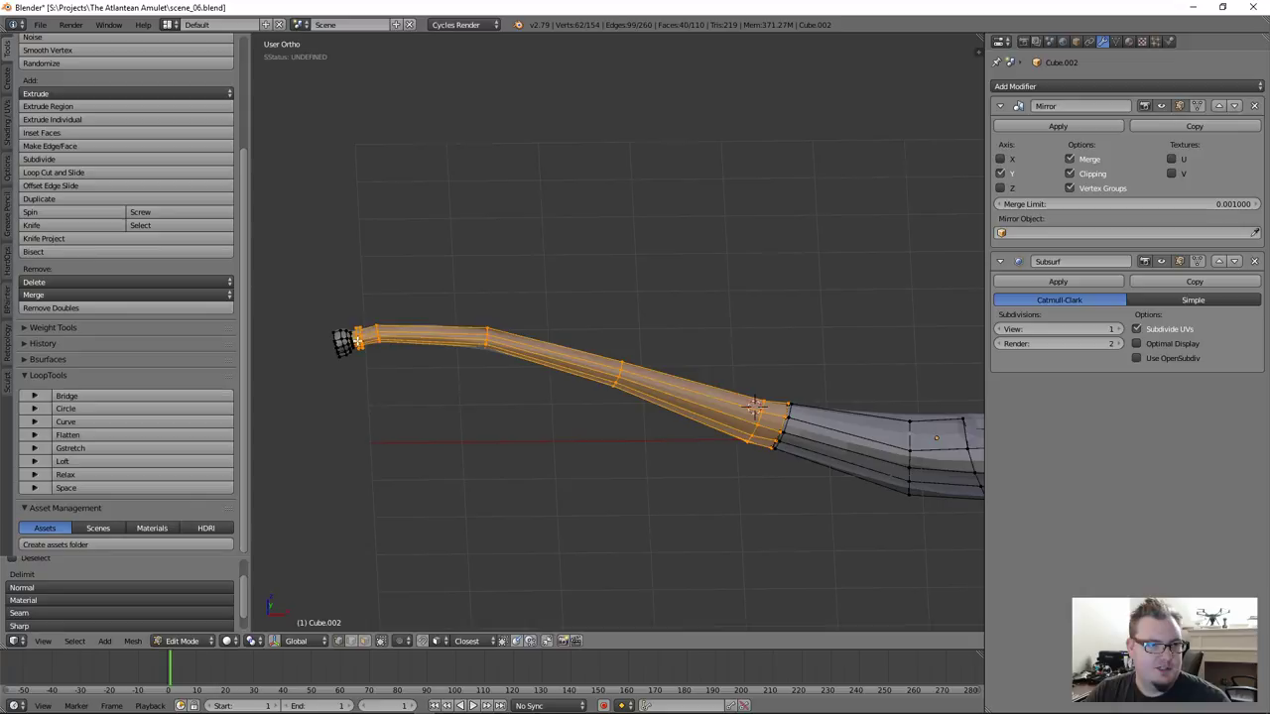
key("g")
right_click(645, 400)
scroll(823, 421, "down", 3)
key("z")
key("b")
middle_click_drag(882, 397, 998, 491)
scroll(805, 439, "up", 4)
middle_click_drag(721, 393, 767, 428, "shift")
key("p")
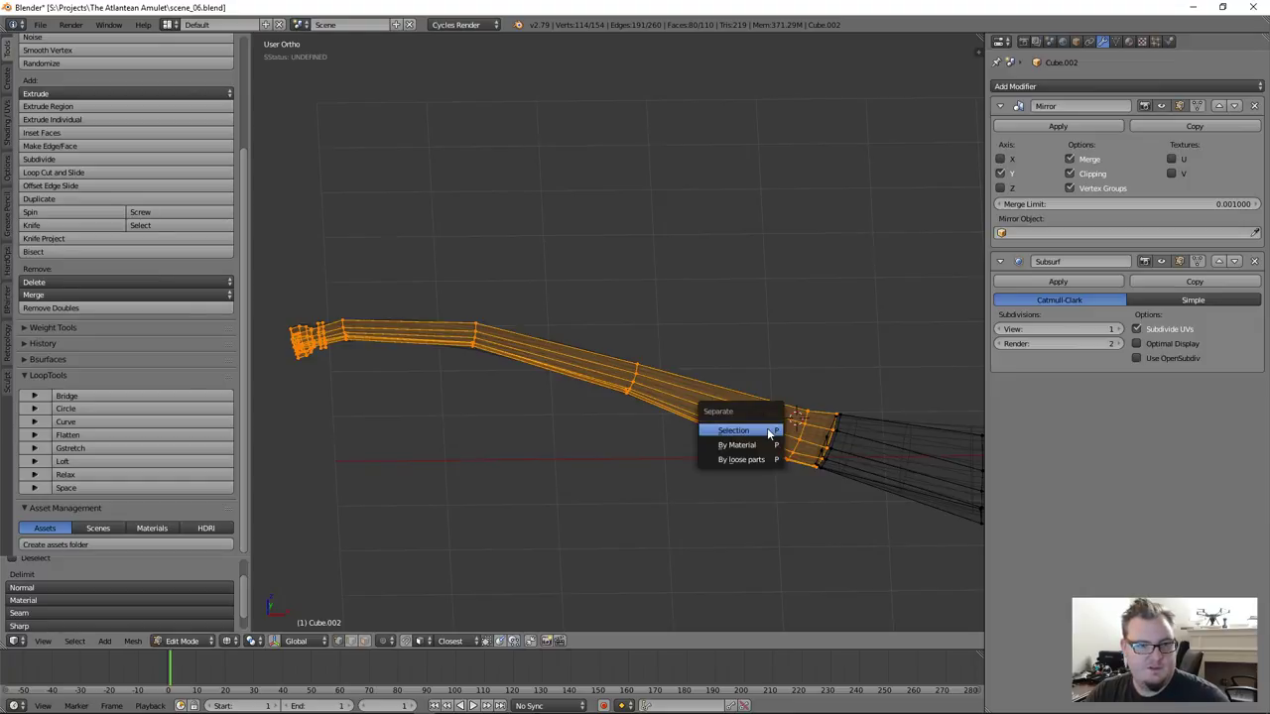
left_click(767, 427)
key("Tab")
right_click(767, 434)
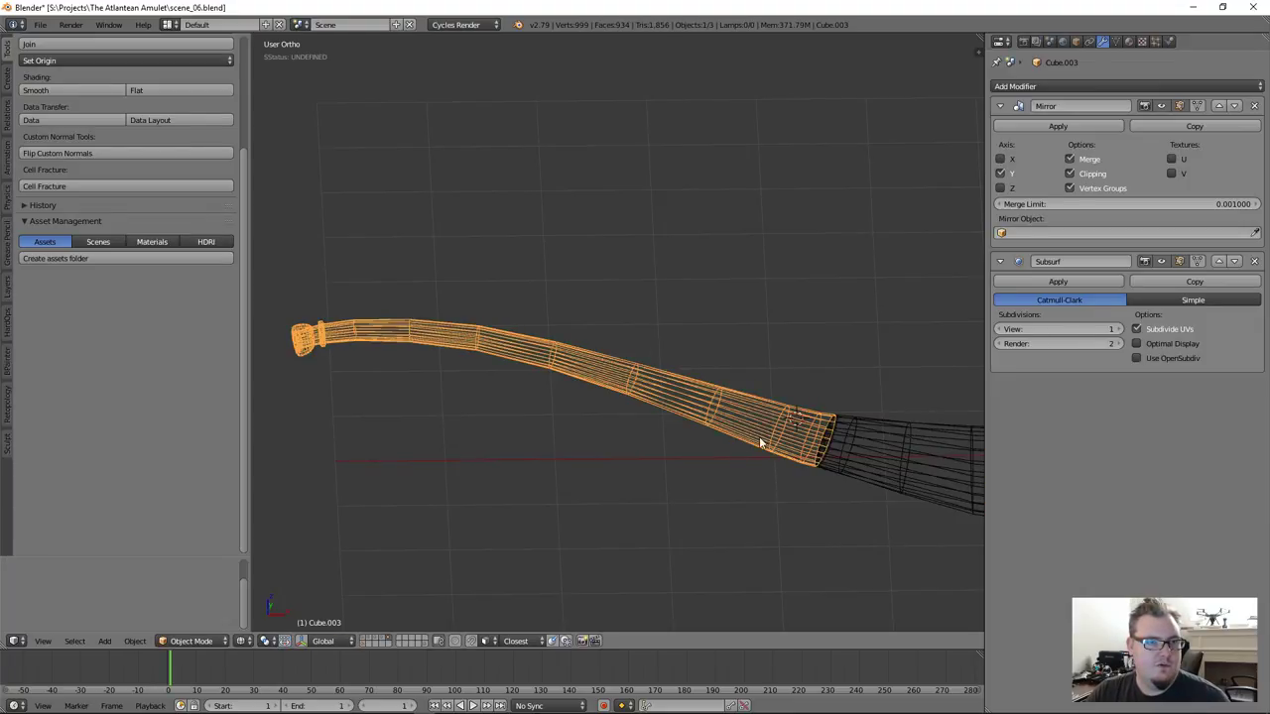
Save the scene over the existing scene_06.blend file
middle_click_drag(563, 405, 542, 410, "shift")
middle_click_drag(800, 416, 627, 410, "shift")
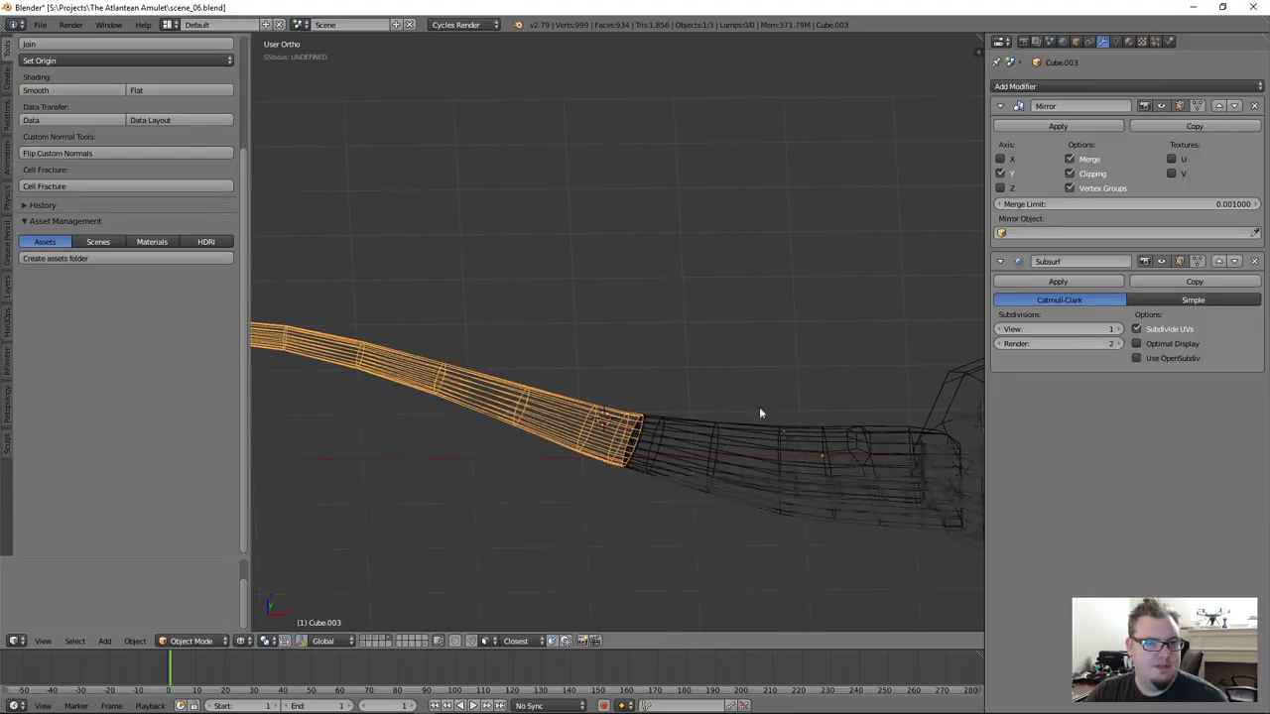
middle_click_drag(775, 422, 675, 360, "shift")
right_click(653, 393, "alt")
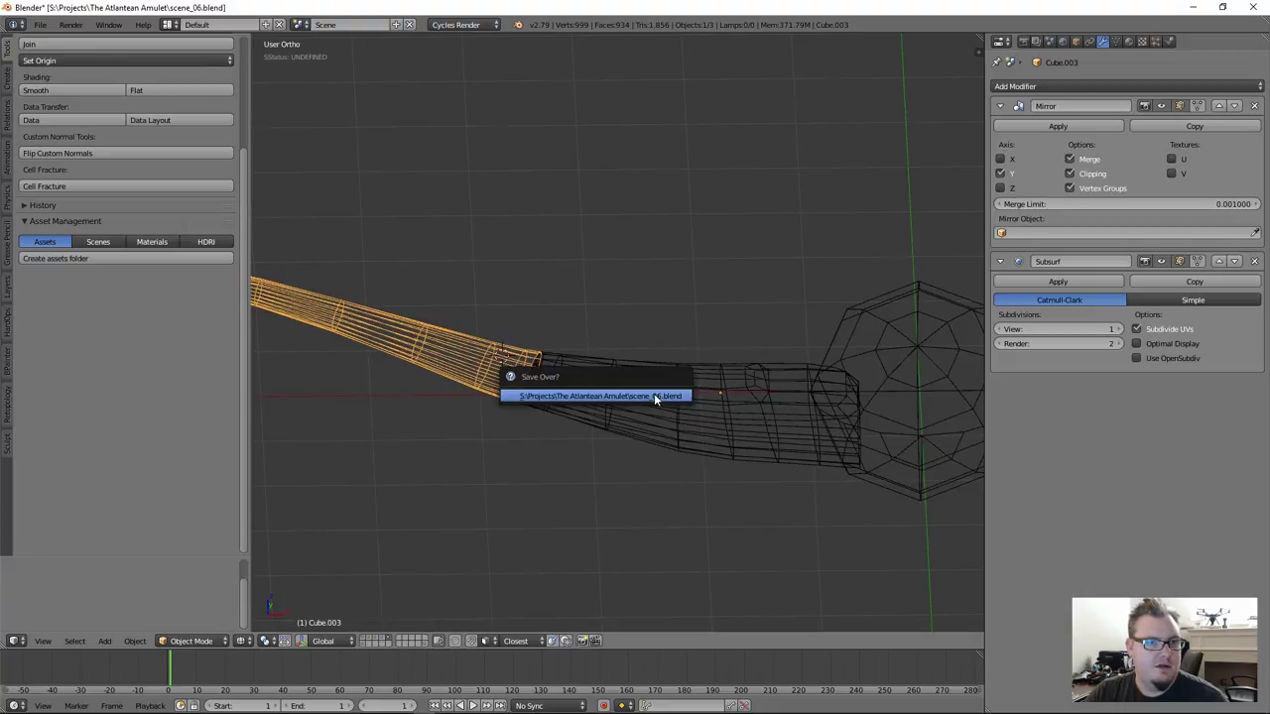
left_click(655, 396)
Join the thick arm base to the cut sphere with a Boolean union on the sphere
right_click(893, 511, "shift")
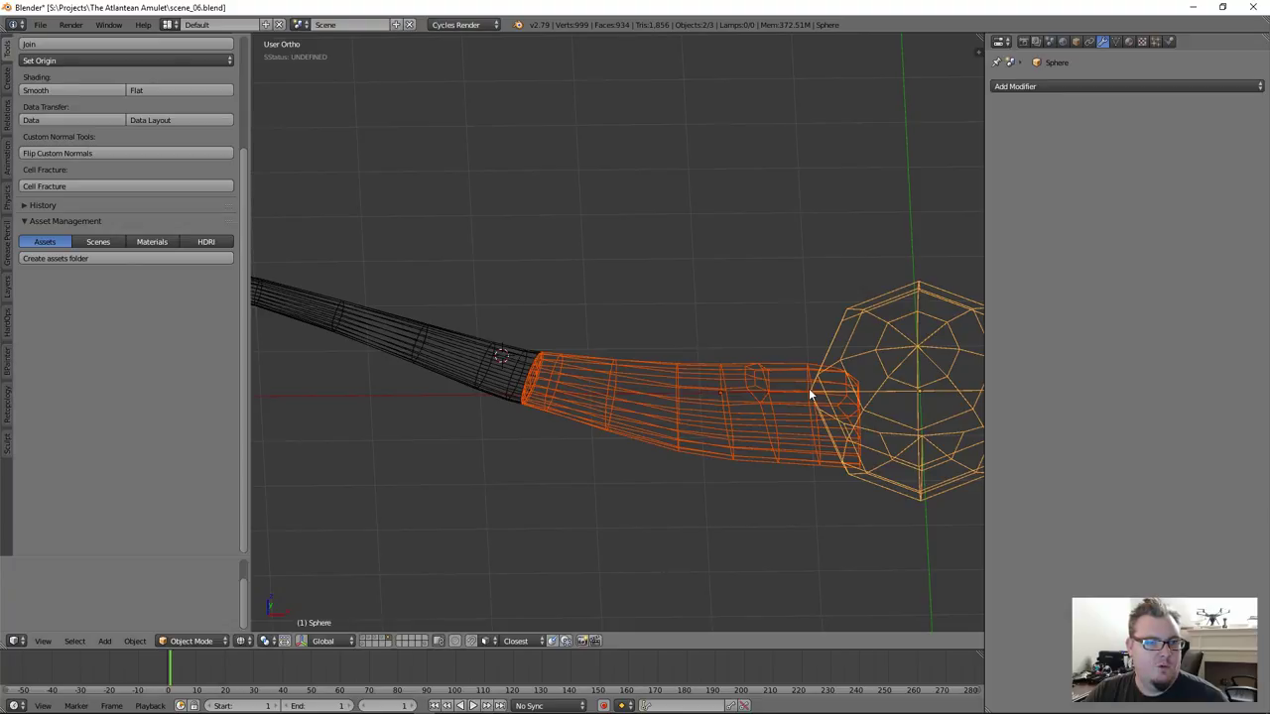
key("z")
middle_click_drag(809, 390, 664, 393, "shift")
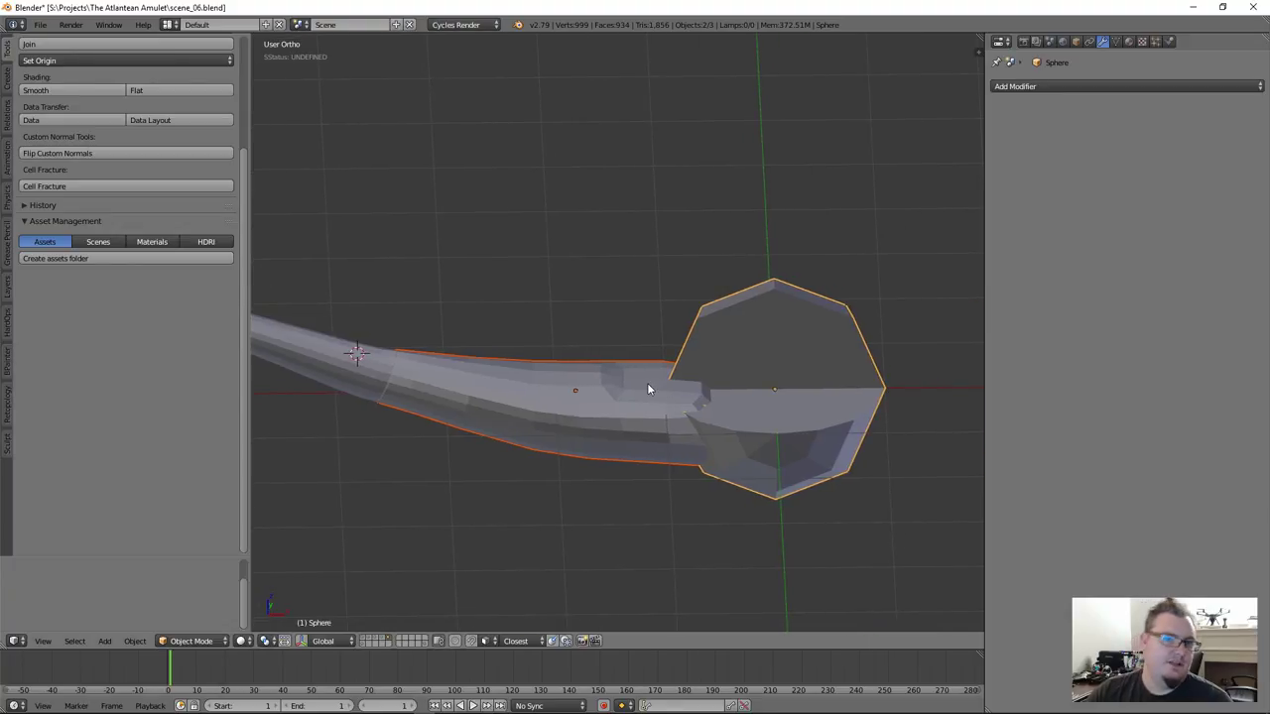
key("ctrl+KP_Add")
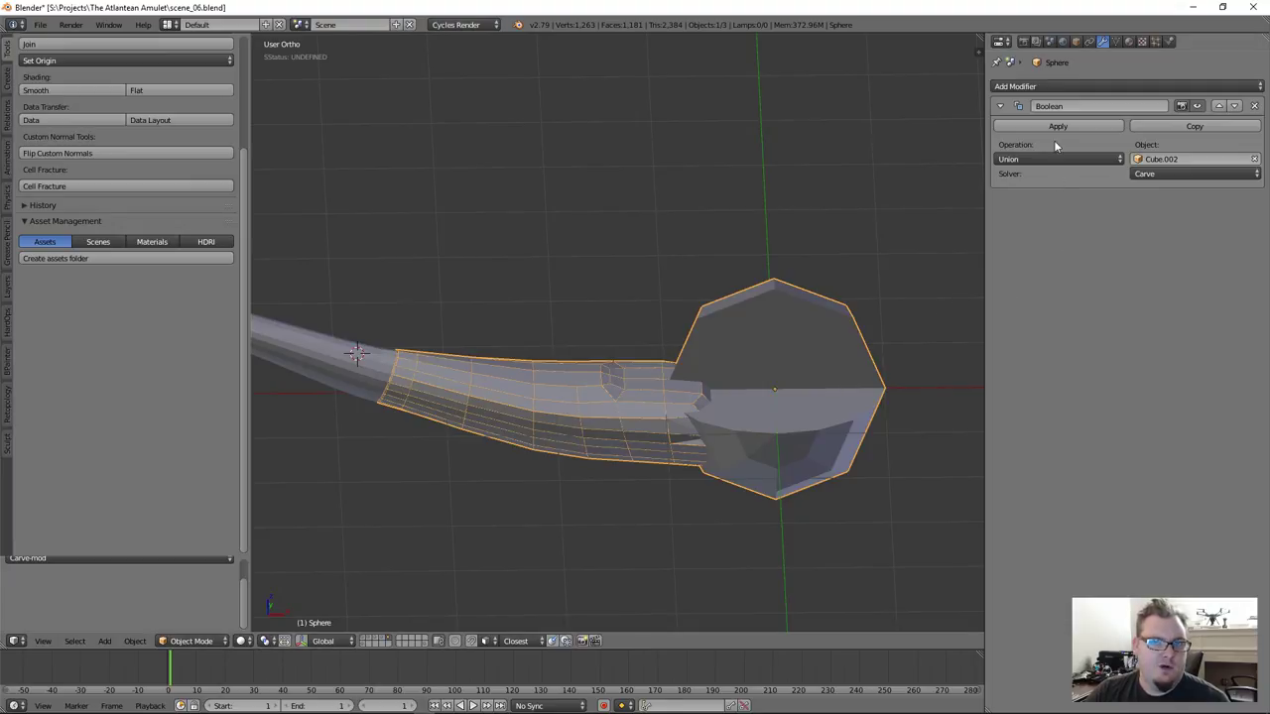
Examine the union's geometry in wireframe where the arm base enters the sphere
key("z")
scroll(700, 397, "up", 2)
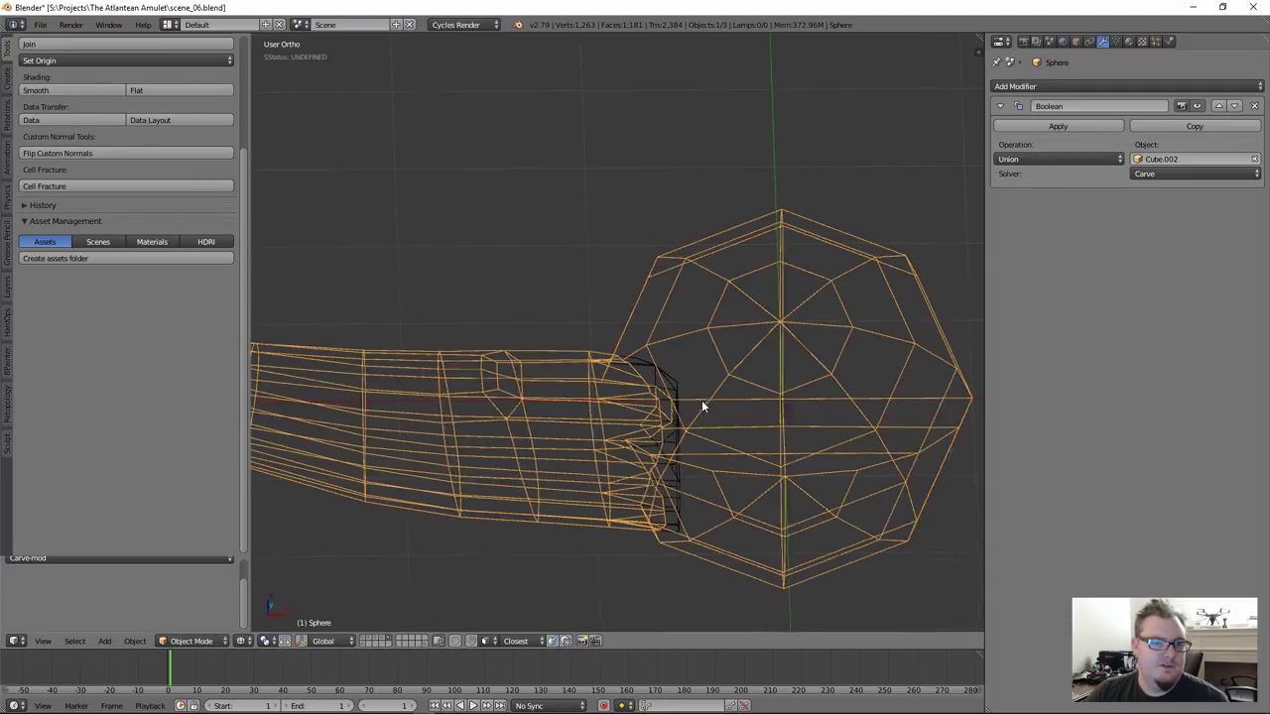
middle_click_drag(702, 400, 678, 427)
key("a")
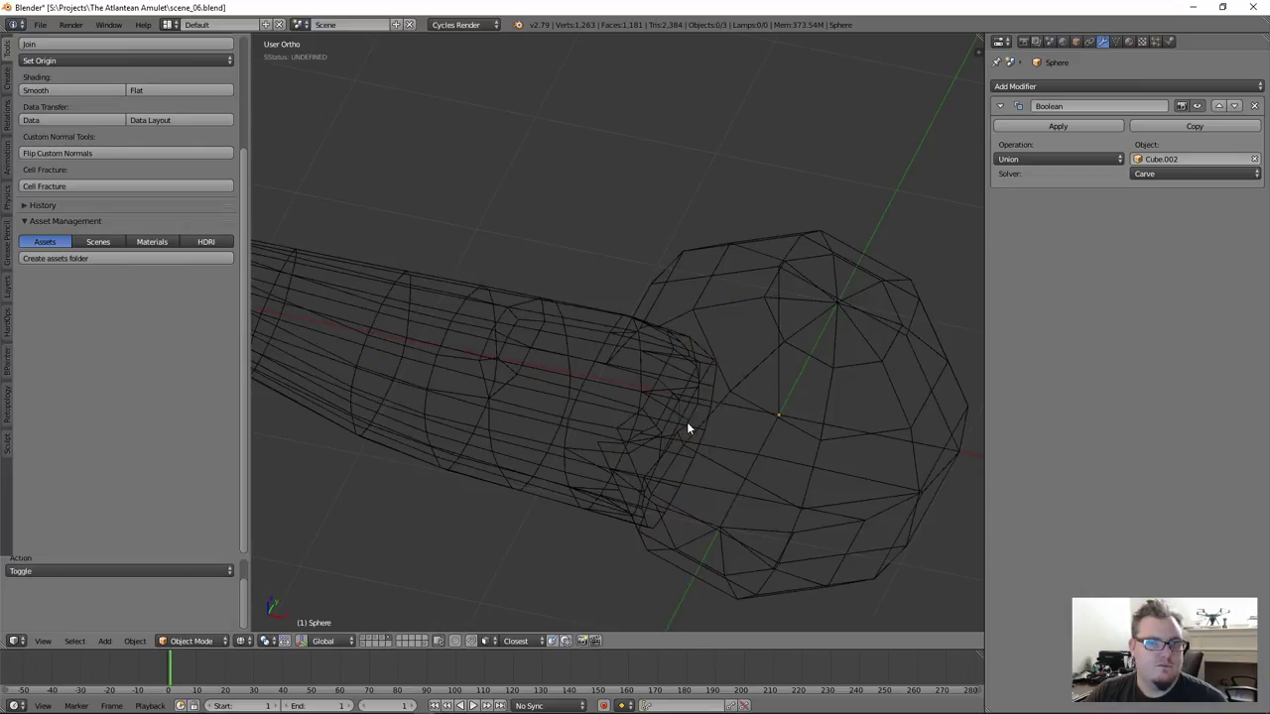
right_click(624, 416)
right_click(764, 415, "shift")
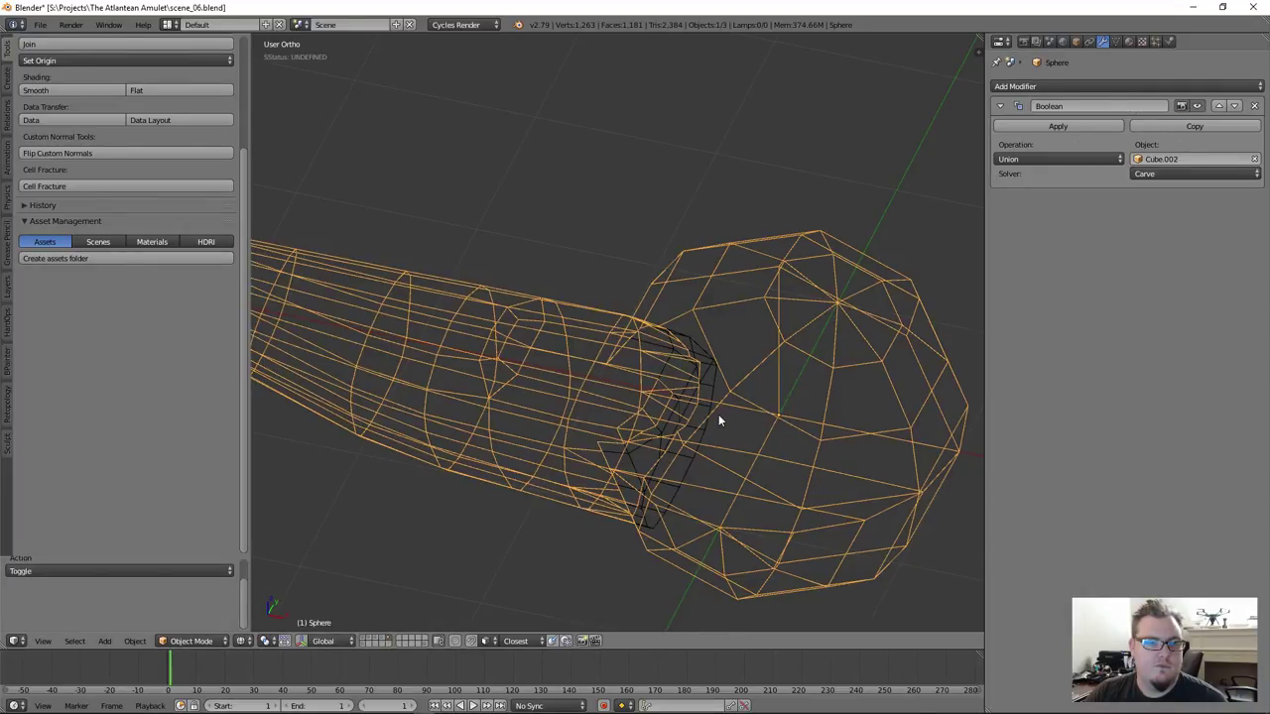
right_click(689, 430)
mouse_move(766, 287)
middle_mouse_down()
mouse_move(740, 386)
mouse_move(672, 354)
mouse_move(771, 299)
middle_mouse_up()
right_click(771, 309, "shift")
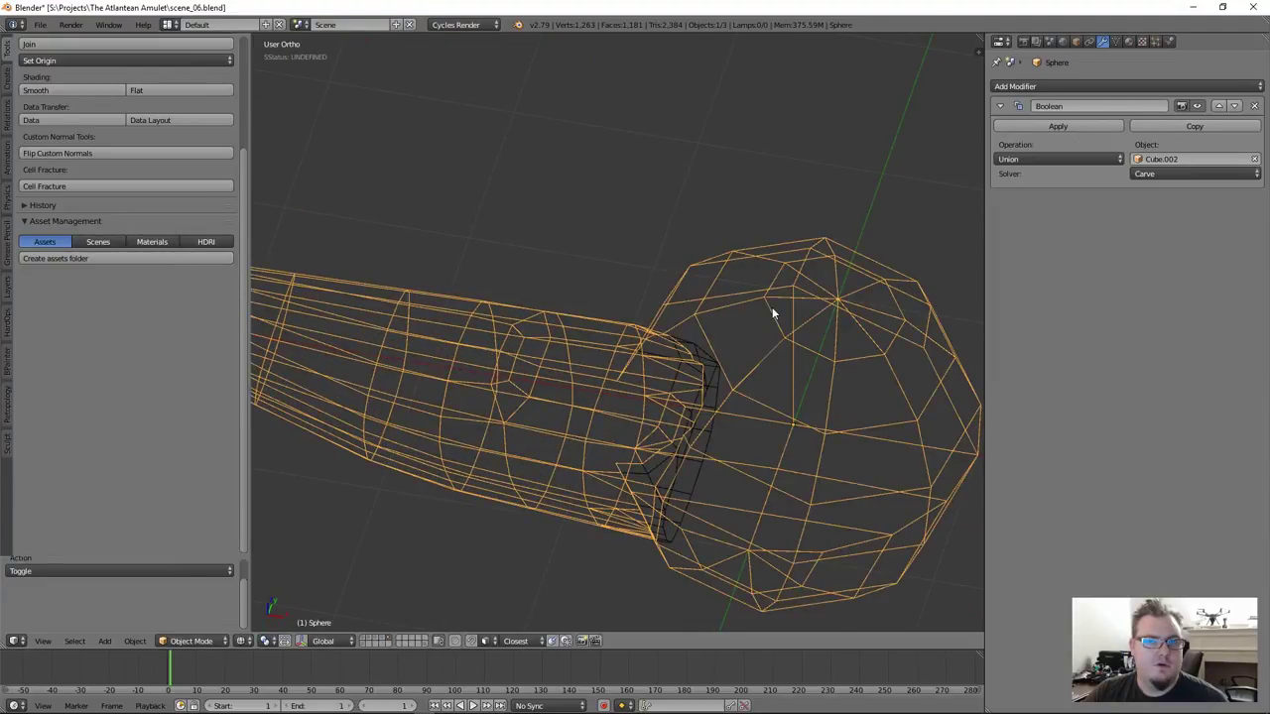
scroll(772, 310, "down", 3)
scroll(759, 331, "up", 3)
scroll(746, 347, "down", 2)
middle_click_drag(725, 374, 750, 365, "shift")
scroll(751, 372, "up", 3)
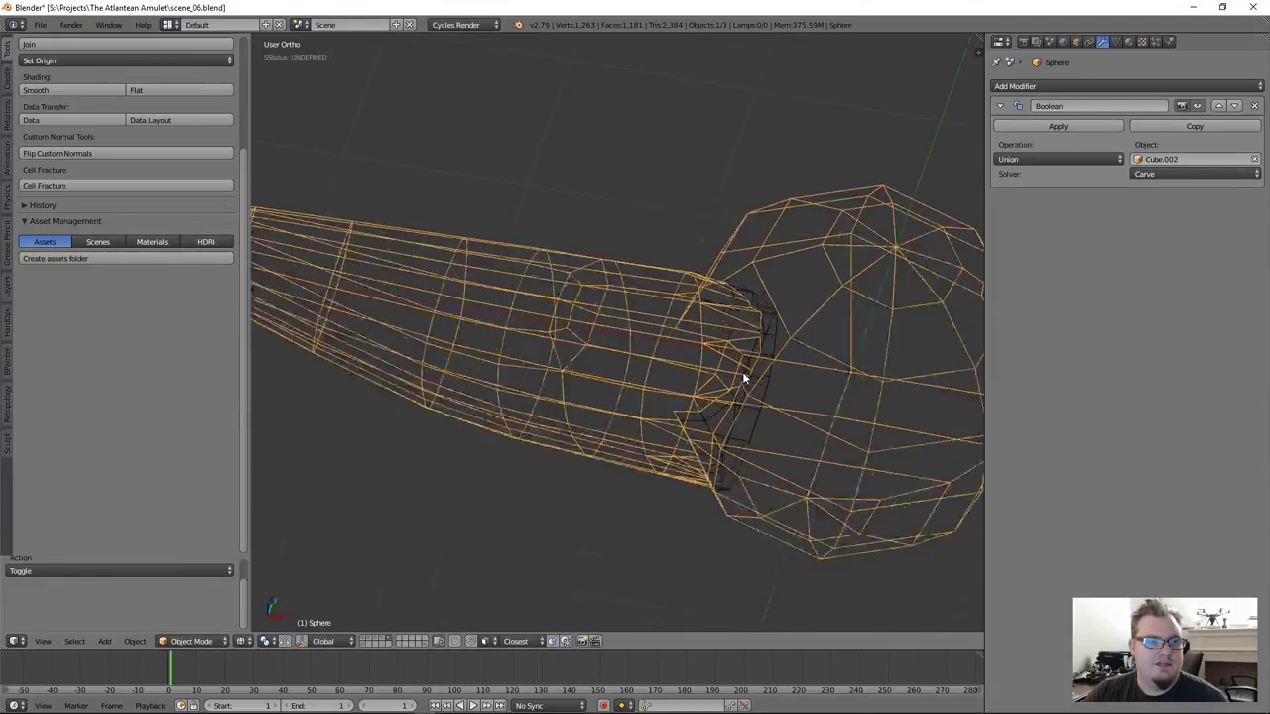
right_click(773, 397)
right_click(684, 384, "shift")
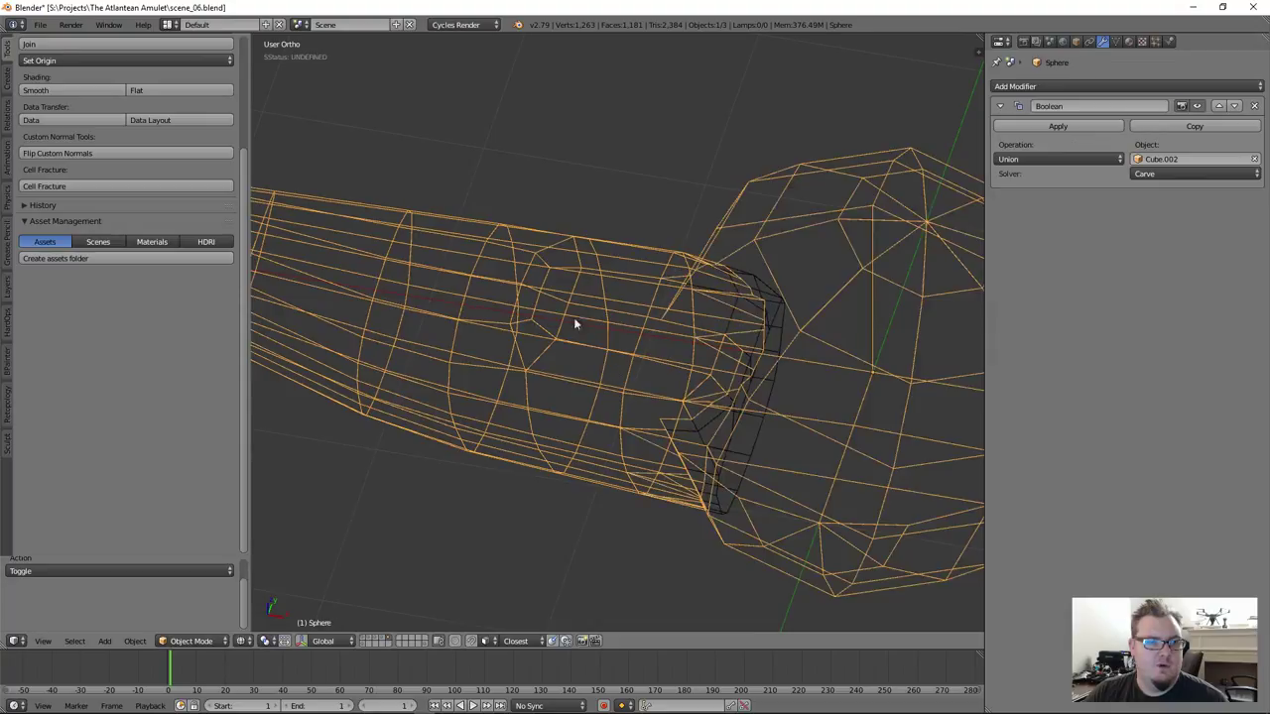
Set the arm base's Subsurf render subdivisions to 1
right_click(583, 294)
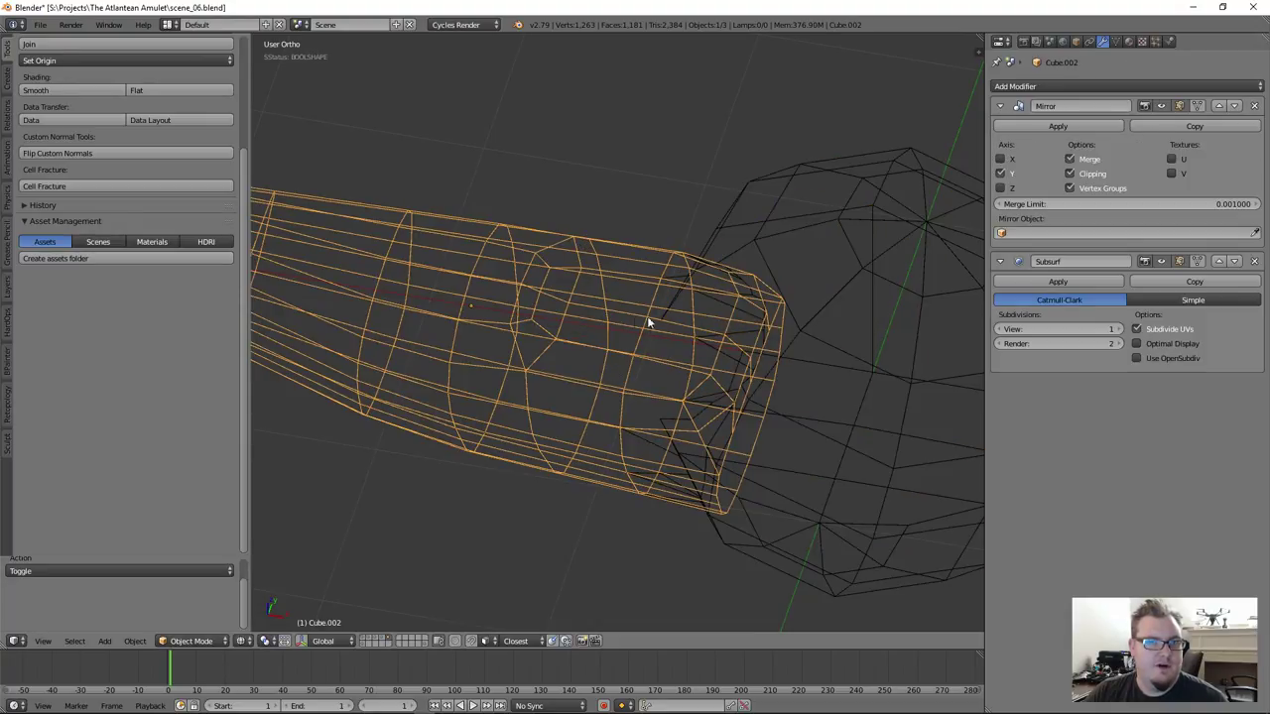
left_click(1004, 343)
key("alt+c")
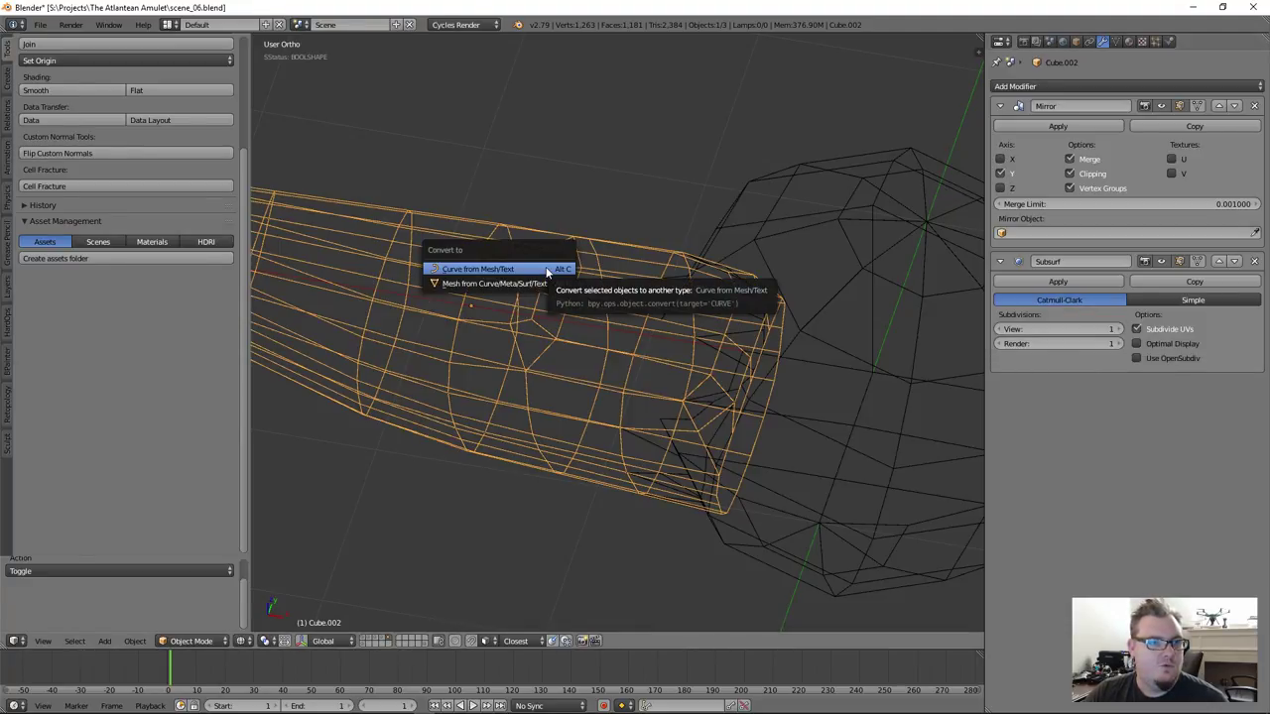
Duplicate all the objects in place and move the copies to another layer as a backup
scroll(632, 245, "down", 7)
key("a")
key("a")
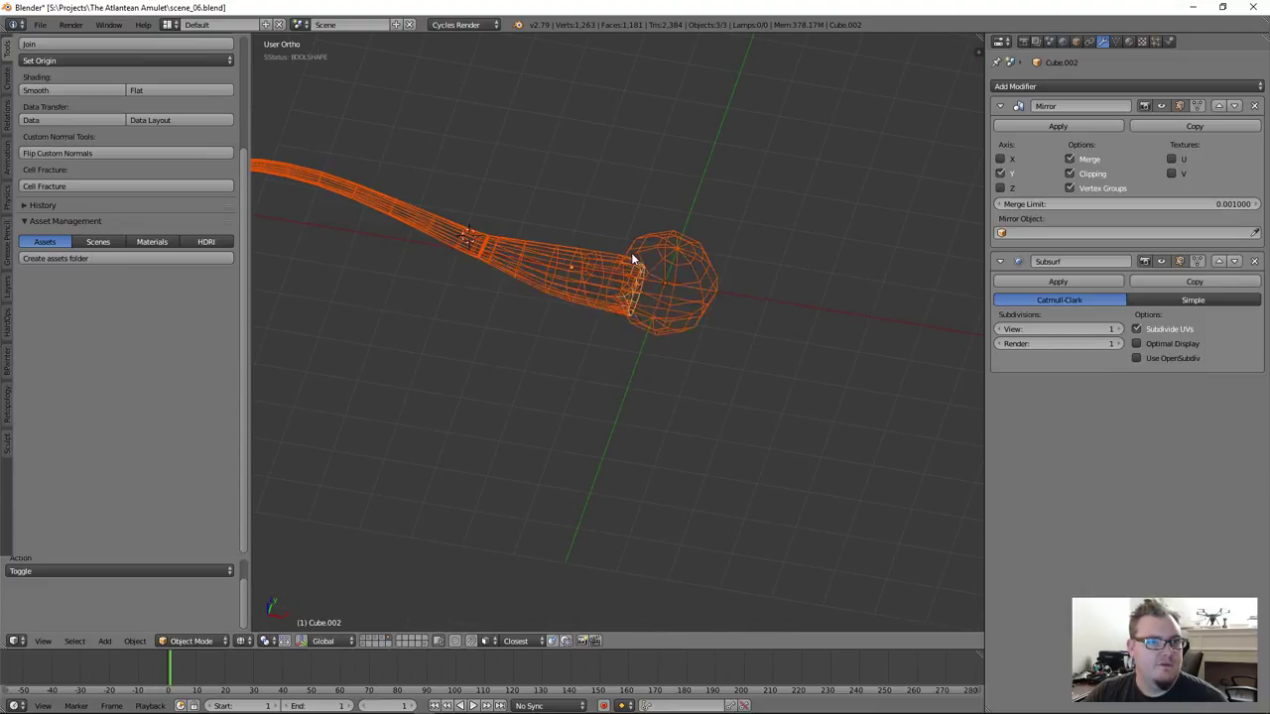
key("shift+d")
right_click(631, 254)
key("m")
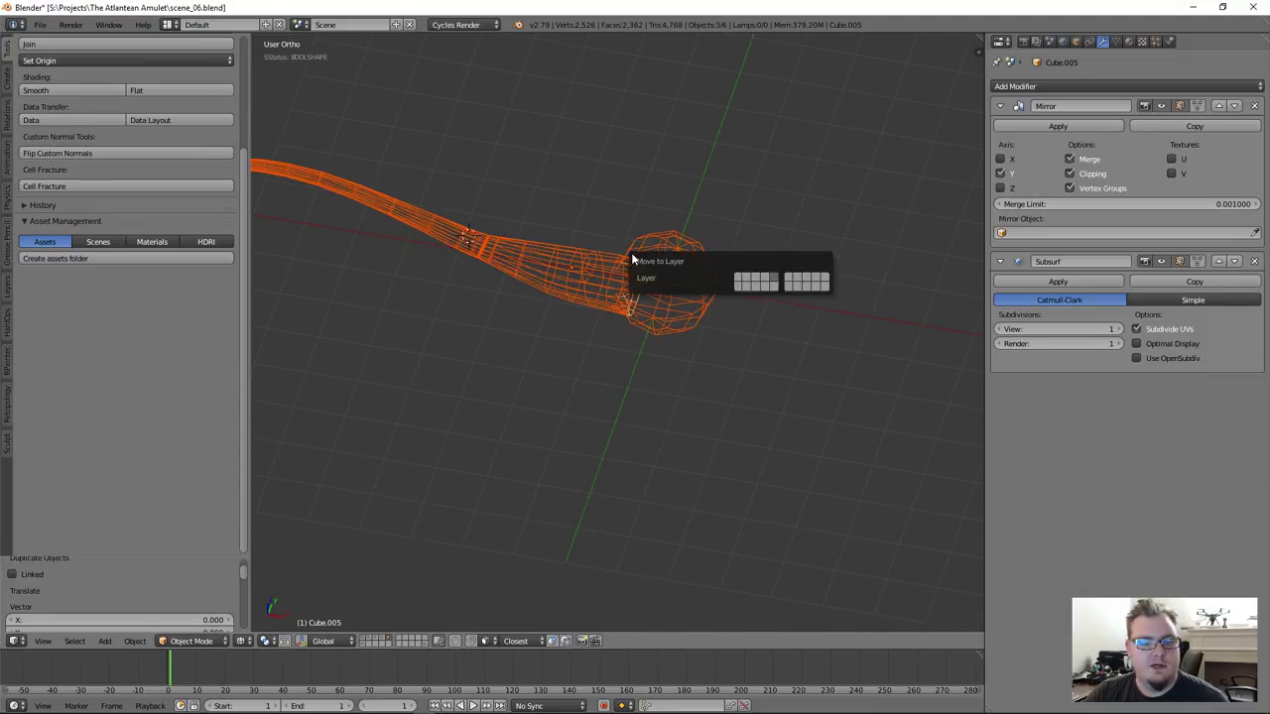
key("alt+1")
Convert the thick arm base to a plain mesh so its Mirror and Subsurf modifiers are applied
scroll(657, 309, "up", 4)
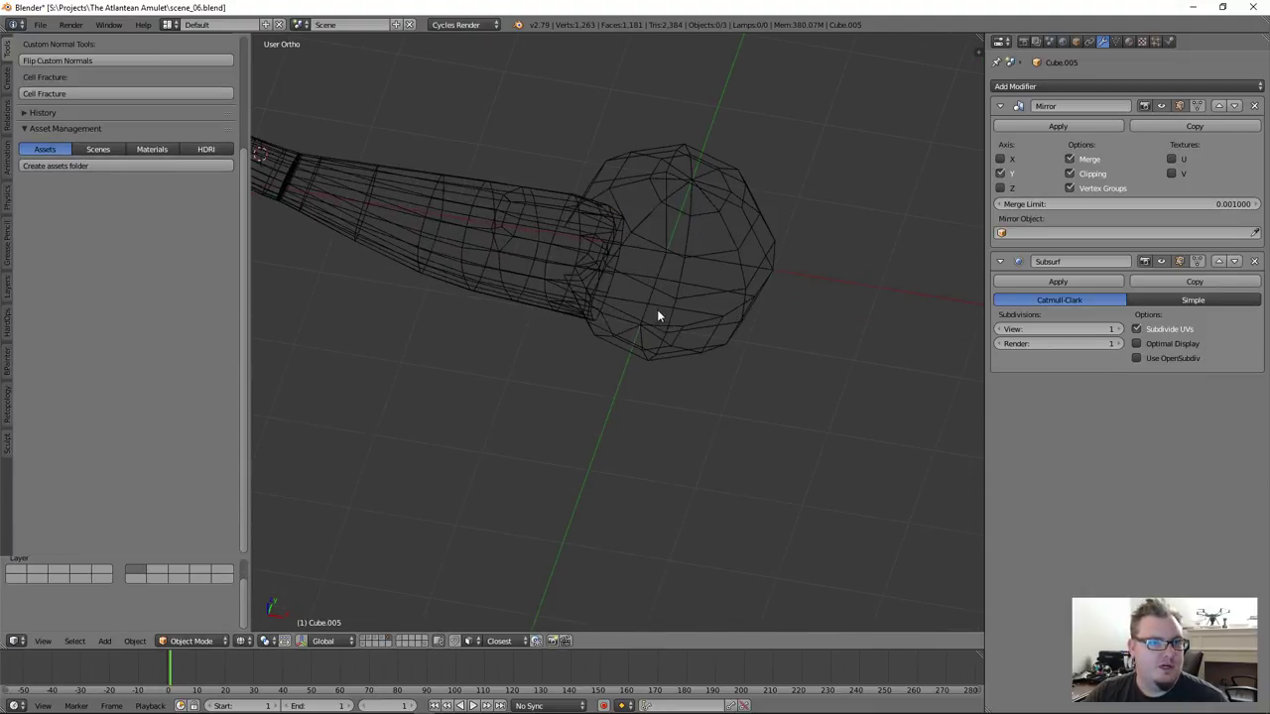
scroll(604, 286, "up", 1)
middle_click_drag(604, 289, 879, 281)
right_click(607, 282)
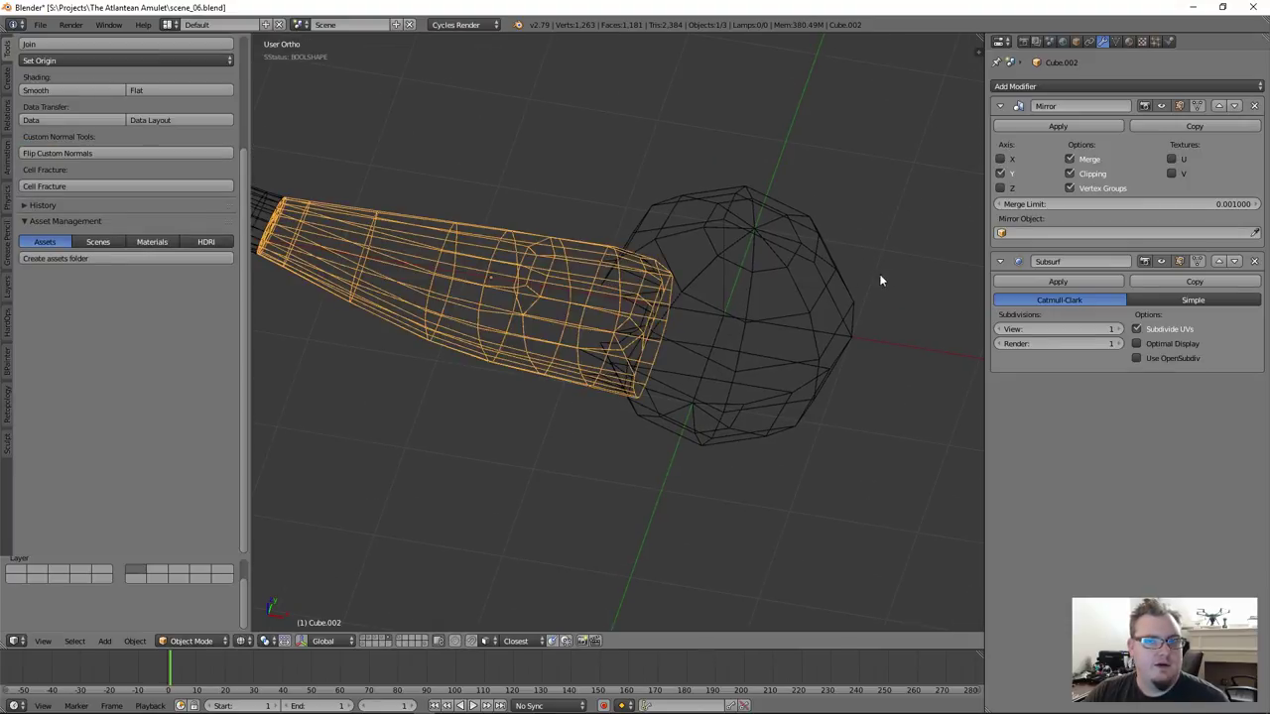
key("alt+c")
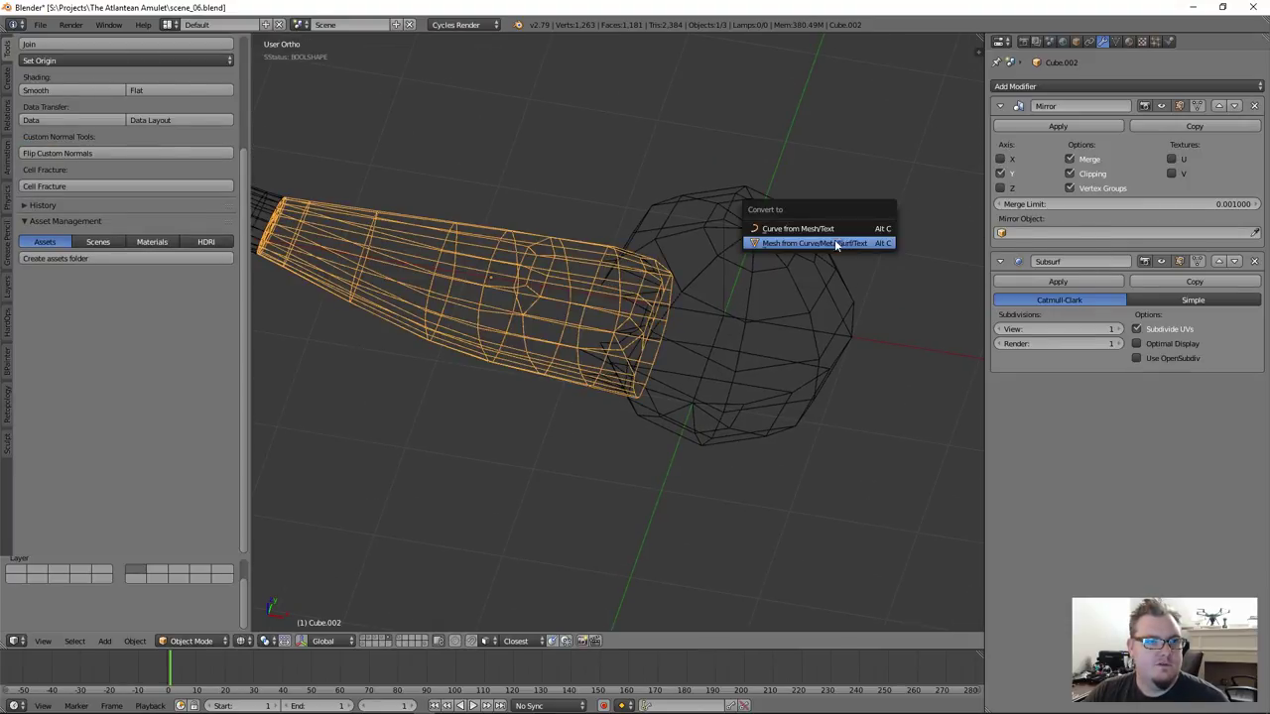
left_click(834, 241)
Remove the existing Boolean modifier from the sphere
right_click(702, 270, "shift")
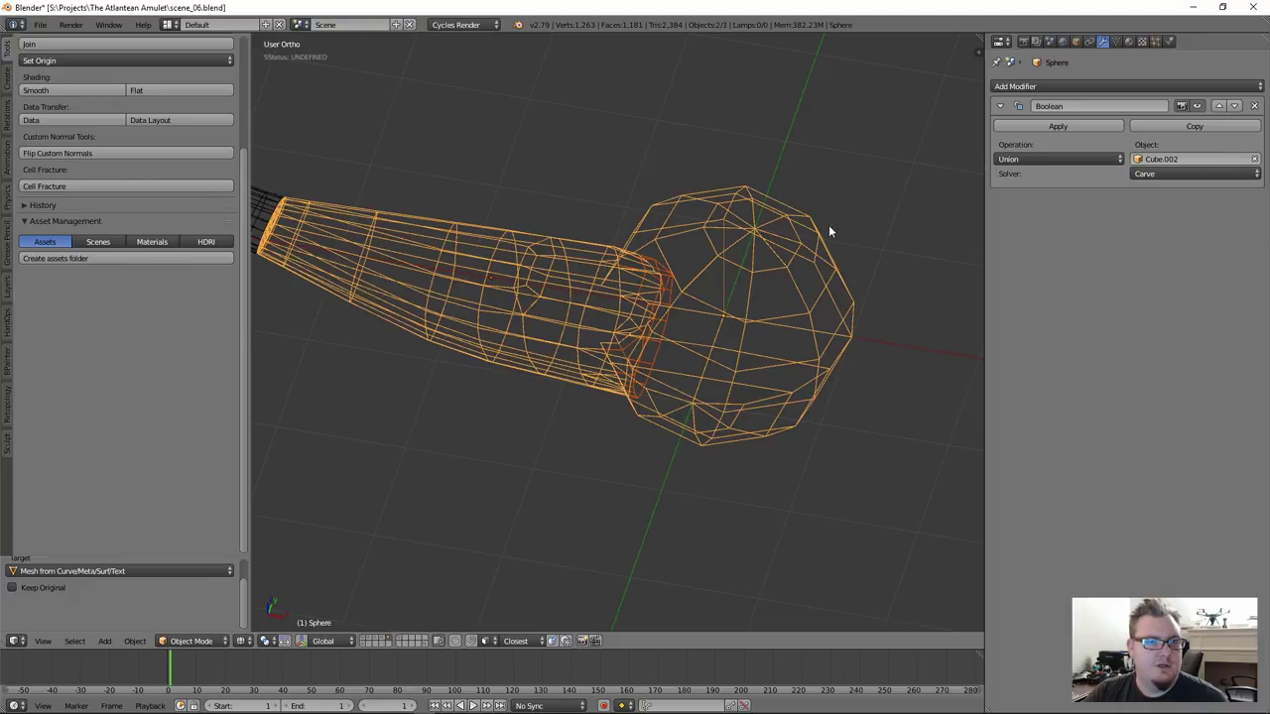
right_click(776, 244)
right_click(666, 319)
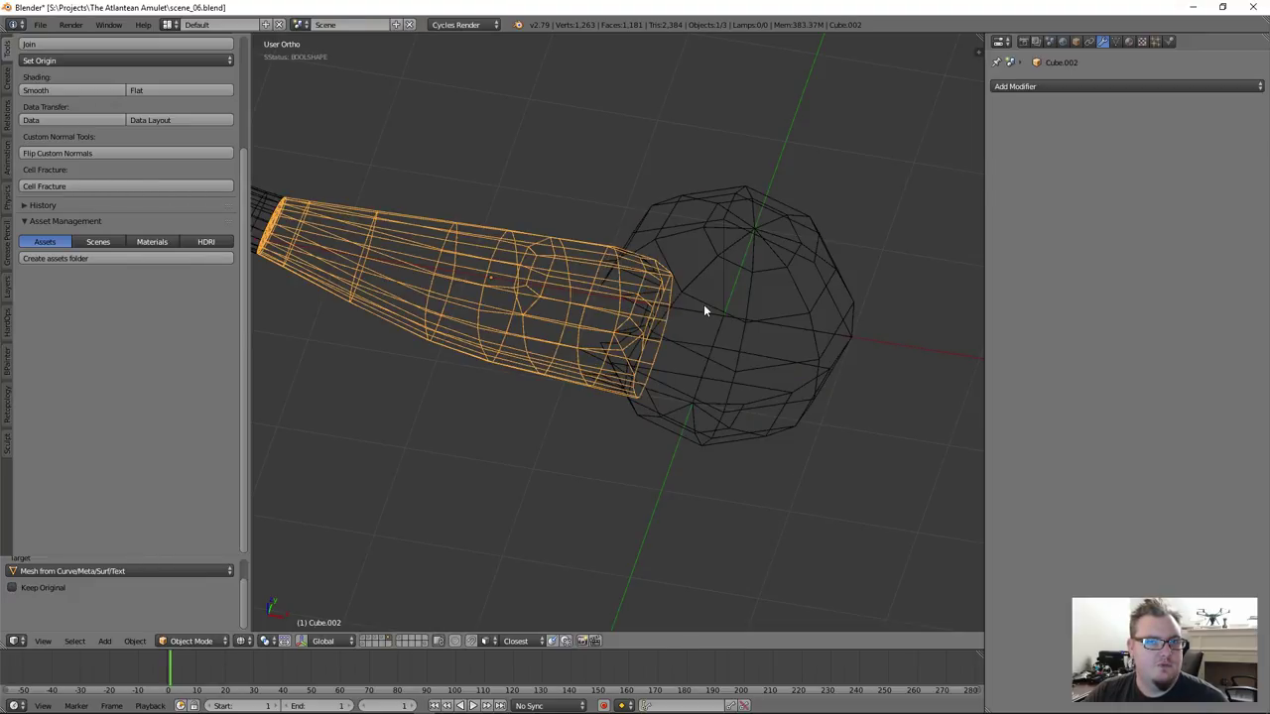
right_click(739, 289)
left_click(1252, 105)
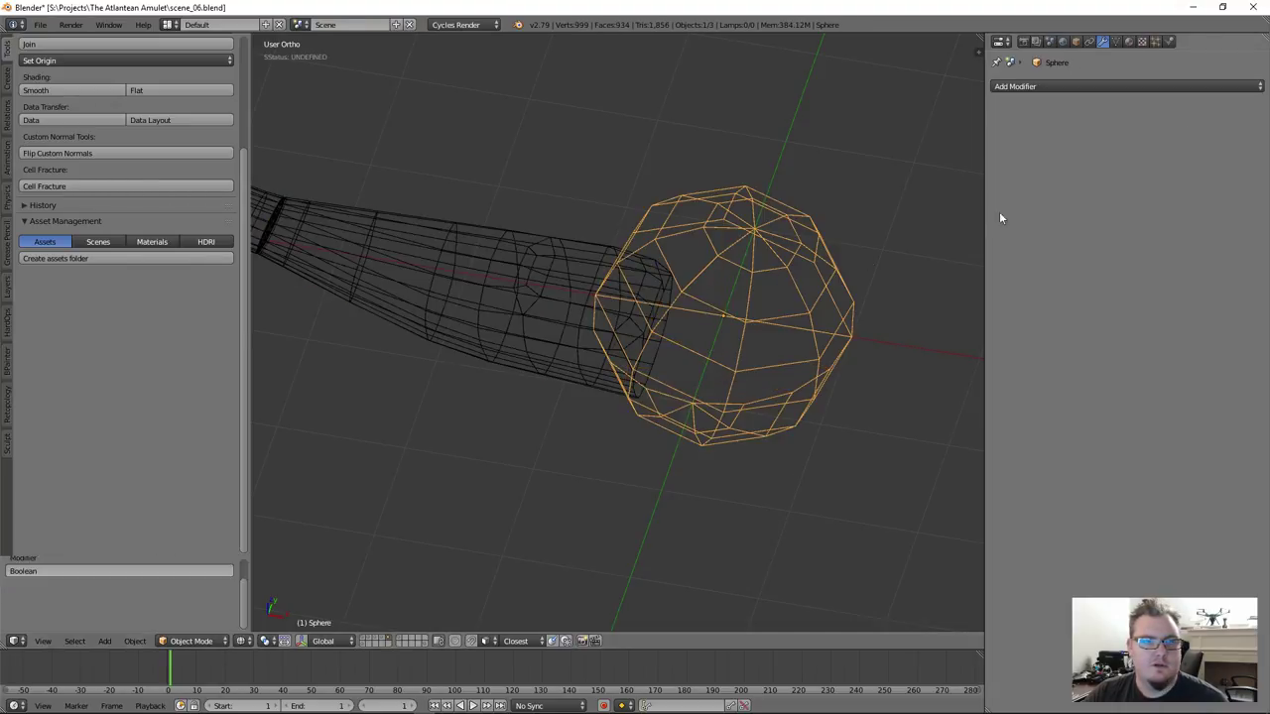
Union the converted arm base with the sphere using a Carve Boolean and apply the modifier
right_click(533, 292)
key("g")
right_click(715, 293)
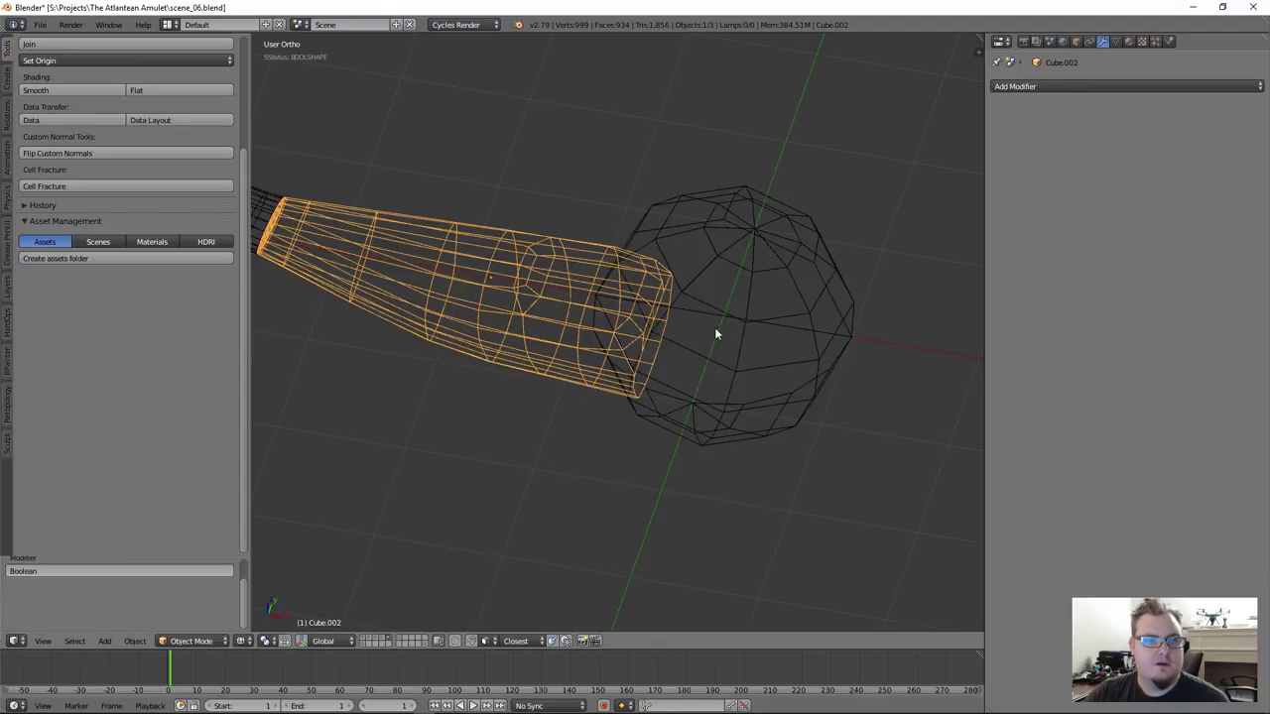
right_click(735, 320, "shift")
key("ctrl+shift+x")
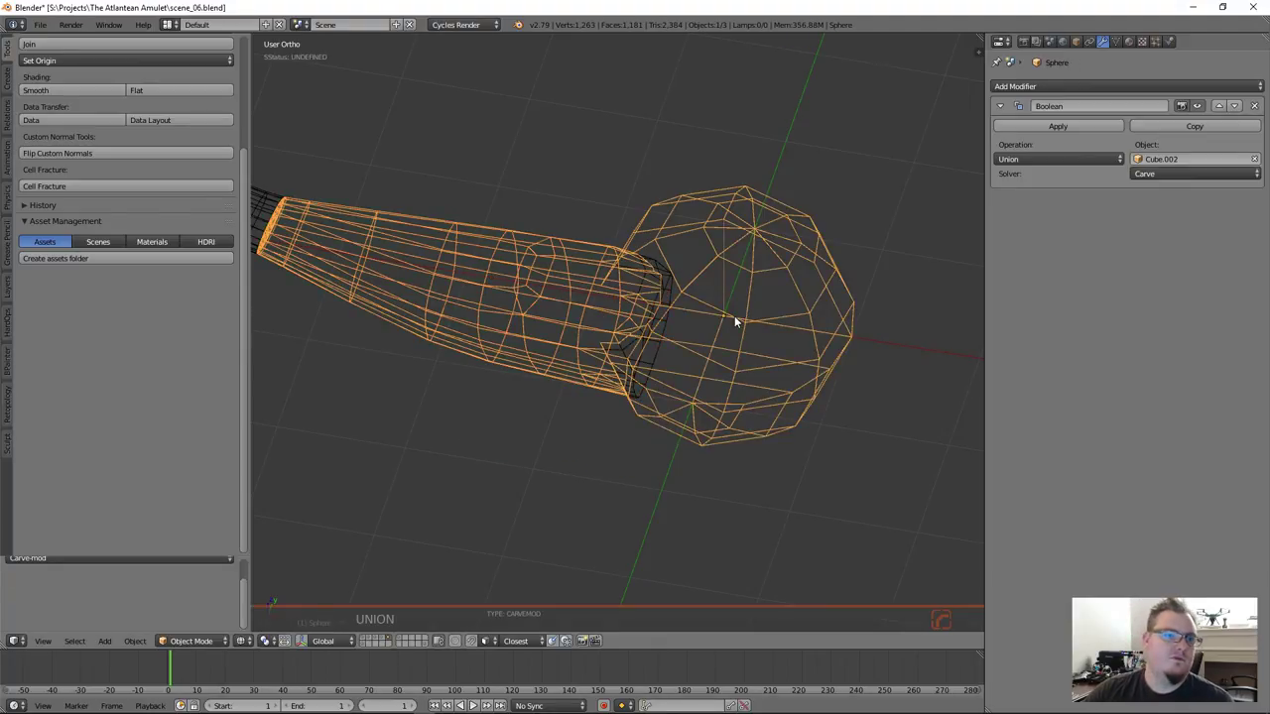
left_click(1055, 126)
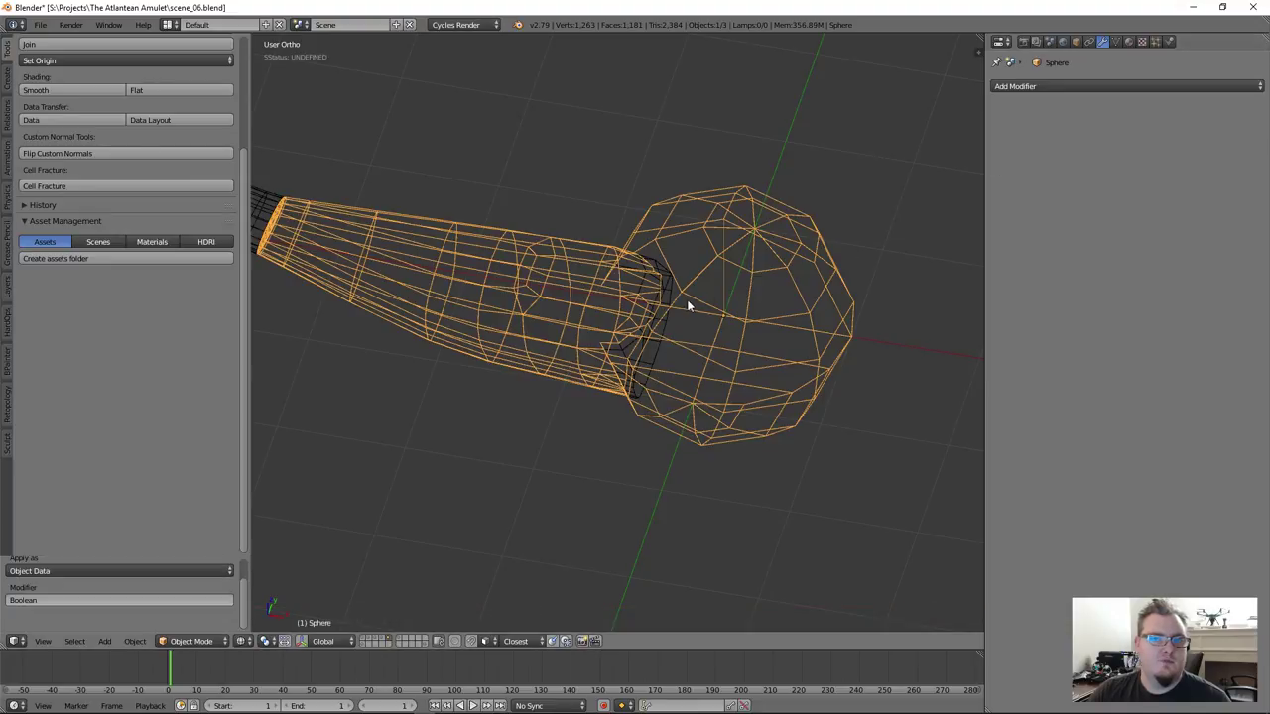
Duplicate the unioned sphere mesh off to the side and isolate the copy in solid shading to inspect the merge
right_click(659, 329)
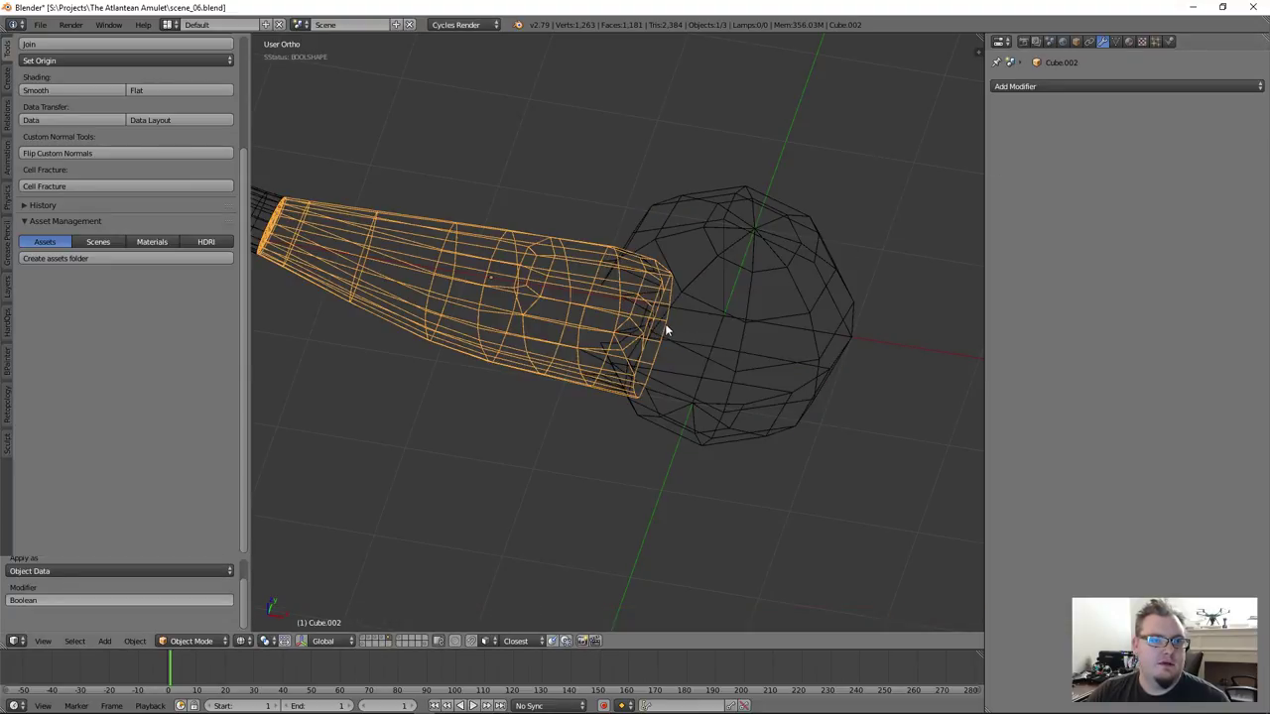
right_click(663, 342, "shift")
key("shift+d")
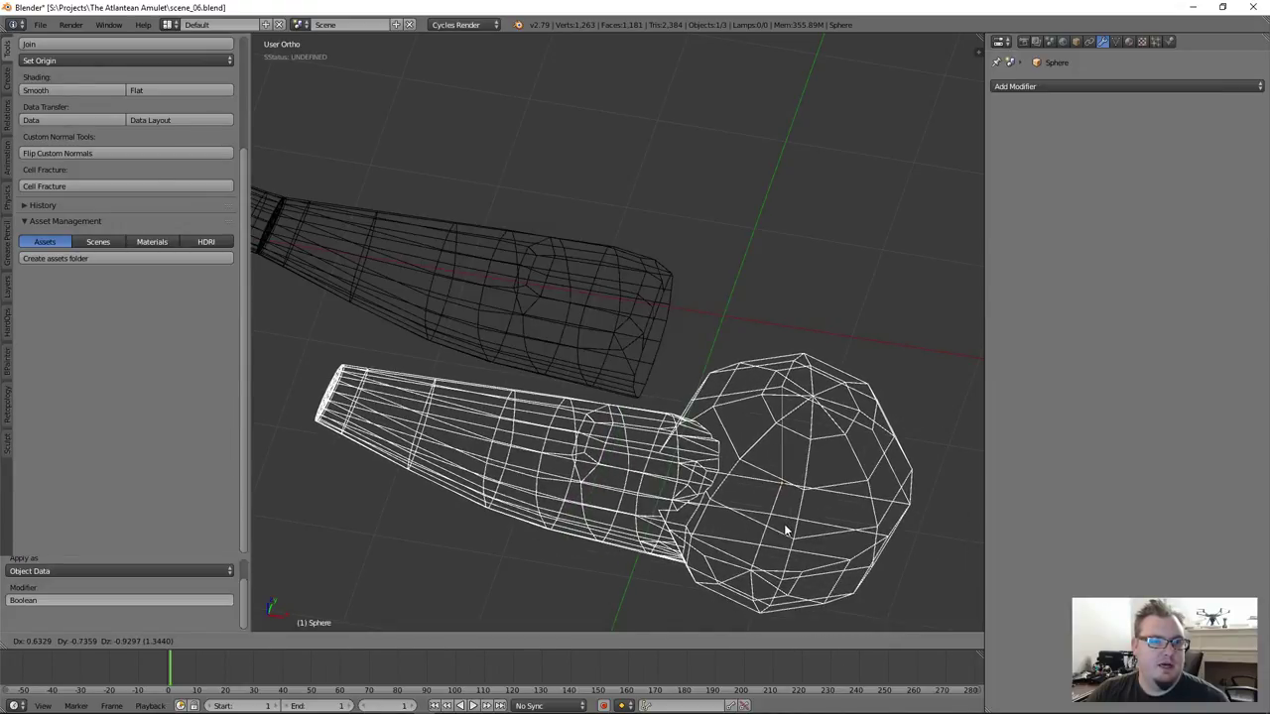
left_click(703, 447)
key("KP_Divide")
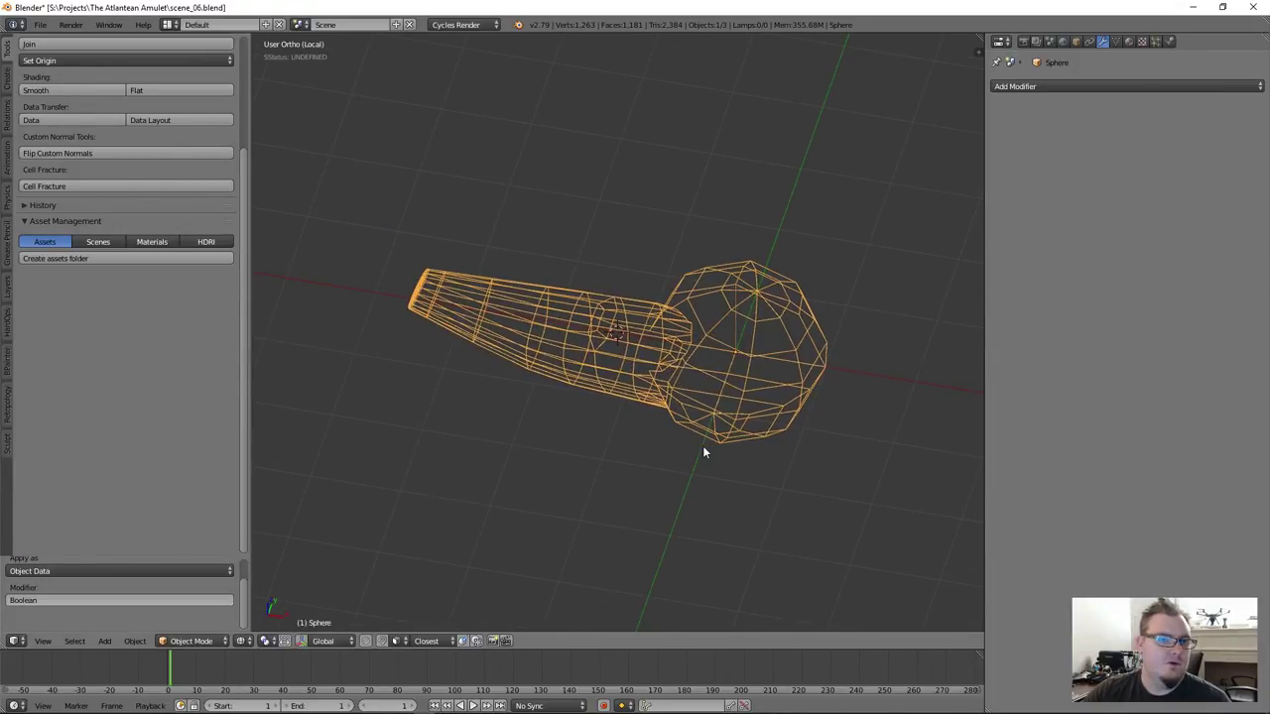
key("Tab")
key("z")
middle_click_drag(640, 398, 1002, 211)
key("Tab")
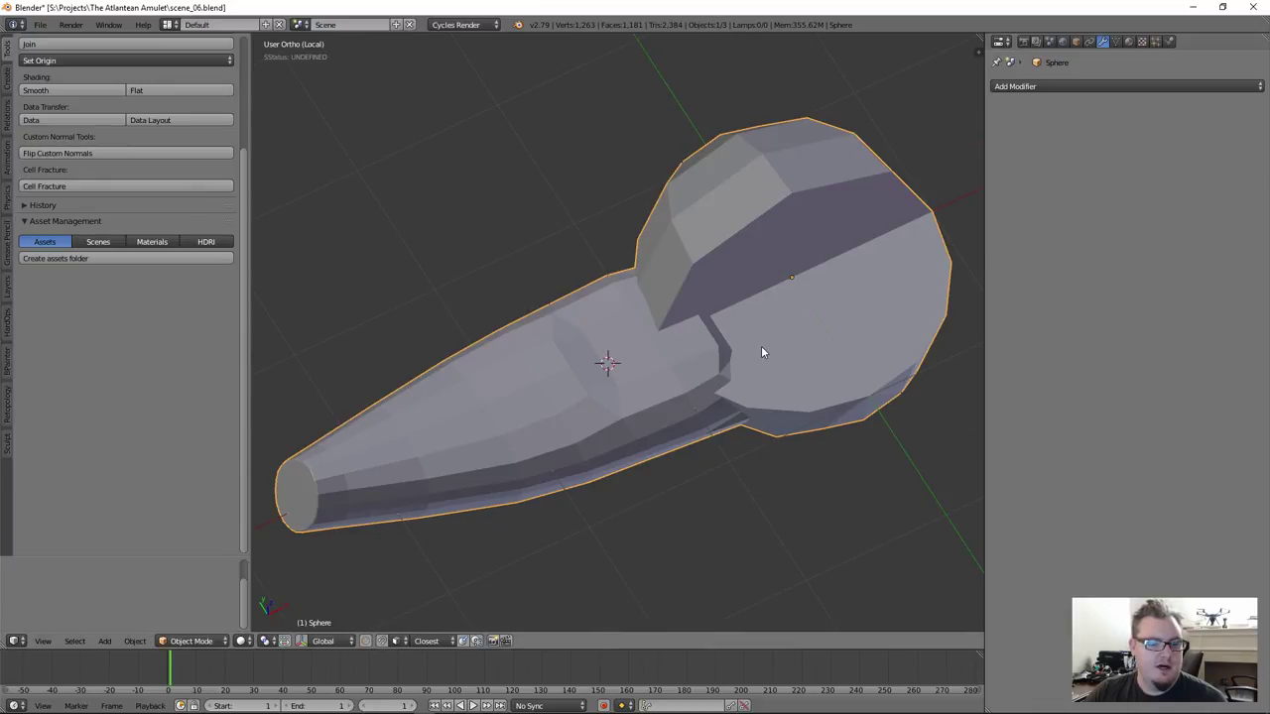
Undo the duplicate and the applied Boolean union, restoring the sphere and arm base as separate meshes
key("ctrl+z")
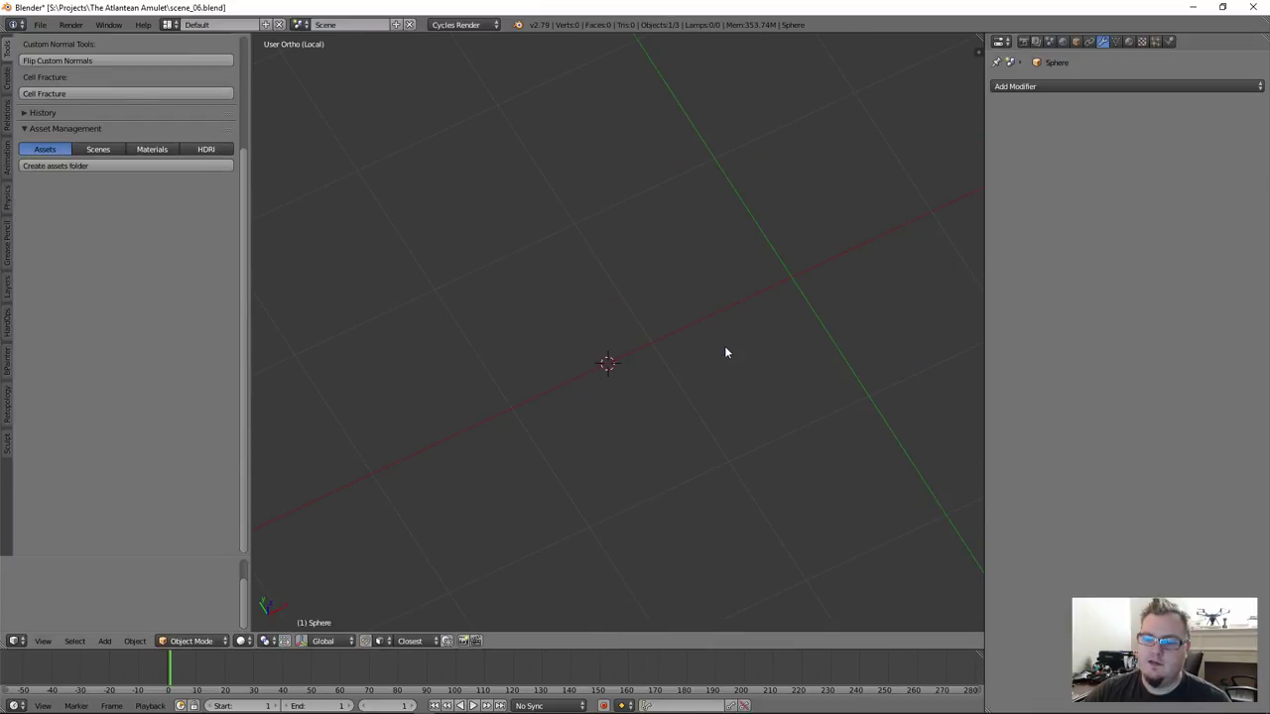
key("KP_Divide")
right_click(724, 347, "shift")
right_click(721, 348, "shift")
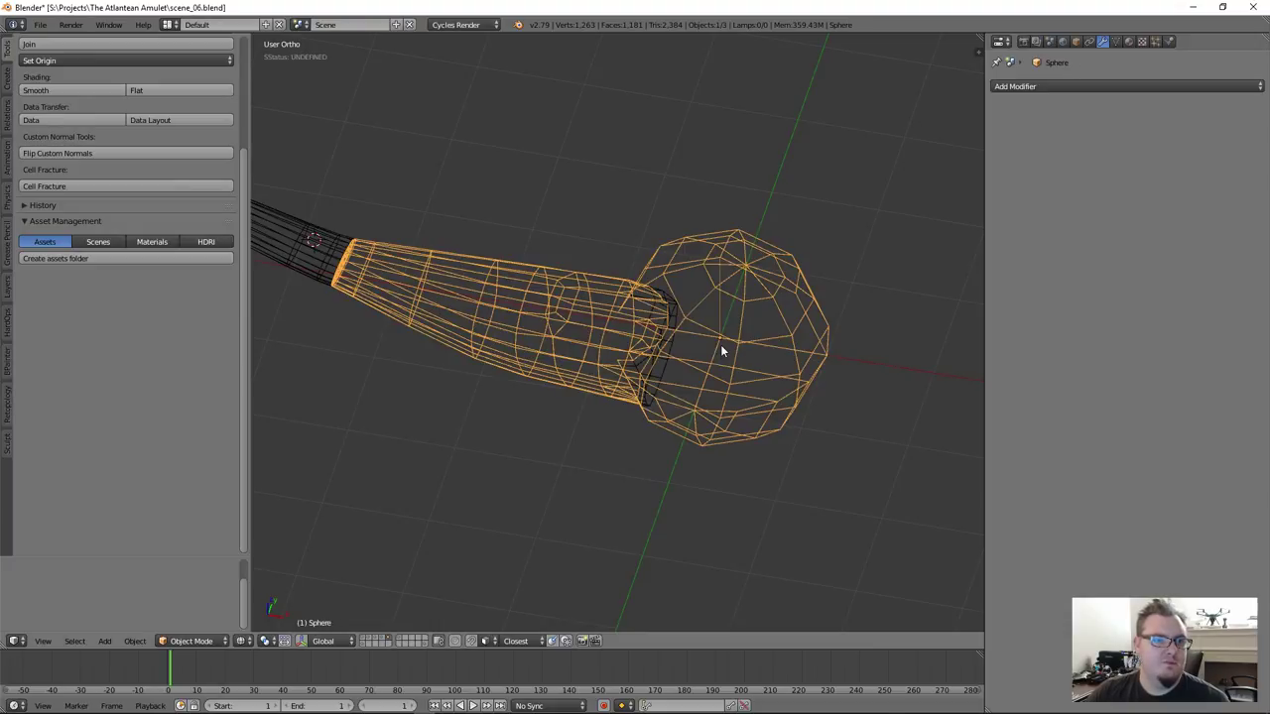
key("ctrl+KP_Add")
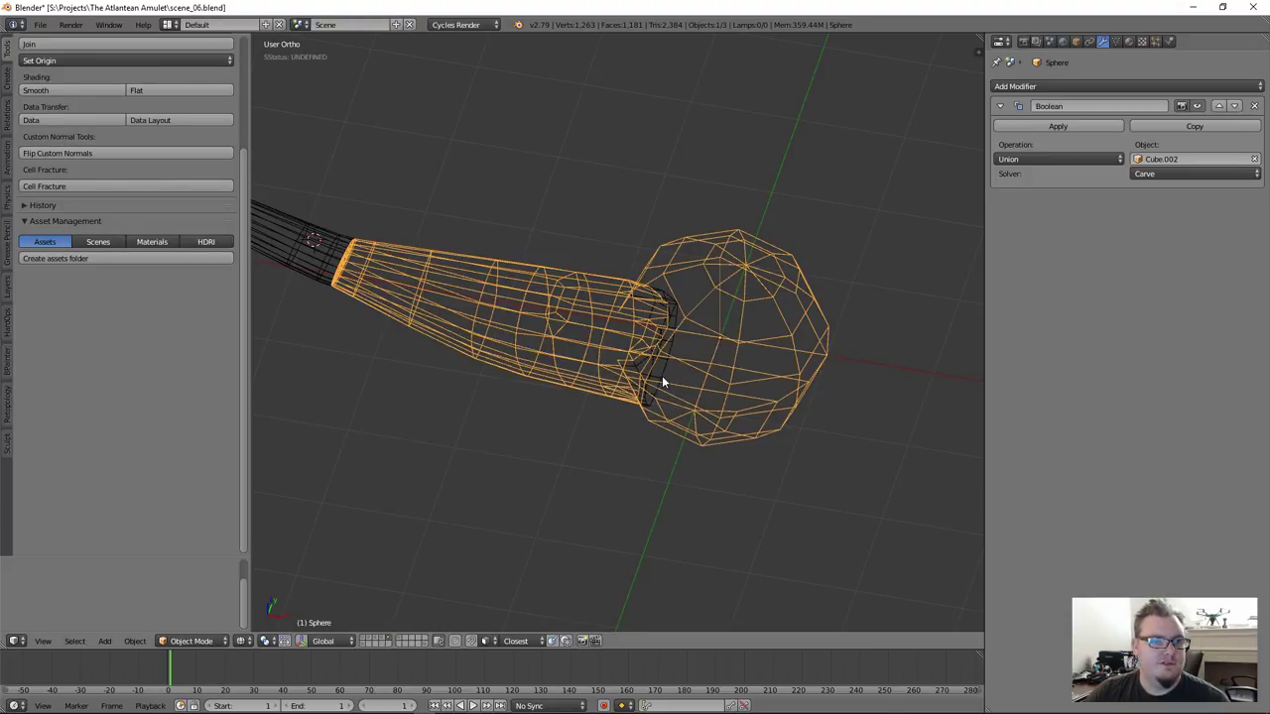
key("ctrl+a")
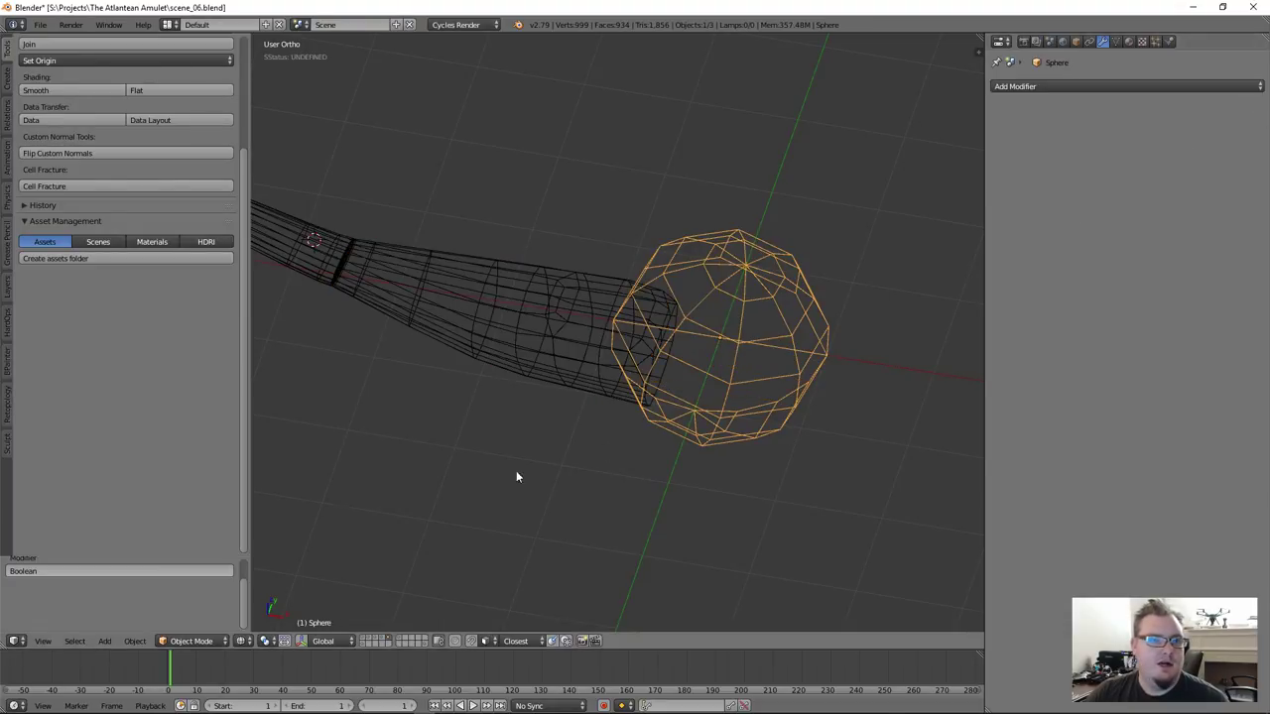
Select the arm base and sphere and remesh with Sculpt Tools at depth 4, with Preserve Shape enabled
scroll(585, 369, "up", 4)
right_click(585, 375)
right_click(744, 354, "shift")
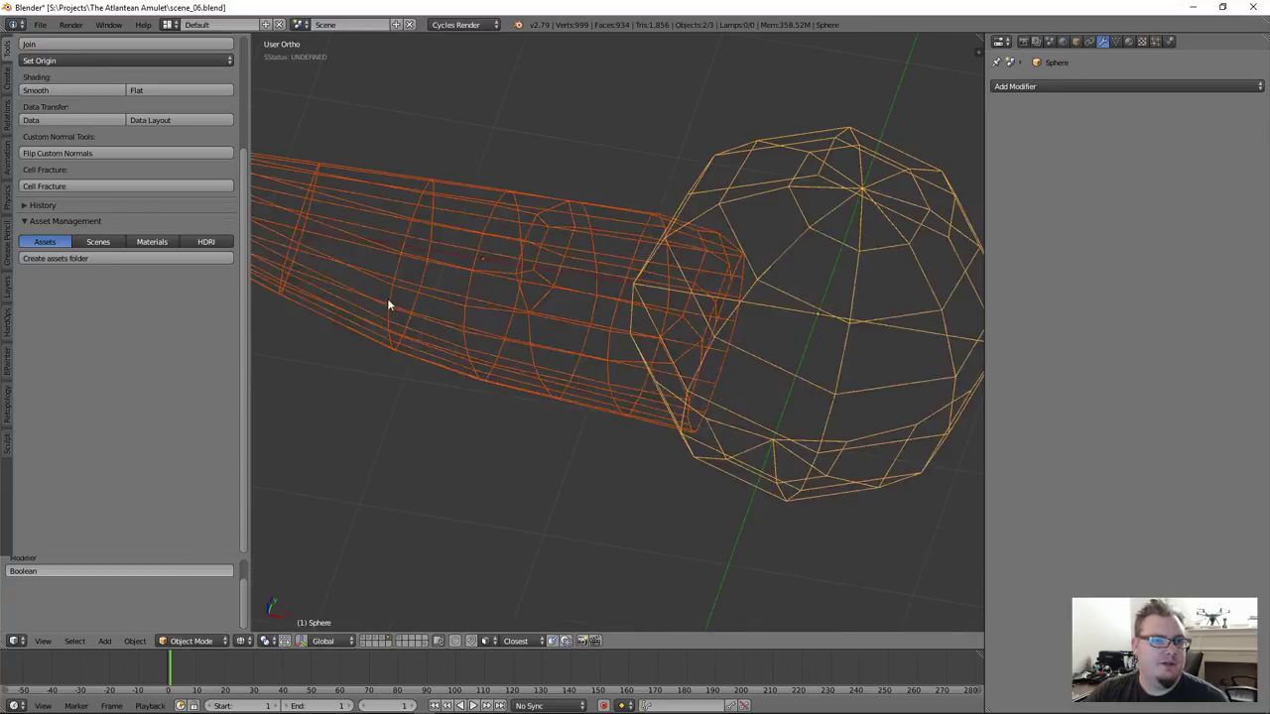
scroll(142, 394, "up", 3)
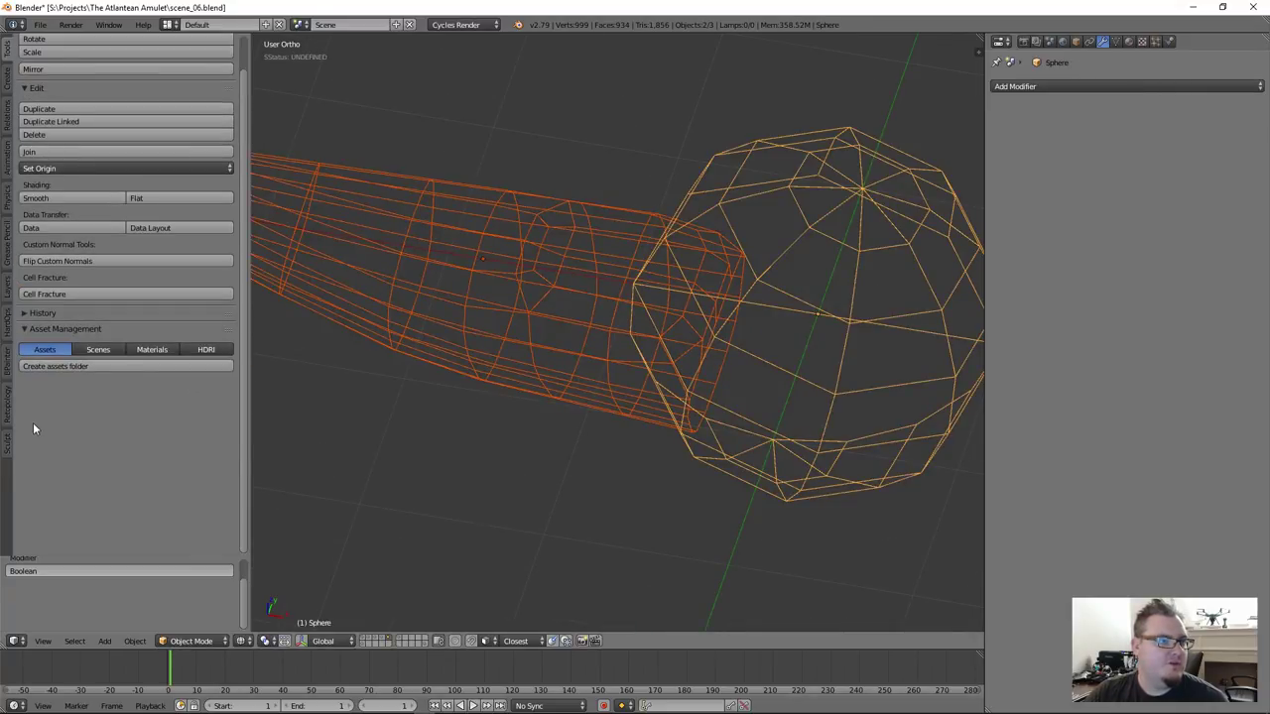
left_click(6, 447)
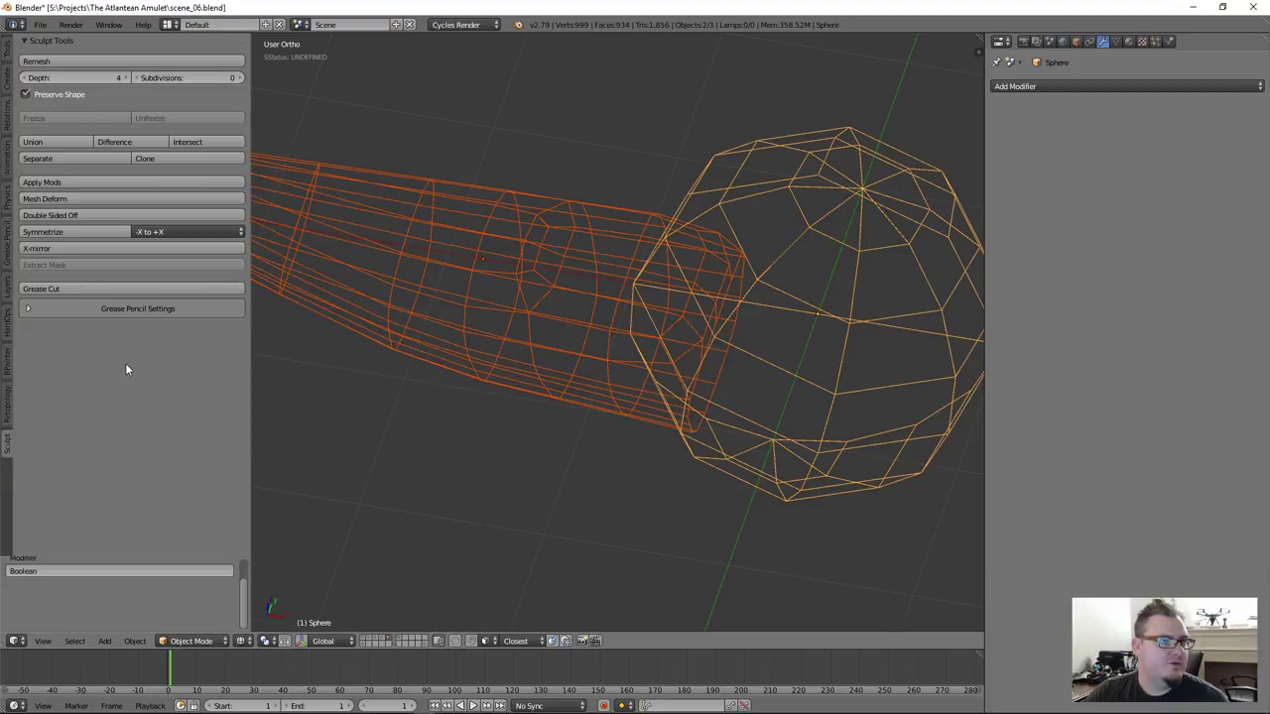
right_click(660, 347)
right_click(756, 360, "shift")
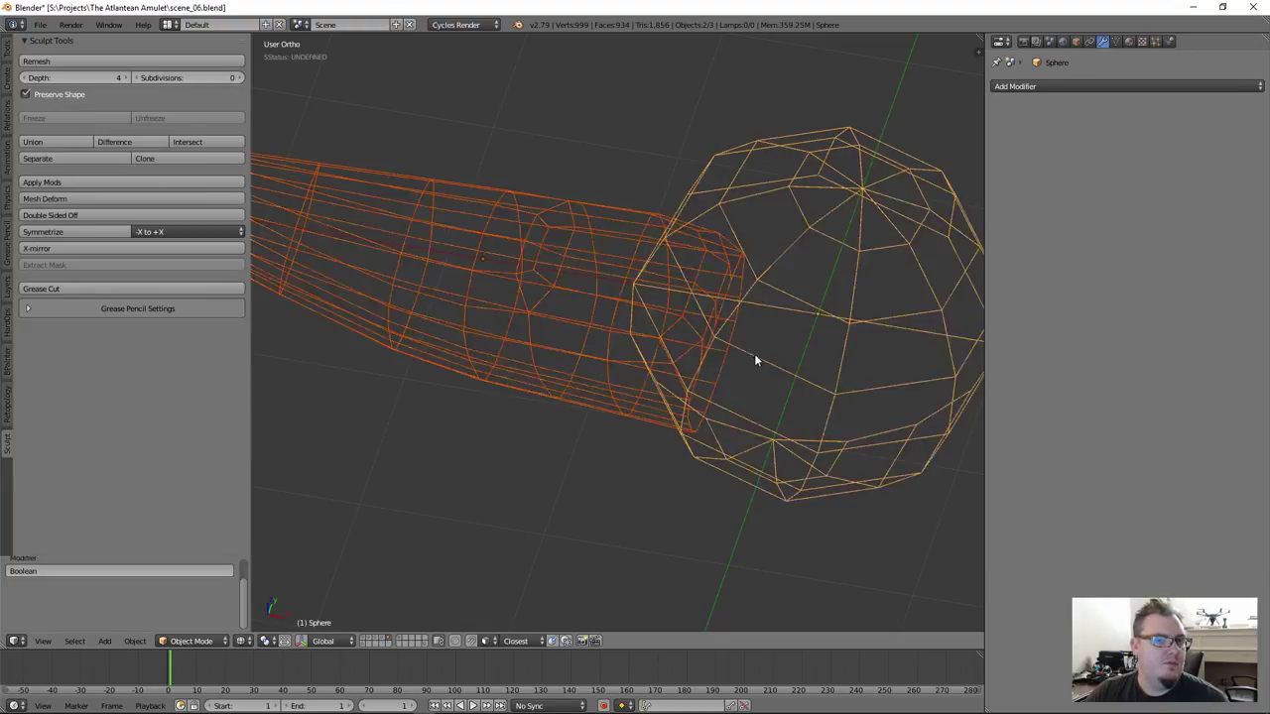
left_click(139, 61)
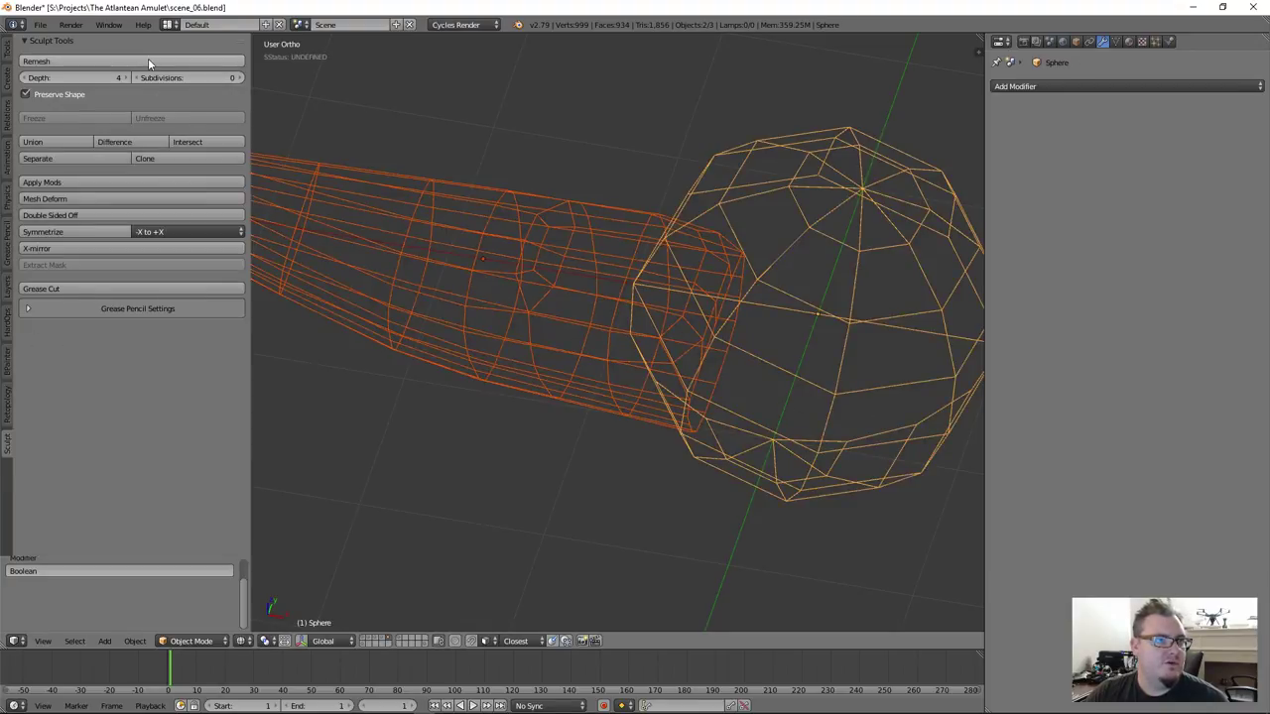
Inspect the remeshed sphere where it meets the arm base and undo the remesh
scroll(672, 404, "down", 3)
middle_click_drag(671, 404, 746, 395)
scroll(692, 420, "up", 4)
right_click(567, 385)
right_click(746, 357)
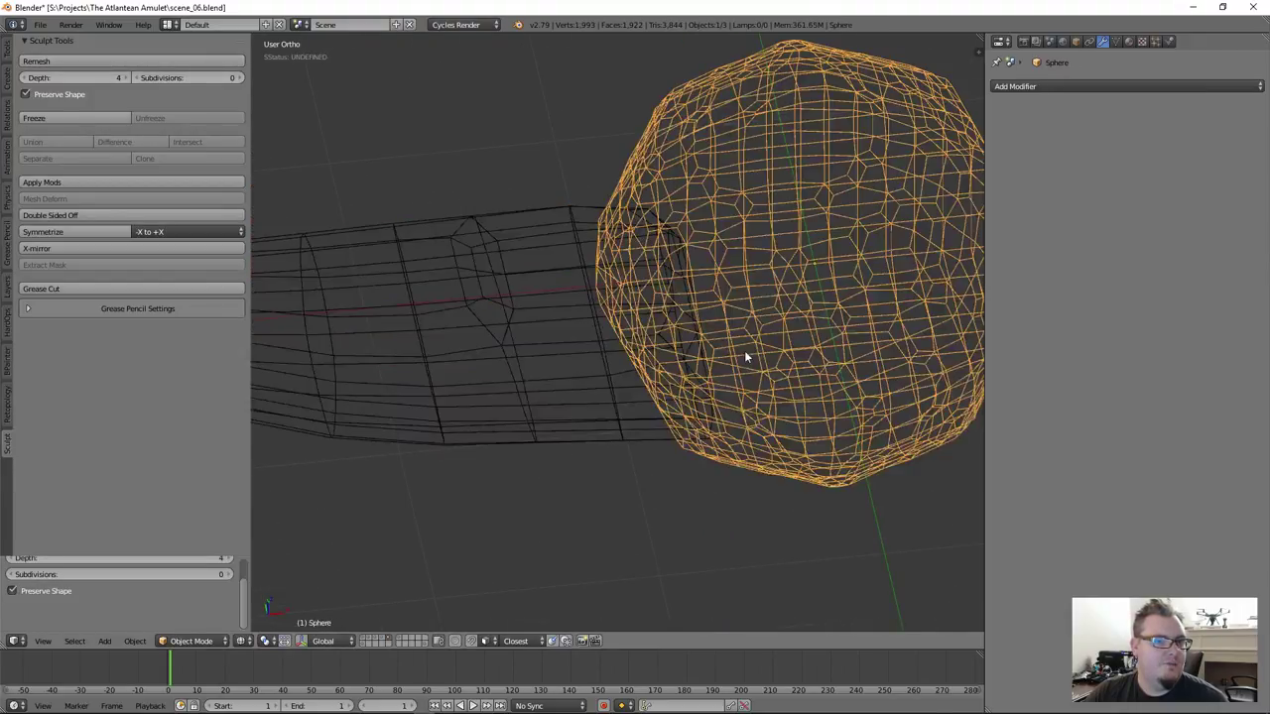
right_click(507, 260)
key("ctrl+z")
key("ctrl+z")
key("ctrl+z")
Union the sphere and arm base with the Sculpt Tools Boolean and inspect the wireframe where they join
right_click(467, 332, "shift")
middle_click_drag(496, 340, 492, 271)
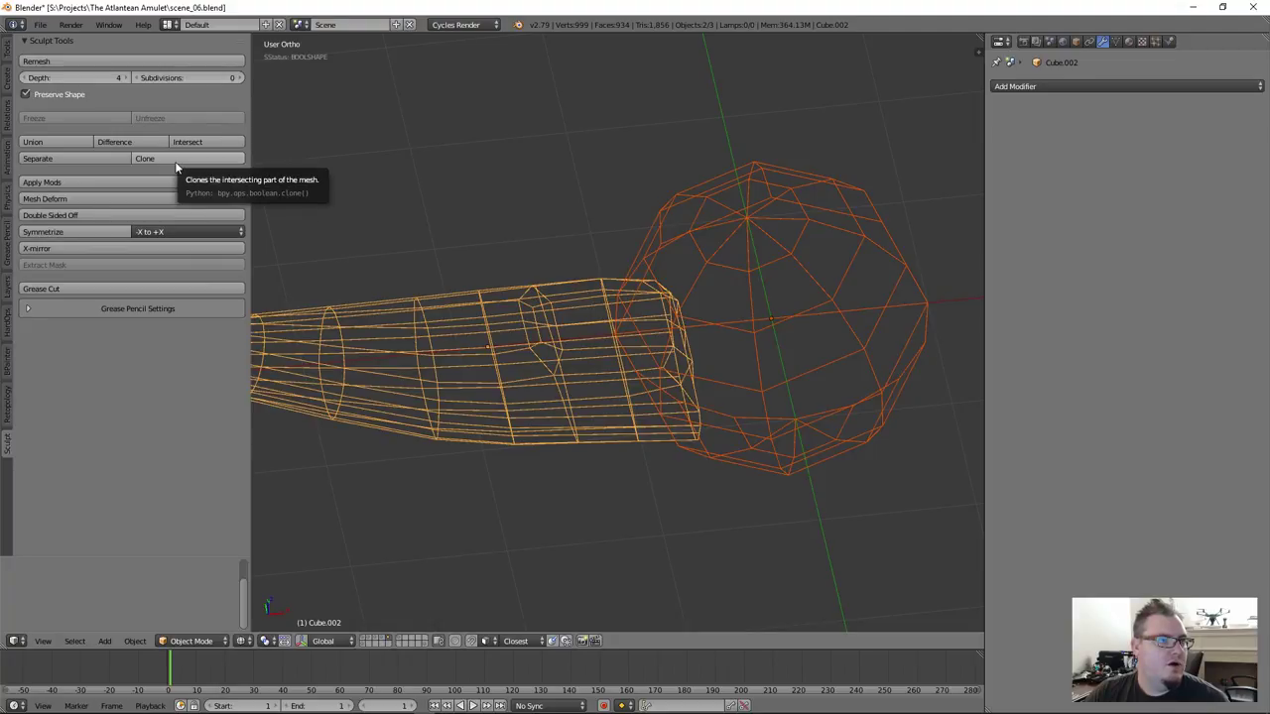
left_click(47, 141)
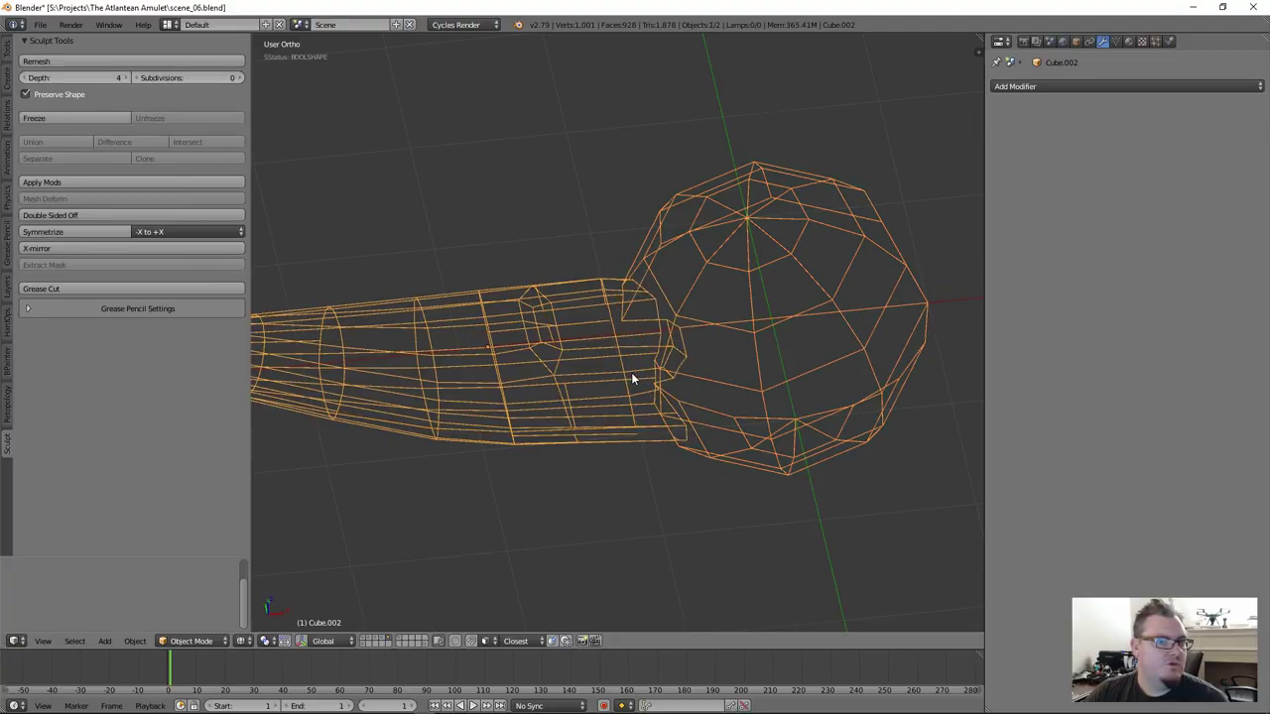
scroll(635, 375, "up", 4)
key("Tab")
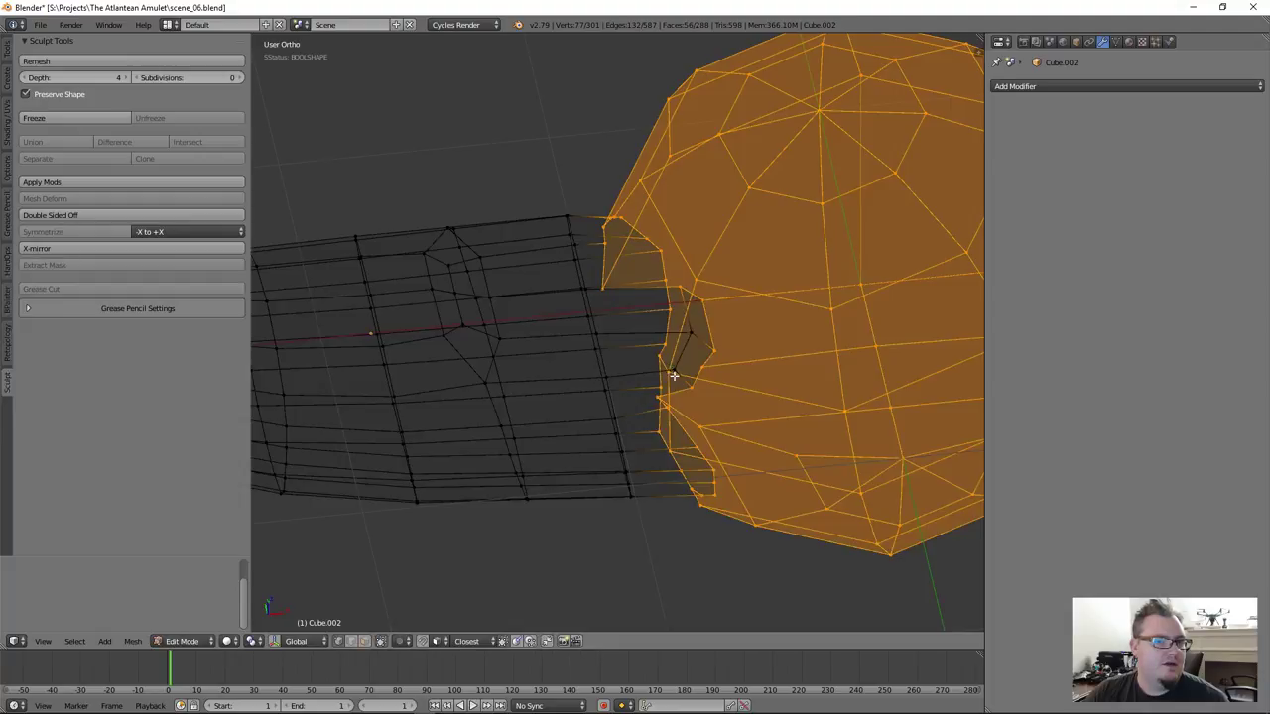
mouse_move(672, 375)
middle_mouse_down()
mouse_move(723, 377)
mouse_move(655, 381)
mouse_move(603, 346)
mouse_move(659, 371)
middle_mouse_up()
scroll(683, 357, "down", 4)
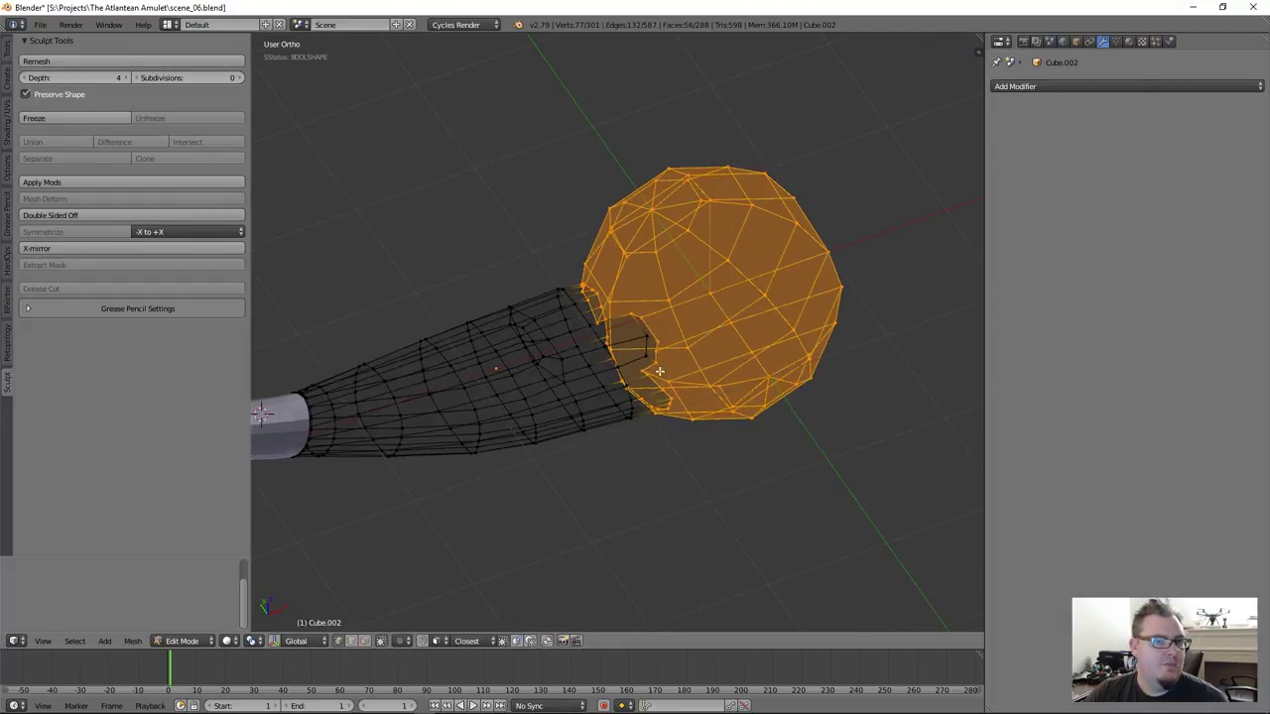
key("Tab")
scroll(656, 367, "up", 5)
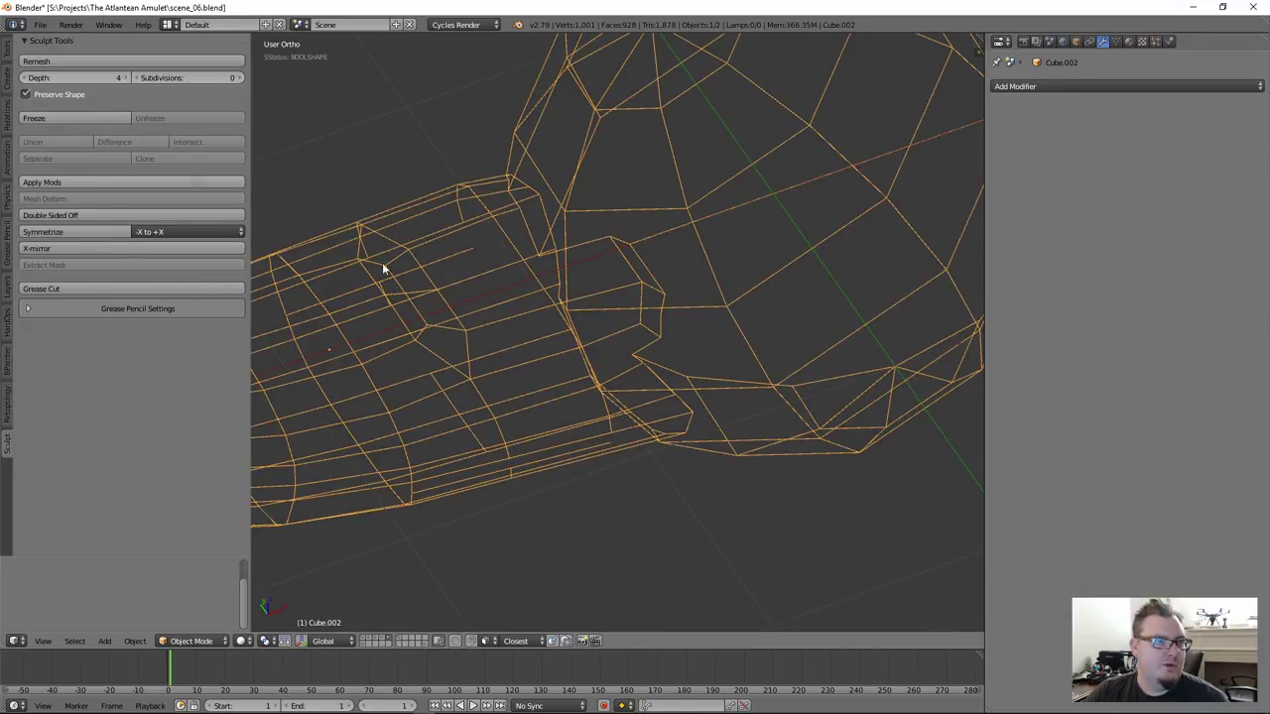
scroll(640, 306, "down", 2)
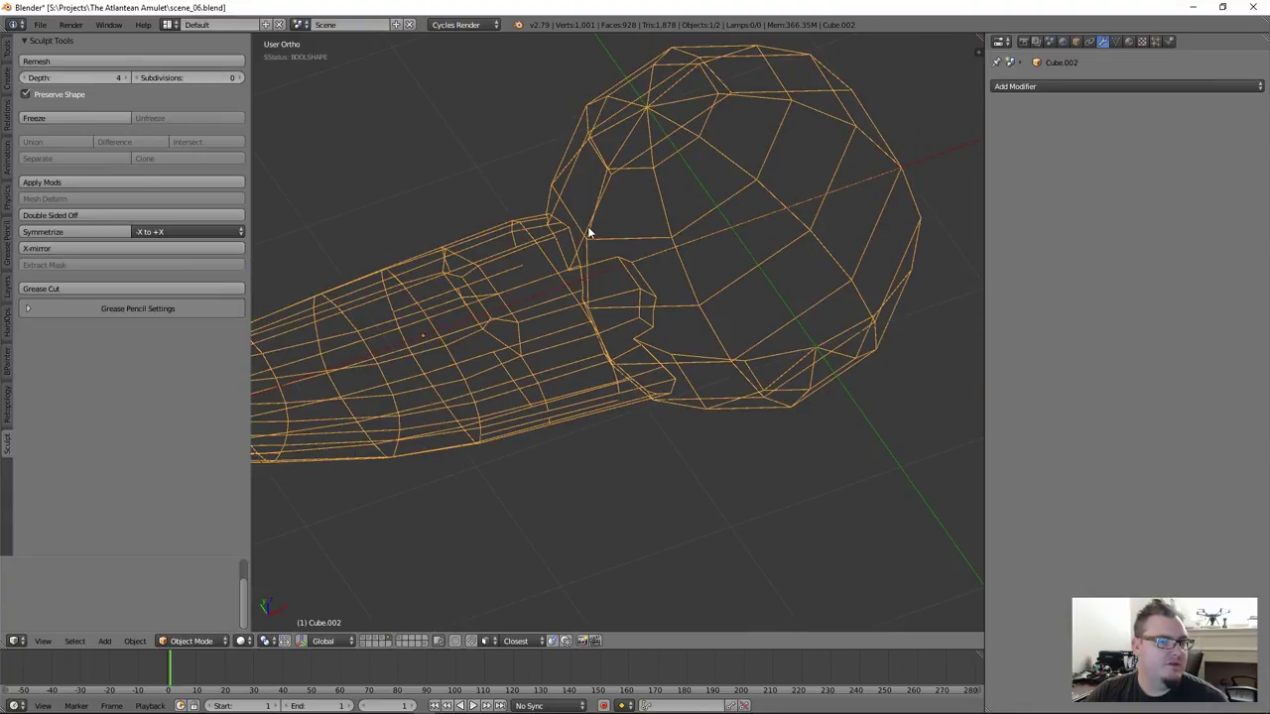
Undo the Sculpt Tools union of the arm base and sphere
key("ctrl+z")
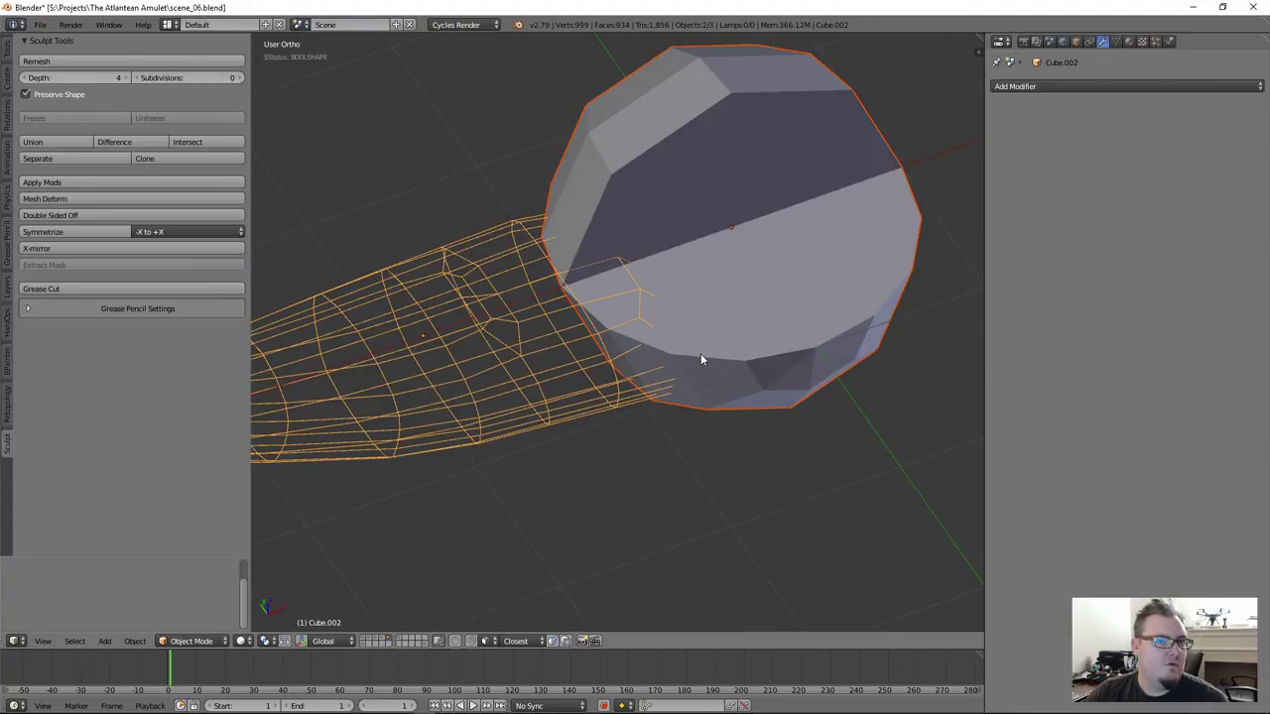
right_click(687, 353)
right_click(687, 353)
right_click(687, 353, "shift")
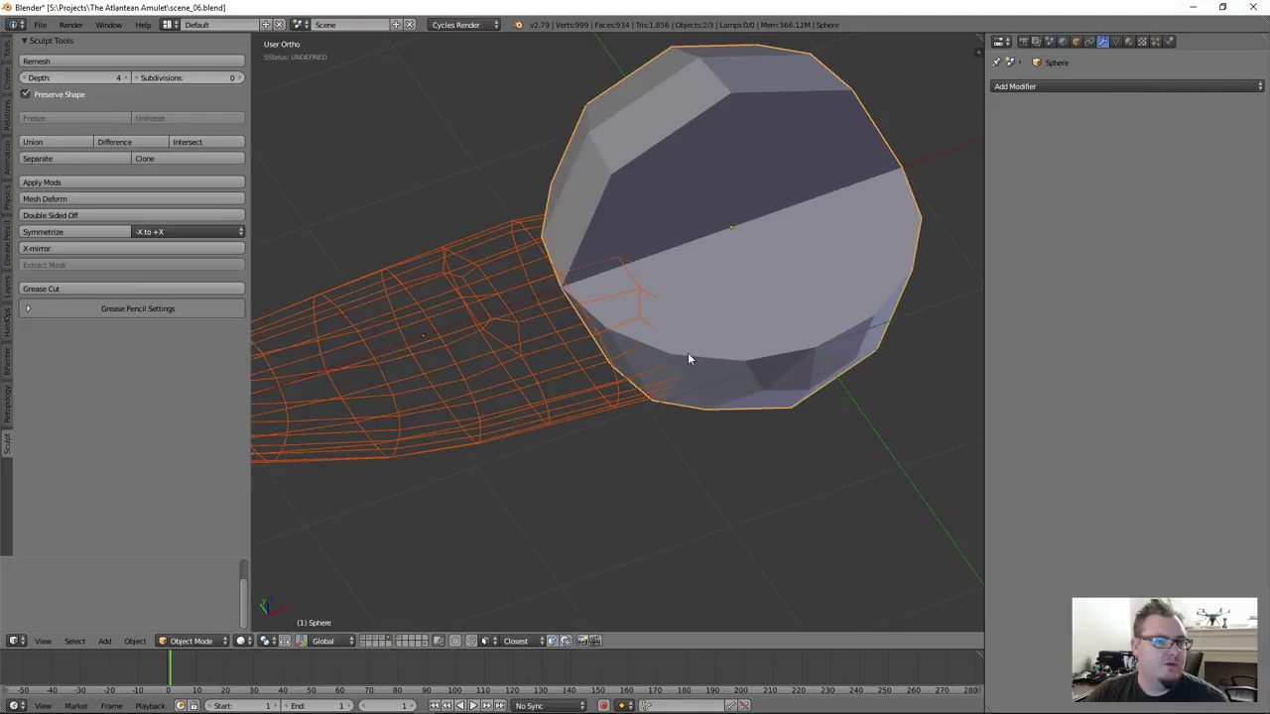
Set the thick arm base's maximum draw type to Solid and deselect everything
left_click(663, 353)
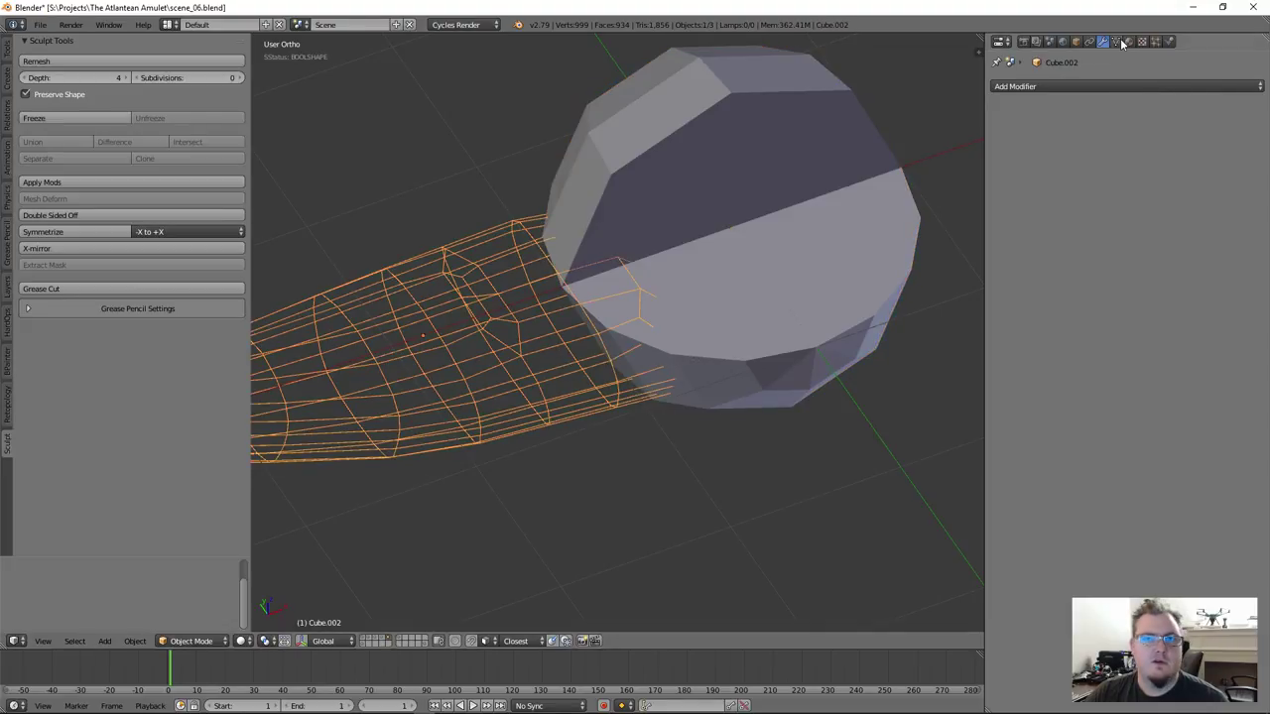
left_click(1062, 41)
left_click(1075, 41)
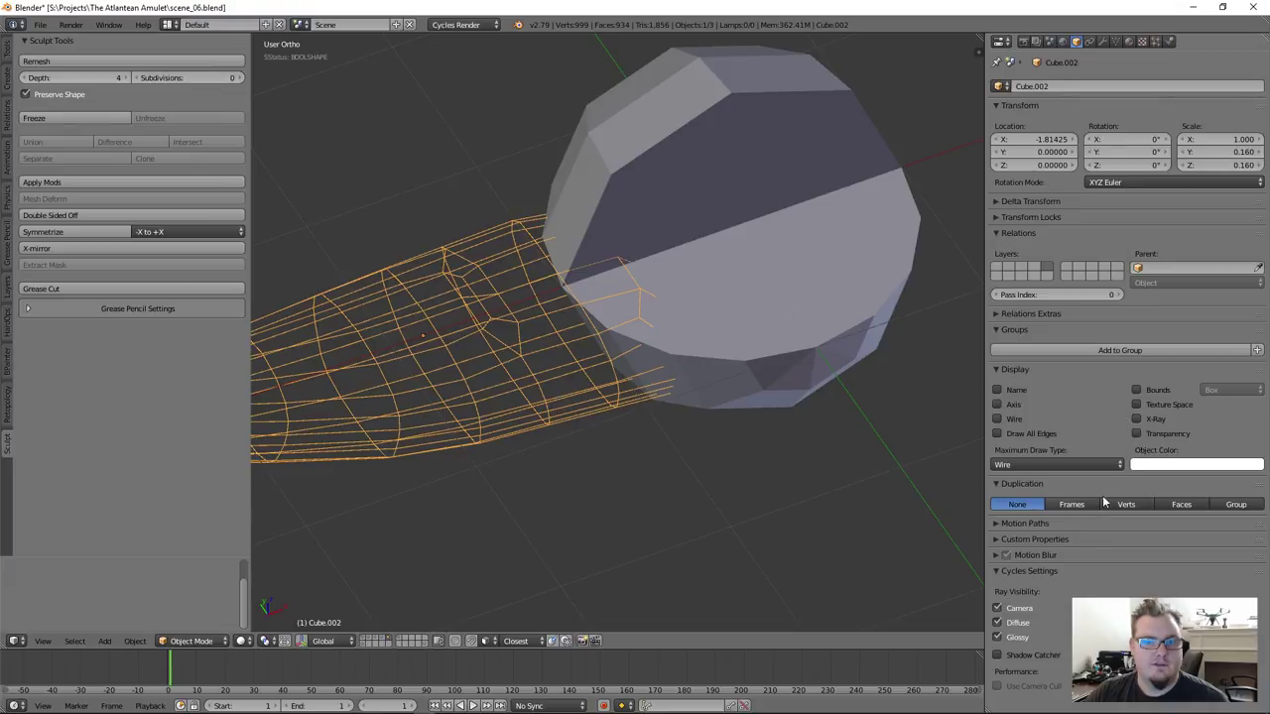
left_click(1052, 464)
left_click(1014, 419)
key("a")
scroll(625, 313, "down", 4)
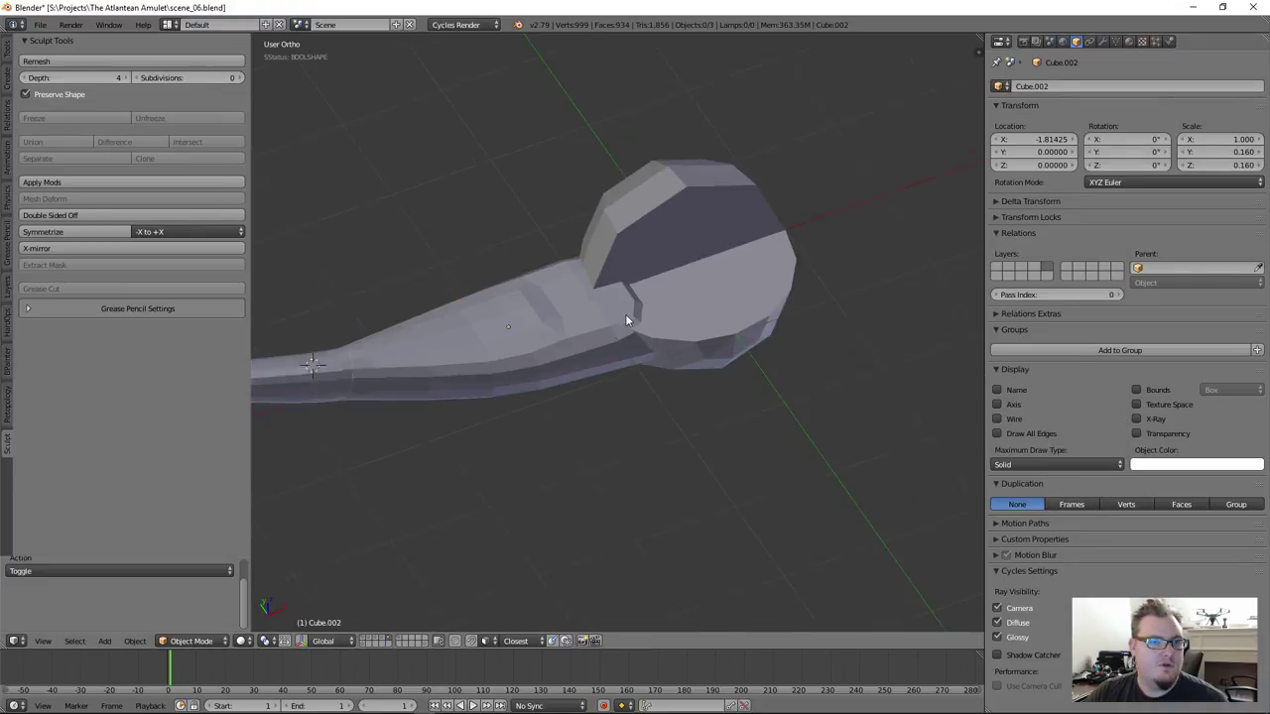
Add a Subsurf modifier with 1 view subdivision to the cut sphere and show its modifier settings
right_click(529, 299)
right_click(706, 270, "shift")
right_click(698, 264)
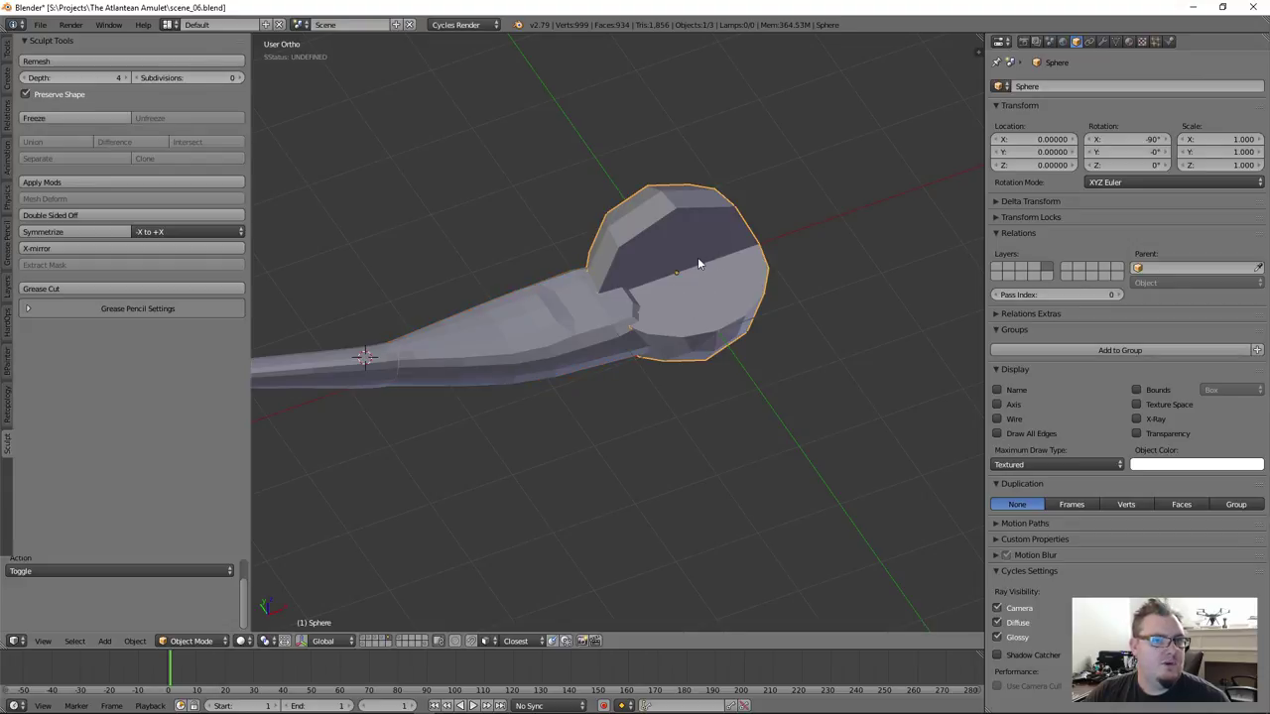
key("ctrl+1")
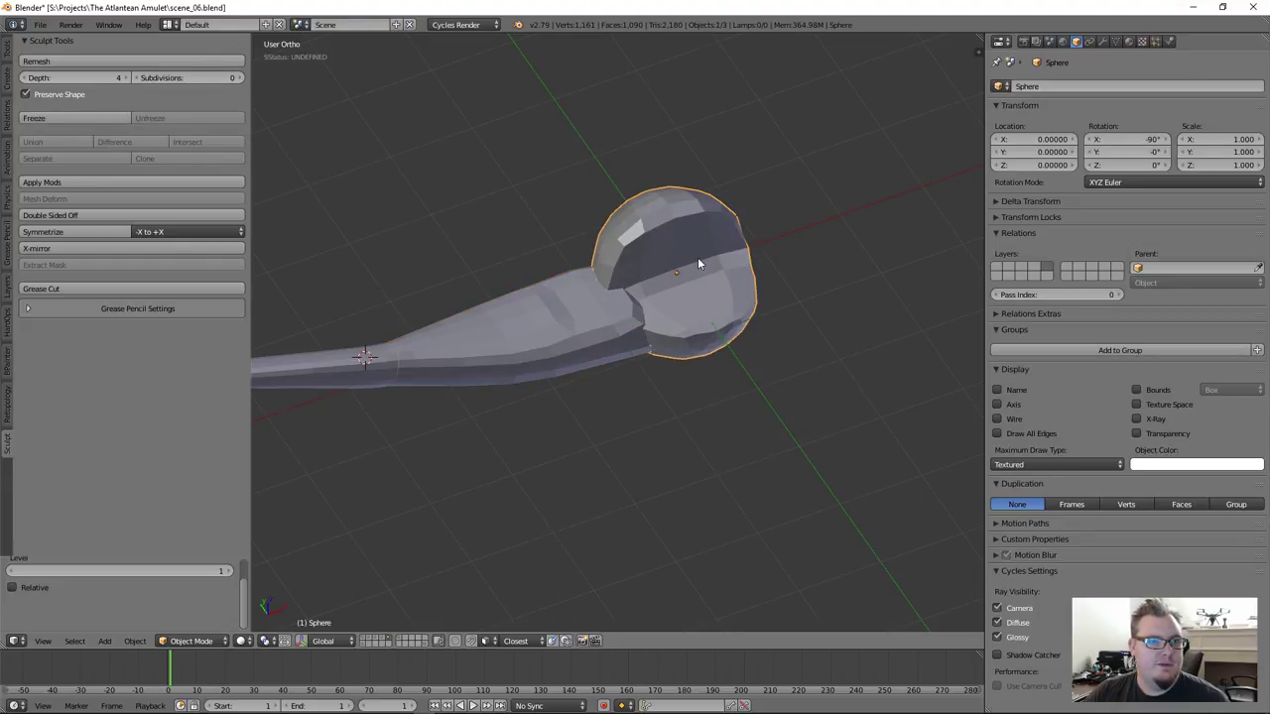
left_click(1102, 40)
Isolate the cut sphere in local view with its mesh open for editing in edge select mode
scroll(761, 206, "up", 5)
middle_click_drag(655, 210, 725, 219, "shift")
key("Tab")
middle_click_drag(537, 315, 569, 296)
key("ctrl+Tab")
left_click(556, 309)
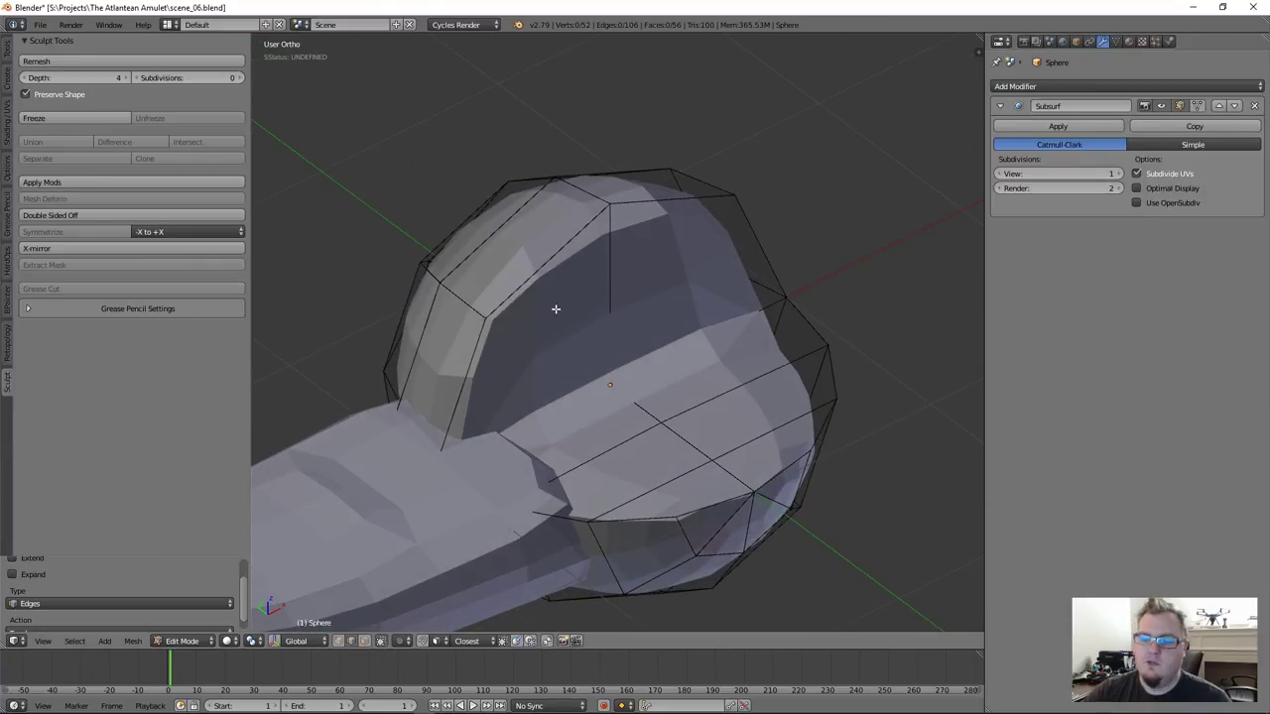
key("KP_Divide")
Bevel the outer rim and inner corner edges of the sphere's cut by 0.020 with 2 segments, and finish mesh editing
right_click(481, 320)
right_click(550, 208, "alt")
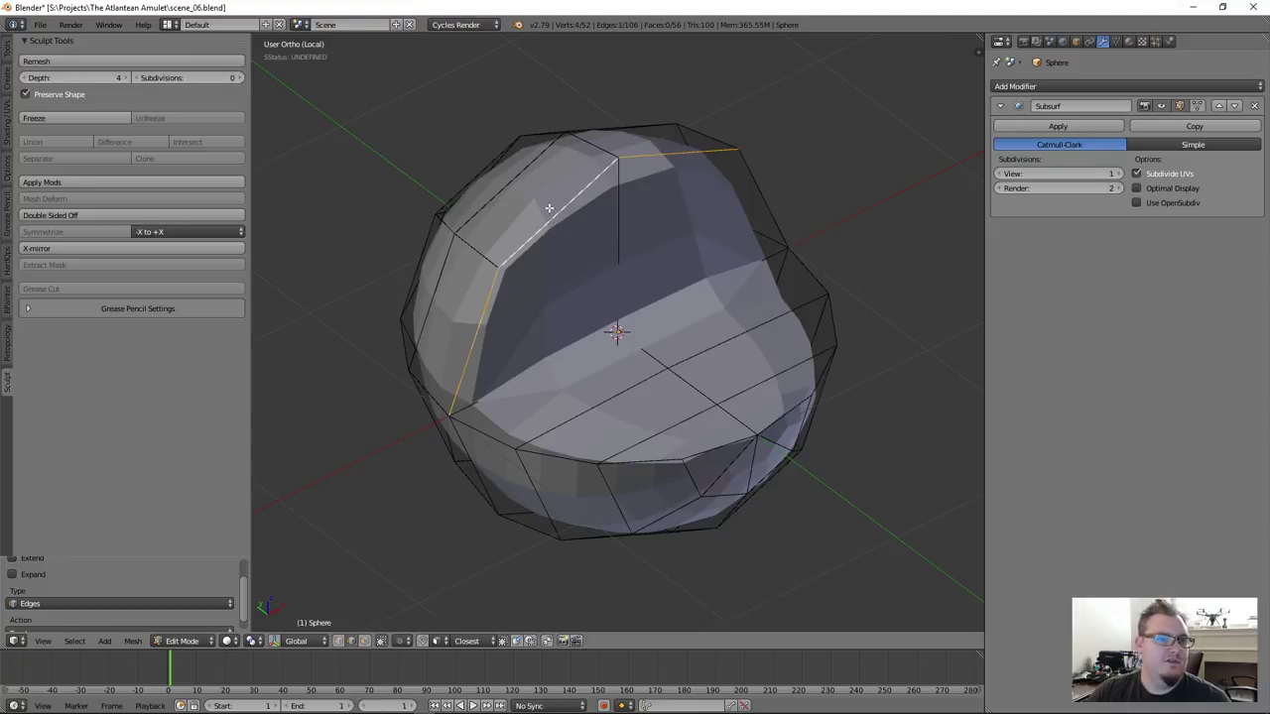
left_click(783, 205, "ctrl")
left_click(759, 265, "ctrl")
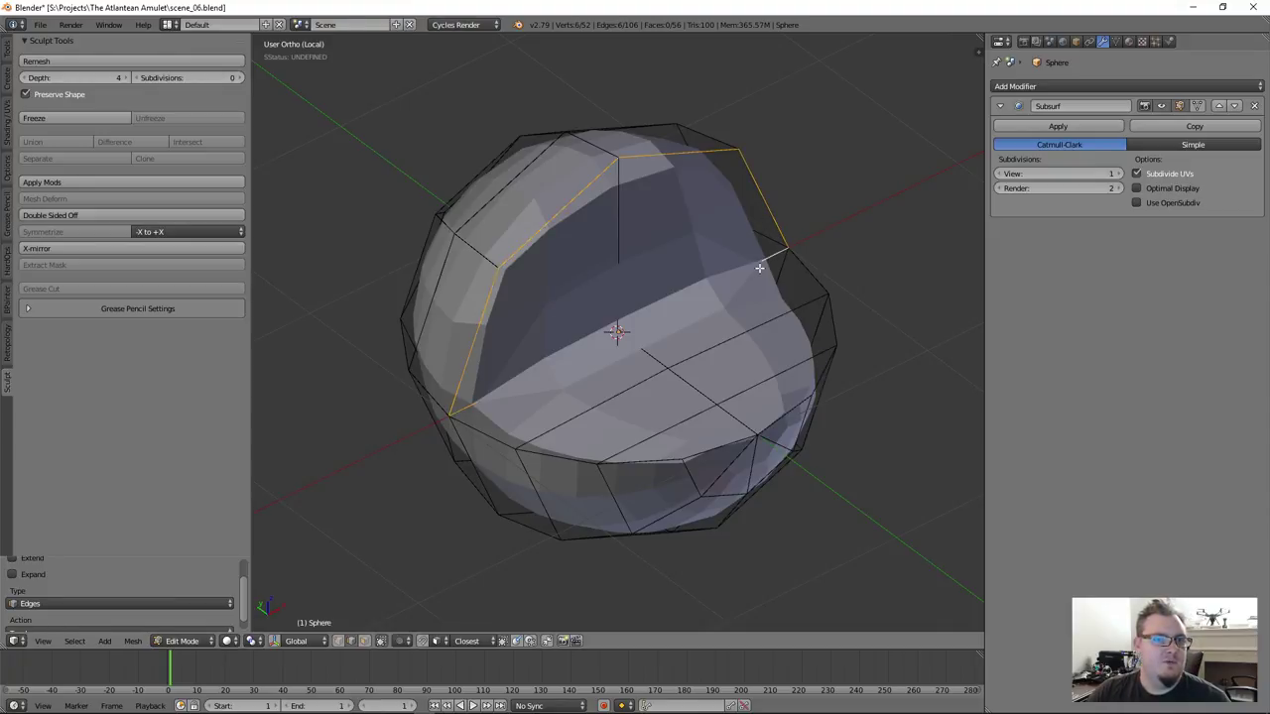
left_click(824, 270, "ctrl")
left_click(776, 419, "ctrl")
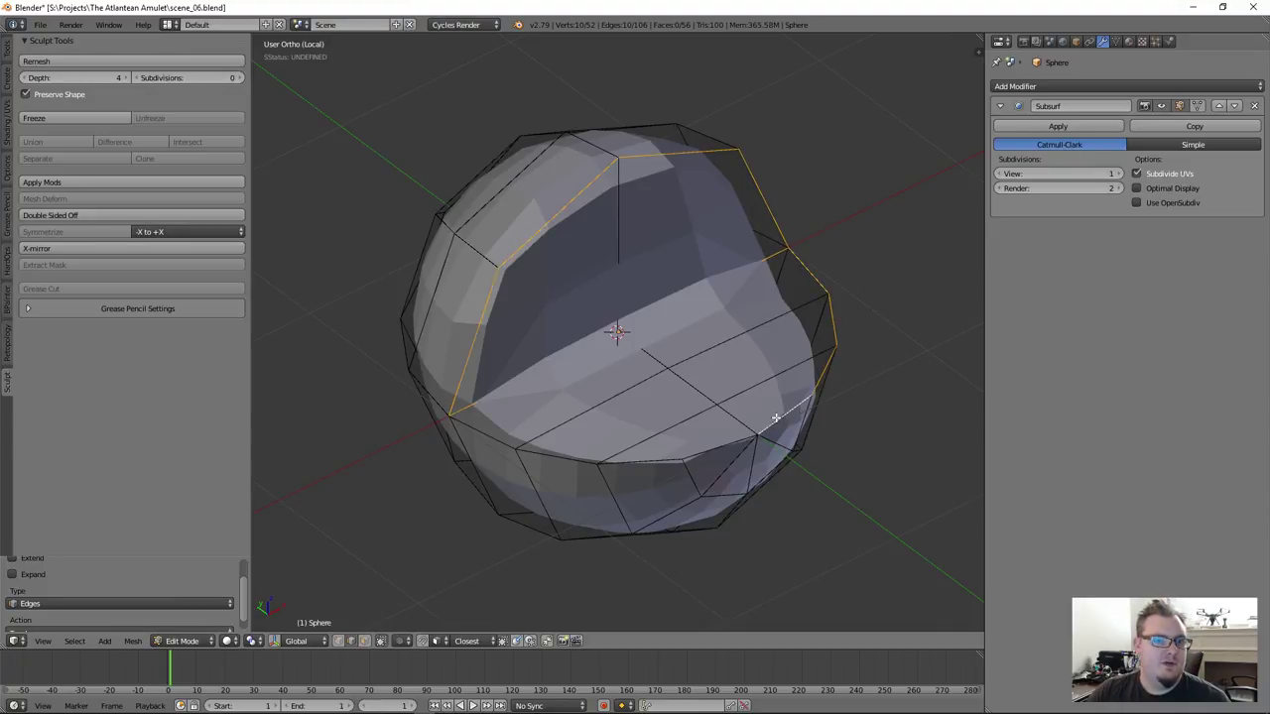
left_click(705, 448, "ctrl")
left_click(548, 447, "ctrl")
key("ctrl+b")
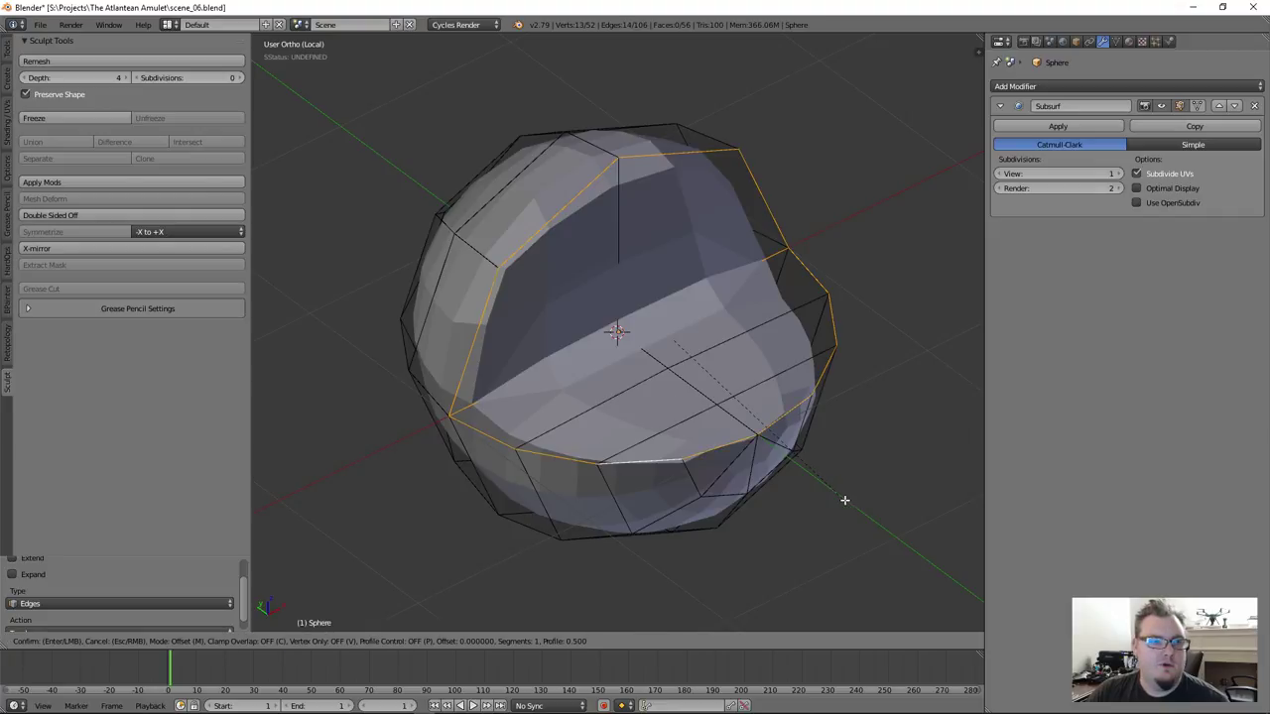
scroll(853, 505, "up", 1)
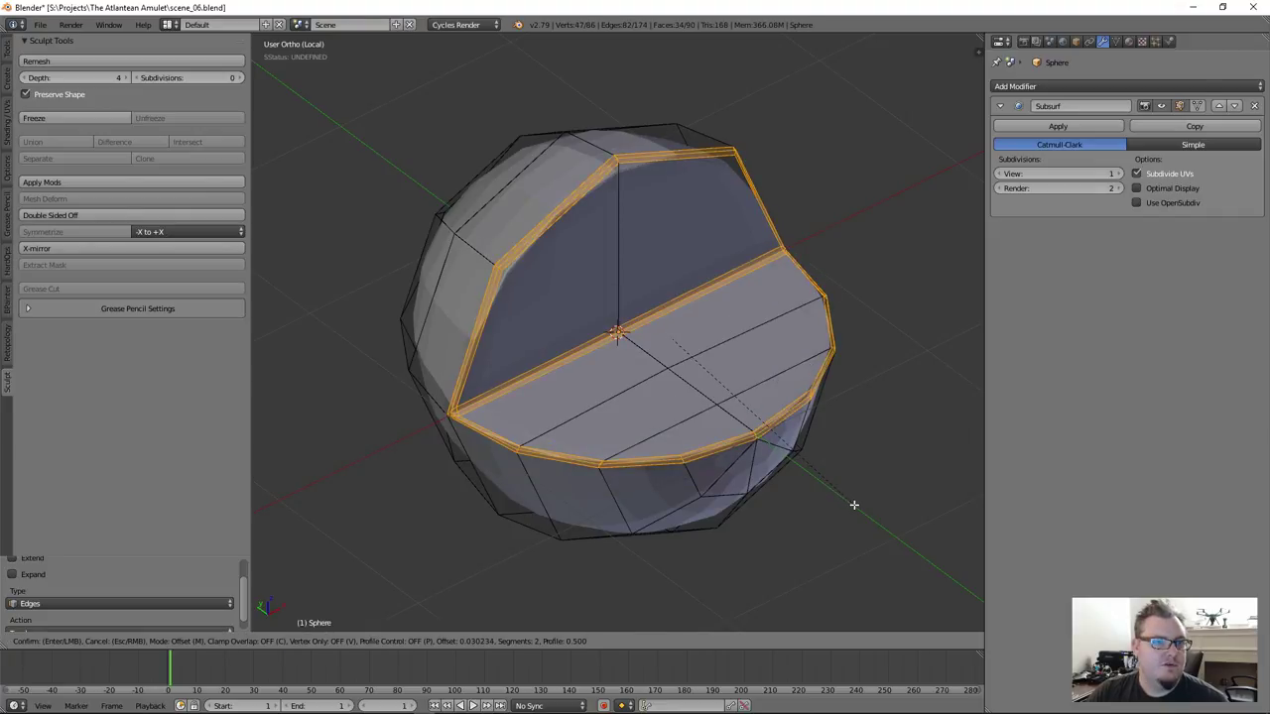
left_click(823, 499)
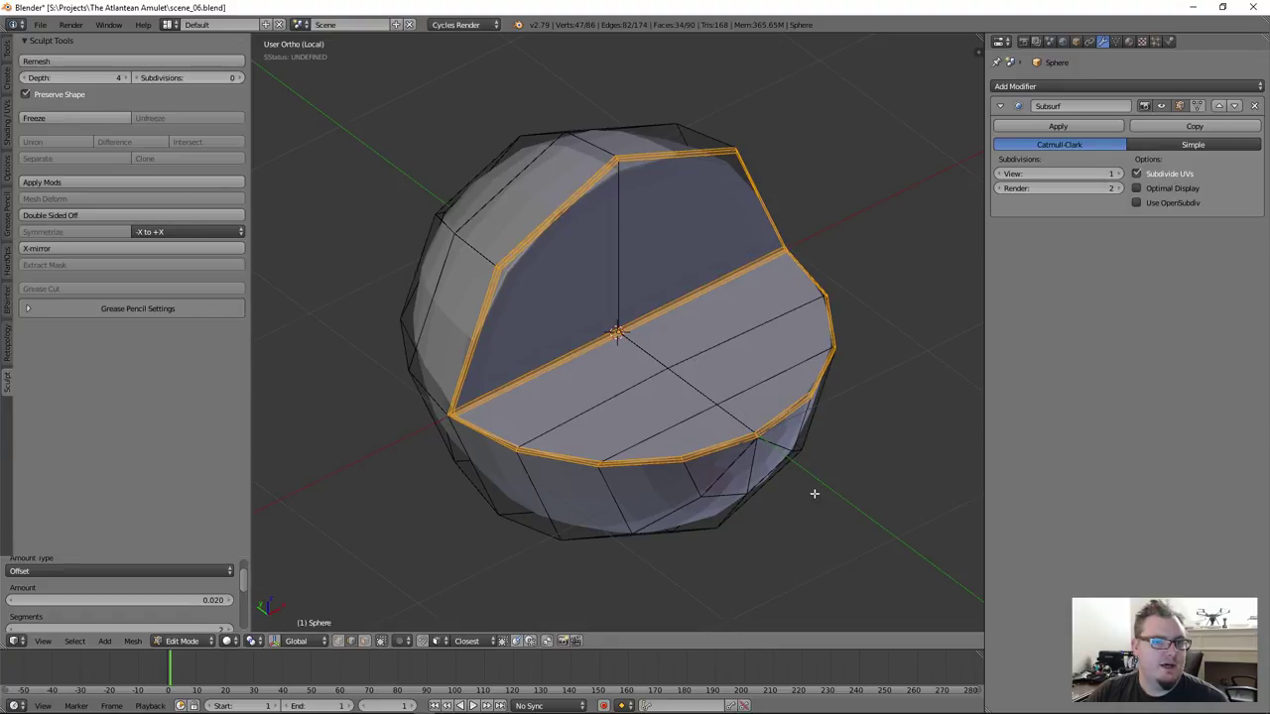
key("Tab")
scroll(776, 475, "down", 3)
middle_click_drag(655, 426, 552, 390)
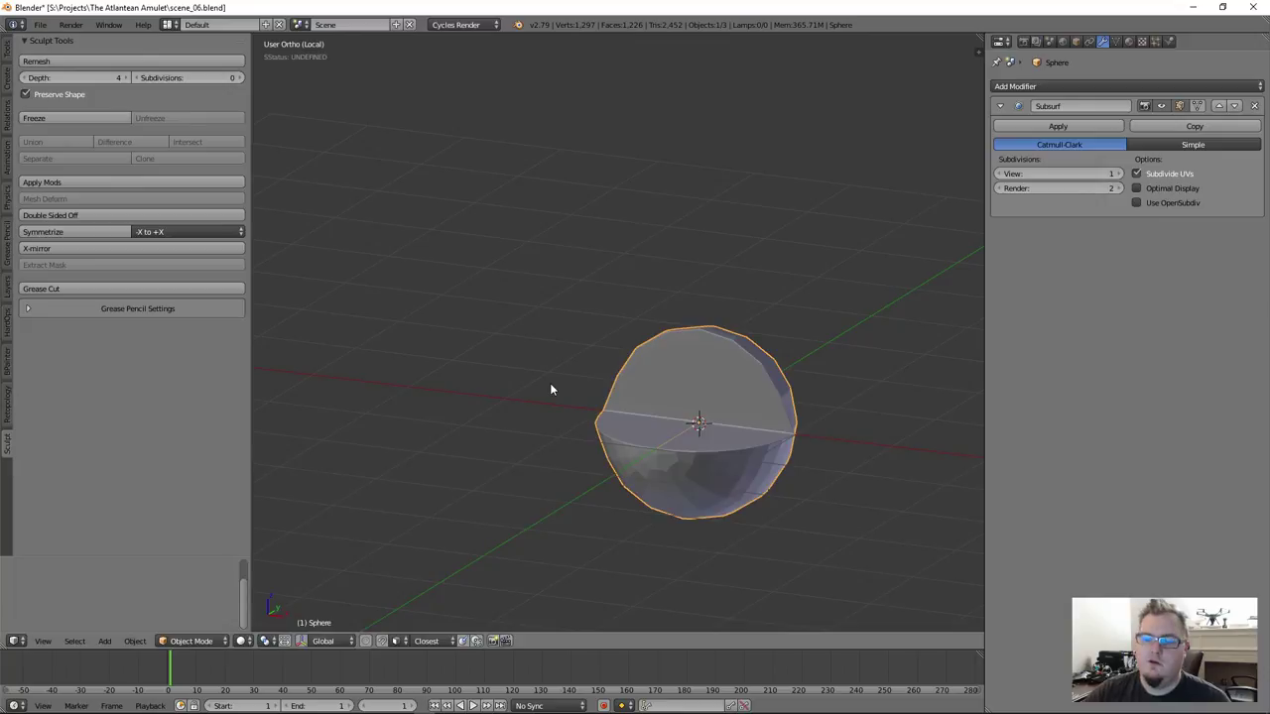
Leave local view and apply the Subsurf modifier to the cut sphere
key("KP_Divide")
scroll(552, 390, "down", 2)
right_click(442, 496)
right_click(550, 429)
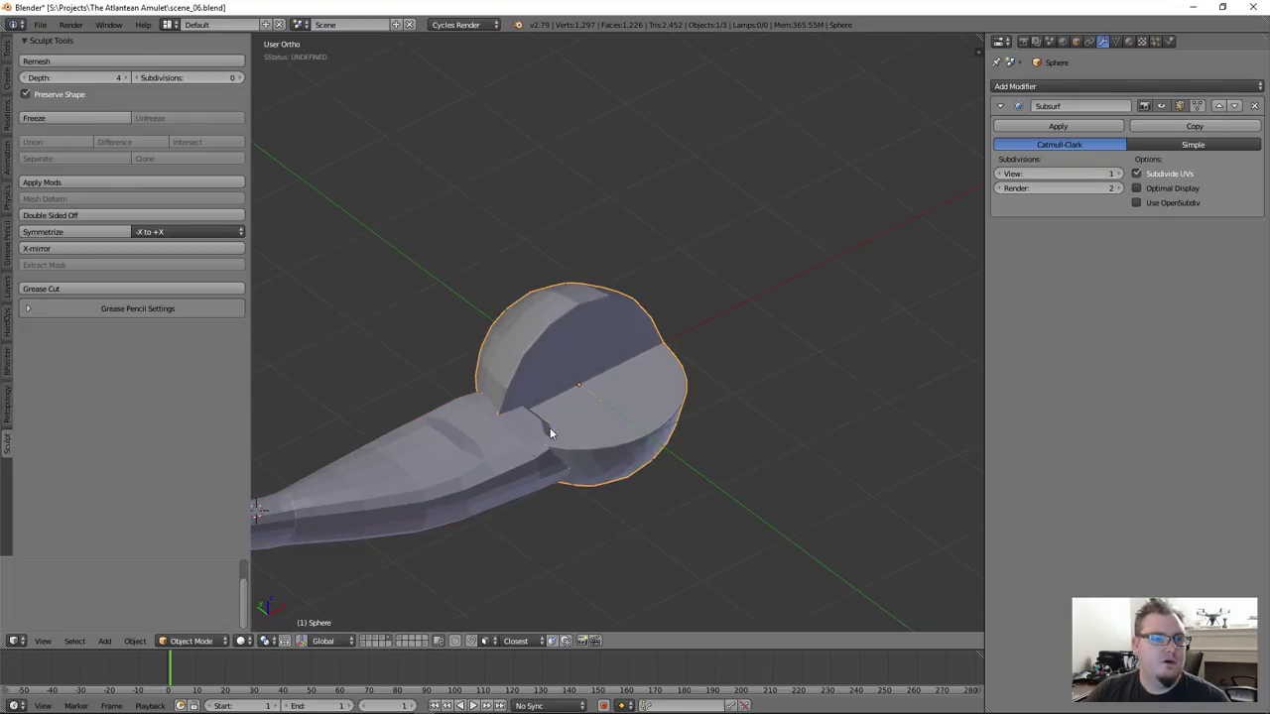
left_click(1089, 127)
Add the thick arm base to the selected cut sphere and merge both with a Union boolean
middle_click_drag(490, 377, 652, 299, "shift")
right_click(622, 372, "shift")
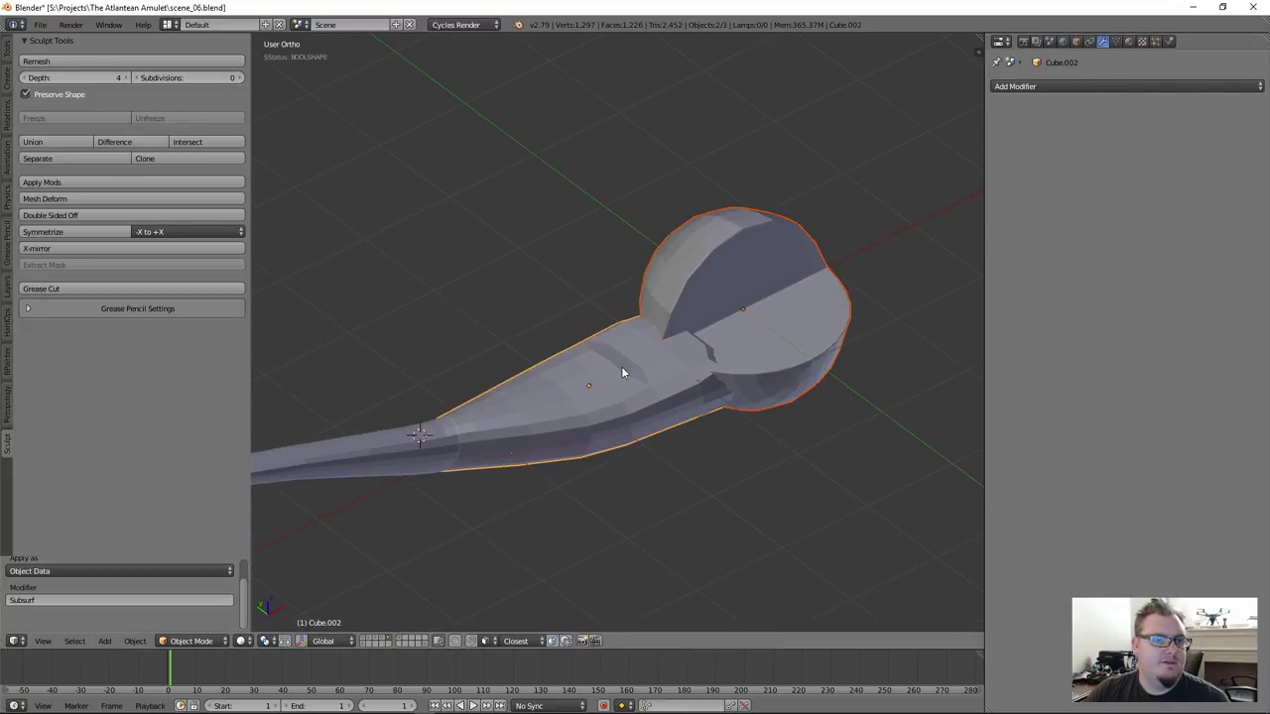
left_click(87, 141)
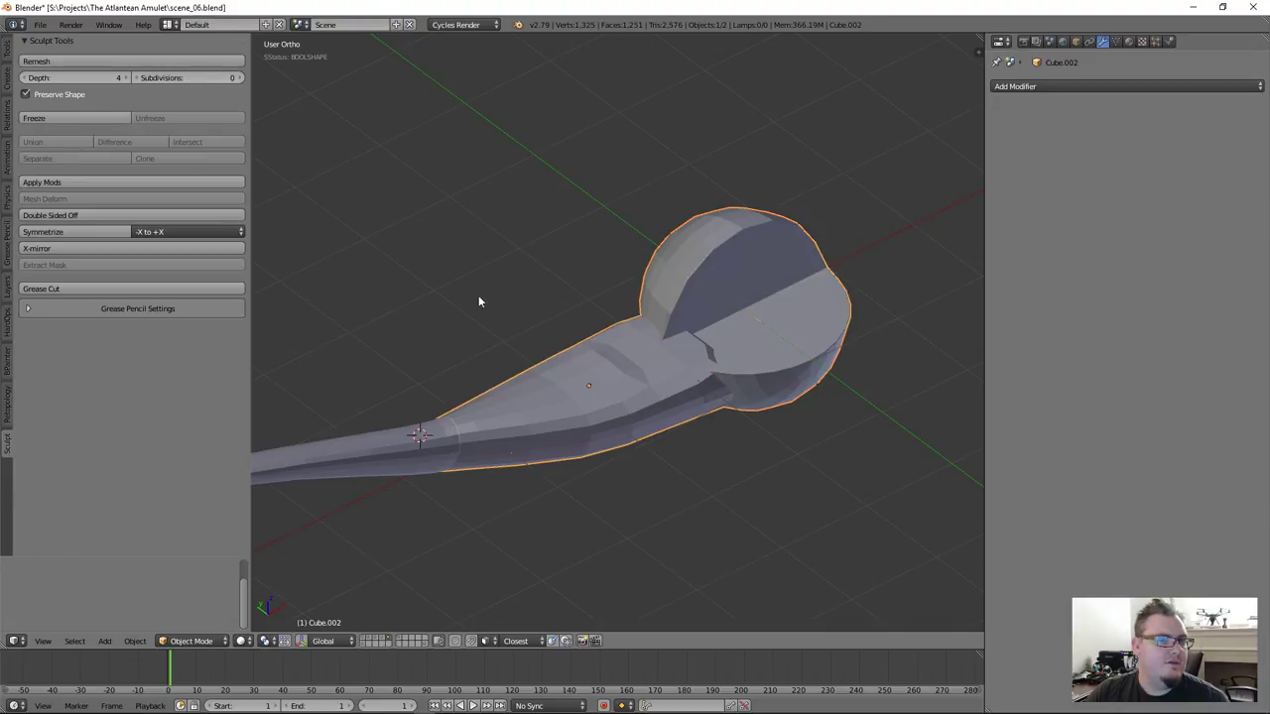
Examine the merged mesh's topology where the arm base meets the cut sphere, and inspect the whole arm's shape in Object Mode
scroll(725, 395, "up", 1)
key("Tab")
scroll(725, 397, "up", 5)
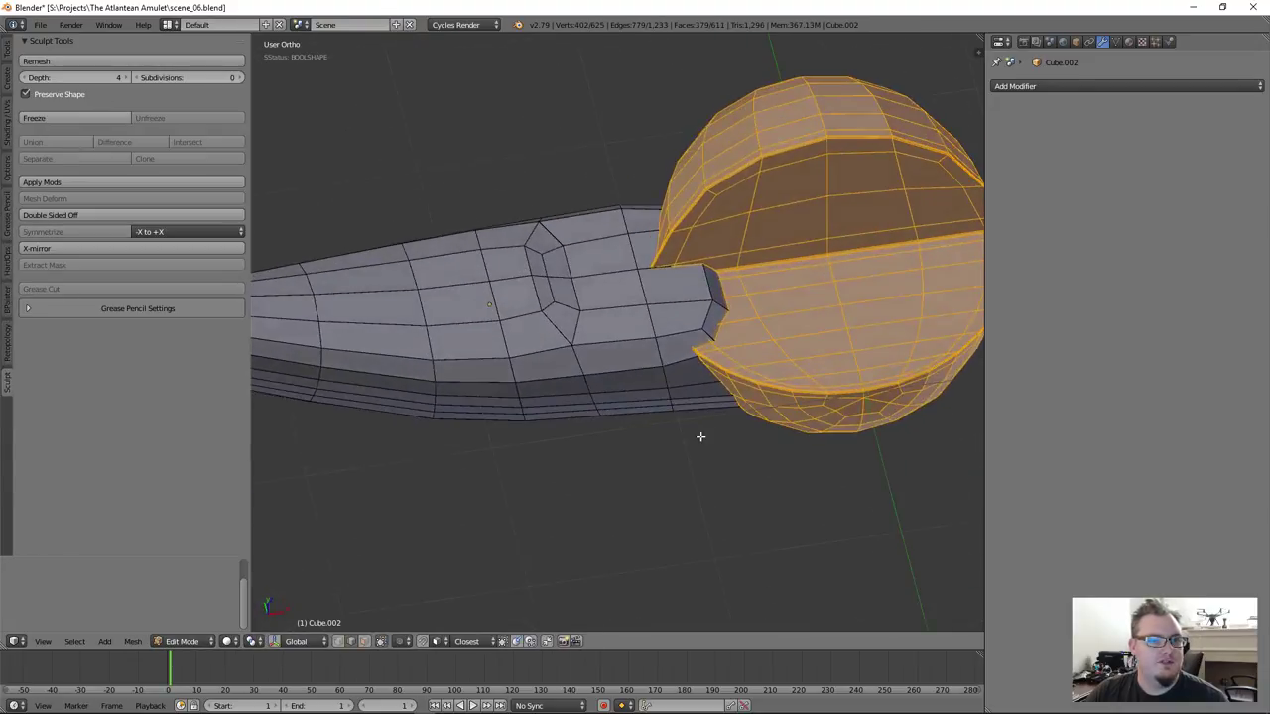
scroll(714, 211, "down", 4)
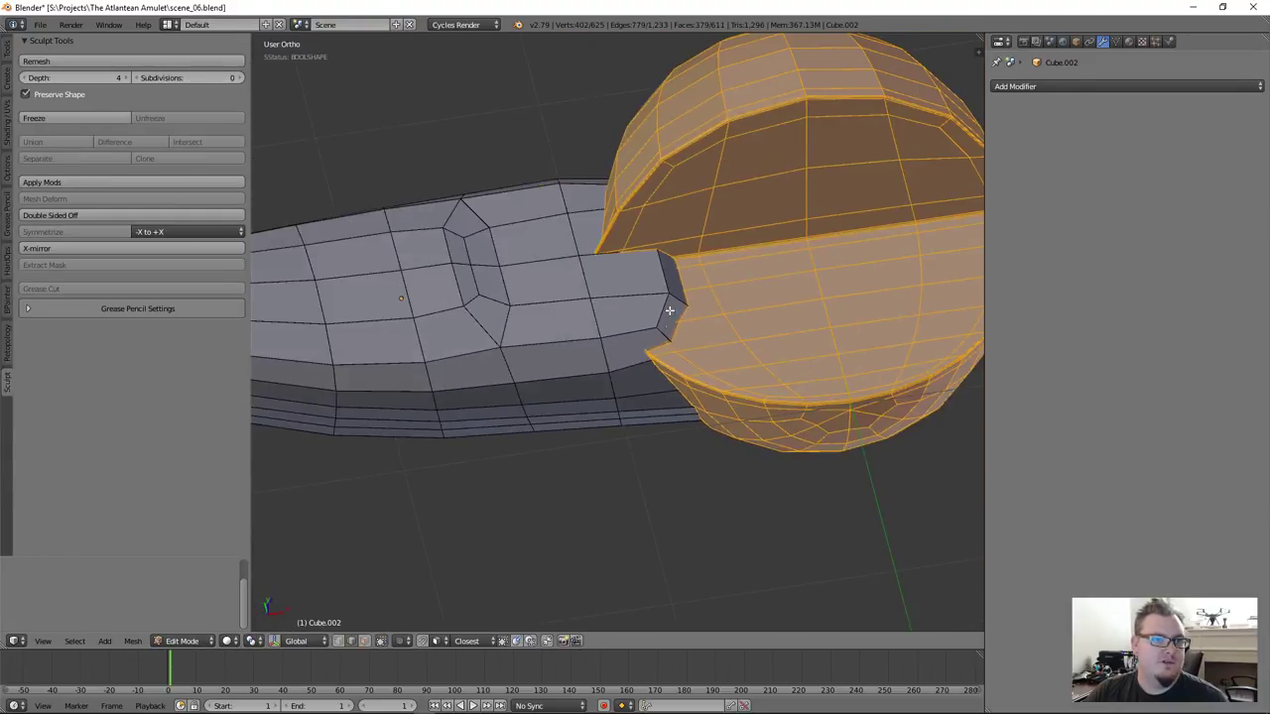
key("a")
scroll(706, 365, "down", 3)
middle_click_drag(819, 388, 746, 312)
scroll(859, 297, "down", 2)
key("Tab")
scroll(740, 303, "down", 2)
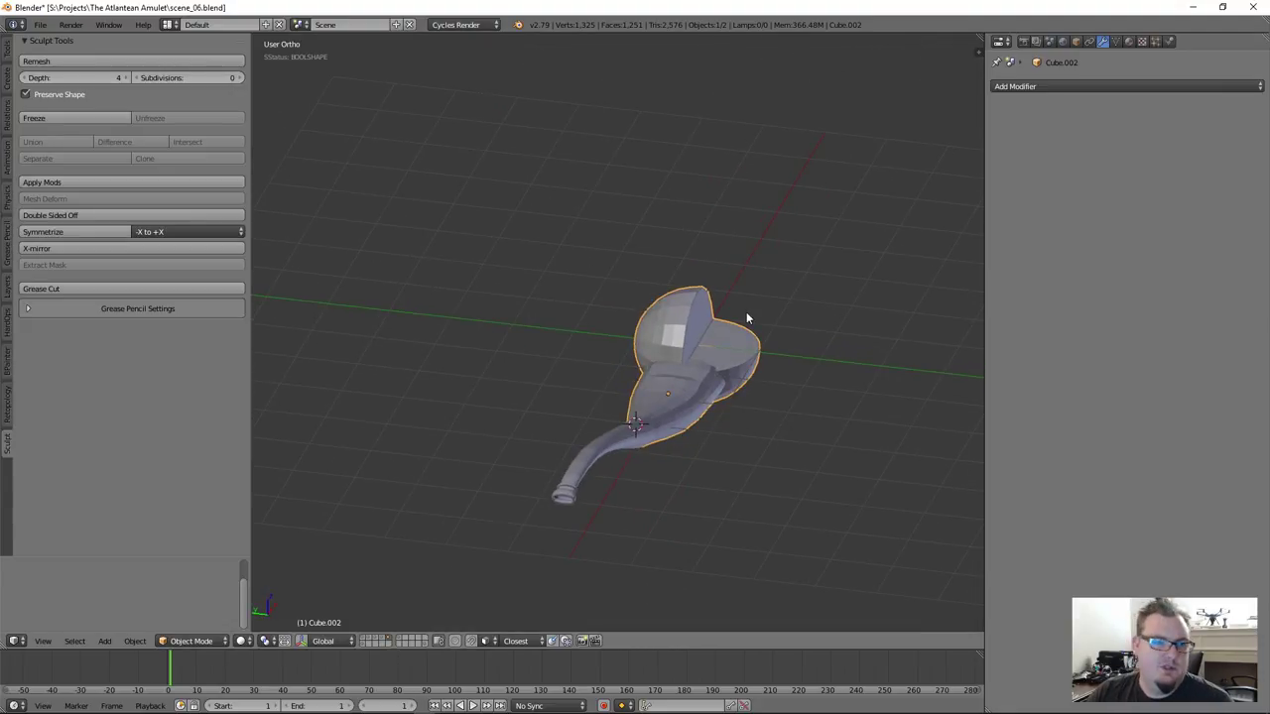
scroll(746, 318, "up", 4)
middle_click_drag(581, 360, 802, 402)
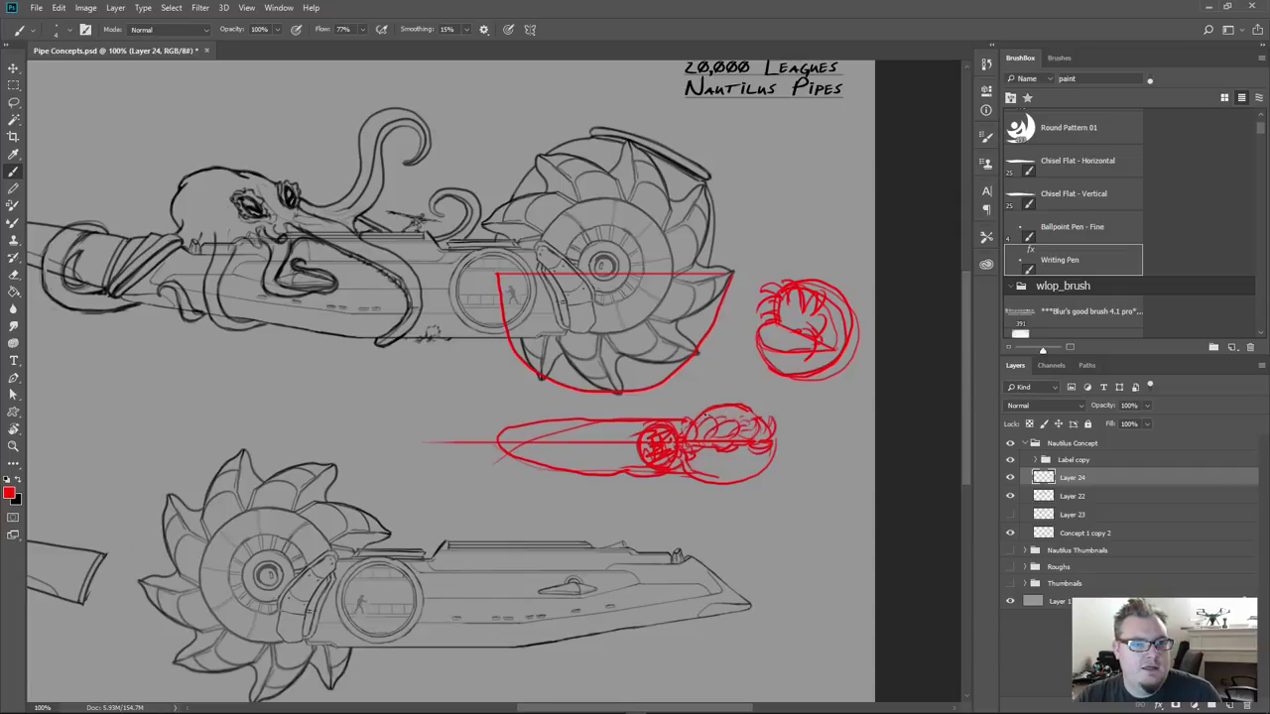
In Photoshop, try sketching a wavy outer outline around the red top-view wheel, and undo the strokes
mouse_move(712, 404)
left_mouse_down()
mouse_move(758, 398)
mouse_move(776, 421)
left_mouse_up()
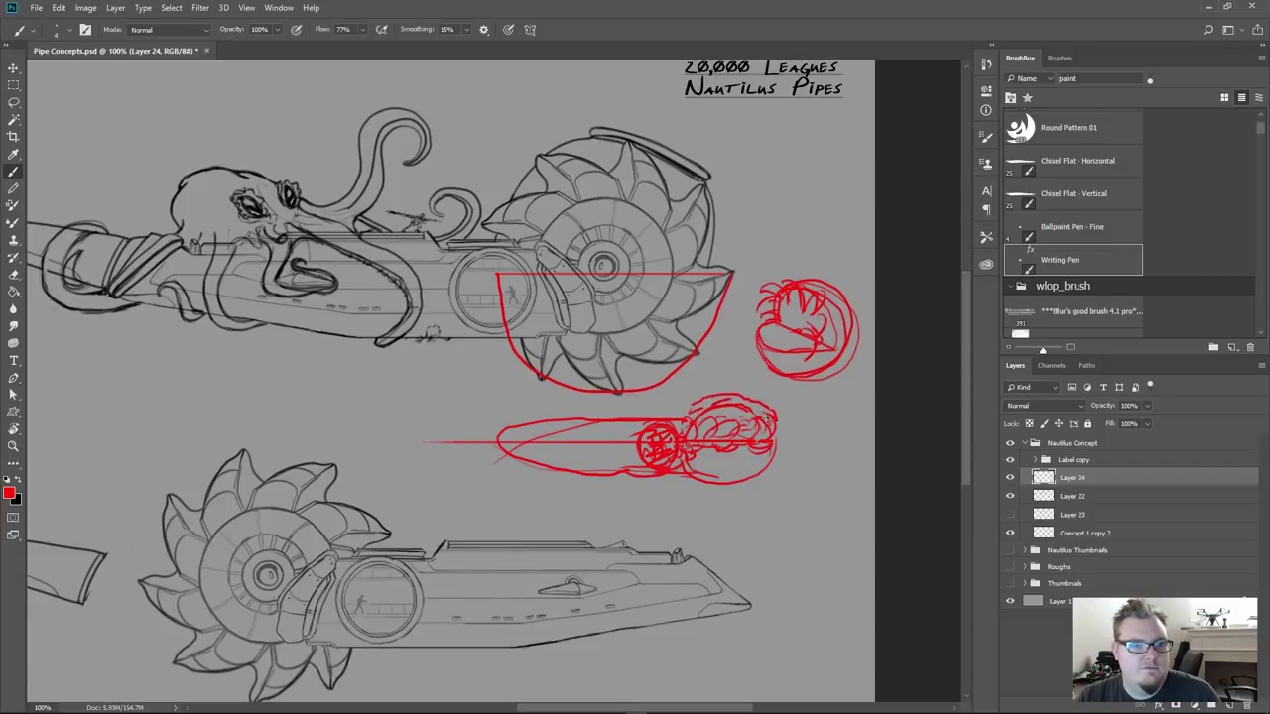
mouse_move(690, 480)
left_mouse_down()
mouse_move(761, 480)
mouse_move(724, 492)
mouse_move(682, 477)
left_mouse_up()
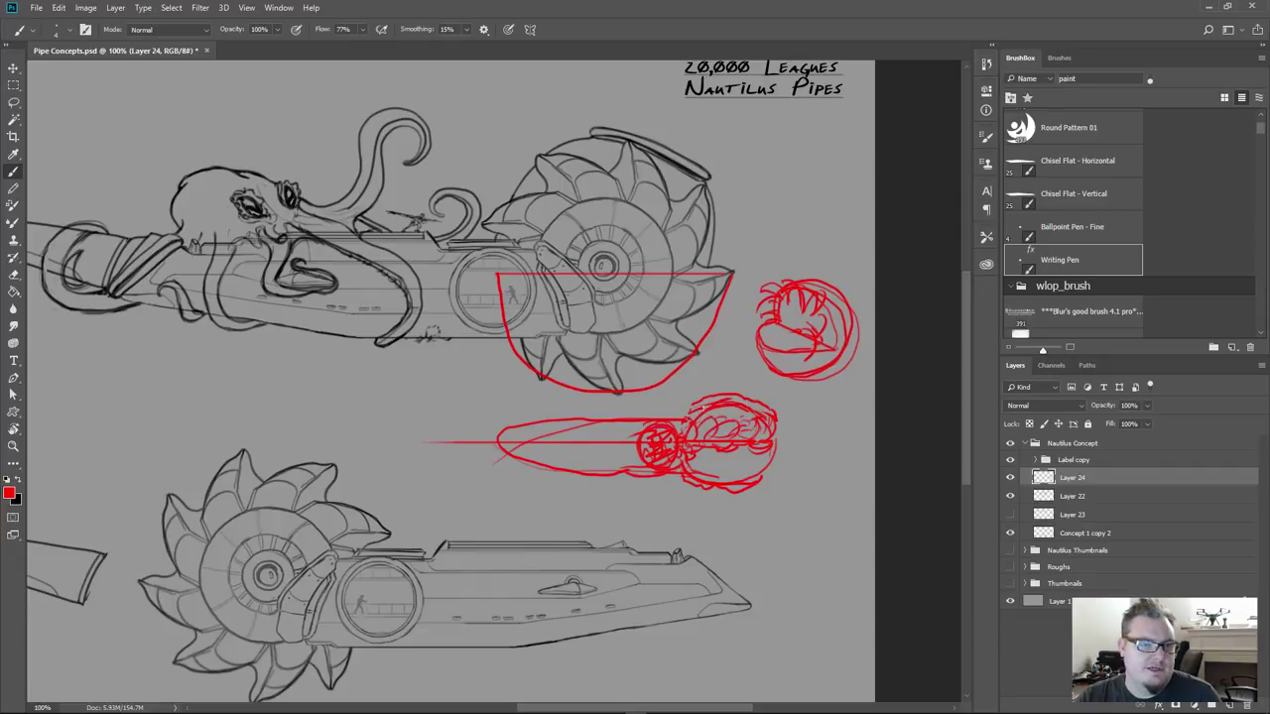
key("ctrl+z")
key("ctrl+z")
key("ctrl+z")
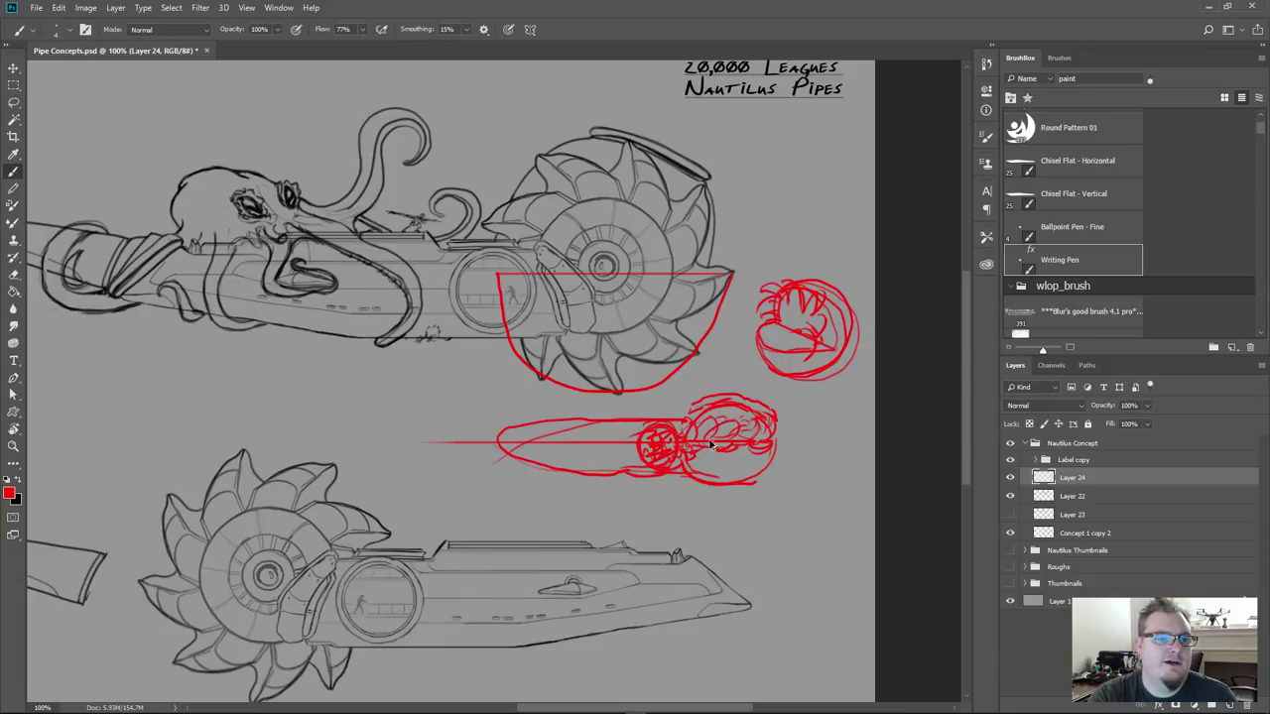
key("ctrl+z")
key("ctrl+z")
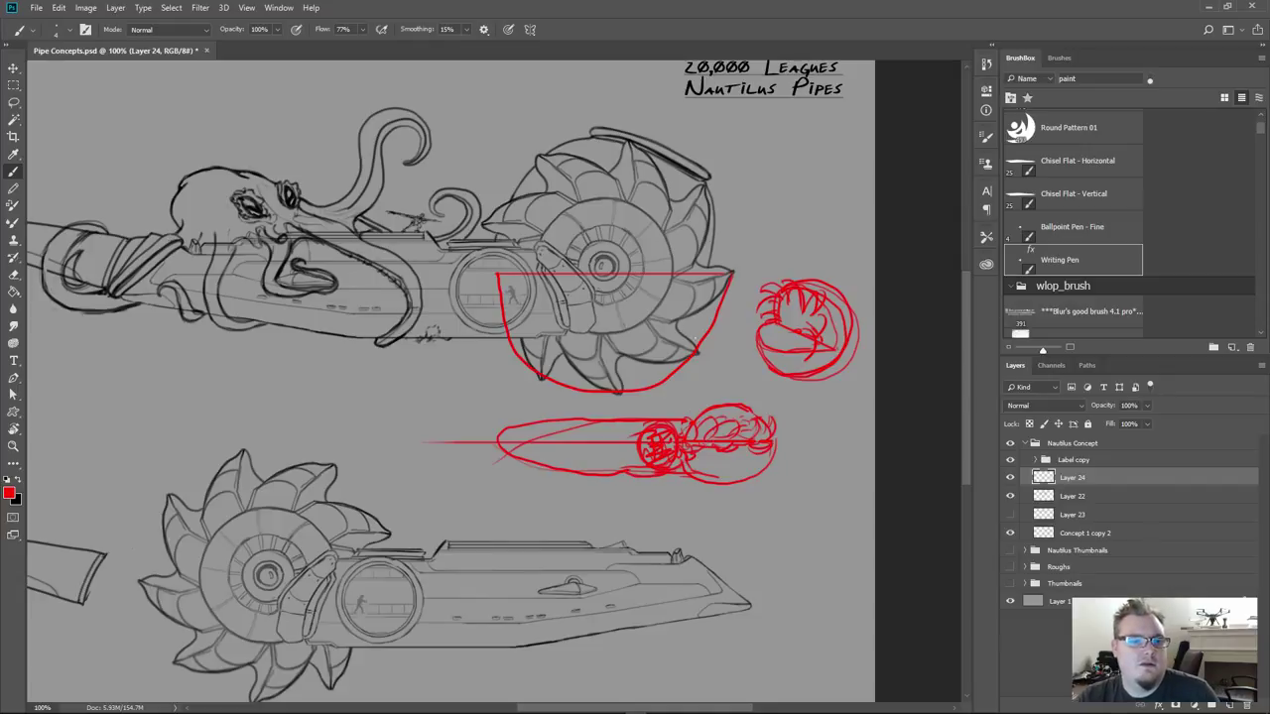
Erase the wheel in the red top-view sketch and redraw it as curved blades on both sides of a straight central strip
key("e")
mouse_move(700, 400)
left_mouse_down()
mouse_move(746, 413)
mouse_move(709, 428)
mouse_move(759, 419)
mouse_move(734, 433)
mouse_move(766, 445)
mouse_move(772, 474)
mouse_move(701, 476)
mouse_move(699, 446)
mouse_move(704, 484)
mouse_move(772, 449)
left_mouse_up()
key("b")
mouse_move(689, 437)
left_mouse_down("shift")
mouse_move(764, 438)
mouse_move(770, 454)
mouse_move(689, 458)
mouse_move(770, 434)
mouse_move(714, 434)
left_mouse_up("shift")
mouse_move(710, 404)
left_mouse_down()
mouse_move(704, 433)
mouse_move(723, 470)
left_mouse_up()
left_click_drag(744, 453, 741, 467)
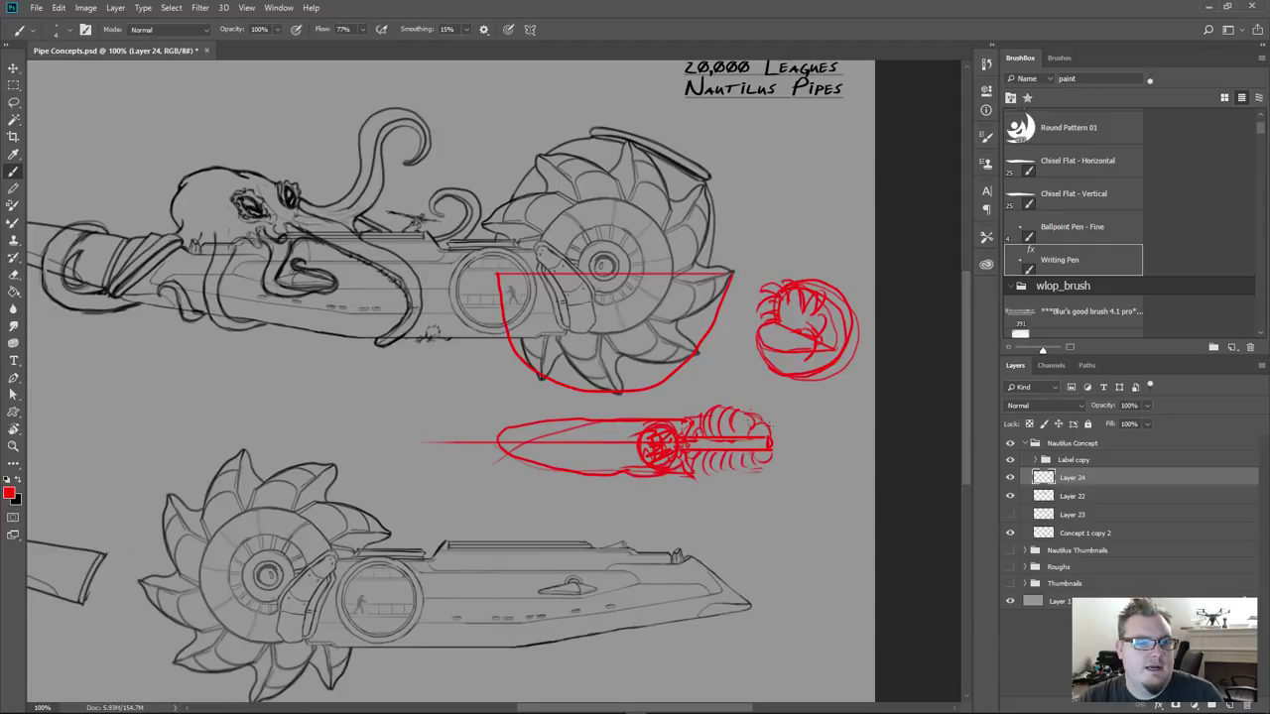
left_click_drag(772, 464, 693, 475)
left_click_drag(720, 409, 593, 418)
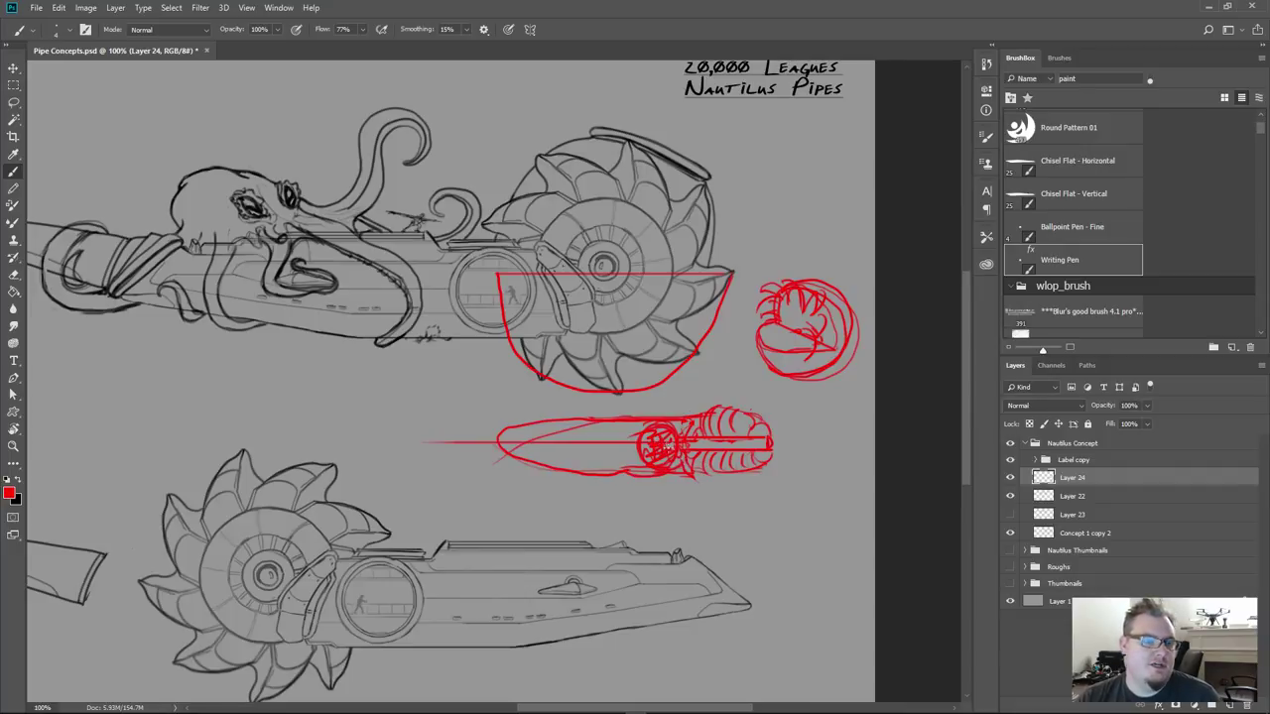
Erase the scribble inside the round window of the red top-view sketch and return to the Brush tool
key("e")
mouse_move(663, 455)
left_mouse_down()
mouse_move(651, 436)
mouse_move(667, 462)
left_mouse_up()
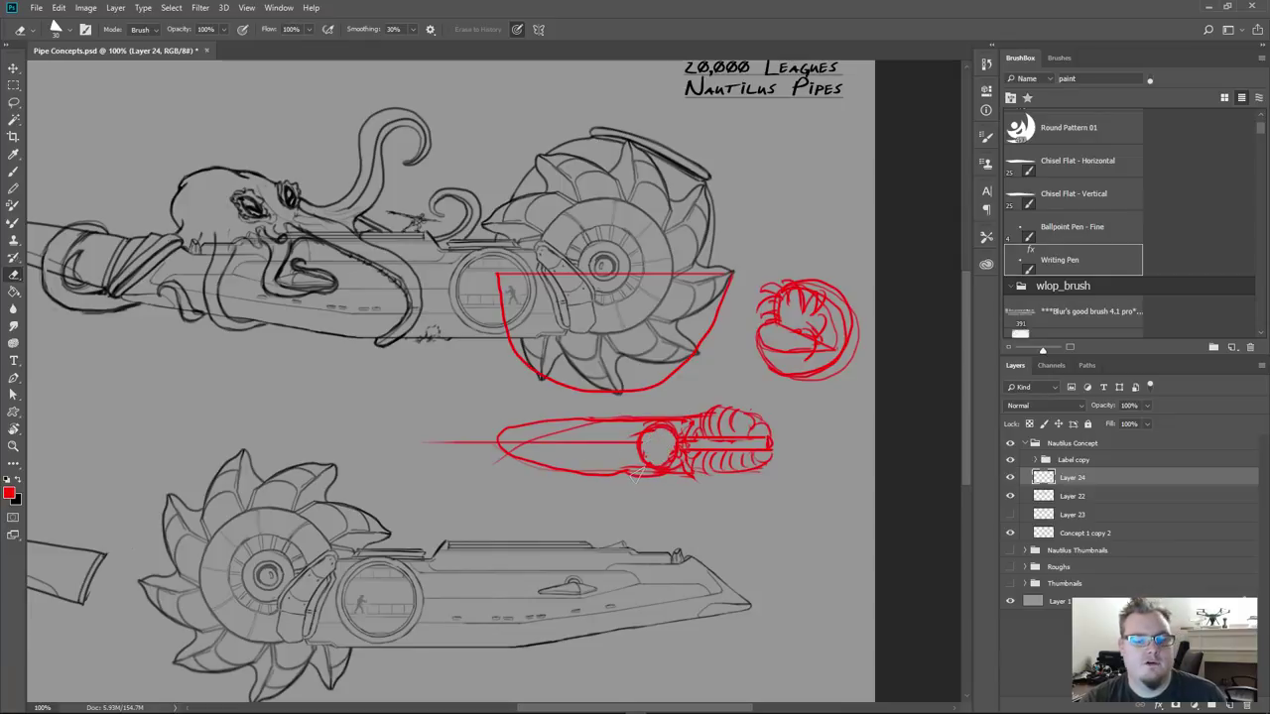
key("b")
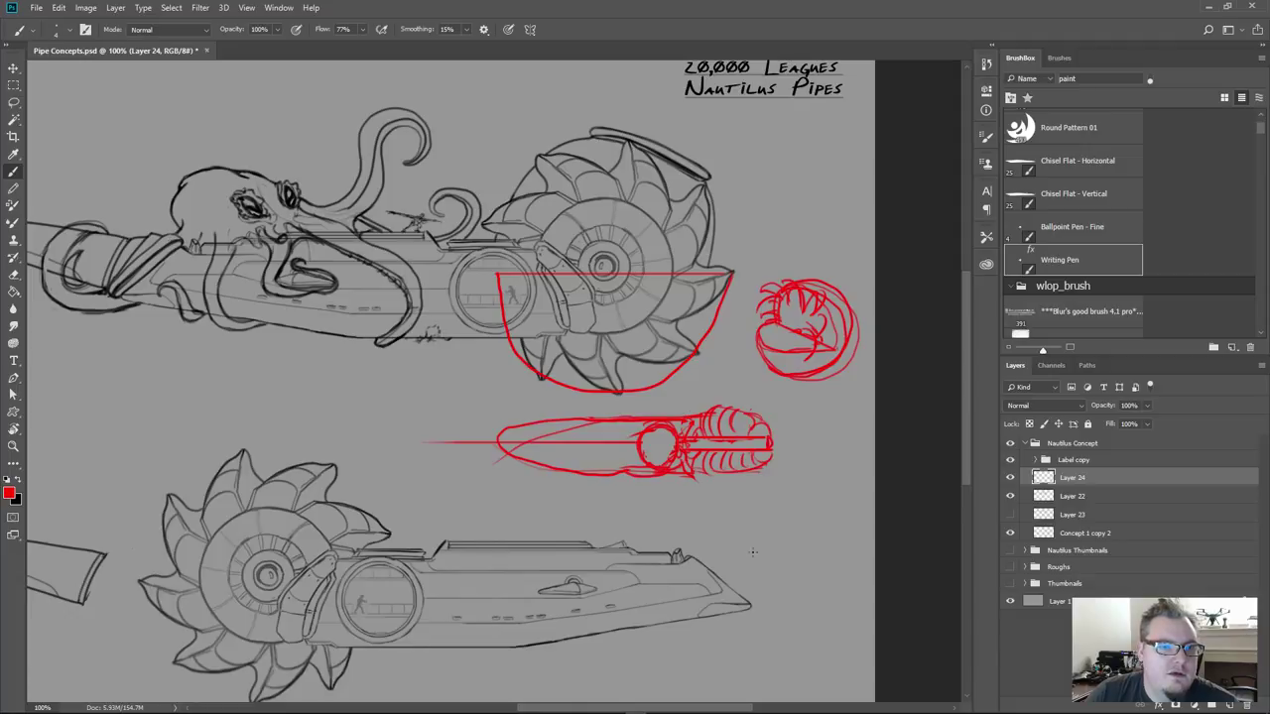
Switch to Blender and check the merged mesh's connectivity by selecting its linked geometry in Edit Mode
mouse_move(545, 706)
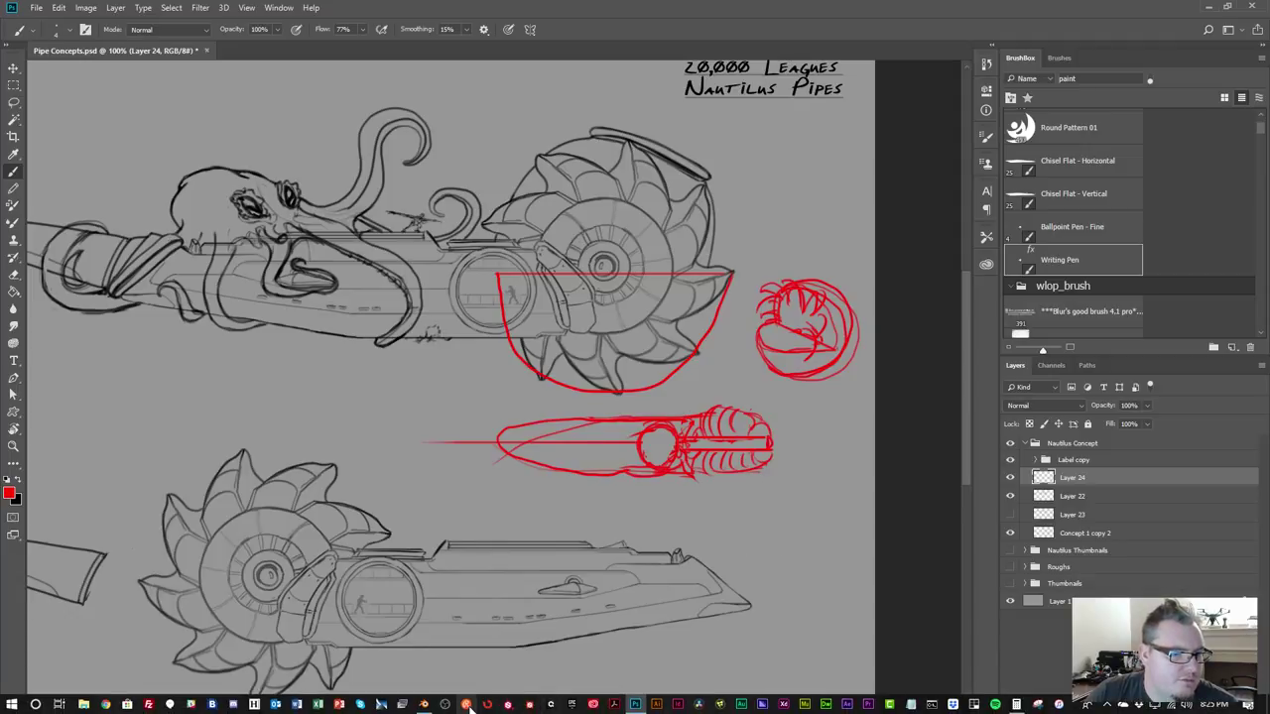
mouse_move(432, 708)
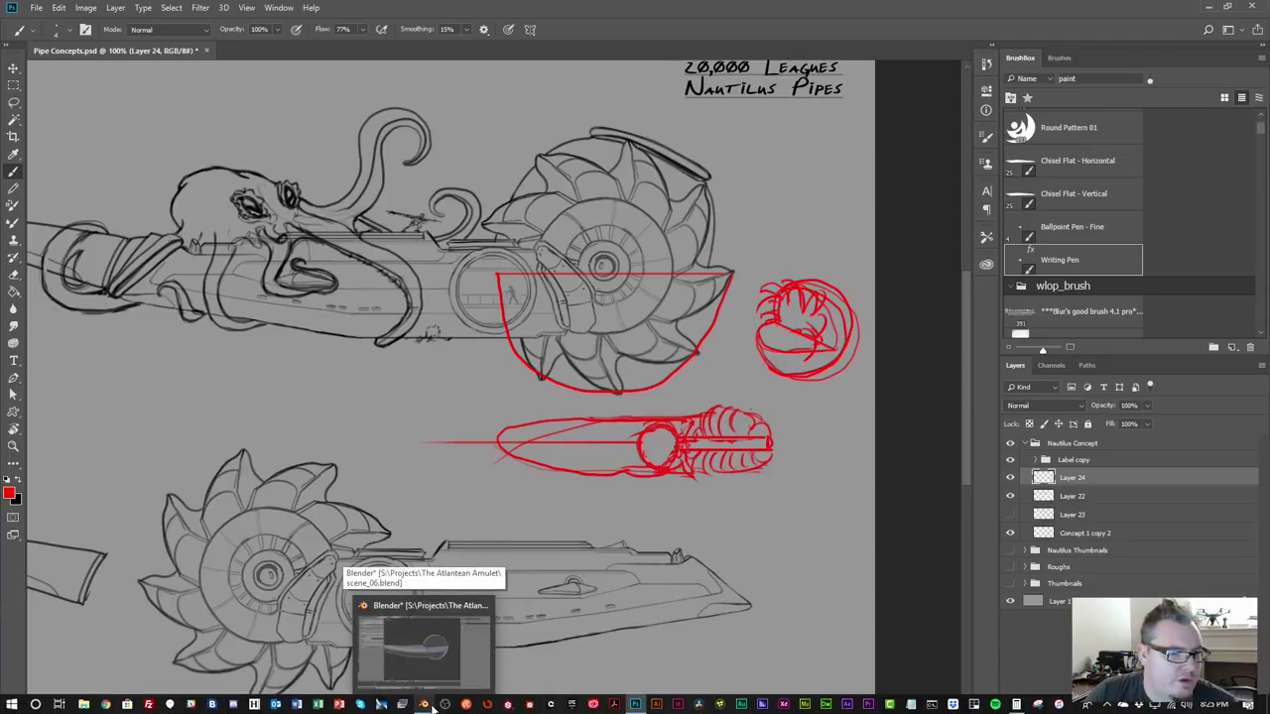
left_click(432, 707)
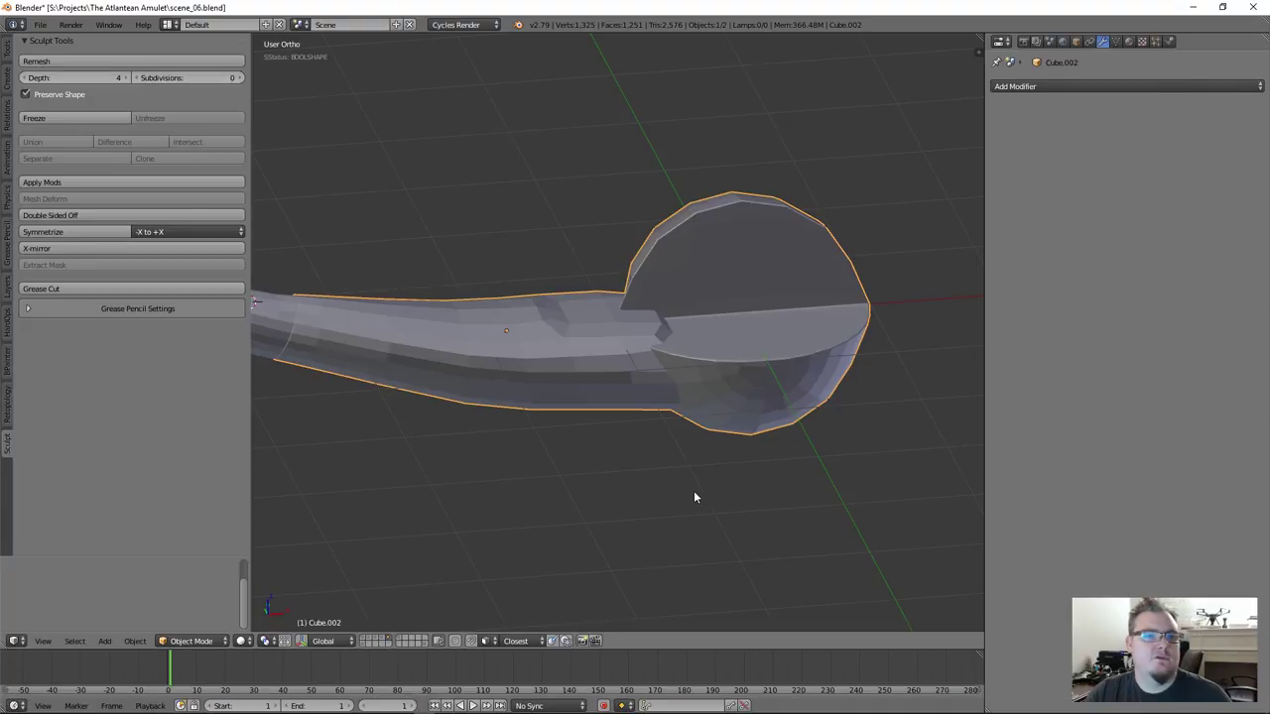
middle_click_drag(751, 311, 595, 411)
key("Tab")
middle_click_drag(657, 484, 699, 436)
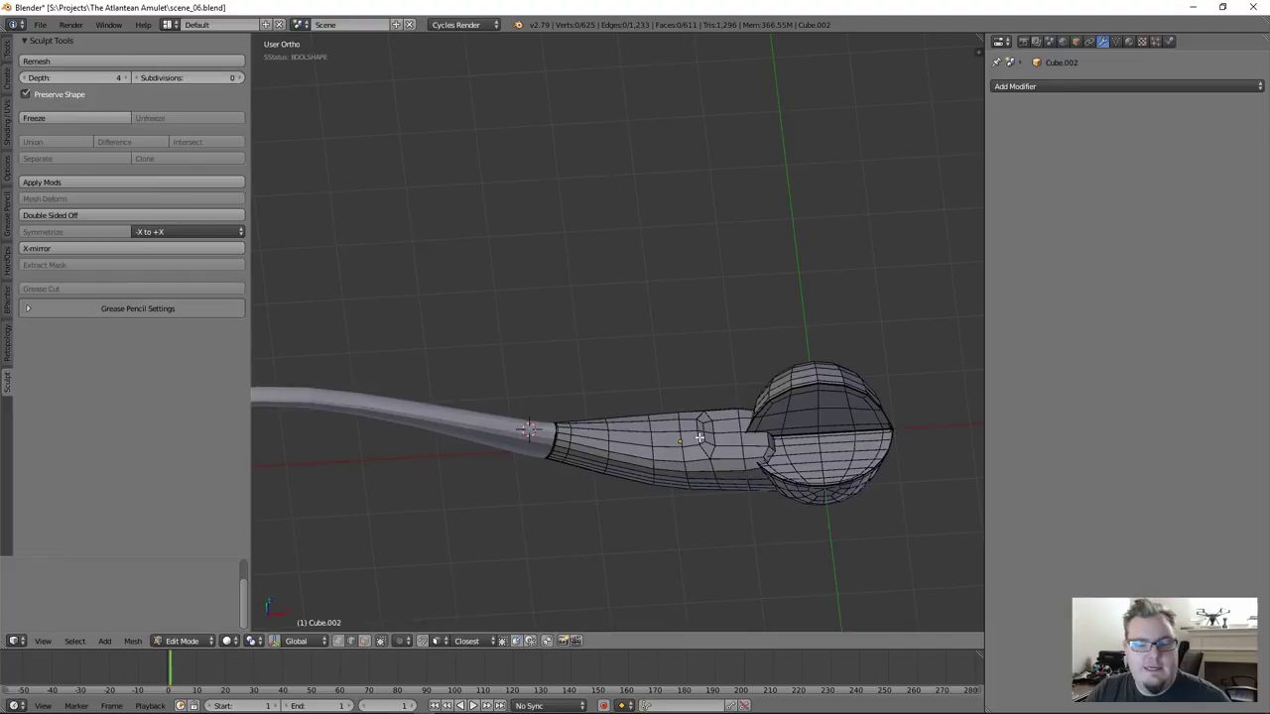
key("l")
scroll(792, 453, "up", 4)
scroll(686, 445, "down", 4)
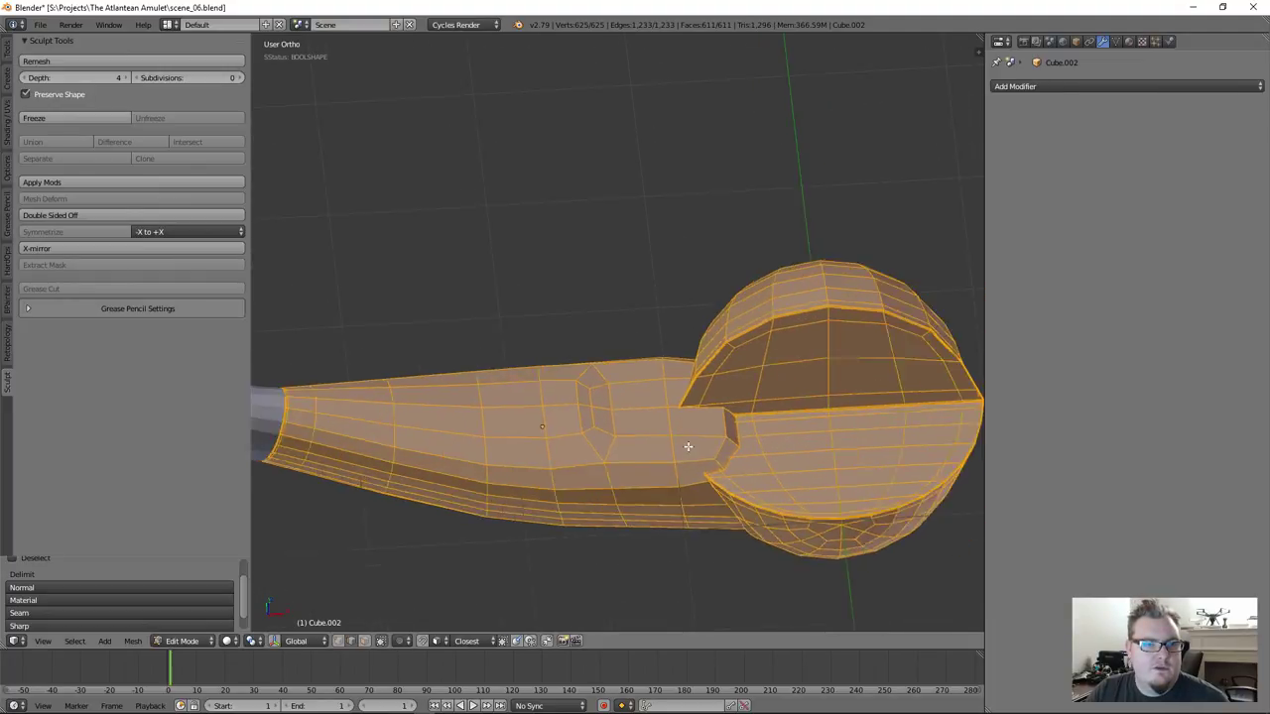
middle_click_drag(649, 445, 657, 479)
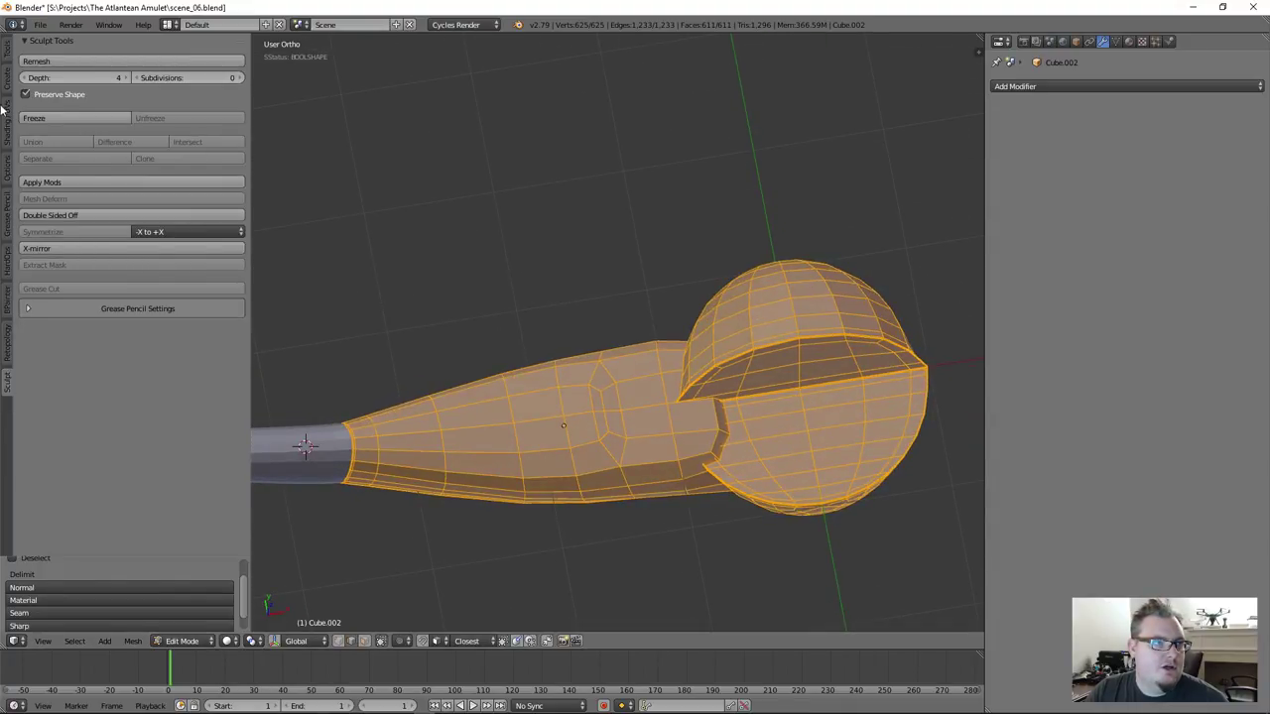
Put the merged arm mesh in Sculpt Mode, review its symmetry settings and enable Dyntopo
left_click(9, 56)
scroll(167, 386, "down", 5)
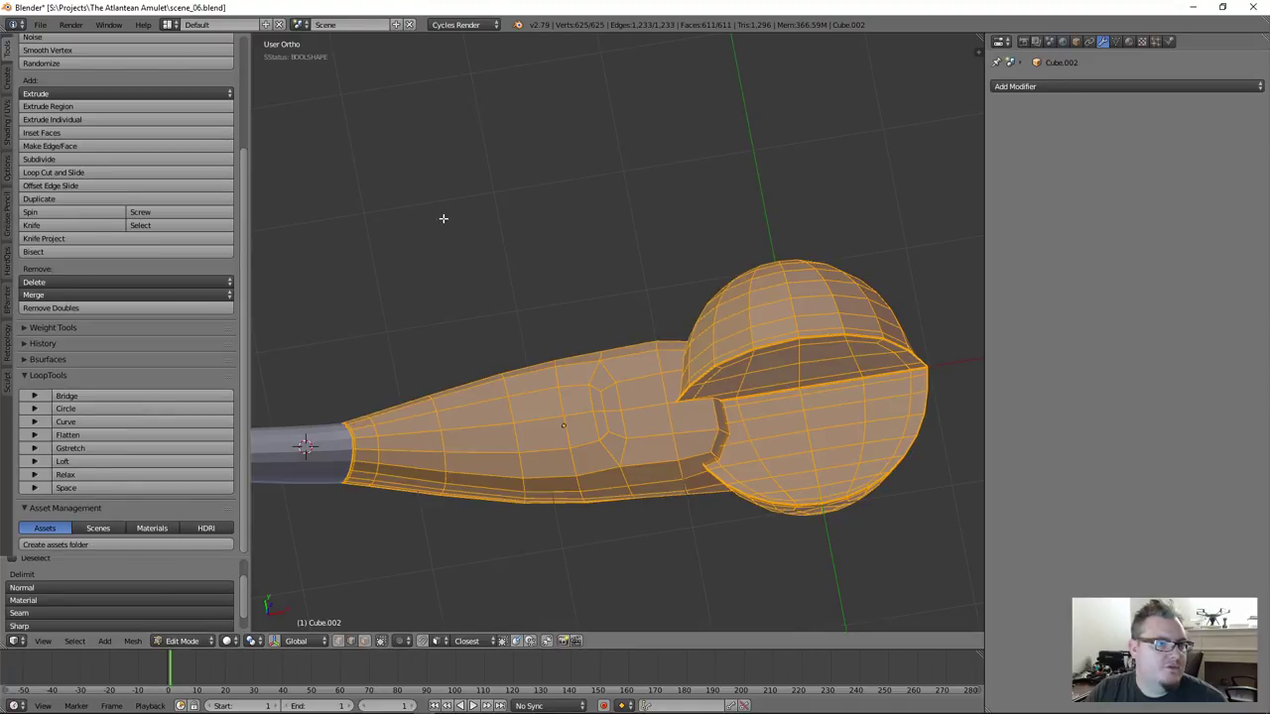
key("Tab")
left_click(192, 641)
left_click(188, 601)
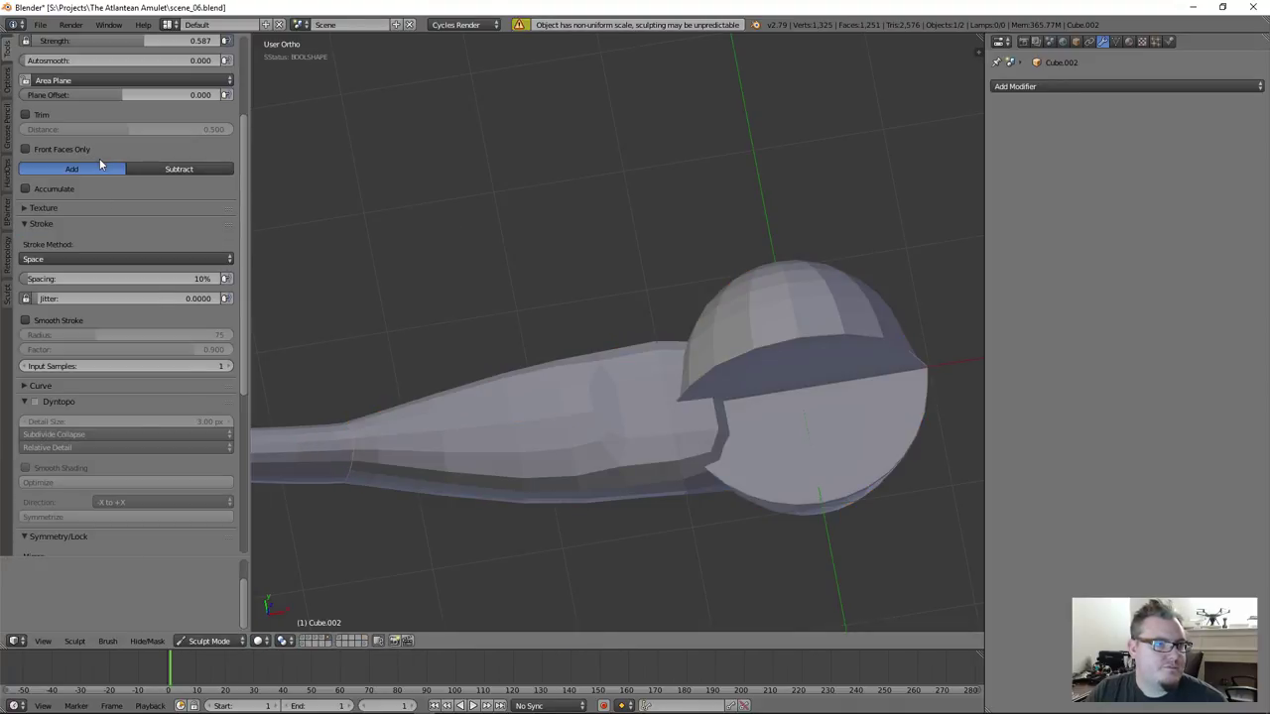
scroll(113, 405, "down", 7)
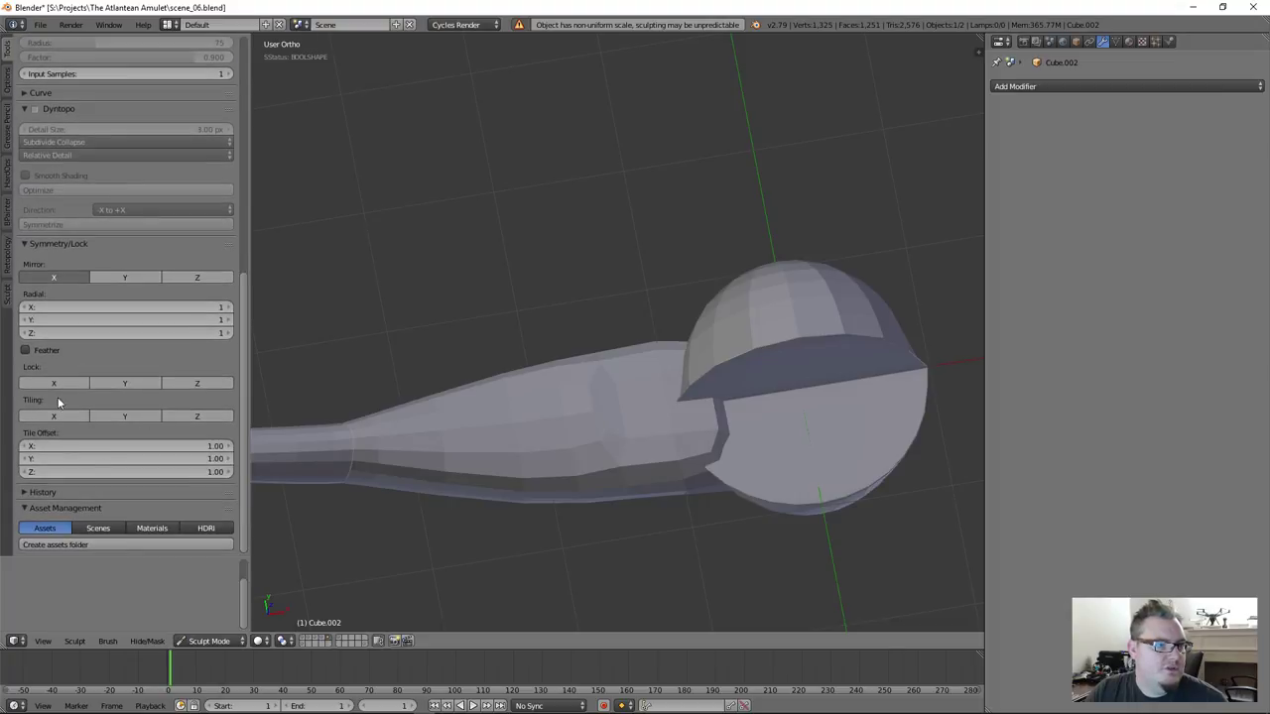
left_click(85, 279)
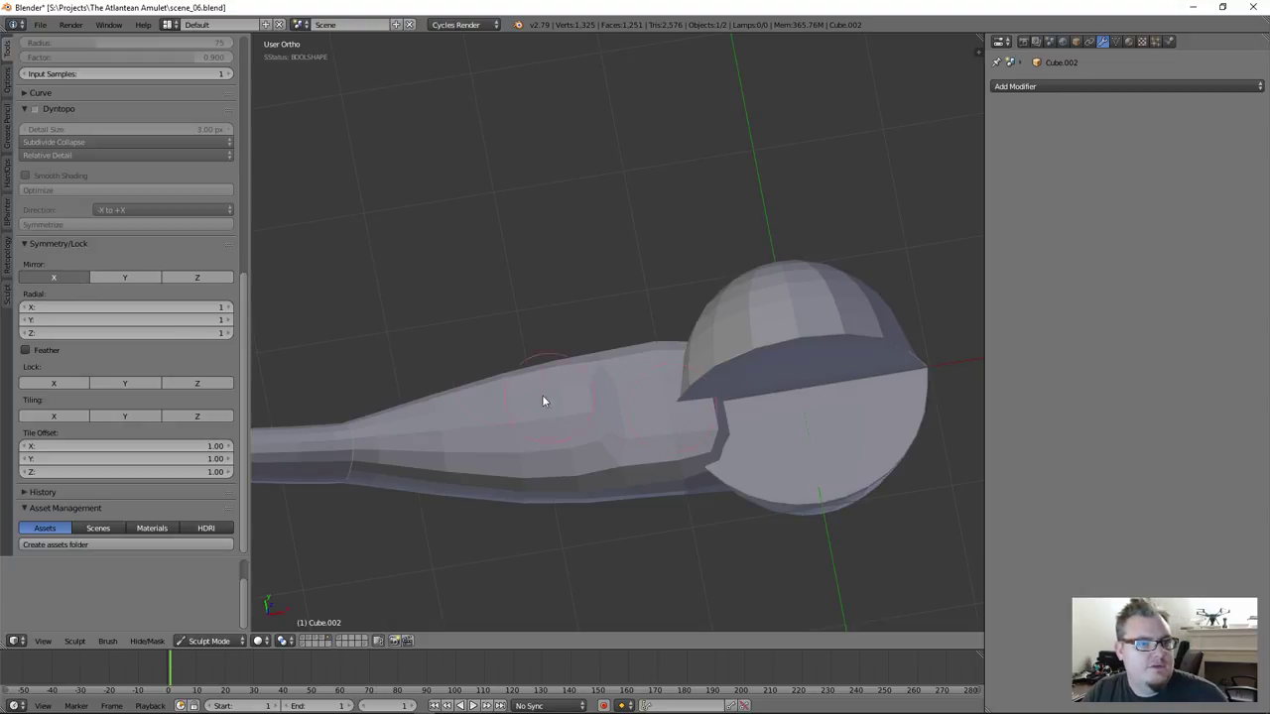
scroll(157, 270, "up", 5)
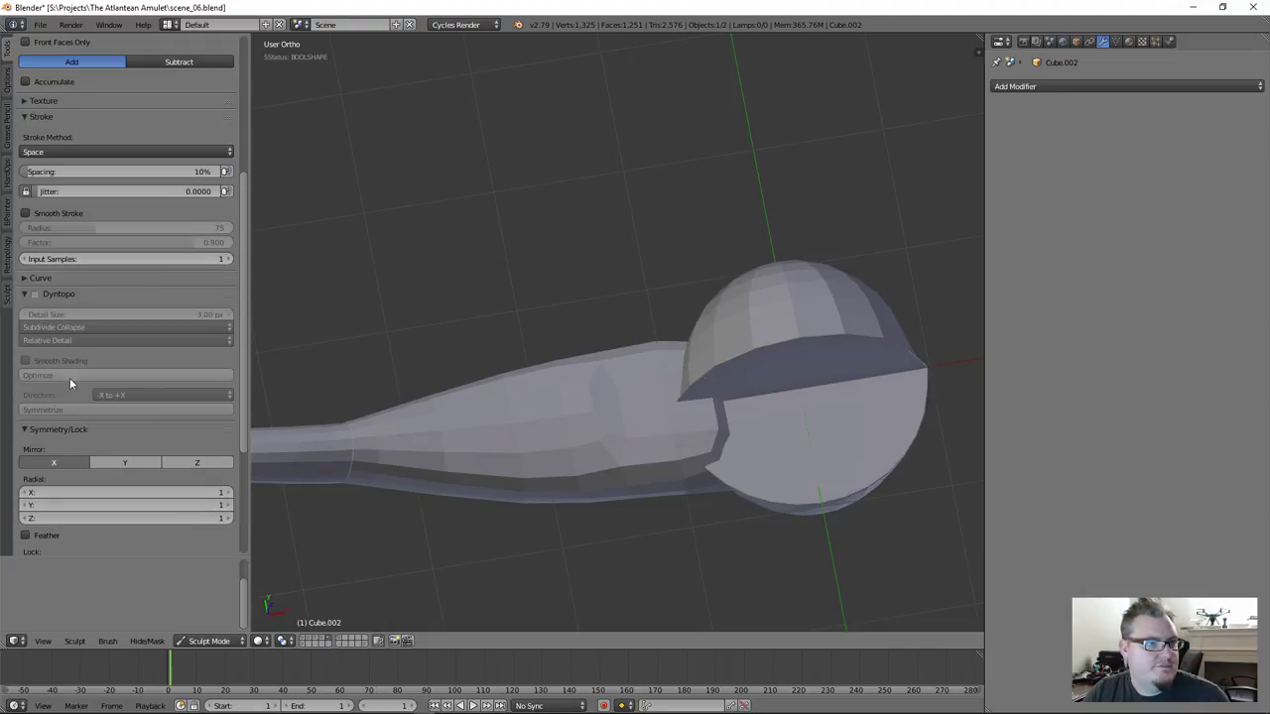
left_click(34, 294)
Reduce the Clay Strips brush radius to 38 px, try a stroke along the arm base's side, and undo it
scroll(178, 308, "up", 5)
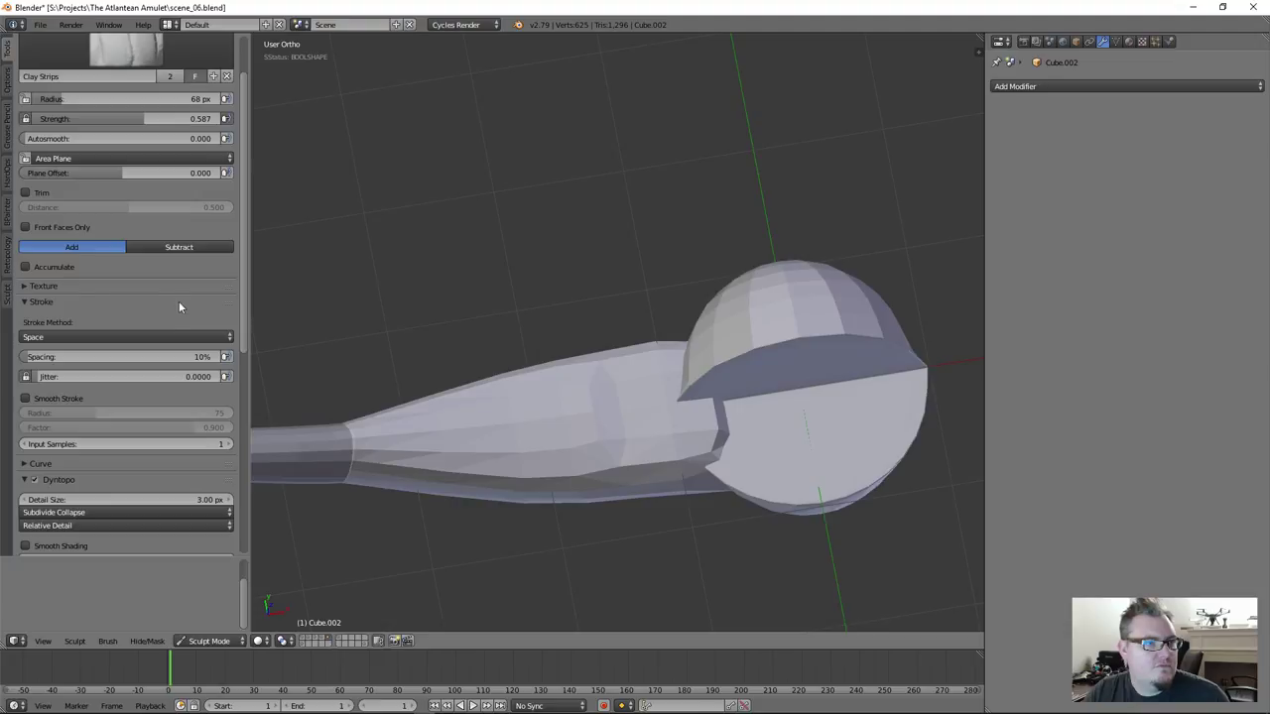
scroll(178, 300, "up", 2)
key("bracketleft")
key("bracketleft")
key("bracketleft")
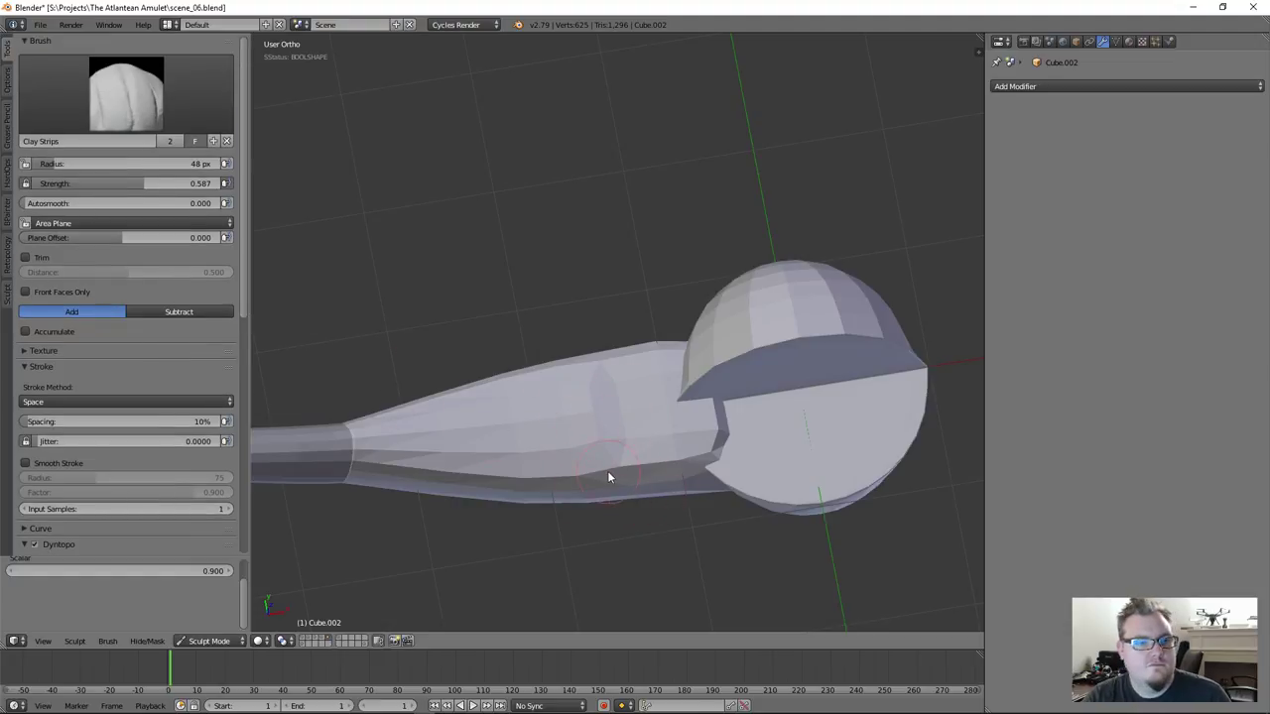
mouse_move(663, 467)
left_mouse_down()
mouse_move(540, 474)
mouse_move(579, 452)
left_mouse_up()
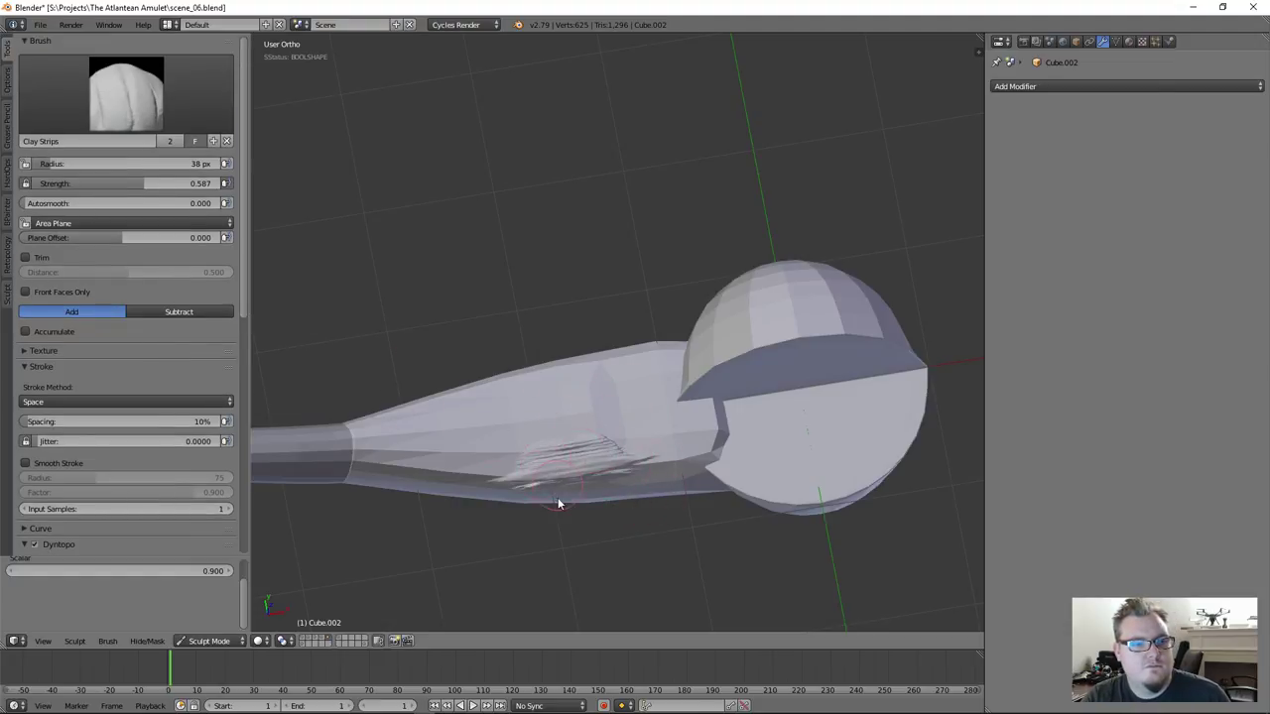
mouse_move(487, 388)
middle_mouse_down()
mouse_move(661, 386)
mouse_move(649, 357)
mouse_move(546, 360)
middle_mouse_up()
key("ctrl+z")
Change sculpt mirroring from X to Y, try a Clay Strips stroke from the sphere joint along the arm, and undo it
left_click(59, 544)
scroll(72, 396, "down", 4)
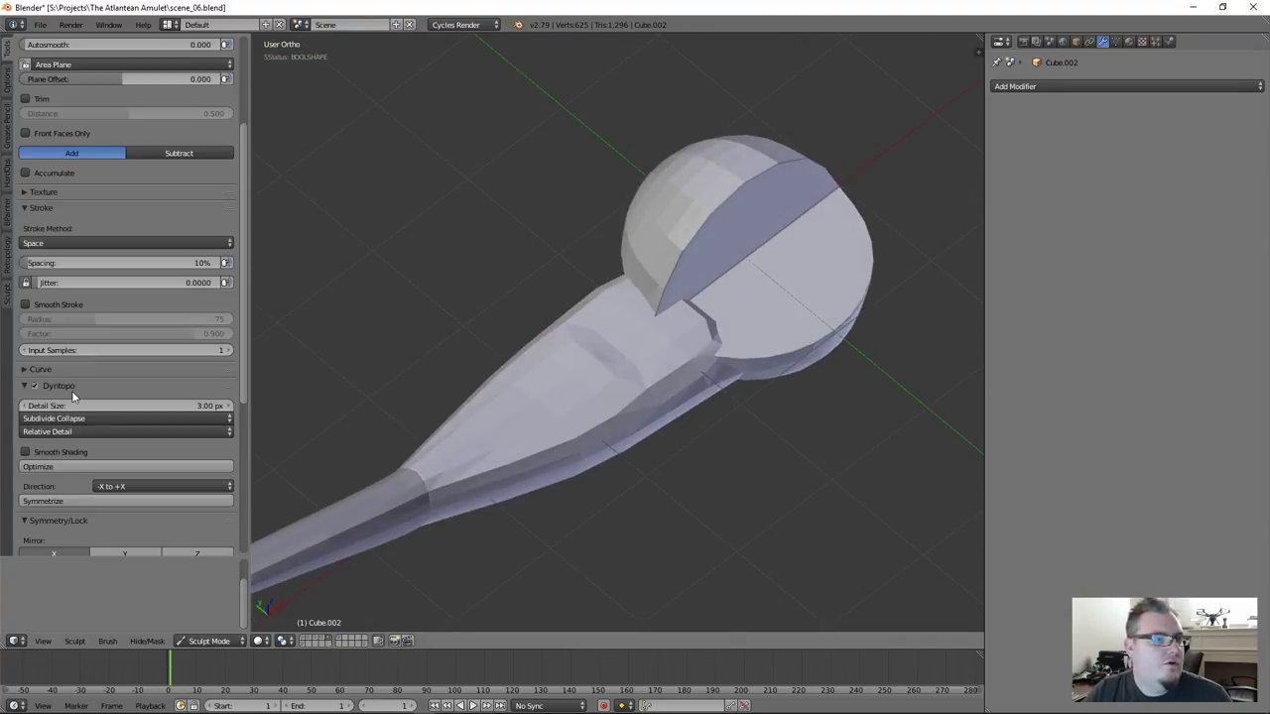
scroll(72, 397, "down", 4)
left_click(106, 420)
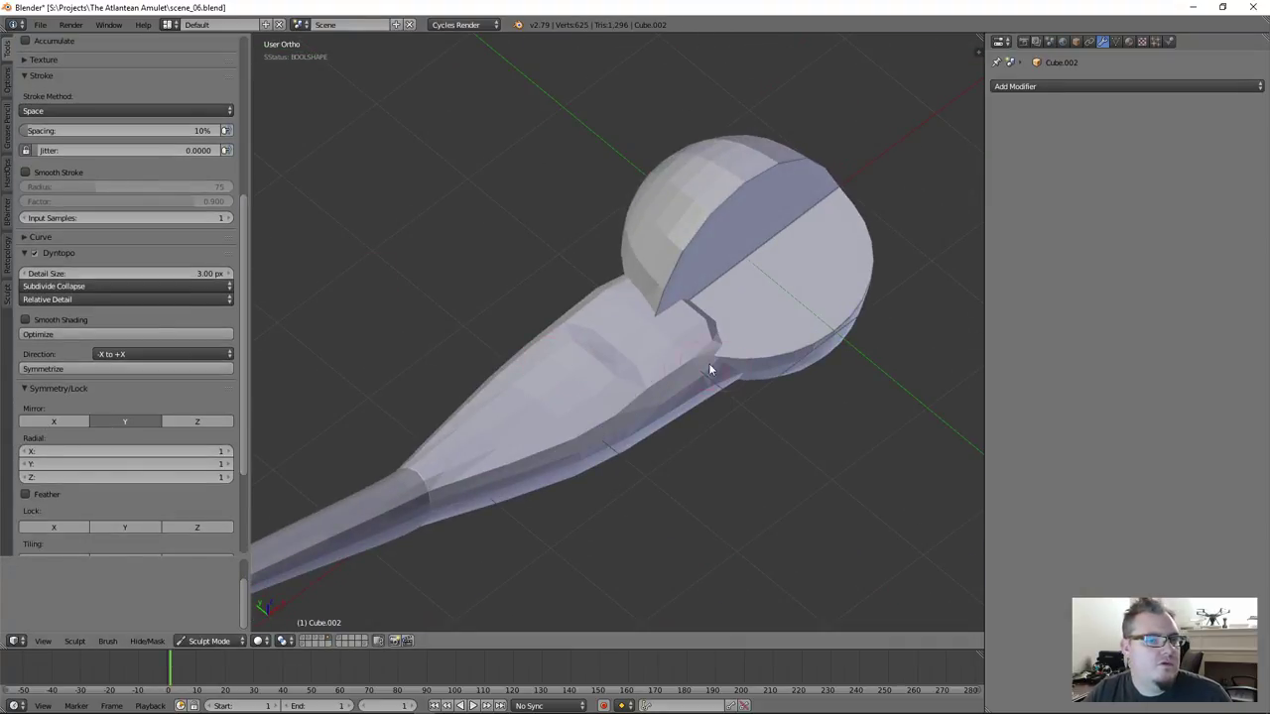
mouse_move(709, 364)
left_mouse_down()
mouse_move(601, 421)
mouse_move(617, 399)
mouse_move(585, 432)
left_mouse_up()
mouse_move(617, 477)
middle_mouse_down()
mouse_move(755, 433)
mouse_move(808, 399)
mouse_move(692, 394)
mouse_move(780, 347)
mouse_move(629, 388)
mouse_move(838, 373)
middle_mouse_up()
key("ctrl+z")
Check the mesh's triangulation in Edit Mode, return to Object Mode and undo the union of the arm base and cut sphere
middle_click_drag(701, 353, 777, 275)
middle_click_drag(812, 398, 780, 316)
middle_click_drag(791, 479, 792, 483)
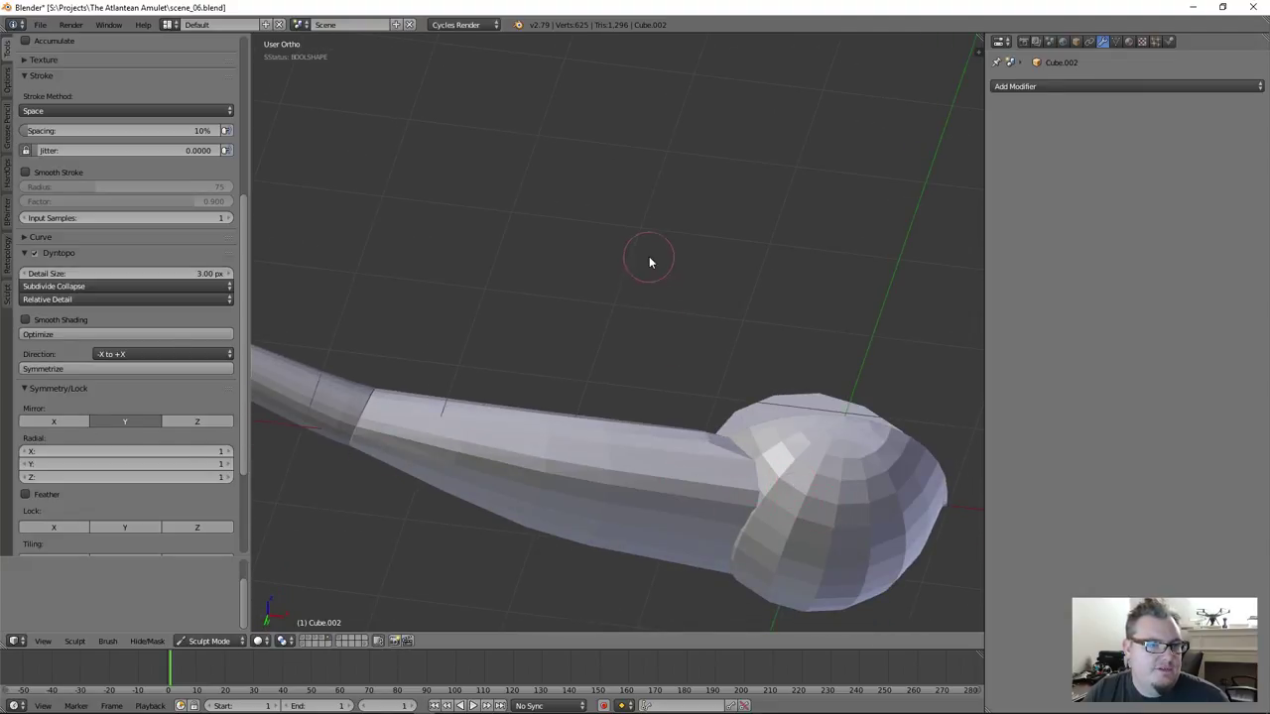
middle_click_drag(649, 261, 663, 373)
key("Tab")
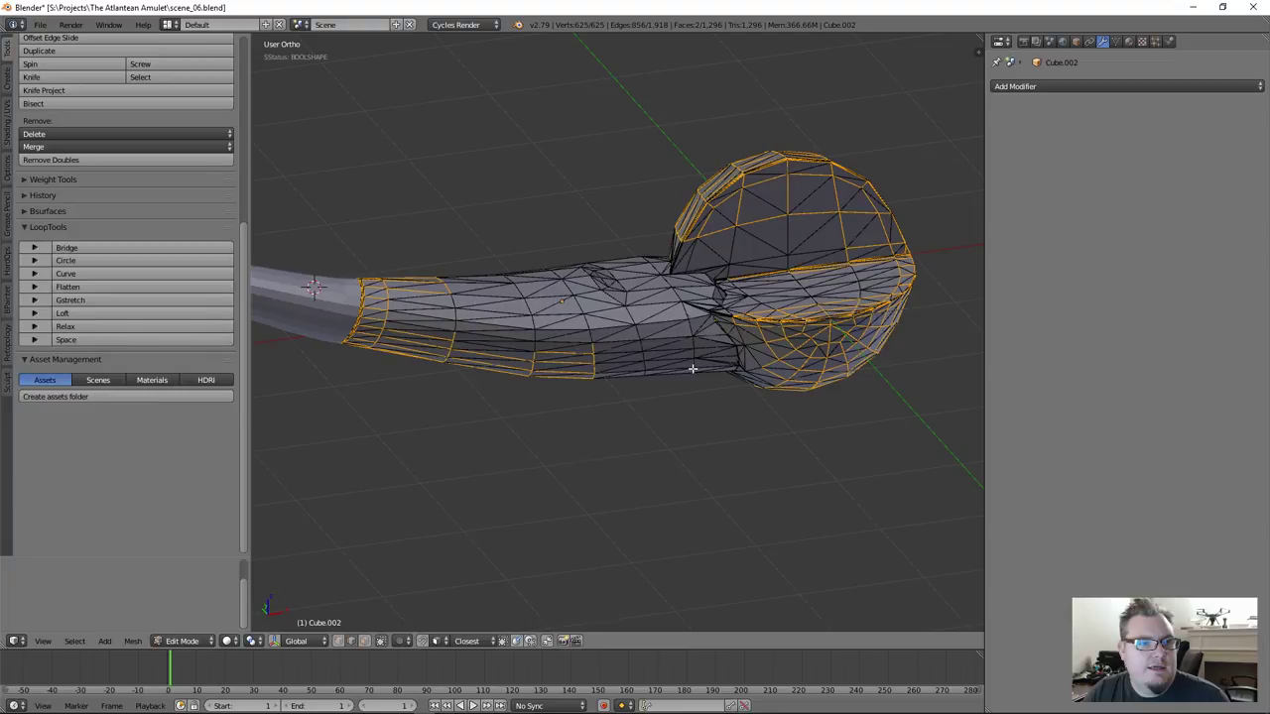
key("Tab")
left_click(209, 641)
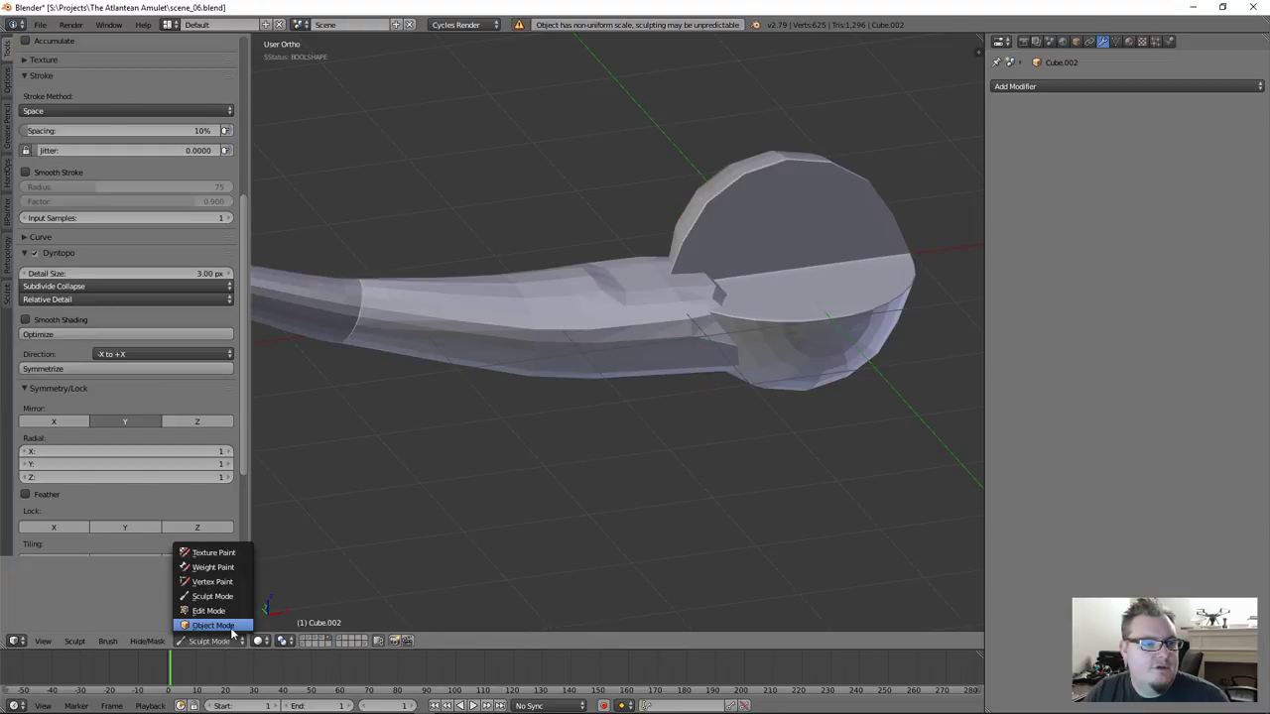
left_click(230, 626)
right_click(642, 403)
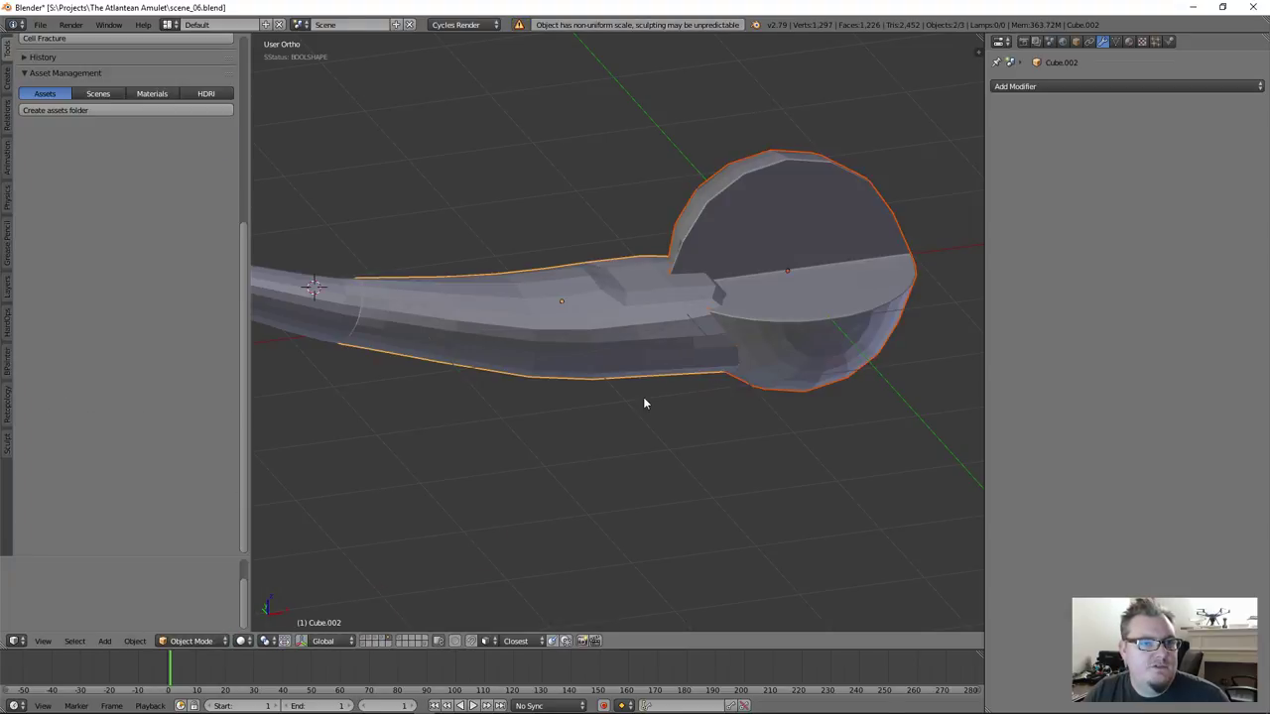
Select the cut sphere alone and remove its level-1 Subsurf modifier
key("ctrl+1")
right_click(670, 282)
right_click(747, 253)
right_click(665, 302)
right_click(711, 328)
middle_click_drag(752, 276, 948, 188, "shift")
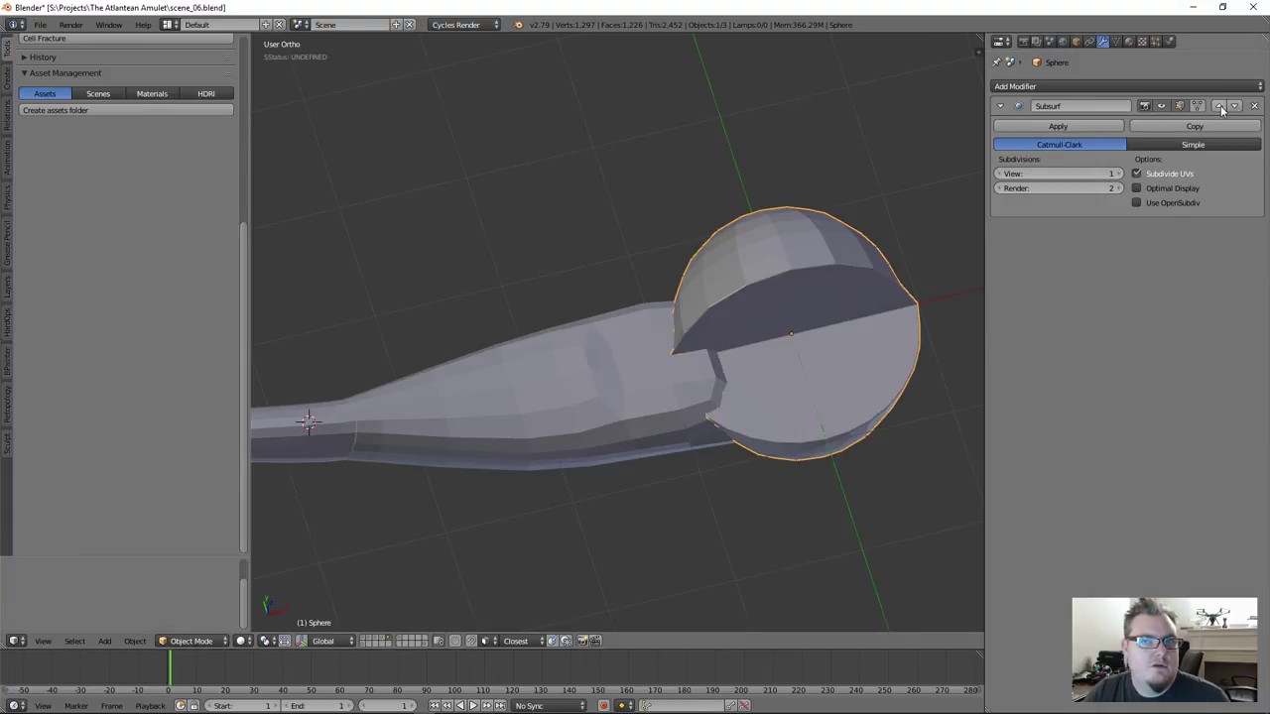
left_click(1255, 106)
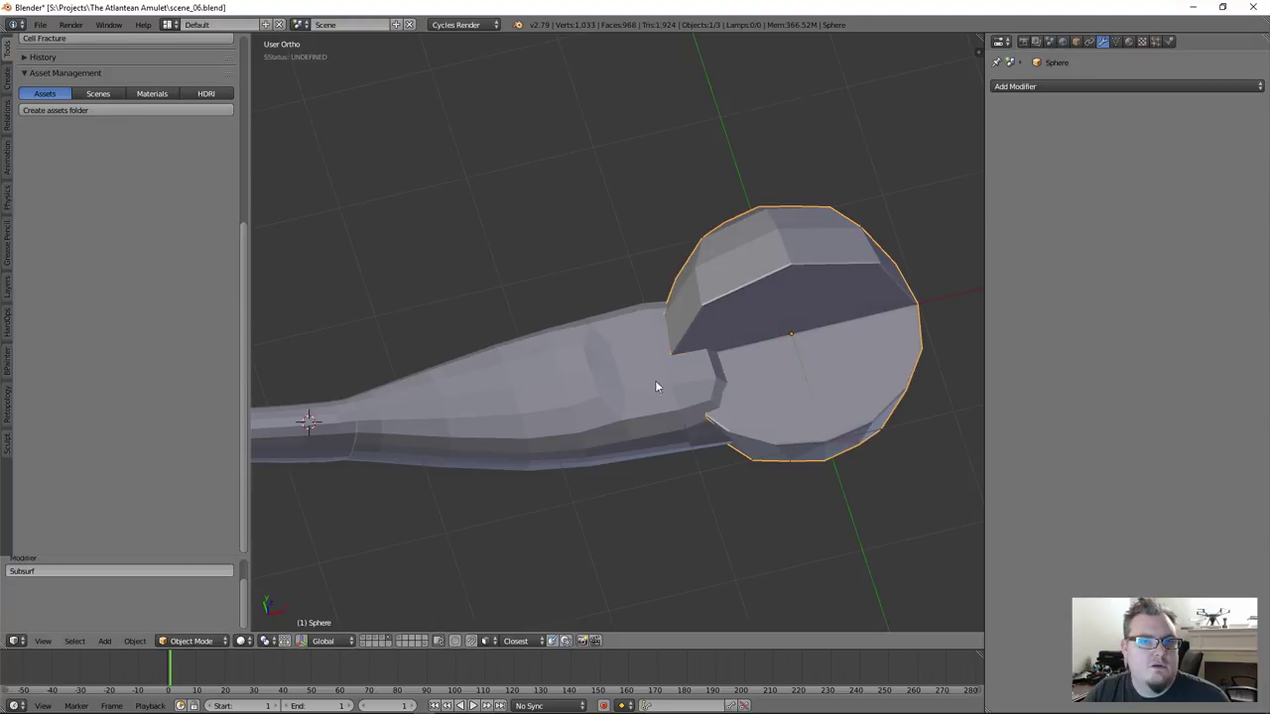
Add a Subsurf modifier with 3 view subdivisions to the cut sphere and check its cut edges in Edit Mode
key("Tab")
scroll(801, 278, "up", 3)
middle_click_drag(801, 275, 756, 359)
key("Tab")
key("ctrl+3")
key("Tab")
scroll(761, 386, "up", 4)
middle_click_drag(751, 436, 855, 396)
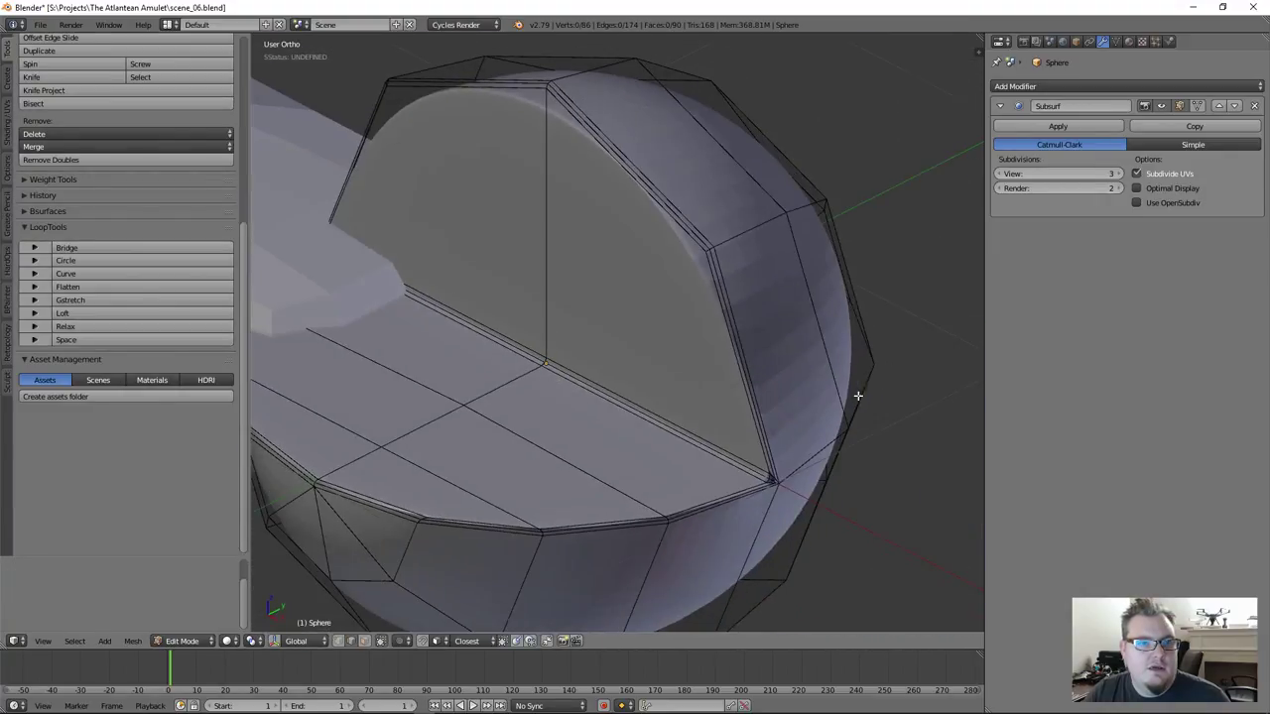
scroll(855, 395, "down", 4)
middle_click_drag(731, 380, 727, 352)
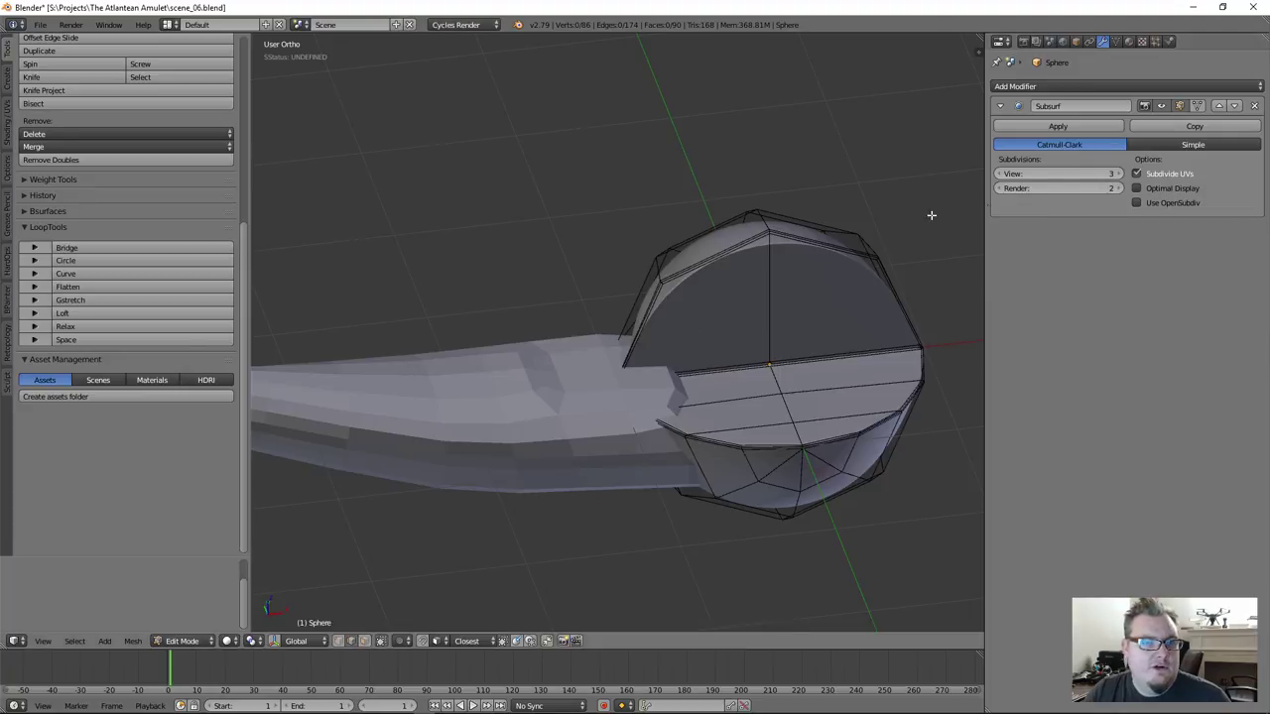
Select the thick arm base, examine its mesh topology in Edit Mode and return to Object Mode
middle_click_drag(913, 190, 603, 391)
key("Tab")
right_click(572, 401)
key("Tab")
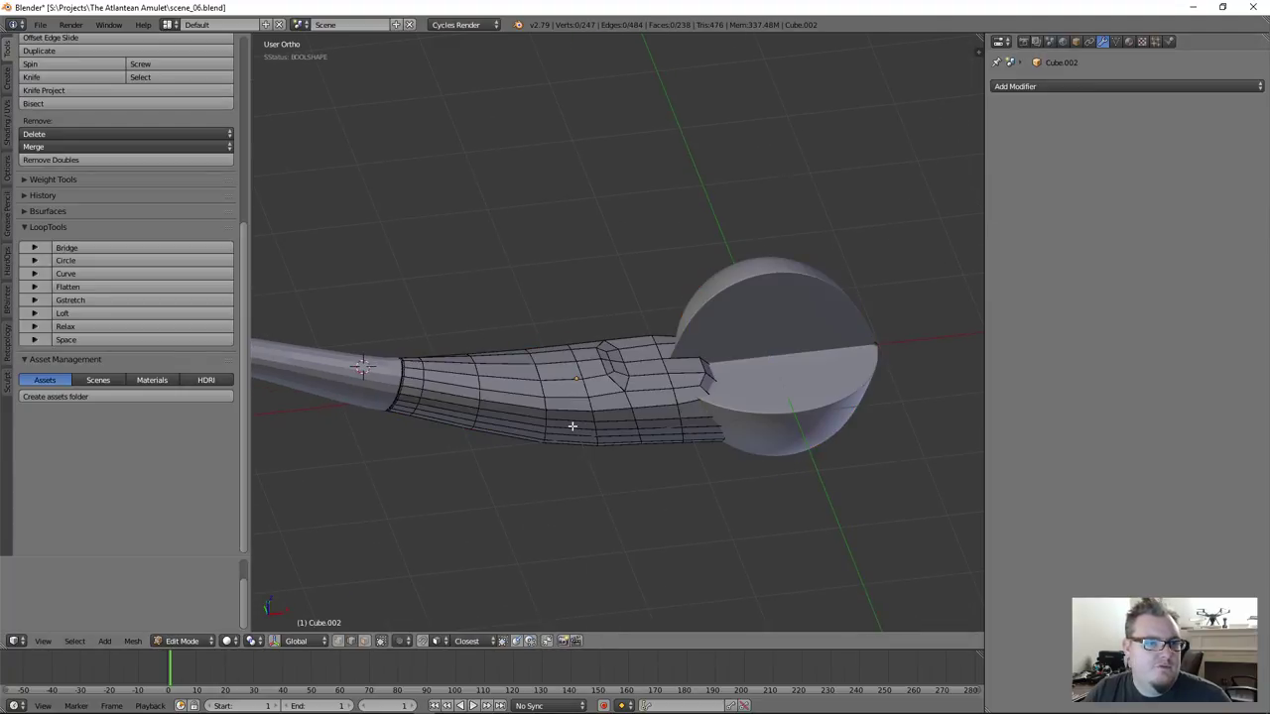
scroll(573, 401, "up", 6)
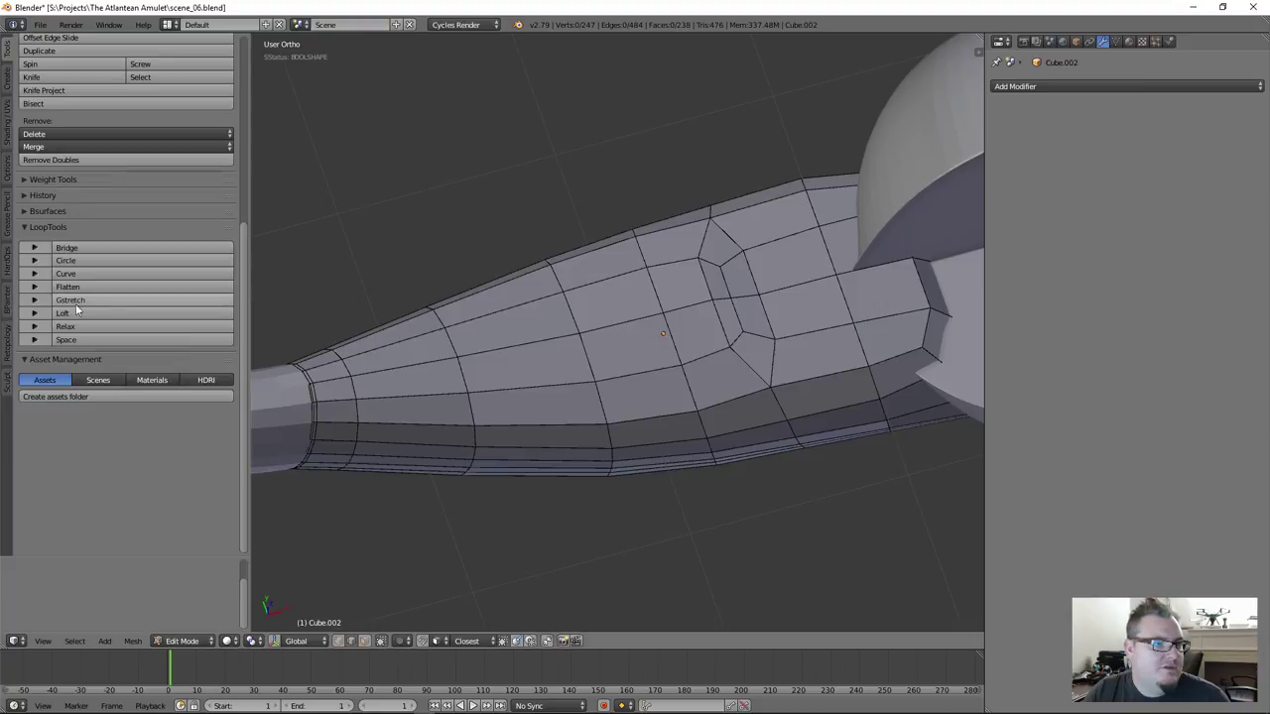
key("Tab")
scroll(601, 385, "down", 6)
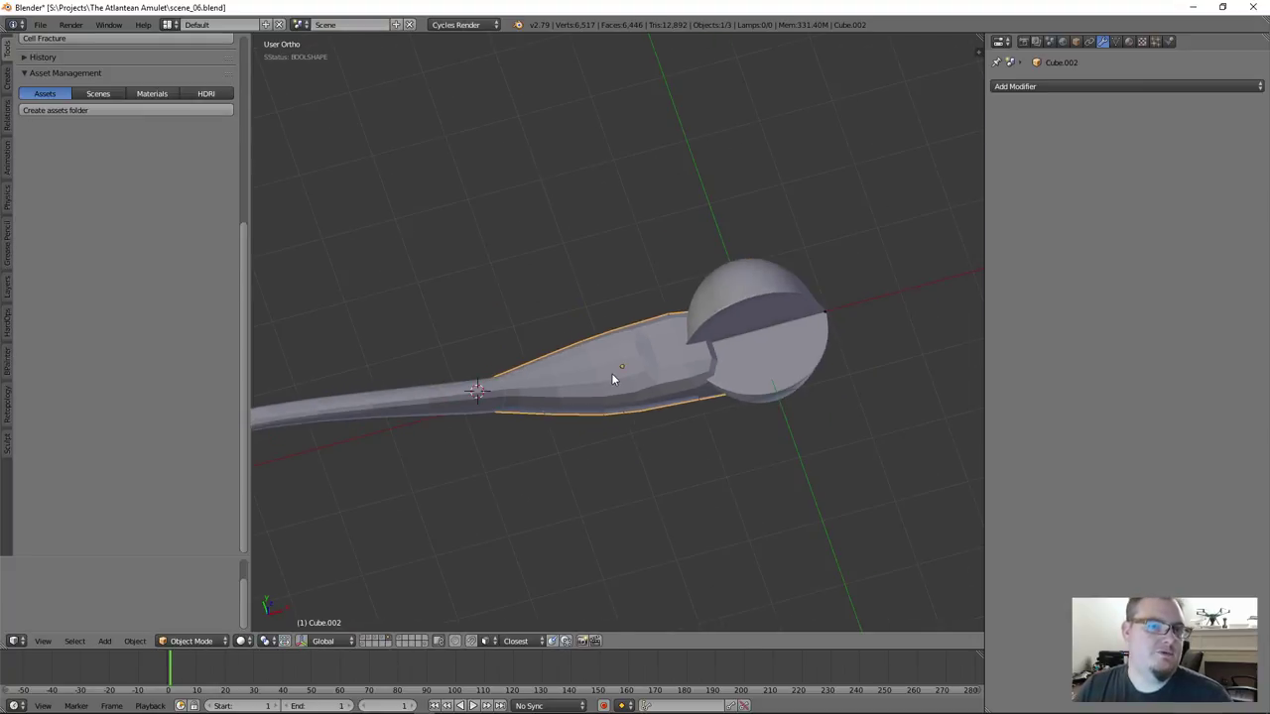
scroll(586, 422, "down", 2)
middle_click_drag(586, 422, 491, 464)
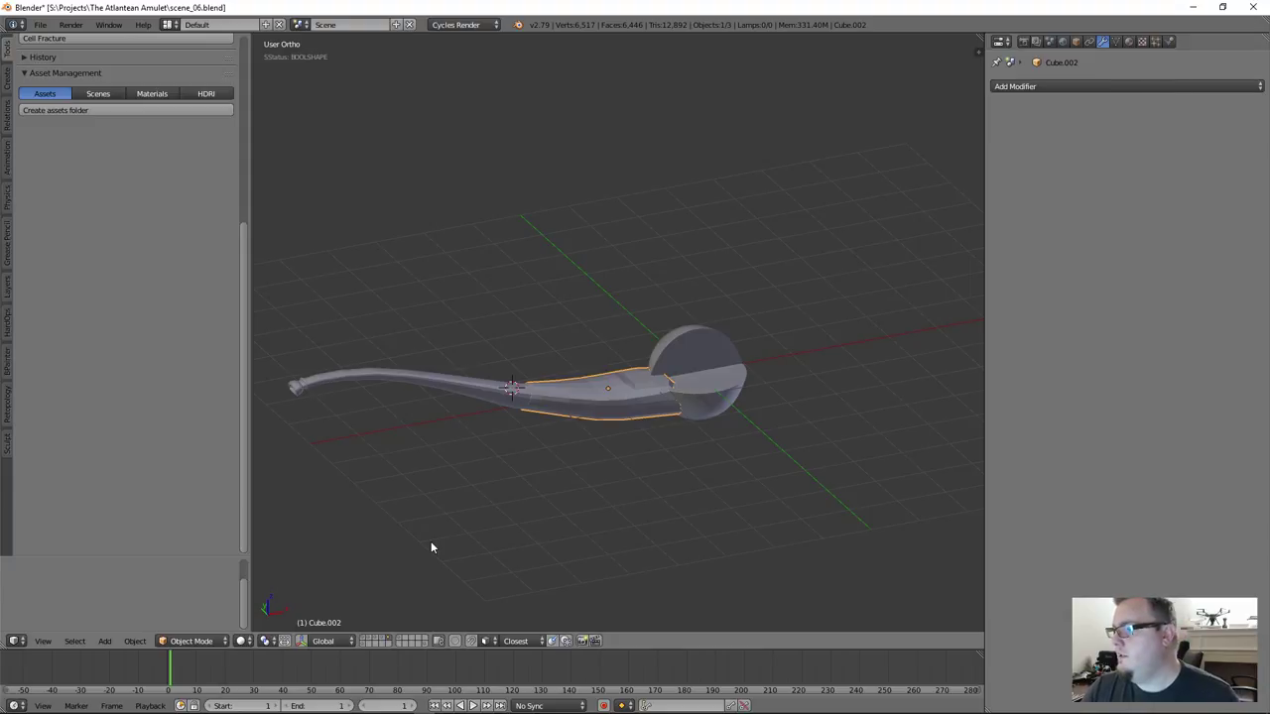
Try smooth shading on the arm base and switch it back to flat shading
mouse_move(683, 711)
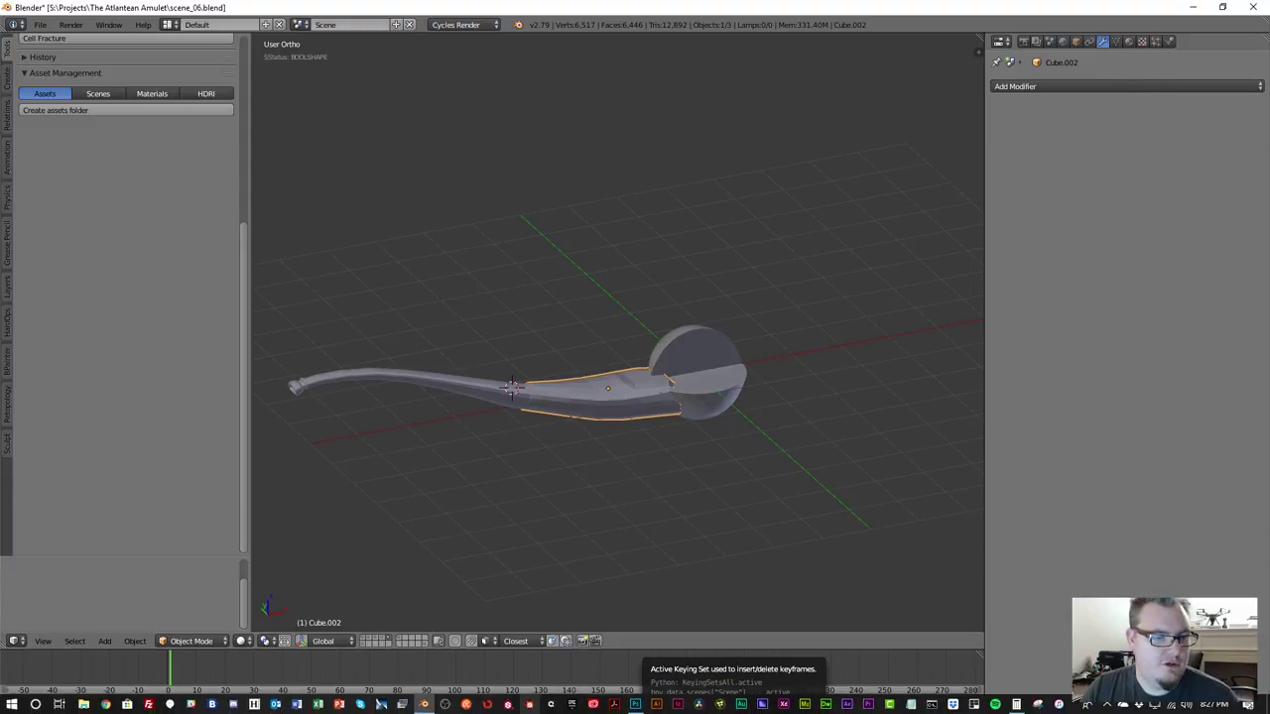
scroll(669, 423, "up", 4)
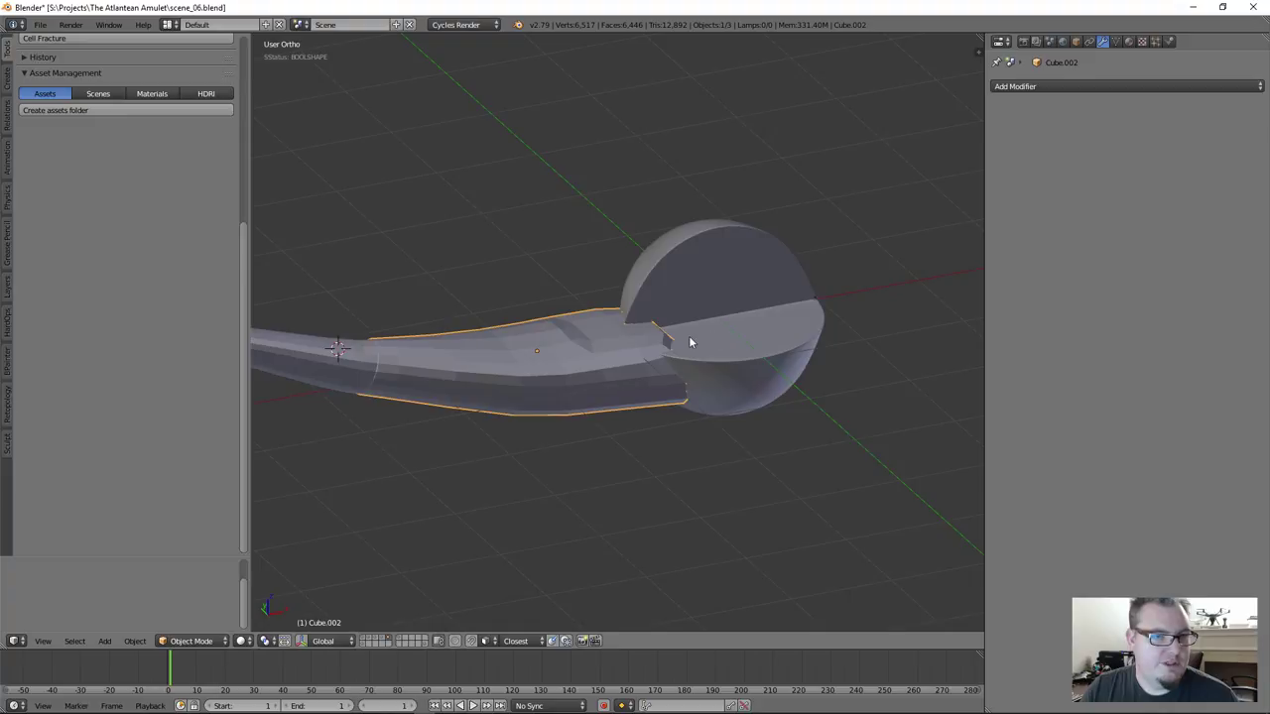
middle_click_drag(691, 342, 636, 472)
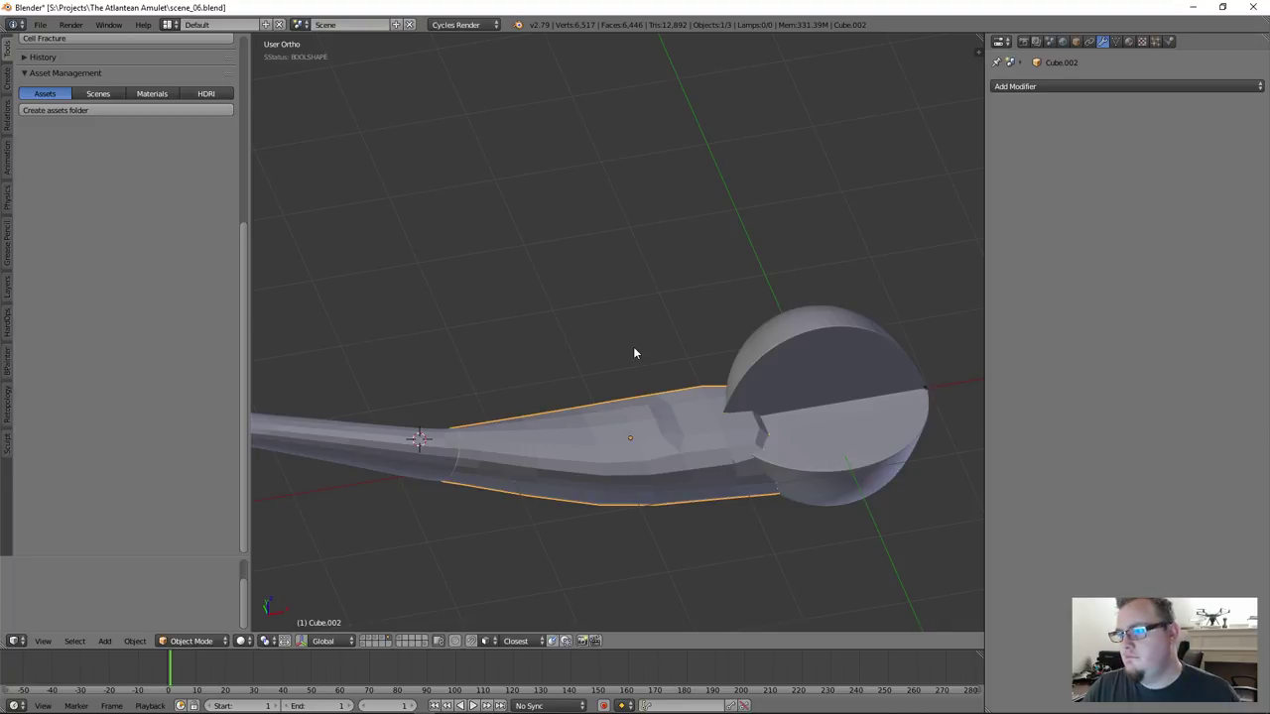
middle_click_drag(623, 363, 525, 406)
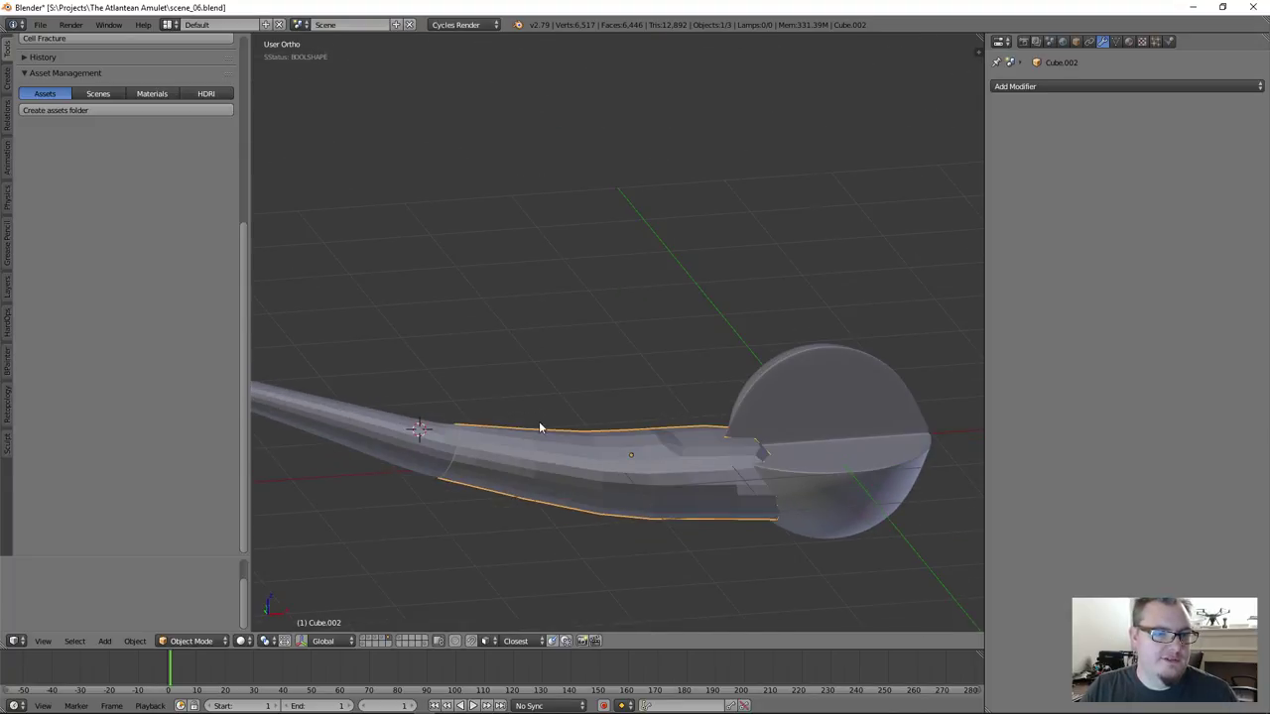
scroll(169, 230, "up", 8)
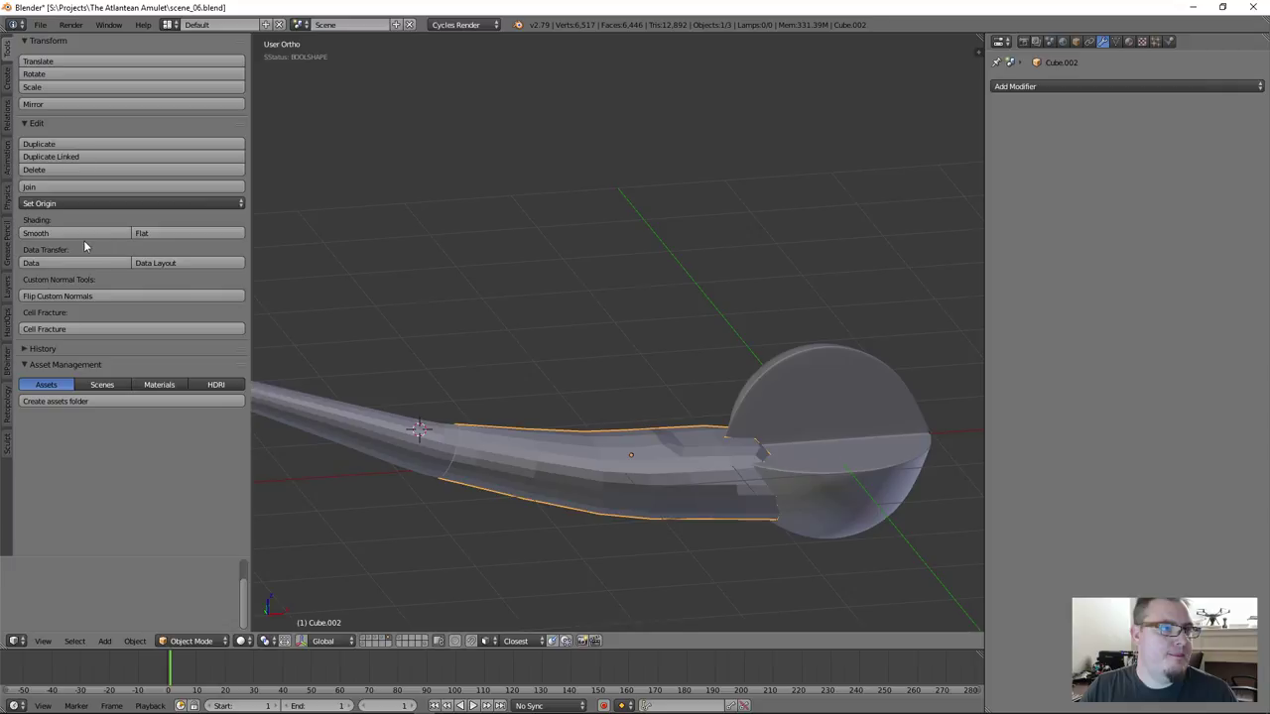
left_click(81, 236)
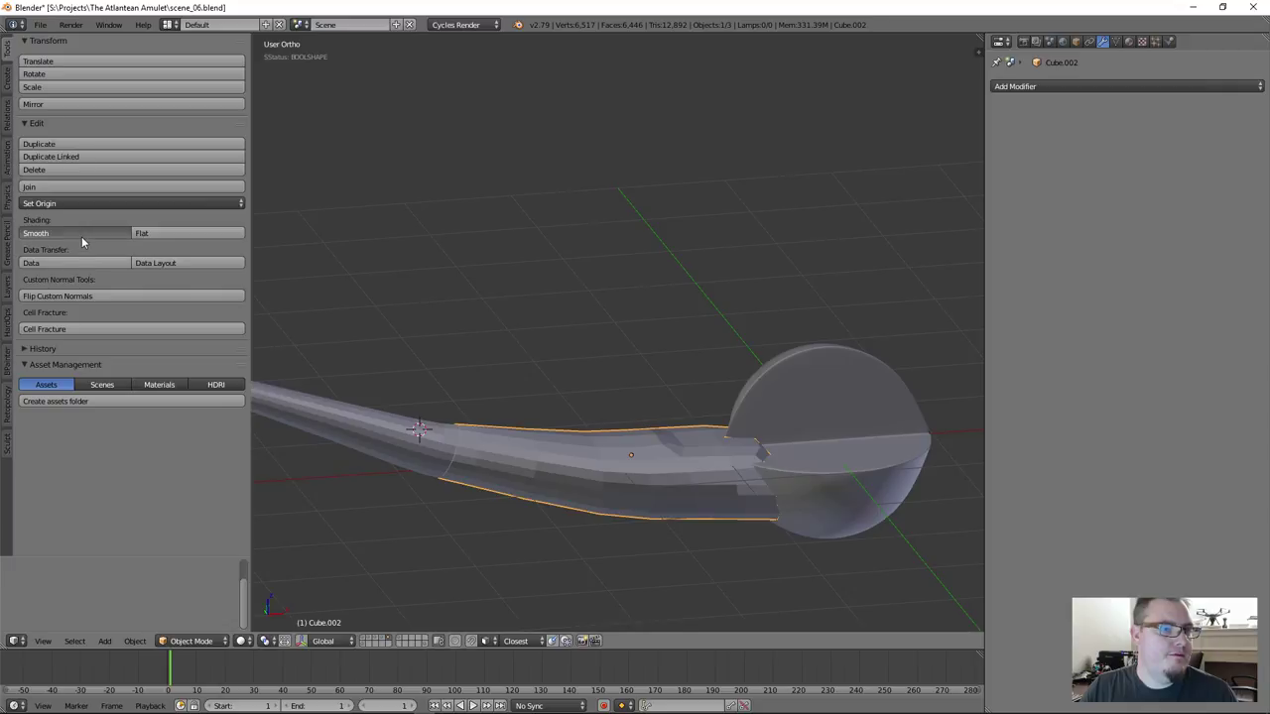
left_click(159, 238)
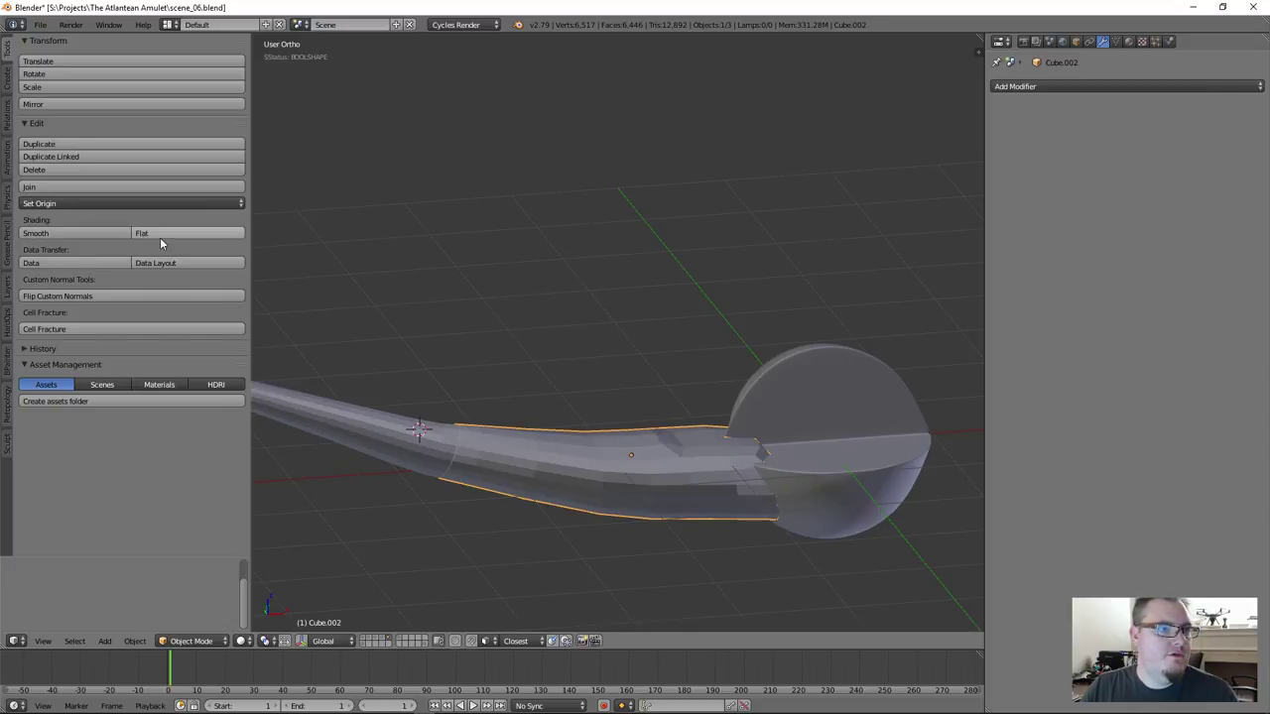
Put the arm base in Sculpt Mode, check the top-view concept sketch in Photoshop and return to Blender
left_click(206, 642)
left_click(201, 594)
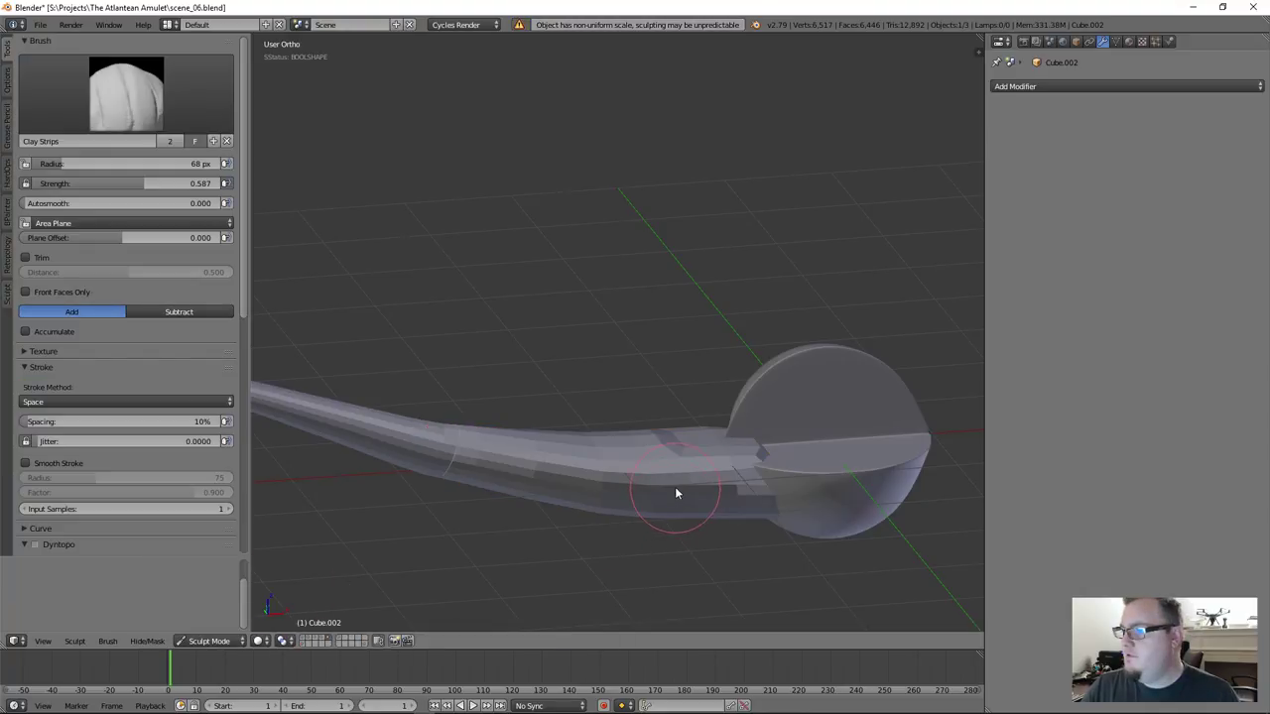
middle_click_drag(674, 482, 655, 578)
scroll(638, 474, "up", 2)
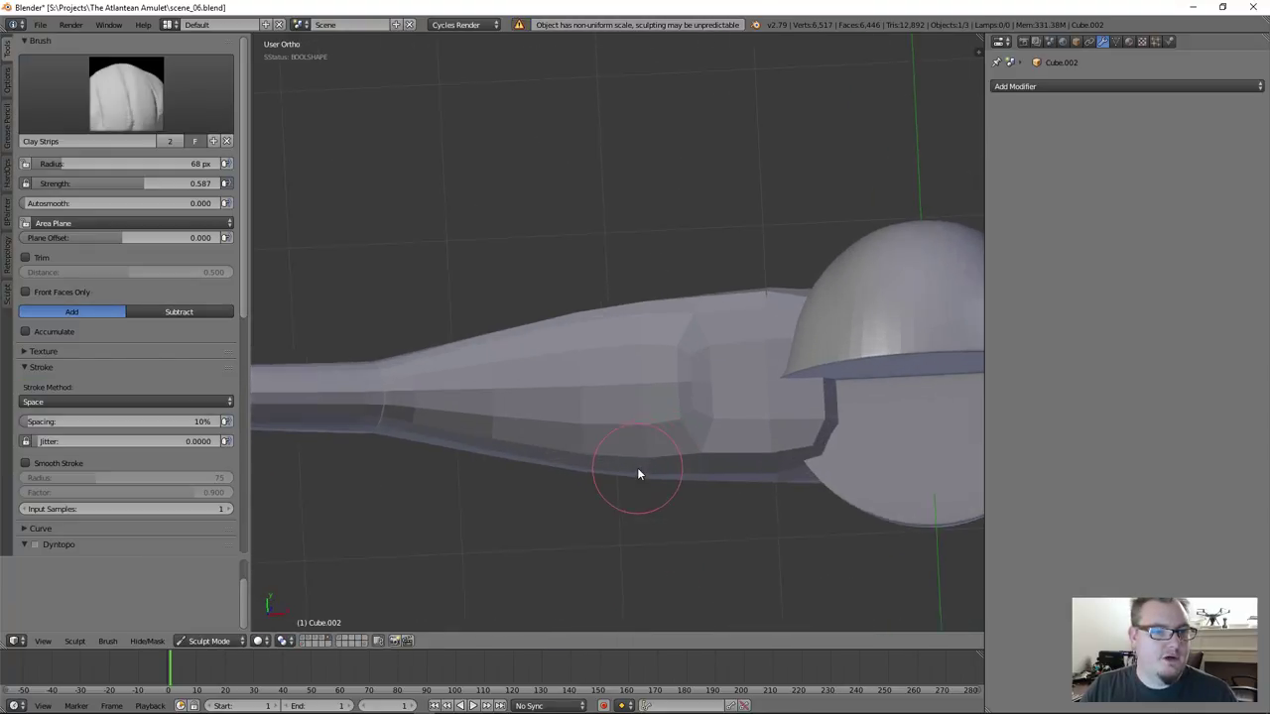
scroll(638, 474, "up", 1)
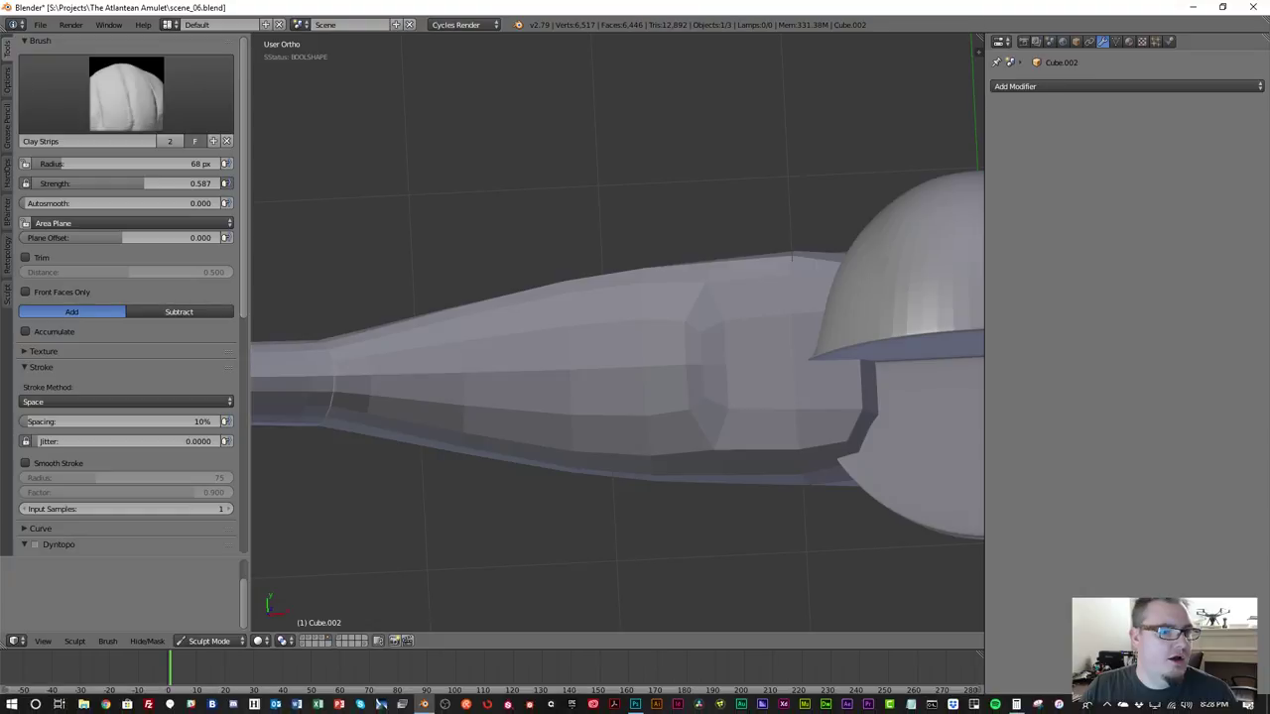
left_click(635, 704)
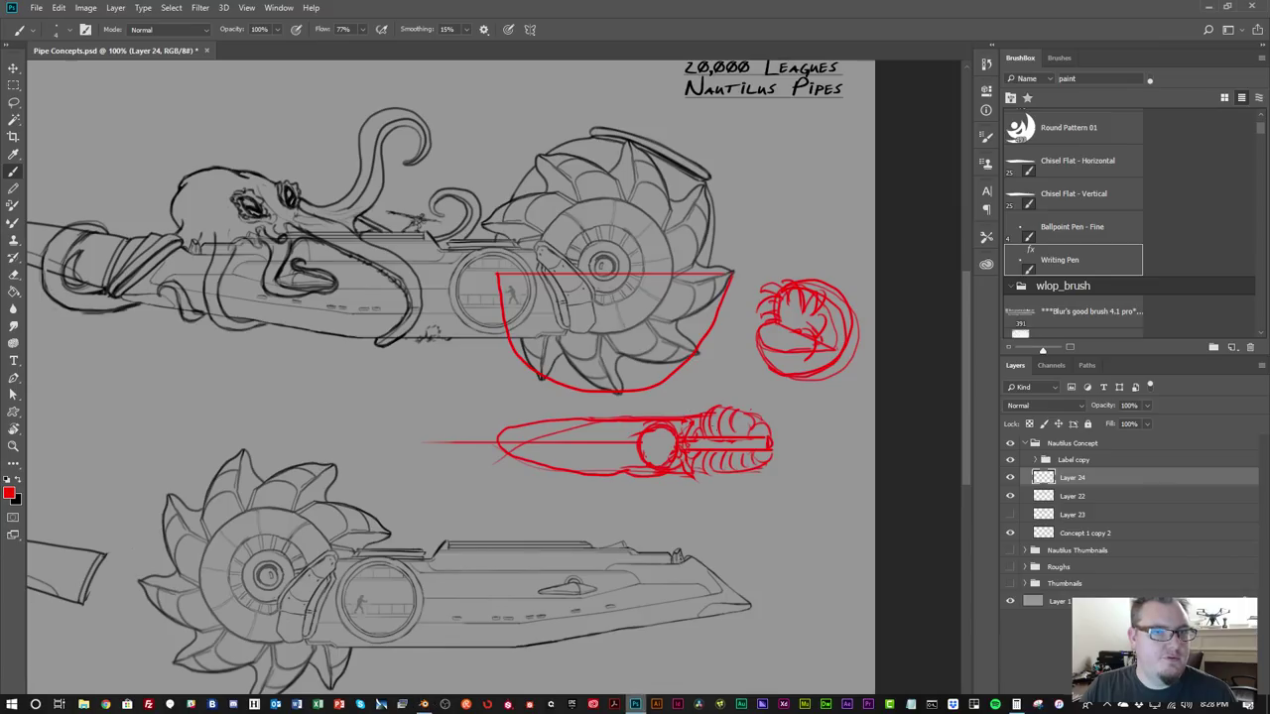
mouse_move(633, 16)
left_mouse_down()
mouse_move(623, 24)
mouse_move(1268, 203)
left_mouse_up()
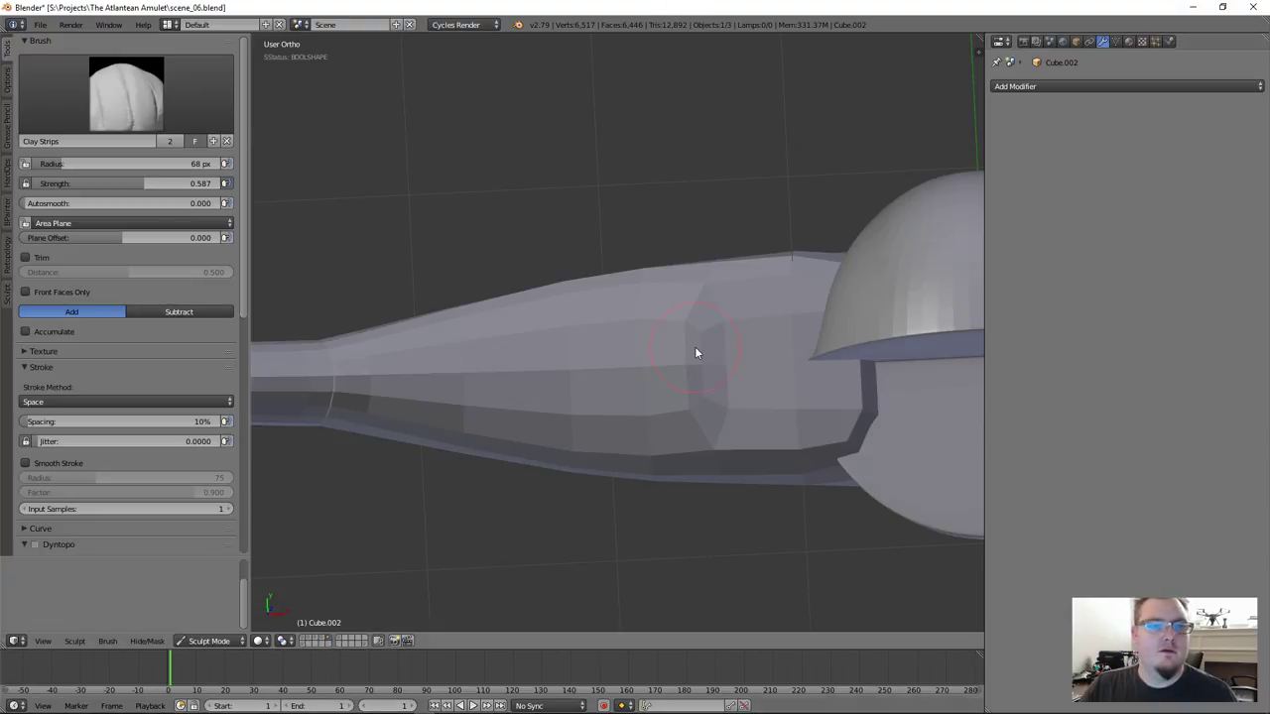
View the arm base from the top and choose the Grab sculpting brush
key("KP_7")
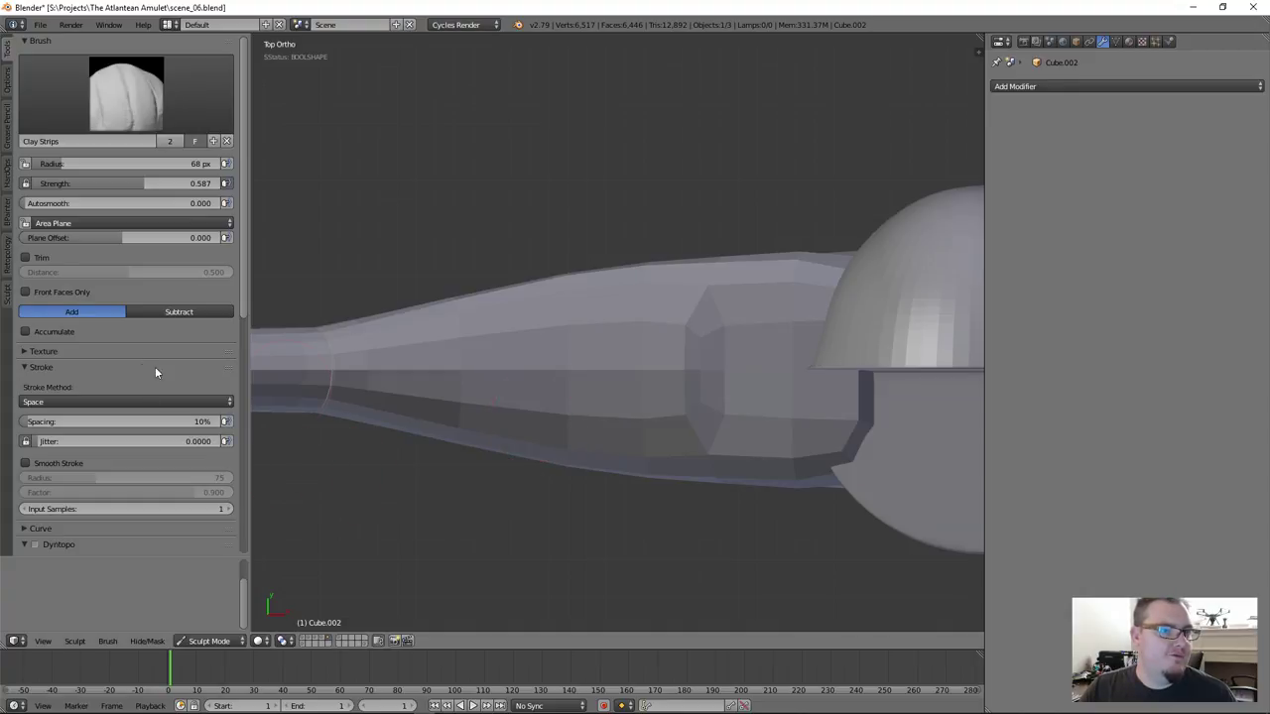
scroll(777, 389, "down", 2)
scroll(778, 389, "up", 1)
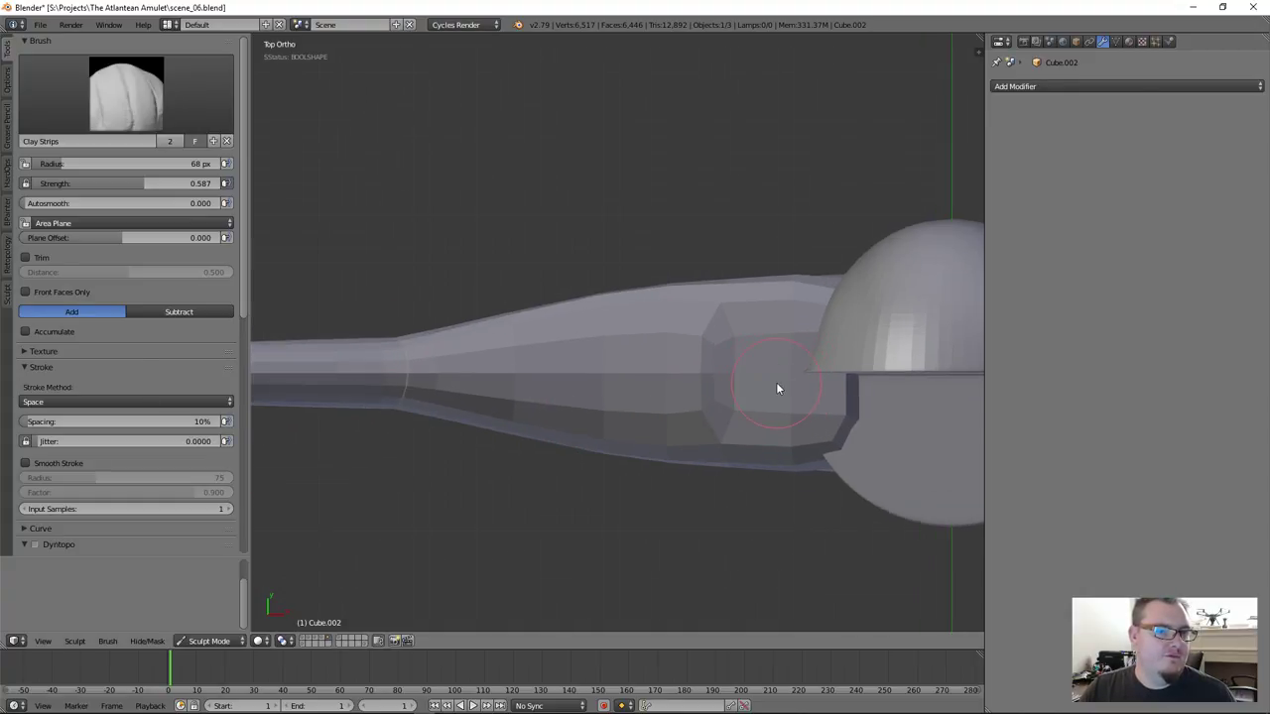
scroll(127, 367, "down", 3)
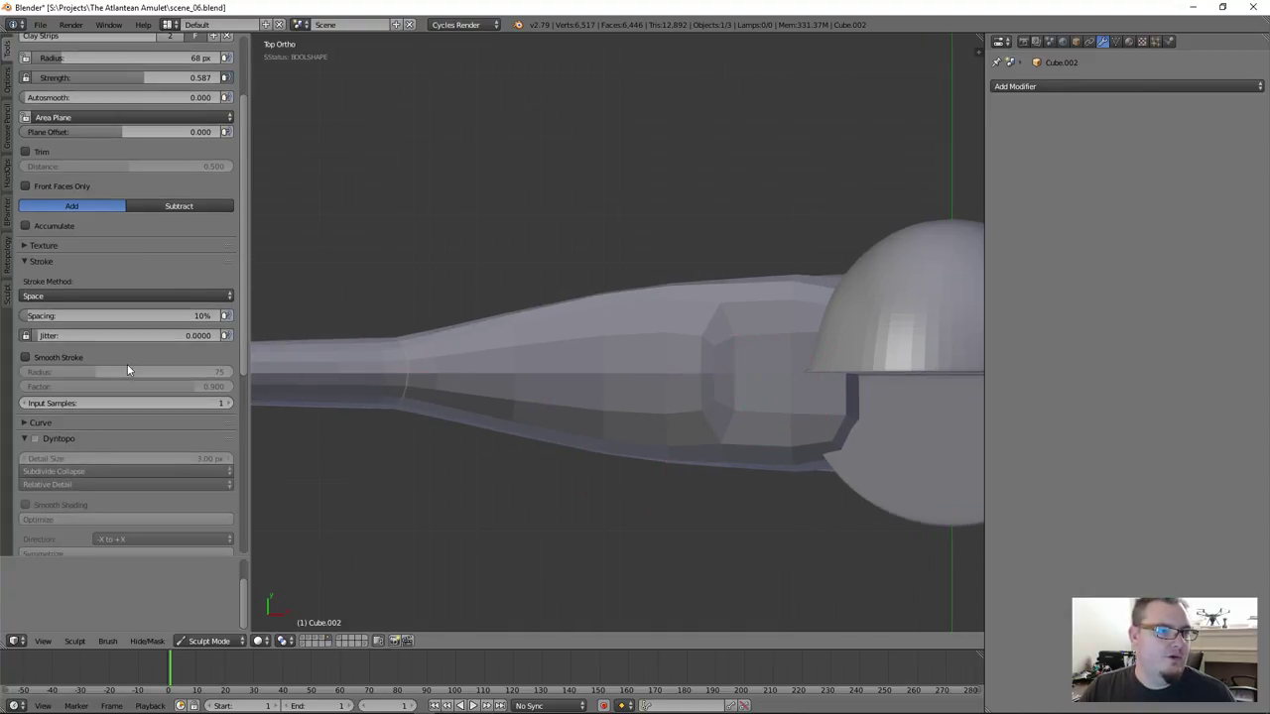
scroll(127, 369, "down", 3)
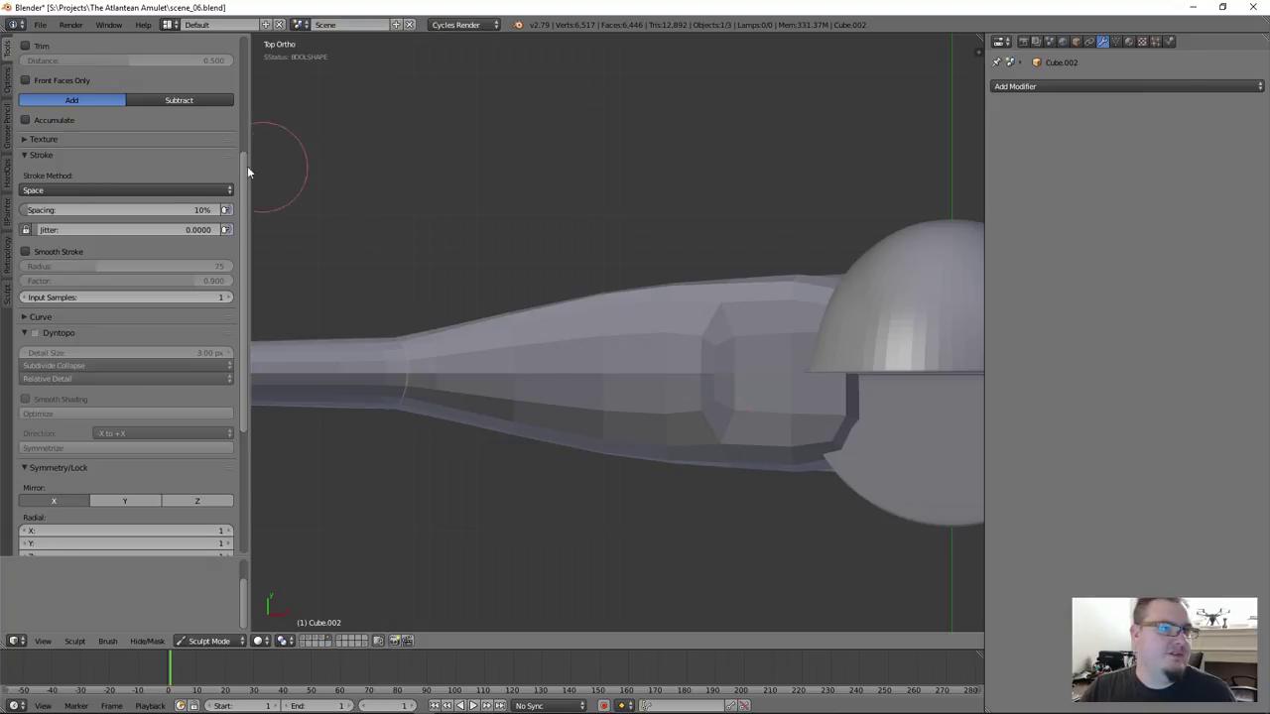
scroll(168, 119, "up", 6)
left_click(175, 82)
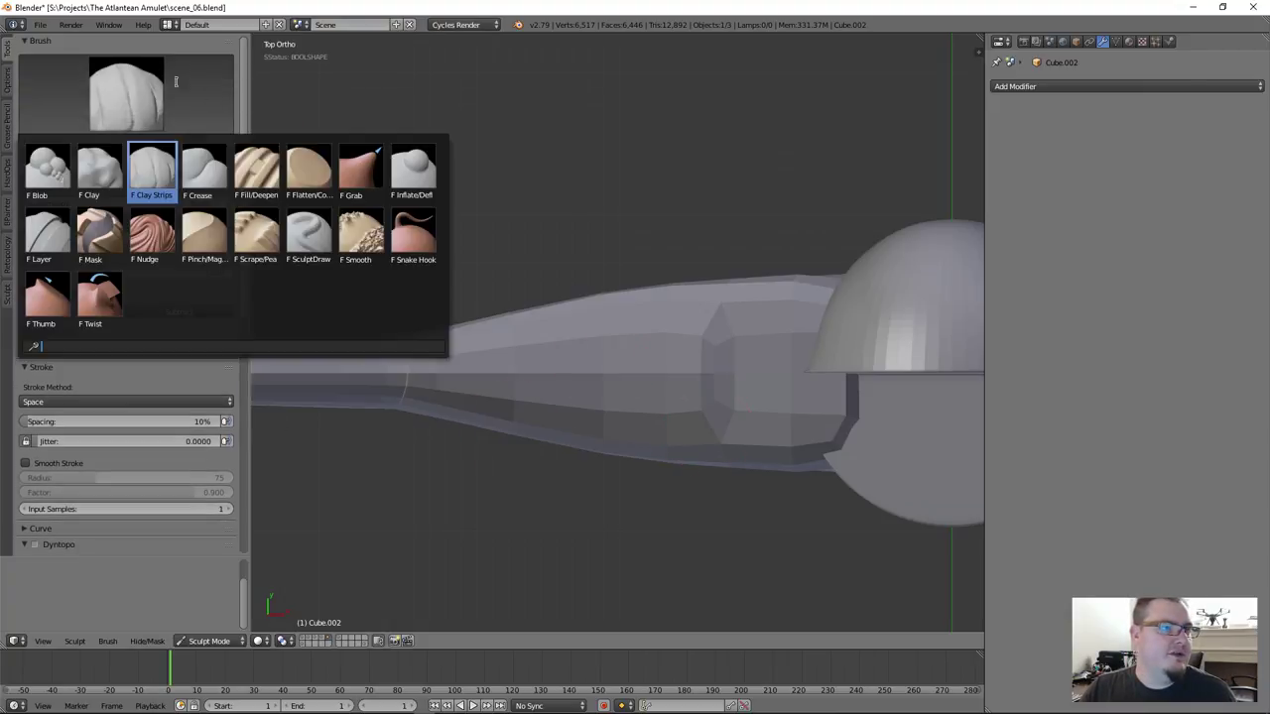
left_click(360, 169)
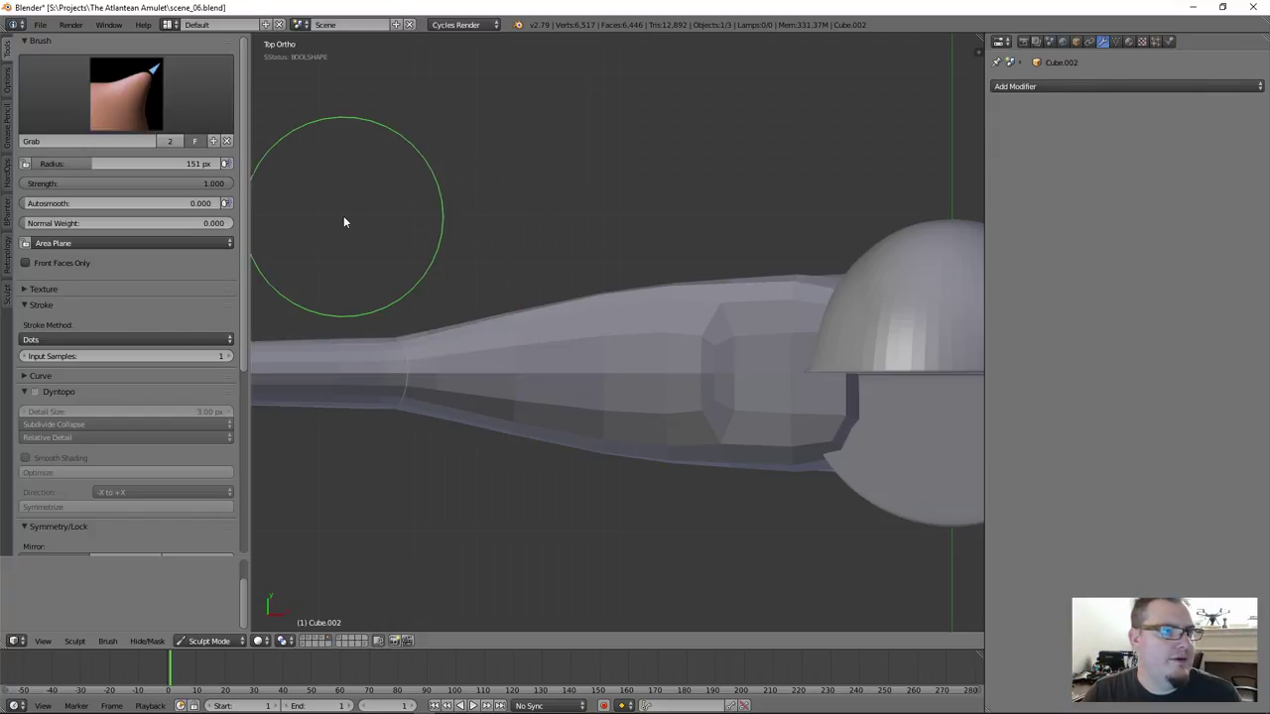
Set the Grab brush radius to 114 px
key("bracketleft")
key("bracketleft")
key("bracketleft")
key("bracketleft")
key("bracketleft")
key("bracketleft")
key("bracketleft")
key("bracketleft")
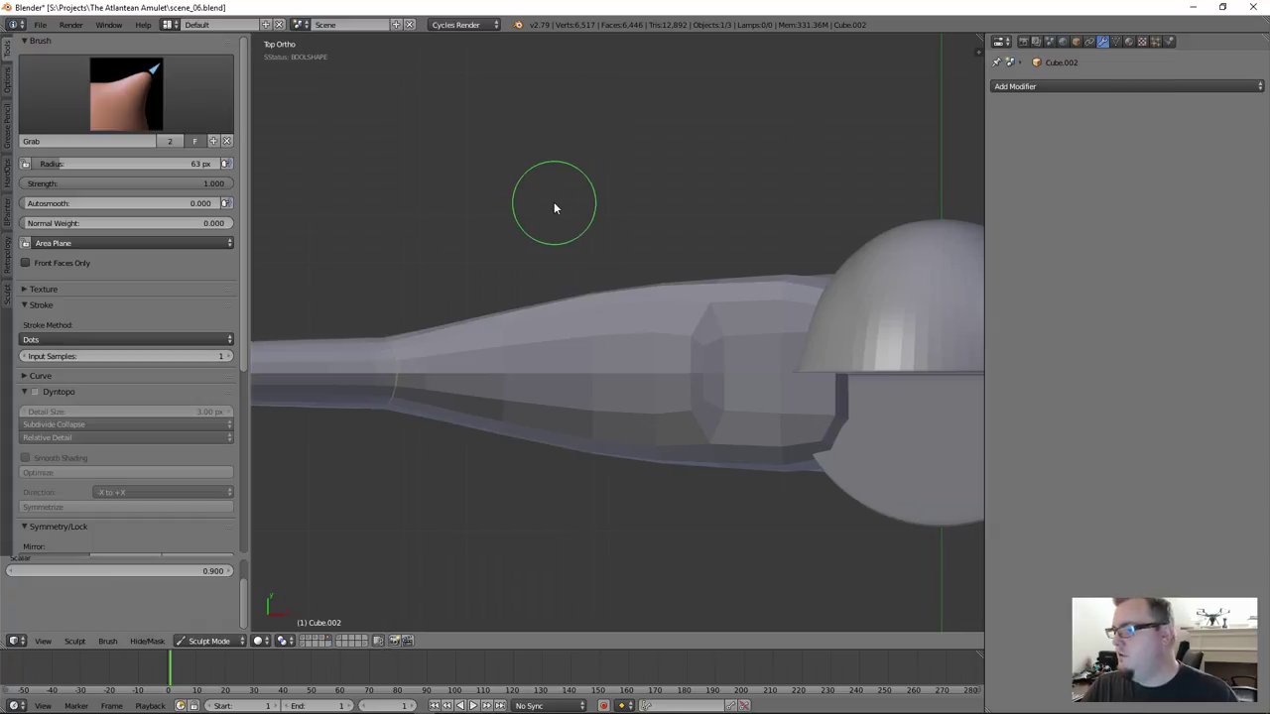
scroll(465, 232, "down", 3)
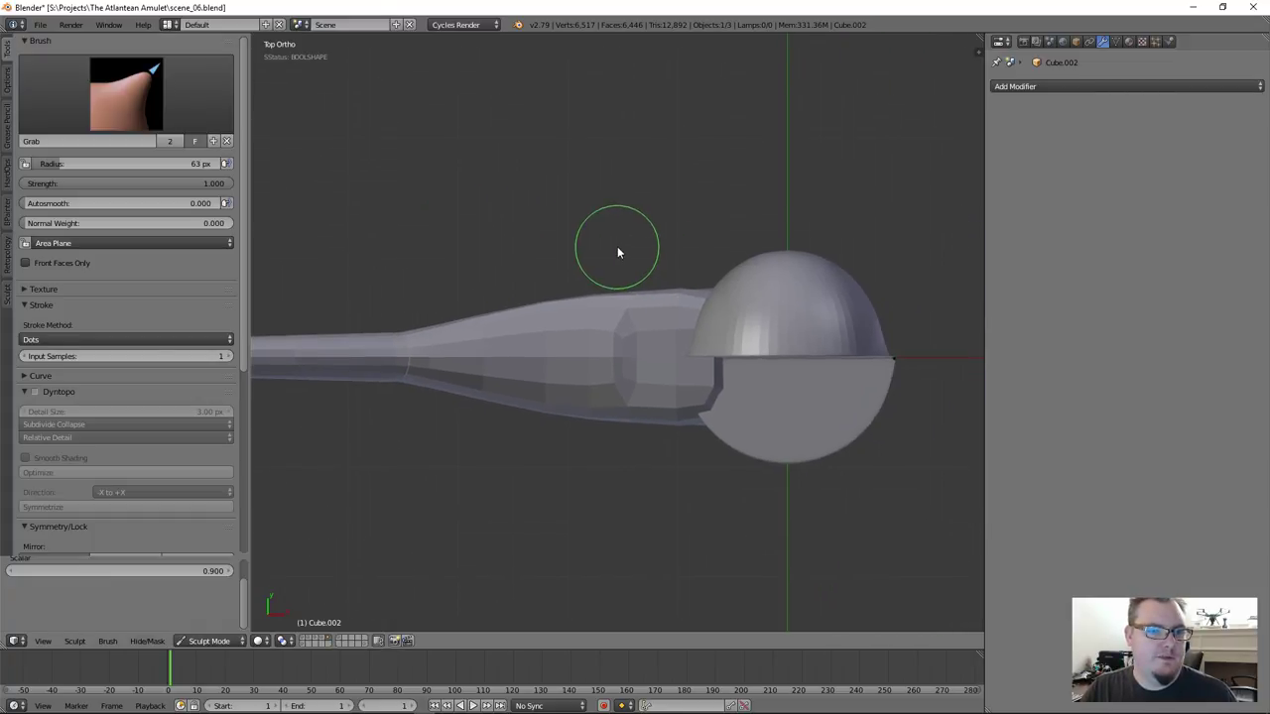
scroll(589, 241, "up", 1)
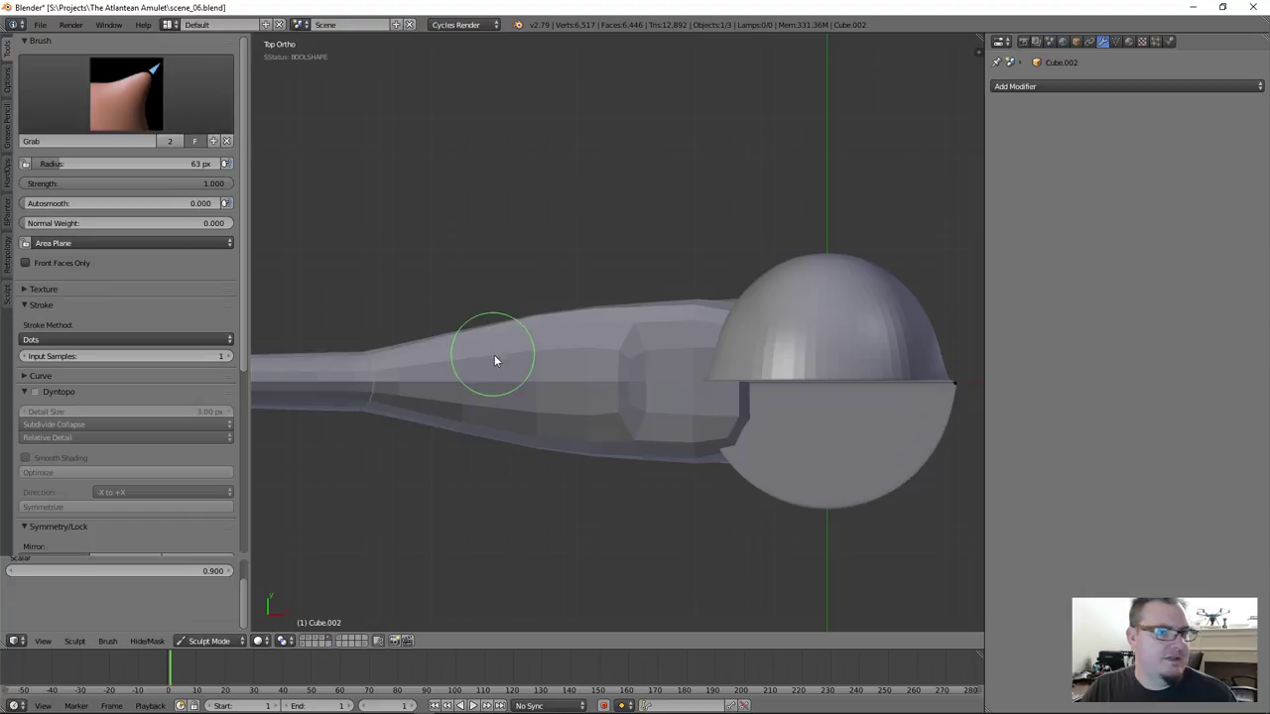
key("f")
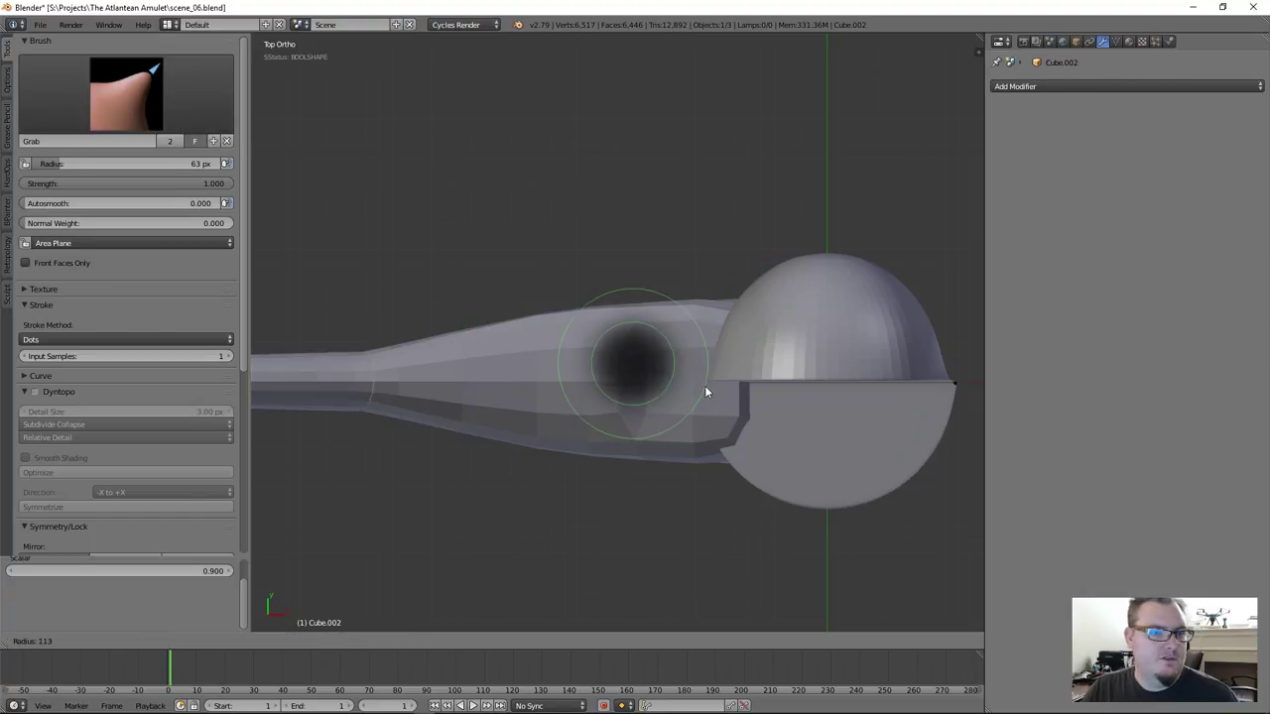
left_click(705, 385)
Pull the arm base's lower side outward near its narrow end with the Grab brush
middle_click_drag(502, 376, 564, 377, "shift")
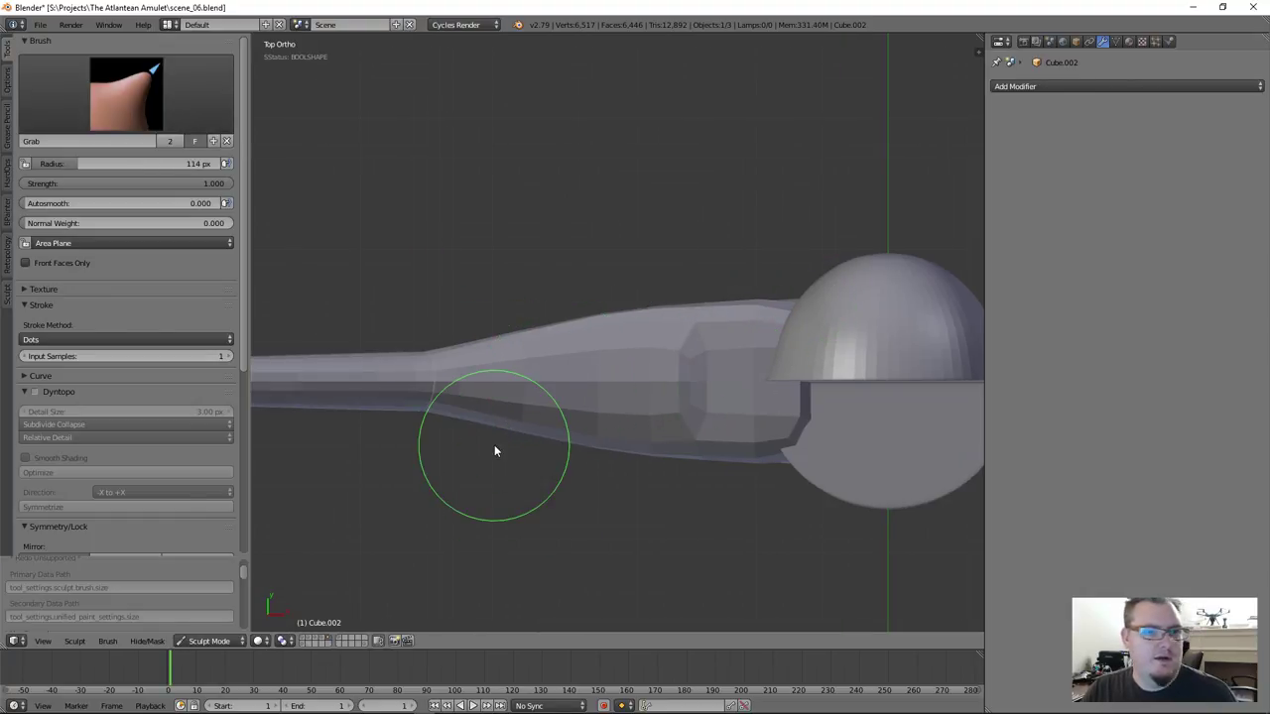
mouse_move(494, 448)
left_mouse_down()
mouse_move(612, 406)
mouse_move(539, 425)
mouse_move(551, 442)
mouse_move(535, 456)
mouse_move(541, 431)
left_mouse_up()
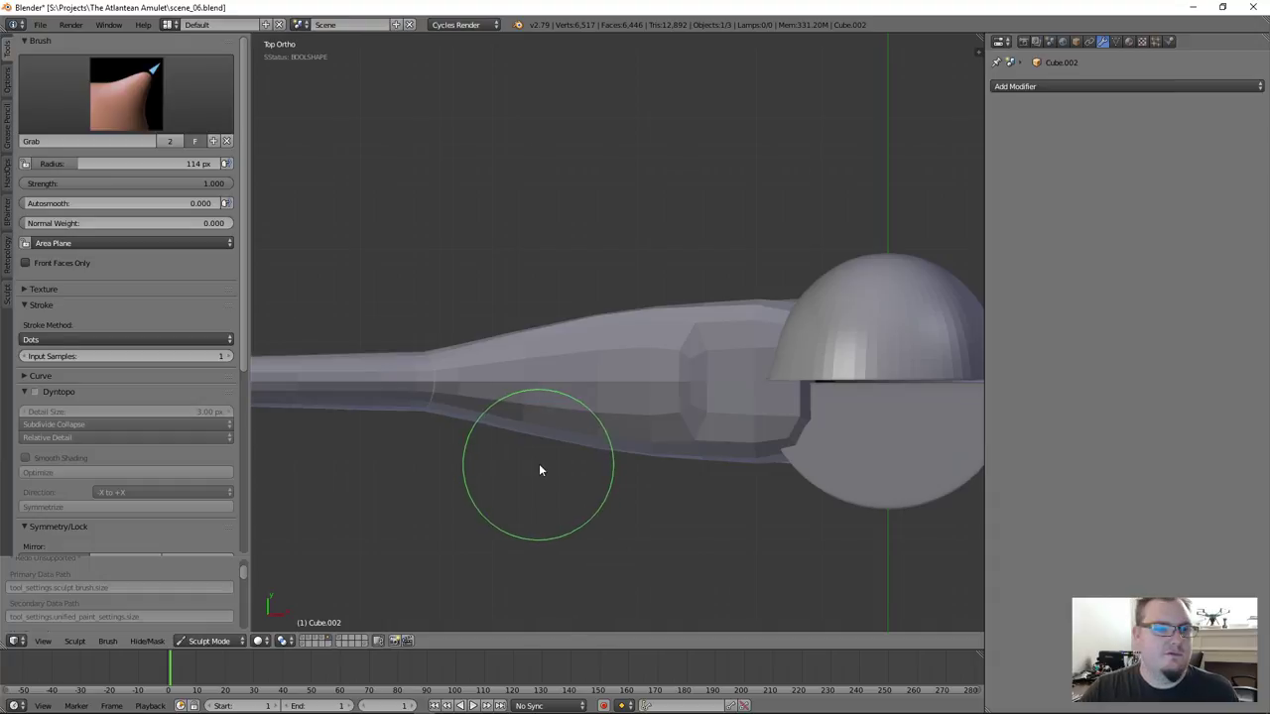
mouse_move(535, 468)
middle_mouse_down()
mouse_move(542, 429)
mouse_move(526, 437)
middle_mouse_up()
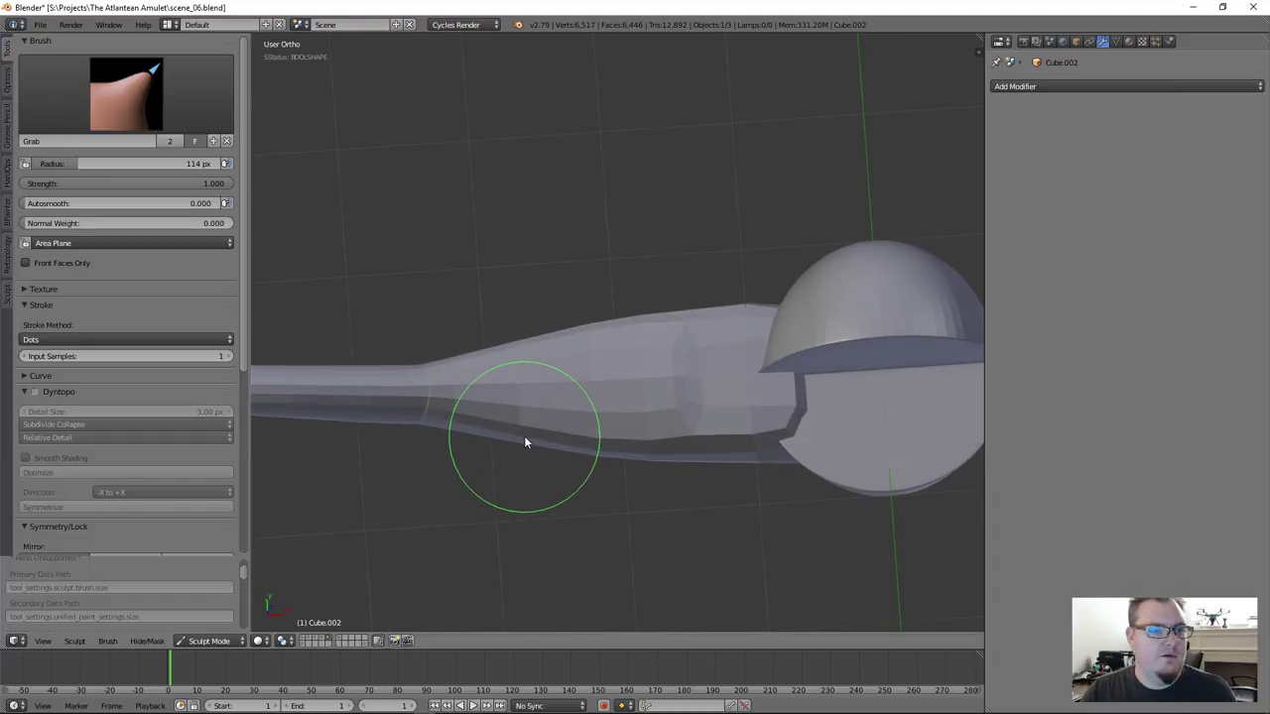
mouse_move(526, 443)
left_mouse_down()
mouse_move(526, 465)
mouse_move(527, 451)
left_mouse_up()
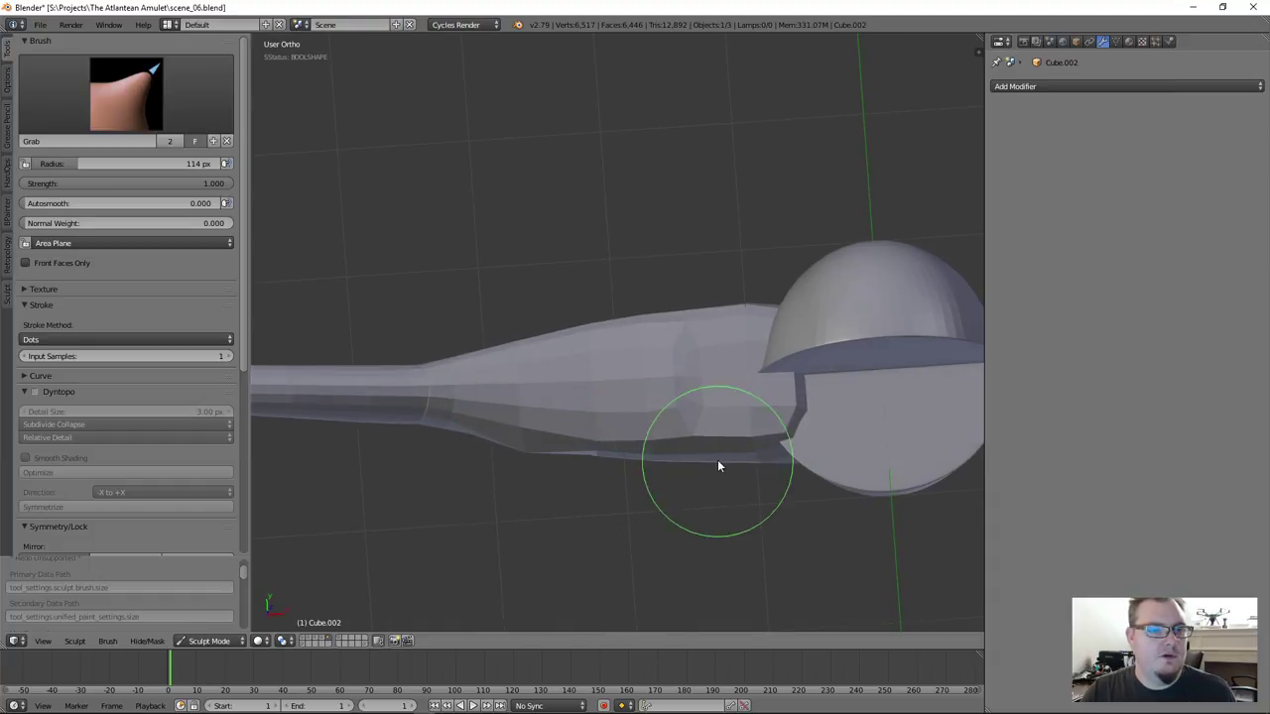
Change the sculpting symmetry so strokes mirror across the Y axis instead of X
middle_click_drag(671, 485, 402, 391)
scroll(110, 408, "down", 7)
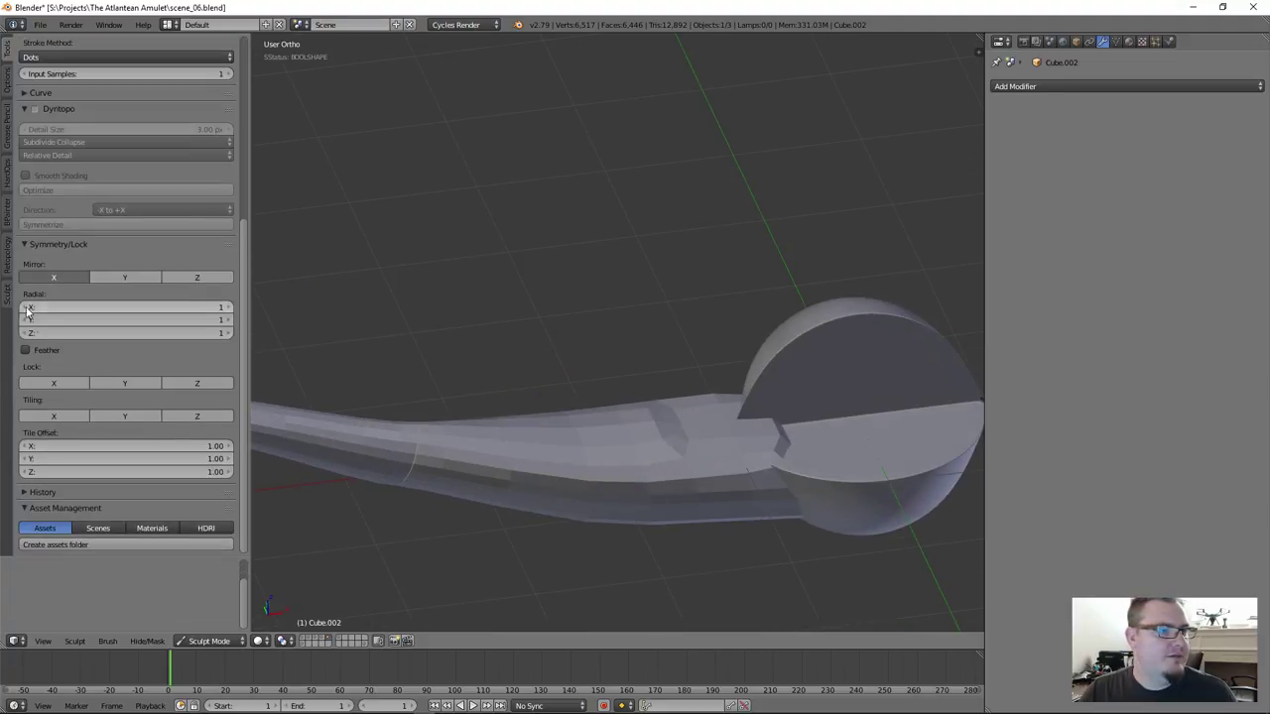
left_click(74, 278)
left_click(124, 277)
middle_click_drag(610, 255, 617, 335)
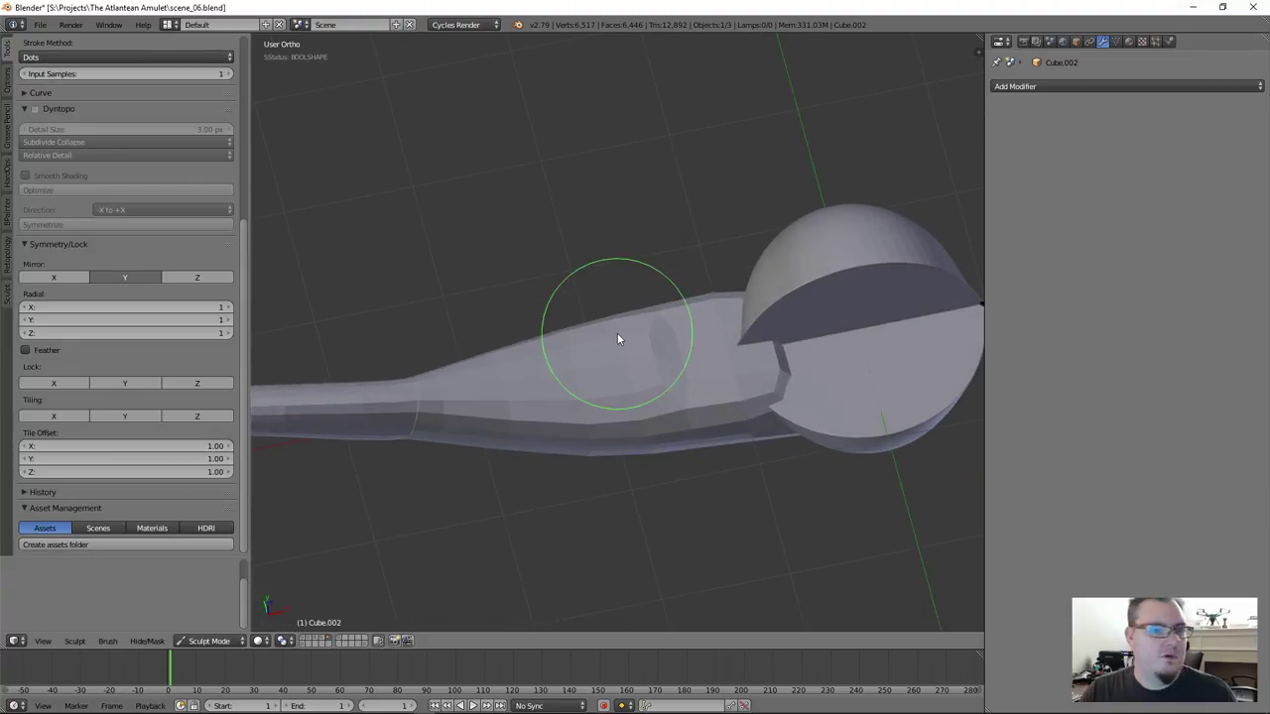
Refine the arm base's lower outline in short mirrored pulls with the Grab brush, starting from the top view
key("KP_7")
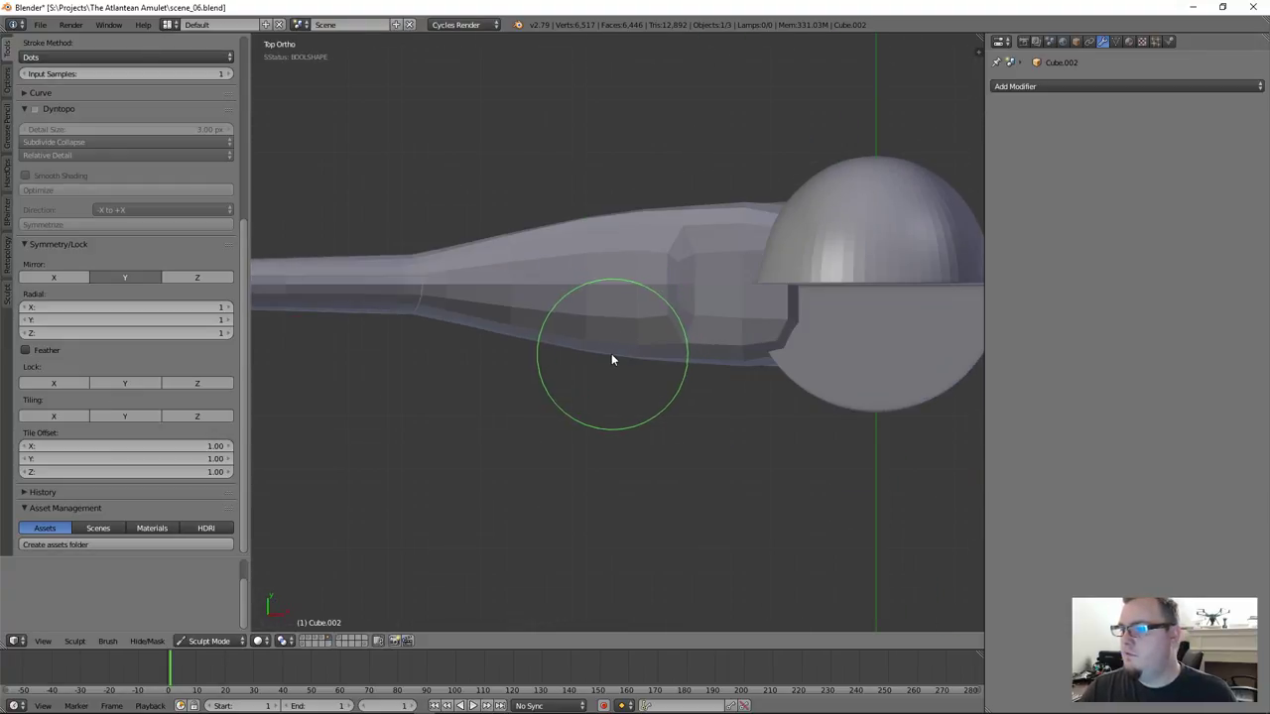
mouse_move(574, 344)
left_mouse_down()
mouse_move(572, 369)
mouse_move(577, 343)
left_mouse_up()
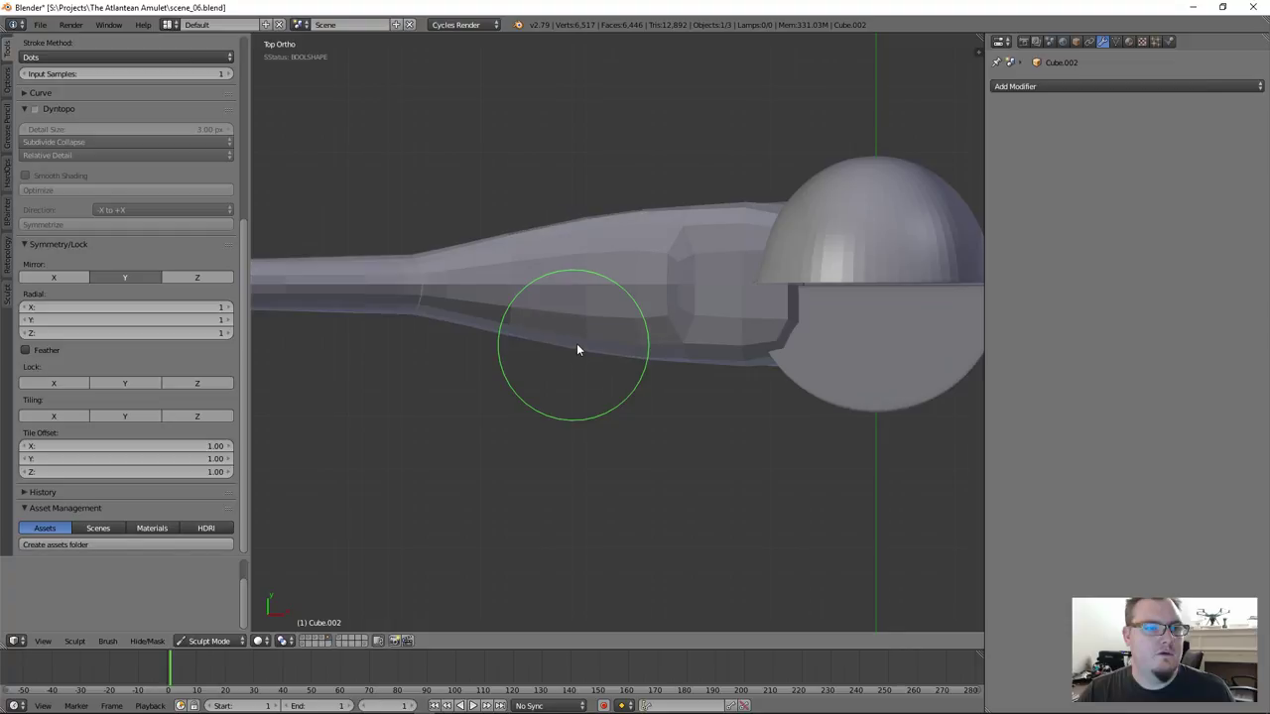
middle_click_drag(553, 371, 512, 342)
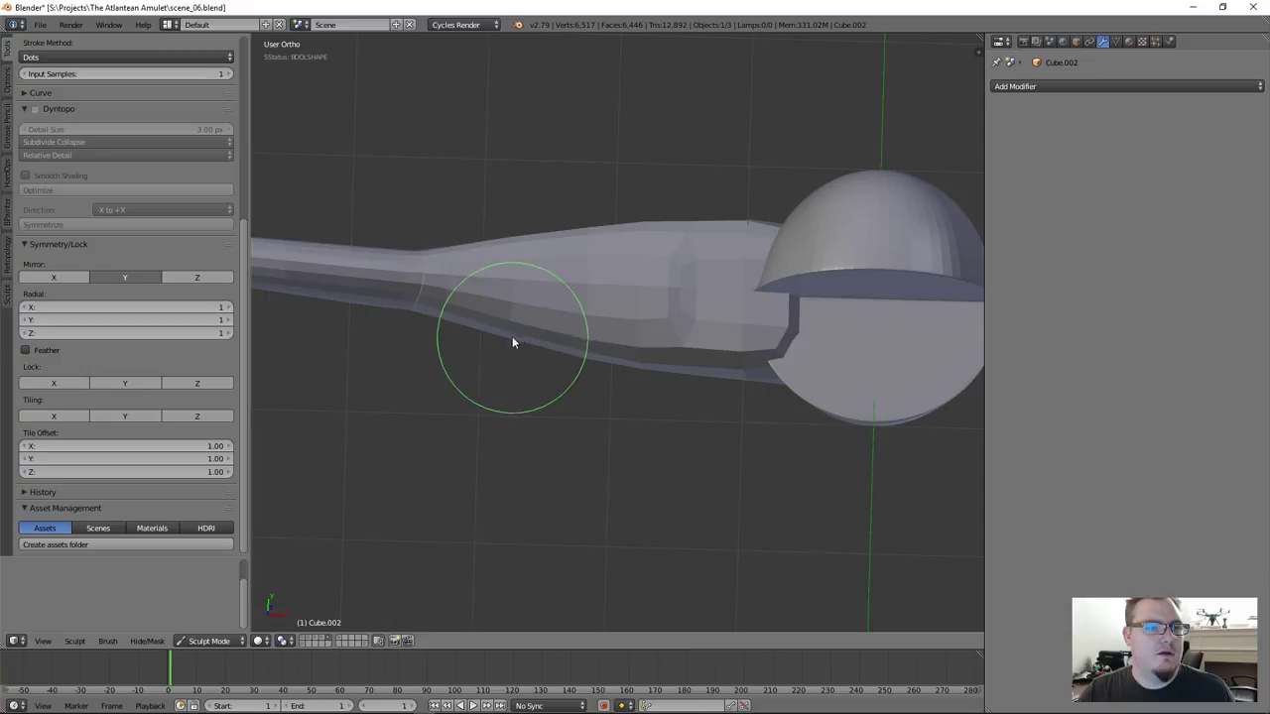
mouse_move(513, 339)
left_mouse_down()
mouse_move(513, 355)
mouse_move(514, 335)
left_mouse_up()
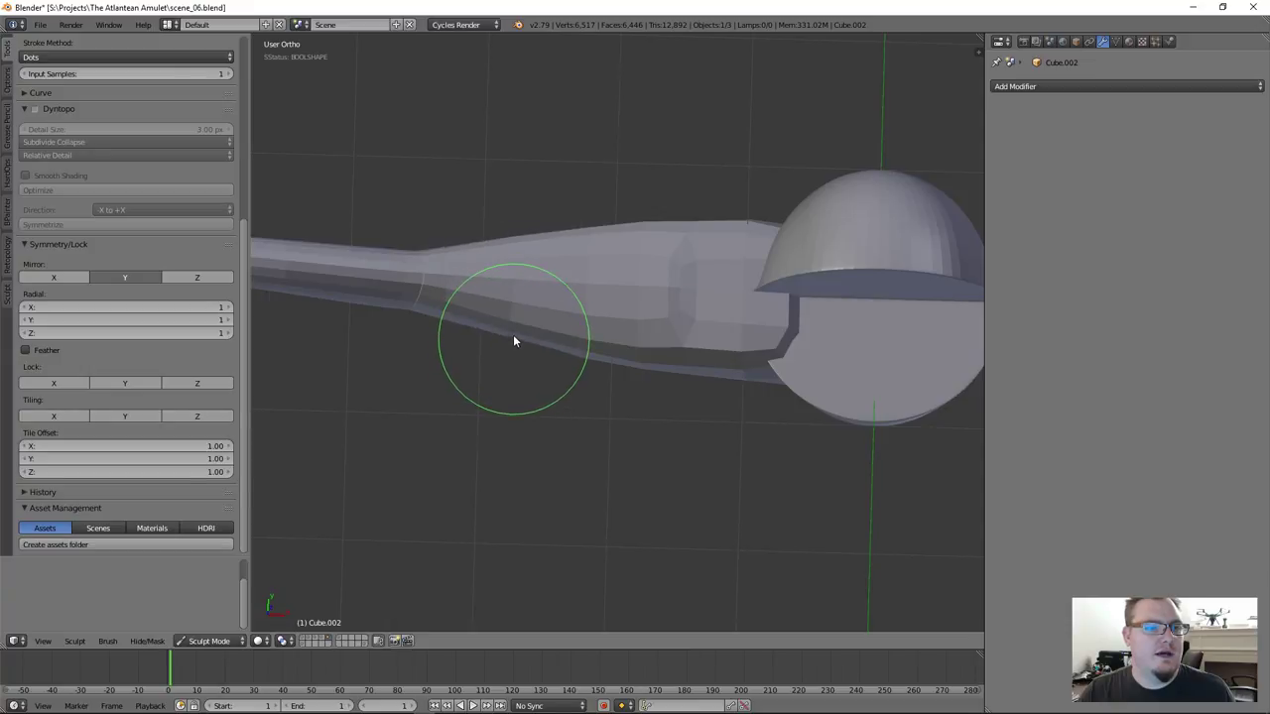
scroll(564, 360, "down", 2)
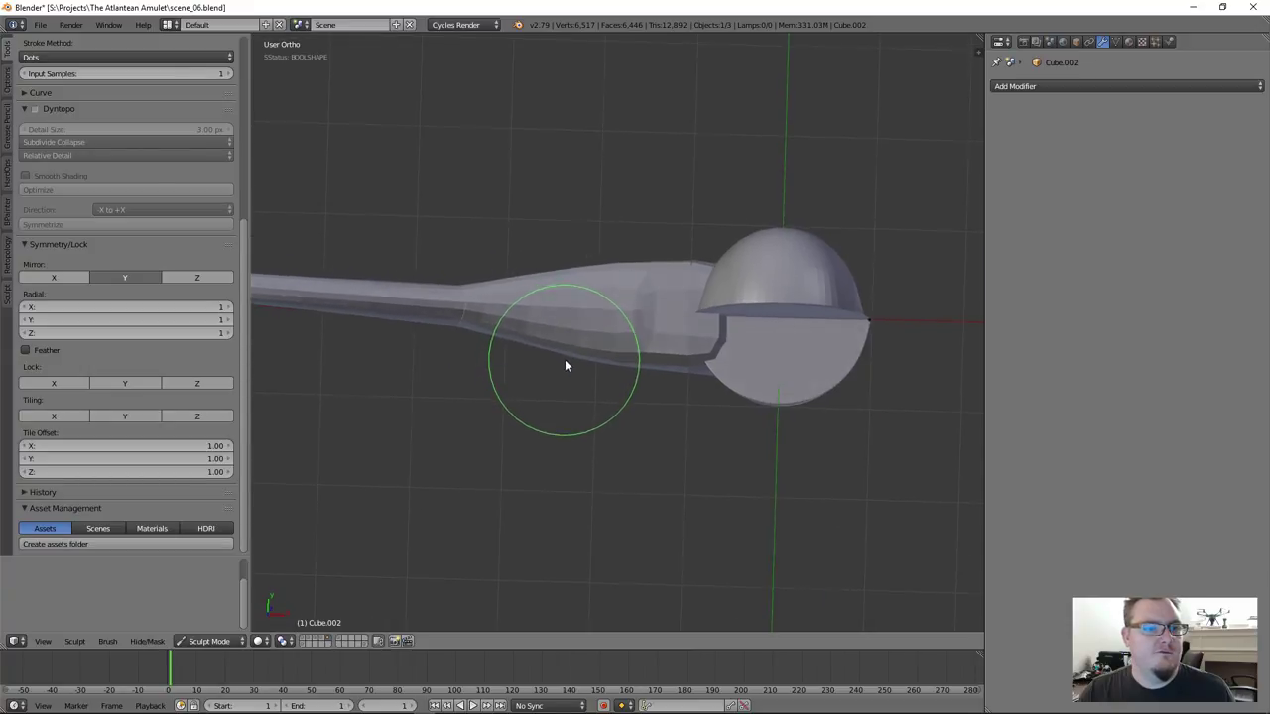
middle_click_drag(565, 366, 576, 351)
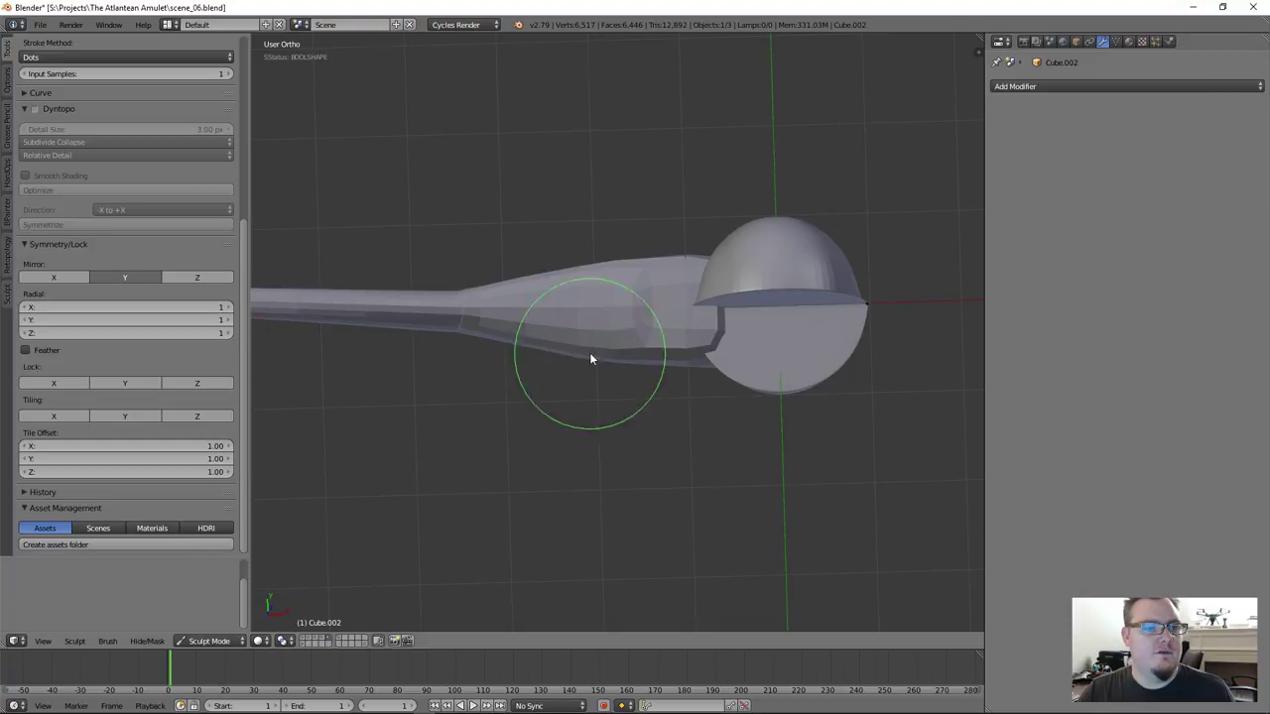
left_click_drag(595, 346, 599, 351)
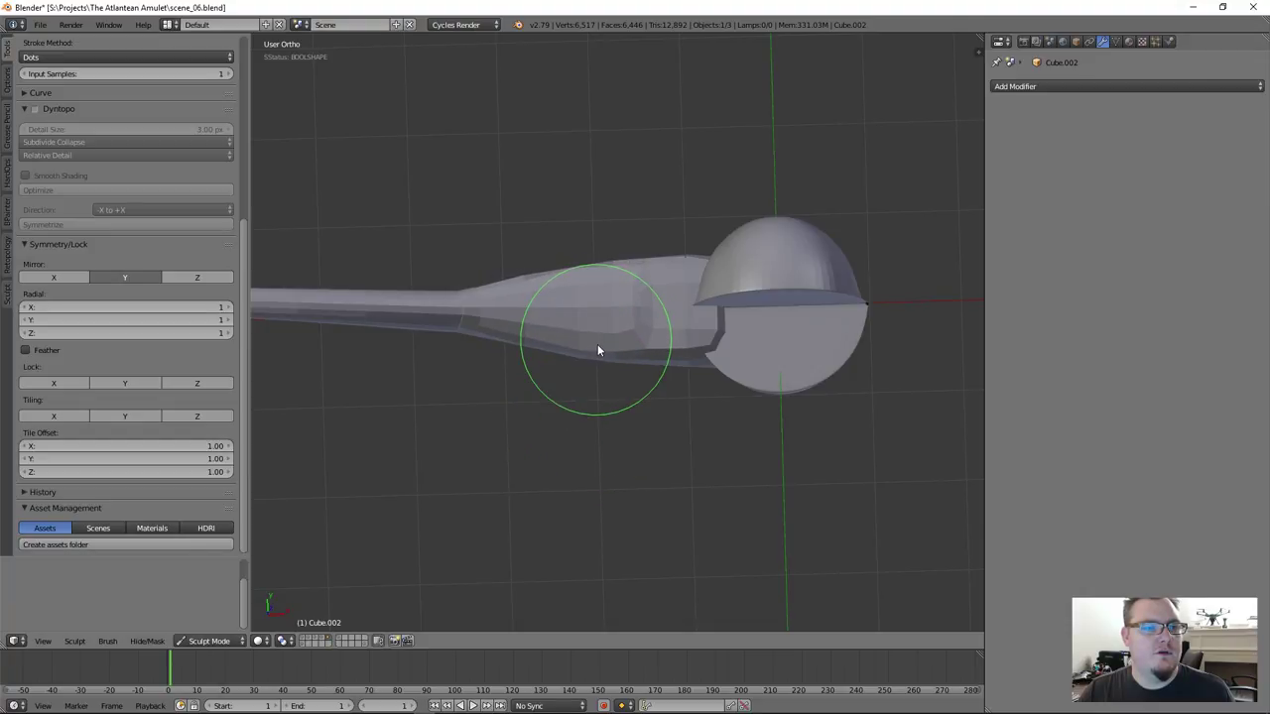
Choose the Clay Strips sculpting brush and set its strength to 0
scroll(159, 238, "up", 7)
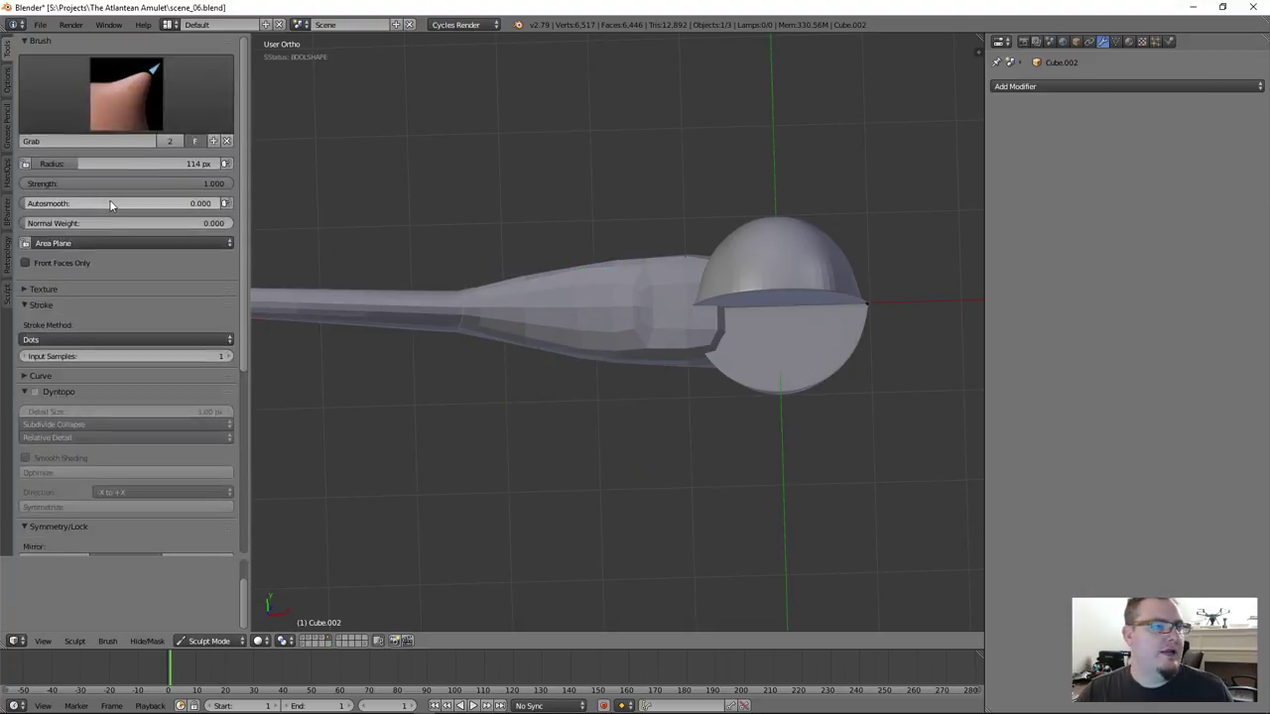
left_click(140, 130)
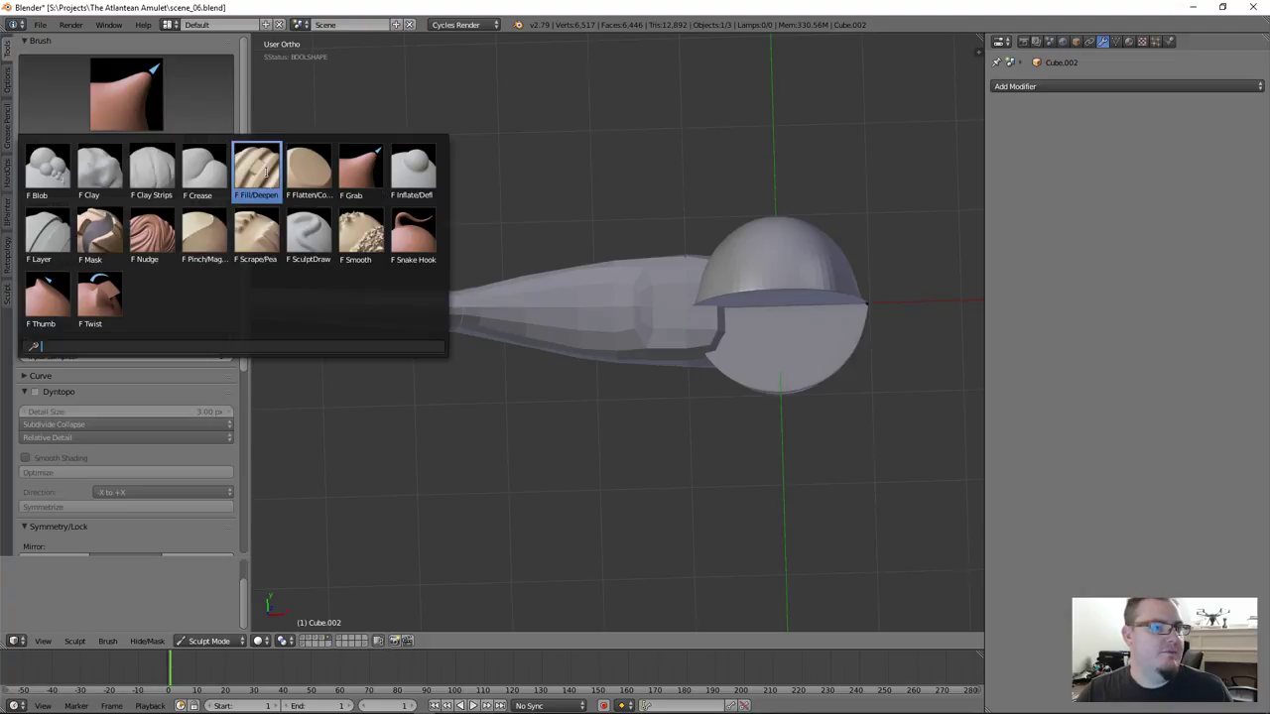
left_click(144, 177)
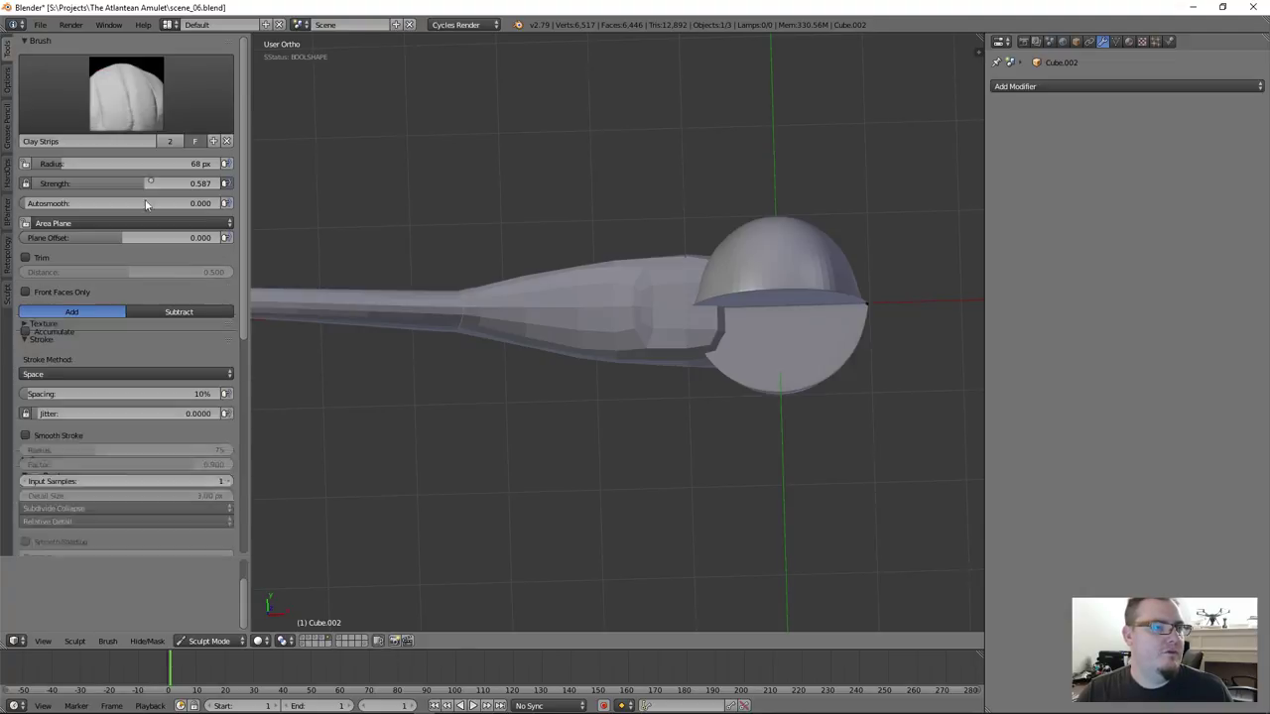
left_click(144, 183)
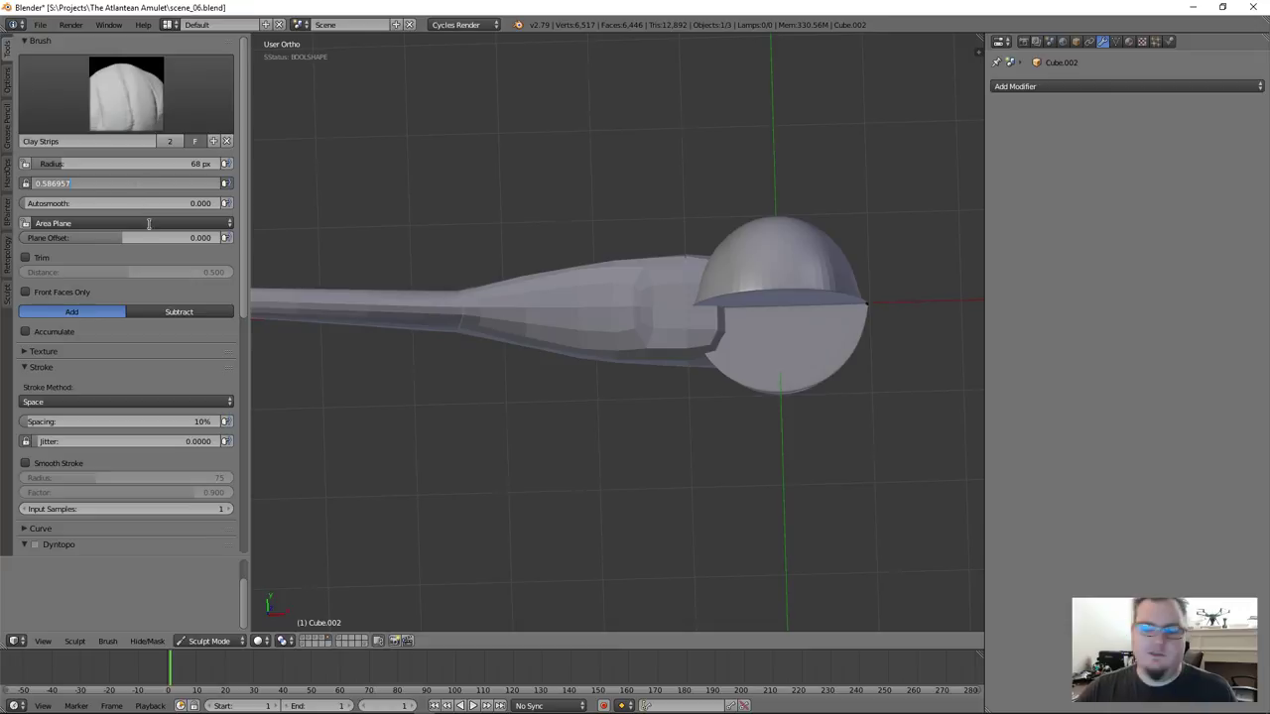
left_click(100, 182)
key("BackSpace")
key("BackSpace")
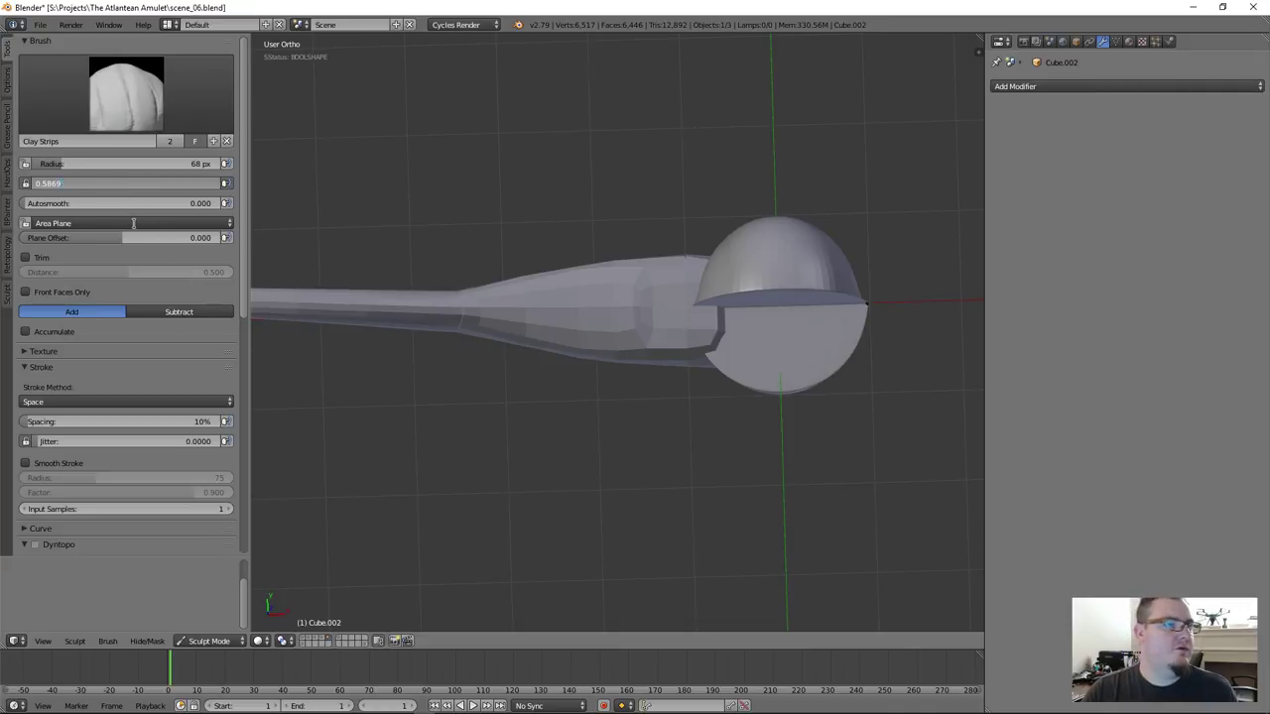
key("BackSpace")
key("BackSpace")
key("BackSpace")
type("0")
key("Return")
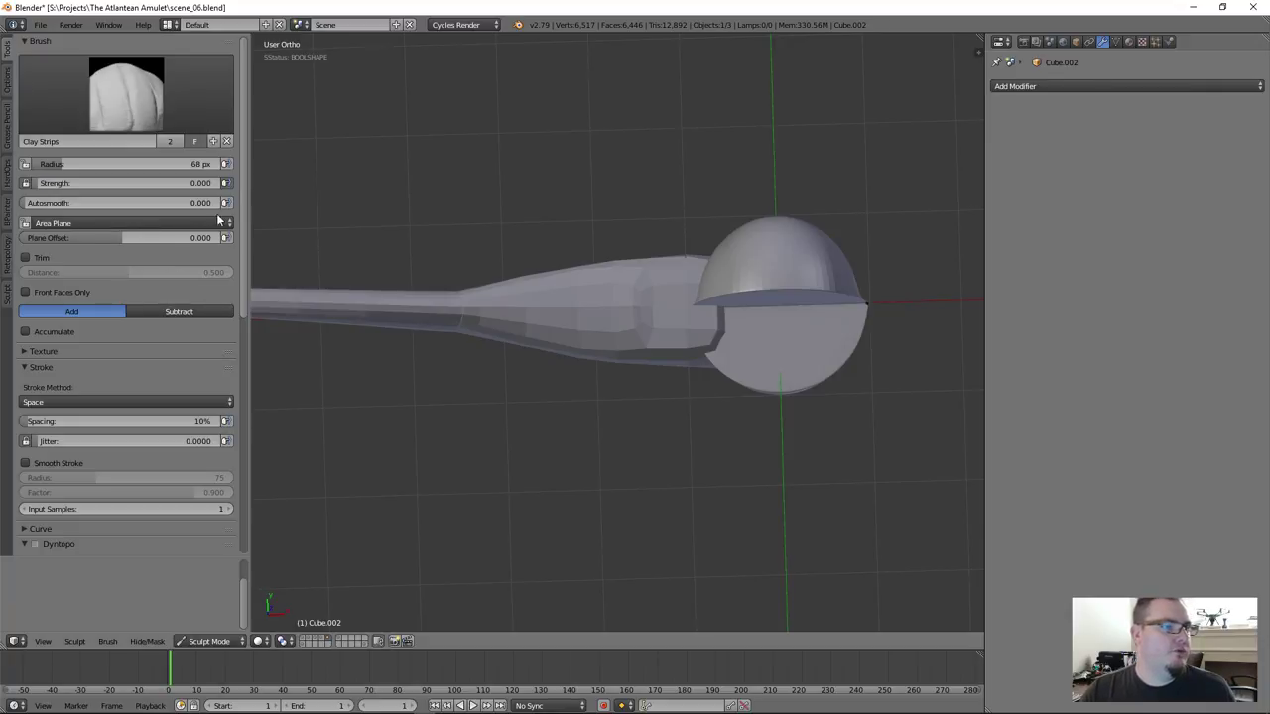
Enable Dyntopo and set its detail size to 10 px
scroll(186, 360, "down", 8)
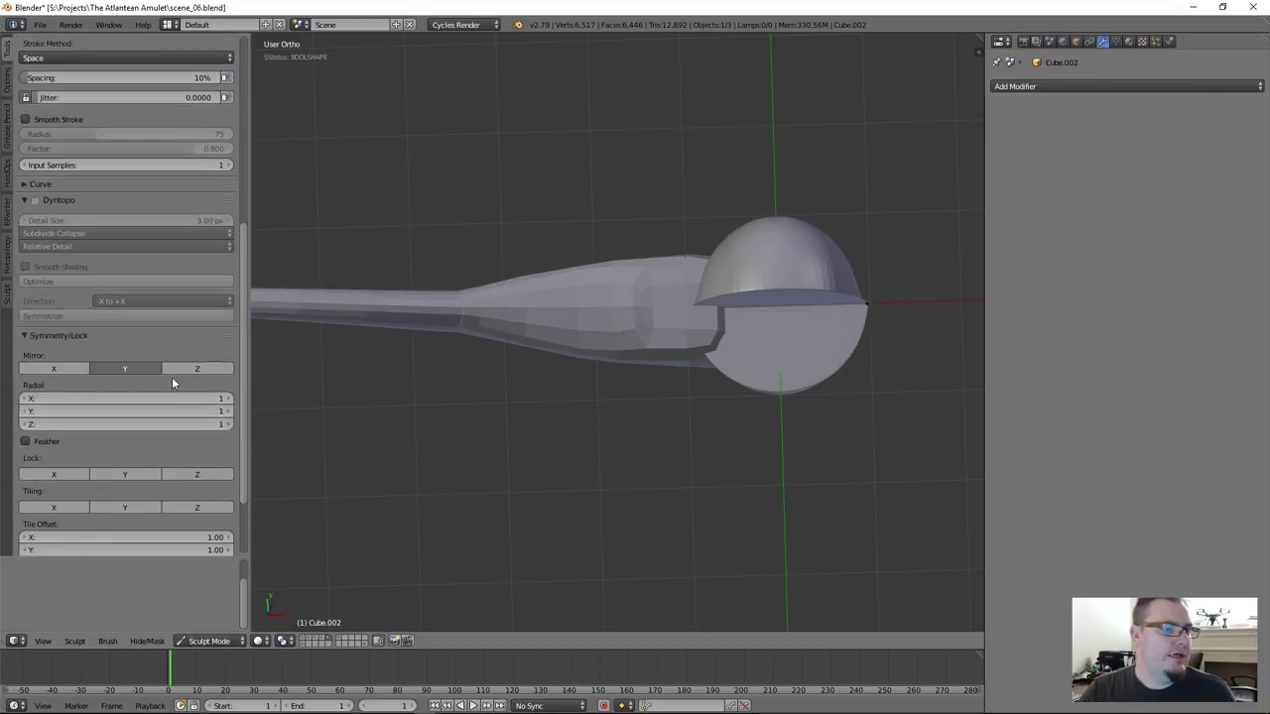
left_click(37, 201)
left_click(153, 224)
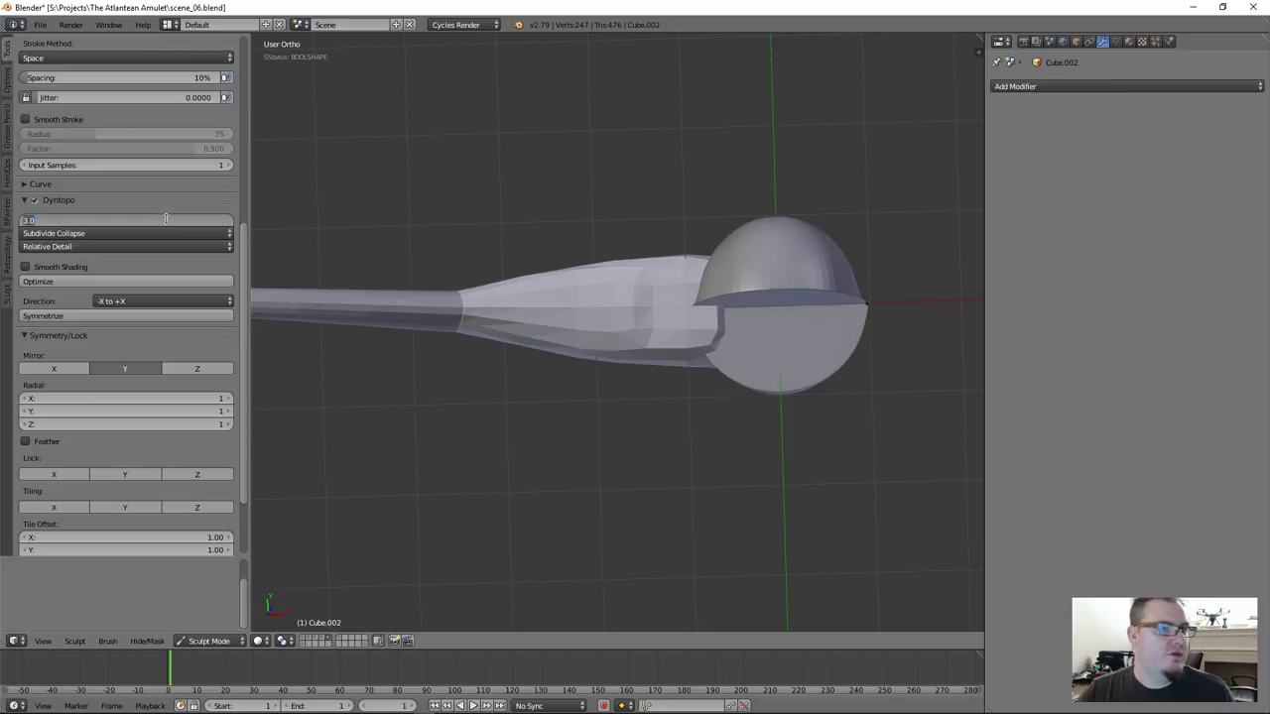
type("10")
key("Return")
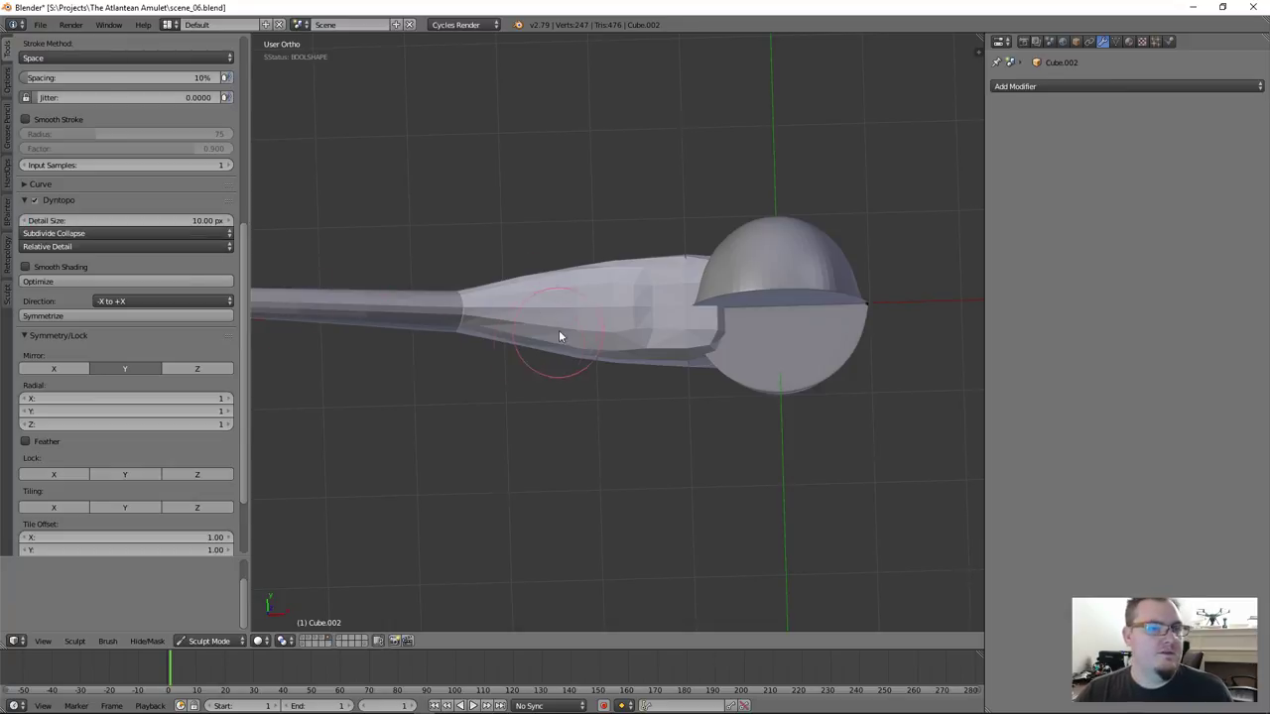
Try adding Dyntopo detail across the arm base with the zero-strength Clay Strips brush
mouse_move(558, 337)
left_mouse_down()
mouse_move(615, 346)
mouse_move(601, 326)
mouse_move(598, 345)
mouse_move(648, 351)
mouse_move(575, 337)
mouse_move(538, 309)
mouse_move(546, 338)
left_mouse_up()
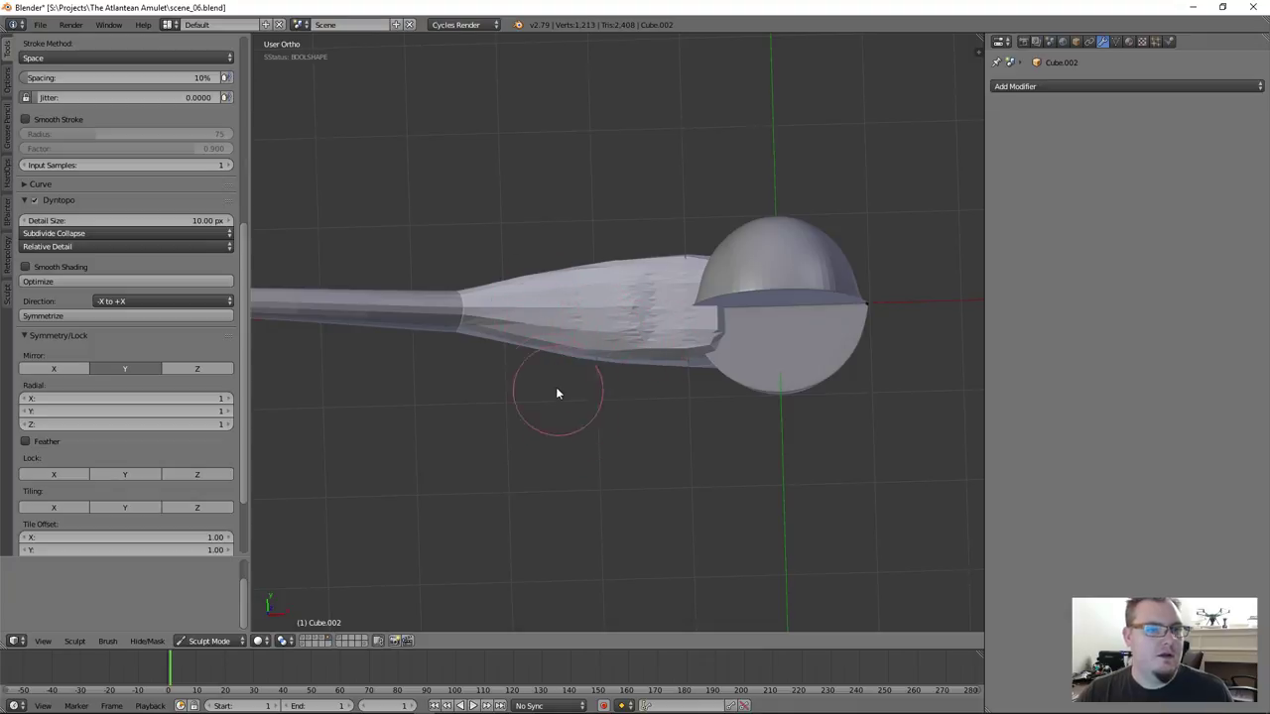
scroll(559, 355, "up", 6)
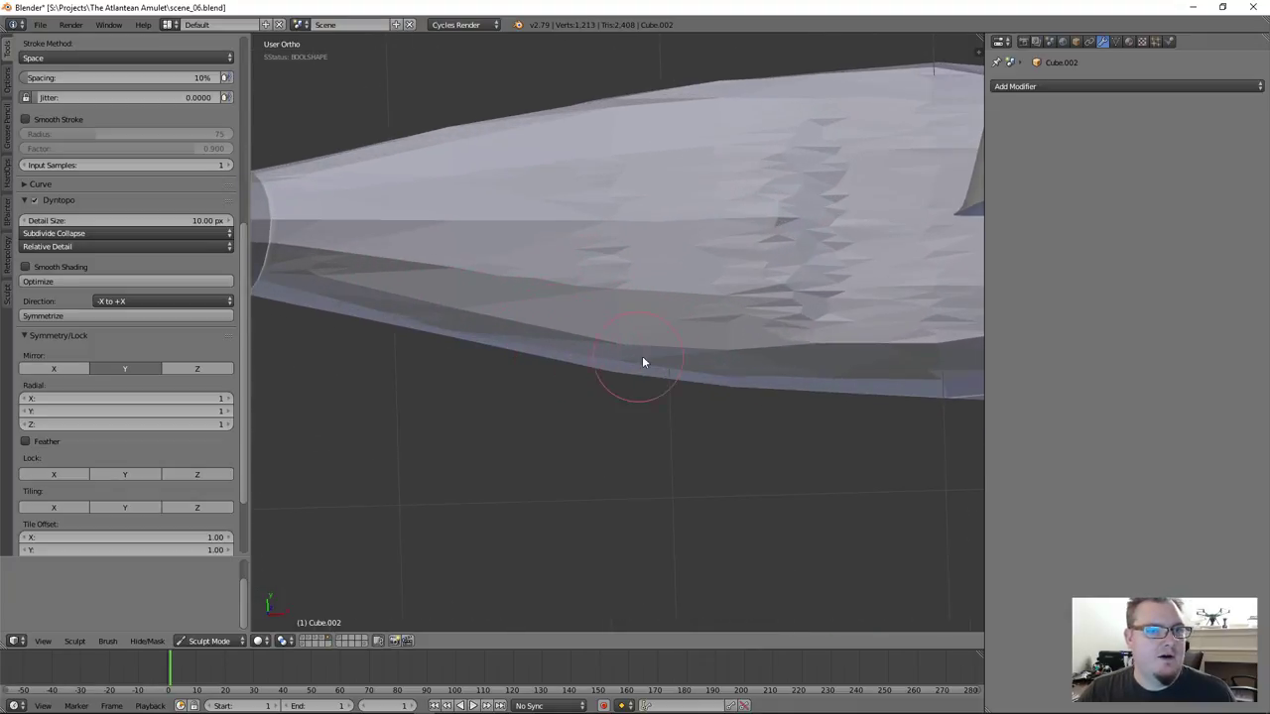
scroll(691, 356, "down", 1)
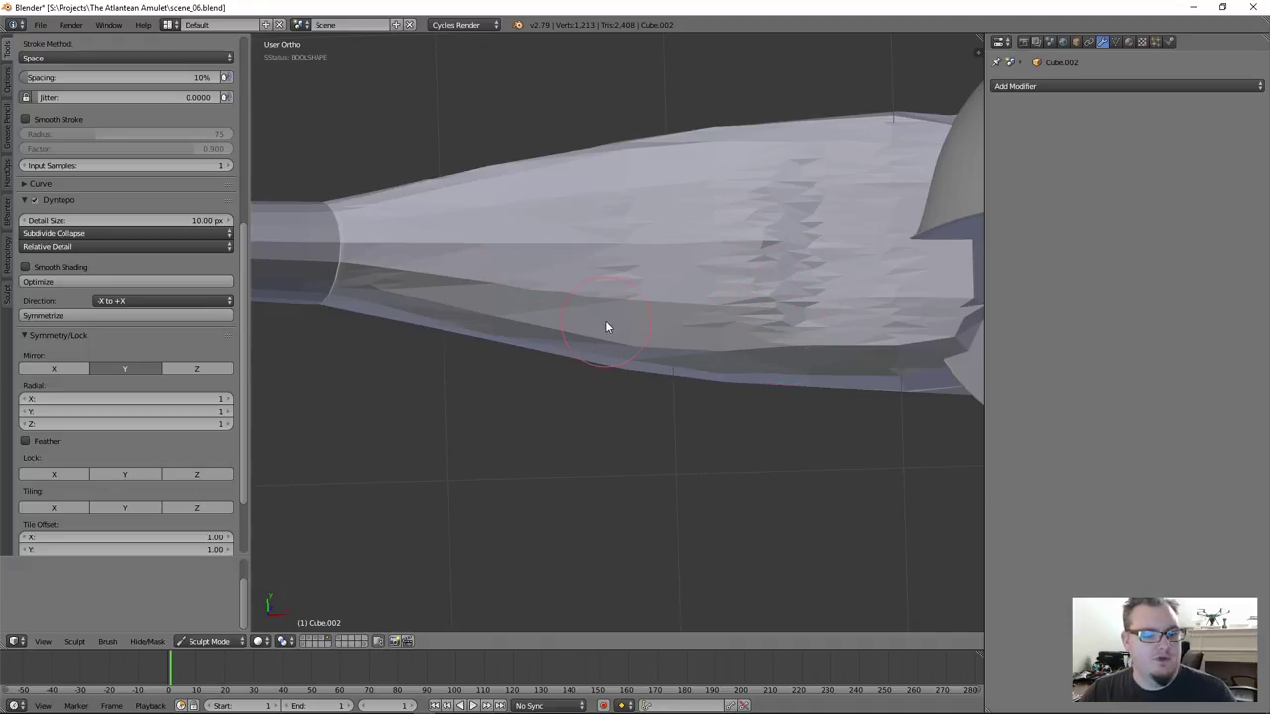
key("ctrl+z")
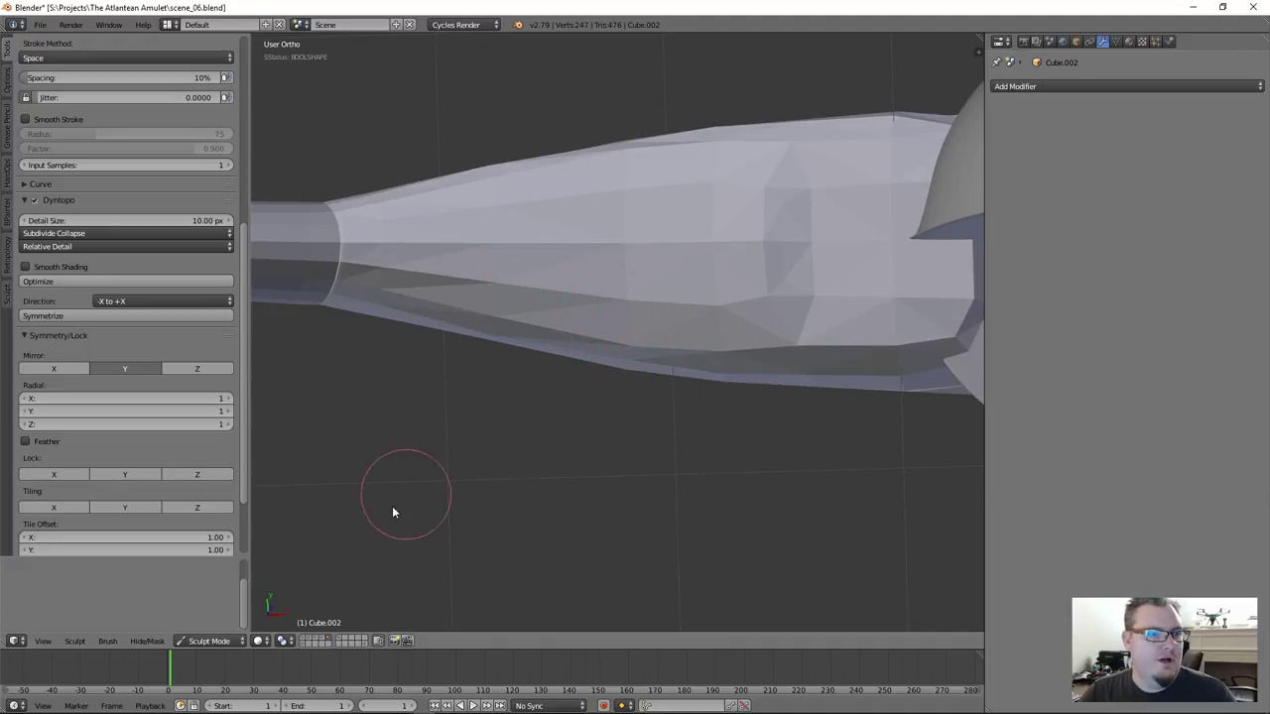
Return the arm base to Object Mode, inspect its transform values and apply its scale
left_click(218, 643)
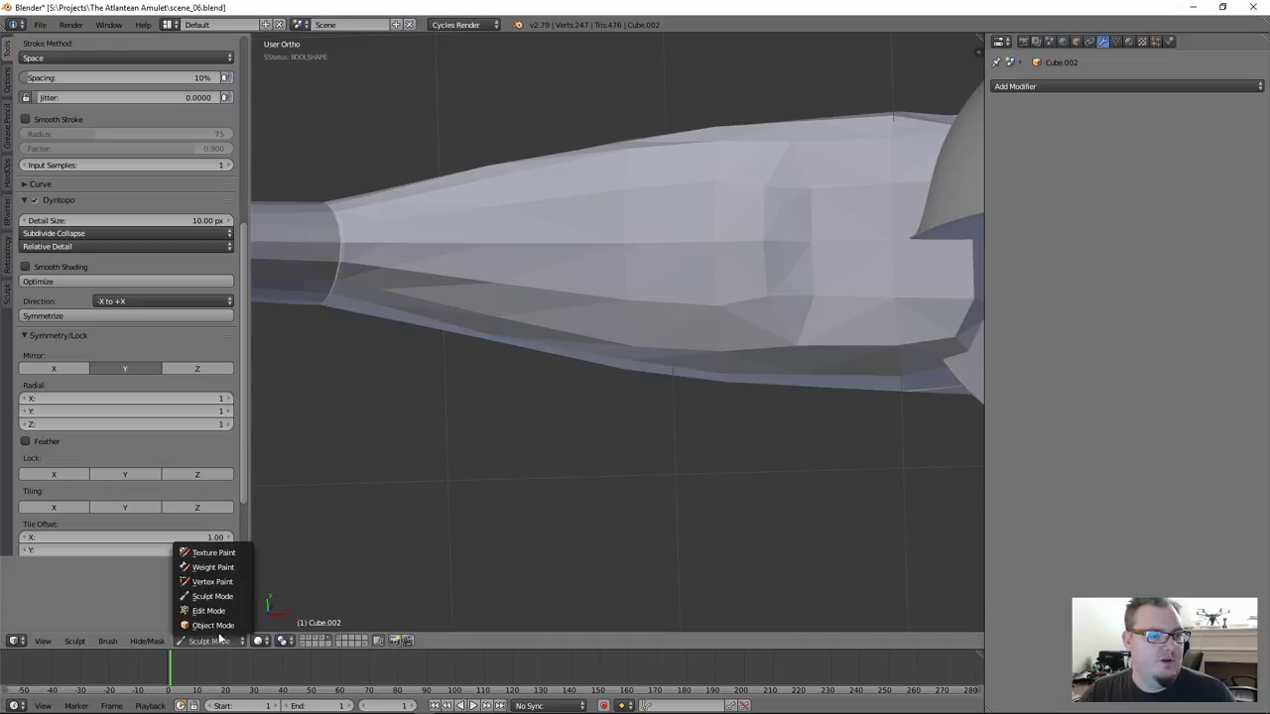
left_click(211, 626)
key("n")
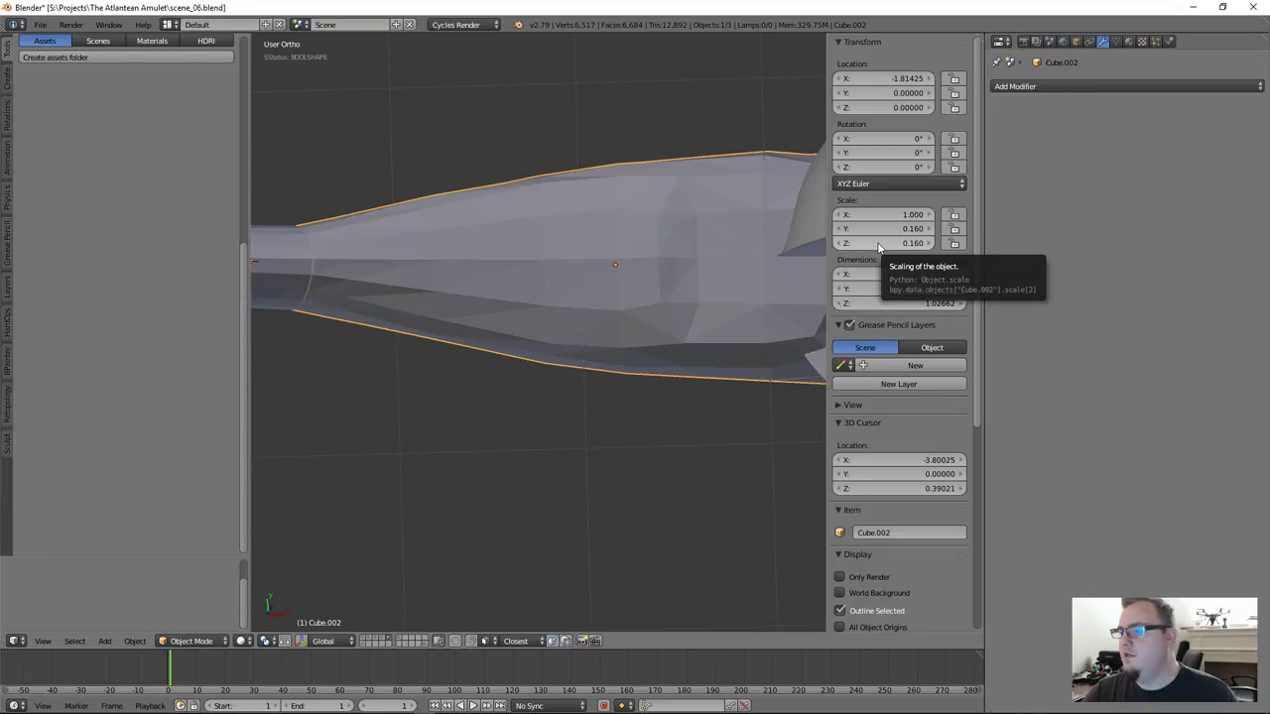
middle_click_drag(738, 243, 625, 298)
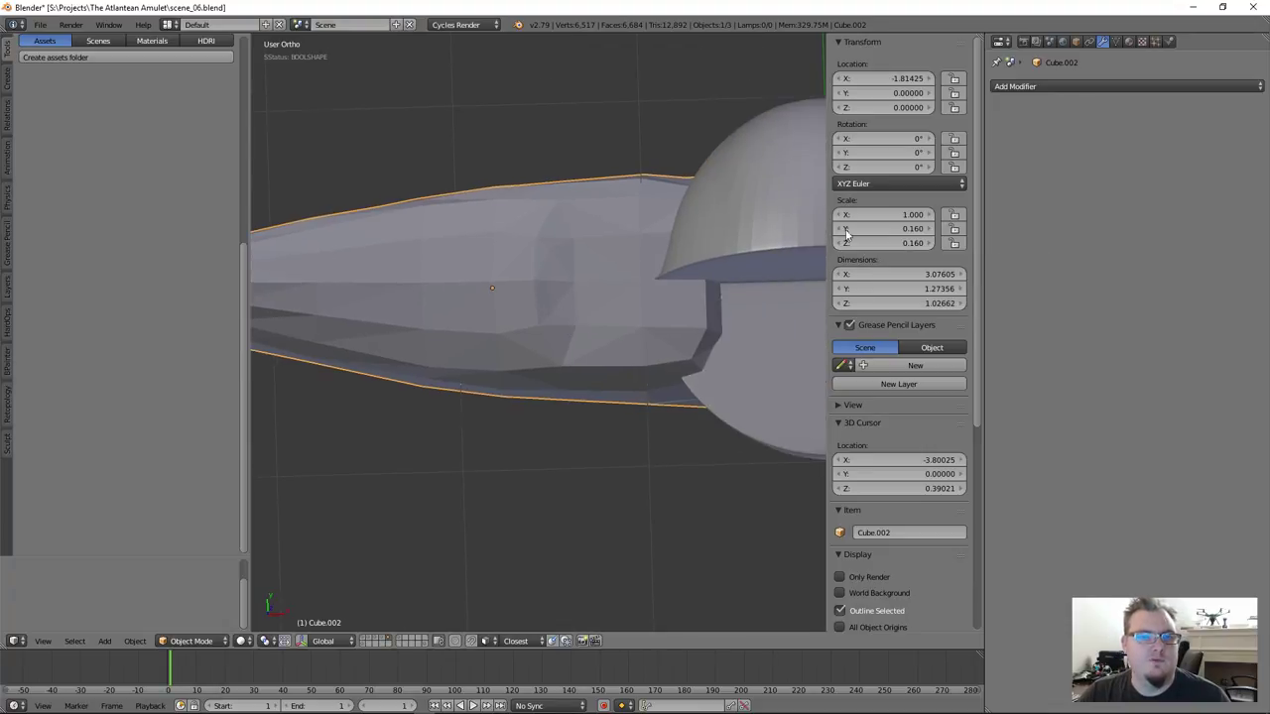
key("ctrl+a")
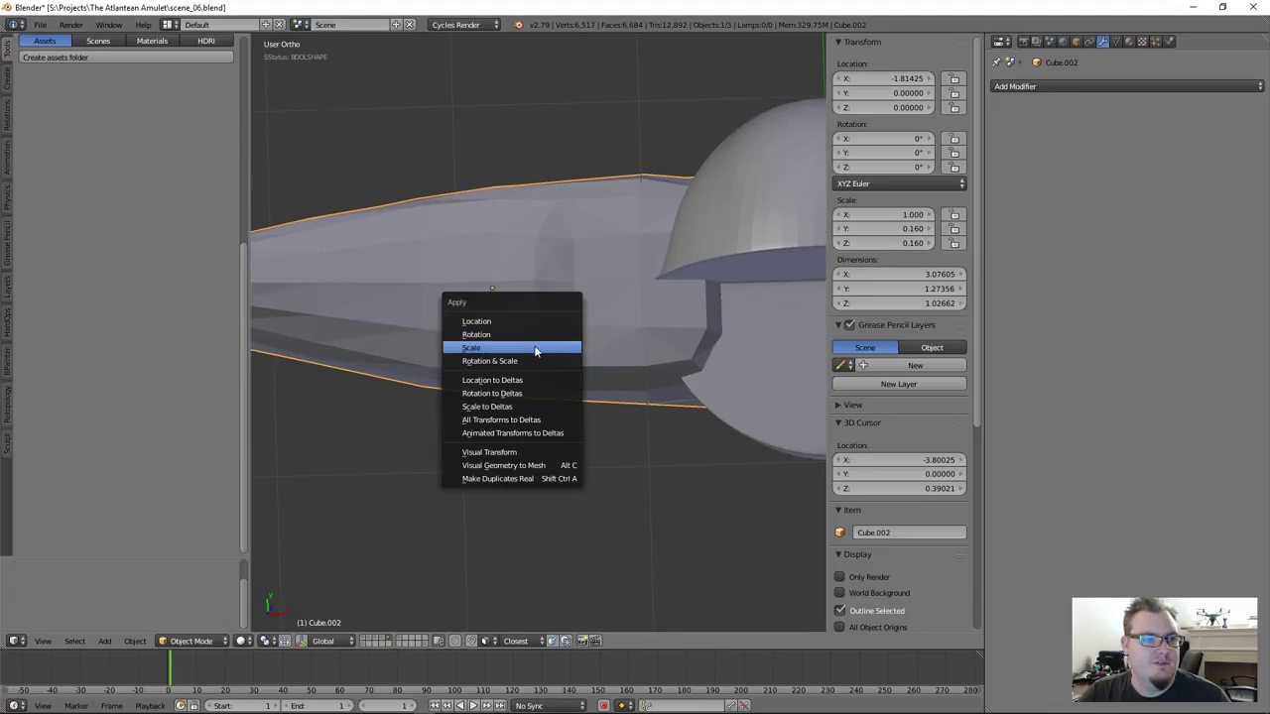
left_click(534, 352)
Check the cut sphere's scale and apply the scale of the thin arm
middle_click_drag(703, 361, 709, 262)
right_click(709, 262)
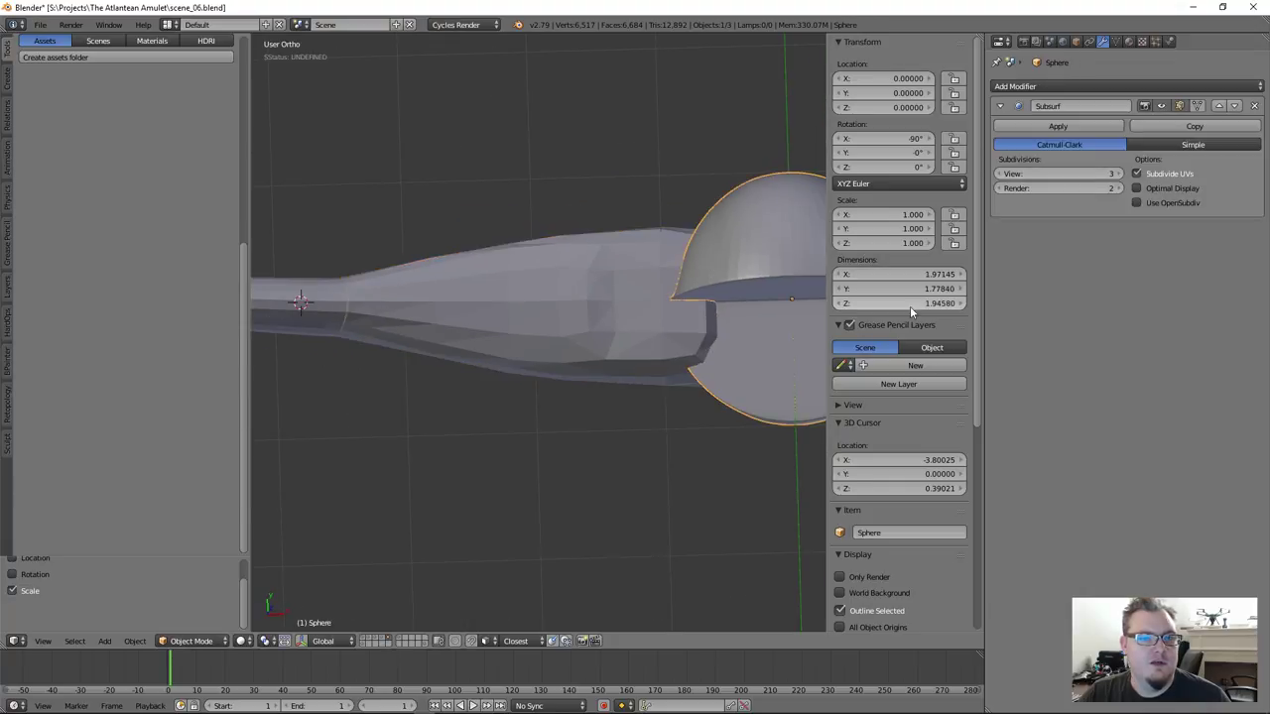
right_click(307, 311)
middle_click_drag(404, 309, 731, 289)
key("ctrl+a")
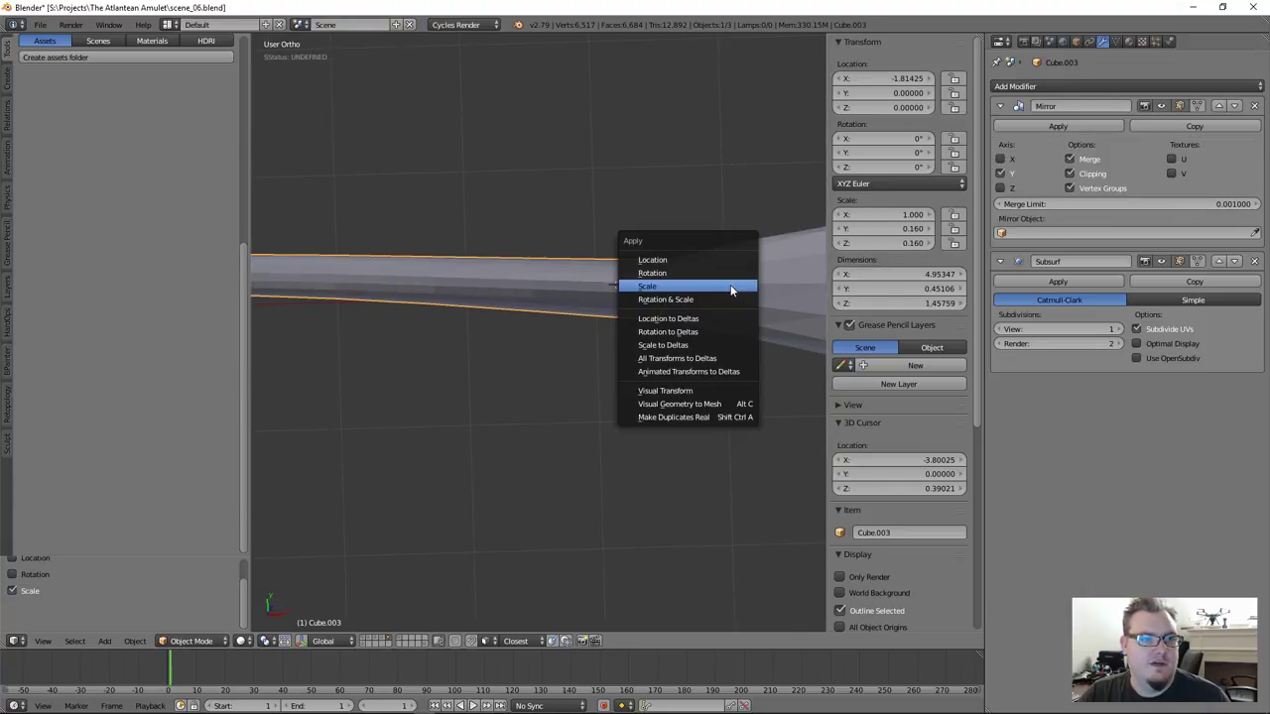
left_click(731, 289)
Select the thick arm base again and put it in Sculpt Mode
scroll(462, 303, "up", 4)
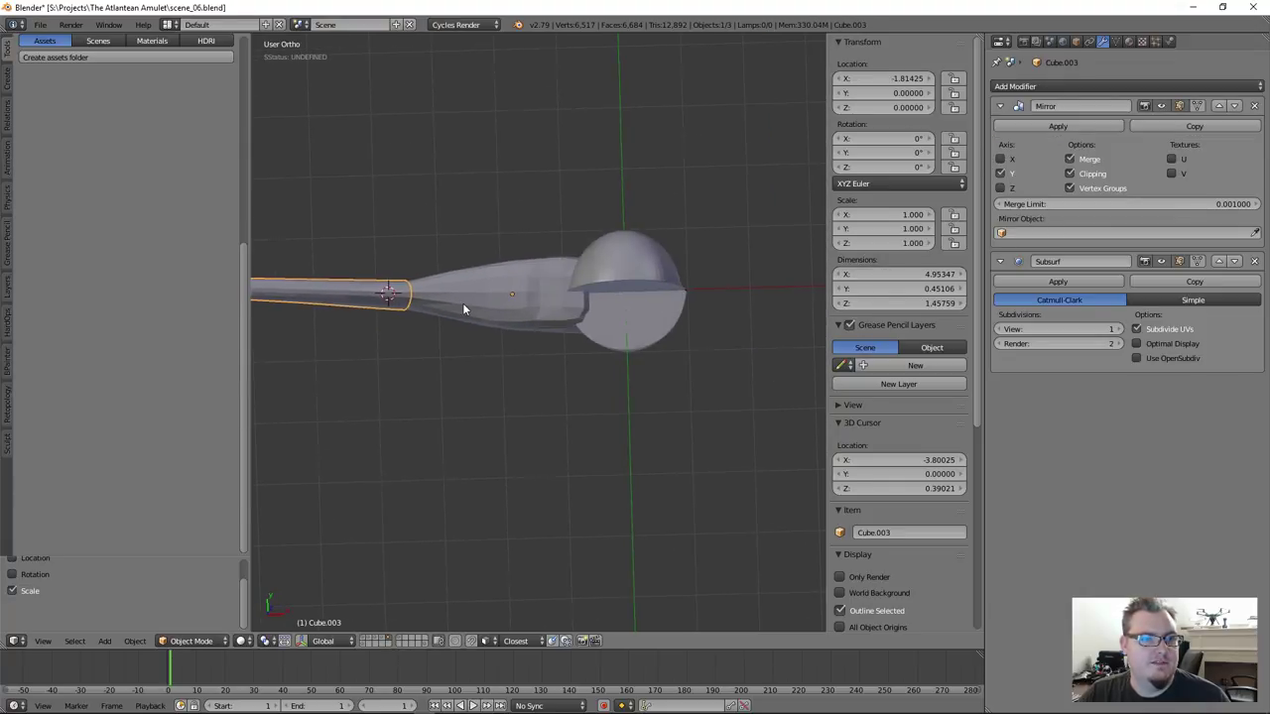
right_click(519, 295)
left_click(193, 641)
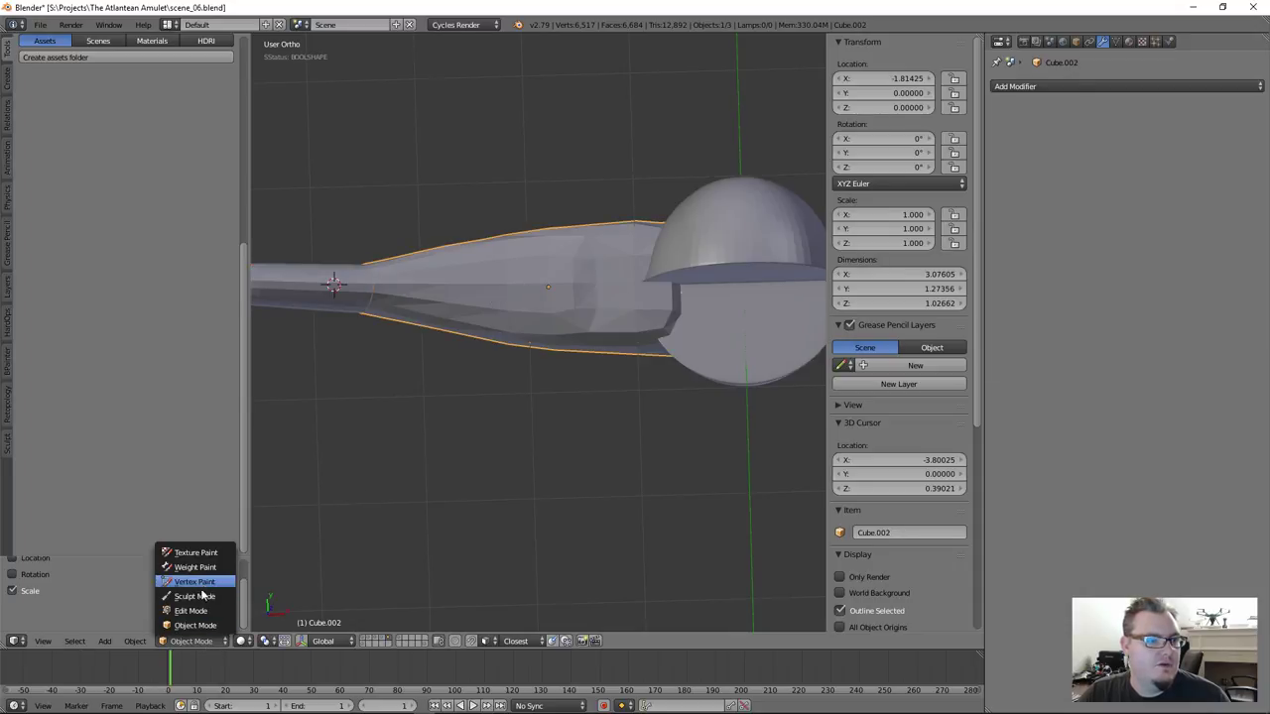
left_click(203, 599)
Try subdividing the rescaled arm base again with zero-strength Clay Strips strokes
mouse_move(445, 390)
left_mouse_down()
mouse_move(539, 328)
mouse_move(505, 320)
mouse_move(556, 312)
mouse_move(535, 304)
mouse_move(594, 305)
mouse_move(596, 347)
left_mouse_up()
scroll(598, 416, "up", 3)
key("ctrl+z")
scroll(576, 415, "down", 1)
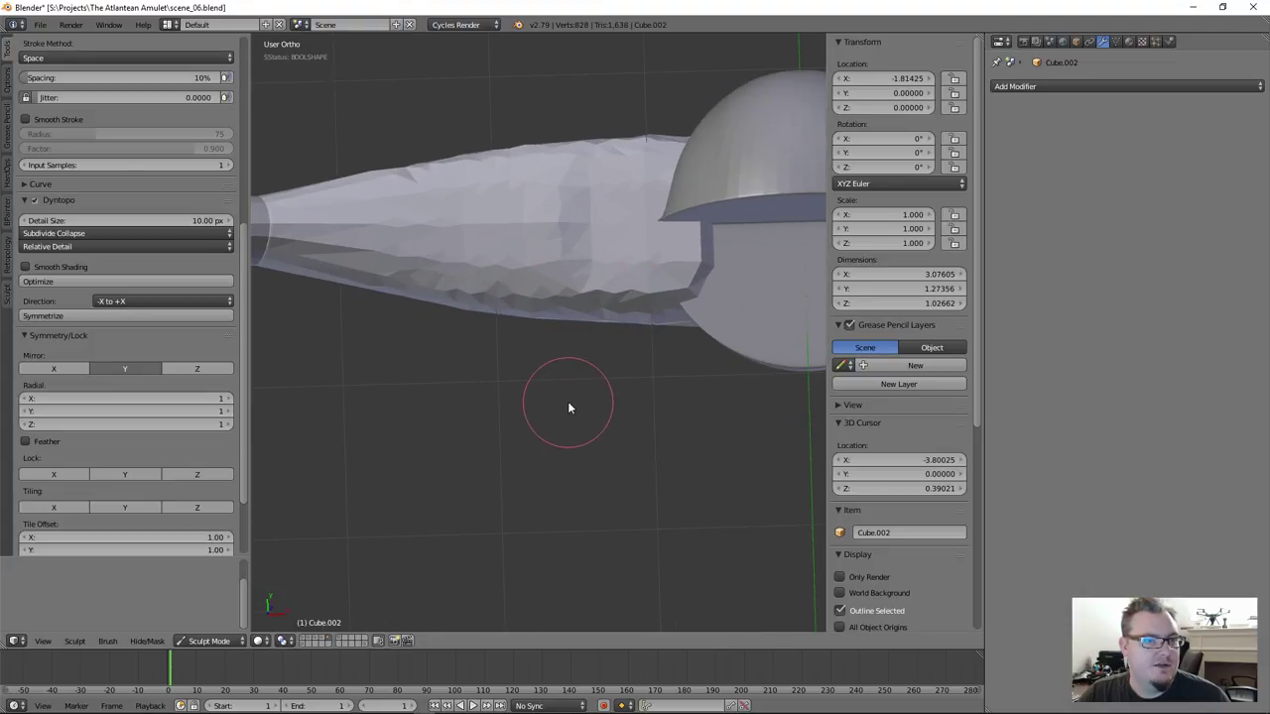
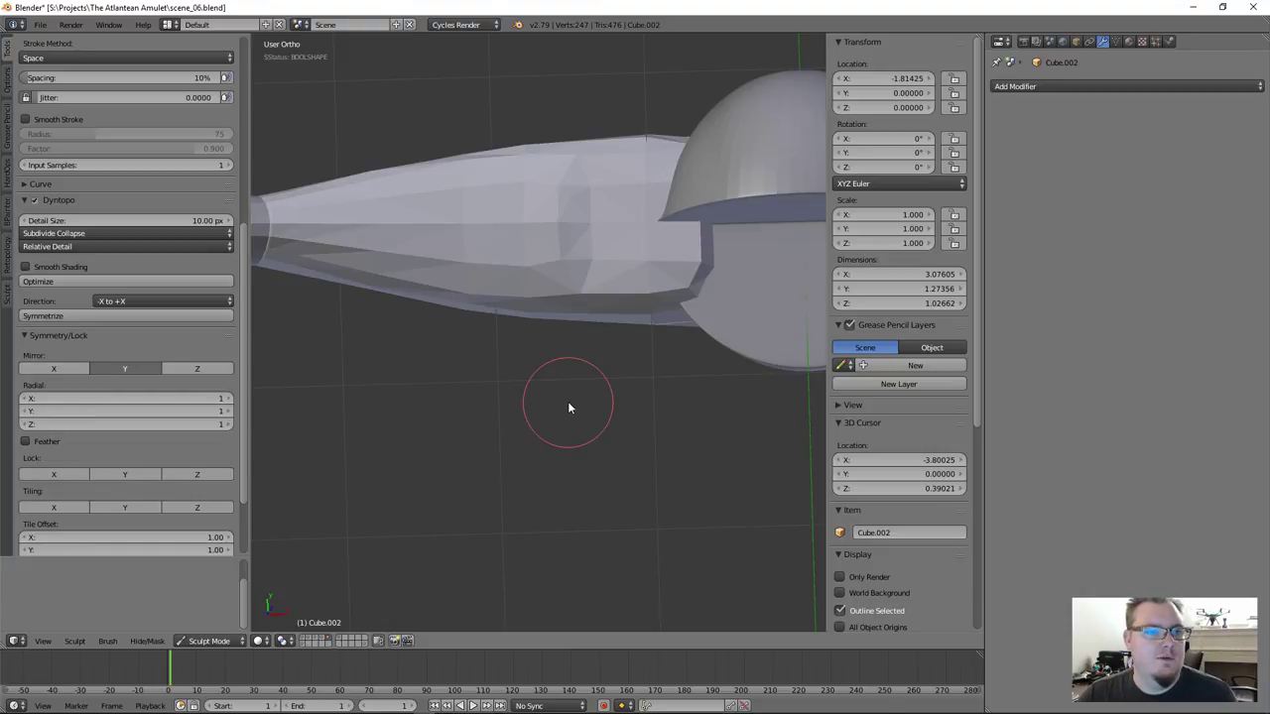
middle_click_drag(476, 363, 523, 294)
key("ctrl+z")
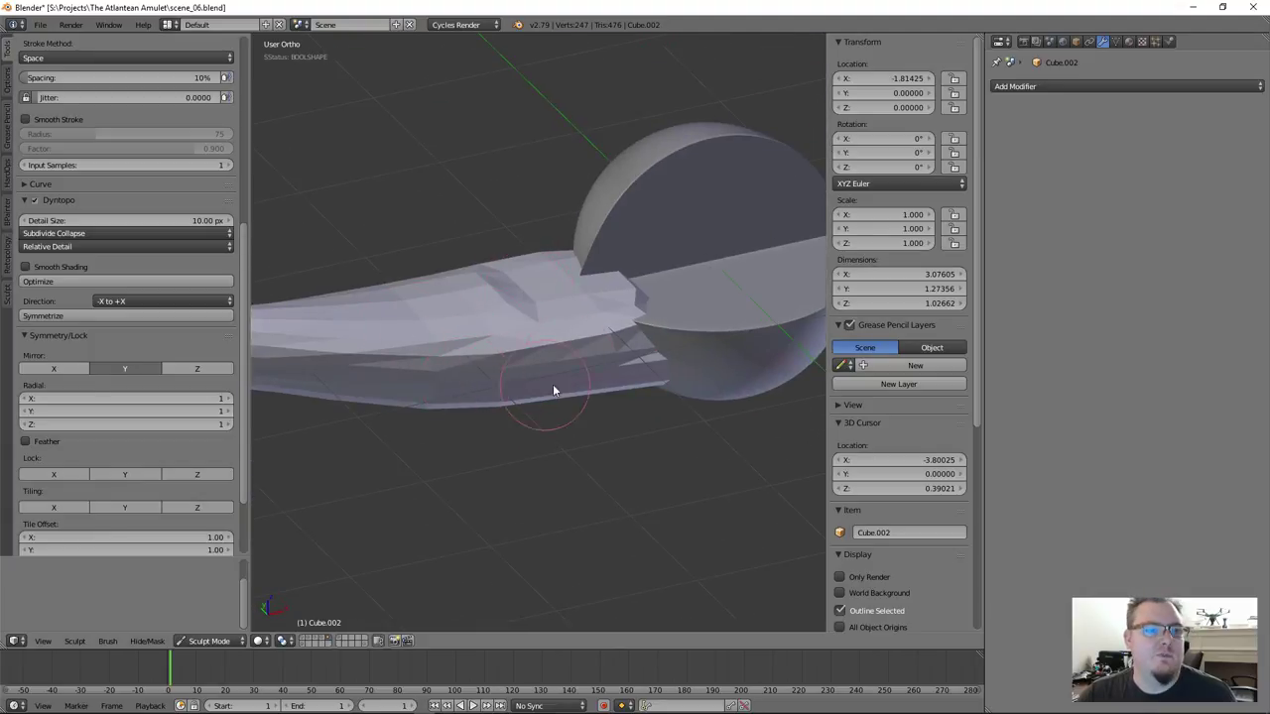
mouse_move(581, 398)
middle_mouse_down()
mouse_move(573, 332)
mouse_move(621, 400)
mouse_move(738, 401)
mouse_move(557, 387)
mouse_move(505, 352)
mouse_move(488, 397)
middle_mouse_up()
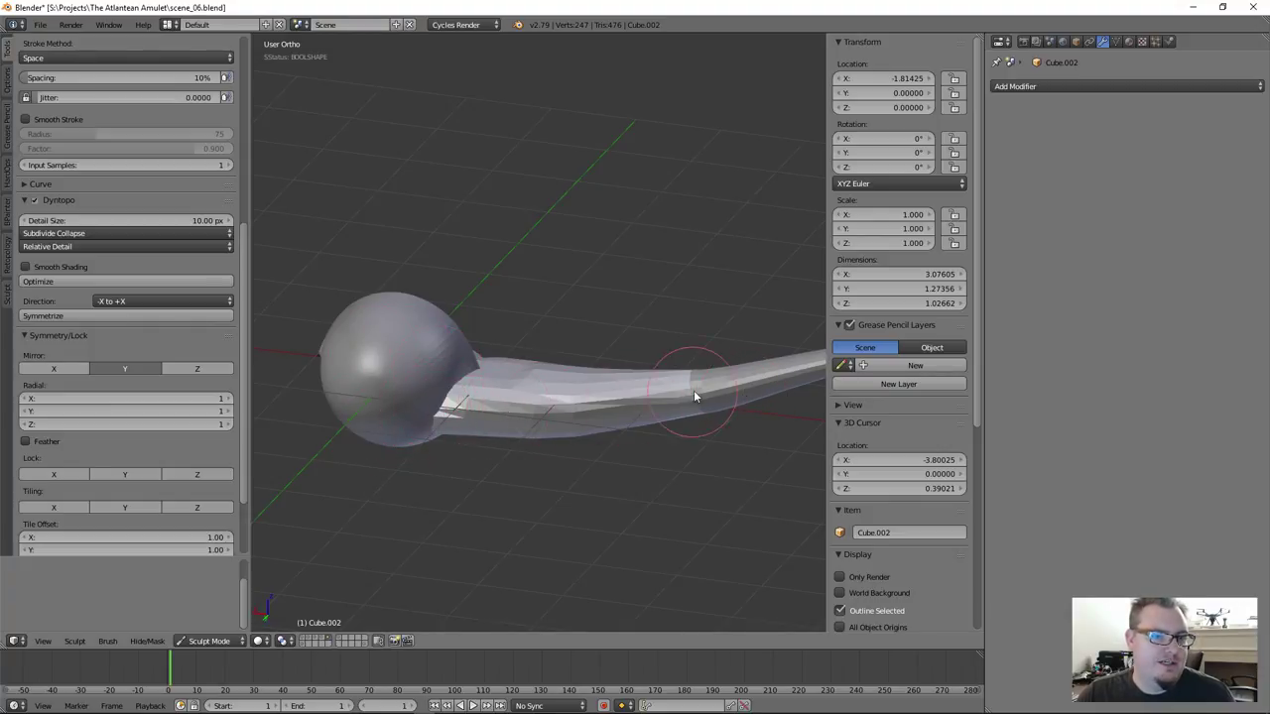
scroll(689, 391, "down", 3)
middle_click_drag(680, 368, 544, 407)
scroll(754, 349, "up", 4)
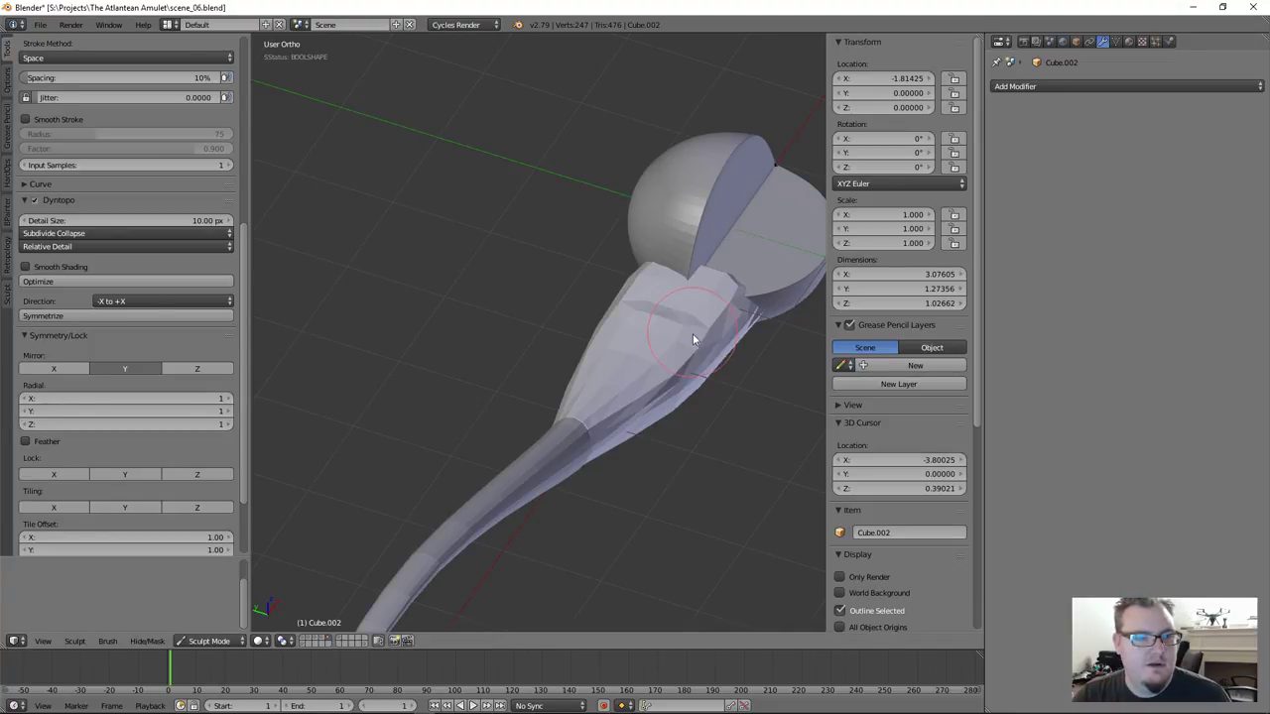
Subdivide the top and side edge of the arm base with zero-strength Clay Strips strokes at 10 px detail
scroll(693, 331, "up", 4)
mouse_move(609, 484)
middle_mouse_down()
mouse_move(532, 454)
mouse_move(522, 417)
mouse_move(569, 377)
mouse_move(540, 444)
mouse_move(563, 467)
mouse_move(552, 467)
middle_mouse_up()
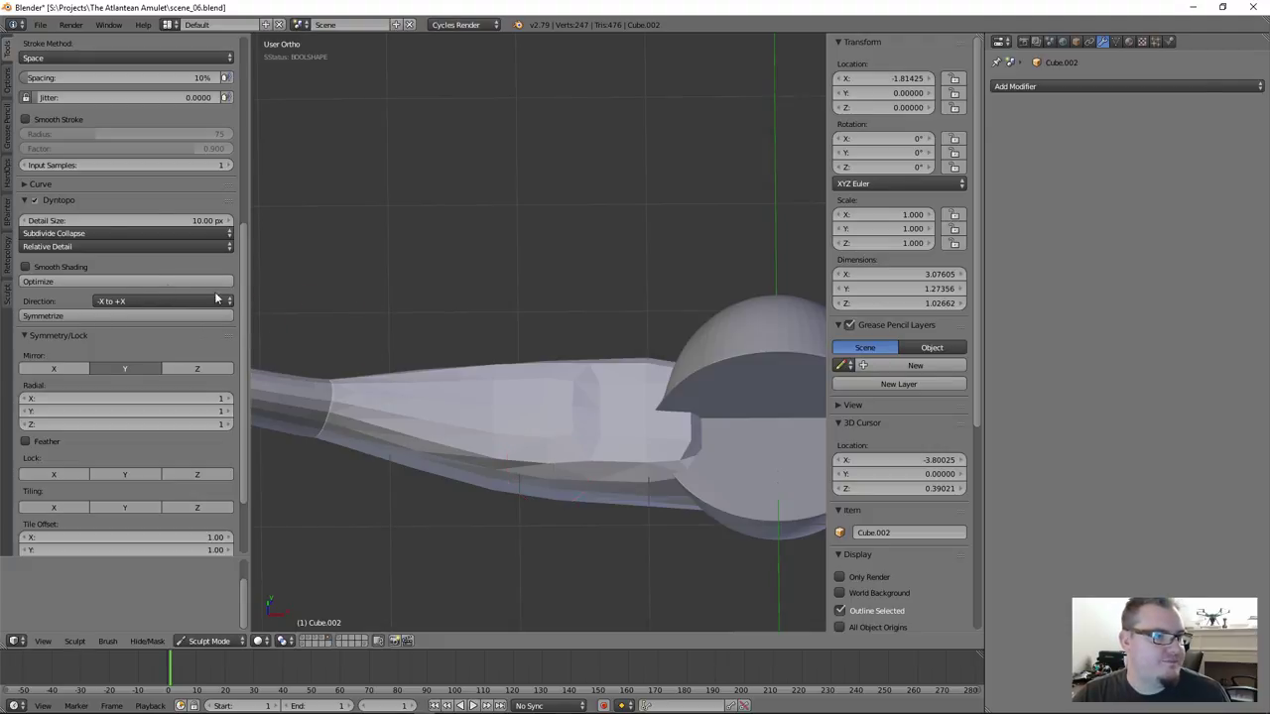
scroll(414, 387, "up", 1)
mouse_move(580, 459)
left_mouse_down()
mouse_move(627, 493)
mouse_move(692, 504)
mouse_move(751, 432)
mouse_move(420, 420)
mouse_move(354, 389)
left_mouse_up()
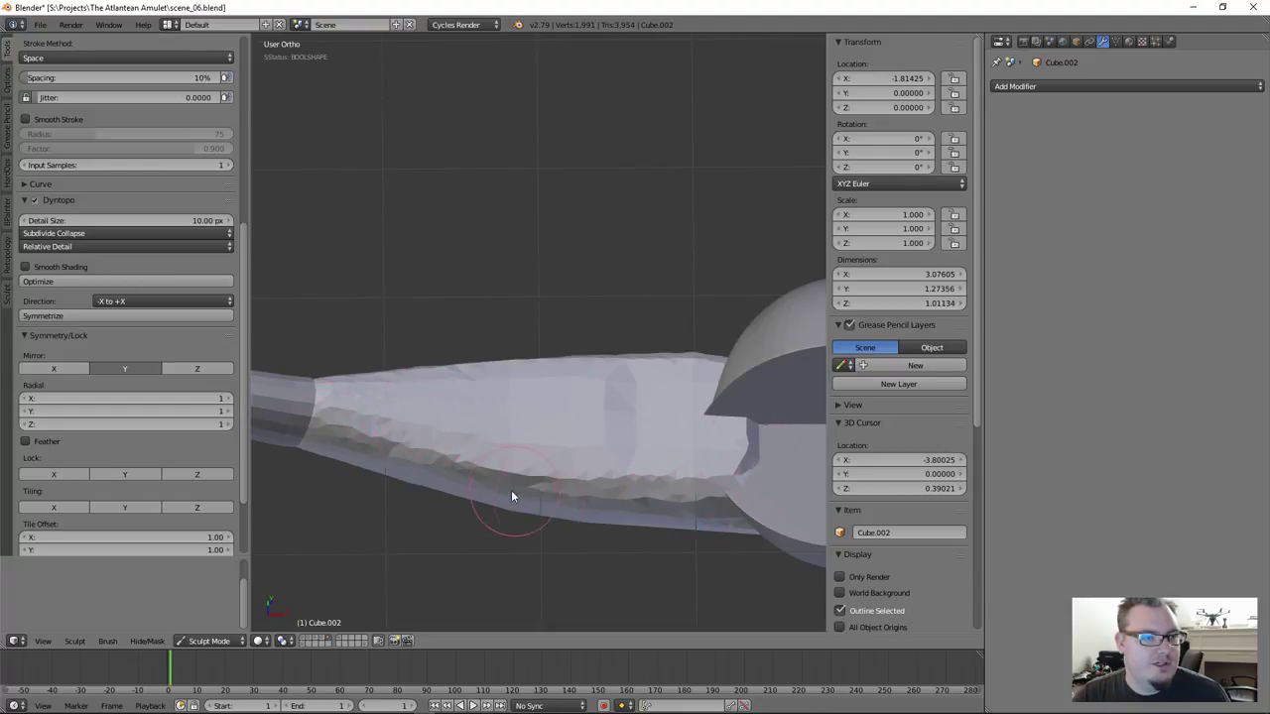
middle_click_drag(511, 490, 534, 365)
left_click_drag(385, 494, 726, 553)
middle_click_drag(585, 428, 521, 555)
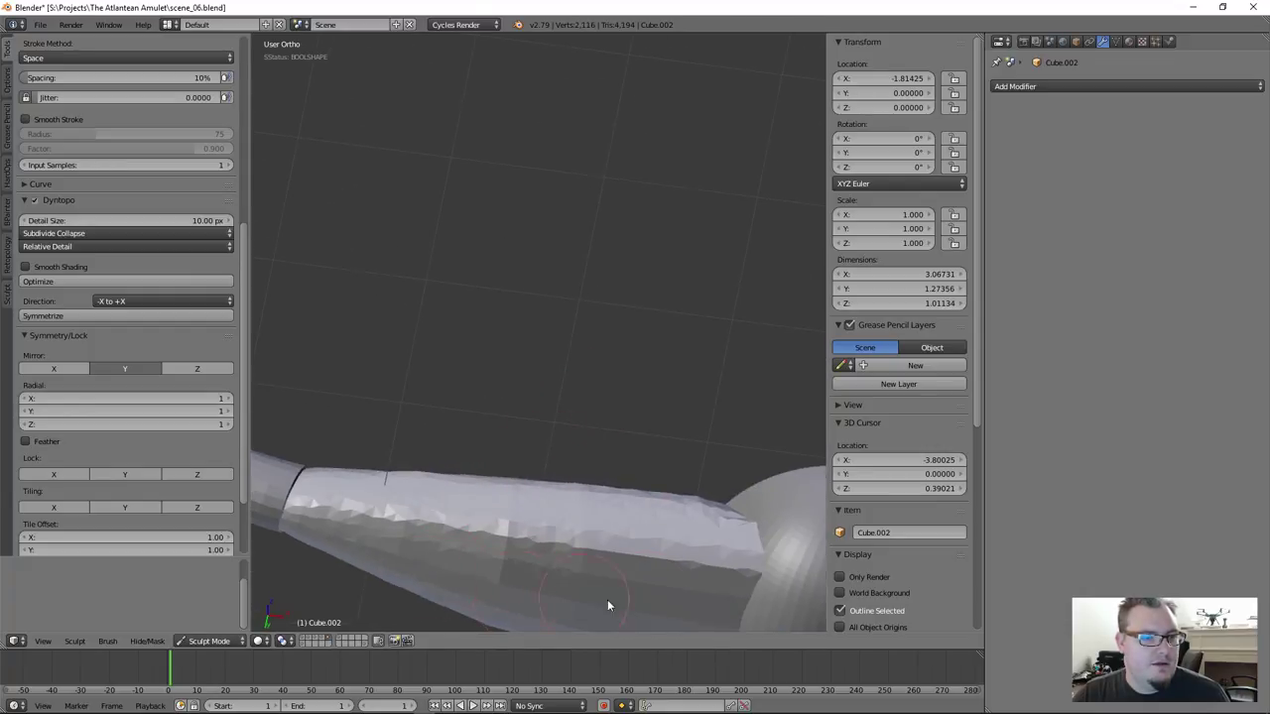
Even out the mesh density on the underside and top of the arm base with zero-strength strokes from farther away
middle_click_drag(614, 543, 599, 587)
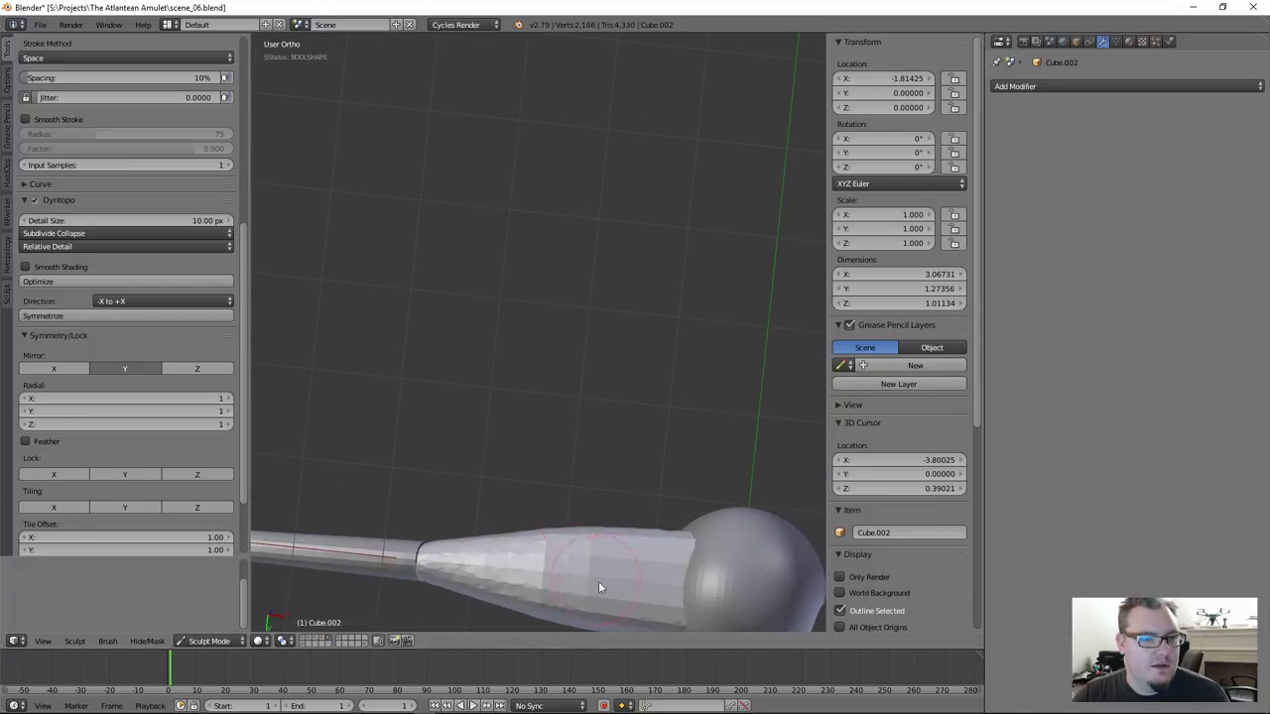
mouse_move(617, 571)
left_mouse_down()
mouse_move(522, 582)
mouse_move(644, 569)
left_mouse_up()
mouse_move(593, 501)
middle_mouse_down()
mouse_move(569, 569)
mouse_move(561, 507)
mouse_move(535, 538)
mouse_move(566, 318)
middle_mouse_up()
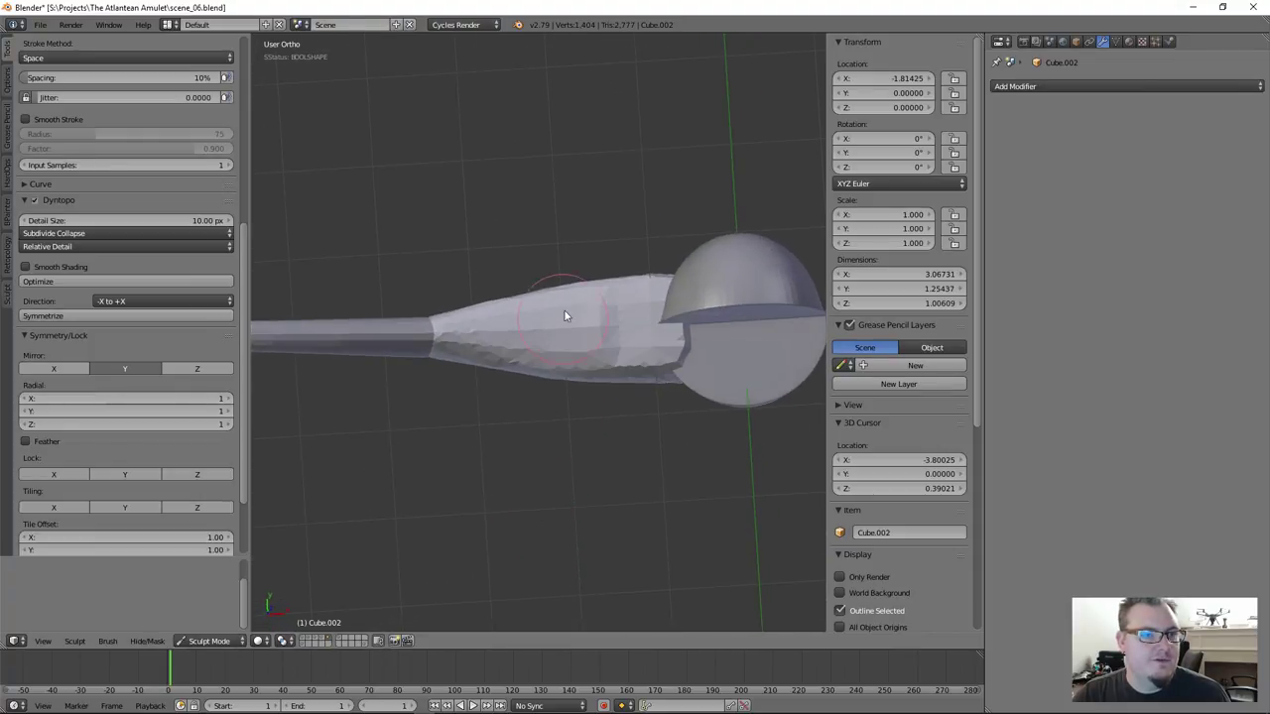
left_click_drag(610, 341, 654, 342)
Switch to the Grab brush and turn Dyntopo off
scroll(177, 205, "up", 8)
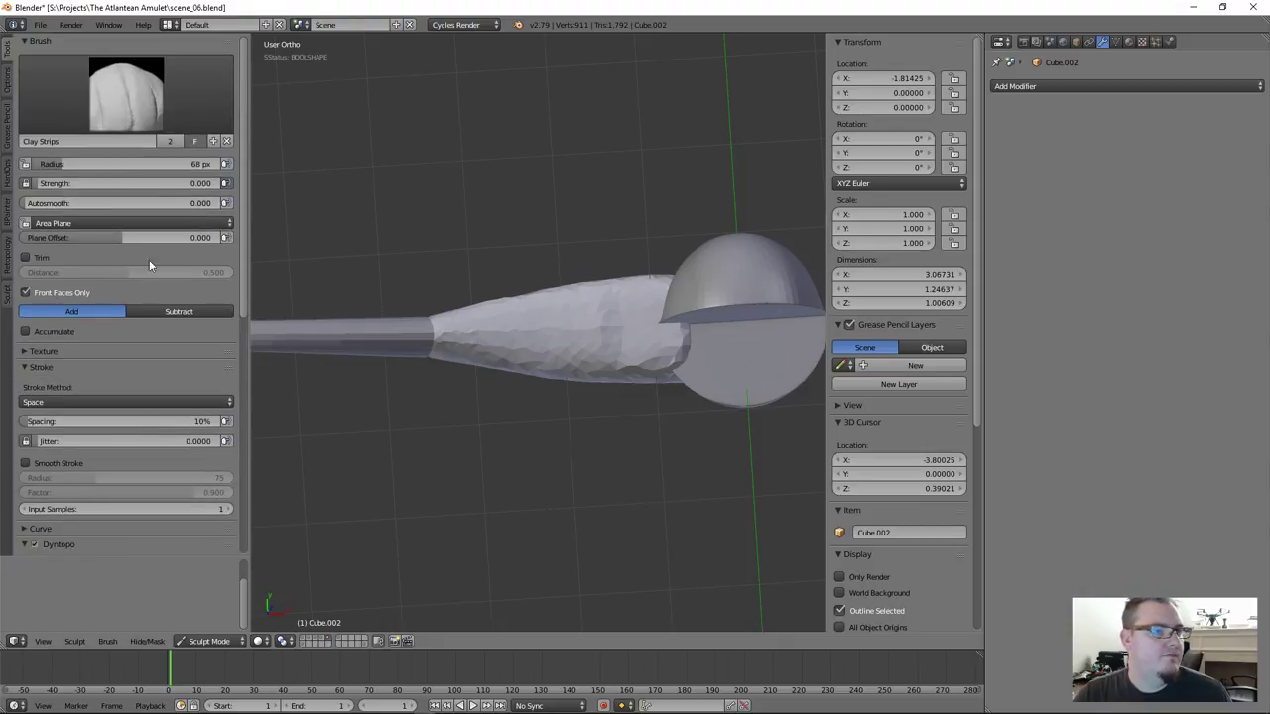
left_click(126, 95)
left_click(362, 176)
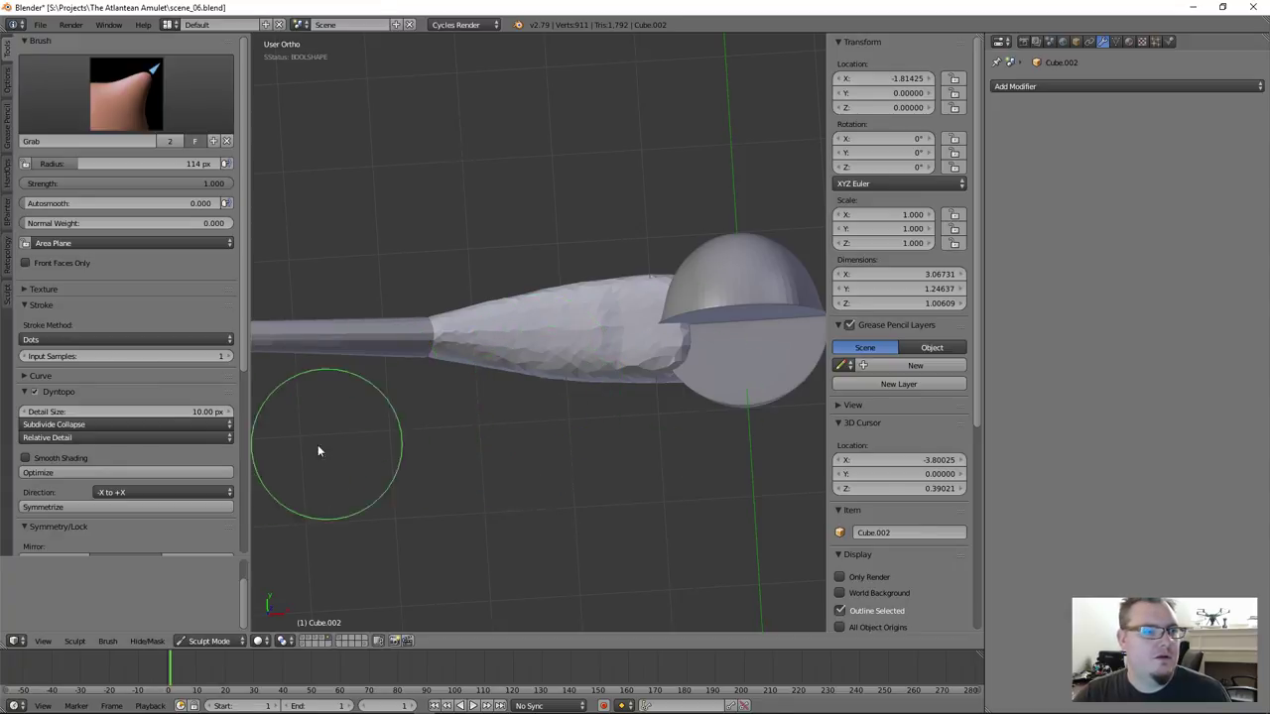
scroll(99, 426, "down", 7)
scroll(57, 428, "up", 3)
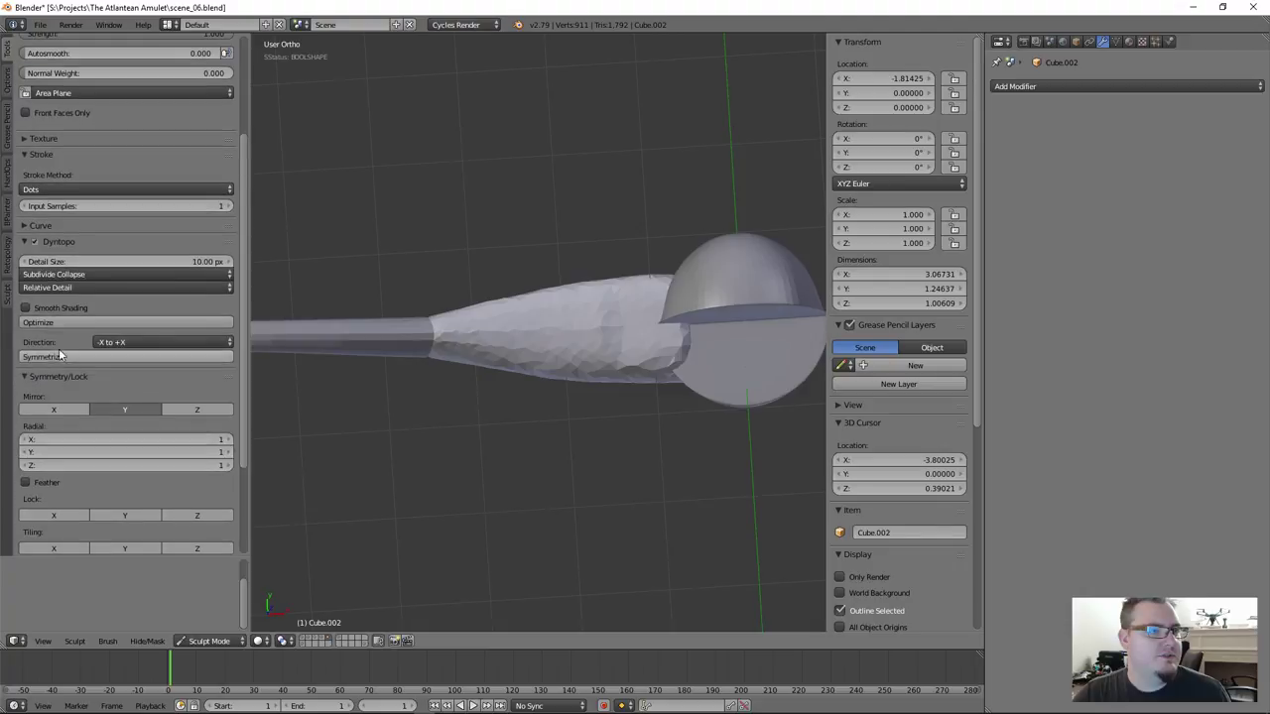
left_click(43, 242)
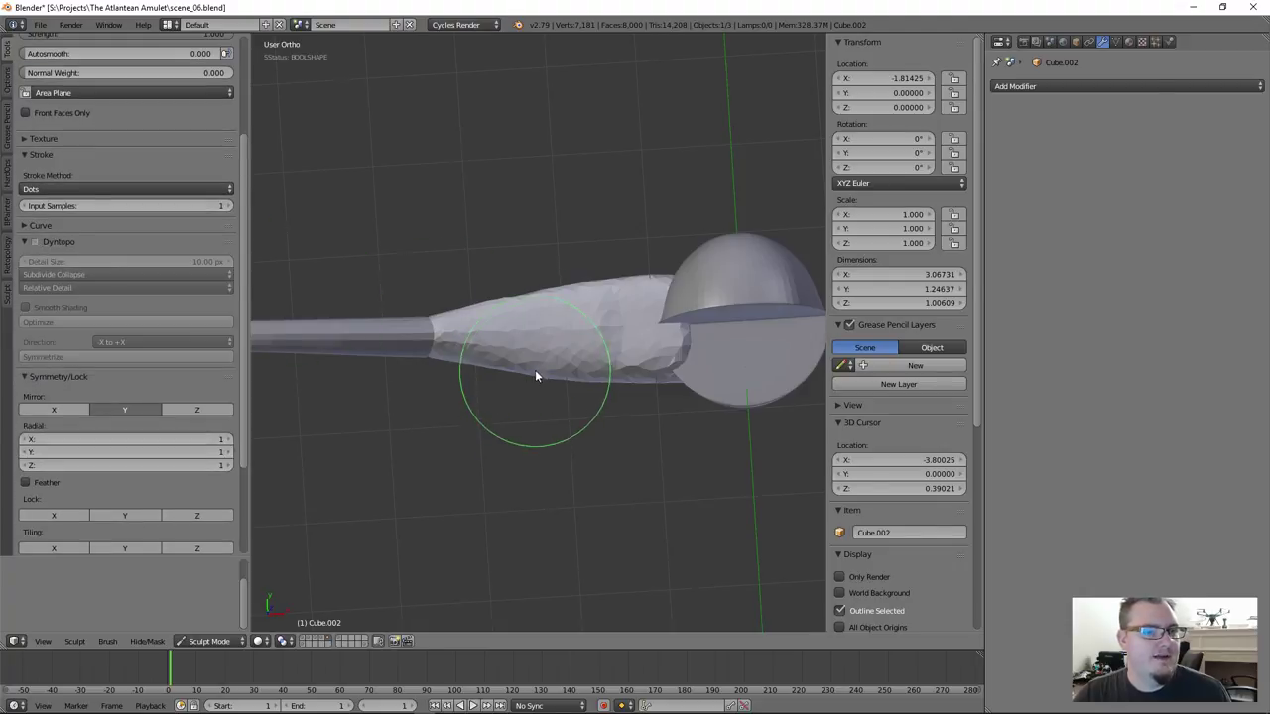
Reshape the sides of the arm base's middle with the Grab brush, enlarging the brush for the wider section
mouse_move(537, 368)
left_mouse_down()
mouse_move(537, 396)
mouse_move(538, 371)
left_mouse_up()
key("bracketright")
key("bracketright")
key("bracketright")
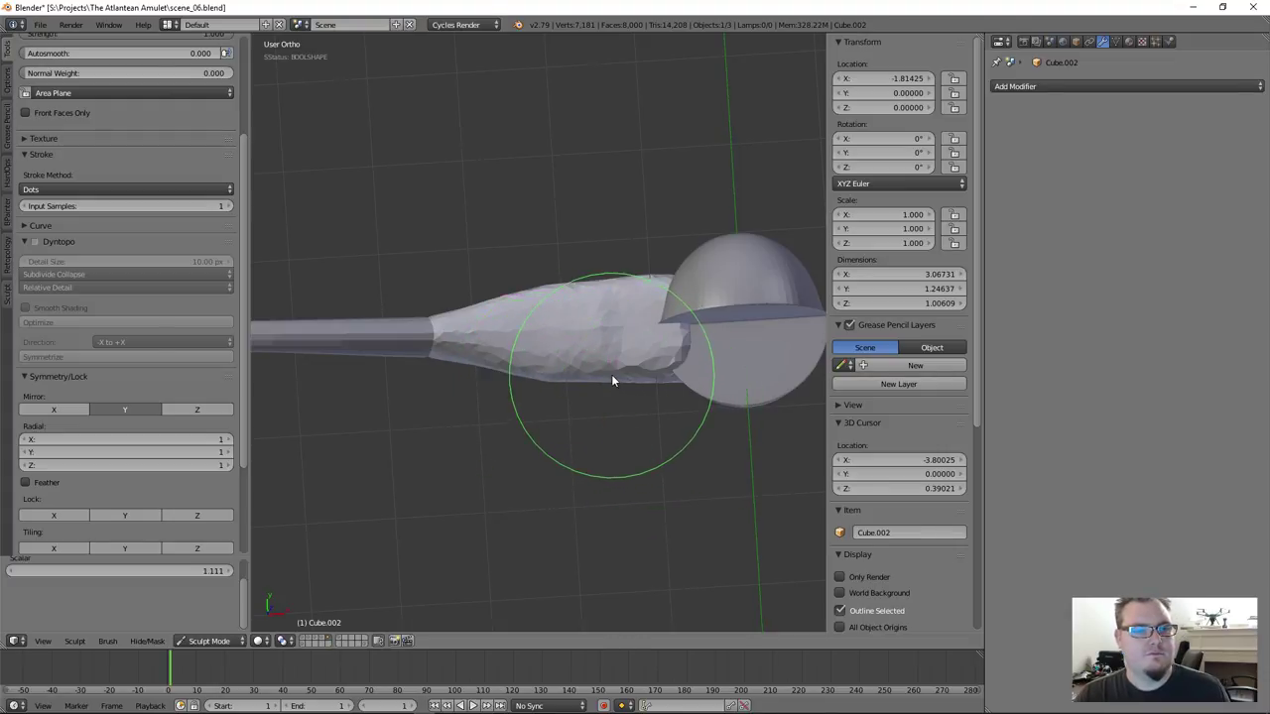
mouse_move(611, 375)
left_mouse_down()
mouse_move(611, 399)
mouse_move(613, 376)
left_mouse_up()
Reduce the Grab brush size and adjust the shoulder where the arm base tapers towards the thin arm
key("bracketleft")
key("bracketleft")
key("bracketleft")
key("bracketleft")
key("bracketleft")
key("bracketleft")
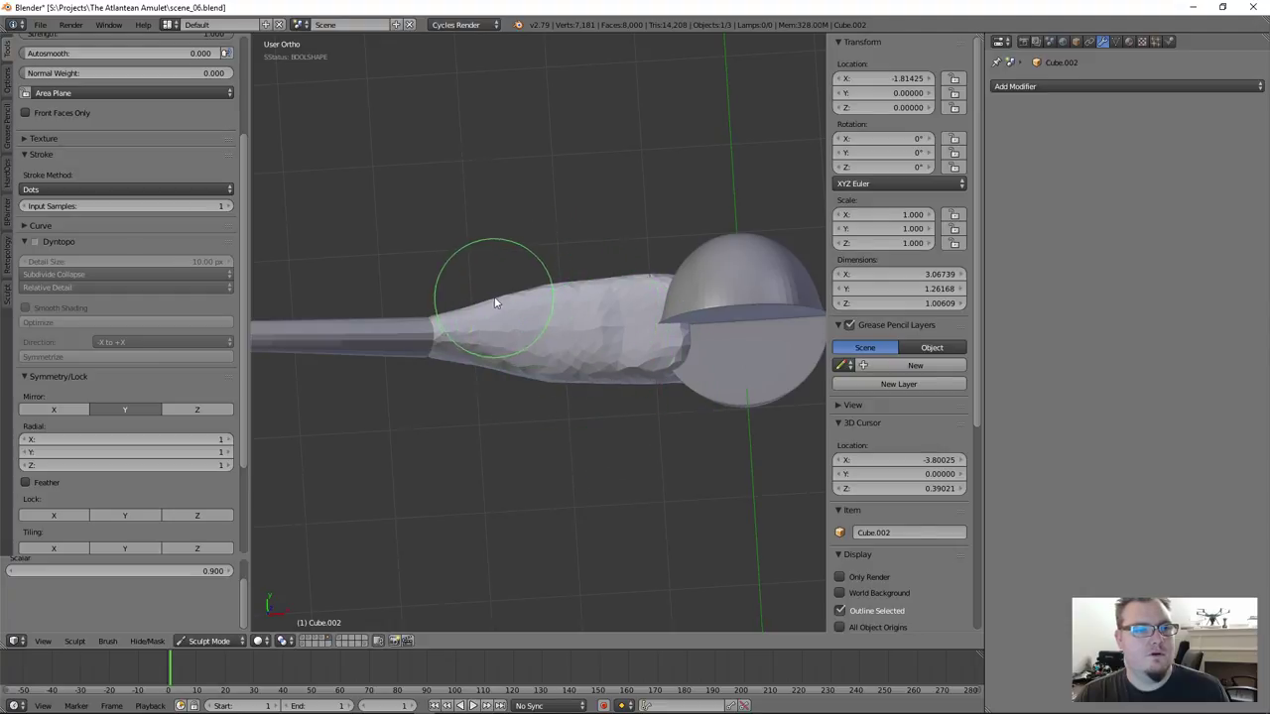
key("bracketleft")
key("bracketleft")
key("bracketleft")
mouse_move(503, 298)
left_mouse_down()
mouse_move(506, 315)
mouse_move(505, 304)
left_mouse_up()
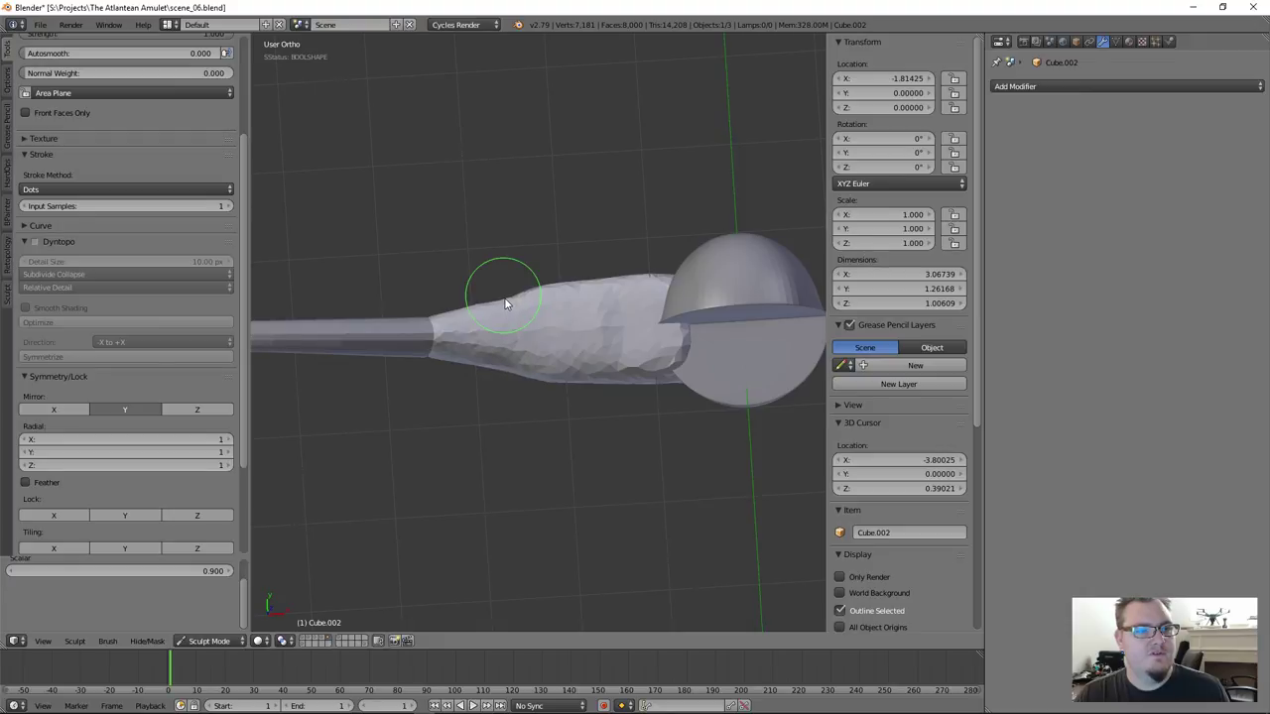
Enlarge the Grab brush slightly, adjust the taper's outline near the thin arm and check the shape from the side
key("bracketright")
key("bracketright")
key("bracketright")
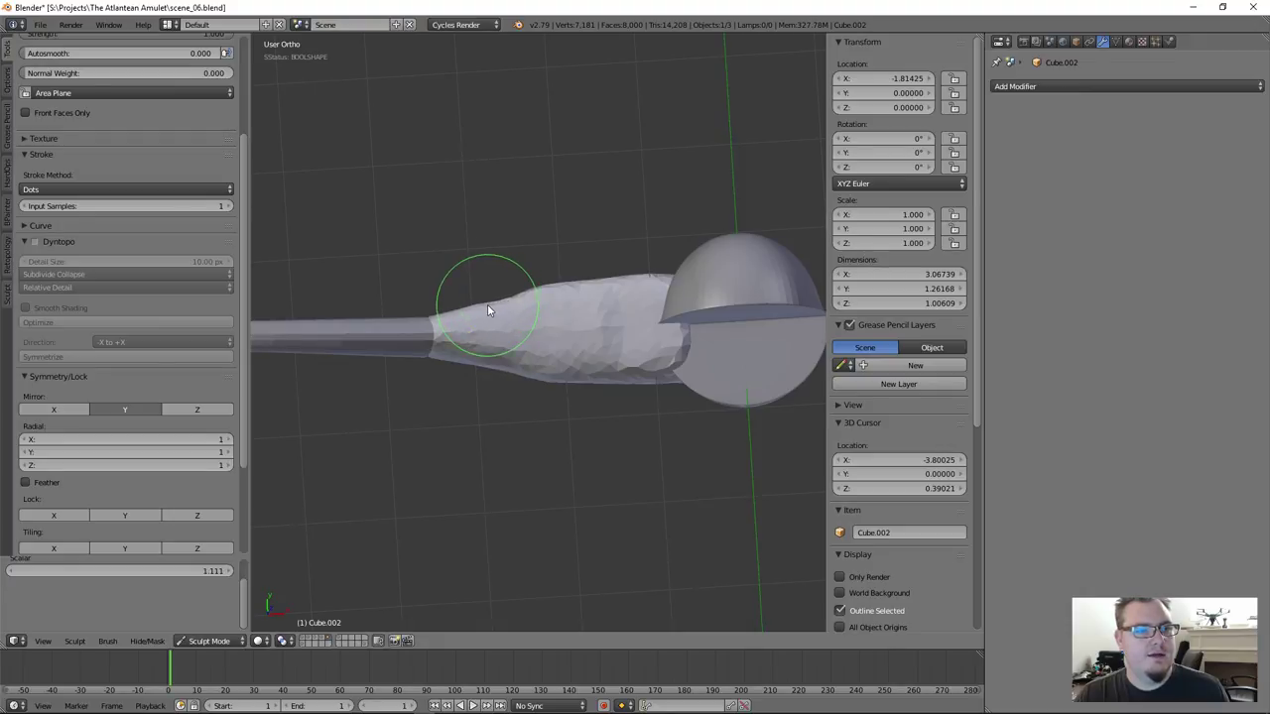
left_click_drag(487, 306, 489, 308)
middle_click_drag(592, 429, 580, 288)
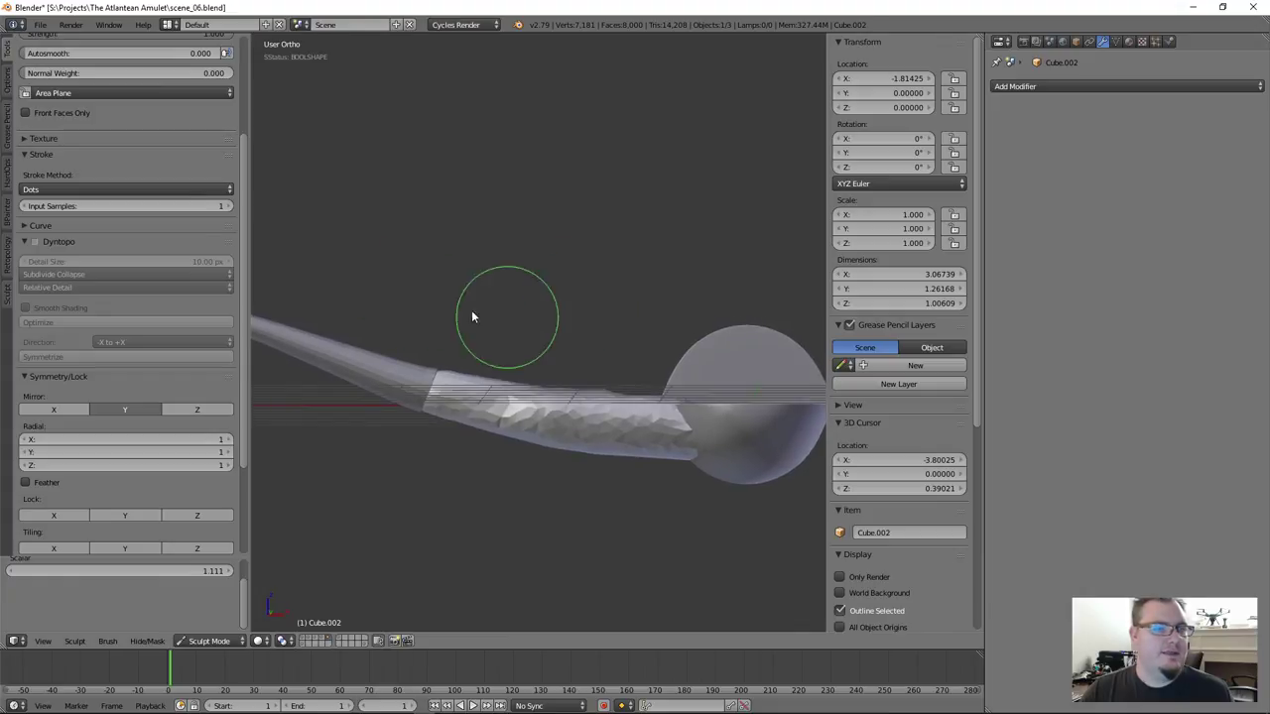
Switch back to the Clay Strips brush and turn Dyntopo on again
scroll(145, 181, "up", 5)
left_click(126, 94)
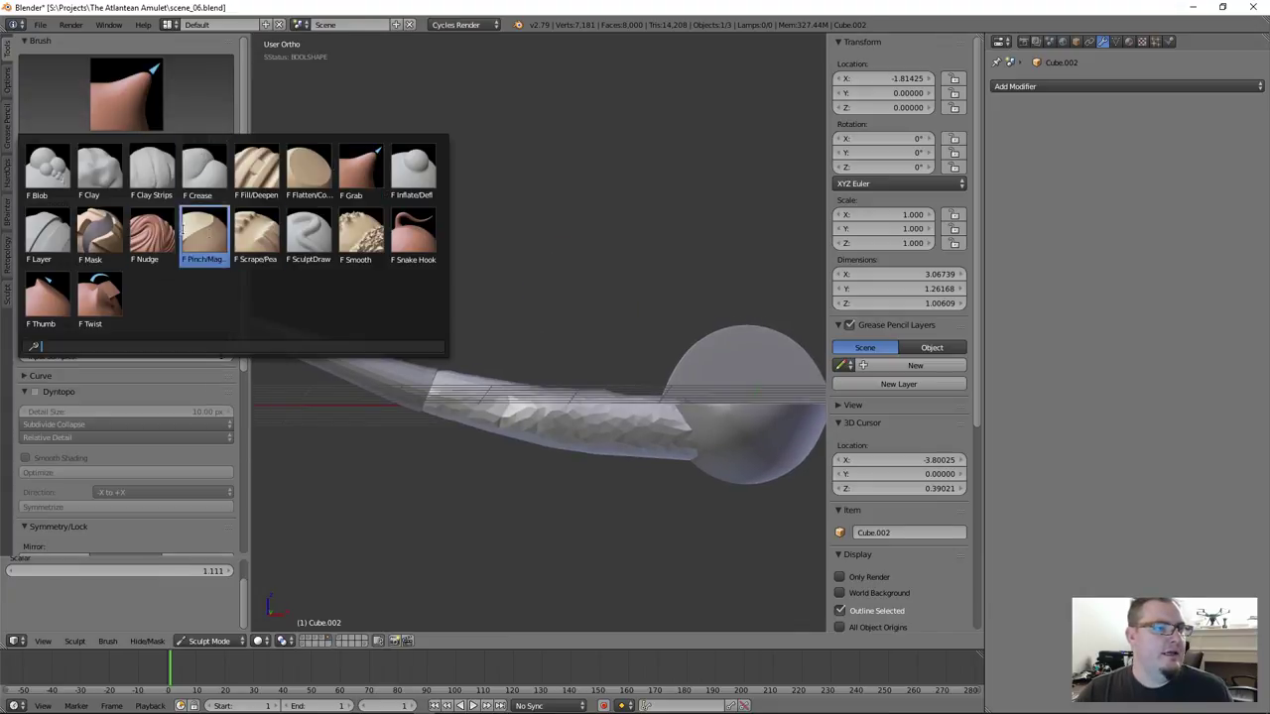
left_click(151, 175)
scroll(176, 420, "down", 8)
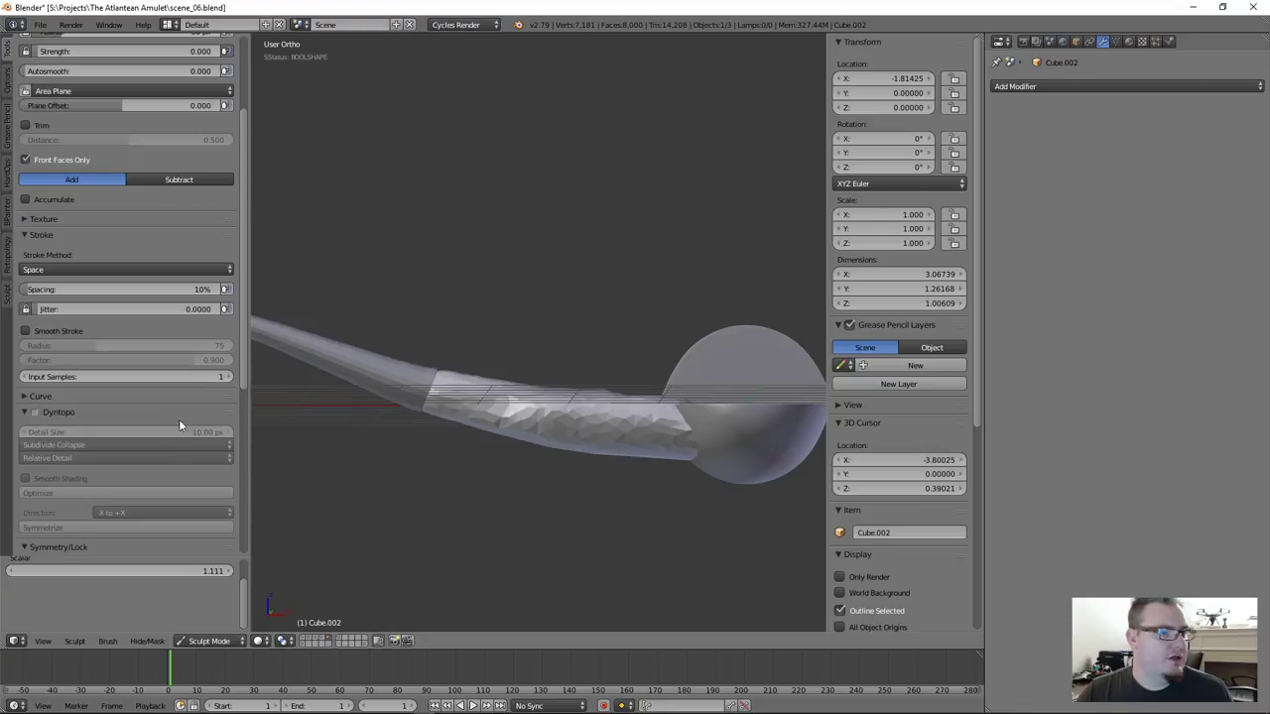
left_click(34, 227)
Set the Dyntopo detail size to 6 px
left_click(129, 247)
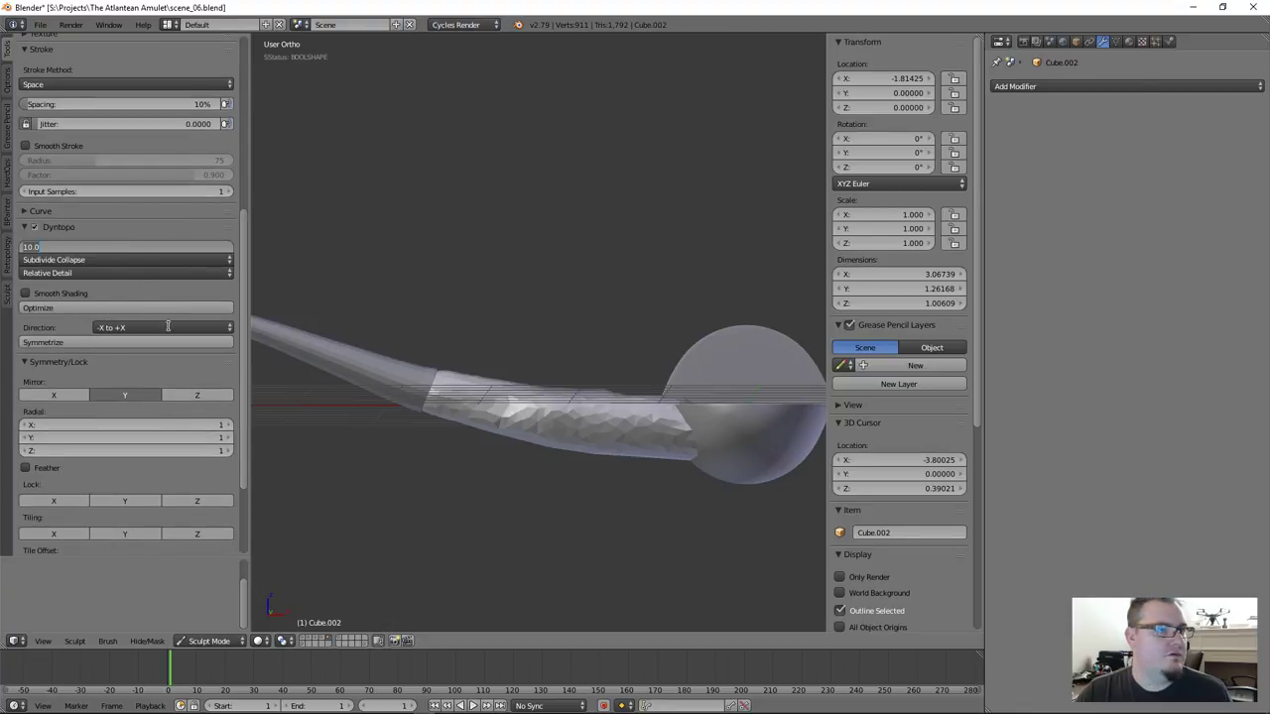
type("7")
key("Return")
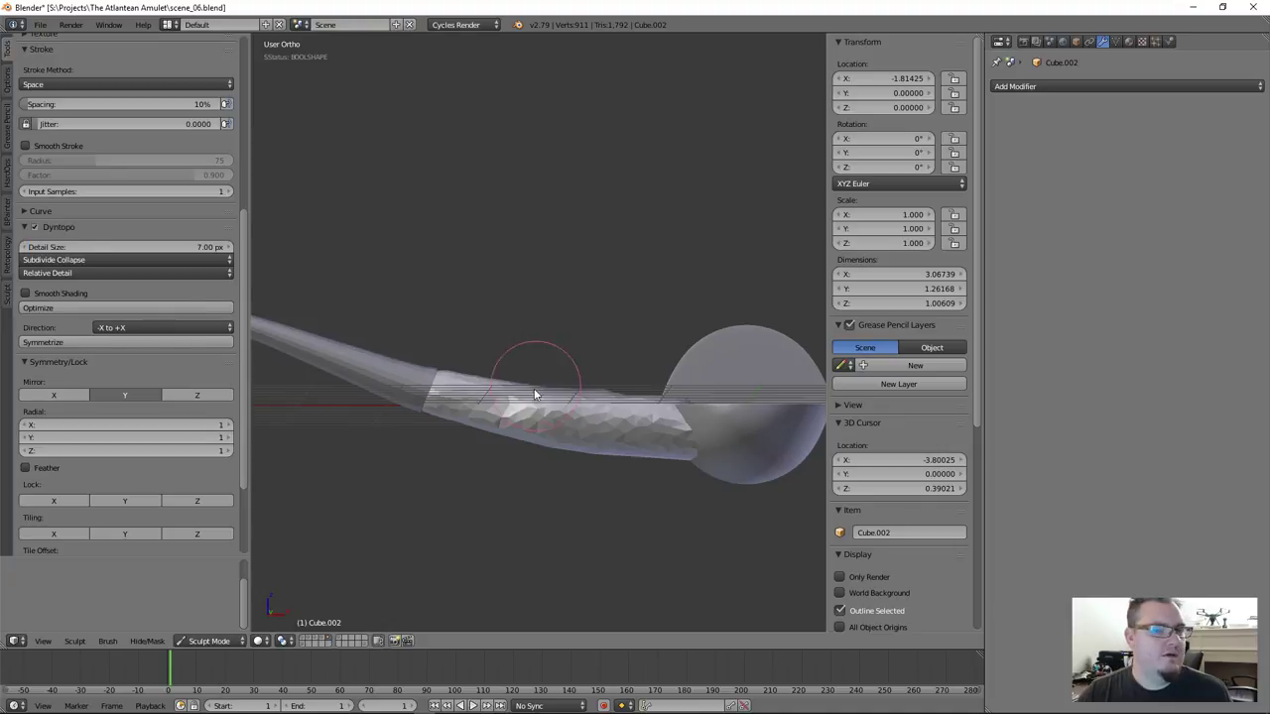
left_click(110, 250)
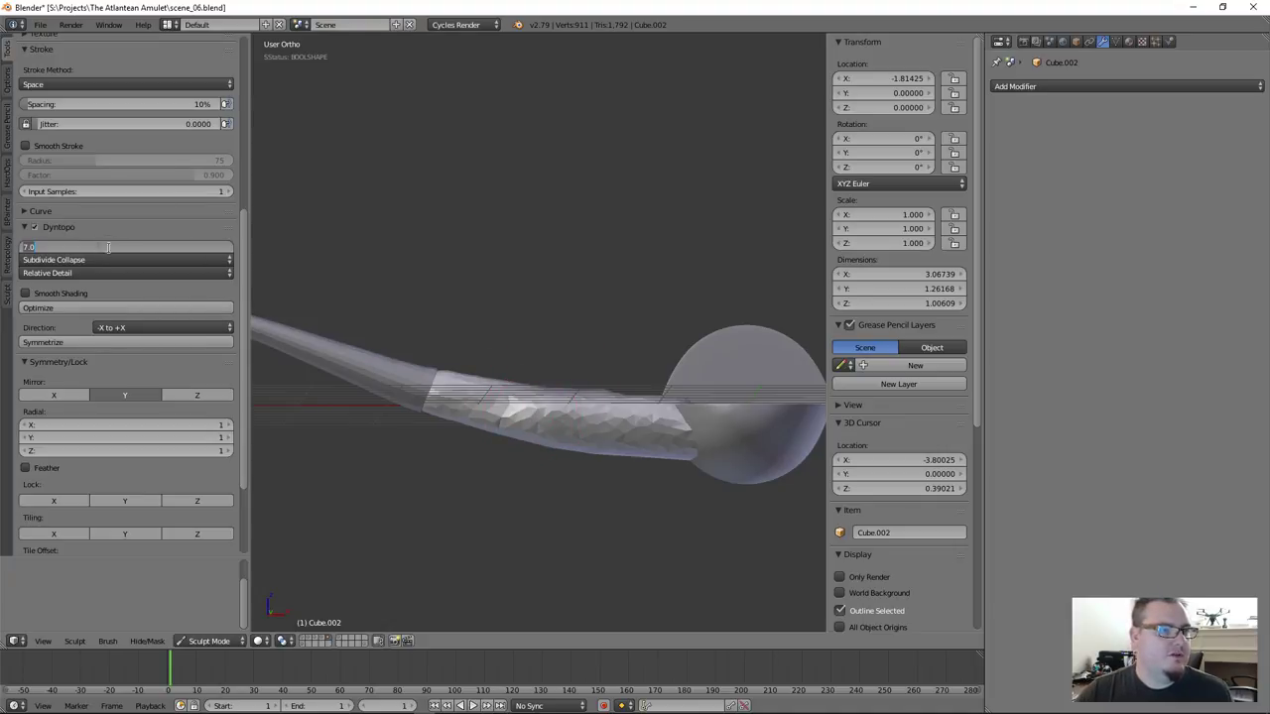
type("6")
key("Return")
Refine the top surface of the arm base in top view with zero-strength Clay Strips strokes
scroll(517, 408, "up", 2)
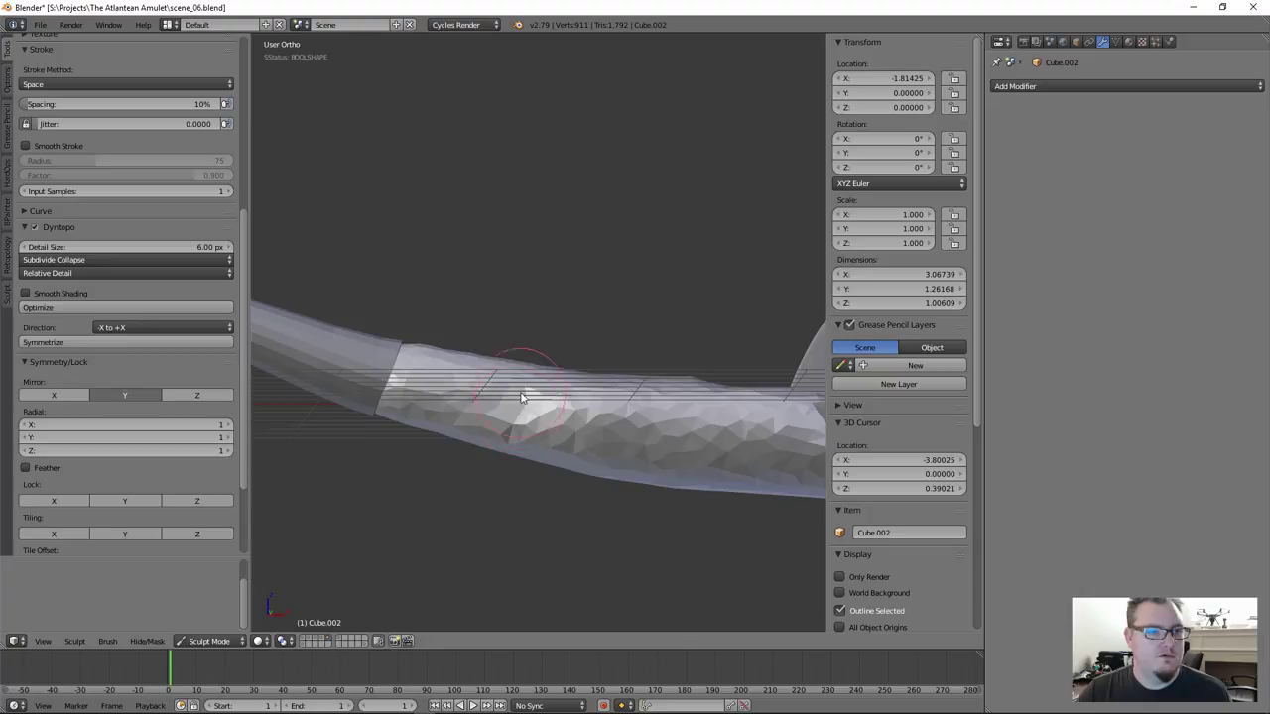
middle_click_drag(522, 394, 519, 485)
key("KP_7")
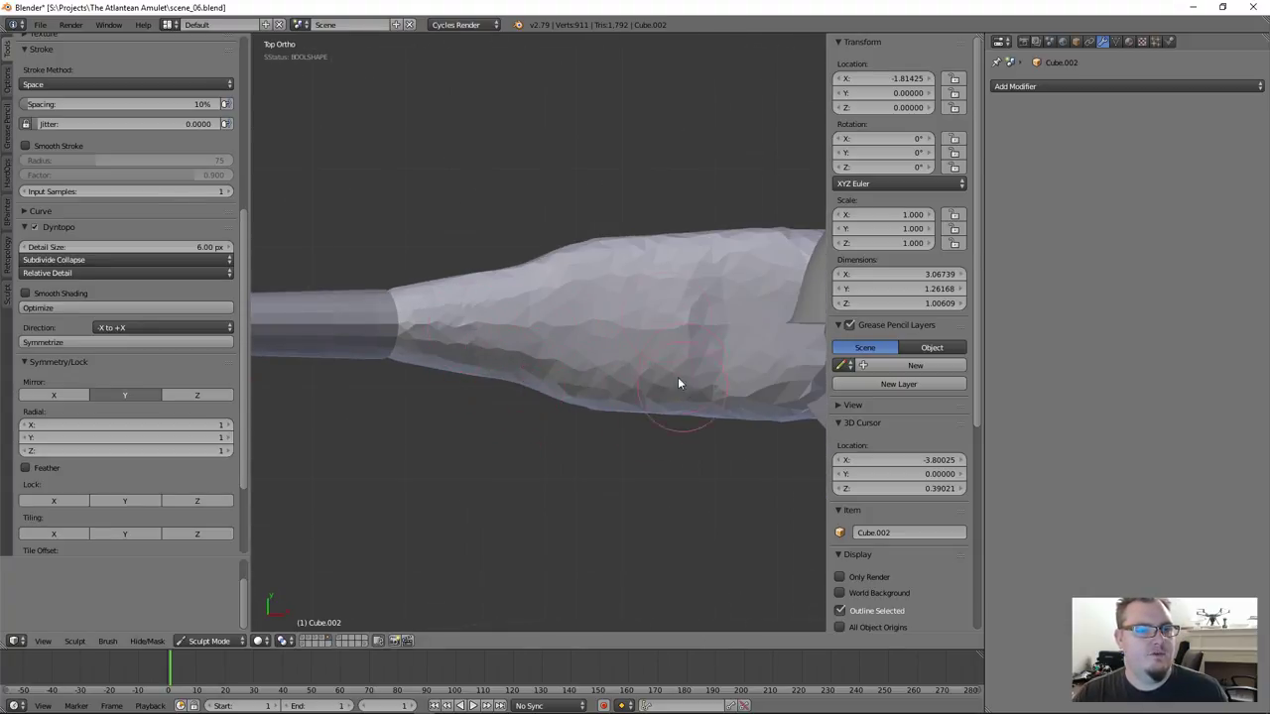
mouse_move(678, 278)
left_mouse_down()
mouse_move(539, 287)
mouse_move(760, 255)
mouse_move(609, 275)
left_mouse_up()
Try smoothing the faceted top and side edge of the arm base, then undo the stroke
middle_click_drag(589, 395, 601, 418)
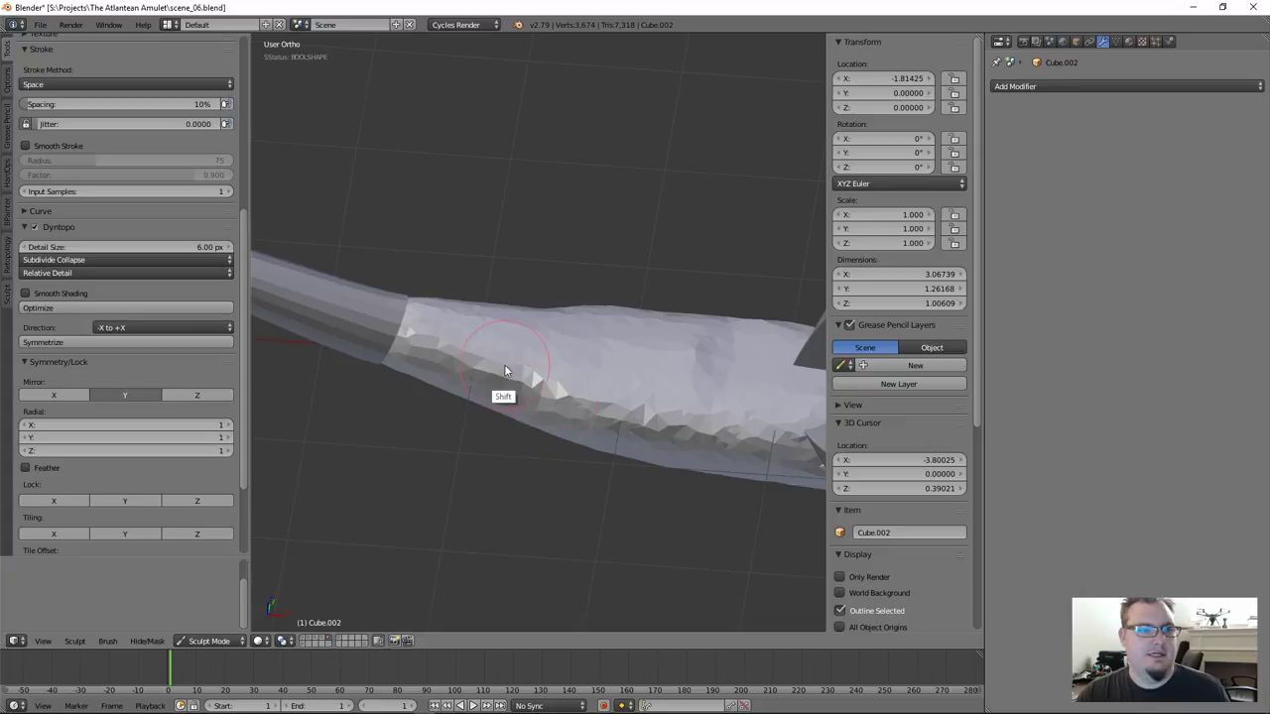
mouse_move(498, 377)
left_mouse_down("shift")
mouse_move(638, 416)
mouse_move(488, 379)
left_mouse_up("shift")
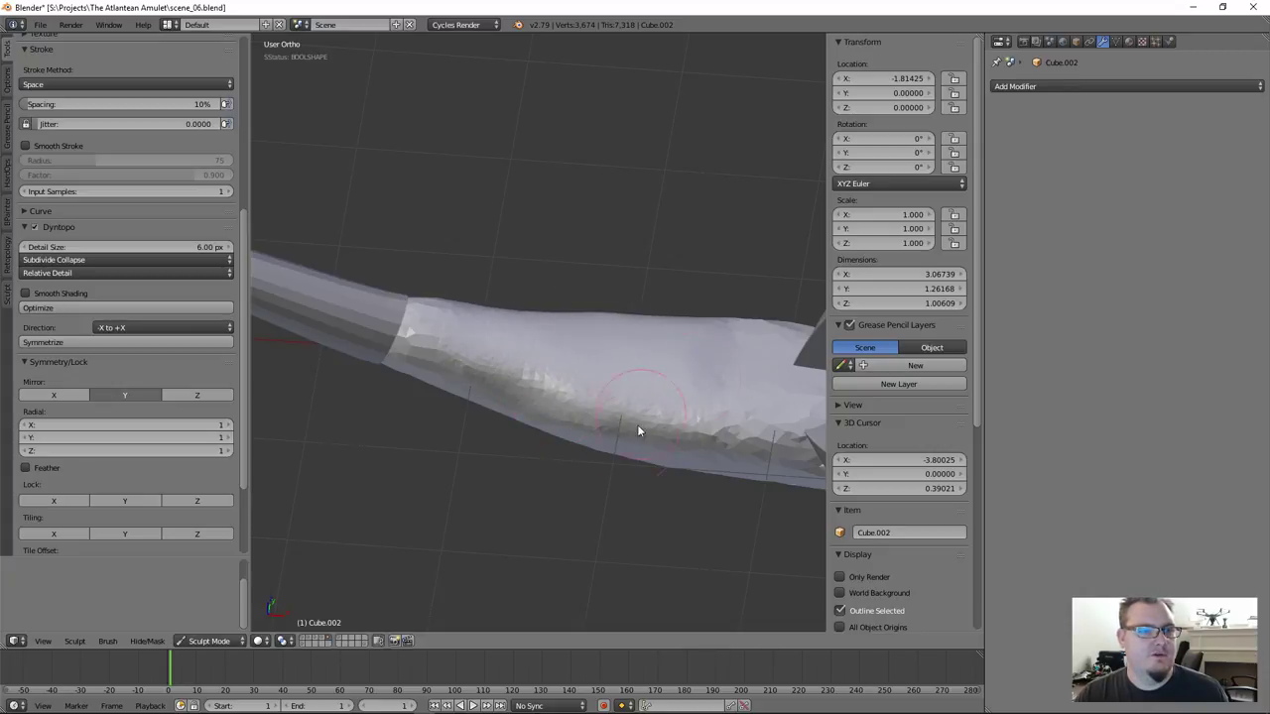
key("ctrl+z")
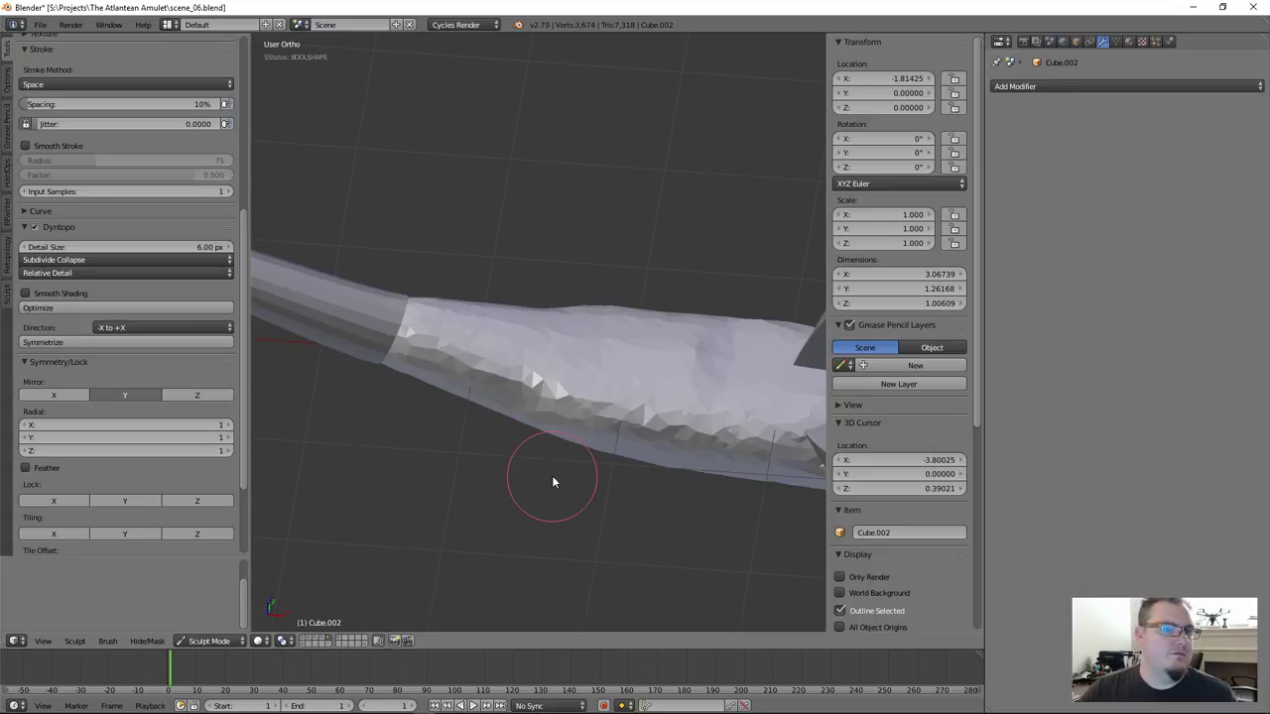
Adjust the Smooth brush's strength and return to the Clay Strips brush
scroll(162, 114, "up", 7)
scroll(163, 114, "up", 1)
left_click(129, 94)
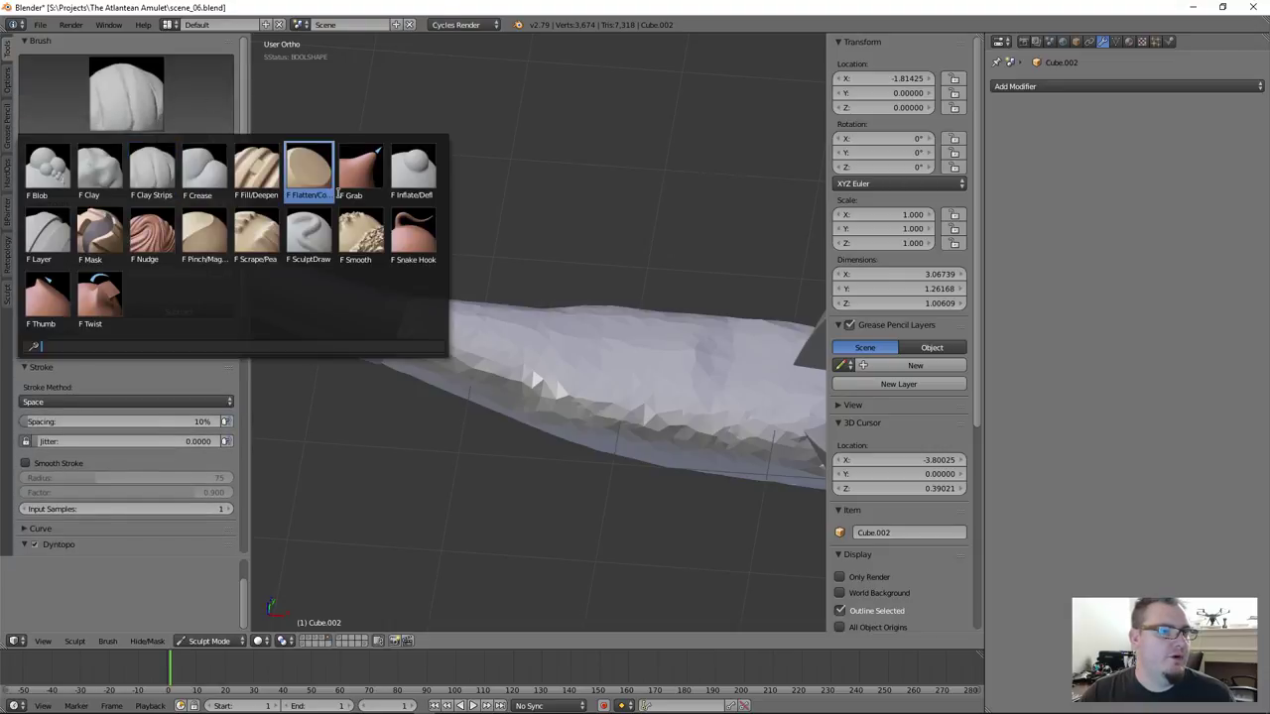
left_click(283, 207)
left_click(165, 183)
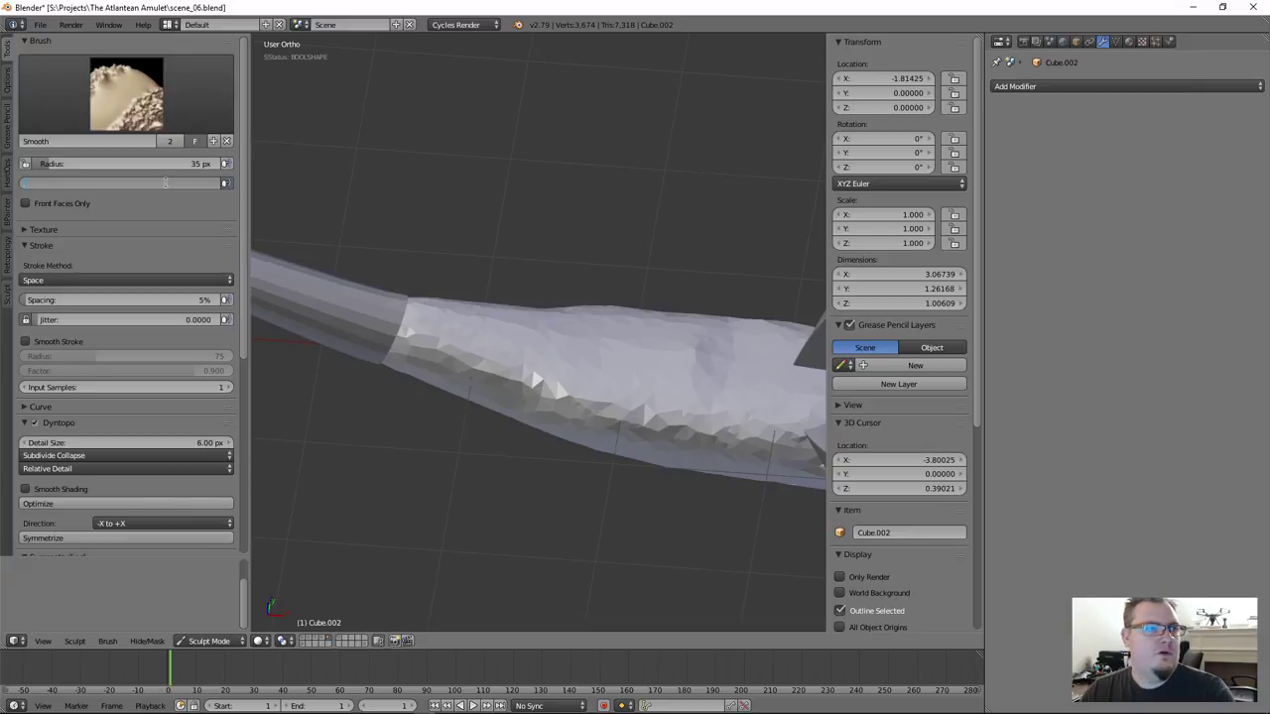
key("Return")
left_click(182, 86)
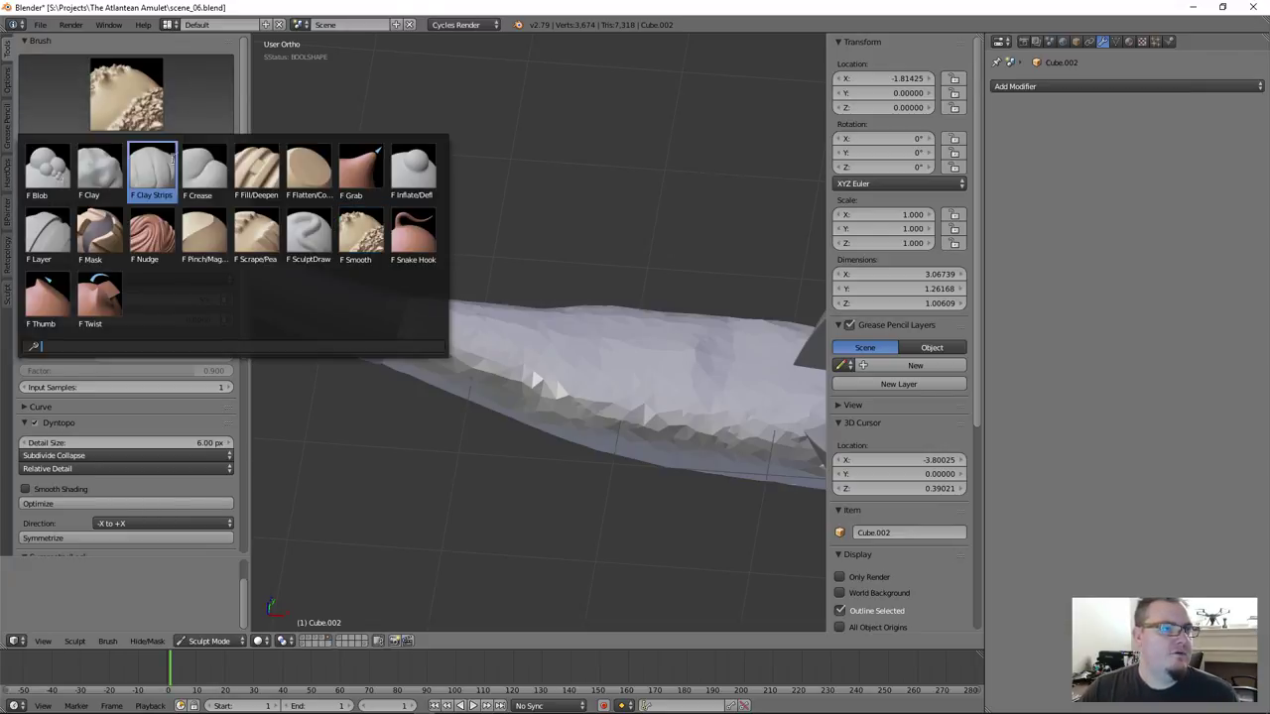
left_click(154, 173)
Smooth the top and side edge of the arm base up to the notch beside the cut sphere
mouse_move(585, 436)
left_mouse_down("shift")
mouse_move(636, 414)
mouse_move(460, 361)
mouse_move(458, 341)
mouse_move(574, 346)
mouse_move(597, 400)
mouse_move(565, 405)
left_mouse_up("shift")
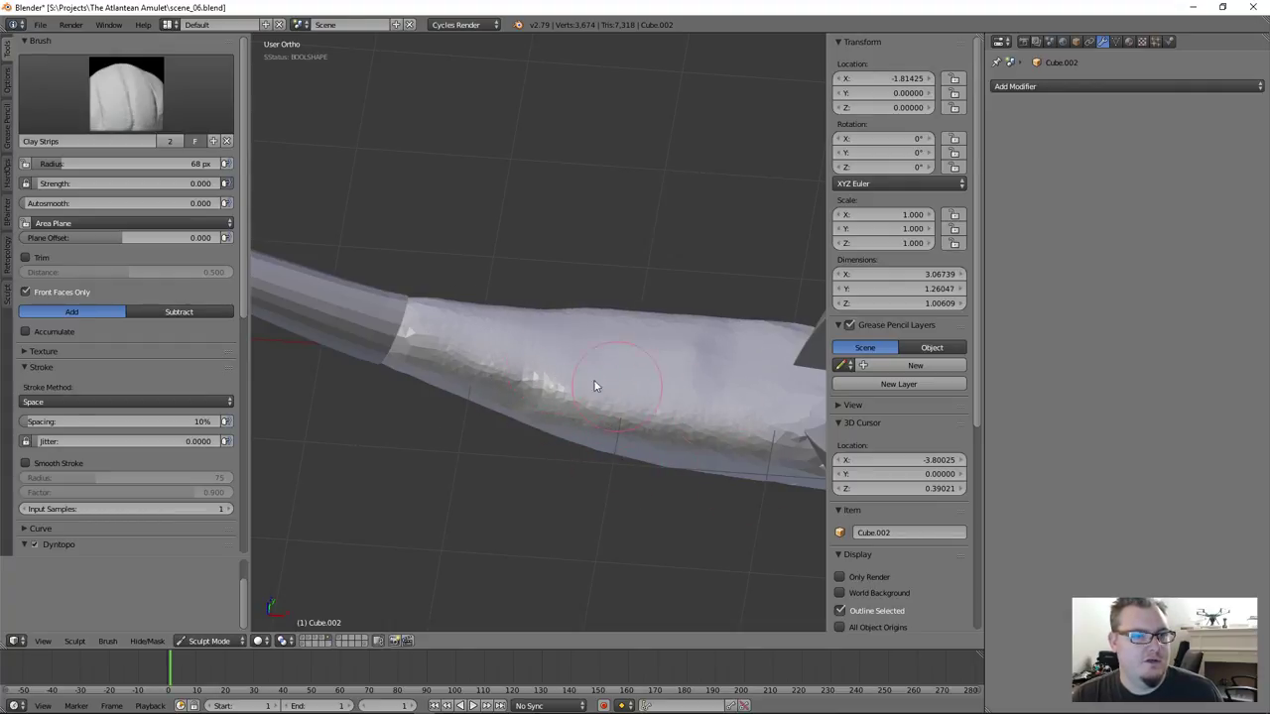
mouse_move(696, 351)
left_mouse_down("shift")
mouse_move(576, 364)
mouse_move(734, 434)
left_mouse_up("shift")
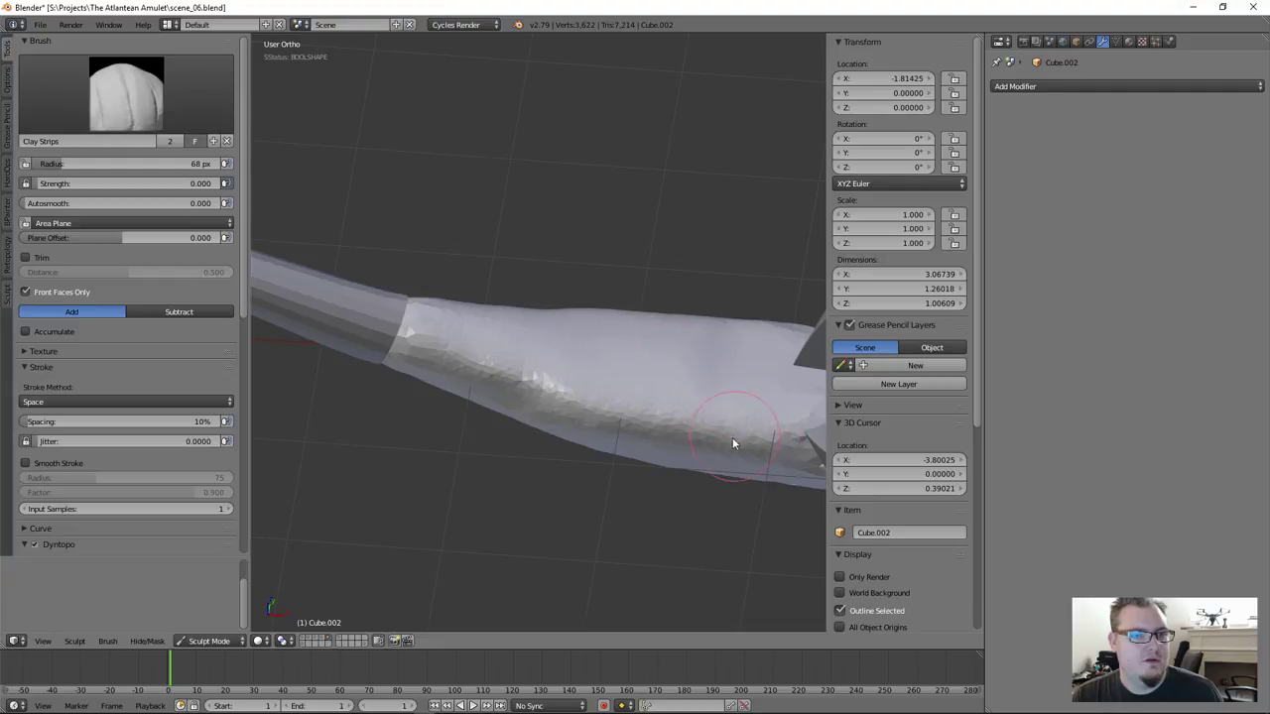
middle_click_drag(684, 413, 504, 457)
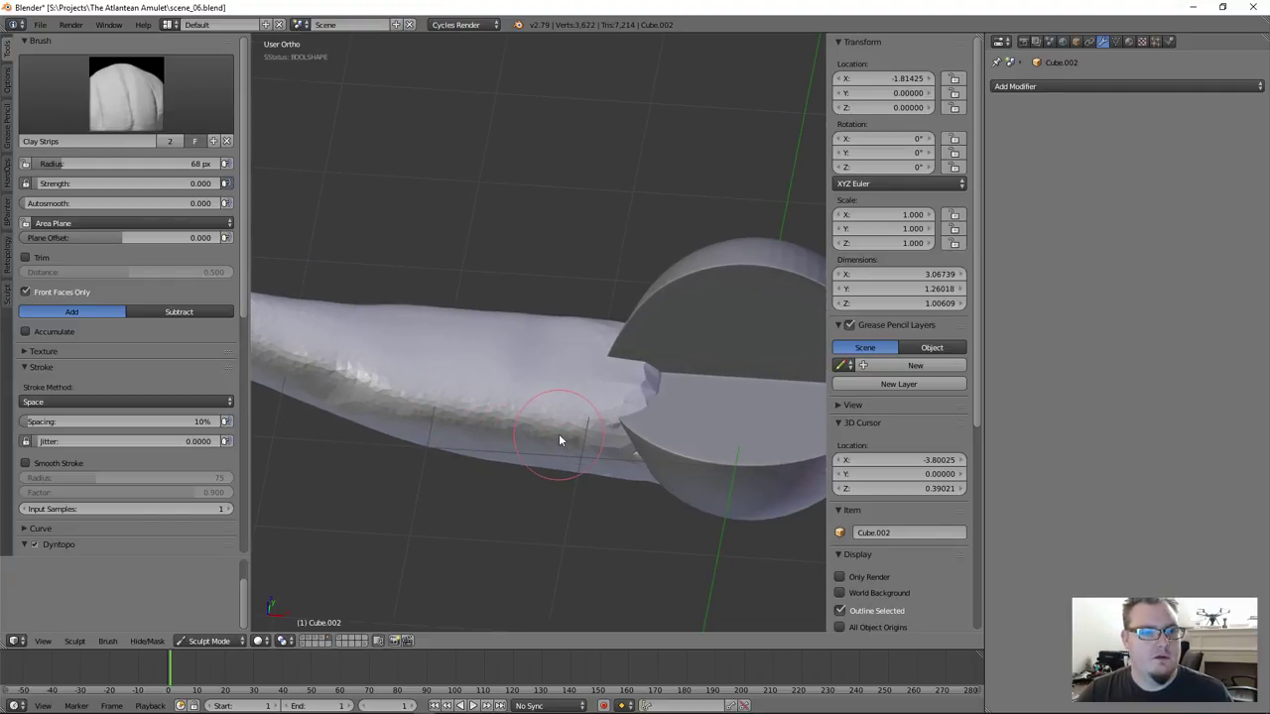
left_click_drag(645, 379, 621, 368, "shift")
Smooth the side and underside of the arm base up to where it meets the sphere
middle_click_drag(466, 460, 496, 382)
mouse_move(327, 414)
left_mouse_down("shift")
mouse_move(502, 453)
mouse_move(676, 464)
left_mouse_up("shift")
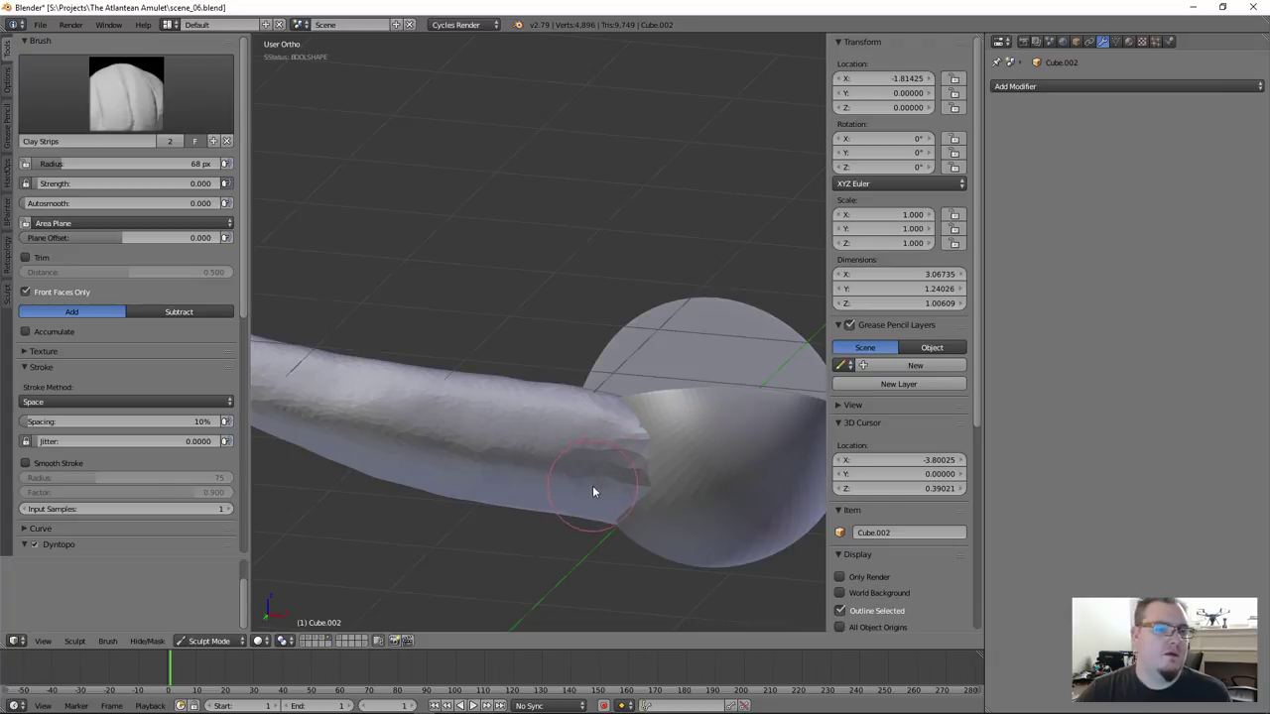
middle_click_drag(592, 490, 577, 452)
mouse_move(644, 501)
left_mouse_down("shift")
mouse_move(629, 445)
mouse_move(578, 504)
mouse_move(535, 499)
left_mouse_up("shift")
middle_click_drag(436, 485, 423, 510)
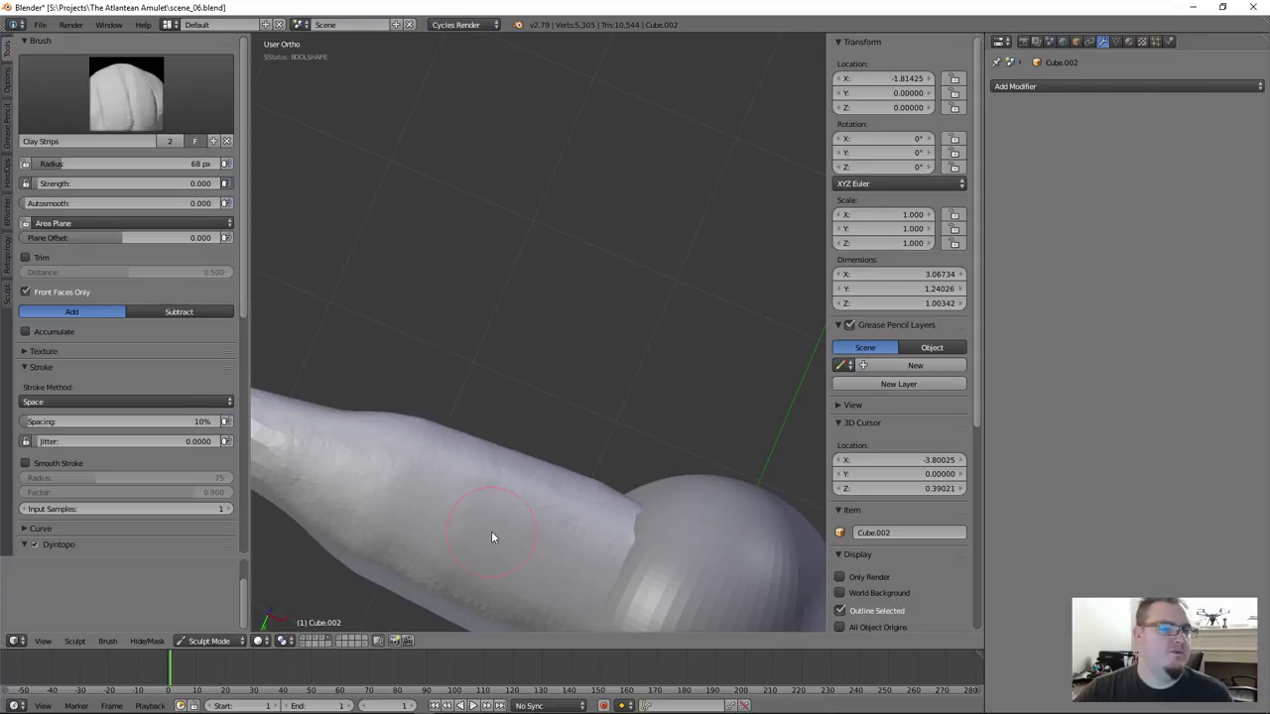
Smooth the arm base's narrow end and the remaining facets along its side edge
middle_click_drag(550, 411, 681, 456)
mouse_move(423, 437)
left_mouse_down("shift")
mouse_move(369, 466)
mouse_move(378, 442)
mouse_move(389, 462)
left_mouse_up("shift")
middle_click_drag(578, 411, 542, 529)
middle_click_drag(534, 366, 537, 311)
left_click_drag(519, 307, 582, 381, "shift")
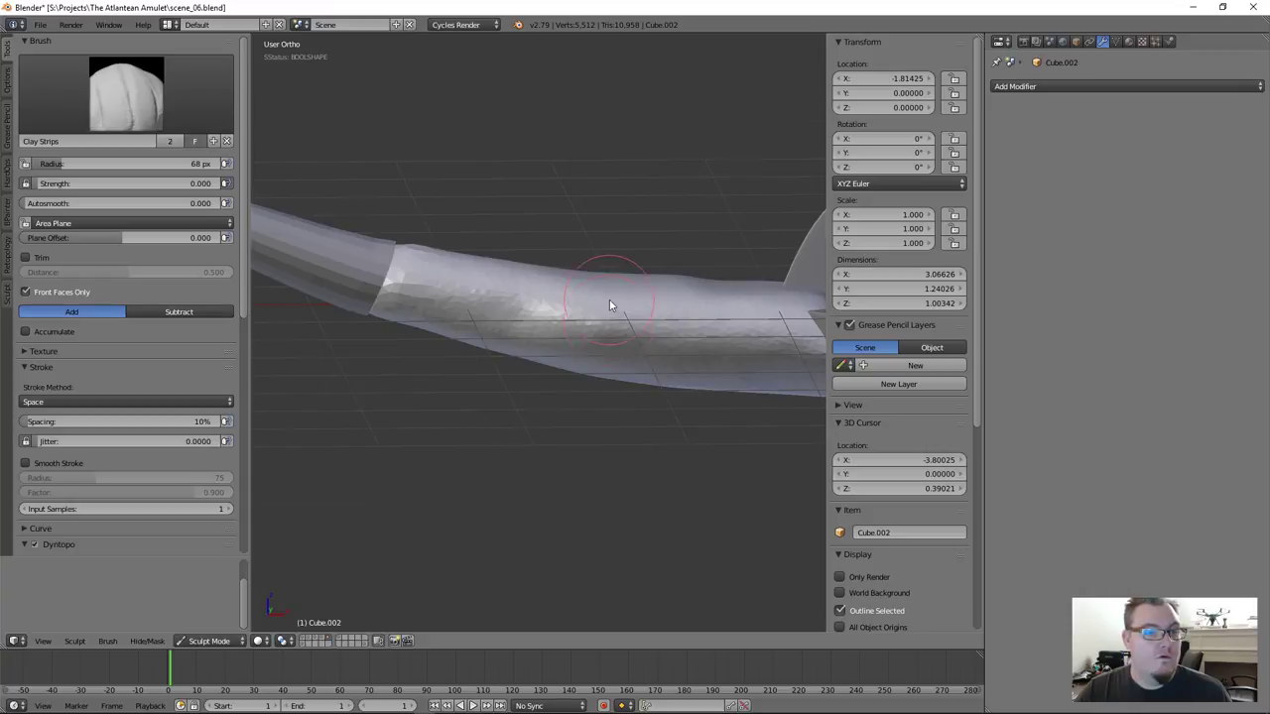
Set the Clay Strips brush's strength to 0.4 and bring the rough side edge of the arm base into close view
middle_click_drag(609, 300, 595, 401)
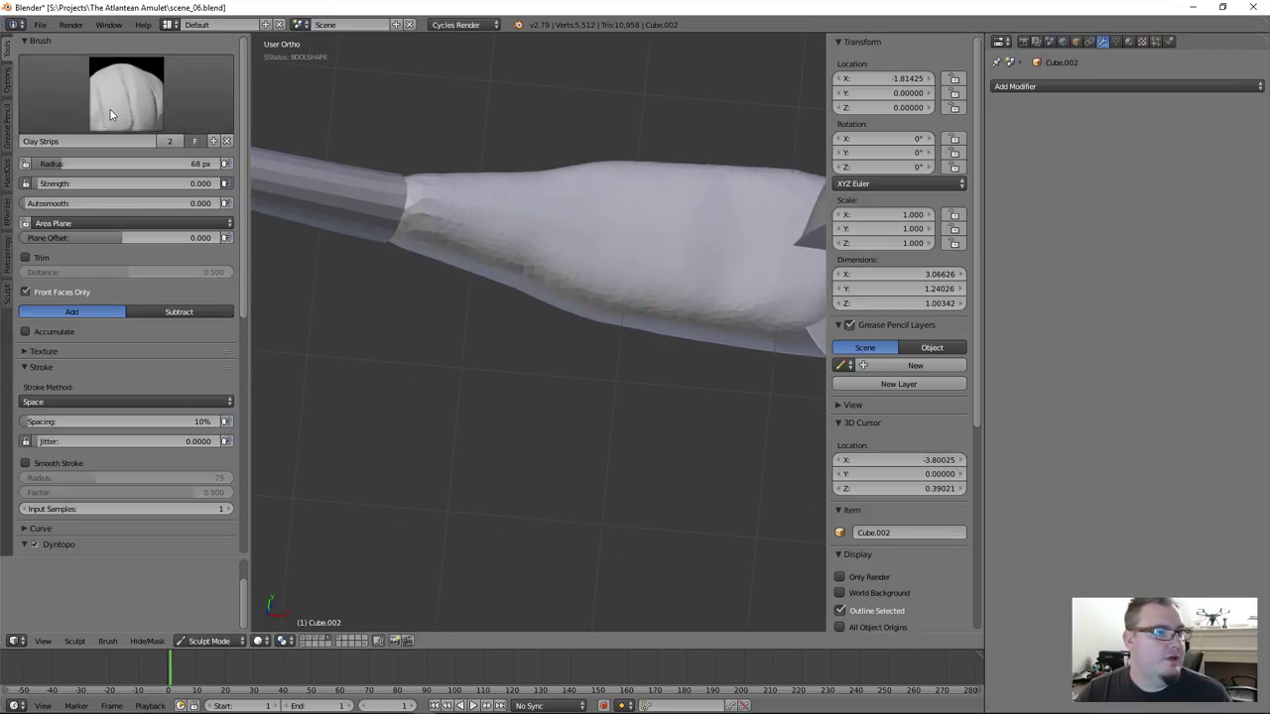
left_click(143, 187)
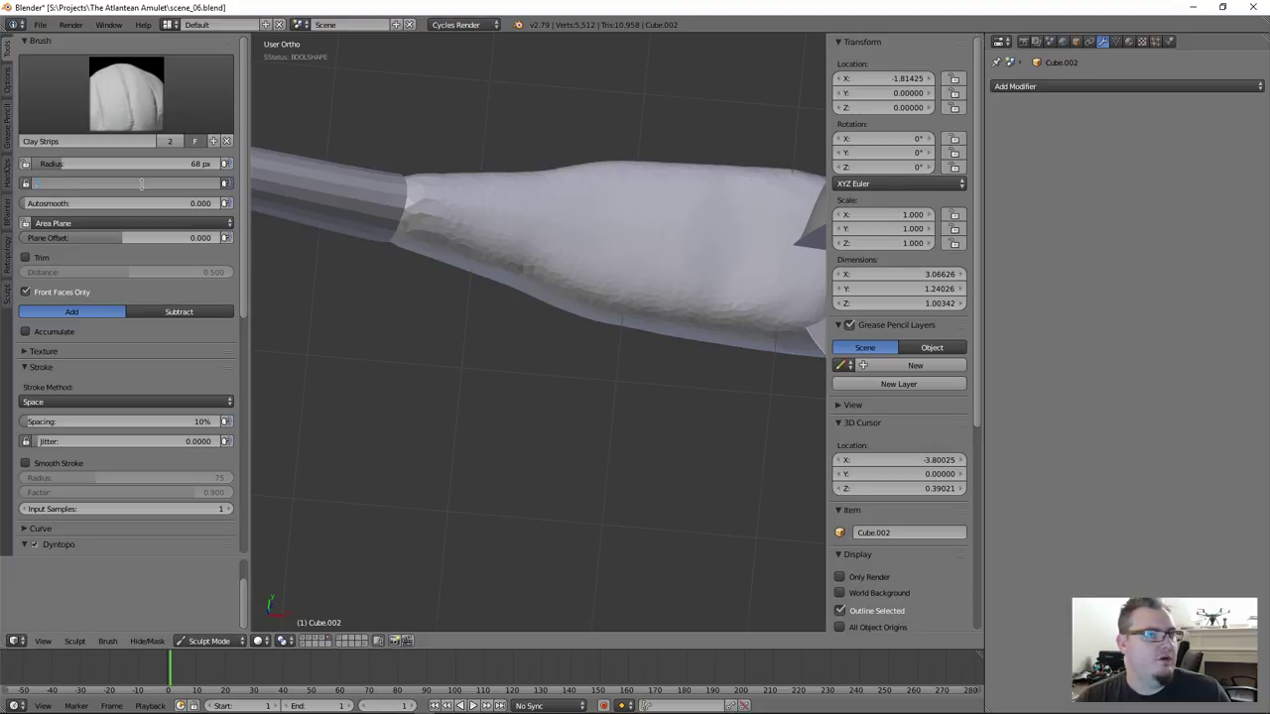
type(".4")
key("Return")
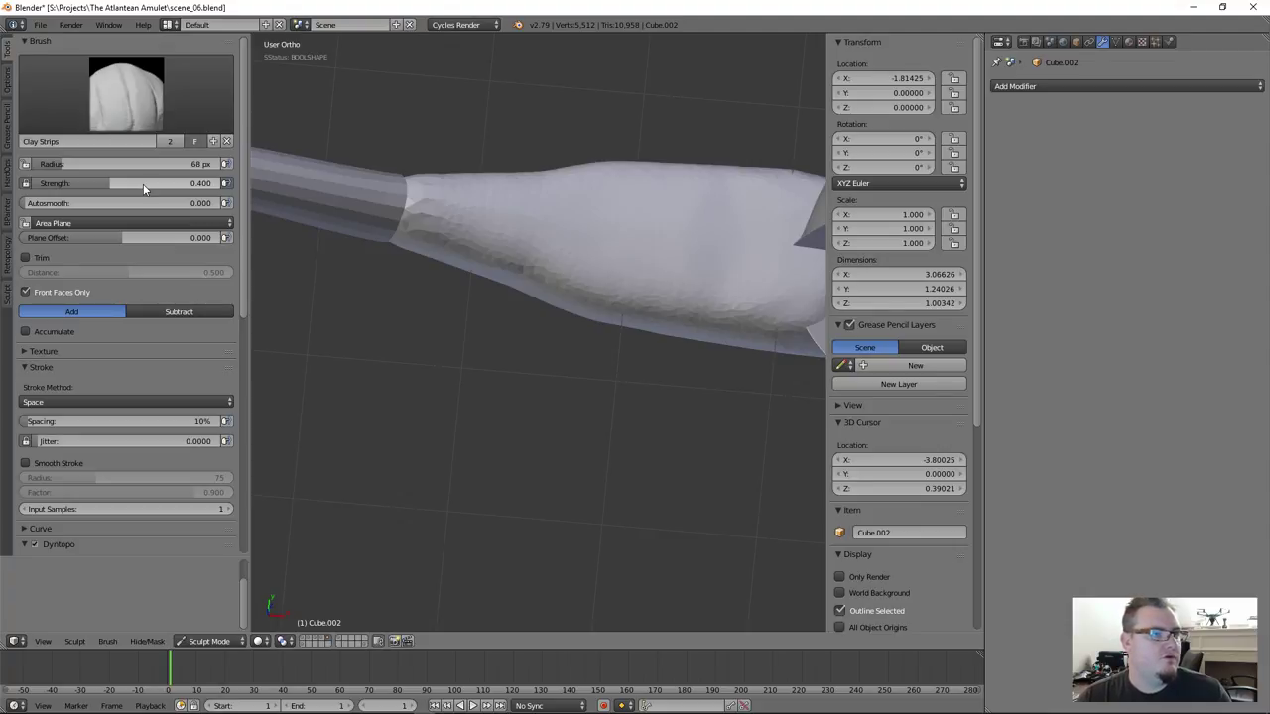
middle_click_drag(596, 346, 487, 374)
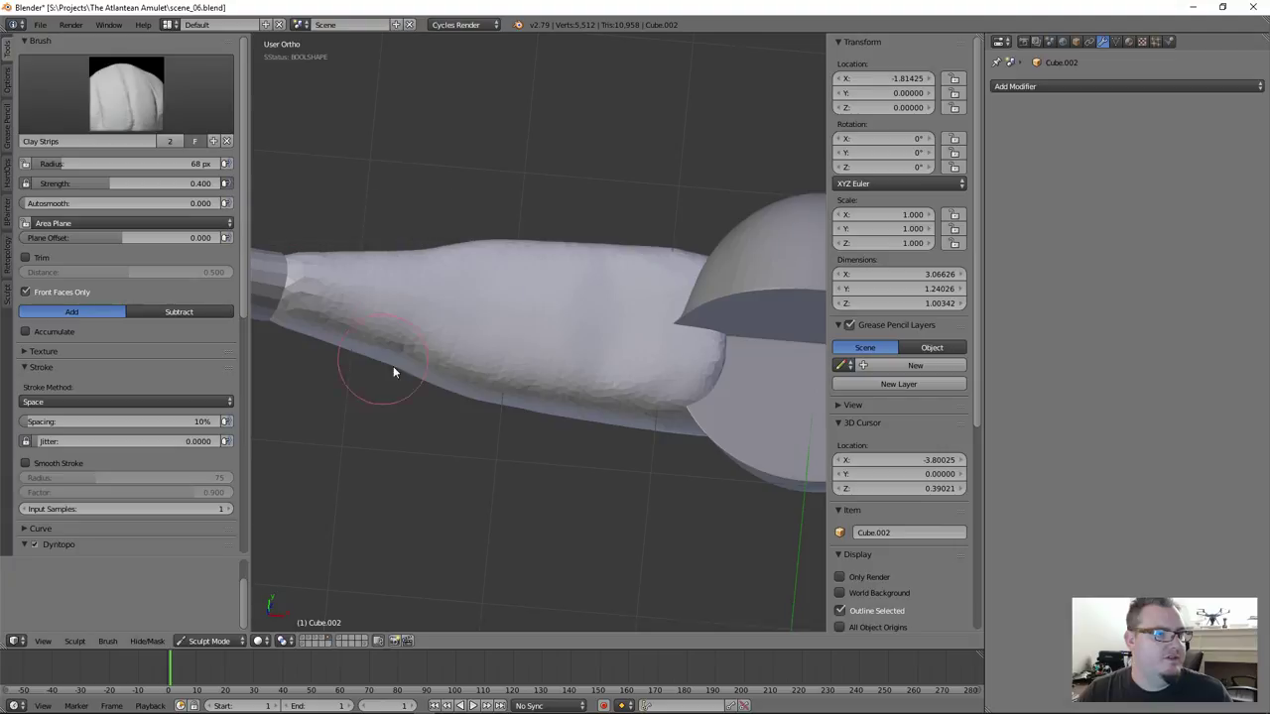
scroll(464, 363, "up", 4)
middle_click_drag(468, 331, 458, 320)
left_click(226, 165)
middle_click_drag(268, 280, 452, 343)
scroll(450, 338, "up", 2)
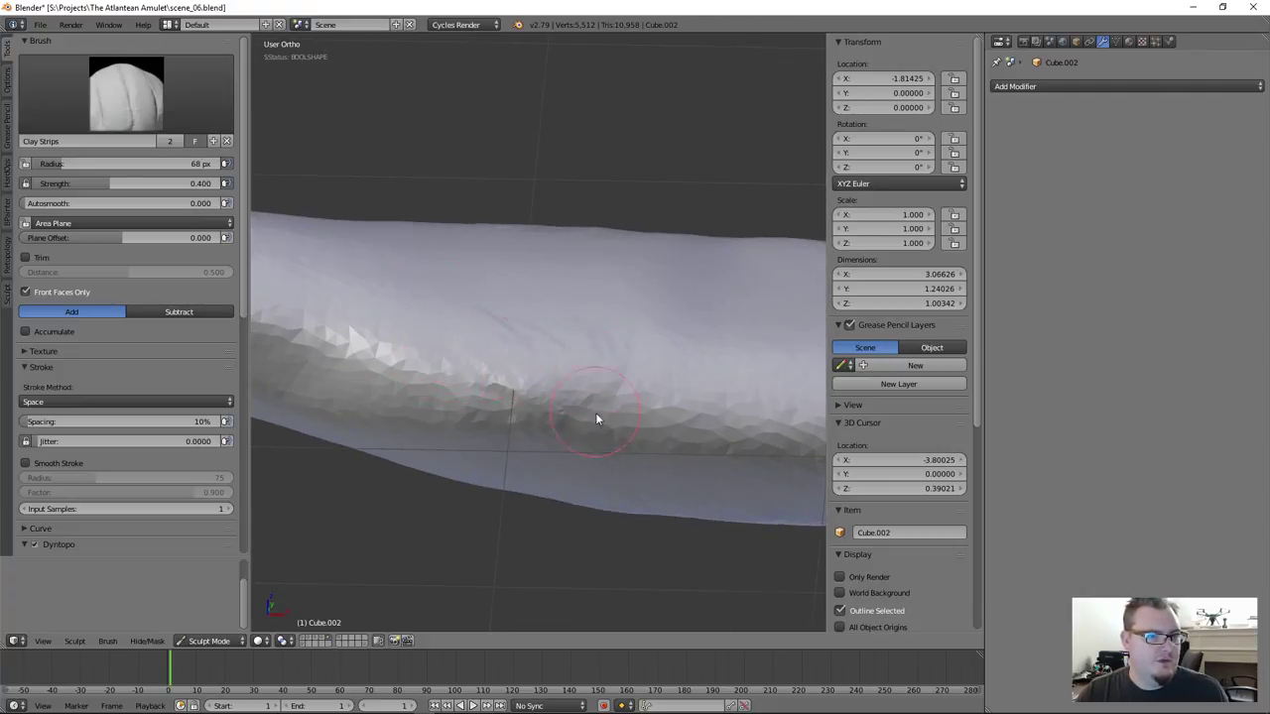
mouse_move(507, 406)
middle_mouse_down()
mouse_move(494, 337)
mouse_move(502, 452)
mouse_move(504, 414)
middle_mouse_up()
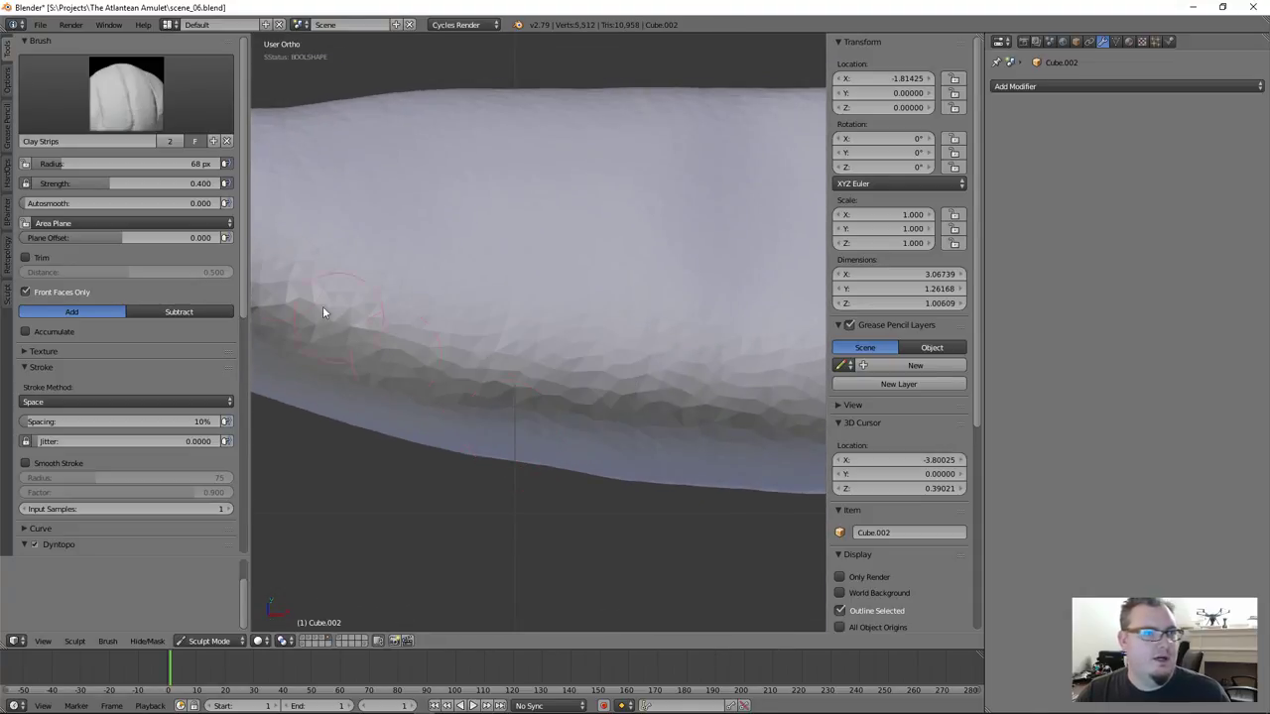
Set the Clay Strips brush's strength to 0.6 and the Dyntopo detail size to 5 px
left_click(148, 184)
type("0.6")
key("Return")
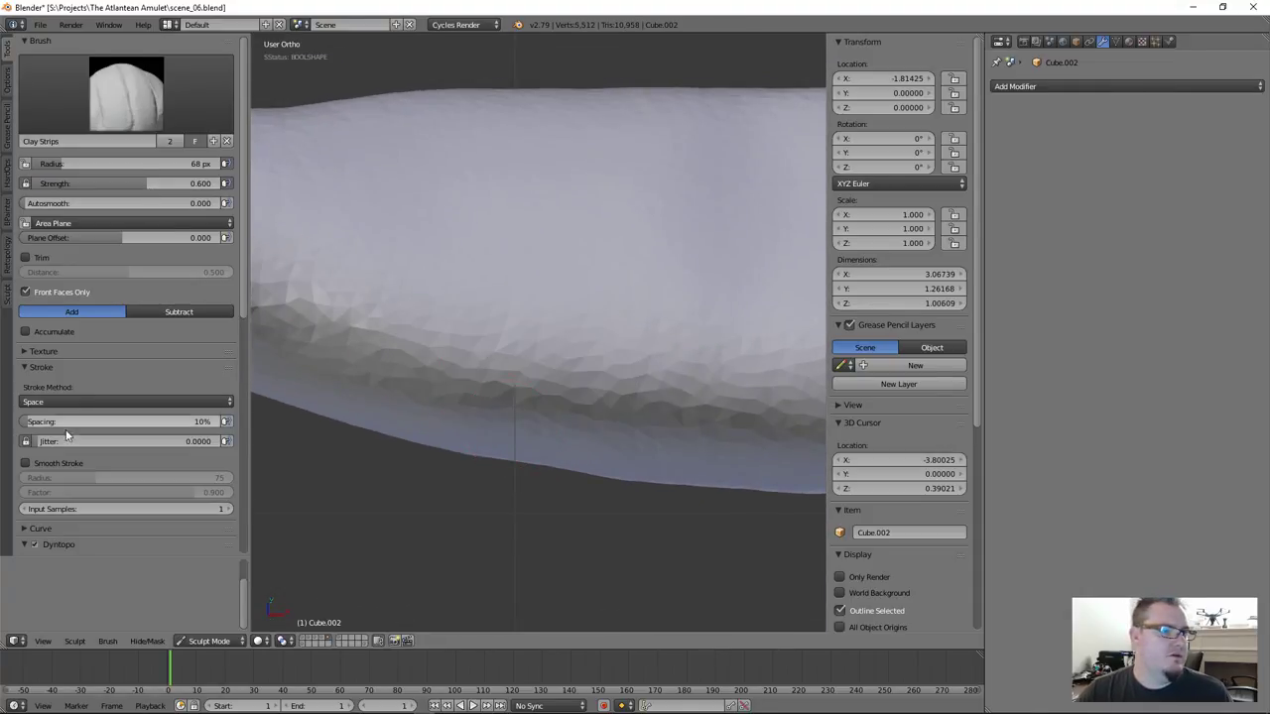
scroll(85, 387, "down", 5)
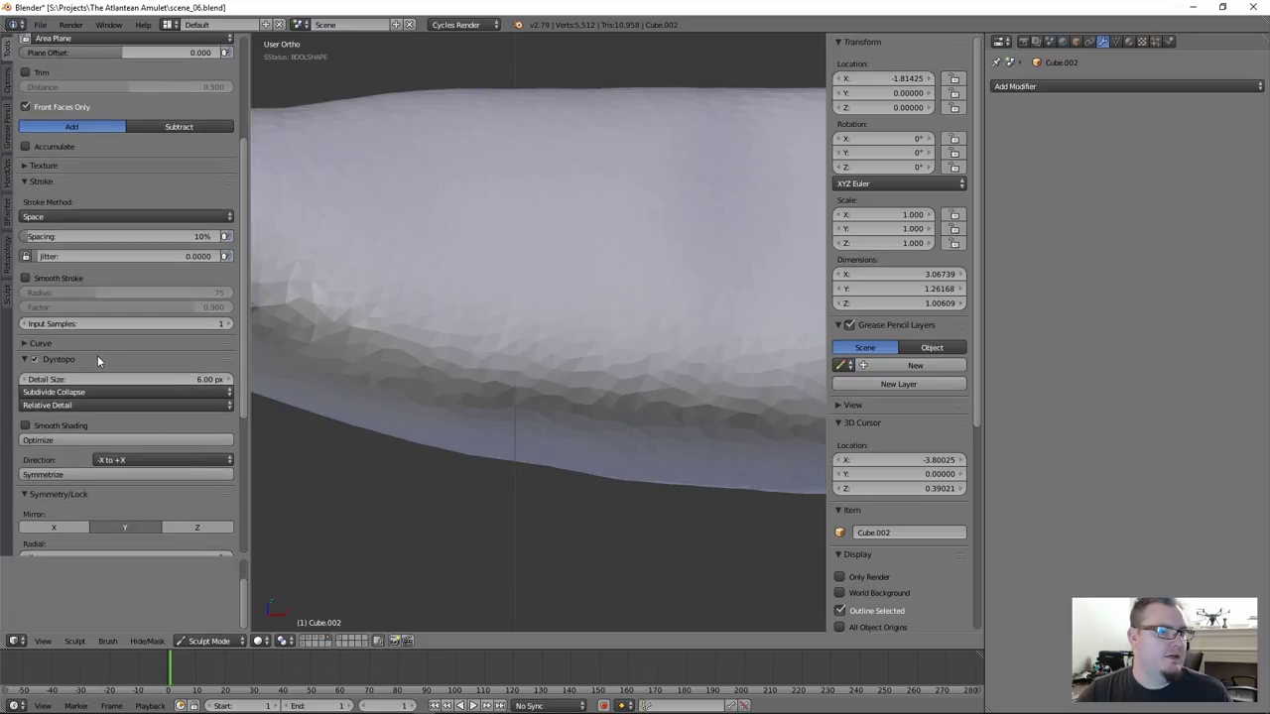
left_click(148, 378)
type("5")
key("Return")
scroll(536, 377, "down", 1)
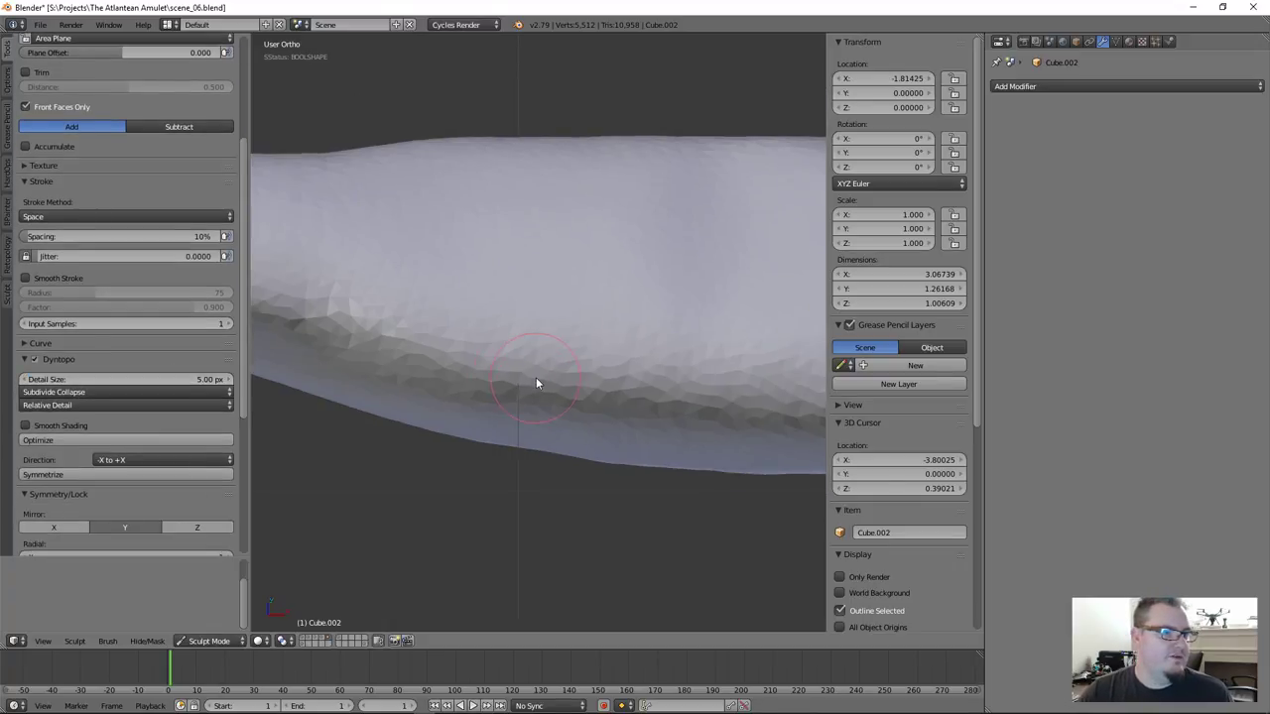
mouse_move(536, 377)
middle_mouse_down()
mouse_move(529, 346)
mouse_move(601, 389)
mouse_move(563, 342)
mouse_move(575, 329)
mouse_move(562, 432)
middle_mouse_up()
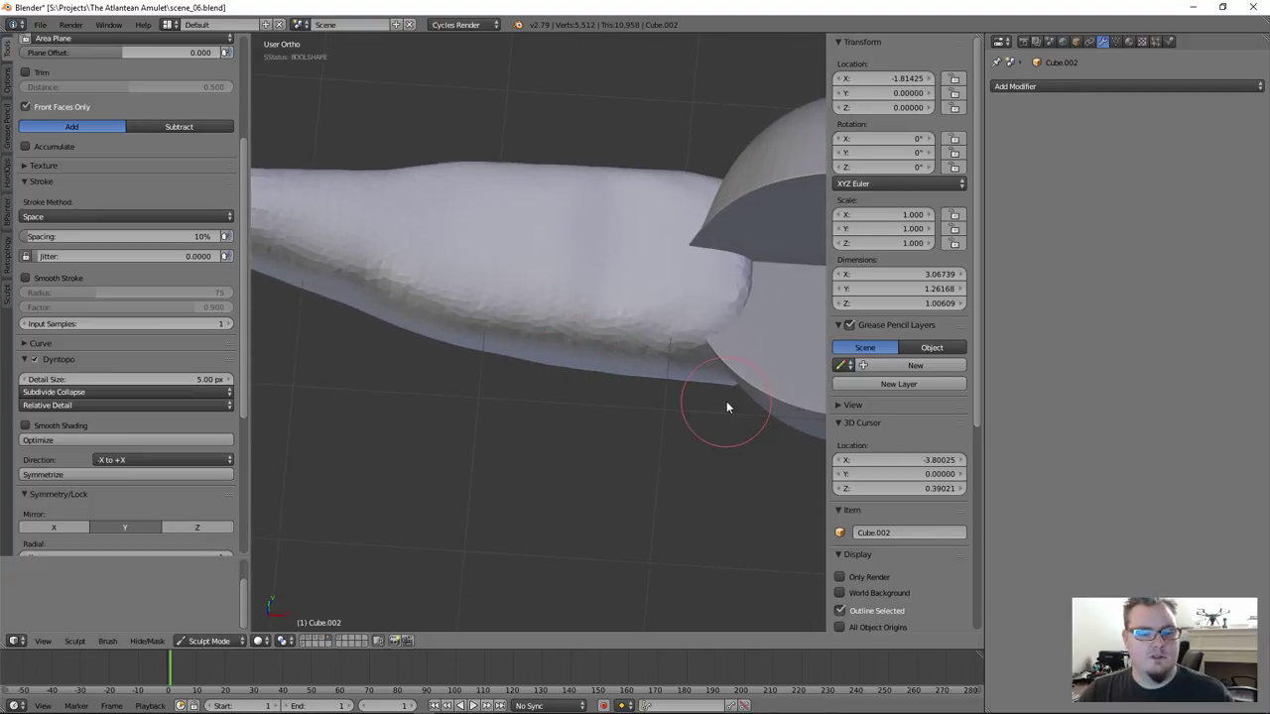
Split the 3D view into two viewports side by side
key("shift+space")
scroll(1240, 565, "down", 6)
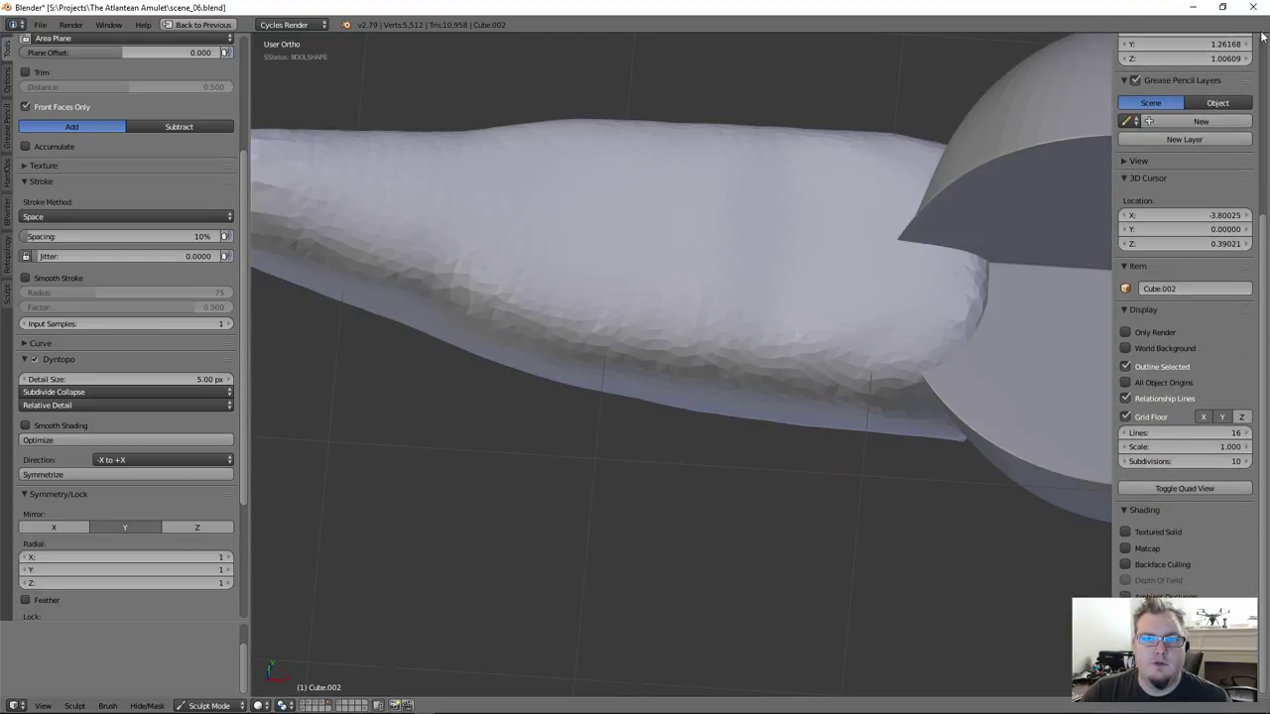
key("shift+space")
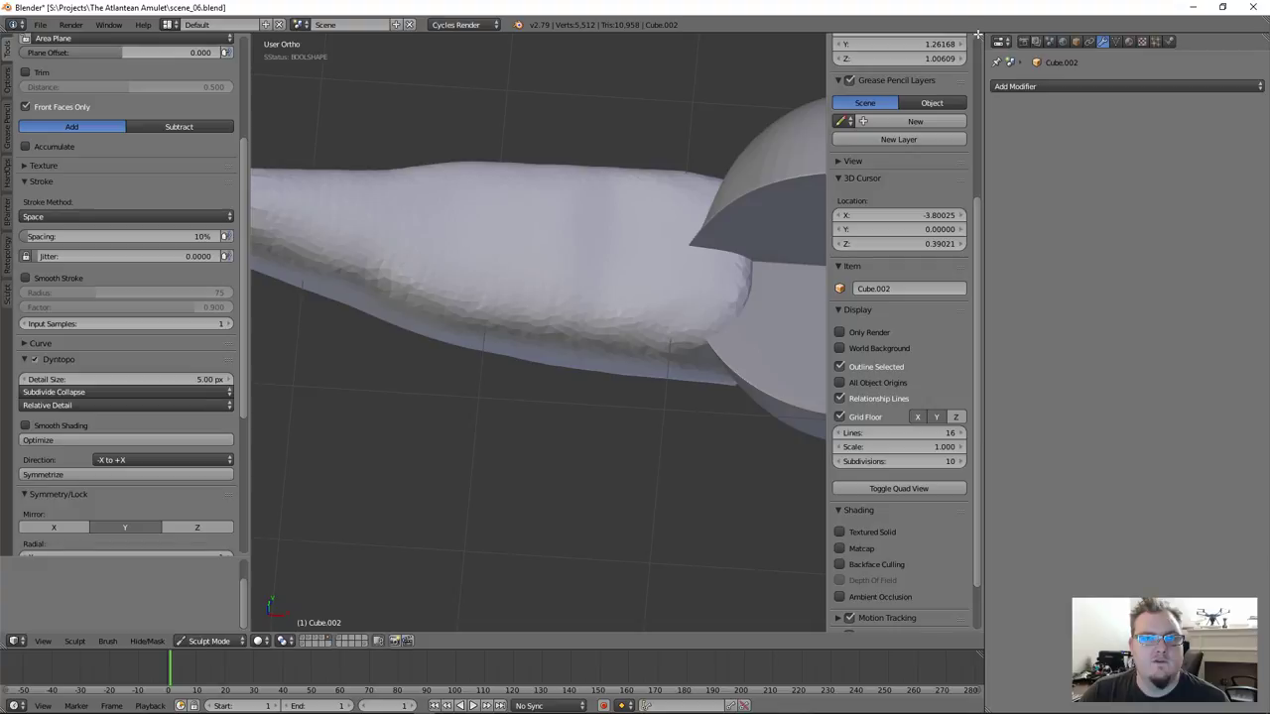
left_click_drag(977, 37, 608, 92)
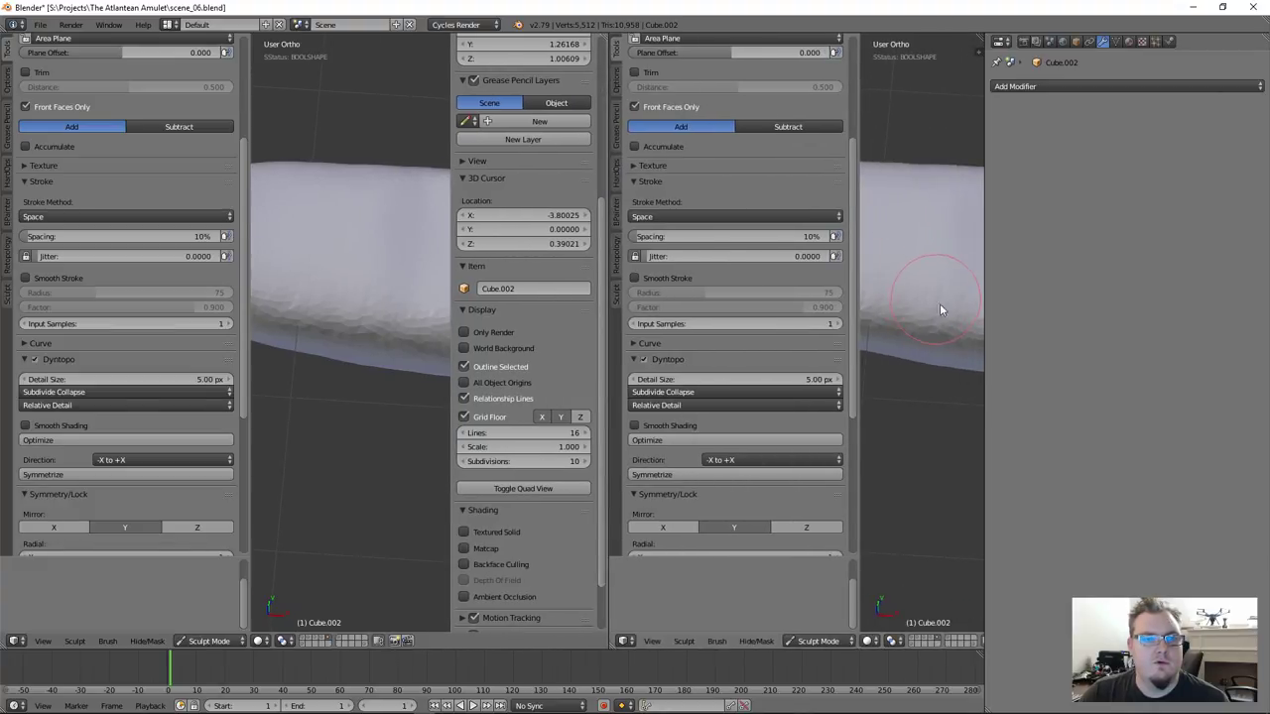
key("shift+space")
key("shift+space")
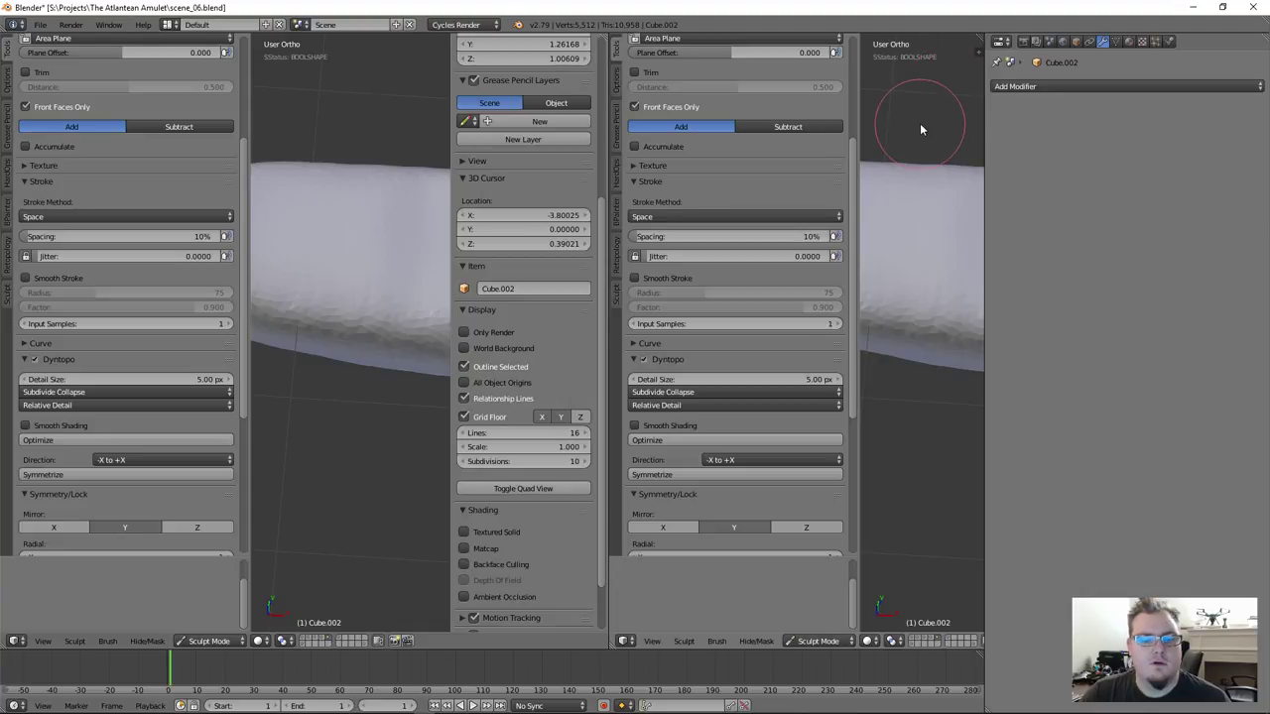
Hide the tool shelf and the properties sidebar in both 3D viewports
key("t")
key("n")
key("n")
key("t")
key("n")
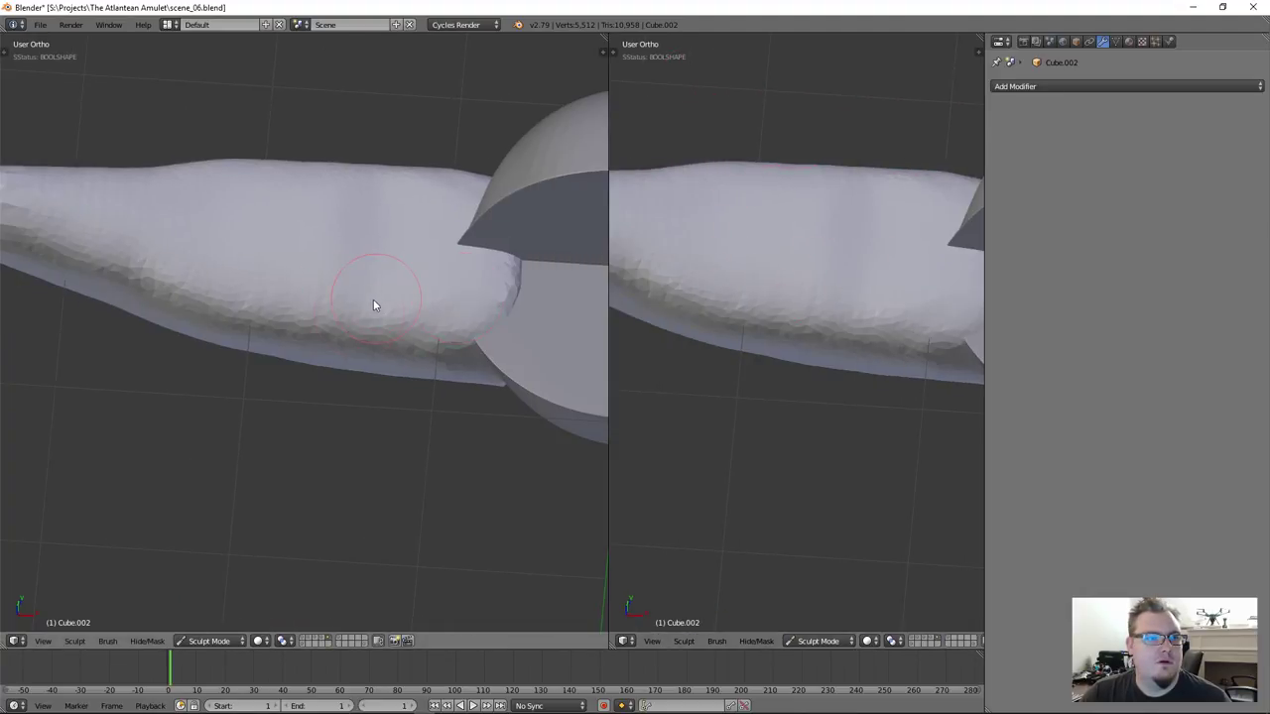
Show the arm base from the top in the second viewport, frame an angled close-up in the first, and widen the first slightly
mouse_move(364, 413)
middle_mouse_down()
mouse_move(436, 418)
mouse_move(372, 431)
middle_mouse_up()
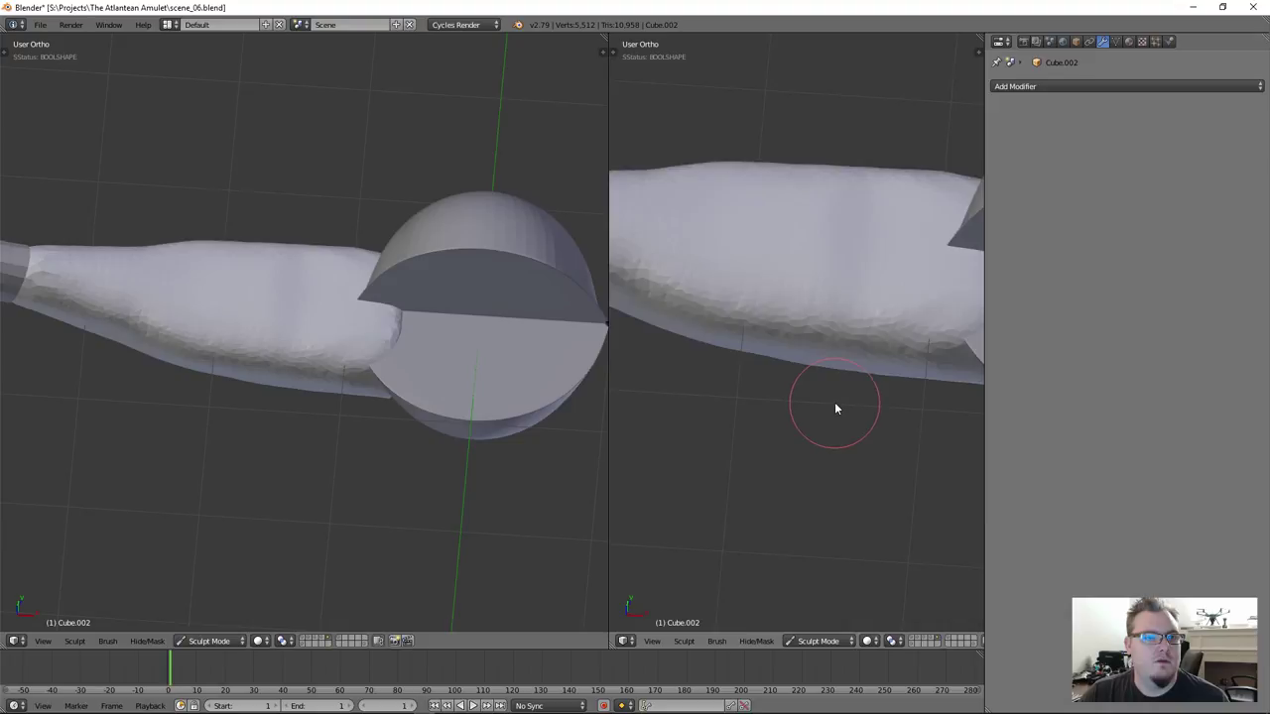
scroll(834, 401, "down", 3)
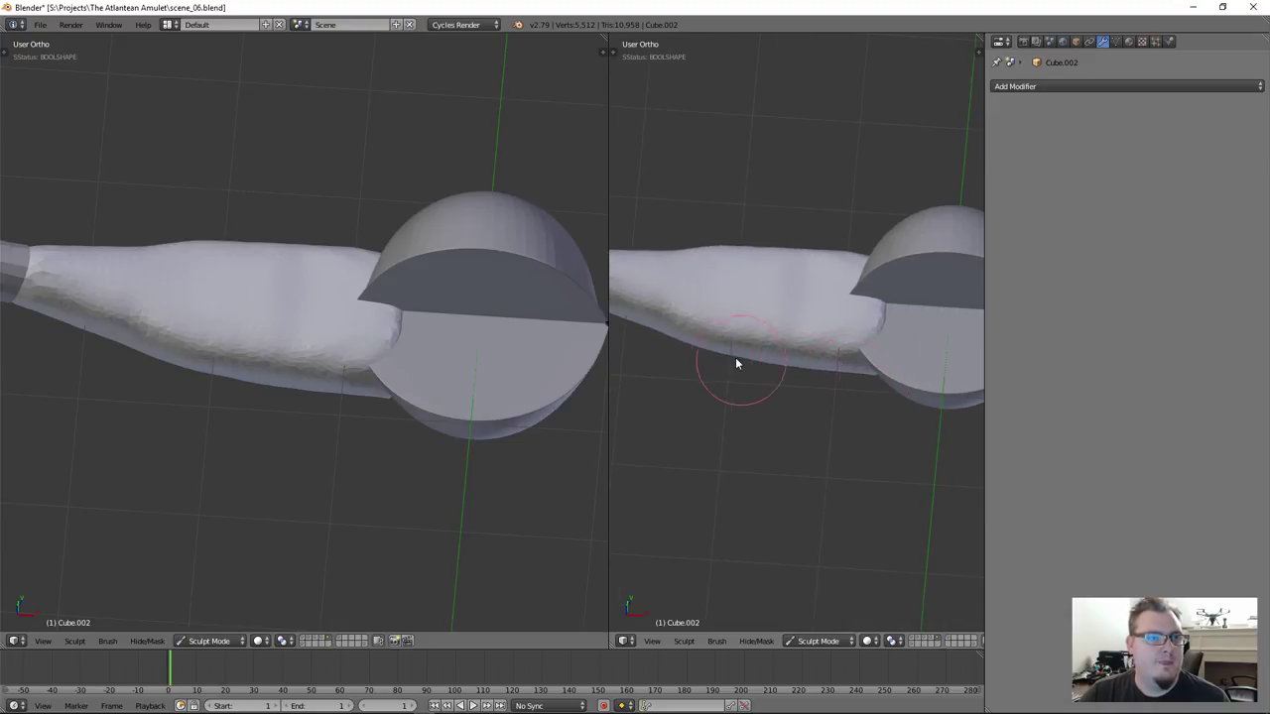
scroll(862, 361, "down", 1)
key("KP_7")
scroll(841, 364, "down", 1)
middle_click_drag(841, 364, 873, 349, "shift")
middle_click_drag(353, 379, 598, 476)
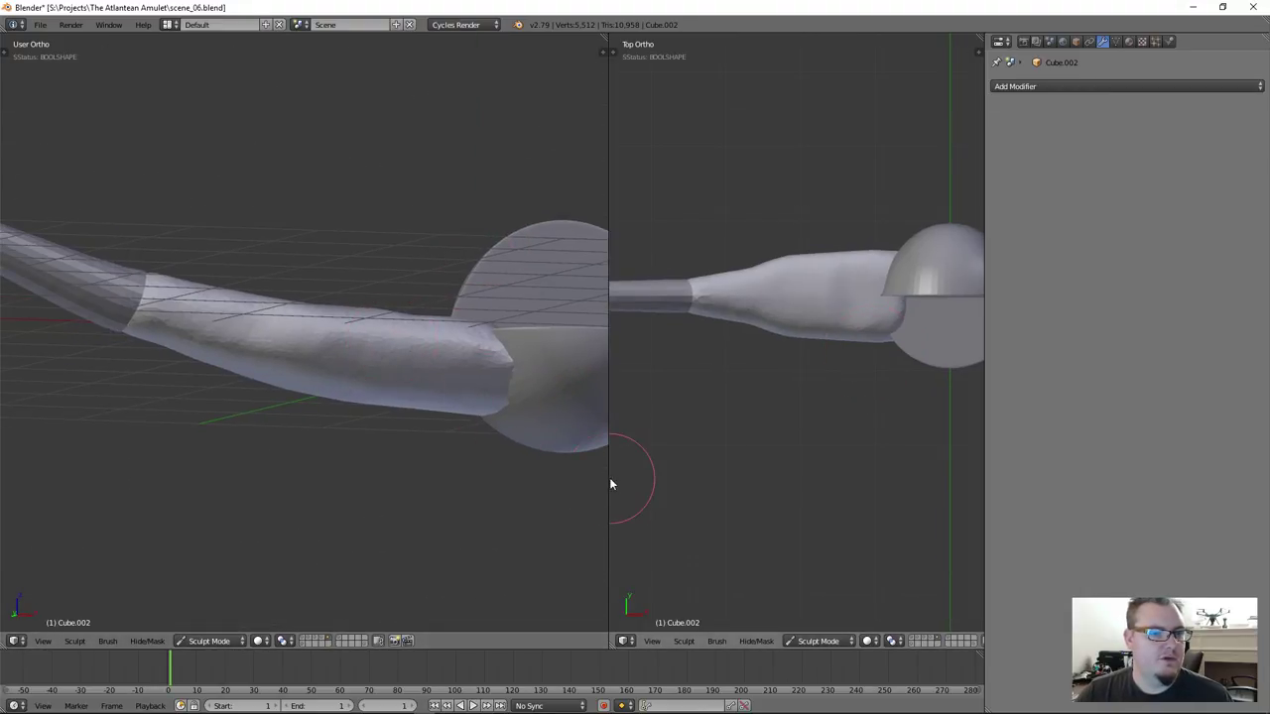
left_click_drag(608, 480, 626, 482)
middle_click_drag(446, 384, 420, 400)
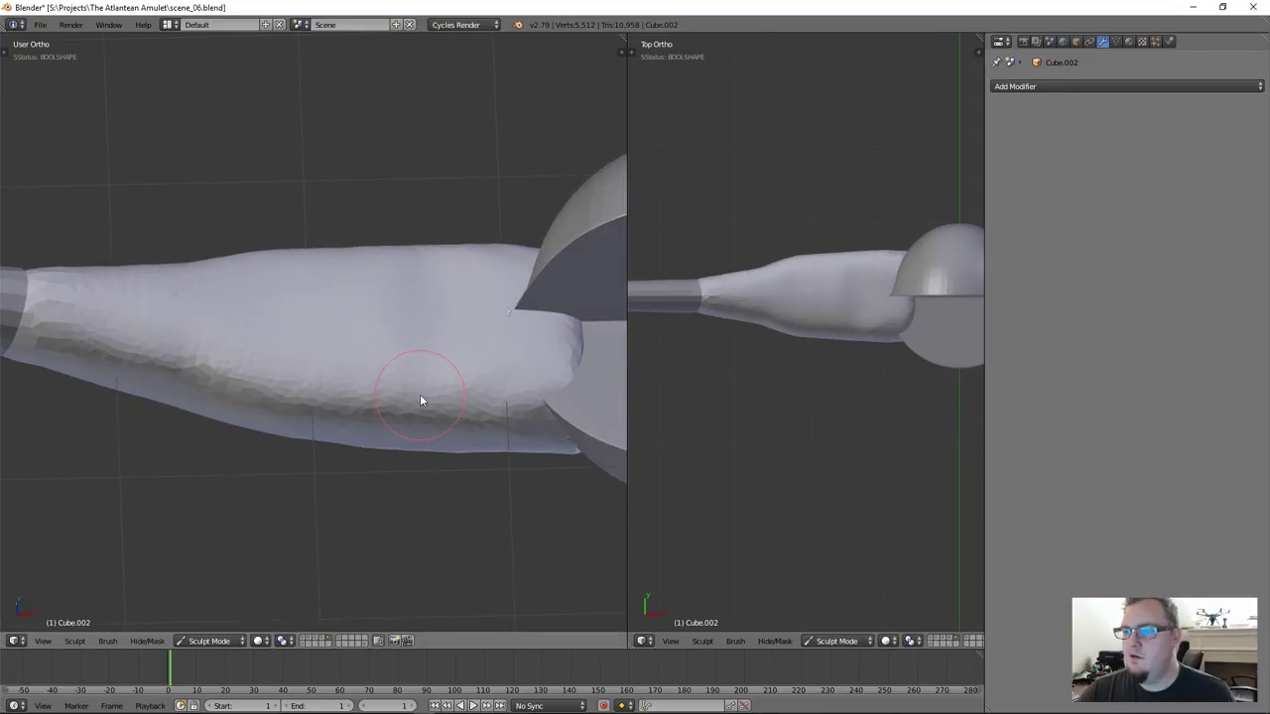
middle_click_drag(439, 306, 390, 314)
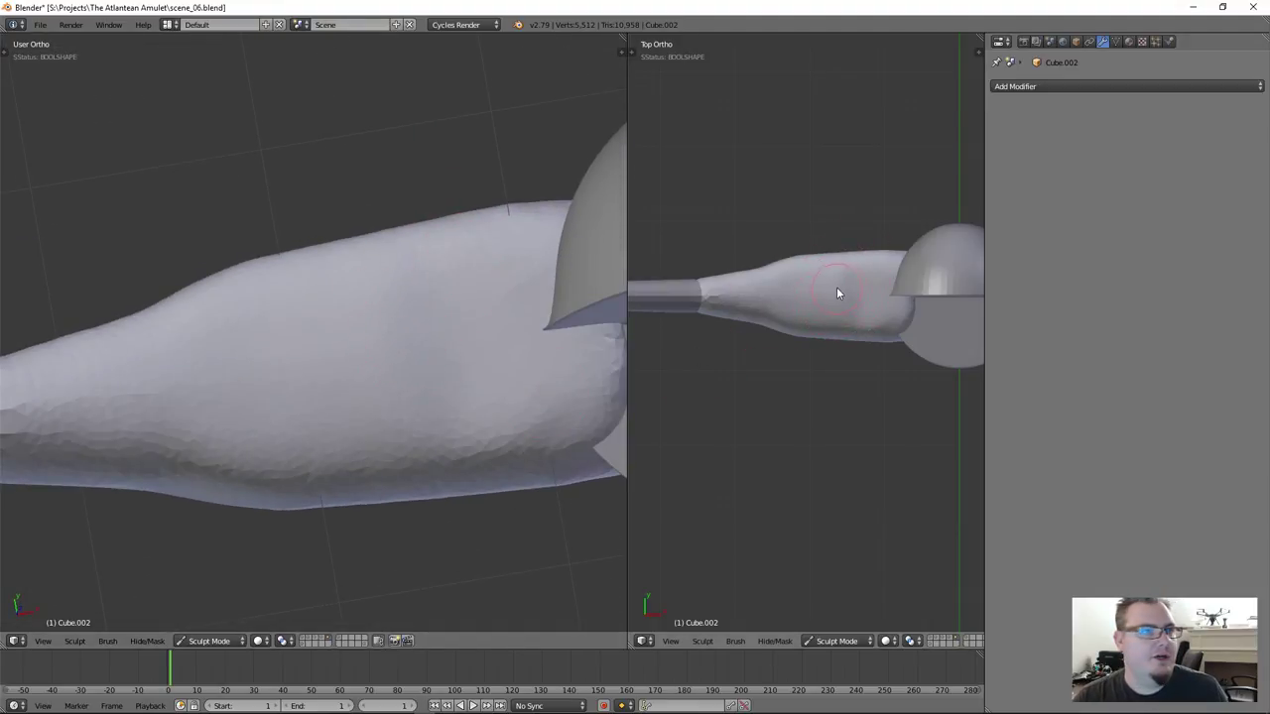
Build up clay on the top of the arm base to form a crosswise ridge, and smooth the area towards the narrow end
scroll(820, 339, "up", 5)
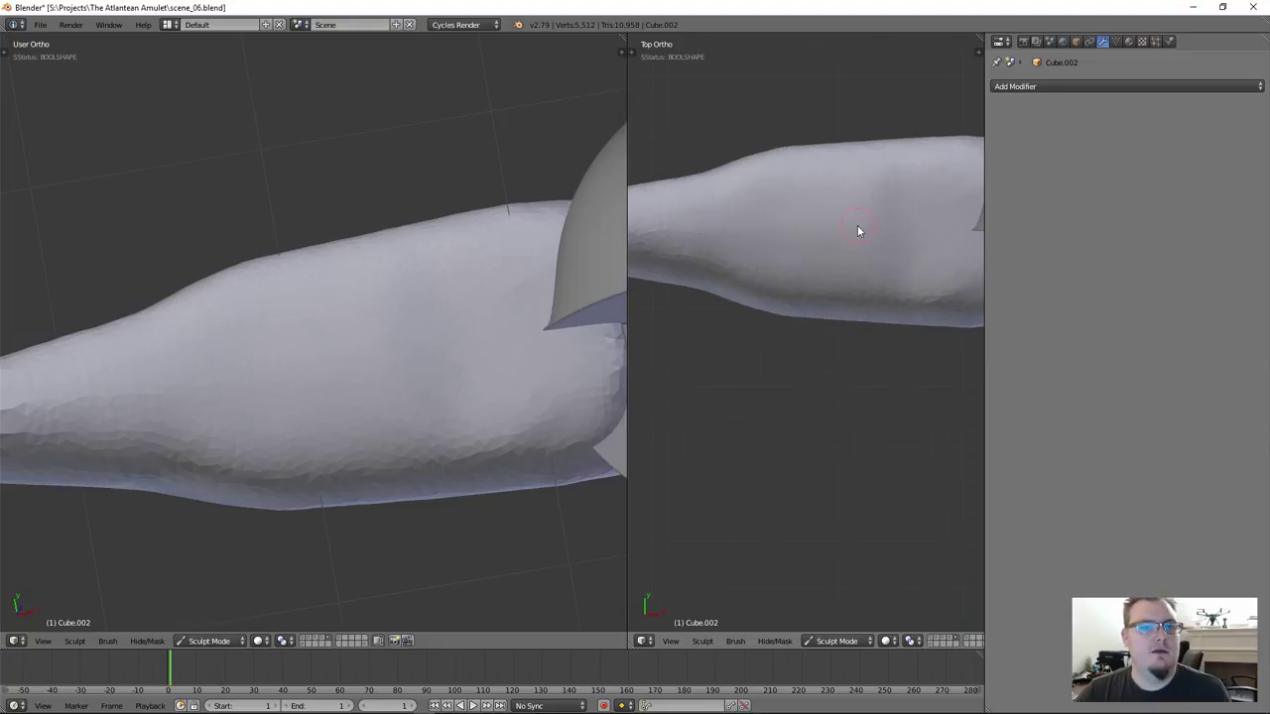
scroll(853, 213, "down", 3)
mouse_move(852, 194)
left_mouse_down()
mouse_move(790, 230)
mouse_move(781, 258)
mouse_move(857, 253)
left_mouse_up()
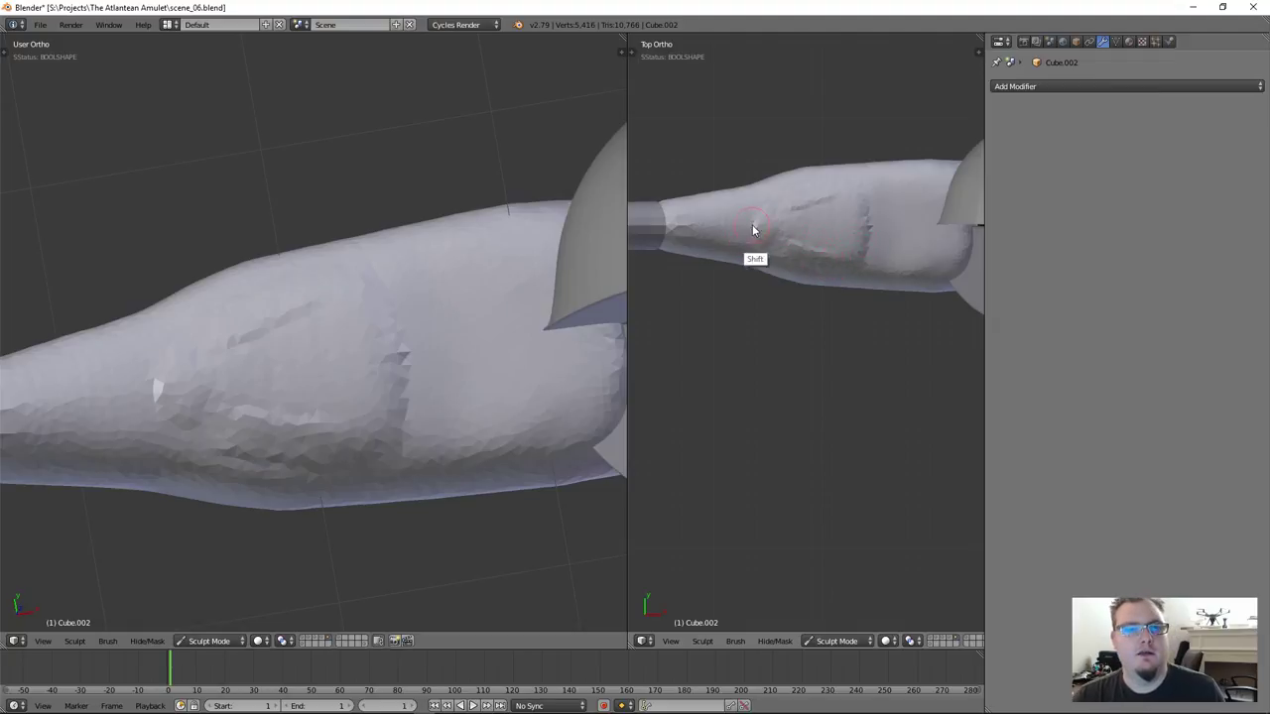
left_click_drag(765, 215, 783, 303, "shift")
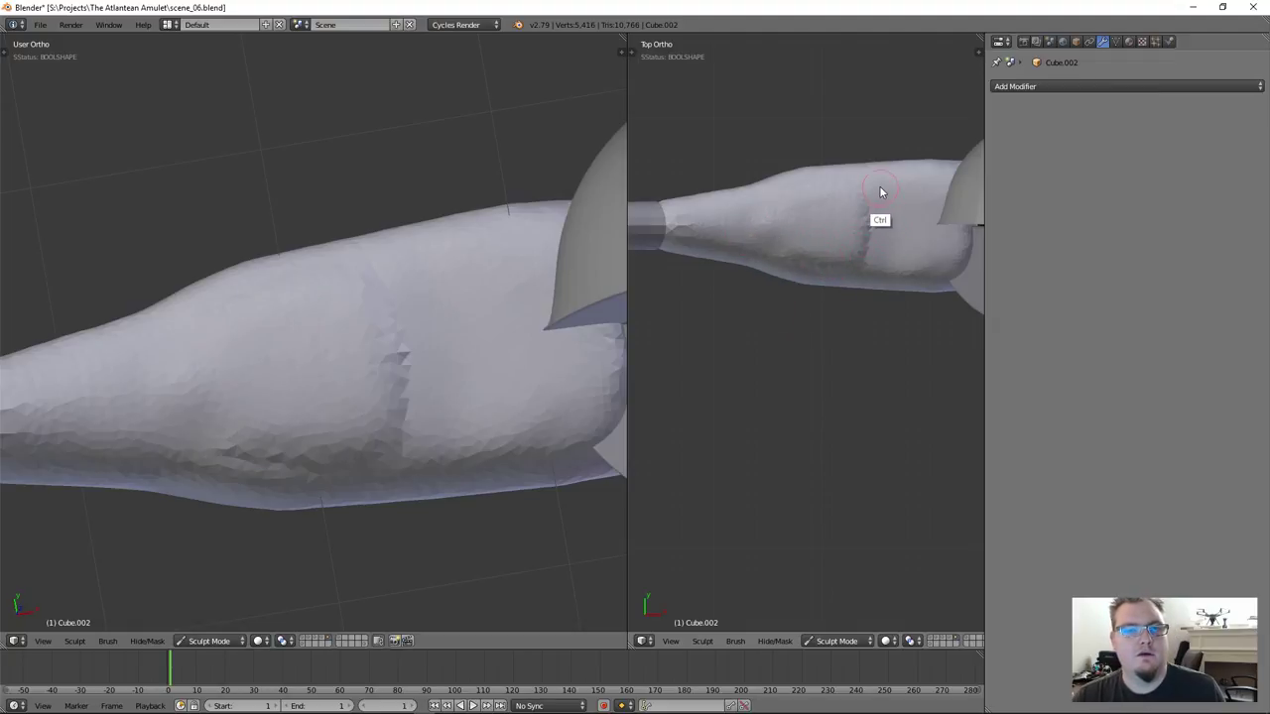
Carve down the top surface of the arm base between the crosswise ridge and the cut sphere
left_click_drag(880, 190, 886, 265, "ctrl")
mouse_move(900, 184)
left_mouse_down("ctrl")
mouse_move(899, 264)
mouse_move(921, 241)
mouse_move(937, 265)
left_mouse_up("ctrl")
left_click_drag(945, 221, 958, 260, "ctrl")
mouse_move(960, 224)
left_mouse_down("ctrl")
mouse_move(964, 253)
mouse_move(895, 228)
mouse_move(901, 244)
mouse_move(886, 238)
mouse_move(958, 252)
left_mouse_up("ctrl")
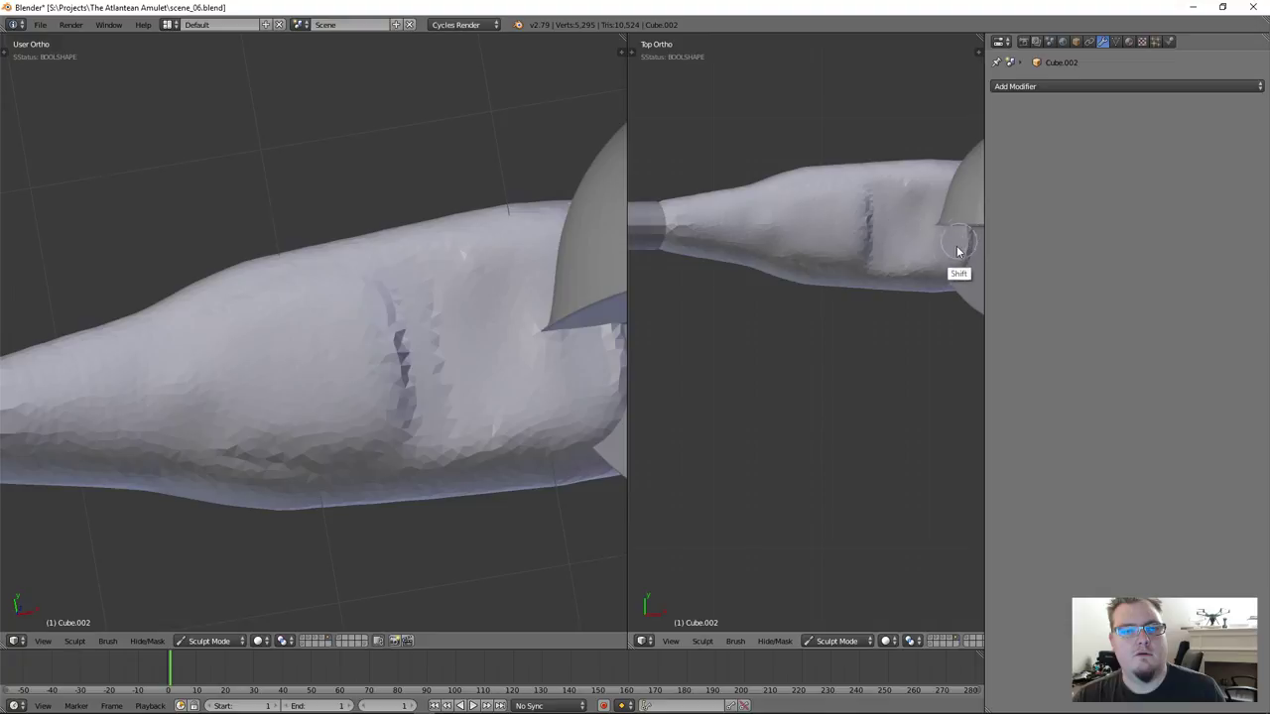
Deepen the step across the arm base's top and blend the raised surface on its narrow-end side
middle_click_drag(463, 414, 462, 334)
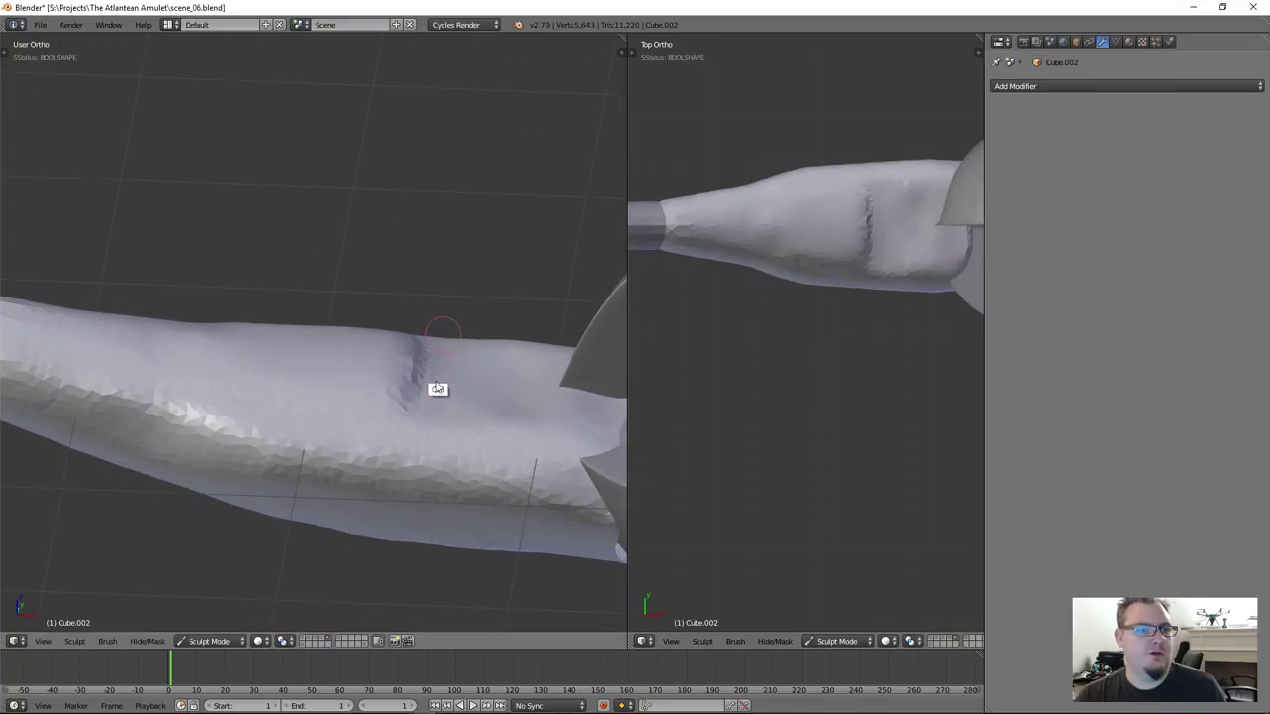
mouse_move(437, 385)
left_mouse_down("ctrl")
mouse_move(439, 356)
mouse_move(451, 406)
mouse_move(462, 368)
mouse_move(491, 423)
mouse_move(571, 441)
mouse_move(455, 366)
mouse_move(490, 425)
mouse_move(406, 341)
mouse_move(410, 420)
mouse_move(417, 343)
mouse_move(294, 414)
mouse_move(238, 411)
mouse_move(310, 428)
left_mouse_up("ctrl")
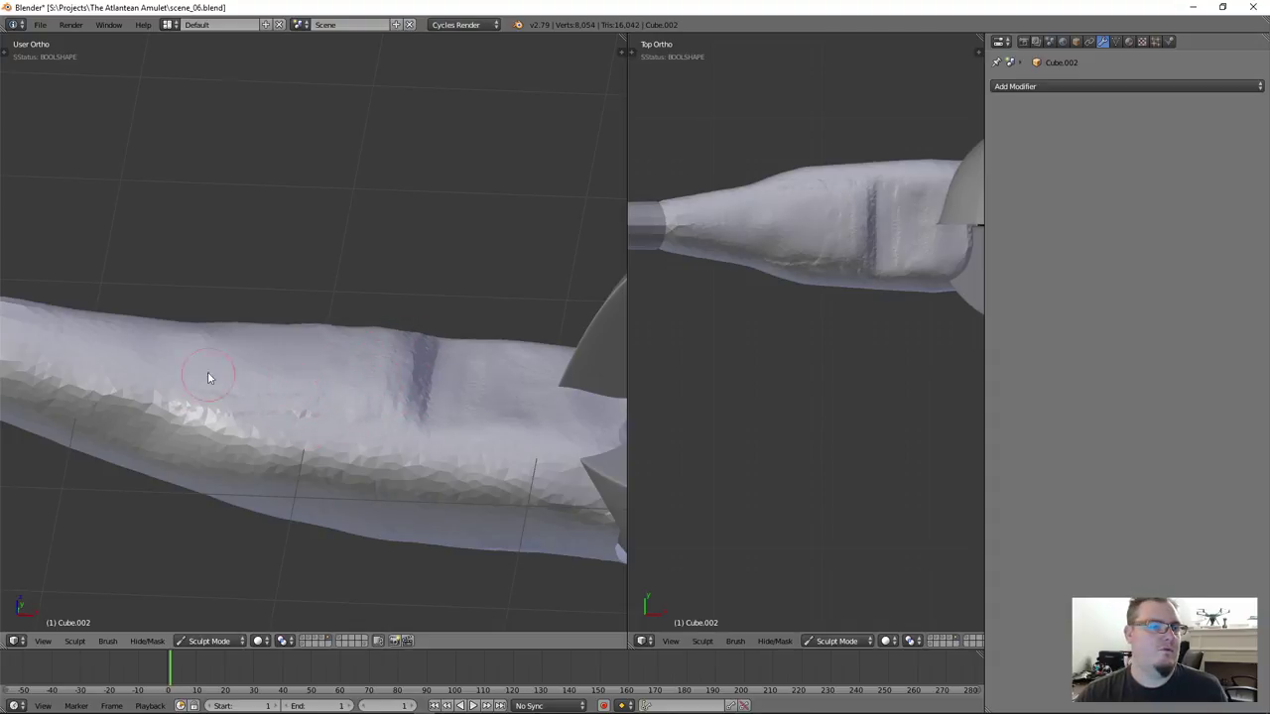
mouse_move(208, 373)
left_mouse_down("ctrl")
mouse_move(284, 368)
mouse_move(358, 410)
left_mouse_up("ctrl")
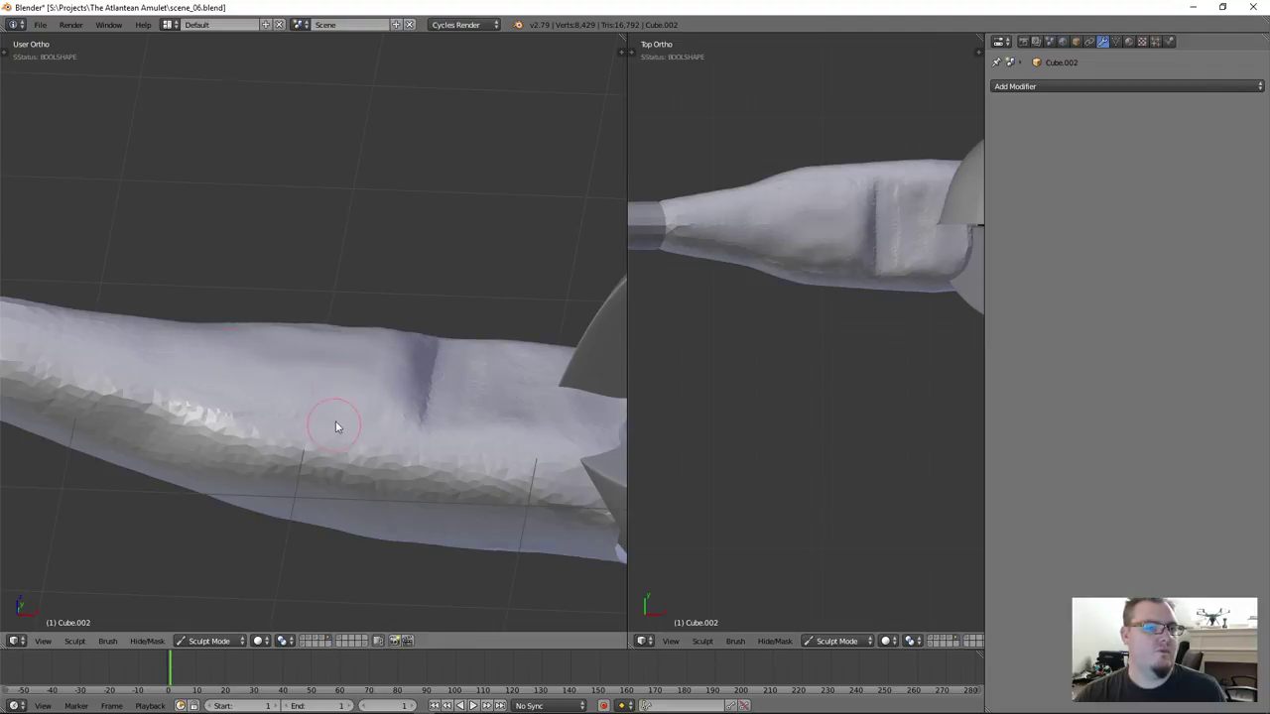
Sharpen the foot of the step across the arm base's top and down its side with the Crease brush
key("t")
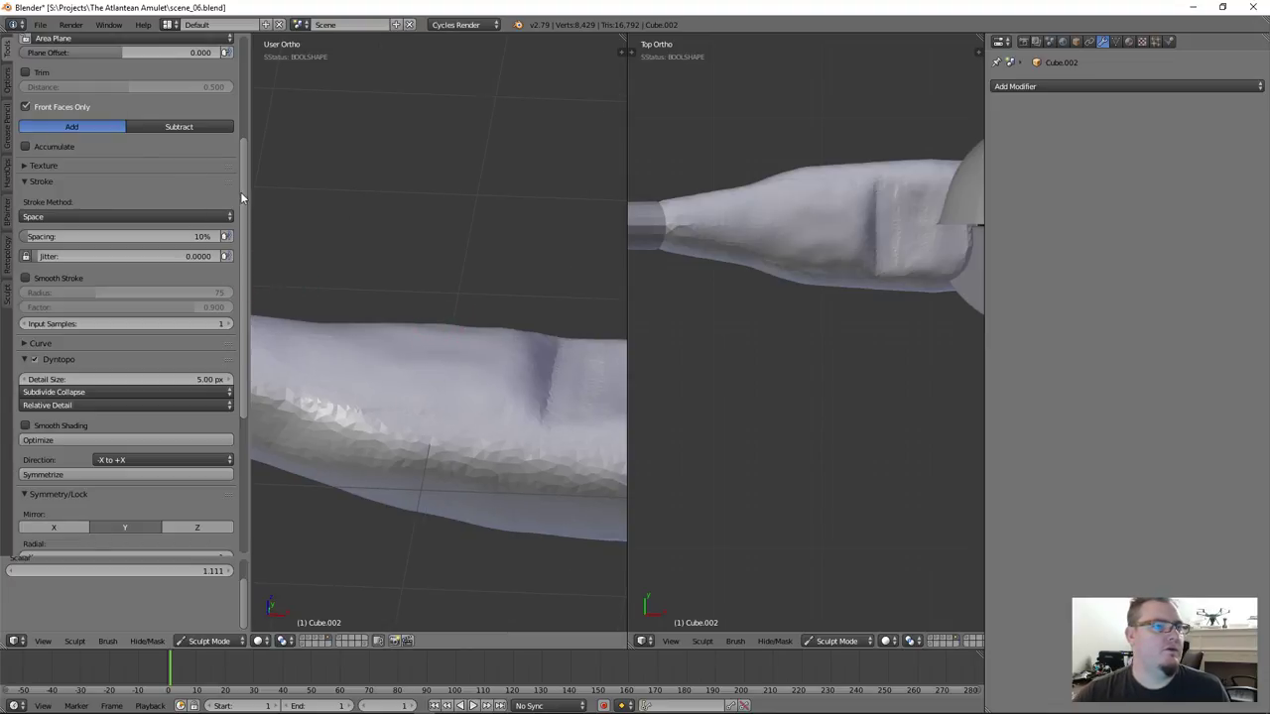
scroll(241, 198, "up", 5)
left_click(126, 87)
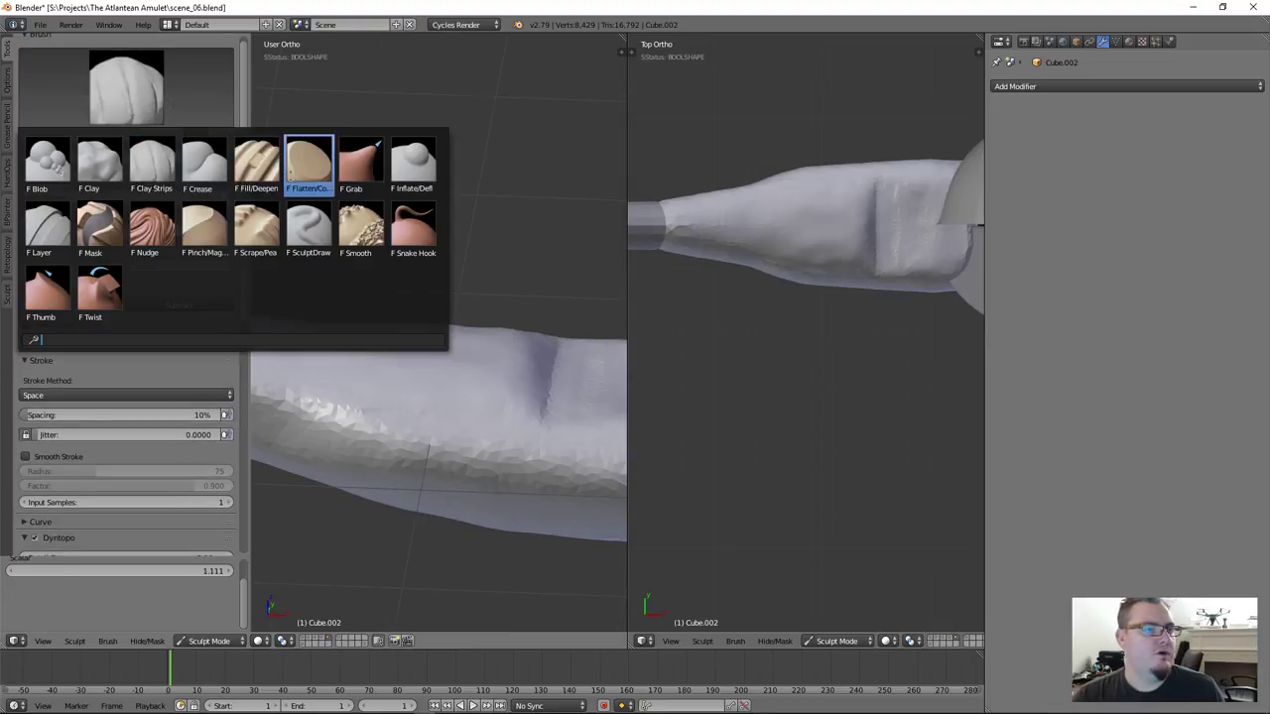
left_click(205, 165)
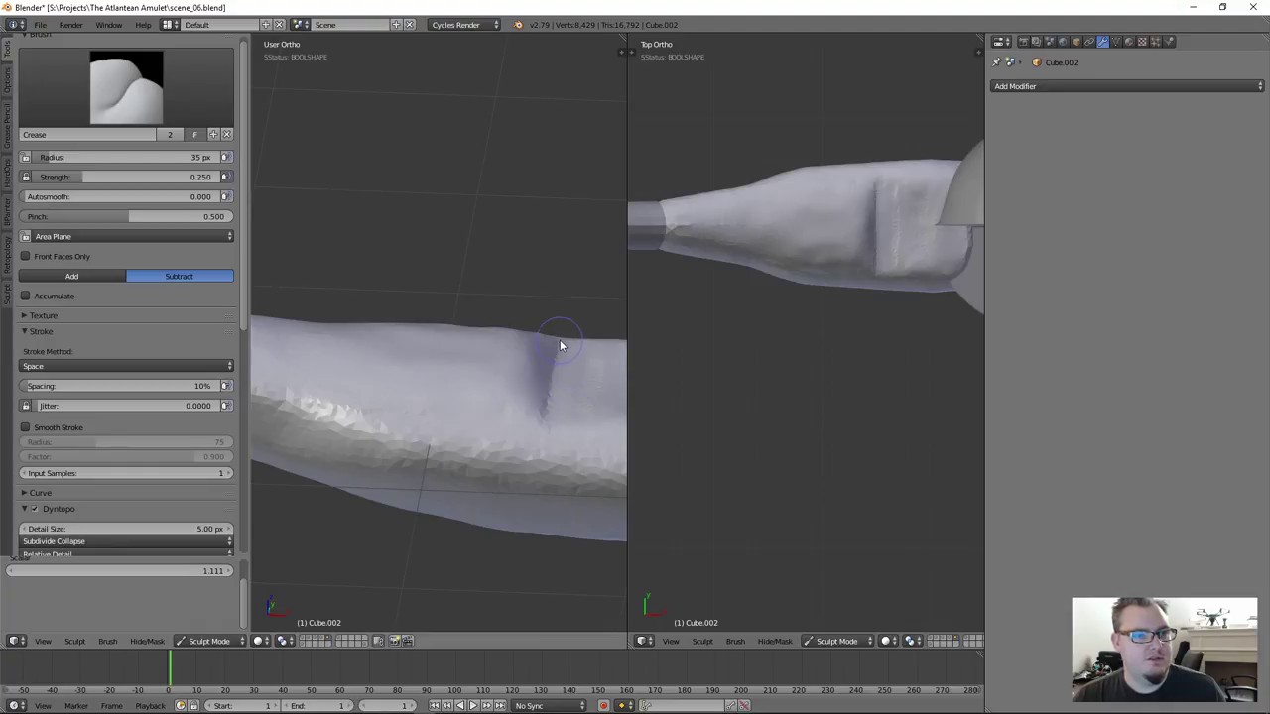
left_click_drag(559, 345, 549, 468)
left_click_drag(545, 421, 507, 478)
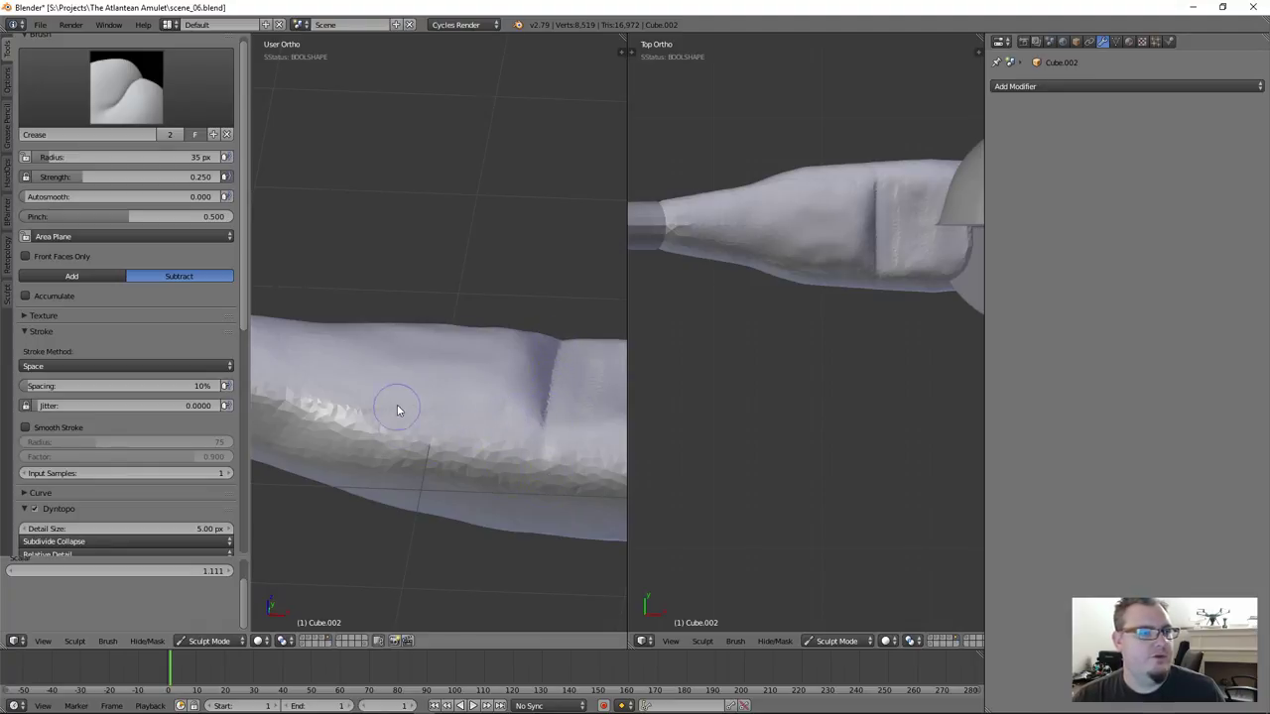
Return to the Clay Strips brush and smooth the recessed area between the step and the cut sphere
left_click(126, 87)
left_click(148, 164)
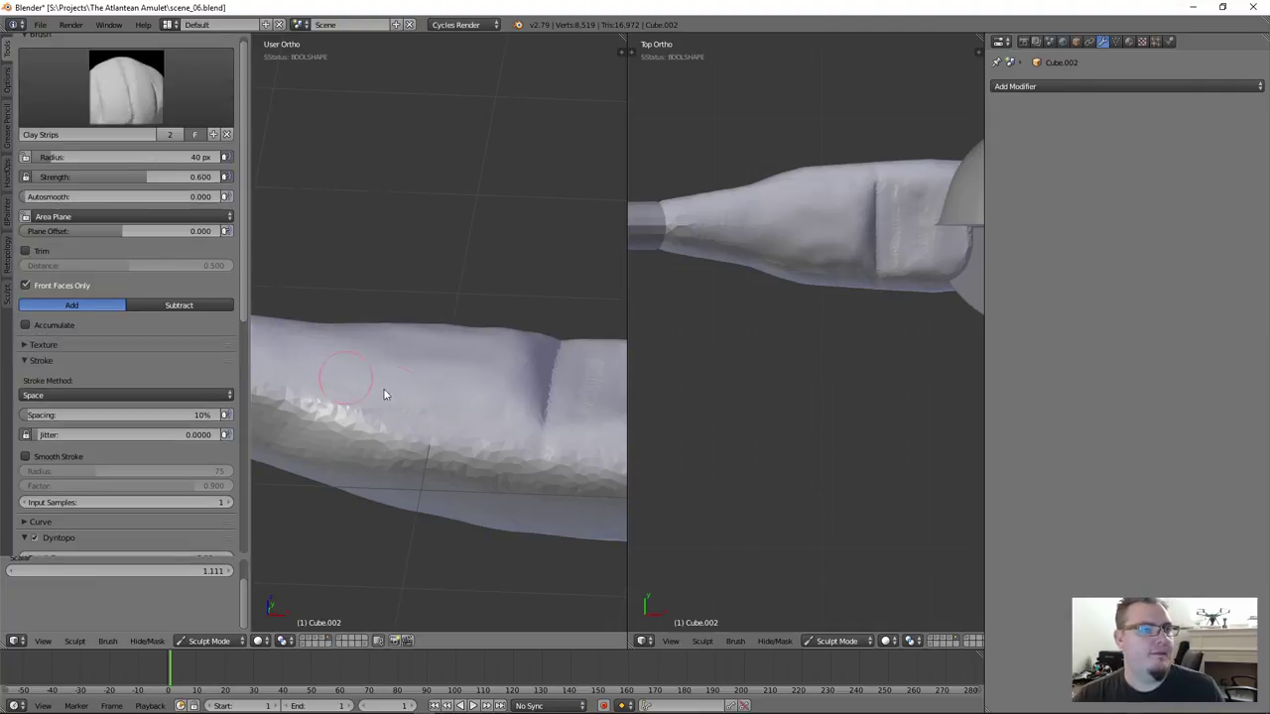
scroll(447, 430, "down", 4)
middle_click_drag(439, 433, 442, 383)
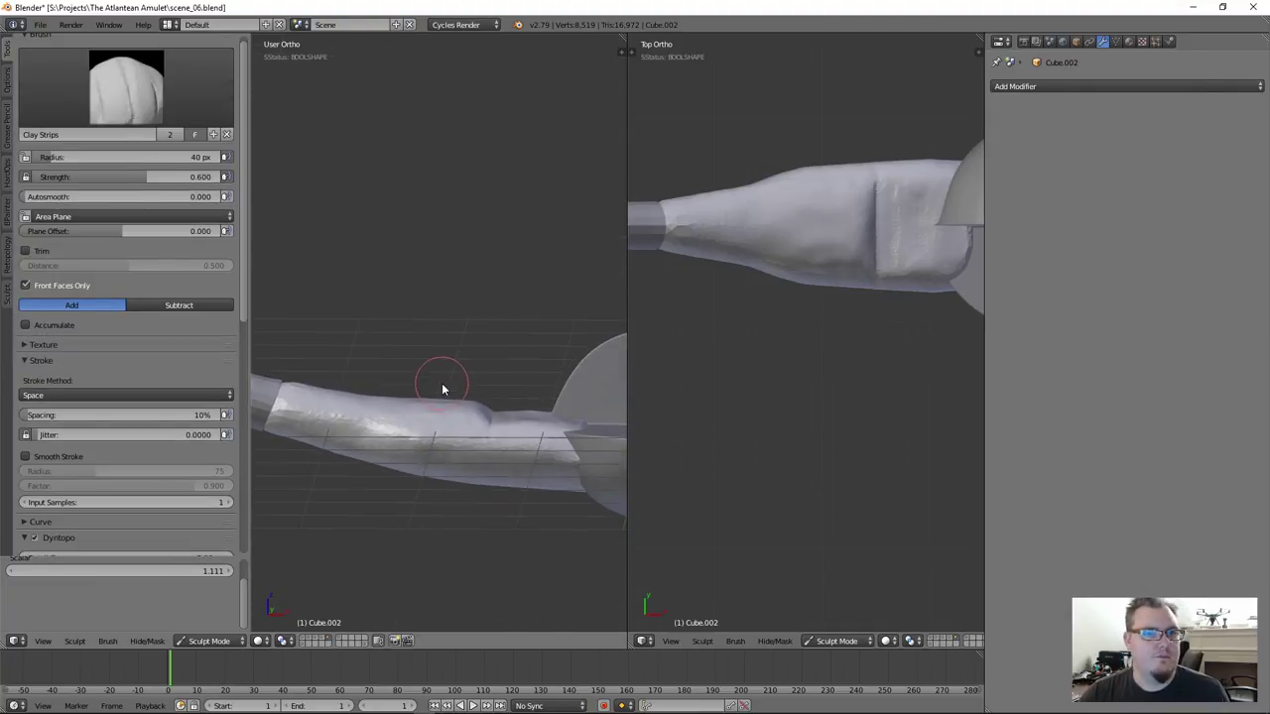
mouse_move(897, 219)
left_mouse_down("shift")
mouse_move(889, 192)
mouse_move(932, 247)
mouse_move(895, 189)
mouse_move(959, 265)
left_mouse_up("shift")
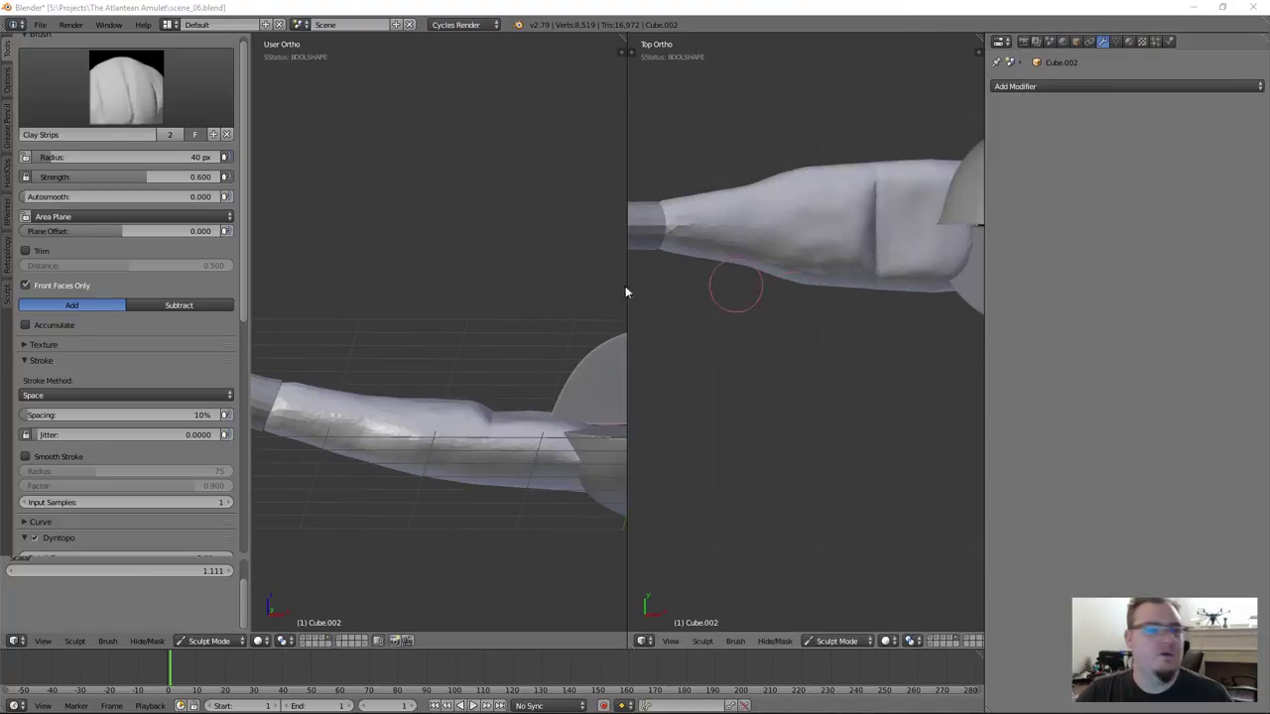
mouse_move(326, 420)
middle_mouse_down()
mouse_move(400, 467)
mouse_move(373, 498)
mouse_move(409, 423)
mouse_move(391, 432)
mouse_move(438, 429)
mouse_move(435, 407)
middle_mouse_up()
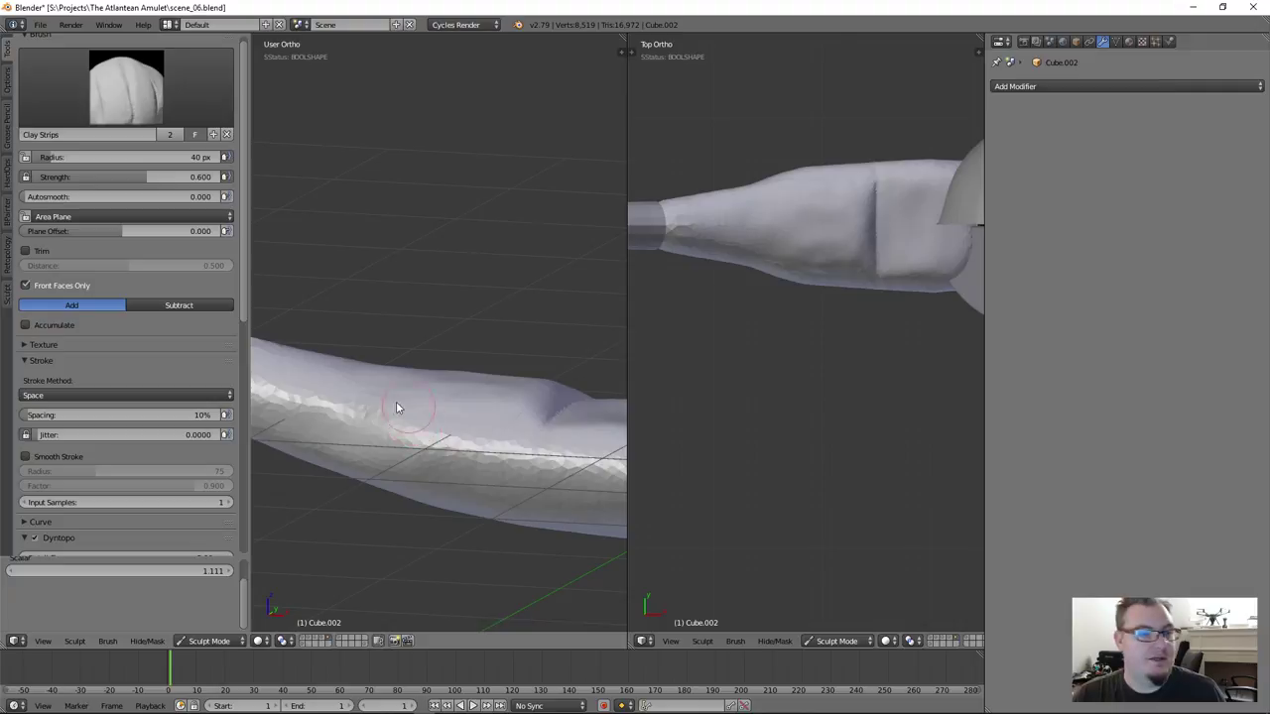
Maximize the perspective view and carve a lengthwise recess into the arm base's side below the raised top surface
mouse_move(348, 407)
left_mouse_down("ctrl")
mouse_move(483, 439)
mouse_move(374, 424)
mouse_move(502, 428)
mouse_move(394, 416)
mouse_move(459, 377)
mouse_move(499, 387)
mouse_move(451, 423)
mouse_move(320, 392)
left_mouse_up("ctrl")
mouse_move(434, 453)
middle_mouse_down()
mouse_move(425, 338)
mouse_move(430, 397)
middle_mouse_up()
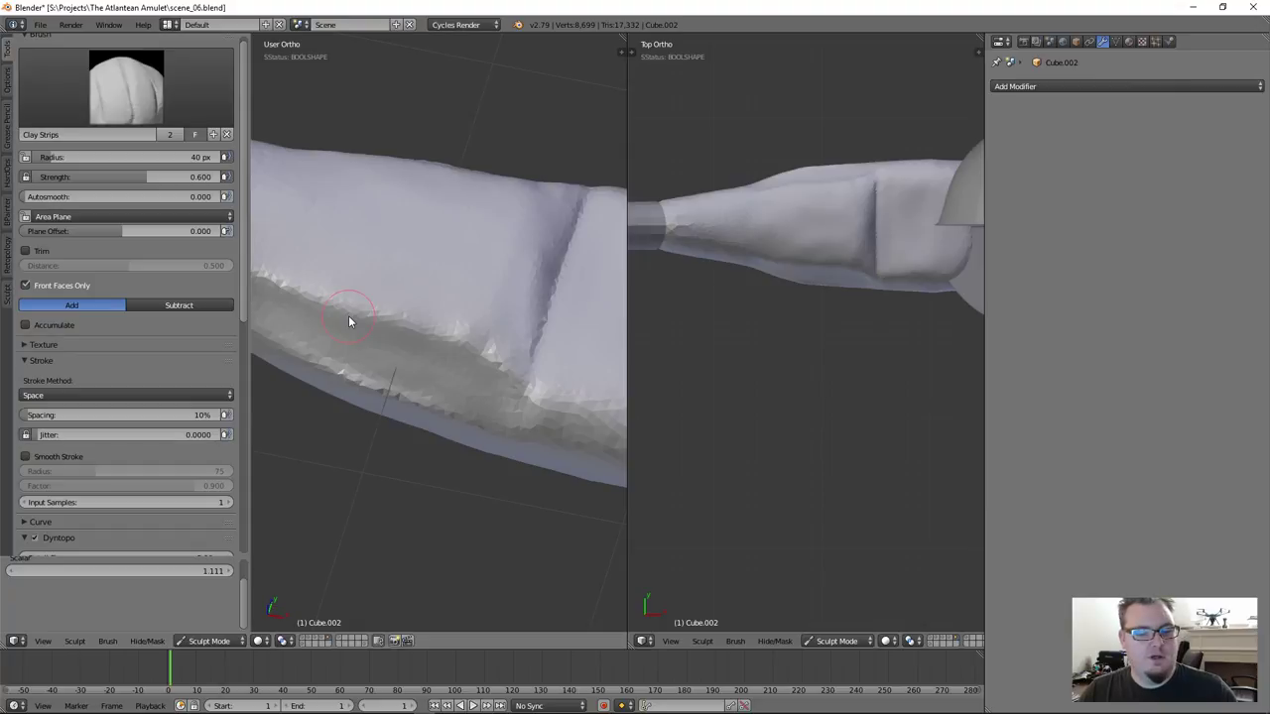
key("shift+space")
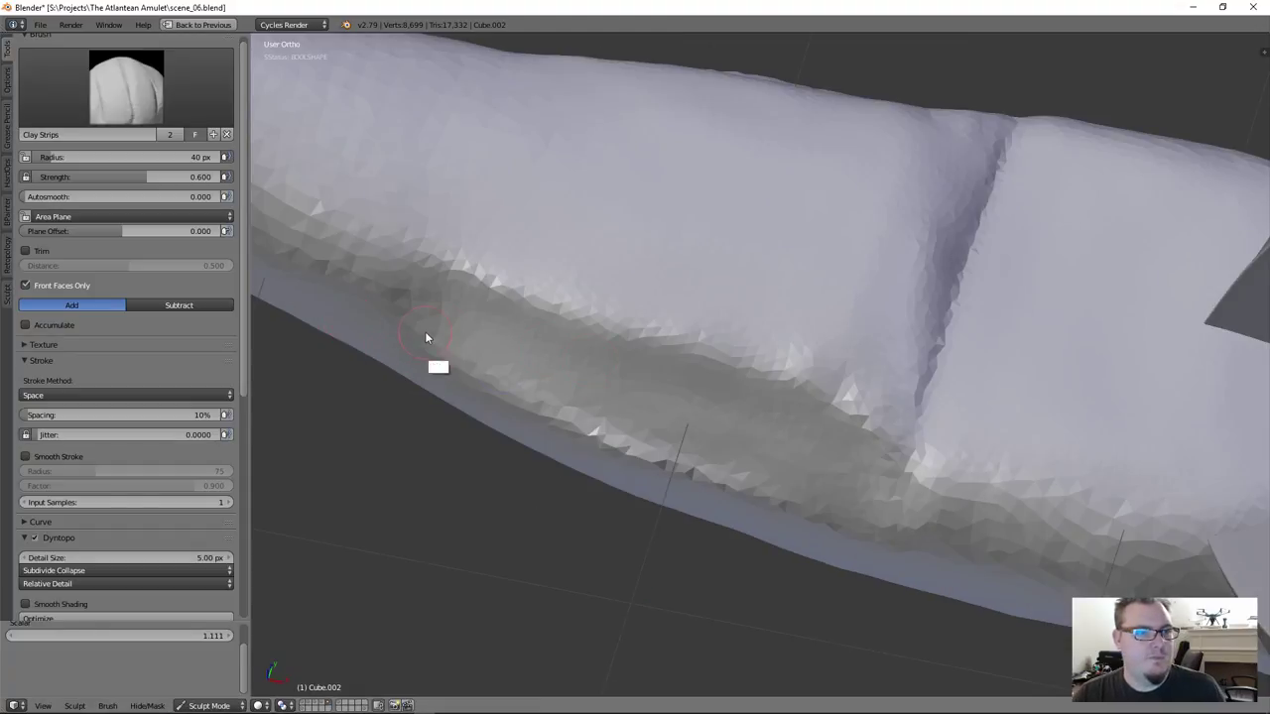
mouse_move(466, 367)
left_mouse_down("ctrl")
mouse_move(823, 510)
mouse_move(696, 449)
mouse_move(425, 359)
mouse_move(496, 360)
mouse_move(541, 408)
left_mouse_up("ctrl")
Enlarge the Flatten/Contrast brush to a 51 px radius and flatten the carved area along the arm base's side
left_click(132, 96)
left_click(308, 158)
key("bracketright")
key("bracketright")
key("bracketright")
key("bracketright")
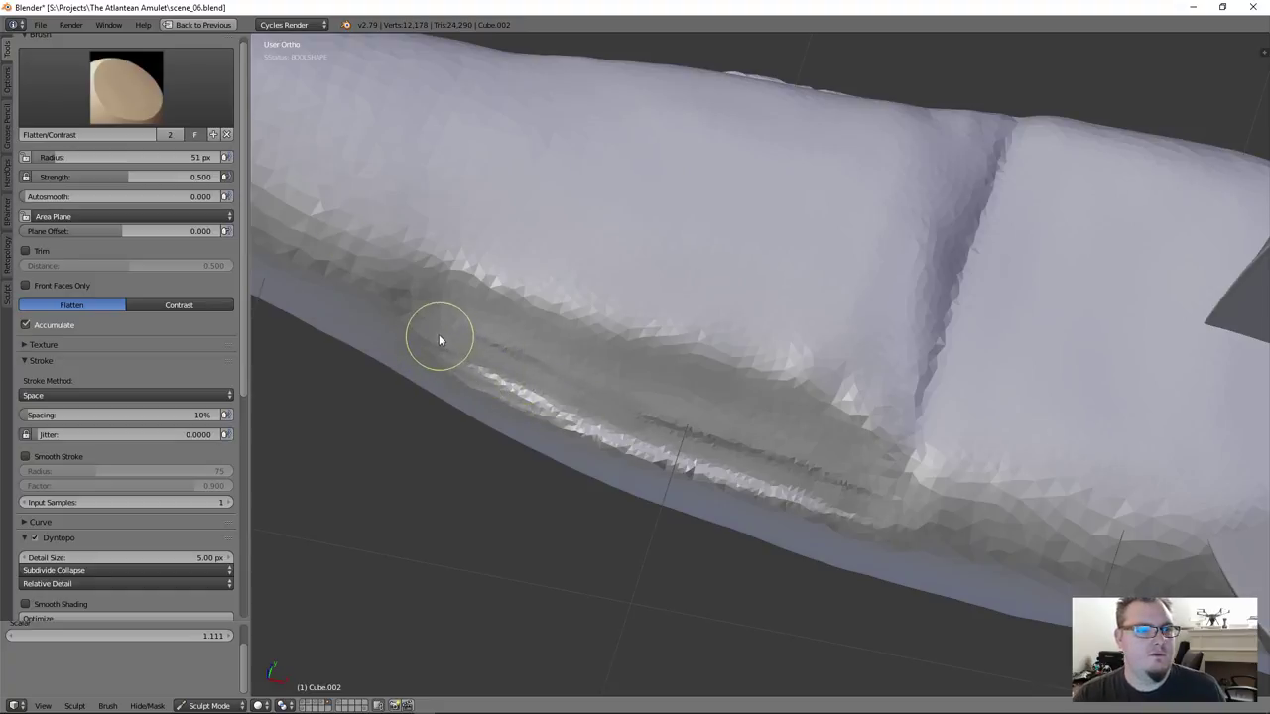
mouse_move(436, 336)
left_mouse_down()
mouse_move(548, 388)
mouse_move(803, 464)
mouse_move(587, 362)
left_mouse_up()
mouse_move(601, 387)
middle_mouse_down()
mouse_move(663, 357)
mouse_move(658, 344)
middle_mouse_up()
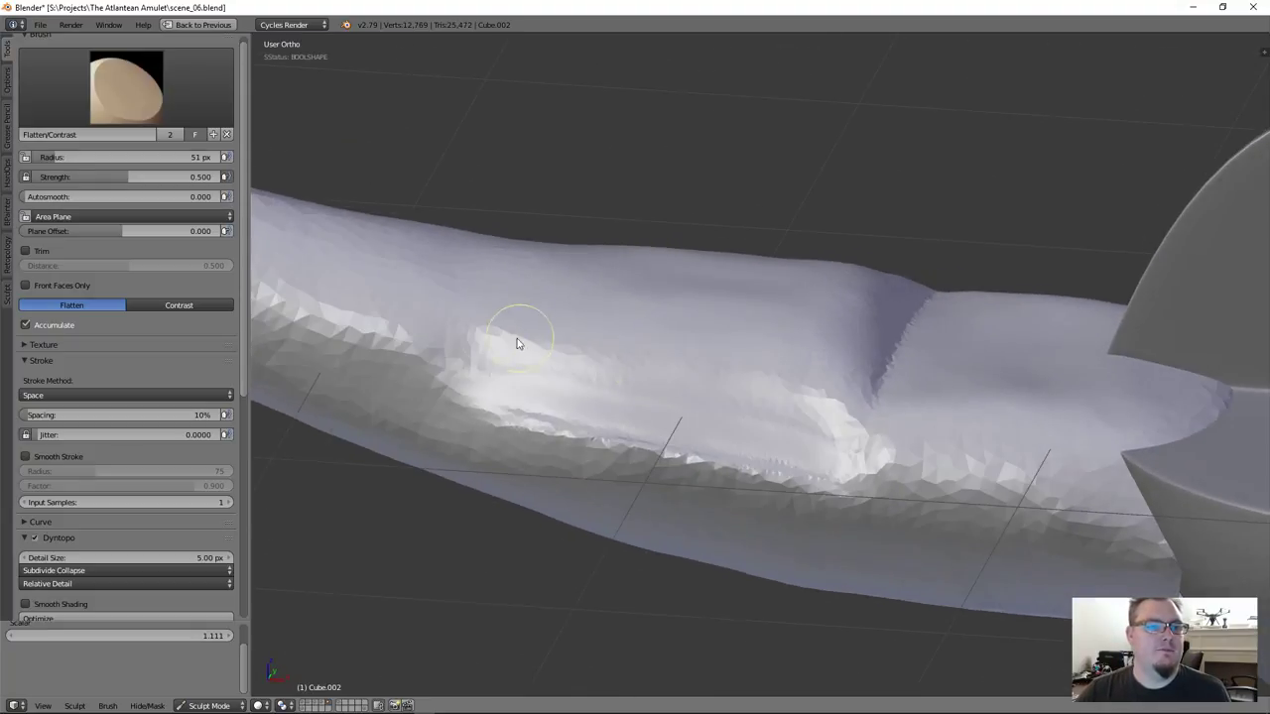
mouse_move(601, 472)
middle_mouse_down()
mouse_move(615, 509)
mouse_move(678, 458)
mouse_move(644, 448)
mouse_move(831, 398)
middle_mouse_up()
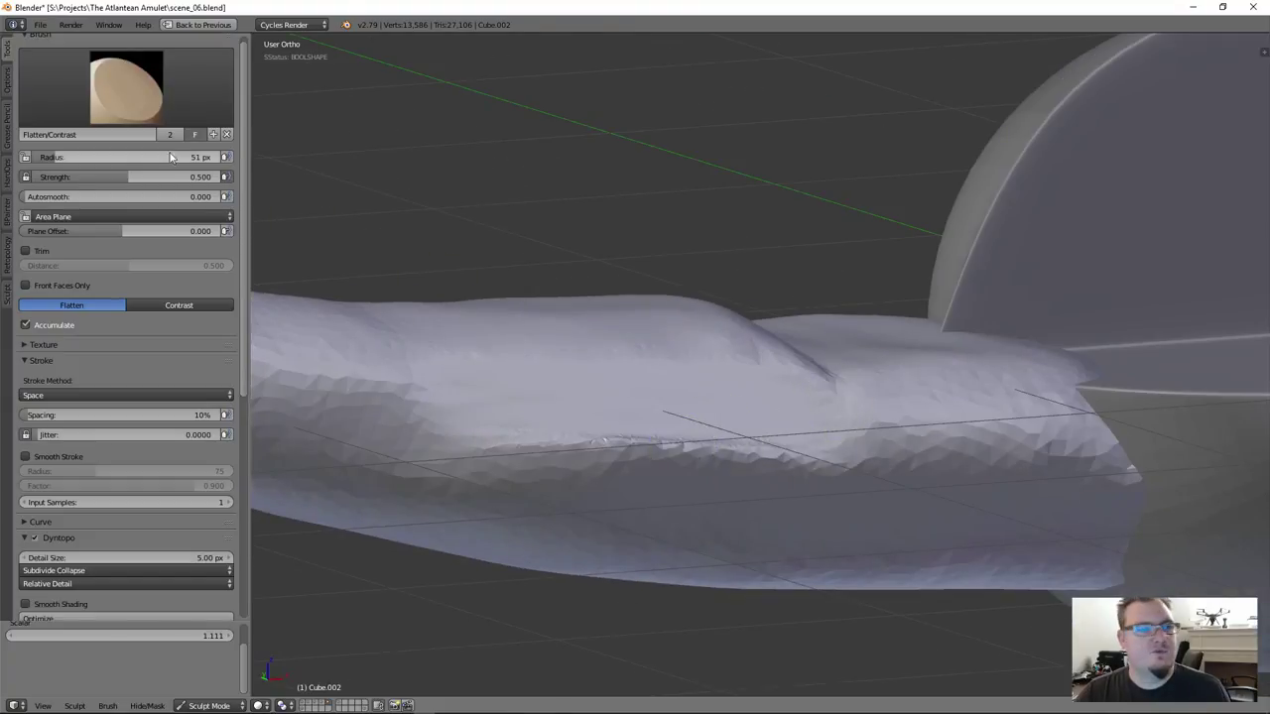
Build up a raised rim with Clay Strips around the side recess's step-end corner and lower edge, smoothing its inner groove
left_click(125, 87)
left_click(154, 164)
scroll(771, 447, "up", 5)
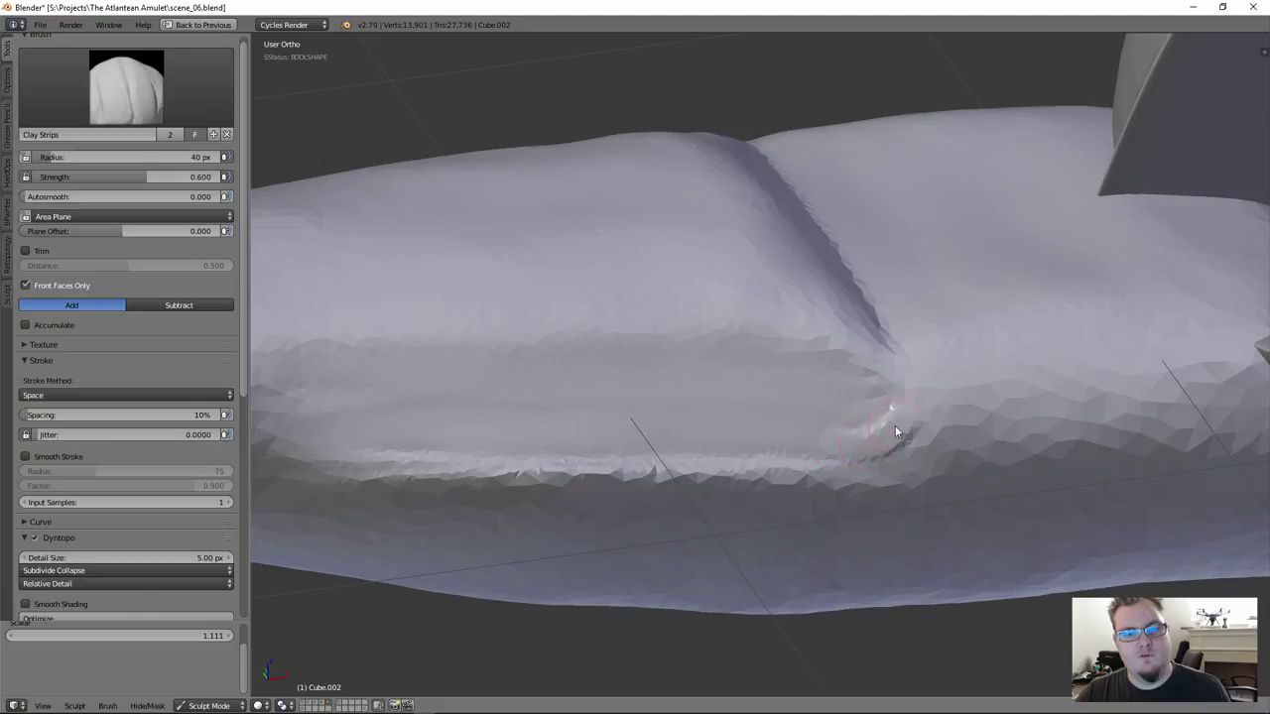
mouse_move(894, 431)
left_mouse_down()
mouse_move(921, 422)
mouse_move(778, 493)
mouse_move(944, 420)
mouse_move(836, 434)
mouse_move(861, 453)
mouse_move(879, 420)
mouse_move(849, 441)
mouse_move(719, 459)
left_mouse_up()
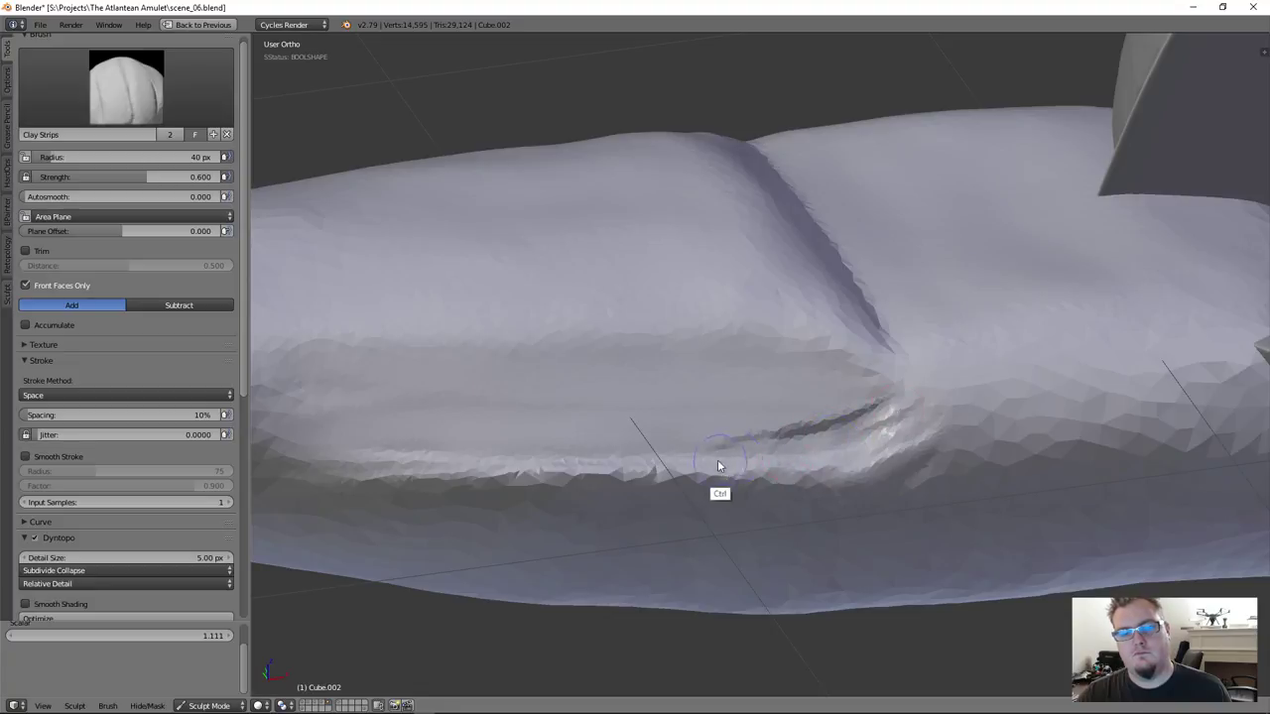
mouse_move(814, 481)
left_mouse_down("shift")
mouse_move(919, 408)
mouse_move(907, 467)
mouse_move(904, 400)
mouse_move(856, 425)
mouse_move(681, 440)
mouse_move(690, 447)
left_mouse_up("shift")
mouse_move(898, 421)
left_mouse_down()
mouse_move(850, 473)
mouse_move(783, 487)
mouse_move(498, 496)
left_mouse_up()
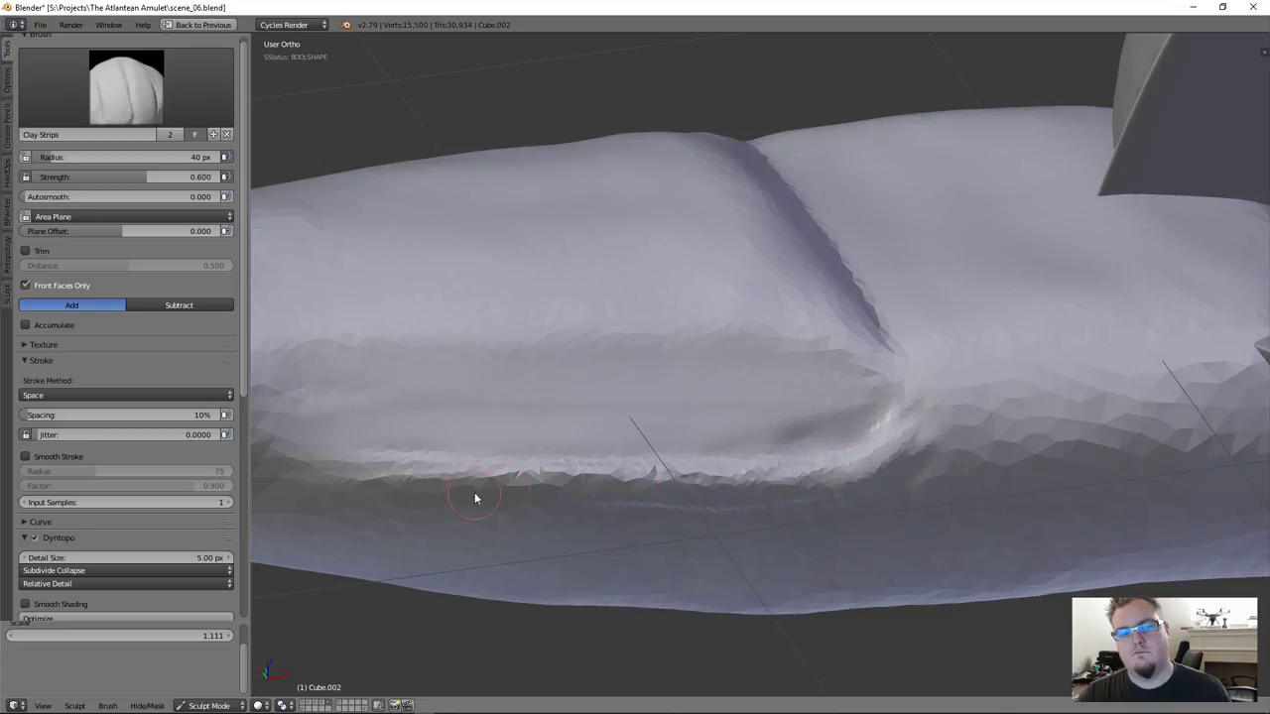
left_click_drag(794, 508, 363, 487)
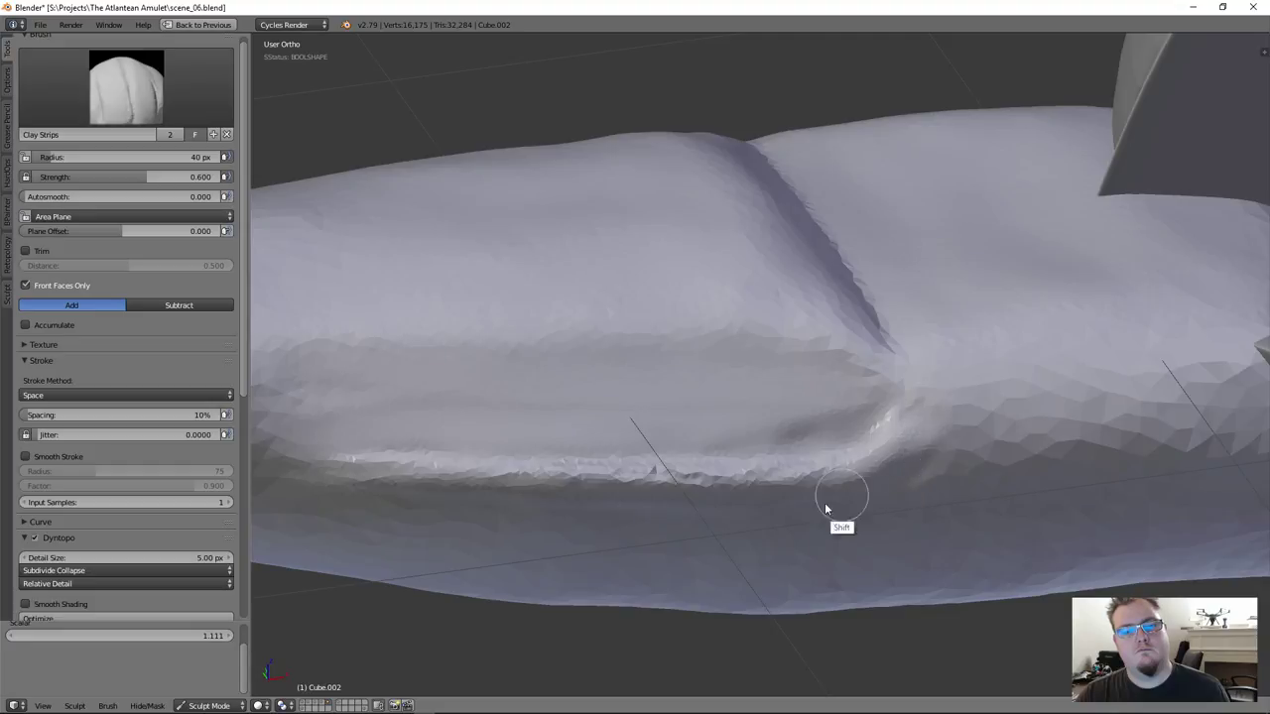
Switch back to the Flatten/Contrast brush and flatten the rim along the side recess's lower edge
scroll(698, 493, "down", 4)
middle_click_drag(672, 504, 618, 416)
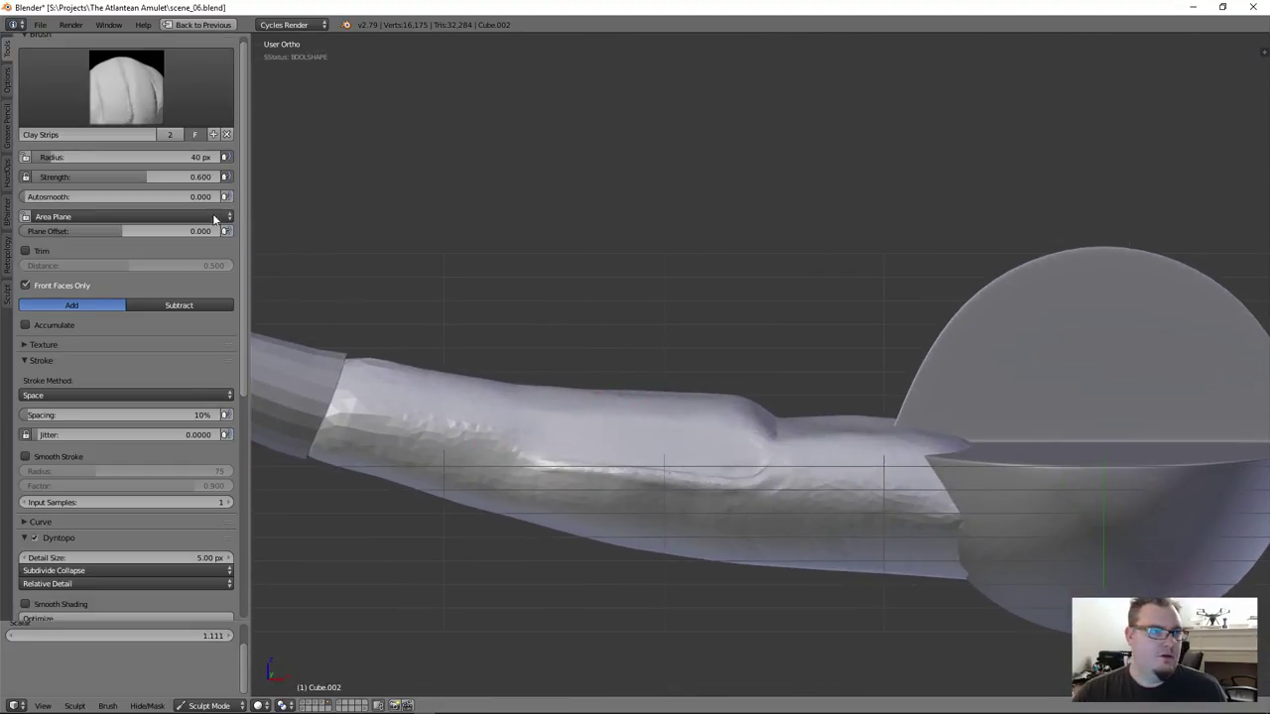
left_click(126, 89)
left_click(290, 169)
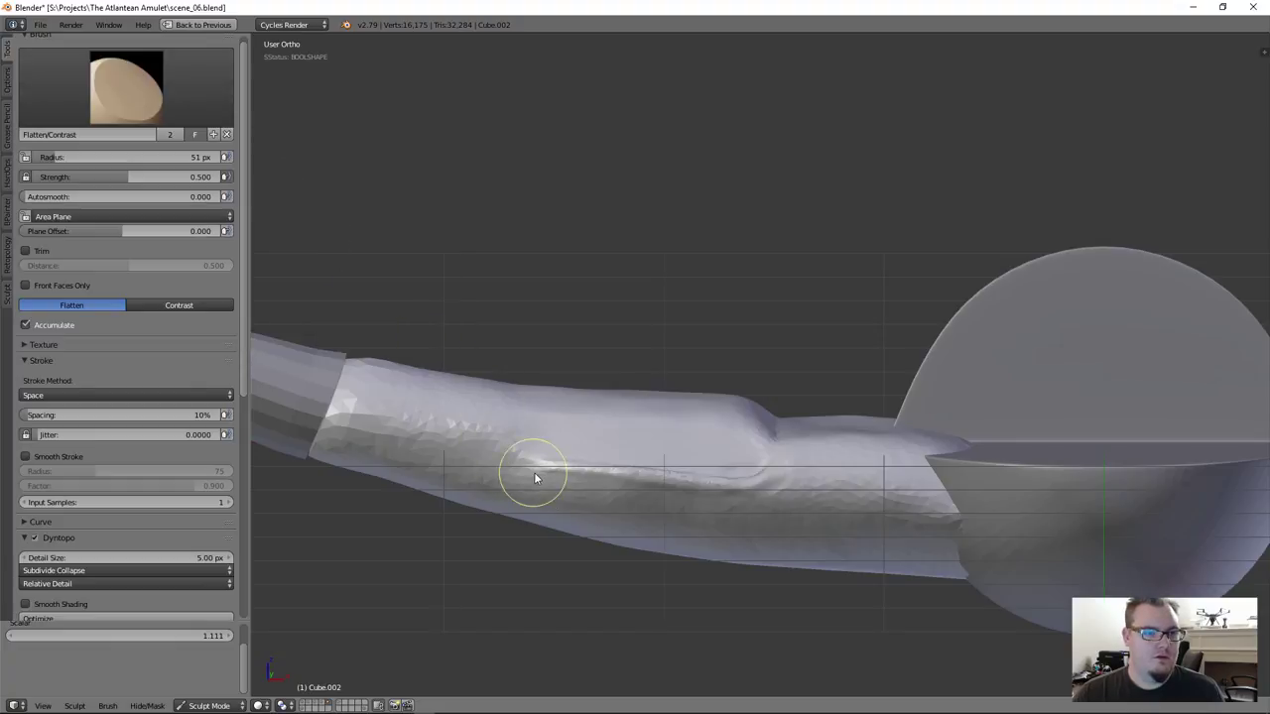
scroll(557, 482, "up", 4)
middle_click_drag(548, 481, 543, 498)
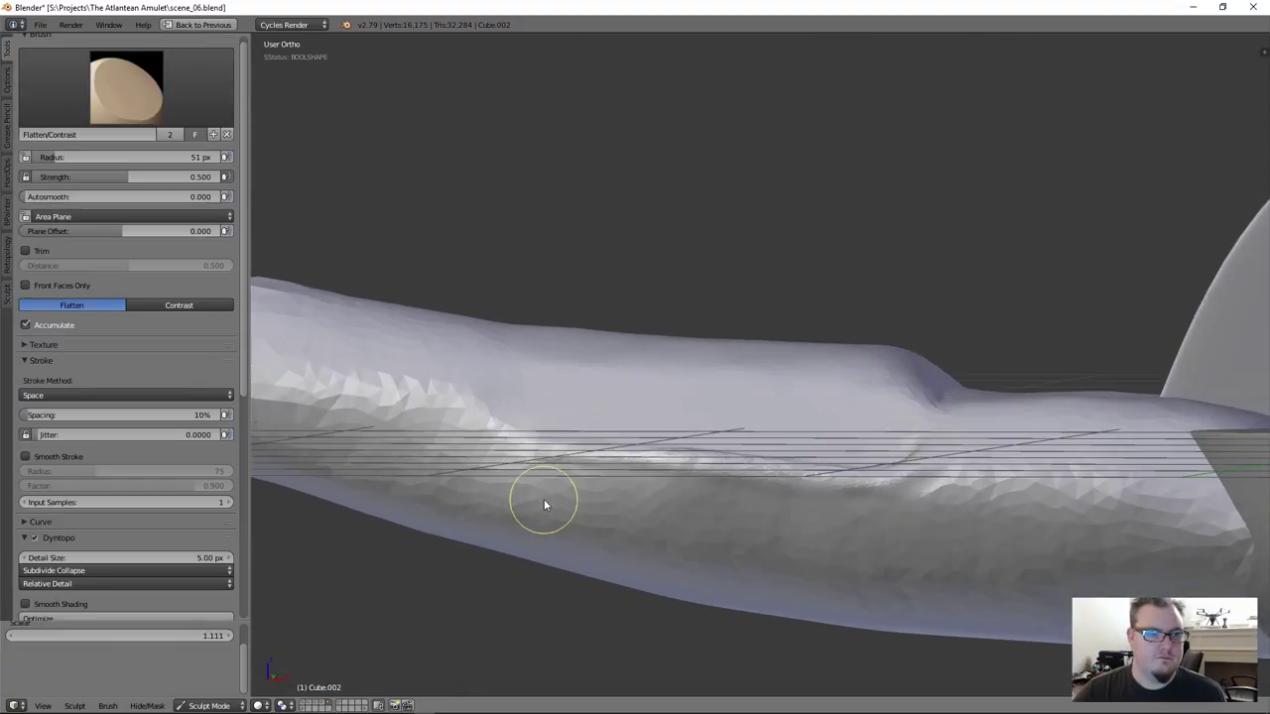
left_click_drag(652, 479, 710, 488)
Turn off the grid floor in the viewport display settings
key("t")
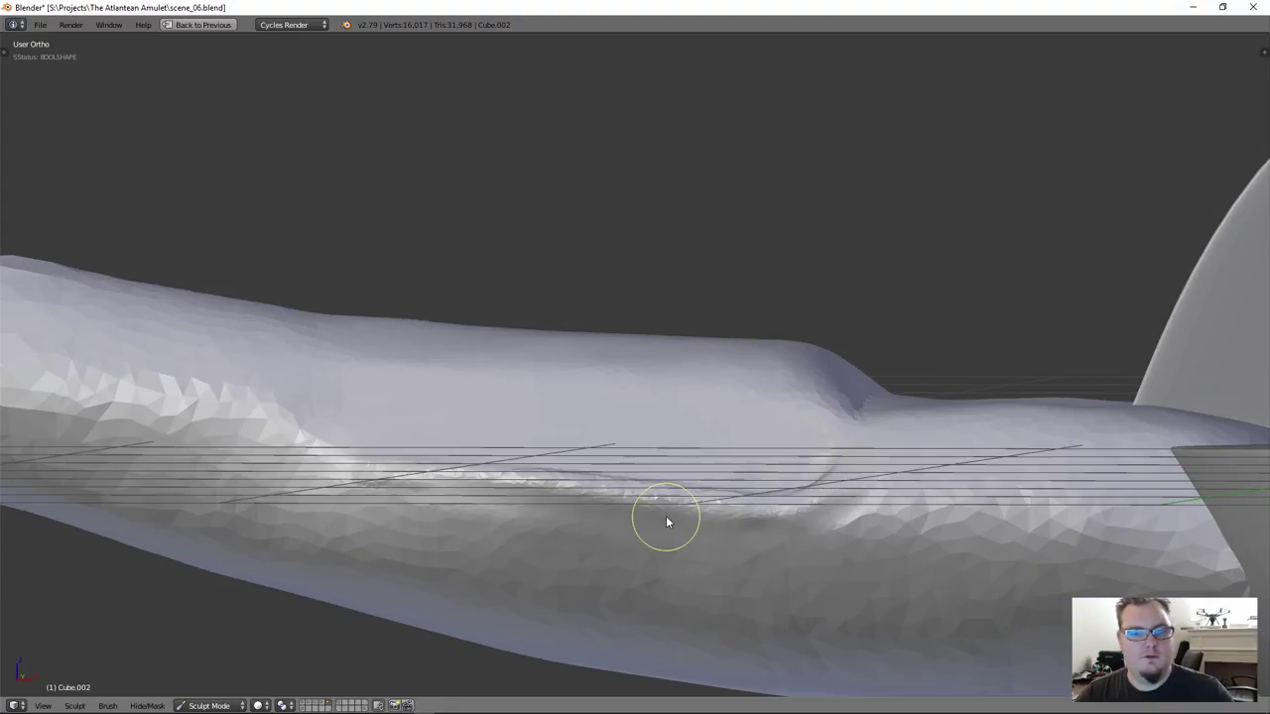
key("t")
key("n")
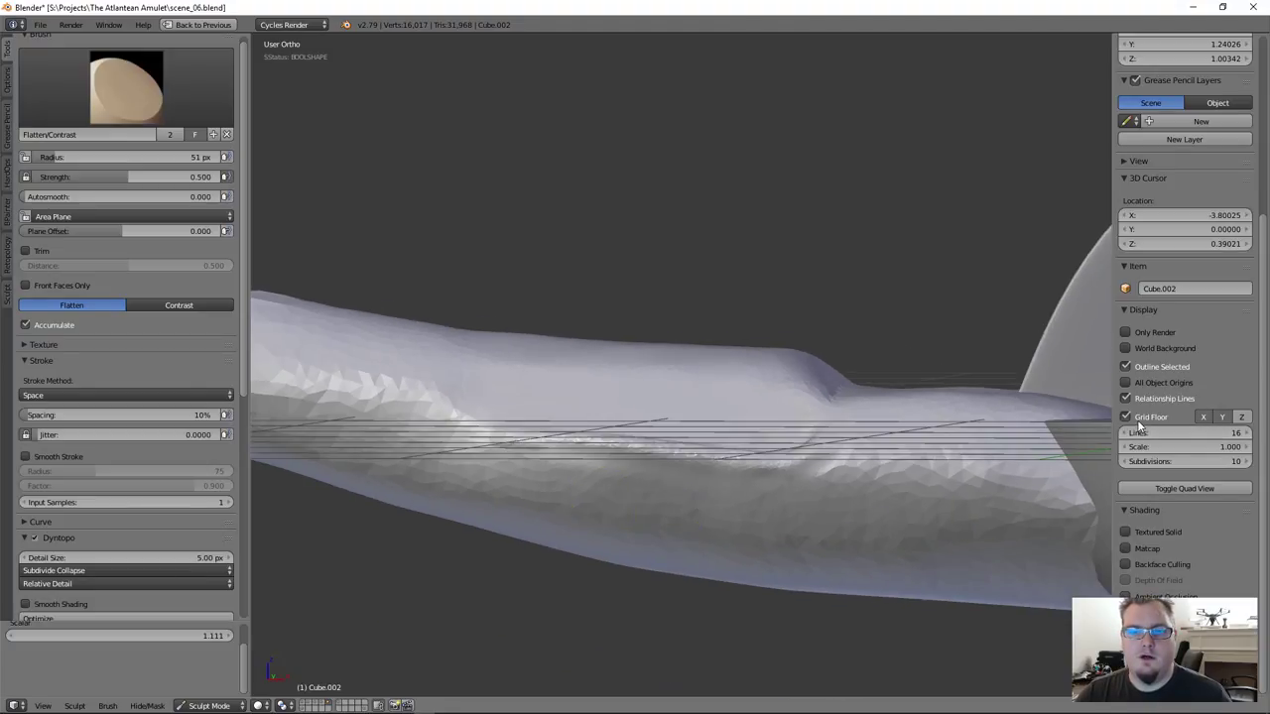
left_click(1148, 417)
key("n")
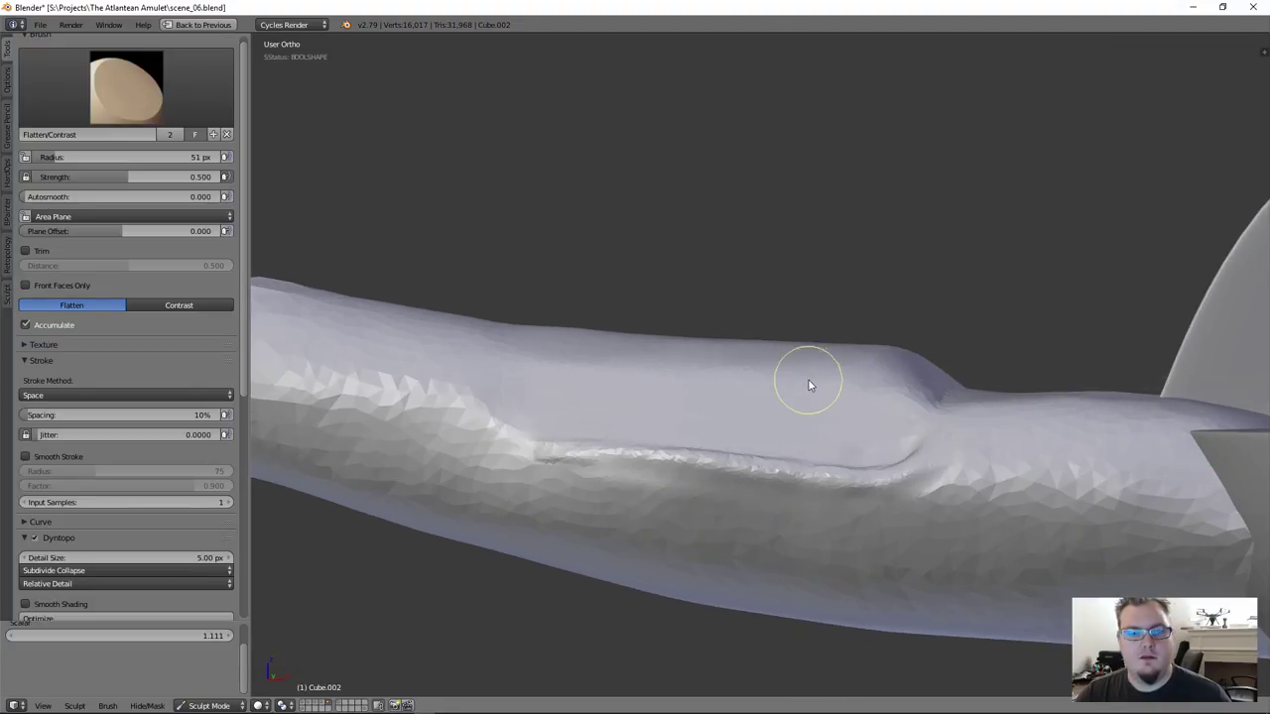
Flatten the side recess's lower rim, lower the brush strength to 0.315 and flatten the side surface towards the narrow end
mouse_move(630, 439)
left_mouse_down()
mouse_move(618, 453)
mouse_move(882, 487)
mouse_move(657, 478)
mouse_move(560, 448)
left_mouse_up()
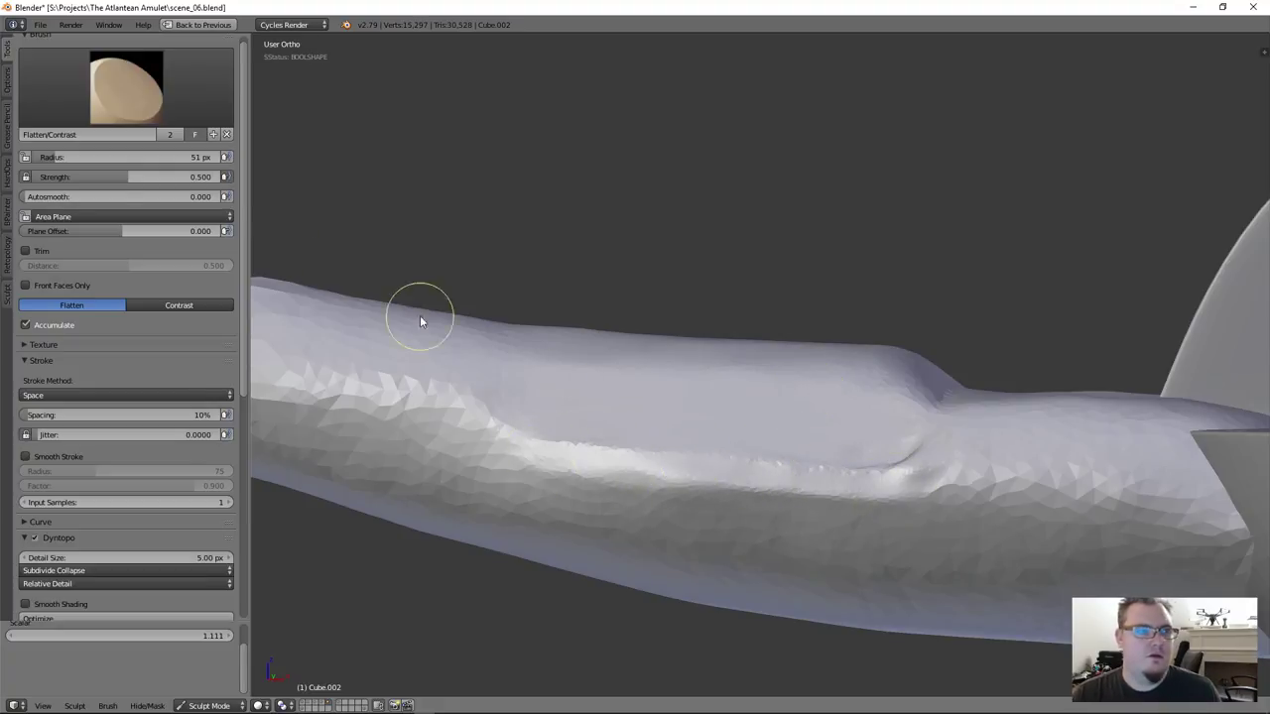
left_click_drag(179, 175, 94, 177)
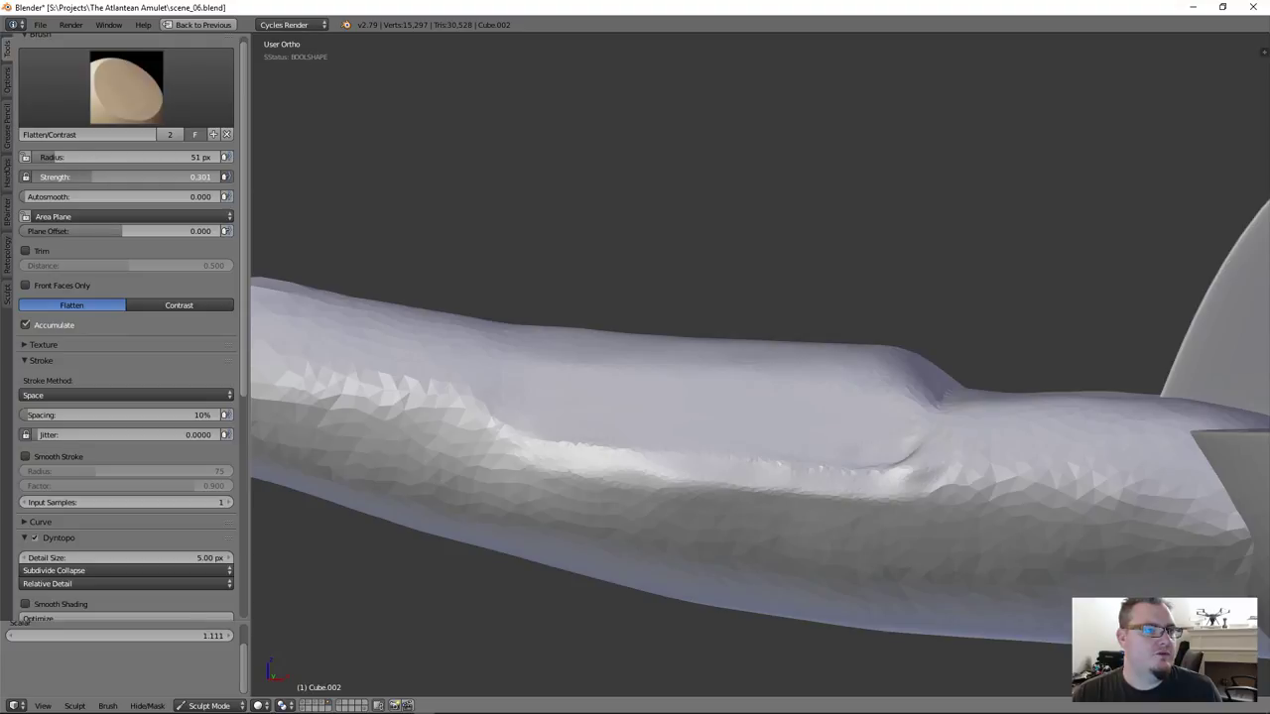
mouse_move(411, 429)
left_mouse_down()
mouse_move(346, 390)
mouse_move(326, 417)
left_mouse_up()
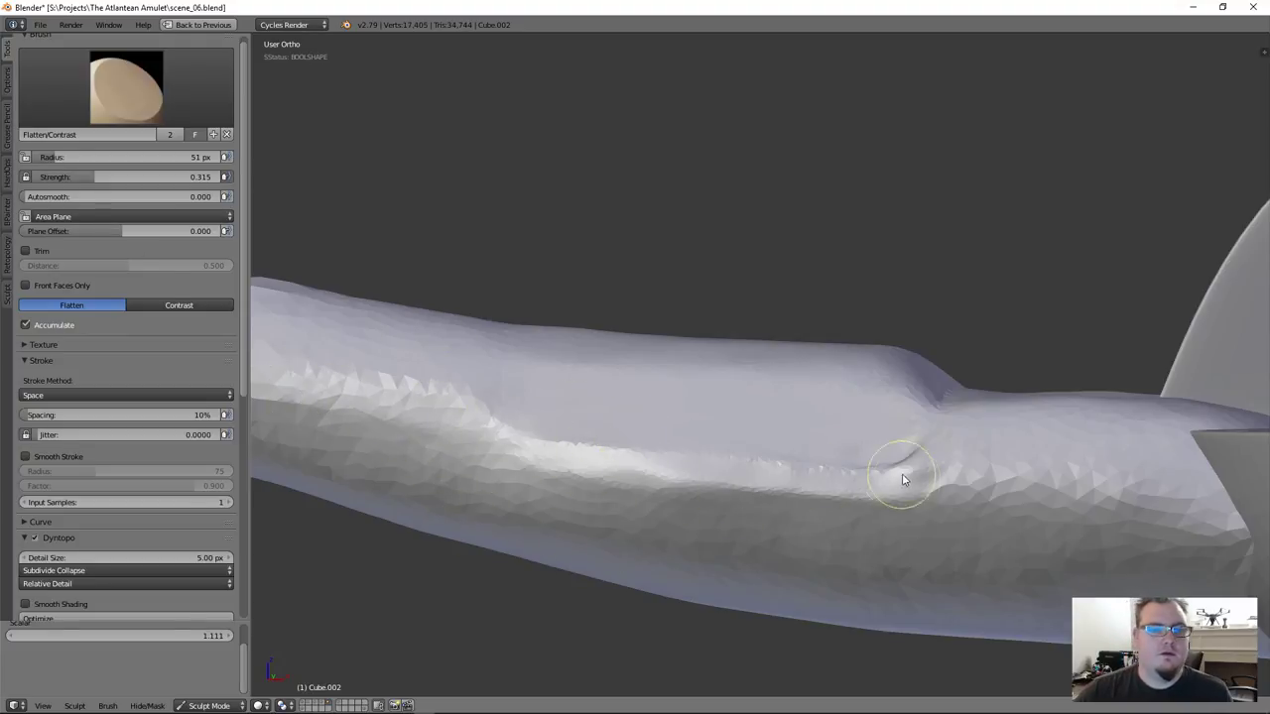
Carve the side recess deeper with lengthwise Clay Strips strokes and smooth its upper inner wall
middle_click_drag(888, 512, 673, 480)
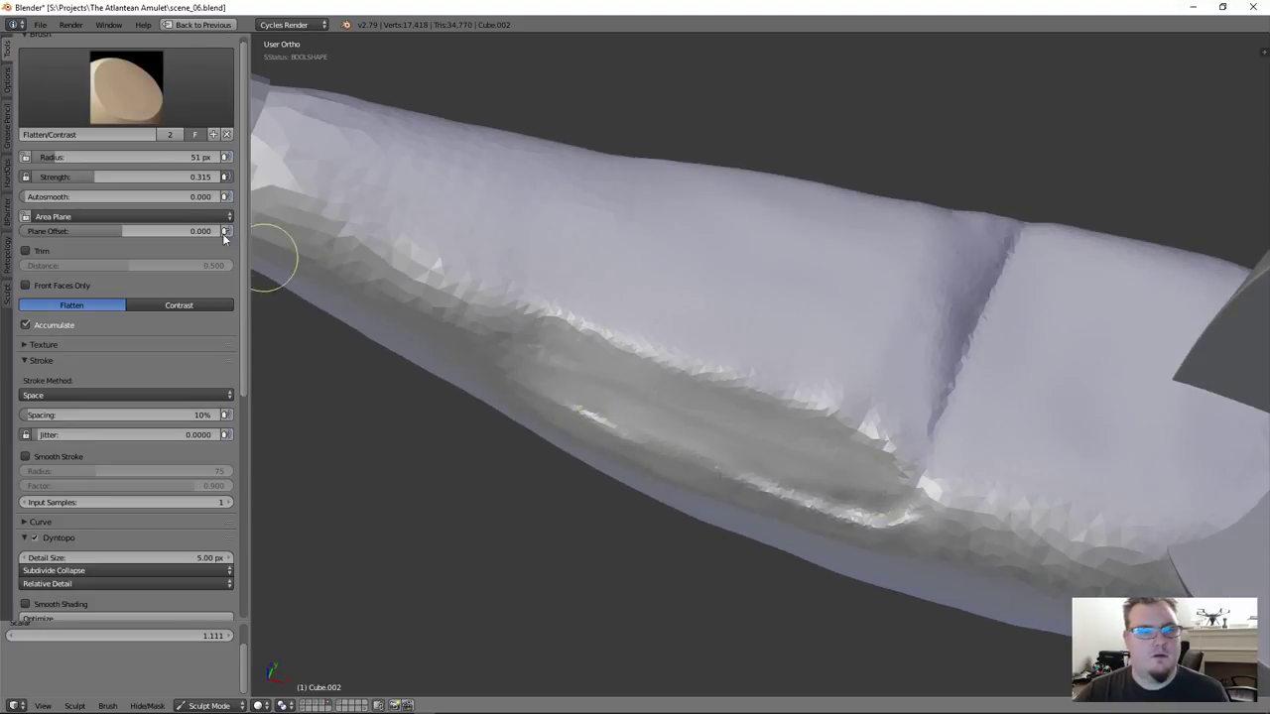
left_click(198, 111)
left_click(154, 164)
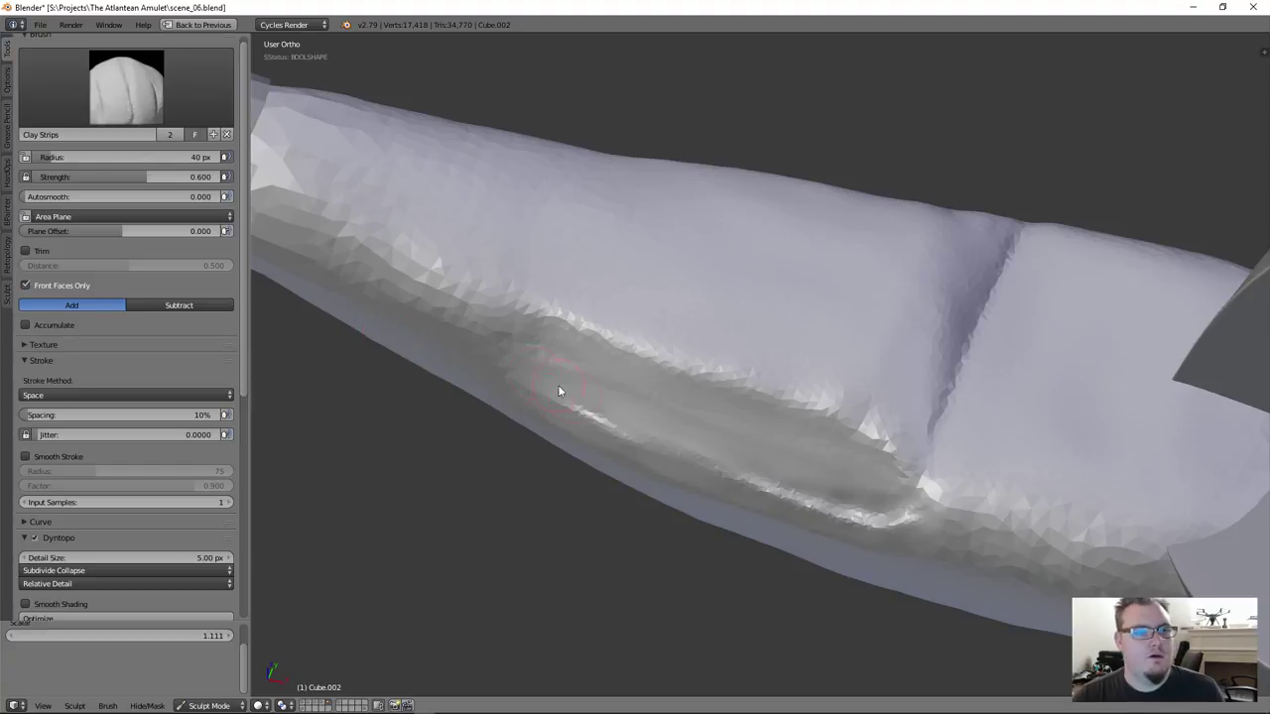
left_click_drag(545, 369, 793, 468, "ctrl")
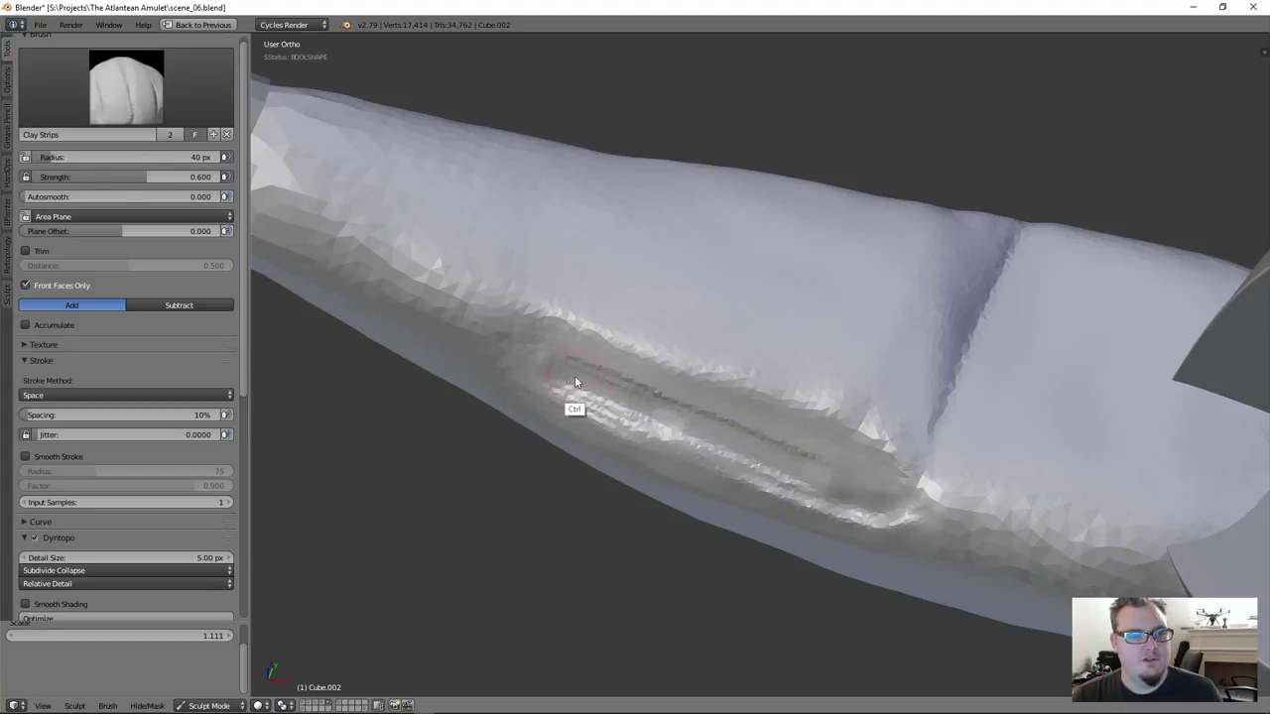
mouse_move(580, 380)
left_mouse_down("ctrl")
mouse_move(813, 472)
mouse_move(787, 442)
left_mouse_up("ctrl")
left_click_drag(621, 394, 840, 488, "ctrl")
mouse_move(585, 364)
left_mouse_down("shift")
mouse_move(853, 468)
mouse_move(785, 445)
mouse_move(804, 448)
left_mouse_up("shift")
Even out the floor and lower wall of the side recess with the Flatten/Contrast brush
left_click(126, 87)
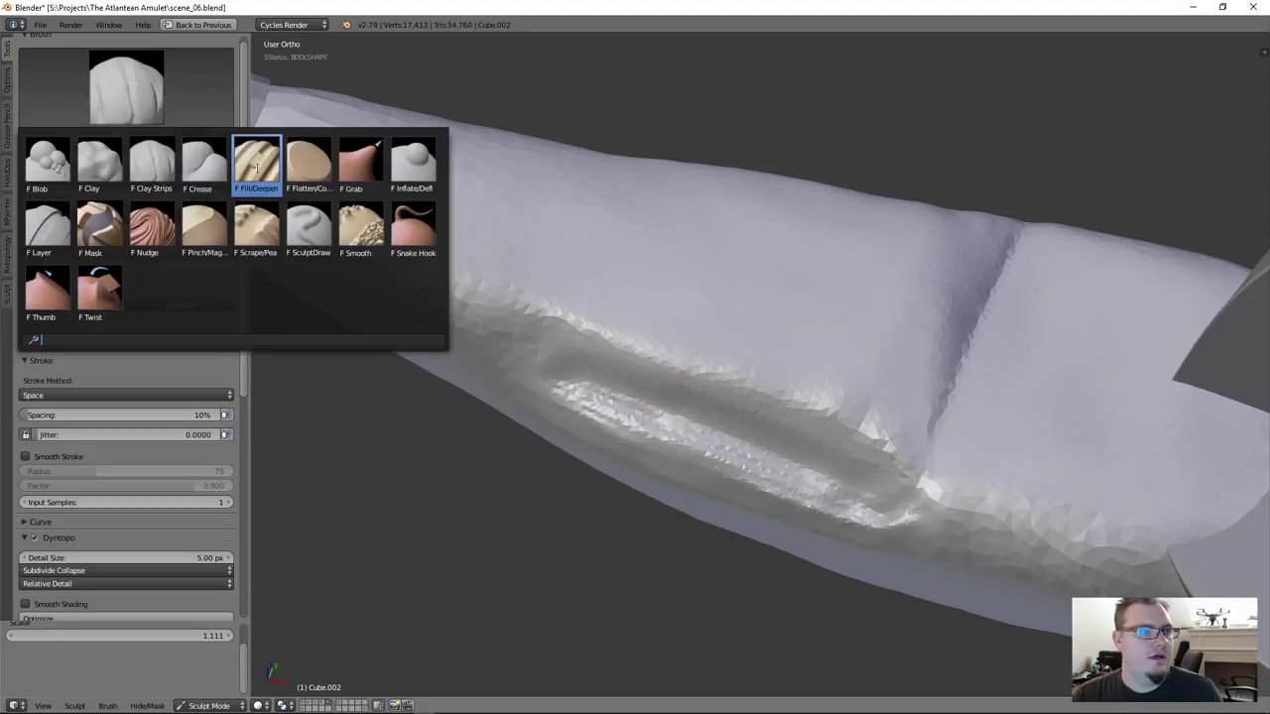
left_click(288, 158)
mouse_move(637, 458)
left_mouse_down()
mouse_move(559, 377)
mouse_move(657, 433)
mouse_move(596, 420)
mouse_move(724, 447)
mouse_move(692, 439)
mouse_move(844, 503)
mouse_move(563, 394)
mouse_move(731, 428)
mouse_move(572, 353)
mouse_move(859, 477)
mouse_move(873, 505)
left_mouse_up()
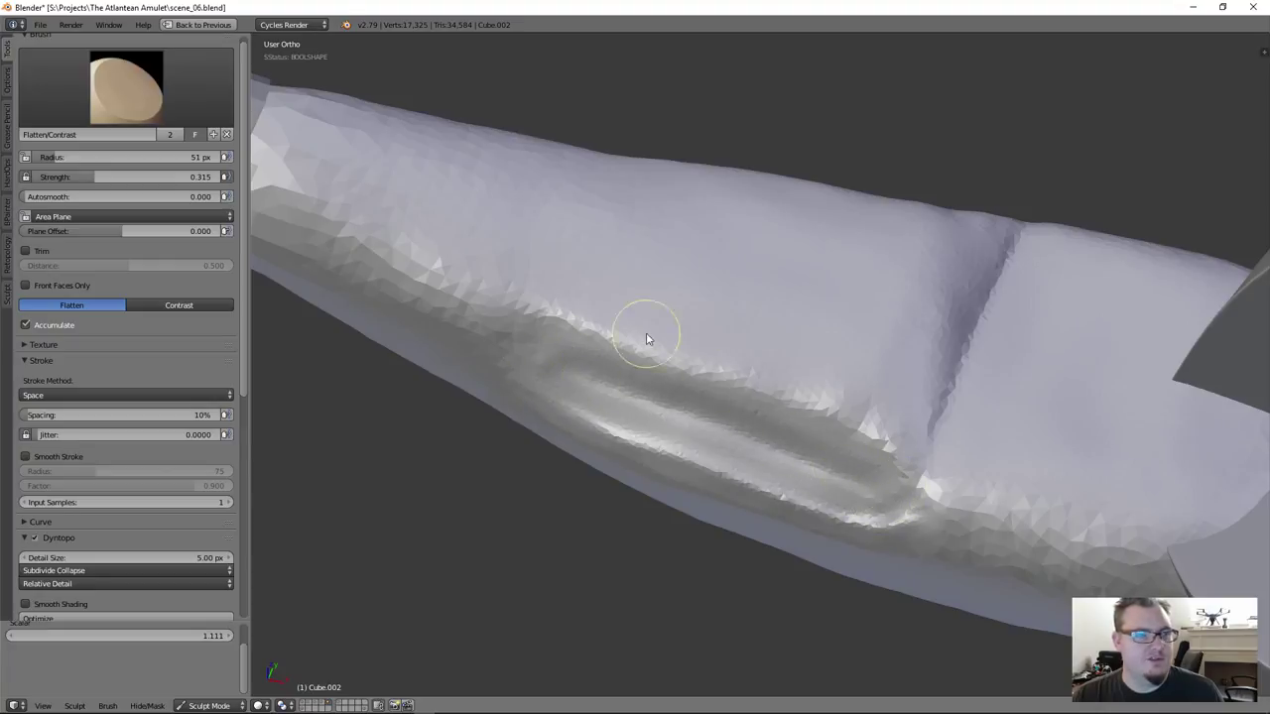
Return to Clay Strips and cut the side recess further from its step end towards the narrow end
left_click(126, 87)
left_click(154, 167)
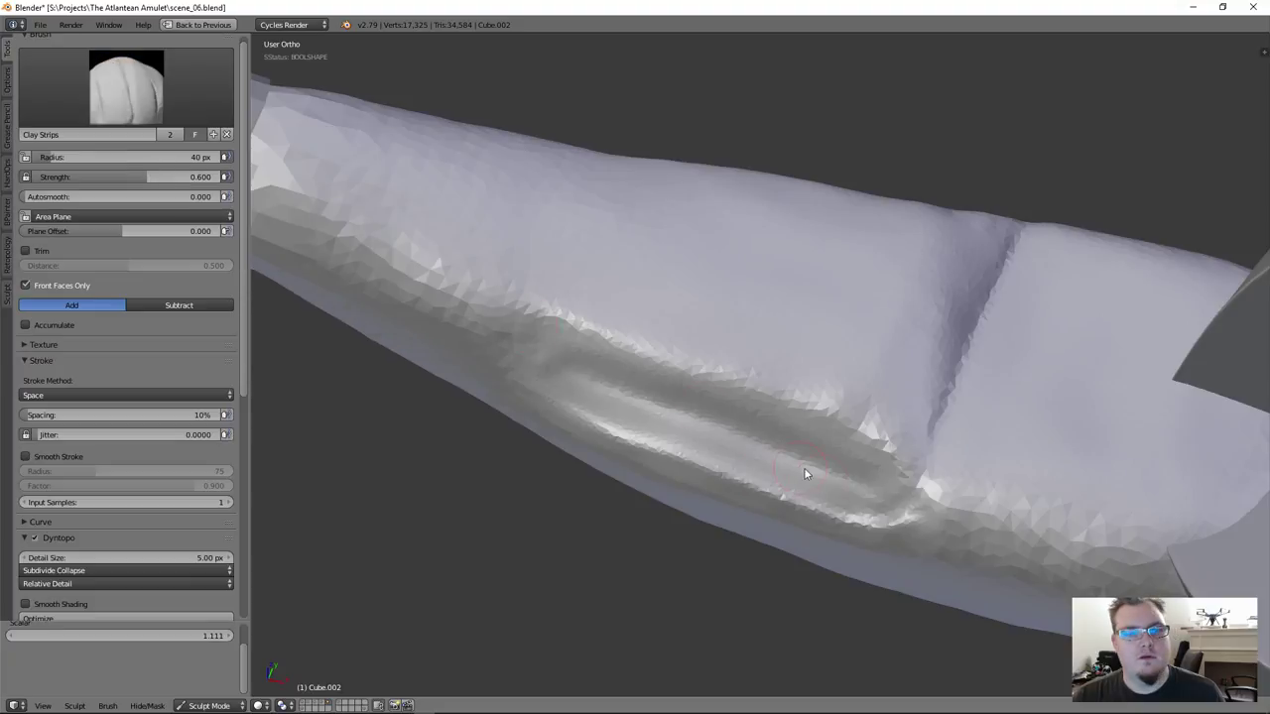
mouse_move(891, 490)
left_mouse_down("ctrl")
mouse_move(846, 502)
mouse_move(583, 394)
left_mouse_up("ctrl")
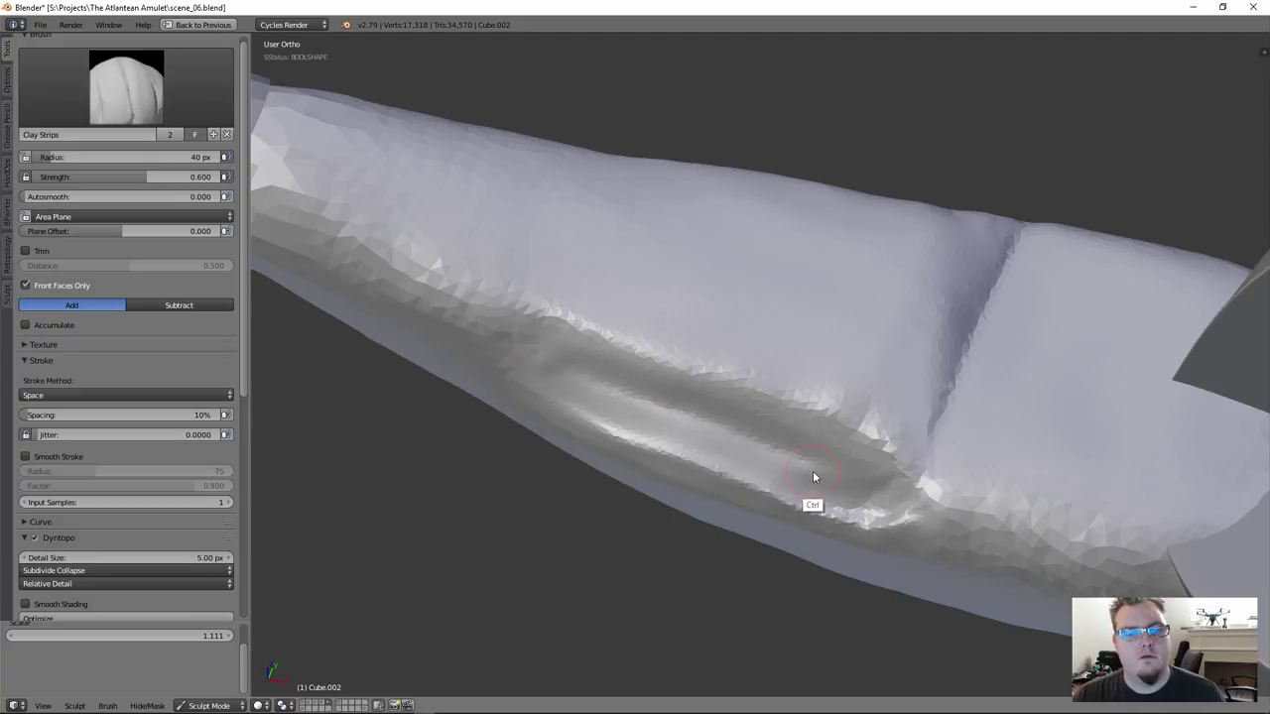
left_click_drag(812, 477, 541, 378, "ctrl")
left_click_drag(806, 478, 536, 381, "ctrl")
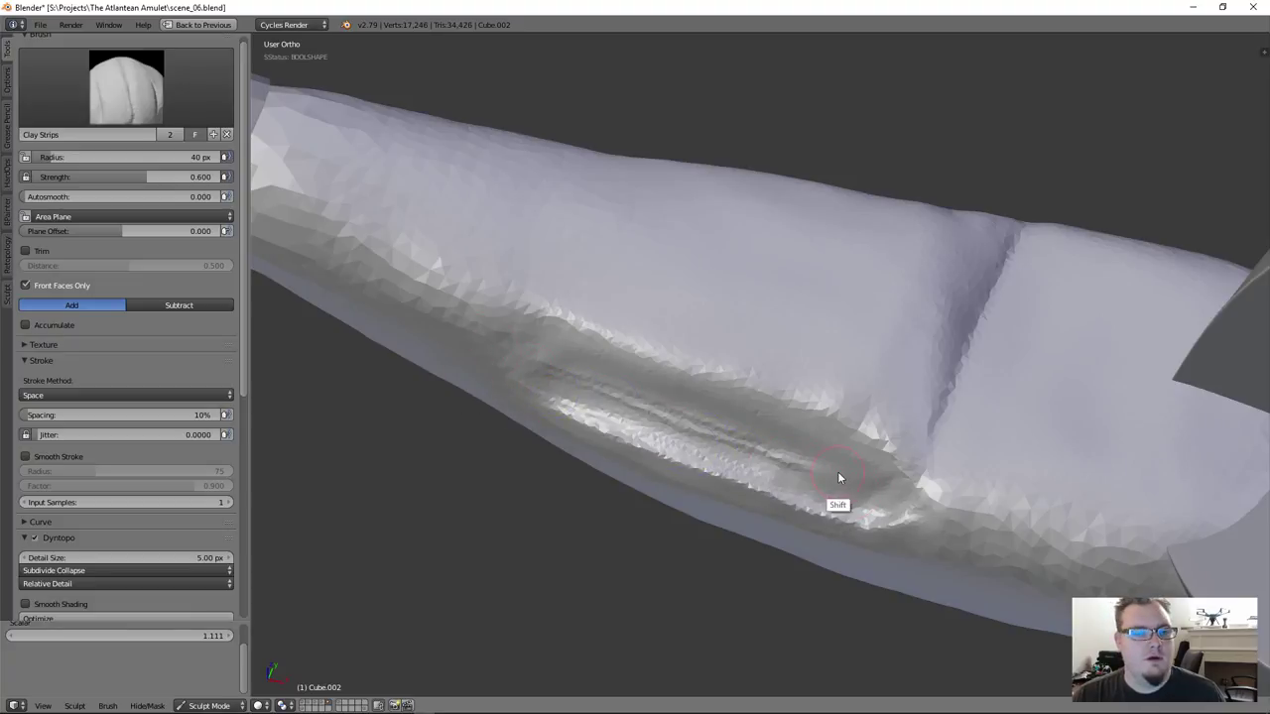
Smooth the strokes inside the long recess on the sleeve's lower side and undo the trial clay stroke above it
mouse_move(837, 471)
left_mouse_down("shift")
mouse_move(866, 487)
mouse_move(500, 369)
mouse_move(880, 513)
mouse_move(892, 488)
mouse_move(912, 519)
left_mouse_up("shift")
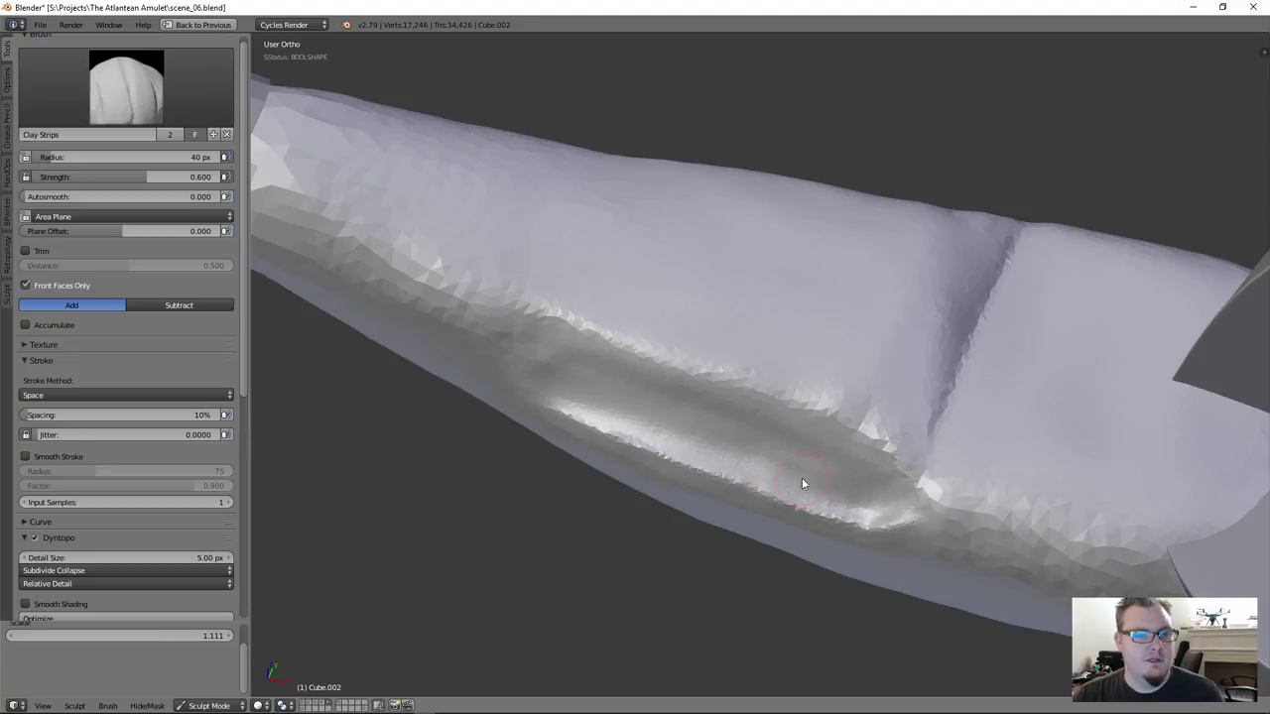
left_click_drag(765, 359, 657, 353)
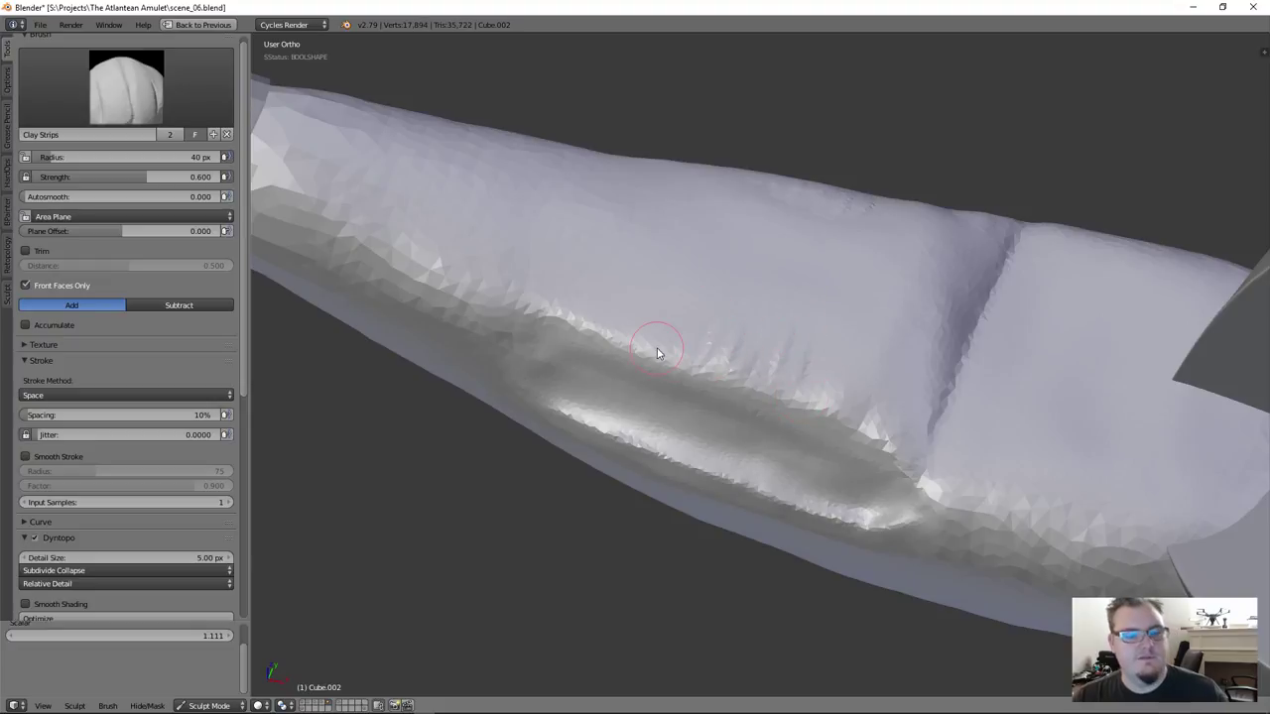
key("ctrl+z")
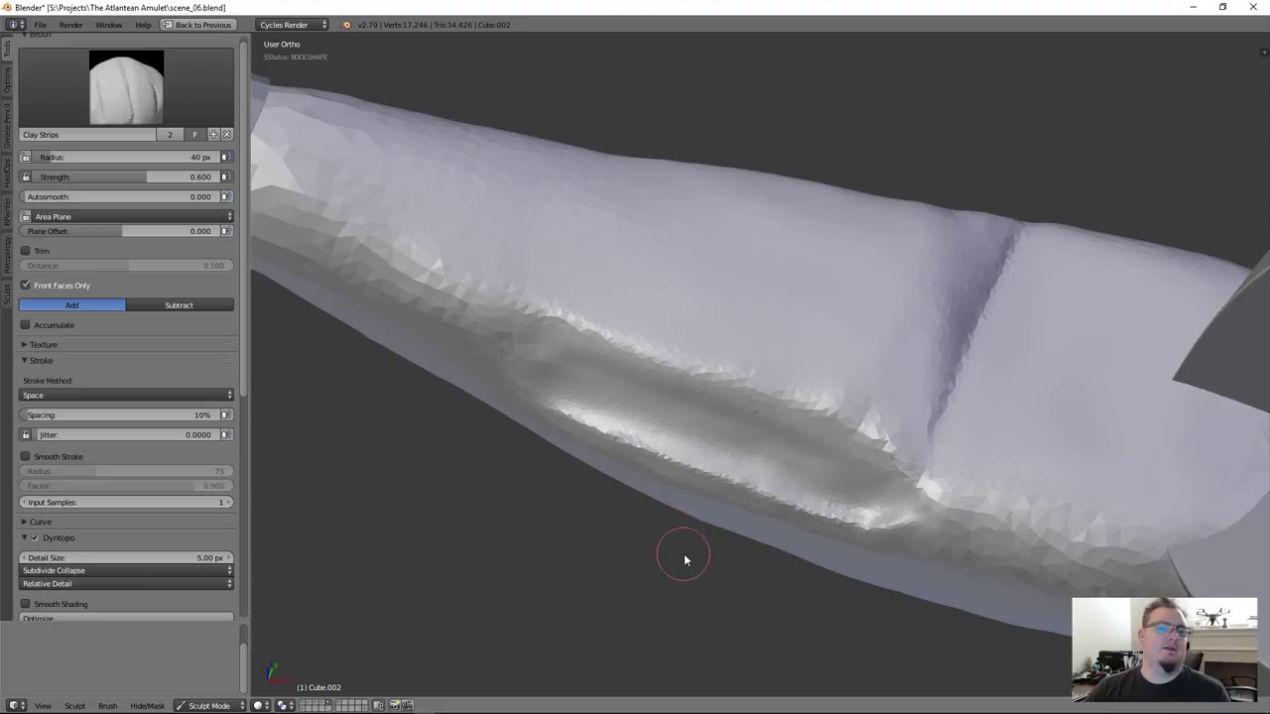
mouse_move(684, 558)
middle_mouse_down()
mouse_move(740, 406)
mouse_move(720, 493)
mouse_move(655, 464)
middle_mouse_up()
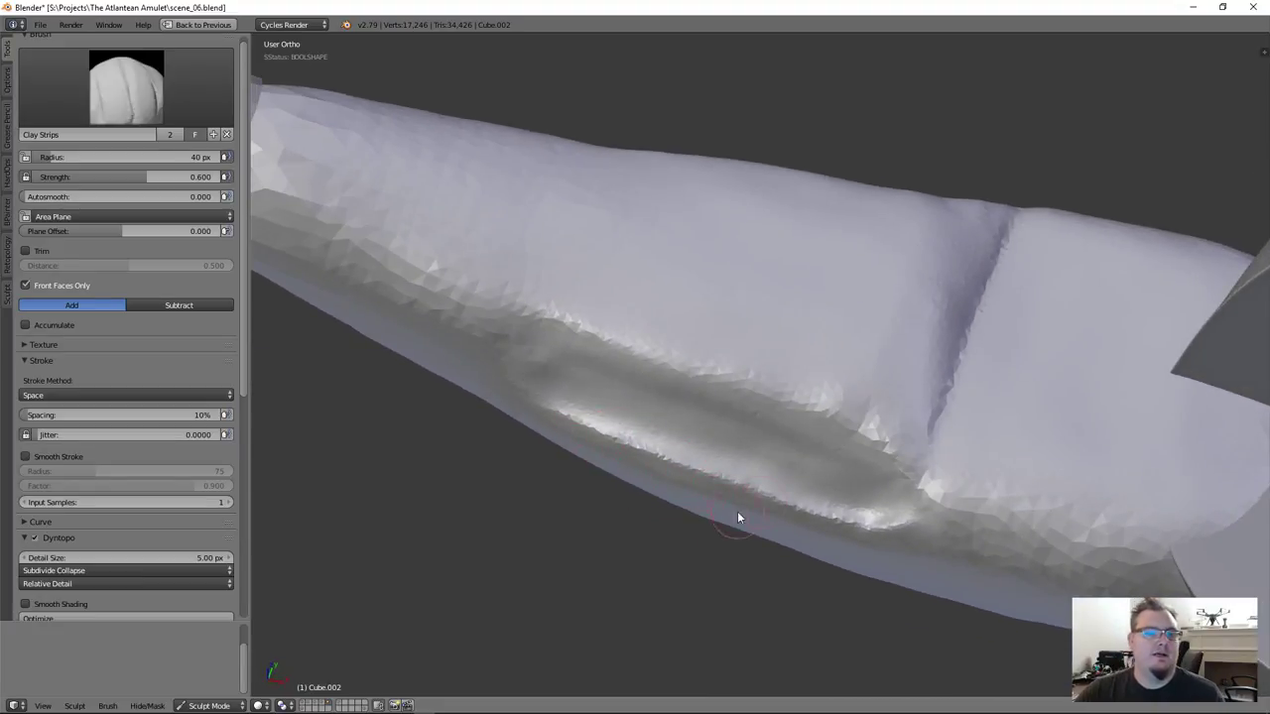
middle_click_drag(737, 512, 774, 447)
scroll(775, 447, "down", 2)
middle_click_drag(724, 512, 664, 517)
scroll(127, 453, "down", 2)
left_click(39, 404)
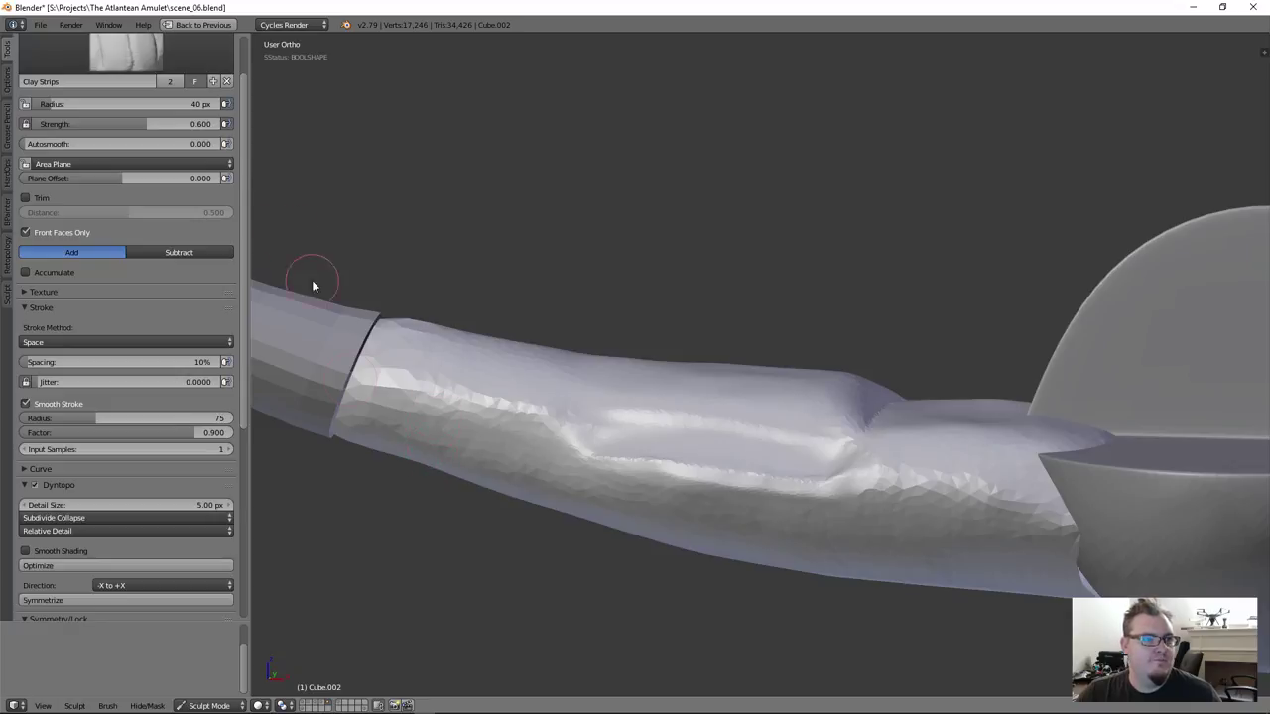
scroll(120, 108, "up", 2)
mouse_move(385, 390)
middle_mouse_down()
mouse_move(380, 359)
mouse_move(375, 368)
middle_mouse_up()
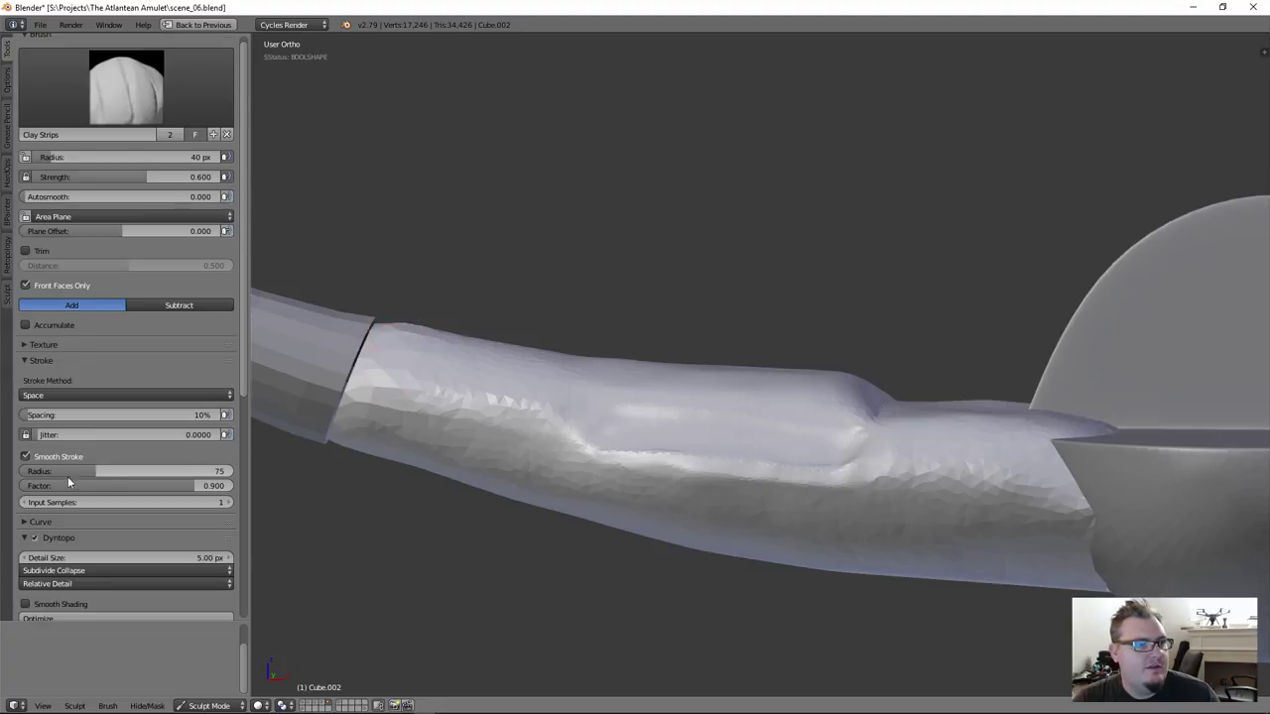
left_click(26, 456)
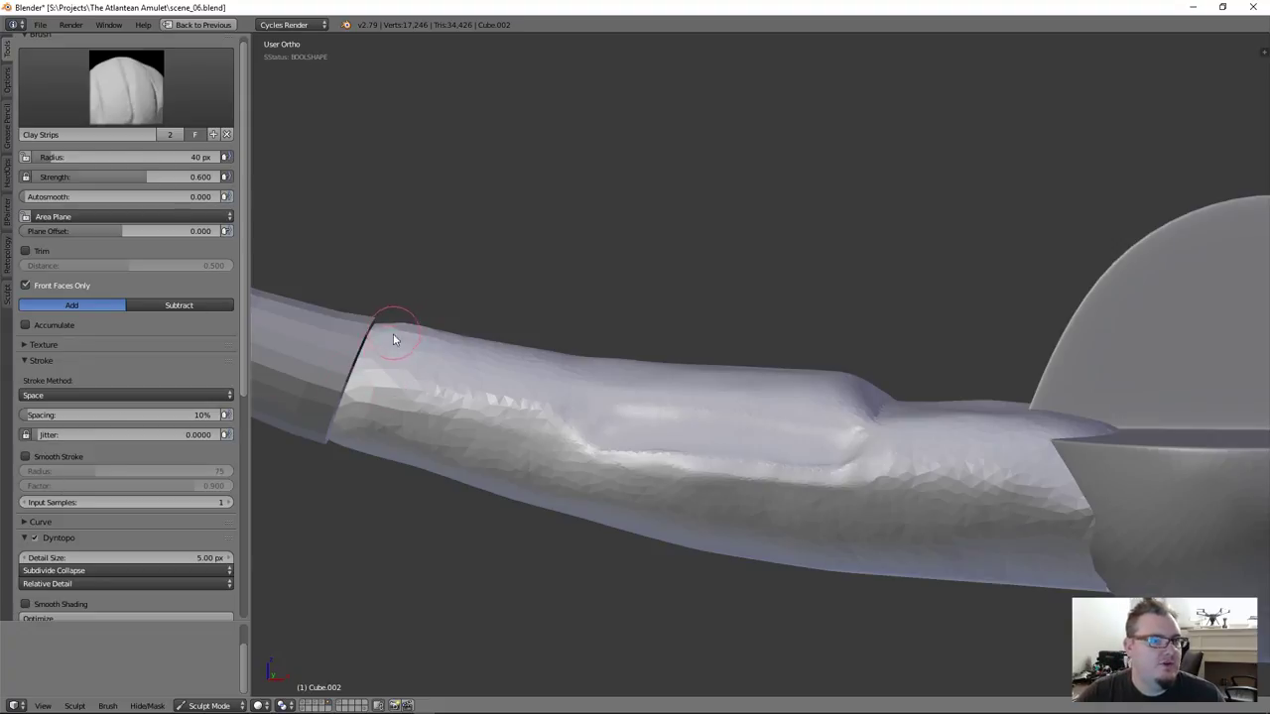
Build up a raised rim around the sleeve's narrow end with the Clay Strips brush at 40 px radius
middle_click_drag(393, 334, 397, 326)
left_click_drag(397, 326, 397, 320)
left_click_drag(367, 379, 363, 383)
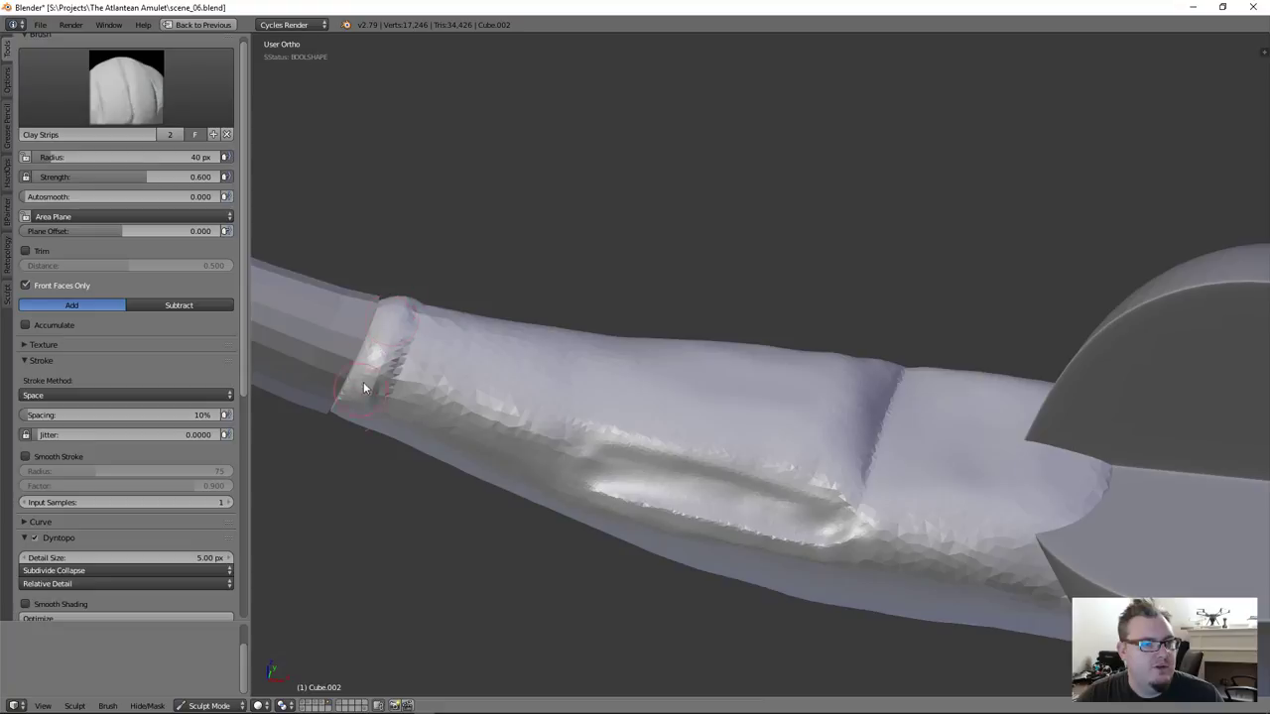
middle_click_drag(380, 424, 418, 327)
mouse_move(329, 470)
left_mouse_down()
mouse_move(371, 377)
mouse_move(359, 433)
left_mouse_up()
mouse_move(357, 480)
middle_mouse_down()
mouse_move(354, 397)
mouse_move(337, 527)
mouse_move(397, 360)
middle_mouse_up()
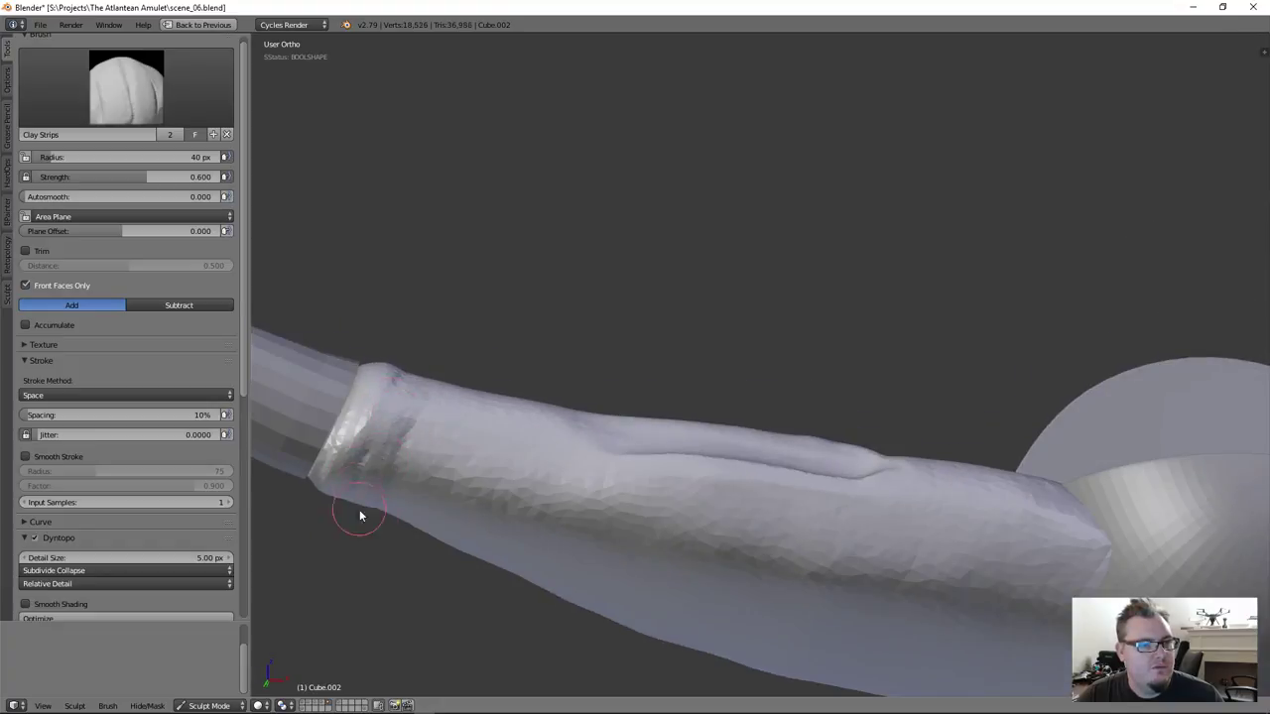
Smooth the raised rim so it blends into the sleeve behind it
mouse_move(362, 472)
left_mouse_down("shift")
mouse_move(395, 363)
mouse_move(333, 480)
mouse_move(377, 412)
left_mouse_up("shift")
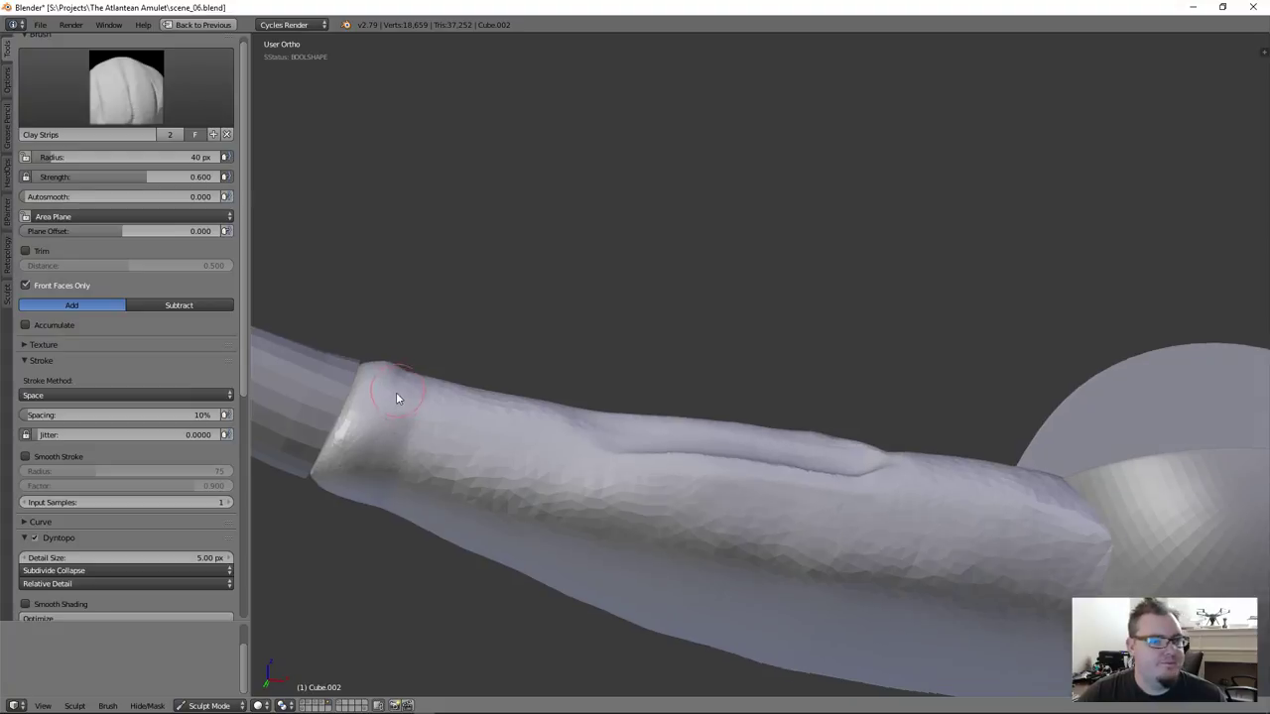
middle_click_drag(397, 394, 370, 469)
mouse_move(420, 354)
left_mouse_down("shift")
mouse_move(428, 295)
mouse_move(430, 402)
mouse_move(439, 292)
mouse_move(430, 401)
left_mouse_up("shift")
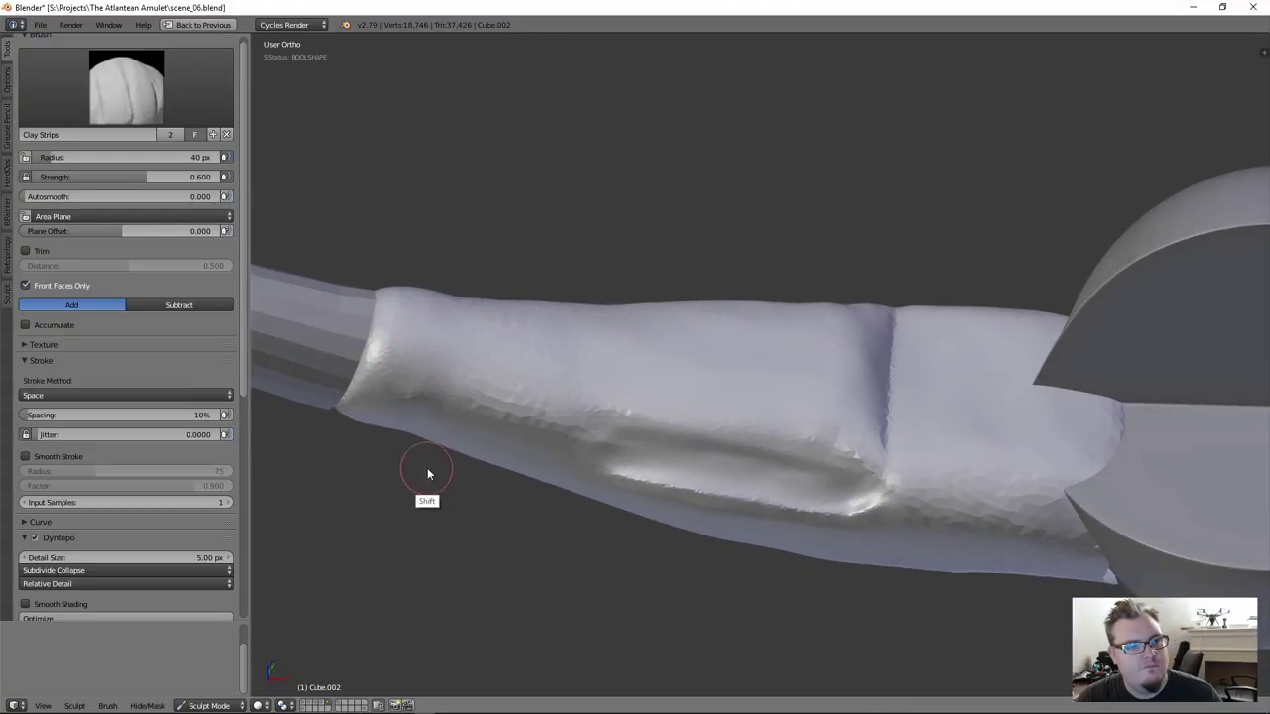
Reduce the Clay Strips radius to 22 px, then refine and smooth the outer edge of the sleeve's rim
key("bracketleft")
key("bracketleft")
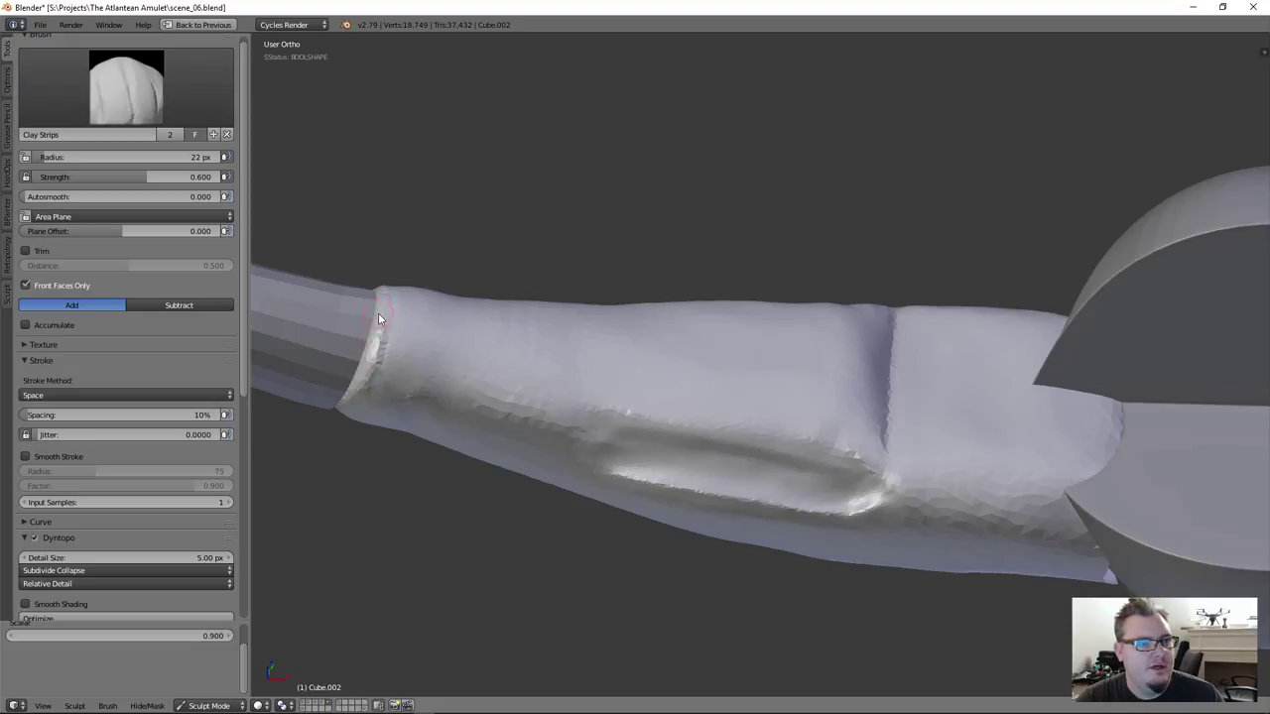
left_click_drag(374, 371, 398, 436, "shift")
mouse_move(397, 429)
middle_mouse_down()
mouse_move(433, 326)
mouse_move(338, 451)
mouse_move(395, 417)
mouse_move(308, 486)
middle_mouse_up()
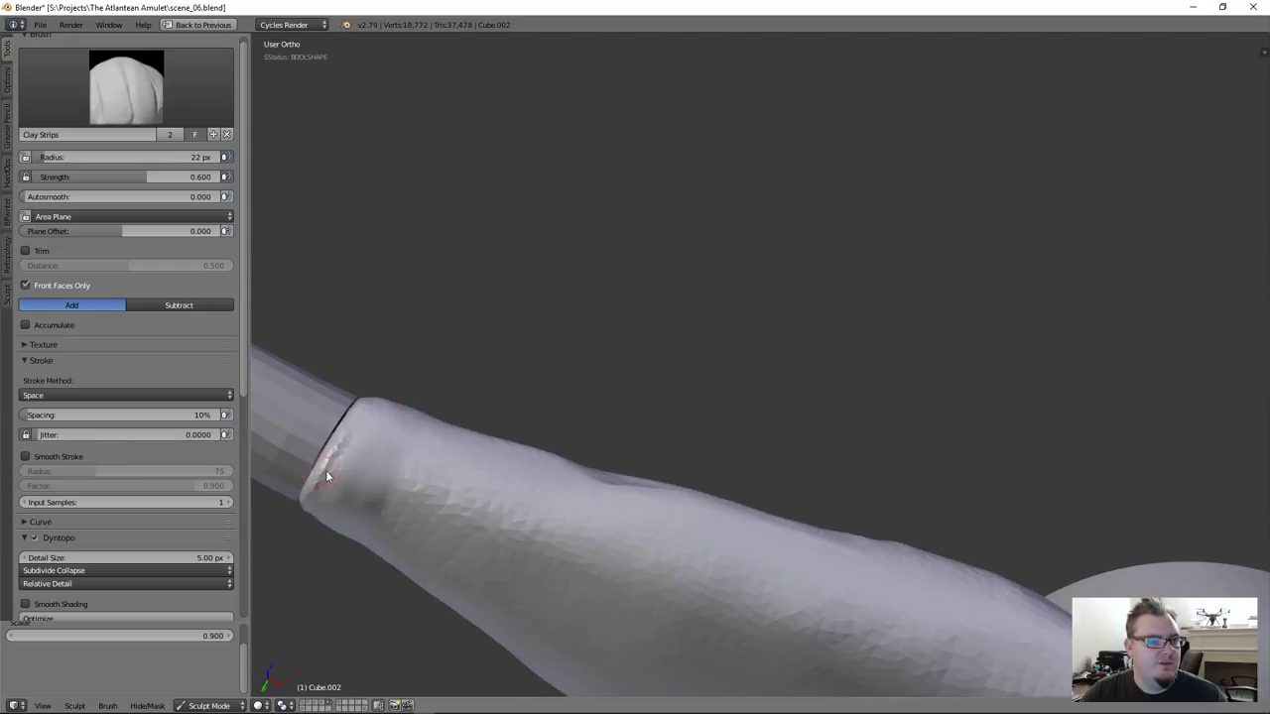
mouse_move(337, 476)
left_mouse_down("shift")
mouse_move(342, 498)
mouse_move(319, 486)
left_mouse_up("shift")
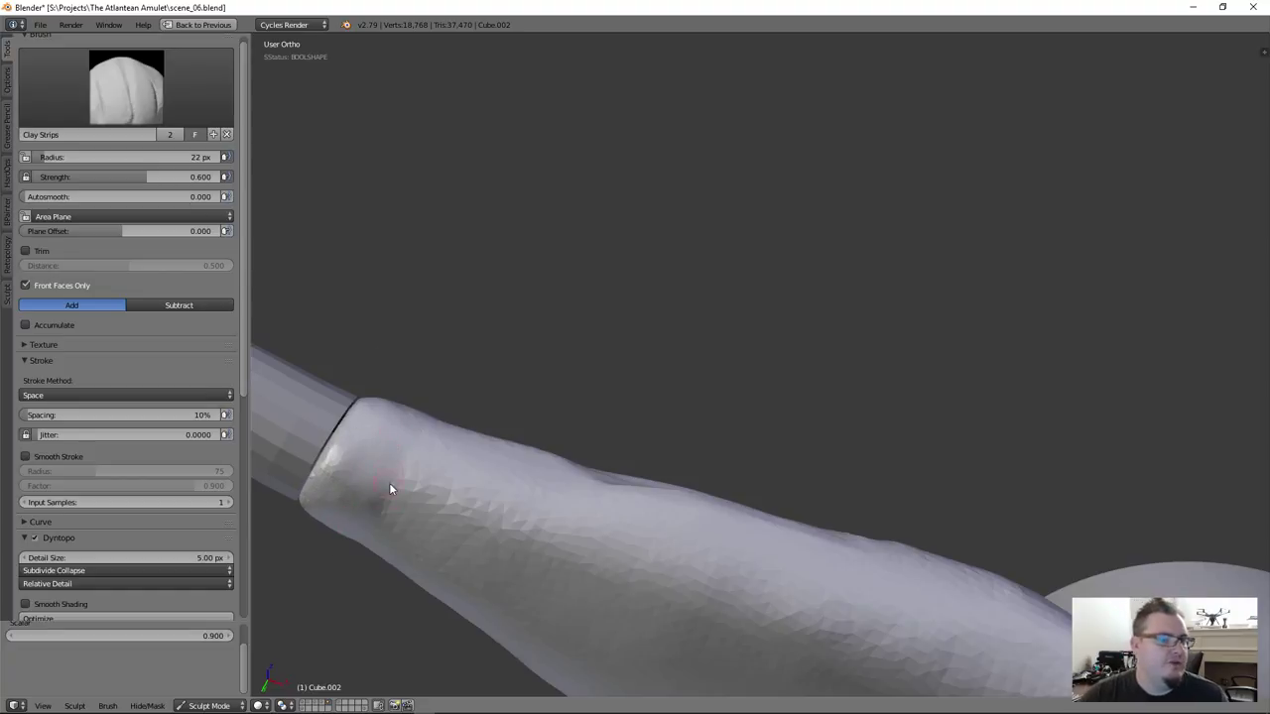
Thicken the rim with the Inflate/Deflate brush, and smooth it together with the sleeve surface next to it
mouse_move(366, 481)
left_mouse_down()
mouse_move(371, 510)
mouse_move(374, 476)
mouse_move(357, 507)
left_mouse_up()
left_click(126, 100)
left_click(308, 162)
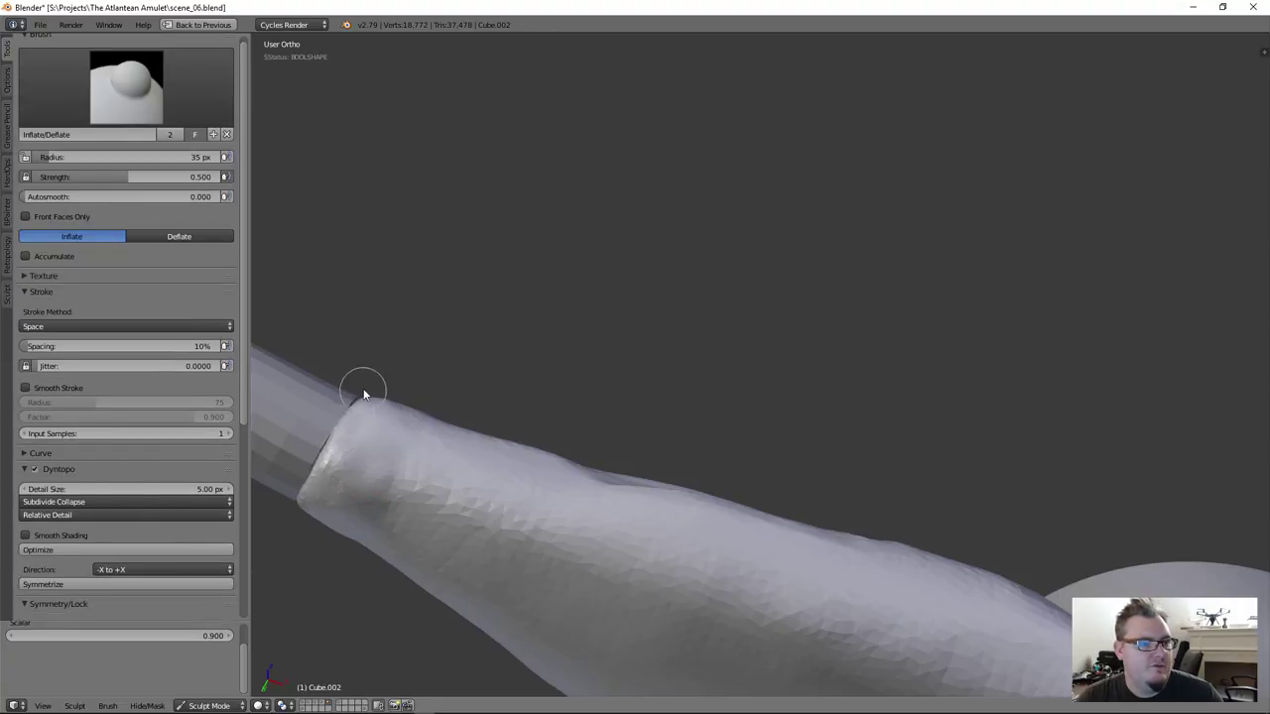
left_click_drag(363, 394, 323, 474)
left_click_drag(371, 410, 320, 484, "shift")
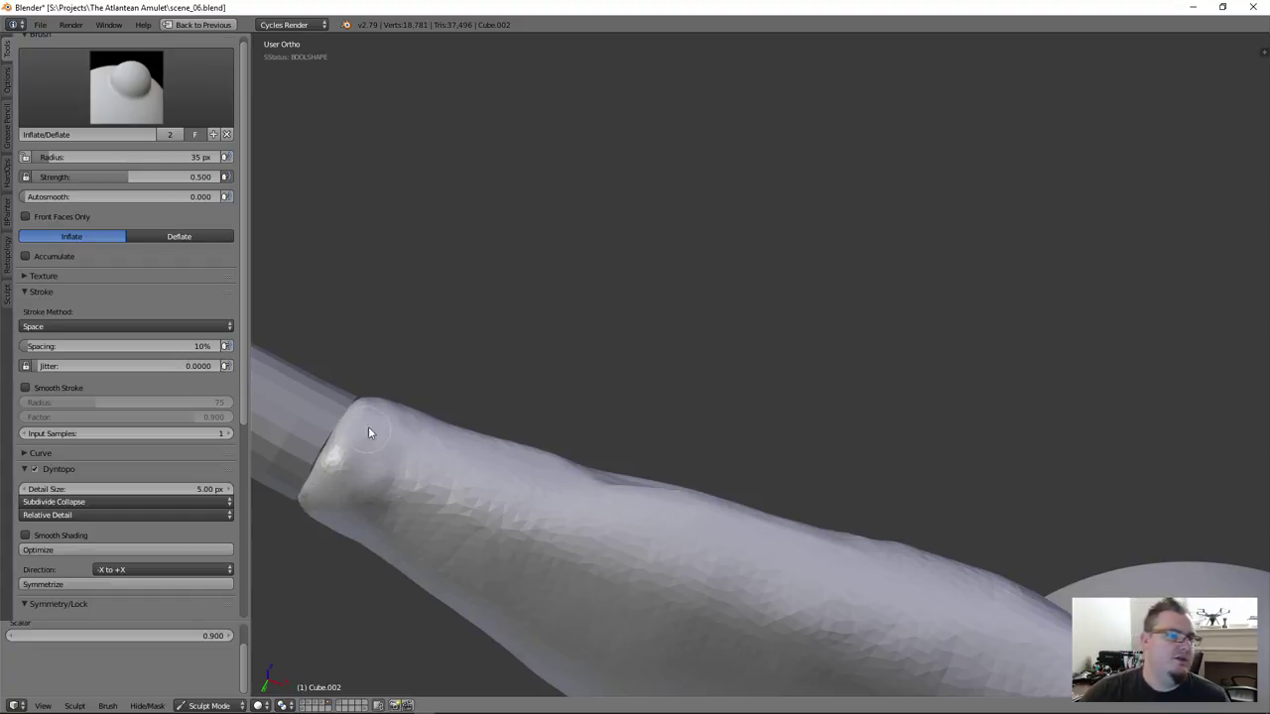
middle_click_drag(368, 431, 374, 339)
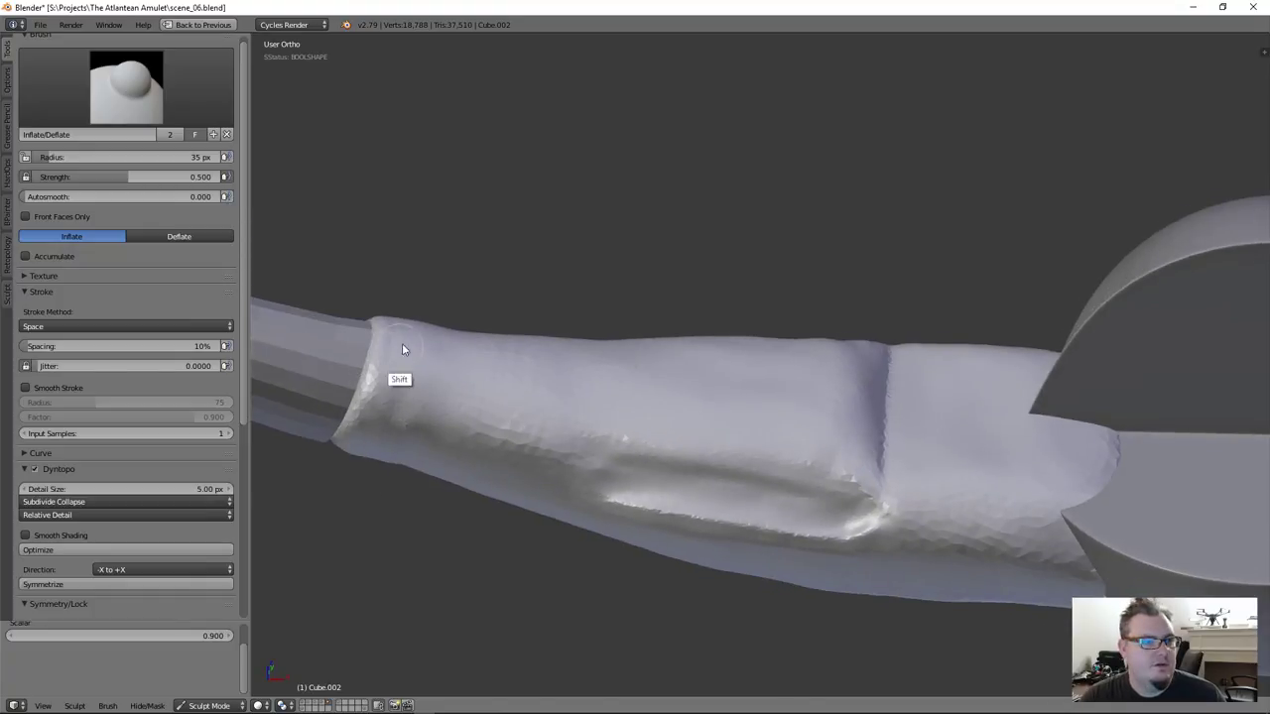
mouse_move(402, 349)
left_mouse_down("shift")
mouse_move(354, 439)
mouse_move(448, 439)
mouse_move(508, 467)
mouse_move(488, 430)
left_mouse_up("shift")
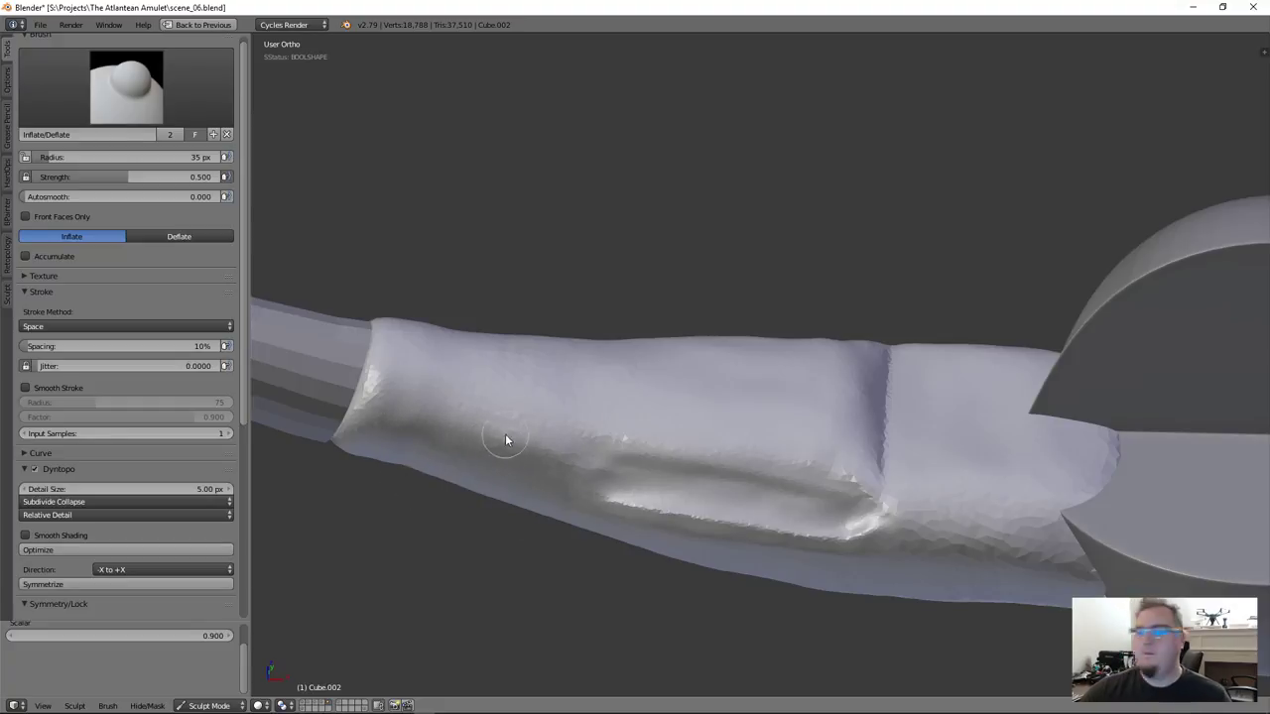
Switch to Clay Strips and lay a ridge from the near end of the recess along the sleeve towards the rim
mouse_move(598, 448)
middle_mouse_down()
mouse_move(618, 413)
mouse_move(620, 449)
middle_mouse_up()
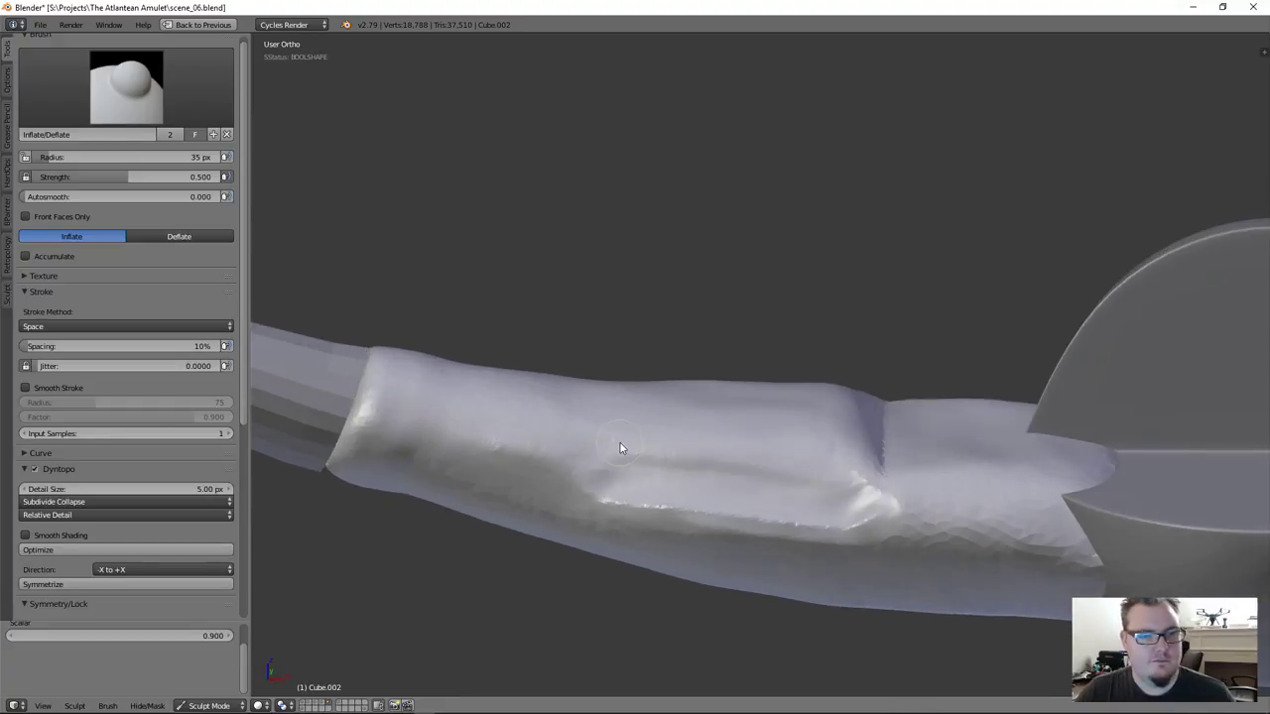
mouse_move(763, 467)
middle_mouse_down()
mouse_move(660, 436)
mouse_move(643, 410)
mouse_move(668, 406)
middle_mouse_up()
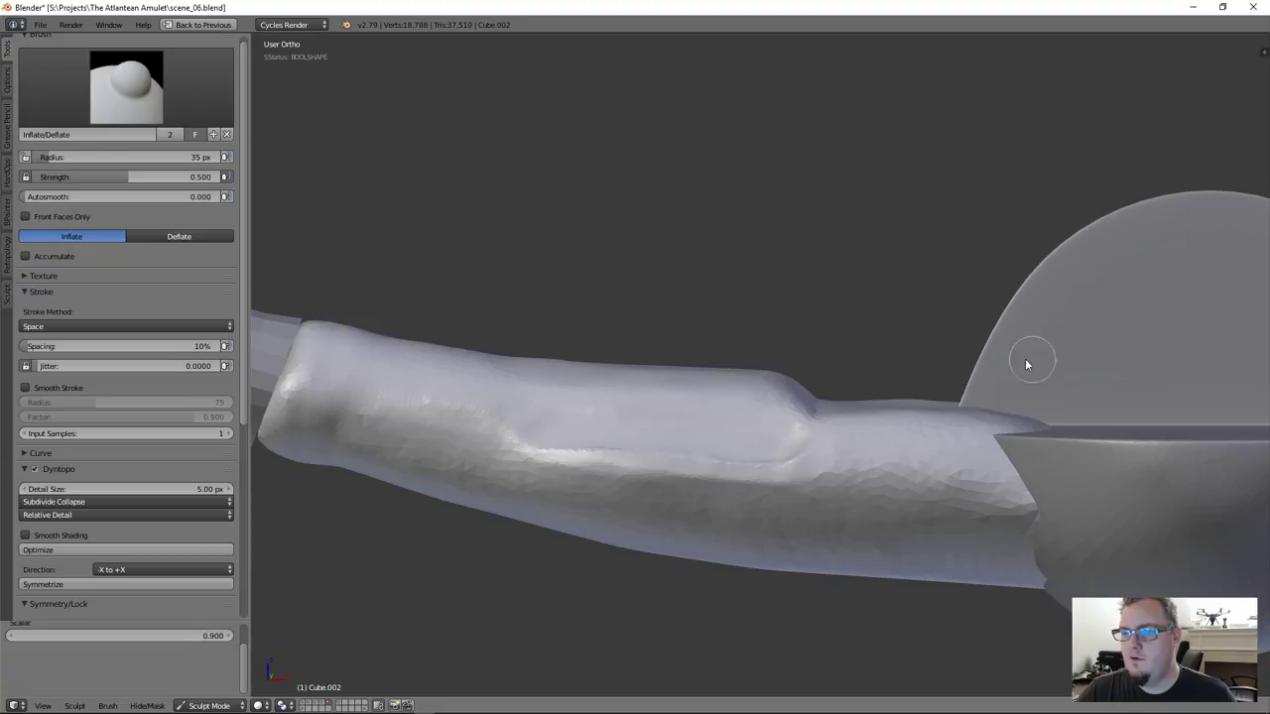
left_click(151, 92)
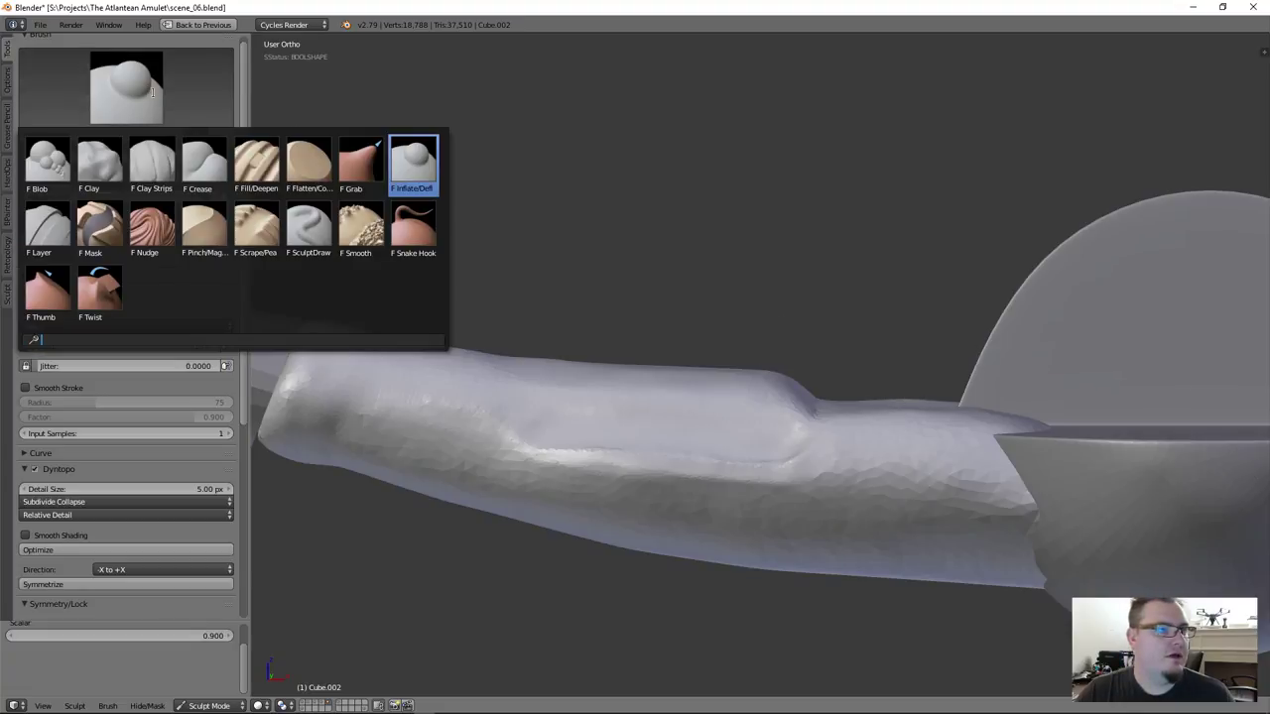
left_click(152, 161)
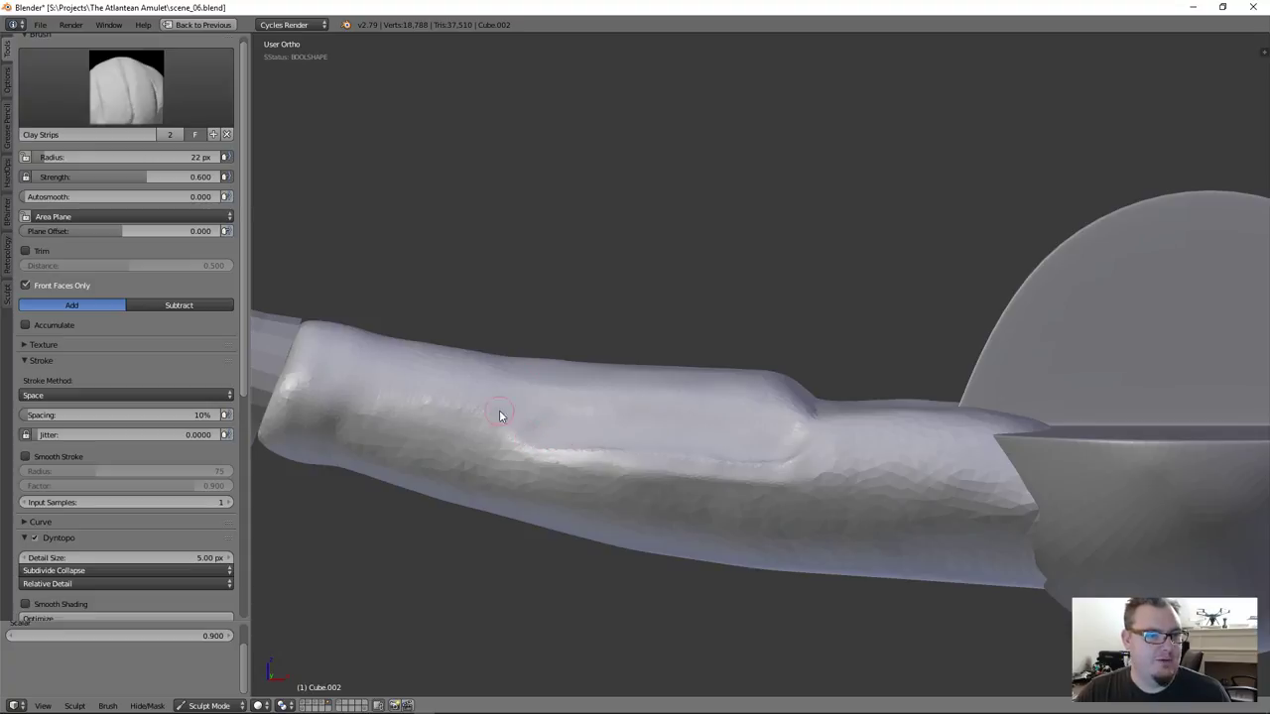
mouse_move(498, 434)
middle_mouse_down()
mouse_move(502, 447)
mouse_move(502, 434)
middle_mouse_up()
mouse_move(522, 448)
left_mouse_down()
mouse_move(485, 417)
mouse_move(360, 390)
left_mouse_up()
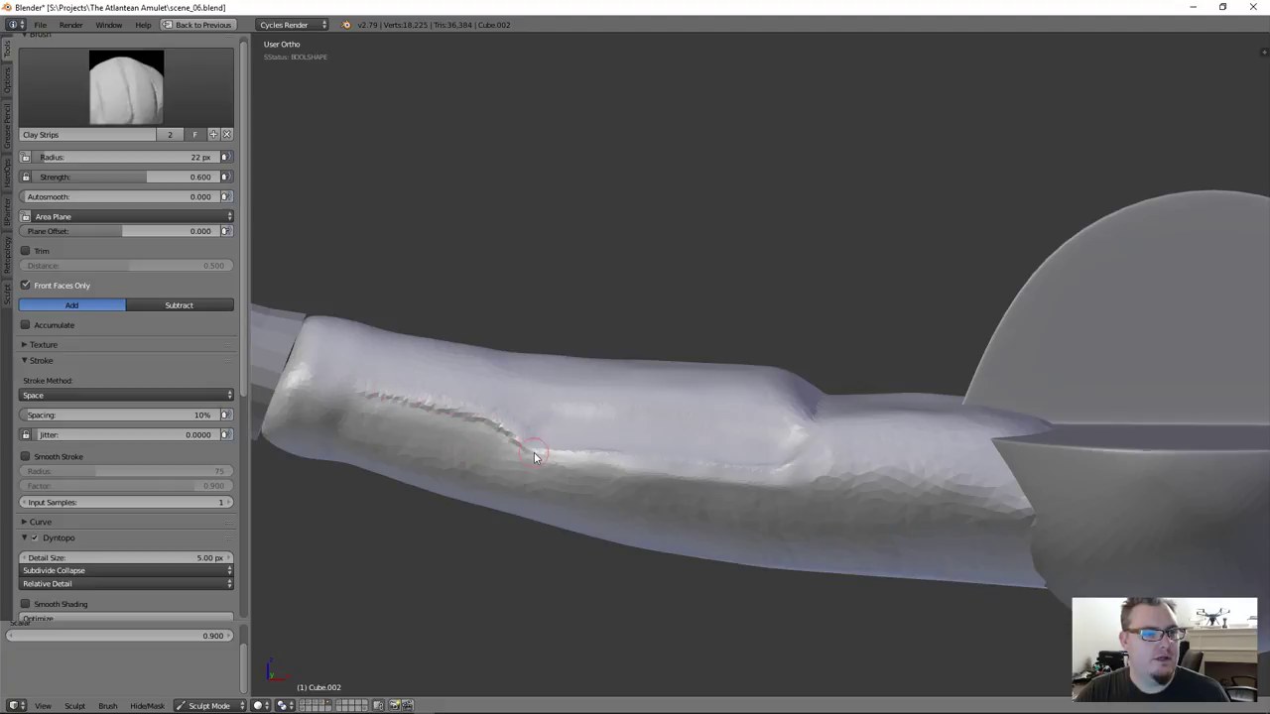
mouse_move(534, 457)
left_mouse_down()
mouse_move(362, 395)
mouse_move(453, 402)
mouse_move(335, 385)
left_mouse_up()
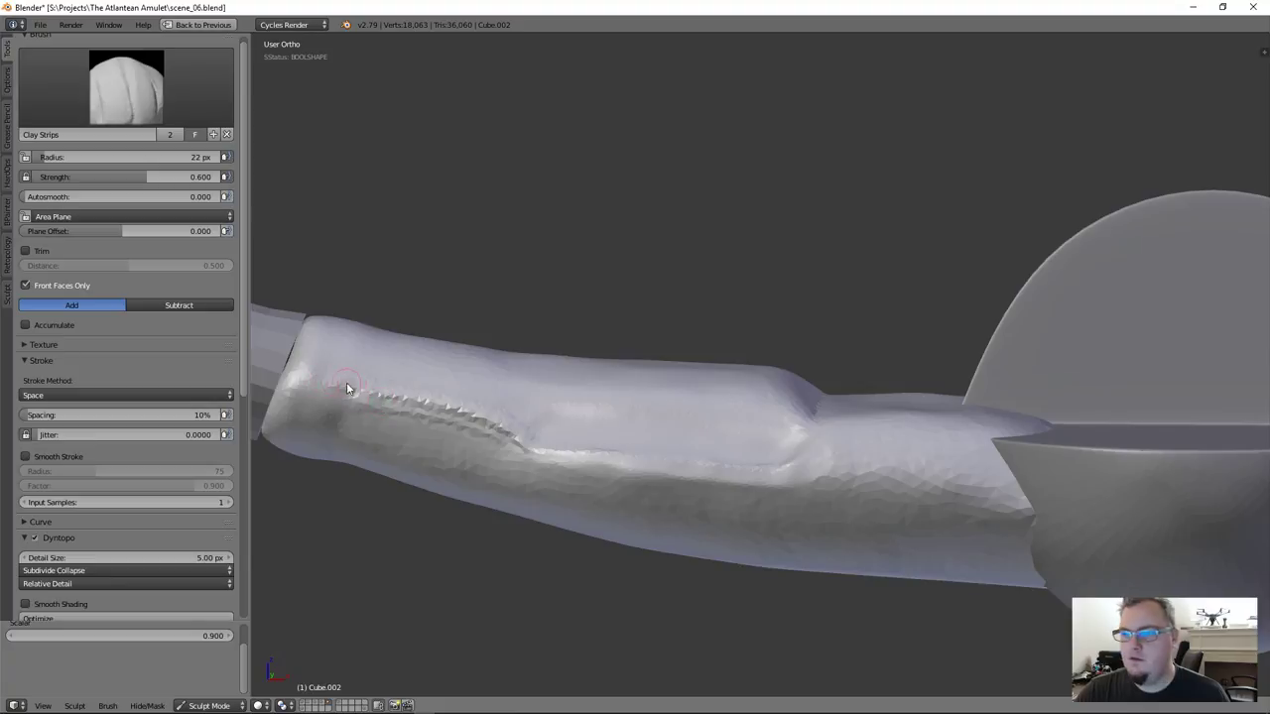
Carve into the sleeve surface above the new ridge near the rim with subtractive Clay Strips strokes
middle_click_drag(359, 403, 310, 372)
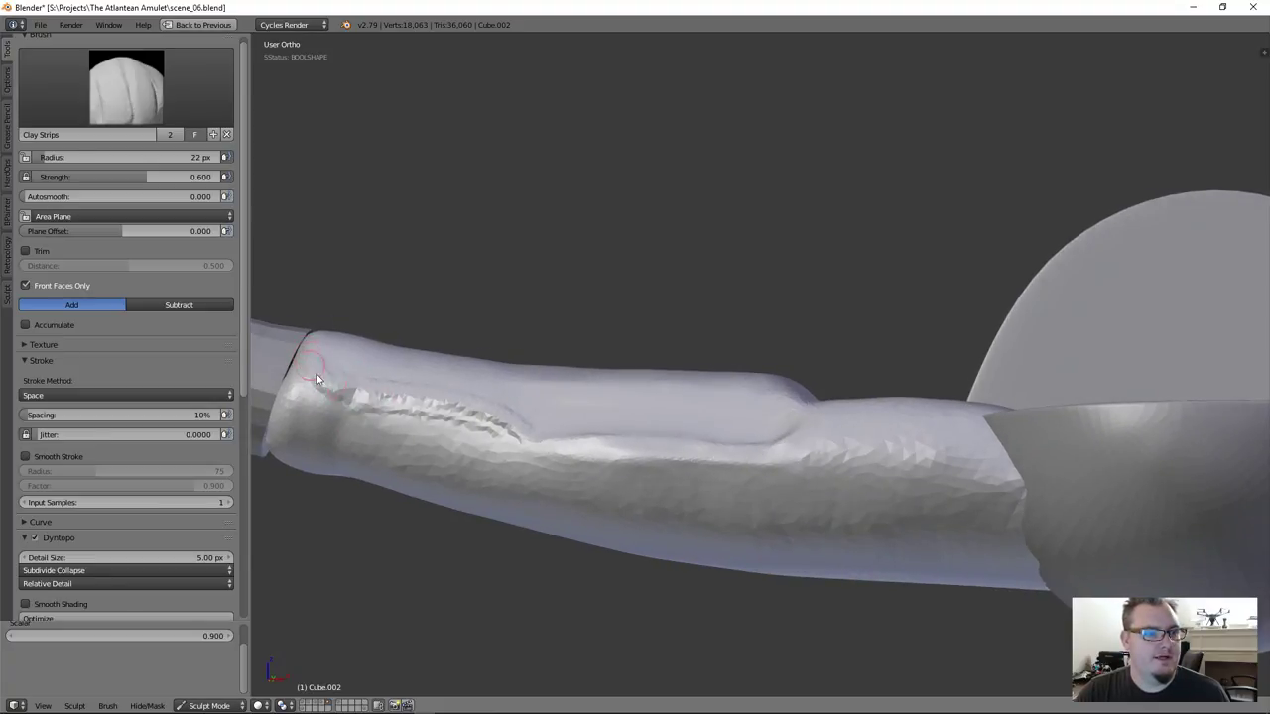
mouse_move(349, 368)
middle_mouse_down()
mouse_move(354, 395)
mouse_move(351, 384)
middle_mouse_up()
mouse_move(348, 373)
left_mouse_down("ctrl")
mouse_move(351, 360)
mouse_move(363, 371)
left_mouse_up("ctrl")
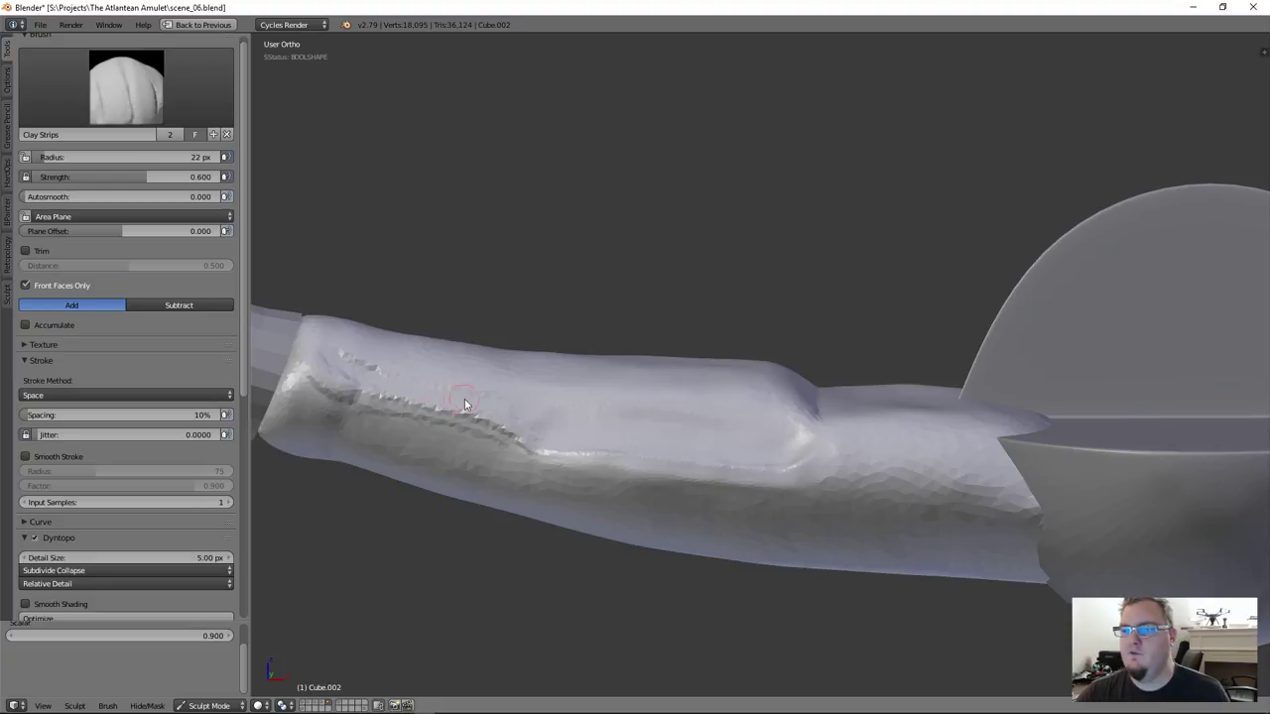
middle_click_drag(531, 412, 462, 412)
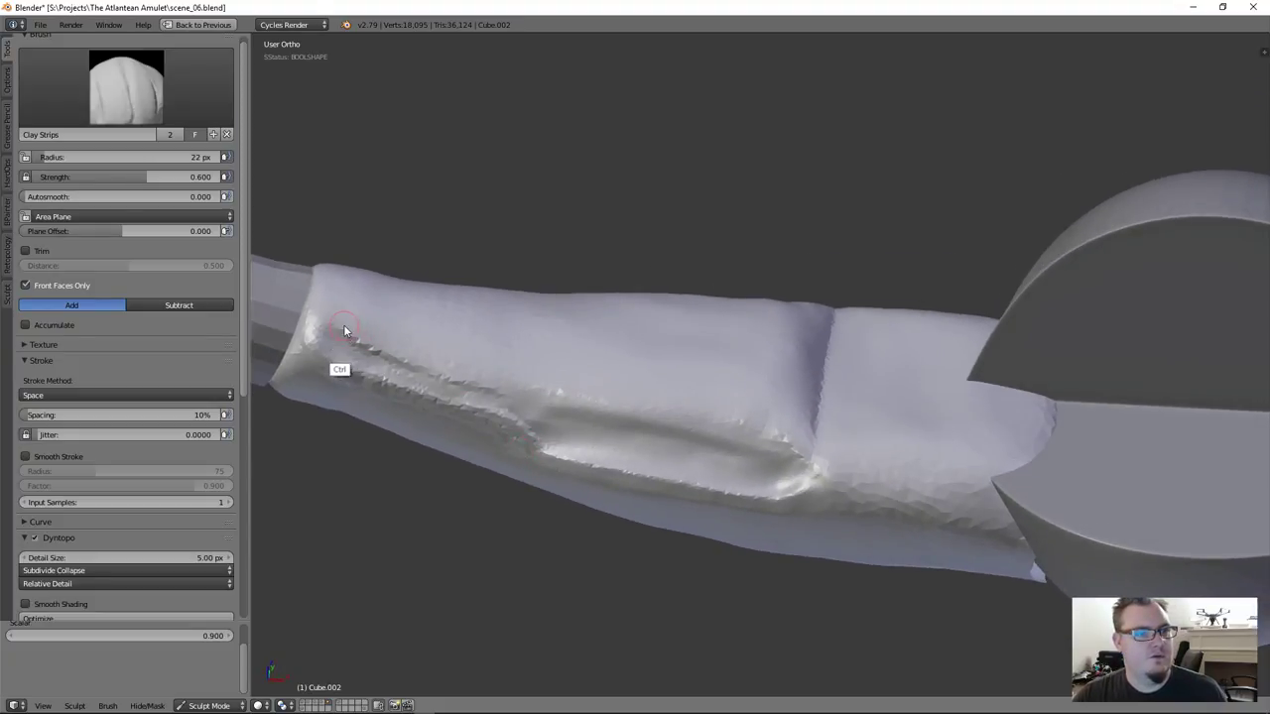
mouse_move(346, 334)
left_mouse_down("ctrl")
mouse_move(343, 321)
mouse_move(349, 338)
left_mouse_up("ctrl")
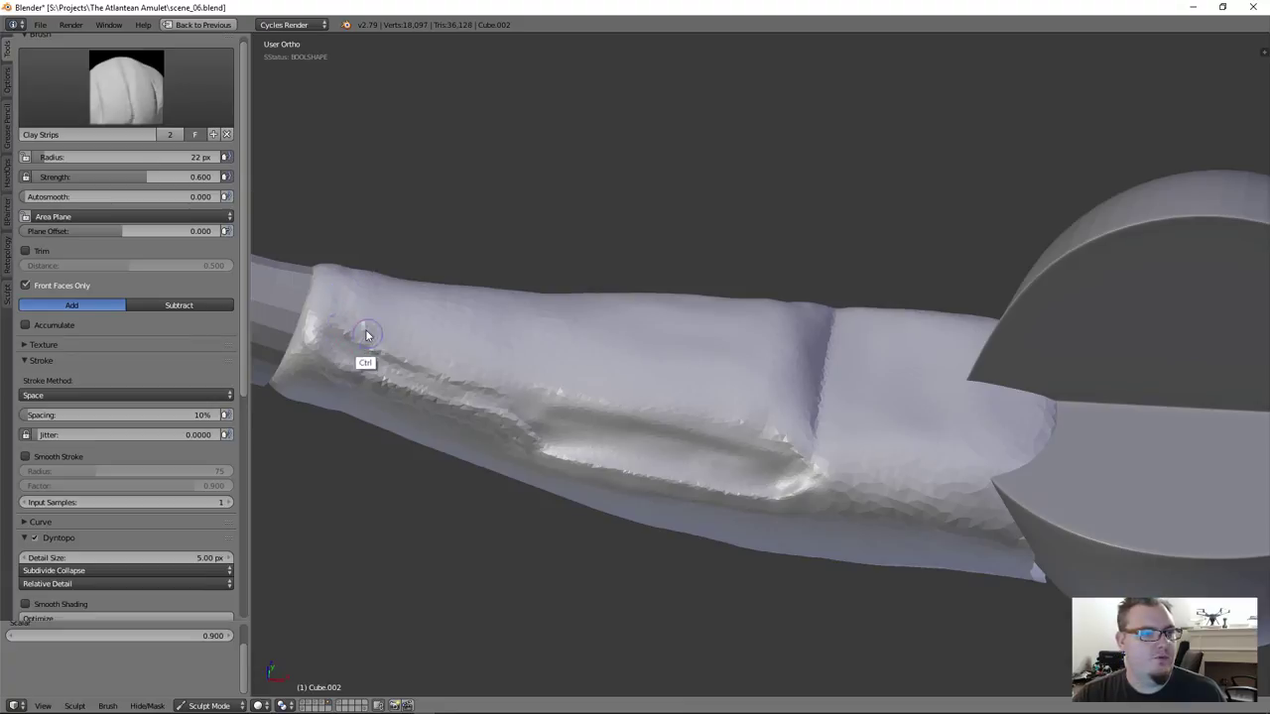
mouse_move(347, 336)
left_mouse_down("ctrl")
mouse_move(417, 368)
mouse_move(424, 391)
left_mouse_up("ctrl")
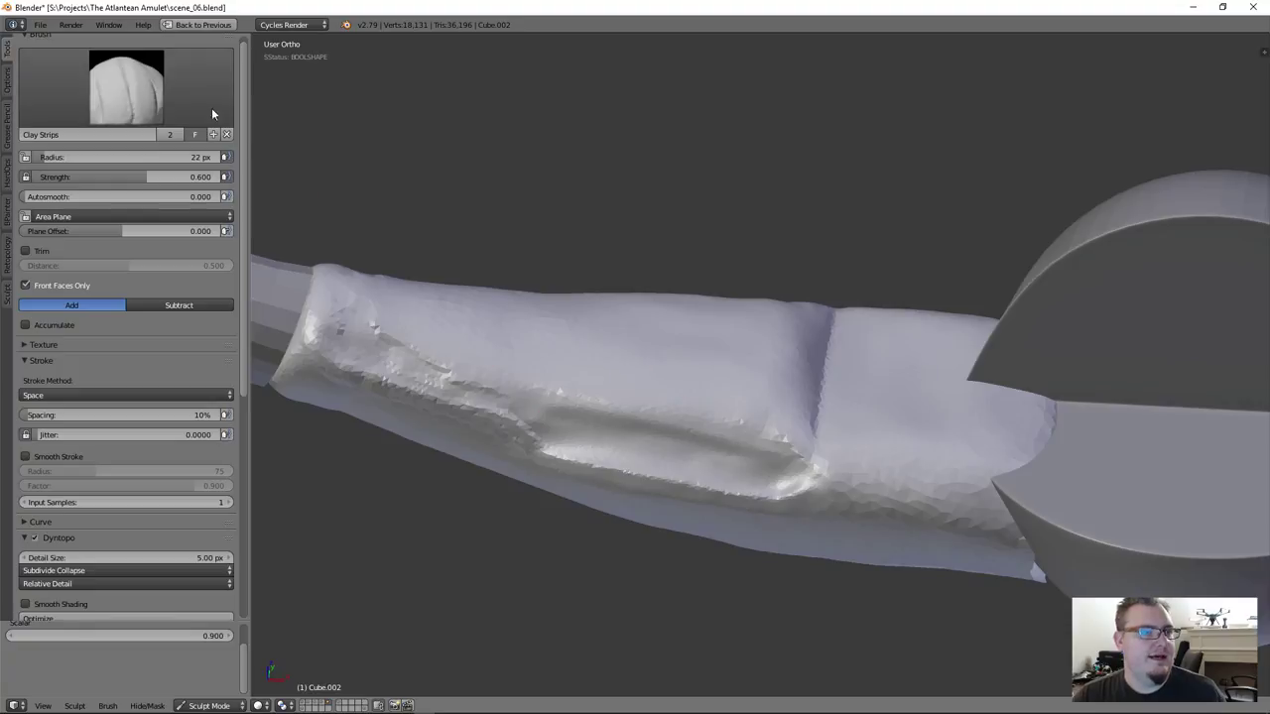
Choose the Layer brush, restrict it to front faces only, and undo a trial stroke beside the rim
left_click(125, 87)
left_click(47, 226)
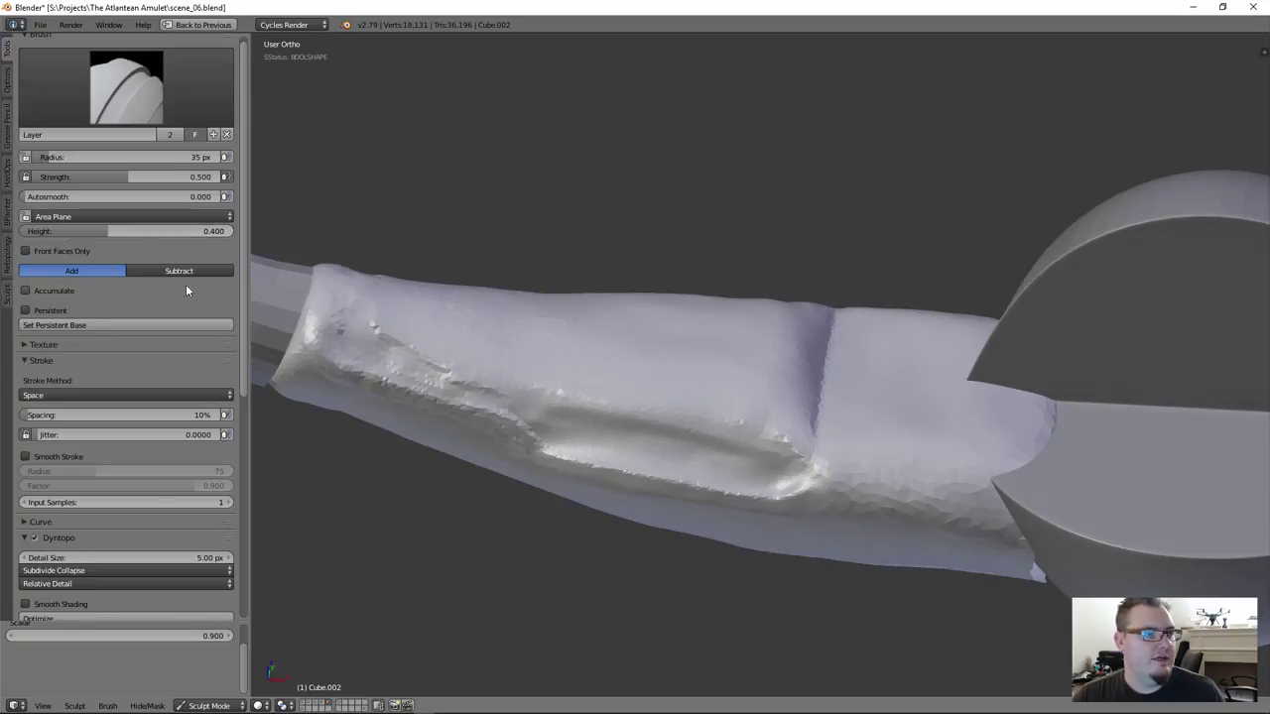
left_click(77, 218)
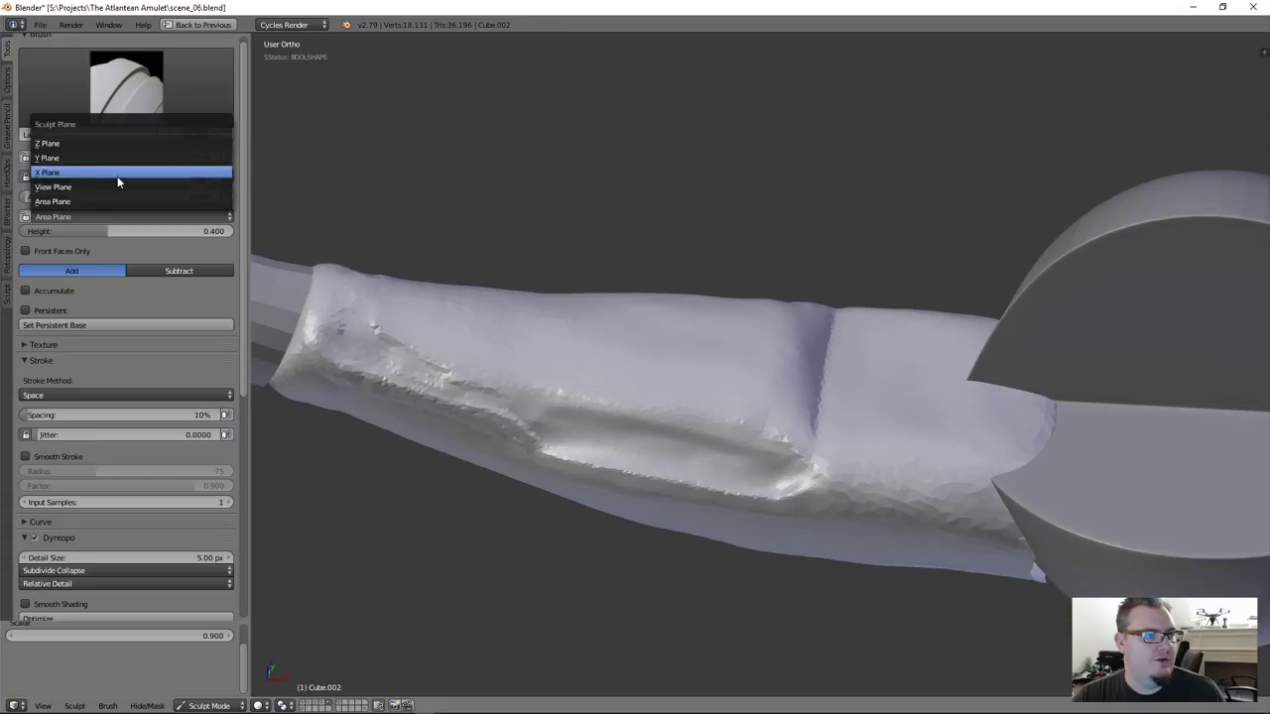
left_click(71, 251)
left_click(76, 214)
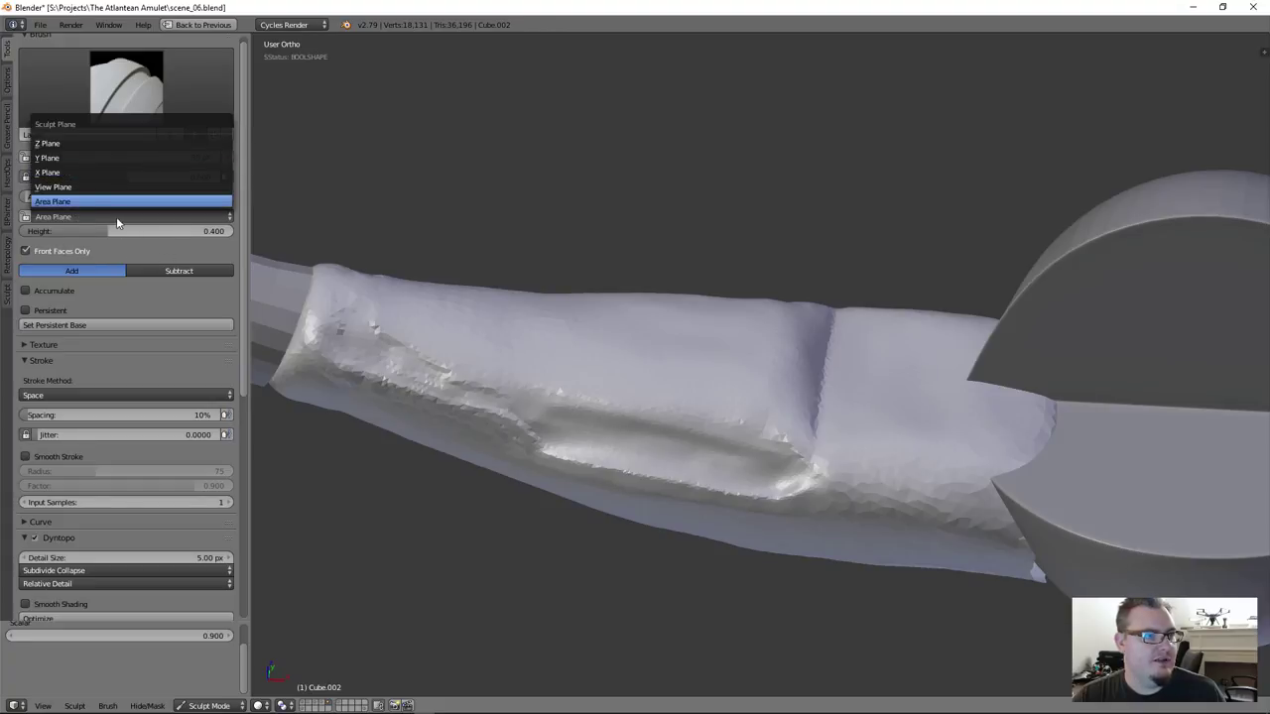
mouse_move(387, 320)
left_mouse_down()
mouse_move(446, 350)
mouse_move(427, 418)
left_mouse_up()
key("ctrl+z")
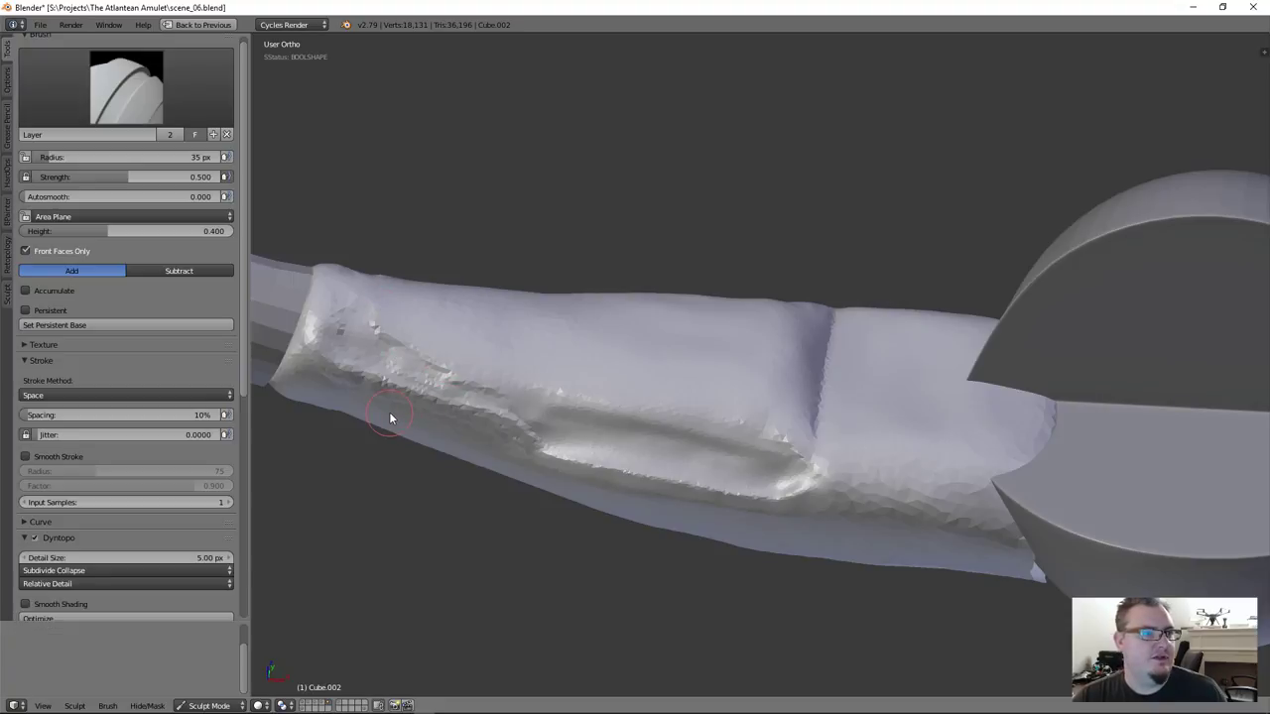
Set the Layer brush height to 0.226 and its direction to Subtract, and carve a groove above the ridge from the rim towards the recess
left_click_drag(94, 231, 72, 231)
left_click(154, 278)
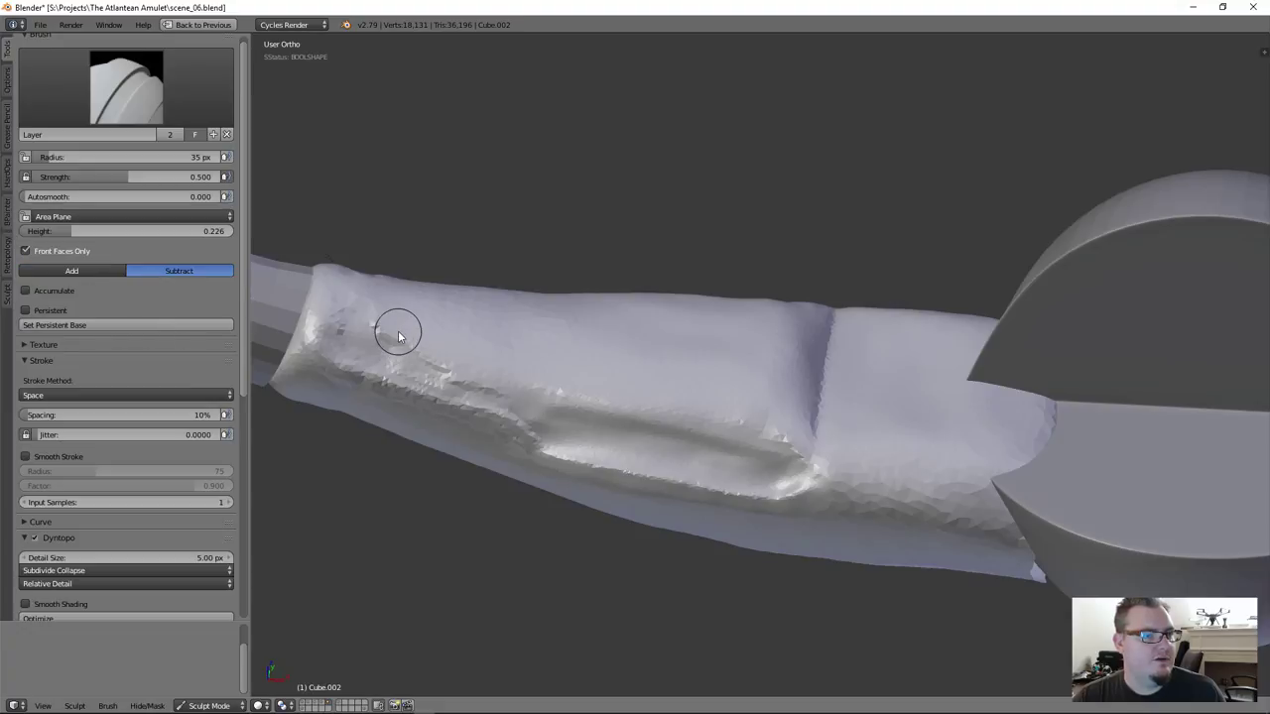
mouse_move(353, 303)
left_mouse_down()
mouse_move(446, 366)
mouse_move(531, 382)
left_mouse_up()
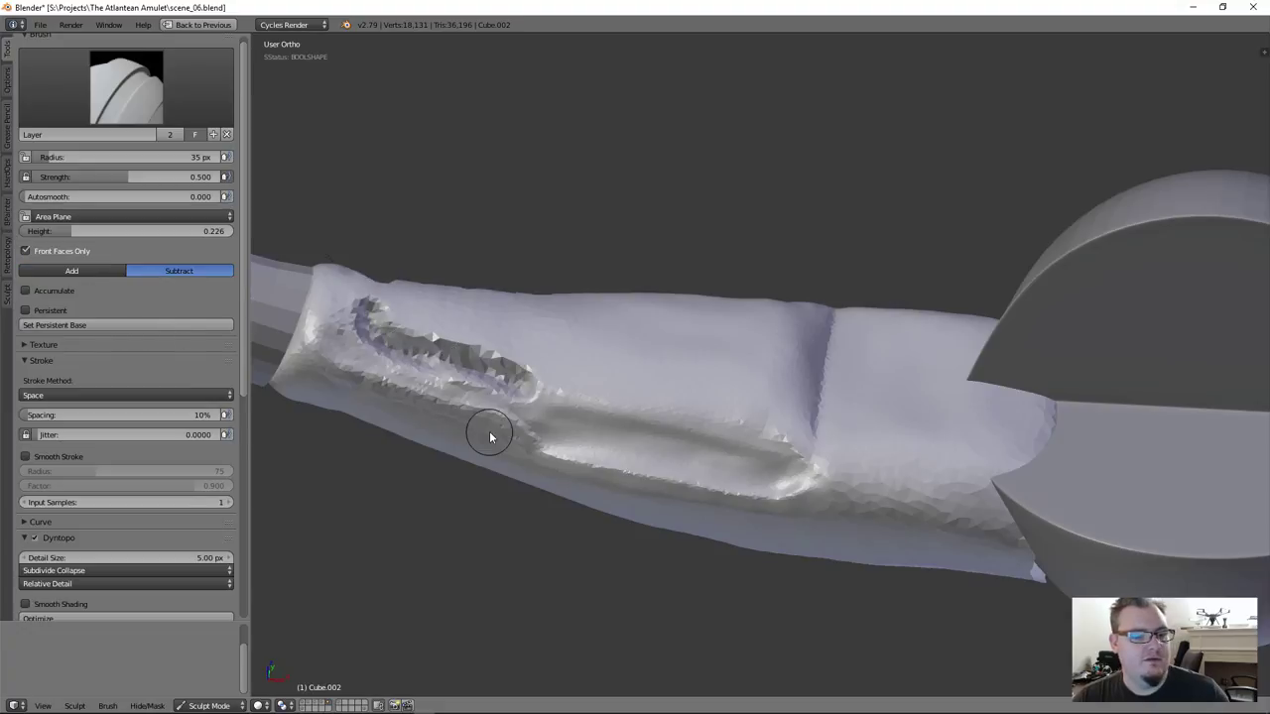
Undo the deep groove and try shallower Layer strokes beside the rim at heights 0.077 and 0.033
key("ctrl+z")
left_click_drag(126, 230, 97, 230)
mouse_move(353, 319)
left_mouse_down()
mouse_move(368, 349)
mouse_move(417, 337)
mouse_move(516, 372)
left_mouse_up()
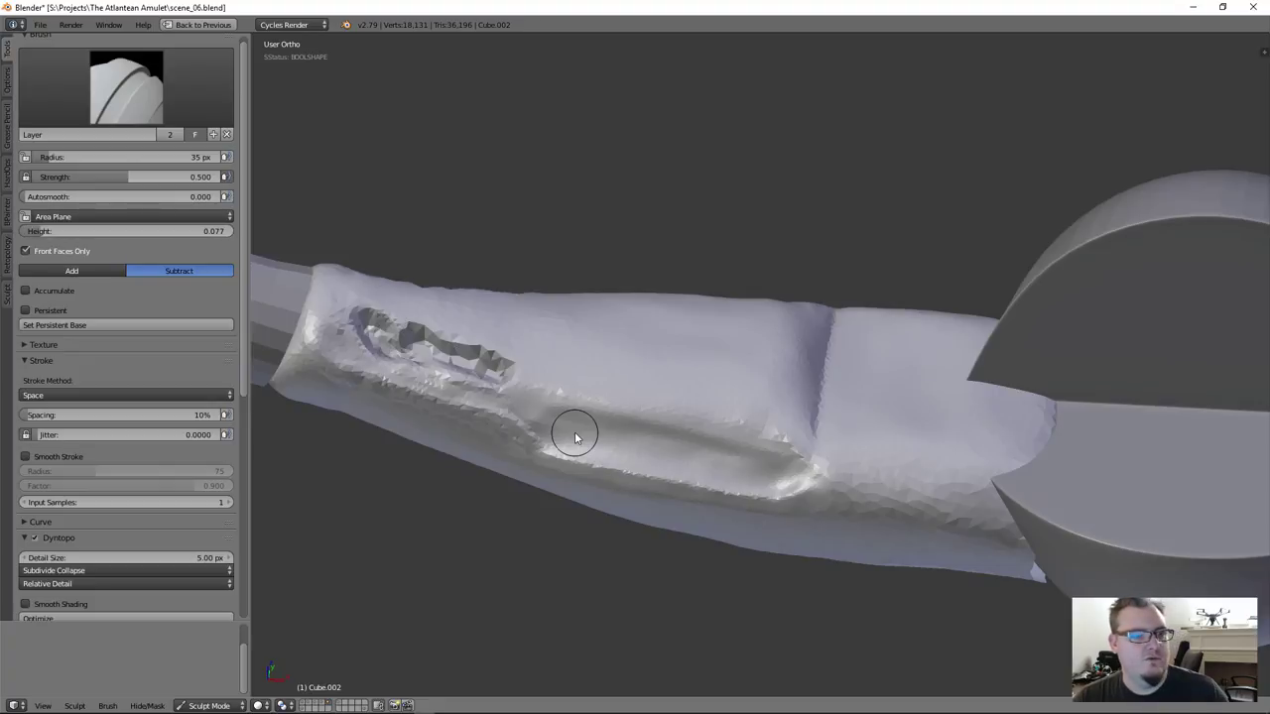
key("ctrl+z")
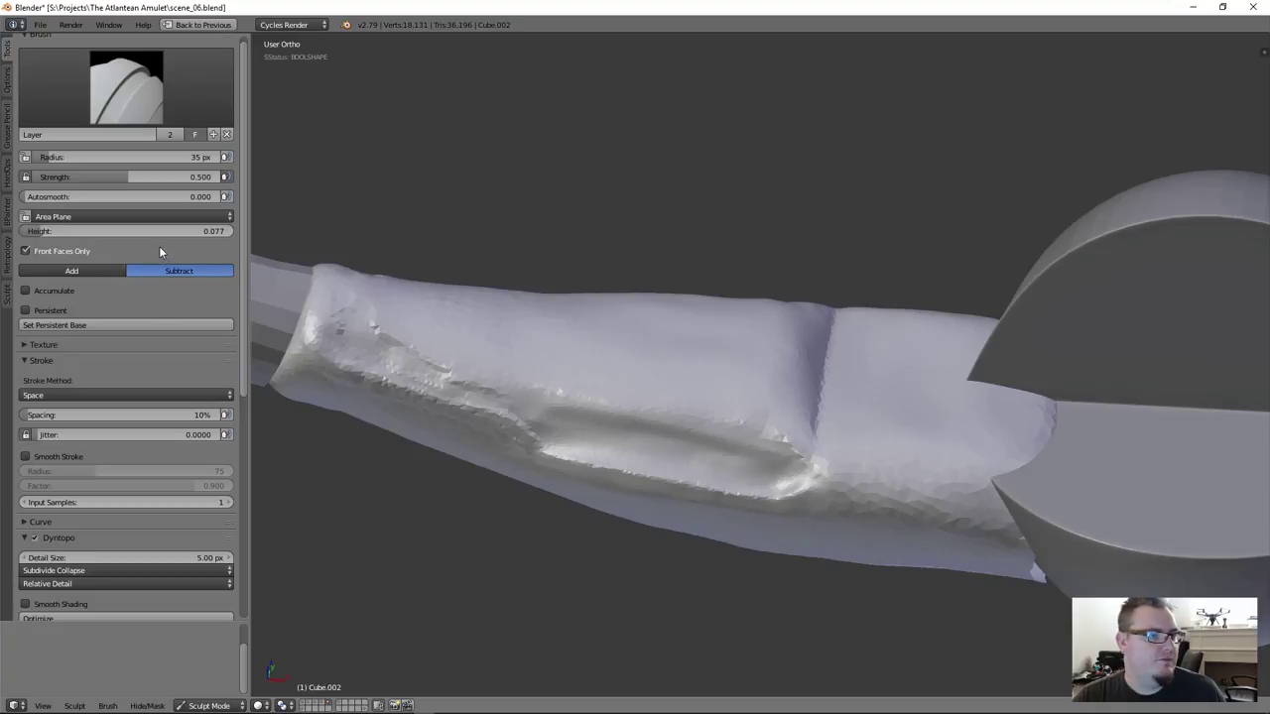
left_click_drag(158, 235, 134, 235)
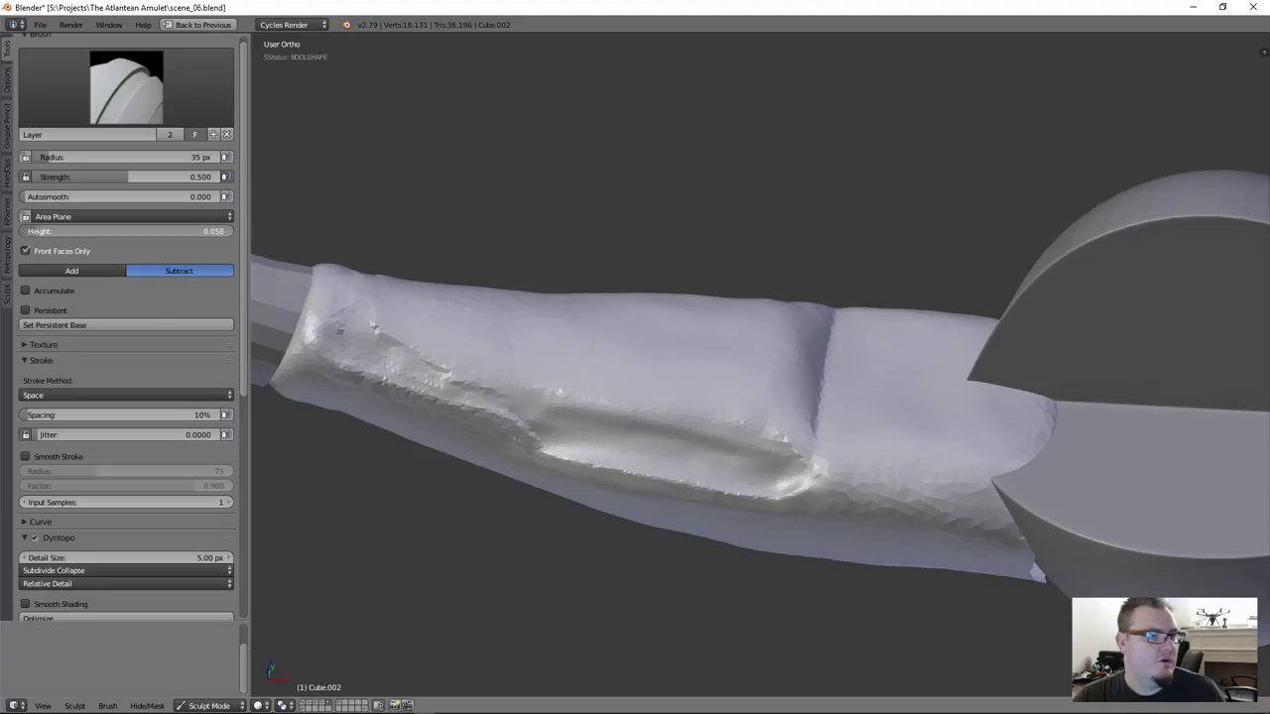
left_click_drag(369, 338, 451, 355)
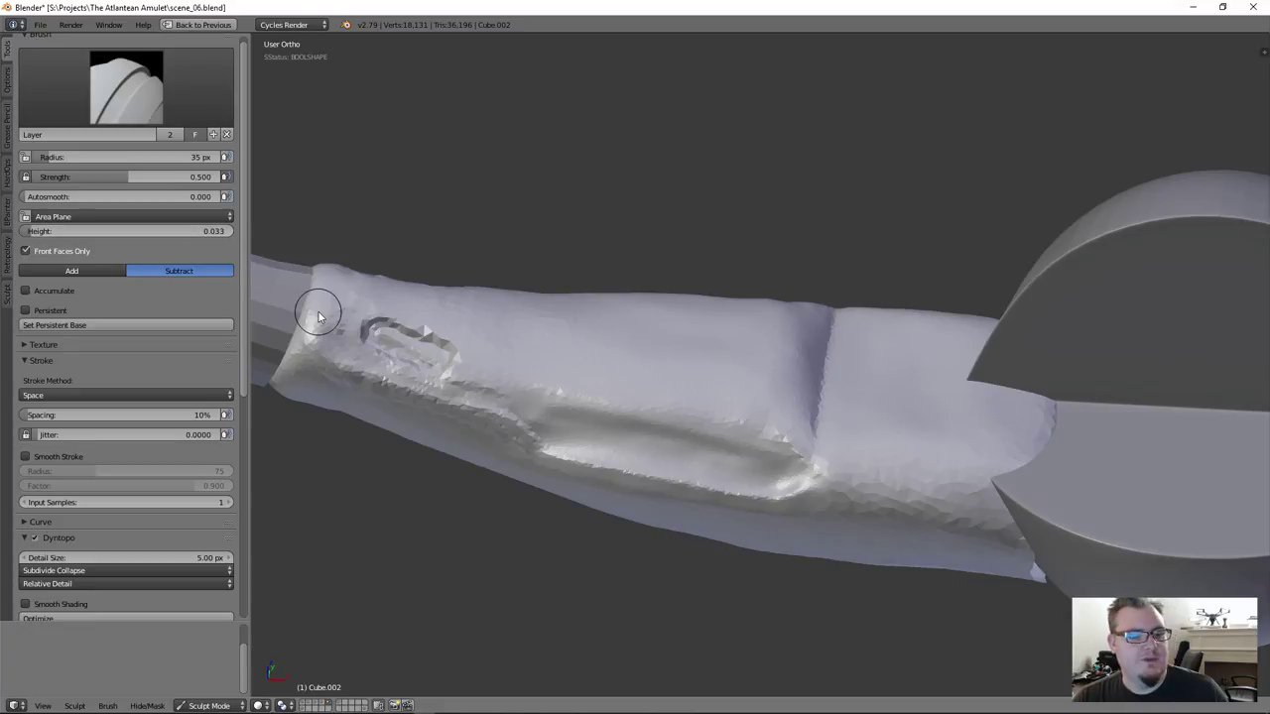
key("ctrl+z")
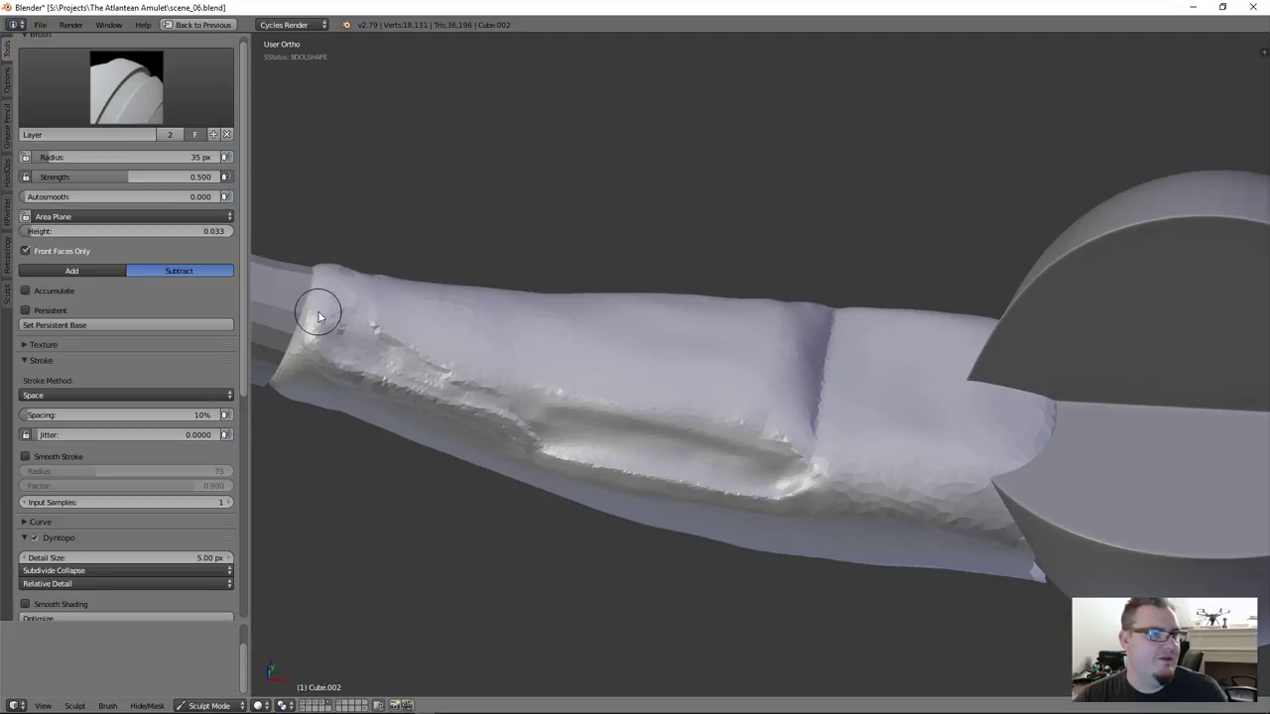
Set the Layer brush height to 0.01 and carve a shallow recessed panel along the upper sleeve between the rim and the cross fold
left_click(203, 238)
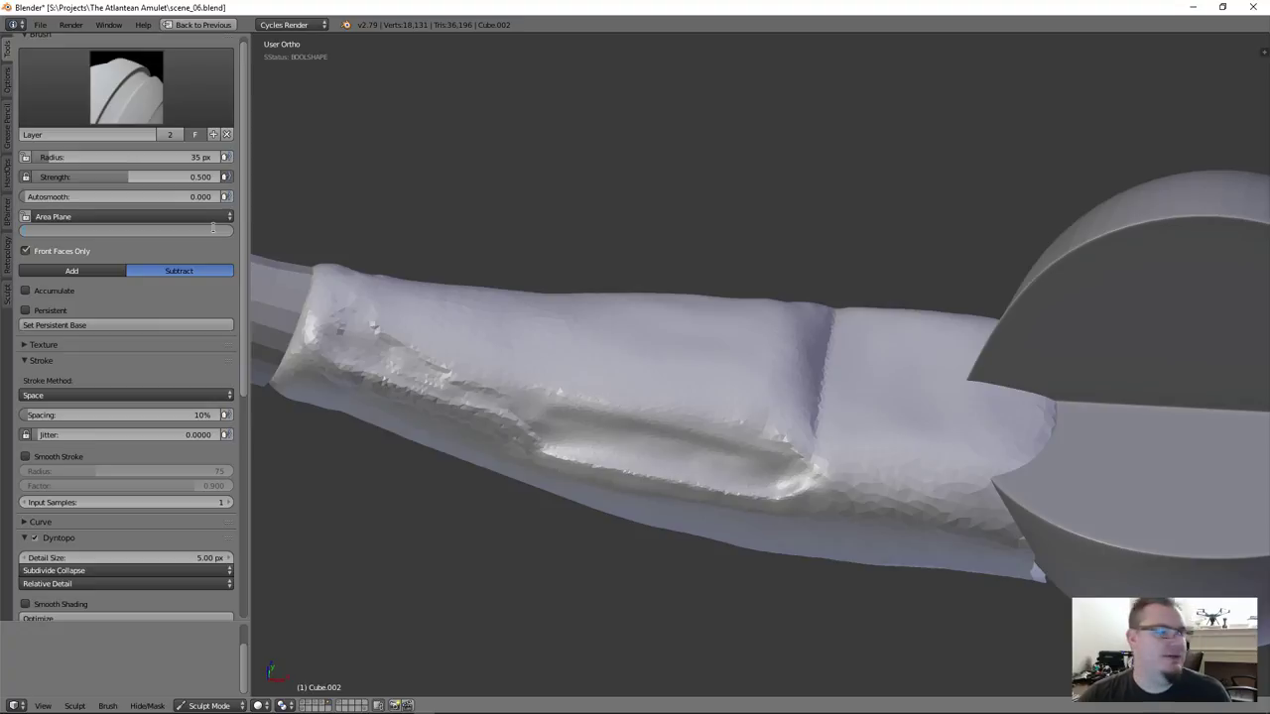
type(".01")
key("Return")
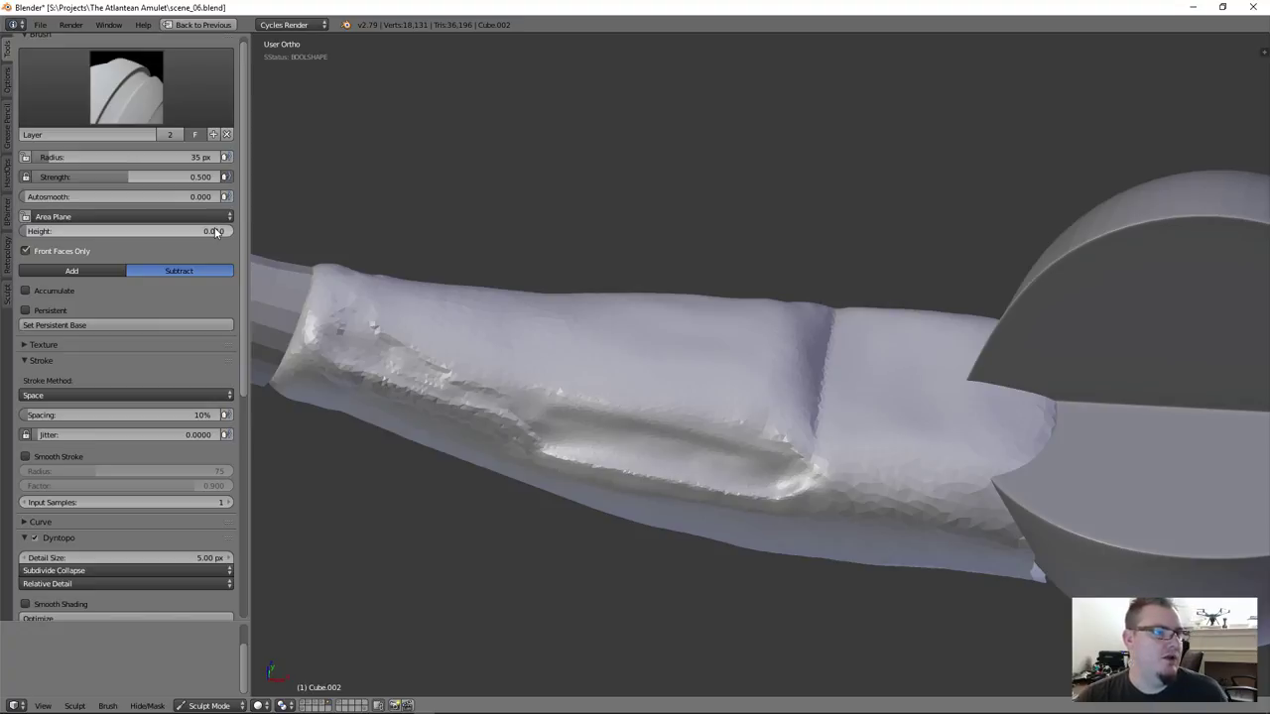
mouse_move(393, 343)
left_mouse_down()
mouse_move(564, 391)
mouse_move(514, 389)
mouse_move(561, 388)
mouse_move(598, 397)
mouse_move(586, 397)
mouse_move(595, 408)
mouse_move(756, 441)
left_mouse_up()
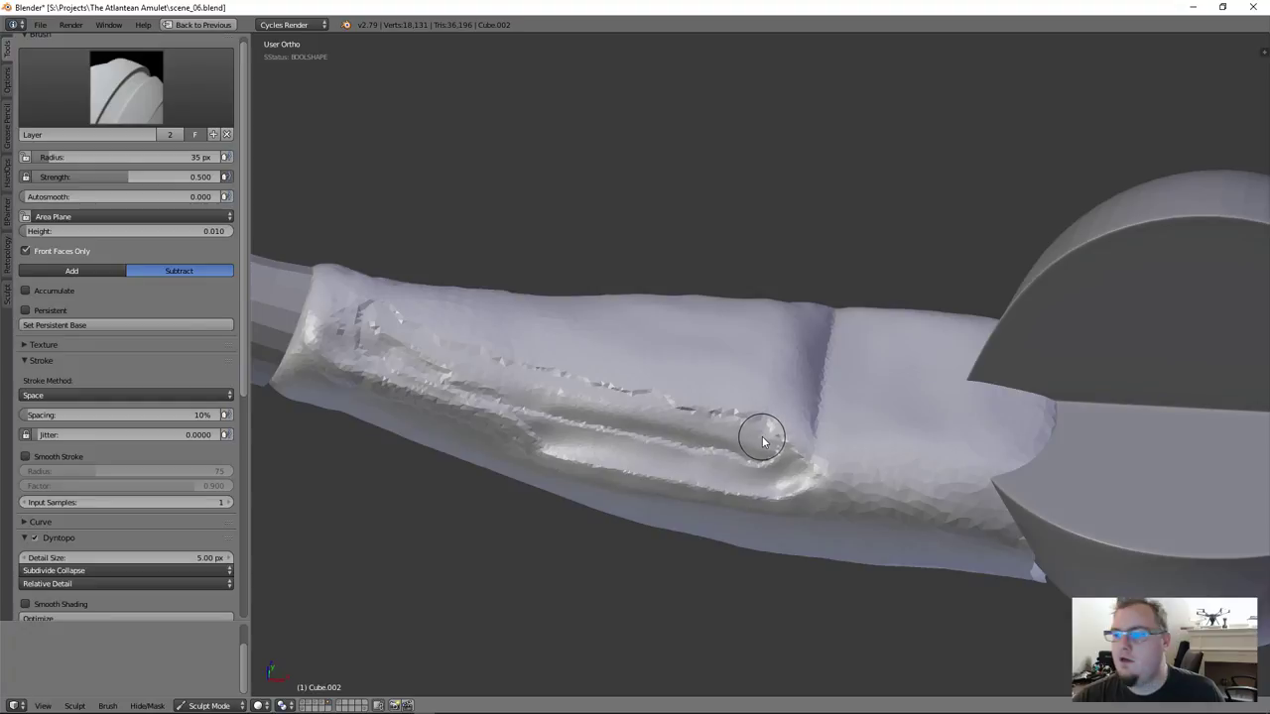
mouse_move(762, 442)
left_mouse_down()
mouse_move(760, 343)
mouse_move(743, 321)
mouse_move(708, 403)
mouse_move(689, 339)
mouse_move(683, 357)
mouse_move(513, 346)
mouse_move(550, 355)
mouse_move(419, 320)
mouse_move(385, 298)
left_mouse_up()
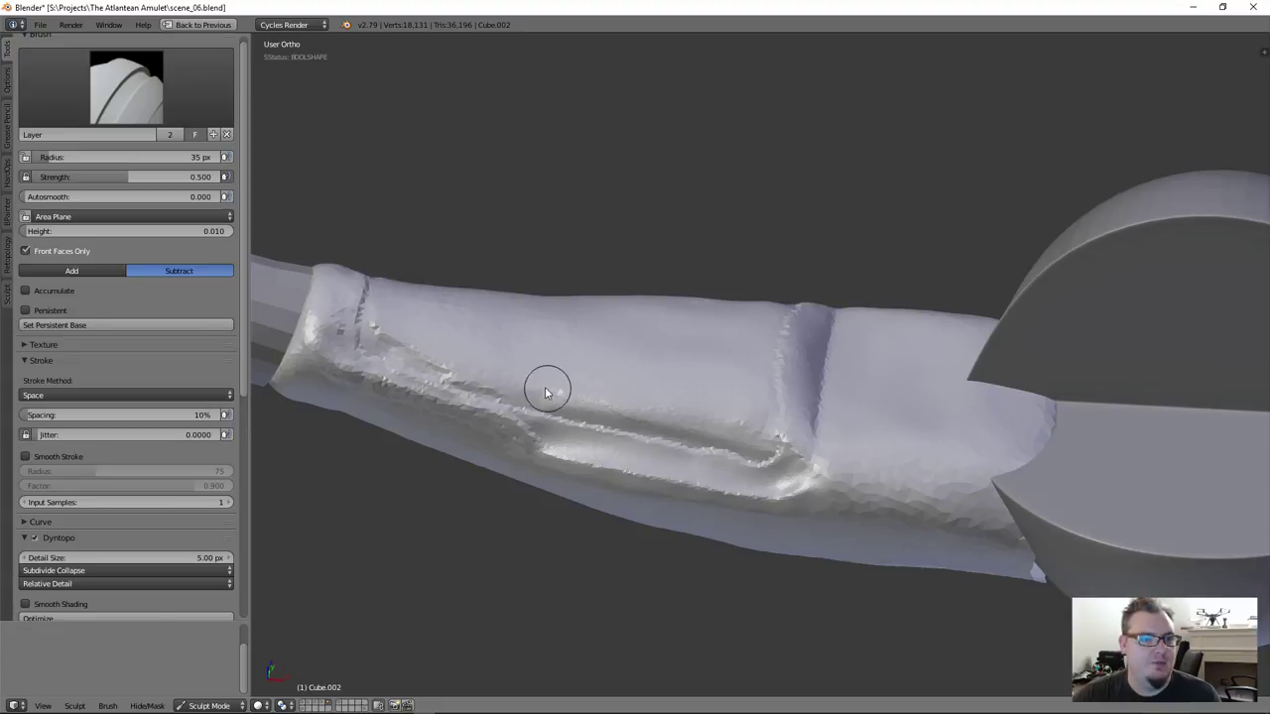
Smooth the ragged marks inside the recessed panel, and carve further subtractive Layer strokes beyond the cross fold and across the panel from the rim
left_click_drag(450, 371, 435, 370, "shift")
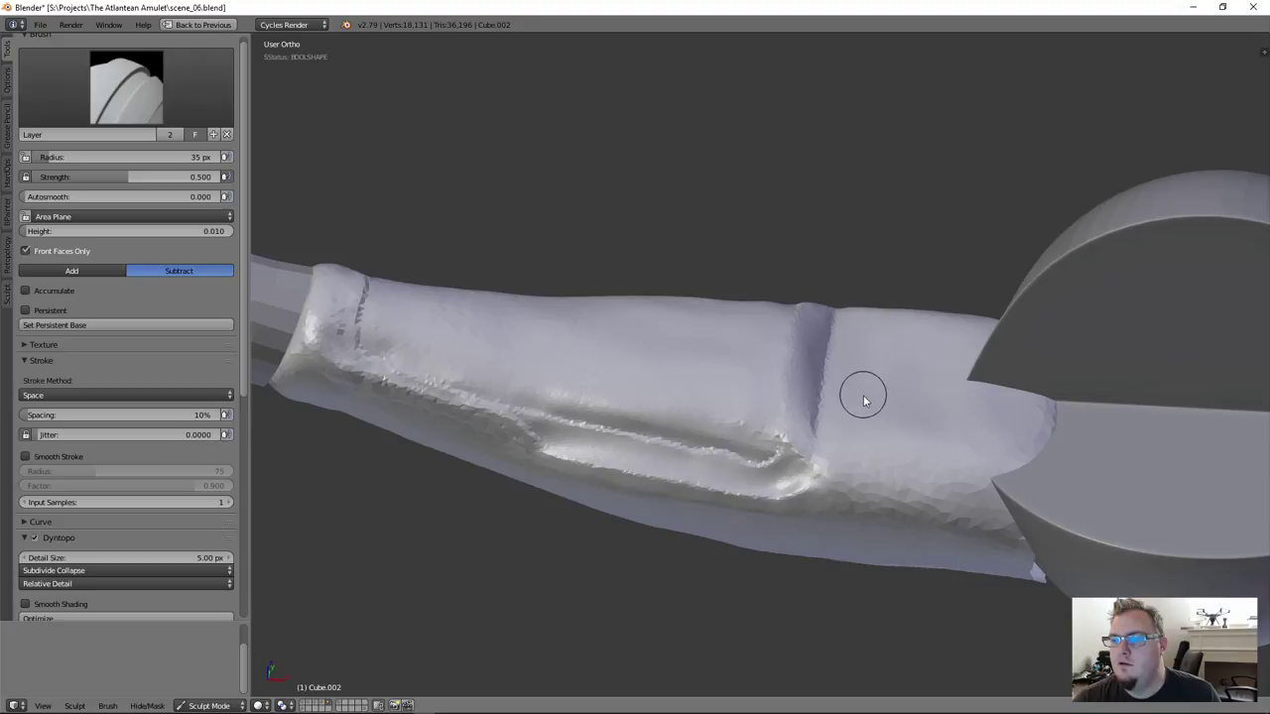
mouse_move(850, 311)
left_mouse_down()
mouse_move(846, 394)
mouse_move(842, 377)
mouse_move(854, 307)
mouse_move(867, 443)
mouse_move(869, 397)
mouse_move(912, 321)
mouse_move(978, 346)
mouse_move(921, 383)
mouse_move(1032, 390)
mouse_move(1014, 433)
mouse_move(952, 474)
mouse_move(848, 451)
left_mouse_up()
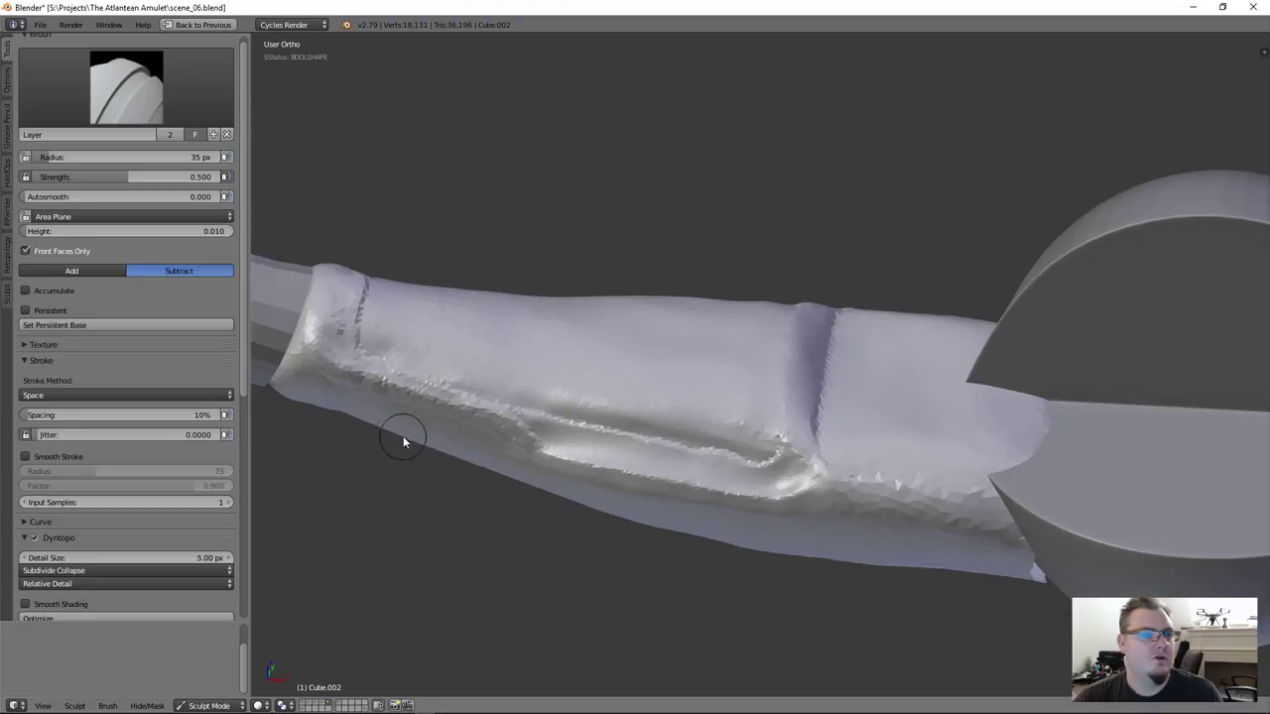
mouse_move(465, 437)
middle_mouse_down()
mouse_move(482, 436)
mouse_move(496, 344)
mouse_move(482, 439)
middle_mouse_up()
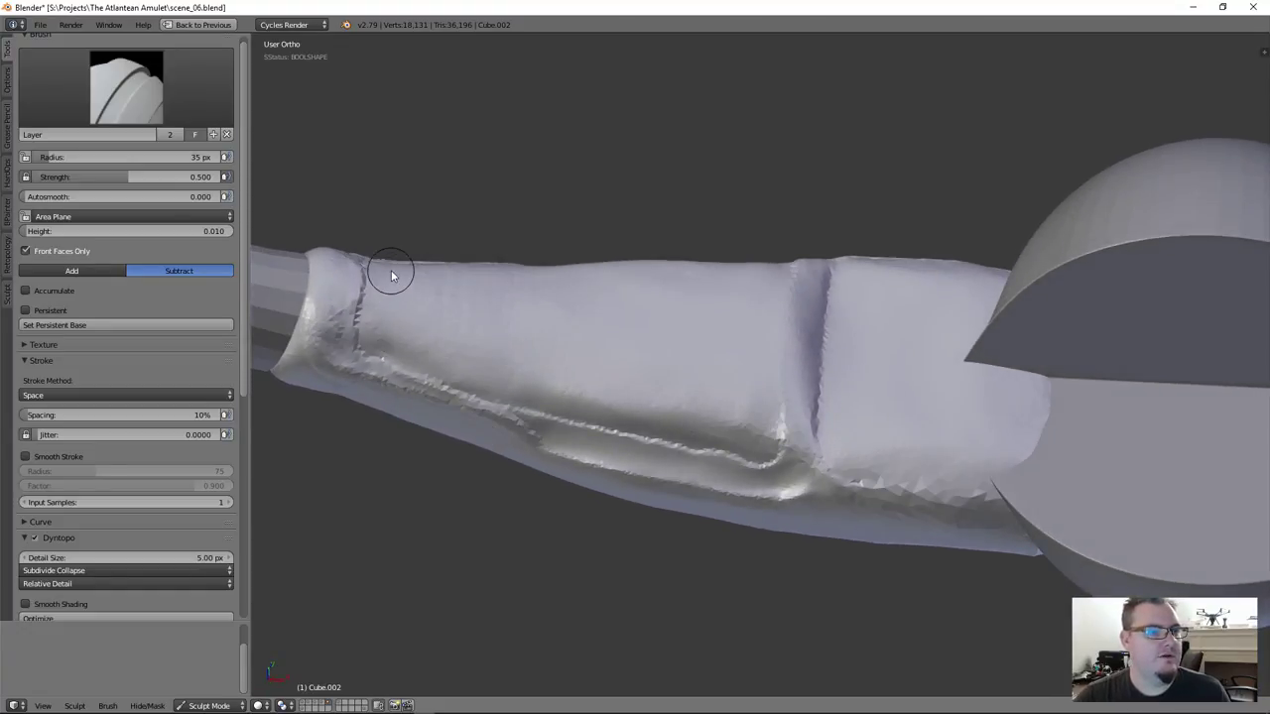
mouse_move(387, 295)
left_mouse_down()
mouse_move(377, 311)
mouse_move(411, 298)
mouse_move(433, 351)
mouse_move(464, 355)
mouse_move(561, 324)
mouse_move(606, 287)
mouse_move(634, 388)
mouse_move(523, 370)
mouse_move(565, 395)
mouse_move(551, 398)
mouse_move(390, 357)
mouse_move(377, 332)
mouse_move(667, 422)
mouse_move(643, 427)
mouse_move(743, 445)
mouse_move(763, 434)
mouse_move(766, 337)
mouse_move(745, 360)
mouse_move(648, 366)
mouse_move(723, 340)
mouse_move(673, 382)
left_mouse_up()
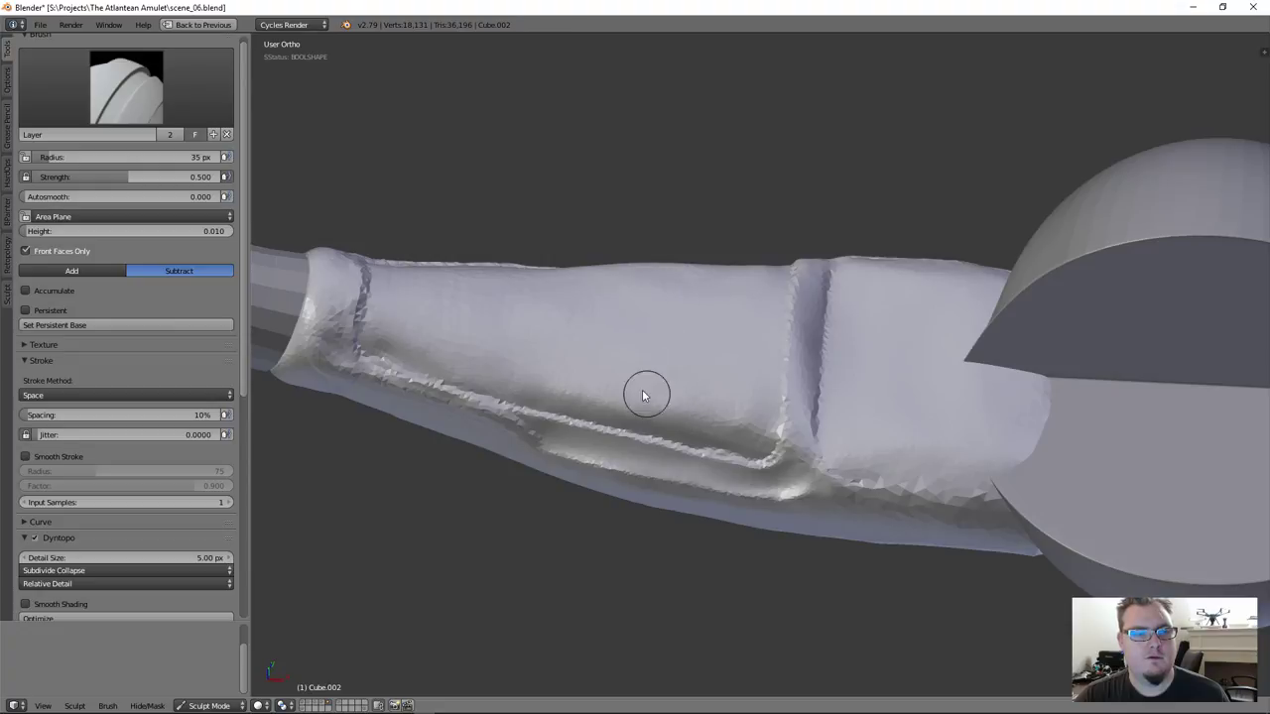
Smooth the panel surface near the rim and recess its lower edge further with Layer strokes towards the cross fold
mouse_move(652, 392)
middle_mouse_down()
mouse_move(674, 312)
mouse_move(649, 291)
middle_mouse_up()
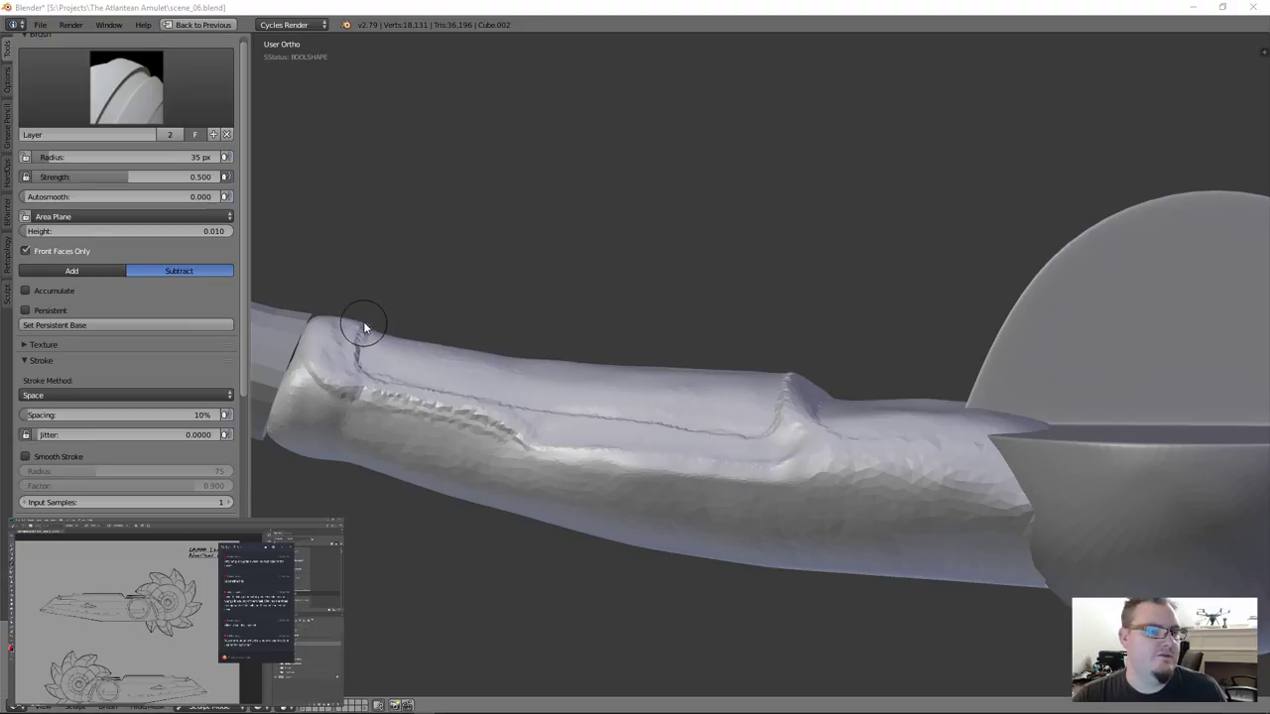
middle_click_drag(380, 360, 377, 430)
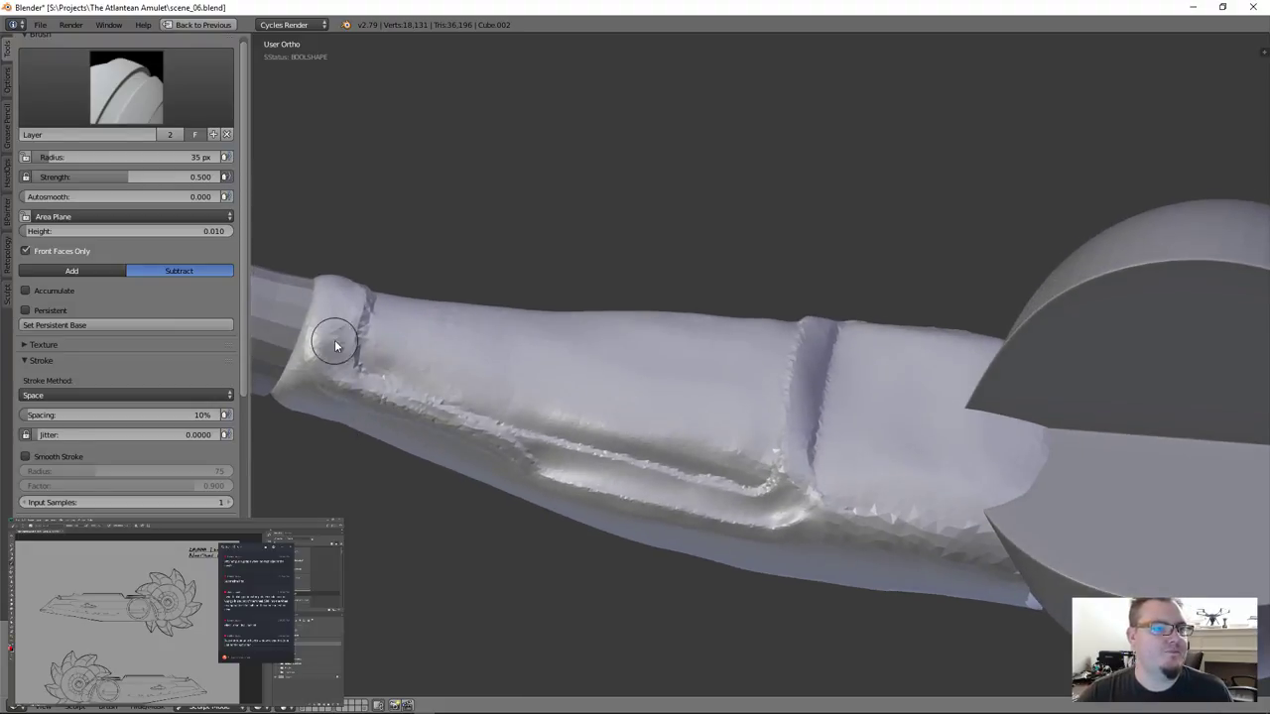
mouse_move(369, 325)
left_mouse_down("shift")
mouse_move(360, 349)
mouse_move(383, 368)
mouse_move(377, 292)
mouse_move(388, 363)
mouse_move(660, 440)
left_mouse_up("shift")
mouse_move(501, 399)
left_mouse_down()
mouse_move(751, 462)
mouse_move(629, 430)
mouse_move(755, 426)
mouse_move(764, 363)
mouse_move(751, 445)
mouse_move(570, 396)
mouse_move(615, 348)
mouse_move(400, 334)
mouse_move(510, 317)
mouse_move(402, 313)
left_mouse_up()
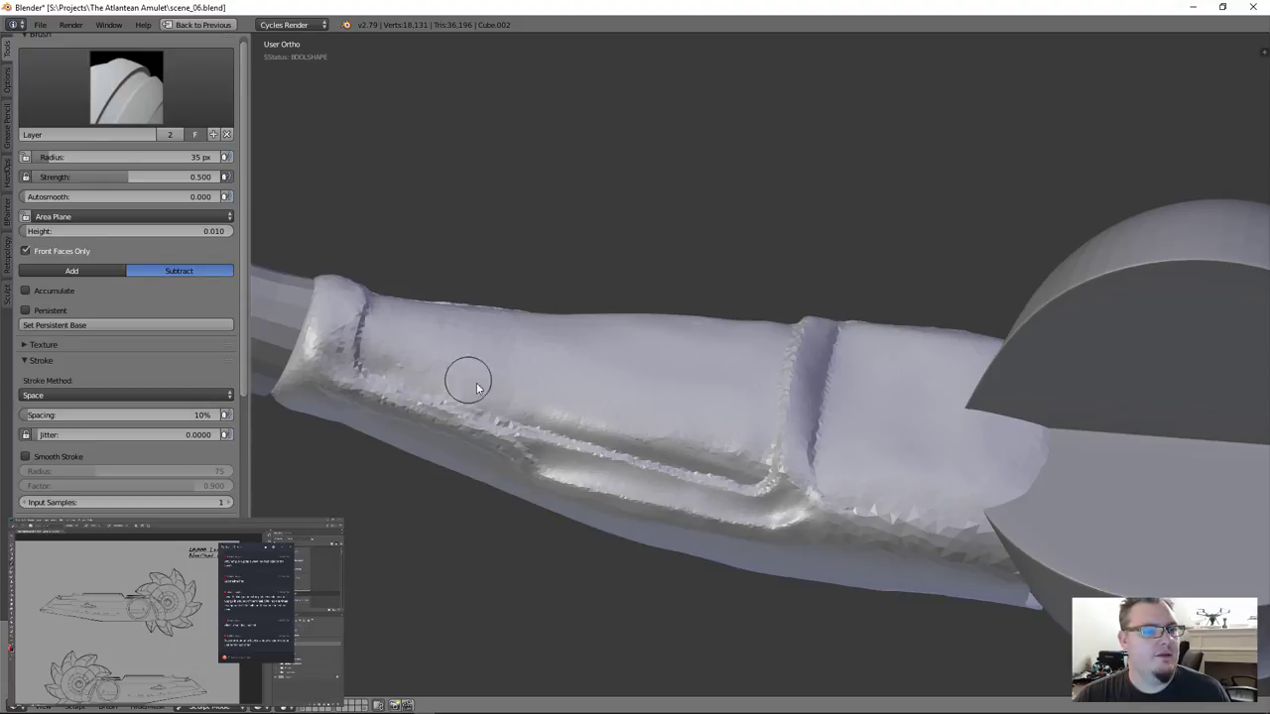
mouse_move(493, 407)
left_mouse_down()
mouse_move(423, 377)
mouse_move(604, 439)
mouse_move(724, 452)
left_mouse_up()
Set the Layer brush direction to Add and smooth away the jagged ridge below the panel groove near the rim
middle_click_drag(724, 451, 829, 474)
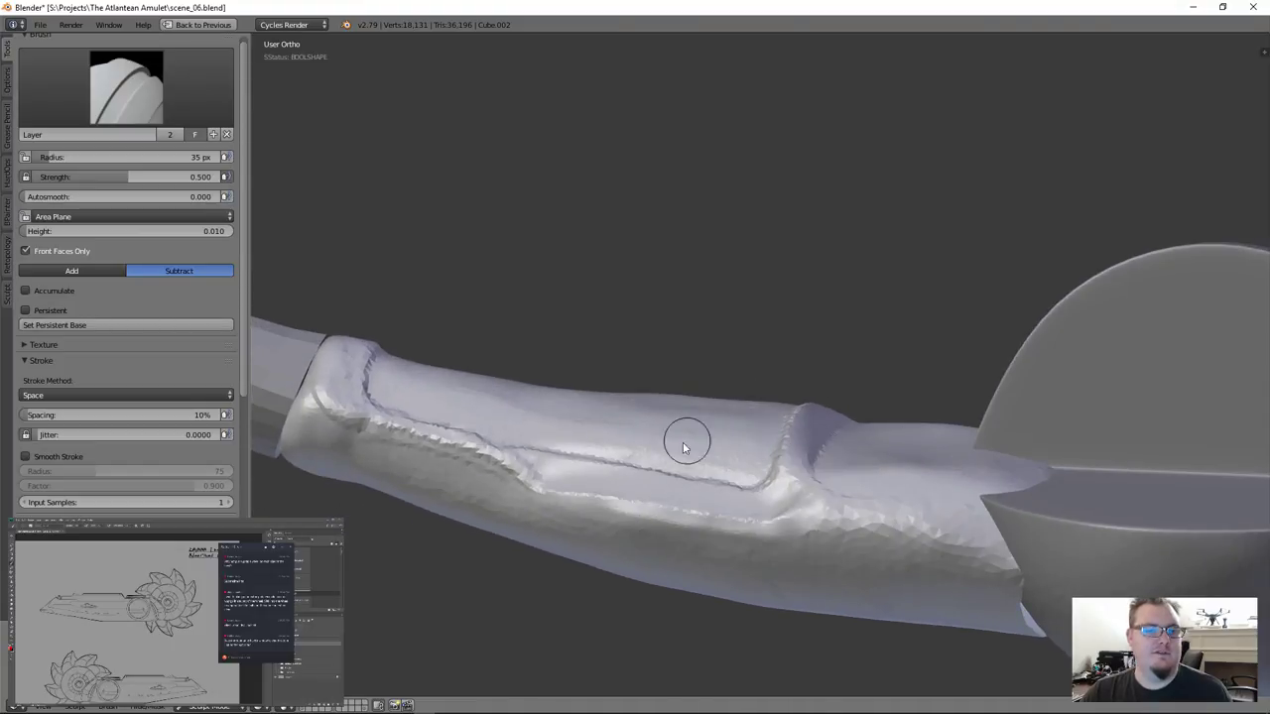
mouse_move(410, 377)
middle_mouse_down()
mouse_move(434, 363)
mouse_move(416, 378)
middle_mouse_up()
key("KP_1")
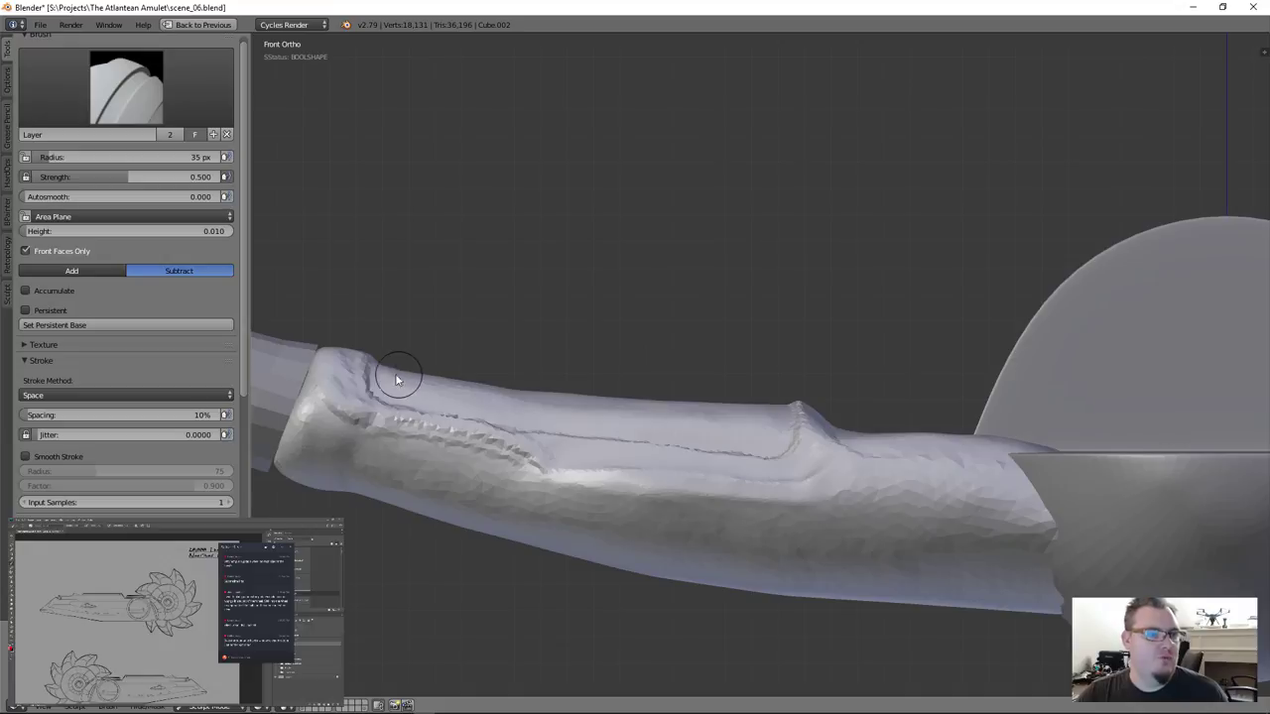
mouse_move(307, 397)
middle_mouse_down()
mouse_move(334, 396)
mouse_move(338, 457)
mouse_move(487, 393)
mouse_move(478, 351)
middle_mouse_up()
key("KP_1")
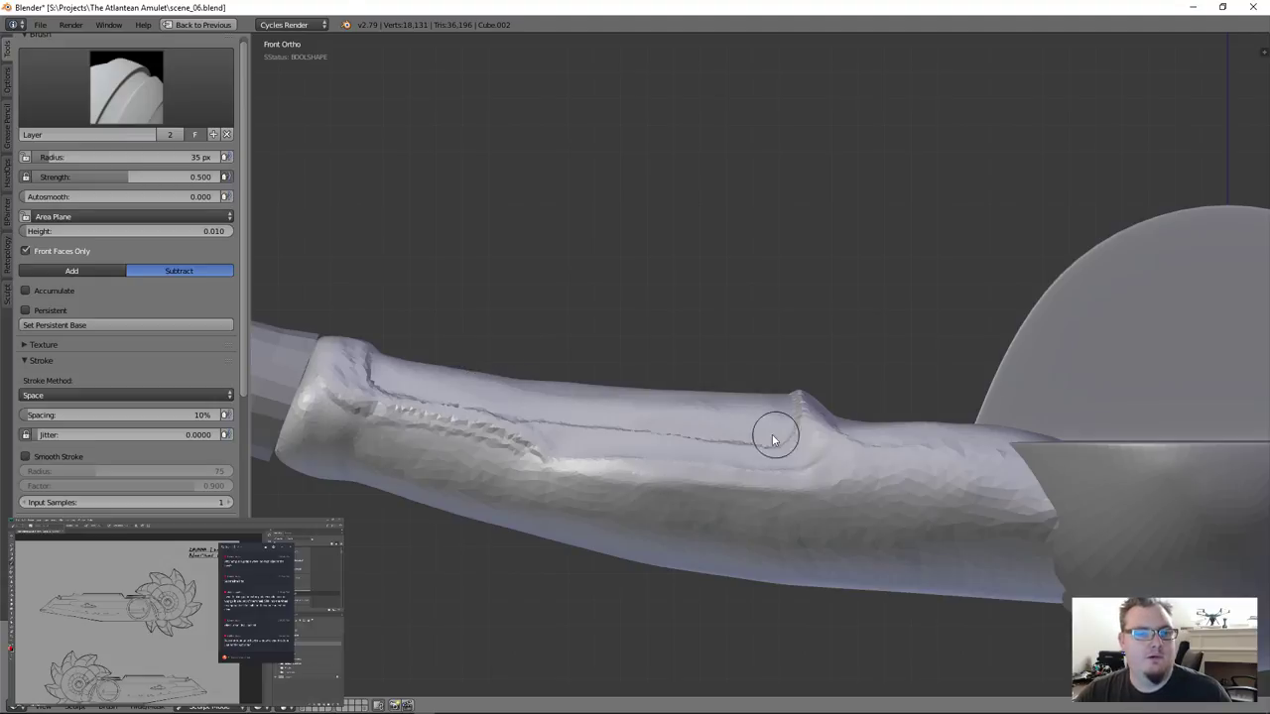
middle_click_drag(774, 439, 850, 416, "shift")
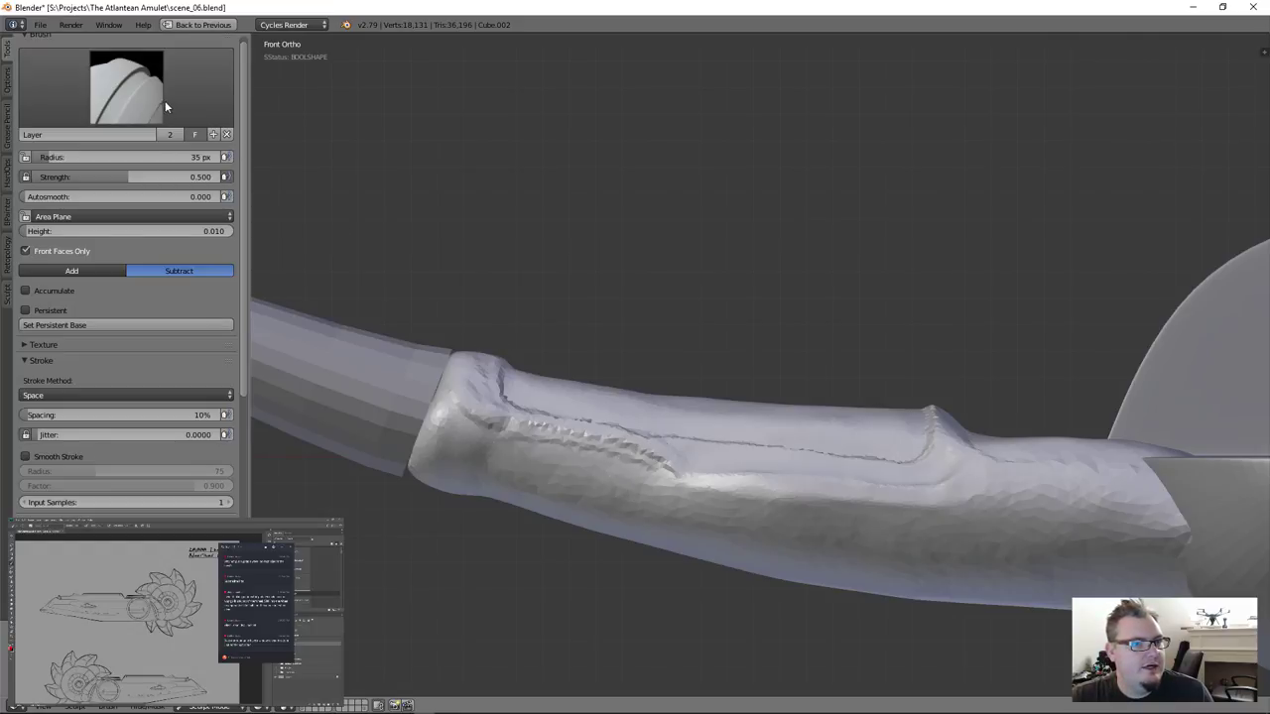
left_click(44, 271)
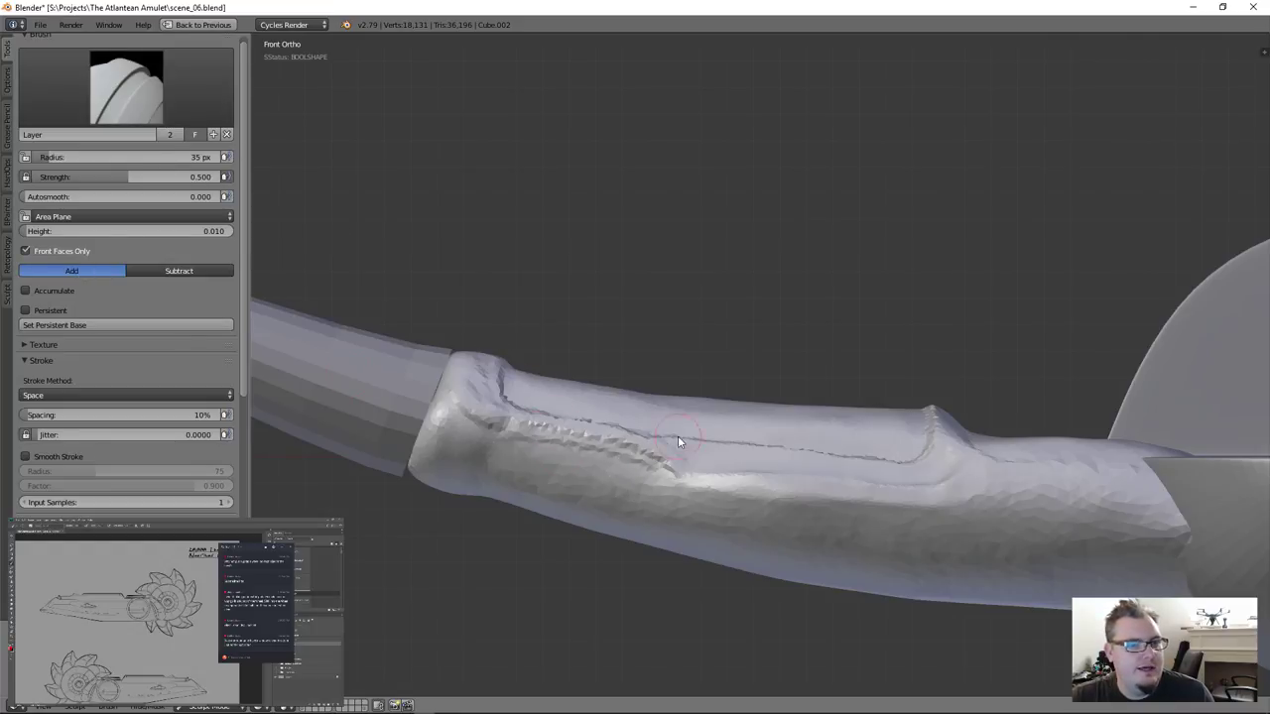
left_click_drag(661, 479, 503, 426, "shift")
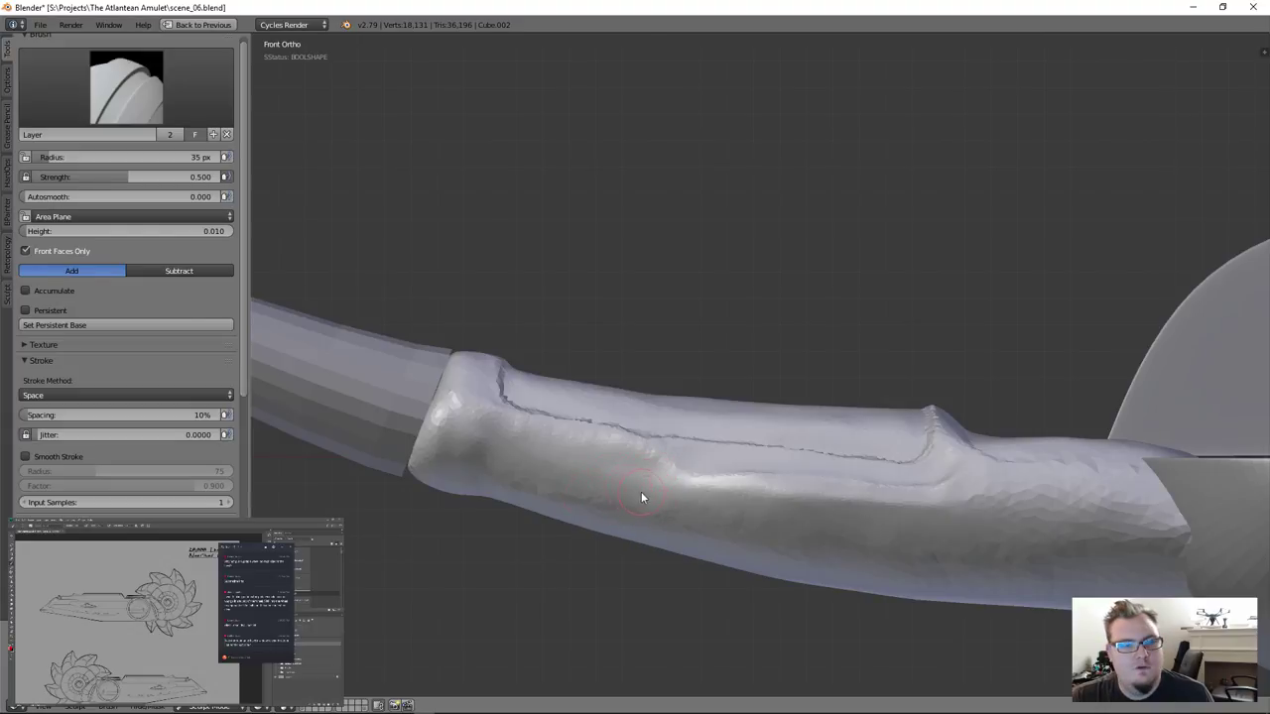
Build up and smooth a thin raised band along the sleeve's lower side, from near the rim to below the cross fold, with Layer strokes
left_click_drag(523, 474, 629, 499)
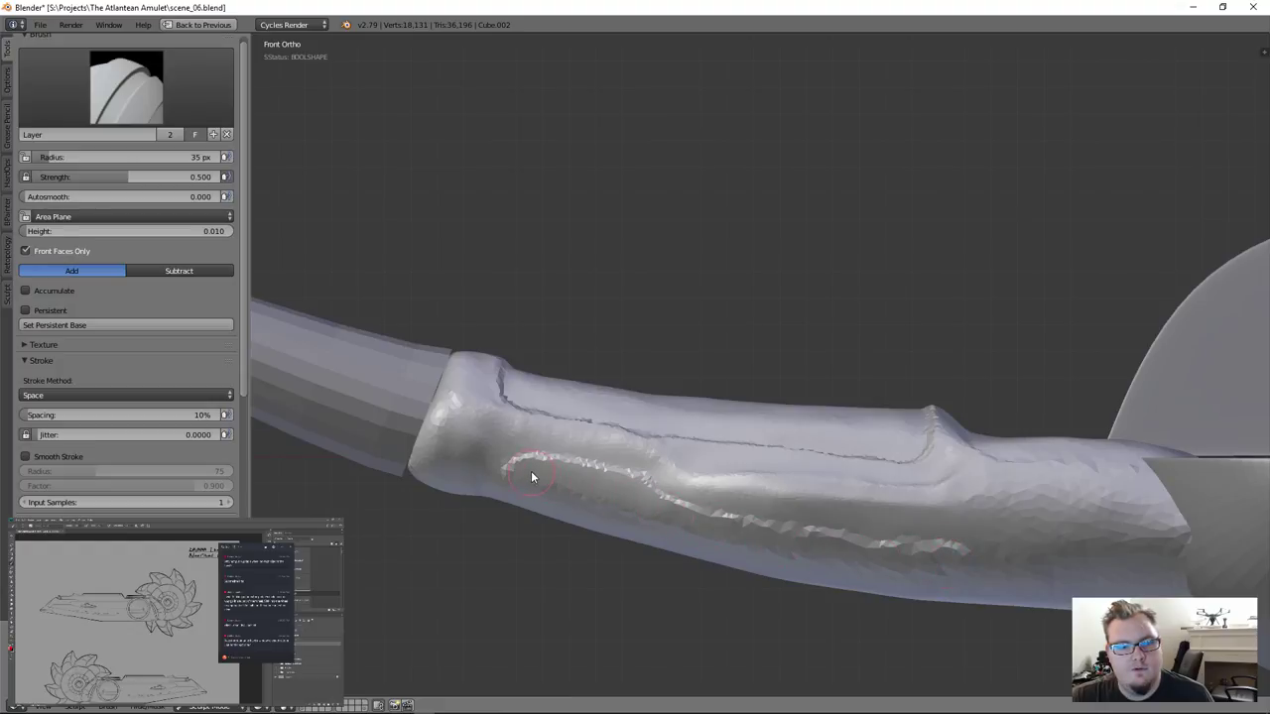
left_click_drag(531, 475, 726, 526)
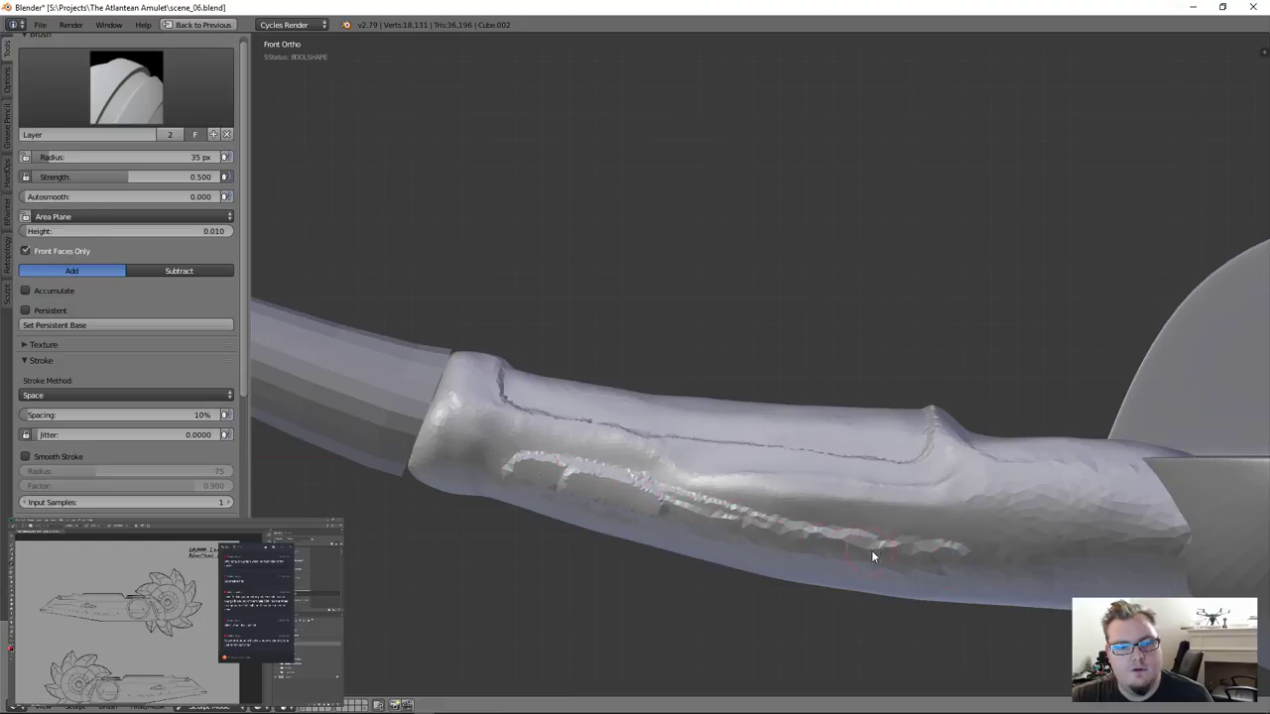
left_click_drag(641, 509, 935, 562)
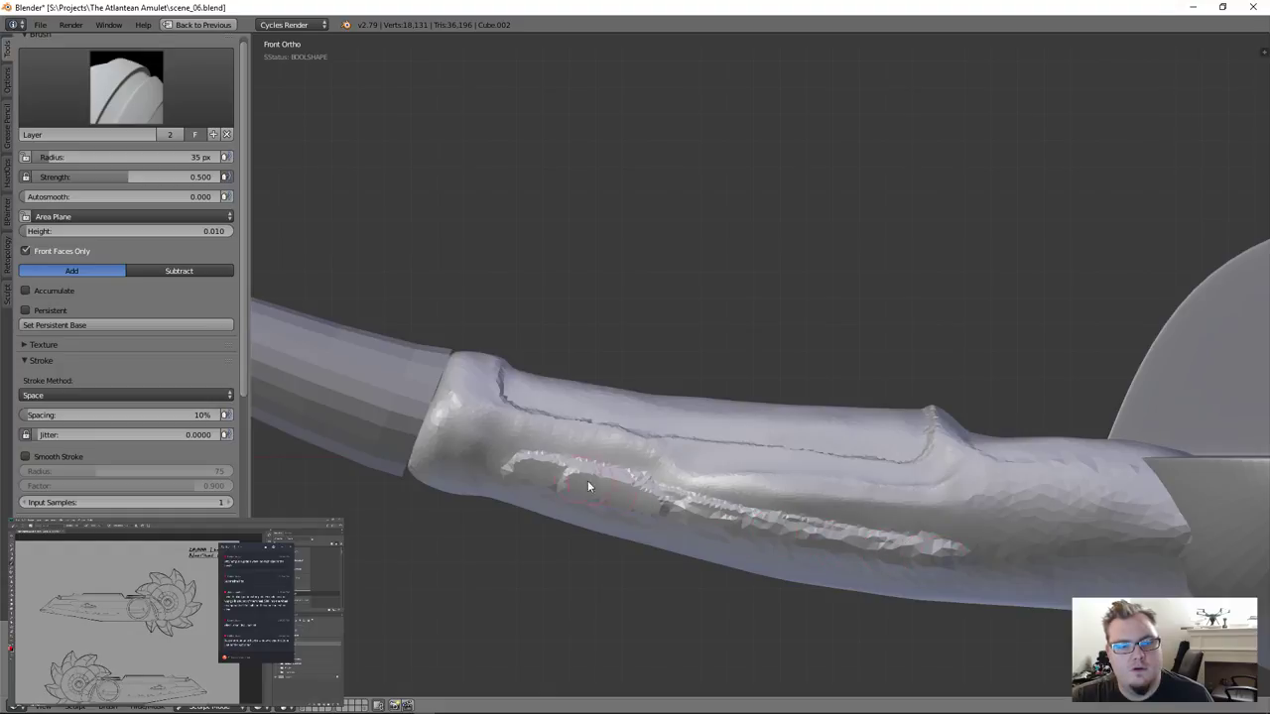
left_click_drag(532, 481, 624, 508)
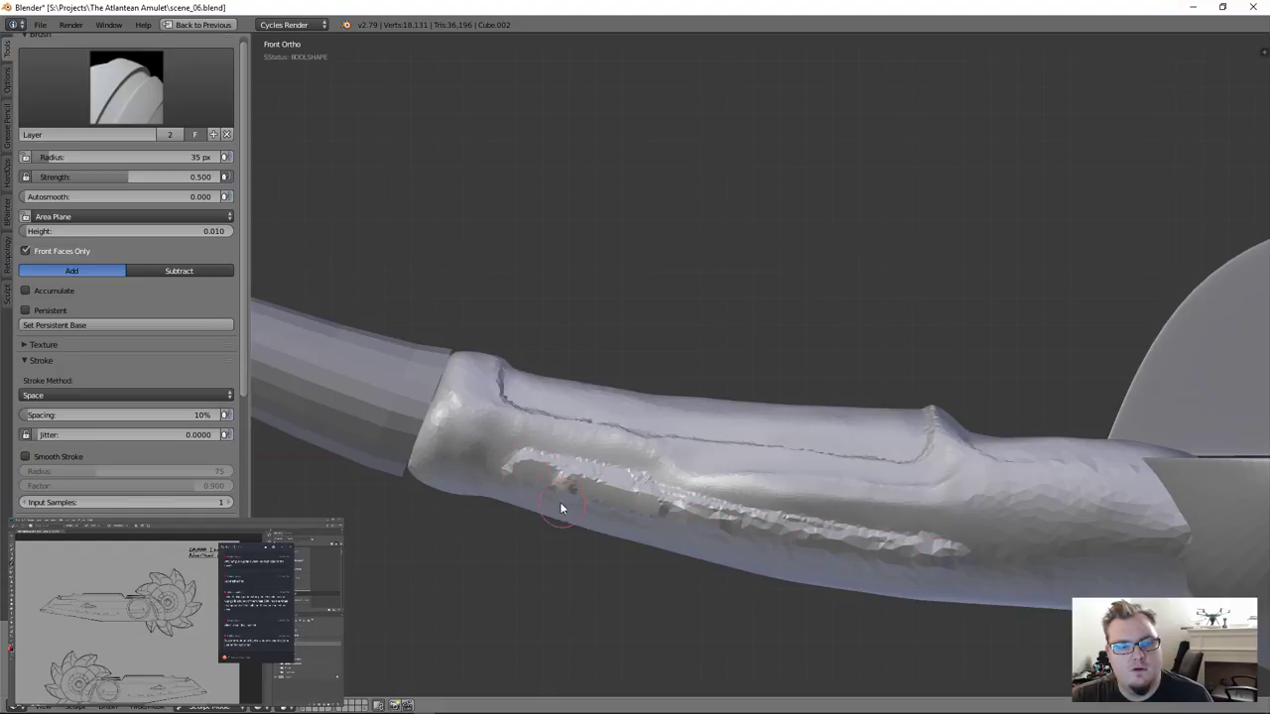
mouse_move(547, 473)
left_mouse_down("shift")
mouse_move(531, 475)
mouse_move(709, 516)
mouse_move(601, 504)
mouse_move(836, 559)
mouse_move(876, 555)
mouse_move(819, 542)
left_mouse_up("shift")
left_click_drag(624, 505, 860, 550)
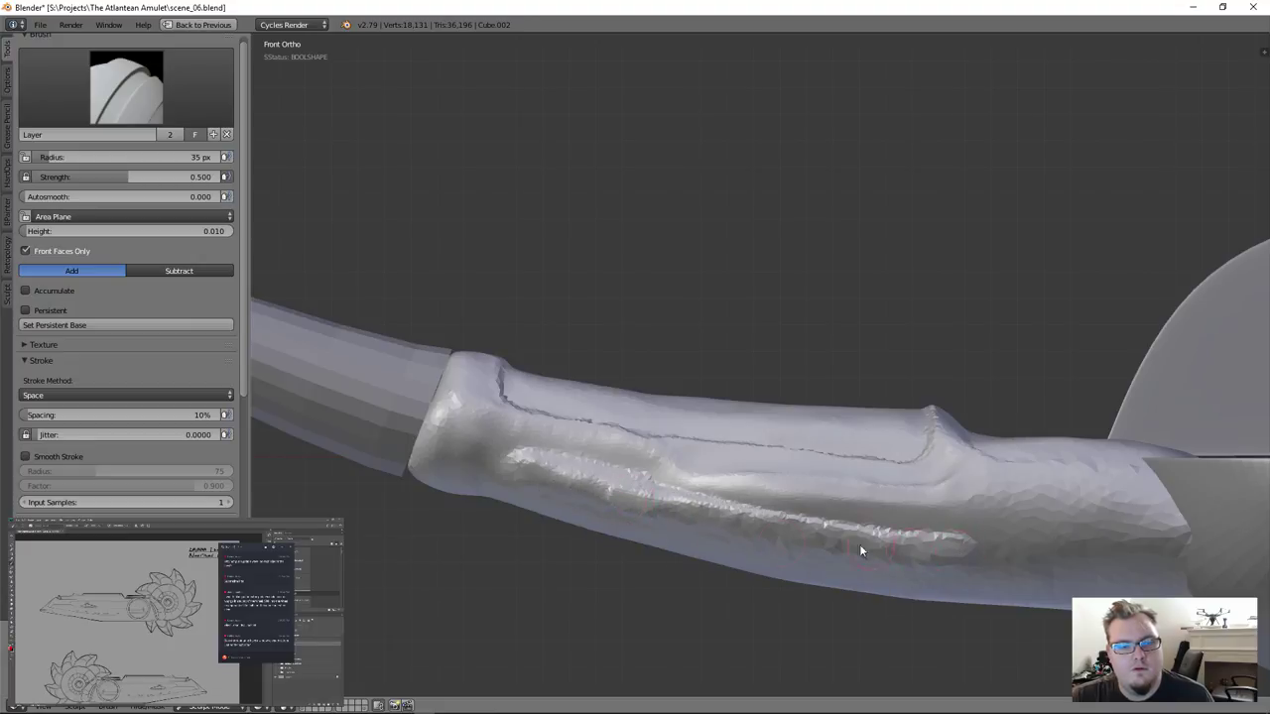
mouse_move(562, 472)
left_mouse_down()
mouse_move(591, 488)
mouse_move(513, 464)
mouse_move(536, 482)
mouse_move(960, 556)
mouse_move(896, 556)
mouse_move(954, 572)
left_mouse_up()
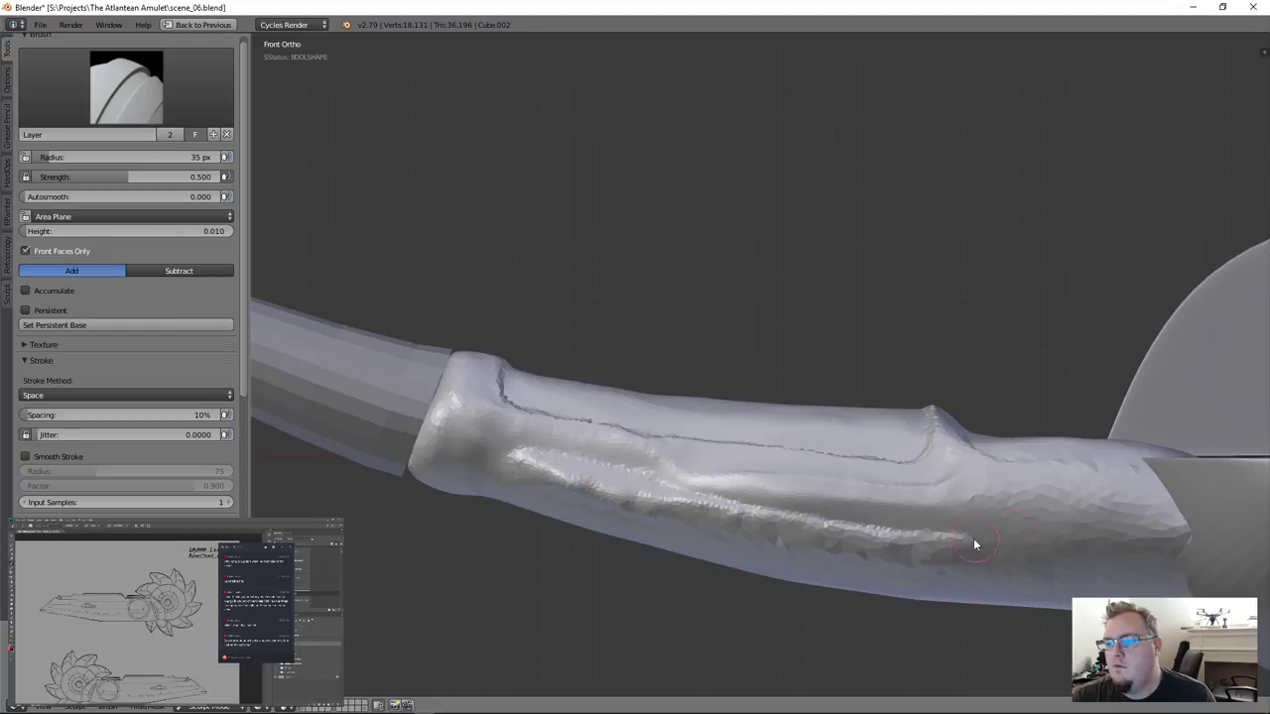
Switch to the Clay Strips brush and lay a thin strip down the sleeve's underside from the rim towards the bowl
mouse_move(674, 520)
middle_mouse_down()
mouse_move(710, 468)
mouse_move(709, 524)
mouse_move(811, 493)
mouse_move(796, 517)
middle_mouse_up()
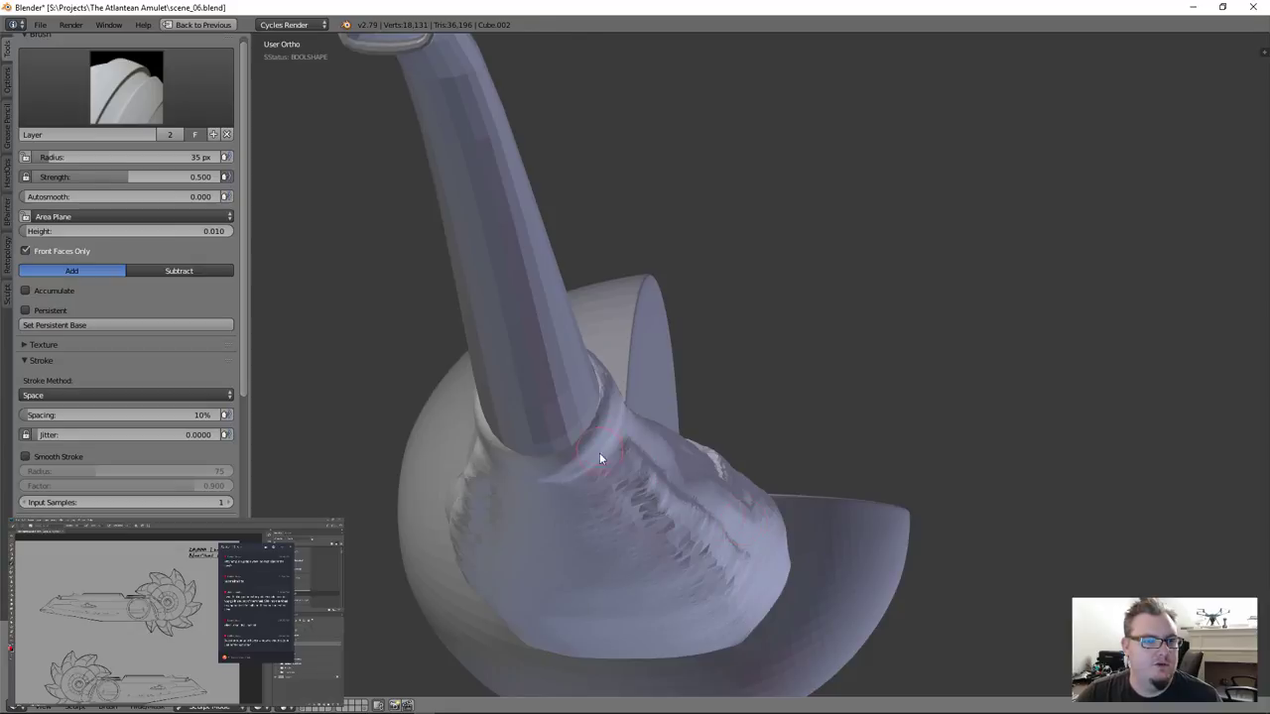
left_click(126, 87)
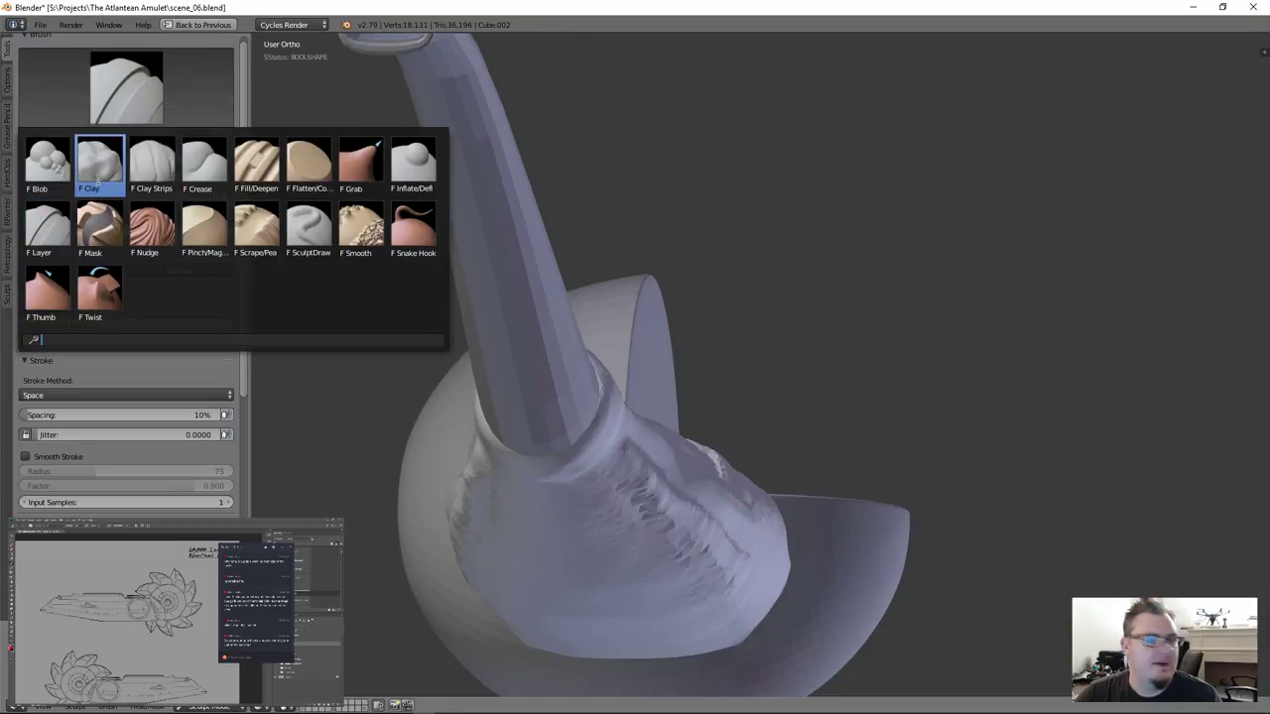
left_click(158, 173)
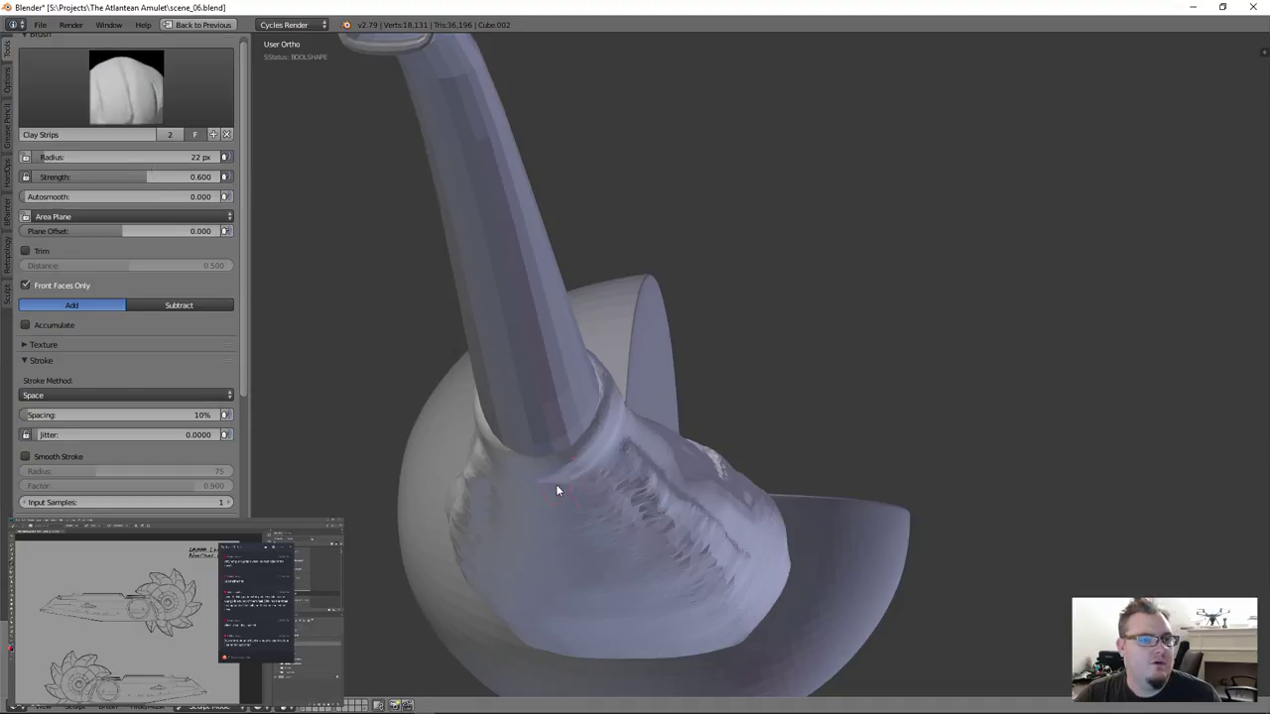
scroll(556, 484, "up", 3)
middle_click_drag(551, 437, 573, 194, "shift")
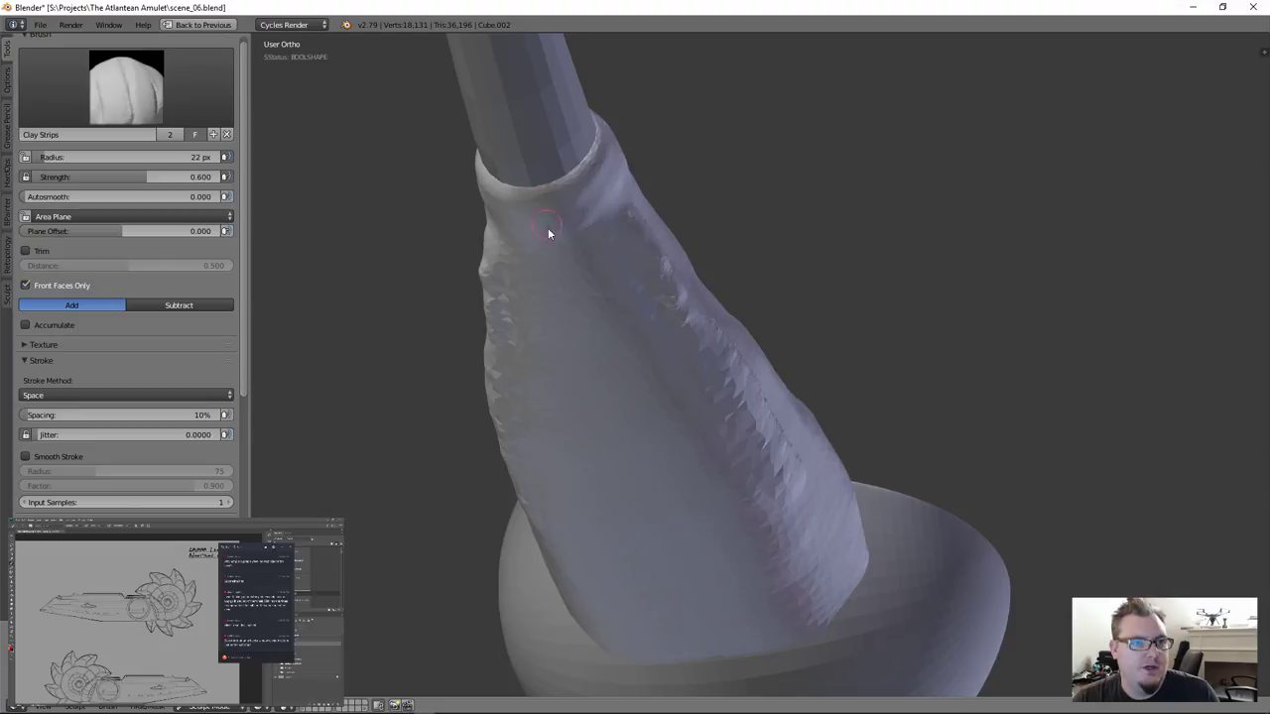
left_click_drag(546, 207, 631, 489)
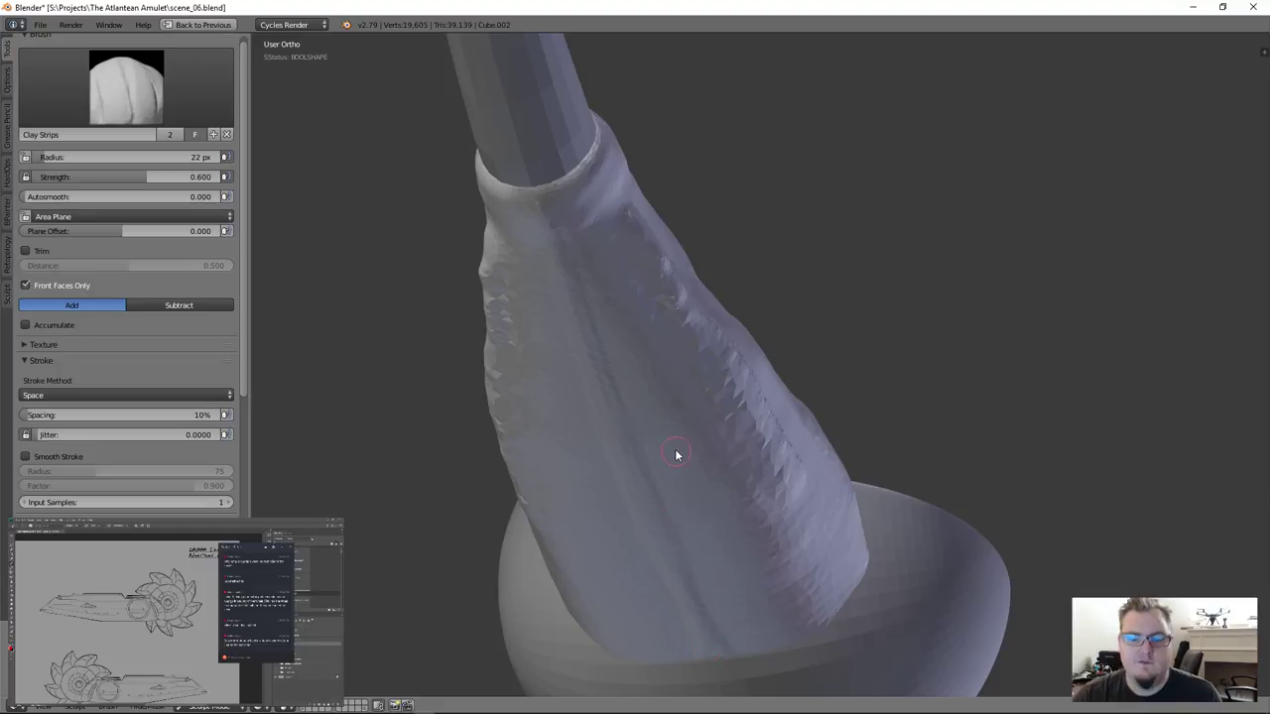
Enlarge the Clay Strips radius to 61 px and build up the sleeve's underside with long strokes from the rim towards the bowl
key("f")
left_click(588, 280)
key("f")
left_click(562, 229)
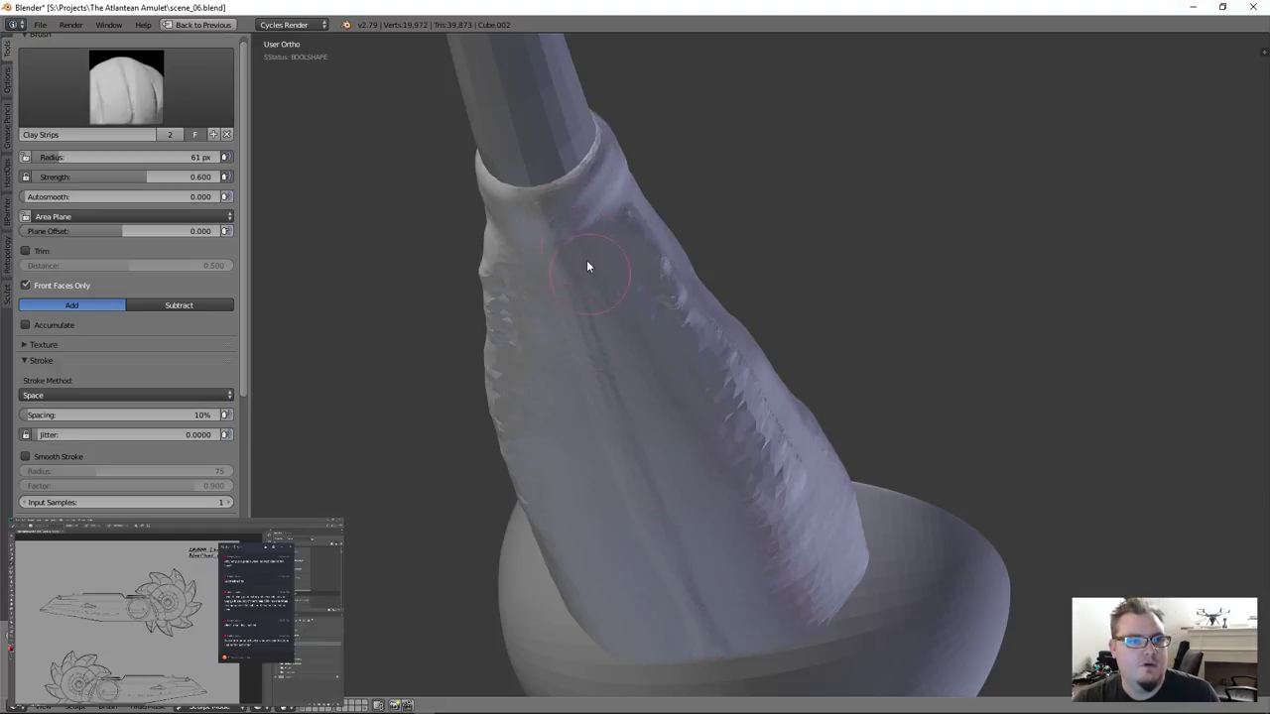
left_click_drag(587, 265, 682, 514)
mouse_move(566, 241)
left_mouse_down()
mouse_move(583, 295)
mouse_move(573, 334)
mouse_move(650, 418)
left_mouse_up()
mouse_move(590, 254)
left_mouse_down()
mouse_move(684, 346)
mouse_move(731, 482)
left_mouse_up()
left_click_drag(615, 218, 751, 558)
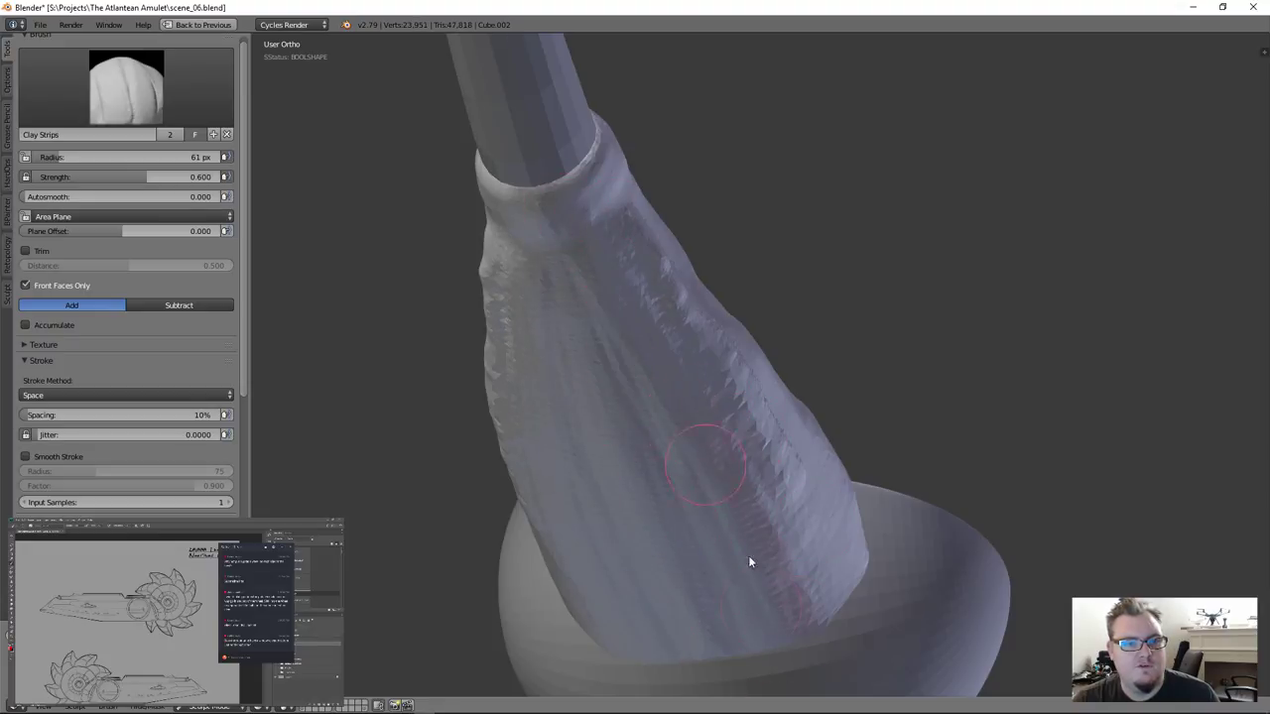
Fill out the sleeve's underside with further Clay Strips strokes from the rim towards the bowl and smooth the underside and its side surfaces
left_click_drag(638, 450, 670, 526)
left_click_drag(555, 214, 650, 466)
mouse_move(559, 267)
left_mouse_down()
mouse_move(675, 558)
mouse_move(714, 581)
left_mouse_up()
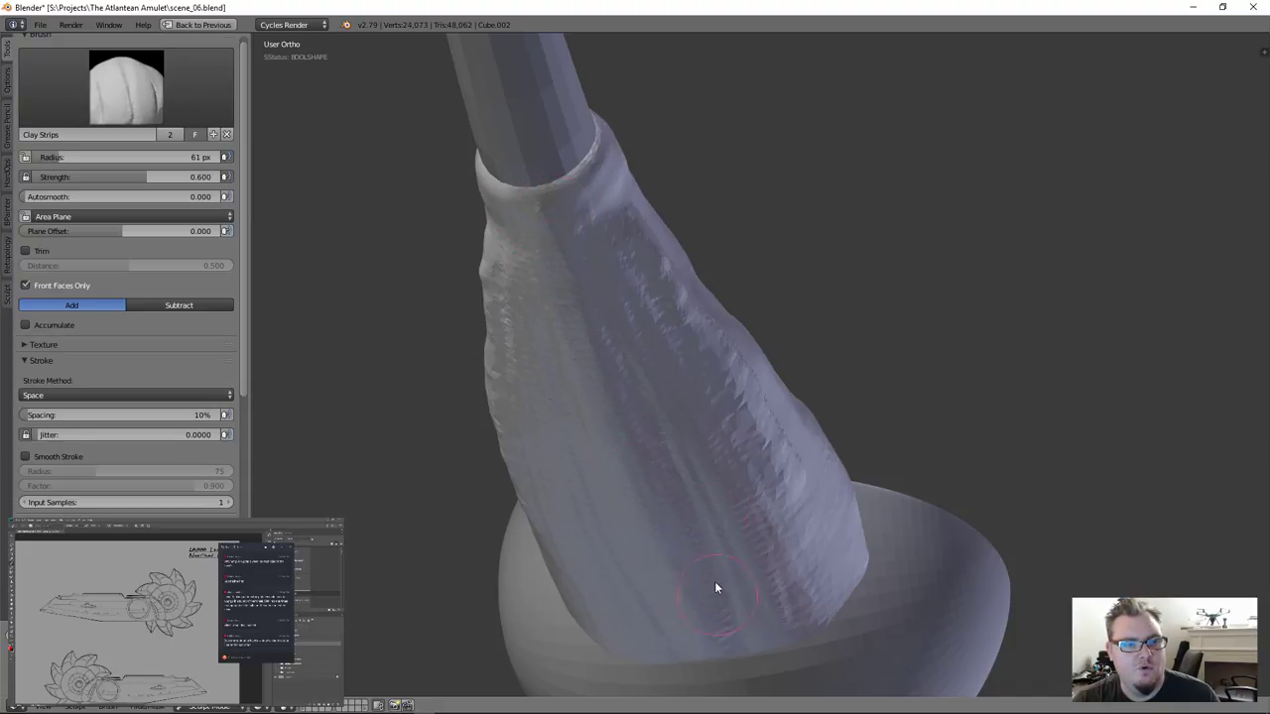
mouse_move(589, 268)
left_mouse_down()
mouse_move(682, 438)
mouse_move(648, 447)
left_mouse_up()
mouse_move(589, 259)
left_mouse_down("shift")
mouse_move(691, 513)
mouse_move(574, 302)
mouse_move(708, 595)
mouse_move(601, 226)
mouse_move(778, 590)
mouse_move(777, 604)
mouse_move(695, 601)
mouse_move(794, 595)
mouse_move(695, 354)
mouse_move(768, 443)
mouse_move(657, 425)
mouse_move(543, 217)
left_mouse_up("shift")
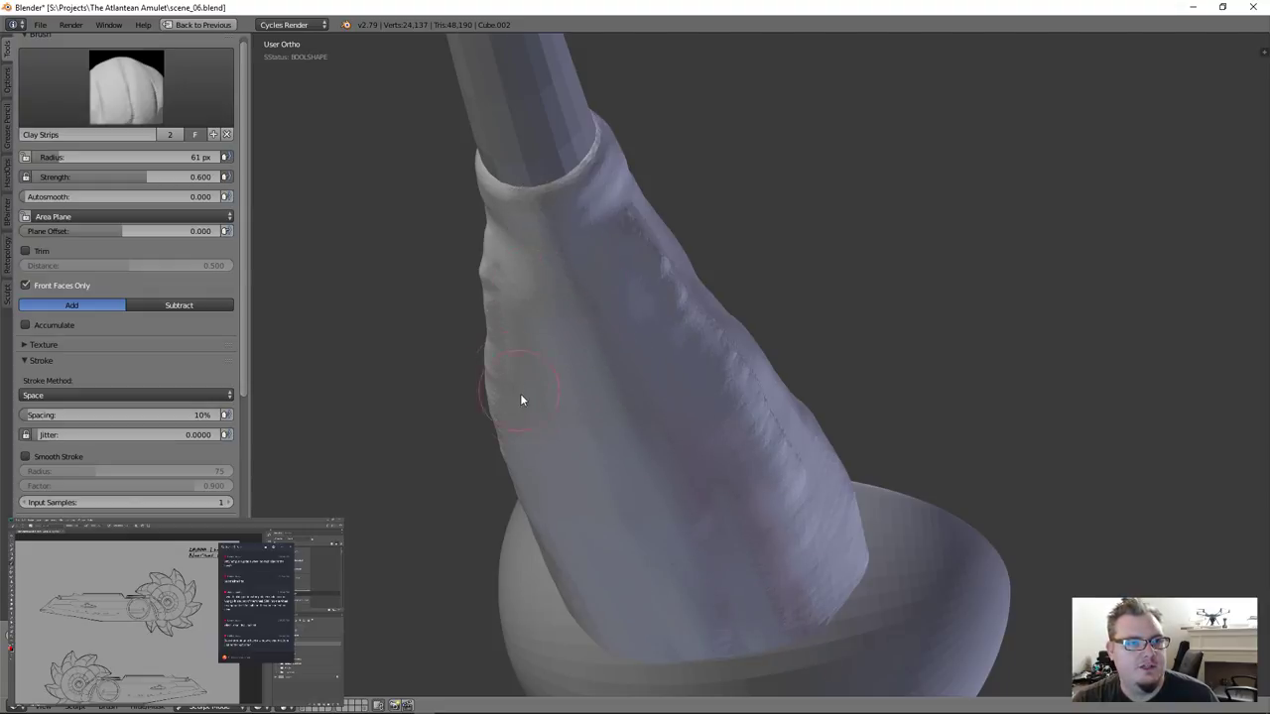
left_click_drag(450, 343, 489, 340, "shift")
mouse_move(555, 413)
middle_mouse_down()
mouse_move(612, 425)
mouse_move(555, 435)
middle_mouse_up()
mouse_move(555, 435)
left_mouse_down("shift")
mouse_move(618, 368)
mouse_move(544, 318)
mouse_move(566, 335)
mouse_move(862, 399)
mouse_move(890, 371)
mouse_move(819, 374)
mouse_move(818, 393)
mouse_move(815, 363)
mouse_move(547, 306)
mouse_move(995, 394)
mouse_move(932, 415)
mouse_move(854, 391)
mouse_move(1009, 372)
mouse_move(972, 368)
mouse_move(936, 396)
left_mouse_up("shift")
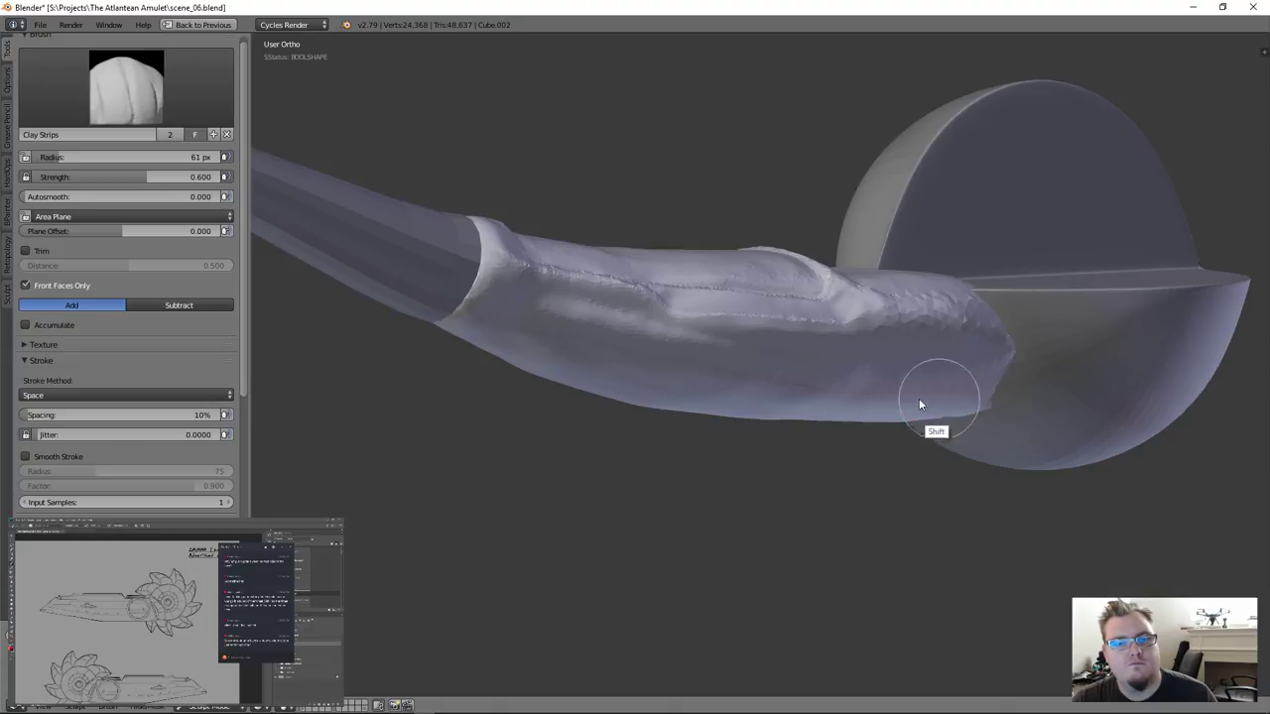
Switch to the Pinch/Magnify brush, pinch an edge along the sleeve's underside from the rim to the bowl, and smooth along it
left_click(126, 87)
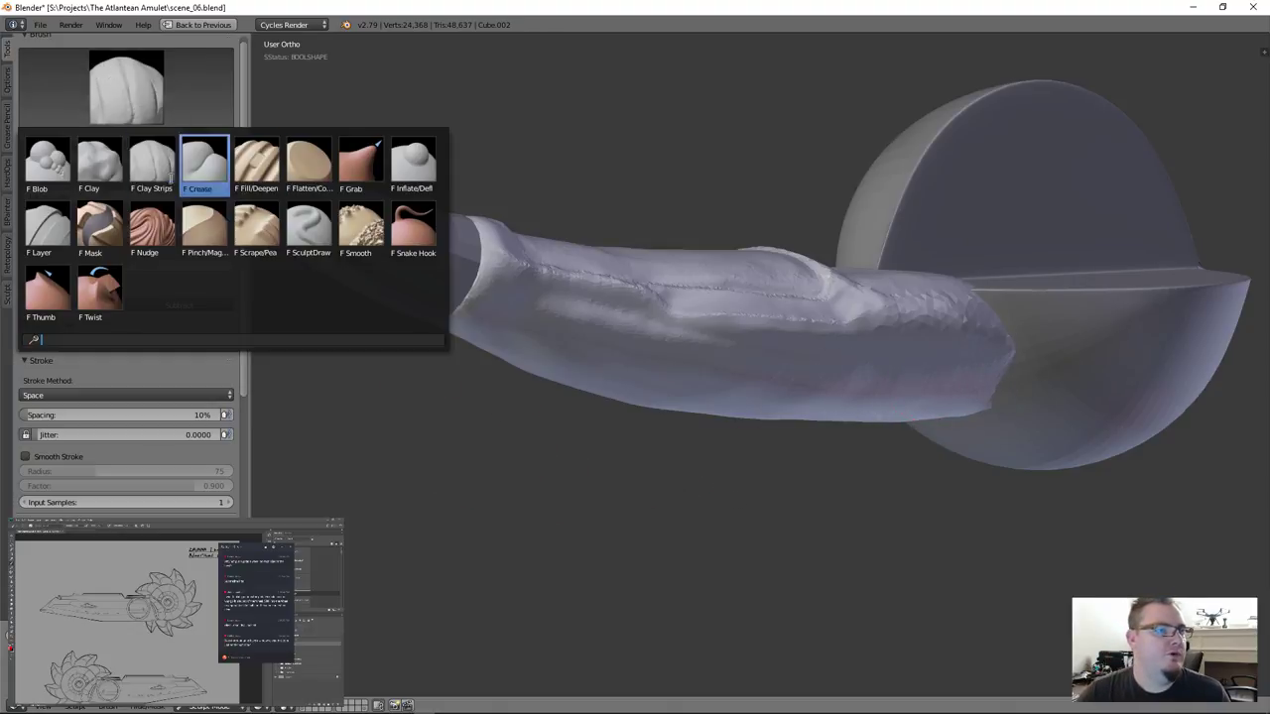
left_click(204, 227)
mouse_move(561, 425)
middle_mouse_down()
mouse_move(568, 394)
mouse_move(641, 335)
mouse_move(624, 348)
mouse_move(626, 371)
mouse_move(600, 276)
middle_mouse_up()
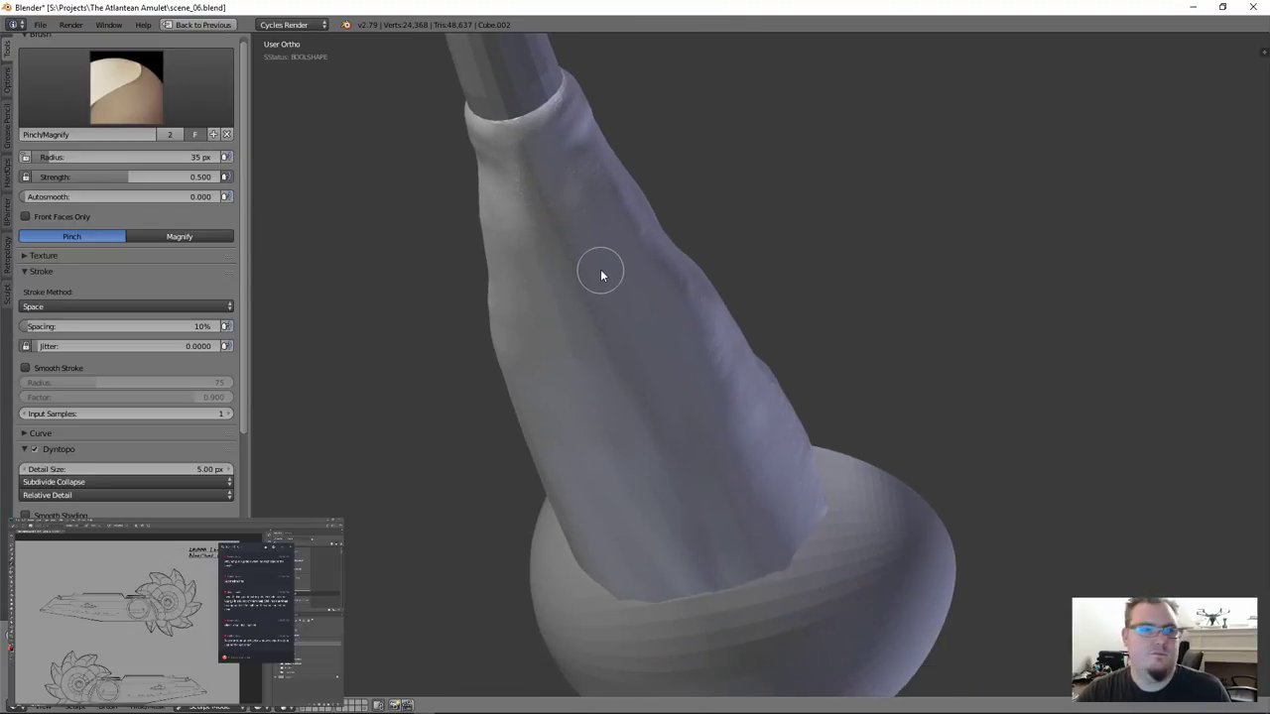
left_click_drag(511, 134, 692, 572)
left_click_drag(519, 147, 654, 502, "shift")
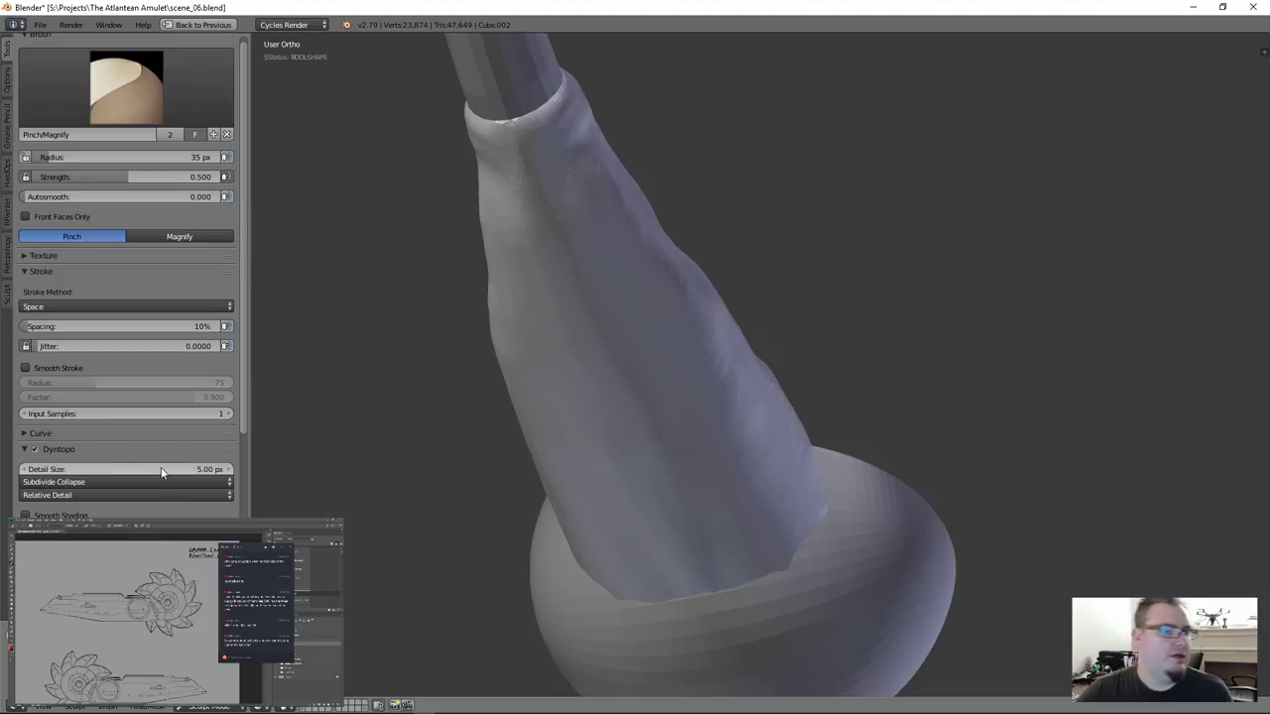
Enable Smooth Stroke for the Pinch/Magnify brush and enlarge its radius to 51 px for the sleeve's underside
scroll(121, 475, "down", 5)
scroll(116, 416, "up", 5)
scroll(116, 416, "up", 1)
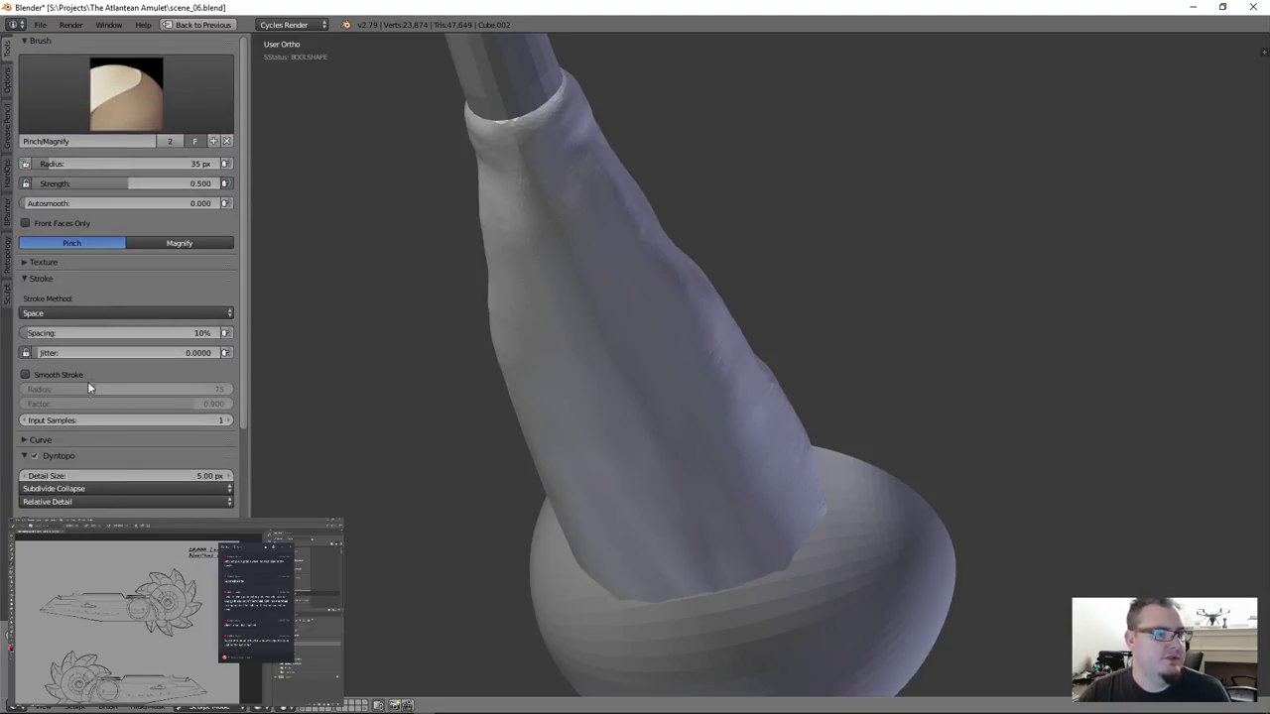
left_click(49, 372)
scroll(406, 411, "down", 2)
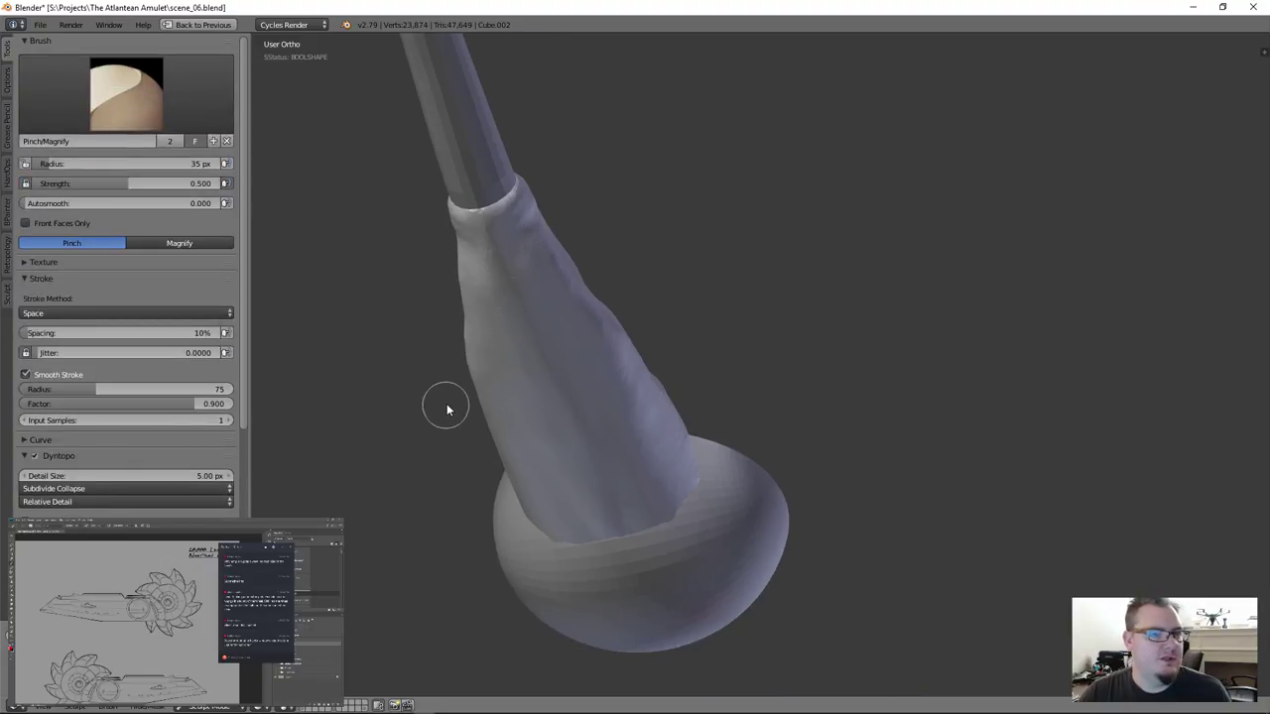
middle_click_drag(446, 405, 482, 355)
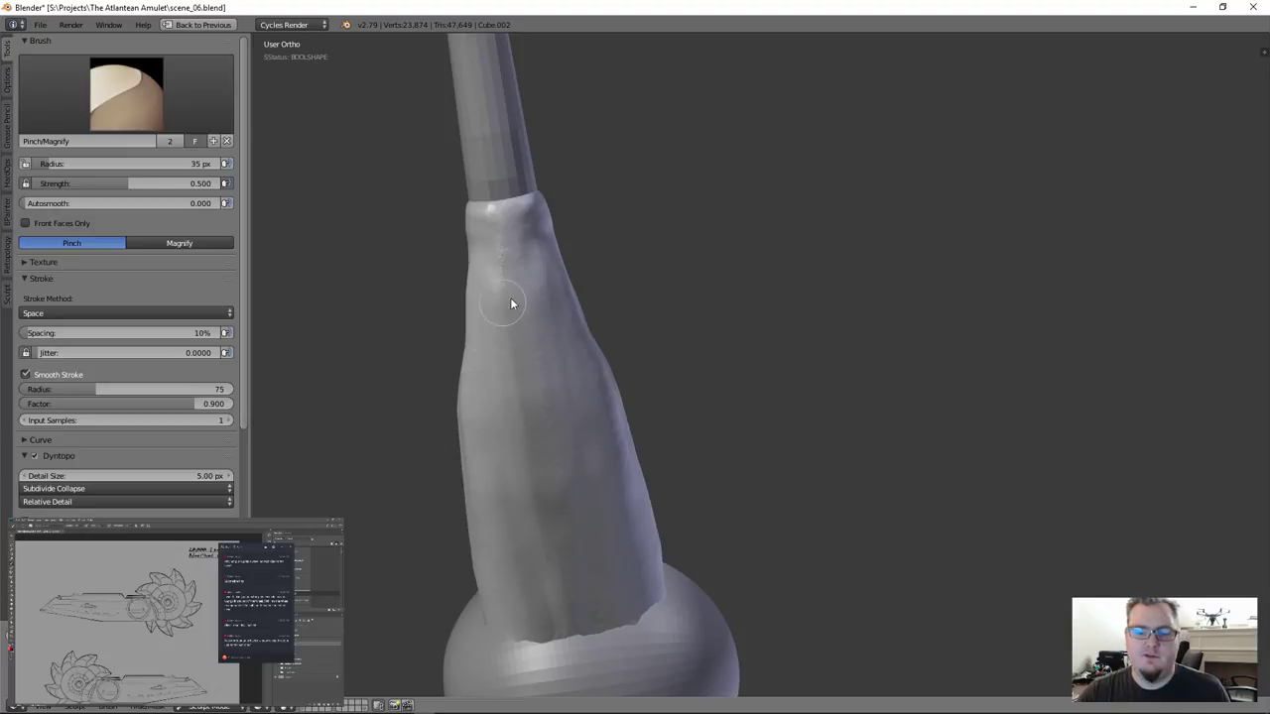
key("bracketright")
key("bracketright")
key("bracketright")
key("bracketright")
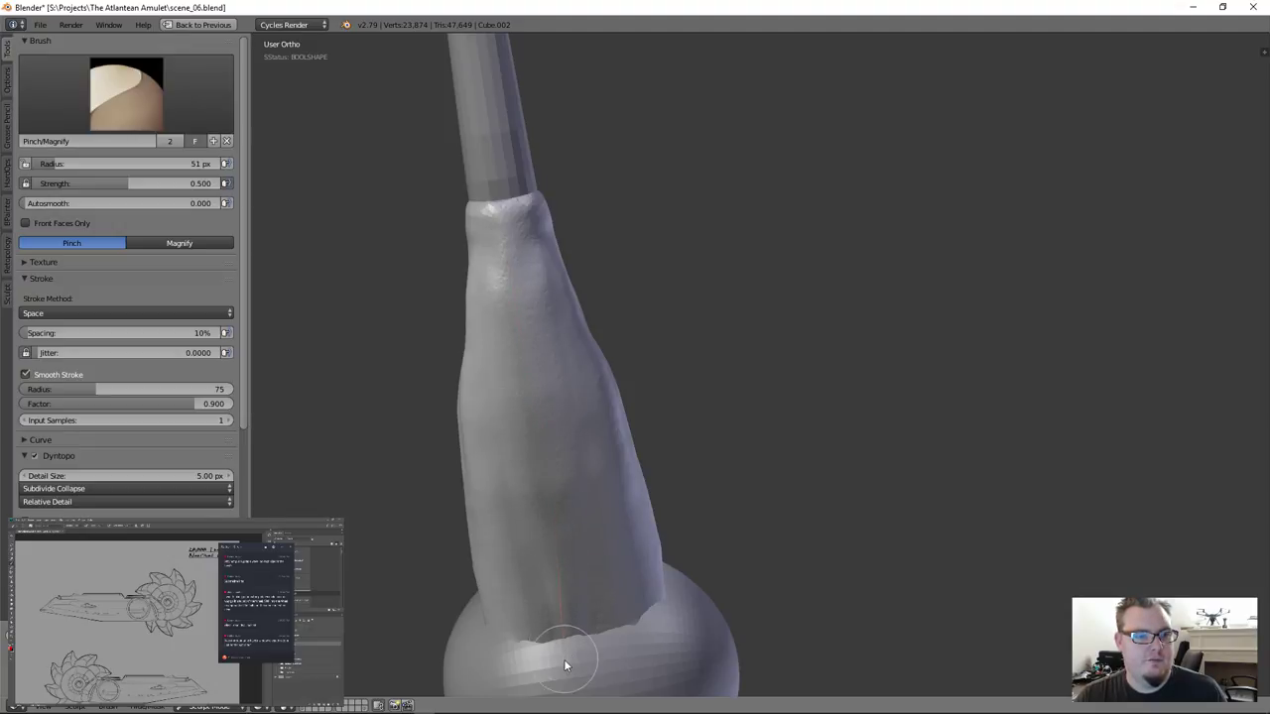
Switch to the Clay Strips brush and try a wide 61 px strip down the sleeve's underside from the rim
left_click(85, 103)
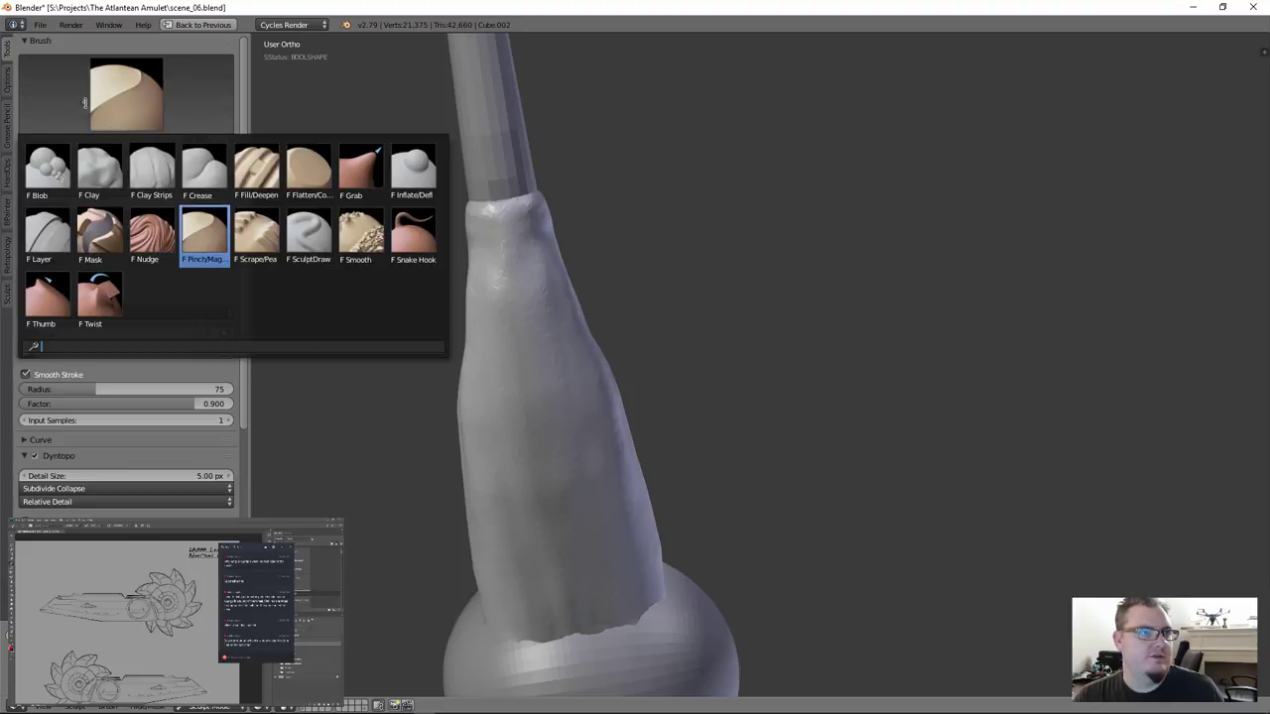
left_click(144, 166)
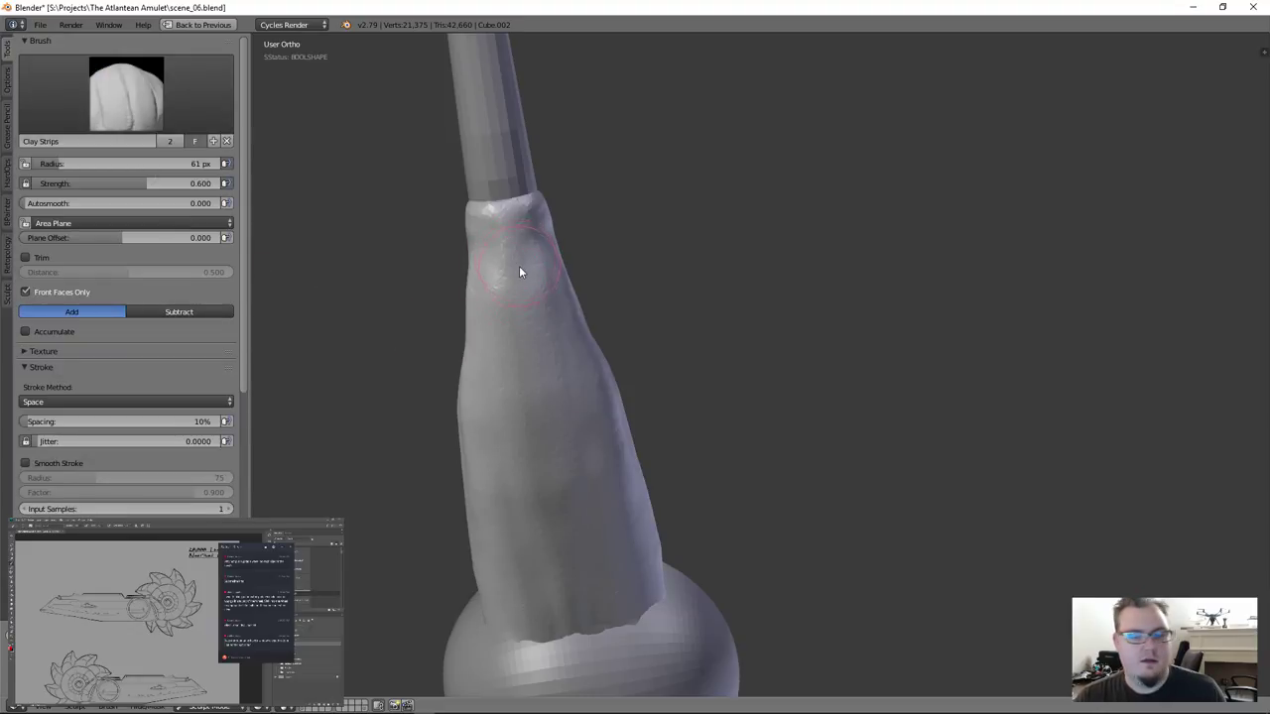
mouse_move(502, 220)
left_mouse_down()
mouse_move(518, 316)
mouse_move(496, 377)
left_mouse_up()
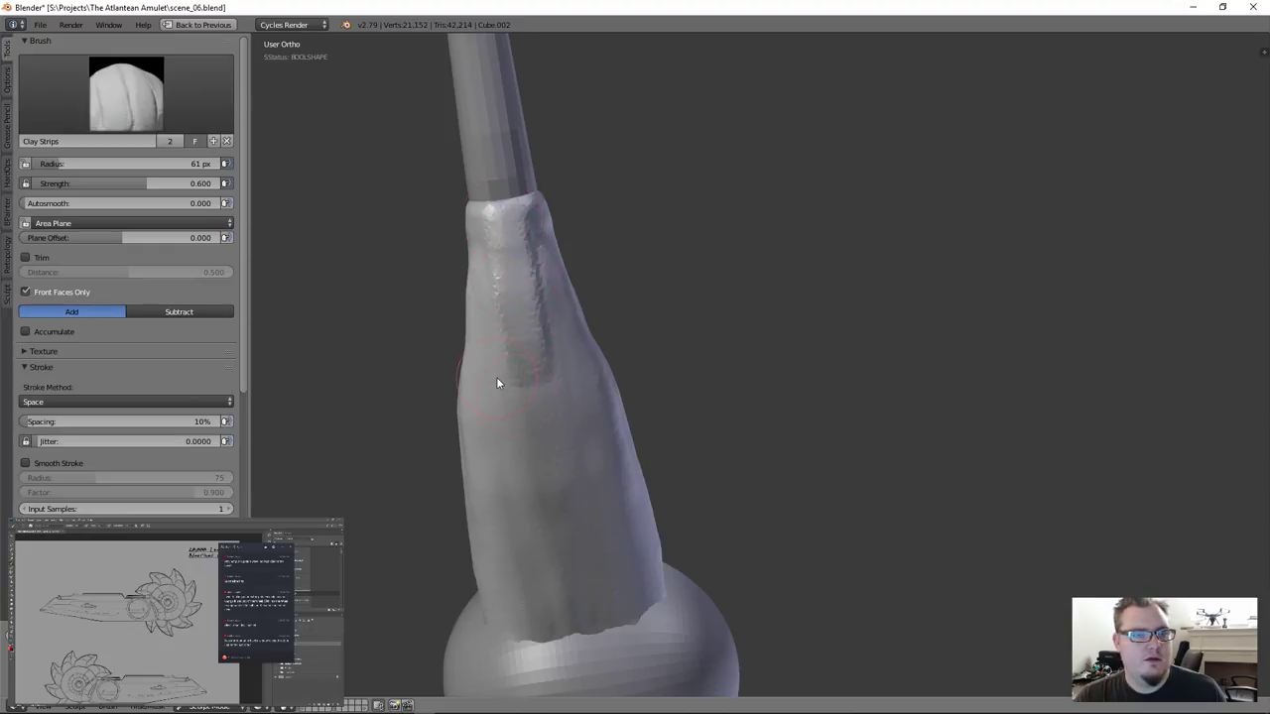
key("ctrl+z")
Reduce the Clay Strips radius to 25 px and lay narrow overlapping strips down the centre of the sleeve's underside from rim to bowl
key("bracketleft")
key("bracketleft")
key("bracketleft")
key("bracketleft")
key("bracketleft")
key("bracketleft")
key("bracketleft")
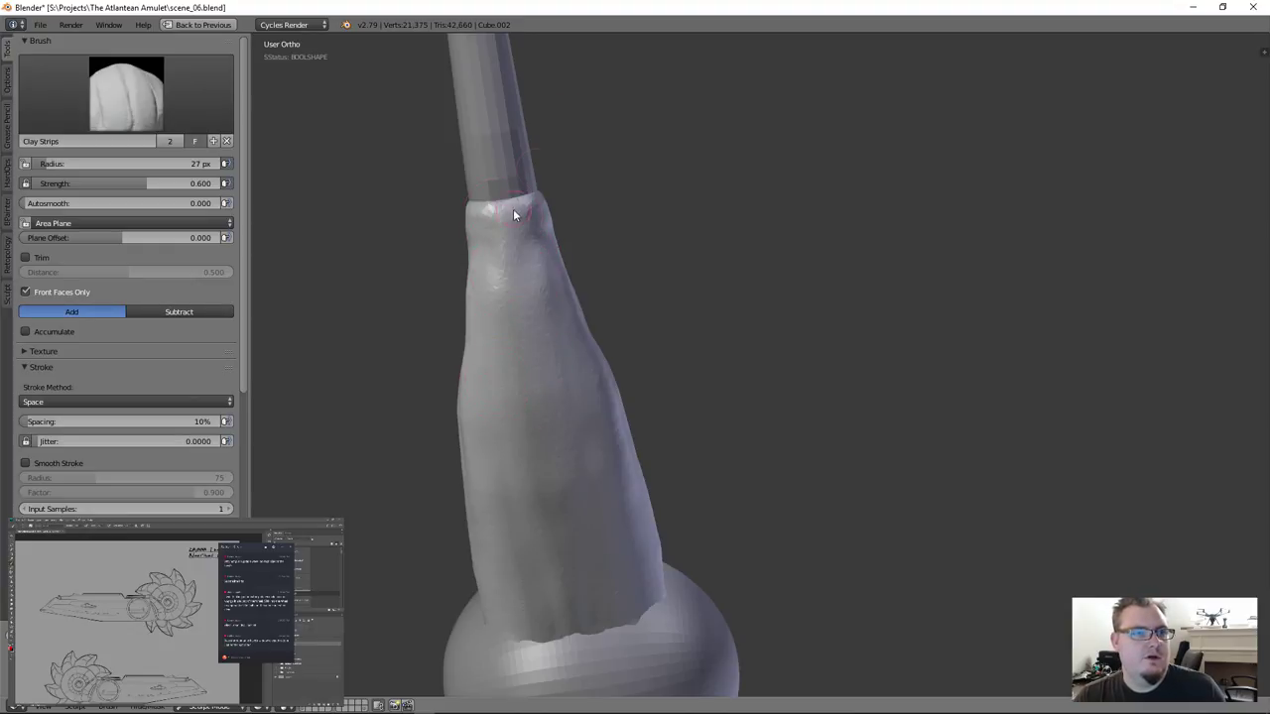
key("bracketleft")
key("bracketleft")
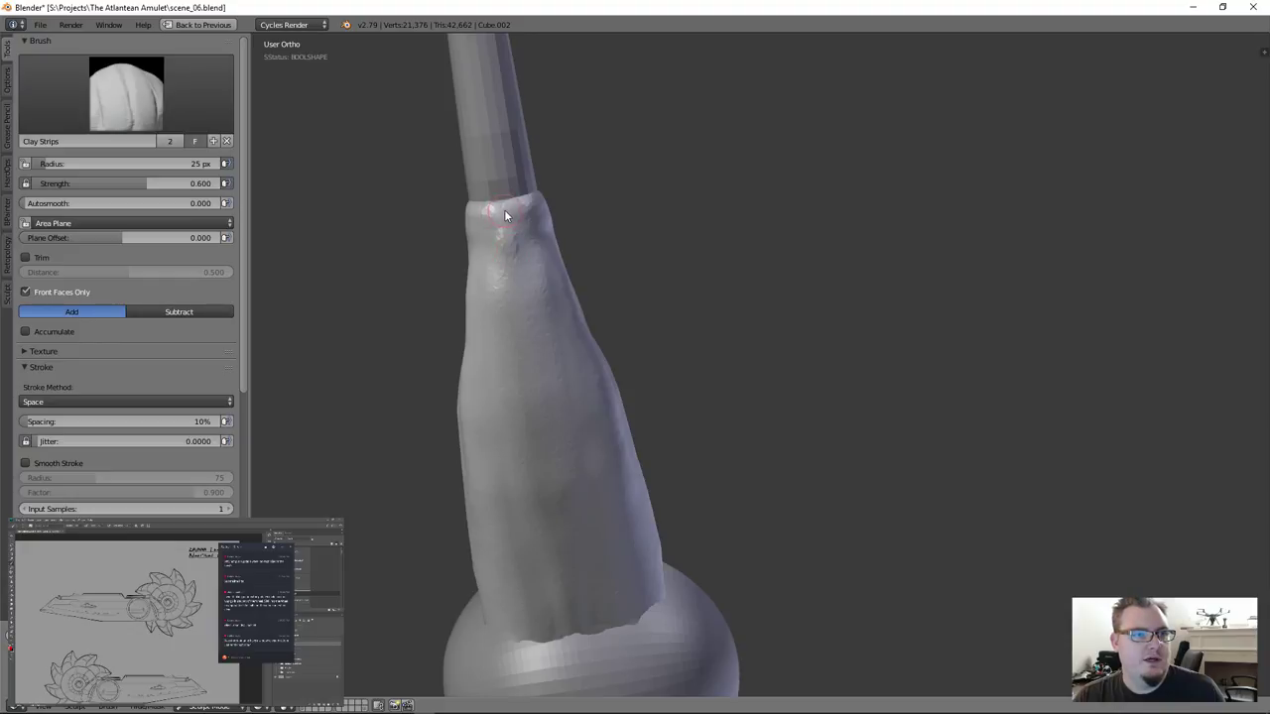
left_click_drag(504, 209, 537, 425)
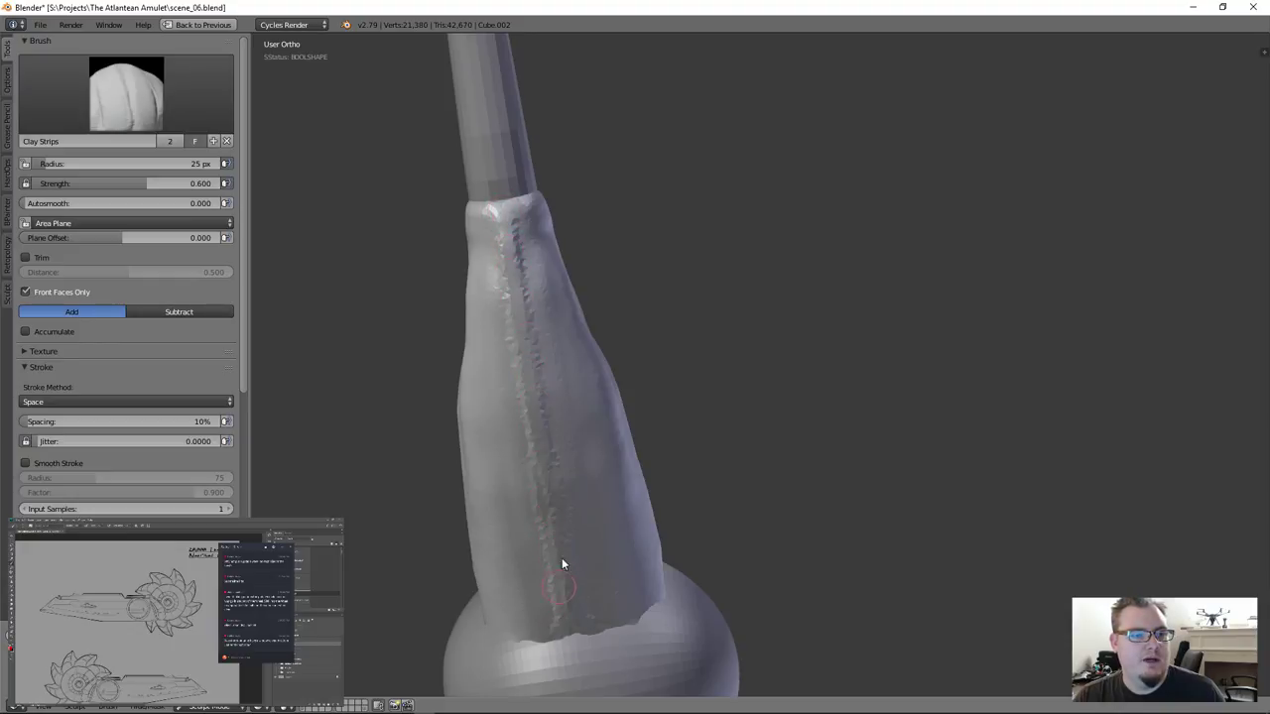
left_click_drag(499, 213, 567, 611)
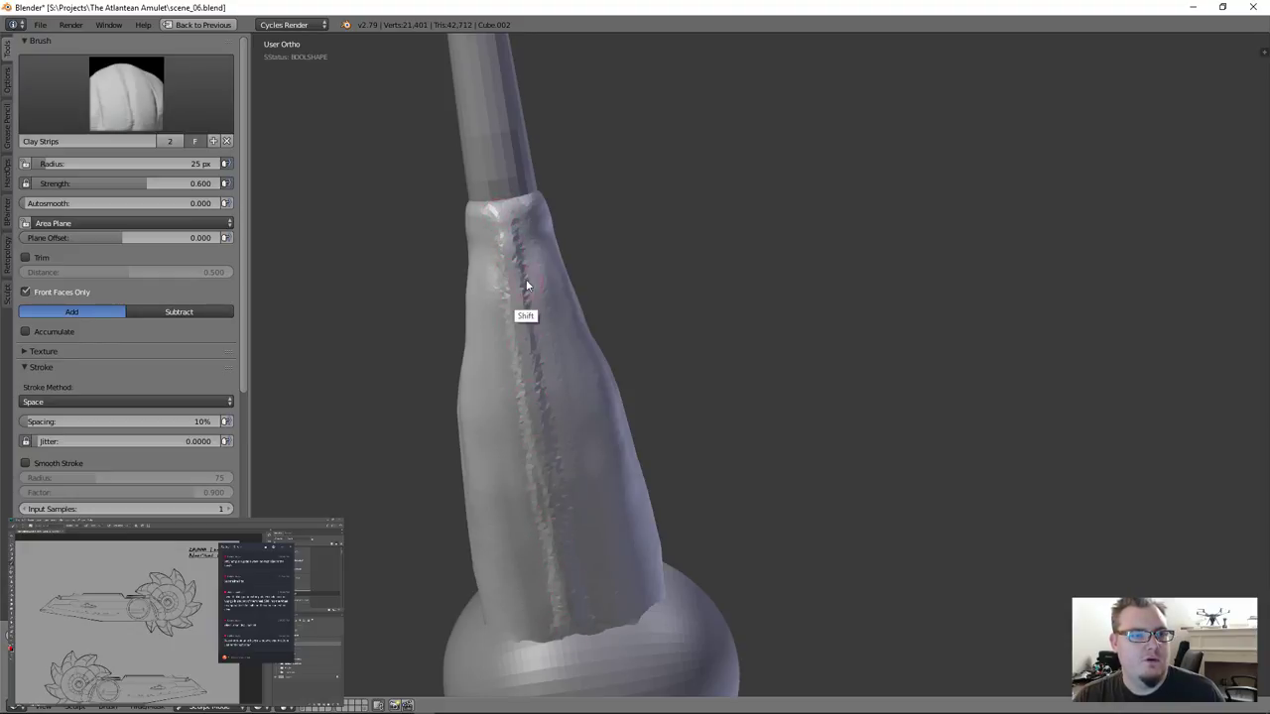
left_click_drag(516, 218, 586, 509)
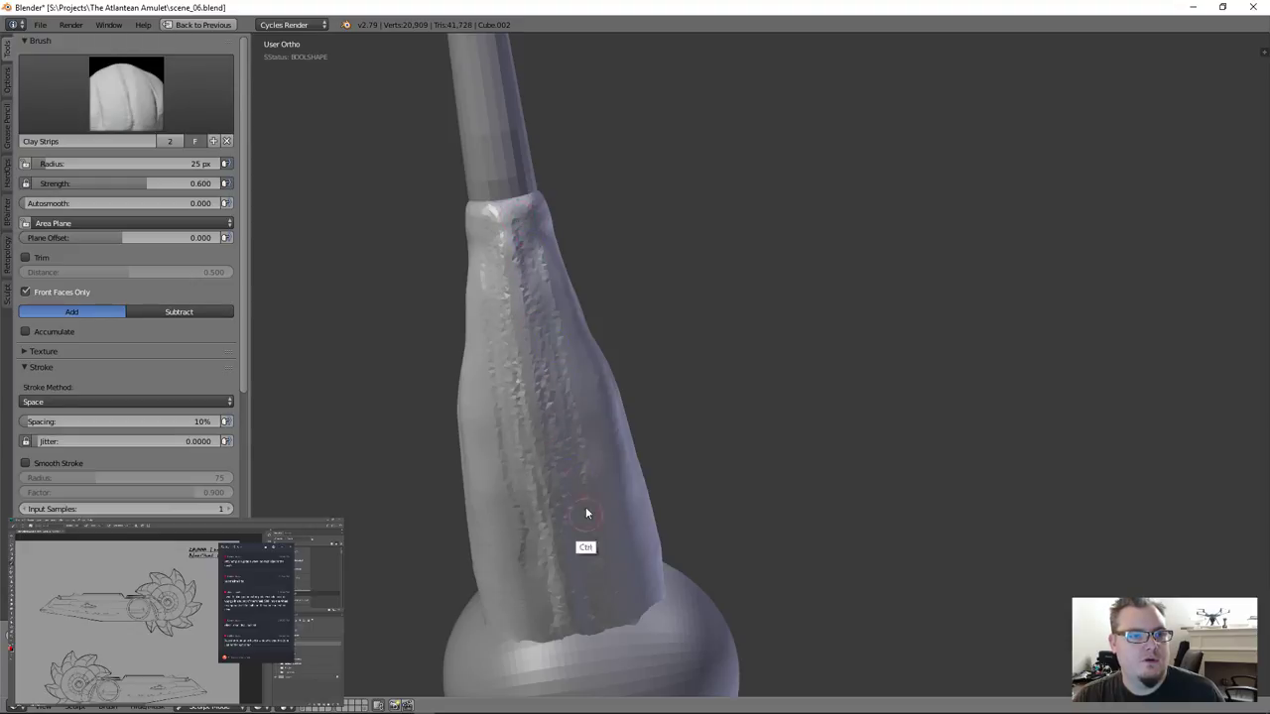
Enlarge the brush radius to 40 px and smooth the narrow strips along the sleeve's underside into a soft ridge
mouse_move(548, 277)
left_mouse_down("shift")
mouse_move(607, 441)
mouse_move(559, 291)
mouse_move(594, 422)
mouse_move(579, 487)
left_mouse_up("shift")
key("f")
left_click(532, 253)
mouse_move(531, 253)
left_mouse_down("shift")
mouse_move(593, 563)
mouse_move(569, 319)
mouse_move(606, 479)
mouse_move(615, 454)
mouse_move(565, 558)
left_mouse_up("shift")
Smooth the faceted patch on the sleeve's side between the cross fold and the bowl
middle_click_drag(598, 419, 485, 400)
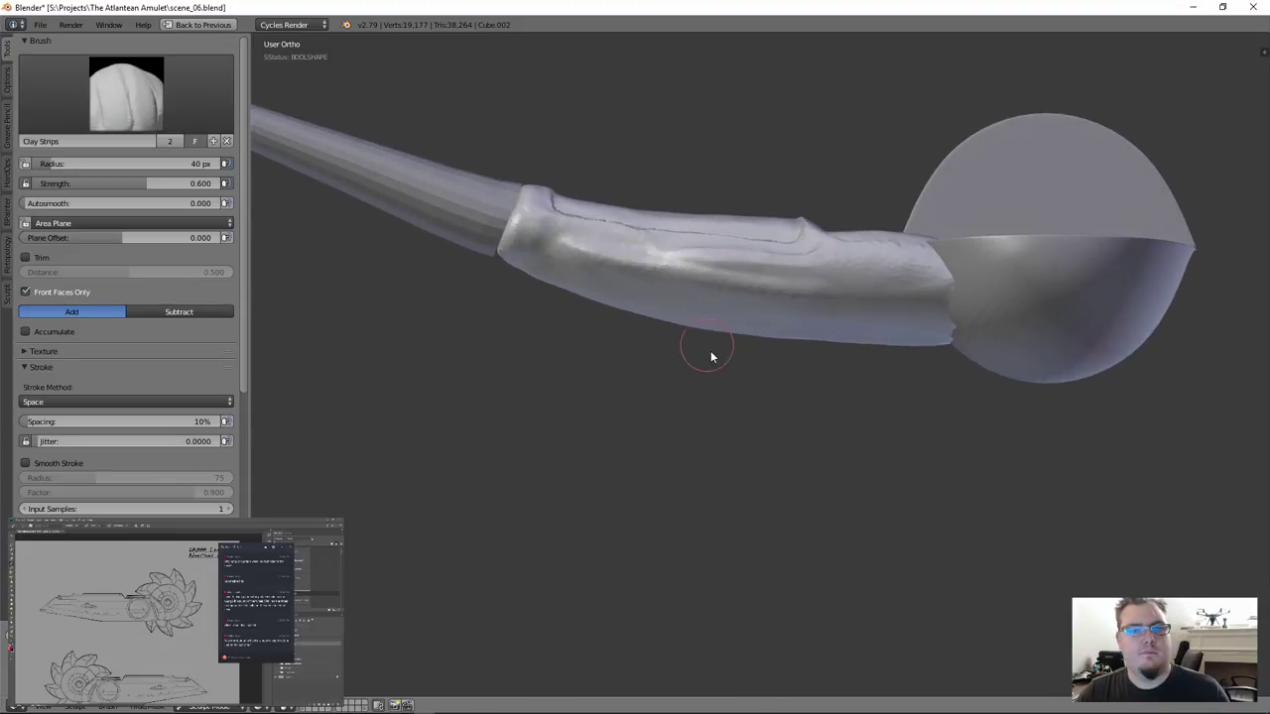
scroll(714, 347, "up", 2)
middle_click_drag(741, 367, 687, 384)
scroll(702, 388, "up", 1)
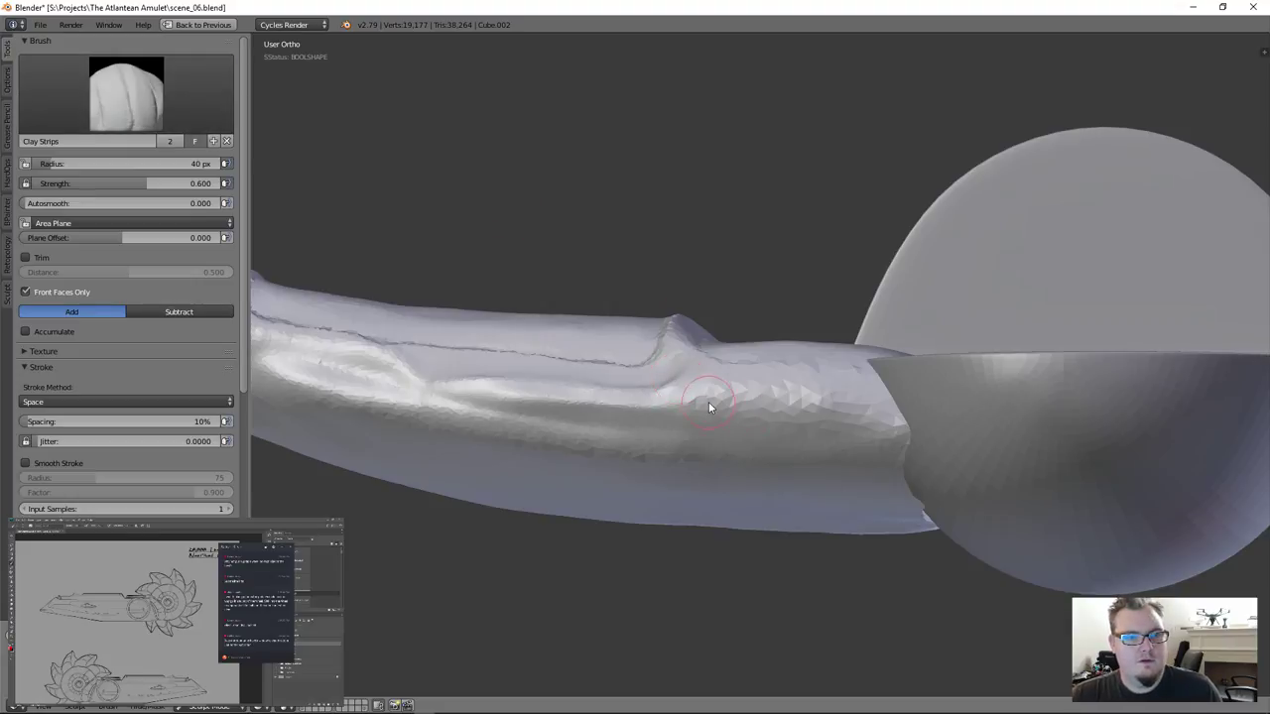
mouse_move(709, 401)
left_mouse_down("shift")
mouse_move(786, 402)
mouse_move(741, 393)
left_mouse_up("shift")
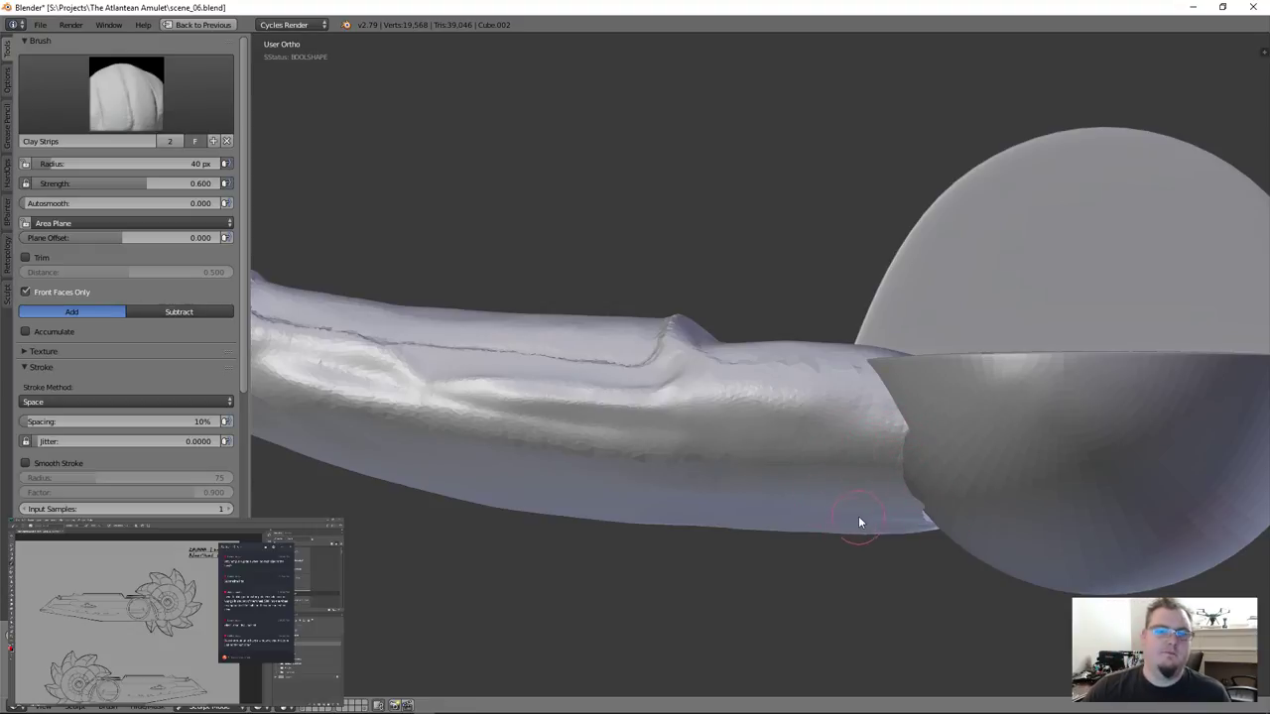
Build up the sleeve's underside next to the bowl with short Clay Strips strokes and smooth them into the surrounding surface
middle_click_drag(859, 520, 957, 424)
left_click_drag(929, 537, 812, 502)
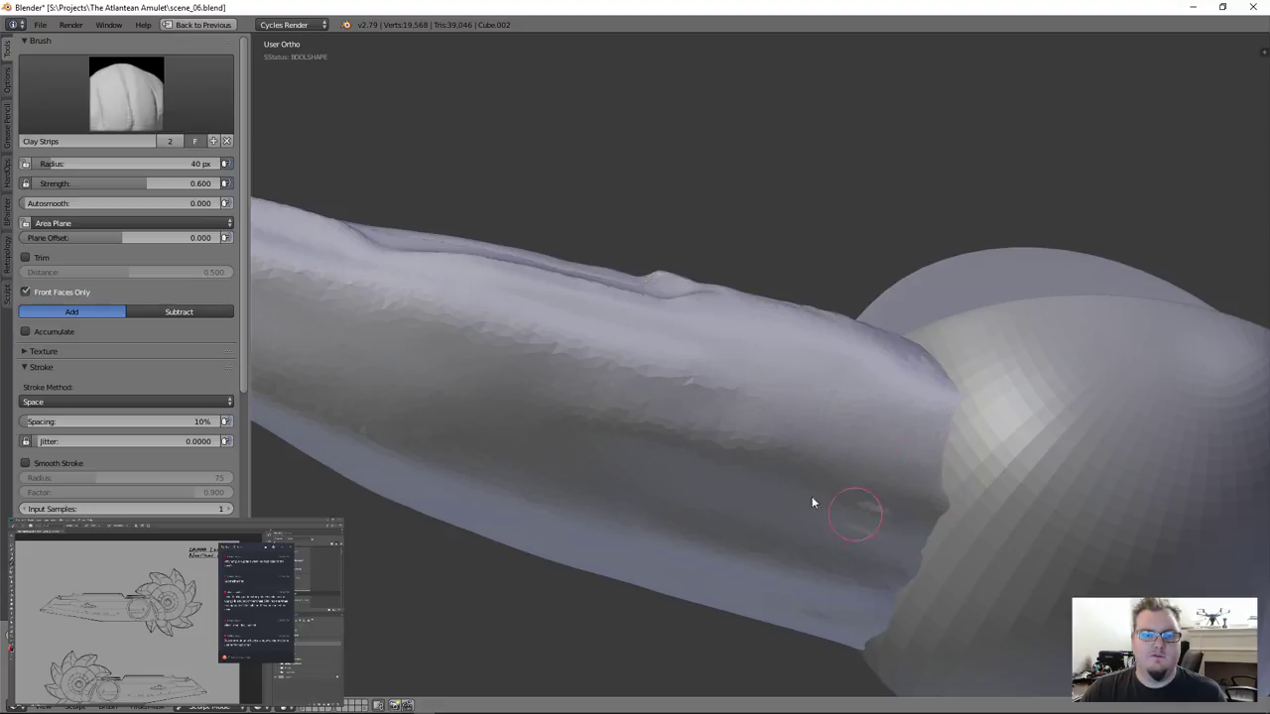
scroll(843, 521, "down", 3)
mouse_move(843, 521)
middle_mouse_down()
mouse_move(759, 519)
mouse_move(823, 439)
mouse_move(855, 534)
middle_mouse_up()
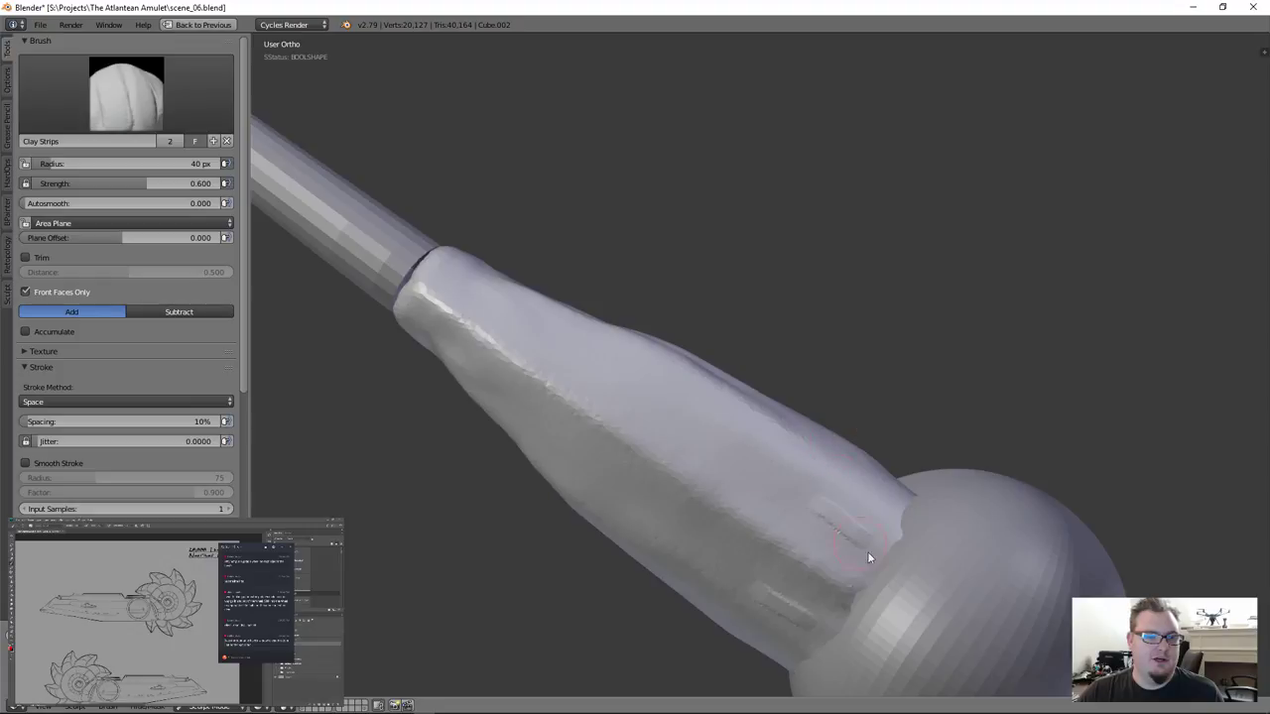
left_click_drag(865, 572, 875, 538)
mouse_move(806, 562)
left_mouse_down()
mouse_move(879, 604)
mouse_move(675, 468)
mouse_move(756, 518)
left_mouse_up()
mouse_move(740, 474)
left_mouse_down("shift")
mouse_move(694, 478)
mouse_move(664, 441)
mouse_move(819, 486)
mouse_move(772, 501)
mouse_move(602, 412)
mouse_move(829, 567)
mouse_move(778, 531)
mouse_move(877, 582)
mouse_move(820, 506)
left_mouse_up("shift")
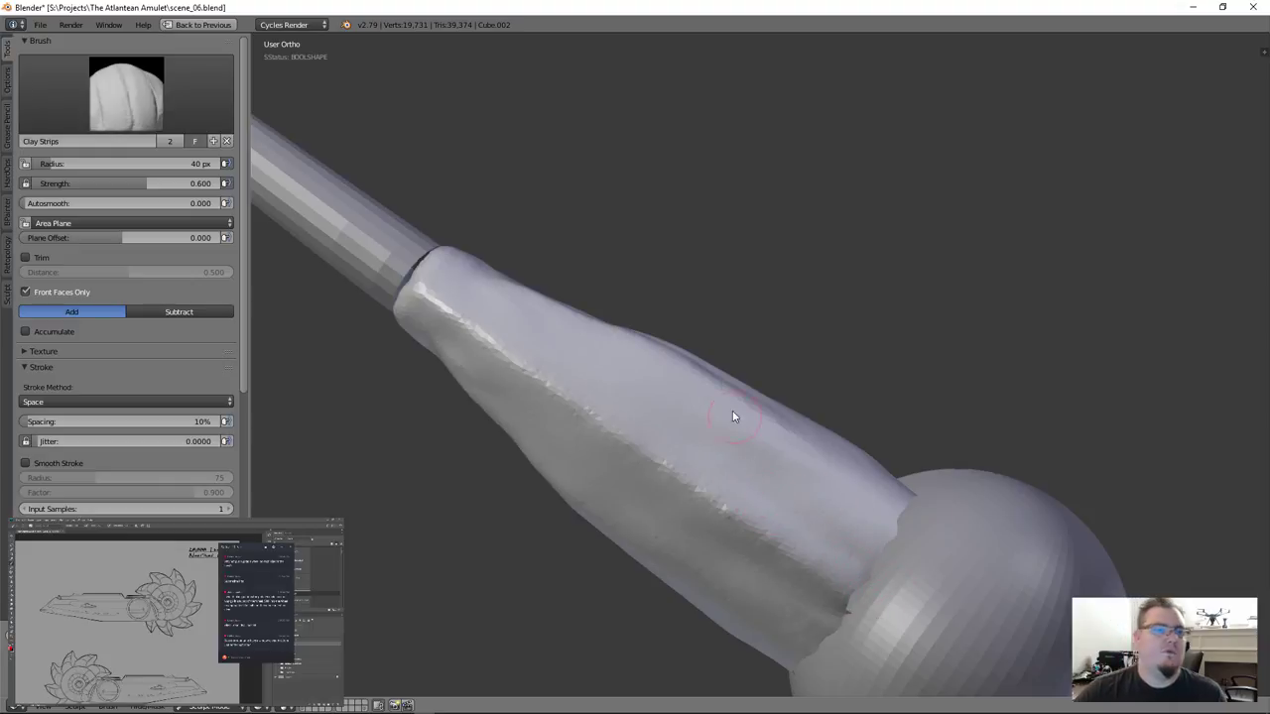
Add a little clay on the sleeve's side just below the rim and smooth it into the surface
mouse_move(547, 294)
middle_mouse_down()
mouse_move(550, 377)
mouse_move(496, 473)
mouse_move(468, 470)
mouse_move(471, 618)
mouse_move(503, 427)
mouse_move(476, 304)
middle_mouse_up()
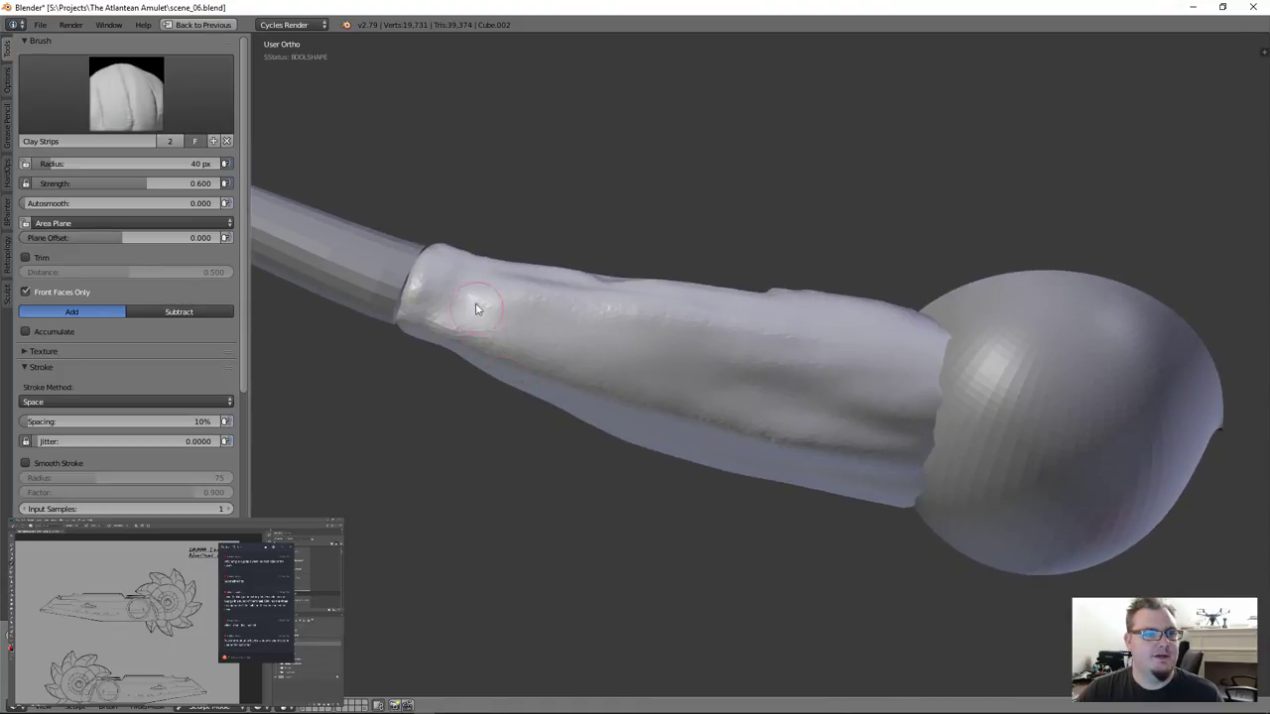
mouse_move(455, 314)
left_mouse_down()
mouse_move(486, 286)
mouse_move(457, 292)
mouse_move(480, 316)
mouse_move(445, 300)
left_mouse_up()
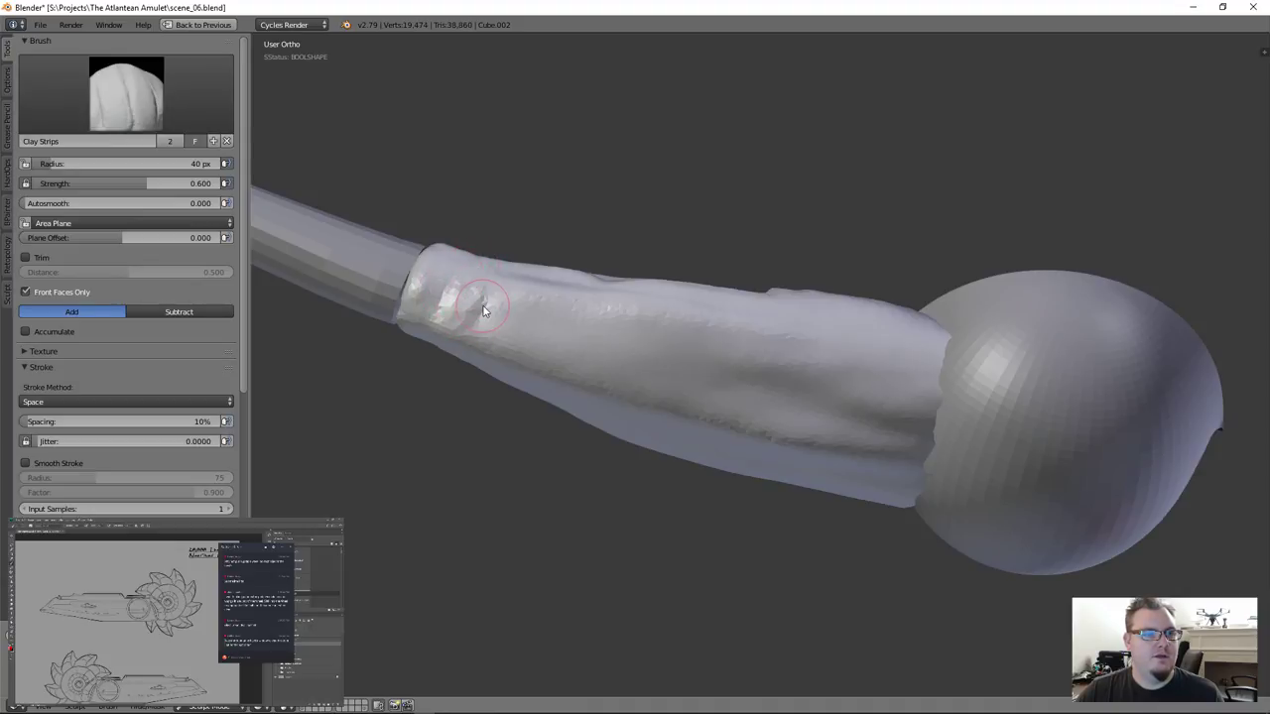
mouse_move(502, 355)
middle_mouse_down()
mouse_move(485, 485)
mouse_move(504, 346)
middle_mouse_up()
mouse_move(504, 342)
left_mouse_down("shift")
mouse_move(451, 295)
mouse_move(461, 306)
mouse_move(476, 295)
mouse_move(444, 299)
mouse_move(451, 283)
mouse_move(437, 275)
mouse_move(449, 265)
mouse_move(484, 326)
left_mouse_up("shift")
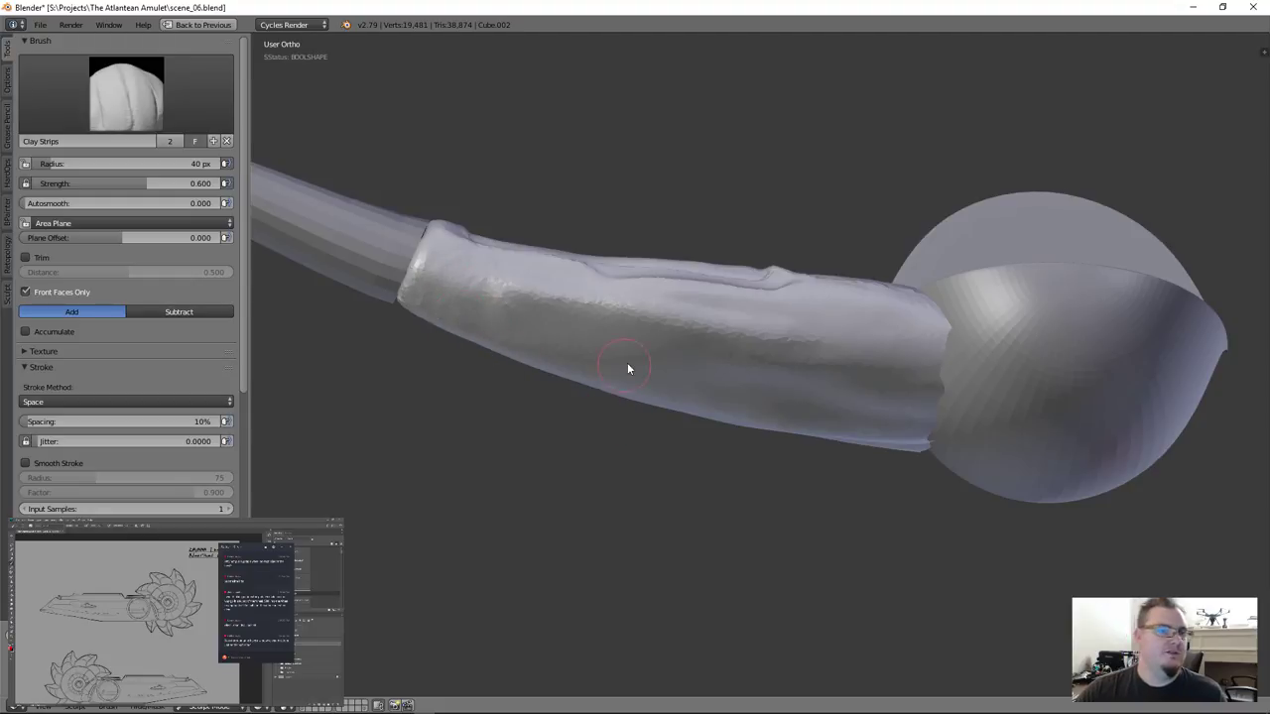
Examine the sleeve's underside, upper panel, side grooves and cross fold from several angles
middle_click_drag(627, 362, 596, 527)
mouse_move(591, 557)
middle_mouse_down()
mouse_move(589, 579)
mouse_move(612, 453)
mouse_move(546, 349)
middle_mouse_up()
mouse_move(709, 352)
middle_mouse_down()
mouse_move(698, 580)
mouse_move(712, 595)
mouse_move(714, 555)
middle_mouse_up()
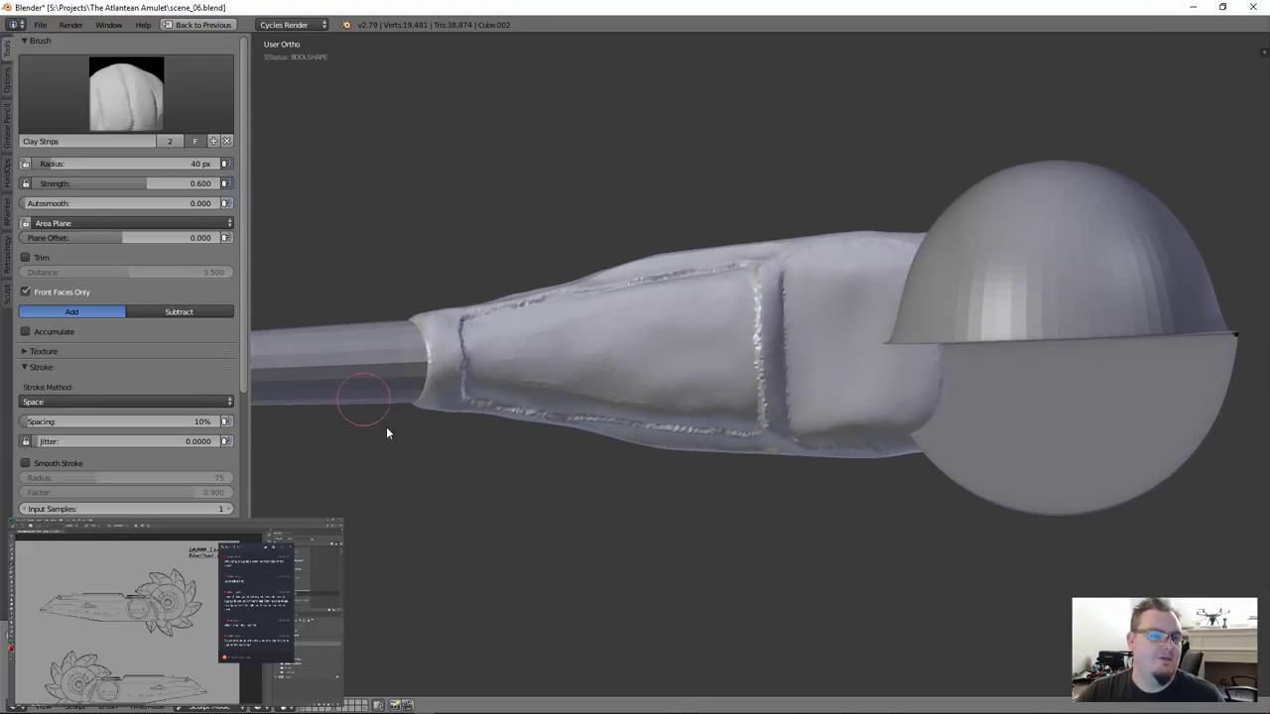
mouse_move(666, 519)
middle_mouse_down()
mouse_move(649, 394)
mouse_move(577, 434)
mouse_move(621, 445)
middle_mouse_up()
scroll(621, 446, "up", 2)
mouse_move(552, 414)
middle_mouse_down()
mouse_move(631, 494)
mouse_move(586, 490)
mouse_move(586, 505)
mouse_move(595, 446)
mouse_move(485, 462)
middle_mouse_up()
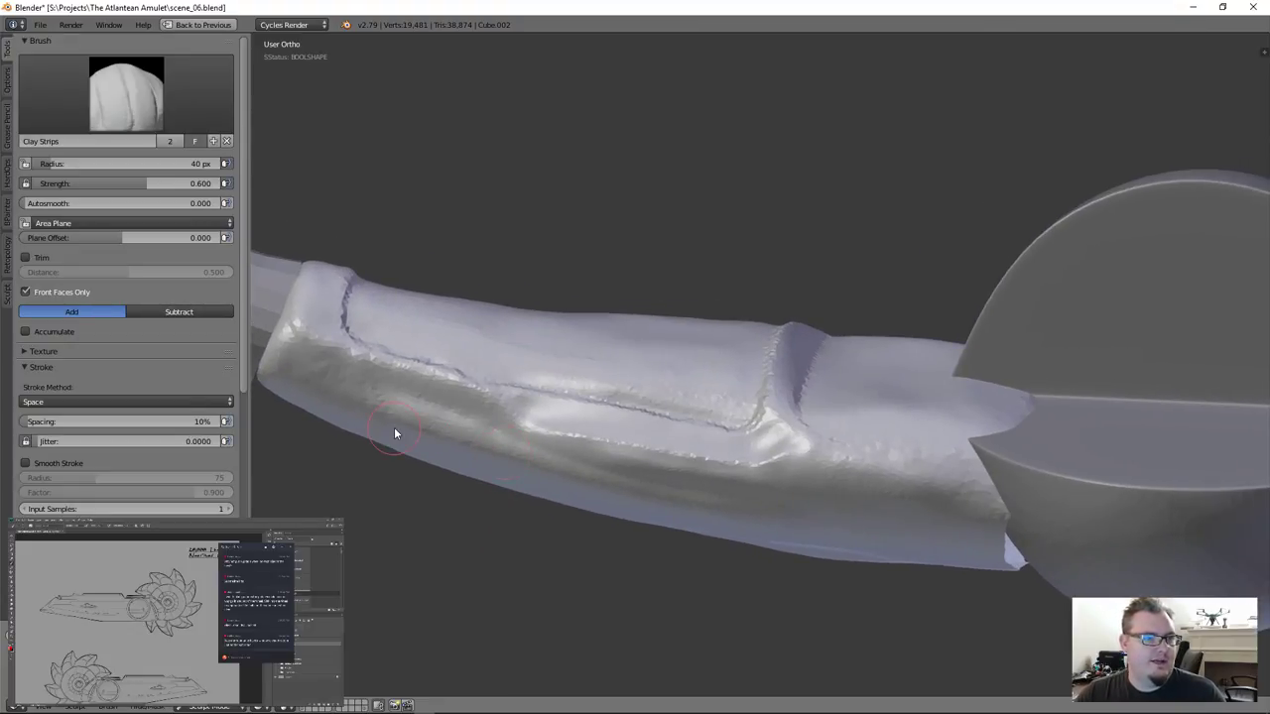
mouse_move(394, 432)
middle_mouse_down()
mouse_move(658, 363)
mouse_move(717, 445)
mouse_move(719, 547)
mouse_move(722, 535)
middle_mouse_up()
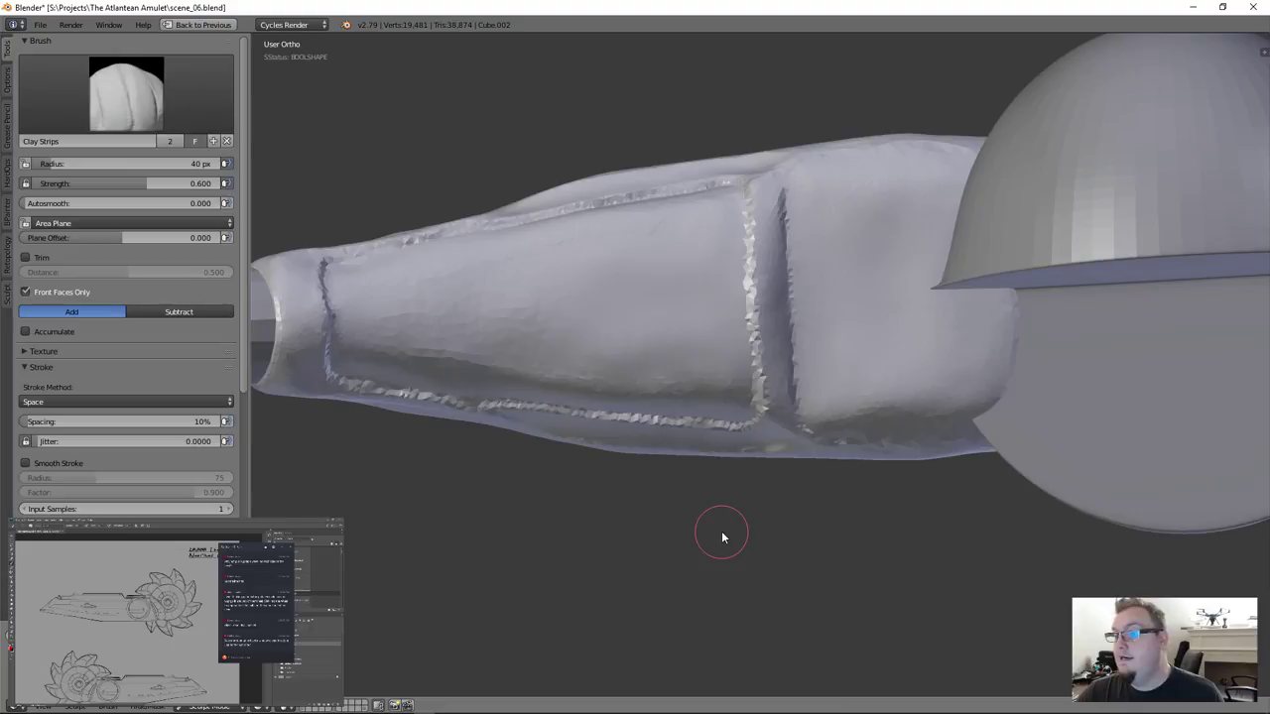
Build up the ridge along the upper panel's wide end beside the cross groove with a 32 px Clay Strips stroke
mouse_move(717, 445)
middle_mouse_down()
mouse_move(734, 388)
mouse_move(712, 262)
mouse_move(737, 380)
middle_mouse_up()
scroll(739, 328, "up", 2)
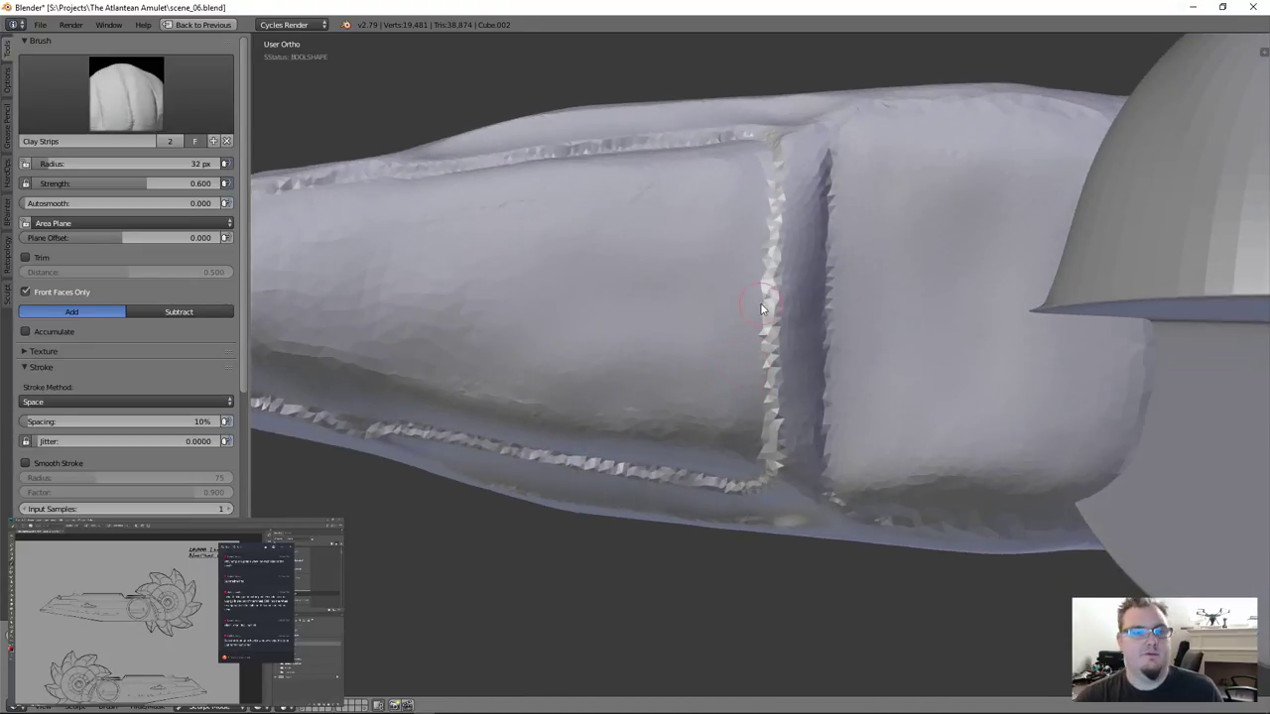
key("bracketleft")
key("bracketleft")
mouse_move(775, 300)
left_mouse_down()
mouse_move(778, 447)
mouse_move(770, 238)
mouse_move(776, 458)
left_mouse_up()
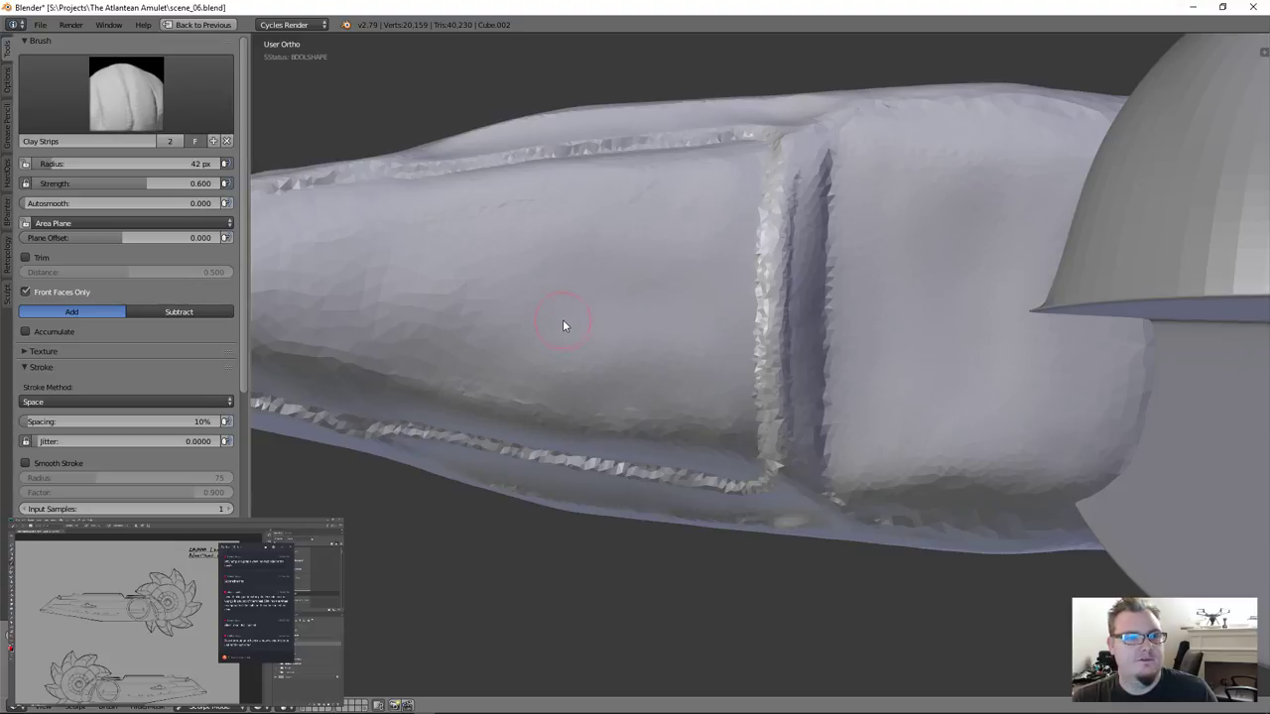
Paint a mask over the wide part of the sleeve's upper panel, enlarging the Mask brush to 51 px
key("bracketright")
key("bracketright")
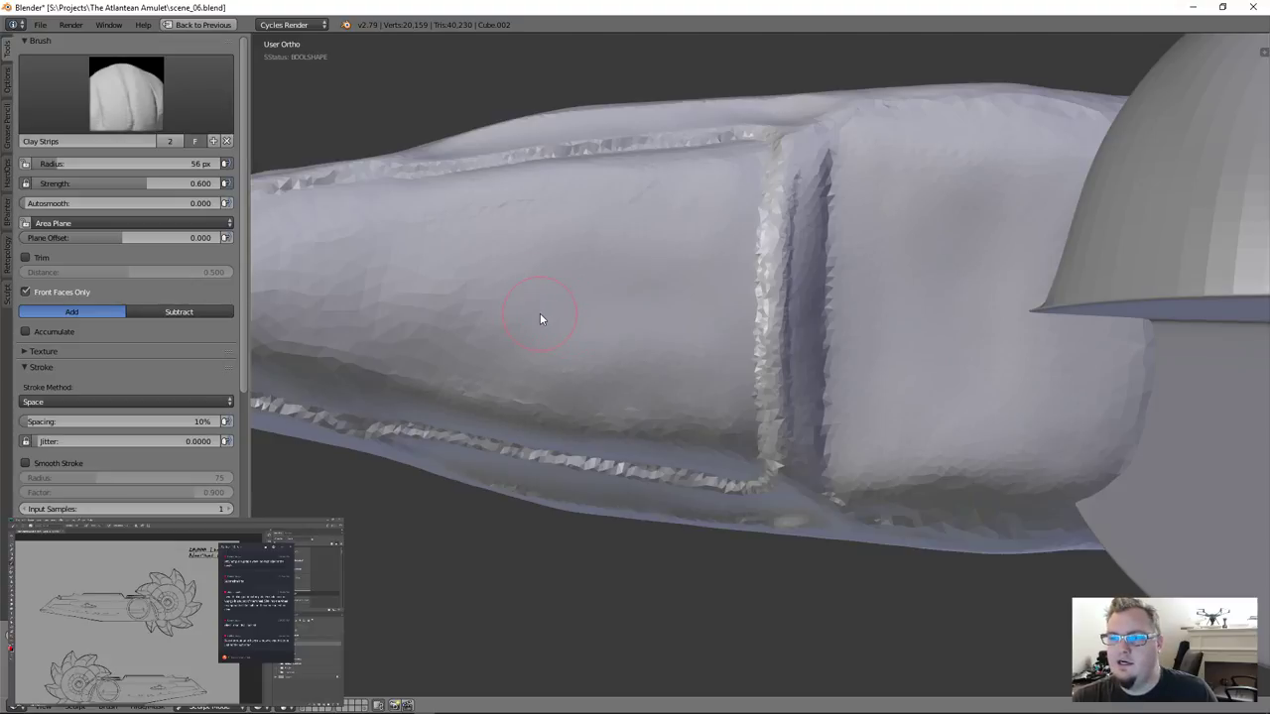
scroll(556, 315, "down", 2)
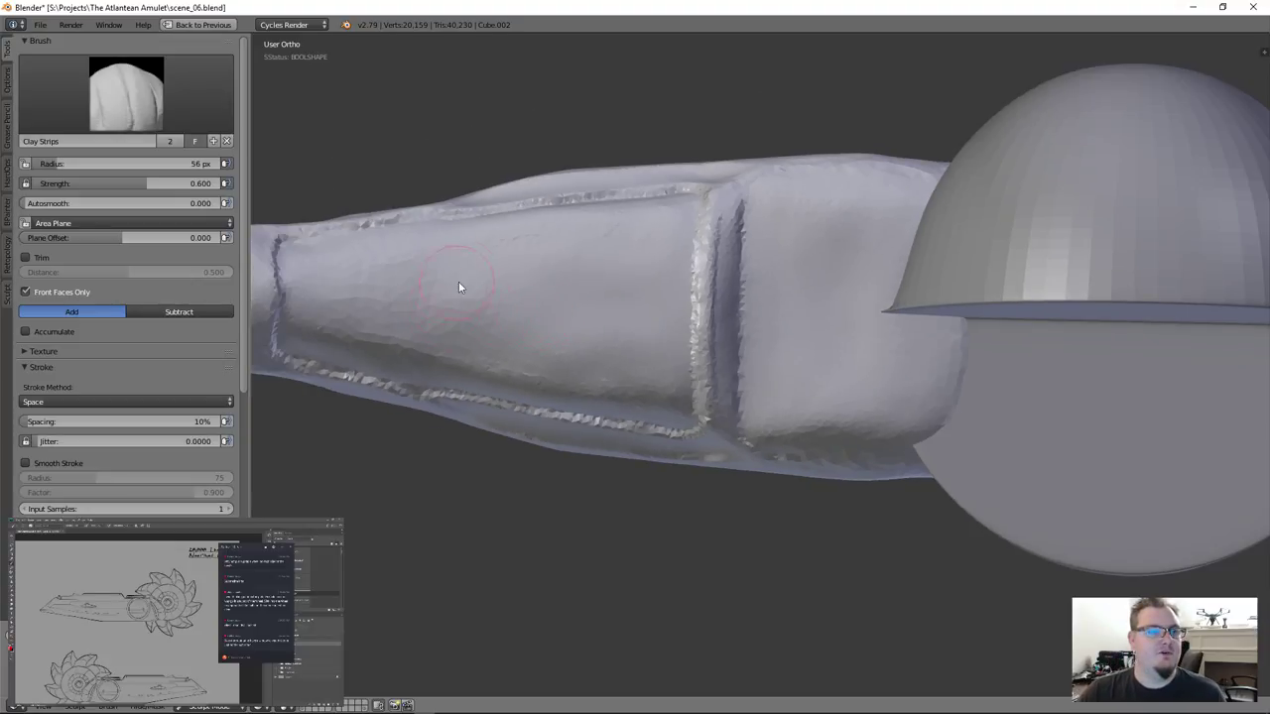
scroll(462, 314, "up", 1)
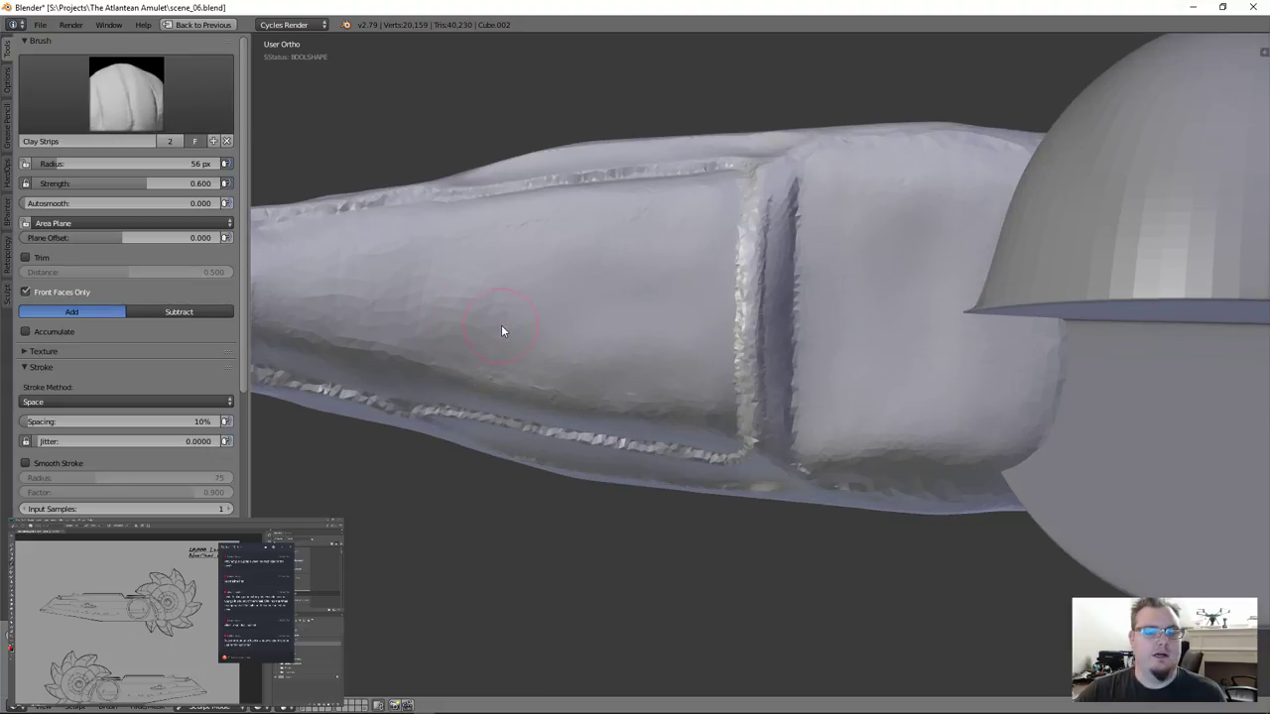
key("m")
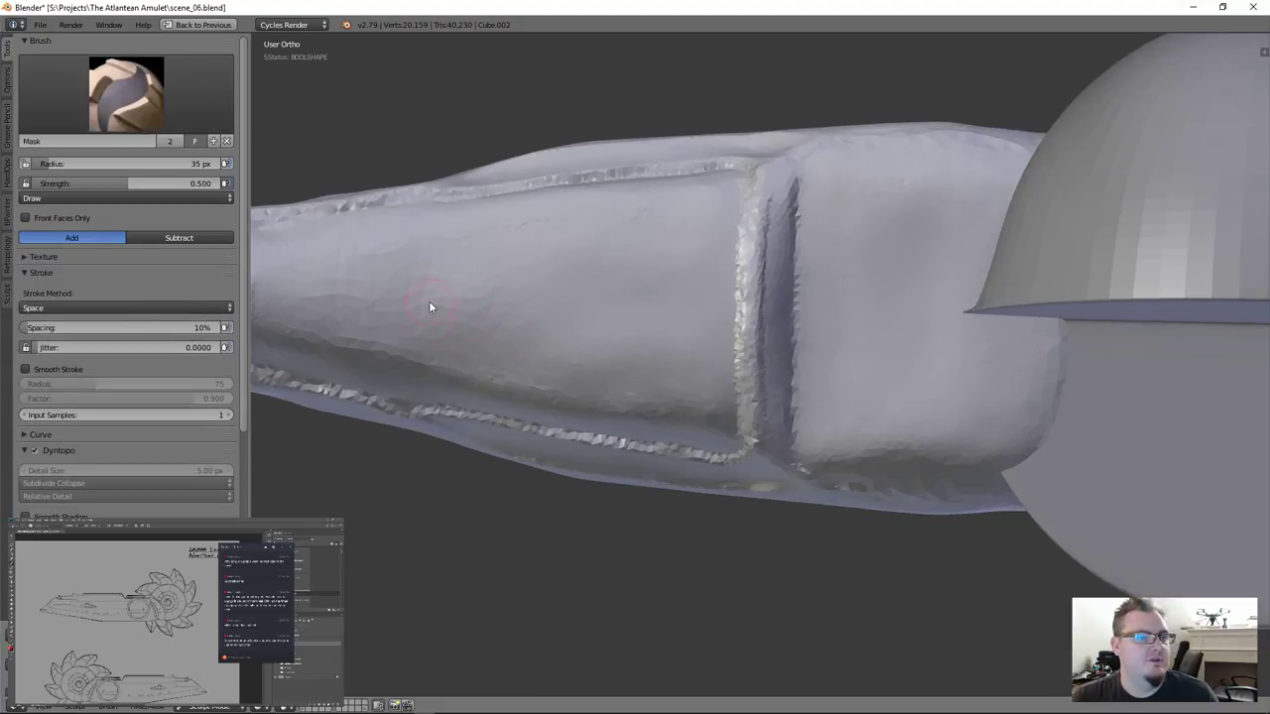
mouse_move(429, 308)
left_mouse_down()
mouse_move(456, 358)
mouse_move(476, 351)
mouse_move(483, 305)
mouse_move(600, 302)
left_mouse_up()
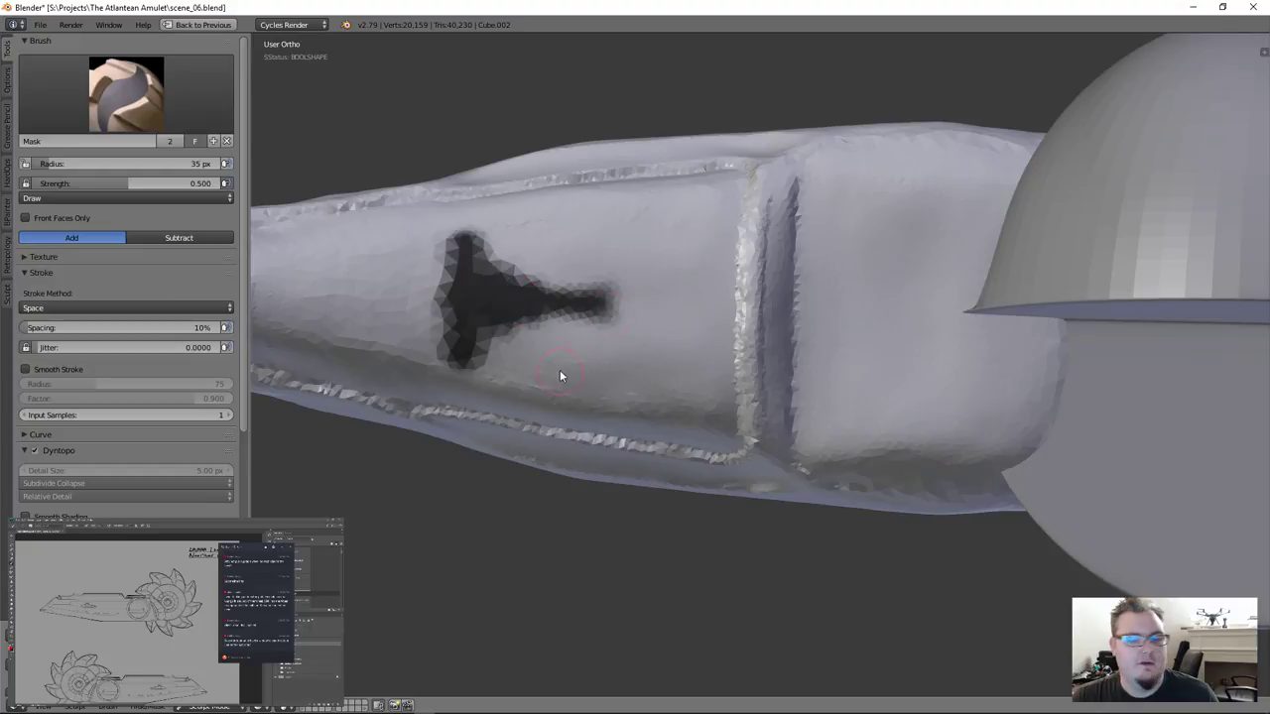
key("f")
left_click(493, 307)
mouse_move(493, 307)
left_mouse_down()
mouse_move(723, 309)
mouse_move(724, 433)
mouse_move(585, 413)
mouse_move(470, 359)
mouse_move(524, 366)
mouse_move(577, 339)
mouse_move(675, 333)
mouse_move(694, 403)
mouse_move(629, 367)
mouse_move(524, 365)
mouse_move(631, 404)
mouse_move(494, 367)
mouse_move(484, 342)
mouse_move(453, 334)
mouse_move(474, 362)
left_mouse_up()
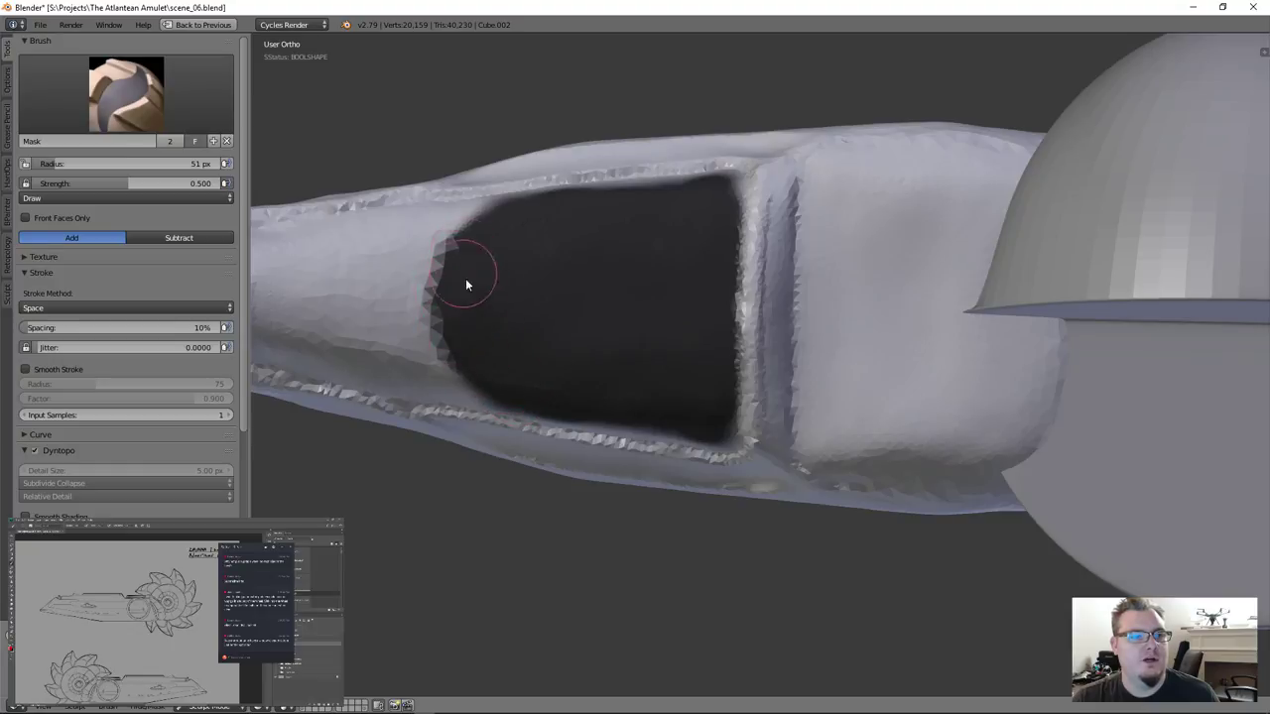
Trim the mask along the upper panel's long side edge and its corner beside the cross groove
middle_click_drag(569, 347, 520, 330)
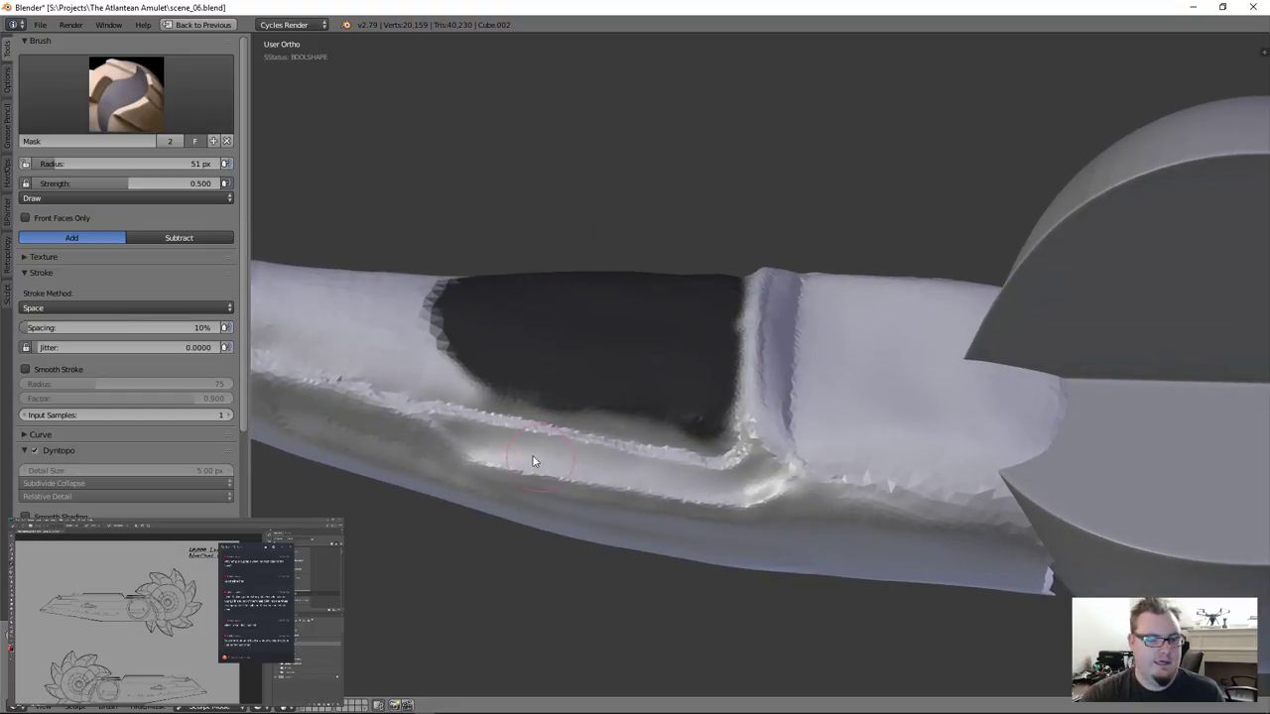
mouse_move(513, 425)
left_mouse_down("ctrl")
mouse_move(506, 412)
mouse_move(700, 457)
mouse_move(742, 430)
left_mouse_up("ctrl")
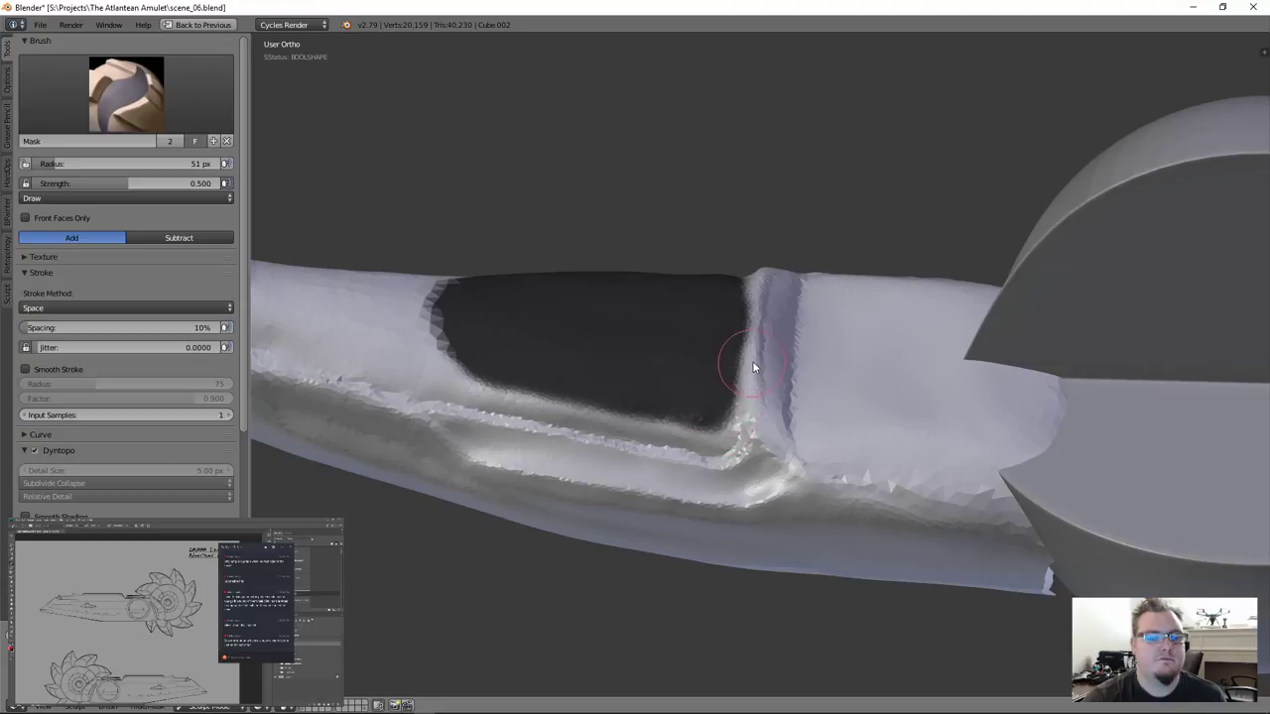
key("ctrl")
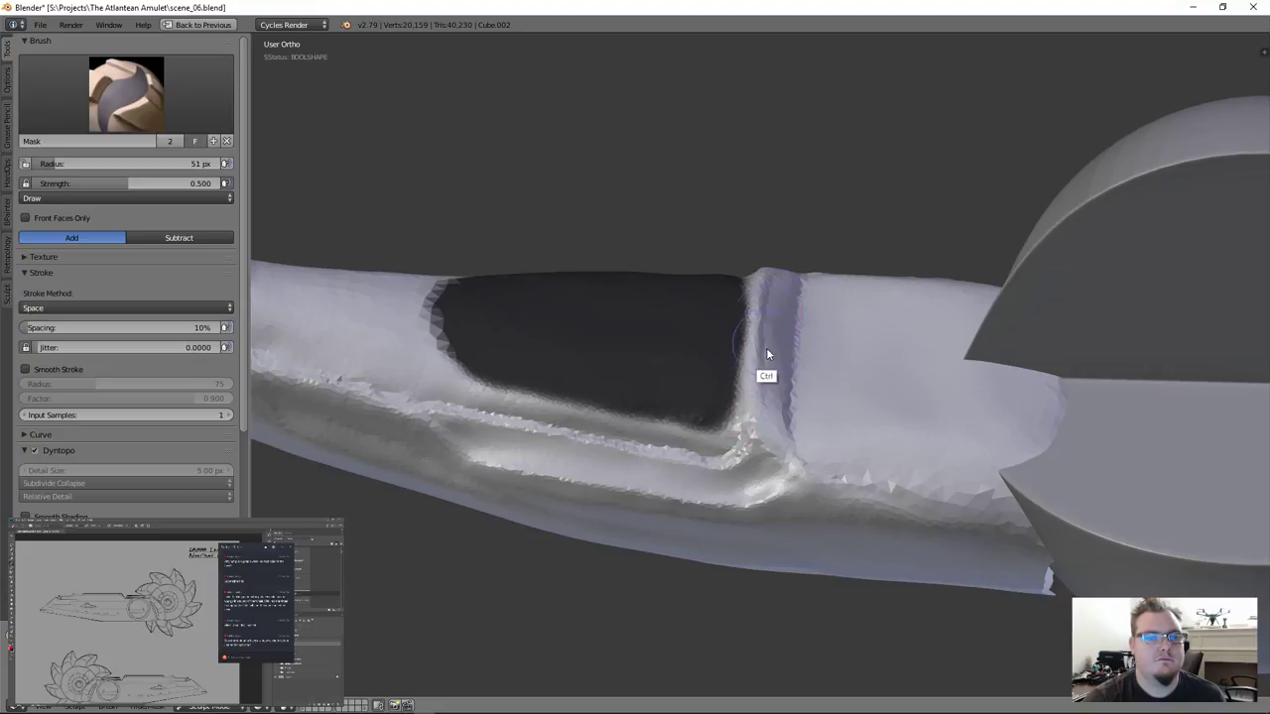
mouse_move(601, 368)
middle_mouse_down()
mouse_move(546, 476)
mouse_move(526, 444)
mouse_move(539, 448)
middle_mouse_up()
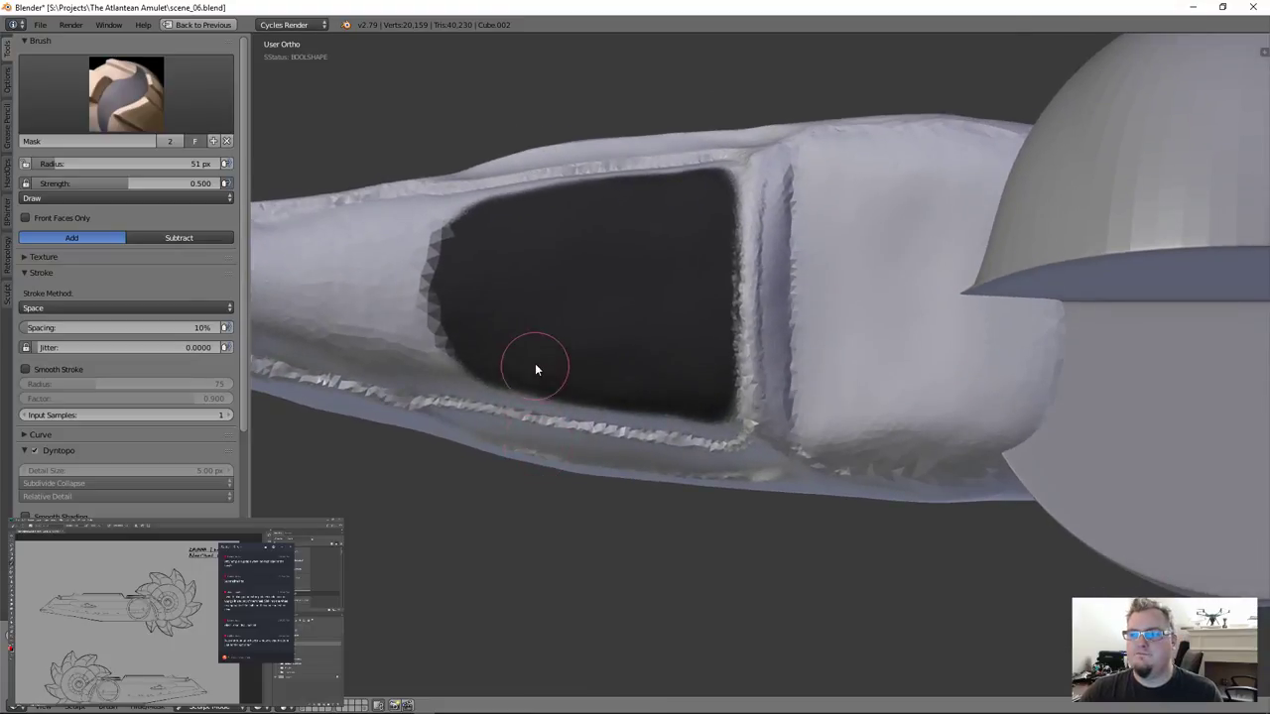
Invert the mask and raise the exposed upper panel with a 75 px Layer brush
left_click(229, 114)
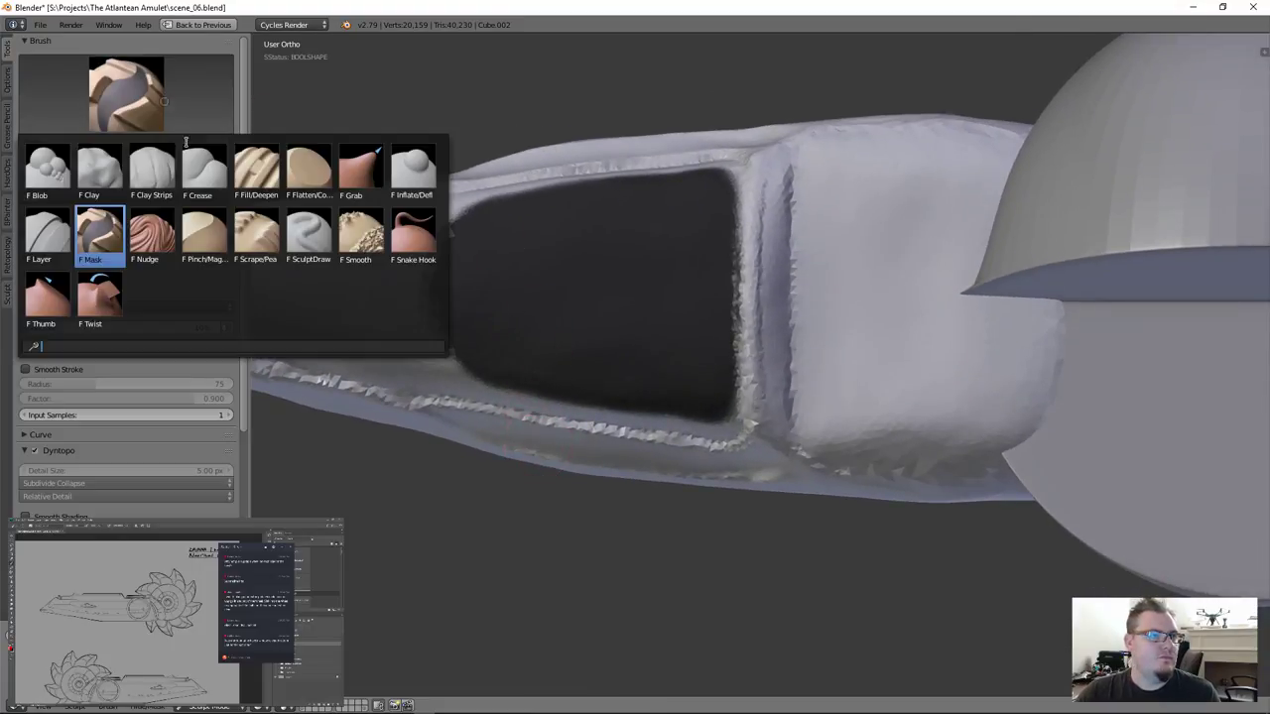
left_click(45, 246)
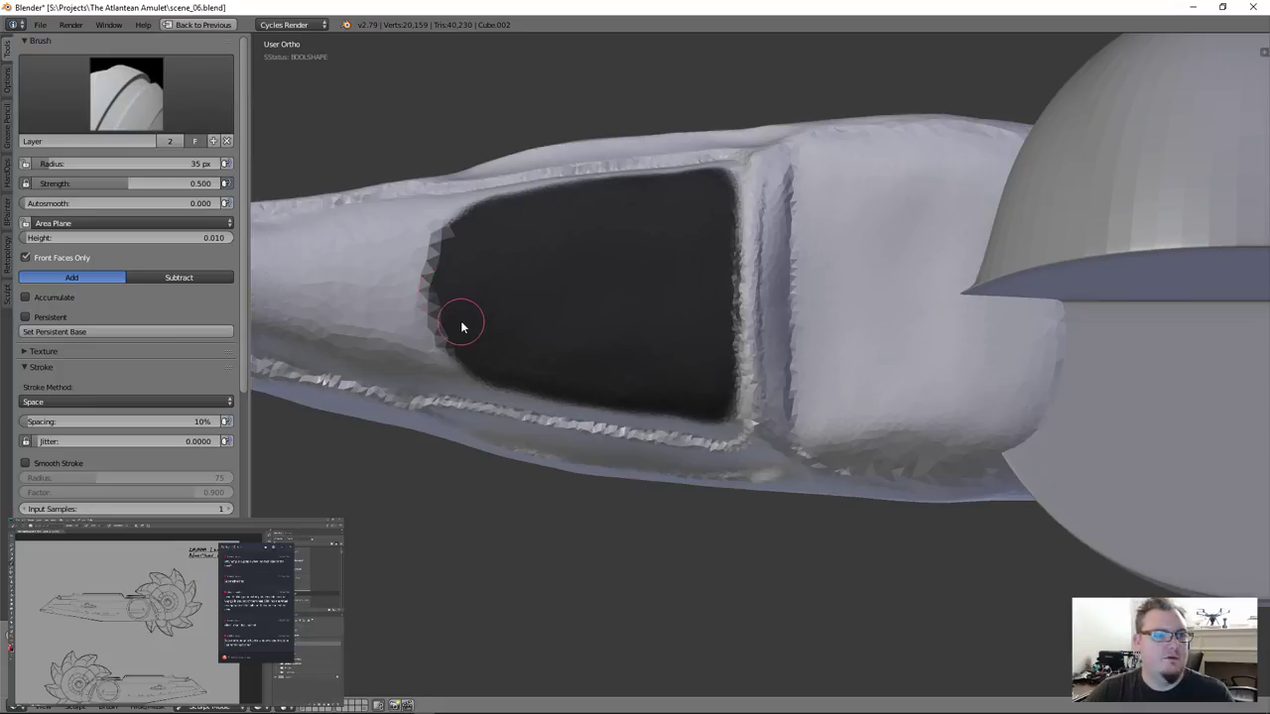
key("ctrl+i")
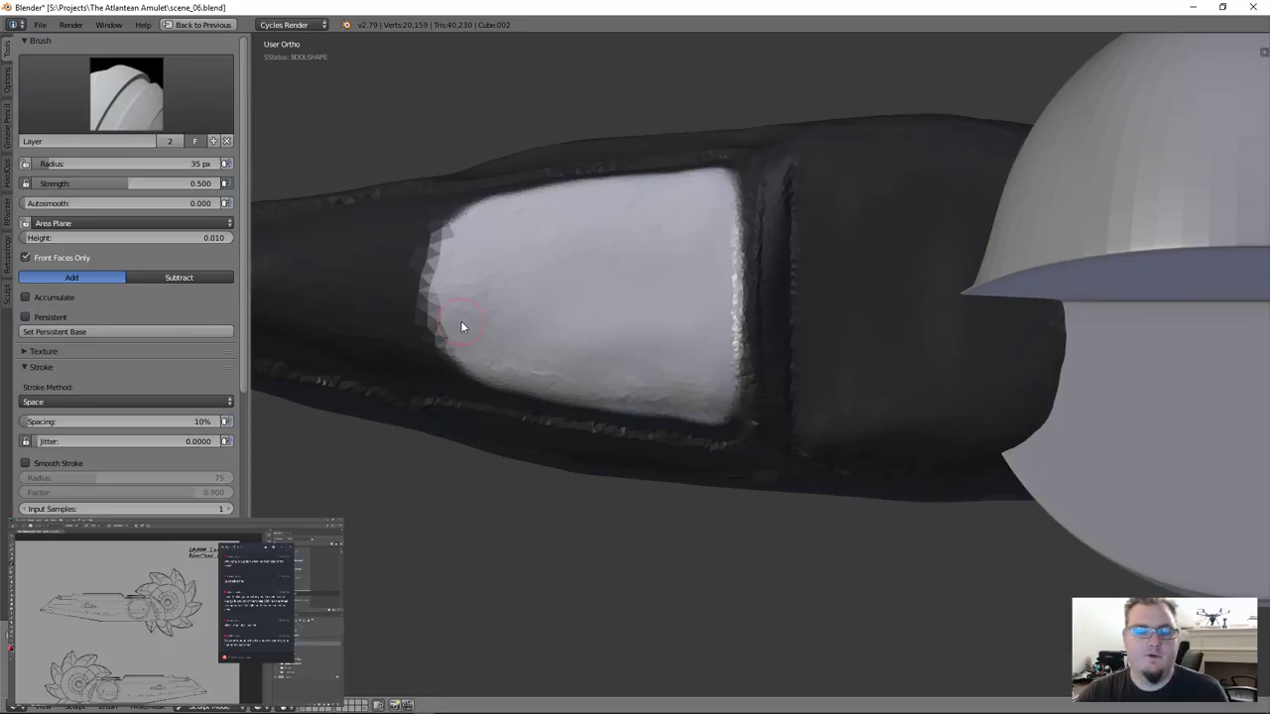
key("f")
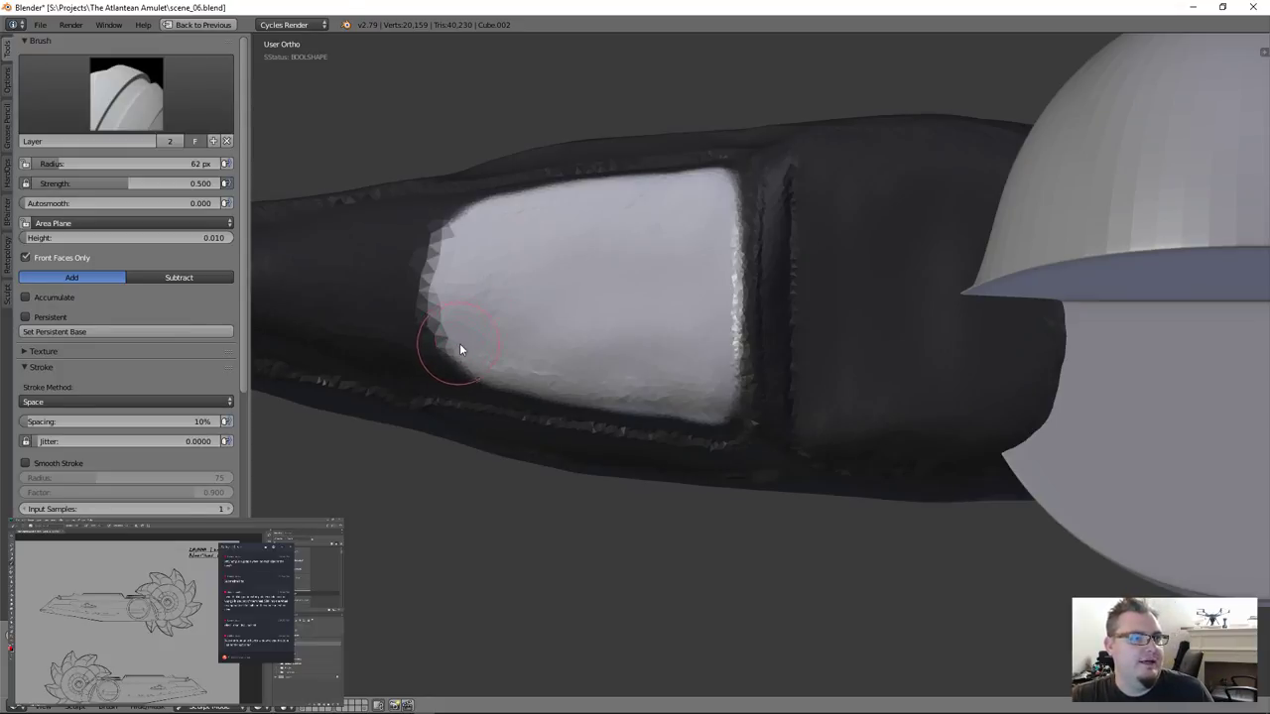
key("bracketright")
key("bracketright")
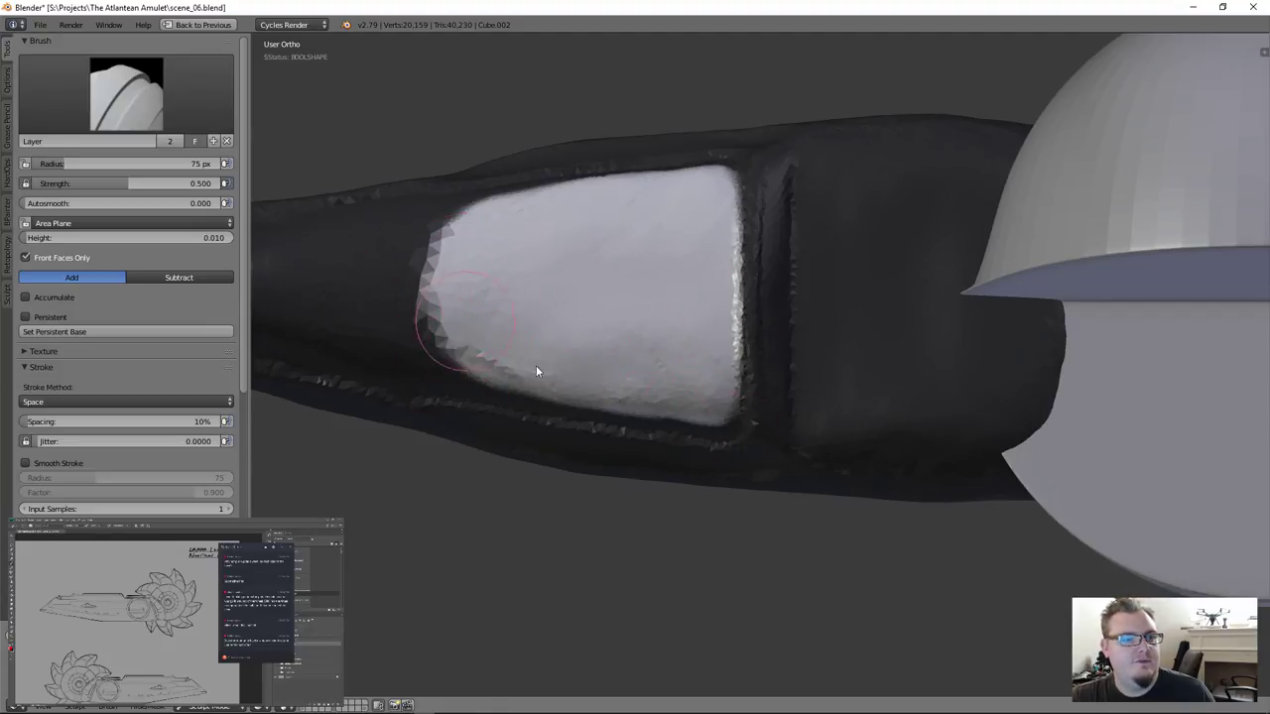
left_click_drag(536, 366, 519, 403)
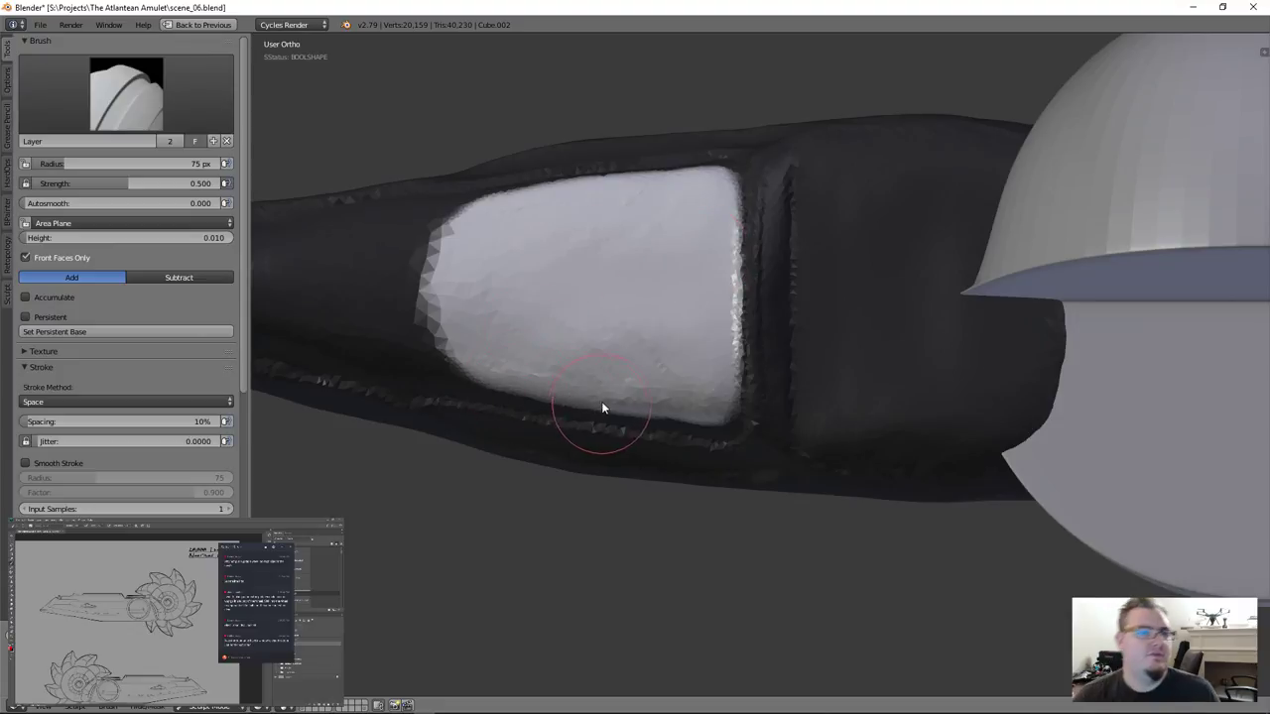
Extend the mask inward around the exposed panel's border with a 36 px Mask brush, working in top view
mouse_move(573, 473)
middle_mouse_down()
mouse_move(571, 310)
mouse_move(579, 468)
mouse_move(544, 417)
mouse_move(609, 417)
middle_mouse_up()
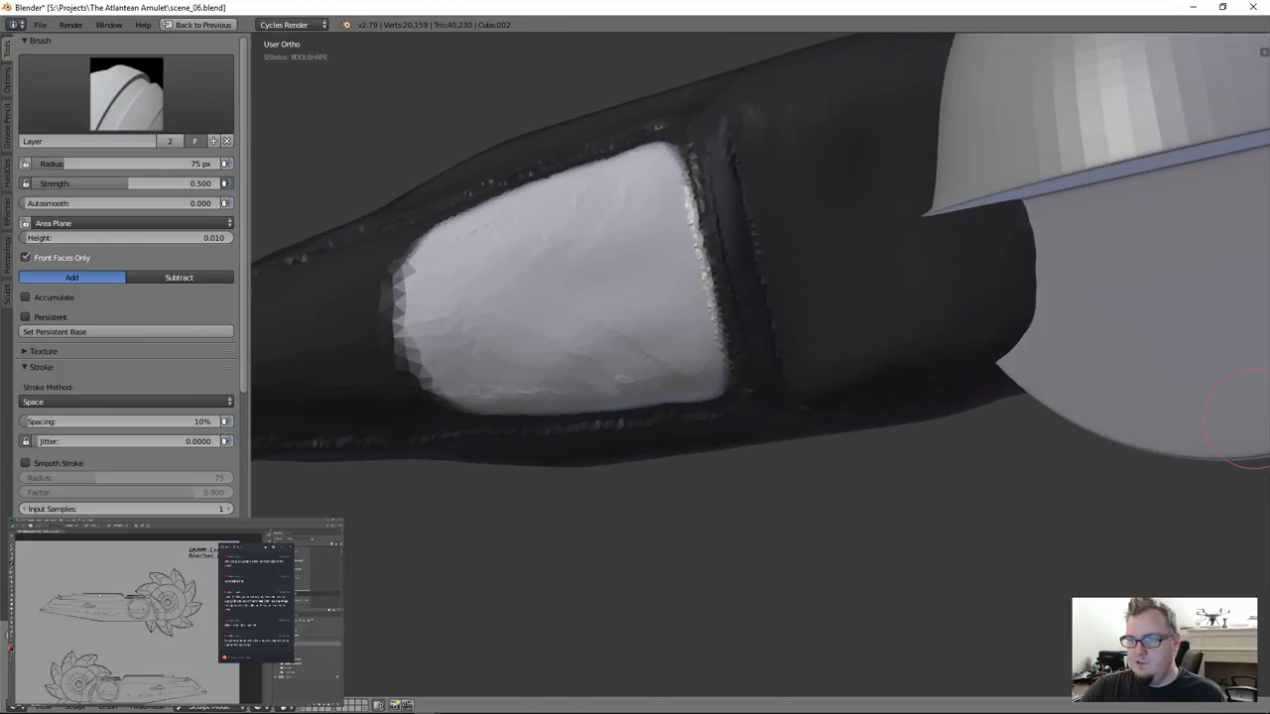
left_click(168, 95)
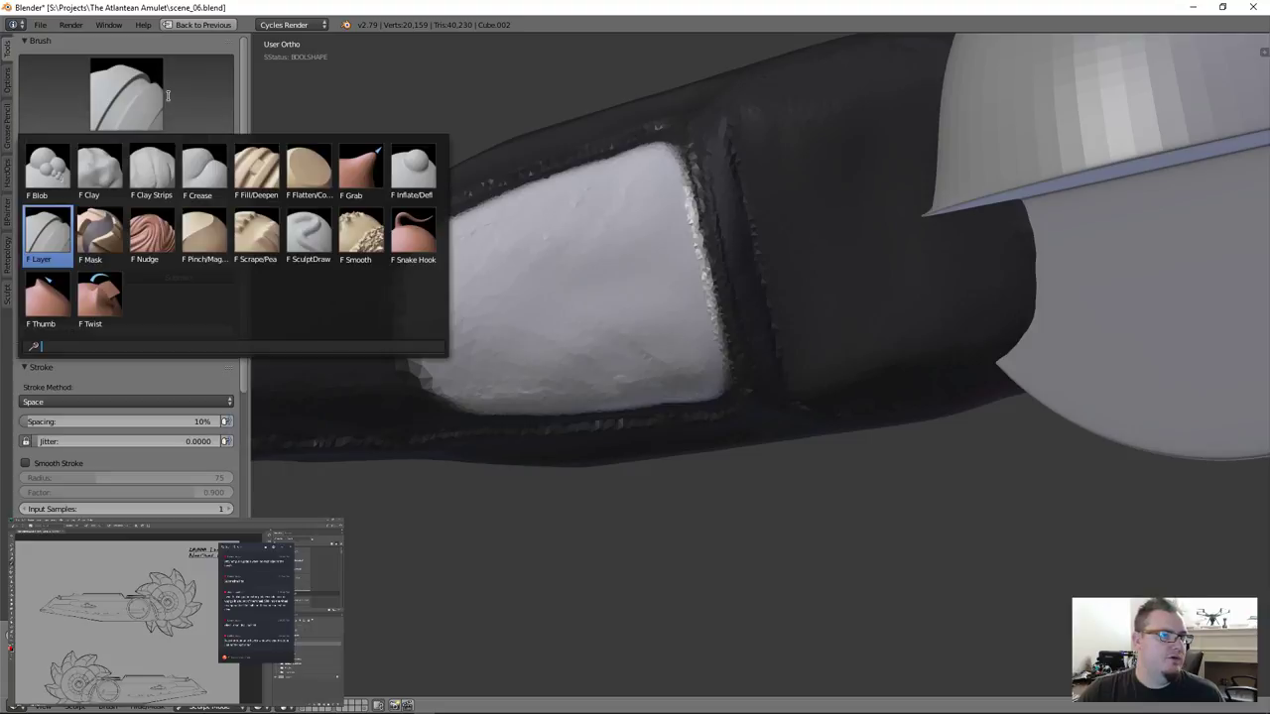
left_click(169, 95)
left_click(168, 95)
left_click(107, 243)
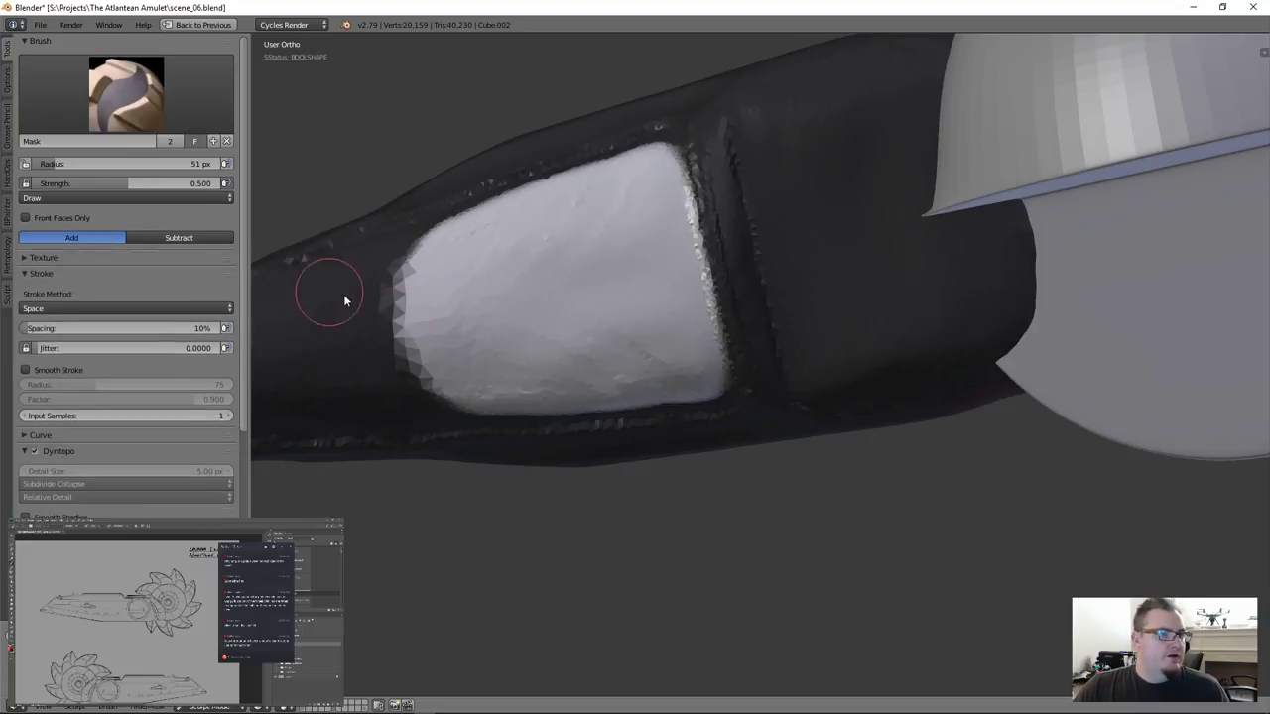
key("KP_7")
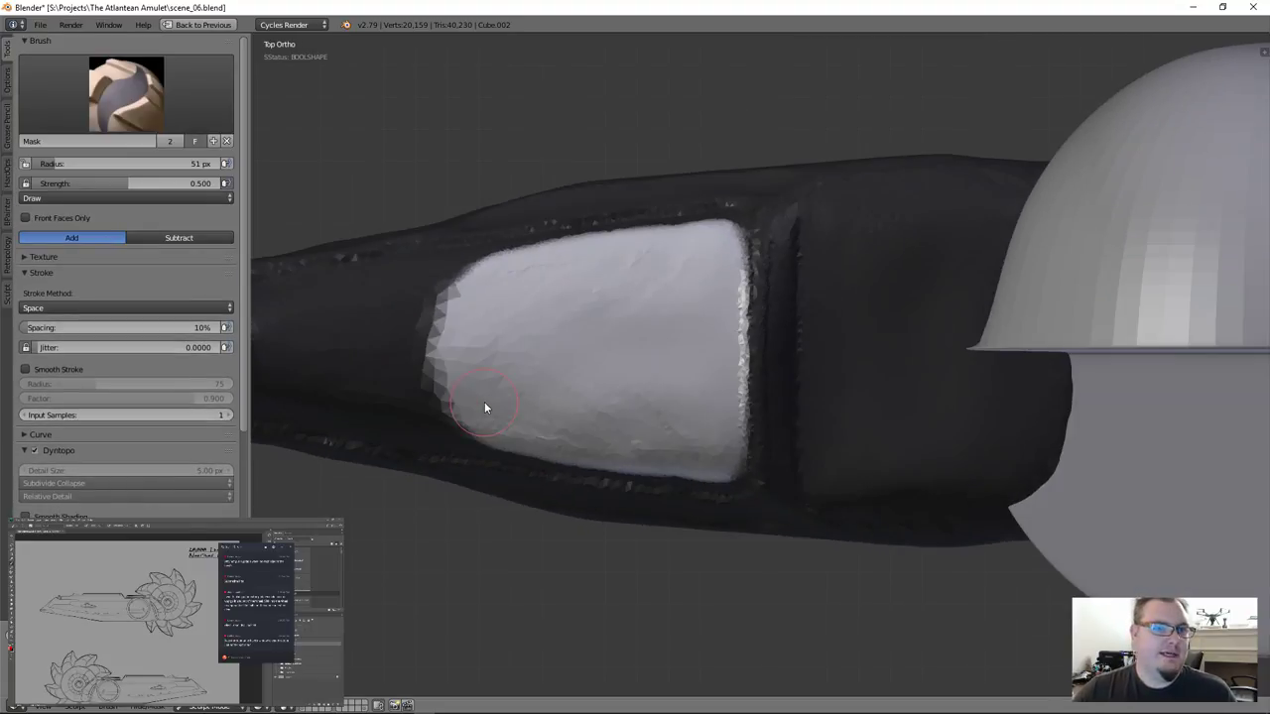
scroll(555, 455, "up", 1)
key("bracketleft")
key("bracketleft")
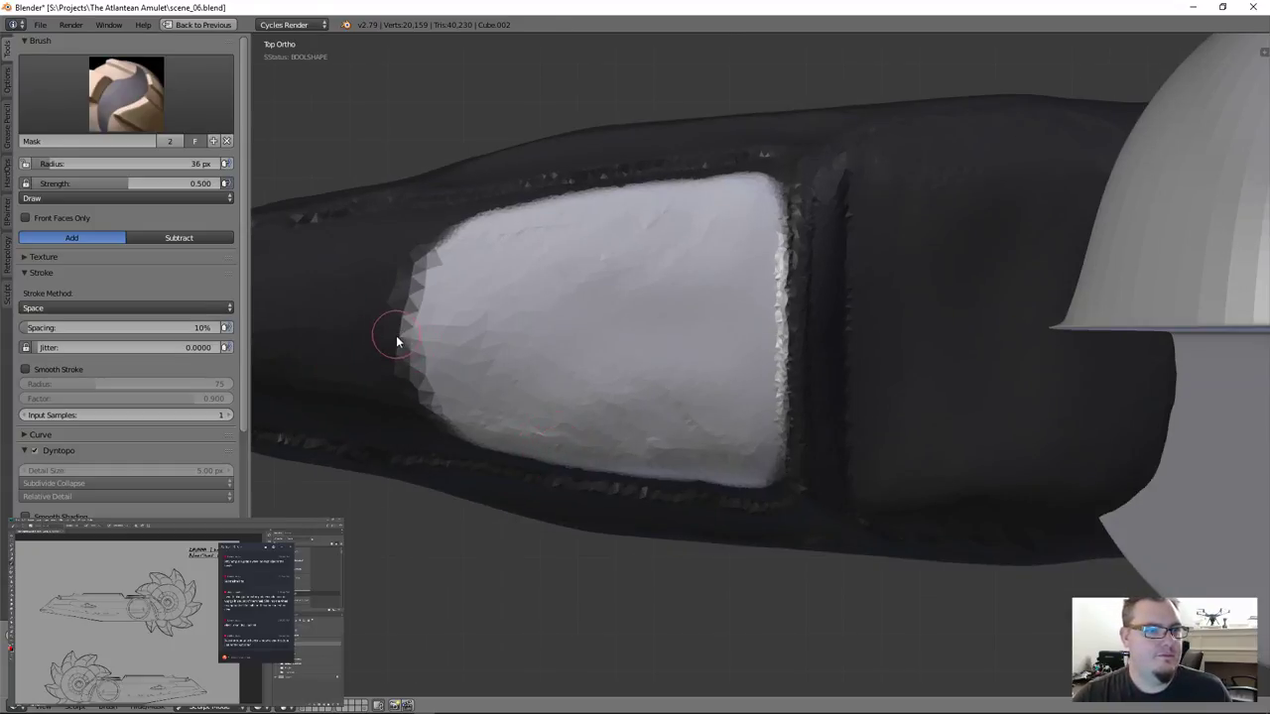
mouse_move(397, 347)
left_mouse_down("ctrl")
mouse_move(420, 350)
mouse_move(409, 337)
mouse_move(429, 412)
mouse_move(416, 383)
mouse_move(476, 442)
mouse_move(743, 490)
mouse_move(766, 485)
mouse_move(787, 340)
mouse_move(785, 445)
mouse_move(732, 531)
left_mouse_up("ctrl")
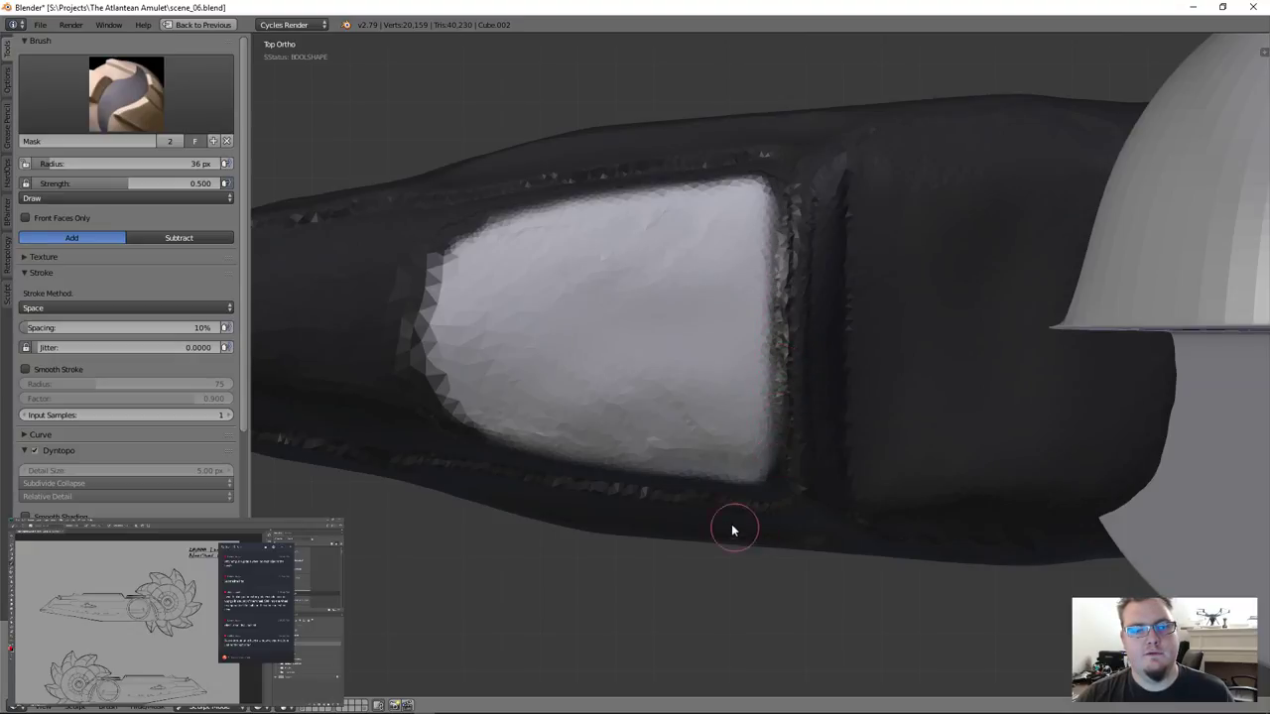
mouse_move(771, 478)
left_mouse_down()
mouse_move(686, 488)
mouse_move(707, 486)
mouse_move(658, 476)
mouse_move(718, 478)
mouse_move(553, 461)
mouse_move(661, 482)
mouse_move(454, 425)
mouse_move(420, 346)
mouse_move(496, 404)
left_mouse_up()
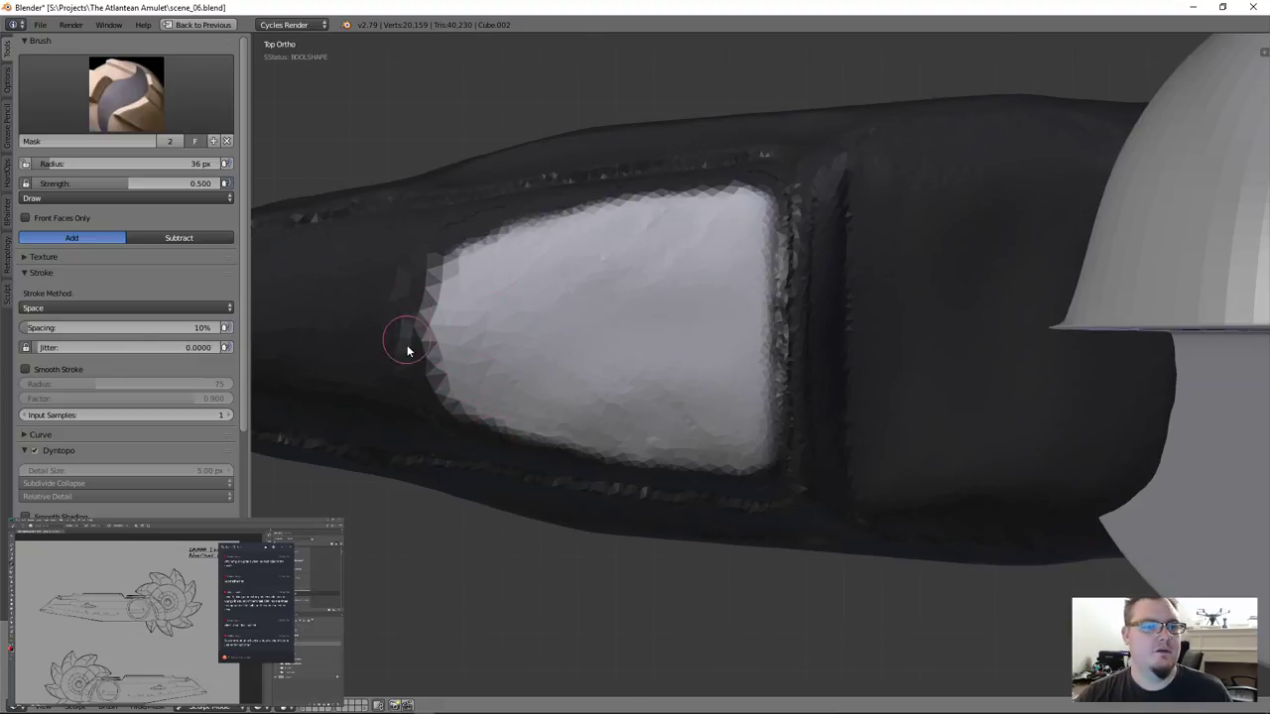
Raise the smaller exposed panel area with the 75 px Layer brush and clear the mask
left_click(126, 95)
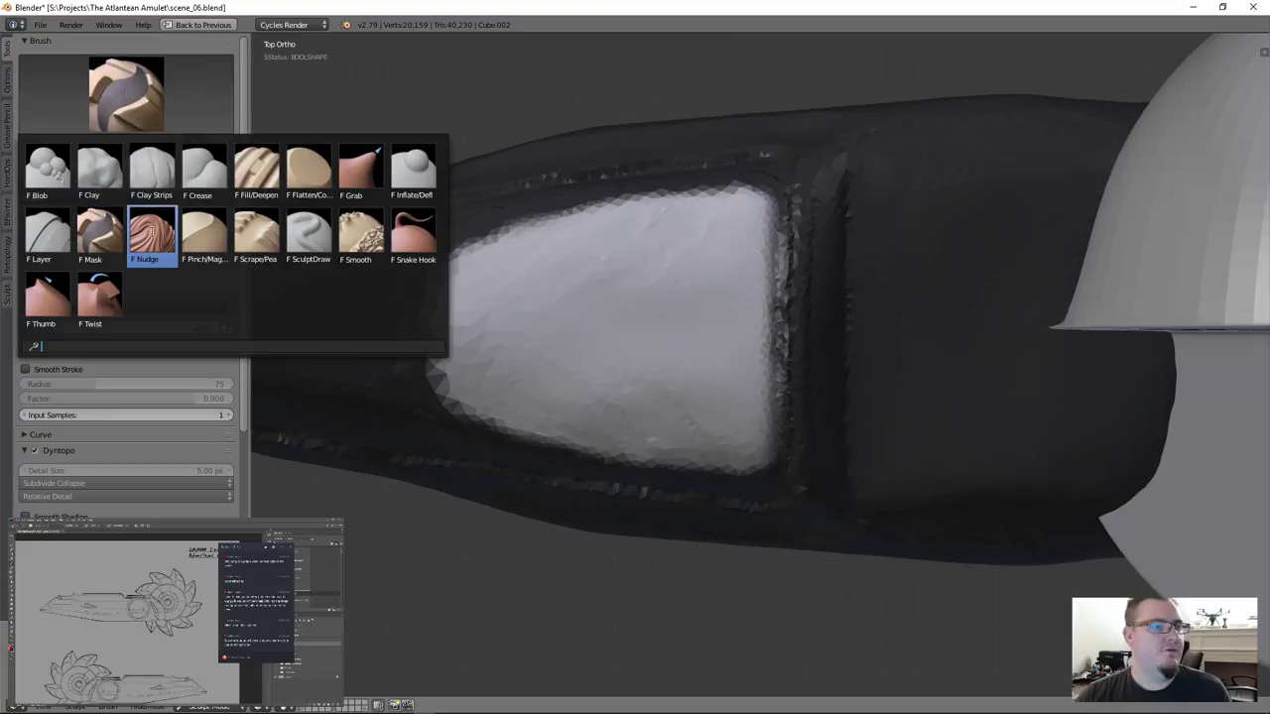
left_click(56, 237)
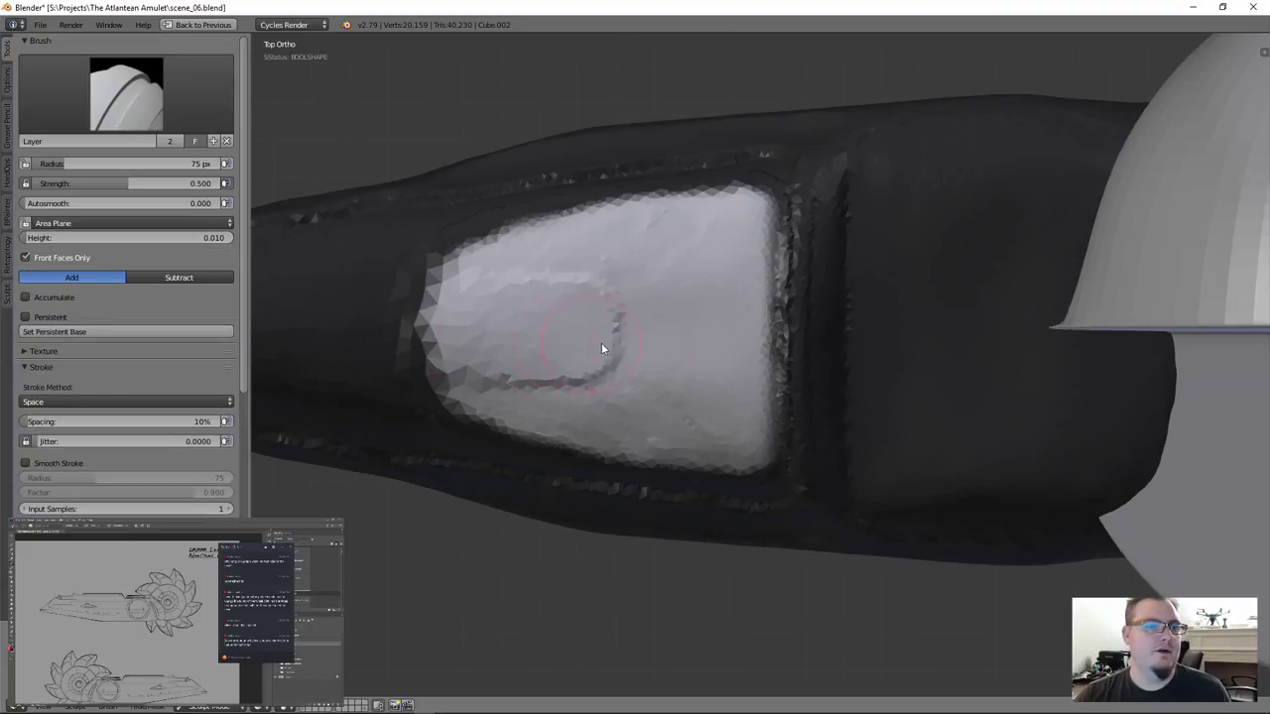
mouse_move(601, 342)
left_mouse_down()
mouse_move(750, 470)
mouse_move(622, 363)
mouse_move(455, 367)
mouse_move(581, 349)
left_mouse_up()
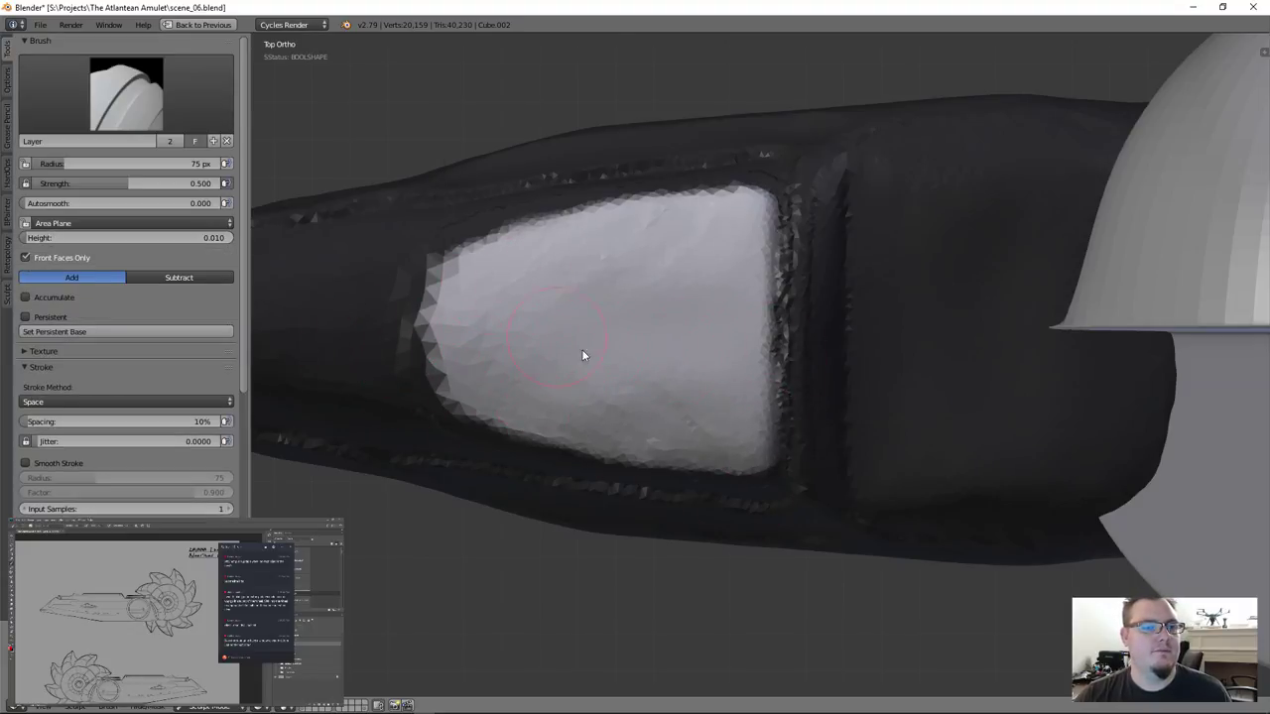
key("alt+m")
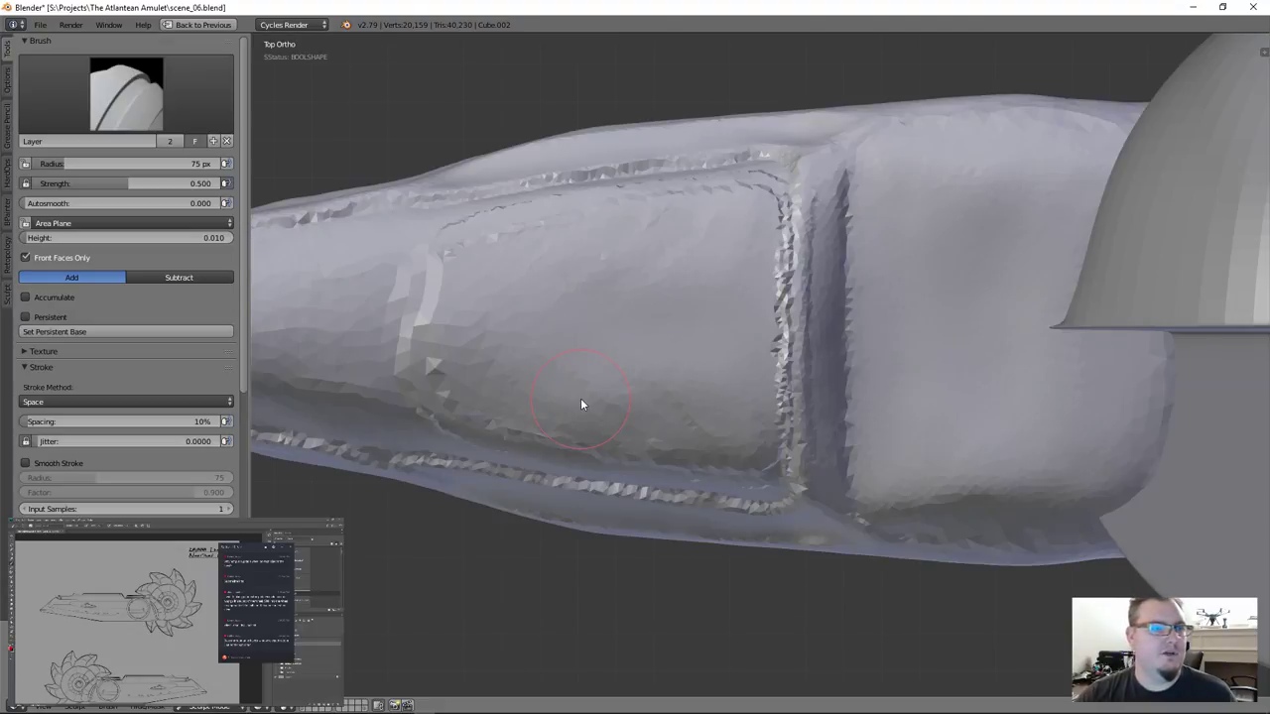
Build up the raised panel's edge beside the cross groove with 56 px Clay Strips and smooth the surface near its corner
mouse_move(611, 381)
middle_mouse_down()
mouse_move(720, 430)
mouse_move(737, 331)
mouse_move(712, 360)
mouse_move(698, 354)
middle_mouse_up()
scroll(791, 453, "down", 3)
mouse_move(784, 449)
middle_mouse_down()
mouse_move(760, 454)
mouse_move(760, 492)
mouse_move(761, 454)
middle_mouse_up()
scroll(761, 454, "up", 8)
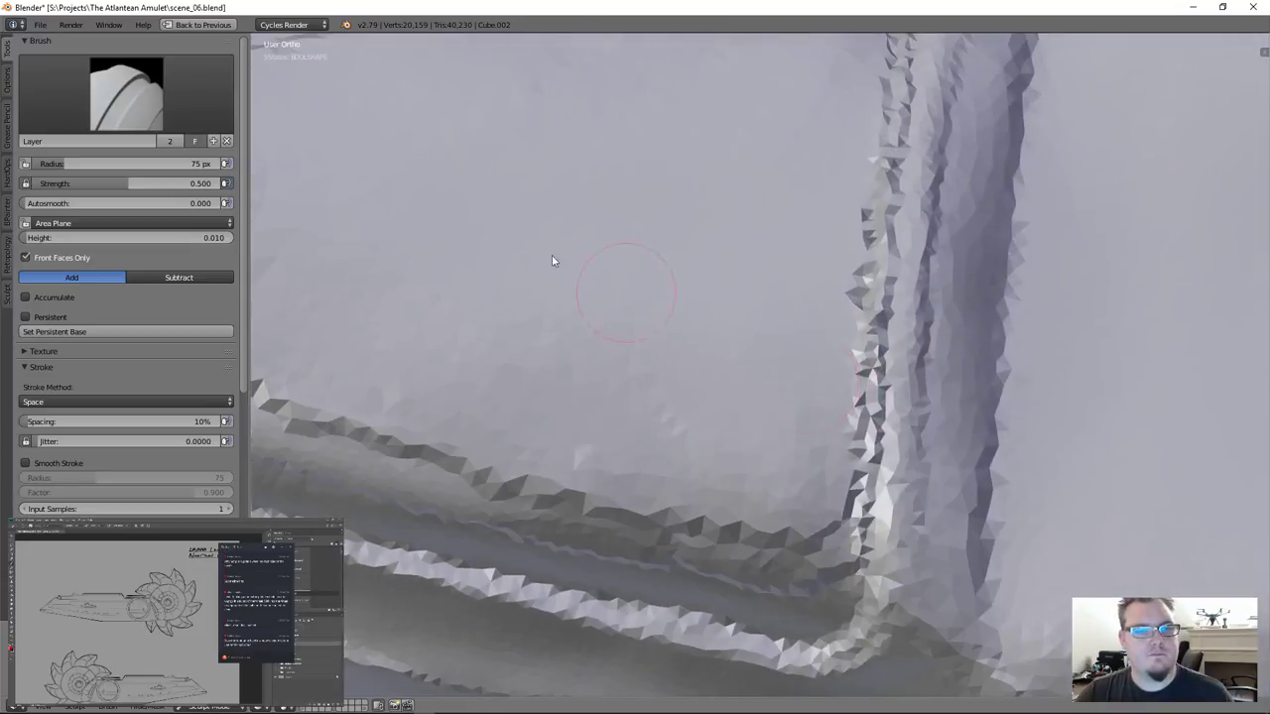
left_click(171, 110)
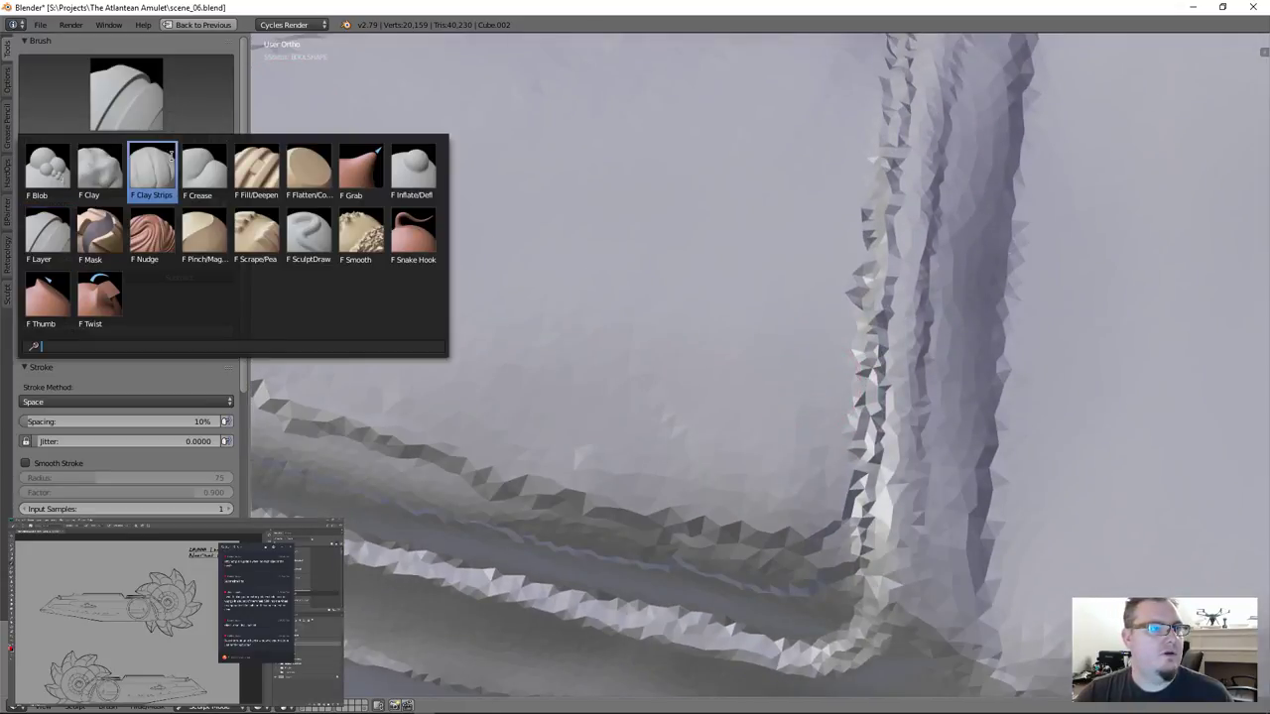
left_click(151, 171)
mouse_move(591, 322)
middle_mouse_down()
mouse_move(816, 360)
mouse_move(527, 281)
middle_mouse_up()
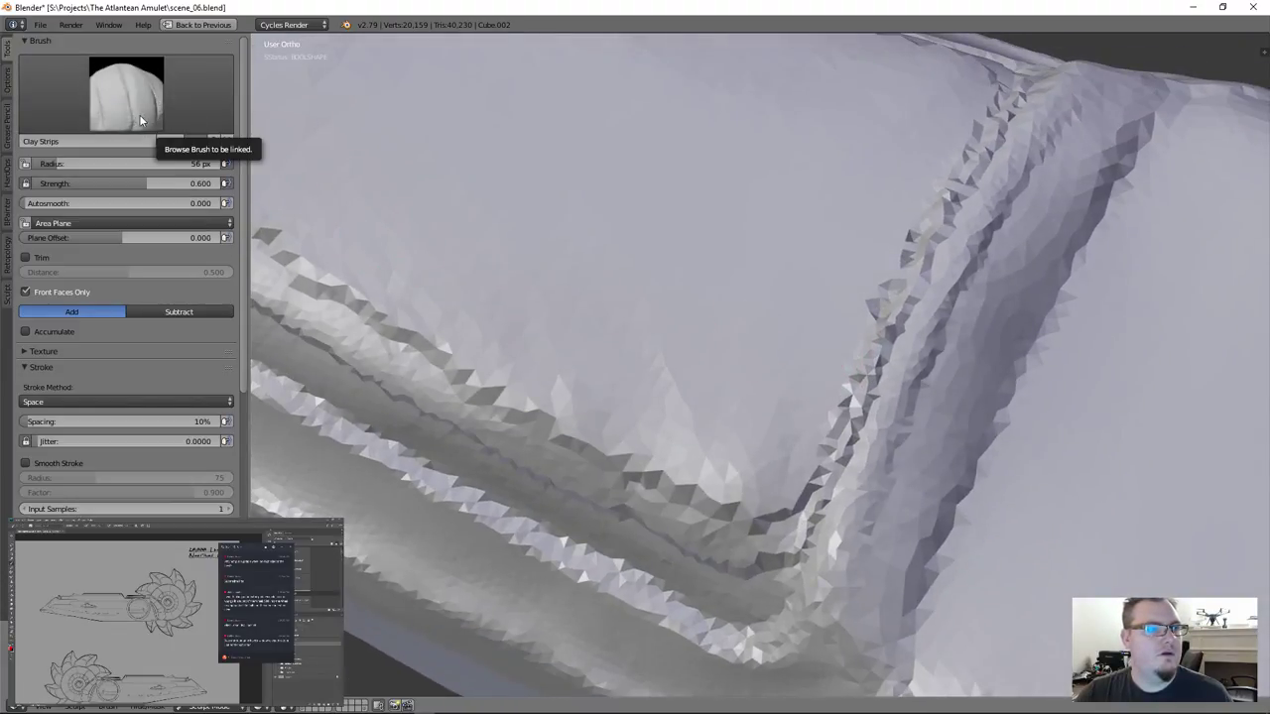
scroll(129, 407, "down", 3)
scroll(129, 407, "down", 2)
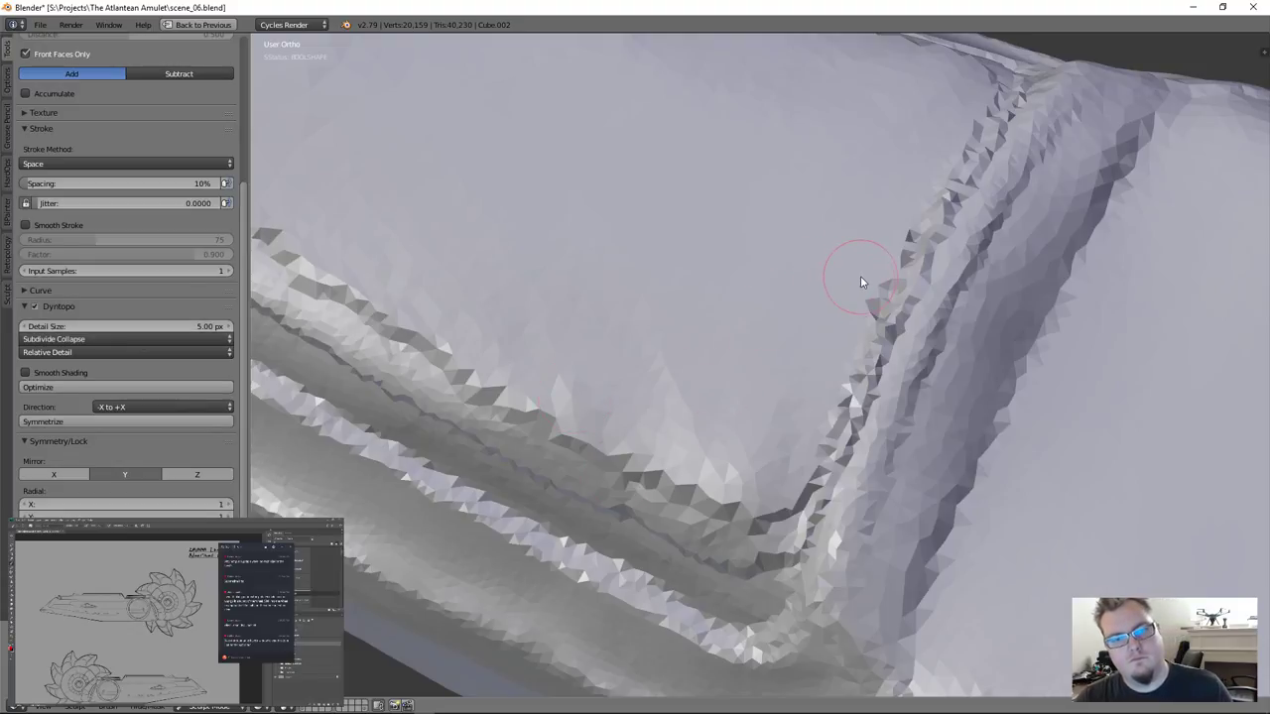
mouse_move(819, 378)
left_mouse_down()
mouse_move(781, 467)
mouse_move(706, 462)
mouse_move(827, 301)
mouse_move(753, 416)
mouse_move(658, 391)
mouse_move(751, 374)
mouse_move(851, 255)
left_mouse_up()
mouse_move(725, 407)
left_mouse_down("shift")
mouse_move(651, 397)
mouse_move(735, 451)
mouse_move(760, 376)
mouse_move(678, 403)
left_mouse_up("shift")
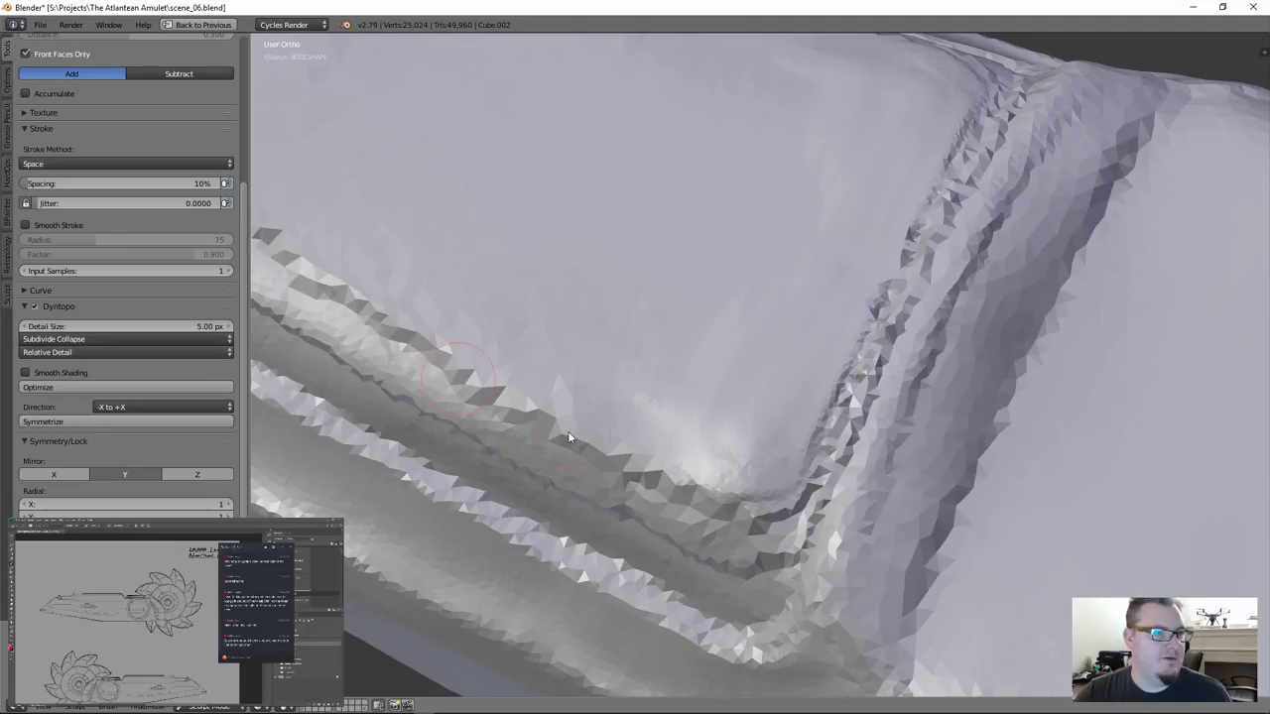
Build up the raised panel's long side edge and rounded narrow end with a Clay Strips stroke
scroll(561, 422, "down", 4)
scroll(531, 406, "up", 3)
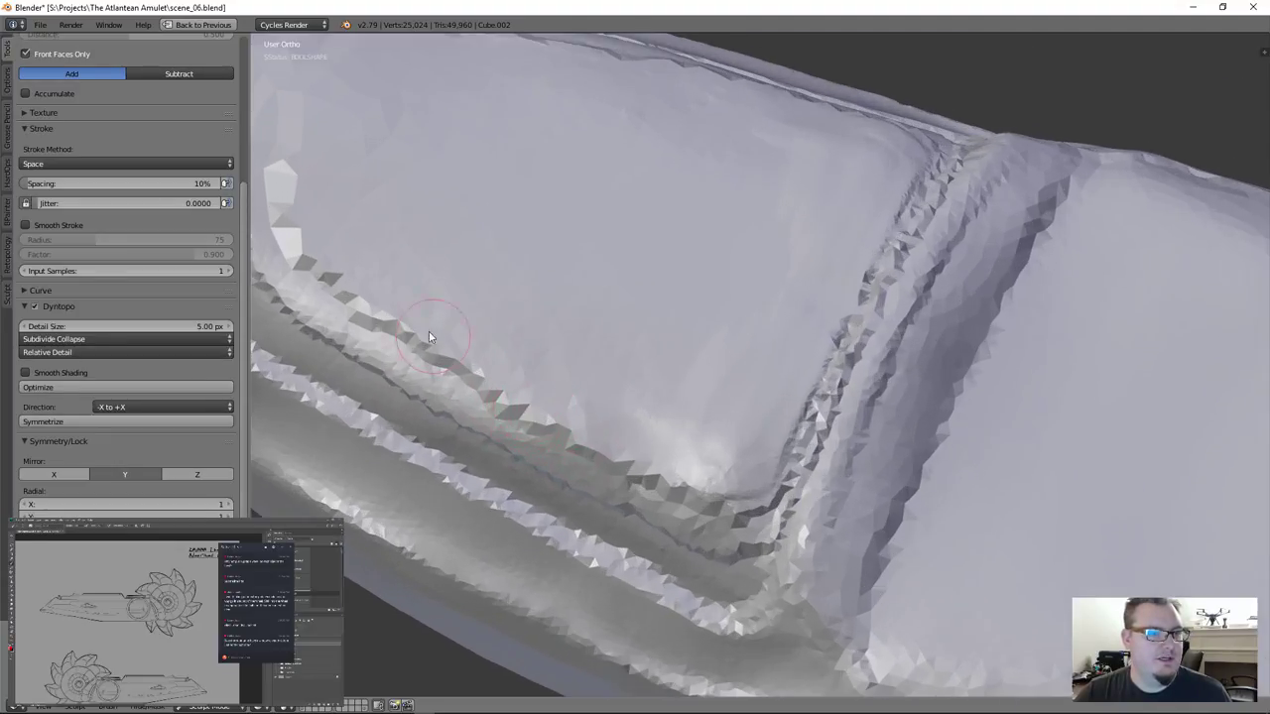
mouse_move(403, 302)
left_mouse_down()
mouse_move(678, 453)
mouse_move(484, 368)
mouse_move(352, 275)
mouse_move(320, 198)
mouse_move(311, 119)
mouse_move(328, 132)
left_mouse_up()
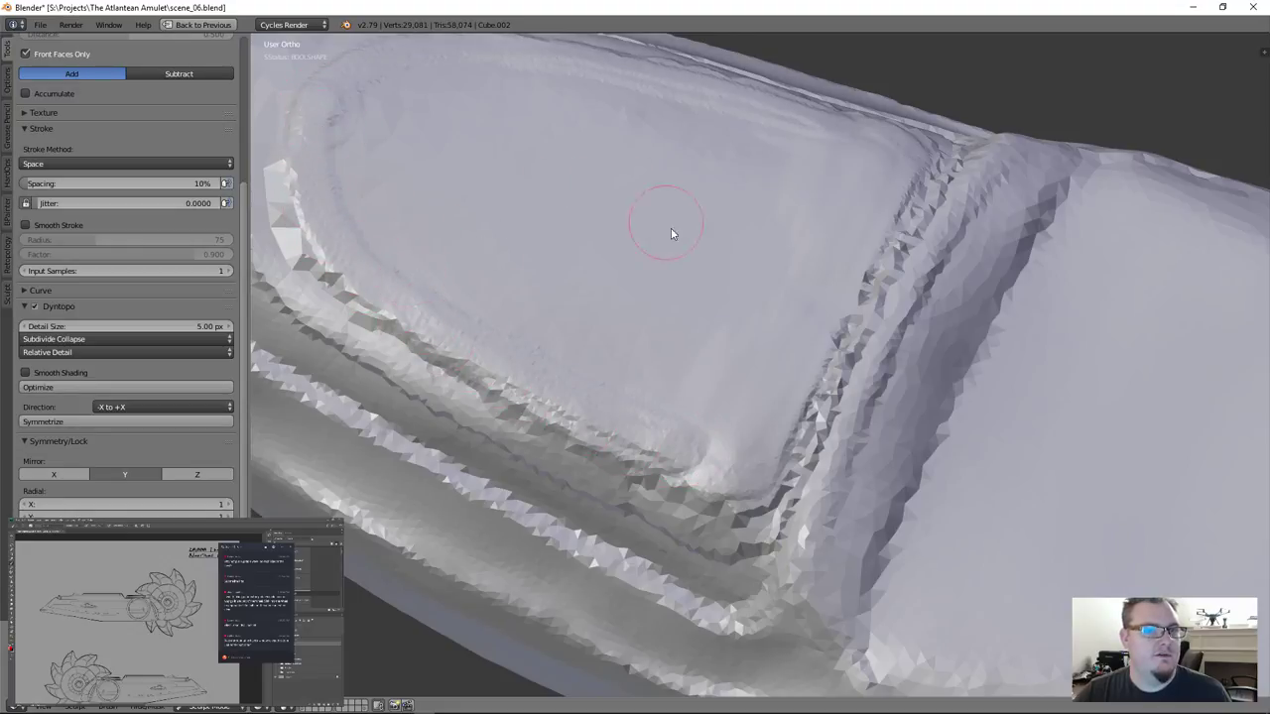
scroll(397, 174, "down", 1)
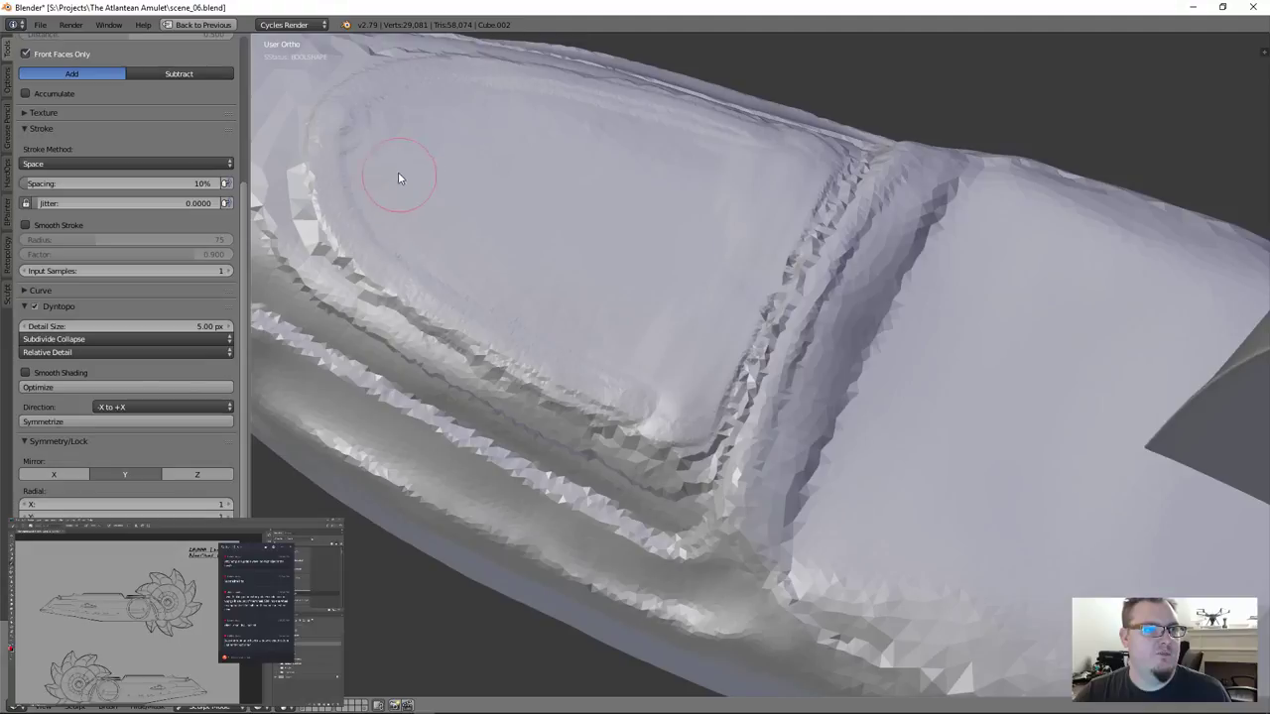
Build up the raised panel's broad top surface with Clay Strips strokes and smooth it out
mouse_move(398, 171)
left_mouse_down()
mouse_move(374, 142)
mouse_move(386, 204)
mouse_move(395, 163)
mouse_move(478, 244)
mouse_move(578, 253)
mouse_move(682, 241)
mouse_move(572, 351)
mouse_move(433, 263)
mouse_move(646, 321)
mouse_move(666, 363)
mouse_move(747, 244)
mouse_move(669, 377)
mouse_move(689, 352)
left_mouse_up()
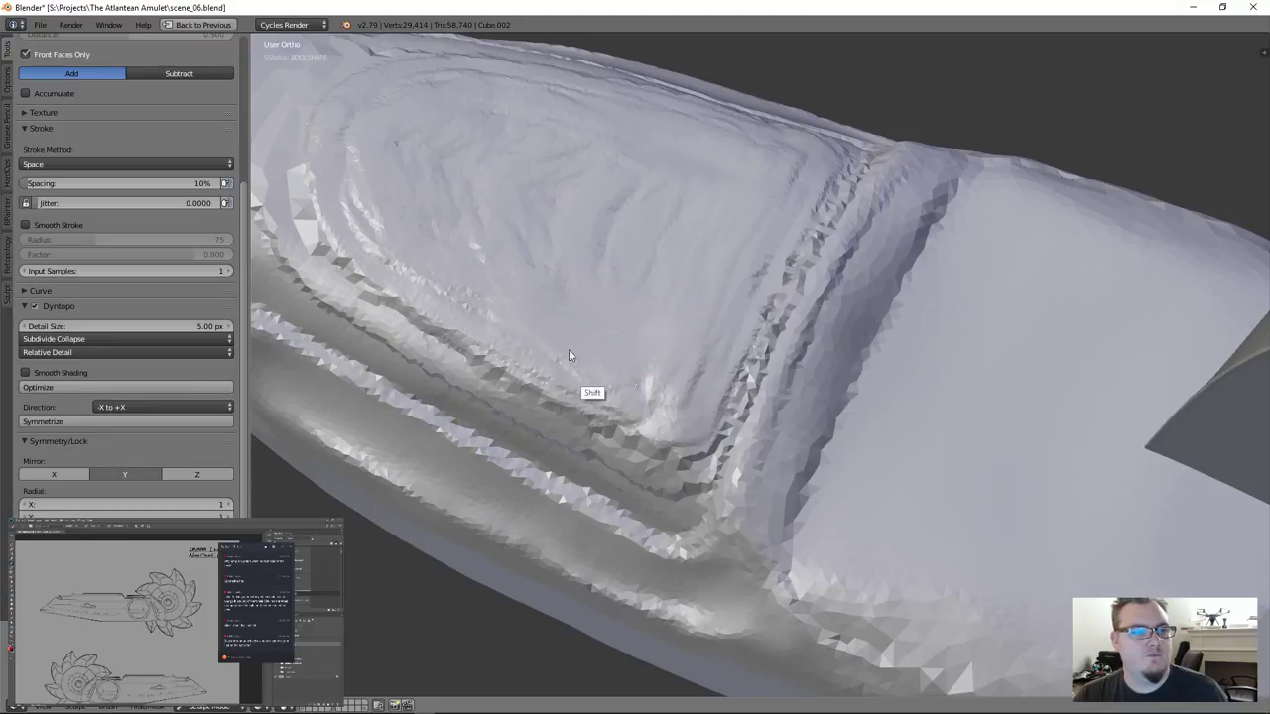
mouse_move(405, 260)
left_mouse_down("shift")
mouse_move(351, 215)
mouse_move(351, 169)
mouse_move(560, 235)
mouse_move(671, 199)
mouse_move(568, 251)
mouse_move(607, 172)
left_mouse_up("shift")
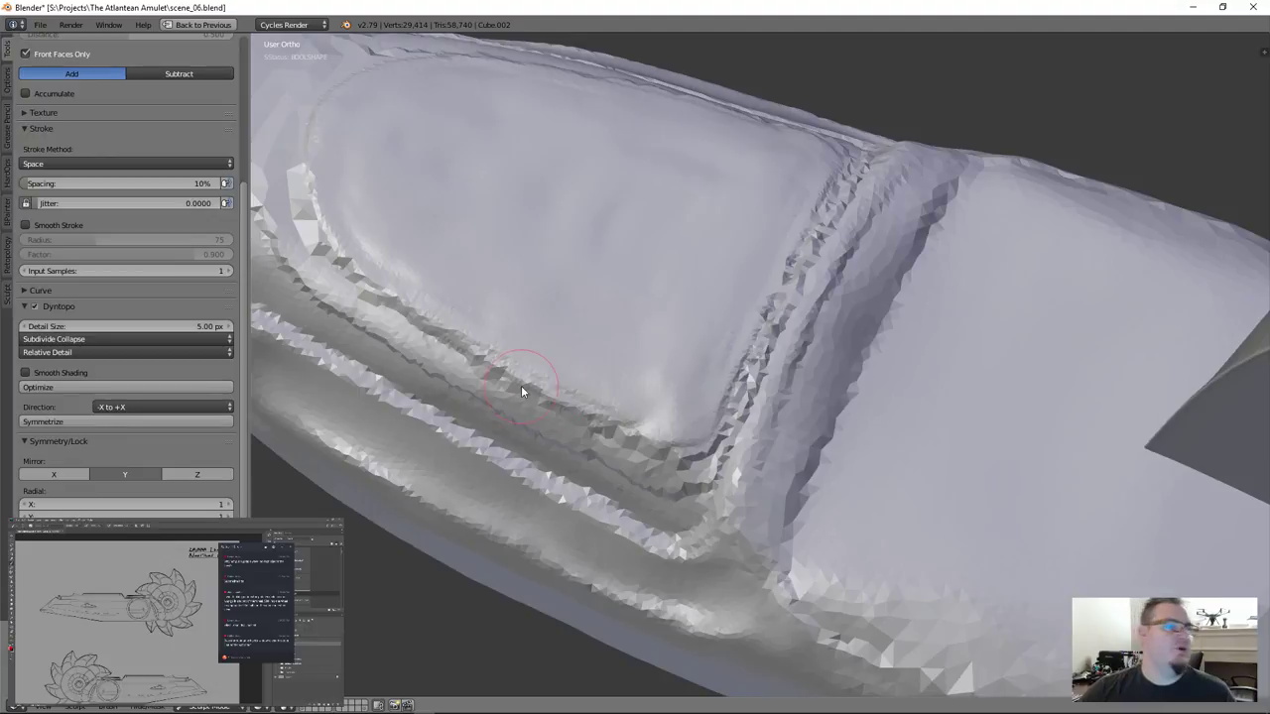
left_click(80, 352)
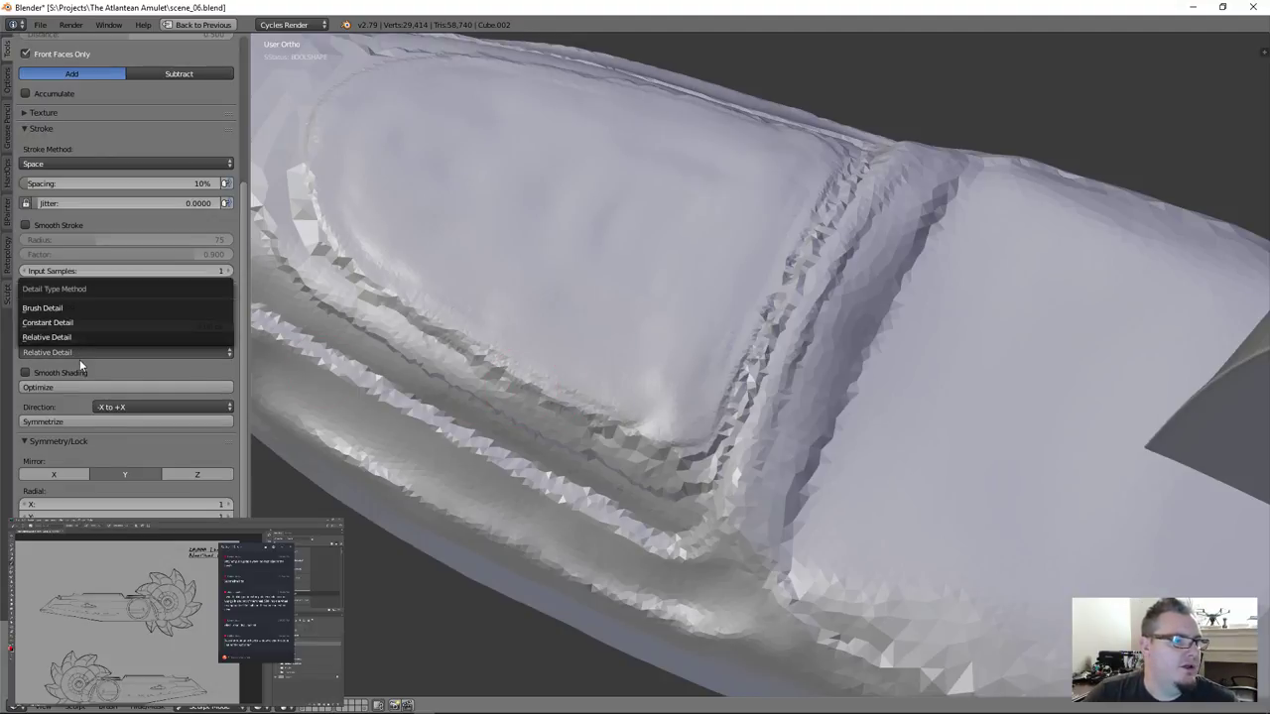
left_click(77, 307)
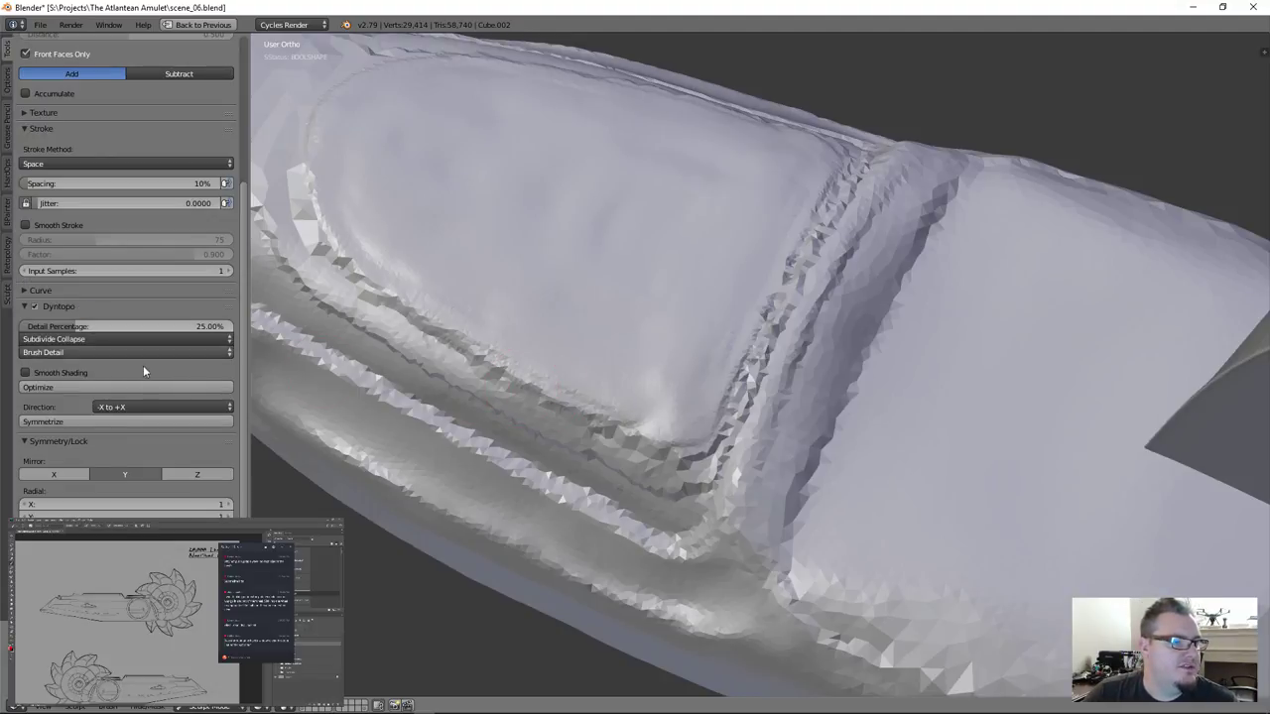
left_click(87, 351)
left_click(82, 323)
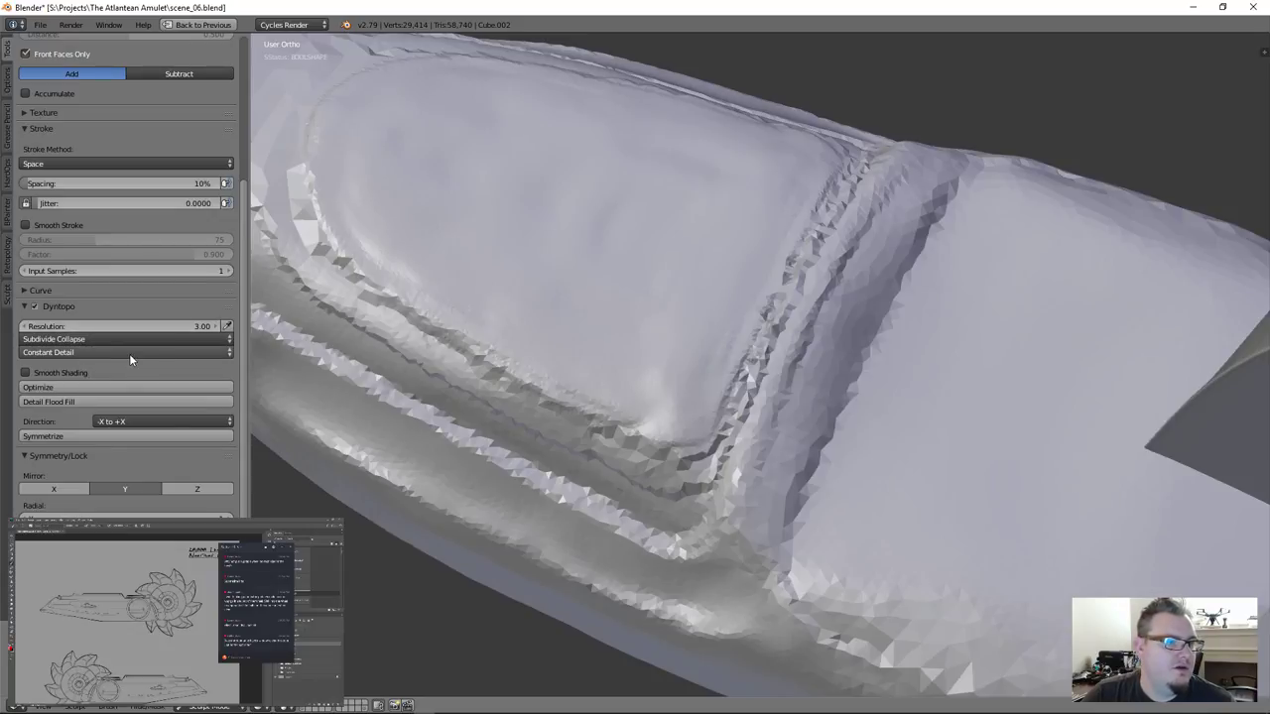
left_click(129, 354)
left_click(123, 338)
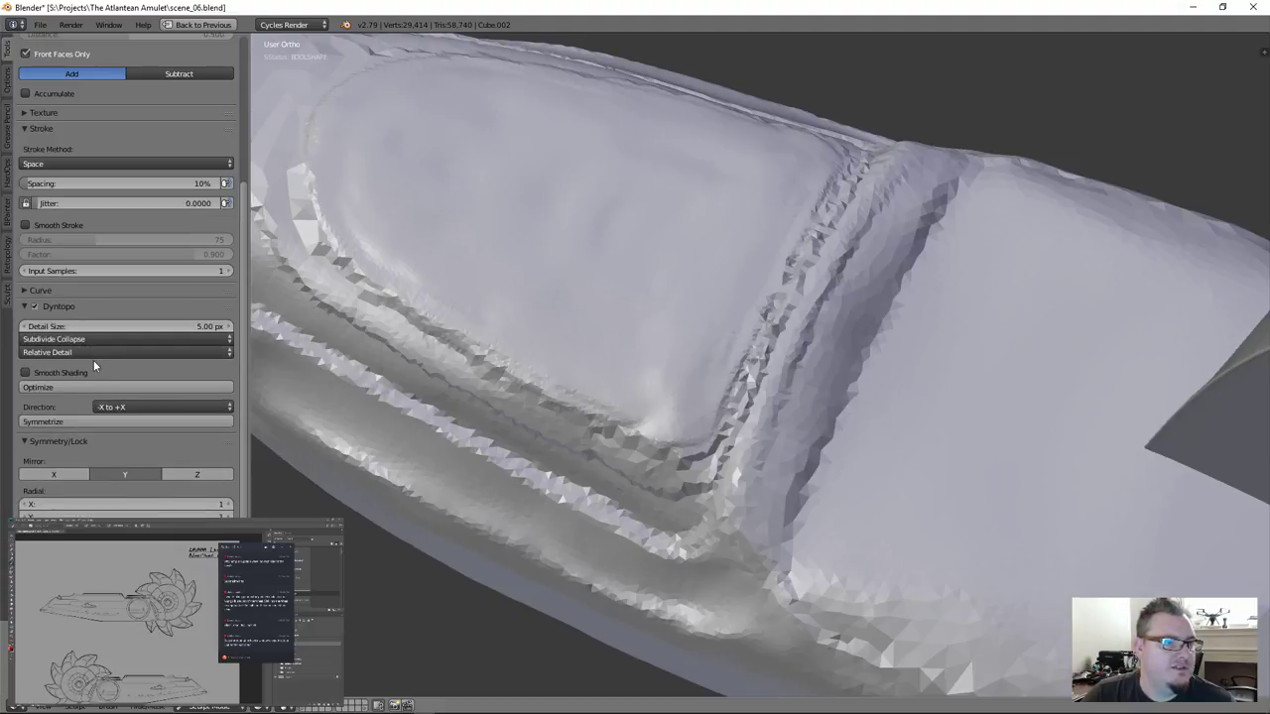
left_click(92, 352)
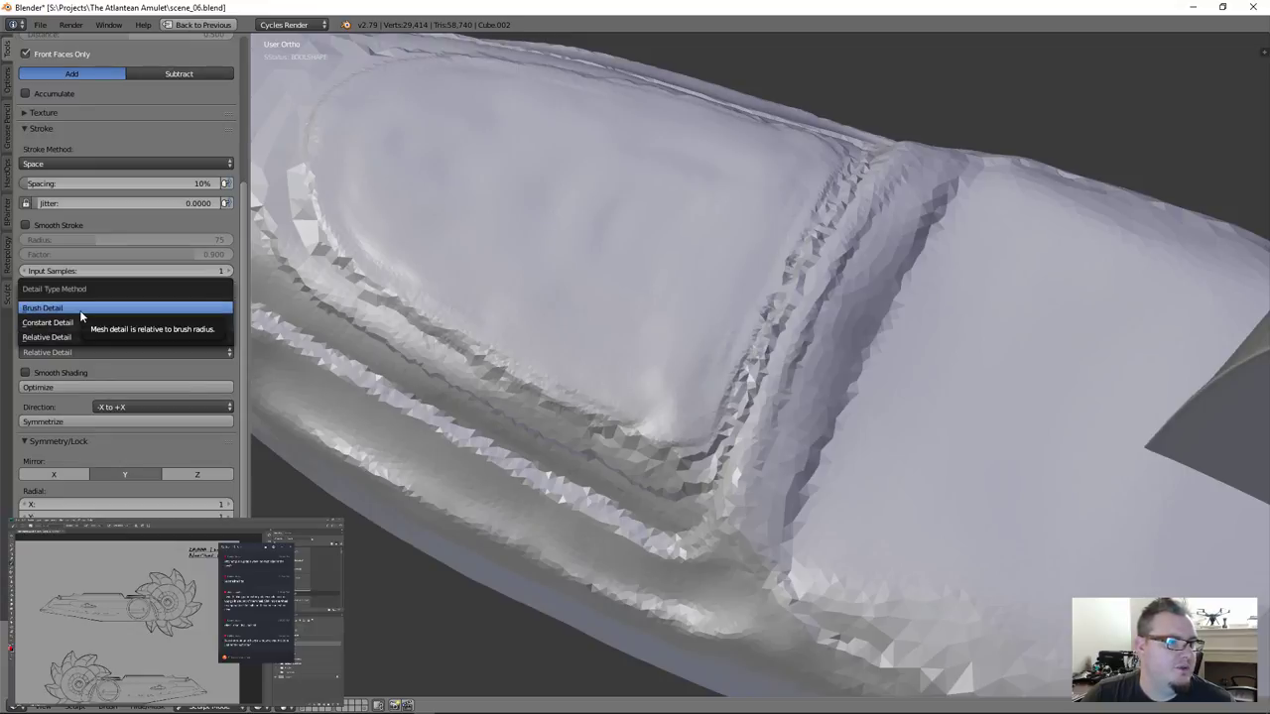
left_click(79, 310)
Switch dynamic topology to Constant Detail and sample a resolution of 80.37 from the mesh beside the panel's long edge
left_click(96, 352)
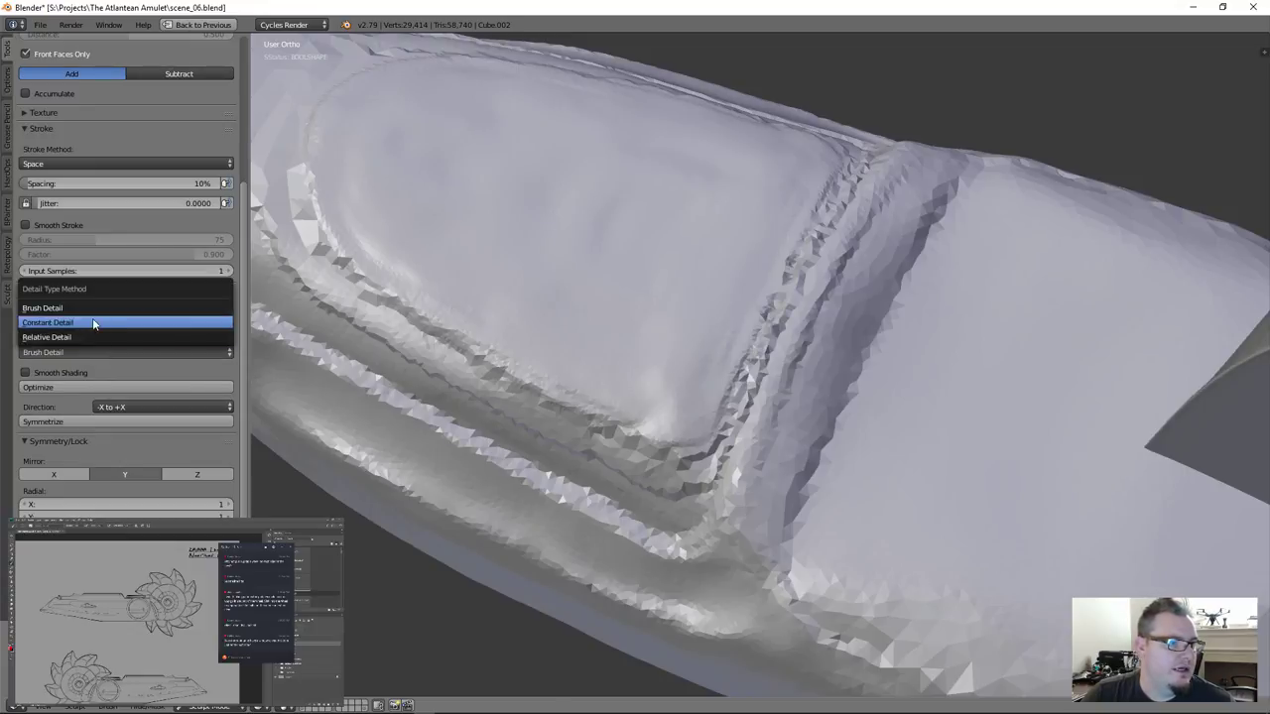
left_click(84, 322)
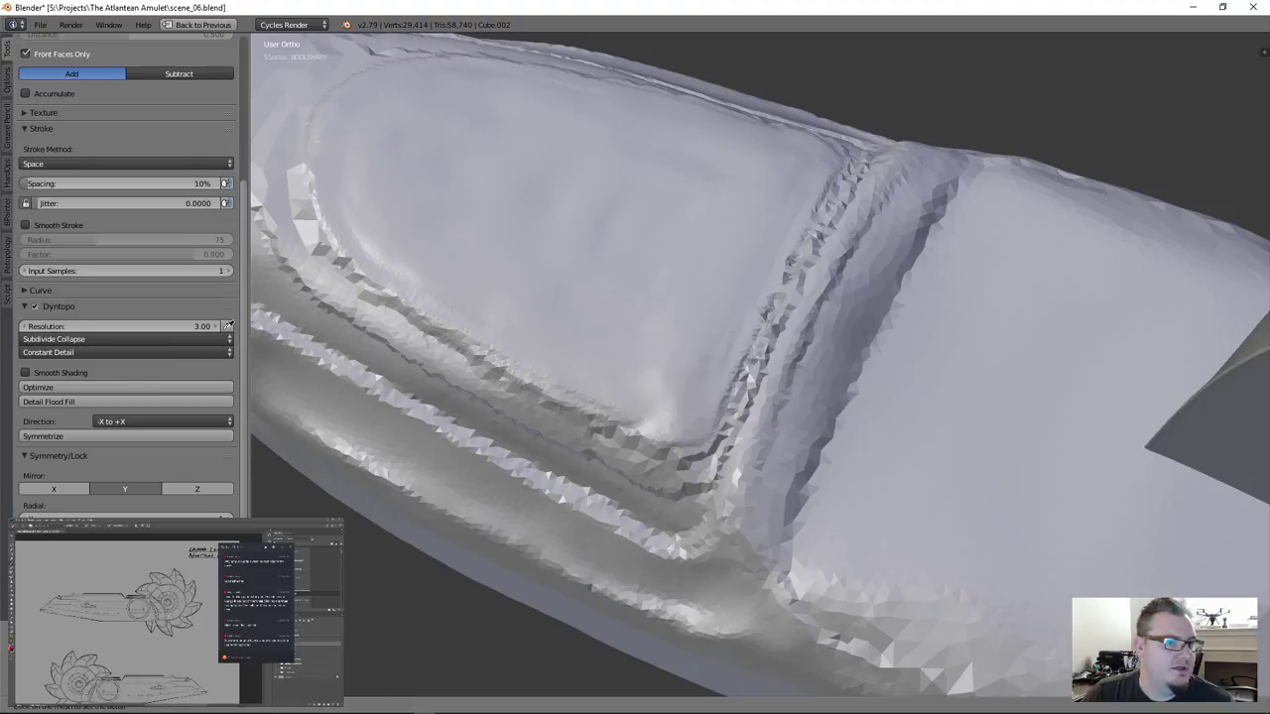
left_click(448, 210)
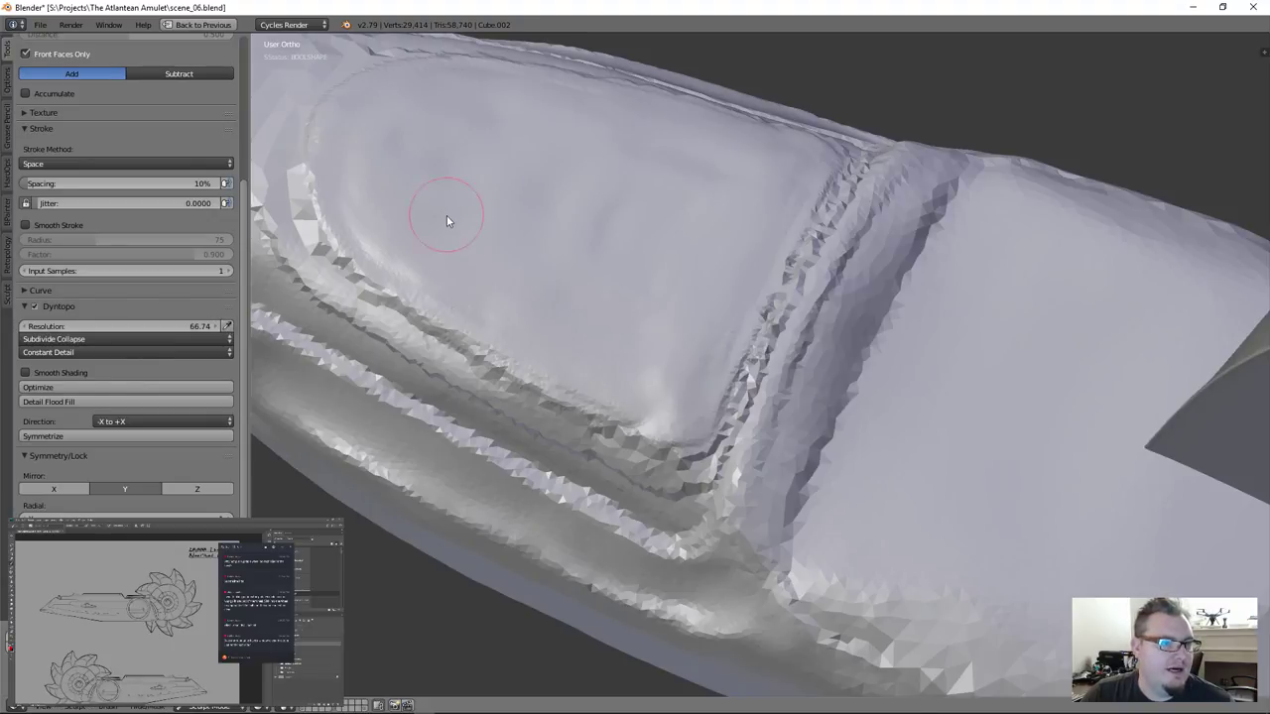
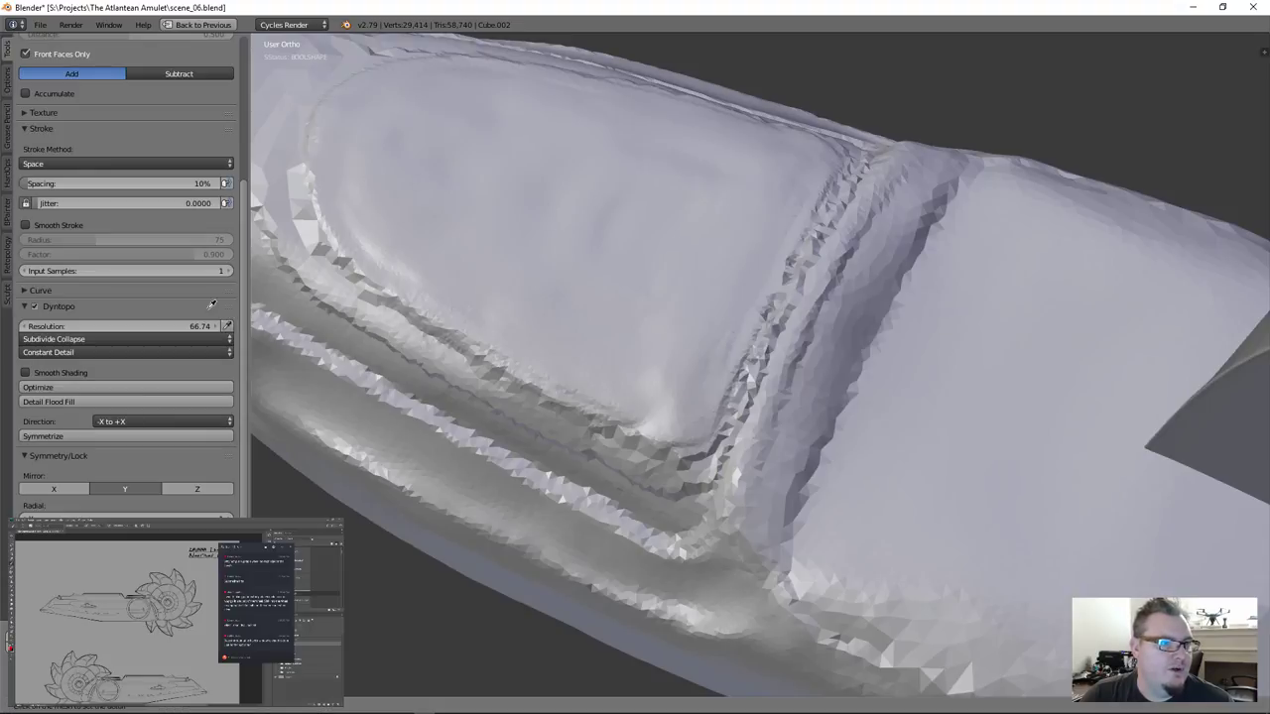
left_click(427, 196)
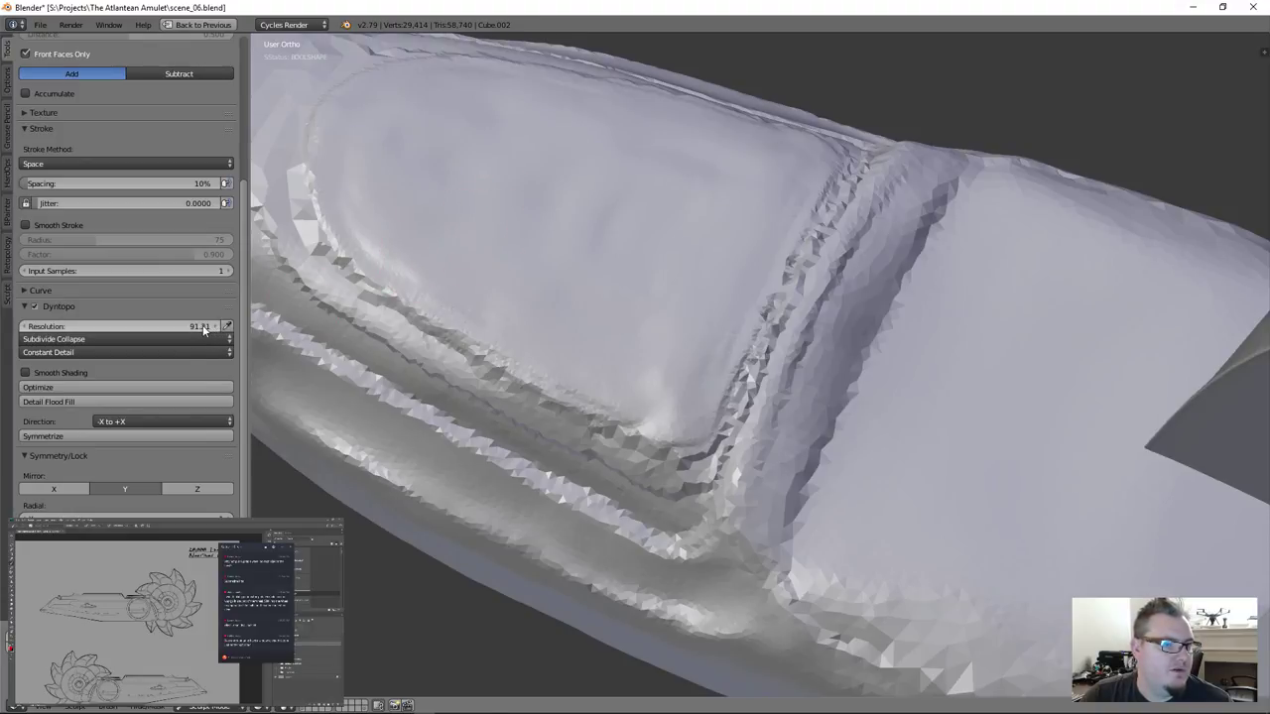
mouse_move(558, 451)
middle_mouse_down()
mouse_move(601, 440)
mouse_move(609, 419)
mouse_move(572, 448)
middle_mouse_up()
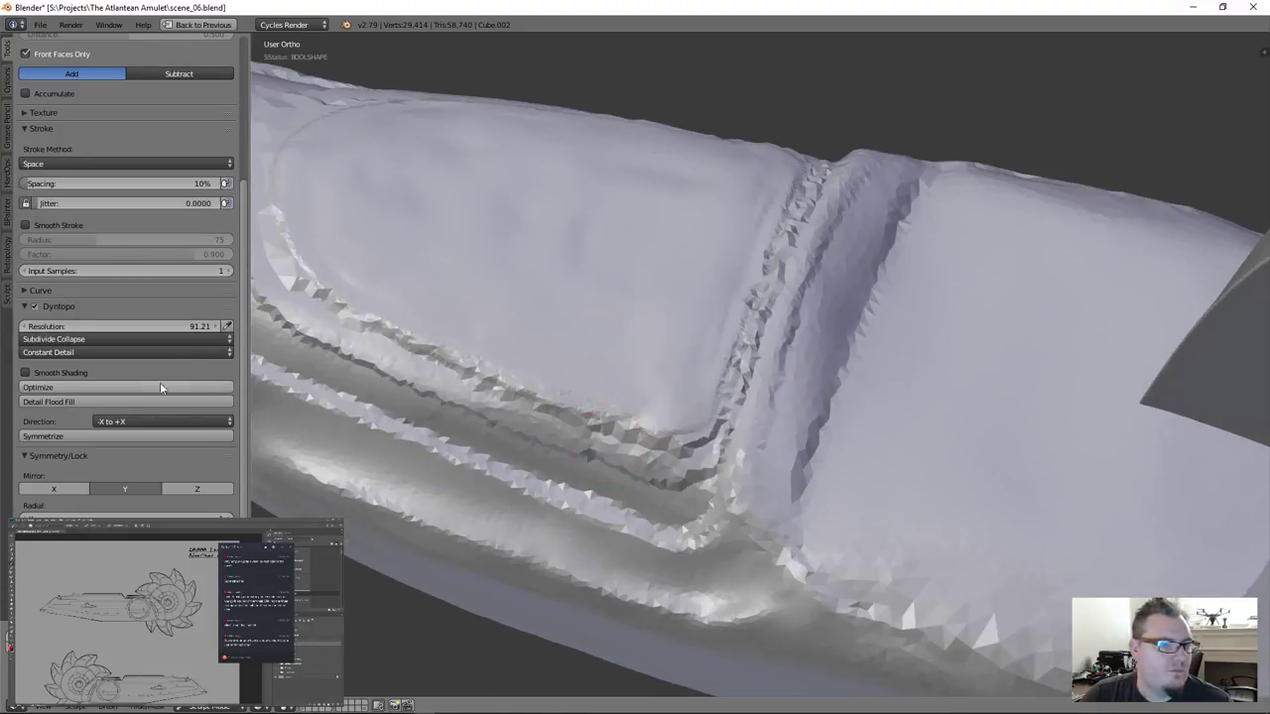
left_click(694, 431)
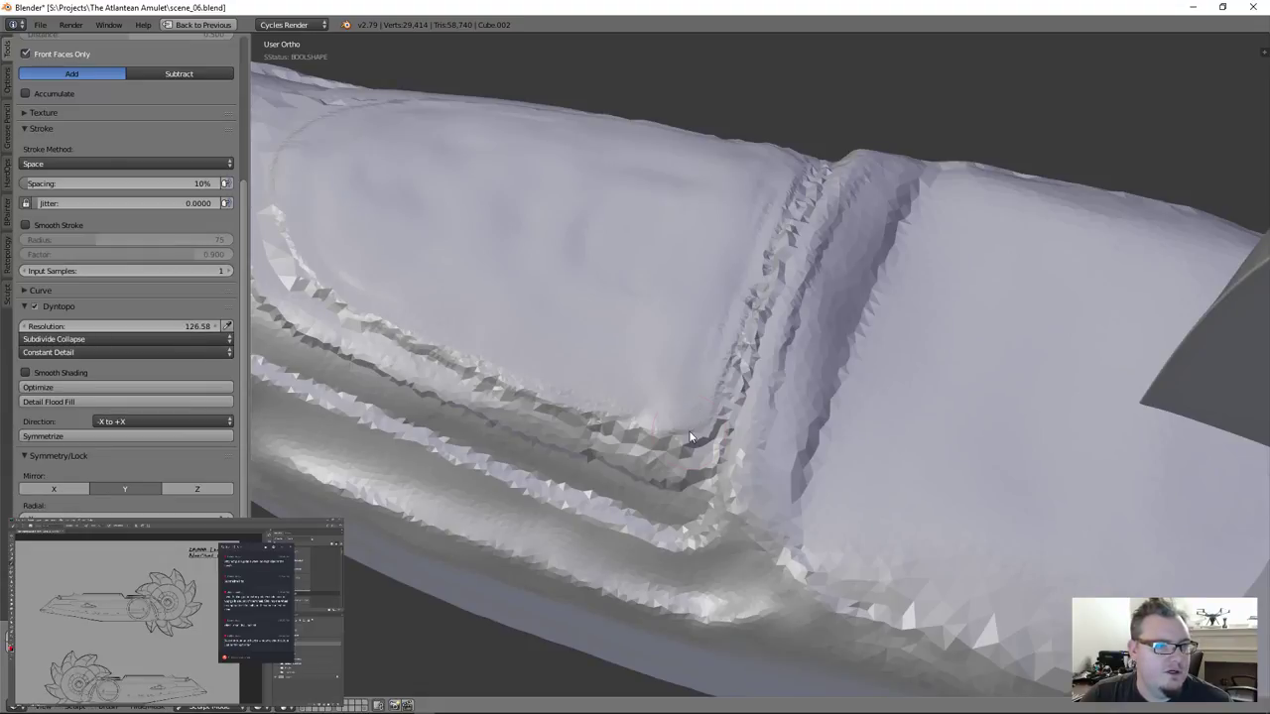
left_click(227, 327)
left_click(570, 417)
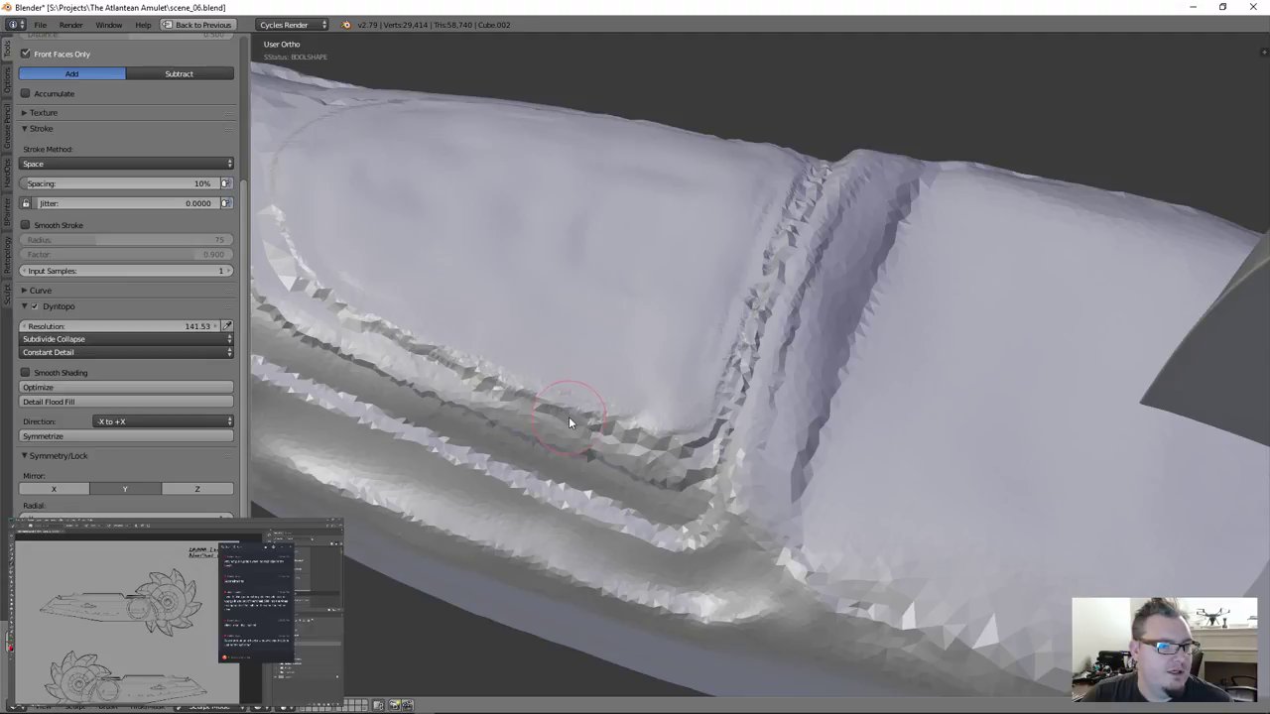
left_click(227, 326)
left_click(531, 423)
Carve a narrow groove around the raised panel's corner and along its long side with a smaller, subtracting Clay Strips brush
scroll(526, 429, "up", 2)
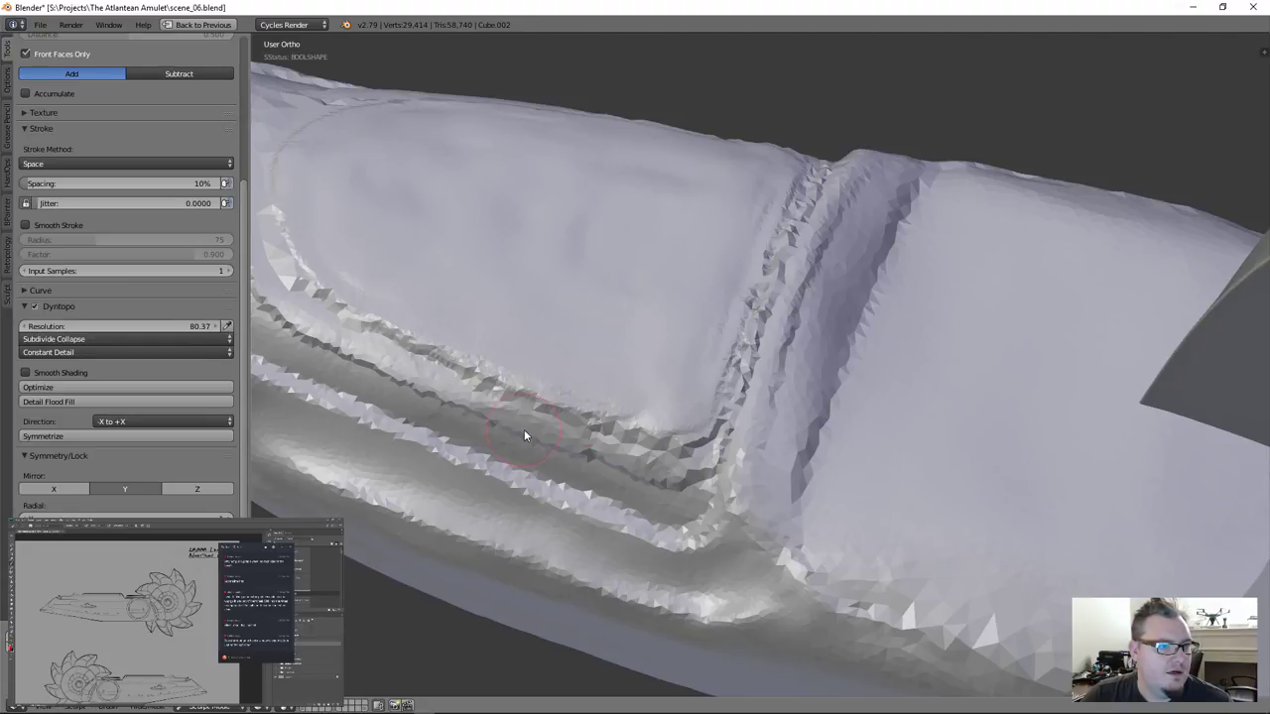
scroll(645, 381, "up", 2)
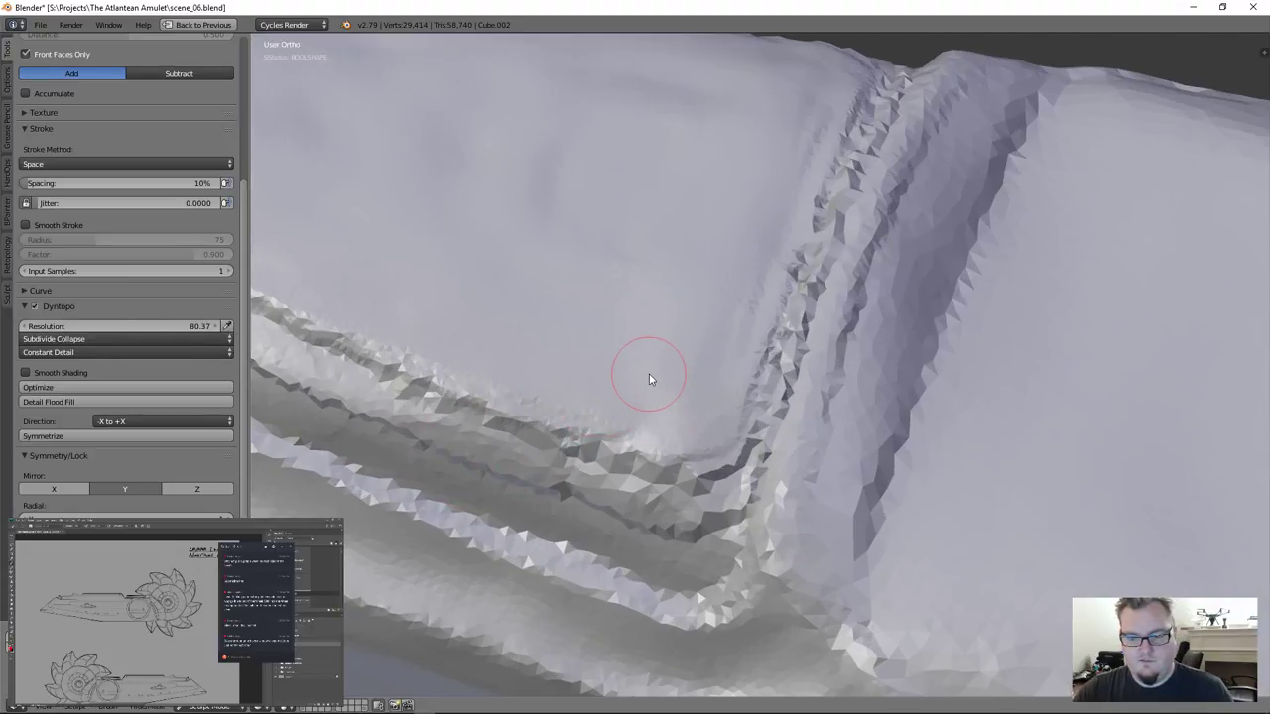
left_click(649, 379)
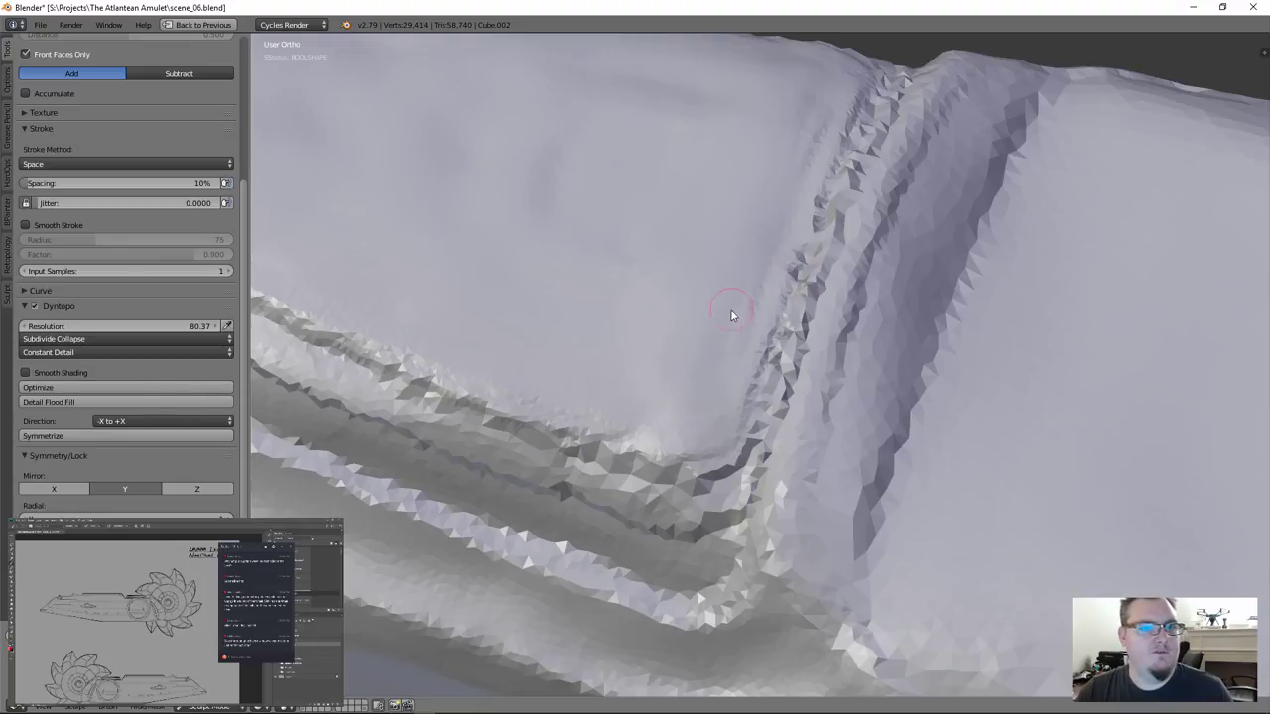
mouse_move(730, 315)
middle_mouse_down()
mouse_move(731, 368)
mouse_move(747, 288)
middle_mouse_up()
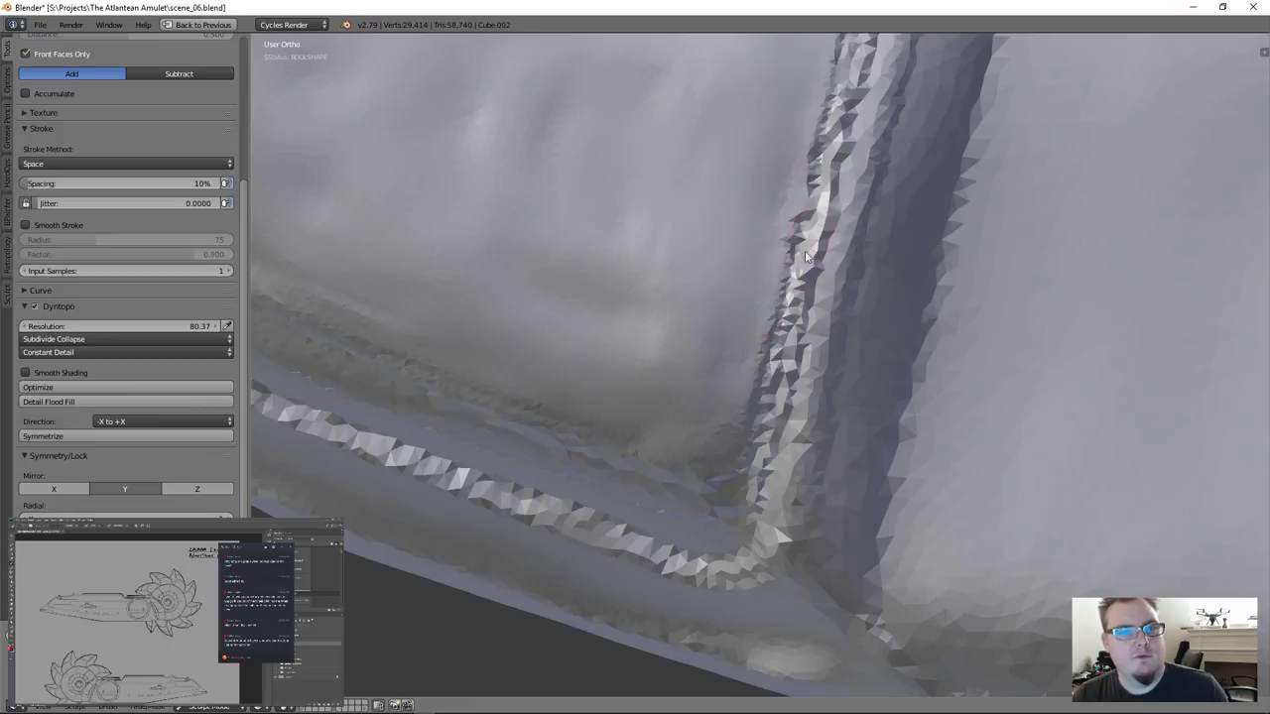
mouse_move(800, 294)
middle_mouse_down()
mouse_move(802, 325)
mouse_move(814, 232)
middle_mouse_up()
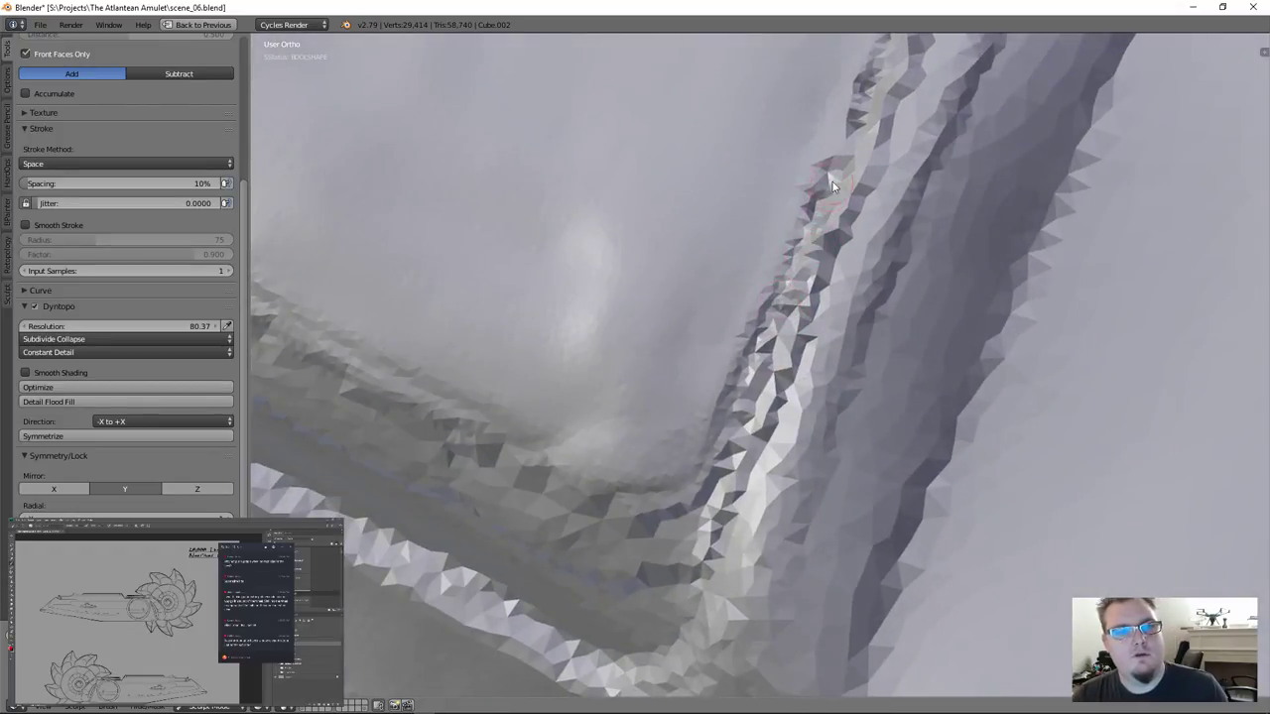
left_click_drag(833, 181, 810, 236, "ctrl")
mouse_move(831, 194)
left_mouse_down("ctrl")
mouse_move(705, 493)
mouse_move(616, 520)
mouse_move(416, 414)
mouse_move(425, 430)
mouse_move(746, 424)
mouse_move(643, 573)
mouse_move(358, 429)
left_mouse_up("ctrl")
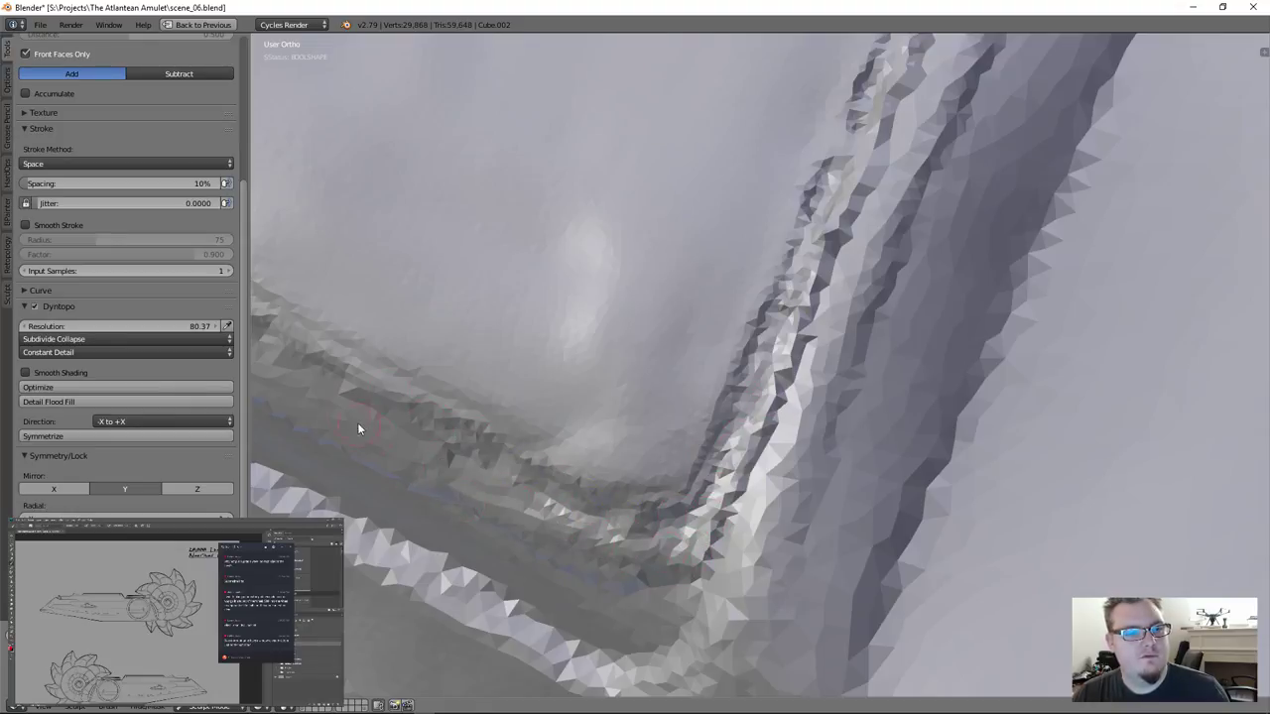
mouse_move(324, 374)
left_mouse_down("ctrl")
mouse_move(397, 405)
mouse_move(527, 506)
mouse_move(650, 536)
left_mouse_up("ctrl")
Cut a crease around the raised panel's rounded narrow end with the 35 px Crease brush at strength 0.250
scroll(649, 533, "down", 4)
middle_click_drag(641, 527, 688, 389)
scroll(651, 462, "up", 2)
middle_click_drag(641, 482, 642, 523)
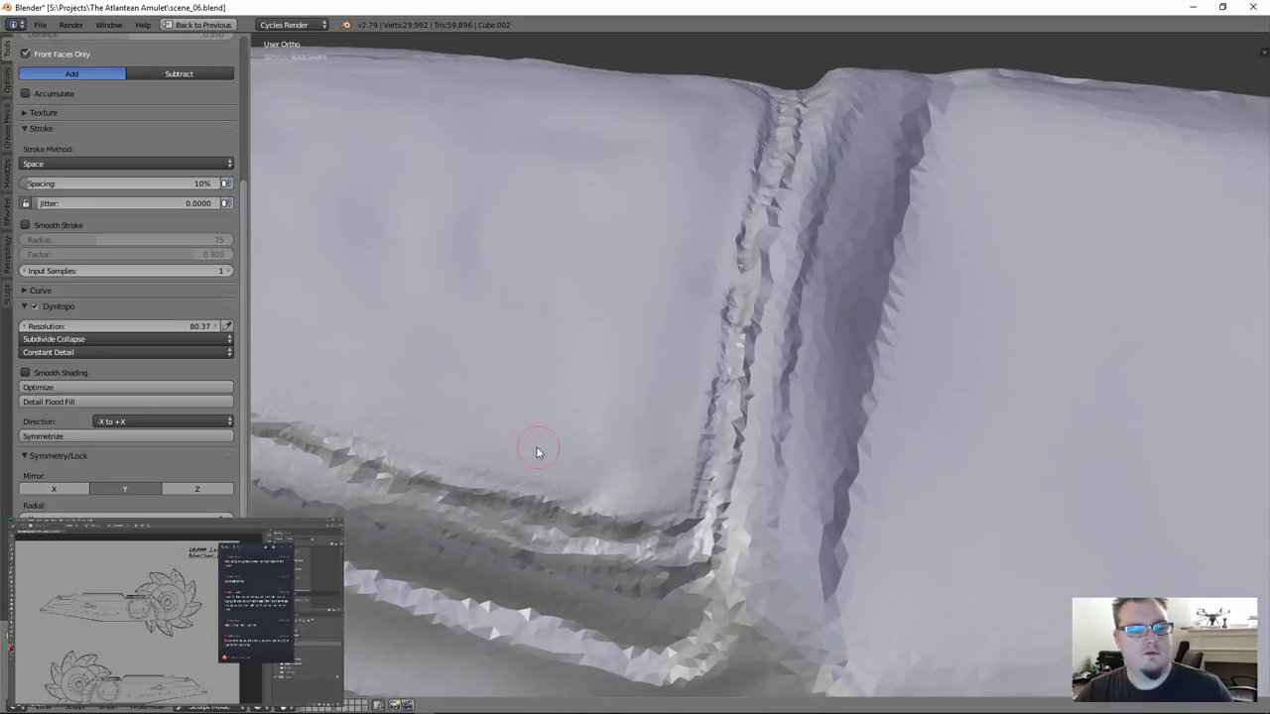
middle_click_drag(539, 448, 457, 361)
scroll(86, 137, "up", 5)
left_click(124, 94)
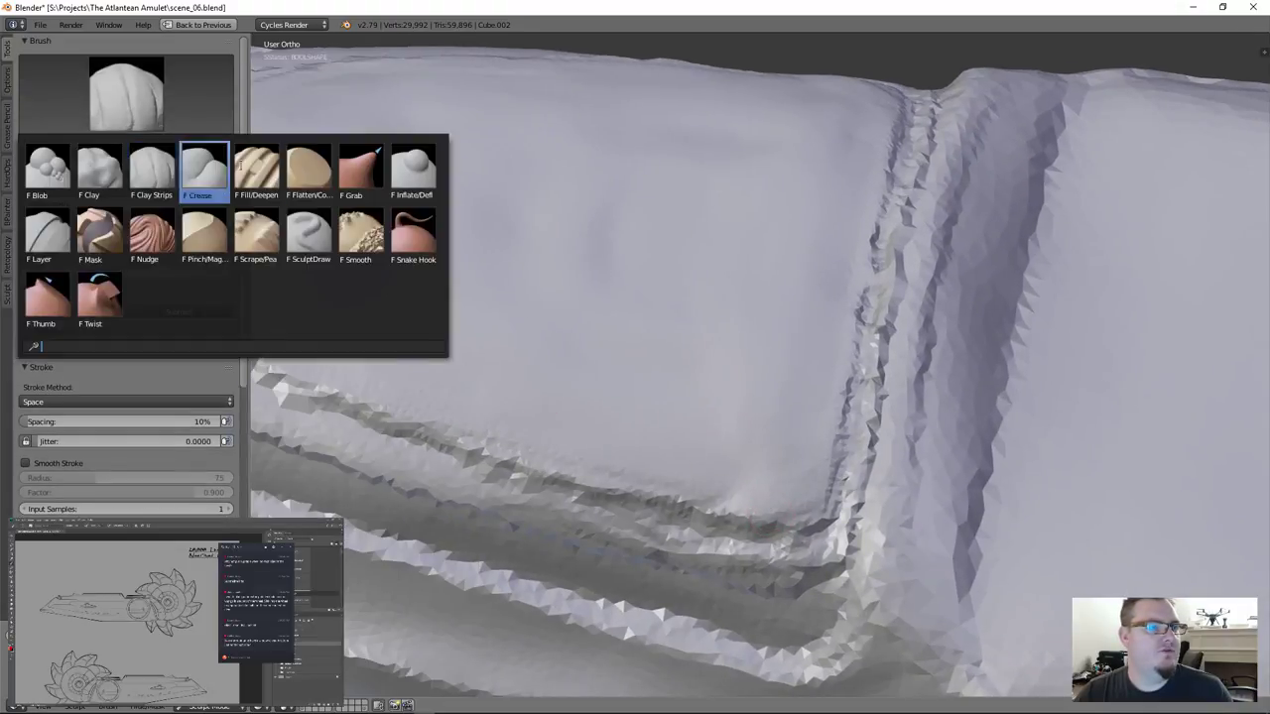
left_click(205, 169)
scroll(482, 321, "down", 2)
mouse_move(488, 321)
middle_mouse_down("shift")
mouse_move(559, 328)
mouse_move(652, 371)
middle_mouse_up("shift")
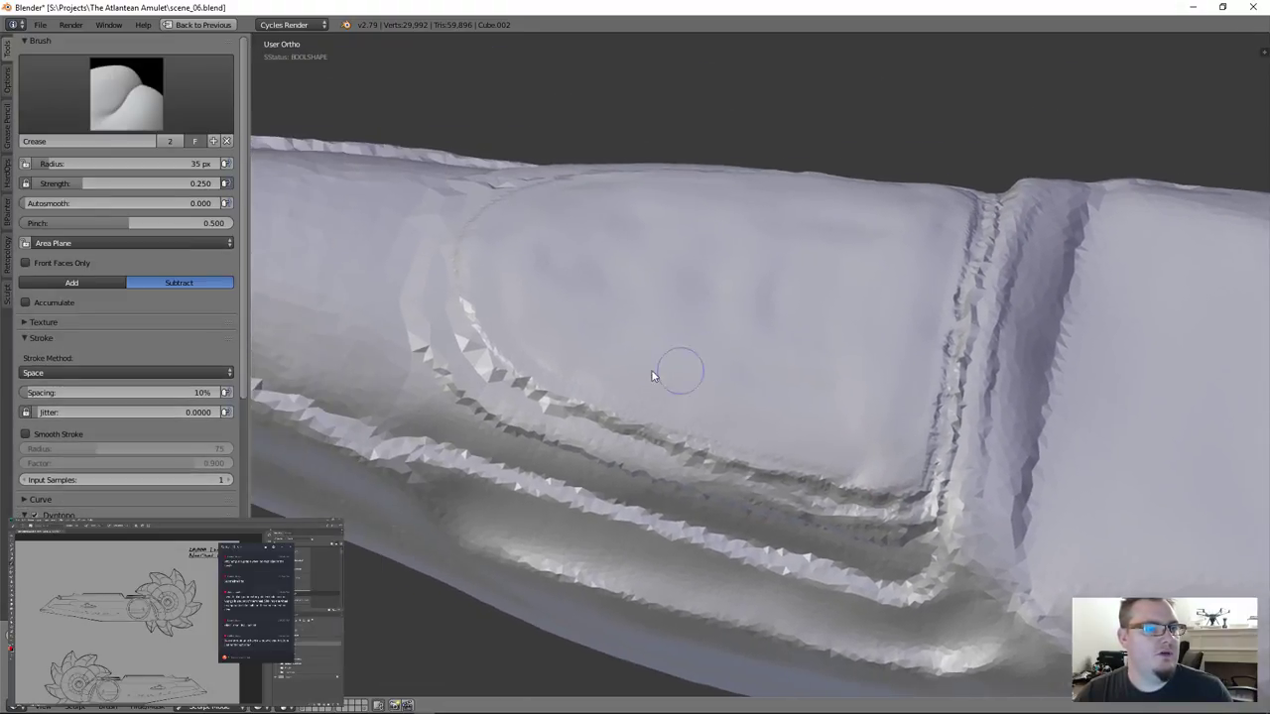
mouse_move(576, 327)
middle_mouse_down()
mouse_move(592, 359)
mouse_move(555, 351)
mouse_move(569, 281)
mouse_move(531, 414)
middle_mouse_up()
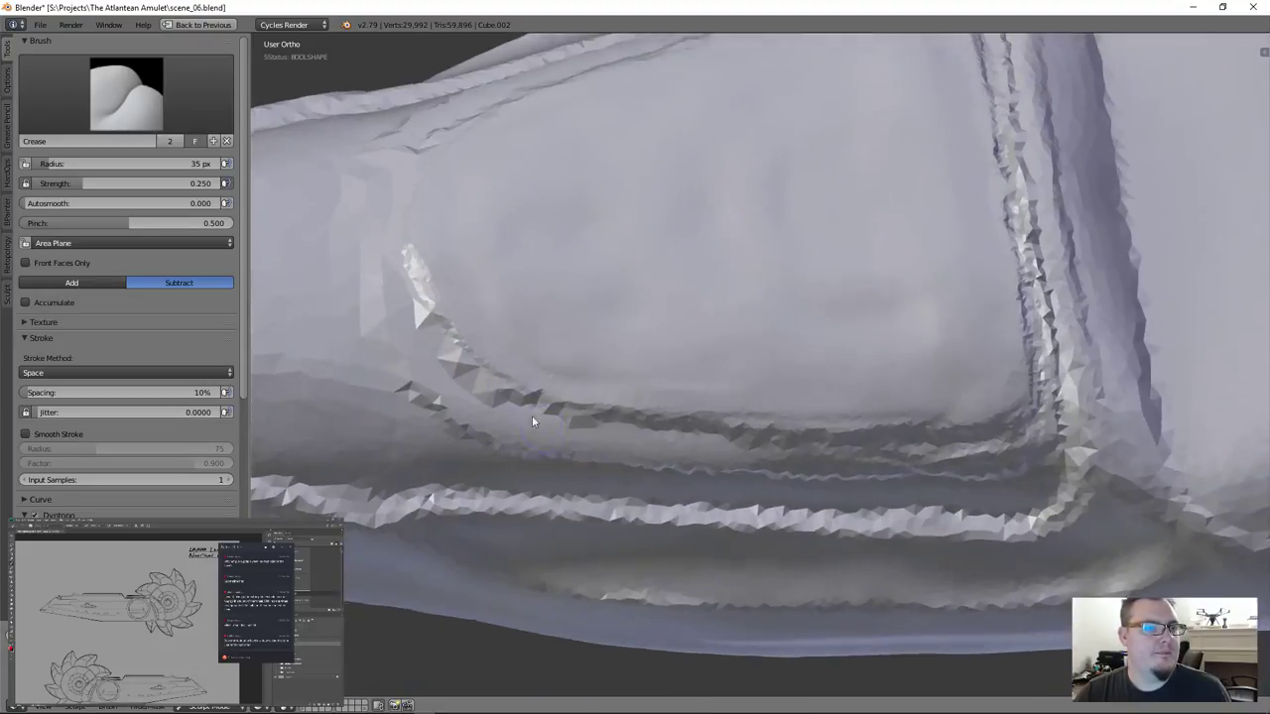
left_click(403, 279)
left_click_drag(438, 353, 476, 393)
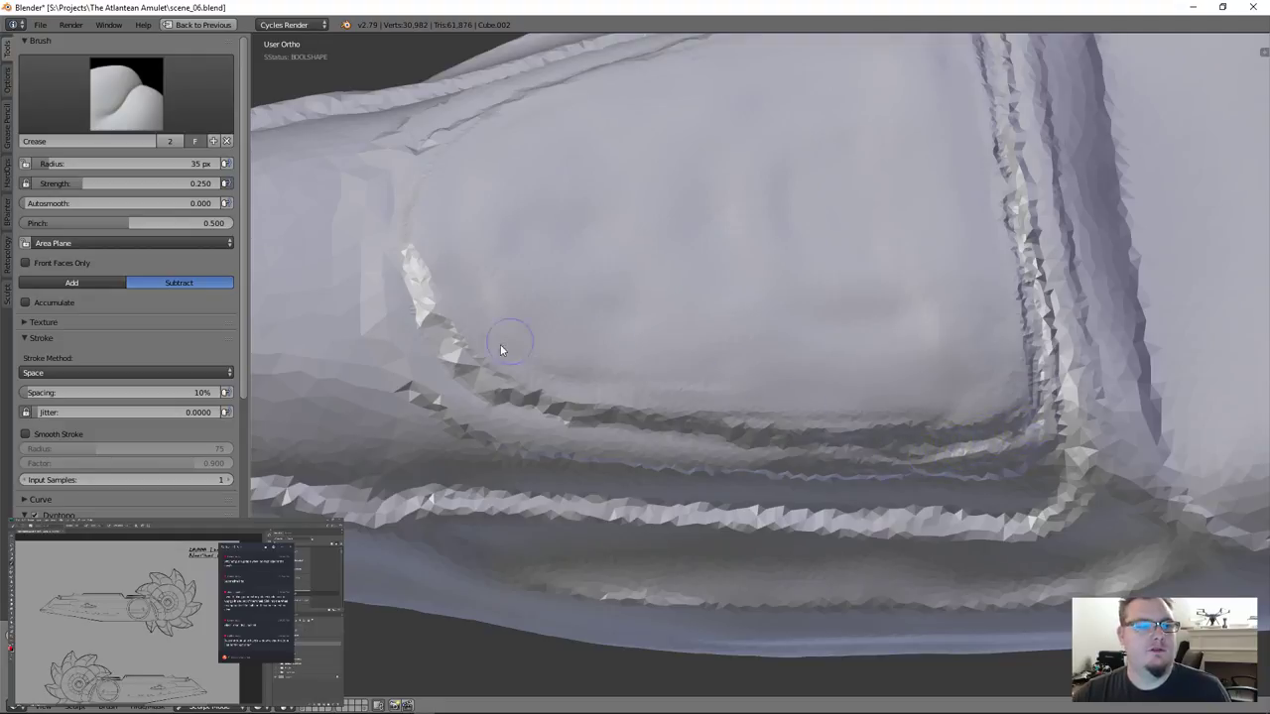
Smooth the jagged rounded end and long side edge of the panel, and crease the groove along that long side
mouse_move(502, 351)
left_mouse_down("shift")
mouse_move(414, 311)
mouse_move(419, 297)
mouse_move(554, 402)
mouse_move(416, 334)
mouse_move(413, 232)
mouse_move(474, 352)
left_mouse_up("shift")
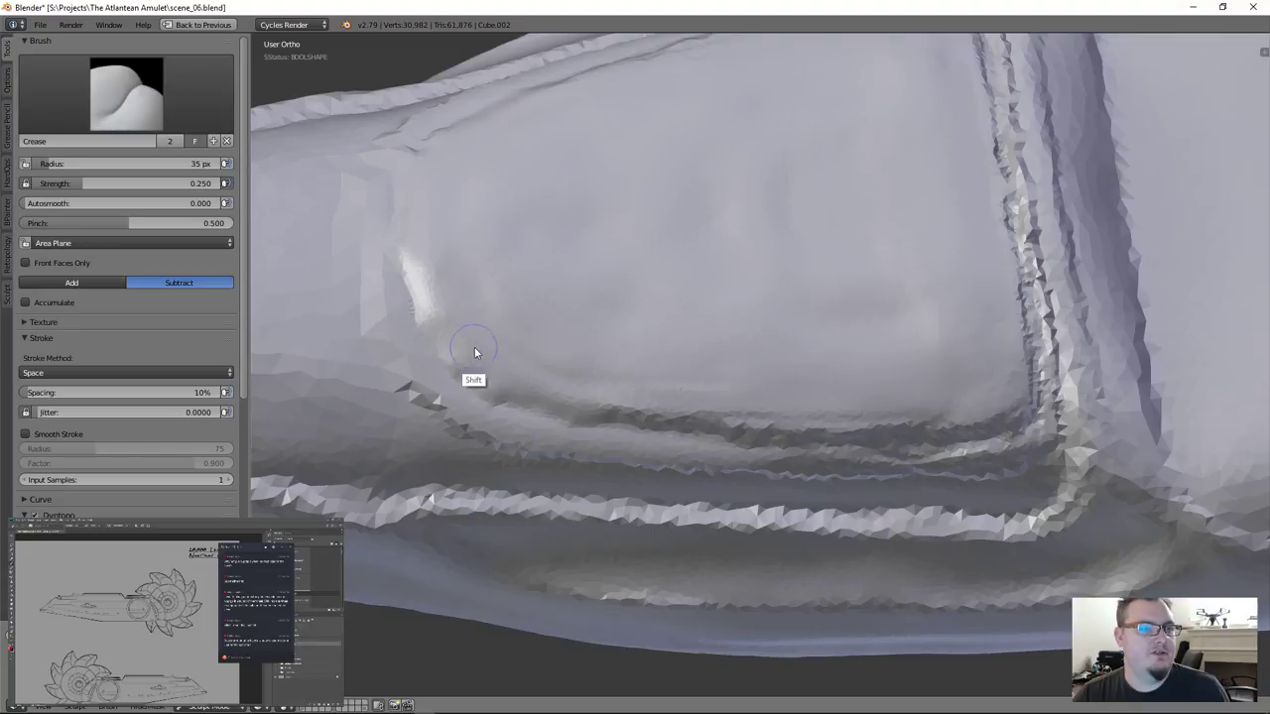
mouse_move(424, 310)
left_mouse_down("shift")
mouse_move(480, 369)
mouse_move(588, 403)
left_mouse_up("shift")
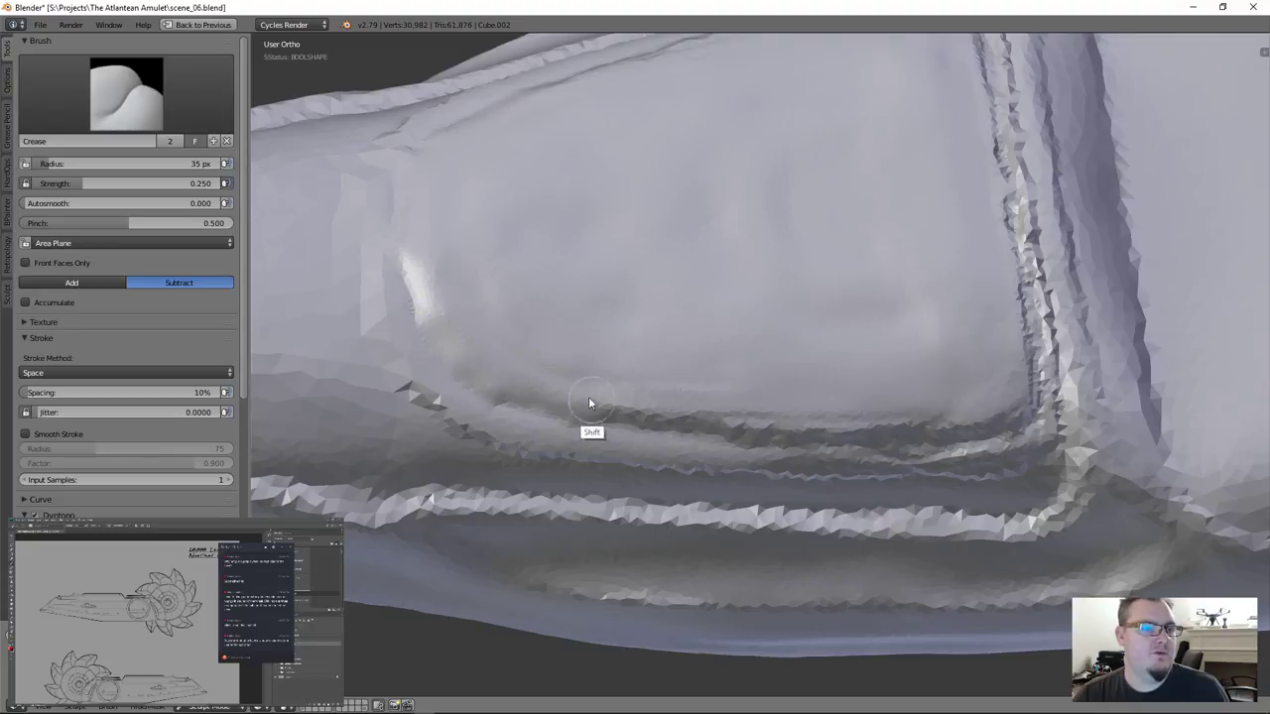
mouse_move(498, 376)
left_mouse_down("shift")
mouse_move(636, 409)
mouse_move(604, 408)
mouse_move(791, 421)
left_mouse_up("shift")
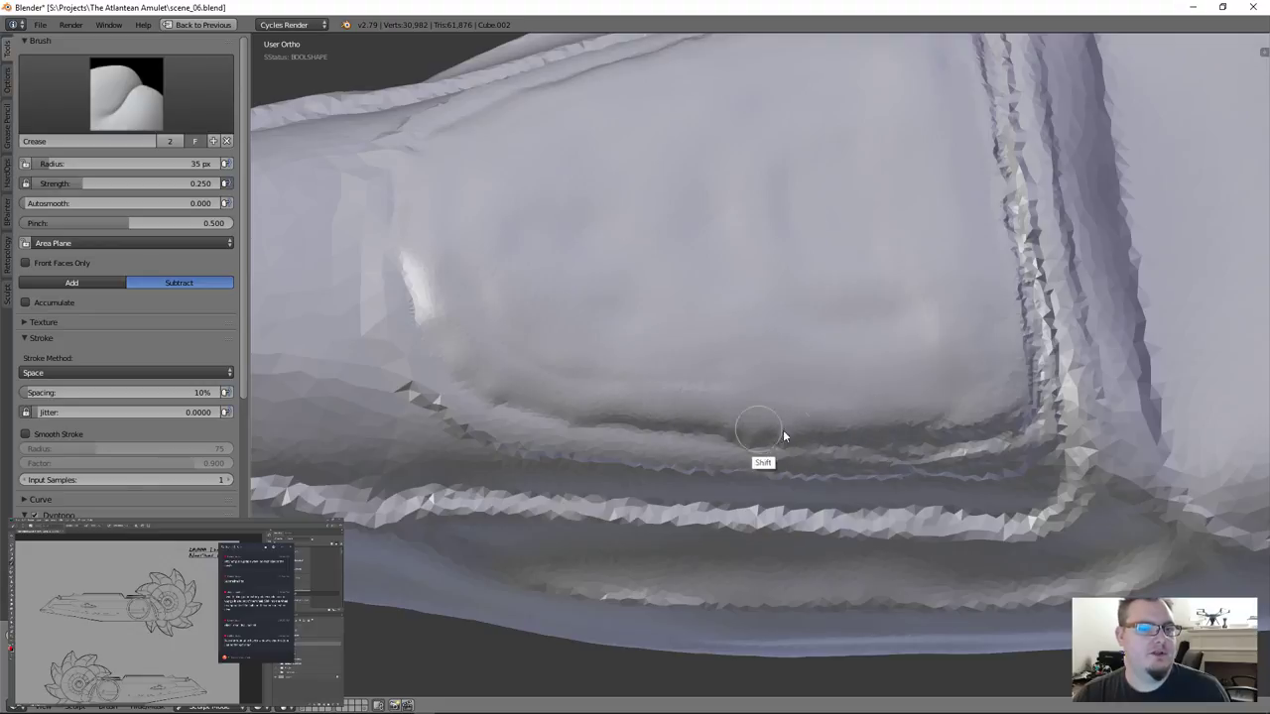
left_click_drag(700, 434, 881, 437)
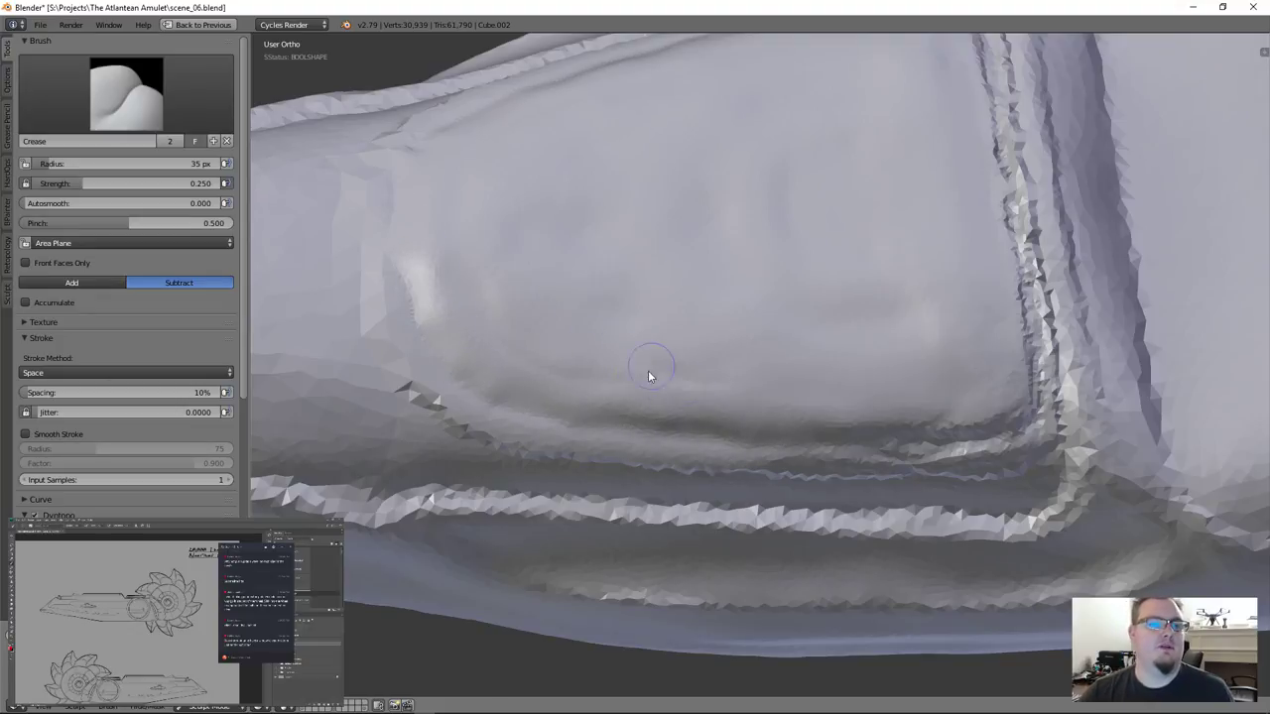
Deepen the crease from the cross groove around the panel's corner and along its long side with Crease strokes
middle_click_drag(602, 346, 641, 158)
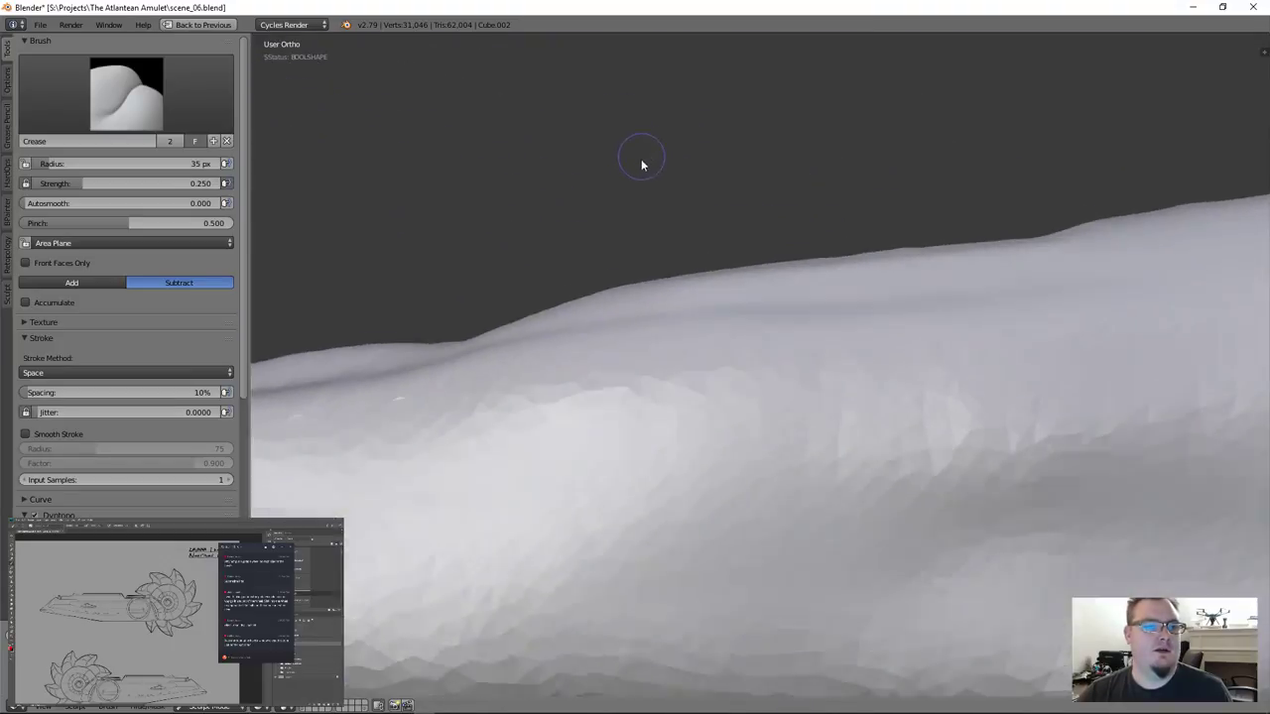
mouse_move(655, 298)
middle_mouse_down("ctrl")
mouse_move(666, 473)
mouse_move(453, 424)
middle_mouse_up("ctrl")
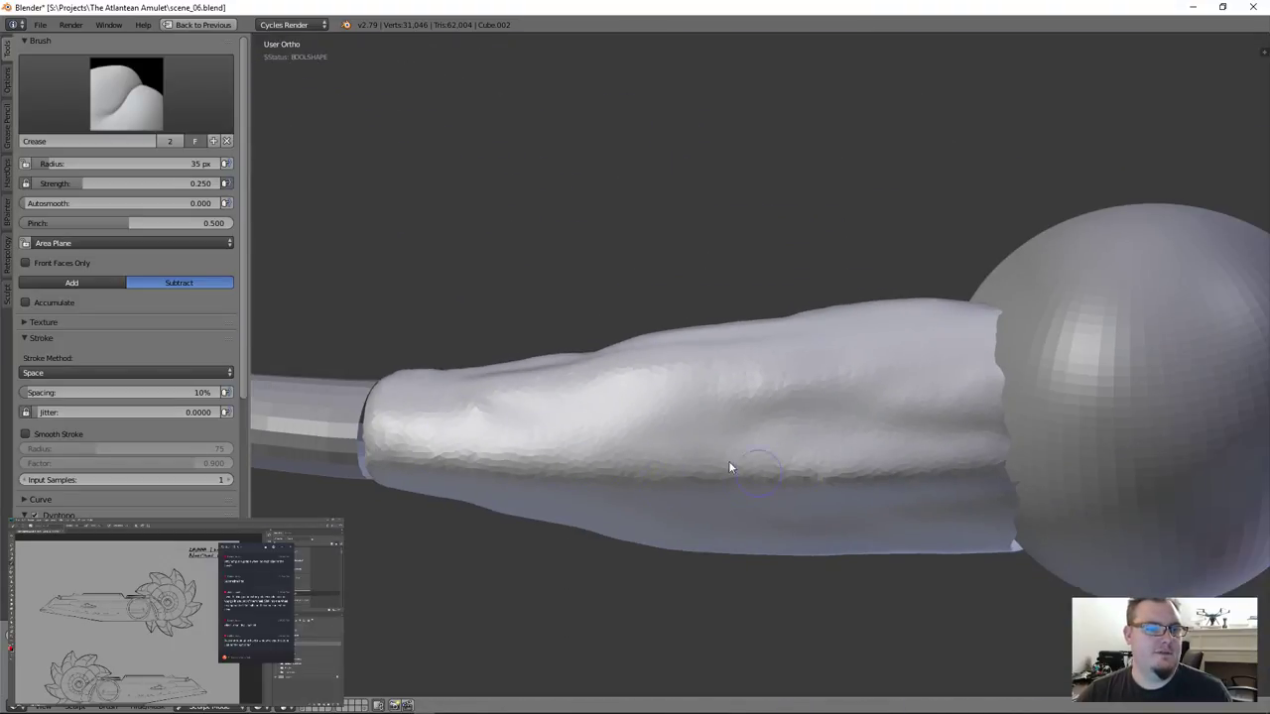
middle_click_drag(728, 461, 647, 363)
scroll(675, 298, "up", 4)
middle_click_drag(758, 176, 740, 349)
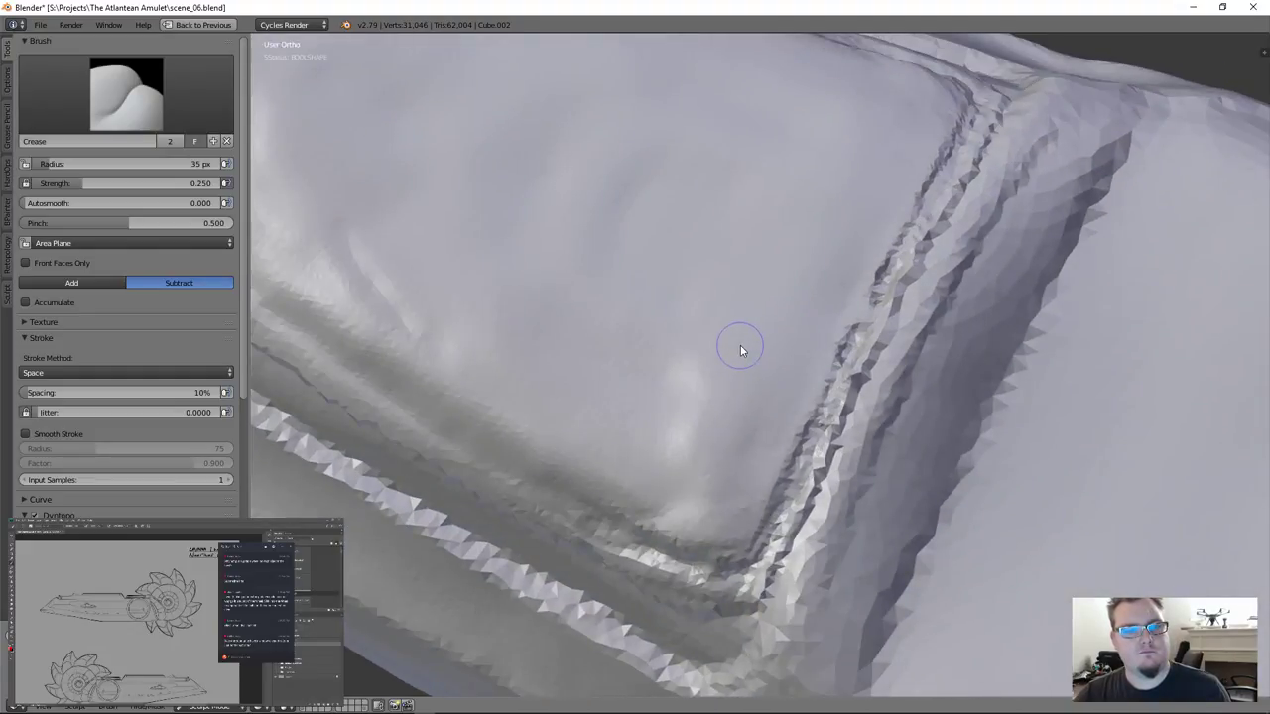
mouse_move(866, 337)
left_mouse_down()
mouse_move(754, 570)
mouse_move(539, 541)
left_mouse_up()
left_click_drag(460, 430, 583, 493)
left_click_drag(335, 353, 555, 495)
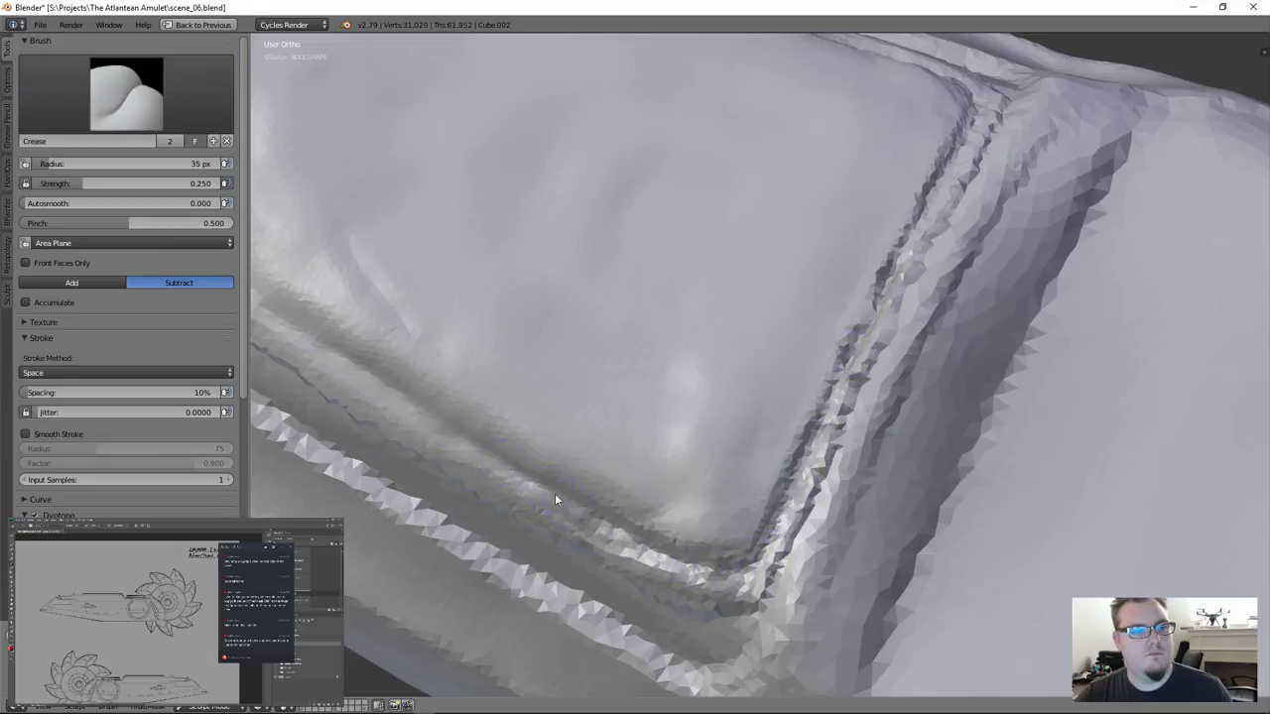
middle_click_drag(374, 295, 774, 371)
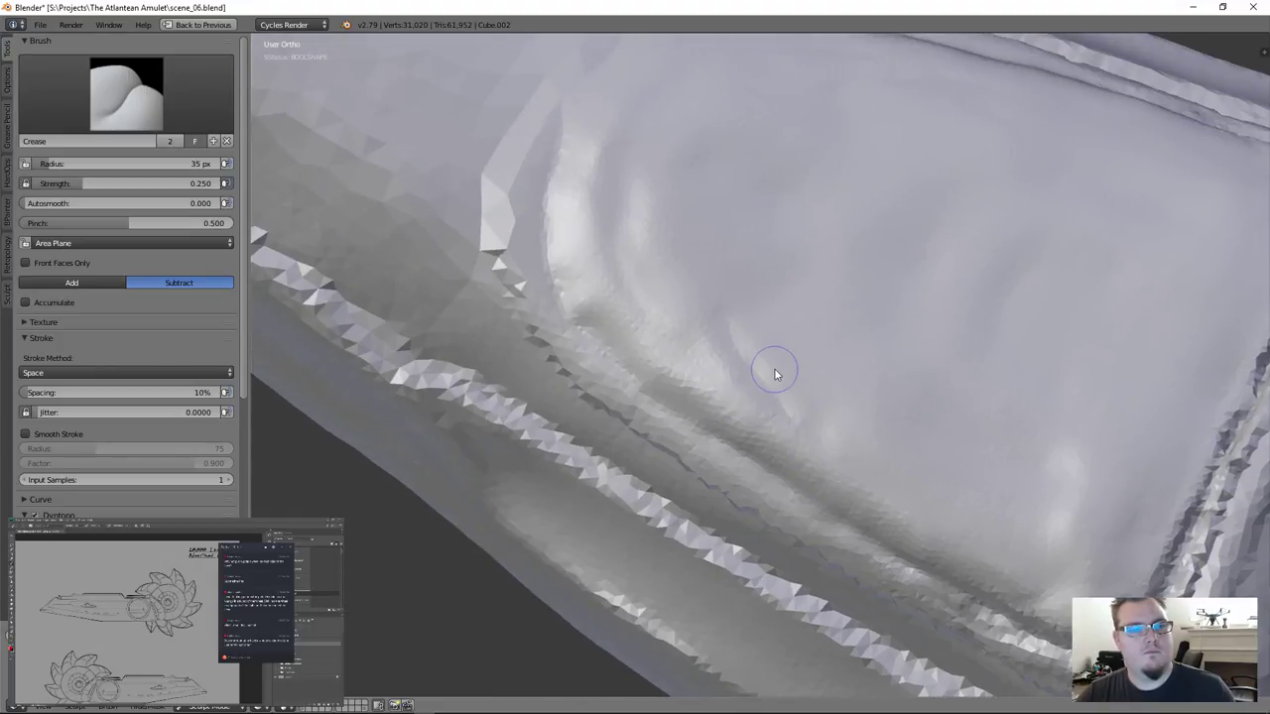
Crease the outer edge of the raised panel's border around its rounded narrow end with the subtracting Crease brush
mouse_move(538, 213)
left_mouse_down()
mouse_move(588, 343)
mouse_move(658, 379)
left_mouse_up()
scroll(566, 256, "down", 1)
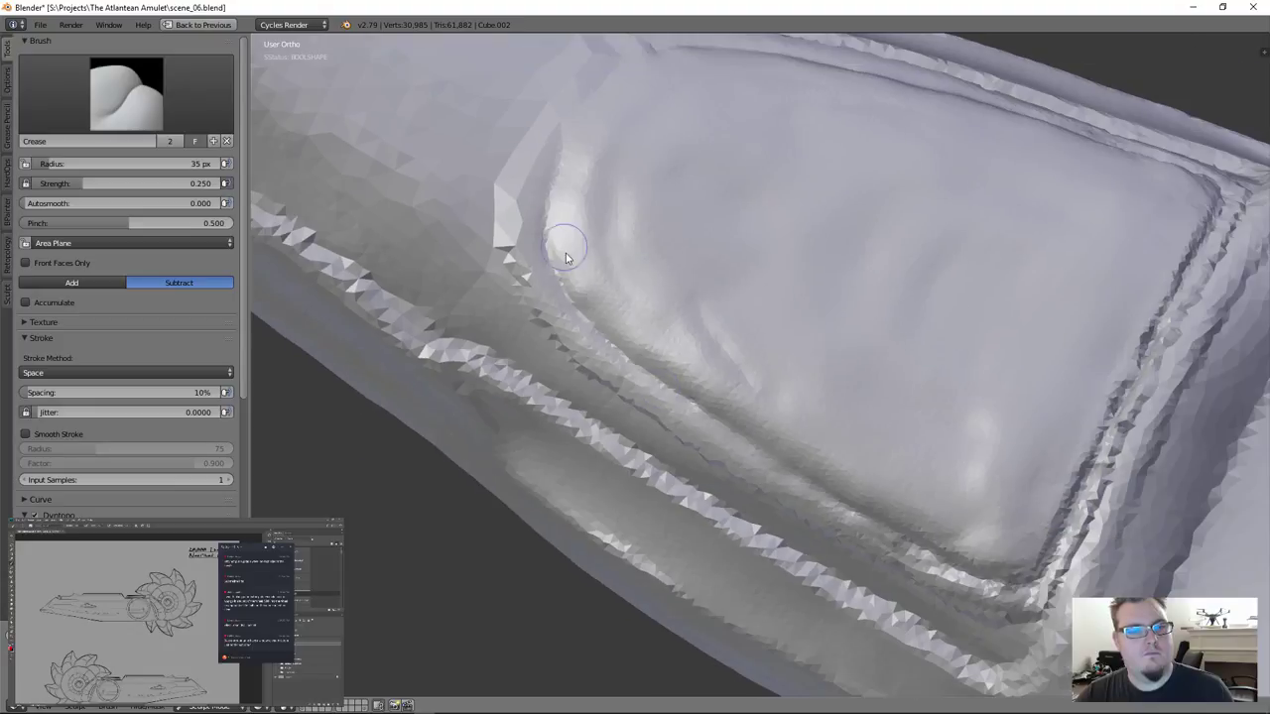
middle_click_drag(566, 257, 671, 365)
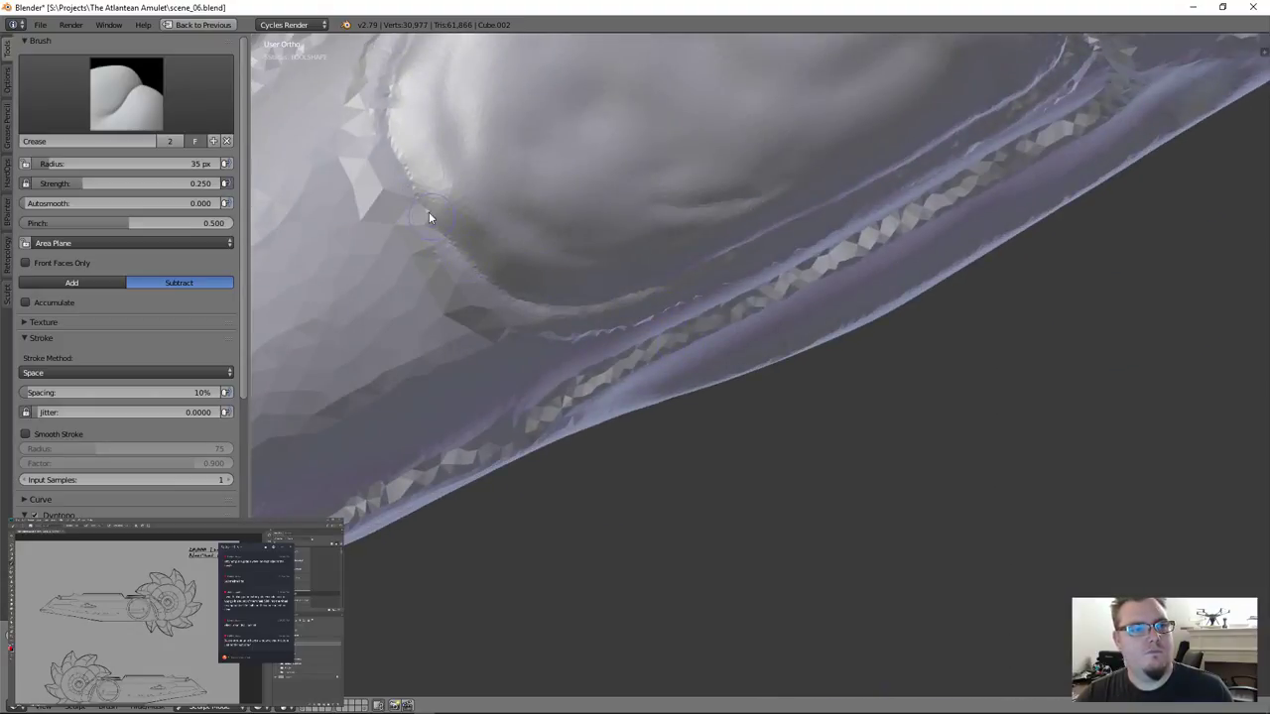
mouse_move(555, 291)
middle_mouse_down()
mouse_move(576, 249)
mouse_move(553, 216)
mouse_move(412, 325)
middle_mouse_up()
left_click_drag(411, 319, 536, 361)
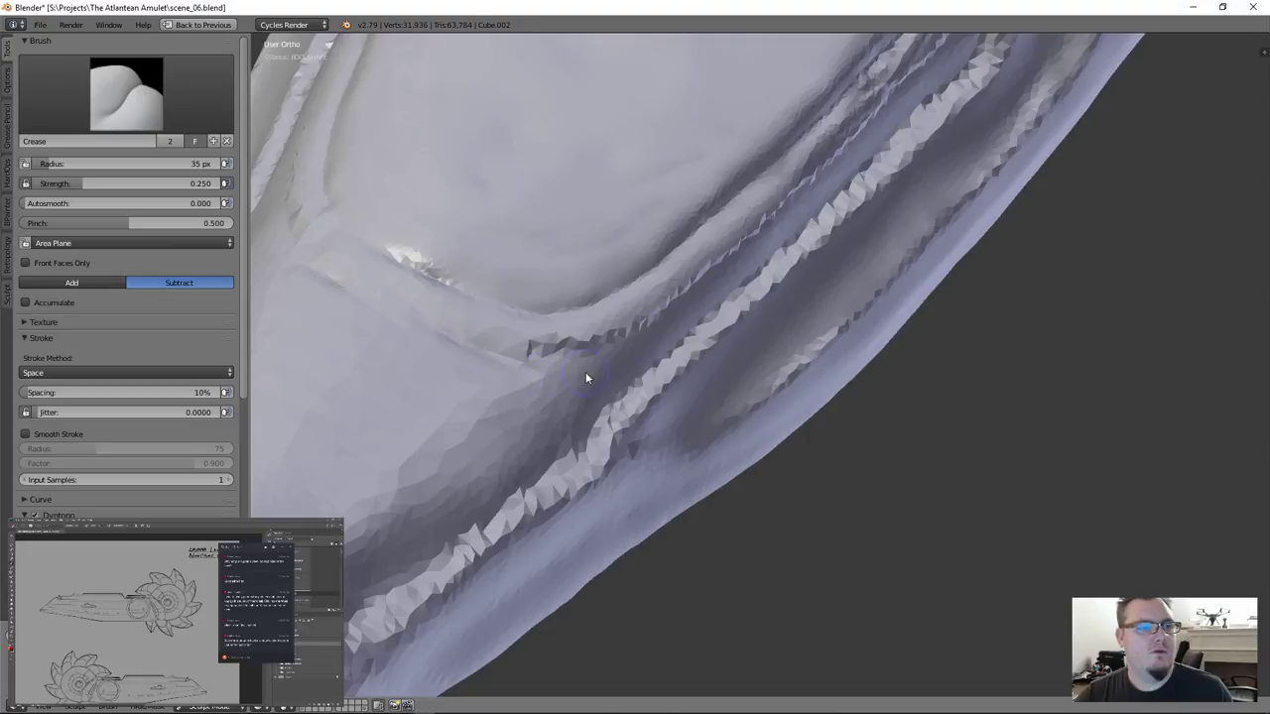
Continue the crease along the outer edge of the border on the panel's long side up to the cross groove
mouse_move(585, 373)
middle_mouse_down()
mouse_move(508, 348)
mouse_move(508, 322)
middle_mouse_up()
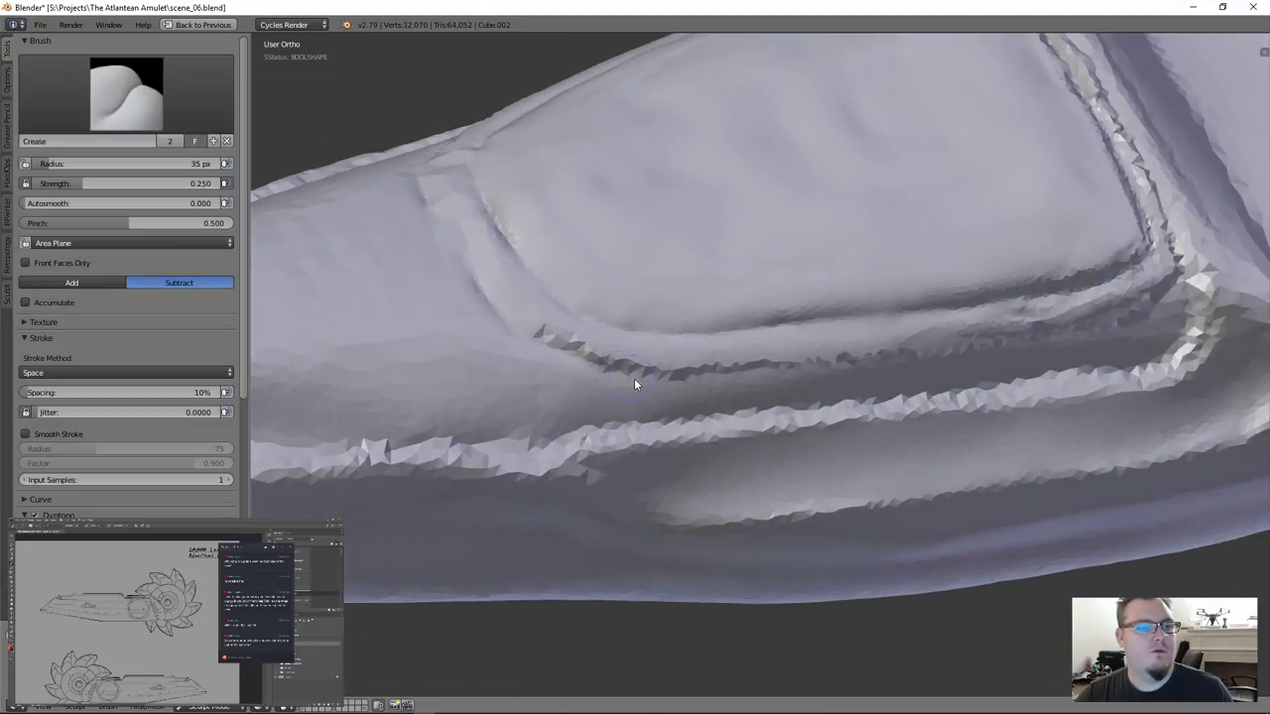
middle_click_drag(763, 391, 686, 360)
left_click_drag(686, 360, 901, 446)
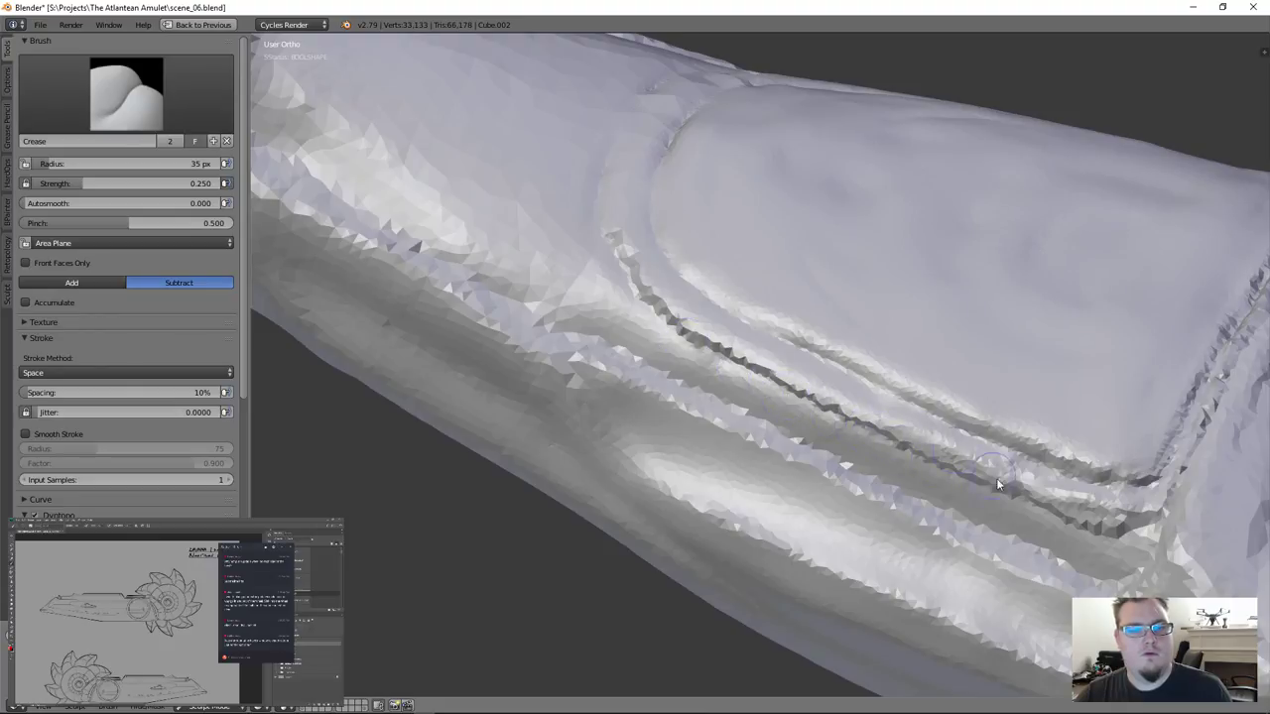
mouse_move(996, 478)
middle_mouse_down()
mouse_move(916, 429)
mouse_move(909, 453)
middle_mouse_up()
mouse_move(909, 454)
left_mouse_down()
mouse_move(1068, 537)
mouse_move(1101, 526)
left_mouse_up()
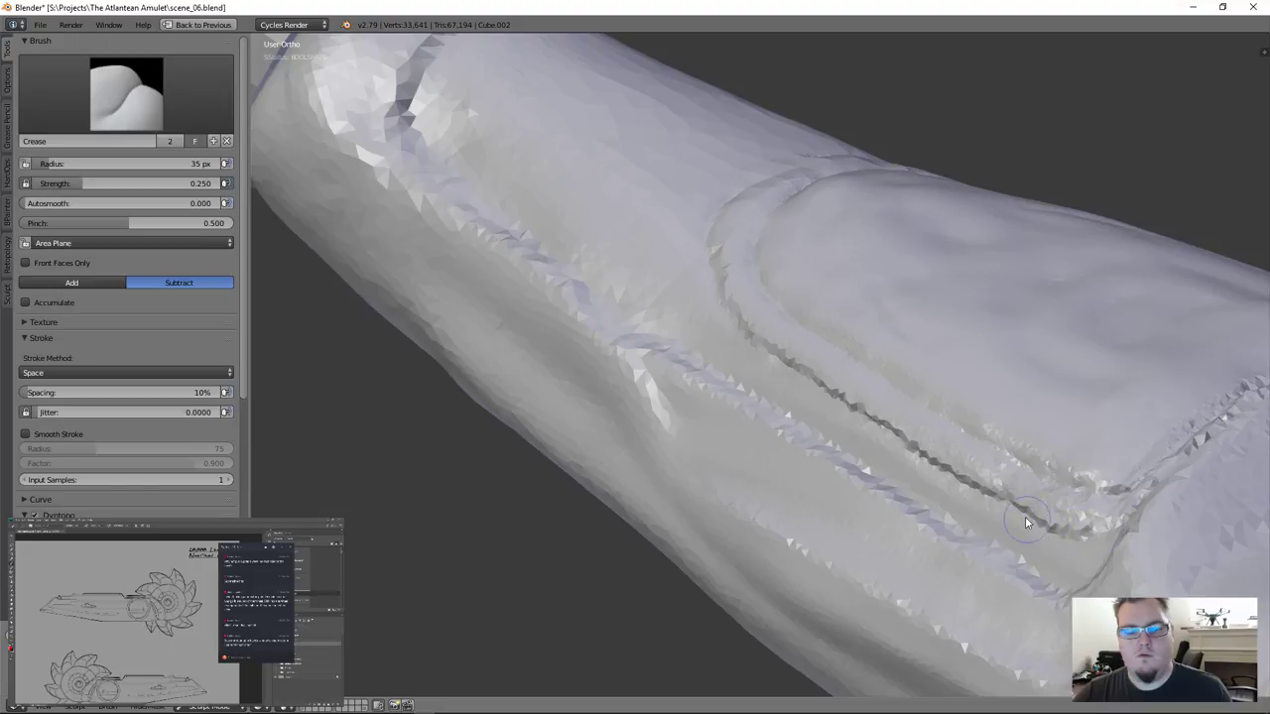
Select the Clay Strips brush and smooth the jagged outer crease along the panel's long side and around its rounded end
left_click(126, 93)
left_click(347, 241)
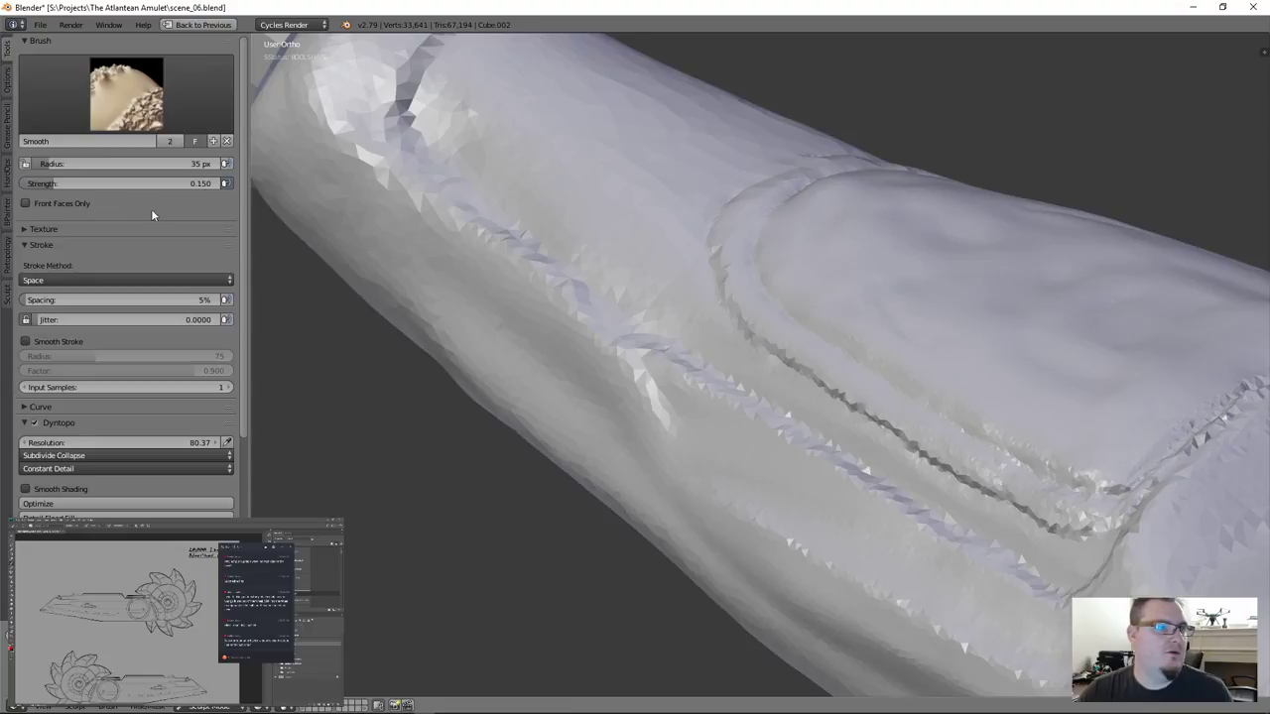
left_click(179, 119)
left_click(130, 179)
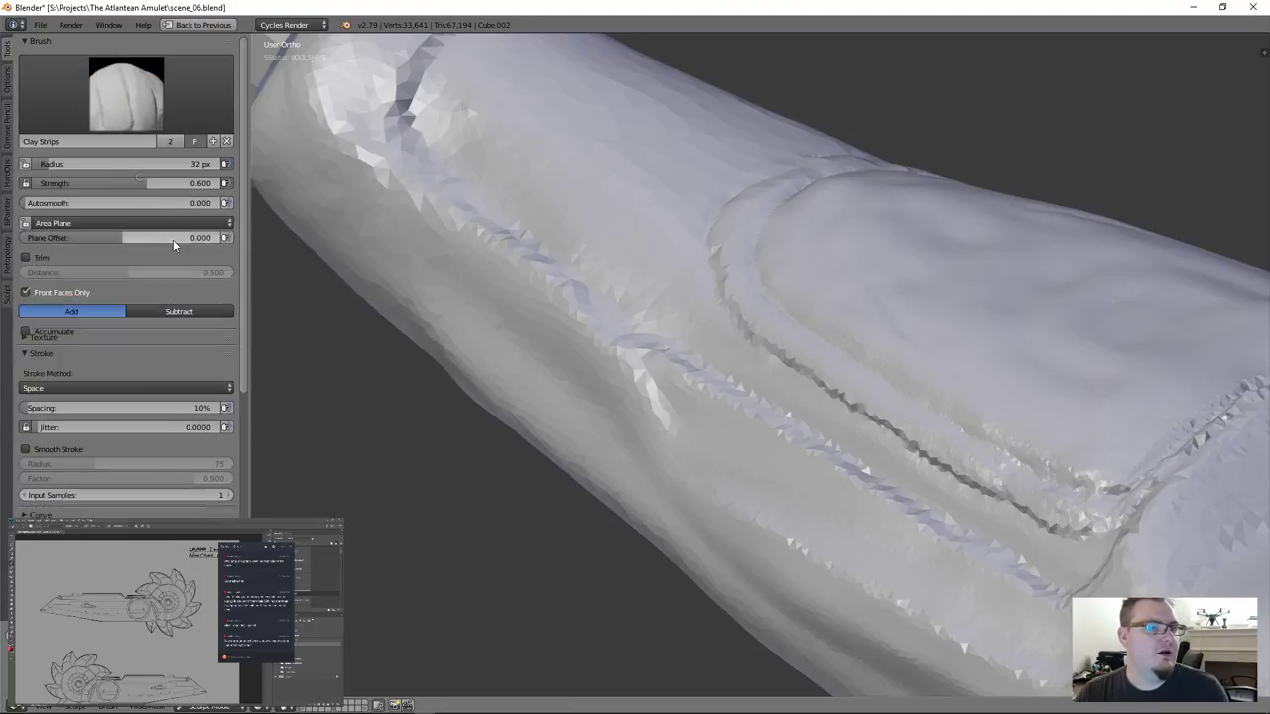
mouse_move(710, 299)
left_mouse_down("shift")
mouse_move(1015, 518)
mouse_move(1112, 523)
mouse_move(1128, 496)
mouse_move(1120, 484)
mouse_move(1222, 394)
left_mouse_up("shift")
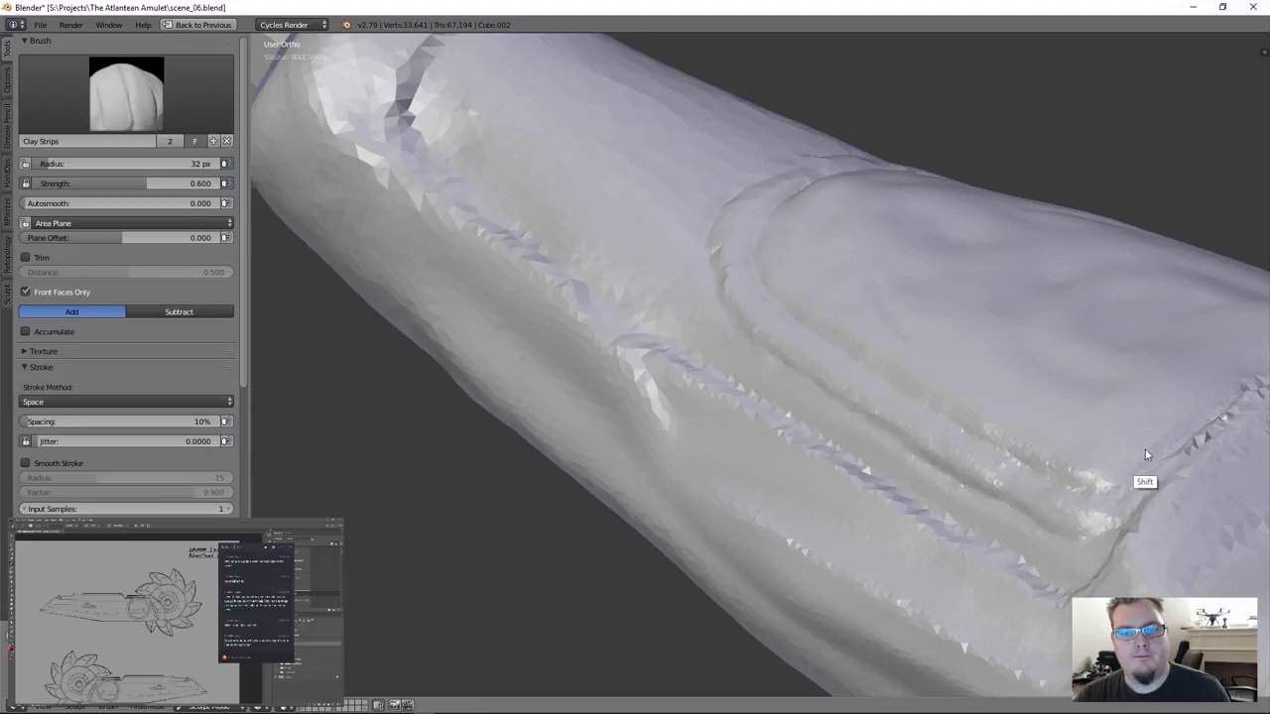
mouse_move(896, 442)
middle_mouse_down()
mouse_move(837, 383)
mouse_move(952, 402)
middle_mouse_up()
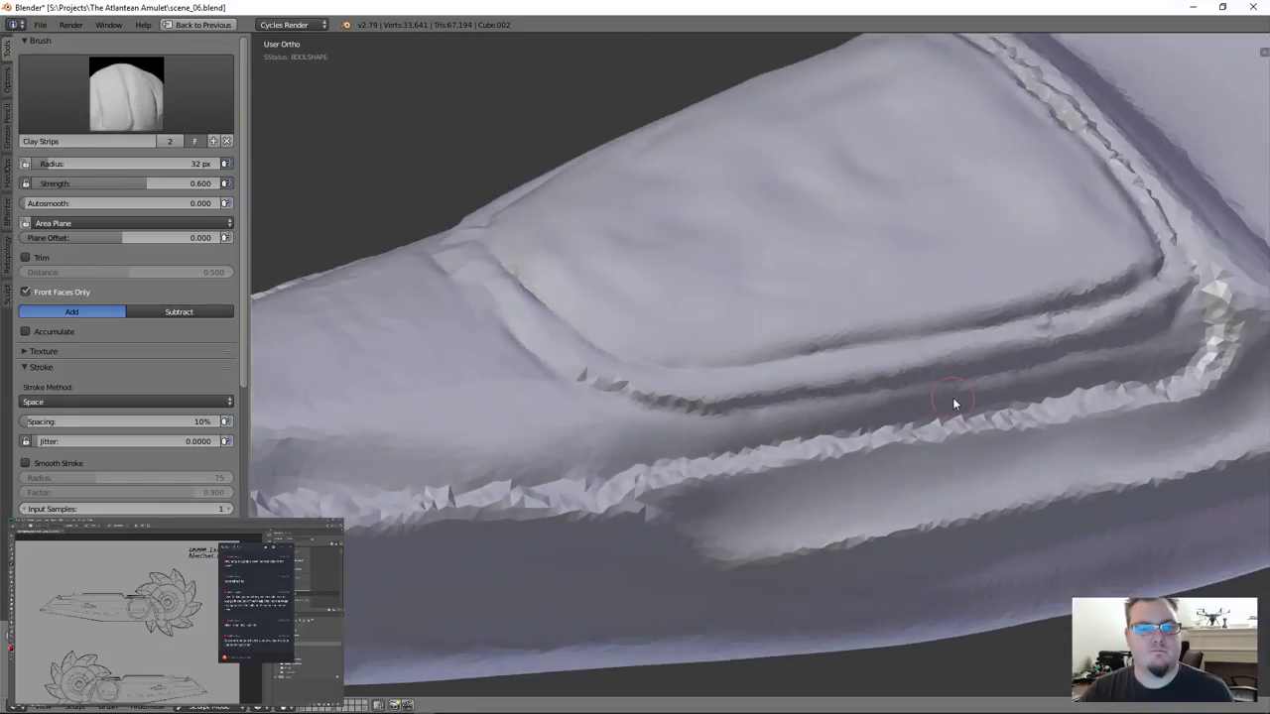
left_click_drag(534, 364, 675, 402, "shift")
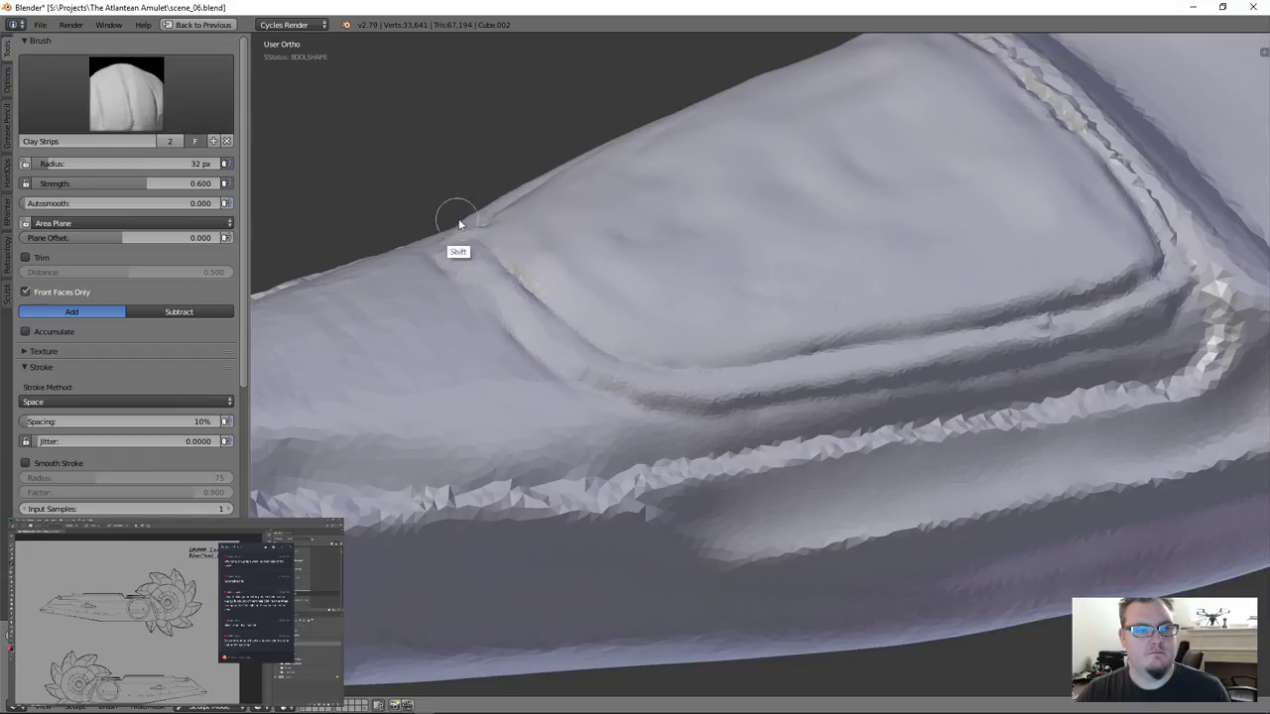
Smooth the panel's lower border and the jagged cross groove at the panel's wide end
middle_click_drag(829, 359, 981, 377)
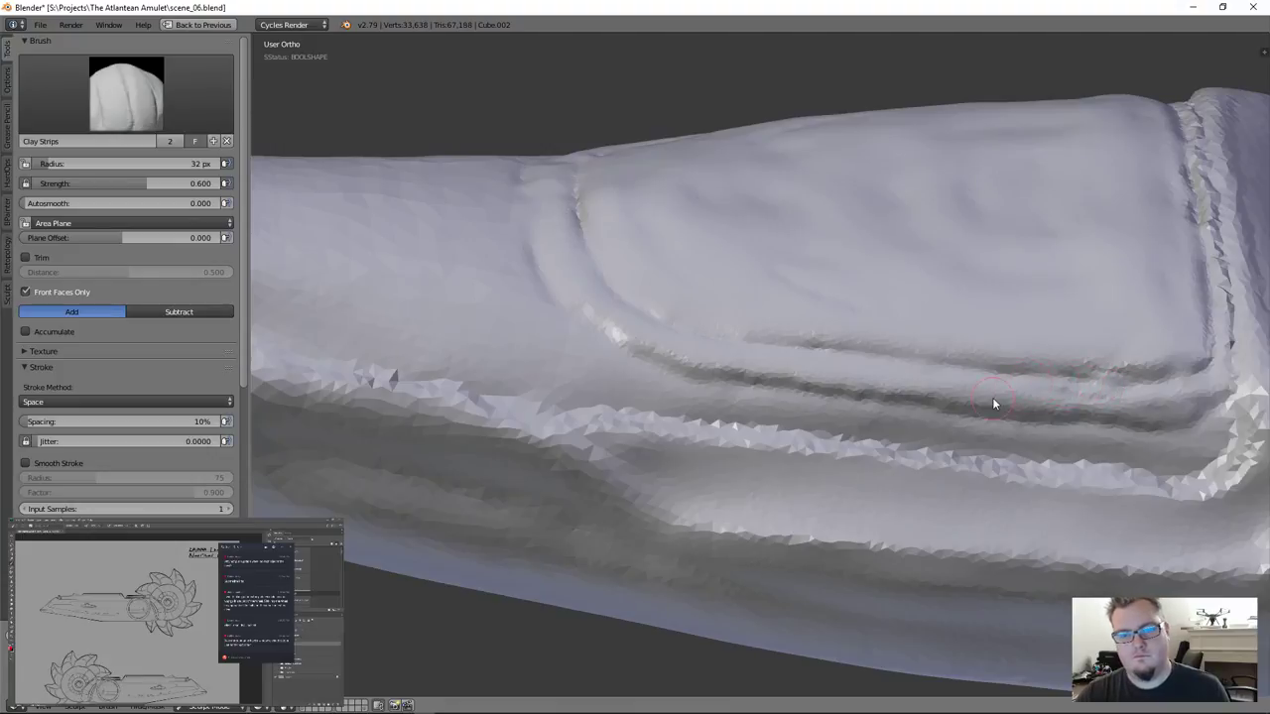
mouse_move(992, 403)
left_mouse_down("shift")
mouse_move(966, 405)
mouse_move(1054, 377)
mouse_move(859, 375)
left_mouse_up("shift")
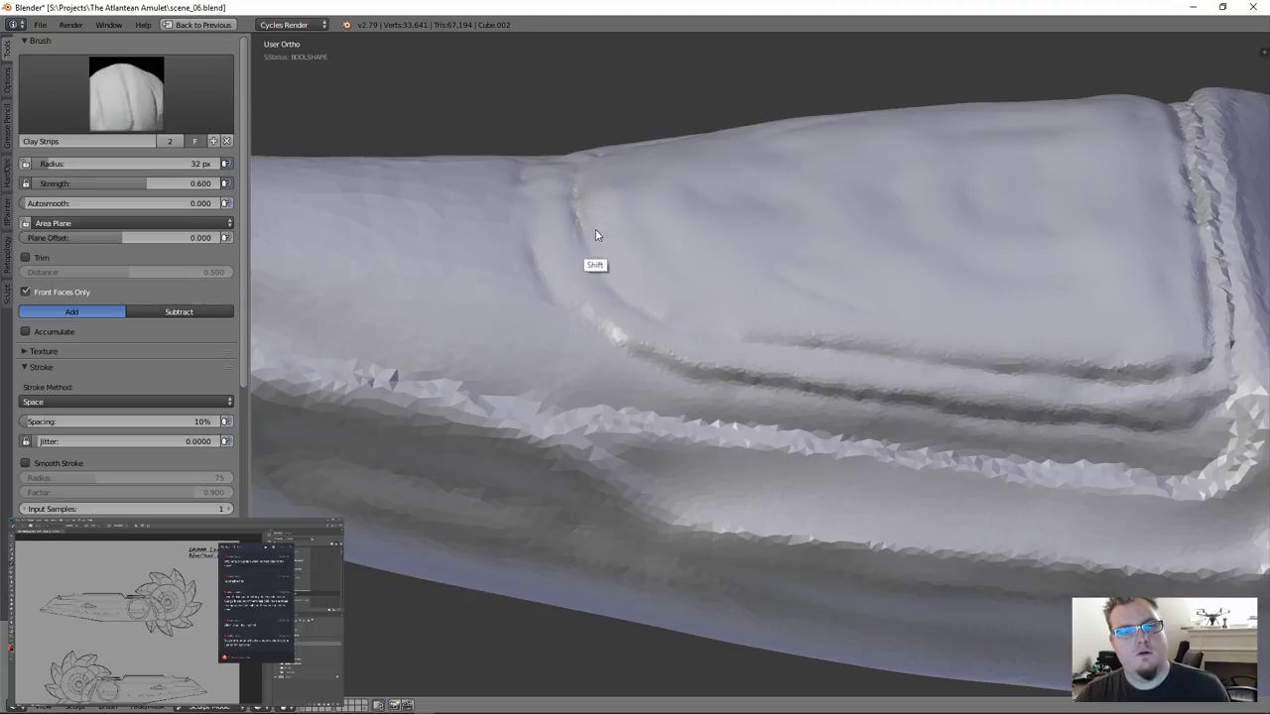
mouse_move(1193, 186)
left_mouse_down("shift")
mouse_move(1213, 267)
mouse_move(1191, 138)
mouse_move(1212, 367)
mouse_move(1225, 278)
mouse_move(1247, 397)
mouse_move(1213, 447)
left_mouse_up("shift")
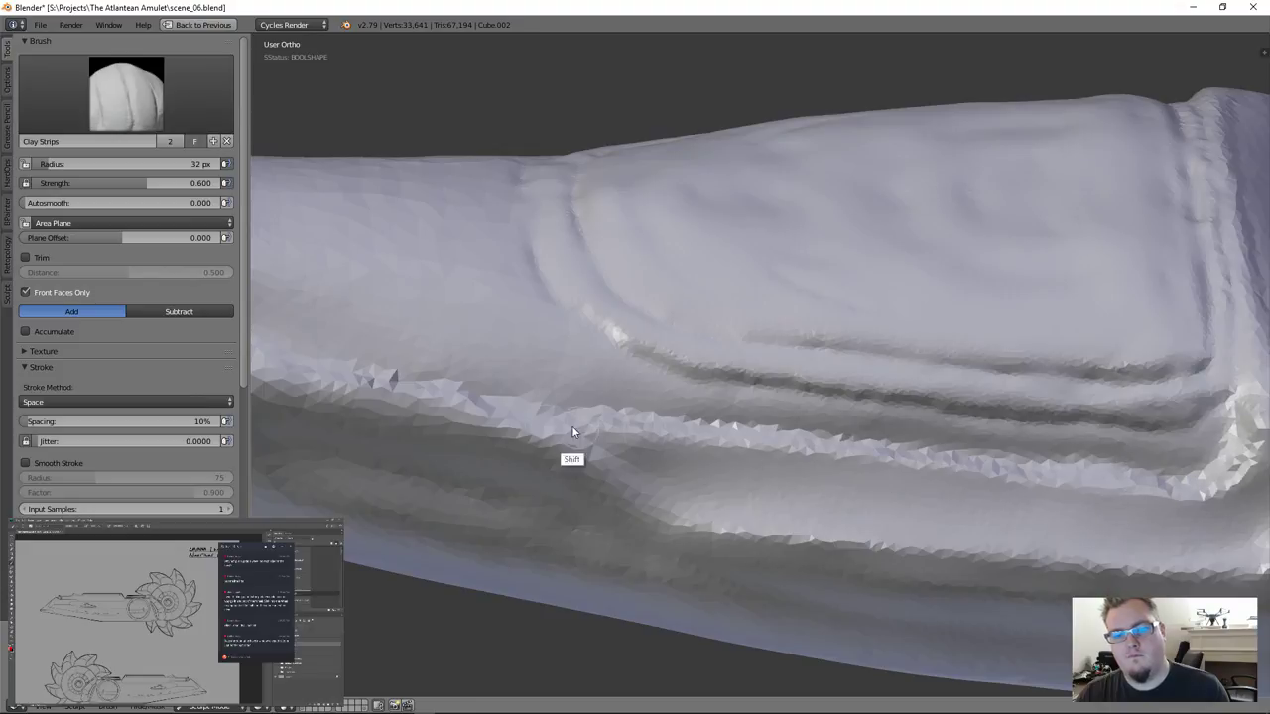
Undo the trial Clay Strips stroke on the side ridge and save the scene file, overwriting the existing one
left_click_drag(288, 364, 307, 375)
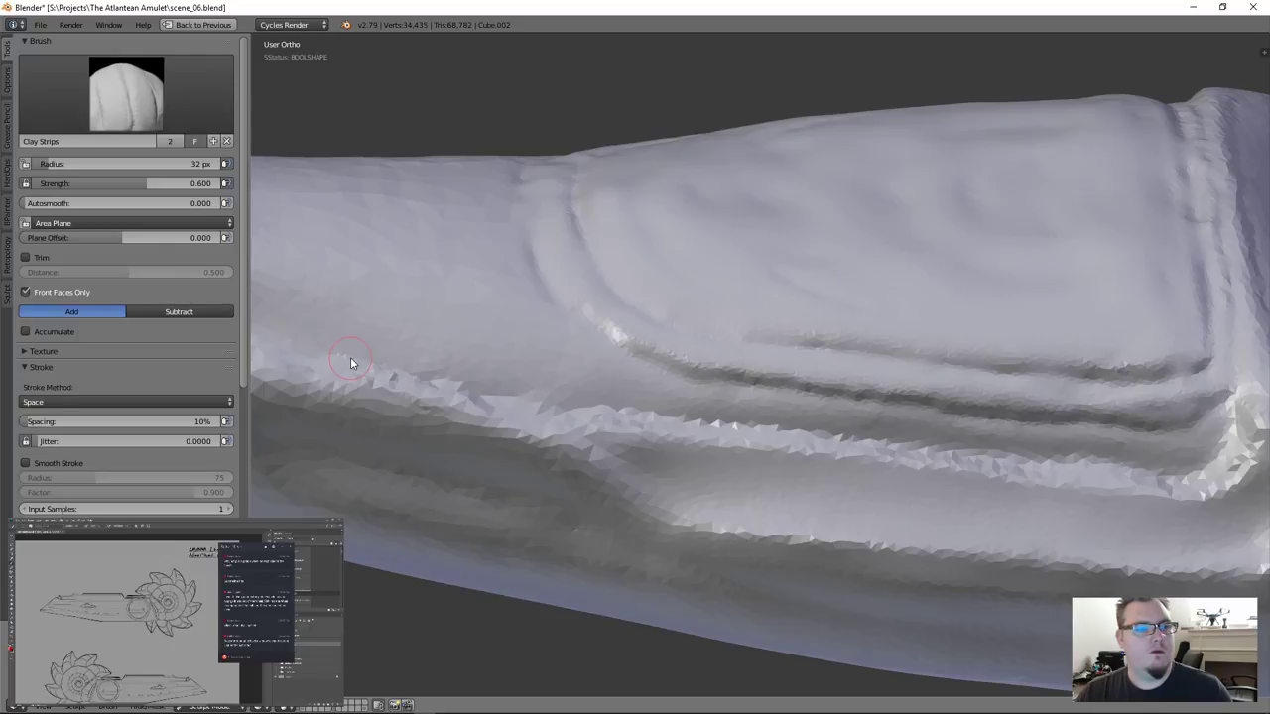
key("ctrl+z")
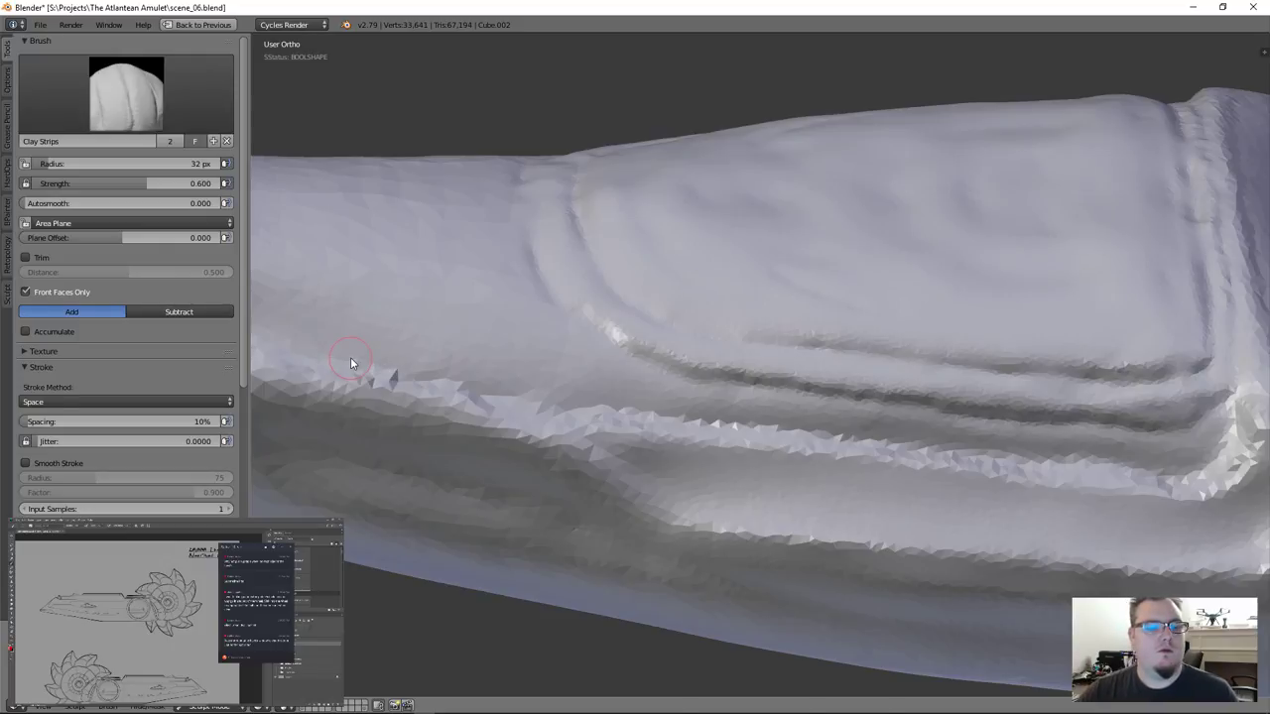
key("ctrl+s")
left_click(350, 359)
Build up and smooth the raised collar at the sleeve's narrow end with Clay Strips
mouse_move(456, 359)
middle_mouse_down()
mouse_move(696, 390)
mouse_move(783, 387)
mouse_move(785, 465)
mouse_move(809, 488)
mouse_move(745, 443)
mouse_move(790, 459)
mouse_move(790, 476)
mouse_move(794, 428)
middle_mouse_up()
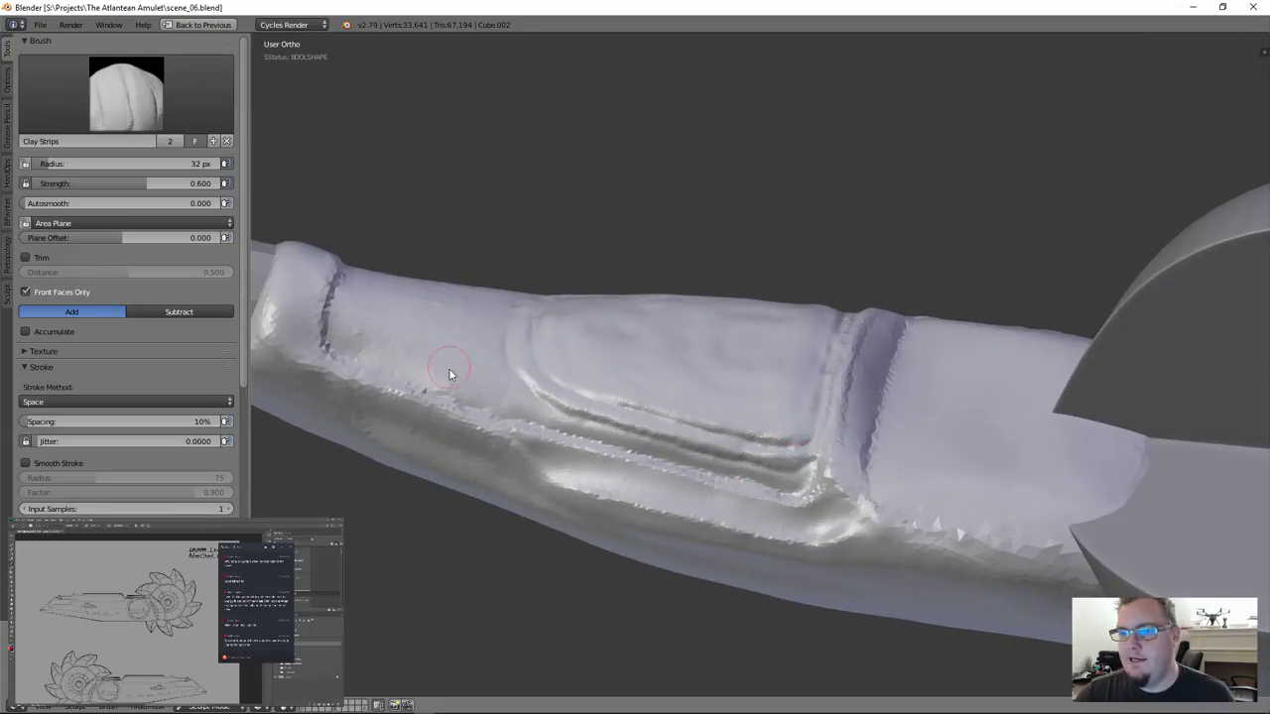
mouse_move(454, 406)
middle_mouse_down()
mouse_move(459, 397)
mouse_move(467, 444)
mouse_move(436, 436)
middle_mouse_up()
middle_click_drag(365, 359, 530, 404, "shift")
scroll(578, 347, "up", 3)
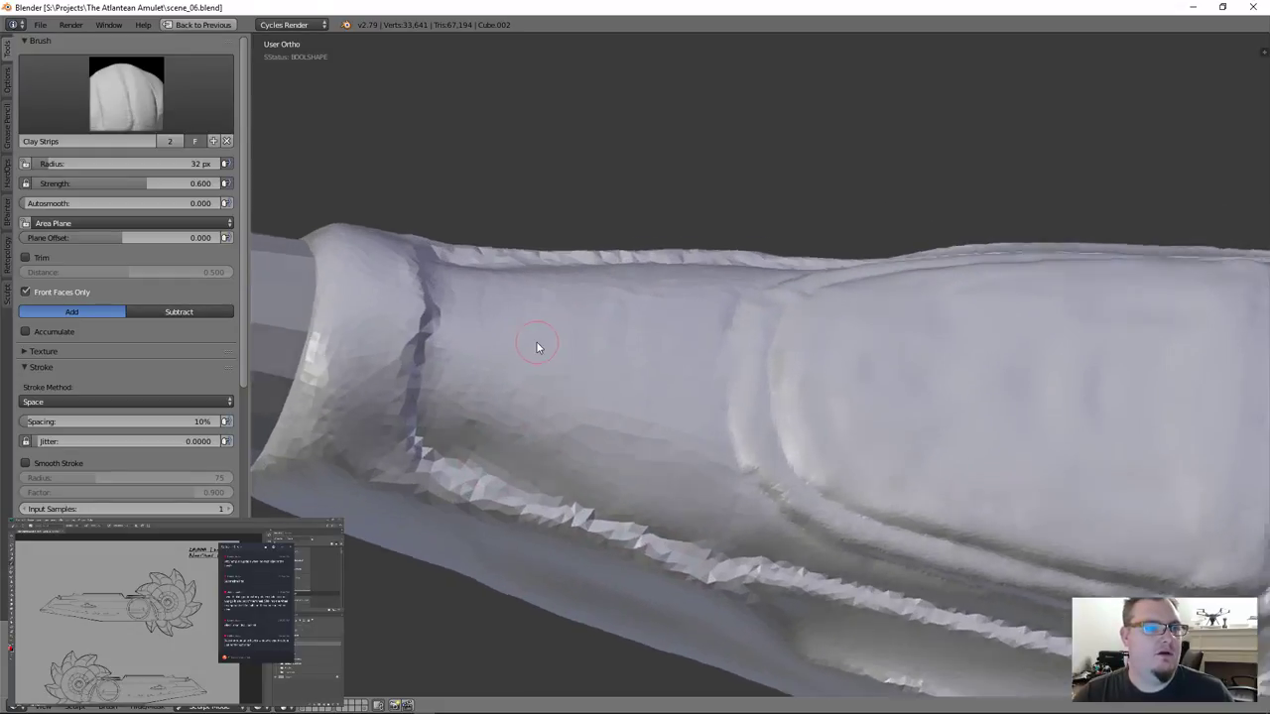
middle_click_drag(539, 348, 537, 306)
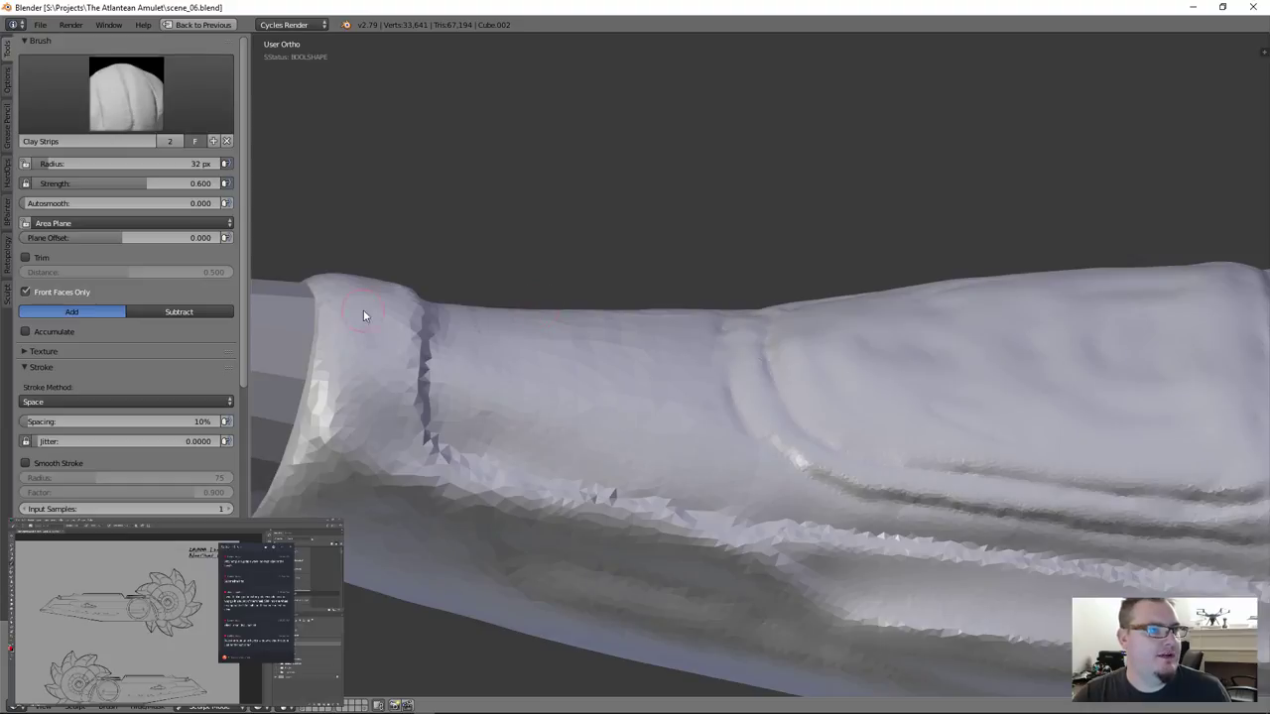
scroll(426, 387, "down", 2)
mouse_move(392, 353)
left_mouse_down("shift")
mouse_move(407, 396)
mouse_move(390, 428)
mouse_move(402, 400)
mouse_move(414, 431)
mouse_move(386, 372)
mouse_move(446, 371)
left_mouse_up("shift")
Crease the groove behind the collar and the side ridge up to the panel's wide corner with the 35 px Crease brush
left_click(174, 118)
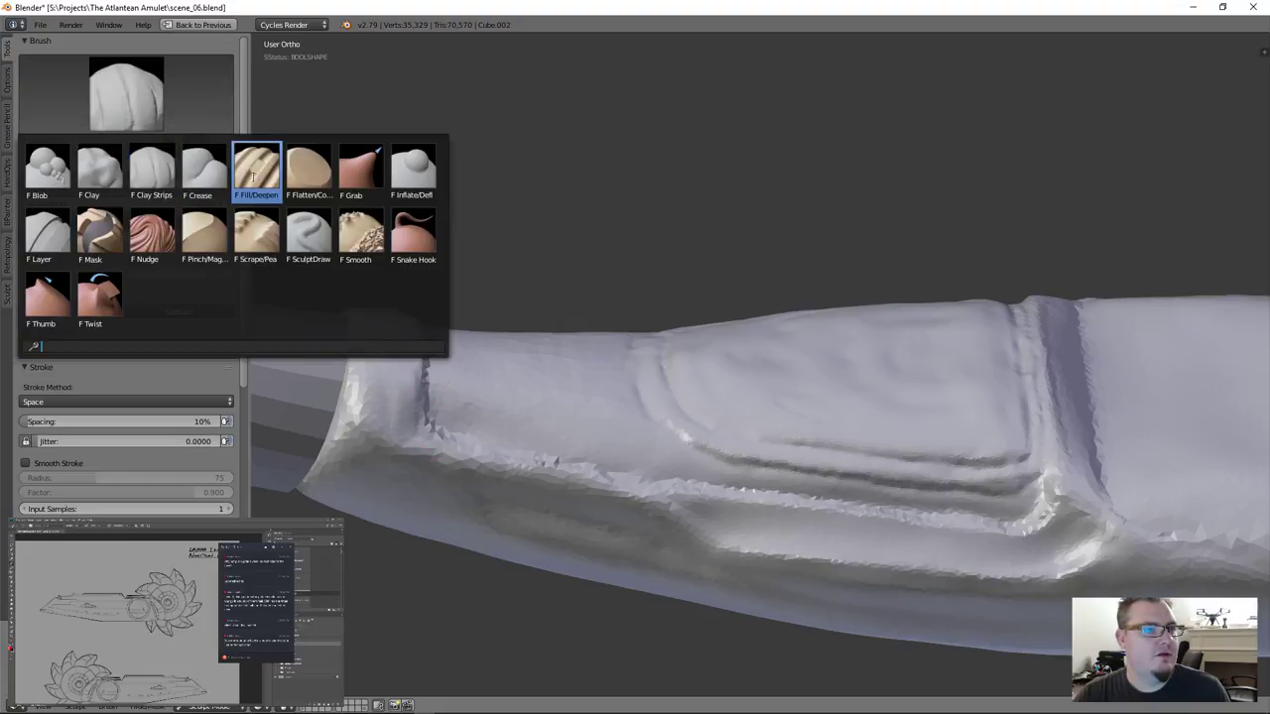
left_click(238, 168)
left_click_drag(429, 381, 433, 390)
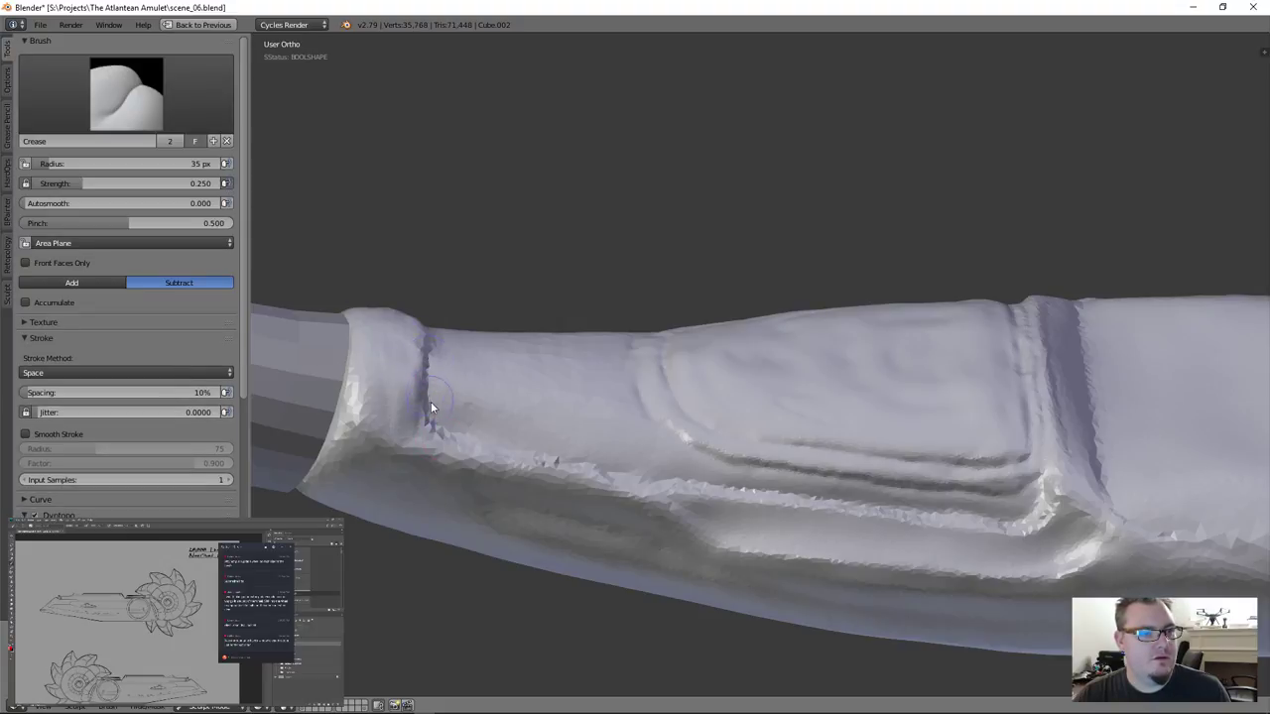
left_click_drag(460, 438, 851, 501)
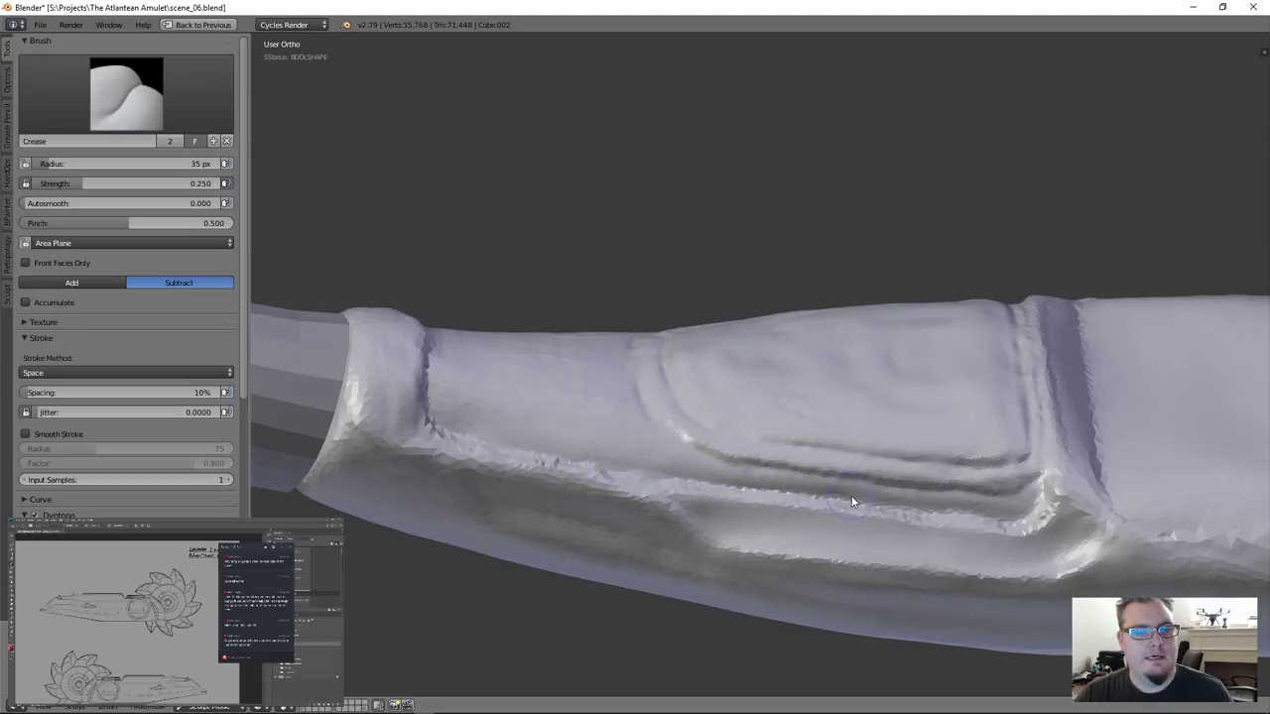
mouse_move(941, 513)
left_mouse_down()
mouse_move(1004, 520)
mouse_move(1036, 502)
mouse_move(1041, 475)
left_mouse_up()
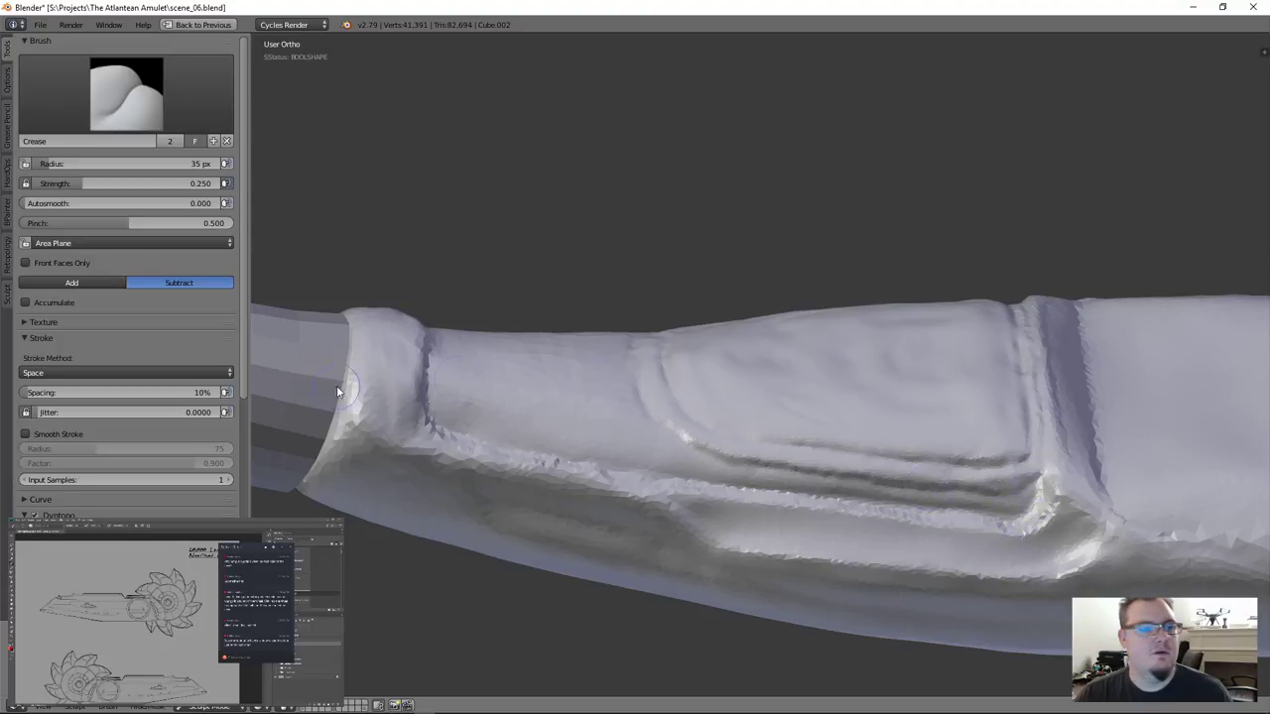
Smooth the collar groove, the side ridge and the borders at the panel's wide corner
left_click_drag(431, 400, 420, 327, "shift")
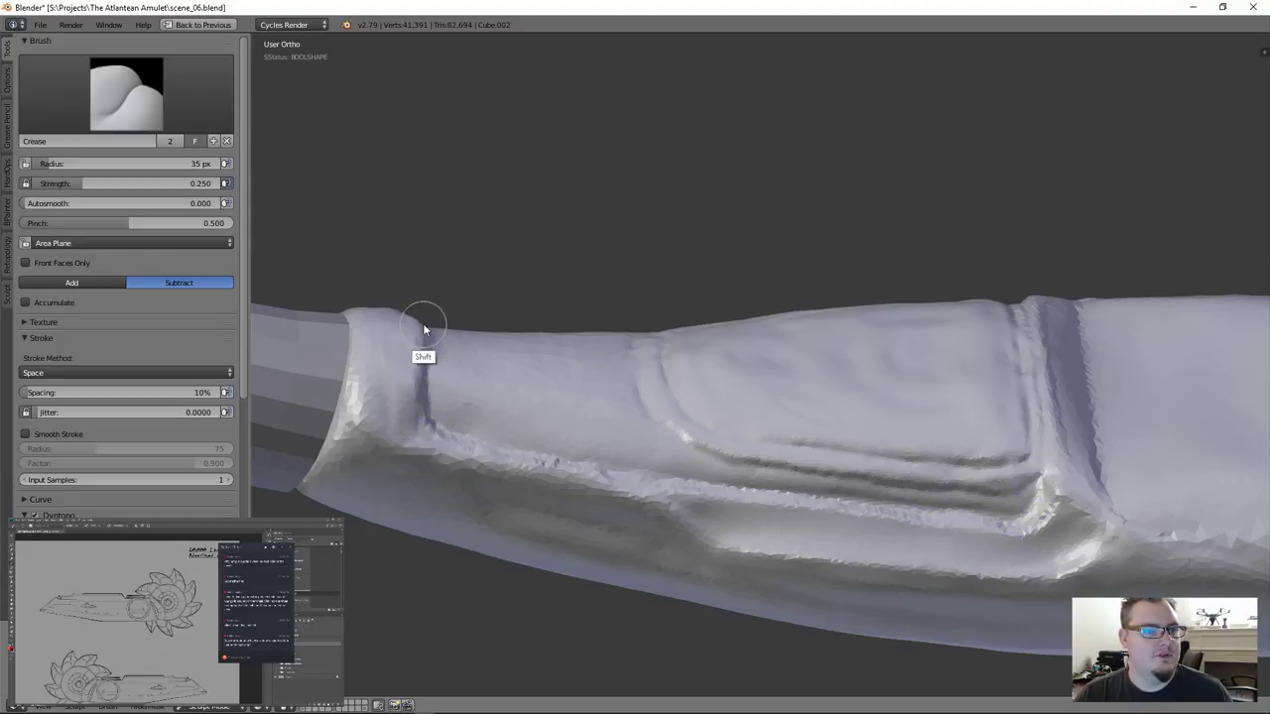
mouse_move(350, 445)
left_mouse_down("shift")
mouse_move(380, 426)
mouse_move(530, 482)
mouse_move(490, 445)
mouse_move(670, 492)
left_mouse_up("shift")
middle_click_drag(579, 490, 711, 504)
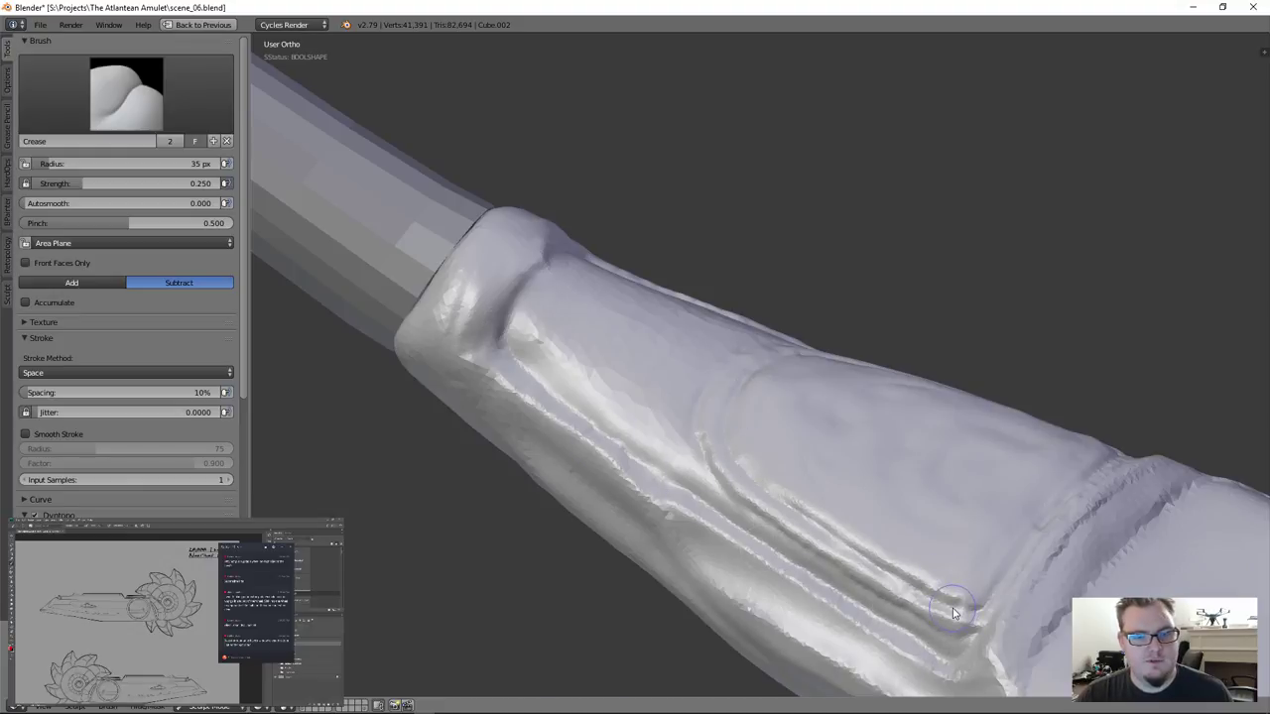
mouse_move(989, 615)
left_mouse_down("shift")
mouse_move(942, 595)
mouse_move(976, 621)
mouse_move(948, 605)
left_mouse_up("shift")
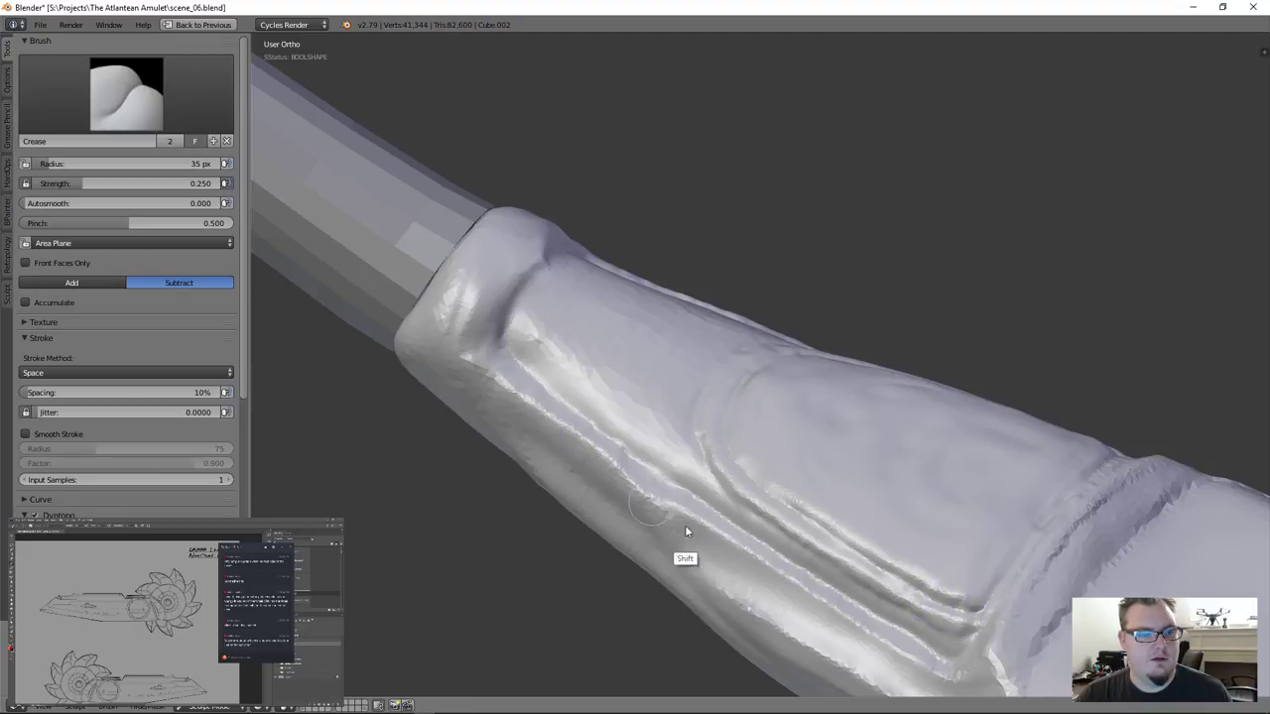
Pinch the lower edge of the side ridge with the Pinch/Magnify brush, and switch back to Clay Strips
left_click(126, 99)
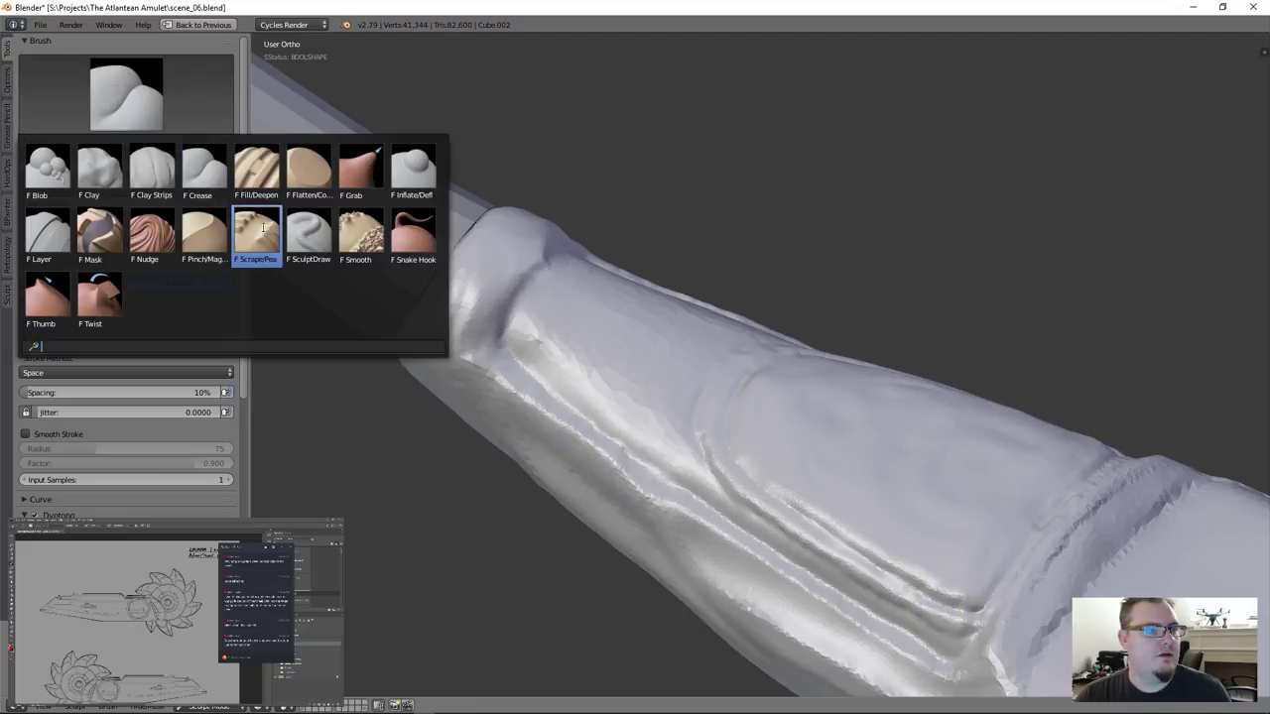
left_click(203, 234)
left_click_drag(488, 371, 687, 519)
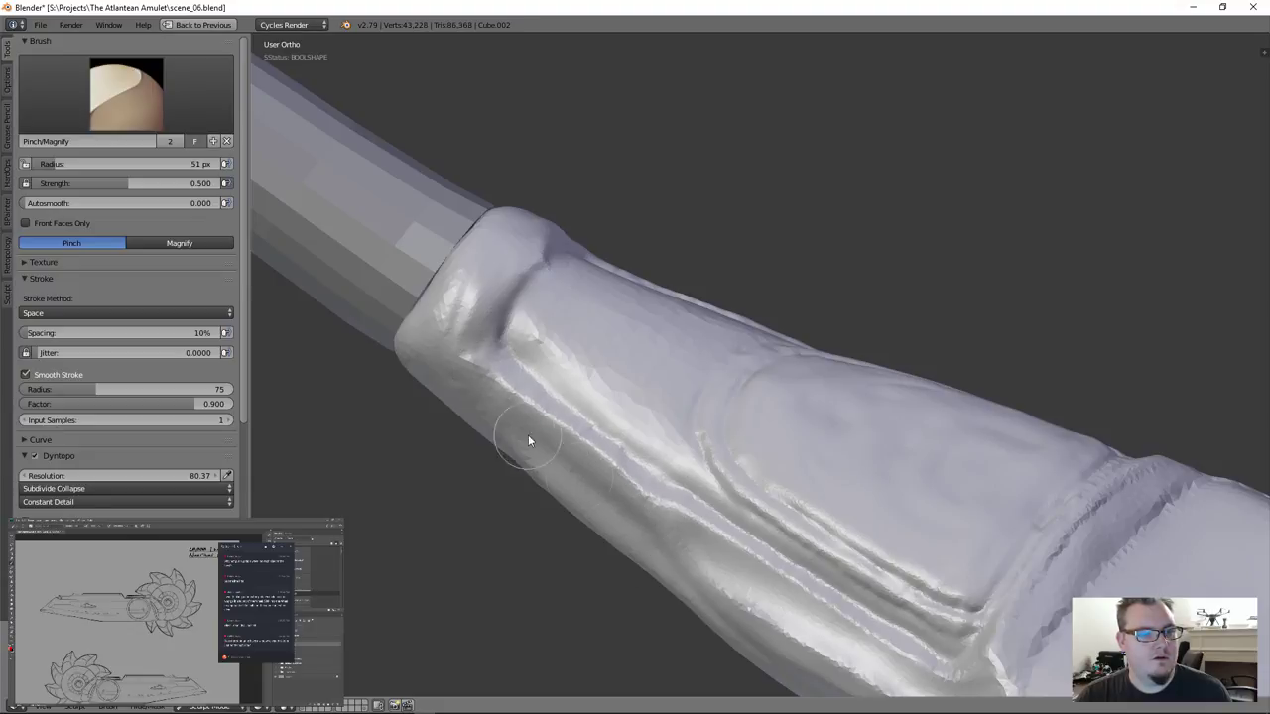
left_click(177, 113)
left_click(152, 168)
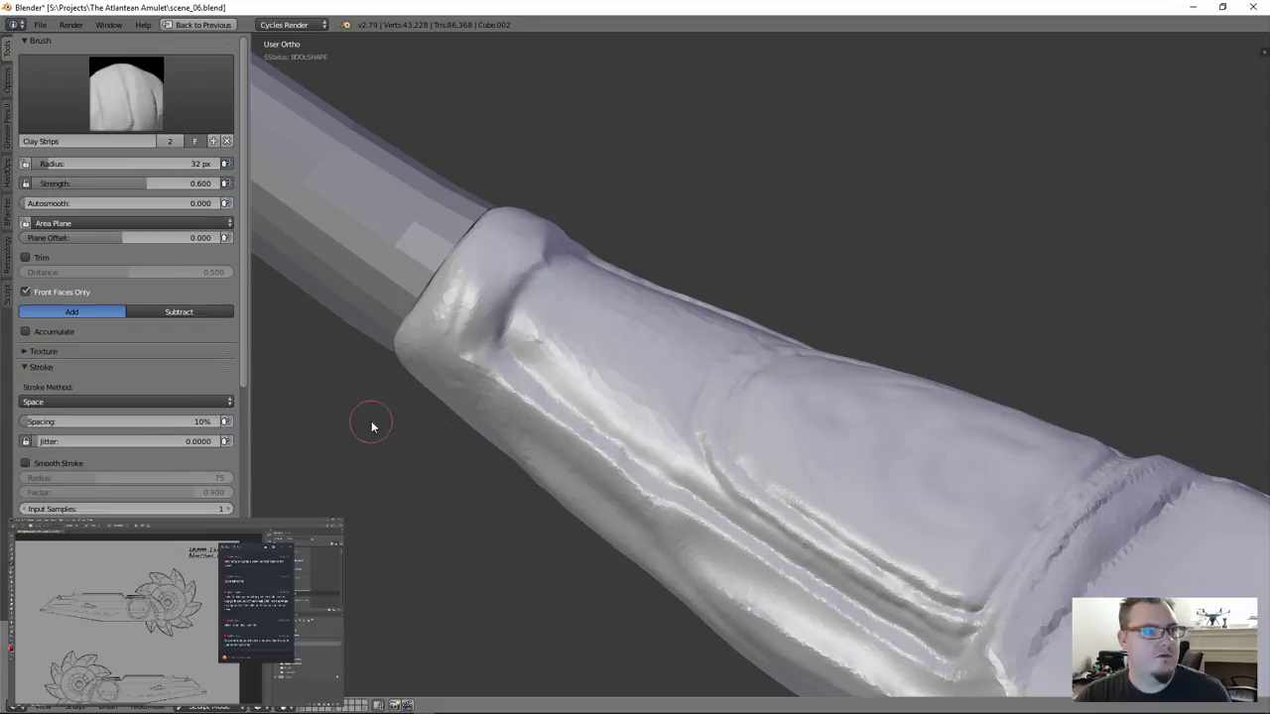
mouse_move(664, 521)
middle_mouse_down()
mouse_move(700, 501)
mouse_move(733, 509)
middle_mouse_up()
scroll(700, 502, "up", 3)
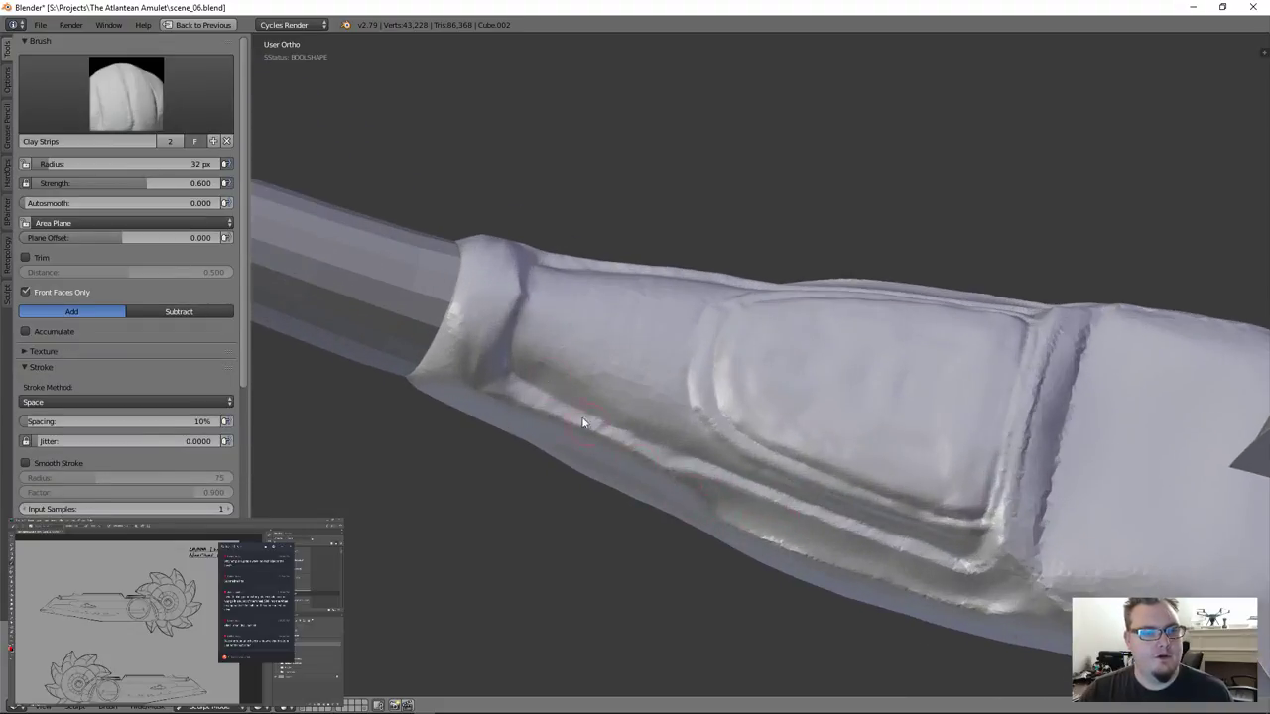
mouse_move(691, 299)
left_mouse_down()
mouse_move(665, 400)
mouse_move(632, 389)
left_mouse_up()
left_click_drag(622, 296, 599, 382)
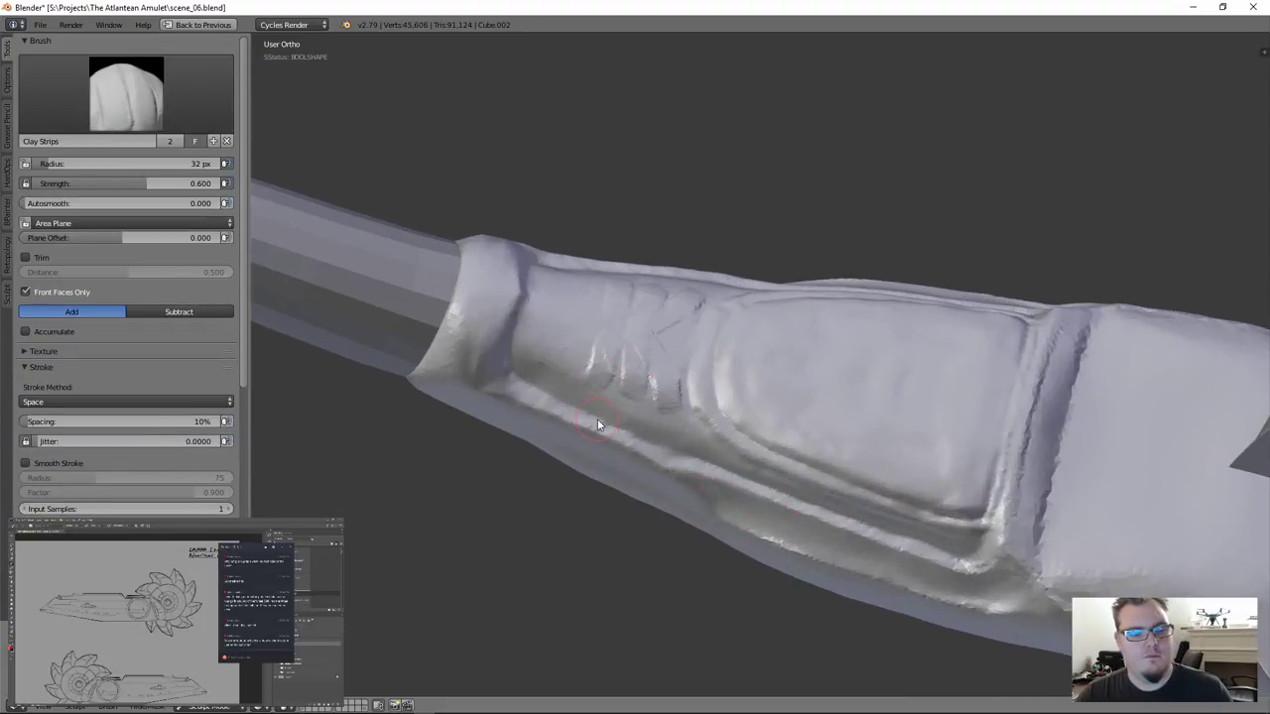
key("ctrl+z")
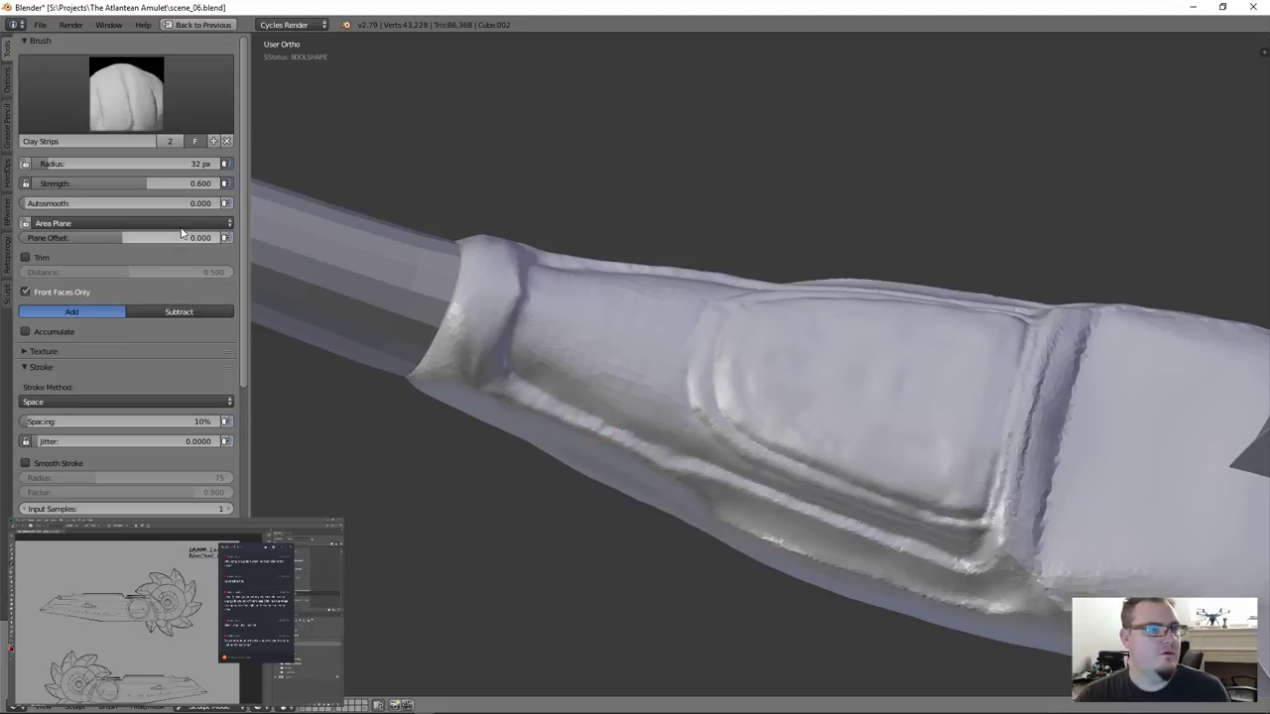
Set the Clay Strips strength to 0.400 and add softened strokes on the surface between collar and panel and across the panel
left_click(146, 186)
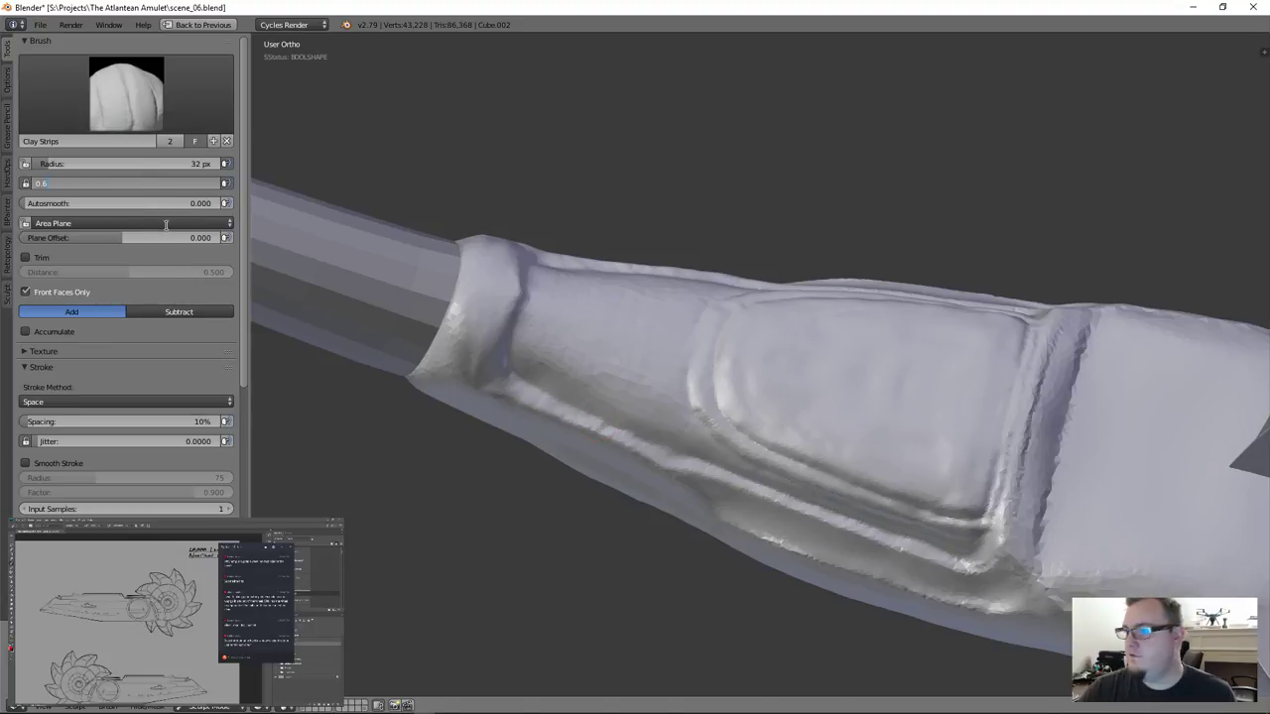
key("BackSpace")
type("0.4")
key("Return")
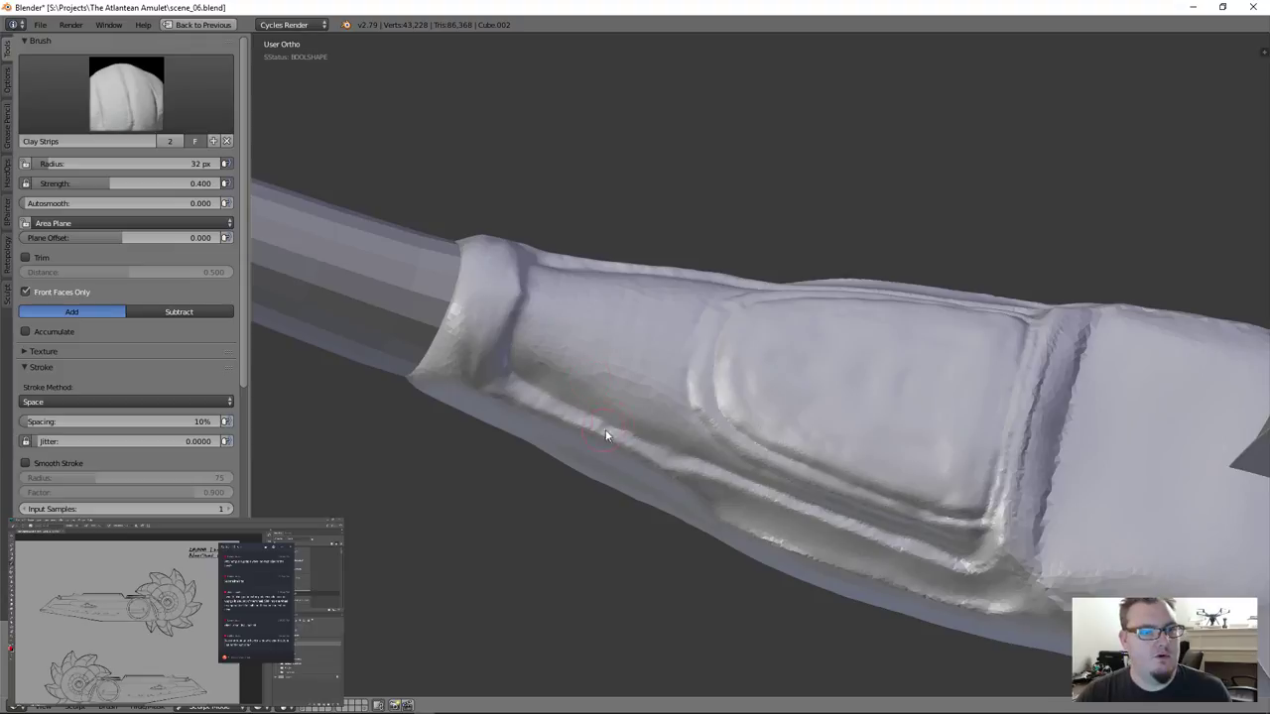
mouse_move(613, 354)
left_mouse_down("shift")
mouse_move(646, 363)
mouse_move(575, 348)
mouse_move(586, 371)
mouse_move(543, 357)
mouse_move(525, 281)
mouse_move(589, 308)
mouse_move(633, 380)
mouse_move(604, 371)
mouse_move(612, 386)
mouse_move(660, 310)
left_mouse_up("shift")
mouse_move(668, 477)
middle_mouse_down()
mouse_move(691, 406)
mouse_move(681, 447)
mouse_move(833, 377)
mouse_move(856, 352)
mouse_move(820, 388)
mouse_move(815, 474)
mouse_move(787, 354)
middle_mouse_up()
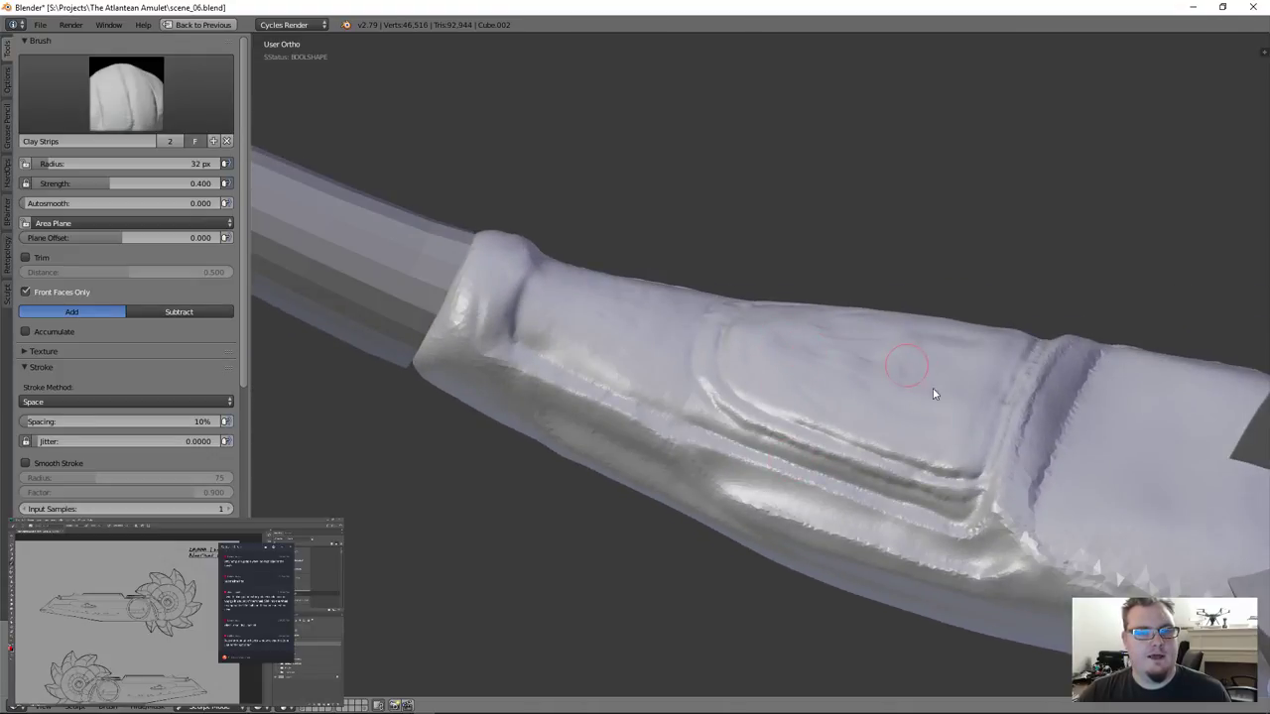
Add a Clay Strips stroke across the panel's face and switch to the Flatten/Contrast brush
mouse_move(871, 373)
left_mouse_down()
mouse_move(822, 386)
mouse_move(845, 397)
mouse_move(797, 357)
left_mouse_up()
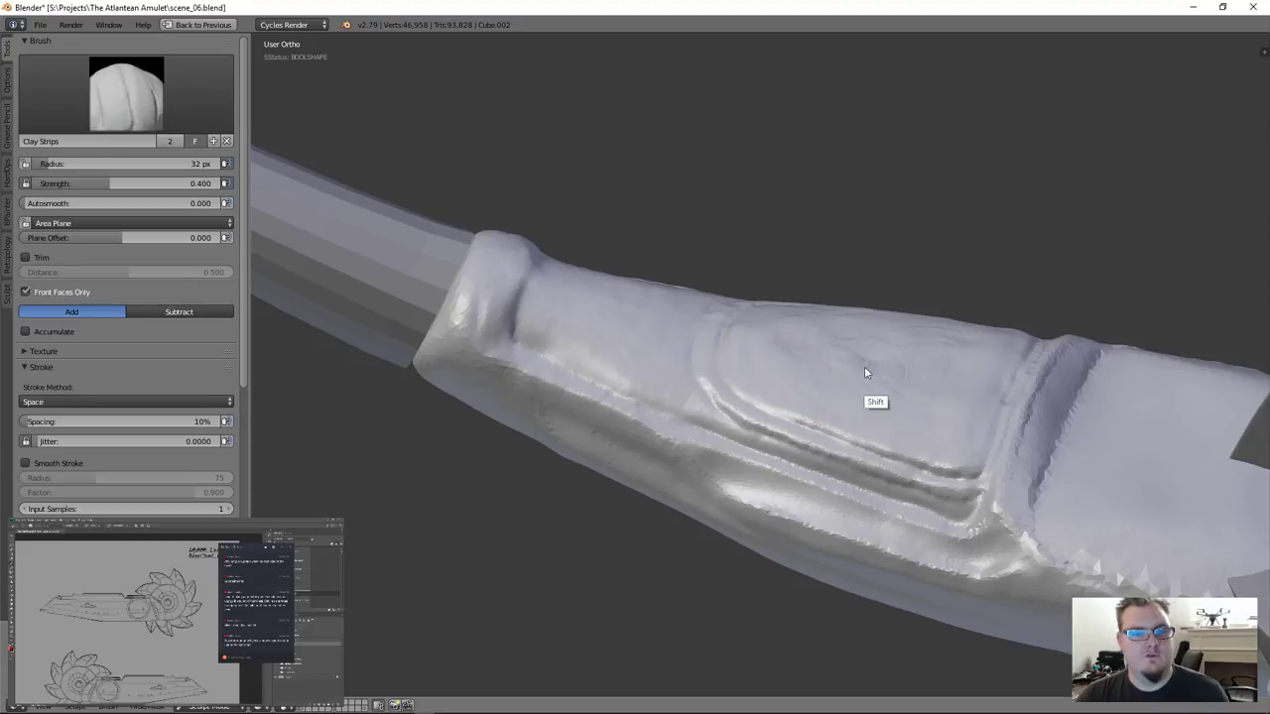
left_click(126, 95)
left_click(307, 170)
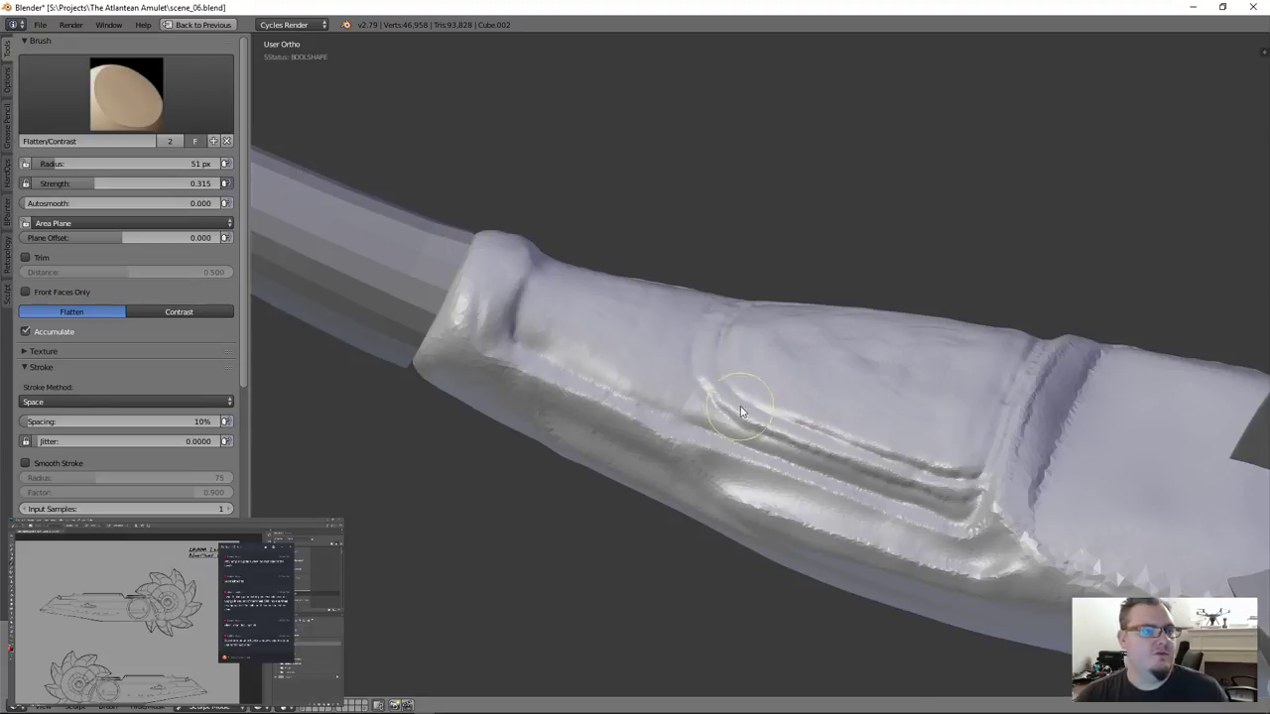
mouse_move(859, 426)
middle_mouse_down()
mouse_move(787, 297)
mouse_move(813, 422)
mouse_move(816, 369)
mouse_move(830, 376)
middle_mouse_up()
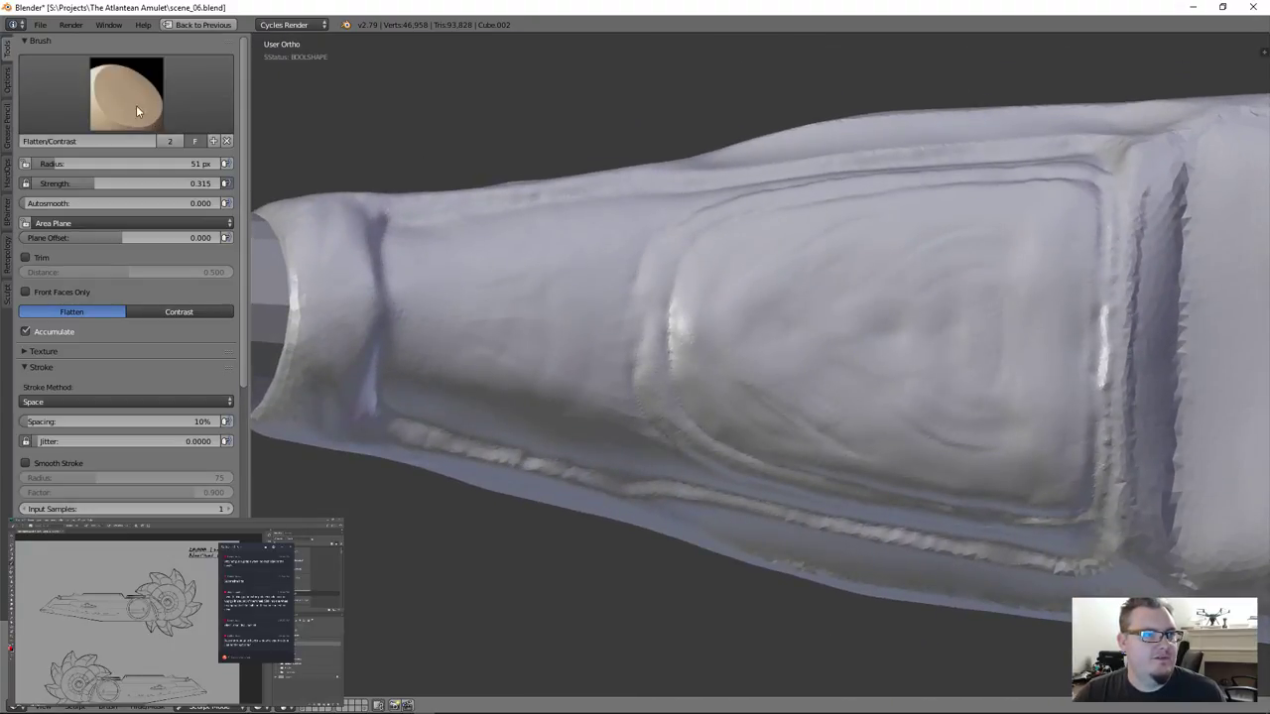
left_click_drag(676, 384, 347, 297)
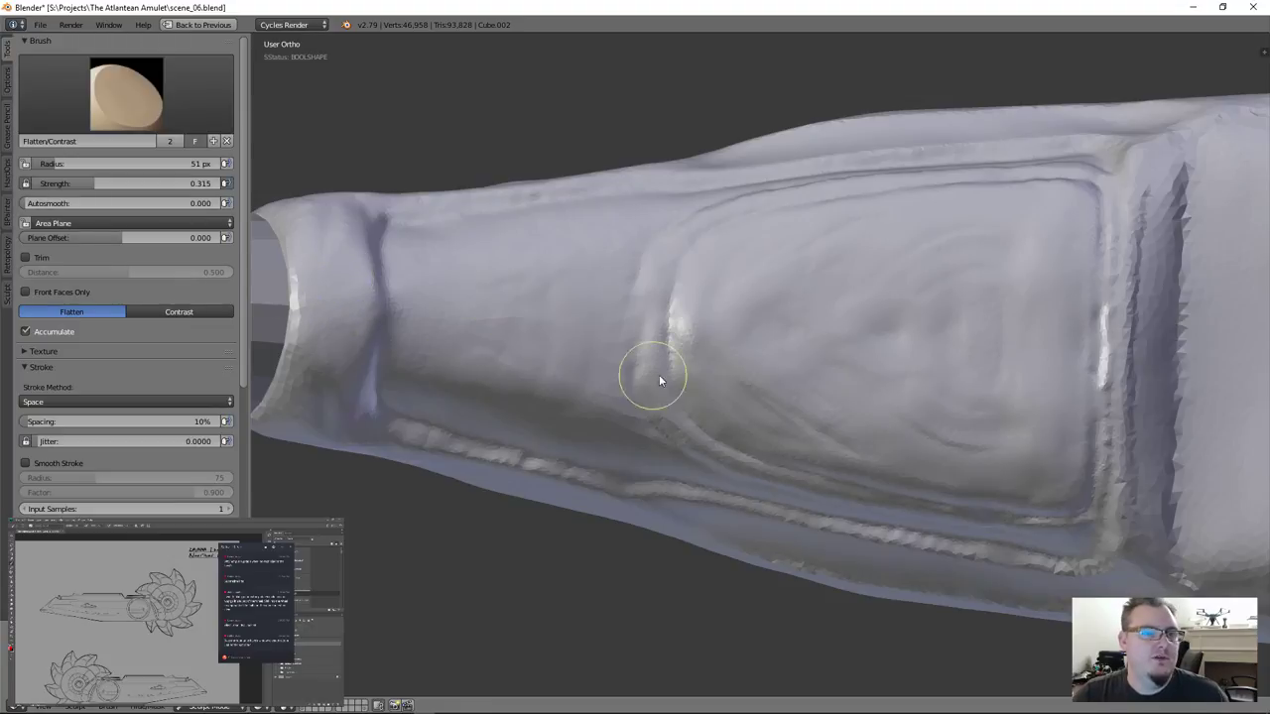
mouse_move(658, 376)
middle_mouse_down()
mouse_move(779, 368)
mouse_move(773, 397)
middle_mouse_up()
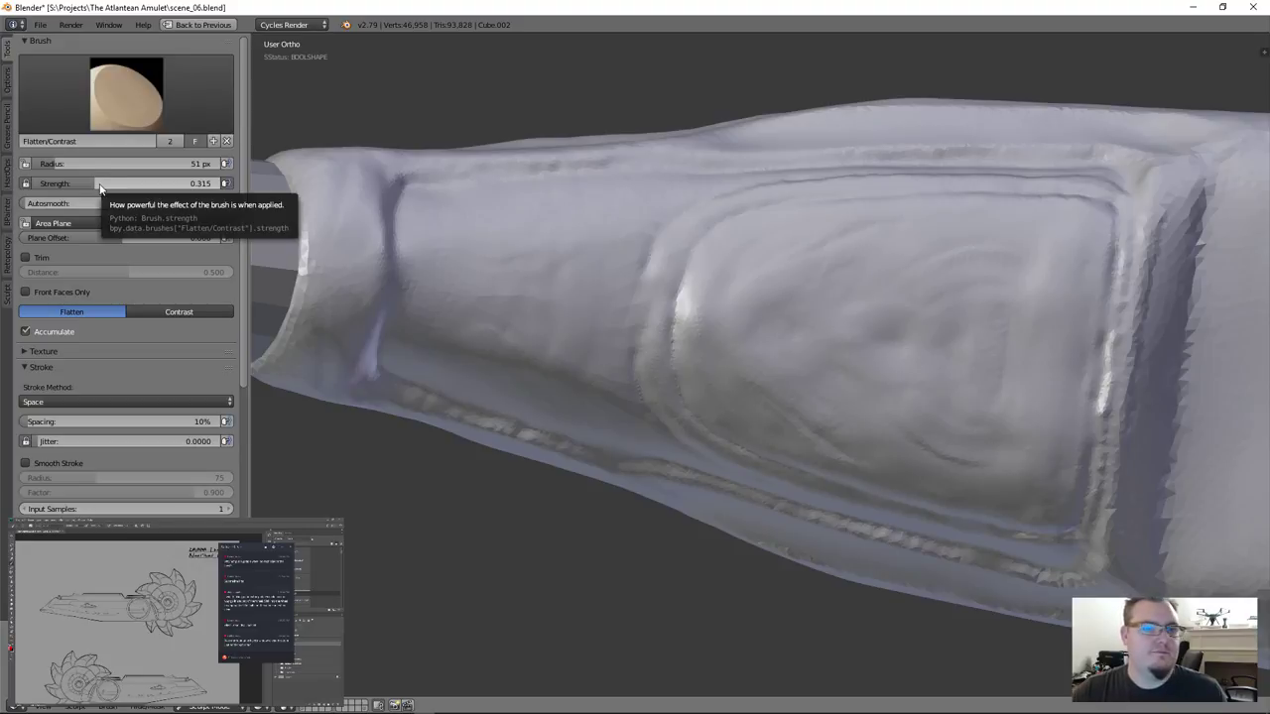
Enlarge the Flatten/Contrast brush to 75 px and flatten the uneven panel face toward its rounded end
key("bracketright")
key("bracketright")
key("bracketright")
key("bracketright")
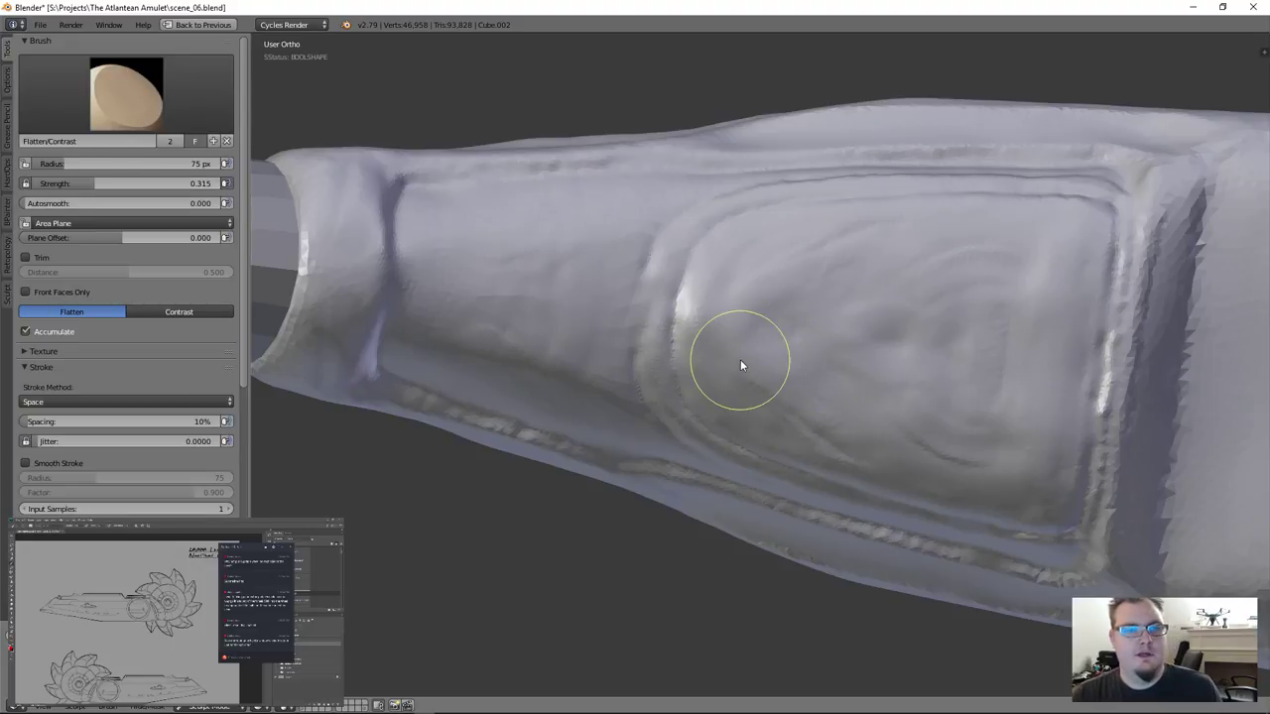
mouse_move(740, 365)
left_mouse_down()
mouse_move(796, 397)
mouse_move(811, 352)
mouse_move(765, 334)
mouse_move(1010, 349)
mouse_move(949, 459)
mouse_move(802, 411)
mouse_move(803, 388)
mouse_move(760, 331)
mouse_move(804, 377)
left_mouse_up()
mouse_move(805, 376)
middle_mouse_down()
mouse_move(825, 354)
mouse_move(820, 330)
mouse_move(803, 349)
mouse_move(871, 343)
mouse_move(765, 323)
middle_mouse_up()
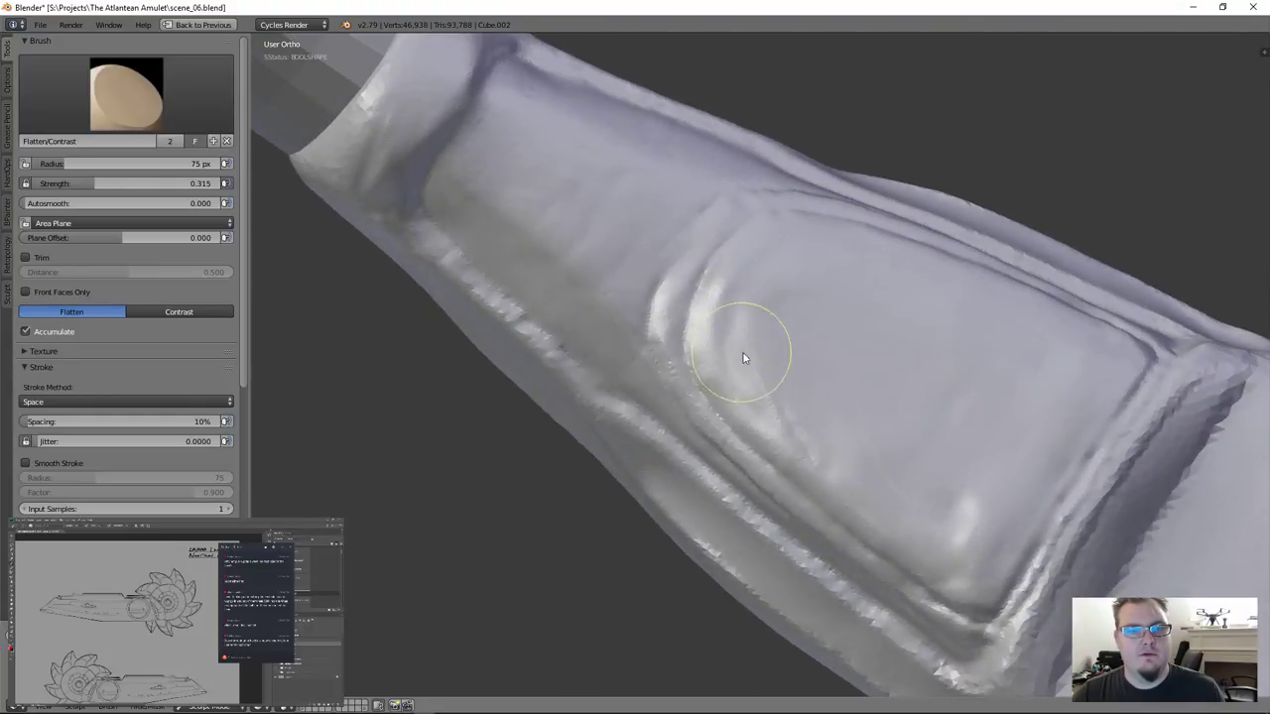
mouse_move(744, 357)
left_mouse_down()
mouse_move(794, 411)
mouse_move(963, 510)
mouse_move(795, 414)
left_mouse_up()
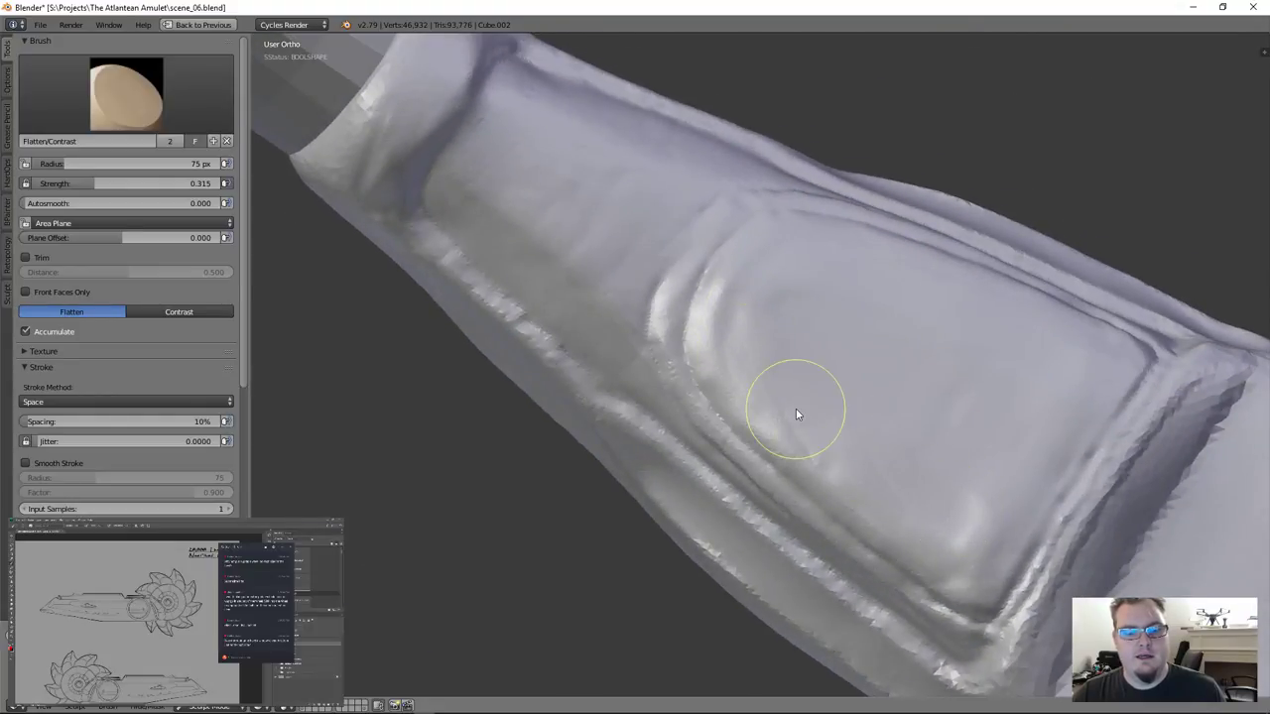
Turn on Matcap shading for the viewport and choose the matte dark red matcap
key("n")
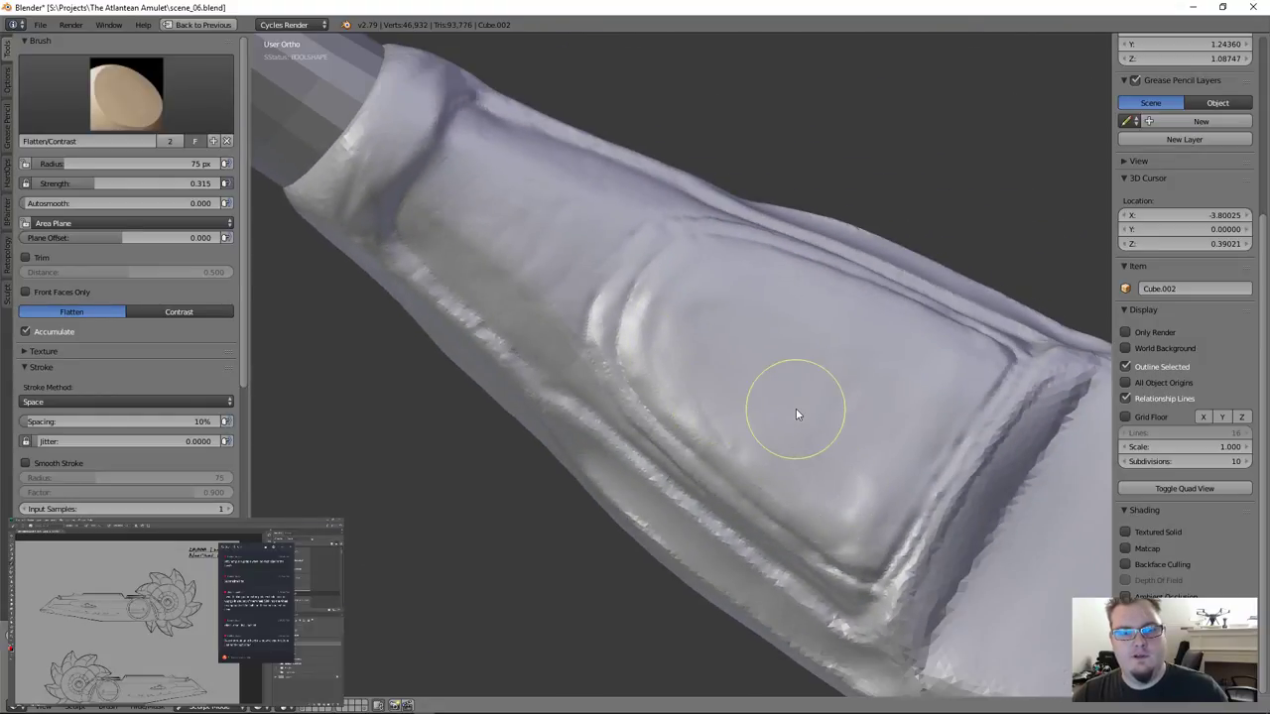
left_click(1153, 549)
left_click(1184, 577)
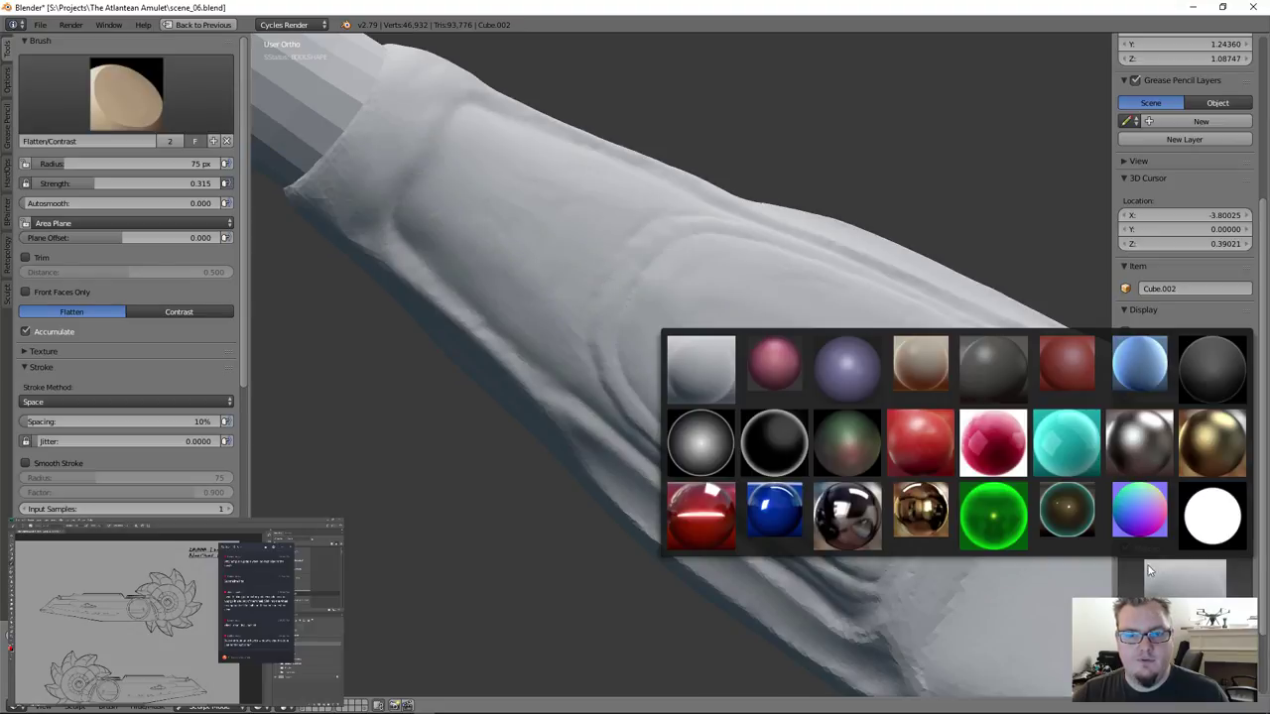
left_click(1098, 369)
scroll(904, 400, "up", 2)
key("n")
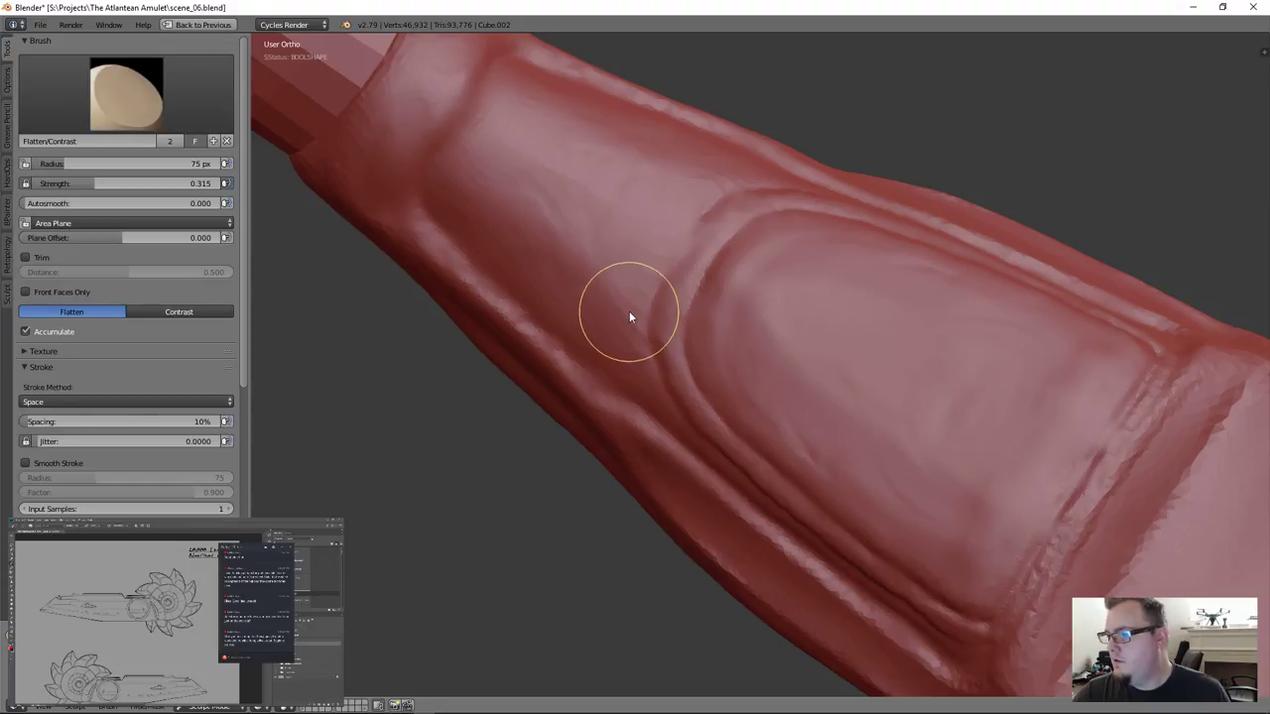
Flatten the middle of the panel and the inner side of its rounded end with the 75 px Flatten/Contrast brush
mouse_move(629, 317)
middle_mouse_down()
mouse_move(618, 278)
mouse_move(637, 252)
mouse_move(810, 377)
middle_mouse_up()
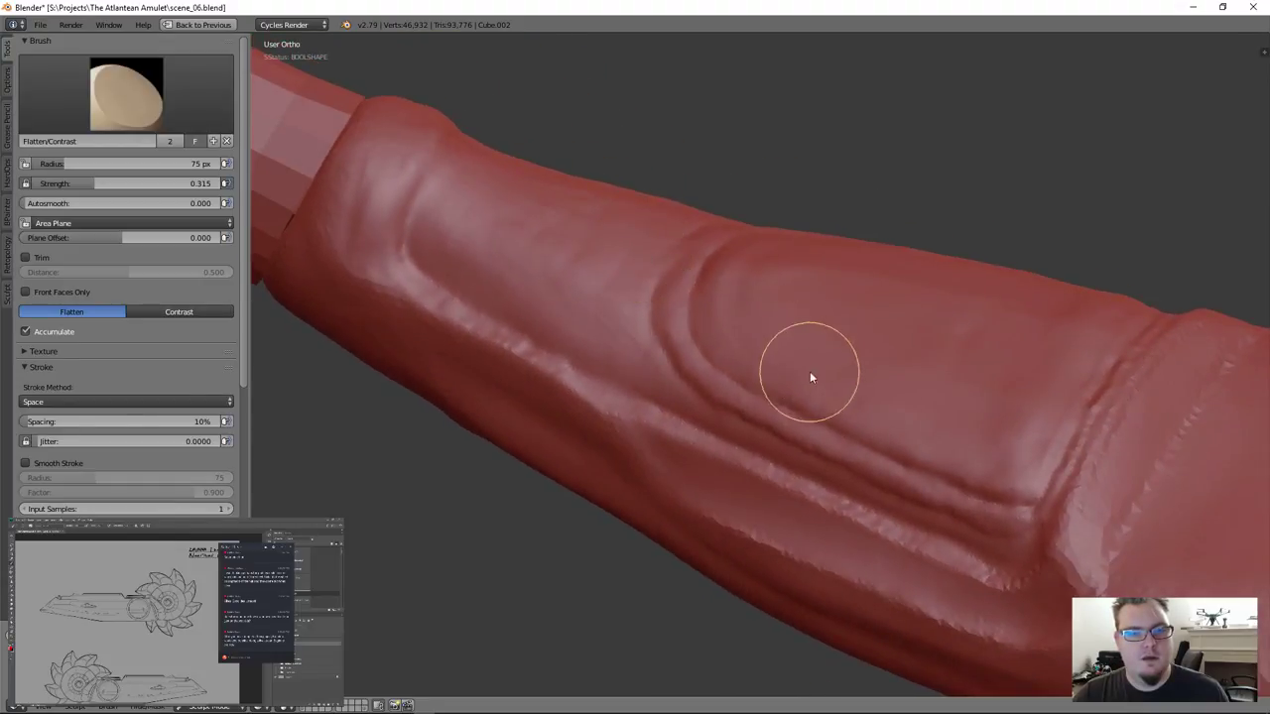
mouse_move(810, 377)
left_mouse_down()
mouse_move(936, 440)
mouse_move(969, 417)
mouse_move(887, 353)
left_mouse_up()
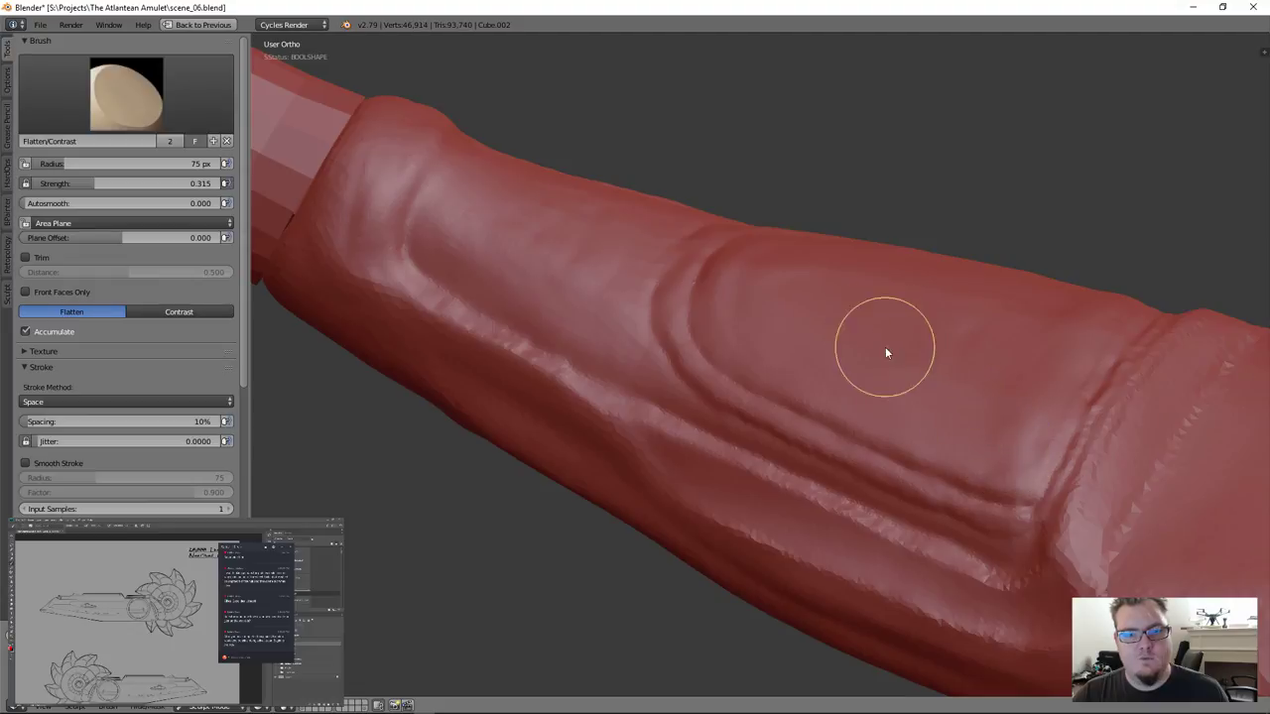
mouse_move(885, 347)
middle_mouse_down()
mouse_move(869, 399)
mouse_move(887, 441)
middle_mouse_up()
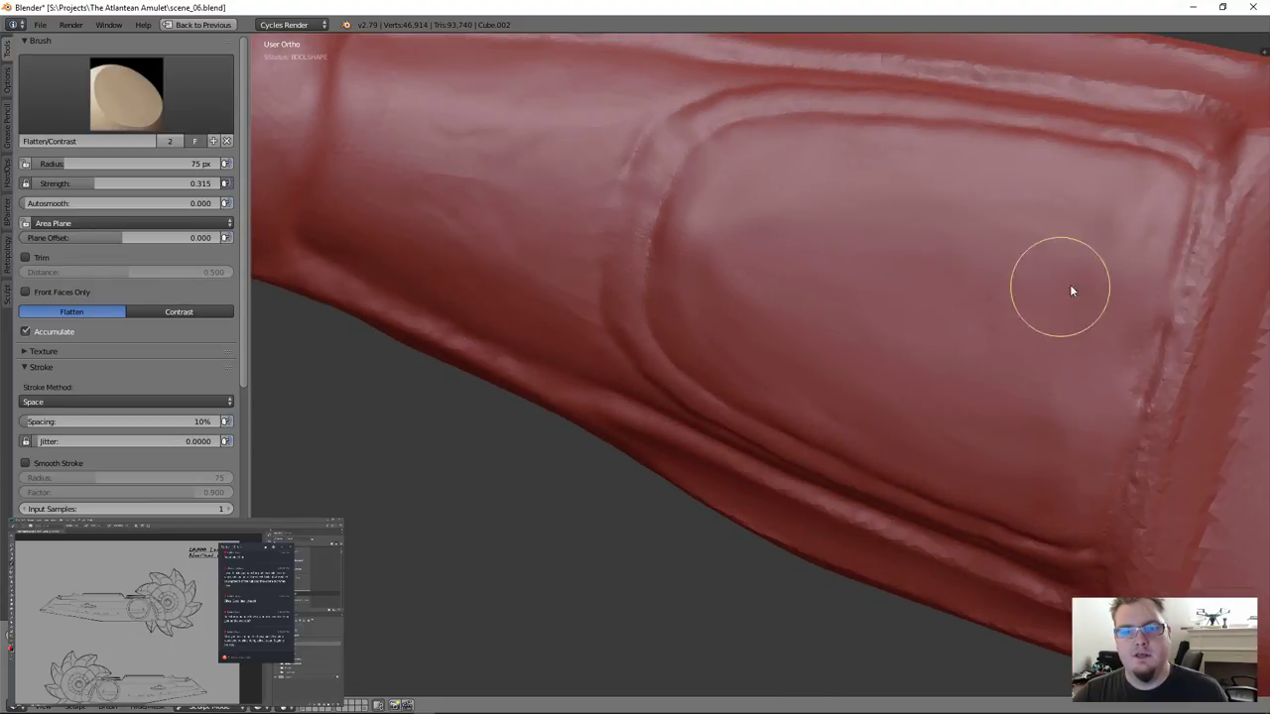
mouse_move(1086, 371)
middle_mouse_down()
mouse_move(1078, 346)
mouse_move(1026, 331)
mouse_move(980, 381)
middle_mouse_up()
mouse_move(697, 471)
left_mouse_down()
mouse_move(783, 559)
mouse_move(909, 525)
mouse_move(859, 488)
left_mouse_up()
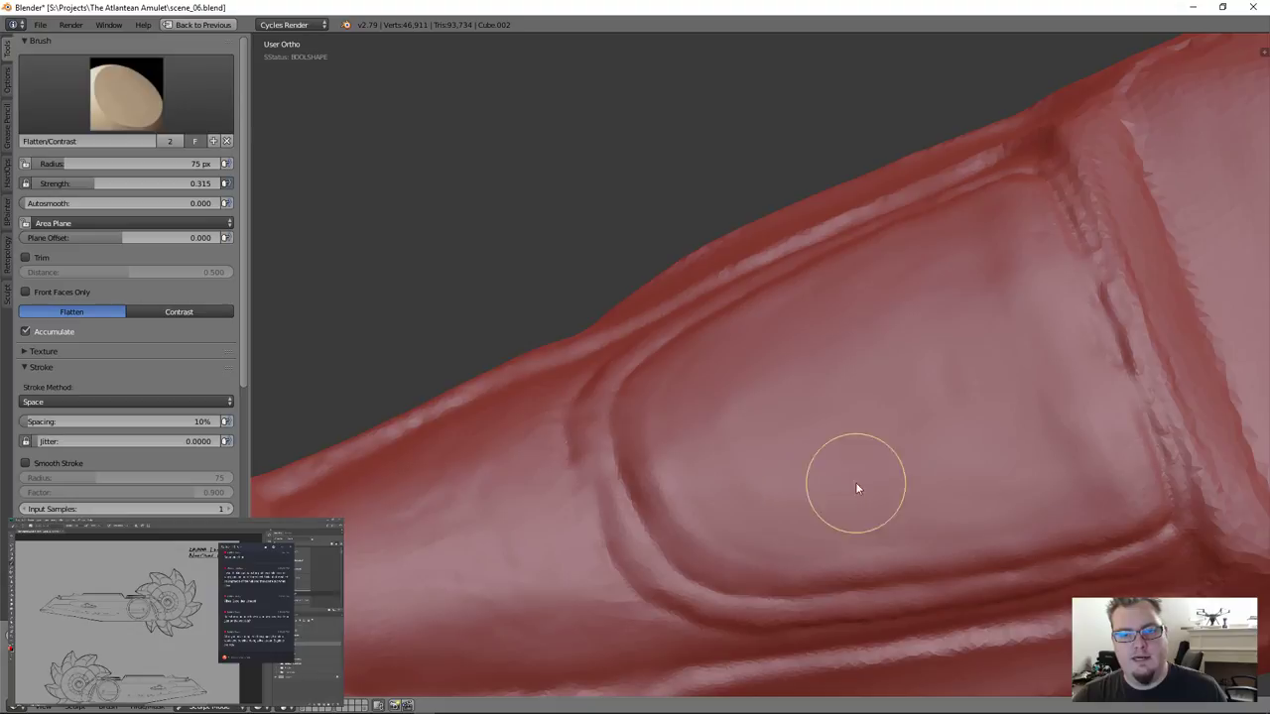
key("shift")
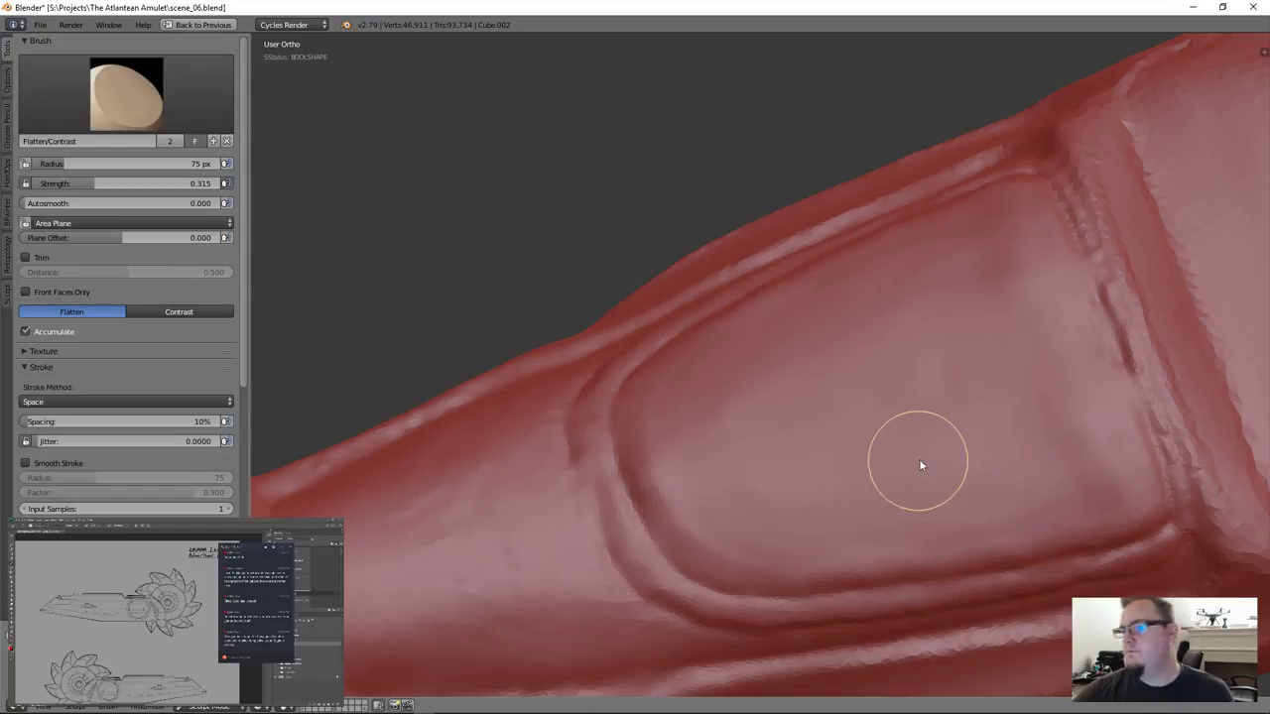
Flatten the panel surface along the inside of its raised rim, from the rounded end toward the wide end
middle_click_drag(920, 464, 867, 453)
scroll(770, 460, "up", 4)
mouse_move(598, 459)
left_mouse_down()
mouse_move(649, 513)
mouse_move(760, 545)
mouse_move(790, 528)
left_mouse_up()
mouse_move(790, 528)
middle_mouse_down()
mouse_move(728, 467)
mouse_move(618, 430)
middle_mouse_up()
mouse_move(775, 488)
middle_mouse_down()
mouse_move(794, 410)
mouse_move(696, 365)
middle_mouse_up()
left_click_drag(895, 426, 1180, 550)
mouse_move(1179, 550)
middle_mouse_down()
mouse_move(1029, 433)
mouse_move(756, 384)
middle_mouse_up()
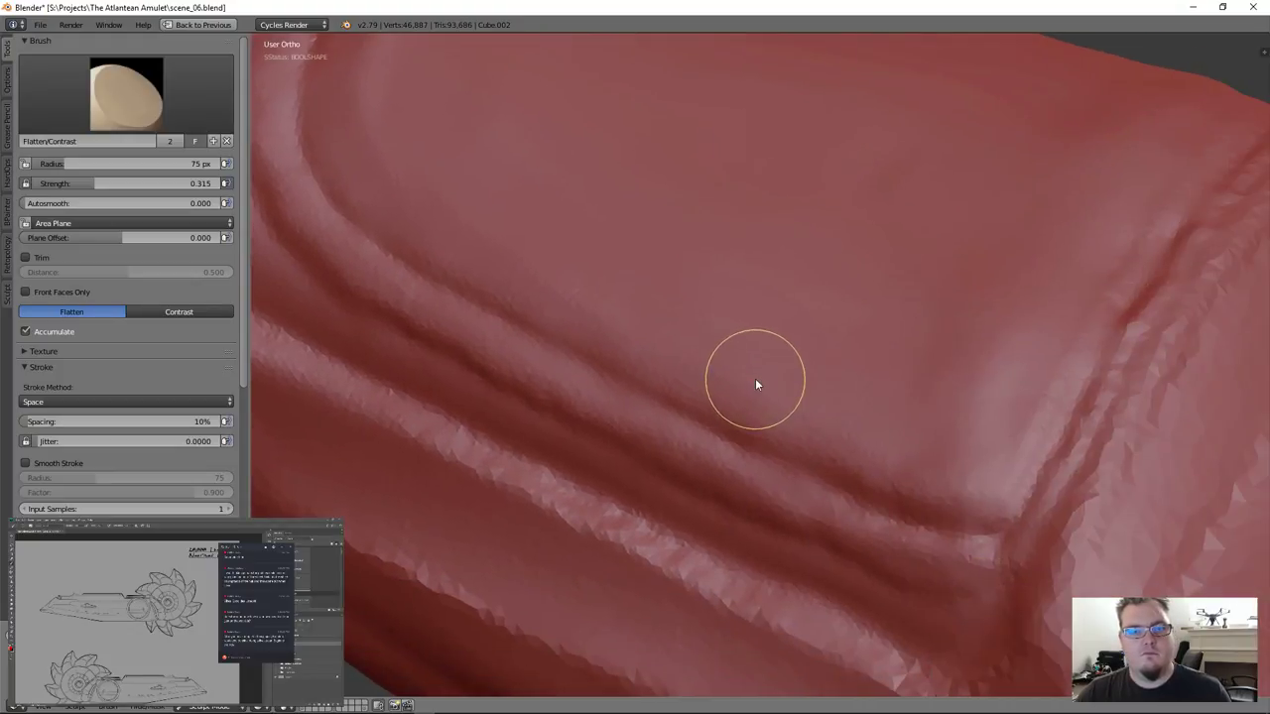
Flatten the panel's long edge down to the wide corner and the surface beside its wide end
mouse_move(757, 381)
left_mouse_down()
mouse_move(791, 440)
mouse_move(973, 499)
mouse_move(998, 482)
left_mouse_up()
mouse_move(998, 482)
middle_mouse_down()
mouse_move(844, 442)
mouse_move(740, 448)
middle_mouse_up()
mouse_move(740, 448)
left_mouse_down()
mouse_move(832, 565)
mouse_move(872, 553)
mouse_move(1086, 561)
left_mouse_up()
middle_click_drag(1085, 561, 1017, 584)
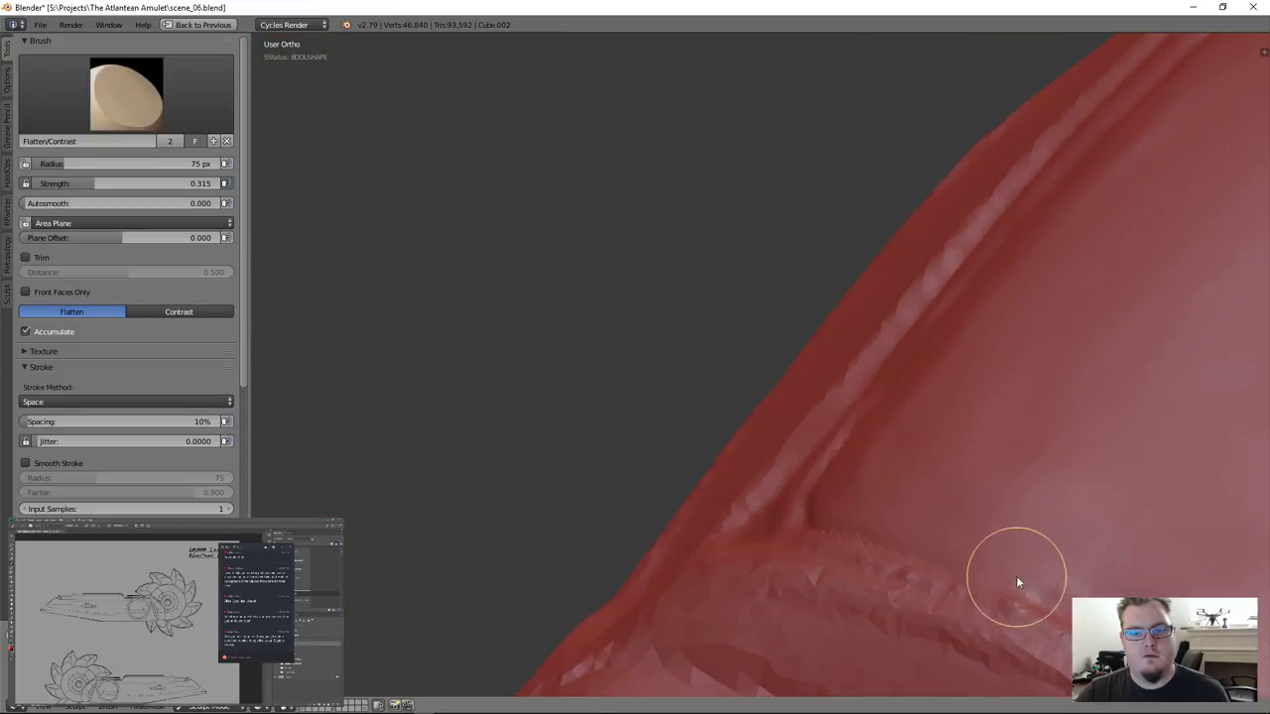
left_click_drag(1015, 576, 848, 523)
mouse_move(848, 523)
middle_mouse_down()
mouse_move(992, 566)
mouse_move(1089, 502)
mouse_move(1038, 533)
middle_mouse_up()
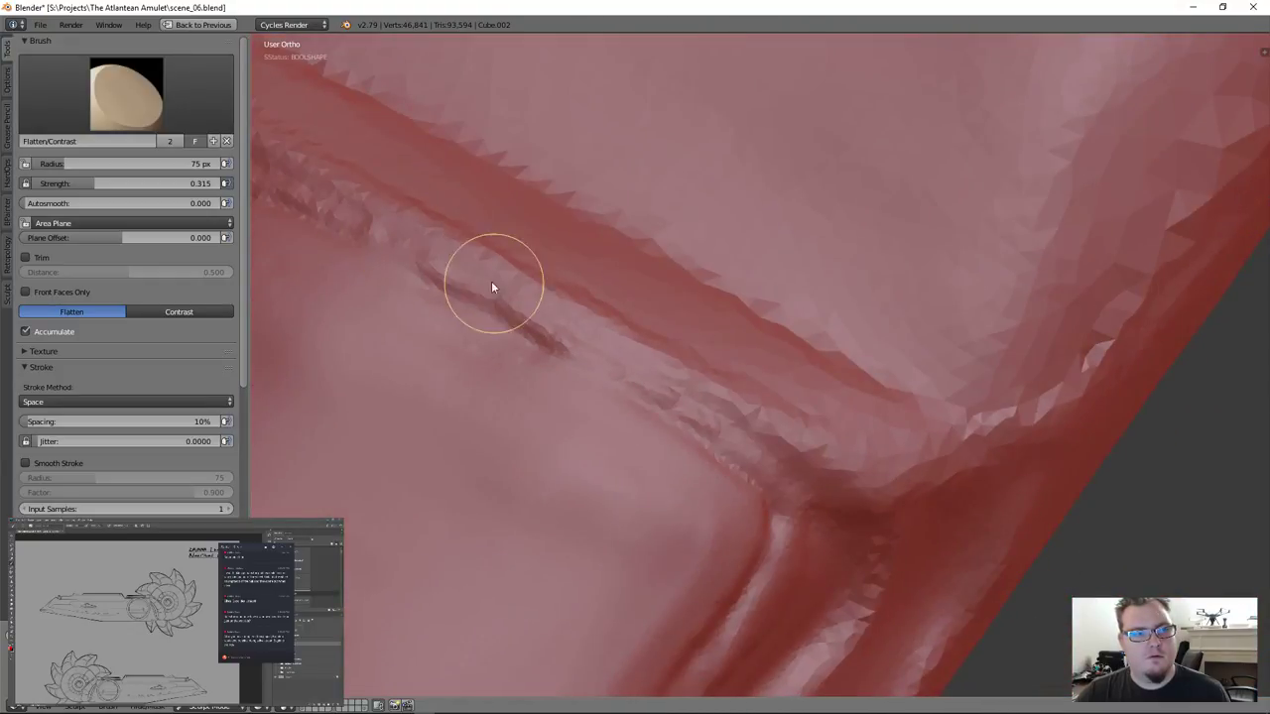
Flatten the rough border strip along the panel's wide end and around its corner
middle_click_drag(491, 288, 459, 275)
mouse_move(459, 274)
left_mouse_down()
mouse_move(718, 417)
mouse_move(725, 400)
left_mouse_up()
mouse_move(725, 400)
middle_mouse_down()
mouse_move(829, 432)
mouse_move(771, 426)
middle_mouse_up()
mouse_move(770, 426)
left_mouse_down()
mouse_move(805, 448)
mouse_move(842, 618)
mouse_move(804, 642)
mouse_move(734, 579)
mouse_move(729, 498)
left_mouse_up()
middle_click_drag(728, 499, 916, 241)
Flatten the stepped rims beside the panel's wide corner and along its long side
left_click_drag(889, 468, 986, 382)
middle_click_drag(973, 440, 921, 502)
mouse_move(926, 312)
left_mouse_down()
mouse_move(825, 552)
mouse_move(850, 524)
left_mouse_up()
middle_click_drag(850, 524, 737, 420)
mouse_move(673, 427)
left_mouse_down()
mouse_move(827, 447)
mouse_move(1077, 430)
mouse_move(958, 470)
left_mouse_up()
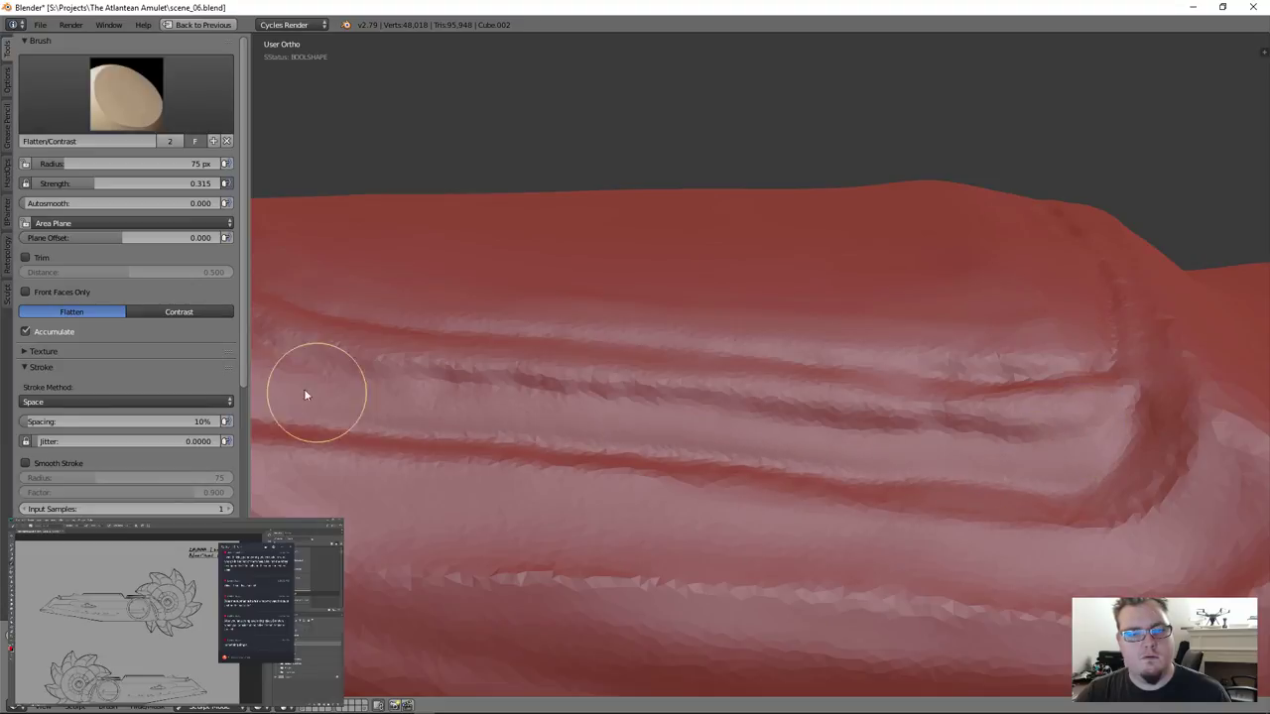
mouse_move(304, 394)
left_mouse_down()
mouse_move(682, 428)
mouse_move(385, 372)
mouse_move(807, 372)
left_mouse_up()
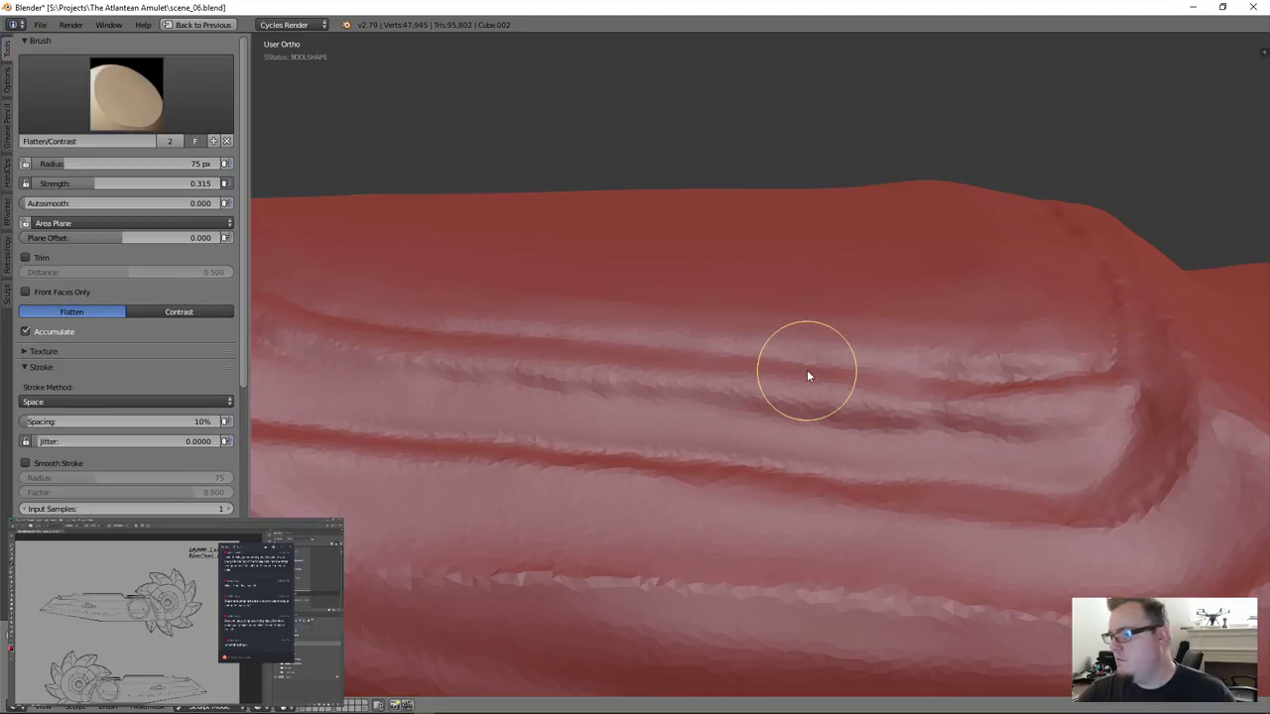
Flatten and smooth the surface between the collar and the panel's rounded end
mouse_move(834, 420)
middle_mouse_down()
mouse_move(1080, 407)
mouse_move(750, 340)
mouse_move(749, 363)
middle_mouse_up()
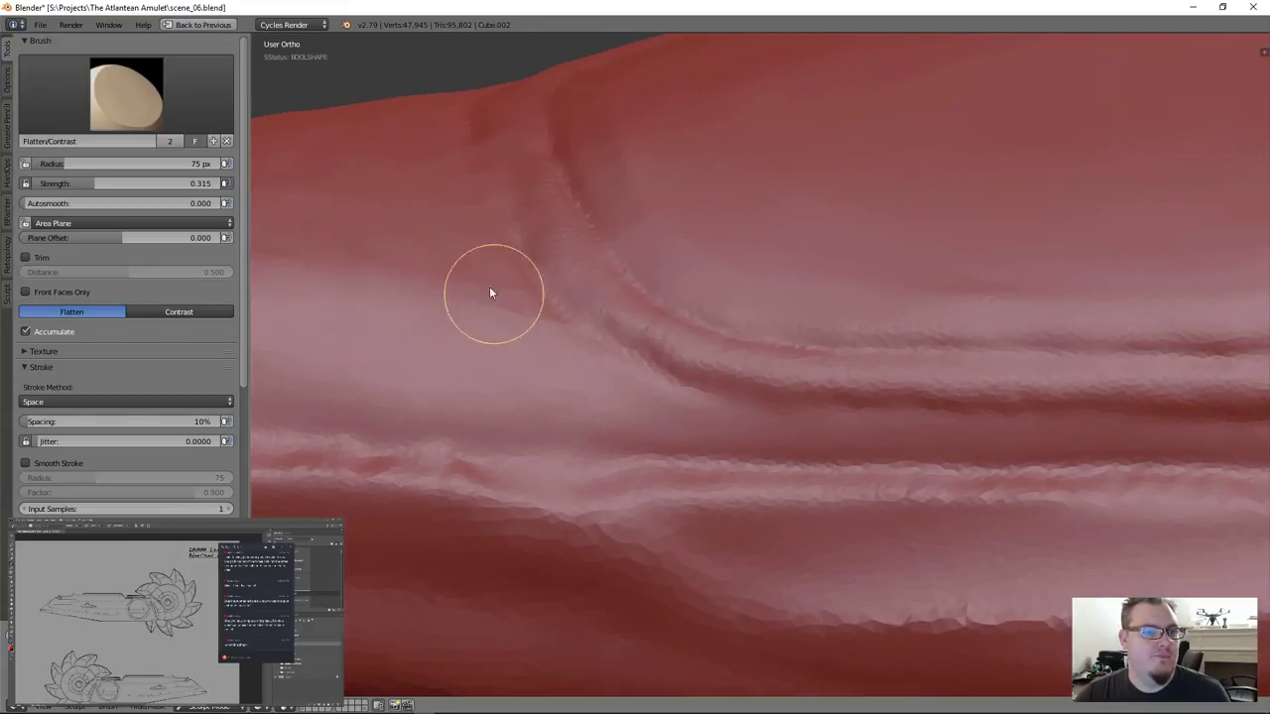
scroll(553, 346, "down", 3)
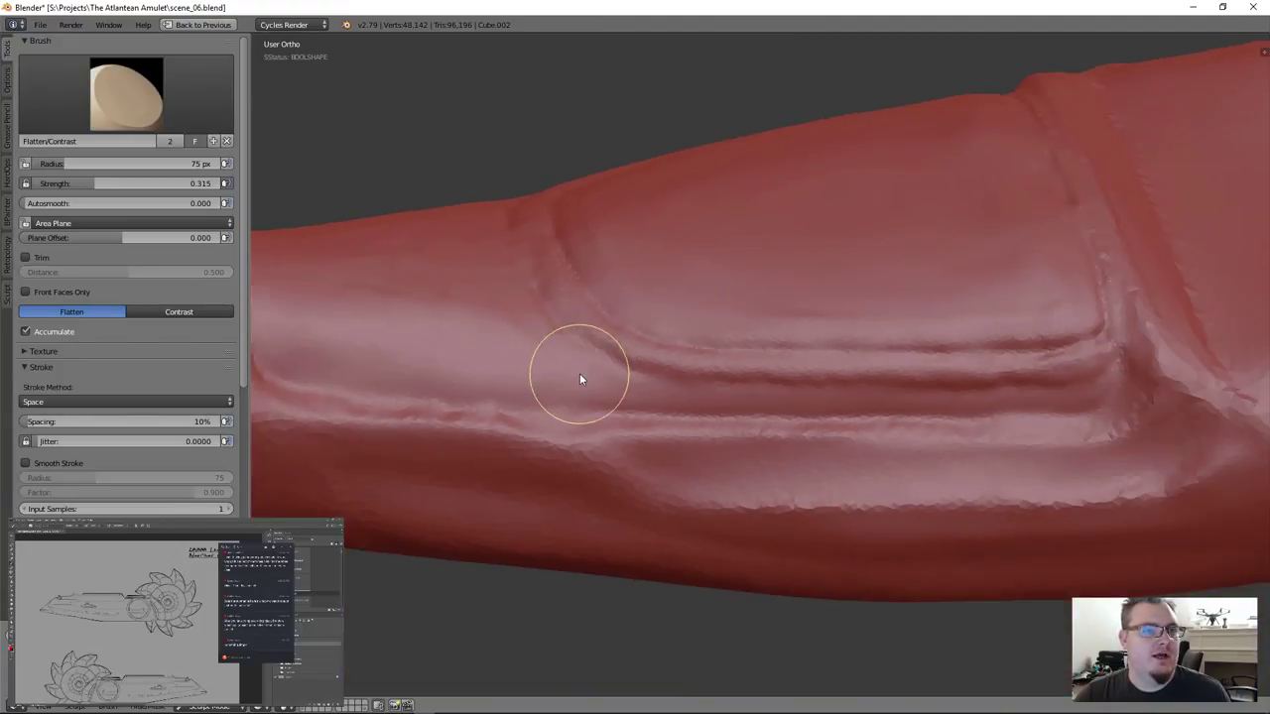
mouse_move(516, 315)
middle_mouse_down()
mouse_move(525, 360)
mouse_move(385, 331)
middle_mouse_up()
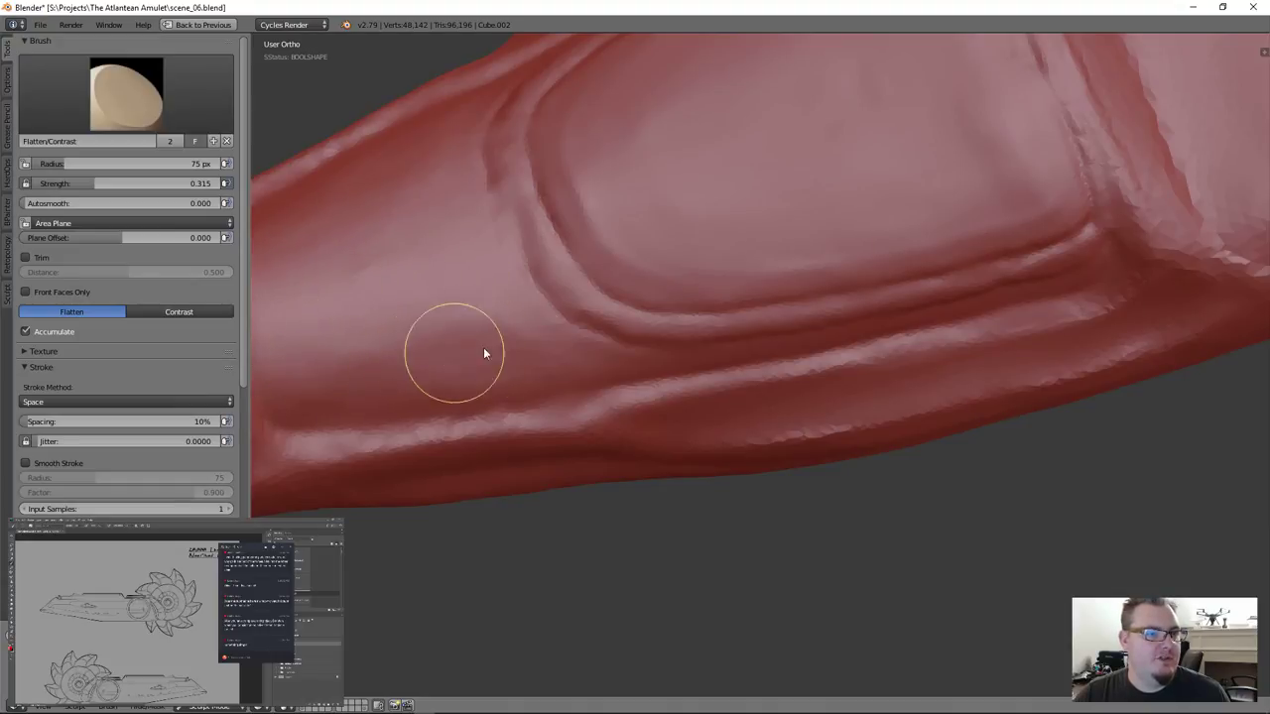
mouse_move(398, 331)
left_mouse_down()
mouse_move(333, 354)
mouse_move(373, 361)
left_mouse_up()
mouse_move(515, 343)
middle_mouse_down()
mouse_move(467, 295)
mouse_move(473, 283)
mouse_move(446, 328)
mouse_move(507, 269)
mouse_move(581, 303)
mouse_move(477, 269)
middle_mouse_up()
mouse_move(467, 273)
left_mouse_down("shift")
mouse_move(454, 232)
mouse_move(481, 279)
mouse_move(425, 357)
mouse_move(558, 325)
mouse_move(446, 422)
mouse_move(485, 377)
left_mouse_up("shift")
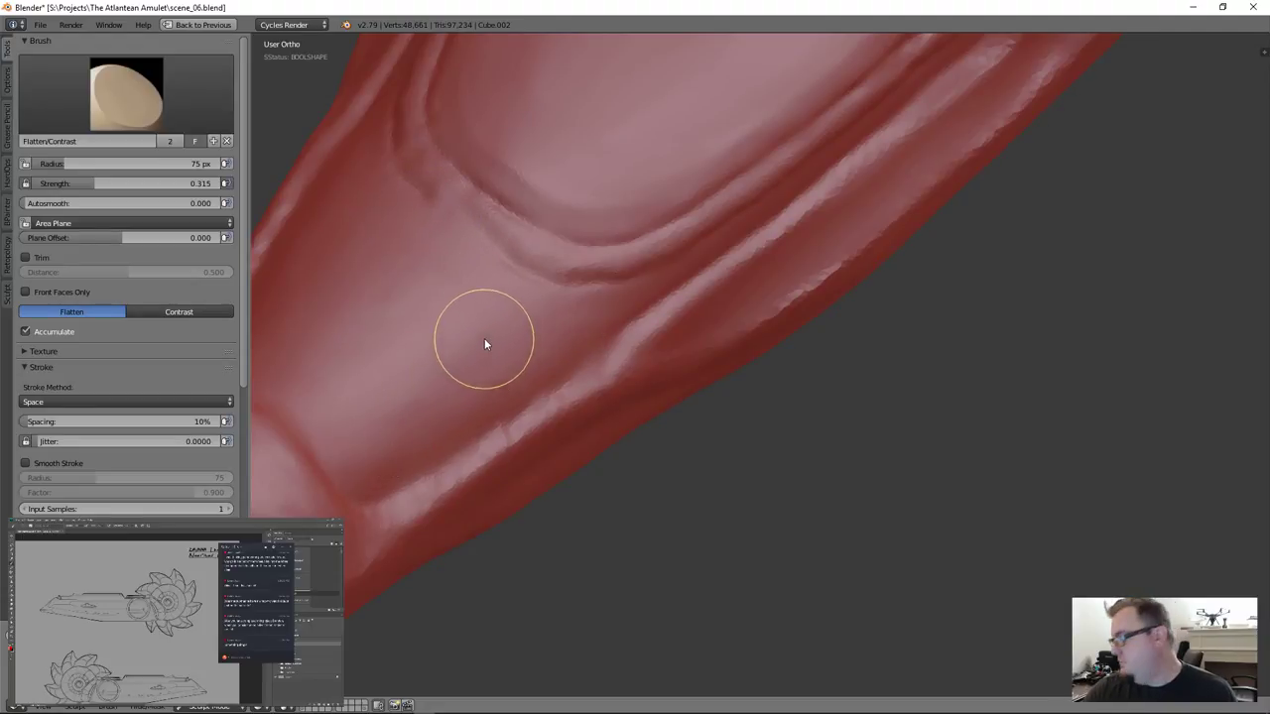
Flatten the rough crest of the side ridge between the collar and the panel
scroll(679, 442, "up", 2)
middle_click_drag(636, 478, 556, 499)
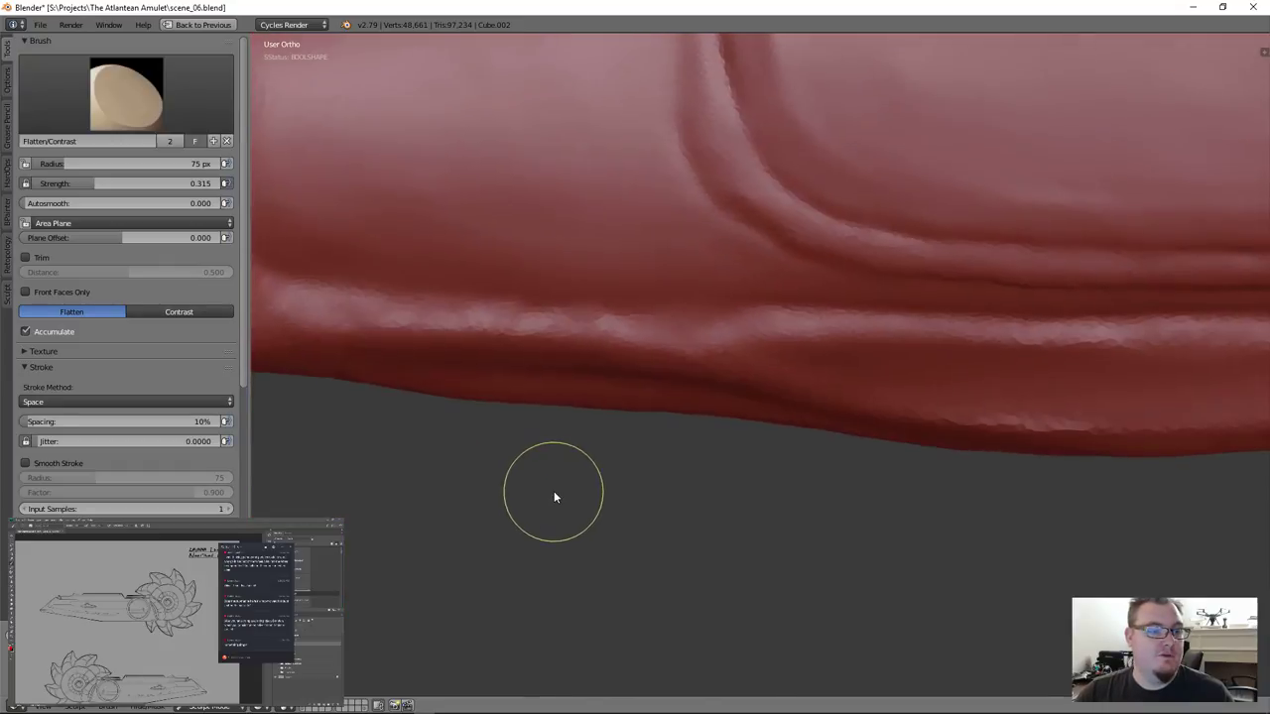
mouse_move(562, 431)
middle_mouse_down()
mouse_move(677, 499)
mouse_move(612, 488)
mouse_move(604, 453)
middle_mouse_up()
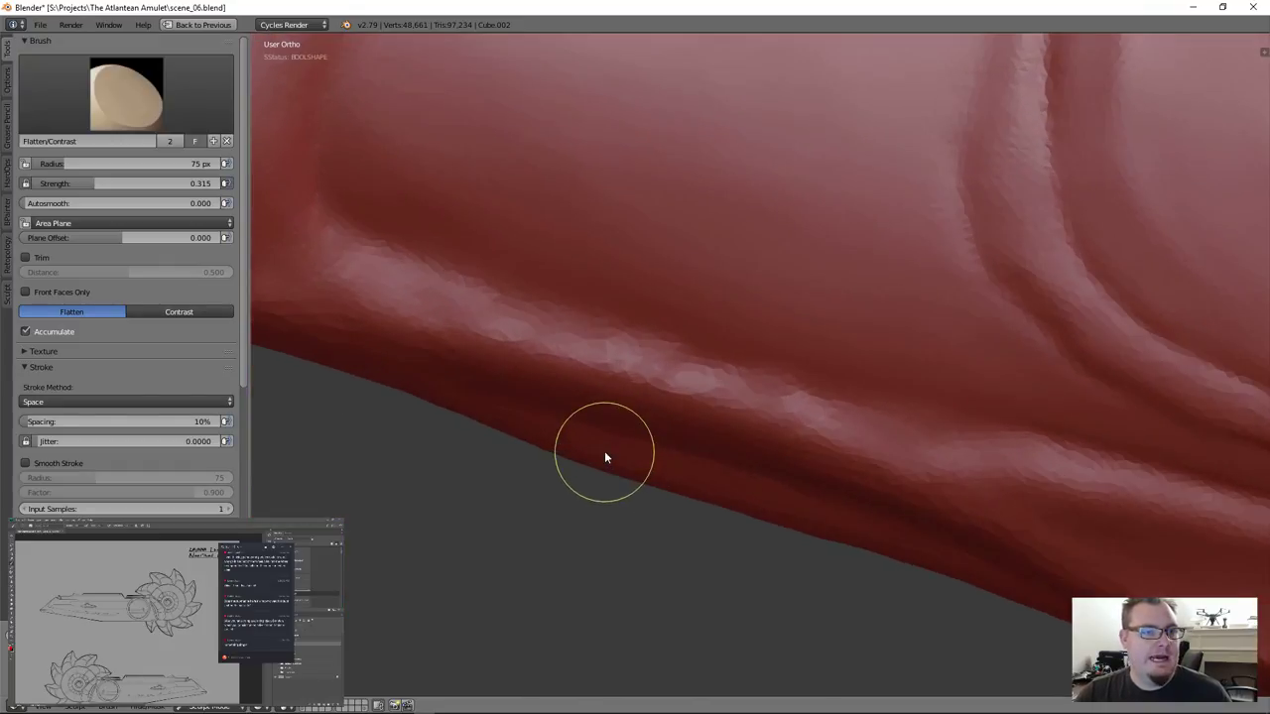
mouse_move(352, 262)
left_mouse_down()
mouse_move(844, 423)
mouse_move(779, 413)
mouse_move(487, 335)
mouse_move(926, 442)
mouse_move(1089, 460)
mouse_move(666, 384)
left_mouse_up()
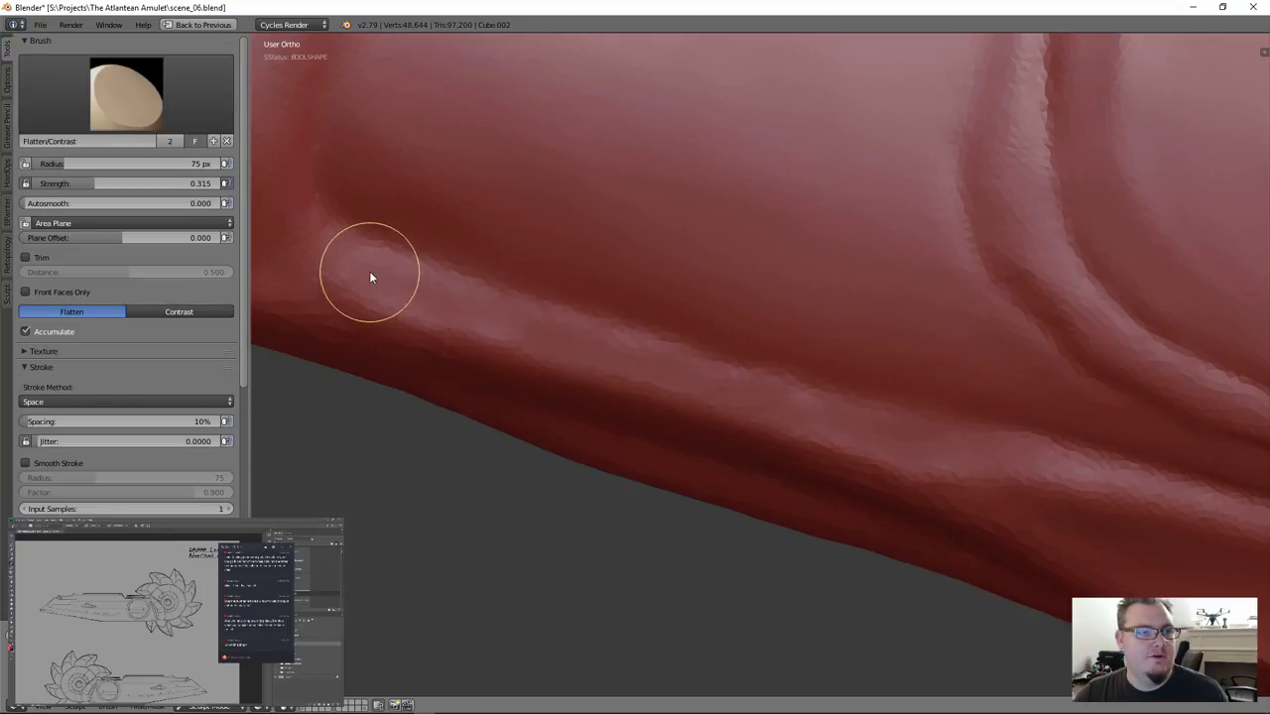
Flatten the collar's upper face between the shaft and the collar groove
scroll(498, 336, "down", 3)
mouse_move(499, 340)
middle_mouse_down()
mouse_move(553, 332)
mouse_move(518, 327)
mouse_move(491, 278)
mouse_move(499, 323)
mouse_move(684, 391)
mouse_move(638, 391)
mouse_move(509, 433)
middle_mouse_up()
mouse_move(719, 344)
left_mouse_down()
mouse_move(595, 388)
mouse_move(609, 377)
left_mouse_up()
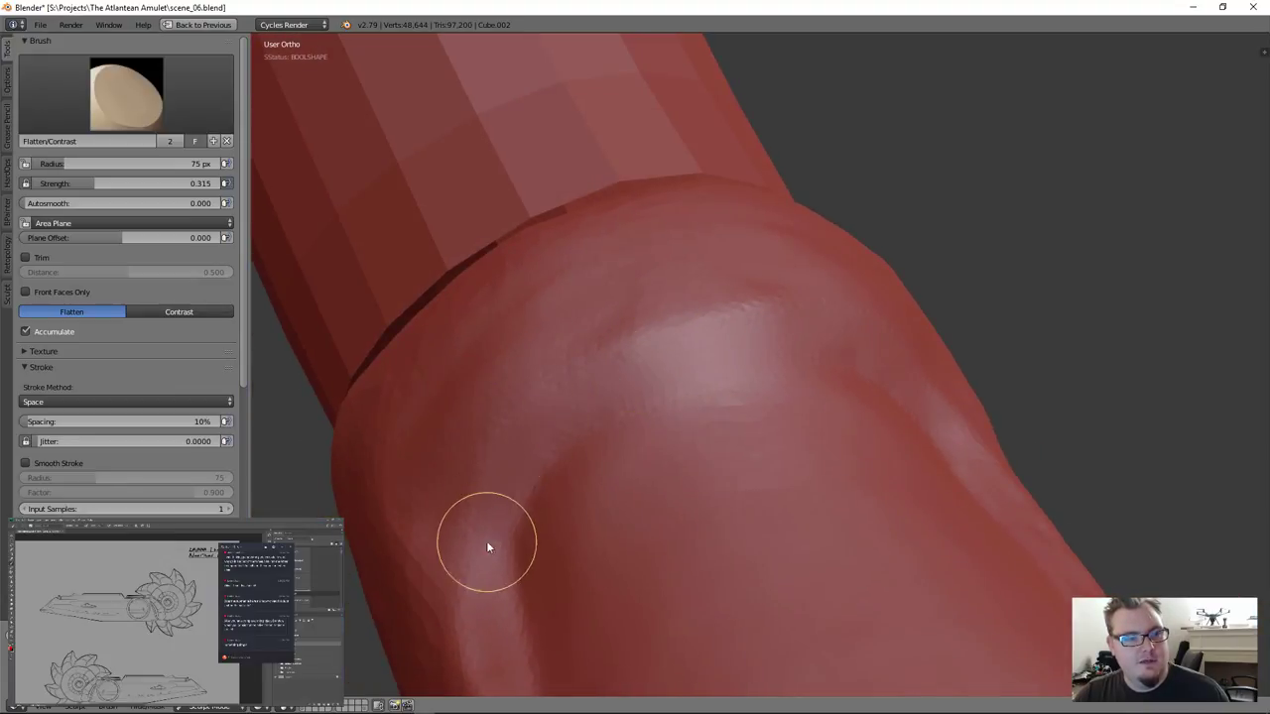
mouse_move(599, 389)
left_mouse_down()
mouse_move(709, 343)
mouse_move(574, 389)
left_mouse_up()
mouse_move(574, 392)
middle_mouse_down()
mouse_move(734, 397)
mouse_move(722, 472)
mouse_move(686, 415)
middle_mouse_up()
left_click_drag(452, 464, 495, 377)
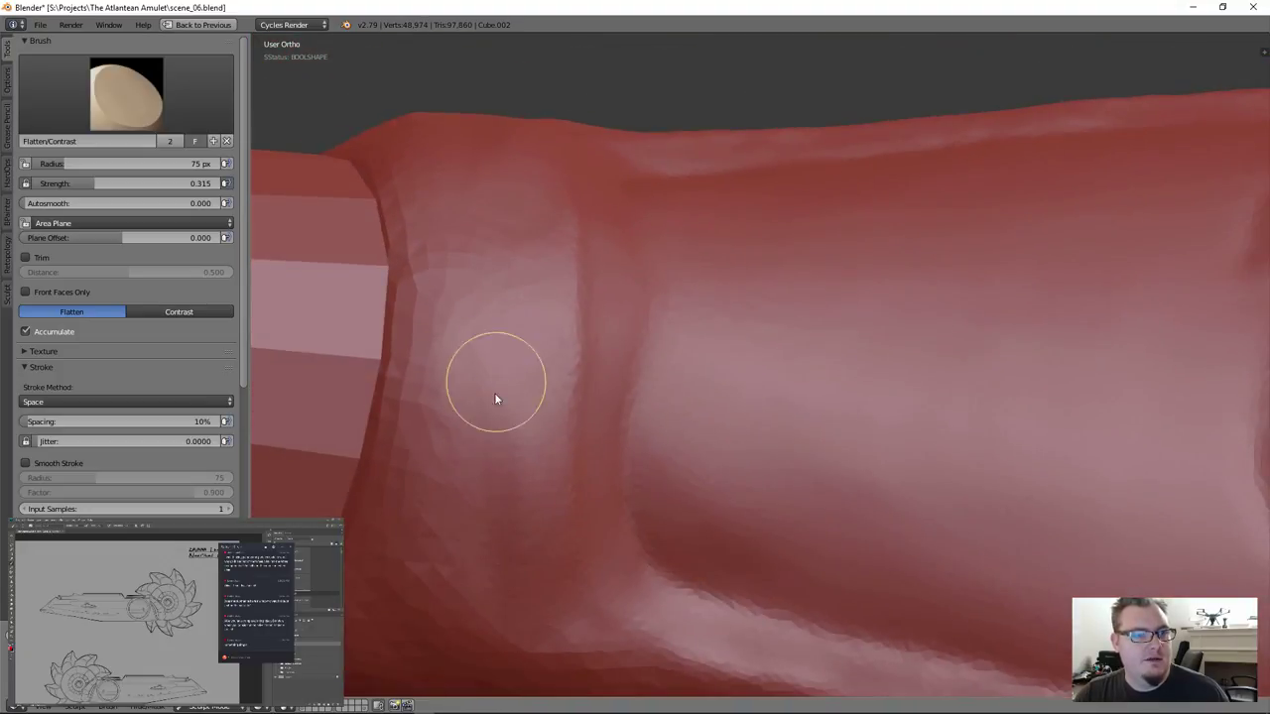
Flatten the side of the collar and the area where it meets the side ridge
scroll(499, 557, "down", 3)
mouse_move(444, 550)
left_mouse_down()
mouse_move(479, 374)
mouse_move(462, 357)
mouse_move(507, 435)
left_mouse_up()
mouse_move(506, 435)
middle_mouse_down()
mouse_move(491, 558)
mouse_move(527, 284)
mouse_move(496, 397)
middle_mouse_up()
left_click_drag(412, 592, 487, 609)
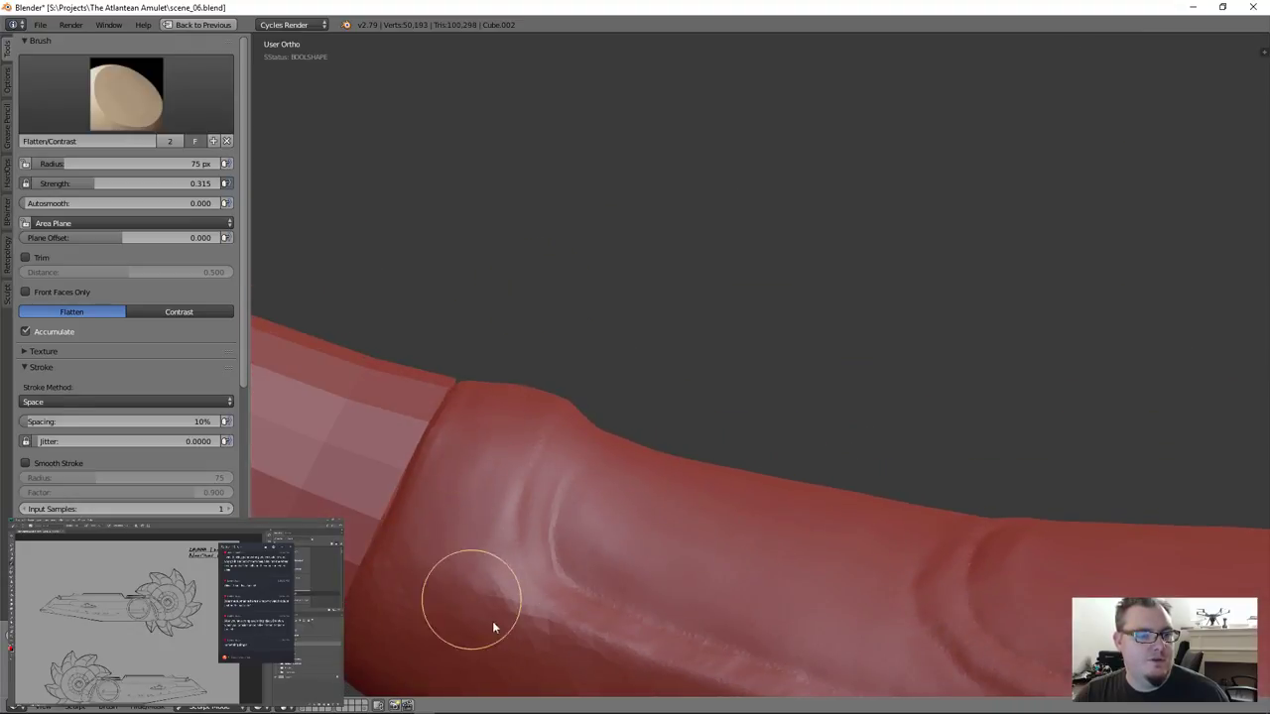
left_click_drag(448, 565, 534, 572)
mouse_move(584, 554)
middle_mouse_down("shift")
mouse_move(589, 411)
mouse_move(638, 504)
mouse_move(657, 502)
middle_mouse_up("shift")
mouse_move(462, 459)
left_mouse_down()
mouse_move(533, 513)
mouse_move(523, 520)
left_mouse_up()
middle_click_drag(522, 521, 546, 501)
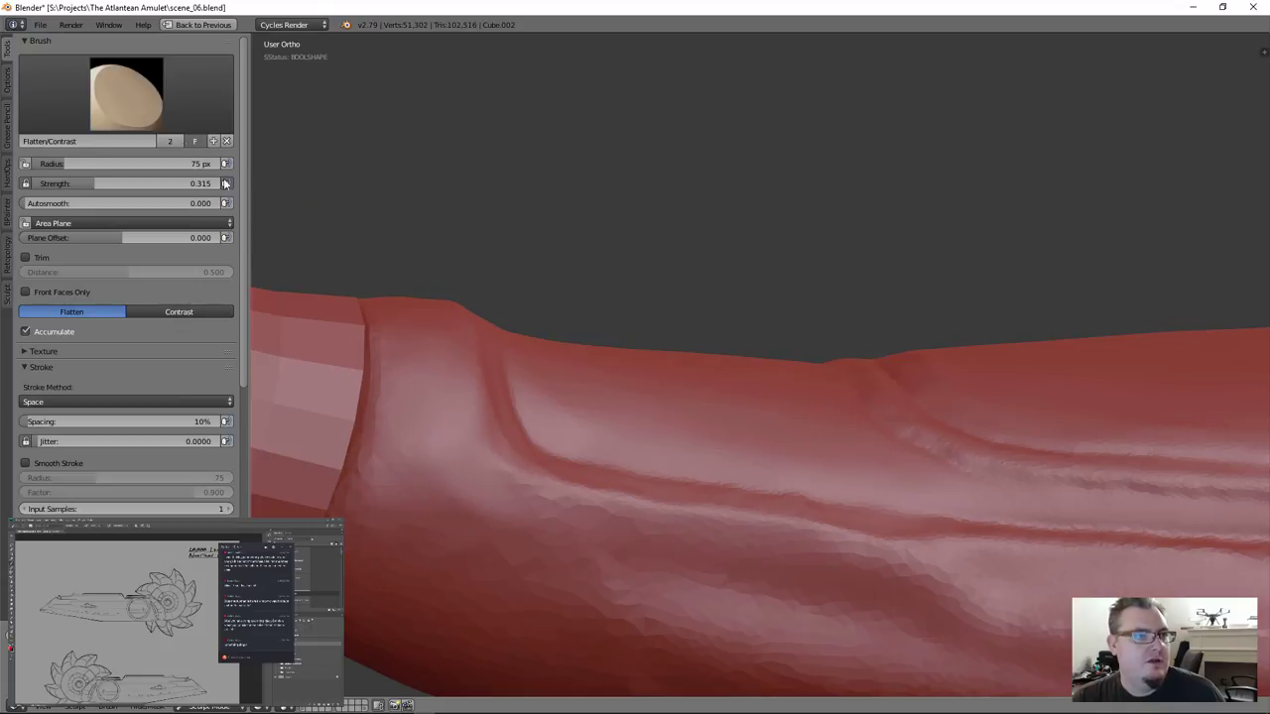
Switch to the Clay Strips brush, set its radius to 68 px, and build up the side of the collar beside the shaft
left_click(169, 109)
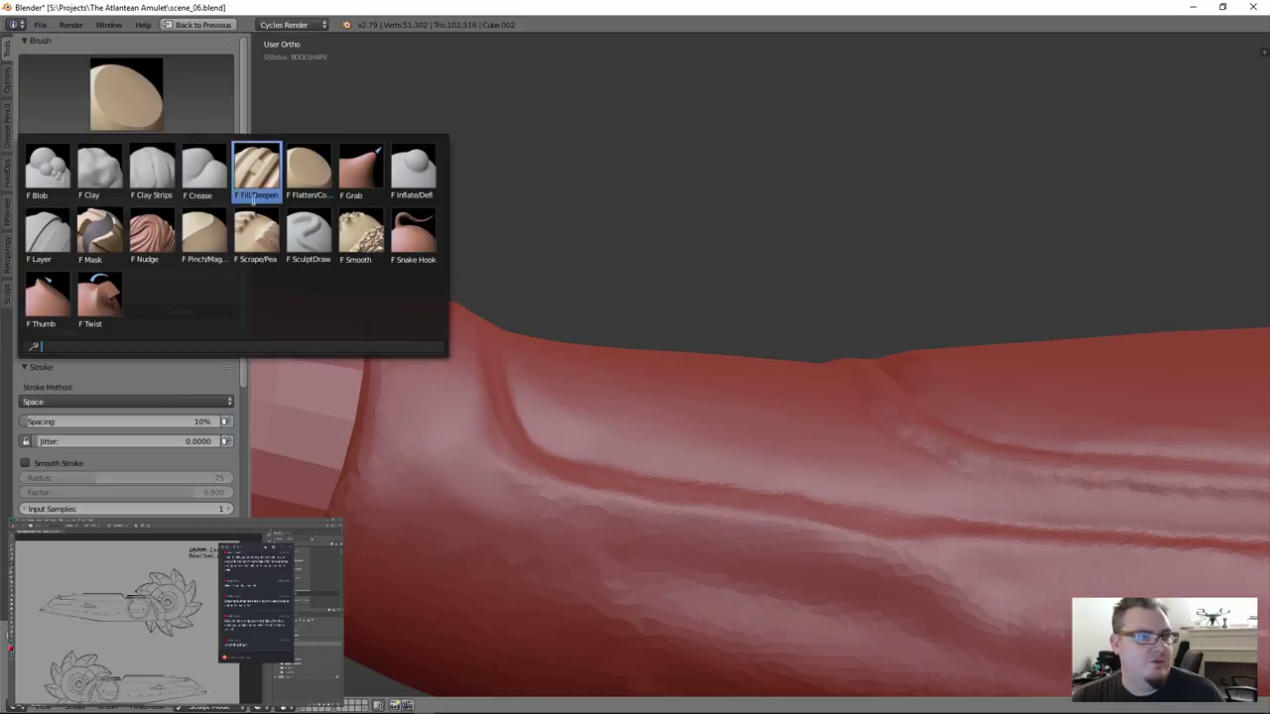
left_click(152, 168)
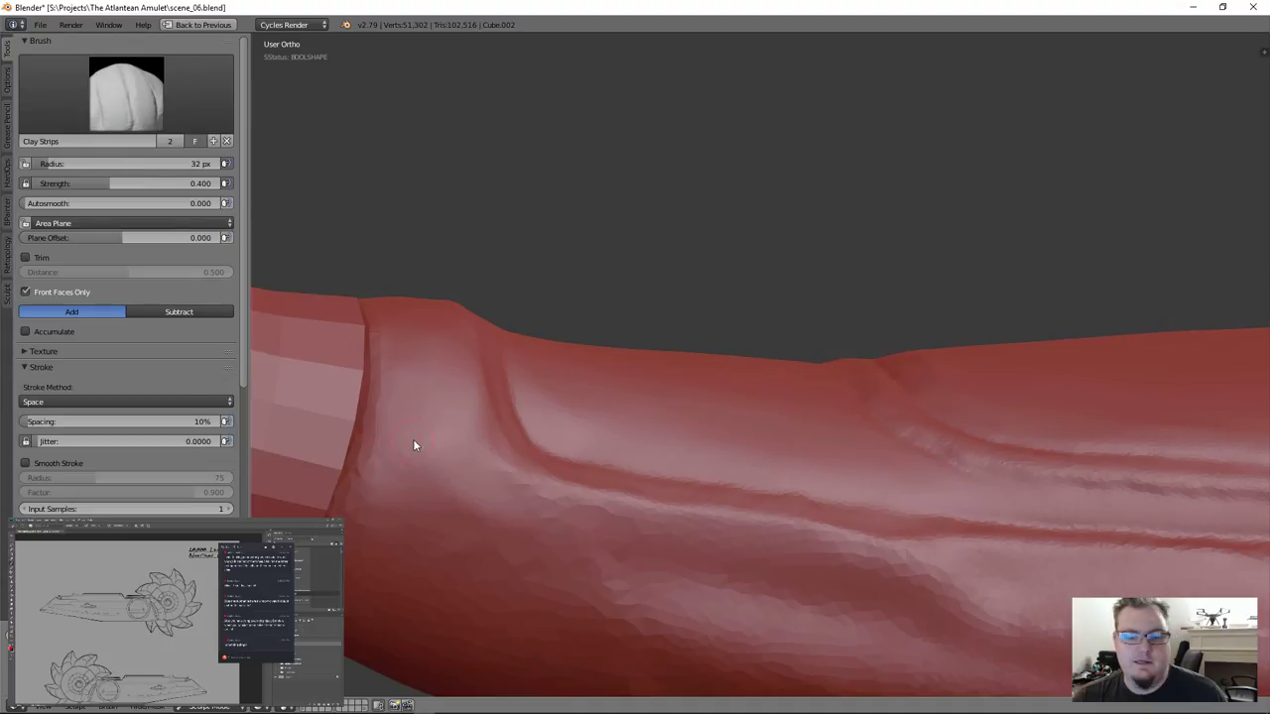
key("bracketright")
key("bracketright")
key("bracketright")
key("bracketright")
key("bracketright")
key("bracketright")
key("bracketright")
key("bracketright")
mouse_move(397, 441)
left_mouse_down()
mouse_move(363, 598)
mouse_move(370, 580)
mouse_move(427, 589)
mouse_move(451, 514)
mouse_move(357, 536)
mouse_move(425, 550)
mouse_move(431, 488)
mouse_move(449, 521)
left_mouse_up()
mouse_move(449, 521)
middle_mouse_down("shift")
mouse_move(688, 413)
mouse_move(637, 397)
mouse_move(708, 430)
mouse_move(688, 431)
middle_mouse_up("shift")
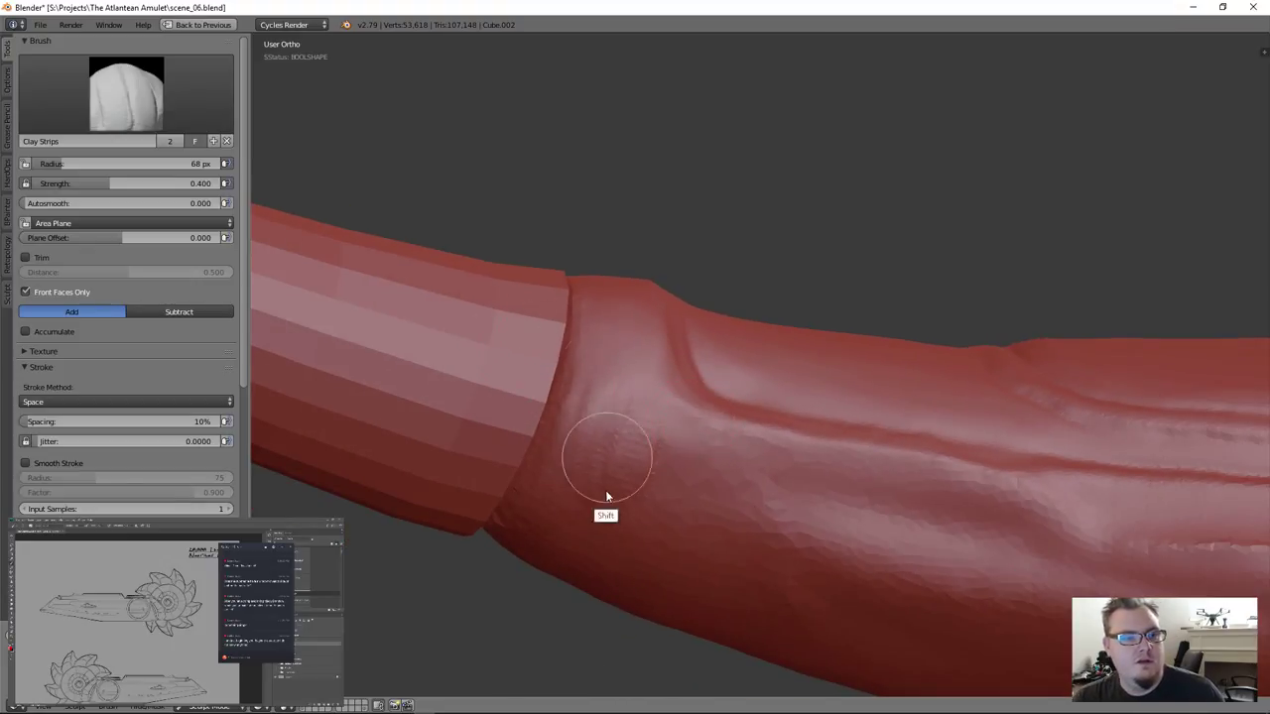
Smooth the built-up clay on the side and underside of the collar where it meets the shaft
mouse_move(607, 496)
left_mouse_down("shift")
mouse_move(637, 418)
mouse_move(594, 363)
mouse_move(579, 471)
mouse_move(595, 396)
mouse_move(666, 461)
mouse_move(515, 529)
mouse_move(545, 481)
mouse_move(569, 519)
mouse_move(598, 493)
left_mouse_up("shift")
mouse_move(599, 493)
middle_mouse_down()
mouse_move(638, 403)
mouse_move(498, 549)
middle_mouse_up()
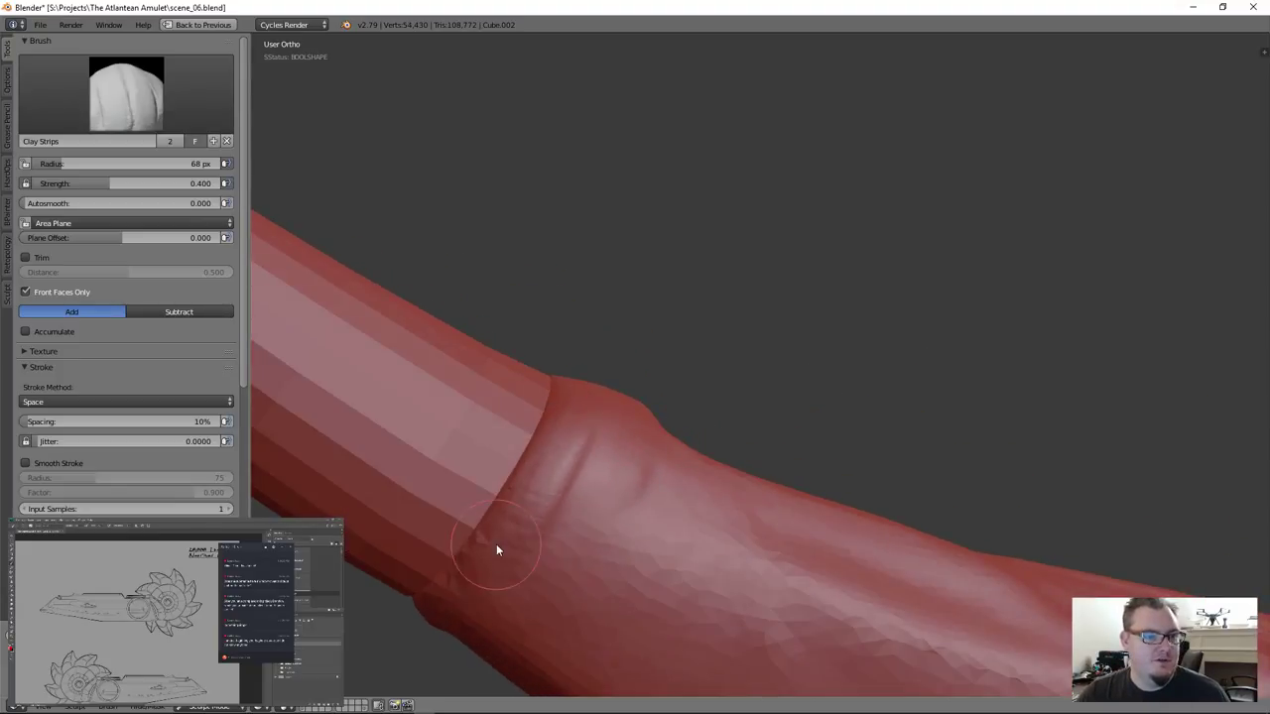
mouse_move(498, 550)
left_mouse_down("shift")
mouse_move(510, 539)
mouse_move(499, 624)
mouse_move(590, 502)
mouse_move(571, 602)
left_mouse_up("shift")
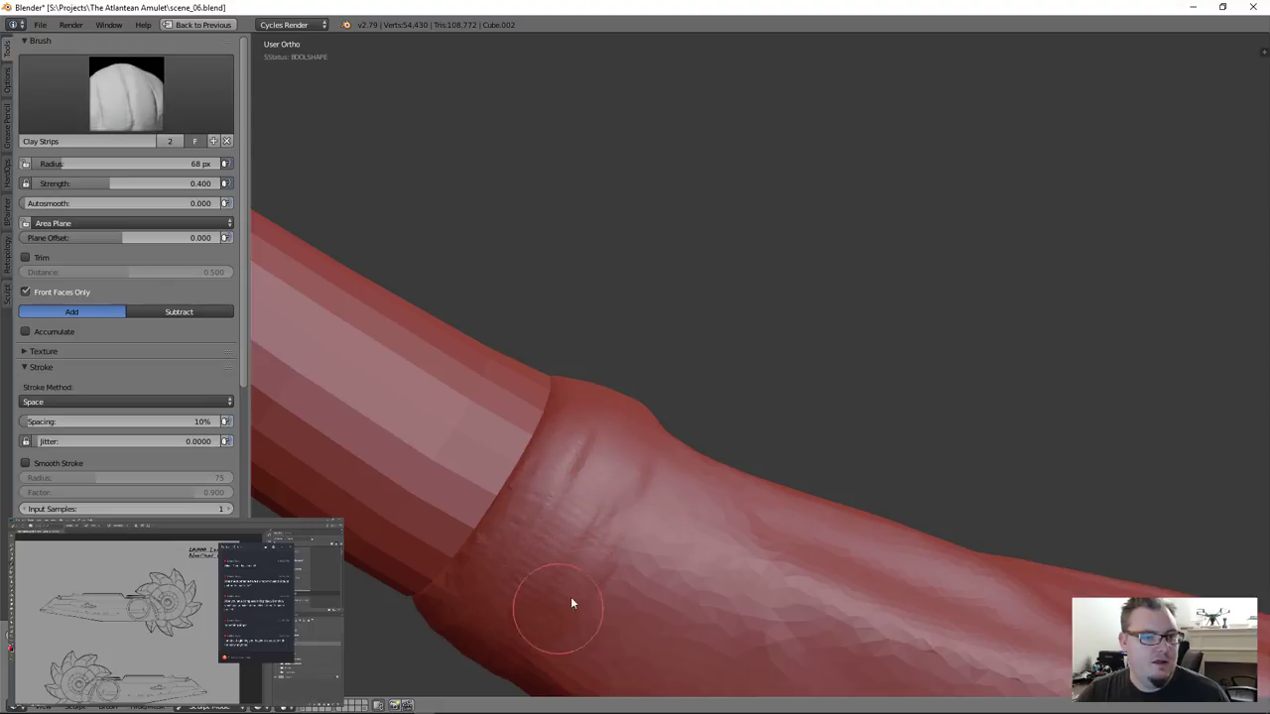
mouse_move(582, 525)
left_mouse_down("shift")
mouse_move(592, 476)
mouse_move(535, 541)
mouse_move(638, 576)
mouse_move(547, 596)
mouse_move(576, 671)
mouse_move(507, 581)
mouse_move(439, 629)
mouse_move(553, 426)
mouse_move(601, 456)
mouse_move(589, 510)
mouse_move(621, 541)
mouse_move(609, 601)
left_mouse_up("shift")
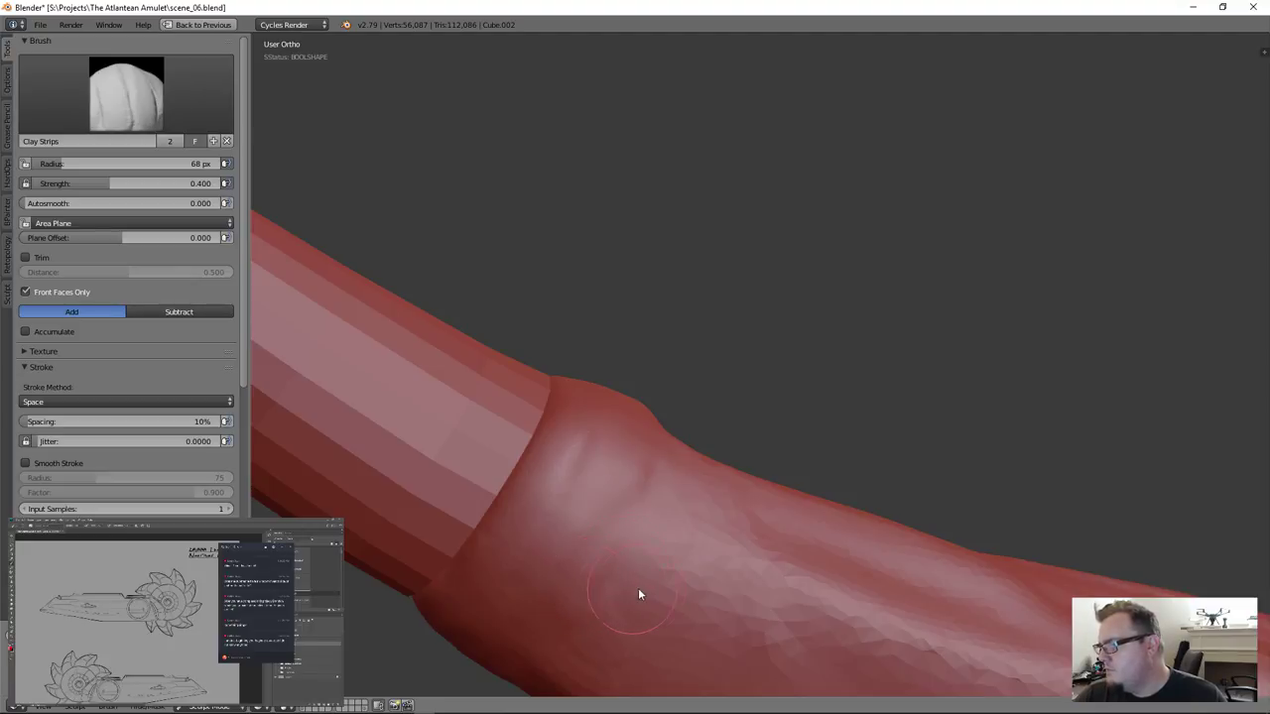
Switch to the Flatten/Contrast brush and flatten the collar's side and its transition into the sleeve below the side ridge
mouse_move(621, 576)
middle_mouse_down()
mouse_move(601, 397)
mouse_move(601, 476)
mouse_move(643, 452)
mouse_move(700, 478)
mouse_move(689, 467)
middle_mouse_up()
scroll(604, 468, "up", 2)
scroll(645, 455, "up", 1)
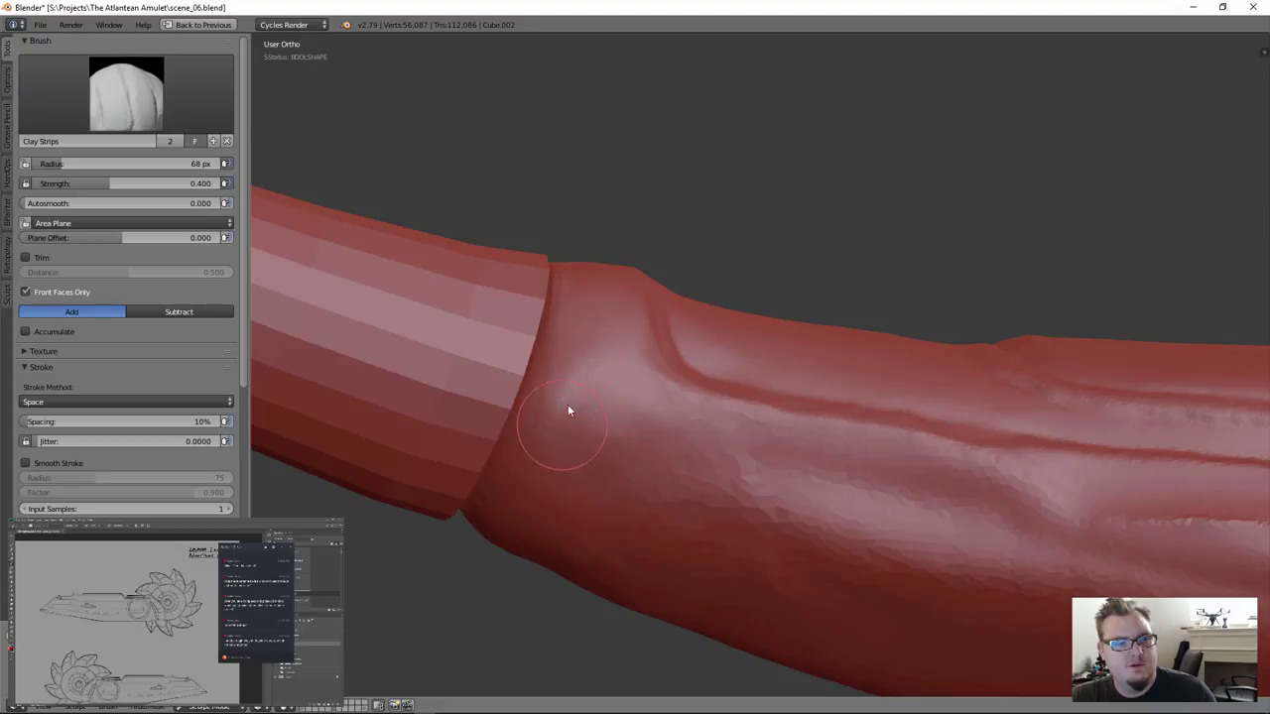
mouse_move(569, 407)
left_mouse_down()
mouse_move(624, 467)
mouse_move(584, 473)
left_mouse_up()
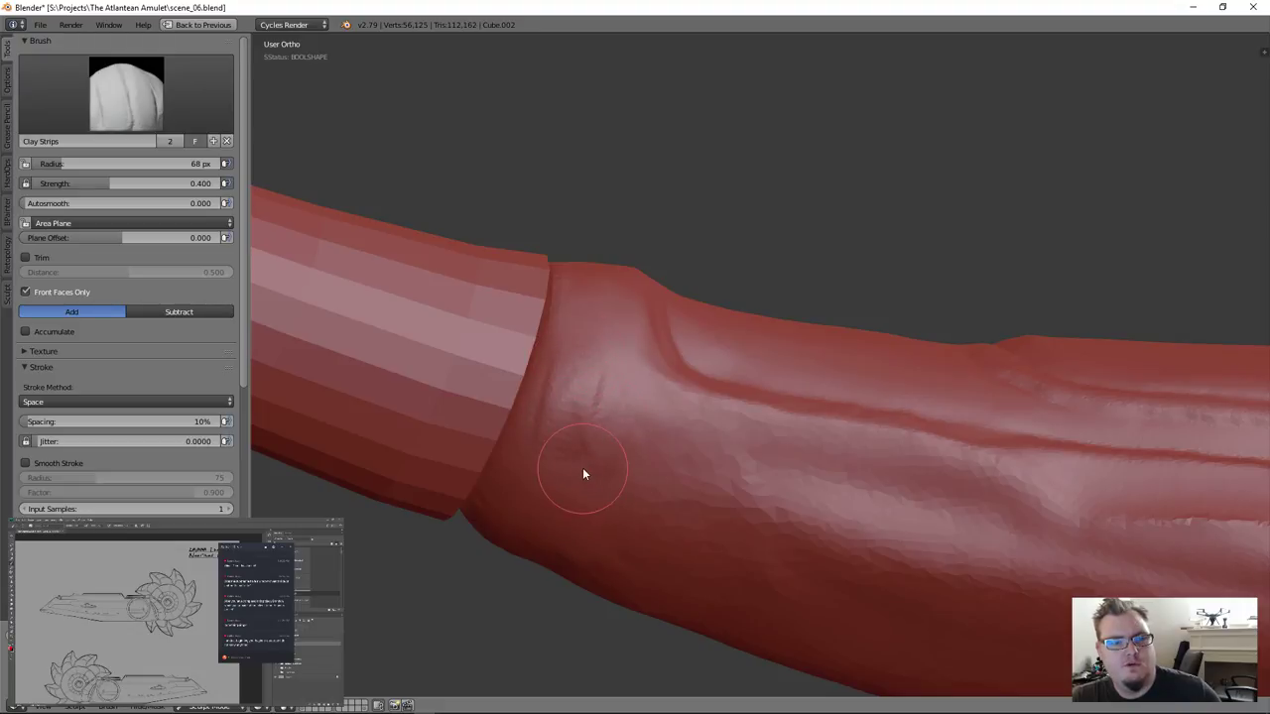
key("ctrl+z")
left_click(158, 106)
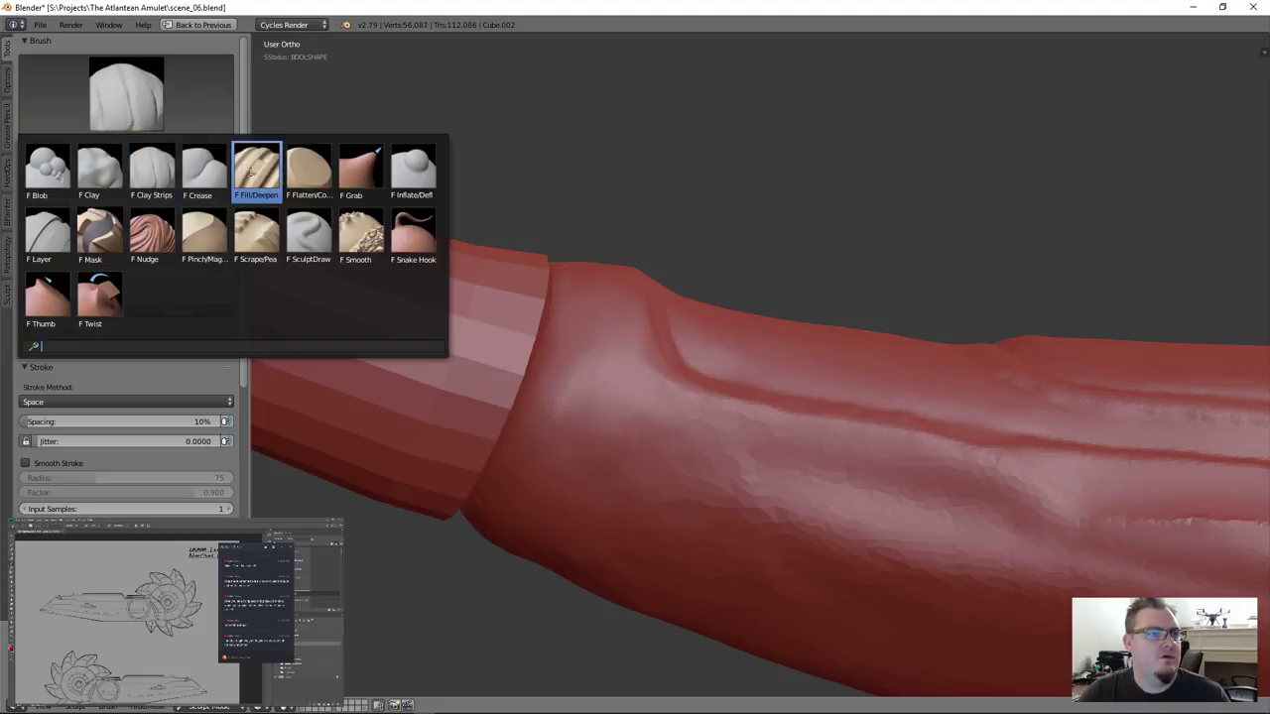
left_click(300, 177)
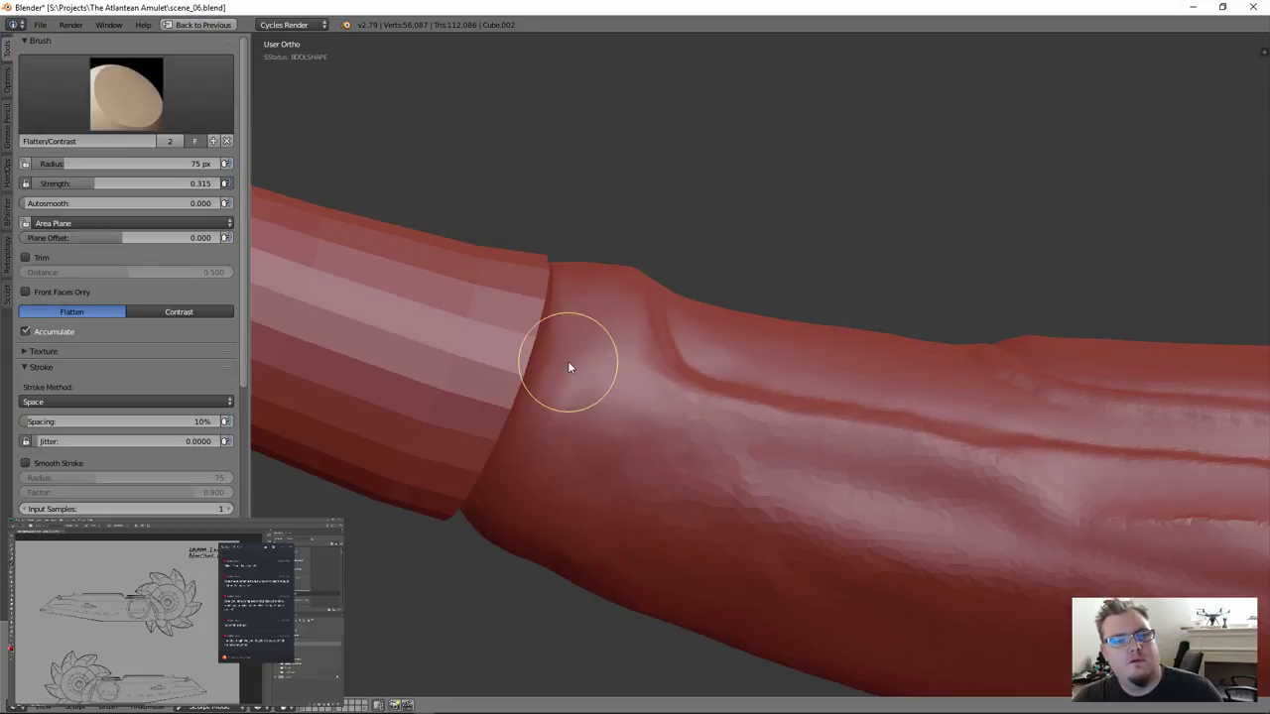
mouse_move(600, 458)
left_mouse_down()
mouse_move(585, 431)
mouse_move(590, 377)
mouse_move(643, 444)
mouse_move(544, 544)
mouse_move(621, 471)
mouse_move(700, 464)
mouse_move(683, 555)
left_mouse_up()
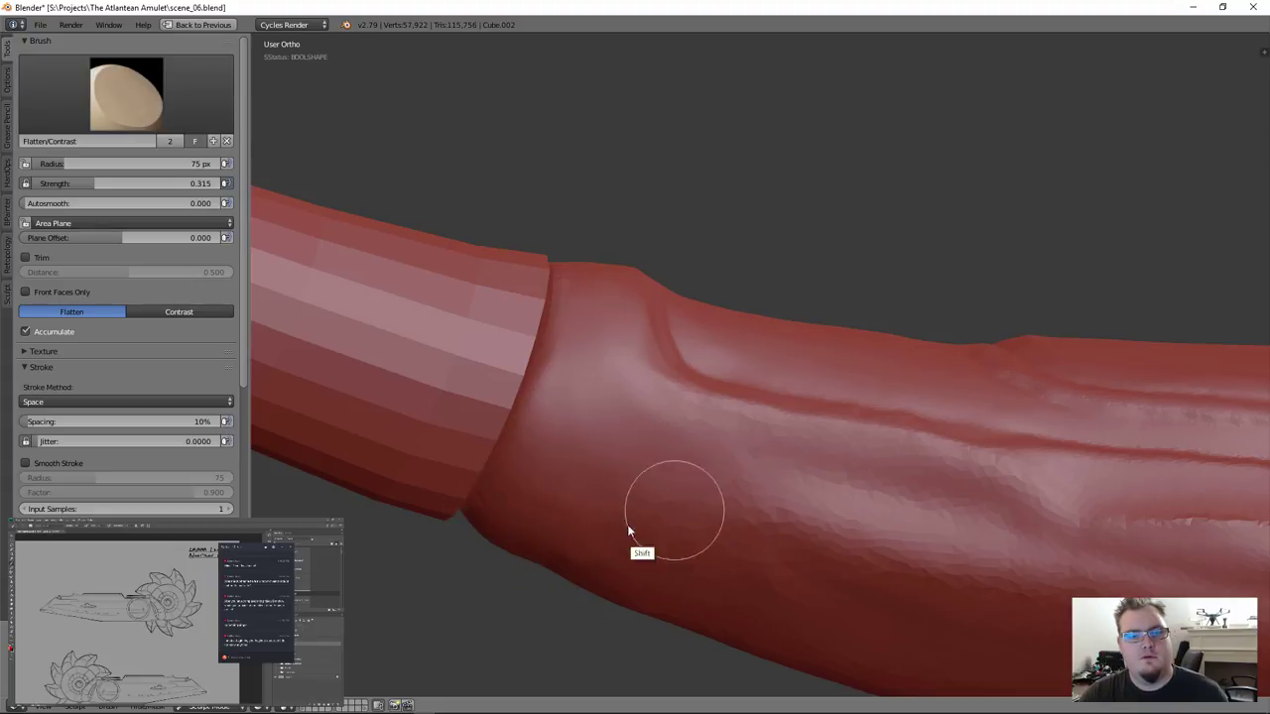
mouse_move(779, 502)
left_mouse_down()
mouse_move(766, 518)
mouse_move(772, 490)
mouse_move(626, 535)
mouse_move(718, 466)
mouse_move(700, 425)
mouse_move(647, 408)
left_mouse_up()
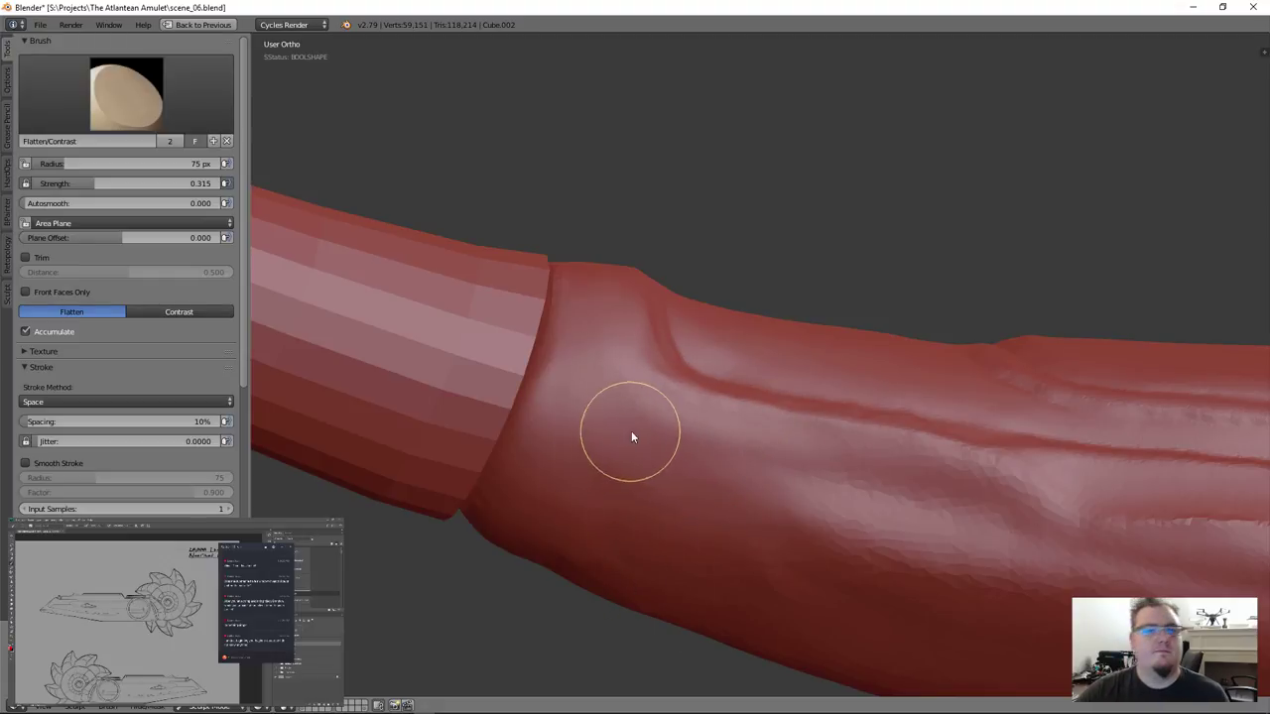
Switch to the Clay Strips brush and refine the rim and outer groove around the panel's rounded end with smoothing
mouse_move(688, 558)
middle_mouse_down()
mouse_move(636, 474)
mouse_move(642, 497)
mouse_move(477, 428)
mouse_move(649, 452)
middle_mouse_up()
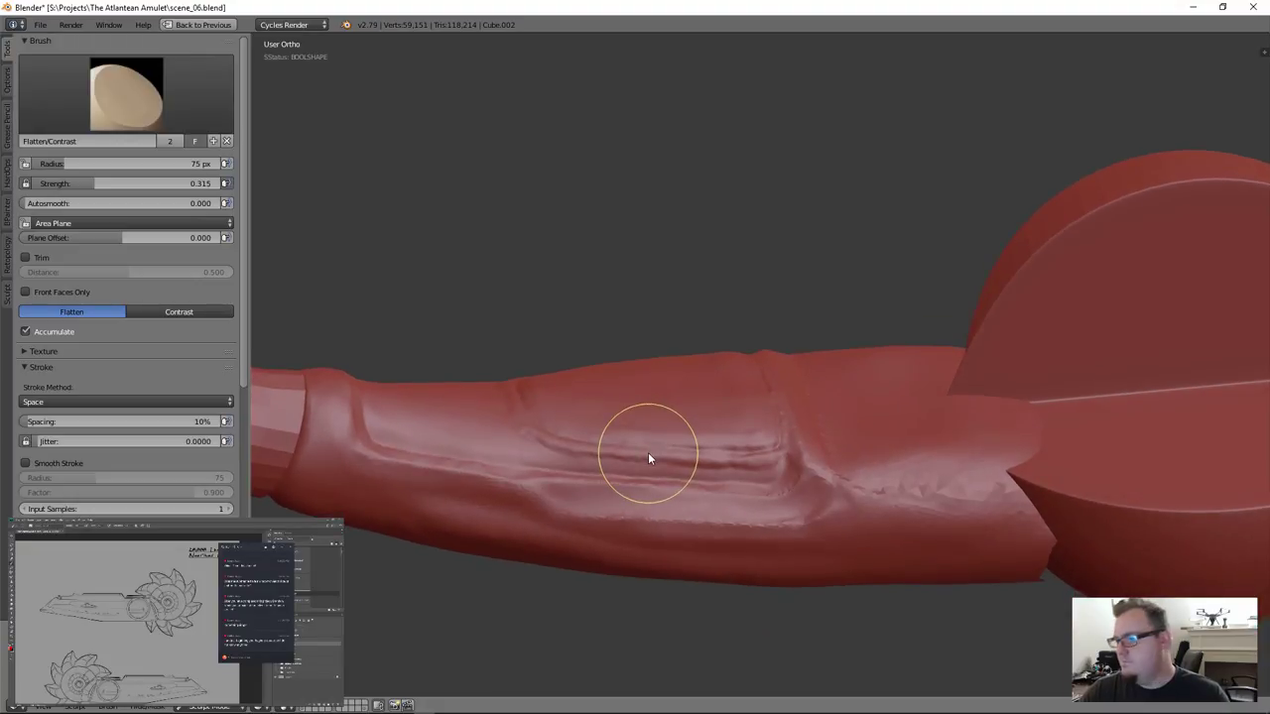
scroll(646, 452, "up", 2)
middle_click_drag(732, 432, 734, 502)
scroll(680, 482, "up", 2)
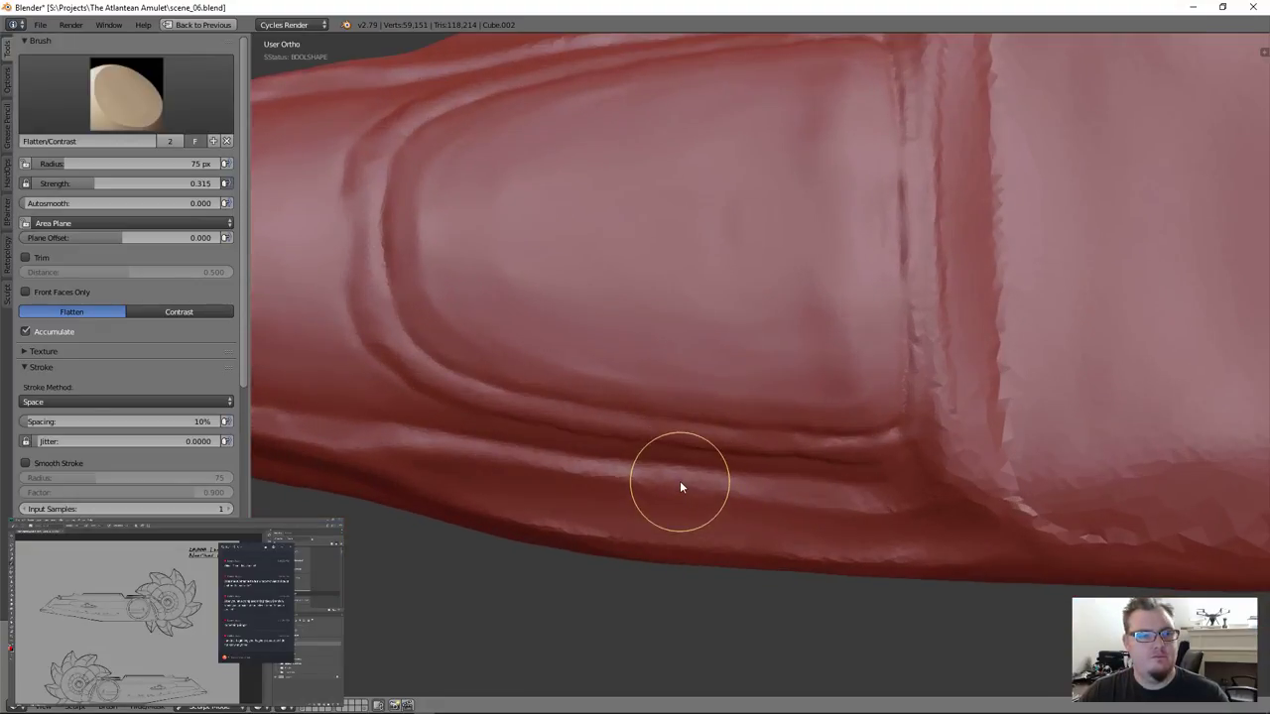
middle_click_drag(485, 371, 296, 215)
left_click(126, 94)
left_click(151, 174)
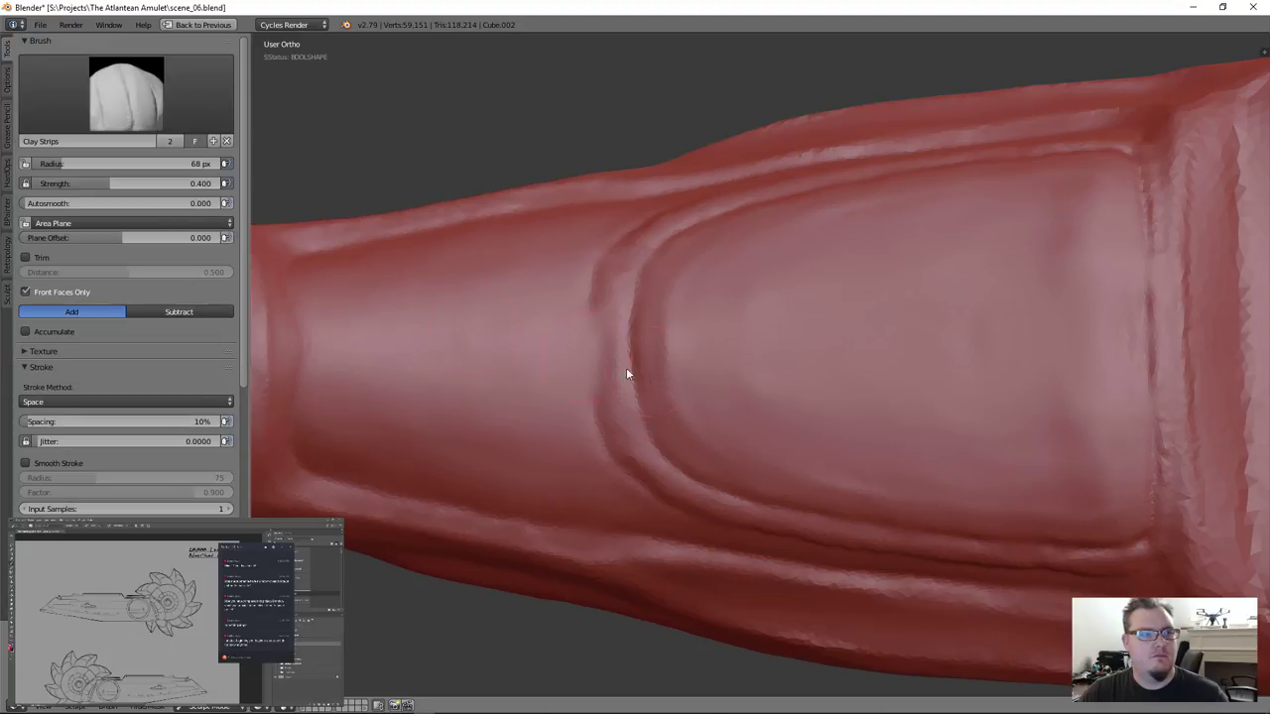
scroll(635, 368, "up", 2)
mouse_move(577, 391)
left_mouse_down("shift")
mouse_move(598, 322)
mouse_move(592, 360)
mouse_move(584, 297)
mouse_move(582, 379)
mouse_move(552, 280)
mouse_move(554, 298)
left_mouse_up("shift")
Switch to the Crease brush, cut a sharper crease along the outer edge of the rim at the panel's rounded end, and smooth it
left_click(126, 94)
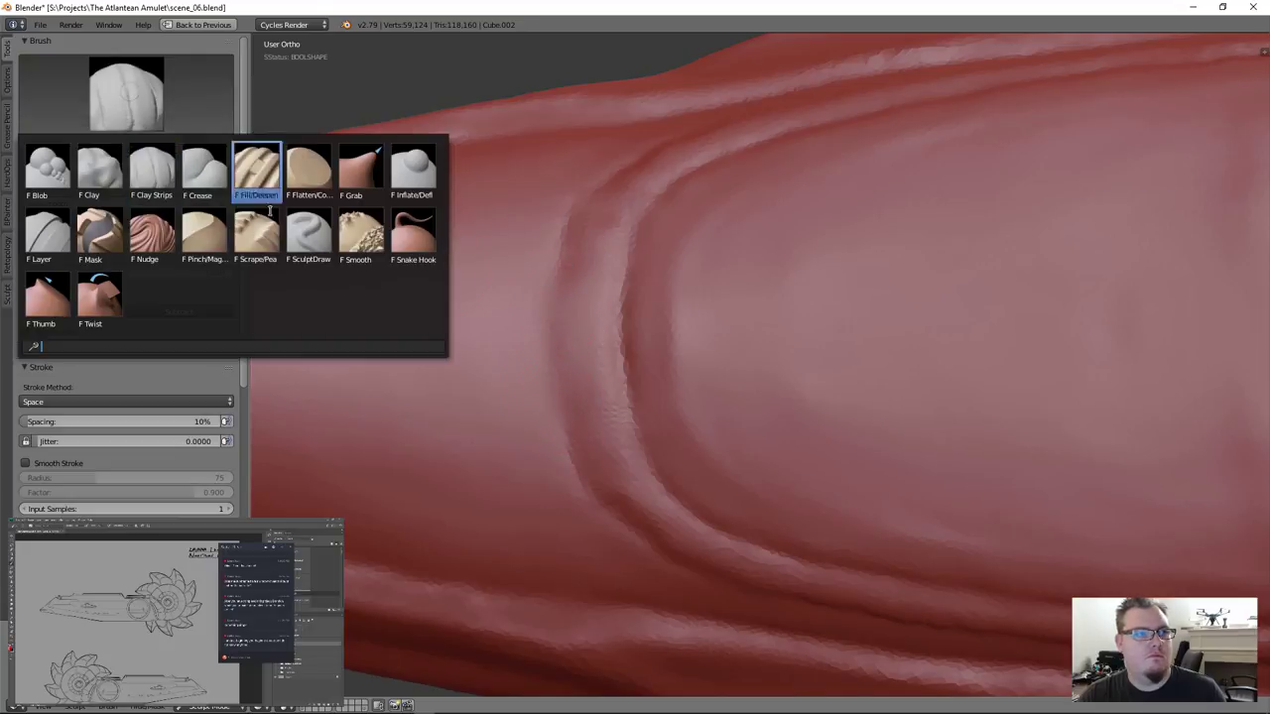
left_click(202, 173)
left_click(126, 95)
left_click(203, 177)
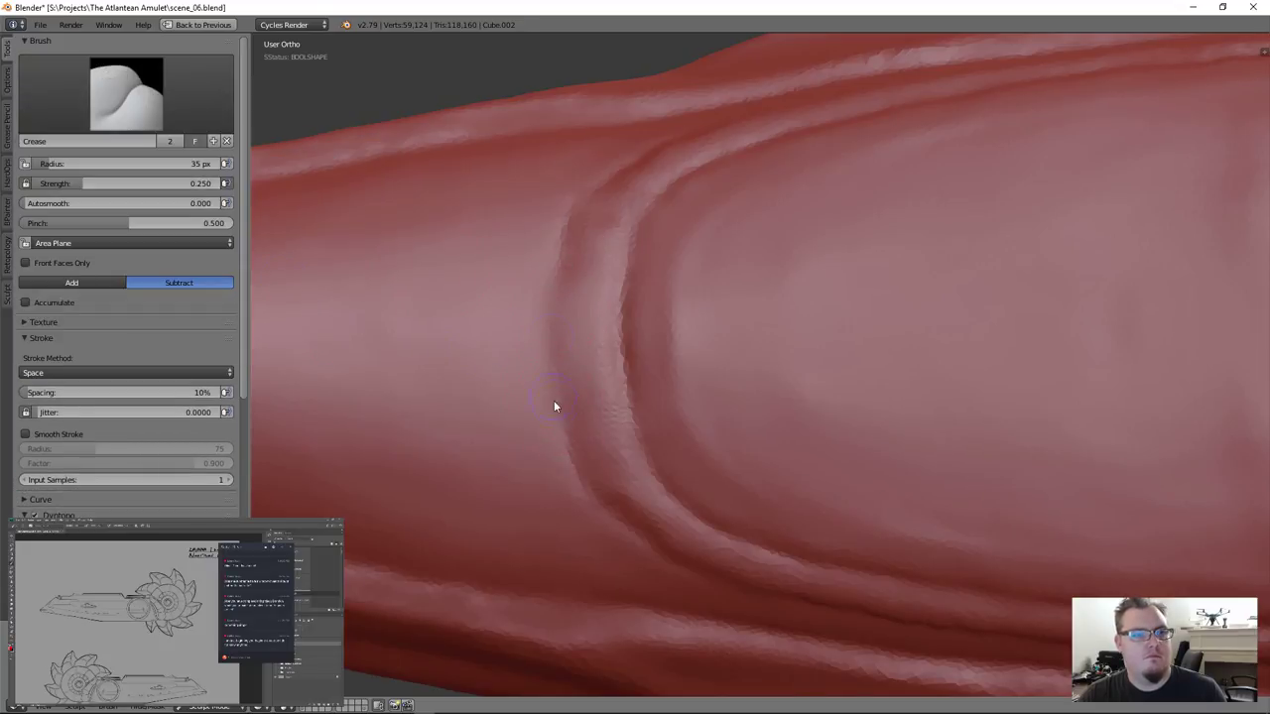
left_click_drag(553, 355, 556, 355)
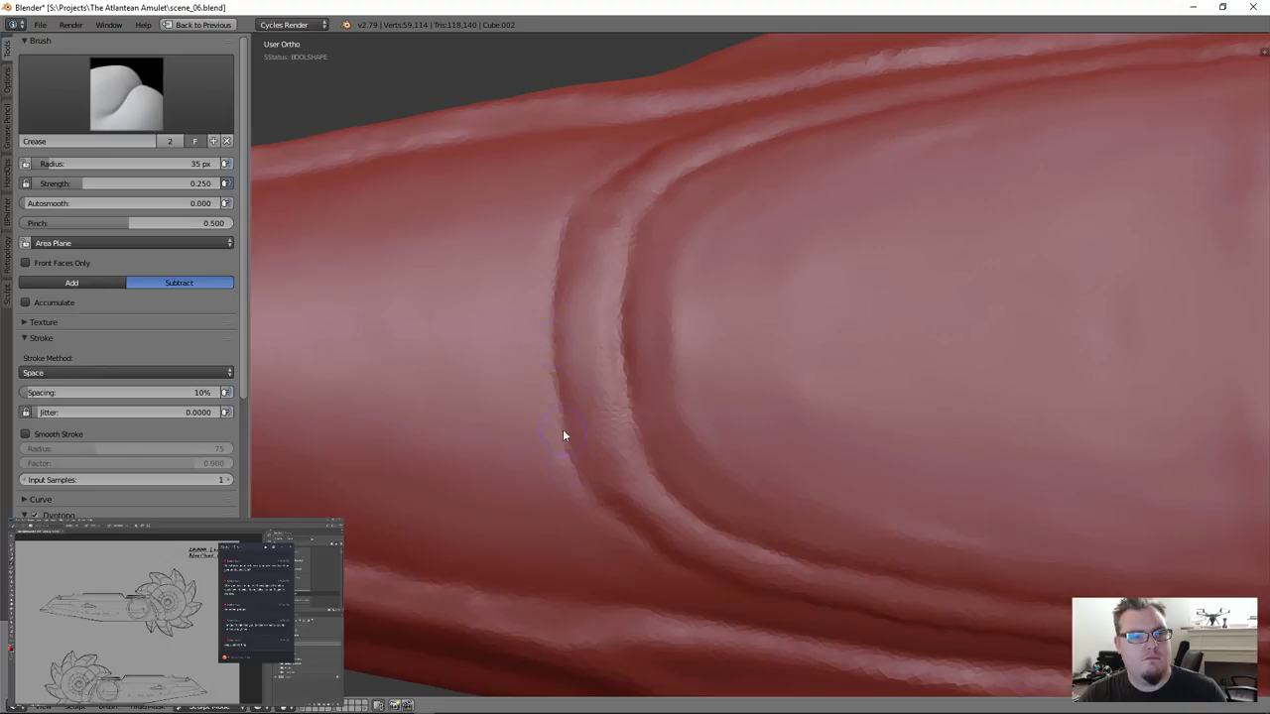
left_click_drag(553, 401, 607, 509)
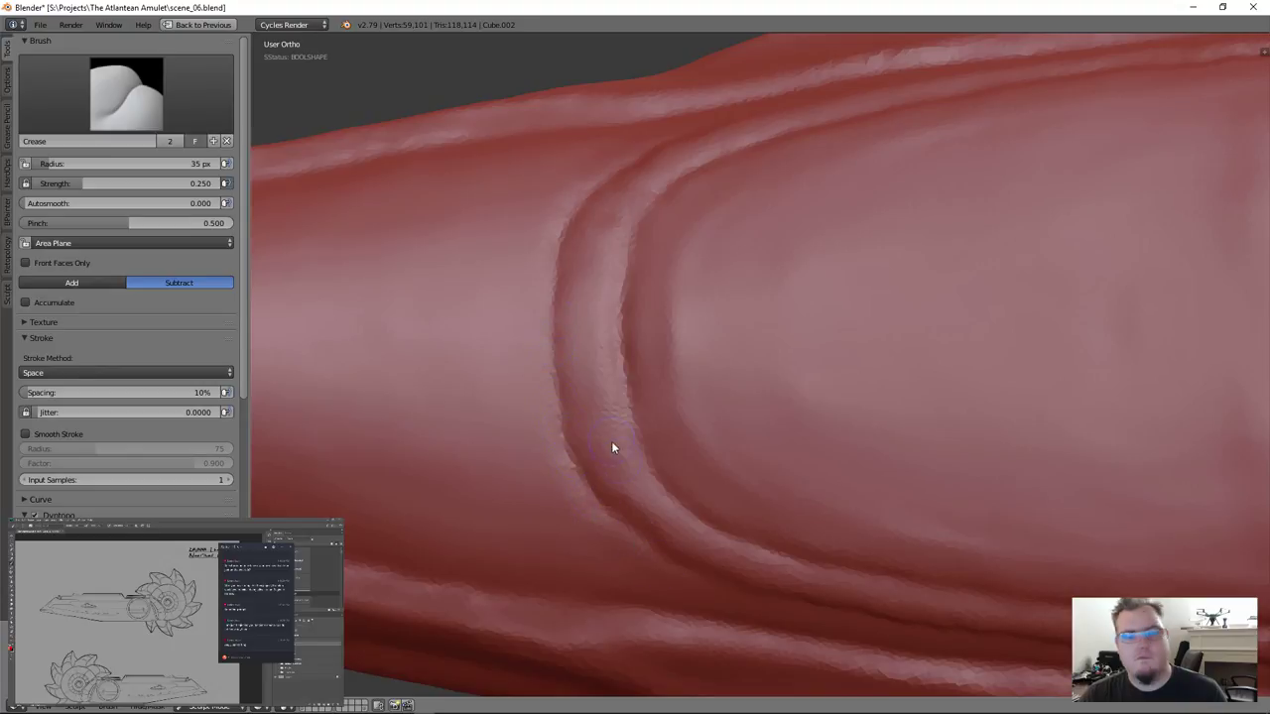
key("shift")
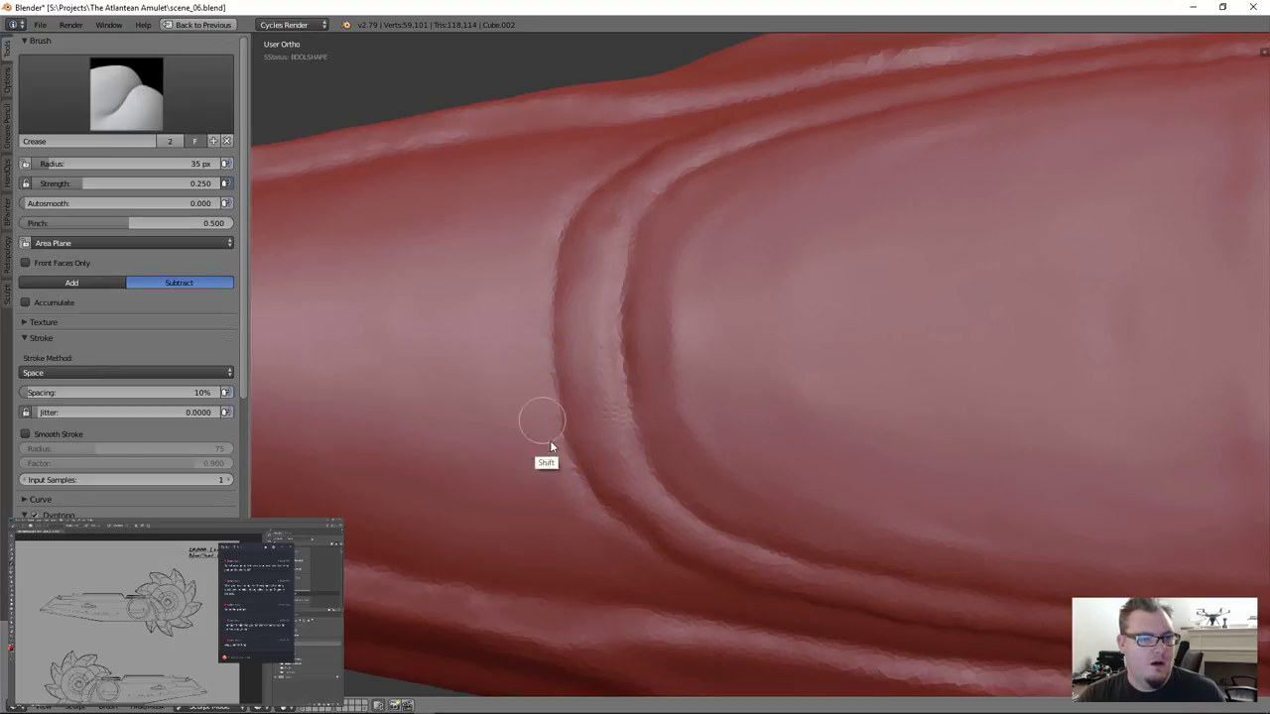
mouse_move(626, 549)
left_mouse_down("shift")
mouse_move(605, 438)
mouse_move(613, 337)
mouse_move(665, 498)
mouse_move(640, 524)
left_mouse_up("shift")
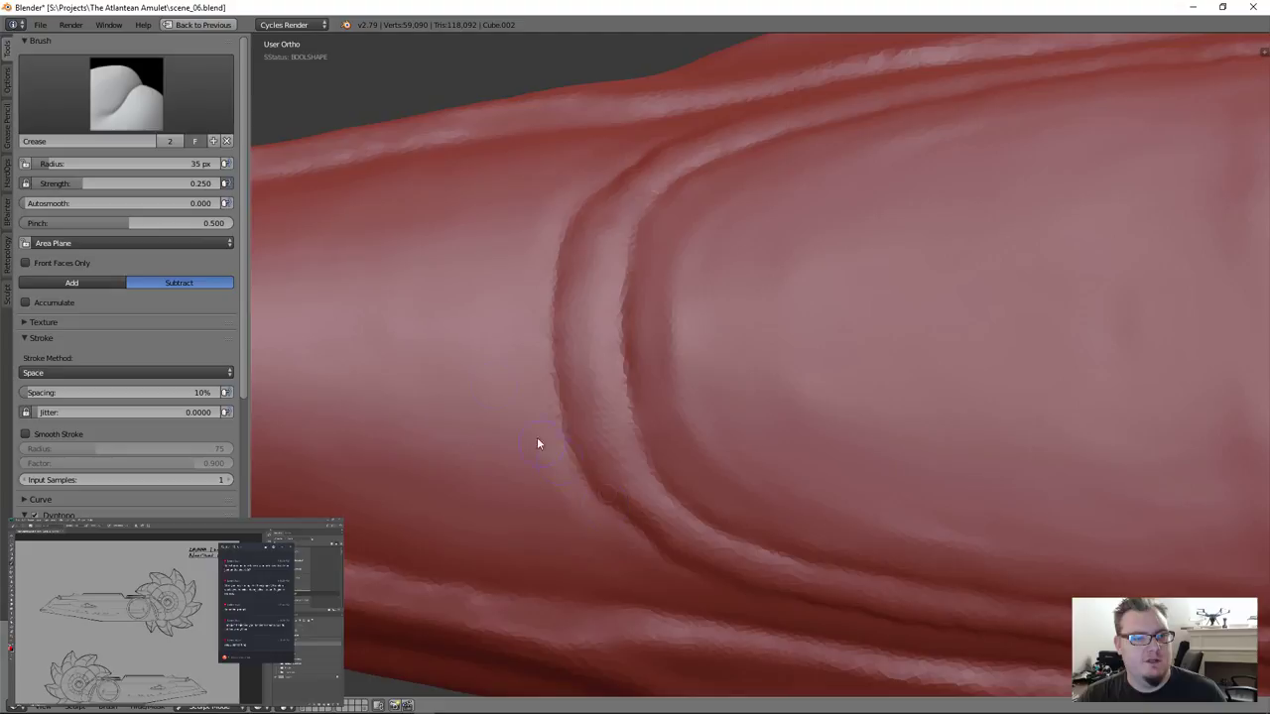
Switch to the Clay Strips brush, set its radius to 34 px, and fill and smooth the uneven curve of the rim
left_click(126, 95)
left_click(150, 164)
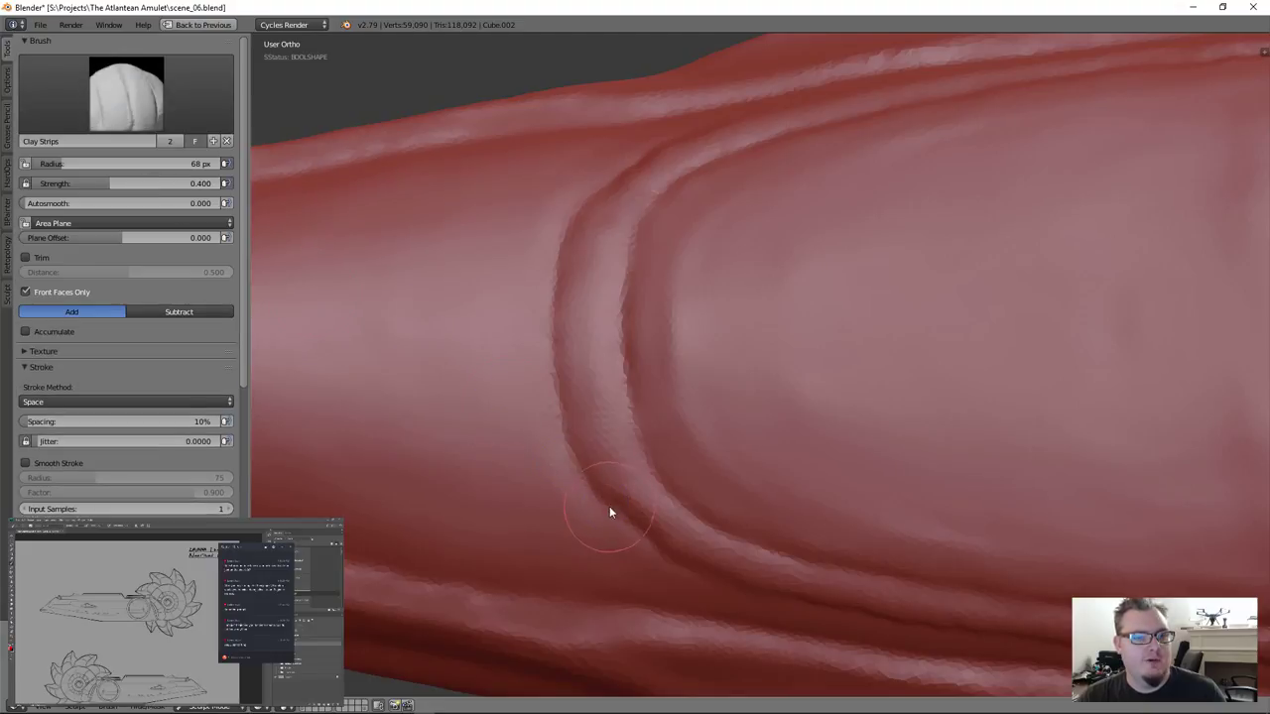
key("bracketleft")
key("bracketleft")
key("bracketleft")
key("bracketleft")
key("bracketleft")
key("bracketleft")
left_click_drag(631, 517, 613, 495)
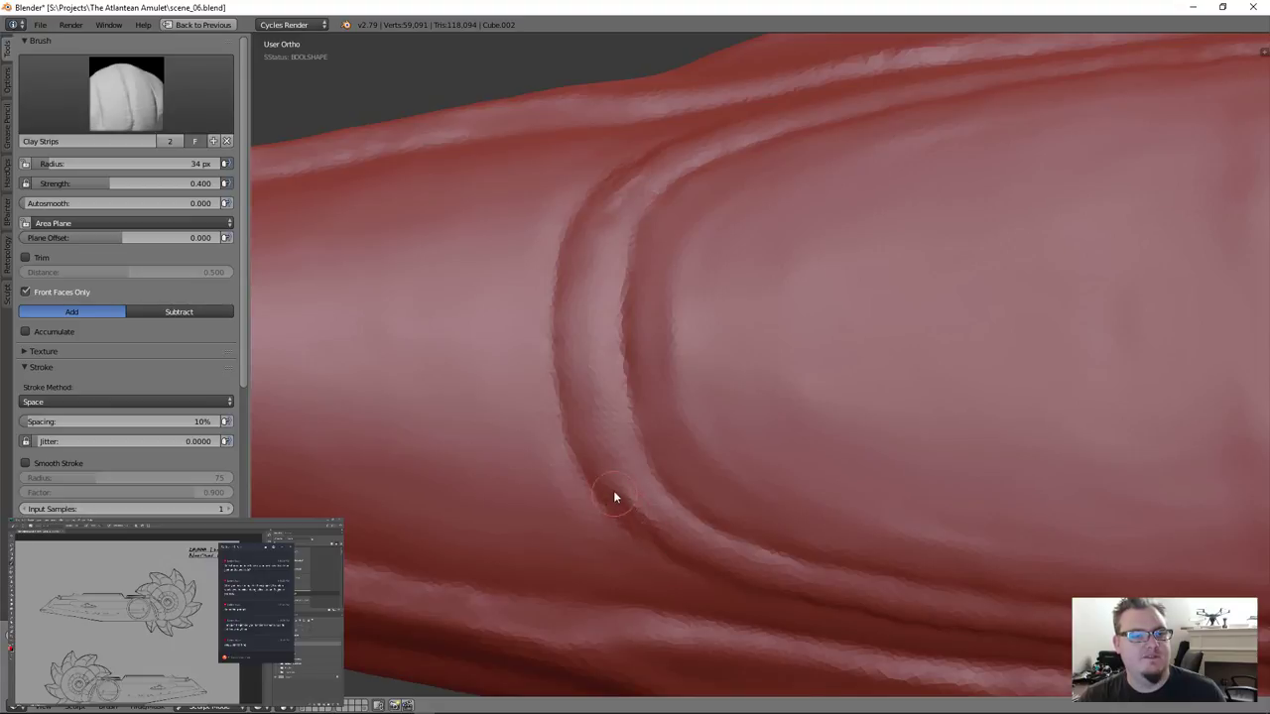
key("shift")
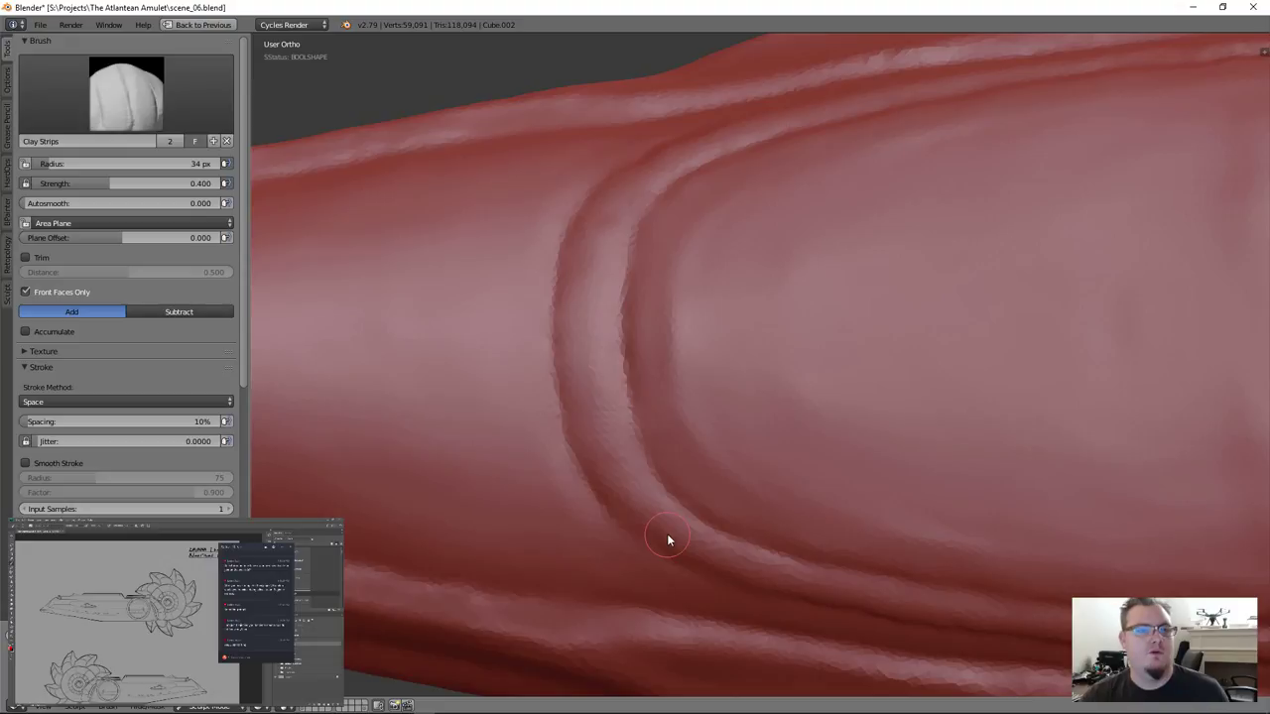
Carve the groove outside the rim deeper, from the panel's rounded end along its long side
scroll(667, 533, "down", 3)
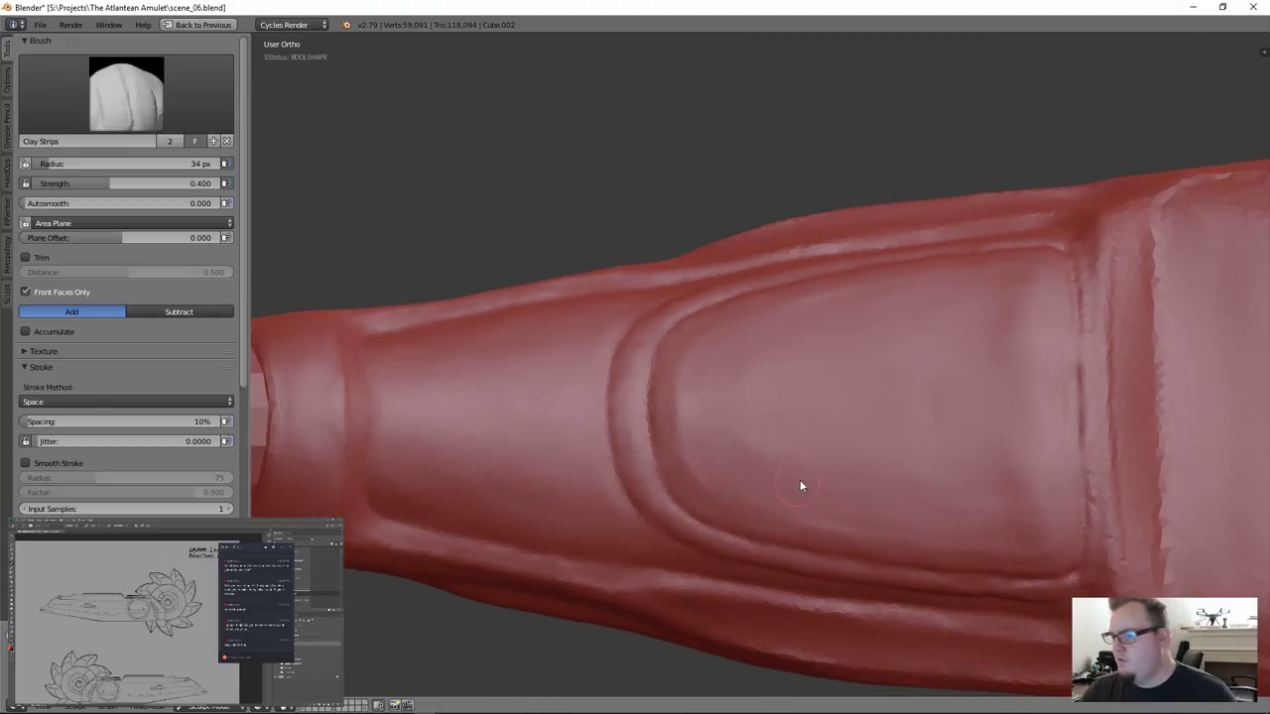
mouse_move(766, 518)
middle_mouse_down()
mouse_move(805, 526)
mouse_move(780, 473)
mouse_move(793, 493)
mouse_move(797, 469)
mouse_move(781, 471)
mouse_move(834, 450)
mouse_move(763, 440)
middle_mouse_up()
scroll(762, 440, "up", 2)
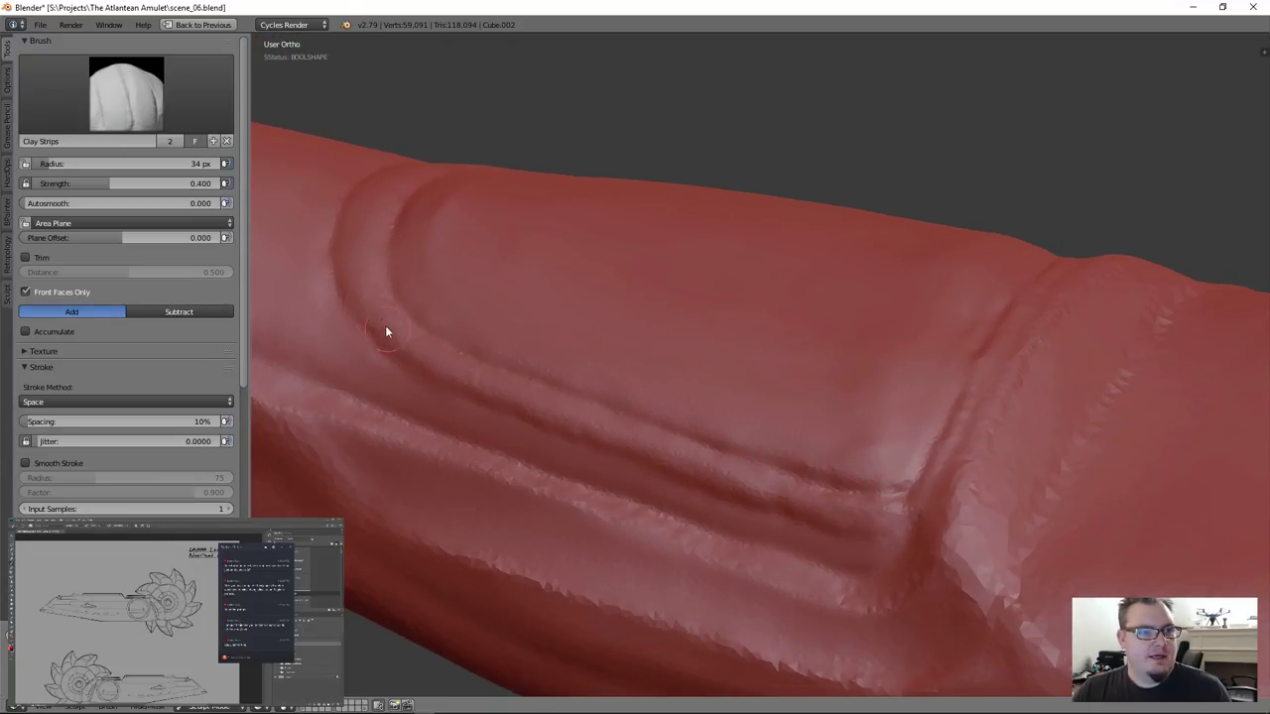
left_click_drag(341, 282, 490, 408, "ctrl")
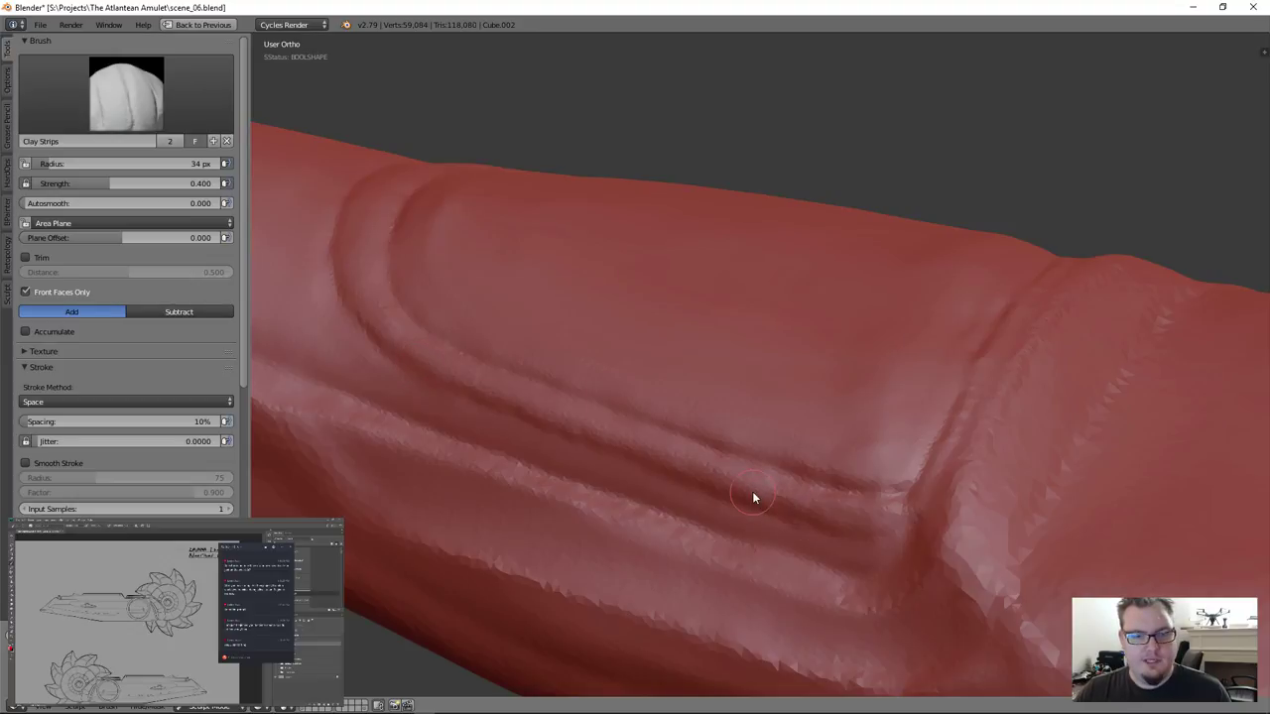
mouse_move(691, 468)
middle_mouse_down()
mouse_move(706, 516)
mouse_move(755, 478)
mouse_move(874, 454)
middle_mouse_up()
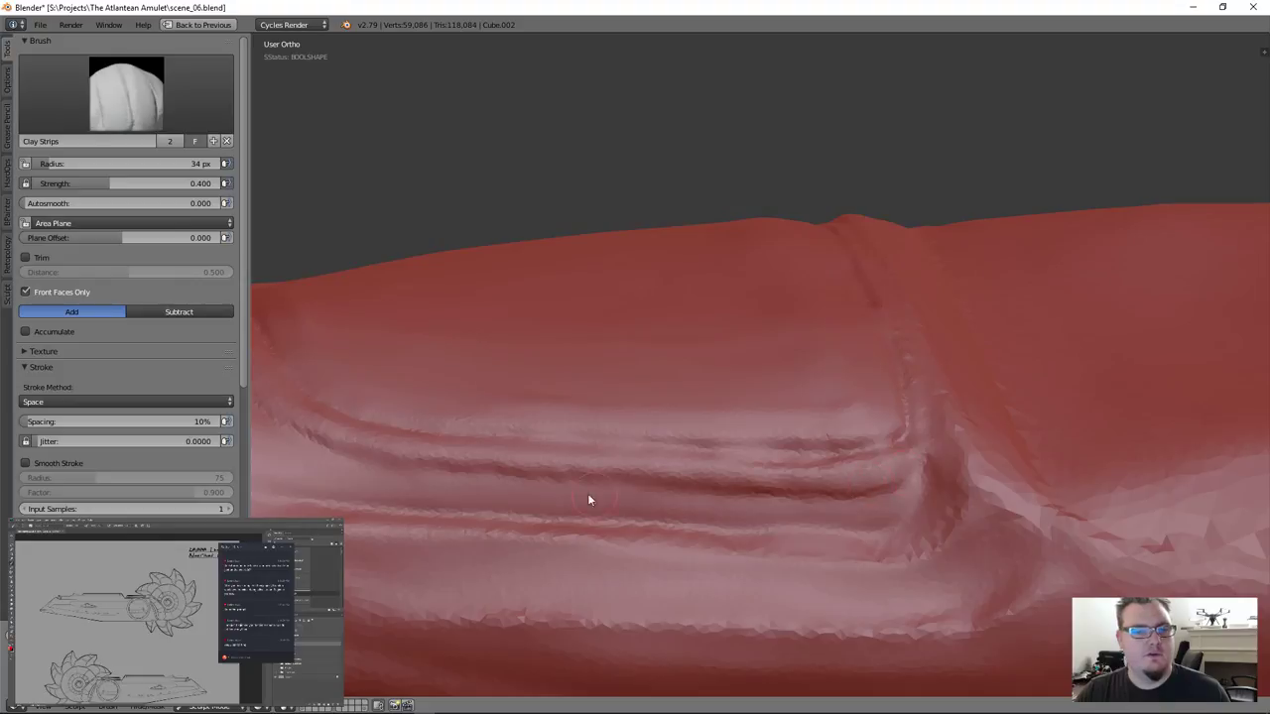
mouse_move(589, 499)
middle_mouse_down()
mouse_move(473, 496)
mouse_move(426, 442)
middle_mouse_up()
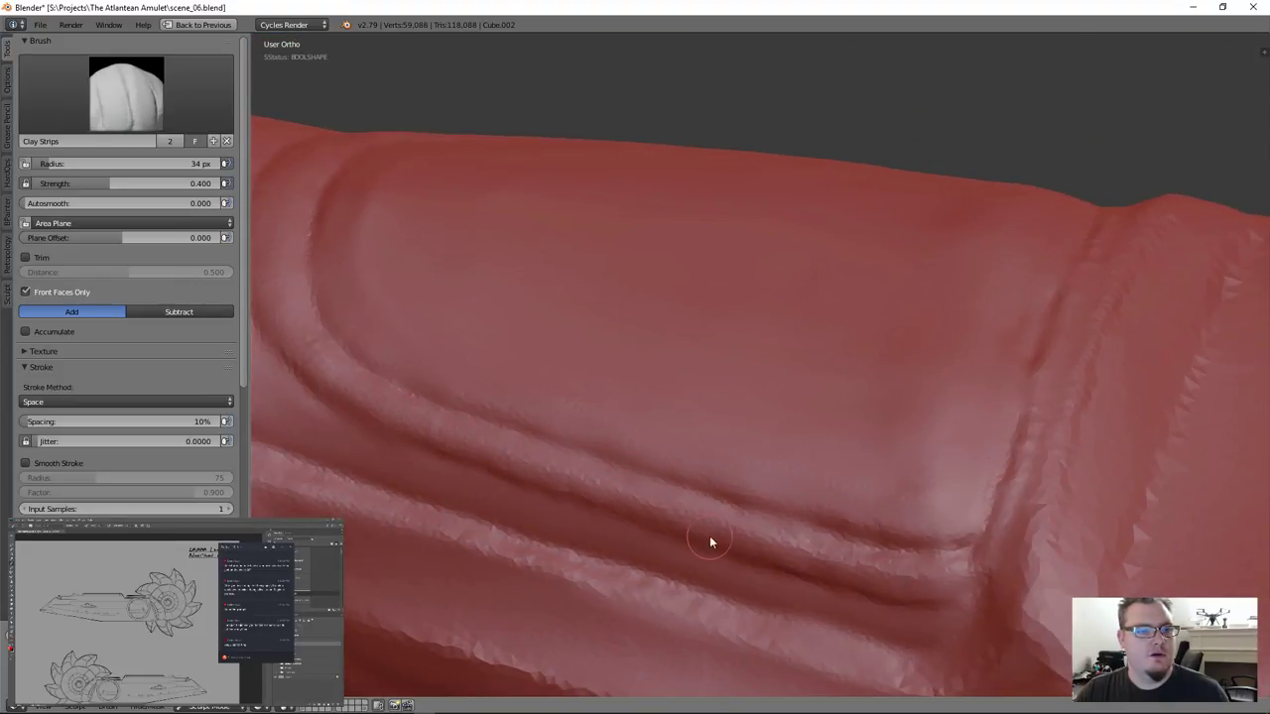
Switch to the Crease brush and sharpen the groove across the panel's straight end down to its corner
mouse_move(992, 439)
middle_mouse_down()
mouse_move(1002, 510)
mouse_move(989, 468)
mouse_move(839, 439)
mouse_move(876, 377)
mouse_move(884, 410)
middle_mouse_up()
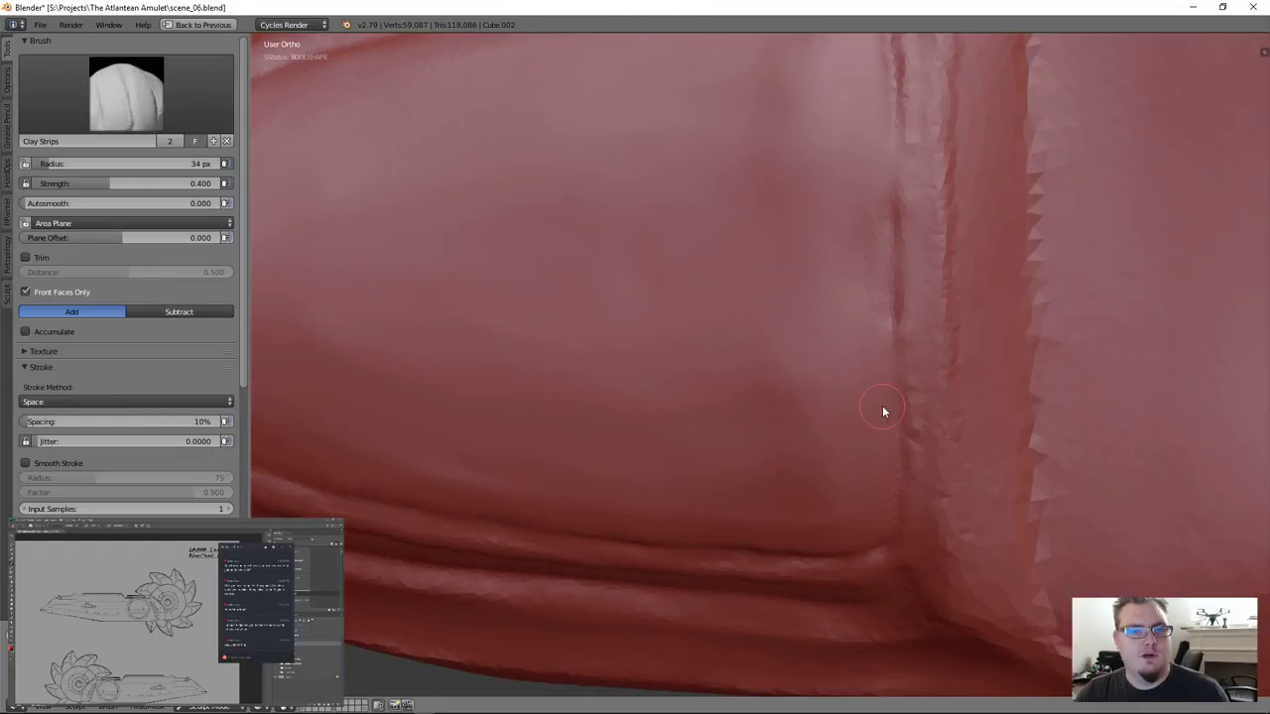
left_click(116, 97)
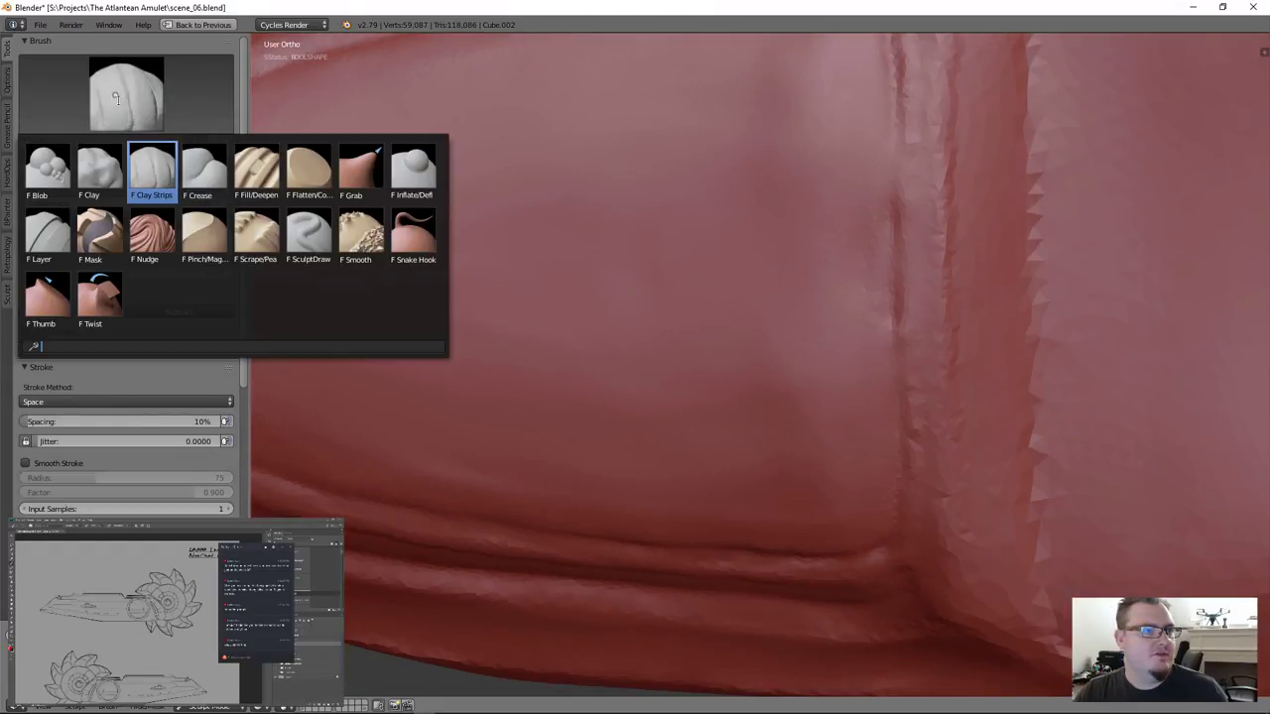
left_click(199, 174)
mouse_move(886, 159)
left_mouse_down()
mouse_move(891, 127)
mouse_move(897, 530)
left_mouse_up()
middle_click_drag(893, 520, 897, 362)
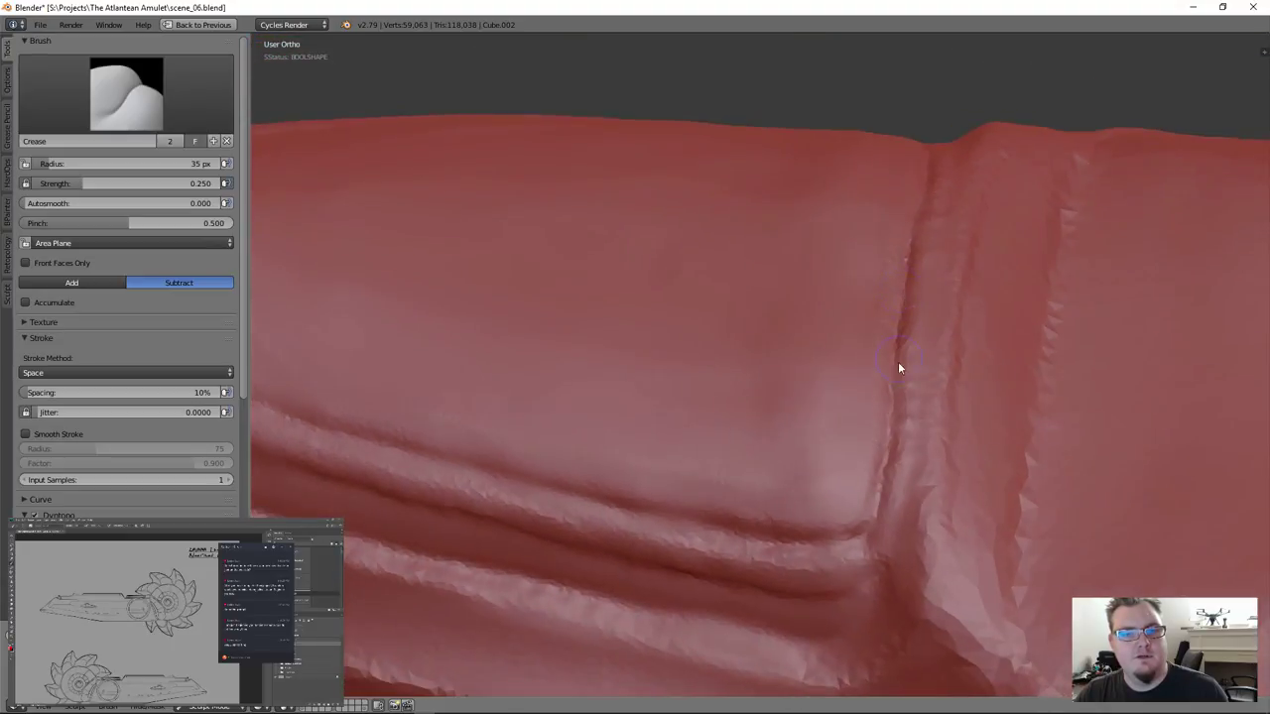
mouse_move(879, 507)
middle_mouse_down()
mouse_move(896, 470)
mouse_move(829, 547)
middle_mouse_up()
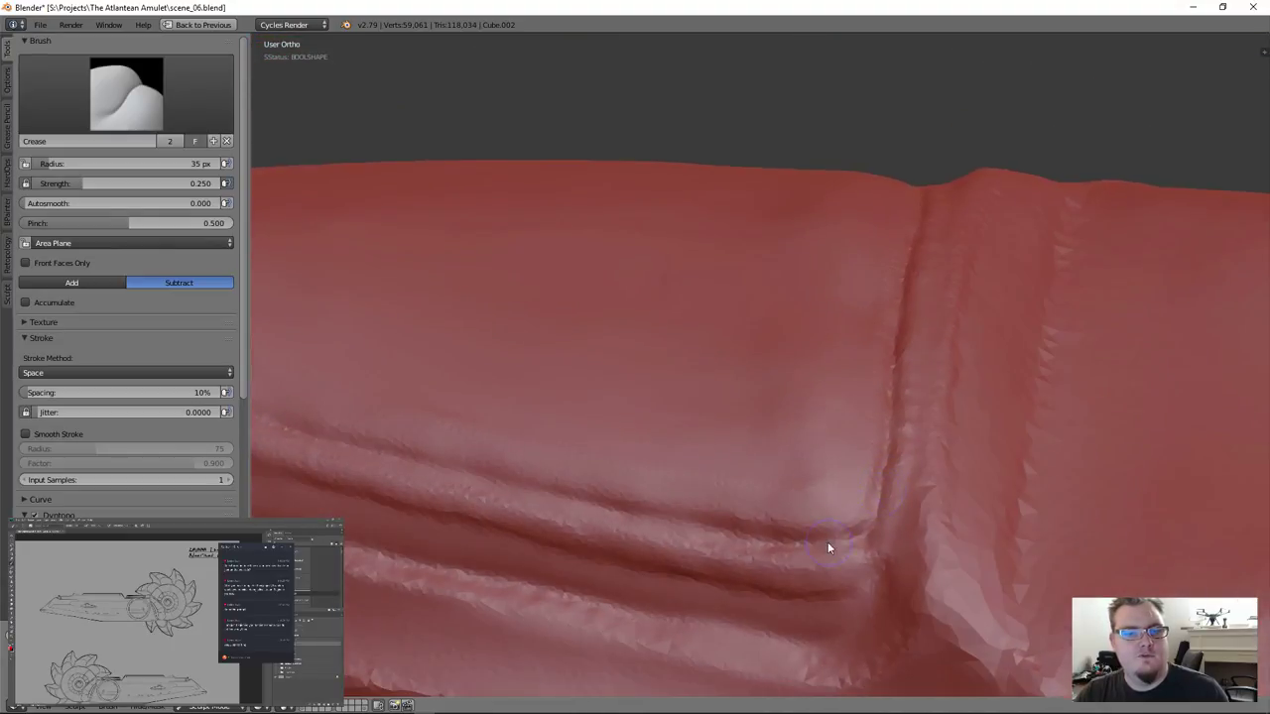
Crease the inner groove along the panel's long side, from the straight end's corner toward the rounded end
left_click_drag(850, 535, 748, 531)
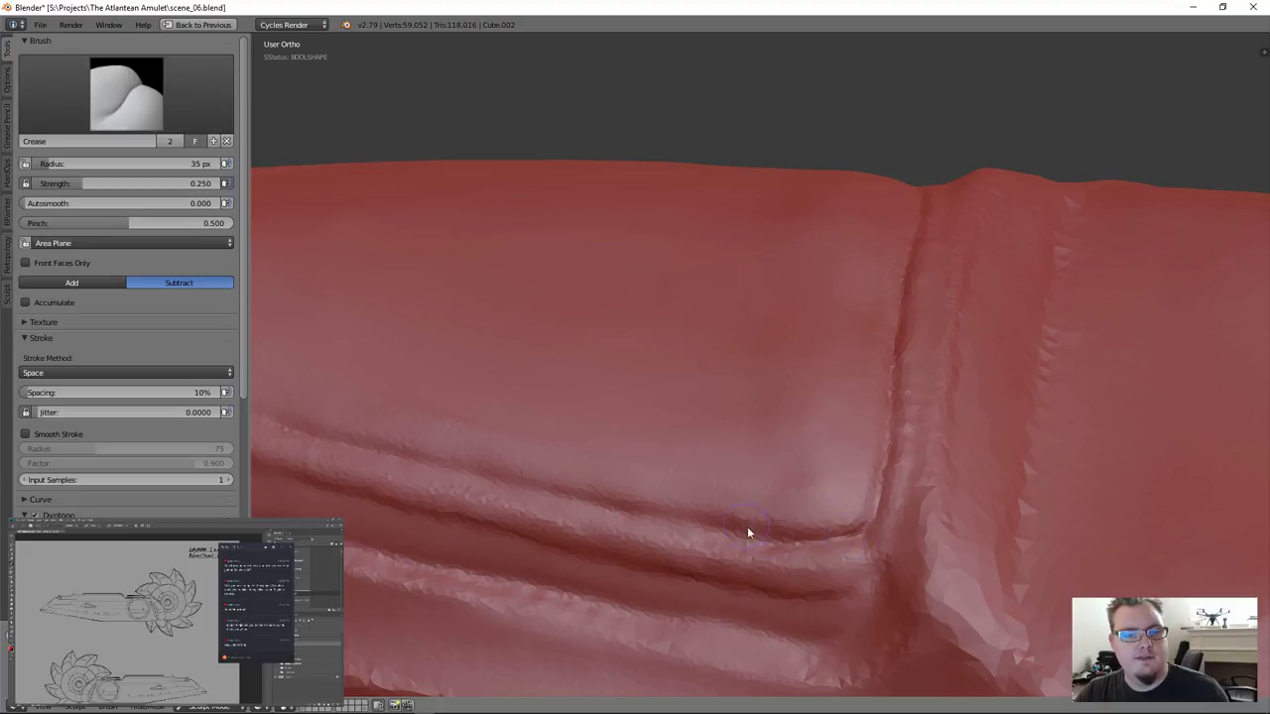
left_click_drag(825, 543, 661, 531)
left_click_drag(744, 539, 590, 506)
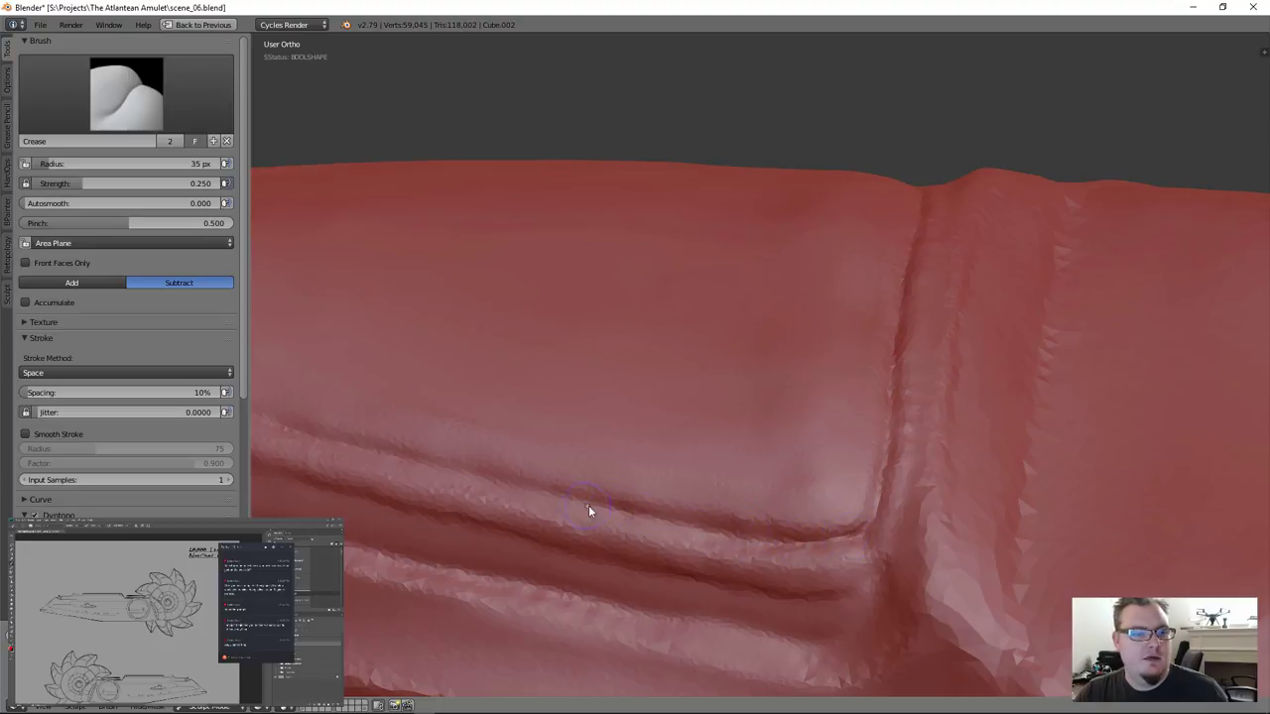
middle_click_drag(589, 506, 411, 481)
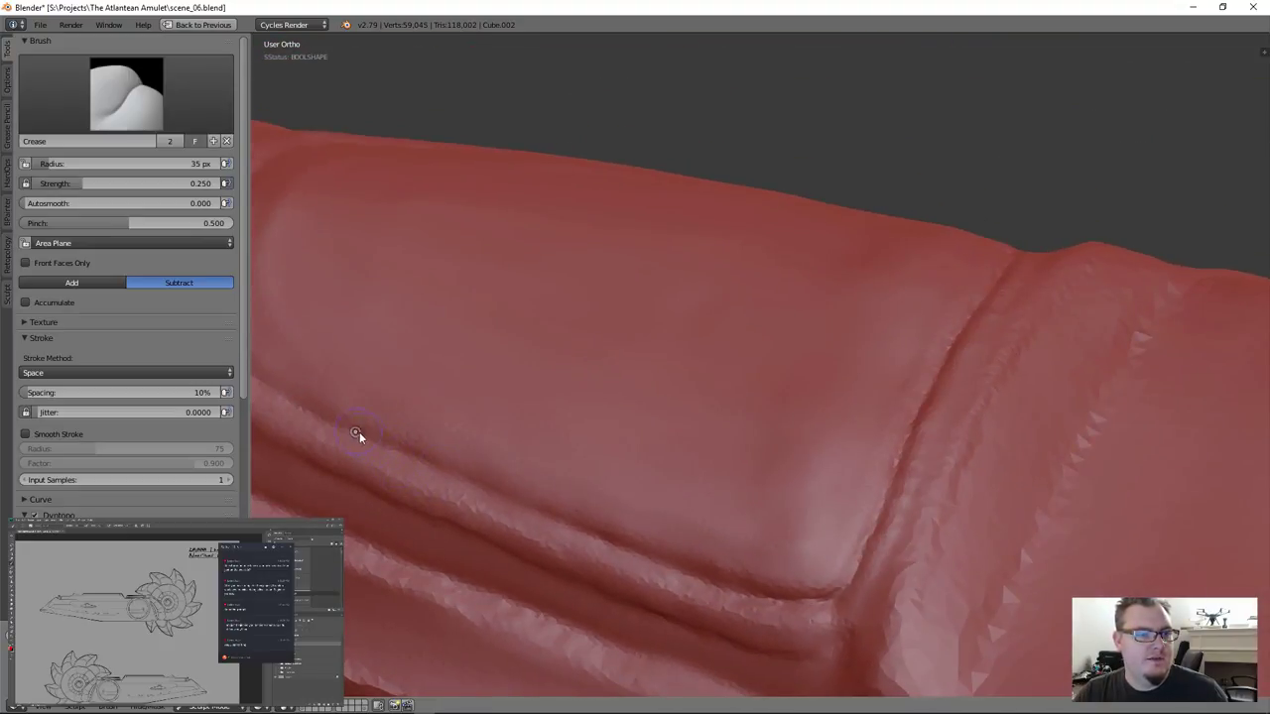
left_click_drag(535, 512, 485, 488)
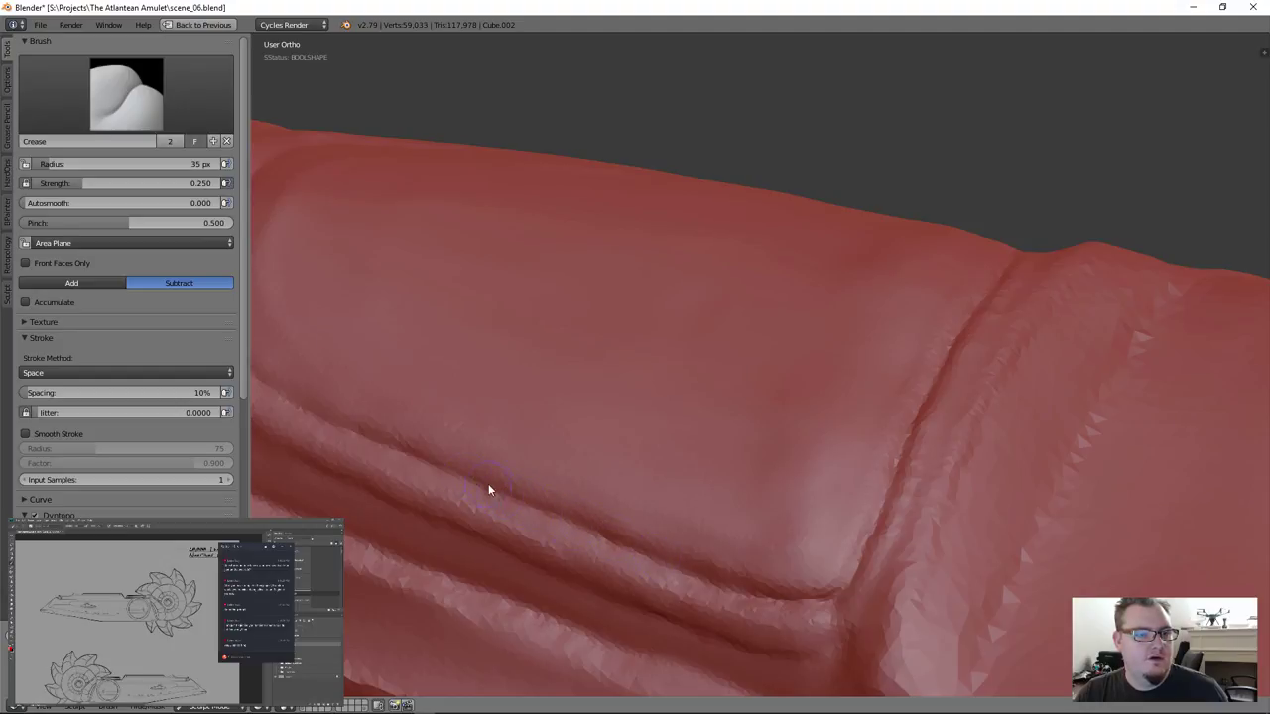
mouse_move(488, 483)
middle_mouse_down()
mouse_move(593, 541)
mouse_move(570, 530)
mouse_move(530, 470)
mouse_move(700, 413)
mouse_move(715, 428)
middle_mouse_up()
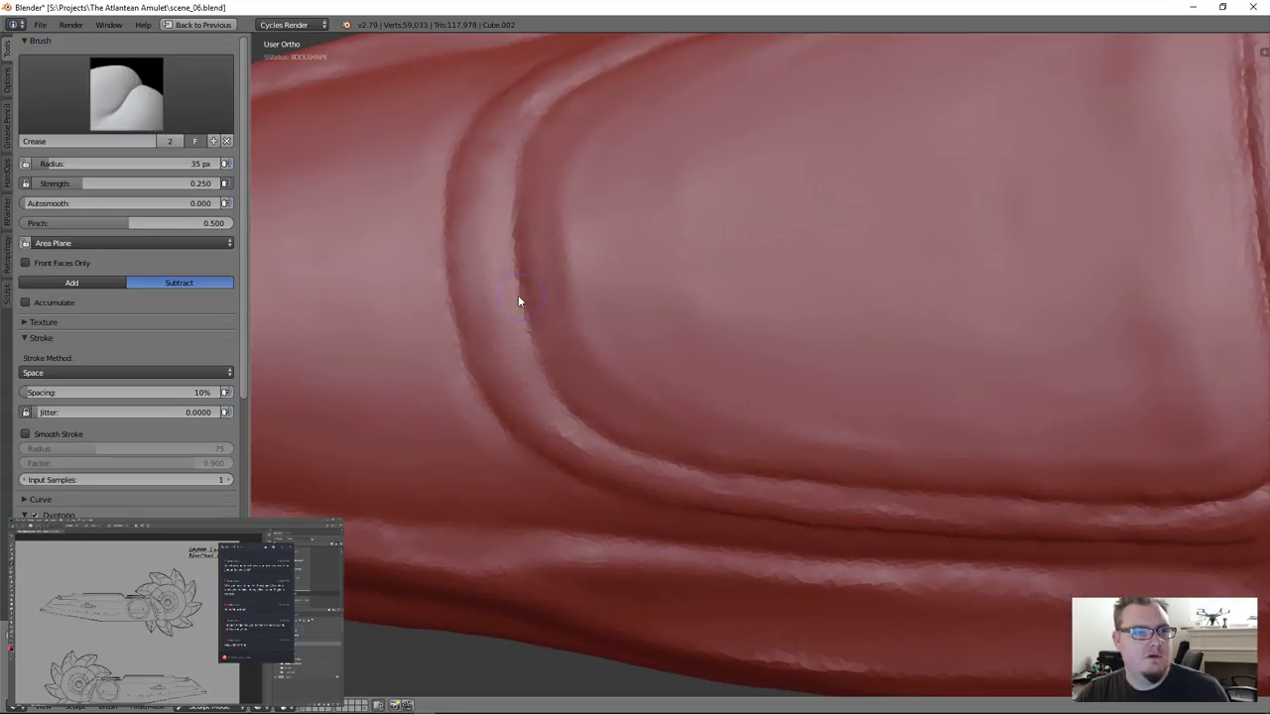
Crease the inner and outer grooves around the panel's rounded end and sharpen the outer groove along its long side
mouse_move(545, 369)
left_mouse_down()
mouse_move(552, 400)
mouse_move(594, 427)
mouse_move(716, 467)
left_mouse_up()
mouse_move(735, 474)
middle_mouse_down()
mouse_move(675, 397)
mouse_move(711, 332)
mouse_move(678, 368)
mouse_move(472, 298)
middle_mouse_up()
left_click_drag(459, 294, 468, 344)
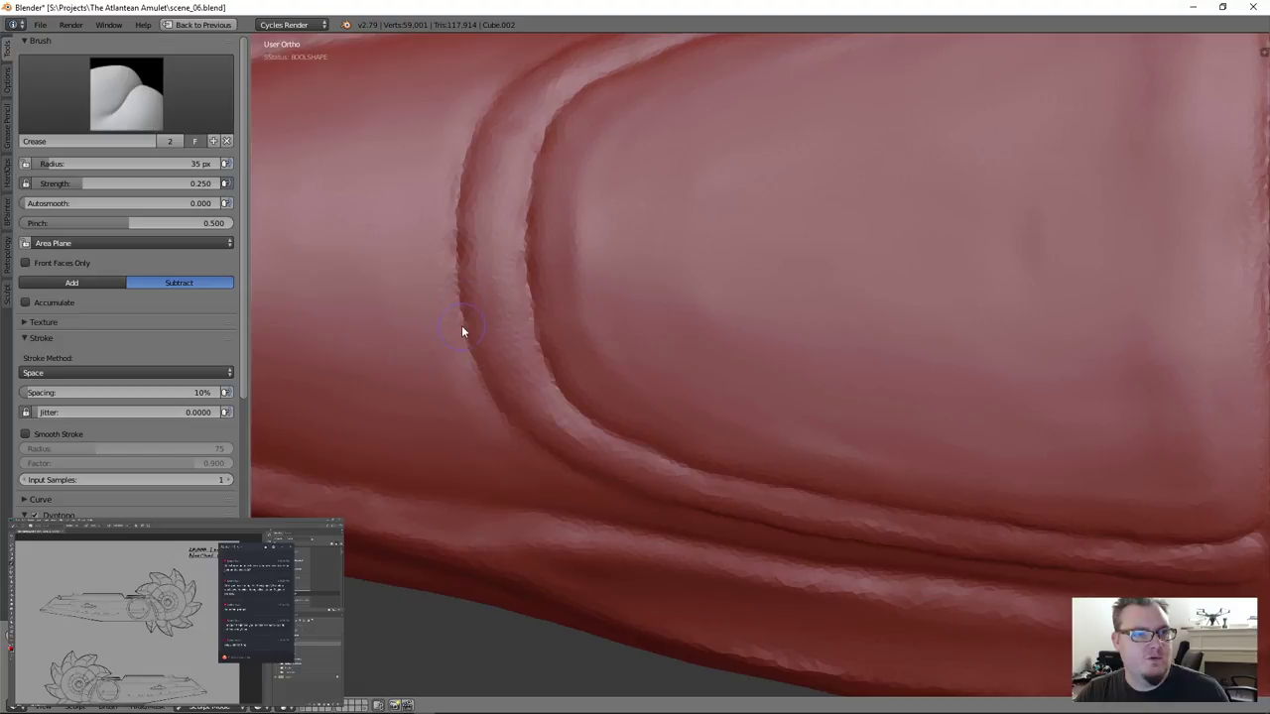
mouse_move(547, 453)
middle_mouse_down()
mouse_move(578, 360)
mouse_move(583, 468)
middle_mouse_up()
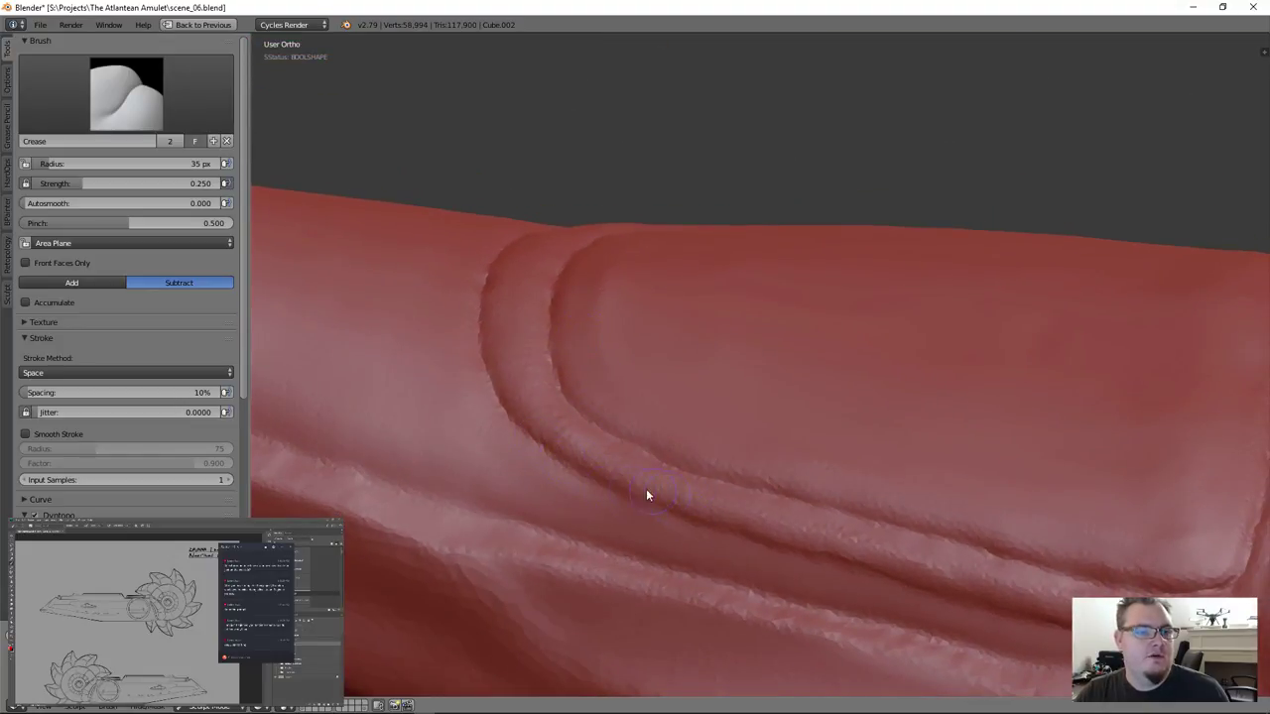
left_click_drag(740, 536, 839, 564)
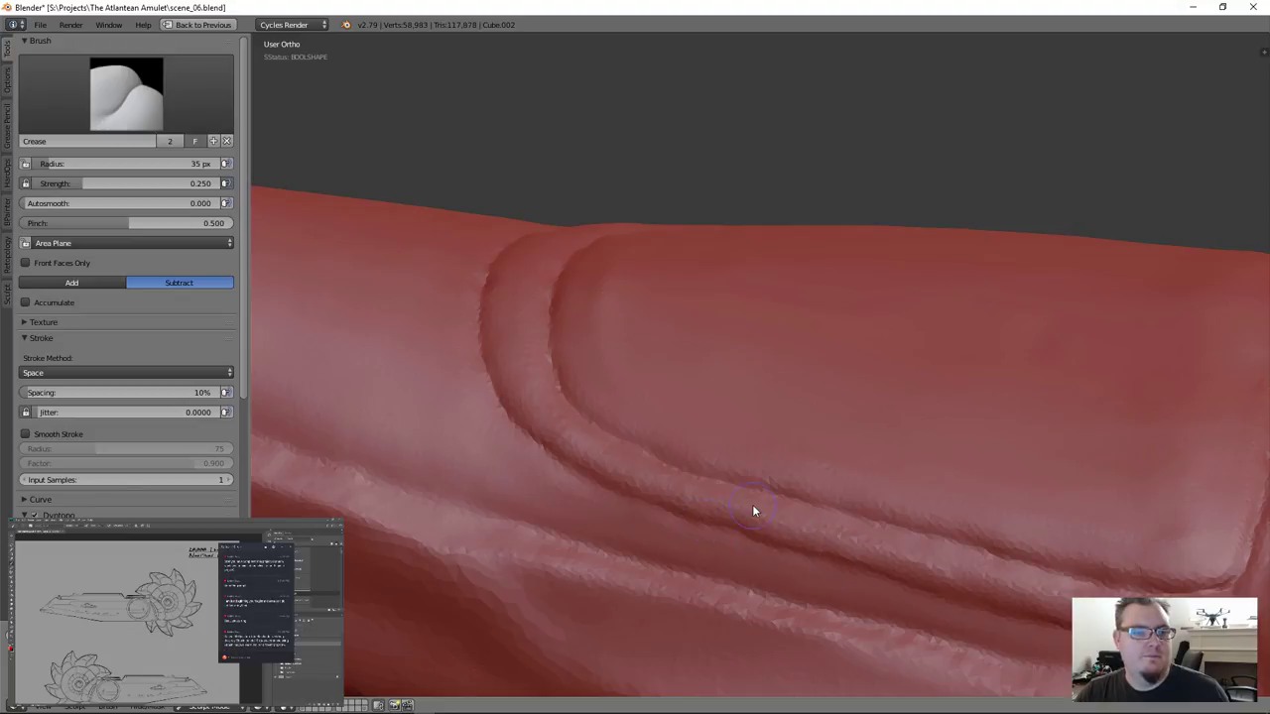
Examine the creased grooves around the panel from several angles and distances
mouse_move(785, 500)
middle_mouse_down()
mouse_move(748, 374)
mouse_move(710, 396)
middle_mouse_up()
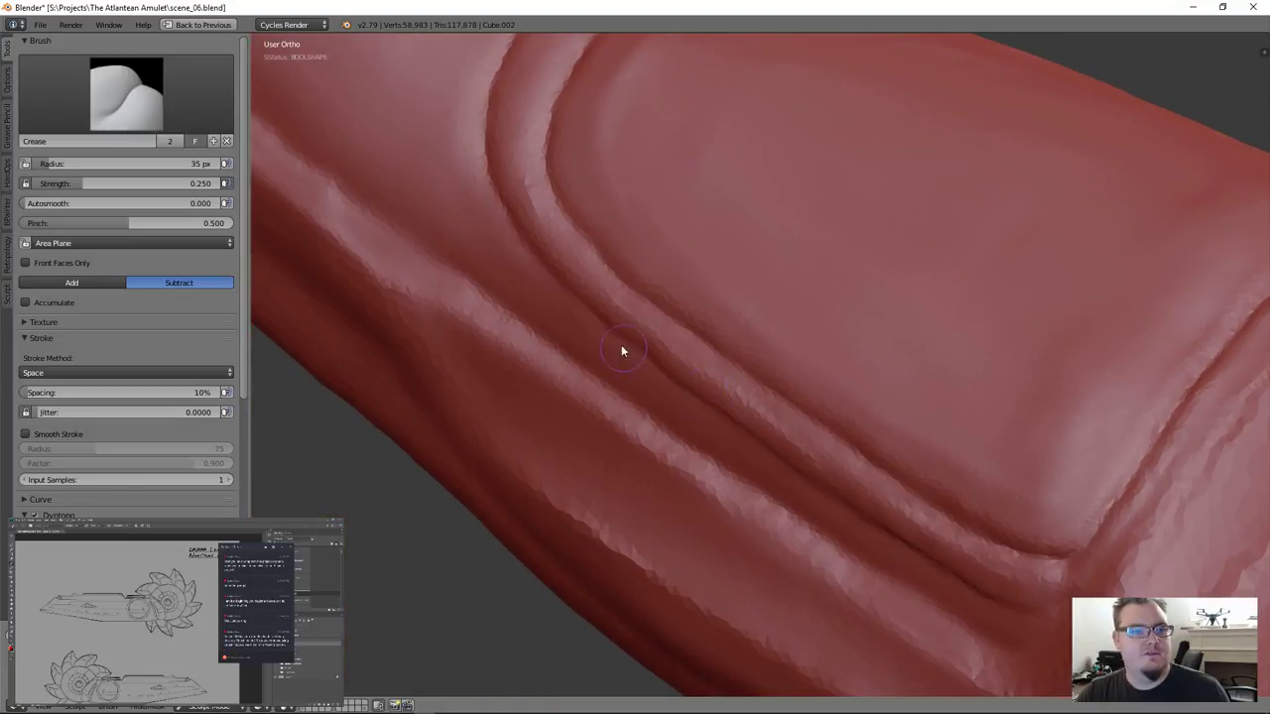
middle_click_drag(735, 397, 723, 366)
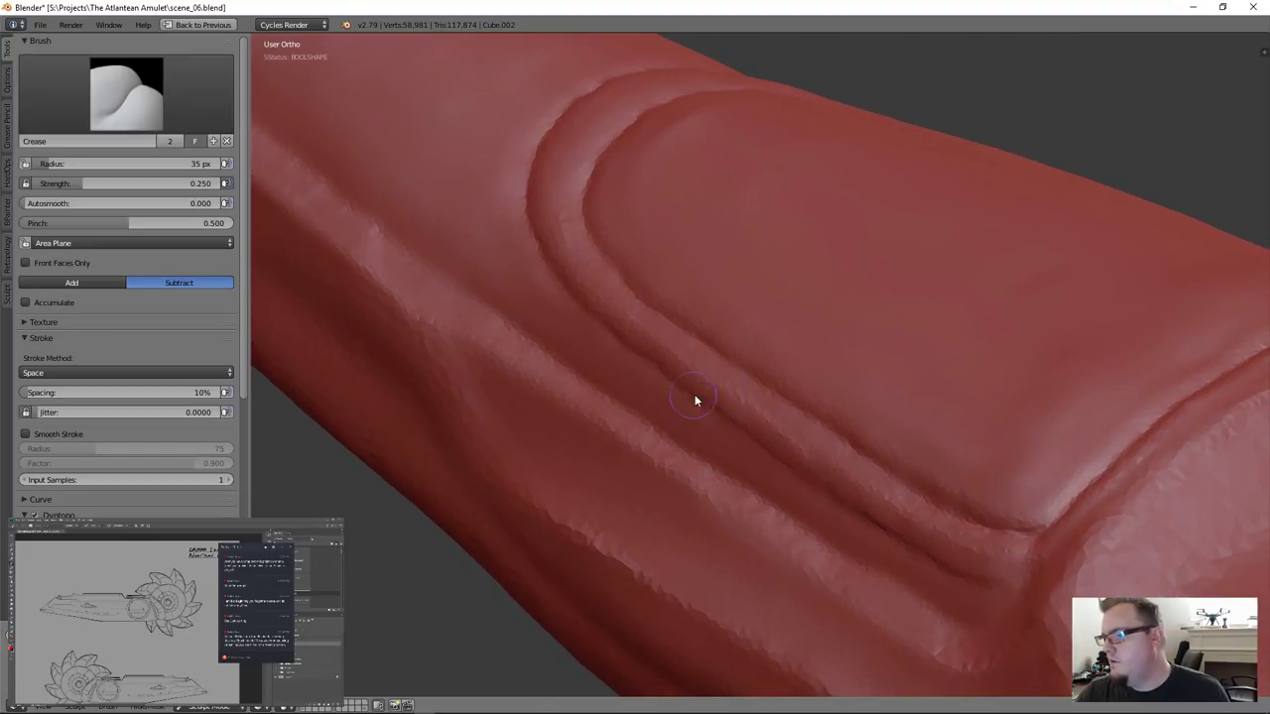
middle_click_drag(741, 422, 757, 403)
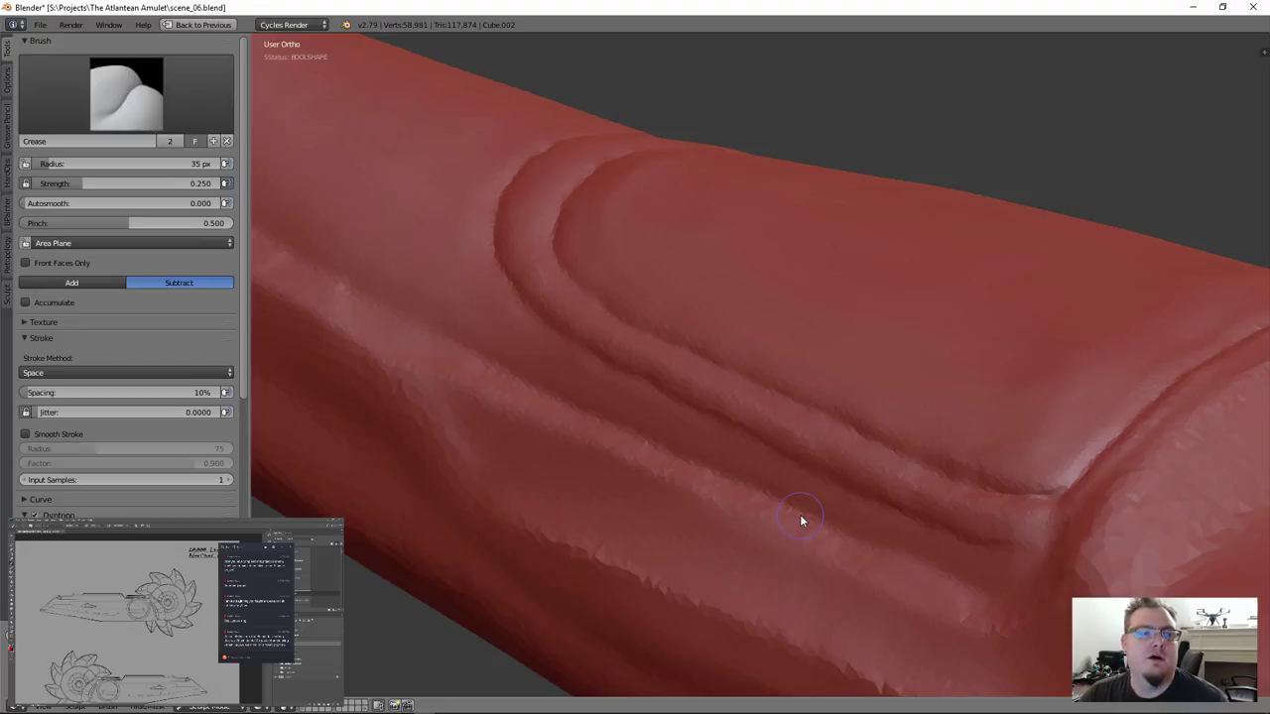
scroll(799, 513, "down", 2)
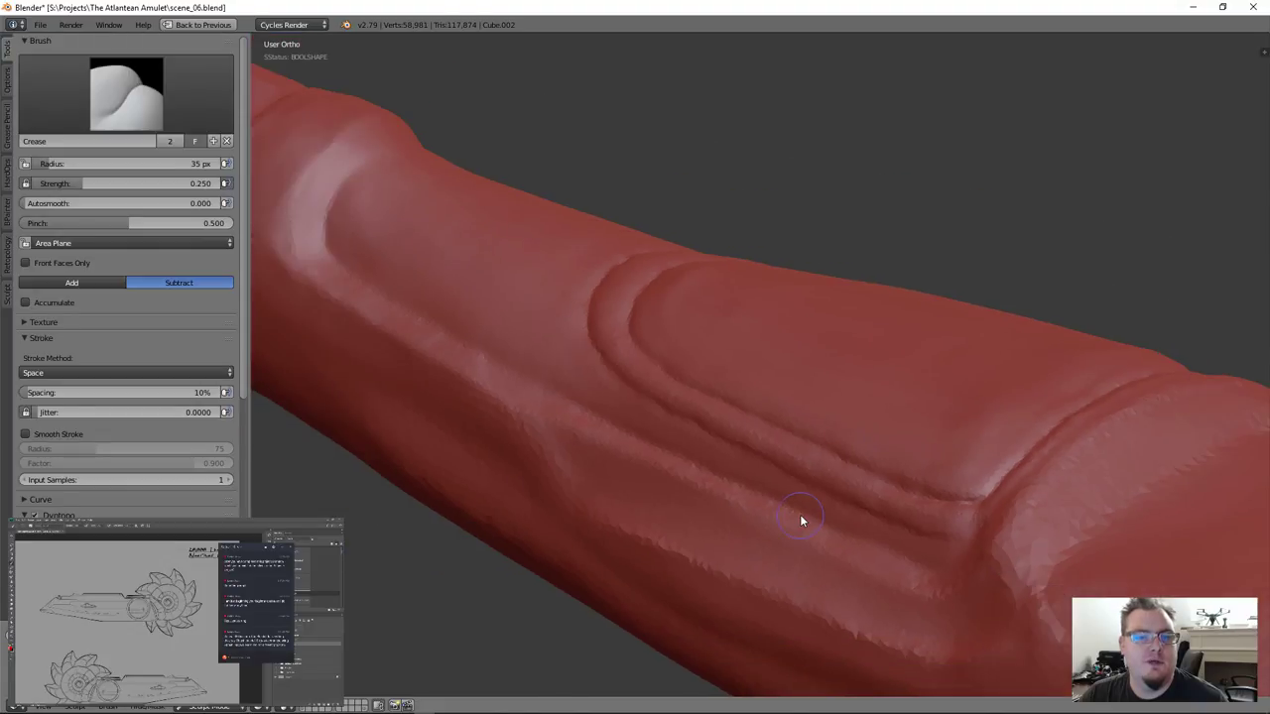
mouse_move(799, 514)
middle_mouse_down()
mouse_move(782, 513)
mouse_move(787, 534)
mouse_move(788, 501)
middle_mouse_up()
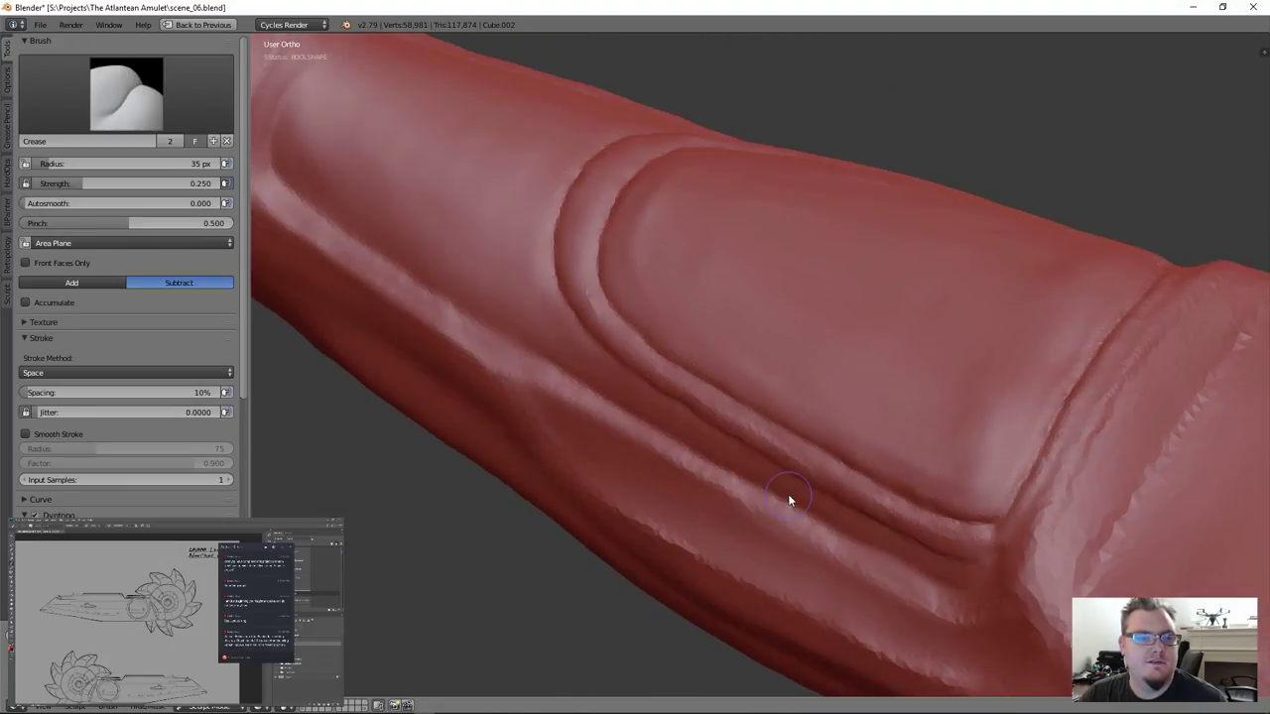
scroll(789, 501, "up", 2)
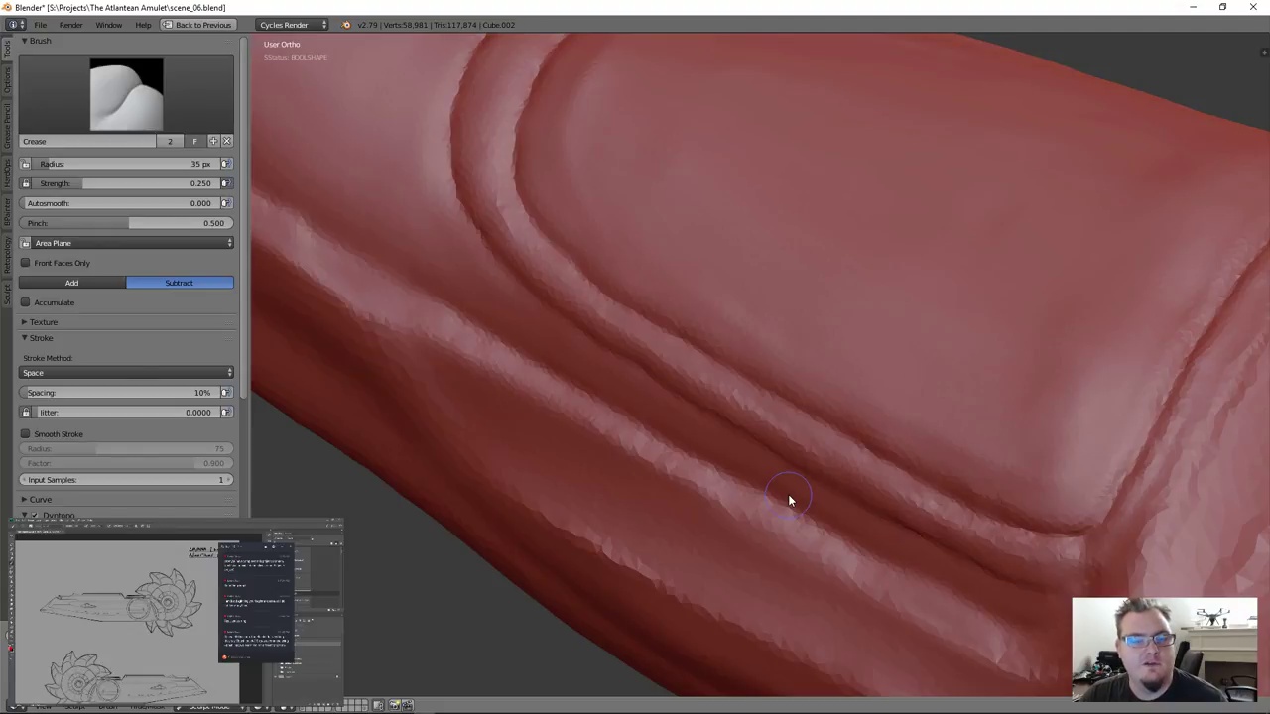
mouse_move(796, 494)
middle_mouse_down()
mouse_move(852, 465)
mouse_move(860, 477)
middle_mouse_up()
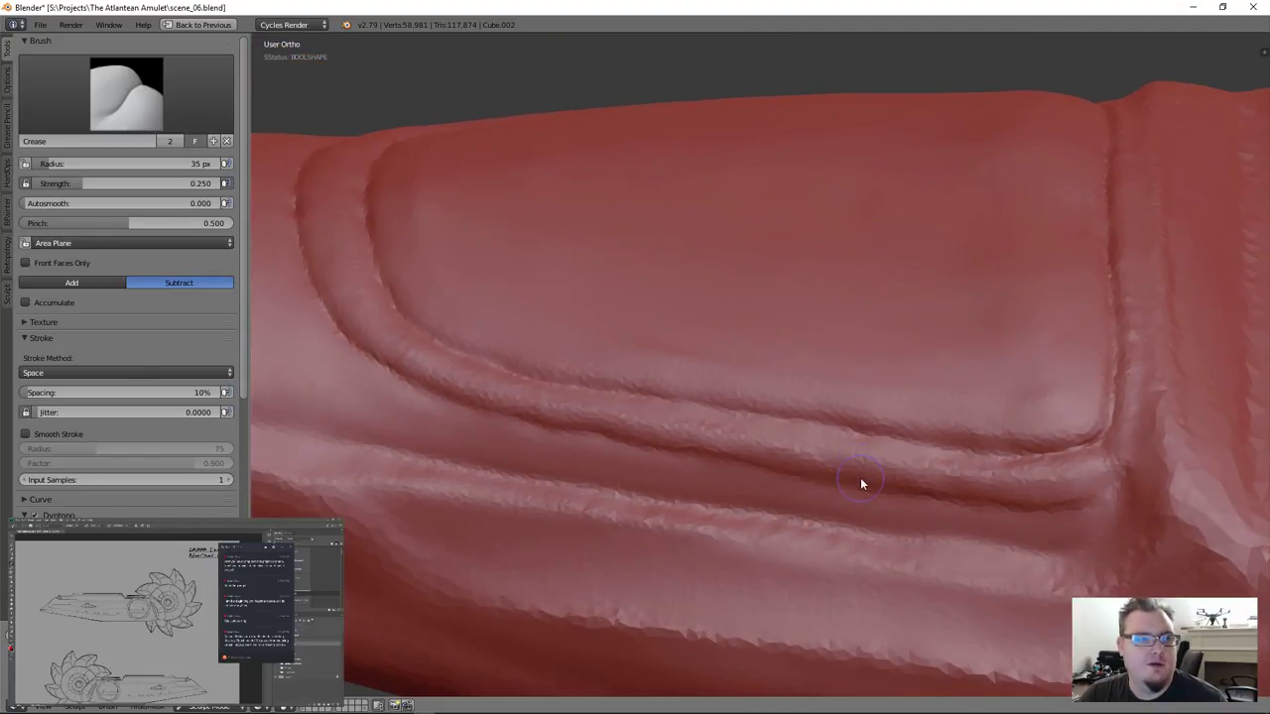
Switch to the Clay Strips brush at a 50 px radius, build up the panel's surface inside its rounded end, and smooth it
left_click(144, 109)
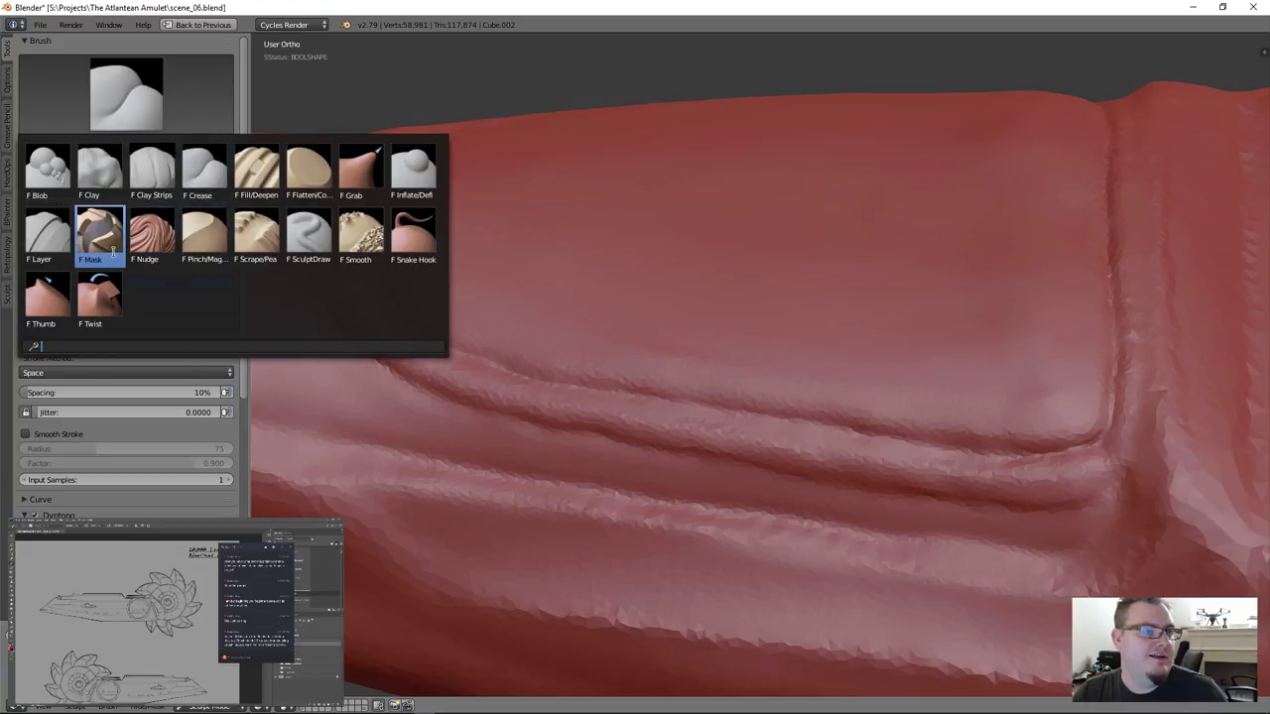
left_click(150, 180)
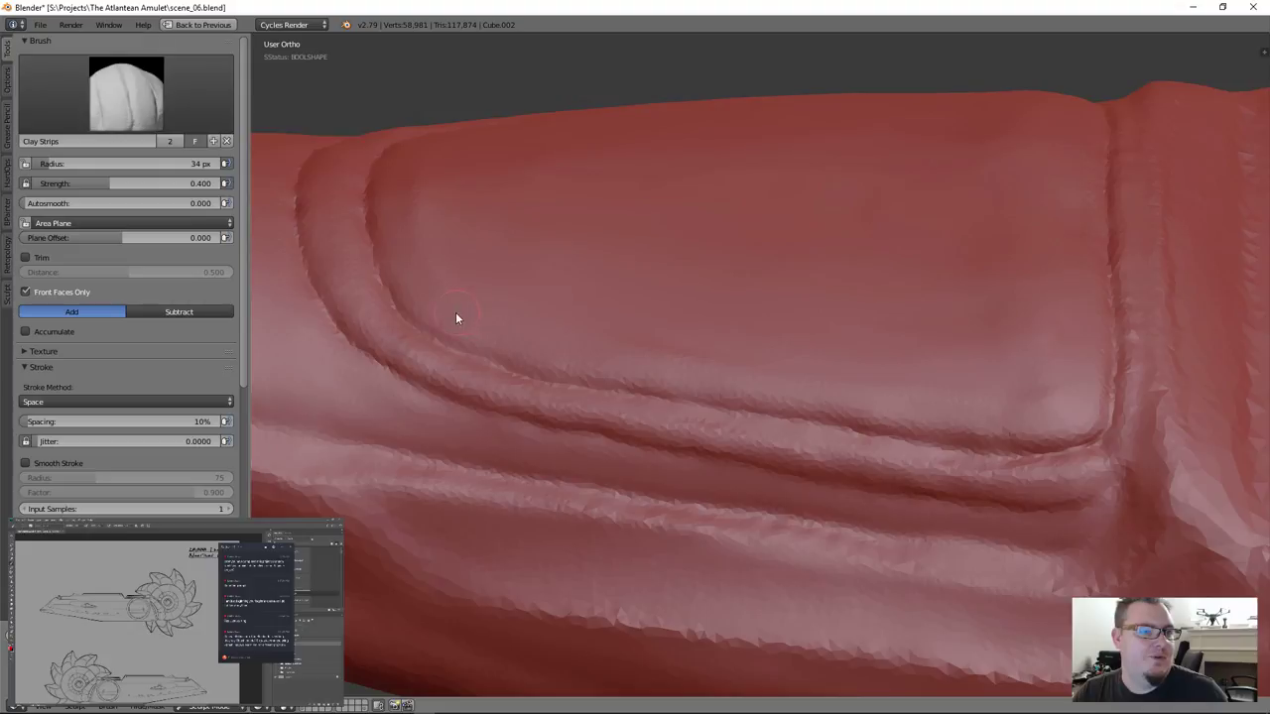
mouse_move(455, 317)
middle_mouse_down()
mouse_move(474, 331)
mouse_move(388, 208)
middle_mouse_up()
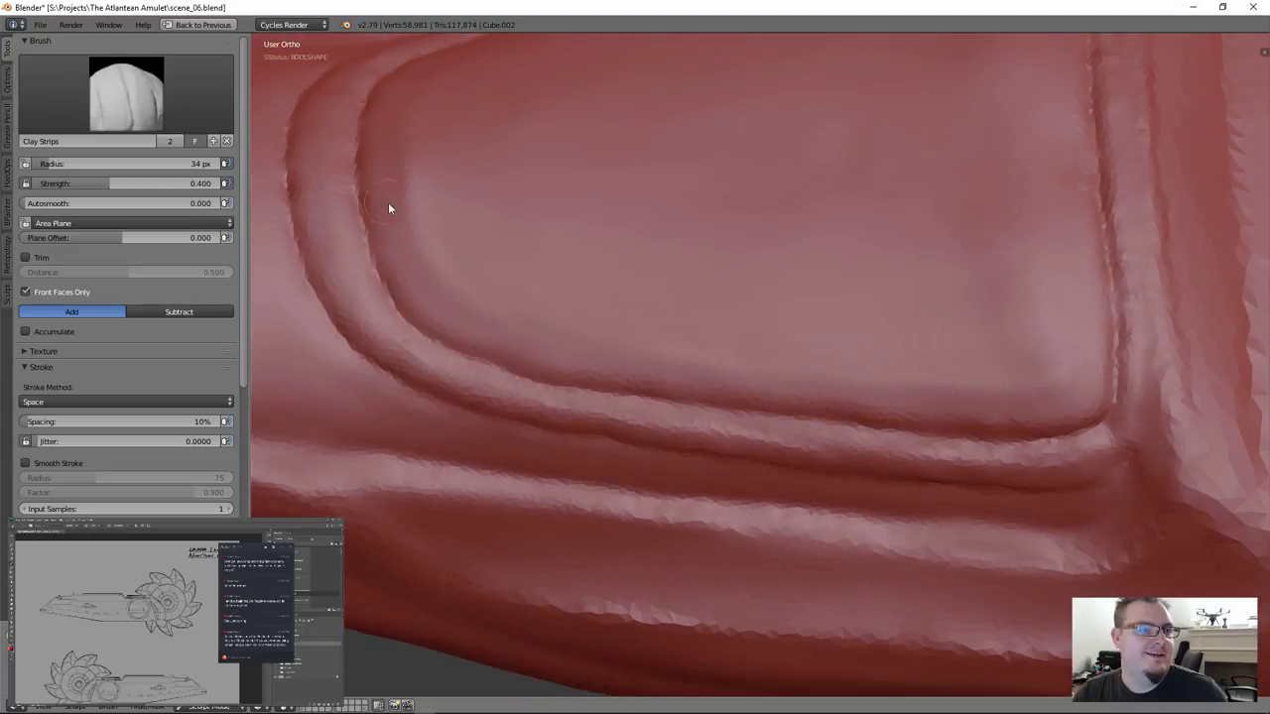
key("f")
left_click(433, 241)
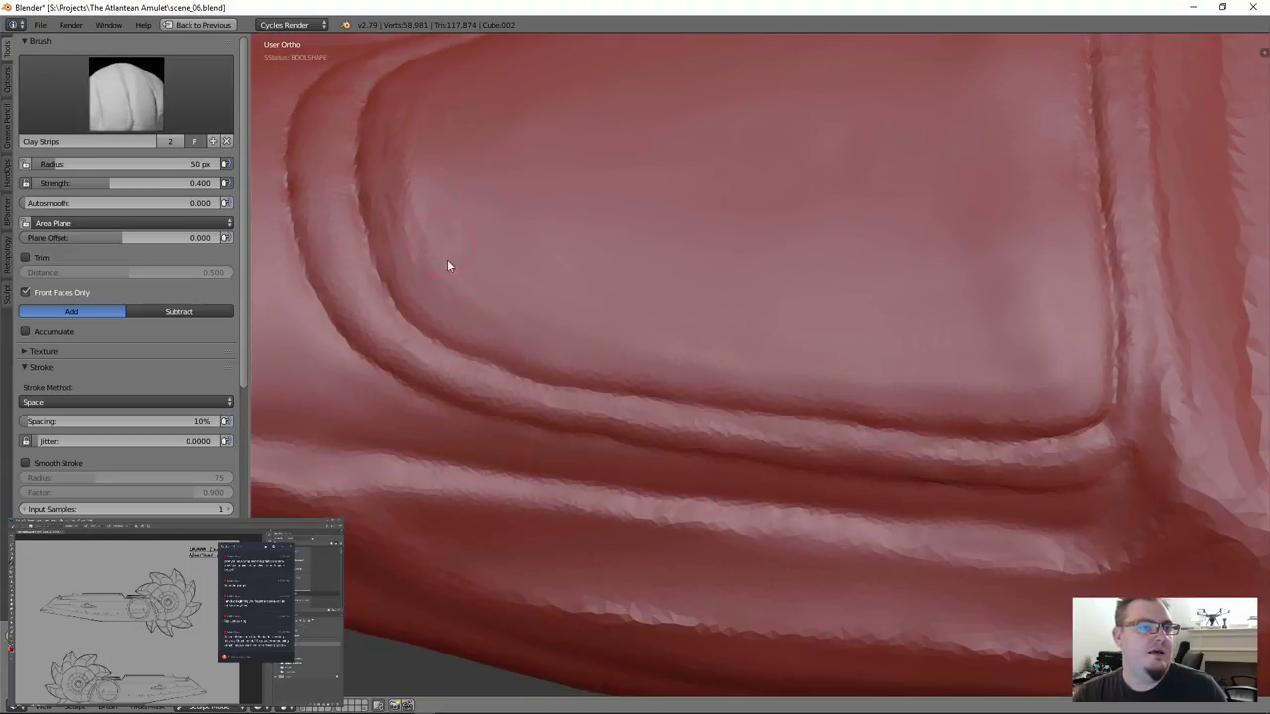
mouse_move(410, 184)
left_mouse_down()
mouse_move(391, 175)
mouse_move(416, 254)
mouse_move(543, 335)
left_mouse_up()
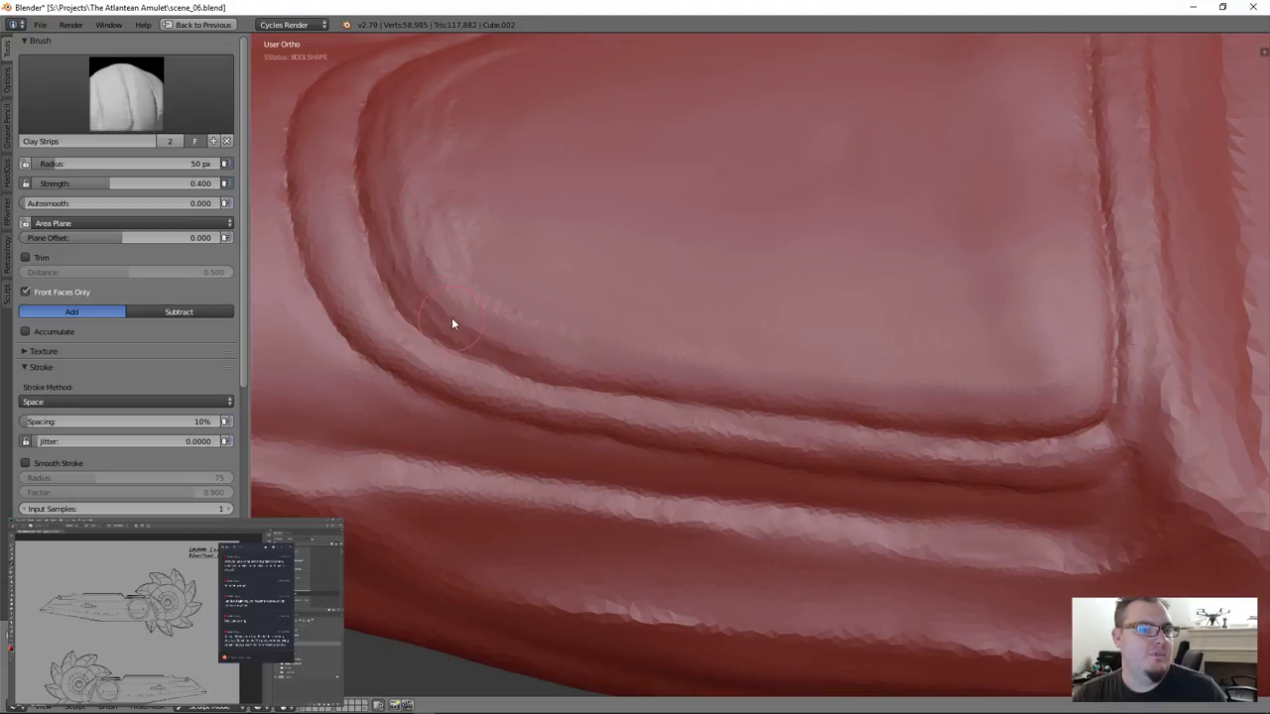
left_click_drag(451, 319, 653, 368)
left_click_drag(546, 344, 591, 332)
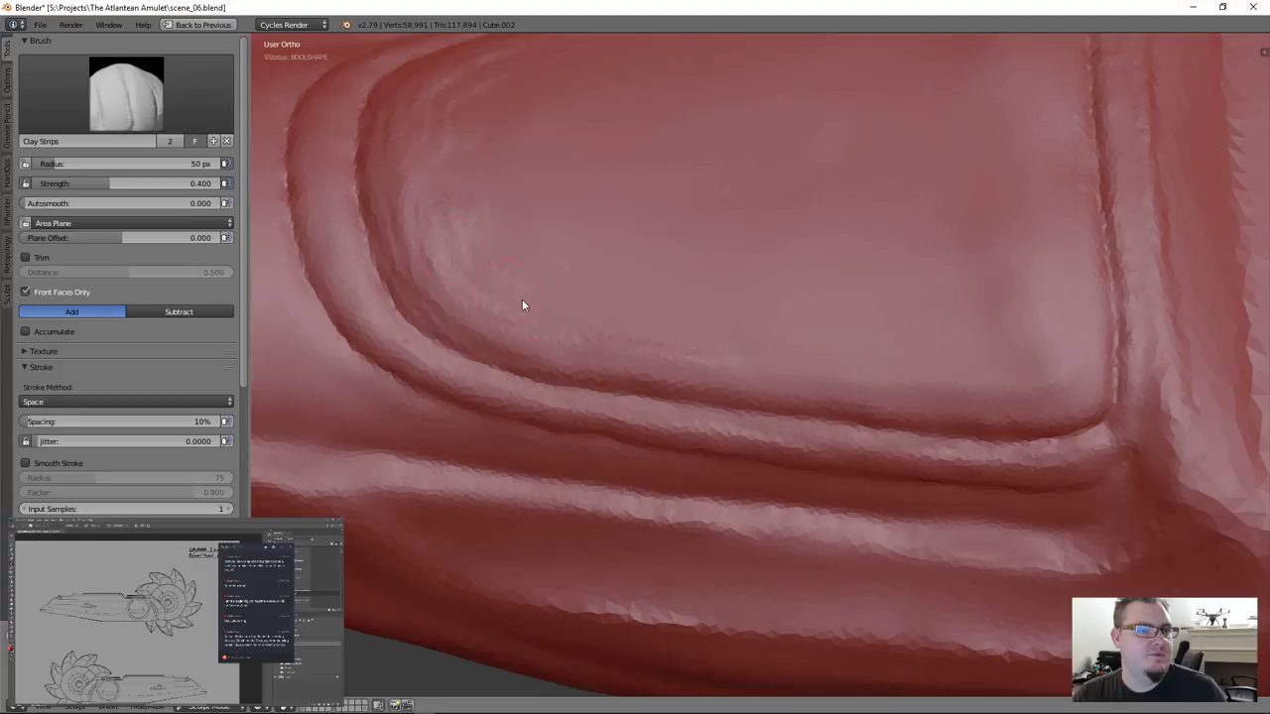
mouse_move(522, 298)
left_mouse_down("shift")
mouse_move(458, 263)
mouse_move(437, 277)
mouse_move(384, 197)
mouse_move(456, 211)
mouse_move(494, 300)
mouse_move(455, 327)
mouse_move(427, 295)
mouse_move(619, 333)
mouse_move(548, 337)
mouse_move(569, 340)
mouse_move(454, 256)
mouse_move(499, 273)
mouse_move(390, 179)
mouse_move(617, 349)
left_mouse_up("shift")
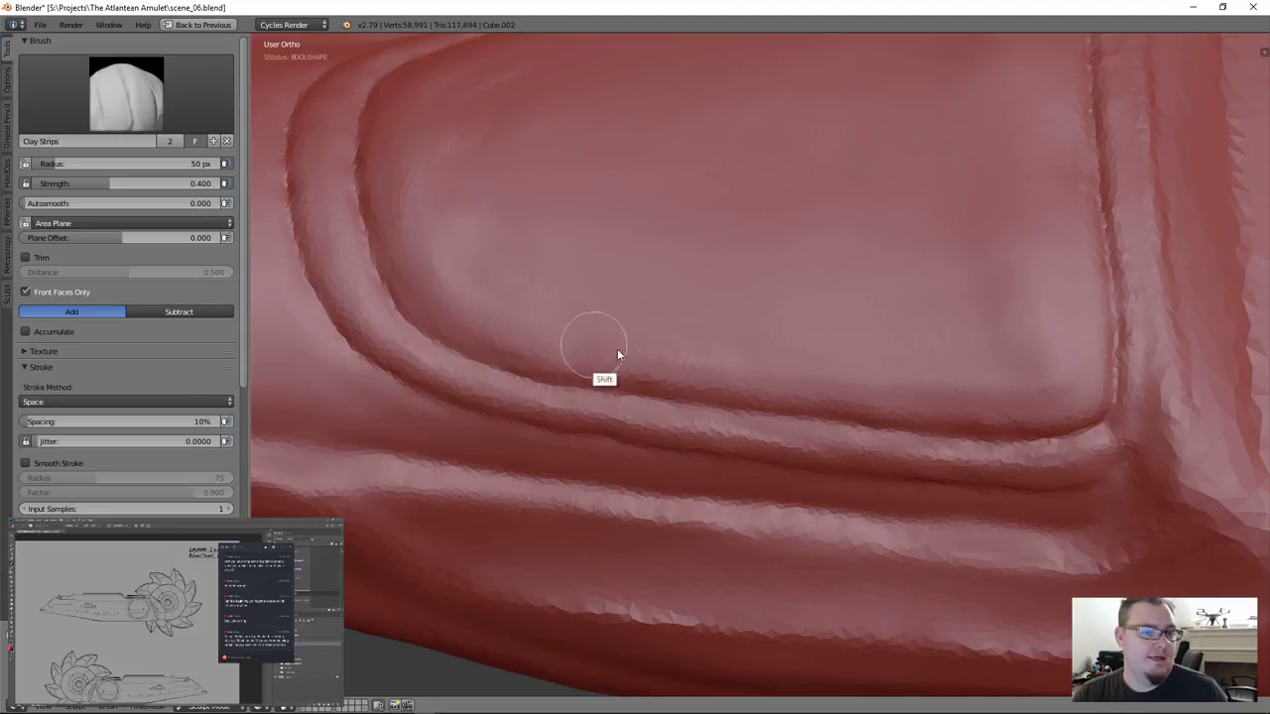
Examine the sculpted sleeve and the complete long-handled model from several angles and distances
mouse_move(688, 391)
middle_mouse_down()
mouse_move(645, 420)
mouse_move(655, 338)
middle_mouse_up()
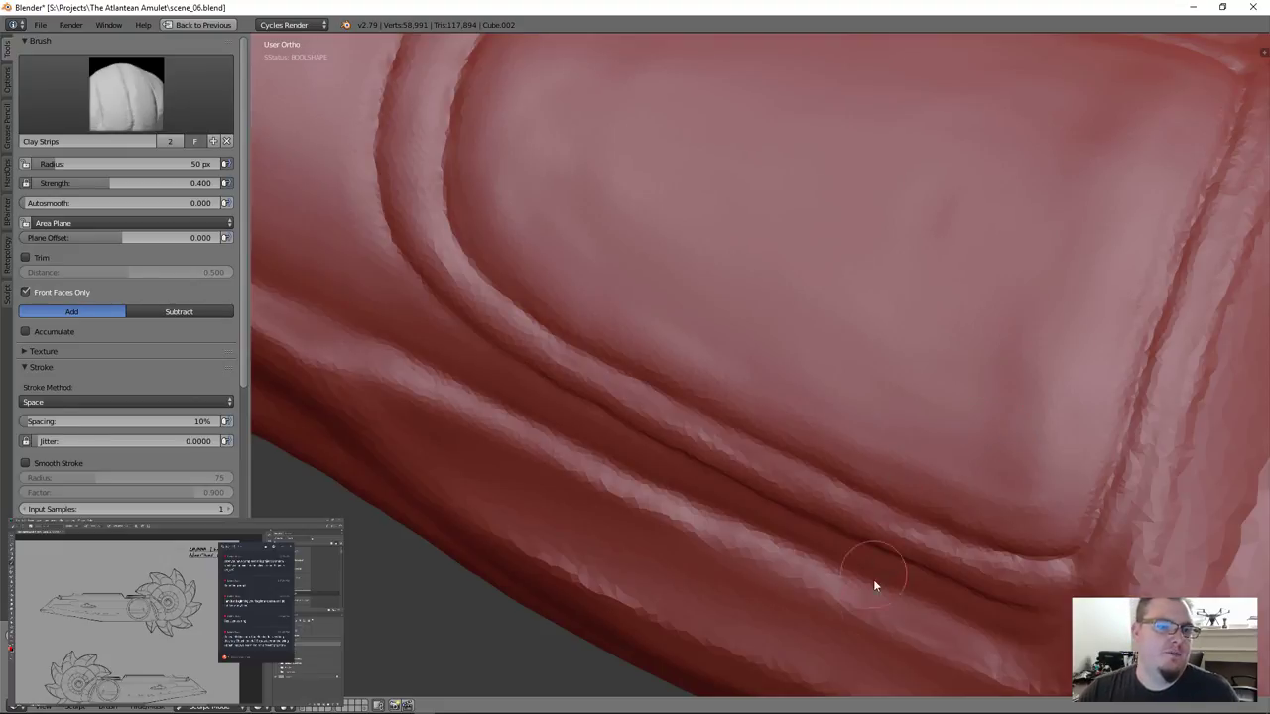
scroll(794, 535, "down", 4)
mouse_move(706, 456)
middle_mouse_down()
mouse_move(757, 509)
mouse_move(751, 474)
mouse_move(703, 426)
mouse_move(728, 431)
middle_mouse_up()
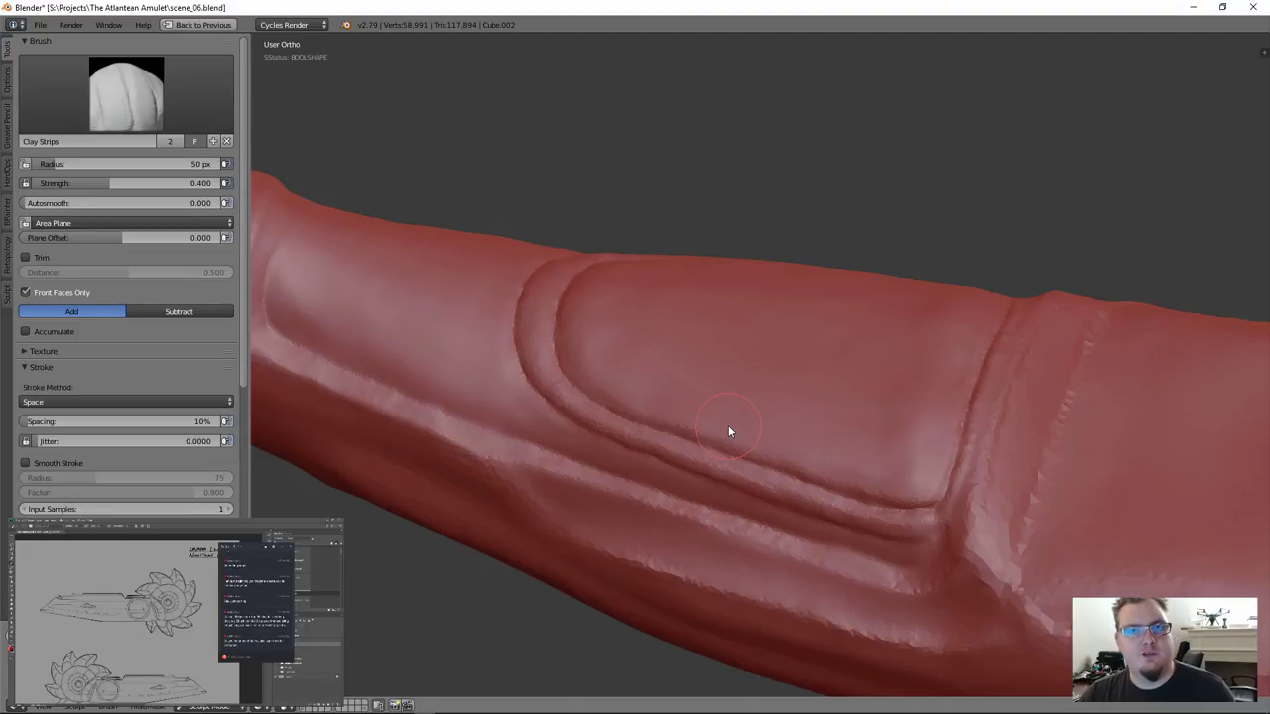
scroll(728, 430, "down", 3)
mouse_move(728, 431)
middle_mouse_down()
mouse_move(791, 513)
mouse_move(790, 490)
mouse_move(783, 543)
middle_mouse_up()
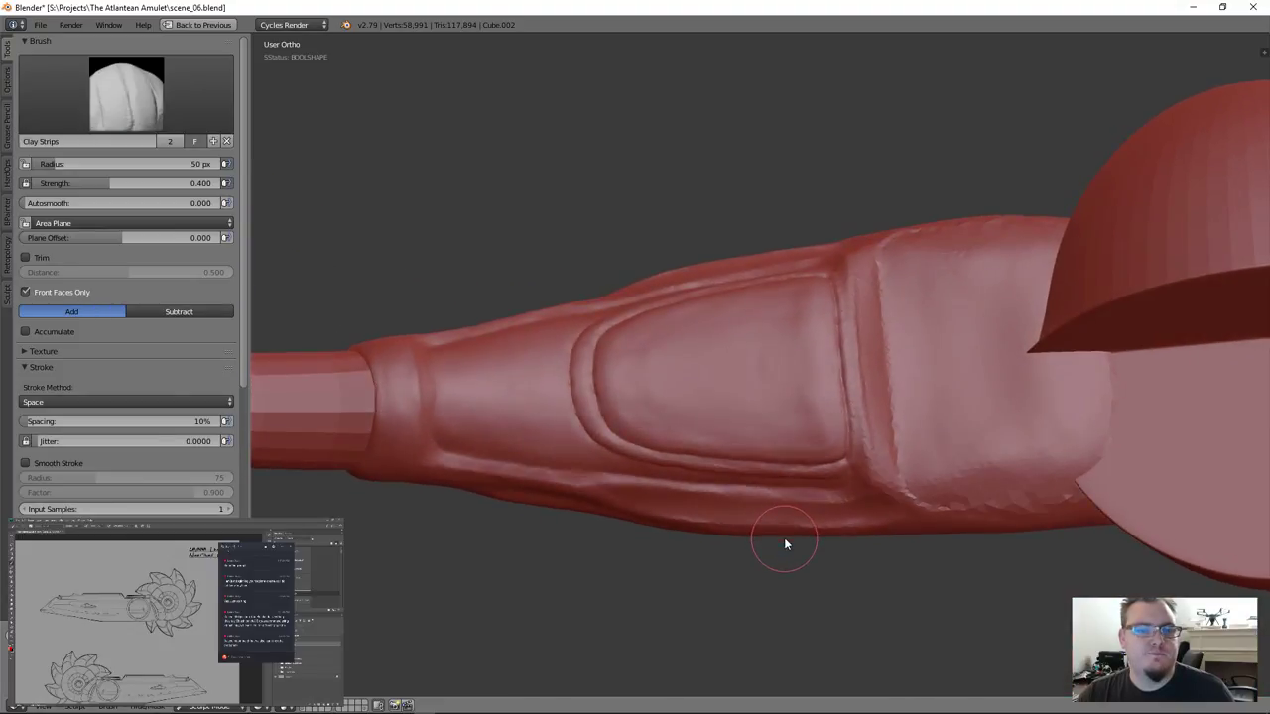
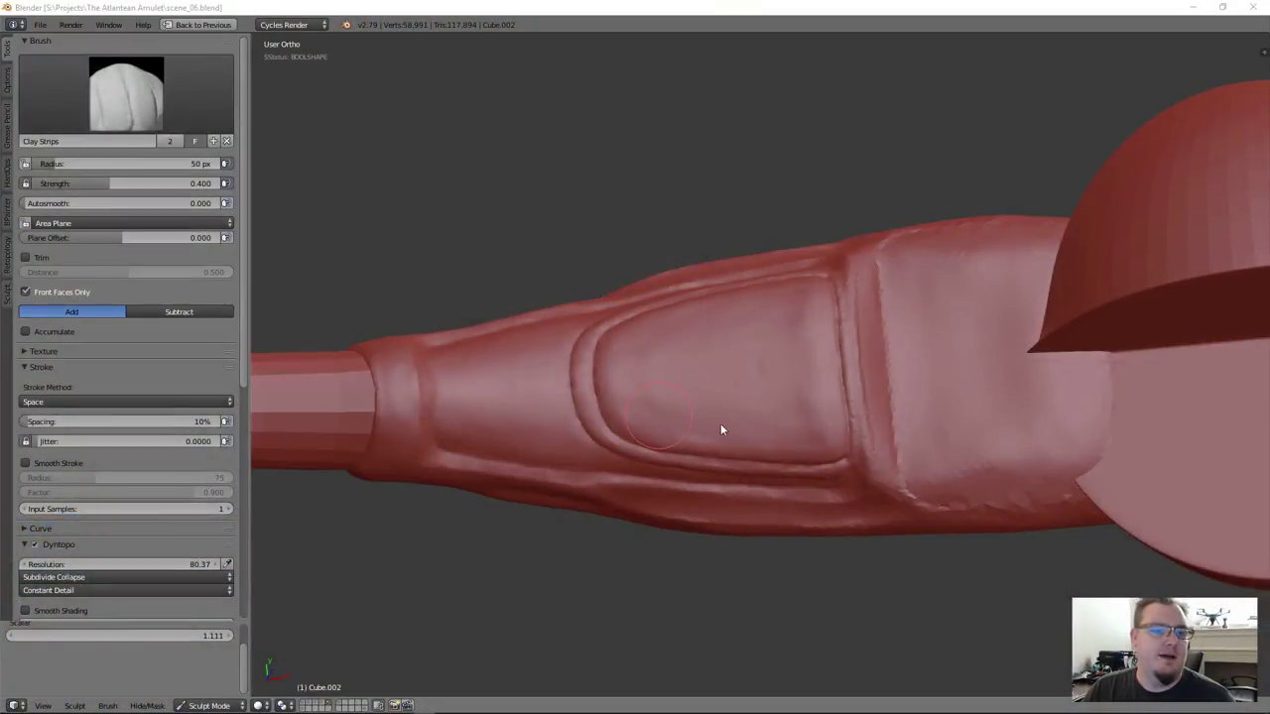
scroll(720, 430, "down", 8)
mouse_move(784, 522)
middle_mouse_down()
mouse_move(748, 505)
mouse_move(764, 361)
mouse_move(751, 331)
mouse_move(751, 391)
mouse_move(733, 286)
mouse_move(771, 283)
mouse_move(757, 326)
mouse_move(720, 351)
mouse_move(760, 368)
mouse_move(750, 361)
middle_mouse_up()
scroll(750, 368, "up", 4)
scroll(759, 371, "down", 4)
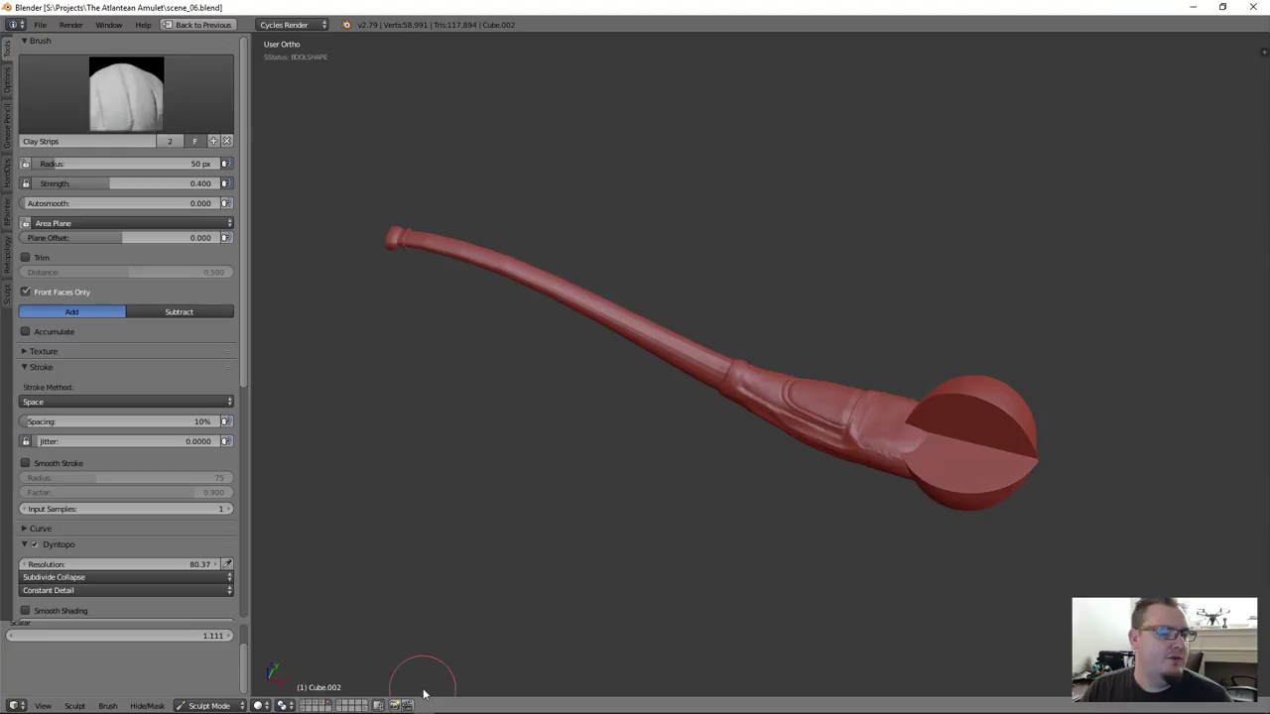
Leave sculpting for Object Mode and display layer 1 with the desk scene
left_click(208, 705)
left_click(212, 690)
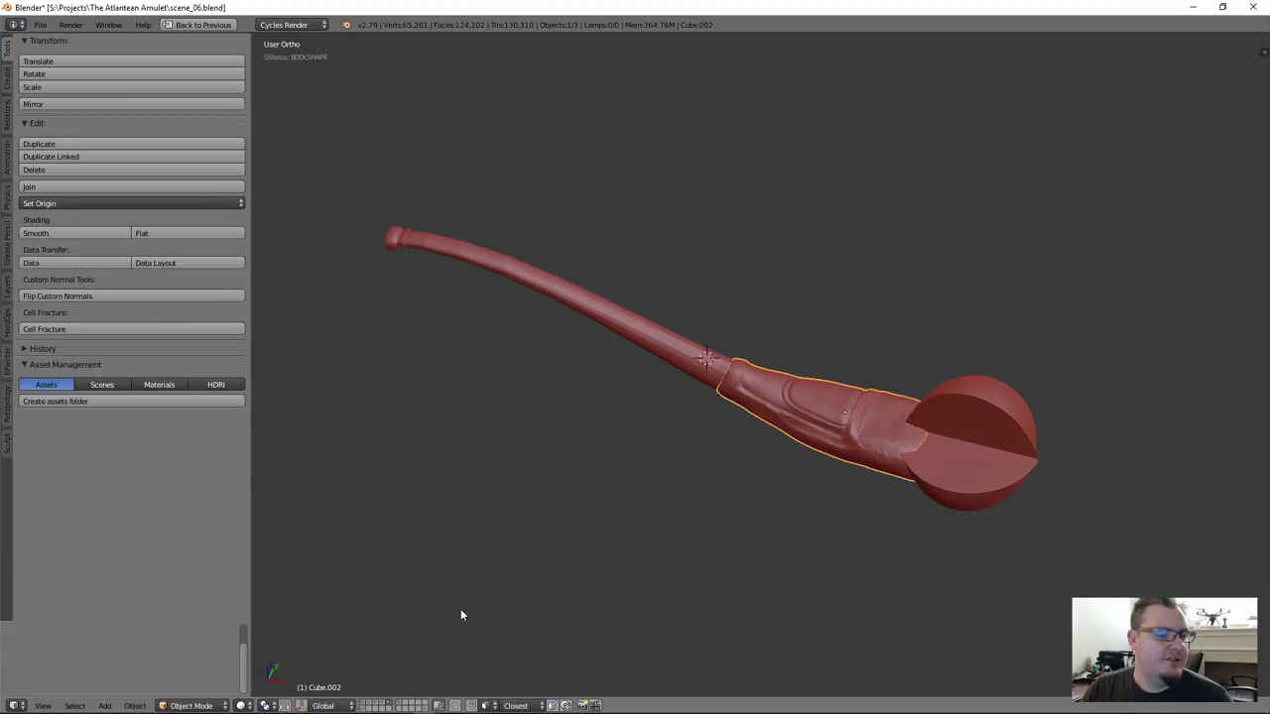
key("1")
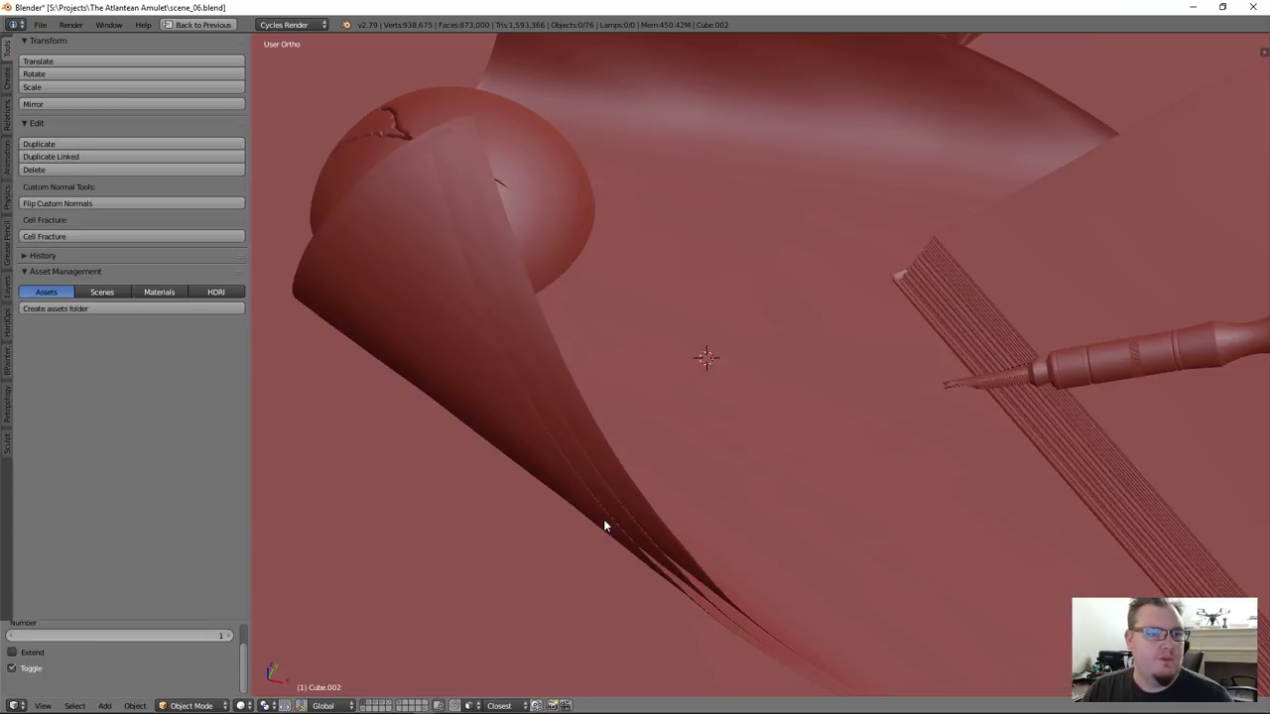
scroll(674, 447, "down", 4)
Turn off Matcap shading so the desk scene is displayed in its material colours
key("n")
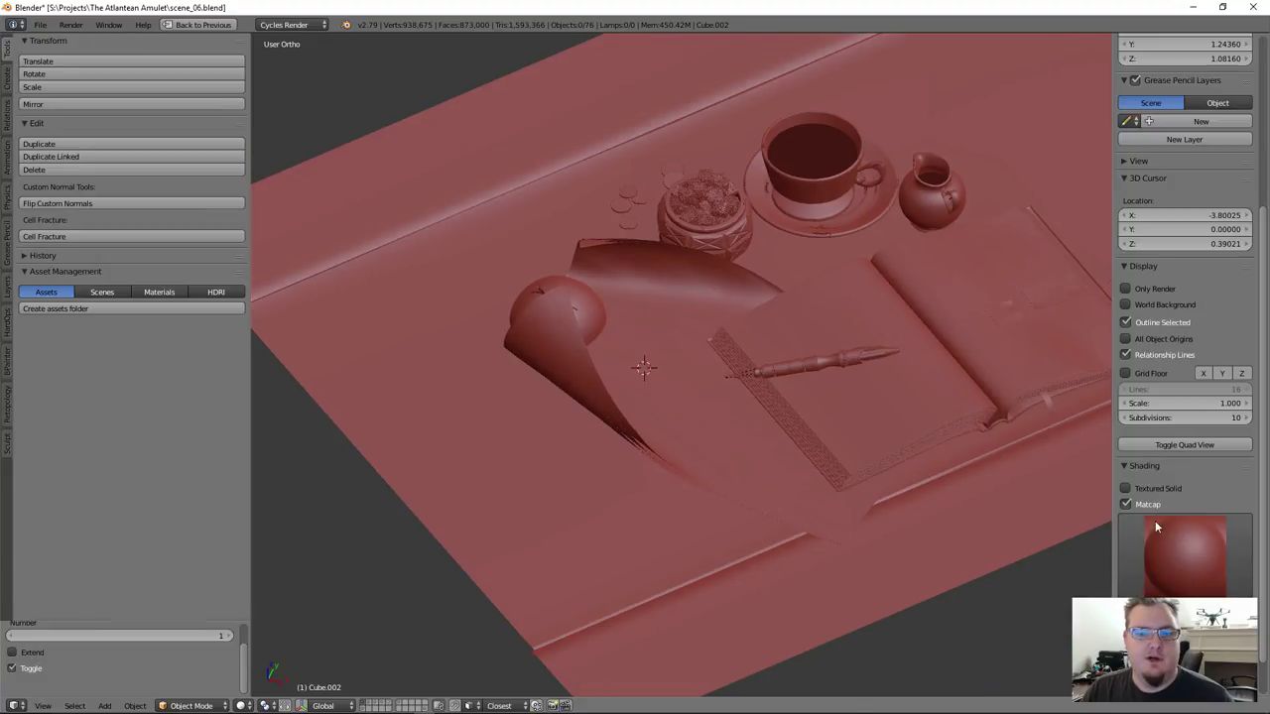
left_click(1127, 504)
key("n")
middle_click_drag(882, 253, 660, 379, "shift")
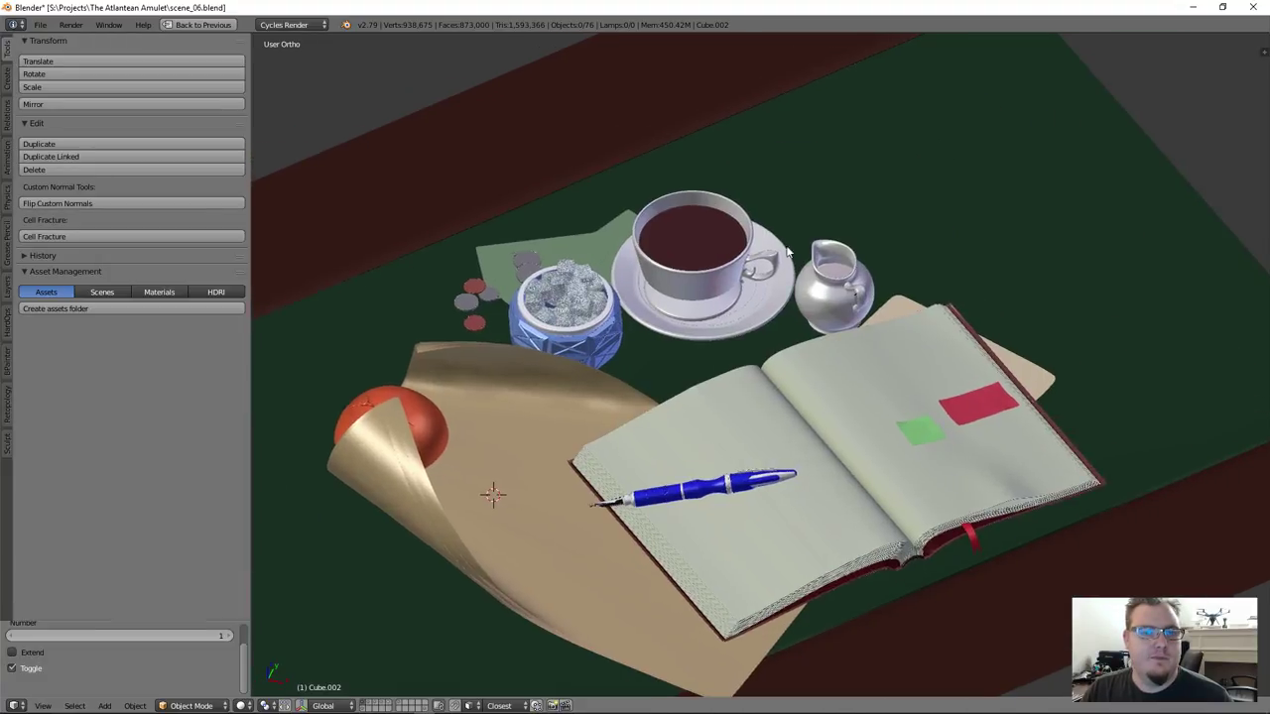
Restore the full Default screen layout and merge the two small top-view areas into the main 3D view
key("shift+space")
left_click_drag(978, 39, 937, 270)
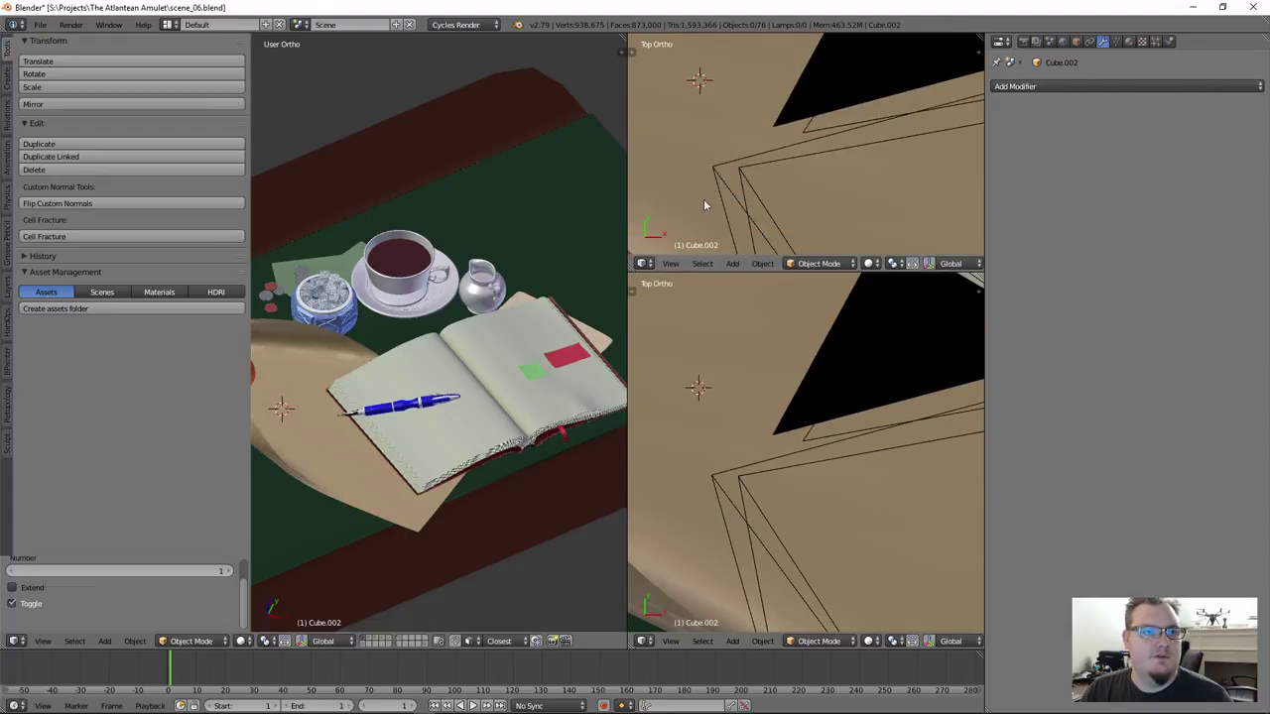
left_click_drag(980, 280, 893, 109)
left_click_drag(622, 38, 863, 56)
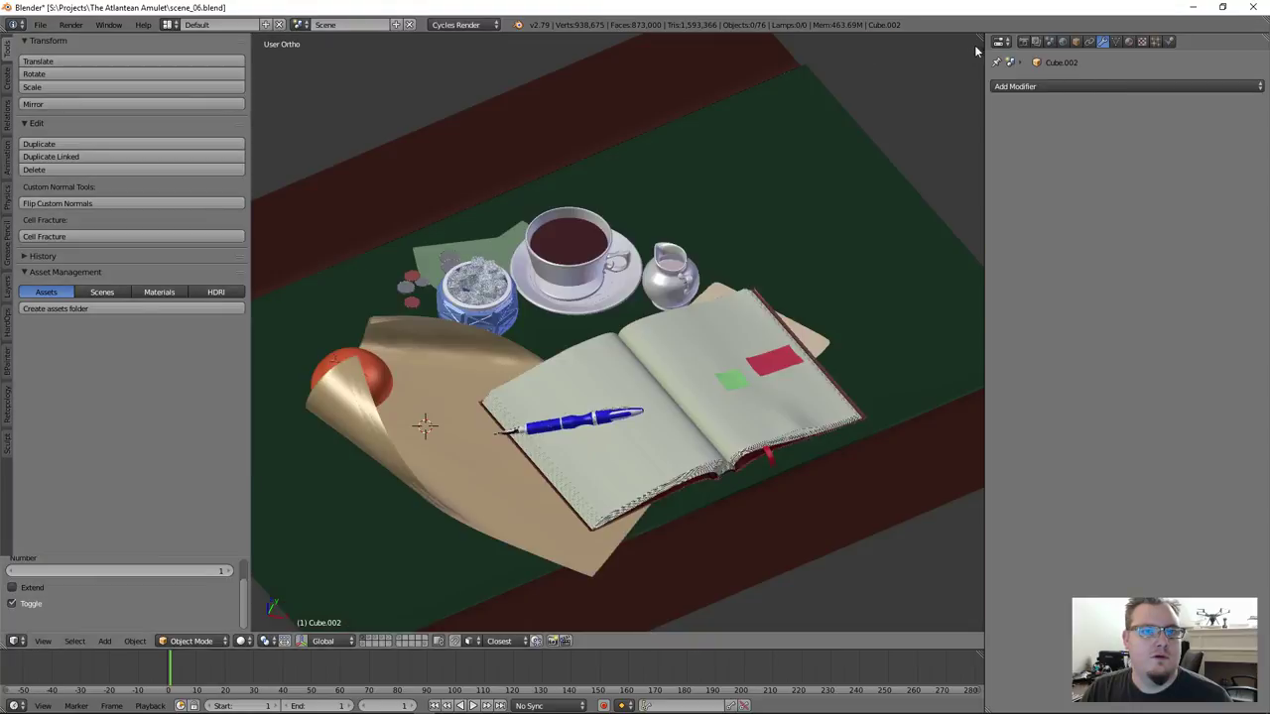
Split the 3D view horizontally, change the upper area to a UV/Image Editor, and make it taller
left_click_drag(980, 34, 32, 280)
left_click(18, 271)
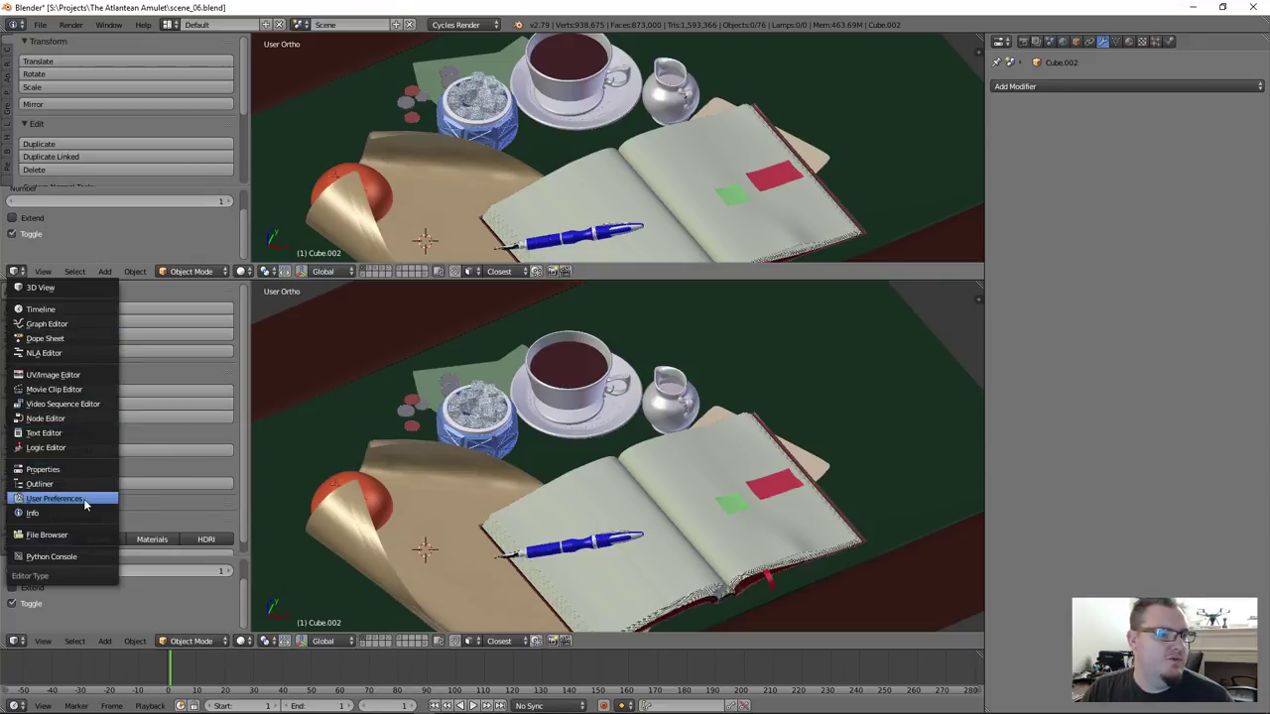
left_click(85, 374)
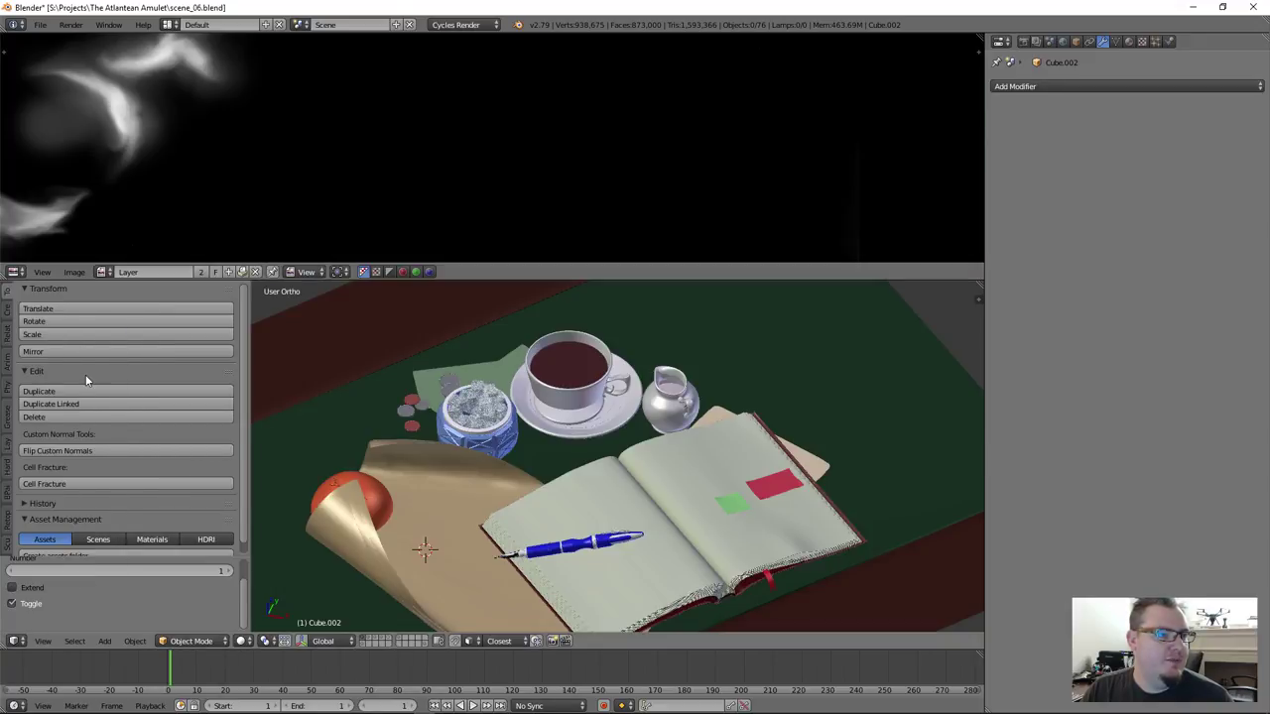
scroll(612, 180, "down", 6)
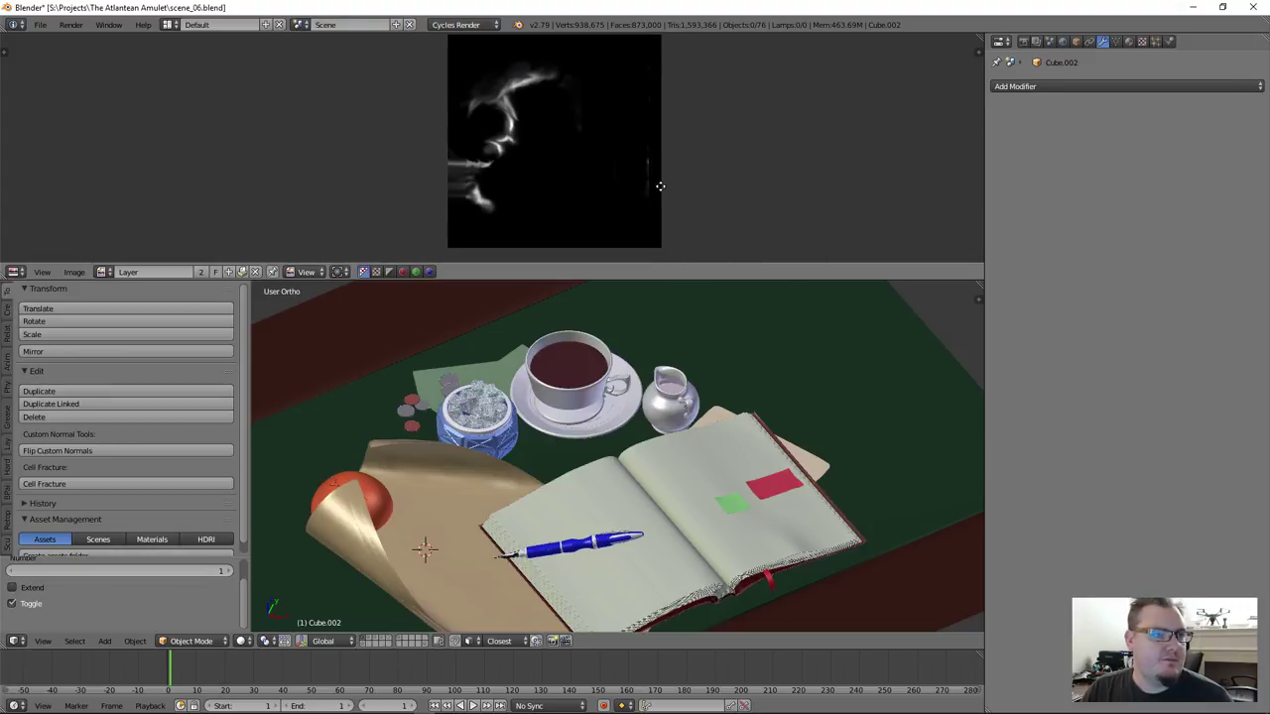
left_click_drag(674, 282, 673, 400)
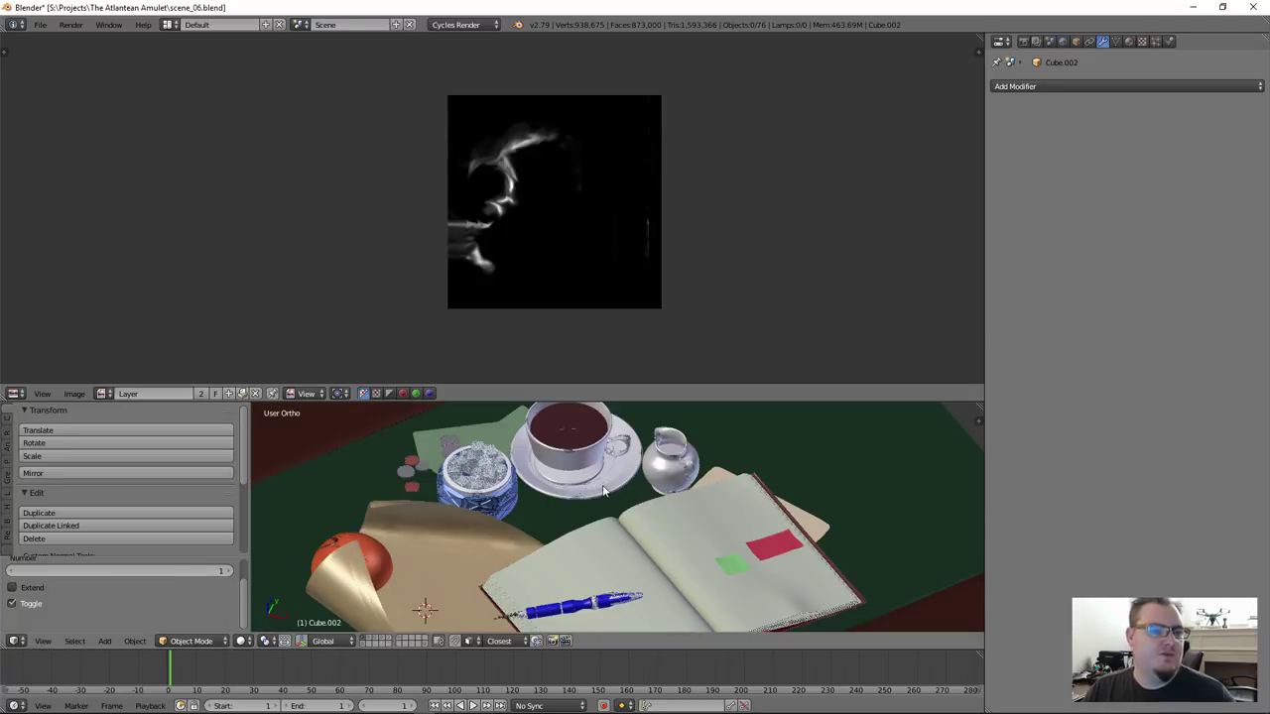
Take a closer look at the cup and sugar bowl in the scene and at the Layer image
middle_click_drag(591, 506, 608, 539)
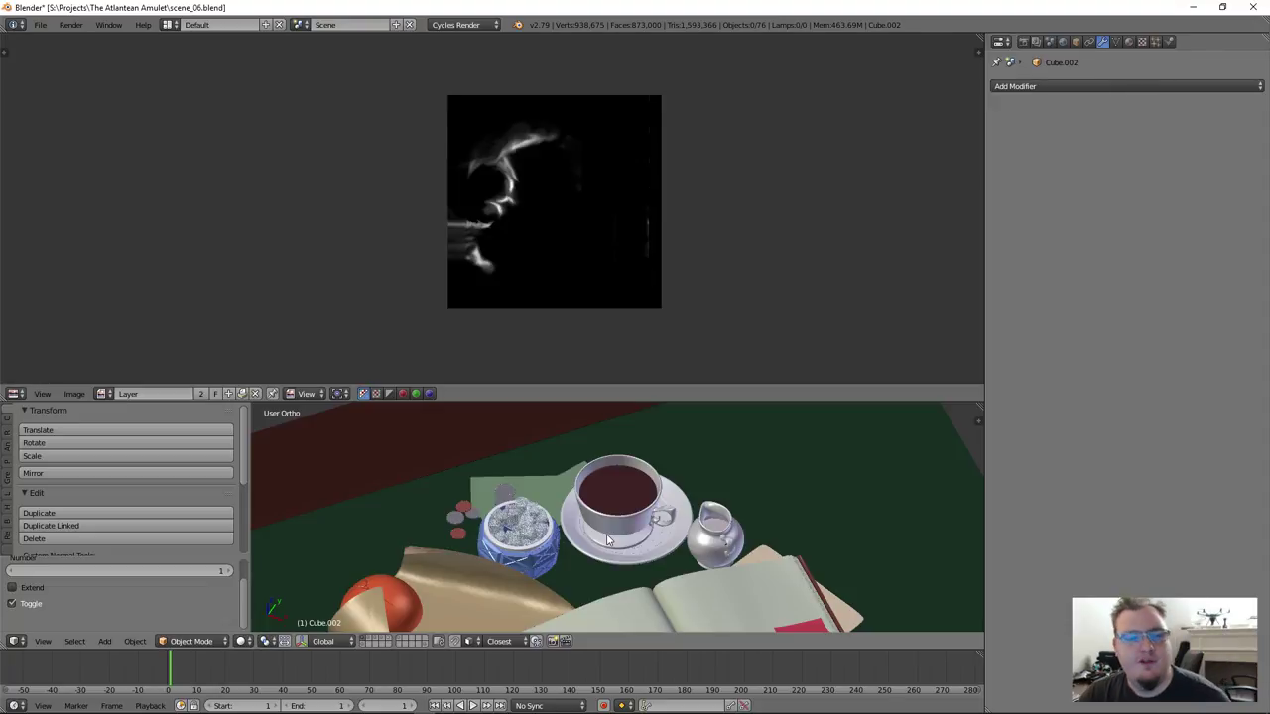
scroll(580, 506, "up", 4)
middle_click_drag(580, 506, 626, 501, "shift")
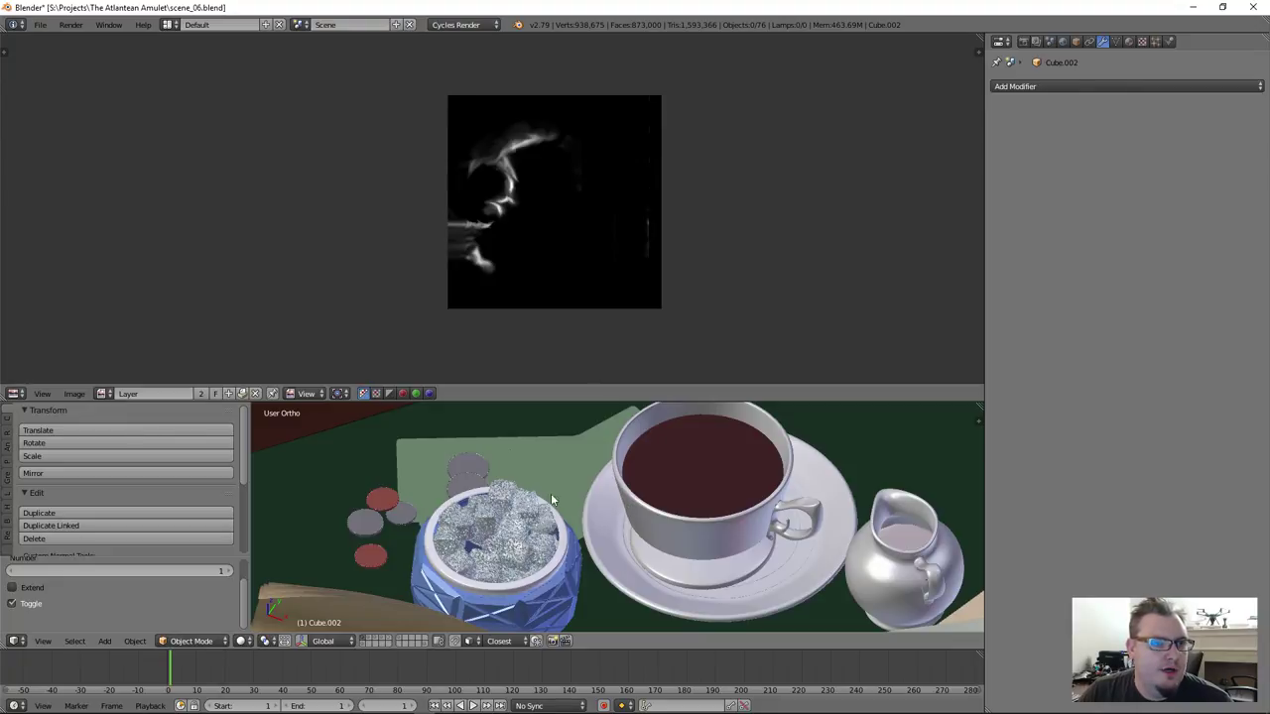
scroll(534, 287, "up", 2)
middle_click_drag(549, 232, 550, 285)
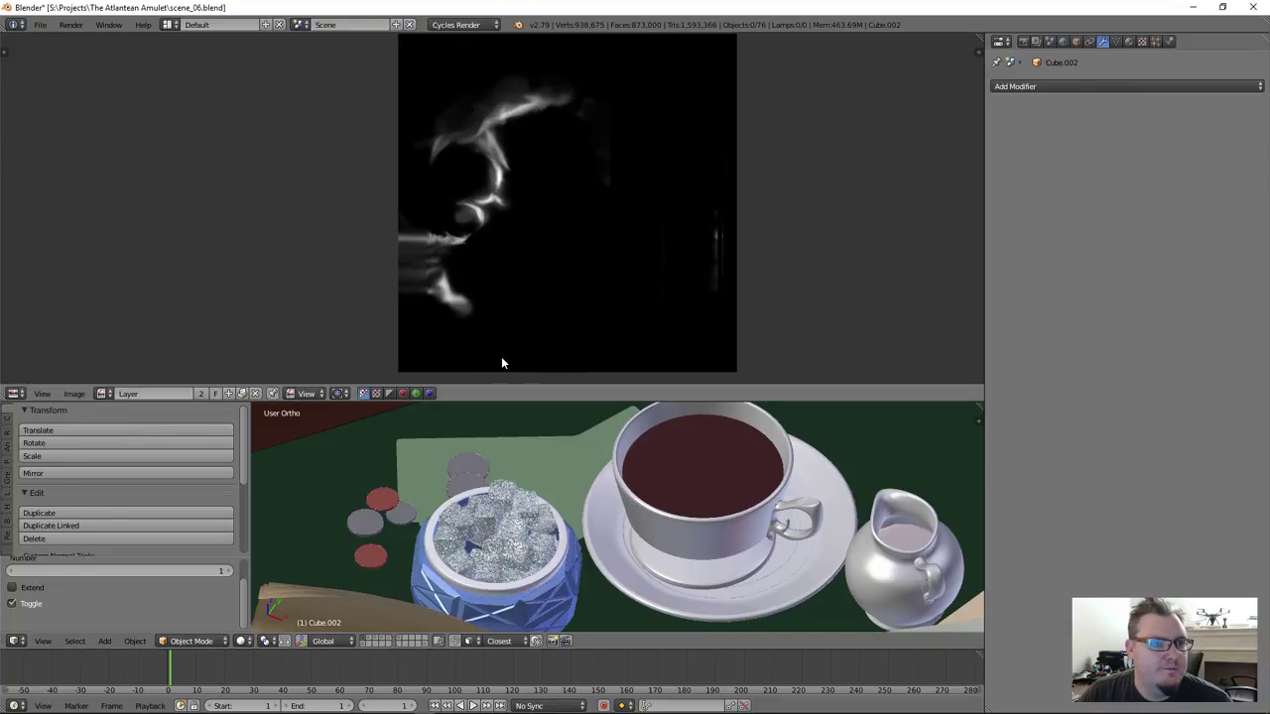
Find the spoon on layer 2, move it to layer 1, and display layer 1
scroll(598, 531, "down", 3)
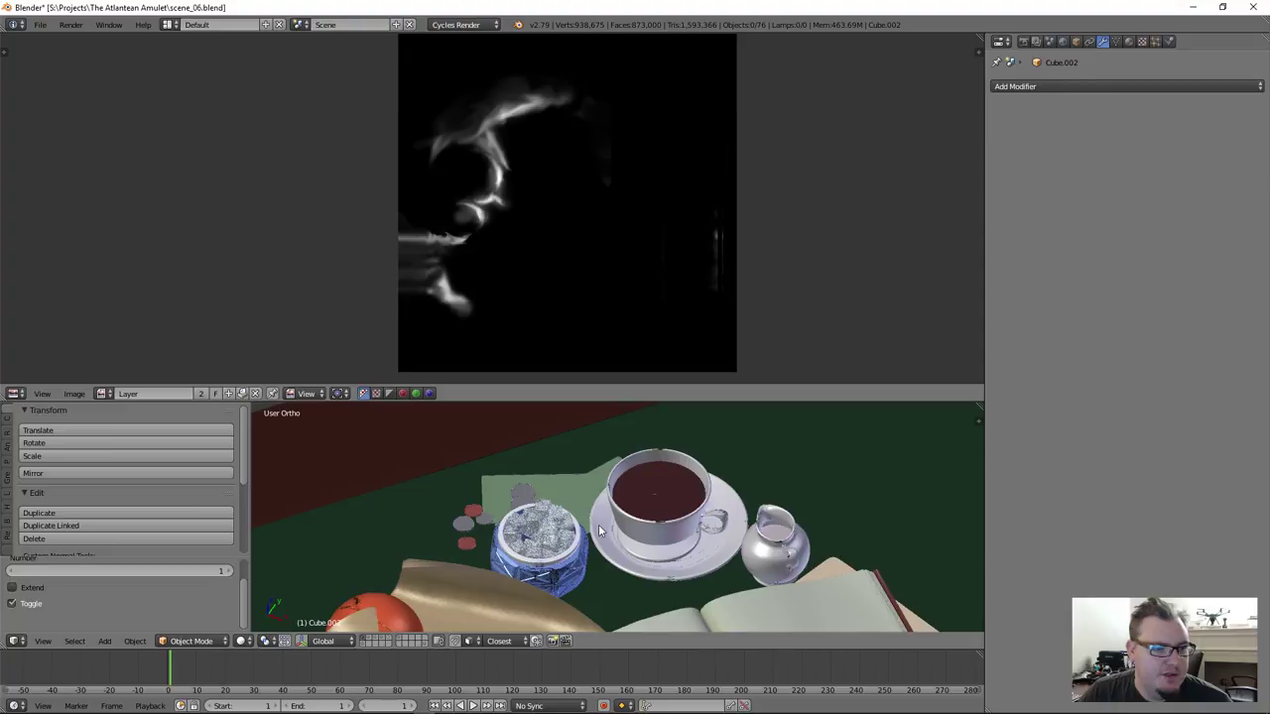
key("2")
scroll(606, 522, "down", 2)
scroll(635, 518, "up", 4)
middle_click_drag(636, 519, 646, 449)
scroll(635, 535, "down", 3)
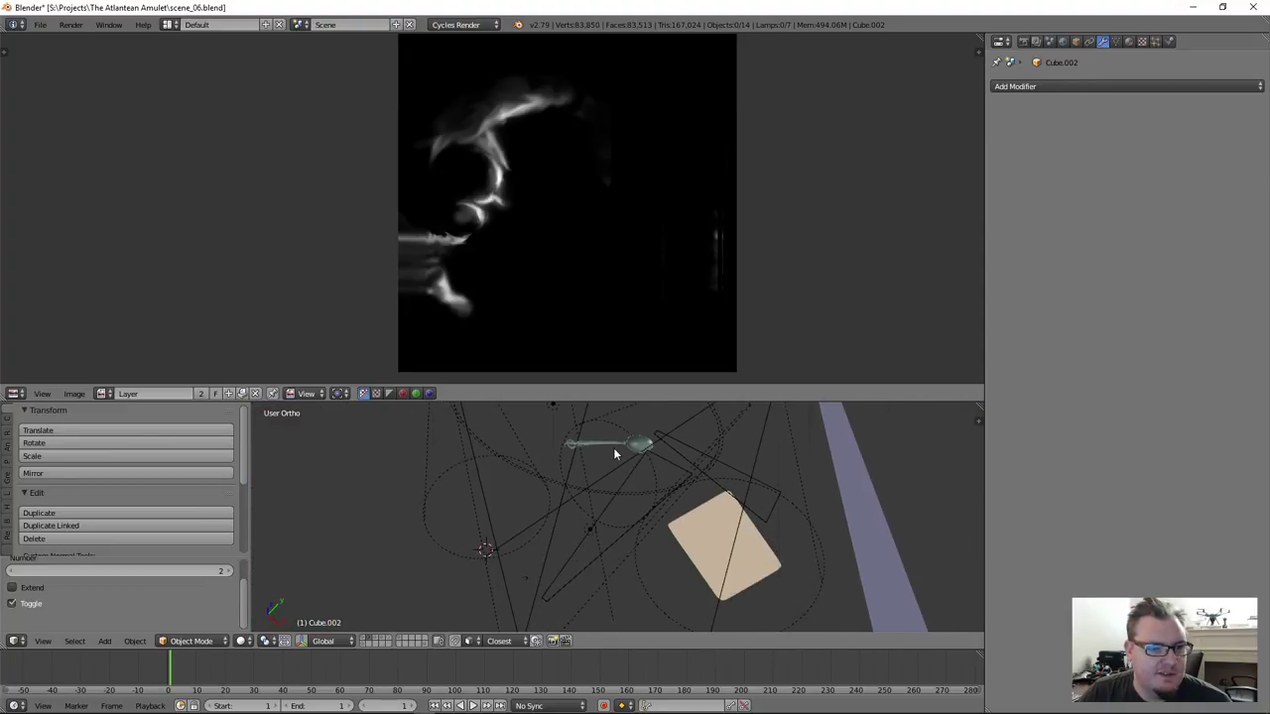
right_click(614, 450)
right_click(713, 553, "shift")
scroll(706, 559, "down", 4)
key("m")
key("1")
key("1")
Select the spoon lying between the sugar bowl and the cup, and maximize the 3D view around it
scroll(613, 511, "up", 7)
key("a")
scroll(754, 518, "up", 4)
middle_click_drag(763, 521, 702, 528, "shift")
right_click(658, 505)
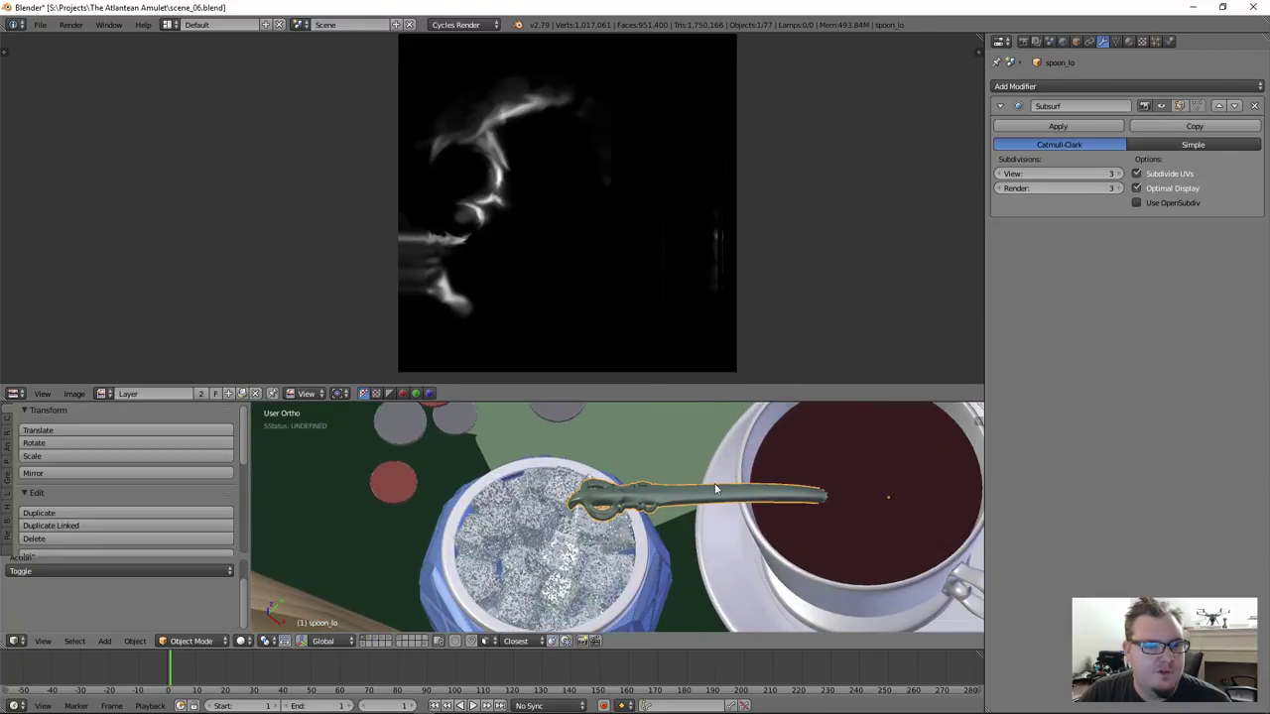
scroll(663, 521, "up", 4)
key("shift+space")
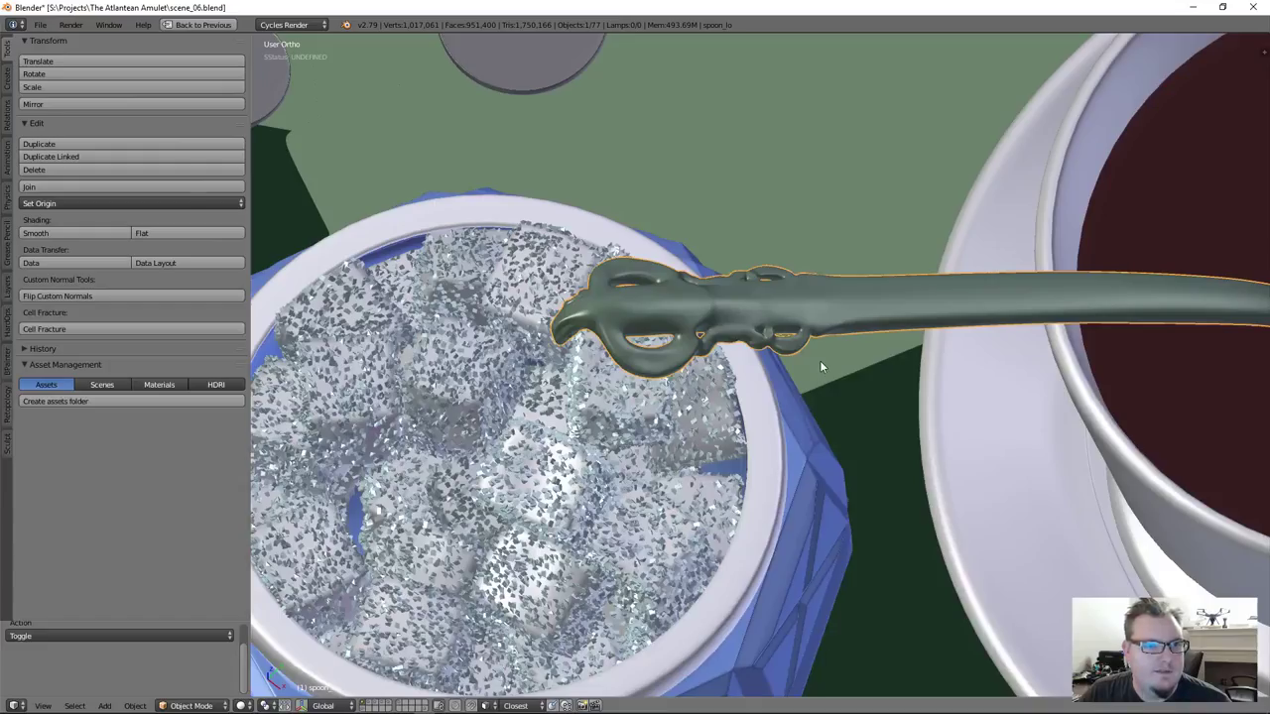
middle_click_drag(895, 346, 705, 394, "shift")
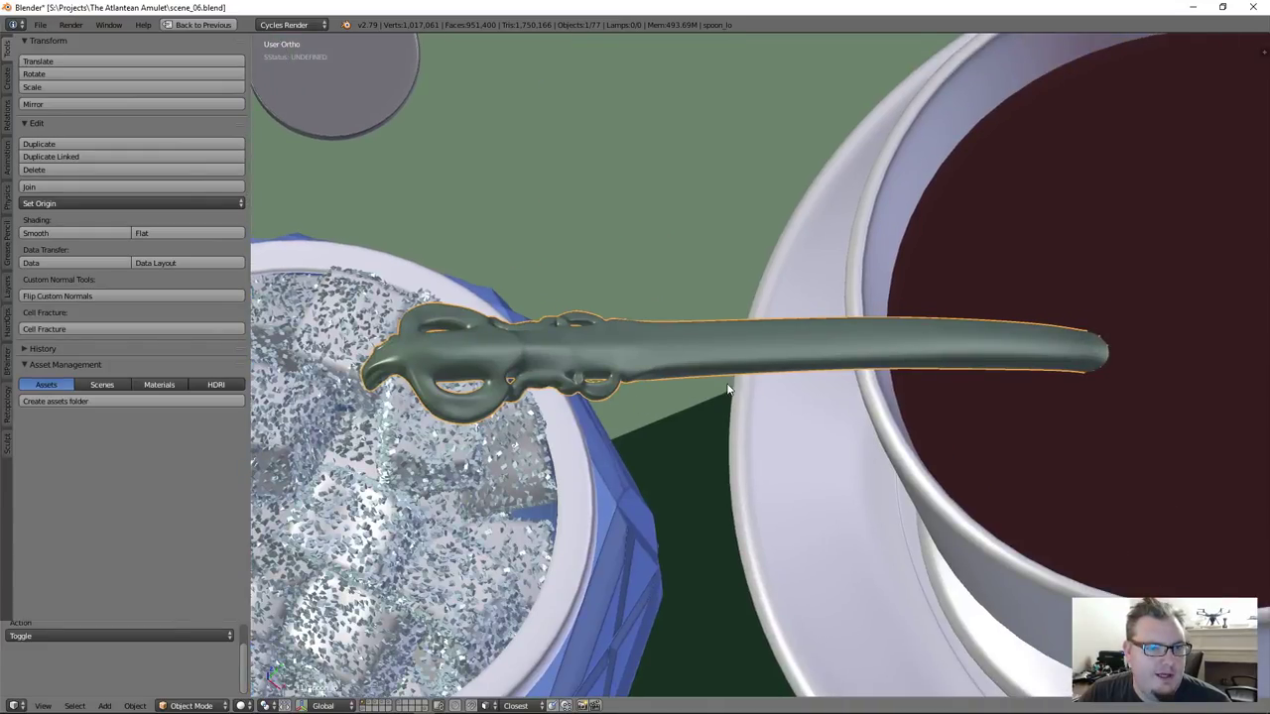
Open the spoon mesh in Edit Mode with the tool shelf hidden, and examine the seams around the ornamented handle end
key("Tab")
scroll(597, 388, "up", 5)
middle_click_drag(648, 362, 846, 458, "shift")
scroll(622, 417, "down", 1)
key("t")
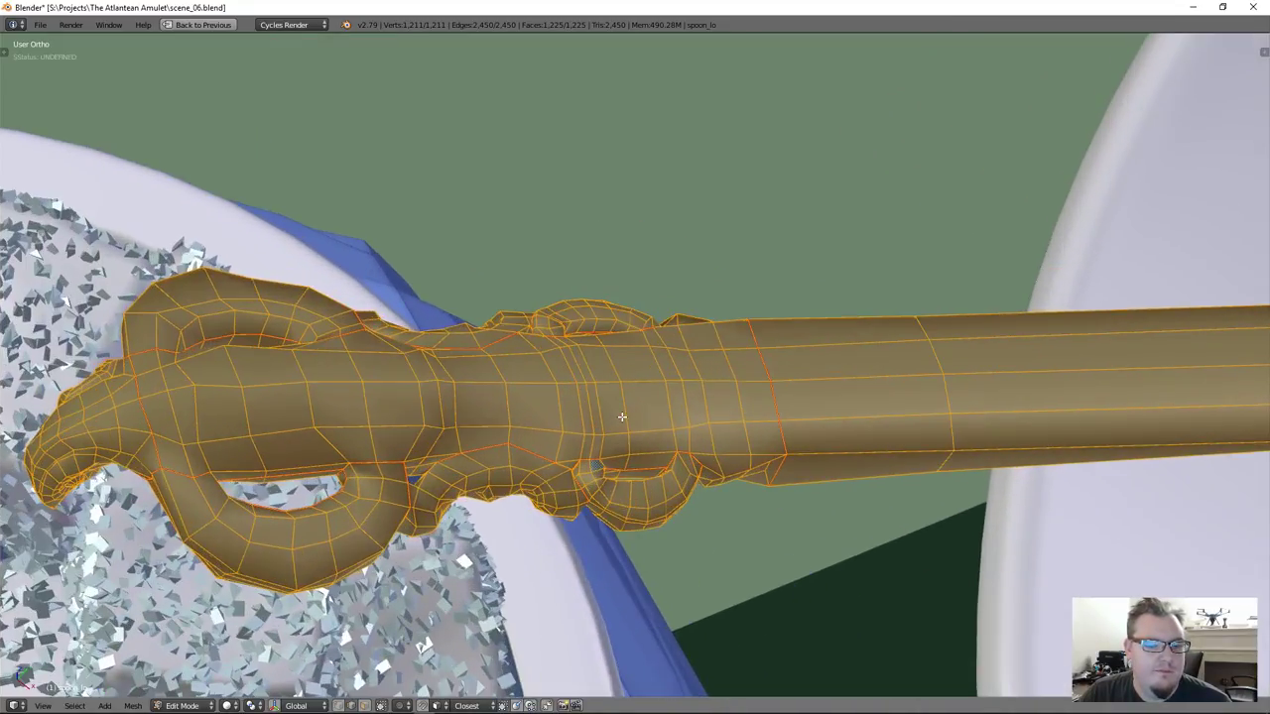
middle_click_drag(621, 418, 561, 414)
key("a")
middle_click_drag(761, 432, 704, 442)
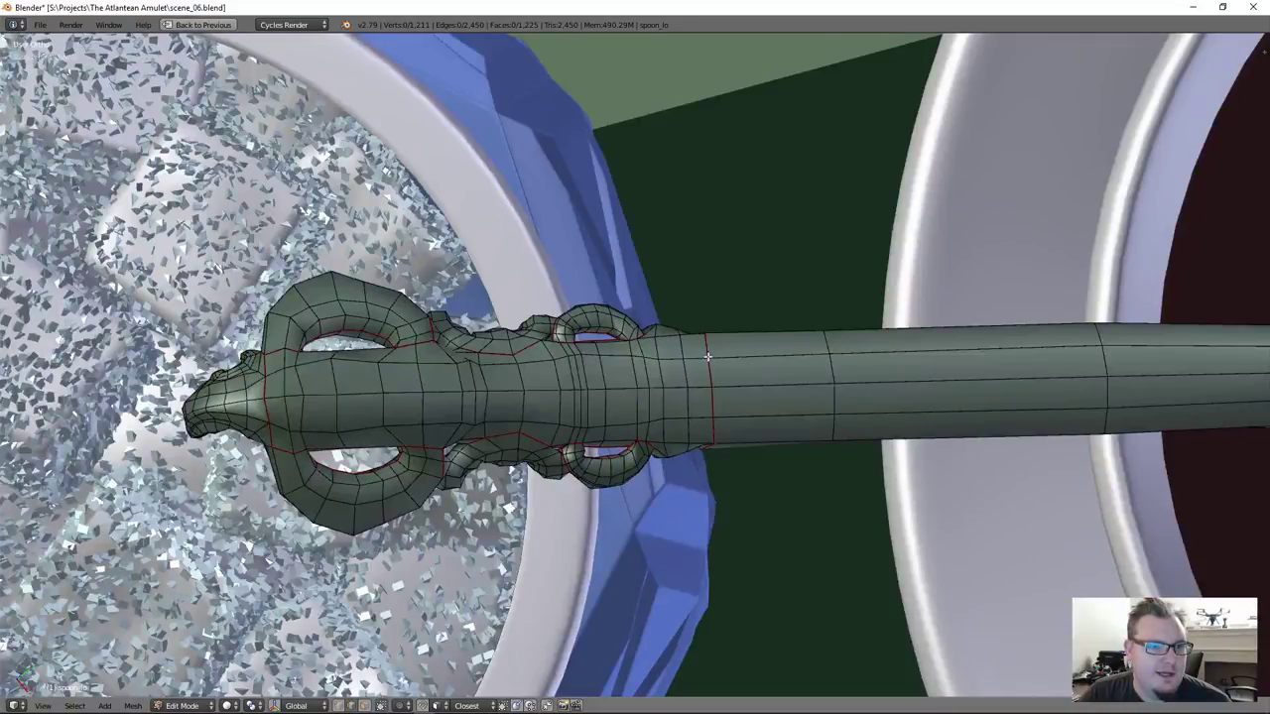
scroll(728, 473, "up", 6)
scroll(734, 398, "down", 5)
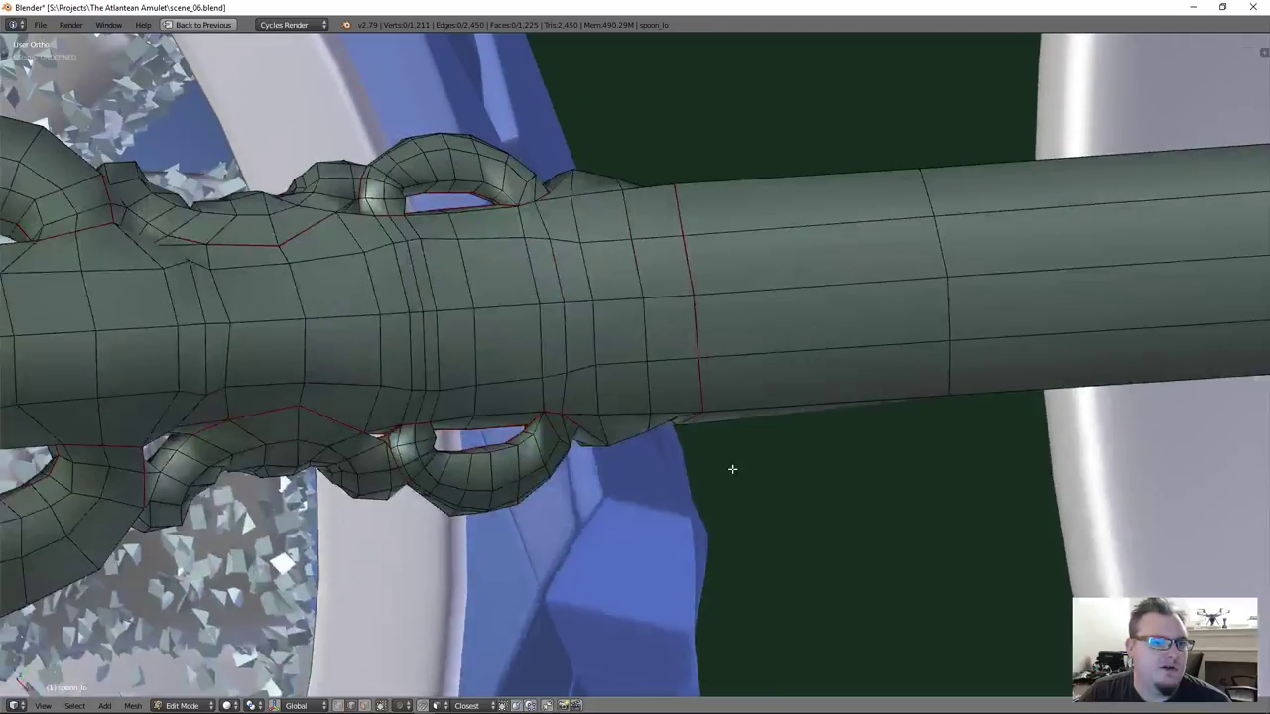
middle_click_drag(731, 468, 683, 279)
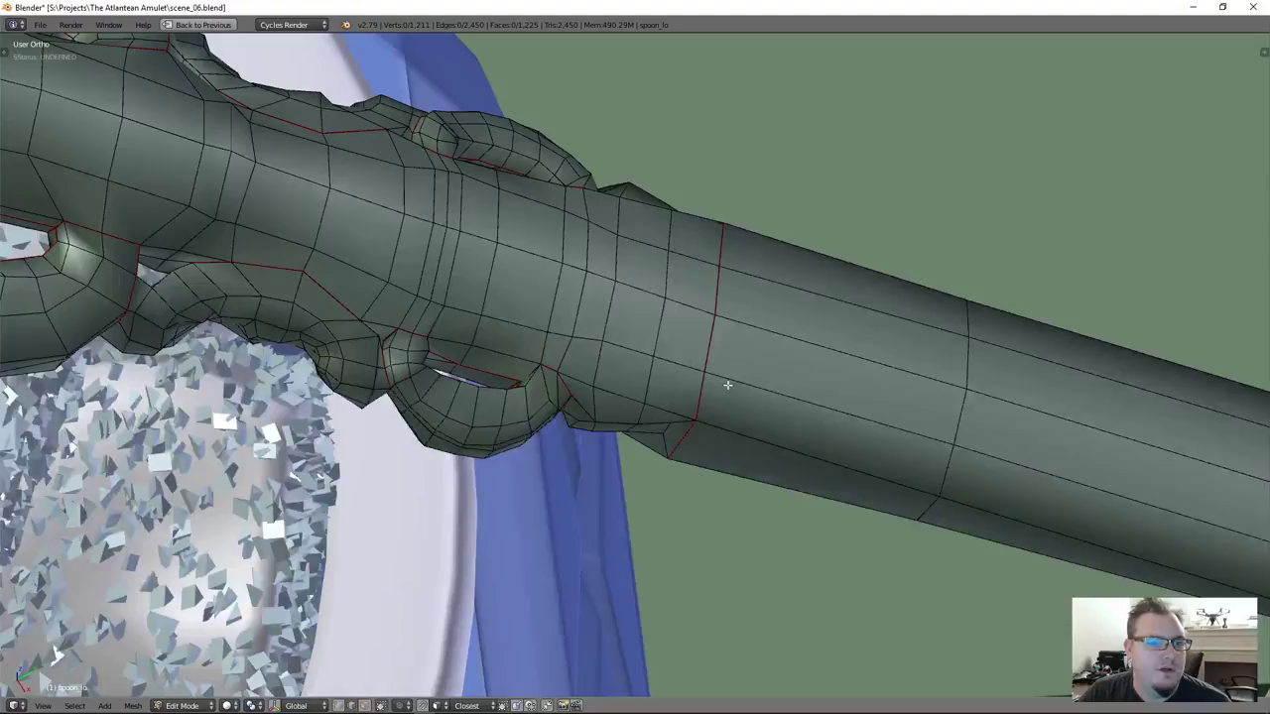
Mark the lengthwise handle edge next to the ring-shaped seam as a seam
right_click(865, 422)
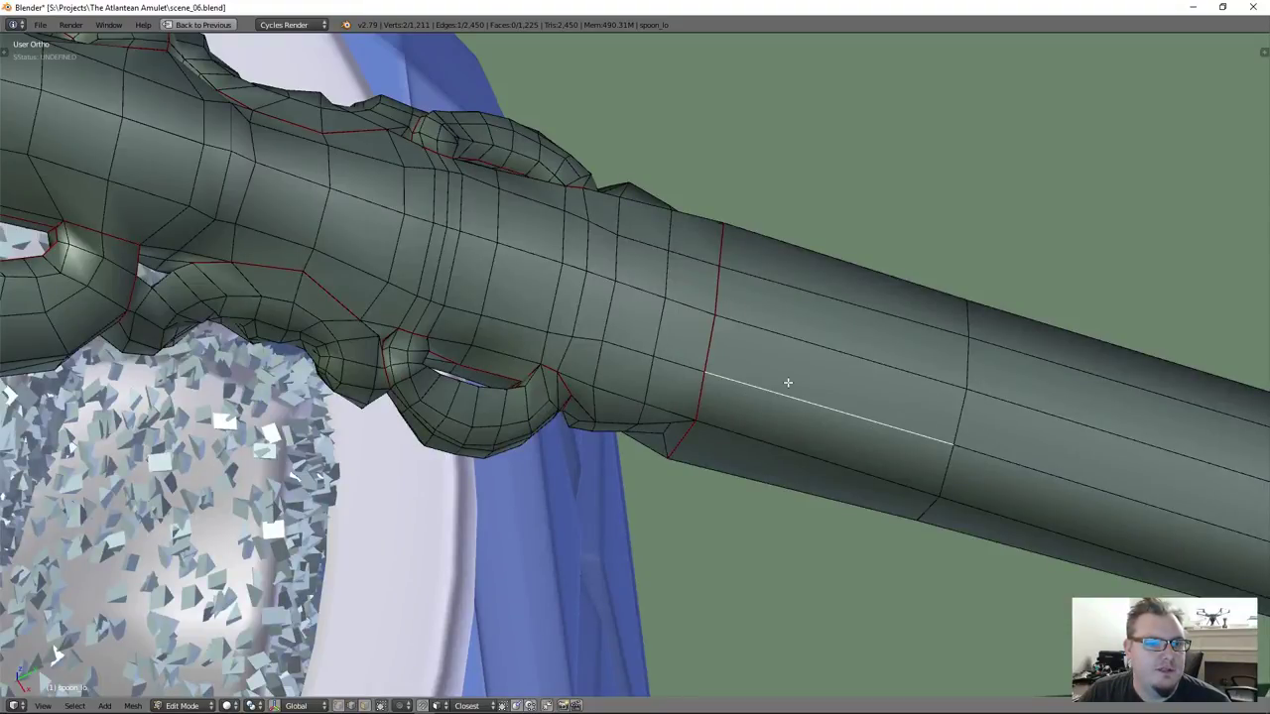
key("w")
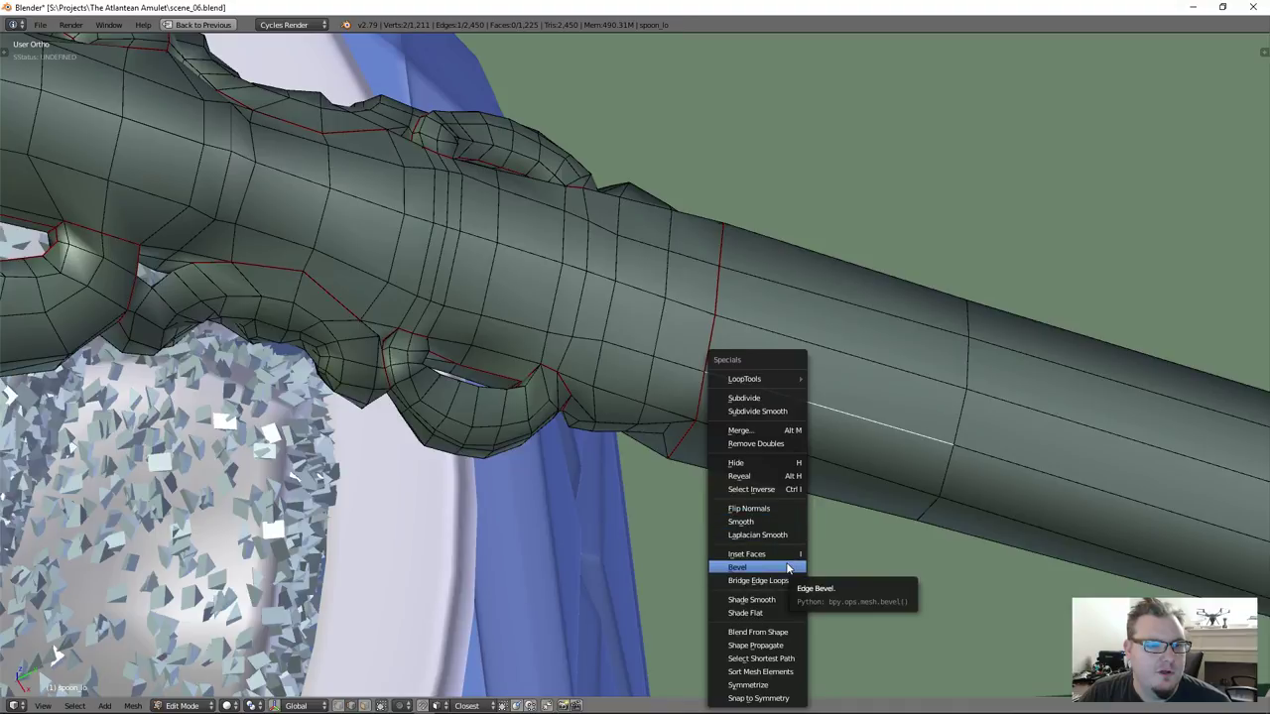
key("ctrl+e")
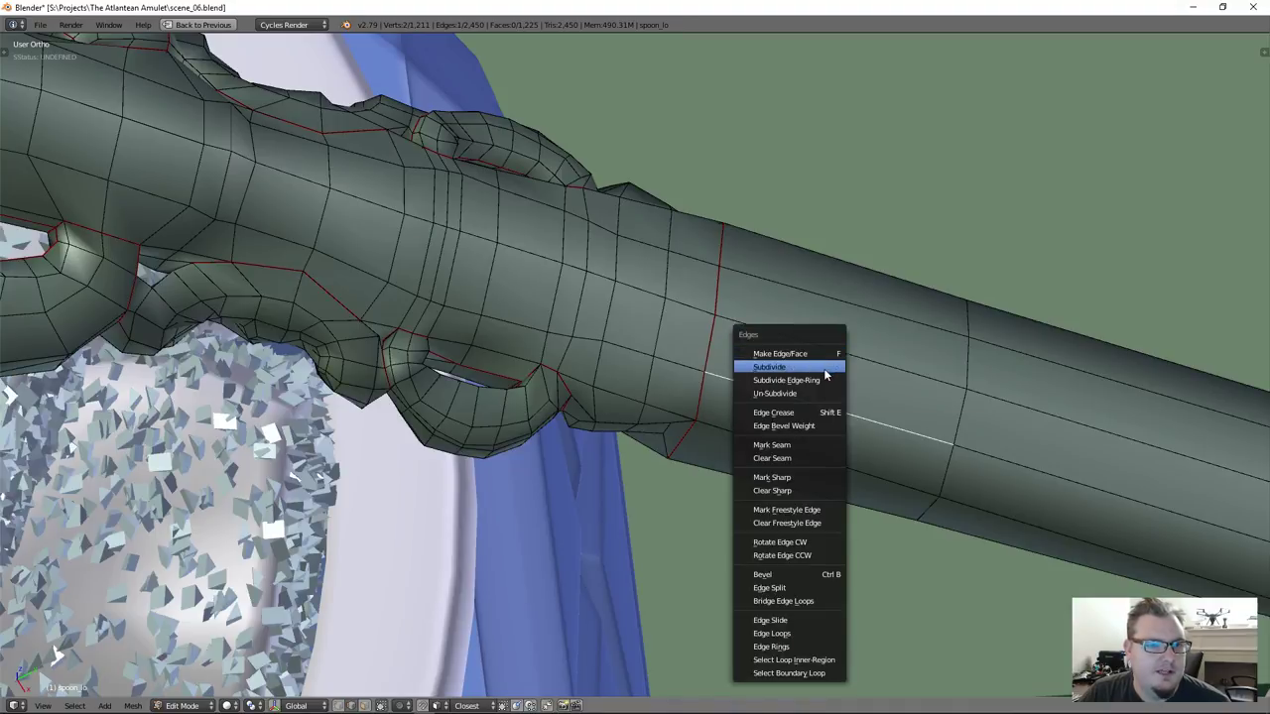
left_click(821, 445)
key("a")
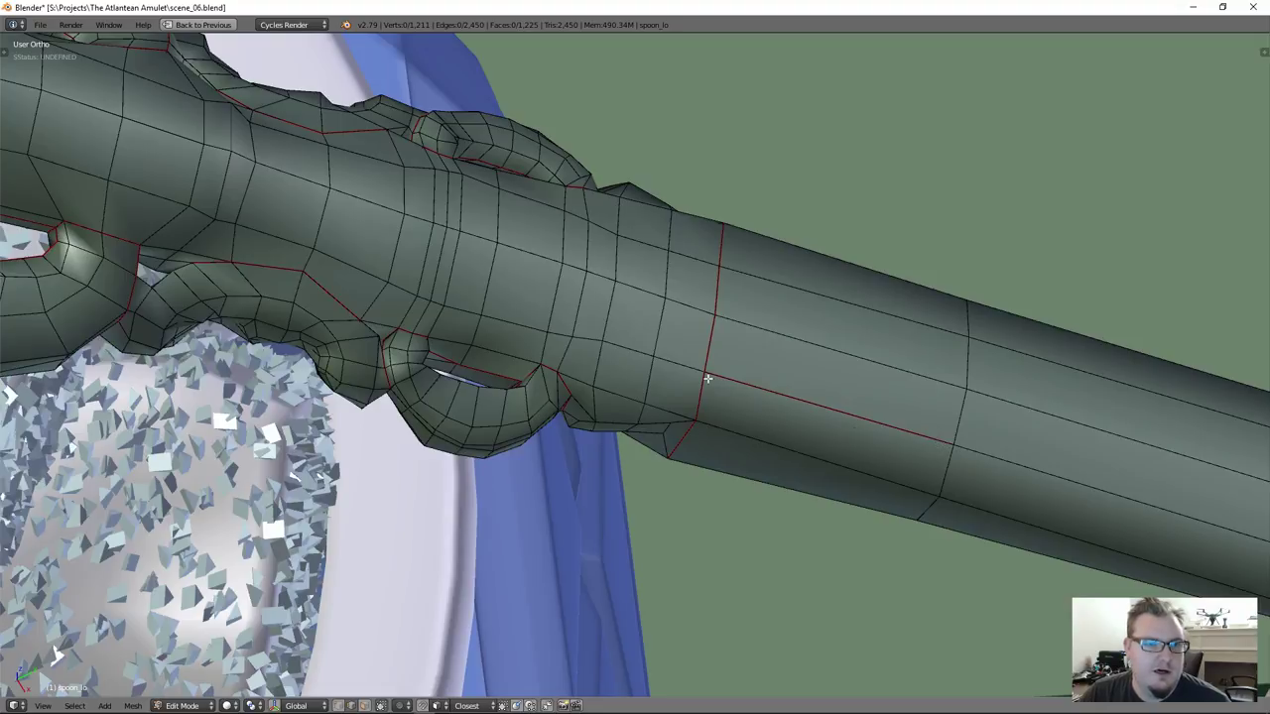
Clear the seam from the lengthwise handle edge and review the spoon's remaining seams
right_click(764, 387)
key("ctrl+e")
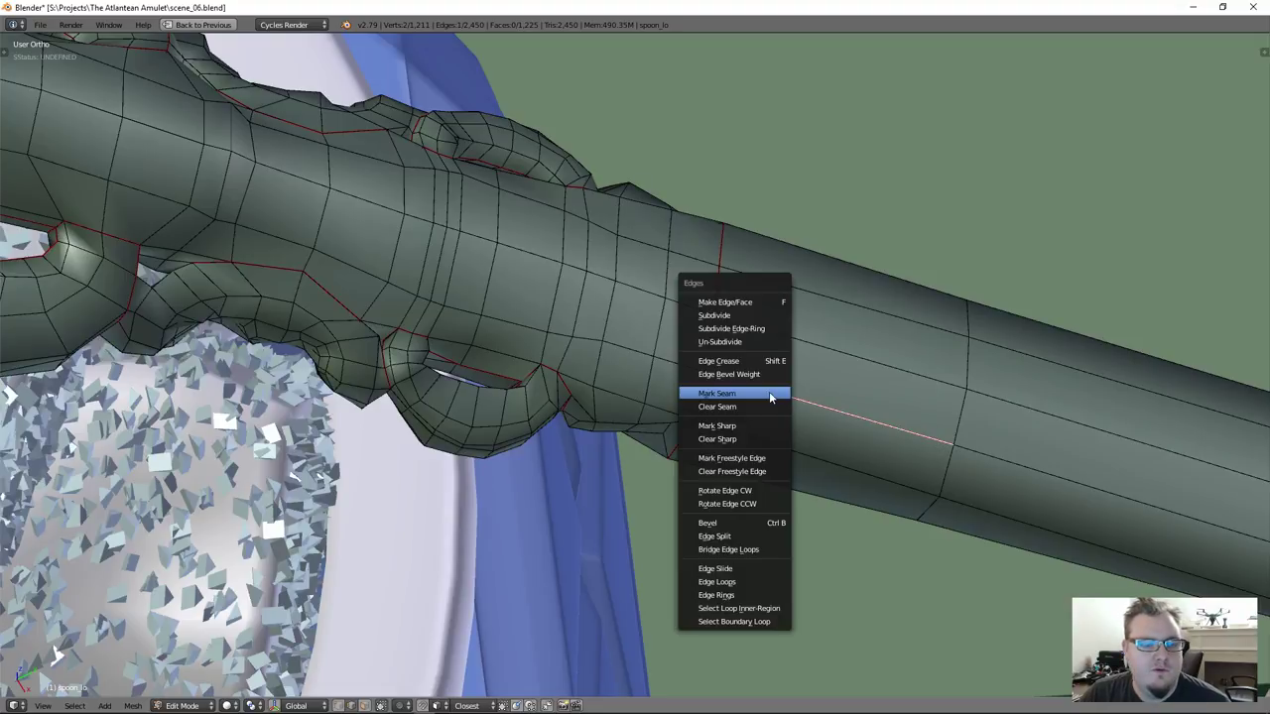
left_click(774, 407)
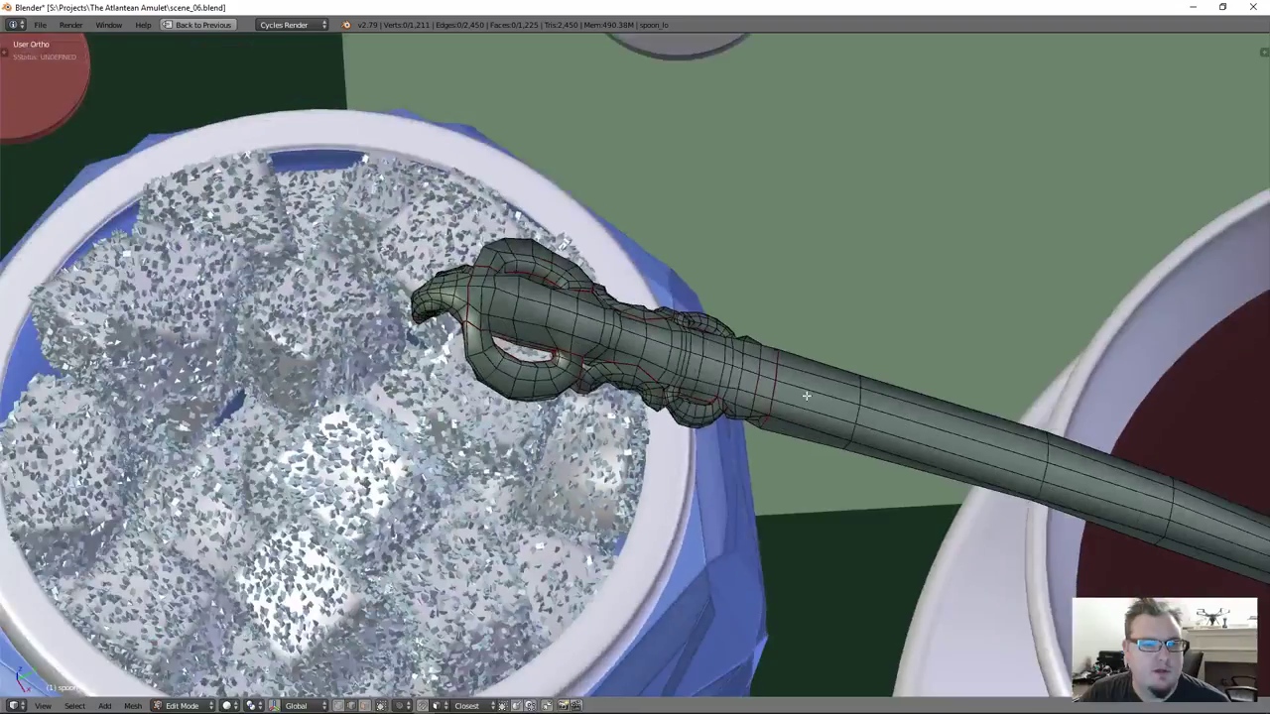
scroll(807, 396, "down", 2)
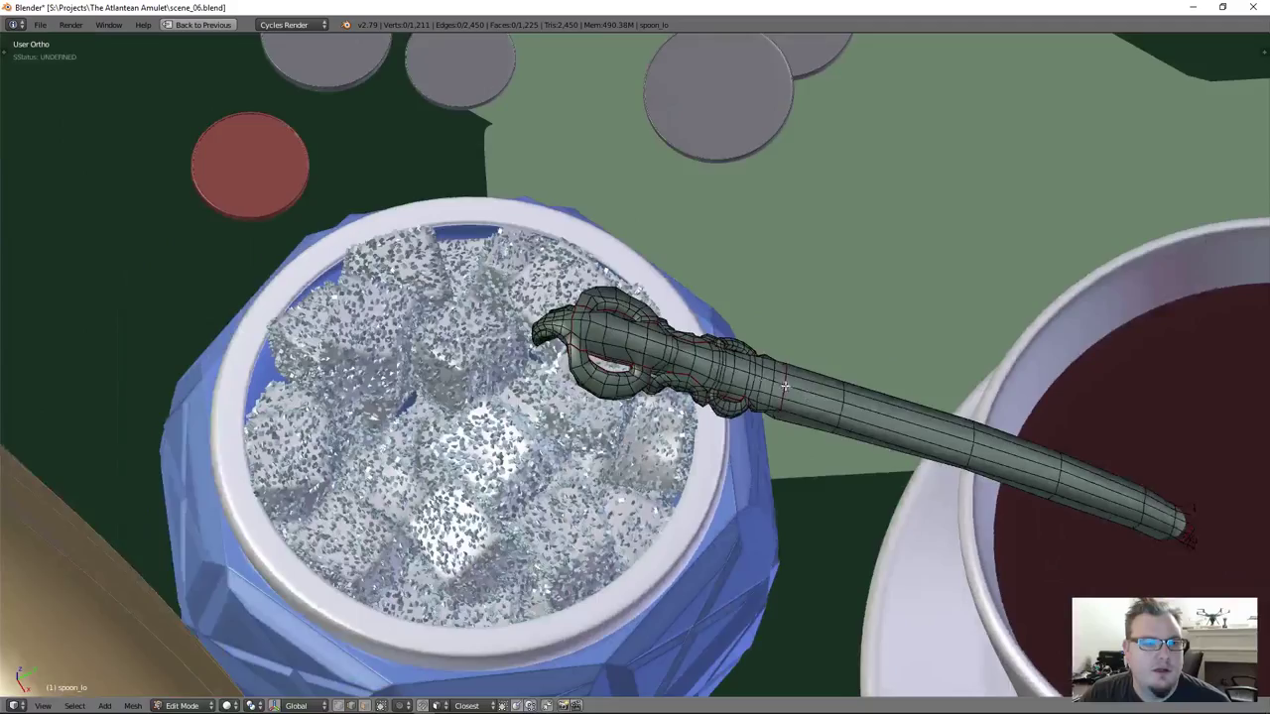
middle_click_drag(806, 396, 781, 395)
scroll(782, 380, "up", 5)
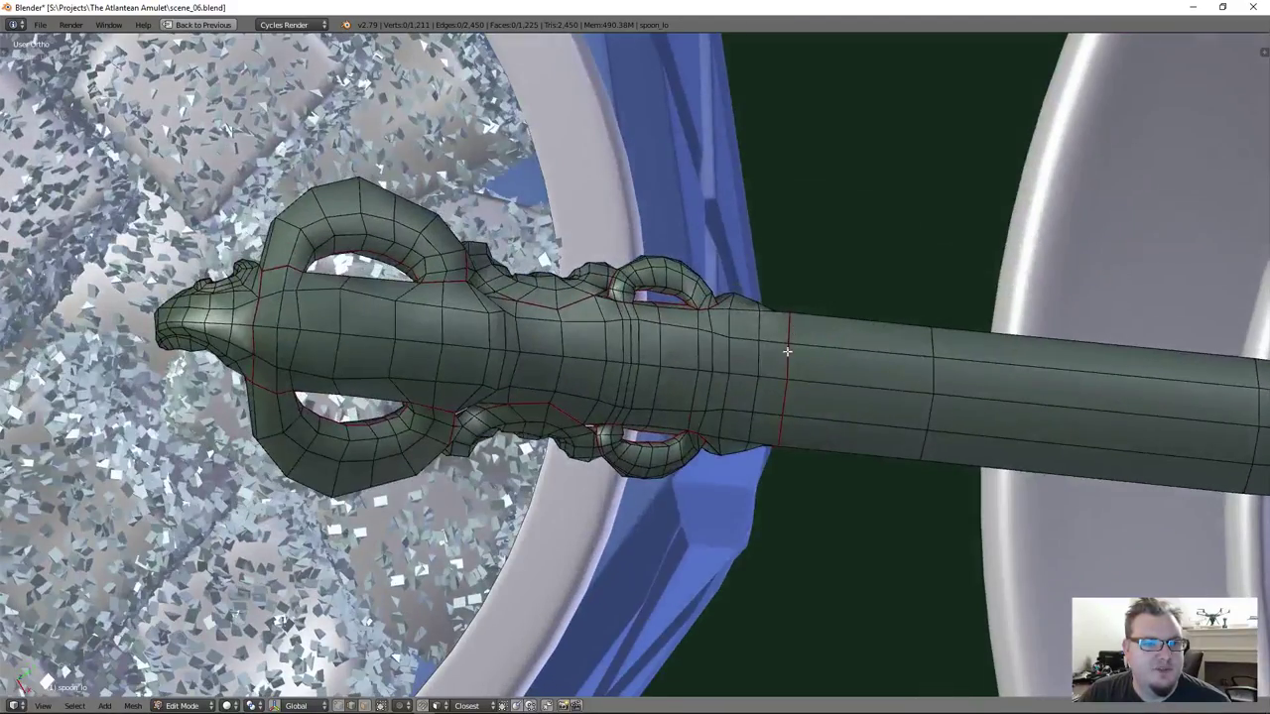
middle_click_drag(788, 352, 563, 470)
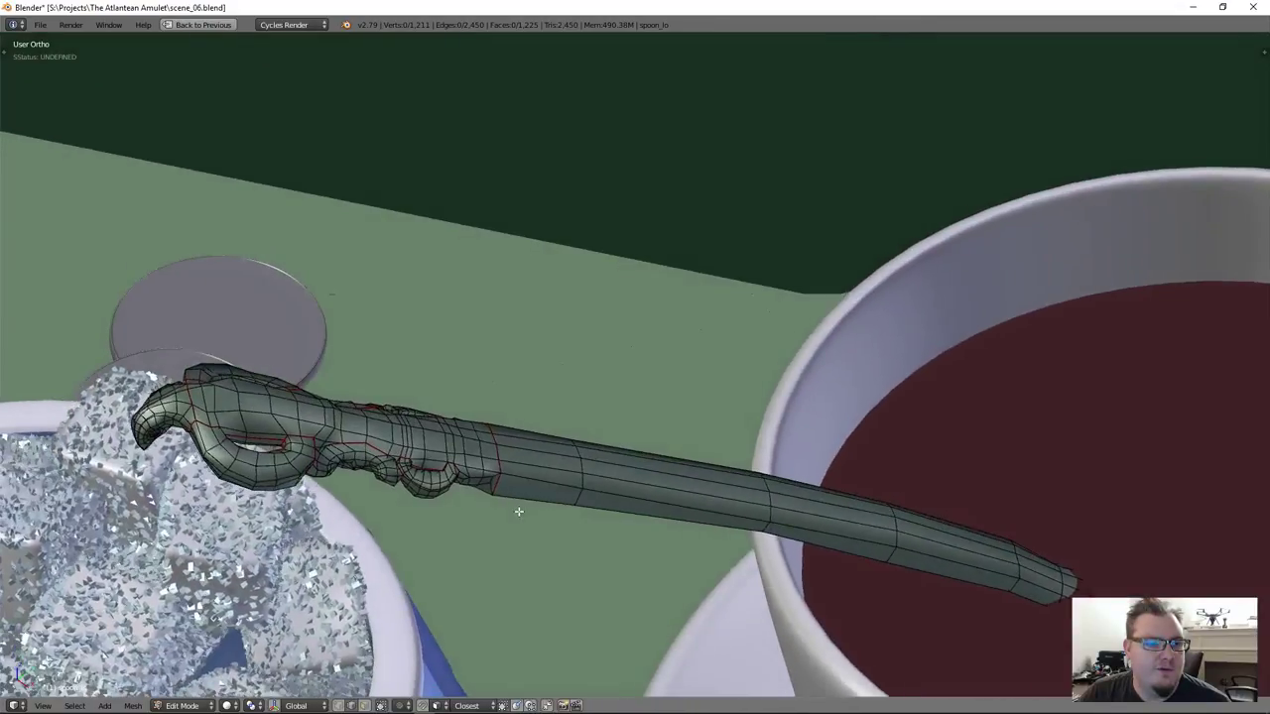
Restore the full screen layout and select the entire spoon mesh in Edit Mode to display its UVs
key("Tab")
key("ctrl+Up")
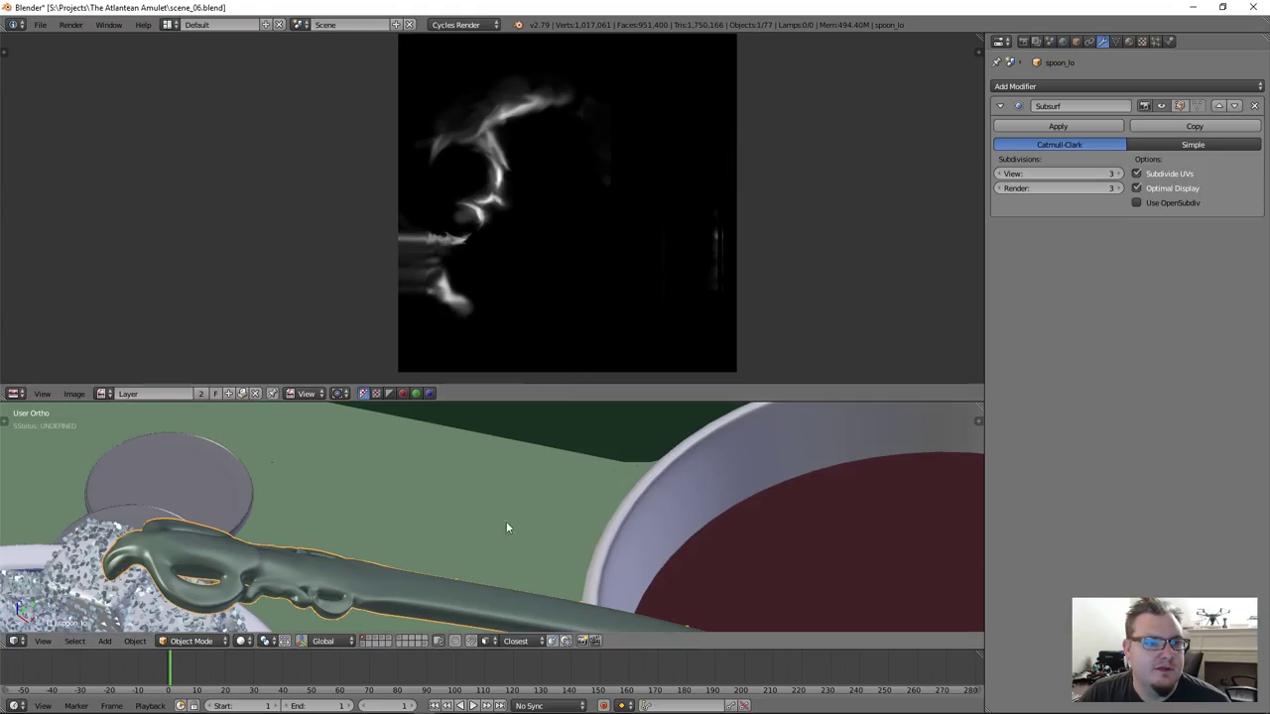
key("Tab")
key("a")
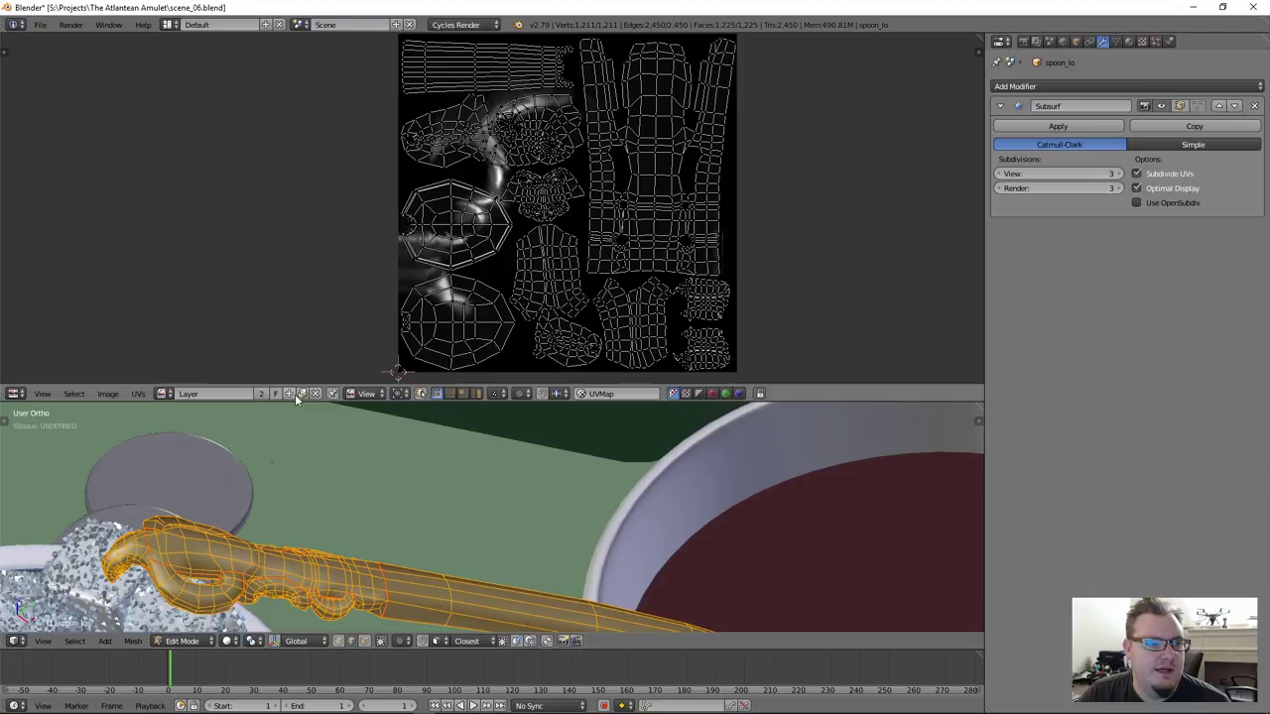
Unlink the Layer image from the UV/Image Editor and maximize the editor around the spoon's UV layout
scroll(450, 287, "down", 8)
scroll(593, 275, "up", 8)
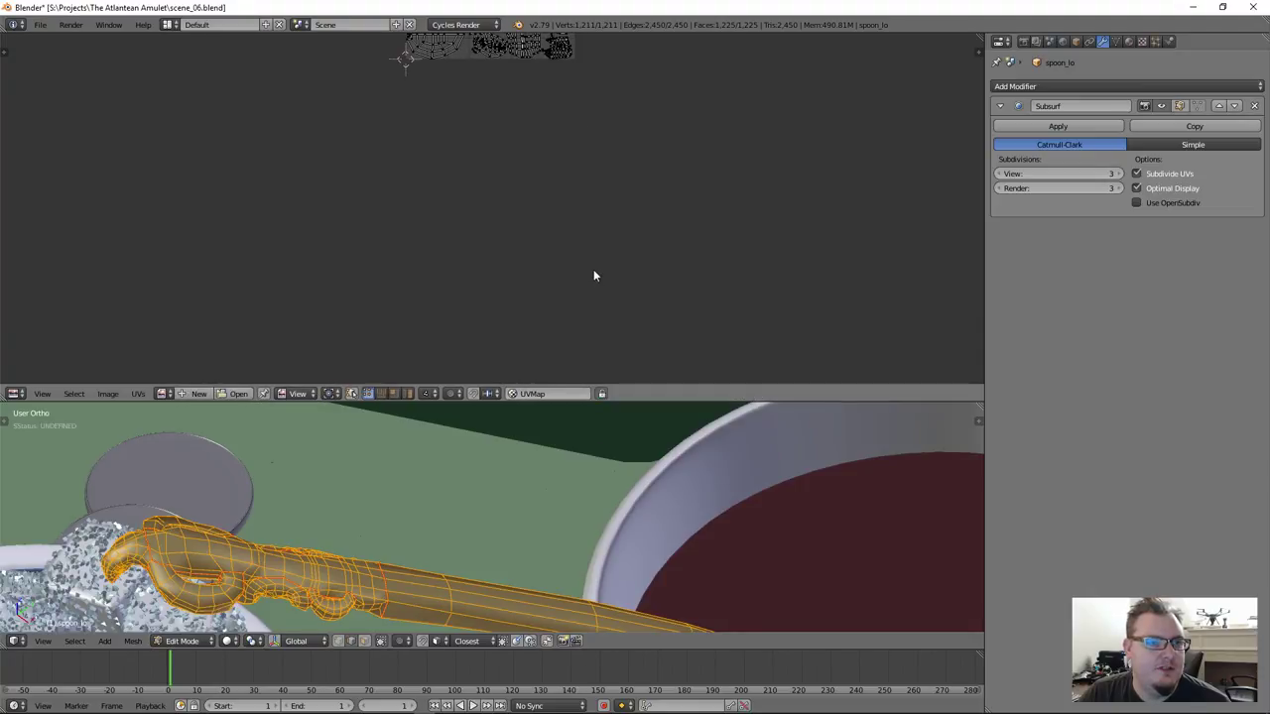
key("ctrl+Up")
scroll(685, 303, "up", 3)
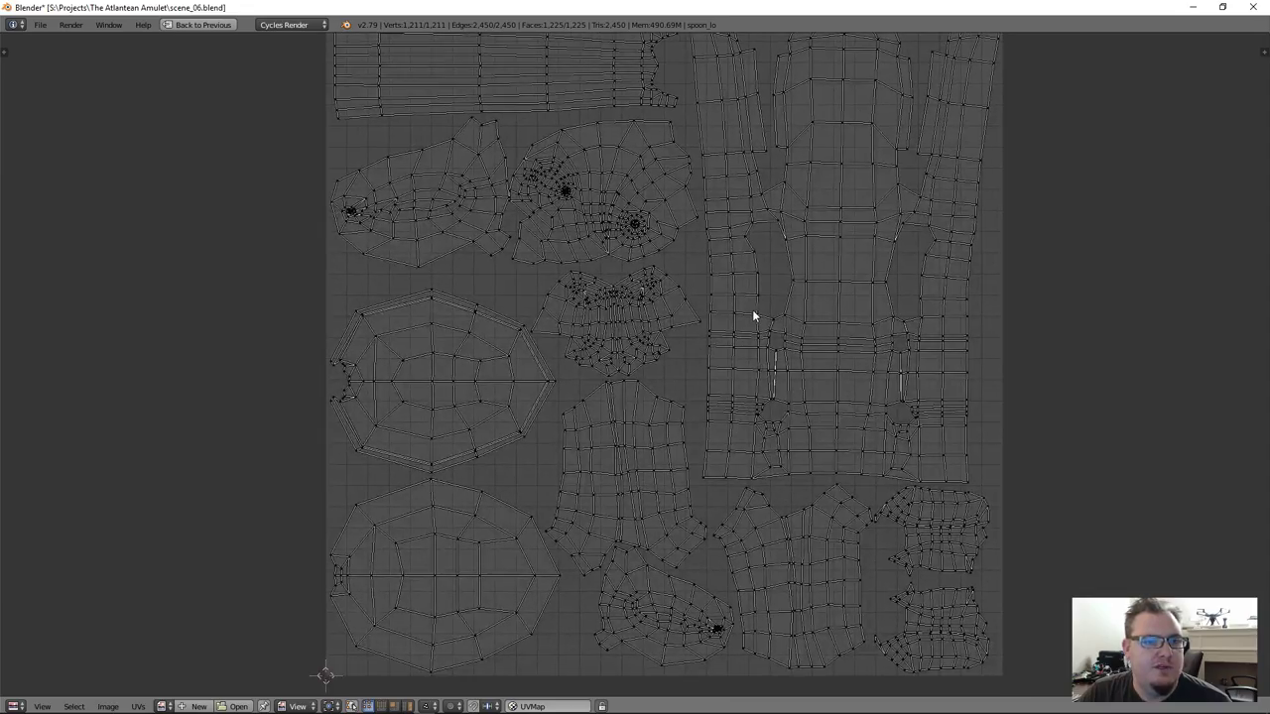
scroll(752, 312, "down", 1)
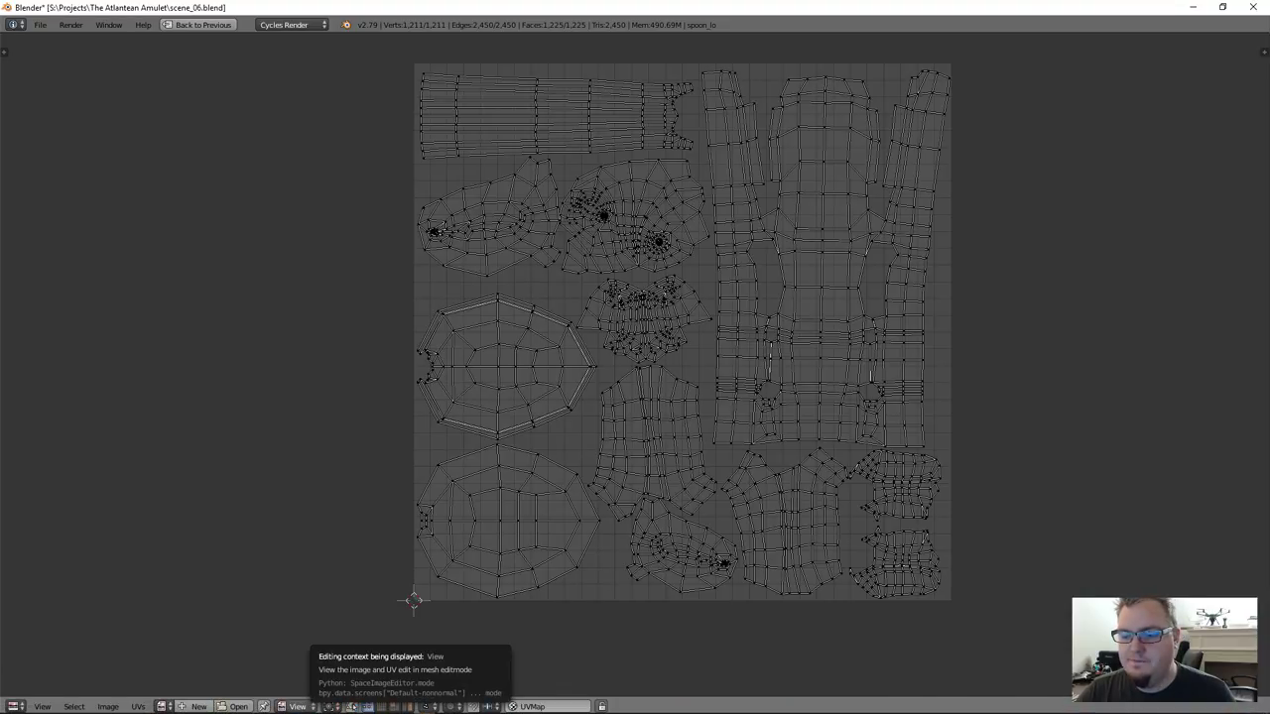
Switch to File Explorer and open the Spoon folder inside The Atlantean Amulet's Textures folder
left_click_drag(1269, 192, 378, 123)
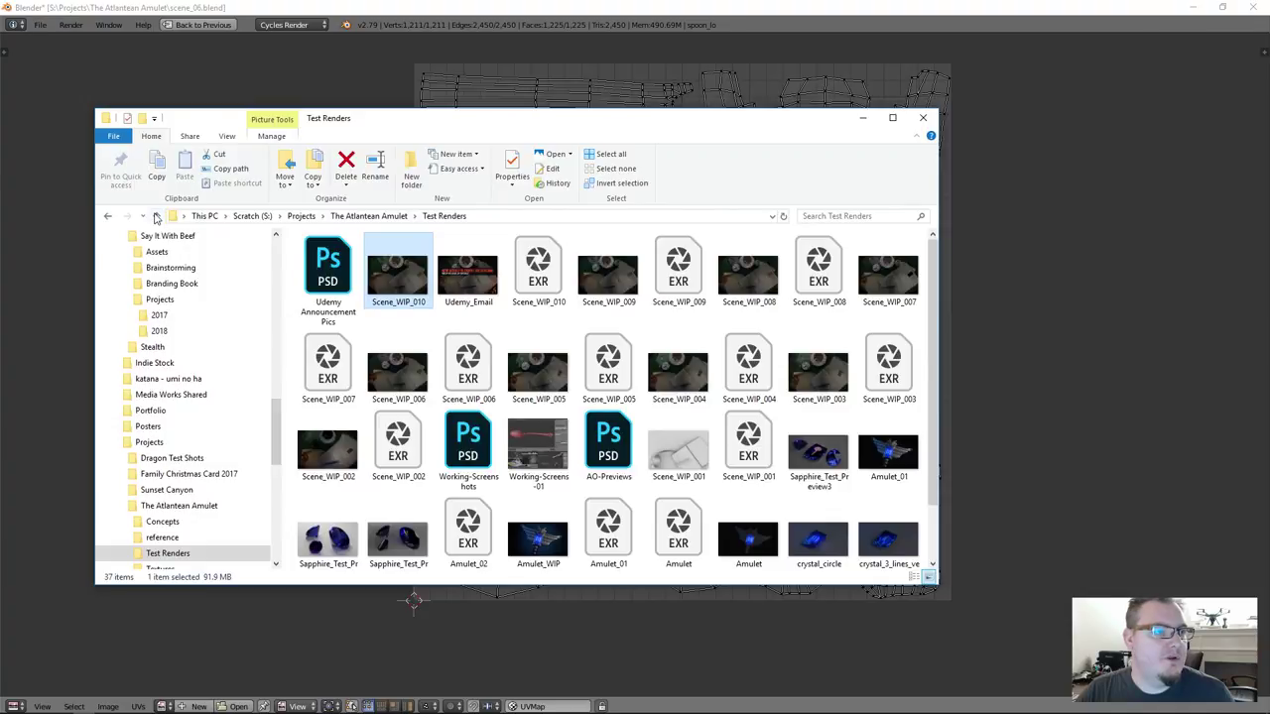
left_click(156, 216)
double_click(327, 268)
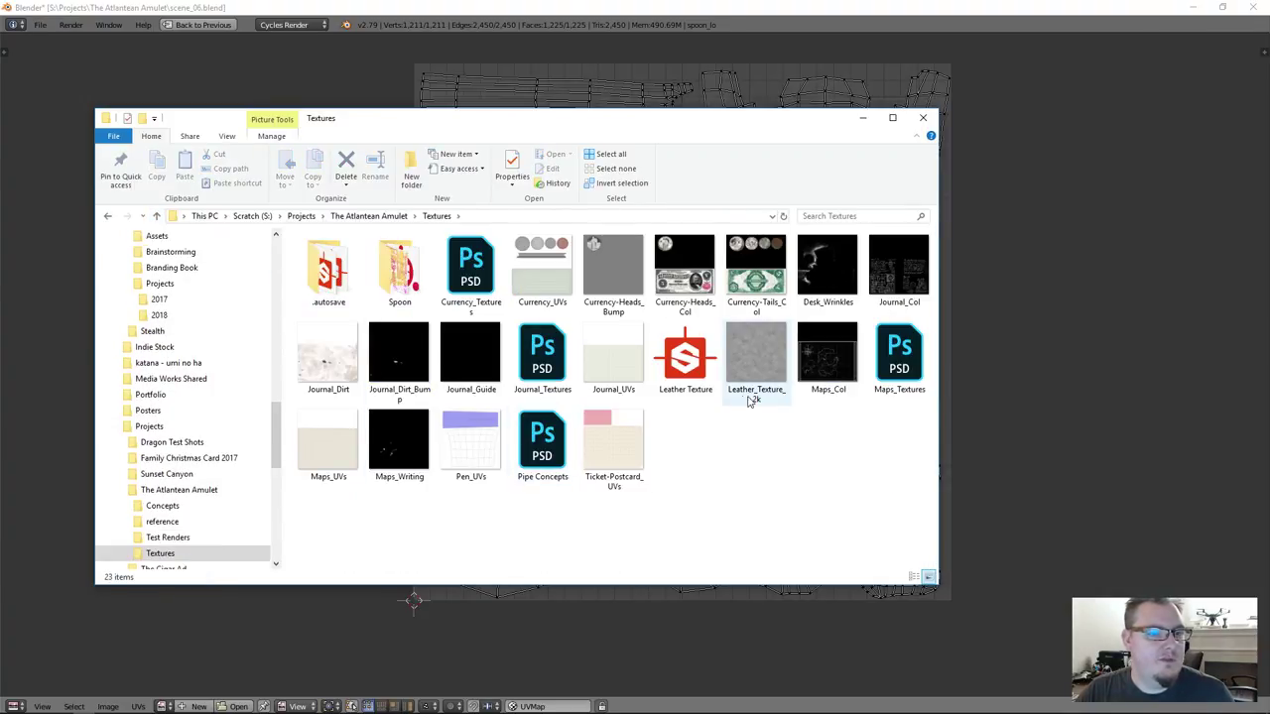
double_click(397, 298)
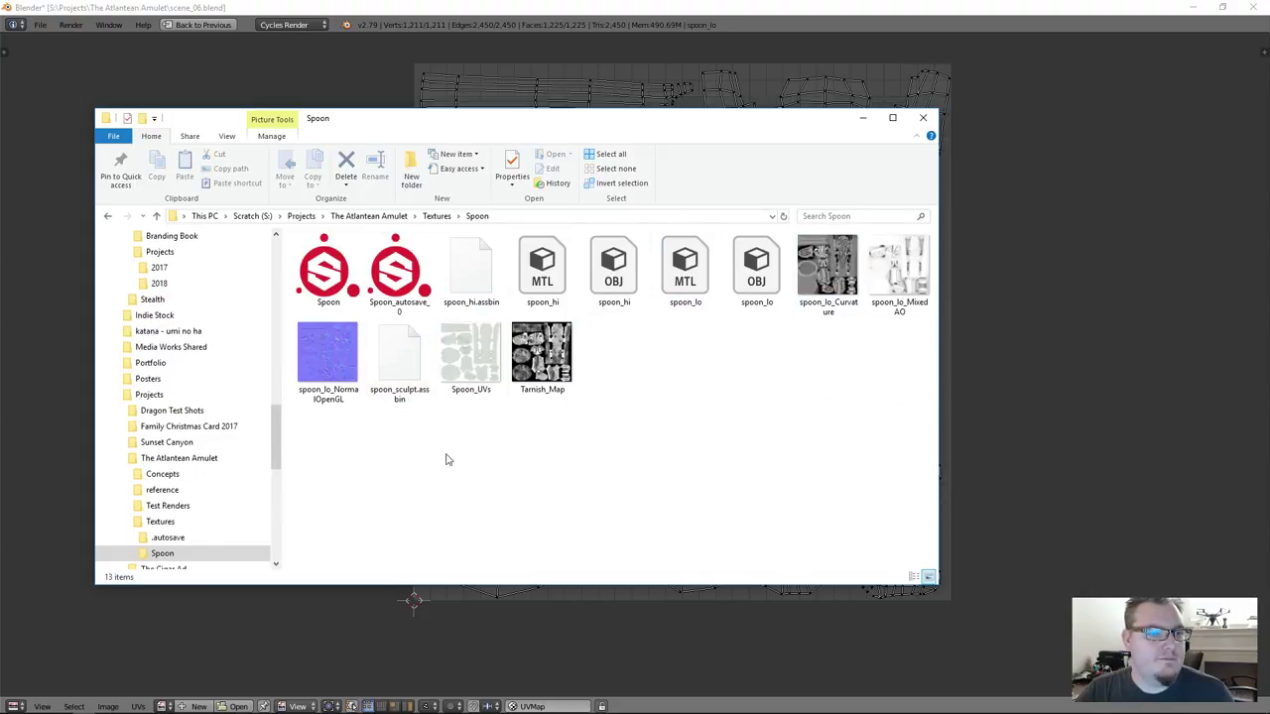
View the exported UV layout image Spoon_UVs in Photos and close it
left_click(481, 361)
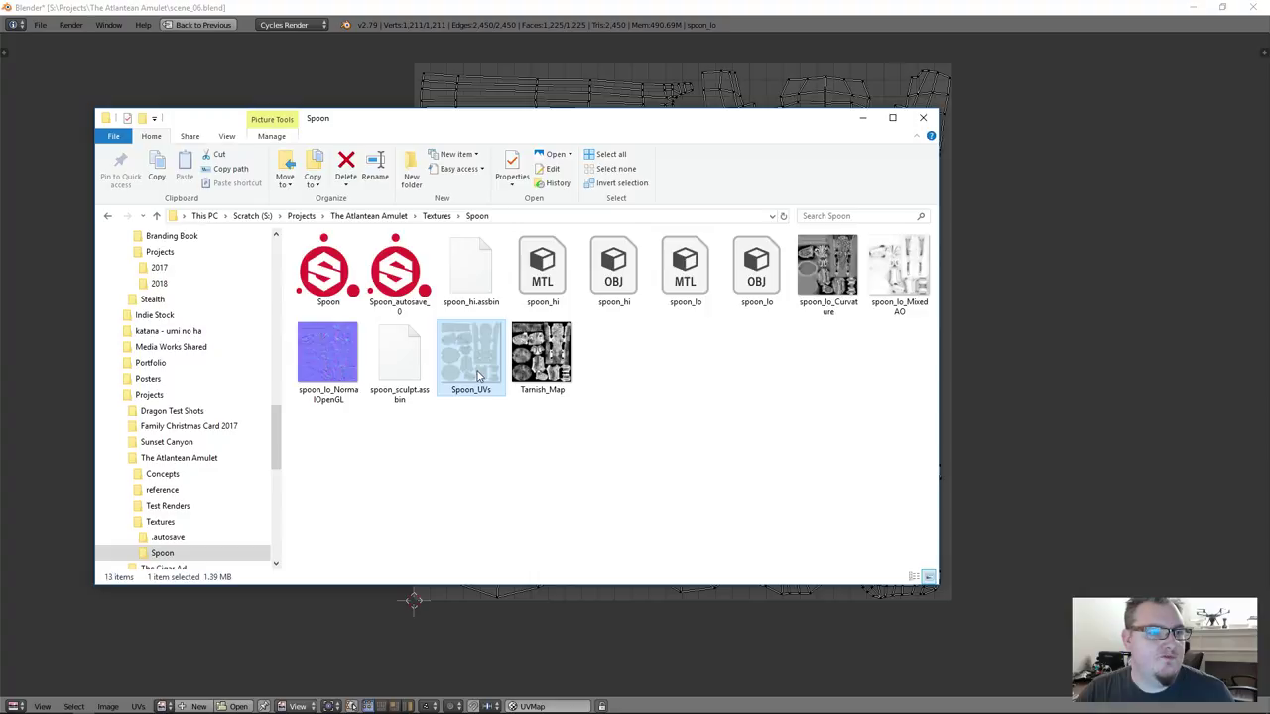
double_click(477, 368)
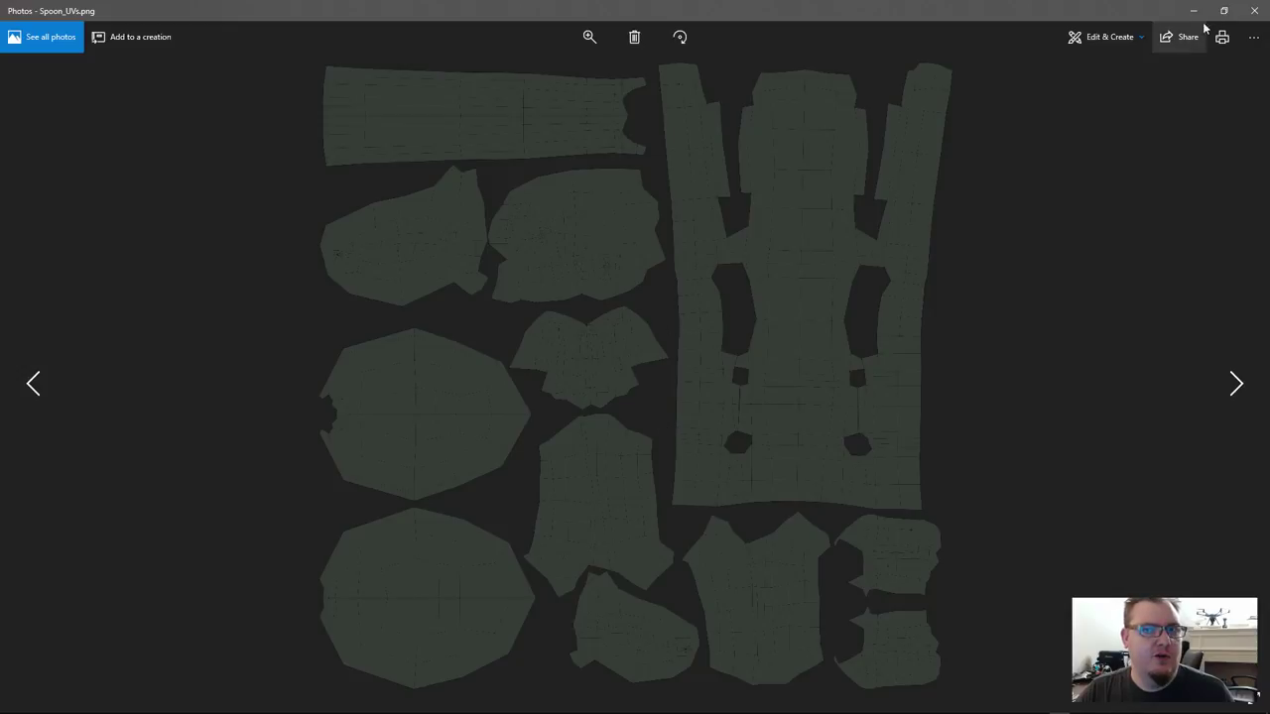
left_click(1252, 18)
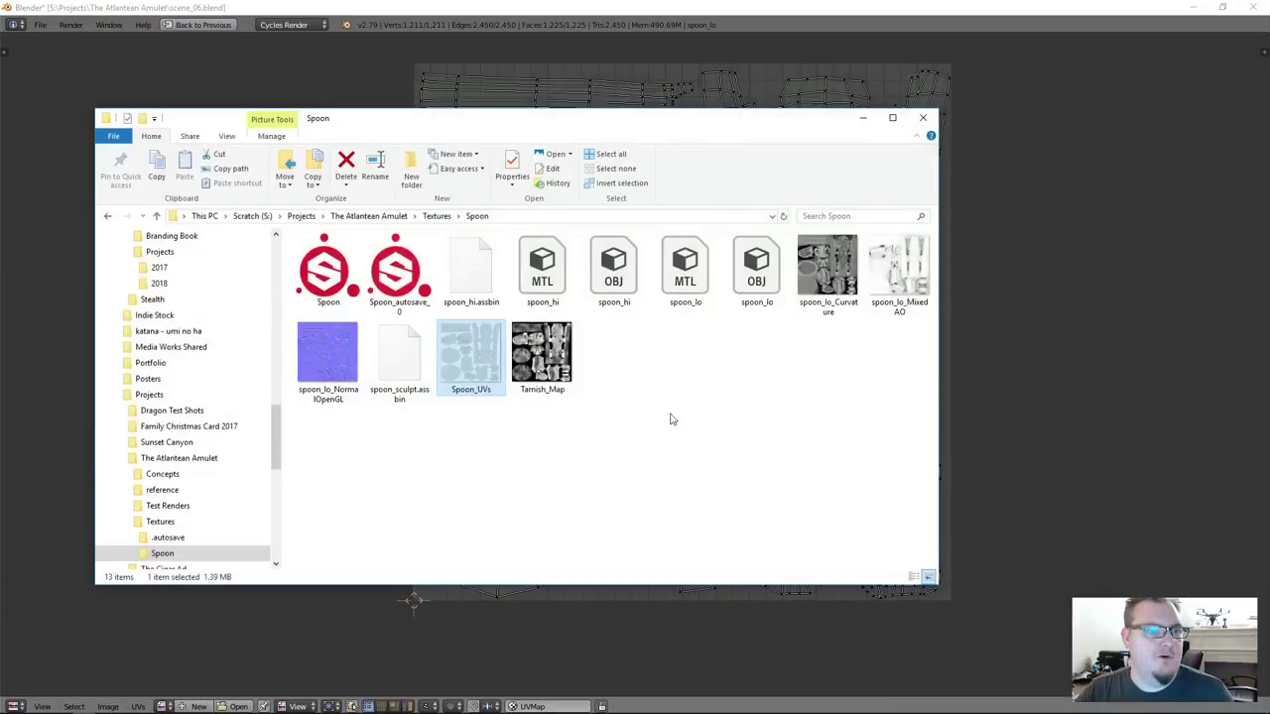
View the spoon_lo_NormalOpenGL and spoon_lo_Curvature maps one after the other
double_click(341, 378)
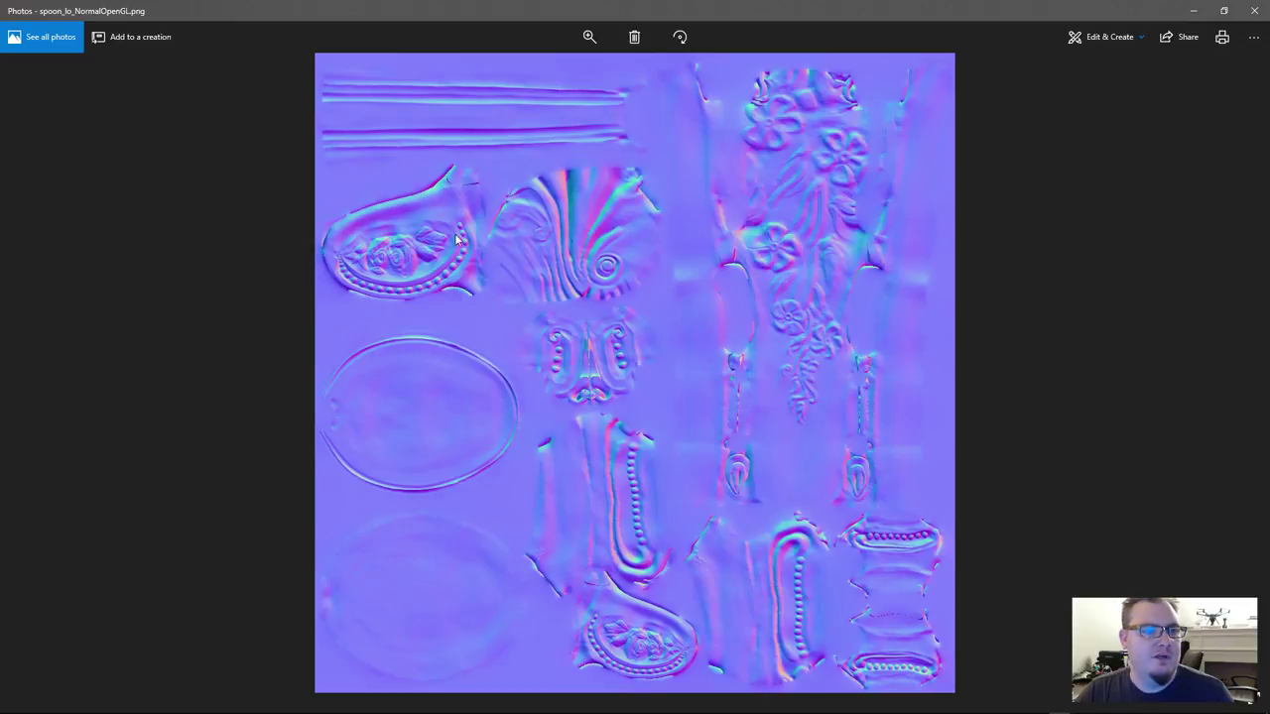
left_click(1253, 12)
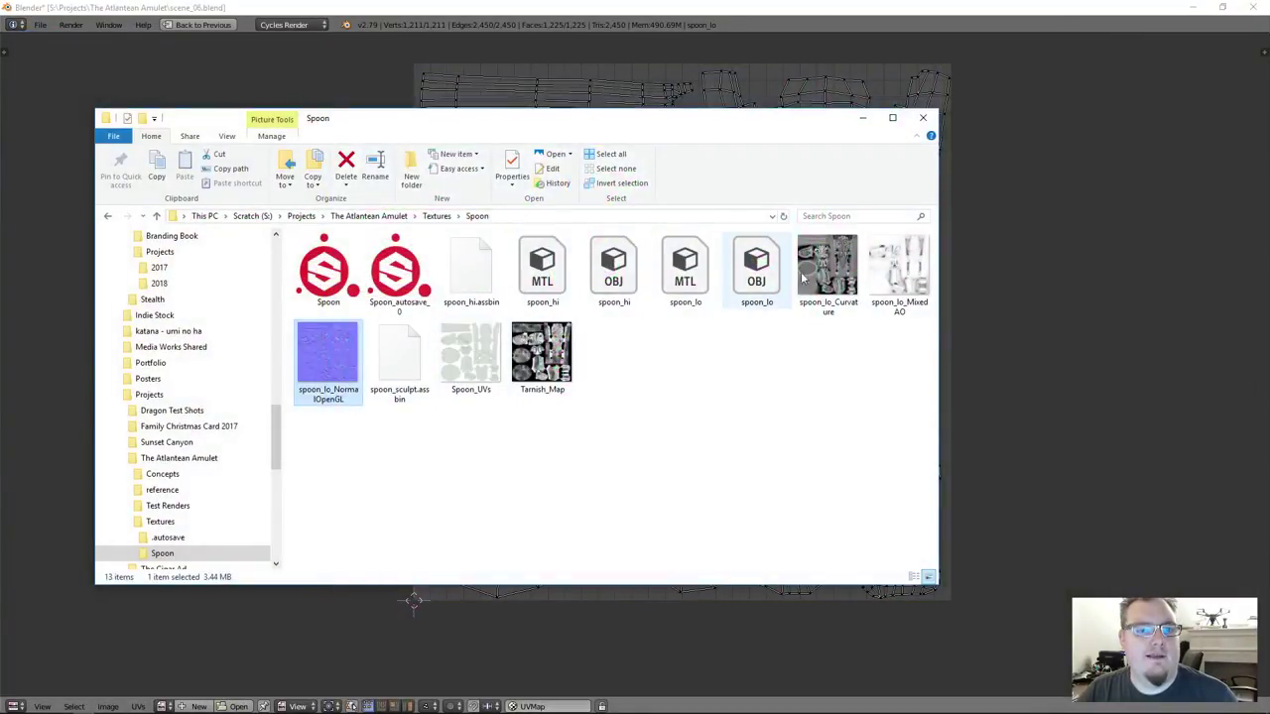
double_click(838, 281)
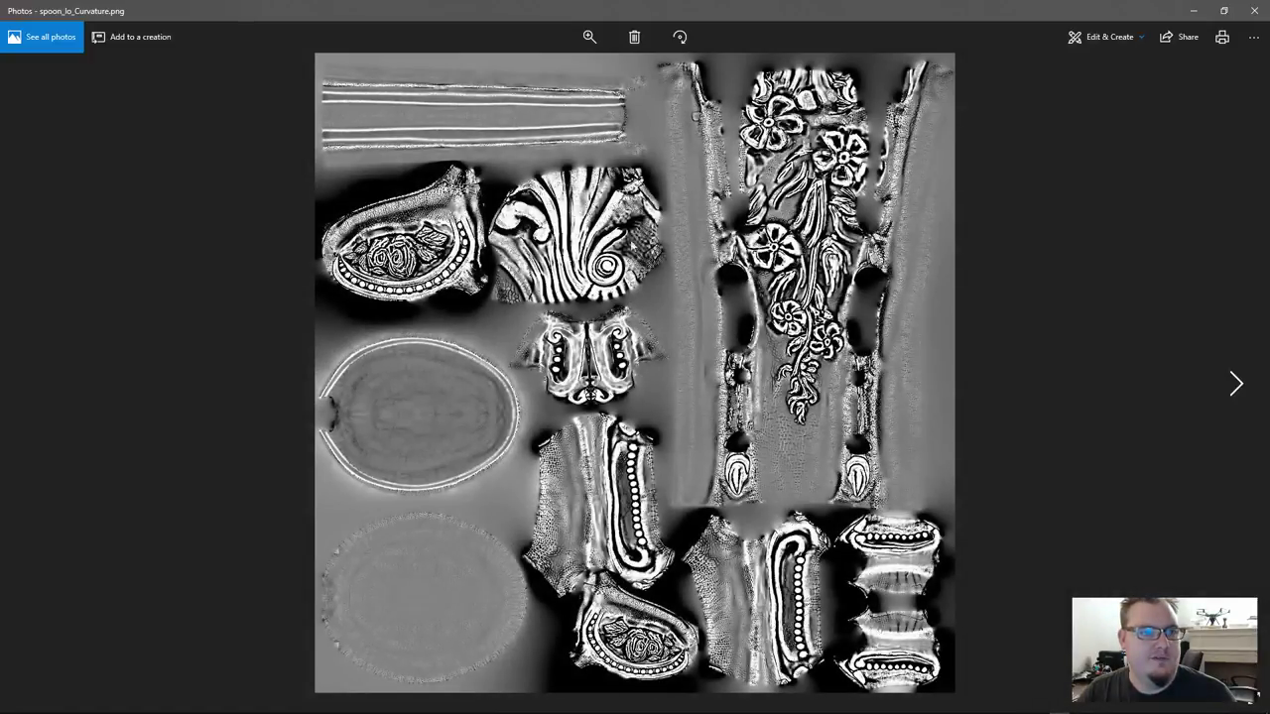
left_click(1253, 12)
View the spoon_lo_MixedAO map, close it, and open Tarnish_Map
left_click(893, 286)
double_click(891, 286)
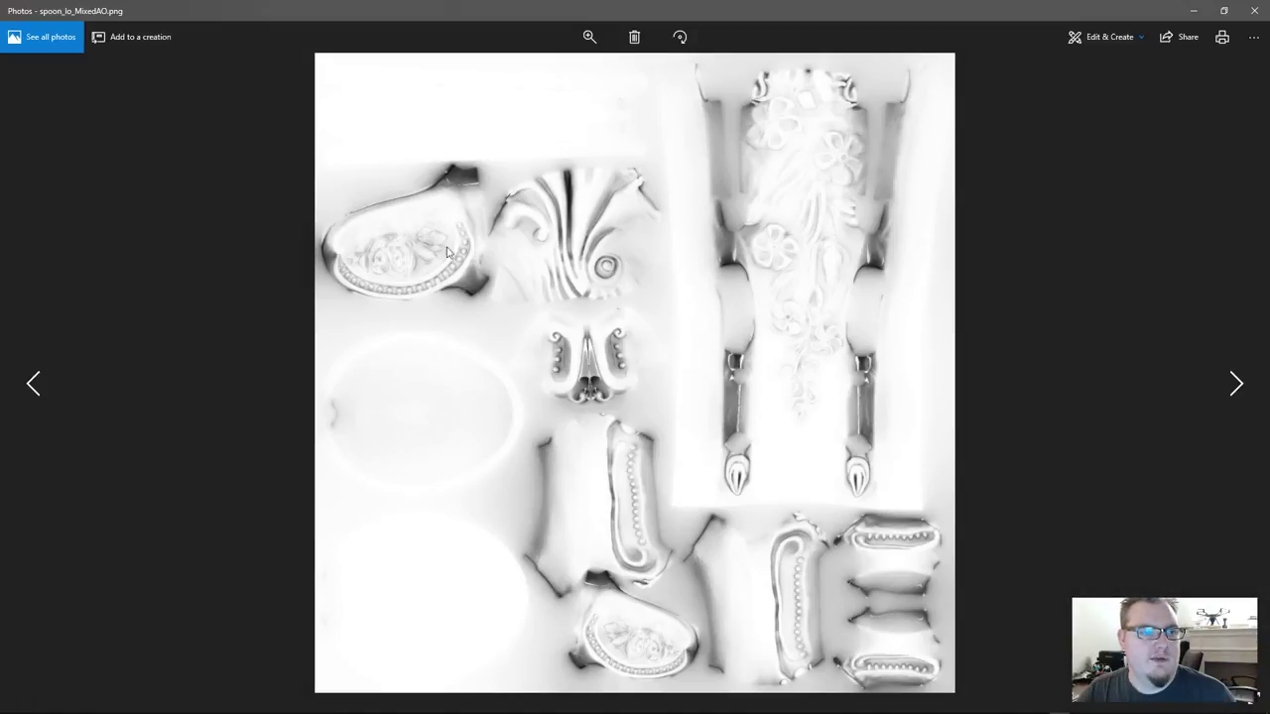
left_click(1253, 12)
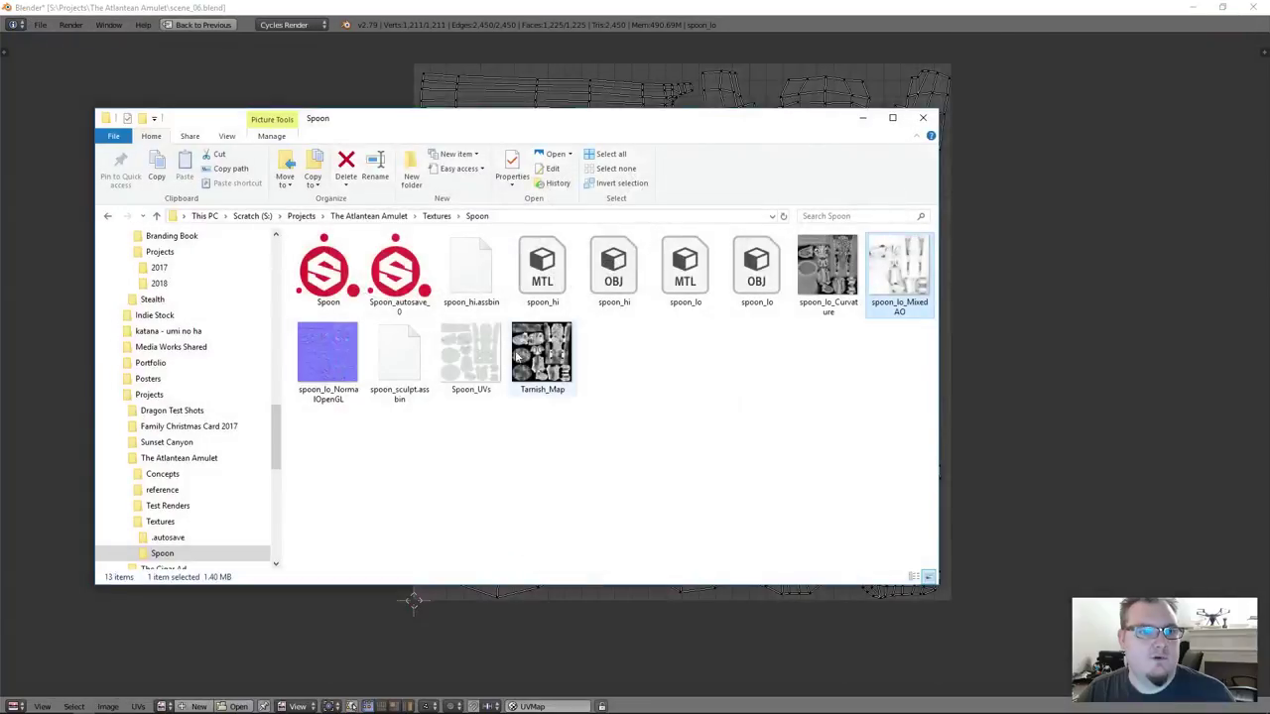
double_click(562, 352)
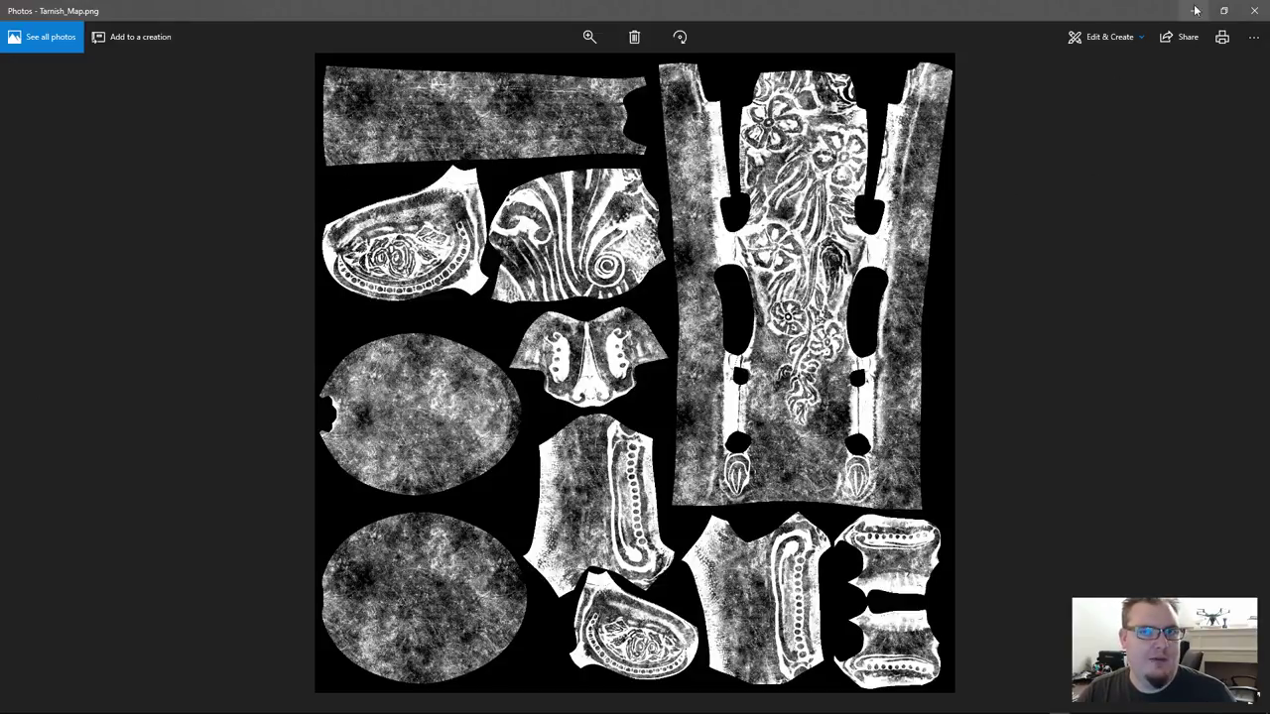
Close the Tarnish_Map image, go up to the Textures folder, and move the File Explorer window off the UV layout
left_click(1252, 12)
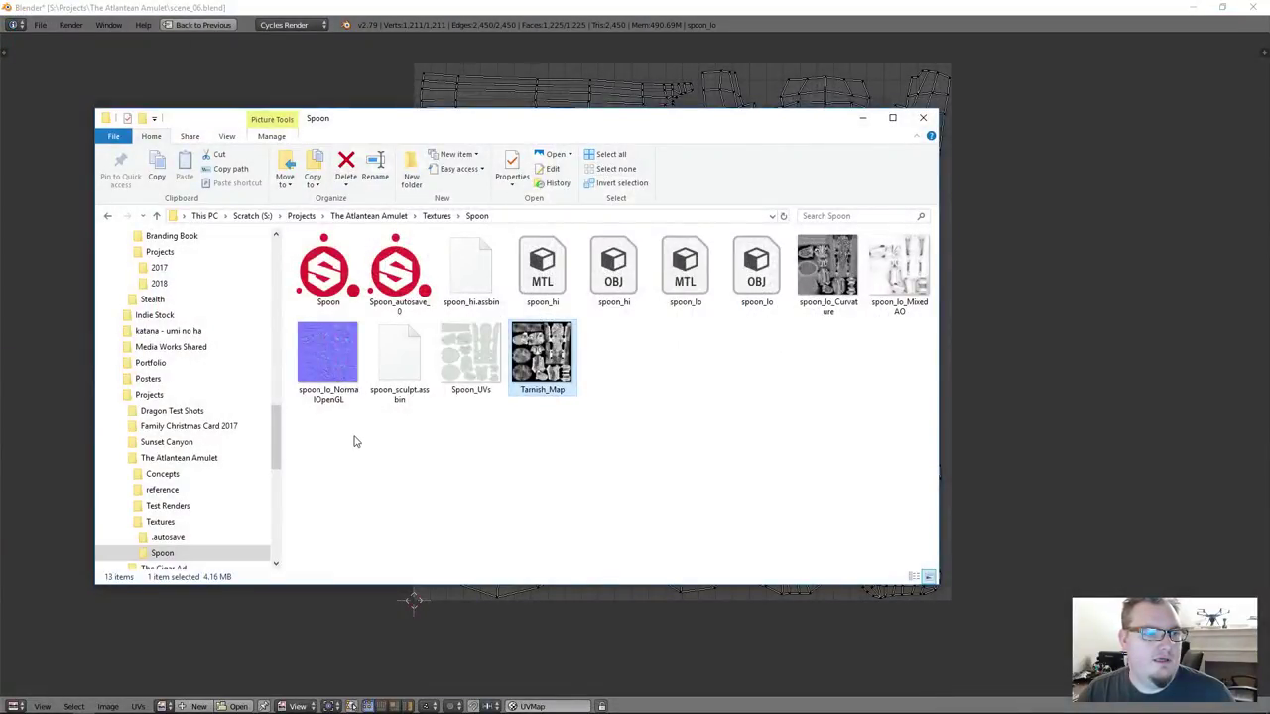
left_click(155, 216)
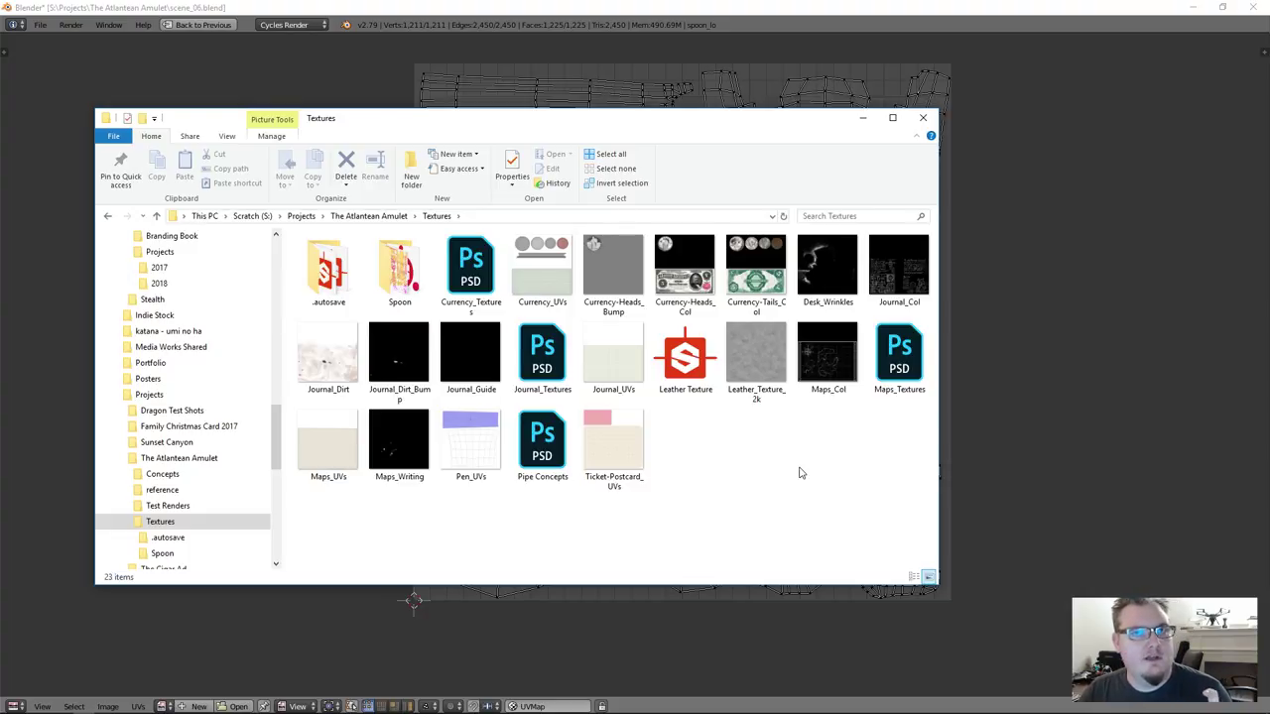
left_click_drag(788, 123, 1269, 159)
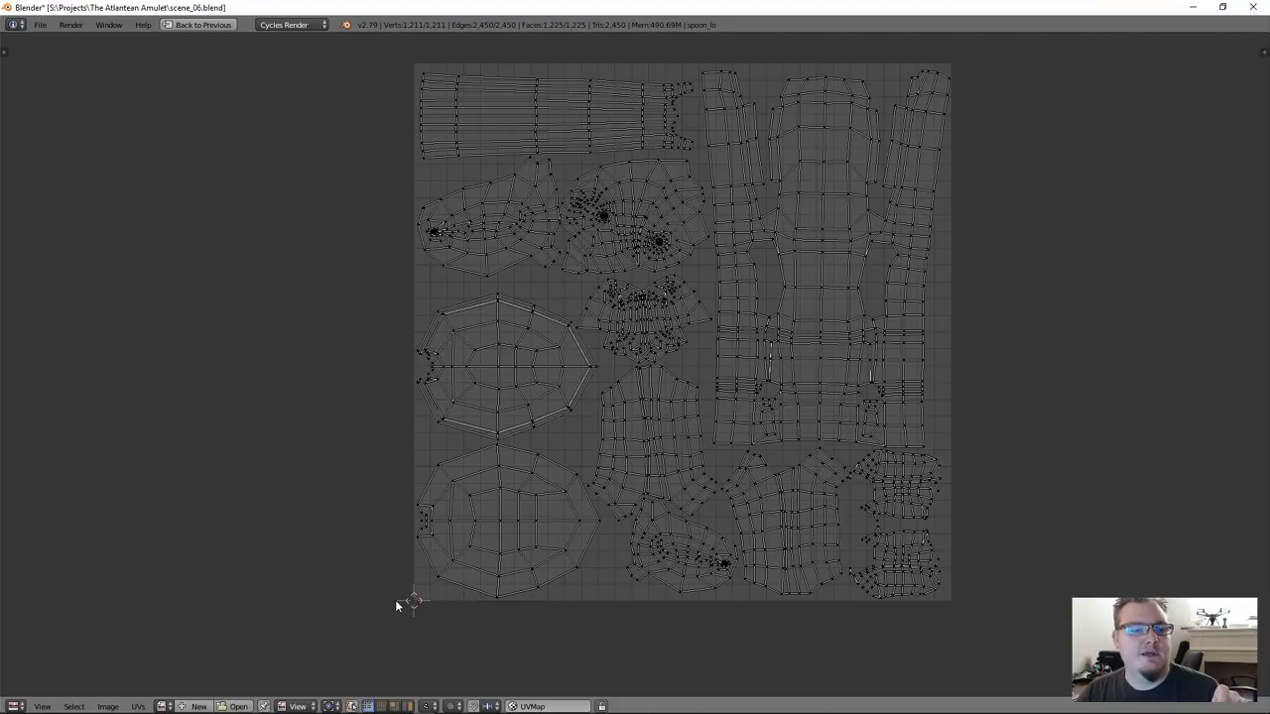
Place the 2D cursor on the corners of the UV space in turn, ending at the lower-right corner
right_click(953, 599)
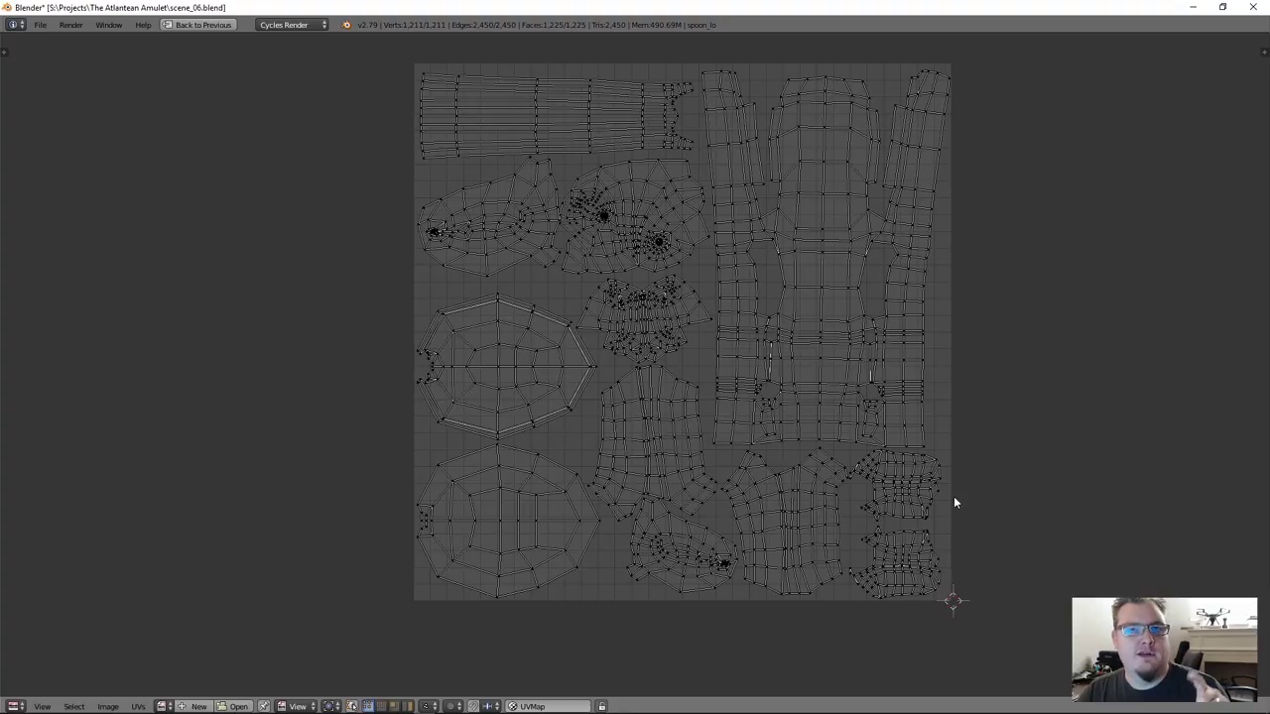
left_click(950, 63)
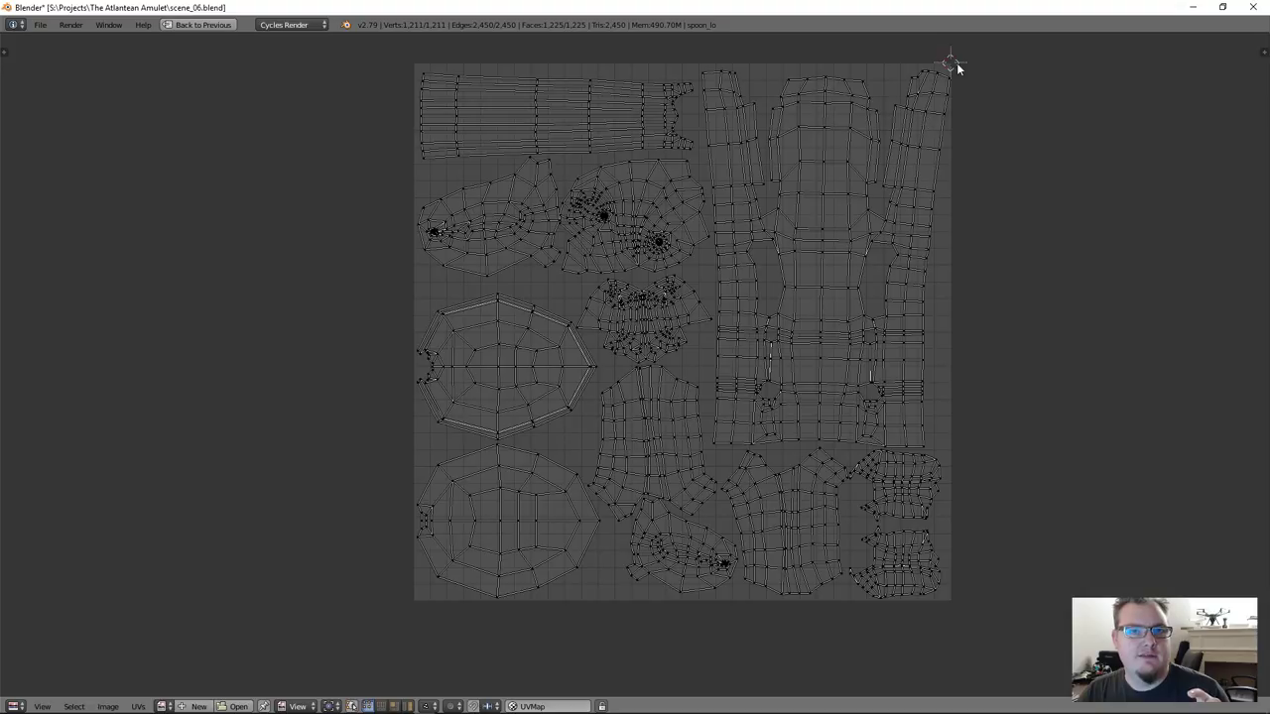
left_click(415, 600)
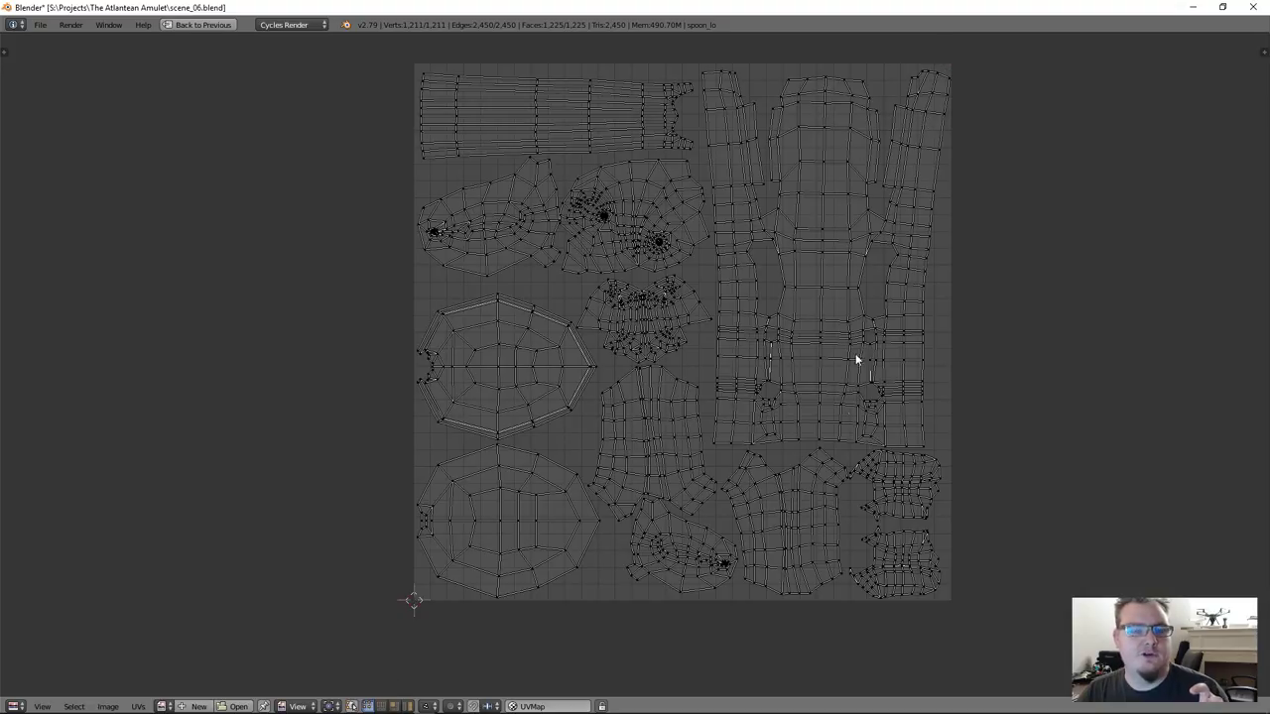
left_click(953, 67)
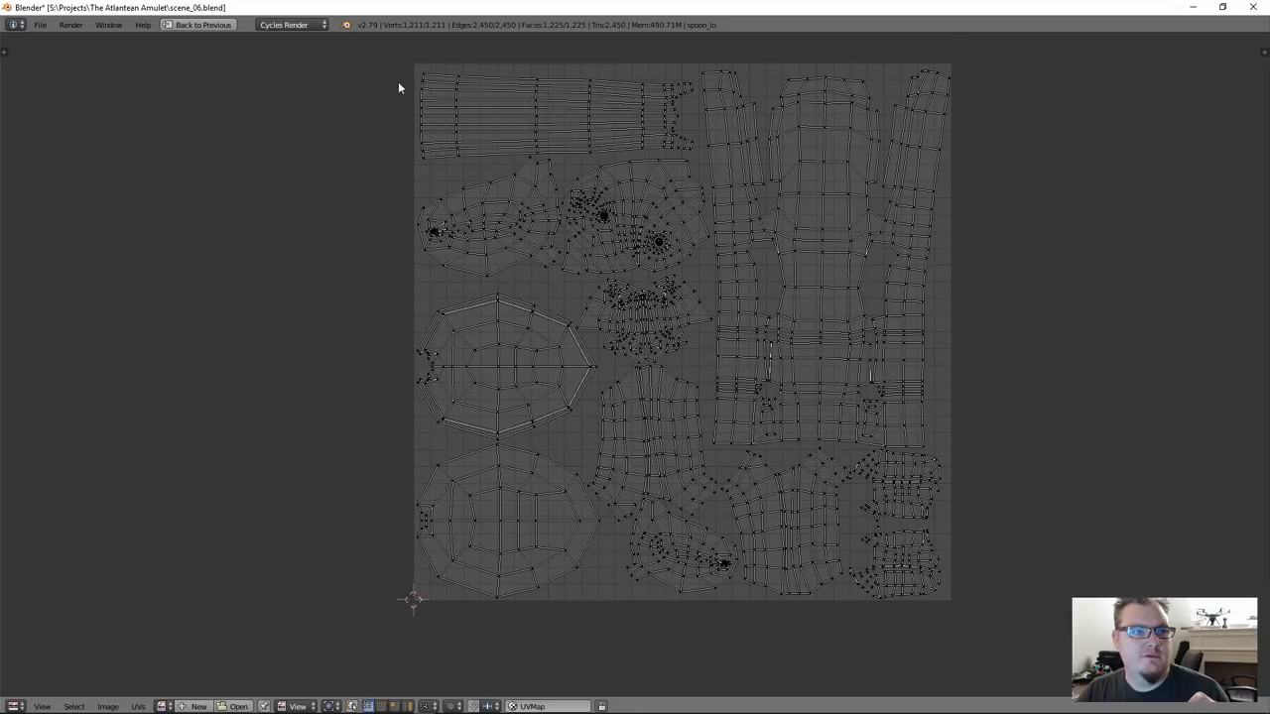
left_click(413, 64)
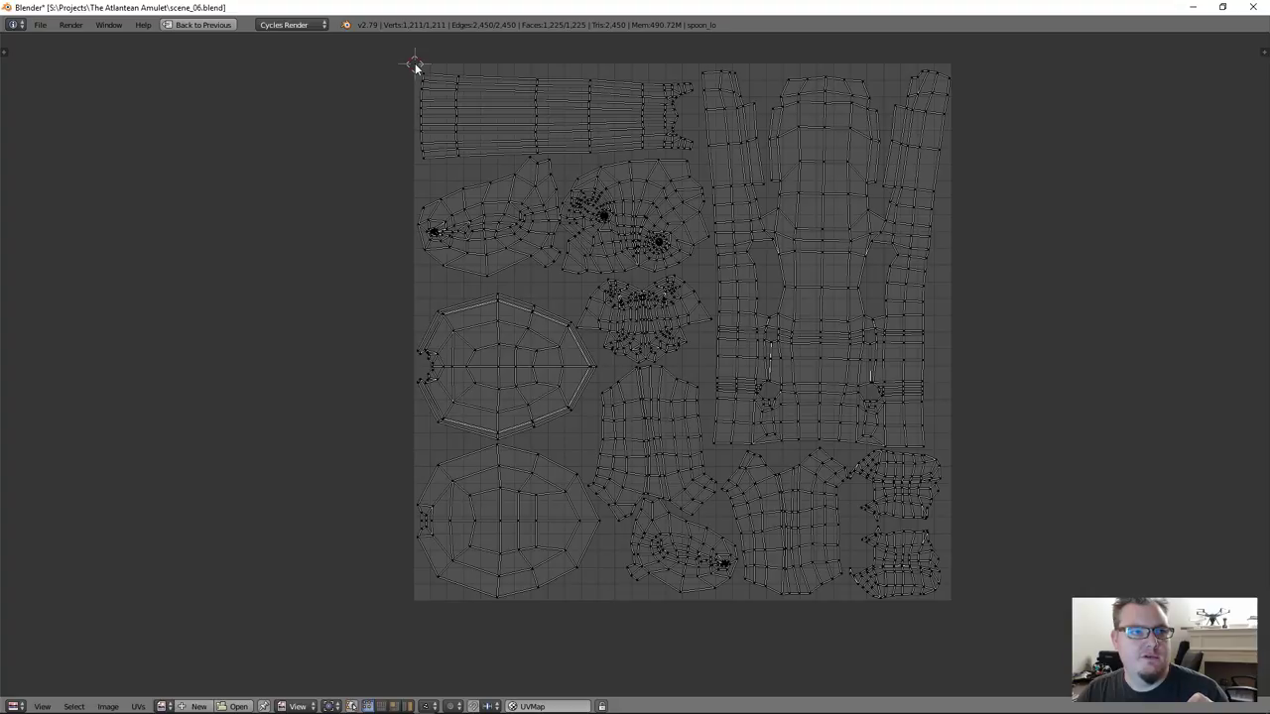
left_click(949, 601)
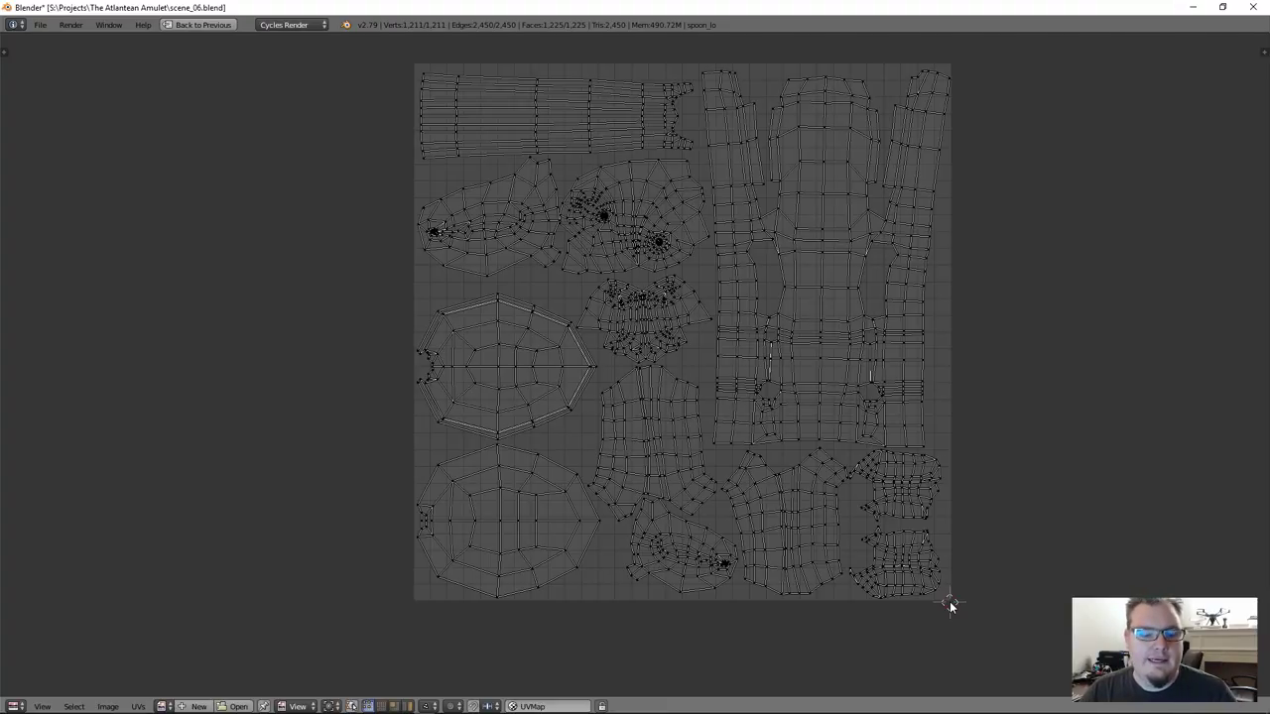
Inspect the coordinates of several spoon UV vertices, including the one at the upper-right edge of the layout, without moving them
key("n")
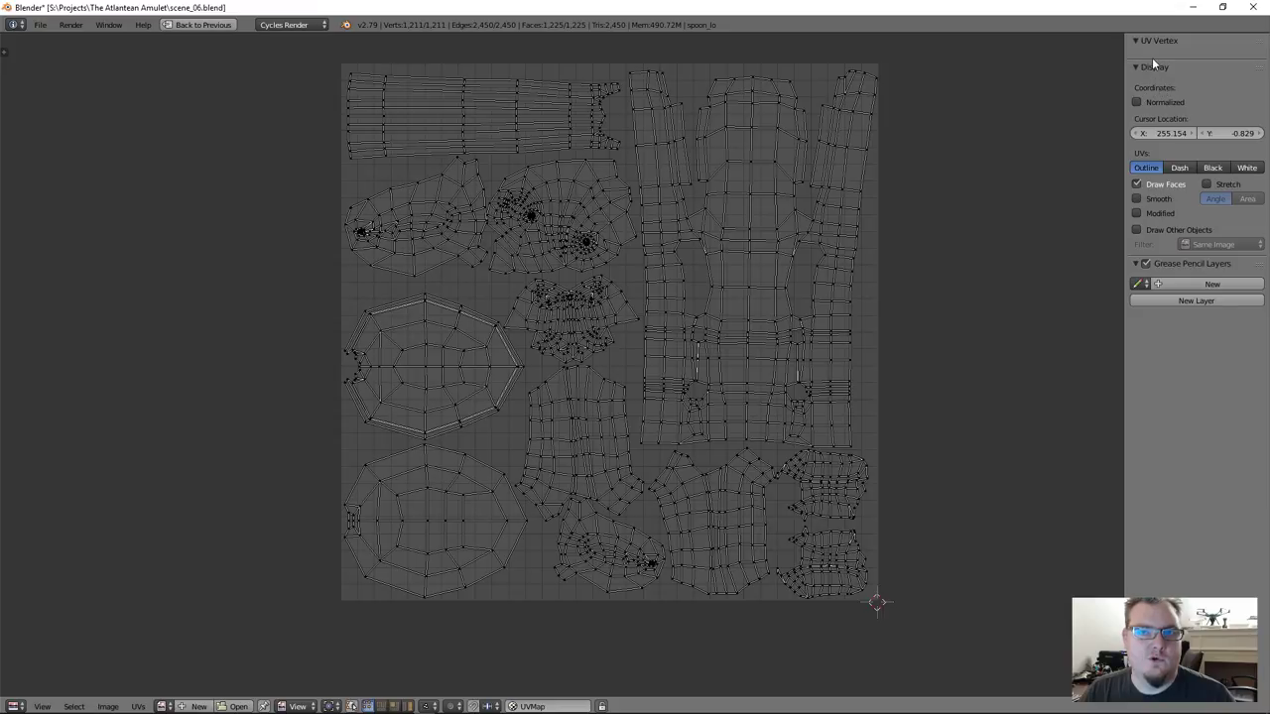
right_click(789, 259)
right_click(706, 319)
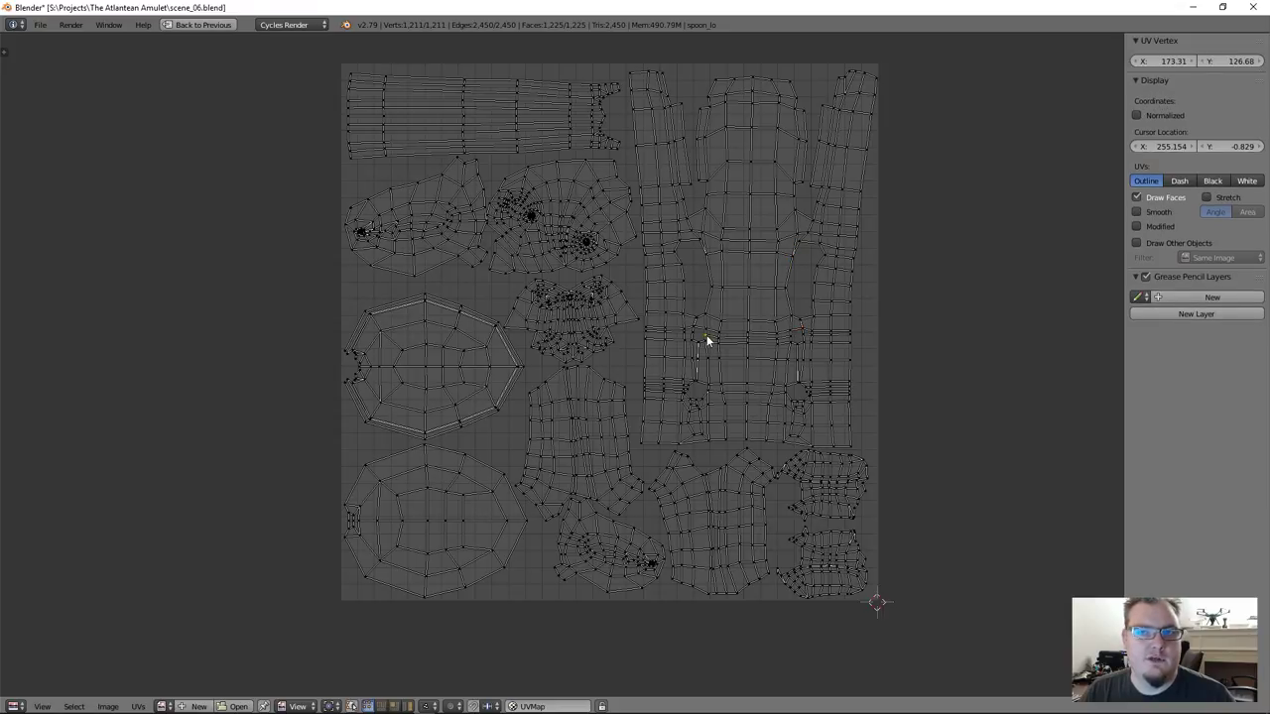
right_click(722, 232)
right_click(746, 402)
right_click(688, 451)
right_click(874, 79)
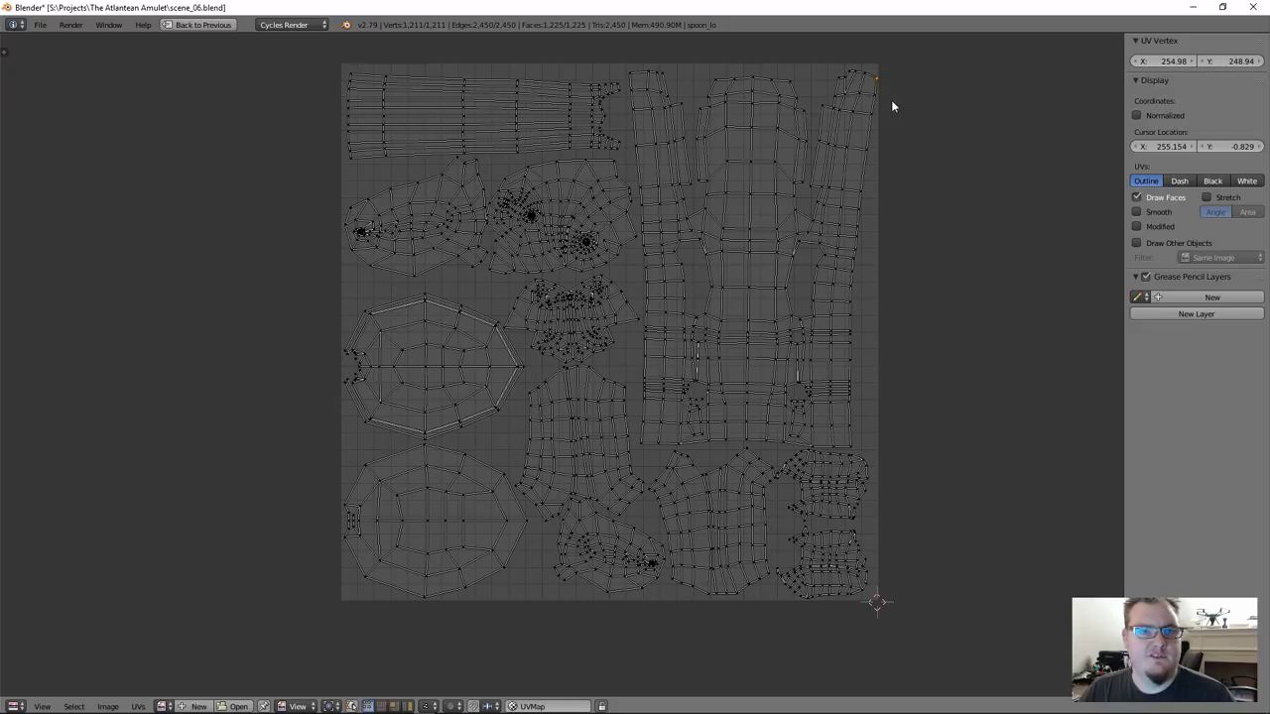
key("g")
key("Escape")
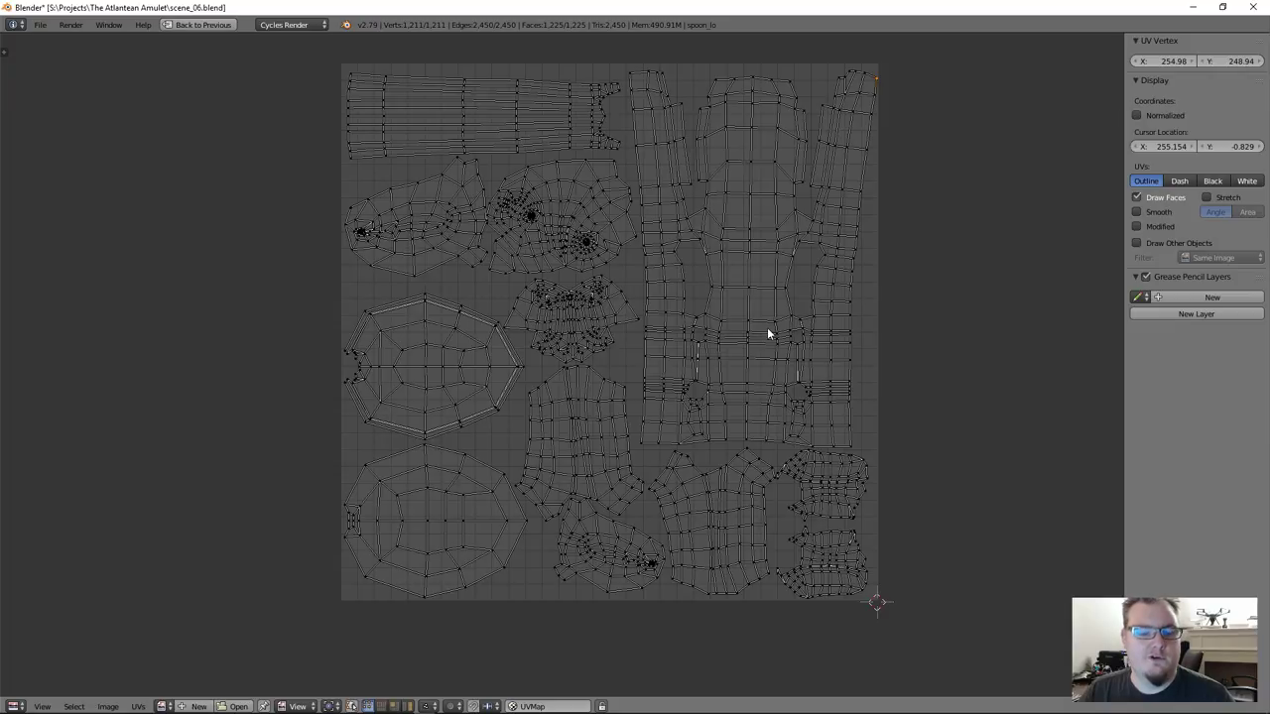
key("n")
Leave Edit Mode, restore the multi-area layout, and merge the UV editor area into the 3D viewport to view the desk scene
key("Tab")
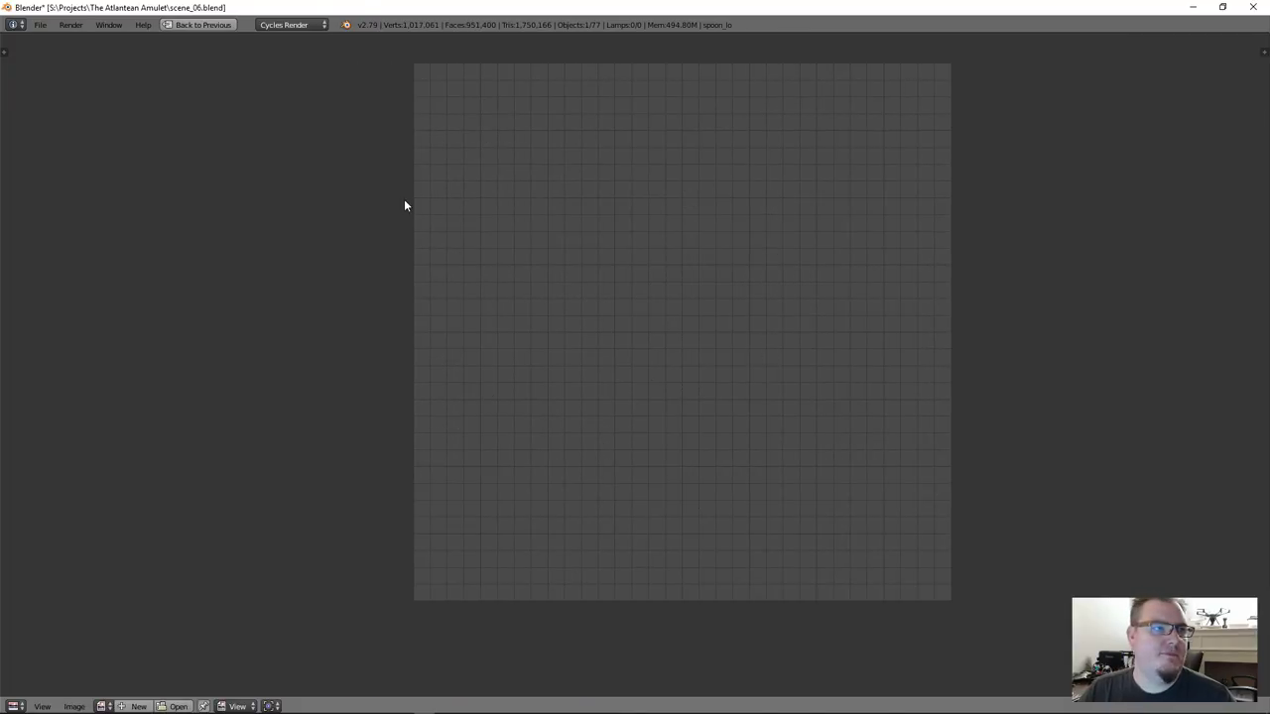
key("ctrl+Up")
scroll(490, 556, "down", 3)
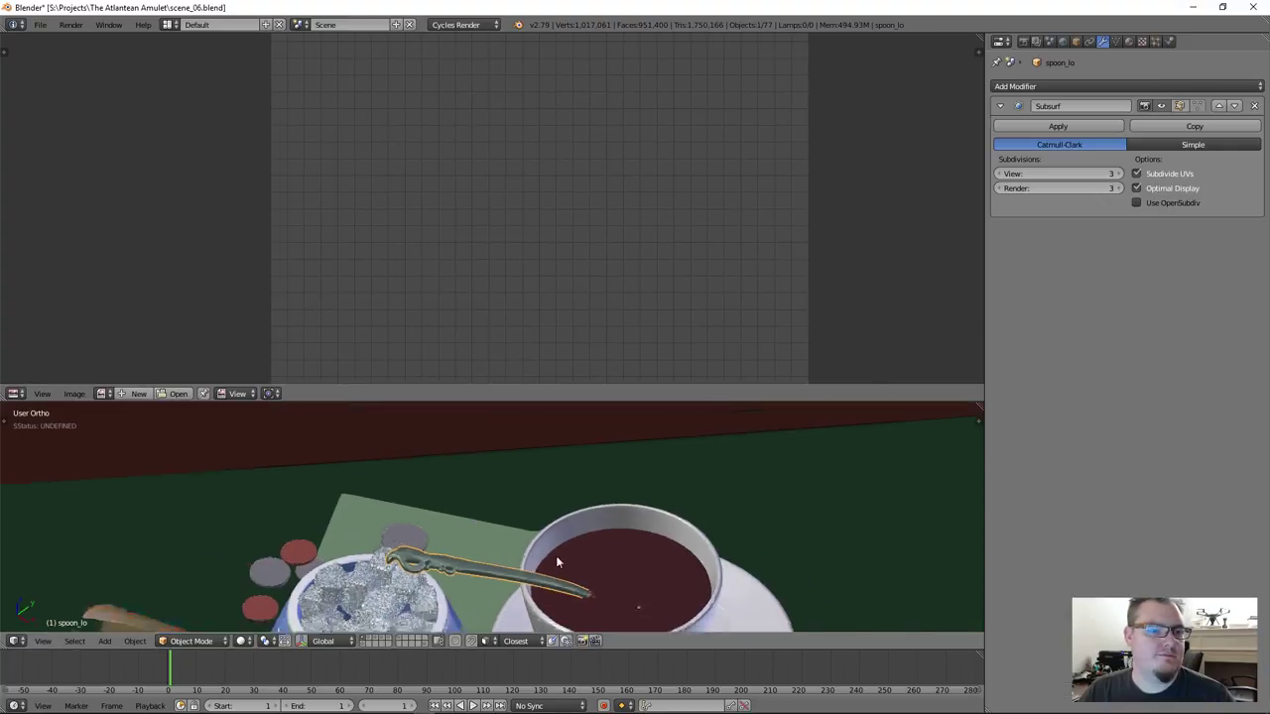
scroll(558, 562, "down", 4)
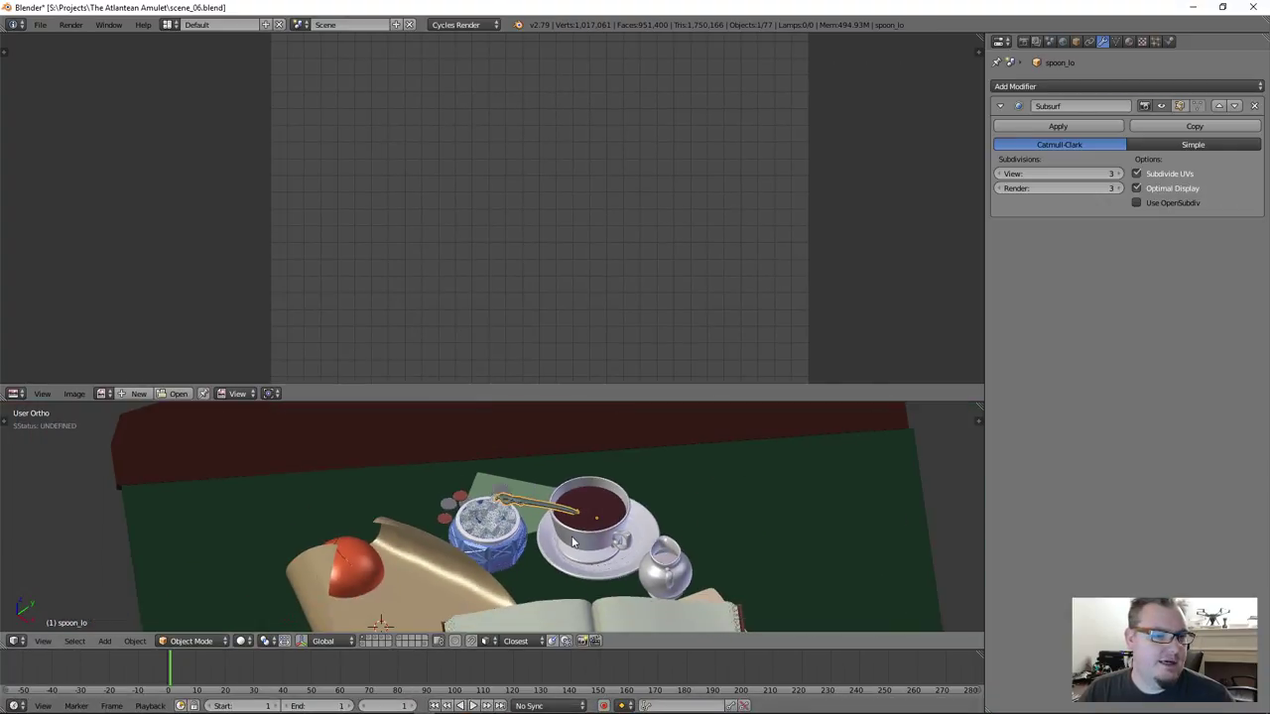
left_click_drag(982, 407, 810, 318)
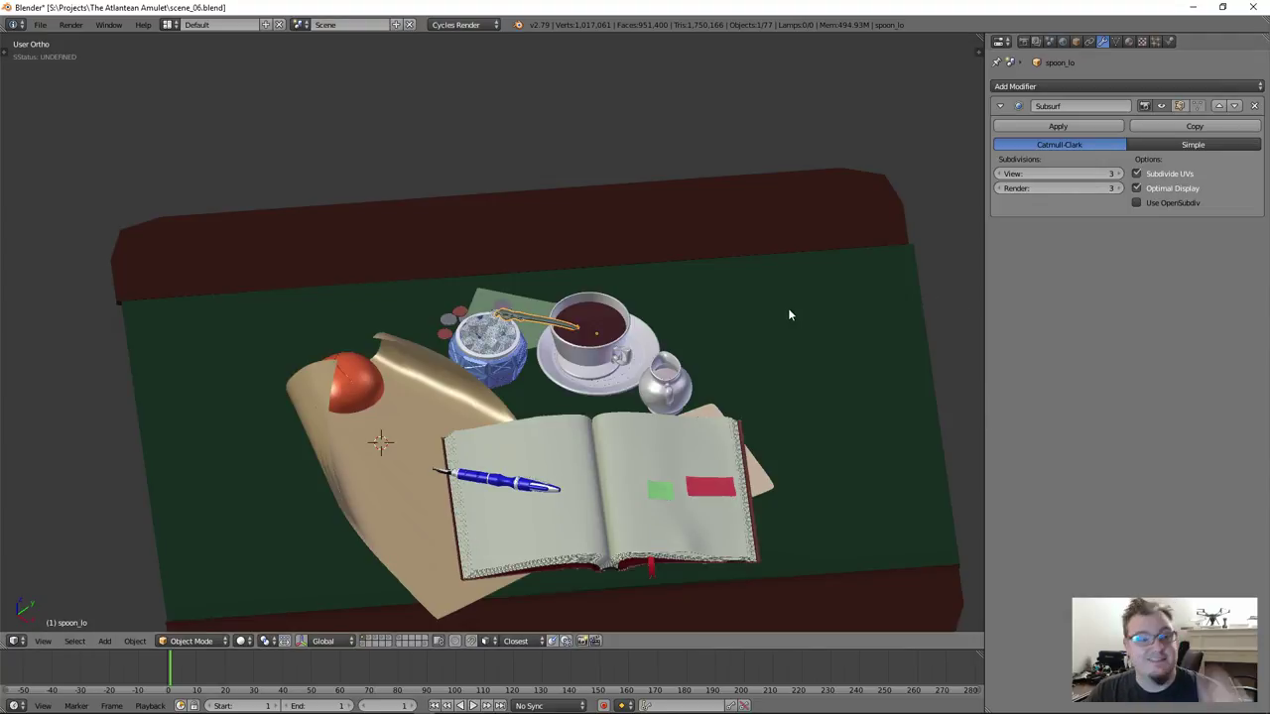
middle_click_drag(700, 339, 664, 312)
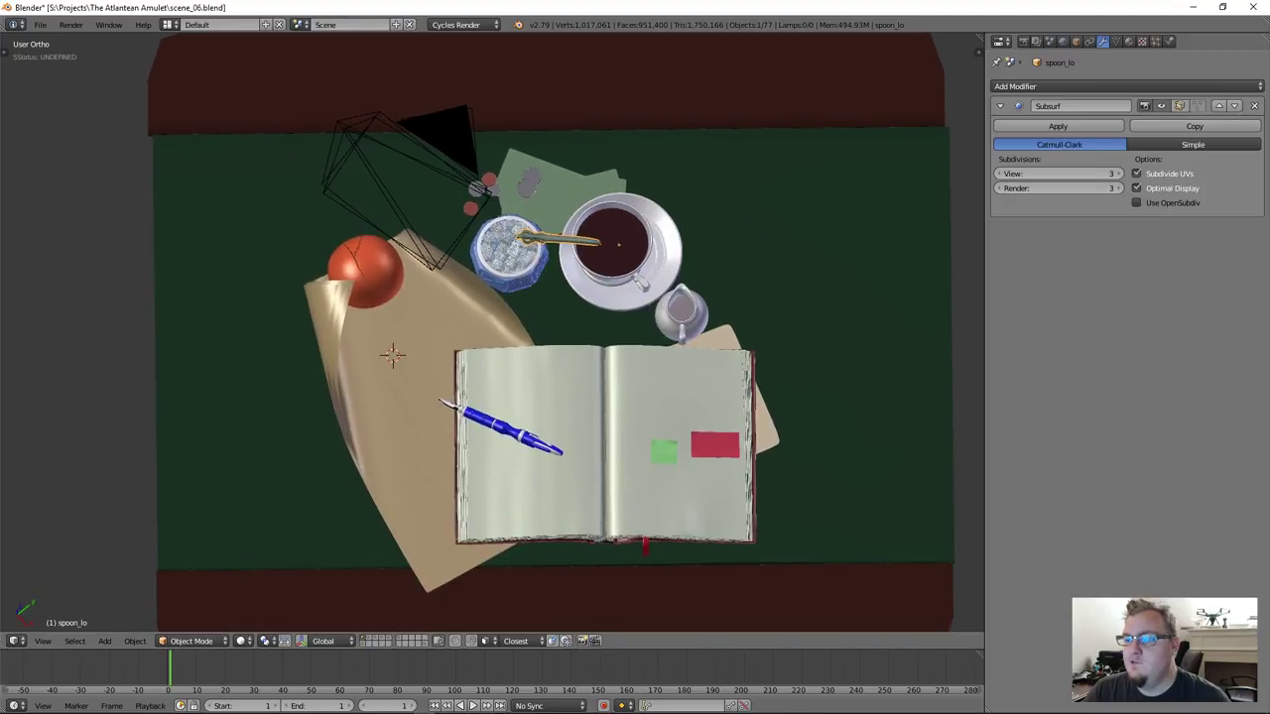
Show only the scene layer holding the pipe model and select its spherical bowl
left_click(387, 644)
middle_click_drag(429, 430, 639, 389)
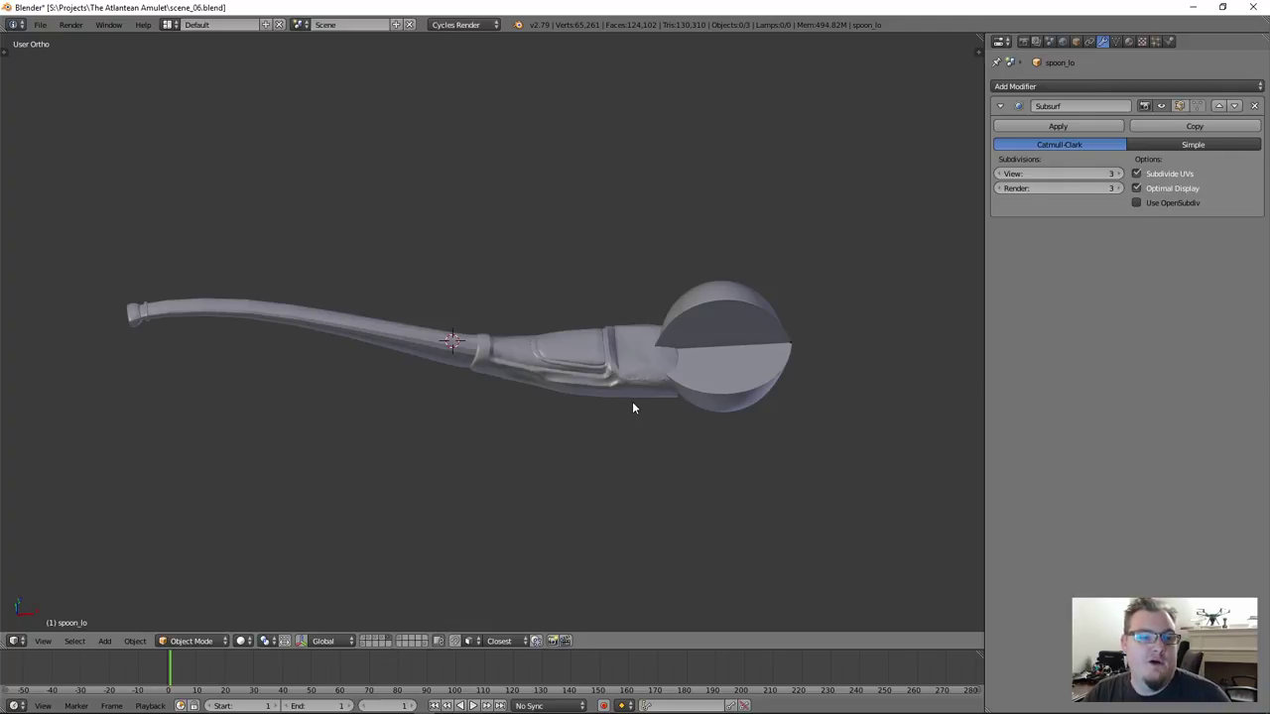
right_click(768, 342)
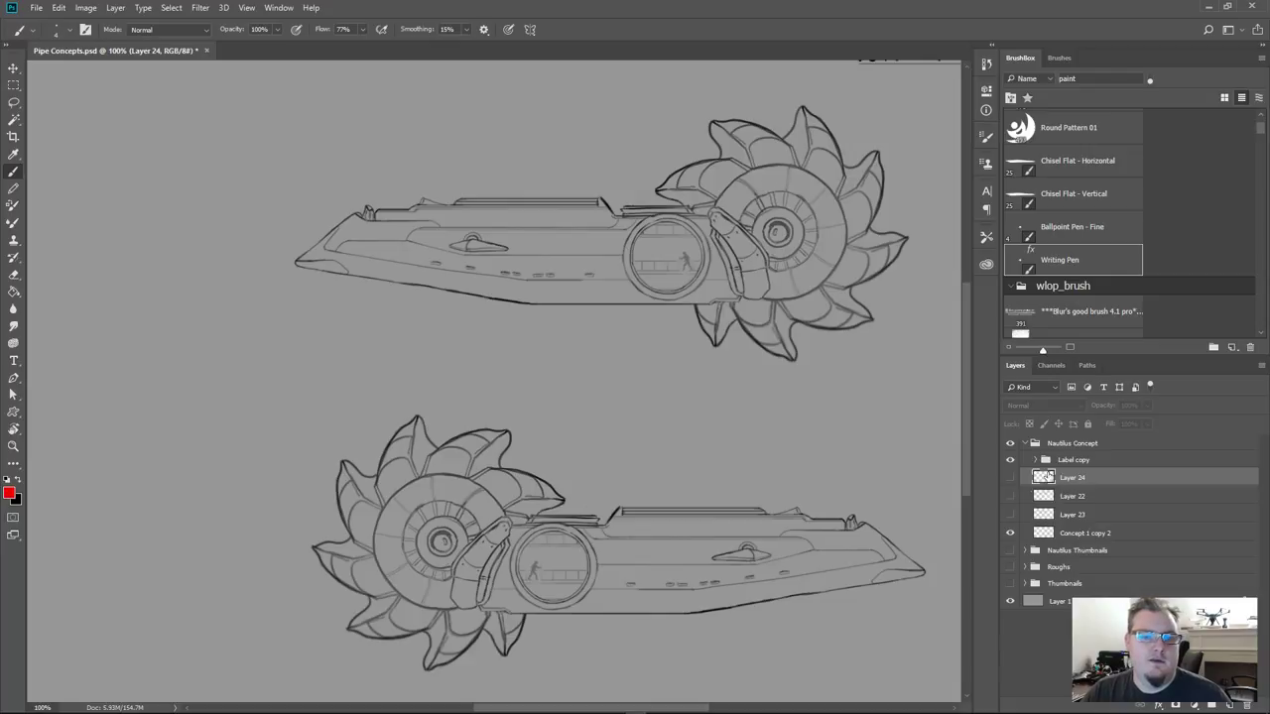
Switch to Pipe Concepts.psd in Photoshop, compare the Nautilus sketch layers, and leave Layer 23 shown with Layers 22 and 24 hidden
left_click(1010, 477)
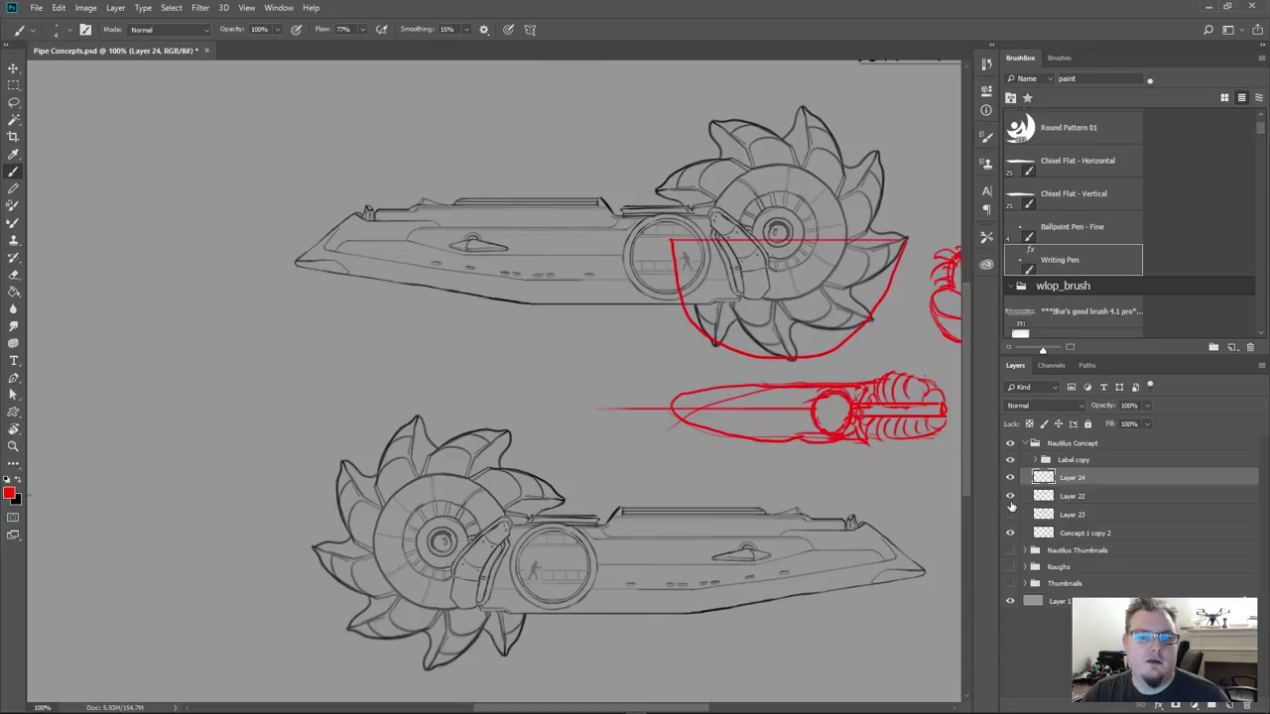
left_click(1010, 495)
left_click(1010, 532)
left_click(1009, 533)
left_click(1009, 514)
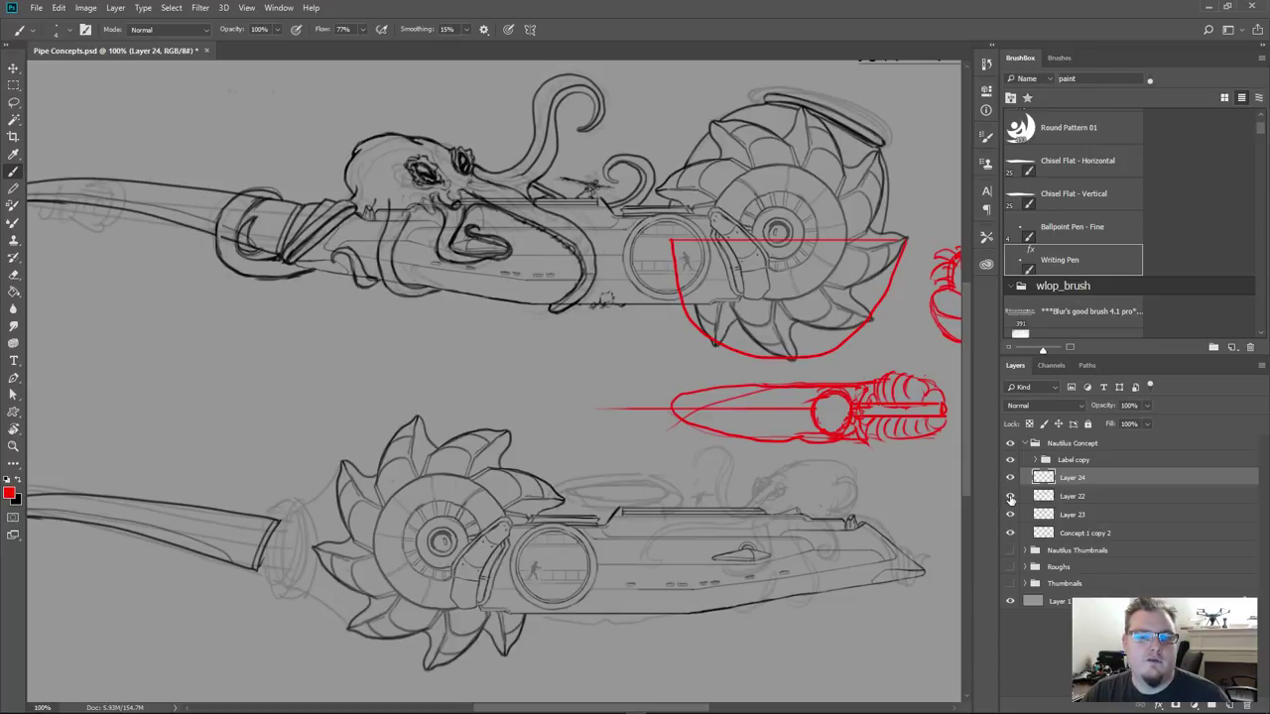
left_click(1010, 495)
left_click(1011, 482)
View both Nautilus pipe concepts in full at 66.7% with Layer 22 shown
left_click_drag(625, 402, 585, 513)
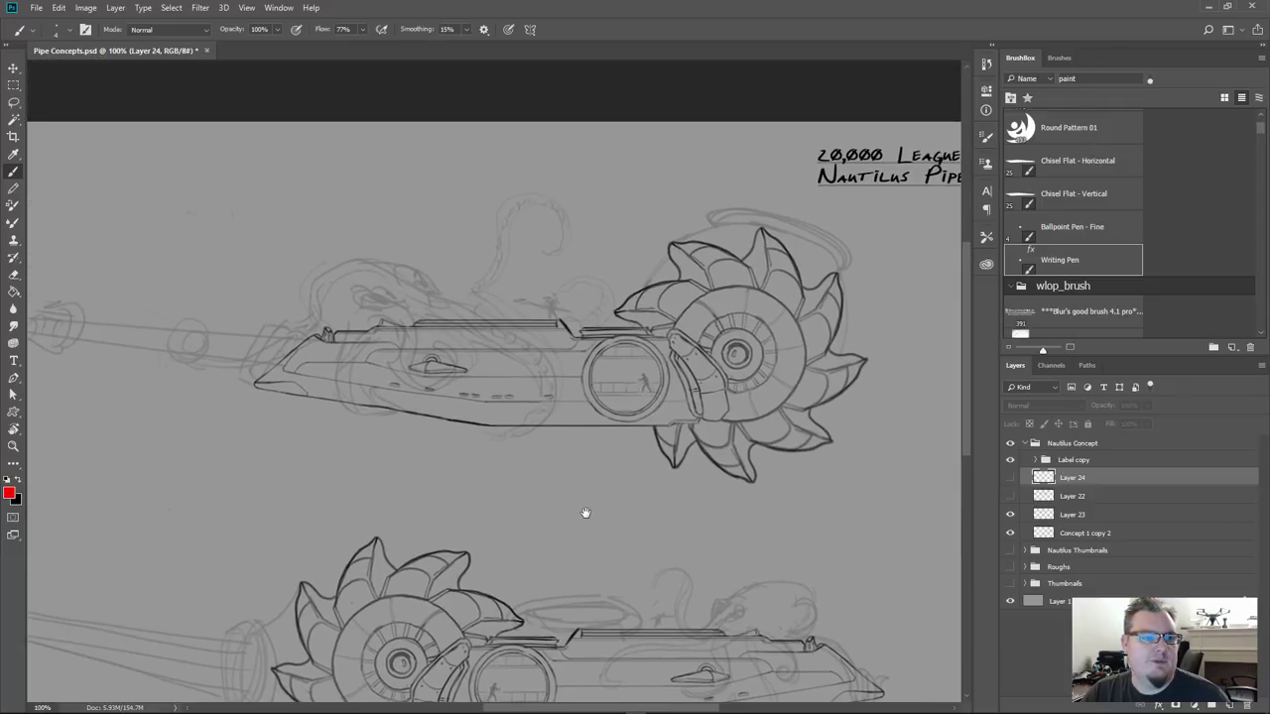
key("ctrl+minus")
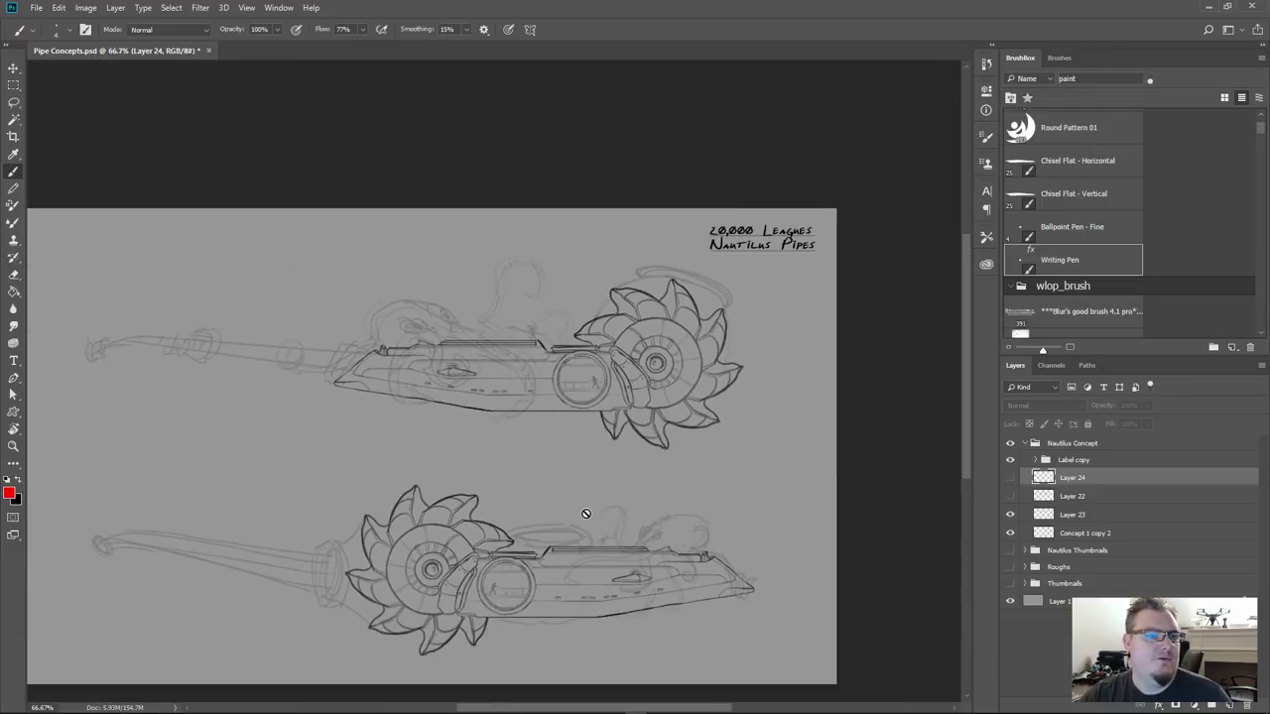
left_click_drag(680, 476, 708, 456)
left_click(1009, 480)
left_click(1009, 480)
left_click(1010, 497)
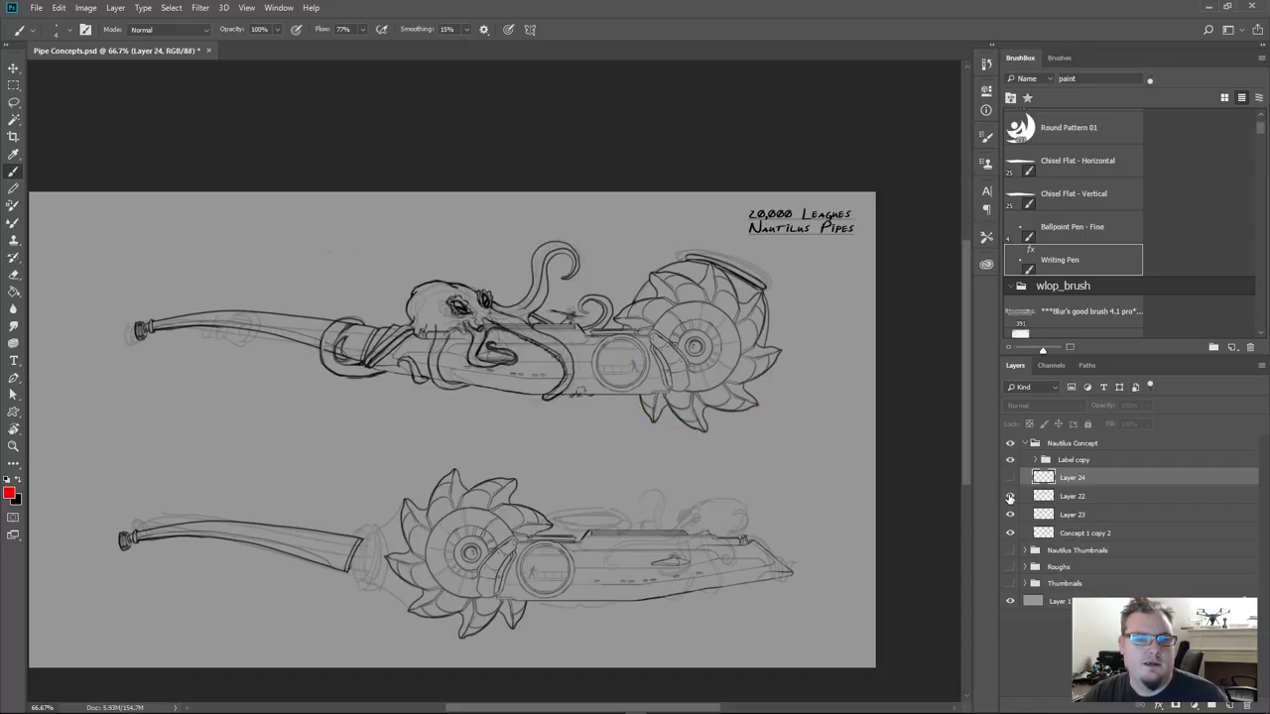